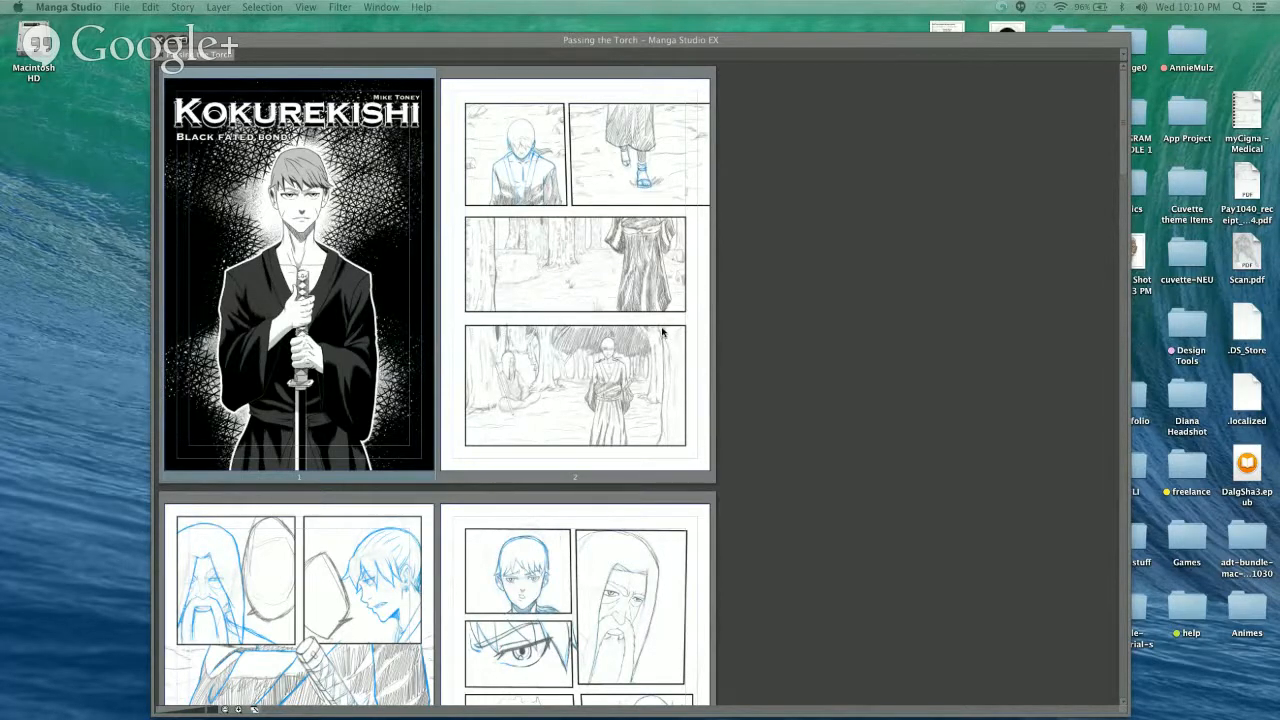
- Open page 2 of the Passing the Torch story and widen its page view beside the page overview
{"action": "left_click", "coordinate": [624, 347]}
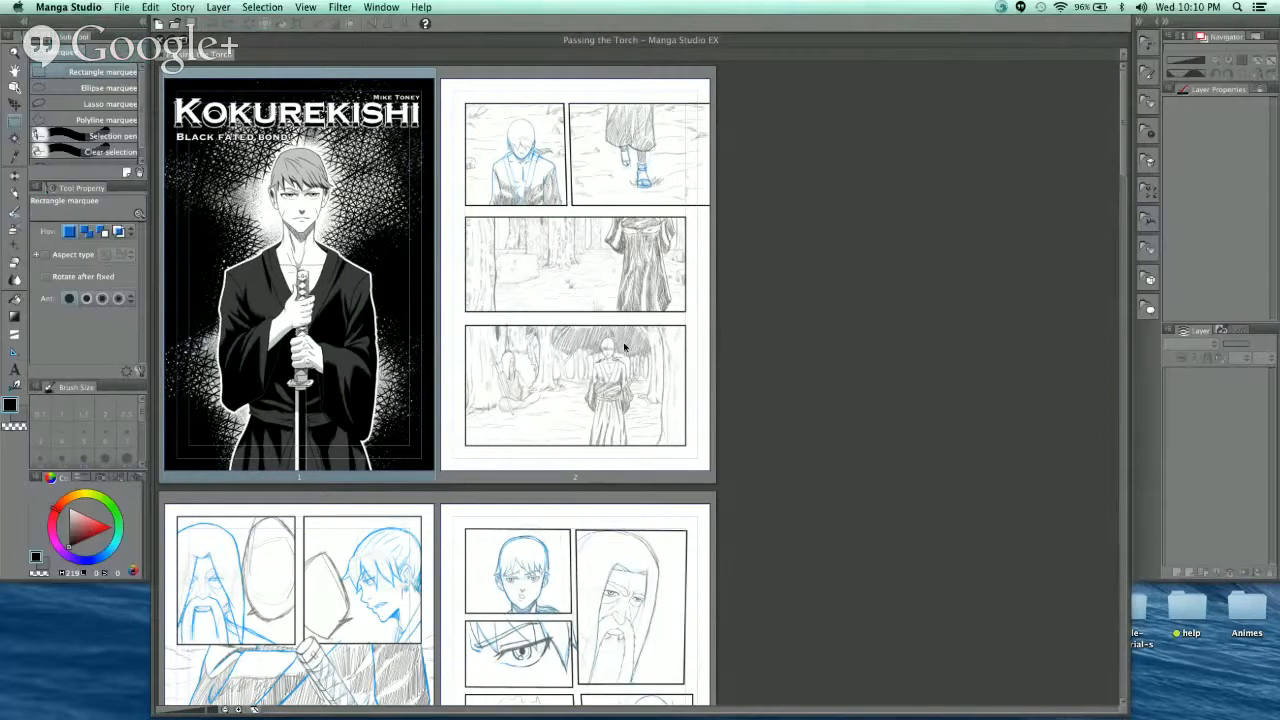
{"action": "left_click", "coordinate": [623, 341]}
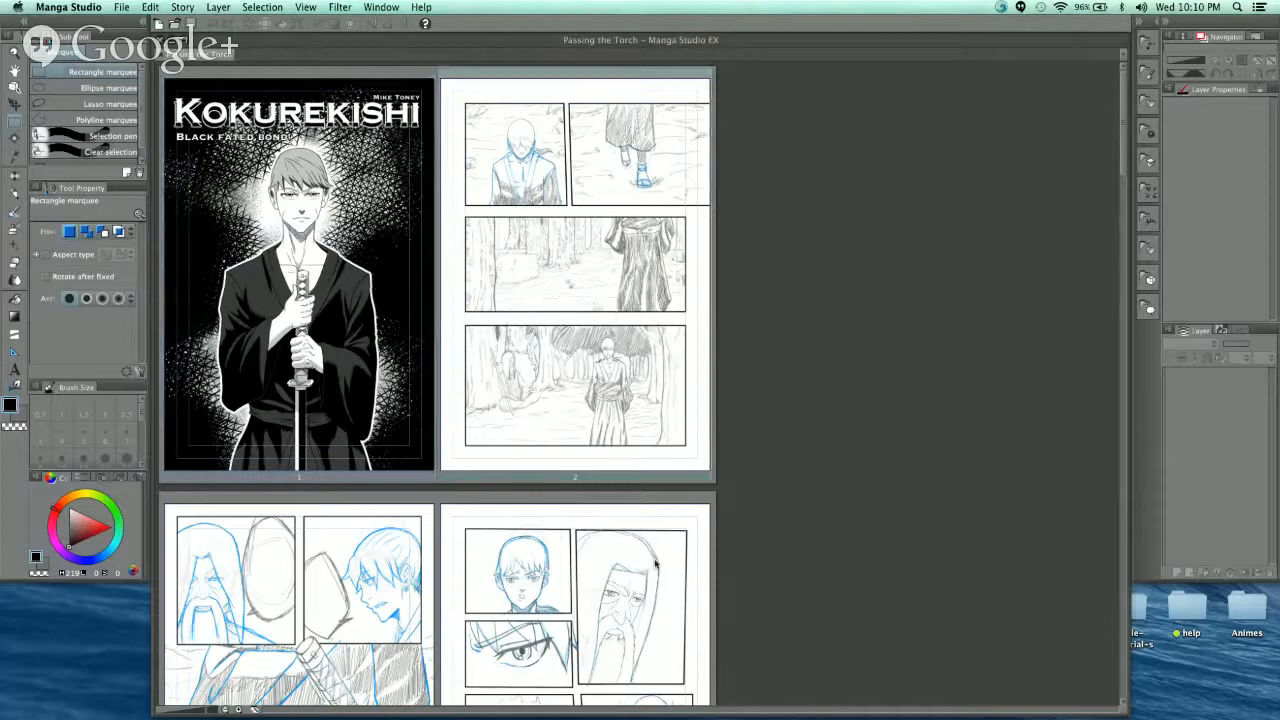
{"action": "key", "text": "super+Tab"}
{"action": "double_click", "coordinate": [648, 453]}
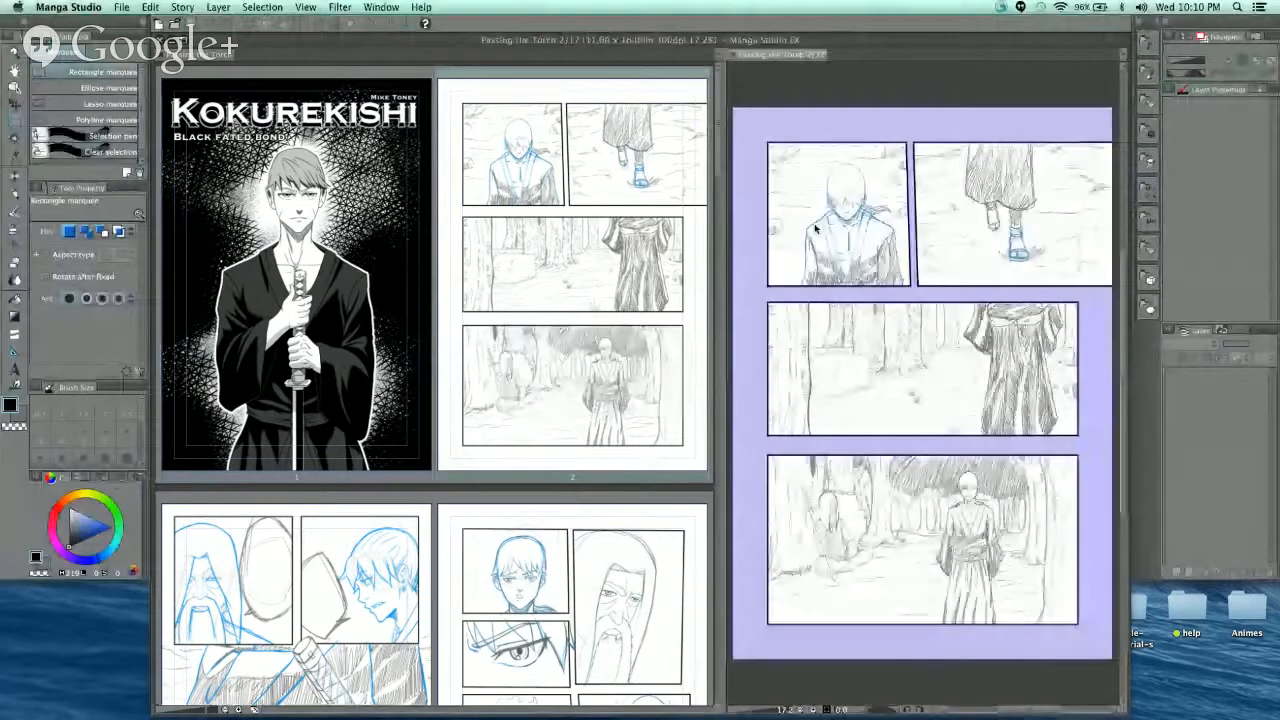
{"action": "left_click", "coordinate": [723, 389]}
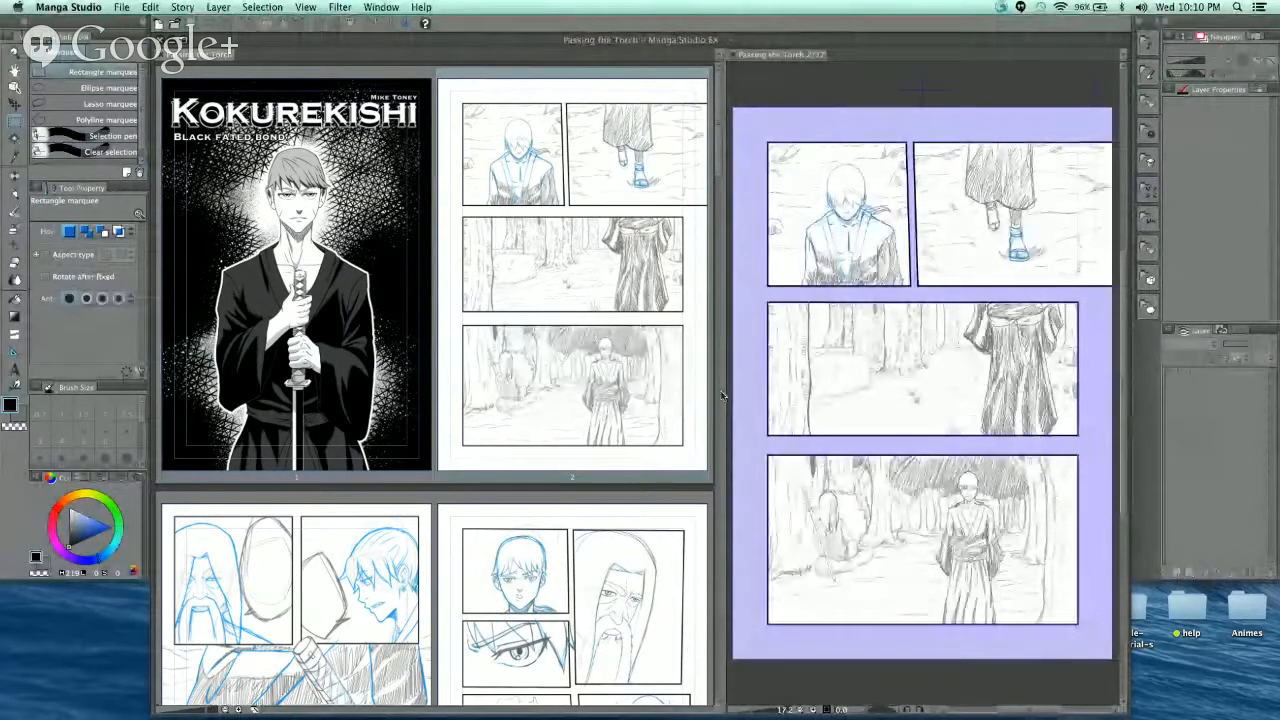
{"action": "left_click_drag", "start_coordinate": [725, 392], "coordinate": [280, 425]}
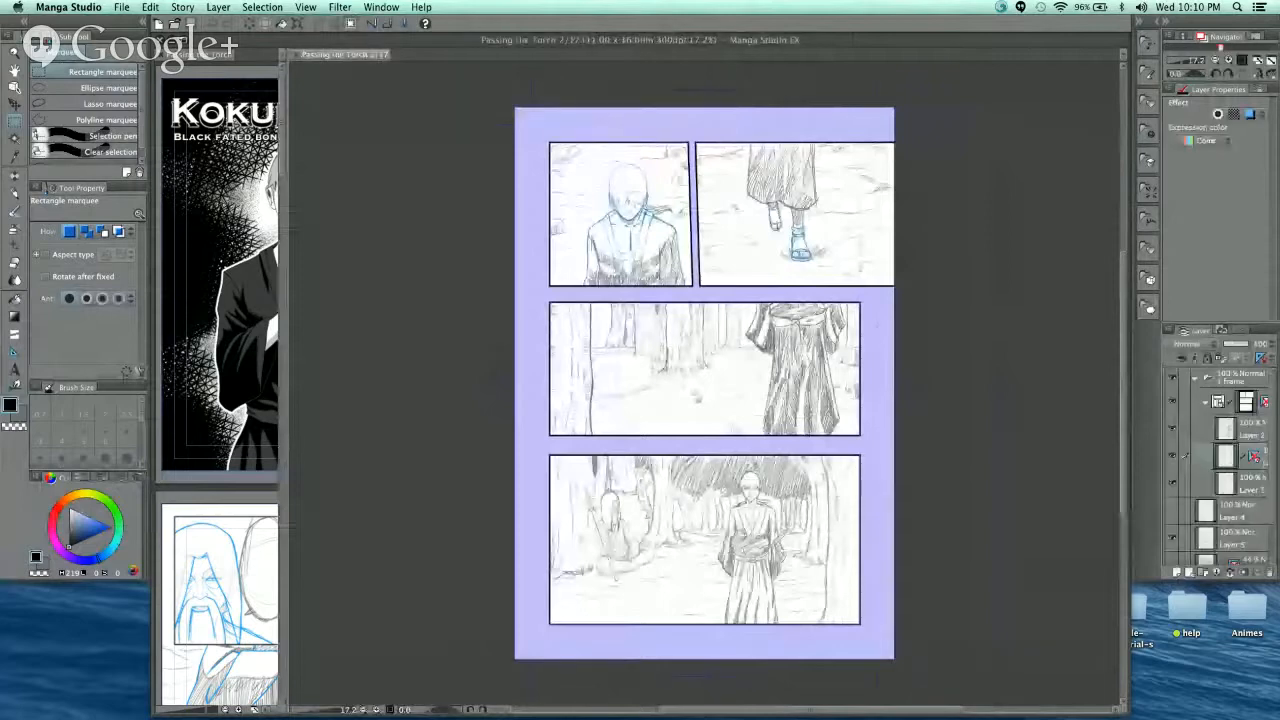
- Examine page 2's sketches and check what each layer inside the frame folder contains by hiding and reshowing it
{"action": "scroll", "coordinate": [852, 267], "scroll_direction": "up", "scroll_amount": 2}
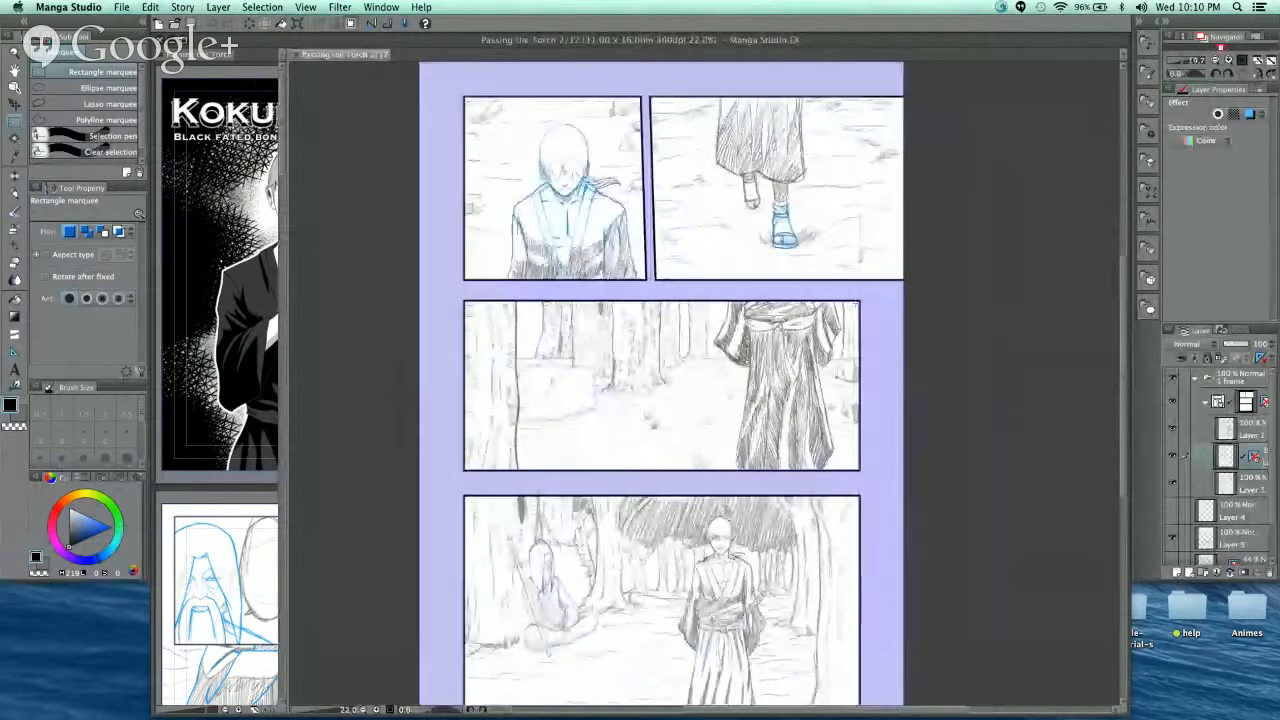
{"action": "scroll", "coordinate": [845, 270], "scroll_direction": "up", "scroll_amount": 3}
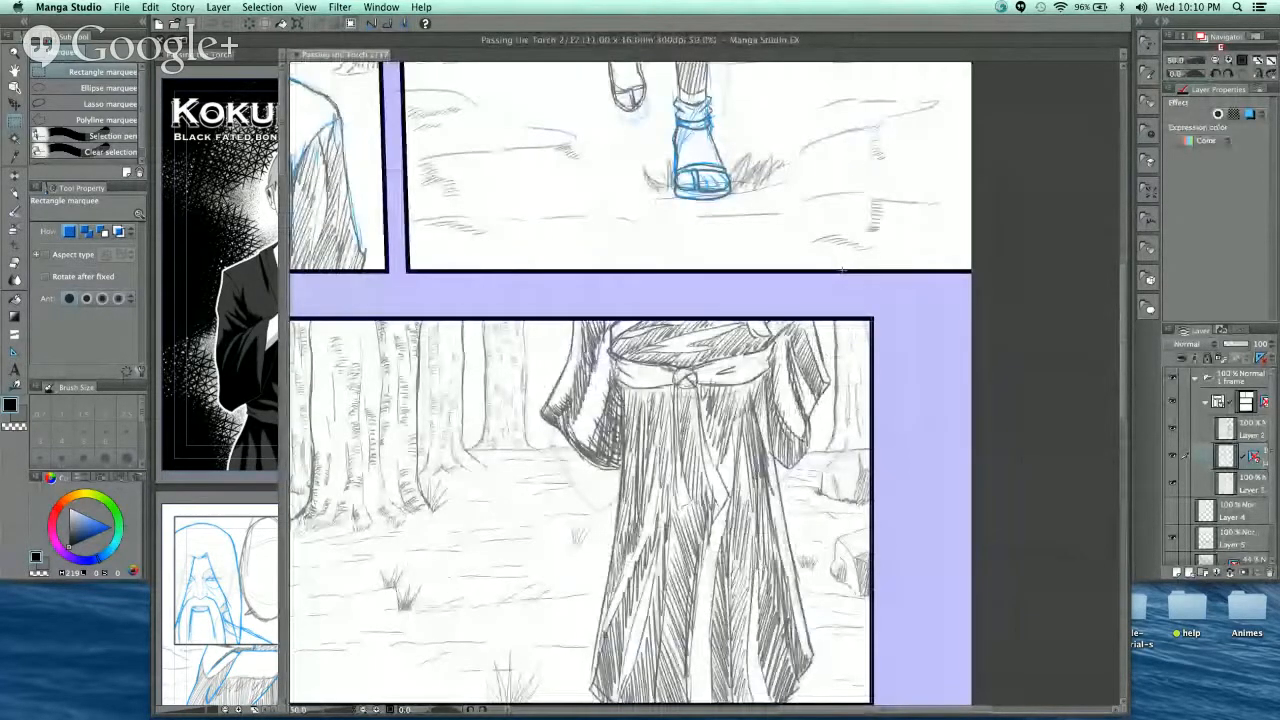
{"action": "scroll", "coordinate": [843, 268], "scroll_direction": "down", "scroll_amount": 3}
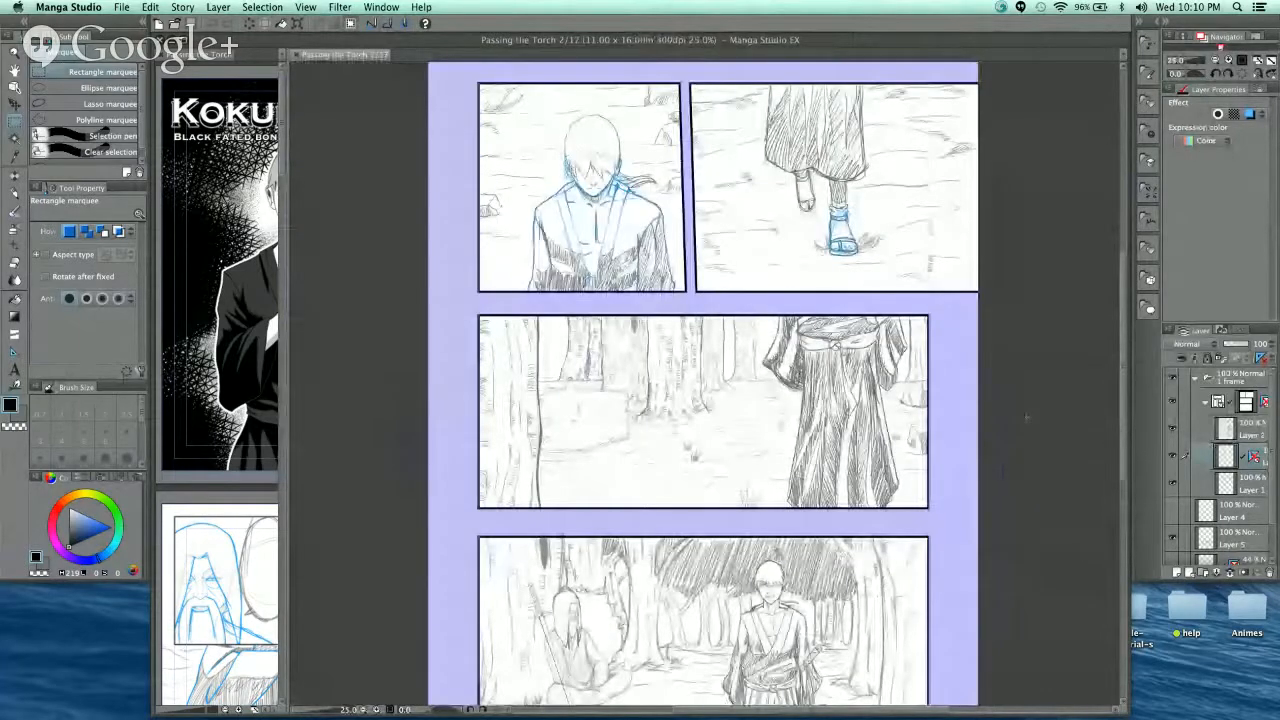
{"action": "left_click_drag", "start_coordinate": [777, 532], "coordinate": [759, 564]}
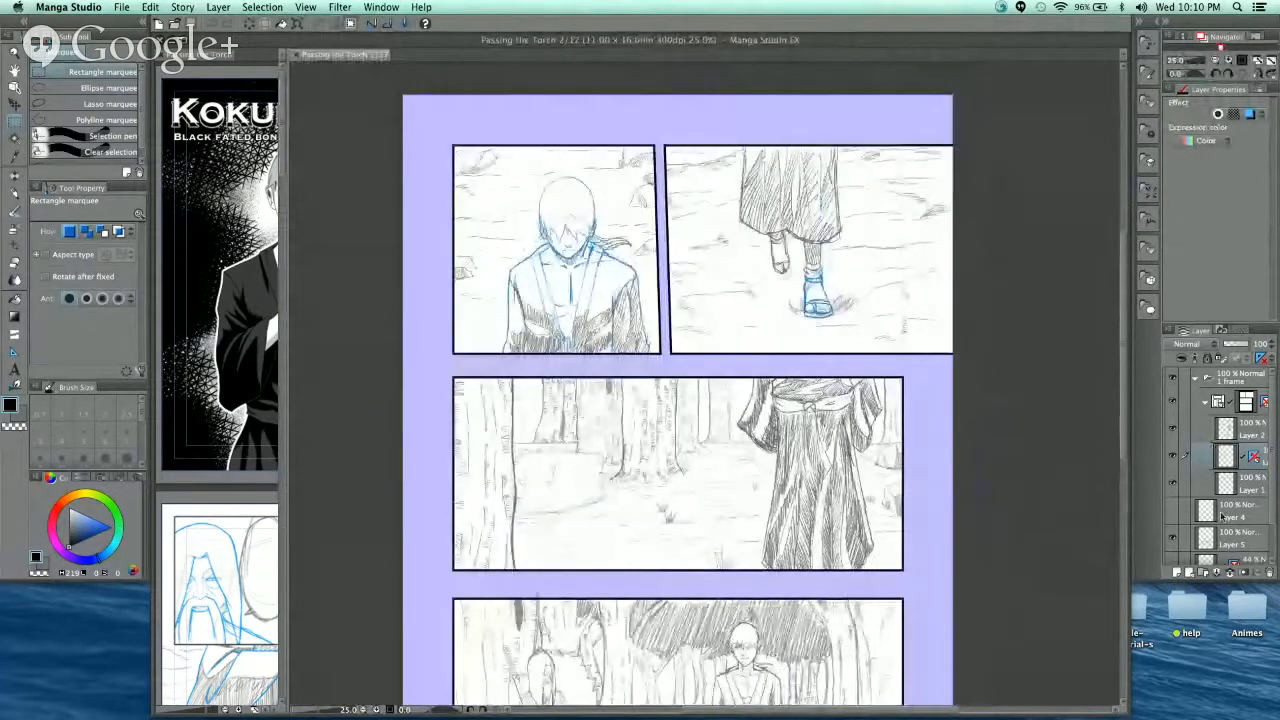
{"action": "left_click", "coordinate": [1259, 484]}
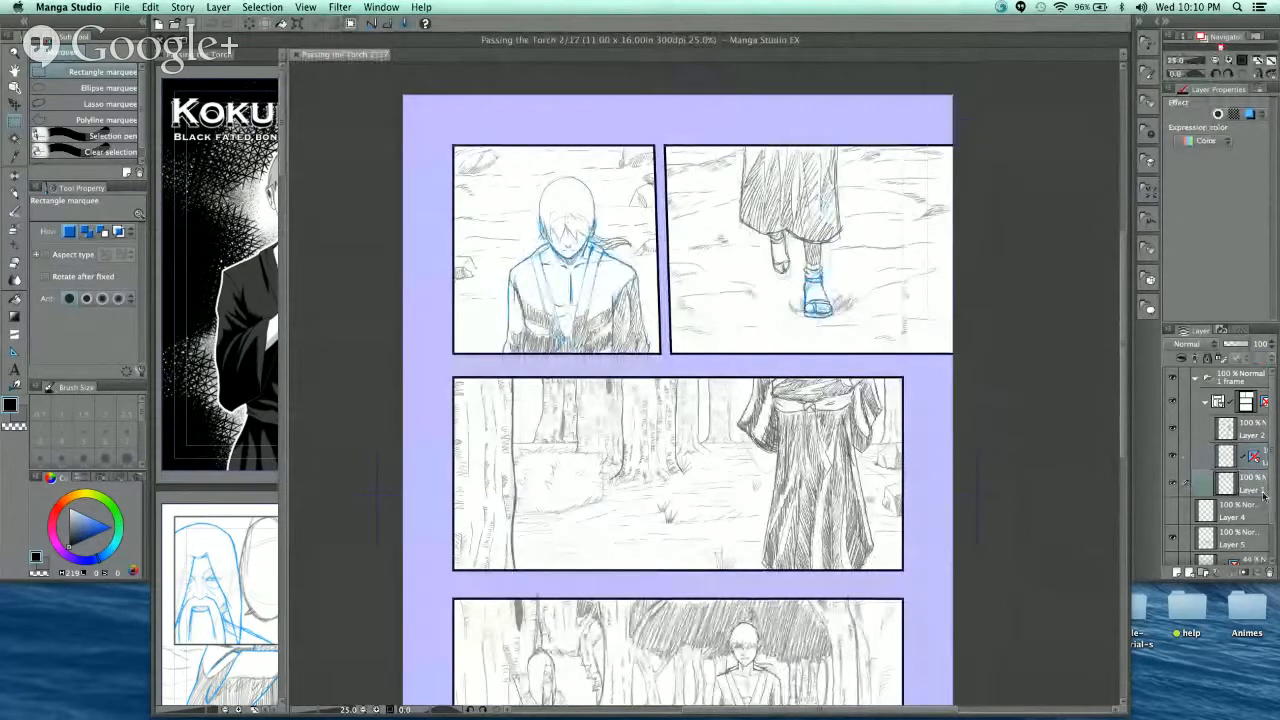
{"action": "mouse_move", "coordinate": [1271, 455]}
{"action": "left_mouse_down"}
{"action": "mouse_move", "coordinate": [1271, 497]}
{"action": "mouse_move", "coordinate": [1270, 448]}
{"action": "left_mouse_up"}
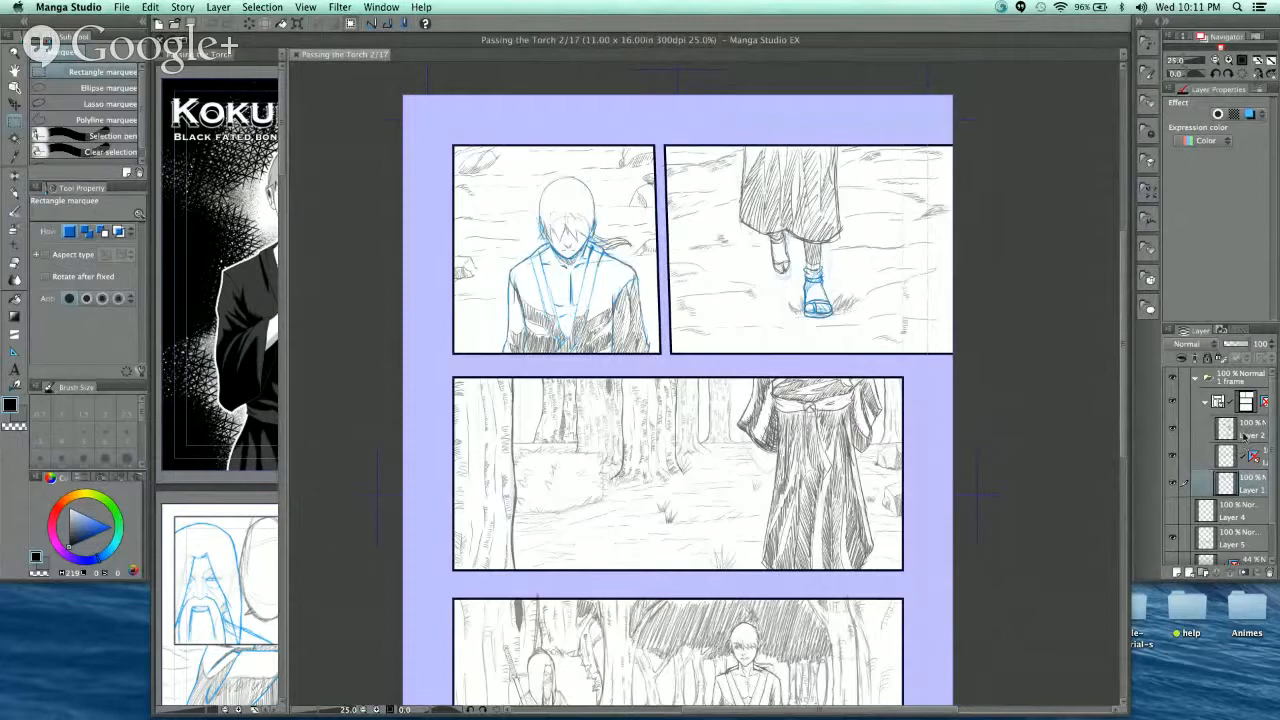
{"action": "left_click", "coordinate": [1173, 429]}
{"action": "left_click", "coordinate": [1173, 429]}
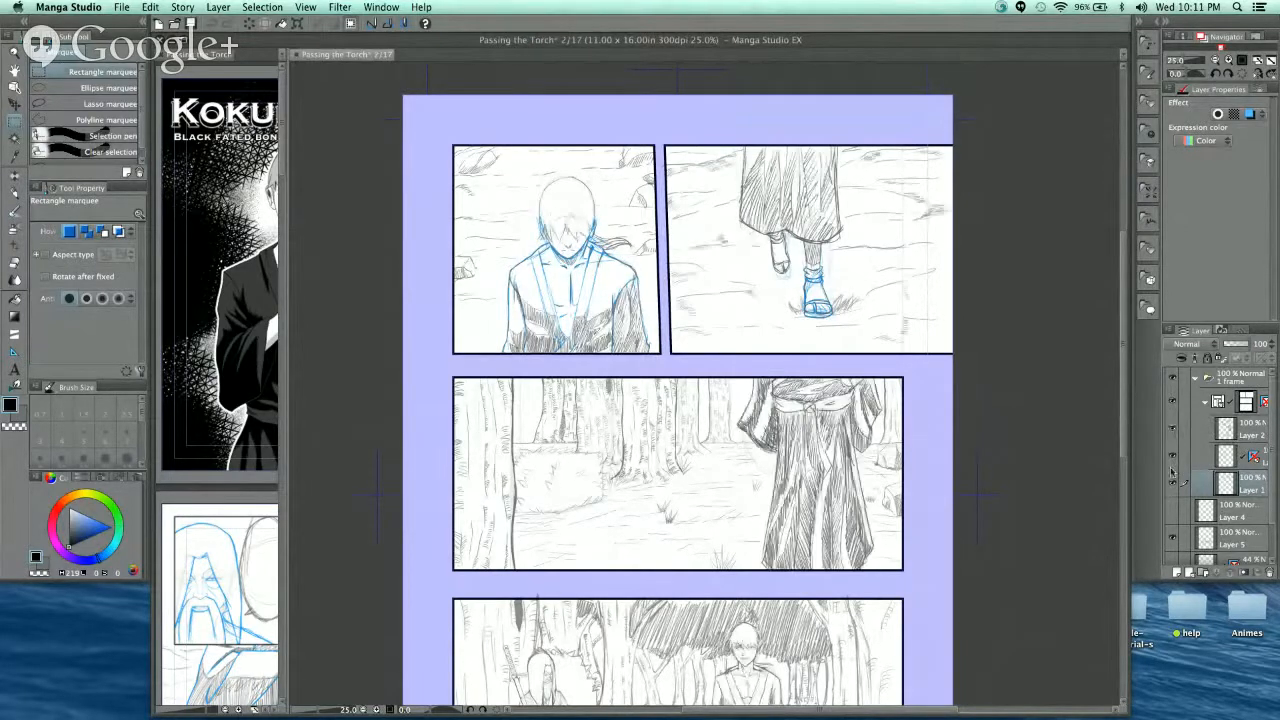
{"action": "left_click", "coordinate": [1173, 458]}
{"action": "left_click", "coordinate": [1173, 458]}
{"action": "left_click", "coordinate": [1173, 484]}
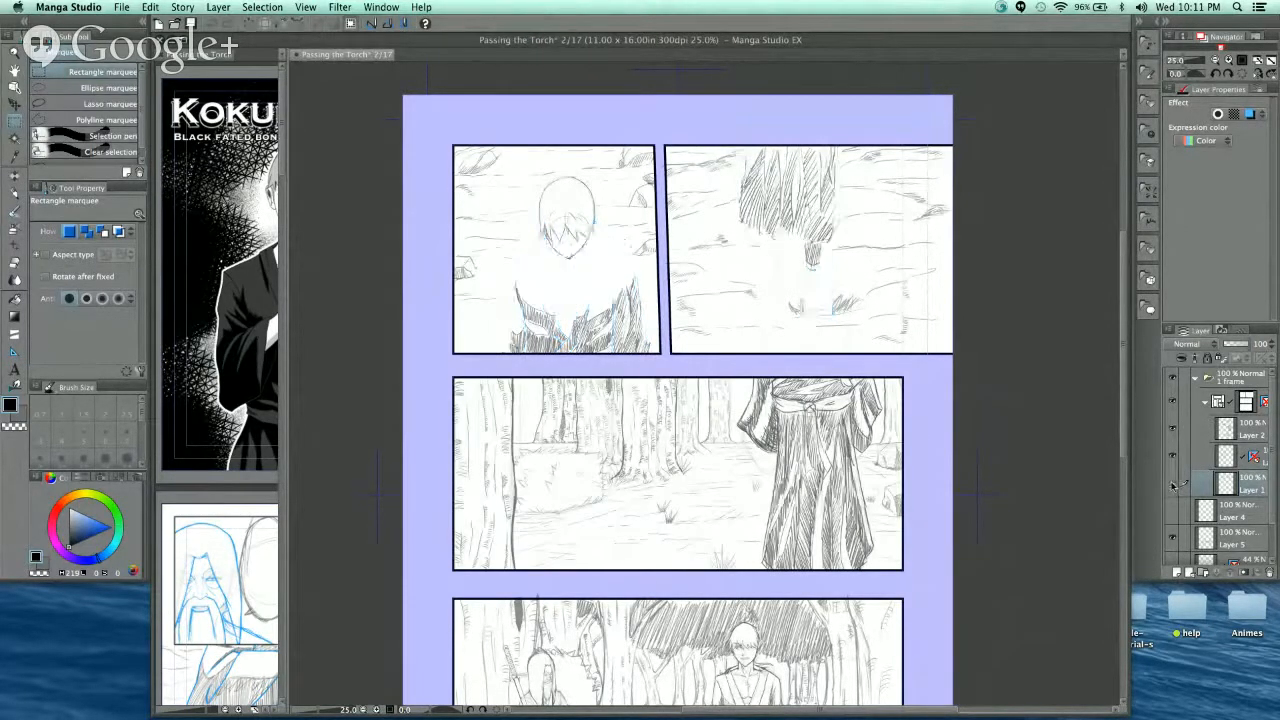
{"action": "left_click", "coordinate": [1173, 484]}
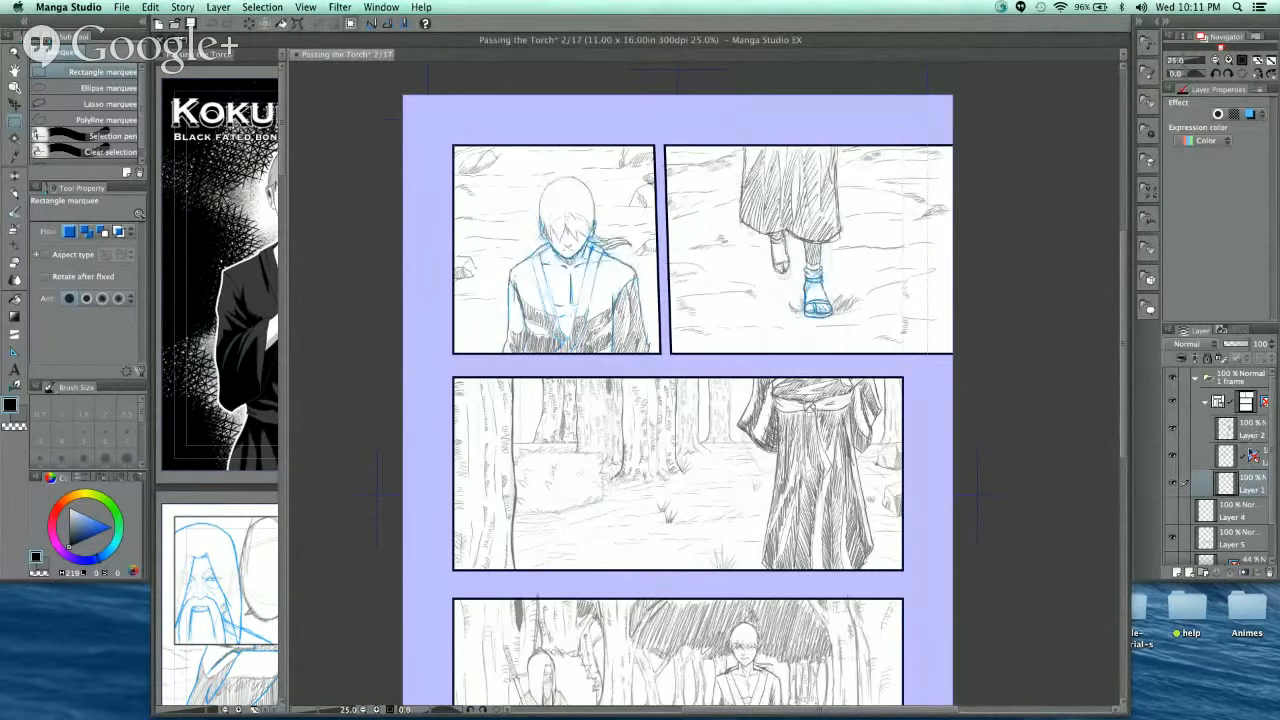
- Move Layer 5 into the frame folder, directly beneath Layer 1
{"action": "left_click", "coordinate": [1253, 437]}
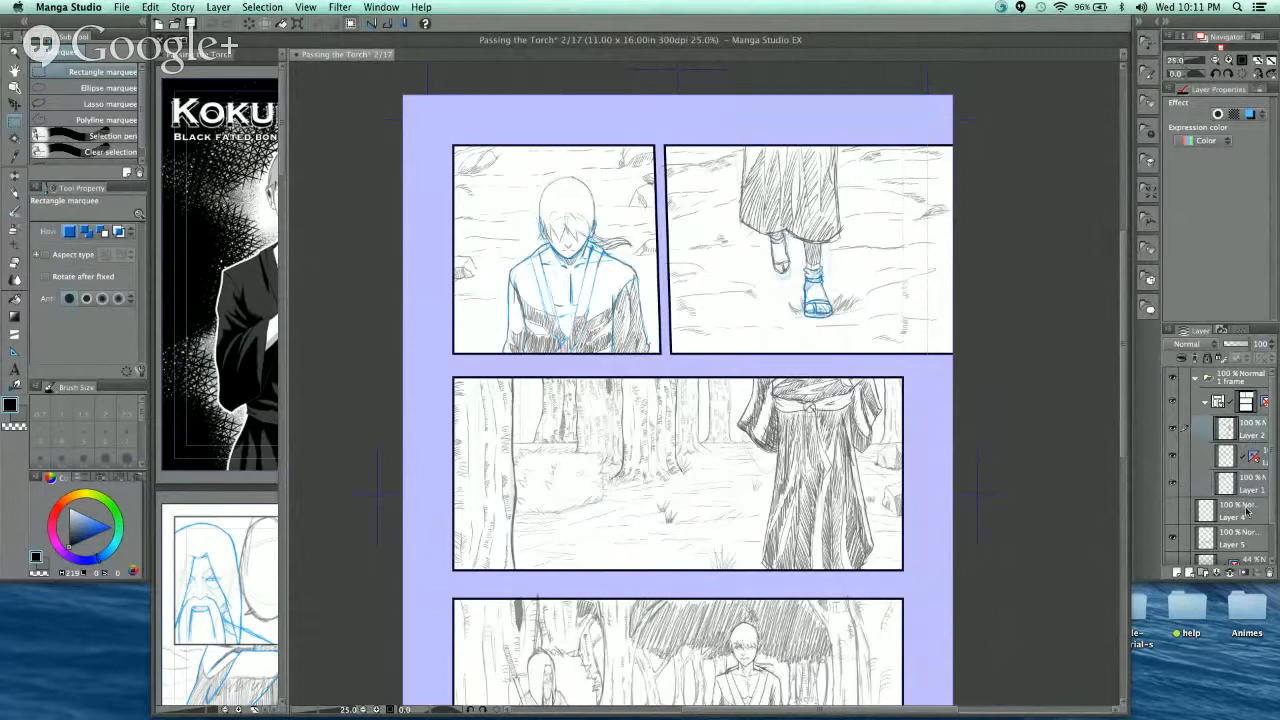
{"action": "left_click", "coordinate": [1247, 511]}
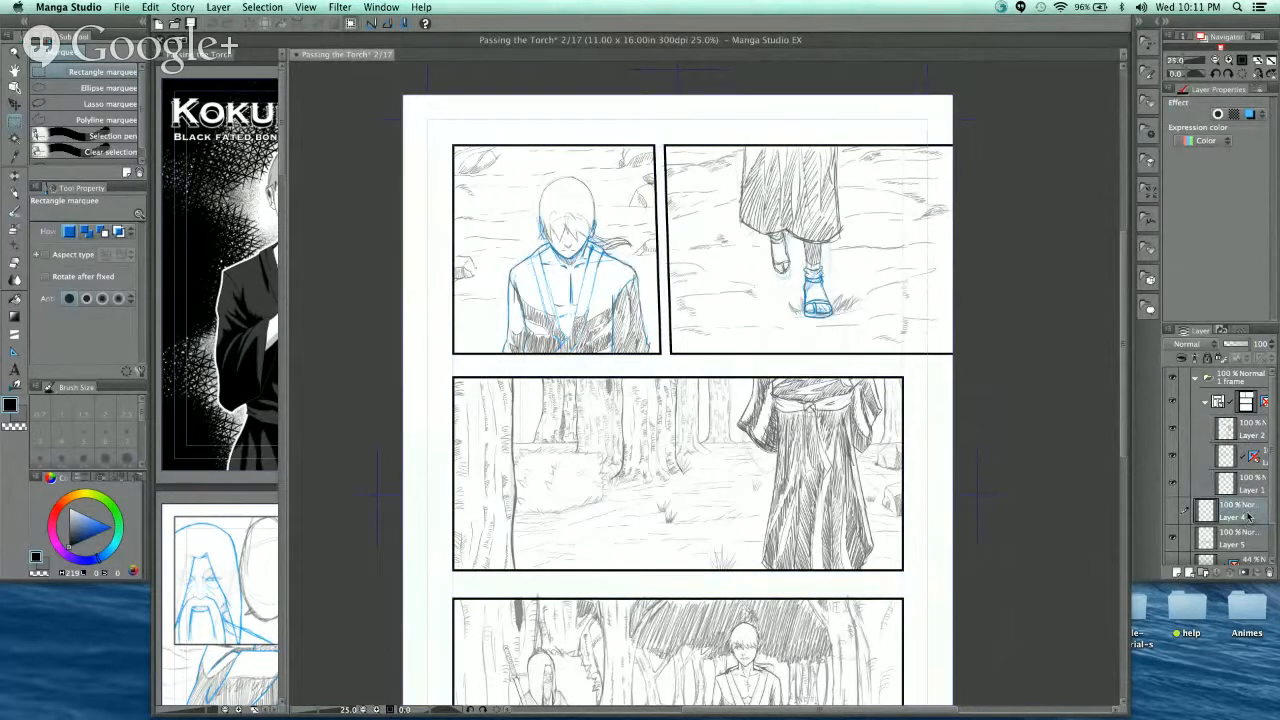
{"action": "left_click_drag", "start_coordinate": [1246, 540], "coordinate": [1242, 505]}
{"action": "scroll", "coordinate": [919, 562], "scroll_direction": "down", "scroll_amount": 3}
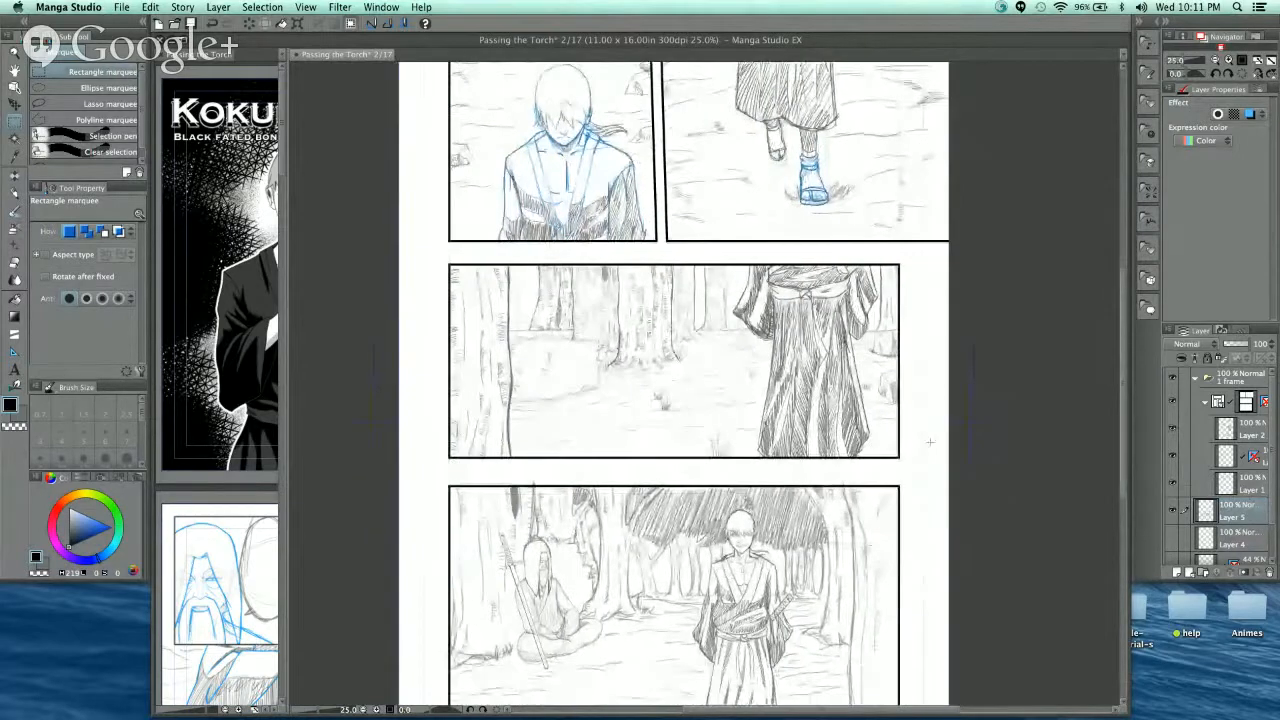
{"action": "left_click", "coordinate": [1243, 539]}
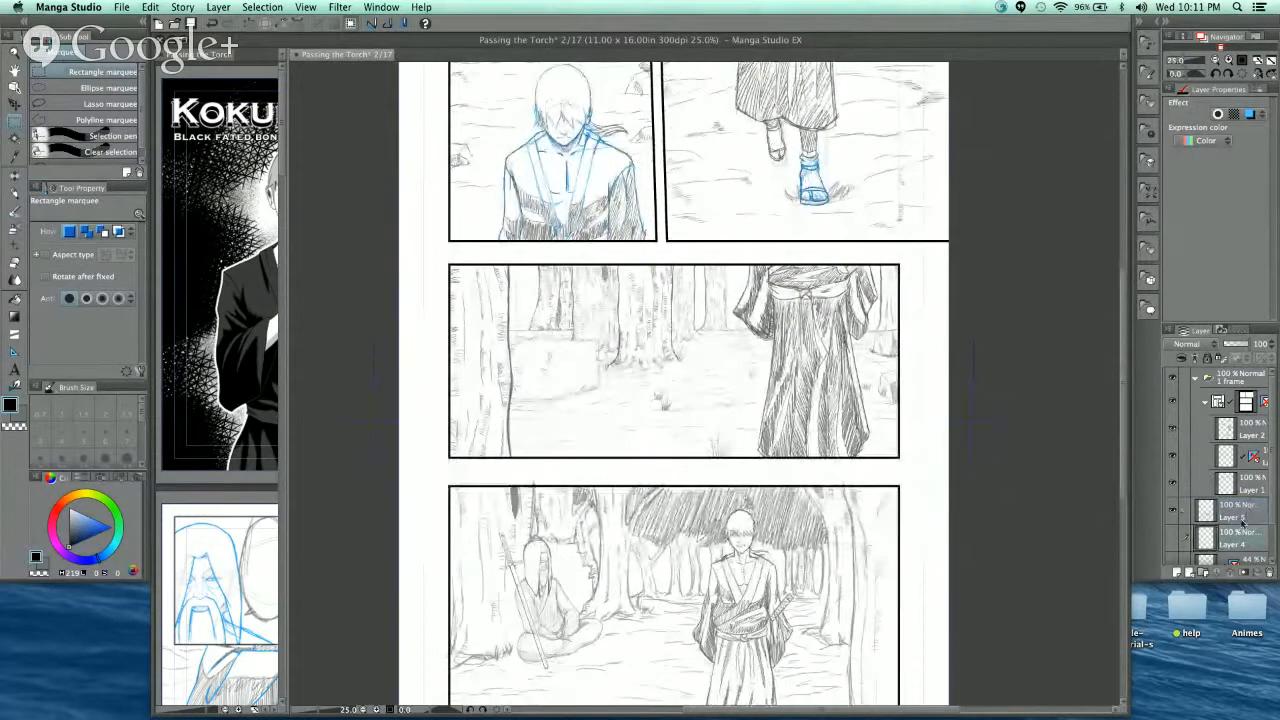
{"action": "scroll", "coordinate": [1241, 520], "scroll_direction": "down", "scroll_amount": 2}
{"action": "left_click_drag", "start_coordinate": [1242, 476], "coordinate": [1243, 460]}
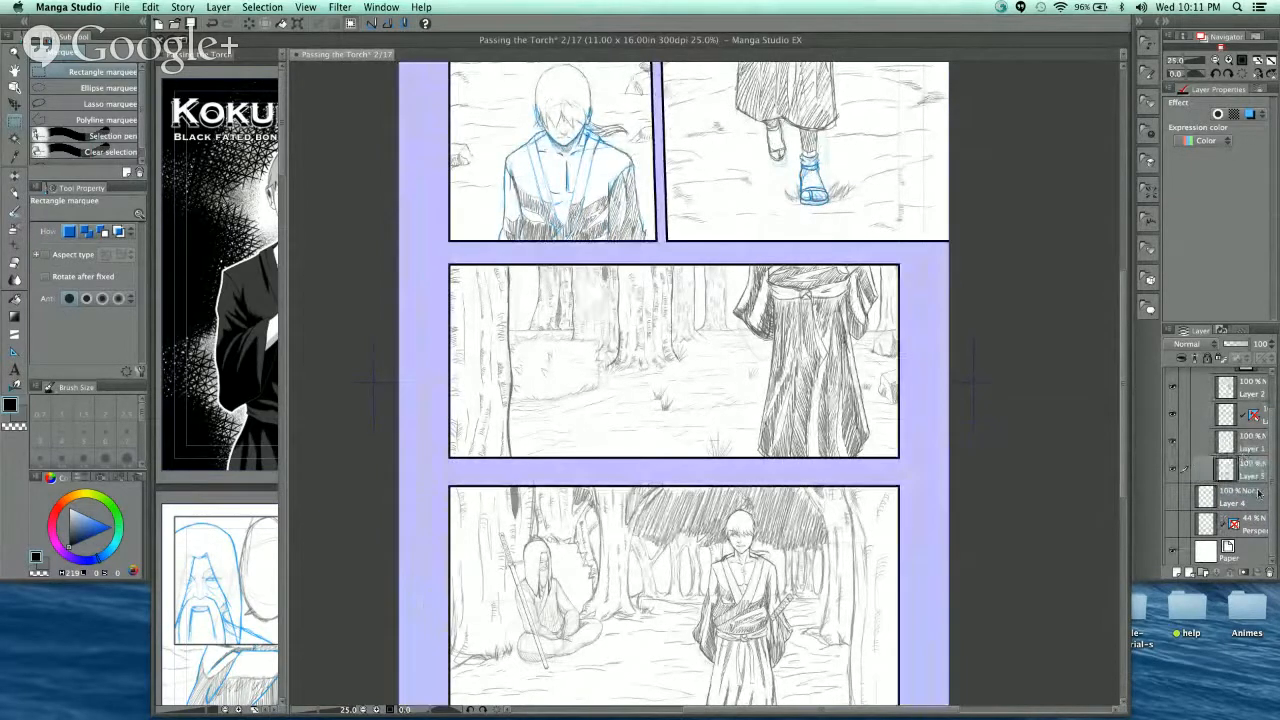
- Collapse the frame folder and add a new raster layer above it
{"action": "scroll", "coordinate": [1210, 420], "scroll_direction": "up", "scroll_amount": 2}
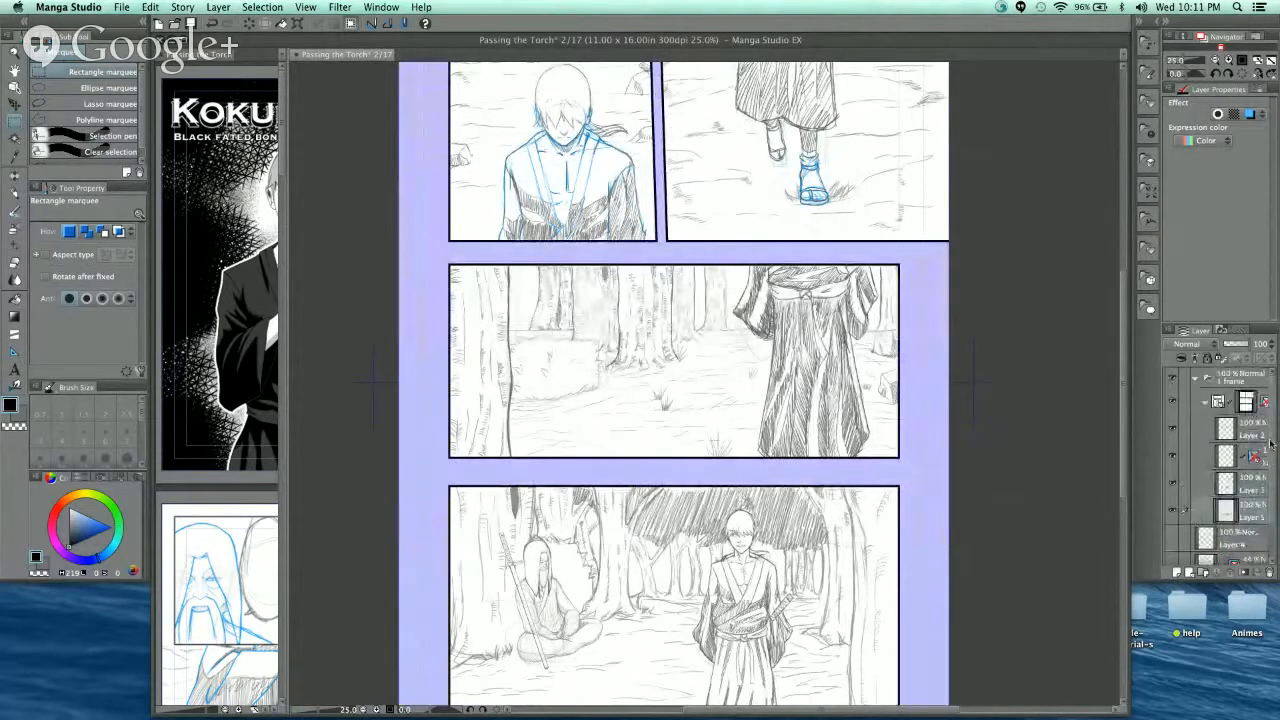
{"action": "left_click", "coordinate": [1206, 402]}
{"action": "left_click", "coordinate": [1196, 379]}
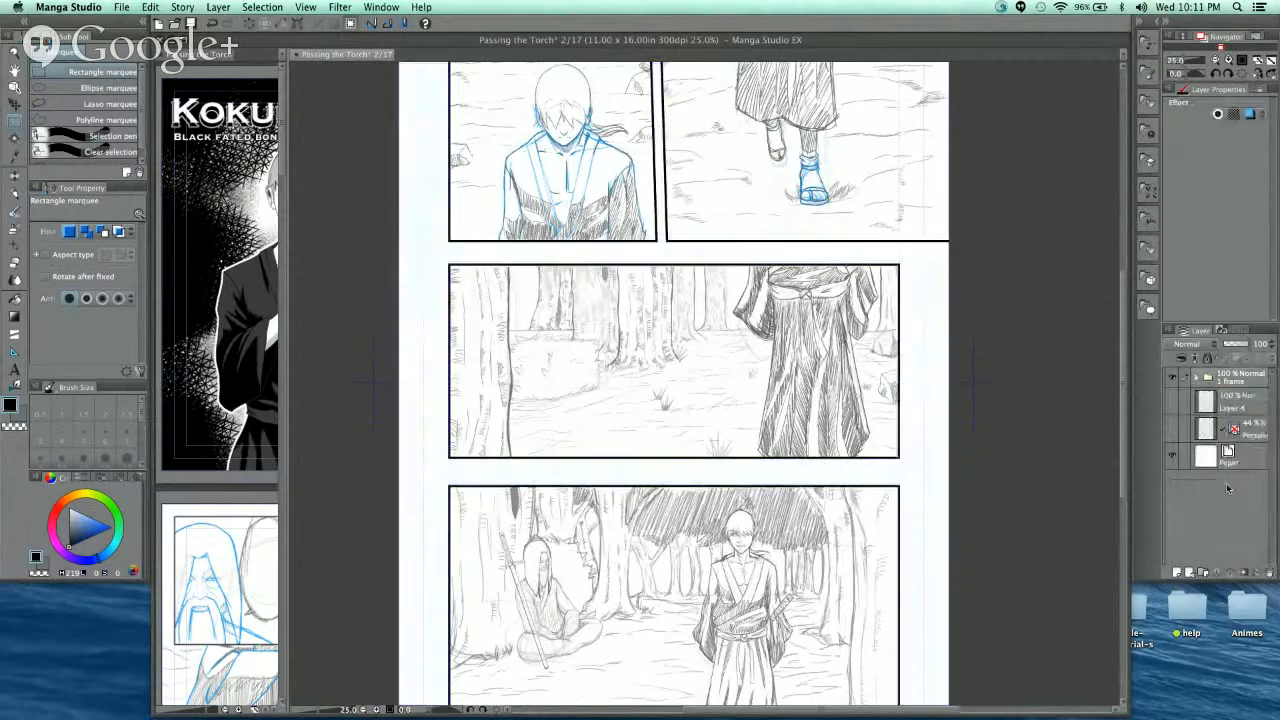
{"action": "left_click", "coordinate": [1177, 573]}
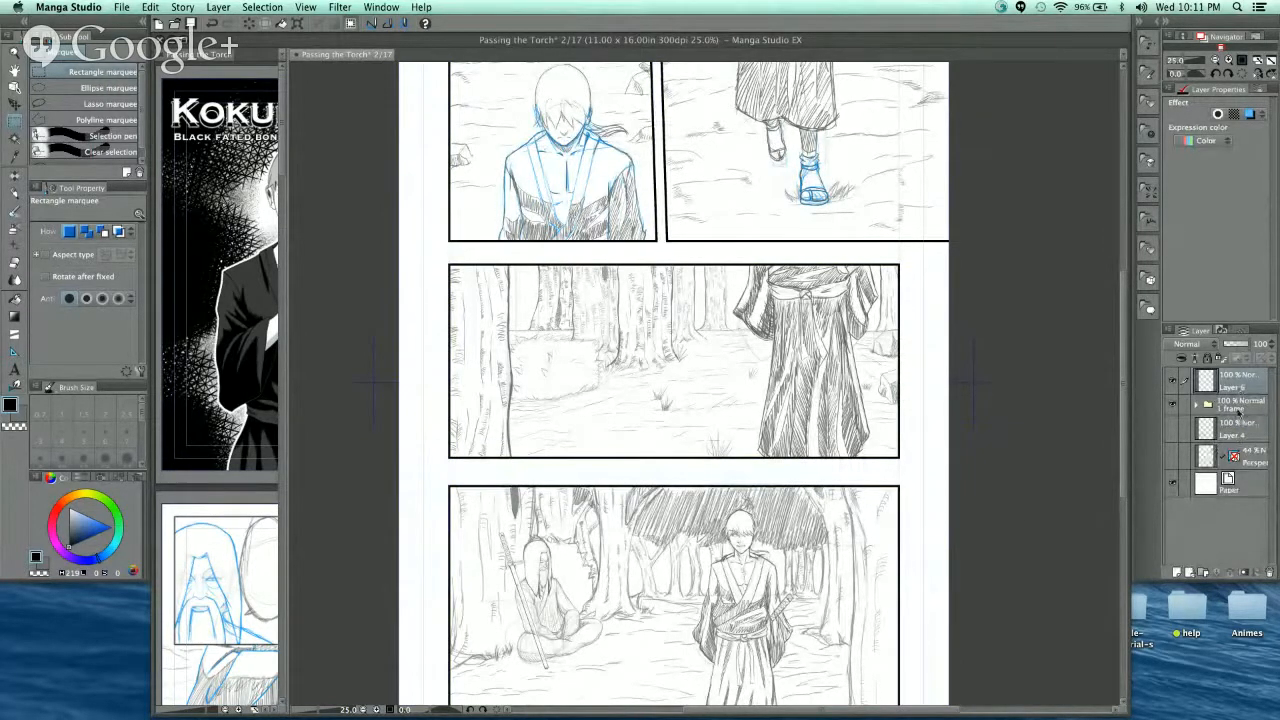
- Lower the opacity of the frame folder holding the pencil sketches to 31%
{"action": "left_click_drag", "start_coordinate": [840, 250], "coordinate": [817, 205]}
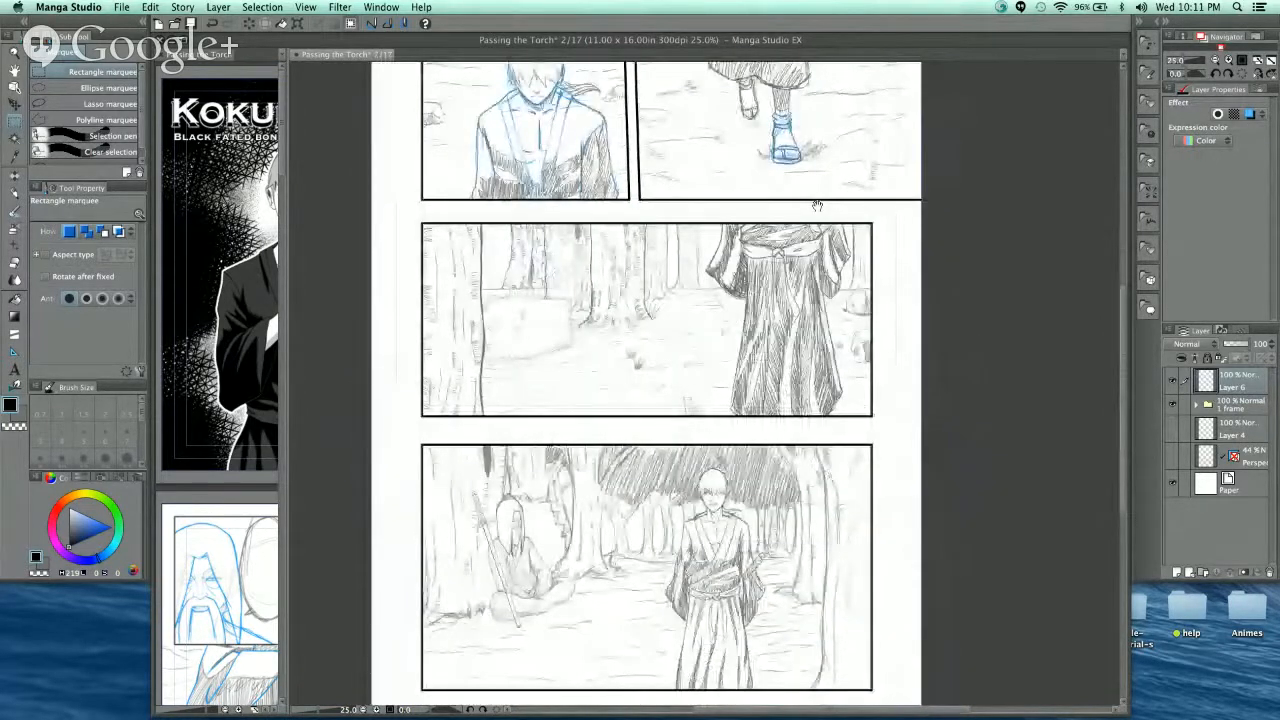
{"action": "left_click_drag", "start_coordinate": [817, 205], "coordinate": [795, 229]}
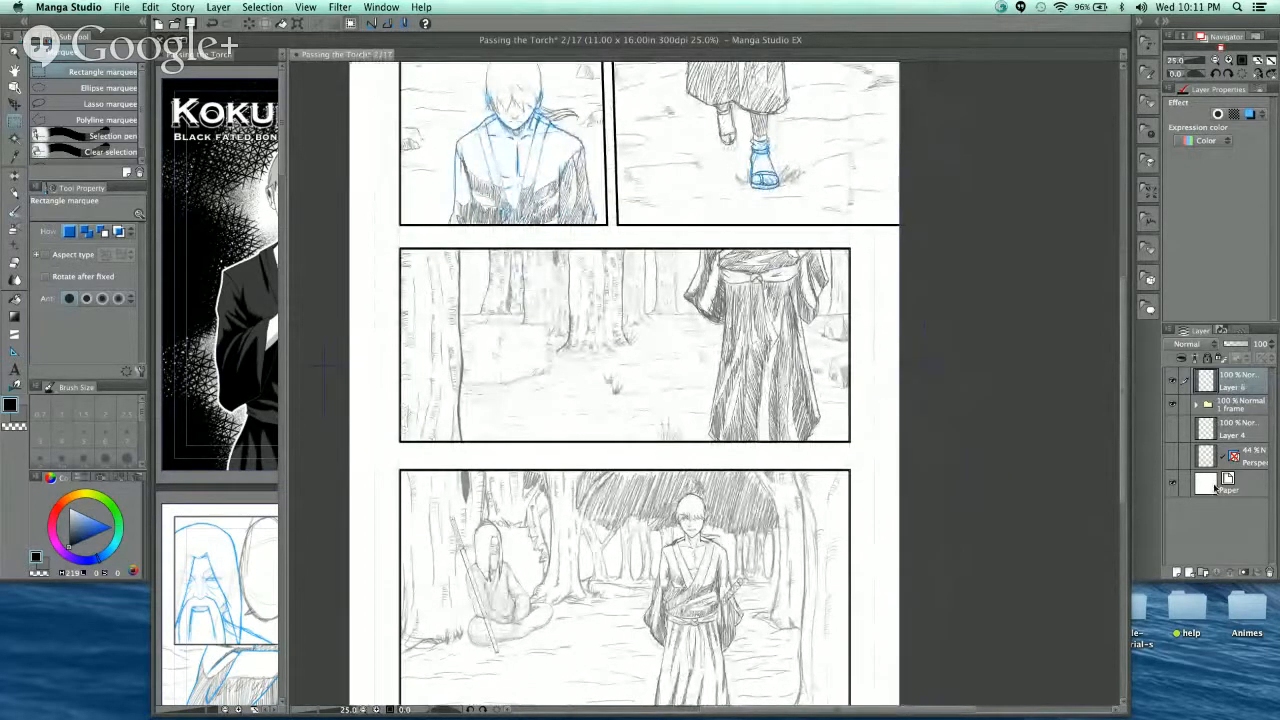
{"action": "left_click", "coordinate": [1234, 408]}
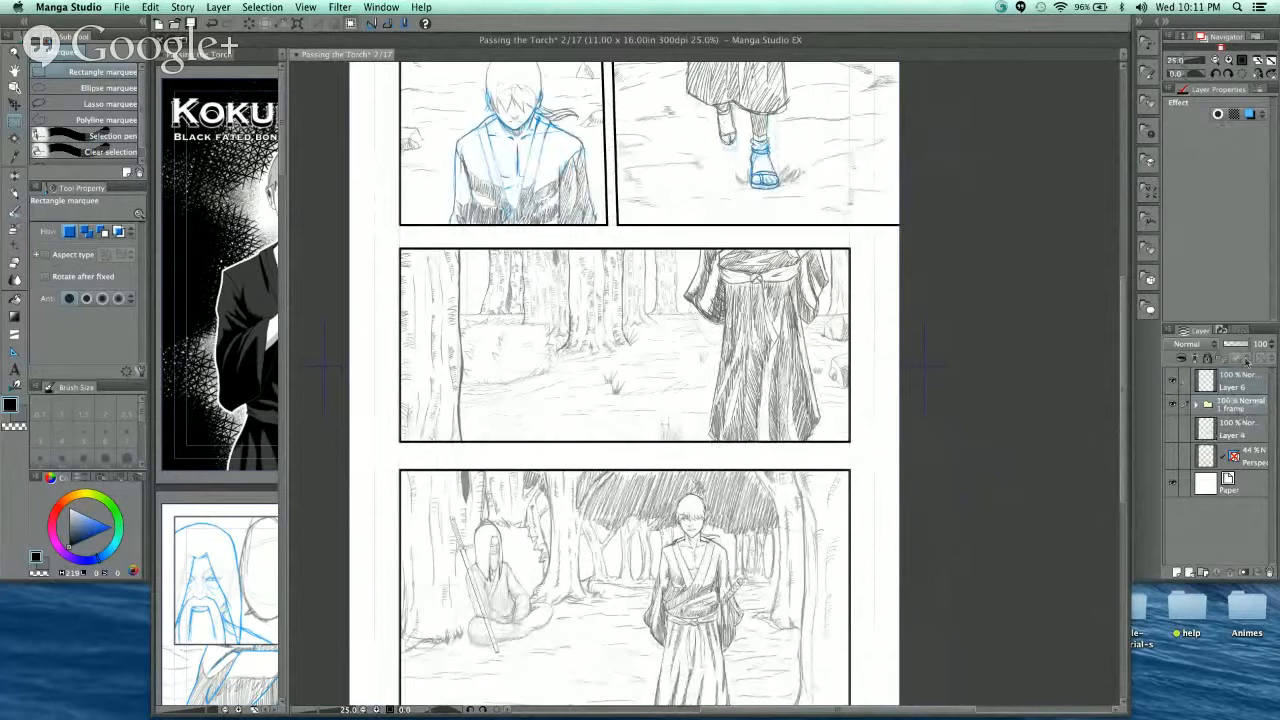
{"action": "left_click_drag", "start_coordinate": [1250, 344], "coordinate": [1233, 345]}
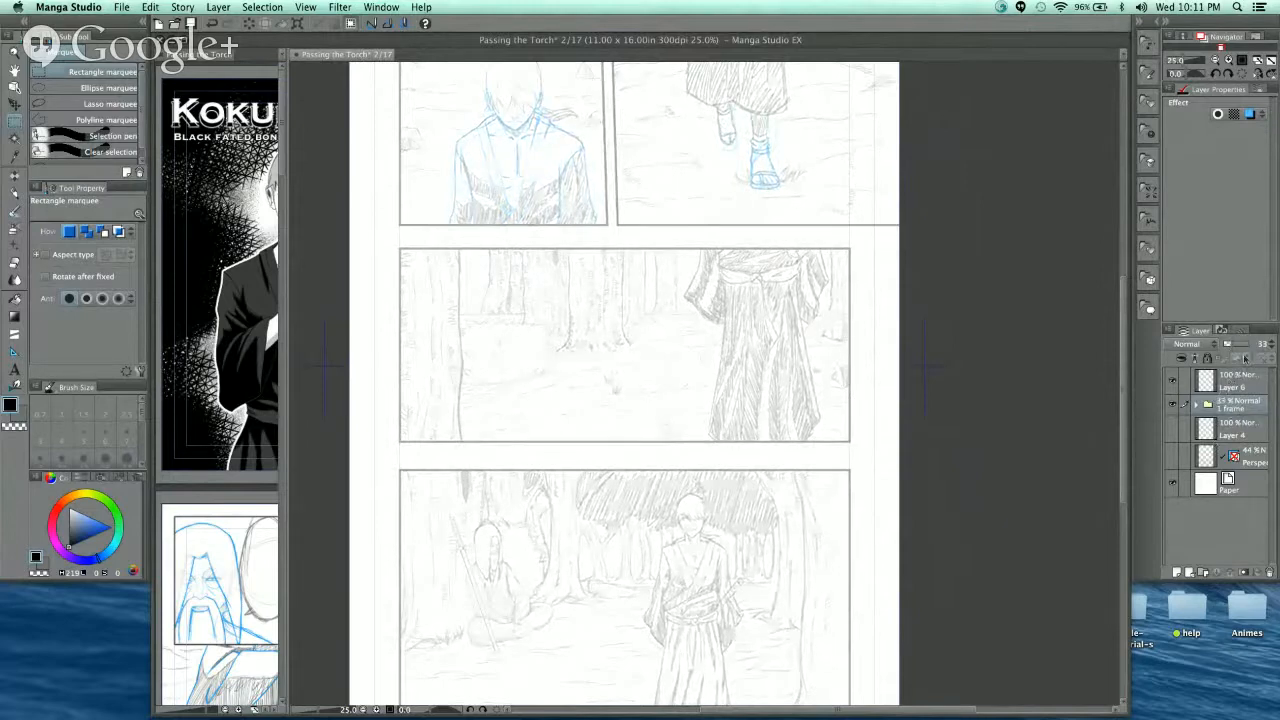
{"action": "left_click_drag", "start_coordinate": [1232, 347], "coordinate": [1230, 347]}
- Make the new empty layer active and choose the G-pen for inking
{"action": "left_click", "coordinate": [1238, 382]}
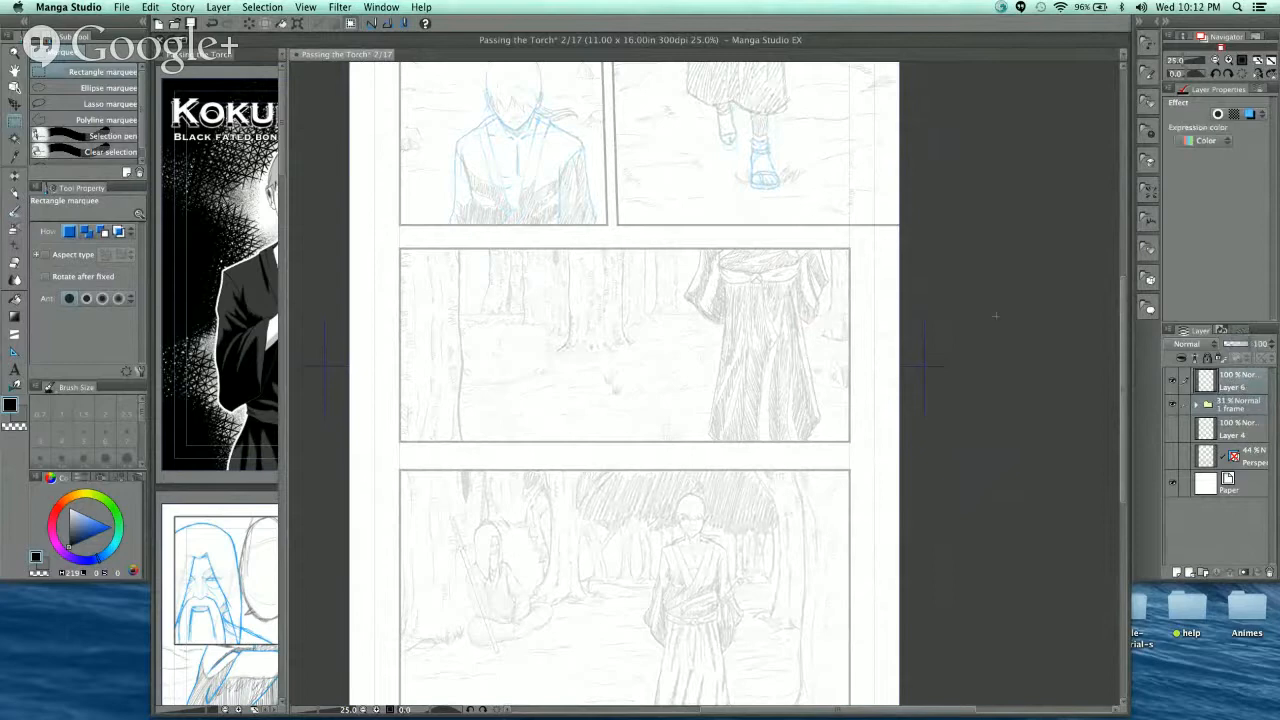
{"action": "left_click", "coordinate": [22, 210]}
{"action": "left_click", "coordinate": [15, 177]}
{"action": "left_click", "coordinate": [99, 80]}
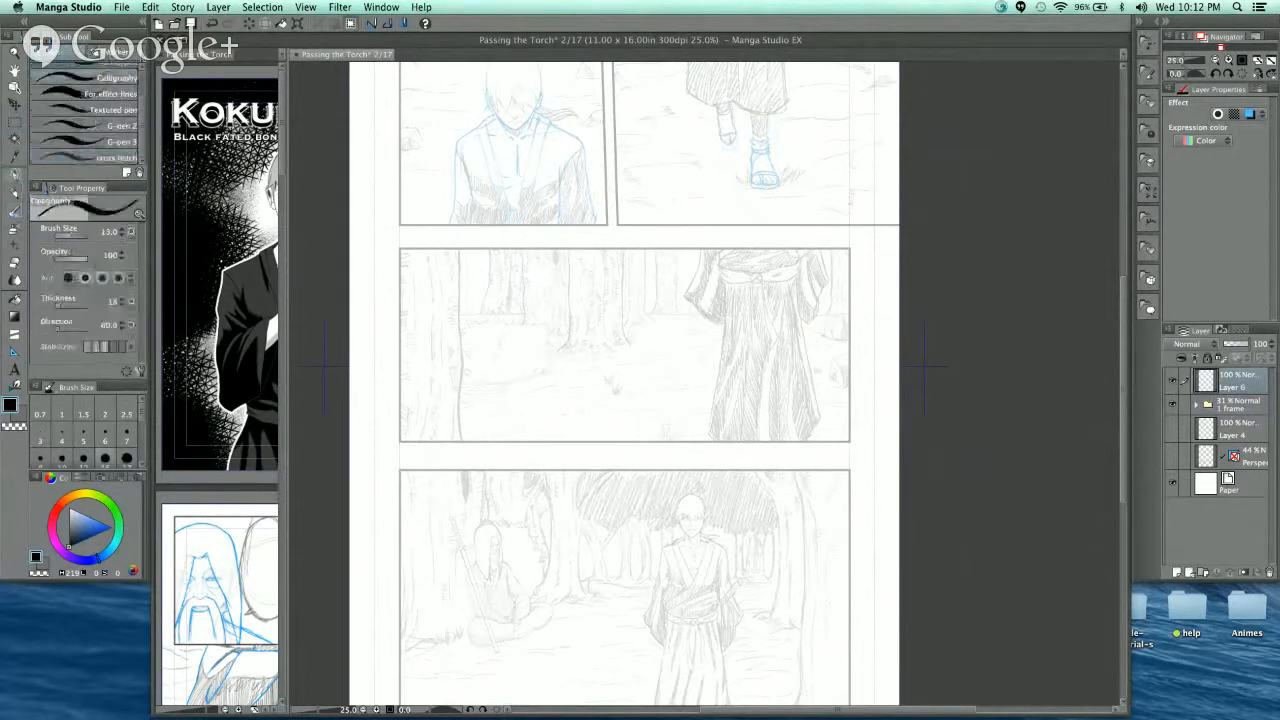
{"action": "scroll", "coordinate": [144, 120], "scroll_direction": "up", "scroll_amount": 2}
{"action": "left_click", "coordinate": [112, 72]}
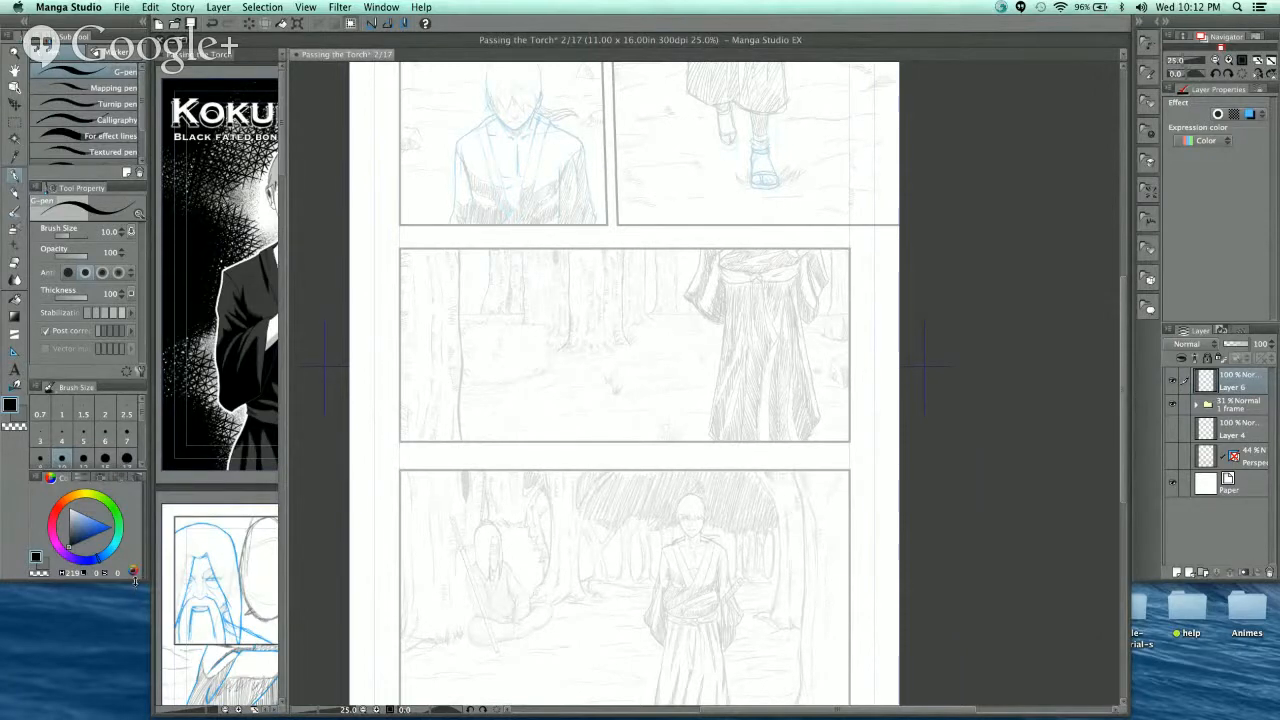
- Resize the tool palettes to show the whole pen list and more brush size presets
{"action": "left_click_drag", "start_coordinate": [136, 581], "coordinate": [117, 689]}
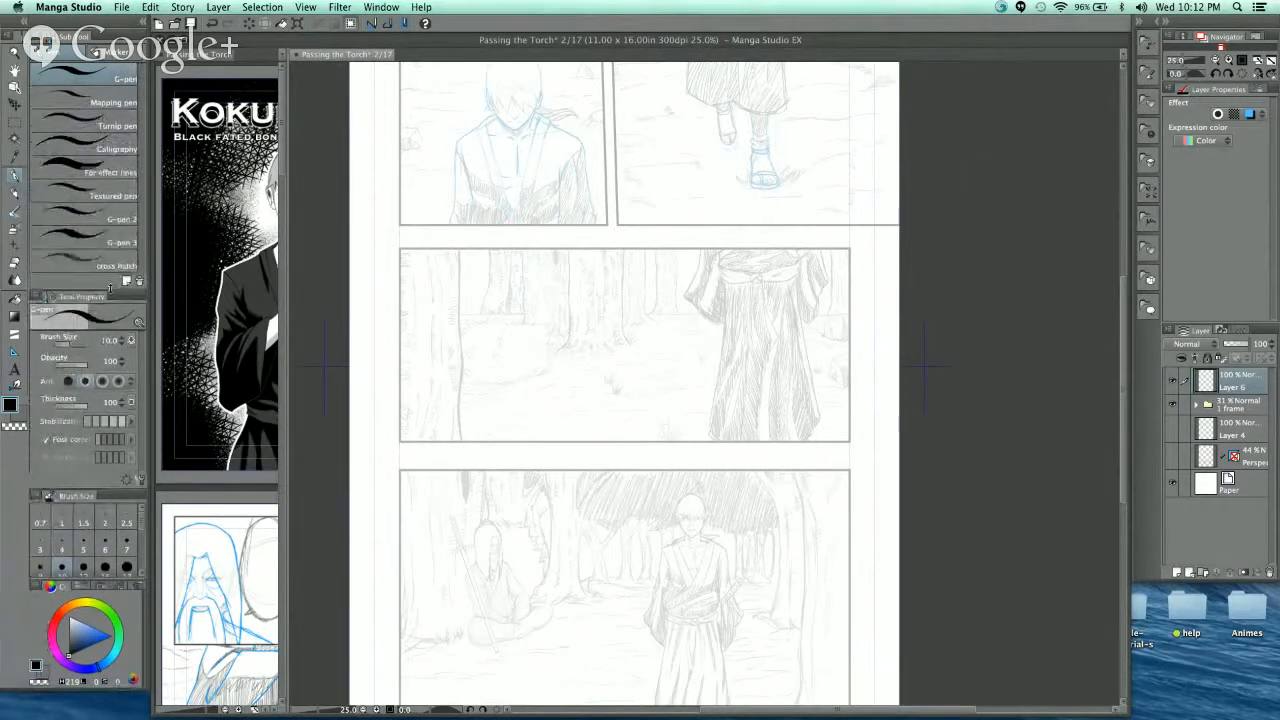
{"action": "left_click_drag", "start_coordinate": [110, 291], "coordinate": [115, 241]}
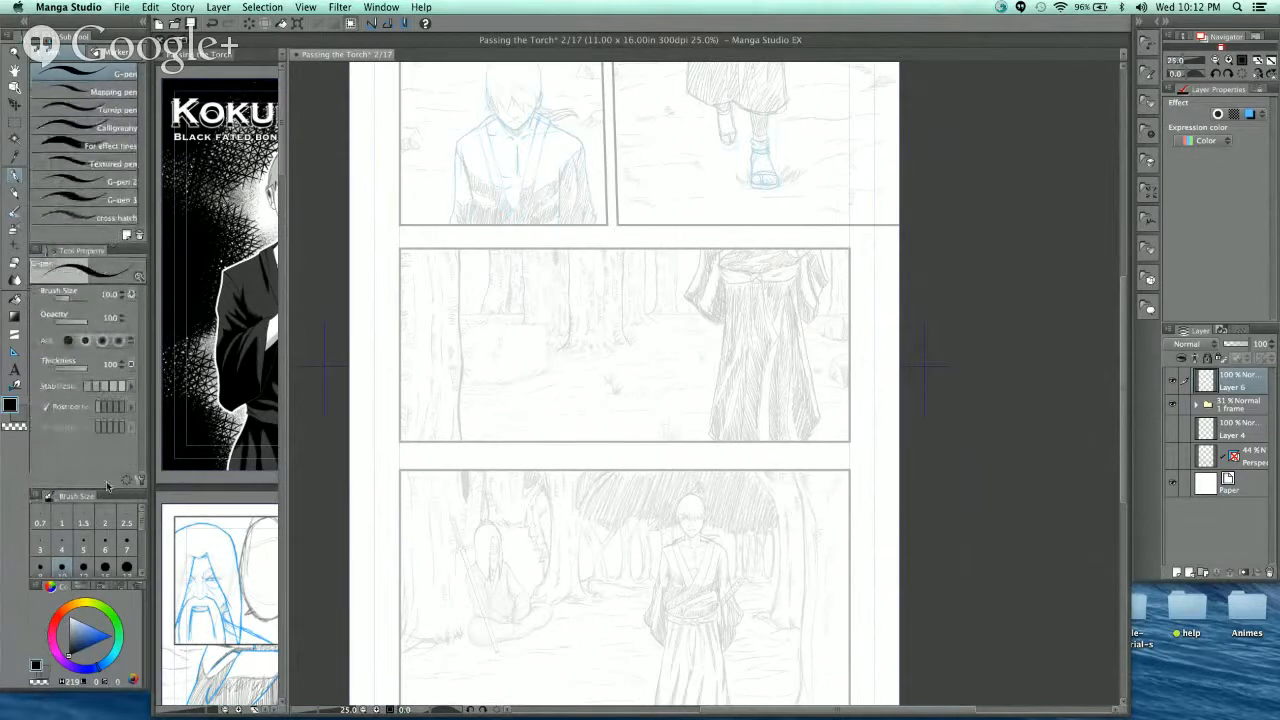
{"action": "left_click_drag", "start_coordinate": [111, 489], "coordinate": [116, 400]}
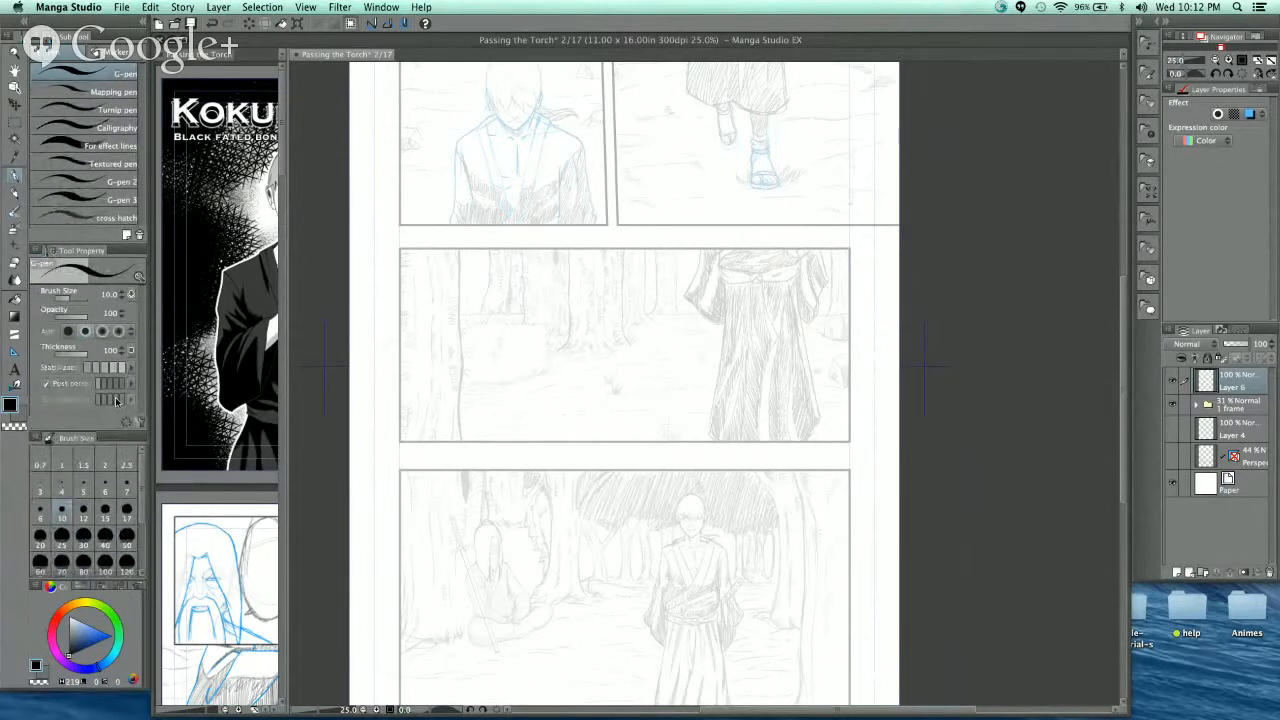
- Set the G-pen brush size to 8 for inking the walking figure in the page's second panel
{"action": "left_click_drag", "start_coordinate": [794, 298], "coordinate": [795, 376]}
{"action": "scroll", "coordinate": [746, 272], "scroll_direction": "up", "scroll_amount": 1}
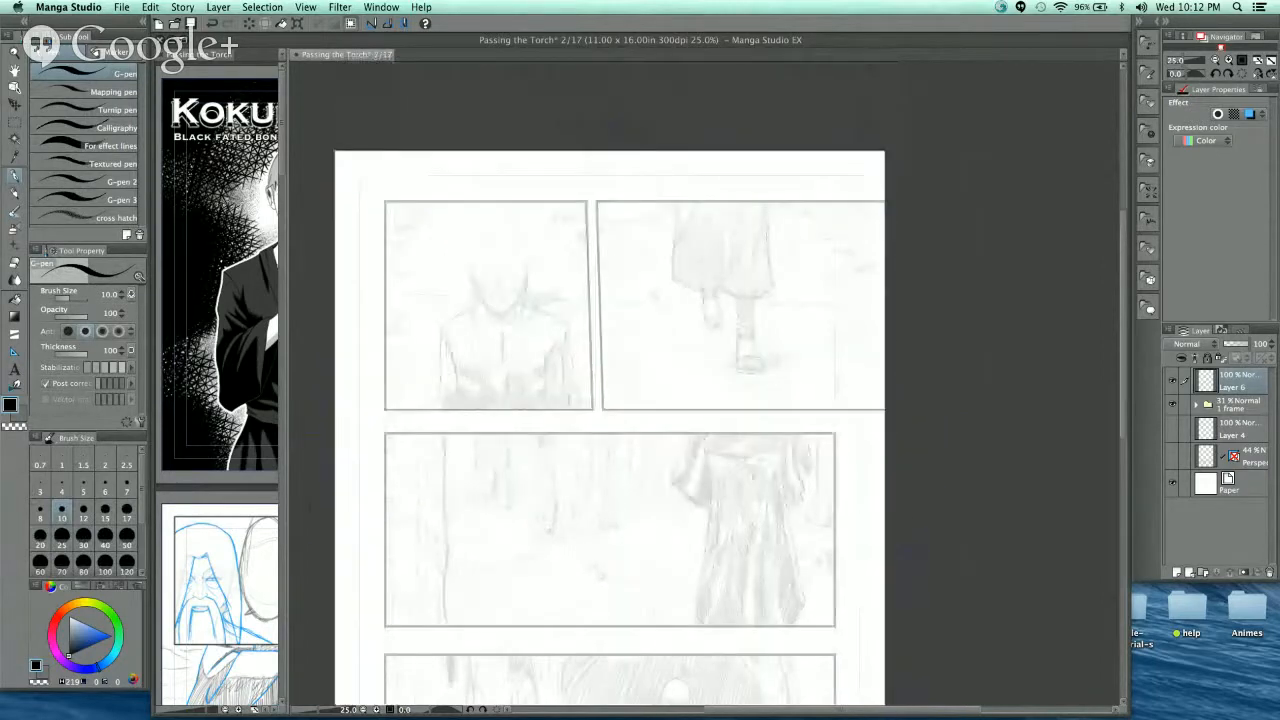
{"action": "scroll", "coordinate": [746, 272], "scroll_direction": "up", "scroll_amount": 5}
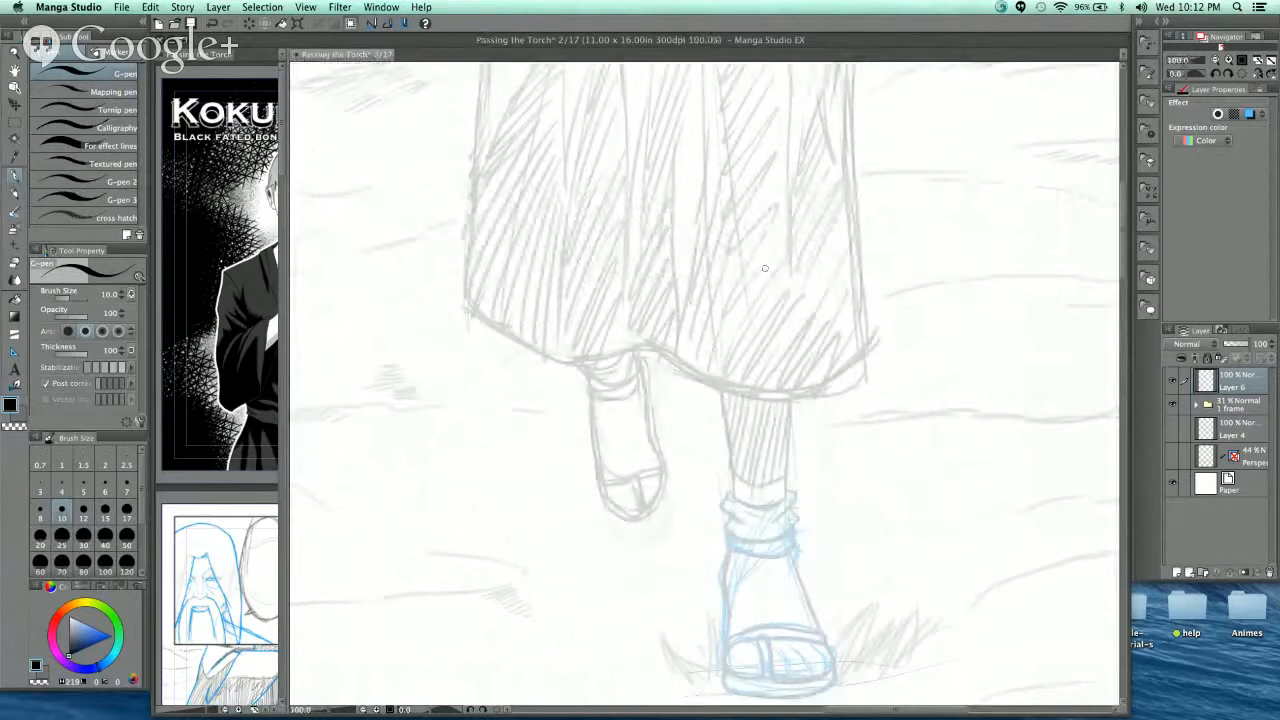
{"action": "left_click_drag", "start_coordinate": [820, 327], "coordinate": [855, 382]}
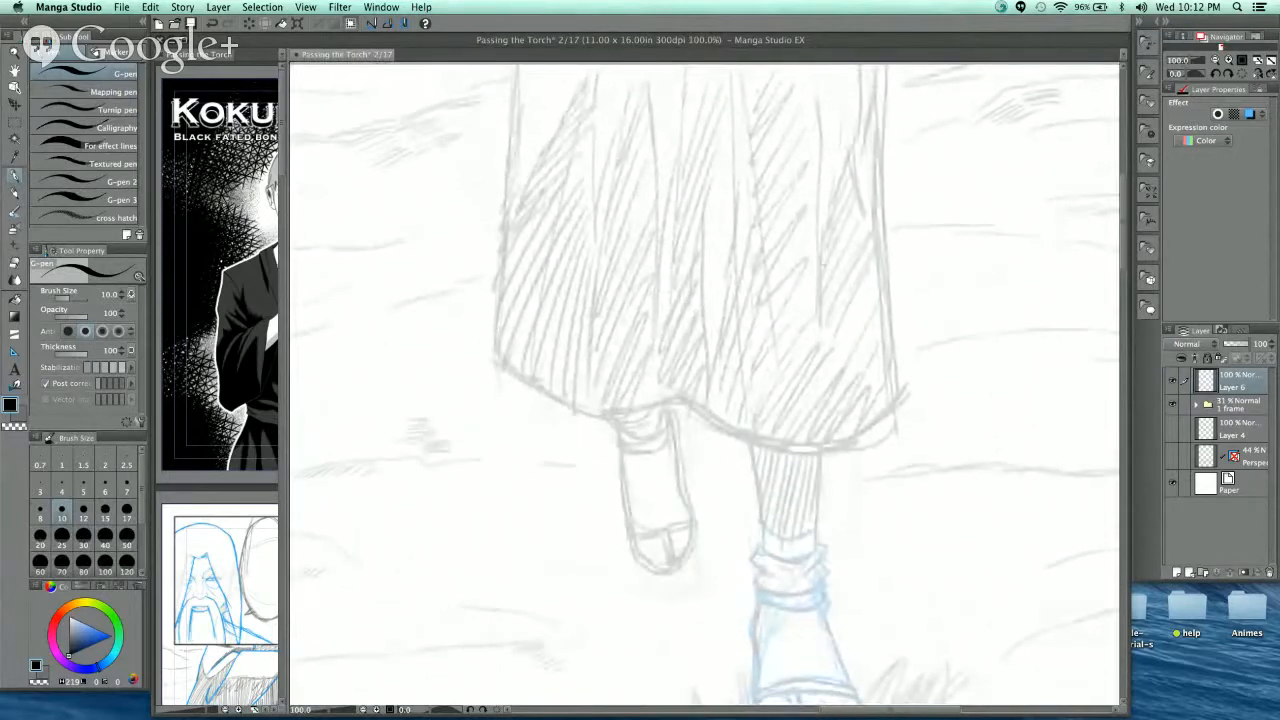
{"action": "scroll", "coordinate": [876, 328], "scroll_direction": "down", "scroll_amount": 3}
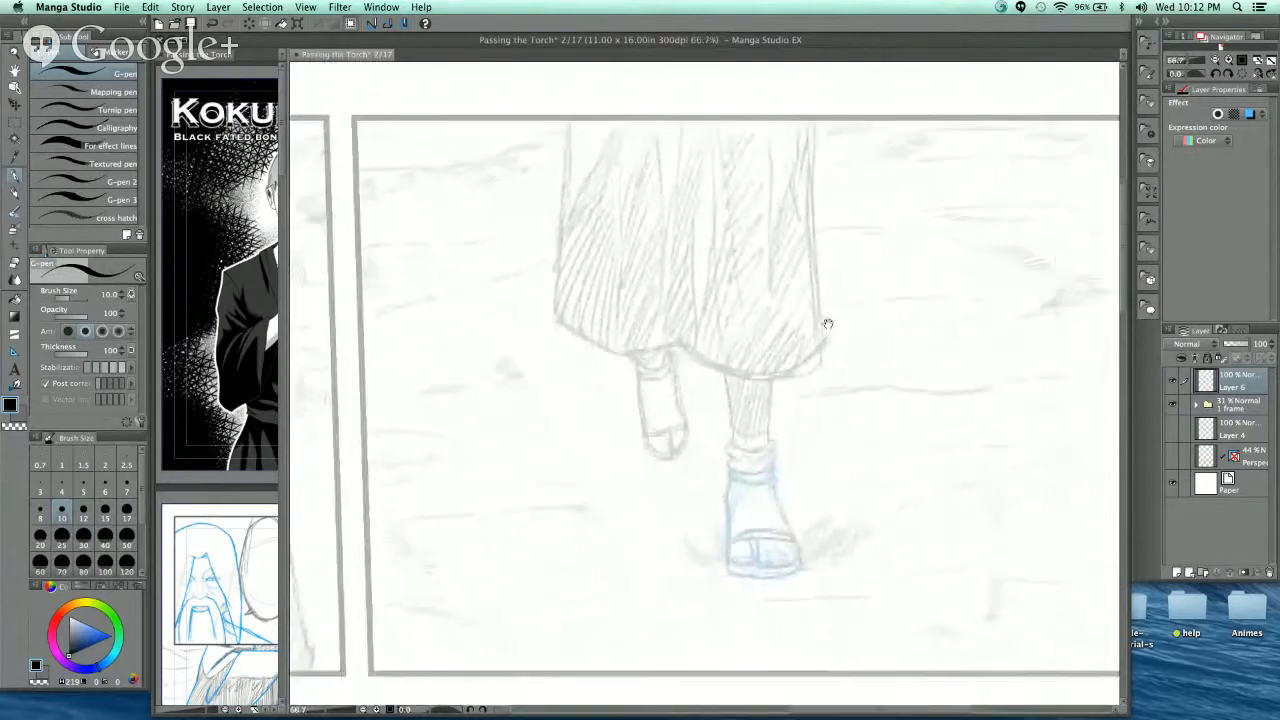
{"action": "scroll", "coordinate": [828, 323], "scroll_direction": "up", "scroll_amount": 3}
{"action": "left_click_drag", "start_coordinate": [831, 357], "coordinate": [834, 371]}
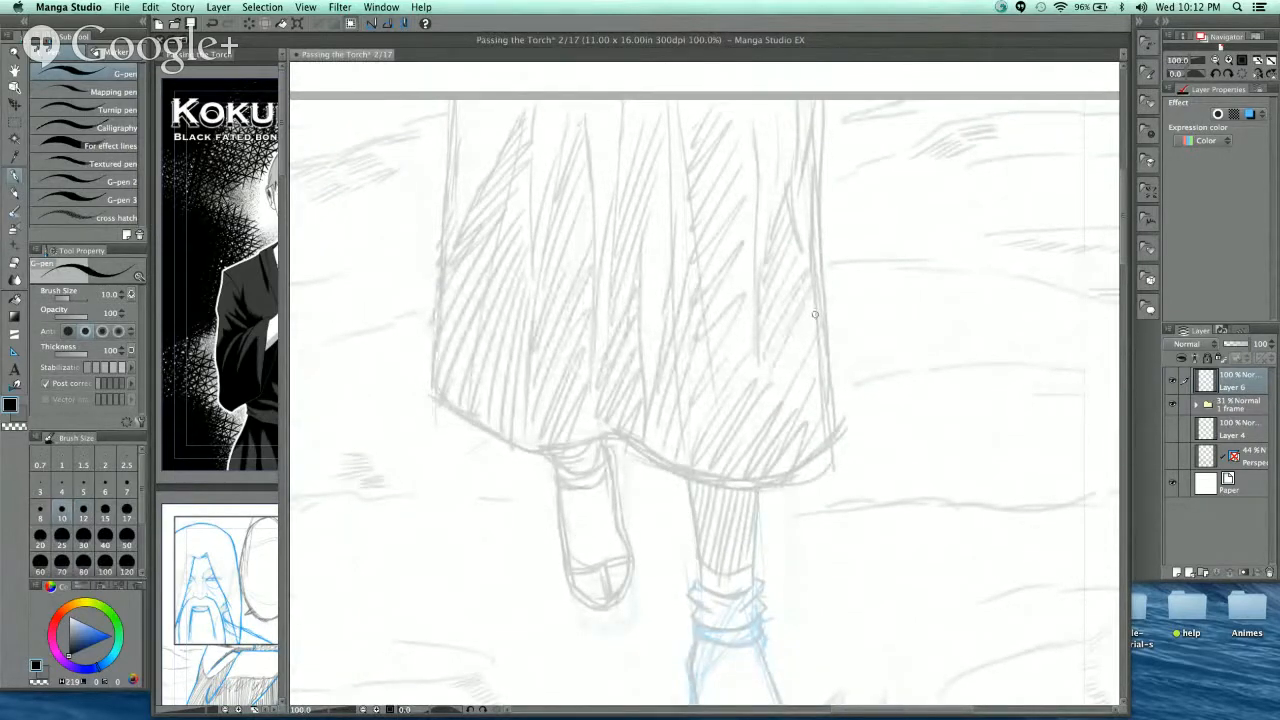
{"action": "key", "text": "bracketleft"}
{"action": "key", "text": "bracketleft"}
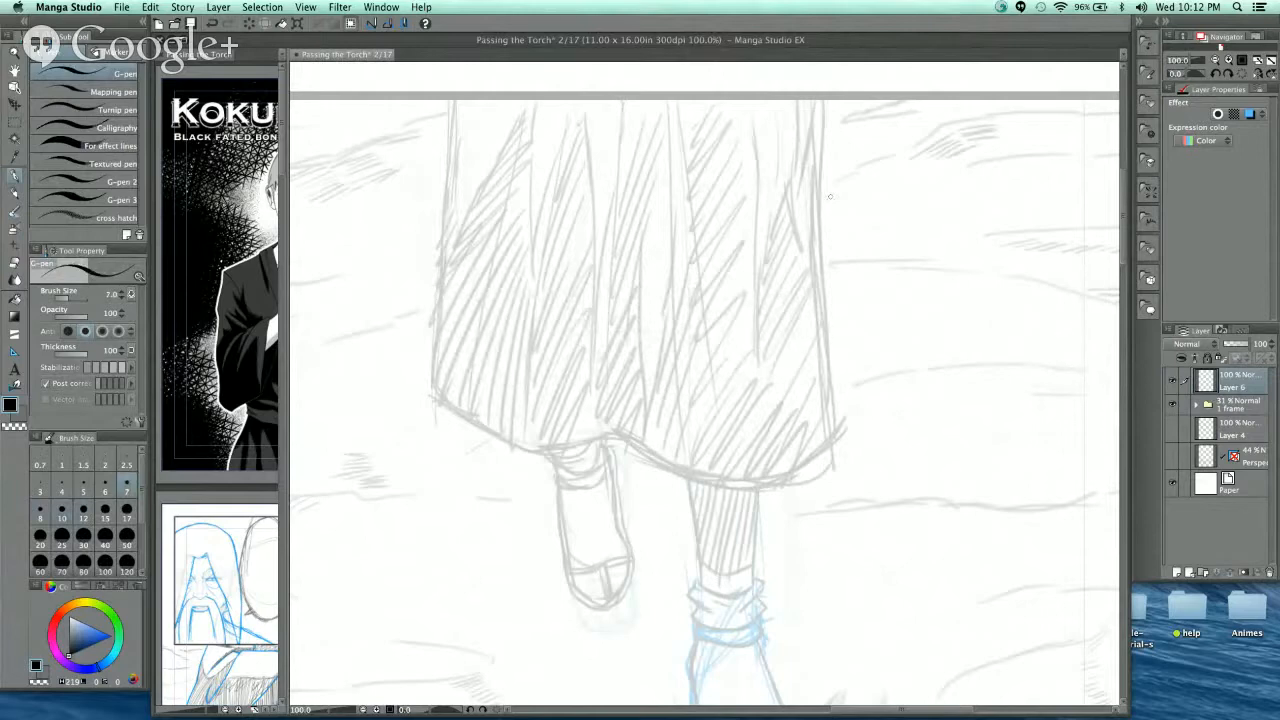
{"action": "key", "text": "bracketright"}
{"action": "left_click_drag", "start_coordinate": [821, 101], "coordinate": [821, 205]}
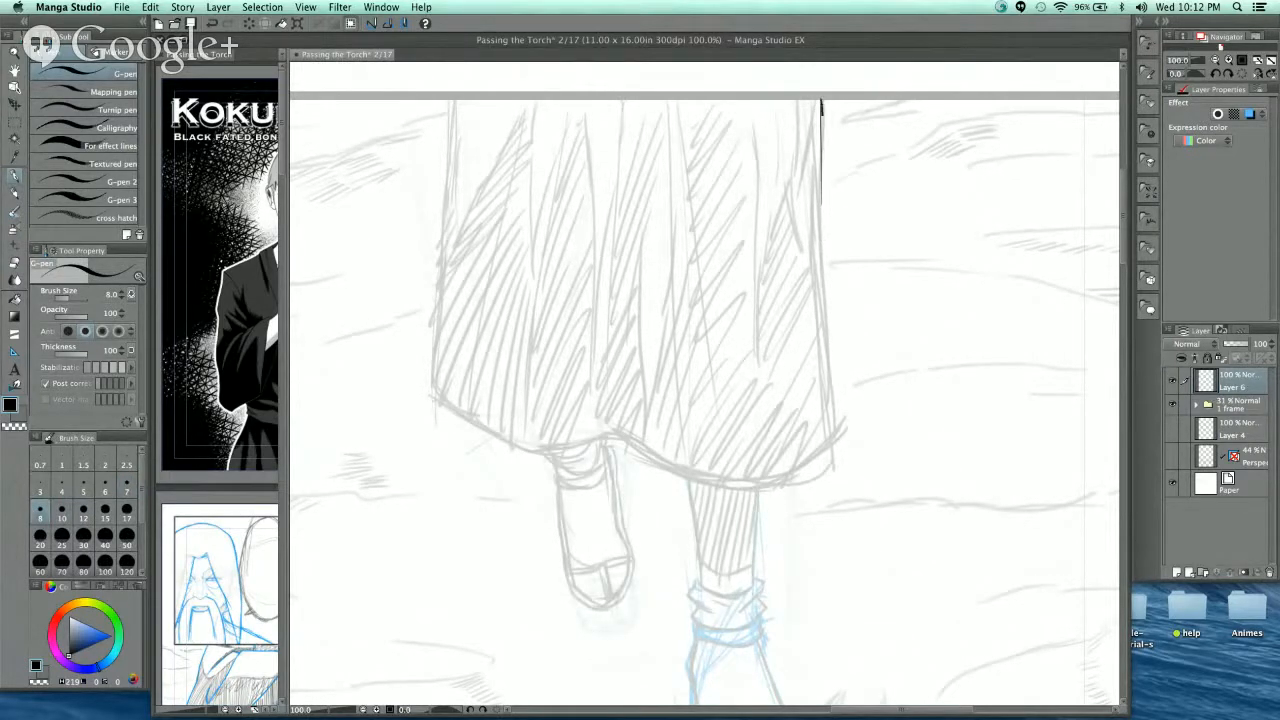
{"action": "left_click_drag", "start_coordinate": [821, 103], "coordinate": [824, 290]}
{"action": "key", "text": "super+z"}
{"action": "key", "text": "super+z"}
- Ink the right edge of the robe from the panel's upper border down to the hem, thickening the line along its lower part
{"action": "mouse_move", "coordinate": [823, 98]}
{"action": "left_mouse_down"}
{"action": "mouse_move", "coordinate": [822, 308]}
{"action": "mouse_move", "coordinate": [800, 232]}
{"action": "left_mouse_up"}
{"action": "key", "text": "space"}
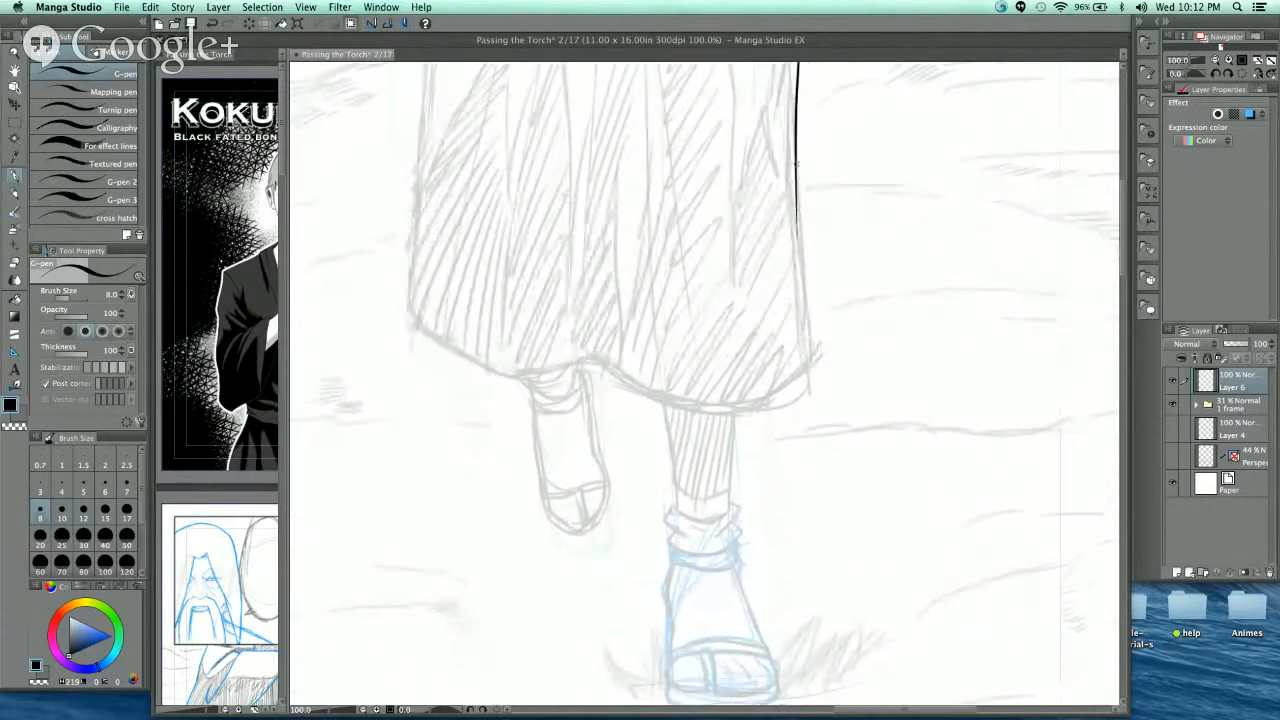
{"action": "left_click_drag", "start_coordinate": [796, 160], "coordinate": [812, 345]}
{"action": "key", "text": "super+z"}
{"action": "left_click_drag", "start_coordinate": [796, 160], "coordinate": [813, 350]}
{"action": "scroll", "coordinate": [806, 300], "scroll_direction": "up", "scroll_amount": 3}
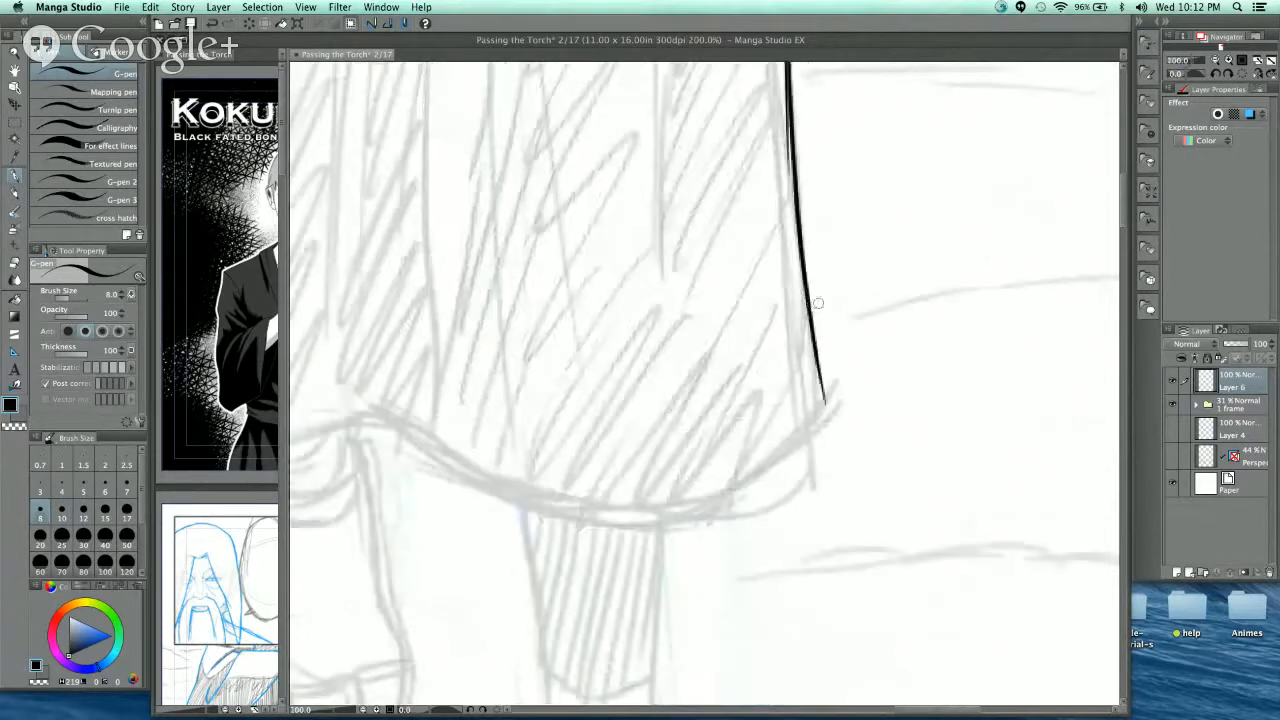
{"action": "left_click_drag", "start_coordinate": [782, 175], "coordinate": [806, 358]}
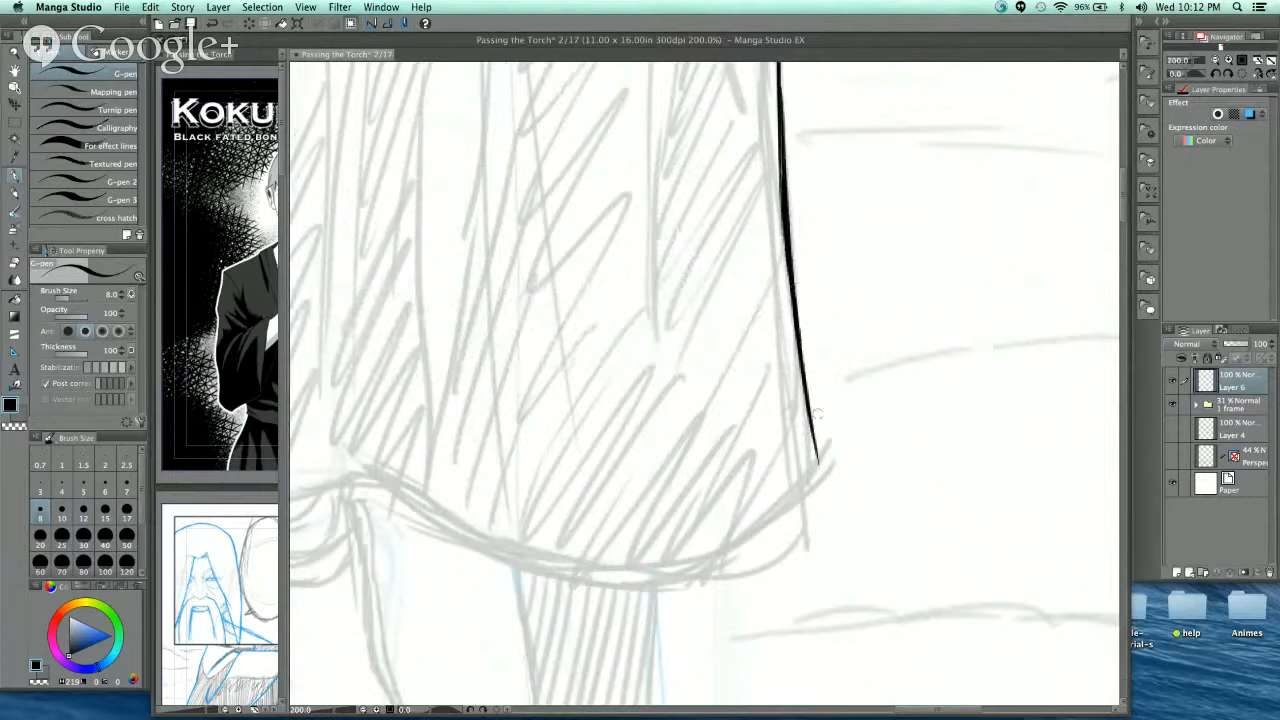
- Ink the robe's wavy hem from its right corner across both legs to the left corner
{"action": "mouse_move", "coordinate": [850, 425]}
{"action": "left_mouse_down"}
{"action": "mouse_move", "coordinate": [936, 327]}
{"action": "mouse_move", "coordinate": [886, 410]}
{"action": "mouse_move", "coordinate": [803, 467]}
{"action": "mouse_move", "coordinate": [974, 337]}
{"action": "mouse_move", "coordinate": [1008, 280]}
{"action": "left_mouse_up"}
{"action": "mouse_move", "coordinate": [941, 342]}
{"action": "left_mouse_down"}
{"action": "mouse_move", "coordinate": [849, 374]}
{"action": "mouse_move", "coordinate": [700, 349]}
{"action": "mouse_move", "coordinate": [566, 284]}
{"action": "left_mouse_up"}
{"action": "left_click_drag", "start_coordinate": [657, 325], "coordinate": [891, 408]}
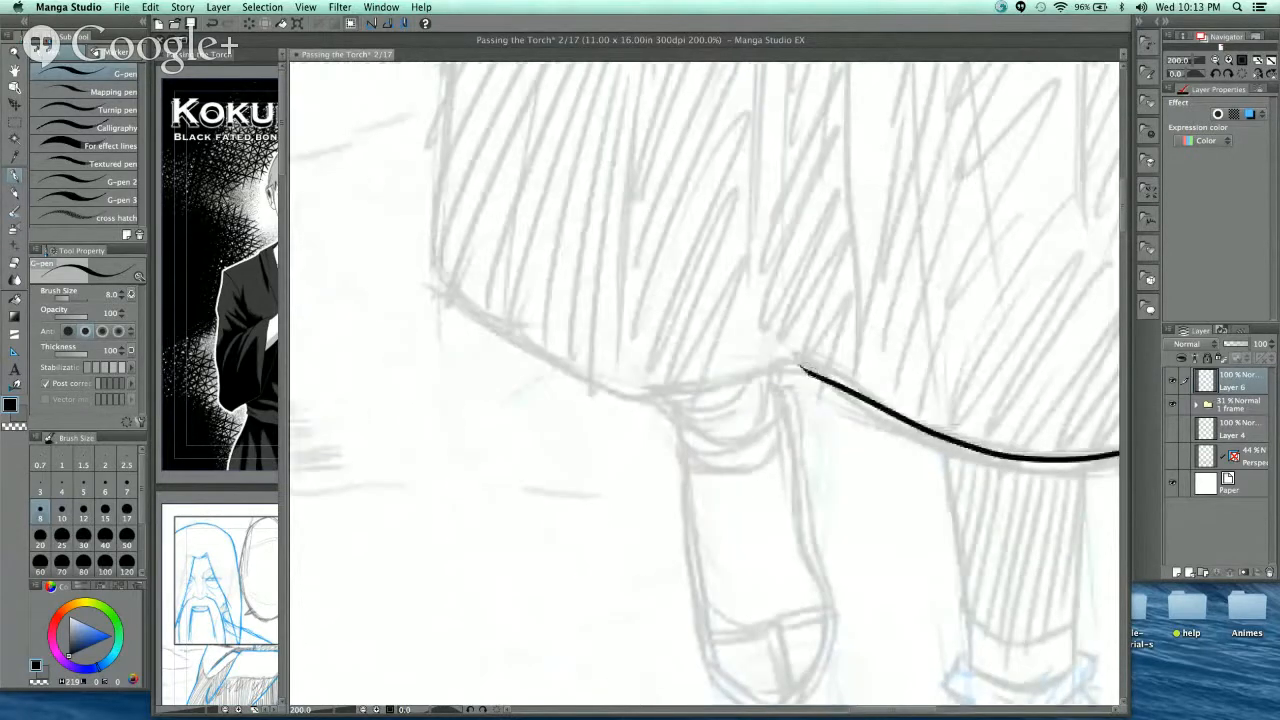
{"action": "mouse_move", "coordinate": [816, 374]}
{"action": "left_mouse_down"}
{"action": "mouse_move", "coordinate": [778, 366]}
{"action": "mouse_move", "coordinate": [622, 401]}
{"action": "mouse_move", "coordinate": [628, 390]}
{"action": "mouse_move", "coordinate": [671, 520]}
{"action": "mouse_move", "coordinate": [486, 403]}
{"action": "left_mouse_up"}
- Ink the left edge of the robe from the hem corner up to the panel's upper border in overlapping strokes
{"action": "mouse_move", "coordinate": [592, 255]}
{"action": "left_mouse_down"}
{"action": "mouse_move", "coordinate": [594, 400]}
{"action": "mouse_move", "coordinate": [574, 440]}
{"action": "left_mouse_up"}
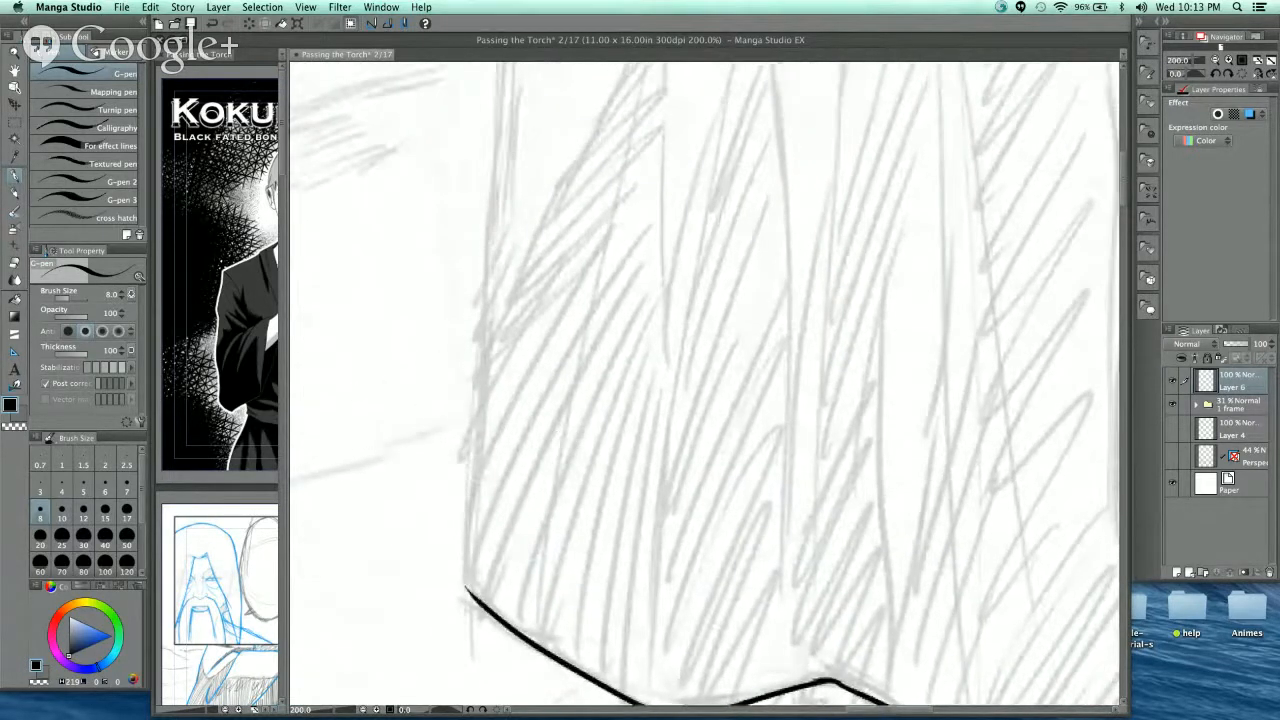
{"action": "left_click_drag", "start_coordinate": [468, 592], "coordinate": [475, 455]}
{"action": "left_click_drag", "start_coordinate": [544, 344], "coordinate": [546, 359]}
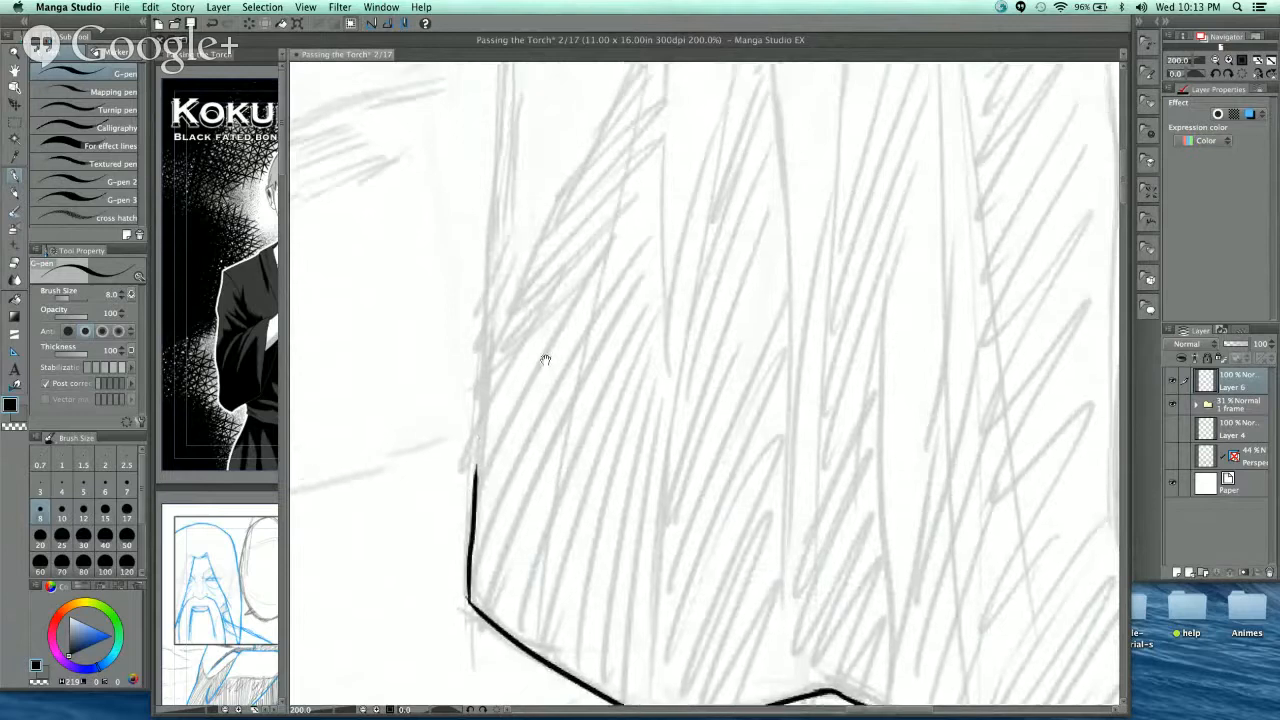
{"action": "left_click_drag", "start_coordinate": [466, 603], "coordinate": [468, 590]}
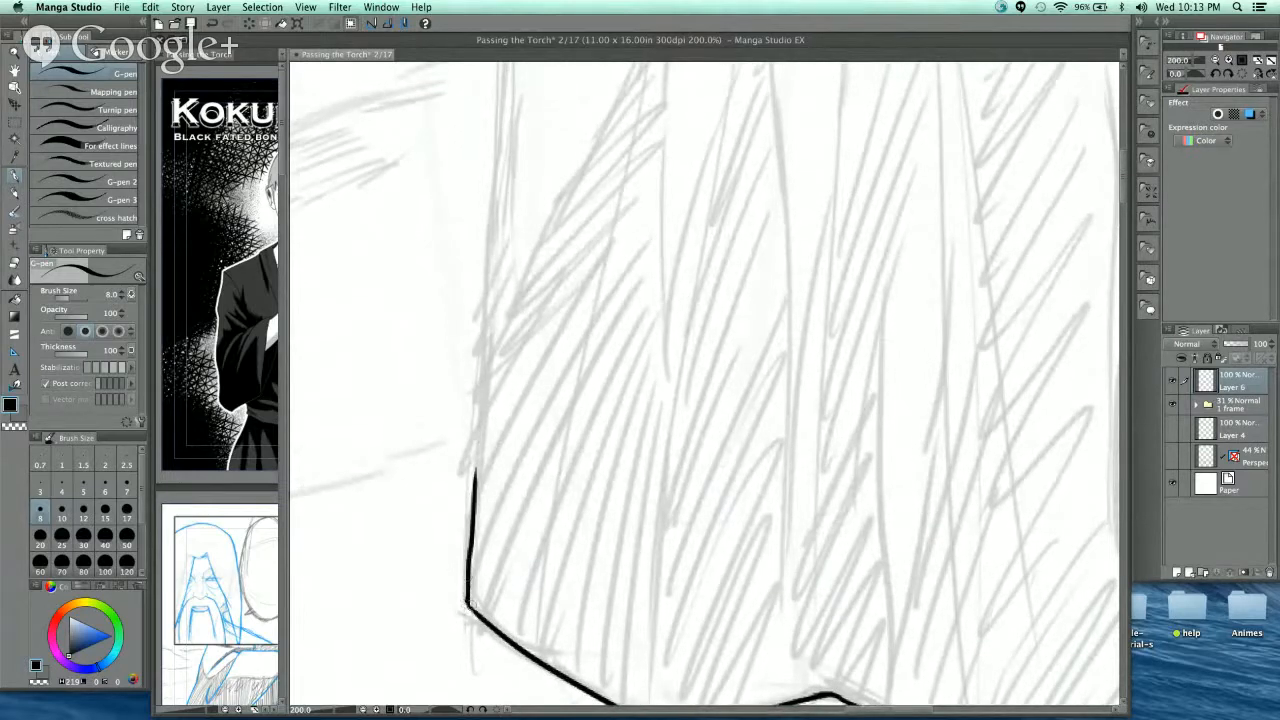
{"action": "left_click_drag", "start_coordinate": [519, 398], "coordinate": [514, 474]}
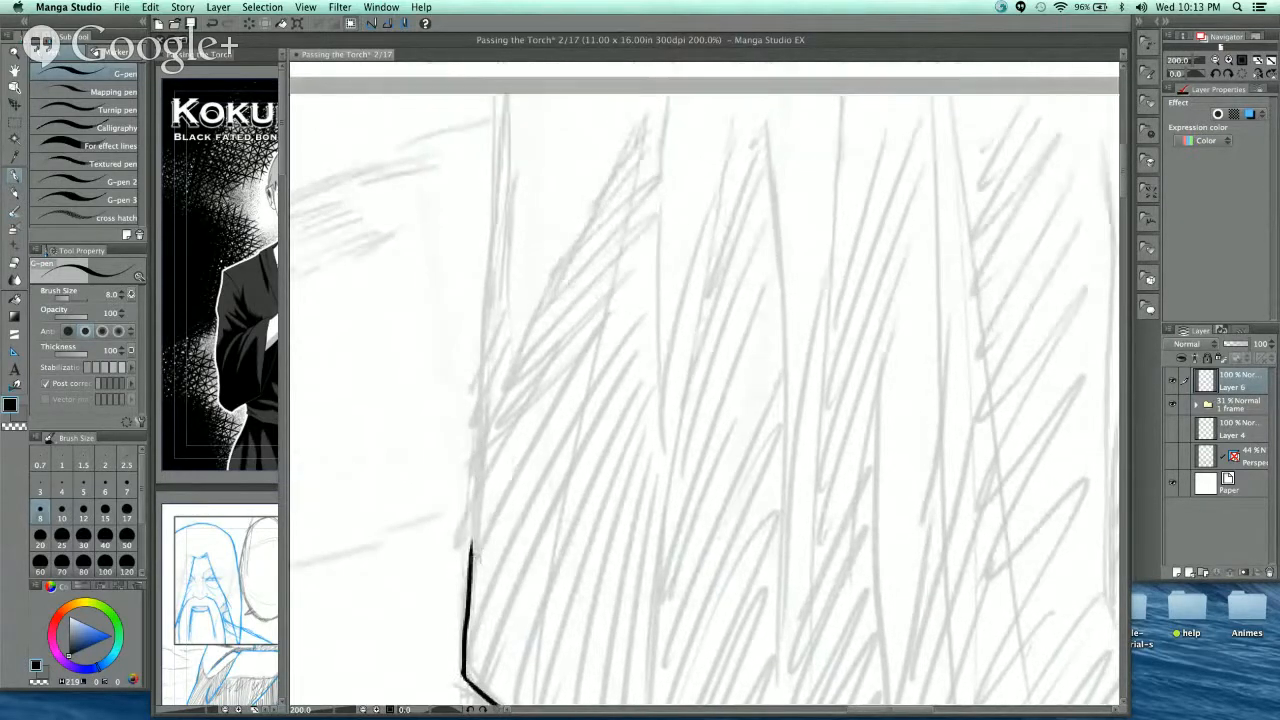
{"action": "left_click_drag", "start_coordinate": [470, 568], "coordinate": [486, 343]}
{"action": "left_click_drag", "start_coordinate": [531, 180], "coordinate": [533, 275]}
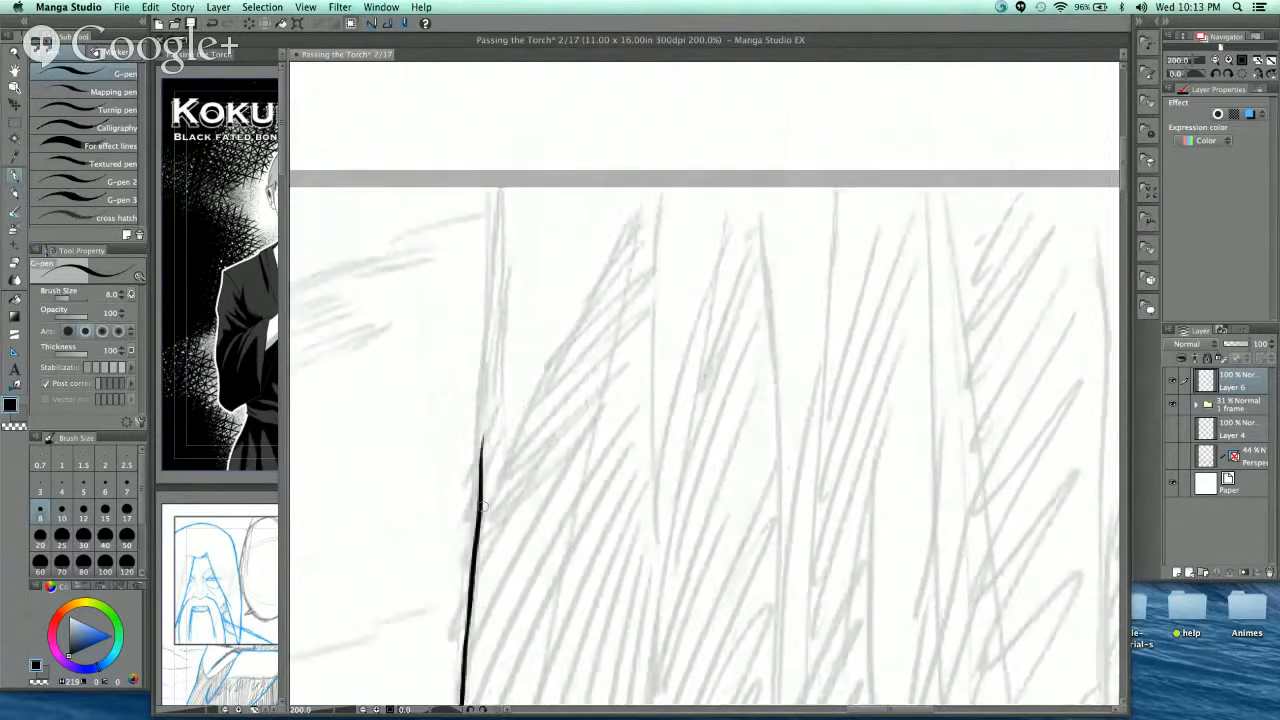
{"action": "left_click_drag", "start_coordinate": [481, 478], "coordinate": [497, 122]}
{"action": "mouse_move", "coordinate": [491, 300]}
{"action": "left_mouse_down"}
{"action": "mouse_move", "coordinate": [502, 154]}
{"action": "mouse_move", "coordinate": [540, 163]}
{"action": "left_mouse_up"}
- Ink the right edge of the front leg from the robe's hem down to the sock
{"action": "key", "text": "super+minus"}
{"action": "key", "text": "super+minus"}
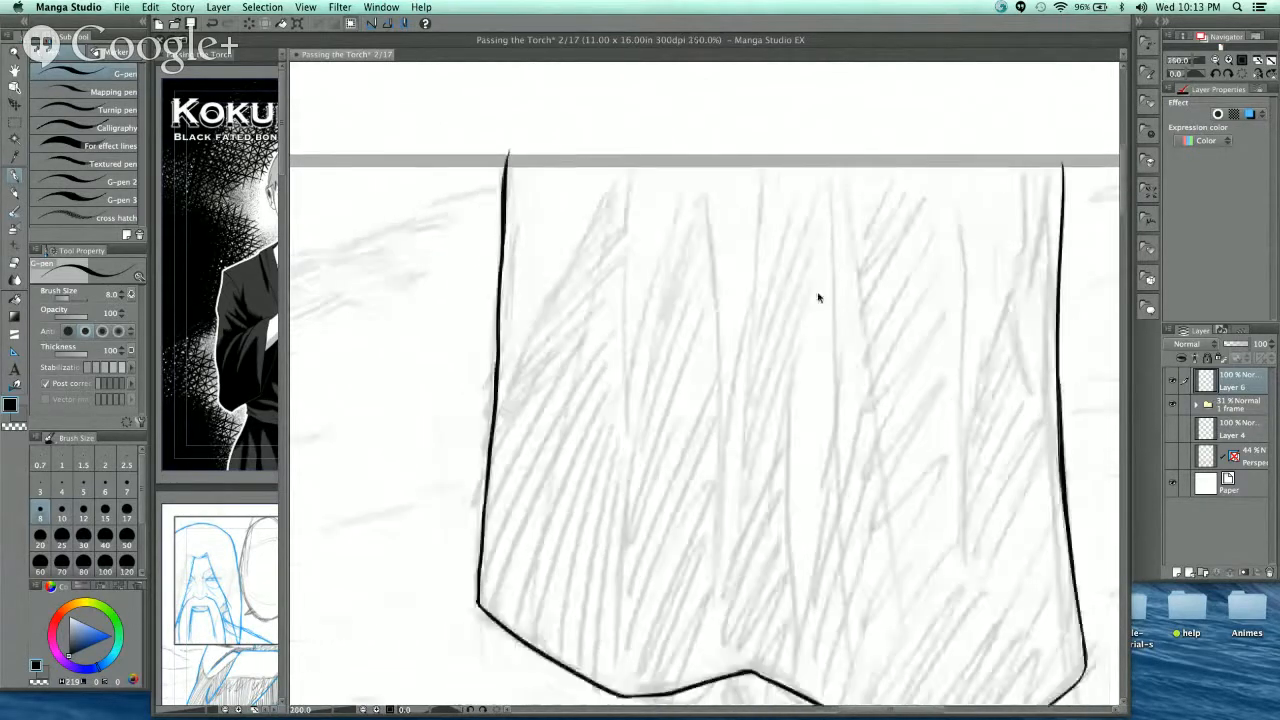
{"action": "left_click_drag", "start_coordinate": [824, 387], "coordinate": [727, 196]}
{"action": "scroll", "coordinate": [820, 258], "scroll_direction": "right", "scroll_amount": 2}
{"action": "scroll", "coordinate": [820, 258], "scroll_direction": "down", "scroll_amount": 1}
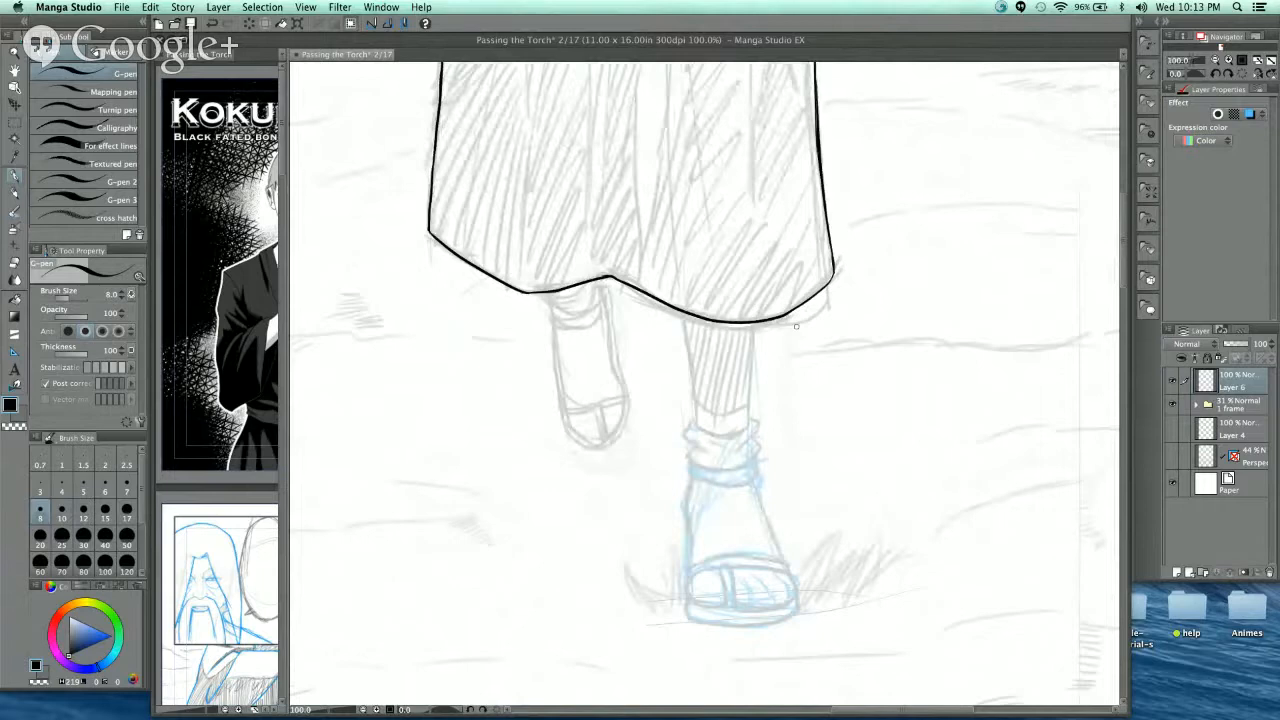
{"action": "scroll", "coordinate": [730, 355], "scroll_direction": "up", "scroll_amount": 5}
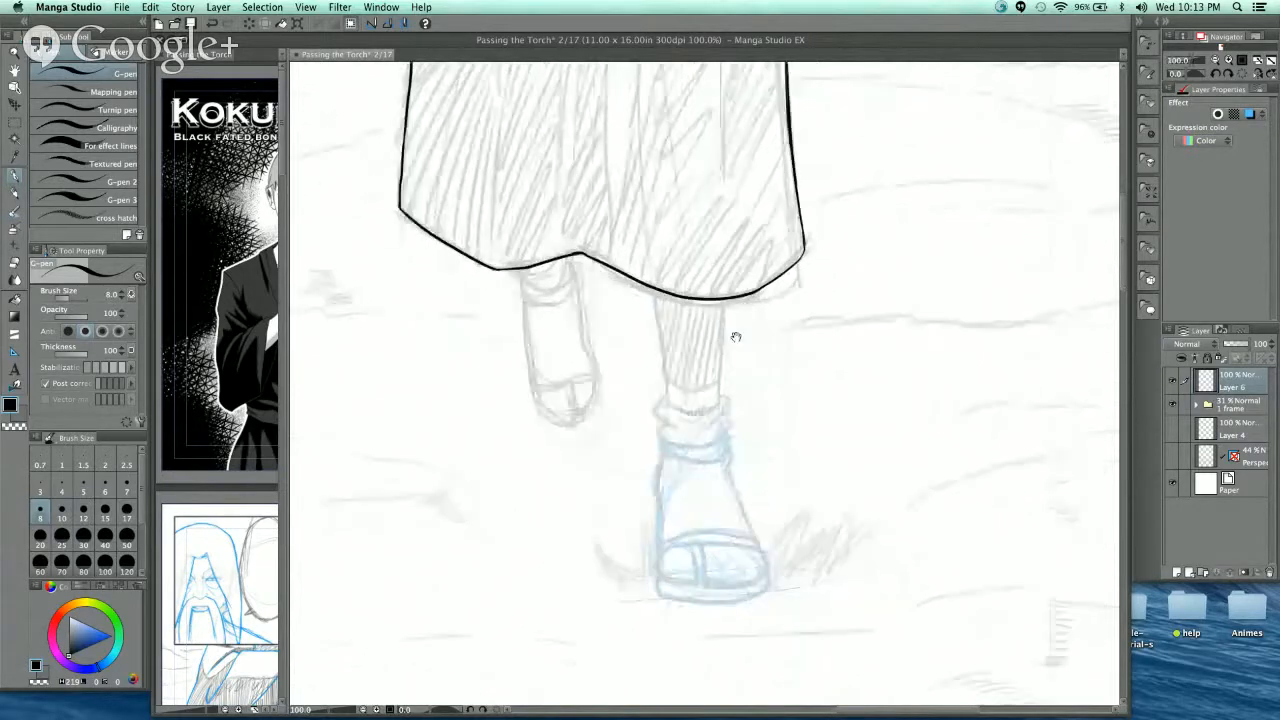
{"action": "scroll", "coordinate": [849, 265], "scroll_direction": "up", "scroll_amount": 1}
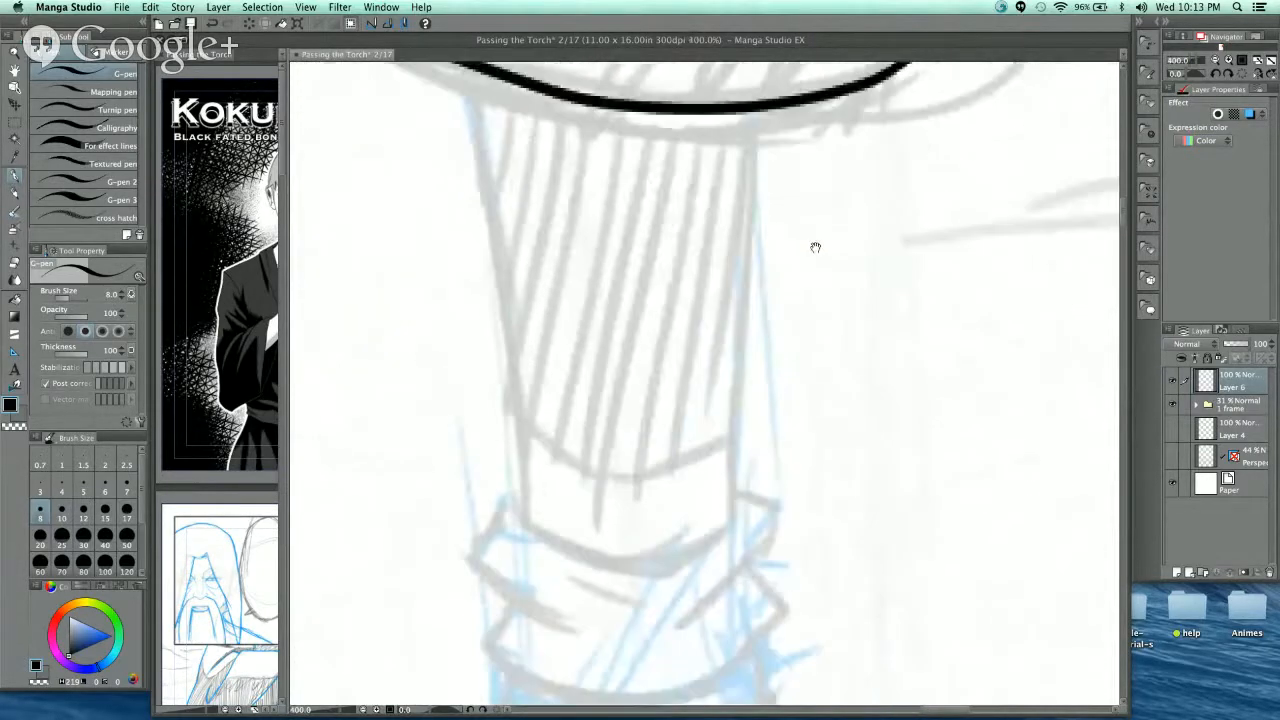
{"action": "left_click_drag", "start_coordinate": [755, 112], "coordinate": [741, 475]}
{"action": "key", "text": "super+z"}
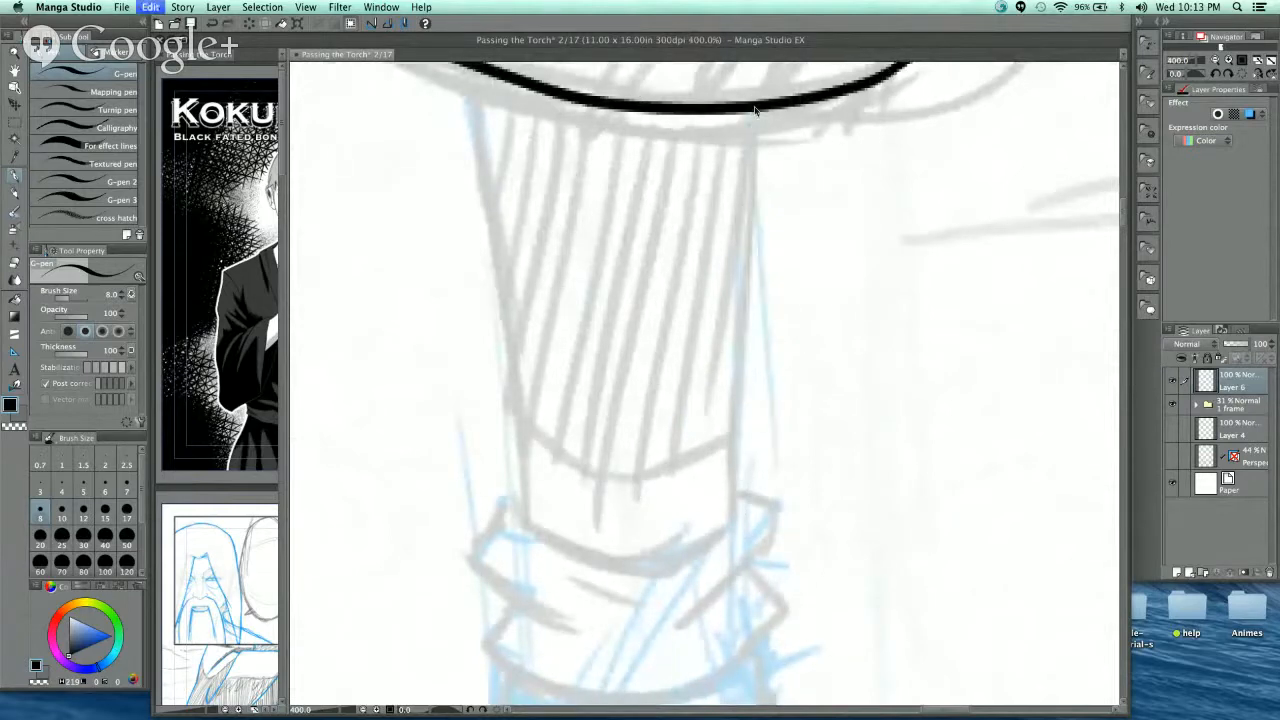
{"action": "left_click_drag", "start_coordinate": [752, 110], "coordinate": [733, 516]}
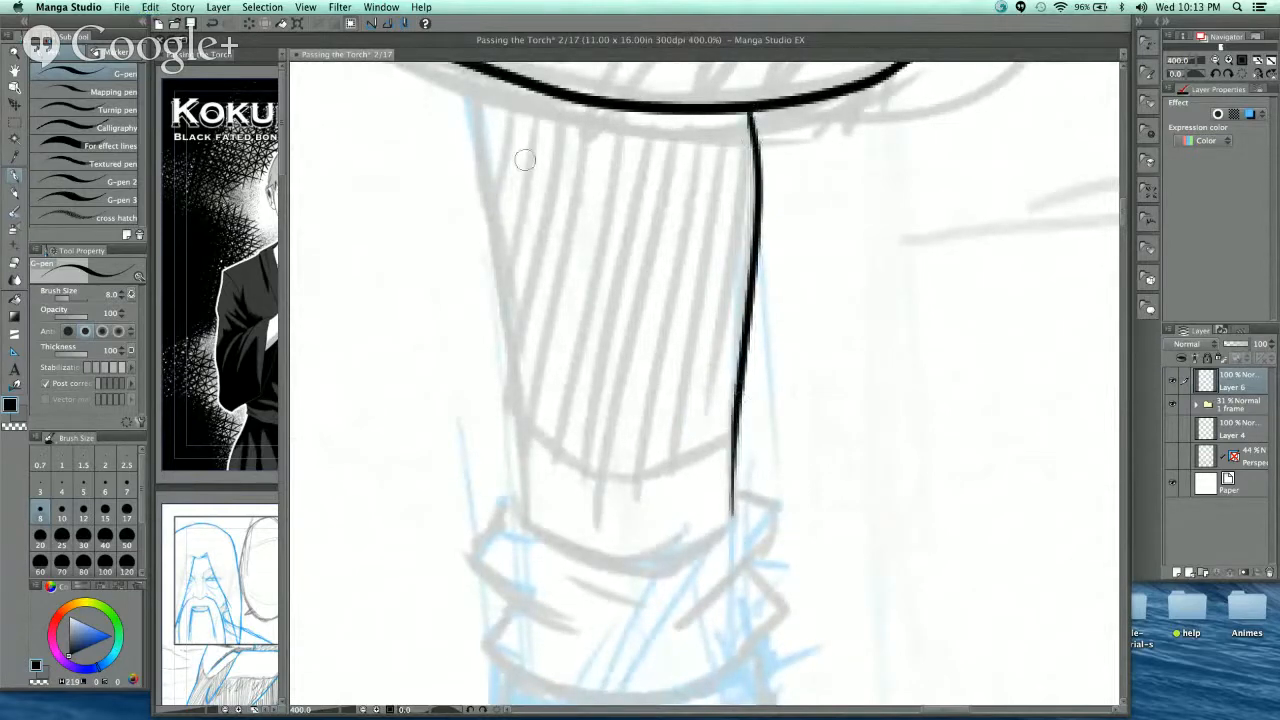
- Ink the left edge of the front leg from the robe's hem down to the sock
{"action": "mouse_move", "coordinate": [816, 286]}
{"action": "left_mouse_down"}
{"action": "mouse_move", "coordinate": [854, 371]}
{"action": "mouse_move", "coordinate": [847, 322]}
{"action": "left_mouse_up"}
{"action": "left_click_drag", "start_coordinate": [502, 108], "coordinate": [566, 528]}
{"action": "key", "text": "super+z"}
{"action": "left_click_drag", "start_coordinate": [502, 108], "coordinate": [562, 570]}
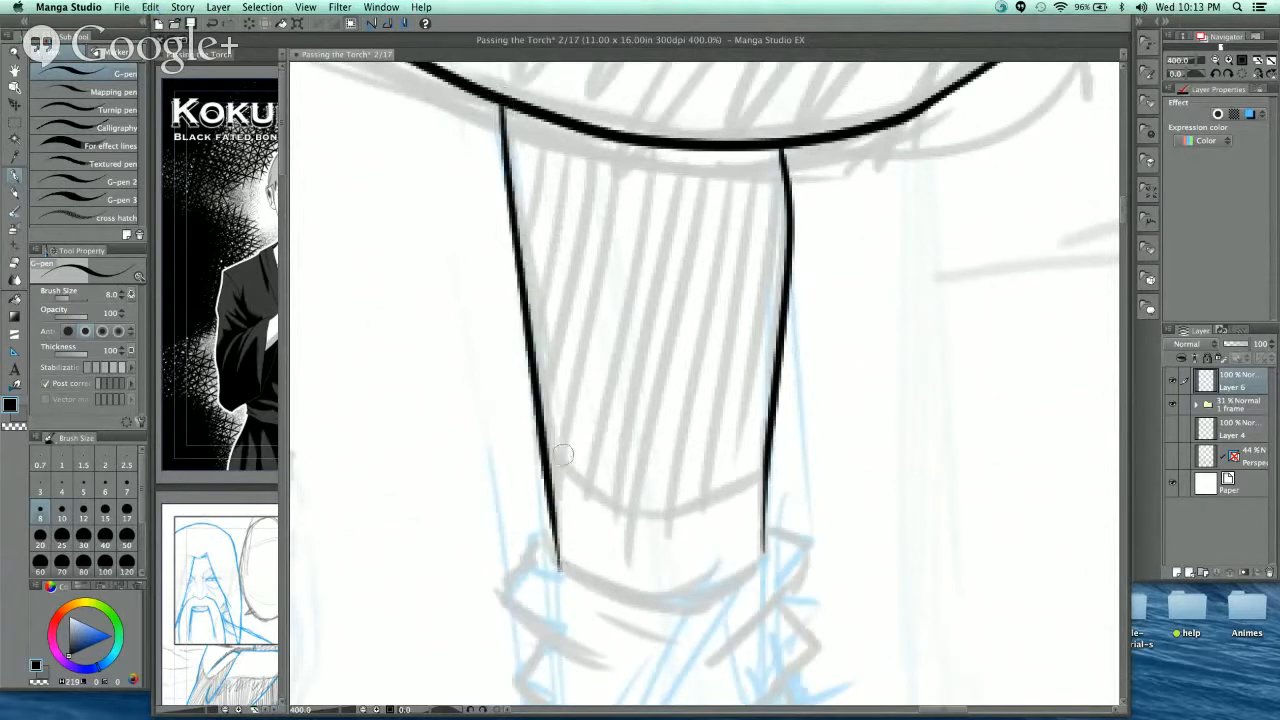
{"action": "key", "text": "super+z"}
{"action": "left_click_drag", "start_coordinate": [500, 106], "coordinate": [557, 566]}
{"action": "key", "text": "super+z"}
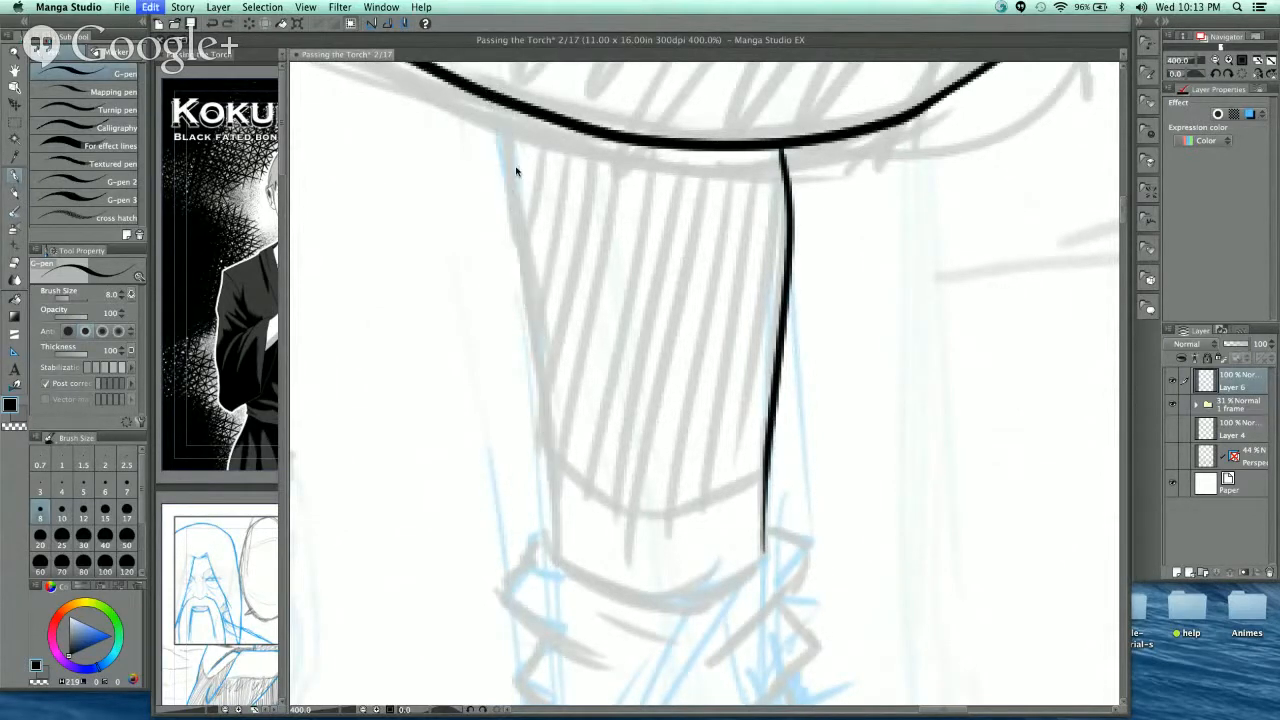
{"action": "left_click_drag", "start_coordinate": [500, 106], "coordinate": [563, 540]}
{"action": "left_click_drag", "start_coordinate": [806, 479], "coordinate": [860, 256]}
{"action": "mouse_move", "coordinate": [573, 295]}
{"action": "left_mouse_down"}
{"action": "mouse_move", "coordinate": [589, 329]}
{"action": "mouse_move", "coordinate": [695, 348]}
{"action": "mouse_move", "coordinate": [618, 342]}
{"action": "mouse_move", "coordinate": [703, 361]}
{"action": "mouse_move", "coordinate": [790, 324]}
{"action": "left_mouse_up"}
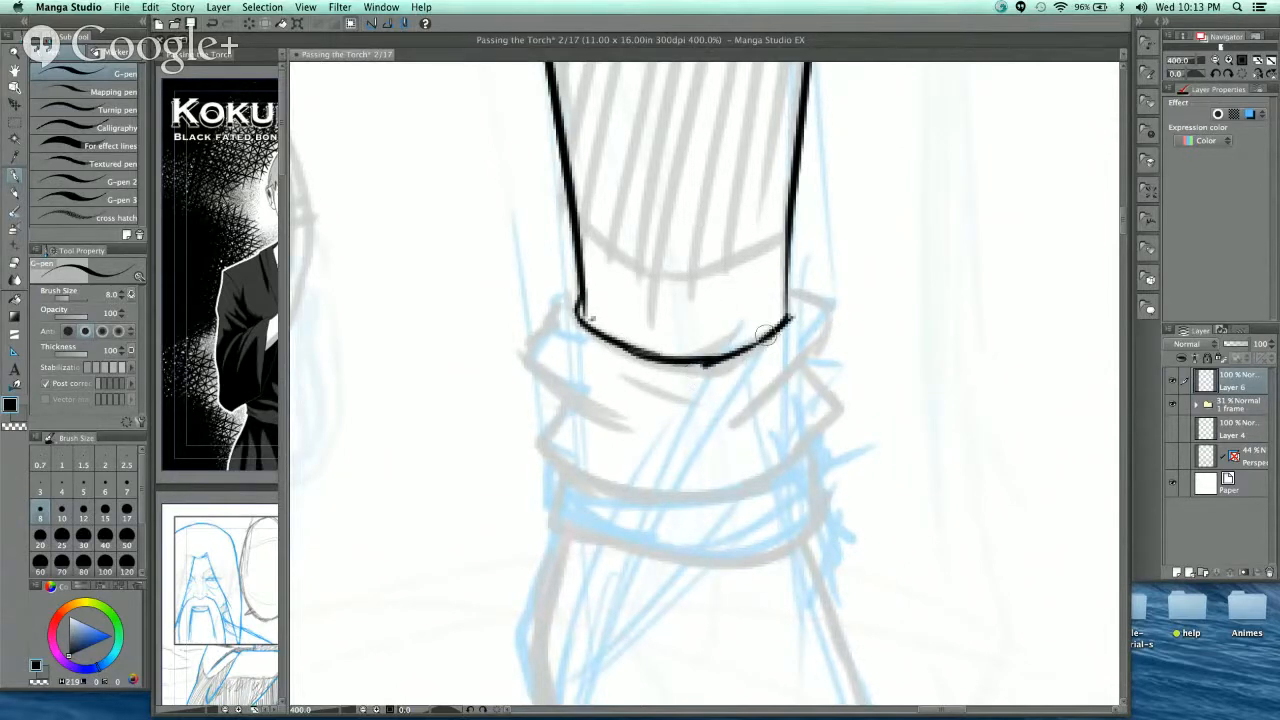
{"action": "key", "text": "super+z"}
{"action": "key", "text": "super+z"}
{"action": "key", "text": "super+z"}
{"action": "key", "text": "super+z"}
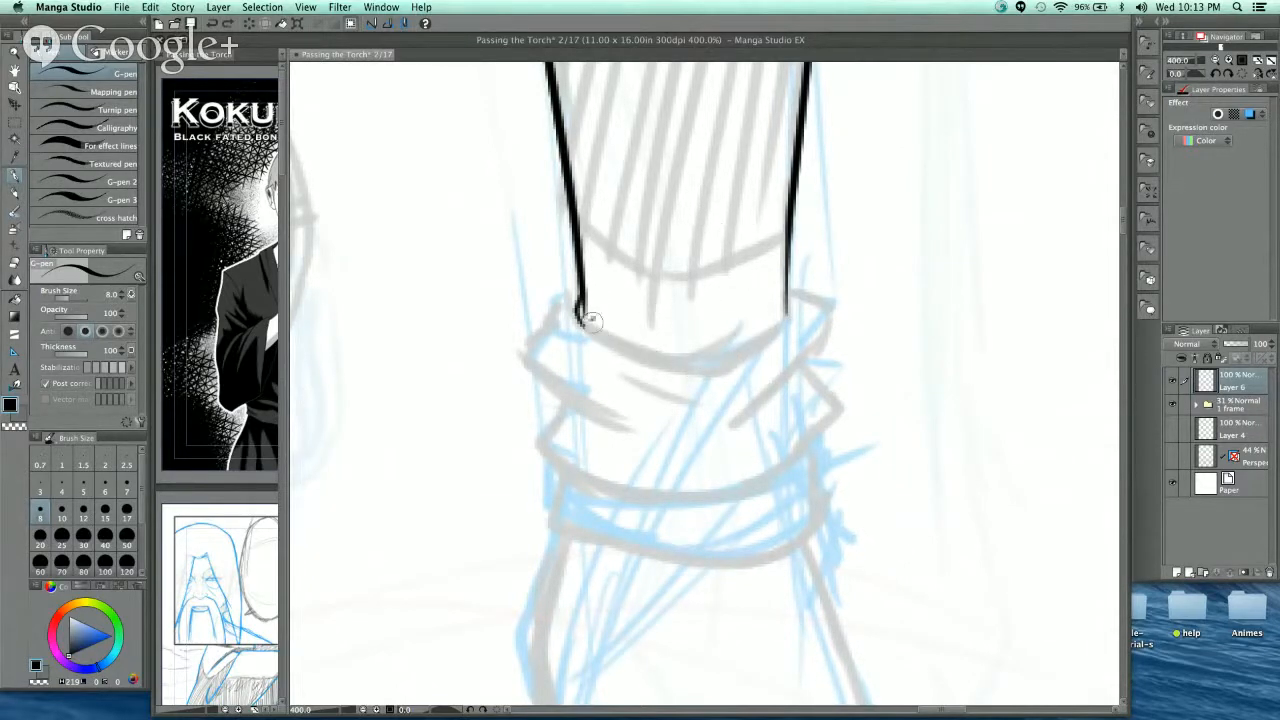
{"action": "left_click_drag", "start_coordinate": [580, 317], "coordinate": [649, 358]}
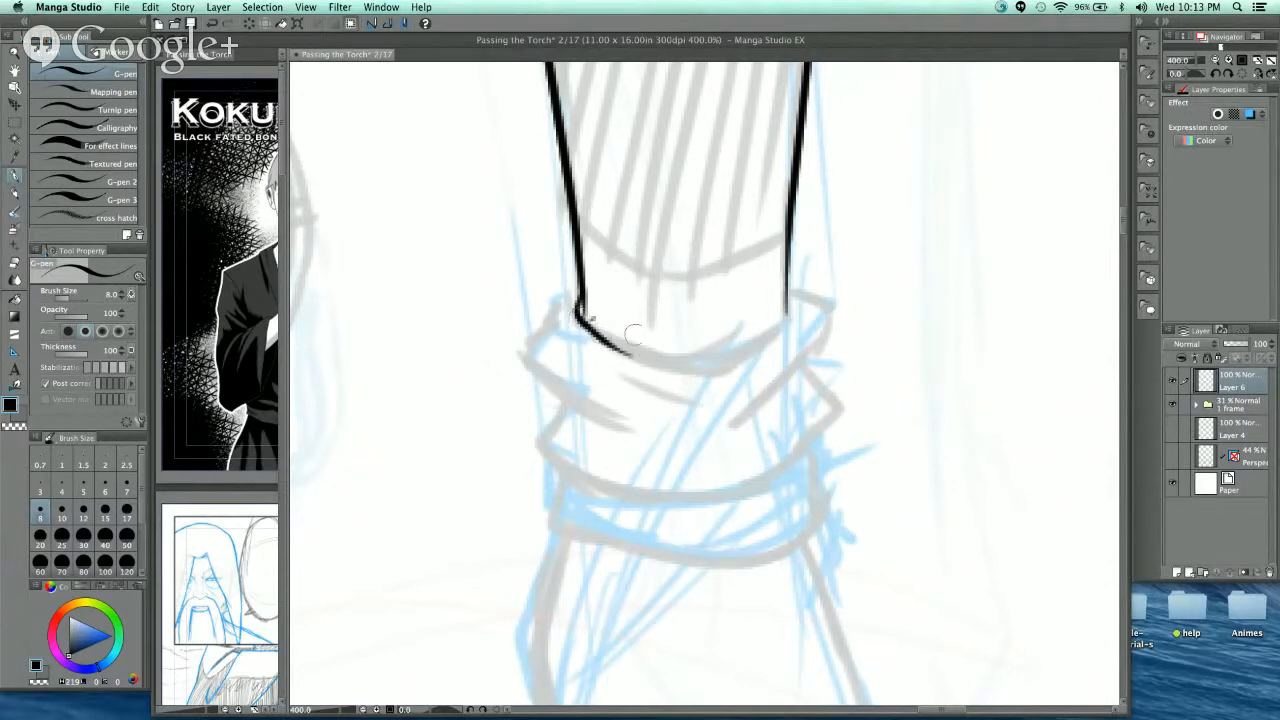
{"action": "key", "text": "super+z"}
- Ink the curved line where the front leg enters the sock and the sock's folds on the right side, with a heavy crease
{"action": "mouse_move", "coordinate": [580, 317]}
{"action": "left_mouse_down"}
{"action": "mouse_move", "coordinate": [744, 345]}
{"action": "mouse_move", "coordinate": [785, 312]}
{"action": "left_mouse_up"}
{"action": "mouse_move", "coordinate": [727, 347]}
{"action": "left_mouse_down"}
{"action": "mouse_move", "coordinate": [788, 311]}
{"action": "mouse_move", "coordinate": [748, 409]}
{"action": "left_mouse_up"}
{"action": "scroll", "coordinate": [760, 340], "scroll_direction": "down", "scroll_amount": 3}
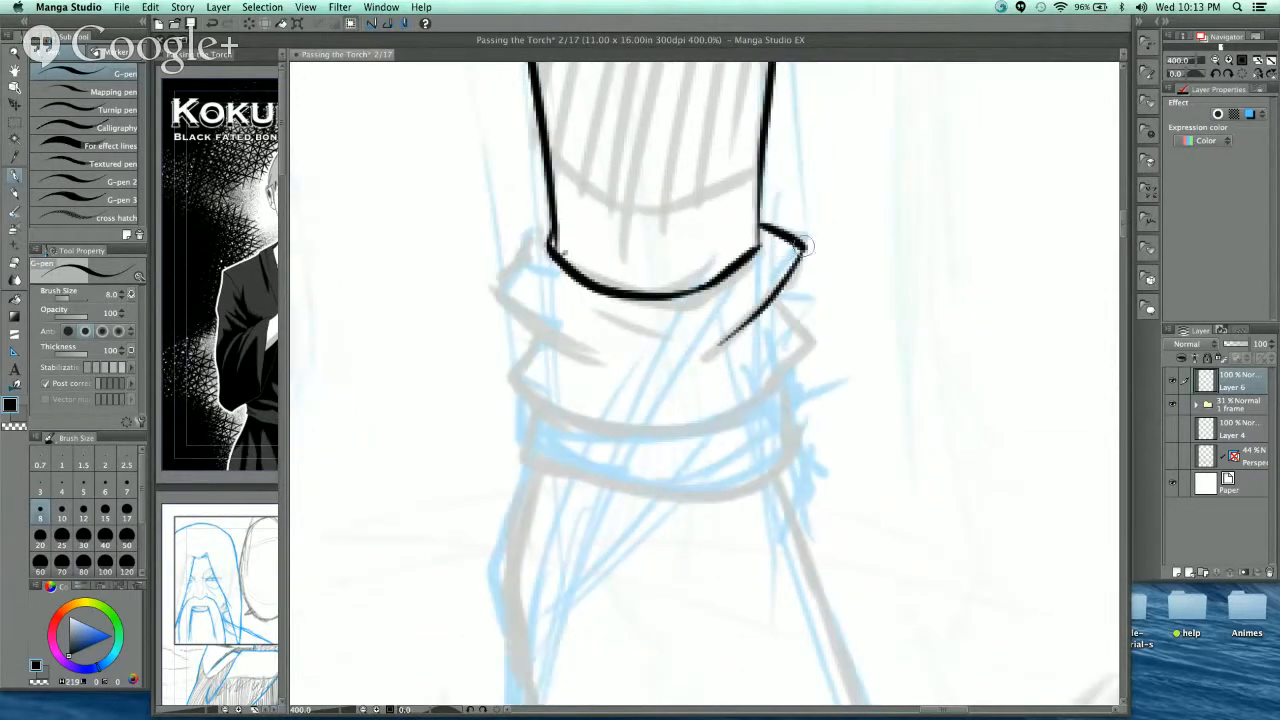
{"action": "left_click_drag", "start_coordinate": [806, 252], "coordinate": [713, 370]}
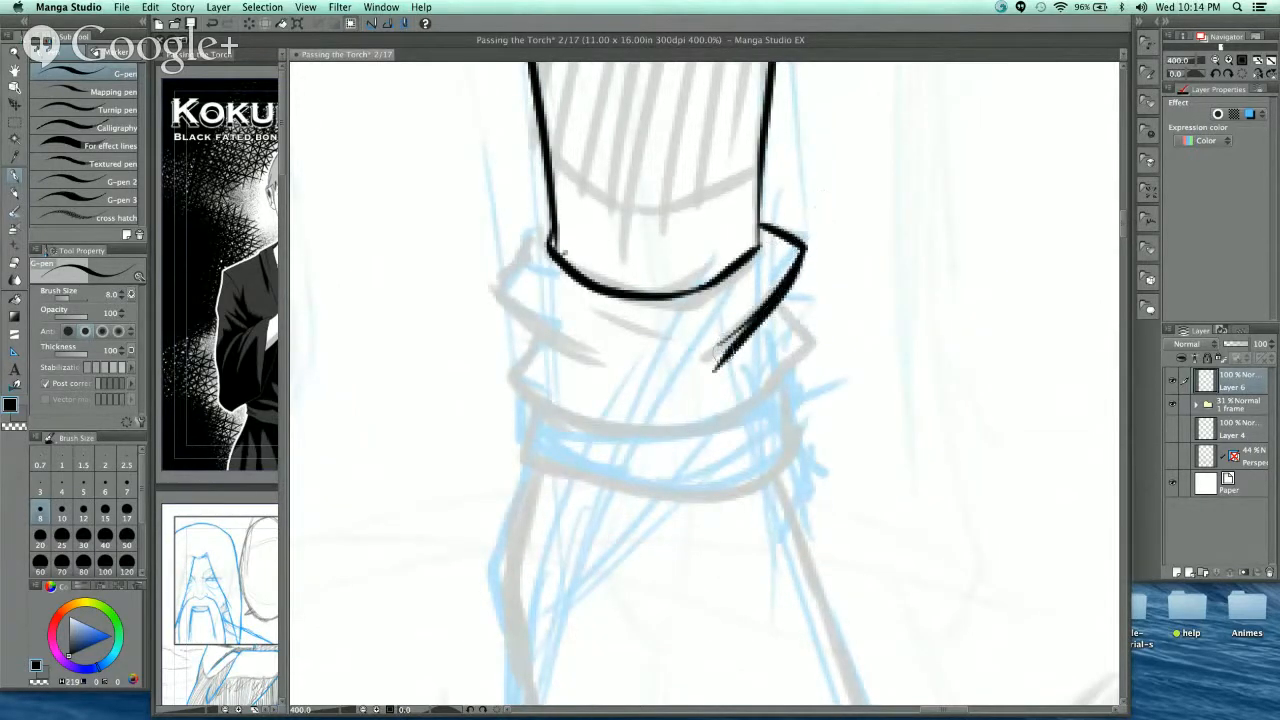
{"action": "left_click_drag", "start_coordinate": [752, 318], "coordinate": [713, 368]}
{"action": "mouse_move", "coordinate": [772, 300]}
{"action": "left_mouse_down"}
{"action": "mouse_move", "coordinate": [817, 352]}
{"action": "mouse_move", "coordinate": [811, 342]}
{"action": "mouse_move", "coordinate": [795, 368]}
{"action": "mouse_move", "coordinate": [720, 420]}
{"action": "left_mouse_up"}
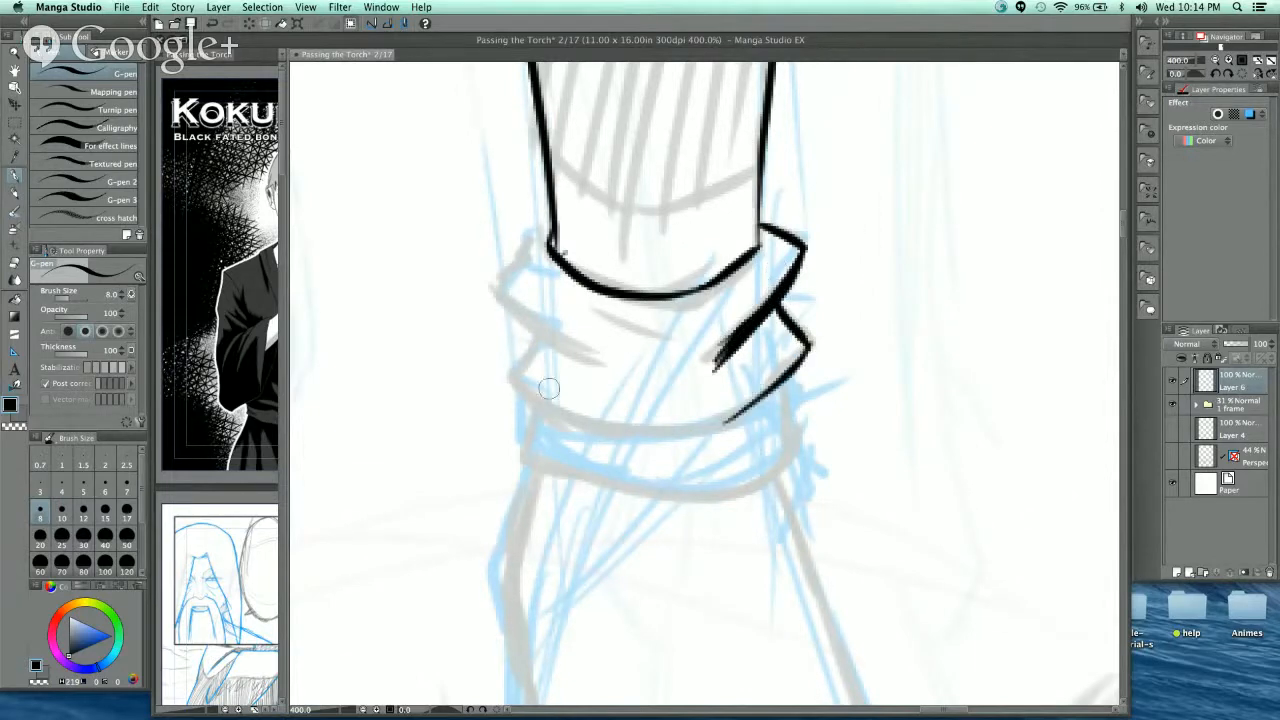
- Ink the lower edge of the bunched sock, its left folds, and the short crease in its middle
{"action": "mouse_move", "coordinate": [512, 378]}
{"action": "left_mouse_down"}
{"action": "mouse_move", "coordinate": [564, 414]}
{"action": "mouse_move", "coordinate": [728, 422]}
{"action": "left_mouse_up"}
{"action": "key", "text": "super+z"}
{"action": "mouse_move", "coordinate": [512, 380]}
{"action": "left_mouse_down"}
{"action": "mouse_move", "coordinate": [605, 424]}
{"action": "mouse_move", "coordinate": [740, 420]}
{"action": "left_mouse_up"}
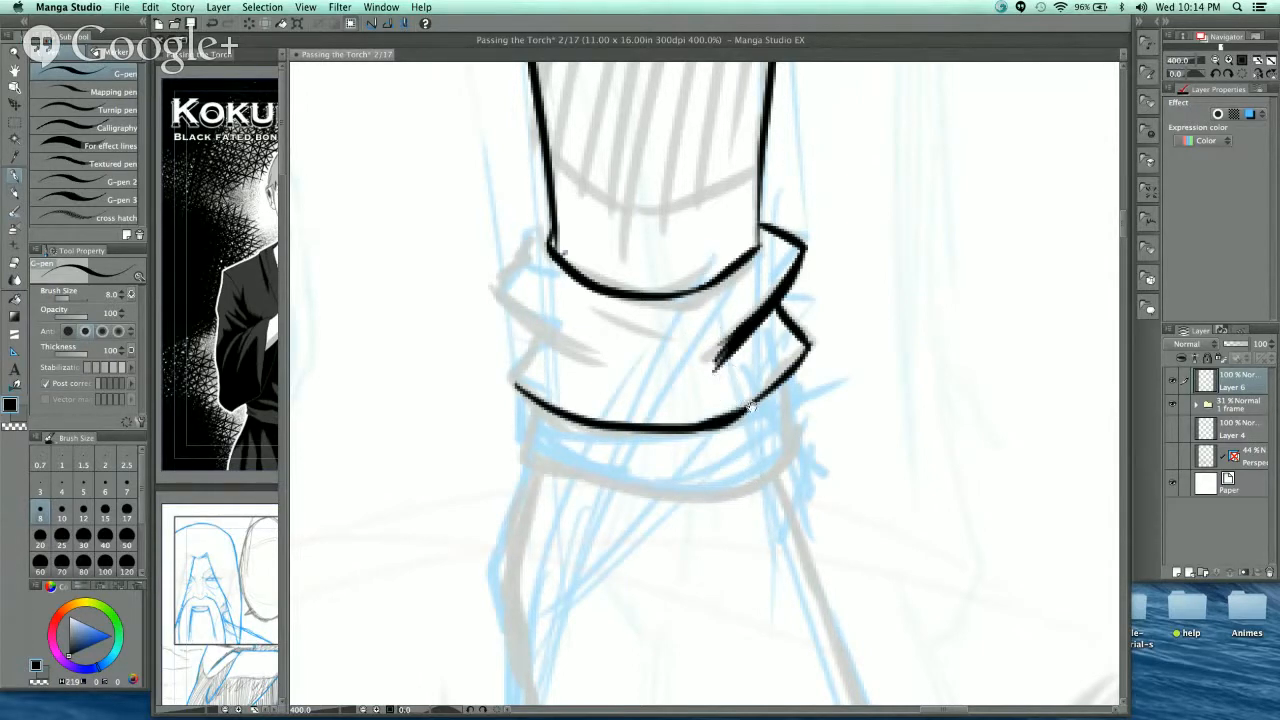
{"action": "mouse_move", "coordinate": [751, 406]}
{"action": "left_mouse_down"}
{"action": "mouse_move", "coordinate": [770, 432]}
{"action": "mouse_move", "coordinate": [815, 388]}
{"action": "left_mouse_up"}
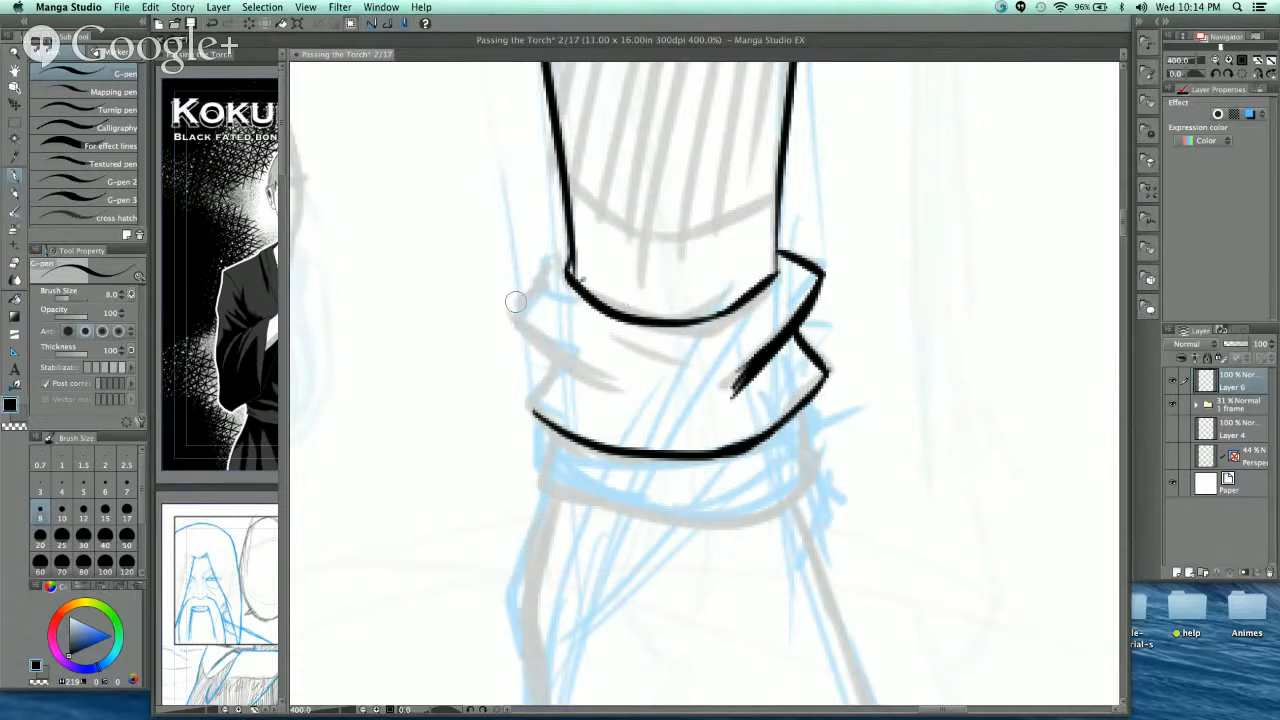
{"action": "mouse_move", "coordinate": [527, 400]}
{"action": "left_mouse_down"}
{"action": "mouse_move", "coordinate": [570, 430]}
{"action": "mouse_move", "coordinate": [531, 406]}
{"action": "mouse_move", "coordinate": [552, 366]}
{"action": "left_mouse_up"}
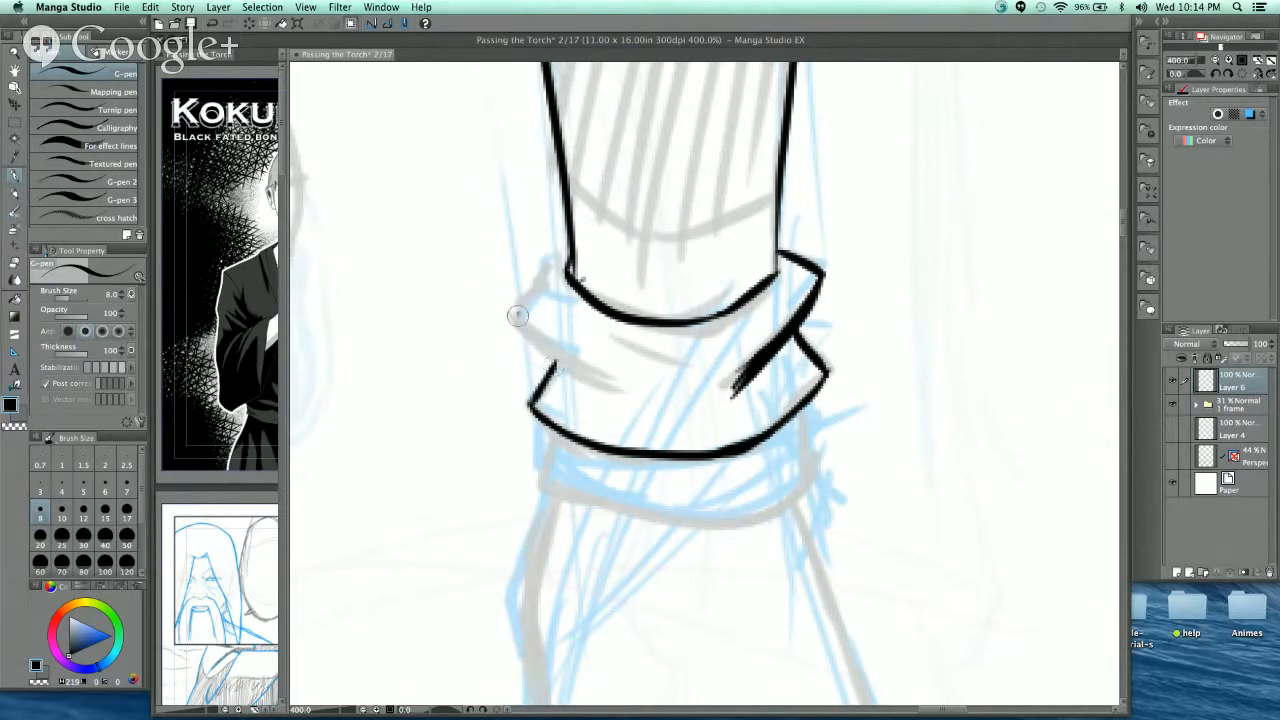
{"action": "mouse_move", "coordinate": [517, 316]}
{"action": "left_mouse_down"}
{"action": "mouse_move", "coordinate": [614, 384]}
{"action": "mouse_move", "coordinate": [568, 248]}
{"action": "left_mouse_up"}
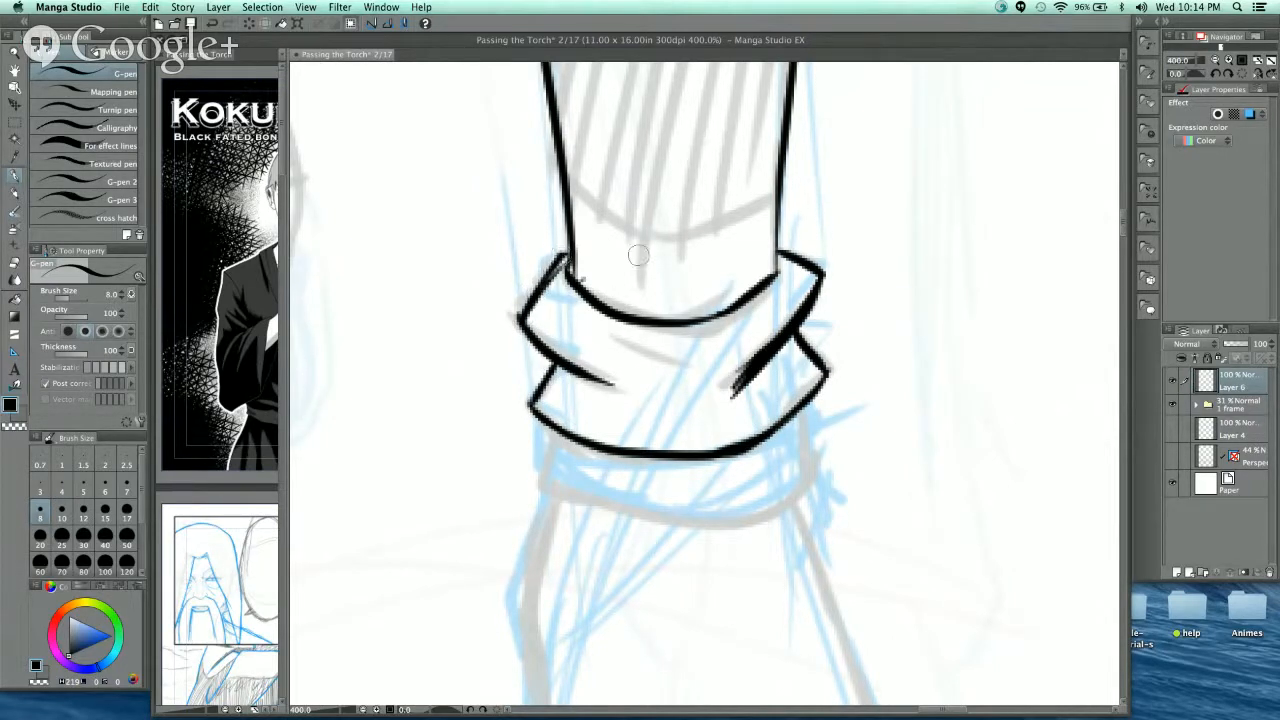
{"action": "mouse_move", "coordinate": [617, 343]}
{"action": "left_mouse_down"}
{"action": "mouse_move", "coordinate": [712, 372]}
{"action": "mouse_move", "coordinate": [791, 243]}
{"action": "mouse_move", "coordinate": [820, 230]}
{"action": "mouse_move", "coordinate": [836, 263]}
{"action": "left_mouse_up"}
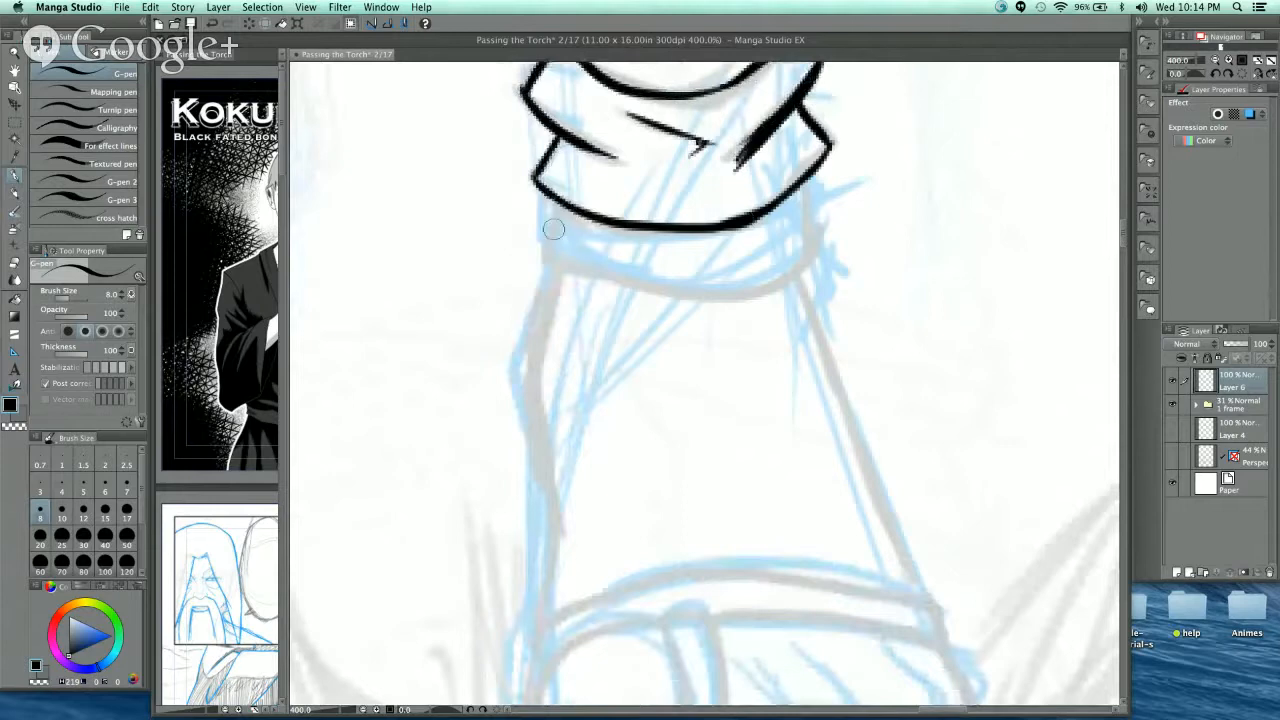
- Ink the narrow band below the bunched sock, with its short side edges and a thickened middle along the lower line
{"action": "mouse_move", "coordinate": [553, 229]}
{"action": "left_mouse_down"}
{"action": "mouse_move", "coordinate": [680, 254]}
{"action": "mouse_move", "coordinate": [778, 236]}
{"action": "mouse_move", "coordinate": [815, 204]}
{"action": "mouse_move", "coordinate": [810, 215]}
{"action": "left_mouse_up"}
{"action": "mouse_move", "coordinate": [559, 203]}
{"action": "left_mouse_down"}
{"action": "mouse_move", "coordinate": [555, 232]}
{"action": "mouse_move", "coordinate": [664, 258]}
{"action": "mouse_move", "coordinate": [750, 243]}
{"action": "mouse_move", "coordinate": [806, 212]}
{"action": "left_mouse_up"}
{"action": "left_click_drag", "start_coordinate": [834, 276], "coordinate": [825, 166]}
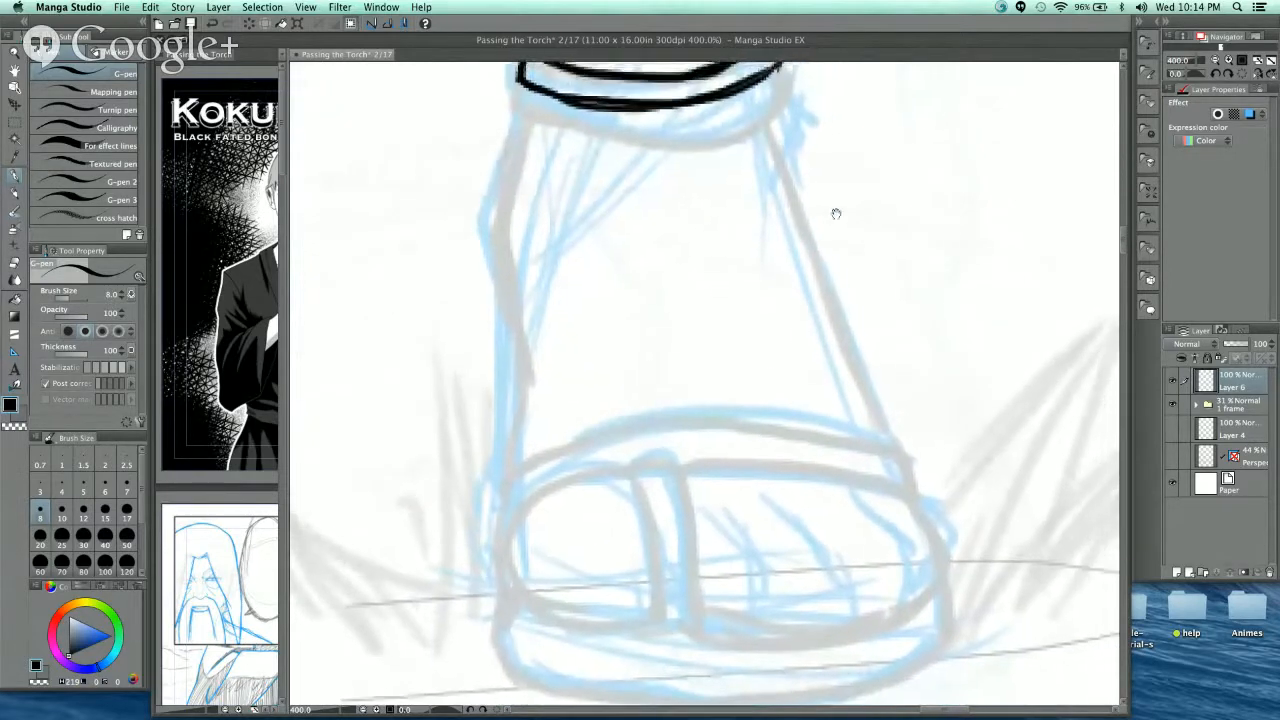
{"action": "left_click_drag", "start_coordinate": [836, 214], "coordinate": [832, 180]}
{"action": "scroll", "coordinate": [815, 225], "scroll_direction": "down", "scroll_amount": 2}
{"action": "left_click_drag", "start_coordinate": [809, 242], "coordinate": [808, 268]}
{"action": "scroll", "coordinate": [800, 215], "scroll_direction": "up", "scroll_amount": 2}
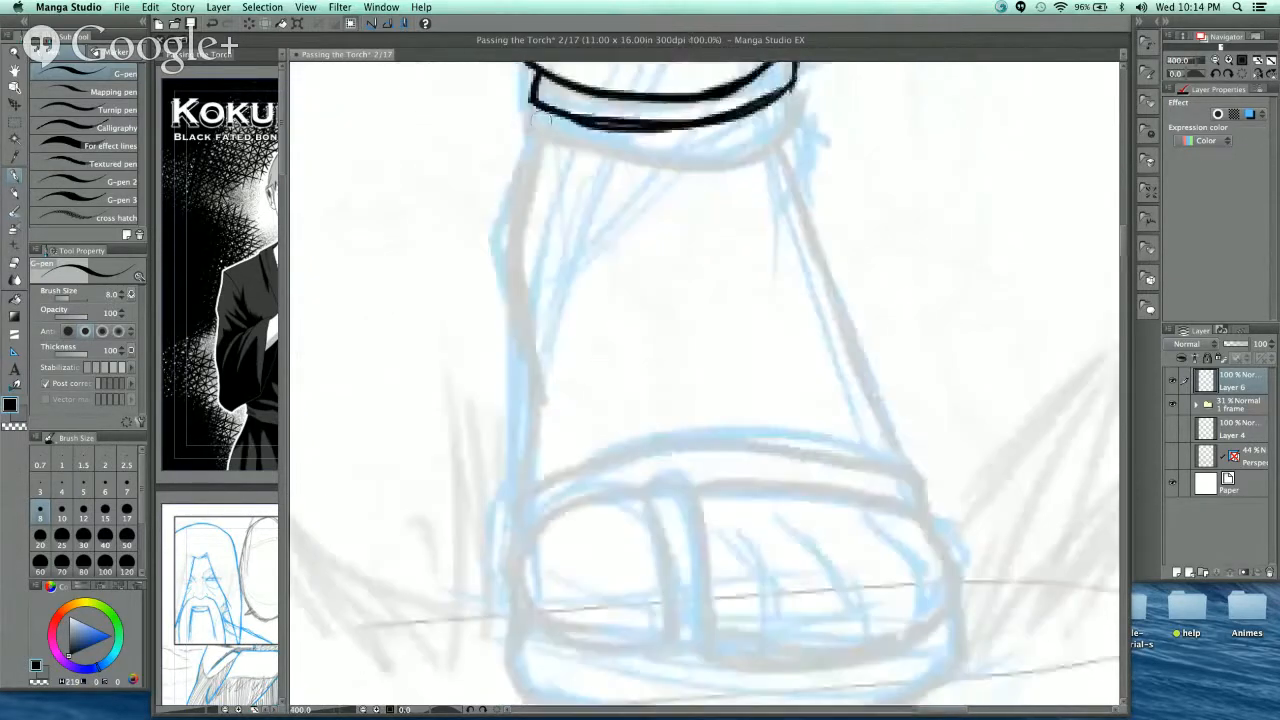
{"action": "mouse_move", "coordinate": [607, 123]}
{"action": "left_mouse_down"}
{"action": "mouse_move", "coordinate": [668, 124]}
{"action": "mouse_move", "coordinate": [654, 124]}
{"action": "left_mouse_up"}
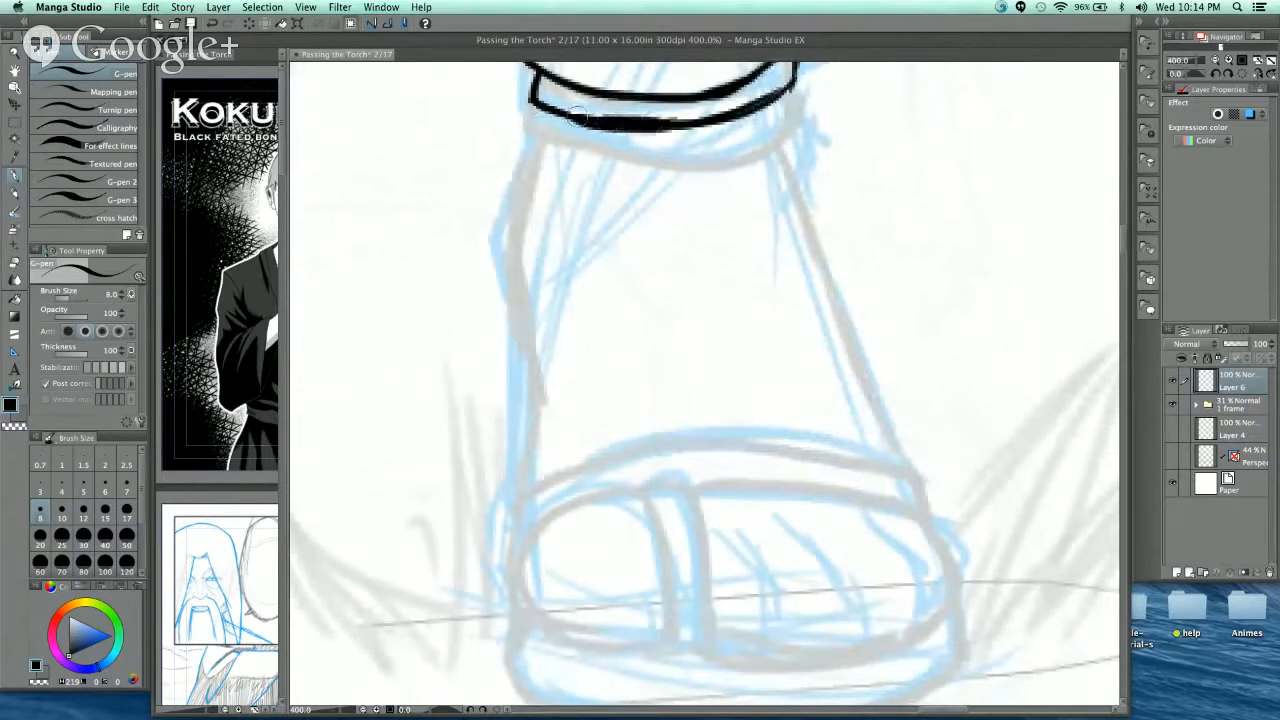
- Ink the wavy left edge of the foot from the sock band down to the sandal
{"action": "mouse_move", "coordinate": [536, 138]}
{"action": "left_mouse_down"}
{"action": "mouse_move", "coordinate": [517, 240]}
{"action": "mouse_move", "coordinate": [520, 222]}
{"action": "mouse_move", "coordinate": [522, 314]}
{"action": "left_mouse_up"}
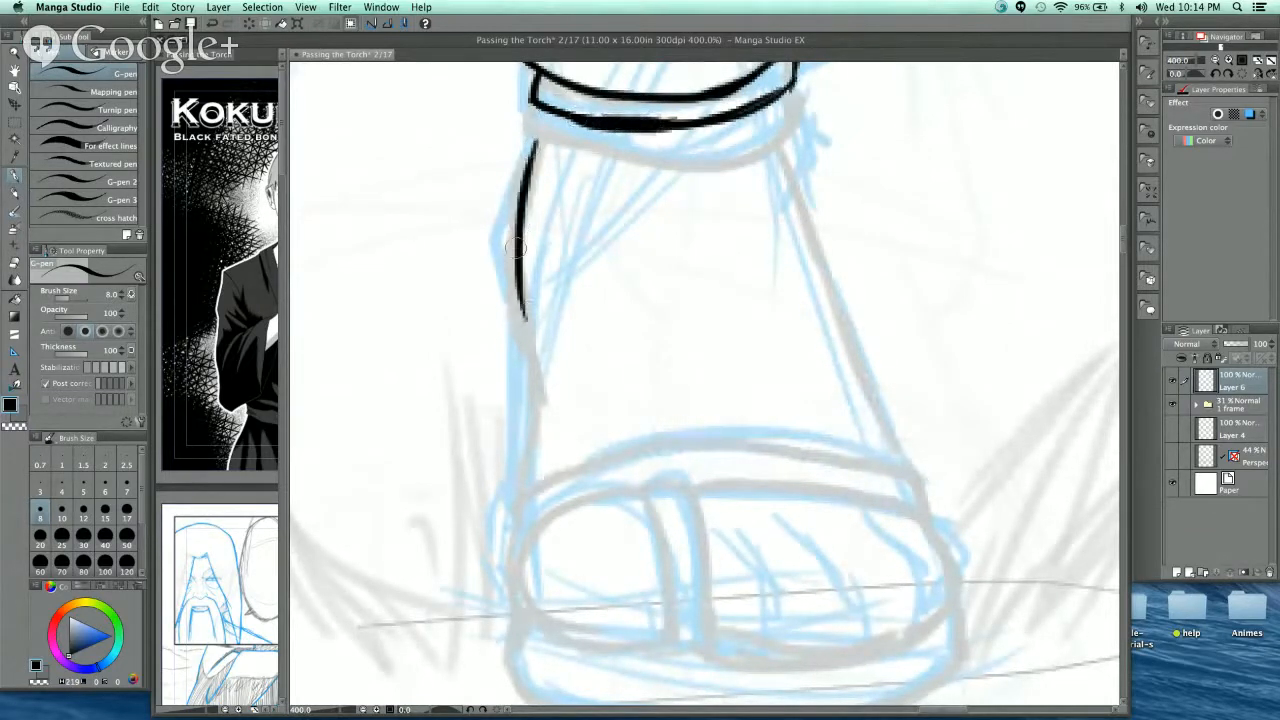
{"action": "mouse_move", "coordinate": [516, 262]}
{"action": "left_mouse_down"}
{"action": "mouse_move", "coordinate": [535, 362]}
{"action": "mouse_move", "coordinate": [557, 249]}
{"action": "left_mouse_up"}
{"action": "left_click_drag", "start_coordinate": [527, 175], "coordinate": [550, 323]}
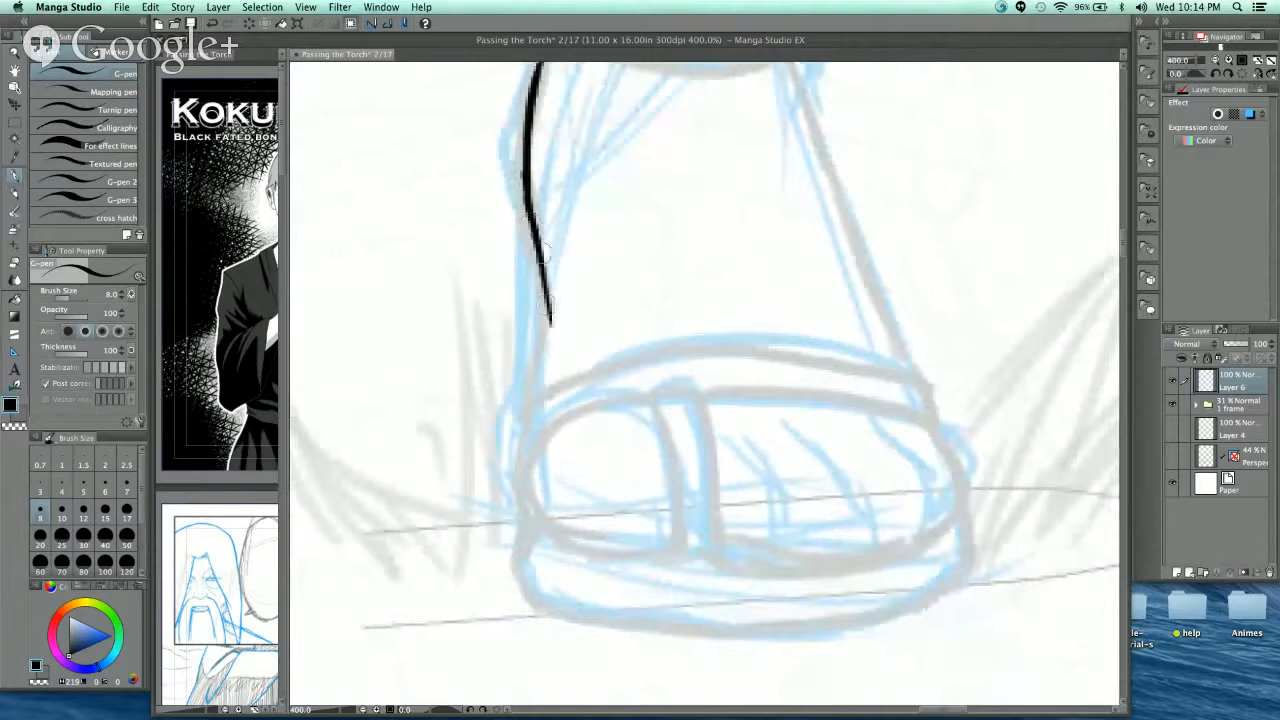
{"action": "left_click_drag", "start_coordinate": [541, 262], "coordinate": [543, 376]}
{"action": "left_click_drag", "start_coordinate": [544, 291], "coordinate": [528, 408]}
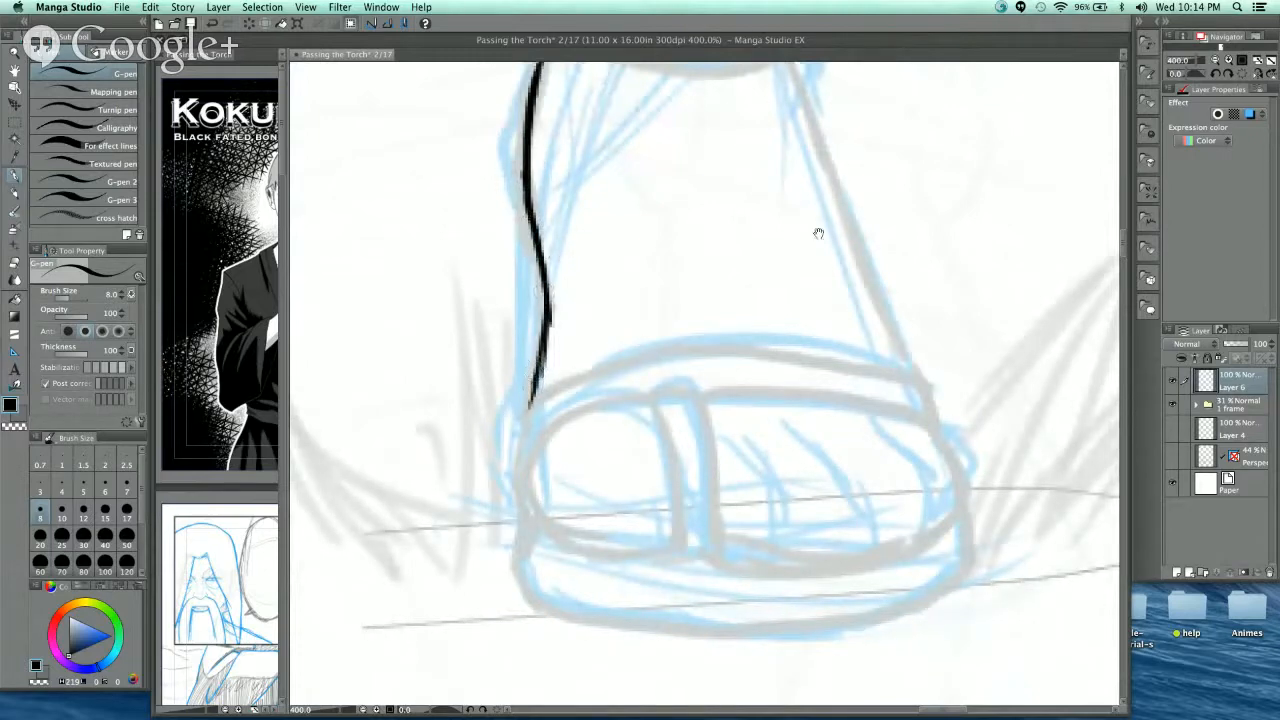
{"action": "left_click_drag", "start_coordinate": [818, 233], "coordinate": [768, 343]}
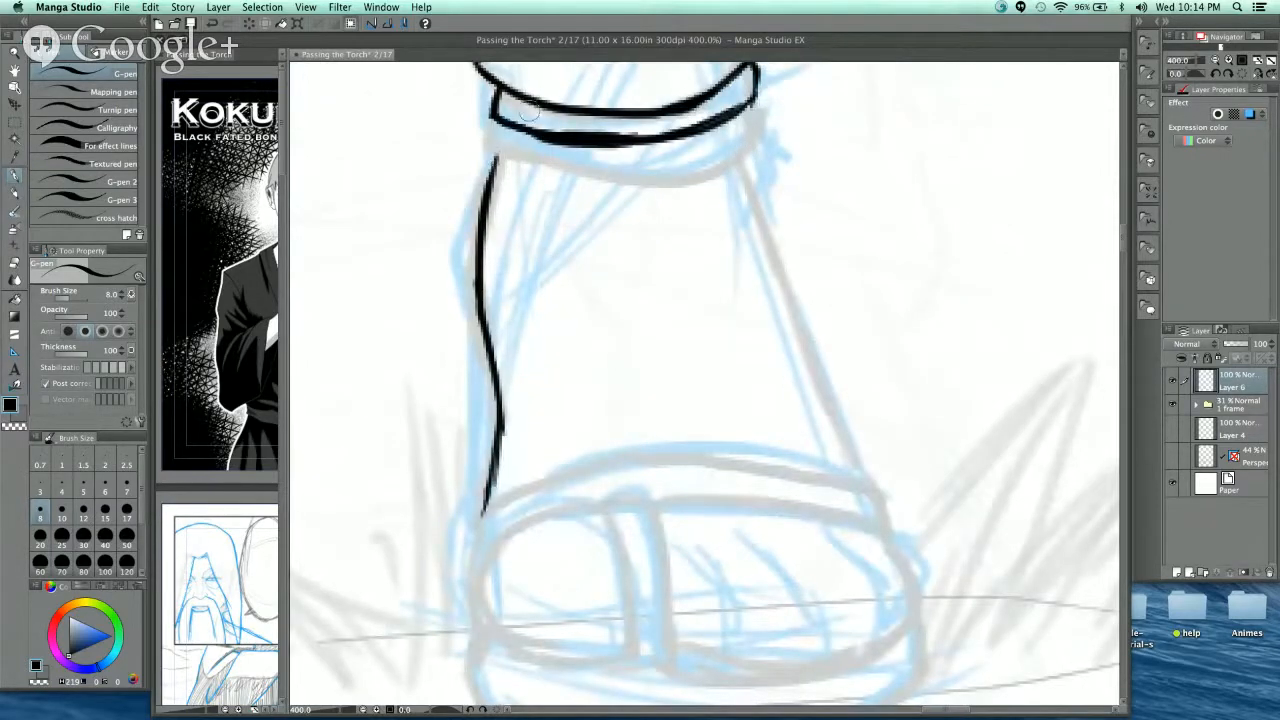
{"action": "left_click_drag", "start_coordinate": [636, 192], "coordinate": [637, 260]}
{"action": "mouse_move", "coordinate": [496, 228]}
{"action": "left_mouse_down"}
{"action": "mouse_move", "coordinate": [508, 197]}
{"action": "mouse_move", "coordinate": [500, 244]}
{"action": "left_mouse_up"}
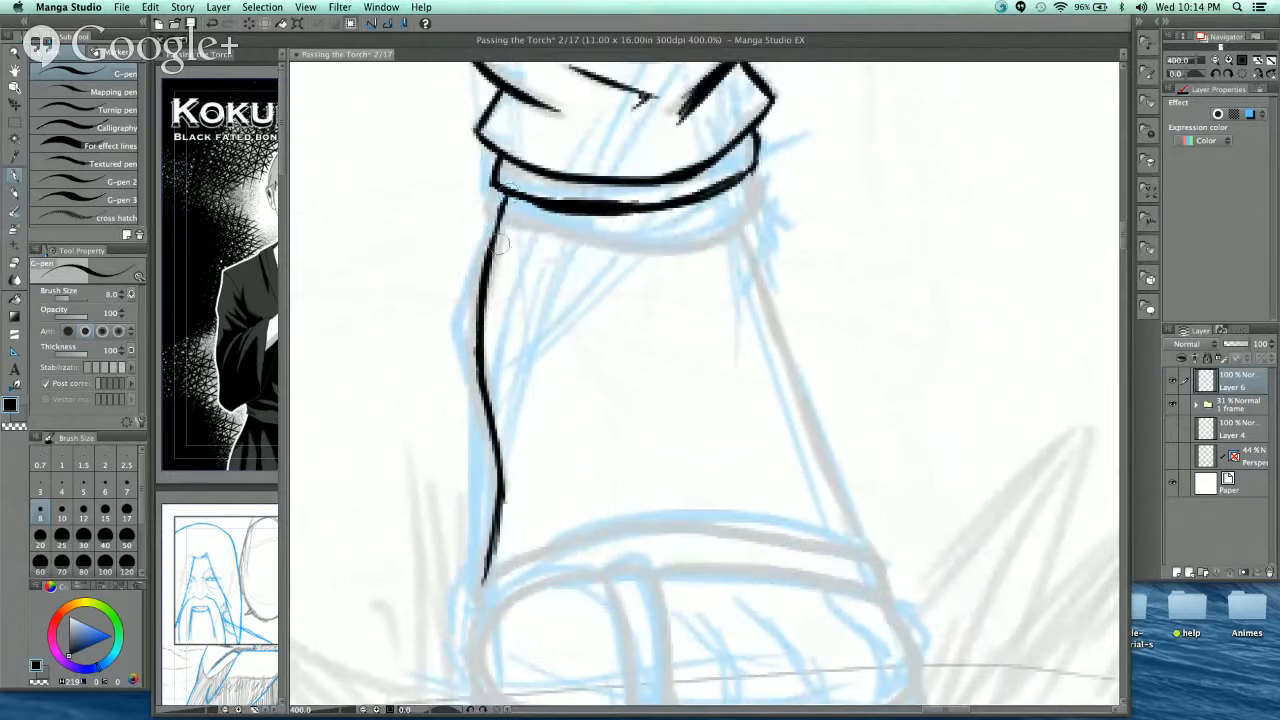
- Ink the slanted right edge of the foot from the sock band down to the sandal, heavier near the band
{"action": "mouse_move", "coordinate": [737, 186]}
{"action": "left_mouse_down"}
{"action": "mouse_move", "coordinate": [743, 243]}
{"action": "mouse_move", "coordinate": [795, 382]}
{"action": "mouse_move", "coordinate": [709, 293]}
{"action": "left_mouse_up"}
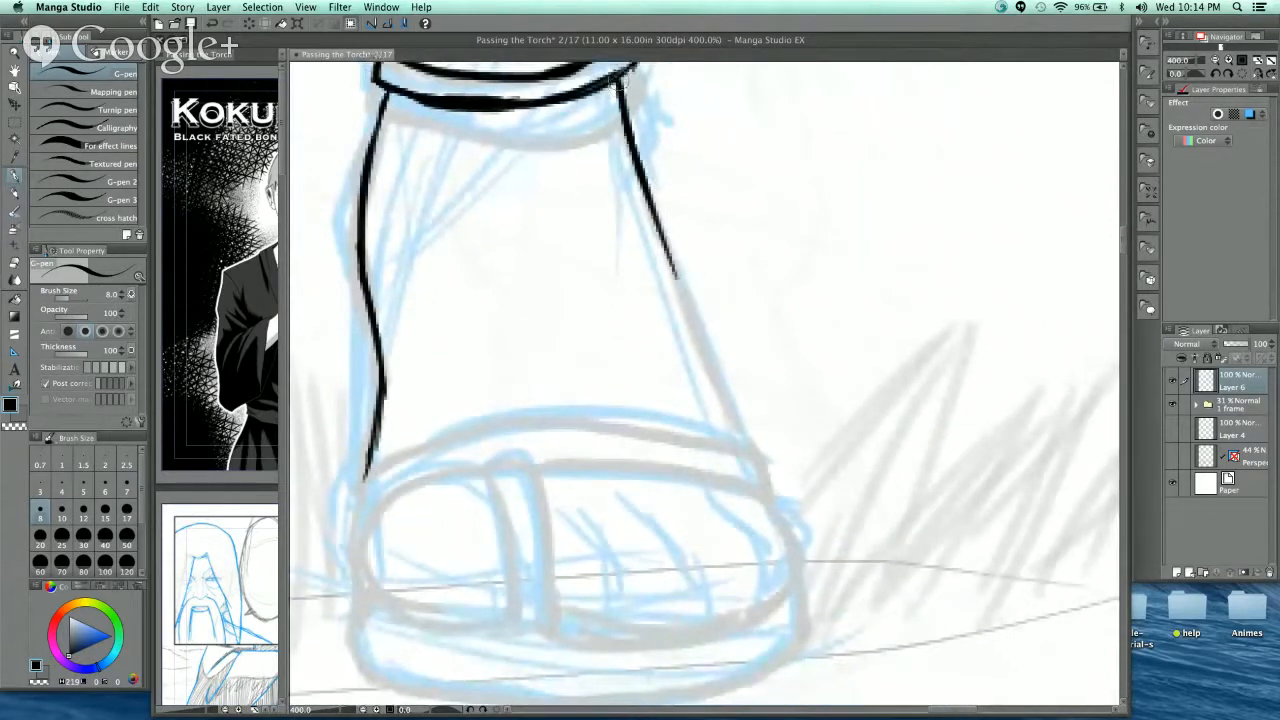
{"action": "mouse_move", "coordinate": [622, 78]}
{"action": "left_mouse_down"}
{"action": "mouse_move", "coordinate": [640, 180]}
{"action": "mouse_move", "coordinate": [722, 392]}
{"action": "left_mouse_up"}
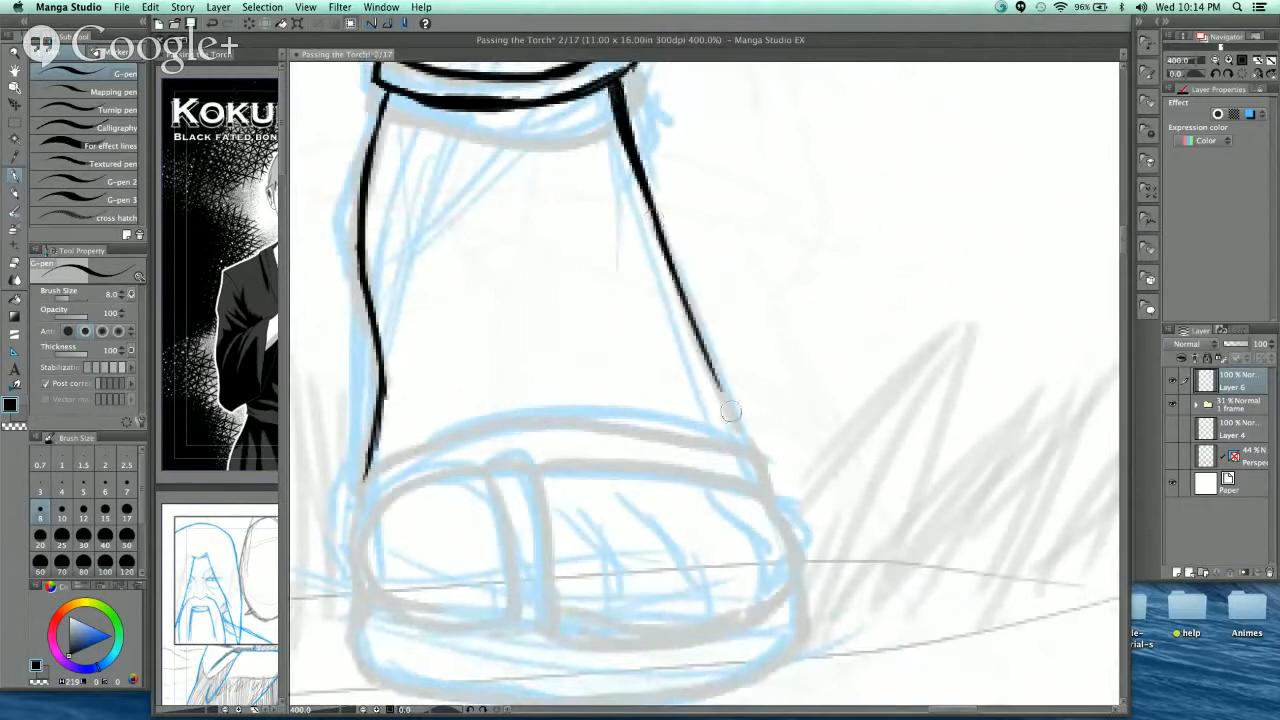
{"action": "mouse_move", "coordinate": [704, 332]}
{"action": "left_mouse_down"}
{"action": "mouse_move", "coordinate": [742, 433]}
{"action": "mouse_move", "coordinate": [825, 312]}
{"action": "left_mouse_up"}
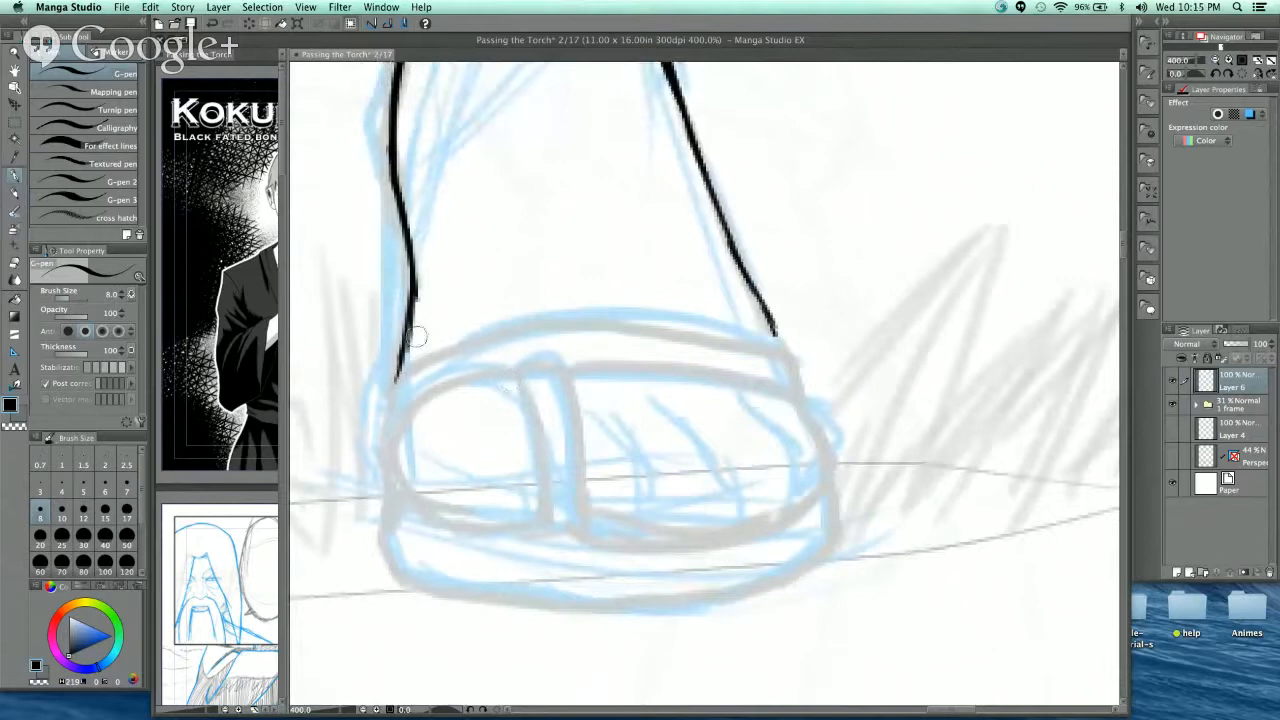
- Ink the sandal strap's left branch curving into the vertical toe strap, closed with a heavy rounded lower end
{"action": "mouse_move", "coordinate": [412, 336]}
{"action": "left_mouse_down"}
{"action": "mouse_move", "coordinate": [455, 343]}
{"action": "mouse_move", "coordinate": [535, 410]}
{"action": "left_mouse_up"}
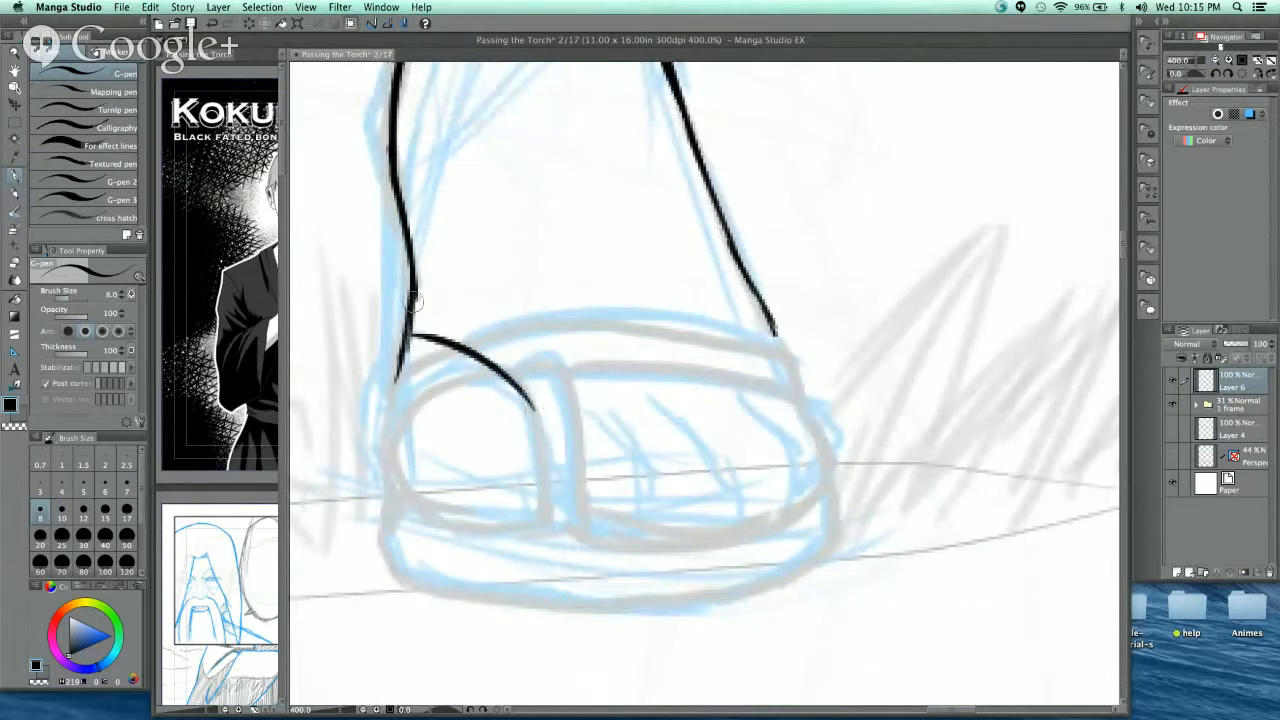
{"action": "mouse_move", "coordinate": [414, 300]}
{"action": "left_mouse_down"}
{"action": "mouse_move", "coordinate": [474, 315]}
{"action": "mouse_move", "coordinate": [559, 377]}
{"action": "mouse_move", "coordinate": [580, 525]}
{"action": "left_mouse_up"}
{"action": "left_click_drag", "start_coordinate": [533, 406], "coordinate": [551, 533]}
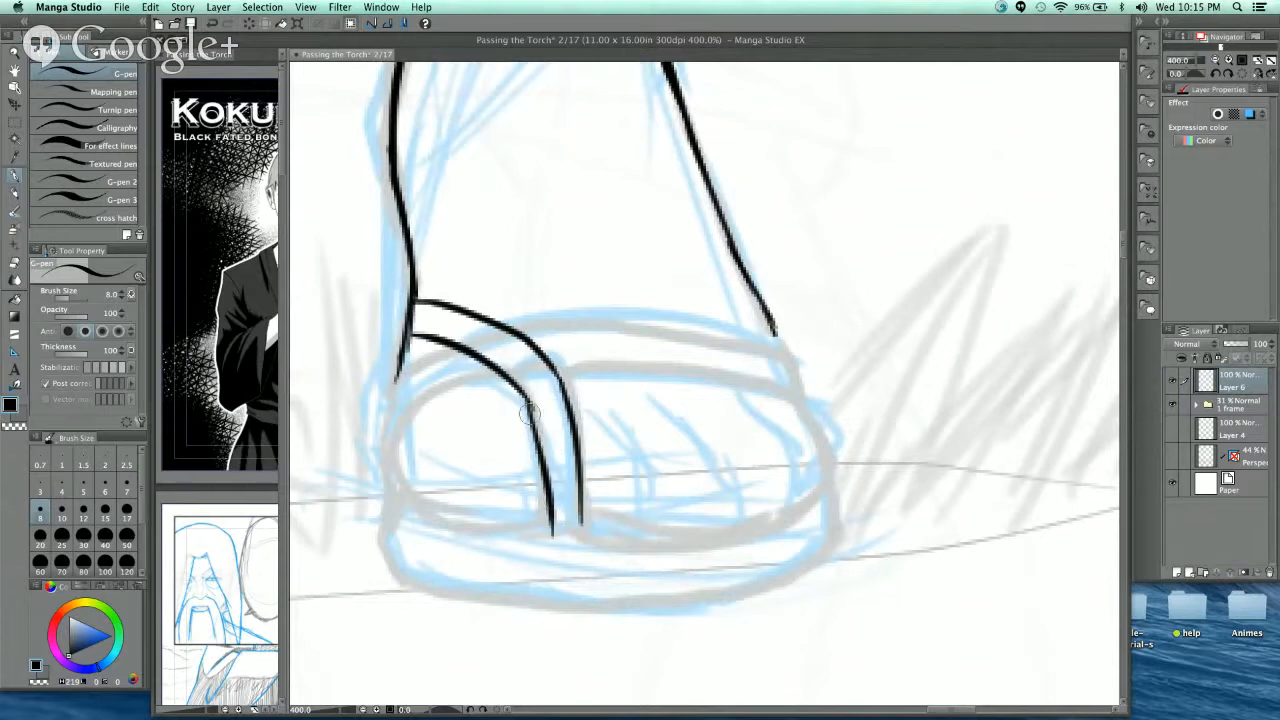
{"action": "key", "text": "super+z"}
{"action": "mouse_move", "coordinate": [527, 390]}
{"action": "left_mouse_down"}
{"action": "mouse_move", "coordinate": [552, 532]}
{"action": "mouse_move", "coordinate": [578, 524]}
{"action": "mouse_move", "coordinate": [555, 526]}
{"action": "left_mouse_up"}
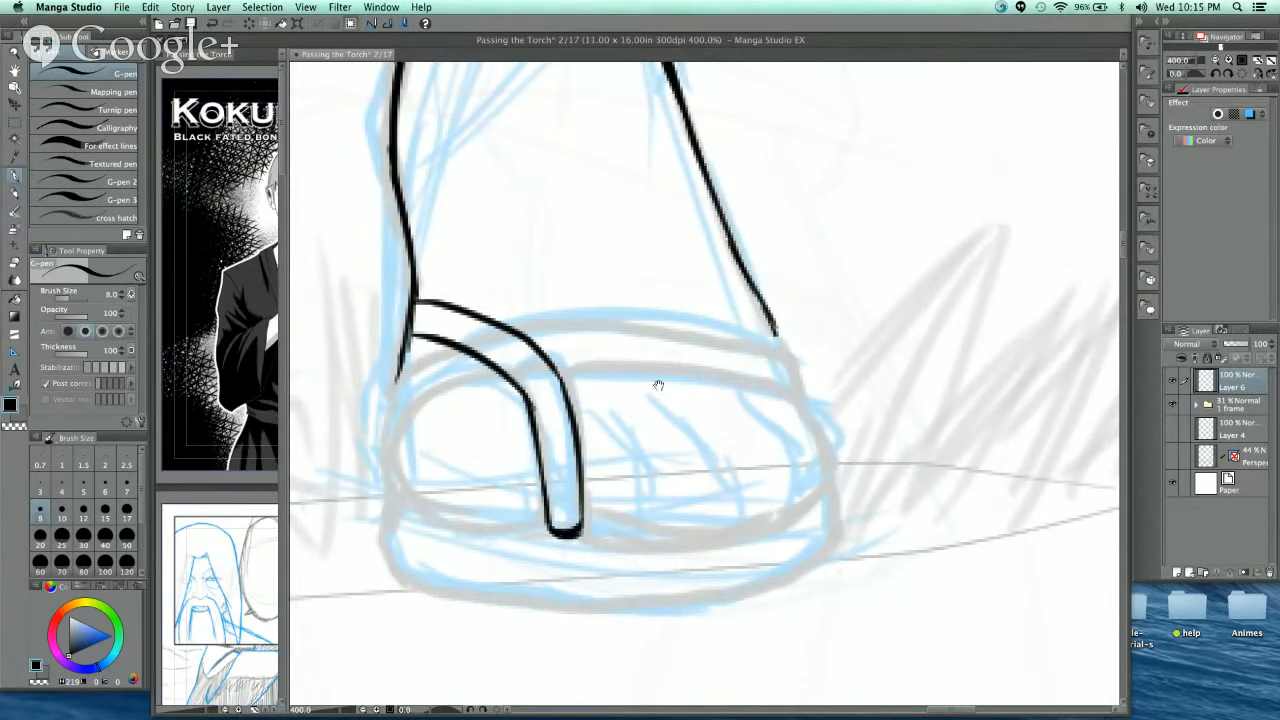
- Ink the two curved lines of the sandal strap's right branch, from the toe strap to the foot's right edge
{"action": "scroll", "coordinate": [660, 400], "scroll_direction": "up", "scroll_amount": 3}
{"action": "mouse_move", "coordinate": [581, 440]}
{"action": "left_mouse_down"}
{"action": "mouse_move", "coordinate": [639, 385]}
{"action": "mouse_move", "coordinate": [594, 419]}
{"action": "mouse_move", "coordinate": [765, 355]}
{"action": "left_mouse_up"}
{"action": "key", "text": "super+z"}
{"action": "left_click_drag", "start_coordinate": [576, 444], "coordinate": [768, 354]}
{"action": "mouse_move", "coordinate": [549, 410]}
{"action": "left_mouse_down"}
{"action": "mouse_move", "coordinate": [640, 355]}
{"action": "mouse_move", "coordinate": [759, 337]}
{"action": "left_mouse_up"}
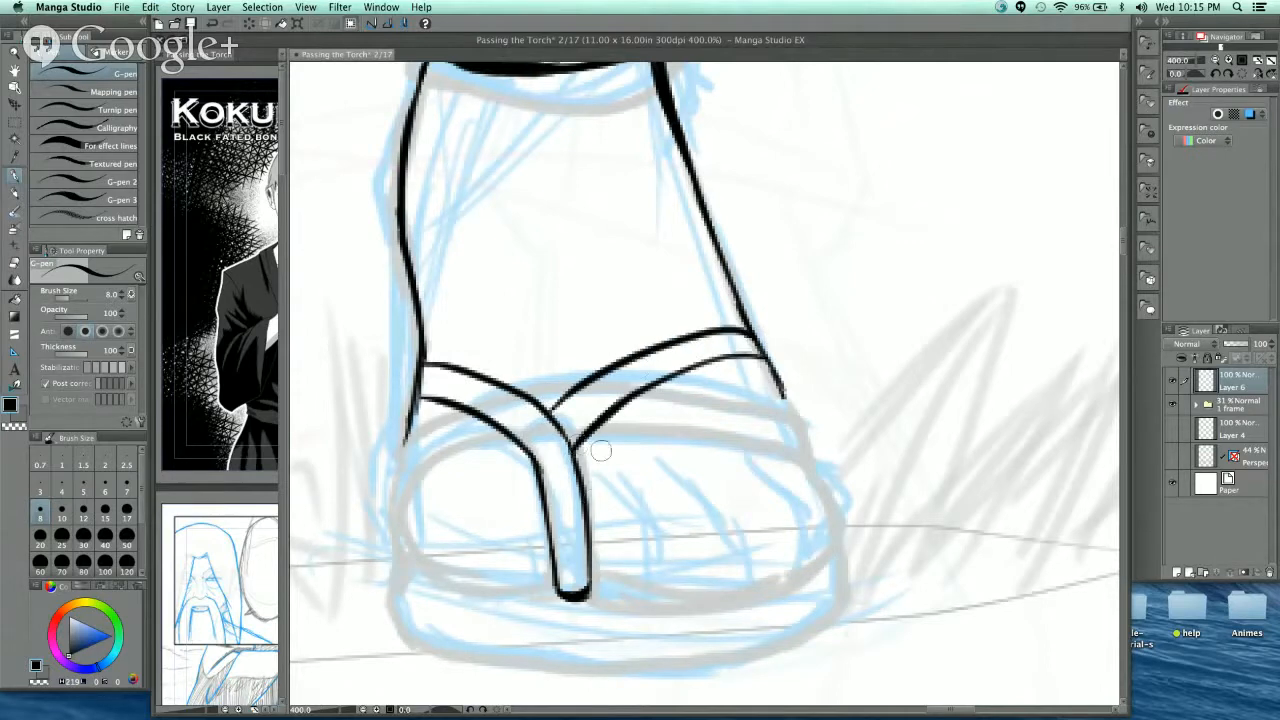
- Ink the rounded front outline of the foot on both sides of the toe strap, with a heavier lower right curve
{"action": "scroll", "coordinate": [600, 451], "scroll_direction": "down", "scroll_amount": 3}
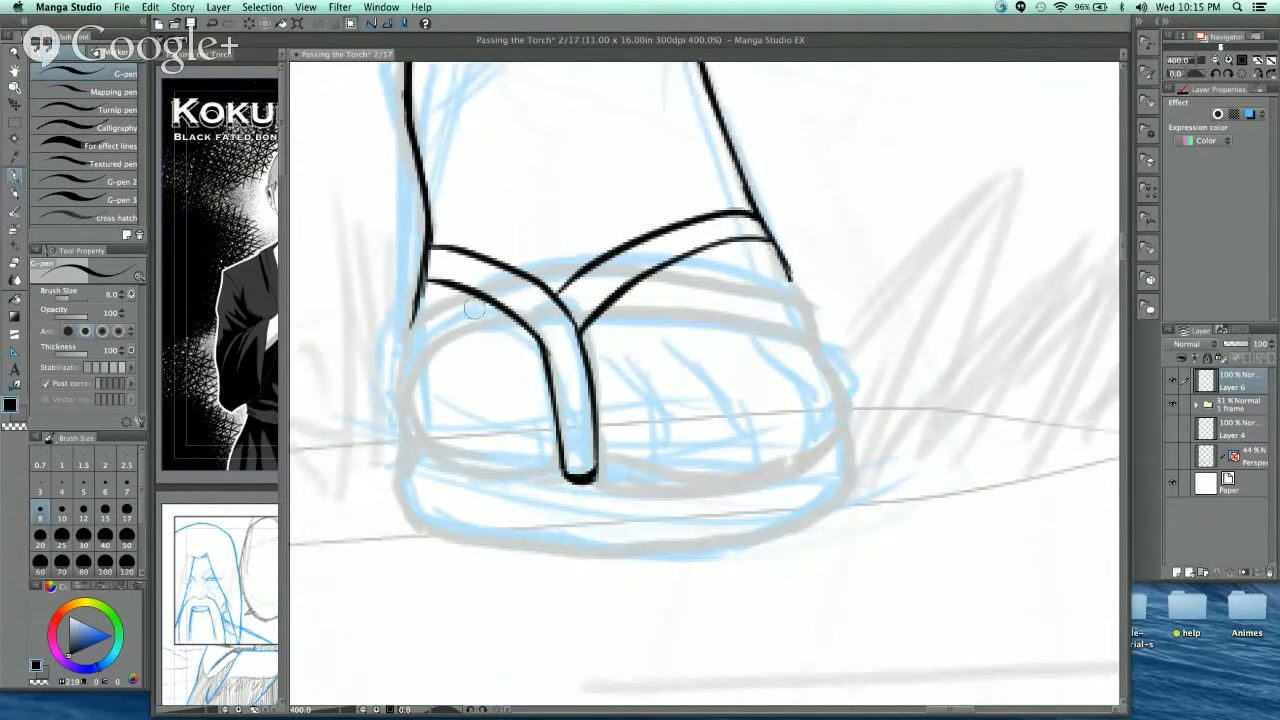
{"action": "scroll", "coordinate": [474, 309], "scroll_direction": "down", "scroll_amount": 1}
{"action": "left_click_drag", "start_coordinate": [432, 292], "coordinate": [500, 250]}
{"action": "key", "text": "super+z"}
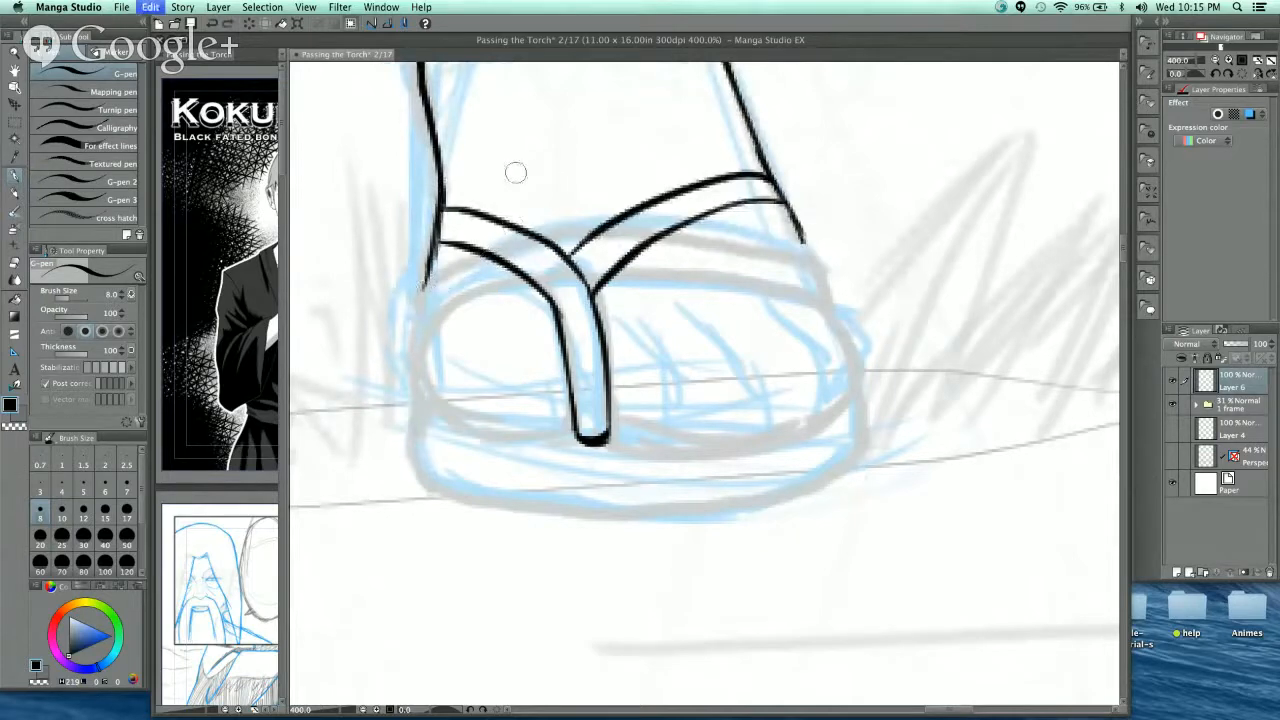
{"action": "mouse_move", "coordinate": [428, 272]}
{"action": "left_mouse_down"}
{"action": "mouse_move", "coordinate": [416, 380]}
{"action": "mouse_move", "coordinate": [520, 440]}
{"action": "mouse_move", "coordinate": [572, 421]}
{"action": "mouse_move", "coordinate": [700, 445]}
{"action": "mouse_move", "coordinate": [824, 413]}
{"action": "left_mouse_up"}
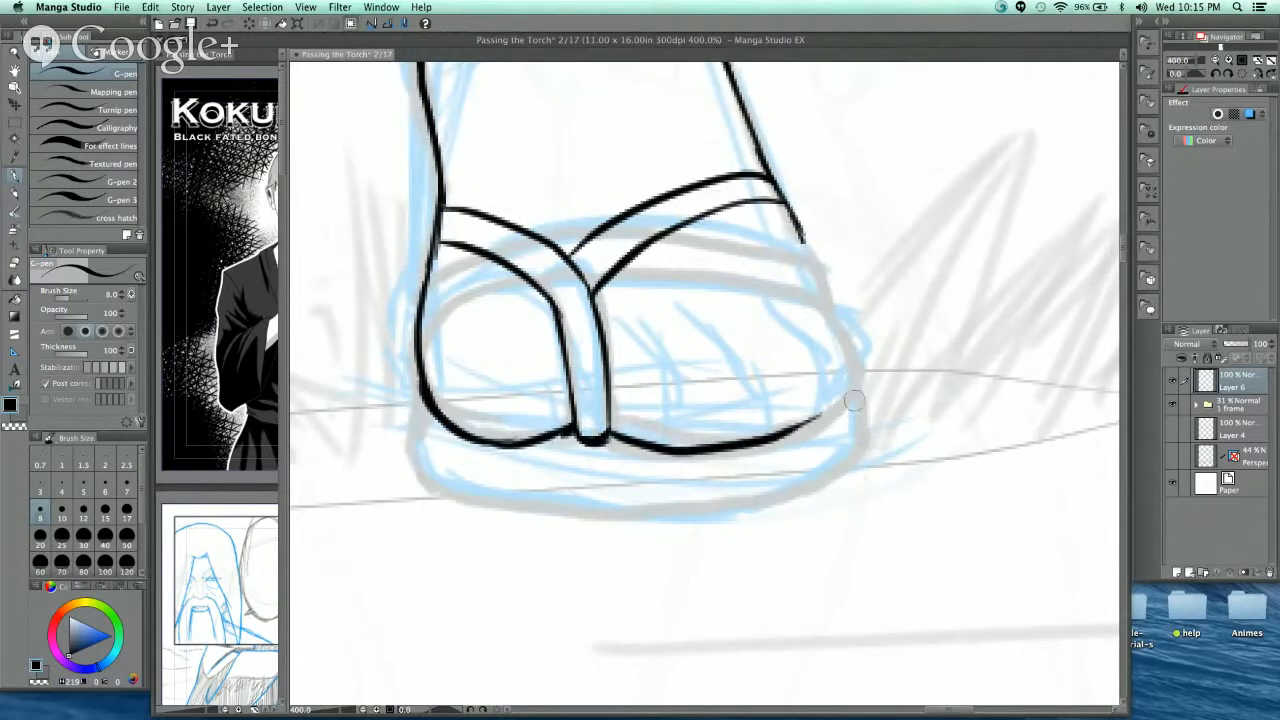
{"action": "mouse_move", "coordinate": [801, 240]}
{"action": "left_mouse_down"}
{"action": "mouse_move", "coordinate": [853, 357]}
{"action": "mouse_move", "coordinate": [844, 398]}
{"action": "mouse_move", "coordinate": [775, 442]}
{"action": "left_mouse_up"}
{"action": "left_click_drag", "start_coordinate": [841, 398], "coordinate": [818, 417]}
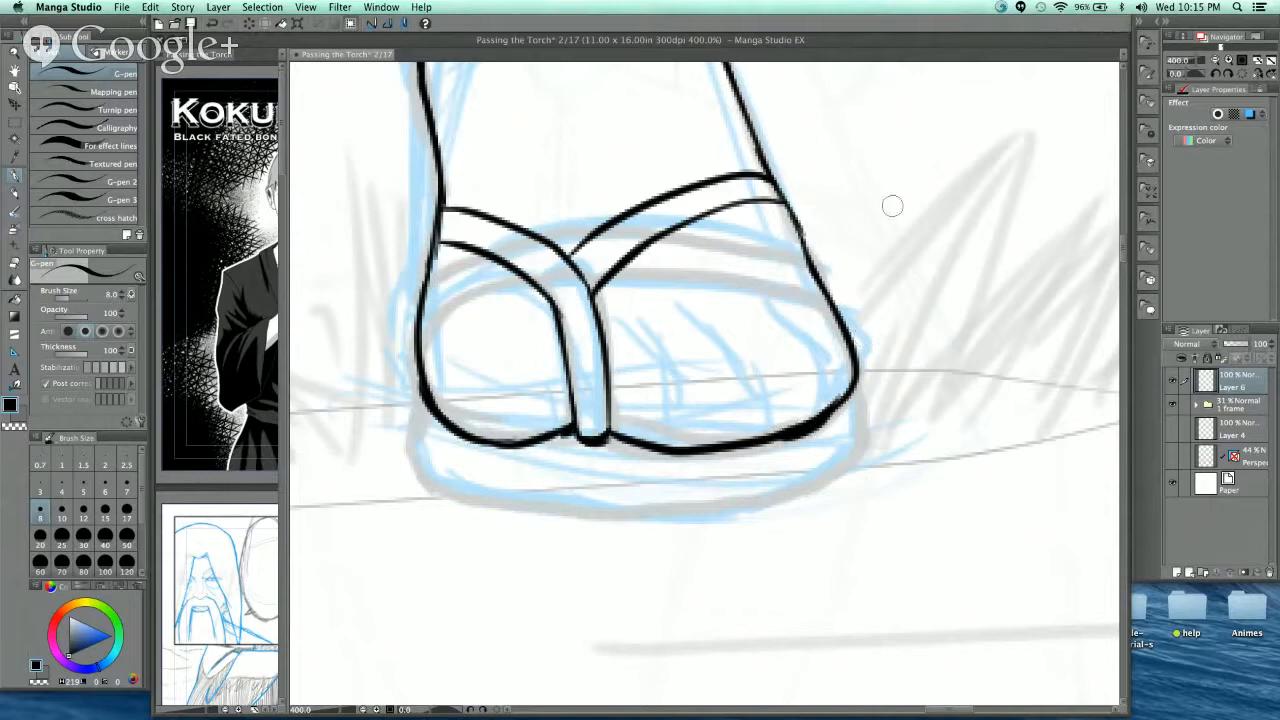
- Ink the outline of the sandal's sole below the foot, including both short sides and the curved lower edge
{"action": "scroll", "coordinate": [843, 375], "scroll_direction": "down", "scroll_amount": 2}
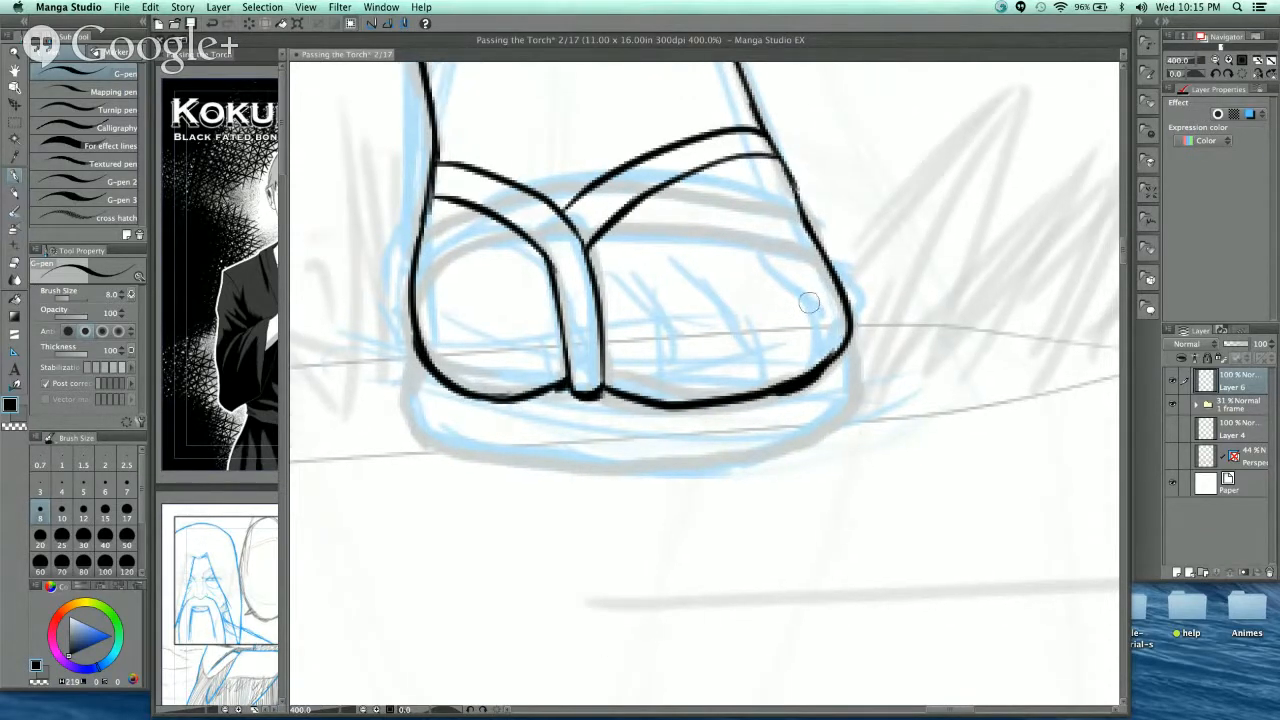
{"action": "mouse_move", "coordinate": [845, 345]}
{"action": "left_mouse_down"}
{"action": "mouse_move", "coordinate": [857, 404]}
{"action": "mouse_move", "coordinate": [822, 434]}
{"action": "left_mouse_up"}
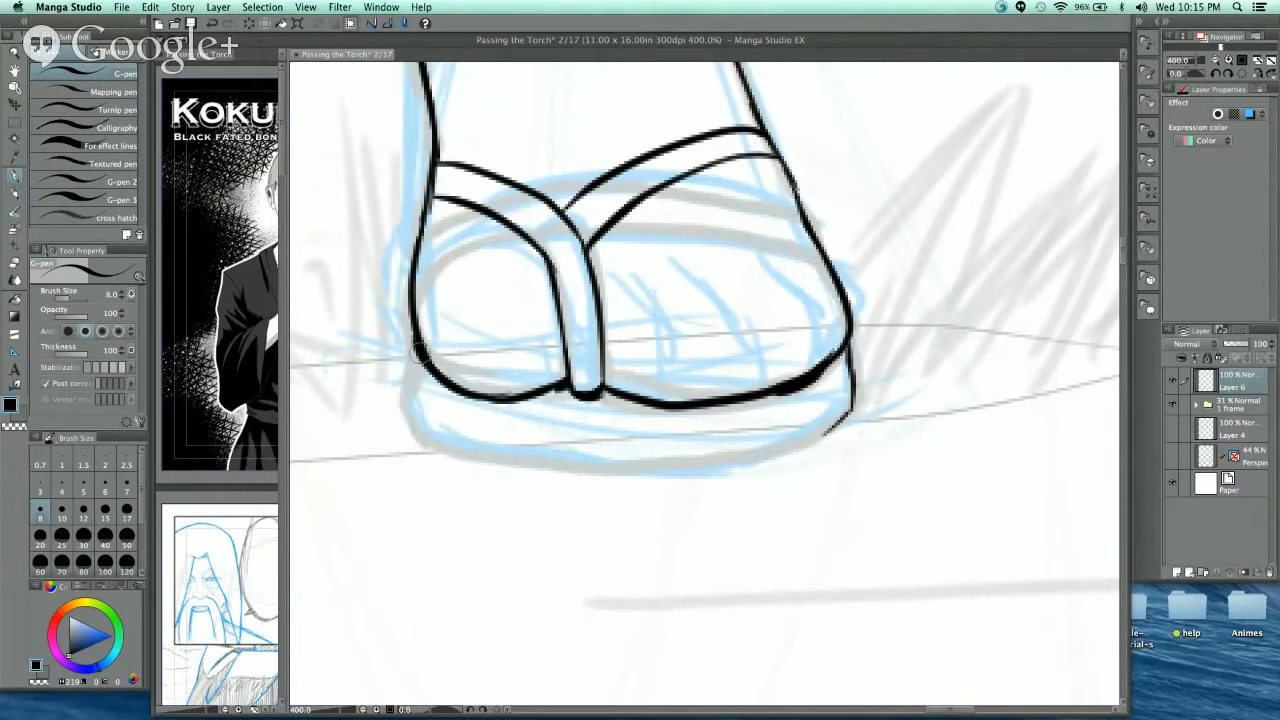
{"action": "mouse_move", "coordinate": [419, 353]}
{"action": "left_mouse_down"}
{"action": "mouse_move", "coordinate": [409, 425]}
{"action": "mouse_move", "coordinate": [432, 442]}
{"action": "mouse_move", "coordinate": [588, 458]}
{"action": "left_mouse_up"}
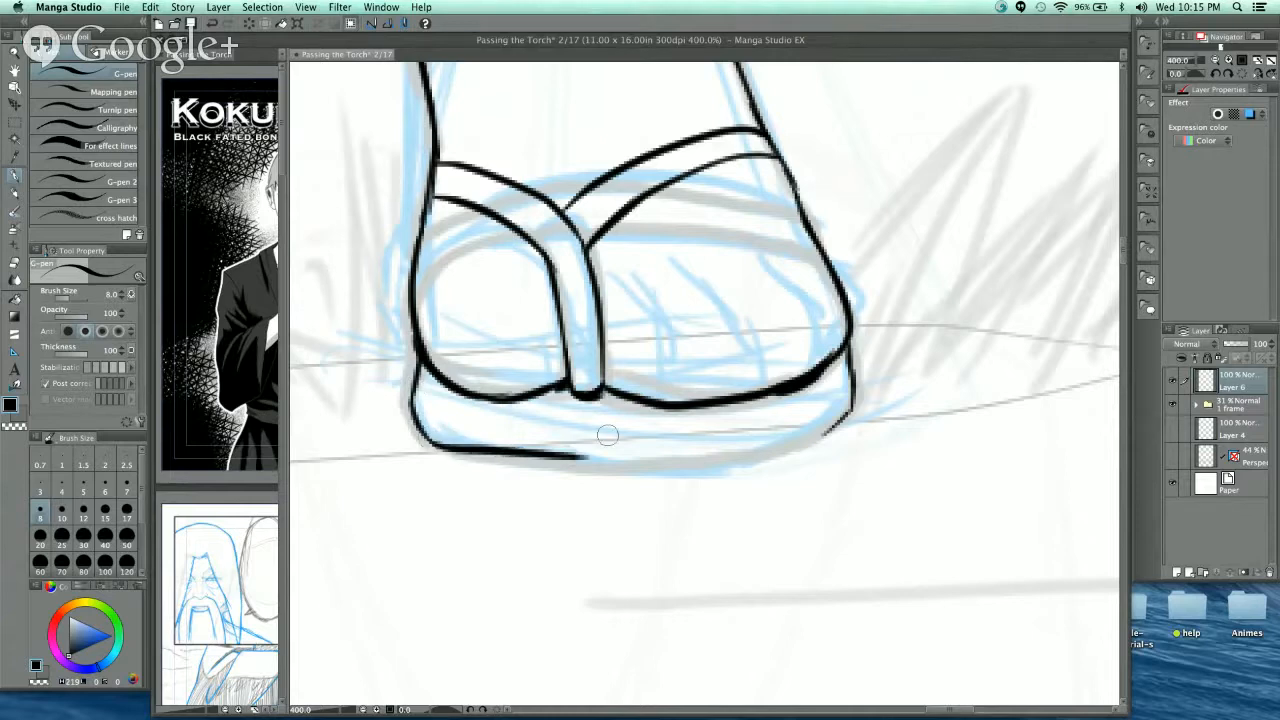
{"action": "key", "text": "super+z"}
{"action": "mouse_move", "coordinate": [424, 418]}
{"action": "left_mouse_down"}
{"action": "mouse_move", "coordinate": [432, 440]}
{"action": "mouse_move", "coordinate": [484, 460]}
{"action": "mouse_move", "coordinate": [757, 445]}
{"action": "mouse_move", "coordinate": [848, 410]}
{"action": "left_mouse_up"}
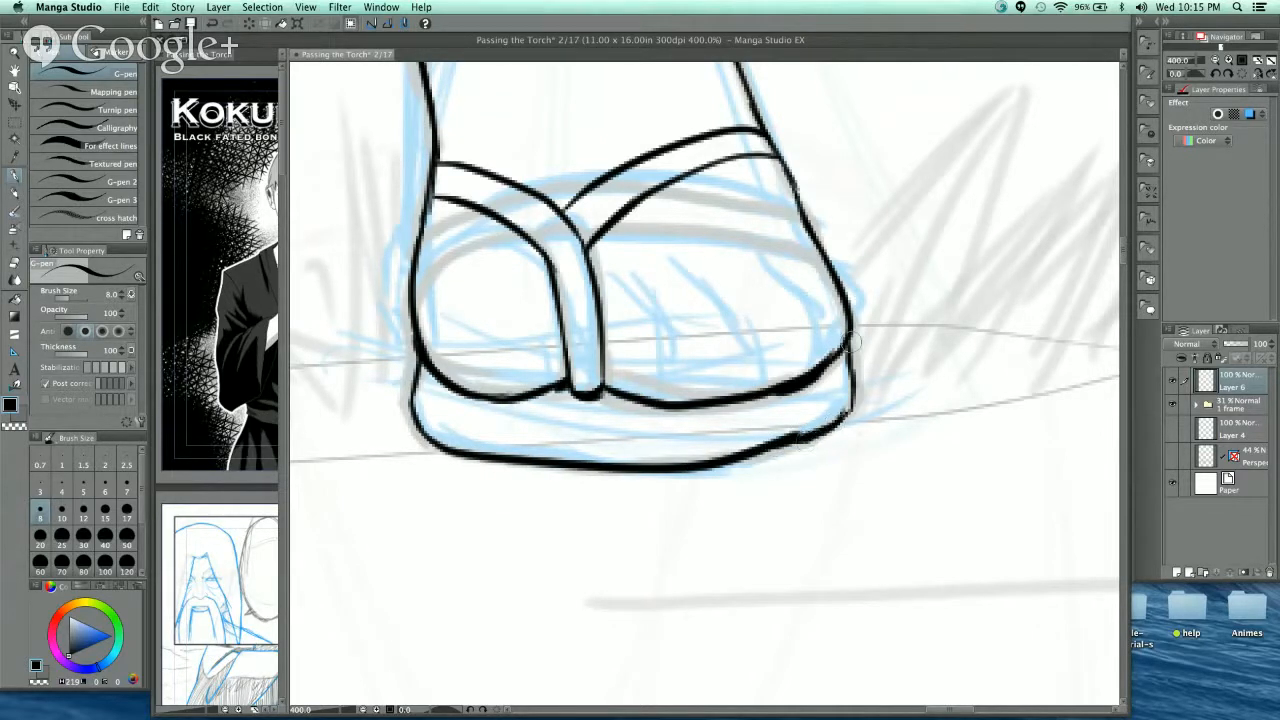
{"action": "left_click_drag", "start_coordinate": [847, 342], "coordinate": [851, 408]}
{"action": "left_click_drag", "start_coordinate": [866, 362], "coordinate": [870, 418]}
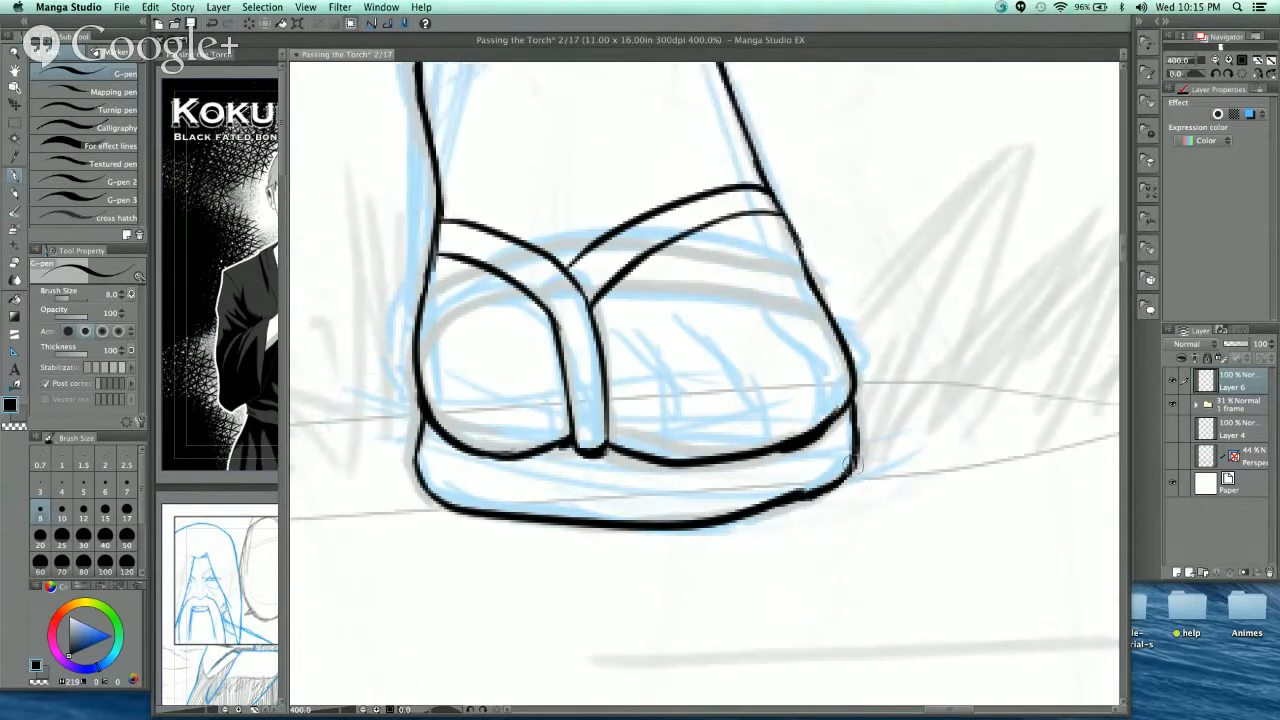
{"action": "left_click_drag", "start_coordinate": [847, 474], "coordinate": [856, 450]}
- Hatch the left half of the sandal's sole with short vertical strokes along its edges
{"action": "left_click", "coordinate": [856, 317], "text": "alt"}
{"action": "left_click_drag", "start_coordinate": [863, 391], "coordinate": [875, 419]}
{"action": "left_click", "coordinate": [784, 367], "text": "super"}
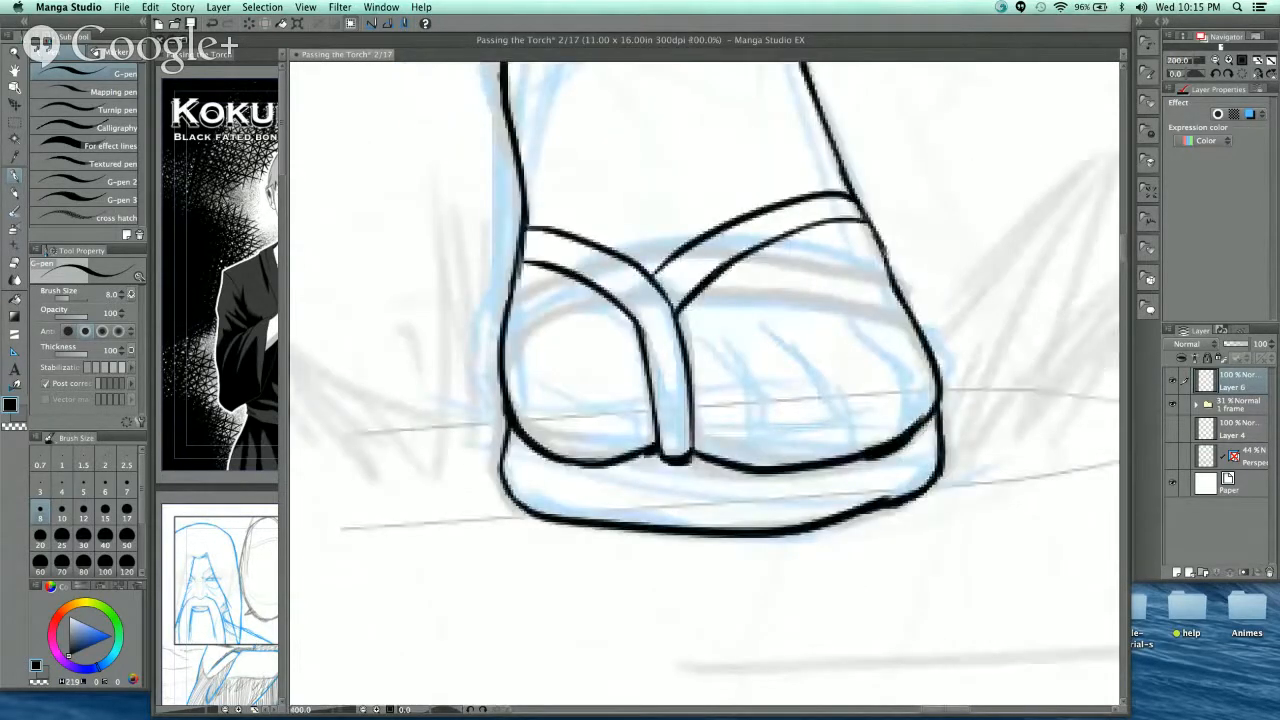
{"action": "left_click", "coordinate": [652, 343], "text": "super"}
{"action": "left_click_drag", "start_coordinate": [648, 469], "coordinate": [828, 259]}
{"action": "left_click_drag", "start_coordinate": [567, 346], "coordinate": [558, 420]}
{"action": "mouse_move", "coordinate": [579, 388]}
{"action": "left_mouse_down"}
{"action": "mouse_move", "coordinate": [586, 452]}
{"action": "mouse_move", "coordinate": [609, 462]}
{"action": "left_mouse_up"}
{"action": "left_click_drag", "start_coordinate": [654, 368], "coordinate": [665, 465]}
{"action": "left_click_drag", "start_coordinate": [687, 376], "coordinate": [690, 463]}
{"action": "mouse_move", "coordinate": [713, 478]}
{"action": "left_mouse_down"}
{"action": "mouse_move", "coordinate": [707, 421]}
{"action": "mouse_move", "coordinate": [748, 388]}
{"action": "left_mouse_up"}
{"action": "left_click_drag", "start_coordinate": [913, 455], "coordinate": [779, 343]}
{"action": "left_click_drag", "start_coordinate": [720, 380], "coordinate": [697, 318]}
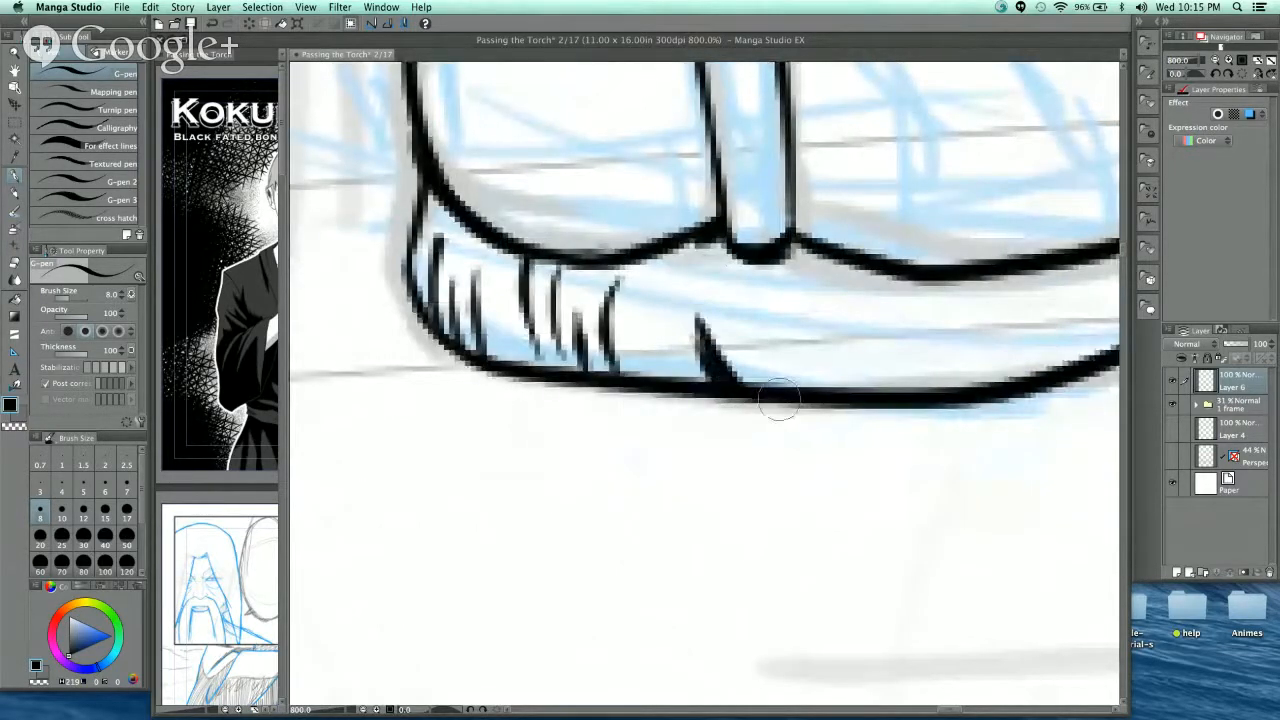
- Hatch the right half of the sandal's sole with short slanted strokes from its lower and upper edges
{"action": "mouse_move", "coordinate": [772, 388]}
{"action": "left_mouse_down"}
{"action": "mouse_move", "coordinate": [752, 342]}
{"action": "mouse_move", "coordinate": [787, 342]}
{"action": "left_mouse_up"}
{"action": "mouse_move", "coordinate": [840, 283]}
{"action": "left_mouse_down"}
{"action": "mouse_move", "coordinate": [850, 362]}
{"action": "mouse_move", "coordinate": [866, 283]}
{"action": "left_mouse_up"}
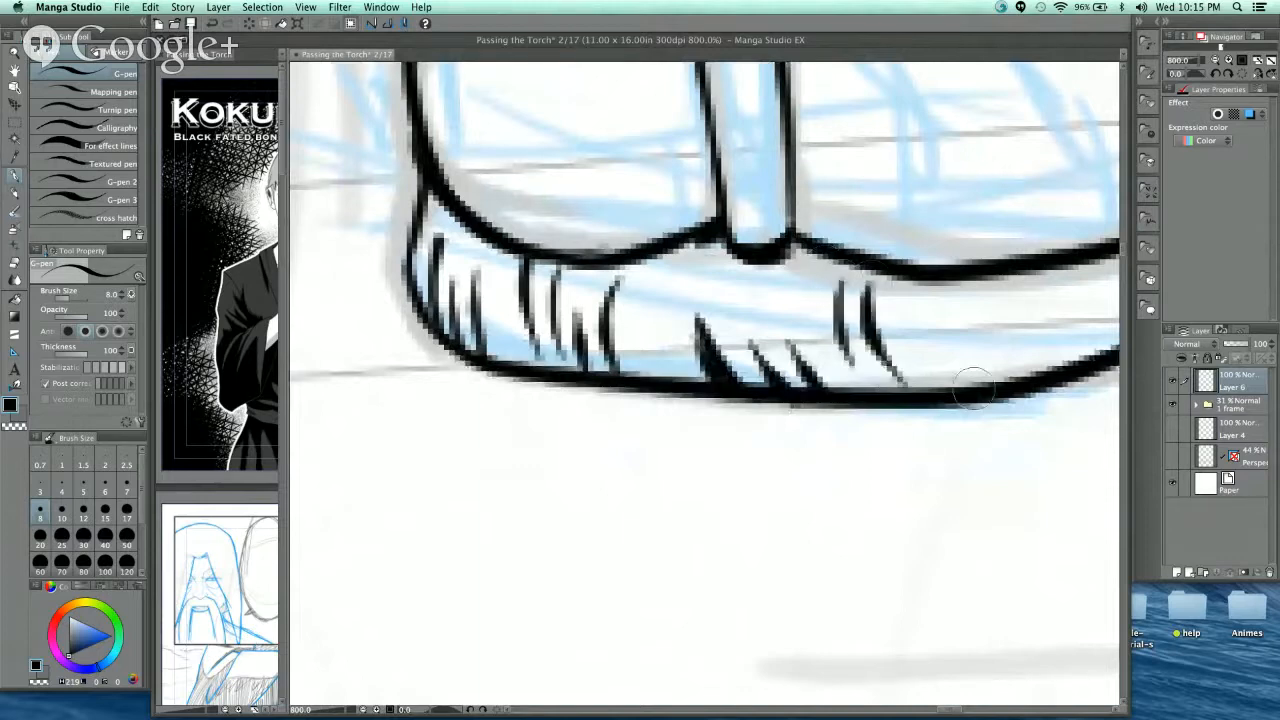
{"action": "left_click_drag", "start_coordinate": [955, 390], "coordinate": [930, 313]}
{"action": "left_click_drag", "start_coordinate": [1020, 380], "coordinate": [990, 292]}
{"action": "mouse_move", "coordinate": [912, 374]}
{"action": "left_mouse_down"}
{"action": "mouse_move", "coordinate": [852, 366]}
{"action": "mouse_move", "coordinate": [677, 384]}
{"action": "left_mouse_up"}
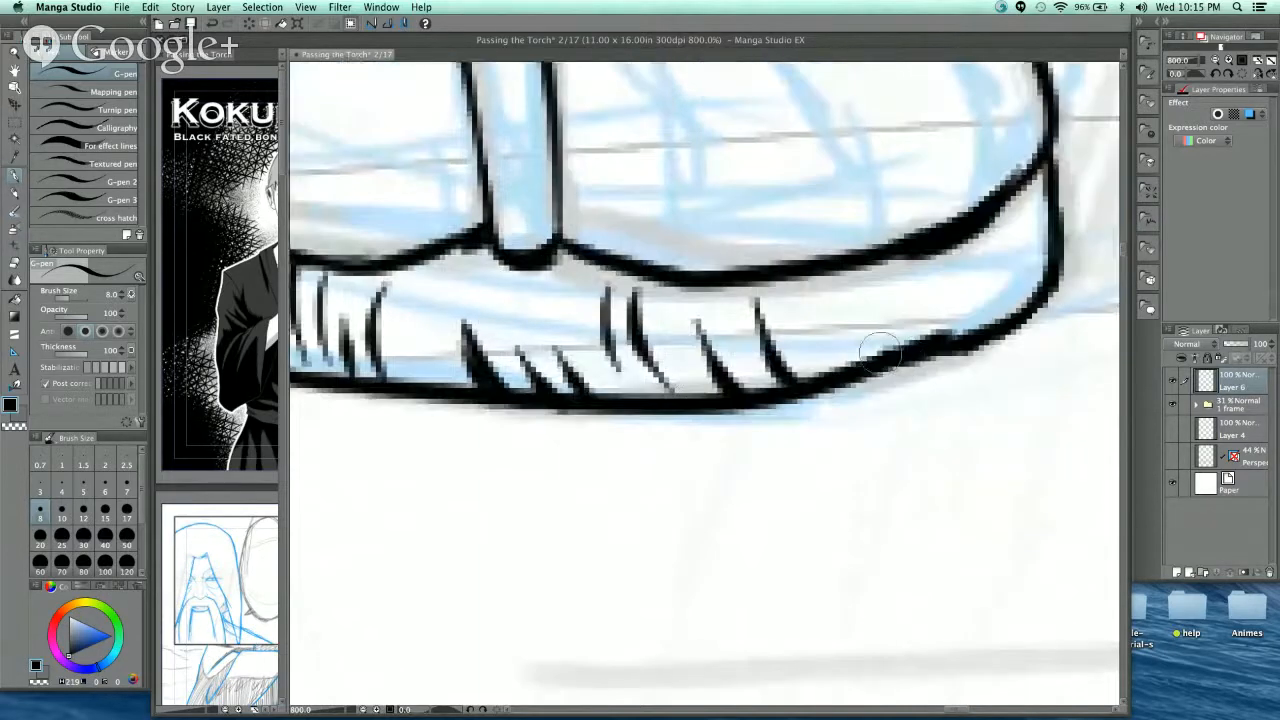
{"action": "left_click_drag", "start_coordinate": [882, 356], "coordinate": [854, 314]}
{"action": "left_click_drag", "start_coordinate": [925, 338], "coordinate": [882, 289]}
{"action": "left_click_drag", "start_coordinate": [970, 335], "coordinate": [940, 296]}
{"action": "left_click_drag", "start_coordinate": [938, 246], "coordinate": [958, 282]}
{"action": "left_click_drag", "start_coordinate": [972, 234], "coordinate": [997, 271]}
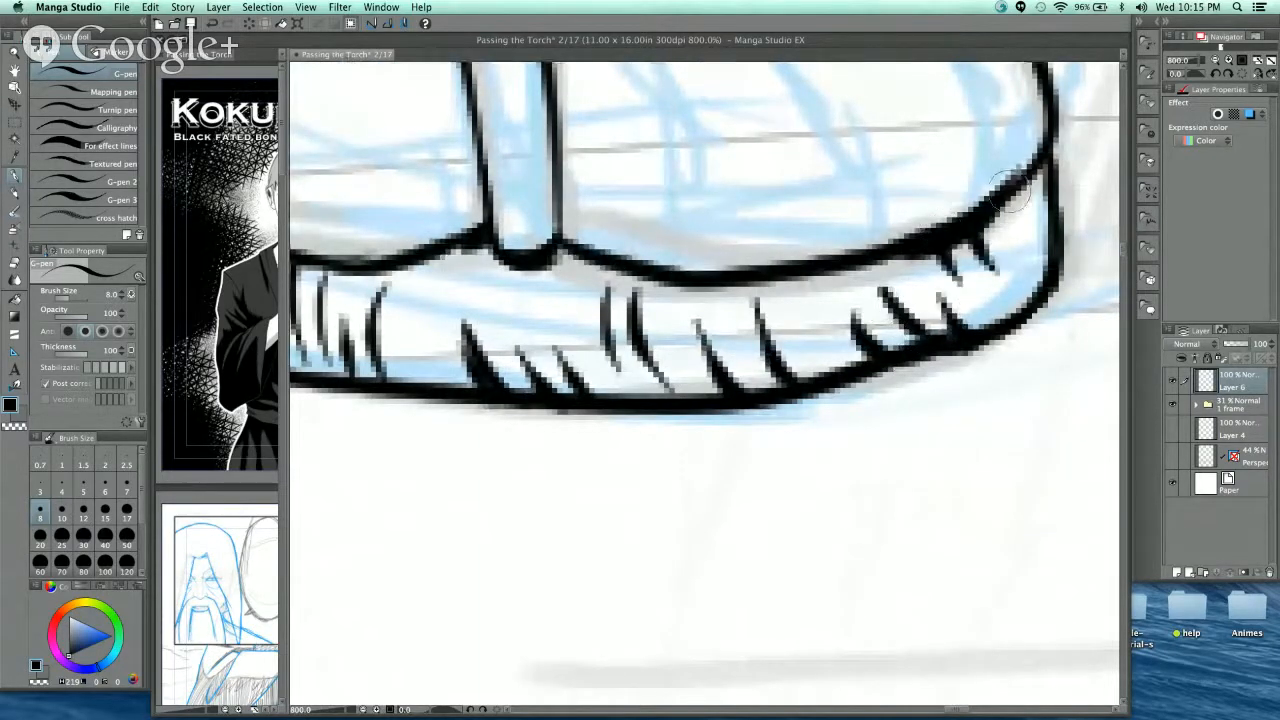
{"action": "left_click_drag", "start_coordinate": [1008, 196], "coordinate": [1022, 232]}
- Add short hatch strokes to the sole just left of the toe strap's lower end
{"action": "left_click_drag", "start_coordinate": [795, 322], "coordinate": [1037, 514]}
{"action": "left_click_drag", "start_coordinate": [697, 444], "coordinate": [677, 505]}
{"action": "left_click_drag", "start_coordinate": [720, 440], "coordinate": [722, 501]}
{"action": "left_click_drag", "start_coordinate": [815, 400], "coordinate": [827, 482]}
- Hatch the vertical toe strap and its upper bend with short curved strokes
{"action": "left_click_drag", "start_coordinate": [740, 457], "coordinate": [790, 436]}
{"action": "left_click_drag", "start_coordinate": [739, 421], "coordinate": [793, 356]}
{"action": "mouse_move", "coordinate": [737, 340]}
{"action": "left_mouse_down"}
{"action": "mouse_move", "coordinate": [786, 329]}
{"action": "mouse_move", "coordinate": [761, 306]}
{"action": "mouse_move", "coordinate": [820, 404]}
{"action": "mouse_move", "coordinate": [836, 377]}
{"action": "left_mouse_up"}
{"action": "left_click_drag", "start_coordinate": [773, 367], "coordinate": [811, 350]}
{"action": "left_click_drag", "start_coordinate": [809, 297], "coordinate": [779, 318]}
{"action": "left_click_drag", "start_coordinate": [783, 269], "coordinate": [744, 300]}
{"action": "left_click_drag", "start_coordinate": [762, 249], "coordinate": [734, 273]}
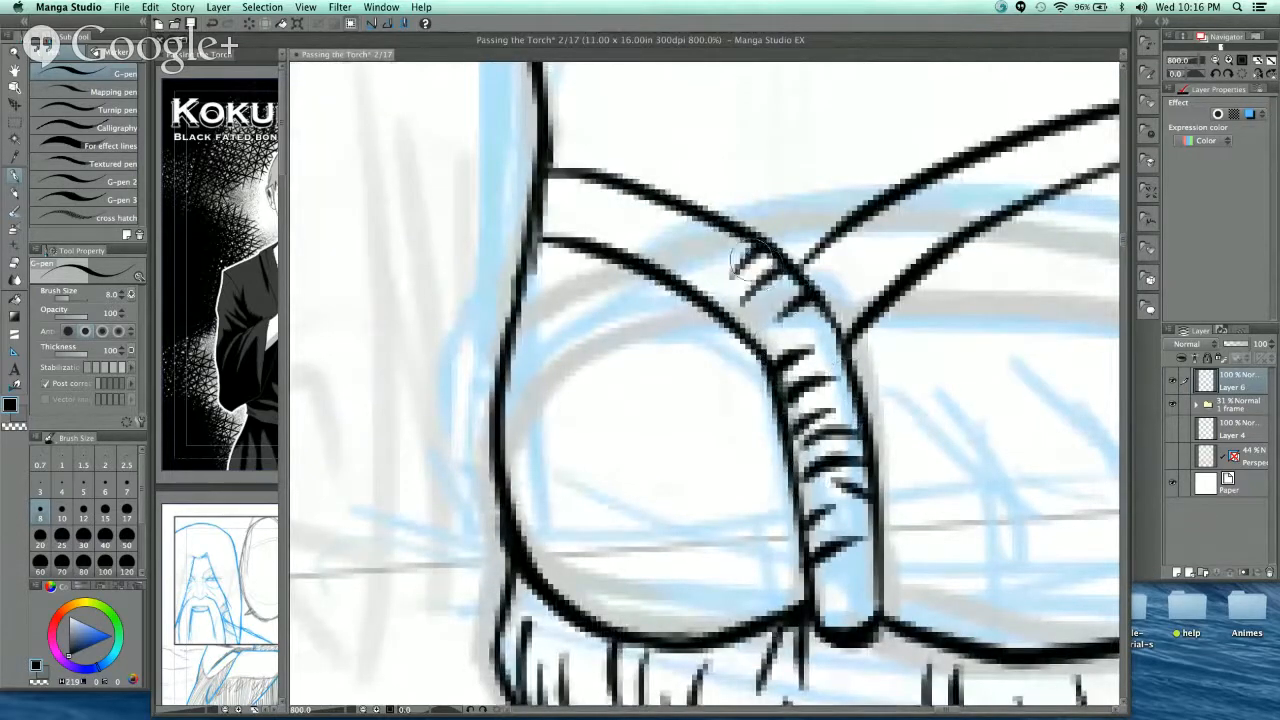
- Hatch the sandal strap's left branch and ink a solid black rounded end where it wraps around the foot
{"action": "left_click_drag", "start_coordinate": [649, 219], "coordinate": [711, 338]}
{"action": "mouse_move", "coordinate": [731, 394]}
{"action": "left_mouse_down"}
{"action": "mouse_move", "coordinate": [752, 353]}
{"action": "mouse_move", "coordinate": [673, 342]}
{"action": "left_mouse_up"}
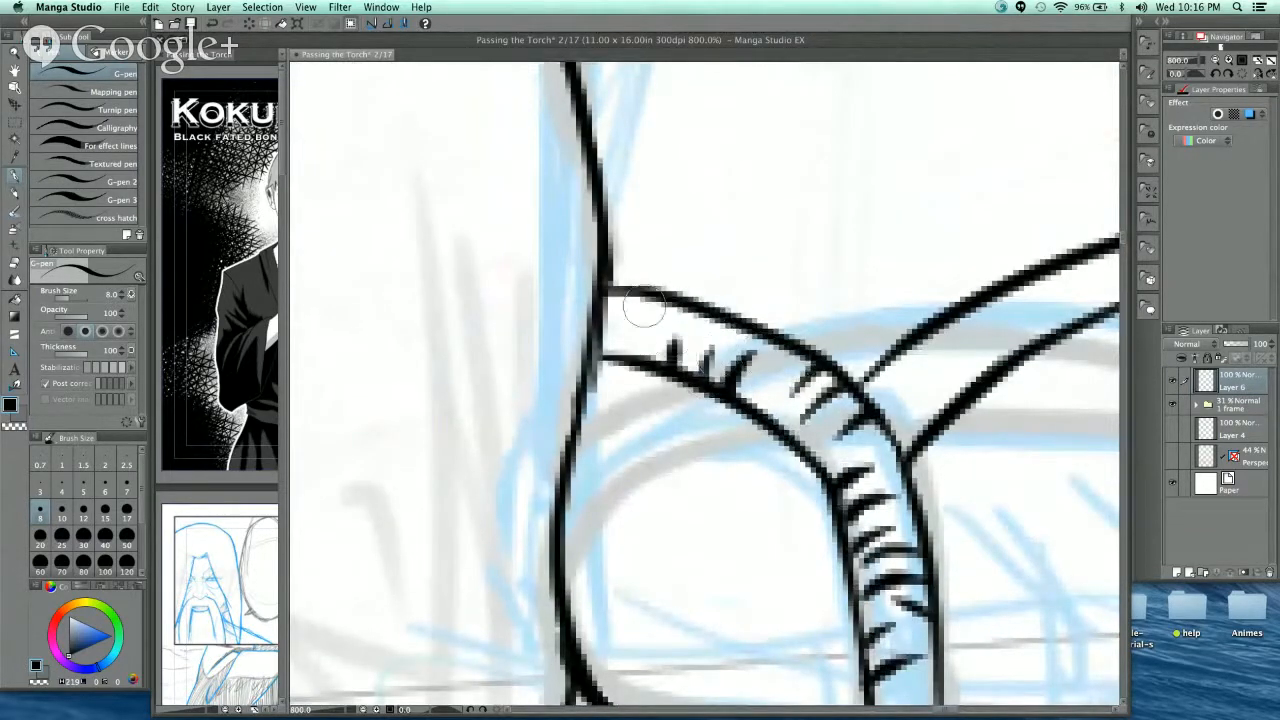
{"action": "mouse_move", "coordinate": [634, 301]}
{"action": "left_mouse_down"}
{"action": "mouse_move", "coordinate": [627, 356]}
{"action": "mouse_move", "coordinate": [603, 376]}
{"action": "mouse_move", "coordinate": [581, 353]}
{"action": "mouse_move", "coordinate": [592, 300]}
{"action": "left_mouse_up"}
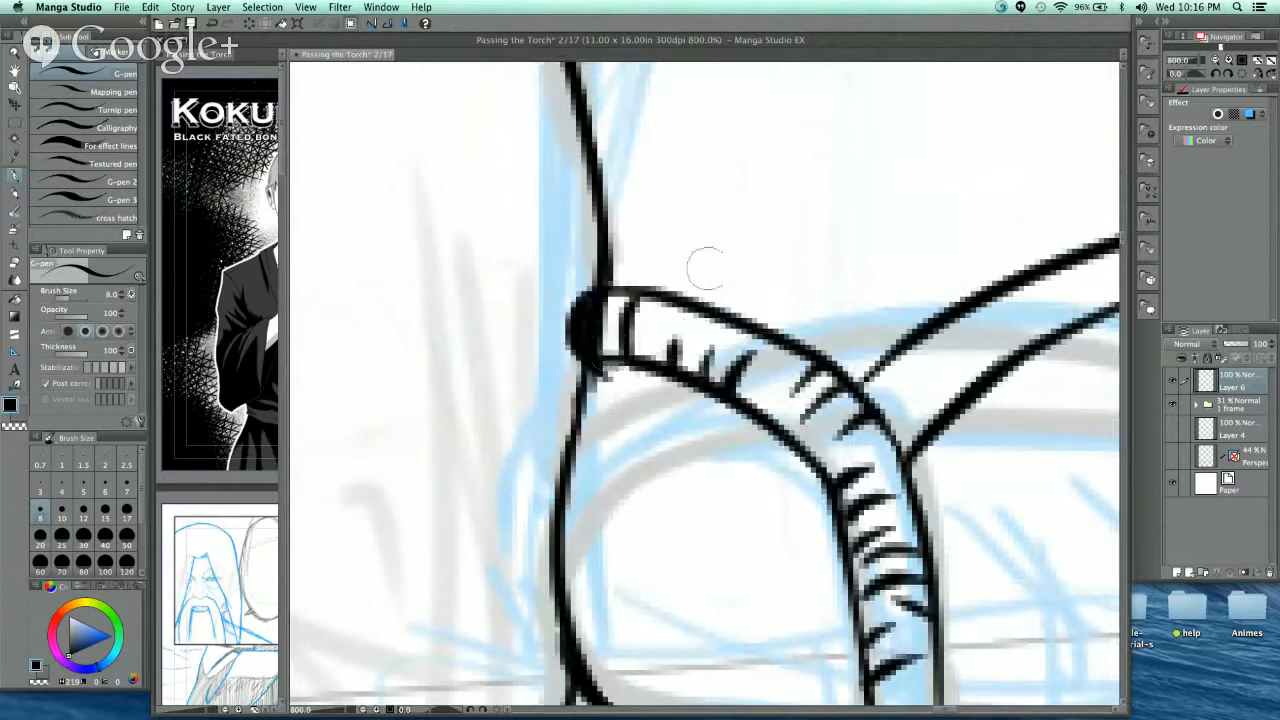
- Hatch the sandal strap's right branch with short strokes from the toe strap to the foot's right edge
{"action": "mouse_move", "coordinate": [905, 331]}
{"action": "left_mouse_down"}
{"action": "mouse_move", "coordinate": [720, 290]}
{"action": "mouse_move", "coordinate": [715, 330]}
{"action": "mouse_move", "coordinate": [741, 346]}
{"action": "left_mouse_up"}
{"action": "left_click_drag", "start_coordinate": [714, 354], "coordinate": [741, 385]}
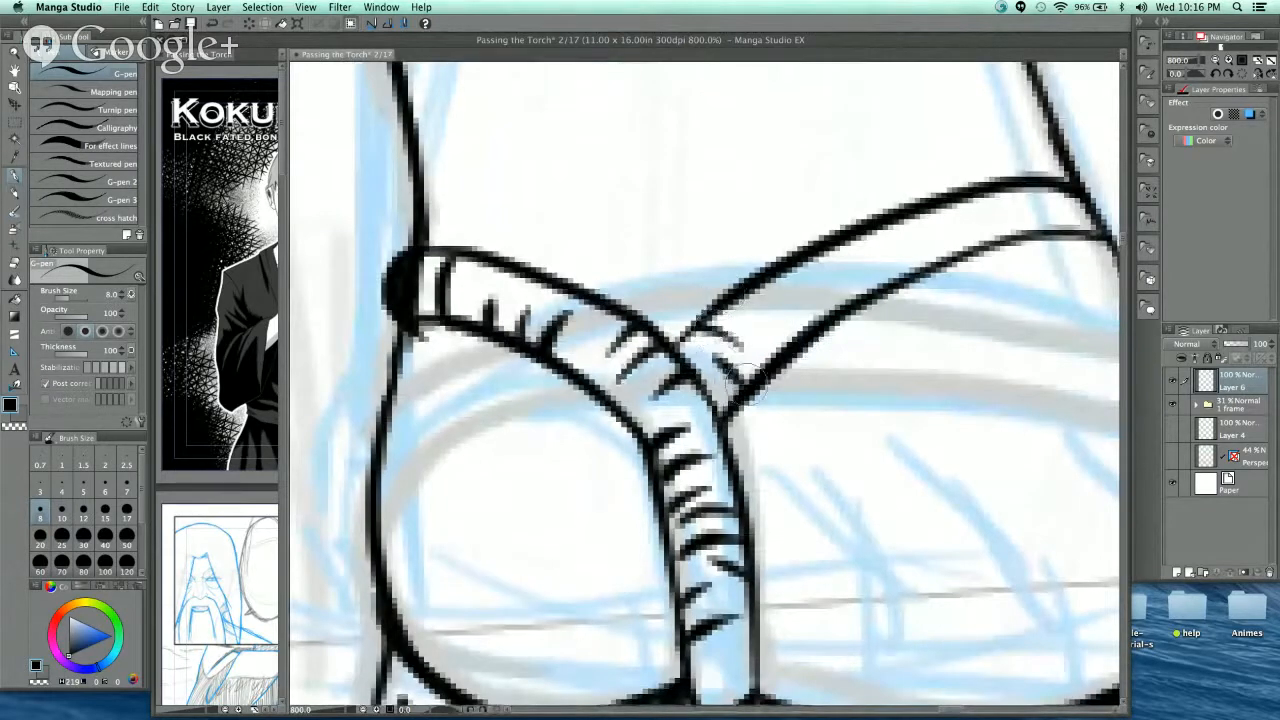
{"action": "mouse_move", "coordinate": [762, 283]}
{"action": "left_mouse_down"}
{"action": "mouse_move", "coordinate": [803, 316]}
{"action": "mouse_move", "coordinate": [776, 331]}
{"action": "left_mouse_up"}
{"action": "left_click_drag", "start_coordinate": [842, 268], "coordinate": [850, 292]}
{"action": "left_click_drag", "start_coordinate": [872, 255], "coordinate": [888, 282]}
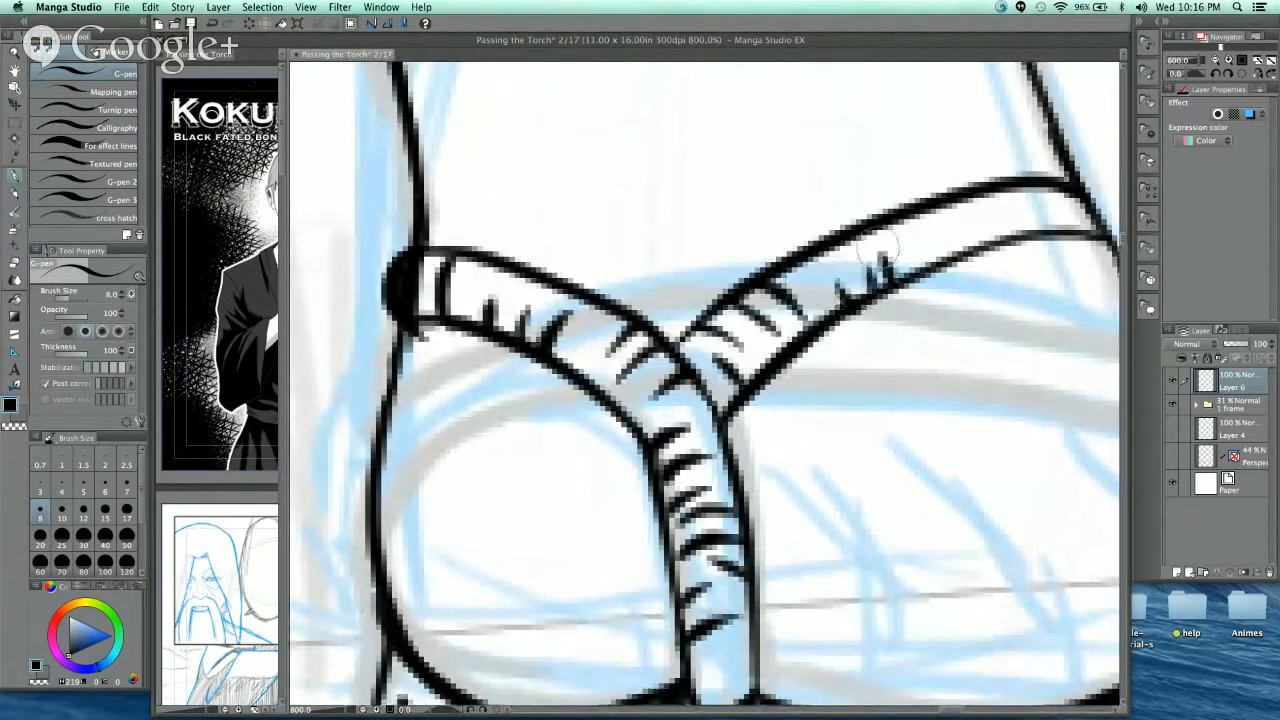
{"action": "left_click_drag", "start_coordinate": [917, 218], "coordinate": [935, 245]}
{"action": "mouse_move", "coordinate": [983, 198]}
{"action": "left_mouse_down"}
{"action": "mouse_move", "coordinate": [998, 218]}
{"action": "mouse_move", "coordinate": [1025, 212]}
{"action": "left_mouse_up"}
{"action": "left_click_drag", "start_coordinate": [1035, 195], "coordinate": [1058, 214]}
{"action": "left_click_drag", "start_coordinate": [1066, 190], "coordinate": [1076, 216]}
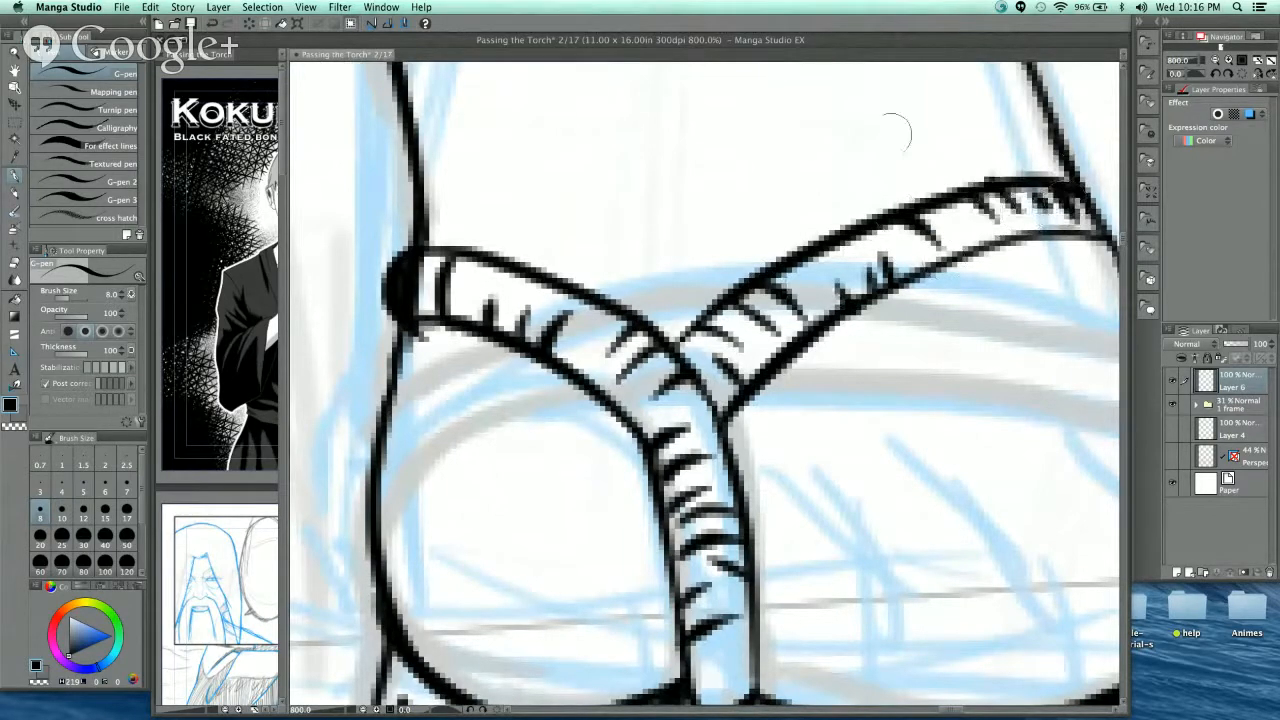
- Ink the curved double line of the raised foot's sock opening, just below the robe hem
{"action": "scroll", "coordinate": [876, 157], "scroll_direction": "down", "scroll_amount": 4}
{"action": "left_click_drag", "start_coordinate": [965, 300], "coordinate": [890, 500]}
{"action": "left_click_drag", "start_coordinate": [880, 390], "coordinate": [890, 445]}
{"action": "scroll", "coordinate": [764, 287], "scroll_direction": "down", "scroll_amount": 1}
{"action": "scroll", "coordinate": [764, 287], "scroll_direction": "down", "scroll_amount": 2}
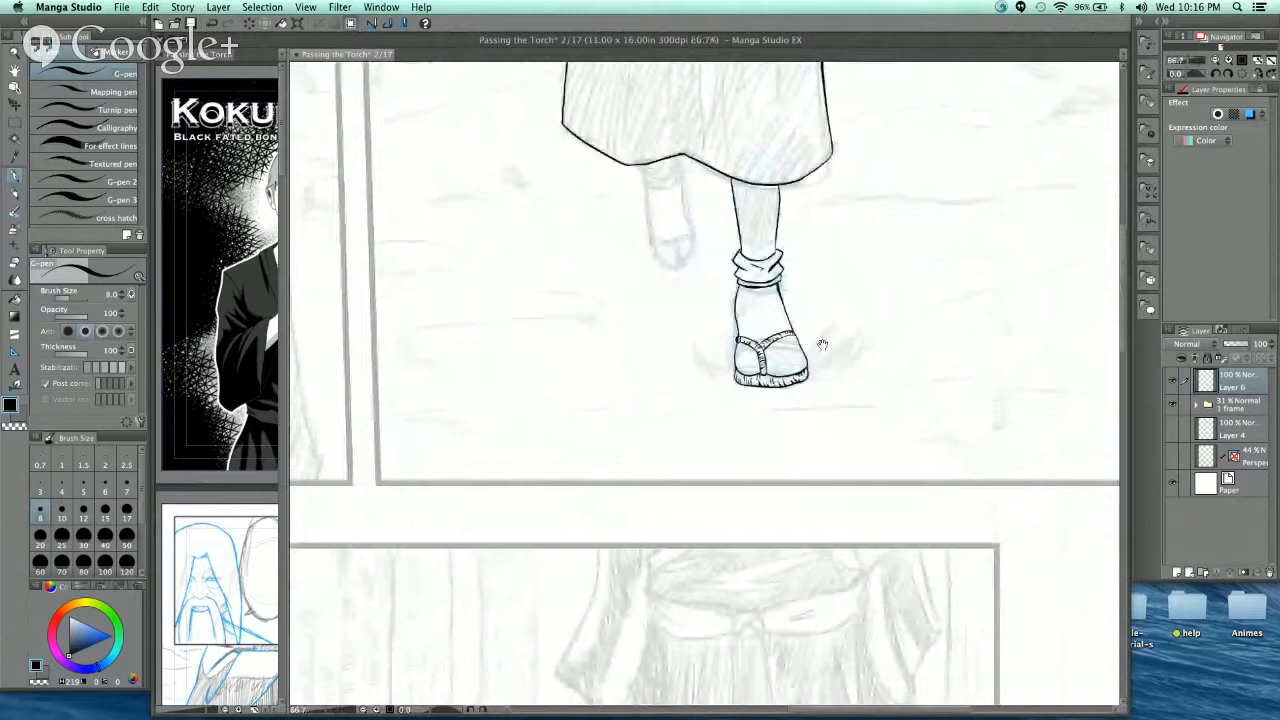
{"action": "left_click_drag", "start_coordinate": [822, 344], "coordinate": [581, 286]}
{"action": "scroll", "coordinate": [708, 303], "scroll_direction": "up", "scroll_amount": 2}
{"action": "scroll", "coordinate": [708, 303], "scroll_direction": "up", "scroll_amount": 4}
{"action": "mouse_move", "coordinate": [453, 220]}
{"action": "left_mouse_down"}
{"action": "mouse_move", "coordinate": [508, 276]}
{"action": "mouse_move", "coordinate": [575, 302]}
{"action": "left_mouse_up"}
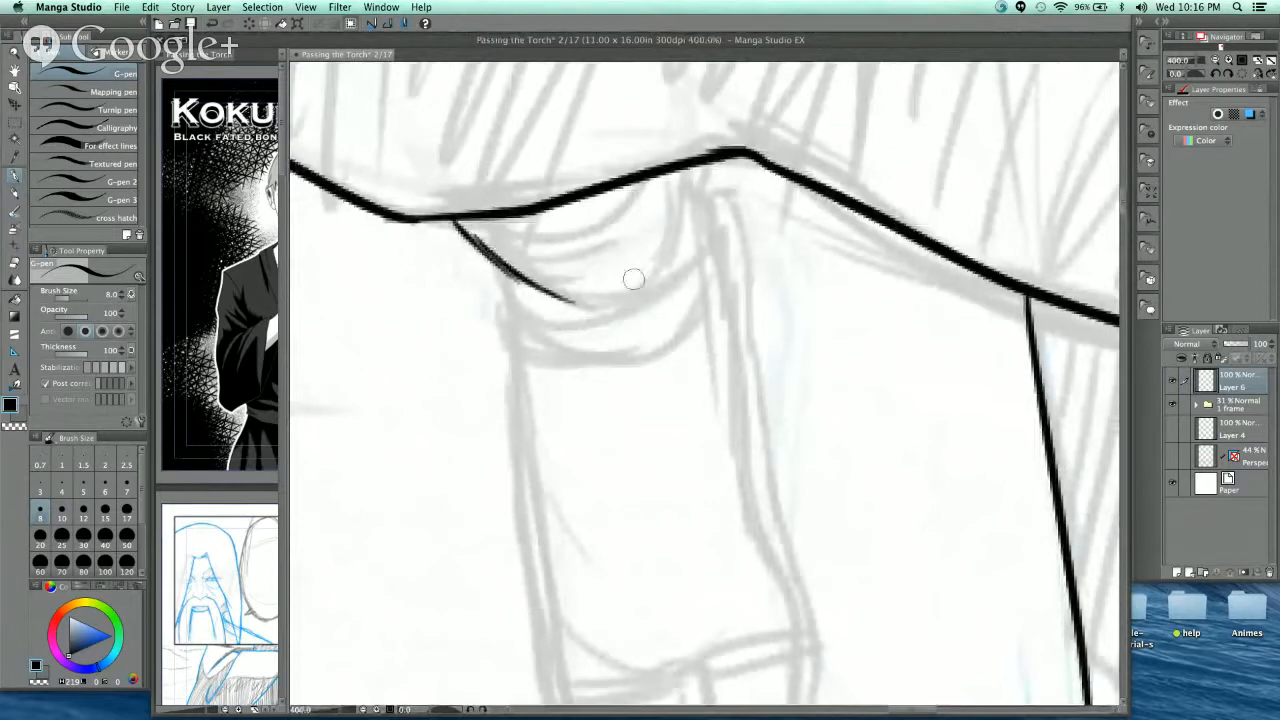
{"action": "mouse_move", "coordinate": [452, 213]}
{"action": "left_mouse_down"}
{"action": "mouse_move", "coordinate": [540, 285]}
{"action": "mouse_move", "coordinate": [615, 308]}
{"action": "mouse_move", "coordinate": [672, 253]}
{"action": "mouse_move", "coordinate": [676, 172]}
{"action": "mouse_move", "coordinate": [680, 195]}
{"action": "mouse_move", "coordinate": [625, 312]}
{"action": "mouse_move", "coordinate": [545, 296]}
{"action": "mouse_move", "coordinate": [533, 320]}
{"action": "mouse_move", "coordinate": [603, 343]}
{"action": "mouse_move", "coordinate": [652, 336]}
{"action": "mouse_move", "coordinate": [670, 328]}
{"action": "mouse_move", "coordinate": [712, 225]}
{"action": "mouse_move", "coordinate": [690, 165]}
{"action": "left_mouse_up"}
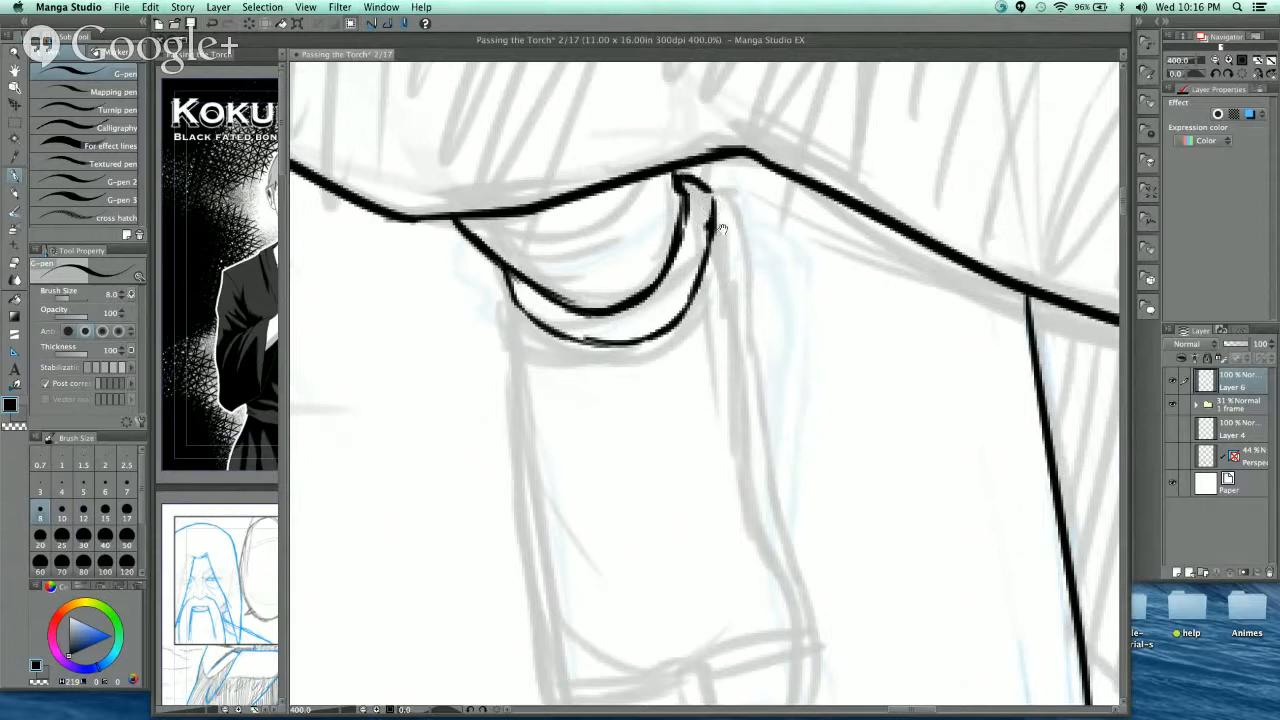
- Ink the side edges of the raised foot from the sock opening, carrying the right edge down to the strap
{"action": "scroll", "coordinate": [688, 178], "scroll_direction": "down", "scroll_amount": 3}
{"action": "mouse_move", "coordinate": [495, 162]}
{"action": "left_mouse_down"}
{"action": "mouse_move", "coordinate": [526, 294]}
{"action": "mouse_move", "coordinate": [457, 339]}
{"action": "left_mouse_up"}
{"action": "left_click_drag", "start_coordinate": [631, 121], "coordinate": [659, 305]}
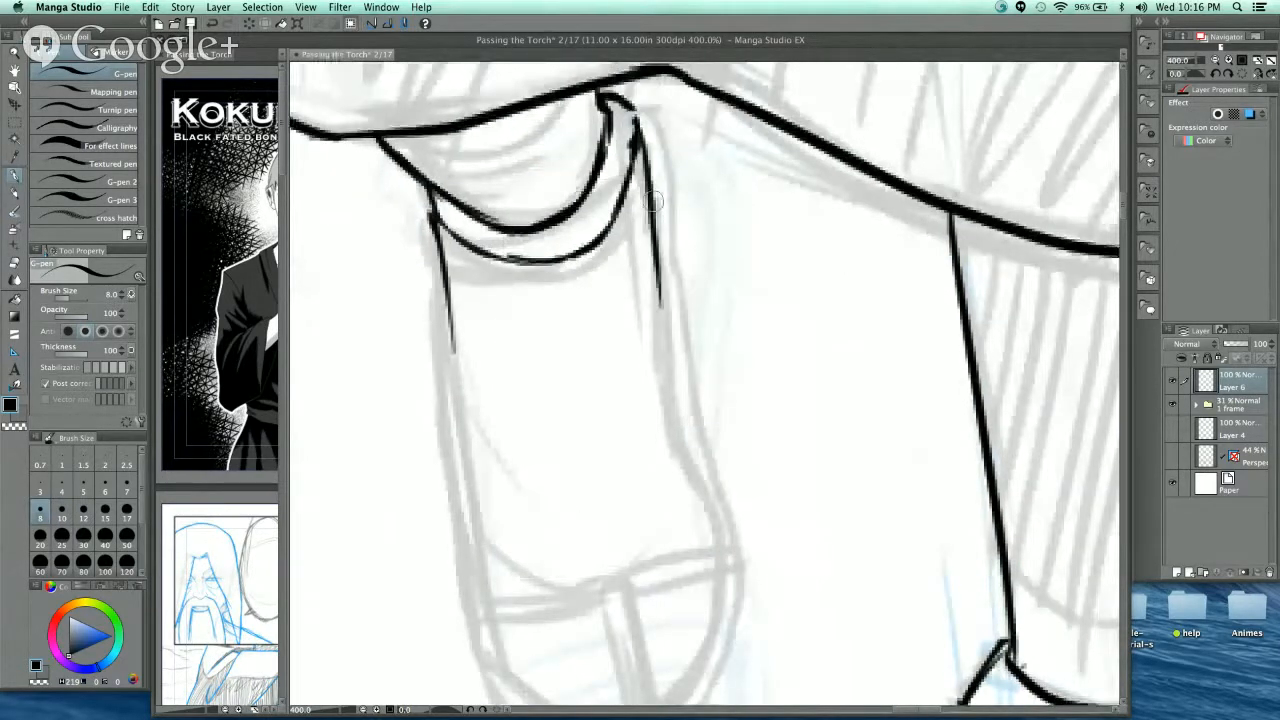
{"action": "left_click_drag", "start_coordinate": [645, 150], "coordinate": [663, 355]}
{"action": "left_click_drag", "start_coordinate": [688, 408], "coordinate": [661, 208]}
{"action": "left_click_drag", "start_coordinate": [634, 140], "coordinate": [671, 286]}
- Outline the raised sandal's right strap, fill its toe end black and hatch its length with short strokes
{"action": "mouse_move", "coordinate": [622, 500]}
{"action": "left_mouse_down"}
{"action": "mouse_move", "coordinate": [612, 400]}
{"action": "mouse_move", "coordinate": [676, 295]}
{"action": "mouse_move", "coordinate": [608, 360]}
{"action": "mouse_move", "coordinate": [597, 437]}
{"action": "mouse_move", "coordinate": [617, 518]}
{"action": "mouse_move", "coordinate": [612, 500]}
{"action": "left_mouse_up"}
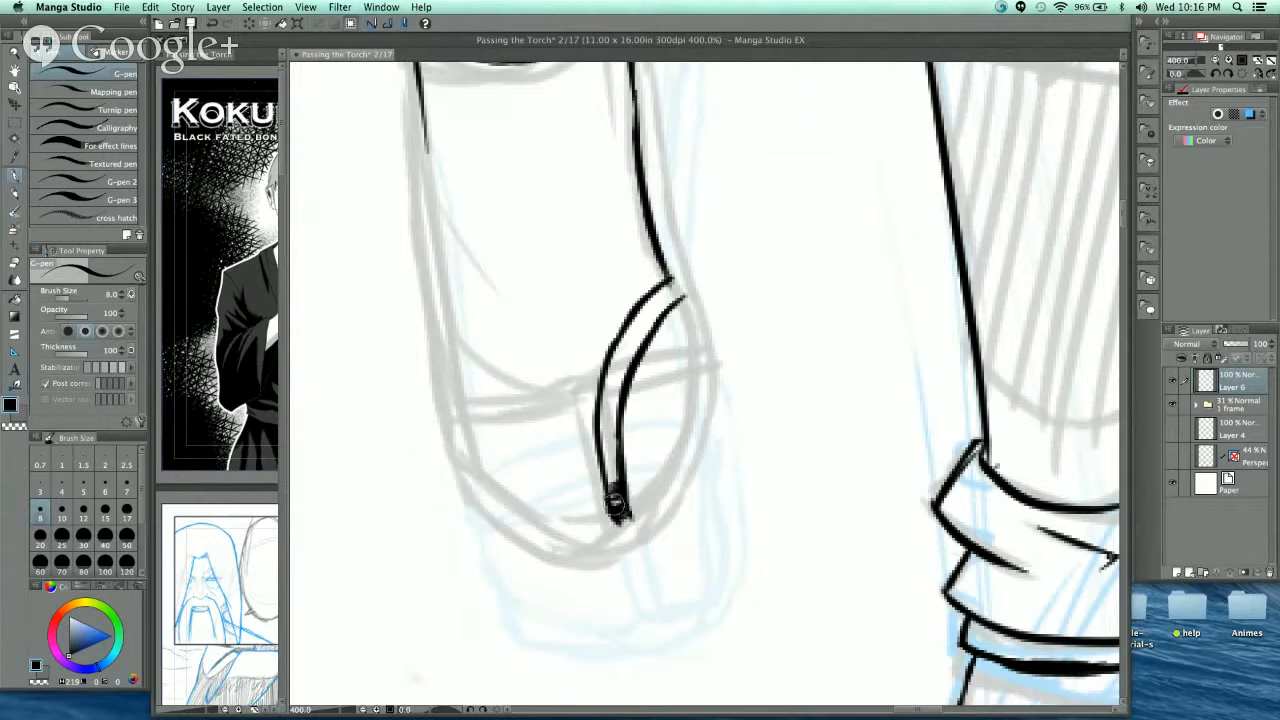
{"action": "left_click_drag", "start_coordinate": [604, 472], "coordinate": [617, 457]}
{"action": "left_click_drag", "start_coordinate": [602, 448], "coordinate": [616, 434]}
{"action": "left_click_drag", "start_coordinate": [602, 427], "coordinate": [616, 415]}
{"action": "mouse_move", "coordinate": [598, 540]}
{"action": "left_mouse_down"}
{"action": "mouse_move", "coordinate": [655, 500]}
{"action": "mouse_move", "coordinate": [636, 522]}
{"action": "left_mouse_up"}
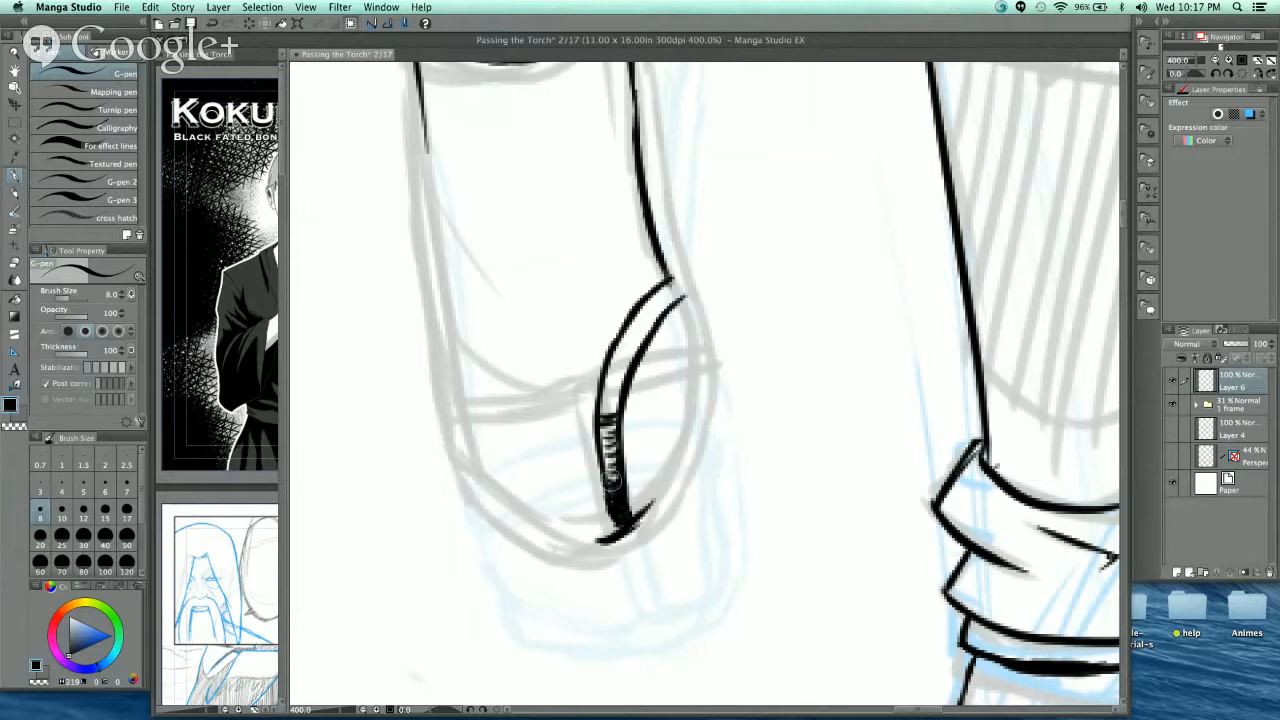
{"action": "mouse_move", "coordinate": [606, 401]}
{"action": "left_mouse_down"}
{"action": "mouse_move", "coordinate": [610, 368]}
{"action": "mouse_move", "coordinate": [633, 368]}
{"action": "mouse_move", "coordinate": [630, 342]}
{"action": "mouse_move", "coordinate": [684, 290]}
{"action": "left_mouse_up"}
- Hatch and blacken the lower end of the front sandal's vertical toe strap
{"action": "scroll", "coordinate": [725, 250], "scroll_direction": "down", "scroll_amount": 4}
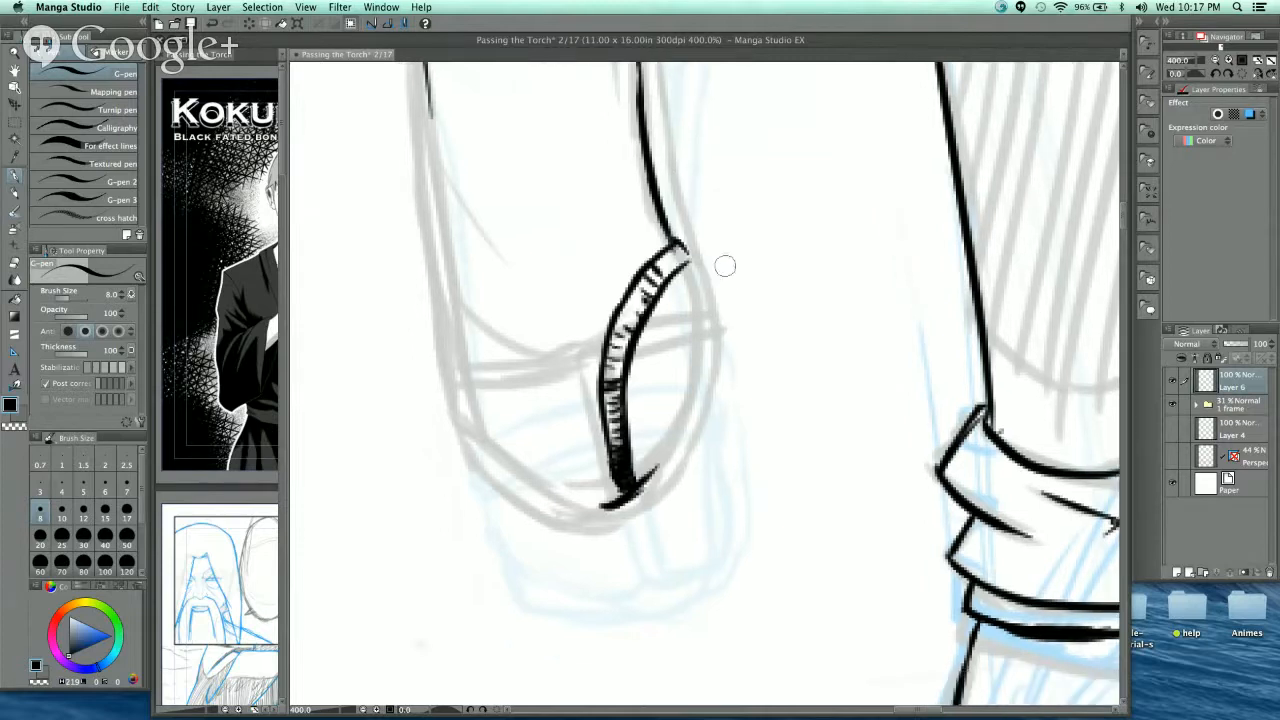
{"action": "left_click_drag", "start_coordinate": [897, 234], "coordinate": [889, 126]}
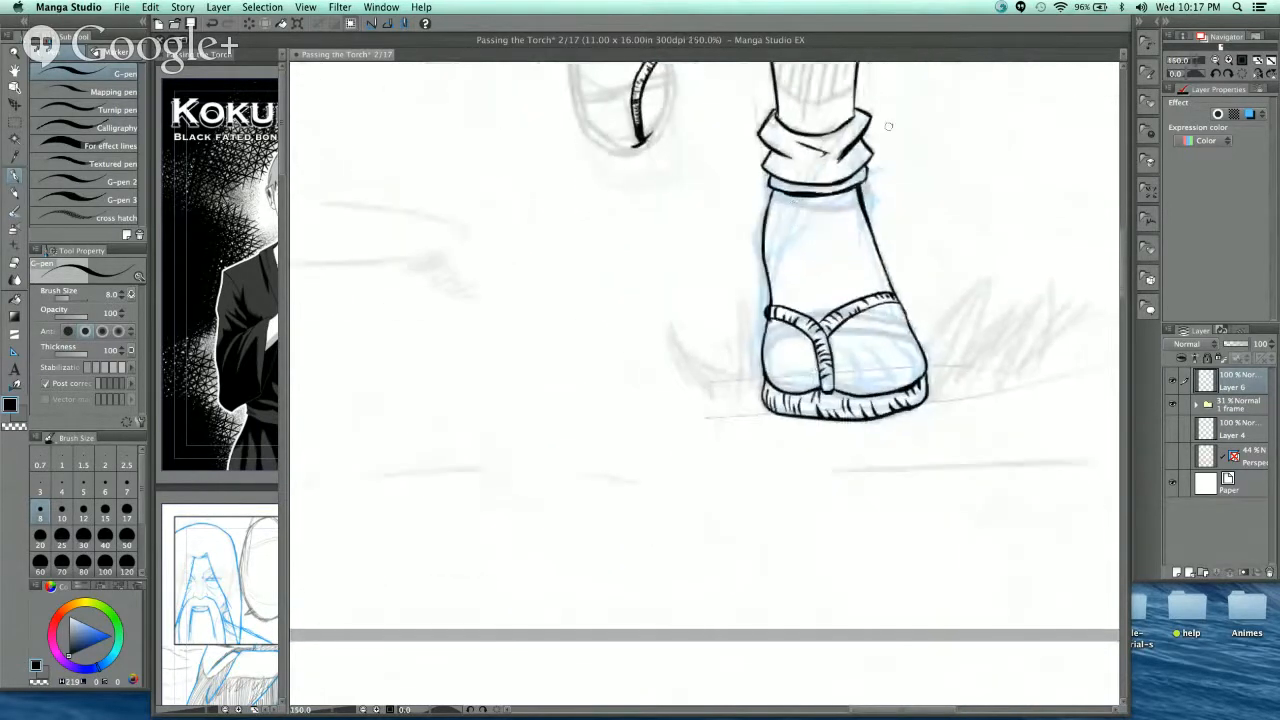
{"action": "scroll", "coordinate": [878, 218], "scroll_direction": "up", "scroll_amount": 1}
{"action": "scroll", "coordinate": [760, 415], "scroll_direction": "up", "scroll_amount": 4}
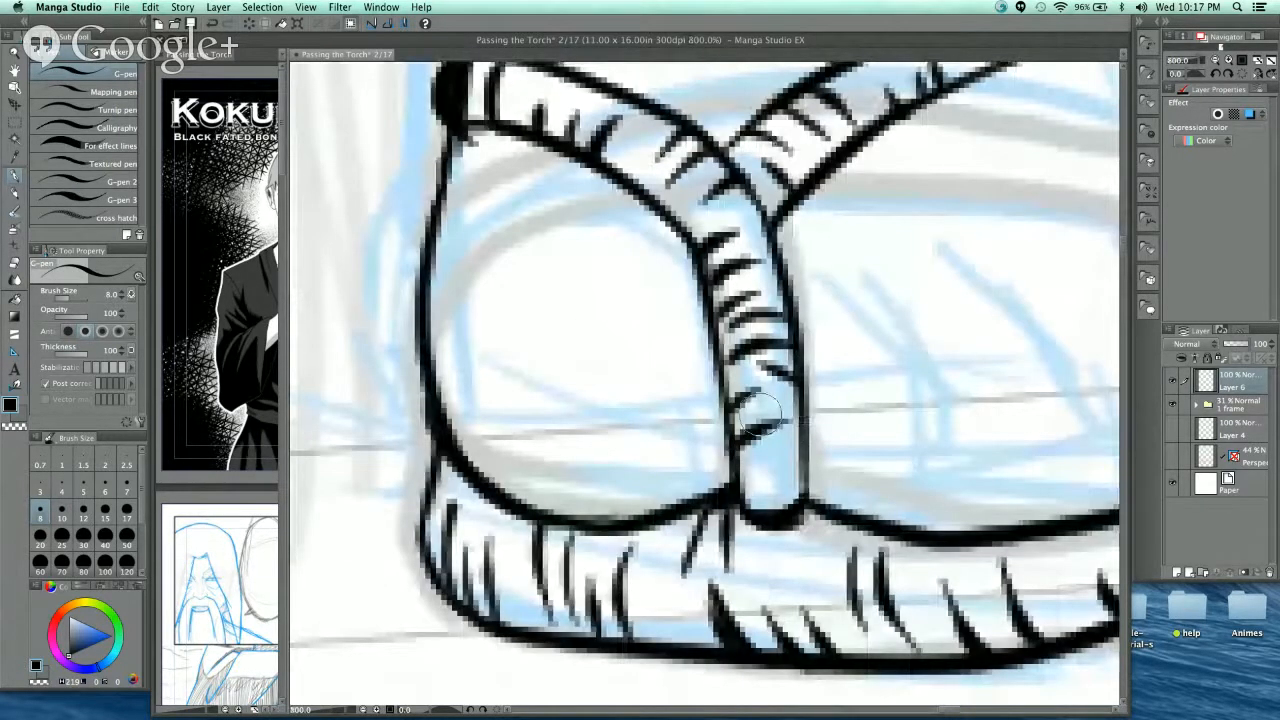
{"action": "mouse_move", "coordinate": [760, 410]}
{"action": "left_mouse_down"}
{"action": "mouse_move", "coordinate": [770, 480]}
{"action": "mouse_move", "coordinate": [775, 430]}
{"action": "mouse_move", "coordinate": [800, 487]}
{"action": "mouse_move", "coordinate": [765, 405]}
{"action": "mouse_move", "coordinate": [740, 430]}
{"action": "left_mouse_up"}
{"action": "scroll", "coordinate": [814, 258], "scroll_direction": "down", "scroll_amount": 4}
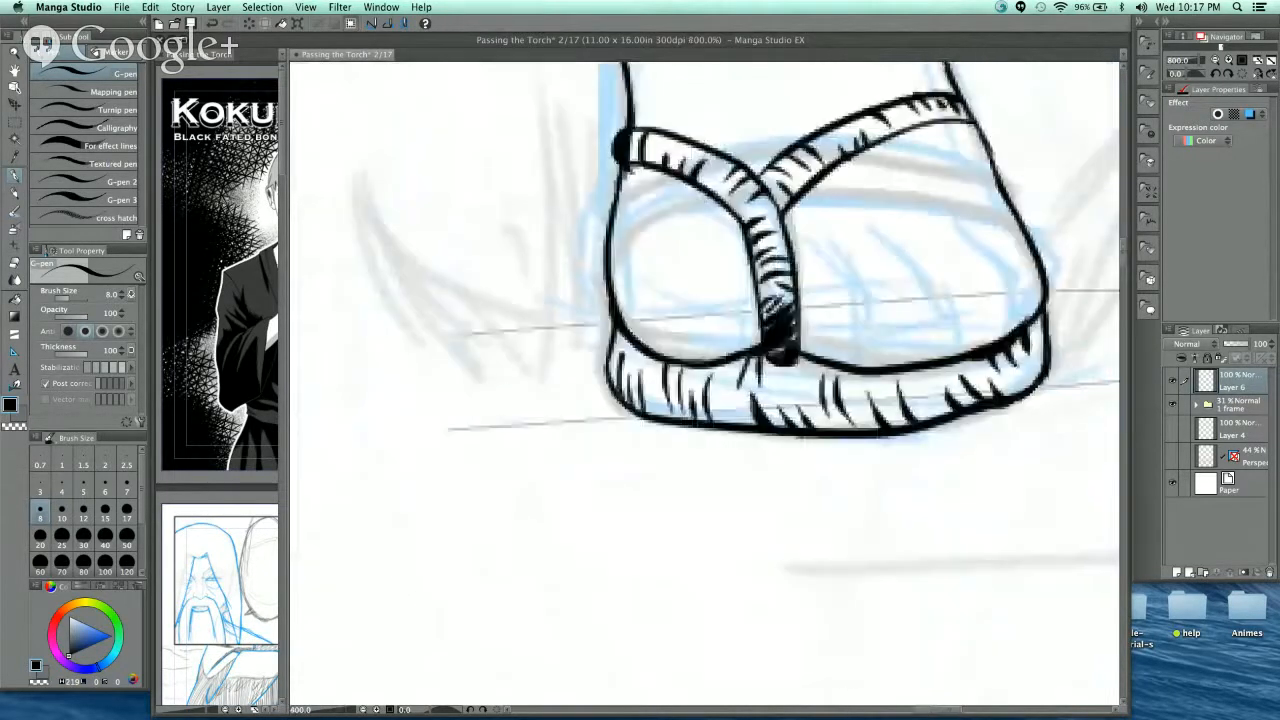
{"action": "scroll", "coordinate": [814, 288], "scroll_direction": "down", "scroll_amount": 1}
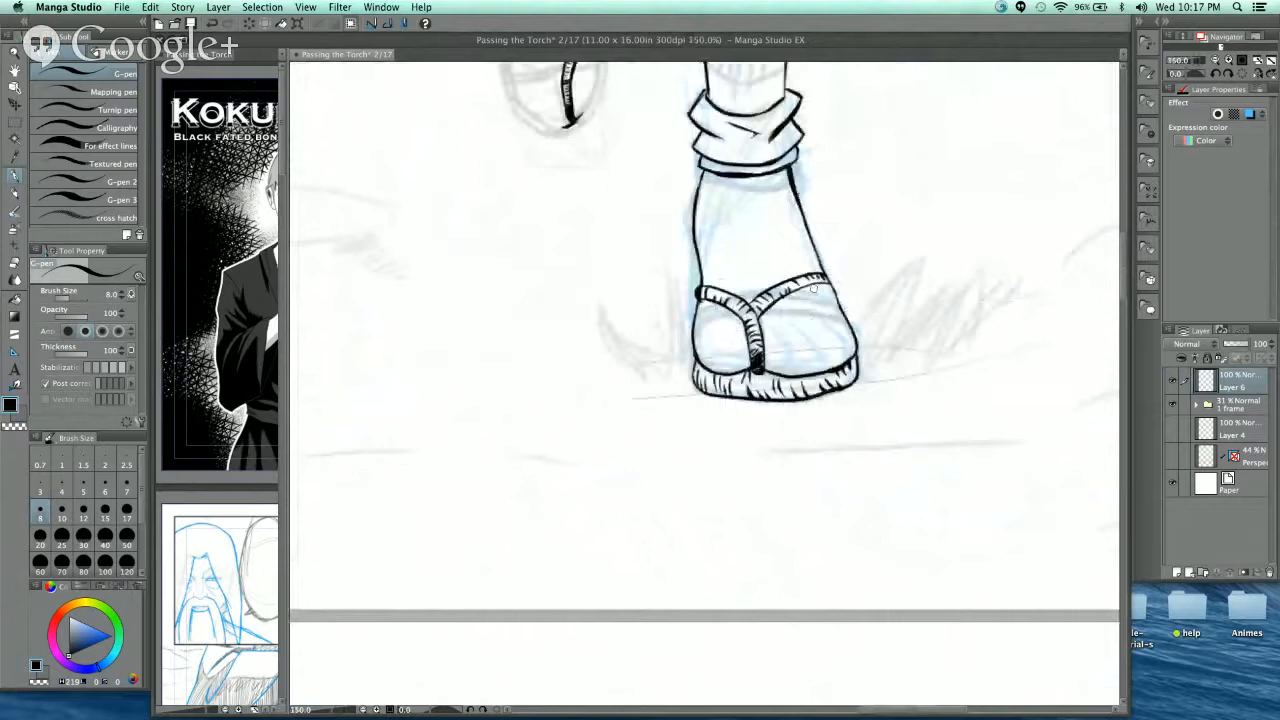
- Ink the raised sandal's right sole rim as a double line from below the hem around to the toe
{"action": "left_click_drag", "start_coordinate": [804, 339], "coordinate": [826, 444]}
{"action": "scroll", "coordinate": [660, 294], "scroll_direction": "up", "scroll_amount": 1}
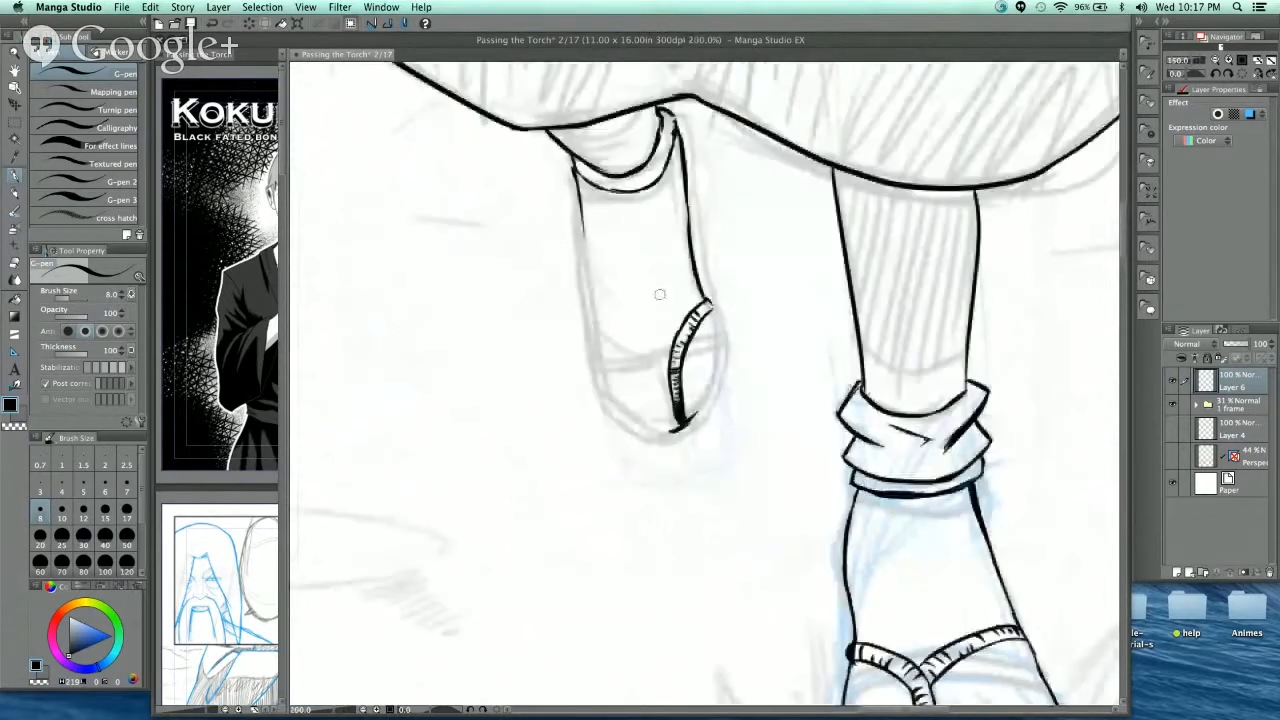
{"action": "scroll", "coordinate": [660, 294], "scroll_direction": "up", "scroll_amount": 6}
{"action": "scroll", "coordinate": [725, 494], "scroll_direction": "down", "scroll_amount": 4}
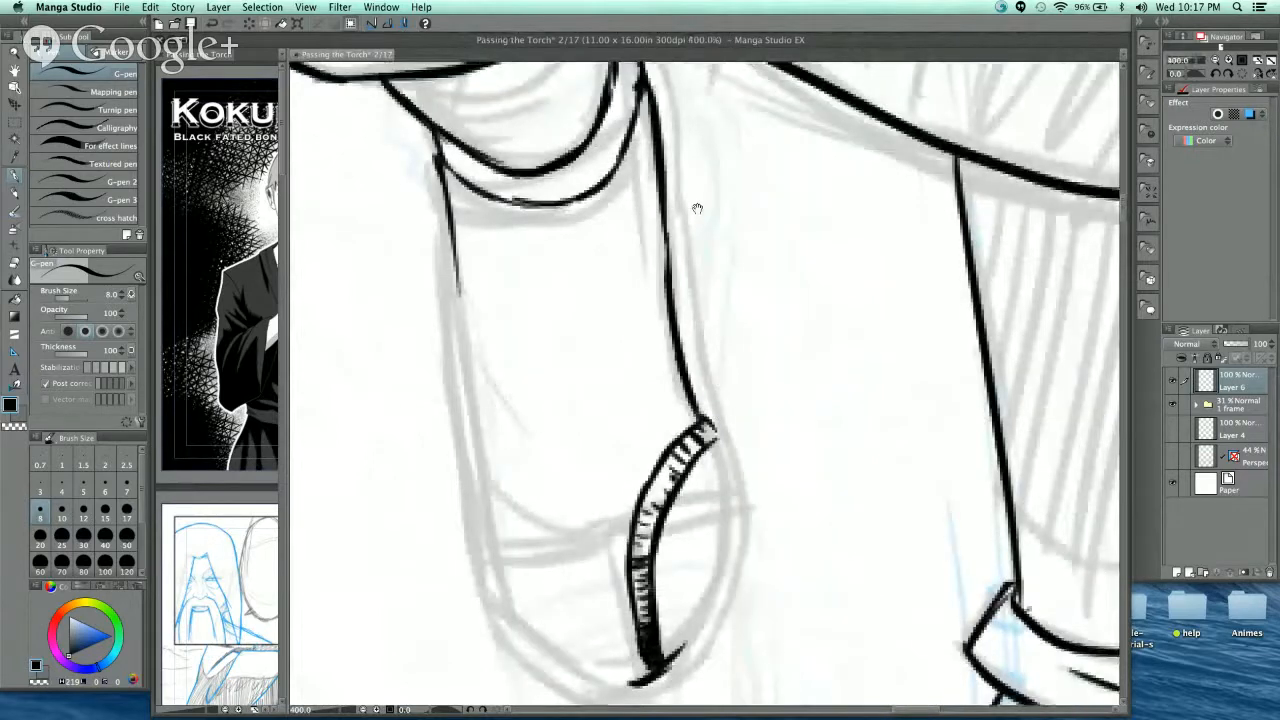
{"action": "scroll", "coordinate": [694, 206], "scroll_direction": "up", "scroll_amount": 2}
{"action": "mouse_move", "coordinate": [590, 126]}
{"action": "left_mouse_down"}
{"action": "mouse_move", "coordinate": [612, 135]}
{"action": "mouse_move", "coordinate": [650, 212]}
{"action": "mouse_move", "coordinate": [656, 330]}
{"action": "left_mouse_up"}
{"action": "left_click_drag", "start_coordinate": [687, 383], "coordinate": [665, 215]}
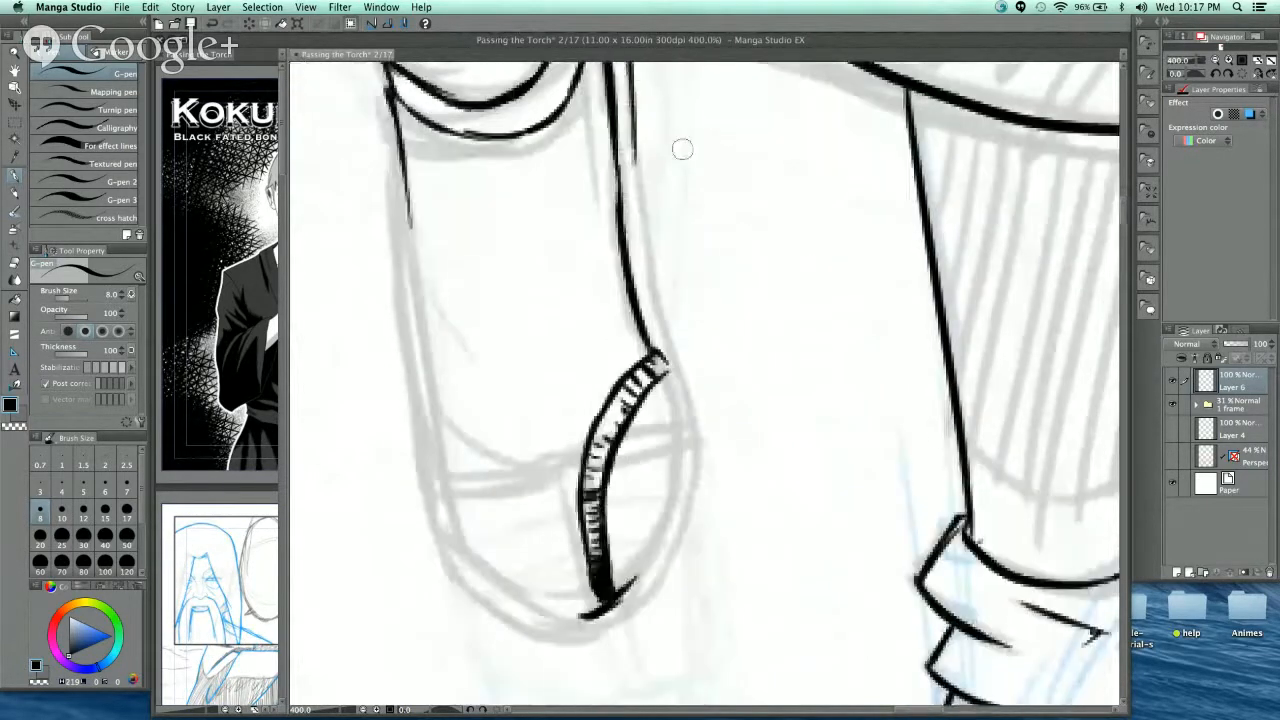
{"action": "mouse_move", "coordinate": [631, 147]}
{"action": "left_mouse_down"}
{"action": "mouse_move", "coordinate": [701, 483]}
{"action": "mouse_move", "coordinate": [691, 458]}
{"action": "mouse_move", "coordinate": [733, 324]}
{"action": "left_mouse_up"}
{"action": "mouse_move", "coordinate": [708, 232]}
{"action": "left_mouse_down"}
{"action": "mouse_move", "coordinate": [718, 318]}
{"action": "mouse_move", "coordinate": [652, 464]}
{"action": "left_mouse_up"}
{"action": "mouse_move", "coordinate": [745, 322]}
{"action": "left_mouse_down"}
{"action": "mouse_move", "coordinate": [704, 432]}
{"action": "mouse_move", "coordinate": [714, 418]}
{"action": "mouse_move", "coordinate": [668, 472]}
{"action": "left_mouse_up"}
{"action": "mouse_move", "coordinate": [738, 364]}
{"action": "left_mouse_down"}
{"action": "mouse_move", "coordinate": [710, 428]}
{"action": "mouse_move", "coordinate": [666, 480]}
{"action": "left_mouse_up"}
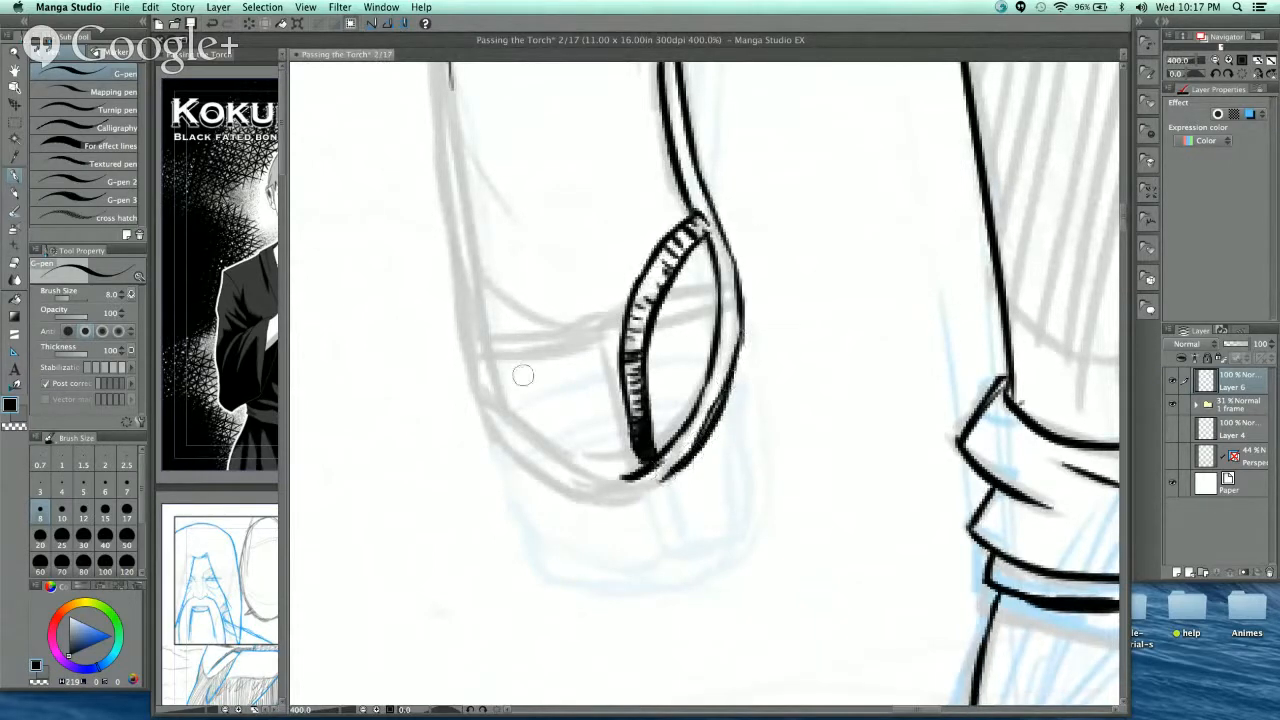
- Ink the upper and lower edges of the raised sandal's left strap, redrawing the upper edge until it meets the toe strap
{"action": "mouse_move", "coordinate": [618, 352]}
{"action": "left_mouse_down"}
{"action": "mouse_move", "coordinate": [468, 291]}
{"action": "mouse_move", "coordinate": [584, 312]}
{"action": "left_mouse_up"}
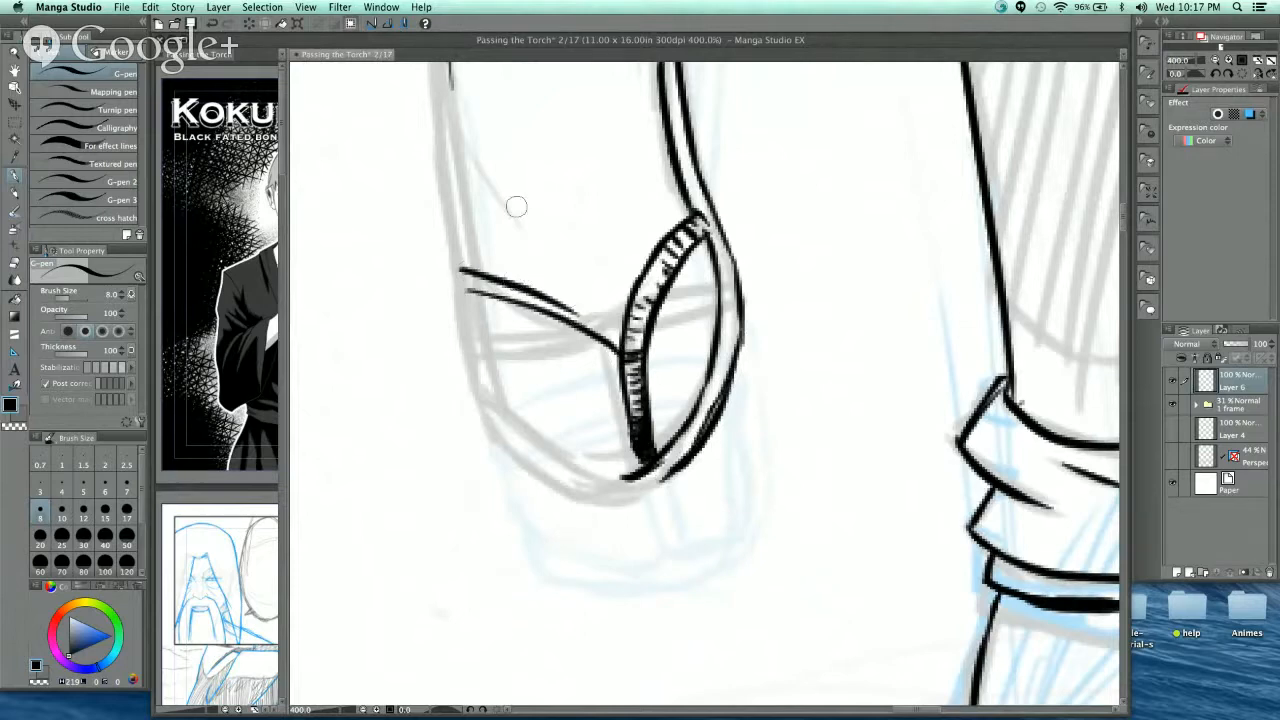
{"action": "key", "text": "super+z"}
{"action": "mouse_move", "coordinate": [464, 266]}
{"action": "left_mouse_down"}
{"action": "mouse_move", "coordinate": [585, 312]}
{"action": "mouse_move", "coordinate": [622, 338]}
{"action": "left_mouse_up"}
{"action": "key", "text": "super+z"}
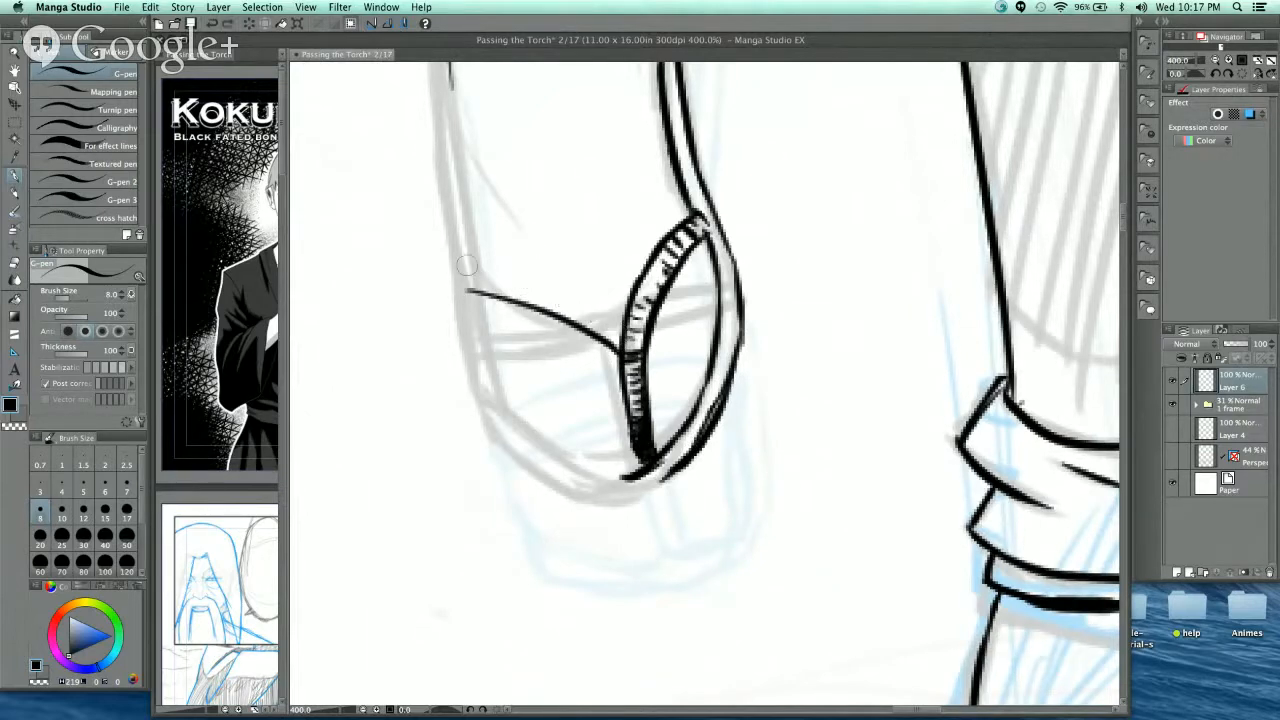
{"action": "mouse_move", "coordinate": [466, 266]}
{"action": "left_mouse_down"}
{"action": "mouse_move", "coordinate": [592, 312]}
{"action": "mouse_move", "coordinate": [619, 333]}
{"action": "left_mouse_up"}
{"action": "key", "text": "super+z"}
{"action": "mouse_move", "coordinate": [466, 266]}
{"action": "left_mouse_down"}
{"action": "mouse_move", "coordinate": [584, 297]}
{"action": "mouse_move", "coordinate": [622, 336]}
{"action": "left_mouse_up"}
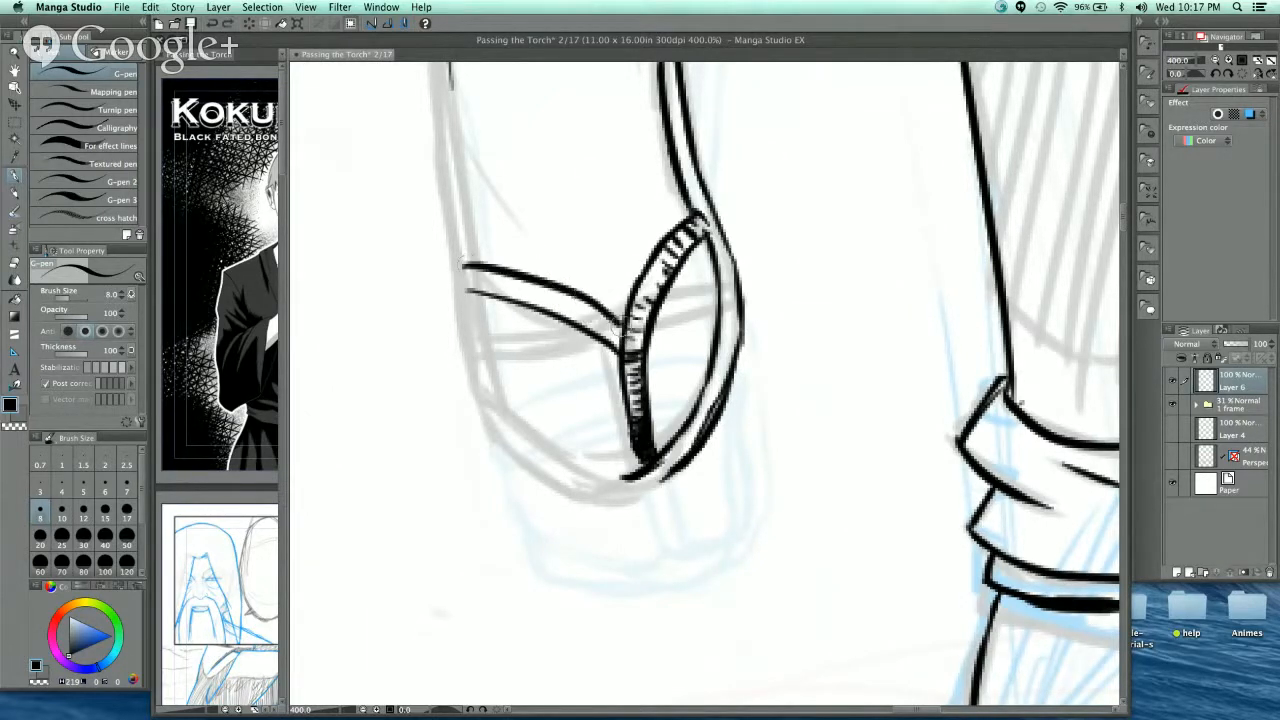
{"action": "key", "text": "super+z"}
{"action": "left_click_drag", "start_coordinate": [459, 262], "coordinate": [621, 335]}
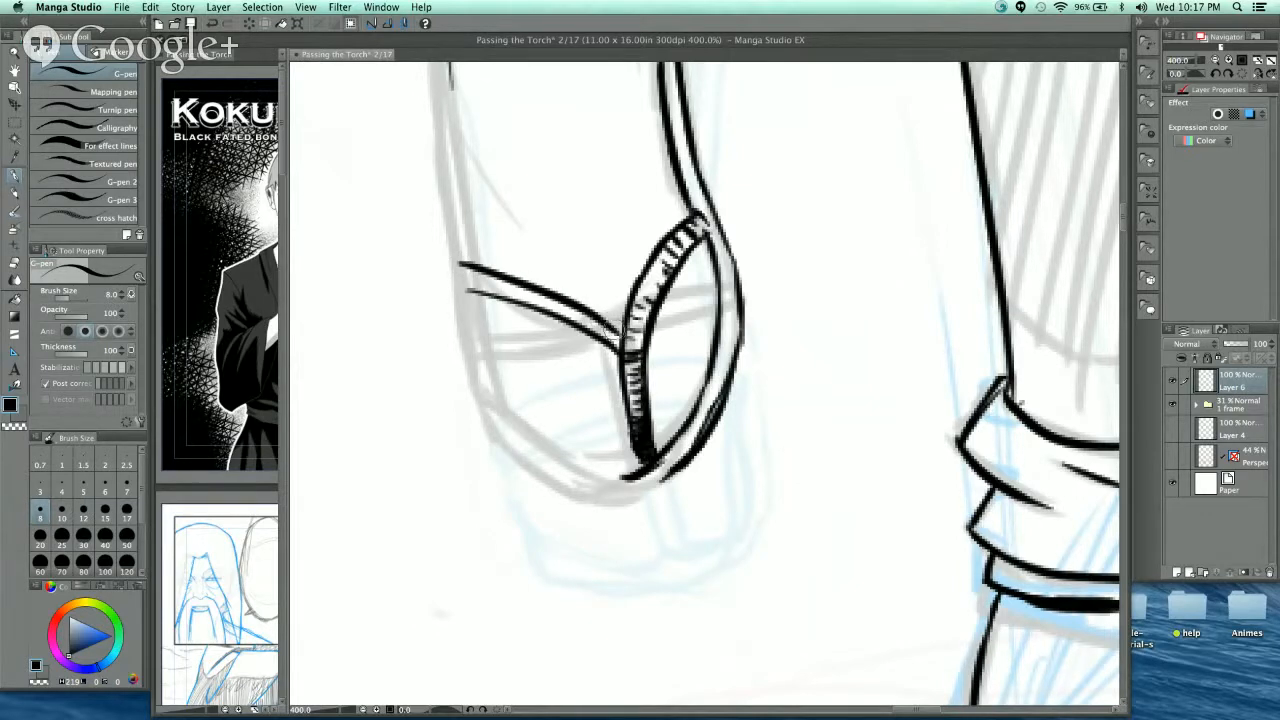
- Close and hatch the raised sandal's left strap, and ink the double sole rim around the left side and toe
{"action": "left_click_drag", "start_coordinate": [460, 262], "coordinate": [462, 290]}
{"action": "left_click_drag", "start_coordinate": [618, 294], "coordinate": [668, 317]}
{"action": "mouse_move", "coordinate": [513, 272]}
{"action": "left_mouse_down"}
{"action": "mouse_move", "coordinate": [614, 326]}
{"action": "mouse_move", "coordinate": [627, 320]}
{"action": "mouse_move", "coordinate": [654, 354]}
{"action": "mouse_move", "coordinate": [509, 298]}
{"action": "mouse_move", "coordinate": [521, 412]}
{"action": "mouse_move", "coordinate": [580, 450]}
{"action": "mouse_move", "coordinate": [668, 476]}
{"action": "mouse_move", "coordinate": [685, 468]}
{"action": "mouse_move", "coordinate": [562, 440]}
{"action": "mouse_move", "coordinate": [512, 358]}
{"action": "left_mouse_up"}
{"action": "mouse_move", "coordinate": [624, 497]}
{"action": "left_mouse_down"}
{"action": "mouse_move", "coordinate": [697, 490]}
{"action": "mouse_move", "coordinate": [552, 452]}
{"action": "mouse_move", "coordinate": [606, 486]}
{"action": "mouse_move", "coordinate": [515, 425]}
{"action": "mouse_move", "coordinate": [489, 318]}
{"action": "left_mouse_up"}
{"action": "left_click_drag", "start_coordinate": [636, 278], "coordinate": [668, 453]}
{"action": "left_click_drag", "start_coordinate": [527, 508], "coordinate": [518, 372]}
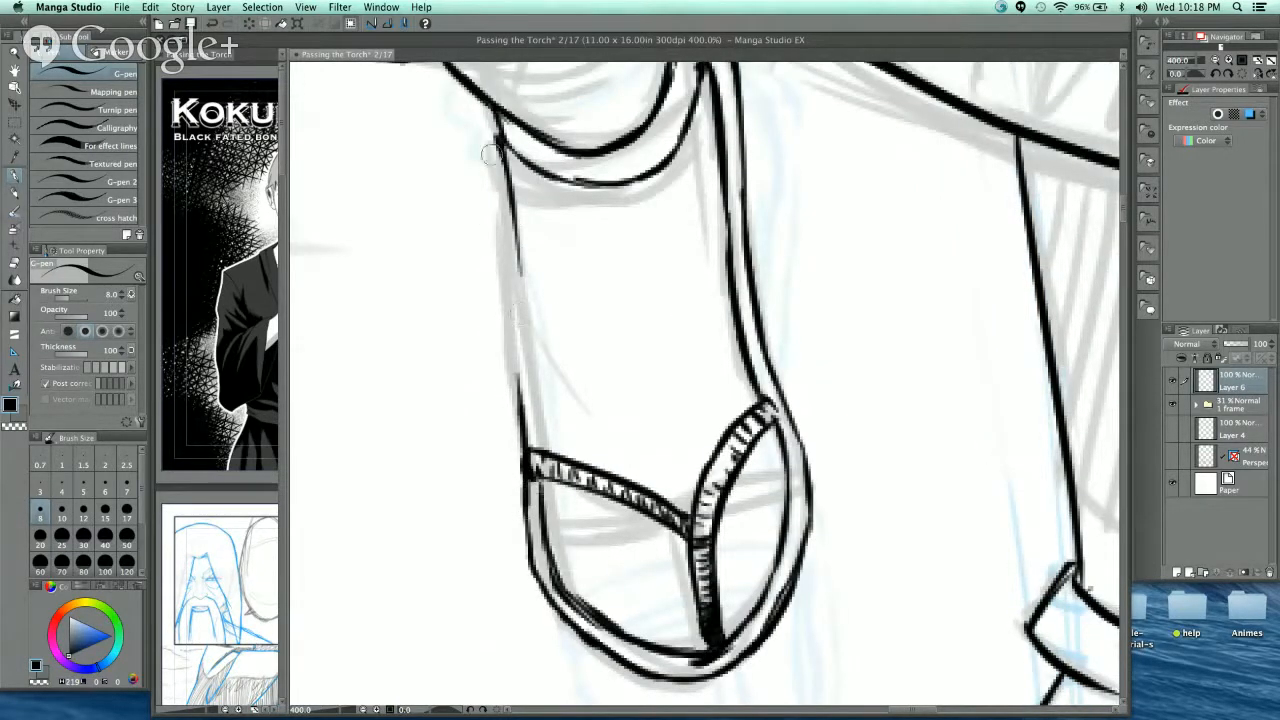
- Ink the raised sandal's left sole rim as a double line above the strap and darken its upper part
{"action": "left_click_drag", "start_coordinate": [492, 145], "coordinate": [505, 262]}
{"action": "left_click_drag", "start_coordinate": [498, 205], "coordinate": [517, 362]}
{"action": "left_click_drag", "start_coordinate": [507, 284], "coordinate": [523, 404]}
{"action": "left_click_drag", "start_coordinate": [512, 224], "coordinate": [528, 340]}
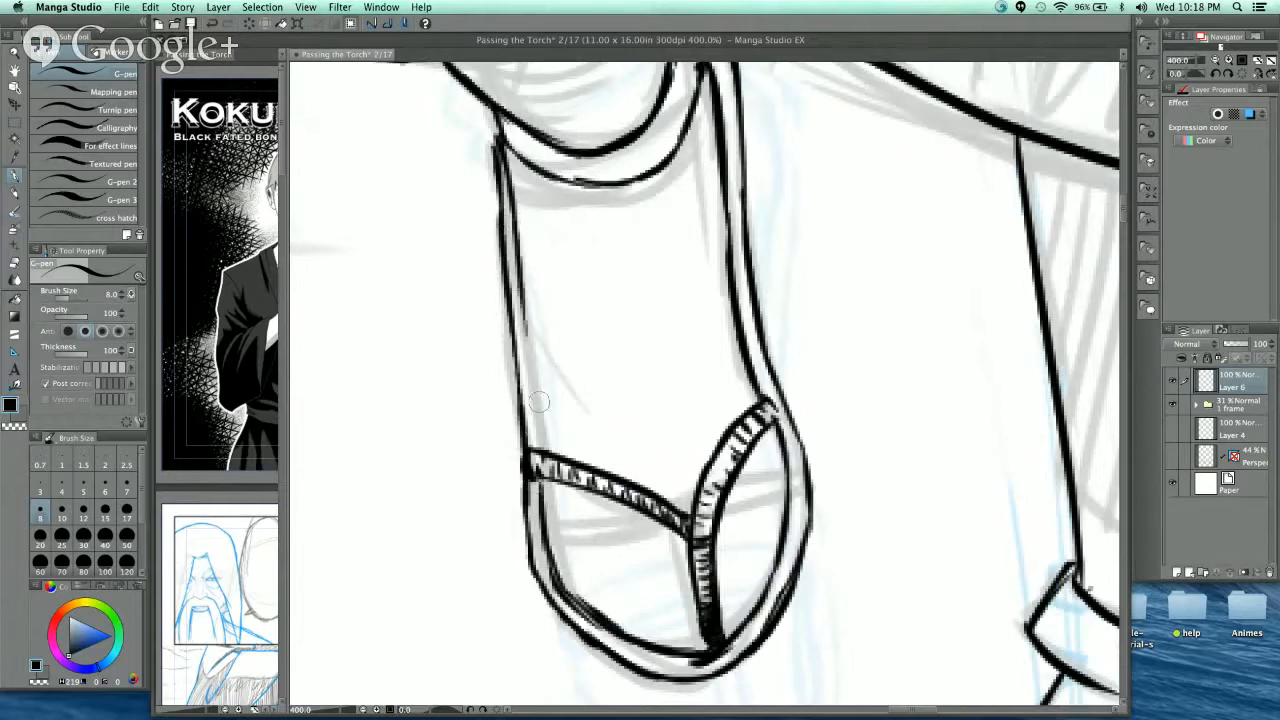
{"action": "left_click_drag", "start_coordinate": [523, 291], "coordinate": [535, 388]}
{"action": "left_click_drag", "start_coordinate": [532, 330], "coordinate": [541, 456]}
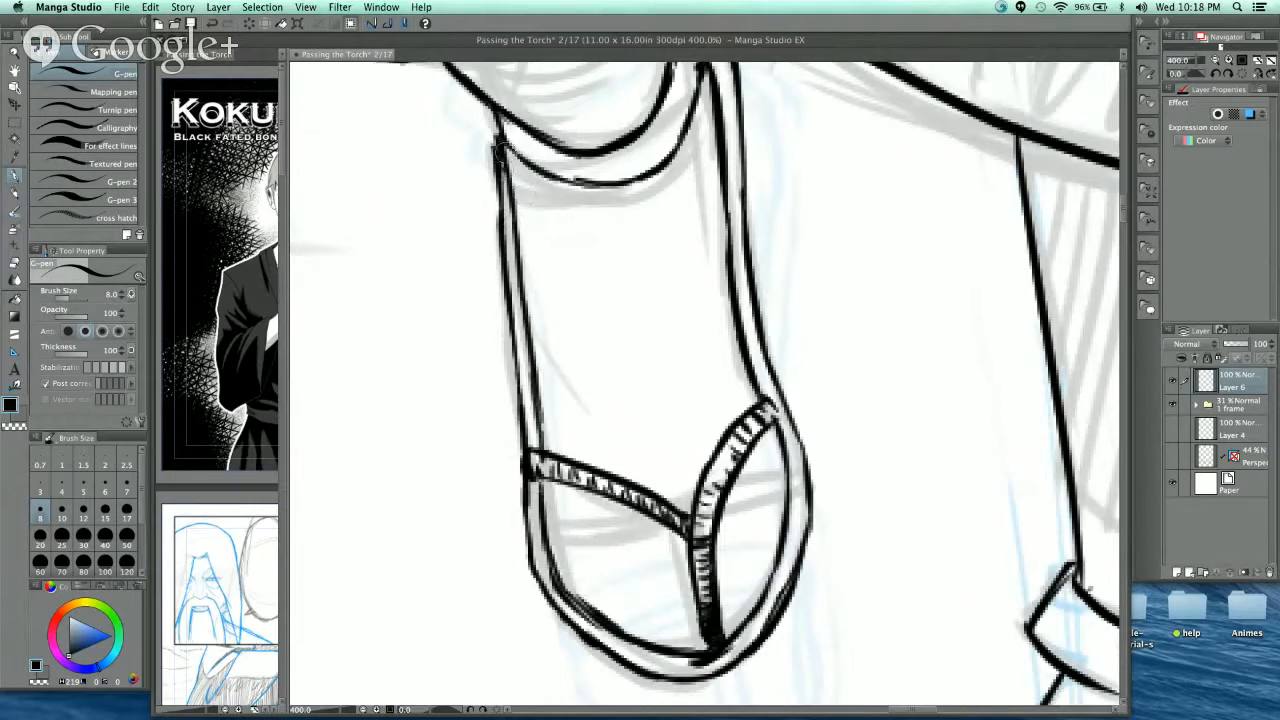
{"action": "left_click_drag", "start_coordinate": [497, 148], "coordinate": [524, 320]}
- Hatch the raised sandal's sole rim with short strokes along the right side and around the toe
{"action": "scroll", "coordinate": [708, 308], "scroll_direction": "up", "scroll_amount": 4}
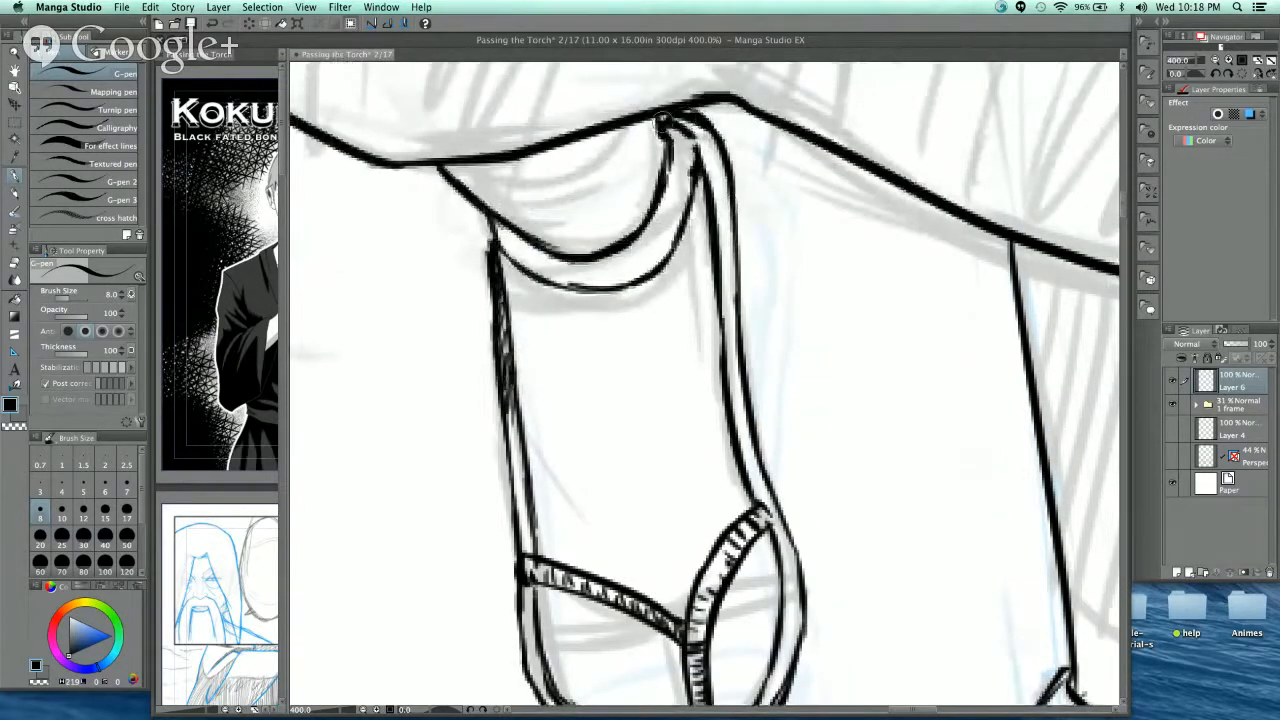
{"action": "mouse_move", "coordinate": [688, 118]}
{"action": "left_mouse_down"}
{"action": "mouse_move", "coordinate": [728, 256]}
{"action": "mouse_move", "coordinate": [730, 289]}
{"action": "mouse_move", "coordinate": [712, 170]}
{"action": "mouse_move", "coordinate": [686, 115]}
{"action": "mouse_move", "coordinate": [738, 334]}
{"action": "mouse_move", "coordinate": [754, 485]}
{"action": "mouse_move", "coordinate": [686, 588]}
{"action": "mouse_move", "coordinate": [579, 584]}
{"action": "mouse_move", "coordinate": [605, 600]}
{"action": "mouse_move", "coordinate": [680, 596]}
{"action": "left_mouse_up"}
{"action": "scroll", "coordinate": [762, 441], "scroll_direction": "down", "scroll_amount": 5}
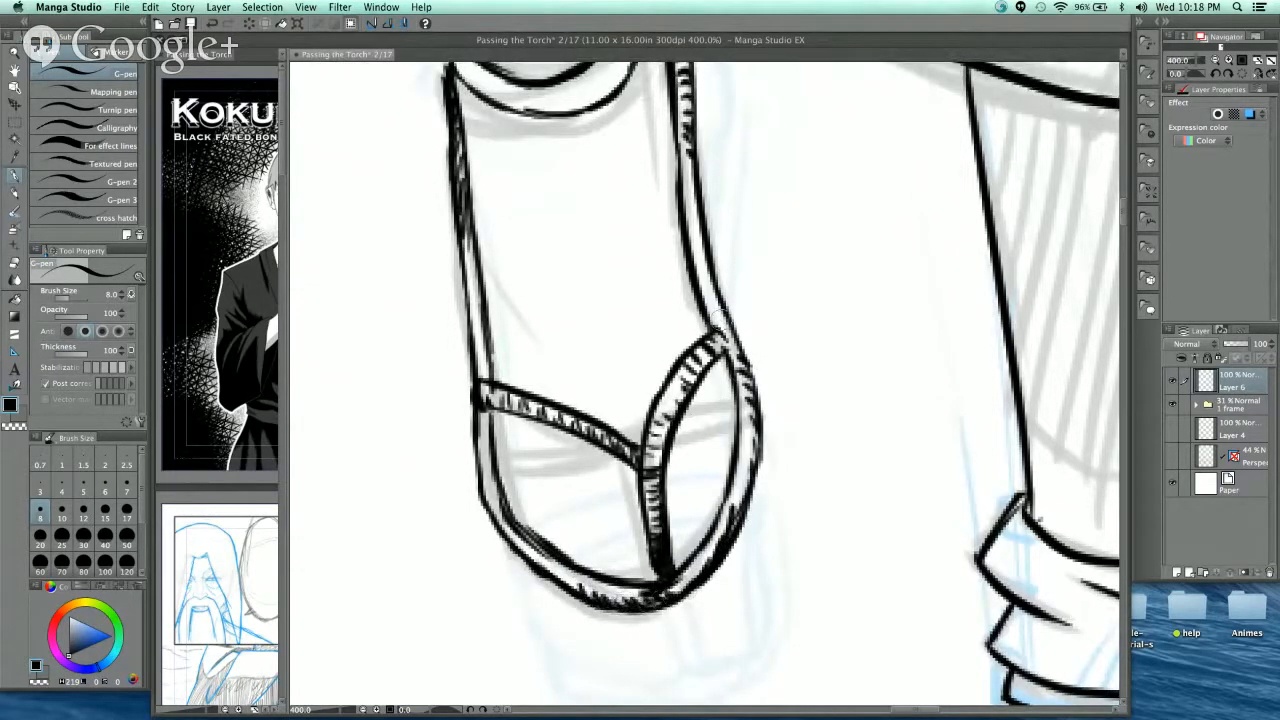
{"action": "scroll", "coordinate": [718, 318], "scroll_direction": "up", "scroll_amount": 3}
{"action": "left_click_drag", "start_coordinate": [708, 372], "coordinate": [699, 326]}
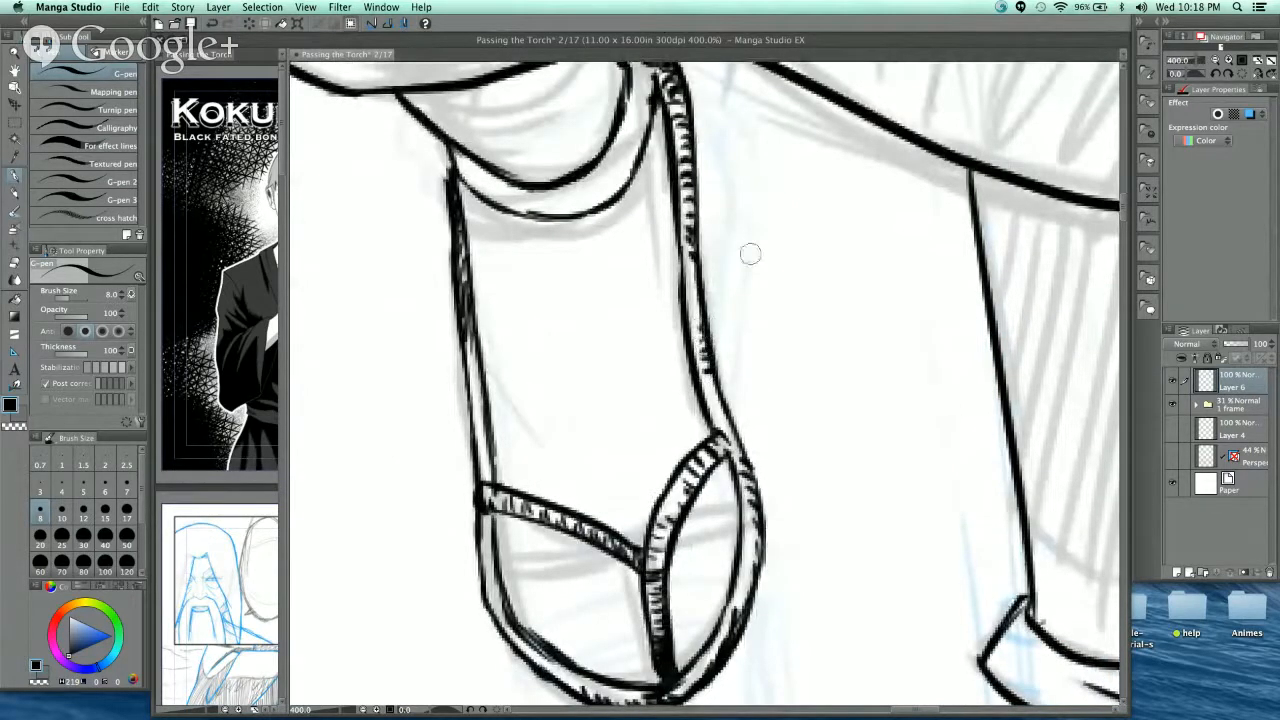
- Ink a tuft of pointed grass blades just right of the front sandal
{"action": "scroll", "coordinate": [790, 266], "scroll_direction": "down", "scroll_amount": 4}
{"action": "left_click_drag", "start_coordinate": [962, 338], "coordinate": [860, 370]}
{"action": "scroll", "coordinate": [856, 363], "scroll_direction": "up", "scroll_amount": 2}
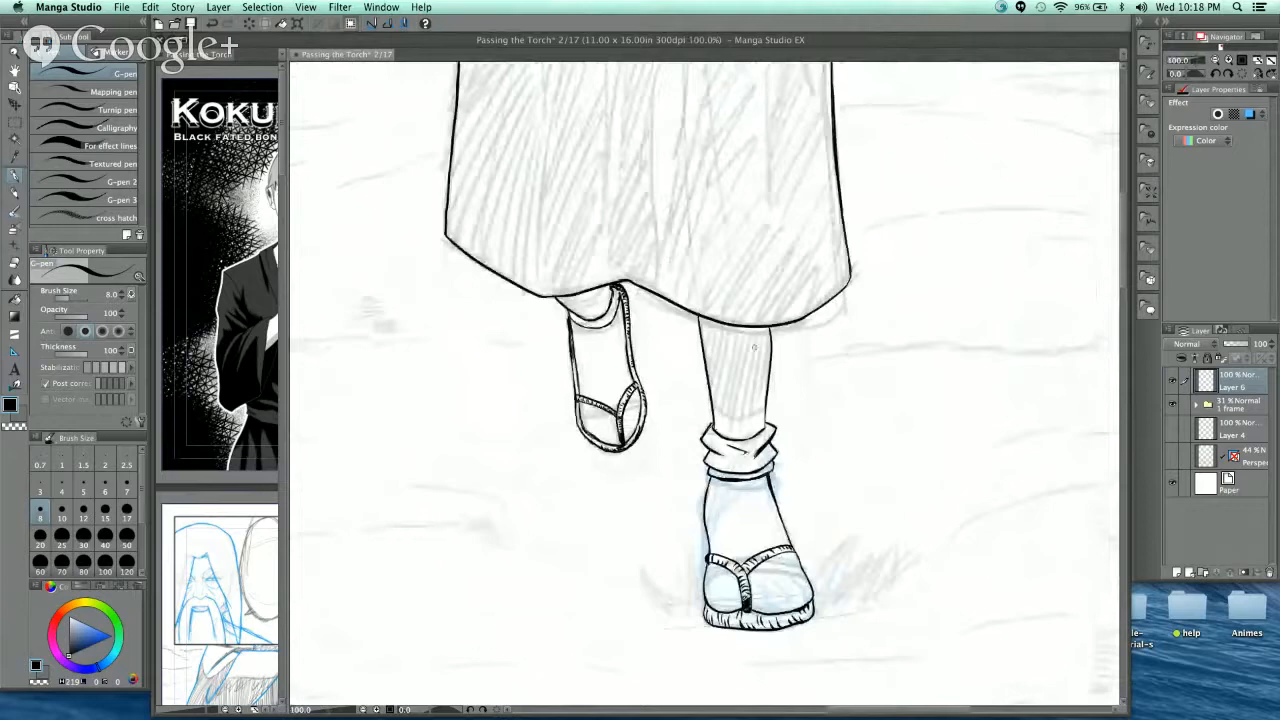
{"action": "mouse_move", "coordinate": [754, 347]}
{"action": "left_mouse_down"}
{"action": "mouse_move", "coordinate": [814, 371]}
{"action": "mouse_move", "coordinate": [803, 354]}
{"action": "mouse_move", "coordinate": [808, 423]}
{"action": "mouse_move", "coordinate": [797, 366]}
{"action": "mouse_move", "coordinate": [829, 237]}
{"action": "mouse_move", "coordinate": [820, 217]}
{"action": "left_mouse_up"}
{"action": "scroll", "coordinate": [780, 304], "scroll_direction": "up", "scroll_amount": 2}
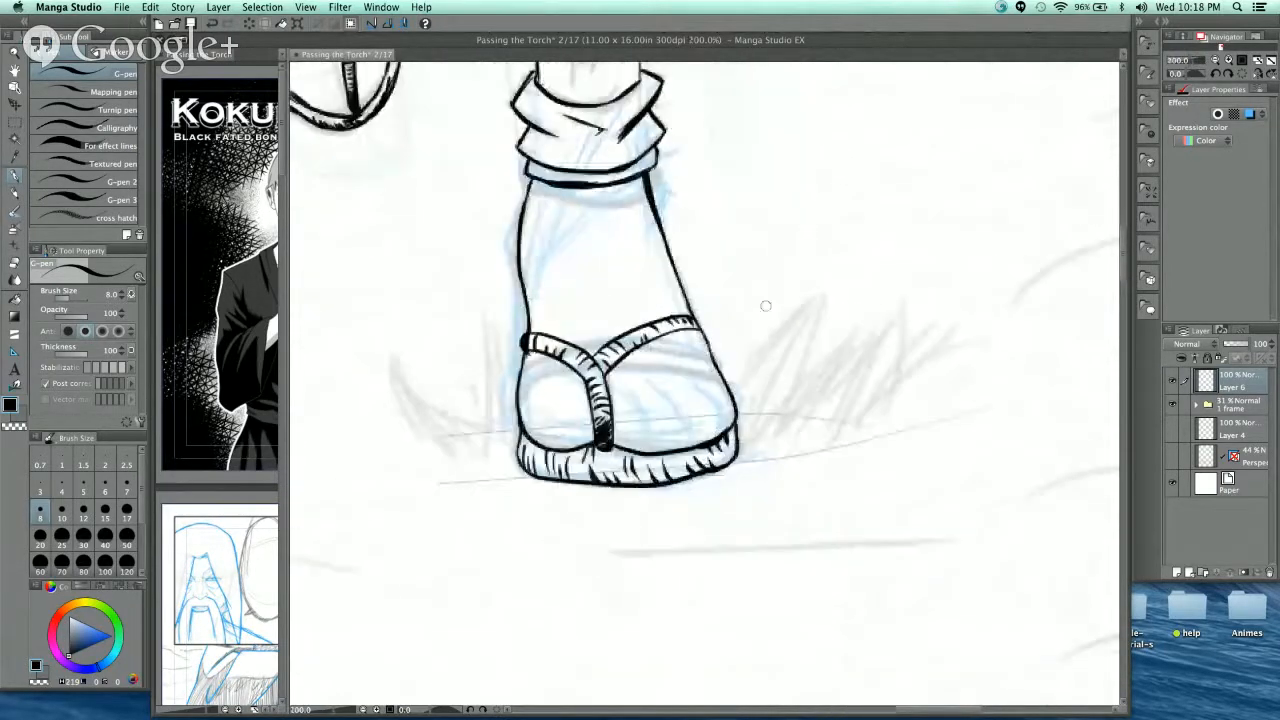
{"action": "left_click_drag", "start_coordinate": [742, 445], "coordinate": [783, 368]}
{"action": "left_click_drag", "start_coordinate": [768, 432], "coordinate": [809, 321]}
{"action": "left_click_drag", "start_coordinate": [790, 420], "coordinate": [868, 322]}
{"action": "left_click_drag", "start_coordinate": [828, 412], "coordinate": [880, 364]}
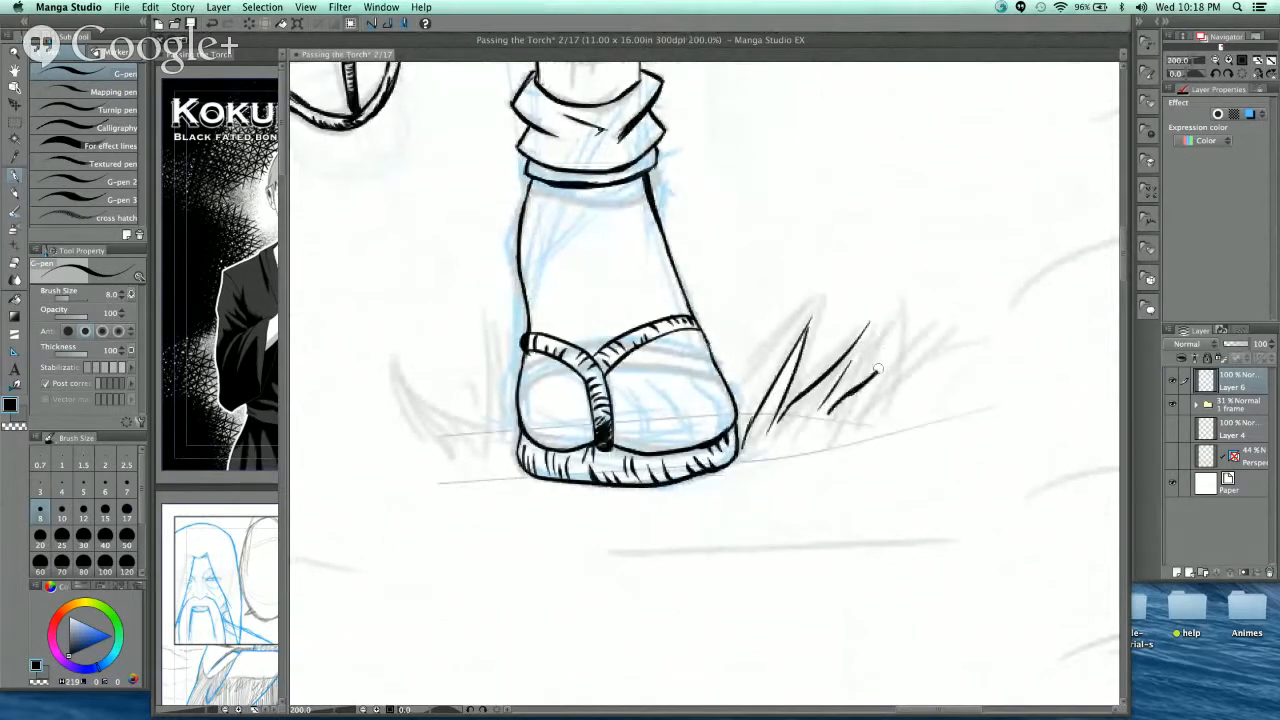
{"action": "mouse_move", "coordinate": [850, 432]}
{"action": "left_mouse_down"}
{"action": "mouse_move", "coordinate": [900, 342]}
{"action": "mouse_move", "coordinate": [892, 384]}
{"action": "mouse_move", "coordinate": [914, 344]}
{"action": "left_mouse_up"}
{"action": "left_click_drag", "start_coordinate": [892, 426], "coordinate": [930, 296]}
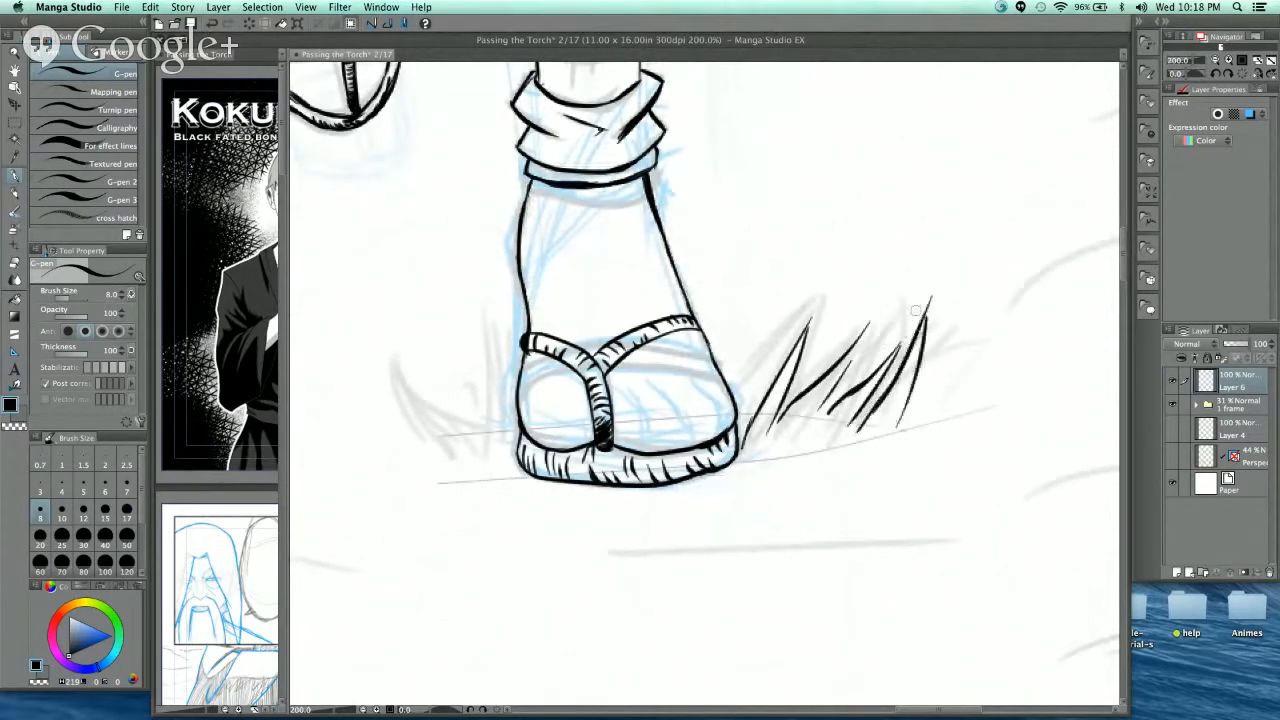
- Ink a small tuft of grass blades just left of the front sandal, undoing stray strokes
{"action": "key", "text": "super+z"}
{"action": "key", "text": "super+z"}
{"action": "mouse_move", "coordinate": [866, 421]}
{"action": "left_mouse_down"}
{"action": "mouse_move", "coordinate": [931, 310]}
{"action": "mouse_move", "coordinate": [890, 425]}
{"action": "mouse_move", "coordinate": [976, 351]}
{"action": "left_mouse_up"}
{"action": "mouse_move", "coordinate": [593, 413]}
{"action": "left_mouse_down"}
{"action": "mouse_move", "coordinate": [503, 327]}
{"action": "mouse_move", "coordinate": [576, 438]}
{"action": "mouse_move", "coordinate": [591, 306]}
{"action": "mouse_move", "coordinate": [610, 400]}
{"action": "mouse_move", "coordinate": [575, 292]}
{"action": "mouse_move", "coordinate": [620, 406]}
{"action": "left_mouse_up"}
{"action": "key", "text": "super+z"}
{"action": "key", "text": "super+z"}
{"action": "mouse_move", "coordinate": [618, 356]}
{"action": "left_mouse_down"}
{"action": "mouse_move", "coordinate": [609, 290]}
{"action": "mouse_move", "coordinate": [626, 344]}
{"action": "left_mouse_up"}
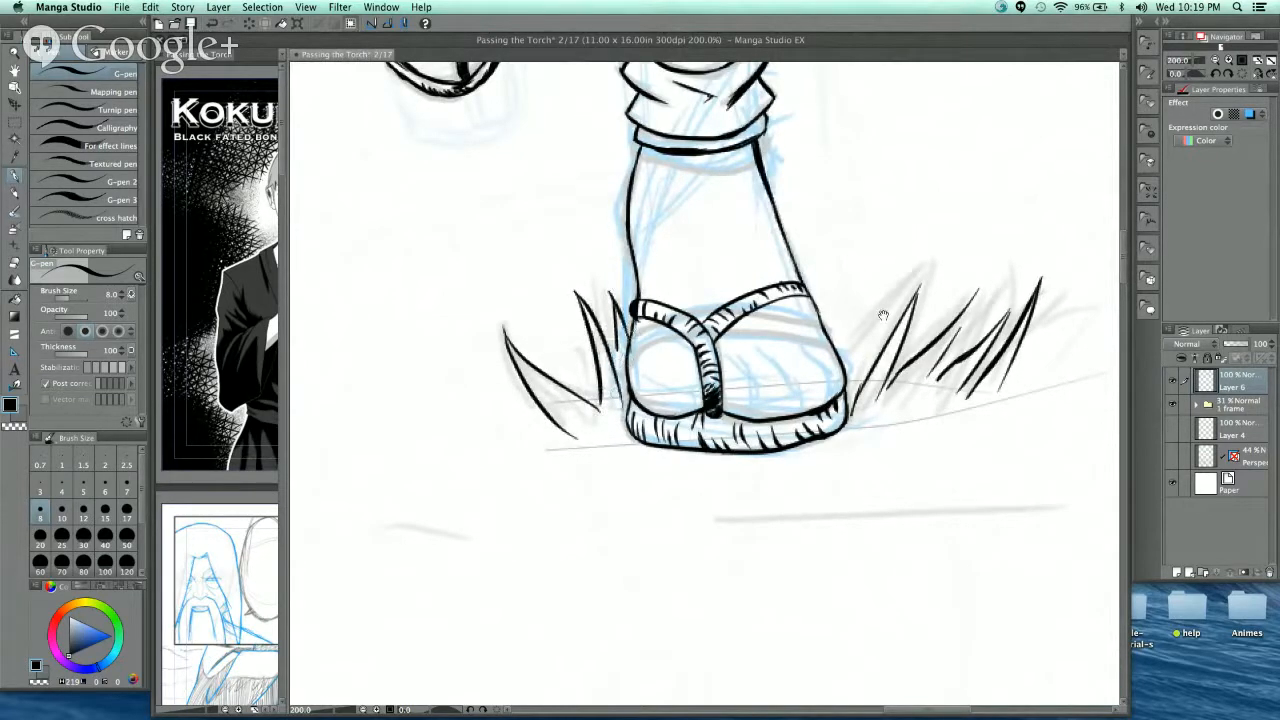
- Ink a curved ground contour and two patches of short hatching right of the grass, near the panel's lower border
{"action": "key", "text": "super+minus"}
{"action": "key", "text": "super+minus"}
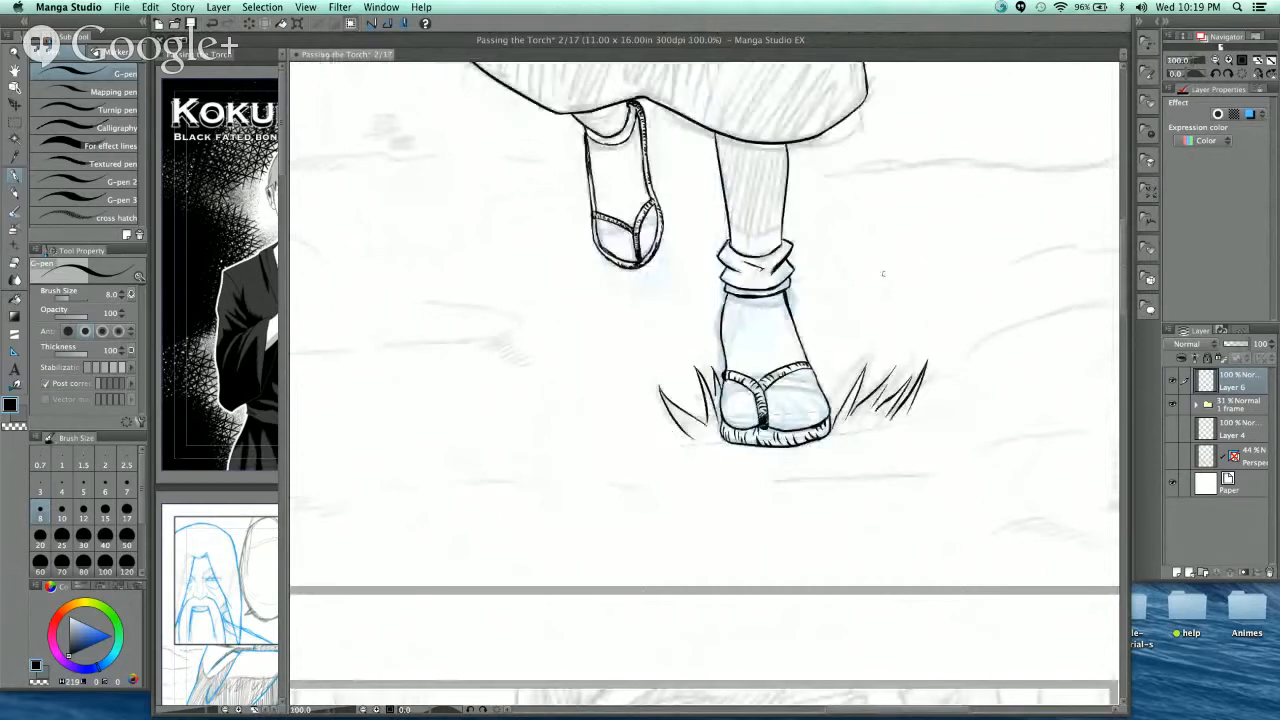
{"action": "left_click_drag", "start_coordinate": [883, 273], "coordinate": [623, 254]}
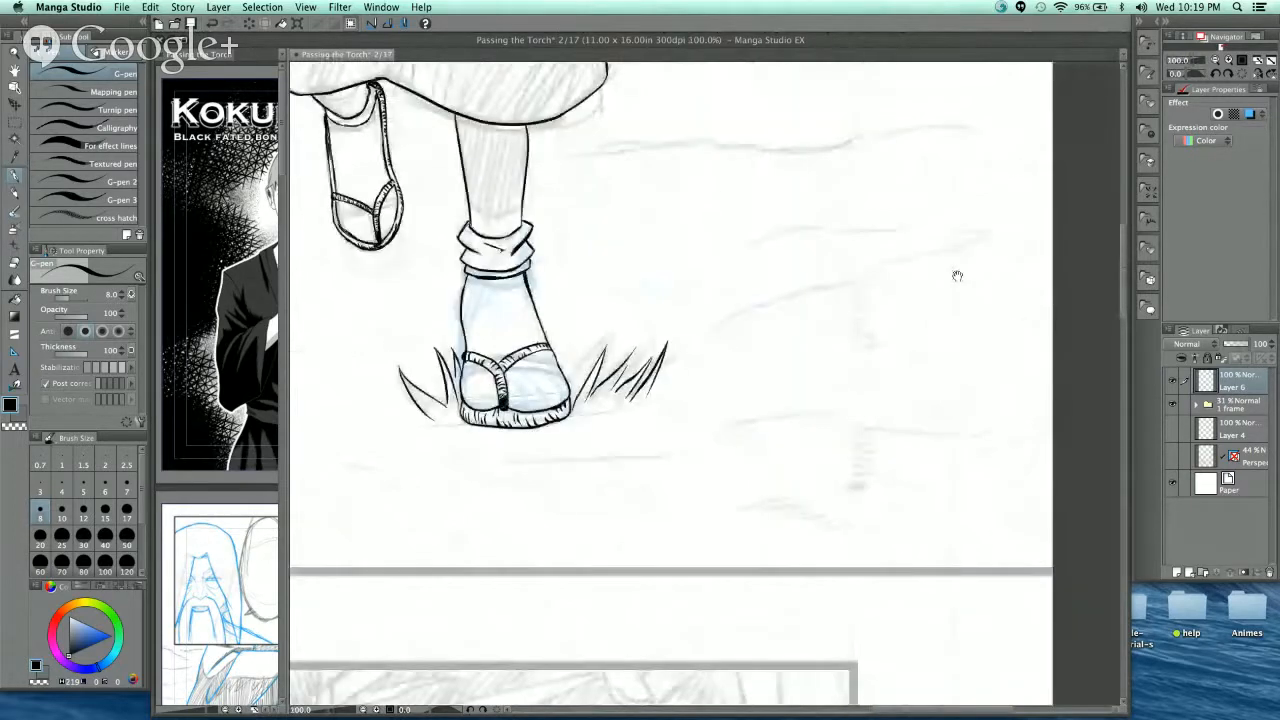
{"action": "scroll", "coordinate": [838, 410], "scroll_direction": "down", "scroll_amount": 2}
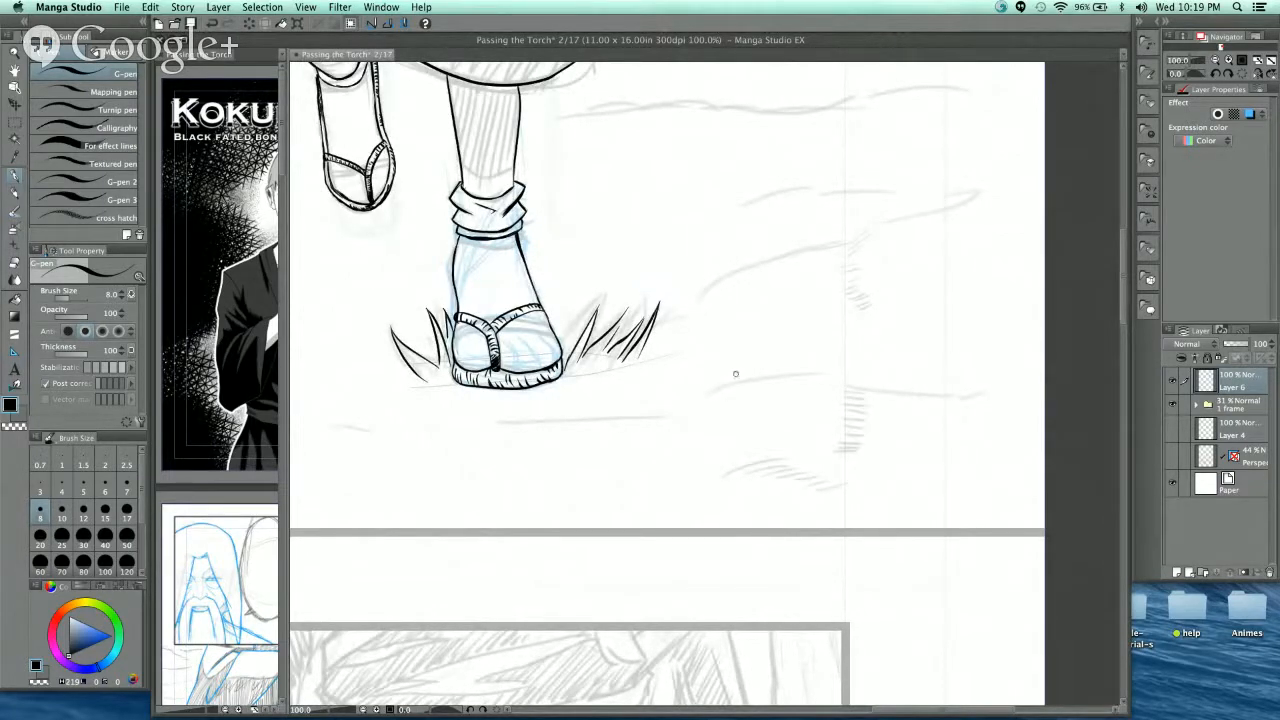
{"action": "left_click_drag", "start_coordinate": [708, 393], "coordinate": [823, 373]}
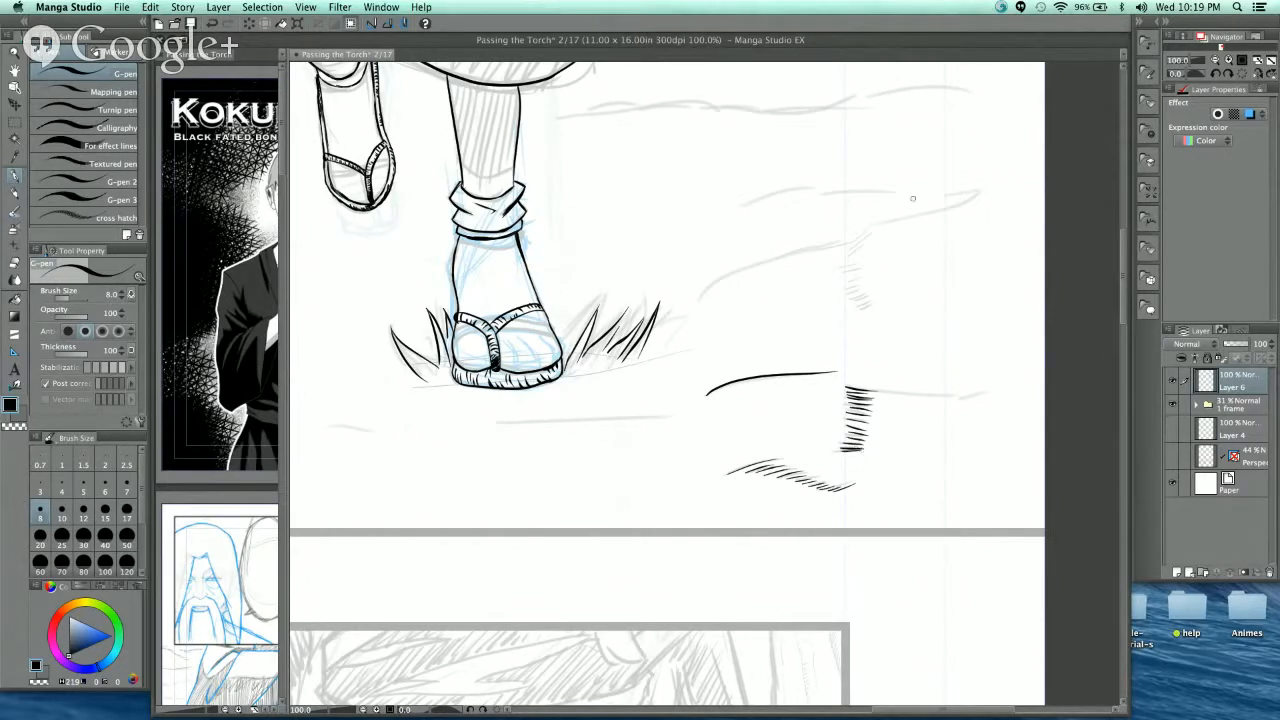
{"action": "scroll", "coordinate": [905, 270], "scroll_direction": "up", "scroll_amount": 2}
{"action": "left_click_drag", "start_coordinate": [834, 366], "coordinate": [741, 366]}
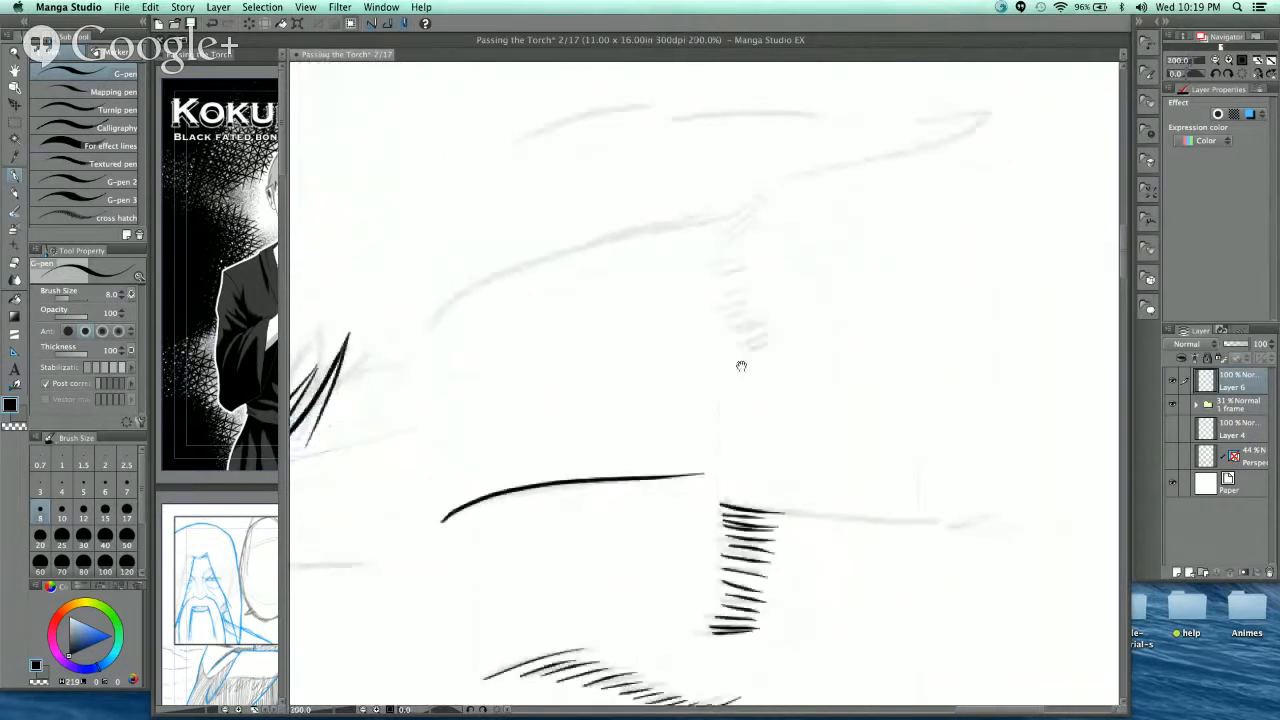
- Hatch a column of short slanted strokes down the ground sketch, above the existing hatching patches right of the grass
{"action": "left_click_drag", "start_coordinate": [600, 335], "coordinate": [667, 306]}
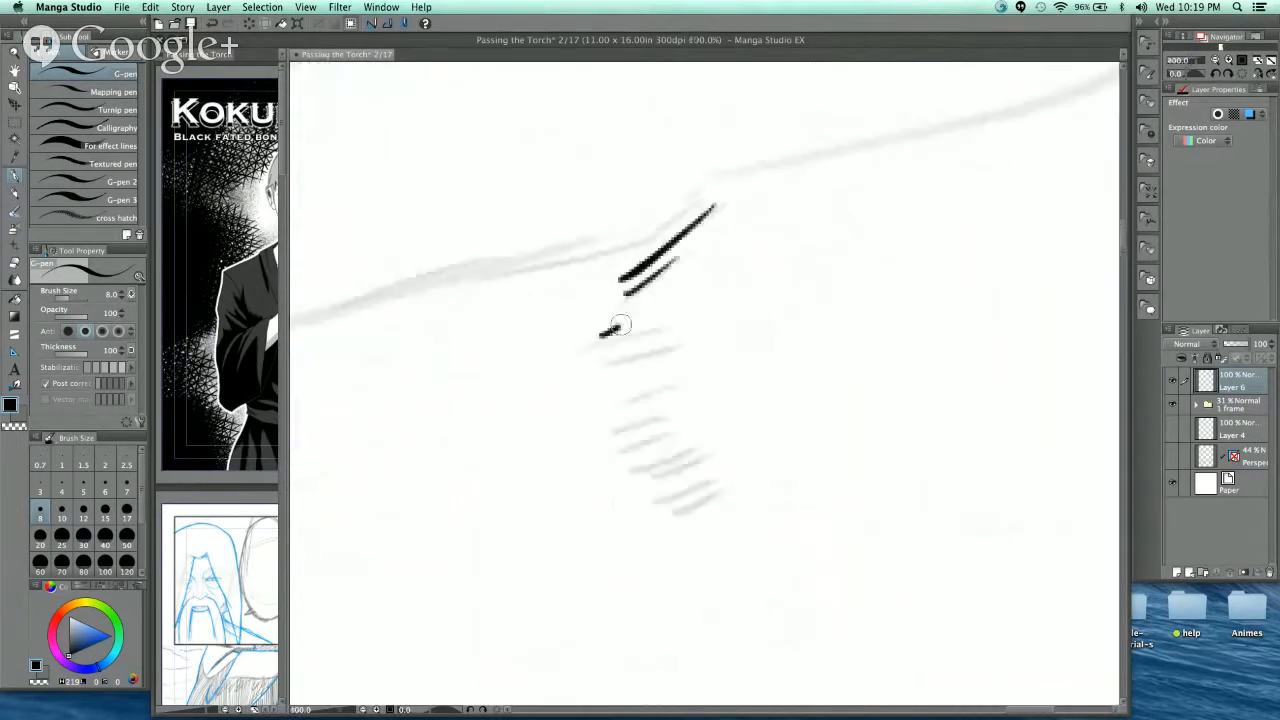
{"action": "mouse_move", "coordinate": [611, 369]}
{"action": "left_mouse_down"}
{"action": "mouse_move", "coordinate": [668, 329]}
{"action": "mouse_move", "coordinate": [660, 360]}
{"action": "left_mouse_up"}
{"action": "mouse_move", "coordinate": [615, 400]}
{"action": "left_mouse_down"}
{"action": "mouse_move", "coordinate": [665, 375]}
{"action": "mouse_move", "coordinate": [670, 392]}
{"action": "left_mouse_up"}
{"action": "left_click_drag", "start_coordinate": [622, 432], "coordinate": [672, 405]}
{"action": "left_click_drag", "start_coordinate": [625, 448], "coordinate": [676, 422]}
{"action": "left_click_drag", "start_coordinate": [641, 478], "coordinate": [706, 461]}
{"action": "mouse_move", "coordinate": [638, 490]}
{"action": "left_mouse_down"}
{"action": "mouse_move", "coordinate": [700, 470]}
{"action": "mouse_move", "coordinate": [738, 488]}
{"action": "left_mouse_up"}
{"action": "left_click_drag", "start_coordinate": [660, 512], "coordinate": [742, 495]}
{"action": "left_click_drag", "start_coordinate": [690, 533], "coordinate": [748, 514]}
{"action": "mouse_move", "coordinate": [706, 408]}
{"action": "left_mouse_down"}
{"action": "mouse_move", "coordinate": [820, 426]}
{"action": "mouse_move", "coordinate": [978, 421]}
{"action": "left_mouse_up"}
{"action": "left_click_drag", "start_coordinate": [540, 439], "coordinate": [610, 394]}
{"action": "scroll", "coordinate": [820, 333], "scroll_direction": "down", "scroll_amount": 2}
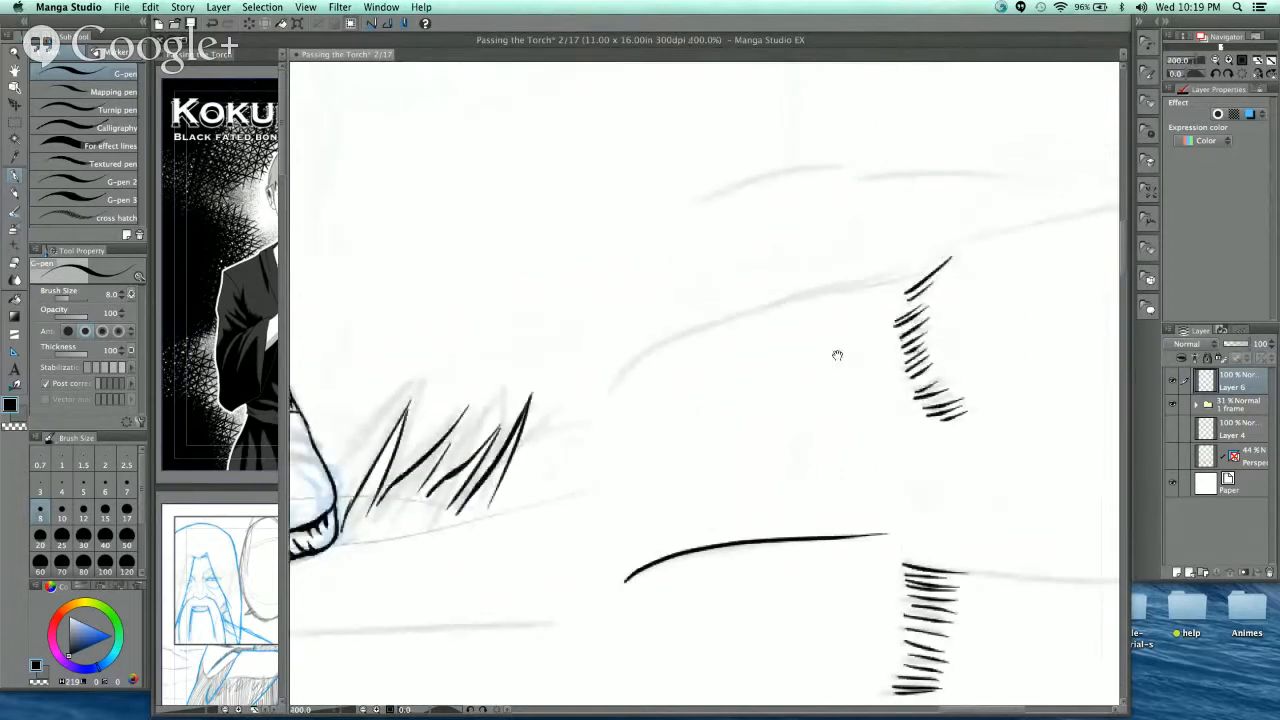
- Ink the curved ground contours around the top of the new hatching, including the pointed ledge and broken lines above it
{"action": "left_click_drag", "start_coordinate": [834, 354], "coordinate": [729, 334]}
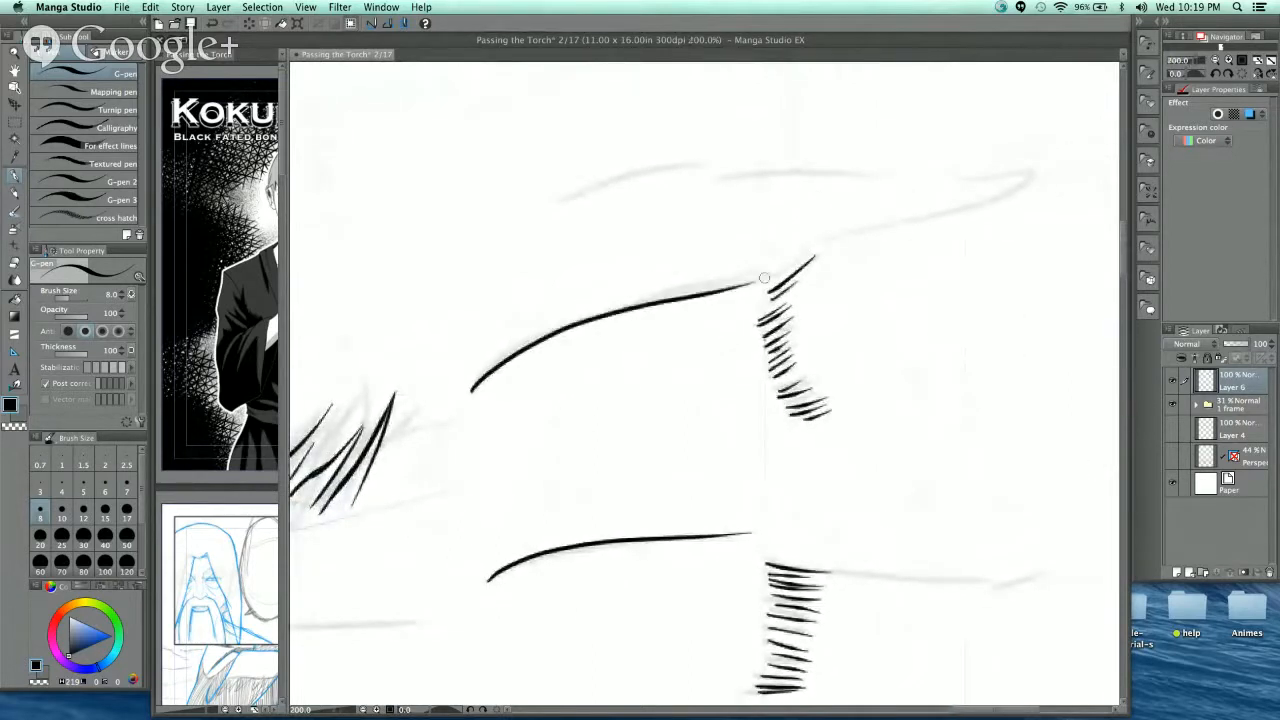
{"action": "mouse_move", "coordinate": [764, 278]}
{"action": "left_mouse_down"}
{"action": "mouse_move", "coordinate": [832, 238]}
{"action": "mouse_move", "coordinate": [985, 203]}
{"action": "left_mouse_up"}
{"action": "mouse_move", "coordinate": [770, 173]}
{"action": "left_mouse_down"}
{"action": "mouse_move", "coordinate": [680, 303]}
{"action": "mouse_move", "coordinate": [768, 305]}
{"action": "left_mouse_up"}
{"action": "mouse_move", "coordinate": [849, 307]}
{"action": "left_mouse_down"}
{"action": "mouse_move", "coordinate": [946, 304]}
{"action": "mouse_move", "coordinate": [971, 429]}
{"action": "left_mouse_up"}
{"action": "left_click_drag", "start_coordinate": [550, 413], "coordinate": [700, 372]}
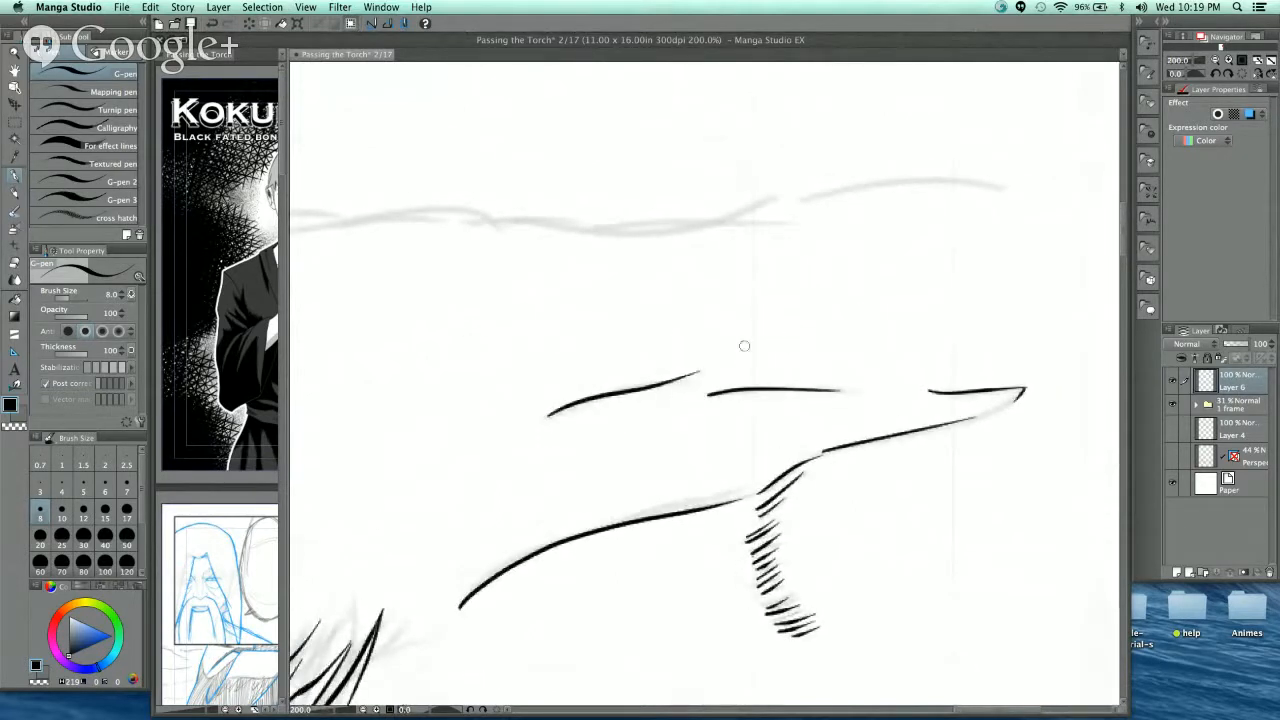
{"action": "left_click_drag", "start_coordinate": [817, 259], "coordinate": [843, 330]}
{"action": "left_click_drag", "start_coordinate": [826, 375], "coordinate": [840, 271]}
{"action": "scroll", "coordinate": [791, 357], "scroll_direction": "down", "scroll_amount": 2}
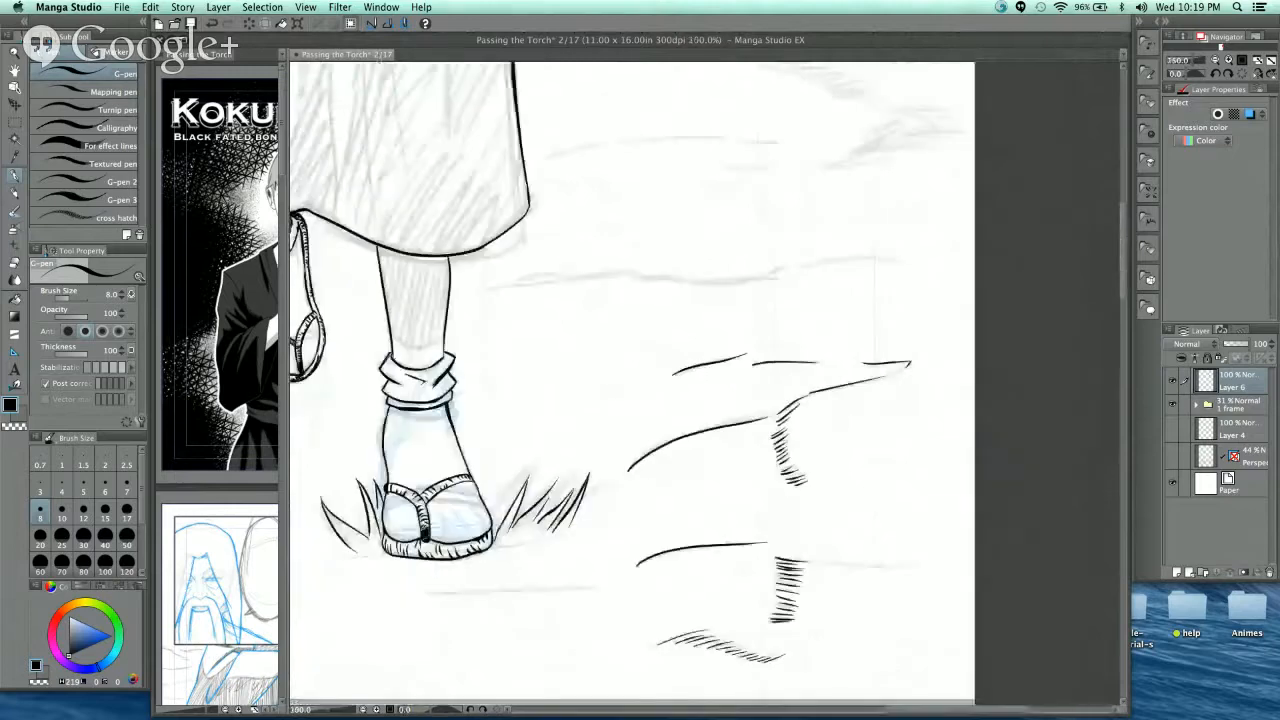
- Ink a long, broken wavy ground line running right from just below the robe's hem
{"action": "scroll", "coordinate": [820, 370], "scroll_direction": "down", "scroll_amount": 1}
{"action": "left_click_drag", "start_coordinate": [840, 440], "coordinate": [871, 360]}
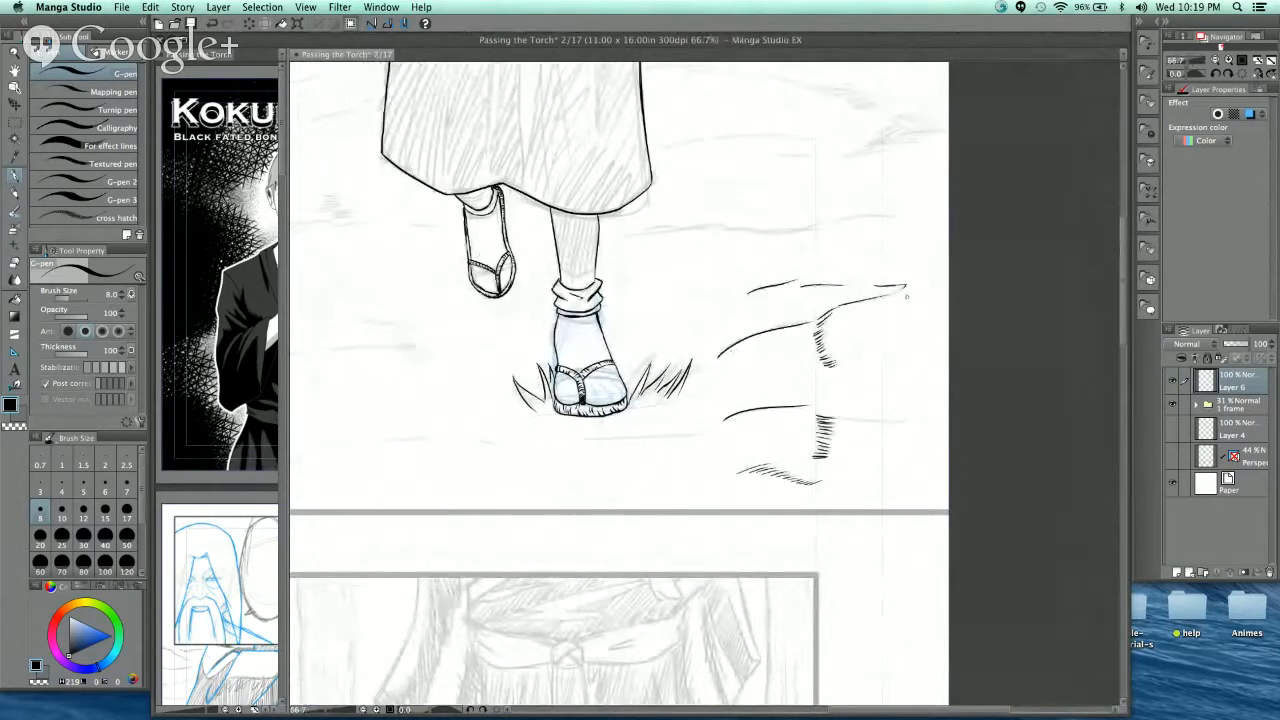
{"action": "left_click_drag", "start_coordinate": [900, 308], "coordinate": [852, 428]}
{"action": "scroll", "coordinate": [892, 257], "scroll_direction": "up", "scroll_amount": 2}
{"action": "mouse_move", "coordinate": [550, 438]}
{"action": "left_mouse_down"}
{"action": "mouse_move", "coordinate": [652, 438]}
{"action": "mouse_move", "coordinate": [767, 416]}
{"action": "left_mouse_up"}
{"action": "left_click_drag", "start_coordinate": [428, 426], "coordinate": [568, 412]}
{"action": "left_click_drag", "start_coordinate": [592, 412], "coordinate": [636, 420]}
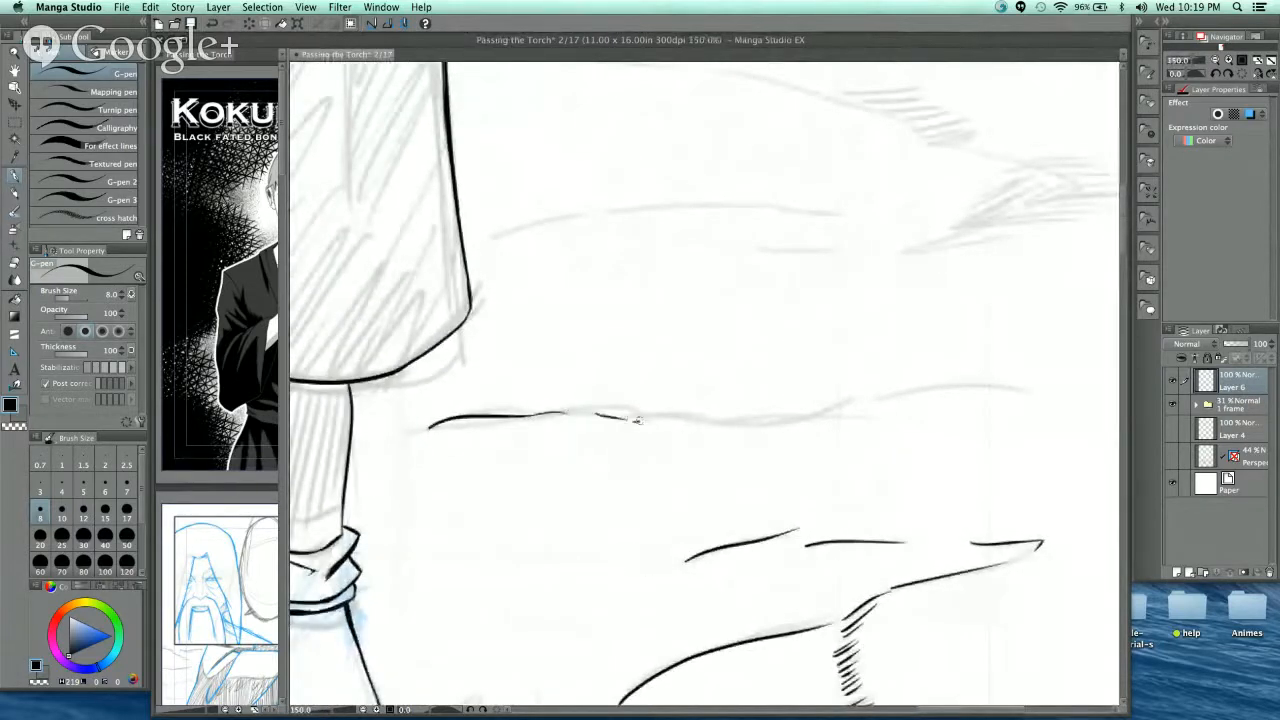
{"action": "left_click_drag", "start_coordinate": [729, 420], "coordinate": [1036, 380]}
- Ink a wavy ground contour right of the robe and a short line beneath it, undoing stray attempts
{"action": "scroll", "coordinate": [1000, 423], "scroll_direction": "up", "scroll_amount": 3}
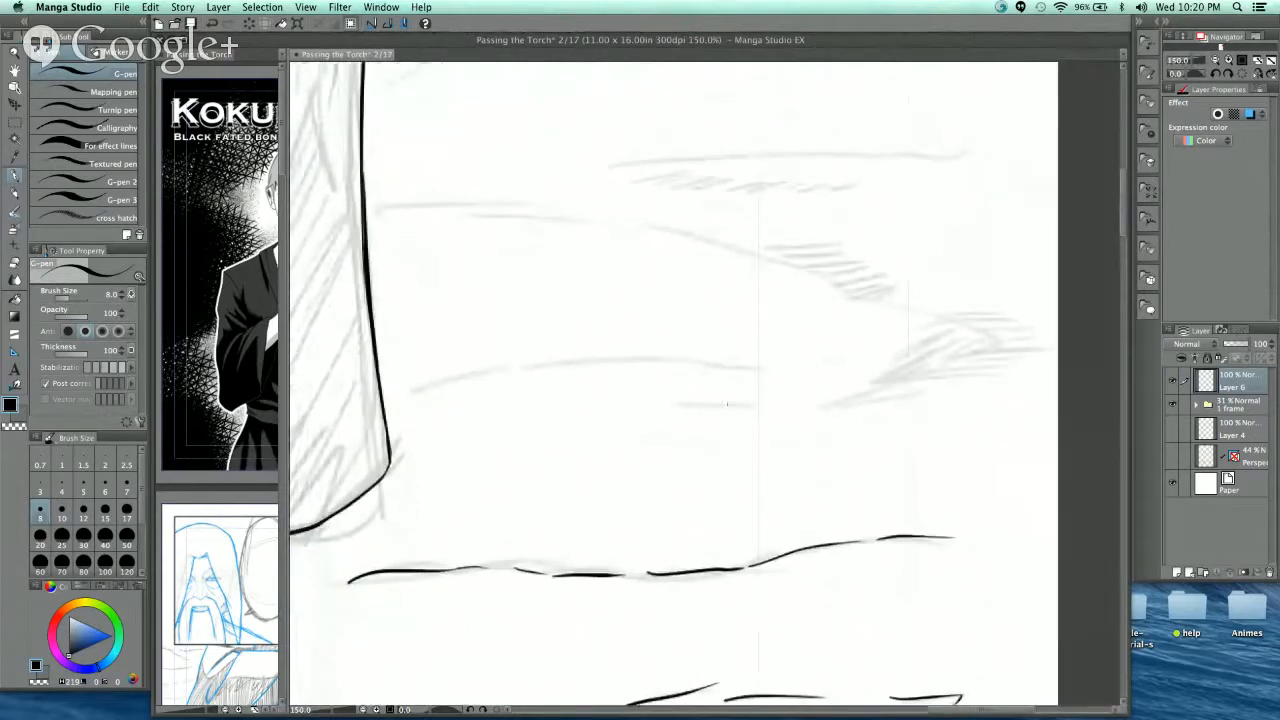
{"action": "left_click_drag", "start_coordinate": [677, 401], "coordinate": [767, 402]}
{"action": "key", "text": "super+z"}
{"action": "left_click_drag", "start_coordinate": [665, 402], "coordinate": [744, 401]}
{"action": "key", "text": "super+z"}
{"action": "mouse_move", "coordinate": [663, 403]}
{"action": "left_mouse_down"}
{"action": "mouse_move", "coordinate": [784, 402]}
{"action": "mouse_move", "coordinate": [770, 401]}
{"action": "left_mouse_up"}
{"action": "key", "text": "super+z"}
{"action": "mouse_move", "coordinate": [451, 383]}
{"action": "left_mouse_down"}
{"action": "mouse_move", "coordinate": [588, 364]}
{"action": "mouse_move", "coordinate": [775, 368]}
{"action": "left_mouse_up"}
{"action": "scroll", "coordinate": [884, 324], "scroll_direction": "right", "scroll_amount": 3}
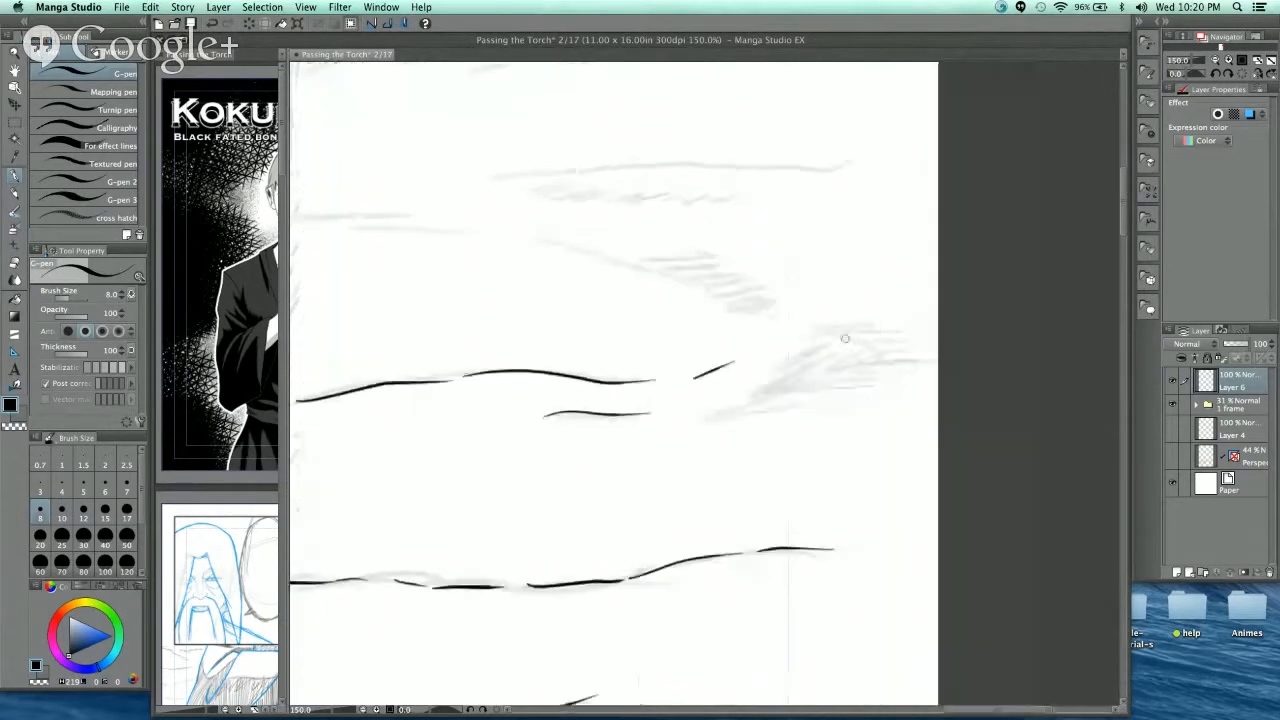
- Ink a downward-curving contour near the panel's right edge and hatch the slope at its upper end
{"action": "scroll", "coordinate": [795, 355], "scroll_direction": "up", "scroll_amount": 2}
{"action": "left_click_drag", "start_coordinate": [760, 338], "coordinate": [870, 375]}
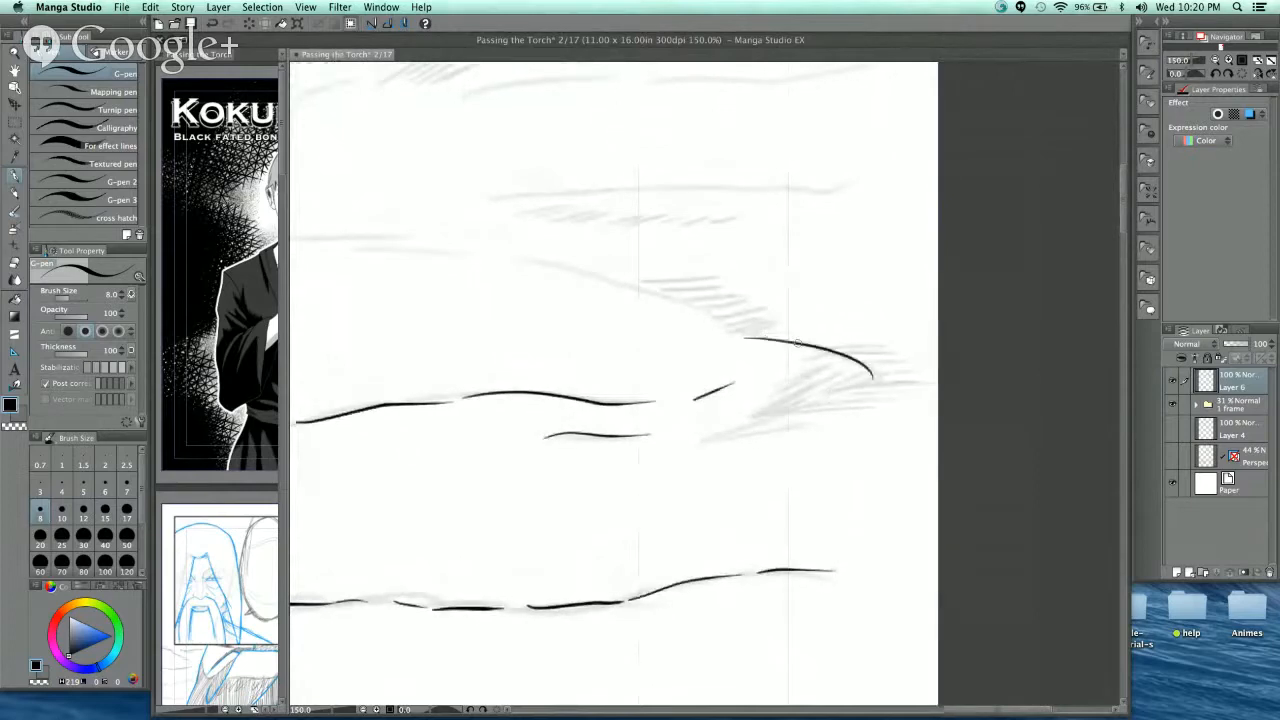
{"action": "scroll", "coordinate": [790, 330], "scroll_direction": "left", "scroll_amount": 3}
{"action": "mouse_move", "coordinate": [848, 347]}
{"action": "left_mouse_down"}
{"action": "mouse_move", "coordinate": [885, 342]}
{"action": "mouse_move", "coordinate": [844, 340]}
{"action": "mouse_move", "coordinate": [883, 337]}
{"action": "mouse_move", "coordinate": [843, 335]}
{"action": "mouse_move", "coordinate": [869, 328]}
{"action": "mouse_move", "coordinate": [840, 322]}
{"action": "mouse_move", "coordinate": [874, 327]}
{"action": "left_mouse_up"}
{"action": "mouse_move", "coordinate": [842, 323]}
{"action": "left_mouse_down"}
{"action": "mouse_move", "coordinate": [811, 310]}
{"action": "mouse_move", "coordinate": [860, 310]}
{"action": "left_mouse_up"}
{"action": "mouse_move", "coordinate": [803, 306]}
{"action": "left_mouse_down"}
{"action": "mouse_move", "coordinate": [852, 301]}
{"action": "mouse_move", "coordinate": [978, 395]}
{"action": "left_mouse_up"}
- Hatch a long band of short slanted strokes on the ground above the curved slope, right of the robe
{"action": "left_click_drag", "start_coordinate": [711, 295], "coordinate": [760, 283]}
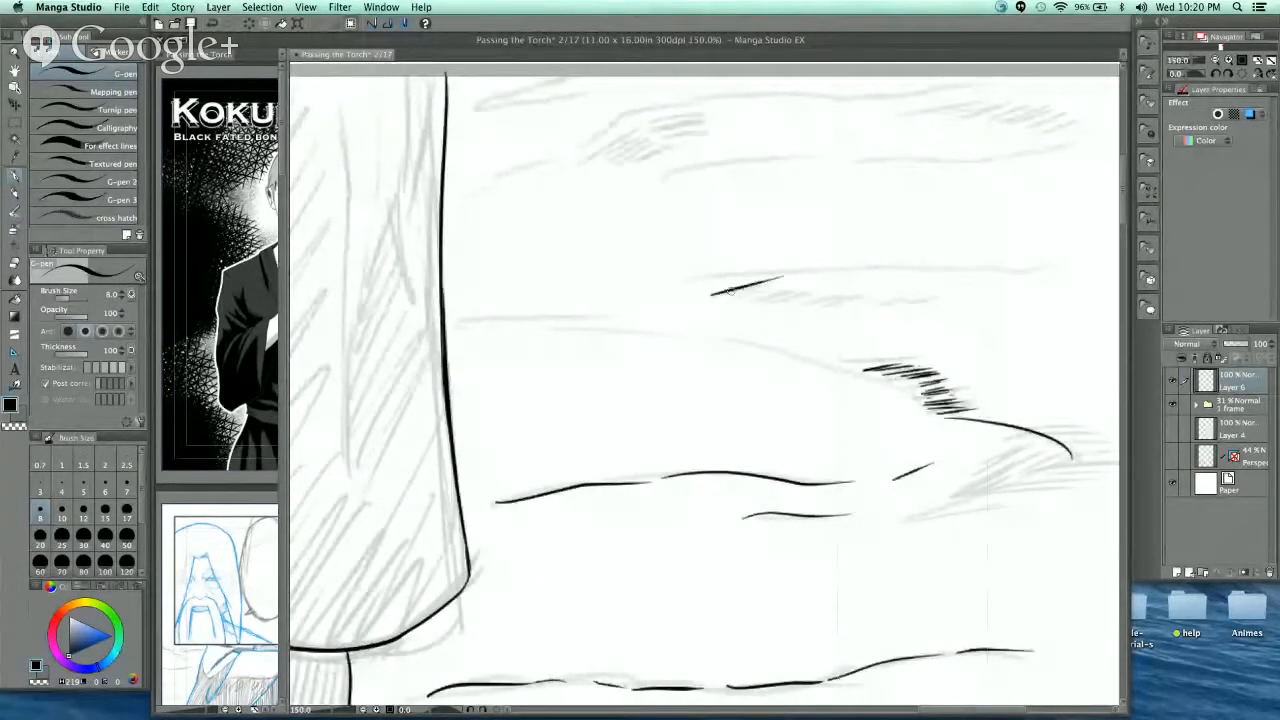
{"action": "left_click_drag", "start_coordinate": [735, 296], "coordinate": [795, 282]}
{"action": "left_click_drag", "start_coordinate": [790, 304], "coordinate": [885, 295]}
{"action": "left_click_drag", "start_coordinate": [860, 309], "coordinate": [912, 293]}
{"action": "left_click_drag", "start_coordinate": [896, 308], "coordinate": [944, 284]}
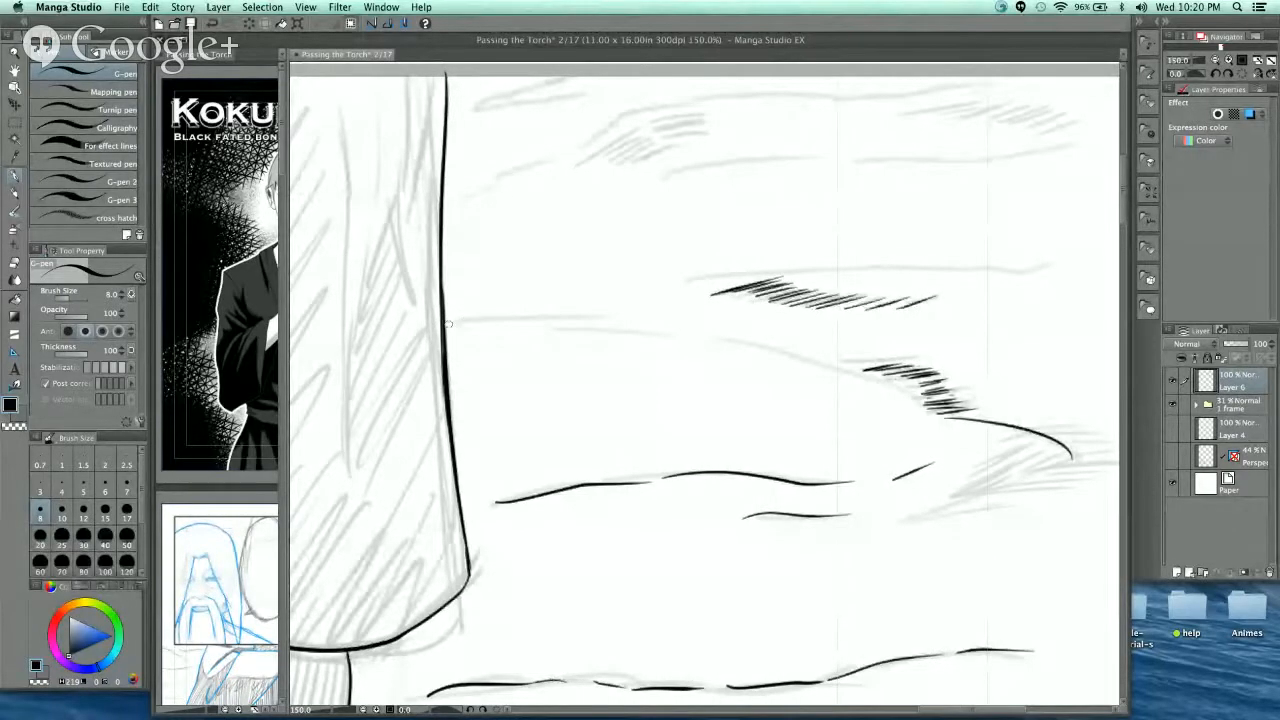
- Ink the broken contour from the robe's edge down to the slope hatching, and the ground line above the hatched band
{"action": "left_click_drag", "start_coordinate": [448, 324], "coordinate": [625, 318]}
{"action": "mouse_move", "coordinate": [558, 331]}
{"action": "left_mouse_down"}
{"action": "mouse_move", "coordinate": [808, 355]}
{"action": "mouse_move", "coordinate": [918, 400]}
{"action": "left_mouse_up"}
{"action": "left_click_drag", "start_coordinate": [965, 359], "coordinate": [861, 423]}
{"action": "mouse_move", "coordinate": [577, 343]}
{"action": "left_mouse_down"}
{"action": "mouse_move", "coordinate": [916, 331]}
{"action": "mouse_move", "coordinate": [970, 313]}
{"action": "left_mouse_up"}
- Ink a long ground contour near the panel's upper right and a band of slanted hatching above it
{"action": "scroll", "coordinate": [566, 343], "scroll_direction": "up", "scroll_amount": 3}
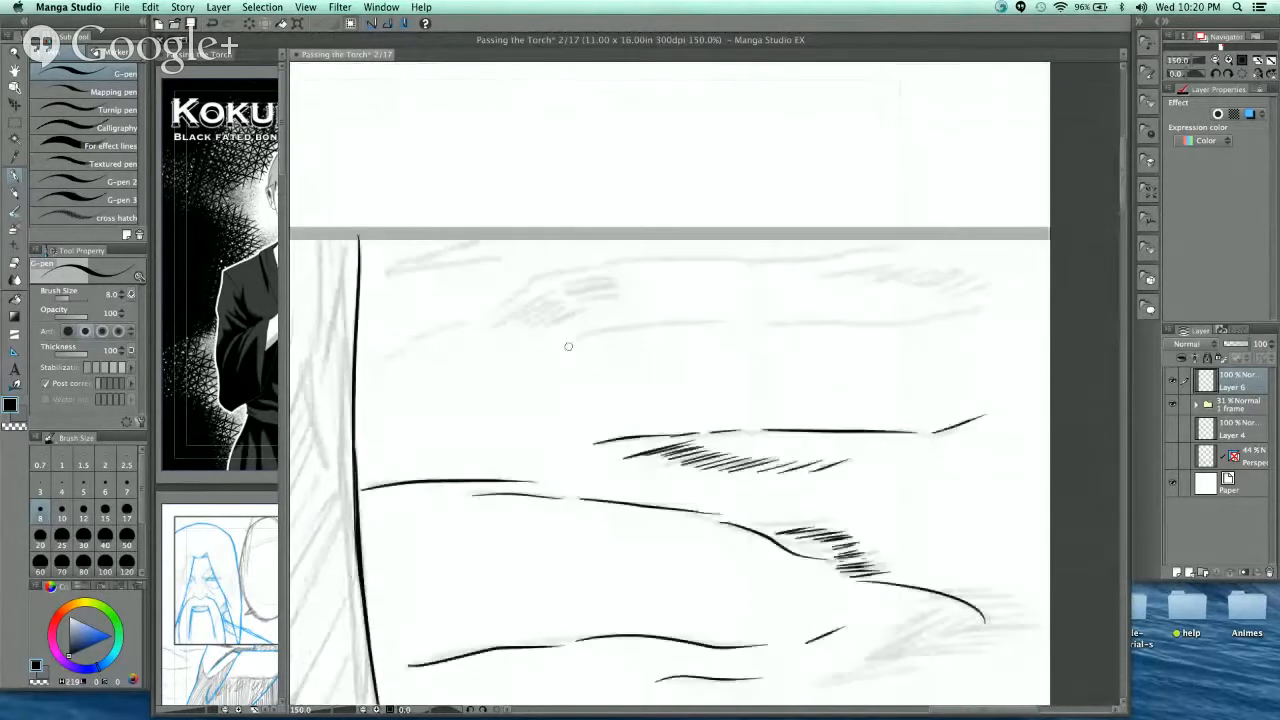
{"action": "left_click_drag", "start_coordinate": [571, 344], "coordinate": [766, 322]}
{"action": "left_click_drag", "start_coordinate": [790, 323], "coordinate": [993, 318]}
{"action": "mouse_move", "coordinate": [822, 277]}
{"action": "left_mouse_down"}
{"action": "mouse_move", "coordinate": [922, 262]}
{"action": "mouse_move", "coordinate": [908, 277]}
{"action": "mouse_move", "coordinate": [990, 277]}
{"action": "left_mouse_up"}
{"action": "left_click_drag", "start_coordinate": [948, 296], "coordinate": [1004, 286]}
{"action": "left_click_drag", "start_coordinate": [994, 304], "coordinate": [1022, 283]}
- Hatch the mound just right of the robe's top, then ink its rising contour and the short strokes under the panel border
{"action": "left_click_drag", "start_coordinate": [490, 330], "coordinate": [558, 292]}
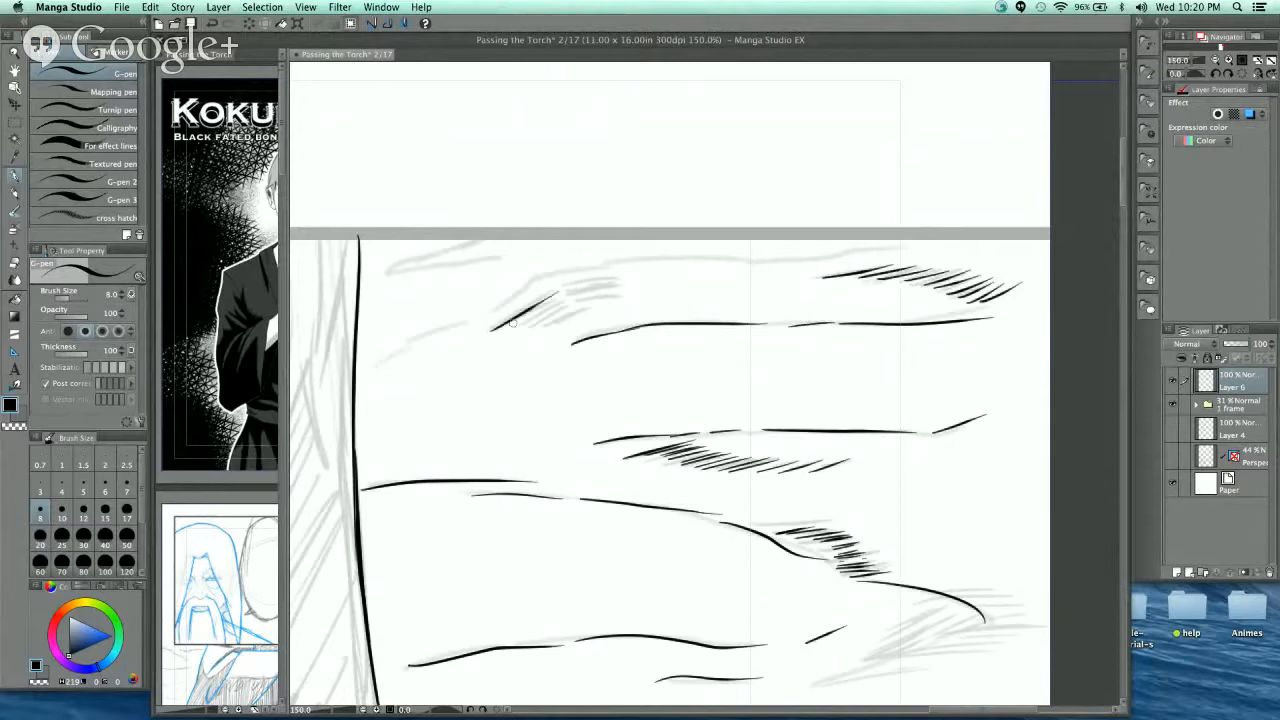
{"action": "left_click_drag", "start_coordinate": [512, 328], "coordinate": [562, 300]}
{"action": "mouse_move", "coordinate": [528, 331]}
{"action": "left_mouse_down"}
{"action": "mouse_move", "coordinate": [587, 290]}
{"action": "mouse_move", "coordinate": [560, 291]}
{"action": "mouse_move", "coordinate": [626, 292]}
{"action": "left_mouse_up"}
{"action": "mouse_move", "coordinate": [382, 362]}
{"action": "left_mouse_down"}
{"action": "mouse_move", "coordinate": [556, 270]}
{"action": "mouse_move", "coordinate": [780, 252]}
{"action": "left_mouse_up"}
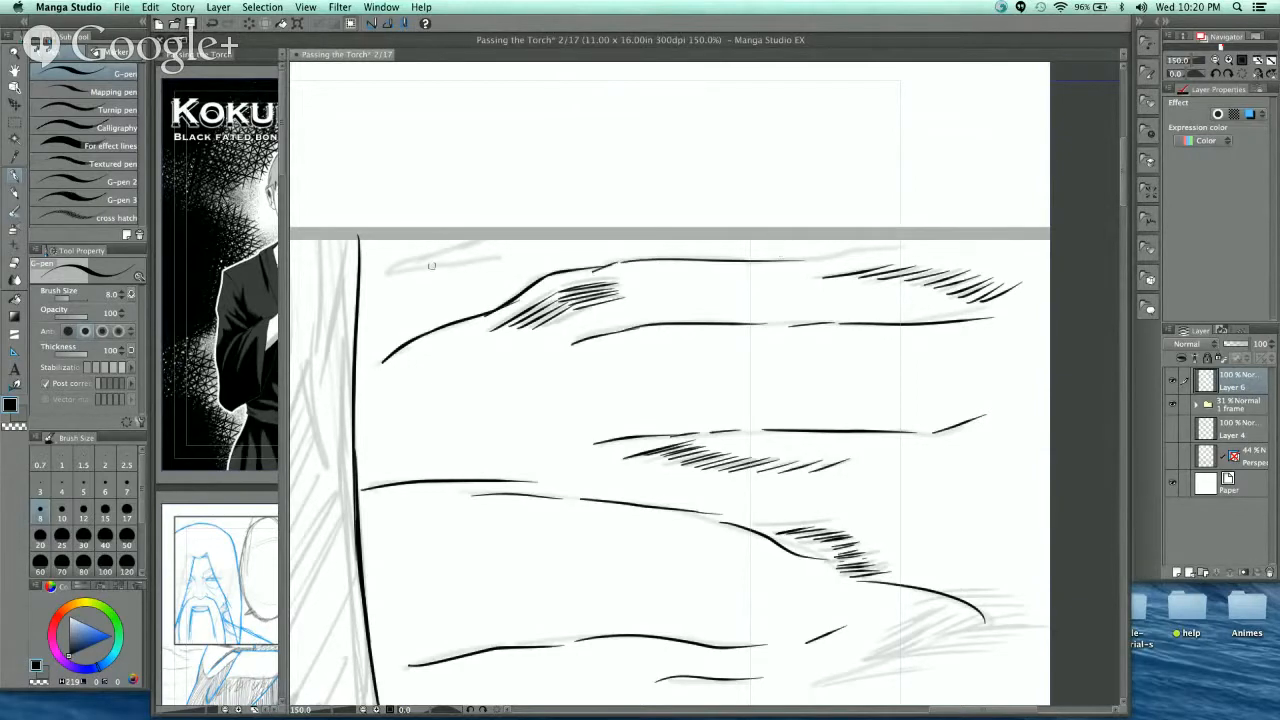
{"action": "mouse_move", "coordinate": [398, 270]}
{"action": "left_mouse_down"}
{"action": "mouse_move", "coordinate": [510, 250]}
{"action": "mouse_move", "coordinate": [492, 238]}
{"action": "left_mouse_up"}
- Ink a small zigzag tuft of strokes below the end of the downward-curving contour, undoing stray strokes
{"action": "left_click_drag", "start_coordinate": [886, 306], "coordinate": [883, 258]}
{"action": "key", "text": "super+minus"}
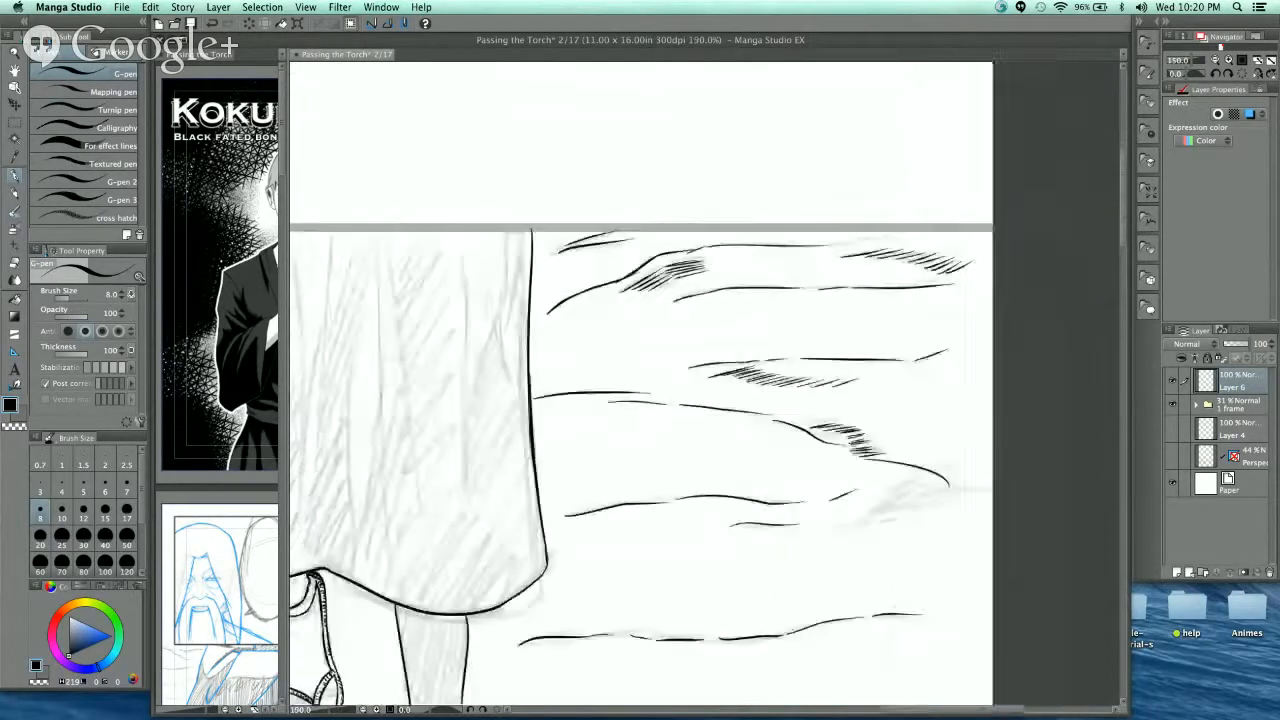
{"action": "key", "text": "super+minus"}
{"action": "left_click_drag", "start_coordinate": [900, 447], "coordinate": [893, 298]}
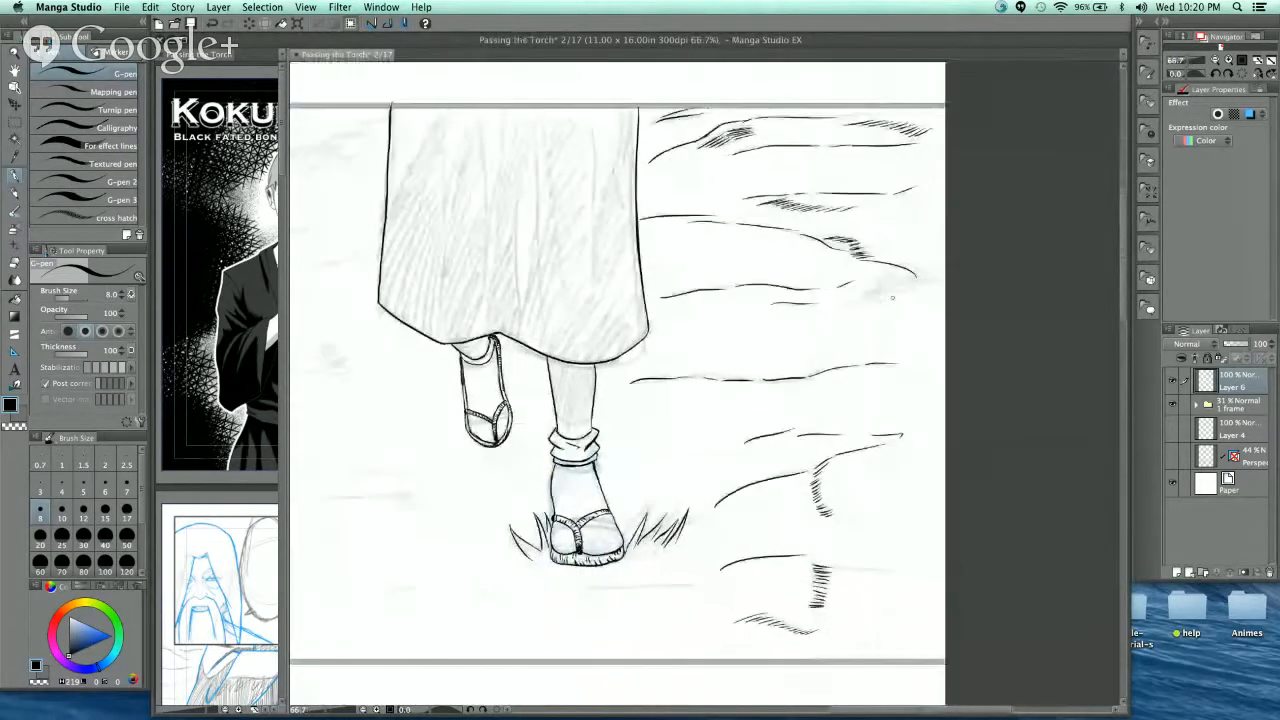
{"action": "key", "text": "super+plus"}
{"action": "key", "text": "super+plus"}
{"action": "key", "text": "super+plus"}
{"action": "mouse_move", "coordinate": [707, 366]}
{"action": "left_mouse_down"}
{"action": "mouse_move", "coordinate": [804, 286]}
{"action": "mouse_move", "coordinate": [732, 366]}
{"action": "left_mouse_up"}
{"action": "key", "text": "super+z"}
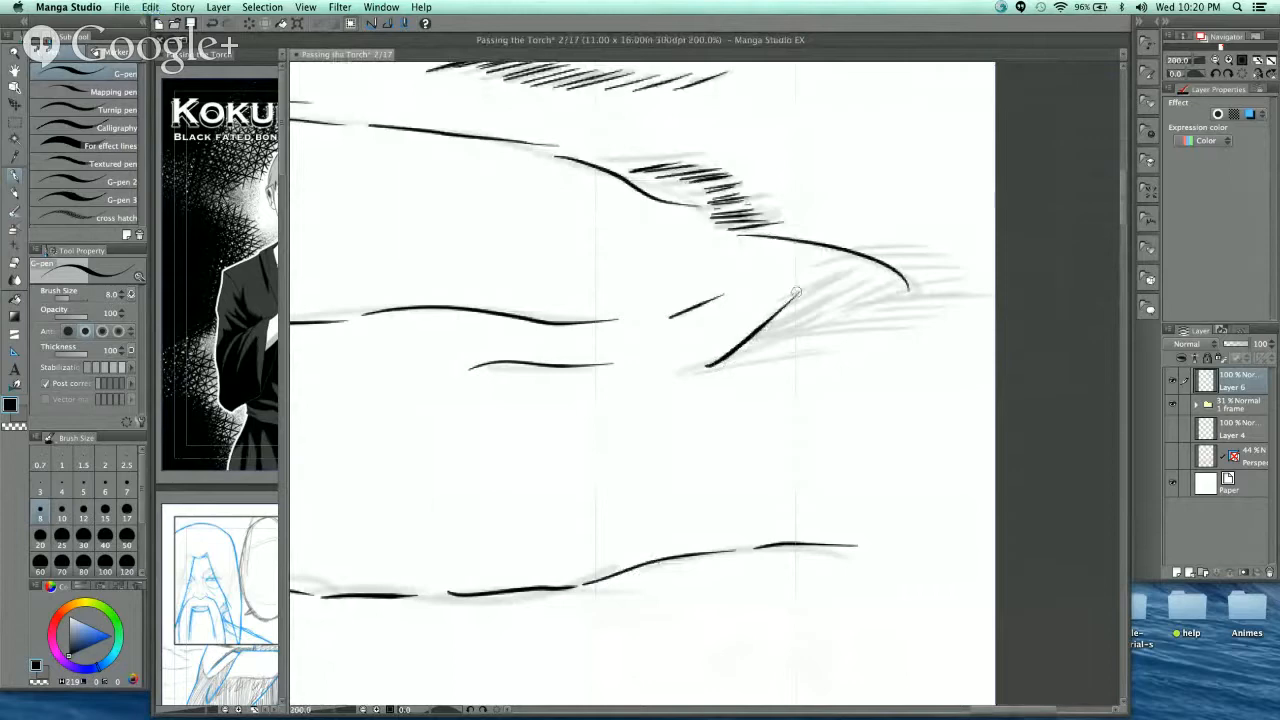
{"action": "mouse_move", "coordinate": [796, 294]}
{"action": "left_mouse_down"}
{"action": "mouse_move", "coordinate": [748, 360]}
{"action": "mouse_move", "coordinate": [825, 296]}
{"action": "mouse_move", "coordinate": [790, 349]}
{"action": "mouse_move", "coordinate": [746, 301]}
{"action": "left_mouse_up"}
{"action": "key", "text": "super+z"}
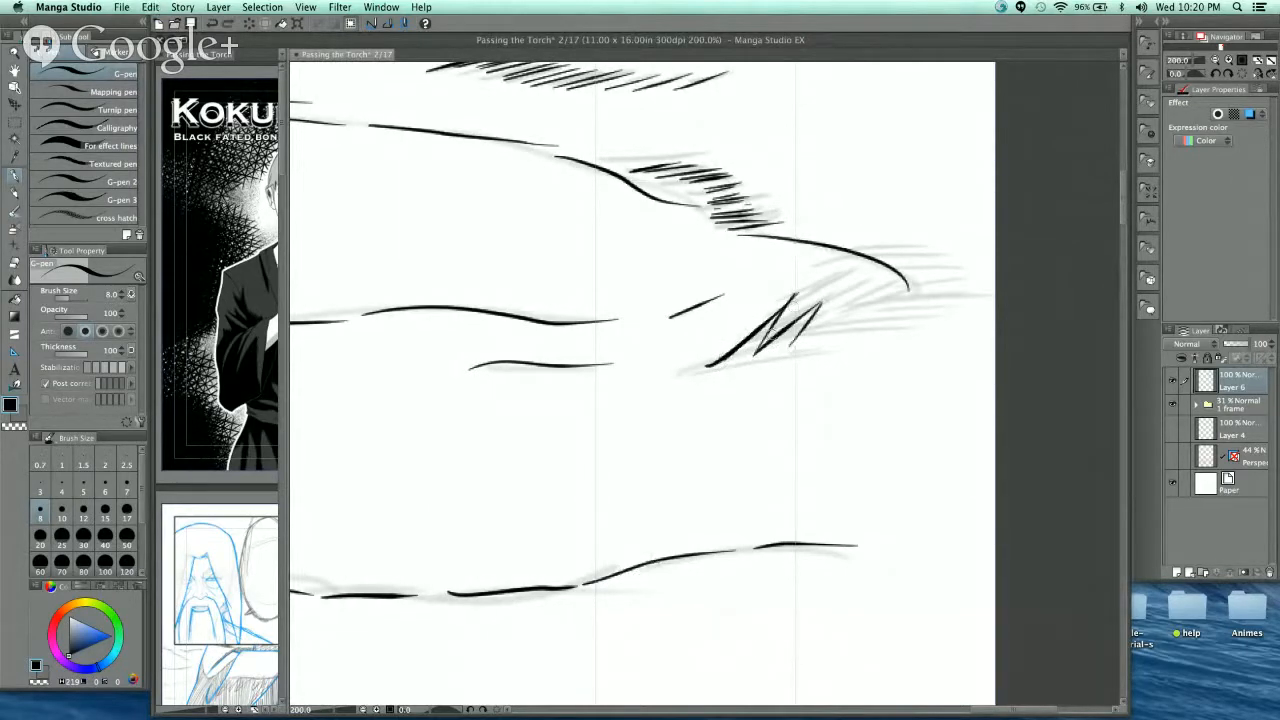
{"action": "left_click_drag", "start_coordinate": [735, 347], "coordinate": [733, 295]}
- Ink a short ground line from the panel's left border near its lower corner and hatch the slope beneath it
{"action": "scroll", "coordinate": [774, 292], "scroll_direction": "down", "scroll_amount": 4}
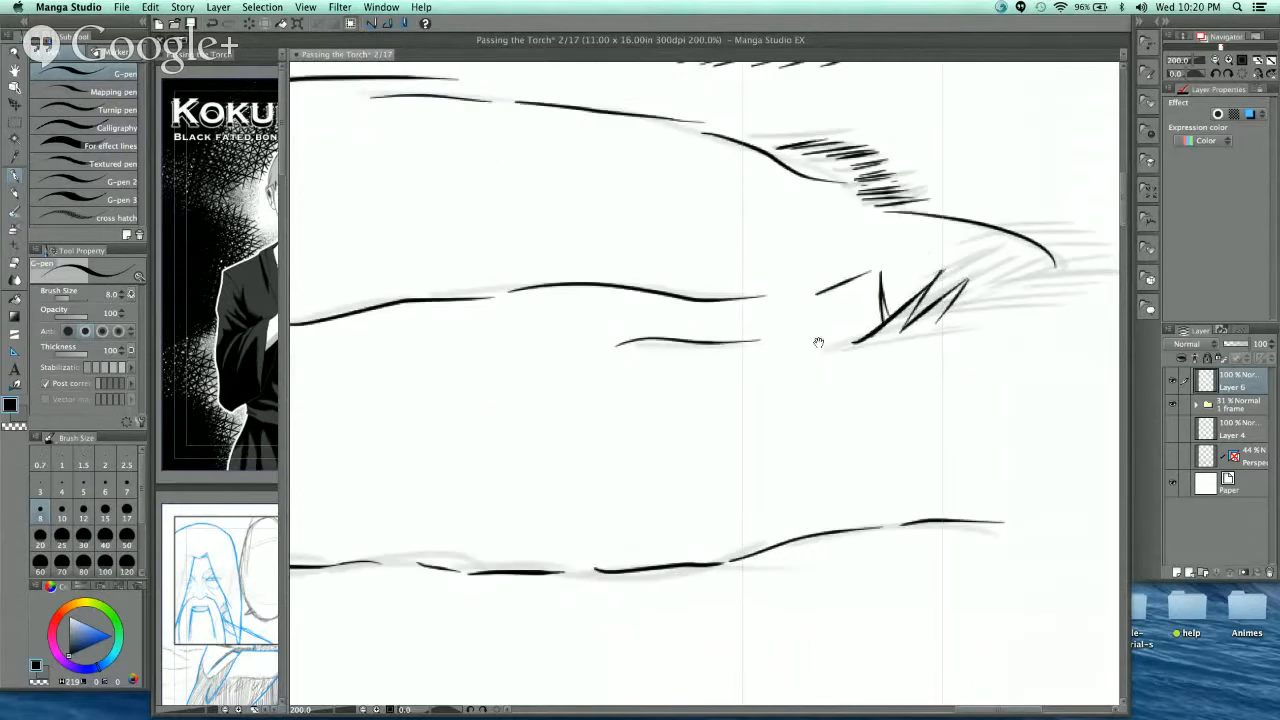
{"action": "scroll", "coordinate": [589, 420], "scroll_direction": "up", "scroll_amount": 3}
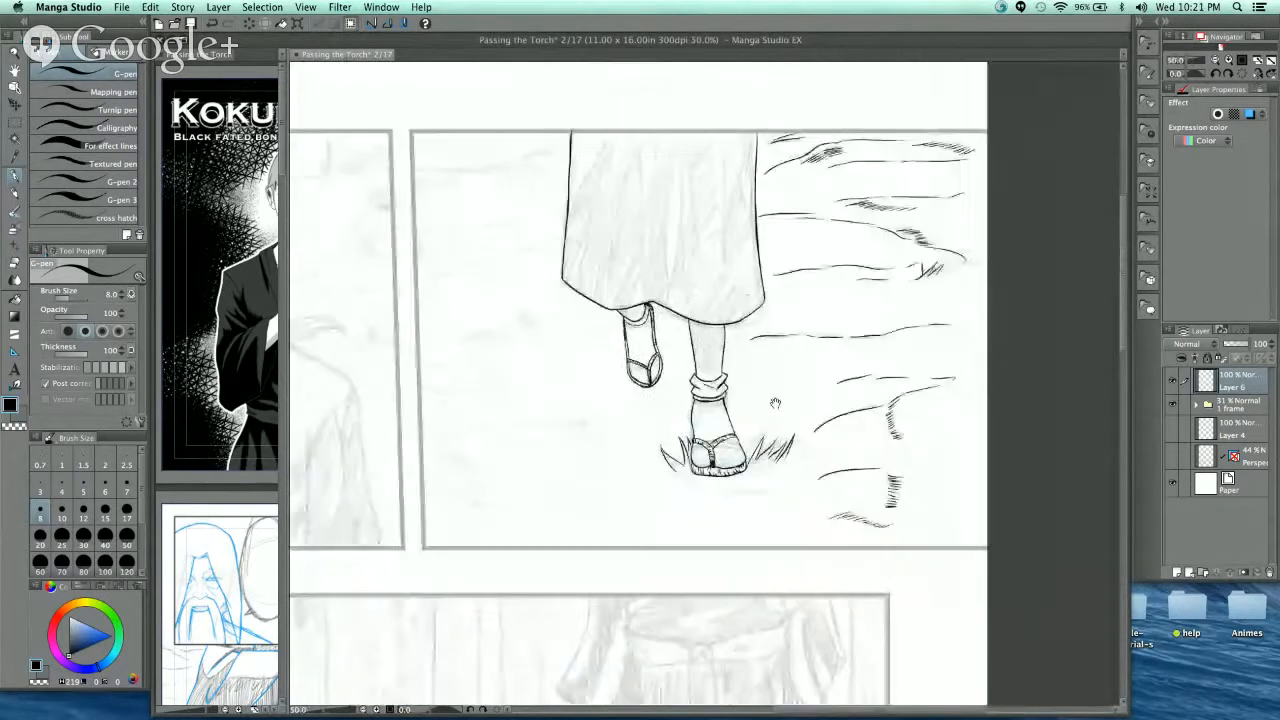
{"action": "scroll", "coordinate": [598, 468], "scroll_direction": "up", "scroll_amount": 4}
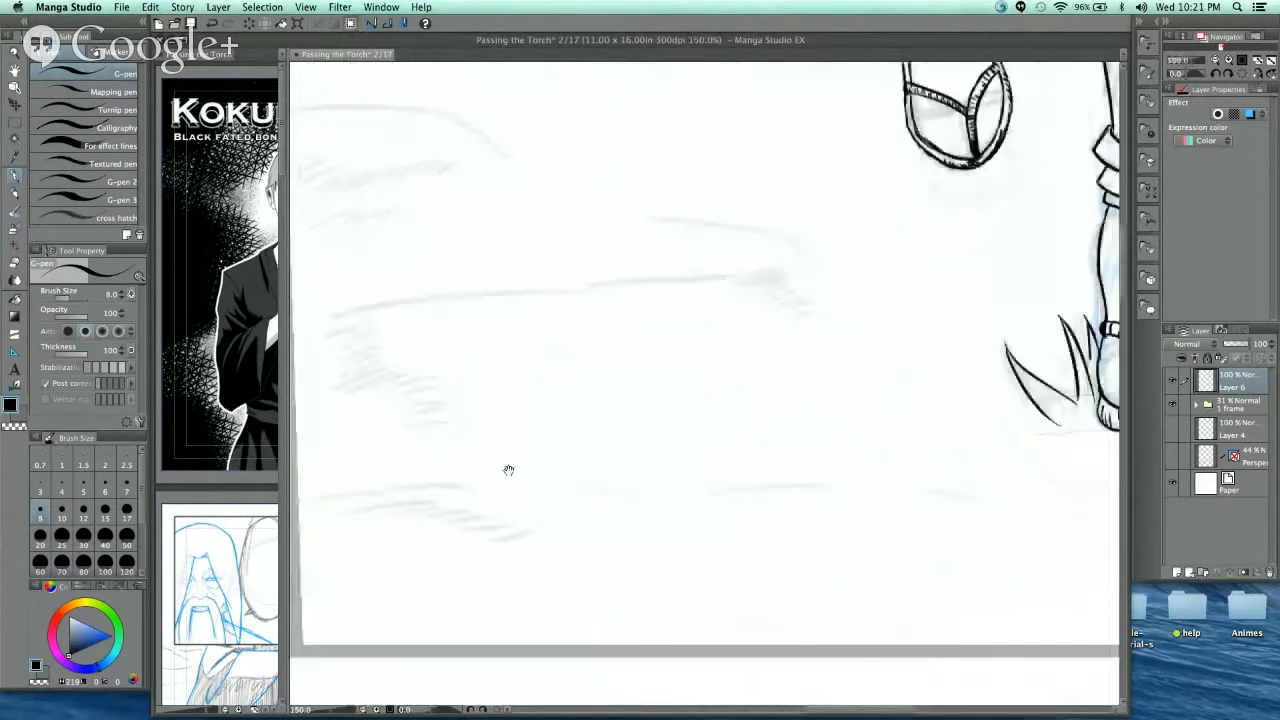
{"action": "left_click_drag", "start_coordinate": [535, 418], "coordinate": [788, 397]}
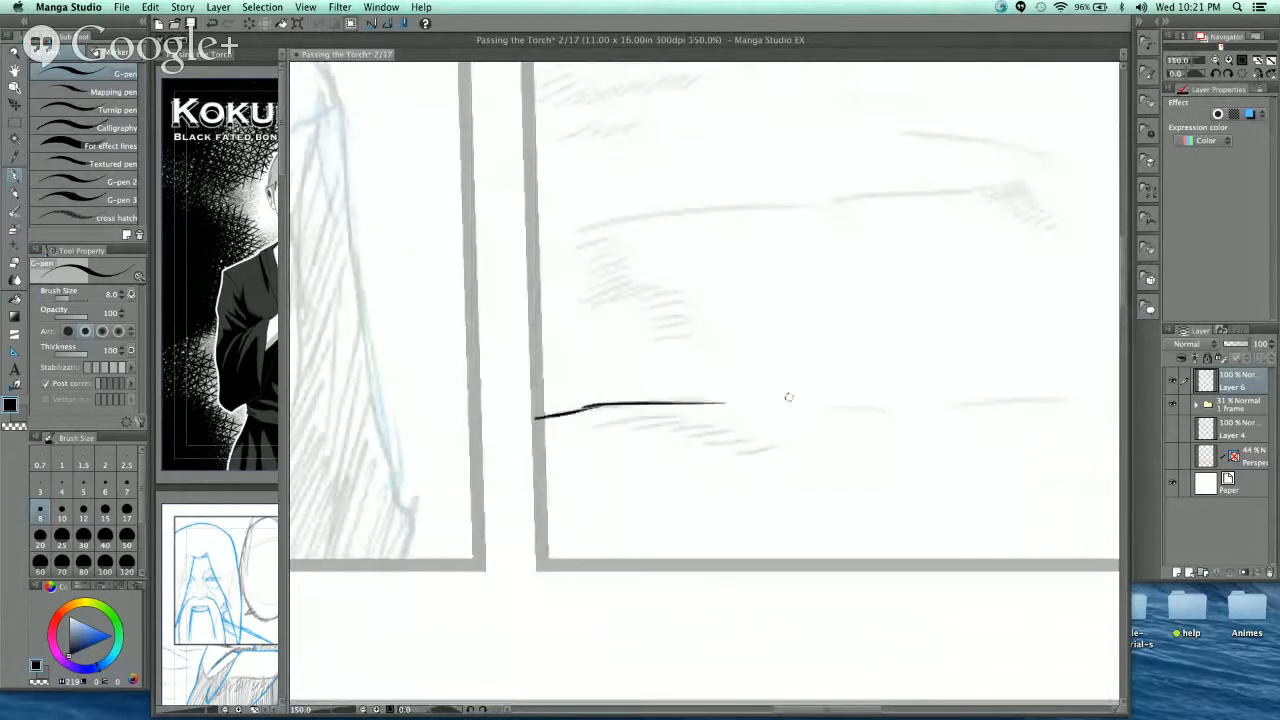
{"action": "mouse_move", "coordinate": [586, 425]}
{"action": "left_mouse_down"}
{"action": "mouse_move", "coordinate": [689, 413]}
{"action": "mouse_move", "coordinate": [669, 427]}
{"action": "mouse_move", "coordinate": [713, 425]}
{"action": "left_mouse_up"}
{"action": "left_click_drag", "start_coordinate": [678, 434], "coordinate": [724, 429]}
{"action": "left_click_drag", "start_coordinate": [694, 437], "coordinate": [773, 446]}
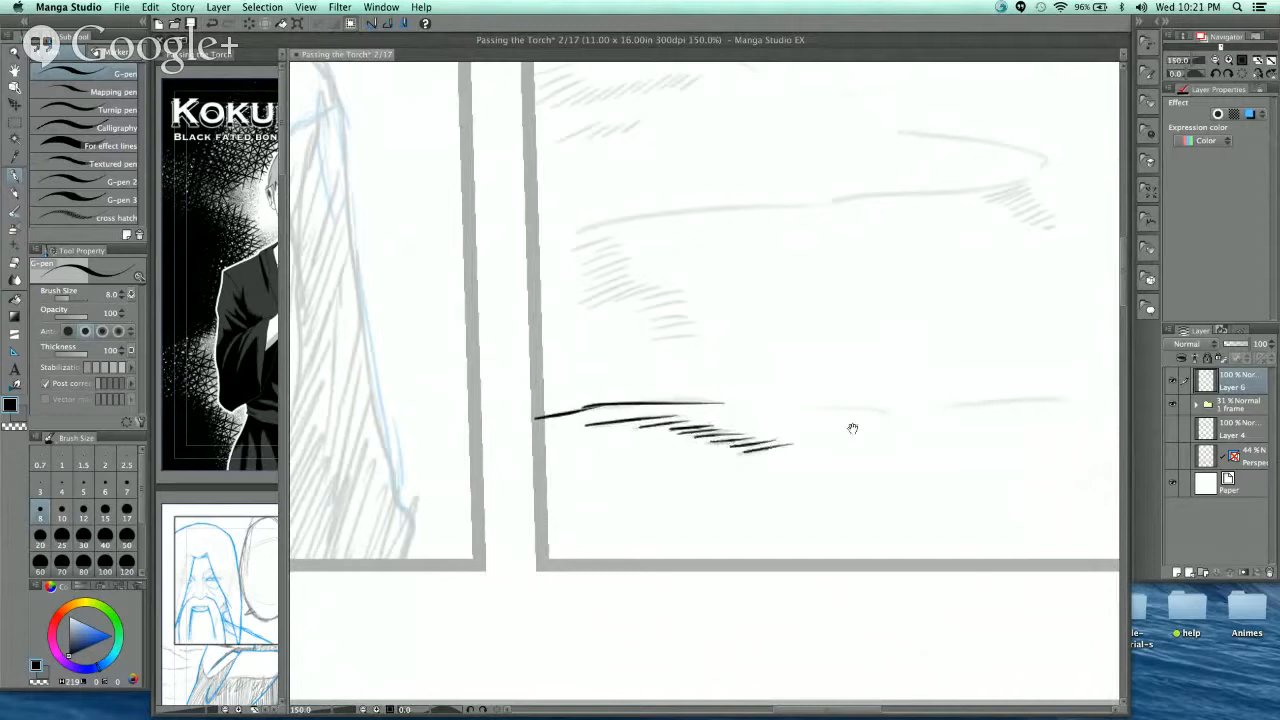
- Ink the long broken ground contour left of the grass, with short hatching below both of its ends
{"action": "left_click_drag", "start_coordinate": [852, 428], "coordinate": [882, 571]}
{"action": "mouse_move", "coordinate": [597, 394]}
{"action": "left_mouse_down"}
{"action": "mouse_move", "coordinate": [648, 381]}
{"action": "mouse_move", "coordinate": [652, 402]}
{"action": "left_mouse_up"}
{"action": "left_click_drag", "start_coordinate": [620, 419], "coordinate": [656, 408]}
{"action": "mouse_move", "coordinate": [623, 426]}
{"action": "left_mouse_down"}
{"action": "mouse_move", "coordinate": [659, 412]}
{"action": "mouse_move", "coordinate": [633, 433]}
{"action": "mouse_move", "coordinate": [671, 428]}
{"action": "mouse_move", "coordinate": [659, 441]}
{"action": "mouse_move", "coordinate": [711, 436]}
{"action": "mouse_move", "coordinate": [677, 447]}
{"action": "mouse_move", "coordinate": [713, 448]}
{"action": "left_mouse_up"}
{"action": "left_click_drag", "start_coordinate": [860, 432], "coordinate": [738, 492]}
{"action": "mouse_move", "coordinate": [472, 438]}
{"action": "left_mouse_down"}
{"action": "mouse_move", "coordinate": [942, 381]}
{"action": "mouse_move", "coordinate": [932, 404]}
{"action": "mouse_move", "coordinate": [1002, 422]}
{"action": "left_mouse_up"}
{"action": "left_click_drag", "start_coordinate": [955, 478], "coordinate": [980, 570]}
- Hatch two patches of slanted strokes beside the panel's left border, above the long broken contour
{"action": "left_click", "coordinate": [535, 289], "text": "super"}
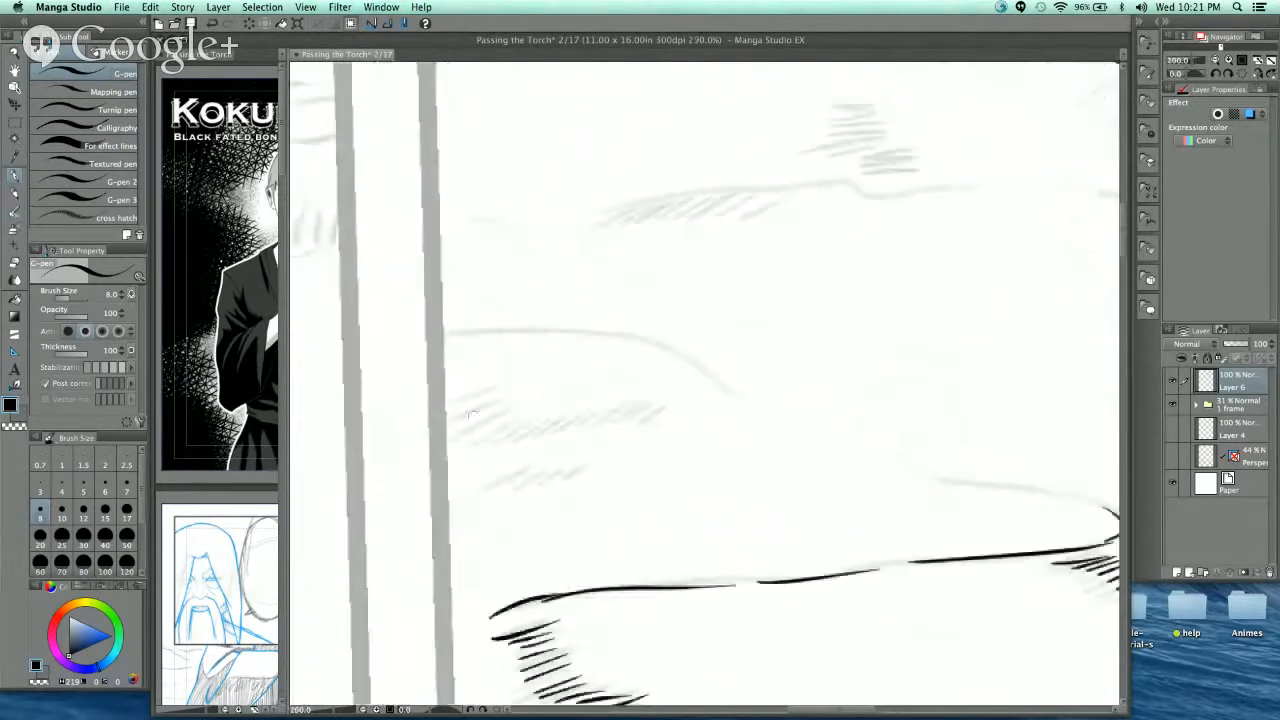
{"action": "left_click_drag", "start_coordinate": [488, 439], "coordinate": [488, 415]}
{"action": "mouse_move", "coordinate": [440, 386]}
{"action": "left_mouse_down"}
{"action": "mouse_move", "coordinate": [500, 365]}
{"action": "mouse_move", "coordinate": [525, 380]}
{"action": "mouse_move", "coordinate": [522, 394]}
{"action": "mouse_move", "coordinate": [558, 396]}
{"action": "left_mouse_up"}
{"action": "left_click_drag", "start_coordinate": [538, 414], "coordinate": [594, 382]}
{"action": "left_click_drag", "start_coordinate": [566, 406], "coordinate": [630, 380]}
{"action": "left_click_drag", "start_coordinate": [602, 400], "coordinate": [660, 380]}
{"action": "left_click_drag", "start_coordinate": [638, 398], "coordinate": [678, 380]}
{"action": "left_click_drag", "start_coordinate": [490, 465], "coordinate": [530, 446]}
{"action": "left_click_drag", "start_coordinate": [510, 462], "coordinate": [574, 442]}
{"action": "left_click_drag", "start_coordinate": [552, 458], "coordinate": [584, 442]}
- Ink the curved mound contour from the left border over the hatched patches, redoing the first stroke
{"action": "scroll", "coordinate": [757, 457], "scroll_direction": "up", "scroll_amount": 3}
{"action": "left_click_drag", "start_coordinate": [466, 374], "coordinate": [757, 423]}
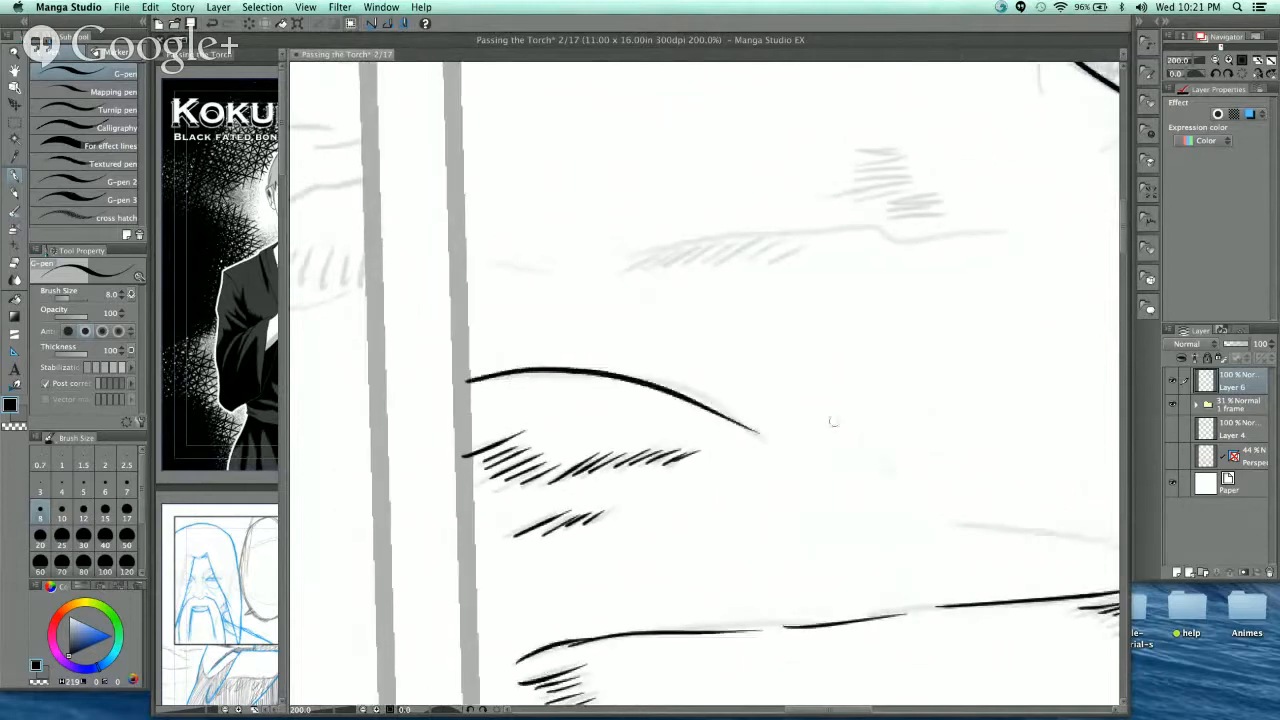
{"action": "key", "text": "ctrl+z"}
{"action": "left_click_drag", "start_coordinate": [477, 385], "coordinate": [766, 440]}
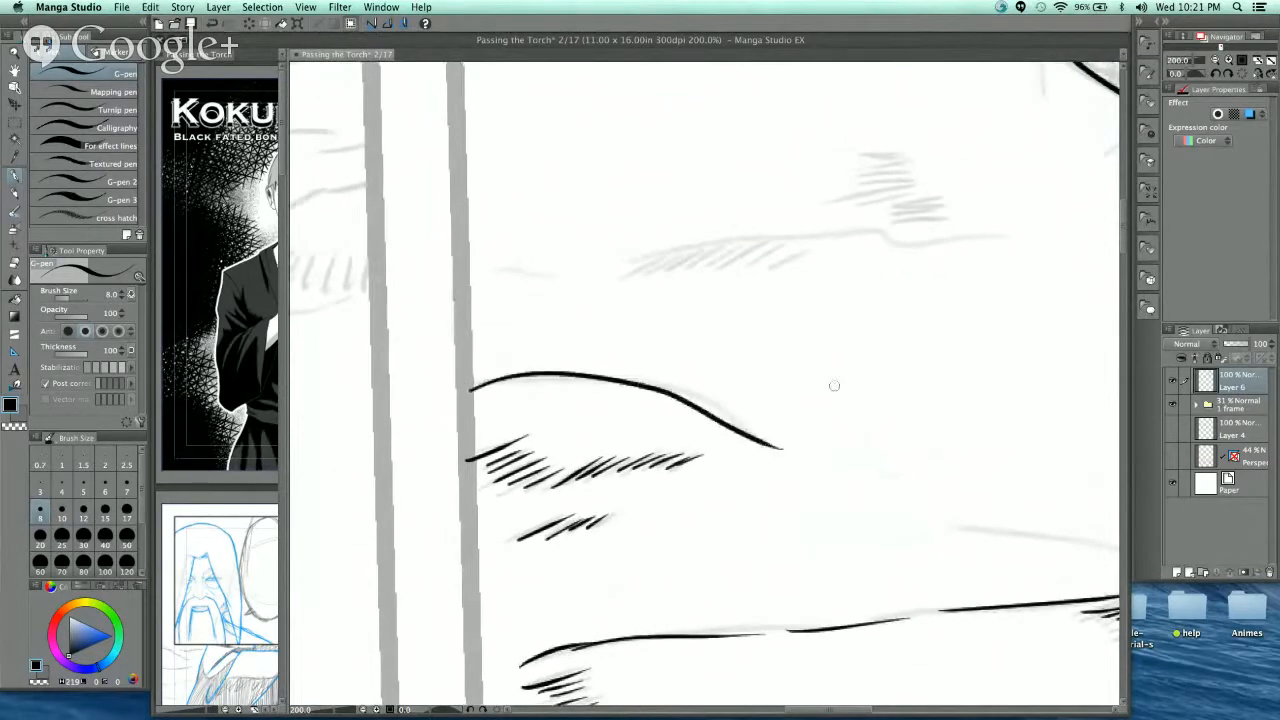
- Ink the bumpy ground contour left of the robe's lower corner, hatching beneath its left part and above its dip
{"action": "scroll", "coordinate": [709, 446], "scroll_direction": "up", "scroll_amount": 5}
{"action": "scroll", "coordinate": [709, 446], "scroll_direction": "right", "scroll_amount": 5}
{"action": "mouse_move", "coordinate": [492, 417]}
{"action": "left_mouse_down"}
{"action": "mouse_move", "coordinate": [720, 386]}
{"action": "mouse_move", "coordinate": [817, 400]}
{"action": "left_mouse_up"}
{"action": "left_click_drag", "start_coordinate": [502, 421], "coordinate": [684, 390]}
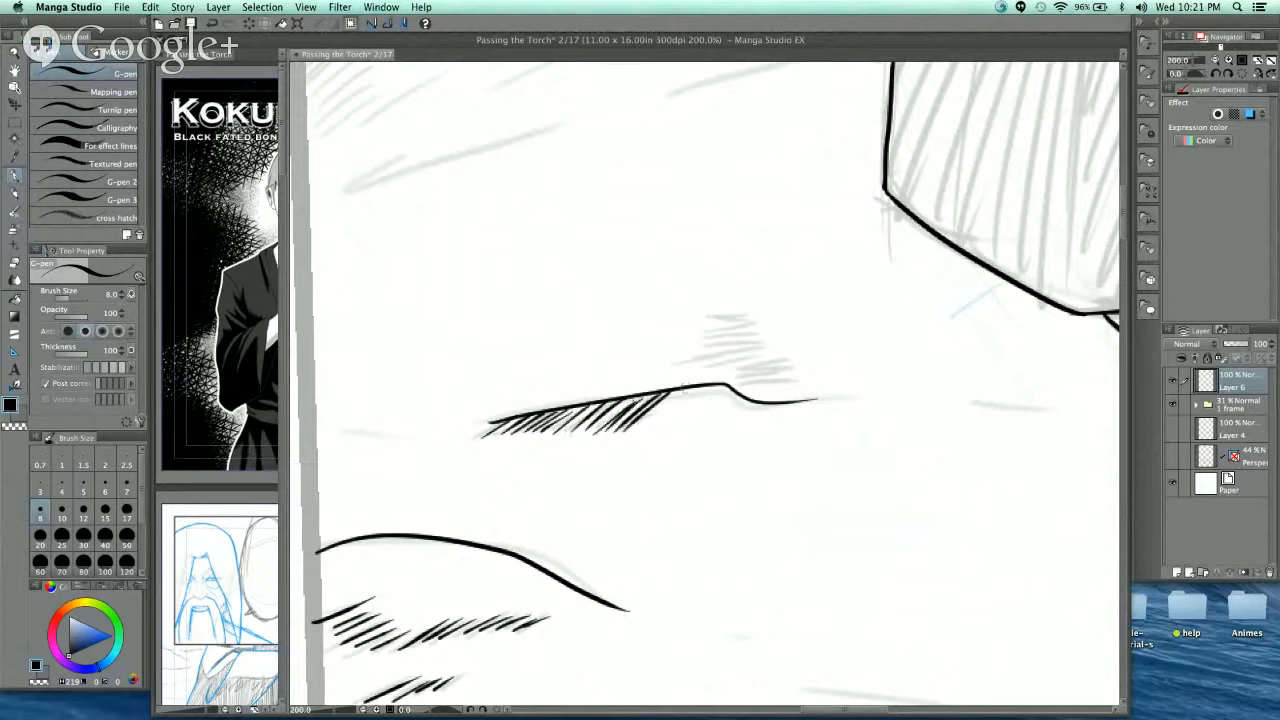
{"action": "mouse_move", "coordinate": [800, 394]}
{"action": "left_mouse_down"}
{"action": "mouse_move", "coordinate": [675, 422]}
{"action": "mouse_move", "coordinate": [708, 444]}
{"action": "left_mouse_up"}
{"action": "mouse_move", "coordinate": [645, 403]}
{"action": "left_mouse_down"}
{"action": "mouse_move", "coordinate": [705, 398]}
{"action": "mouse_move", "coordinate": [704, 366]}
{"action": "mouse_move", "coordinate": [724, 406]}
{"action": "mouse_move", "coordinate": [770, 428]}
{"action": "left_mouse_up"}
- Ink the broken line sloping up toward the robe's left edge and the ground contour above it from the left border
{"action": "mouse_move", "coordinate": [586, 285]}
{"action": "left_mouse_down"}
{"action": "mouse_move", "coordinate": [688, 420]}
{"action": "mouse_move", "coordinate": [640, 516]}
{"action": "left_mouse_up"}
{"action": "mouse_move", "coordinate": [362, 476]}
{"action": "left_mouse_down"}
{"action": "mouse_move", "coordinate": [557, 429]}
{"action": "mouse_move", "coordinate": [884, 313]}
{"action": "left_mouse_up"}
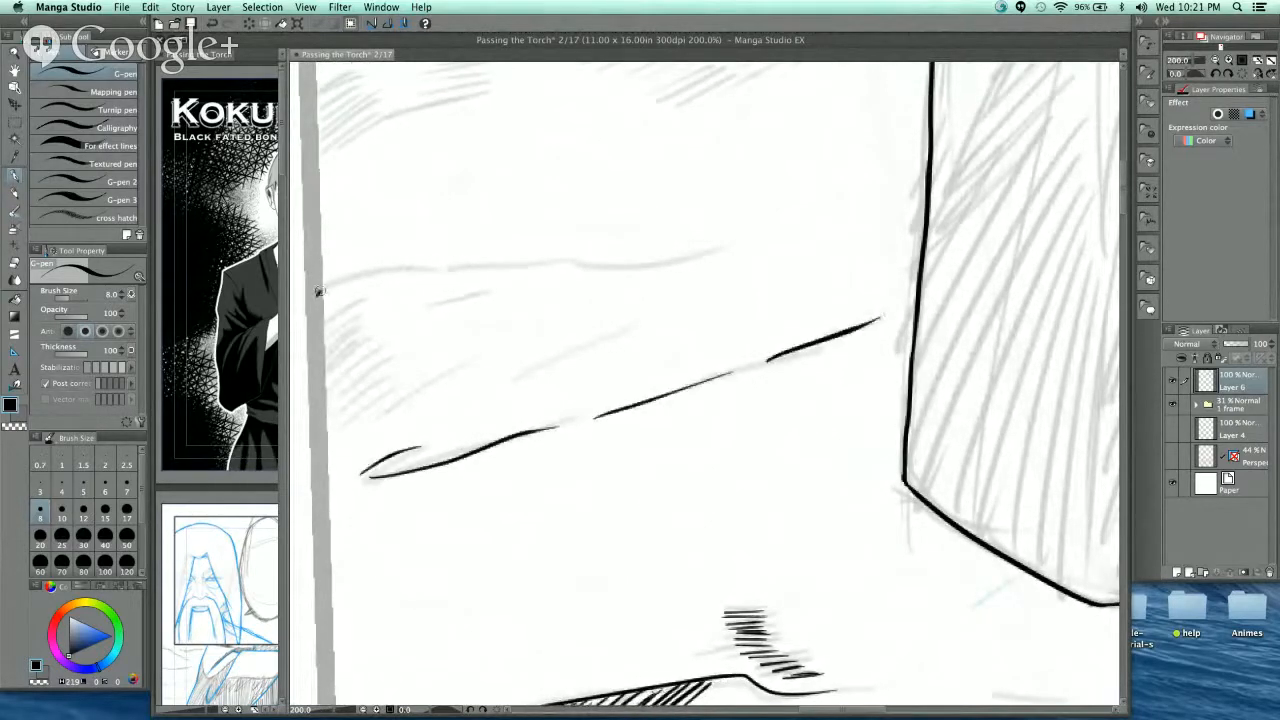
{"action": "left_click_drag", "start_coordinate": [318, 291], "coordinate": [773, 234]}
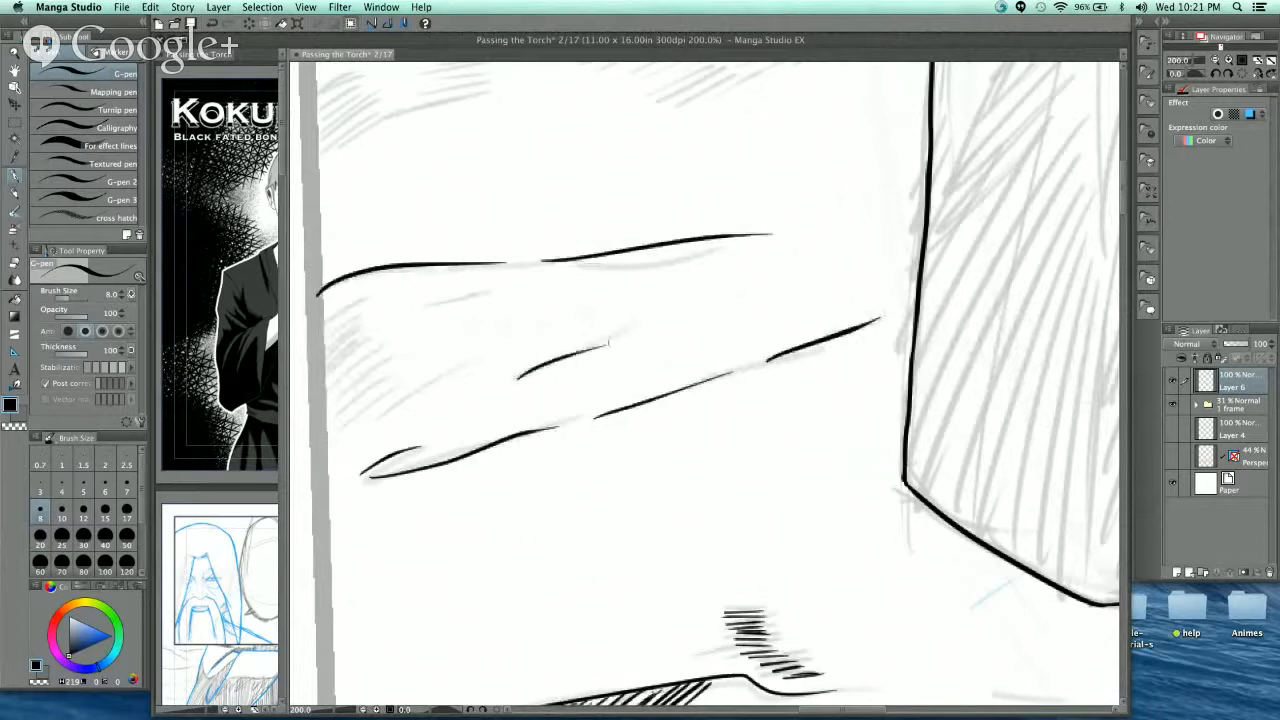
- Ink the ground contours below the panel's upper border, from the left border across to the robe
{"action": "mouse_move", "coordinate": [678, 159]}
{"action": "left_mouse_down"}
{"action": "mouse_move", "coordinate": [661, 296]}
{"action": "mouse_move", "coordinate": [686, 394]}
{"action": "mouse_move", "coordinate": [826, 446]}
{"action": "left_mouse_up"}
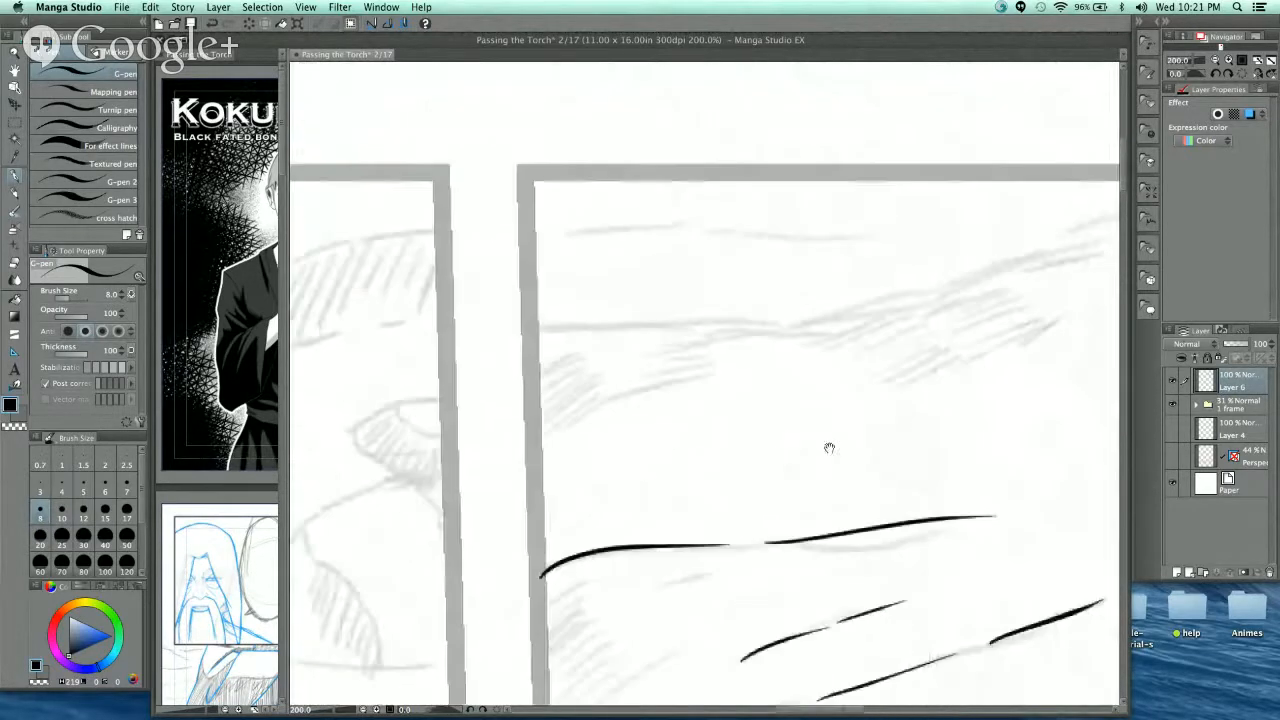
{"action": "left_click_drag", "start_coordinate": [538, 328], "coordinate": [793, 327]}
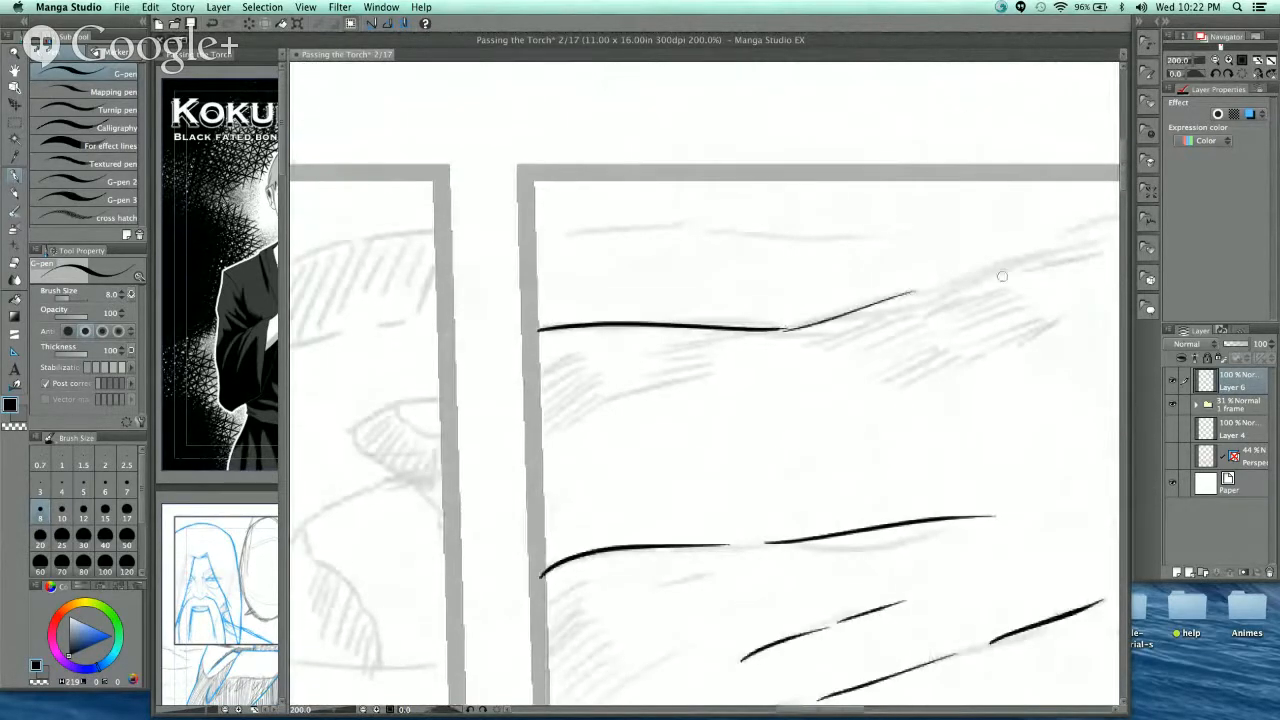
{"action": "left_click_drag", "start_coordinate": [959, 326], "coordinate": [699, 371]}
{"action": "left_click_drag", "start_coordinate": [513, 377], "coordinate": [855, 289]}
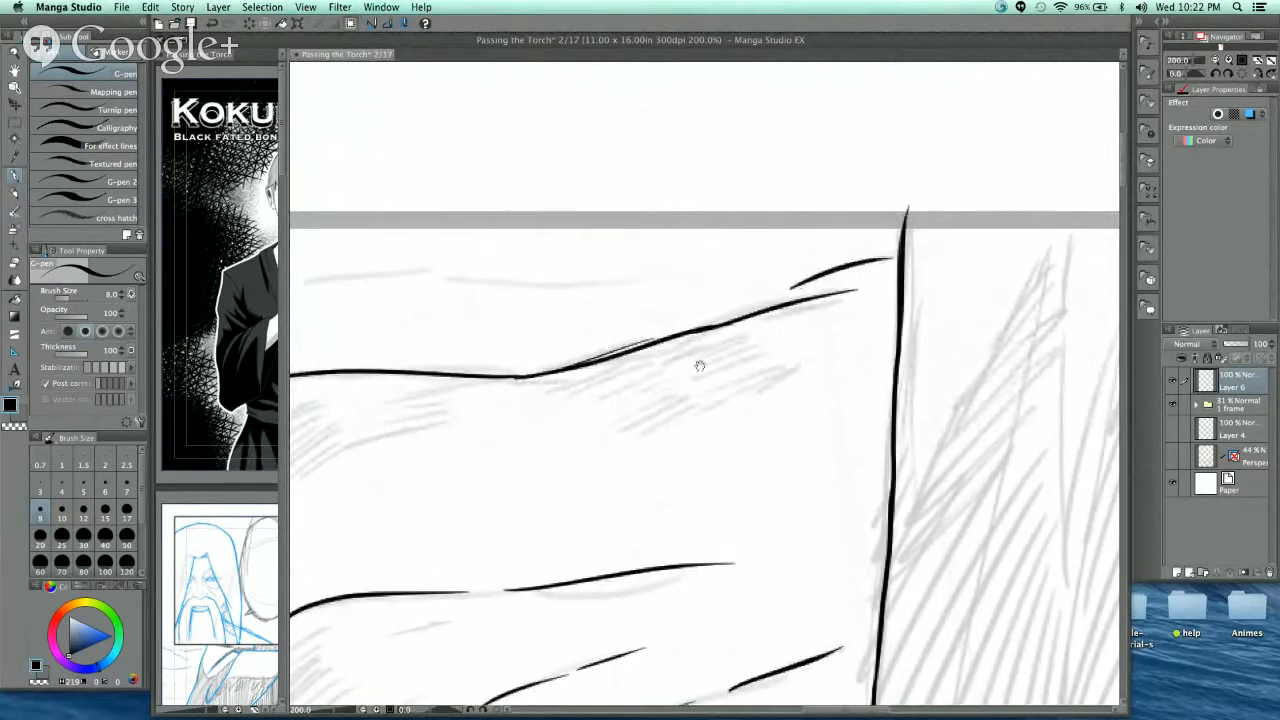
{"action": "left_click_drag", "start_coordinate": [697, 366], "coordinate": [922, 372]}
{"action": "mouse_move", "coordinate": [503, 296]}
{"action": "left_mouse_down"}
{"action": "mouse_move", "coordinate": [659, 280]}
{"action": "mouse_move", "coordinate": [880, 296]}
{"action": "left_mouse_up"}
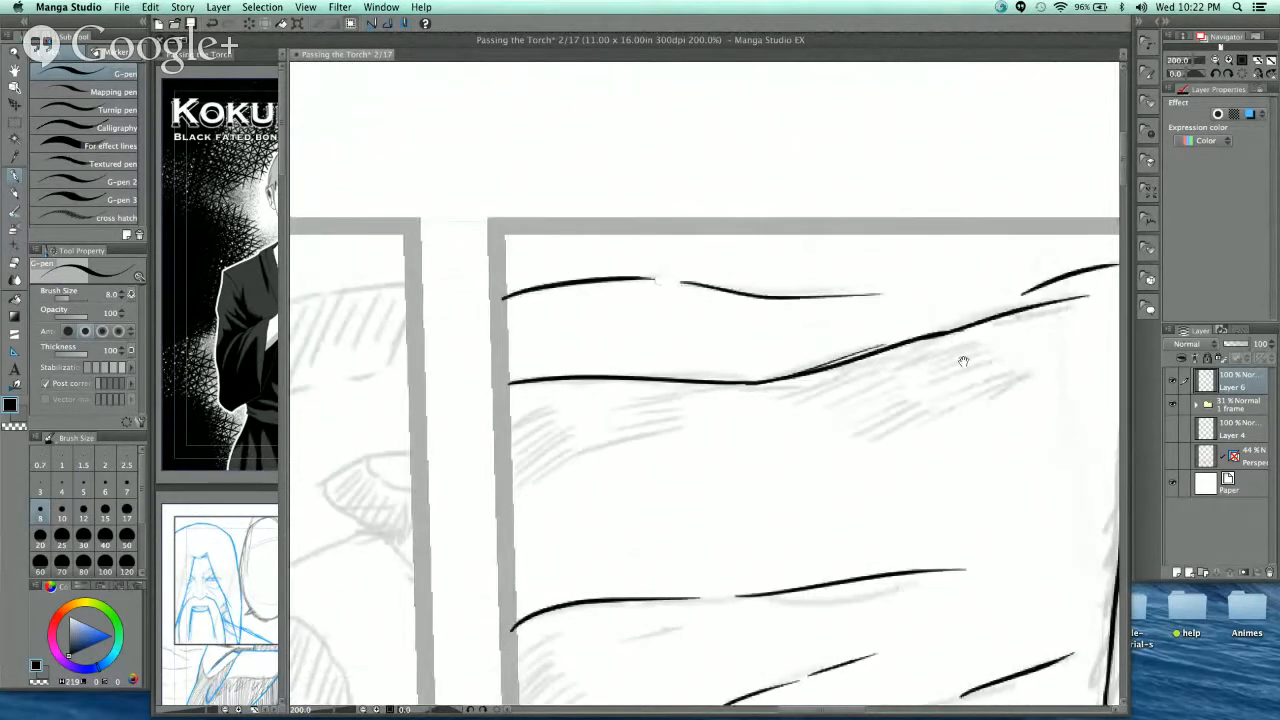
{"action": "left_click_drag", "start_coordinate": [963, 357], "coordinate": [829, 229]}
{"action": "left_click_drag", "start_coordinate": [452, 198], "coordinate": [570, 262]}
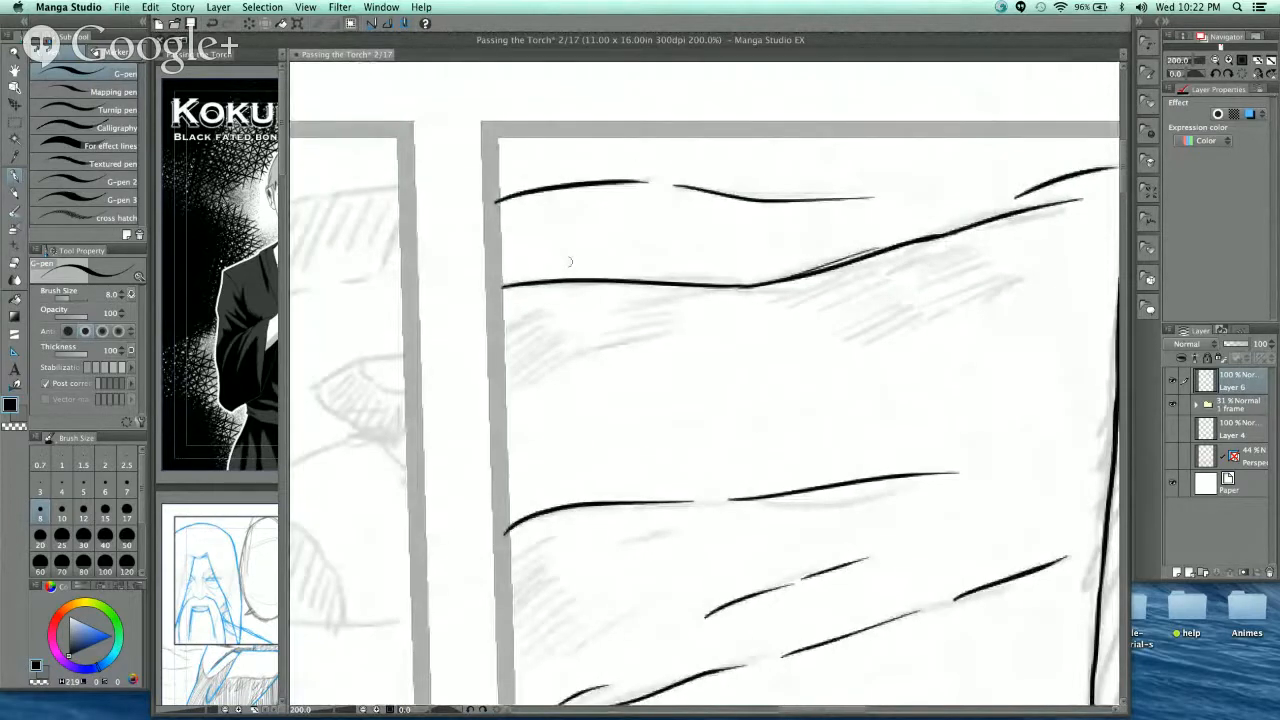
- Hatch two shadow patches beneath the second ground contour, one at the panel's left border and a smaller one beside it
{"action": "left_click_drag", "start_coordinate": [548, 312], "coordinate": [501, 335]}
{"action": "left_click_drag", "start_coordinate": [552, 317], "coordinate": [503, 340]}
{"action": "mouse_move", "coordinate": [555, 322]}
{"action": "left_mouse_down"}
{"action": "mouse_move", "coordinate": [505, 346]}
{"action": "mouse_move", "coordinate": [505, 360]}
{"action": "left_mouse_up"}
{"action": "left_click_drag", "start_coordinate": [558, 335], "coordinate": [508, 374]}
{"action": "left_click_drag", "start_coordinate": [565, 345], "coordinate": [512, 385]}
{"action": "left_click_drag", "start_coordinate": [575, 352], "coordinate": [514, 390]}
{"action": "left_click_drag", "start_coordinate": [615, 341], "coordinate": [515, 389]}
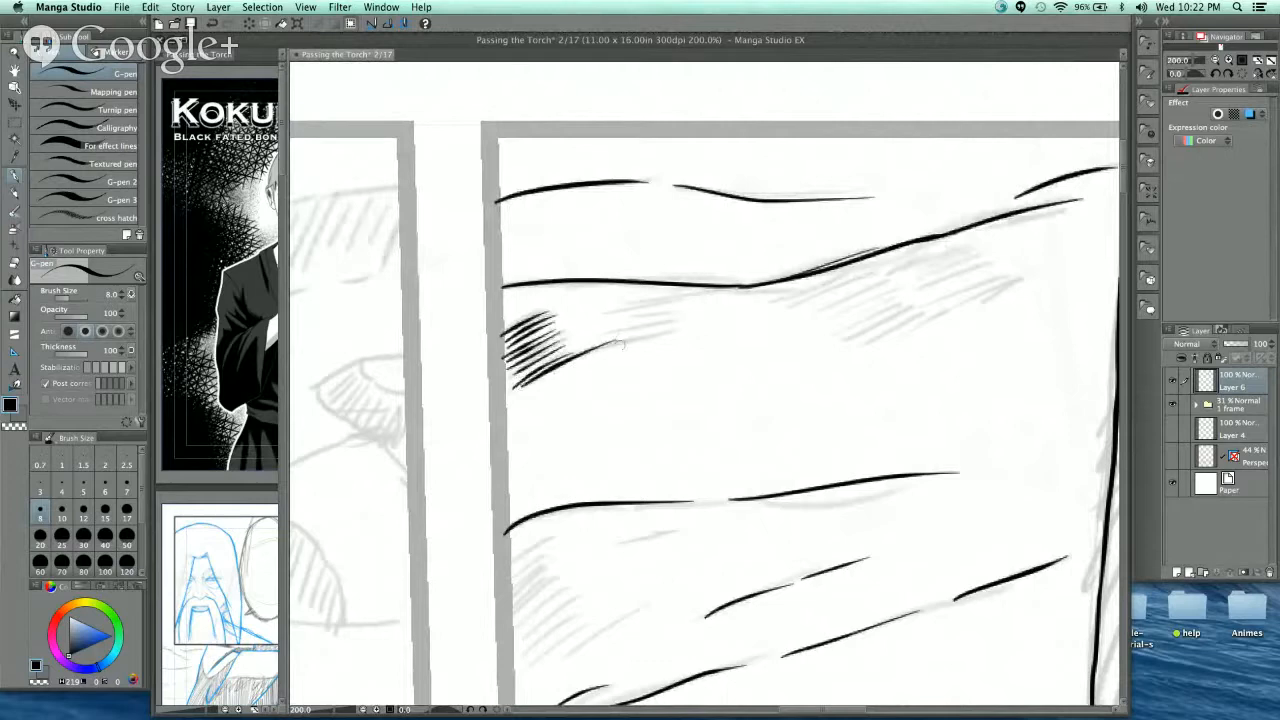
{"action": "left_click_drag", "start_coordinate": [686, 328], "coordinate": [614, 348]}
{"action": "mouse_move", "coordinate": [652, 318]}
{"action": "left_mouse_down"}
{"action": "mouse_move", "coordinate": [610, 334]}
{"action": "mouse_move", "coordinate": [624, 328]}
{"action": "left_mouse_up"}
{"action": "left_click_drag", "start_coordinate": [656, 310], "coordinate": [620, 322]}
{"action": "left_click_drag", "start_coordinate": [684, 302], "coordinate": [624, 318]}
{"action": "left_click_drag", "start_coordinate": [702, 292], "coordinate": [628, 312]}
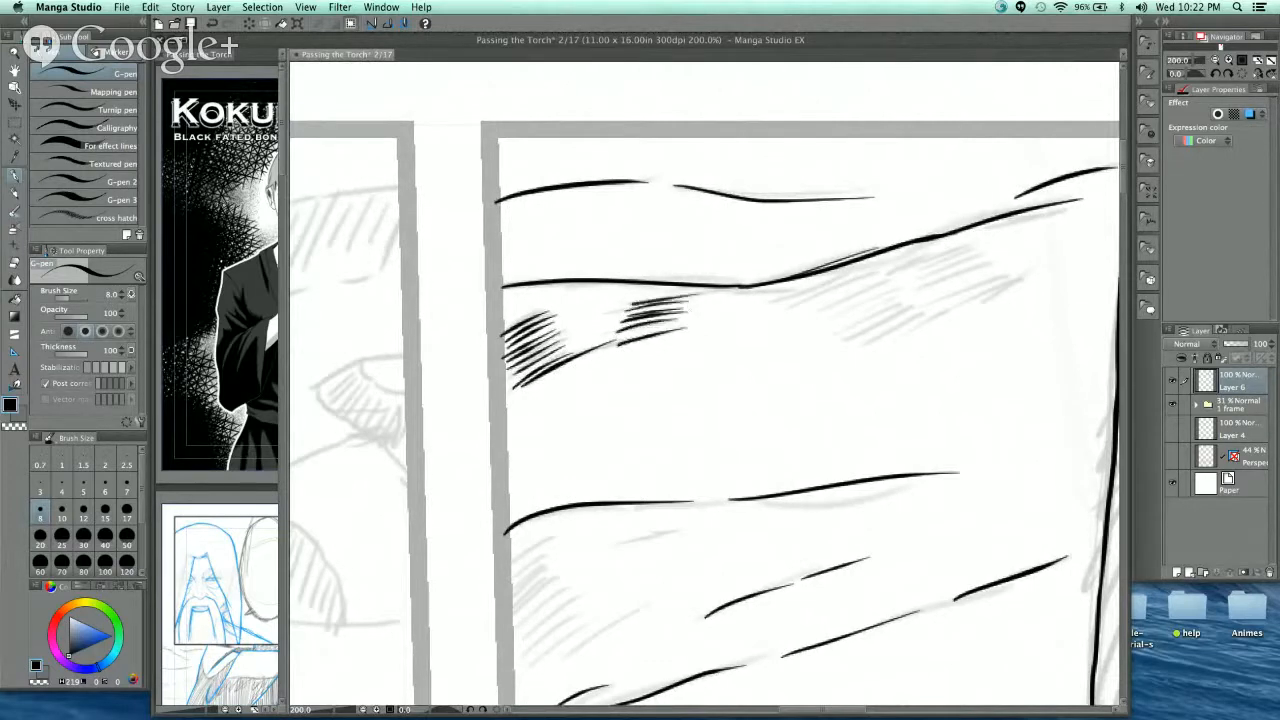
- Hatch the sketched shadow patches beneath the rising part of the same ground contour, toward the robe
{"action": "left_click_drag", "start_coordinate": [891, 357], "coordinate": [781, 389]}
{"action": "left_click_drag", "start_coordinate": [696, 333], "coordinate": [655, 343]}
{"action": "mouse_move", "coordinate": [766, 299]}
{"action": "left_mouse_down"}
{"action": "mouse_move", "coordinate": [662, 338]}
{"action": "mouse_move", "coordinate": [680, 340]}
{"action": "left_mouse_up"}
{"action": "mouse_move", "coordinate": [764, 311]}
{"action": "left_mouse_down"}
{"action": "mouse_move", "coordinate": [684, 340]}
{"action": "mouse_move", "coordinate": [712, 339]}
{"action": "left_mouse_up"}
{"action": "mouse_move", "coordinate": [772, 323]}
{"action": "left_mouse_down"}
{"action": "mouse_move", "coordinate": [712, 340]}
{"action": "mouse_move", "coordinate": [750, 360]}
{"action": "left_mouse_up"}
{"action": "left_click_drag", "start_coordinate": [822, 330], "coordinate": [748, 372]}
{"action": "left_click_drag", "start_coordinate": [832, 334], "coordinate": [782, 366]}
{"action": "left_click_drag", "start_coordinate": [858, 281], "coordinate": [772, 304]}
{"action": "mouse_move", "coordinate": [860, 289]}
{"action": "left_mouse_down"}
{"action": "mouse_move", "coordinate": [795, 302]}
{"action": "mouse_move", "coordinate": [830, 306]}
{"action": "left_mouse_up"}
{"action": "mouse_move", "coordinate": [880, 298]}
{"action": "left_mouse_down"}
{"action": "mouse_move", "coordinate": [838, 322]}
{"action": "mouse_move", "coordinate": [902, 305]}
{"action": "left_mouse_up"}
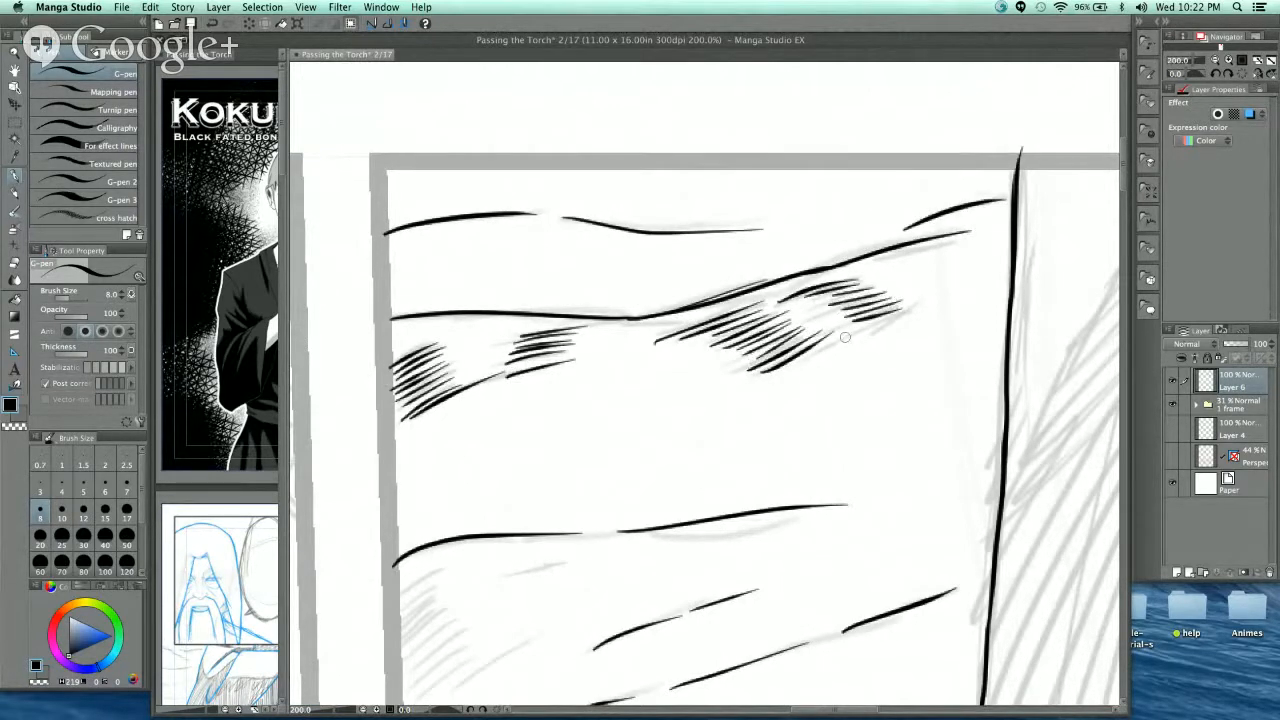
{"action": "left_click_drag", "start_coordinate": [832, 346], "coordinate": [900, 330]}
- Ink the narrow V-shaped fold along the robe's left edge, redoing its slanted line until it follows the sketch
{"action": "left_click_drag", "start_coordinate": [909, 380], "coordinate": [819, 270]}
{"action": "scroll", "coordinate": [900, 258], "scroll_direction": "down", "scroll_amount": 3}
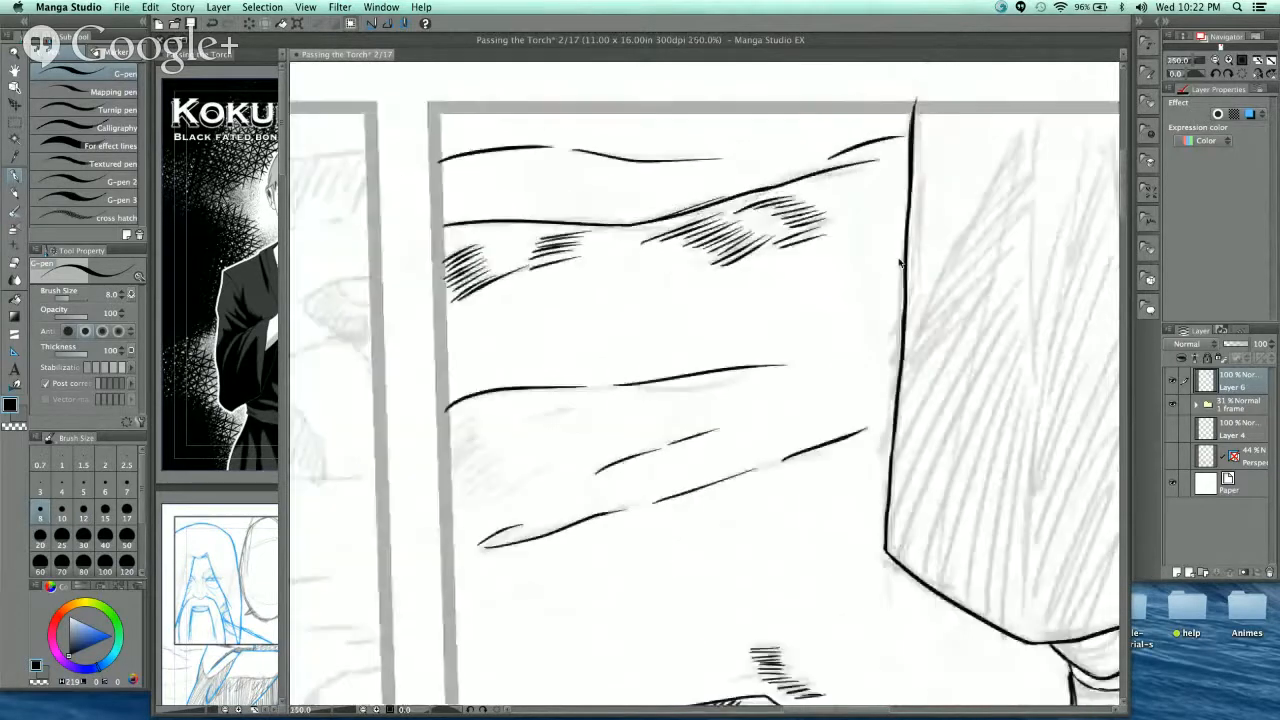
{"action": "left_click_drag", "start_coordinate": [1008, 374], "coordinate": [717, 225]}
{"action": "scroll", "coordinate": [717, 225], "scroll_direction": "up", "scroll_amount": 3}
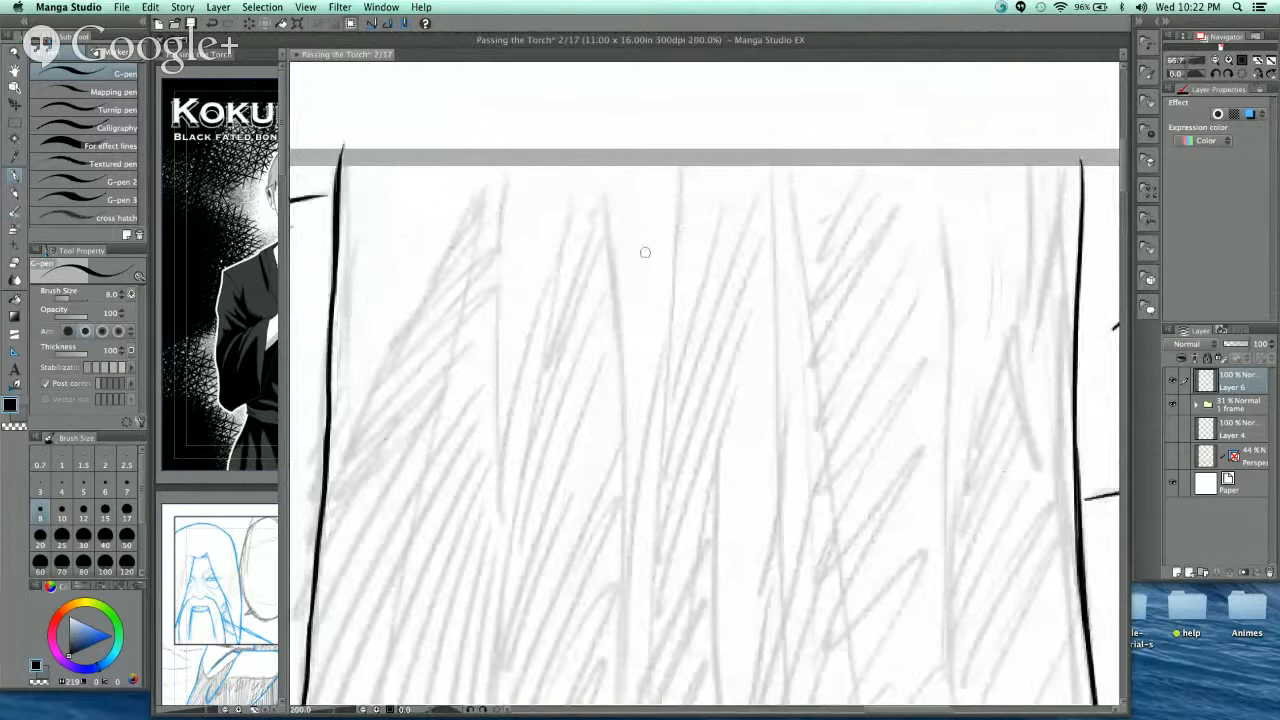
{"action": "mouse_move", "coordinate": [578, 404]}
{"action": "left_mouse_down"}
{"action": "mouse_move", "coordinate": [649, 334]}
{"action": "mouse_move", "coordinate": [639, 374]}
{"action": "left_mouse_up"}
{"action": "left_click_drag", "start_coordinate": [550, 152], "coordinate": [412, 437]}
{"action": "key", "text": "super+z"}
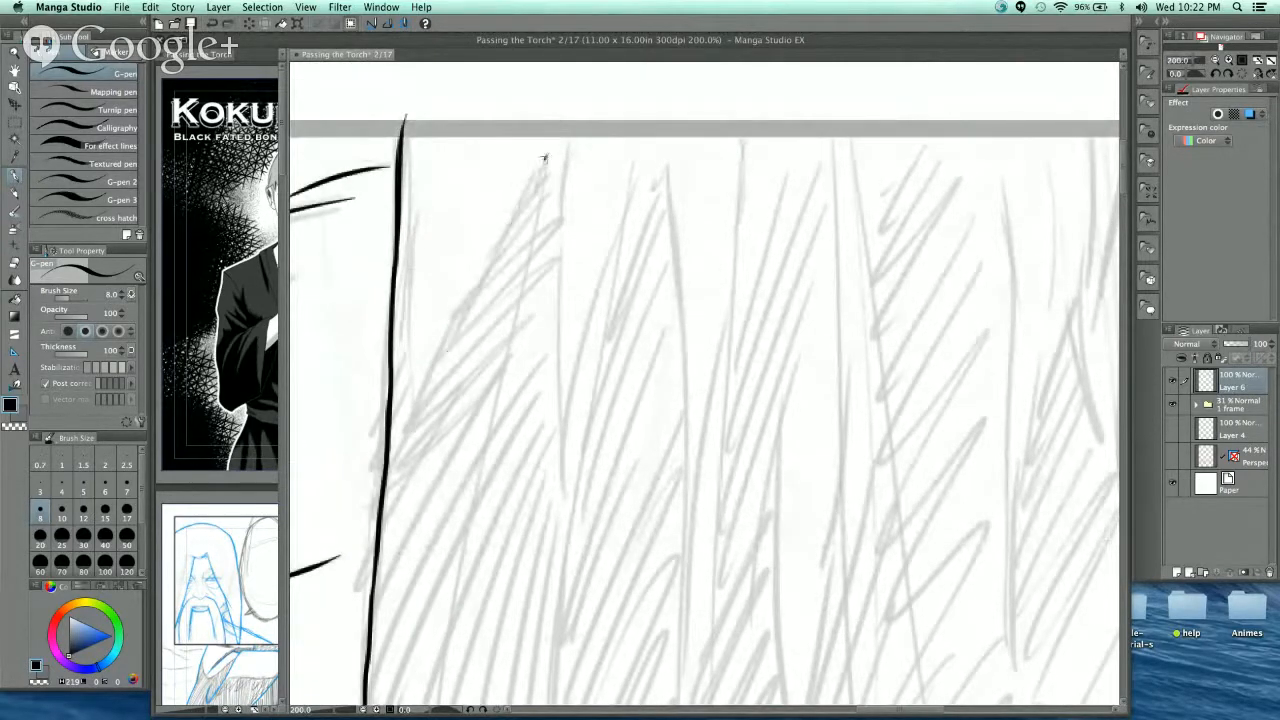
{"action": "left_click_drag", "start_coordinate": [548, 154], "coordinate": [416, 414]}
{"action": "key", "text": "super+z"}
{"action": "mouse_move", "coordinate": [543, 153]}
{"action": "left_mouse_down"}
{"action": "mouse_move", "coordinate": [406, 425]}
{"action": "mouse_move", "coordinate": [426, 104]}
{"action": "left_mouse_up"}
{"action": "scroll", "coordinate": [660, 320], "scroll_direction": "down", "scroll_amount": 3}
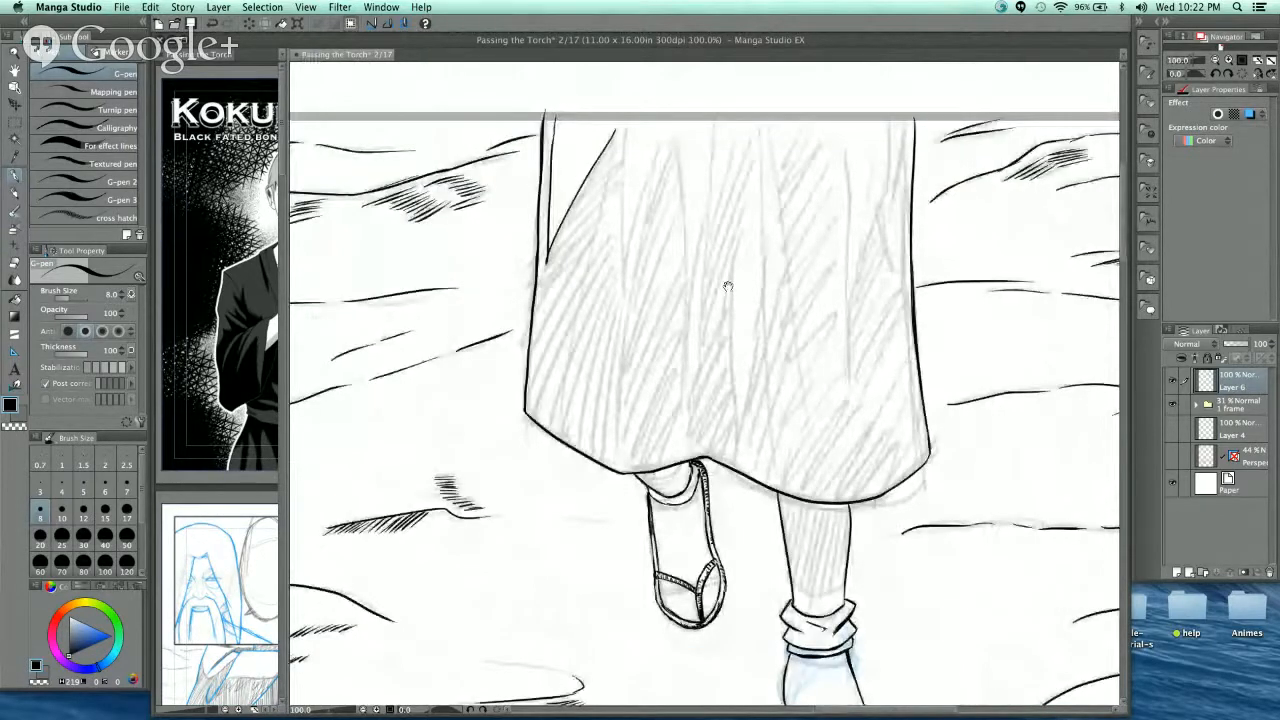
- Ink the robe's second pointed fold and the long line running down from its peak, undoing the poor lower end
{"action": "scroll", "coordinate": [728, 287], "scroll_direction": "up", "scroll_amount": 3}
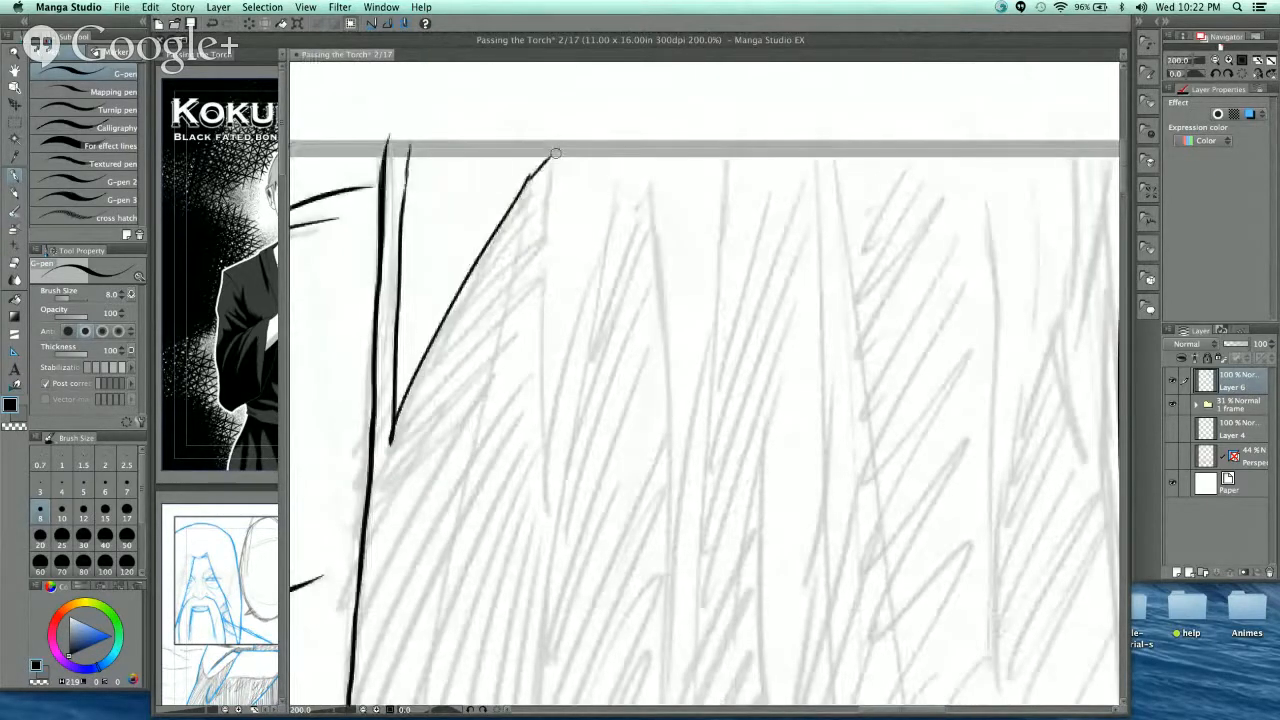
{"action": "mouse_move", "coordinate": [555, 153]}
{"action": "left_mouse_down"}
{"action": "mouse_move", "coordinate": [541, 370]}
{"action": "mouse_move", "coordinate": [551, 505]}
{"action": "mouse_move", "coordinate": [627, 202]}
{"action": "mouse_move", "coordinate": [662, 338]}
{"action": "mouse_move", "coordinate": [666, 137]}
{"action": "mouse_move", "coordinate": [641, 397]}
{"action": "left_mouse_up"}
{"action": "left_click_drag", "start_coordinate": [634, 318], "coordinate": [651, 540]}
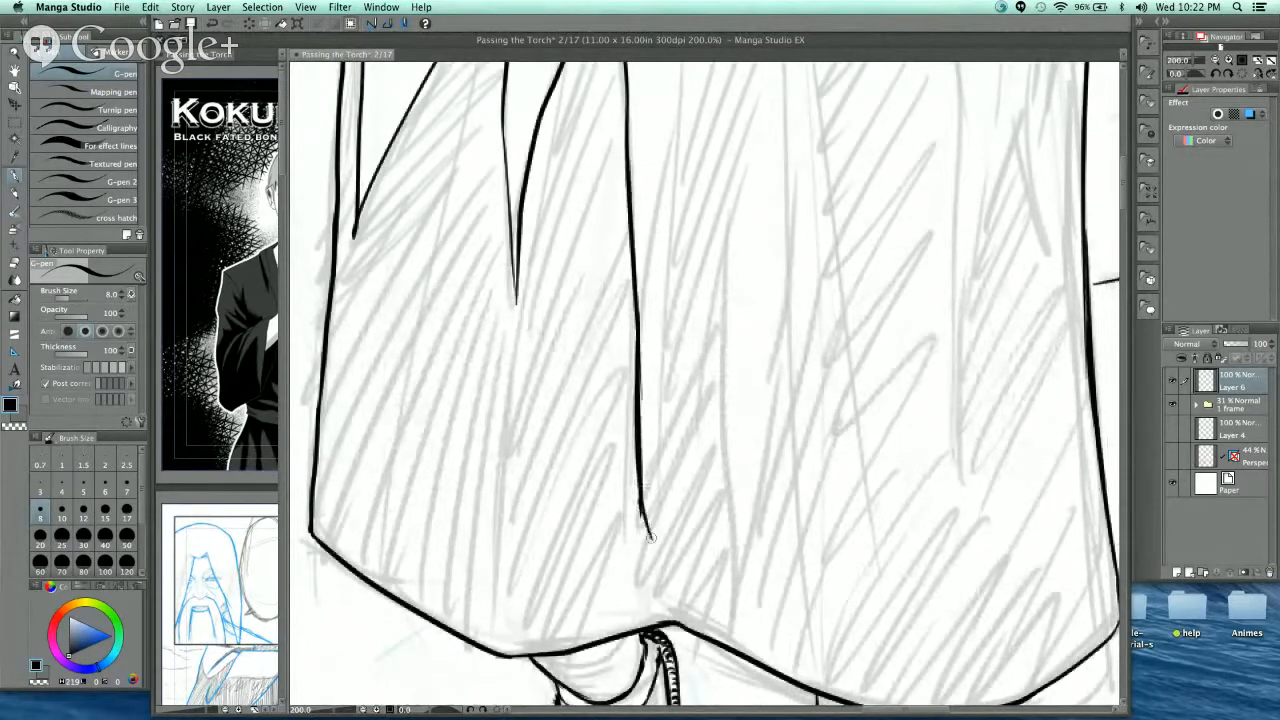
{"action": "left_click_drag", "start_coordinate": [642, 440], "coordinate": [651, 538]}
{"action": "key", "text": "super+z"}
{"action": "key", "text": "super+z"}
{"action": "key", "text": "super+z"}
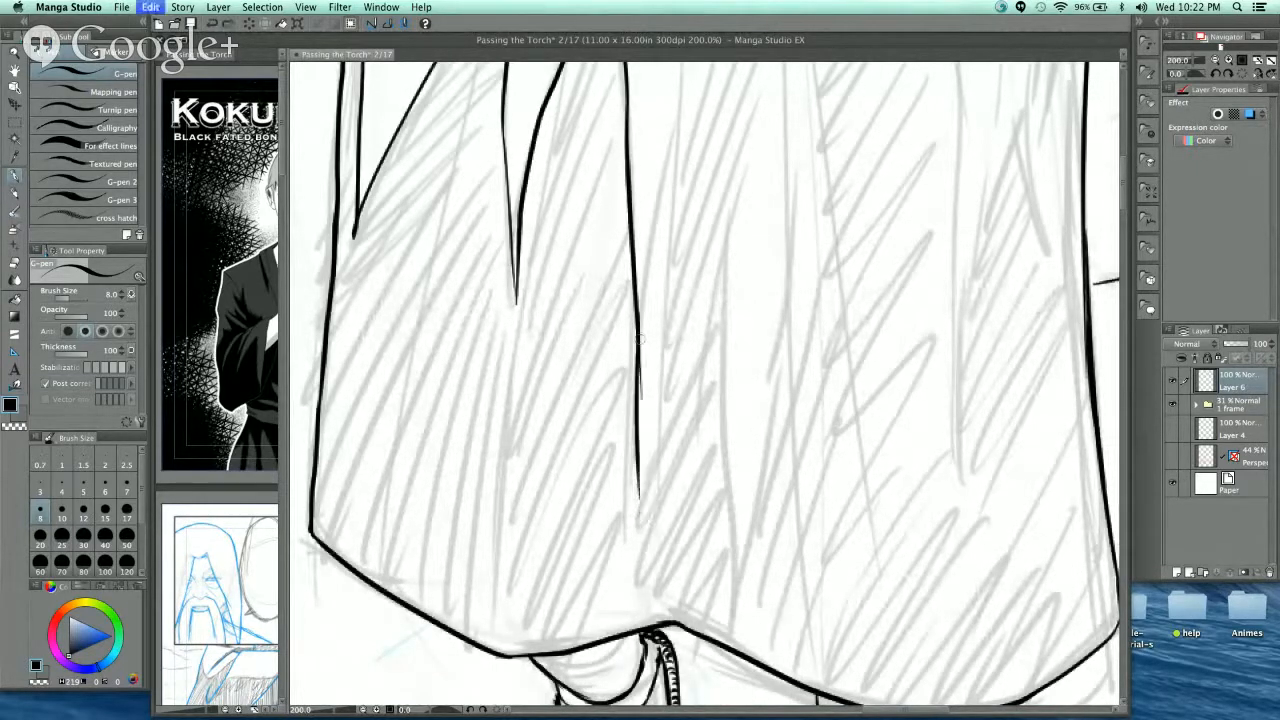
- Ink the pointed tip of the long central robe fold and carry its other side up to the panel's upper border
{"action": "left_click_drag", "start_coordinate": [635, 308], "coordinate": [647, 520]}
{"action": "left_click_drag", "start_coordinate": [637, 444], "coordinate": [655, 537]}
{"action": "left_click_drag", "start_coordinate": [655, 537], "coordinate": [655, 445]}
{"action": "left_click_drag", "start_coordinate": [655, 500], "coordinate": [656, 348]}
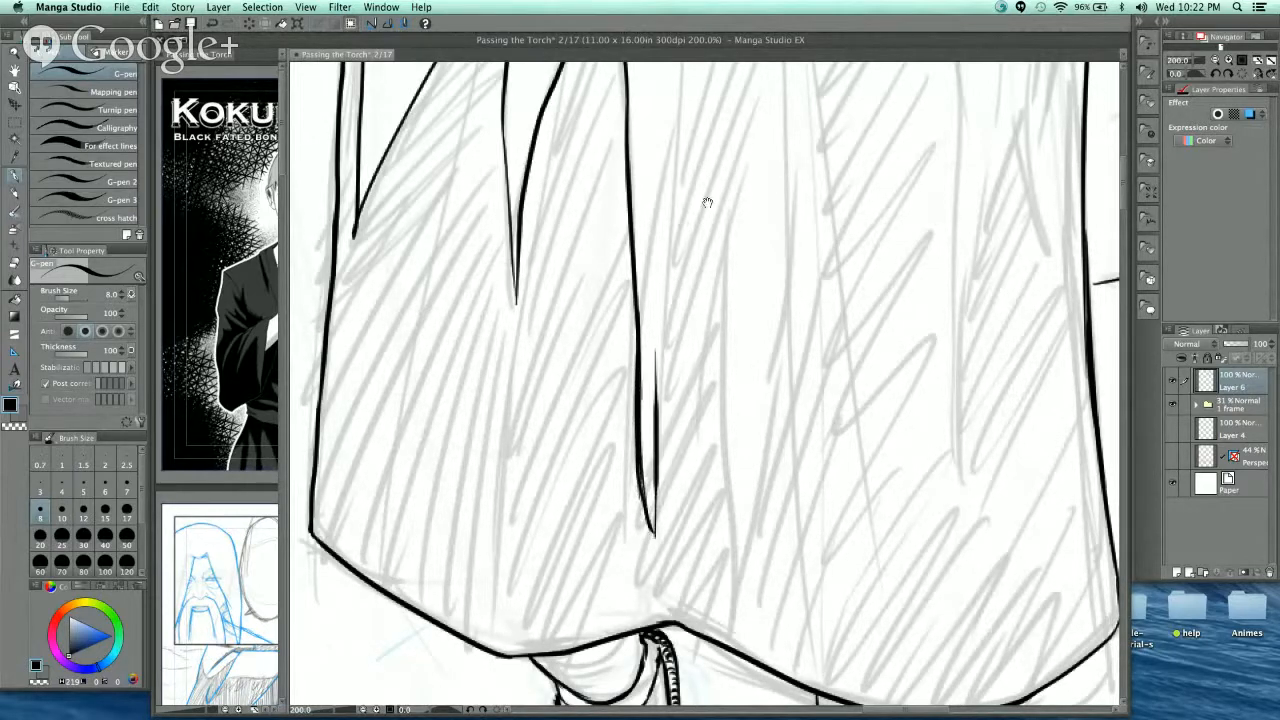
{"action": "left_click_drag", "start_coordinate": [707, 203], "coordinate": [679, 405]}
{"action": "left_click_drag", "start_coordinate": [629, 607], "coordinate": [670, 157]}
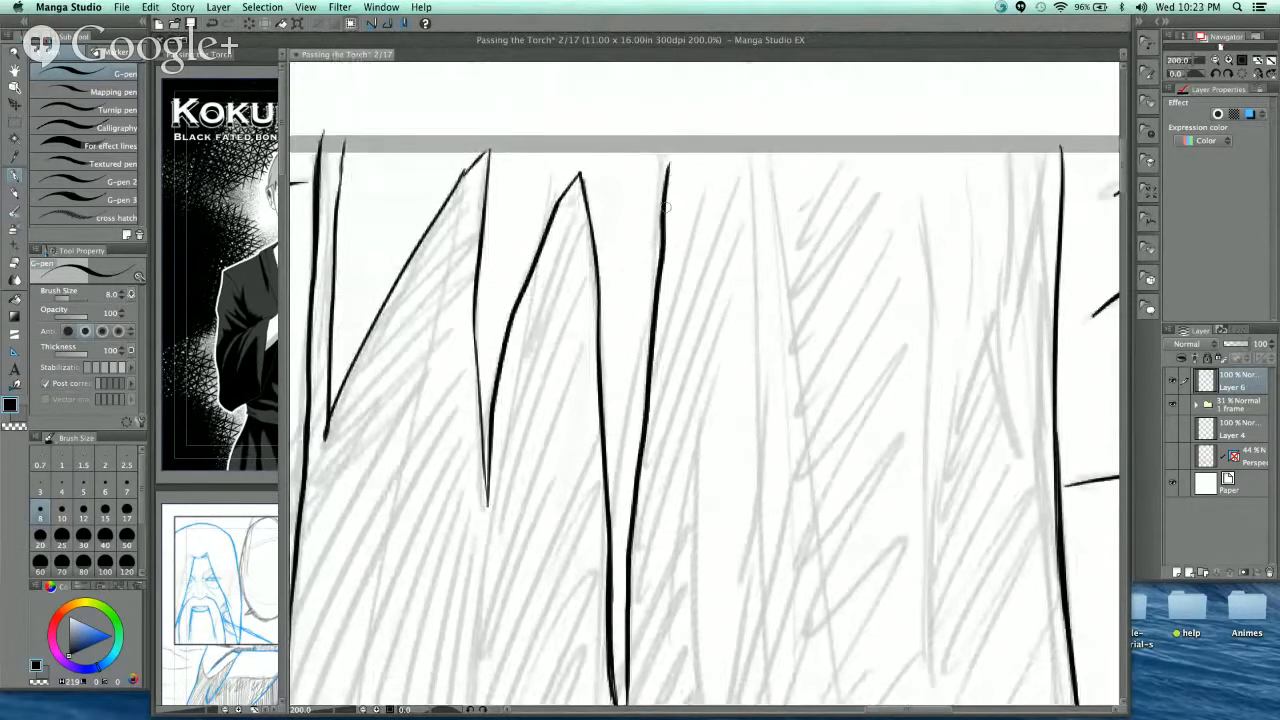
{"action": "left_click_drag", "start_coordinate": [666, 207], "coordinate": [675, 140]}
{"action": "left_click_drag", "start_coordinate": [759, 206], "coordinate": [733, 166]}
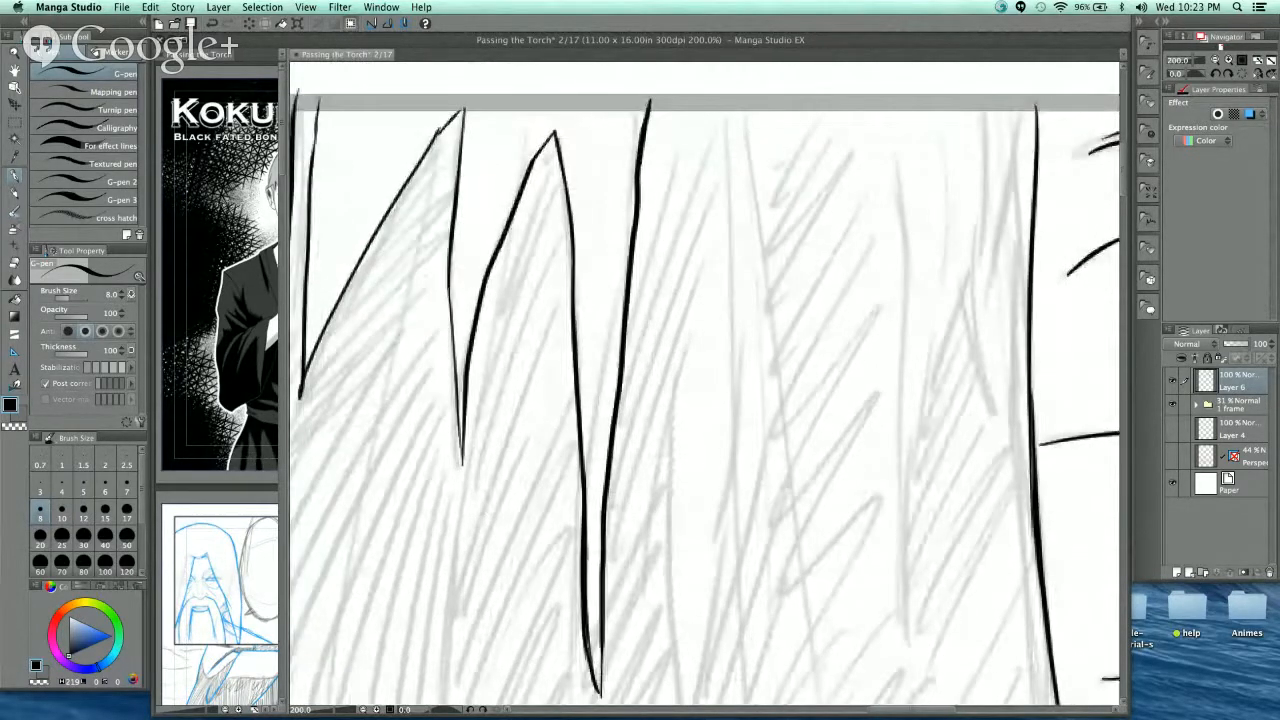
- With the canvas rotated sideways, ink the narrow pointed fold to the right of the robe's long central fold
{"action": "scroll", "coordinate": [740, 172], "scroll_direction": "down", "scroll_amount": 2}
{"action": "left_click_drag", "start_coordinate": [805, 306], "coordinate": [973, 398]}
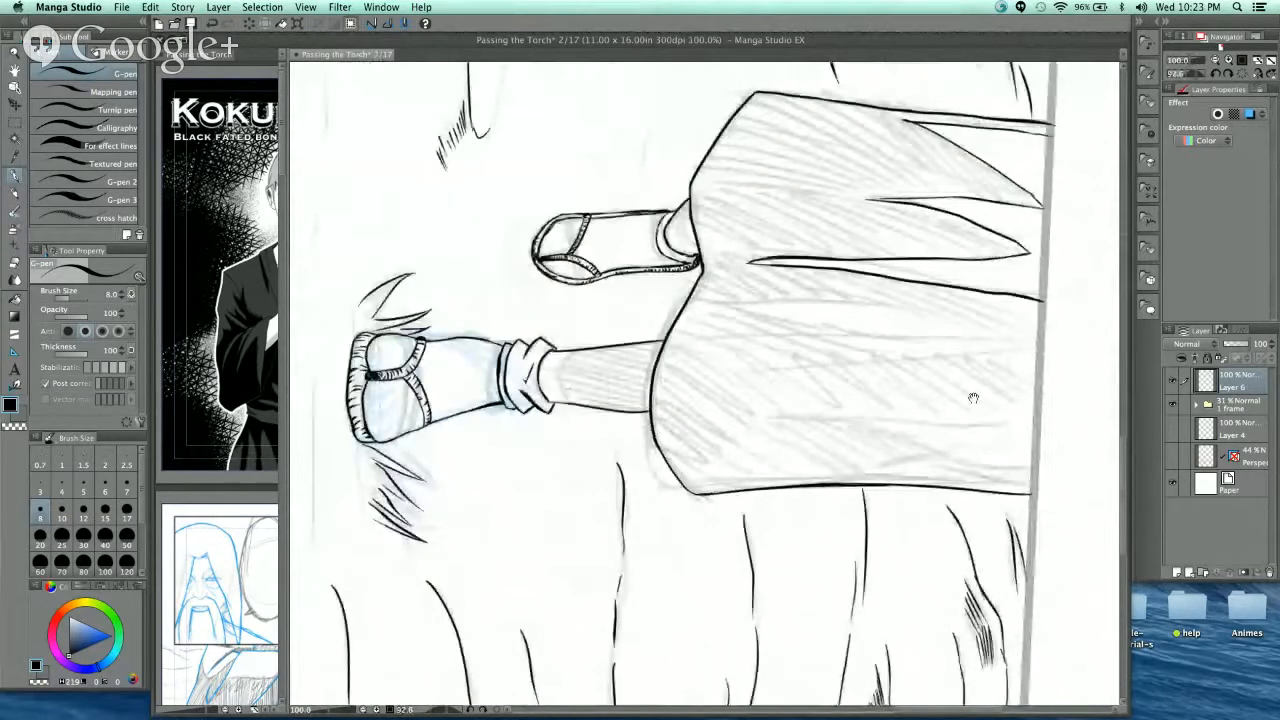
{"action": "scroll", "coordinate": [973, 398], "scroll_direction": "up", "scroll_amount": 3}
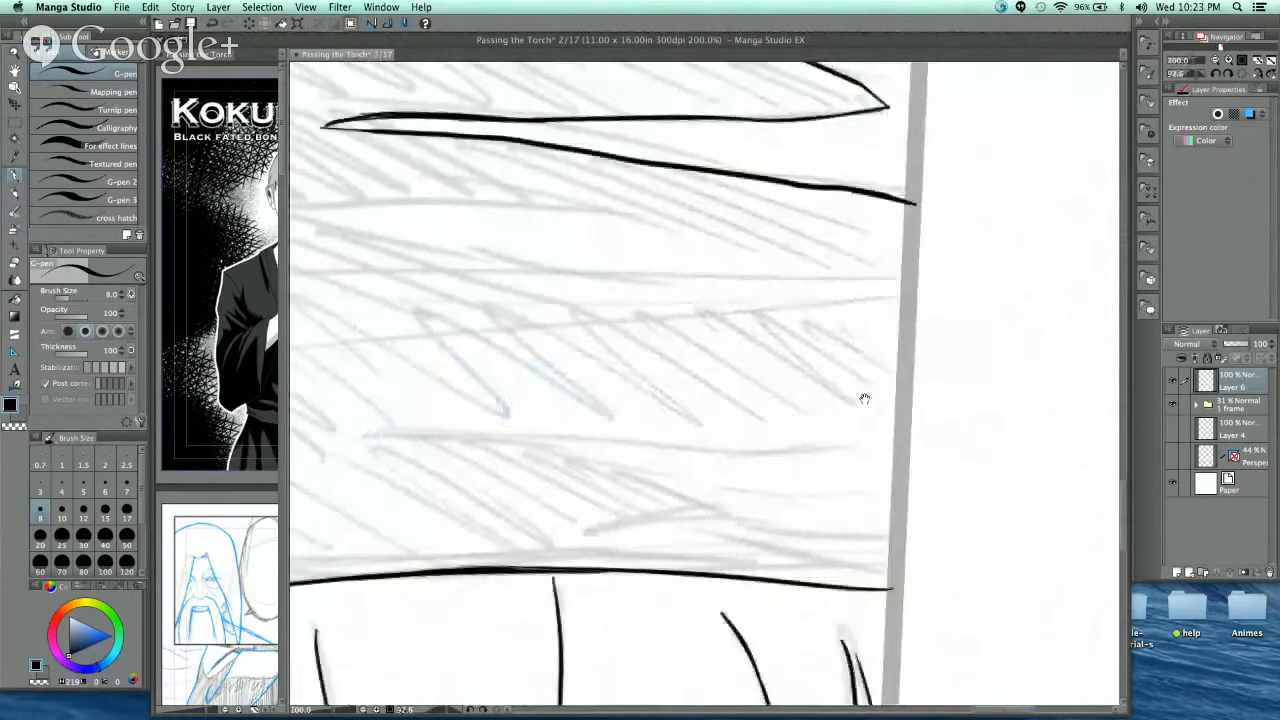
{"action": "left_click_drag", "start_coordinate": [864, 398], "coordinate": [914, 433]}
{"action": "mouse_move", "coordinate": [945, 314]}
{"action": "left_mouse_down"}
{"action": "mouse_move", "coordinate": [614, 313]}
{"action": "mouse_move", "coordinate": [948, 332]}
{"action": "left_mouse_up"}
- Ink the last pointed fold near the robe's right edge, close the fold tops along the border, and reset the canvas rotation
{"action": "mouse_move", "coordinate": [907, 478]}
{"action": "left_mouse_down"}
{"action": "mouse_move", "coordinate": [437, 468]}
{"action": "mouse_move", "coordinate": [748, 511]}
{"action": "left_mouse_up"}
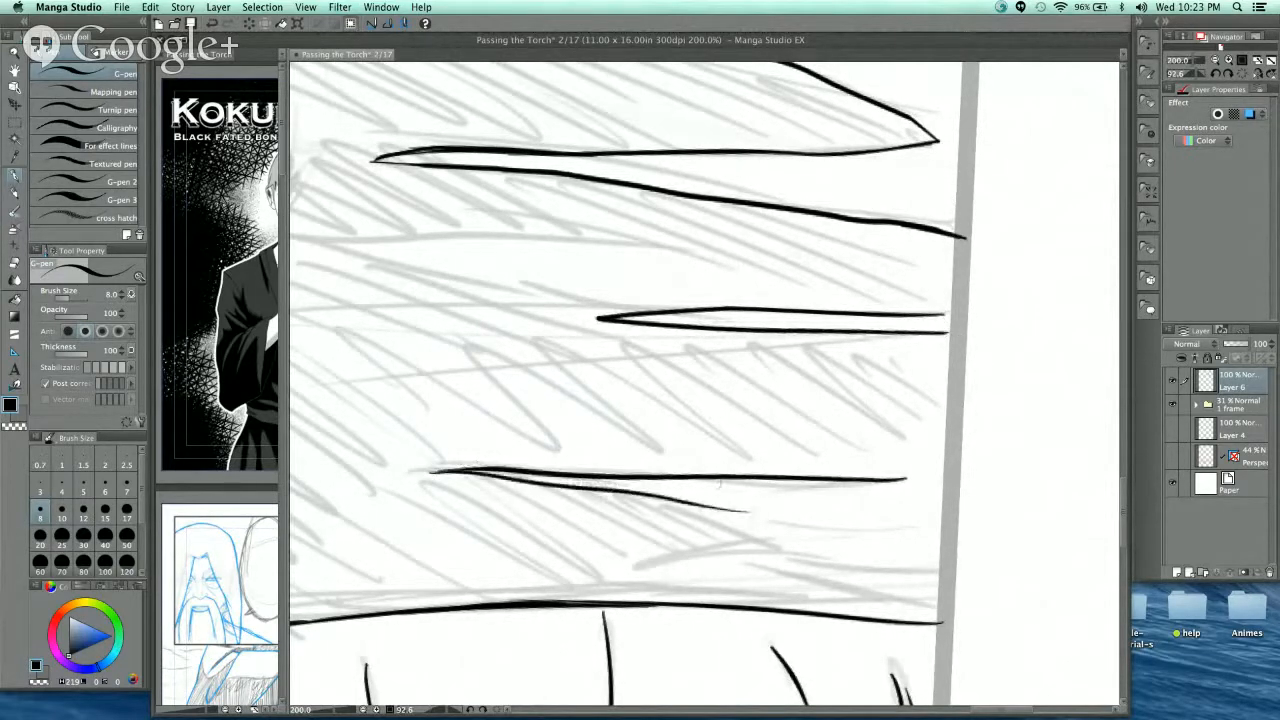
{"action": "key", "text": "super+z"}
{"action": "mouse_move", "coordinate": [432, 470]}
{"action": "left_mouse_down"}
{"action": "mouse_move", "coordinate": [672, 510]}
{"action": "mouse_move", "coordinate": [938, 601]}
{"action": "left_mouse_up"}
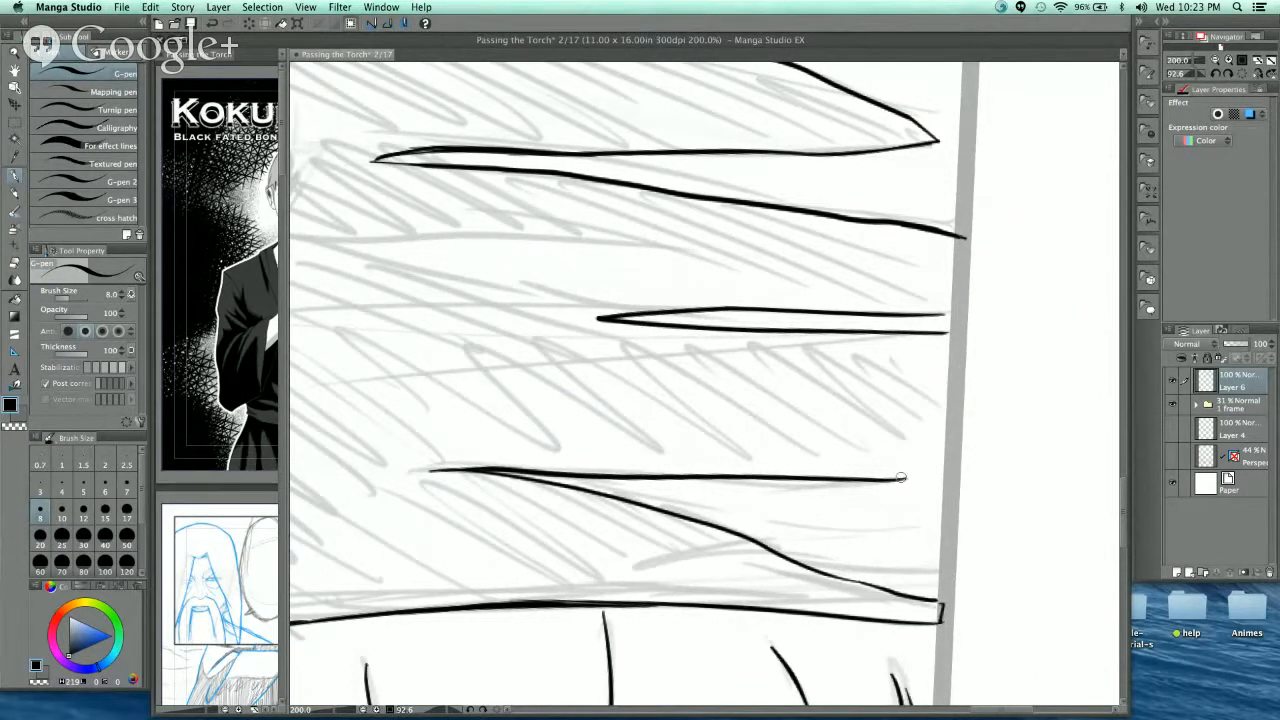
{"action": "mouse_move", "coordinate": [901, 478]}
{"action": "left_mouse_down"}
{"action": "mouse_move", "coordinate": [934, 463]}
{"action": "mouse_move", "coordinate": [946, 333]}
{"action": "mouse_move", "coordinate": [978, 216]}
{"action": "left_mouse_up"}
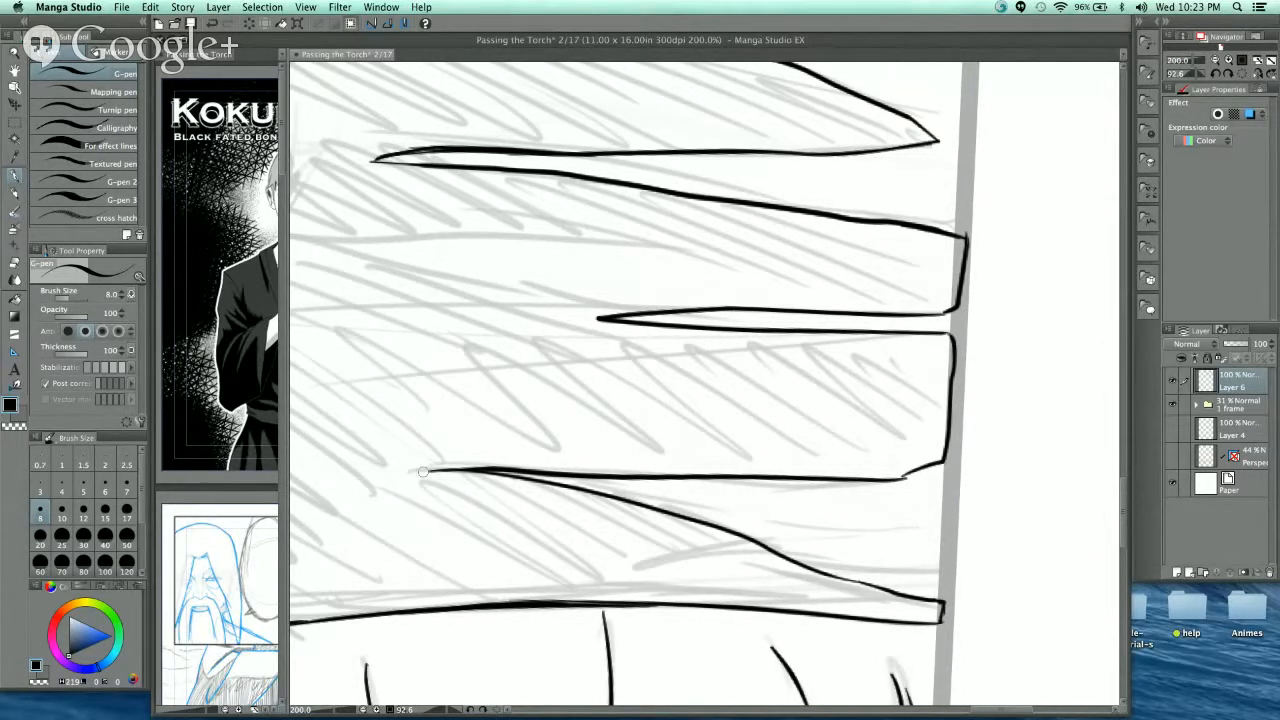
{"action": "left_click", "coordinate": [497, 709]}
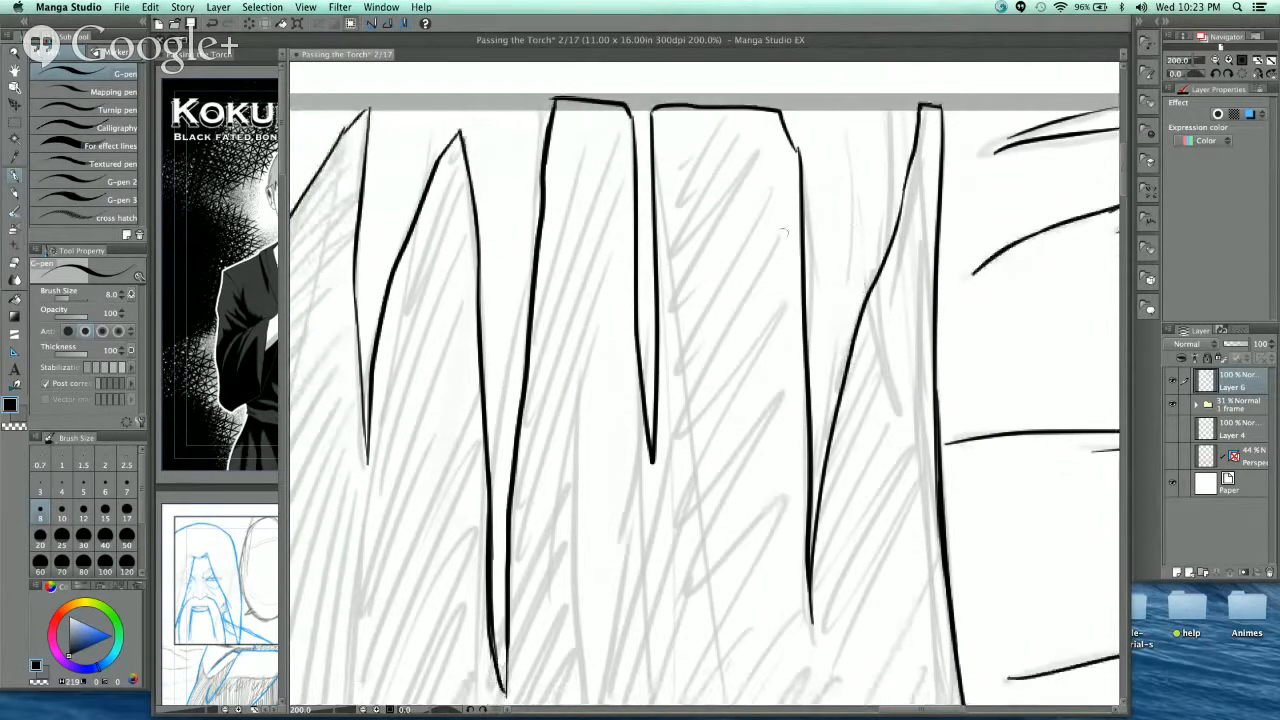
{"action": "scroll", "coordinate": [732, 358], "scroll_direction": "down", "scroll_amount": 5}
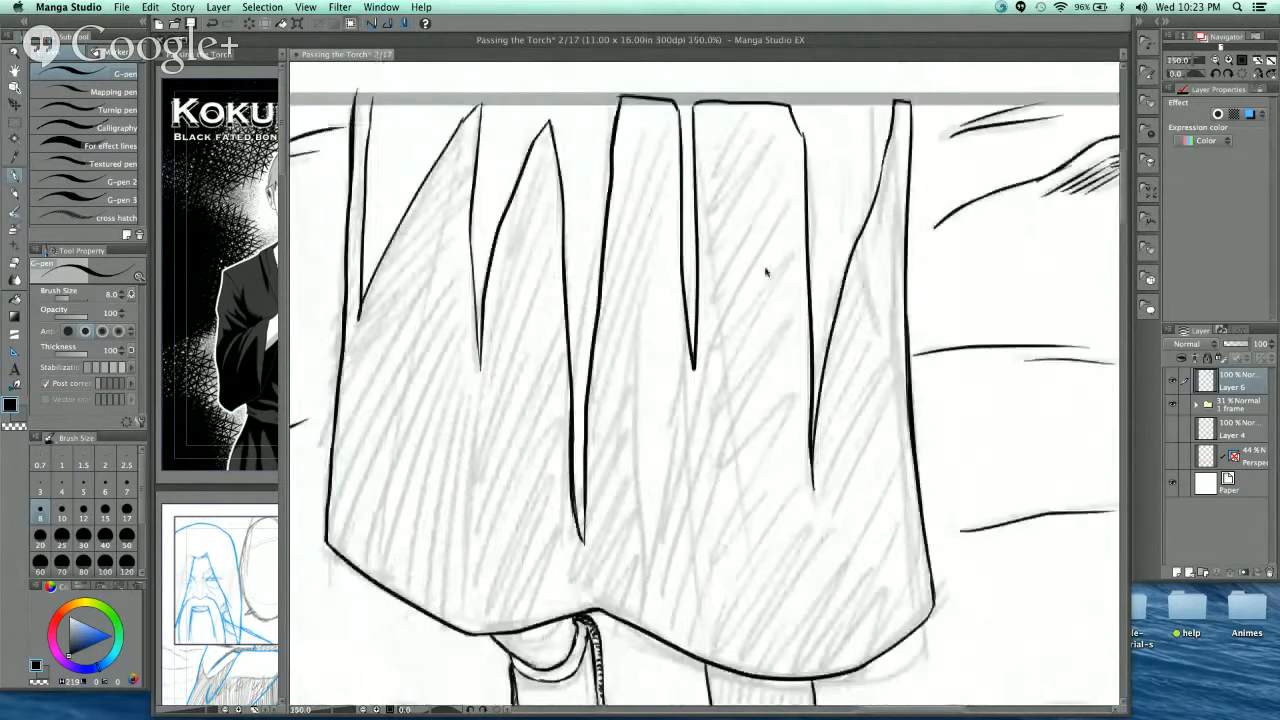
{"action": "left_click_drag", "start_coordinate": [789, 367], "coordinate": [785, 306]}
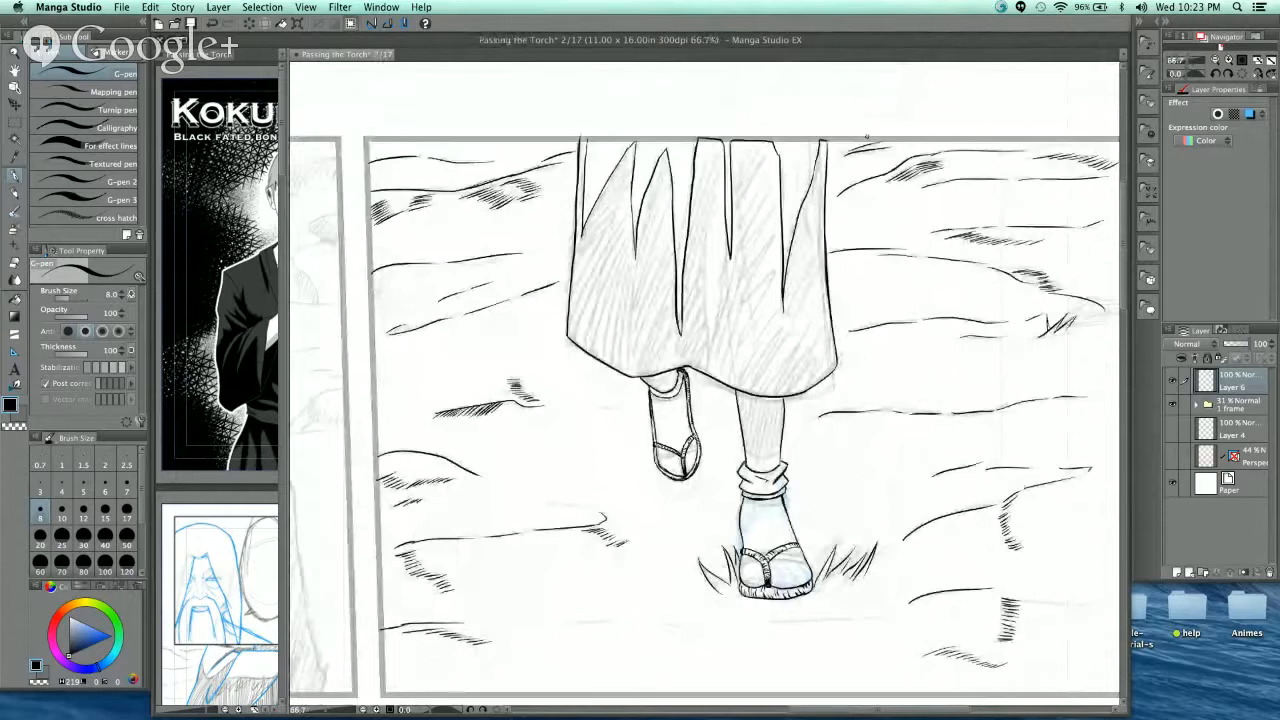
- Reduce the pen size to 6 and hatch the shadow under the right-hand crease of the standing leg's rolled cuff
{"action": "left_click_drag", "start_coordinate": [886, 347], "coordinate": [853, 245]}
{"action": "left_click", "coordinate": [837, 190], "text": "super"}
{"action": "left_click", "coordinate": [813, 224], "text": "super"}
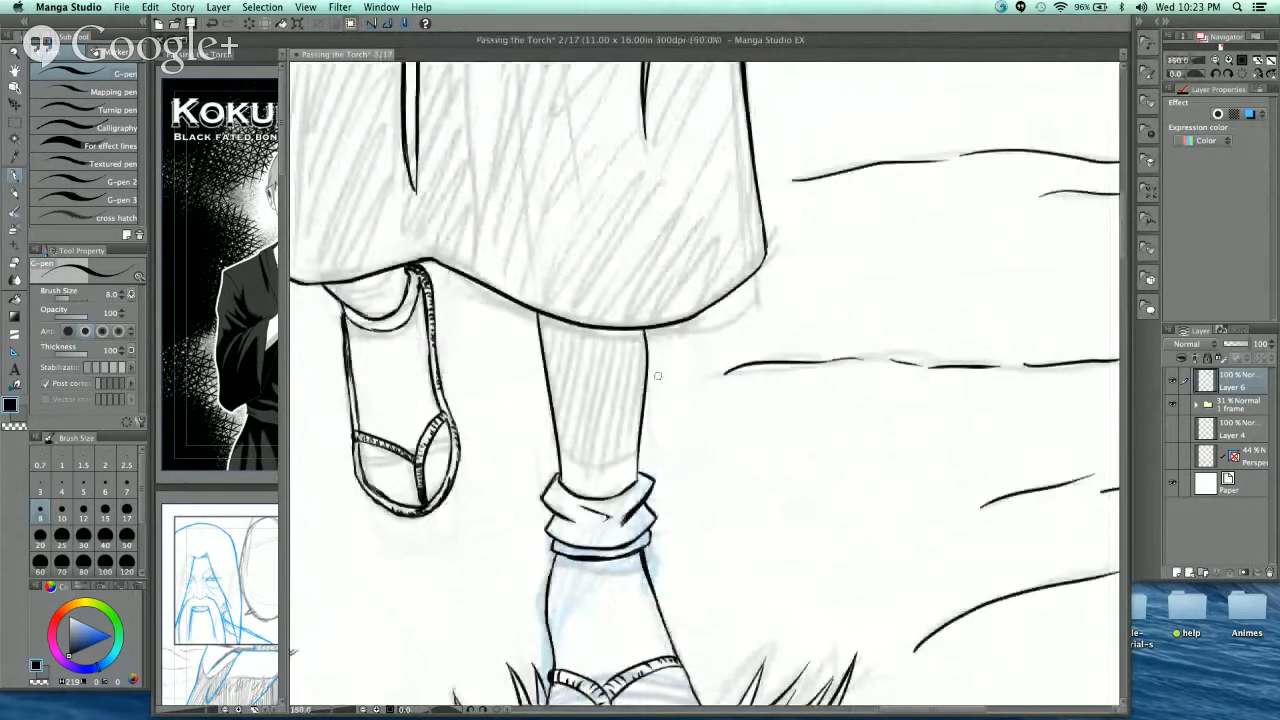
{"action": "left_click_drag", "start_coordinate": [751, 355], "coordinate": [755, 312]}
{"action": "left_click_drag", "start_coordinate": [658, 512], "coordinate": [760, 512]}
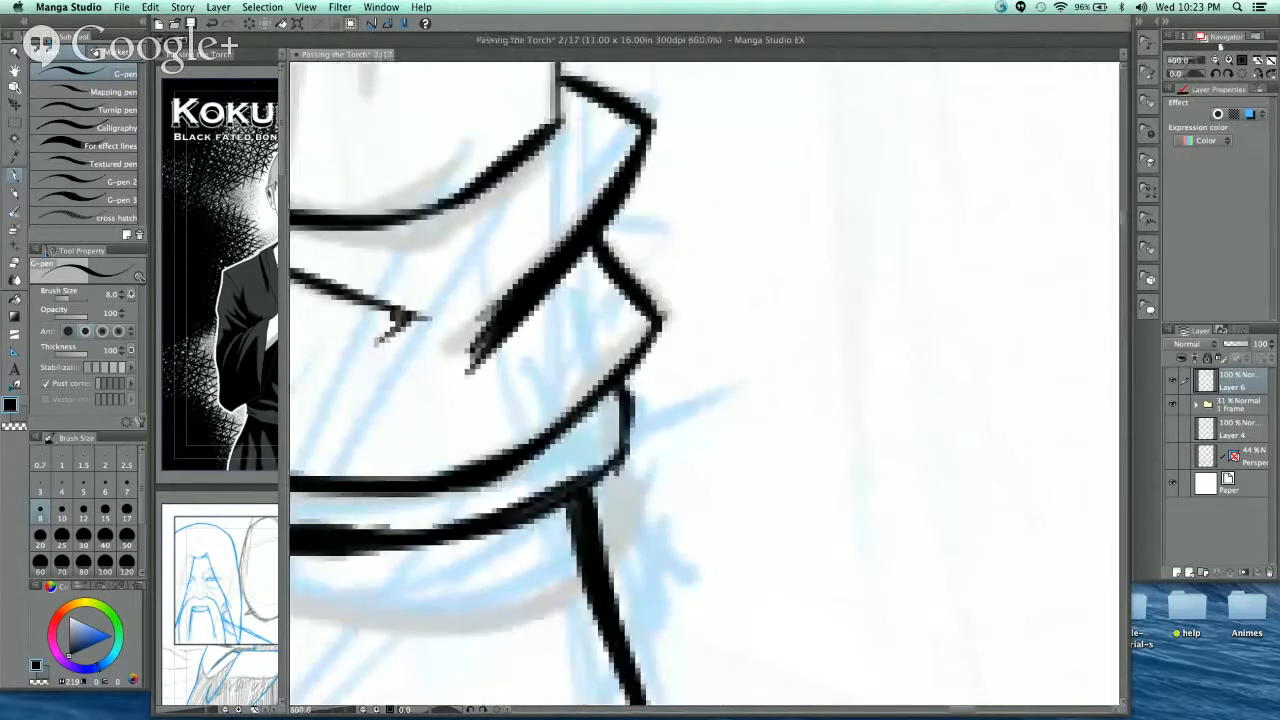
{"action": "key", "text": "["}
{"action": "mouse_move", "coordinate": [585, 272]}
{"action": "left_mouse_down"}
{"action": "mouse_move", "coordinate": [775, 210]}
{"action": "mouse_move", "coordinate": [772, 256]}
{"action": "left_mouse_up"}
{"action": "key", "text": "["}
{"action": "left_click_drag", "start_coordinate": [764, 208], "coordinate": [743, 282]}
{"action": "left_click_drag", "start_coordinate": [738, 240], "coordinate": [714, 298]}
{"action": "left_click_drag", "start_coordinate": [710, 265], "coordinate": [704, 314]}
{"action": "mouse_move", "coordinate": [779, 197]}
{"action": "left_mouse_down"}
{"action": "mouse_move", "coordinate": [774, 268]}
{"action": "mouse_move", "coordinate": [794, 256]}
{"action": "left_mouse_up"}
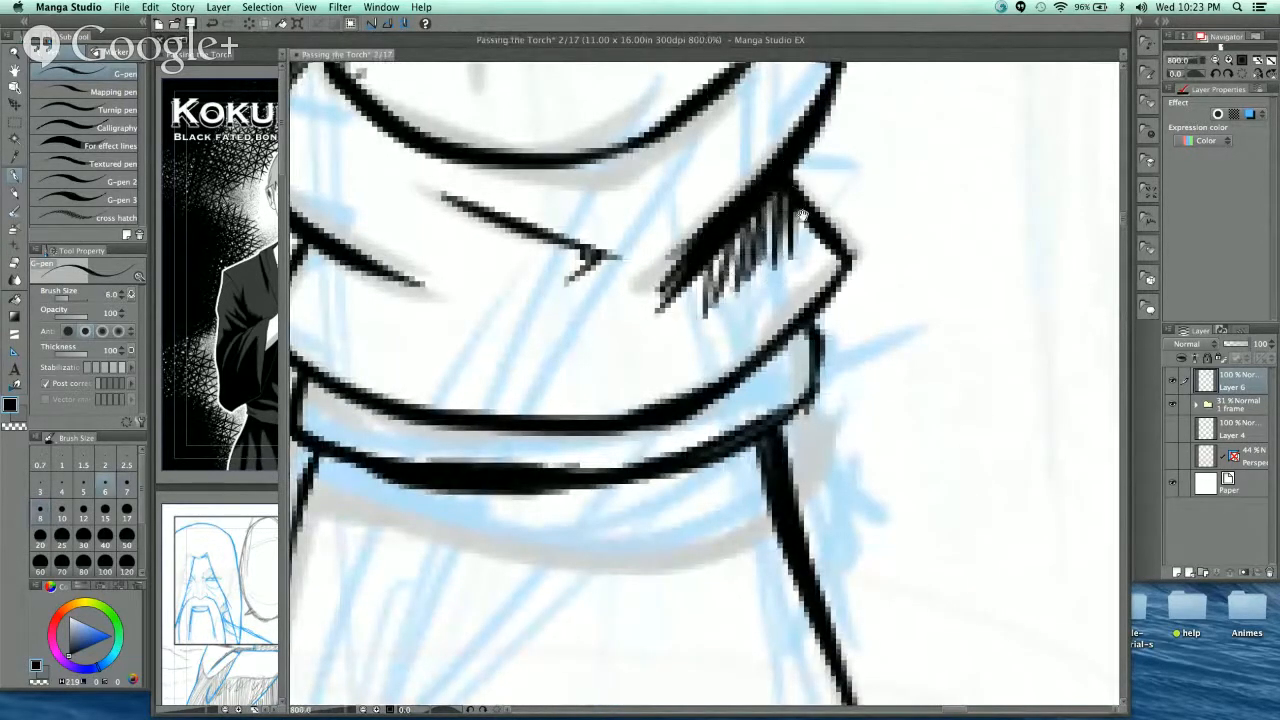
- Hatch the shadow under the left-hand crease of the rolled cuff with short strokes
{"action": "left_click_drag", "start_coordinate": [446, 185], "coordinate": [670, 264]}
{"action": "mouse_move", "coordinate": [534, 326]}
{"action": "left_mouse_down"}
{"action": "mouse_move", "coordinate": [512, 374]}
{"action": "mouse_move", "coordinate": [528, 378]}
{"action": "left_mouse_up"}
{"action": "mouse_move", "coordinate": [548, 332]}
{"action": "left_mouse_down"}
{"action": "mouse_move", "coordinate": [542, 380]}
{"action": "mouse_move", "coordinate": [556, 382]}
{"action": "left_mouse_up"}
{"action": "mouse_move", "coordinate": [580, 338]}
{"action": "left_mouse_down"}
{"action": "mouse_move", "coordinate": [576, 384]}
{"action": "mouse_move", "coordinate": [590, 382]}
{"action": "left_mouse_up"}
{"action": "left_click_drag", "start_coordinate": [608, 342], "coordinate": [614, 380]}
{"action": "left_click_drag", "start_coordinate": [628, 350], "coordinate": [625, 378]}
{"action": "scroll", "coordinate": [720, 282], "scroll_direction": "down", "scroll_amount": 5}
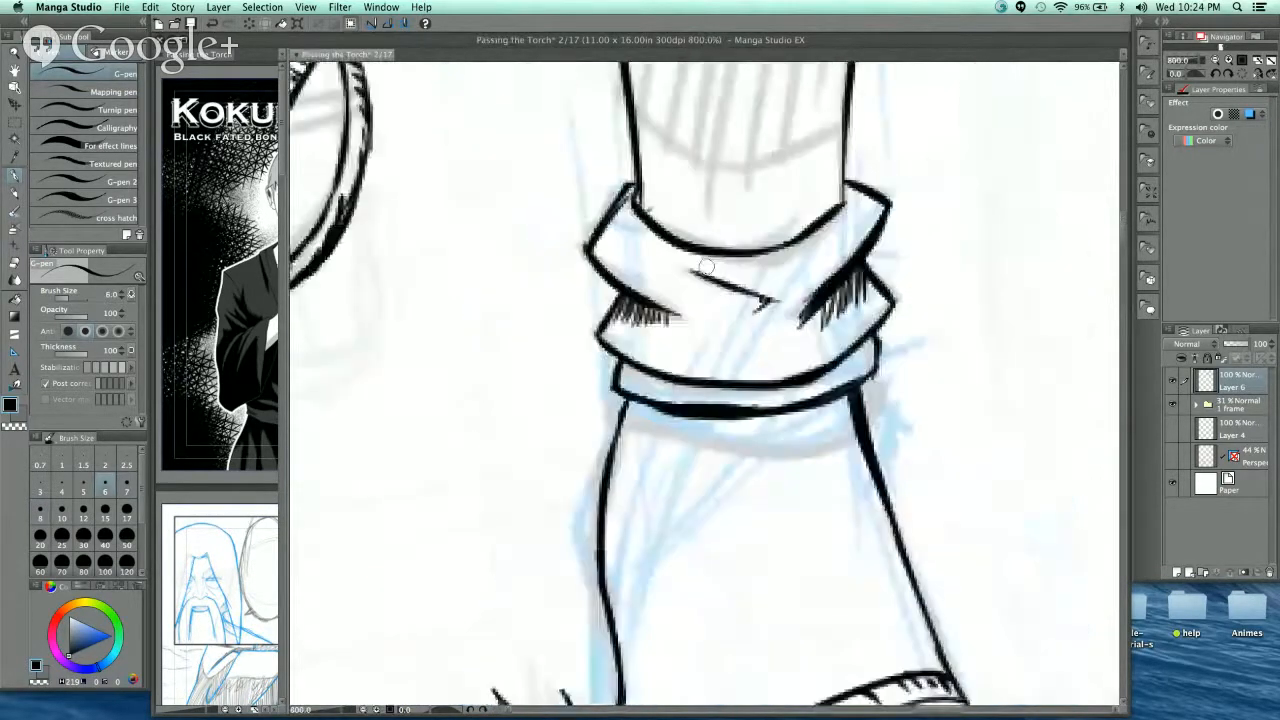
- Ink the lower outline of the shadow that the rolled cuff casts across the standing foot
{"action": "scroll", "coordinate": [625, 358], "scroll_direction": "up", "scroll_amount": 5}
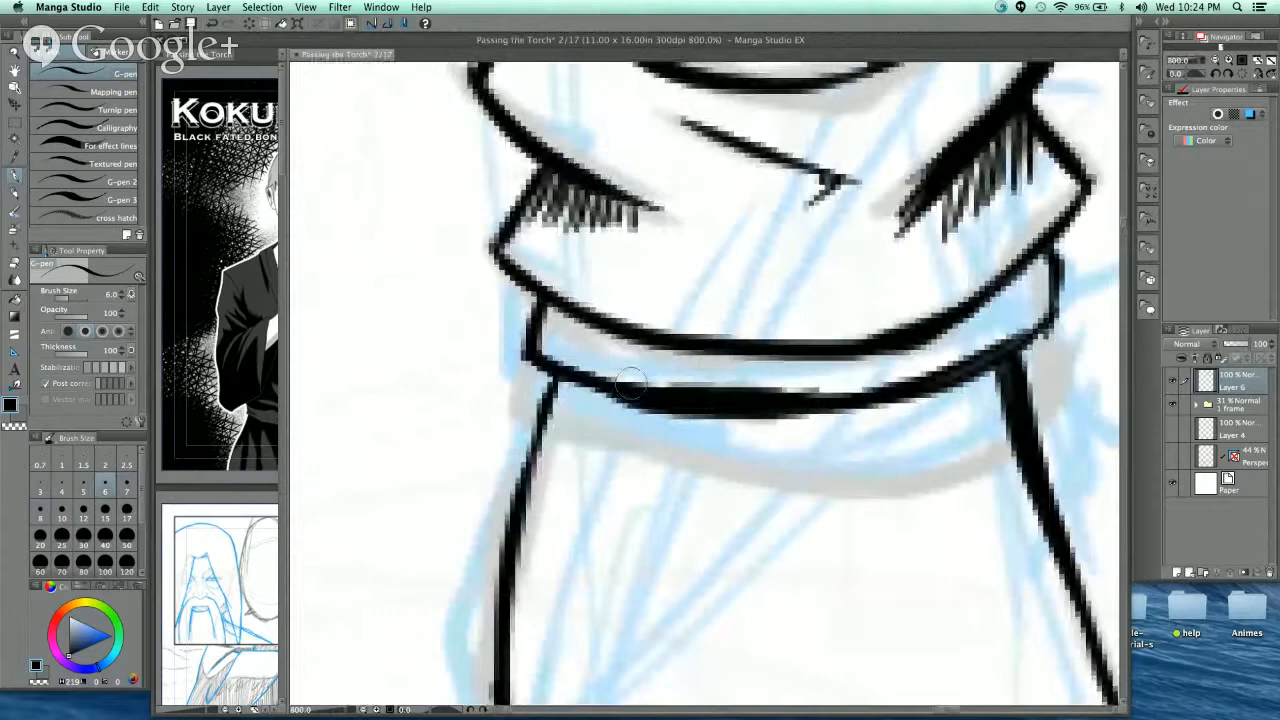
{"action": "left_click_drag", "start_coordinate": [777, 339], "coordinate": [672, 123]}
{"action": "mouse_move", "coordinate": [445, 220]}
{"action": "left_mouse_down"}
{"action": "mouse_move", "coordinate": [537, 276]}
{"action": "mouse_move", "coordinate": [730, 306]}
{"action": "mouse_move", "coordinate": [880, 358]}
{"action": "left_mouse_up"}
{"action": "left_click_drag", "start_coordinate": [897, 366], "coordinate": [935, 320]}
- Fill the cast shadow beneath the cuff with slanted hatching strokes from its left edge to its right edge
{"action": "mouse_move", "coordinate": [459, 174]}
{"action": "left_mouse_down"}
{"action": "mouse_move", "coordinate": [479, 225]}
{"action": "mouse_move", "coordinate": [473, 162]}
{"action": "mouse_move", "coordinate": [488, 176]}
{"action": "mouse_move", "coordinate": [518, 268]}
{"action": "left_mouse_up"}
{"action": "mouse_move", "coordinate": [505, 178]}
{"action": "left_mouse_down"}
{"action": "mouse_move", "coordinate": [555, 280]}
{"action": "mouse_move", "coordinate": [605, 290]}
{"action": "left_mouse_up"}
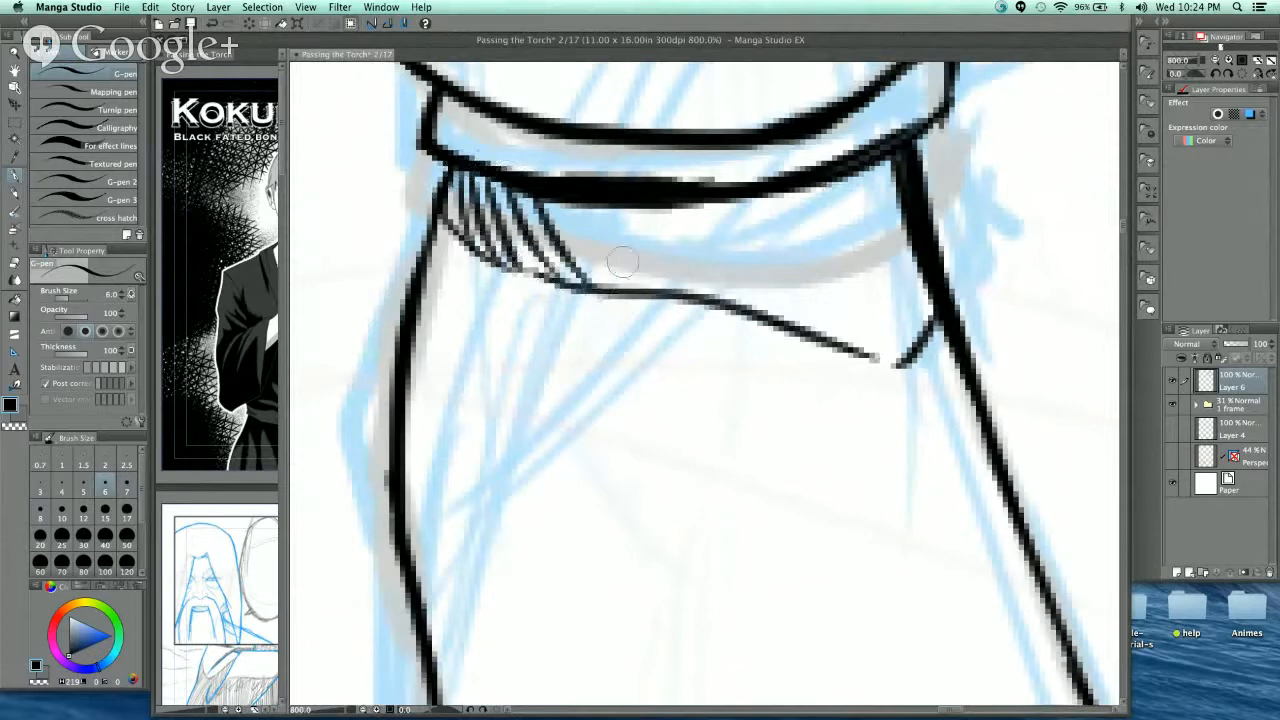
{"action": "left_click_drag", "start_coordinate": [555, 195], "coordinate": [640, 290]}
{"action": "left_click_drag", "start_coordinate": [590, 205], "coordinate": [685, 292]}
{"action": "left_click_drag", "start_coordinate": [630, 192], "coordinate": [740, 310]}
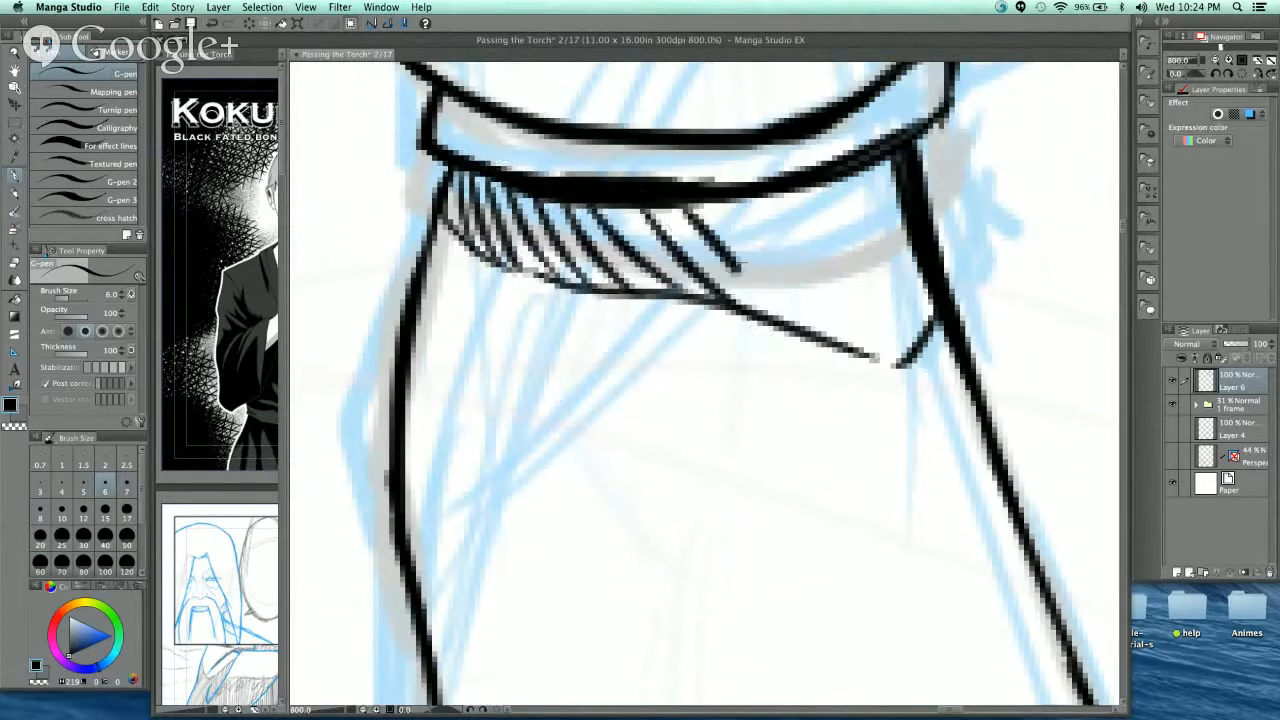
{"action": "left_click_drag", "start_coordinate": [690, 205], "coordinate": [800, 325]}
{"action": "left_click_drag", "start_coordinate": [735, 200], "coordinate": [850, 340]}
{"action": "left_click_drag", "start_coordinate": [780, 205], "coordinate": [885, 345]}
{"action": "left_click_drag", "start_coordinate": [815, 190], "coordinate": [880, 335]}
{"action": "mouse_move", "coordinate": [850, 178]}
{"action": "left_mouse_down"}
{"action": "mouse_move", "coordinate": [910, 325]}
{"action": "mouse_move", "coordinate": [928, 315]}
{"action": "left_mouse_up"}
{"action": "left_click_drag", "start_coordinate": [895, 162], "coordinate": [950, 308]}
- Crosshatch the shadow beneath the cuff with a second layer of strokes at a different angle
{"action": "left_click_drag", "start_coordinate": [470, 152], "coordinate": [445, 228]}
{"action": "mouse_move", "coordinate": [455, 175]}
{"action": "left_mouse_down"}
{"action": "mouse_move", "coordinate": [469, 218]}
{"action": "mouse_move", "coordinate": [510, 181]}
{"action": "mouse_move", "coordinate": [520, 262]}
{"action": "left_mouse_up"}
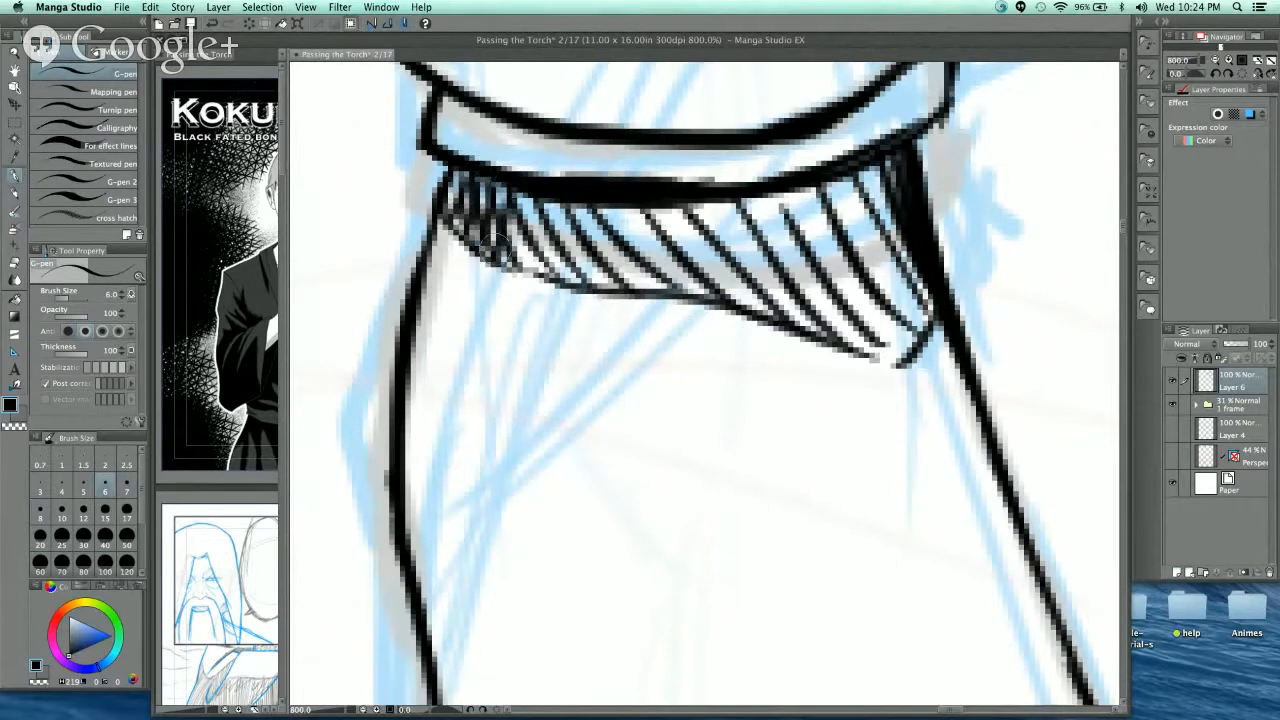
{"action": "left_click_drag", "start_coordinate": [510, 190], "coordinate": [565, 278]}
{"action": "left_click_drag", "start_coordinate": [548, 200], "coordinate": [575, 278]}
{"action": "mouse_move", "coordinate": [578, 178]}
{"action": "left_mouse_down"}
{"action": "mouse_move", "coordinate": [611, 232]}
{"action": "mouse_move", "coordinate": [605, 296]}
{"action": "left_mouse_up"}
{"action": "mouse_move", "coordinate": [604, 204]}
{"action": "left_mouse_down"}
{"action": "mouse_move", "coordinate": [628, 290]}
{"action": "mouse_move", "coordinate": [645, 288]}
{"action": "left_mouse_up"}
{"action": "left_click_drag", "start_coordinate": [638, 190], "coordinate": [668, 265]}
{"action": "mouse_move", "coordinate": [655, 200]}
{"action": "left_mouse_down"}
{"action": "mouse_move", "coordinate": [664, 250]}
{"action": "mouse_move", "coordinate": [718, 300]}
{"action": "left_mouse_up"}
{"action": "mouse_move", "coordinate": [702, 188]}
{"action": "left_mouse_down"}
{"action": "mouse_move", "coordinate": [742, 302]}
{"action": "mouse_move", "coordinate": [770, 312]}
{"action": "left_mouse_up"}
{"action": "mouse_move", "coordinate": [738, 178]}
{"action": "left_mouse_down"}
{"action": "mouse_move", "coordinate": [792, 320]}
{"action": "mouse_move", "coordinate": [812, 322]}
{"action": "left_mouse_up"}
{"action": "left_click_drag", "start_coordinate": [805, 205], "coordinate": [845, 335]}
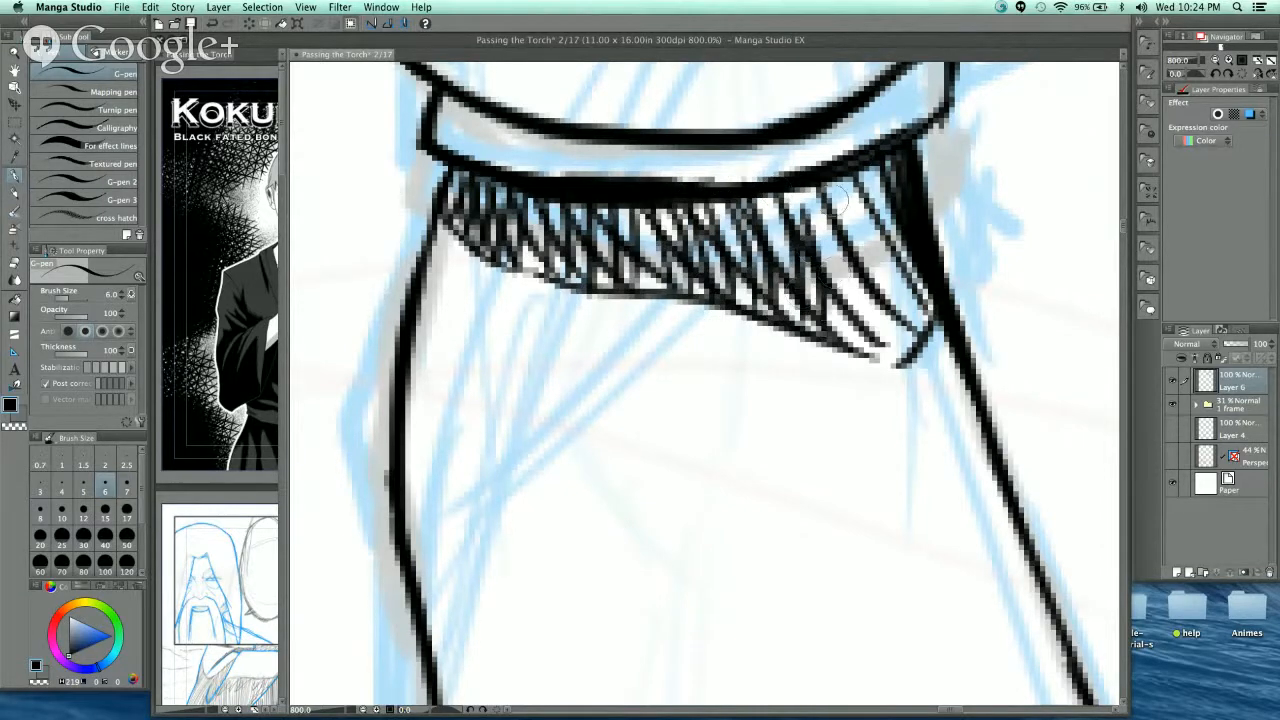
{"action": "mouse_move", "coordinate": [825, 165]}
{"action": "left_mouse_down"}
{"action": "mouse_move", "coordinate": [868, 340]}
{"action": "mouse_move", "coordinate": [888, 338]}
{"action": "left_mouse_up"}
{"action": "left_click_drag", "start_coordinate": [898, 177], "coordinate": [908, 348]}
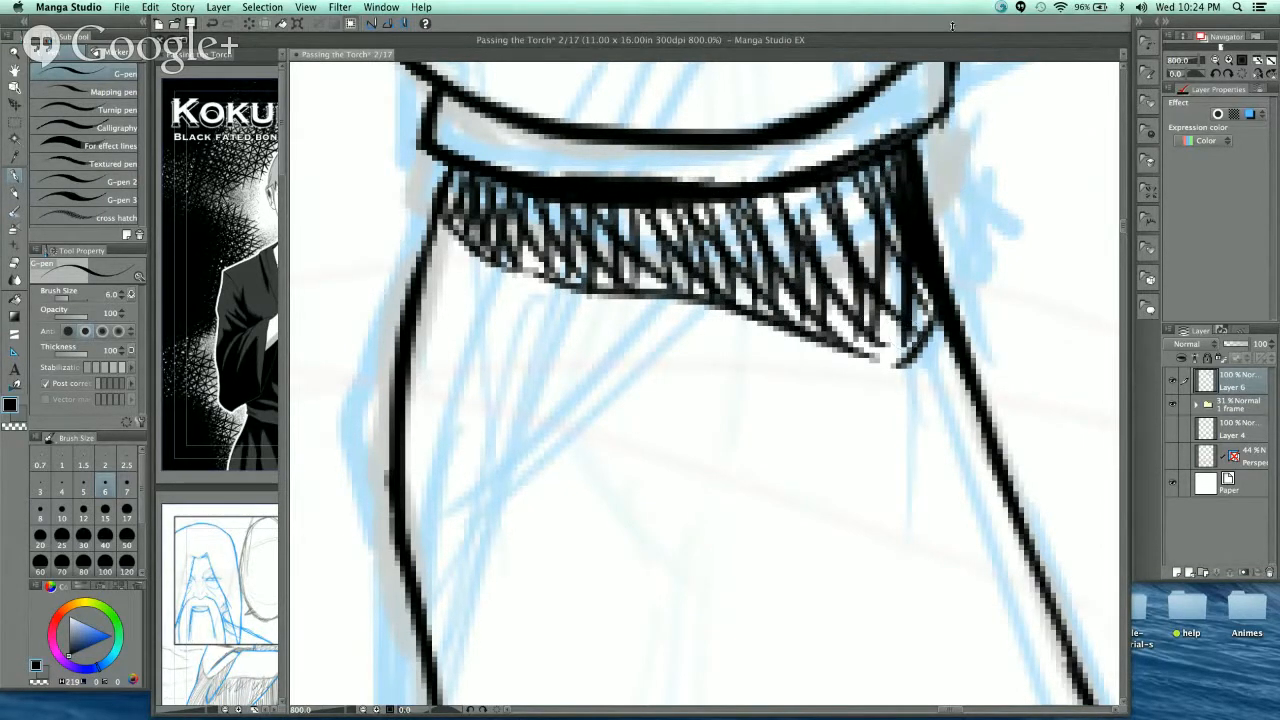
- Hatch the left part of the raised foot's ankle, just under the robe hem, with short vertical strokes
{"action": "scroll", "coordinate": [848, 220], "scroll_direction": "down", "scroll_amount": 8}
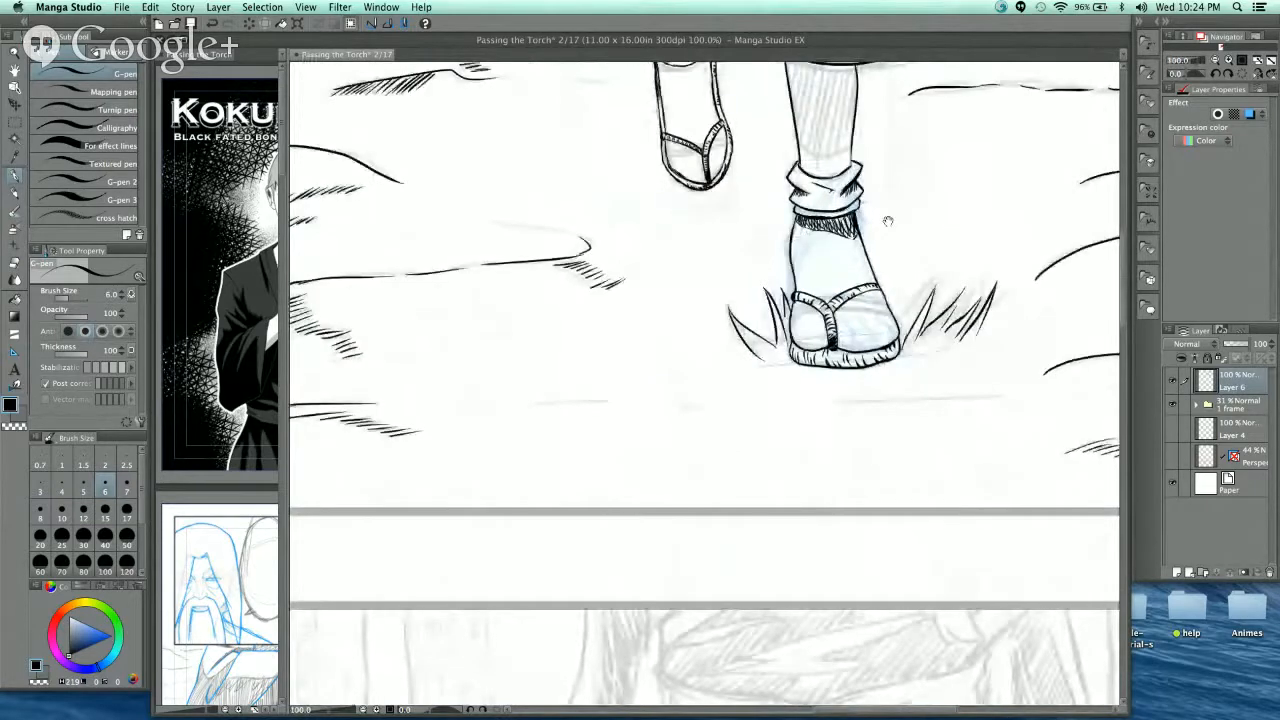
{"action": "scroll", "coordinate": [888, 220], "scroll_direction": "up", "scroll_amount": 2}
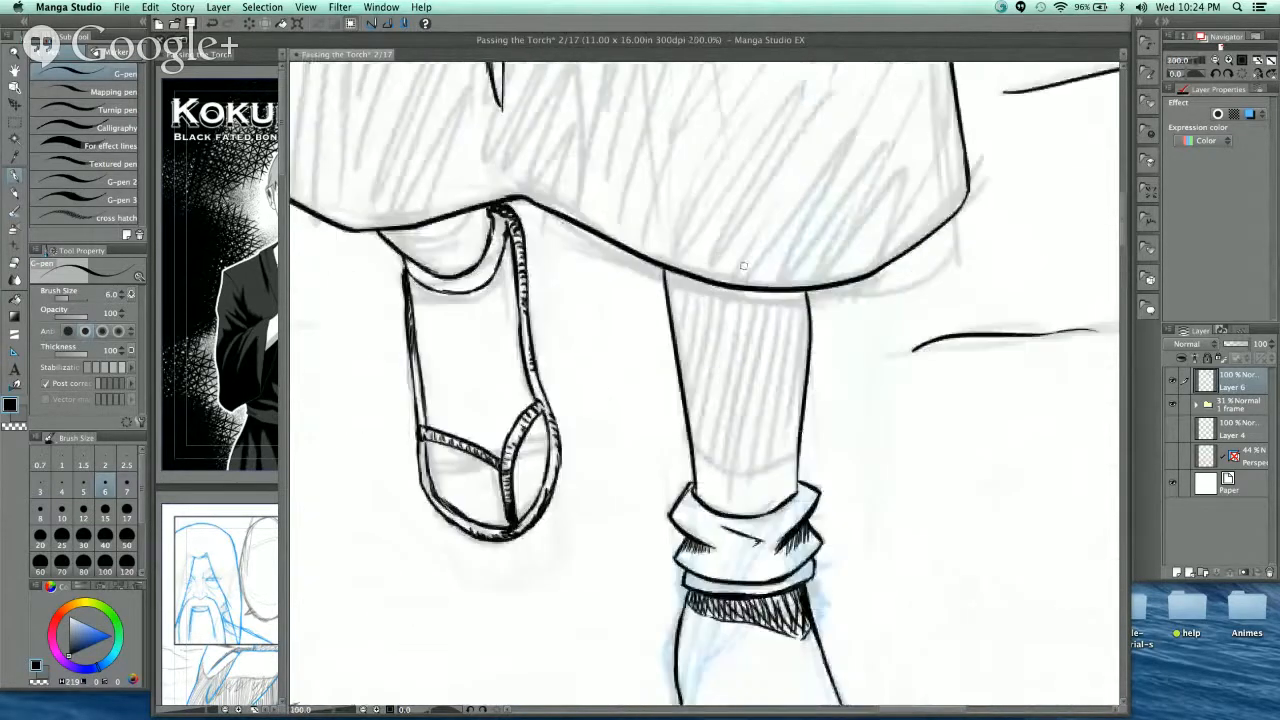
{"action": "scroll", "coordinate": [701, 337], "scroll_direction": "up", "scroll_amount": 2}
{"action": "scroll", "coordinate": [766, 260], "scroll_direction": "left", "scroll_amount": 3}
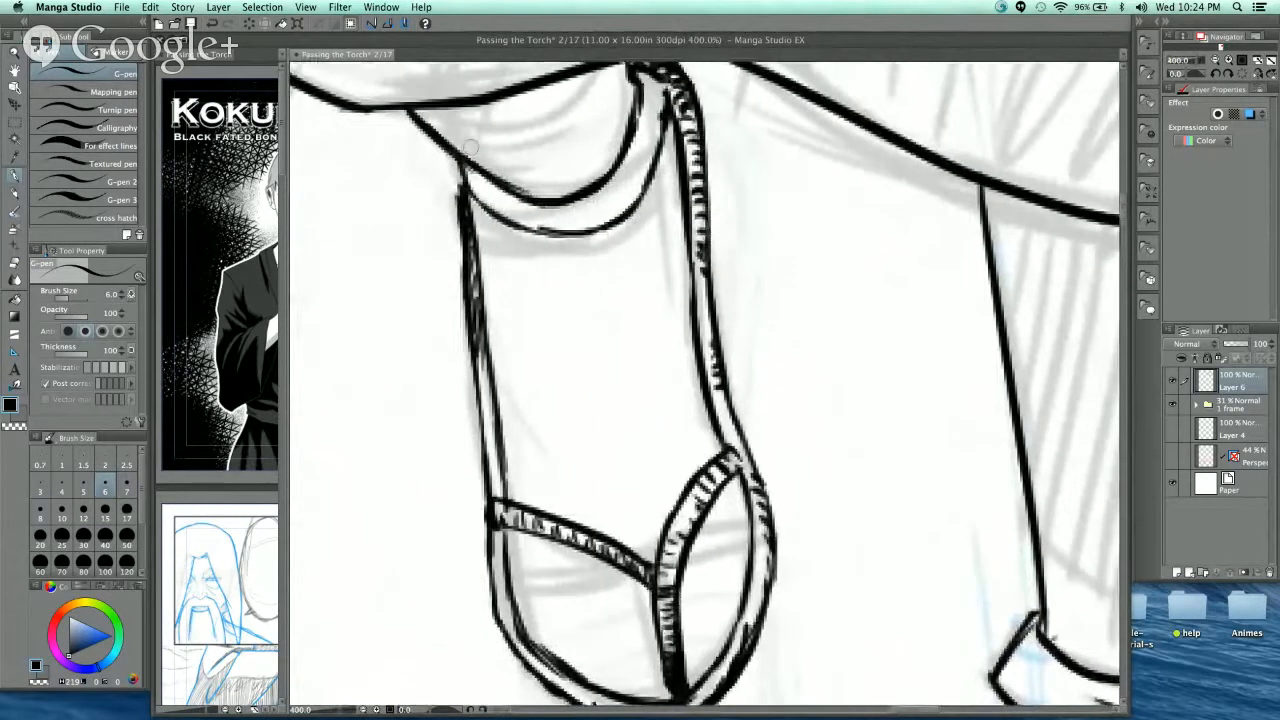
{"action": "mouse_move", "coordinate": [424, 100]}
{"action": "left_mouse_down"}
{"action": "mouse_move", "coordinate": [450, 162]}
{"action": "mouse_move", "coordinate": [472, 154]}
{"action": "left_mouse_up"}
{"action": "left_click_drag", "start_coordinate": [476, 102], "coordinate": [494, 212]}
{"action": "left_click_drag", "start_coordinate": [514, 94], "coordinate": [516, 212]}
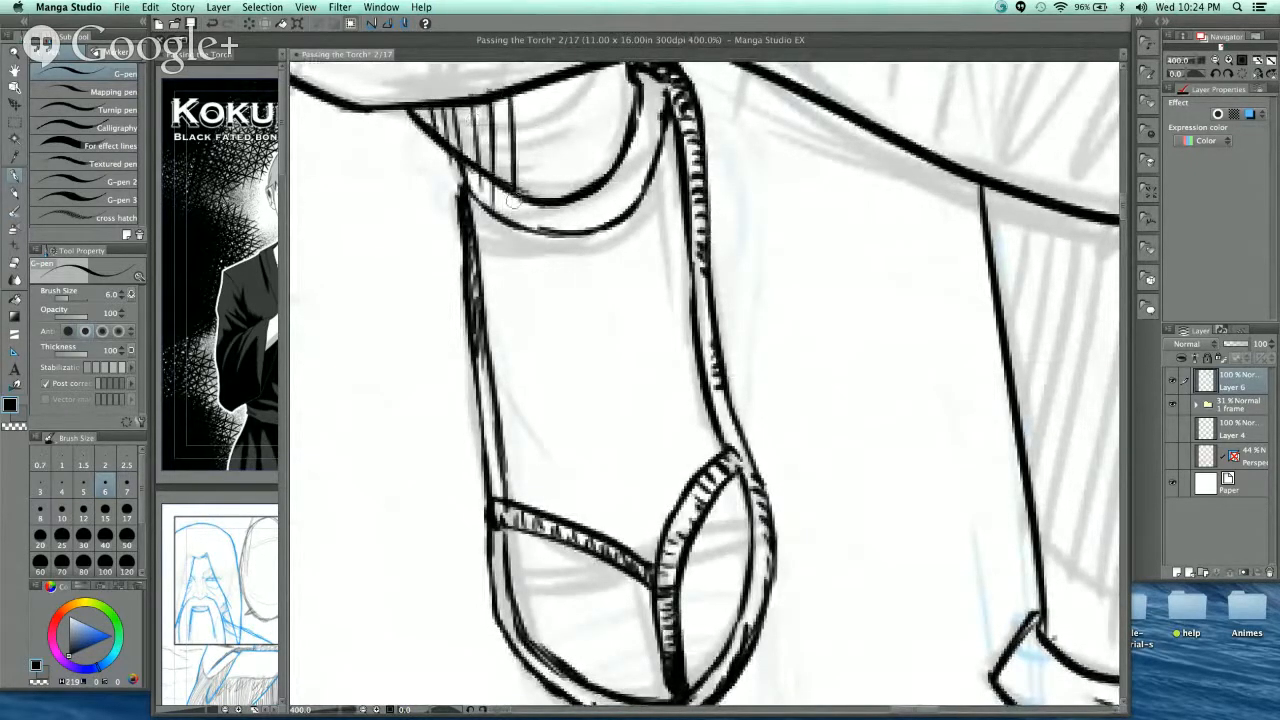
{"action": "left_click_drag", "start_coordinate": [540, 85], "coordinate": [540, 226]}
- Ink the curved lower edge of the shadow across the raised foot and hatch its left part with long vertical strokes
{"action": "scroll", "coordinate": [601, 226], "scroll_direction": "up", "scroll_amount": 1}
{"action": "mouse_move", "coordinate": [488, 432]}
{"action": "left_mouse_down"}
{"action": "mouse_move", "coordinate": [535, 475]}
{"action": "mouse_move", "coordinate": [528, 494]}
{"action": "mouse_move", "coordinate": [574, 506]}
{"action": "mouse_move", "coordinate": [732, 454]}
{"action": "left_mouse_up"}
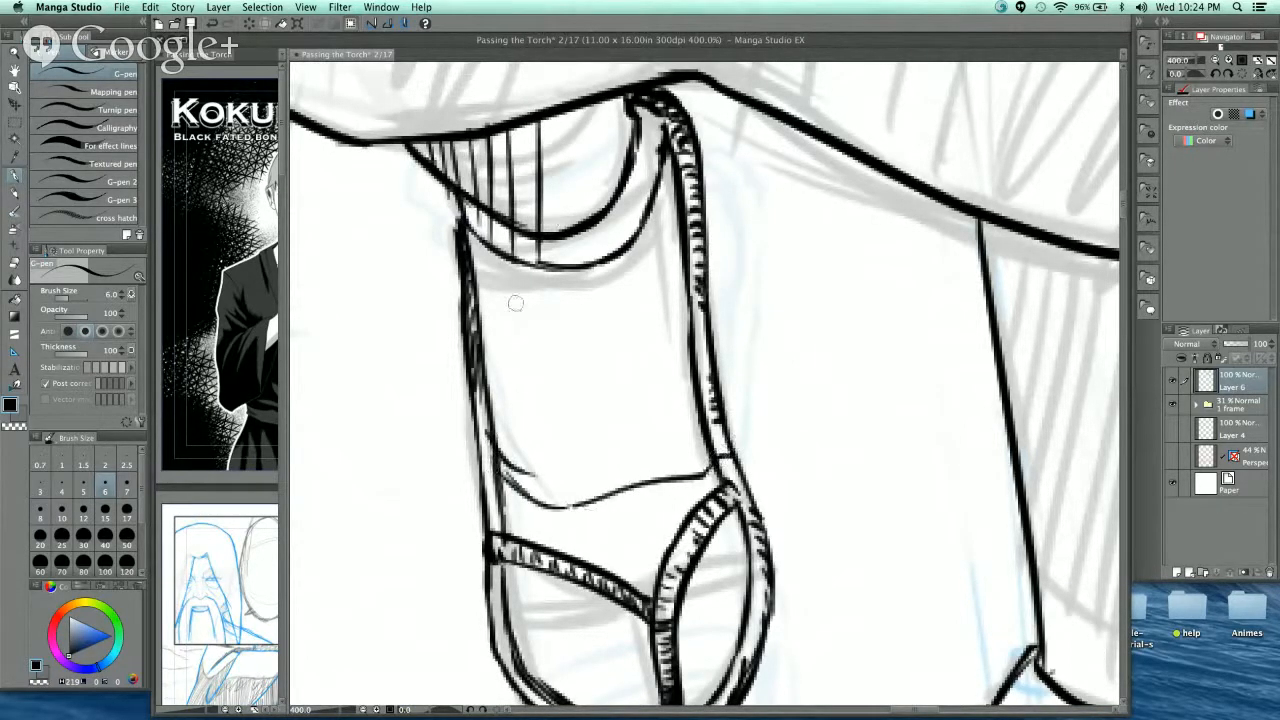
{"action": "mouse_move", "coordinate": [473, 208]}
{"action": "left_mouse_down"}
{"action": "mouse_move", "coordinate": [478, 292]}
{"action": "mouse_move", "coordinate": [489, 240]}
{"action": "mouse_move", "coordinate": [484, 394]}
{"action": "left_mouse_up"}
{"action": "left_click_drag", "start_coordinate": [509, 234], "coordinate": [495, 440]}
{"action": "left_click_drag", "start_coordinate": [542, 254], "coordinate": [527, 498]}
{"action": "key", "text": "ctrl+z"}
{"action": "left_click_drag", "start_coordinate": [578, 106], "coordinate": [546, 532]}
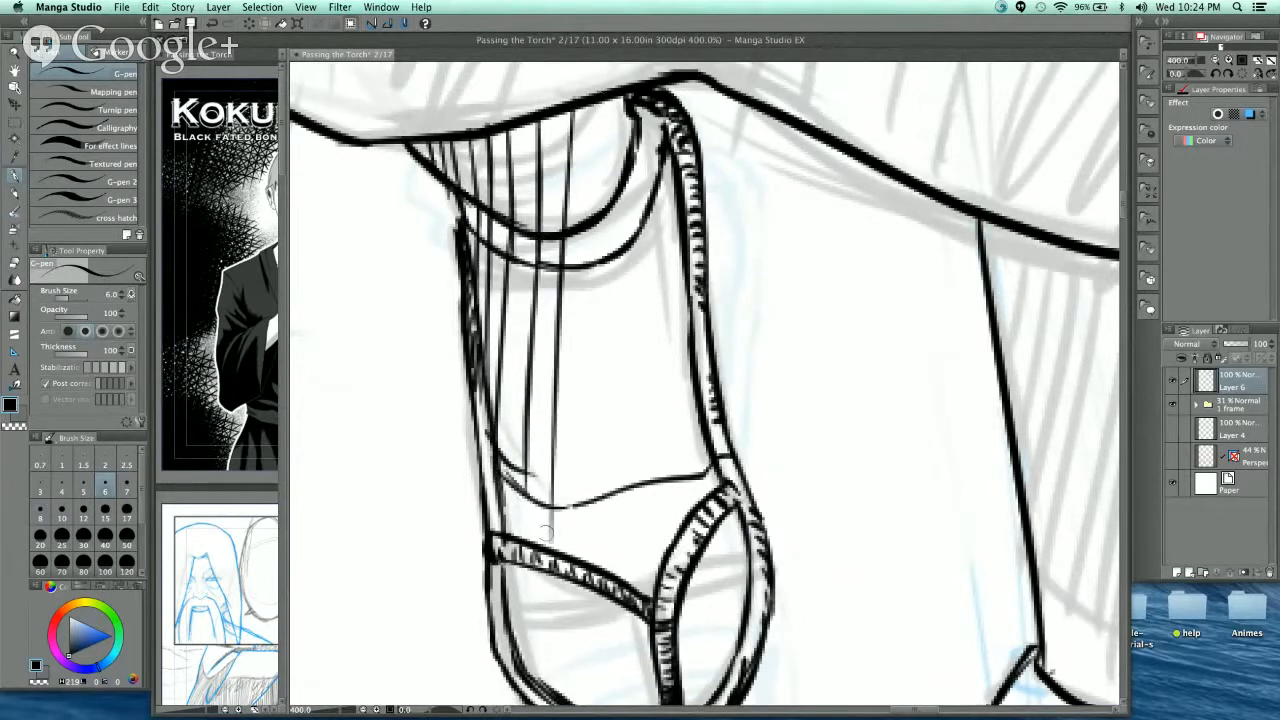
{"action": "key", "text": "ctrl+z"}
- Extend the long vertical hatching across the middle and right part of the raised foot's shadow
{"action": "left_click_drag", "start_coordinate": [573, 110], "coordinate": [561, 440]}
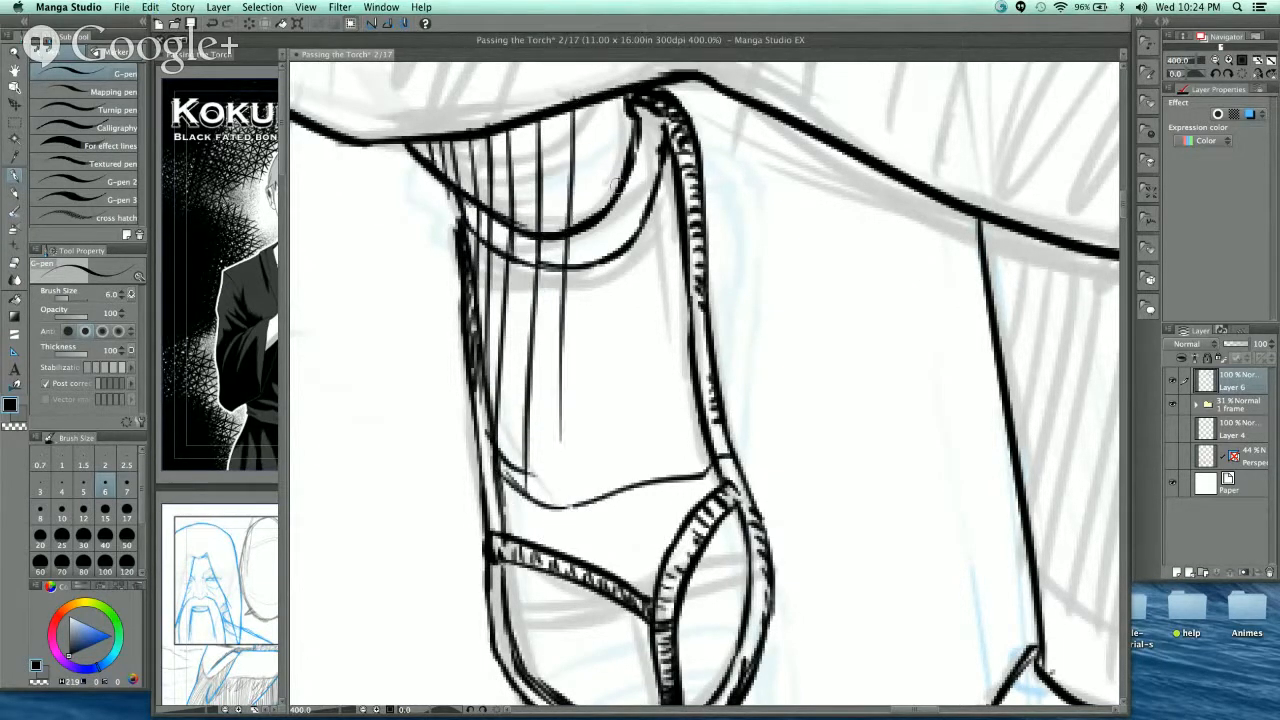
{"action": "left_click_drag", "start_coordinate": [560, 342], "coordinate": [561, 508]}
{"action": "left_click_drag", "start_coordinate": [612, 96], "coordinate": [605, 515]}
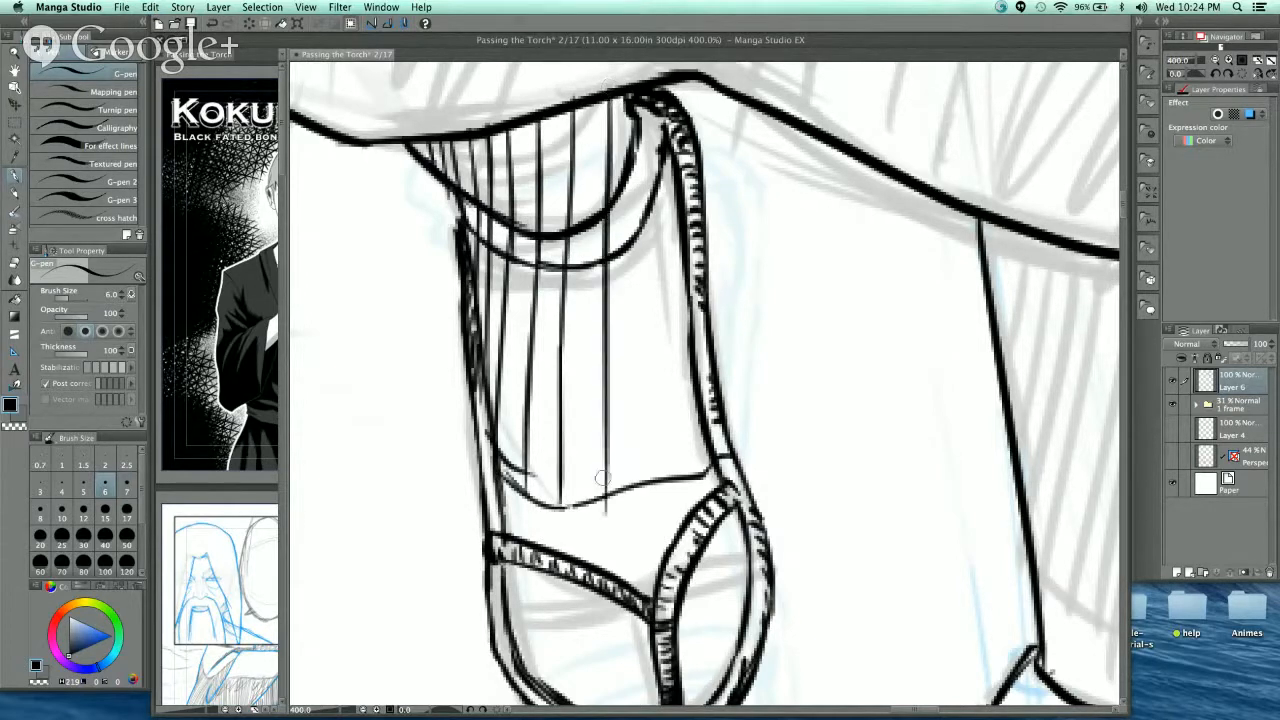
{"action": "left_click_drag", "start_coordinate": [631, 92], "coordinate": [633, 492]}
{"action": "left_click_drag", "start_coordinate": [652, 89], "coordinate": [661, 475]}
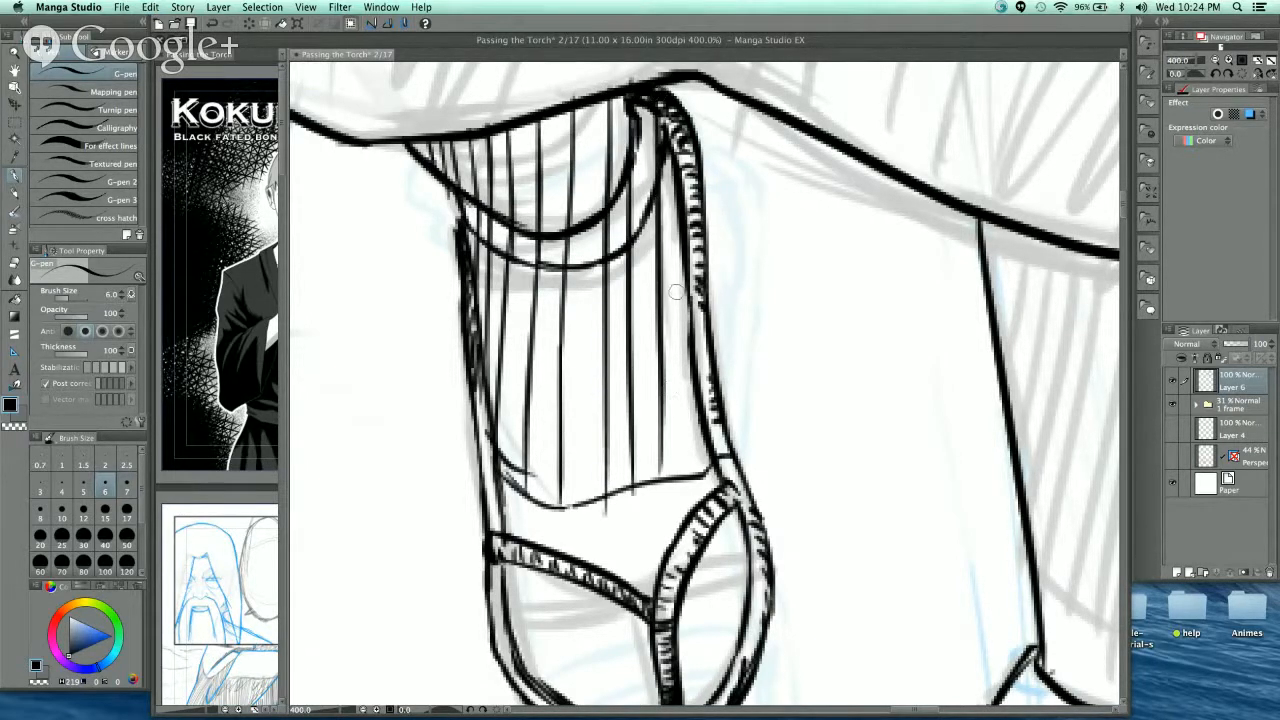
{"action": "left_click_drag", "start_coordinate": [693, 267], "coordinate": [686, 477]}
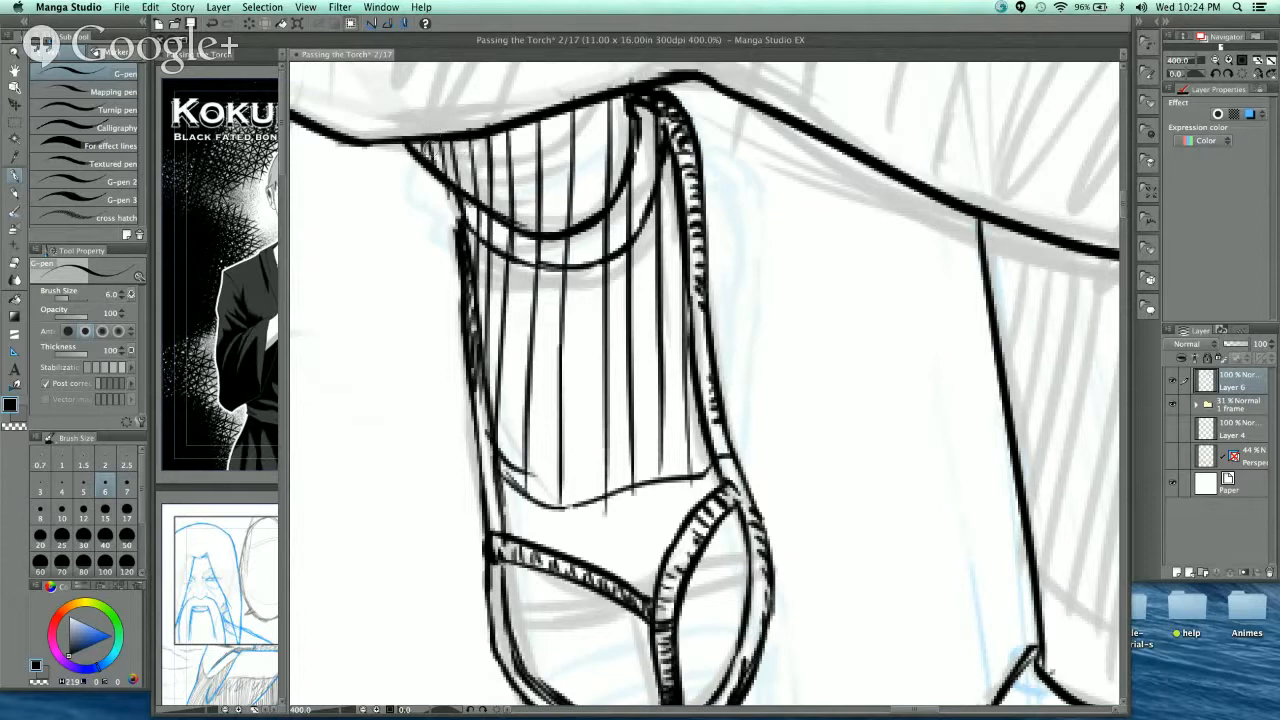
- Darken the upper part of the raised foot's shadow with a second layer of slanted strokes from left to right
{"action": "left_click_drag", "start_coordinate": [419, 136], "coordinate": [453, 200]}
{"action": "left_click_drag", "start_coordinate": [479, 137], "coordinate": [465, 214]}
{"action": "left_click_drag", "start_coordinate": [501, 116], "coordinate": [476, 266]}
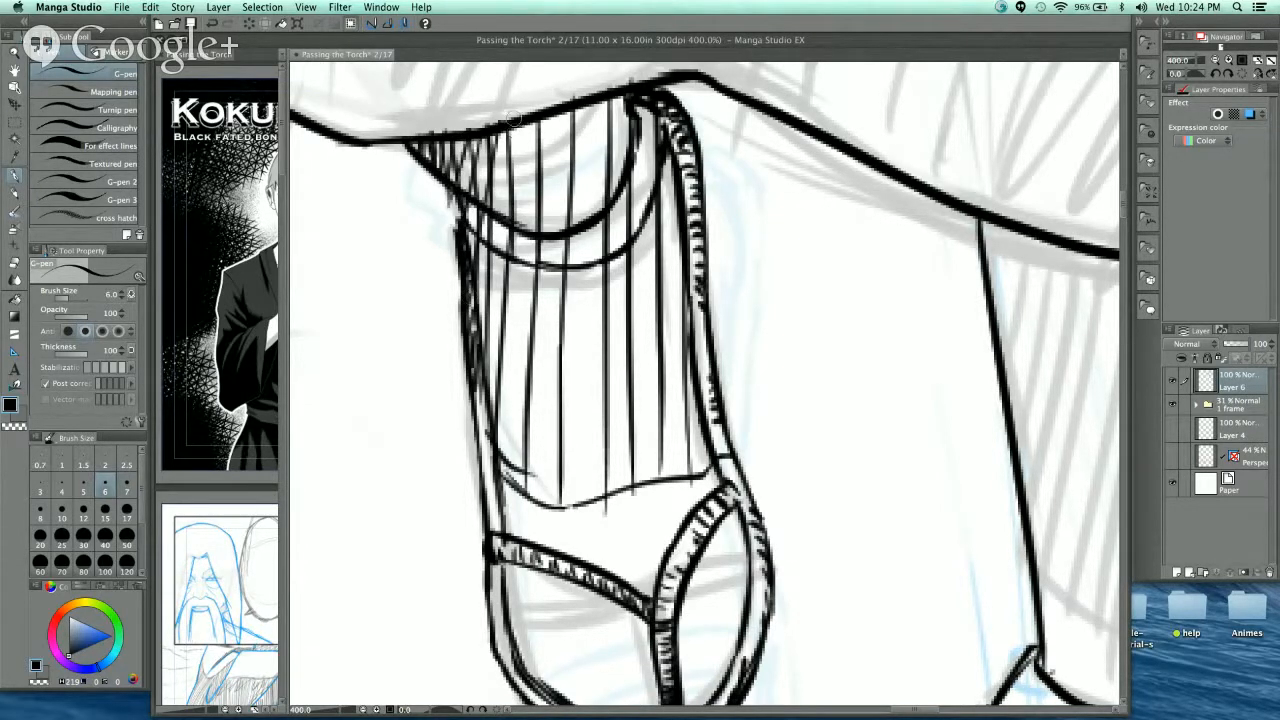
{"action": "mouse_move", "coordinate": [532, 112]}
{"action": "left_mouse_down"}
{"action": "mouse_move", "coordinate": [486, 320]}
{"action": "mouse_move", "coordinate": [500, 372]}
{"action": "mouse_move", "coordinate": [520, 356]}
{"action": "mouse_move", "coordinate": [512, 440]}
{"action": "left_mouse_up"}
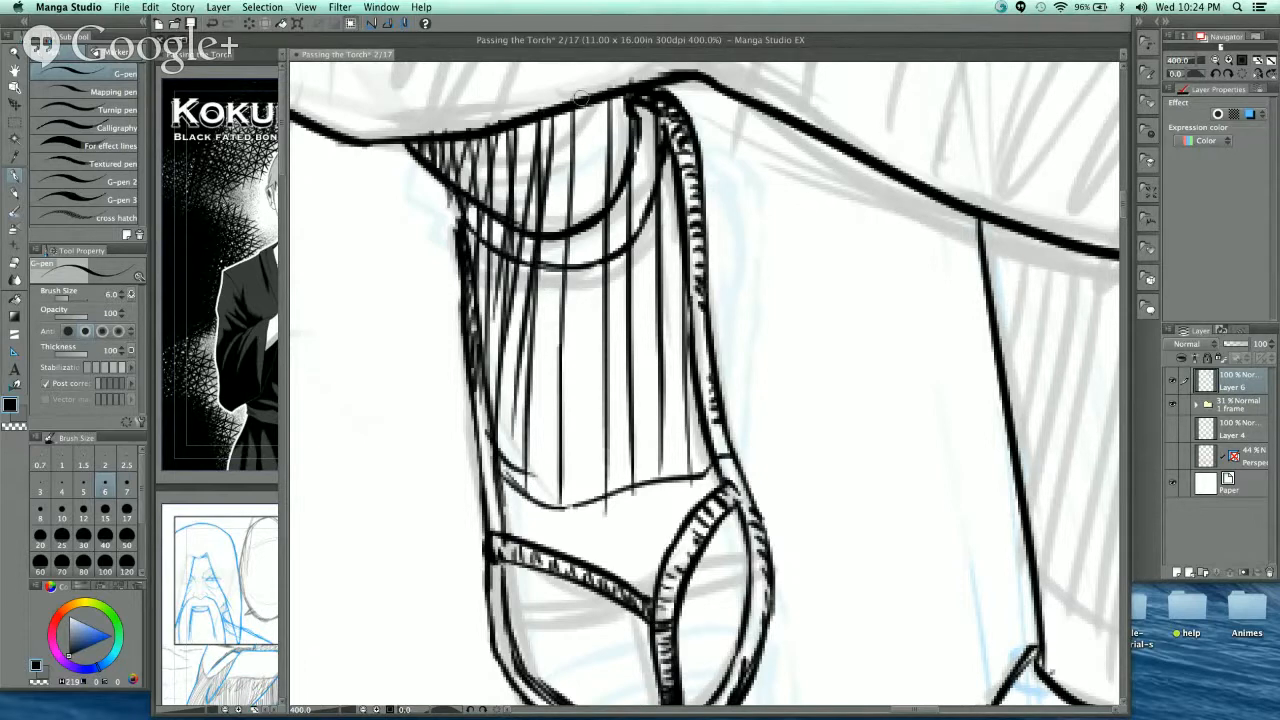
{"action": "left_click_drag", "start_coordinate": [580, 104], "coordinate": [530, 390]}
{"action": "left_click_drag", "start_coordinate": [605, 86], "coordinate": [540, 372]}
{"action": "mouse_move", "coordinate": [624, 94]}
{"action": "left_mouse_down"}
{"action": "mouse_move", "coordinate": [562, 372]}
{"action": "mouse_move", "coordinate": [580, 345]}
{"action": "mouse_move", "coordinate": [592, 366]}
{"action": "left_mouse_up"}
{"action": "left_click_drag", "start_coordinate": [672, 100], "coordinate": [634, 306]}
{"action": "mouse_move", "coordinate": [686, 124]}
{"action": "left_mouse_down"}
{"action": "mouse_move", "coordinate": [619, 362]}
{"action": "mouse_move", "coordinate": [664, 252]}
{"action": "mouse_move", "coordinate": [636, 390]}
{"action": "left_mouse_up"}
- Set the Block eraser's opacity to 100 and erase the hatching that overshoots the robe hem above the raised foot
{"action": "left_click_drag", "start_coordinate": [704, 82], "coordinate": [708, 196]}
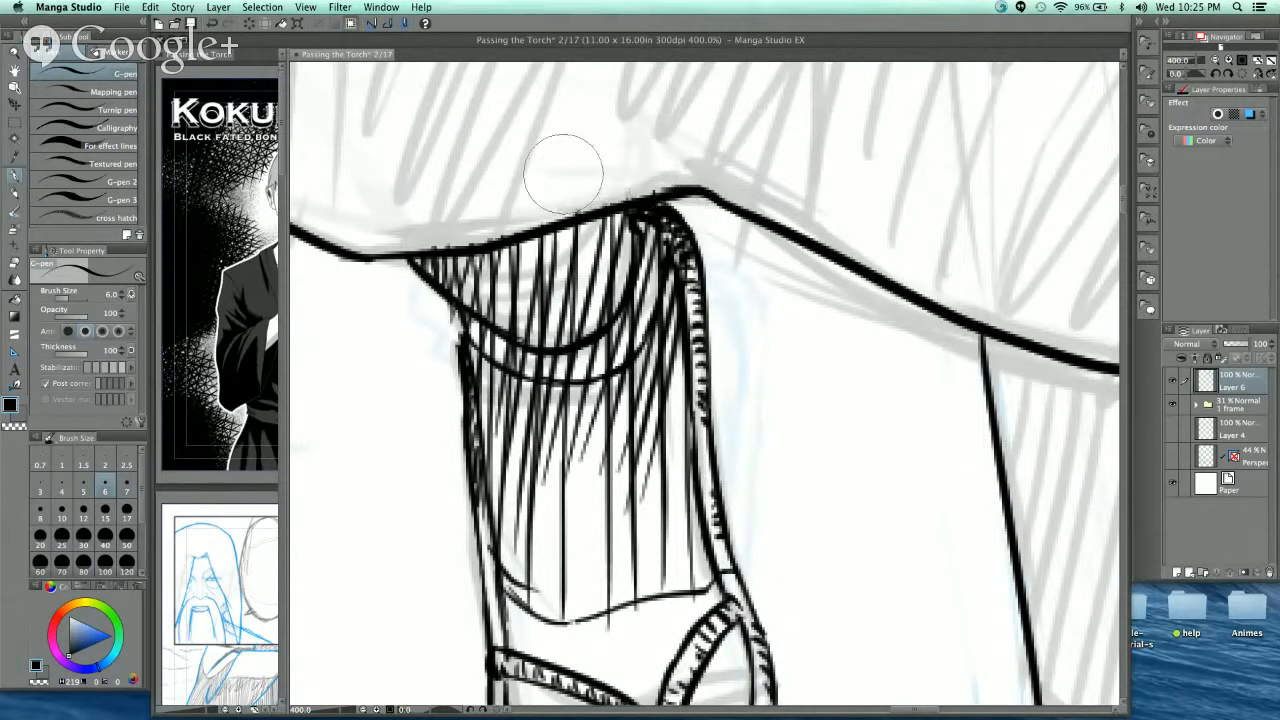
{"action": "left_click", "coordinate": [14, 263]}
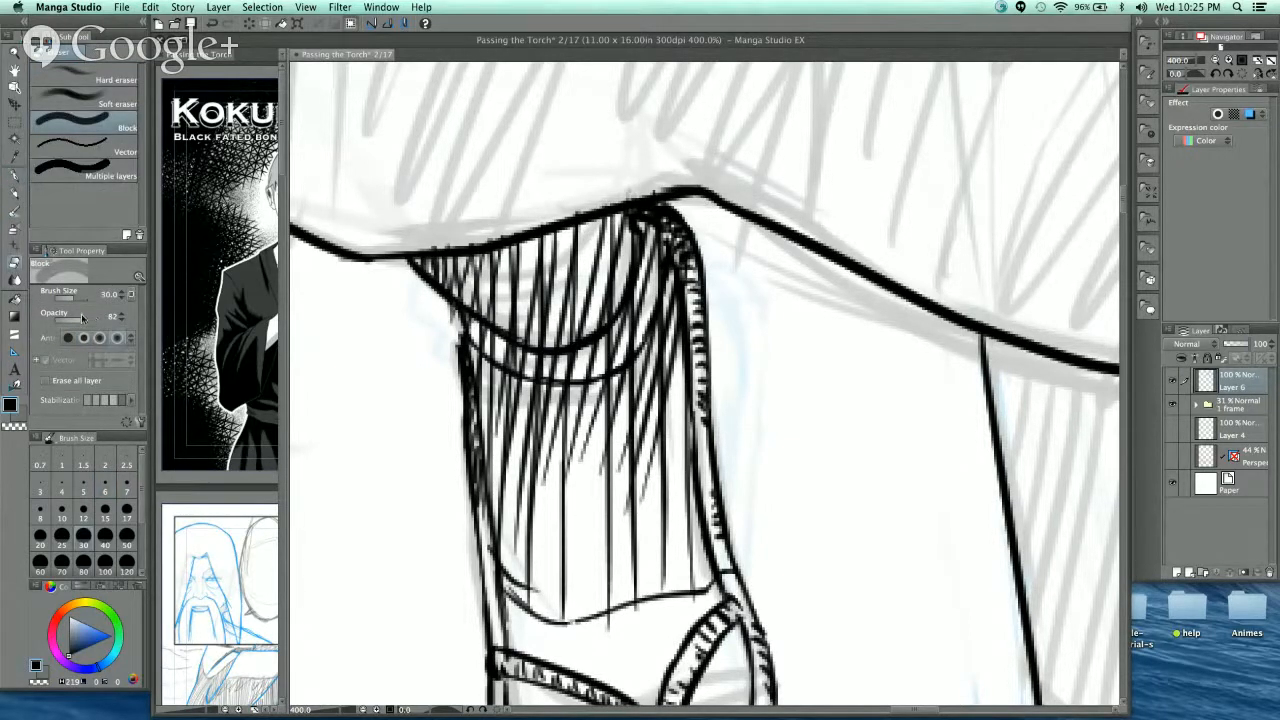
{"action": "left_click_drag", "start_coordinate": [81, 313], "coordinate": [103, 320]}
{"action": "left_click_drag", "start_coordinate": [724, 237], "coordinate": [737, 328]}
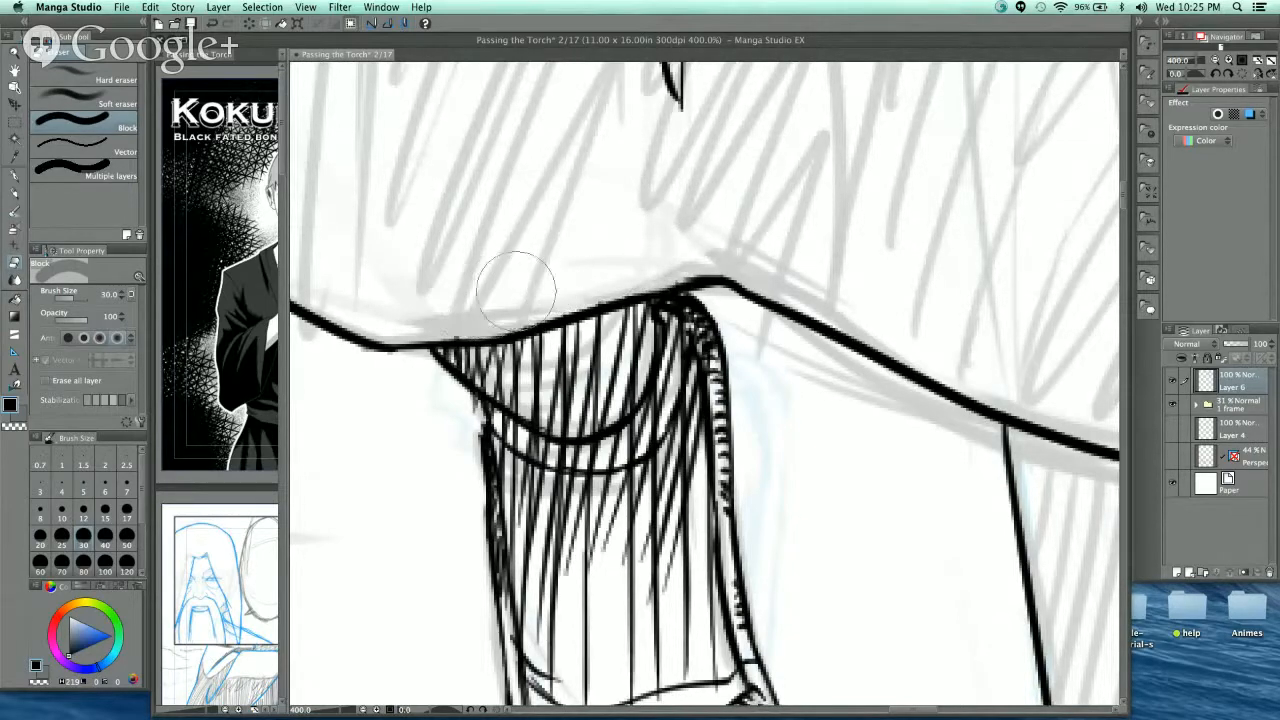
- Ink the curved lower edge of the shadow across the standing leg, just above the rolled cuff, with the G-pen
{"action": "scroll", "coordinate": [563, 254], "scroll_direction": "down", "scroll_amount": 5}
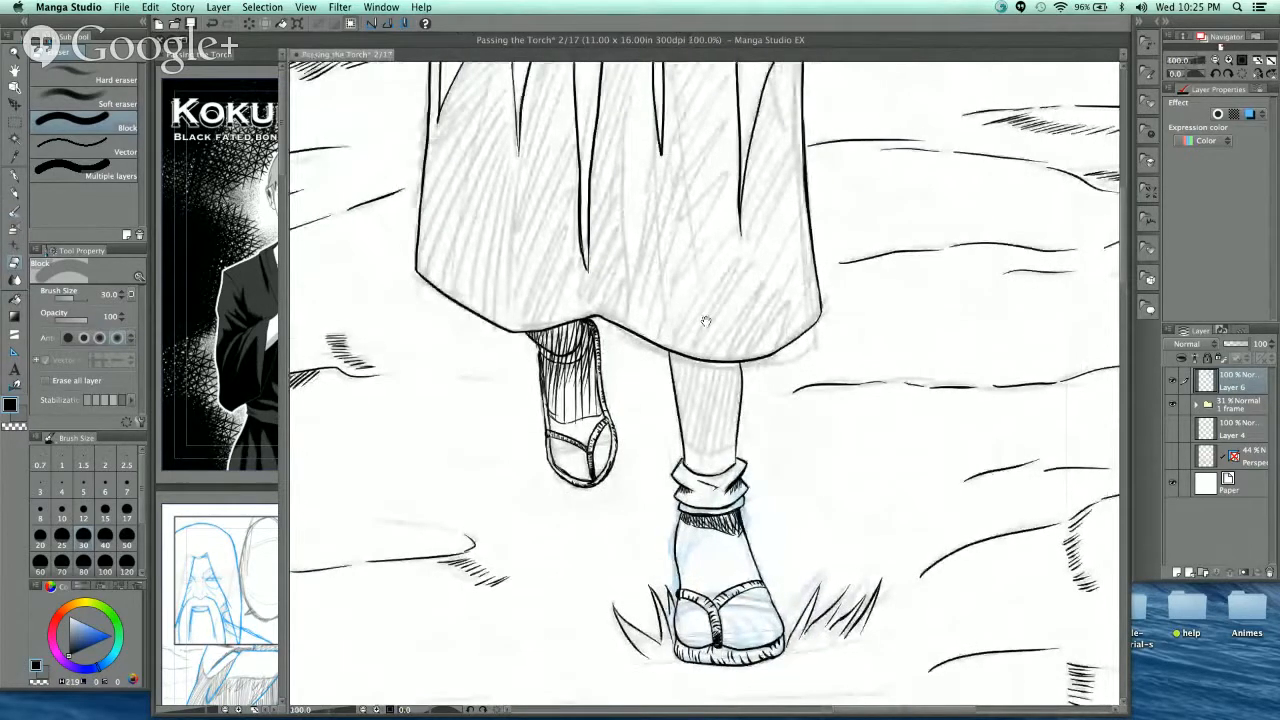
{"action": "scroll", "coordinate": [705, 321], "scroll_direction": "up", "scroll_amount": 2}
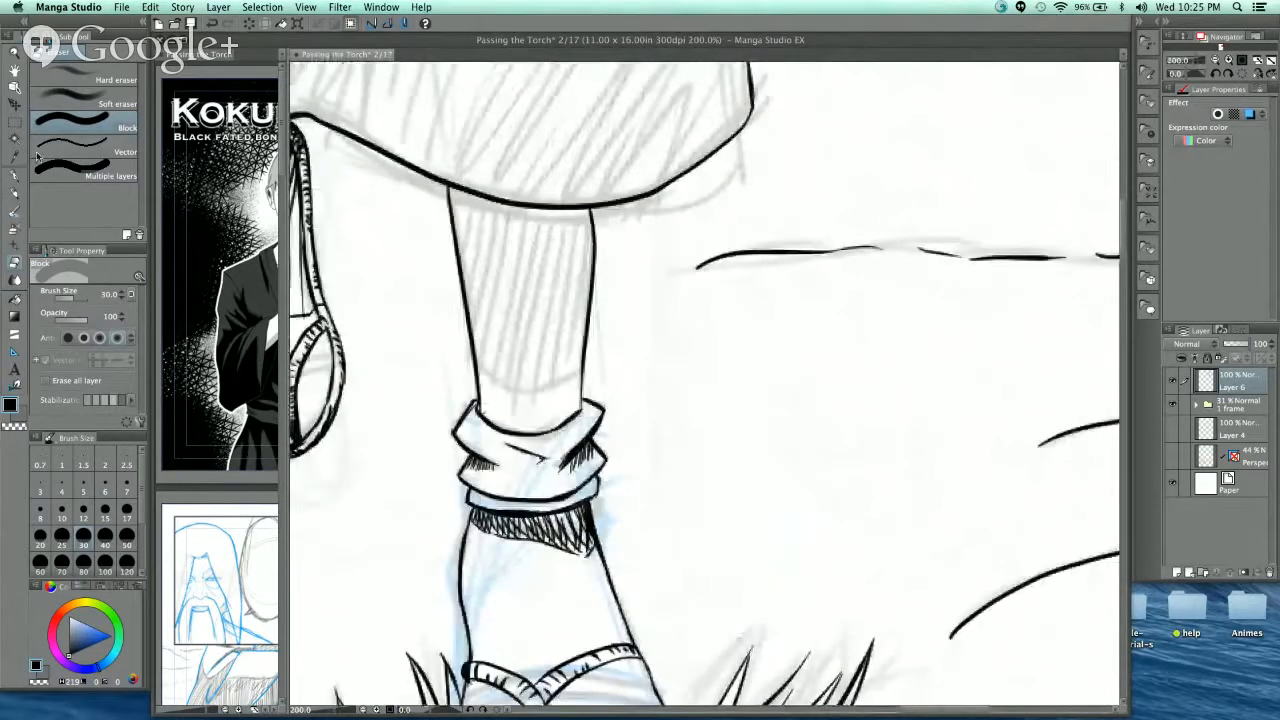
{"action": "left_click", "coordinate": [14, 175]}
{"action": "scroll", "coordinate": [600, 351], "scroll_direction": "up", "scroll_amount": 2}
{"action": "left_click_drag", "start_coordinate": [618, 292], "coordinate": [688, 330]}
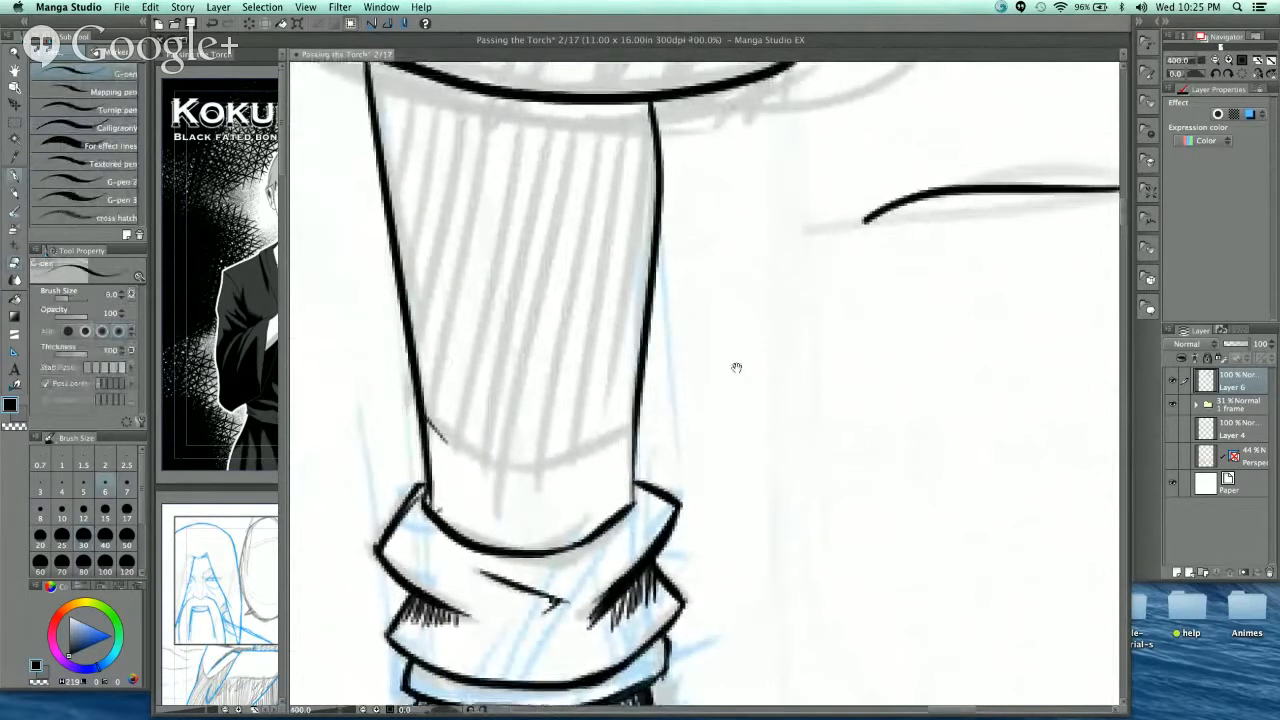
{"action": "left_click_drag", "start_coordinate": [737, 366], "coordinate": [747, 388]}
{"action": "mouse_move", "coordinate": [432, 421]}
{"action": "left_mouse_down"}
{"action": "mouse_move", "coordinate": [448, 452]}
{"action": "mouse_move", "coordinate": [580, 496]}
{"action": "mouse_move", "coordinate": [652, 442]}
{"action": "left_mouse_up"}
{"action": "key", "text": "cmd+z"}
{"action": "mouse_move", "coordinate": [431, 421]}
{"action": "left_mouse_down"}
{"action": "mouse_move", "coordinate": [526, 494]}
{"action": "mouse_move", "coordinate": [648, 438]}
{"action": "left_mouse_up"}
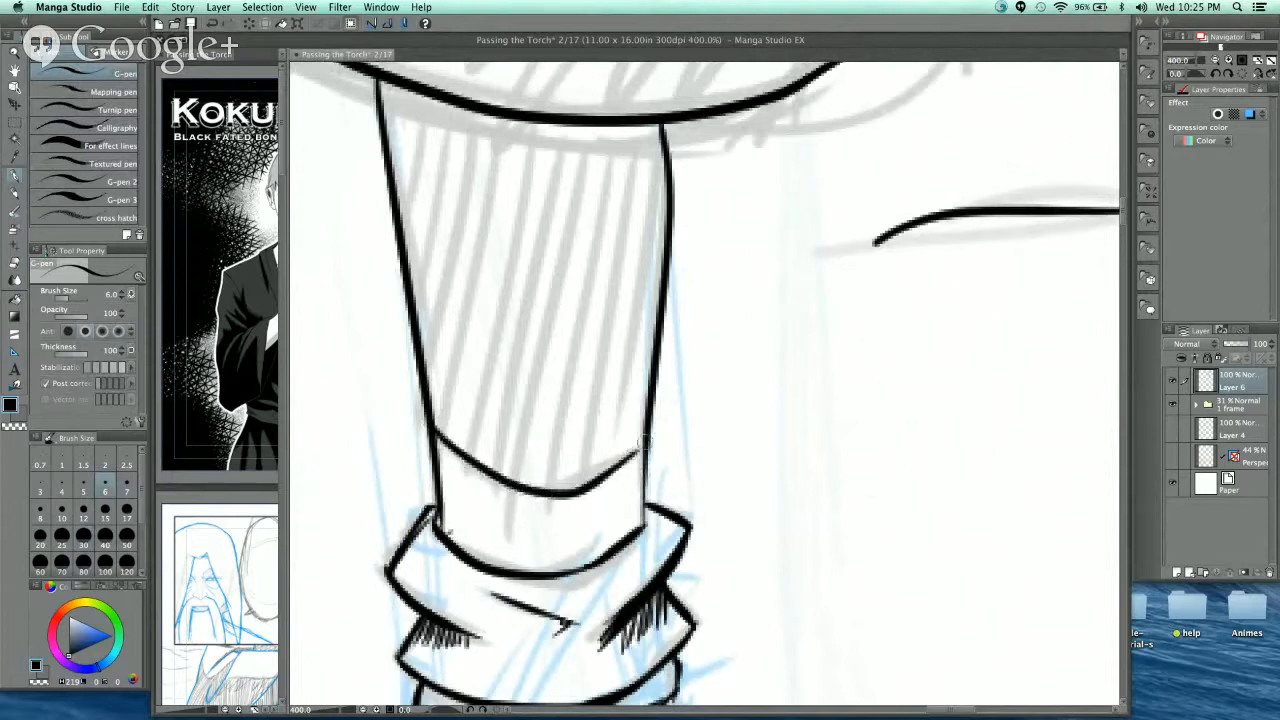
{"action": "key", "text": "super+z"}
{"action": "mouse_move", "coordinate": [430, 422]}
{"action": "left_mouse_down"}
{"action": "mouse_move", "coordinate": [478, 459]}
{"action": "mouse_move", "coordinate": [598, 466]}
{"action": "mouse_move", "coordinate": [647, 446]}
{"action": "mouse_move", "coordinate": [730, 466]}
{"action": "left_mouse_up"}
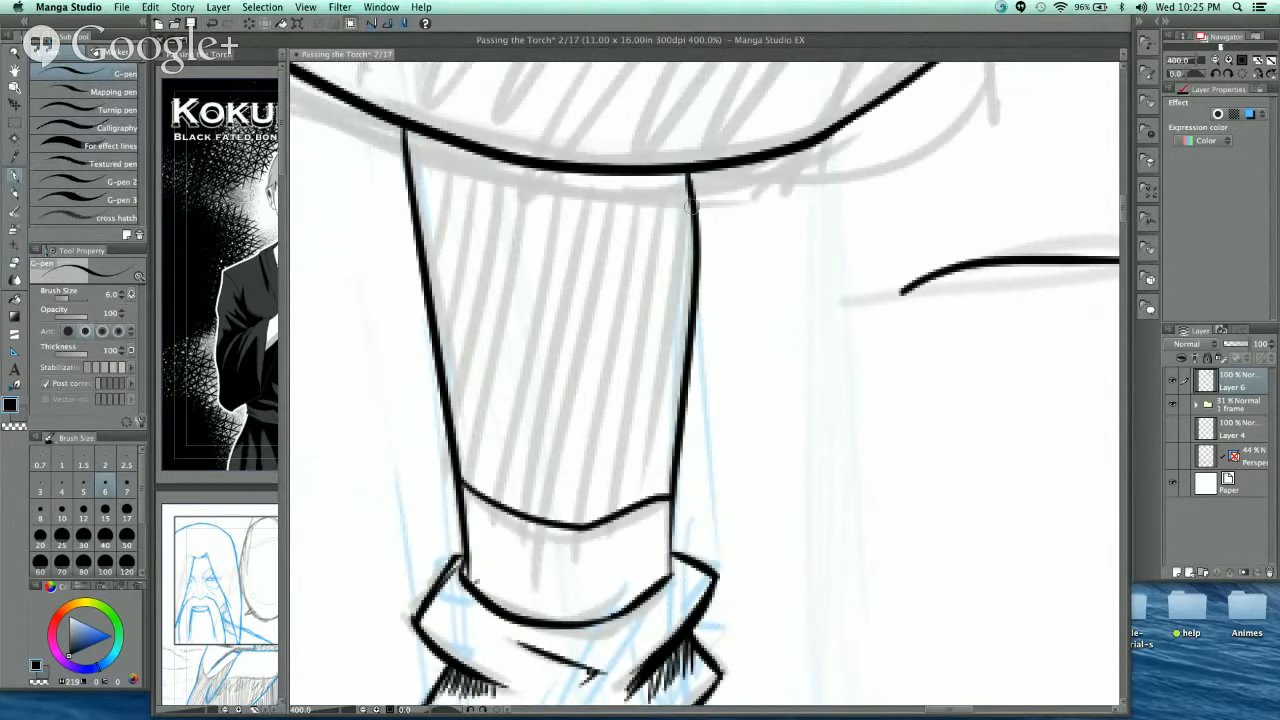
- Set the pen size to 8 and hatch the upper left edge of the standing leg beneath the hem
{"action": "left_click_drag", "start_coordinate": [428, 131], "coordinate": [435, 229]}
{"action": "key", "text": "]"}
{"action": "key", "text": "]"}
{"action": "left_click_drag", "start_coordinate": [437, 140], "coordinate": [428, 262]}
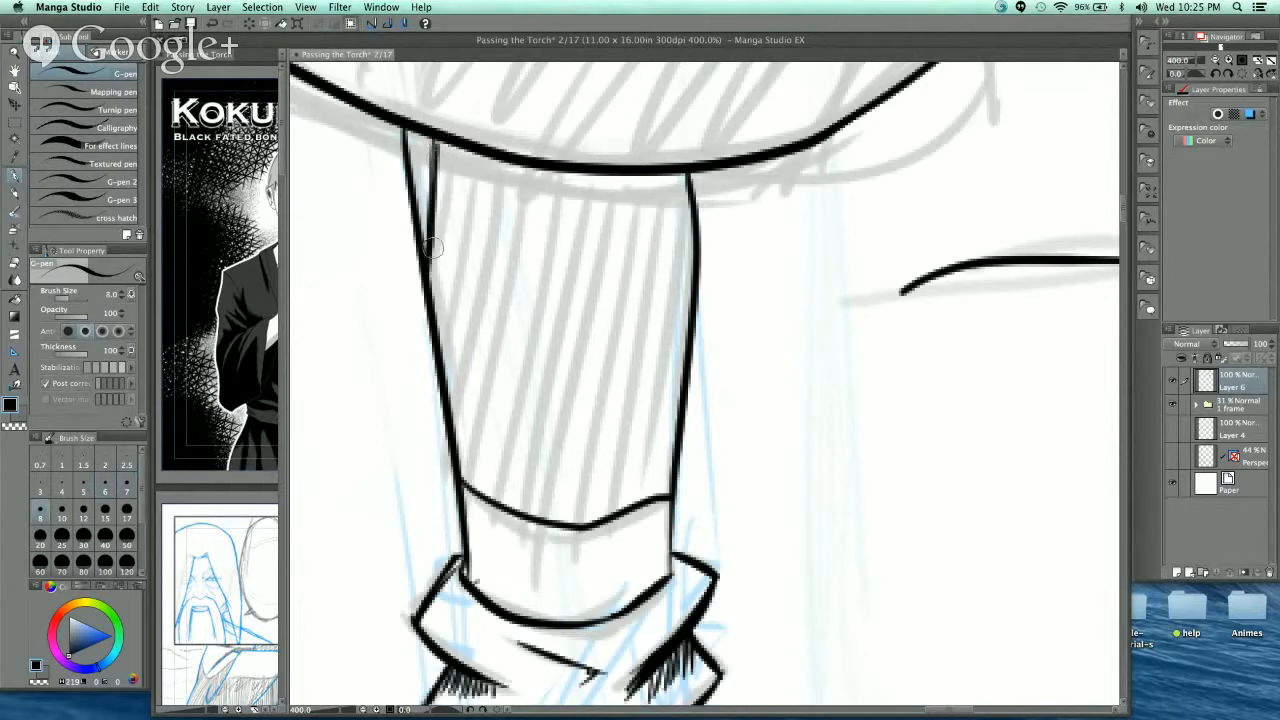
{"action": "mouse_move", "coordinate": [438, 136]}
{"action": "left_mouse_down"}
{"action": "mouse_move", "coordinate": [428, 282]}
{"action": "mouse_move", "coordinate": [450, 334]}
{"action": "left_mouse_up"}
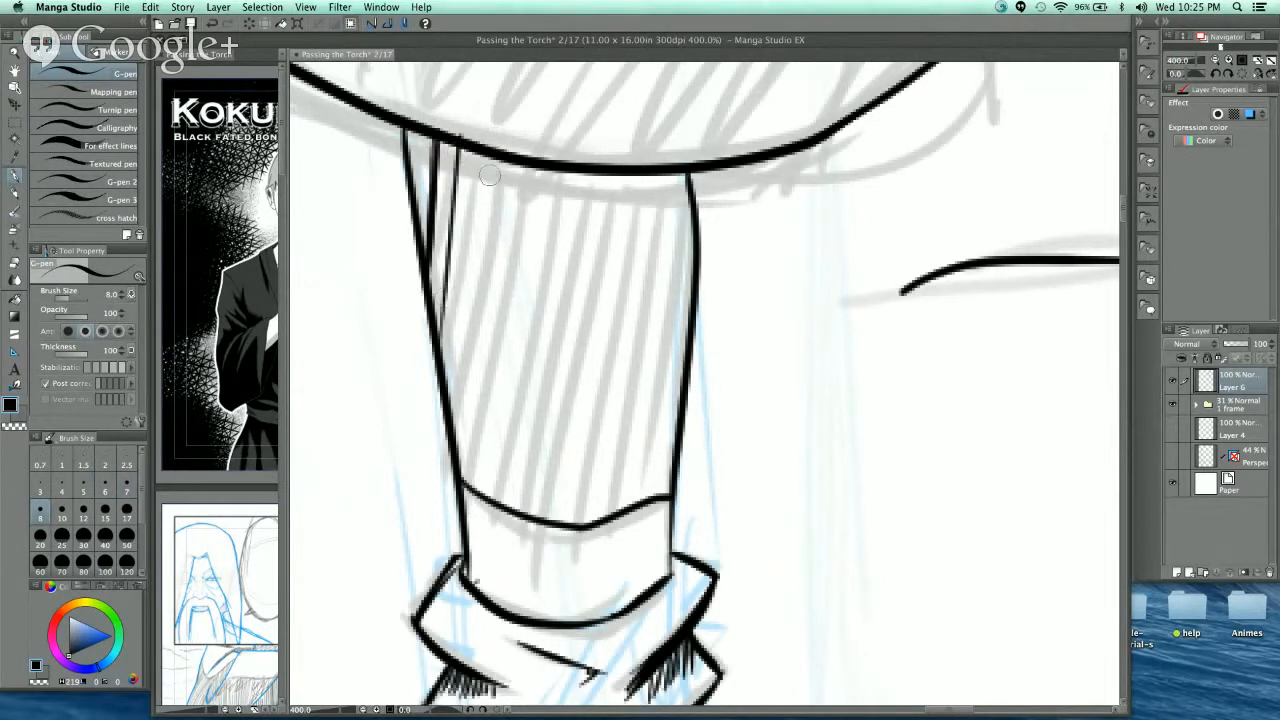
- Reduce the pen size to 6 and hatch the left part of the standing leg's shadow with long, slightly slanted strokes
{"action": "left_click_drag", "start_coordinate": [484, 160], "coordinate": [470, 386]}
{"action": "key", "text": "super+z"}
{"action": "key", "text": "bracketleft"}
{"action": "key", "text": "bracketleft"}
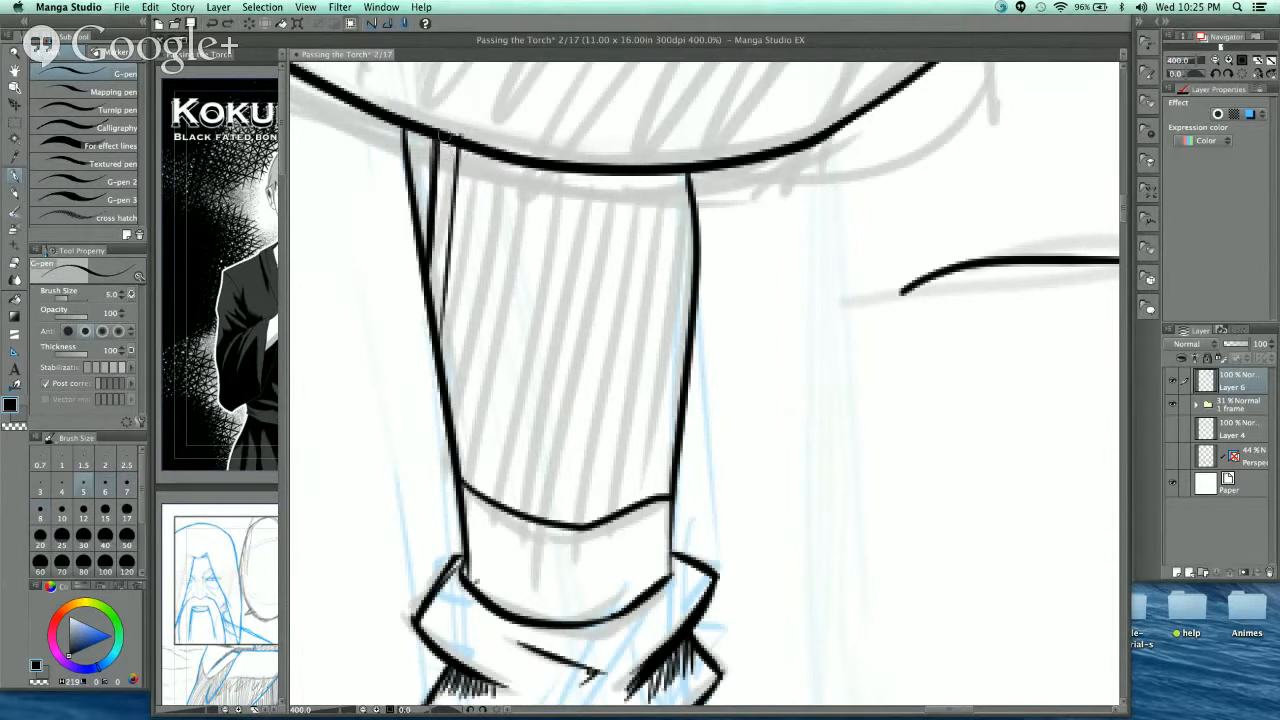
{"action": "left_click_drag", "start_coordinate": [456, 148], "coordinate": [430, 375]}
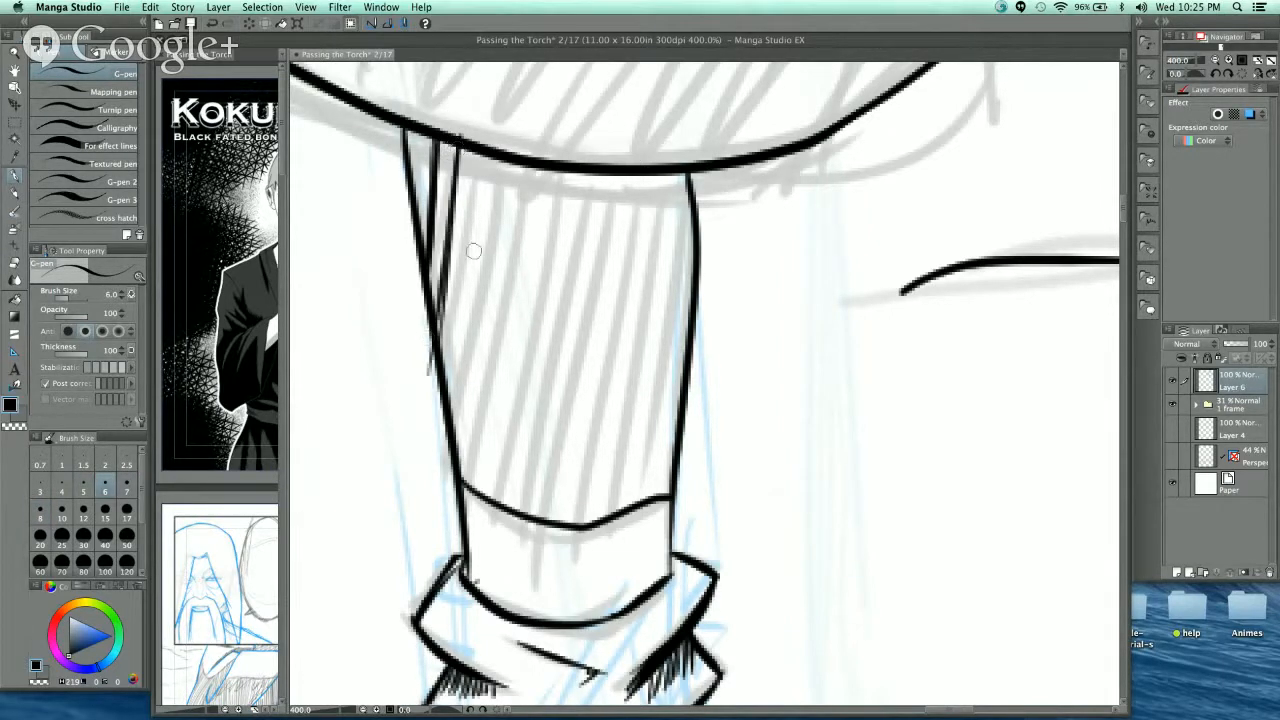
{"action": "key", "text": "super+z"}
{"action": "left_click_drag", "start_coordinate": [482, 155], "coordinate": [458, 390]}
{"action": "key", "text": "super+z"}
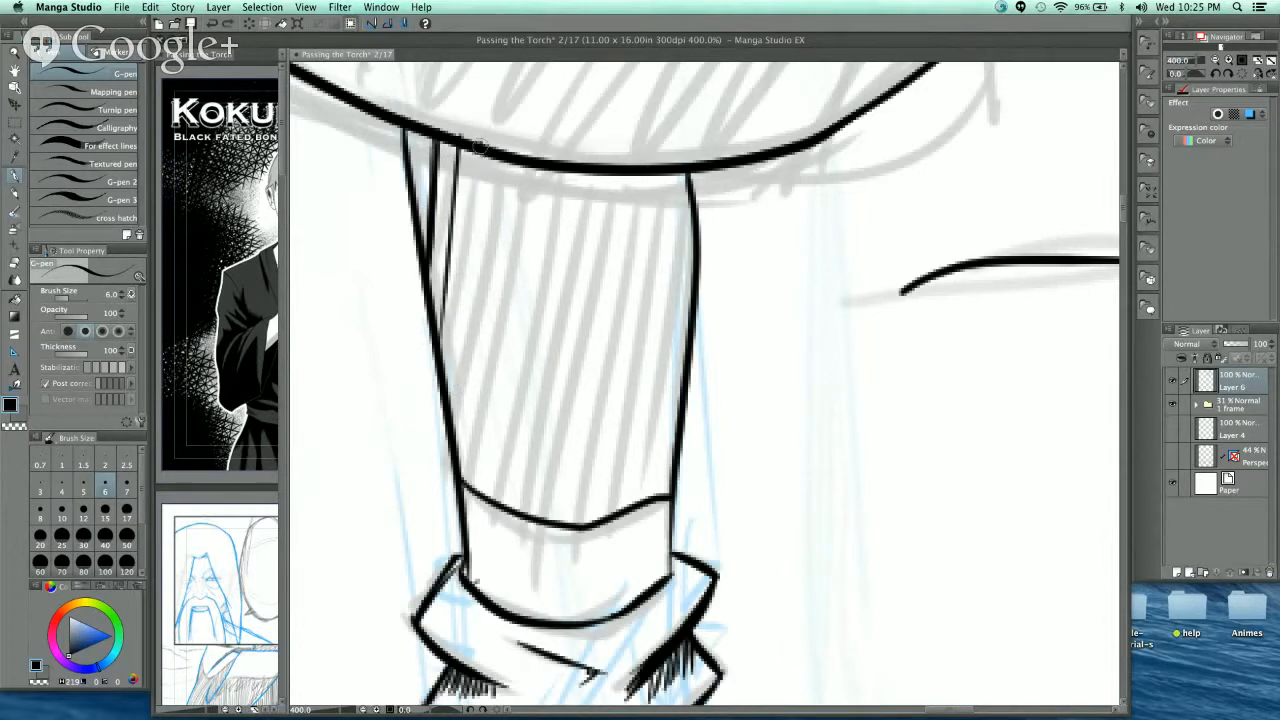
{"action": "mouse_move", "coordinate": [484, 150]}
{"action": "left_mouse_down"}
{"action": "mouse_move", "coordinate": [452, 395]}
{"action": "mouse_move", "coordinate": [464, 450]}
{"action": "left_mouse_up"}
{"action": "left_click_drag", "start_coordinate": [523, 165], "coordinate": [481, 468]}
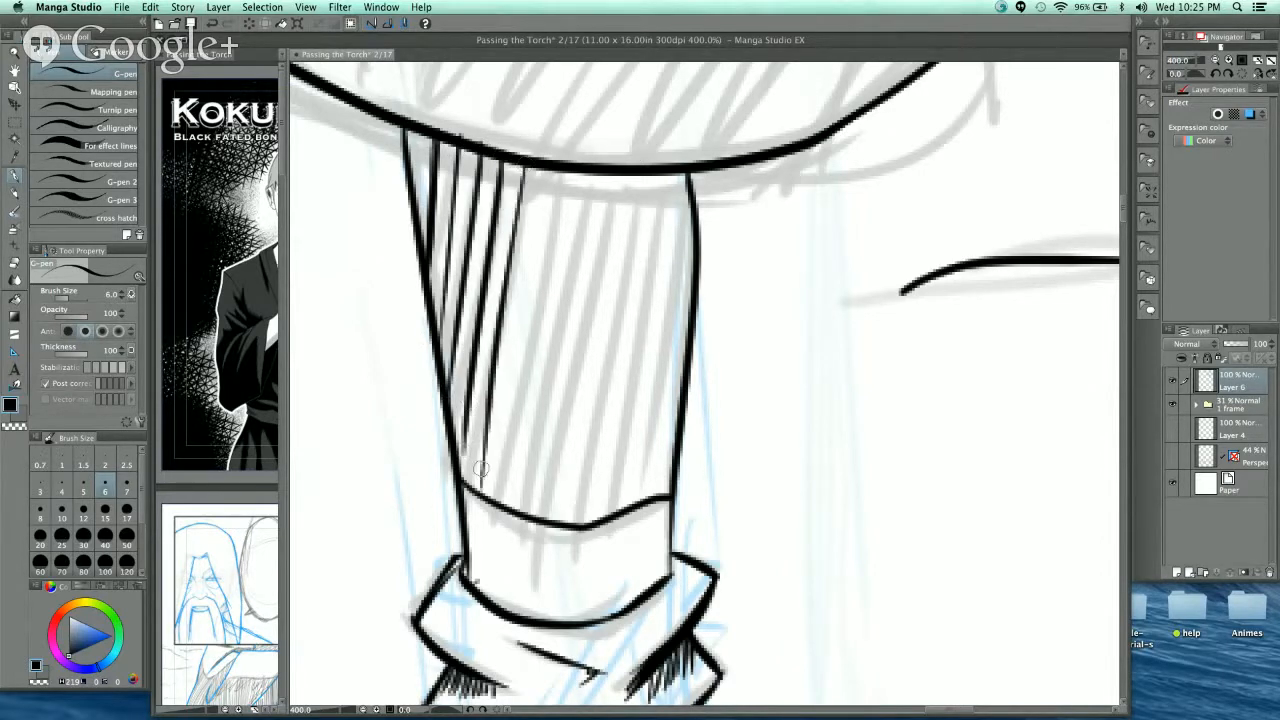
- Continue the long hatching strokes across the middle and right part of the standing leg down to the shadow's edge
{"action": "left_click_drag", "start_coordinate": [550, 168], "coordinate": [516, 508]}
{"action": "key", "text": "super+z"}
{"action": "left_click_drag", "start_coordinate": [556, 170], "coordinate": [494, 500]}
{"action": "key", "text": "super+z"}
{"action": "left_click_drag", "start_coordinate": [556, 172], "coordinate": [505, 508]}
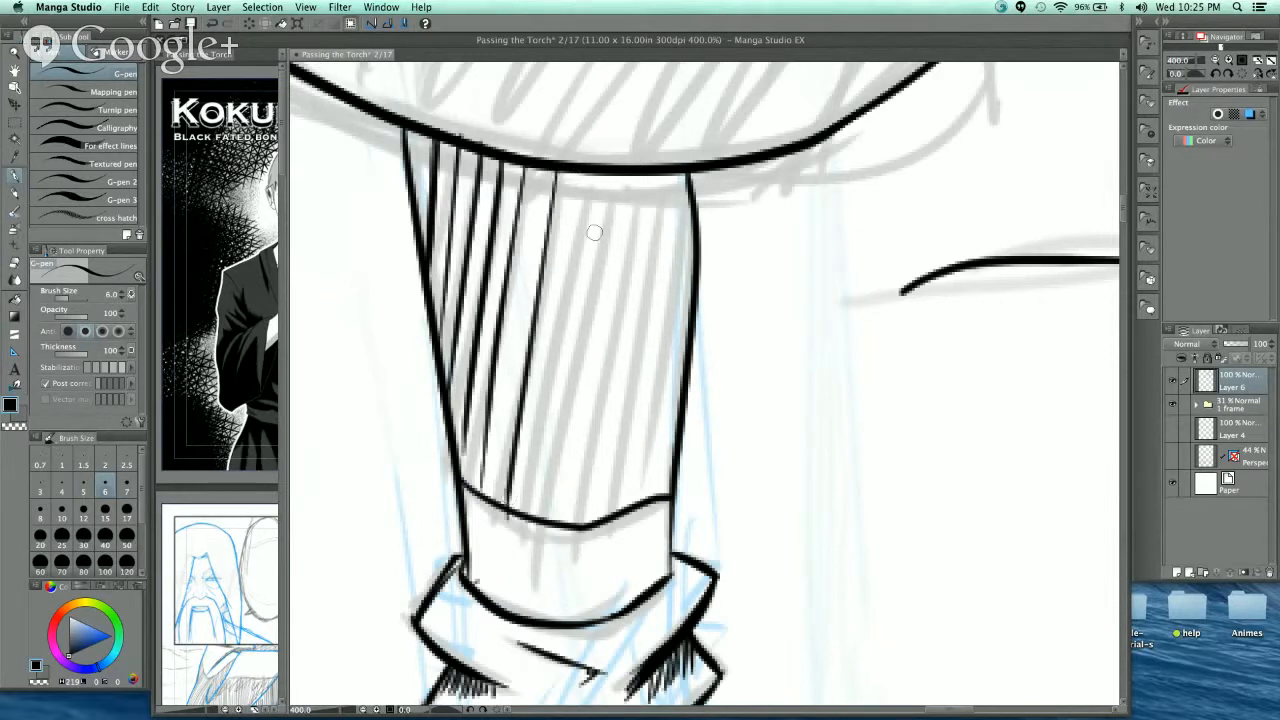
{"action": "left_click_drag", "start_coordinate": [577, 172], "coordinate": [538, 532]}
{"action": "left_click_drag", "start_coordinate": [601, 172], "coordinate": [560, 522]}
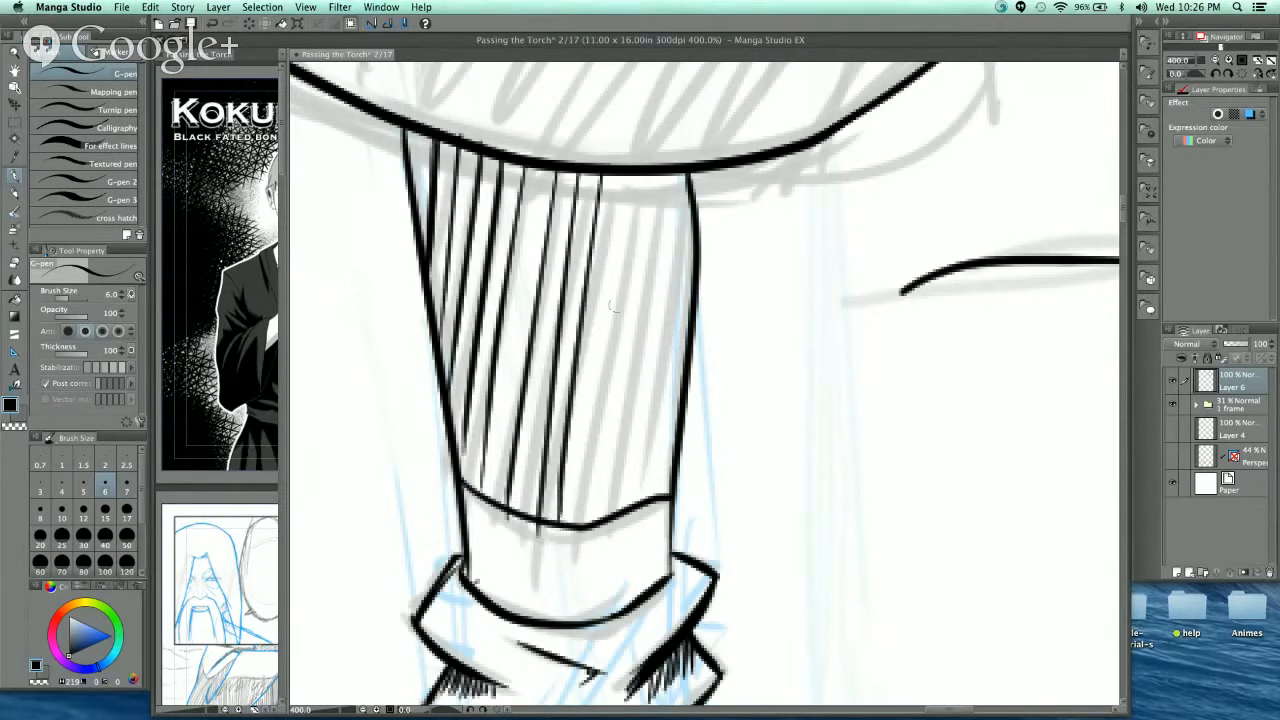
{"action": "left_click_drag", "start_coordinate": [620, 172], "coordinate": [588, 530]}
{"action": "mouse_move", "coordinate": [641, 172]}
{"action": "left_mouse_down"}
{"action": "mouse_move", "coordinate": [620, 505]}
{"action": "mouse_move", "coordinate": [630, 500]}
{"action": "left_mouse_up"}
{"action": "left_click_drag", "start_coordinate": [676, 165], "coordinate": [654, 509]}
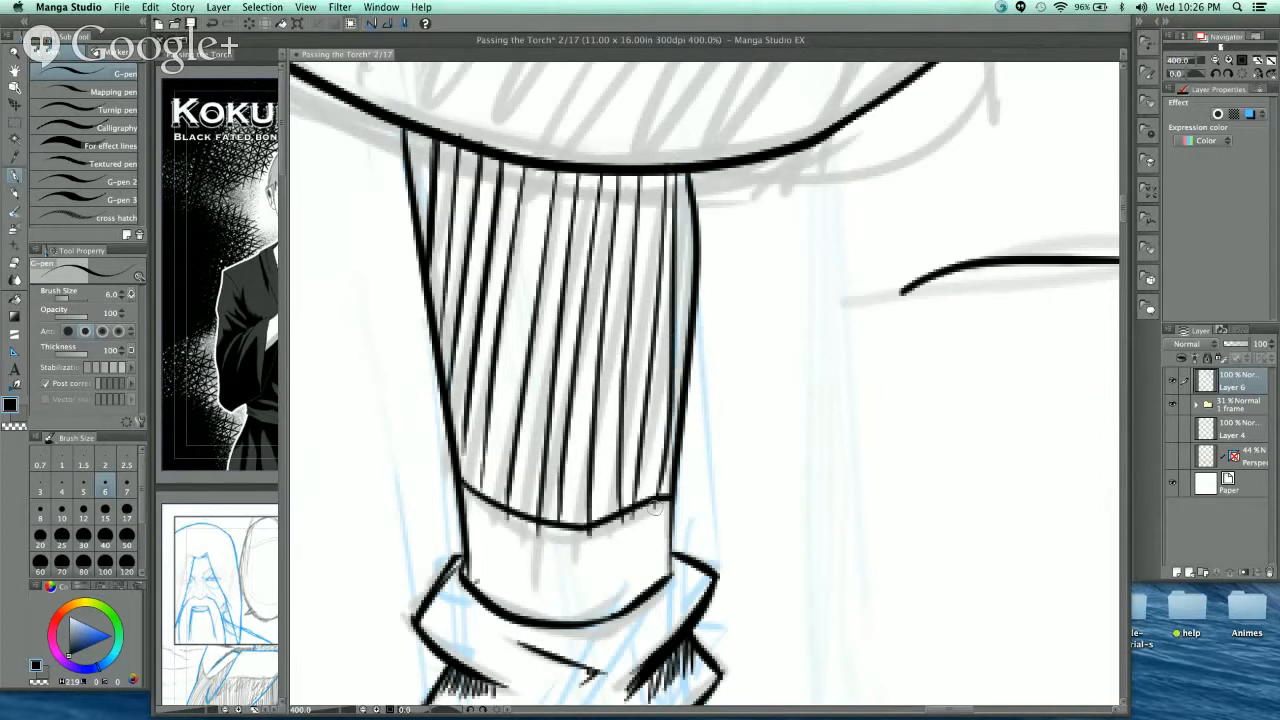
- Add a second layer of more slanted strokes over the hatching along the standing leg's upper left edge
{"action": "scroll", "coordinate": [578, 205], "scroll_direction": "up", "scroll_amount": 2}
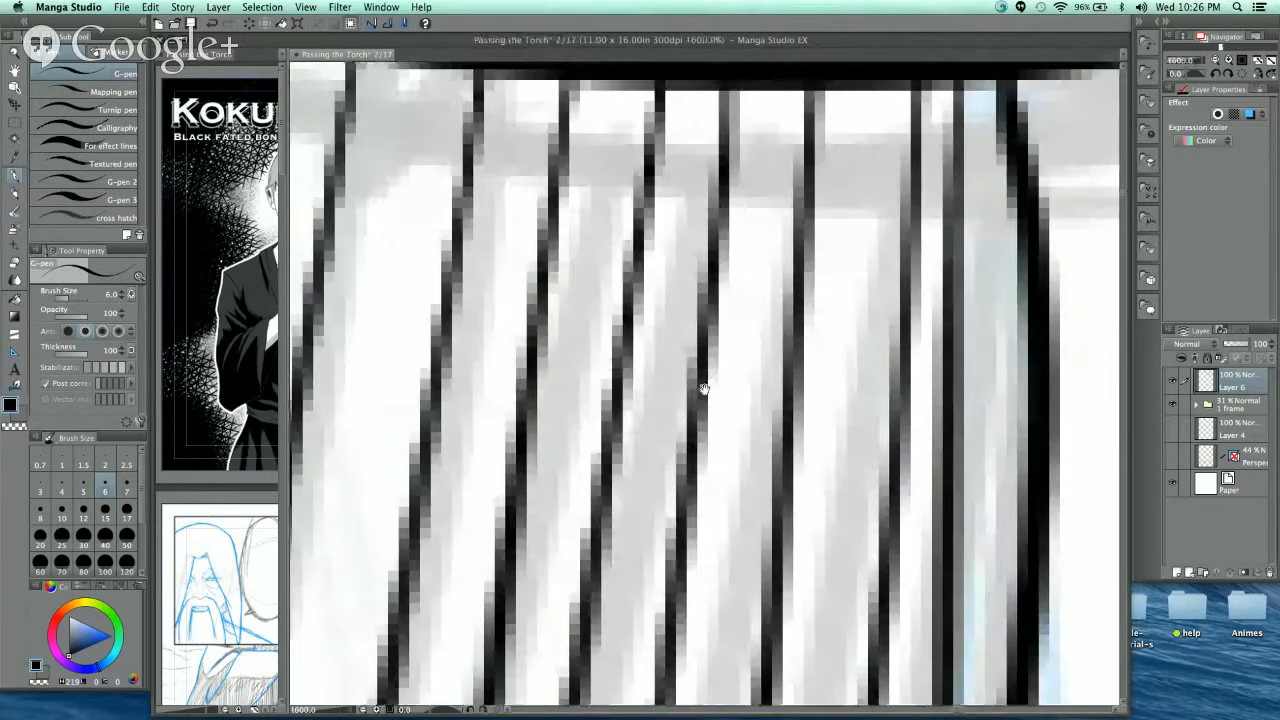
{"action": "left_click_drag", "start_coordinate": [703, 386], "coordinate": [862, 408]}
{"action": "scroll", "coordinate": [746, 344], "scroll_direction": "down", "scroll_amount": 1}
{"action": "left_click_drag", "start_coordinate": [748, 346], "coordinate": [752, 266]}
{"action": "mouse_move", "coordinate": [508, 204]}
{"action": "left_mouse_down"}
{"action": "mouse_move", "coordinate": [574, 331]}
{"action": "mouse_move", "coordinate": [482, 236]}
{"action": "mouse_move", "coordinate": [470, 300]}
{"action": "left_mouse_up"}
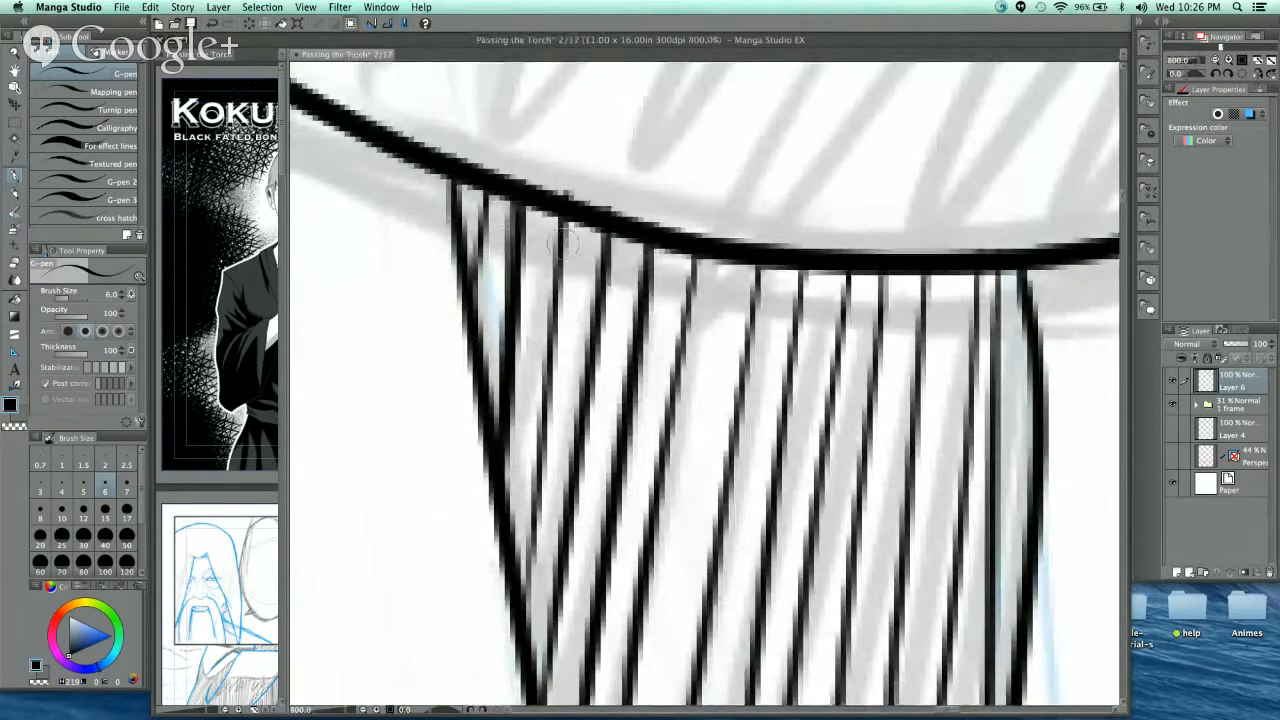
{"action": "mouse_move", "coordinate": [511, 200]}
{"action": "left_mouse_down"}
{"action": "mouse_move", "coordinate": [472, 262]}
{"action": "mouse_move", "coordinate": [488, 350]}
{"action": "left_mouse_up"}
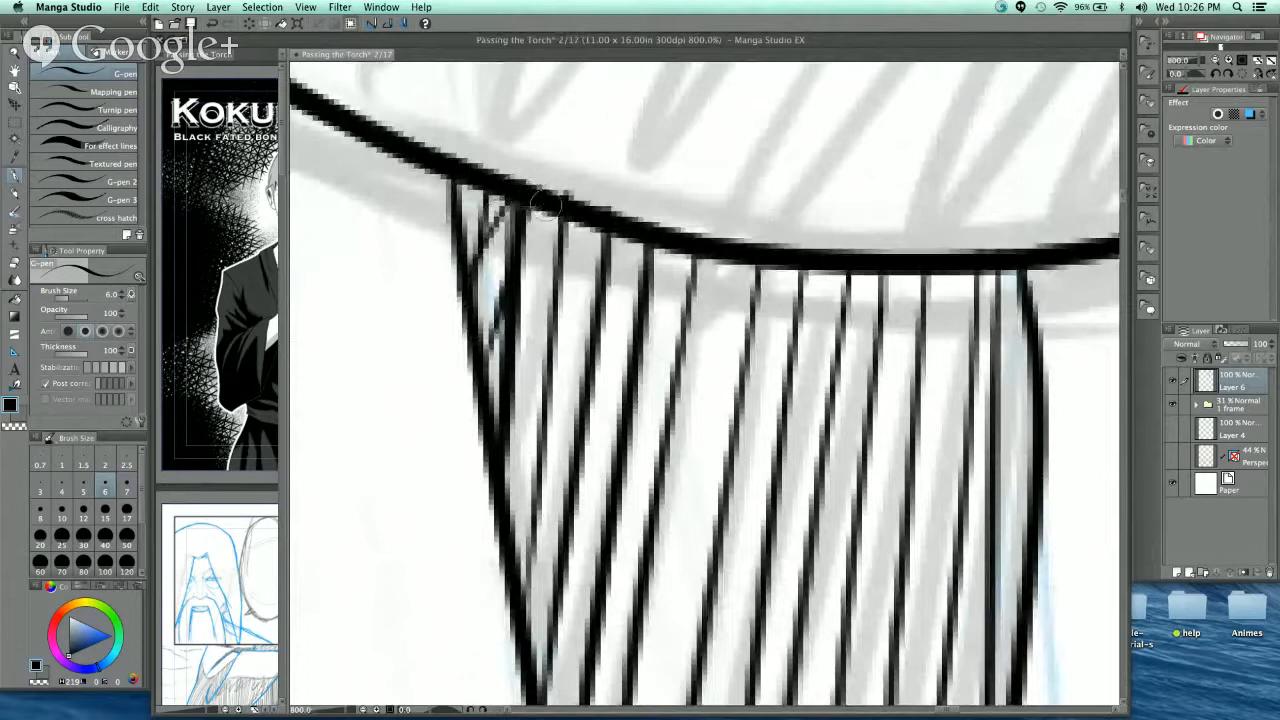
{"action": "mouse_move", "coordinate": [556, 212]}
{"action": "left_mouse_down"}
{"action": "mouse_move", "coordinate": [514, 362]}
{"action": "mouse_move", "coordinate": [510, 482]}
{"action": "left_mouse_up"}
{"action": "left_click_drag", "start_coordinate": [636, 224], "coordinate": [526, 554]}
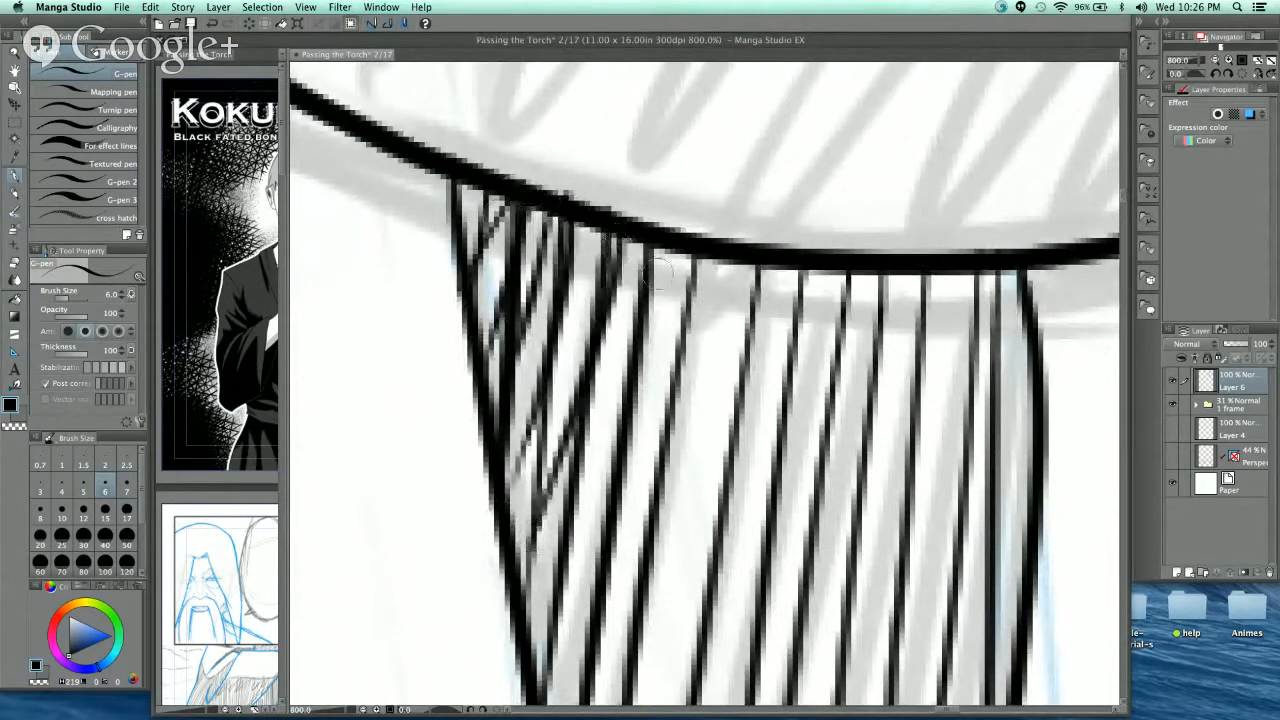
{"action": "left_click_drag", "start_coordinate": [674, 254], "coordinate": [518, 648]}
- Try a second layer of more slanted hatching strokes across the left and middle part of the standing leg's shadow
{"action": "scroll", "coordinate": [719, 427], "scroll_direction": "down", "scroll_amount": 3}
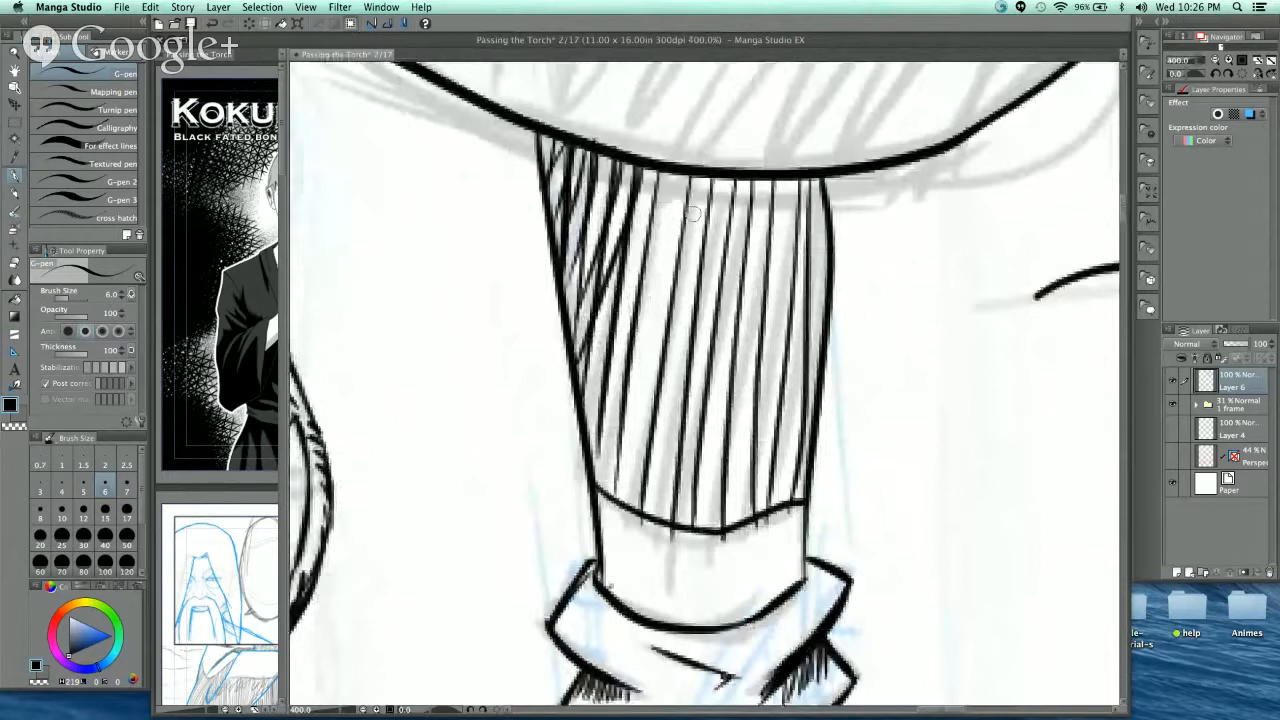
{"action": "left_click_drag", "start_coordinate": [674, 170], "coordinate": [604, 362]}
{"action": "left_click_drag", "start_coordinate": [706, 176], "coordinate": [596, 468]}
{"action": "left_click_drag", "start_coordinate": [706, 176], "coordinate": [596, 466]}
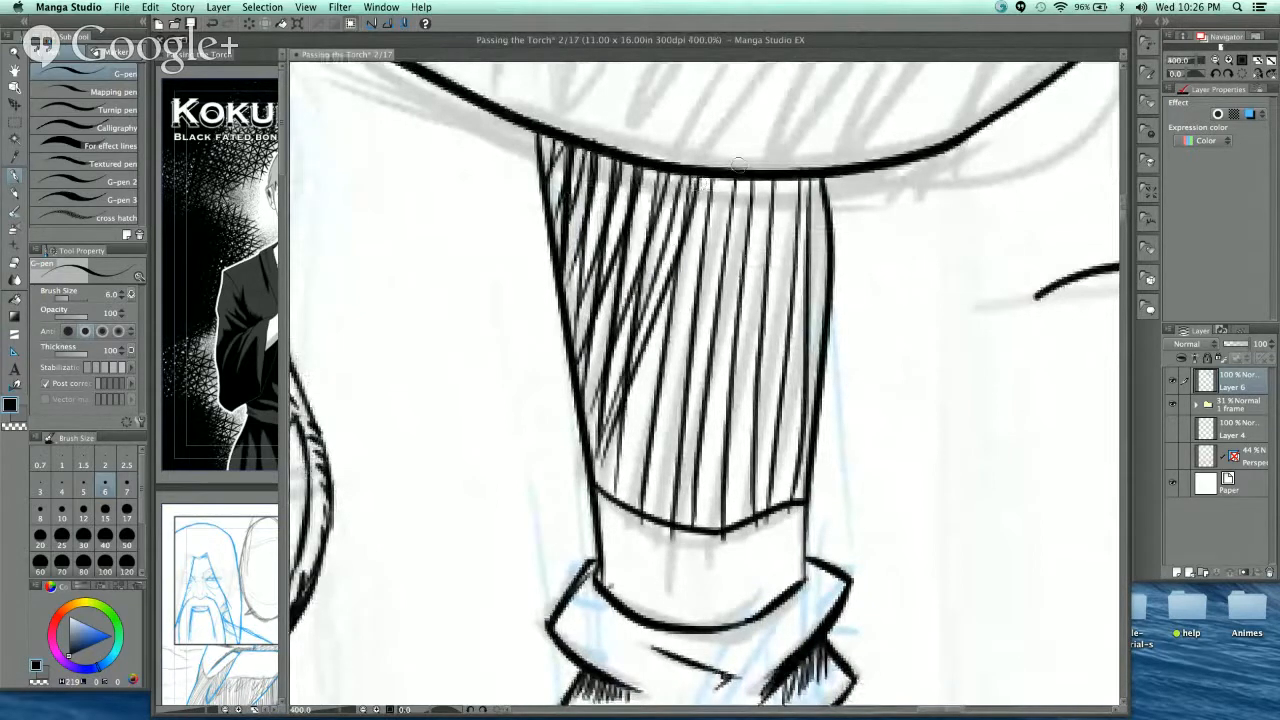
{"action": "key", "text": "ctrl+z"}
{"action": "left_click_drag", "start_coordinate": [718, 170], "coordinate": [646, 482]}
{"action": "left_click_drag", "start_coordinate": [752, 176], "coordinate": [674, 496]}
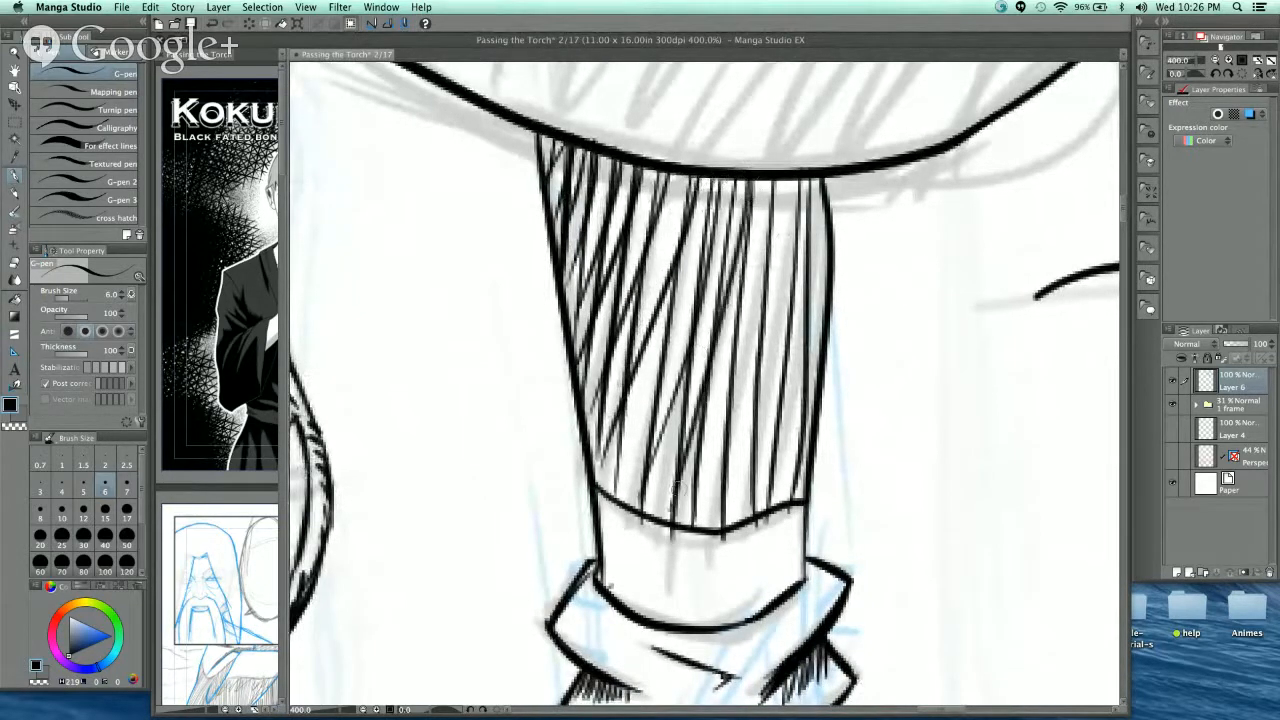
- Try extending the slanted second layer over the right part of the standing leg and densify its middle with extra strokes
{"action": "left_click_drag", "start_coordinate": [784, 188], "coordinate": [690, 516]}
{"action": "mouse_move", "coordinate": [793, 172]}
{"action": "left_mouse_down"}
{"action": "mouse_move", "coordinate": [716, 524]}
{"action": "mouse_move", "coordinate": [736, 509]}
{"action": "left_mouse_up"}
{"action": "left_click_drag", "start_coordinate": [828, 192], "coordinate": [758, 512]}
{"action": "left_click_drag", "start_coordinate": [830, 215], "coordinate": [768, 492]}
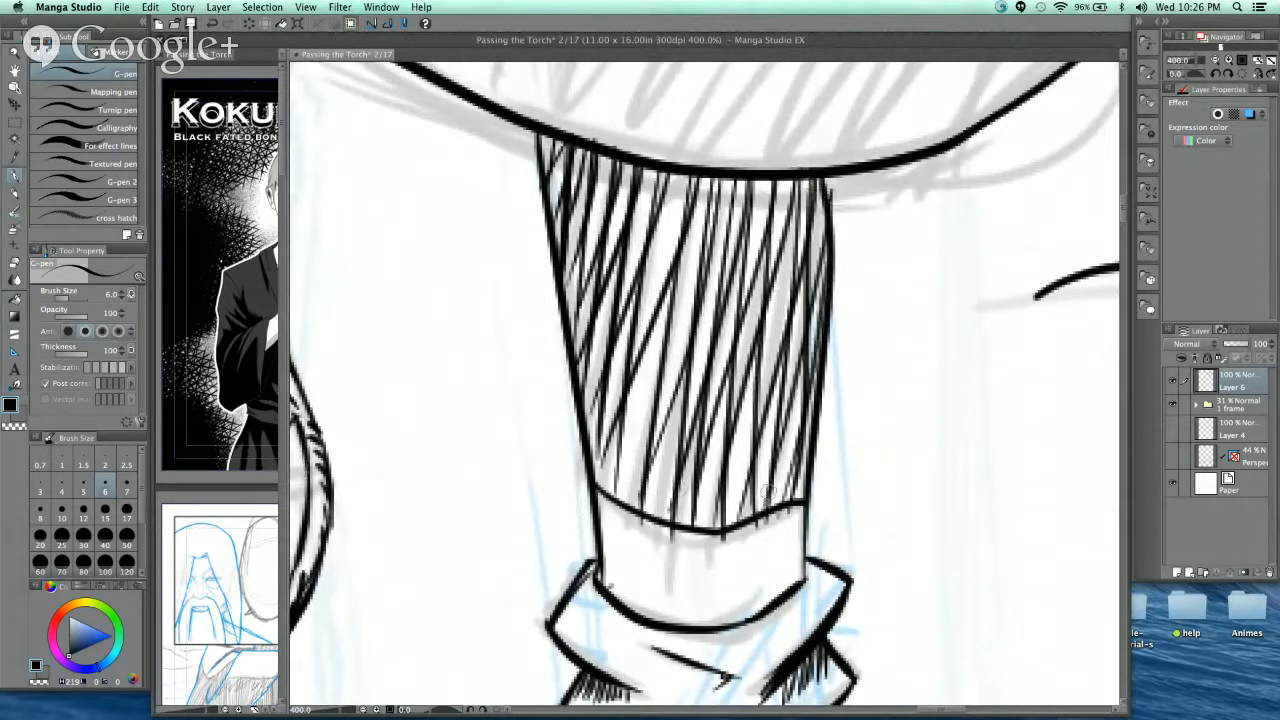
{"action": "left_click_drag", "start_coordinate": [692, 166], "coordinate": [605, 410]}
{"action": "key", "text": "ctrl+z"}
{"action": "left_click_drag", "start_coordinate": [690, 170], "coordinate": [604, 398]}
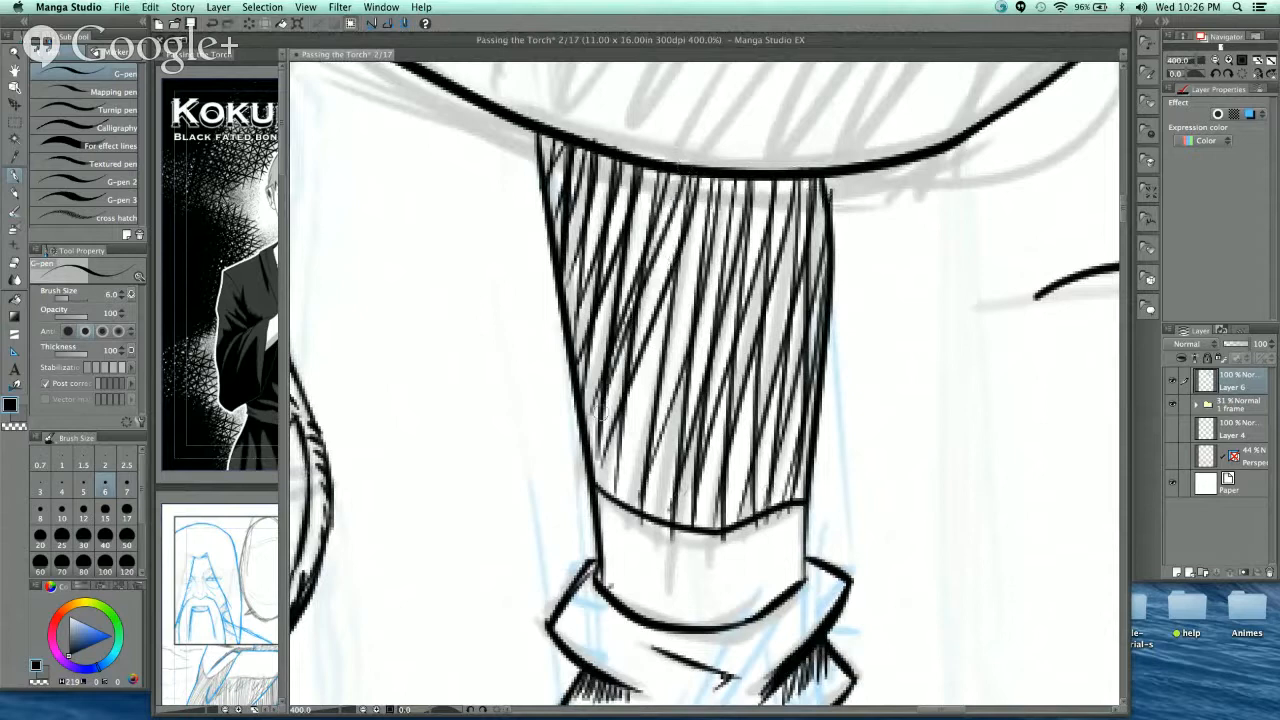
{"action": "mouse_move", "coordinate": [680, 164]}
{"action": "left_mouse_down"}
{"action": "mouse_move", "coordinate": [600, 524]}
{"action": "mouse_move", "coordinate": [711, 178]}
{"action": "left_mouse_up"}
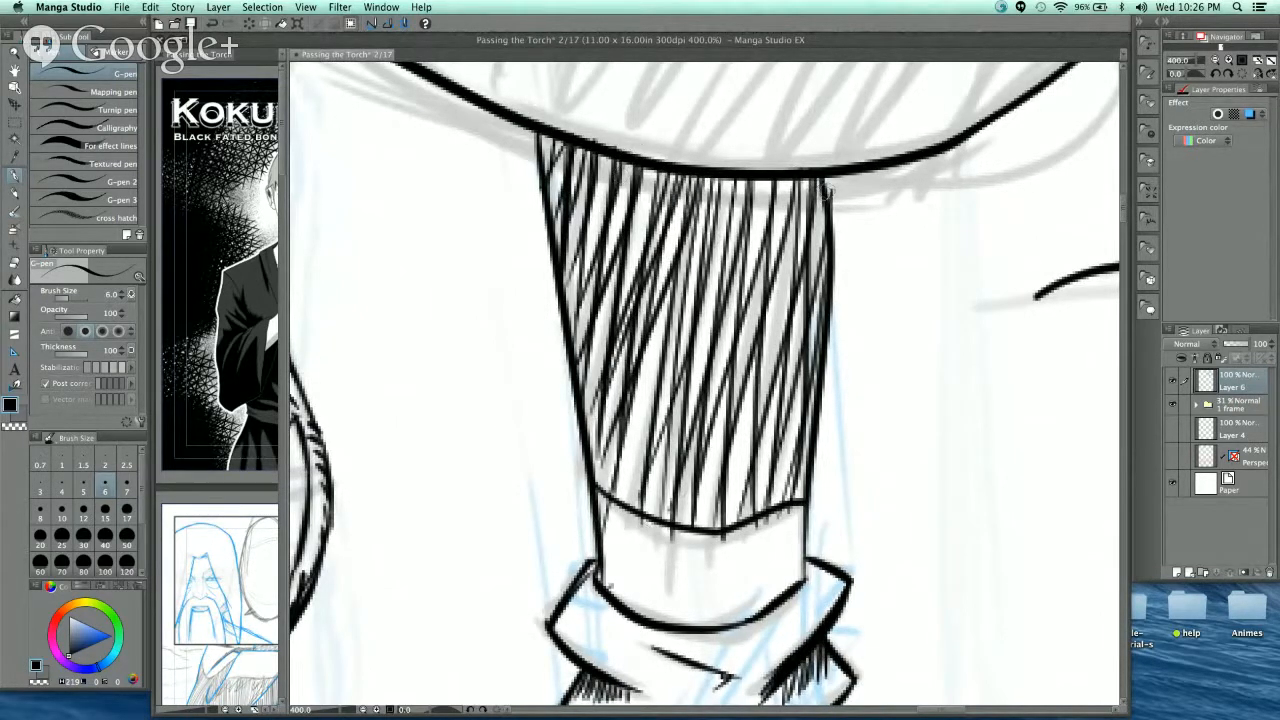
- Undo the second layer of slanted strokes on the standing leg, back to the single layer of long hatching
{"action": "scroll", "coordinate": [824, 192], "scroll_direction": "down", "scroll_amount": 5}
{"action": "left_click_drag", "start_coordinate": [866, 288], "coordinate": [688, 401]}
{"action": "scroll", "coordinate": [690, 402], "scroll_direction": "up", "scroll_amount": 8}
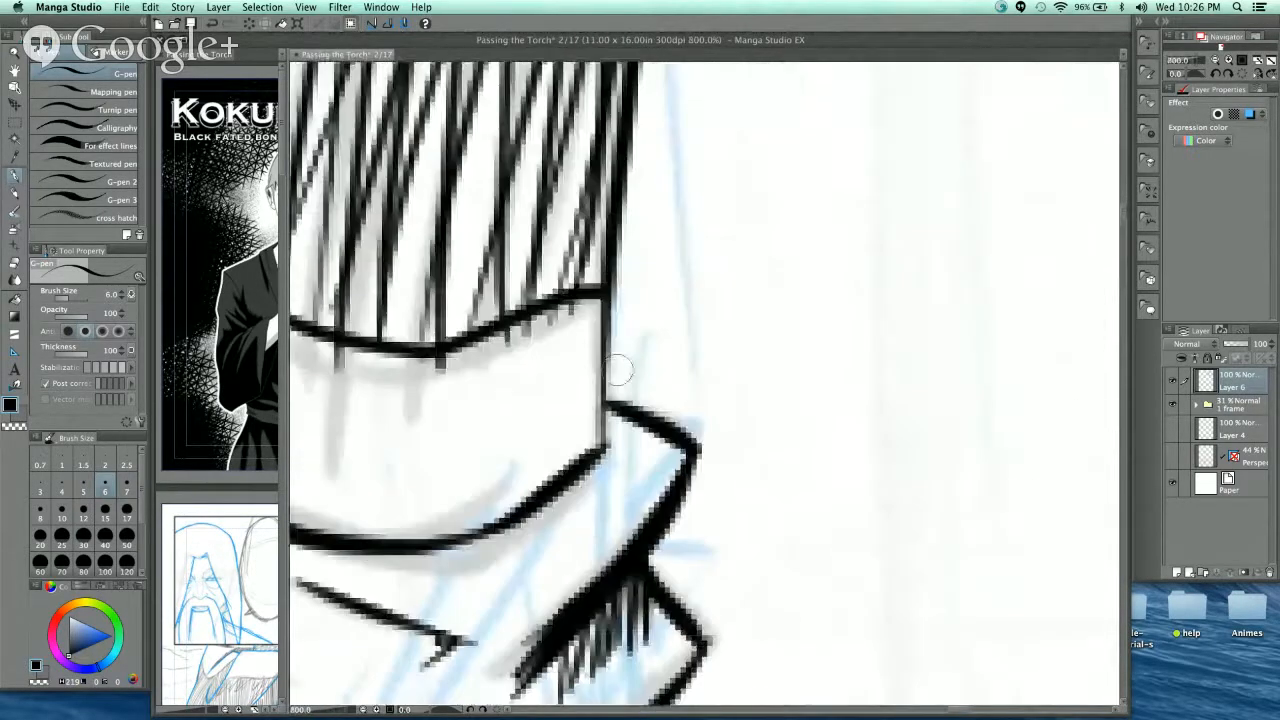
{"action": "left_click_drag", "start_coordinate": [755, 457], "coordinate": [855, 492]}
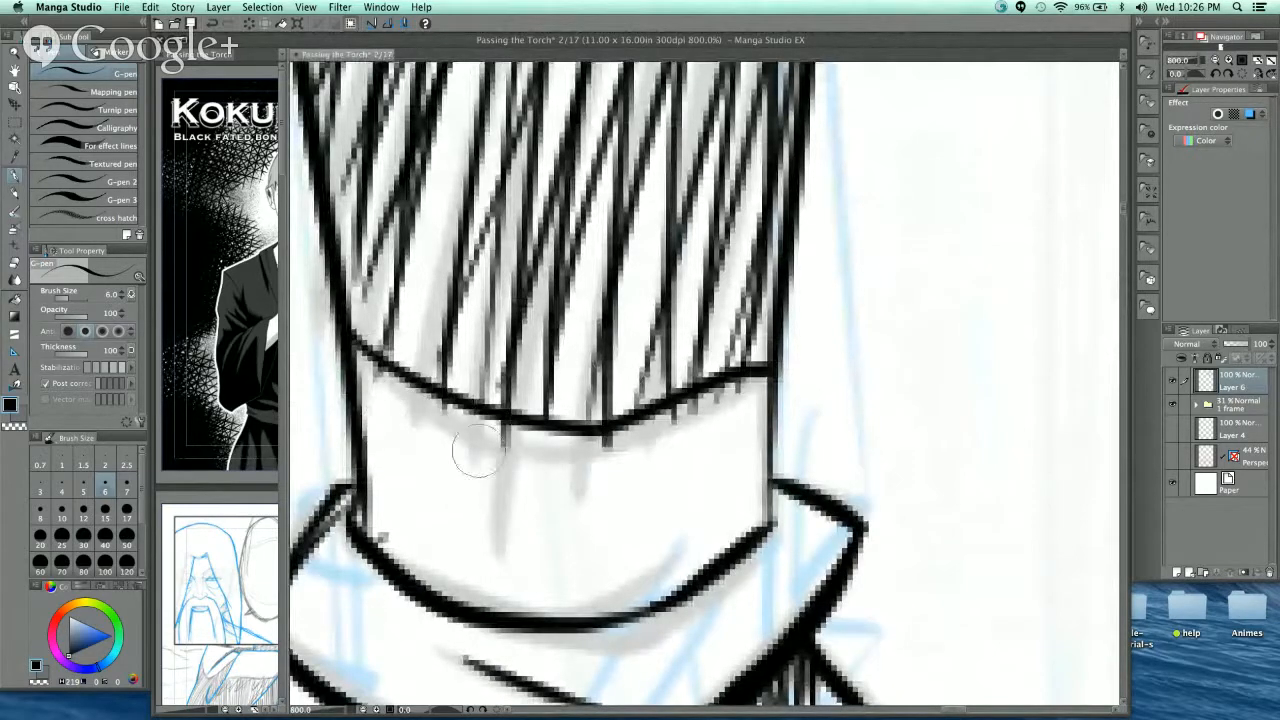
{"action": "scroll", "coordinate": [651, 434], "scroll_direction": "down", "scroll_amount": 5}
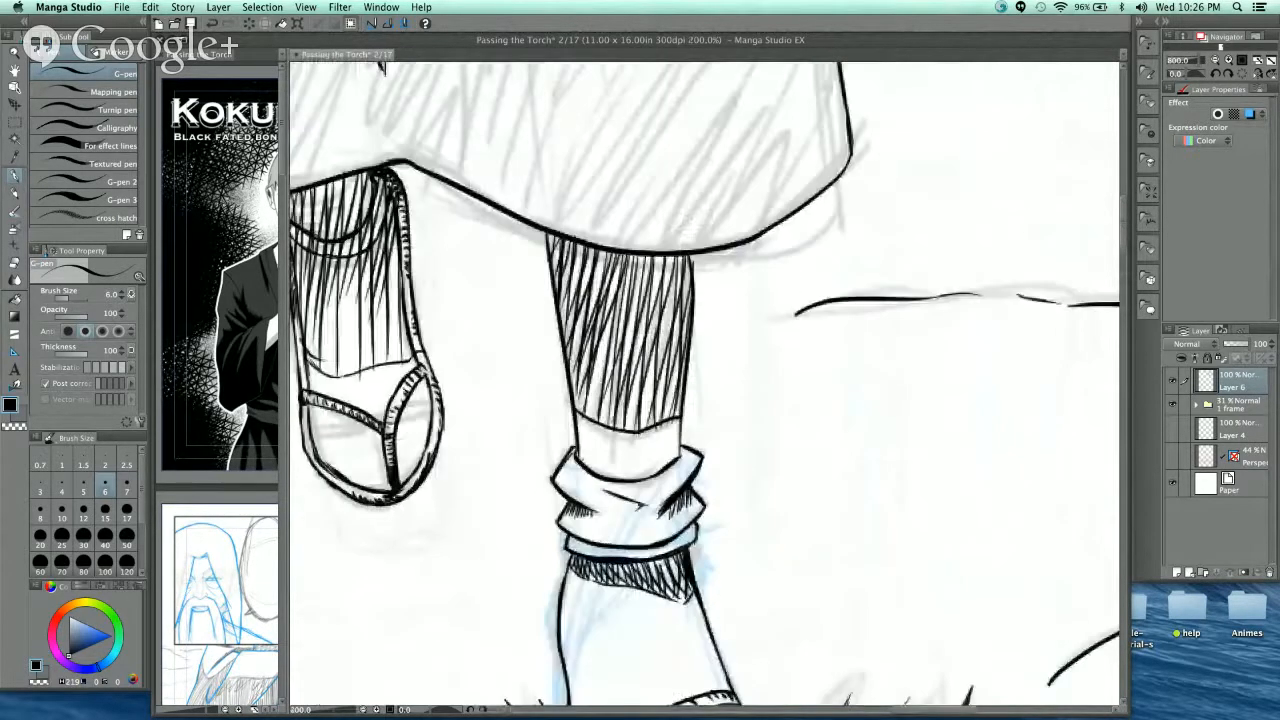
{"action": "key", "text": "super+z"}
{"action": "key", "text": "super+z"}
{"action": "key", "text": "super+z"}
{"action": "key", "text": "super+z"}
{"action": "key", "text": "super+z"}
{"action": "key", "text": "super+z"}
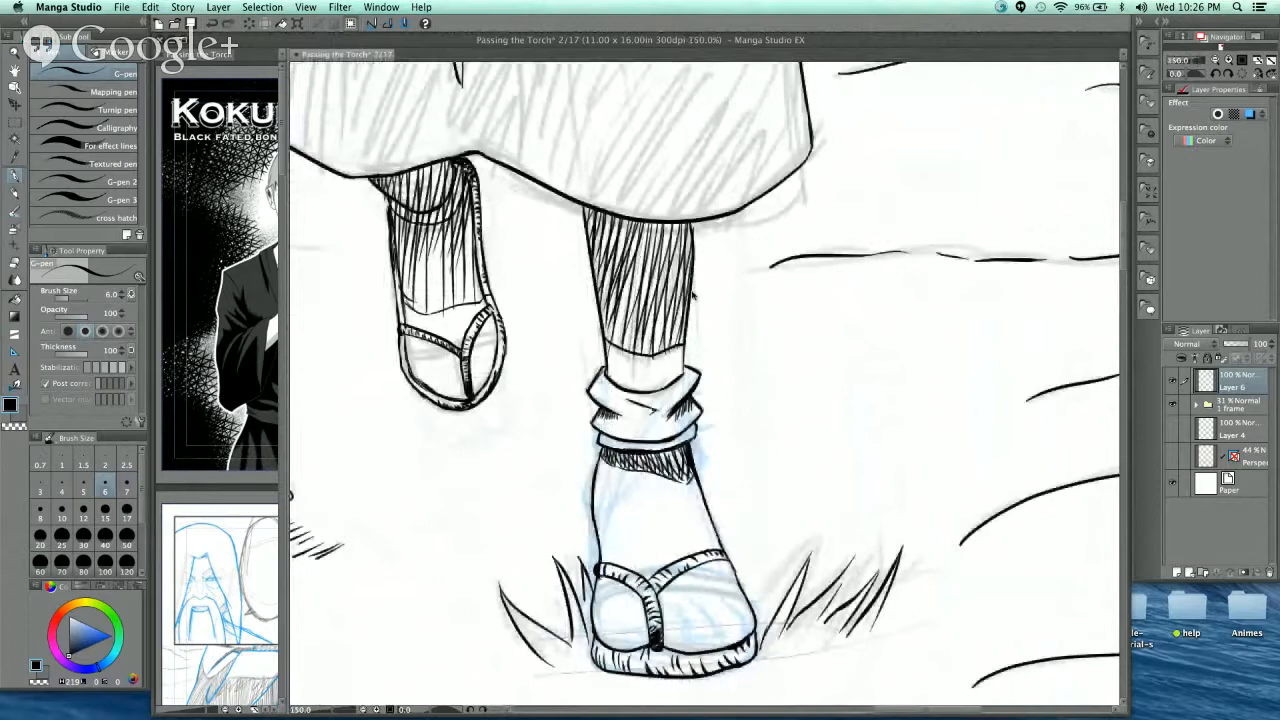
{"action": "key", "text": "super+z"}
{"action": "key", "text": "super+z"}
{"action": "key", "text": "super+z"}
{"action": "key", "text": "super+z"}
{"action": "key", "text": "super+z"}
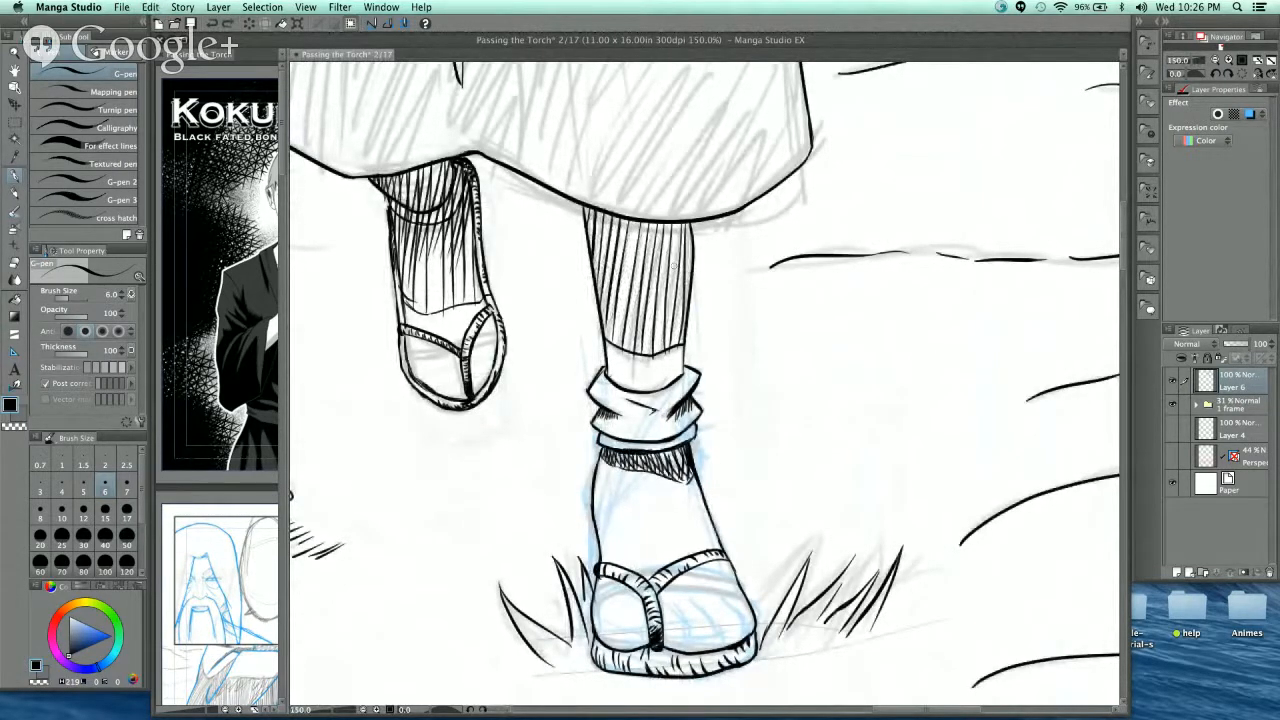
- Hide and show the sketch folder repeatedly to examine the second panel's inks with and without the sketch
{"action": "scroll", "coordinate": [672, 288], "scroll_direction": "down", "scroll_amount": 3}
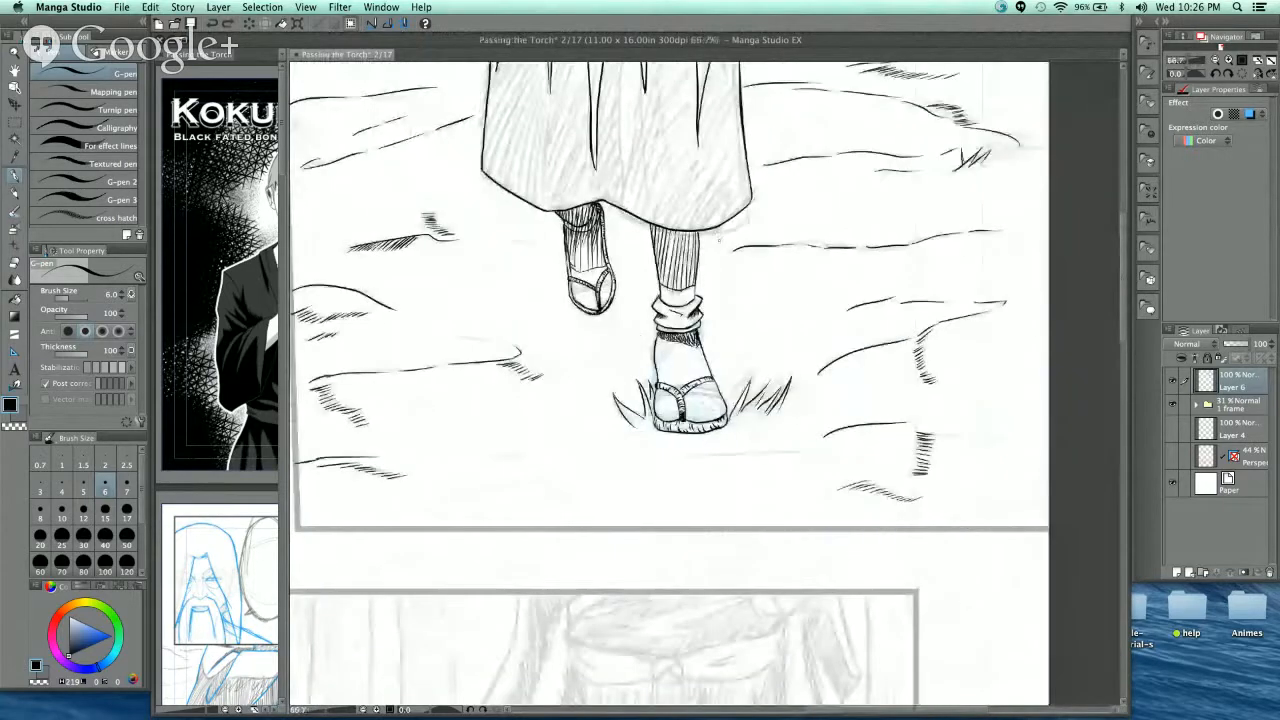
{"action": "scroll", "coordinate": [699, 324], "scroll_direction": "up", "scroll_amount": 1}
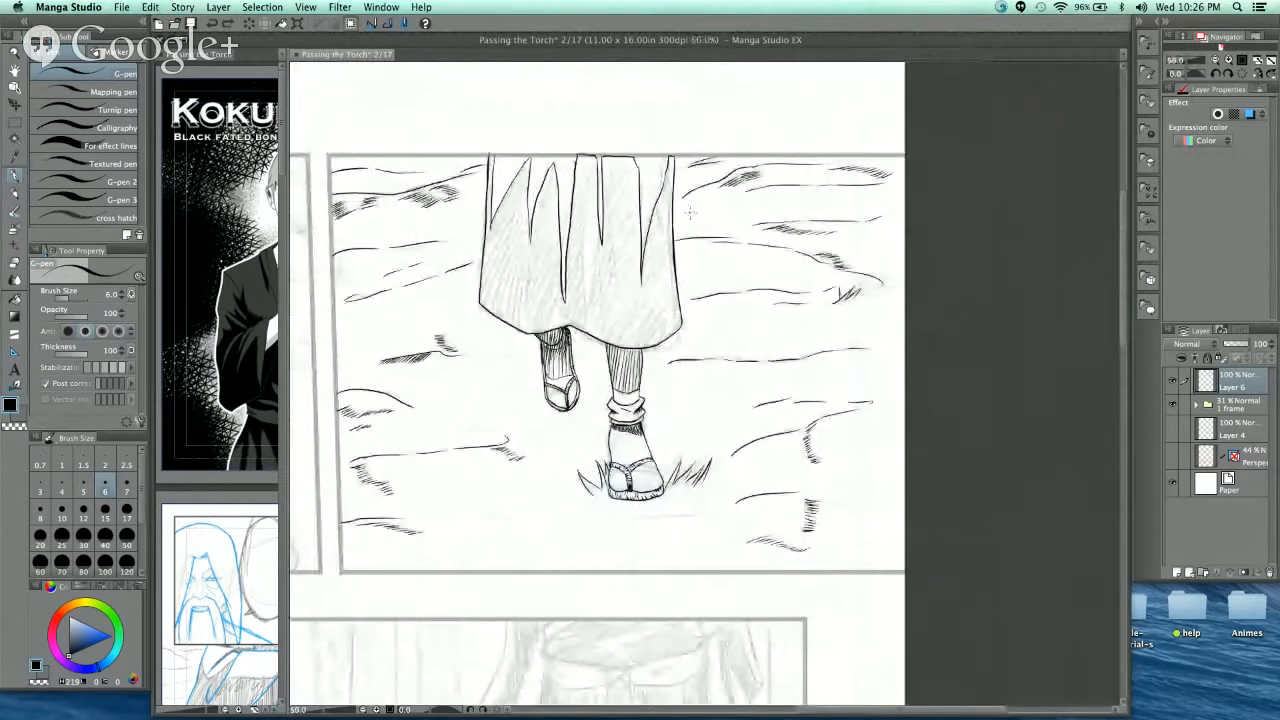
{"action": "left_click", "coordinate": [1173, 404]}
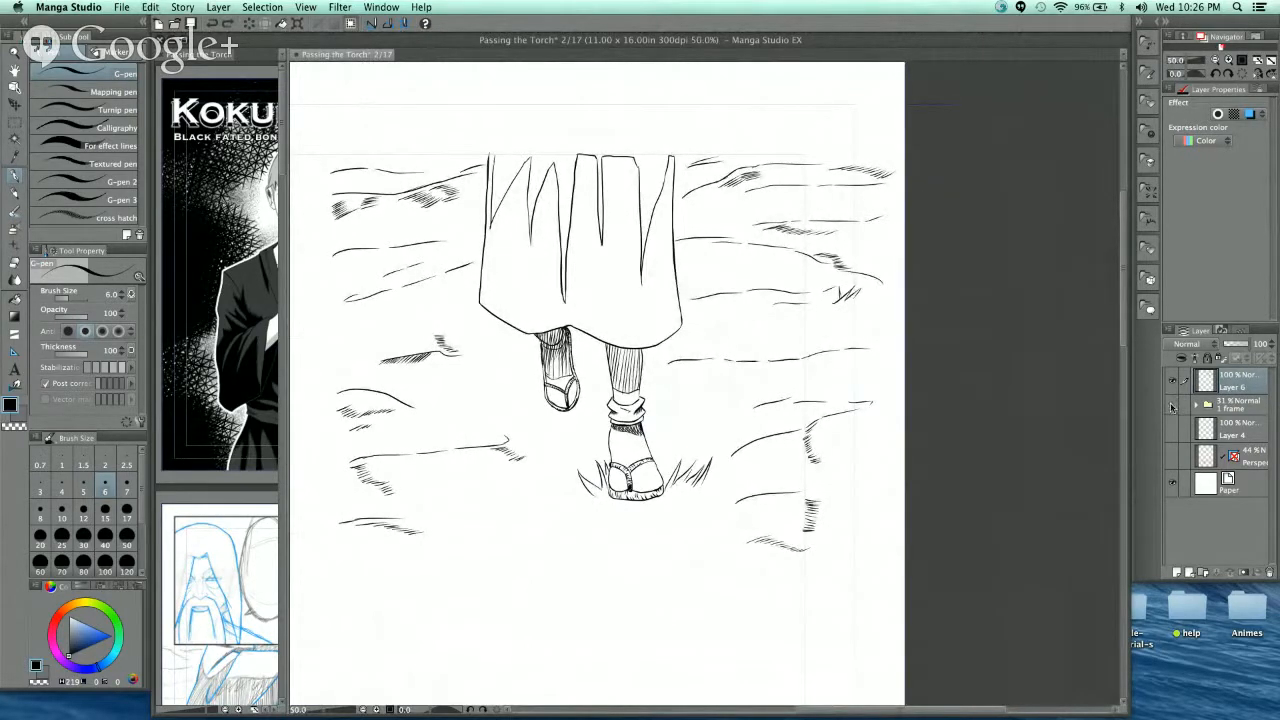
{"action": "left_click", "coordinate": [1172, 405]}
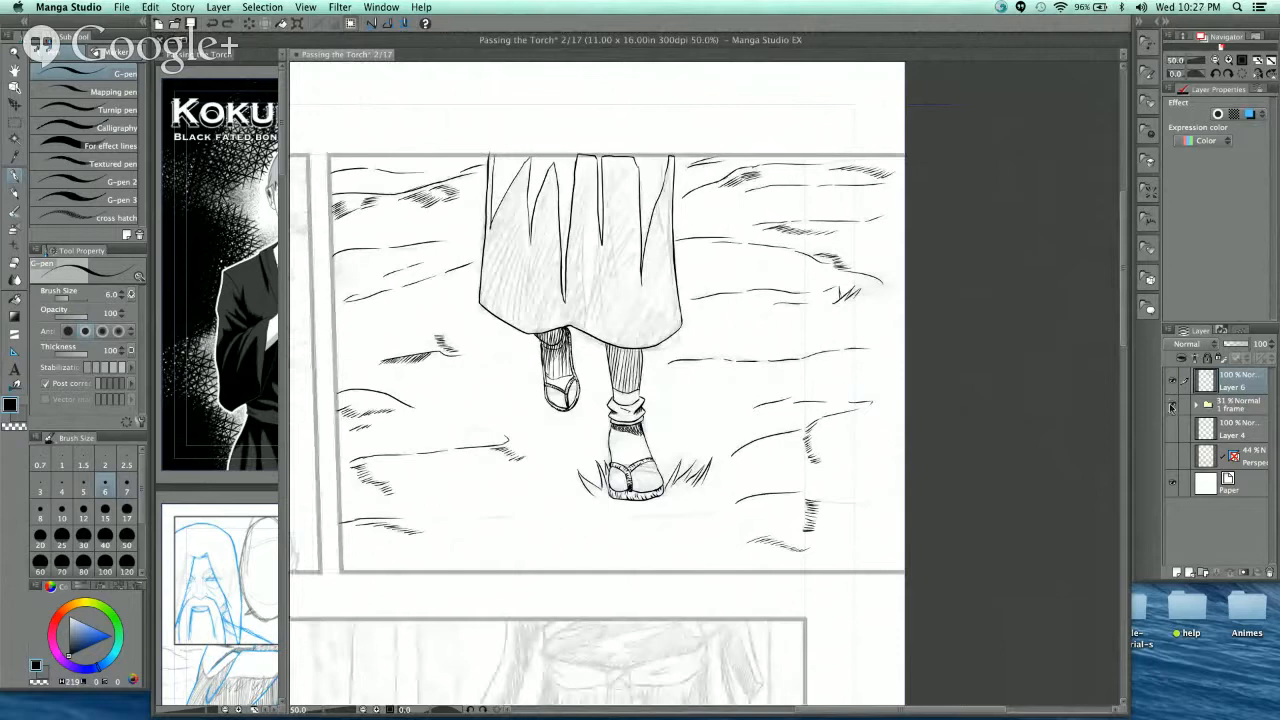
{"action": "left_click", "coordinate": [1172, 405]}
{"action": "left_click", "coordinate": [1172, 405]}
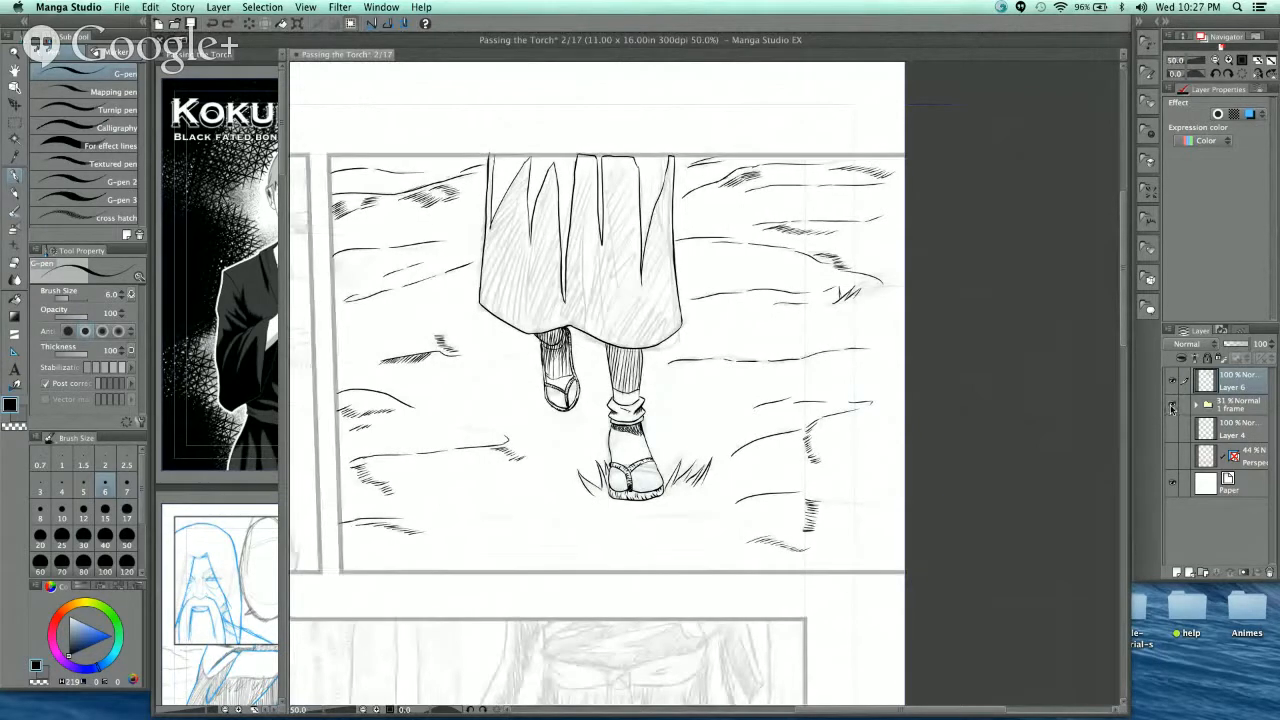
{"action": "left_click", "coordinate": [1172, 405]}
{"action": "left_click", "coordinate": [1172, 405]}
{"action": "scroll", "coordinate": [641, 402], "scroll_direction": "down", "scroll_amount": 1}
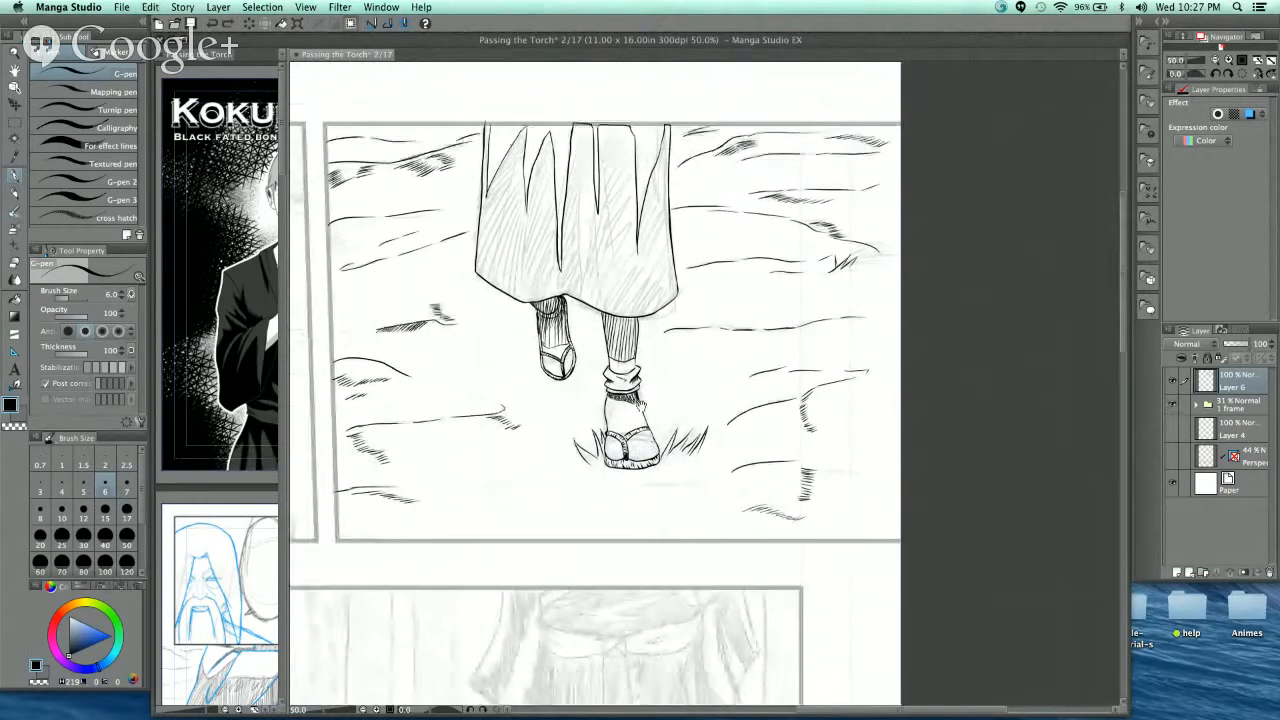
- Hatch short curved strokes along the standing foot's lower edge above the sandal sole, on both sides of the toe strap
{"action": "left_click_drag", "start_coordinate": [641, 405], "coordinate": [631, 327]}
{"action": "scroll", "coordinate": [620, 369], "scroll_direction": "up", "scroll_amount": 6}
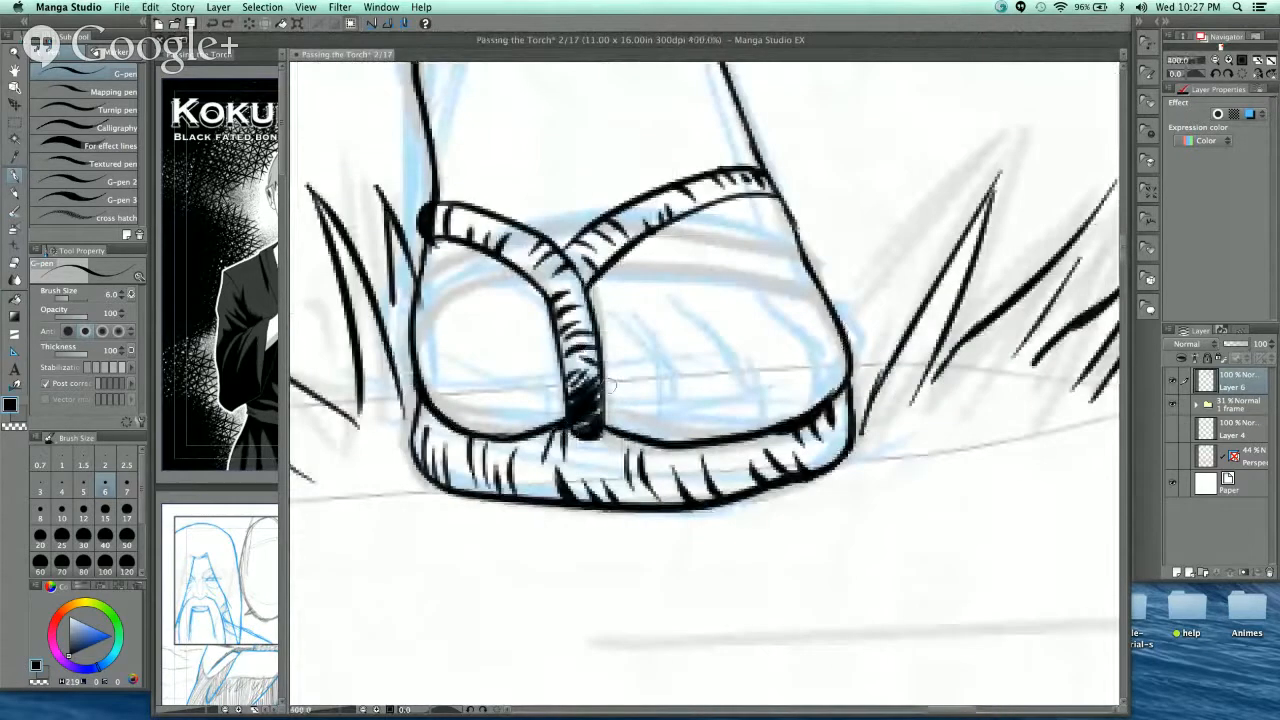
{"action": "left_click_drag", "start_coordinate": [705, 407], "coordinate": [675, 377]}
{"action": "mouse_move", "coordinate": [595, 370]}
{"action": "left_mouse_down"}
{"action": "mouse_move", "coordinate": [699, 398]}
{"action": "mouse_move", "coordinate": [672, 382]}
{"action": "mouse_move", "coordinate": [706, 403]}
{"action": "left_mouse_up"}
{"action": "left_click_drag", "start_coordinate": [697, 378], "coordinate": [748, 398]}
{"action": "mouse_move", "coordinate": [738, 371]}
{"action": "left_mouse_down"}
{"action": "mouse_move", "coordinate": [775, 394]}
{"action": "mouse_move", "coordinate": [795, 377]}
{"action": "left_mouse_up"}
{"action": "left_click_drag", "start_coordinate": [398, 338], "coordinate": [430, 392]}
{"action": "left_click_drag", "start_coordinate": [420, 356], "coordinate": [452, 402]}
{"action": "mouse_move", "coordinate": [446, 366]}
{"action": "left_mouse_down"}
{"action": "mouse_move", "coordinate": [474, 406]}
{"action": "mouse_move", "coordinate": [496, 400]}
{"action": "left_mouse_up"}
{"action": "left_click_drag", "start_coordinate": [500, 360], "coordinate": [540, 384]}
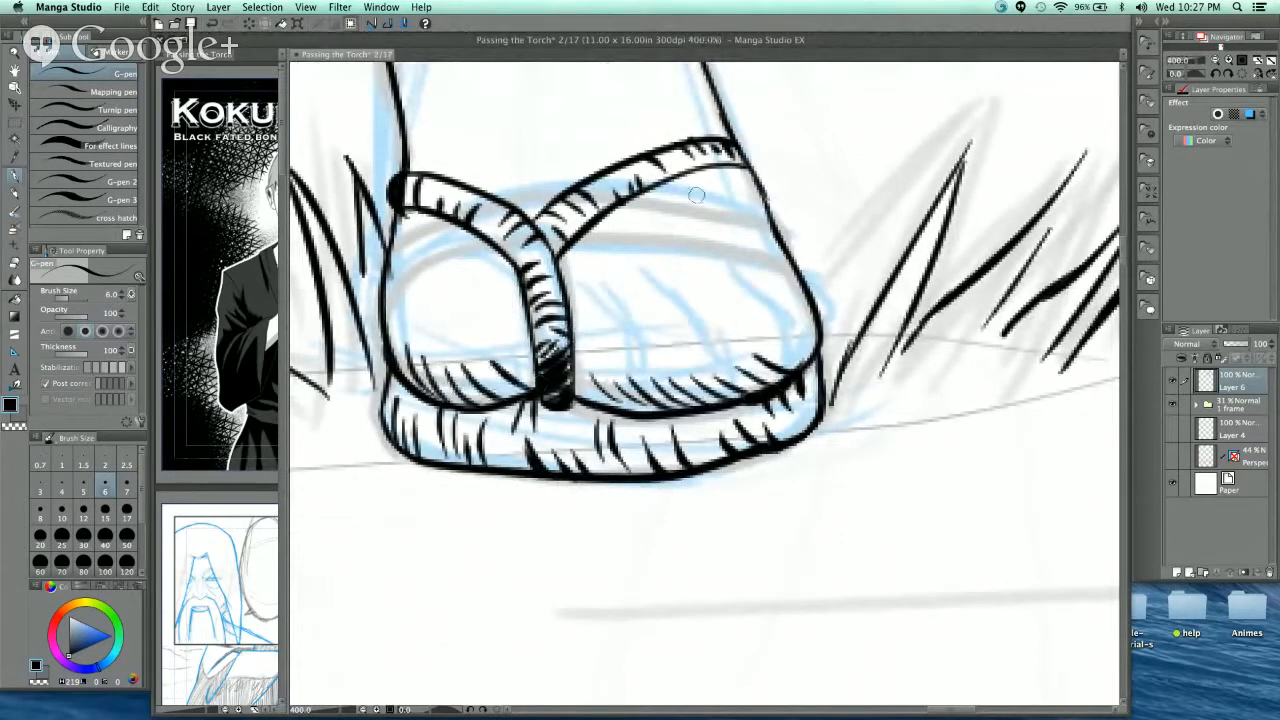
- Retouch the robe's fold outlines near the panel's upper border and close the open top of the robe's leftmost strip
{"action": "scroll", "coordinate": [698, 195], "scroll_direction": "down", "scroll_amount": 3}
{"action": "left_click_drag", "start_coordinate": [652, 394], "coordinate": [677, 620]}
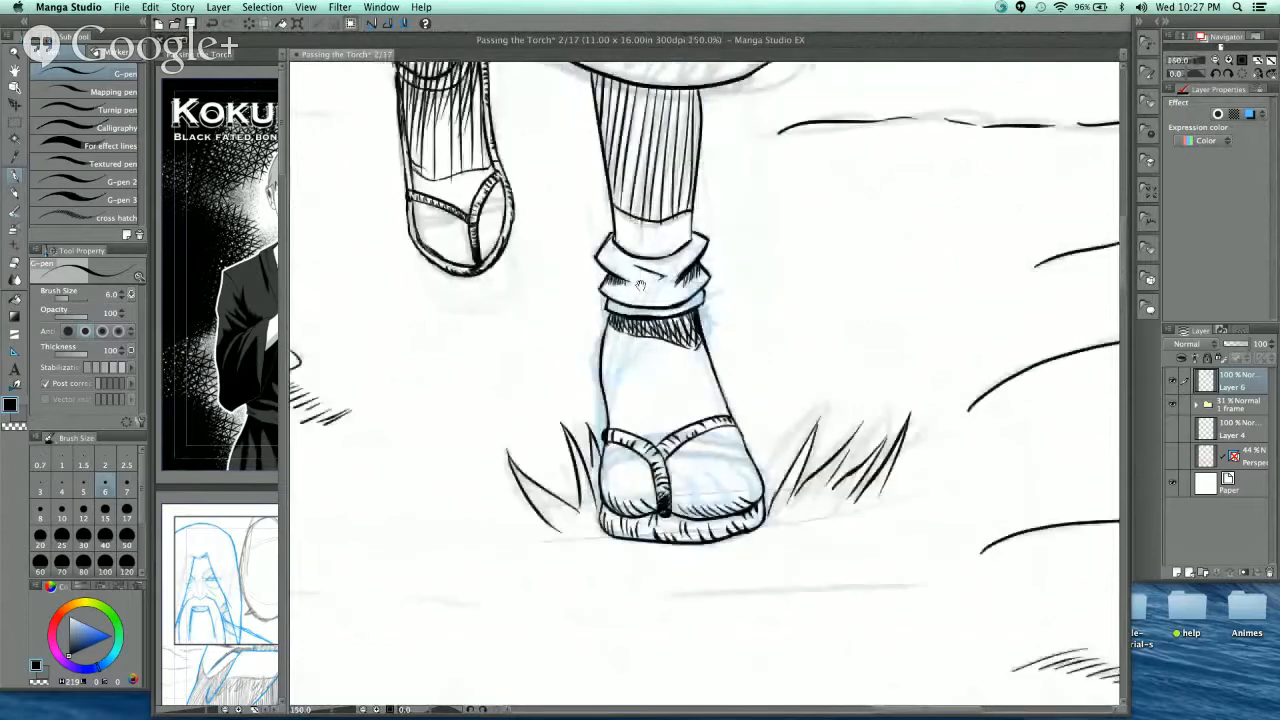
{"action": "left_click_drag", "start_coordinate": [641, 287], "coordinate": [646, 458]}
{"action": "left_click_drag", "start_coordinate": [660, 200], "coordinate": [661, 489]}
{"action": "key", "text": "super+minus"}
{"action": "key", "text": "super+minus"}
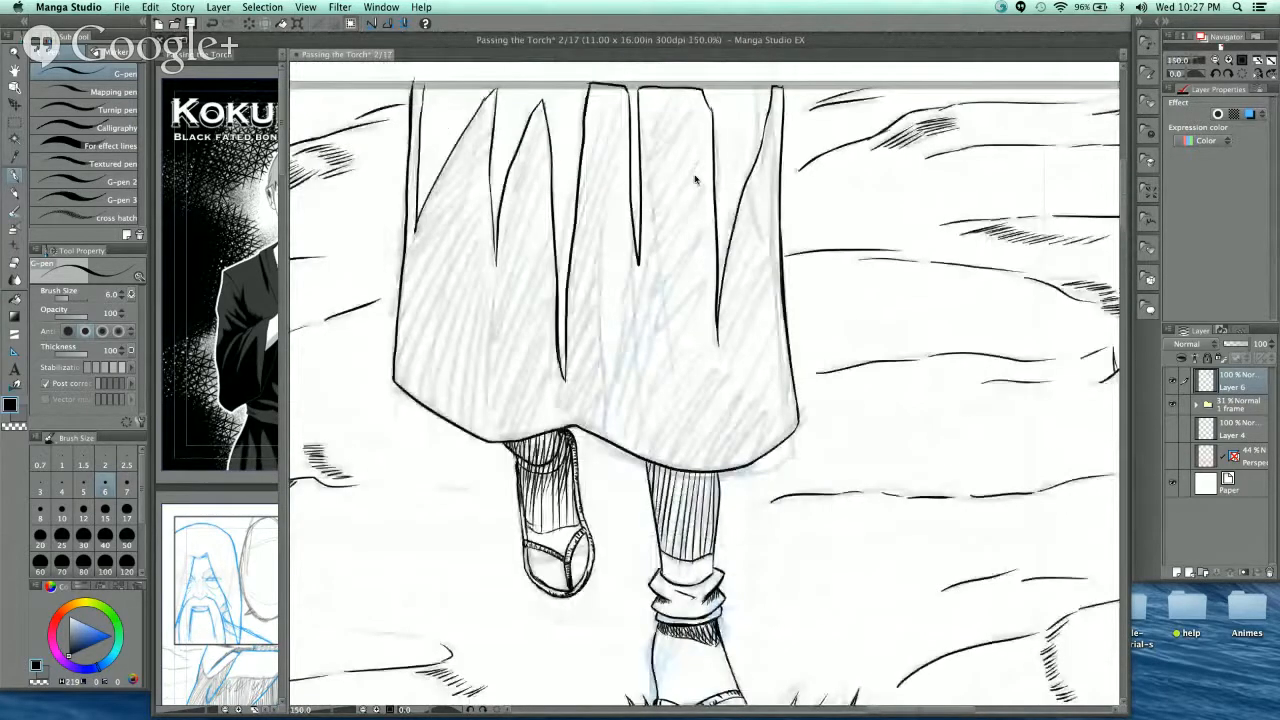
{"action": "left_click_drag", "start_coordinate": [696, 180], "coordinate": [678, 324]}
{"action": "scroll", "coordinate": [688, 220], "scroll_direction": "up", "scroll_amount": 2}
{"action": "left_click_drag", "start_coordinate": [681, 248], "coordinate": [702, 336]}
{"action": "left_click_drag", "start_coordinate": [526, 242], "coordinate": [535, 352]}
{"action": "left_click_drag", "start_coordinate": [456, 234], "coordinate": [450, 256]}
{"action": "scroll", "coordinate": [451, 279], "scroll_direction": "left", "scroll_amount": 5}
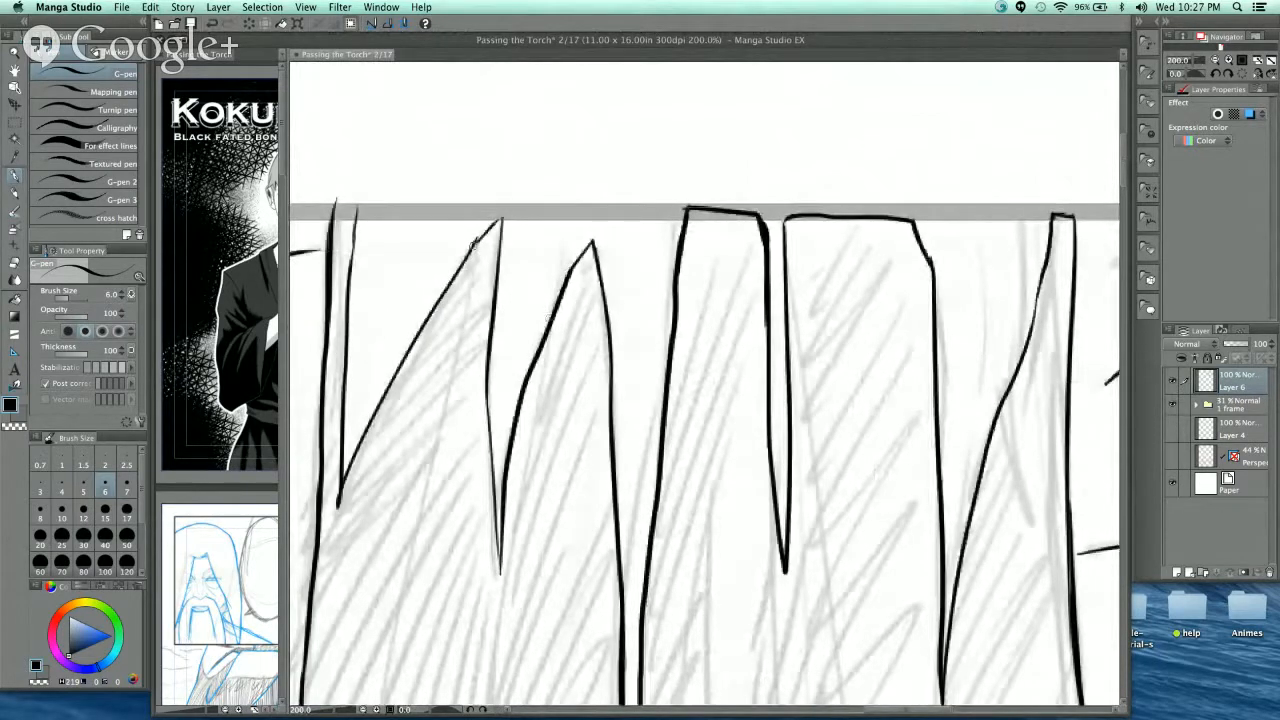
{"action": "left_click_drag", "start_coordinate": [500, 218], "coordinate": [490, 312]}
{"action": "scroll", "coordinate": [471, 386], "scroll_direction": "left", "scroll_amount": 5}
{"action": "scroll", "coordinate": [471, 386], "scroll_direction": "up", "scroll_amount": 2}
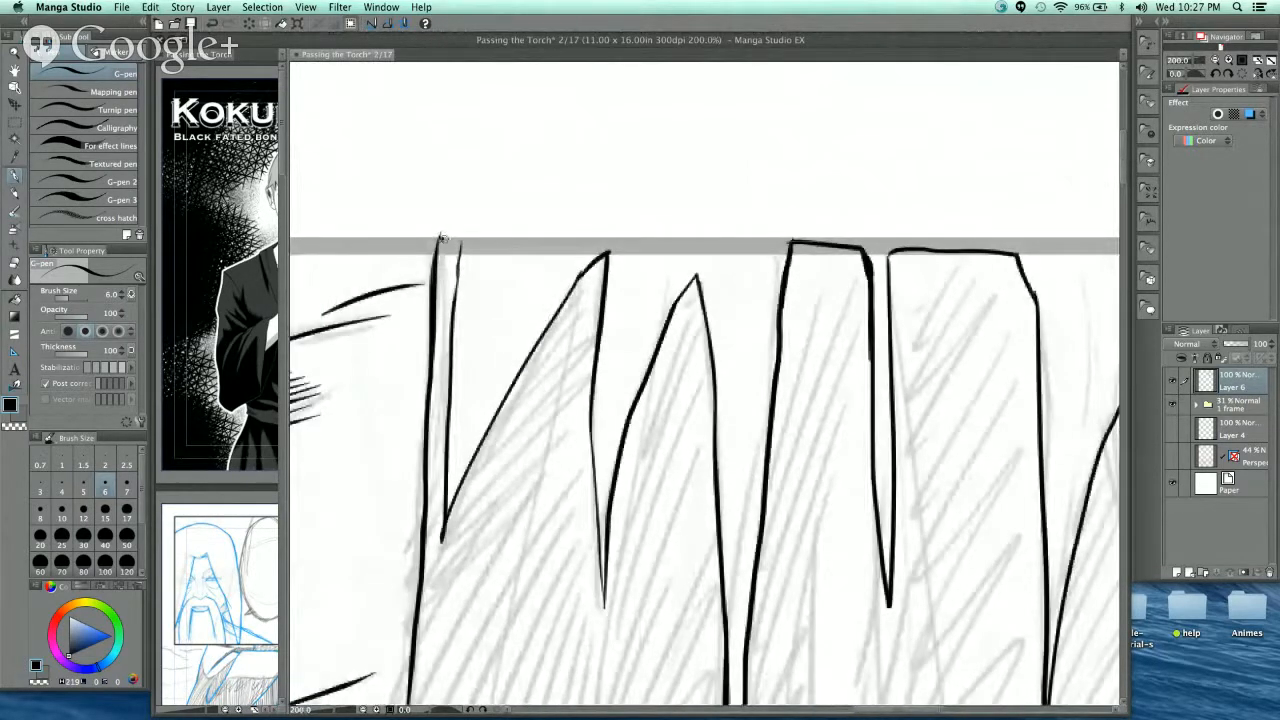
{"action": "left_click_drag", "start_coordinate": [441, 238], "coordinate": [466, 236]}
- Fill the robe's outlined area with solid black using the current-layer Fill tool
{"action": "key", "text": "super+minus"}
{"action": "key", "text": "super+minus"}
{"action": "left_click_drag", "start_coordinate": [784, 337], "coordinate": [722, 236]}
{"action": "left_click_drag", "start_coordinate": [829, 290], "coordinate": [731, 251]}
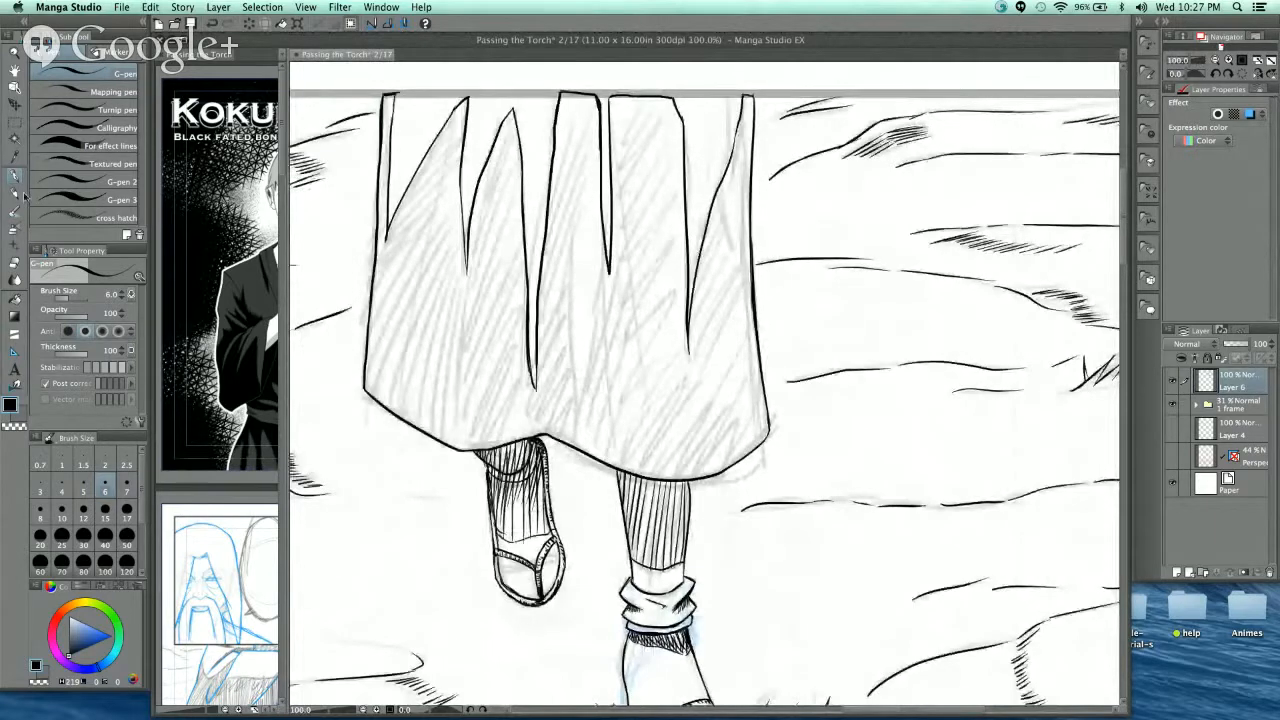
{"action": "left_click", "coordinate": [16, 300]}
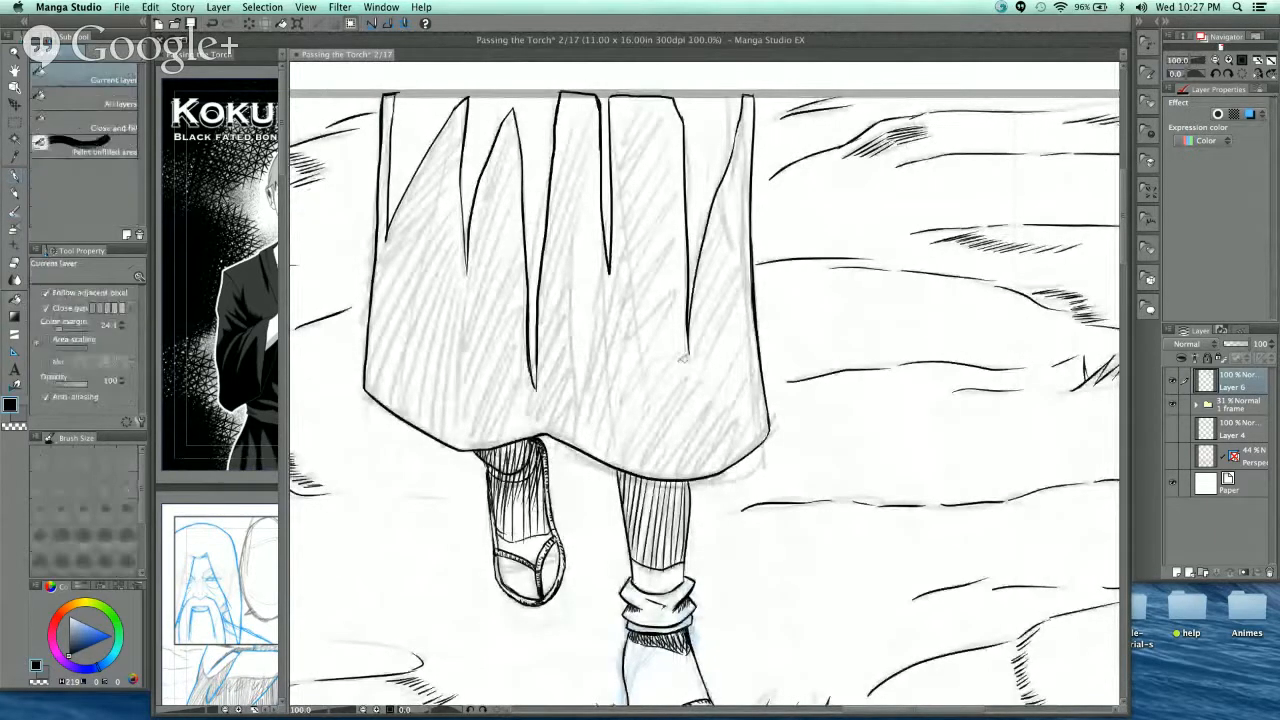
{"action": "left_click", "coordinate": [682, 358]}
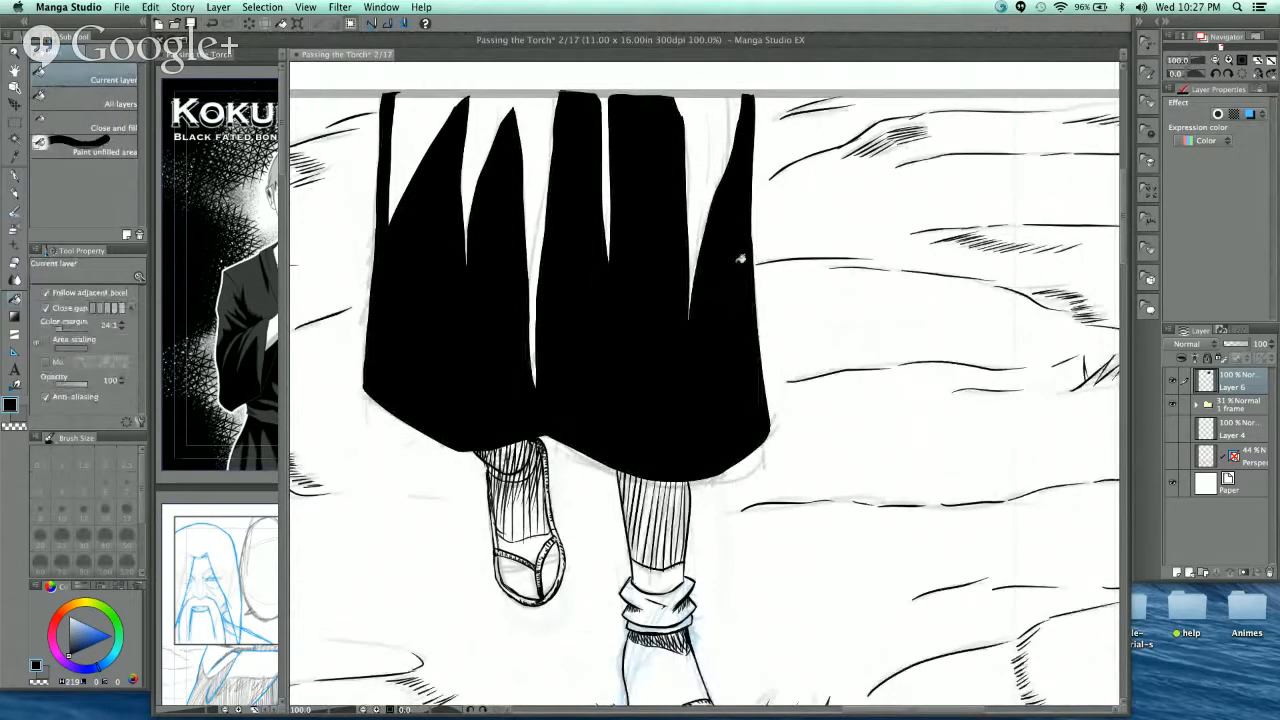
- Add short G-pen strokes at the base of the grass tufts on both sides of the standing foot
{"action": "left_click", "coordinate": [14, 173]}
{"action": "key", "text": "super+minus"}
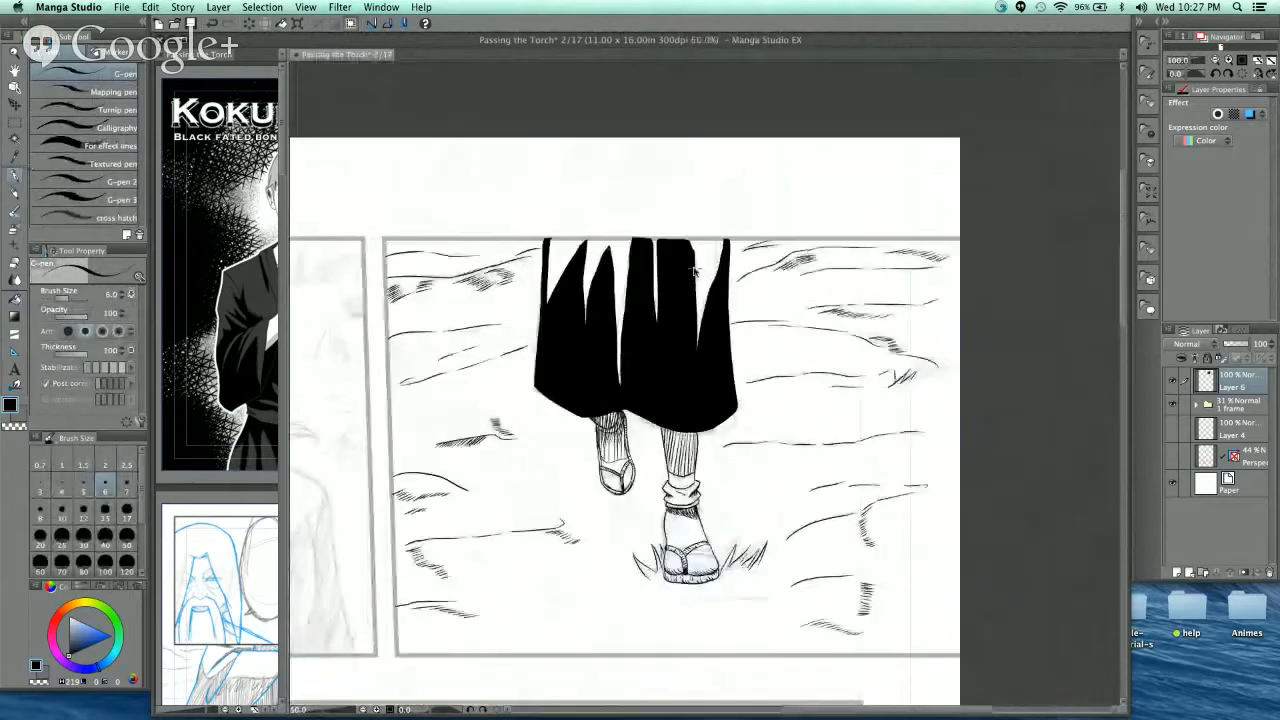
{"action": "left_click_drag", "start_coordinate": [750, 346], "coordinate": [772, 251]}
{"action": "left_click_drag", "start_coordinate": [763, 298], "coordinate": [774, 243]}
{"action": "key", "text": "super+plus"}
{"action": "key", "text": "super+plus"}
{"action": "key", "text": "super+plus"}
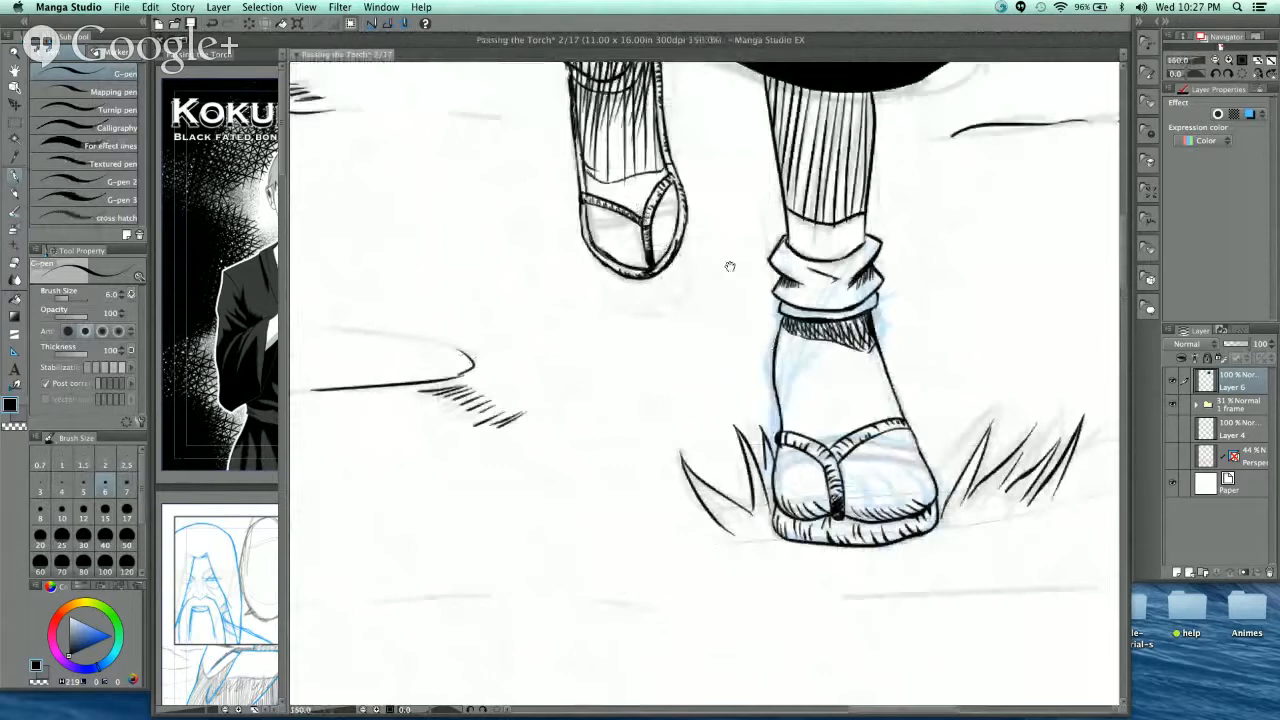
{"action": "left_click_drag", "start_coordinate": [730, 266], "coordinate": [720, 175]}
{"action": "left_click_drag", "start_coordinate": [706, 416], "coordinate": [724, 434]}
{"action": "left_click_drag", "start_coordinate": [718, 424], "coordinate": [738, 437]}
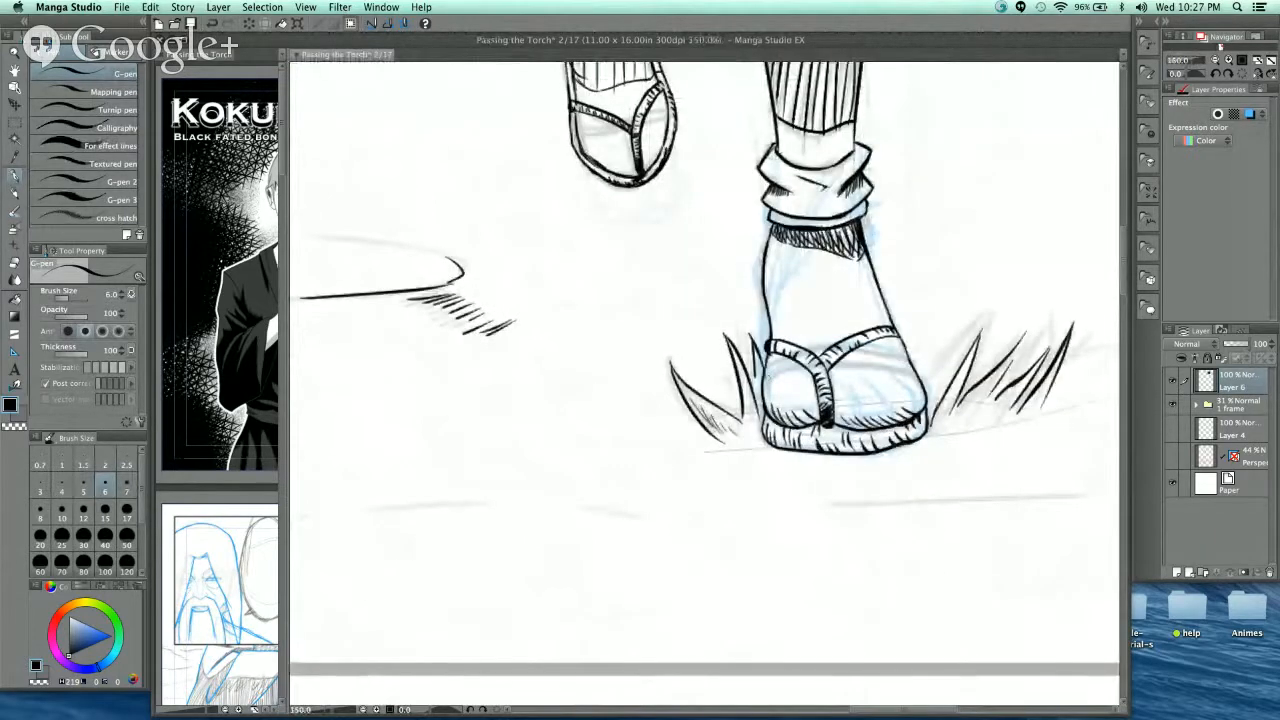
{"action": "left_click_drag", "start_coordinate": [744, 388], "coordinate": [755, 420]}
{"action": "mouse_move", "coordinate": [948, 411]}
{"action": "left_mouse_down"}
{"action": "mouse_move", "coordinate": [936, 418]}
{"action": "mouse_move", "coordinate": [959, 389]}
{"action": "left_mouse_up"}
{"action": "left_click_drag", "start_coordinate": [961, 411], "coordinate": [975, 397]}
{"action": "left_click_drag", "start_coordinate": [969, 405], "coordinate": [991, 379]}
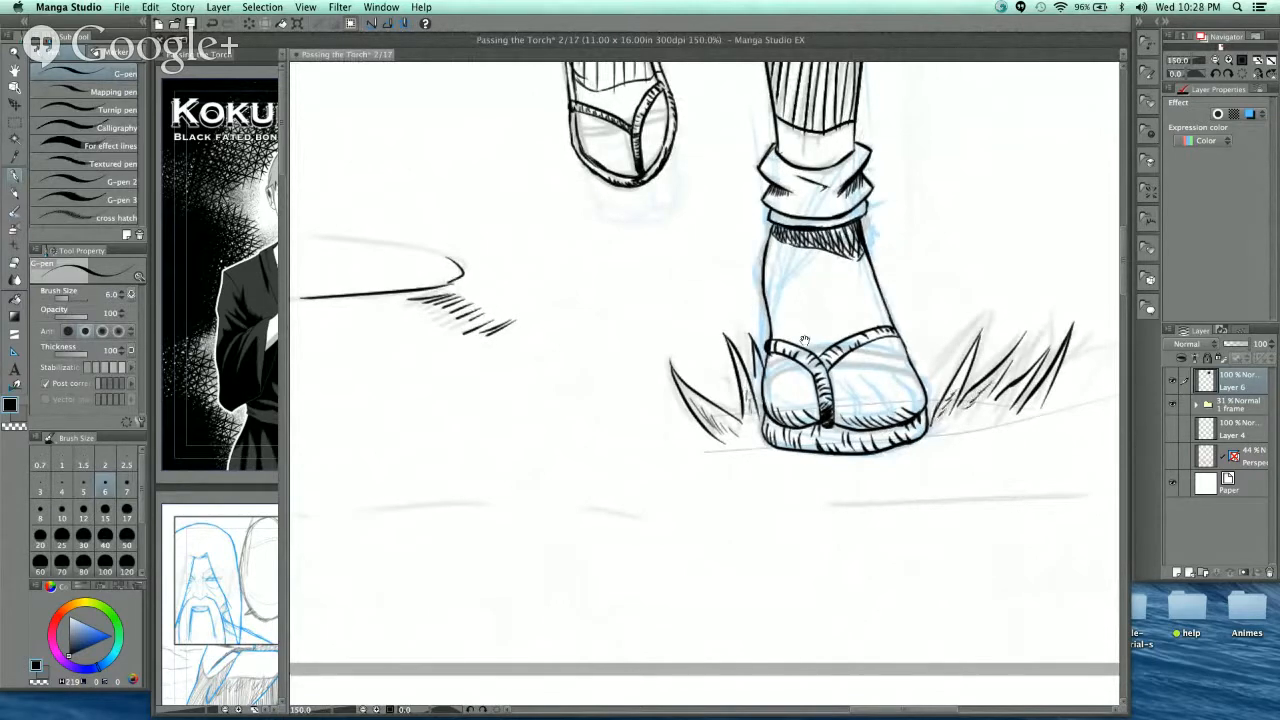
- Thicken the outer edge and top of the robe's central black strip up to the panel border with a size 20 G-pen
{"action": "left_click_drag", "start_coordinate": [821, 320], "coordinate": [849, 322]}
{"action": "scroll", "coordinate": [849, 322], "scroll_direction": "down", "scroll_amount": 4}
{"action": "left_click_drag", "start_coordinate": [944, 326], "coordinate": [871, 457]}
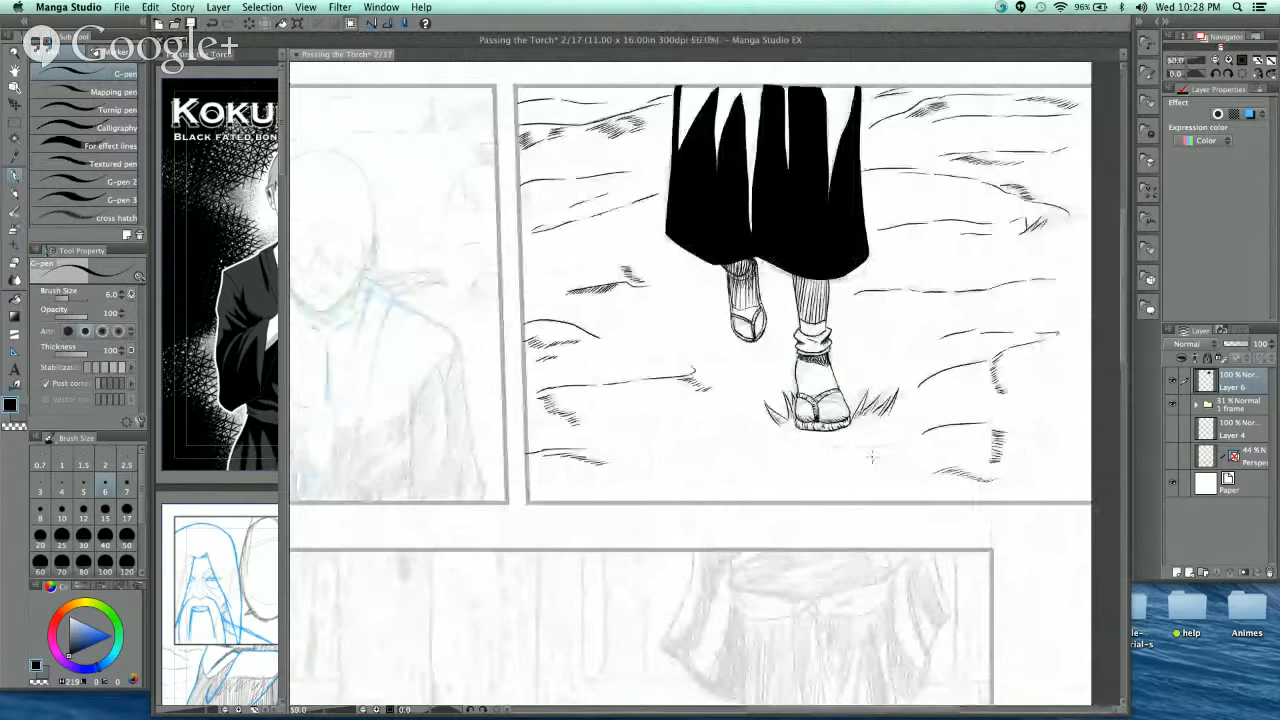
{"action": "key", "text": "super+plus"}
{"action": "key", "text": "super+plus"}
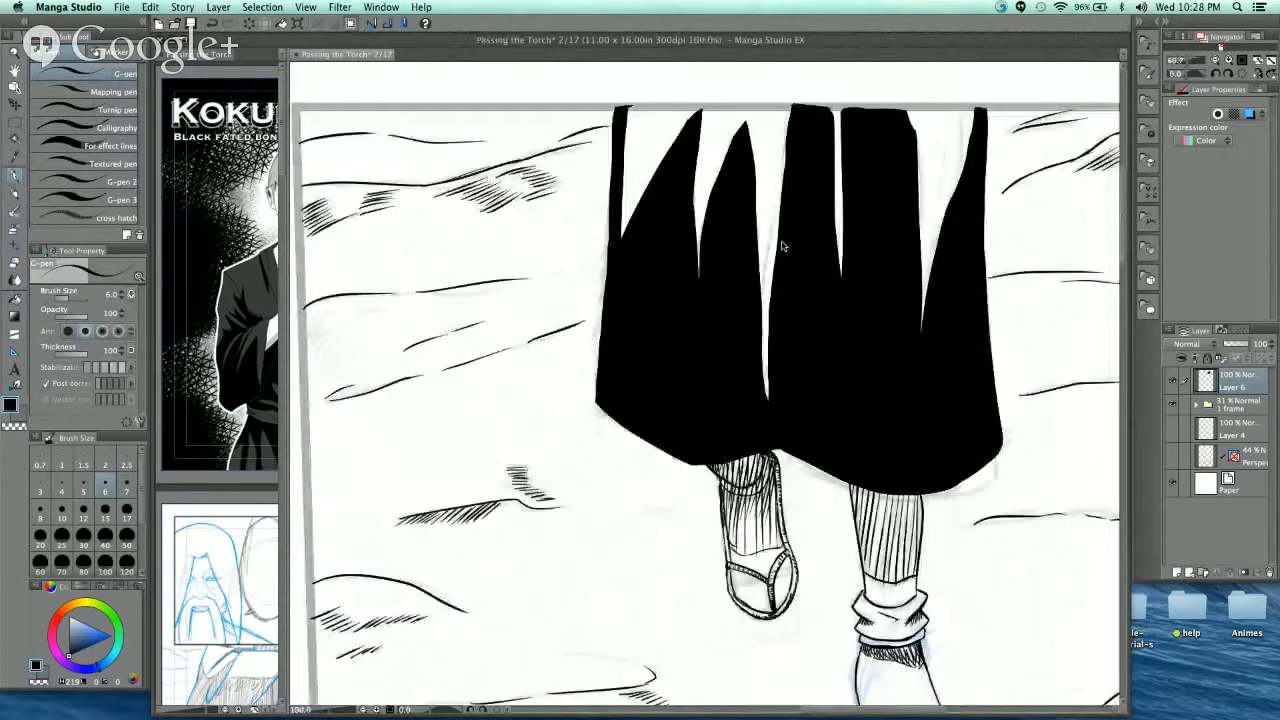
{"action": "key", "text": "super+plus"}
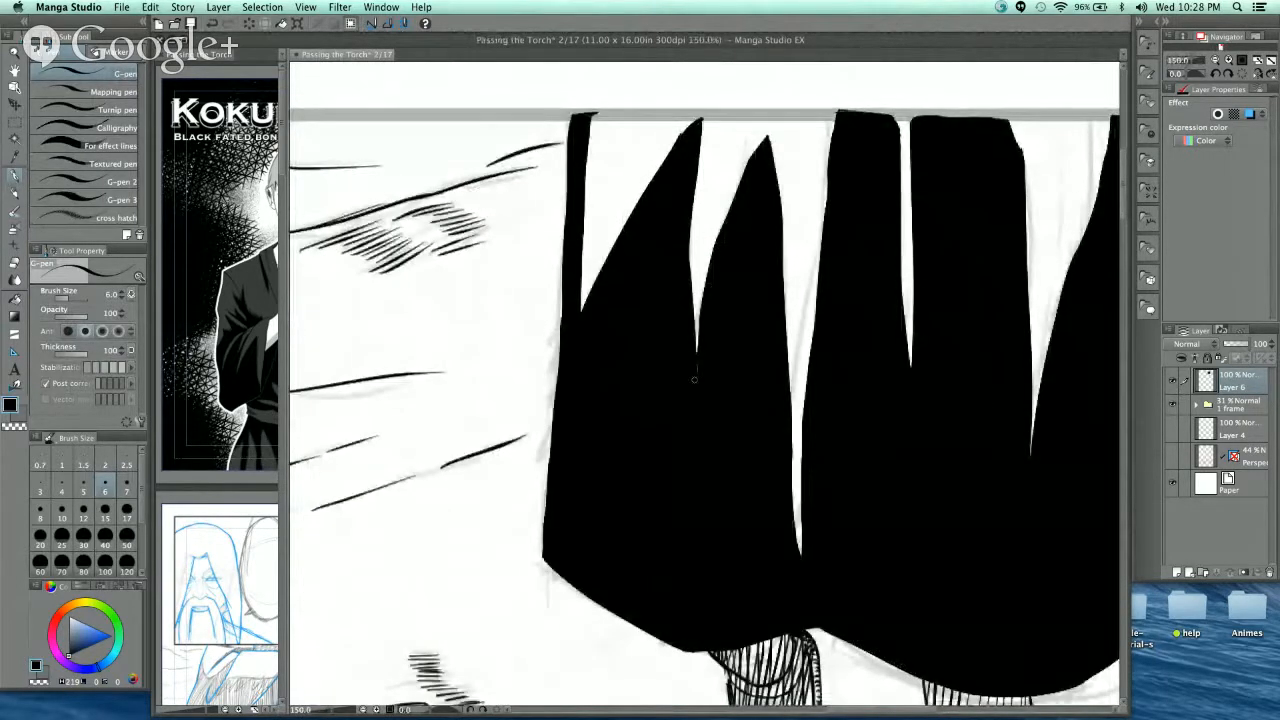
{"action": "key", "text": "]"}
{"action": "key", "text": "]"}
{"action": "key", "text": "]"}
{"action": "key", "text": "]"}
{"action": "key", "text": "]"}
{"action": "key", "text": "]"}
{"action": "key", "text": "]"}
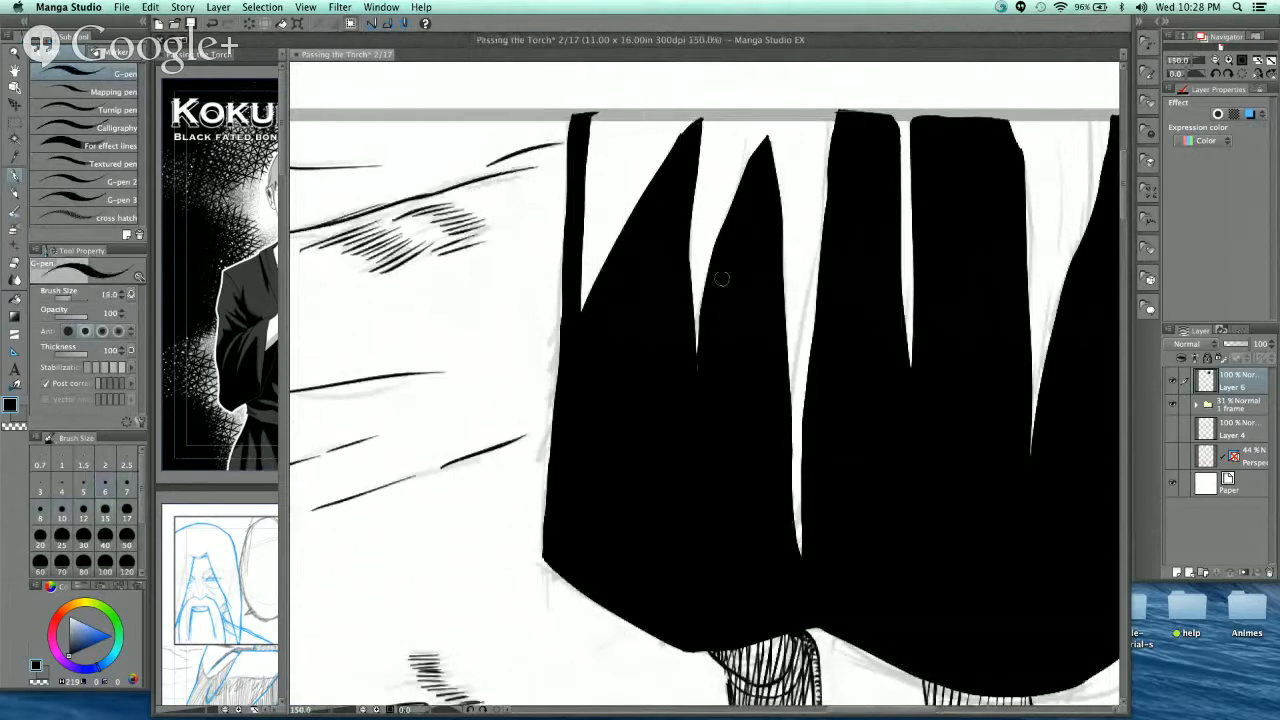
{"action": "left_click_drag", "start_coordinate": [744, 208], "coordinate": [675, 463]}
{"action": "scroll", "coordinate": [749, 425], "scroll_direction": "down", "scroll_amount": 5}
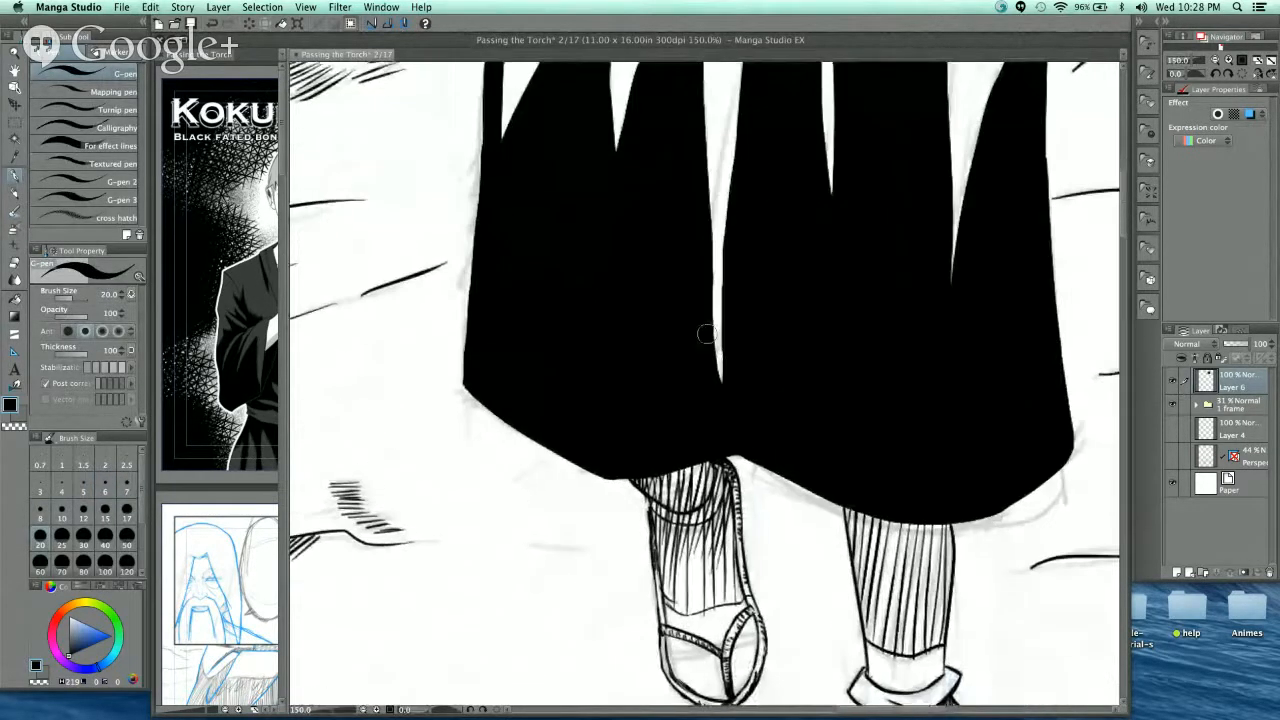
{"action": "mouse_move", "coordinate": [681, 206]}
{"action": "left_mouse_down"}
{"action": "mouse_move", "coordinate": [728, 411]}
{"action": "mouse_move", "coordinate": [733, 302]}
{"action": "mouse_move", "coordinate": [709, 423]}
{"action": "mouse_move", "coordinate": [763, 186]}
{"action": "mouse_move", "coordinate": [714, 330]}
{"action": "left_mouse_up"}
{"action": "mouse_move", "coordinate": [770, 236]}
{"action": "left_mouse_down"}
{"action": "mouse_move", "coordinate": [759, 310]}
{"action": "mouse_move", "coordinate": [705, 446]}
{"action": "mouse_move", "coordinate": [762, 423]}
{"action": "mouse_move", "coordinate": [715, 377]}
{"action": "mouse_move", "coordinate": [717, 355]}
{"action": "mouse_move", "coordinate": [741, 484]}
{"action": "left_mouse_up"}
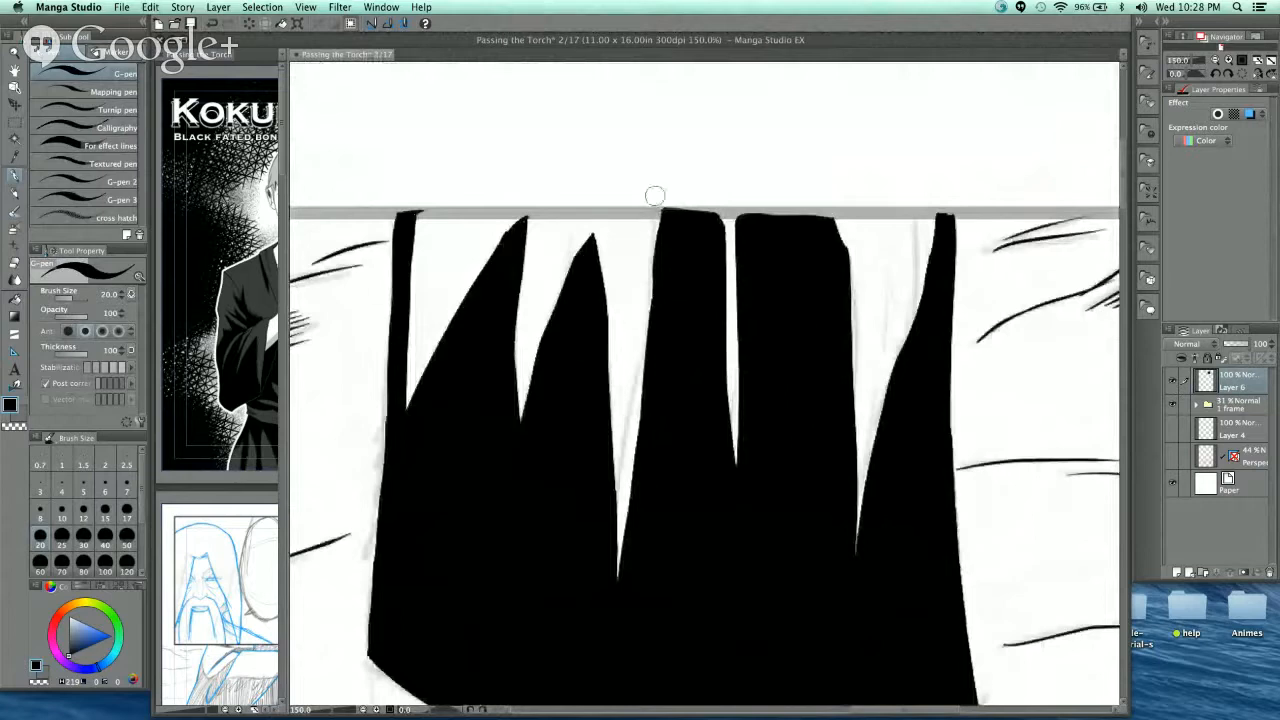
{"action": "left_click_drag", "start_coordinate": [657, 195], "coordinate": [665, 394]}
{"action": "key", "text": "super+z"}
{"action": "left_click_drag", "start_coordinate": [661, 209], "coordinate": [656, 508]}
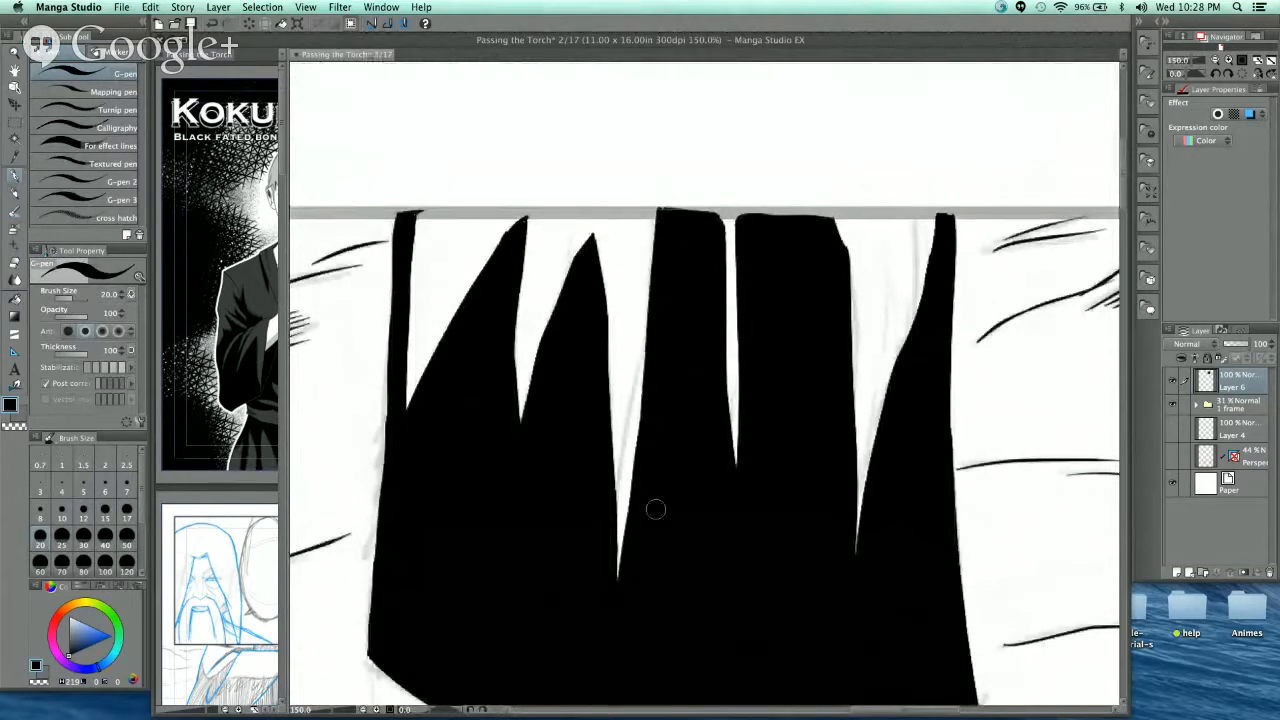
{"action": "left_click_drag", "start_coordinate": [670, 211], "coordinate": [730, 213]}
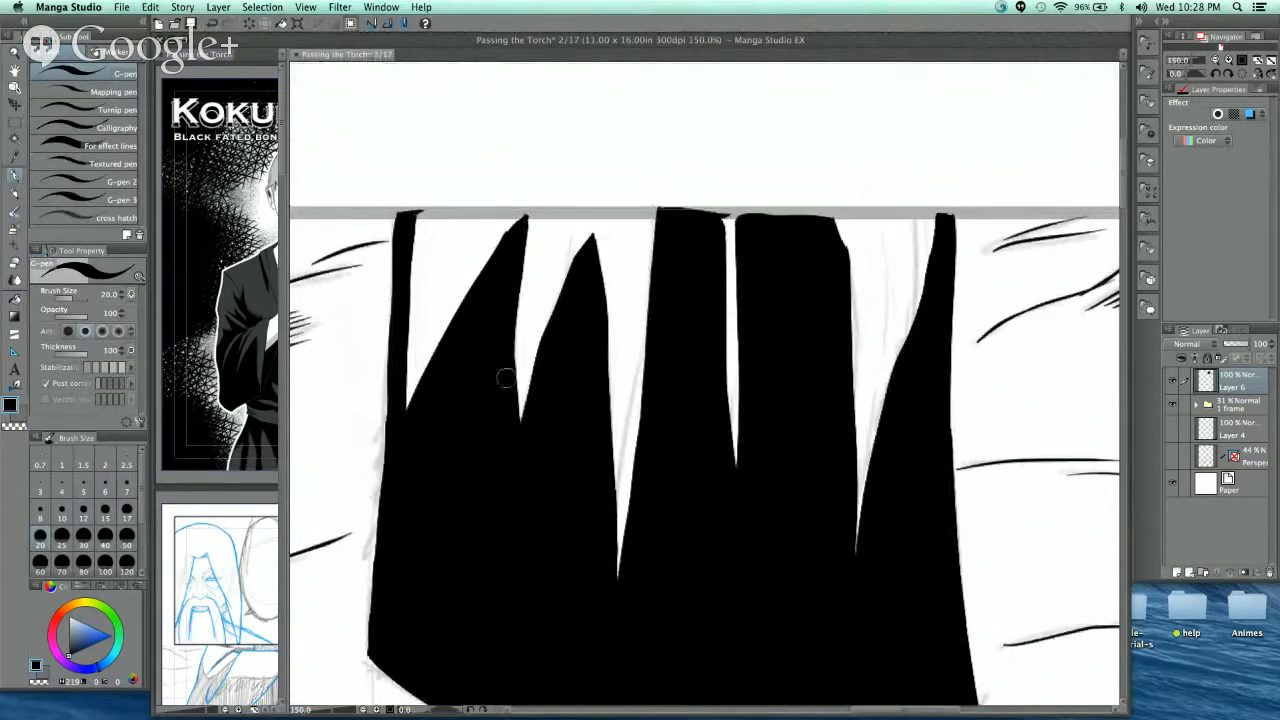
- Square off the tops of the robe's leftmost and wide middle-right strips along the panel border
{"action": "left_click_drag", "start_coordinate": [846, 394], "coordinate": [756, 355]}
{"action": "mouse_move", "coordinate": [780, 180]}
{"action": "left_mouse_down"}
{"action": "mouse_move", "coordinate": [794, 249]}
{"action": "mouse_move", "coordinate": [790, 175]}
{"action": "left_mouse_up"}
{"action": "scroll", "coordinate": [895, 180], "scroll_direction": "up", "scroll_amount": 3}
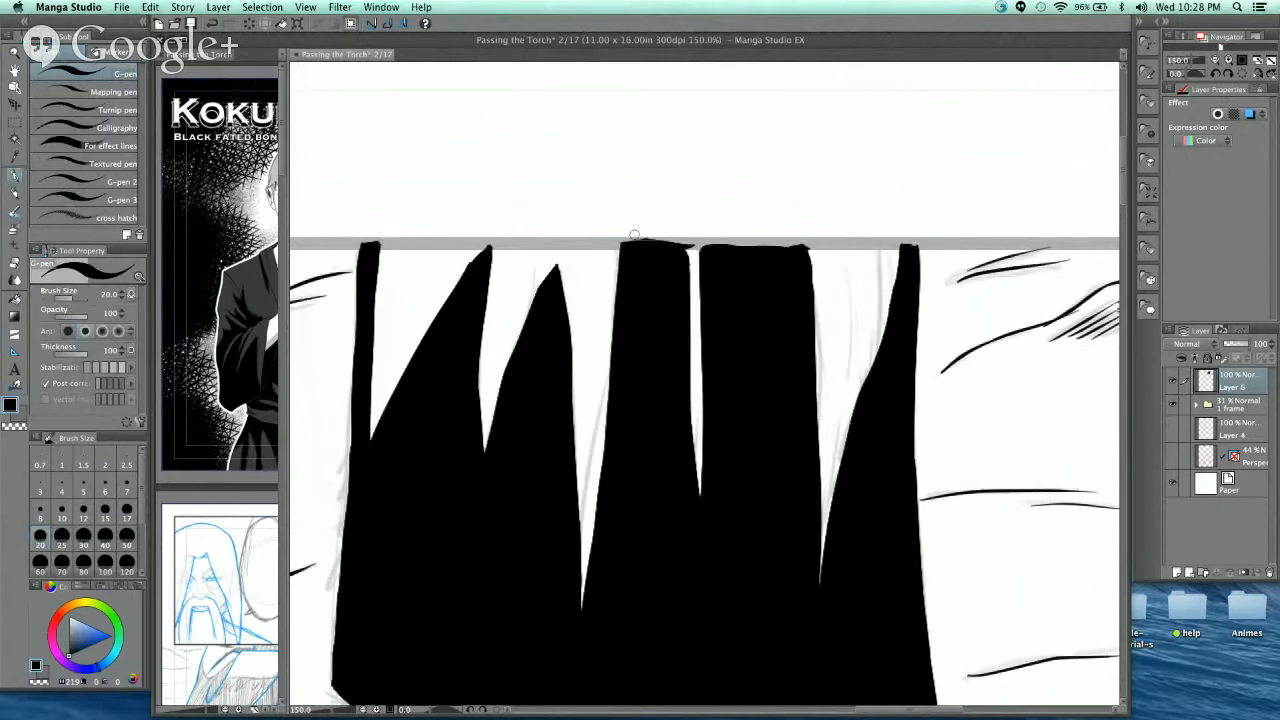
{"action": "scroll", "coordinate": [868, 123], "scroll_direction": "down", "scroll_amount": 3}
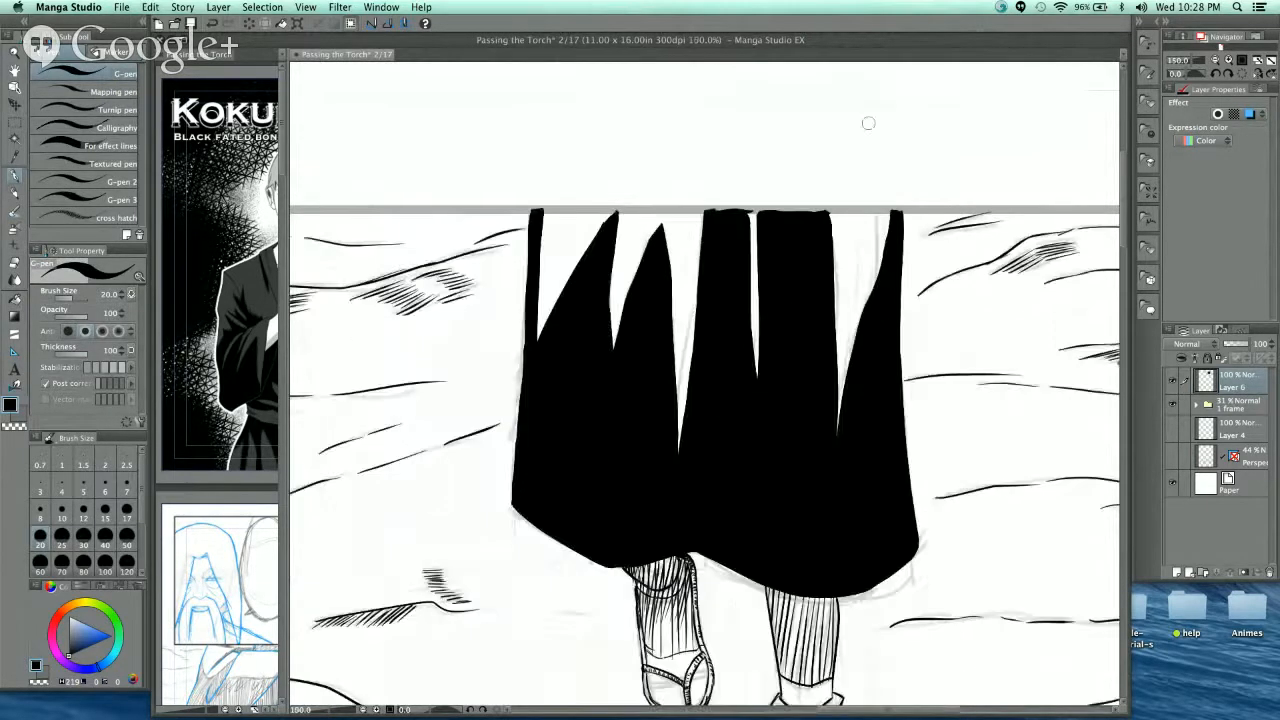
- Ink the right-hand sleeve's outer edge in the first panel from shoulder to bottom border with a size 10 G-pen
{"action": "mouse_move", "coordinate": [822, 386]}
{"action": "left_mouse_down"}
{"action": "mouse_move", "coordinate": [835, 307]}
{"action": "mouse_move", "coordinate": [869, 287]}
{"action": "left_mouse_up"}
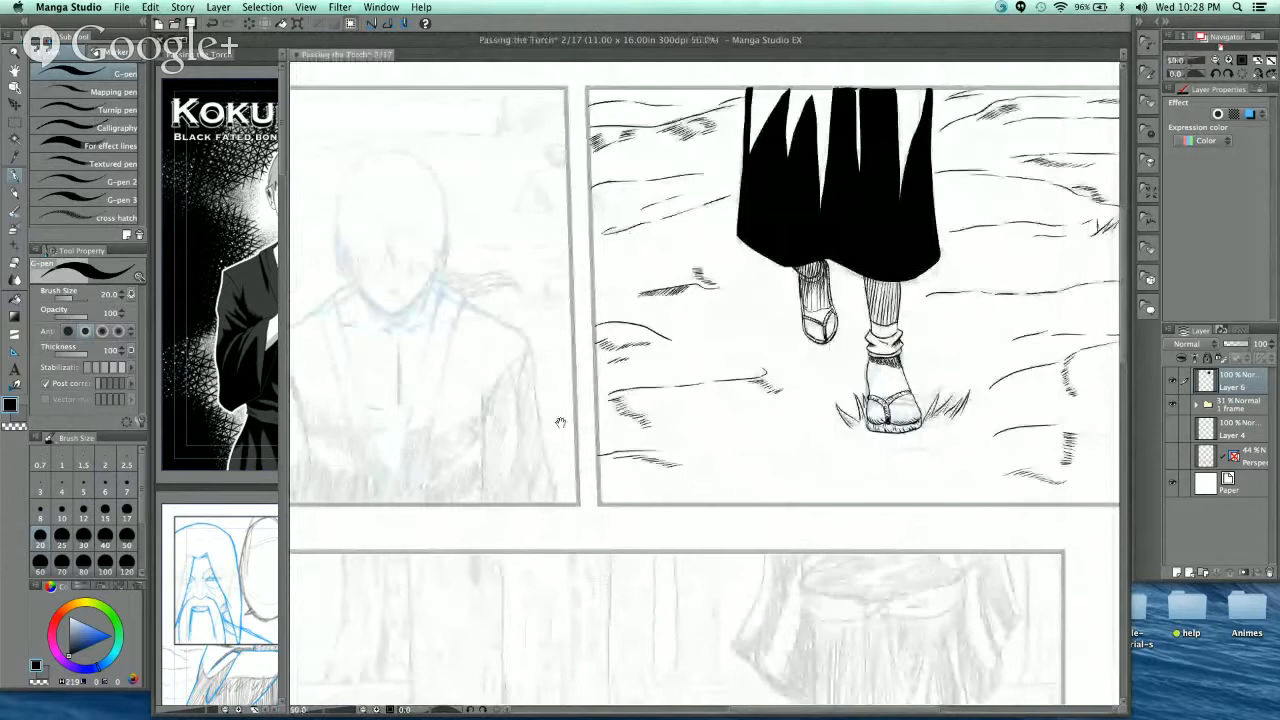
{"action": "mouse_move", "coordinate": [607, 391]}
{"action": "left_mouse_down"}
{"action": "mouse_move", "coordinate": [794, 342]}
{"action": "mouse_move", "coordinate": [784, 372]}
{"action": "mouse_move", "coordinate": [672, 349]}
{"action": "mouse_move", "coordinate": [716, 383]}
{"action": "left_mouse_up"}
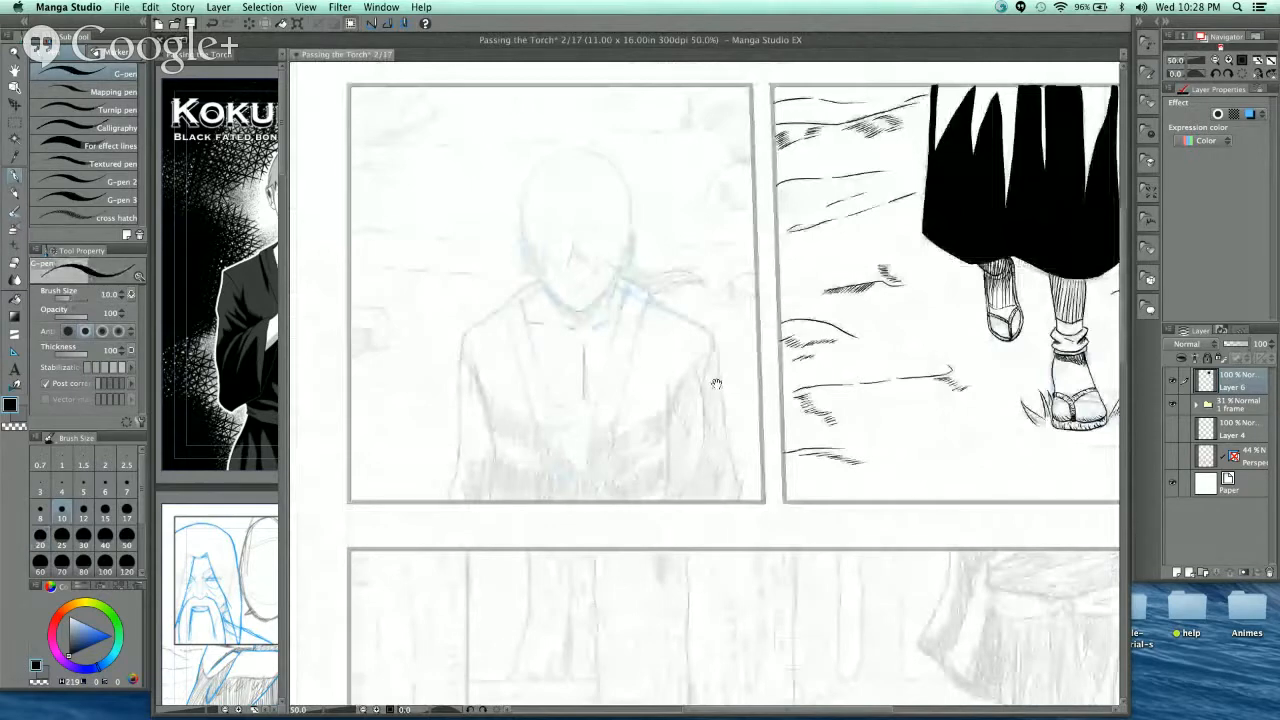
{"action": "scroll", "coordinate": [716, 383], "scroll_direction": "up", "scroll_amount": 2}
{"action": "scroll", "coordinate": [714, 377], "scroll_direction": "up", "scroll_amount": 2}
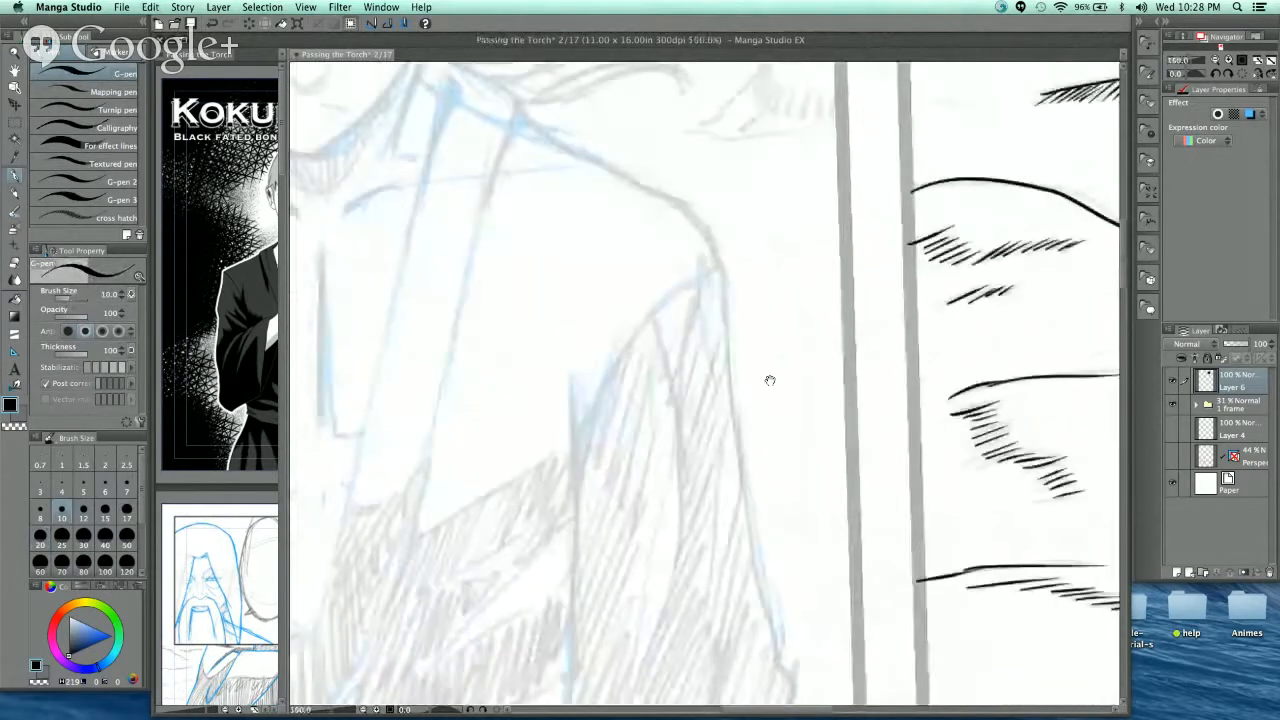
{"action": "scroll", "coordinate": [770, 380], "scroll_direction": "down", "scroll_amount": 2}
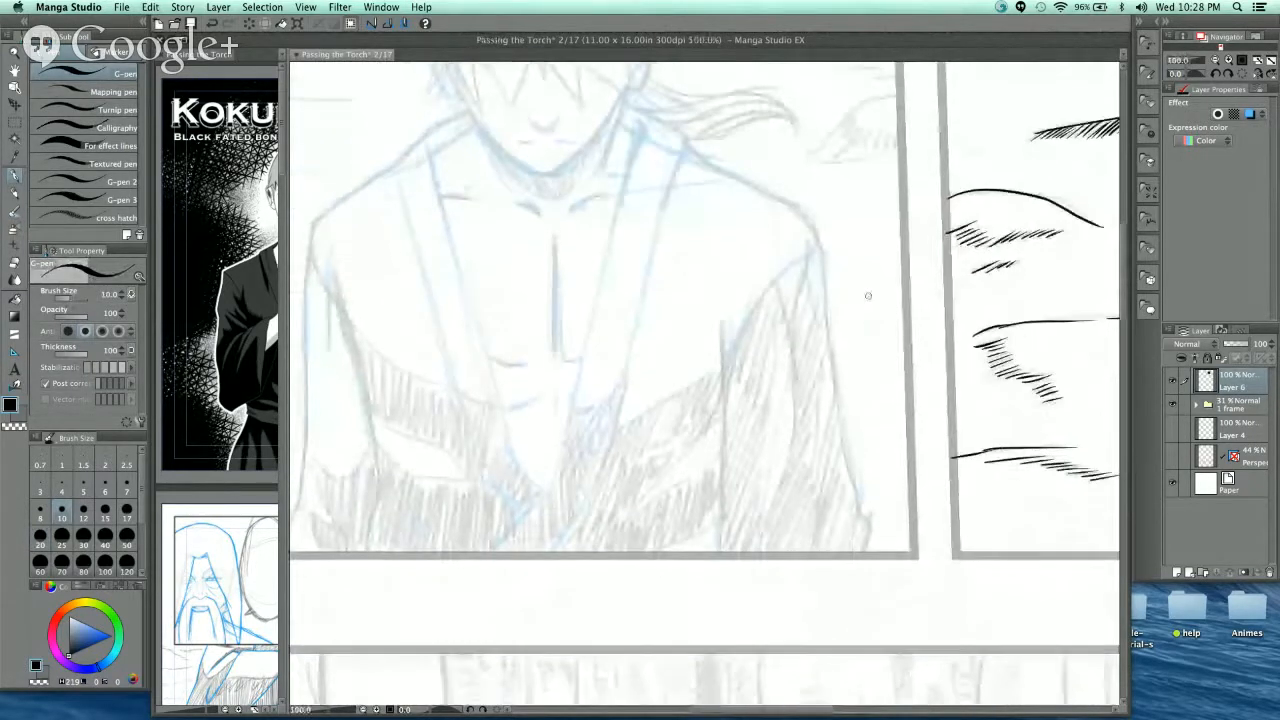
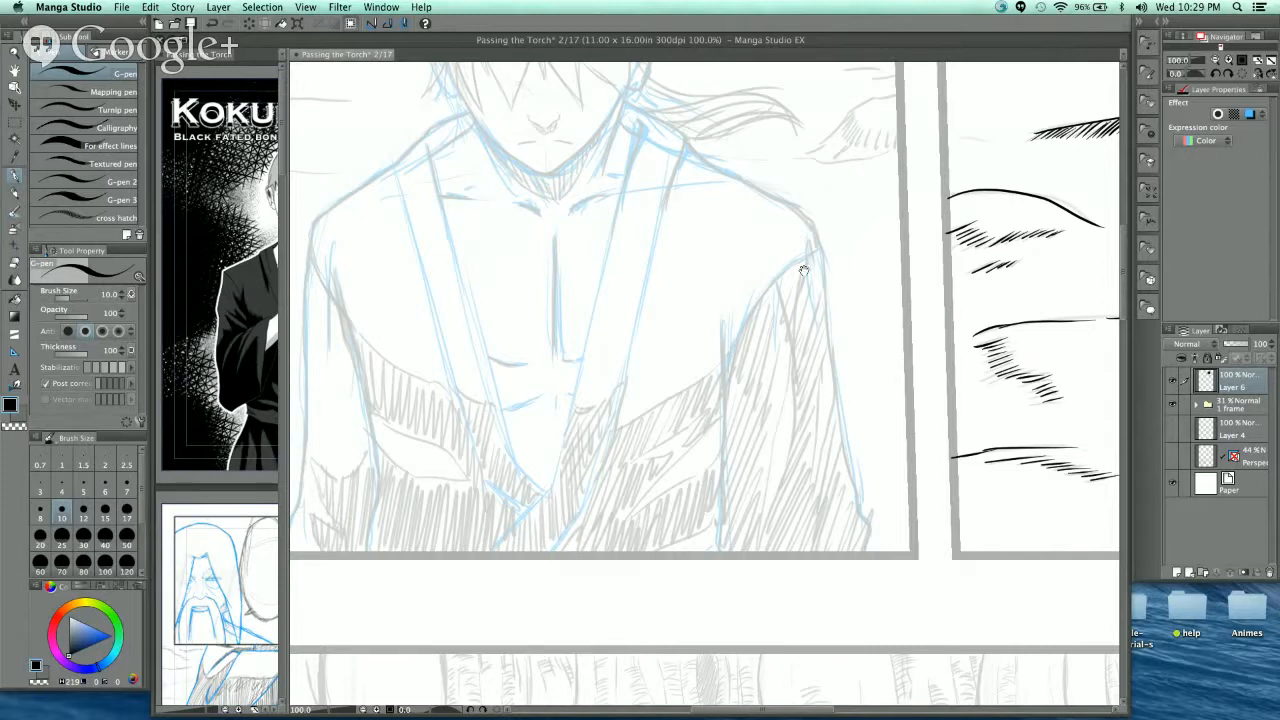
{"action": "mouse_move", "coordinate": [803, 266]}
{"action": "left_mouse_down"}
{"action": "mouse_move", "coordinate": [829, 277]}
{"action": "mouse_move", "coordinate": [820, 321]}
{"action": "left_mouse_up"}
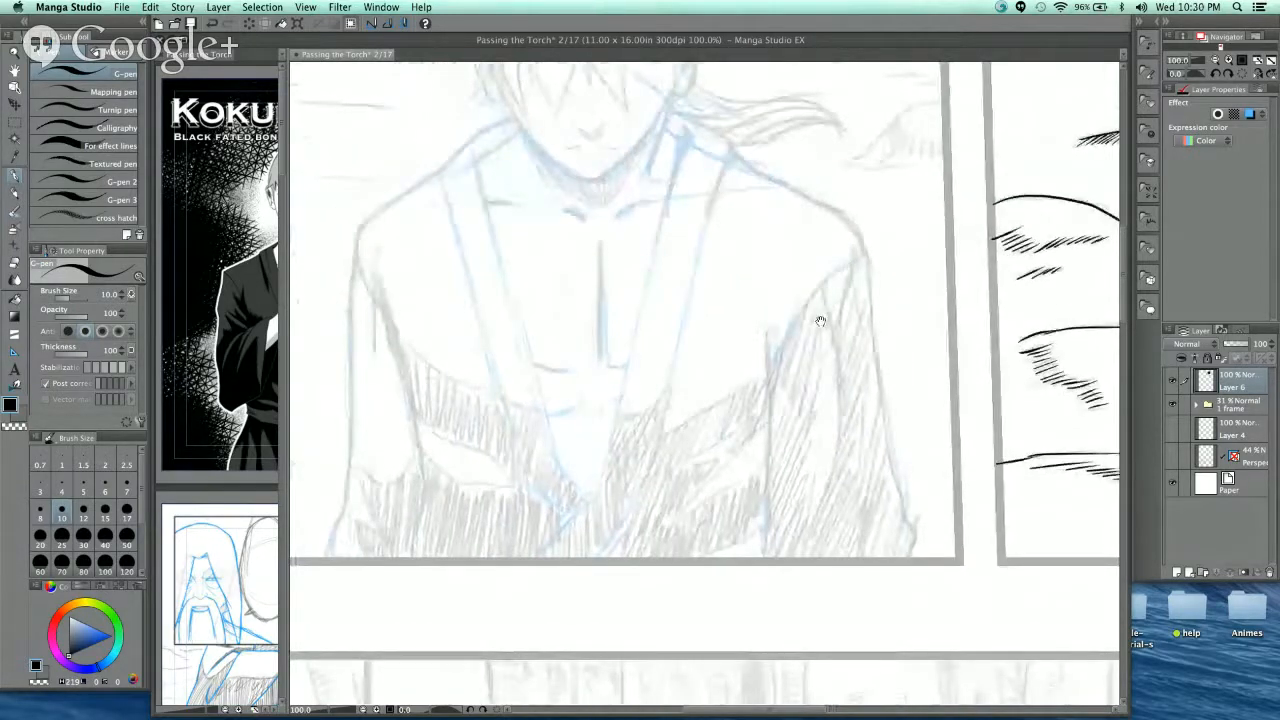
{"action": "key", "text": "super+plus"}
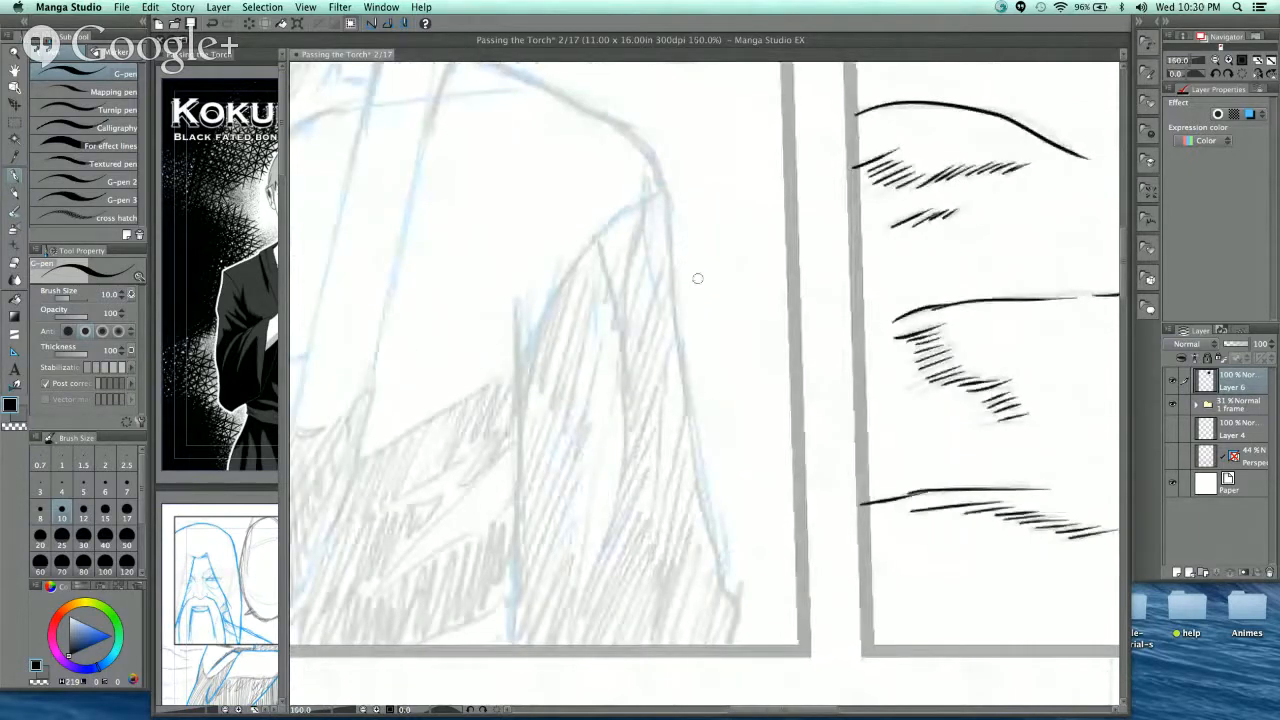
{"action": "left_click_drag", "start_coordinate": [698, 278], "coordinate": [746, 349]}
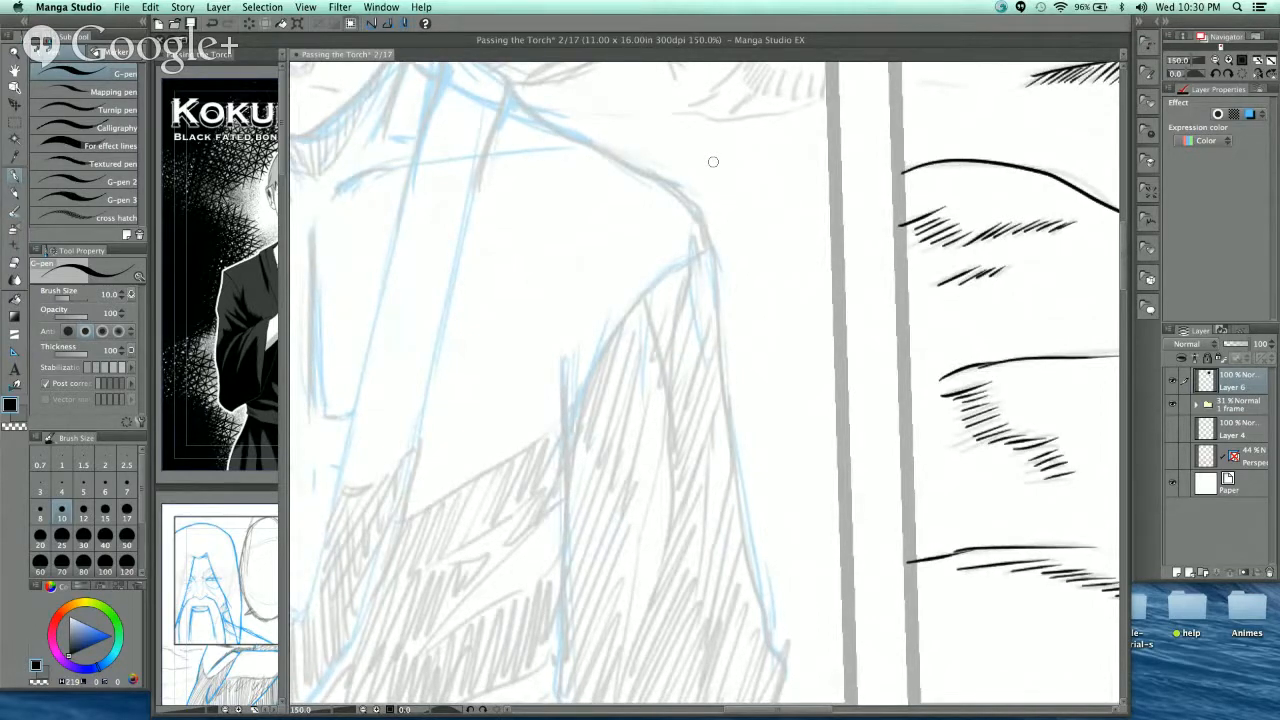
{"action": "left_click_drag", "start_coordinate": [736, 356], "coordinate": [722, 326]}
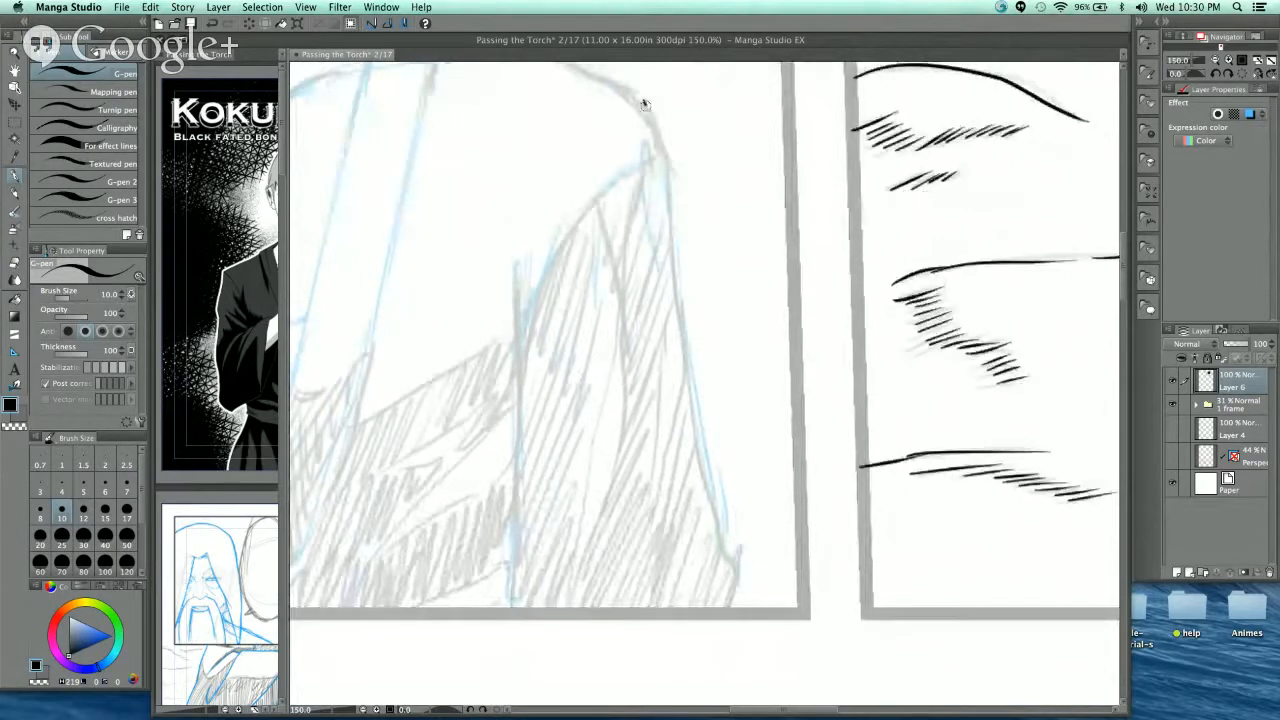
{"action": "mouse_move", "coordinate": [645, 104]}
{"action": "left_mouse_down"}
{"action": "mouse_move", "coordinate": [694, 432]}
{"action": "mouse_move", "coordinate": [731, 604]}
{"action": "left_mouse_up"}
- Ink the right-hand sleeve's inner vertical edge and the curved seam from that edge up to the shoulder
{"action": "left_click_drag", "start_coordinate": [742, 467], "coordinate": [836, 425]}
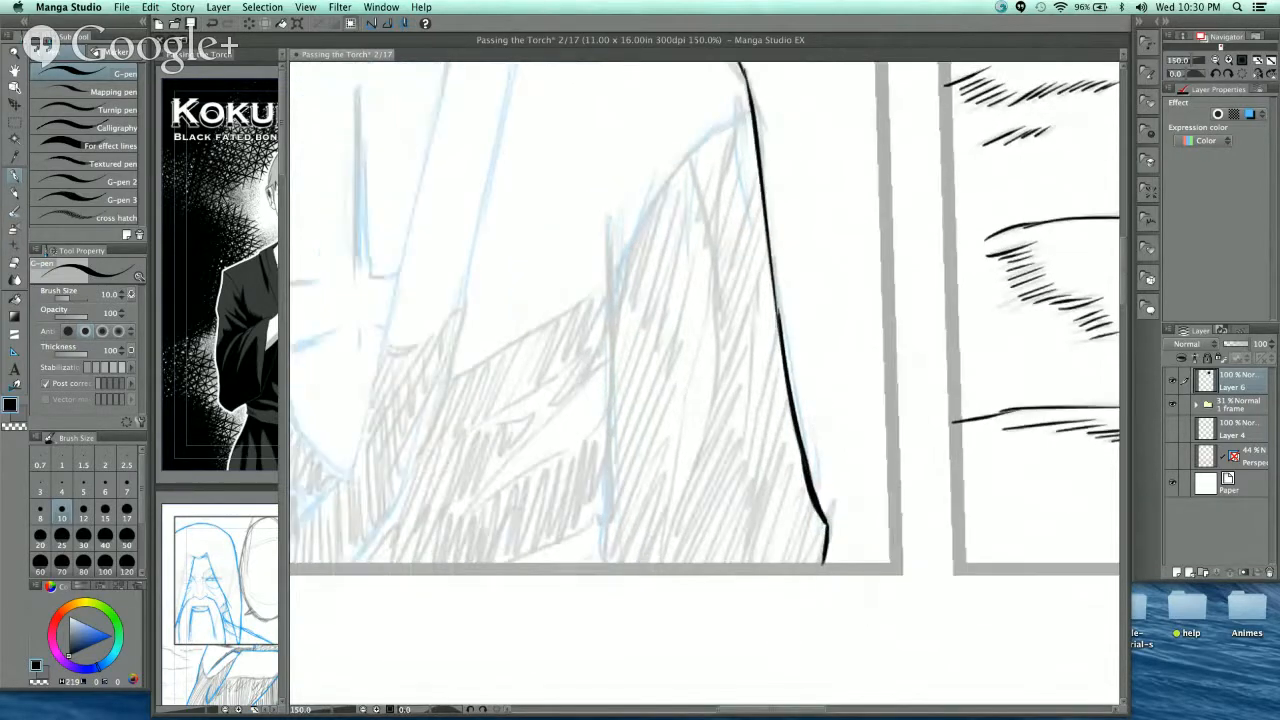
{"action": "left_click_drag", "start_coordinate": [607, 224], "coordinate": [613, 522]}
{"action": "key", "text": "super+z"}
{"action": "left_click_drag", "start_coordinate": [606, 226], "coordinate": [618, 550]}
{"action": "left_click_drag", "start_coordinate": [609, 402], "coordinate": [604, 566]}
{"action": "mouse_move", "coordinate": [682, 342]}
{"action": "left_mouse_down"}
{"action": "mouse_move", "coordinate": [669, 532]}
{"action": "mouse_move", "coordinate": [656, 370]}
{"action": "left_mouse_up"}
{"action": "mouse_move", "coordinate": [600, 528]}
{"action": "left_mouse_down"}
{"action": "mouse_move", "coordinate": [705, 322]}
{"action": "mouse_move", "coordinate": [738, 301]}
{"action": "left_mouse_up"}
{"action": "left_click_drag", "start_coordinate": [765, 480], "coordinate": [736, 304]}
- Ink two narrow pointed folds inside the right-hand sleeve, one down its middle and one against its outer edge
{"action": "mouse_move", "coordinate": [651, 200]}
{"action": "left_mouse_down"}
{"action": "mouse_move", "coordinate": [675, 395]}
{"action": "mouse_move", "coordinate": [665, 487]}
{"action": "left_mouse_up"}
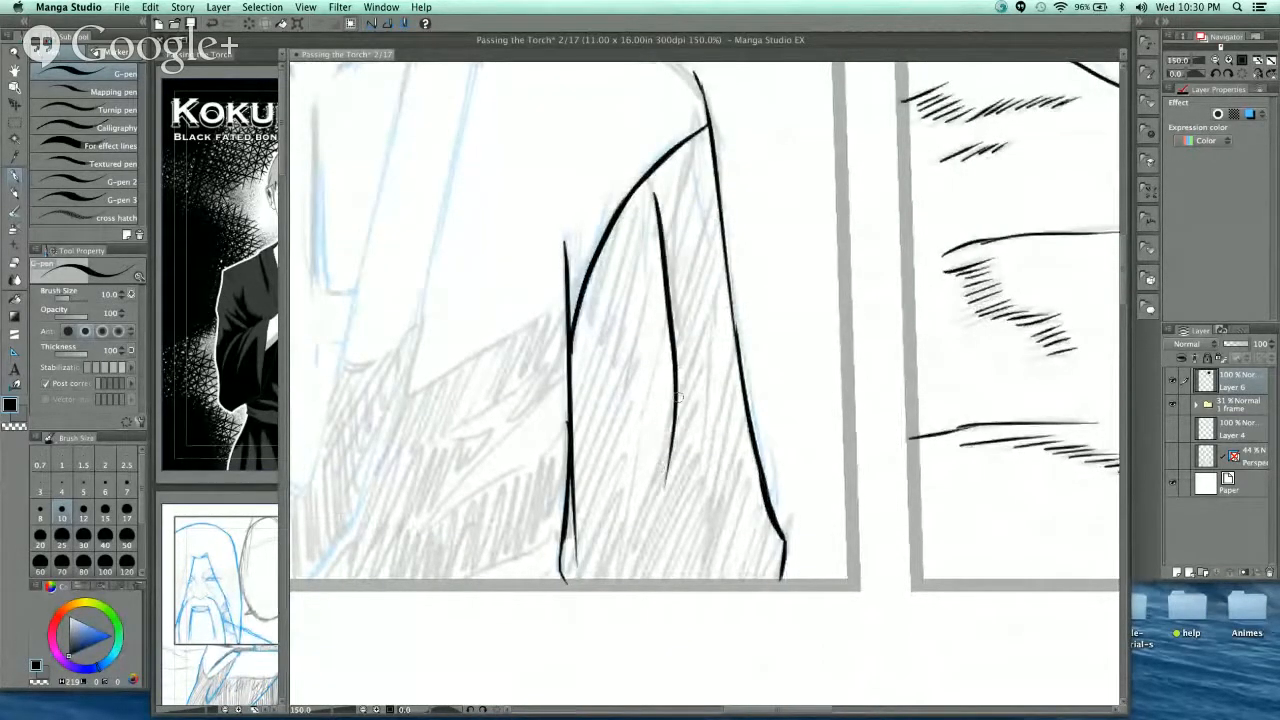
{"action": "mouse_move", "coordinate": [674, 420]}
{"action": "left_mouse_down"}
{"action": "mouse_move", "coordinate": [636, 540]}
{"action": "mouse_move", "coordinate": [650, 224]}
{"action": "left_mouse_up"}
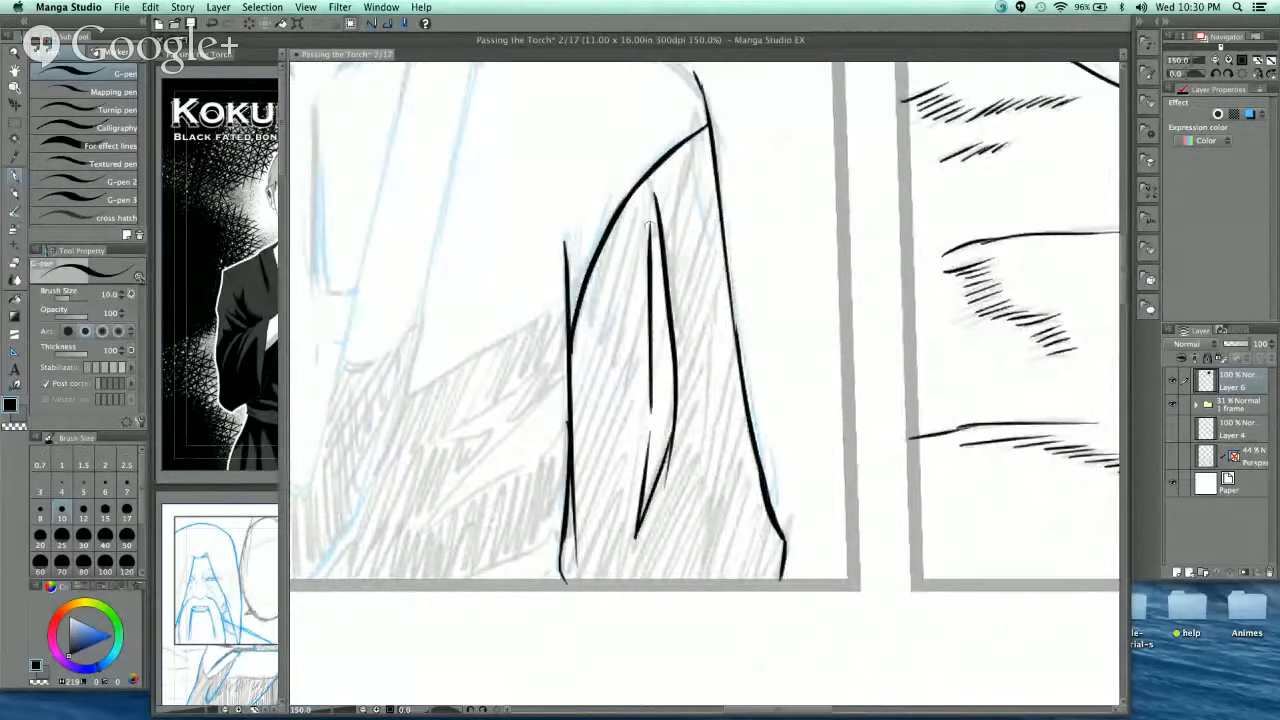
{"action": "left_click_drag", "start_coordinate": [648, 398], "coordinate": [642, 468]}
{"action": "left_click_drag", "start_coordinate": [722, 419], "coordinate": [711, 371]}
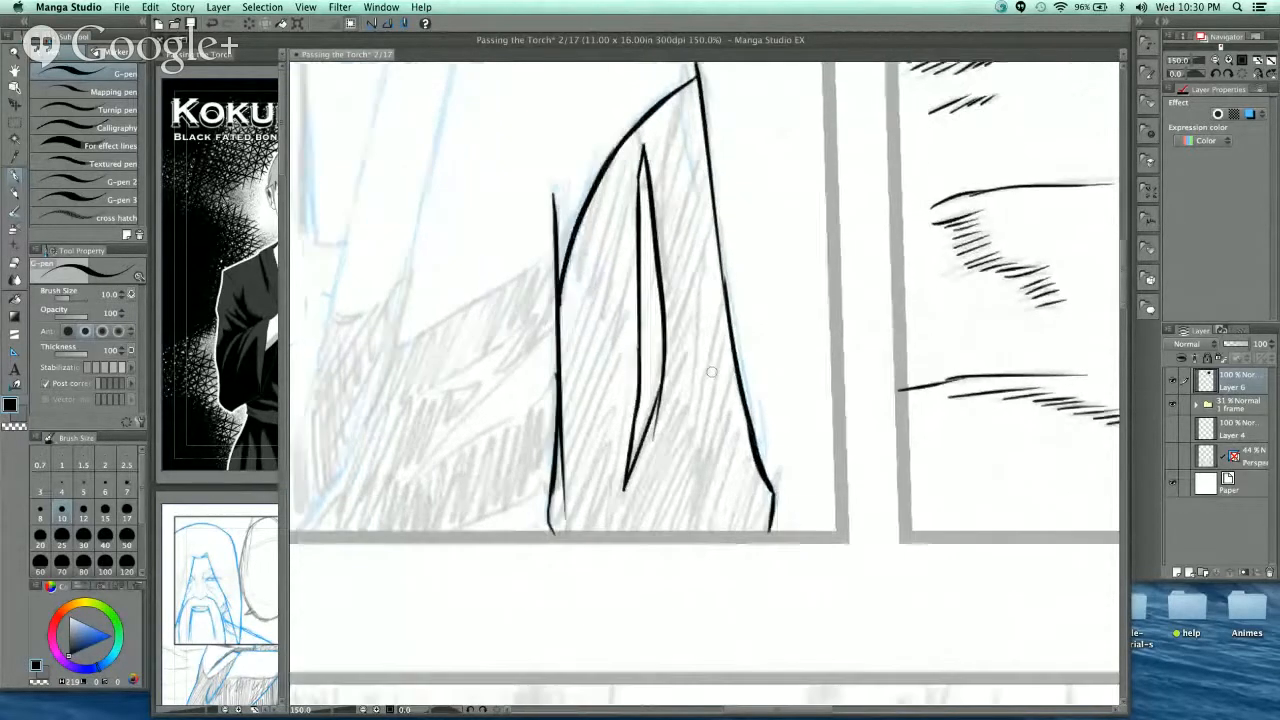
{"action": "mouse_move", "coordinate": [710, 222]}
{"action": "left_mouse_down"}
{"action": "mouse_move", "coordinate": [695, 430]}
{"action": "mouse_move", "coordinate": [724, 285]}
{"action": "left_mouse_up"}
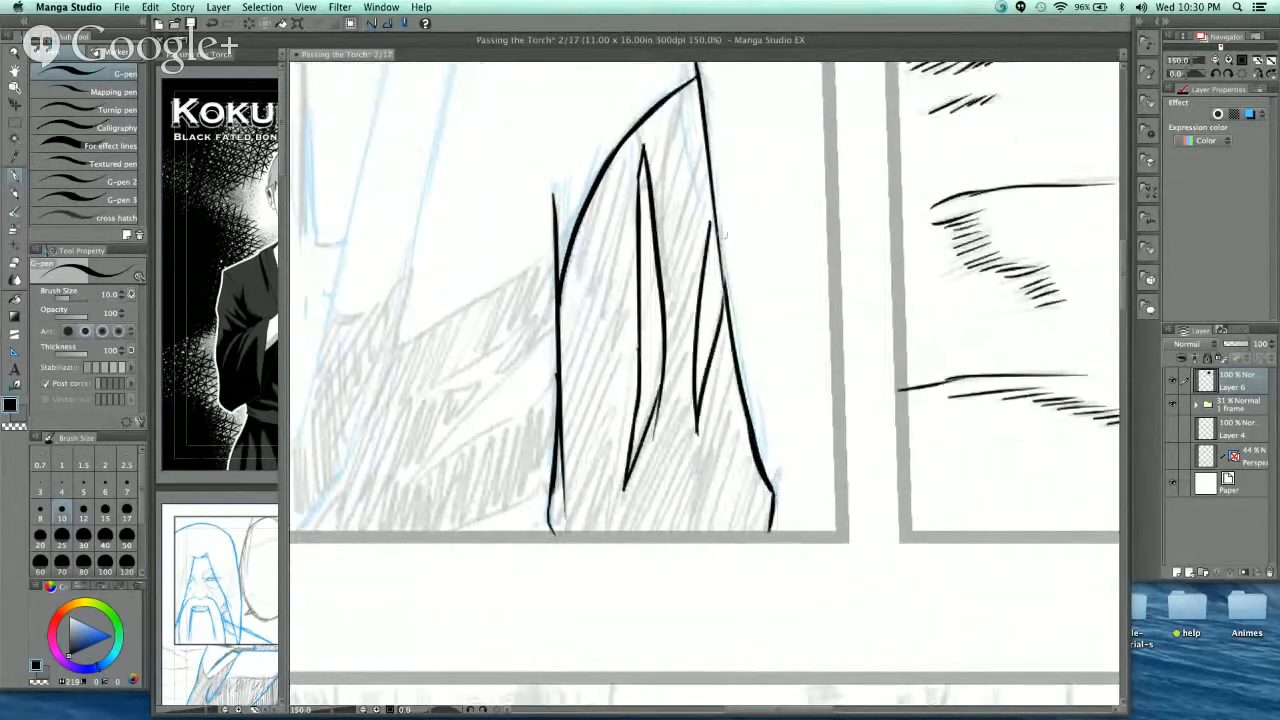
{"action": "left_click_drag", "start_coordinate": [710, 218], "coordinate": [726, 282]}
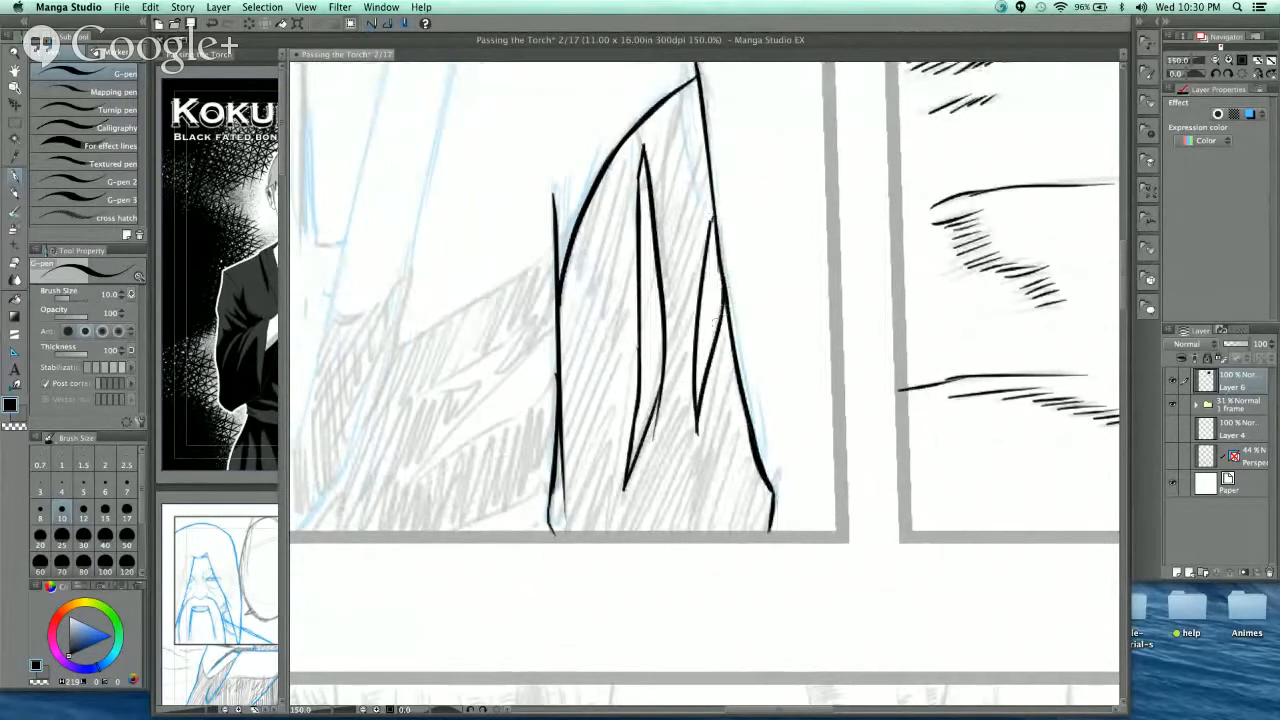
{"action": "left_click_drag", "start_coordinate": [724, 353], "coordinate": [747, 389]}
- Ink the robe's shadow edge and the zigzag fold outlines beside the sleeve's inner edge with a size 7 G-pen
{"action": "mouse_move", "coordinate": [655, 385]}
{"action": "left_mouse_down"}
{"action": "mouse_move", "coordinate": [682, 470]}
{"action": "mouse_move", "coordinate": [764, 392]}
{"action": "mouse_move", "coordinate": [876, 411]}
{"action": "left_mouse_up"}
{"action": "left_click", "coordinate": [884, 303], "text": "super"}
{"action": "left_click_drag", "start_coordinate": [869, 365], "coordinate": [900, 318]}
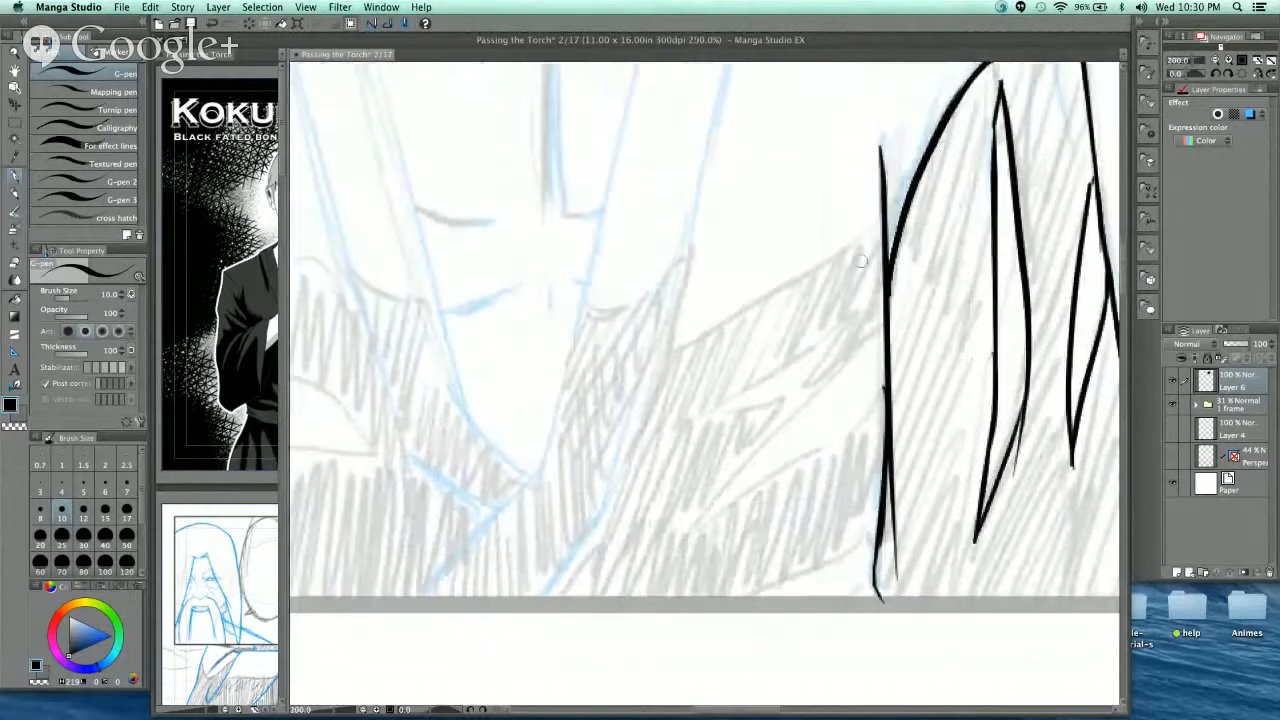
{"action": "key", "text": "["}
{"action": "key", "text": "["}
{"action": "left_click_drag", "start_coordinate": [880, 215], "coordinate": [663, 350]}
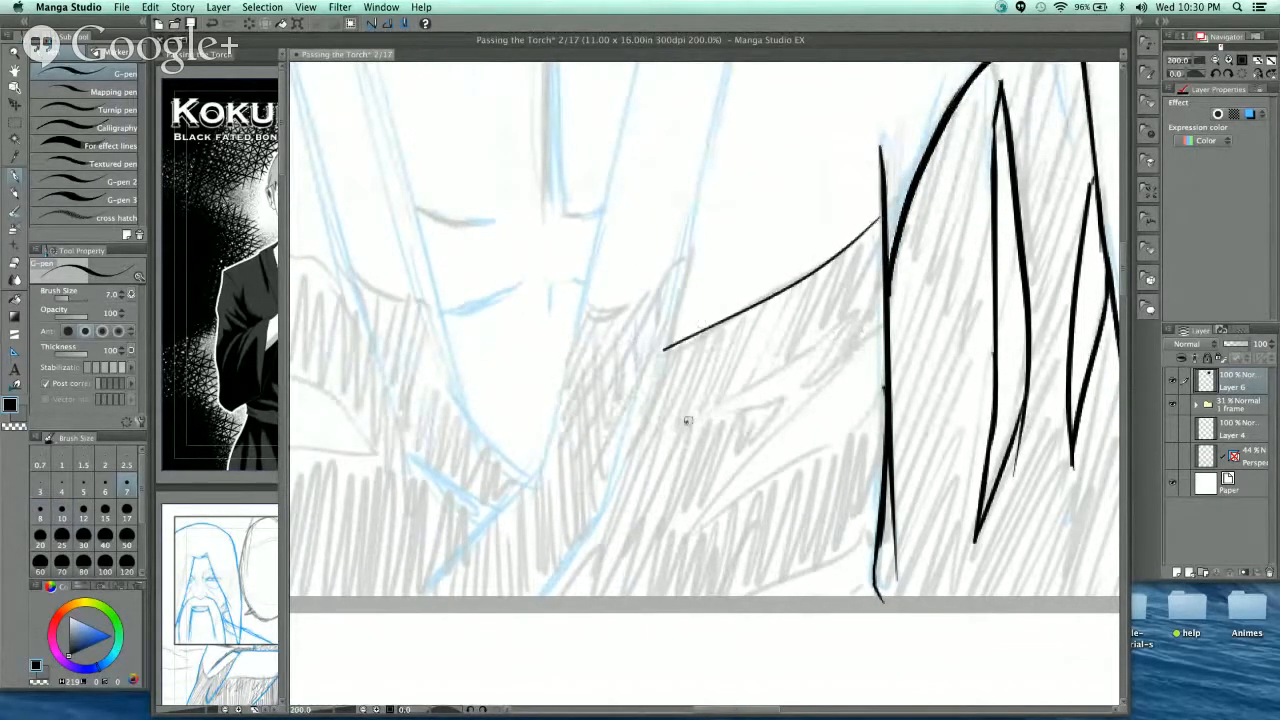
{"action": "mouse_move", "coordinate": [687, 421]}
{"action": "left_mouse_down"}
{"action": "mouse_move", "coordinate": [860, 312]}
{"action": "mouse_move", "coordinate": [805, 386]}
{"action": "mouse_move", "coordinate": [881, 323]}
{"action": "left_mouse_up"}
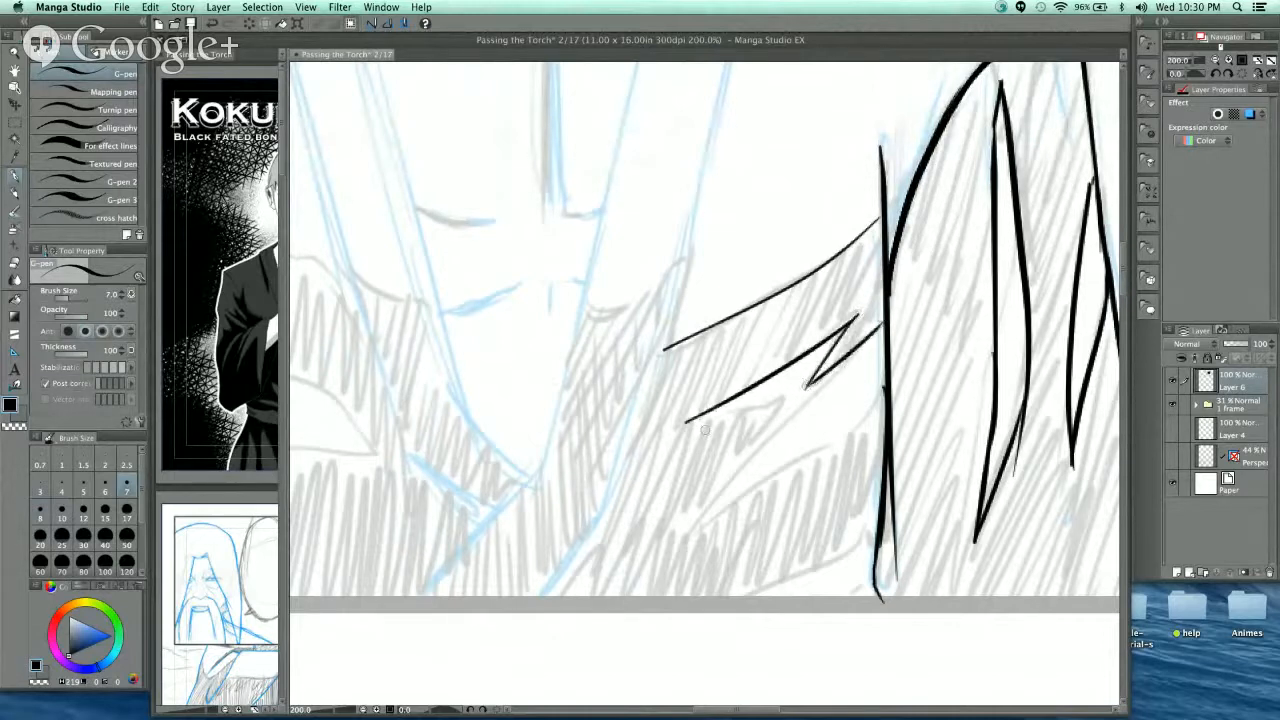
{"action": "mouse_move", "coordinate": [687, 422]}
{"action": "left_mouse_down"}
{"action": "mouse_move", "coordinate": [782, 402]}
{"action": "mouse_move", "coordinate": [681, 531]}
{"action": "mouse_move", "coordinate": [838, 450]}
{"action": "mouse_move", "coordinate": [884, 391]}
{"action": "left_mouse_up"}
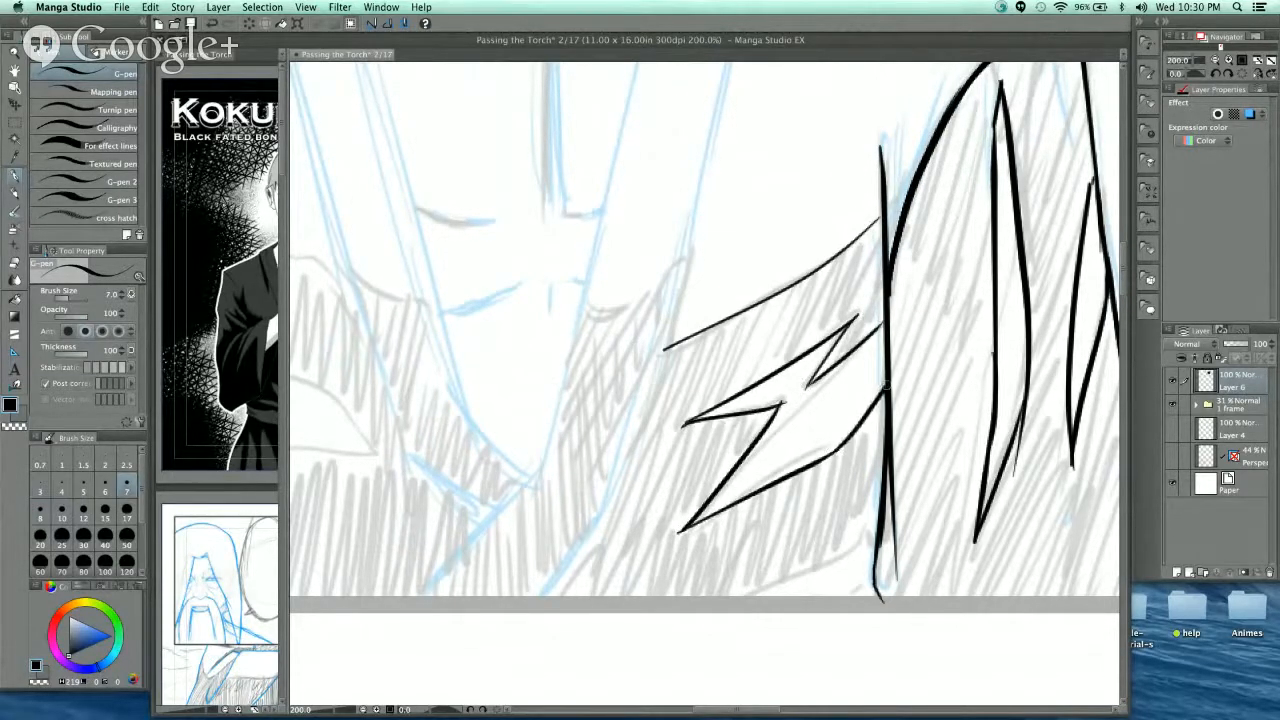
- Ink the pointed fold at the panel's bottom border, blacken its corner, and close the sleeve's bottom along the border
{"action": "mouse_move", "coordinate": [865, 447]}
{"action": "left_mouse_down"}
{"action": "mouse_move", "coordinate": [887, 370]}
{"action": "mouse_move", "coordinate": [859, 419]}
{"action": "mouse_move", "coordinate": [885, 367]}
{"action": "mouse_move", "coordinate": [788, 423]}
{"action": "mouse_move", "coordinate": [741, 487]}
{"action": "mouse_move", "coordinate": [715, 386]}
{"action": "mouse_move", "coordinate": [613, 443]}
{"action": "mouse_move", "coordinate": [730, 433]}
{"action": "mouse_move", "coordinate": [763, 401]}
{"action": "left_mouse_up"}
{"action": "left_click", "coordinate": [890, 282], "text": "alt"}
{"action": "left_click", "coordinate": [756, 346], "text": "super"}
{"action": "left_click", "coordinate": [756, 346], "text": "super"}
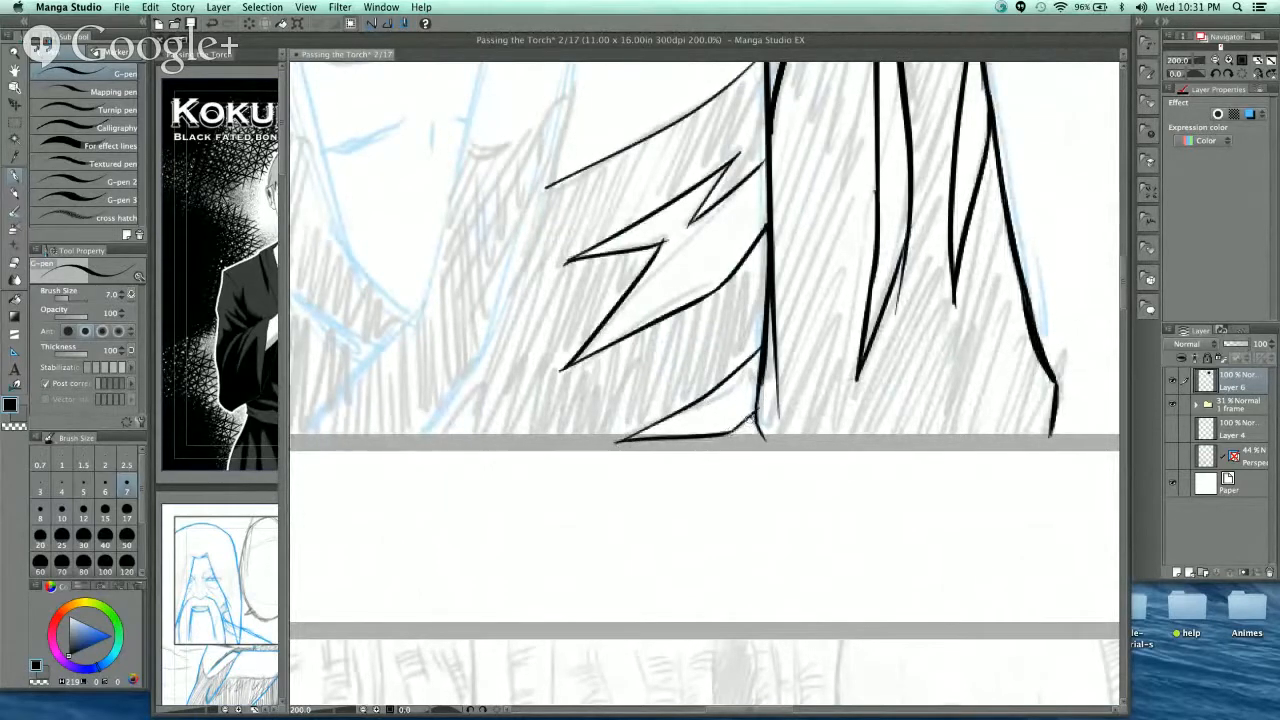
{"action": "left_click_drag", "start_coordinate": [750, 428], "coordinate": [788, 436]}
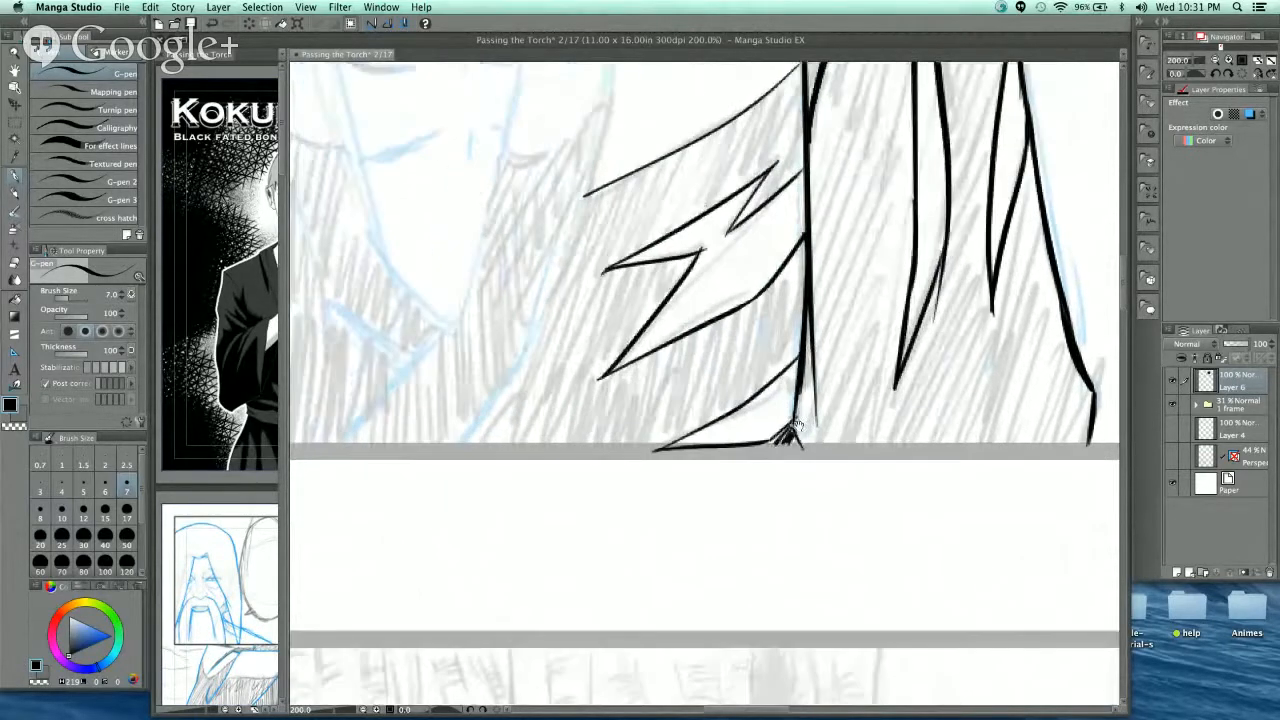
{"action": "left_click", "coordinate": [908, 366], "text": "alt+super"}
{"action": "left_click", "coordinate": [908, 366], "text": "alt+super"}
{"action": "left_click_drag", "start_coordinate": [908, 366], "coordinate": [775, 423]}
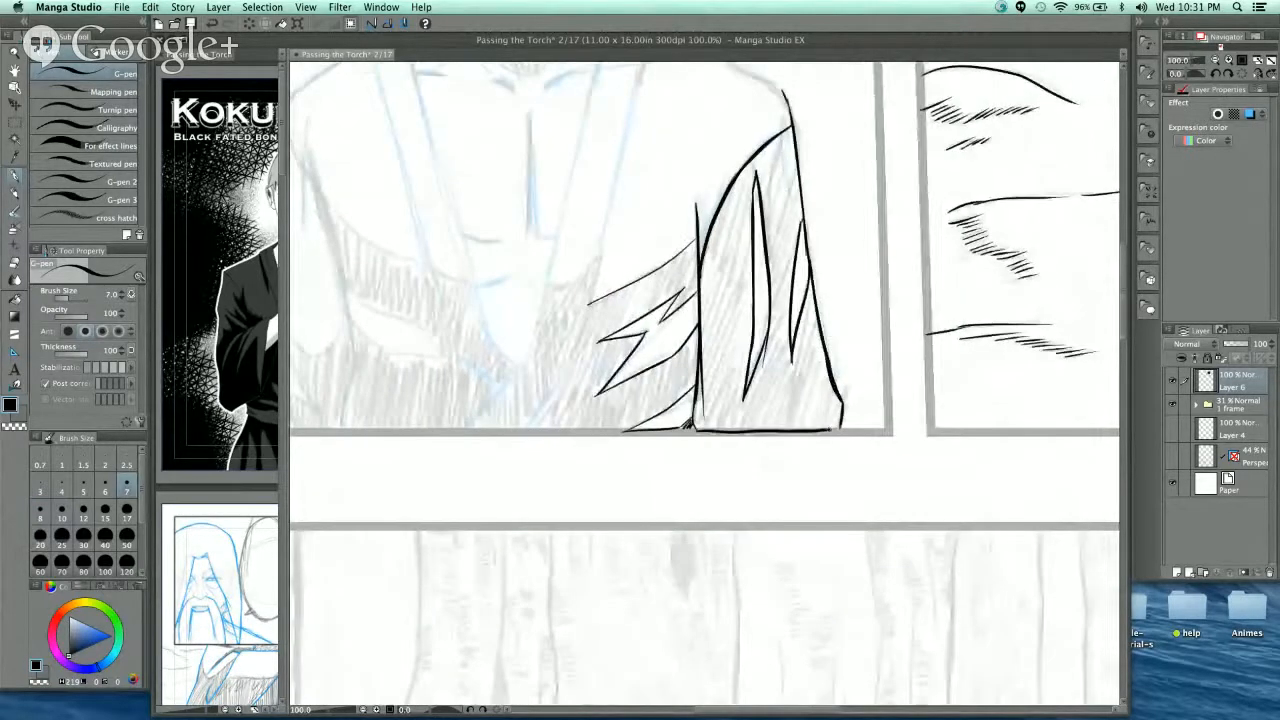
- Outline the leaf-shaped highlight fold on the left side of the figure's robe and close its outer end
{"action": "left_click_drag", "start_coordinate": [632, 301], "coordinate": [837, 371]}
{"action": "left_click_drag", "start_coordinate": [1002, 254], "coordinate": [1084, 235]}
{"action": "key", "text": "super+plus"}
{"action": "key", "text": "super+plus"}
{"action": "left_click_drag", "start_coordinate": [915, 368], "coordinate": [757, 380]}
{"action": "key", "text": "super+plus"}
{"action": "key", "text": "super+plus"}
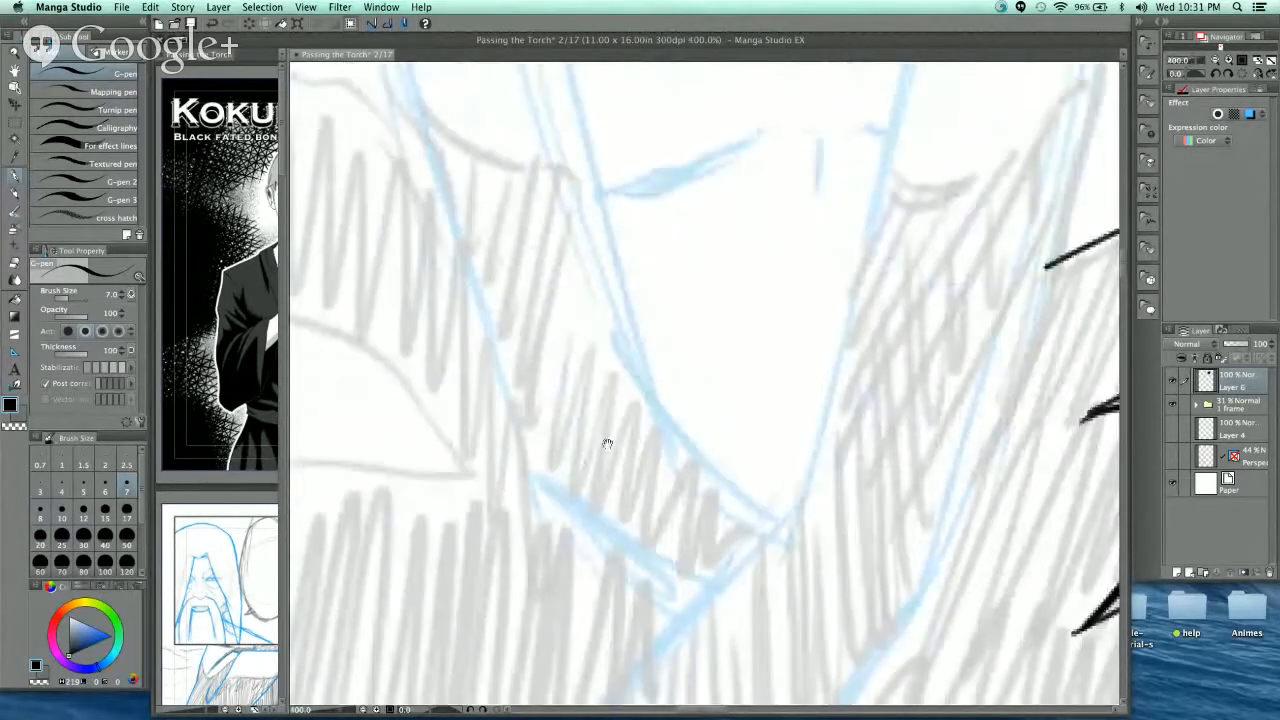
{"action": "mouse_move", "coordinate": [590, 442]}
{"action": "left_mouse_down"}
{"action": "mouse_move", "coordinate": [777, 483]}
{"action": "mouse_move", "coordinate": [830, 470]}
{"action": "left_mouse_up"}
{"action": "mouse_move", "coordinate": [388, 250]}
{"action": "left_mouse_down"}
{"action": "mouse_move", "coordinate": [708, 430]}
{"action": "mouse_move", "coordinate": [777, 506]}
{"action": "mouse_move", "coordinate": [890, 388]}
{"action": "left_mouse_up"}
{"action": "mouse_move", "coordinate": [440, 240]}
{"action": "left_mouse_down"}
{"action": "mouse_move", "coordinate": [516, 348]}
{"action": "mouse_move", "coordinate": [599, 406]}
{"action": "mouse_move", "coordinate": [831, 418]}
{"action": "left_mouse_up"}
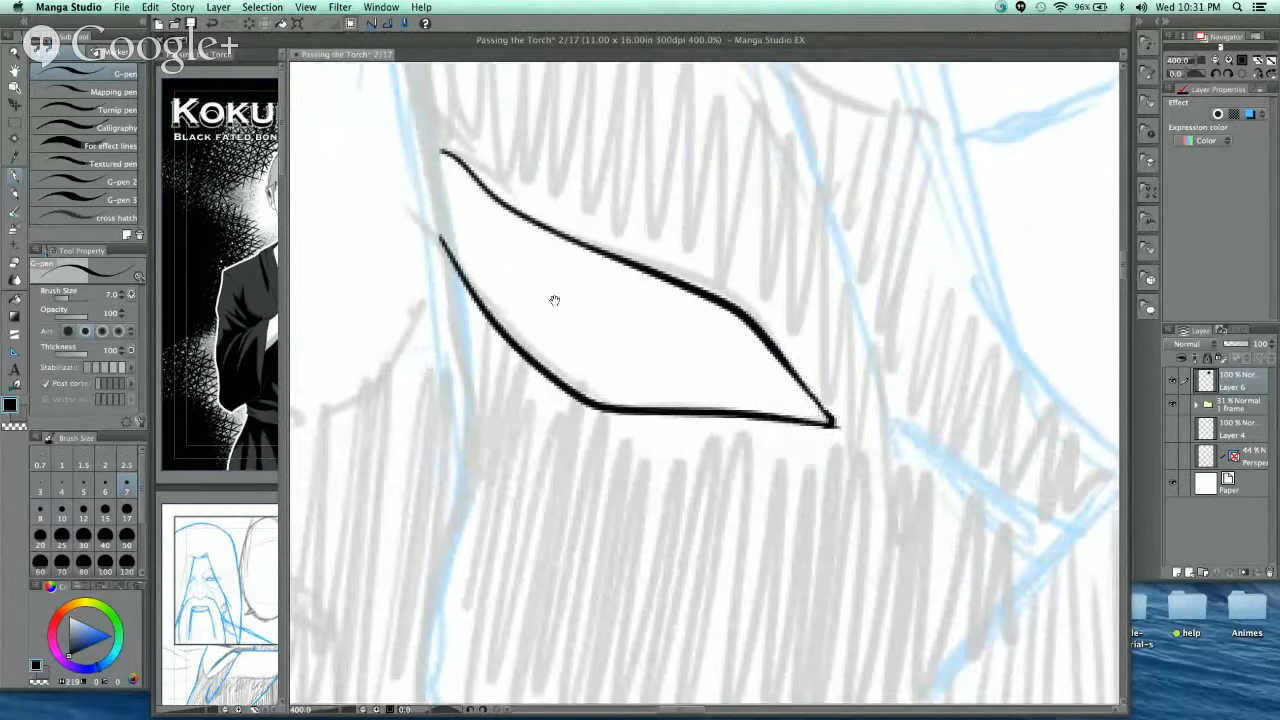
{"action": "mouse_move", "coordinate": [461, 191]}
{"action": "left_mouse_down"}
{"action": "mouse_move", "coordinate": [493, 298]}
{"action": "mouse_move", "coordinate": [477, 346]}
{"action": "left_mouse_up"}
{"action": "left_click_drag", "start_coordinate": [474, 262], "coordinate": [480, 354]}
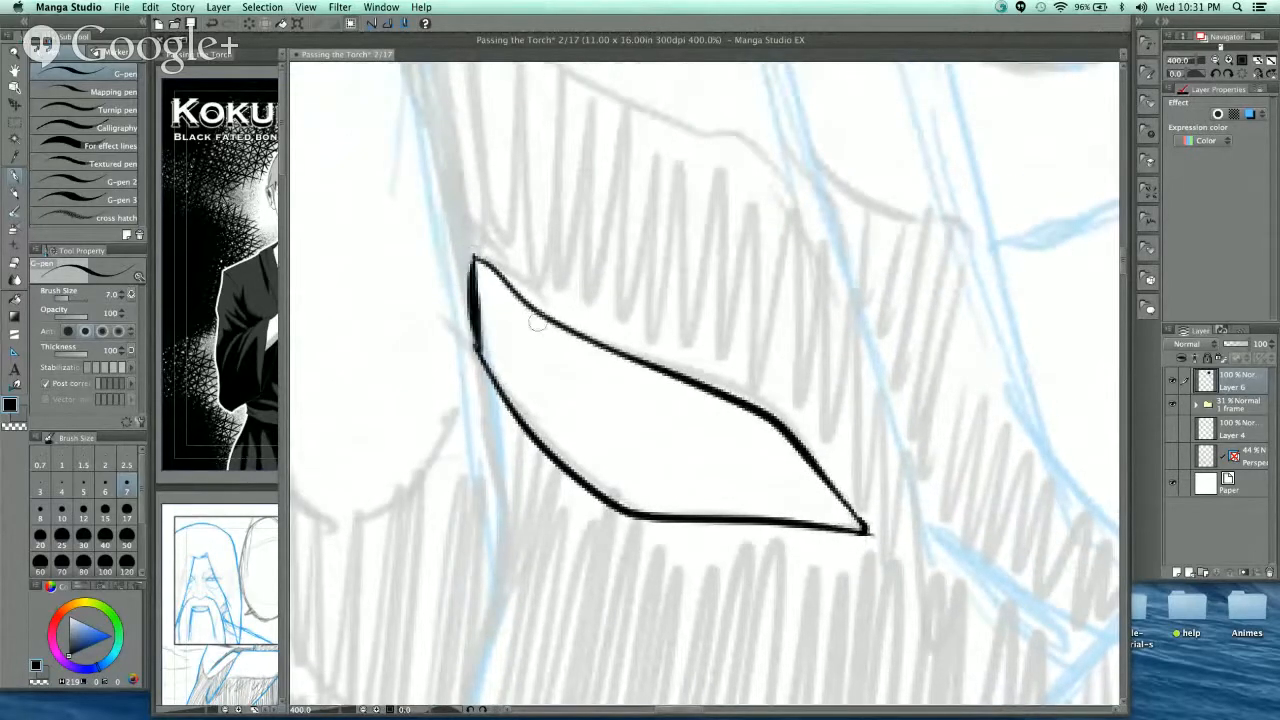
- Ink the crossing fold lines at the left-hand armpit and the sleeve's inner edge down to the leaf-shaped fold
{"action": "left_click_drag", "start_coordinate": [537, 323], "coordinate": [529, 237]}
{"action": "scroll", "coordinate": [550, 236], "scroll_direction": "down", "scroll_amount": 3}
{"action": "left_click_drag", "start_coordinate": [707, 364], "coordinate": [693, 348]}
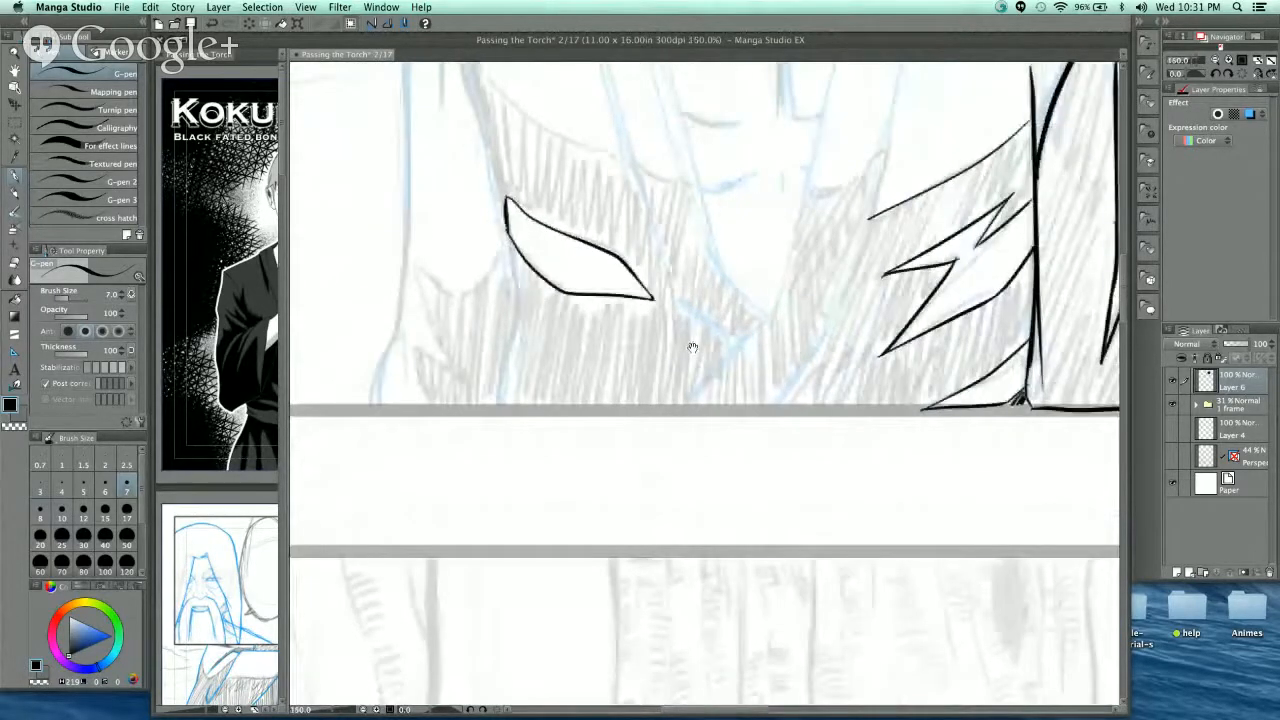
{"action": "left_click_drag", "start_coordinate": [728, 224], "coordinate": [620, 577]}
{"action": "left_click_drag", "start_coordinate": [843, 434], "coordinate": [805, 229]}
{"action": "mouse_move", "coordinate": [720, 354]}
{"action": "left_mouse_down"}
{"action": "mouse_move", "coordinate": [640, 463]}
{"action": "mouse_move", "coordinate": [631, 500]}
{"action": "mouse_move", "coordinate": [694, 405]}
{"action": "mouse_move", "coordinate": [694, 437]}
{"action": "mouse_move", "coordinate": [742, 398]}
{"action": "left_mouse_up"}
{"action": "left_click", "coordinate": [592, 382], "text": "super"}
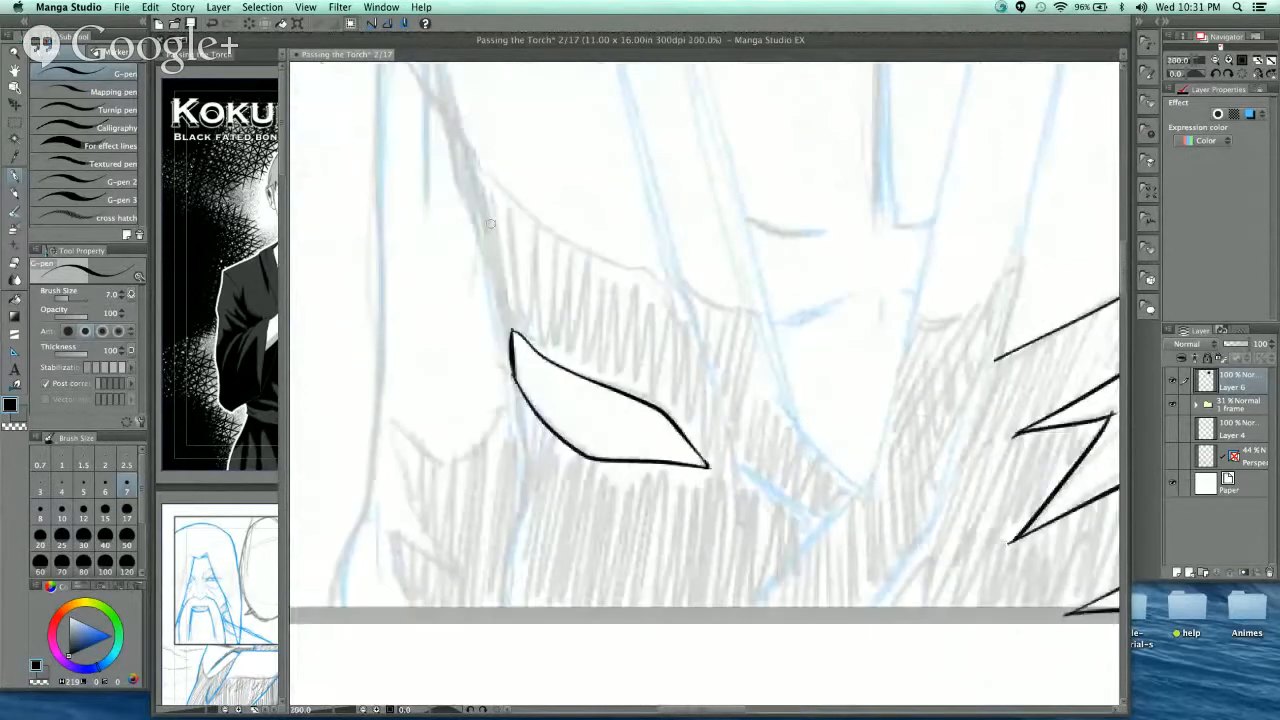
{"action": "scroll", "coordinate": [490, 224], "scroll_direction": "up", "scroll_amount": 3}
{"action": "mouse_move", "coordinate": [401, 108]}
{"action": "left_mouse_down"}
{"action": "mouse_move", "coordinate": [473, 241]}
{"action": "mouse_move", "coordinate": [458, 215]}
{"action": "mouse_move", "coordinate": [498, 338]}
{"action": "left_mouse_up"}
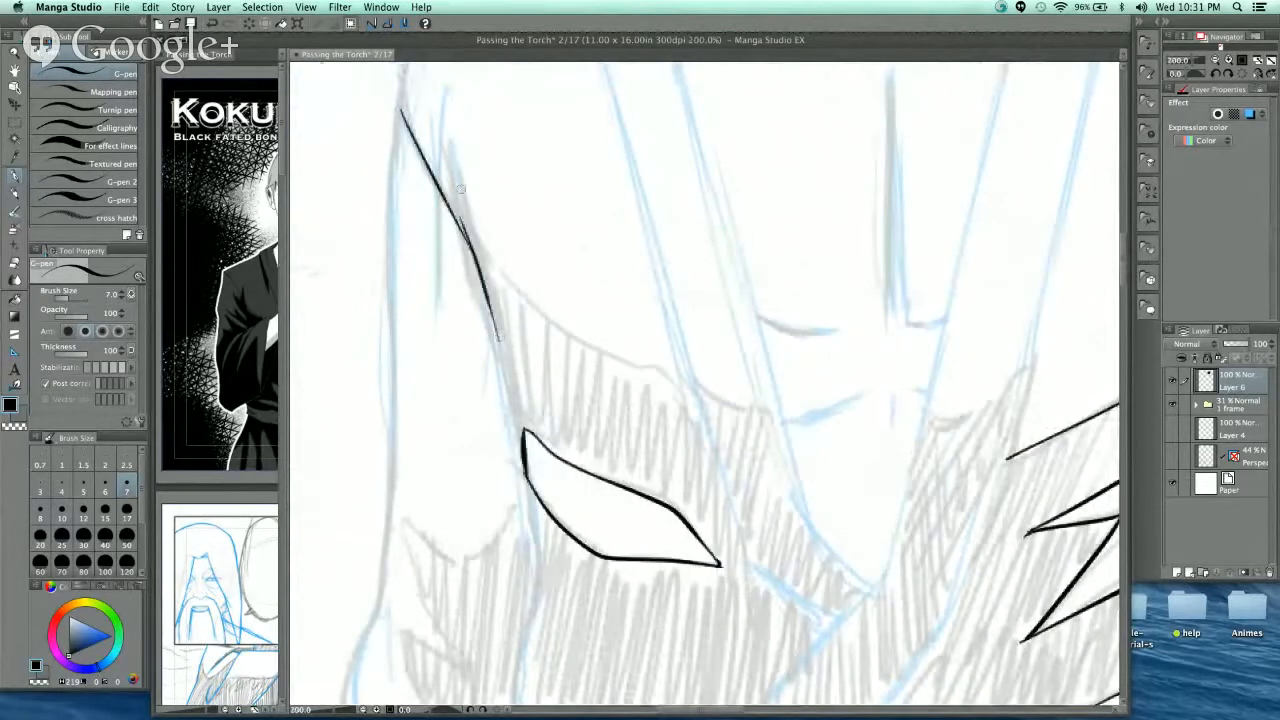
{"action": "left_click_drag", "start_coordinate": [452, 178], "coordinate": [506, 356]}
{"action": "scroll", "coordinate": [484, 214], "scroll_direction": "down", "scroll_amount": 3}
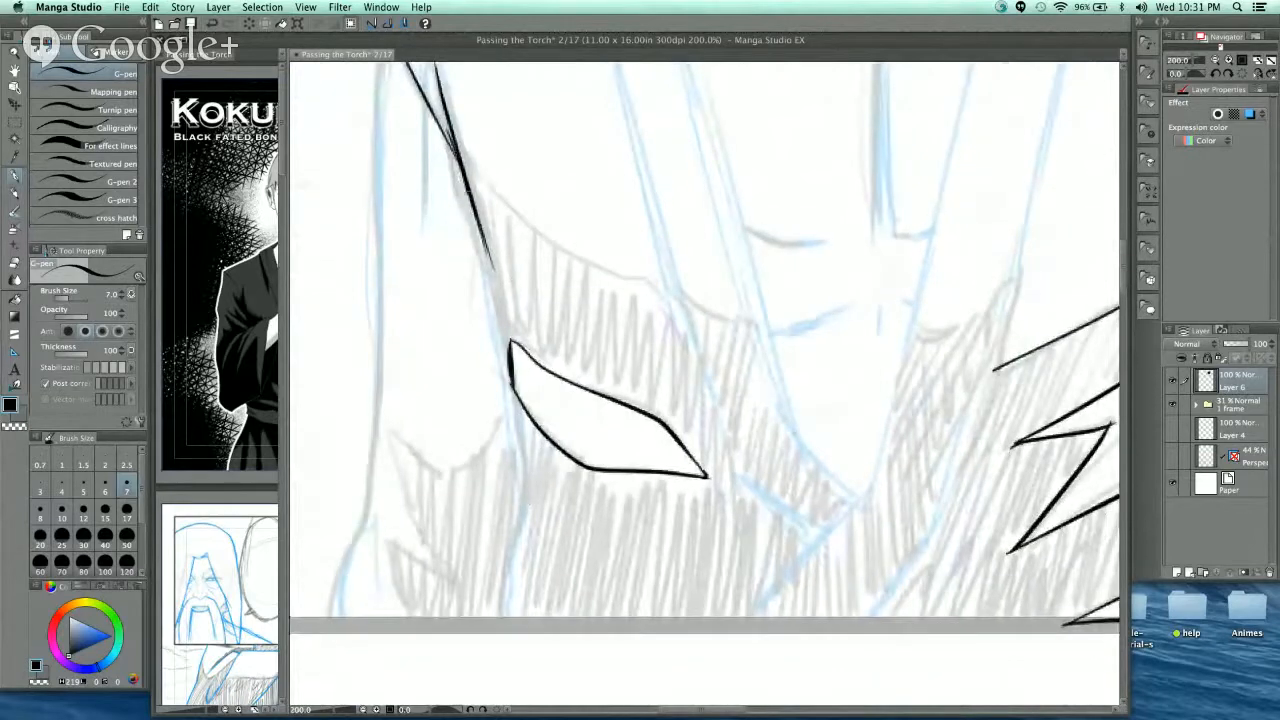
{"action": "mouse_move", "coordinate": [464, 186]}
{"action": "left_mouse_down"}
{"action": "mouse_move", "coordinate": [512, 346]}
{"action": "mouse_move", "coordinate": [510, 402]}
{"action": "left_mouse_up"}
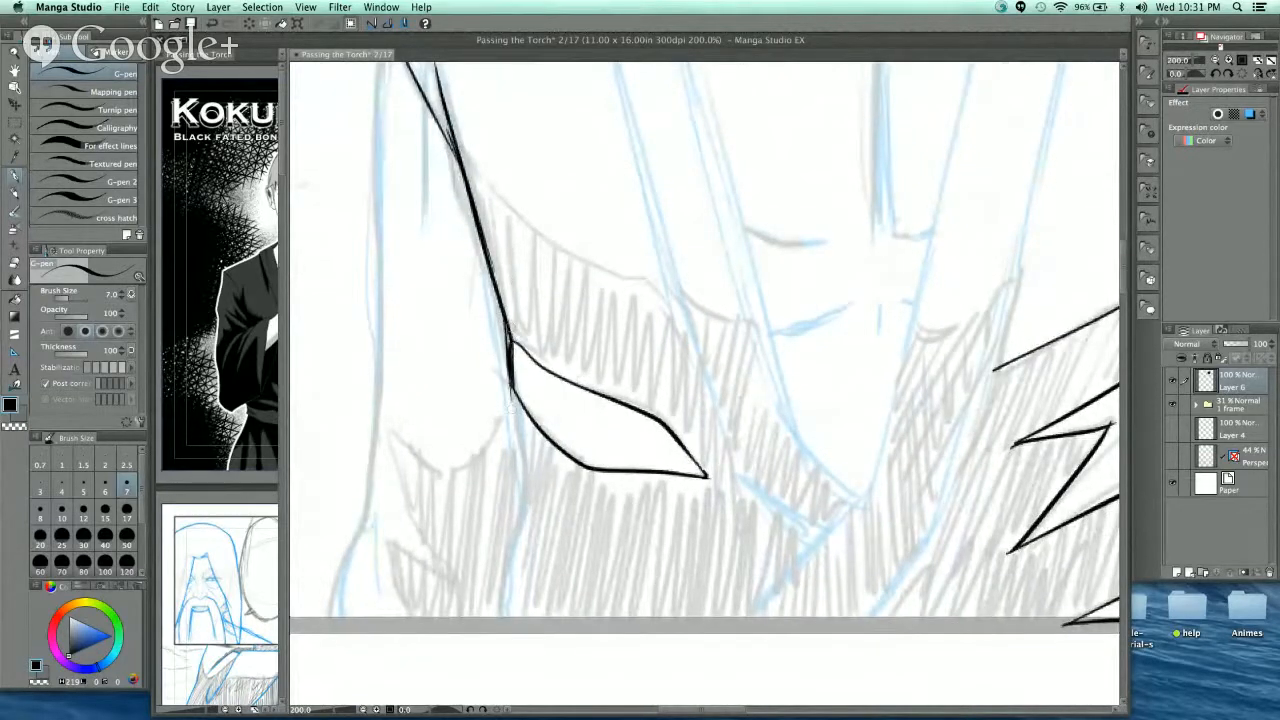
{"action": "mouse_move", "coordinate": [507, 326]}
{"action": "left_mouse_down"}
{"action": "mouse_move", "coordinate": [516, 422]}
{"action": "mouse_move", "coordinate": [522, 366]}
{"action": "left_mouse_up"}
- Thicken the left-hand sleeve's inner edge beside the leaf-shaped fold and extend it down to the panel's bottom border
{"action": "scroll", "coordinate": [521, 275], "scroll_direction": "up", "scroll_amount": 2}
{"action": "left_click_drag", "start_coordinate": [497, 228], "coordinate": [518, 414]}
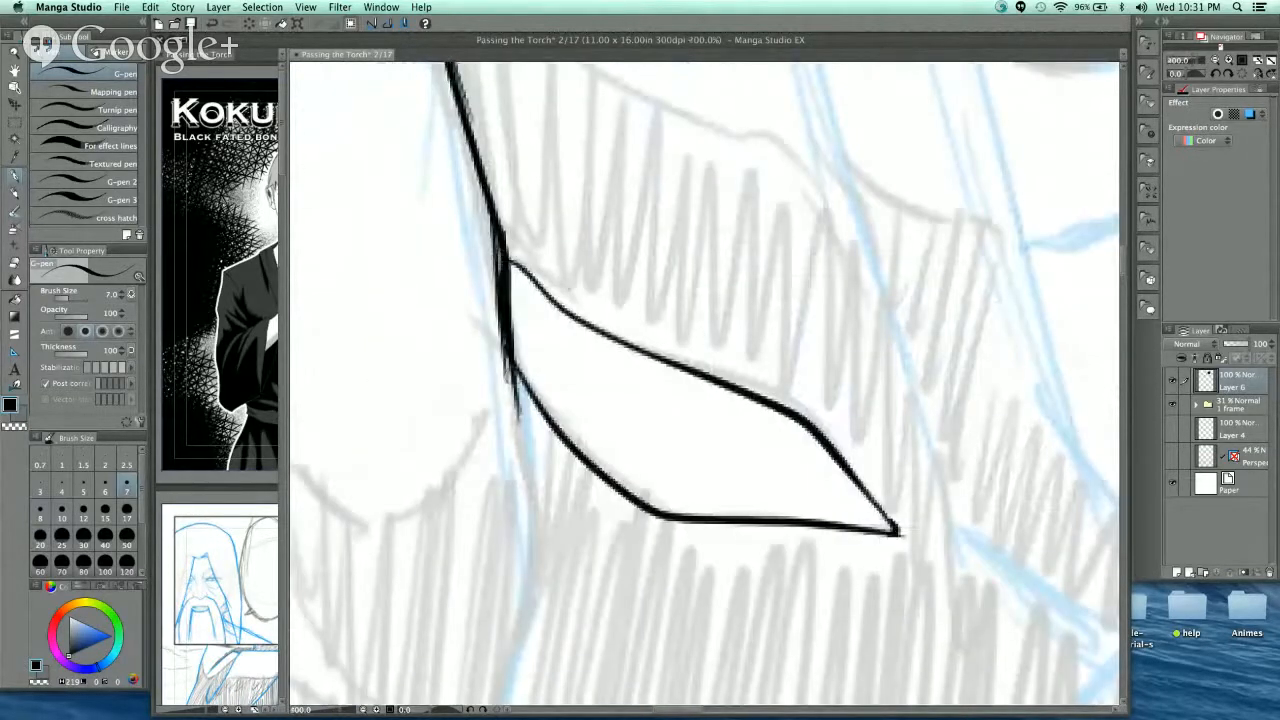
{"action": "left_click_drag", "start_coordinate": [492, 238], "coordinate": [516, 420]}
{"action": "left_click_drag", "start_coordinate": [498, 332], "coordinate": [532, 482]}
{"action": "left_click_drag", "start_coordinate": [498, 370], "coordinate": [540, 556]}
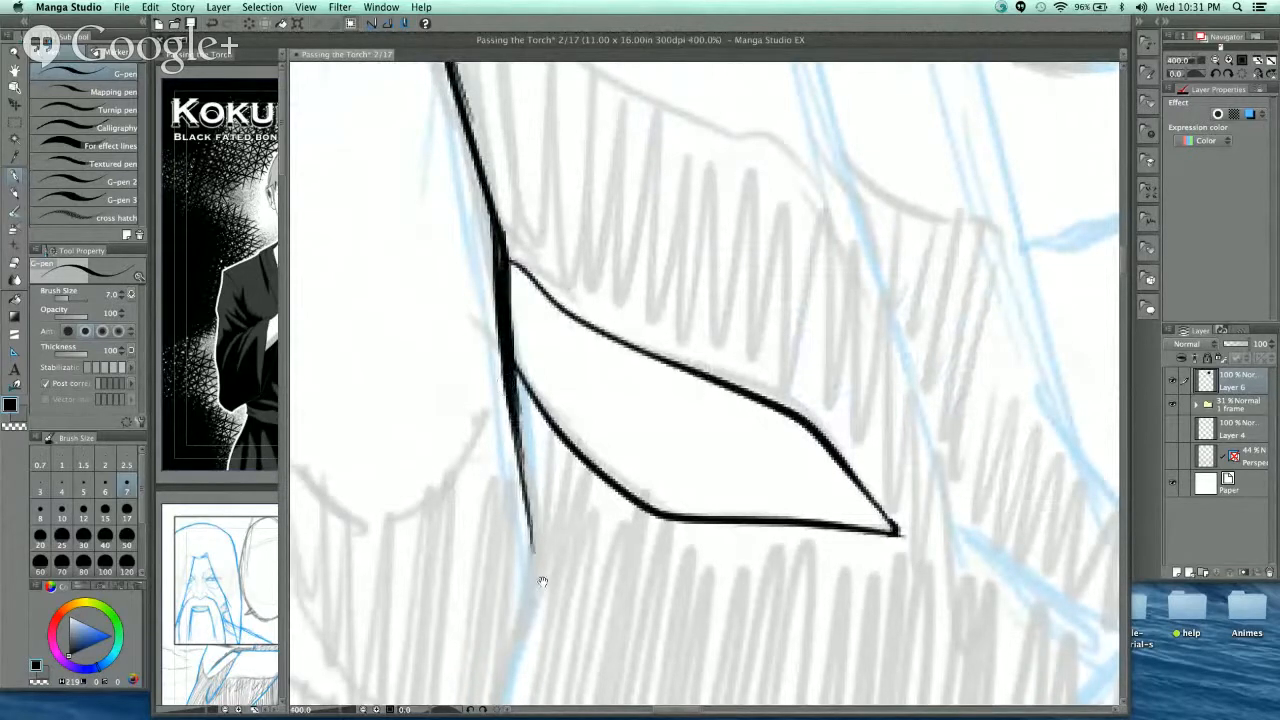
{"action": "scroll", "coordinate": [545, 450], "scroll_direction": "down", "scroll_amount": 5}
{"action": "left_click_drag", "start_coordinate": [522, 144], "coordinate": [548, 362]}
{"action": "left_click_drag", "start_coordinate": [537, 250], "coordinate": [515, 568]}
{"action": "mouse_move", "coordinate": [515, 515]}
{"action": "left_mouse_down"}
{"action": "mouse_move", "coordinate": [503, 590]}
{"action": "mouse_move", "coordinate": [760, 616]}
{"action": "left_mouse_up"}
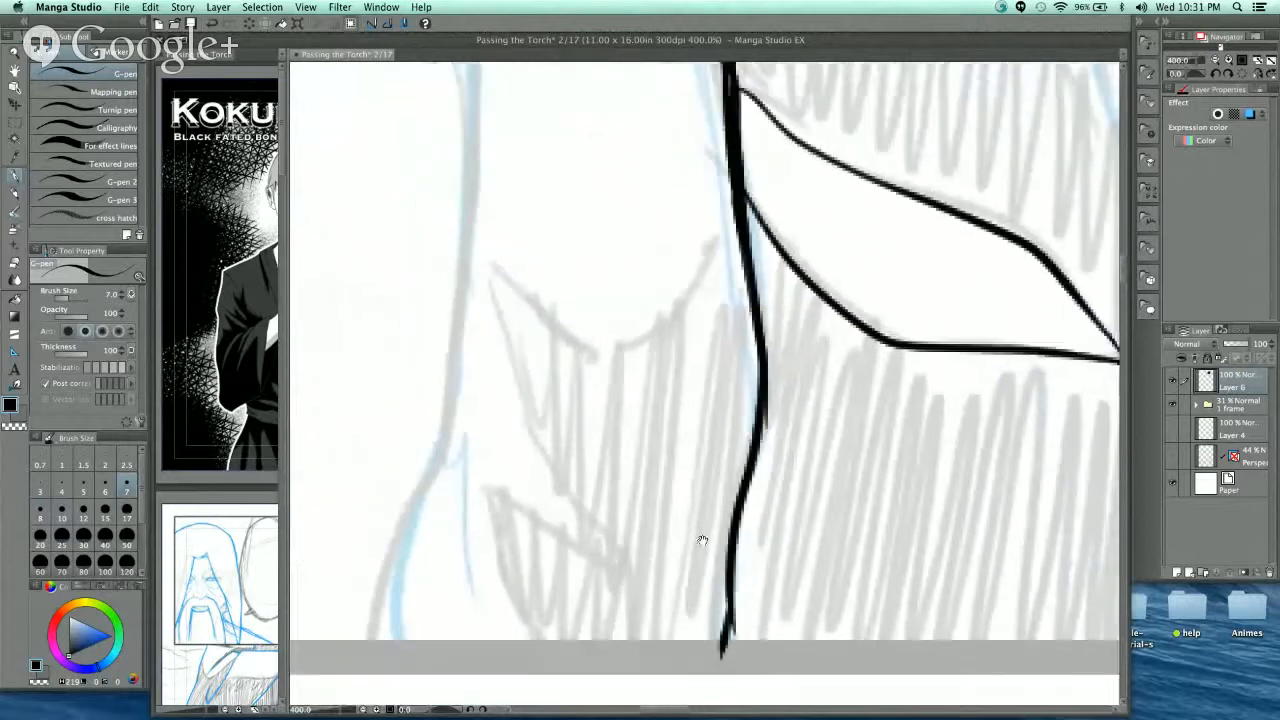
- Ink the left-hand sleeve's outer edge from the shoulder corner down to about the height of the leaf-shaped fold
{"action": "scroll", "coordinate": [699, 434], "scroll_direction": "down", "scroll_amount": 2}
{"action": "scroll", "coordinate": [740, 440], "scroll_direction": "up", "scroll_amount": 5}
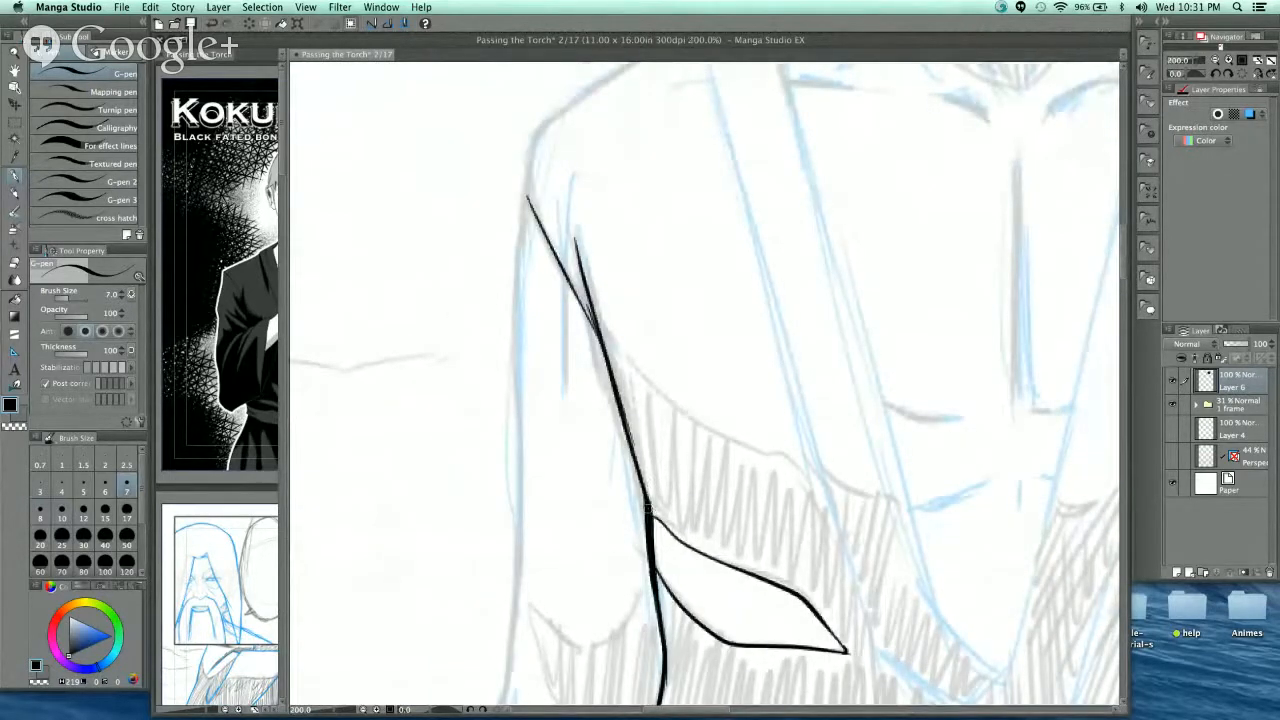
{"action": "scroll", "coordinate": [660, 516], "scroll_direction": "up", "scroll_amount": 2}
{"action": "left_click_drag", "start_coordinate": [547, 250], "coordinate": [552, 186]}
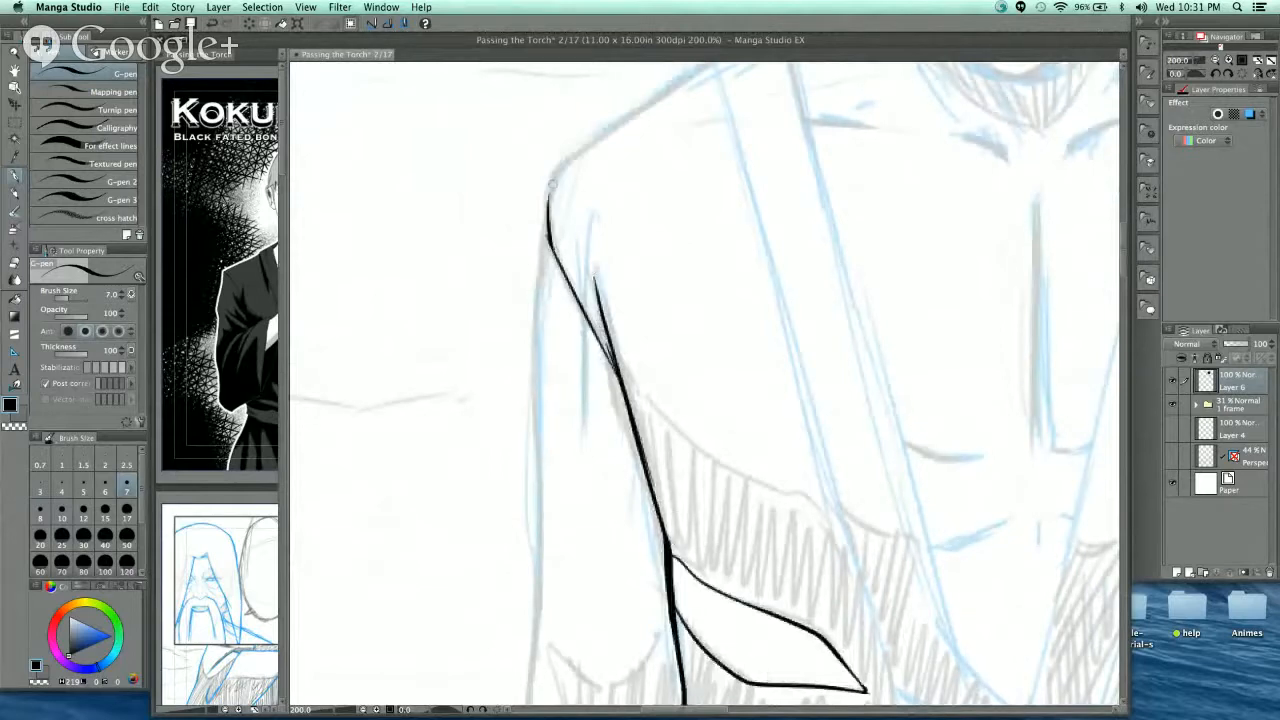
{"action": "scroll", "coordinate": [565, 275], "scroll_direction": "down", "scroll_amount": 3}
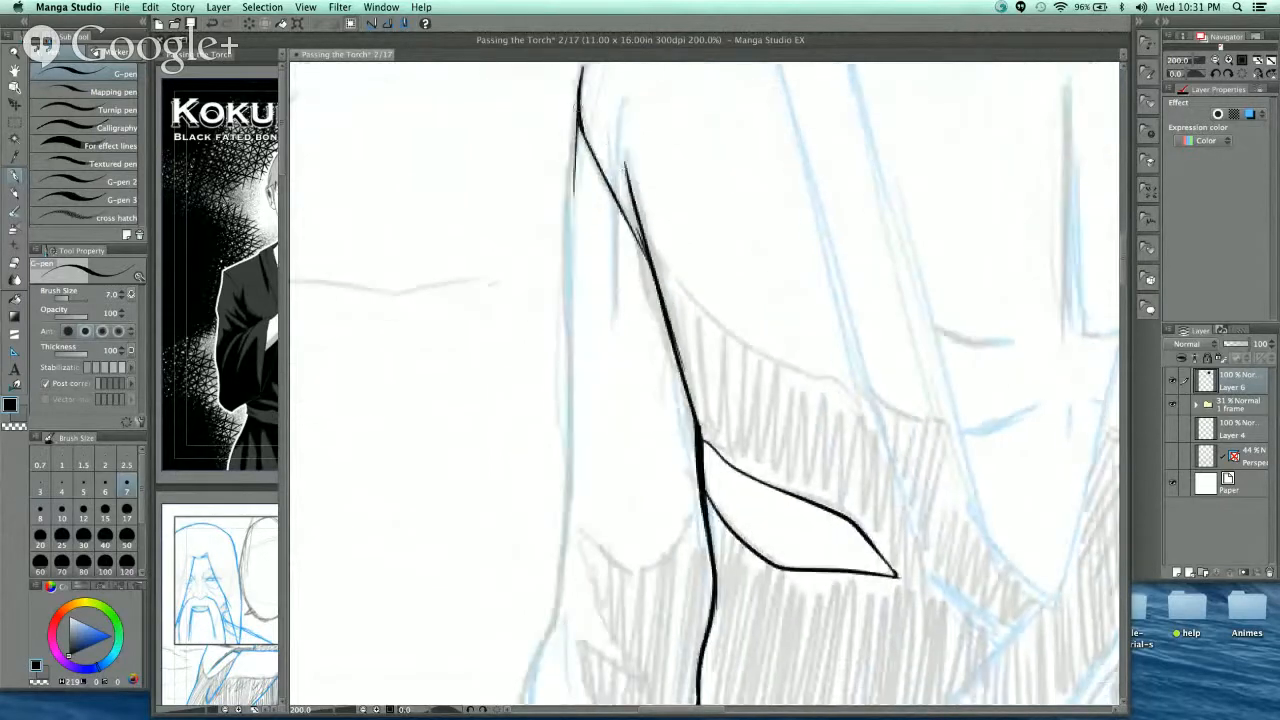
{"action": "mouse_move", "coordinate": [578, 108]}
{"action": "left_mouse_down"}
{"action": "mouse_move", "coordinate": [560, 275]}
{"action": "mouse_move", "coordinate": [565, 488]}
{"action": "left_mouse_up"}
{"action": "key", "text": "ctrl+z"}
{"action": "mouse_move", "coordinate": [580, 100]}
{"action": "left_mouse_down"}
{"action": "mouse_move", "coordinate": [560, 278]}
{"action": "mouse_move", "coordinate": [566, 500]}
{"action": "left_mouse_up"}
{"action": "key", "text": "ctrl+z"}
{"action": "left_click_drag", "start_coordinate": [582, 90], "coordinate": [579, 508]}
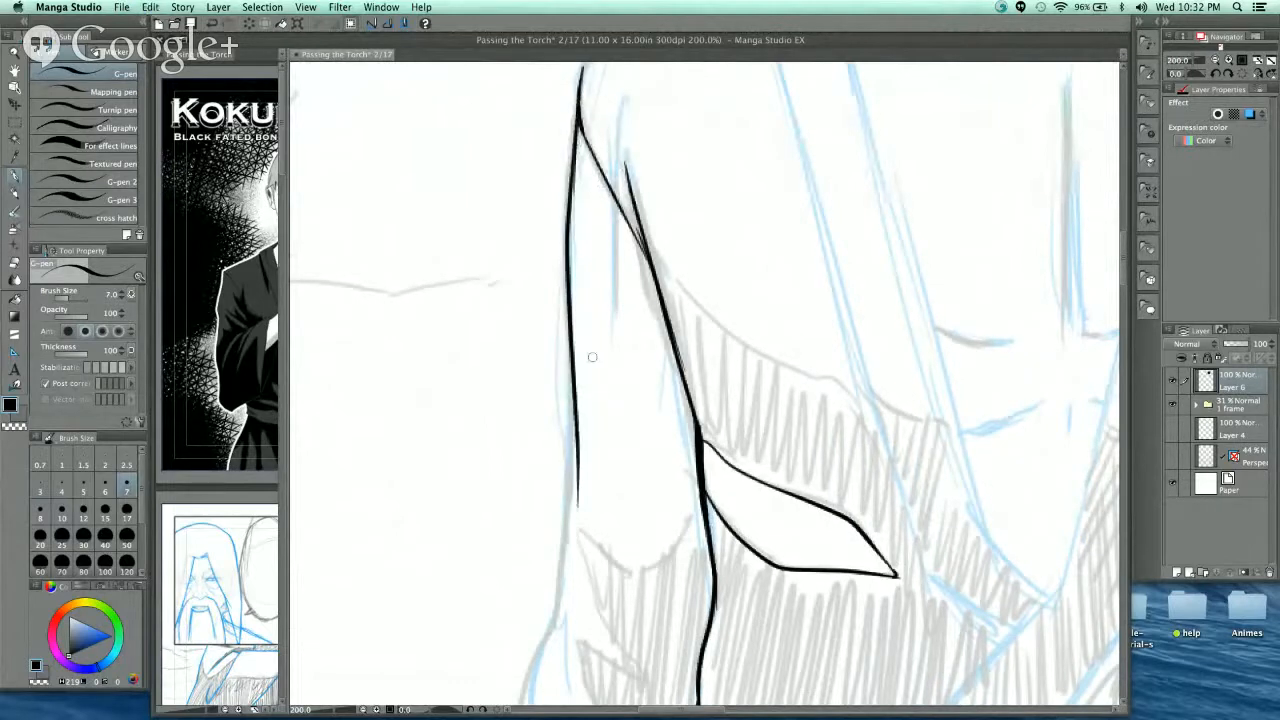
- Continue the left-hand sleeve's outer edge downward, flaring it outward at the cuff to the panel's bottom border
{"action": "left_click_drag", "start_coordinate": [613, 341], "coordinate": [616, 300]}
{"action": "scroll", "coordinate": [610, 290], "scroll_direction": "down", "scroll_amount": 3}
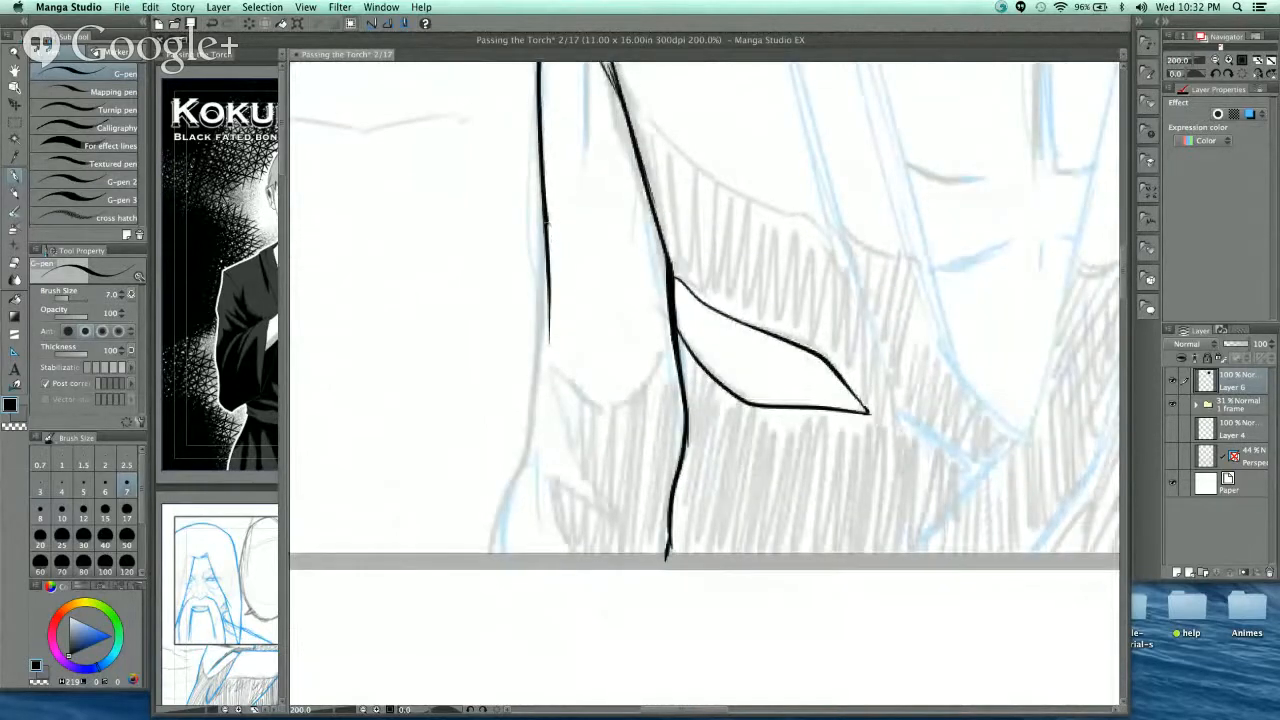
{"action": "left_click_drag", "start_coordinate": [548, 222], "coordinate": [530, 490]}
{"action": "key", "text": "ctrl+z"}
{"action": "scroll", "coordinate": [551, 366], "scroll_direction": "left", "scroll_amount": 3}
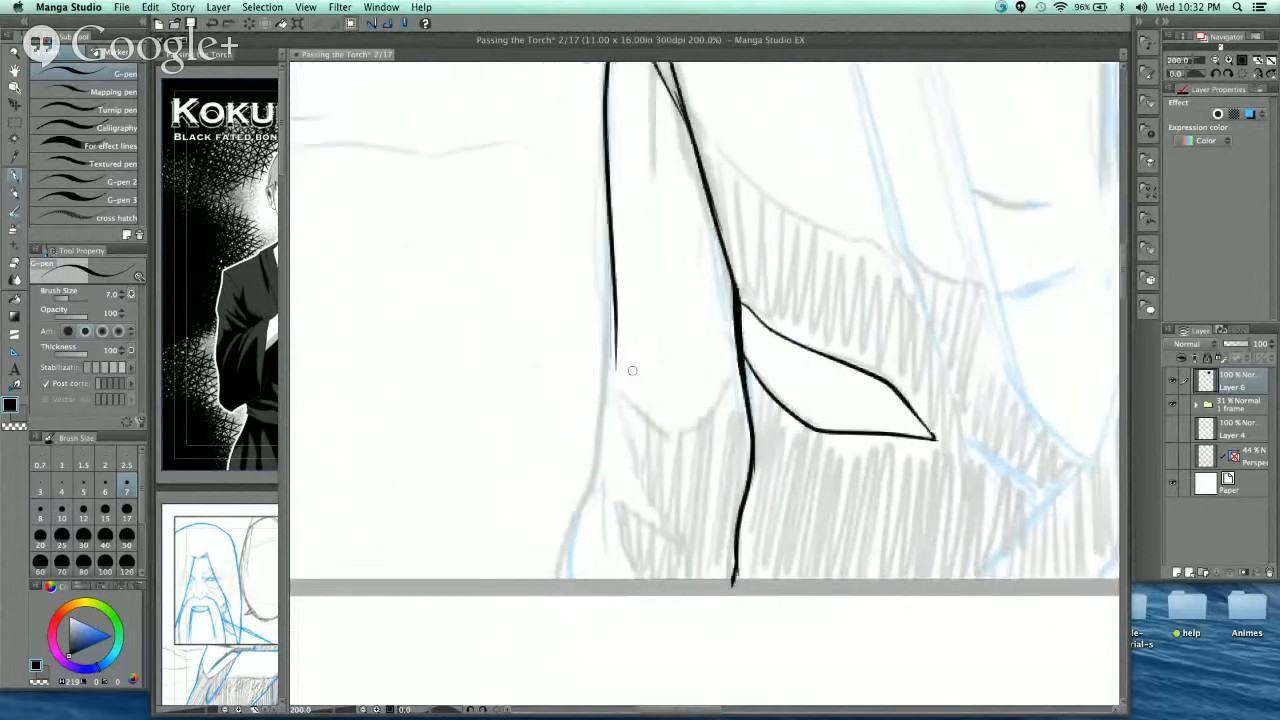
{"action": "scroll", "coordinate": [632, 370], "scroll_direction": "up", "scroll_amount": 2}
{"action": "mouse_move", "coordinate": [603, 100]}
{"action": "left_mouse_down"}
{"action": "mouse_move", "coordinate": [612, 212]}
{"action": "mouse_move", "coordinate": [574, 574]}
{"action": "left_mouse_up"}
{"action": "scroll", "coordinate": [600, 400], "scroll_direction": "down", "scroll_amount": 6}
{"action": "left_click_drag", "start_coordinate": [612, 232], "coordinate": [529, 500]}
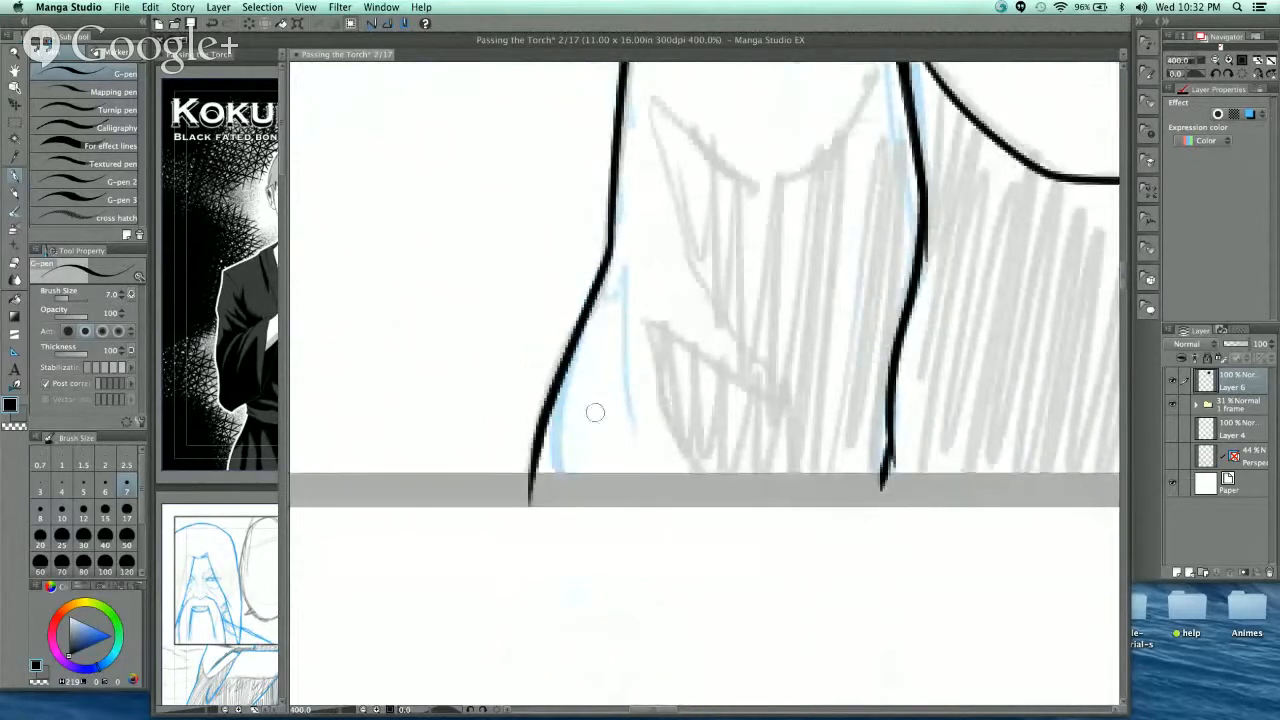
- Close the left-hand sleeve's bottom with a line along the panel border between its outer and inner edges
{"action": "mouse_move", "coordinate": [868, 367]}
{"action": "left_mouse_down"}
{"action": "mouse_move", "coordinate": [842, 399]}
{"action": "mouse_move", "coordinate": [842, 292]}
{"action": "left_mouse_up"}
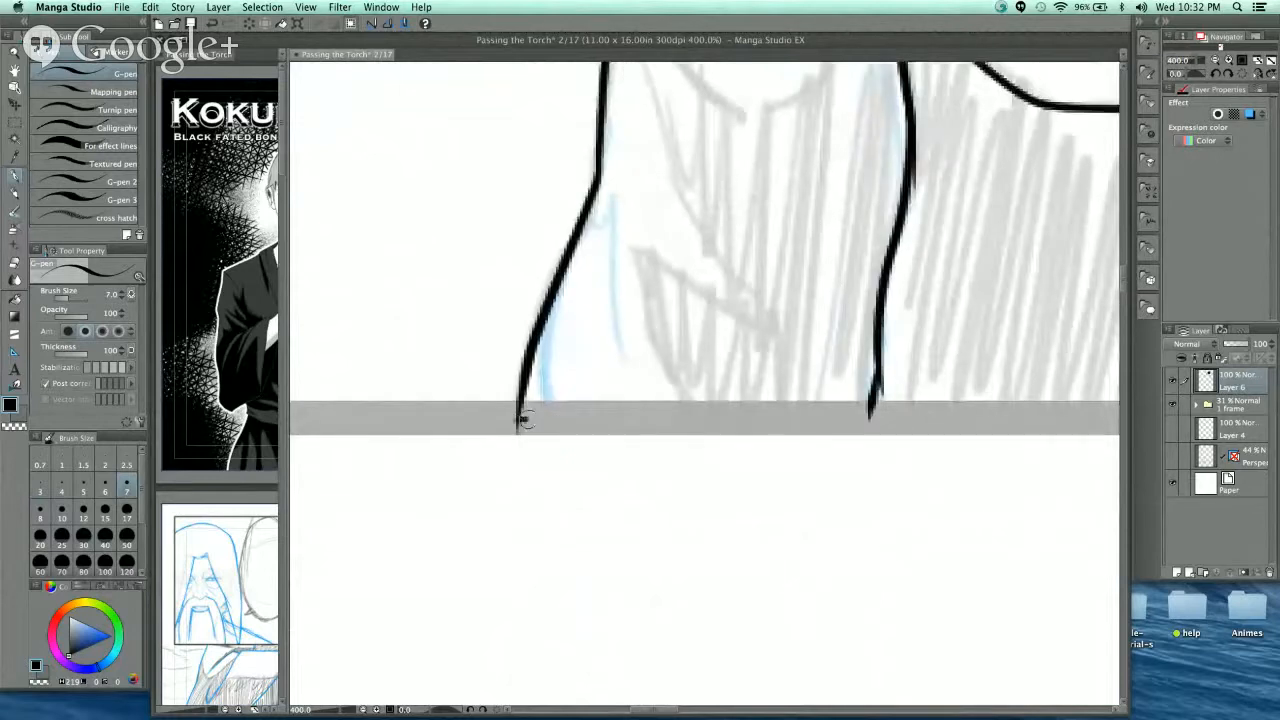
{"action": "mouse_move", "coordinate": [522, 420]}
{"action": "left_mouse_down"}
{"action": "mouse_move", "coordinate": [872, 410]}
{"action": "mouse_move", "coordinate": [514, 422]}
{"action": "left_mouse_up"}
{"action": "left_click_drag", "start_coordinate": [861, 358], "coordinate": [730, 536]}
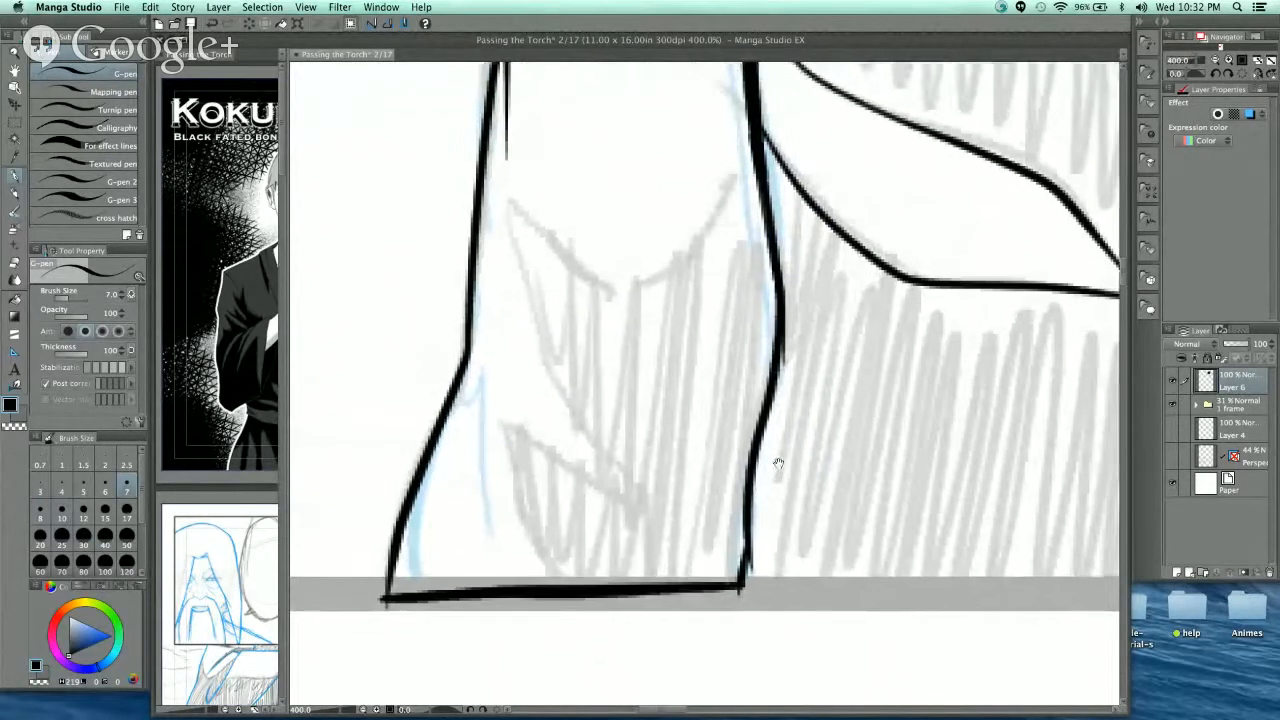
- Ink the shadow edge inside the left-hand sleeve as a curved dip and zigzag folds running down to the panel border
{"action": "scroll", "coordinate": [763, 534], "scroll_direction": "down", "scroll_amount": 2}
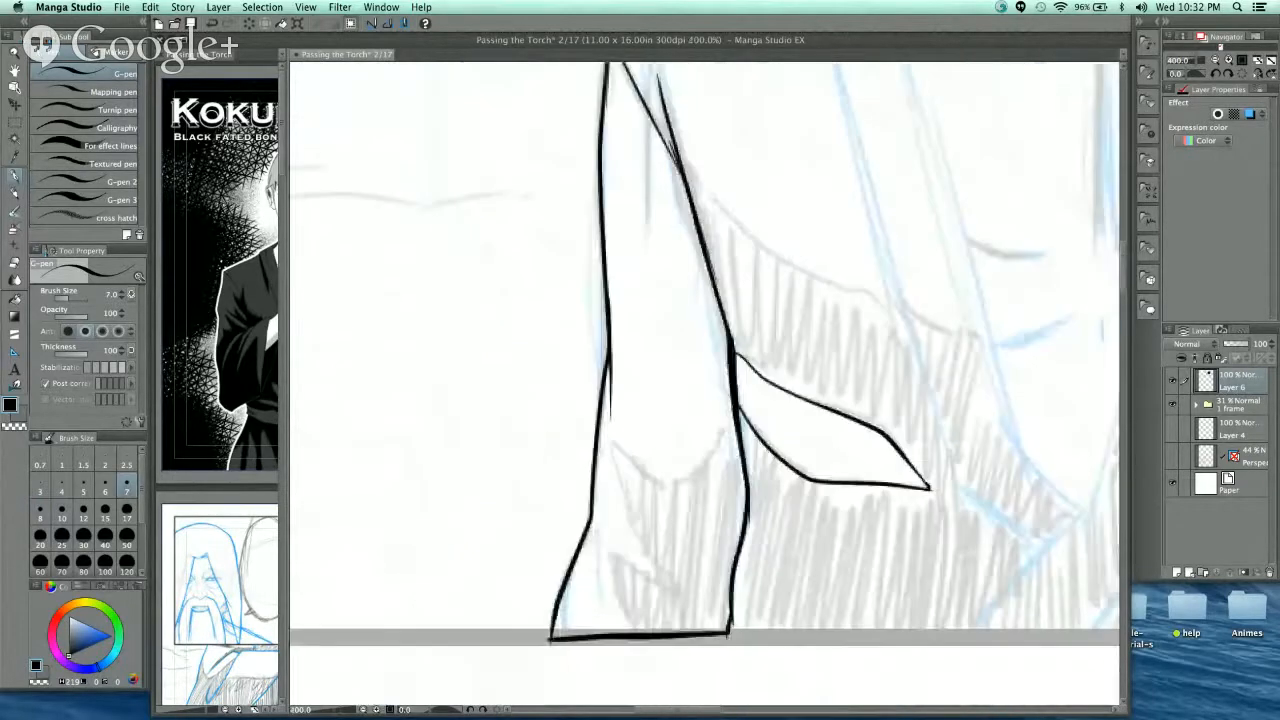
{"action": "key", "text": "super+minus"}
{"action": "left_click_drag", "start_coordinate": [769, 506], "coordinate": [714, 411]}
{"action": "key", "text": "super+plus"}
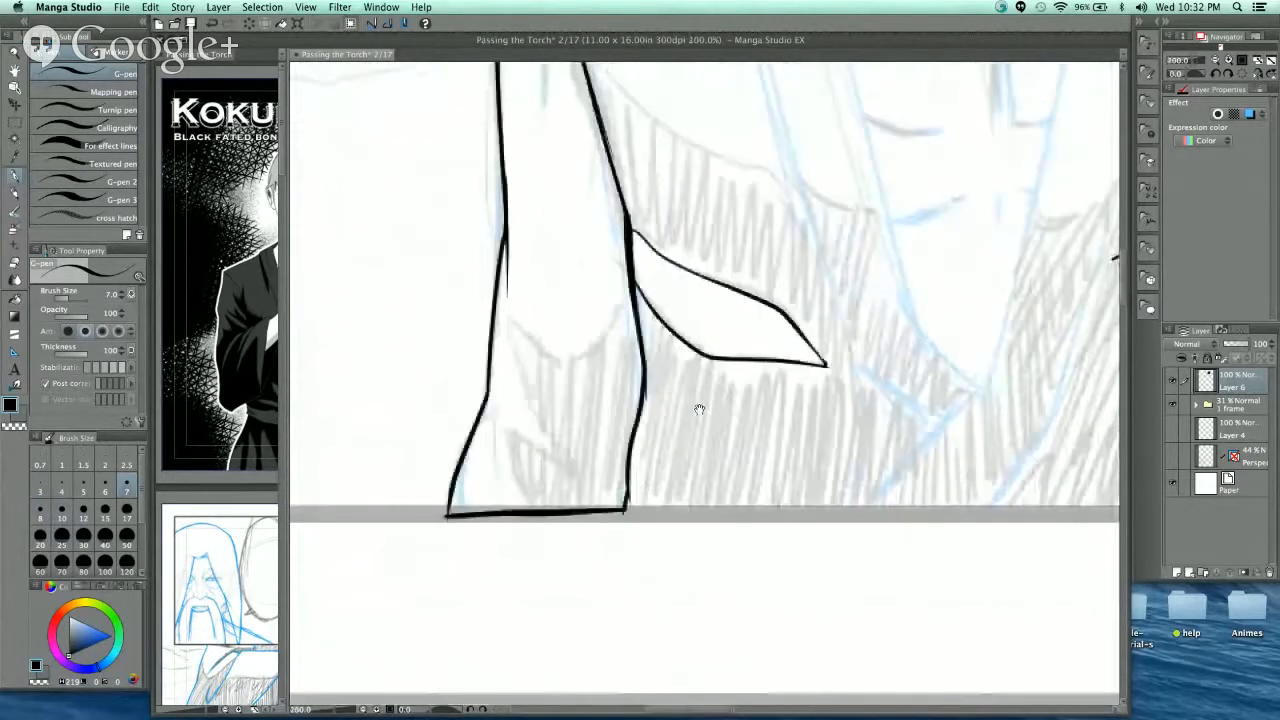
{"action": "scroll", "coordinate": [699, 409], "scroll_direction": "up", "scroll_amount": 2}
{"action": "left_click_drag", "start_coordinate": [672, 286], "coordinate": [812, 369]}
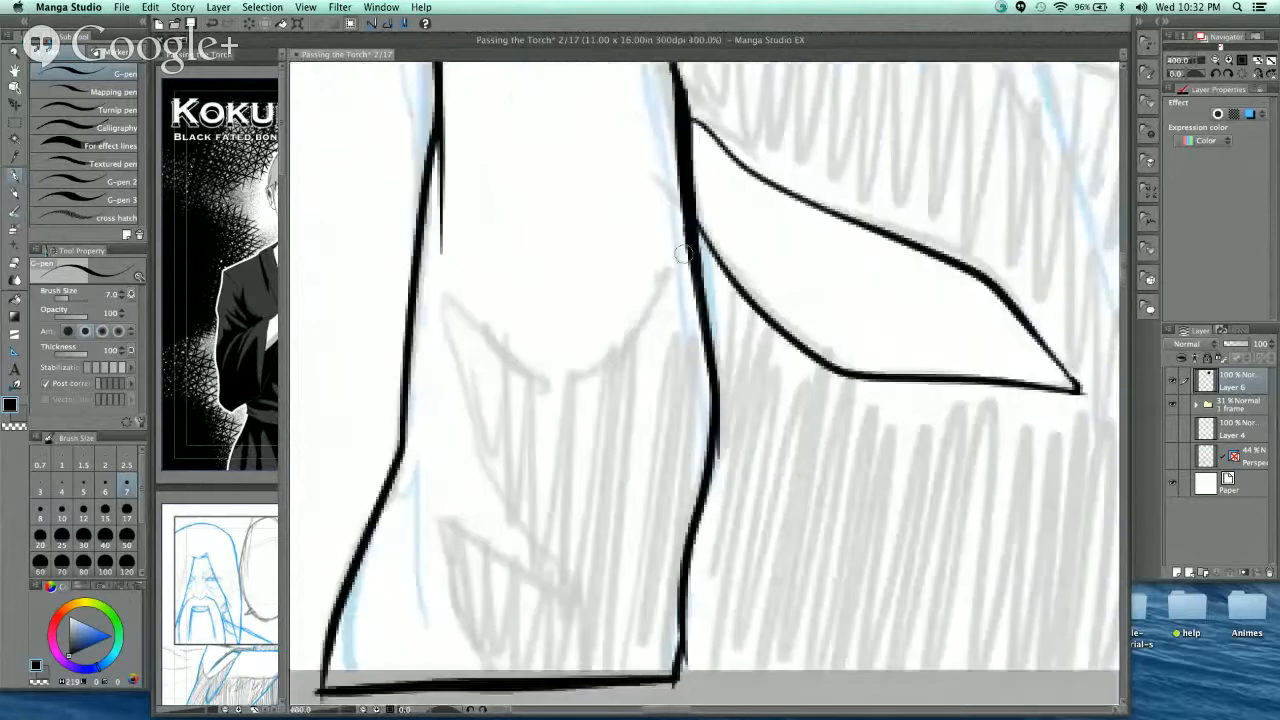
{"action": "mouse_move", "coordinate": [690, 232]}
{"action": "left_mouse_down"}
{"action": "mouse_move", "coordinate": [598, 365]}
{"action": "mouse_move", "coordinate": [470, 320]}
{"action": "mouse_move", "coordinate": [452, 296]}
{"action": "mouse_move", "coordinate": [518, 528]}
{"action": "mouse_move", "coordinate": [566, 597]}
{"action": "mouse_move", "coordinate": [450, 615]}
{"action": "mouse_move", "coordinate": [500, 678]}
{"action": "left_mouse_up"}
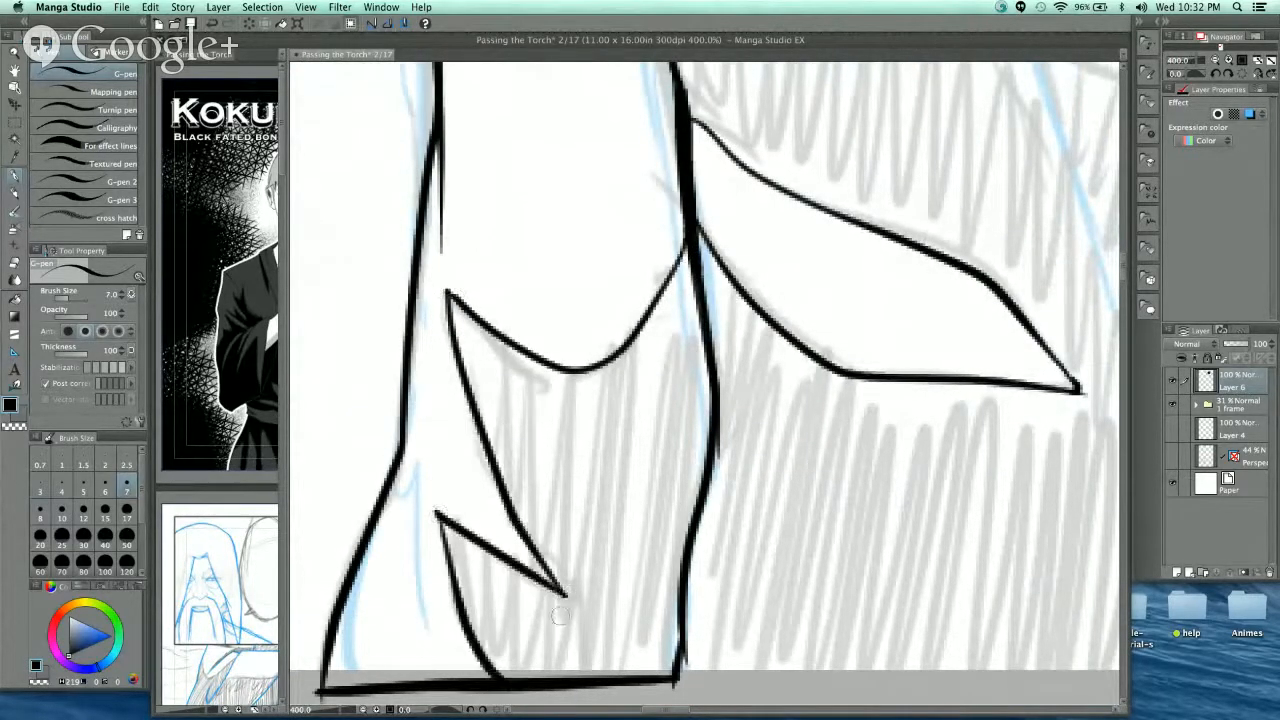
- Try to ink a short vertical fold line down the upper left-hand sleeve beside the armpit
{"action": "left_click_drag", "start_coordinate": [625, 576], "coordinate": [571, 521]}
{"action": "left_click_drag", "start_coordinate": [385, 460], "coordinate": [404, 512]}
{"action": "left_click_drag", "start_coordinate": [626, 271], "coordinate": [628, 398]}
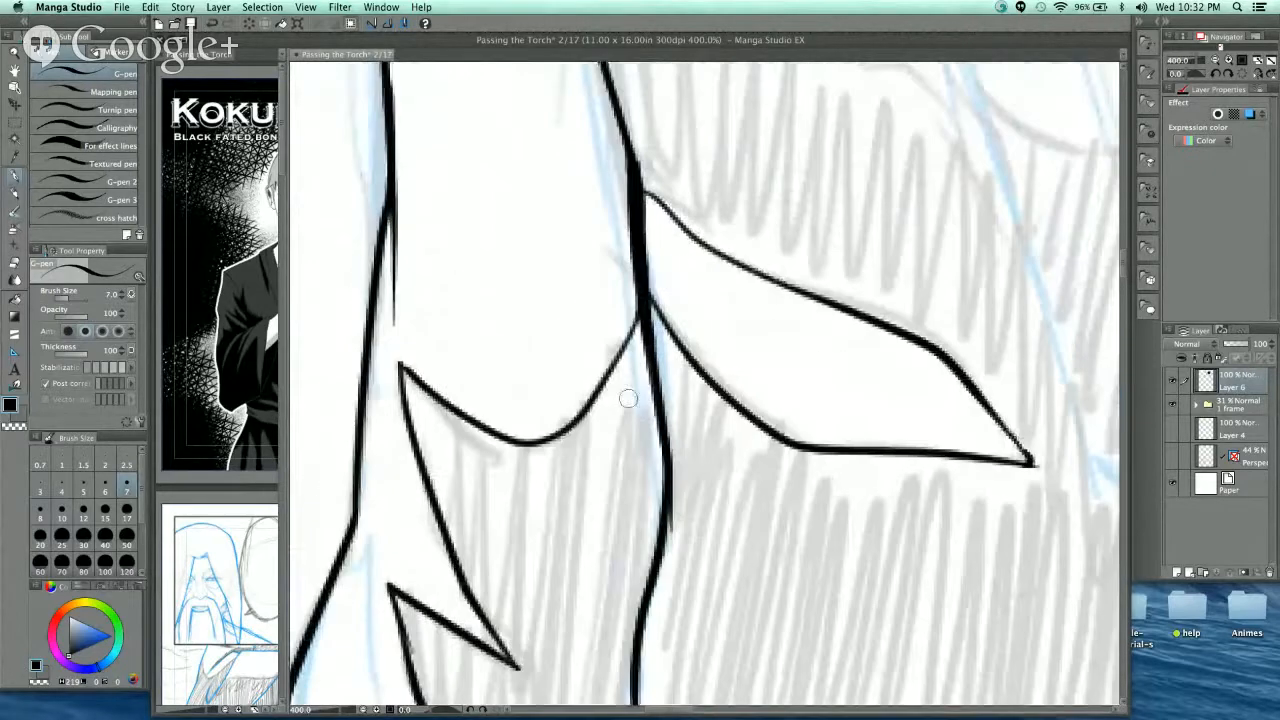
{"action": "left_click_drag", "start_coordinate": [659, 310], "coordinate": [659, 434]}
{"action": "scroll", "coordinate": [645, 305], "scroll_direction": "down", "scroll_amount": 3}
{"action": "left_click_drag", "start_coordinate": [673, 356], "coordinate": [647, 362]}
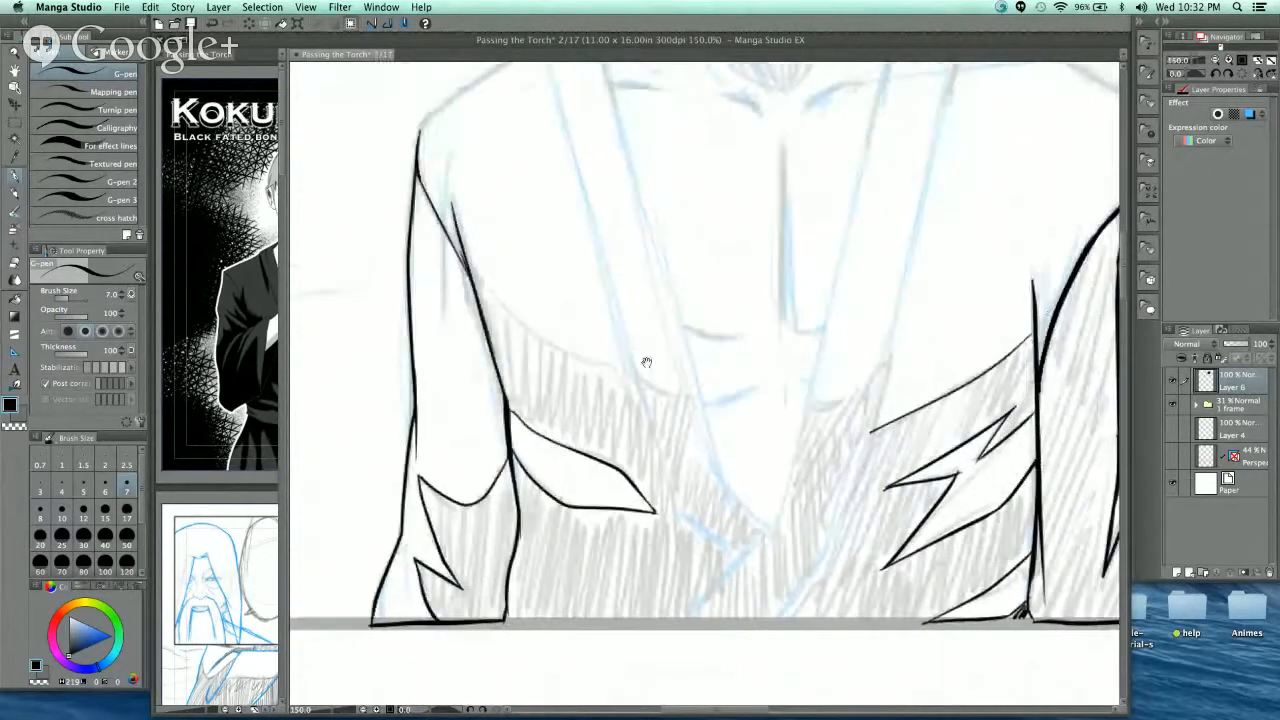
{"action": "scroll", "coordinate": [646, 362], "scroll_direction": "up", "scroll_amount": 1}
{"action": "left_click_drag", "start_coordinate": [472, 240], "coordinate": [481, 405]}
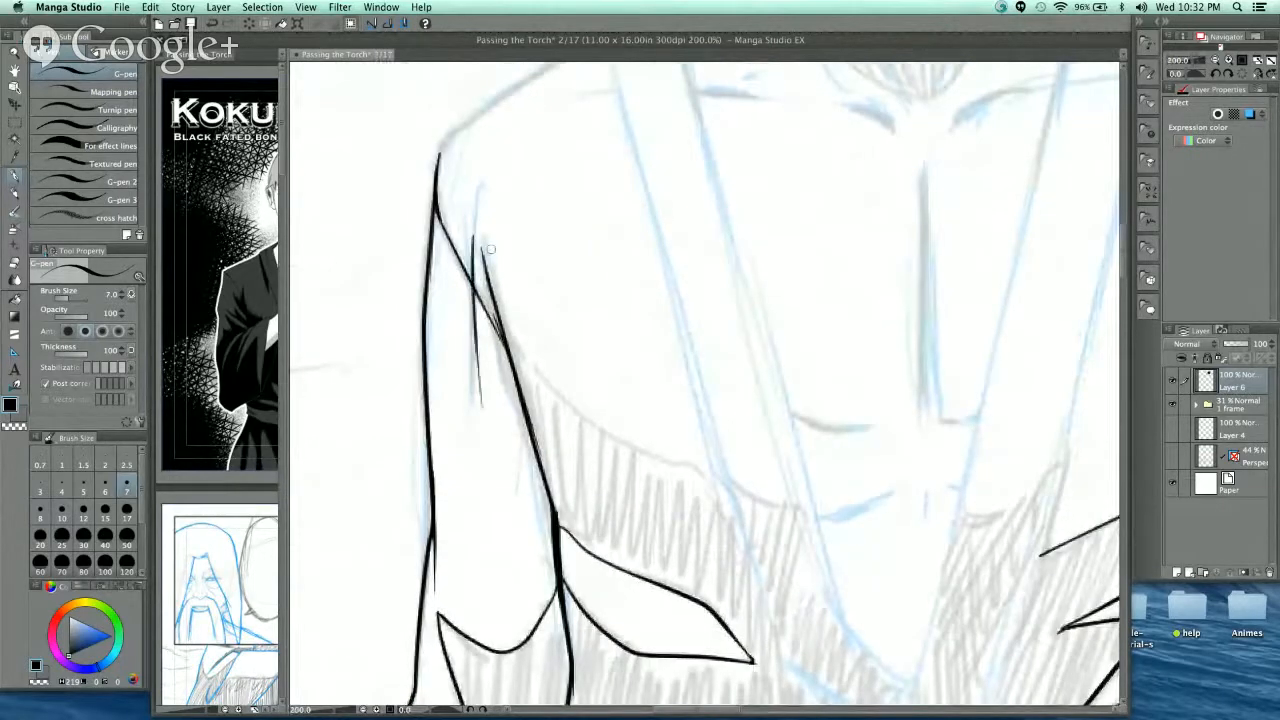
{"action": "key", "text": "super+z"}
{"action": "left_click_drag", "start_coordinate": [471, 236], "coordinate": [488, 410]}
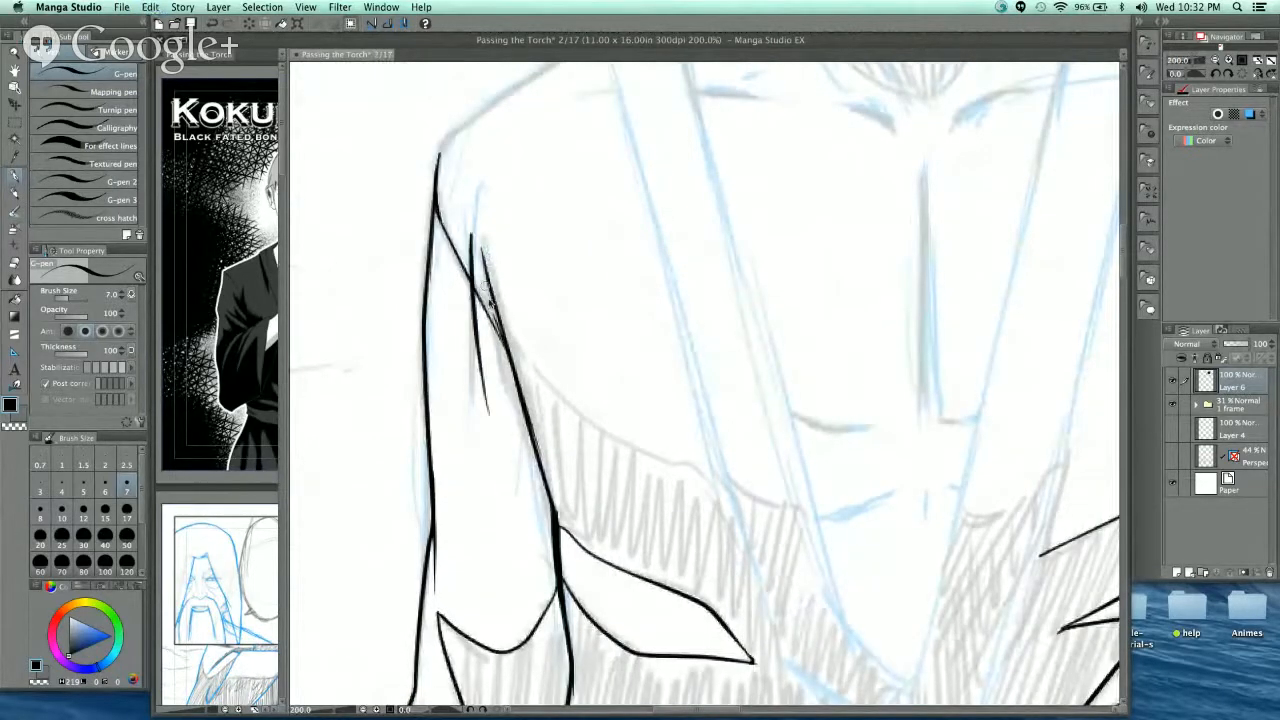
{"action": "key", "text": "super+z"}
- Blacken the narrow wedge between the crossing fold lines at the left-hand armpit
{"action": "scroll", "coordinate": [522, 266], "scroll_direction": "up", "scroll_amount": 2}
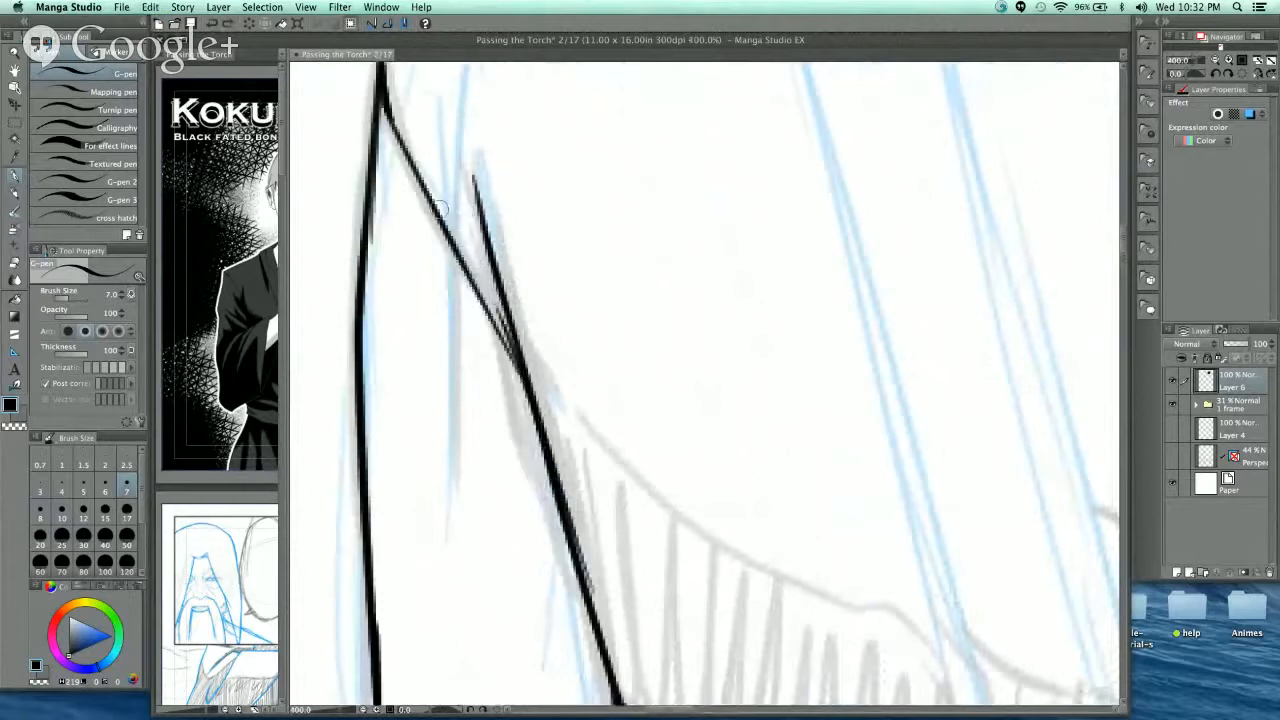
{"action": "mouse_move", "coordinate": [438, 207]}
{"action": "left_mouse_down"}
{"action": "mouse_move", "coordinate": [485, 270]}
{"action": "mouse_move", "coordinate": [475, 185]}
{"action": "left_mouse_up"}
{"action": "left_click_drag", "start_coordinate": [453, 236], "coordinate": [514, 351]}
{"action": "mouse_move", "coordinate": [479, 253]}
{"action": "left_mouse_down"}
{"action": "mouse_move", "coordinate": [514, 352]}
{"action": "mouse_move", "coordinate": [487, 281]}
{"action": "left_mouse_up"}
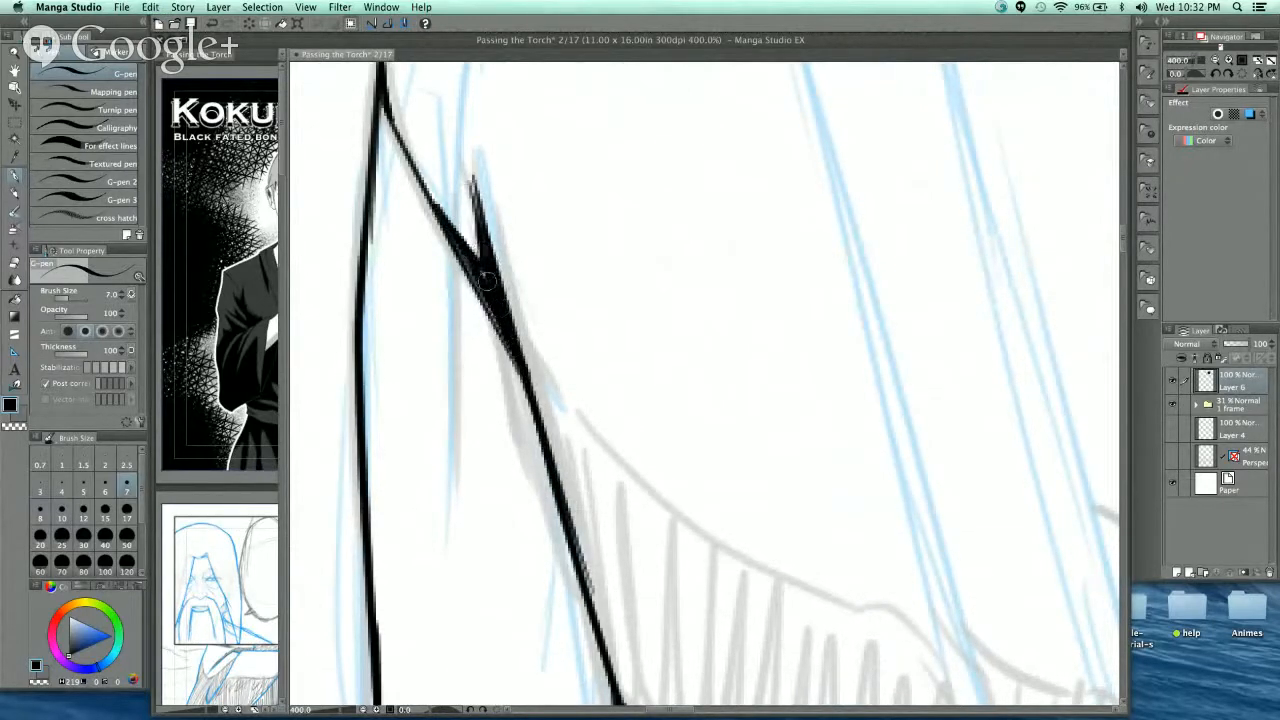
- Thicken the black fold where the left-hand sleeve meets the armpit with the G-pen
{"action": "left_click_drag", "start_coordinate": [436, 191], "coordinate": [476, 290]}
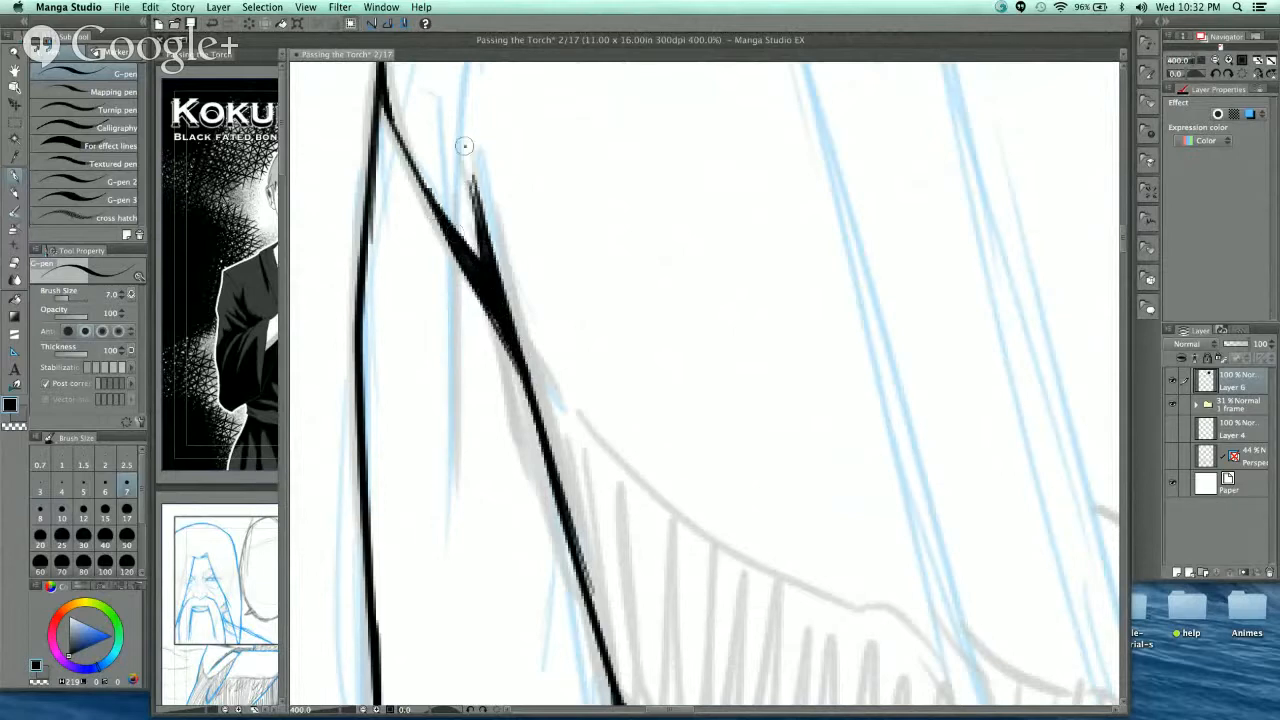
{"action": "left_click_drag", "start_coordinate": [466, 149], "coordinate": [507, 315]}
{"action": "scroll", "coordinate": [694, 239], "scroll_direction": "down", "scroll_amount": 3}
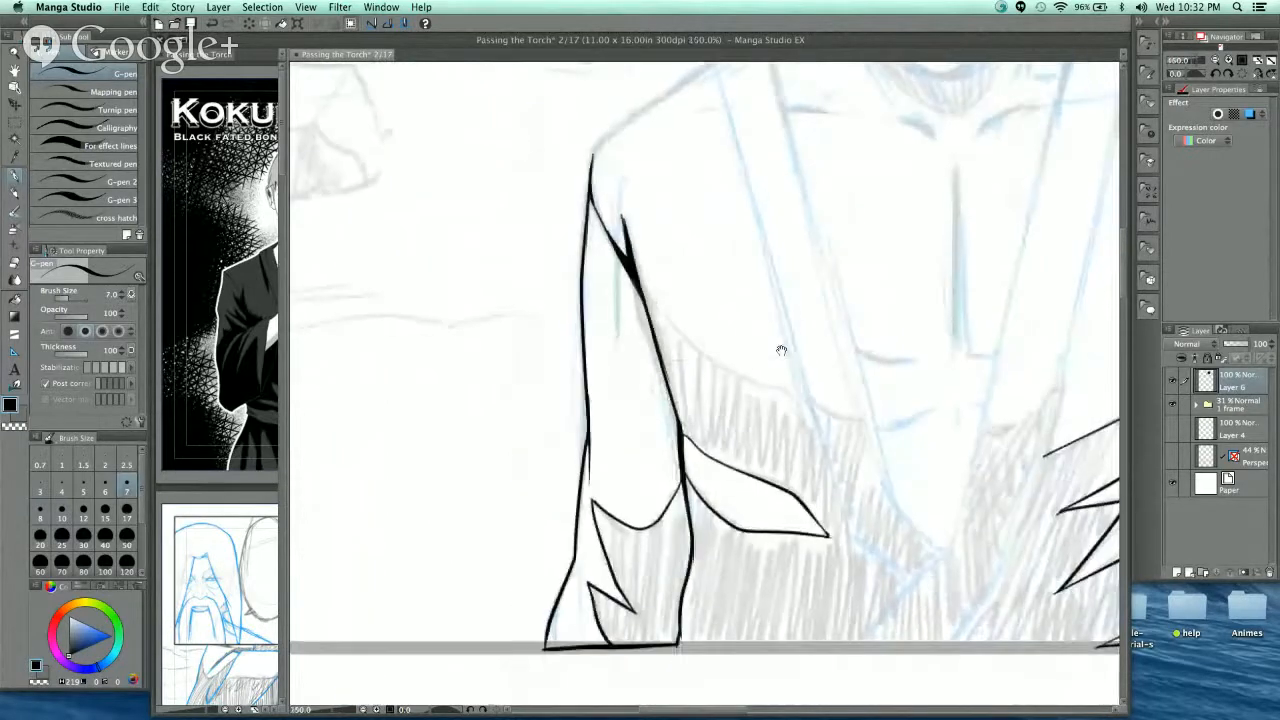
- Ink the left-hand collar's outer line from neck to shoulder, its lower neck edge and the start of the lapel's inner edge
{"action": "mouse_move", "coordinate": [781, 350]}
{"action": "left_mouse_down"}
{"action": "mouse_move", "coordinate": [749, 260]}
{"action": "mouse_move", "coordinate": [717, 303]}
{"action": "mouse_move", "coordinate": [651, 334]}
{"action": "left_mouse_up"}
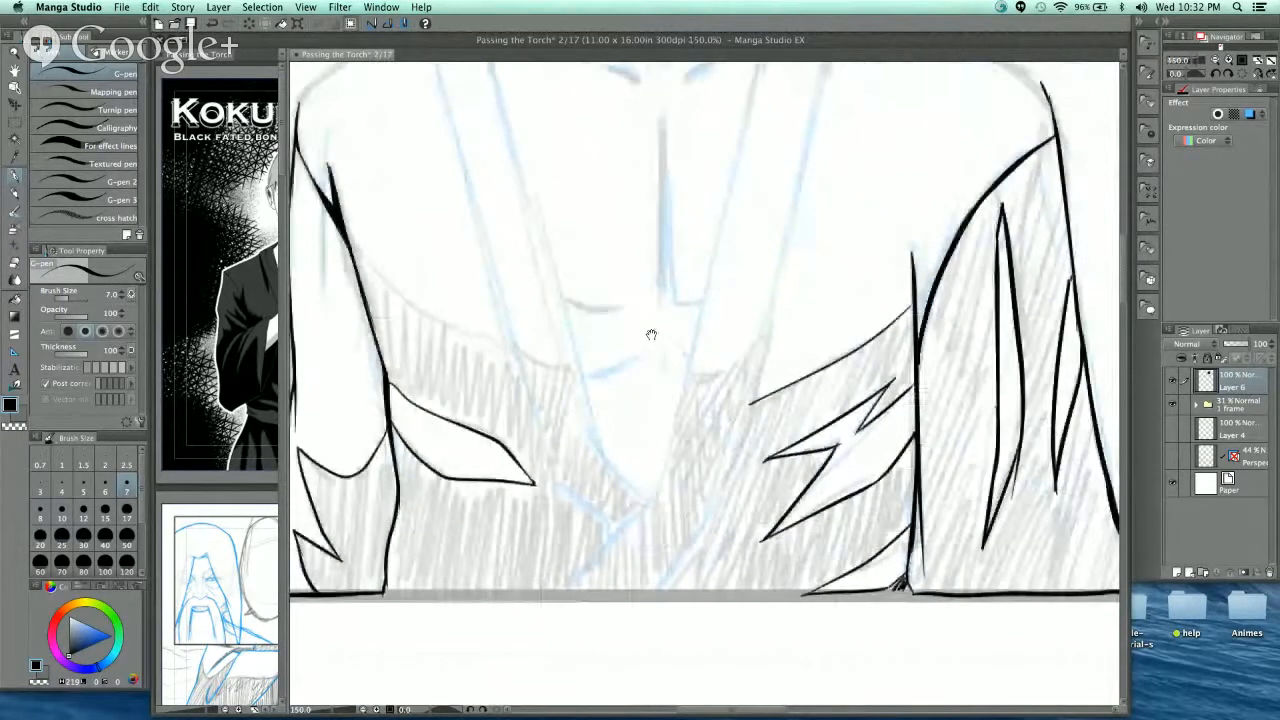
{"action": "scroll", "coordinate": [651, 334], "scroll_direction": "up", "scroll_amount": 3}
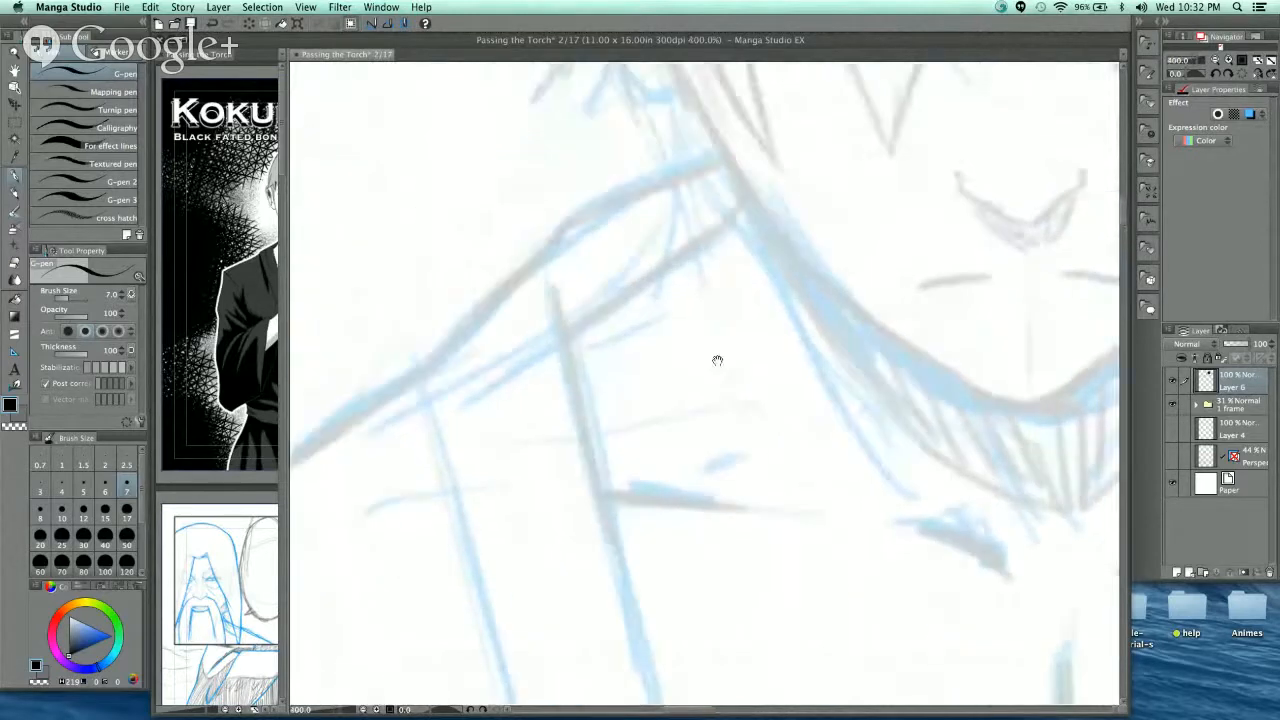
{"action": "mouse_move", "coordinate": [736, 152]}
{"action": "left_mouse_down"}
{"action": "mouse_move", "coordinate": [575, 218]}
{"action": "mouse_move", "coordinate": [421, 385]}
{"action": "mouse_move", "coordinate": [430, 428]}
{"action": "left_mouse_up"}
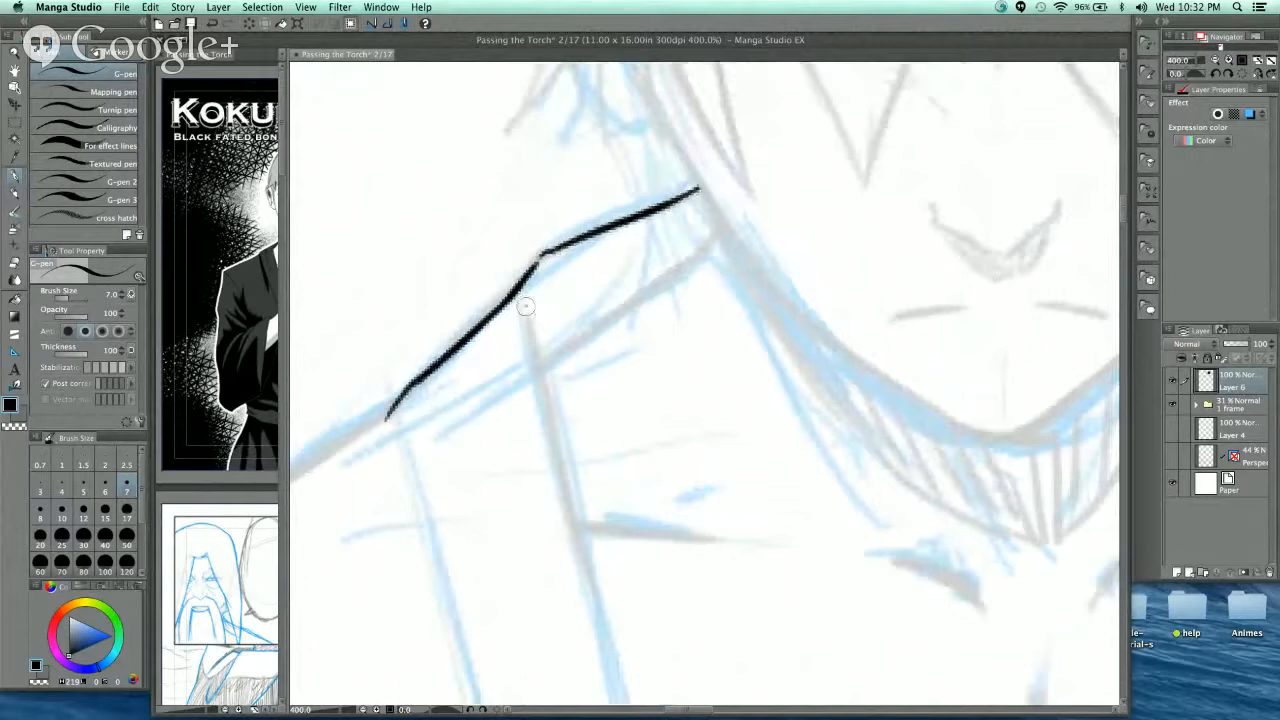
{"action": "left_click_drag", "start_coordinate": [525, 307], "coordinate": [567, 495]}
{"action": "mouse_move", "coordinate": [716, 236]}
{"action": "left_mouse_down"}
{"action": "mouse_move", "coordinate": [691, 195]}
{"action": "mouse_move", "coordinate": [526, 313]}
{"action": "left_mouse_up"}
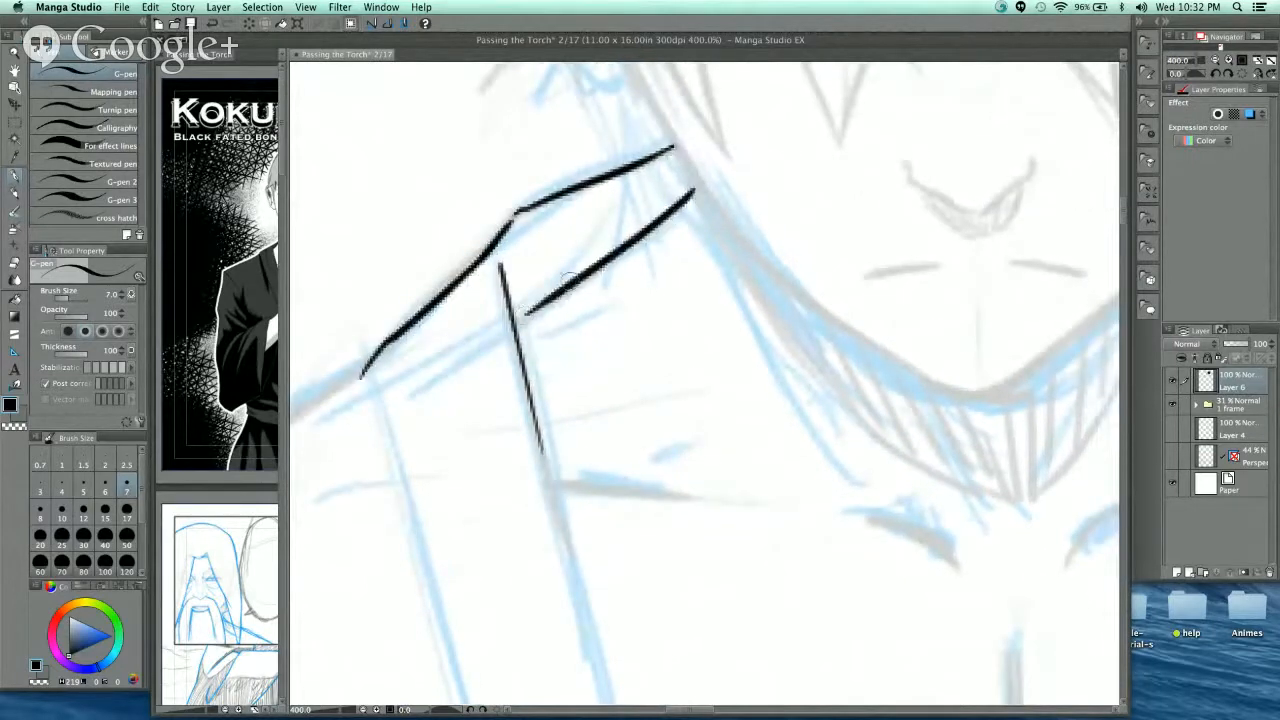
{"action": "left_click_drag", "start_coordinate": [600, 290], "coordinate": [620, 265]}
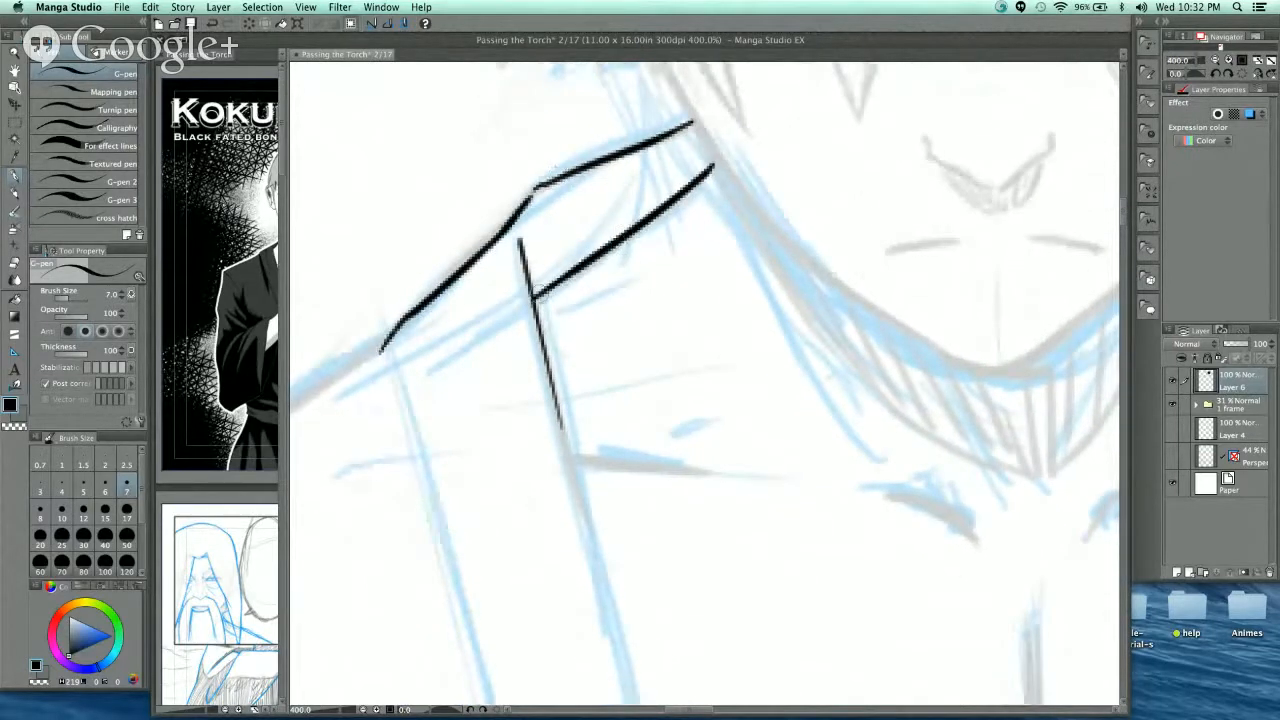
{"action": "mouse_move", "coordinate": [530, 245]}
{"action": "left_mouse_down"}
{"action": "mouse_move", "coordinate": [535, 300]}
{"action": "mouse_move", "coordinate": [545, 295]}
{"action": "left_mouse_up"}
{"action": "mouse_move", "coordinate": [548, 225]}
{"action": "left_mouse_down"}
{"action": "mouse_move", "coordinate": [545, 285]}
{"action": "mouse_move", "coordinate": [528, 258]}
{"action": "mouse_move", "coordinate": [536, 297]}
{"action": "left_mouse_up"}
{"action": "key", "text": "super+z"}
{"action": "key", "text": "super+z"}
{"action": "key", "text": "super+z"}
- Fill the underside of the left-hand collar with short, dense hatching strokes from the lapel up to the neck
{"action": "left_click_drag", "start_coordinate": [539, 247], "coordinate": [541, 290]}
{"action": "left_click_drag", "start_coordinate": [550, 236], "coordinate": [558, 276]}
{"action": "left_click_drag", "start_coordinate": [563, 226], "coordinate": [571, 266]}
{"action": "mouse_move", "coordinate": [577, 212]}
{"action": "left_mouse_down"}
{"action": "mouse_move", "coordinate": [578, 262]}
{"action": "mouse_move", "coordinate": [600, 248]}
{"action": "left_mouse_up"}
{"action": "mouse_move", "coordinate": [610, 198]}
{"action": "left_mouse_down"}
{"action": "mouse_move", "coordinate": [612, 240]}
{"action": "mouse_move", "coordinate": [622, 234]}
{"action": "left_mouse_up"}
{"action": "mouse_move", "coordinate": [632, 185]}
{"action": "left_mouse_down"}
{"action": "mouse_move", "coordinate": [634, 226]}
{"action": "mouse_move", "coordinate": [645, 218]}
{"action": "left_mouse_up"}
{"action": "mouse_move", "coordinate": [654, 170]}
{"action": "left_mouse_down"}
{"action": "mouse_move", "coordinate": [655, 211]}
{"action": "mouse_move", "coordinate": [667, 203]}
{"action": "left_mouse_up"}
{"action": "left_click_drag", "start_coordinate": [680, 155], "coordinate": [673, 200]}
{"action": "mouse_move", "coordinate": [688, 140]}
{"action": "left_mouse_down"}
{"action": "mouse_move", "coordinate": [690, 196]}
{"action": "mouse_move", "coordinate": [698, 182]}
{"action": "left_mouse_up"}
{"action": "left_click_drag", "start_coordinate": [706, 128], "coordinate": [713, 176]}
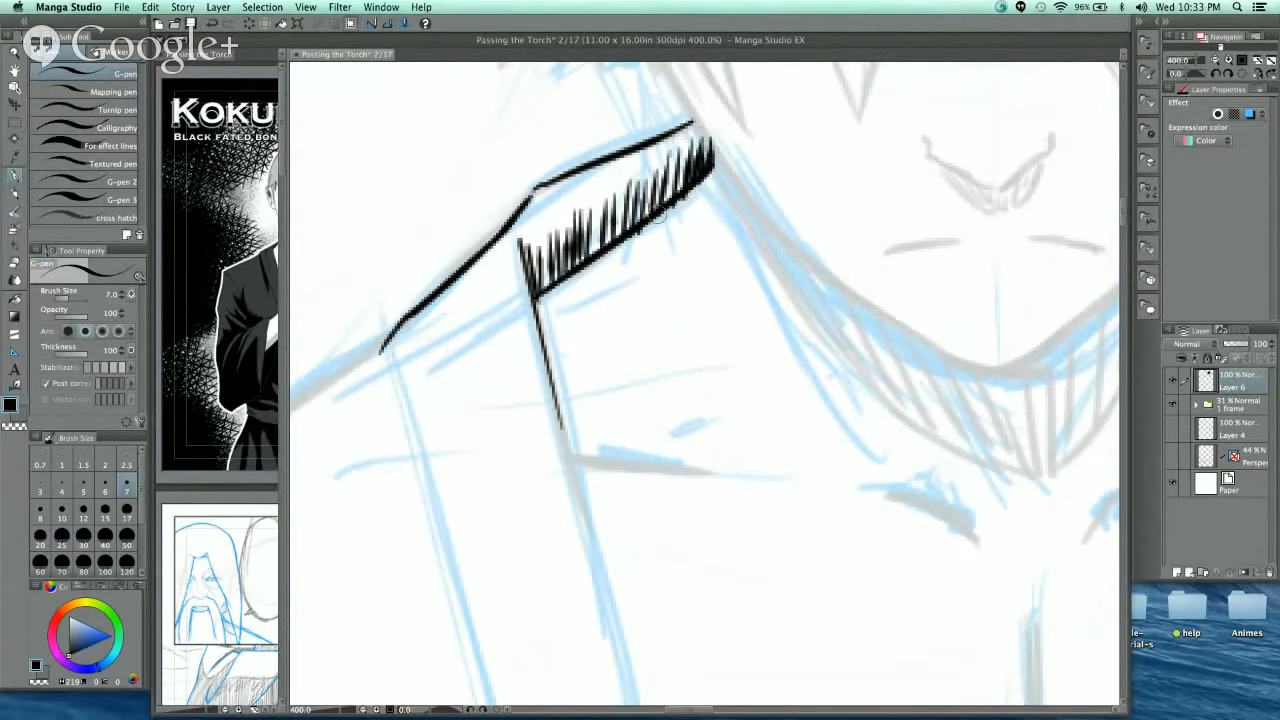
{"action": "left_click_drag", "start_coordinate": [626, 244], "coordinate": [622, 231]}
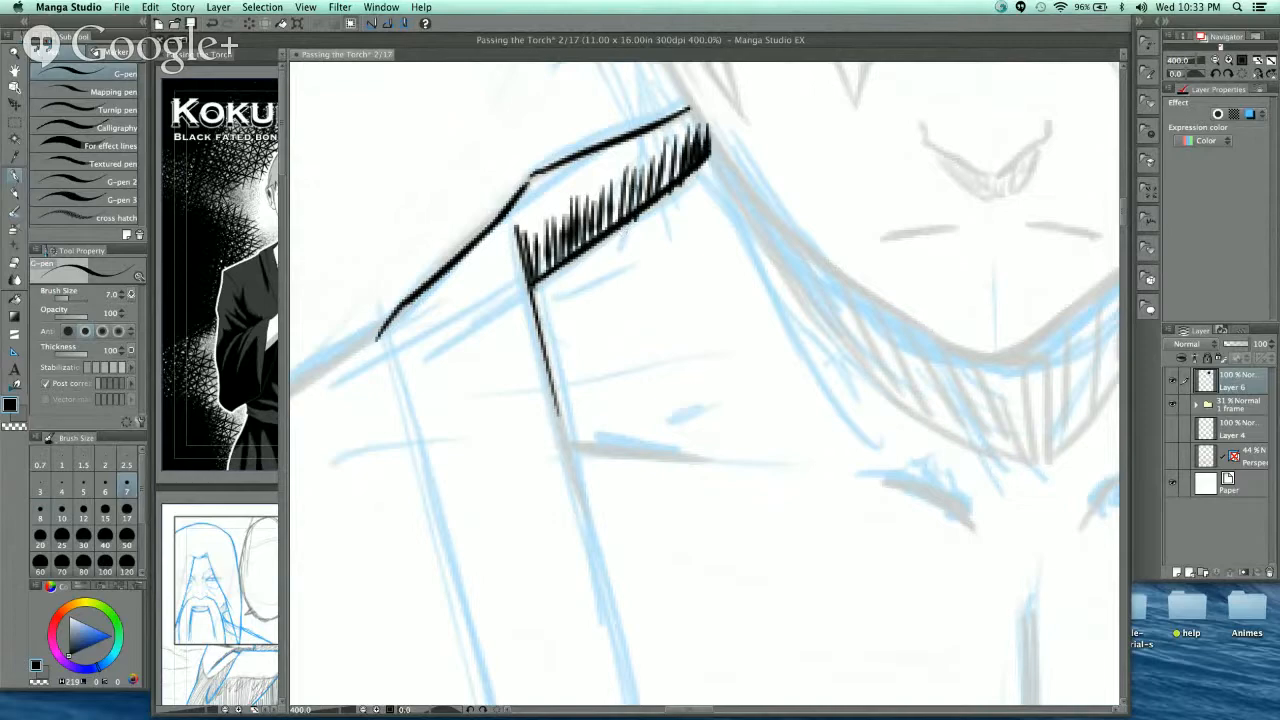
- Close the small gap at the bend in the left-hand collar's outer line
{"action": "scroll", "coordinate": [674, 280], "scroll_direction": "down", "scroll_amount": 2}
{"action": "scroll", "coordinate": [600, 166], "scroll_direction": "down", "scroll_amount": 1}
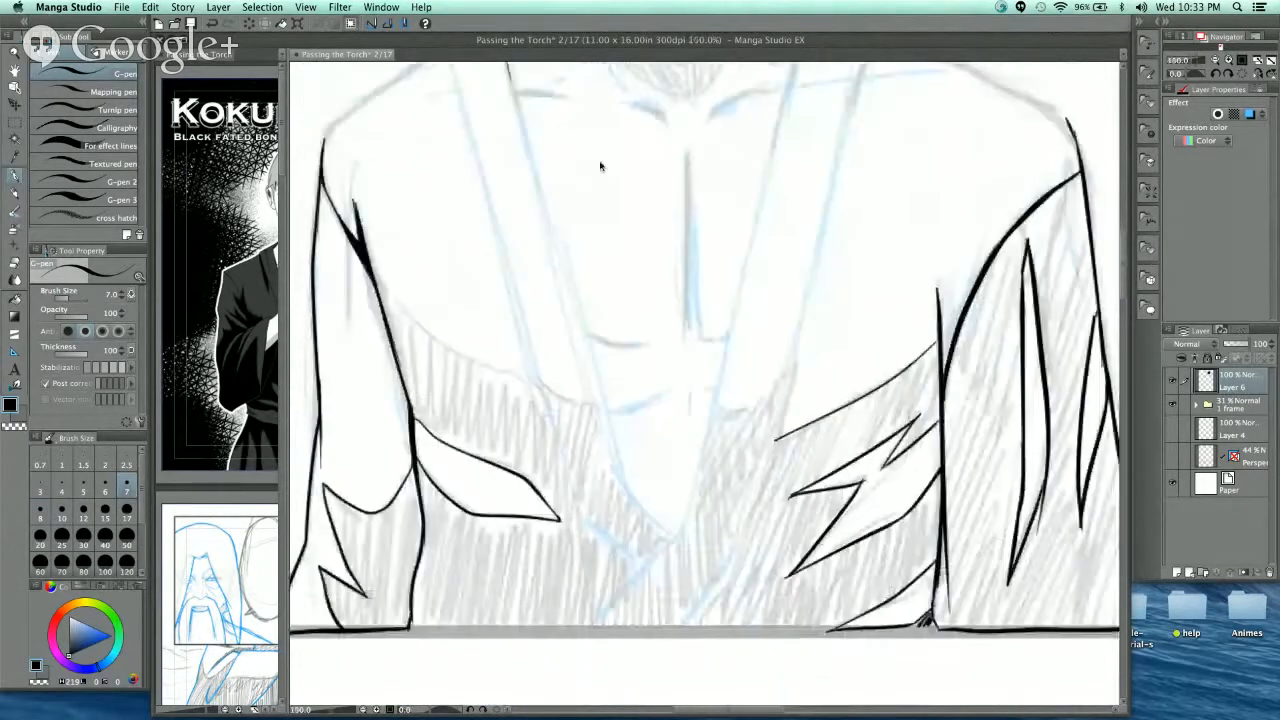
{"action": "scroll", "coordinate": [600, 166], "scroll_direction": "up", "scroll_amount": 1}
{"action": "left_click_drag", "start_coordinate": [571, 186], "coordinate": [568, 314]}
{"action": "scroll", "coordinate": [568, 314], "scroll_direction": "up", "scroll_amount": 2}
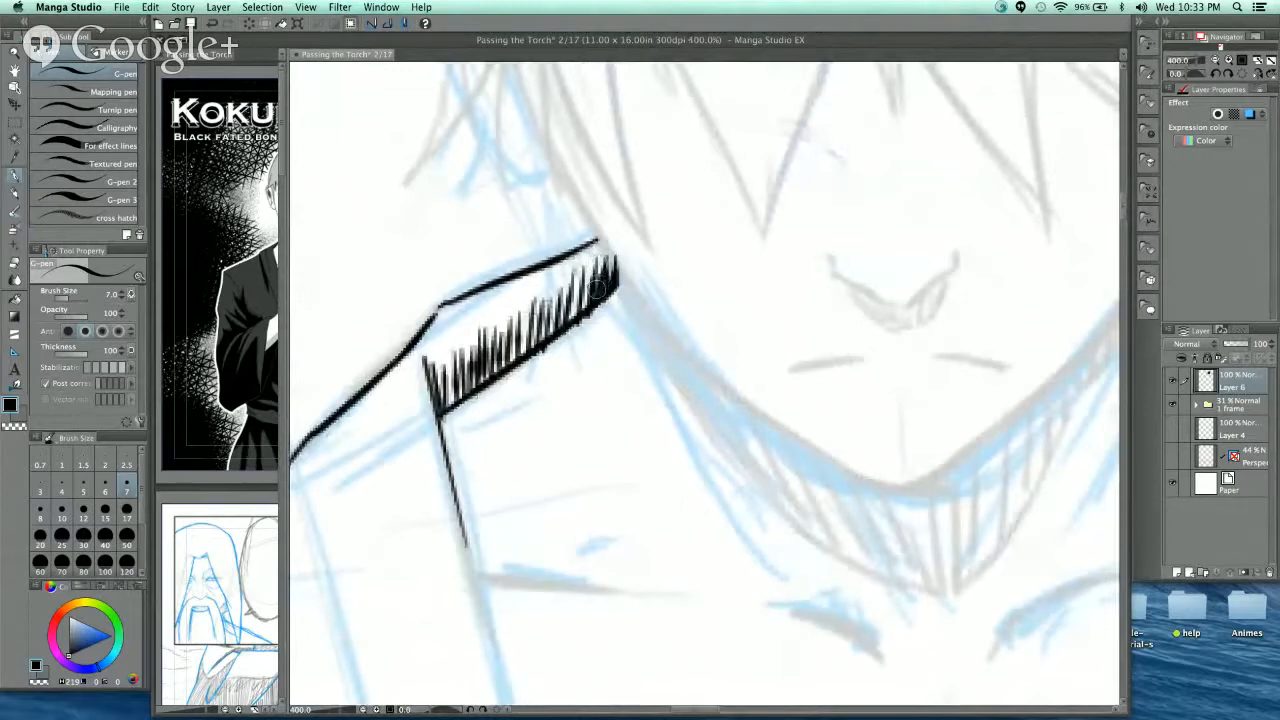
{"action": "scroll", "coordinate": [426, 274], "scroll_direction": "down", "scroll_amount": 2}
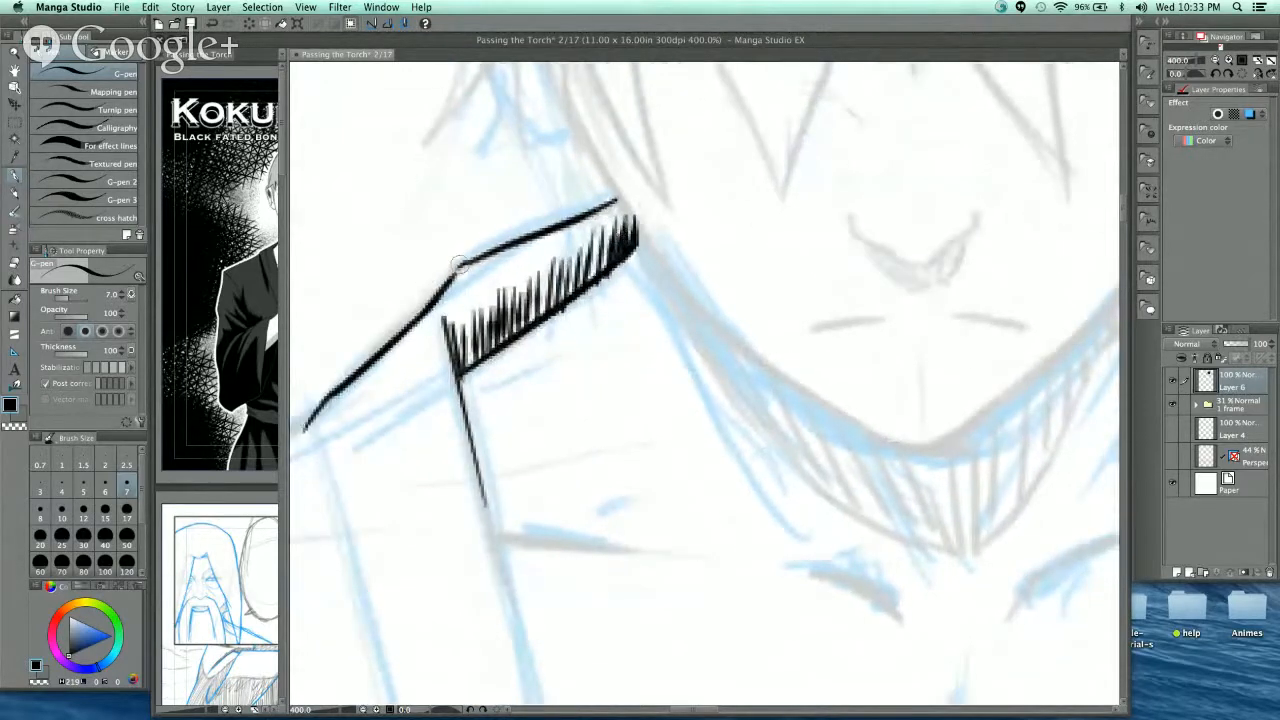
{"action": "scroll", "coordinate": [601, 282], "scroll_direction": "down", "scroll_amount": 2}
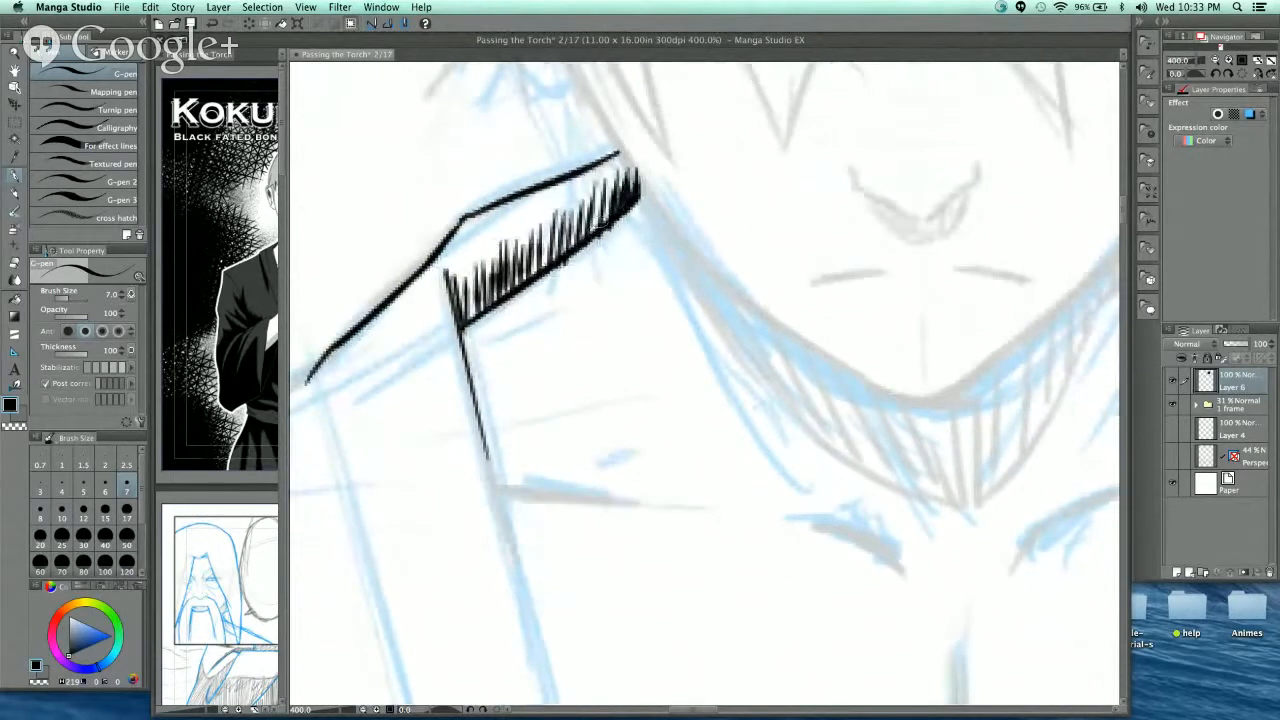
- Ink the left-hand lapel's inner edge down the chest over the blue sketch line
{"action": "left_click_drag", "start_coordinate": [586, 270], "coordinate": [585, 211]}
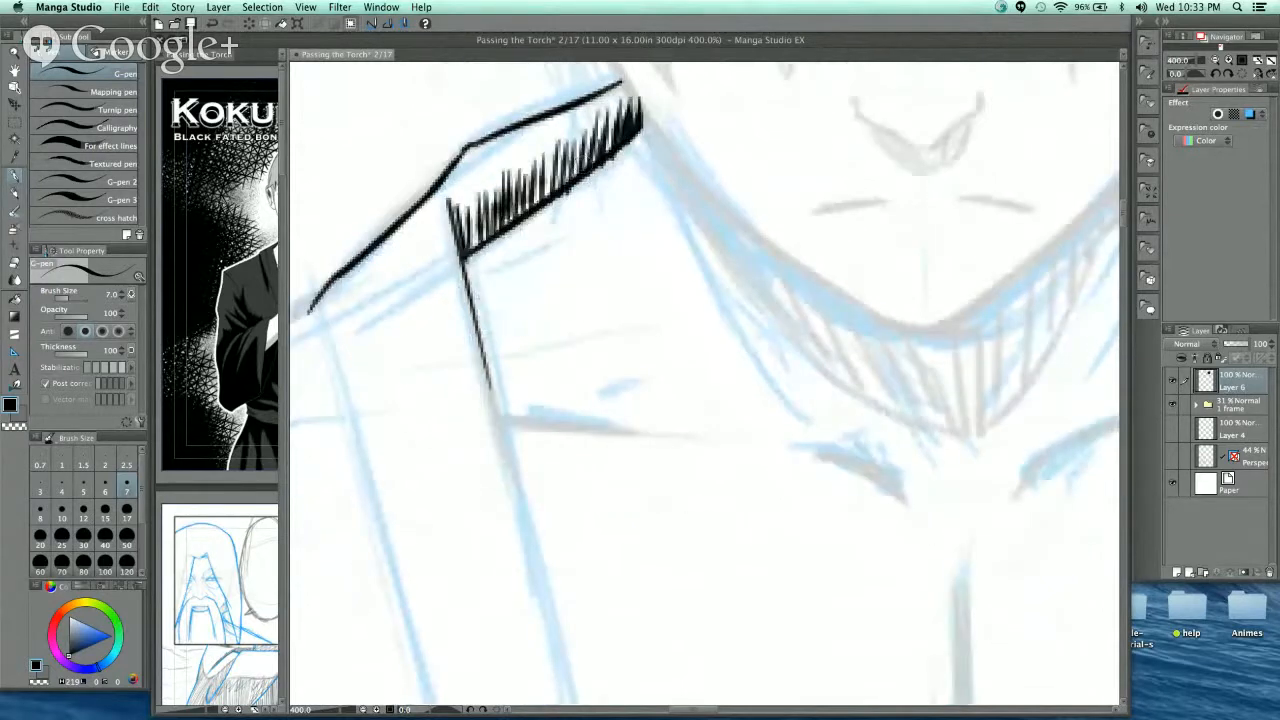
{"action": "left_click", "coordinate": [575, 167], "text": "alt"}
{"action": "left_click_drag", "start_coordinate": [620, 457], "coordinate": [571, 316]}
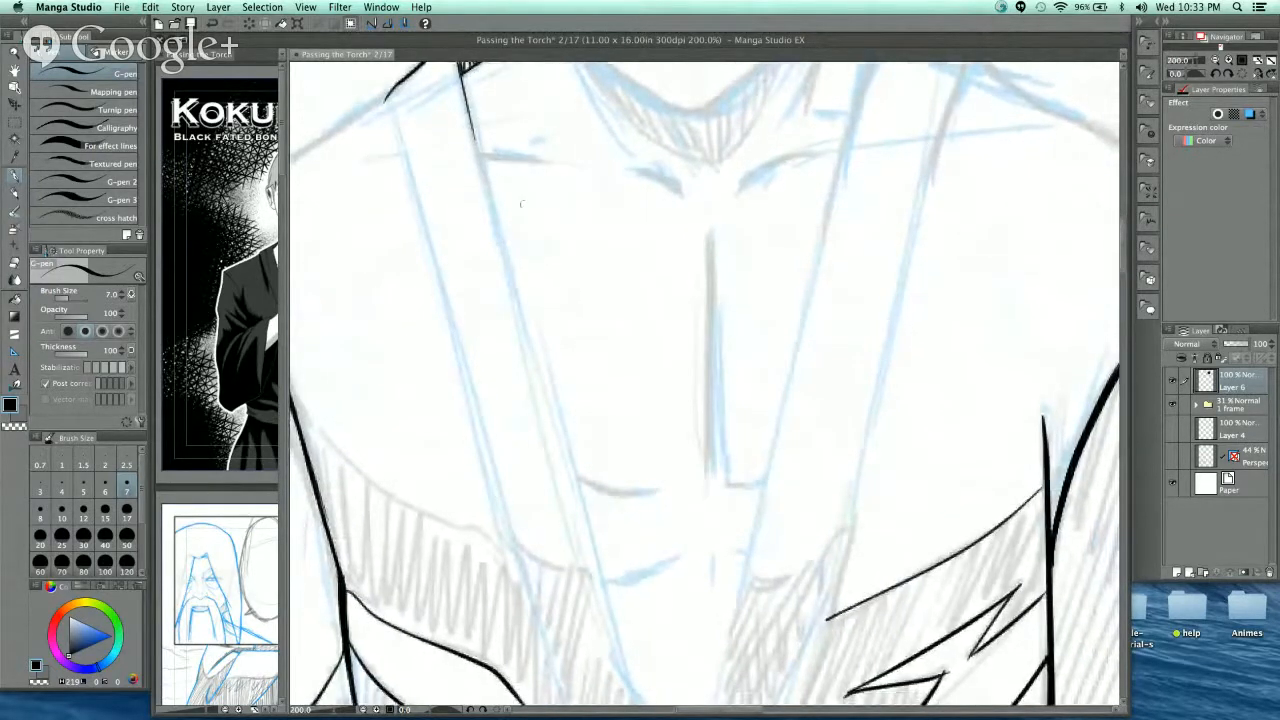
{"action": "left_click_drag", "start_coordinate": [521, 204], "coordinate": [515, 290]}
{"action": "left_click", "coordinate": [430, 200], "text": "ctrl"}
{"action": "mouse_move", "coordinate": [380, 122]}
{"action": "left_mouse_down"}
{"action": "mouse_move", "coordinate": [468, 488]}
{"action": "mouse_move", "coordinate": [463, 343]}
{"action": "mouse_move", "coordinate": [420, 205]}
{"action": "left_mouse_up"}
{"action": "left_click_drag", "start_coordinate": [390, 112], "coordinate": [515, 618]}
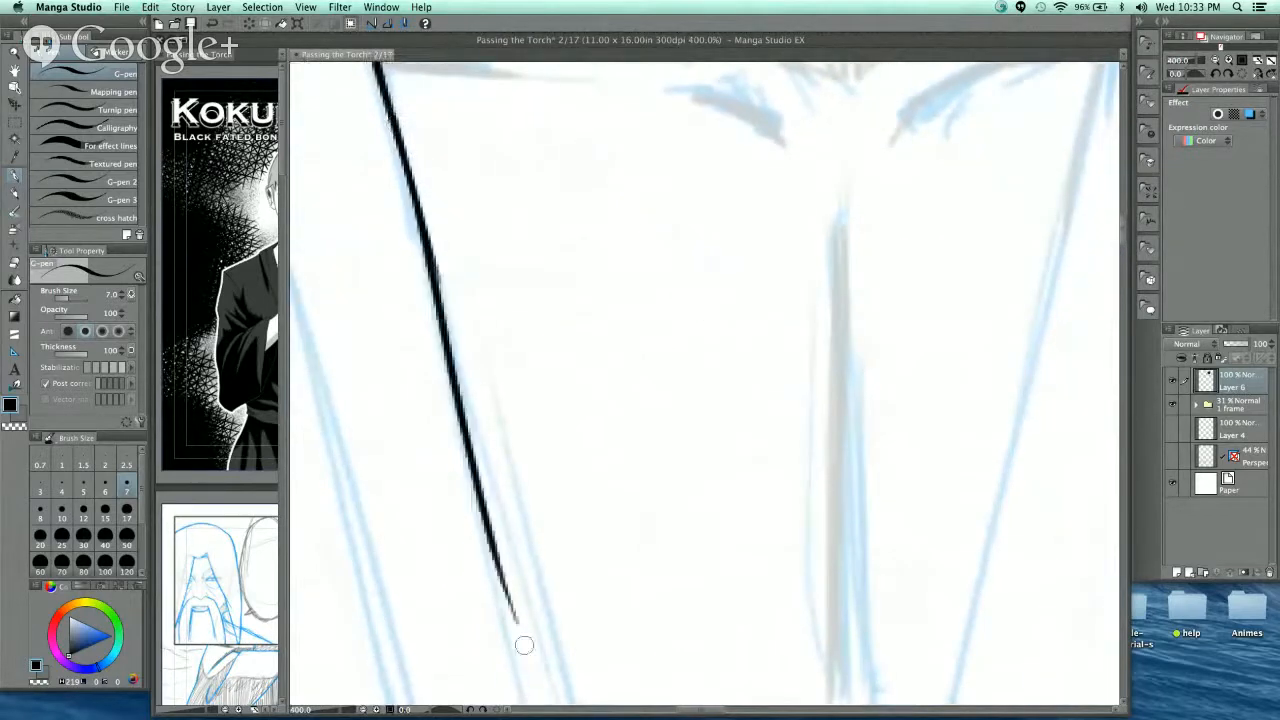
{"action": "mouse_move", "coordinate": [512, 572]}
{"action": "left_mouse_down"}
{"action": "mouse_move", "coordinate": [469, 271]}
{"action": "mouse_move", "coordinate": [430, 198]}
{"action": "left_mouse_up"}
{"action": "left_click_drag", "start_coordinate": [400, 108], "coordinate": [540, 628]}
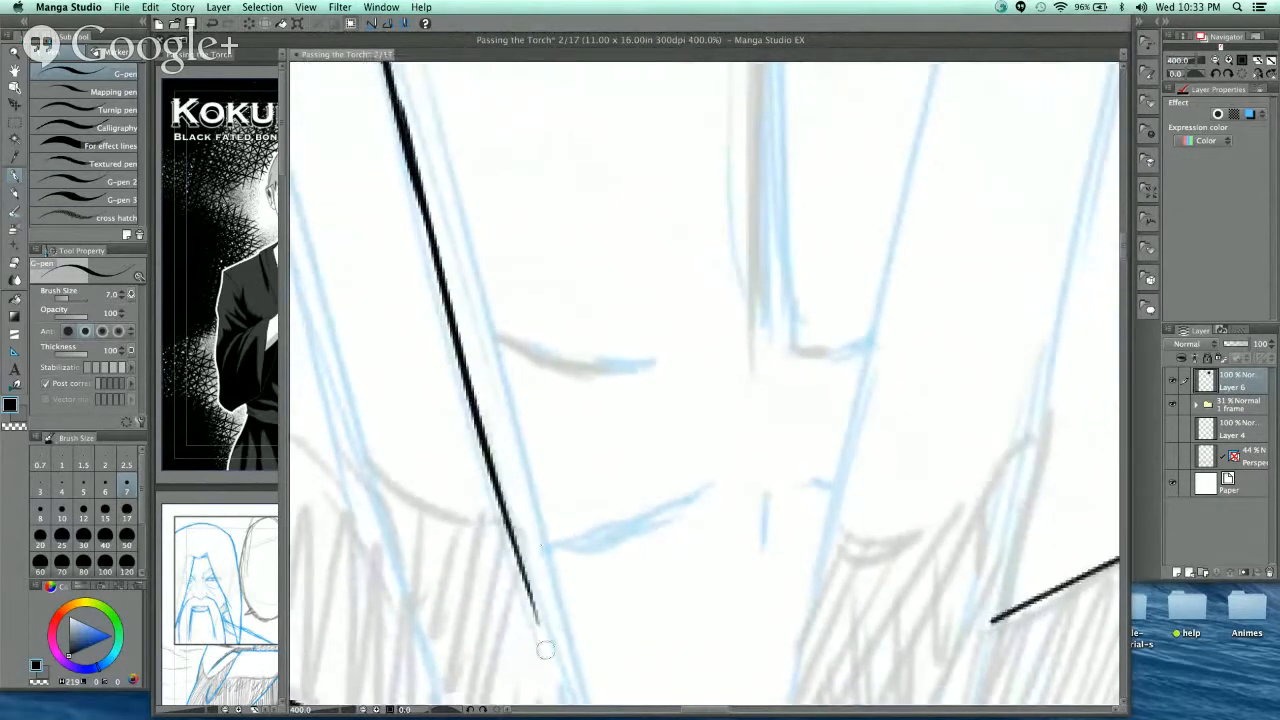
{"action": "left_click_drag", "start_coordinate": [521, 448], "coordinate": [509, 400]}
- Extend the left-hand lapel's inner edge down to the point of the V-shaped neckline
{"action": "scroll", "coordinate": [482, 323], "scroll_direction": "down", "scroll_amount": 2}
{"action": "scroll", "coordinate": [452, 319], "scroll_direction": "up", "scroll_amount": 2}
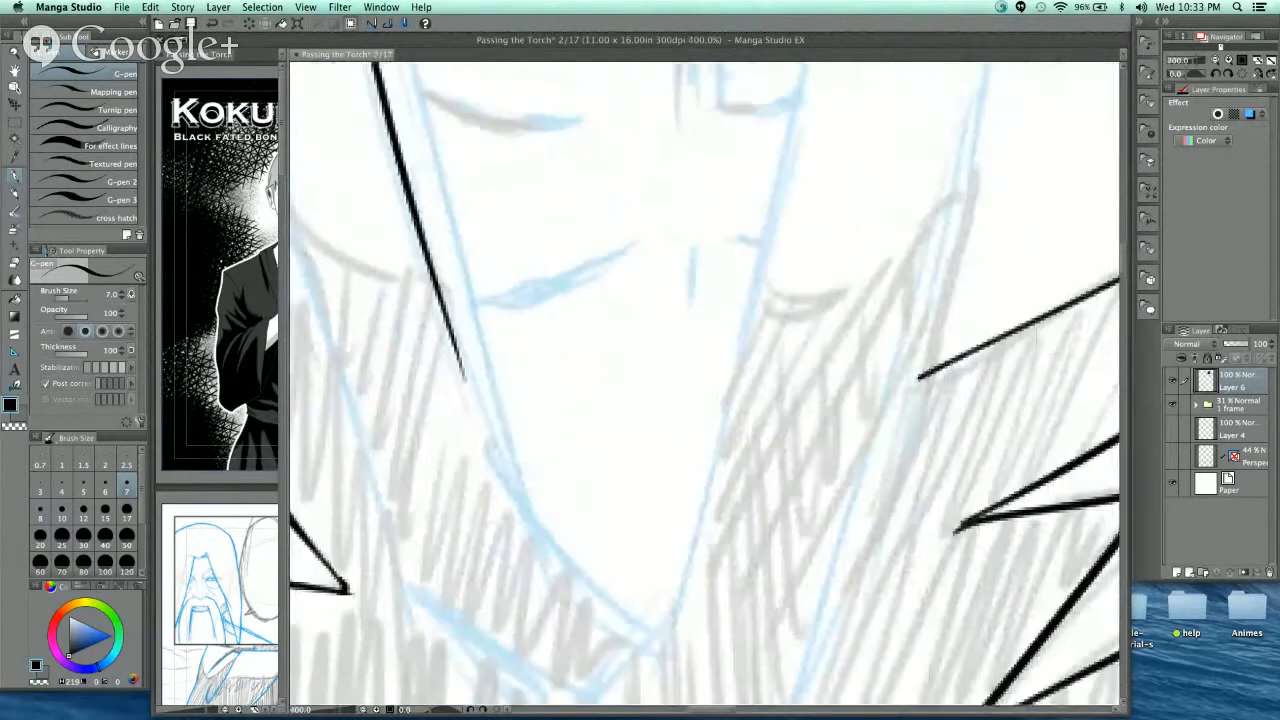
{"action": "left_click_drag", "start_coordinate": [439, 284], "coordinate": [374, 167]}
{"action": "mouse_move", "coordinate": [374, 180]}
{"action": "left_mouse_down"}
{"action": "mouse_move", "coordinate": [439, 372]}
{"action": "mouse_move", "coordinate": [568, 523]}
{"action": "left_mouse_up"}
{"action": "left_click_drag", "start_coordinate": [459, 318], "coordinate": [549, 476]}
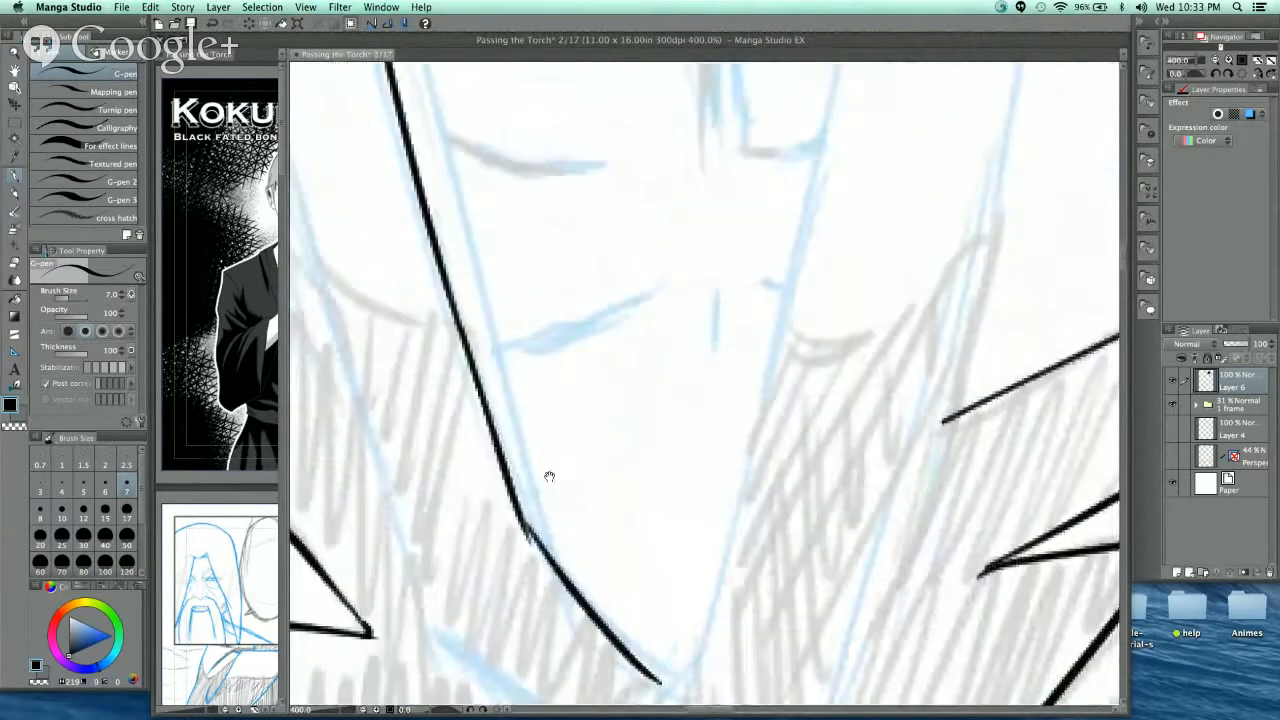
- Ink the upper part of the left-hand lapel's outer edge, starting at the shoulder corner
{"action": "left_click_drag", "start_coordinate": [419, 161], "coordinate": [529, 396]}
{"action": "left_click_drag", "start_coordinate": [446, 106], "coordinate": [603, 531]}
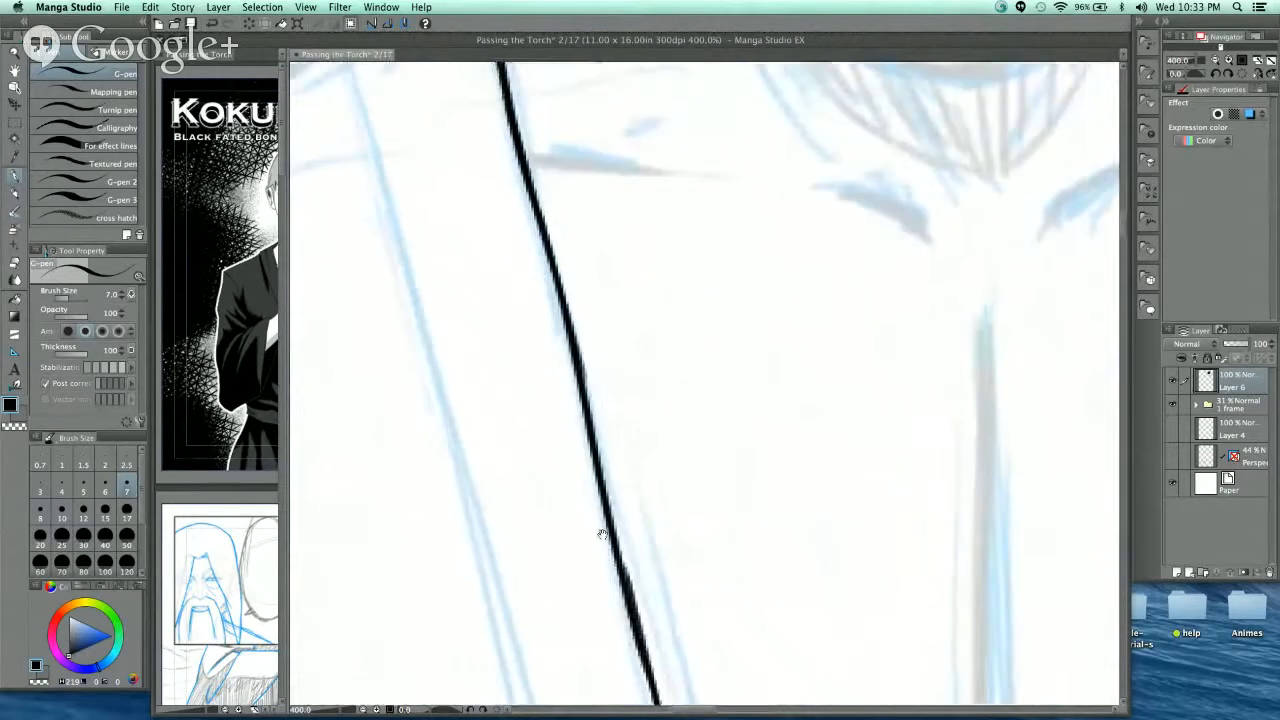
{"action": "left_click_drag", "start_coordinate": [517, 316], "coordinate": [580, 486]}
{"action": "left_click_drag", "start_coordinate": [499, 228], "coordinate": [540, 350]}
{"action": "left_click_drag", "start_coordinate": [437, 342], "coordinate": [464, 450]}
{"action": "mouse_move", "coordinate": [432, 352]}
{"action": "left_mouse_down"}
{"action": "mouse_move", "coordinate": [458, 316]}
{"action": "mouse_move", "coordinate": [489, 519]}
{"action": "left_mouse_up"}
{"action": "left_click_drag", "start_coordinate": [494, 459], "coordinate": [430, 212]}
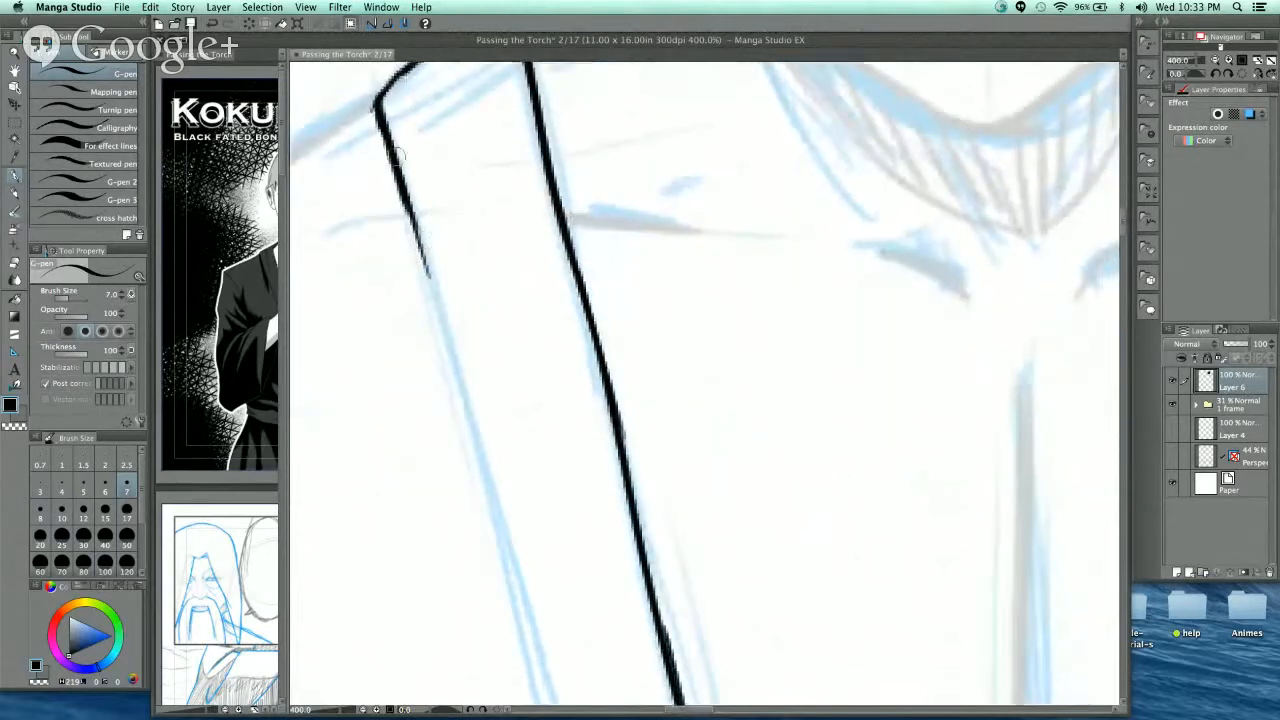
{"action": "mouse_move", "coordinate": [396, 156]}
{"action": "left_mouse_down"}
{"action": "mouse_move", "coordinate": [498, 512]}
{"action": "mouse_move", "coordinate": [467, 303]}
{"action": "left_mouse_up"}
- Ink the rest of the left-hand lapel's outer edge and its diagonal lower edge, undoing and redrawing unsatisfactory strokes
{"action": "mouse_move", "coordinate": [384, 92]}
{"action": "left_mouse_down"}
{"action": "mouse_move", "coordinate": [506, 540]}
{"action": "mouse_move", "coordinate": [463, 298]}
{"action": "mouse_move", "coordinate": [408, 148]}
{"action": "mouse_move", "coordinate": [505, 520]}
{"action": "left_mouse_up"}
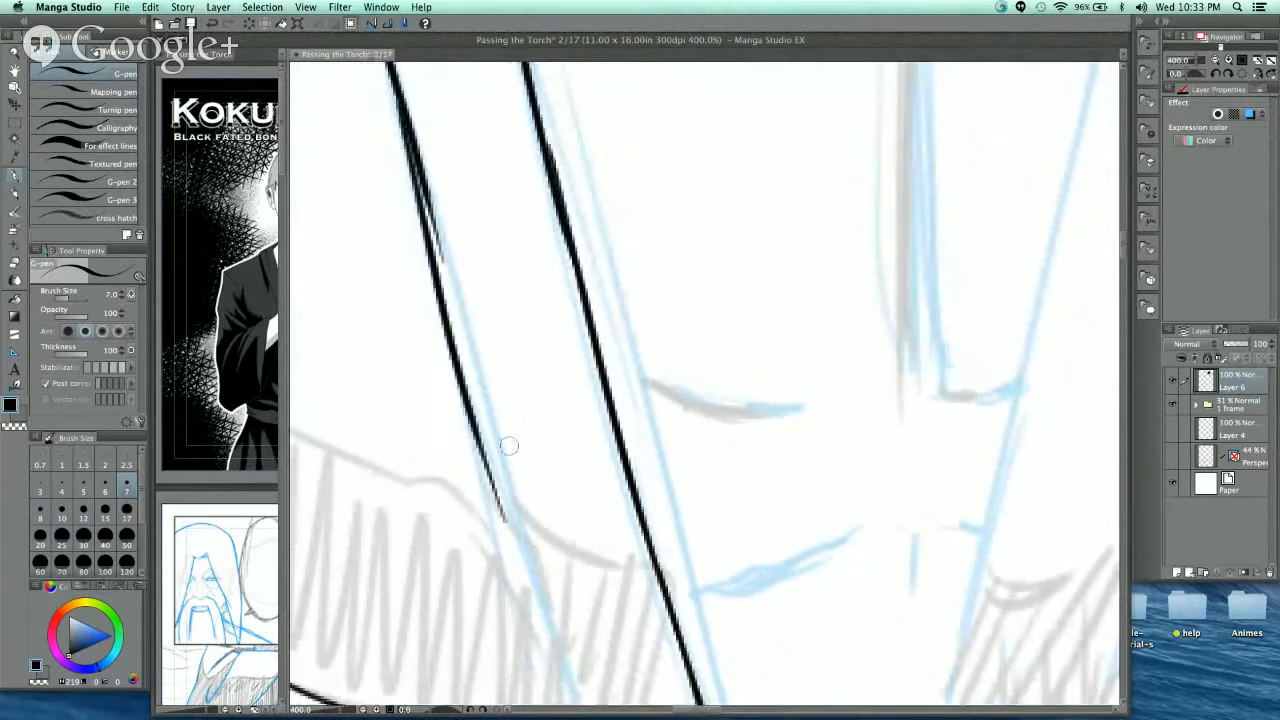
{"action": "key", "text": "super+z"}
{"action": "mouse_move", "coordinate": [395, 75]}
{"action": "left_mouse_down"}
{"action": "mouse_move", "coordinate": [483, 437]}
{"action": "mouse_move", "coordinate": [528, 580]}
{"action": "left_mouse_up"}
{"action": "mouse_move", "coordinate": [505, 470]}
{"action": "left_mouse_down"}
{"action": "mouse_move", "coordinate": [517, 429]}
{"action": "mouse_move", "coordinate": [437, 230]}
{"action": "mouse_move", "coordinate": [516, 570]}
{"action": "left_mouse_up"}
{"action": "key", "text": "super+z"}
{"action": "mouse_move", "coordinate": [418, 188]}
{"action": "left_mouse_down"}
{"action": "mouse_move", "coordinate": [478, 354]}
{"action": "mouse_move", "coordinate": [540, 600]}
{"action": "left_mouse_up"}
{"action": "key", "text": "super+z"}
{"action": "left_click_drag", "start_coordinate": [410, 192], "coordinate": [540, 614]}
{"action": "left_click_drag", "start_coordinate": [523, 457], "coordinate": [470, 292]}
{"action": "key", "text": "super+z"}
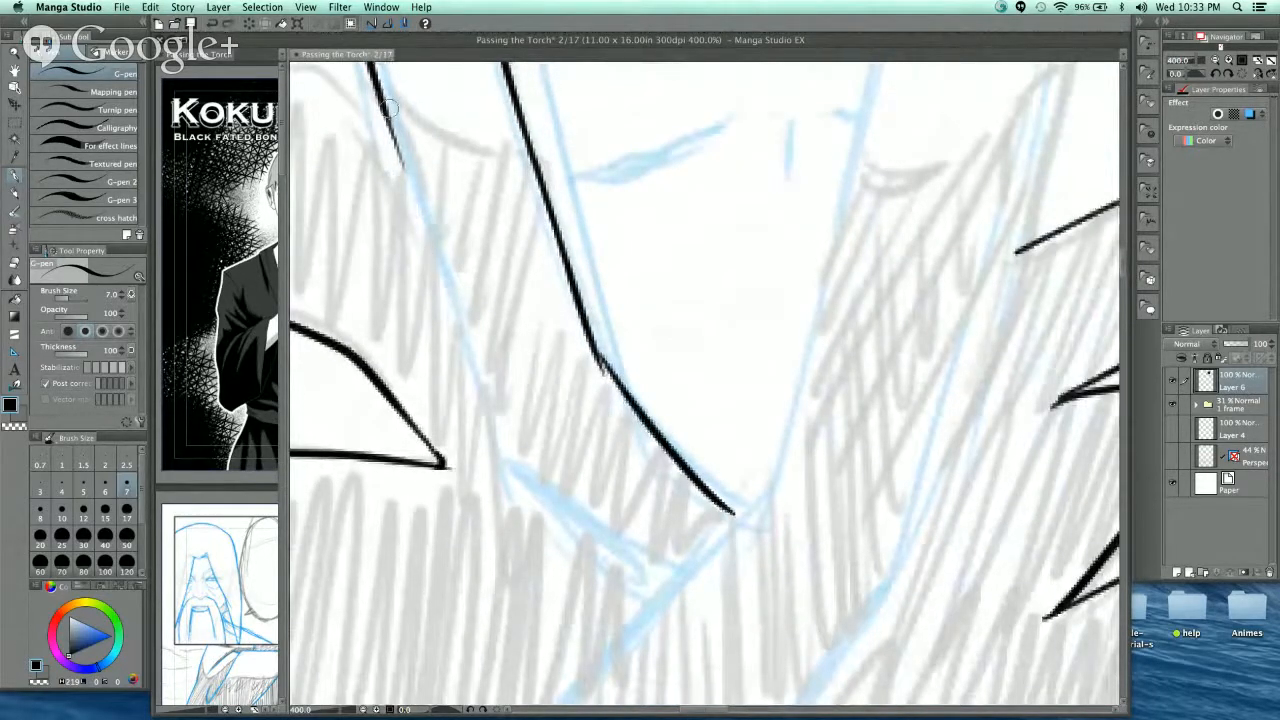
{"action": "mouse_move", "coordinate": [389, 108]}
{"action": "left_mouse_down"}
{"action": "mouse_move", "coordinate": [660, 592]}
{"action": "mouse_move", "coordinate": [503, 472]}
{"action": "mouse_move", "coordinate": [482, 402]}
{"action": "left_mouse_up"}
{"action": "left_click_drag", "start_coordinate": [564, 423], "coordinate": [581, 493]}
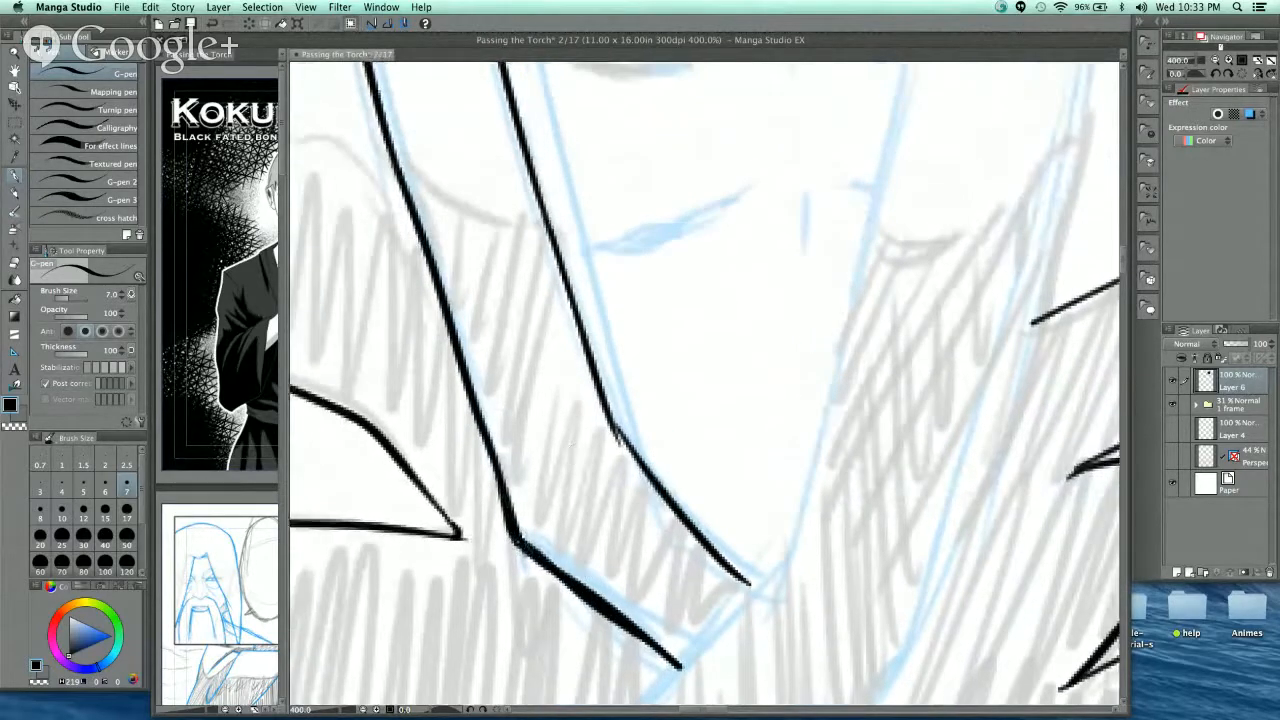
- Ink the left-hand shoulder line from the collar corner down to the top of the sleeve
{"action": "key", "text": "super+minus"}
{"action": "key", "text": "super+minus"}
{"action": "key", "text": "super+minus"}
{"action": "key", "text": "super+minus"}
{"action": "left_click_drag", "start_coordinate": [744, 287], "coordinate": [738, 415]}
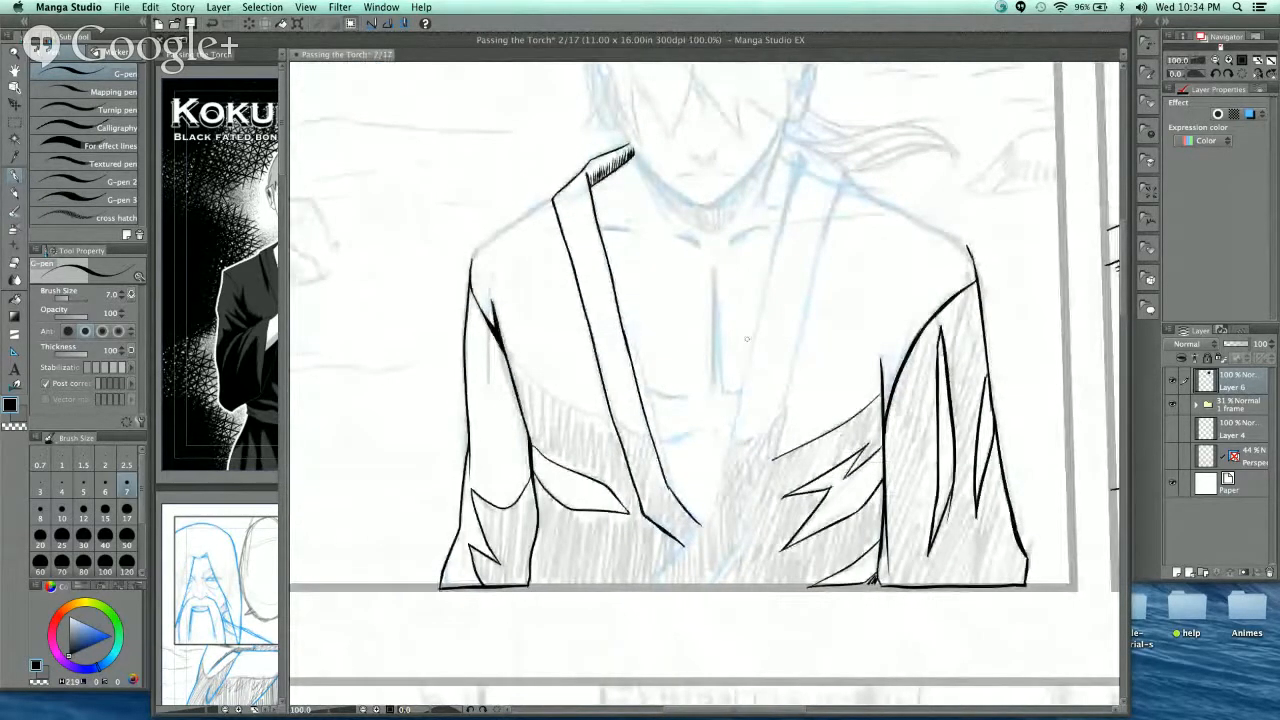
{"action": "left_click_drag", "start_coordinate": [709, 260], "coordinate": [780, 334]}
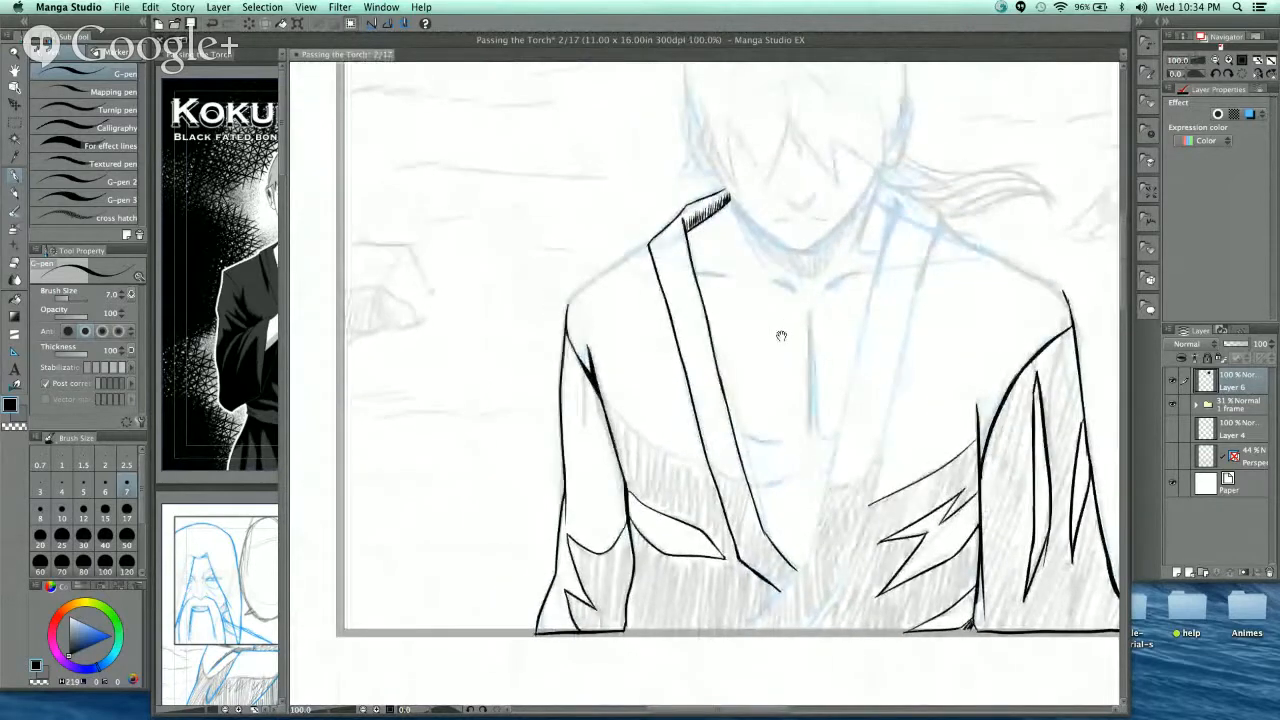
{"action": "key", "text": "super+plus"}
{"action": "key", "text": "super+plus"}
{"action": "key", "text": "super+plus"}
{"action": "key", "text": "super+plus"}
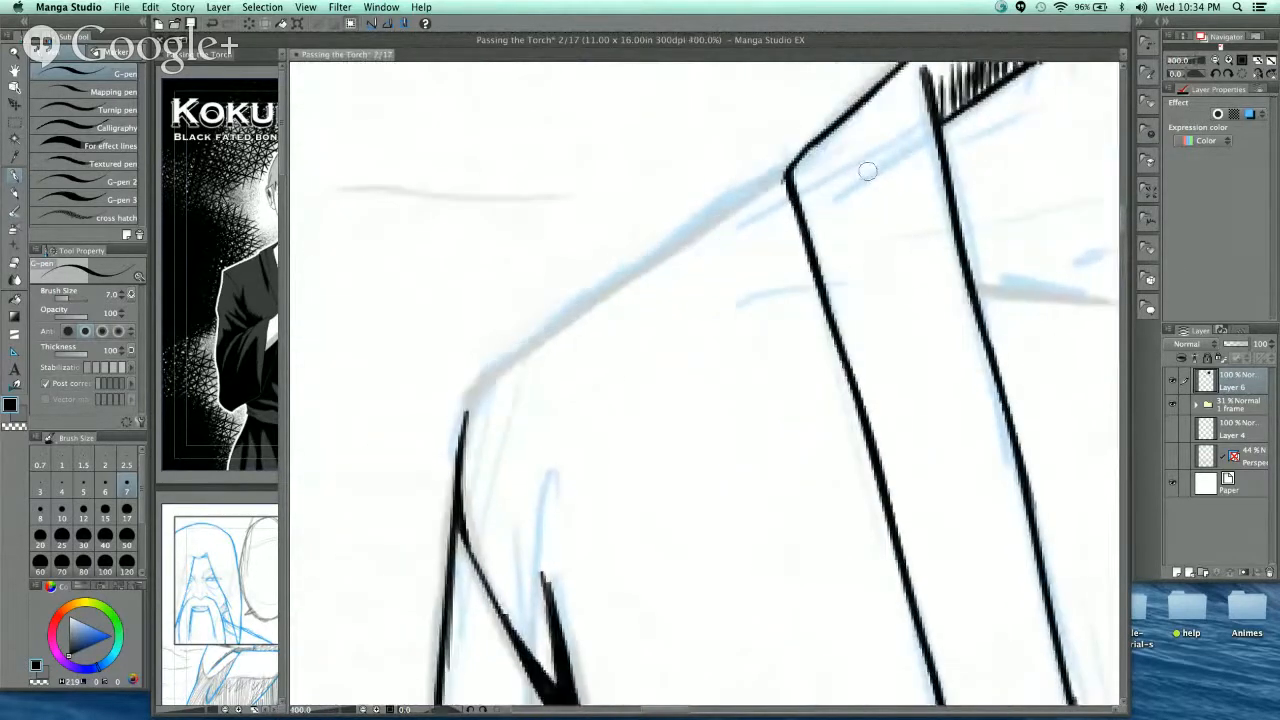
{"action": "mouse_move", "coordinate": [785, 178]}
{"action": "left_mouse_down"}
{"action": "mouse_move", "coordinate": [491, 376]}
{"action": "mouse_move", "coordinate": [460, 428]}
{"action": "mouse_move", "coordinate": [528, 345]}
{"action": "mouse_move", "coordinate": [515, 360]}
{"action": "mouse_move", "coordinate": [788, 172]}
{"action": "left_mouse_up"}
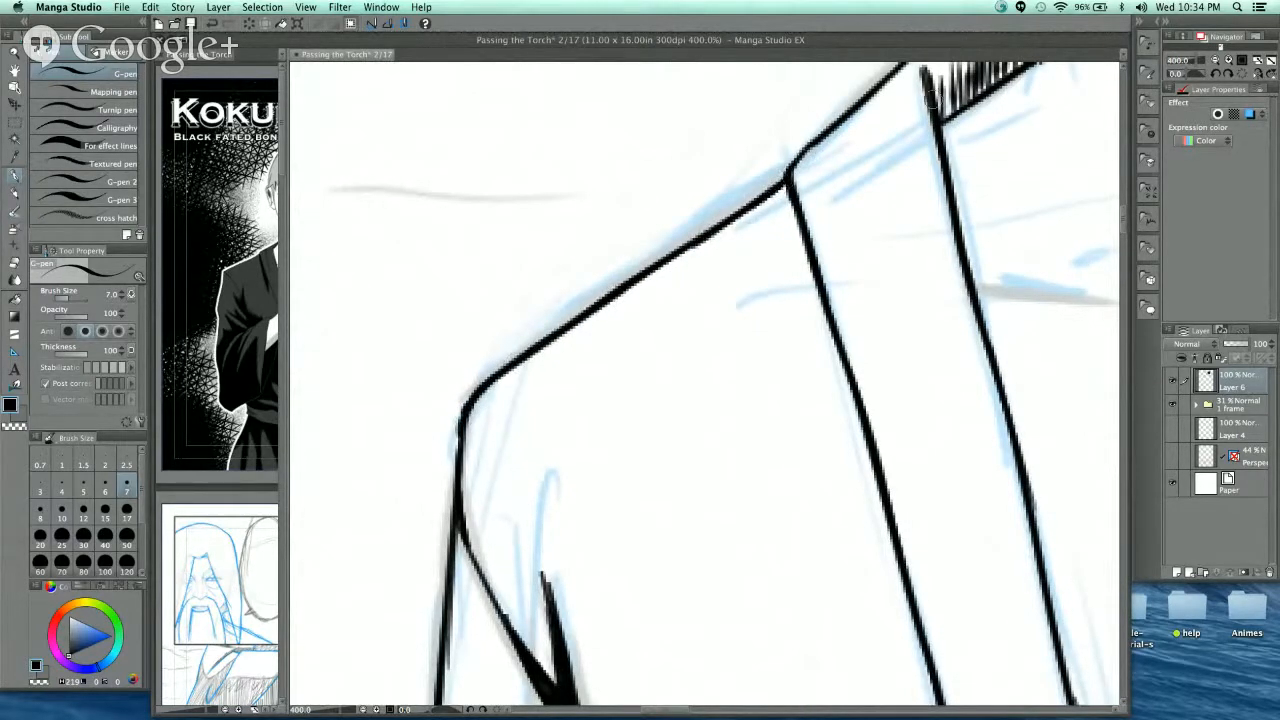
- Ink the right-hand collar's top edge with its bend at the shoulder and the start of the lapel's inner edge
{"action": "key", "text": "super+minus"}
{"action": "key", "text": "super+minus"}
{"action": "key", "text": "super+minus"}
{"action": "left_click_drag", "start_coordinate": [903, 340], "coordinate": [800, 320]}
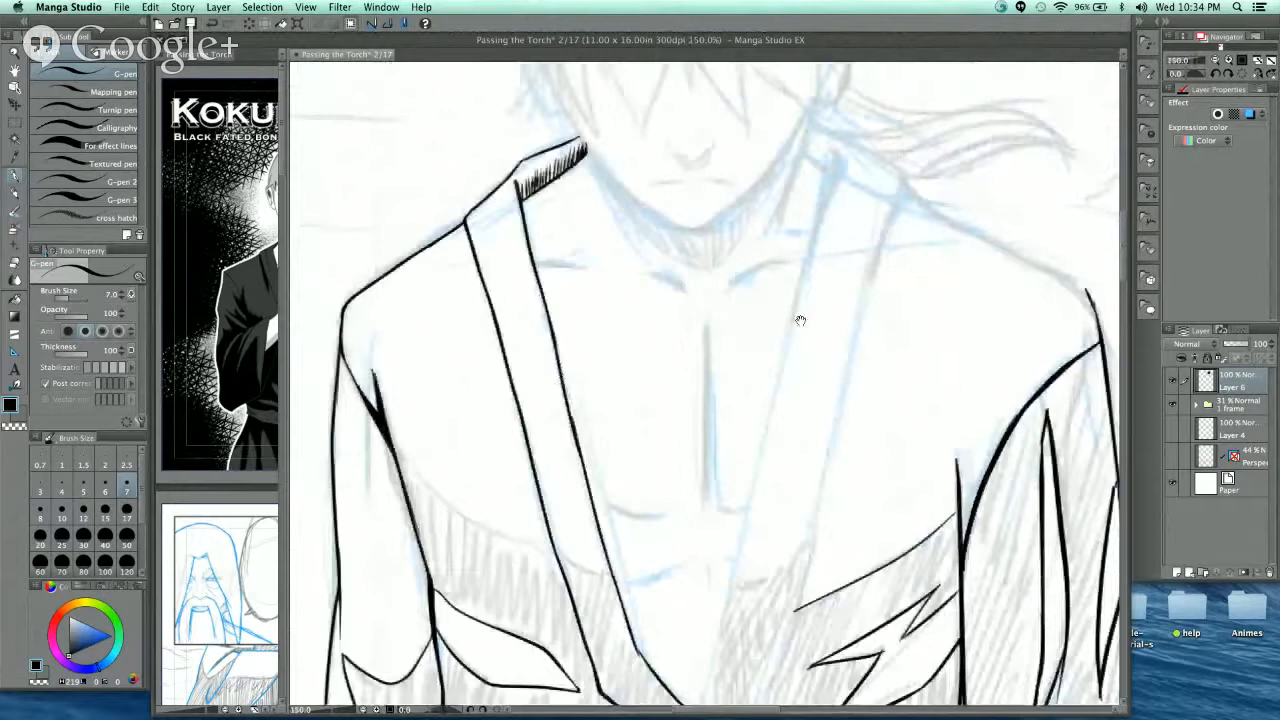
{"action": "key", "text": "super+plus"}
{"action": "key", "text": "super+plus"}
{"action": "key", "text": "super+plus"}
{"action": "mouse_move", "coordinate": [893, 132]}
{"action": "left_mouse_down"}
{"action": "mouse_move", "coordinate": [651, 266]}
{"action": "mouse_move", "coordinate": [675, 244]}
{"action": "left_mouse_up"}
{"action": "mouse_move", "coordinate": [394, 72]}
{"action": "left_mouse_down"}
{"action": "mouse_move", "coordinate": [614, 201]}
{"action": "mouse_move", "coordinate": [620, 245]}
{"action": "left_mouse_up"}
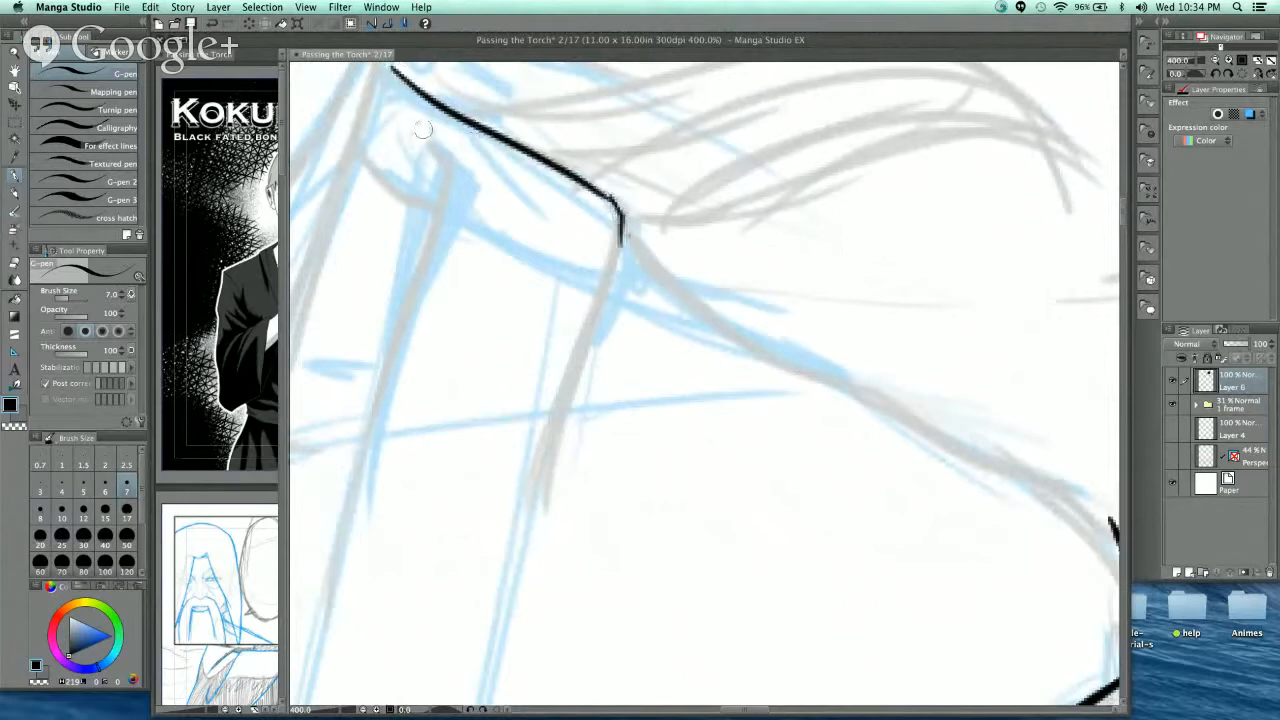
{"action": "left_click_drag", "start_coordinate": [420, 127], "coordinate": [405, 316]}
- Fill the underside of the right-hand collar beside the neck with dense vertical hatching strokes
{"action": "left_click_drag", "start_coordinate": [658, 329], "coordinate": [672, 150]}
{"action": "key", "text": "super+minus"}
{"action": "key", "text": "super+minus"}
{"action": "left_click_drag", "start_coordinate": [719, 330], "coordinate": [734, 205]}
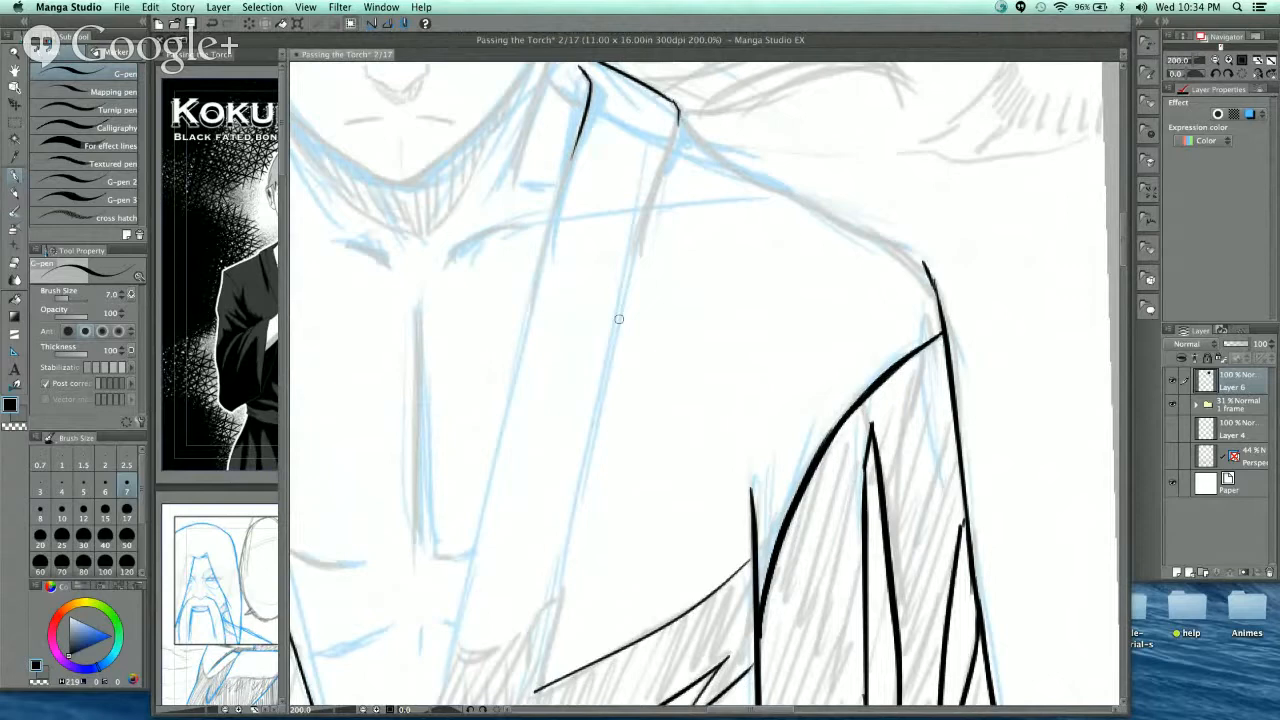
{"action": "mouse_move", "coordinate": [692, 291]}
{"action": "left_mouse_down"}
{"action": "mouse_move", "coordinate": [746, 357]}
{"action": "mouse_move", "coordinate": [736, 299]}
{"action": "left_mouse_up"}
{"action": "scroll", "coordinate": [716, 262], "scroll_direction": "up", "scroll_amount": 4}
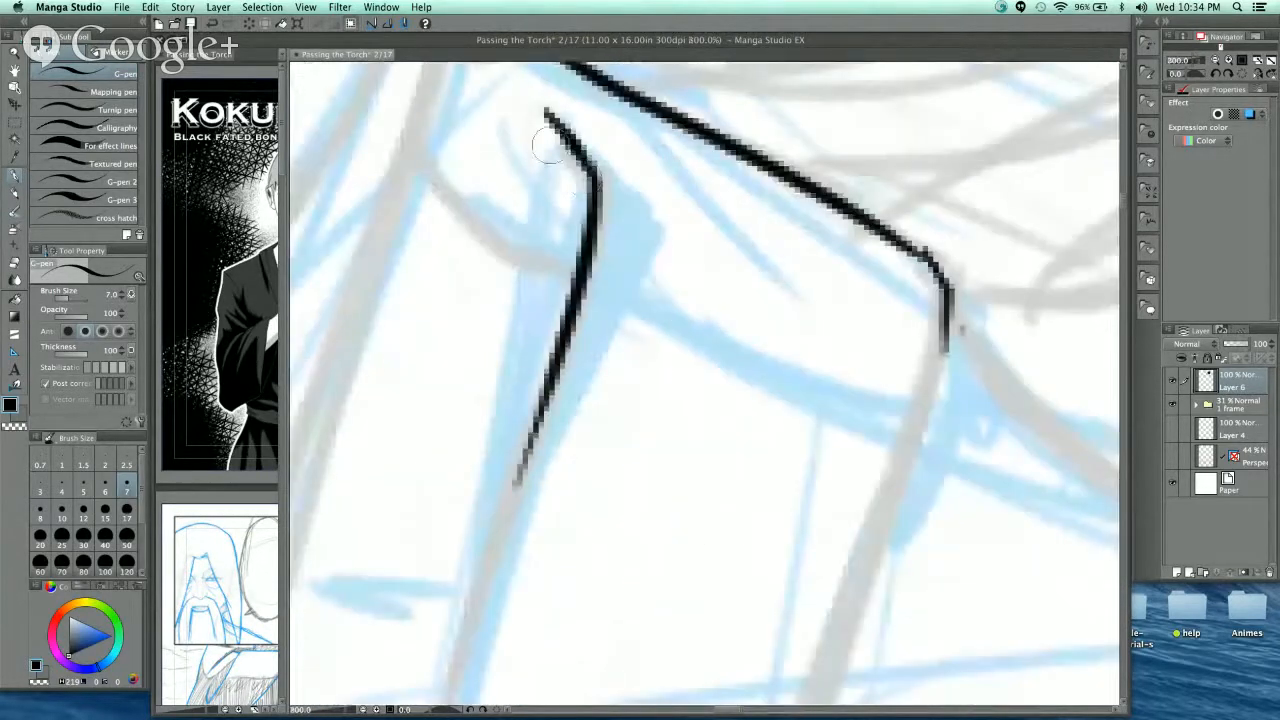
{"action": "mouse_move", "coordinate": [550, 124]}
{"action": "left_mouse_down"}
{"action": "mouse_move", "coordinate": [572, 275]}
{"action": "mouse_move", "coordinate": [565, 142]}
{"action": "mouse_move", "coordinate": [572, 270]}
{"action": "mouse_move", "coordinate": [562, 182]}
{"action": "left_mouse_up"}
{"action": "mouse_move", "coordinate": [558, 268]}
{"action": "left_mouse_down"}
{"action": "mouse_move", "coordinate": [550, 158]}
{"action": "mouse_move", "coordinate": [536, 164]}
{"action": "left_mouse_up"}
{"action": "mouse_move", "coordinate": [526, 262]}
{"action": "left_mouse_down"}
{"action": "mouse_move", "coordinate": [518, 140]}
{"action": "mouse_move", "coordinate": [494, 124]}
{"action": "left_mouse_up"}
{"action": "mouse_move", "coordinate": [486, 240]}
{"action": "left_mouse_down"}
{"action": "mouse_move", "coordinate": [470, 77]}
{"action": "mouse_move", "coordinate": [446, 197]}
{"action": "mouse_move", "coordinate": [462, 116]}
{"action": "left_mouse_up"}
{"action": "left_click_drag", "start_coordinate": [458, 218], "coordinate": [438, 98]}
{"action": "left_click_drag", "start_coordinate": [440, 190], "coordinate": [428, 88]}
{"action": "left_click_drag", "start_coordinate": [530, 262], "coordinate": [520, 142]}
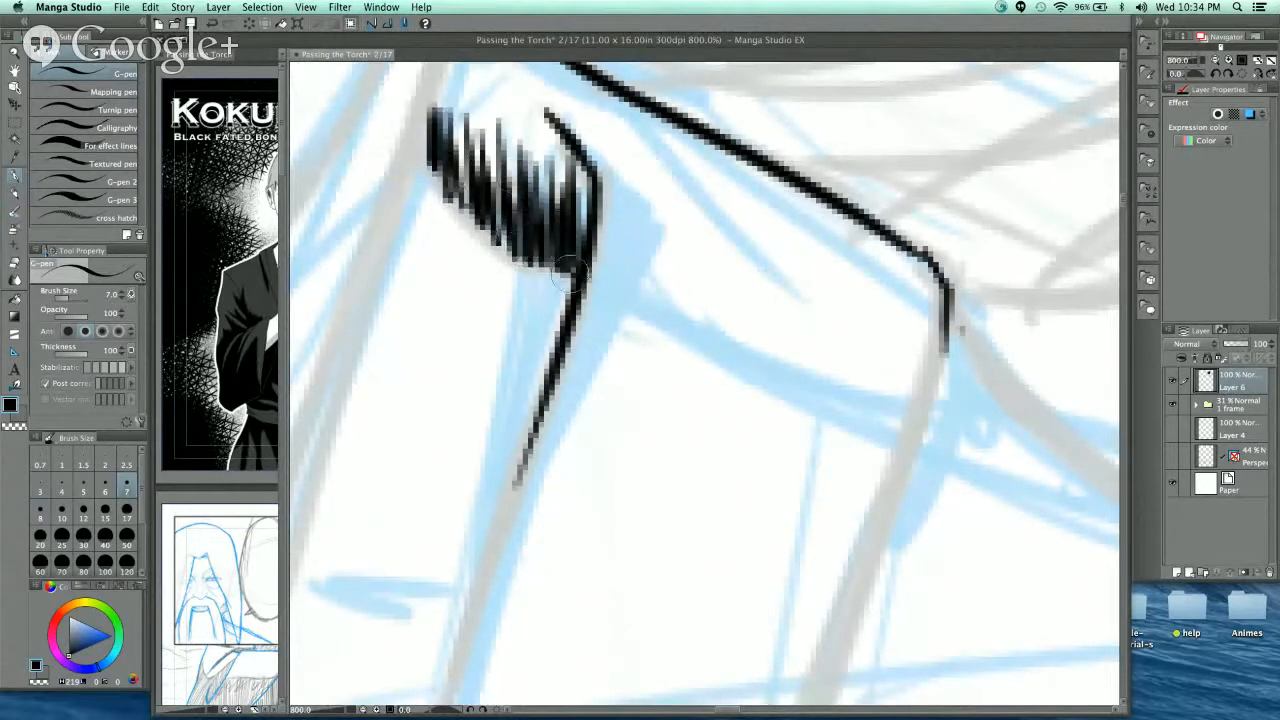
{"action": "left_click_drag", "start_coordinate": [568, 280], "coordinate": [574, 162]}
{"action": "left_click_drag", "start_coordinate": [582, 268], "coordinate": [580, 152]}
- Ink the upper part of the right-hand lapel's outer edge down from the collar's bend
{"action": "key", "text": "super+minus"}
{"action": "key", "text": "super+minus"}
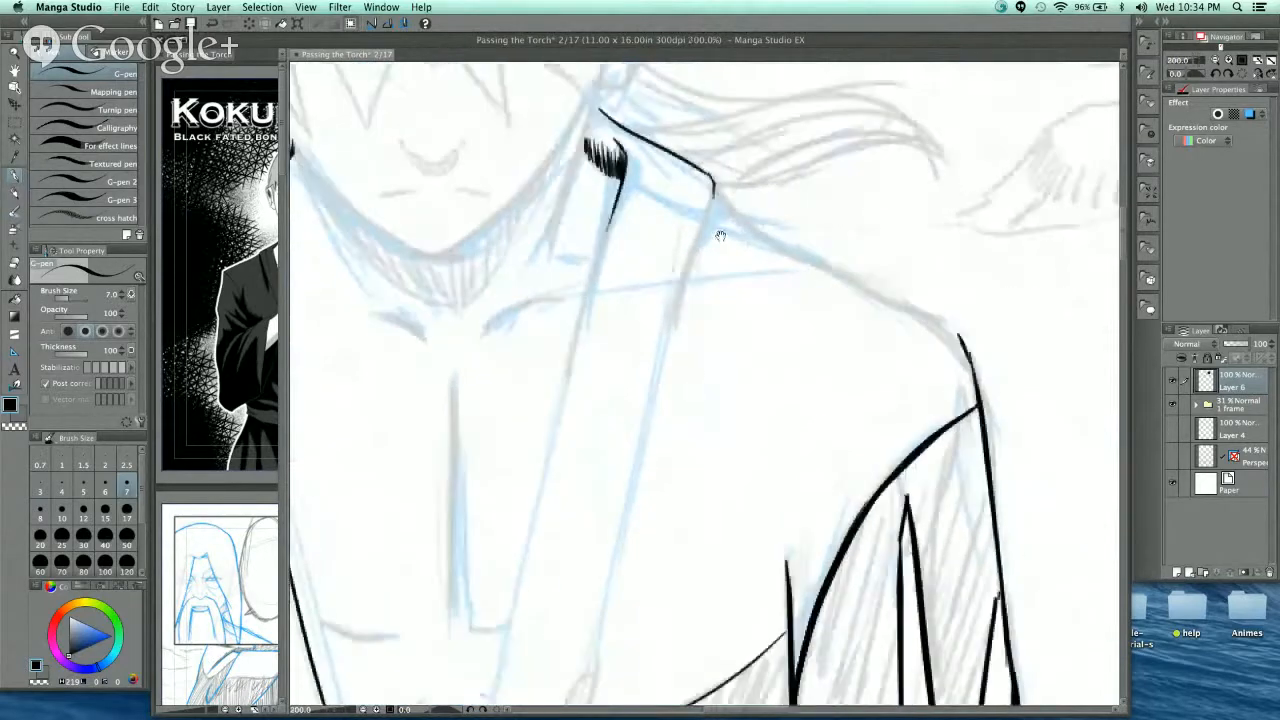
{"action": "left_click_drag", "start_coordinate": [755, 270], "coordinate": [549, 321]}
{"action": "left_click_drag", "start_coordinate": [452, 350], "coordinate": [471, 315]}
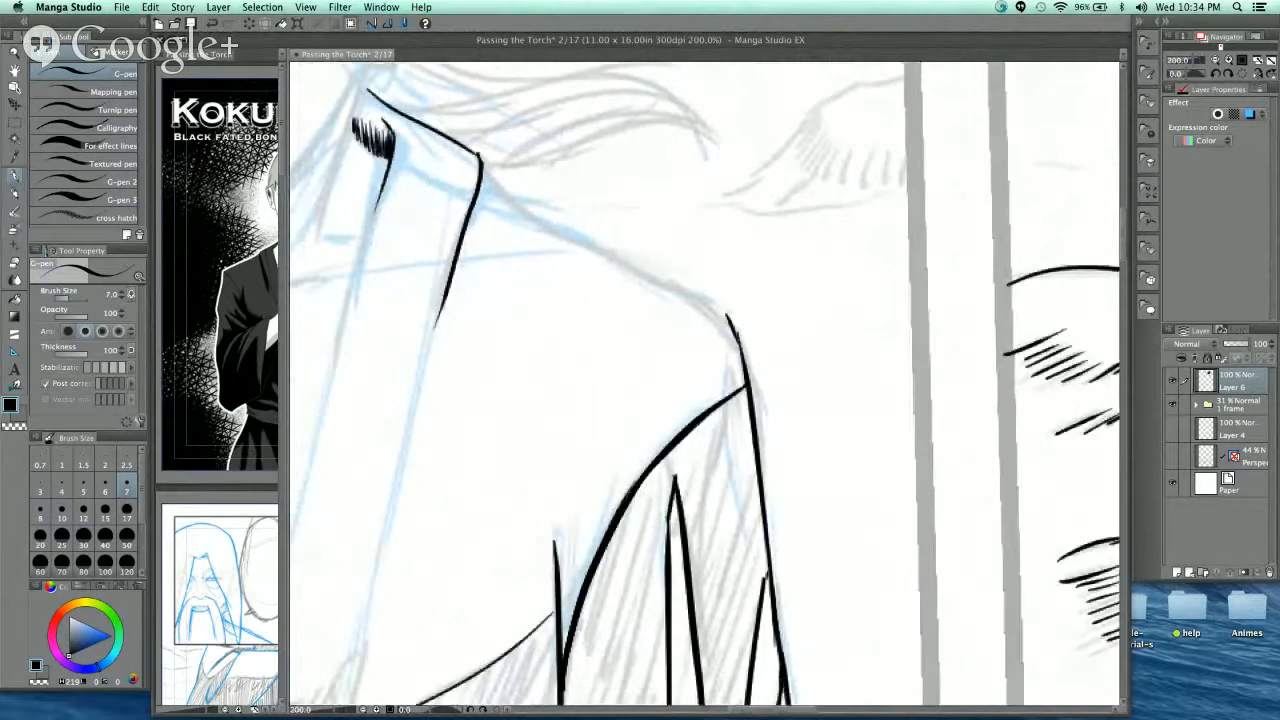
- Undo the last strokes and redraw the upper outer edge of the right-hand lapel below the collar's bend
{"action": "left_click", "coordinate": [518, 212], "text": "super"}
{"action": "mouse_move", "coordinate": [476, 243]}
{"action": "left_mouse_down"}
{"action": "mouse_move", "coordinate": [611, 232]}
{"action": "mouse_move", "coordinate": [676, 260]}
{"action": "mouse_move", "coordinate": [666, 334]}
{"action": "mouse_move", "coordinate": [700, 325]}
{"action": "left_mouse_up"}
{"action": "left_click", "coordinate": [612, 252], "text": "super"}
{"action": "key", "text": "super+z"}
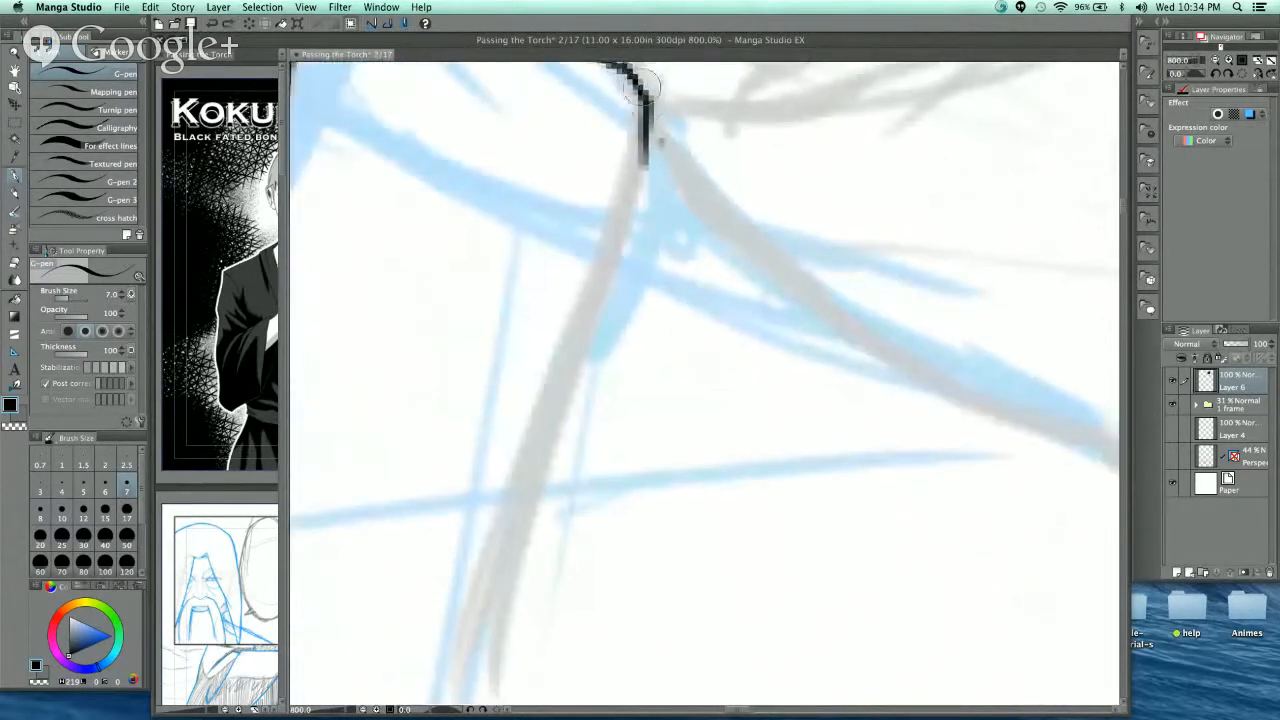
{"action": "mouse_move", "coordinate": [644, 92]}
{"action": "left_mouse_down"}
{"action": "mouse_move", "coordinate": [638, 157]}
{"action": "mouse_move", "coordinate": [447, 707]}
{"action": "left_mouse_up"}
- Ink the right-hand shoulder line from the collar's bend down to the top of the sleeve
{"action": "left_click_drag", "start_coordinate": [654, 441], "coordinate": [706, 346]}
{"action": "left_click_drag", "start_coordinate": [703, 420], "coordinate": [603, 289]}
{"action": "mouse_move", "coordinate": [450, 104]}
{"action": "left_mouse_down"}
{"action": "mouse_move", "coordinate": [582, 222]}
{"action": "mouse_move", "coordinate": [700, 276]}
{"action": "mouse_move", "coordinate": [955, 430]}
{"action": "mouse_move", "coordinate": [940, 404]}
{"action": "left_mouse_up"}
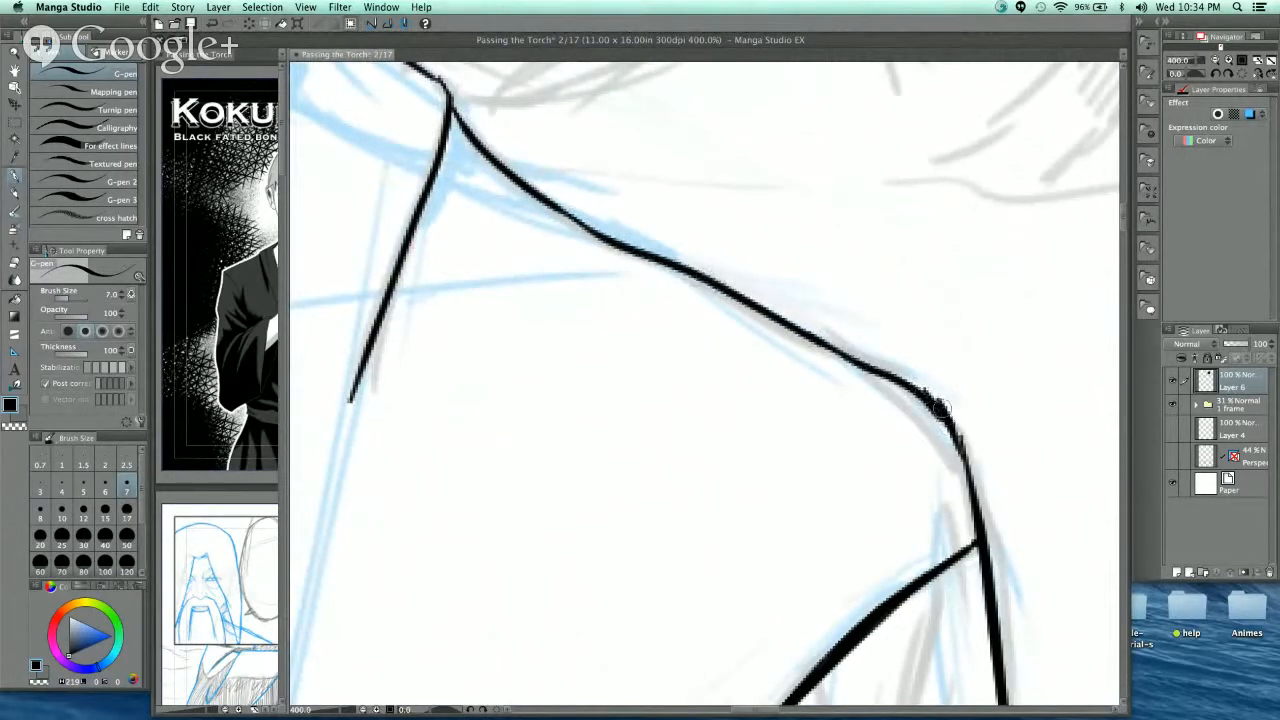
- Extend the right-hand lapel's outer edge down to the tip of the fold line beside the sleeve
{"action": "scroll", "coordinate": [696, 361], "scroll_direction": "down", "scroll_amount": 4}
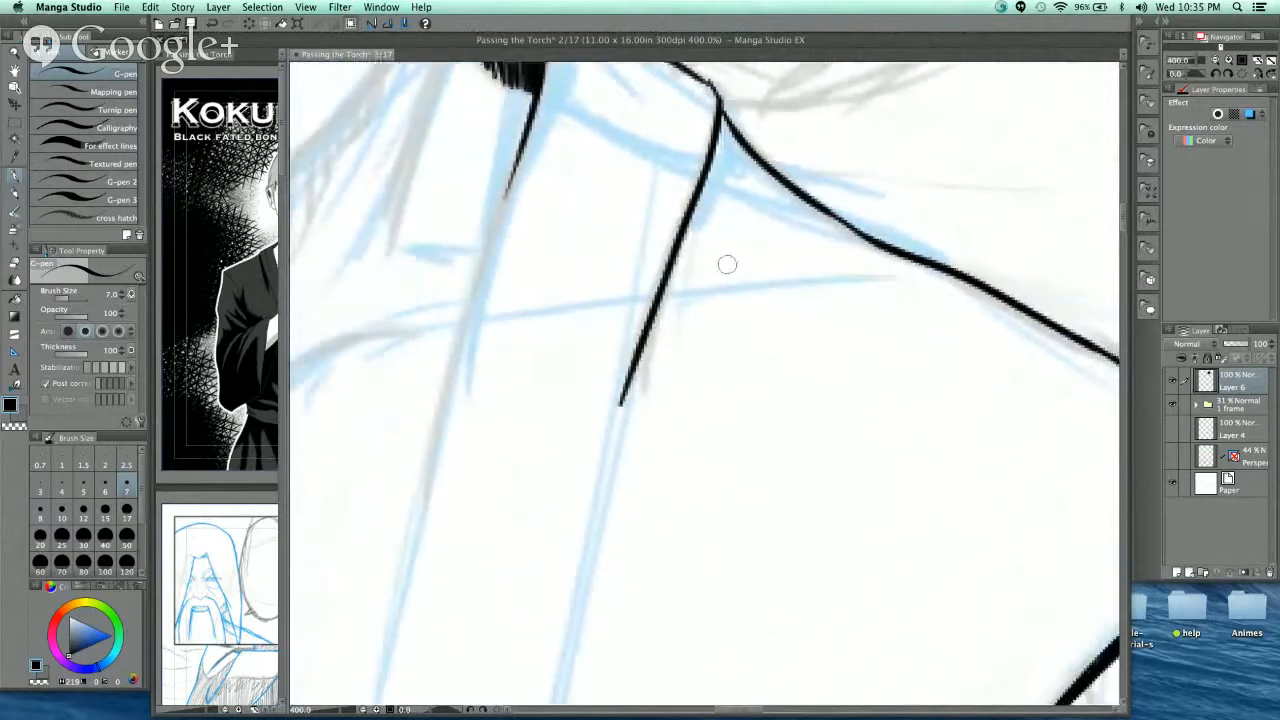
{"action": "left_click_drag", "start_coordinate": [709, 286], "coordinate": [711, 280]}
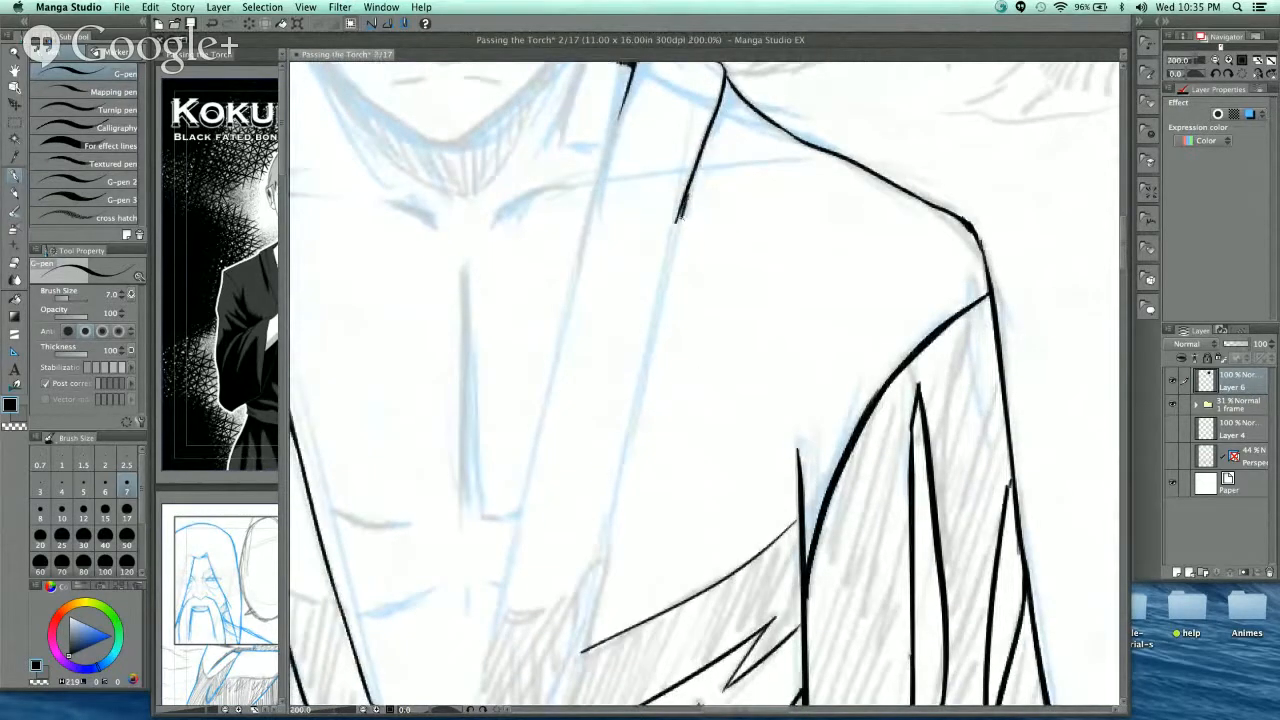
{"action": "left_click_drag", "start_coordinate": [679, 205], "coordinate": [645, 398]}
{"action": "key", "text": "super+z"}
{"action": "mouse_move", "coordinate": [686, 194]}
{"action": "left_mouse_down"}
{"action": "mouse_move", "coordinate": [627, 462]}
{"action": "mouse_move", "coordinate": [652, 230]}
{"action": "mouse_move", "coordinate": [610, 432]}
{"action": "left_mouse_up"}
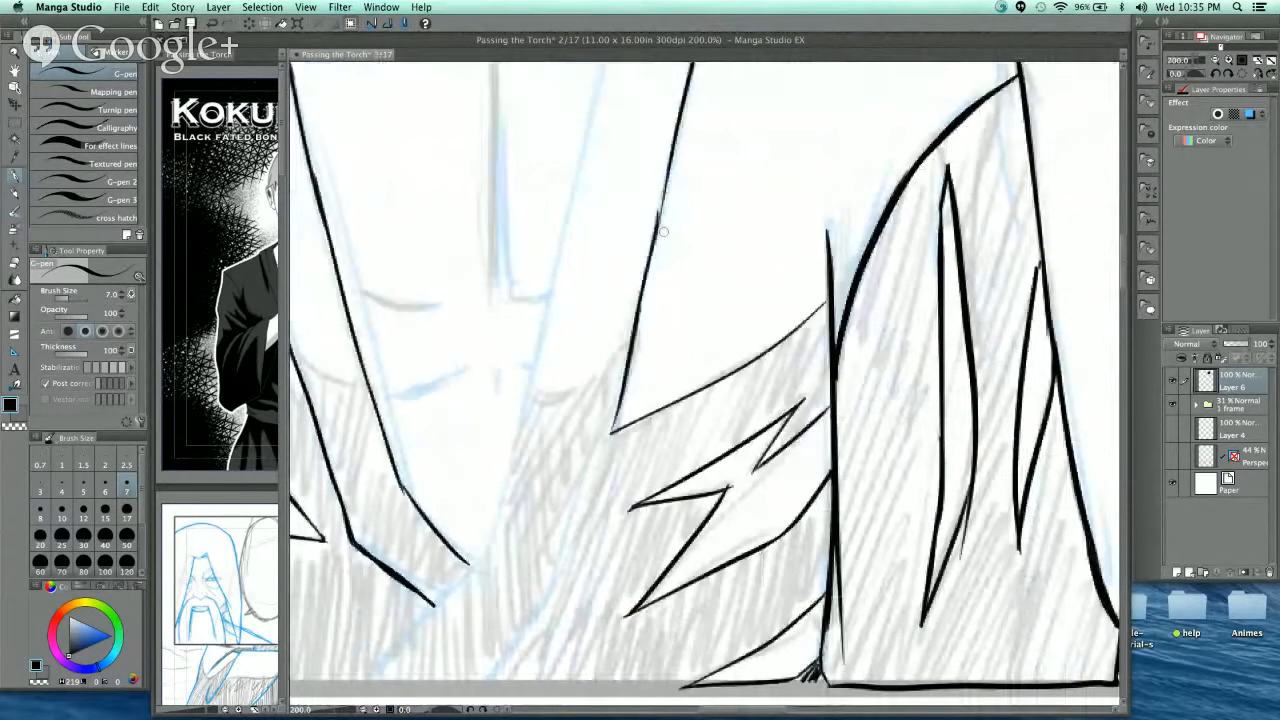
{"action": "left_click_drag", "start_coordinate": [661, 309], "coordinate": [661, 343]}
- Ink the right-hand lapel's inner edge from the collar's hatching down across the left-hand lapel to the panel's bottom border
{"action": "scroll", "coordinate": [661, 343], "scroll_direction": "up", "scroll_amount": 5}
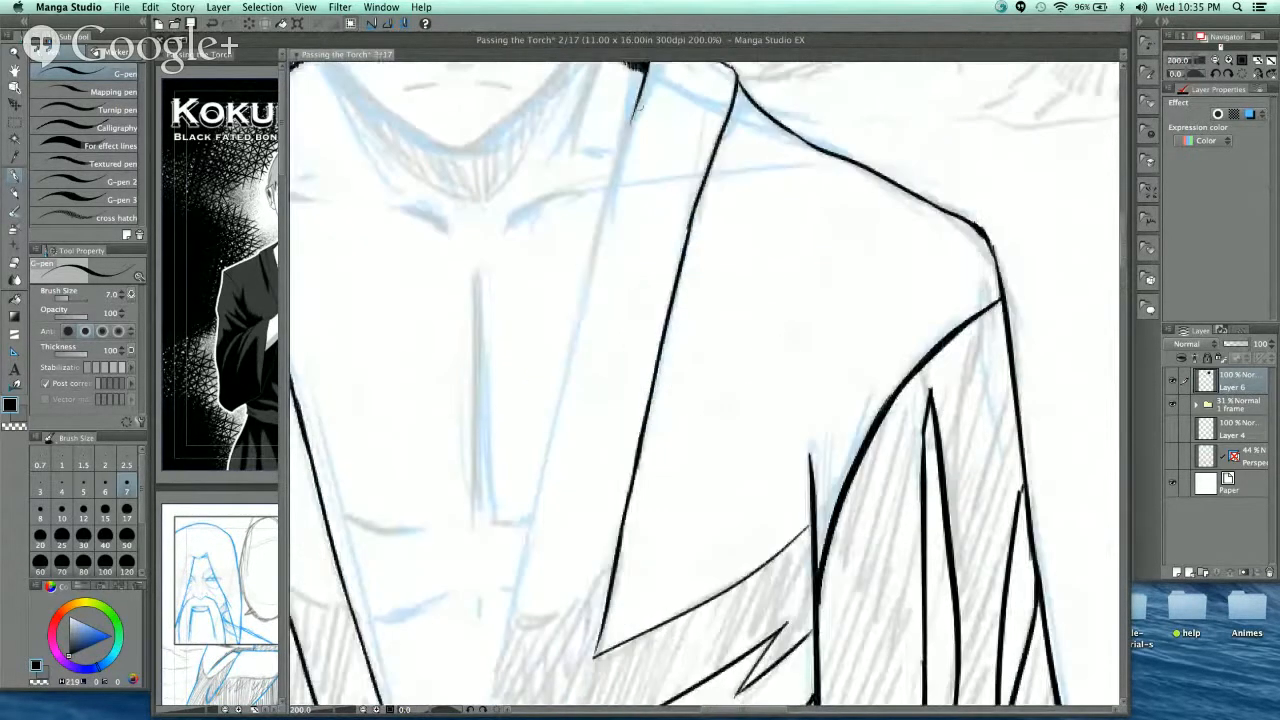
{"action": "left_click_drag", "start_coordinate": [642, 89], "coordinate": [597, 271]}
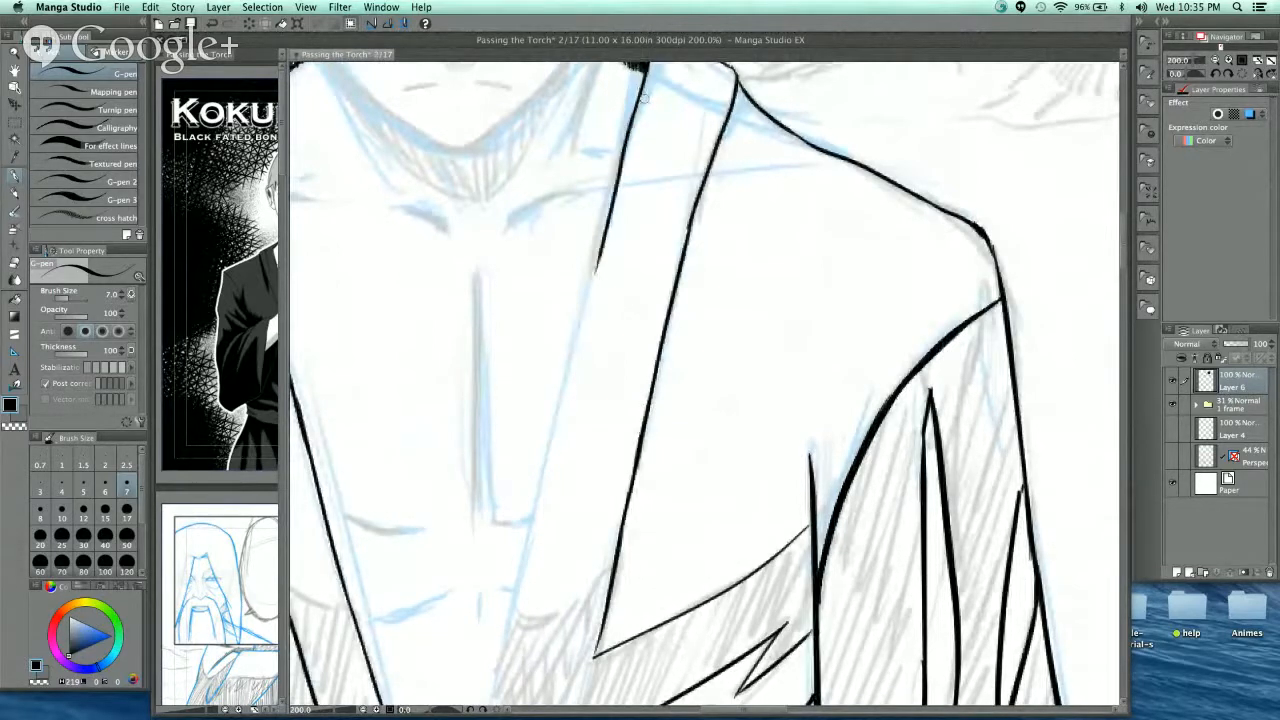
{"action": "key", "text": "super+z"}
{"action": "left_click_drag", "start_coordinate": [648, 66], "coordinate": [562, 380]}
{"action": "left_click_drag", "start_coordinate": [599, 320], "coordinate": [601, 236]}
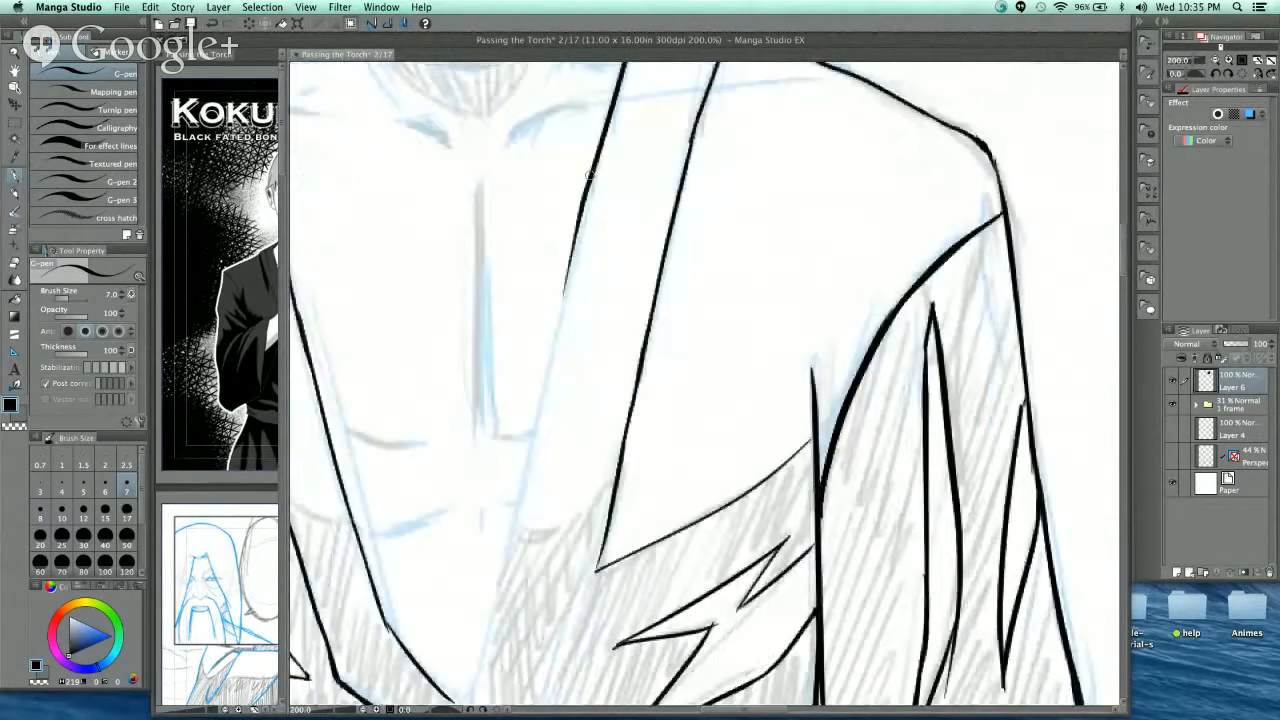
{"action": "left_click_drag", "start_coordinate": [588, 174], "coordinate": [560, 318]}
{"action": "scroll", "coordinate": [560, 320], "scroll_direction": "down", "scroll_amount": 5}
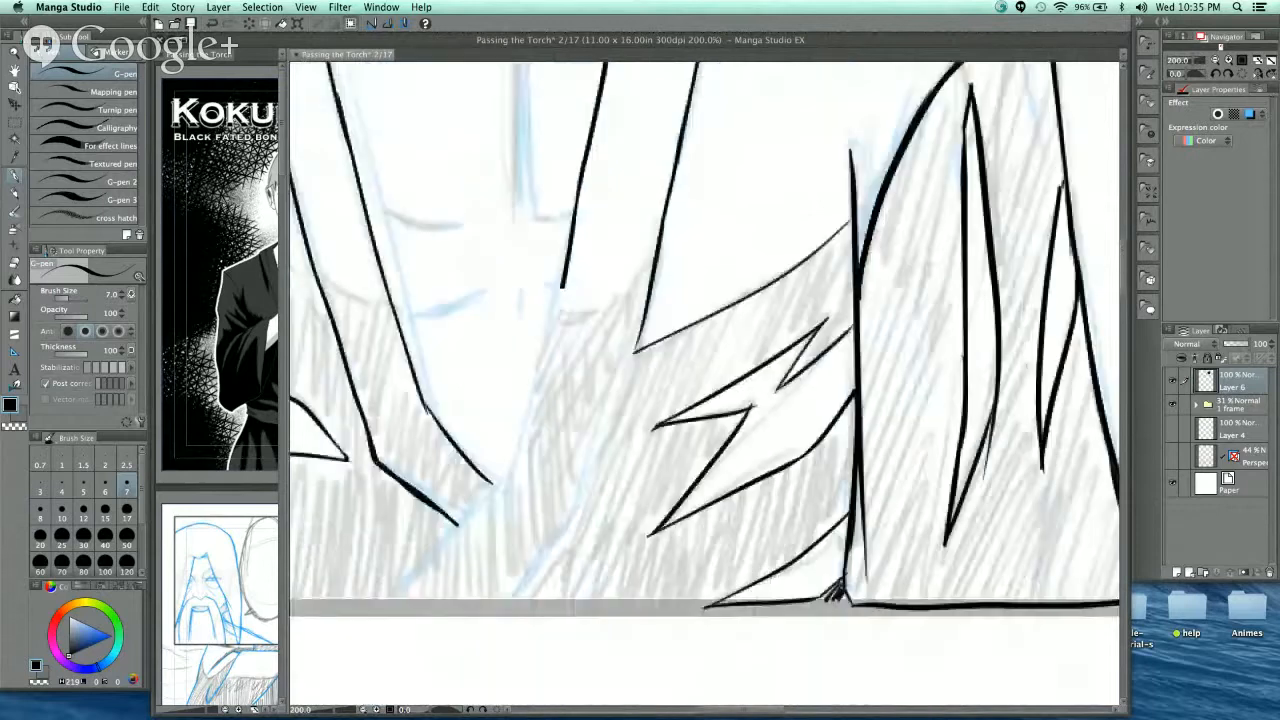
{"action": "left_click_drag", "start_coordinate": [562, 288], "coordinate": [382, 618]}
- Continue the right-hand lapel's outer edge to the panel's bottom border and ink the curved shadow line across the lapel
{"action": "left_click_drag", "start_coordinate": [621, 484], "coordinate": [581, 496]}
{"action": "mouse_move", "coordinate": [465, 615]}
{"action": "left_mouse_down"}
{"action": "mouse_move", "coordinate": [550, 490]}
{"action": "mouse_move", "coordinate": [602, 345]}
{"action": "mouse_move", "coordinate": [595, 365]}
{"action": "left_mouse_up"}
{"action": "scroll", "coordinate": [595, 365], "scroll_direction": "up", "scroll_amount": 5}
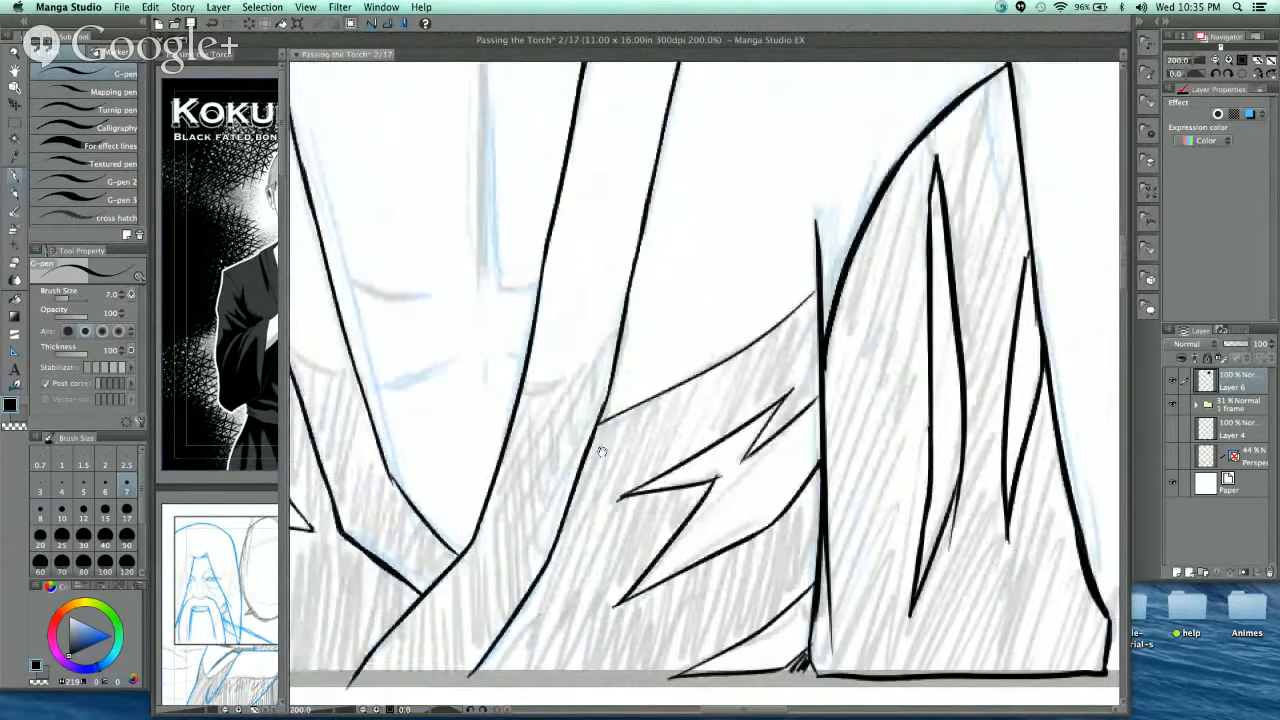
{"action": "mouse_move", "coordinate": [447, 447]}
{"action": "left_mouse_down"}
{"action": "mouse_move", "coordinate": [510, 462]}
{"action": "mouse_move", "coordinate": [808, 262]}
{"action": "left_mouse_up"}
{"action": "scroll", "coordinate": [805, 262], "scroll_direction": "down", "scroll_amount": 5}
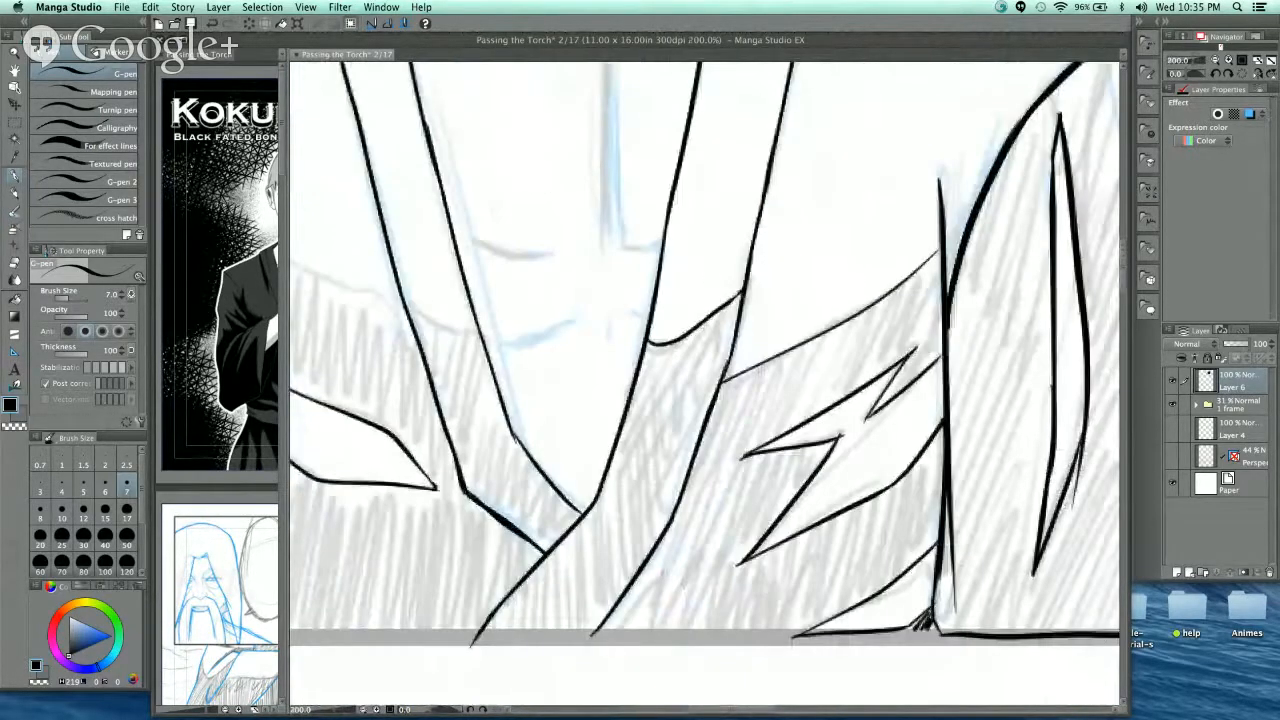
- Ink the right-hand collarbone as a curved line beside the base of the neck
{"action": "scroll", "coordinate": [680, 340], "scroll_direction": "up", "scroll_amount": 1}
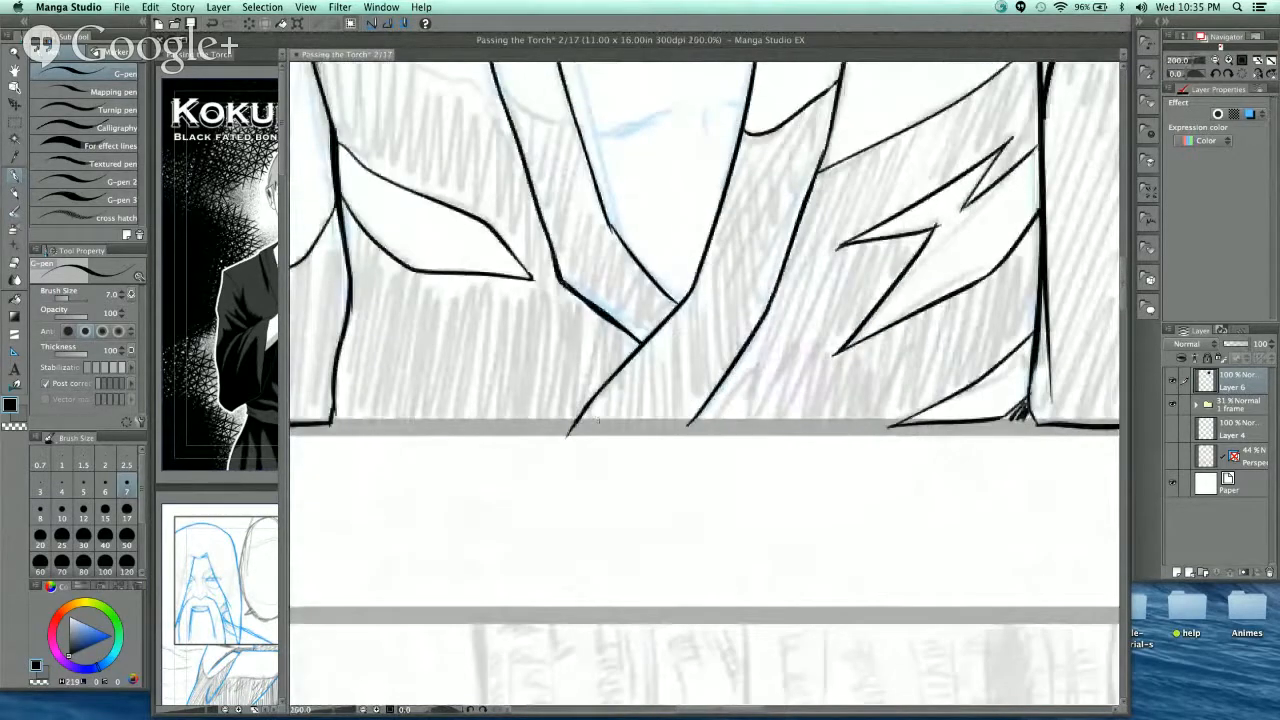
{"action": "left_click_drag", "start_coordinate": [645, 360], "coordinate": [702, 557]}
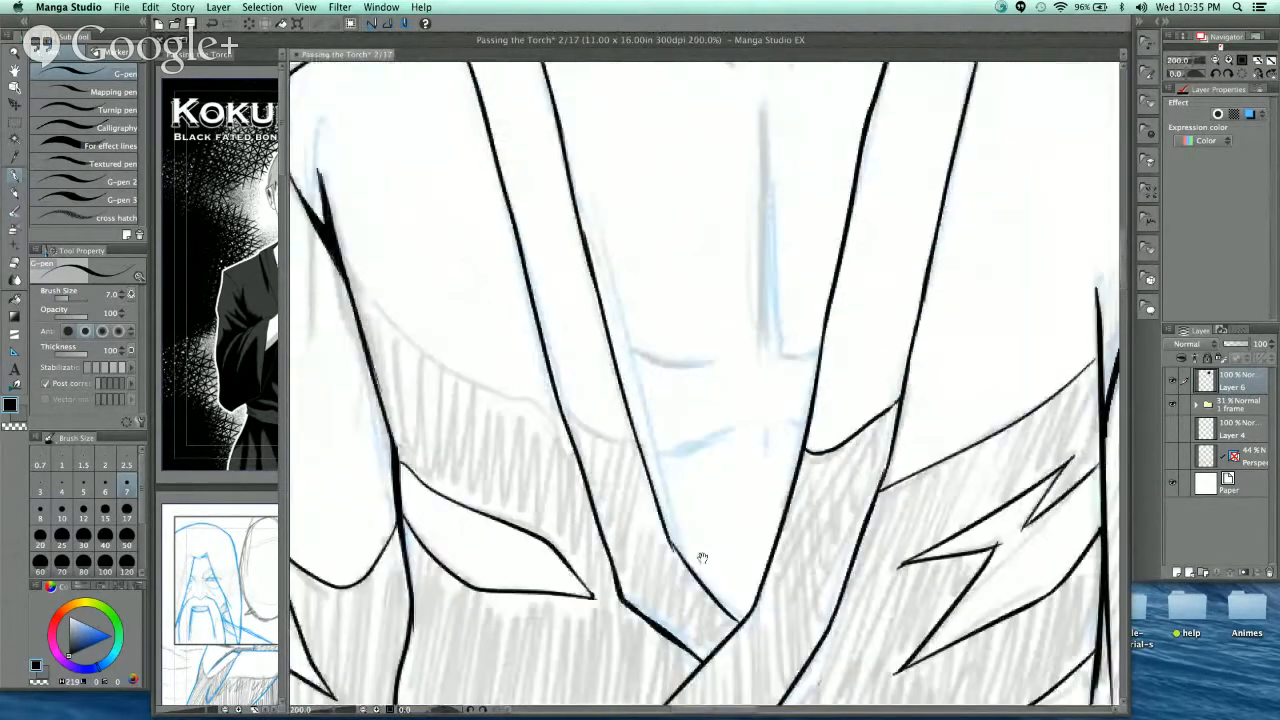
{"action": "left_click_drag", "start_coordinate": [694, 424], "coordinate": [711, 583]}
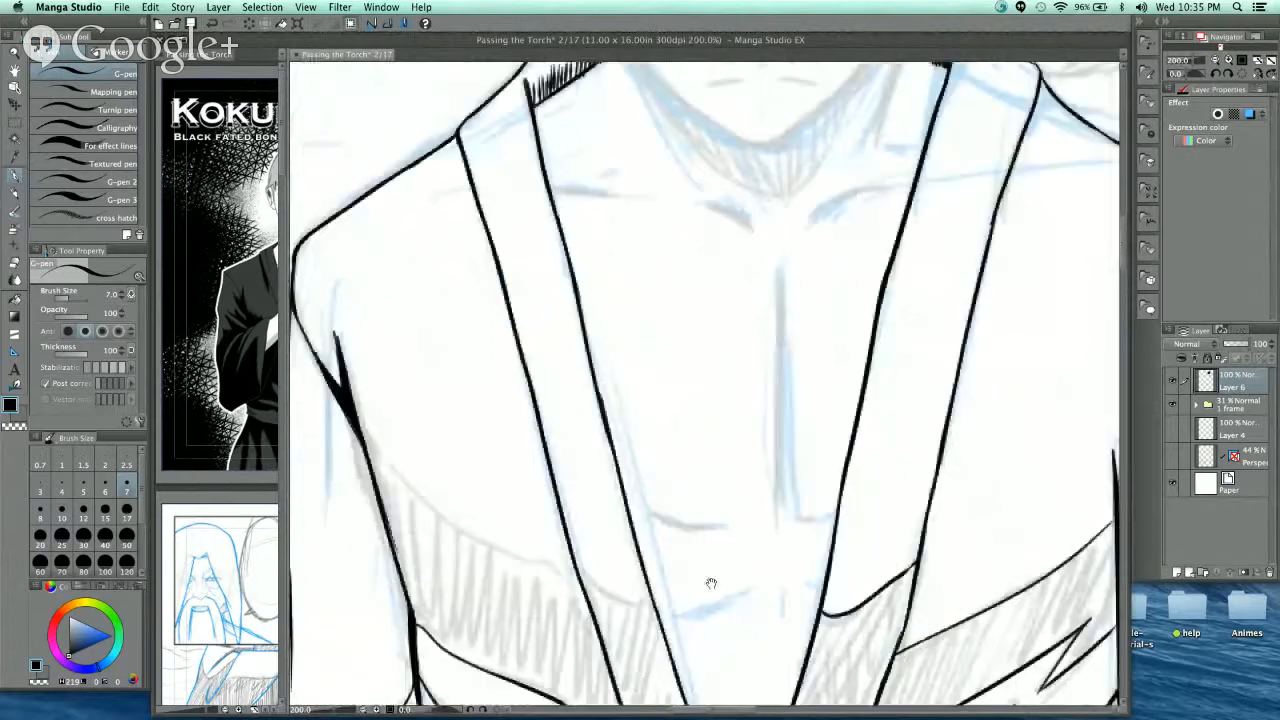
{"action": "left_click_drag", "start_coordinate": [698, 523], "coordinate": [634, 629]}
{"action": "left_click_drag", "start_coordinate": [763, 420], "coordinate": [703, 511]}
{"action": "mouse_move", "coordinate": [736, 463]}
{"action": "left_mouse_down"}
{"action": "mouse_move", "coordinate": [692, 504]}
{"action": "mouse_move", "coordinate": [712, 425]}
{"action": "mouse_move", "coordinate": [690, 345]}
{"action": "mouse_move", "coordinate": [830, 297]}
{"action": "left_mouse_up"}
{"action": "scroll", "coordinate": [712, 425], "scroll_direction": "up", "scroll_amount": 2}
{"action": "key", "text": "super+z"}
{"action": "key", "text": "super+z"}
{"action": "mouse_move", "coordinate": [655, 398]}
{"action": "left_mouse_down"}
{"action": "mouse_move", "coordinate": [721, 334]}
{"action": "mouse_move", "coordinate": [820, 298]}
{"action": "left_mouse_up"}
{"action": "left_click_drag", "start_coordinate": [693, 361], "coordinate": [853, 299]}
- Ink the left-hand collarbone with an angled inner stroke and a nearly horizontal line starting at the lapel
{"action": "mouse_move", "coordinate": [610, 278]}
{"action": "left_mouse_down"}
{"action": "mouse_move", "coordinate": [708, 302]}
{"action": "mouse_move", "coordinate": [786, 397]}
{"action": "left_mouse_up"}
{"action": "key", "text": "super+z"}
{"action": "key", "text": "super+z"}
{"action": "left_click_drag", "start_coordinate": [707, 320], "coordinate": [835, 397]}
{"action": "left_click_drag", "start_coordinate": [837, 397], "coordinate": [912, 408]}
{"action": "left_click_drag", "start_coordinate": [488, 305], "coordinate": [598, 316]}
- Ink a short horizontal accent line beside the right-hand lapel, just above the collarbone
{"action": "scroll", "coordinate": [598, 316], "scroll_direction": "right", "scroll_amount": 10}
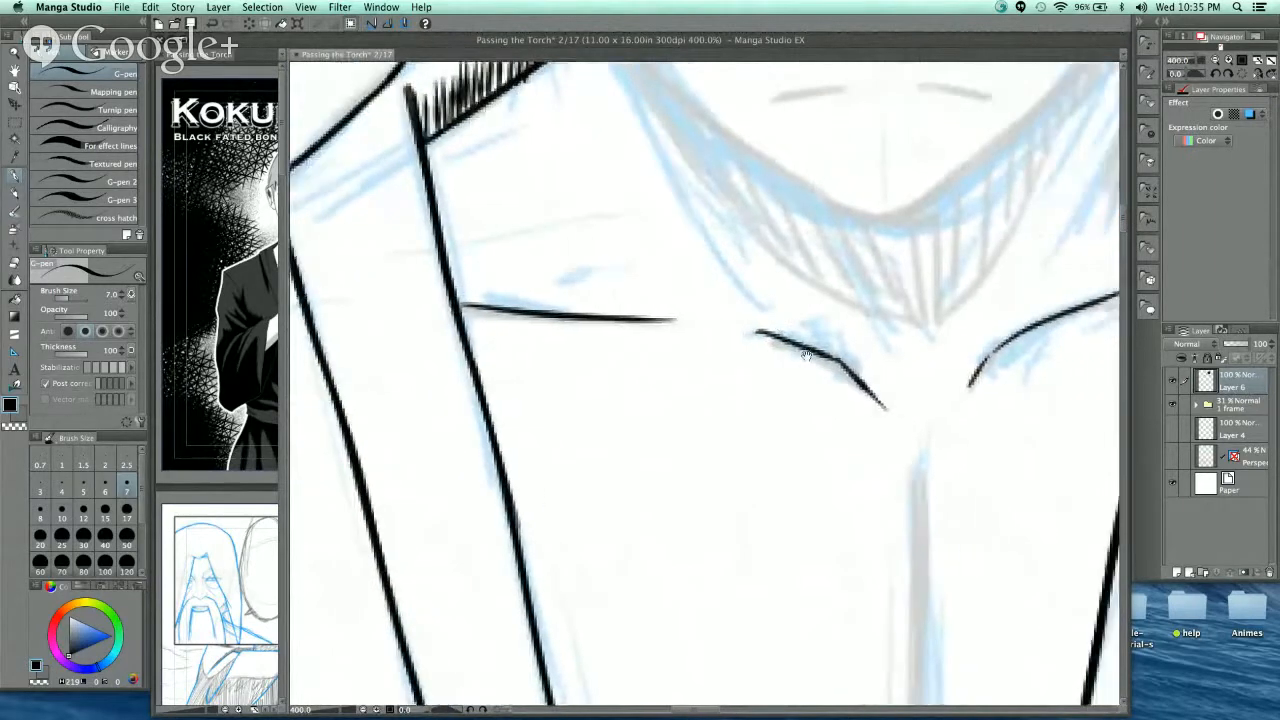
{"action": "scroll", "coordinate": [923, 309], "scroll_direction": "up", "scroll_amount": 3}
{"action": "mouse_move", "coordinate": [778, 315]}
{"action": "left_mouse_down"}
{"action": "mouse_move", "coordinate": [830, 320]}
{"action": "mouse_move", "coordinate": [731, 529]}
{"action": "left_mouse_up"}
{"action": "left_click_drag", "start_coordinate": [788, 366], "coordinate": [882, 320]}
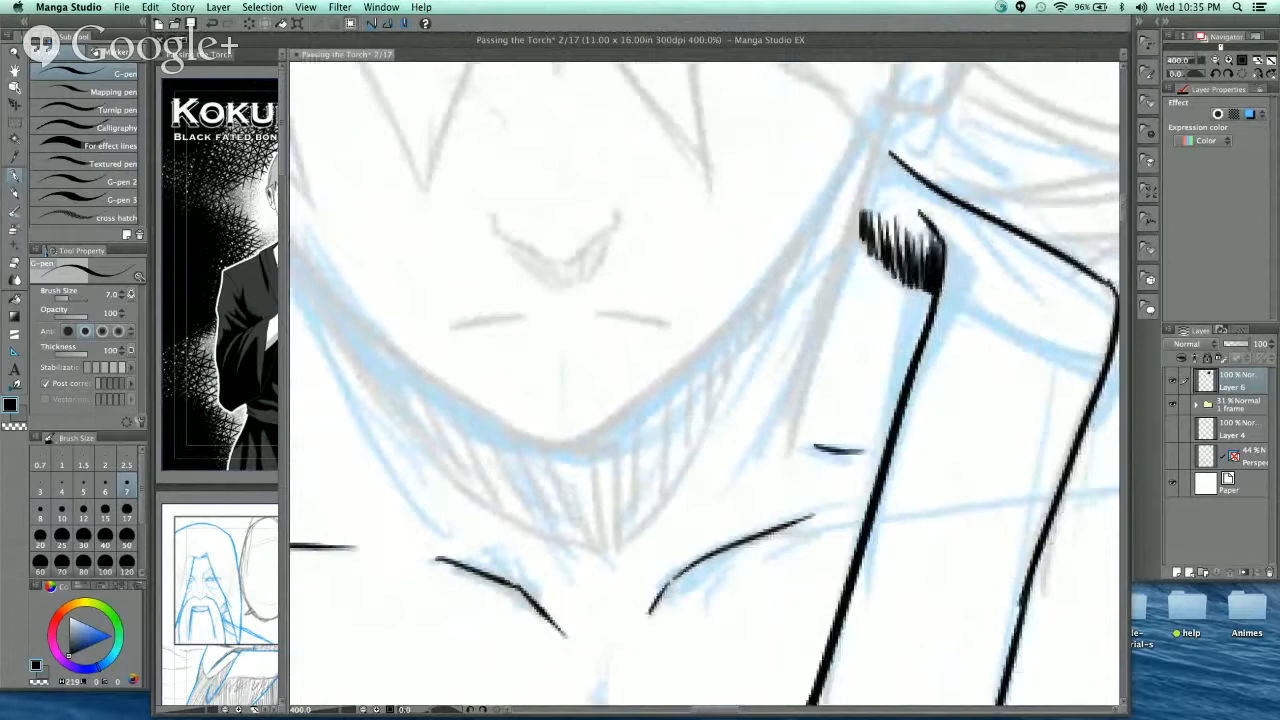
- Ink the left-hand side of the neck from the collar's hatched end down towards the collarbone
{"action": "scroll", "coordinate": [787, 208], "scroll_direction": "down", "scroll_amount": 2}
{"action": "scroll", "coordinate": [595, 290], "scroll_direction": "up", "scroll_amount": 2}
{"action": "left_click_drag", "start_coordinate": [466, 124], "coordinate": [613, 390]}
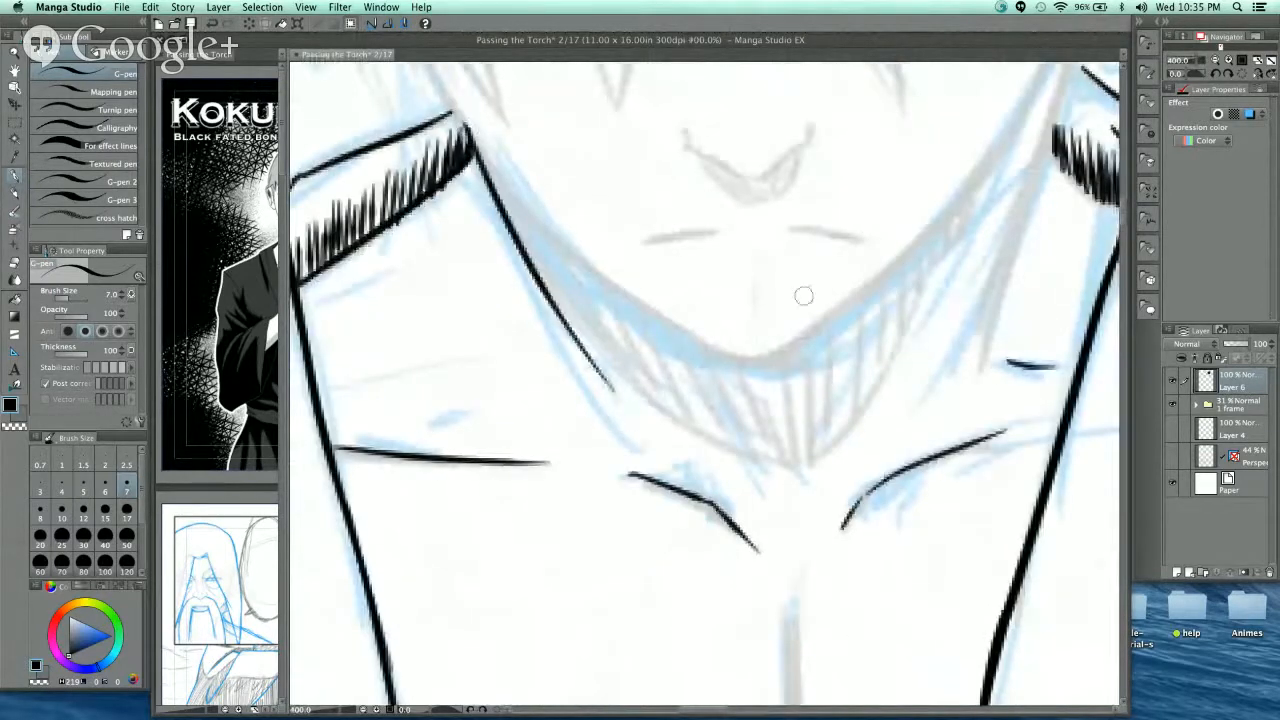
- Ink two slanted lines for the right-hand side of the neck and join the collar's top edge to the outer one
{"action": "left_click_drag", "start_coordinate": [1035, 168], "coordinate": [857, 310]}
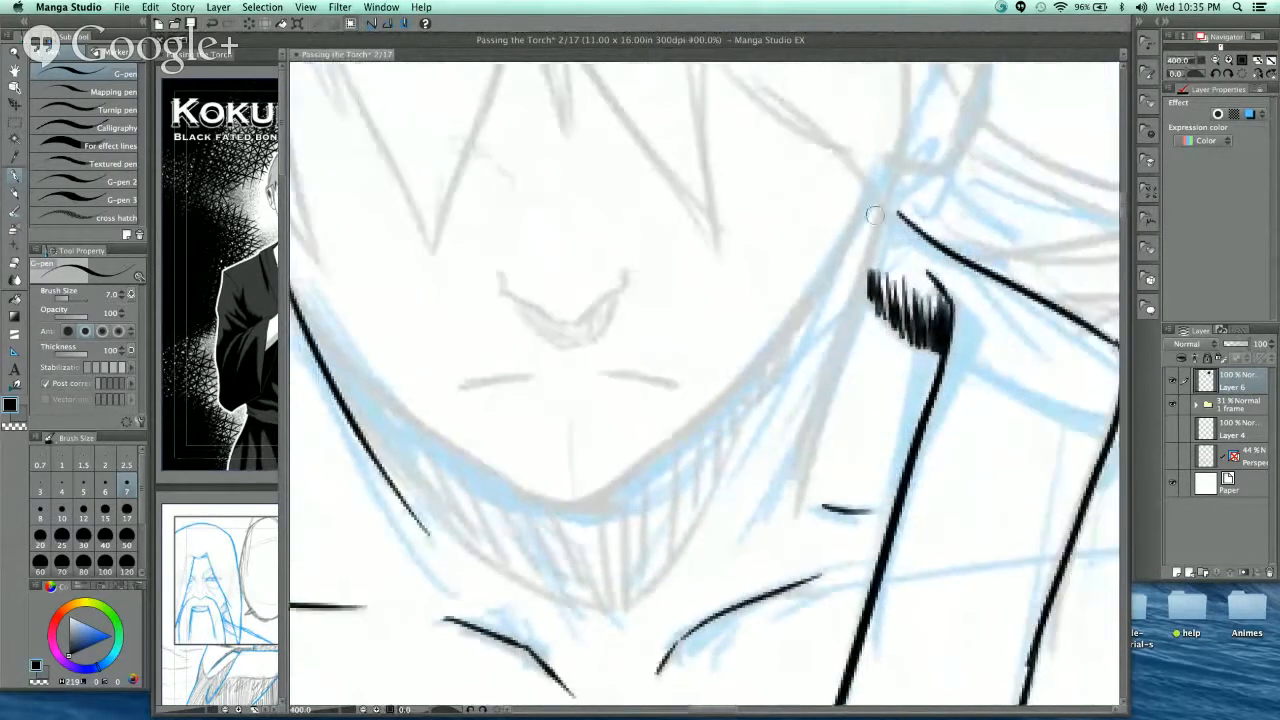
{"action": "left_click_drag", "start_coordinate": [891, 165], "coordinate": [770, 515]}
{"action": "left_click_drag", "start_coordinate": [888, 204], "coordinate": [930, 221]}
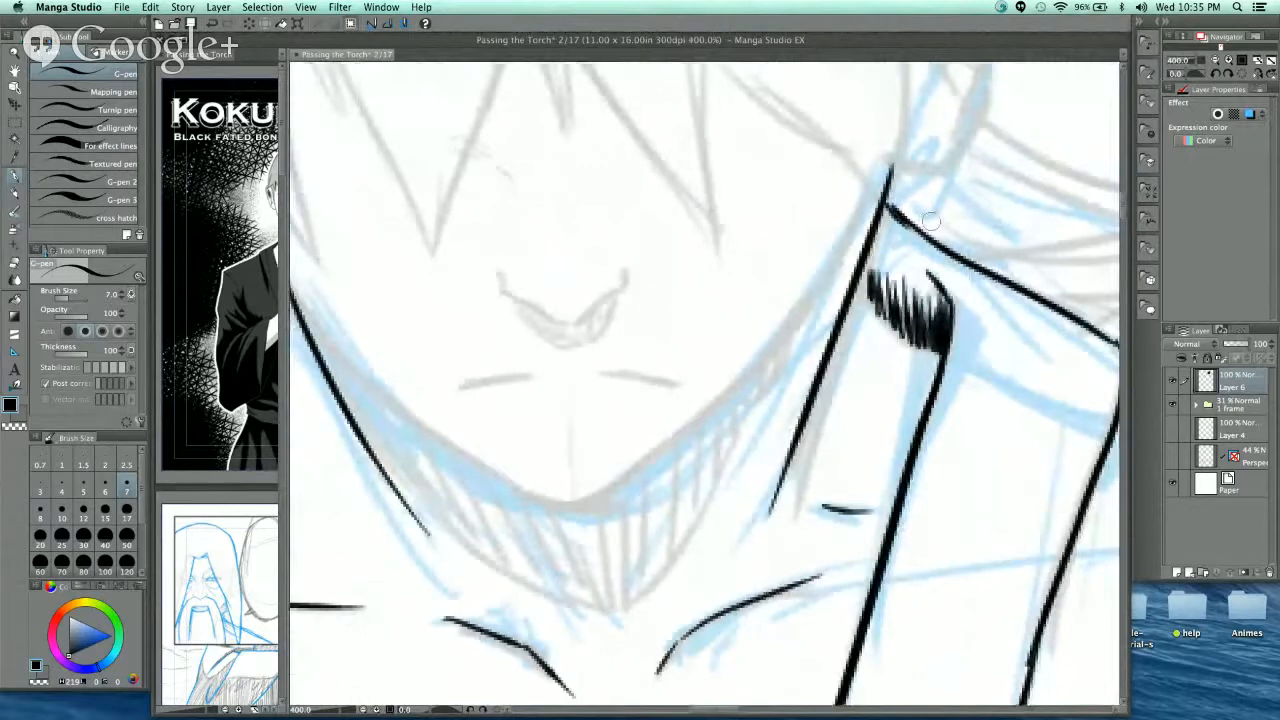
{"action": "left_click_drag", "start_coordinate": [922, 278], "coordinate": [892, 203]}
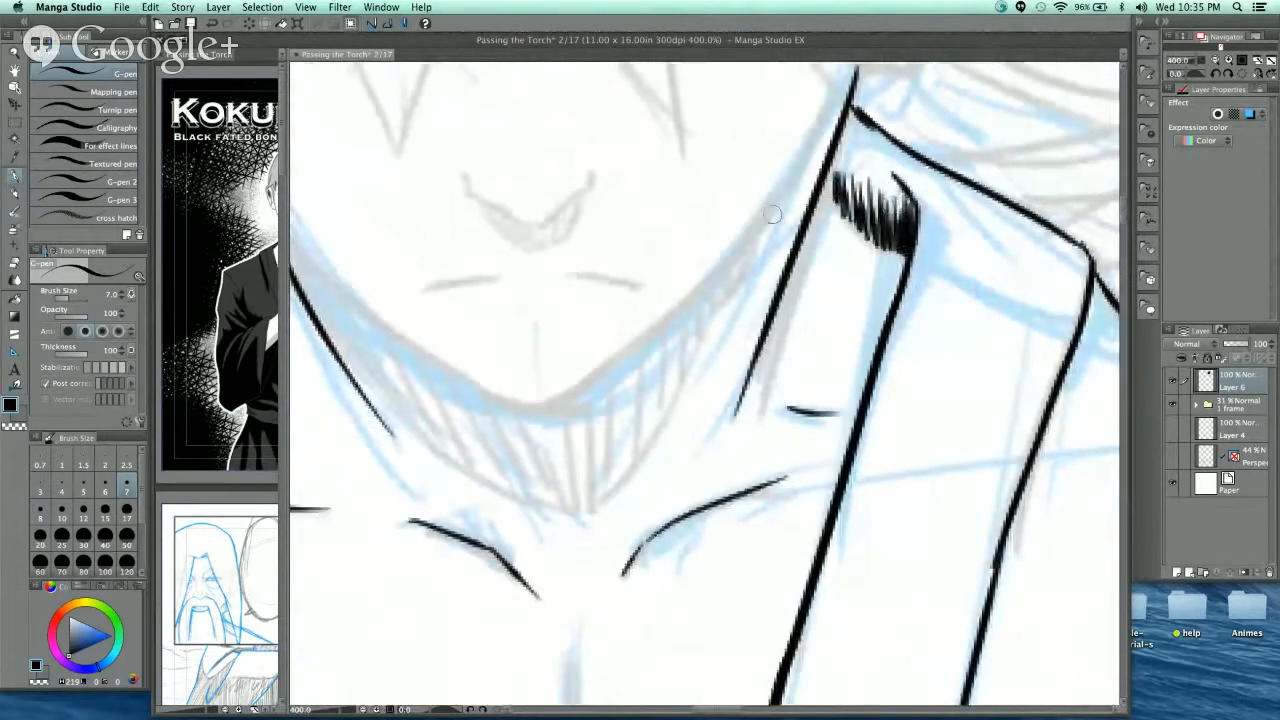
{"action": "mouse_move", "coordinate": [773, 214]}
{"action": "left_mouse_down"}
{"action": "mouse_move", "coordinate": [680, 402]}
{"action": "mouse_move", "coordinate": [777, 278]}
{"action": "left_mouse_up"}
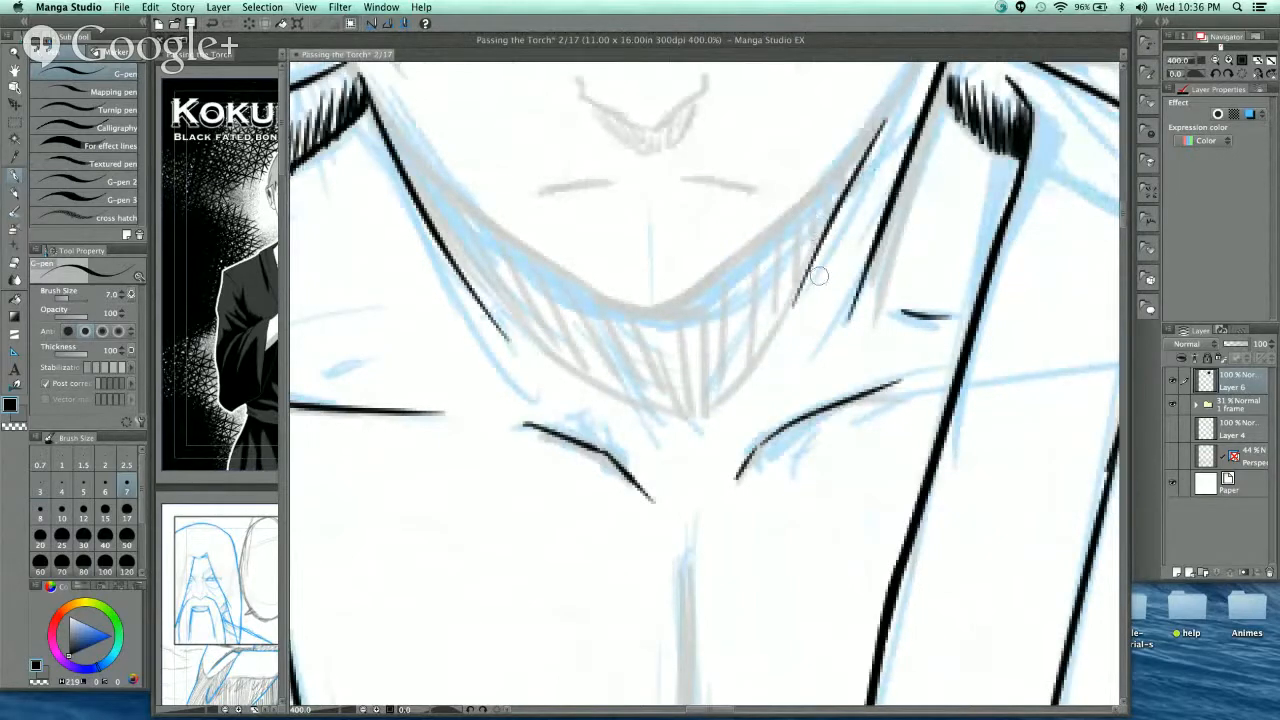
- Ink the chest's vertical centre line and the lower contours of the pectorals between the lapels
{"action": "scroll", "coordinate": [815, 355], "scroll_direction": "up", "scroll_amount": 1}
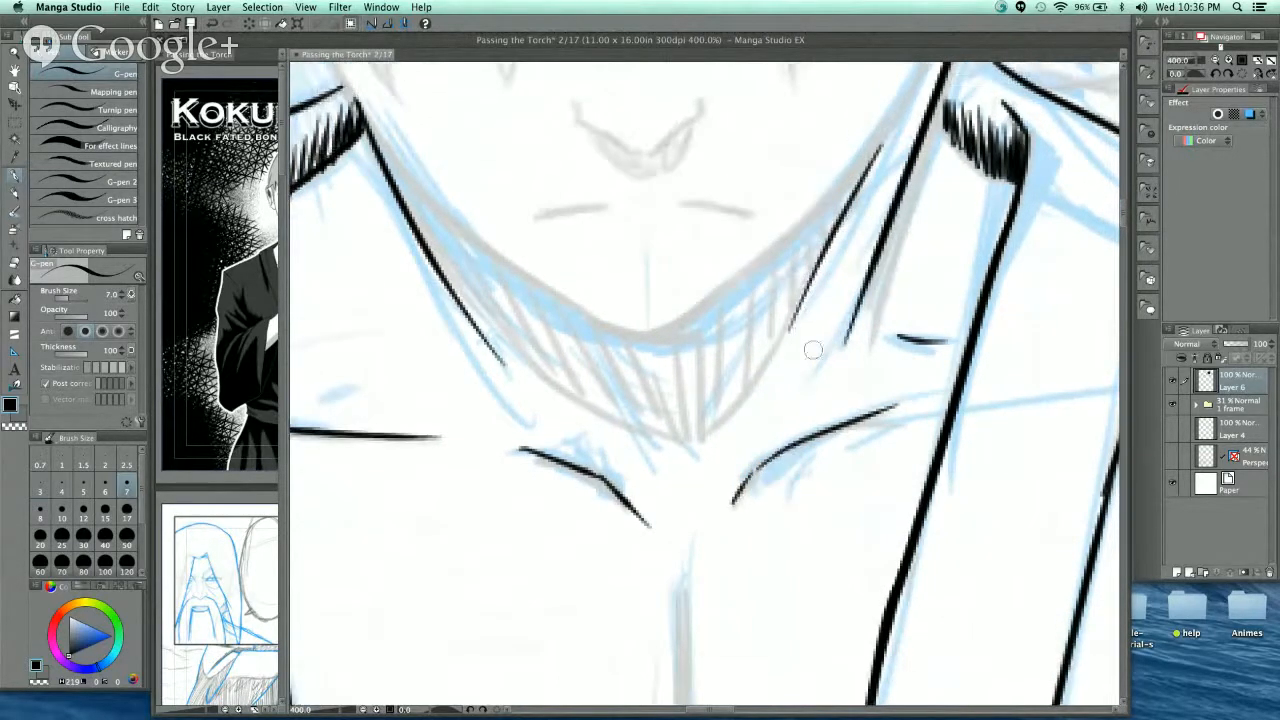
{"action": "scroll", "coordinate": [793, 320], "scroll_direction": "down", "scroll_amount": 2}
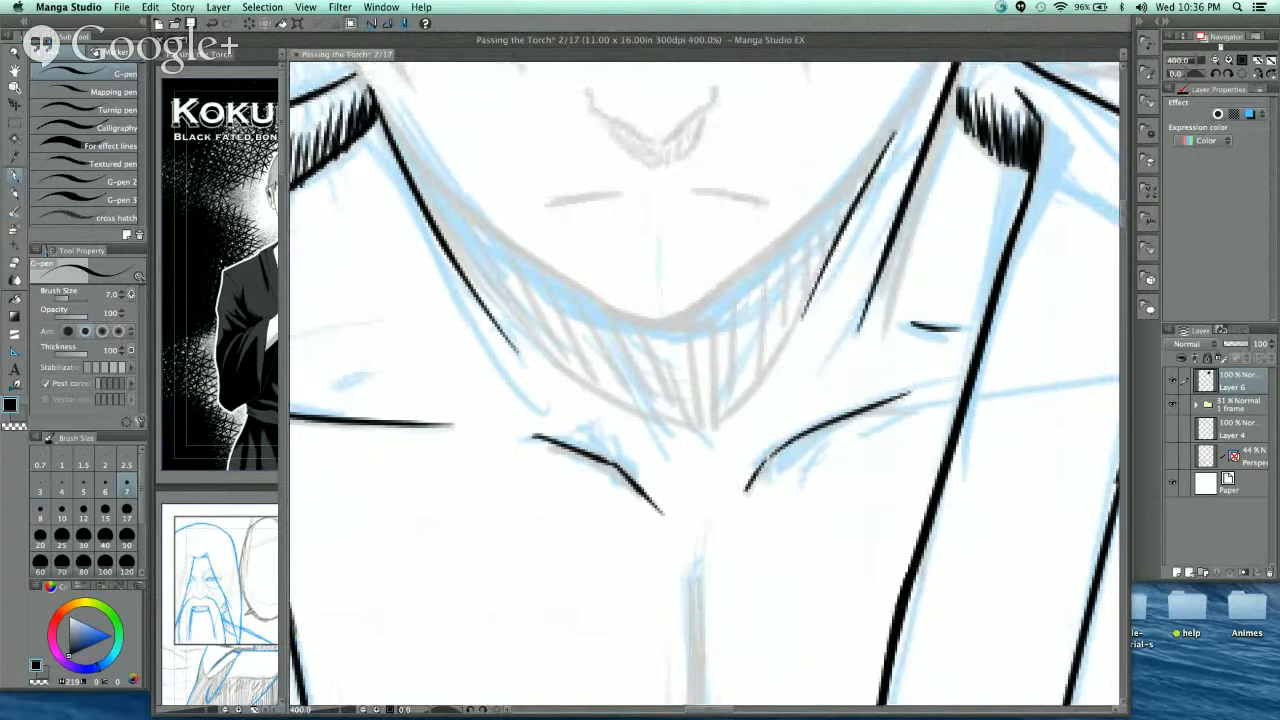
{"action": "scroll", "coordinate": [847, 274], "scroll_direction": "down", "scroll_amount": 1}
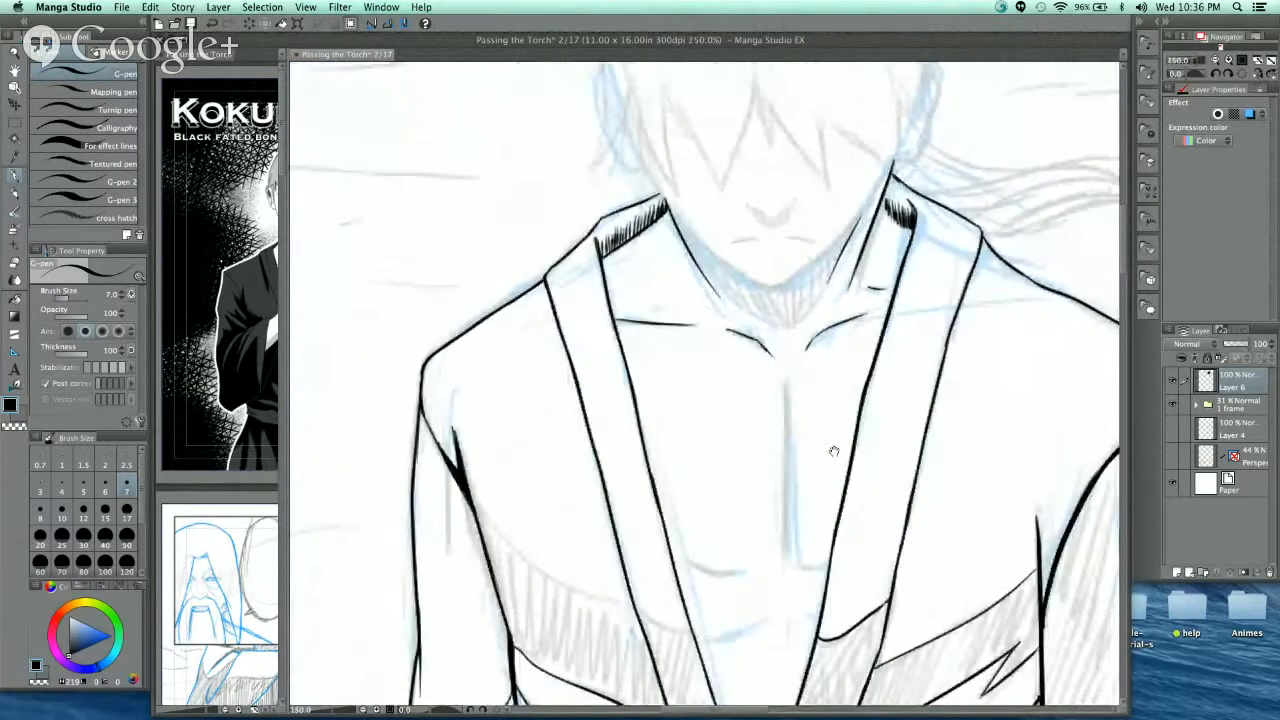
{"action": "left_click_drag", "start_coordinate": [834, 451], "coordinate": [745, 342]}
{"action": "scroll", "coordinate": [745, 342], "scroll_direction": "up", "scroll_amount": 1}
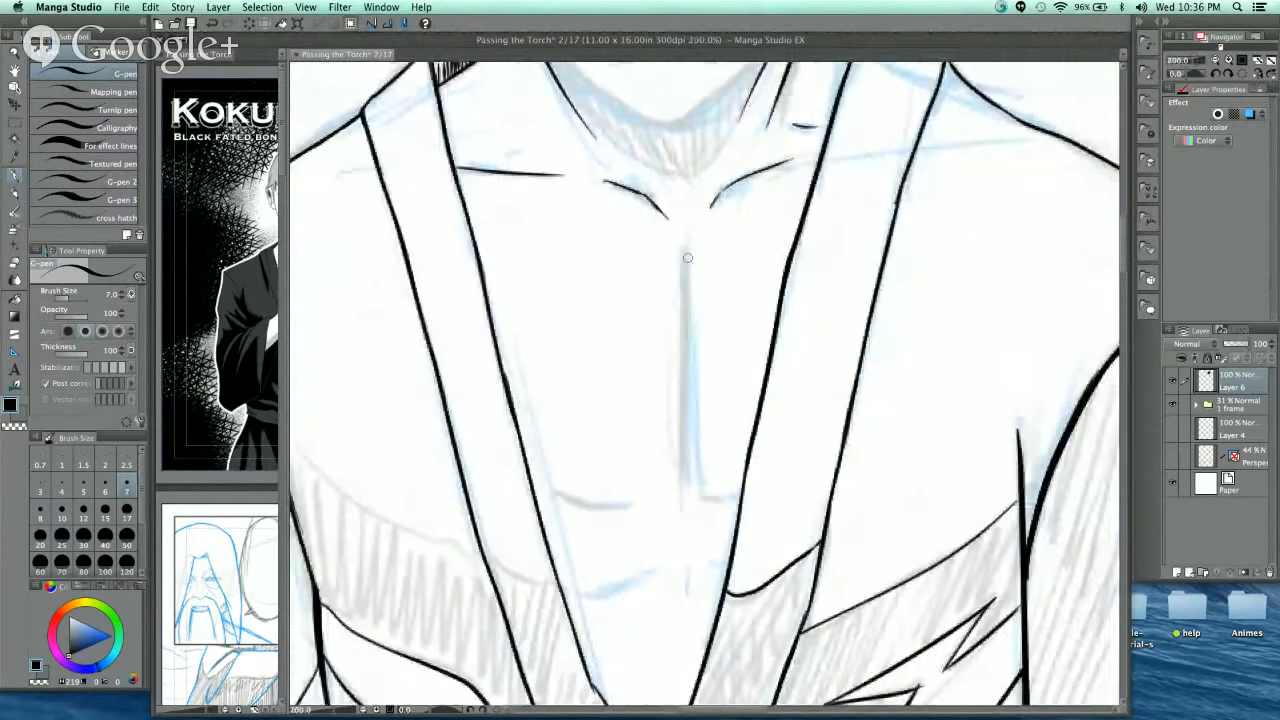
{"action": "left_click_drag", "start_coordinate": [693, 238], "coordinate": [693, 488]}
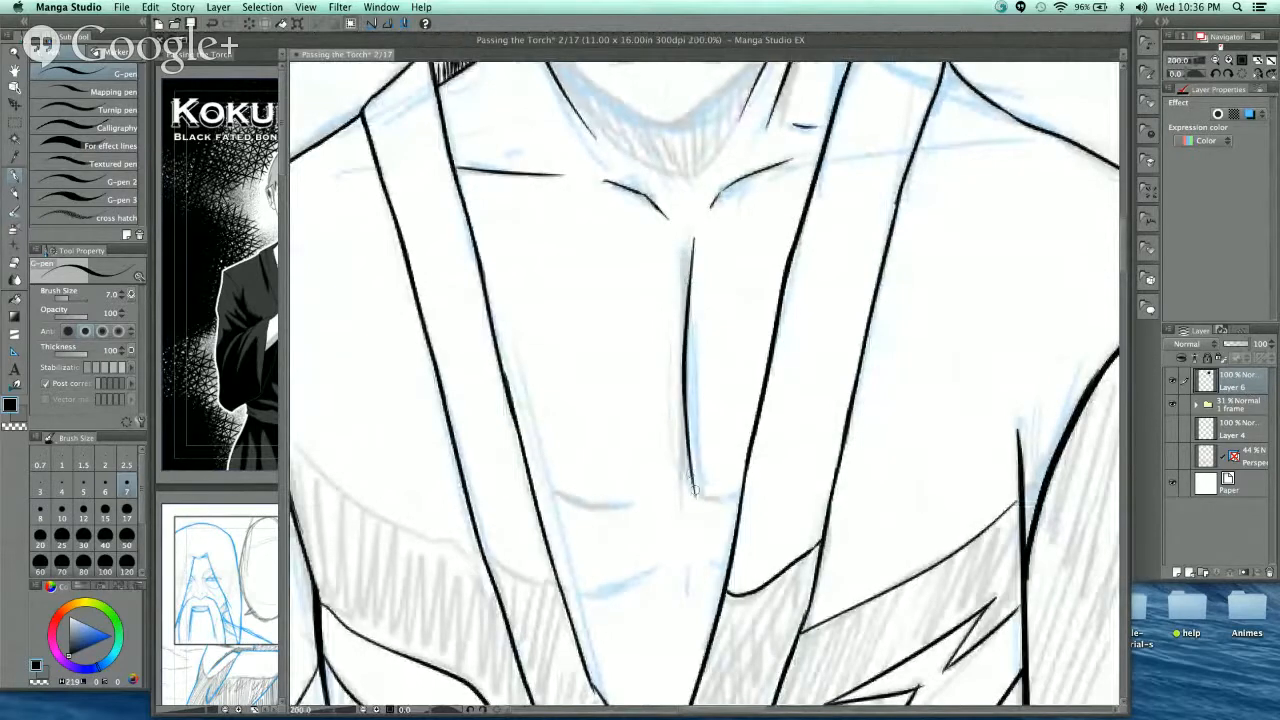
{"action": "key", "text": "super+z"}
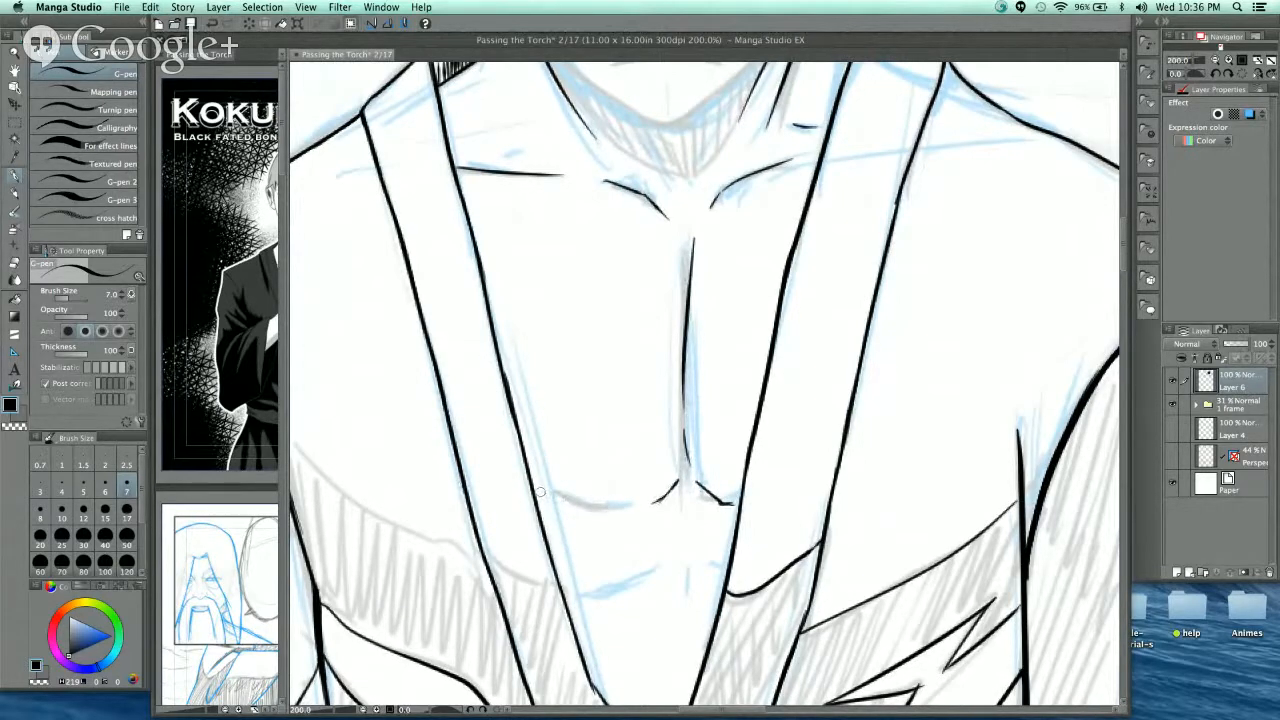
{"action": "left_click_drag", "start_coordinate": [540, 492], "coordinate": [605, 514]}
- Add short strokes linking the collarbones to the chest's centre line and thicken both collarbone lines
{"action": "scroll", "coordinate": [740, 312], "scroll_direction": "up", "scroll_amount": 2}
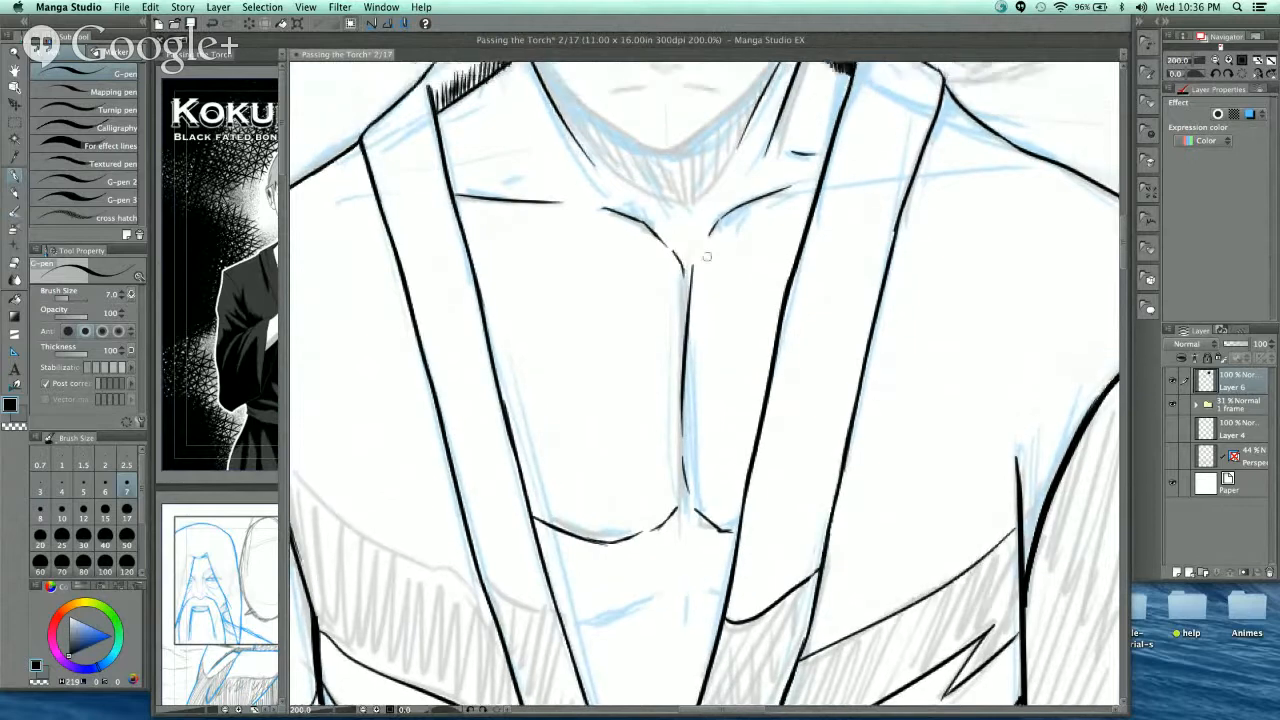
{"action": "scroll", "coordinate": [720, 310], "scroll_direction": "up", "scroll_amount": 3}
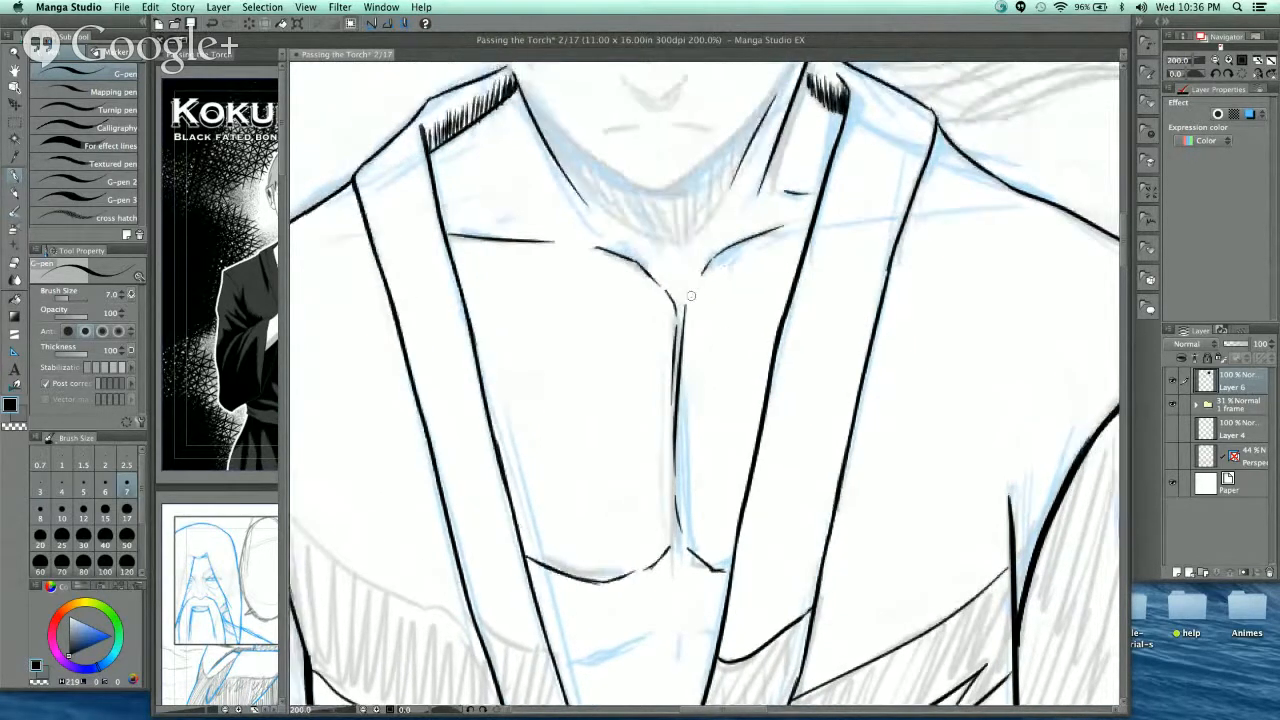
{"action": "left_click_drag", "start_coordinate": [741, 298], "coordinate": [668, 314]}
{"action": "scroll", "coordinate": [763, 234], "scroll_direction": "up", "scroll_amount": 2}
{"action": "left_click_drag", "start_coordinate": [594, 375], "coordinate": [700, 308]}
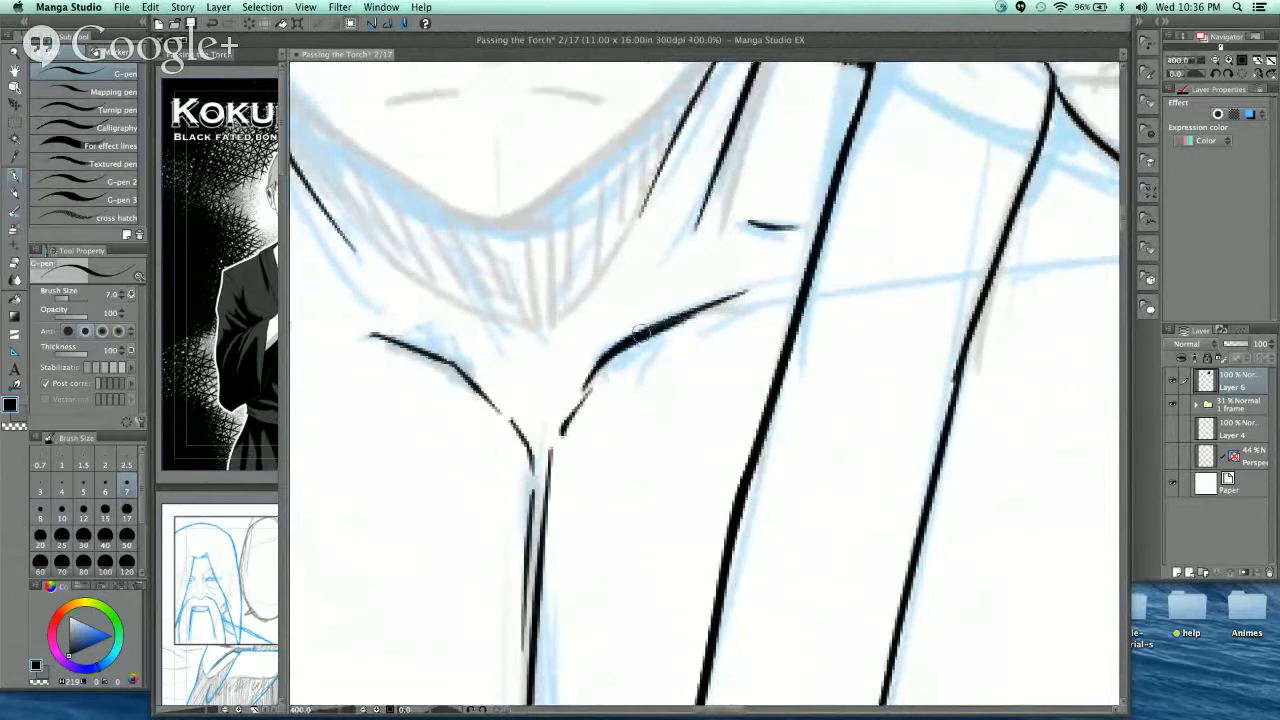
{"action": "left_click_drag", "start_coordinate": [632, 344], "coordinate": [740, 296]}
{"action": "left_click_drag", "start_coordinate": [363, 334], "coordinate": [486, 380]}
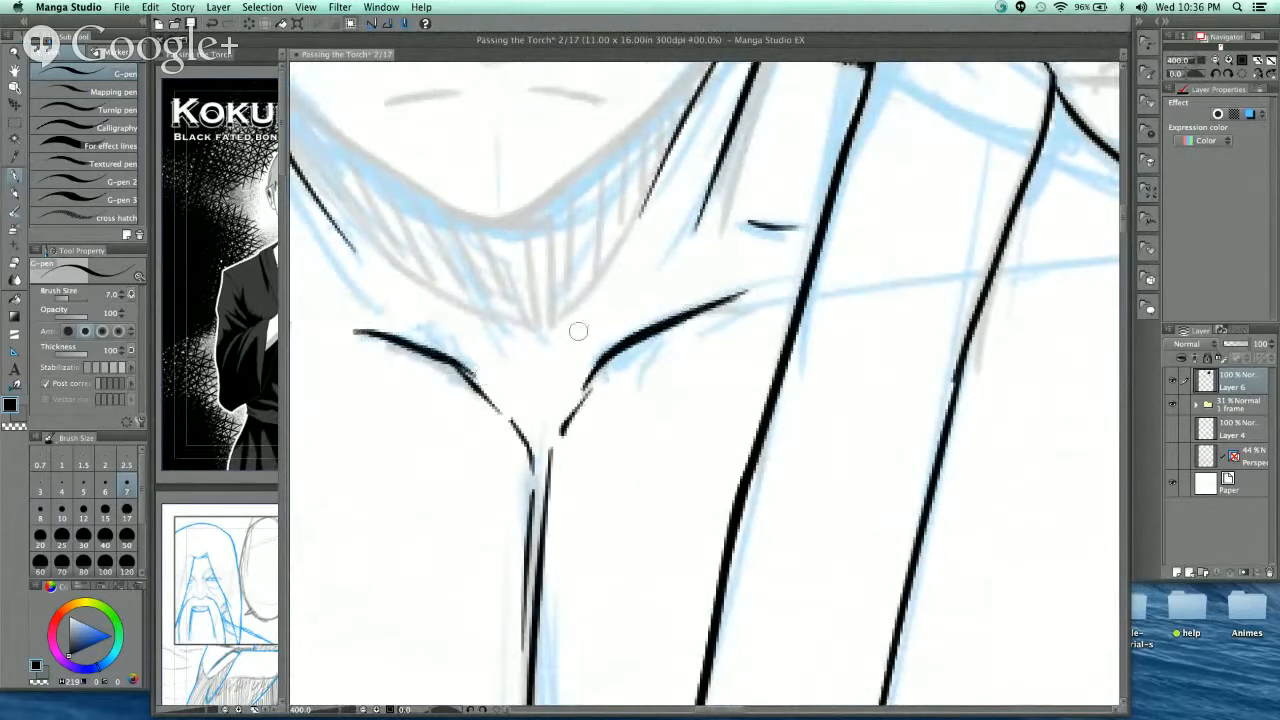
- Hatch along the lower contours of both pectorals with short, slanted strokes from lapel to lapel
{"action": "scroll", "coordinate": [698, 210], "scroll_direction": "down", "scroll_amount": 3}
{"action": "left_click_drag", "start_coordinate": [682, 402], "coordinate": [696, 196]}
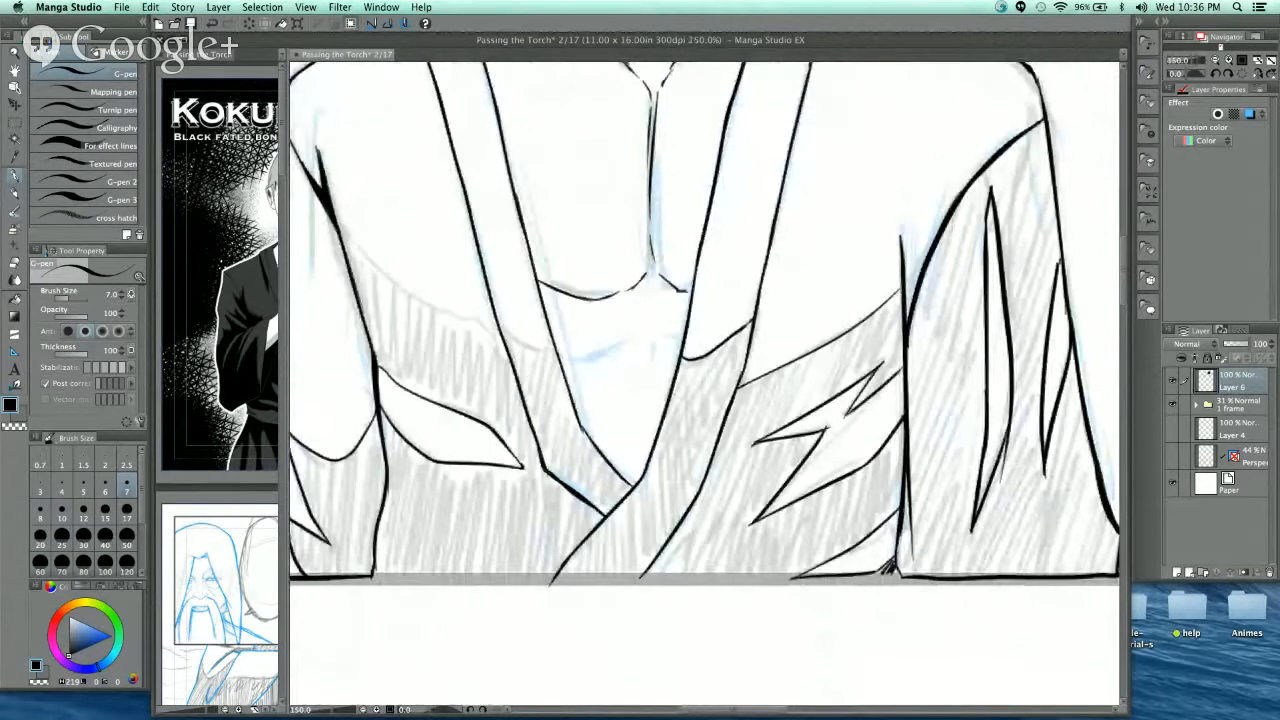
{"action": "scroll", "coordinate": [620, 420], "scroll_direction": "up", "scroll_amount": 3}
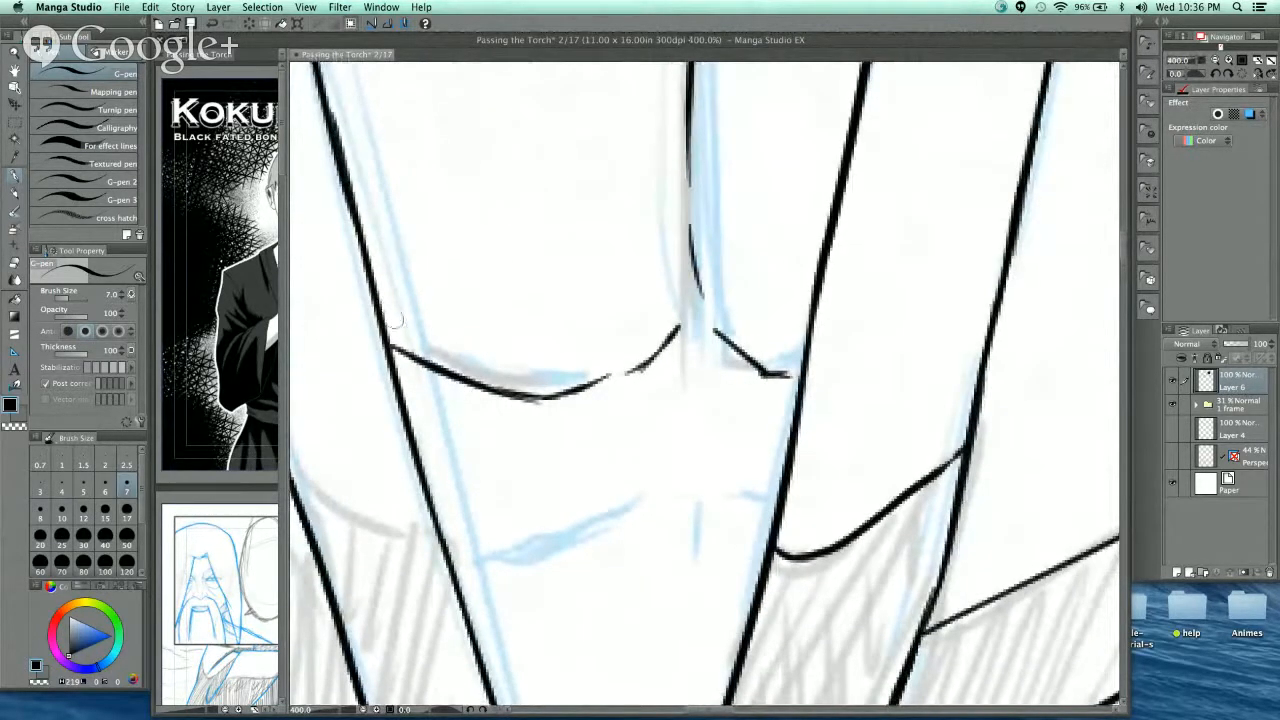
{"action": "left_click_drag", "start_coordinate": [410, 314], "coordinate": [474, 380]}
{"action": "mouse_move", "coordinate": [436, 326]}
{"action": "left_mouse_down"}
{"action": "mouse_move", "coordinate": [498, 389]}
{"action": "mouse_move", "coordinate": [536, 402]}
{"action": "left_mouse_up"}
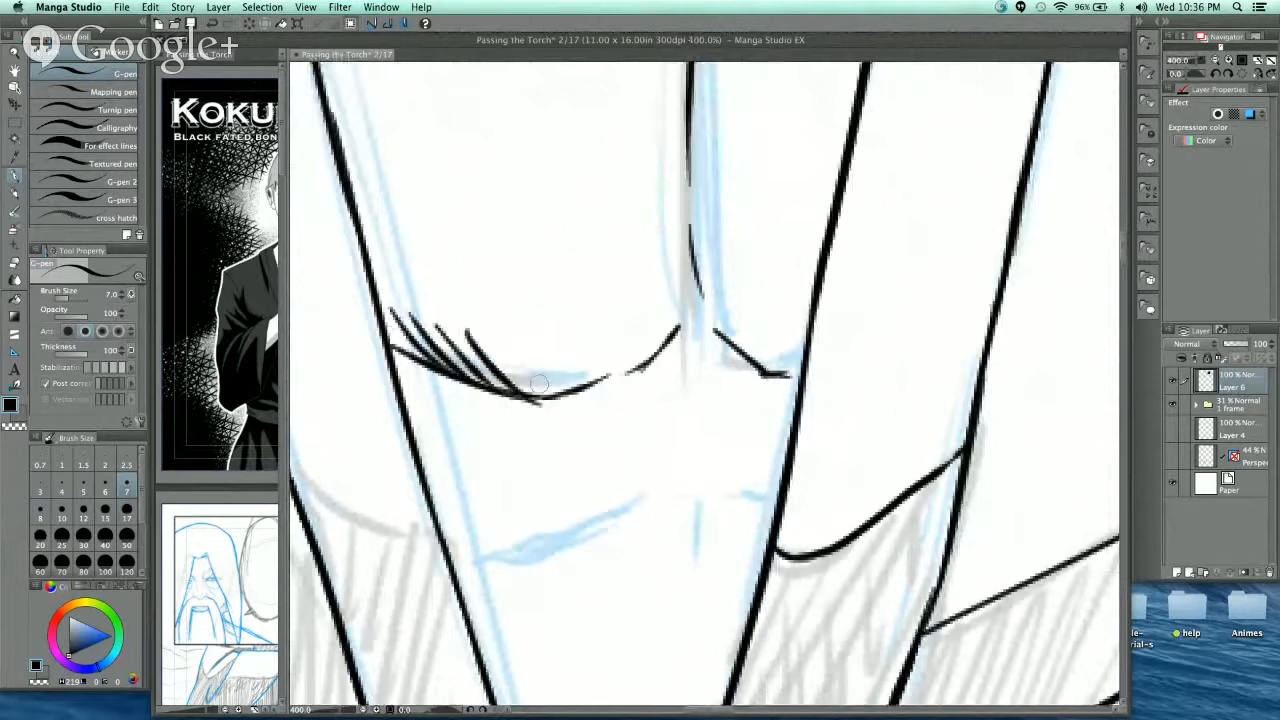
{"action": "mouse_move", "coordinate": [492, 343]}
{"action": "left_mouse_down"}
{"action": "mouse_move", "coordinate": [549, 394]}
{"action": "mouse_move", "coordinate": [585, 385]}
{"action": "left_mouse_up"}
{"action": "mouse_move", "coordinate": [550, 345]}
{"action": "left_mouse_down"}
{"action": "mouse_move", "coordinate": [605, 382]}
{"action": "mouse_move", "coordinate": [618, 376]}
{"action": "left_mouse_up"}
{"action": "left_click_drag", "start_coordinate": [590, 347], "coordinate": [640, 370]}
{"action": "mouse_move", "coordinate": [618, 332]}
{"action": "left_mouse_down"}
{"action": "mouse_move", "coordinate": [650, 362]}
{"action": "mouse_move", "coordinate": [660, 352]}
{"action": "left_mouse_up"}
{"action": "mouse_move", "coordinate": [640, 327]}
{"action": "left_mouse_down"}
{"action": "mouse_move", "coordinate": [666, 346]}
{"action": "mouse_move", "coordinate": [758, 324]}
{"action": "mouse_move", "coordinate": [802, 334]}
{"action": "left_mouse_up"}
{"action": "scroll", "coordinate": [508, 365], "scroll_direction": "down", "scroll_amount": 4}
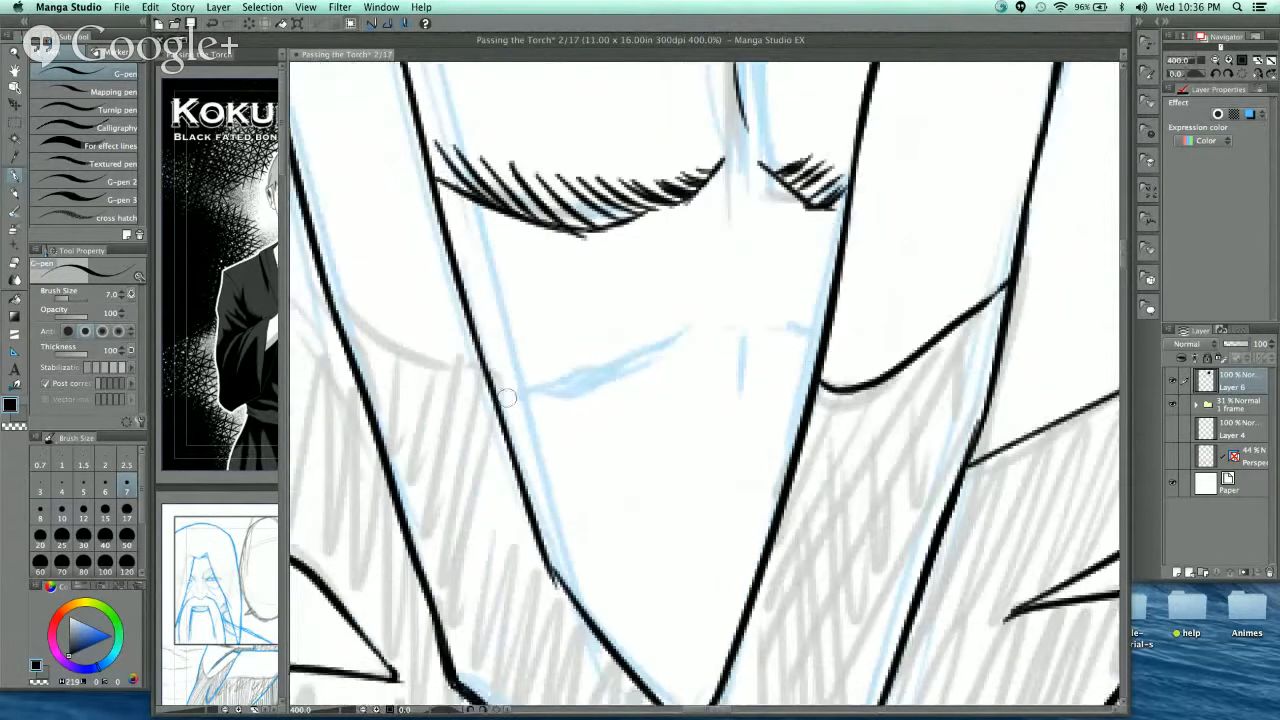
- Ink and hatch the first row of abdominal contours below the pectorals, and add the broken vertical centre line of the abdomen
{"action": "left_click_drag", "start_coordinate": [508, 398], "coordinate": [688, 332]}
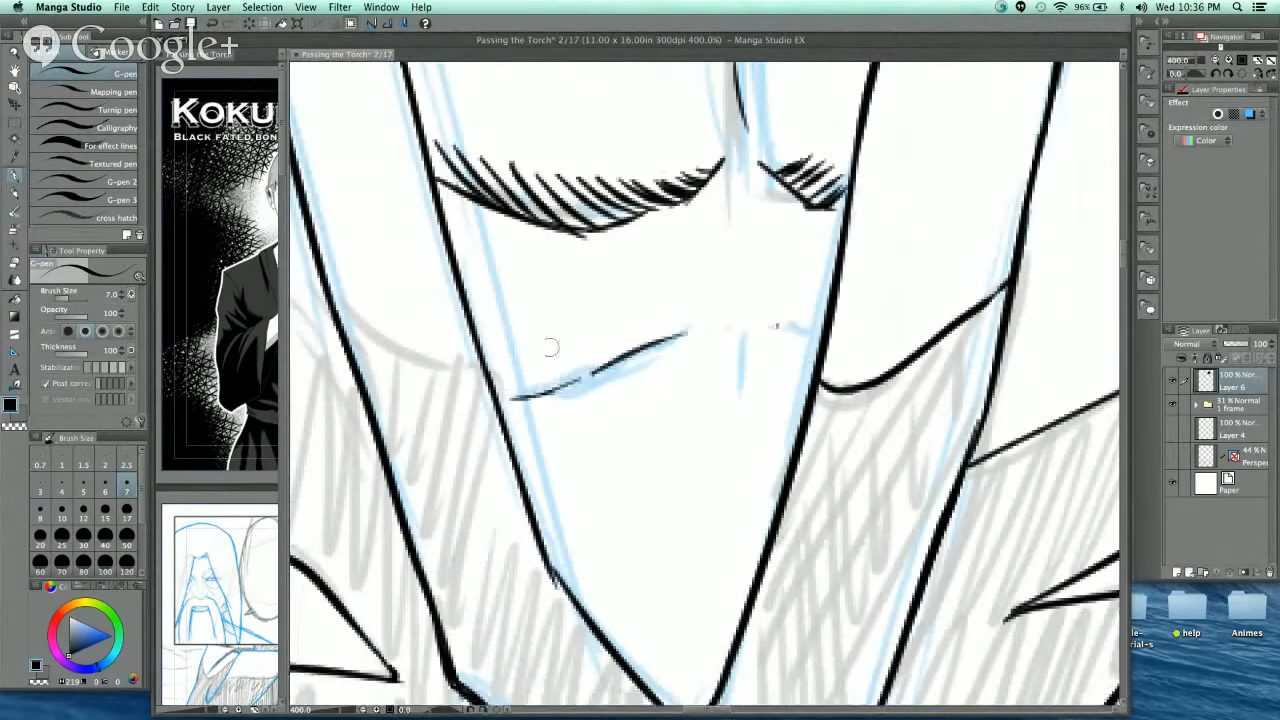
{"action": "mouse_move", "coordinate": [478, 372]}
{"action": "left_mouse_down"}
{"action": "mouse_move", "coordinate": [600, 360]}
{"action": "mouse_move", "coordinate": [614, 345]}
{"action": "left_mouse_up"}
{"action": "left_click_drag", "start_coordinate": [557, 350], "coordinate": [716, 318]}
{"action": "left_click_drag", "start_coordinate": [730, 220], "coordinate": [735, 320]}
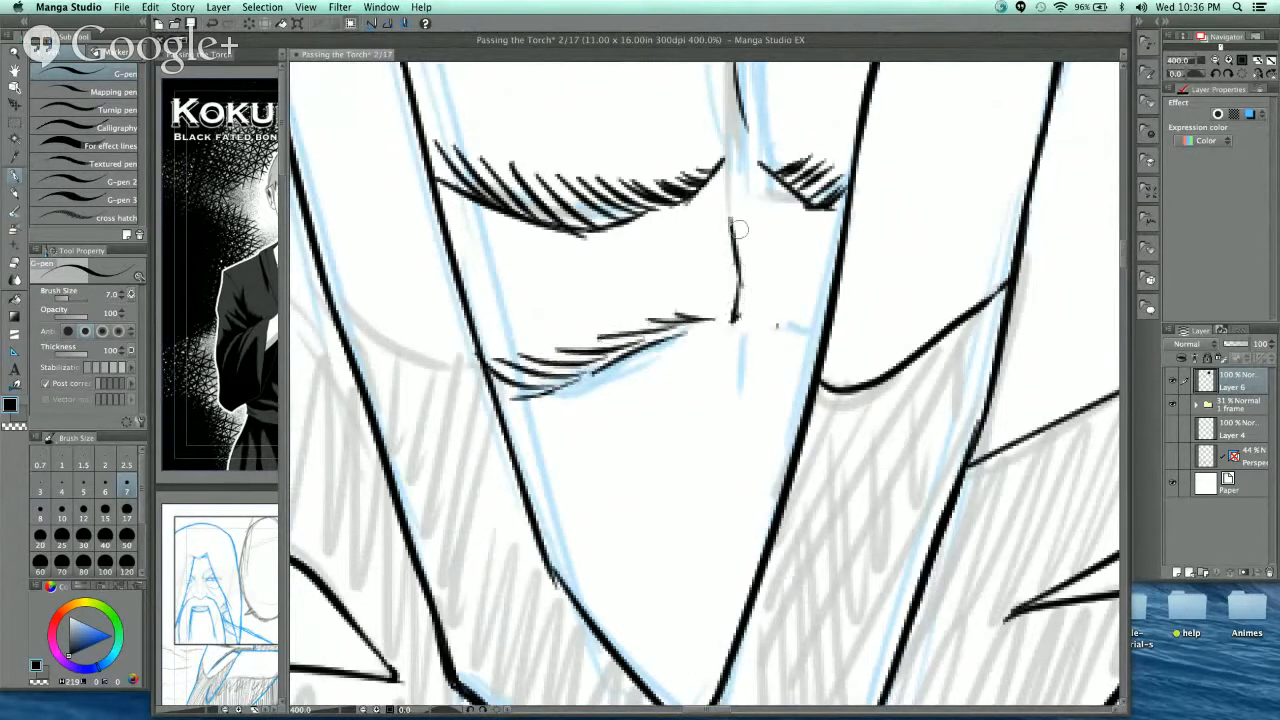
{"action": "left_click_drag", "start_coordinate": [737, 230], "coordinate": [709, 205]}
{"action": "left_click_drag", "start_coordinate": [774, 322], "coordinate": [835, 305]}
{"action": "left_click_drag", "start_coordinate": [735, 332], "coordinate": [729, 527]}
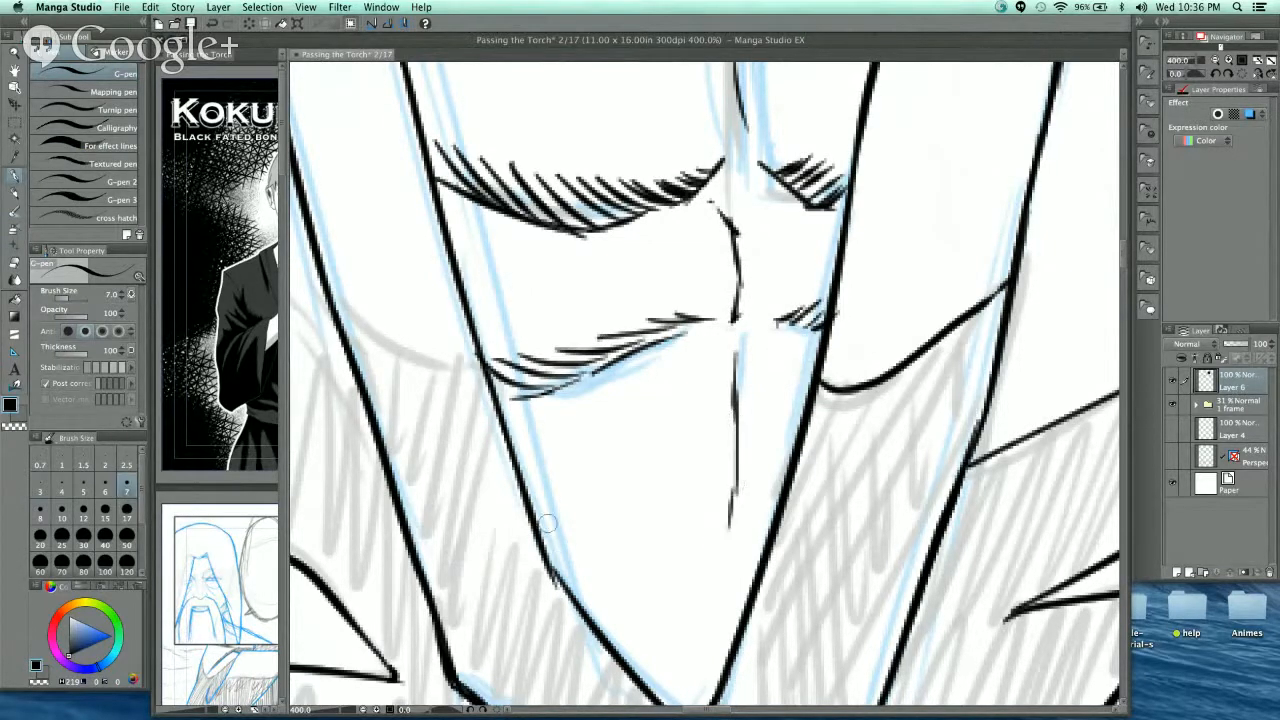
- Hatch the lowest abdominal contour with short slanted strokes just above the point where the lapels cross
{"action": "mouse_move", "coordinate": [550, 532]}
{"action": "left_mouse_down"}
{"action": "mouse_move", "coordinate": [622, 570]}
{"action": "mouse_move", "coordinate": [709, 530]}
{"action": "left_mouse_up"}
{"action": "left_click_drag", "start_coordinate": [548, 528], "coordinate": [572, 548]}
{"action": "left_click_drag", "start_coordinate": [562, 524], "coordinate": [616, 556]}
{"action": "left_click_drag", "start_coordinate": [600, 532], "coordinate": [652, 556]}
{"action": "left_click_drag", "start_coordinate": [632, 548], "coordinate": [676, 532]}
- Ink the robe's bottom edge along the panel's lower border between the two sleeves
{"action": "scroll", "coordinate": [792, 218], "scroll_direction": "down", "scroll_amount": 4}
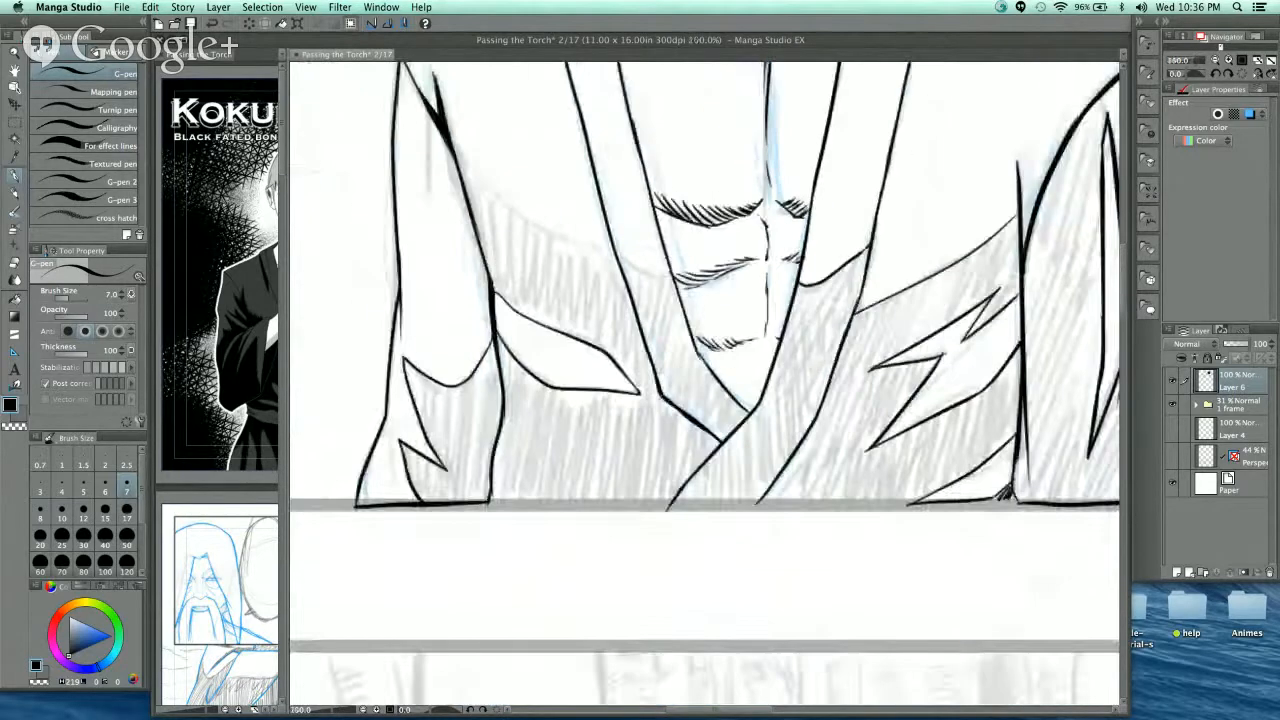
{"action": "left_click_drag", "start_coordinate": [839, 268], "coordinate": [674, 456]}
{"action": "scroll", "coordinate": [668, 328], "scroll_direction": "down", "scroll_amount": 1}
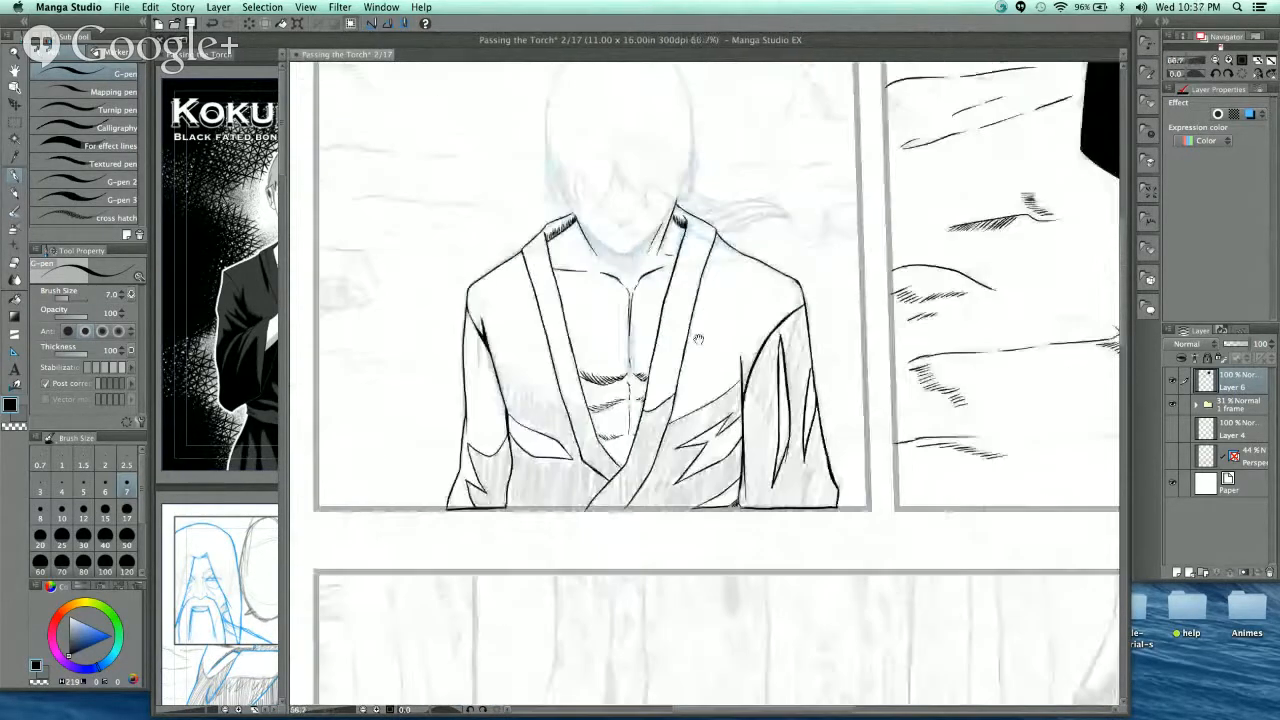
{"action": "left_click_drag", "start_coordinate": [690, 408], "coordinate": [660, 461]}
{"action": "left_click_drag", "start_coordinate": [706, 380], "coordinate": [745, 254]}
{"action": "scroll", "coordinate": [859, 309], "scroll_direction": "up", "scroll_amount": 1}
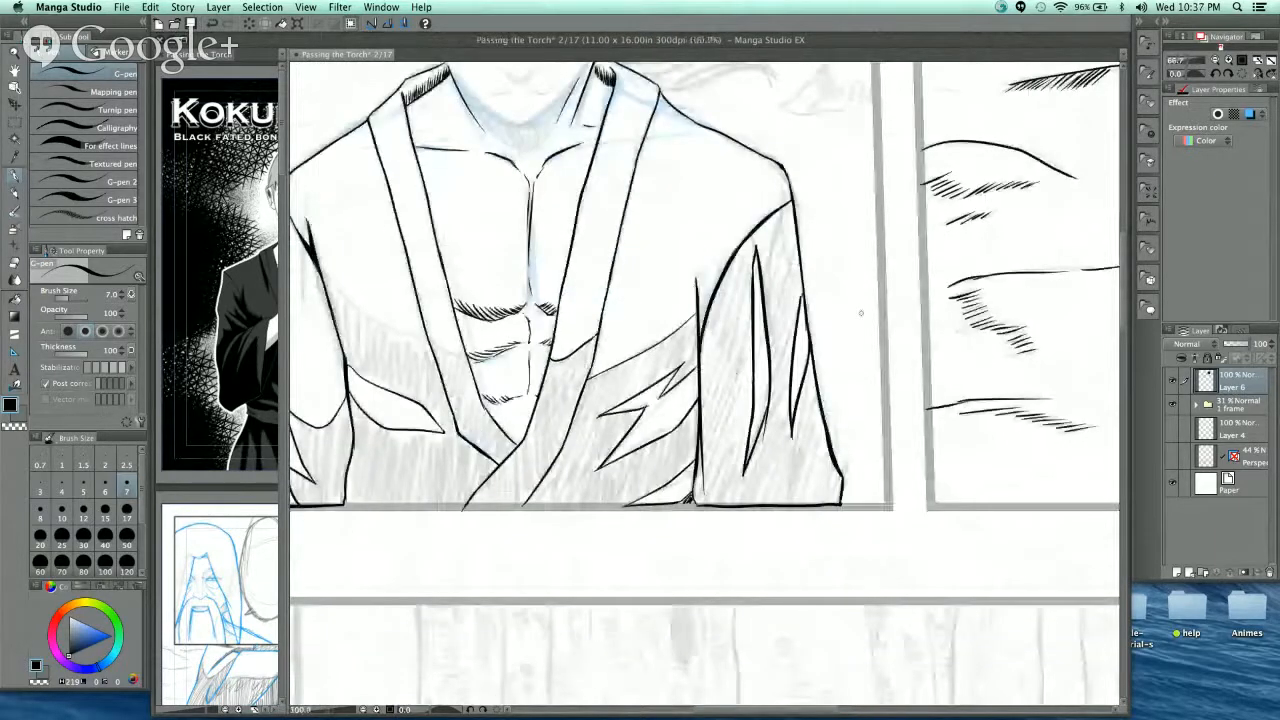
{"action": "scroll", "coordinate": [860, 313], "scroll_direction": "up", "scroll_amount": 1}
{"action": "left_click_drag", "start_coordinate": [875, 444], "coordinate": [478, 444]}
{"action": "left_click_drag", "start_coordinate": [830, 376], "coordinate": [820, 513]}
- Ink the curved shadow boundary across the left side of the robe, from the armpit crease over the lapel
{"action": "scroll", "coordinate": [564, 325], "scroll_direction": "up", "scroll_amount": 1}
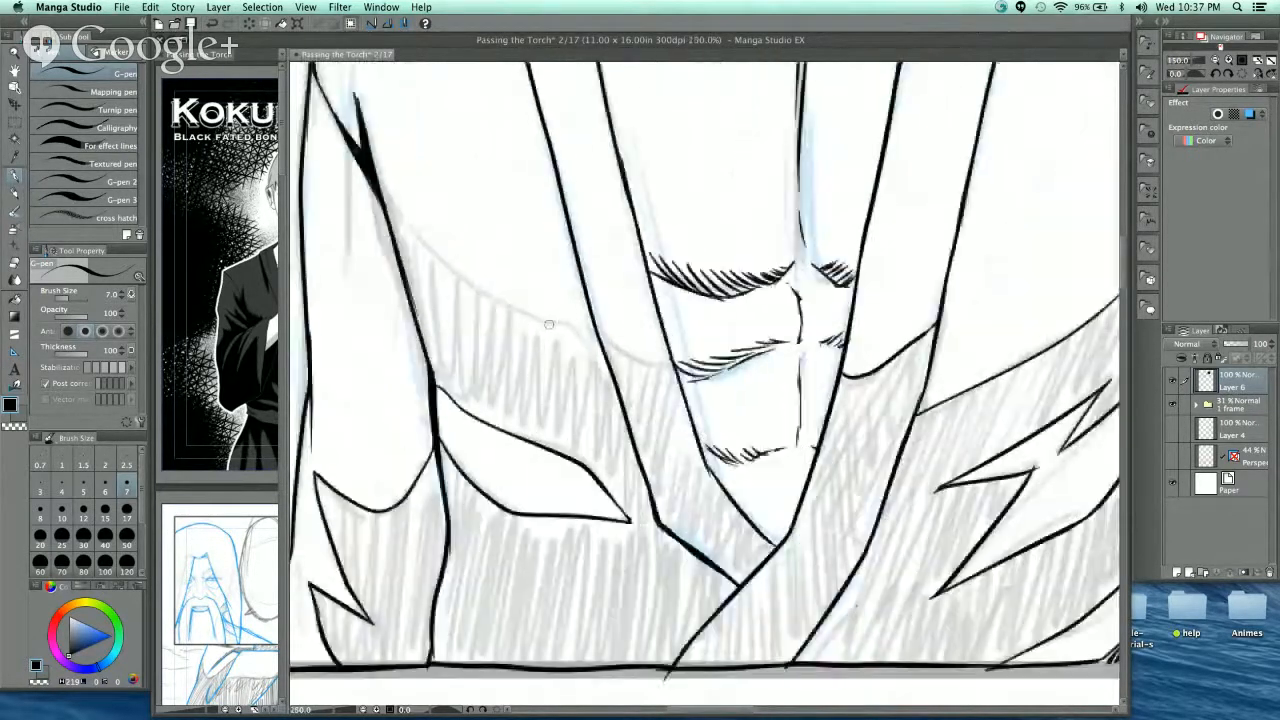
{"action": "left_click_drag", "start_coordinate": [388, 215], "coordinate": [569, 346]}
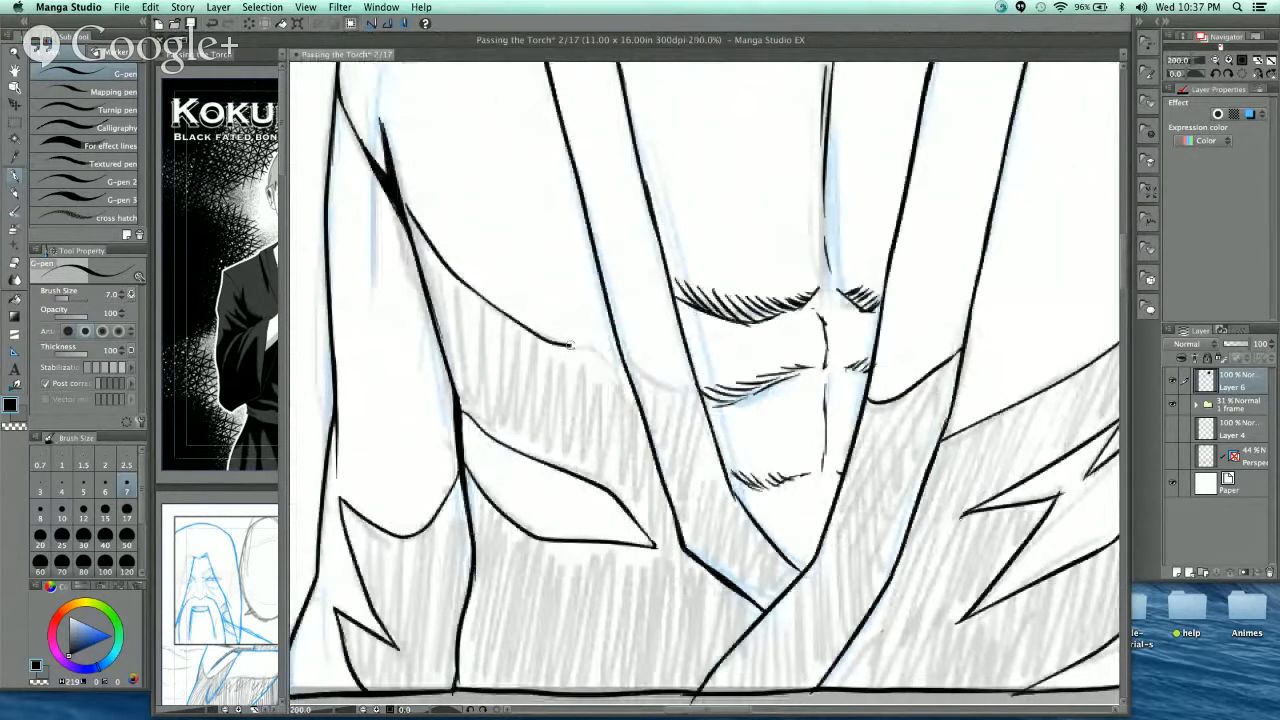
{"action": "mouse_move", "coordinate": [633, 370]}
{"action": "left_mouse_down"}
{"action": "mouse_move", "coordinate": [553, 305]}
{"action": "mouse_move", "coordinate": [615, 321]}
{"action": "left_mouse_up"}
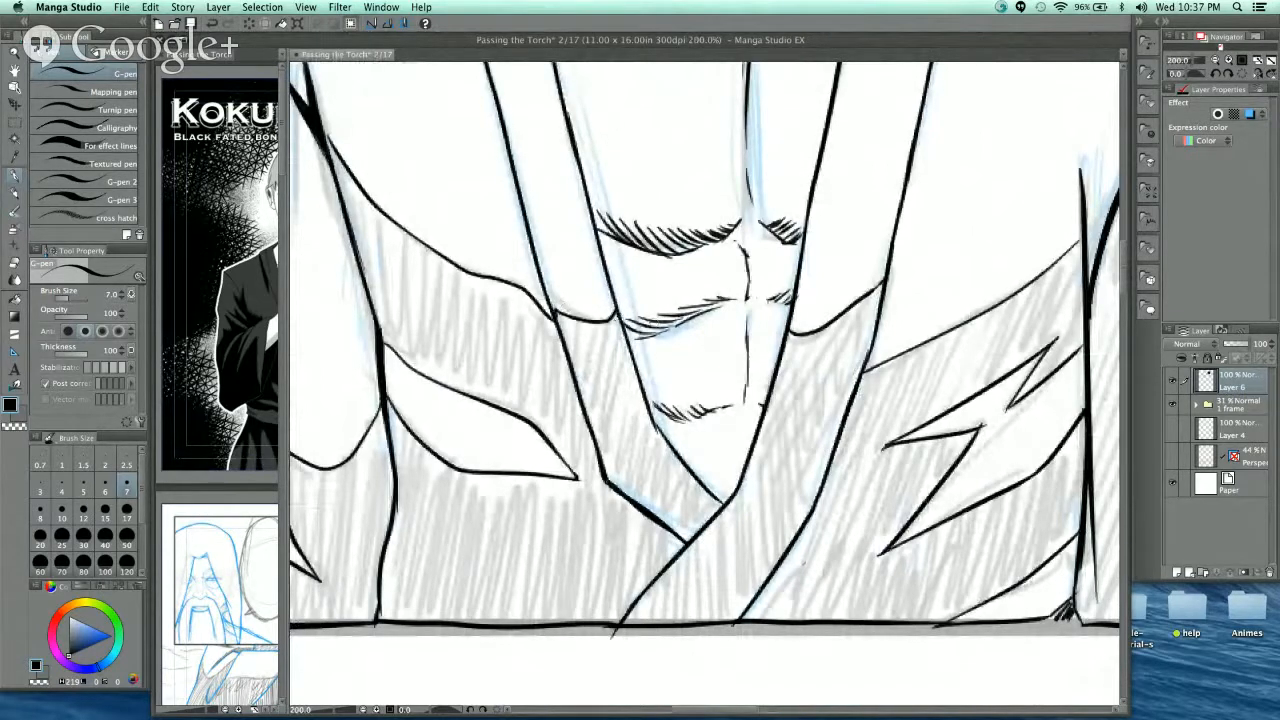
- Thicken the armpit crease of the right sleeve with short tapered strokes where the sleeve meets the torso
{"action": "scroll", "coordinate": [838, 318], "scroll_direction": "down", "scroll_amount": 3}
{"action": "scroll", "coordinate": [900, 250], "scroll_direction": "right", "scroll_amount": 5}
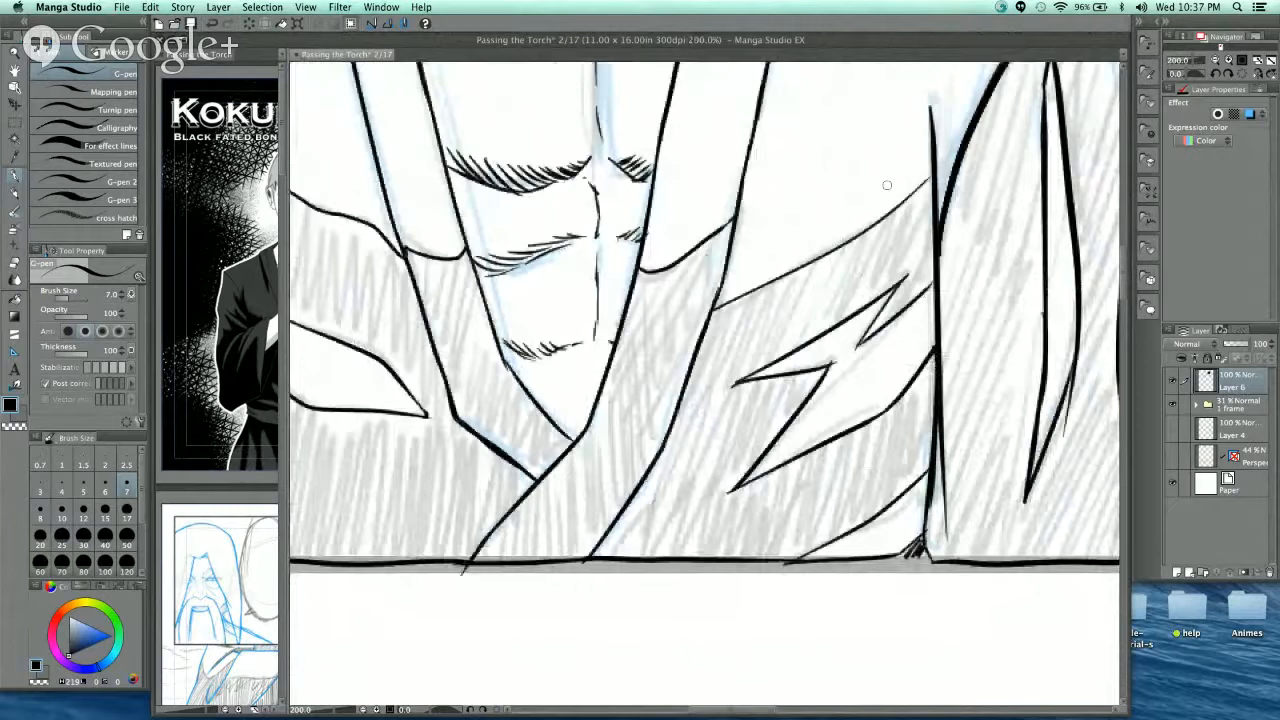
{"action": "left_click_drag", "start_coordinate": [887, 185], "coordinate": [787, 347]}
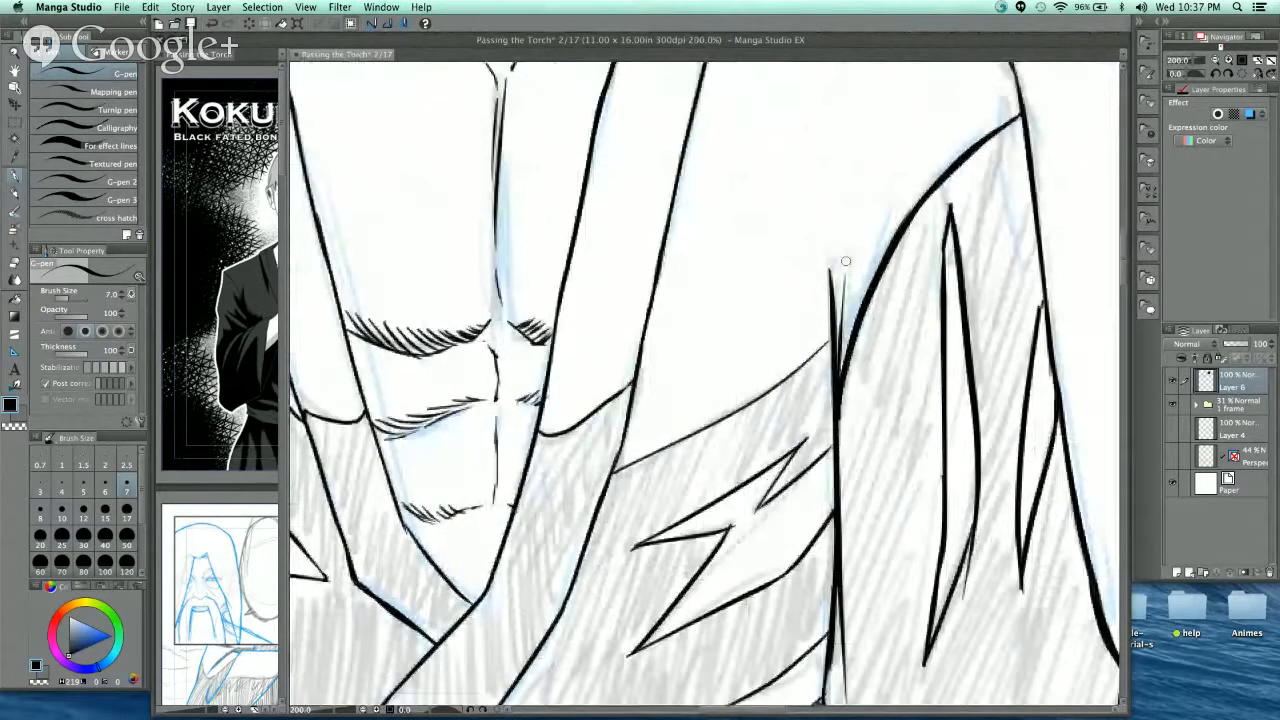
{"action": "left_click_drag", "start_coordinate": [845, 261], "coordinate": [840, 340]}
{"action": "left_click_drag", "start_coordinate": [852, 288], "coordinate": [846, 343]}
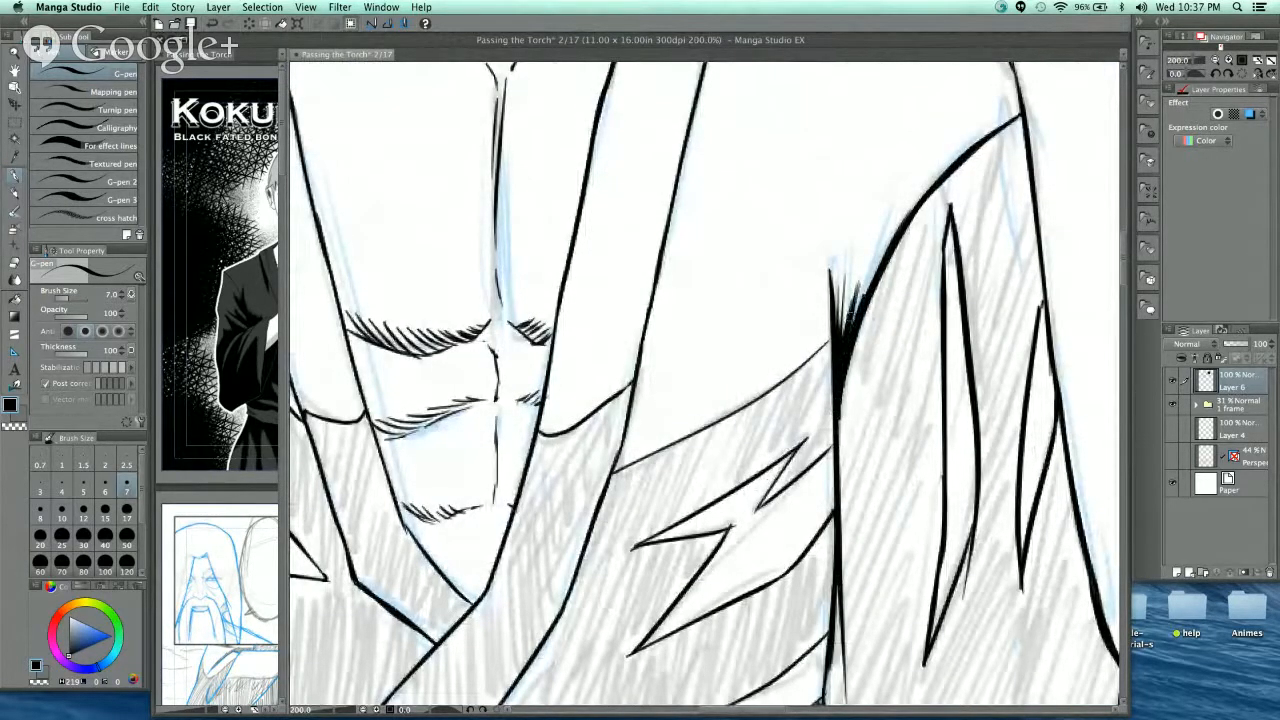
{"action": "left_click_drag", "start_coordinate": [846, 258], "coordinate": [838, 326]}
- Examine the inked collar, shoulders and chest of the figure both close up and as a whole
{"action": "key", "text": "ctrl+minus"}
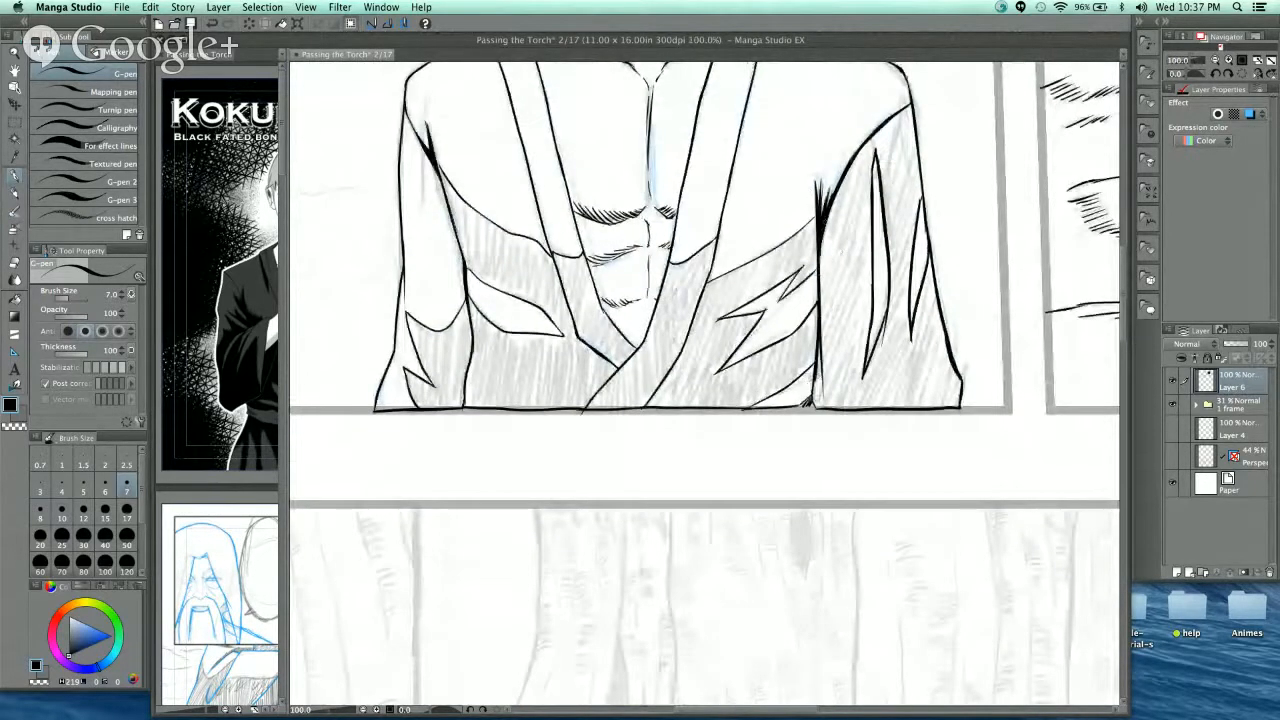
{"action": "scroll", "coordinate": [704, 383], "scroll_direction": "up", "scroll_amount": 3}
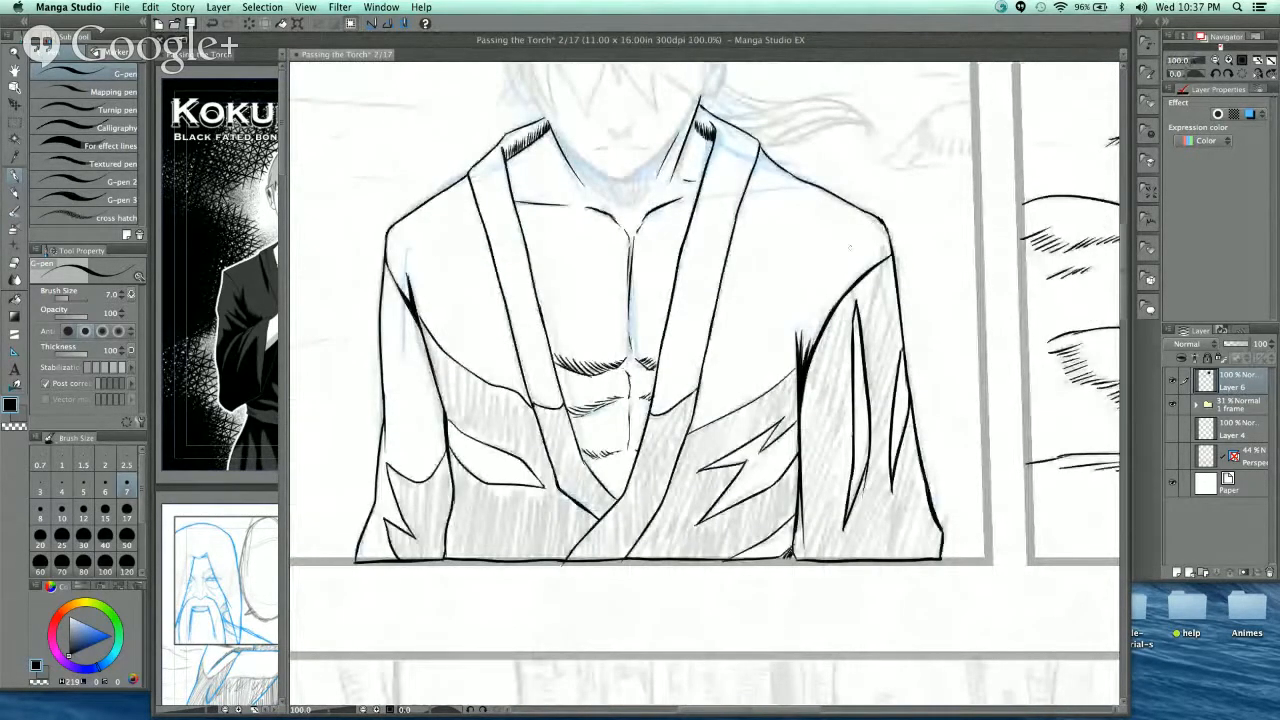
{"action": "key", "text": "ctrl+plus"}
{"action": "left_click_drag", "start_coordinate": [610, 197], "coordinate": [680, 277]}
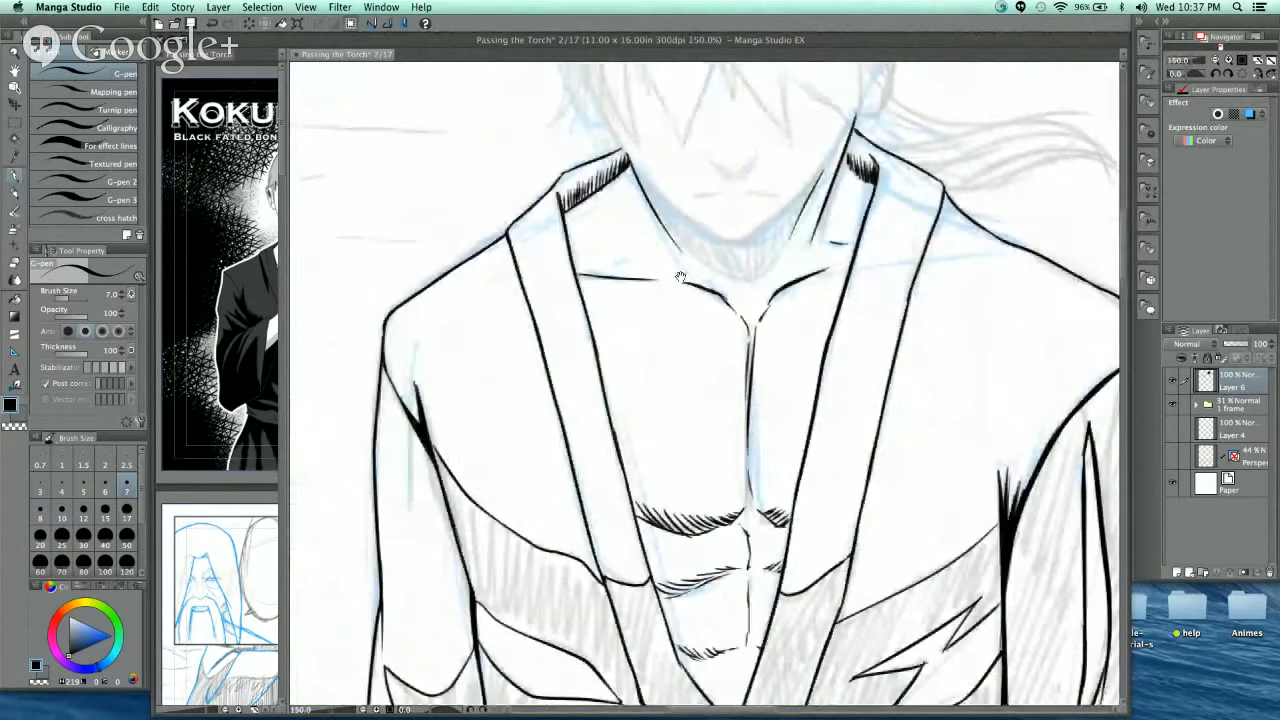
{"action": "key", "text": "super+plus"}
{"action": "key", "text": "super+plus"}
{"action": "key", "text": "super+plus"}
{"action": "left_click_drag", "start_coordinate": [524, 261], "coordinate": [589, 293]}
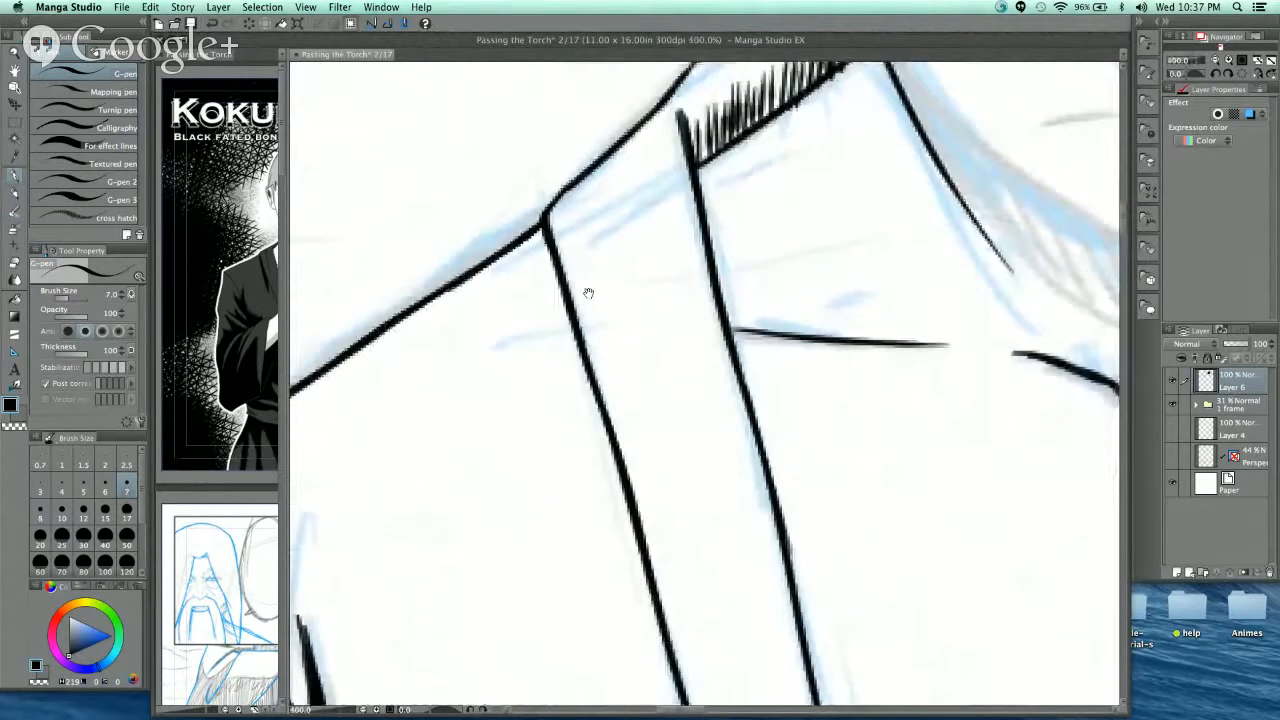
{"action": "key", "text": "super+minus"}
{"action": "key", "text": "super+minus"}
{"action": "key", "text": "super+minus"}
{"action": "key", "text": "super+minus"}
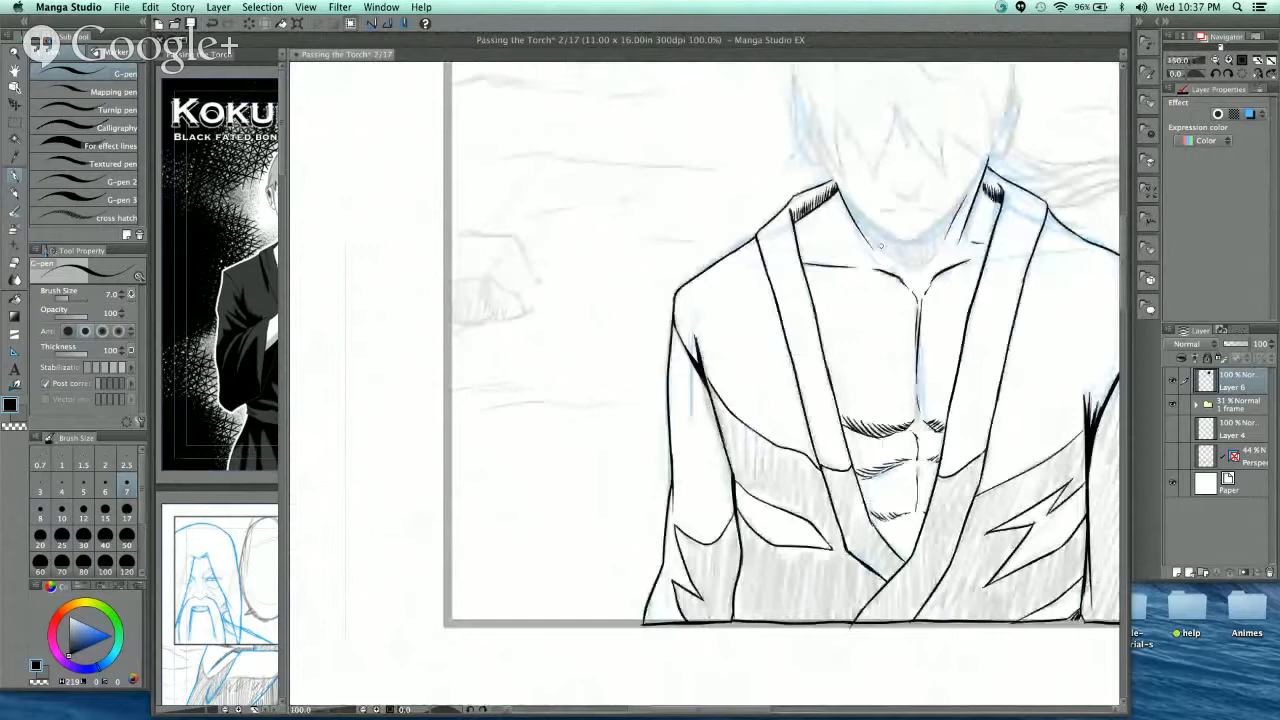
{"action": "scroll", "coordinate": [880, 245], "scroll_direction": "right", "scroll_amount": 5}
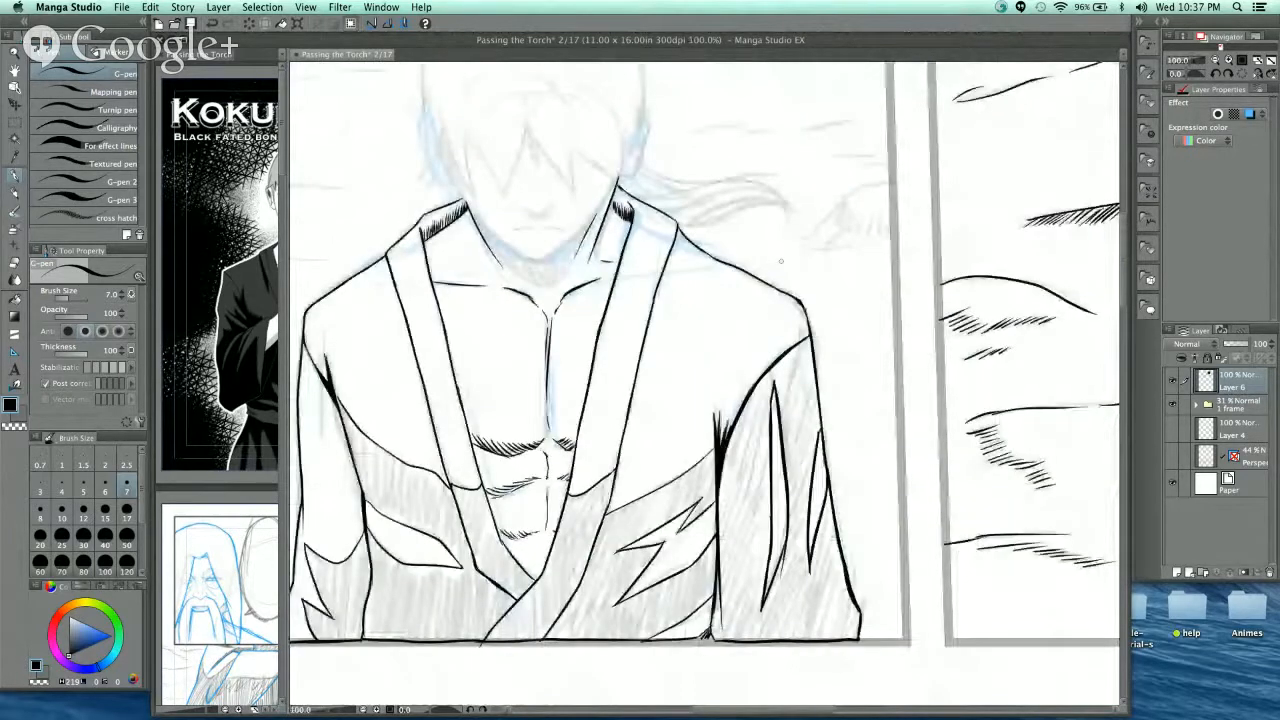
- Ink the jagged fringe from the centre of the forehead to the right temple over the sketched hair
{"action": "key", "text": "super+plus"}
{"action": "key", "text": "super+plus"}
{"action": "left_click_drag", "start_coordinate": [778, 352], "coordinate": [914, 377]}
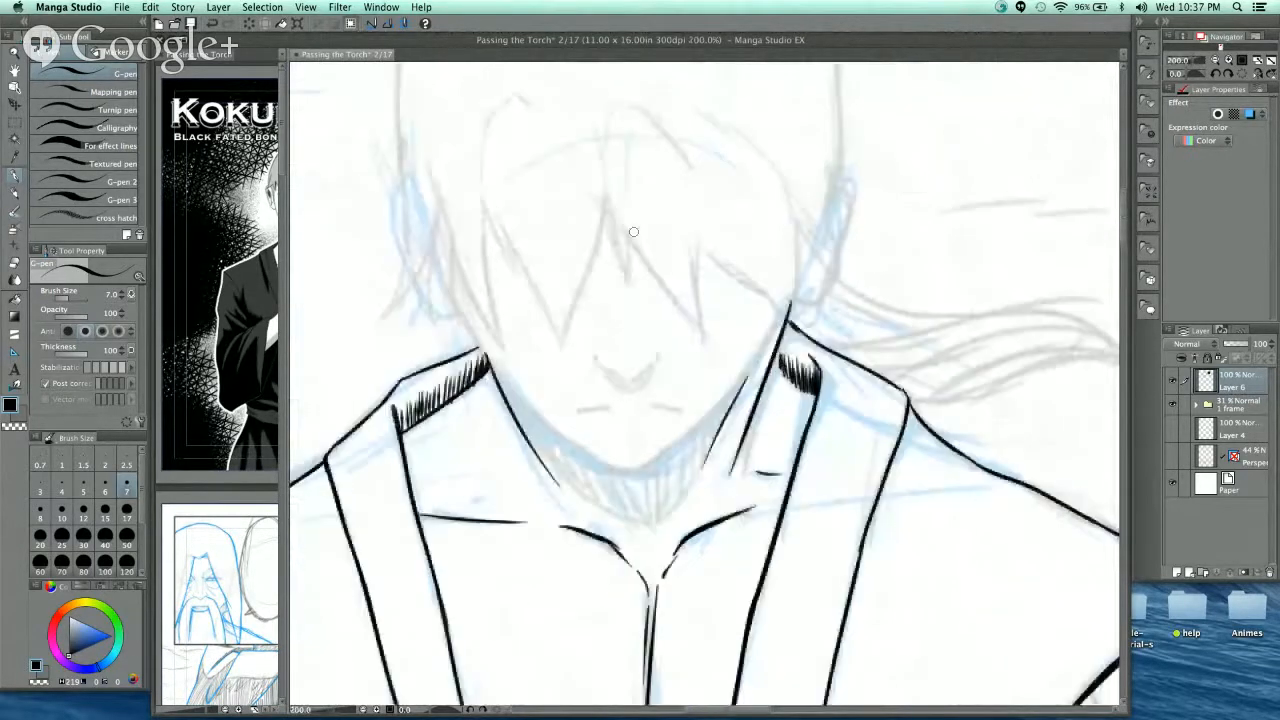
{"action": "key", "text": "super+plus"}
{"action": "left_click_drag", "start_coordinate": [583, 218], "coordinate": [651, 362]}
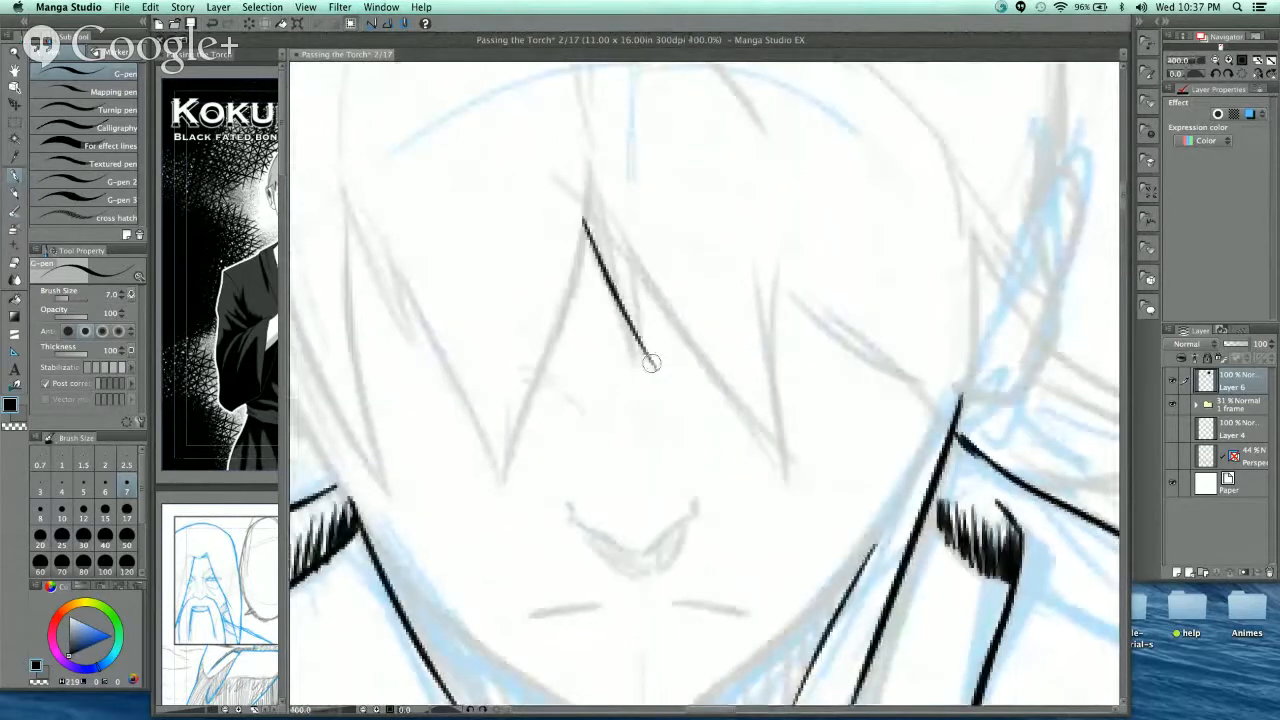
{"action": "mouse_move", "coordinate": [622, 216]}
{"action": "left_mouse_down"}
{"action": "mouse_move", "coordinate": [655, 368]}
{"action": "mouse_move", "coordinate": [788, 480]}
{"action": "mouse_move", "coordinate": [772, 274]}
{"action": "mouse_move", "coordinate": [952, 425]}
{"action": "mouse_move", "coordinate": [916, 284]}
{"action": "mouse_move", "coordinate": [972, 414]}
{"action": "mouse_move", "coordinate": [966, 245]}
{"action": "mouse_move", "coordinate": [1070, 350]}
{"action": "left_mouse_up"}
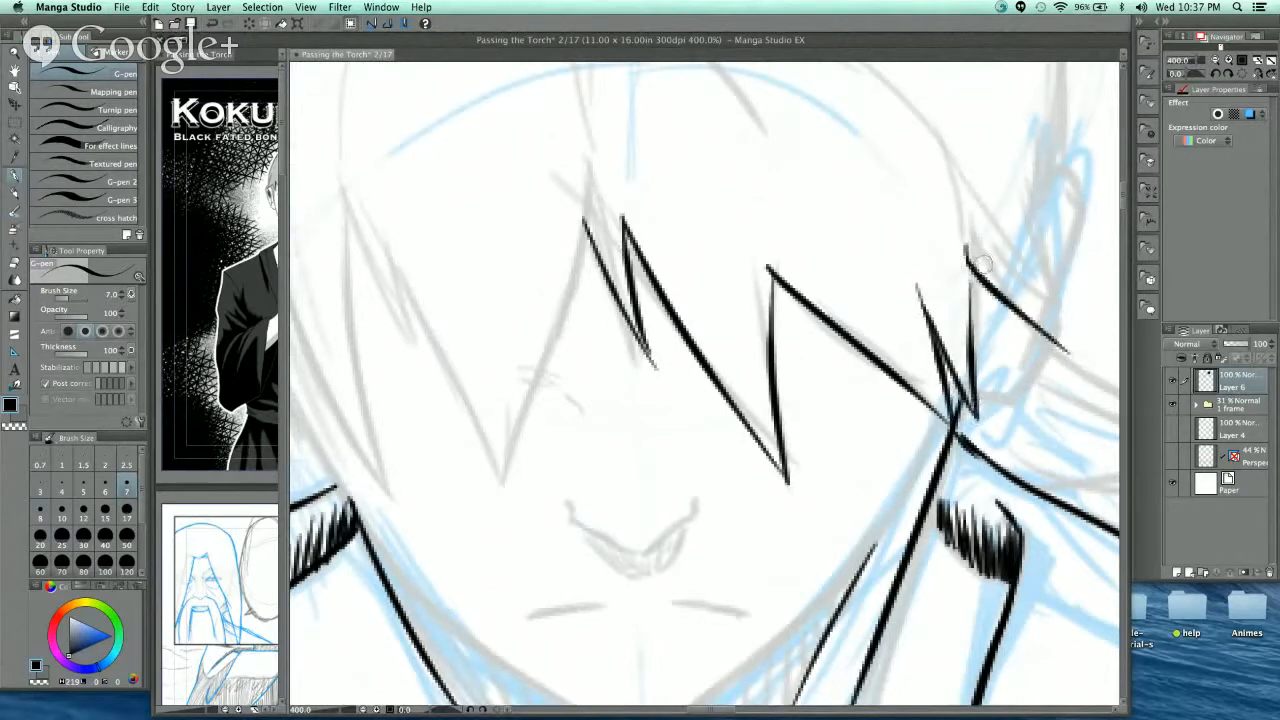
- Undo the last hair stroke at the right temple, redraw it and add pointed tufts overlapping the ear
{"action": "key", "text": "super+z"}
{"action": "mouse_move", "coordinate": [959, 248]}
{"action": "left_mouse_down"}
{"action": "mouse_move", "coordinate": [1062, 356]}
{"action": "mouse_move", "coordinate": [984, 332]}
{"action": "left_mouse_up"}
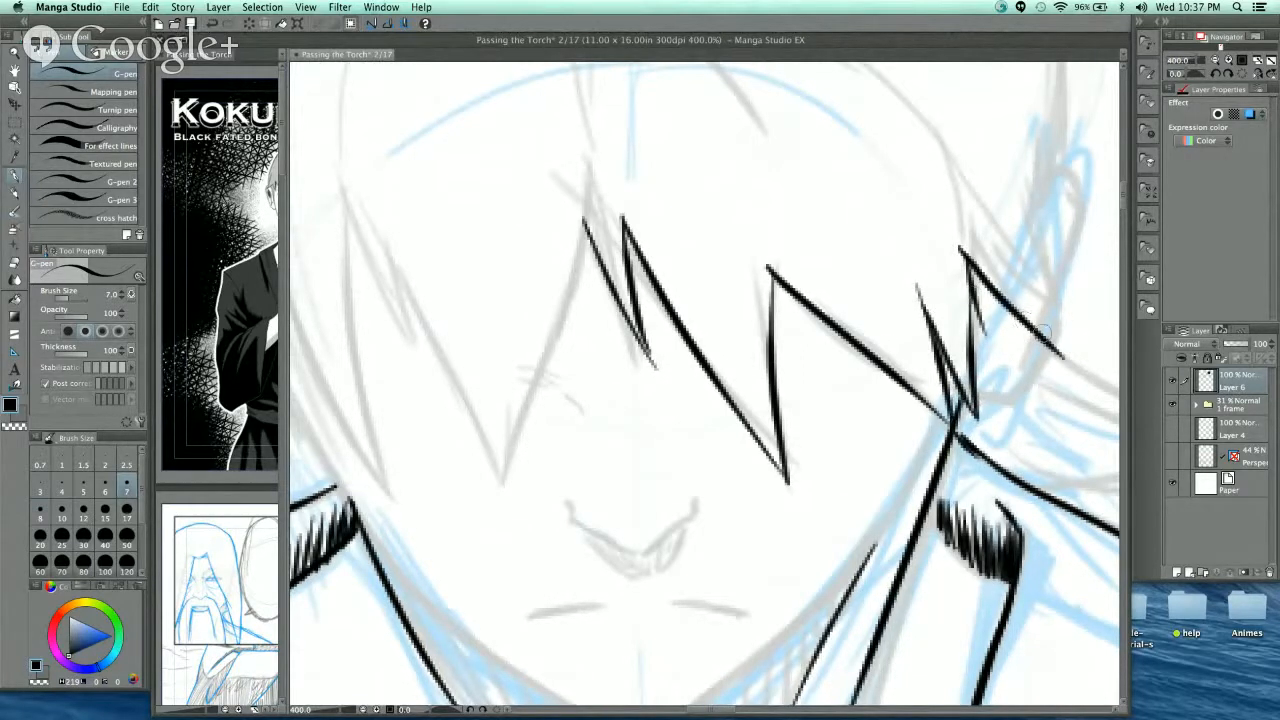
{"action": "mouse_move", "coordinate": [1061, 354]}
{"action": "left_mouse_down"}
{"action": "mouse_move", "coordinate": [1022, 266]}
{"action": "mouse_move", "coordinate": [1092, 313]}
{"action": "left_mouse_up"}
{"action": "left_click_drag", "start_coordinate": [1081, 306], "coordinate": [1018, 202]}
- Ink the left half of the jagged fringe, from the centre of the forehead to the left temple
{"action": "key", "text": "space"}
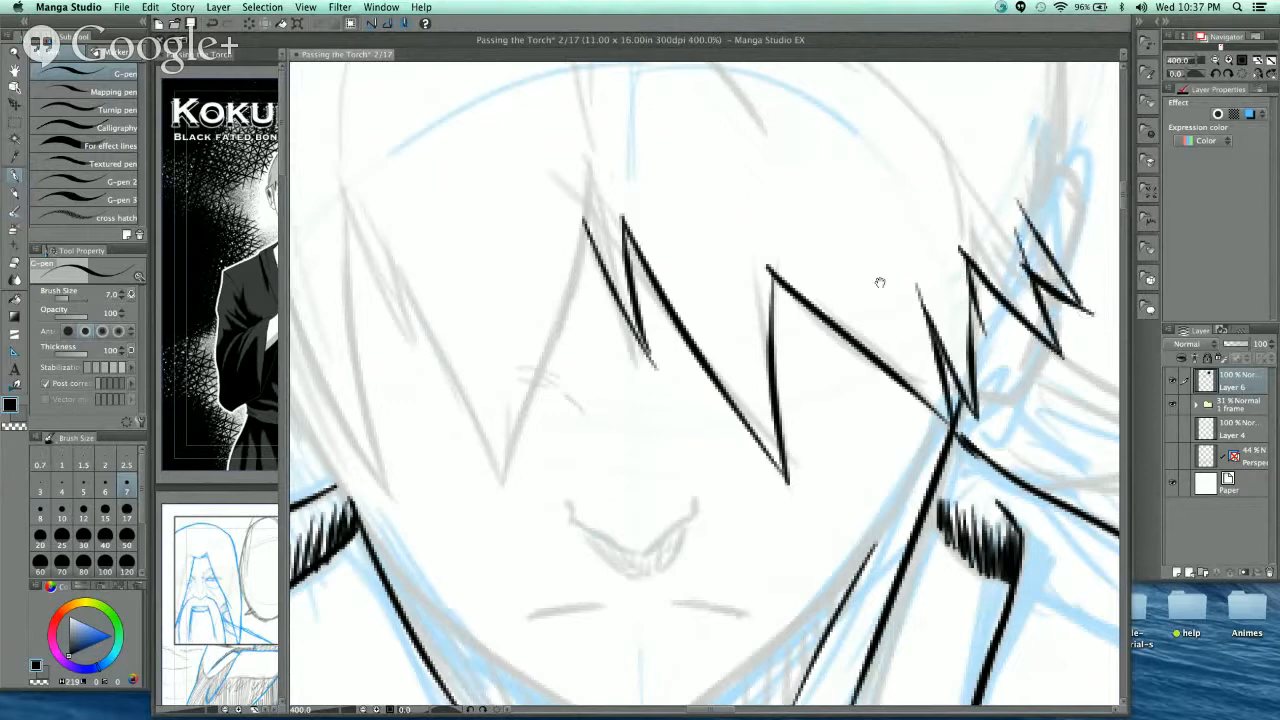
{"action": "left_click_drag", "start_coordinate": [880, 283], "coordinate": [996, 257]}
{"action": "mouse_move", "coordinate": [700, 196]}
{"action": "left_mouse_down"}
{"action": "mouse_move", "coordinate": [632, 483]}
{"action": "mouse_move", "coordinate": [478, 151]}
{"action": "mouse_move", "coordinate": [518, 488]}
{"action": "mouse_move", "coordinate": [398, 290]}
{"action": "mouse_move", "coordinate": [423, 426]}
{"action": "left_mouse_up"}
{"action": "mouse_move", "coordinate": [423, 426]}
{"action": "left_mouse_down"}
{"action": "mouse_move", "coordinate": [371, 297]}
{"action": "mouse_move", "coordinate": [359, 208]}
{"action": "left_mouse_up"}
{"action": "key", "text": "space"}
{"action": "mouse_move", "coordinate": [420, 330]}
{"action": "left_mouse_down"}
{"action": "mouse_move", "coordinate": [451, 352]}
{"action": "mouse_move", "coordinate": [678, 330]}
{"action": "left_mouse_up"}
- Ink the pointed side lock beside the left temple, undoing the first stroke and redrawing it with its outer edge
{"action": "mouse_move", "coordinate": [629, 212]}
{"action": "left_mouse_down"}
{"action": "mouse_move", "coordinate": [568, 358]}
{"action": "mouse_move", "coordinate": [521, 418]}
{"action": "left_mouse_up"}
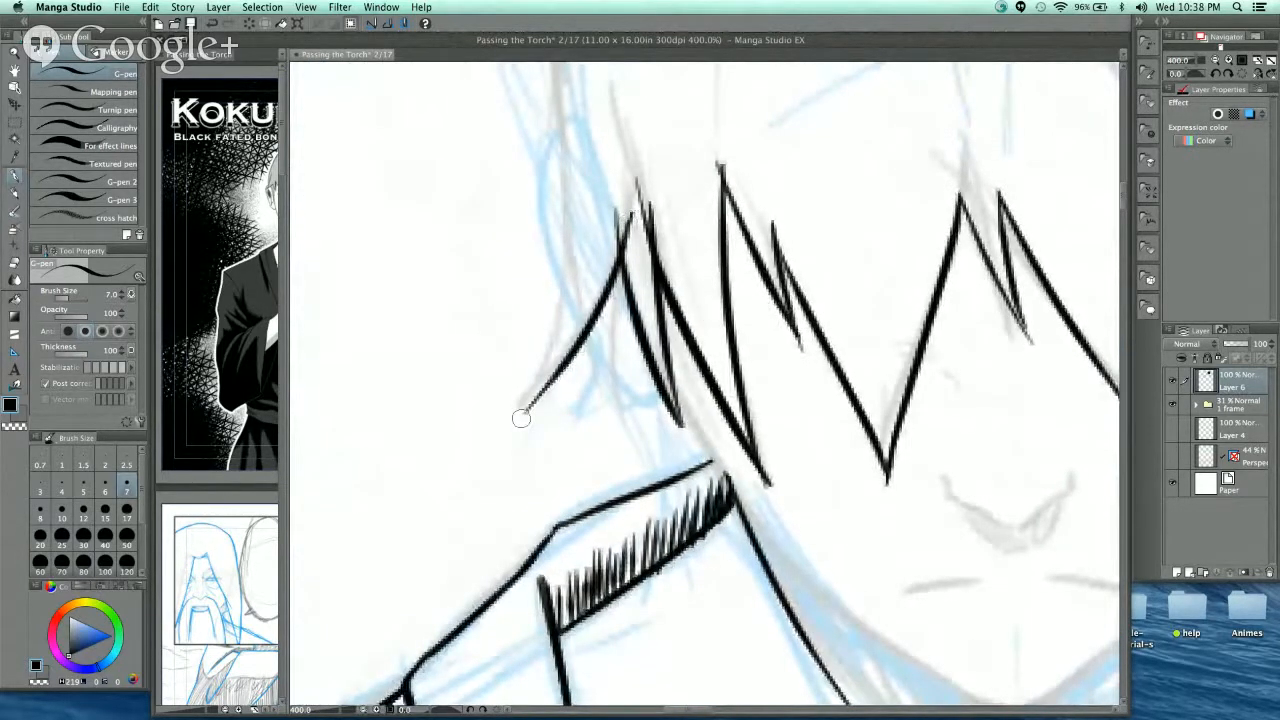
{"action": "key", "text": "super+z"}
{"action": "scroll", "coordinate": [568, 394], "scroll_direction": "up", "scroll_amount": 2}
{"action": "left_click_drag", "start_coordinate": [616, 368], "coordinate": [519, 508]}
{"action": "mouse_move", "coordinate": [519, 508]}
{"action": "left_mouse_down"}
{"action": "mouse_move", "coordinate": [564, 316]}
{"action": "mouse_move", "coordinate": [565, 228]}
{"action": "left_mouse_up"}
- Ink the left side of the jawline from beneath the side hair down to the chin
{"action": "scroll", "coordinate": [598, 214], "scroll_direction": "up", "scroll_amount": 1}
{"action": "scroll", "coordinate": [646, 201], "scroll_direction": "down", "scroll_amount": 3}
{"action": "scroll", "coordinate": [838, 337], "scroll_direction": "down", "scroll_amount": 2}
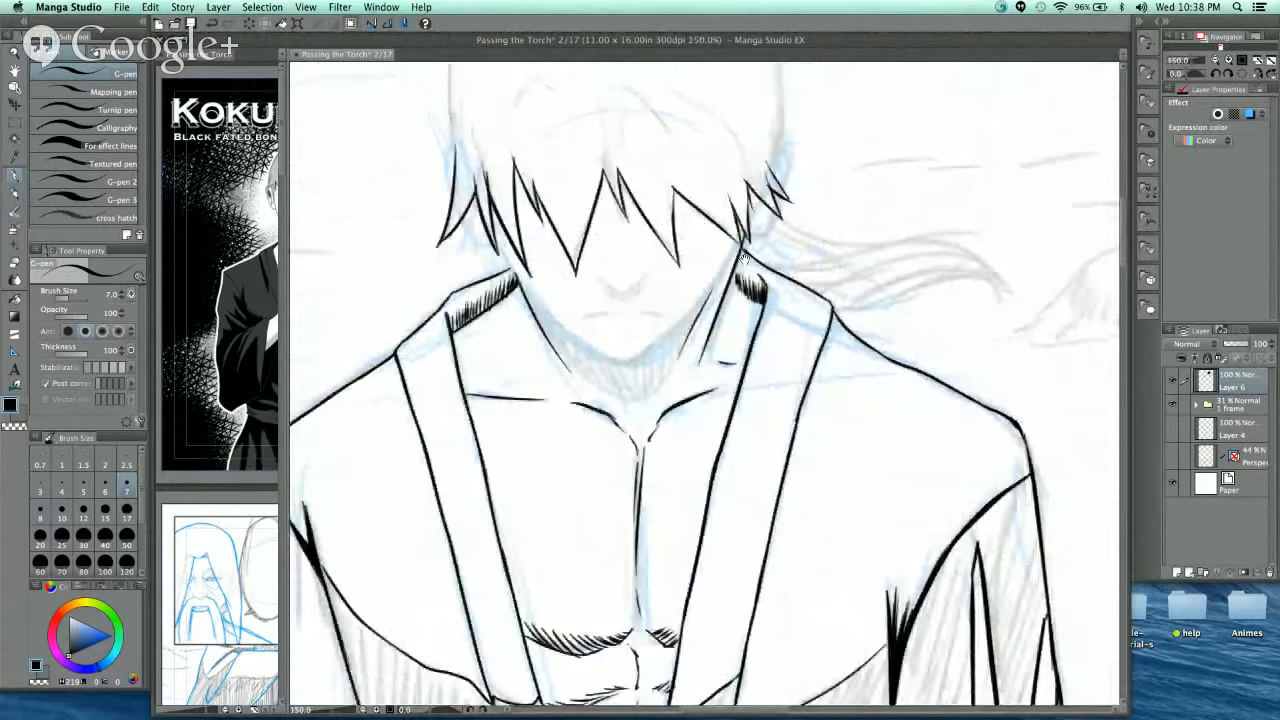
{"action": "scroll", "coordinate": [743, 258], "scroll_direction": "up", "scroll_amount": 3}
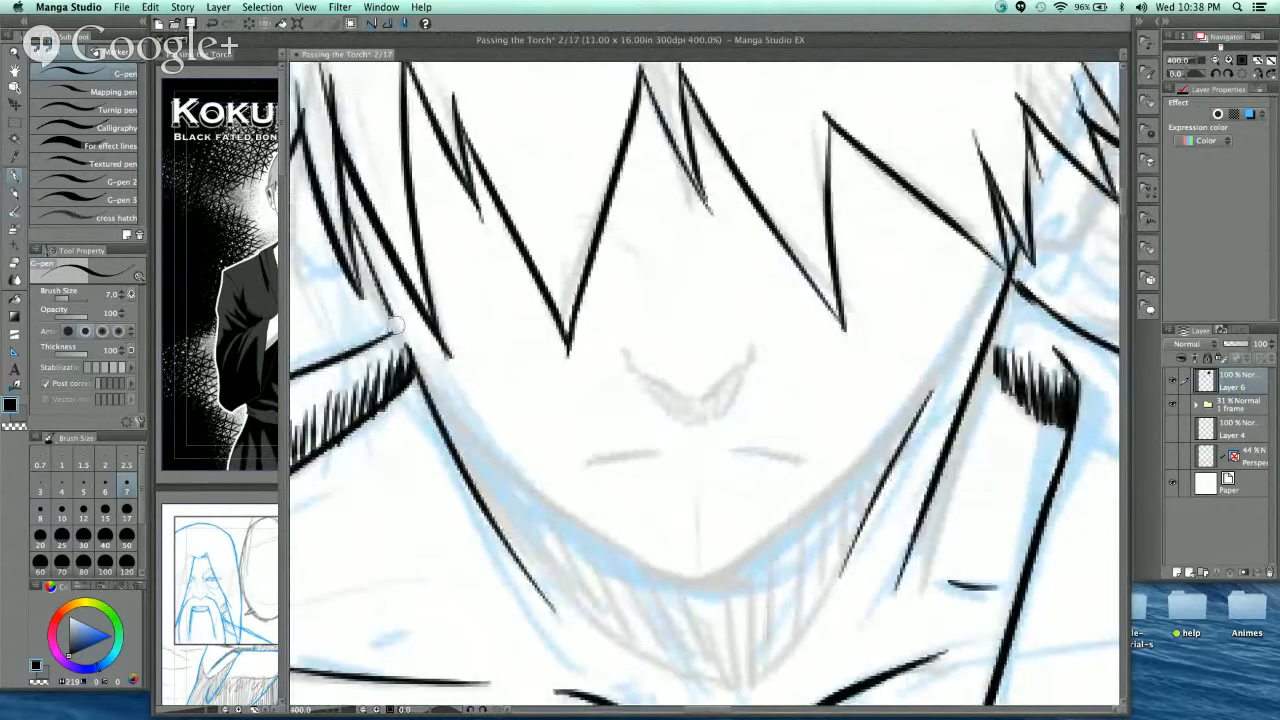
{"action": "left_click_drag", "start_coordinate": [365, 242], "coordinate": [482, 448]}
{"action": "left_click_drag", "start_coordinate": [411, 342], "coordinate": [496, 470]}
{"action": "left_click_drag", "start_coordinate": [422, 364], "coordinate": [525, 486]}
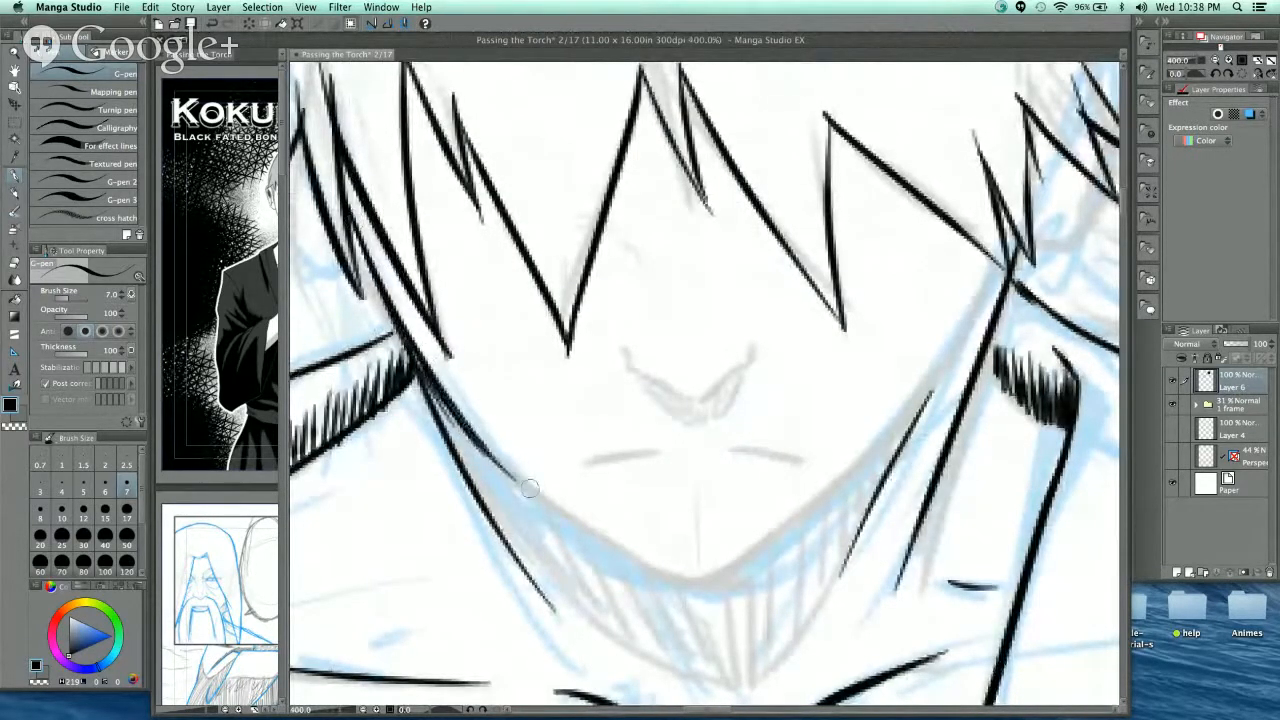
{"action": "mouse_move", "coordinate": [445, 414]}
{"action": "left_mouse_down"}
{"action": "mouse_move", "coordinate": [680, 583]}
{"action": "mouse_move", "coordinate": [762, 560]}
{"action": "left_mouse_up"}
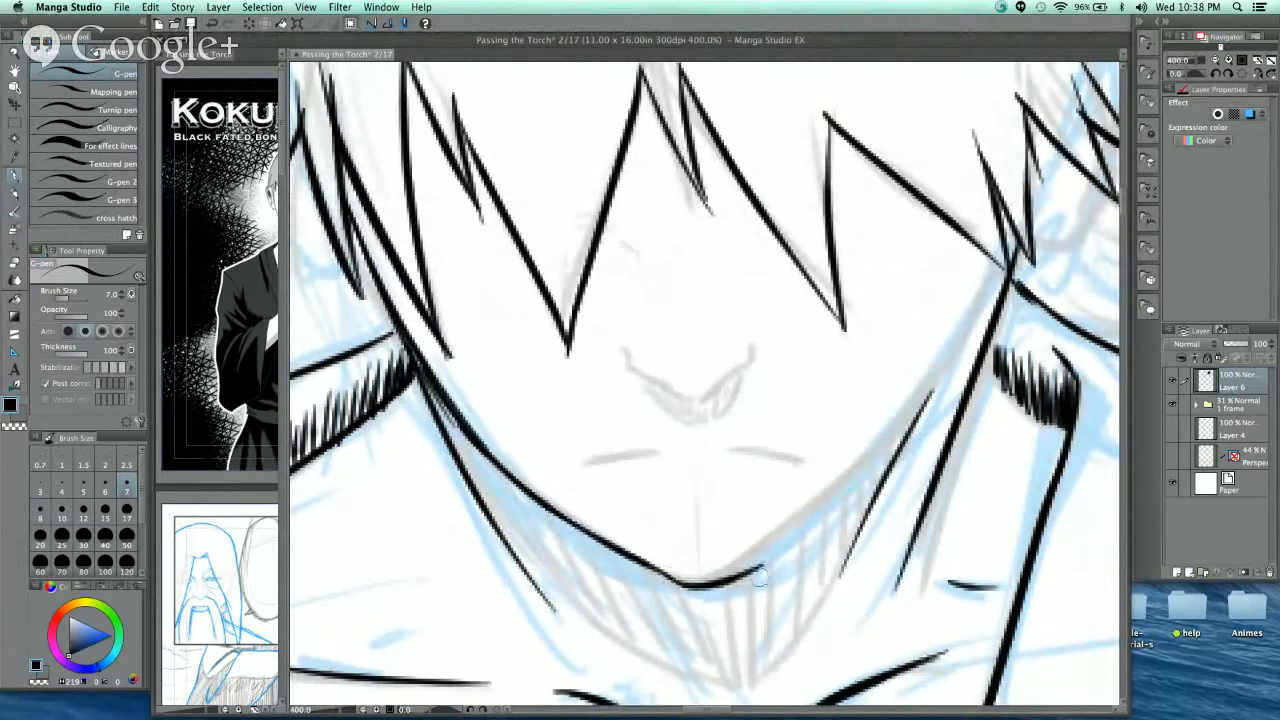
- Undo the last jaw stroke, then ink the chin and the right side of the jawline up to the ear
{"action": "key", "text": "ctrl+z"}
{"action": "mouse_move", "coordinate": [660, 578]}
{"action": "left_mouse_down"}
{"action": "mouse_move", "coordinate": [706, 581]}
{"action": "mouse_move", "coordinate": [680, 574]}
{"action": "mouse_move", "coordinate": [726, 570]}
{"action": "mouse_move", "coordinate": [806, 514]}
{"action": "left_mouse_up"}
{"action": "left_click_drag", "start_coordinate": [746, 566], "coordinate": [853, 475]}
{"action": "left_click_drag", "start_coordinate": [910, 432], "coordinate": [795, 538]}
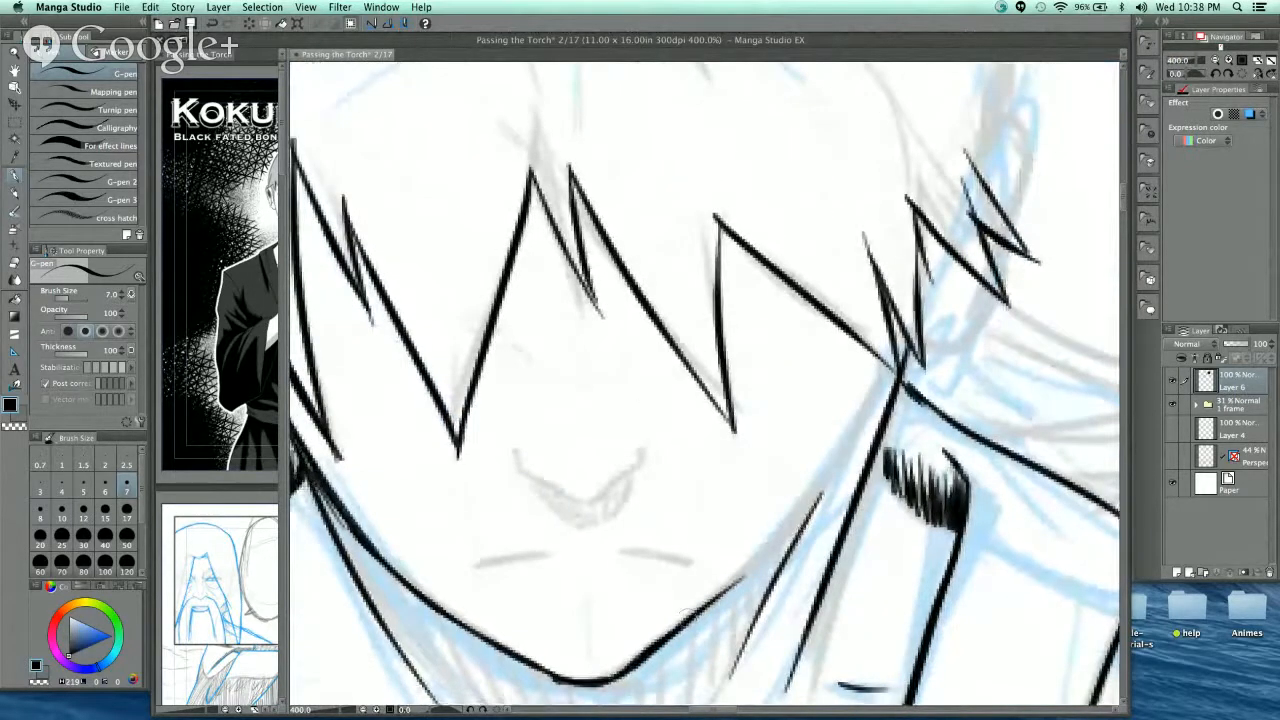
{"action": "mouse_move", "coordinate": [686, 611]}
{"action": "left_mouse_down"}
{"action": "mouse_move", "coordinate": [806, 516]}
{"action": "mouse_move", "coordinate": [888, 358]}
{"action": "mouse_move", "coordinate": [780, 498]}
{"action": "mouse_move", "coordinate": [824, 514]}
{"action": "mouse_move", "coordinate": [875, 452]}
{"action": "left_mouse_up"}
- Ink the right ear's lobe, upper rim and inner folds around the overlapping hair tufts
{"action": "left_click_drag", "start_coordinate": [797, 490], "coordinate": [822, 516]}
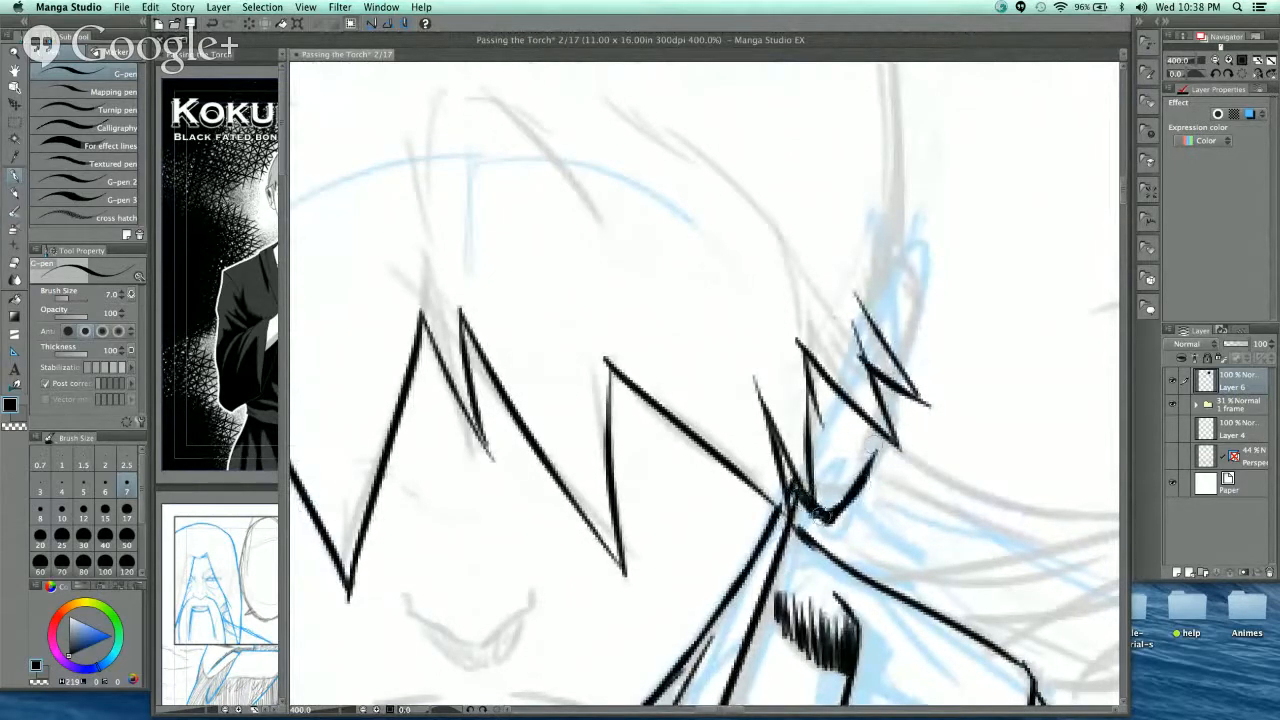
{"action": "mouse_move", "coordinate": [868, 296]}
{"action": "left_mouse_down"}
{"action": "mouse_move", "coordinate": [909, 263]}
{"action": "mouse_move", "coordinate": [917, 344]}
{"action": "mouse_move", "coordinate": [916, 287]}
{"action": "left_mouse_up"}
{"action": "left_click_drag", "start_coordinate": [847, 406], "coordinate": [834, 473]}
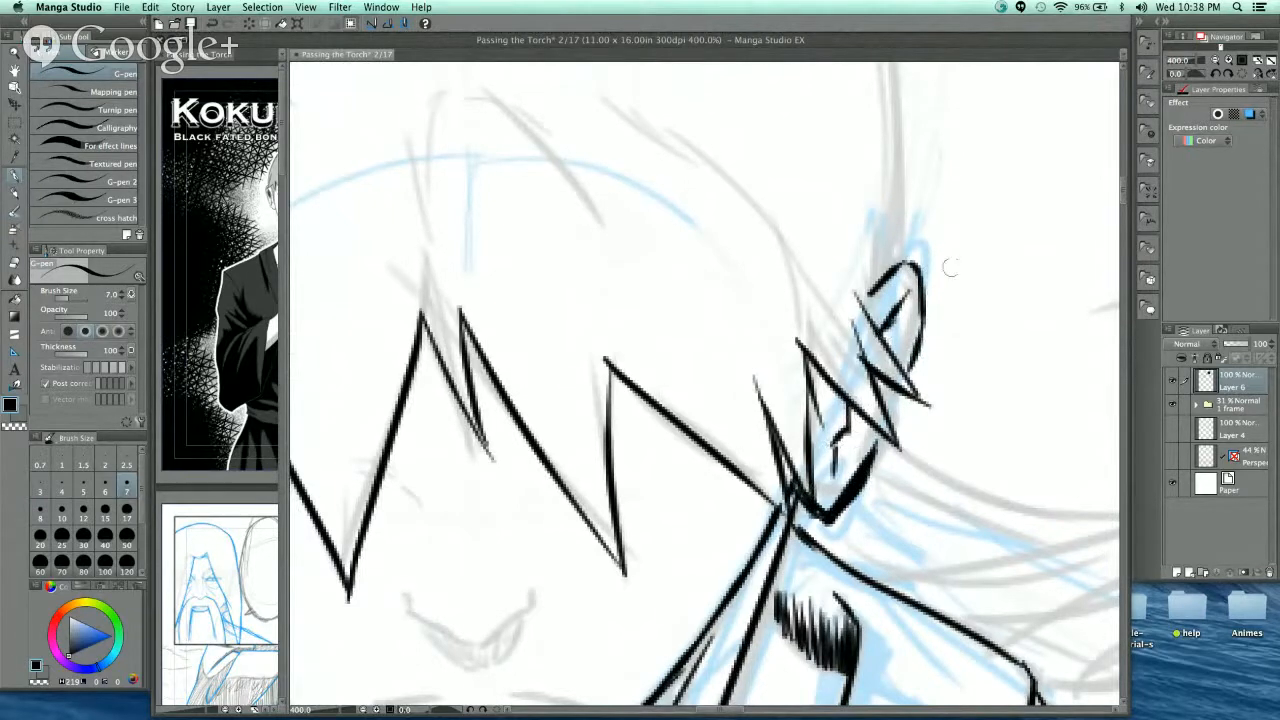
- Ink the rounded outline of the head from the right ear over the crown to the left side hair
{"action": "key", "text": "super+minus"}
{"action": "key", "text": "super+minus"}
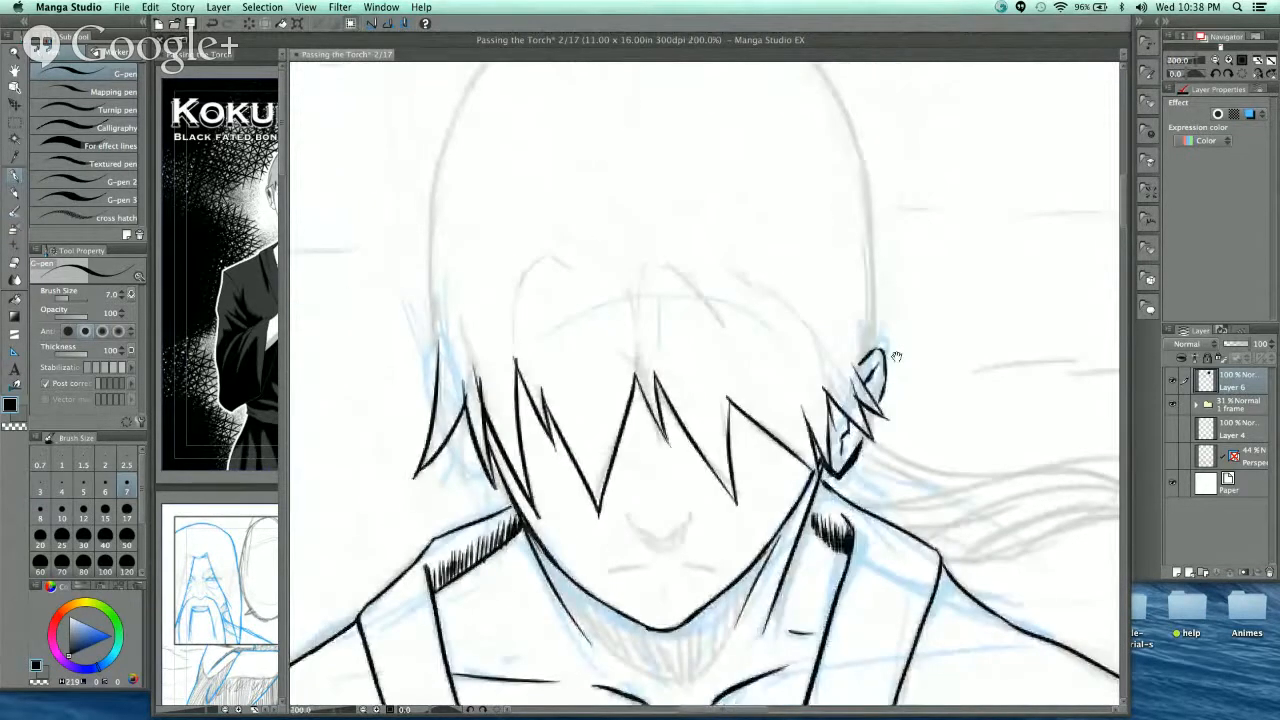
{"action": "left_click_drag", "start_coordinate": [896, 356], "coordinate": [818, 450]}
{"action": "mouse_move", "coordinate": [603, 80]}
{"action": "left_mouse_down"}
{"action": "mouse_move", "coordinate": [786, 263]}
{"action": "mouse_move", "coordinate": [797, 448]}
{"action": "left_mouse_up"}
{"action": "left_click_drag", "start_coordinate": [820, 397], "coordinate": [882, 487]}
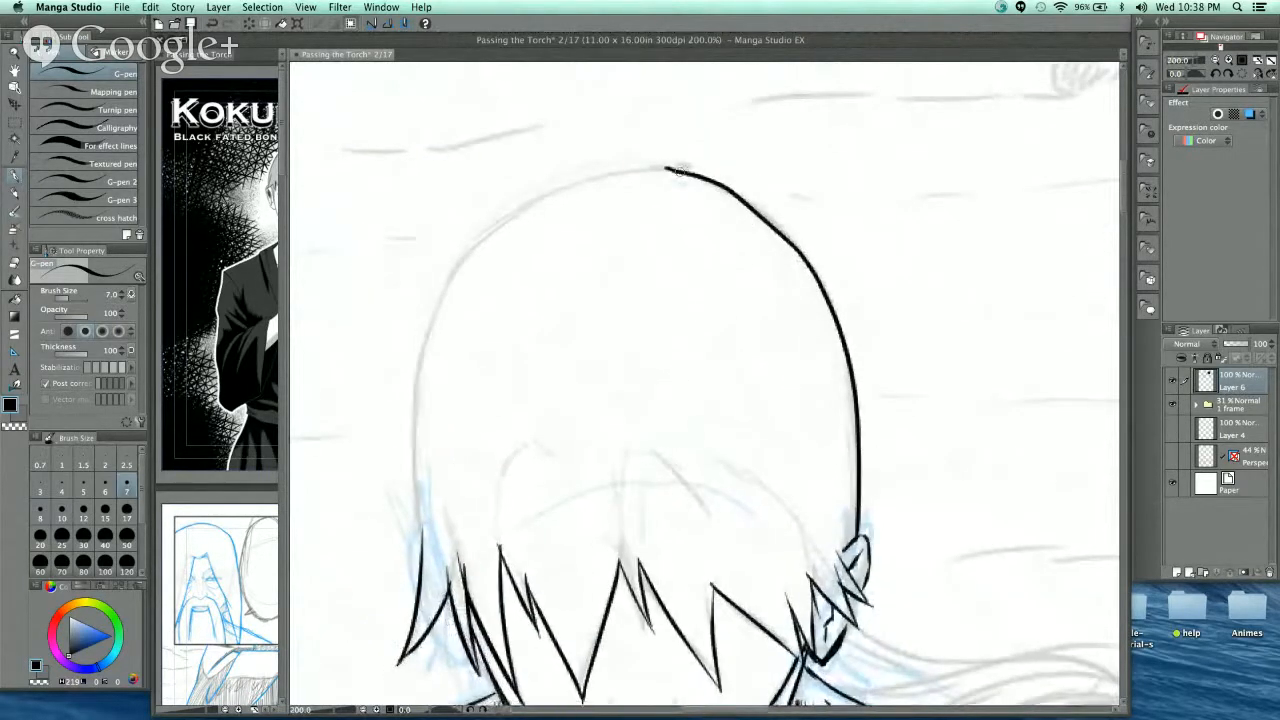
{"action": "mouse_move", "coordinate": [678, 170]}
{"action": "left_mouse_down"}
{"action": "mouse_move", "coordinate": [610, 177]}
{"action": "mouse_move", "coordinate": [455, 270]}
{"action": "mouse_move", "coordinate": [414, 398]}
{"action": "mouse_move", "coordinate": [435, 315]}
{"action": "mouse_move", "coordinate": [415, 400]}
{"action": "mouse_move", "coordinate": [421, 482]}
{"action": "left_mouse_up"}
- Ink the hair strands above the left and middle of the fringe, following the sketched parting lines
{"action": "left_click_drag", "start_coordinate": [747, 369], "coordinate": [740, 257]}
{"action": "left_click_drag", "start_coordinate": [582, 372], "coordinate": [551, 307]}
{"action": "mouse_move", "coordinate": [477, 234]}
{"action": "left_mouse_down"}
{"action": "mouse_move", "coordinate": [487, 326]}
{"action": "mouse_move", "coordinate": [499, 213]}
{"action": "mouse_move", "coordinate": [564, 275]}
{"action": "left_mouse_up"}
{"action": "left_click_drag", "start_coordinate": [610, 240], "coordinate": [552, 217]}
{"action": "mouse_move", "coordinate": [560, 290]}
{"action": "left_mouse_down"}
{"action": "mouse_move", "coordinate": [536, 250]}
{"action": "mouse_move", "coordinate": [562, 322]}
{"action": "left_mouse_up"}
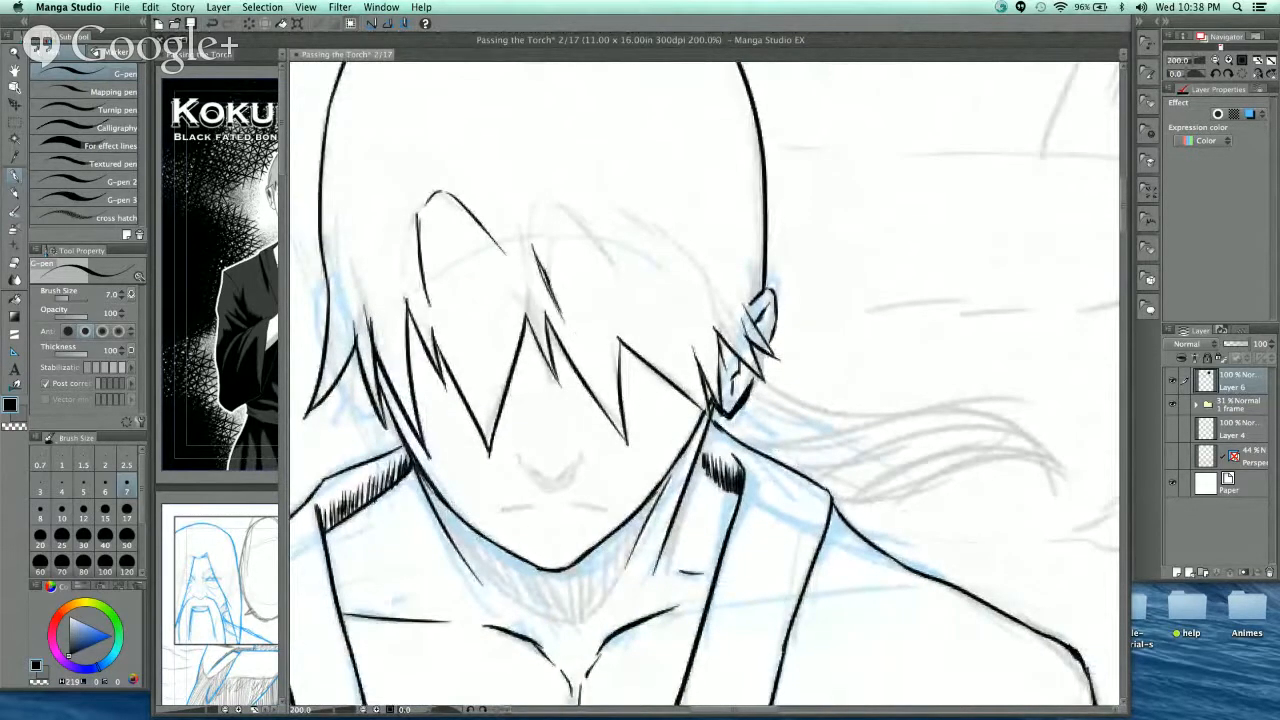
{"action": "left_click_drag", "start_coordinate": [545, 270], "coordinate": [540, 205]}
{"action": "mouse_move", "coordinate": [546, 202]}
{"action": "left_mouse_down"}
{"action": "mouse_move", "coordinate": [620, 276]}
{"action": "mouse_move", "coordinate": [651, 287]}
{"action": "left_mouse_up"}
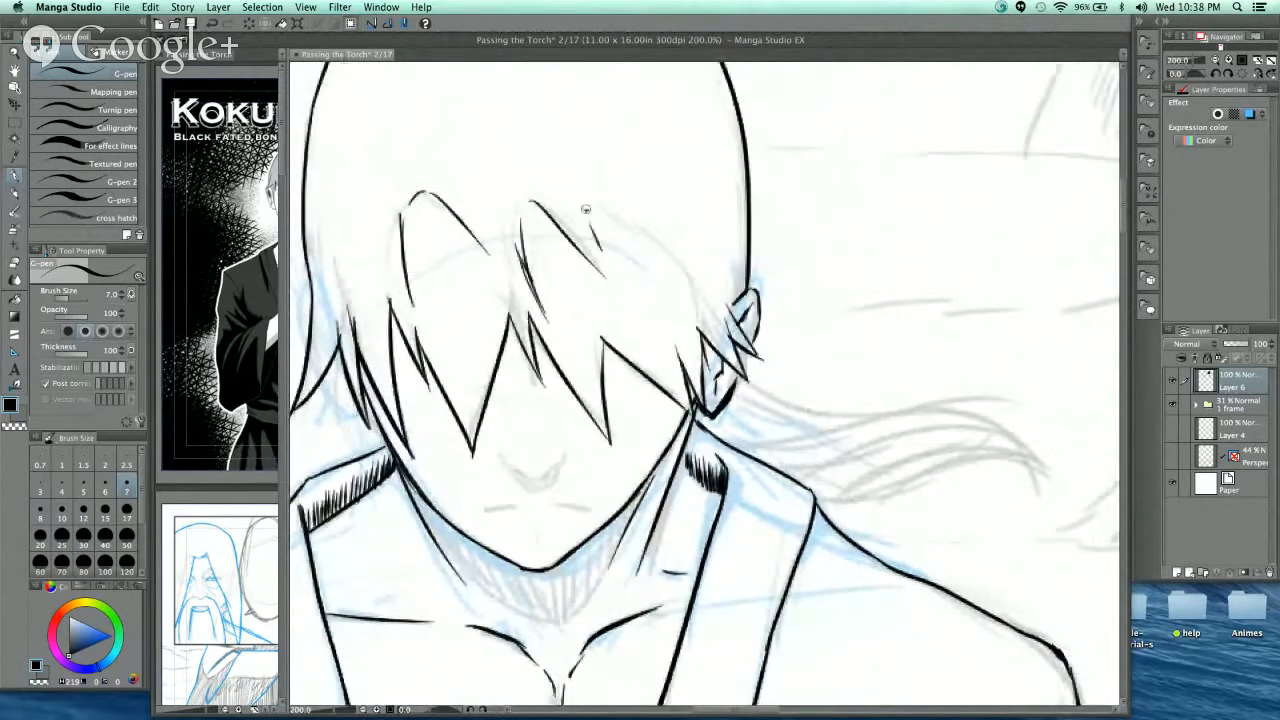
- Ink the curved hair strands sweeping over the right side of the fringe towards the ear
{"action": "left_click_drag", "start_coordinate": [586, 209], "coordinate": [691, 281]}
{"action": "left_click_drag", "start_coordinate": [629, 217], "coordinate": [710, 290]}
{"action": "left_click_drag", "start_coordinate": [486, 245], "coordinate": [549, 261]}
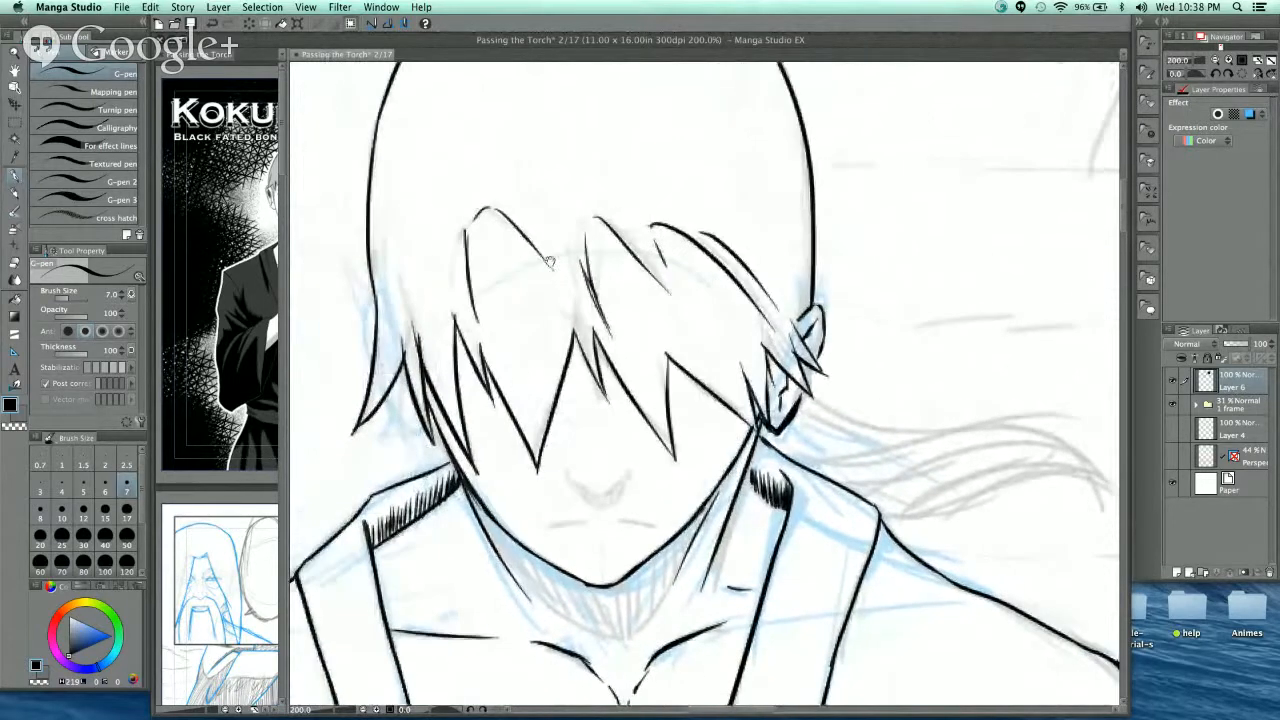
{"action": "left_click_drag", "start_coordinate": [404, 302], "coordinate": [412, 242]}
- Ink the nose with its nostril wings and underside contour, and hatch the shadow beneath the tip
{"action": "left_click_drag", "start_coordinate": [802, 233], "coordinate": [729, 24]}
{"action": "left_click", "coordinate": [535, 268], "text": "super"}
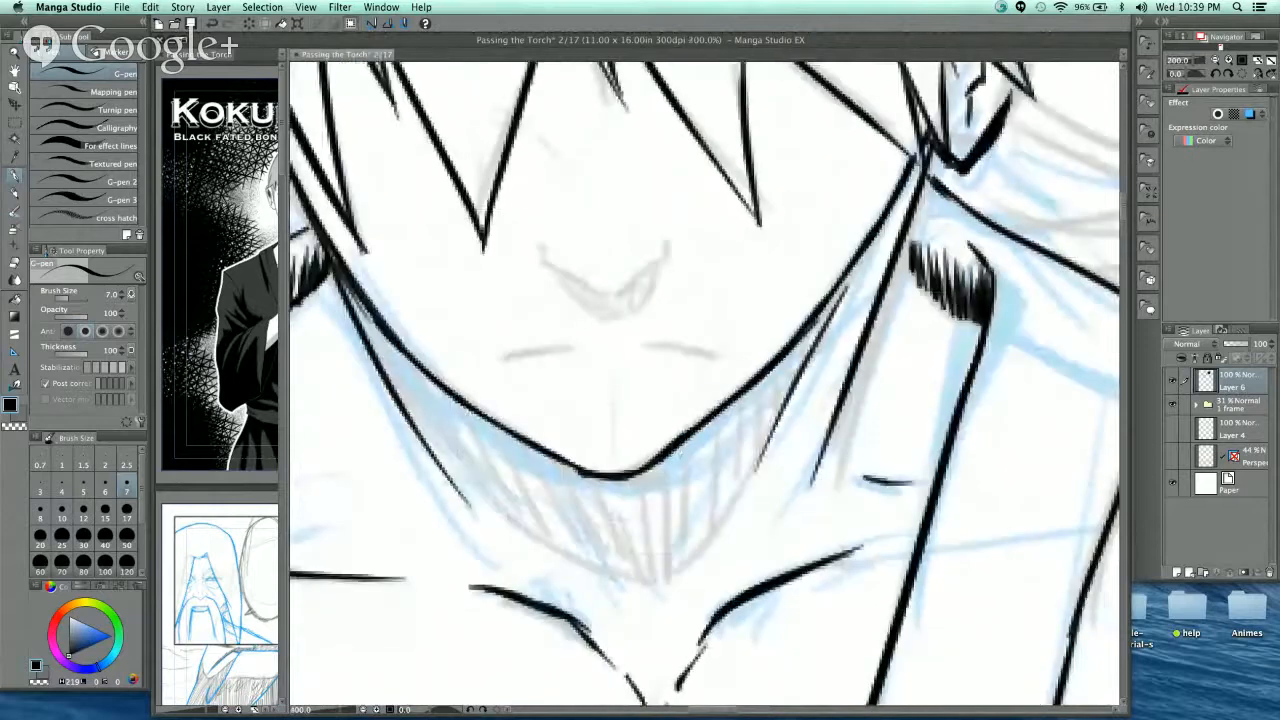
{"action": "left_click", "coordinate": [603, 228], "text": "super"}
{"action": "mouse_move", "coordinate": [522, 290]}
{"action": "left_mouse_down"}
{"action": "mouse_move", "coordinate": [571, 357]}
{"action": "mouse_move", "coordinate": [652, 398]}
{"action": "mouse_move", "coordinate": [740, 350]}
{"action": "mouse_move", "coordinate": [789, 292]}
{"action": "mouse_move", "coordinate": [797, 314]}
{"action": "mouse_move", "coordinate": [818, 222]}
{"action": "left_mouse_up"}
{"action": "mouse_move", "coordinate": [566, 283]}
{"action": "left_mouse_down"}
{"action": "mouse_move", "coordinate": [690, 380]}
{"action": "mouse_move", "coordinate": [768, 292]}
{"action": "mouse_move", "coordinate": [650, 370]}
{"action": "mouse_move", "coordinate": [654, 360]}
{"action": "left_mouse_up"}
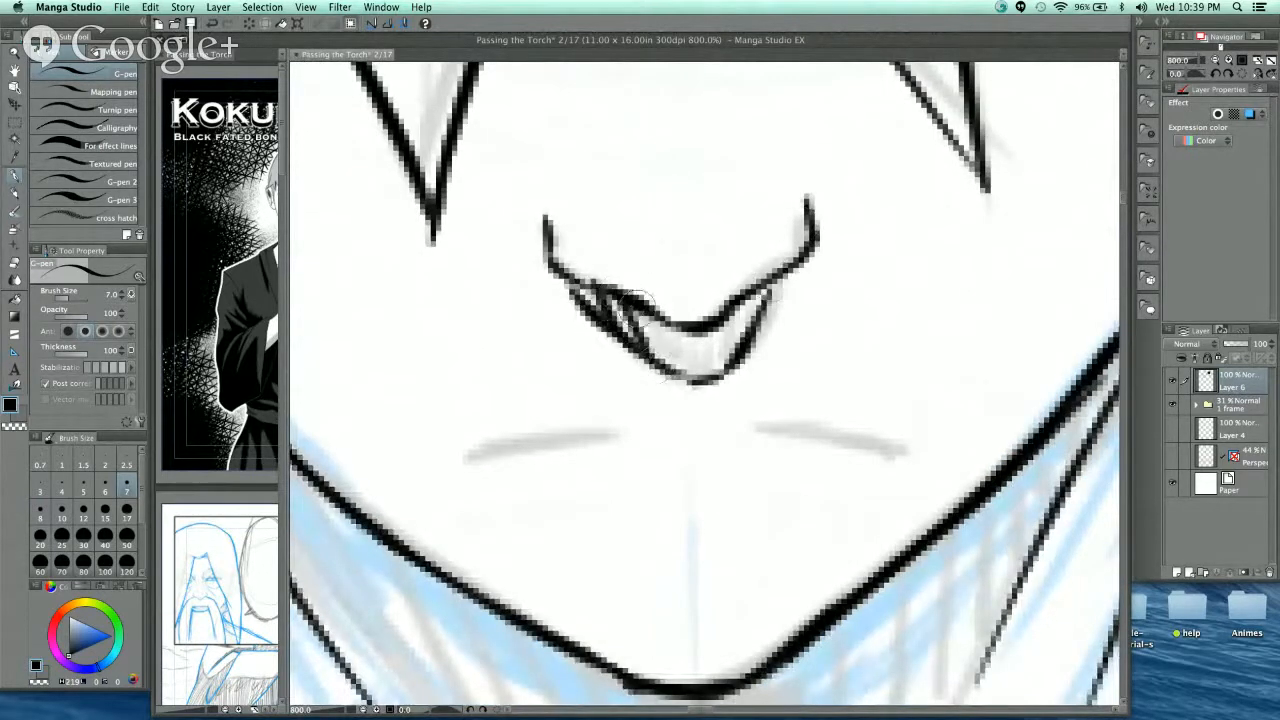
{"action": "left_click_drag", "start_coordinate": [620, 300], "coordinate": [694, 394]}
{"action": "left_click_drag", "start_coordinate": [672, 330], "coordinate": [694, 378]}
{"action": "mouse_move", "coordinate": [694, 326]}
{"action": "left_mouse_down"}
{"action": "mouse_move", "coordinate": [716, 372]}
{"action": "mouse_move", "coordinate": [732, 358]}
{"action": "left_mouse_up"}
{"action": "mouse_move", "coordinate": [736, 300]}
{"action": "left_mouse_down"}
{"action": "mouse_move", "coordinate": [750, 342]}
{"action": "mouse_move", "coordinate": [762, 326]}
{"action": "mouse_move", "coordinate": [789, 331]}
{"action": "left_mouse_up"}
- Ink the two slightly arched, downward-sloping mouth lines below the nose, leaving a gap between them
{"action": "left_click_drag", "start_coordinate": [469, 430], "coordinate": [641, 398]}
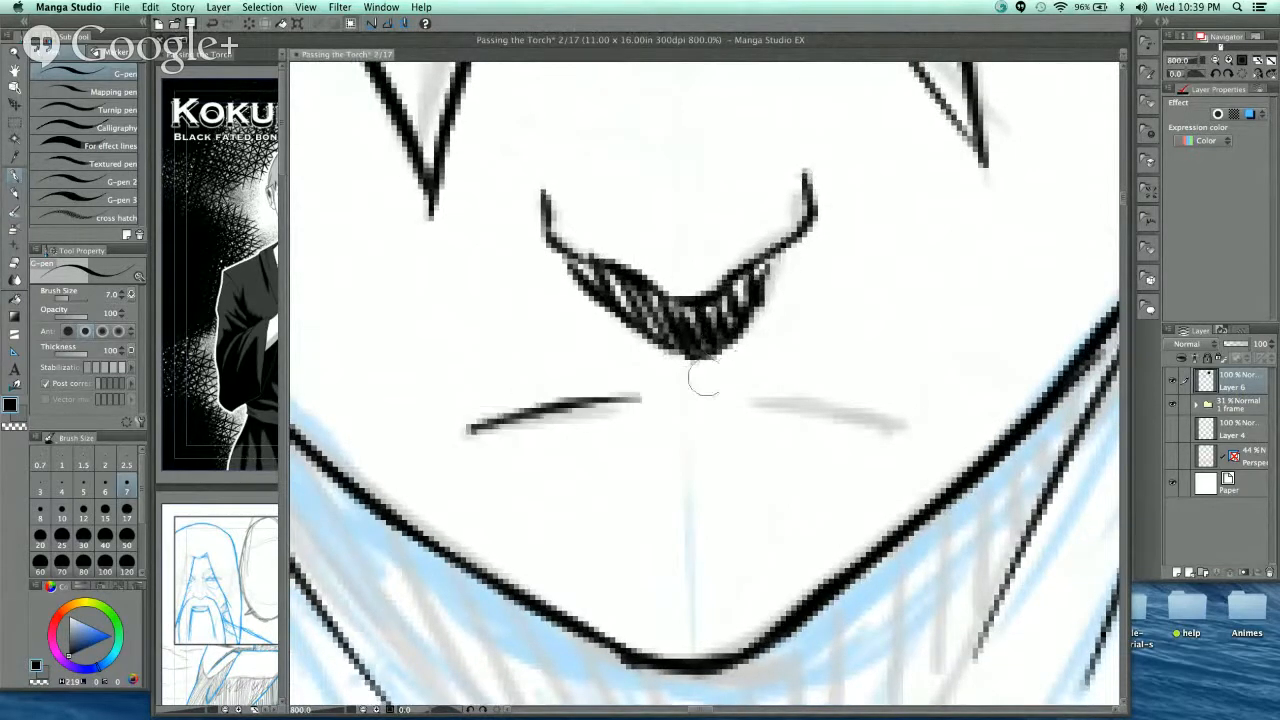
{"action": "left_click_drag", "start_coordinate": [720, 398], "coordinate": [915, 430]}
{"action": "left_click_drag", "start_coordinate": [590, 378], "coordinate": [748, 362]}
{"action": "key", "text": "super+z"}
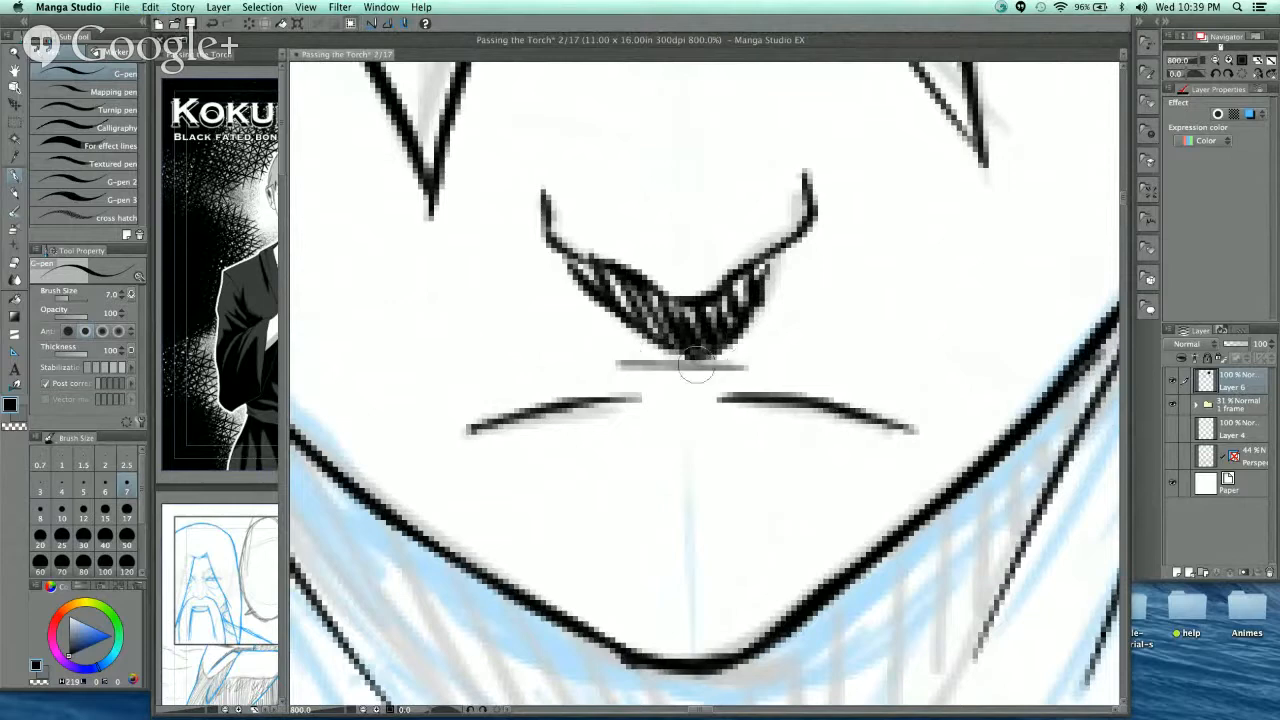
{"action": "key", "text": "super+z"}
{"action": "left_click_drag", "start_coordinate": [615, 362], "coordinate": [646, 367]}
{"action": "left_click_drag", "start_coordinate": [728, 366], "coordinate": [764, 358]}
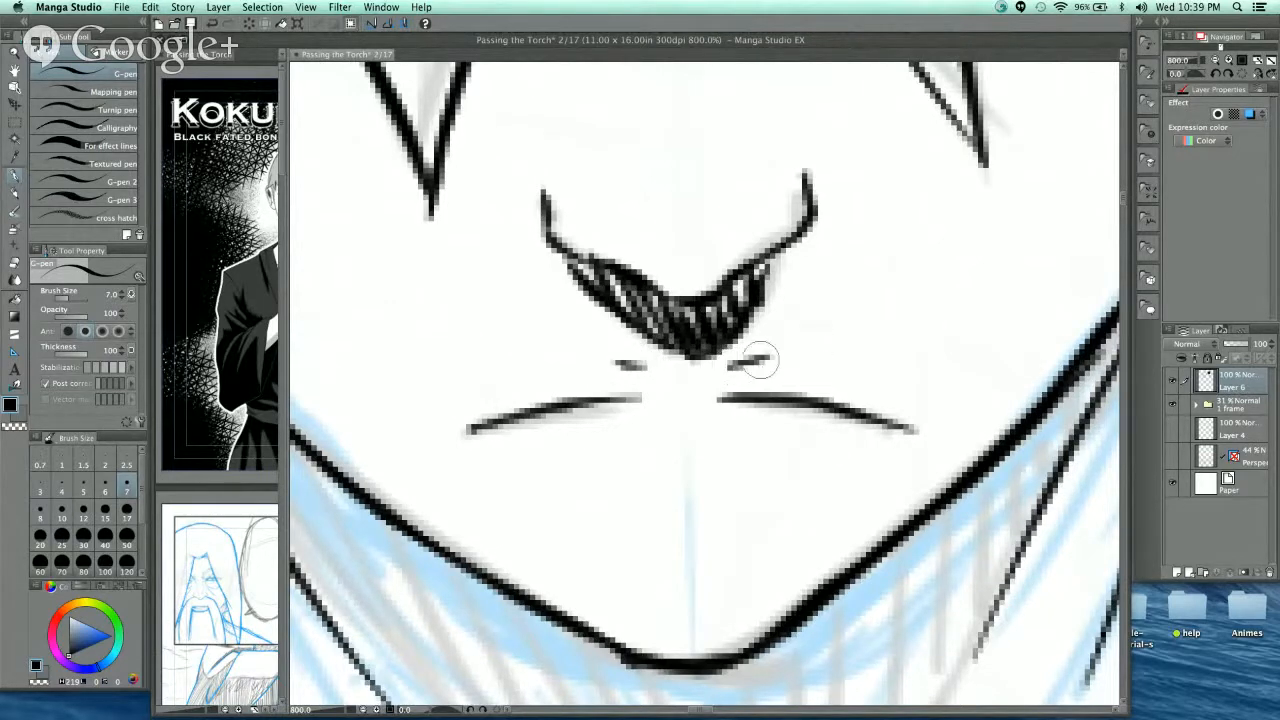
{"action": "key", "text": "super+z"}
{"action": "key", "text": "super+z"}
- Ink a short horizontal lower-lip line centred beneath the mouth
{"action": "left_click_drag", "start_coordinate": [606, 482], "coordinate": [785, 475]}
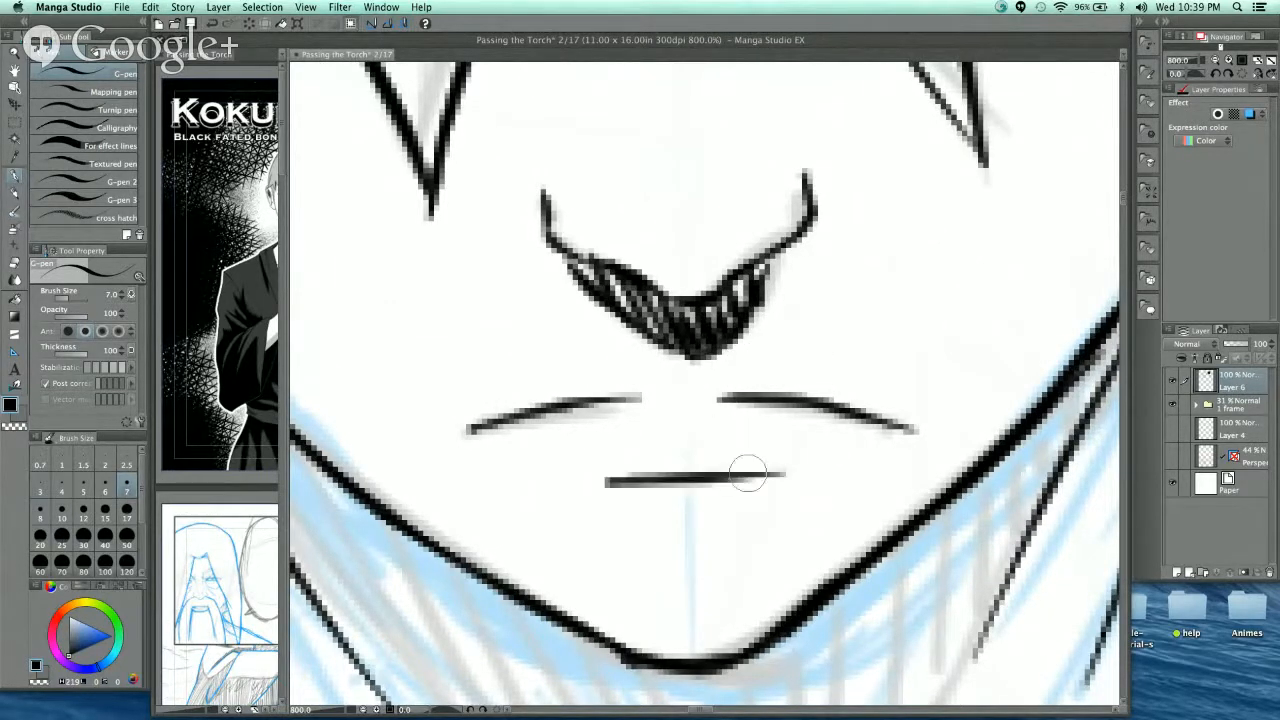
{"action": "scroll", "coordinate": [818, 190], "scroll_direction": "down", "scroll_amount": 5}
{"action": "left_click_drag", "start_coordinate": [877, 205], "coordinate": [658, 411]}
{"action": "scroll", "coordinate": [658, 411], "scroll_direction": "up", "scroll_amount": 5}
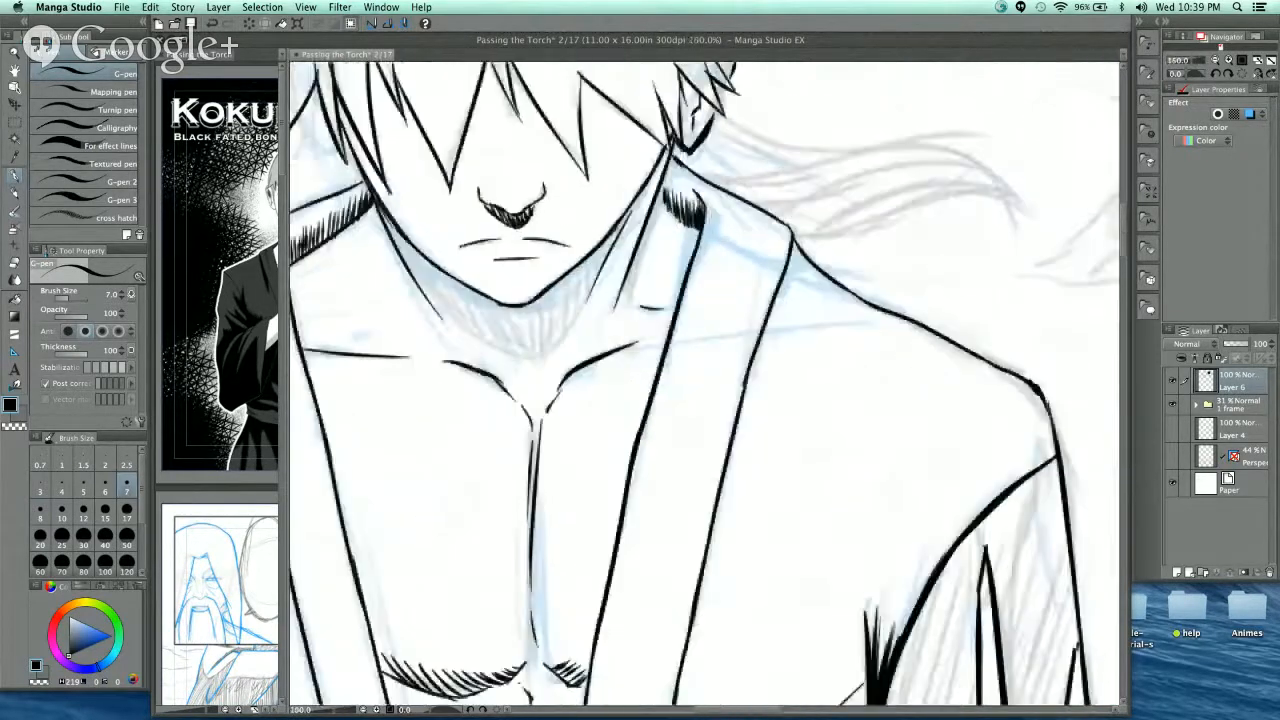
- Try outlining the neck shadow beneath the jaw and filling it with diagonal hatching using the size 7 pen
{"action": "left_click_drag", "start_coordinate": [659, 459], "coordinate": [687, 525]}
{"action": "left_click_drag", "start_coordinate": [451, 339], "coordinate": [526, 363]}
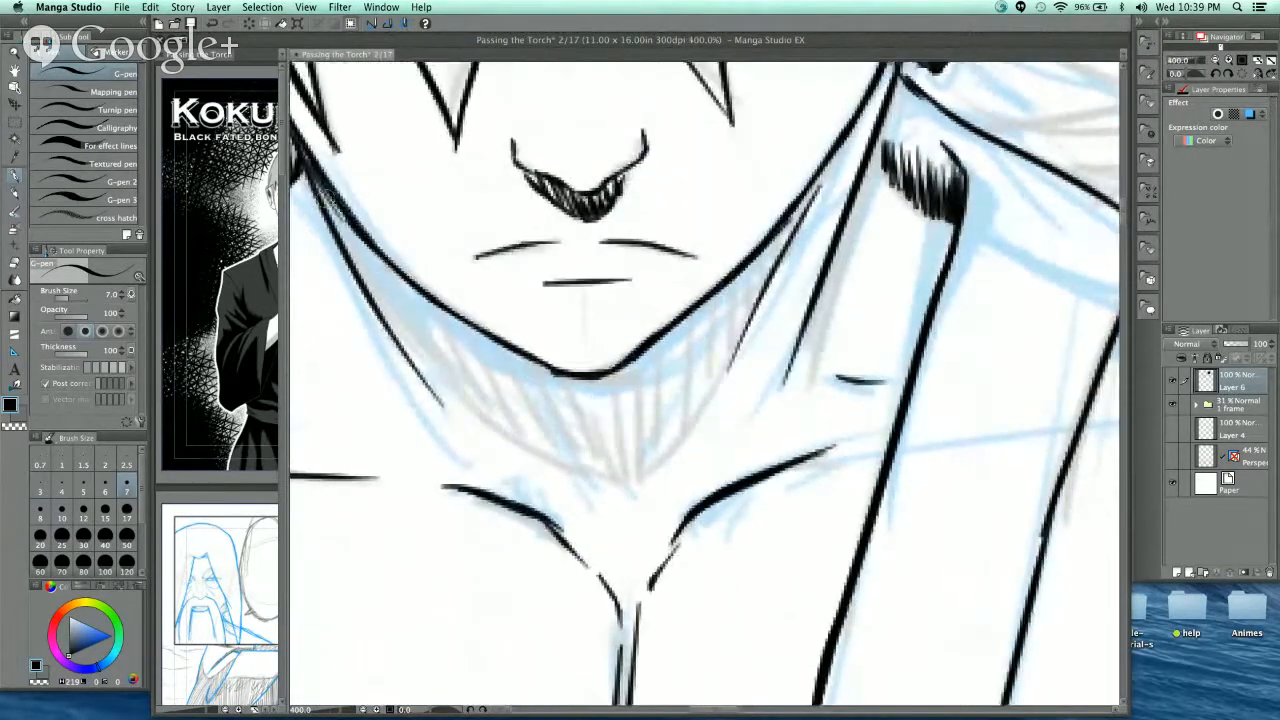
{"action": "mouse_move", "coordinate": [312, 182]}
{"action": "left_mouse_down"}
{"action": "mouse_move", "coordinate": [450, 390]}
{"action": "mouse_move", "coordinate": [612, 480]}
{"action": "mouse_move", "coordinate": [645, 462]}
{"action": "mouse_move", "coordinate": [708, 385]}
{"action": "mouse_move", "coordinate": [770, 282]}
{"action": "left_mouse_up"}
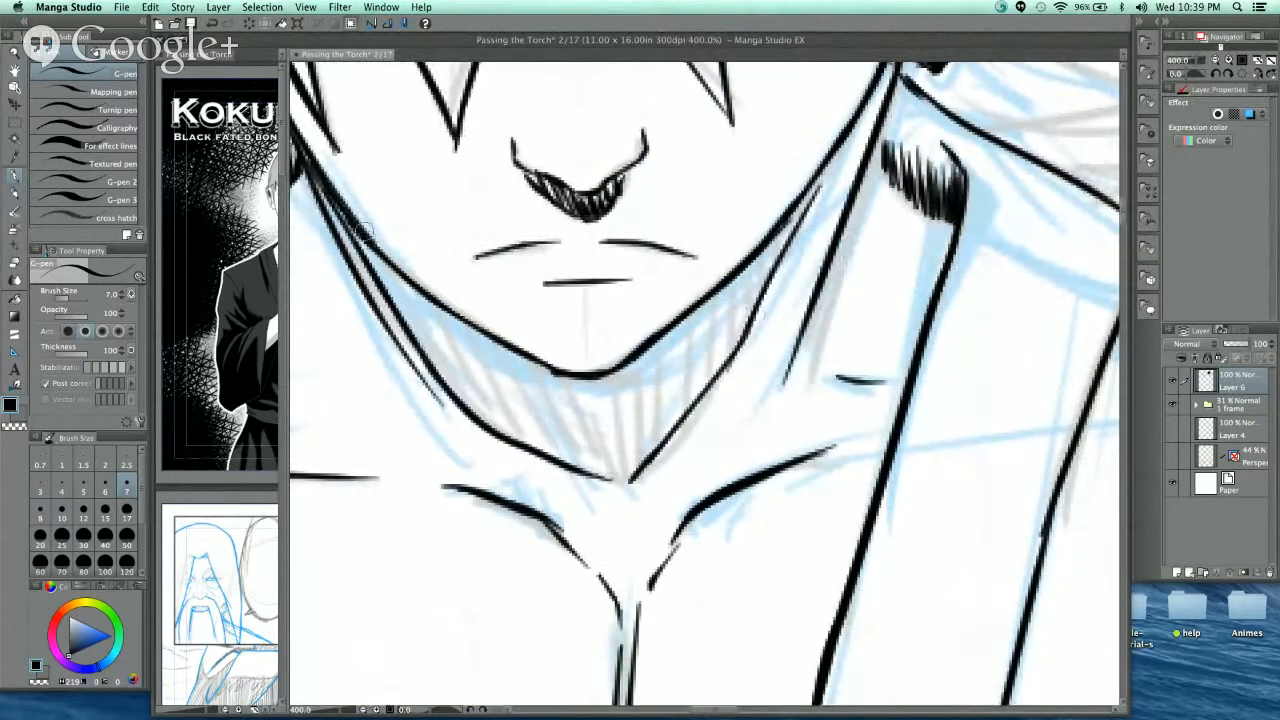
{"action": "left_click_drag", "start_coordinate": [366, 238], "coordinate": [444, 376]}
{"action": "mouse_move", "coordinate": [400, 282]}
{"action": "left_mouse_down"}
{"action": "mouse_move", "coordinate": [466, 406]}
{"action": "mouse_move", "coordinate": [488, 404]}
{"action": "left_mouse_up"}
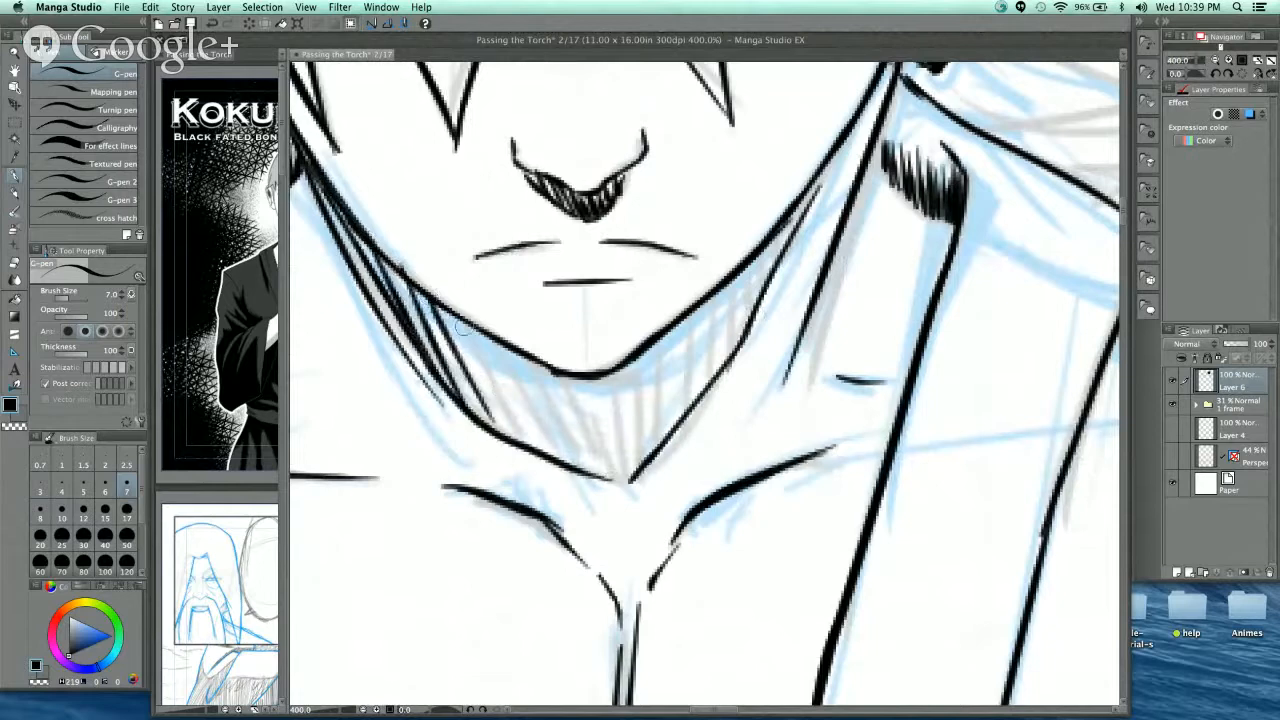
{"action": "left_click_drag", "start_coordinate": [461, 327], "coordinate": [562, 458]}
{"action": "left_click_drag", "start_coordinate": [524, 350], "coordinate": [575, 448]}
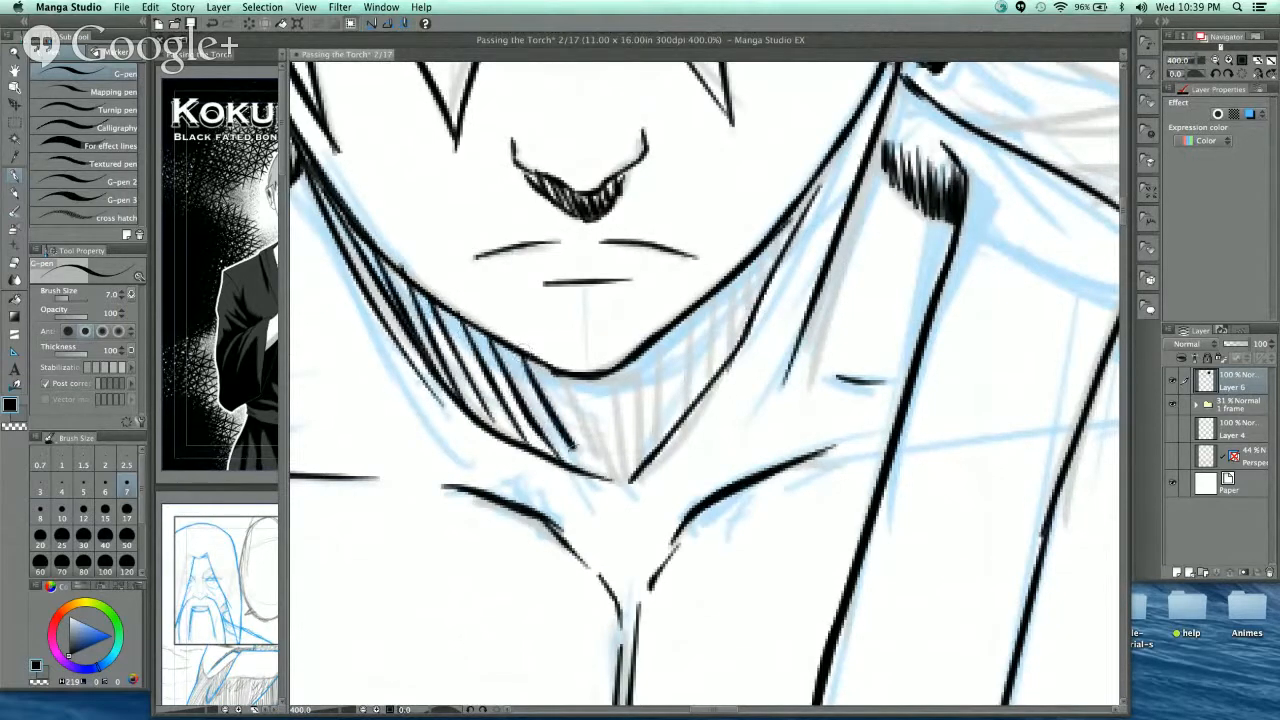
{"action": "left_click_drag", "start_coordinate": [545, 398], "coordinate": [598, 476]}
{"action": "mouse_move", "coordinate": [552, 378]}
{"action": "left_mouse_down"}
{"action": "mouse_move", "coordinate": [612, 478]}
{"action": "mouse_move", "coordinate": [630, 482]}
{"action": "mouse_move", "coordinate": [642, 462]}
{"action": "left_mouse_up"}
{"action": "mouse_move", "coordinate": [610, 368]}
{"action": "left_mouse_down"}
{"action": "mouse_move", "coordinate": [656, 446]}
{"action": "mouse_move", "coordinate": [664, 428]}
{"action": "left_mouse_up"}
{"action": "left_click_drag", "start_coordinate": [642, 348], "coordinate": [676, 414]}
{"action": "left_click_drag", "start_coordinate": [656, 336], "coordinate": [698, 398]}
{"action": "mouse_move", "coordinate": [680, 328]}
{"action": "left_mouse_down"}
{"action": "mouse_move", "coordinate": [706, 386]}
{"action": "mouse_move", "coordinate": [722, 376]}
{"action": "left_mouse_up"}
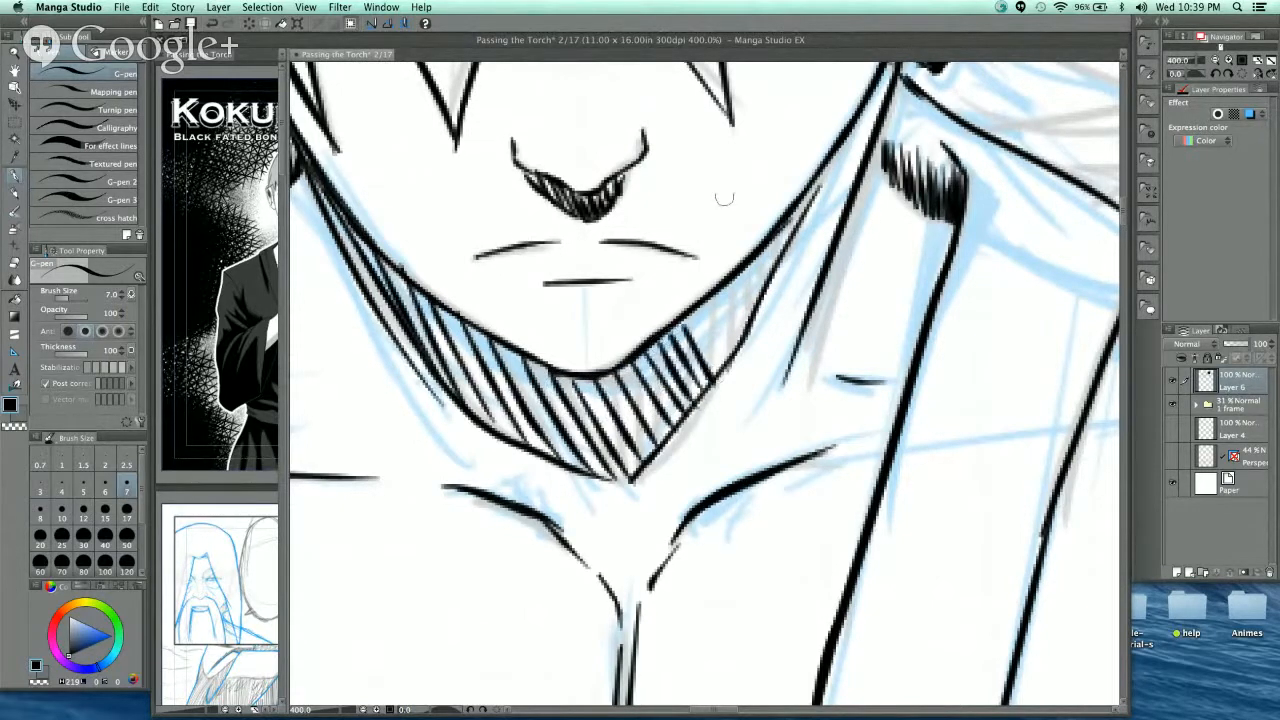
- Undo the hatching and outline of the neck shadow, back to the original neck lines
{"action": "key", "text": "super+z"}
{"action": "key", "text": "super+z"}
{"action": "key", "text": "super+z"}
{"action": "key", "text": "super+z"}
{"action": "key", "text": "super+z"}
{"action": "key", "text": "super+z"}
{"action": "key", "text": "super+z"}
{"action": "key", "text": "super+z"}
{"action": "key", "text": "super+z"}
{"action": "key", "text": "super+z"}
{"action": "key", "text": "super+z"}
{"action": "key", "text": "super+z"}
{"action": "key", "text": "super+z"}
{"action": "key", "text": "super+z"}
{"action": "key", "text": "super+z"}
{"action": "key", "text": "super+z"}
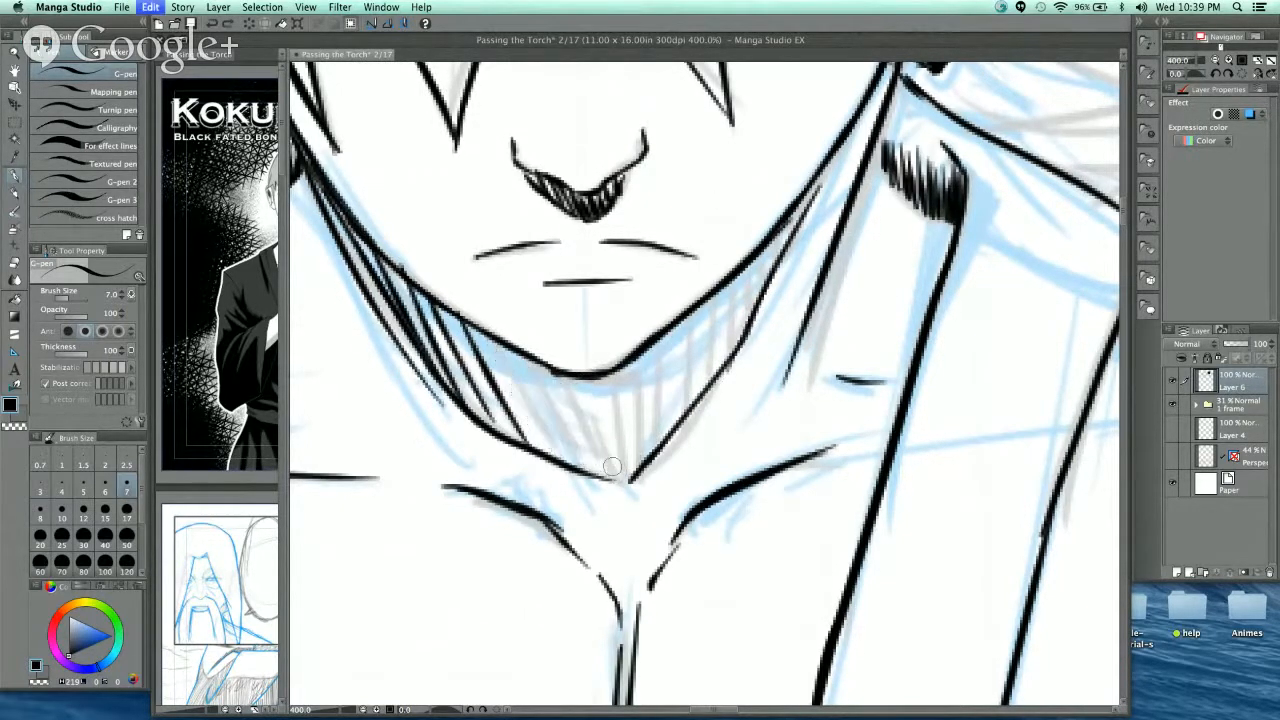
{"action": "key", "text": "super+z"}
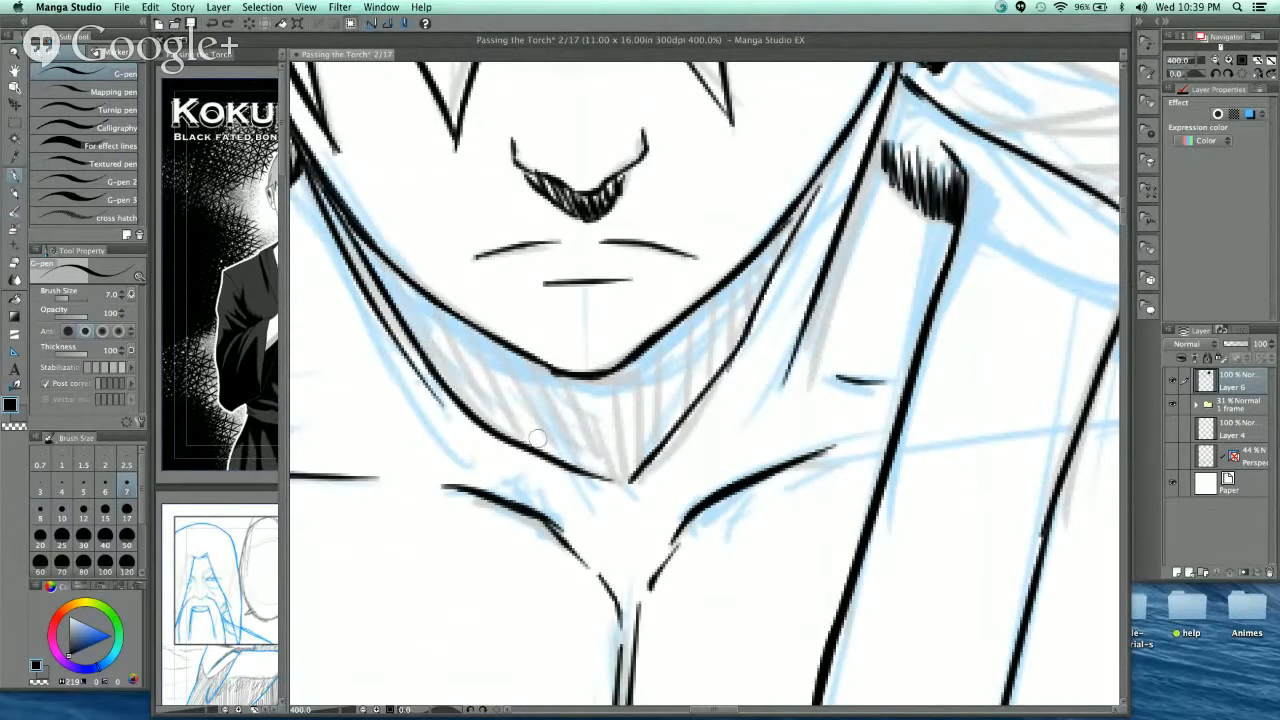
{"action": "key", "text": "super+z"}
{"action": "key", "text": "super+z"}
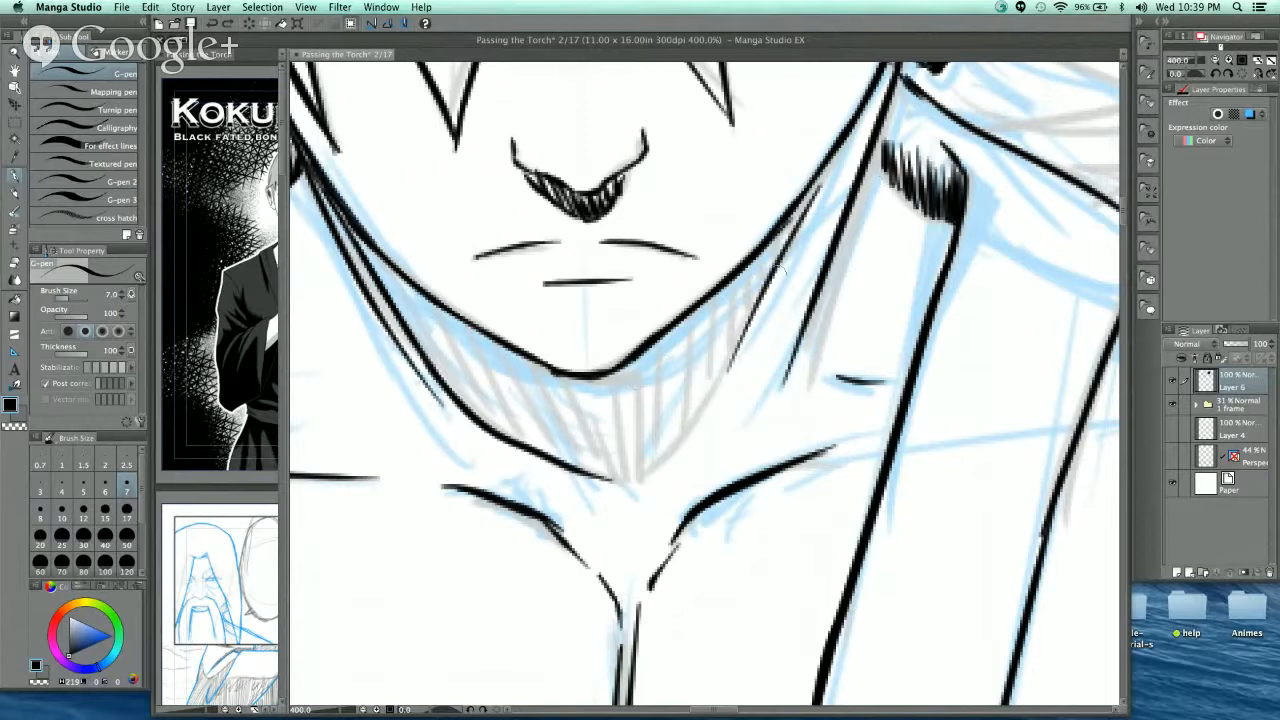
{"action": "key", "text": "super+z"}
{"action": "key", "text": "super+z"}
{"action": "key", "text": "super+z"}
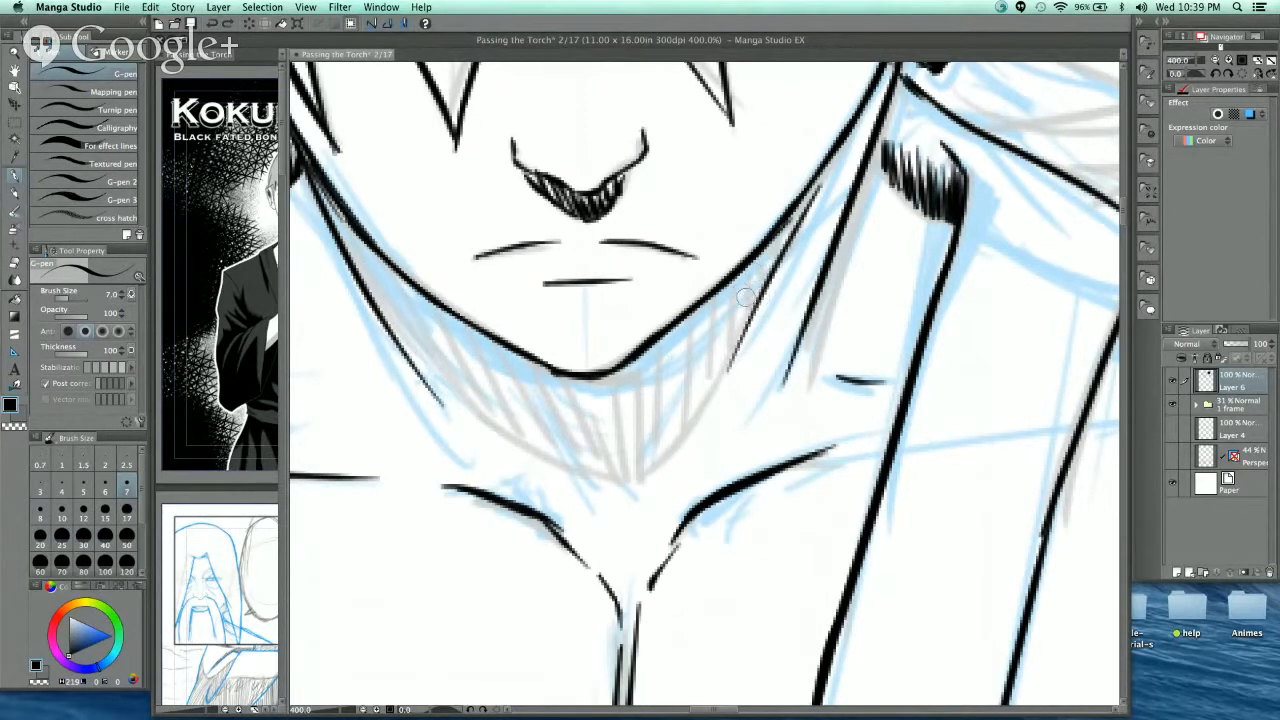
- Reduce the pen's brush size to 3 and ink the neck shadow's lower outline from the left neck line to the right one
{"action": "key", "text": "bracketleft"}
{"action": "key", "text": "bracketleft"}
{"action": "key", "text": "bracketleft"}
{"action": "key", "text": "bracketleft"}
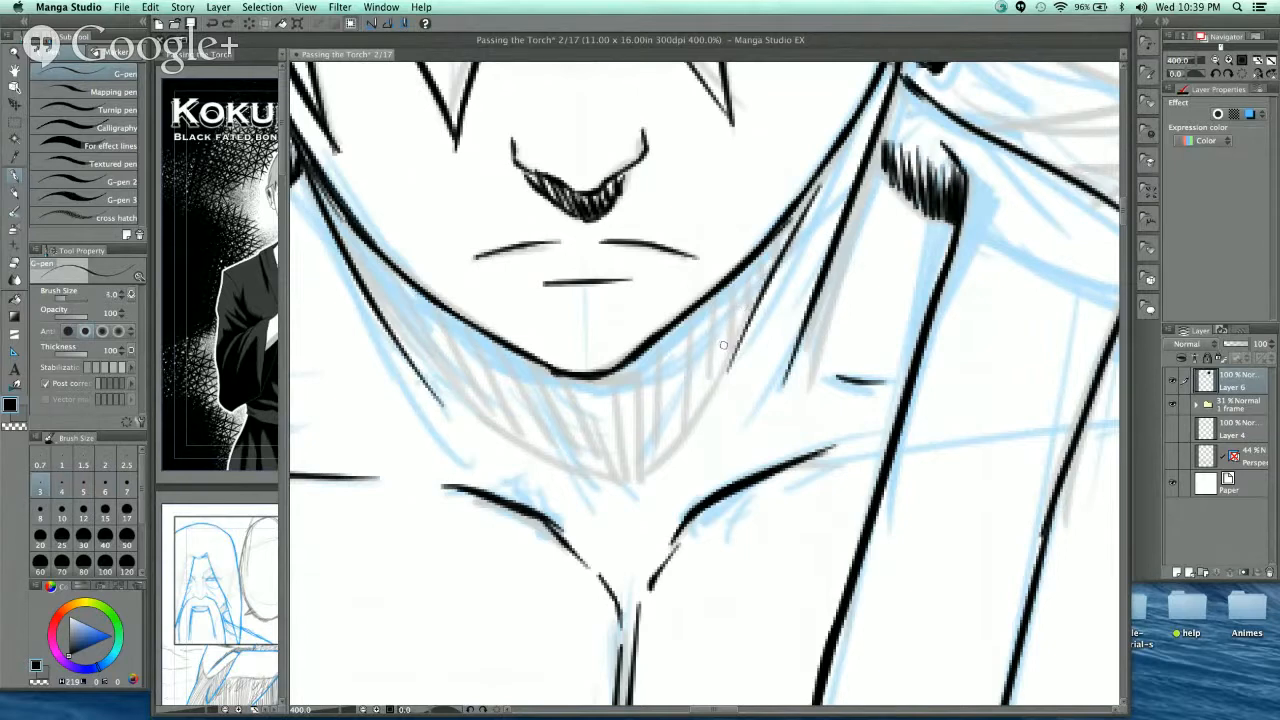
{"action": "scroll", "coordinate": [717, 322], "scroll_direction": "down", "scroll_amount": 4}
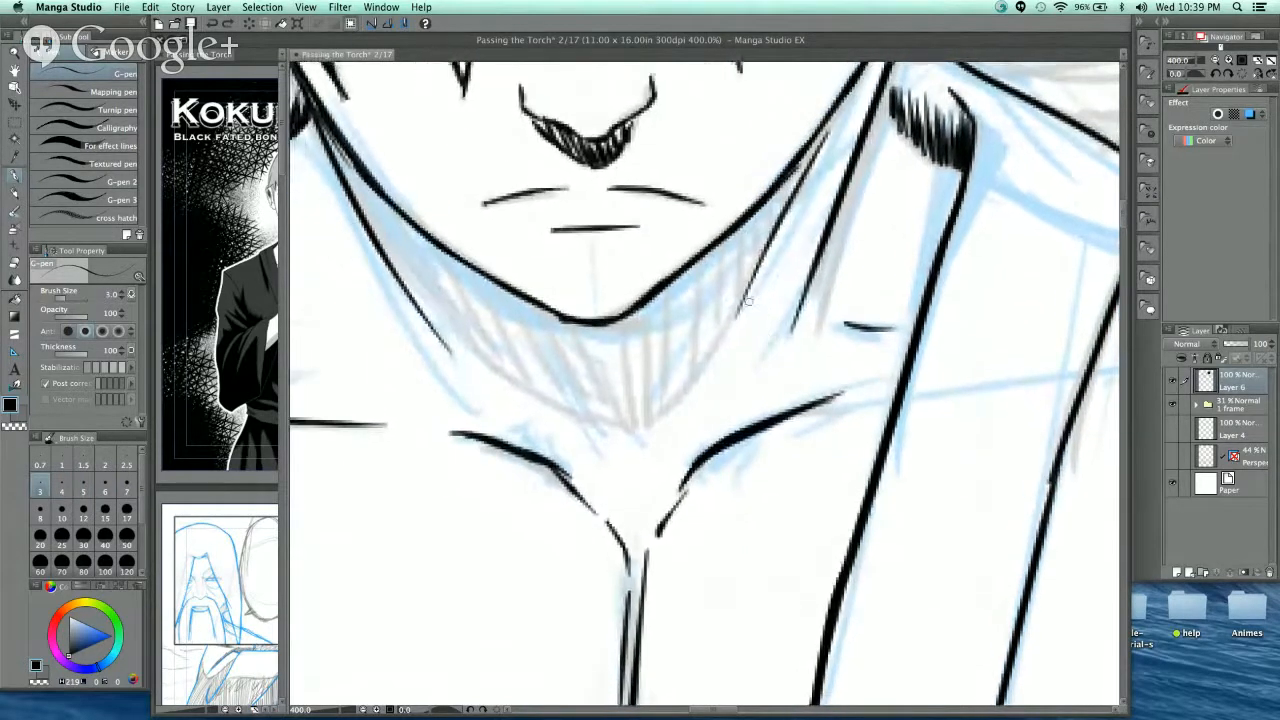
{"action": "scroll", "coordinate": [730, 362], "scroll_direction": "up", "scroll_amount": 1}
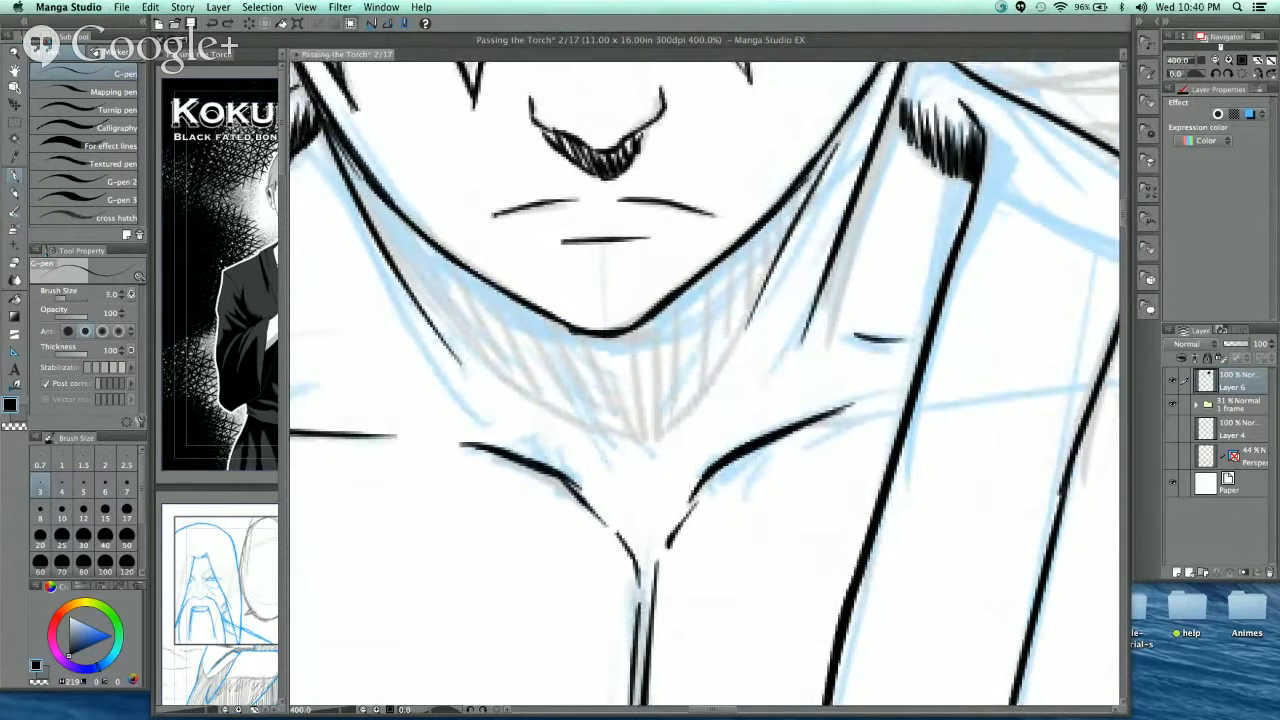
{"action": "left_click_drag", "start_coordinate": [376, 228], "coordinate": [436, 304]}
{"action": "left_click_drag", "start_coordinate": [398, 258], "coordinate": [472, 348]}
{"action": "left_click_drag", "start_coordinate": [416, 282], "coordinate": [498, 383]}
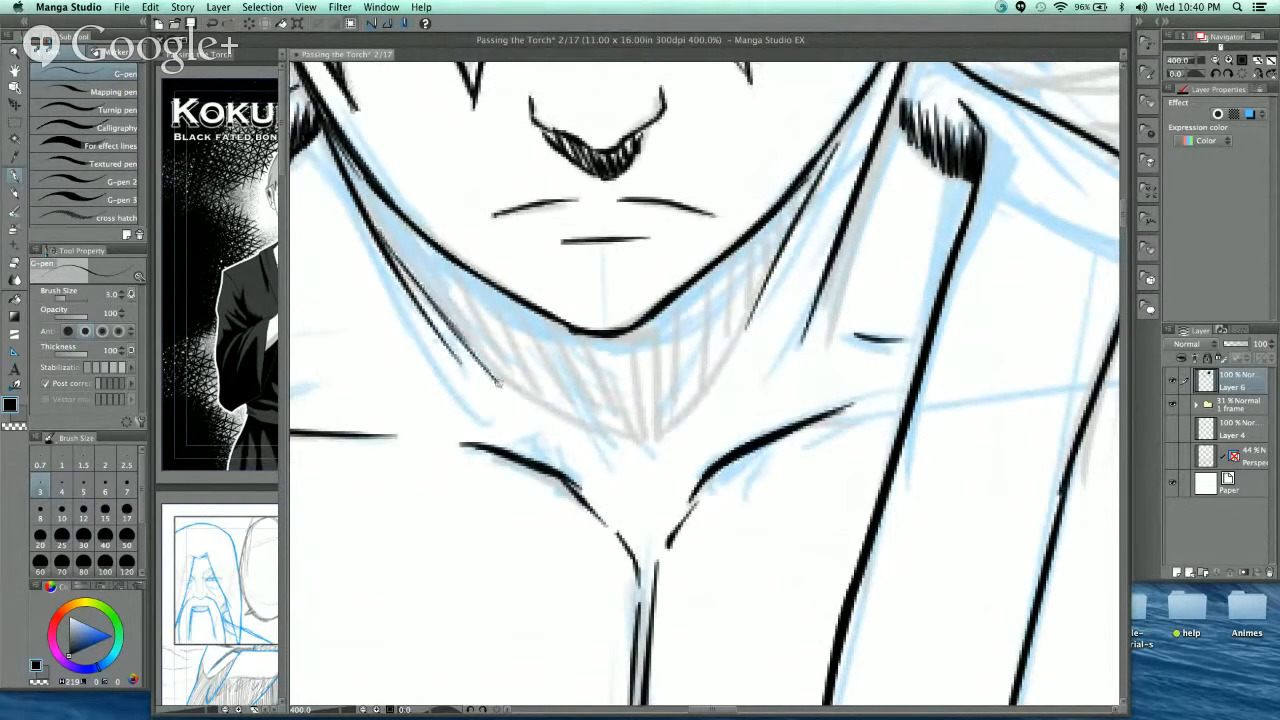
{"action": "mouse_move", "coordinate": [381, 233]}
{"action": "left_mouse_down"}
{"action": "mouse_move", "coordinate": [484, 364]}
{"action": "mouse_move", "coordinate": [546, 408]}
{"action": "mouse_move", "coordinate": [658, 432]}
{"action": "mouse_move", "coordinate": [752, 326]}
{"action": "left_mouse_up"}
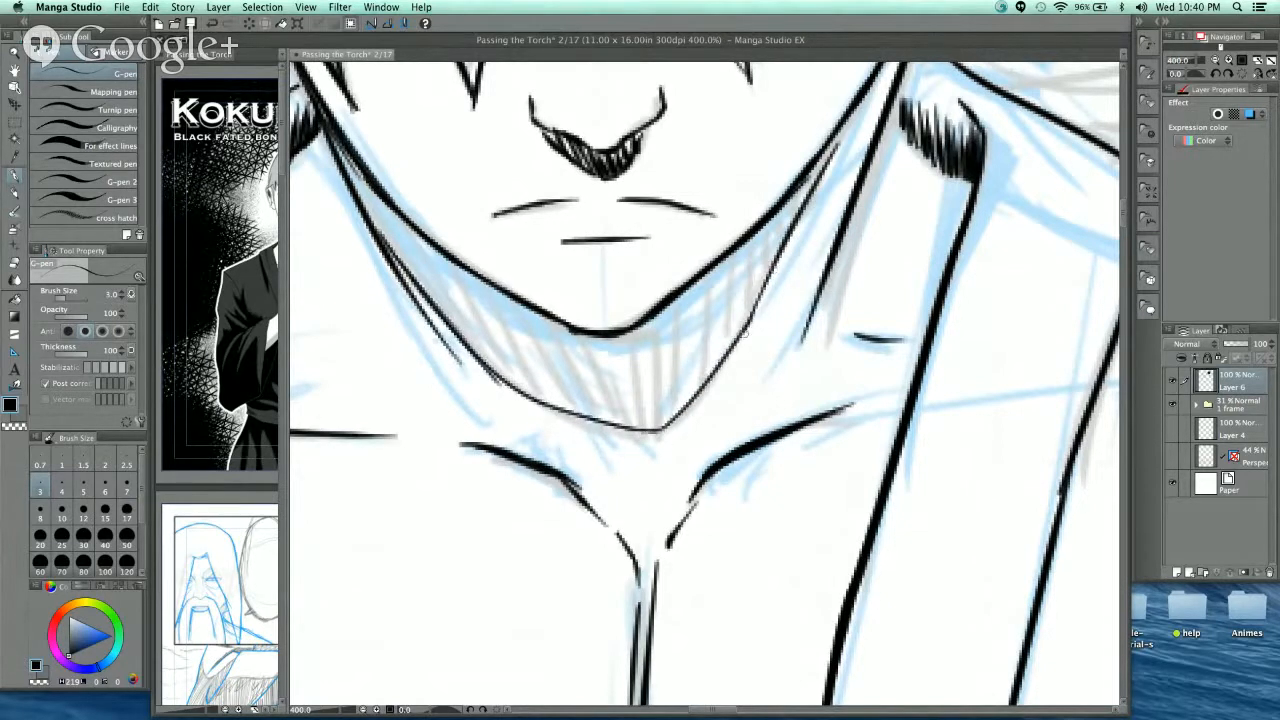
{"action": "left_click_drag", "start_coordinate": [488, 370], "coordinate": [534, 399]}
- Hatch the narrow left end of the neck shadow with closely spaced diagonal lines, redoing one stroke
{"action": "scroll", "coordinate": [318, 171], "scroll_direction": "up", "scroll_amount": 1}
{"action": "left_click_drag", "start_coordinate": [404, 174], "coordinate": [462, 335]}
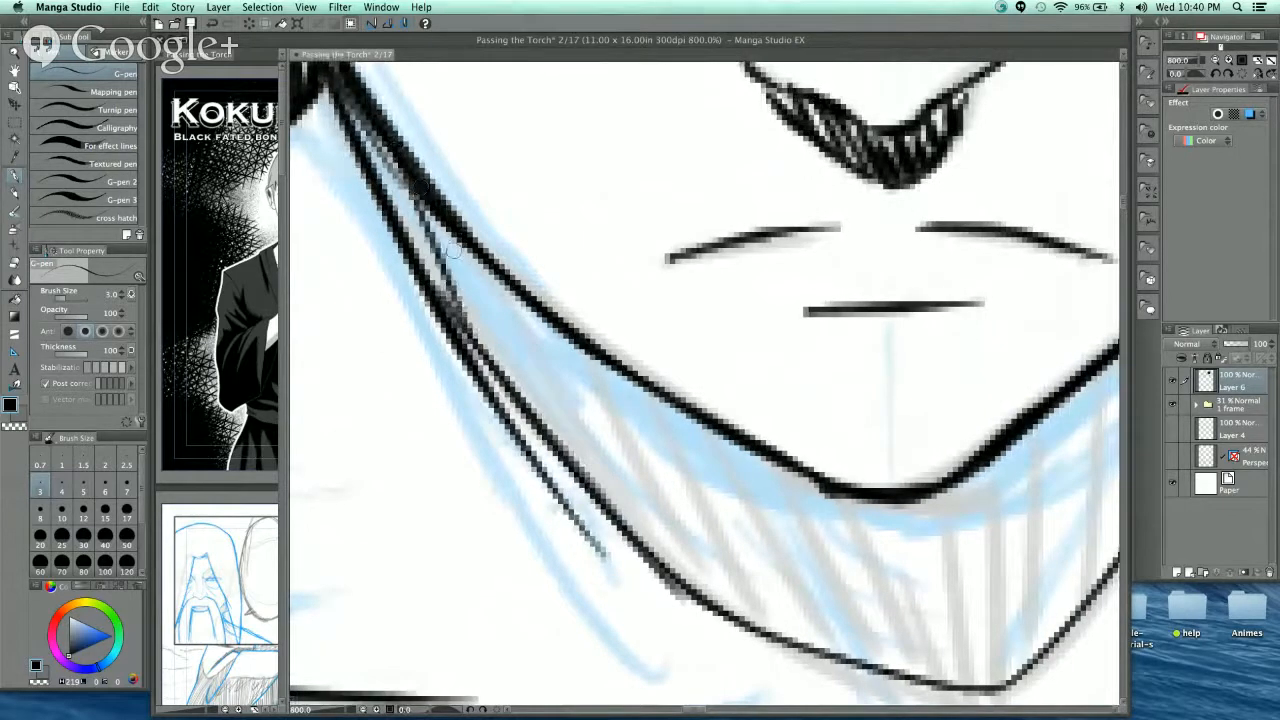
{"action": "left_click_drag", "start_coordinate": [440, 226], "coordinate": [536, 404]}
{"action": "left_click_drag", "start_coordinate": [547, 391], "coordinate": [574, 462]}
{"action": "left_click_drag", "start_coordinate": [543, 318], "coordinate": [610, 506]}
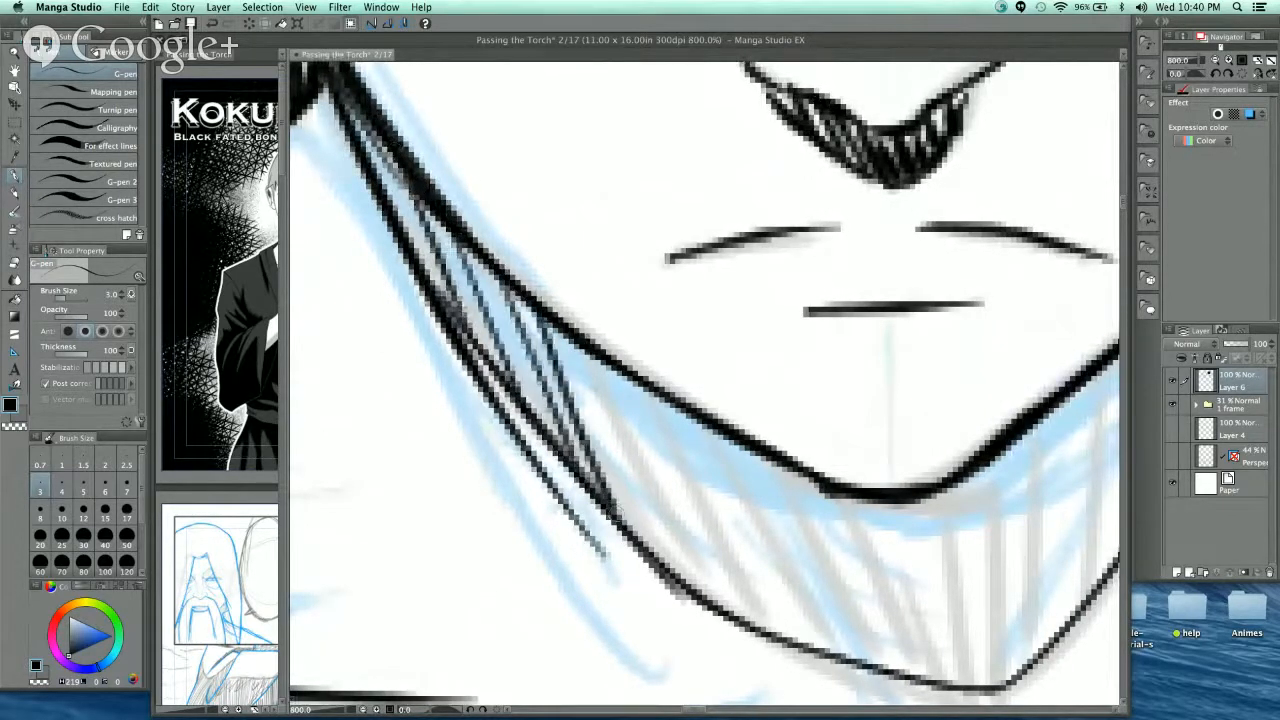
{"action": "left_click_drag", "start_coordinate": [474, 257], "coordinate": [550, 452]}
{"action": "key", "text": "super+z"}
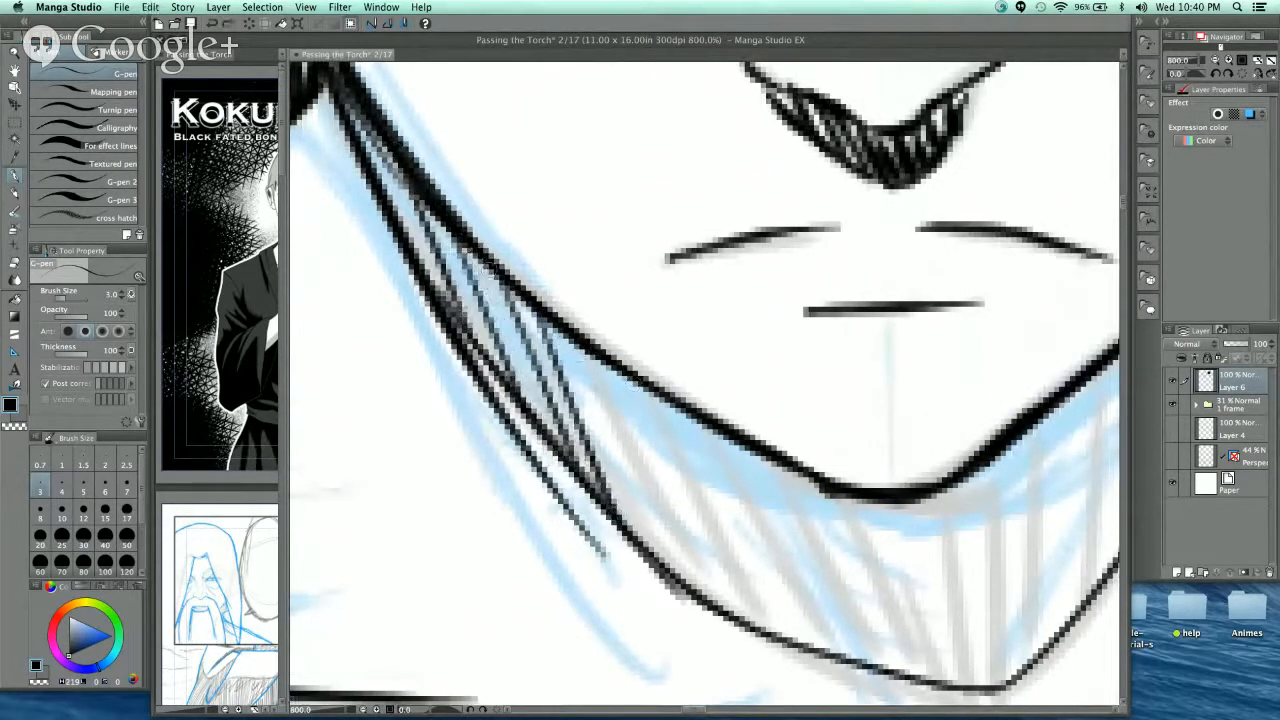
{"action": "left_click_drag", "start_coordinate": [474, 255], "coordinate": [550, 440]}
{"action": "left_click_drag", "start_coordinate": [640, 440], "coordinate": [530, 298]}
{"action": "left_click_drag", "start_coordinate": [474, 210], "coordinate": [552, 400]}
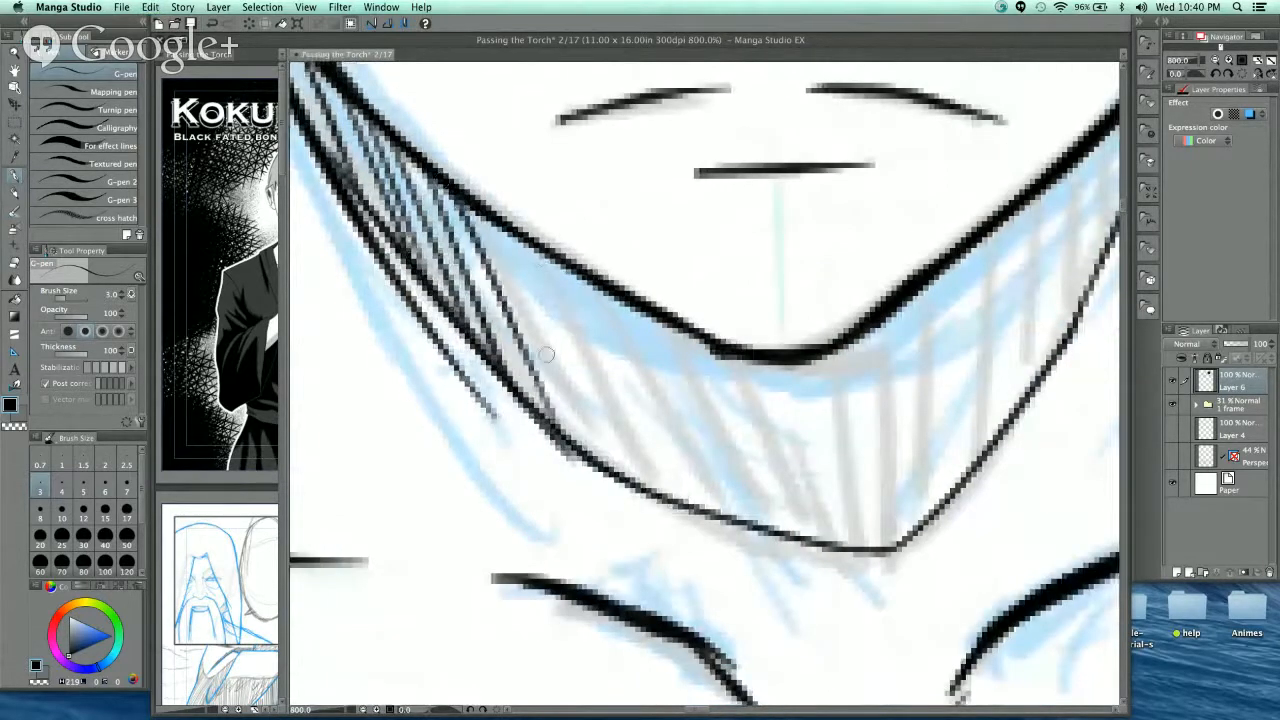
- Continue the diagonal hatching across the neck shadow from the left jaw to beneath the chin
{"action": "mouse_move", "coordinate": [490, 210]}
{"action": "left_mouse_down"}
{"action": "mouse_move", "coordinate": [615, 435]}
{"action": "mouse_move", "coordinate": [605, 465]}
{"action": "left_mouse_up"}
{"action": "left_click_drag", "start_coordinate": [530, 245], "coordinate": [640, 482]}
{"action": "left_click_drag", "start_coordinate": [565, 260], "coordinate": [684, 505]}
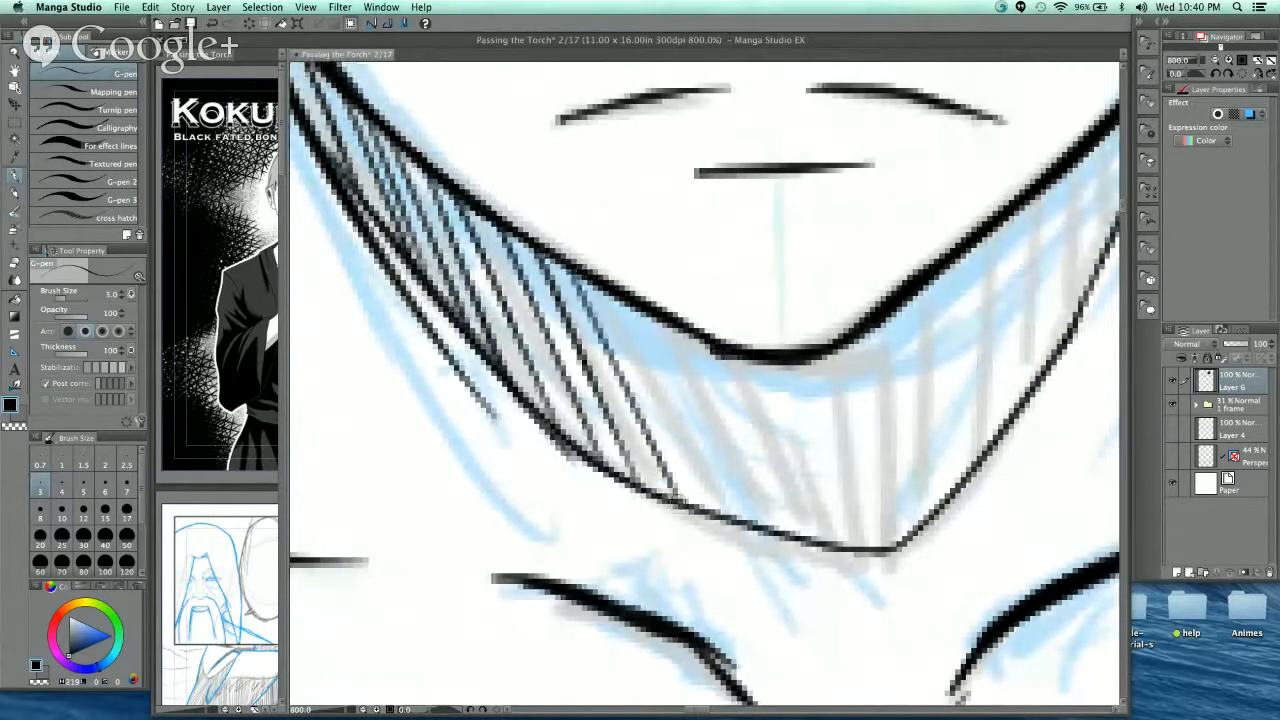
{"action": "left_click_drag", "start_coordinate": [600, 284], "coordinate": [718, 512]}
{"action": "left_click_drag", "start_coordinate": [648, 318], "coordinate": [766, 524]}
{"action": "left_click_drag", "start_coordinate": [690, 338], "coordinate": [810, 548]}
{"action": "left_click_drag", "start_coordinate": [733, 348], "coordinate": [841, 536]}
{"action": "left_click_drag", "start_coordinate": [772, 360], "coordinate": [880, 540]}
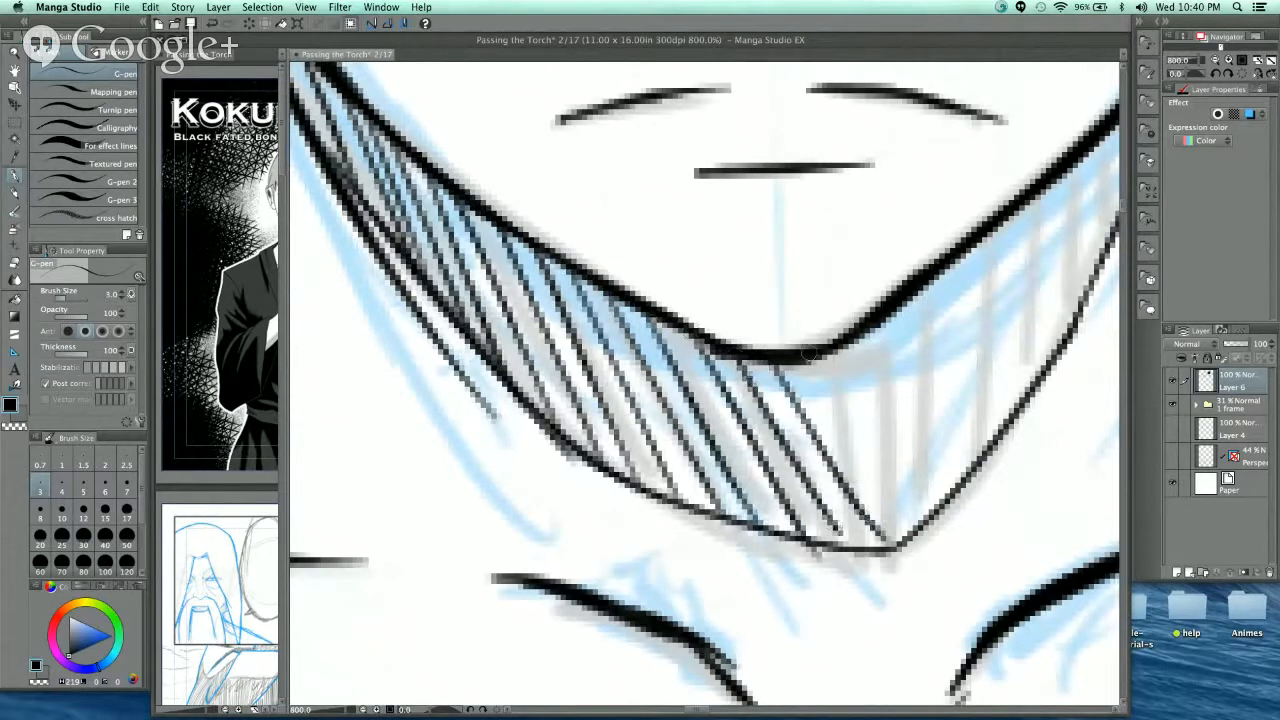
{"action": "left_click_drag", "start_coordinate": [815, 358], "coordinate": [915, 528]}
- Hatch the neck shadow just right of the chin with parallel diagonal lines down to its outline
{"action": "mouse_move", "coordinate": [881, 374]}
{"action": "left_mouse_down"}
{"action": "mouse_move", "coordinate": [688, 304]}
{"action": "mouse_move", "coordinate": [738, 443]}
{"action": "left_mouse_up"}
{"action": "left_click_drag", "start_coordinate": [673, 270], "coordinate": [714, 356]}
{"action": "left_click_drag", "start_coordinate": [690, 250], "coordinate": [748, 372]}
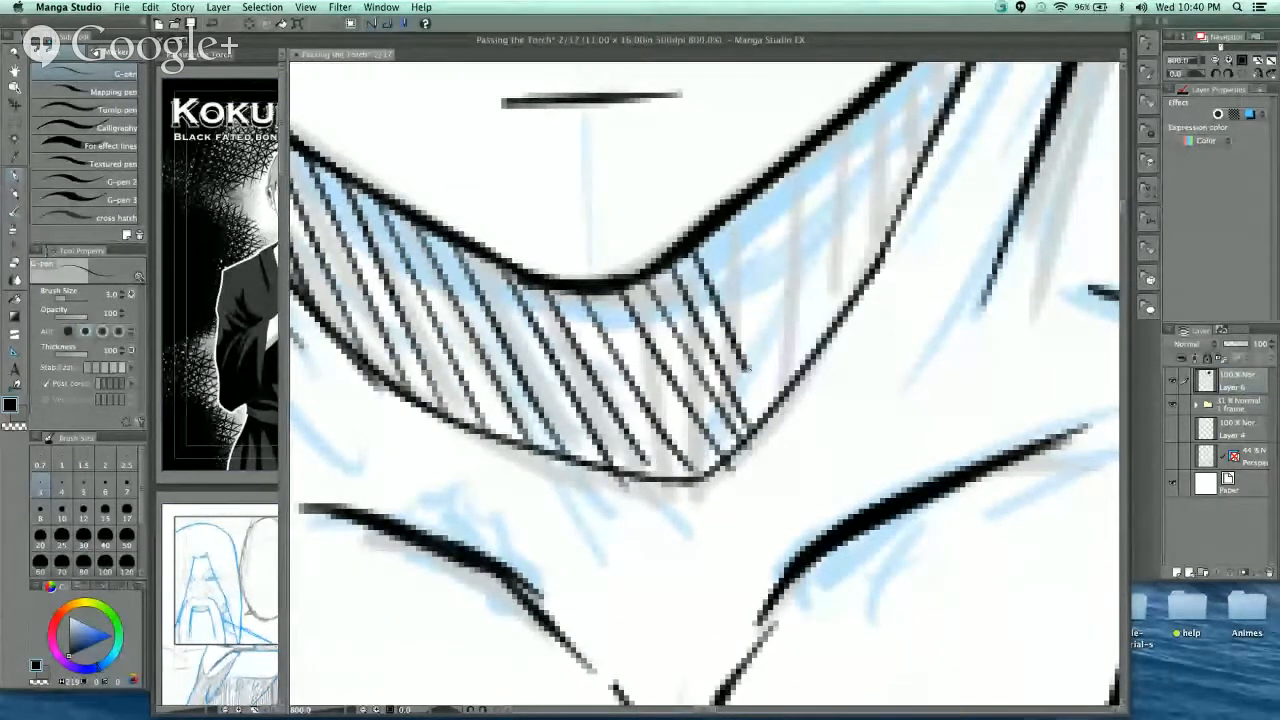
{"action": "left_click_drag", "start_coordinate": [714, 226], "coordinate": [780, 382]}
{"action": "left_click_drag", "start_coordinate": [734, 202], "coordinate": [804, 378]}
{"action": "left_click_drag", "start_coordinate": [760, 176], "coordinate": [818, 342]}
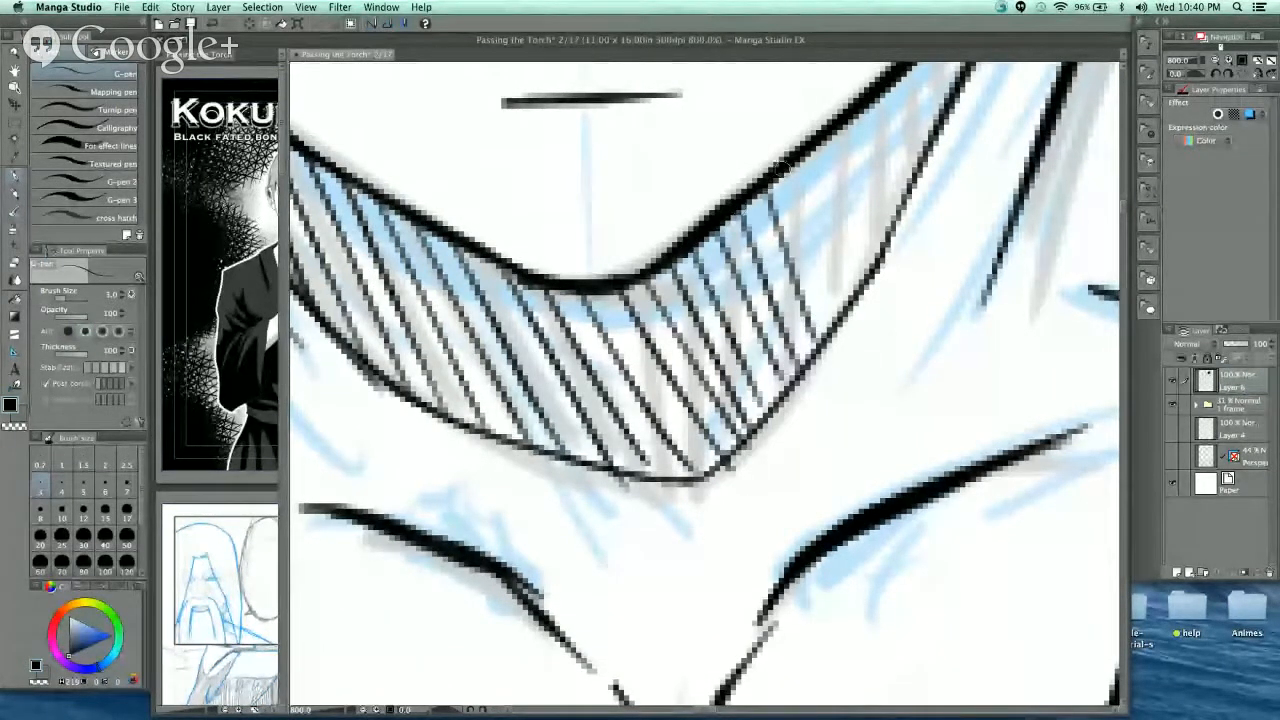
{"action": "left_click_drag", "start_coordinate": [772, 160], "coordinate": [838, 328]}
{"action": "left_click_drag", "start_coordinate": [800, 150], "coordinate": [850, 304]}
- Finish the hatching in the tapering right end of the neck shadow with progressively shorter, steeper lines
{"action": "left_click_drag", "start_coordinate": [850, 175], "coordinate": [787, 325]}
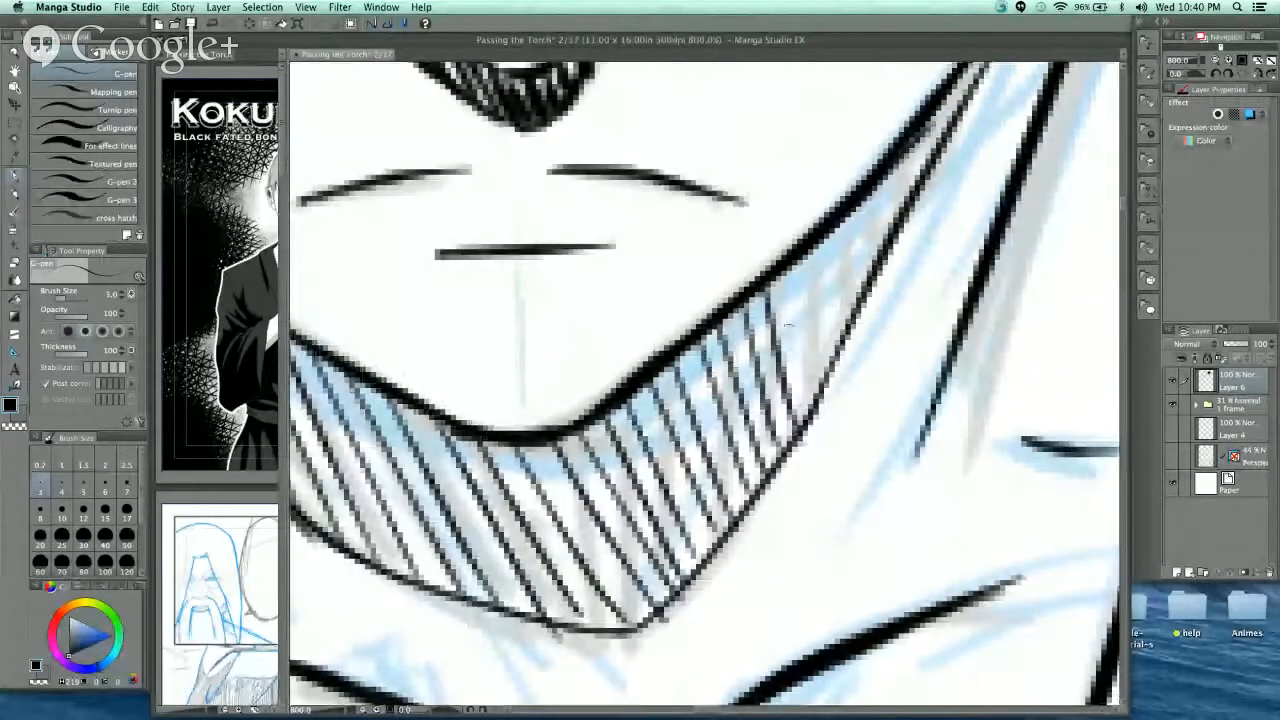
{"action": "left_click_drag", "start_coordinate": [792, 276], "coordinate": [818, 400]}
{"action": "left_click_drag", "start_coordinate": [820, 250], "coordinate": [840, 355]}
{"action": "left_click_drag", "start_coordinate": [850, 215], "coordinate": [870, 300]}
{"action": "left_click_drag", "start_coordinate": [882, 175], "coordinate": [898, 234]}
{"action": "left_click_drag", "start_coordinate": [915, 130], "coordinate": [928, 180]}
- Add extra hatching lines in the uppermost left end of the neck shadow to darken it
{"action": "left_click_drag", "start_coordinate": [606, 414], "coordinate": [936, 440]}
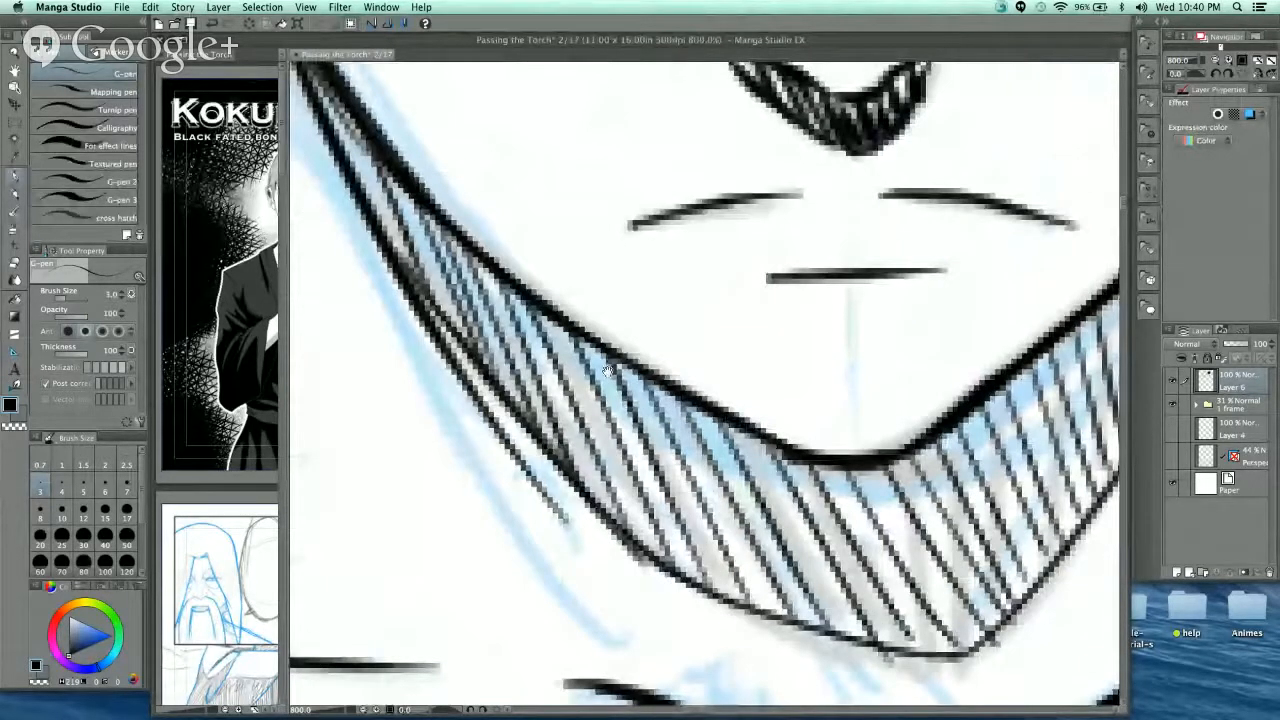
{"action": "left_click_drag", "start_coordinate": [607, 371], "coordinate": [761, 453]}
{"action": "left_click_drag", "start_coordinate": [570, 258], "coordinate": [604, 382]}
{"action": "left_click_drag", "start_coordinate": [588, 300], "coordinate": [606, 406]}
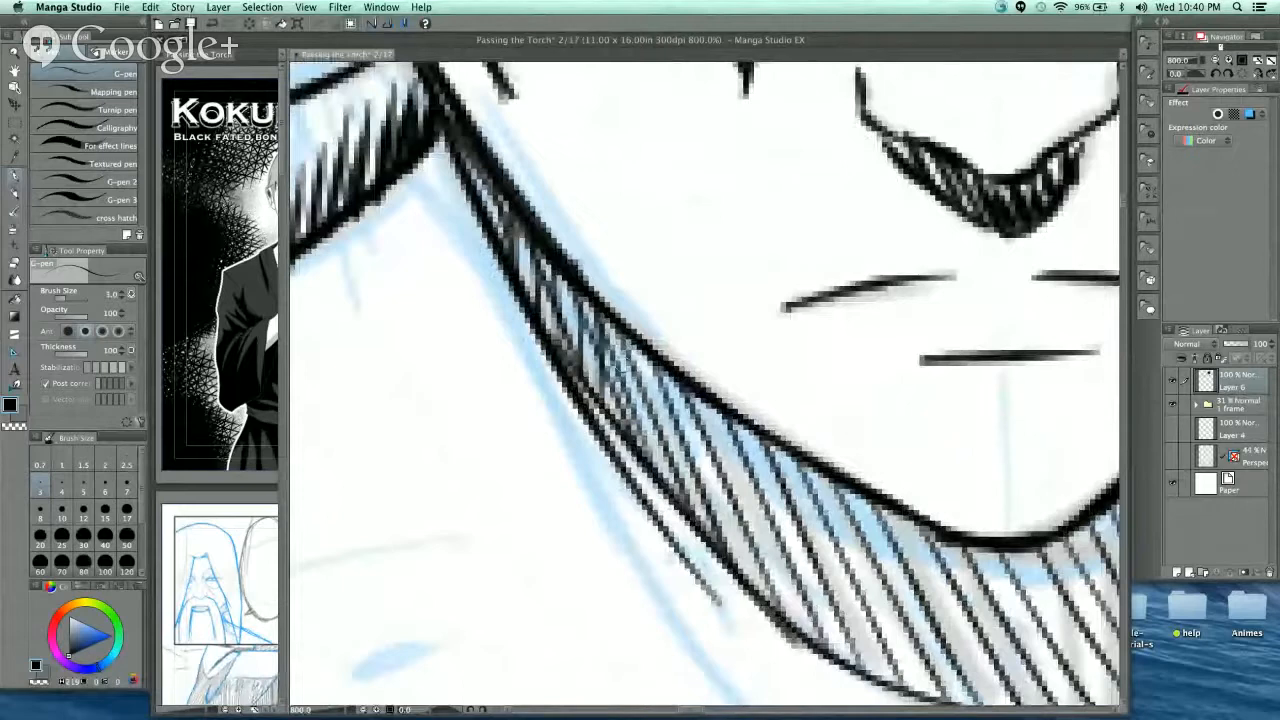
- Add a second layer of steeper hatching lines across the left side of the neck shadow, from the jaw toward the chin
{"action": "mouse_move", "coordinate": [616, 326]}
{"action": "left_mouse_down"}
{"action": "mouse_move", "coordinate": [638, 452]}
{"action": "mouse_move", "coordinate": [662, 472]}
{"action": "left_mouse_up"}
{"action": "left_click_drag", "start_coordinate": [658, 366], "coordinate": [690, 522]}
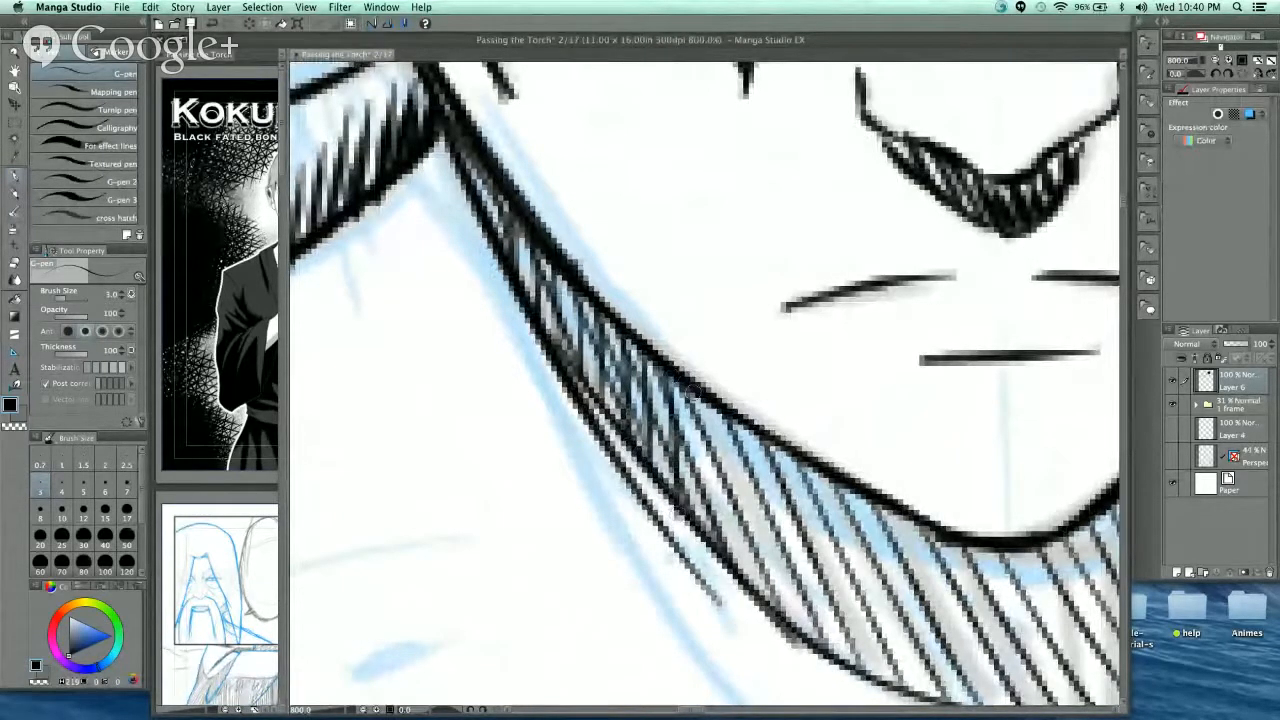
{"action": "left_click_drag", "start_coordinate": [684, 384], "coordinate": [712, 496]}
{"action": "mouse_move", "coordinate": [710, 408]}
{"action": "left_mouse_down"}
{"action": "mouse_move", "coordinate": [706, 476]}
{"action": "mouse_move", "coordinate": [741, 446]}
{"action": "mouse_move", "coordinate": [740, 540]}
{"action": "left_mouse_up"}
{"action": "left_click_drag", "start_coordinate": [740, 424], "coordinate": [756, 576]}
{"action": "left_click_drag", "start_coordinate": [760, 512], "coordinate": [613, 304]}
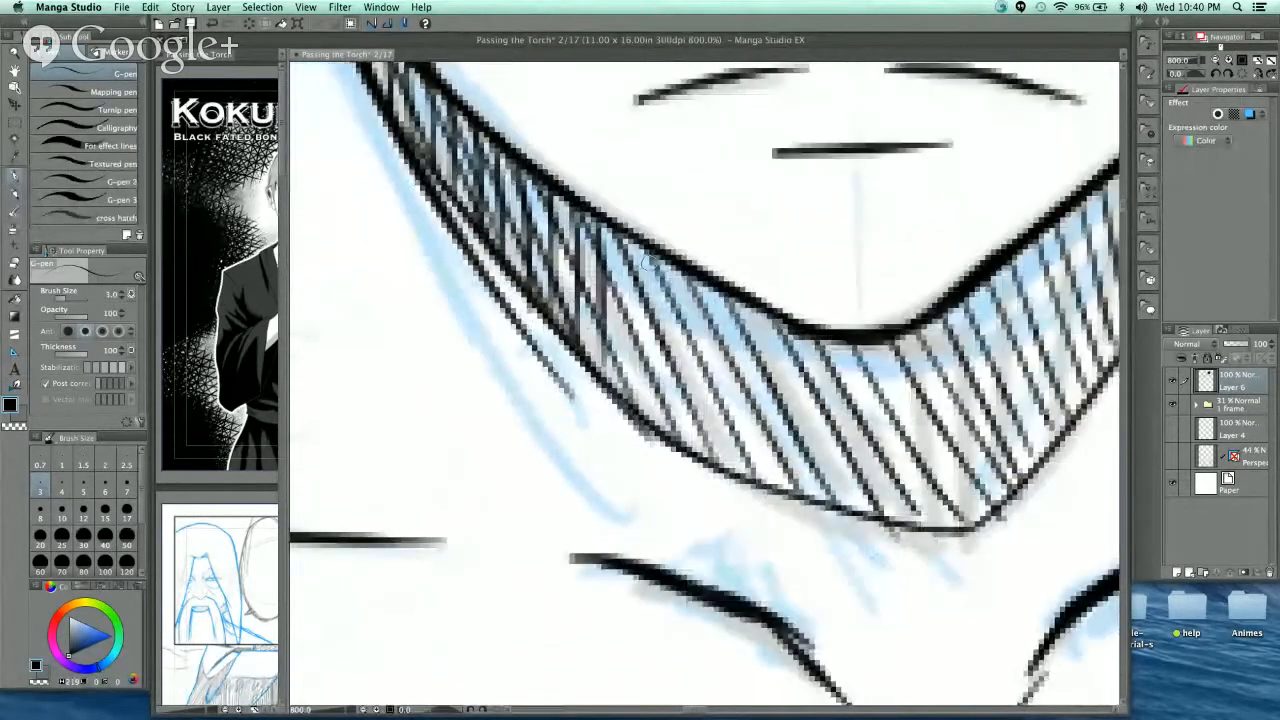
{"action": "left_click_drag", "start_coordinate": [614, 222], "coordinate": [635, 338]}
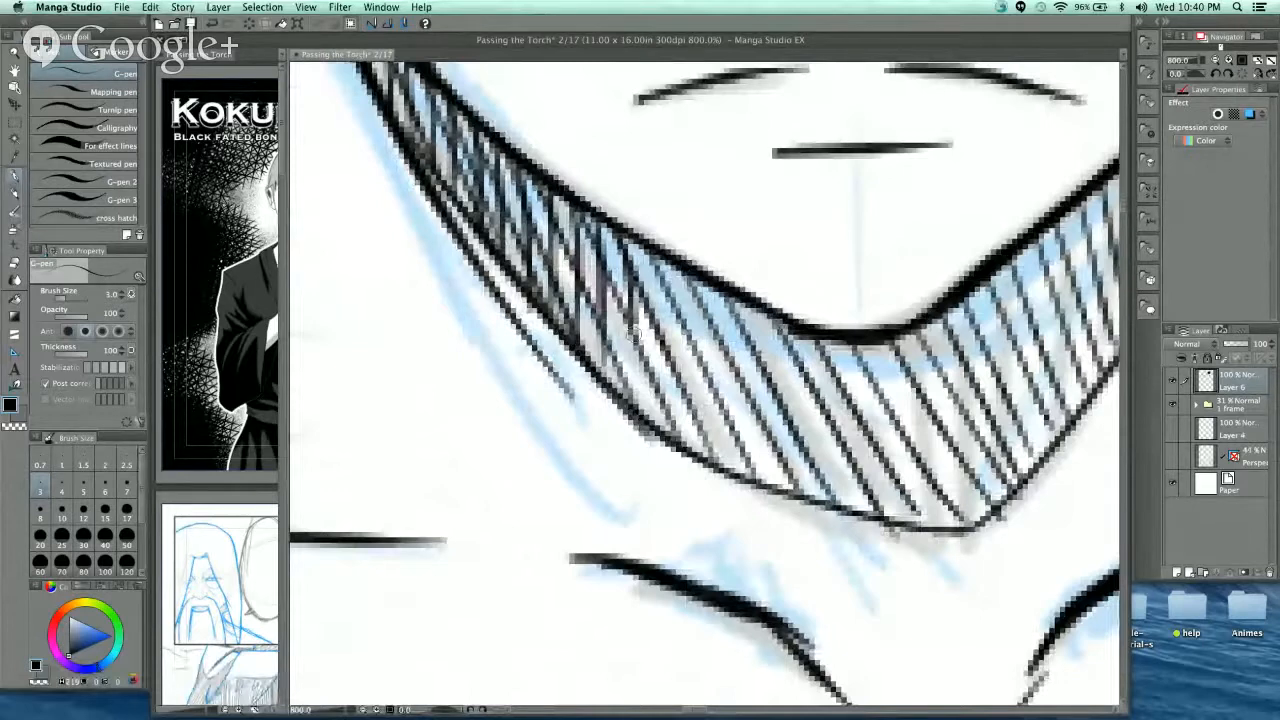
{"action": "left_click_drag", "start_coordinate": [650, 255], "coordinate": [732, 445]}
{"action": "left_click_drag", "start_coordinate": [732, 305], "coordinate": [778, 482]}
- Continue the second layer of steep hatching through the neck shadow directly beneath the chin
{"action": "left_click_drag", "start_coordinate": [826, 359], "coordinate": [678, 330]}
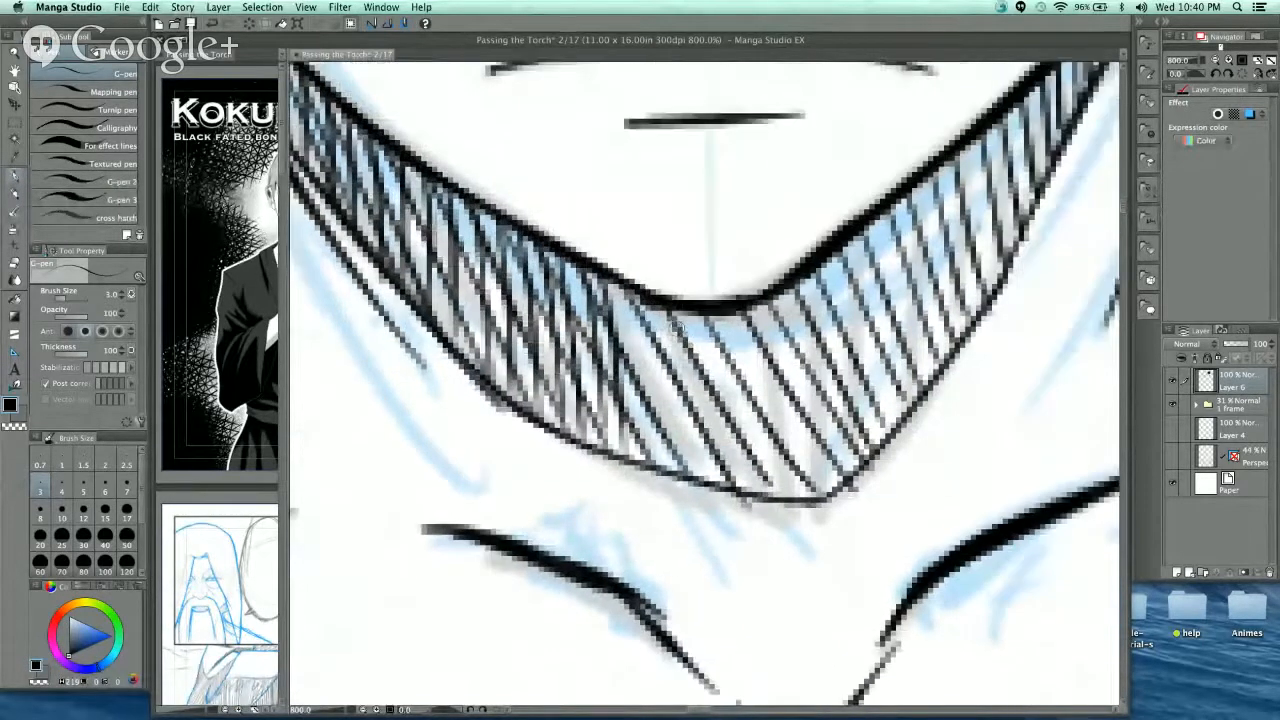
{"action": "left_click_drag", "start_coordinate": [621, 289], "coordinate": [652, 450]}
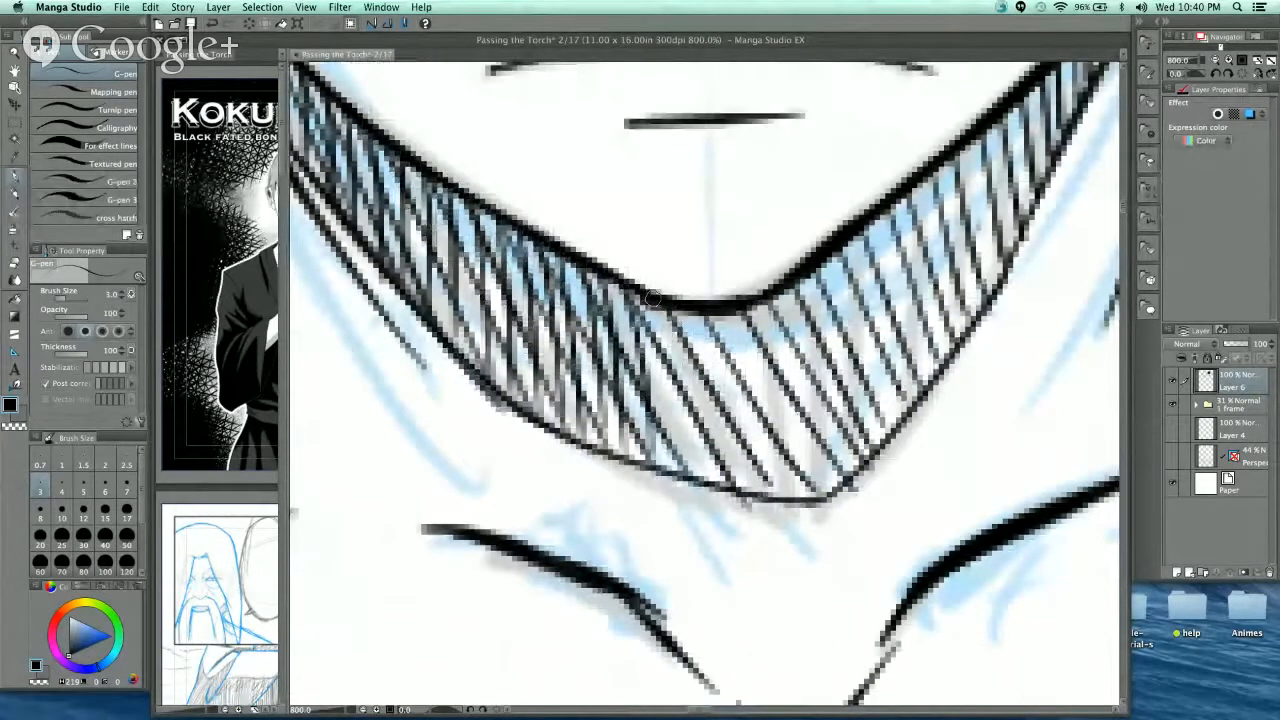
{"action": "left_click_drag", "start_coordinate": [651, 298], "coordinate": [726, 482]}
{"action": "mouse_move", "coordinate": [740, 300]}
{"action": "left_mouse_down"}
{"action": "mouse_move", "coordinate": [766, 482]}
{"action": "mouse_move", "coordinate": [780, 486]}
{"action": "left_mouse_up"}
{"action": "mouse_move", "coordinate": [770, 290]}
{"action": "left_mouse_down"}
{"action": "mouse_move", "coordinate": [798, 488]}
{"action": "mouse_move", "coordinate": [812, 482]}
{"action": "left_mouse_up"}
{"action": "mouse_move", "coordinate": [808, 262]}
{"action": "left_mouse_down"}
{"action": "mouse_move", "coordinate": [830, 470]}
{"action": "mouse_move", "coordinate": [844, 468]}
{"action": "left_mouse_up"}
- Cross-hatch the neck shadow to the right of the chin with steep lines reaching its lower outline
{"action": "mouse_move", "coordinate": [867, 275]}
{"action": "left_mouse_down"}
{"action": "mouse_move", "coordinate": [692, 332]}
{"action": "mouse_move", "coordinate": [694, 488]}
{"action": "left_mouse_up"}
{"action": "left_click_drag", "start_coordinate": [694, 288], "coordinate": [704, 470]}
{"action": "left_click_drag", "start_coordinate": [706, 262], "coordinate": [730, 468]}
{"action": "left_click_drag", "start_coordinate": [740, 236], "coordinate": [758, 436]}
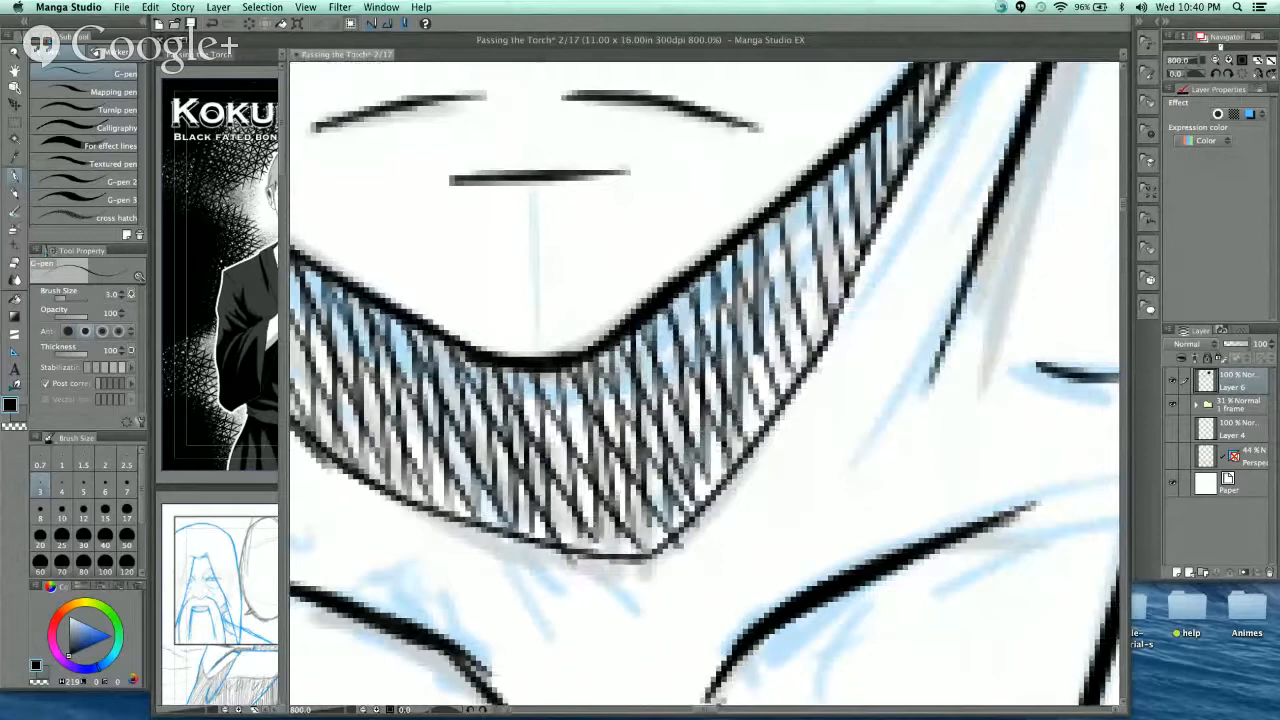
{"action": "mouse_move", "coordinate": [762, 210]}
{"action": "left_mouse_down"}
{"action": "mouse_move", "coordinate": [782, 424]}
{"action": "mouse_move", "coordinate": [804, 406]}
{"action": "left_mouse_up"}
{"action": "left_click_drag", "start_coordinate": [811, 216], "coordinate": [830, 350]}
- Darken the narrow right end of the neck shadow with short, closely spaced hatching lines along the jaw
{"action": "left_click_drag", "start_coordinate": [843, 197], "coordinate": [751, 395]}
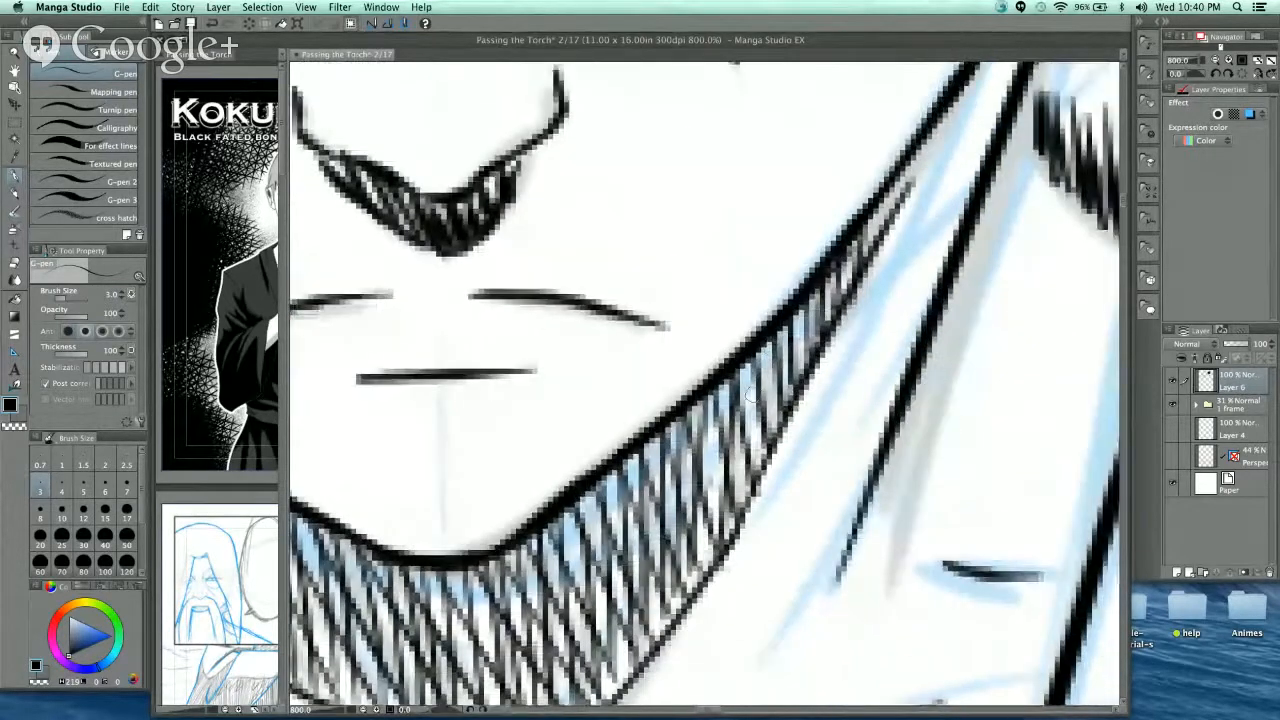
{"action": "left_click_drag", "start_coordinate": [782, 315], "coordinate": [796, 428]}
{"action": "left_click_drag", "start_coordinate": [825, 256], "coordinate": [838, 370]}
{"action": "left_click_drag", "start_coordinate": [846, 228], "coordinate": [858, 330]}
{"action": "left_click_drag", "start_coordinate": [884, 180], "coordinate": [894, 268]}
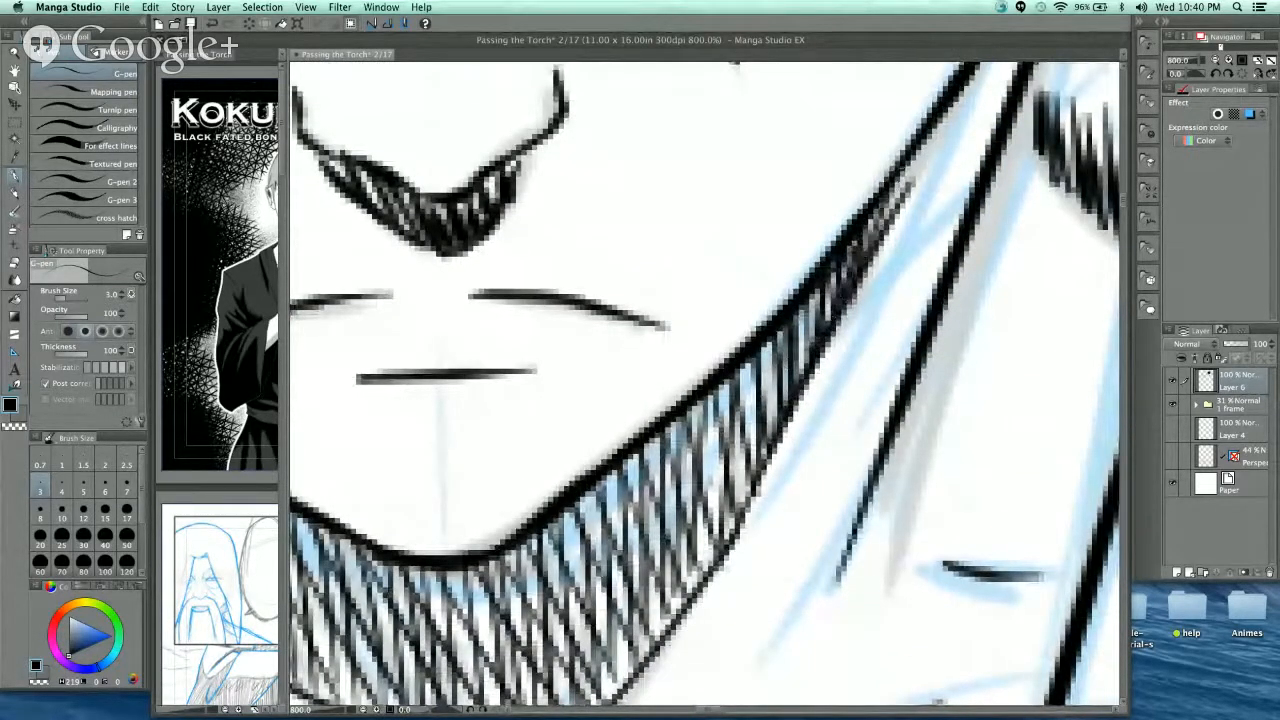
{"action": "left_click_drag", "start_coordinate": [900, 156], "coordinate": [868, 256]}
{"action": "mouse_move", "coordinate": [890, 204]}
{"action": "left_mouse_down"}
{"action": "mouse_move", "coordinate": [850, 284]}
{"action": "mouse_move", "coordinate": [754, 389]}
{"action": "left_mouse_up"}
- Extend the neck shadow up the right jawline to the ear with a thin outline and slanted hatching
{"action": "scroll", "coordinate": [880, 134], "scroll_direction": "down", "scroll_amount": 2}
{"action": "scroll", "coordinate": [841, 244], "scroll_direction": "down", "scroll_amount": 4}
{"action": "scroll", "coordinate": [842, 247], "scroll_direction": "down", "scroll_amount": 1}
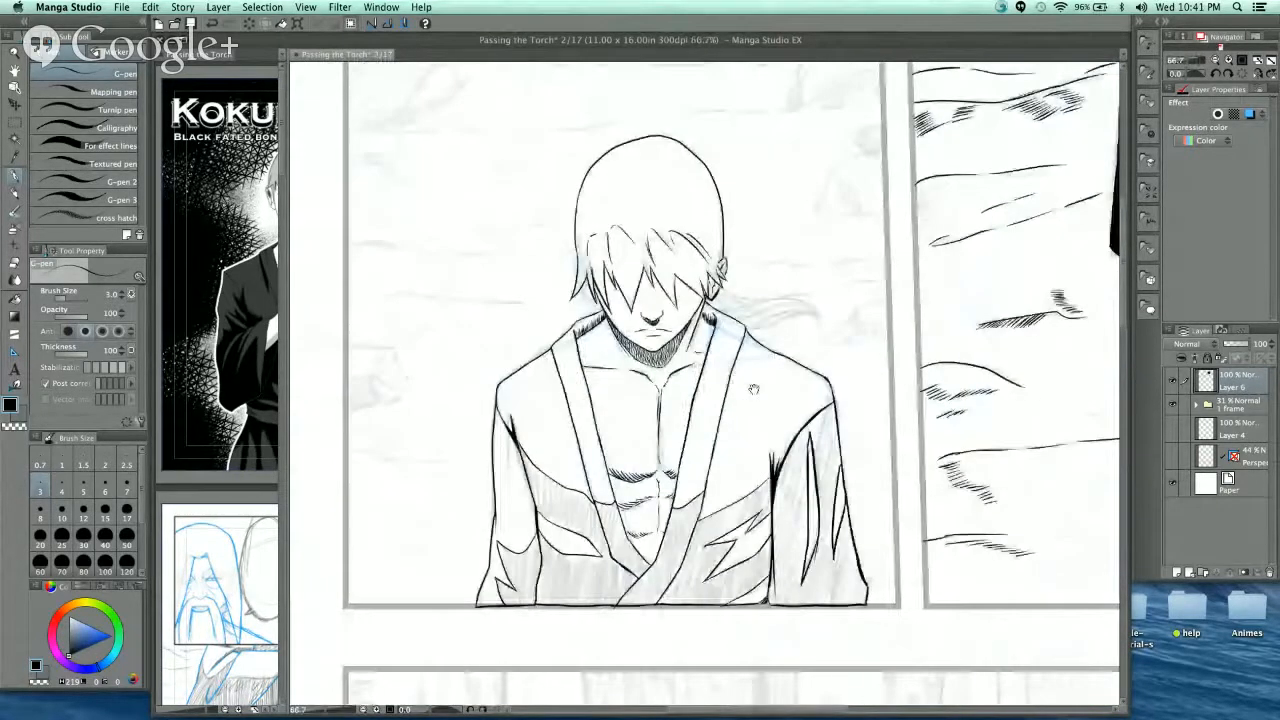
{"action": "scroll", "coordinate": [754, 389], "scroll_direction": "down", "scroll_amount": 1}
{"action": "left_click_drag", "start_coordinate": [689, 339], "coordinate": [694, 371]}
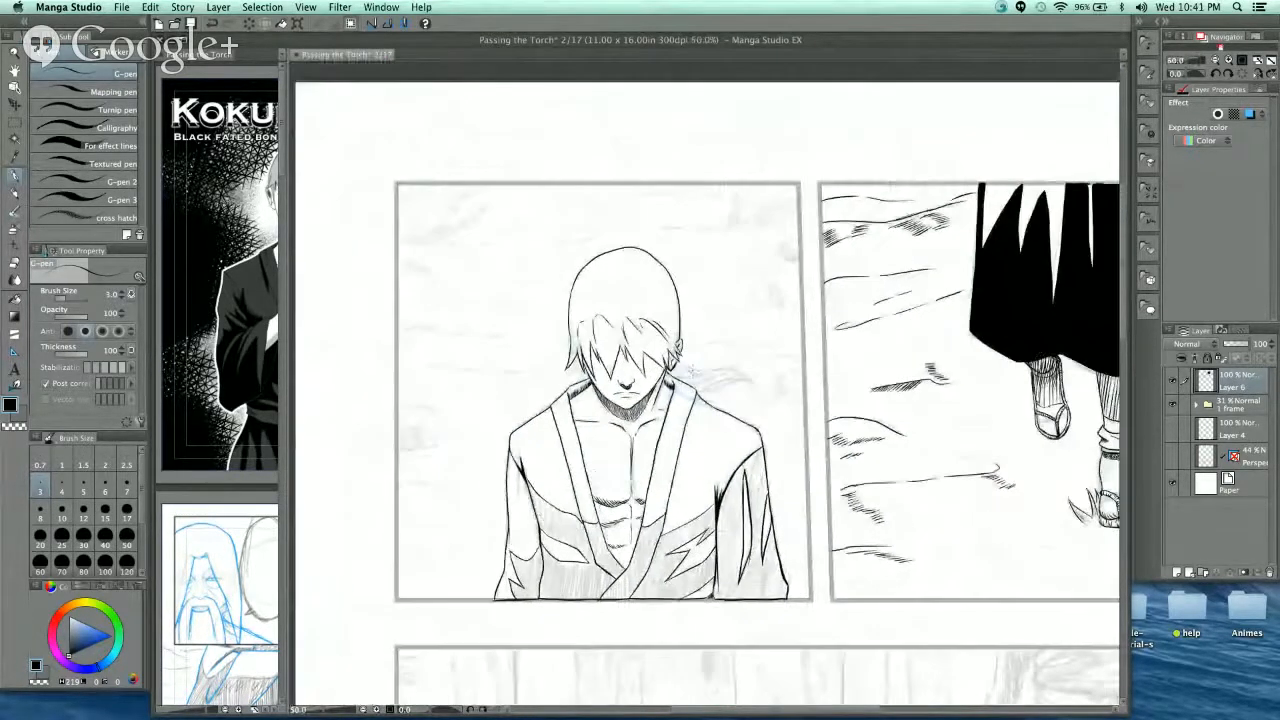
{"action": "scroll", "coordinate": [656, 388], "scroll_direction": "up", "scroll_amount": 2}
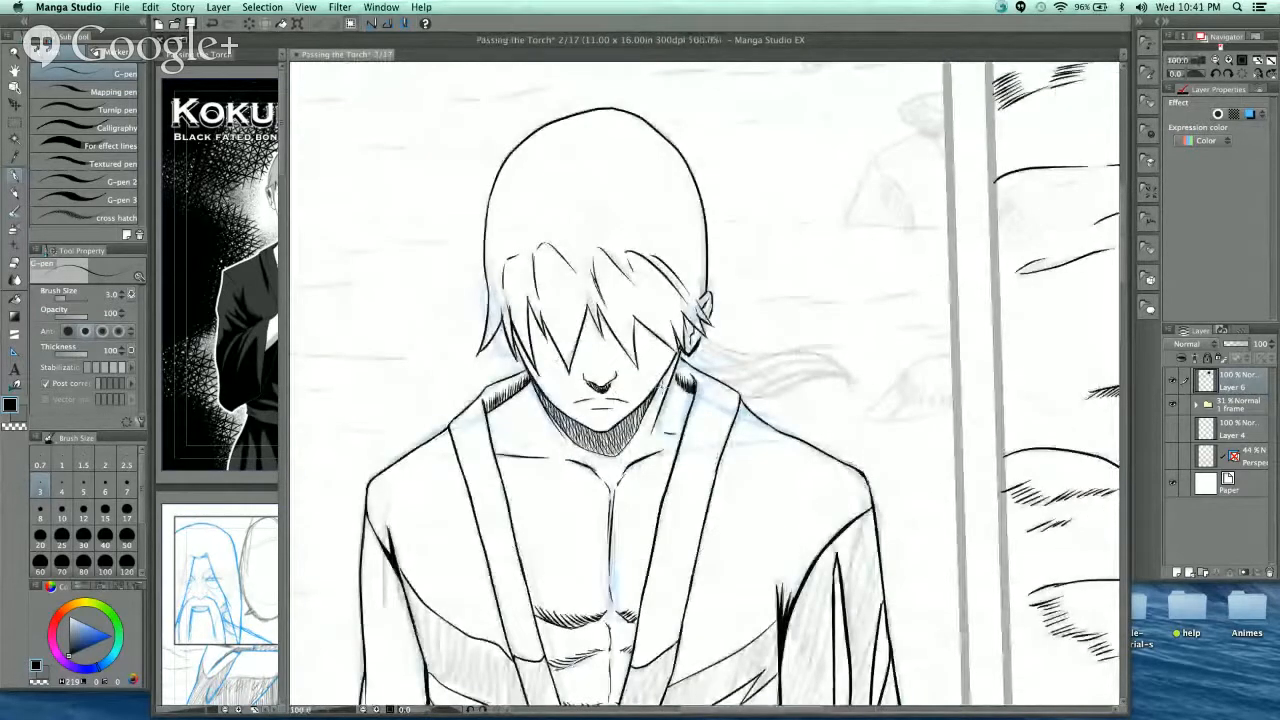
{"action": "scroll", "coordinate": [668, 365], "scroll_direction": "up", "scroll_amount": 4}
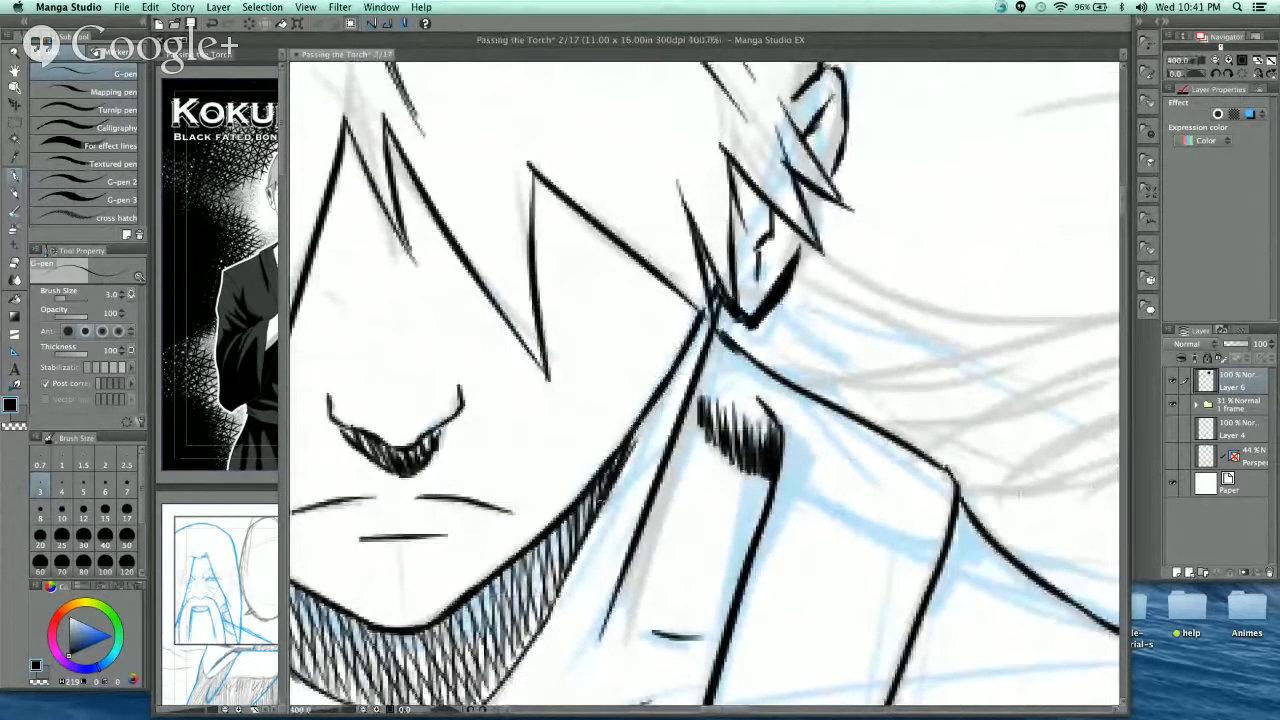
{"action": "left_click_drag", "start_coordinate": [704, 336], "coordinate": [588, 532]}
{"action": "left_click_drag", "start_coordinate": [648, 412], "coordinate": [624, 478]}
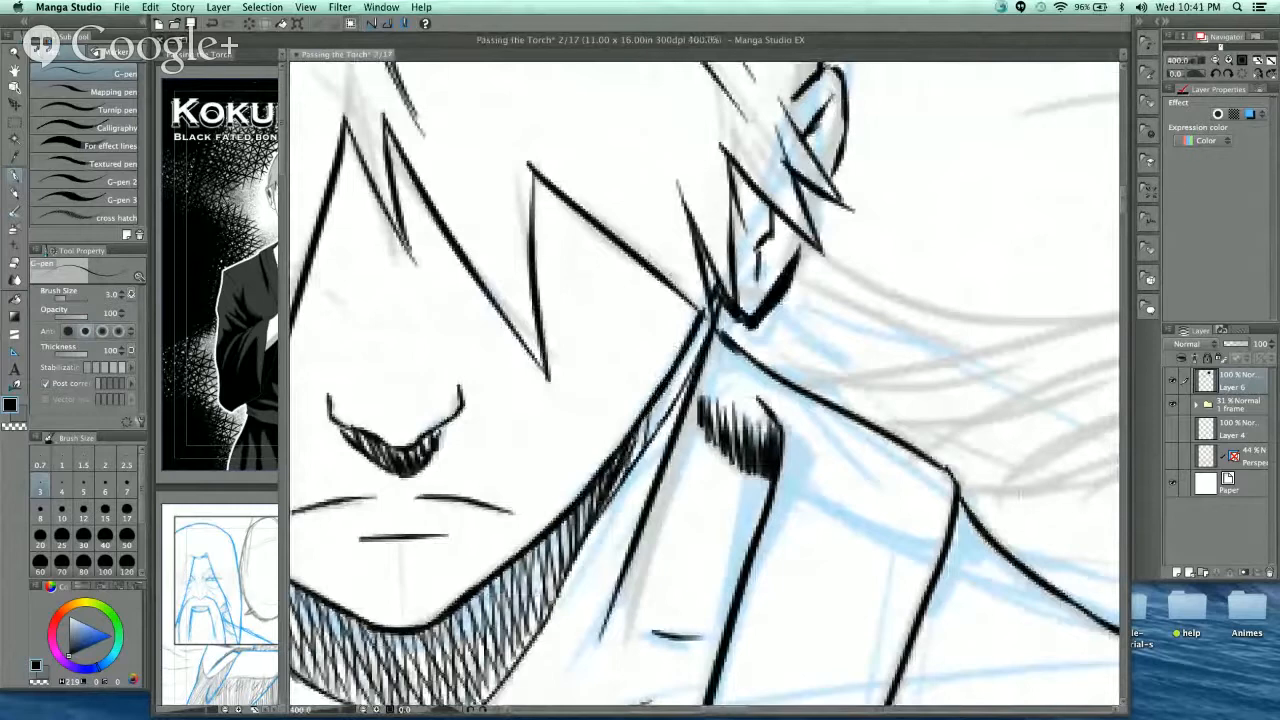
{"action": "left_click_drag", "start_coordinate": [672, 382], "coordinate": [652, 436]}
{"action": "left_click_drag", "start_coordinate": [694, 346], "coordinate": [632, 462]}
{"action": "mouse_move", "coordinate": [660, 406]}
{"action": "left_mouse_down"}
{"action": "mouse_move", "coordinate": [622, 502]}
{"action": "mouse_move", "coordinate": [546, 556]}
{"action": "left_mouse_up"}
- Darken the neck shadow's upper edge along the right jaw with short, dense diagonal strokes
{"action": "left_click_drag", "start_coordinate": [610, 468], "coordinate": [572, 536]}
{"action": "mouse_move", "coordinate": [600, 500]}
{"action": "left_mouse_down"}
{"action": "mouse_move", "coordinate": [562, 566]}
{"action": "mouse_move", "coordinate": [546, 552]}
{"action": "left_mouse_up"}
{"action": "left_click_drag", "start_coordinate": [550, 544], "coordinate": [528, 576]}
{"action": "left_click_drag", "start_coordinate": [580, 506], "coordinate": [540, 560]}
{"action": "left_click_drag", "start_coordinate": [556, 530], "coordinate": [497, 591]}
{"action": "left_click_drag", "start_coordinate": [534, 548], "coordinate": [484, 594]}
{"action": "left_click_drag", "start_coordinate": [510, 566], "coordinate": [462, 612]}
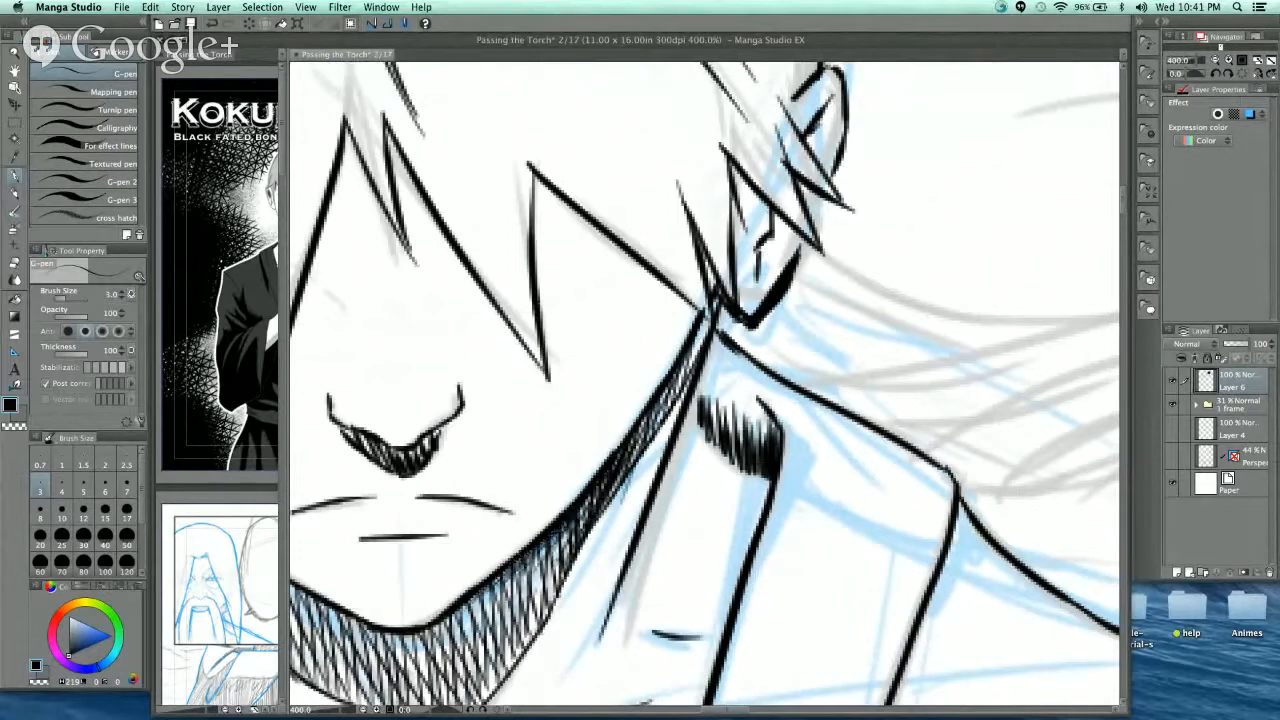
{"action": "mouse_move", "coordinate": [544, 546]}
{"action": "left_mouse_down"}
{"action": "mouse_move", "coordinate": [498, 598]}
{"action": "mouse_move", "coordinate": [518, 580]}
{"action": "left_mouse_up"}
{"action": "left_click_drag", "start_coordinate": [568, 538], "coordinate": [550, 564]}
{"action": "mouse_move", "coordinate": [602, 484]}
{"action": "left_mouse_down"}
{"action": "mouse_move", "coordinate": [566, 550]}
{"action": "mouse_move", "coordinate": [576, 532]}
{"action": "left_mouse_up"}
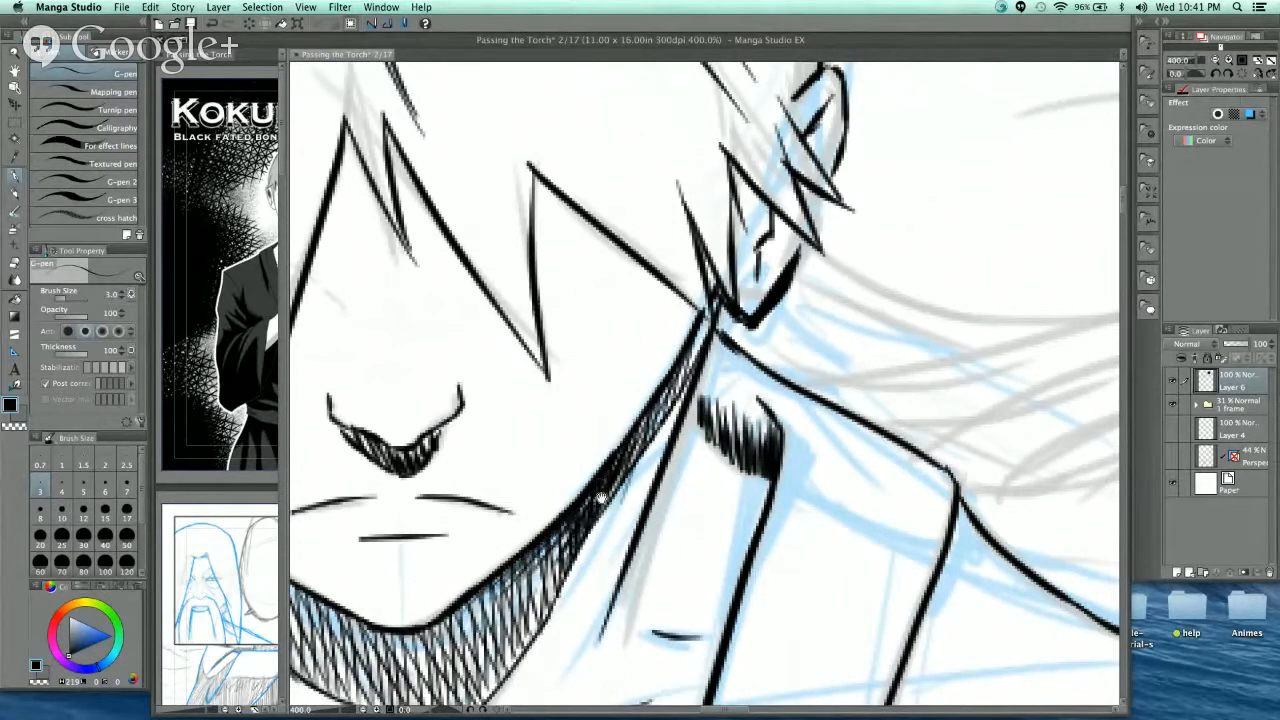
- Thicken the shadow along the left jawline with short, dense strokes running down toward the chin
{"action": "left_click_drag", "start_coordinate": [516, 576], "coordinate": [724, 376]}
{"action": "mouse_move", "coordinate": [347, 237]}
{"action": "left_mouse_down"}
{"action": "mouse_move", "coordinate": [338, 220]}
{"action": "mouse_move", "coordinate": [382, 306]}
{"action": "left_mouse_up"}
{"action": "left_click_drag", "start_coordinate": [342, 236], "coordinate": [390, 302]}
{"action": "left_click_drag", "start_coordinate": [354, 254], "coordinate": [396, 308]}
{"action": "left_click_drag", "start_coordinate": [354, 260], "coordinate": [398, 346]}
{"action": "mouse_move", "coordinate": [378, 290]}
{"action": "left_mouse_down"}
{"action": "mouse_move", "coordinate": [430, 382]}
{"action": "mouse_move", "coordinate": [406, 354]}
{"action": "left_mouse_up"}
{"action": "mouse_move", "coordinate": [394, 312]}
{"action": "left_mouse_down"}
{"action": "mouse_move", "coordinate": [440, 404]}
{"action": "mouse_move", "coordinate": [442, 392]}
{"action": "left_mouse_up"}
{"action": "left_click_drag", "start_coordinate": [410, 324], "coordinate": [446, 402]}
{"action": "left_click_drag", "start_coordinate": [434, 362], "coordinate": [454, 406]}
- Hide the rough sketch folder to examine the inked figure on its own, and show the folder again
{"action": "scroll", "coordinate": [750, 240], "scroll_direction": "down", "scroll_amount": 4}
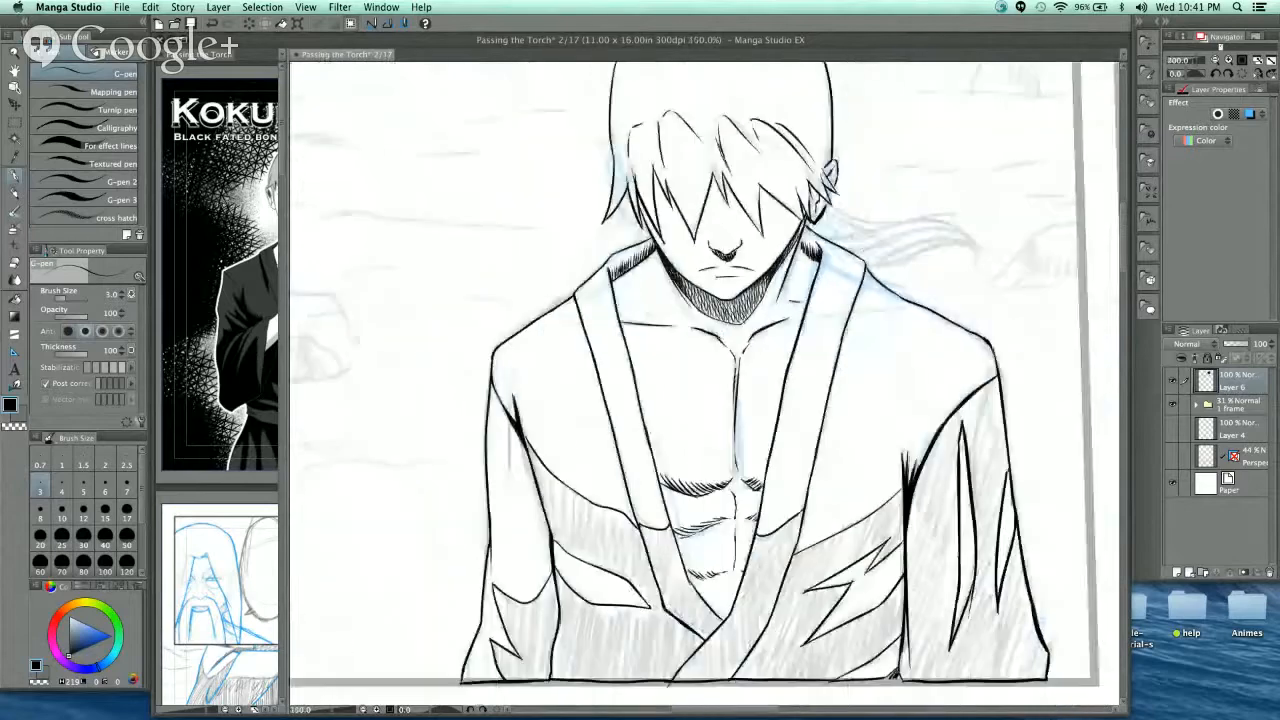
{"action": "left_click_drag", "start_coordinate": [849, 361], "coordinate": [677, 342]}
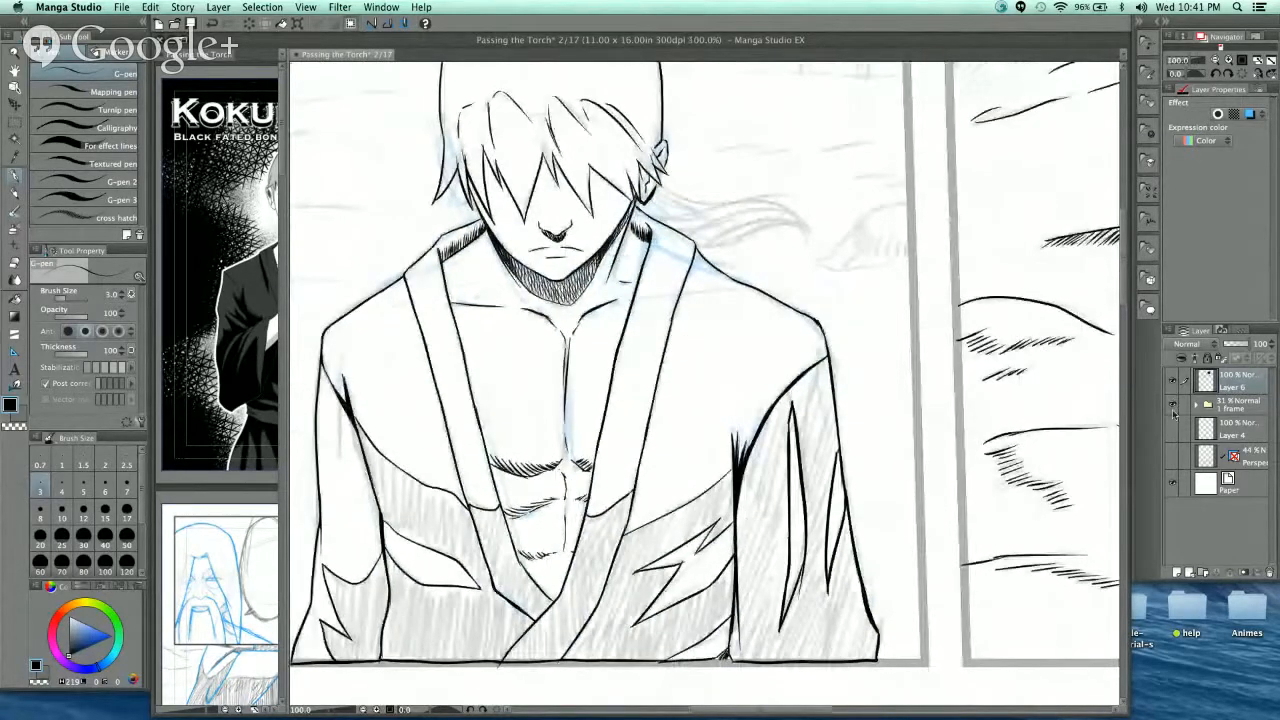
{"action": "left_click", "coordinate": [1172, 405]}
{"action": "scroll", "coordinate": [764, 441], "scroll_direction": "down", "scroll_amount": 2}
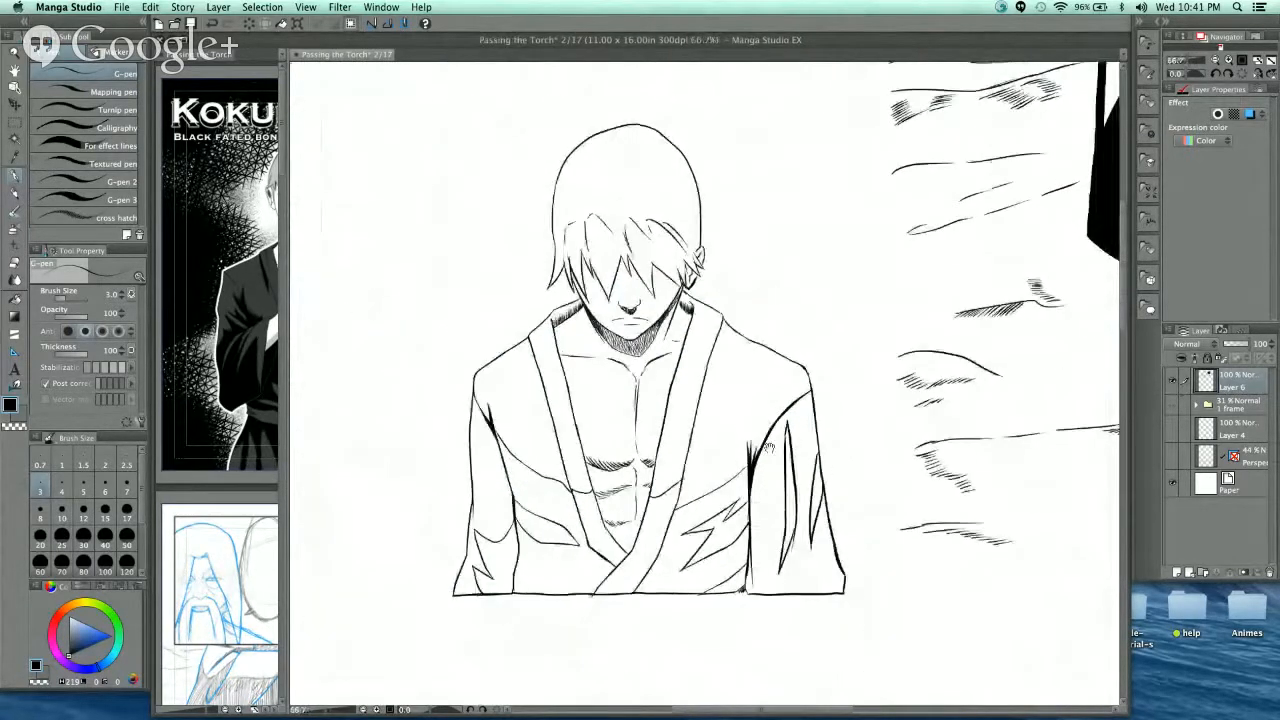
{"action": "scroll", "coordinate": [759, 456], "scroll_direction": "up", "scroll_amount": 2}
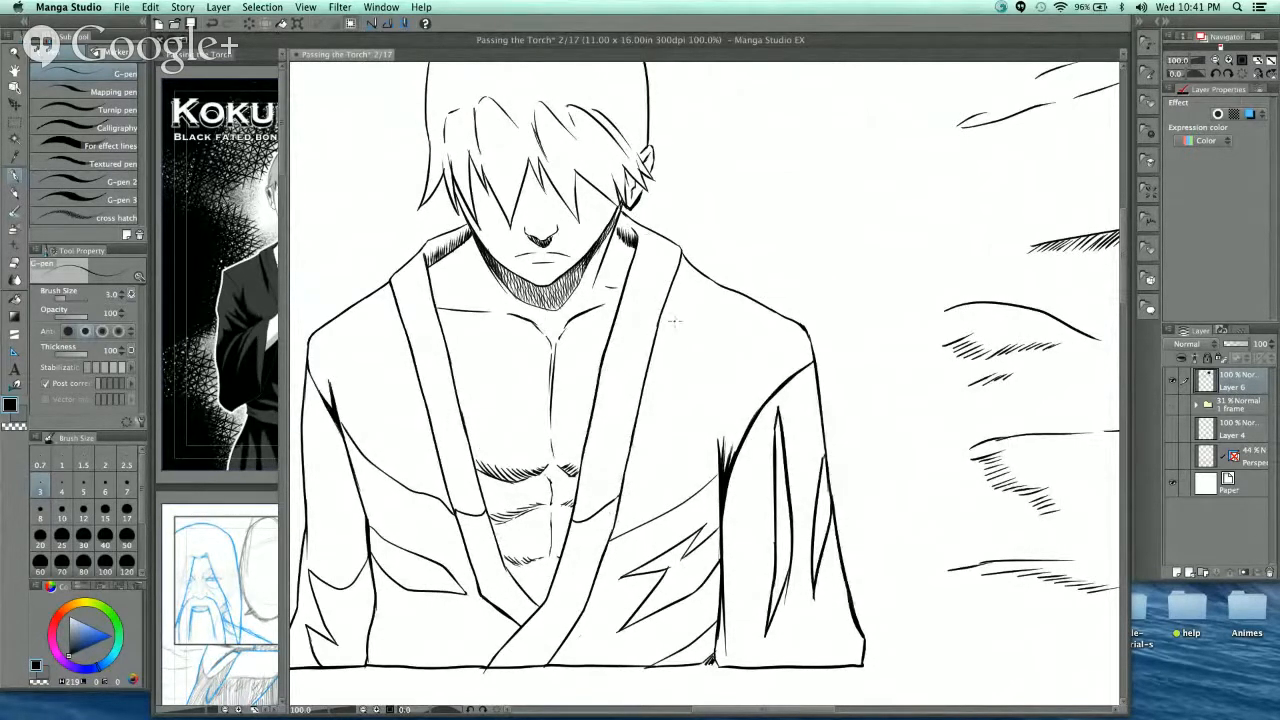
{"action": "mouse_move", "coordinate": [694, 434]}
{"action": "left_mouse_down"}
{"action": "mouse_move", "coordinate": [697, 411]}
{"action": "mouse_move", "coordinate": [703, 443]}
{"action": "mouse_move", "coordinate": [700, 430]}
{"action": "left_mouse_up"}
{"action": "left_click", "coordinate": [1172, 404]}
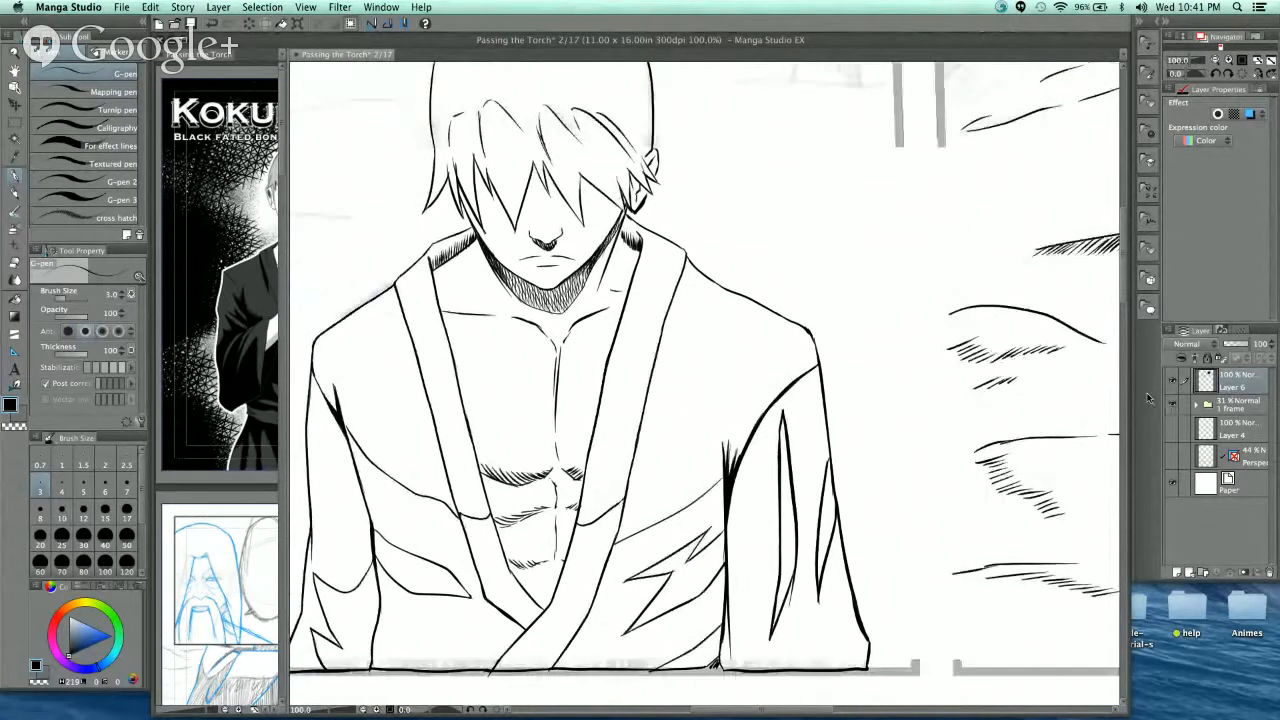
- Fill the robe's right sleeve and right front panel with black, leaving the jagged fold highlights white
{"action": "left_click_drag", "start_coordinate": [775, 414], "coordinate": [758, 306]}
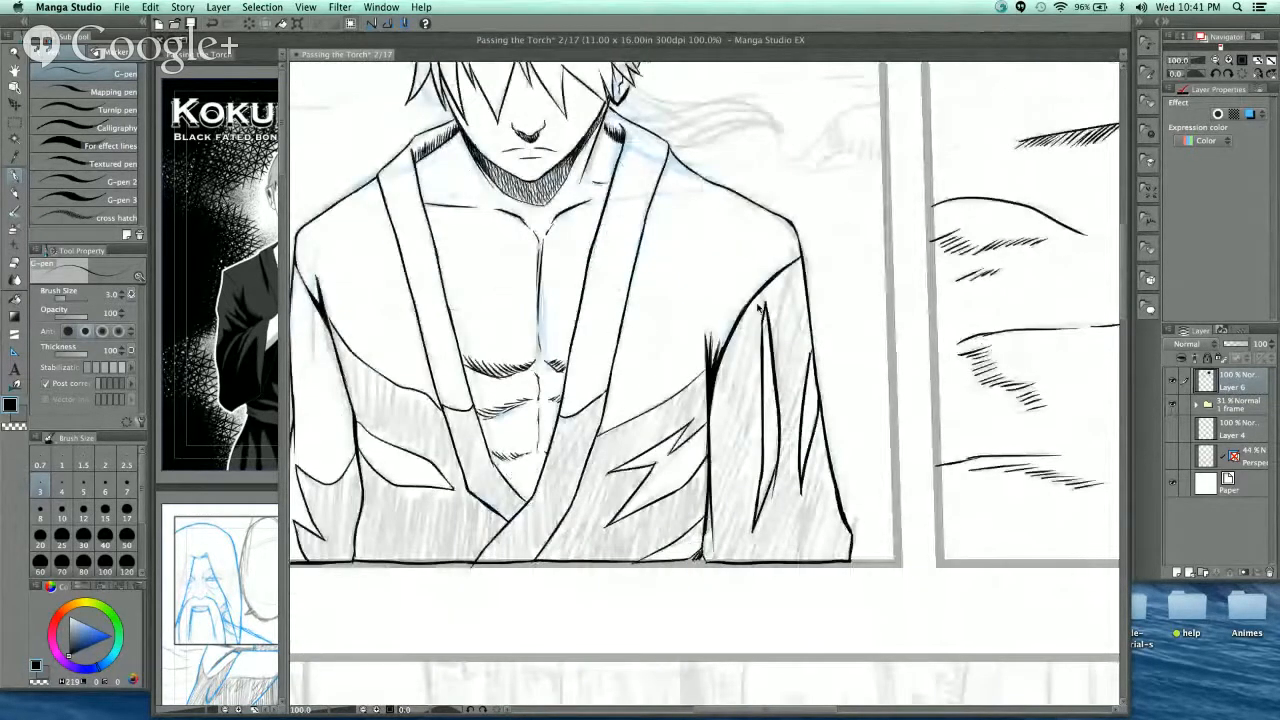
{"action": "key", "text": "super+plus"}
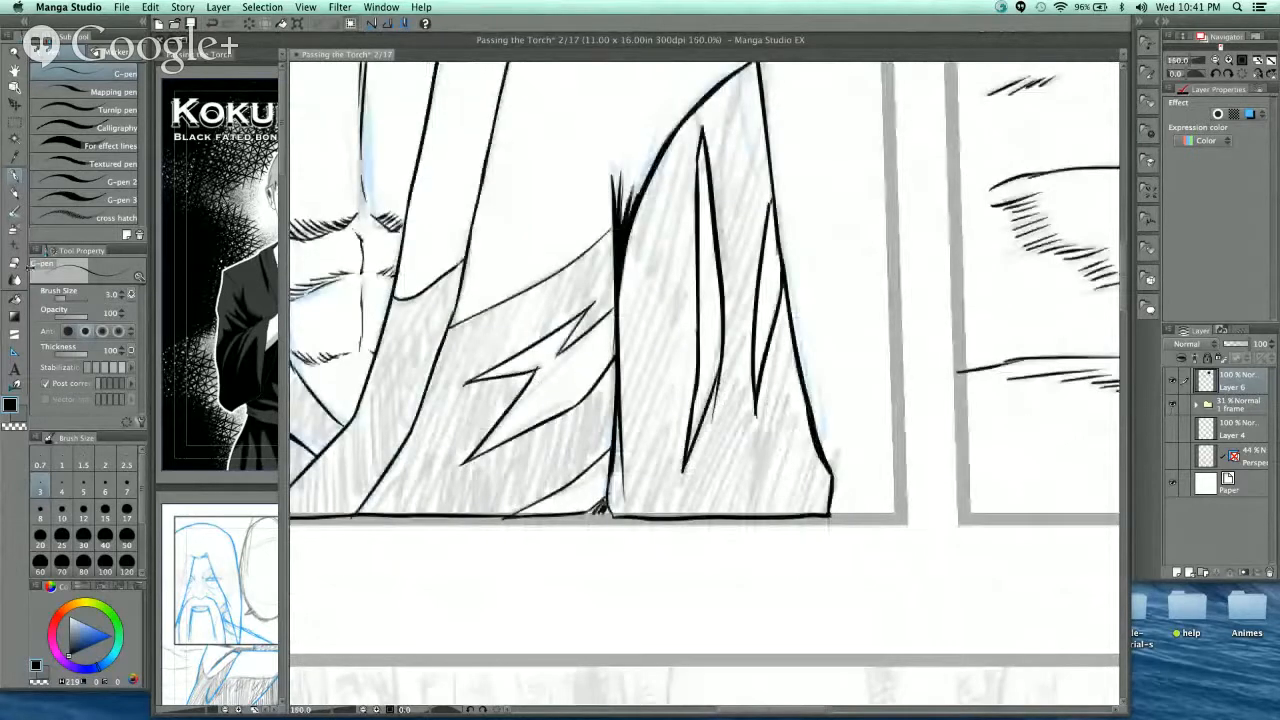
{"action": "left_click", "coordinate": [28, 263]}
{"action": "left_click", "coordinate": [737, 420]}
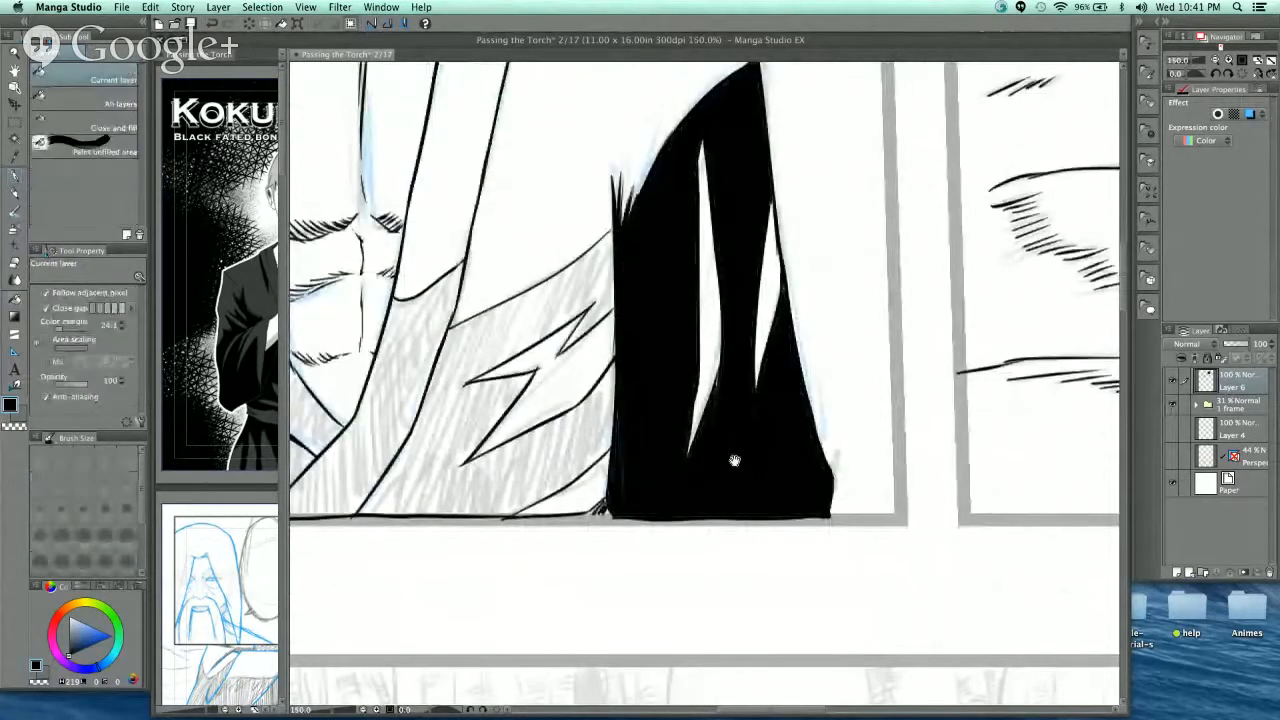
{"action": "left_click_drag", "start_coordinate": [734, 457], "coordinate": [785, 423]}
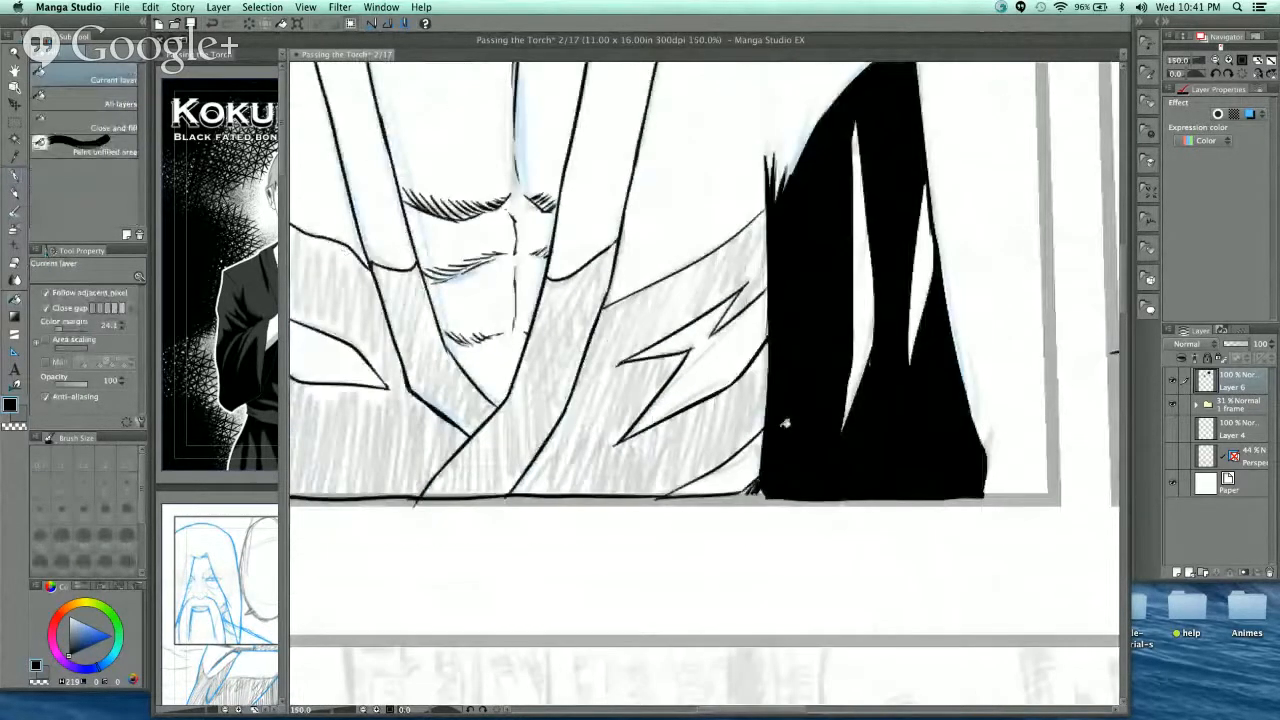
{"action": "left_click", "coordinate": [750, 390]}
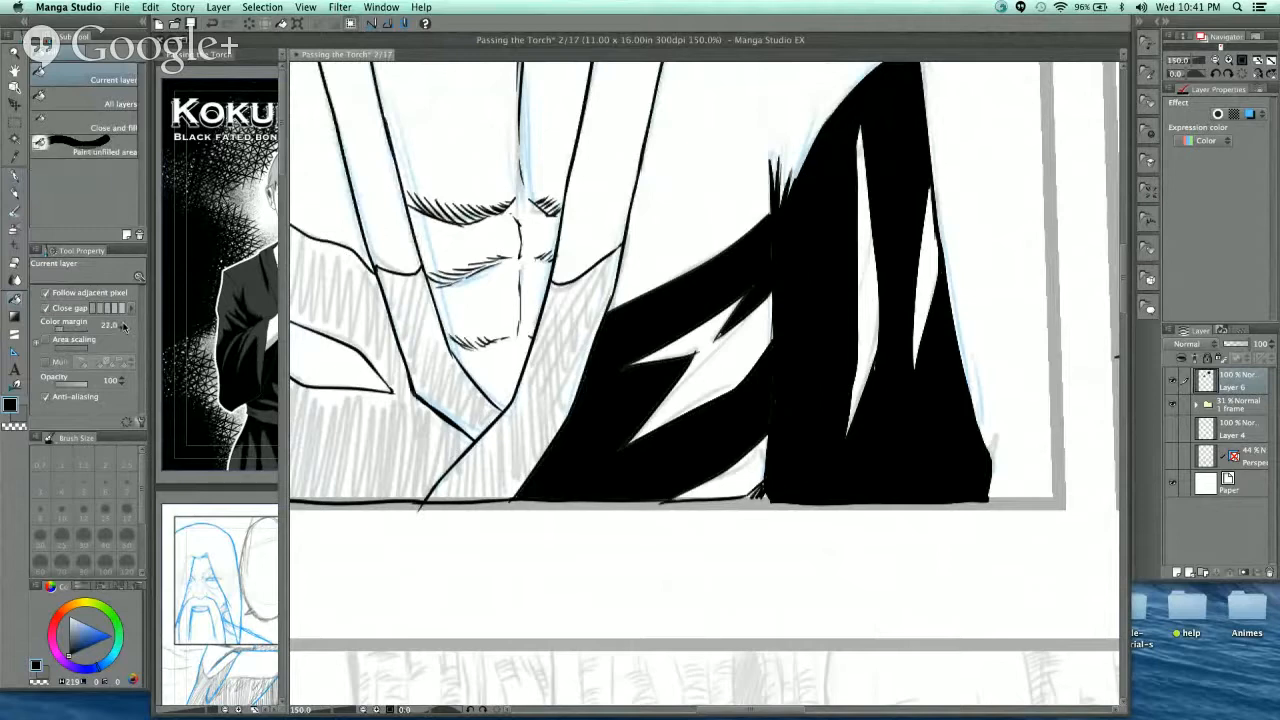
- Set the fill's color margin to 30 and fill the lower parts of both robe lapels with black
{"action": "left_click", "coordinate": [123, 327]}
{"action": "left_click", "coordinate": [553, 405]}
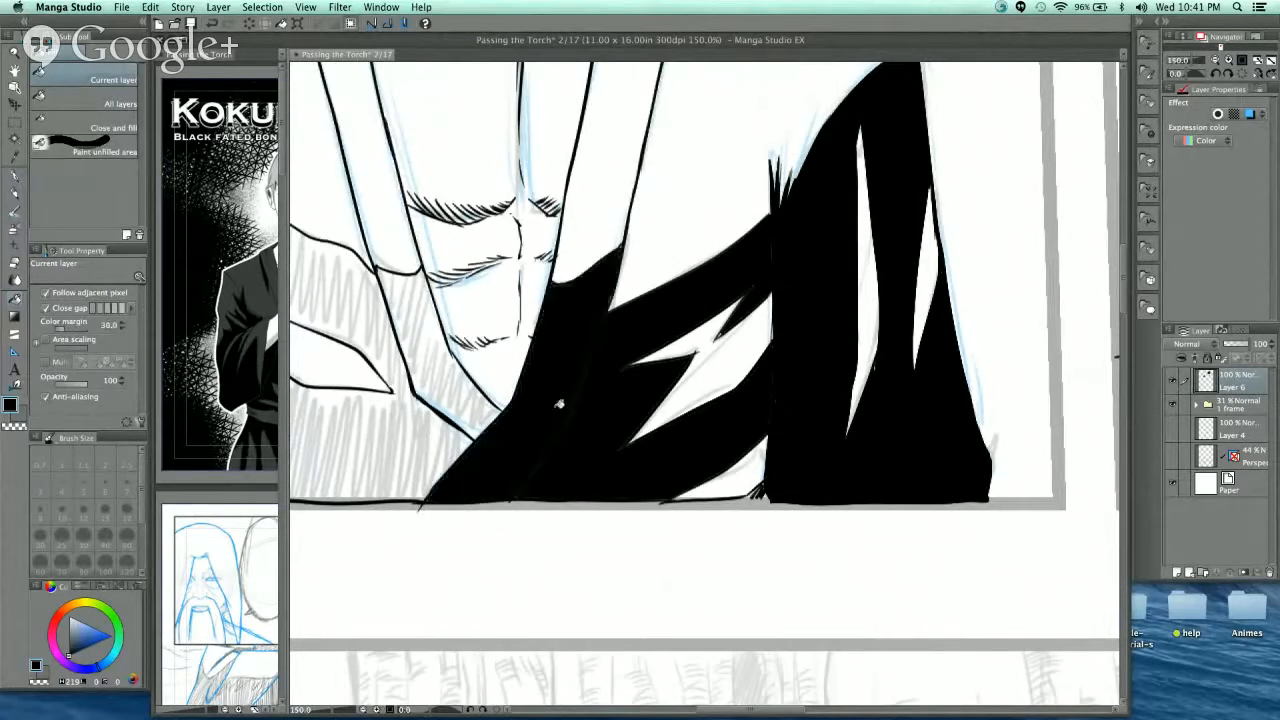
{"action": "scroll", "coordinate": [549, 429], "scroll_direction": "left", "scroll_amount": 2}
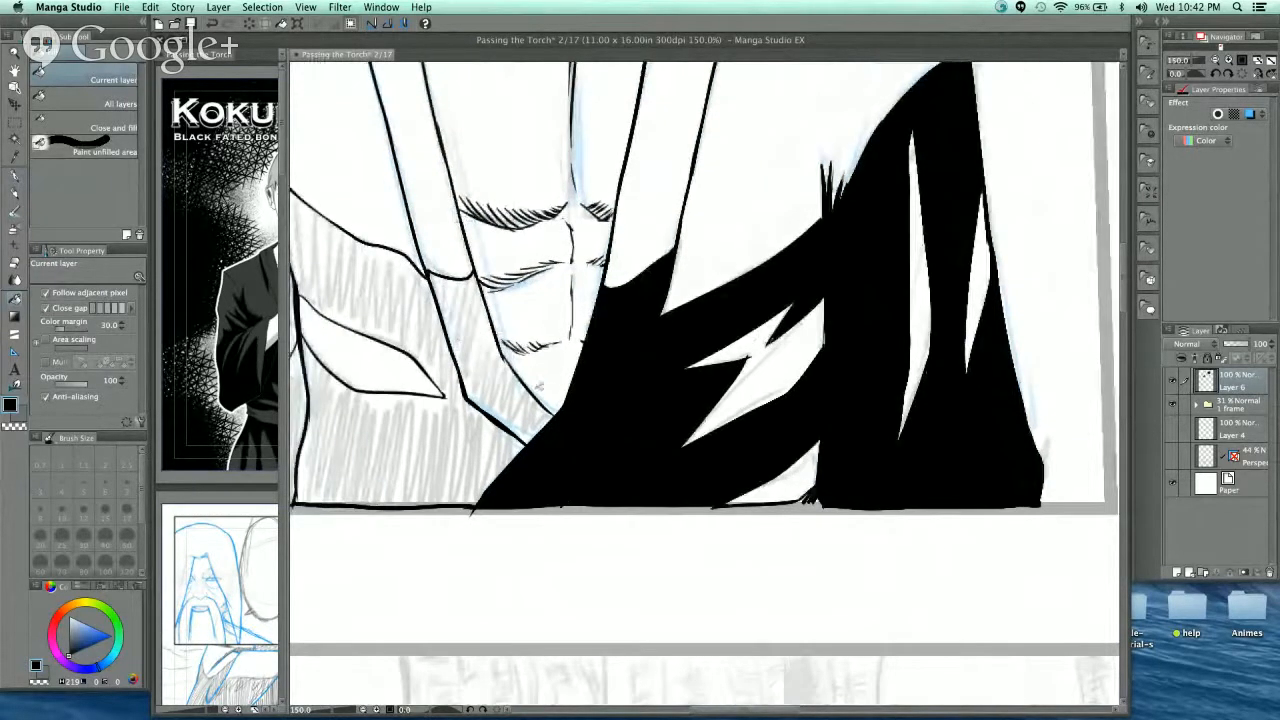
{"action": "left_click", "coordinate": [509, 396]}
{"action": "left_click_drag", "start_coordinate": [546, 434], "coordinate": [564, 460]}
{"action": "key", "text": "super+minus"}
{"action": "key", "text": "super+minus"}
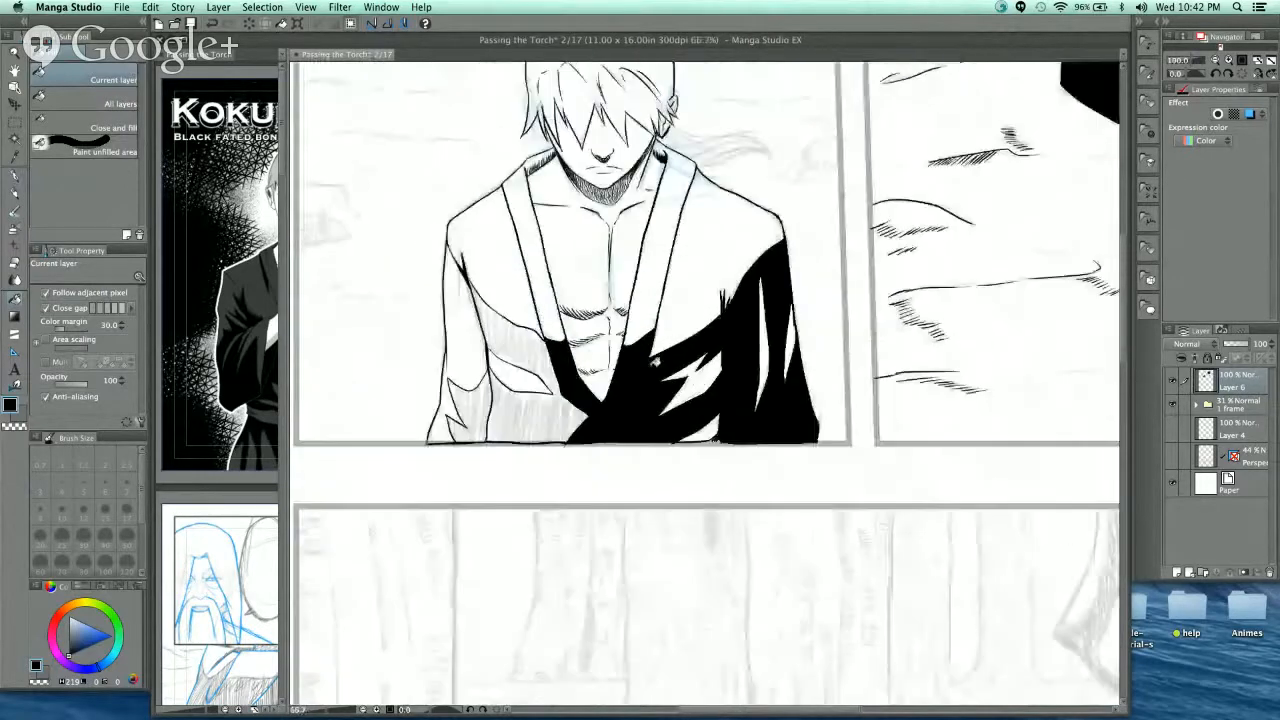
{"action": "left_click", "coordinate": [640, 385], "text": "super"}
{"action": "left_click_drag", "start_coordinate": [649, 398], "coordinate": [615, 407]}
{"action": "left_click", "coordinate": [630, 358], "text": "super"}
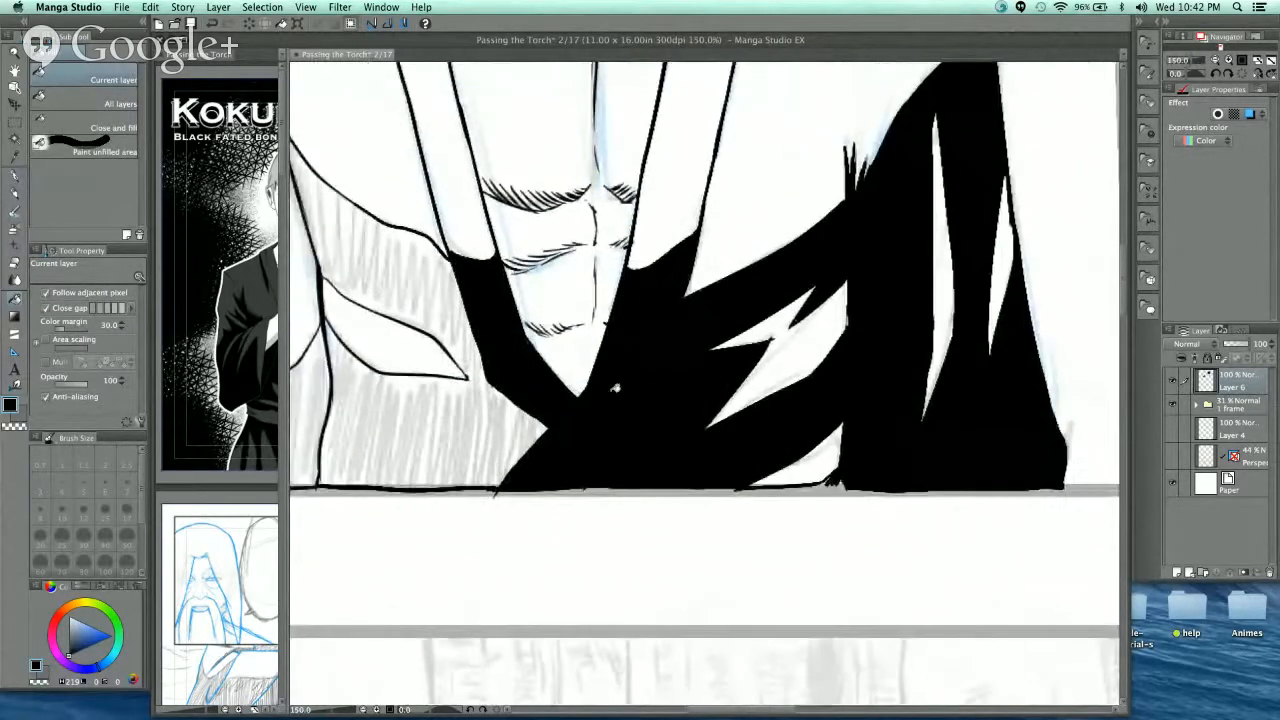
- Undo and redo the lapel fills, and fill the robe's lower left front with black
{"action": "key", "text": "super+z"}
{"action": "key", "text": "super+z"}
{"action": "key", "text": "super+z"}
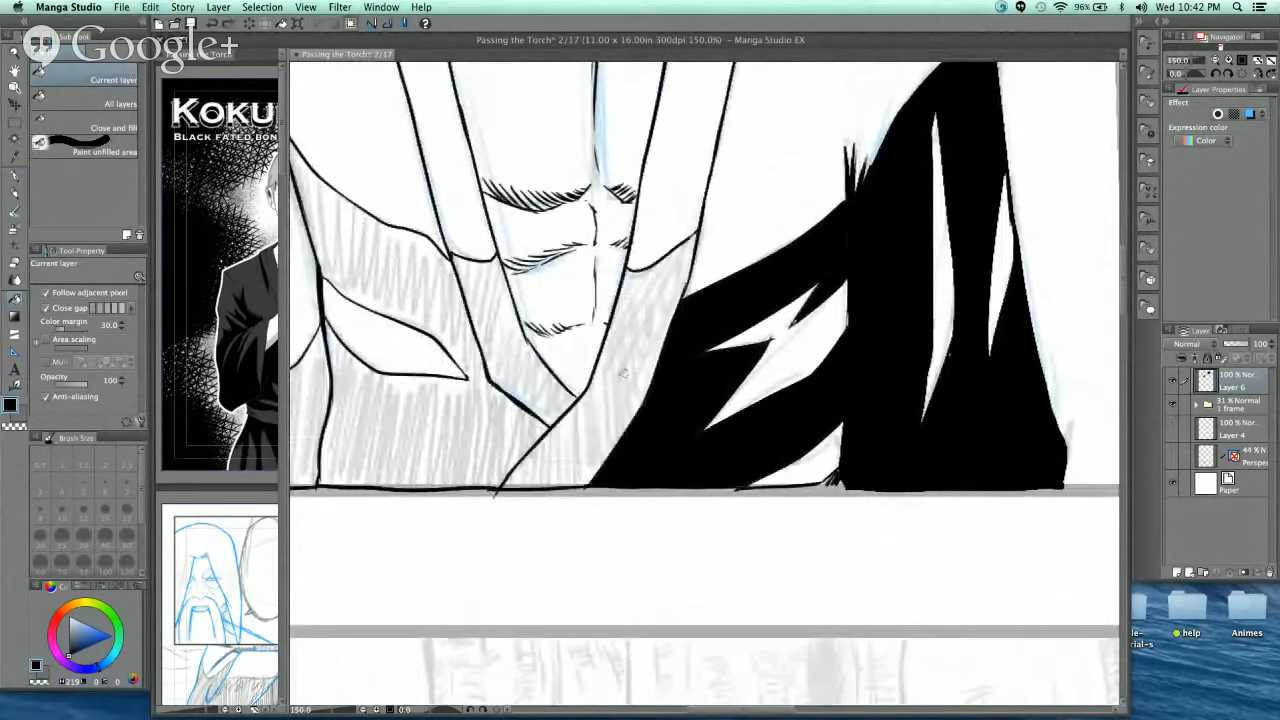
{"action": "key", "text": "super+y"}
{"action": "key", "text": "super+y"}
{"action": "key", "text": "super+y"}
{"action": "key", "text": "super+y"}
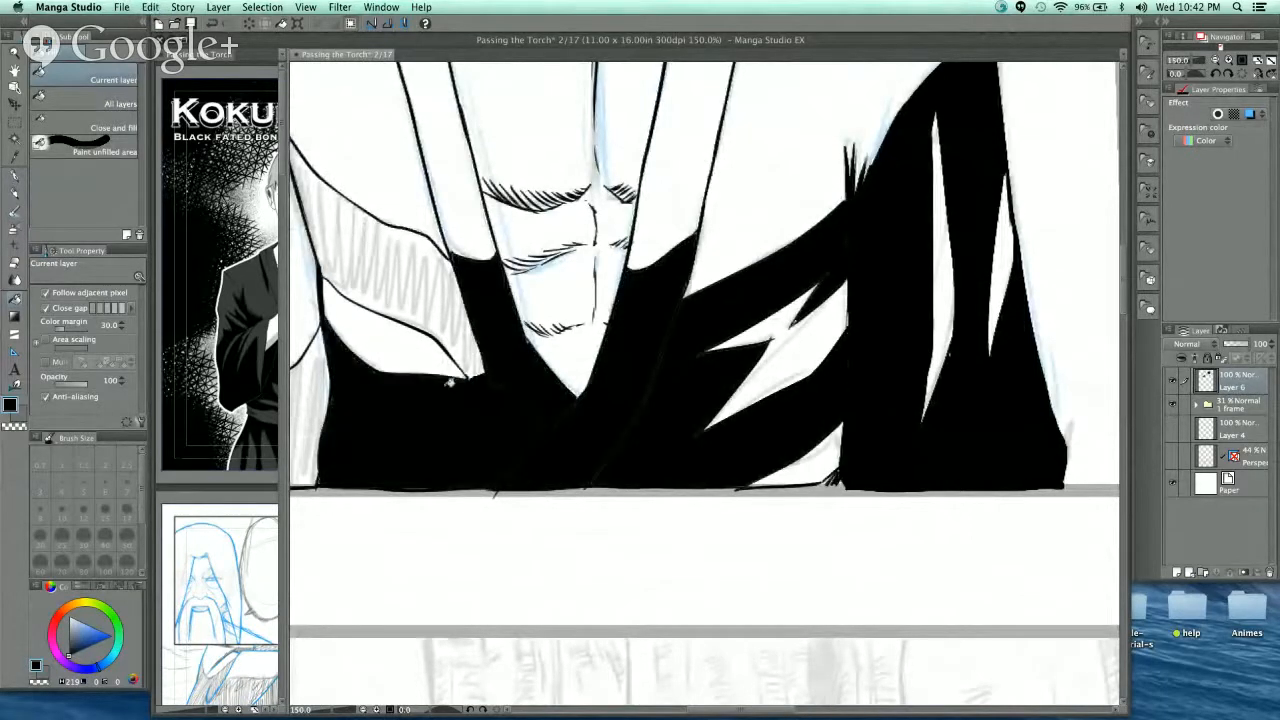
- Fill the upper band of the robe's left front and the left sleeve with black, leaving the jagged cuff shape unfilled
{"action": "left_click_drag", "start_coordinate": [430, 396], "coordinate": [556, 495]}
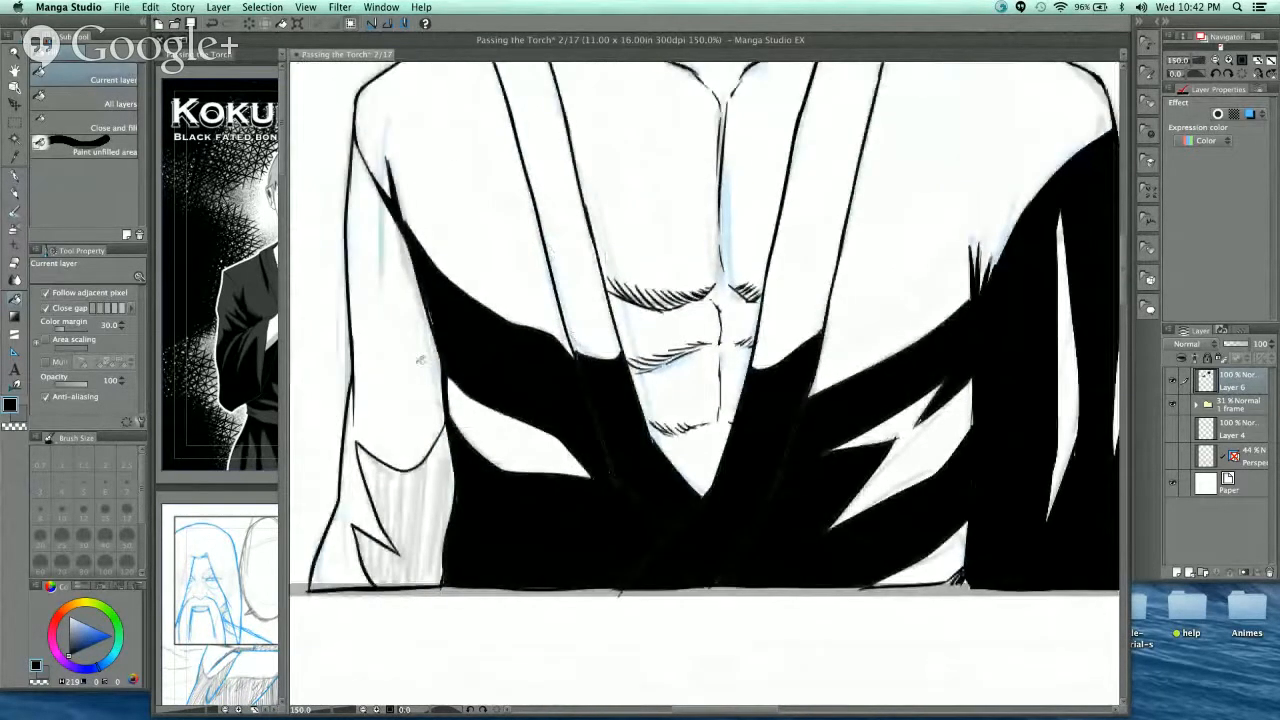
{"action": "left_click", "coordinate": [421, 360]}
{"action": "left_click", "coordinate": [362, 480]}
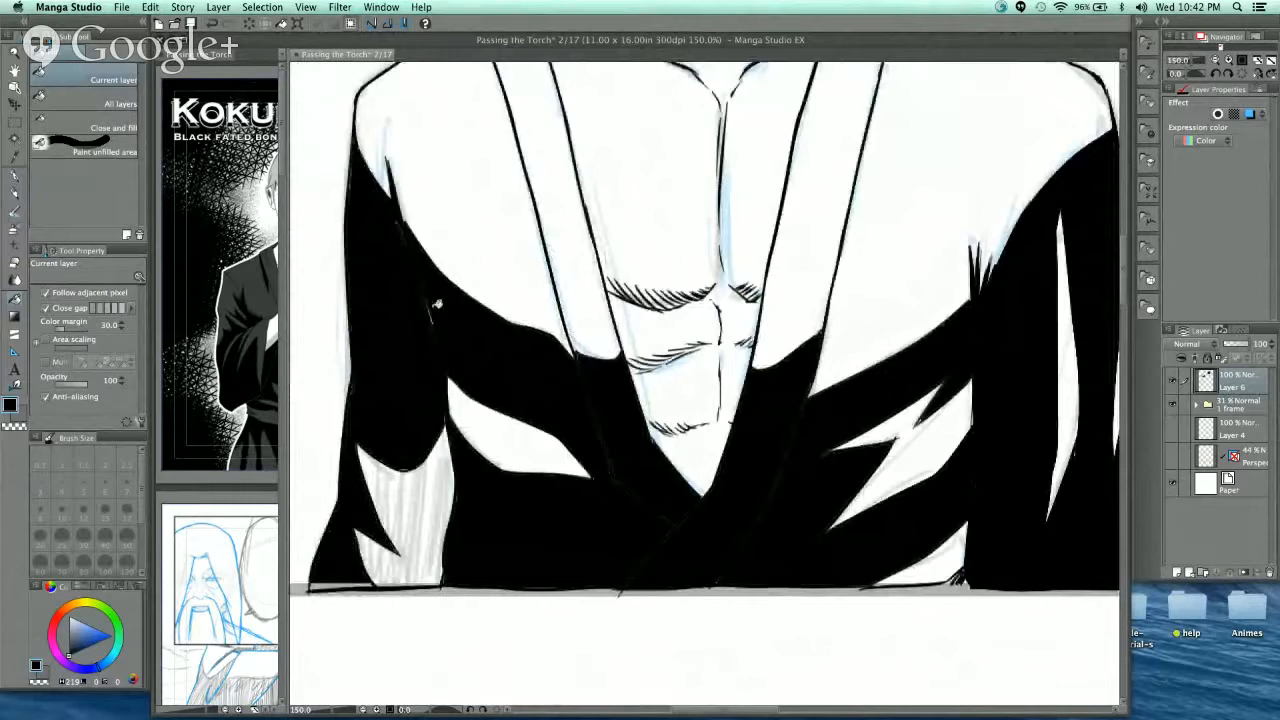
{"action": "left_click", "coordinate": [438, 312]}
- Set the G-pen to size 8 and ink black over the thin unfilled seams in the robe's dark areas
{"action": "left_click_drag", "start_coordinate": [602, 428], "coordinate": [578, 381]}
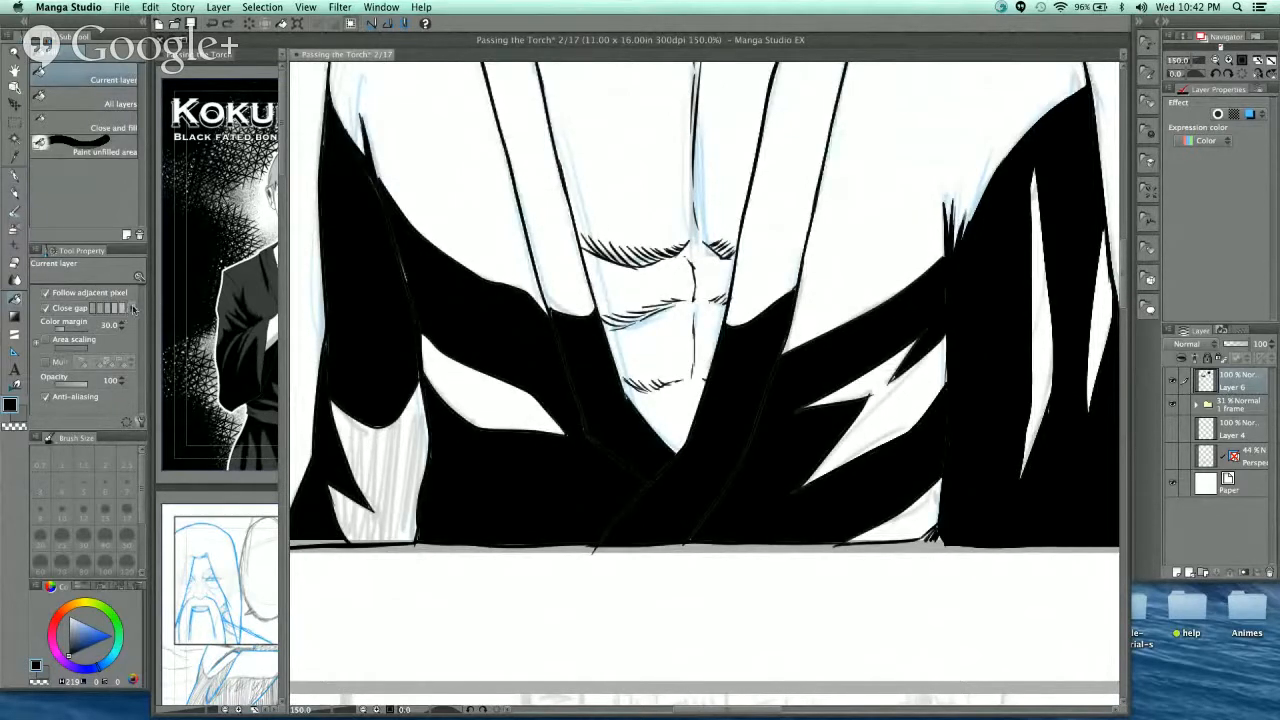
{"action": "left_click", "coordinate": [14, 176]}
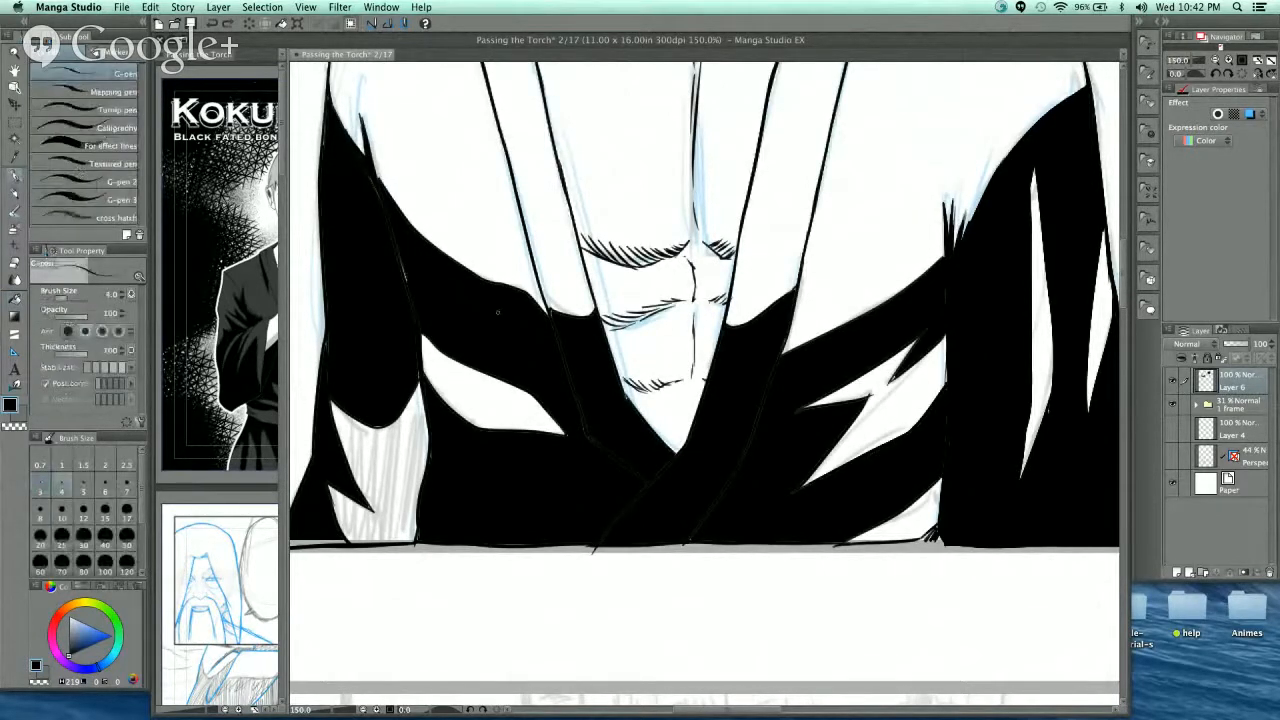
{"action": "key", "text": "bracketright"}
{"action": "key", "text": "bracketright"}
{"action": "key", "text": "bracketright"}
{"action": "key", "text": "bracketright"}
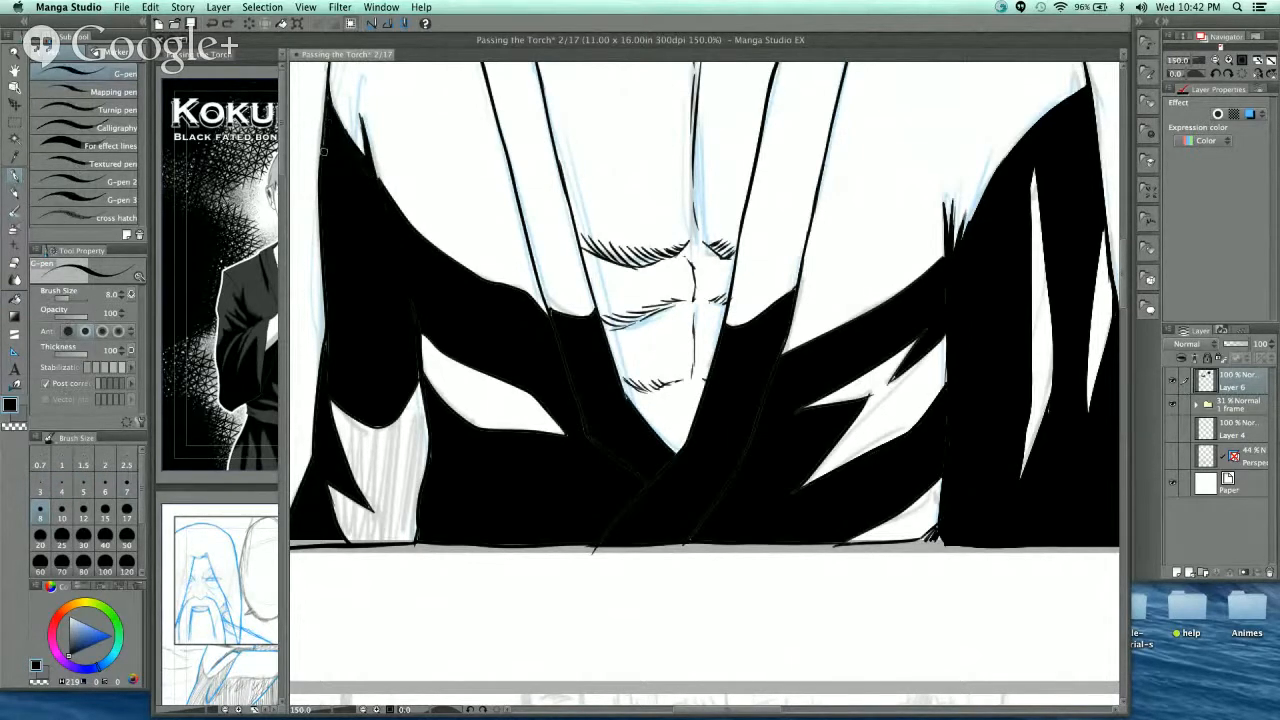
{"action": "left_click_drag", "start_coordinate": [331, 333], "coordinate": [341, 357]}
{"action": "left_click_drag", "start_coordinate": [419, 535], "coordinate": [420, 546]}
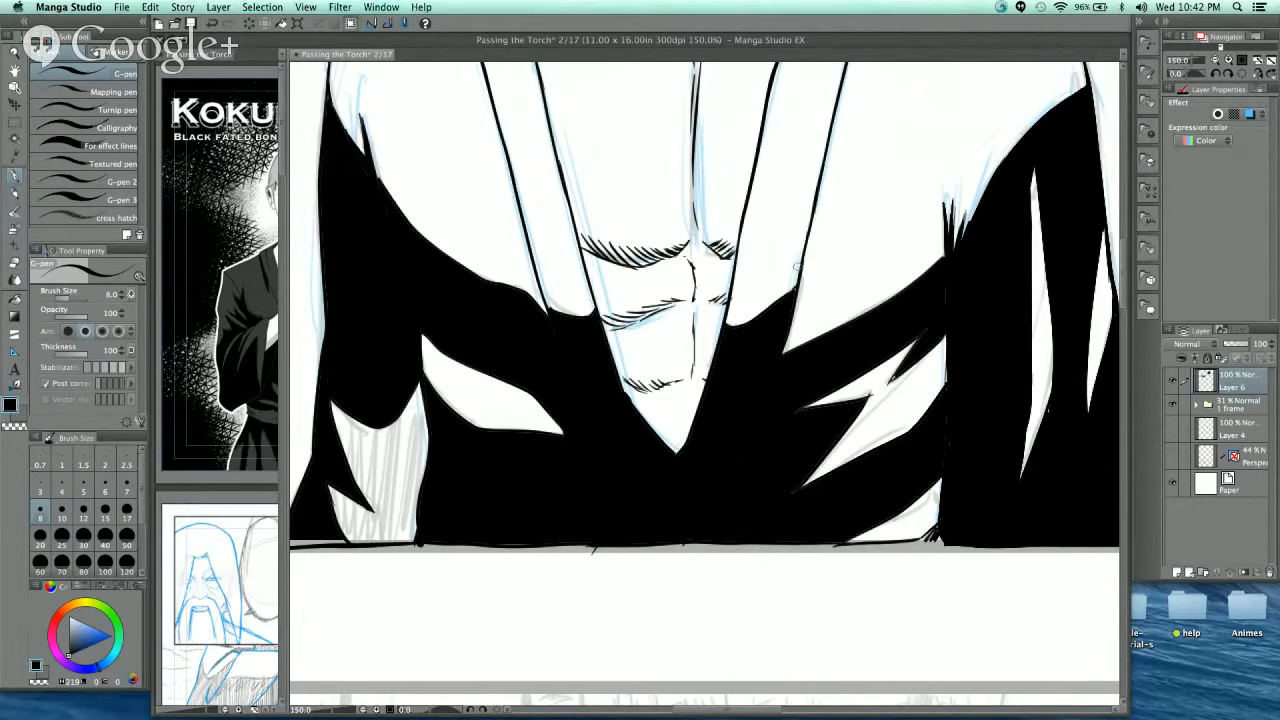
- Move Layer 6 below the frame folder so the sketch overlays the robe's black fills
{"action": "left_click", "coordinate": [43, 673]}
{"action": "left_click", "coordinate": [67, 615]}
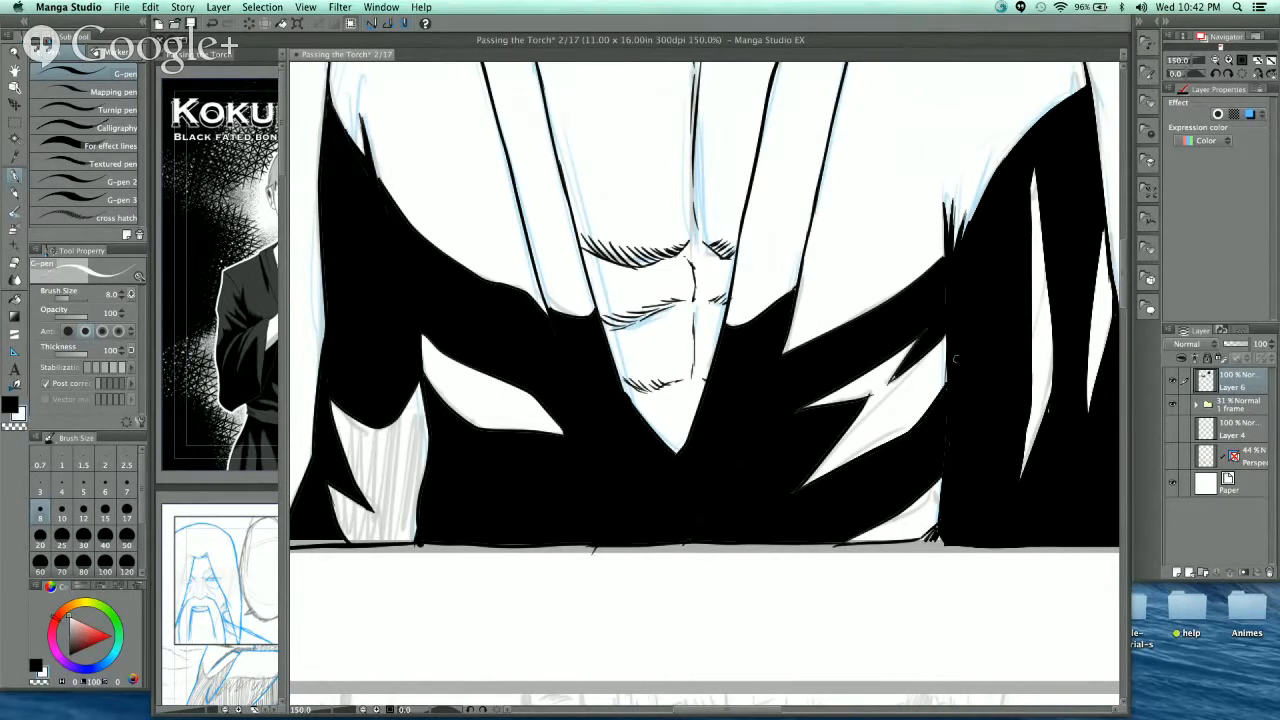
{"action": "left_click_drag", "start_coordinate": [957, 390], "coordinate": [788, 410]}
{"action": "left_click", "coordinate": [37, 664]}
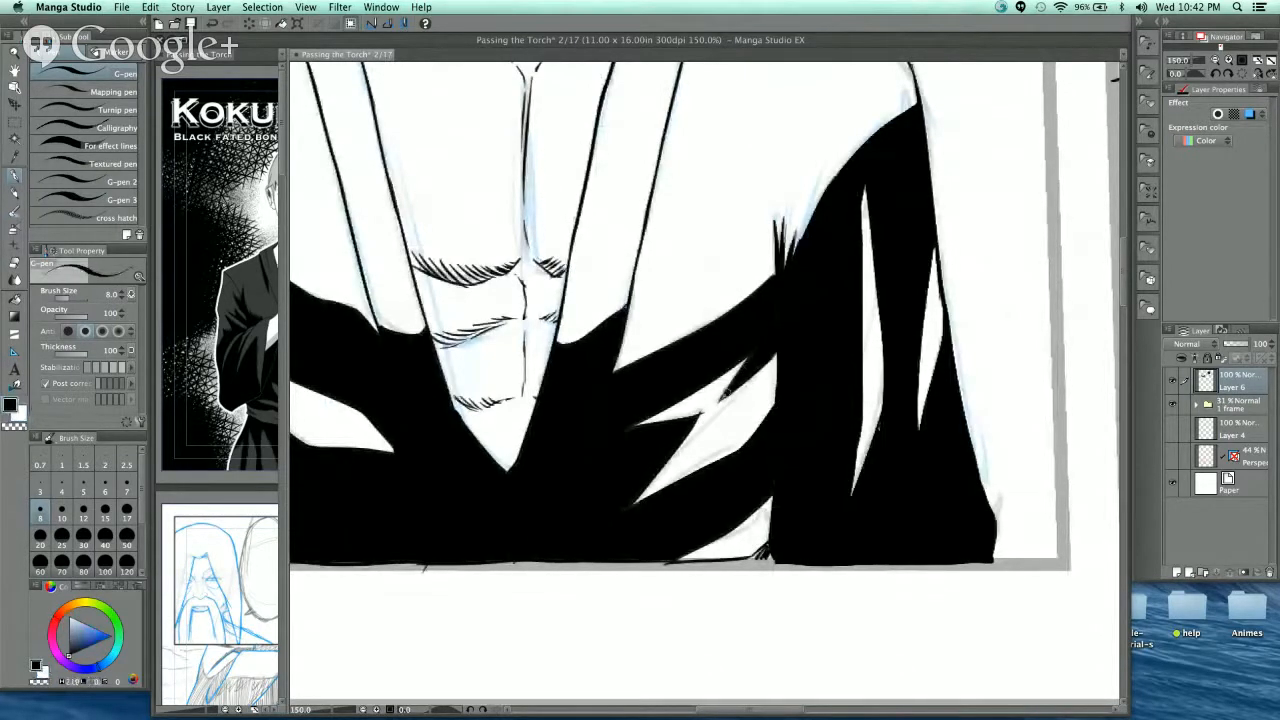
{"action": "left_click_drag", "start_coordinate": [724, 398], "coordinate": [747, 346]}
{"action": "left_click_drag", "start_coordinate": [1250, 395], "coordinate": [1247, 416]}
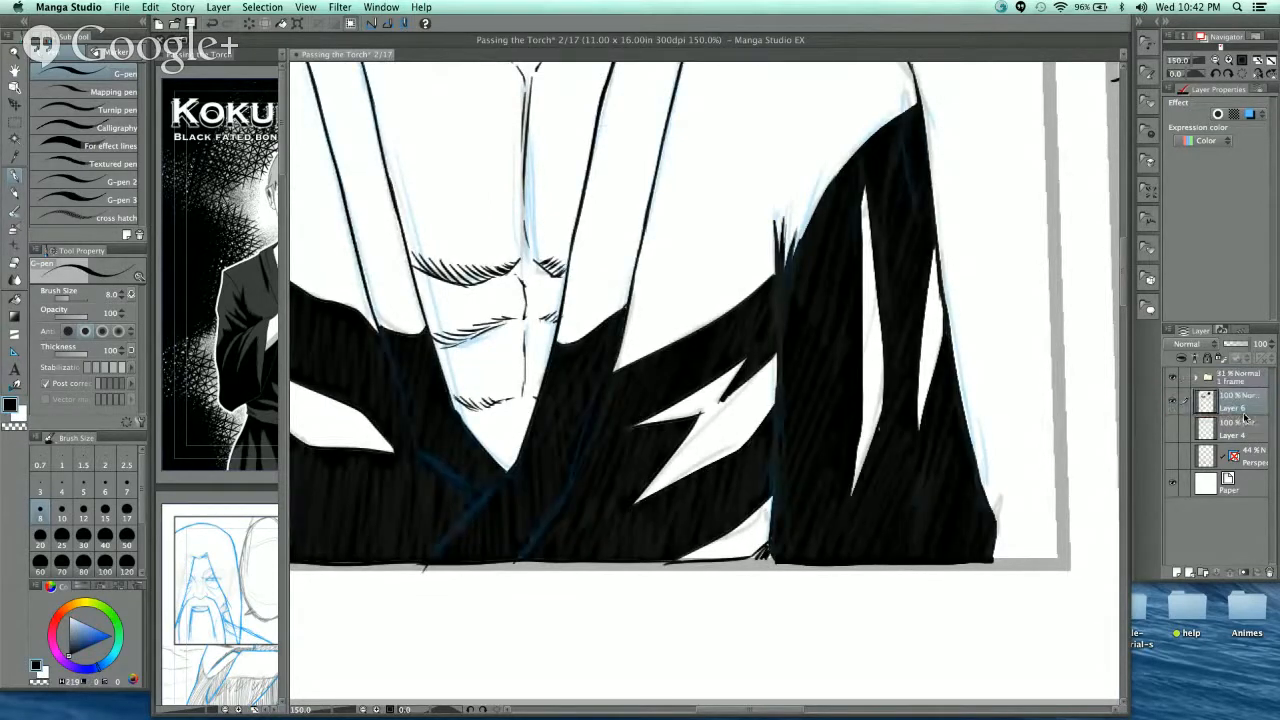
{"action": "left_click_drag", "start_coordinate": [812, 395], "coordinate": [839, 392]}
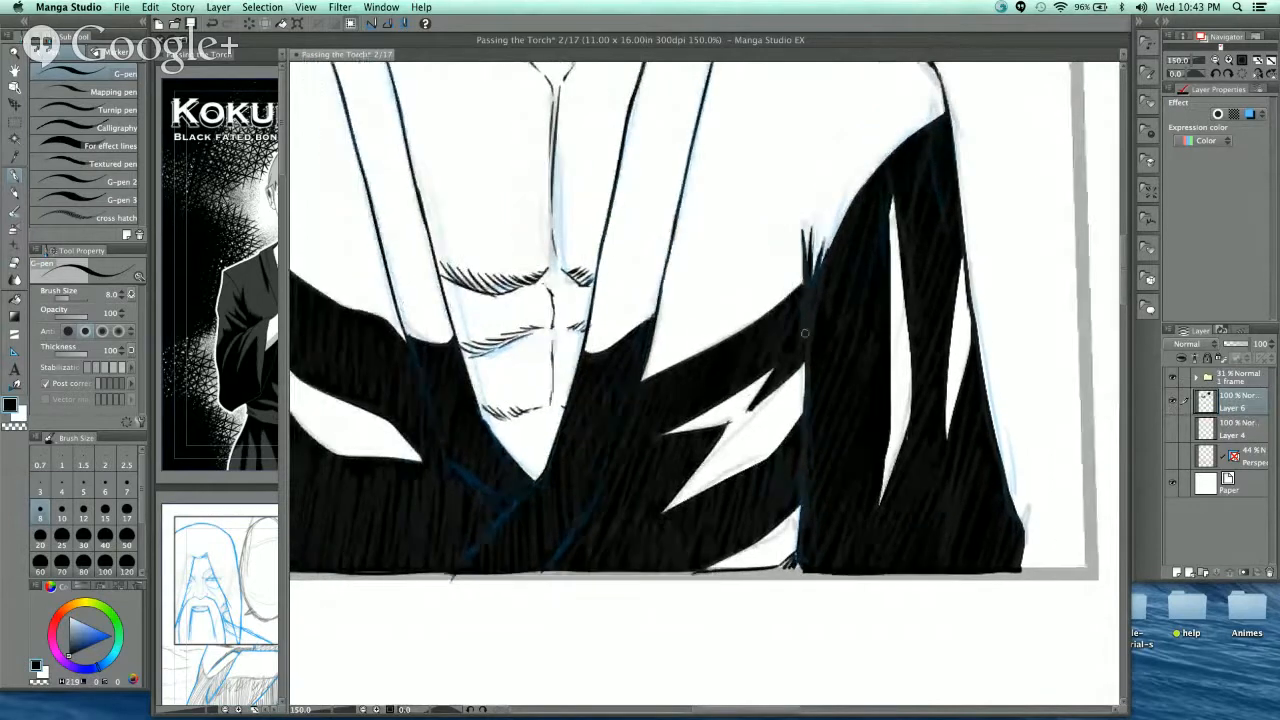
- With a size 7 white G-pen, trace the outer edges of the right and left lapels over the black fill
{"action": "left_click", "coordinate": [17, 176]}
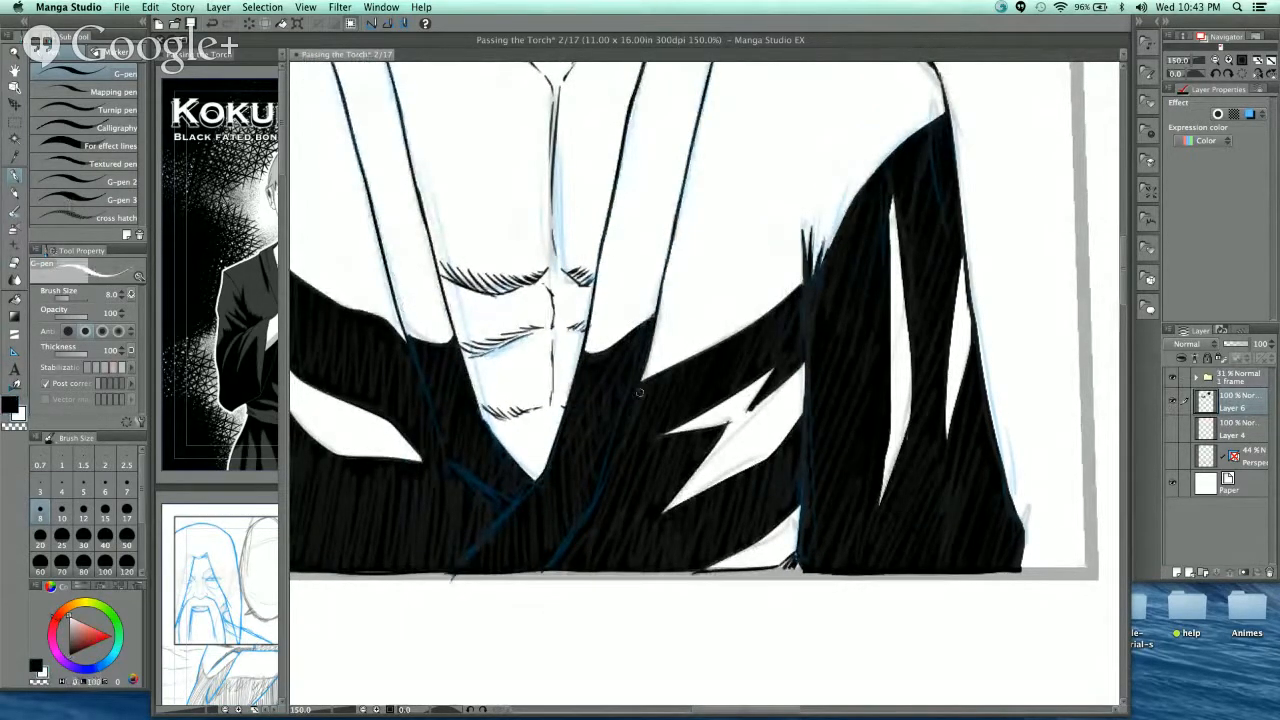
{"action": "left_click_drag", "start_coordinate": [641, 364], "coordinate": [598, 498]}
{"action": "key", "text": "bracketleft"}
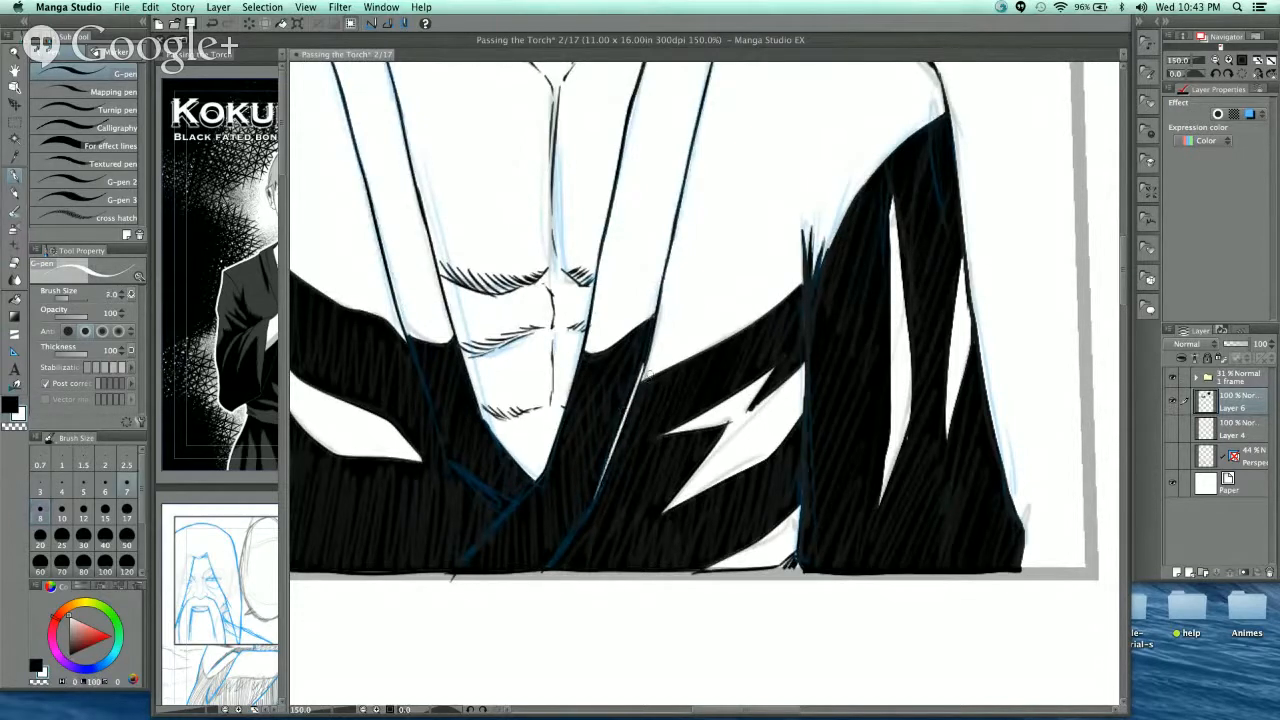
{"action": "key", "text": "super+z"}
{"action": "left_click_drag", "start_coordinate": [646, 378], "coordinate": [552, 571]}
{"action": "key", "text": "super+z"}
{"action": "left_click_drag", "start_coordinate": [597, 499], "coordinate": [547, 571]}
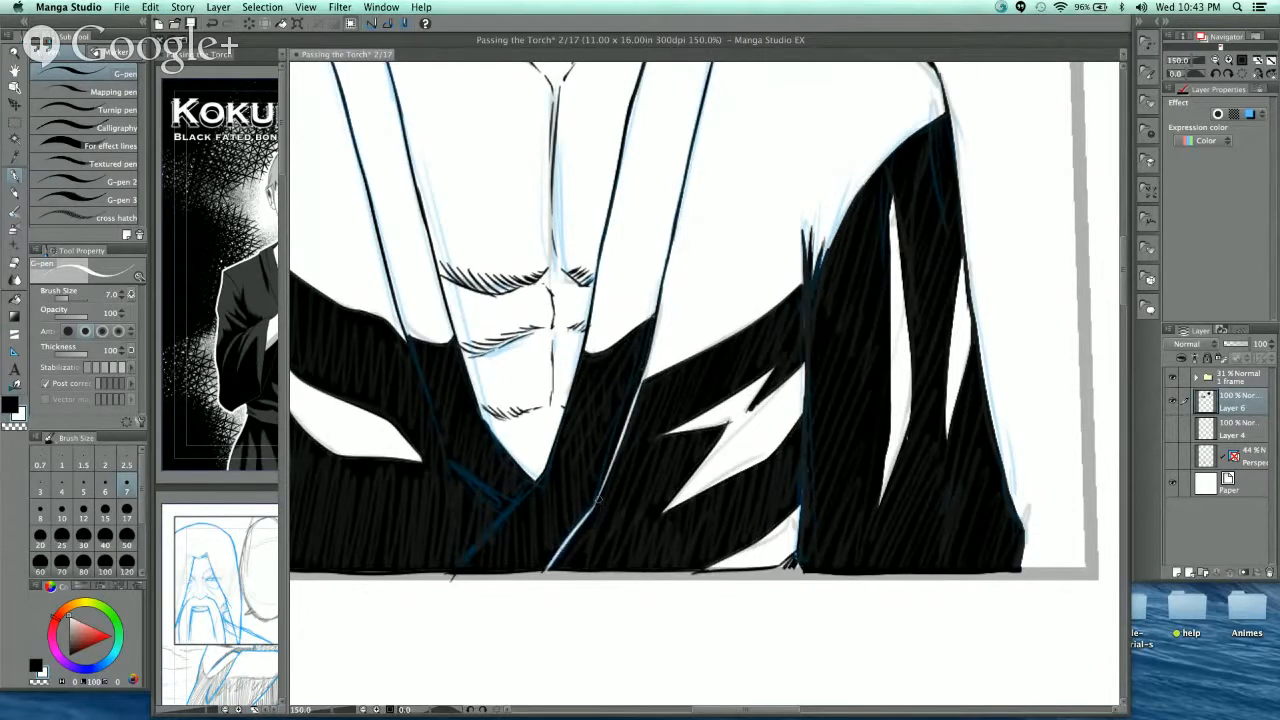
{"action": "left_click_drag", "start_coordinate": [598, 499], "coordinate": [553, 570]}
{"action": "key", "text": "super+z"}
{"action": "left_click_drag", "start_coordinate": [592, 509], "coordinate": [599, 495]}
{"action": "scroll", "coordinate": [600, 495], "scroll_direction": "up", "scroll_amount": 2}
{"action": "mouse_move", "coordinate": [404, 350]}
{"action": "left_mouse_down"}
{"action": "mouse_move", "coordinate": [440, 466]}
{"action": "mouse_move", "coordinate": [504, 526]}
{"action": "left_mouse_up"}
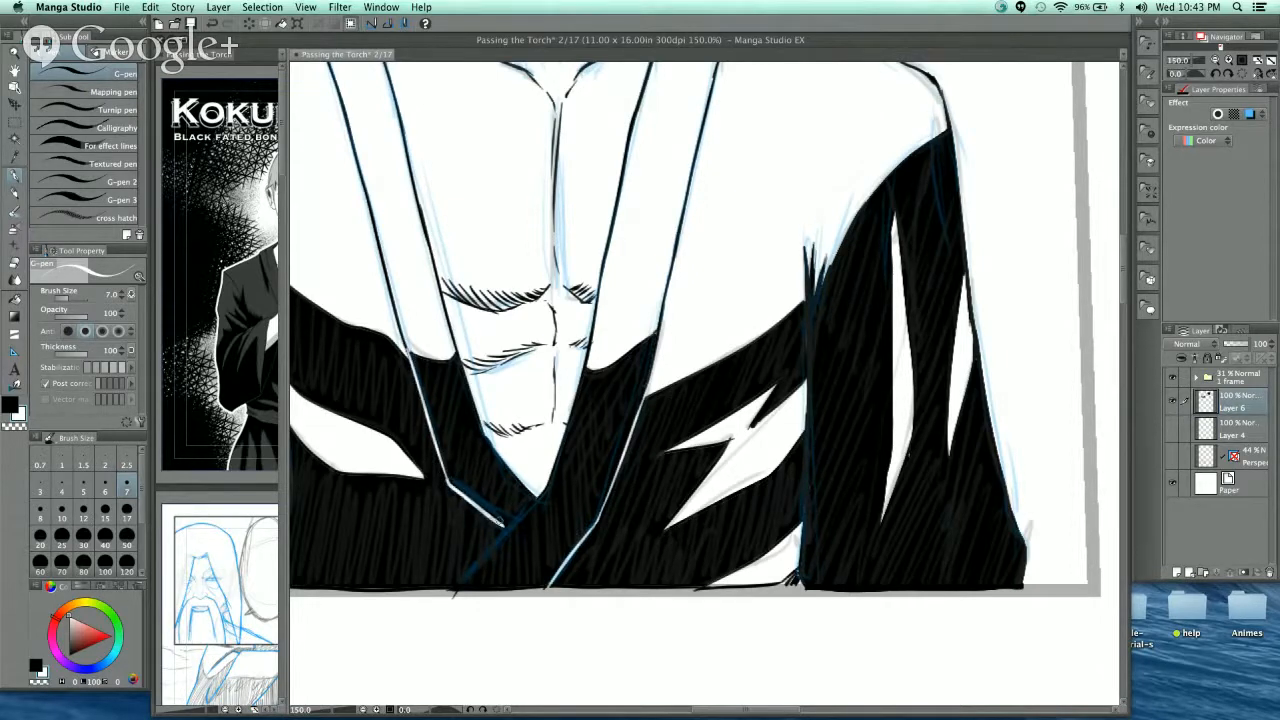
- Draw a white seam line separating the left sleeve from the robe's front, redoing the lower part until it follows the sketch
{"action": "scroll", "coordinate": [469, 485], "scroll_direction": "left", "scroll_amount": 5}
{"action": "scroll", "coordinate": [469, 485], "scroll_direction": "up", "scroll_amount": 3}
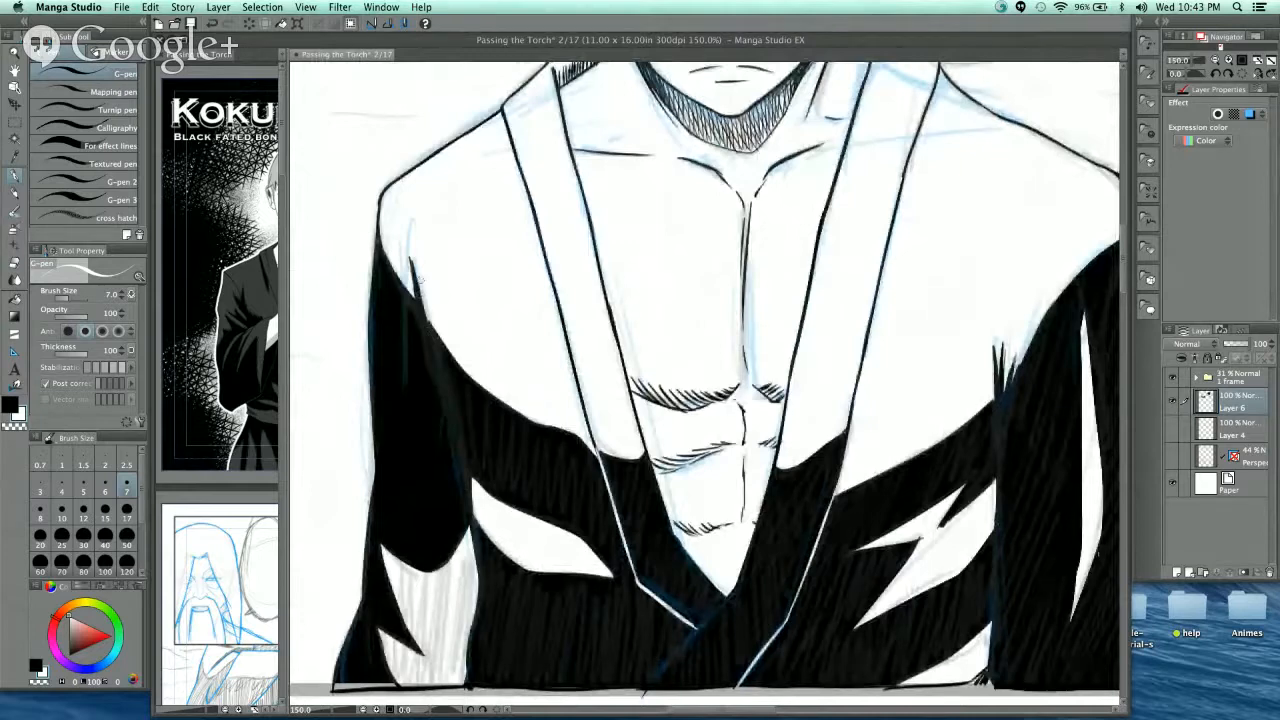
{"action": "left_click_drag", "start_coordinate": [430, 322], "coordinate": [462, 476]}
{"action": "scroll", "coordinate": [467, 444], "scroll_direction": "down", "scroll_amount": 4}
{"action": "left_click_drag", "start_coordinate": [432, 274], "coordinate": [463, 424]}
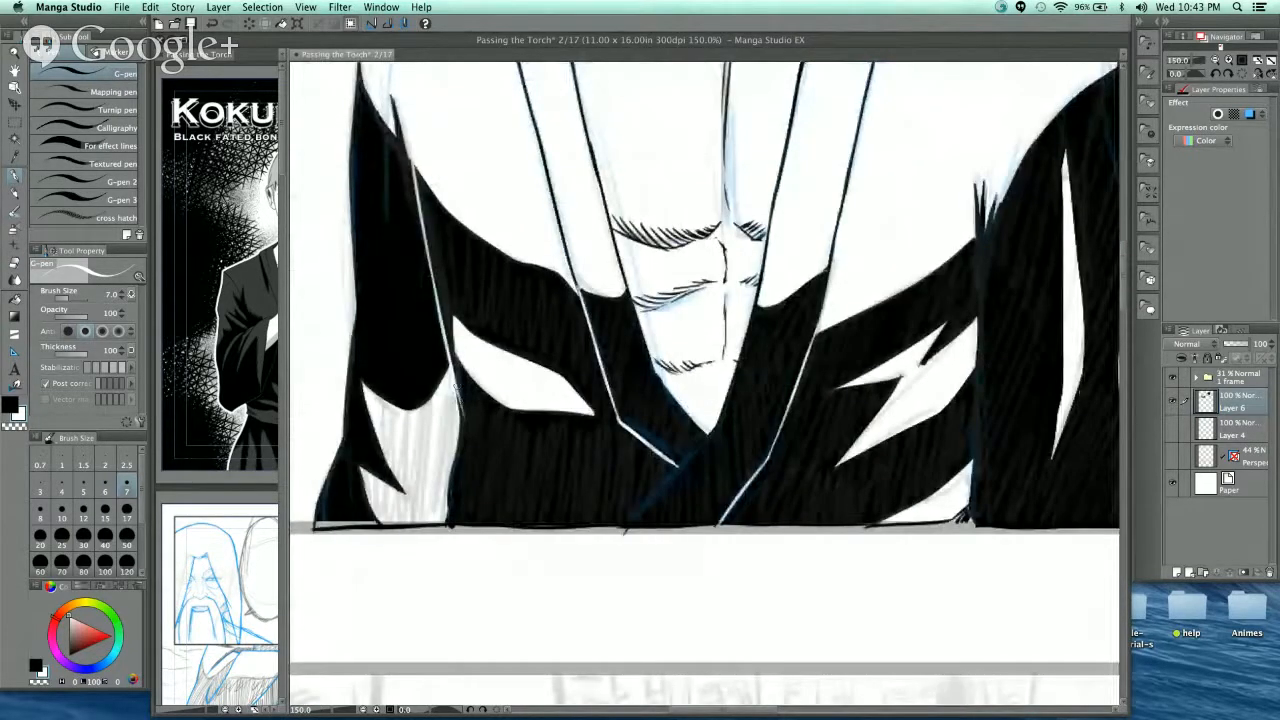
{"action": "key", "text": "super+z"}
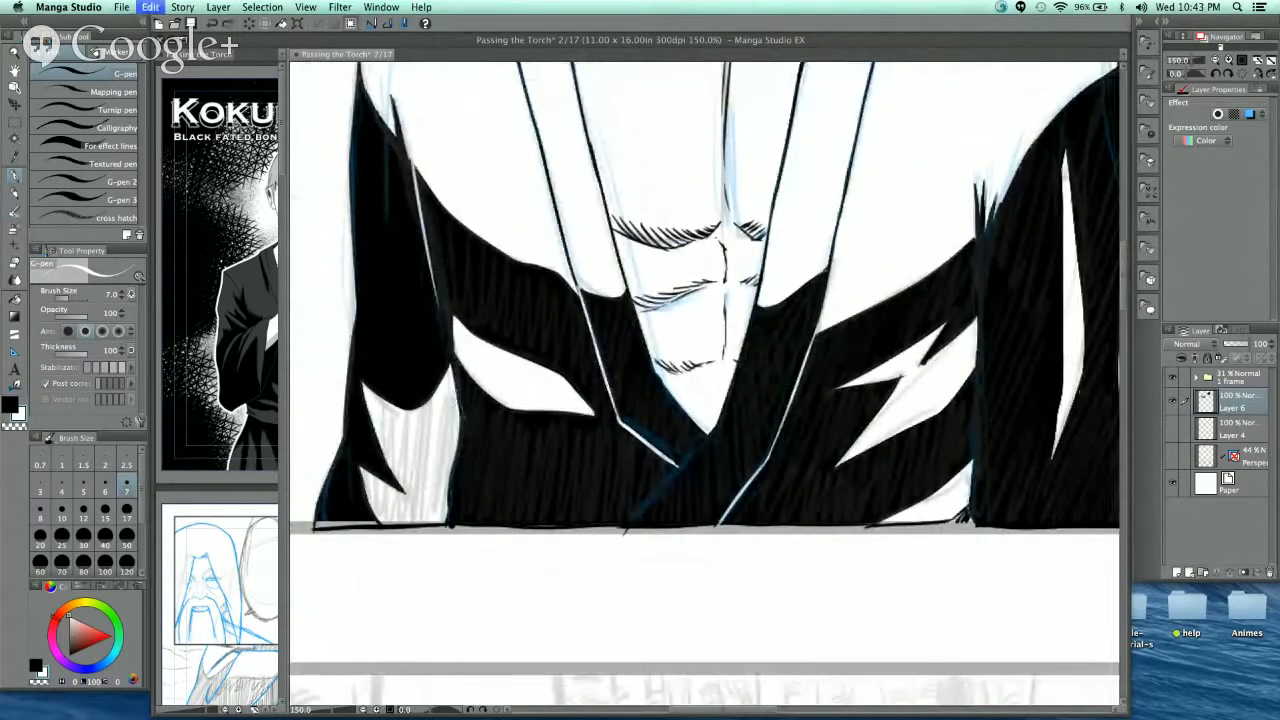
{"action": "left_click_drag", "start_coordinate": [434, 278], "coordinate": [460, 402]}
{"action": "key", "text": "super+z"}
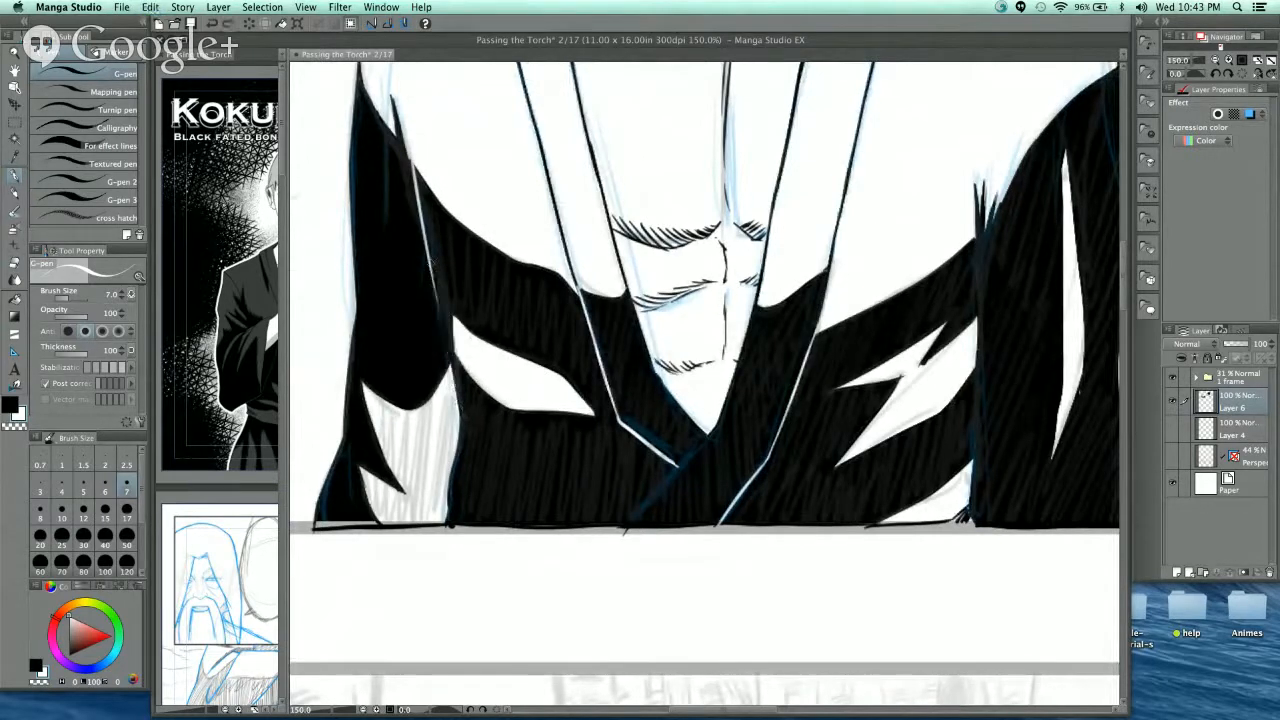
{"action": "left_click_drag", "start_coordinate": [433, 280], "coordinate": [460, 406]}
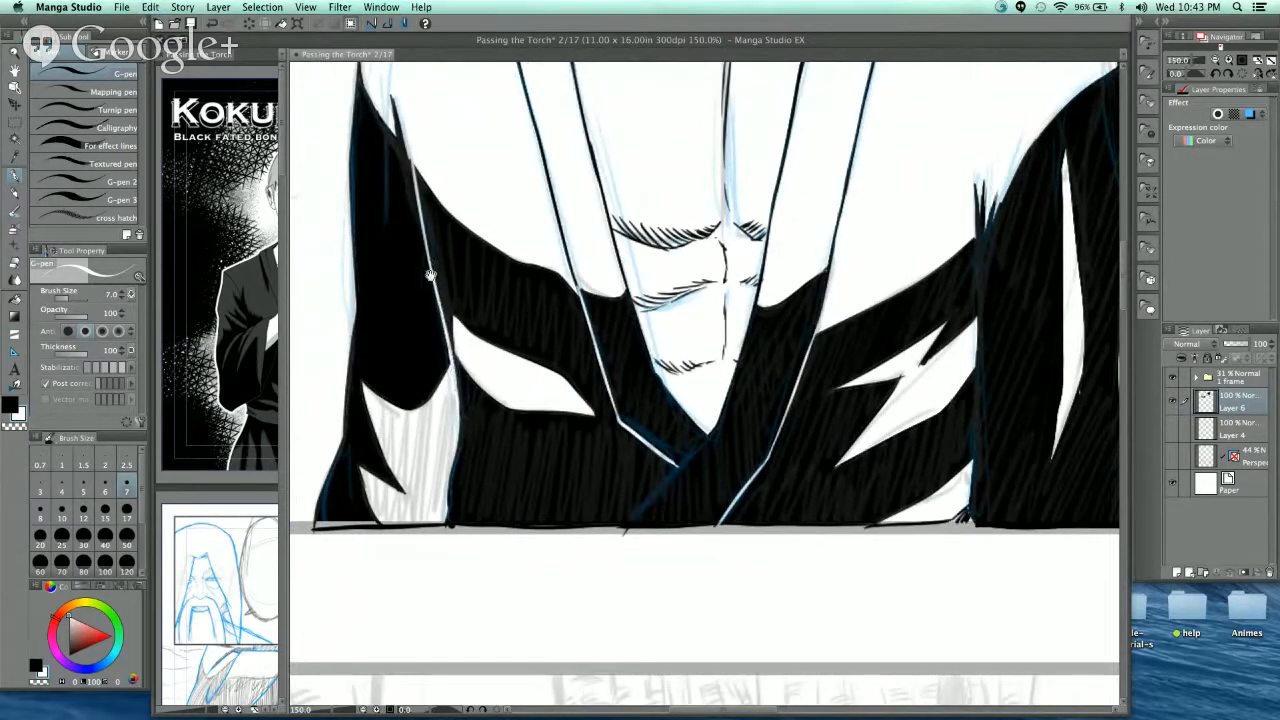
- Draw a thin white fold line down the black of the left sleeve and another near the right shoulder
{"action": "scroll", "coordinate": [704, 380], "scroll_direction": "up", "scroll_amount": 3}
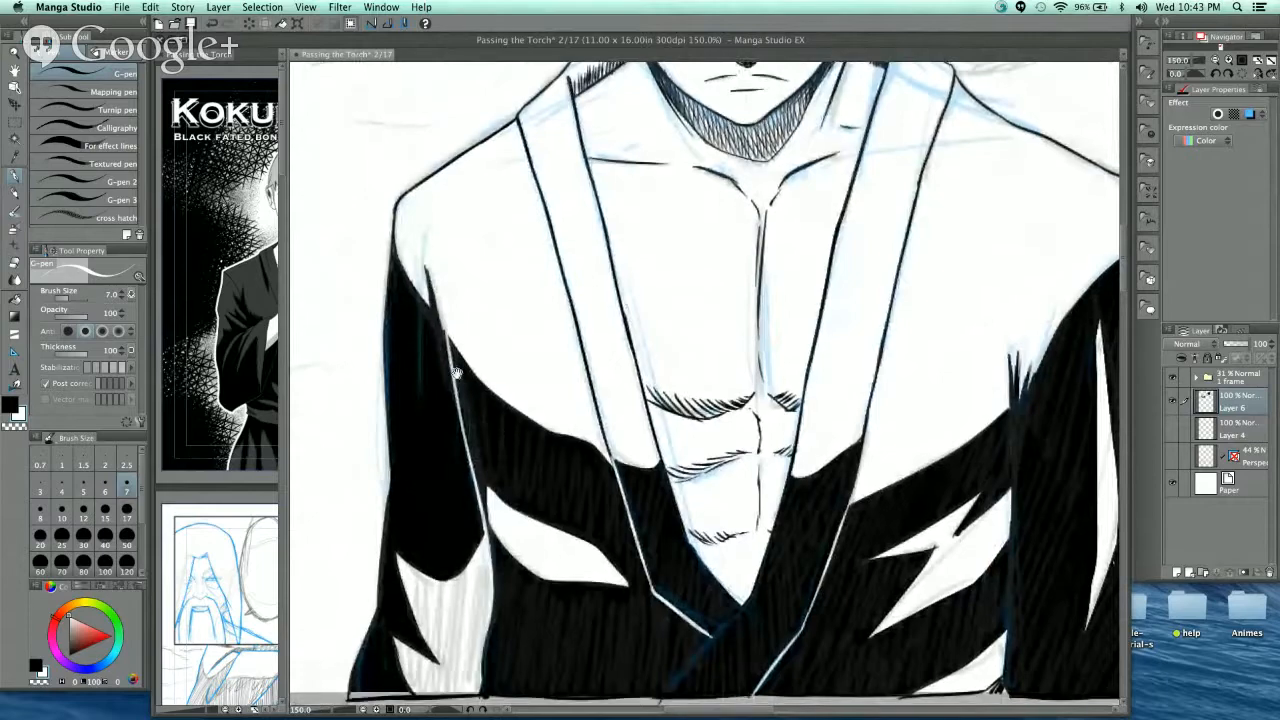
{"action": "left_click_drag", "start_coordinate": [439, 342], "coordinate": [425, 292]}
{"action": "left_click_drag", "start_coordinate": [405, 246], "coordinate": [407, 398]}
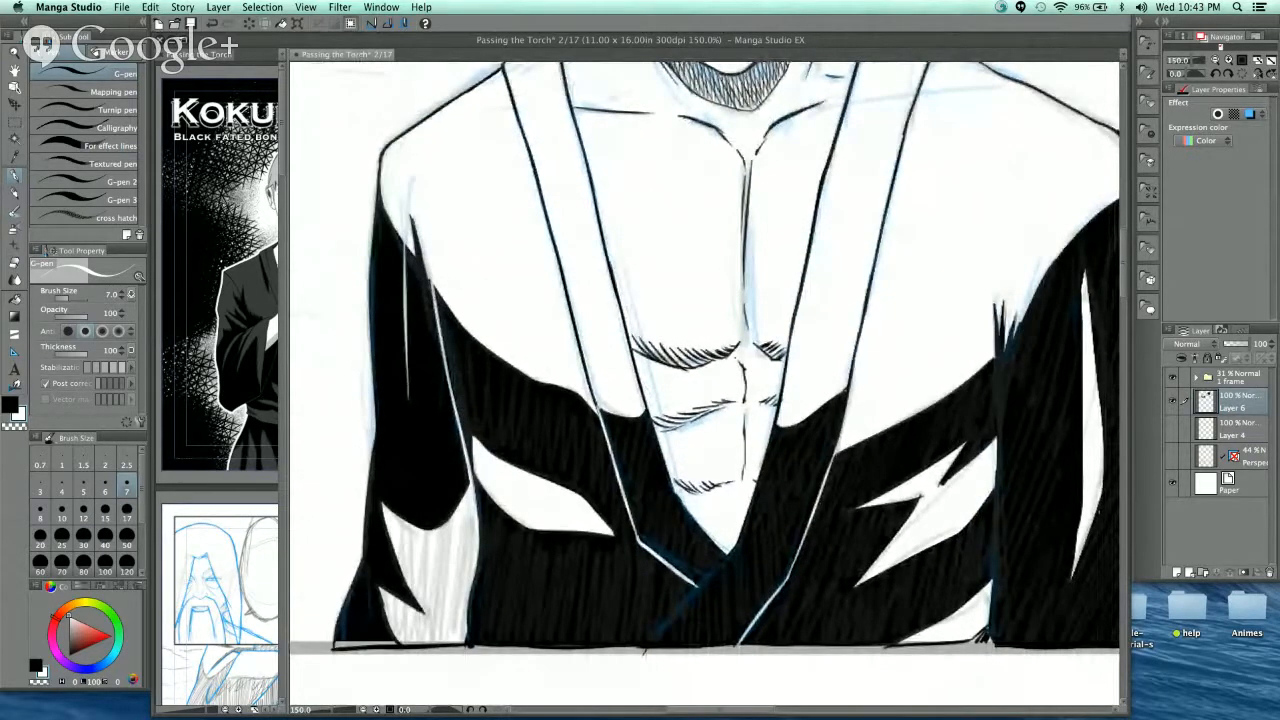
{"action": "key", "text": "super+minus"}
{"action": "left_click_drag", "start_coordinate": [1012, 308], "coordinate": [741, 370]}
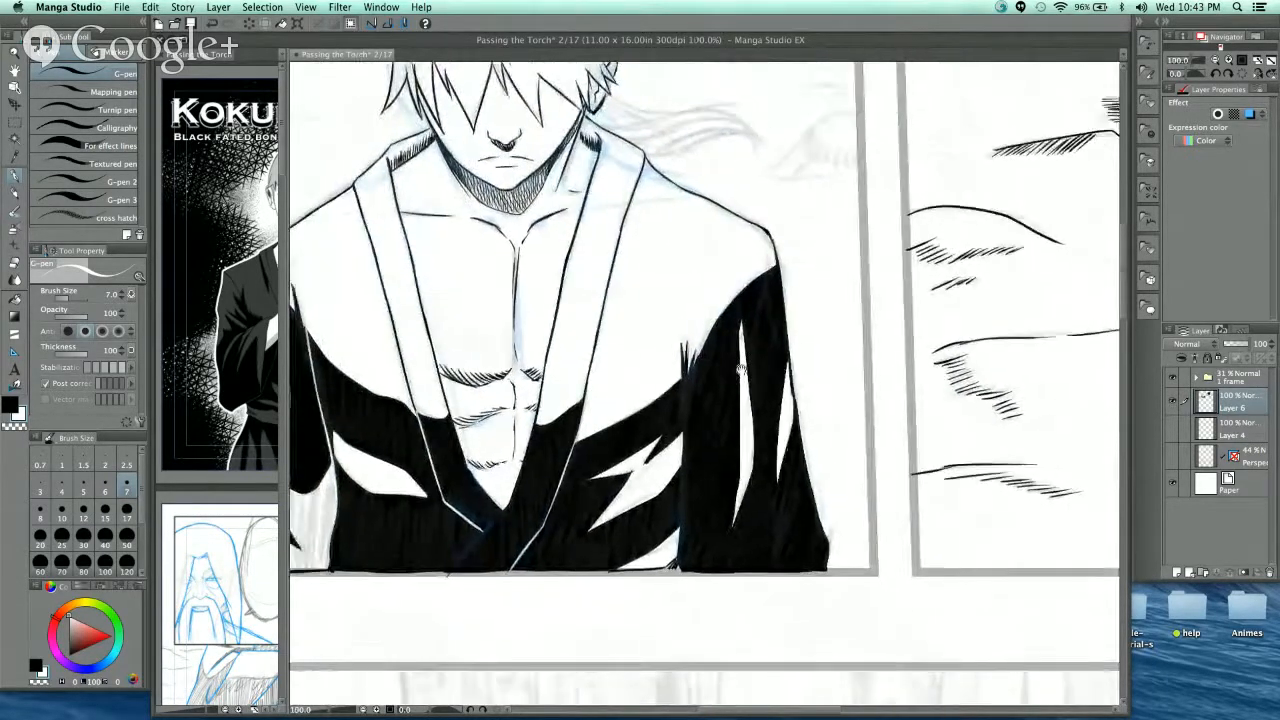
{"action": "key", "text": "super+plus"}
{"action": "key", "text": "super+plus"}
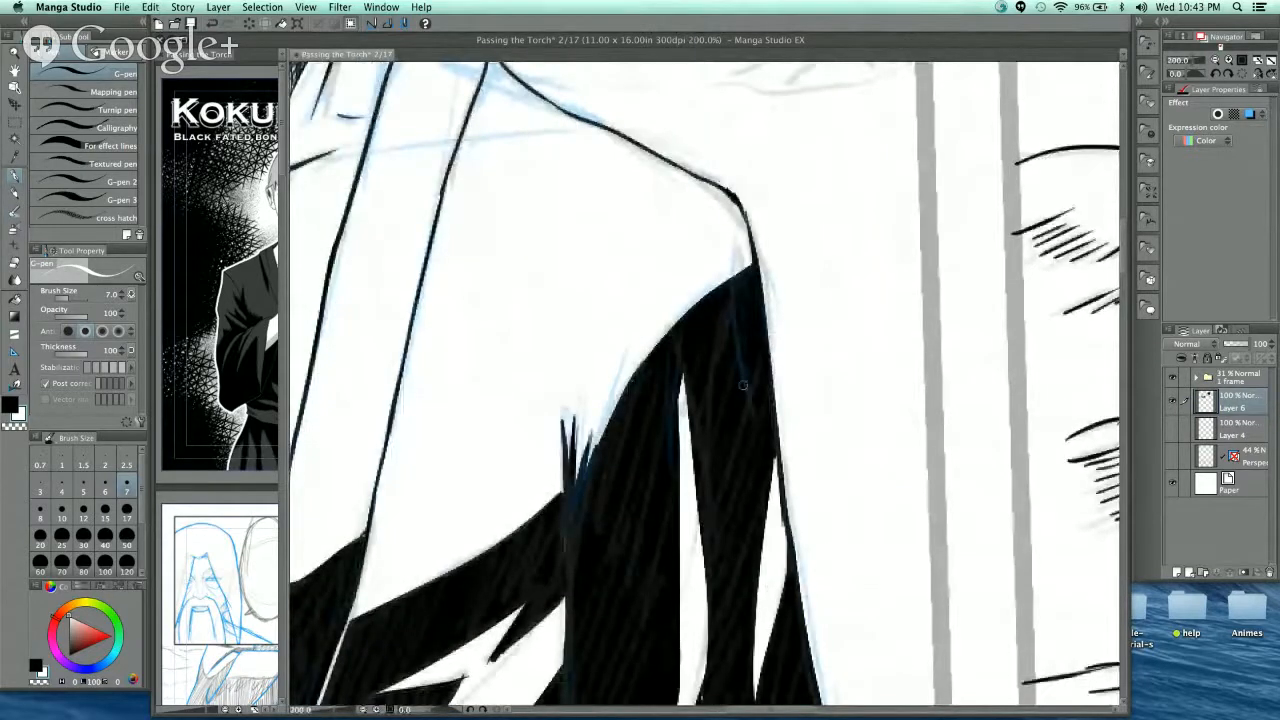
{"action": "left_click_drag", "start_coordinate": [726, 283], "coordinate": [765, 455]}
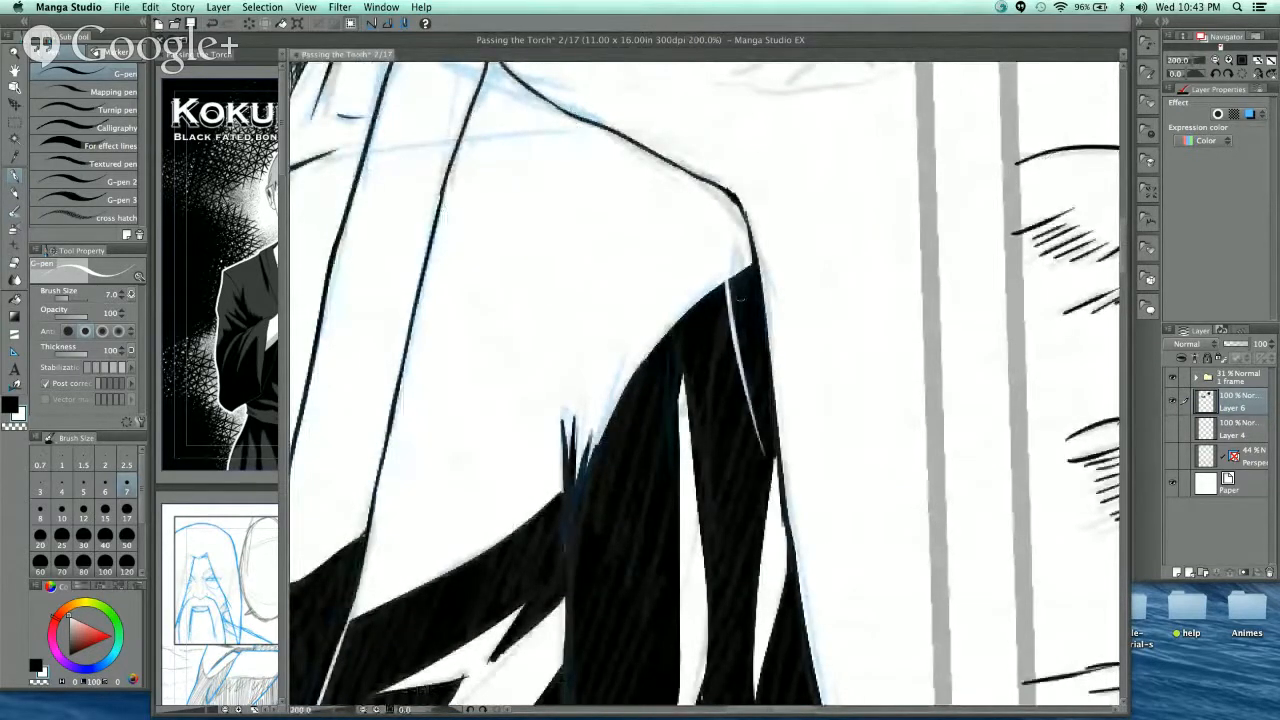
- Move Layer 6 back above the frame folder
{"action": "key", "text": "super+minus"}
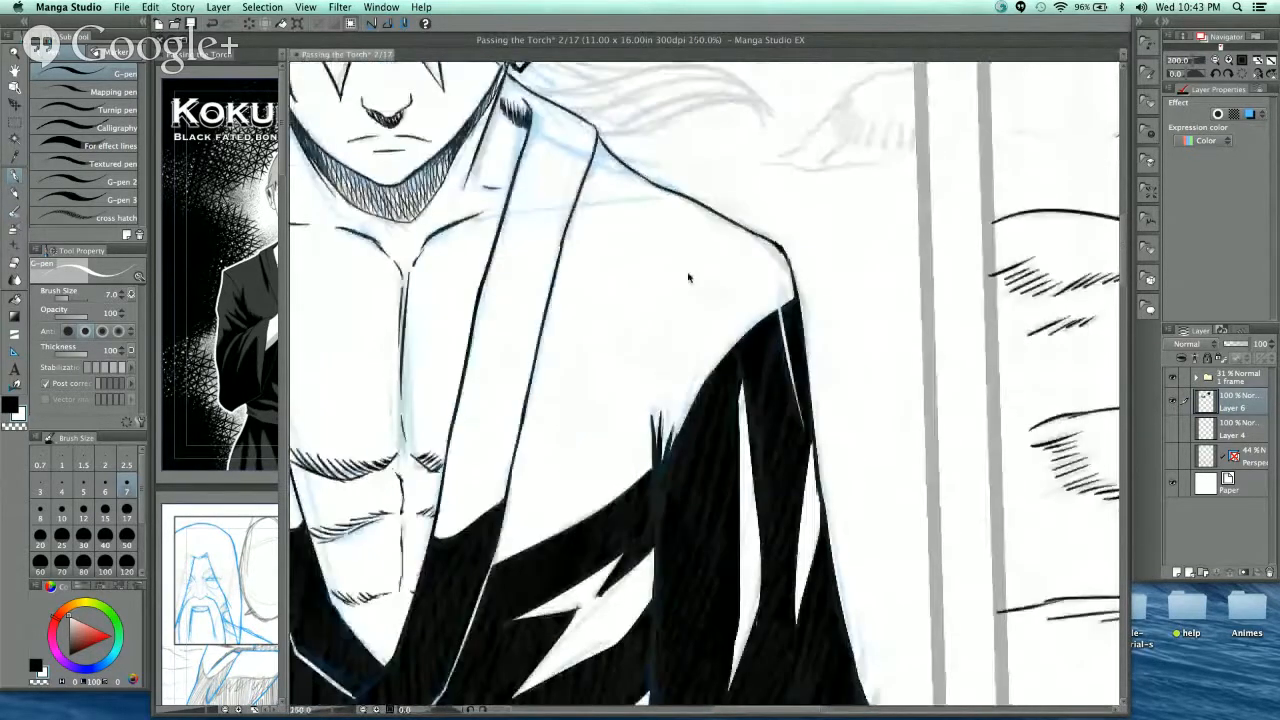
{"action": "key", "text": "super+minus"}
{"action": "left_click_drag", "start_coordinate": [690, 328], "coordinate": [754, 288]}
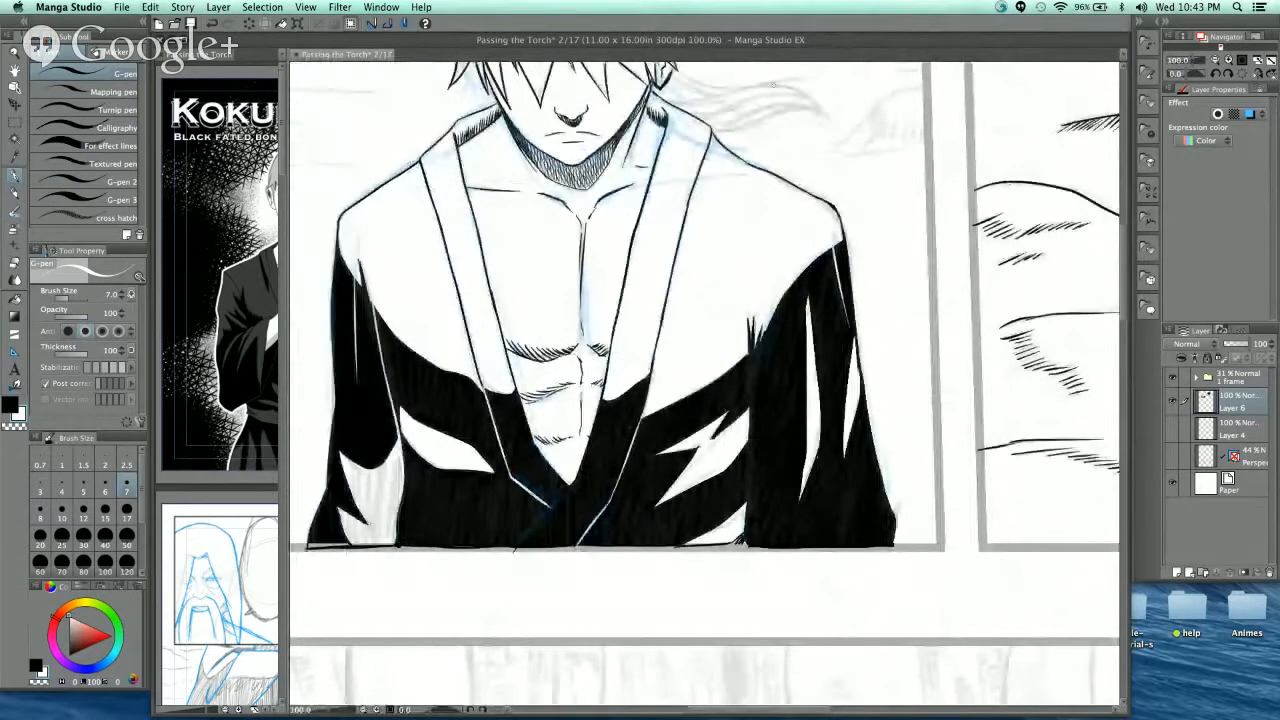
{"action": "left_click_drag", "start_coordinate": [843, 287], "coordinate": [805, 333]}
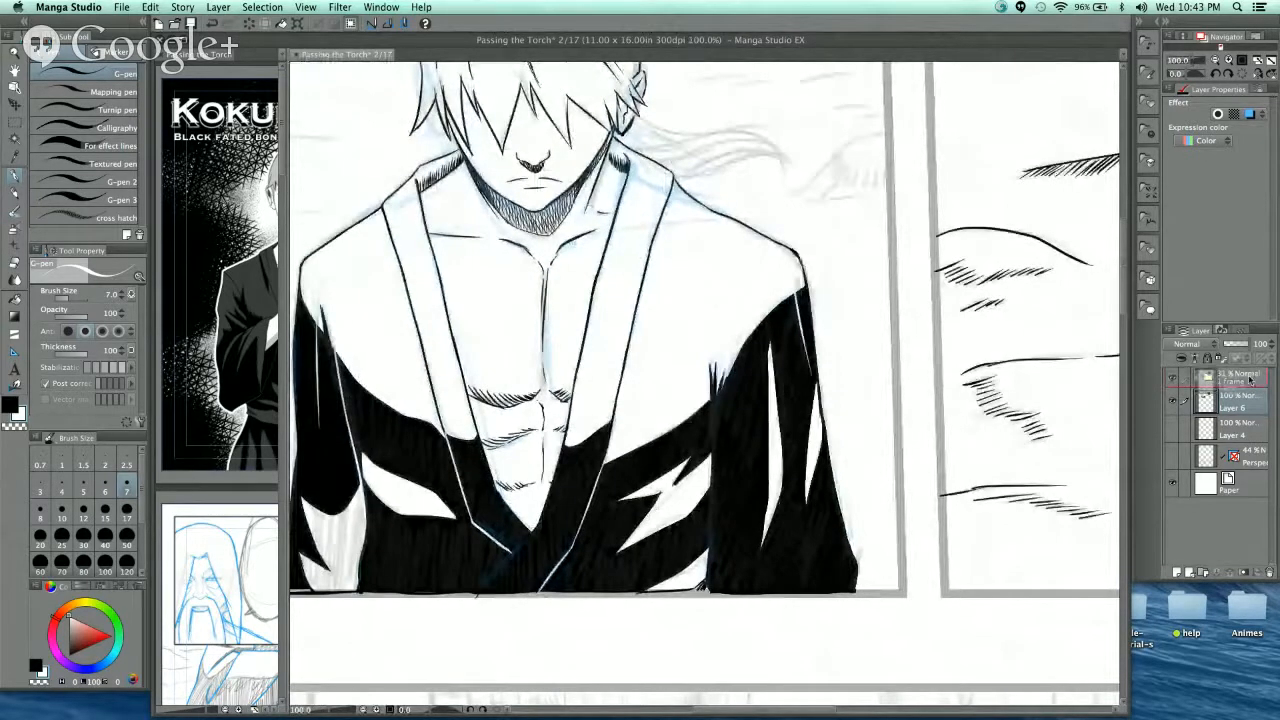
{"action": "left_click_drag", "start_coordinate": [1250, 380], "coordinate": [1249, 374]}
{"action": "left_click_drag", "start_coordinate": [682, 284], "coordinate": [686, 264]}
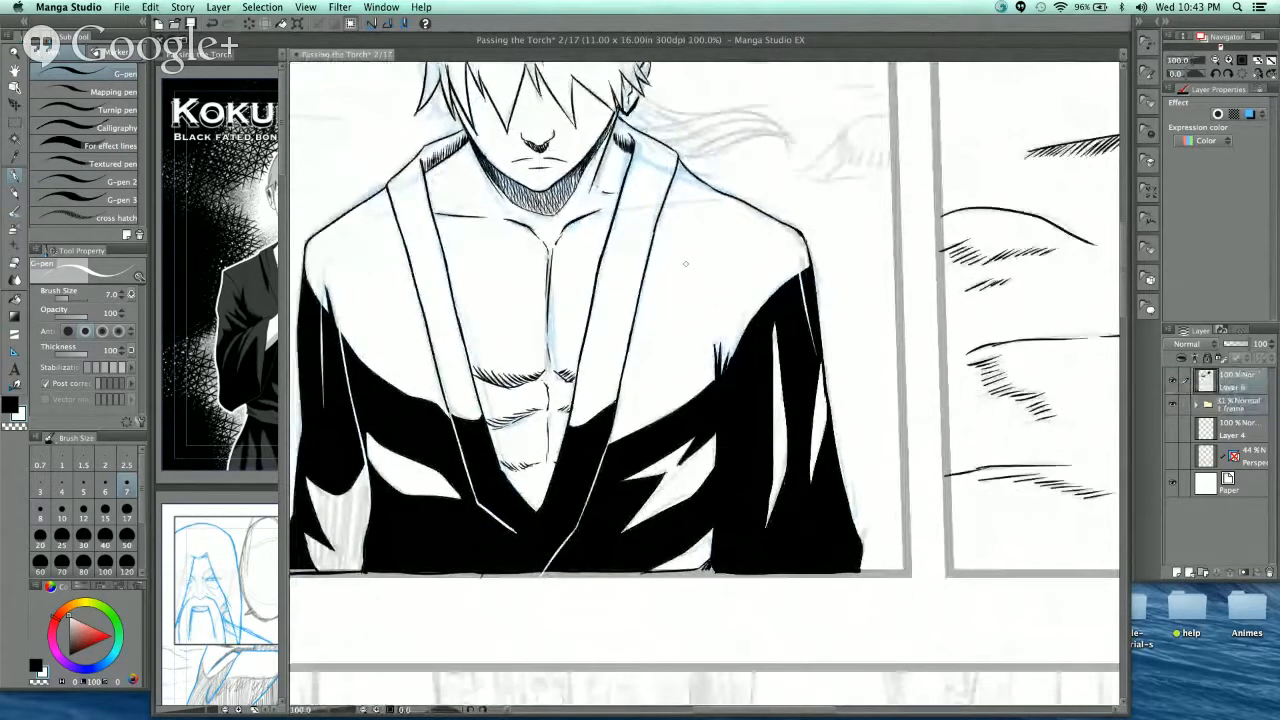
{"action": "scroll", "coordinate": [686, 264], "scroll_direction": "down", "scroll_amount": 1}
{"action": "left_click_drag", "start_coordinate": [773, 291], "coordinate": [759, 427]}
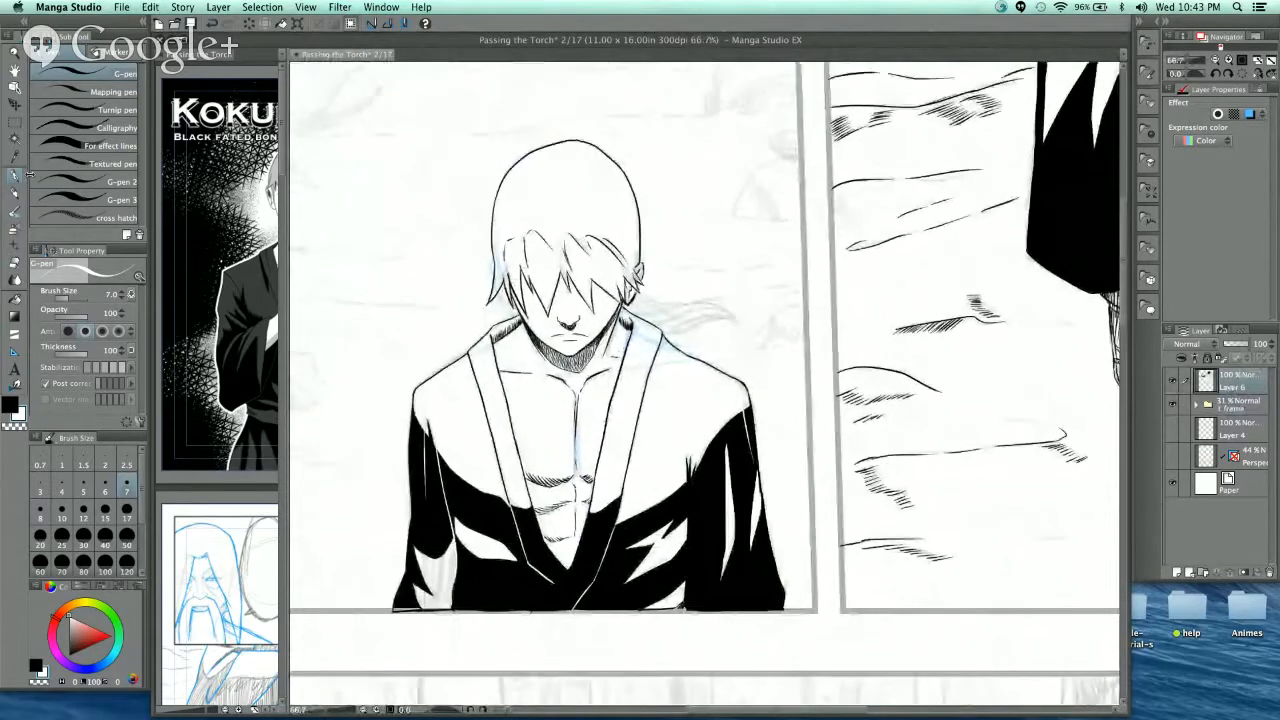
- Switch back to black, rotate the canvas, and ink the outer edge of the flowing hair lock behind the neck, thickening its lower curve
{"action": "key", "text": "x"}
{"action": "scroll", "coordinate": [703, 380], "scroll_direction": "up", "scroll_amount": 5}
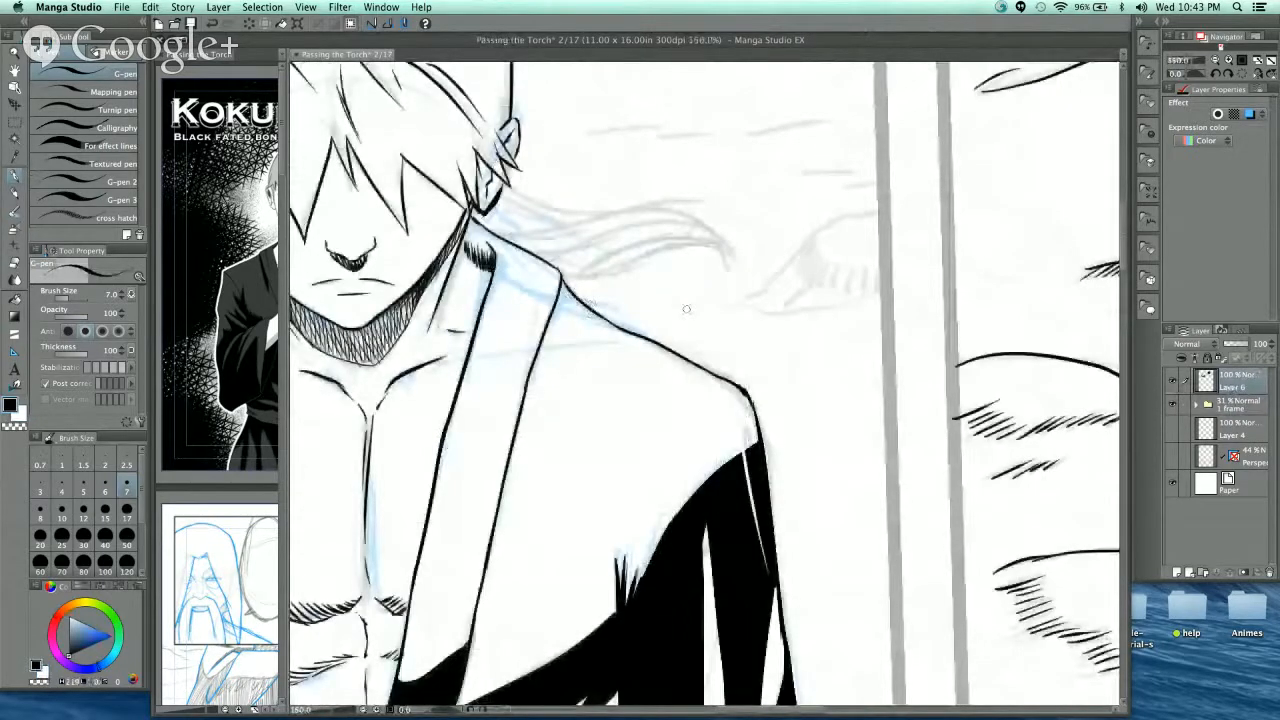
{"action": "scroll", "coordinate": [686, 309], "scroll_direction": "up", "scroll_amount": 1}
{"action": "left_click_drag", "start_coordinate": [612, 300], "coordinate": [686, 300]}
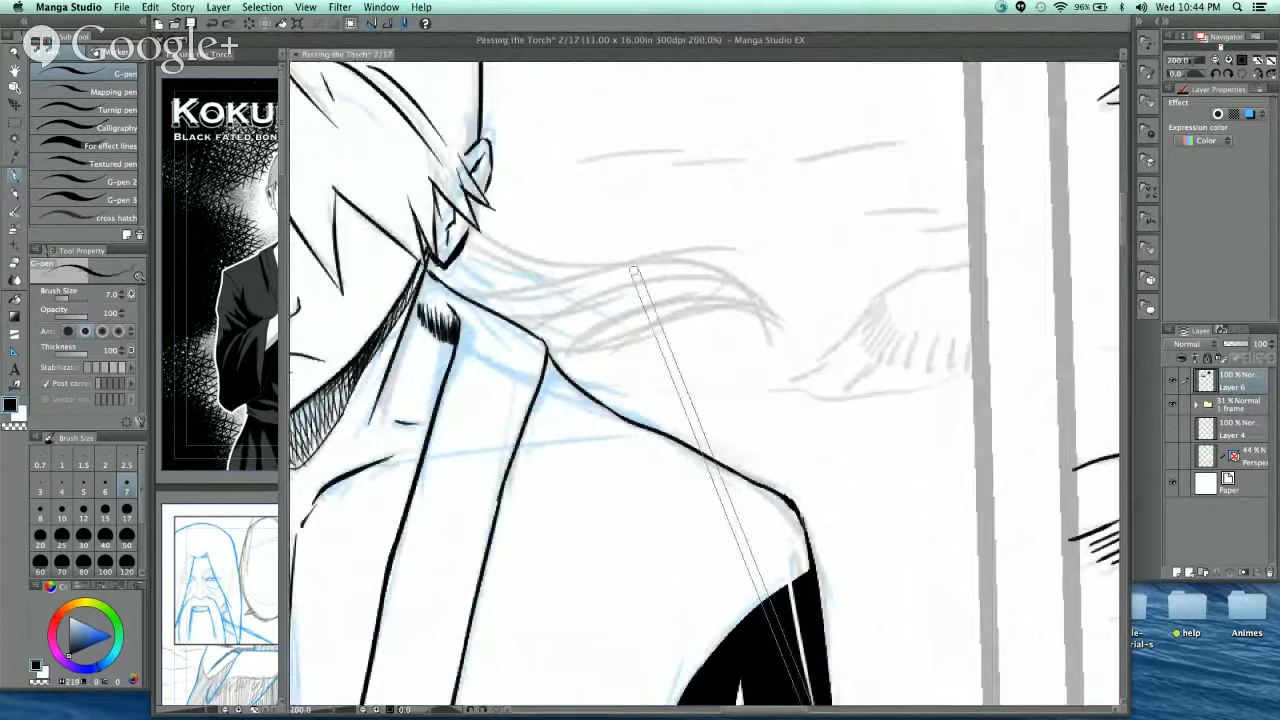
{"action": "left_click_drag", "start_coordinate": [634, 266], "coordinate": [781, 273]}
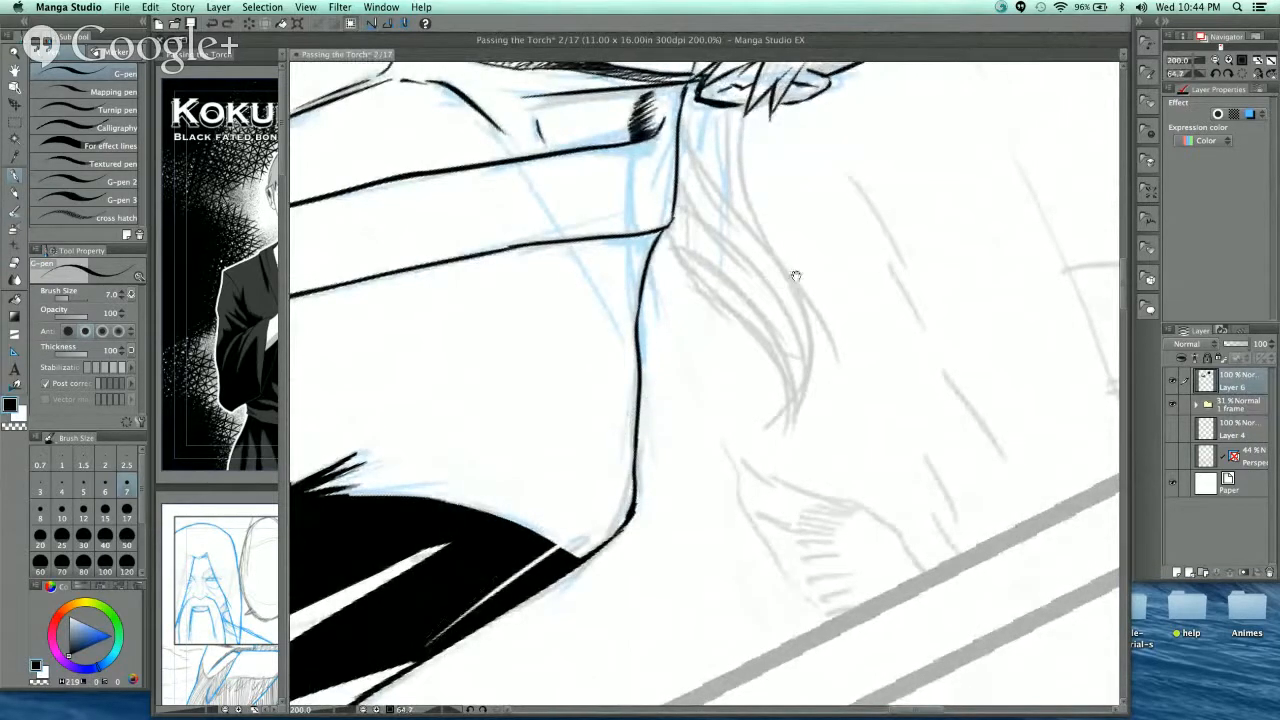
{"action": "mouse_move", "coordinate": [796, 276]}
{"action": "left_mouse_down"}
{"action": "mouse_move", "coordinate": [789, 286]}
{"action": "mouse_move", "coordinate": [809, 271]}
{"action": "mouse_move", "coordinate": [762, 275]}
{"action": "mouse_move", "coordinate": [829, 305]}
{"action": "mouse_move", "coordinate": [784, 273]}
{"action": "mouse_move", "coordinate": [667, 265]}
{"action": "left_mouse_up"}
{"action": "left_click", "coordinate": [655, 220], "text": "super"}
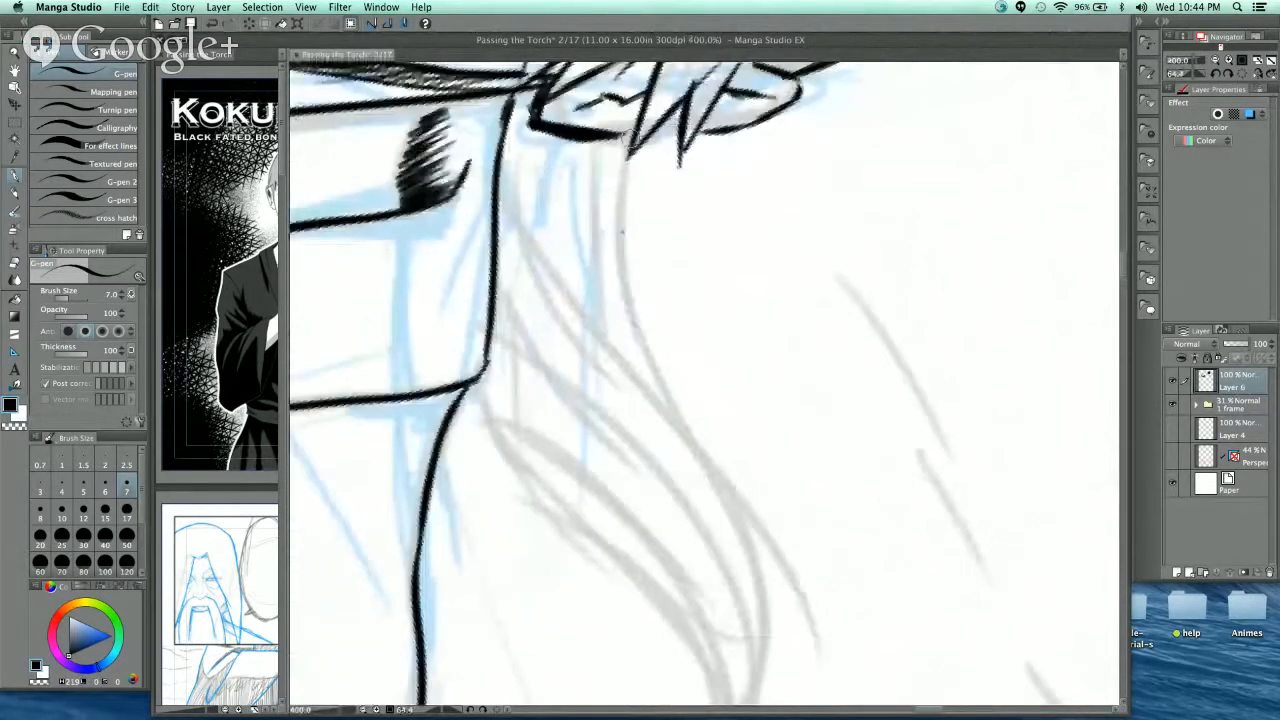
{"action": "left_click_drag", "start_coordinate": [631, 146], "coordinate": [677, 397]}
{"action": "left_click_drag", "start_coordinate": [642, 324], "coordinate": [680, 403]}
{"action": "left_click_drag", "start_coordinate": [650, 352], "coordinate": [778, 680]}
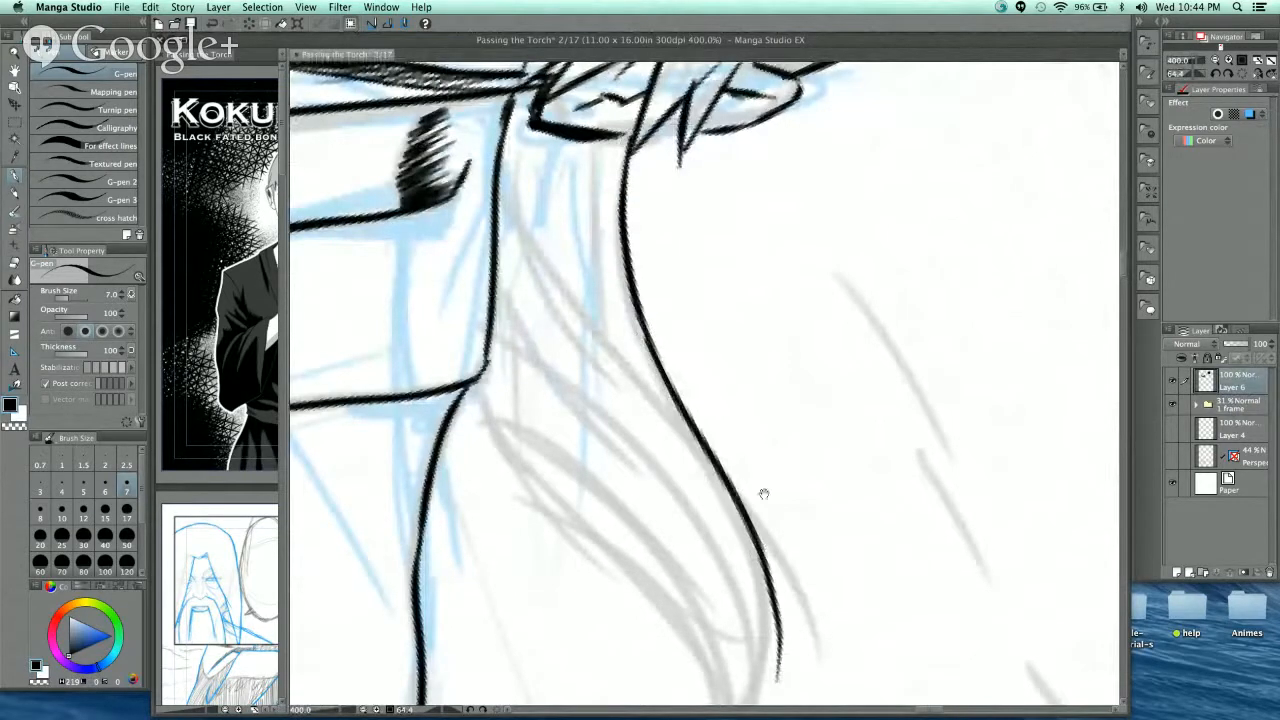
{"action": "mouse_move", "coordinate": [764, 494]}
{"action": "left_mouse_down"}
{"action": "mouse_move", "coordinate": [706, 287]}
{"action": "mouse_move", "coordinate": [680, 555]}
{"action": "left_mouse_up"}
{"action": "left_click_drag", "start_coordinate": [703, 354], "coordinate": [717, 535]}
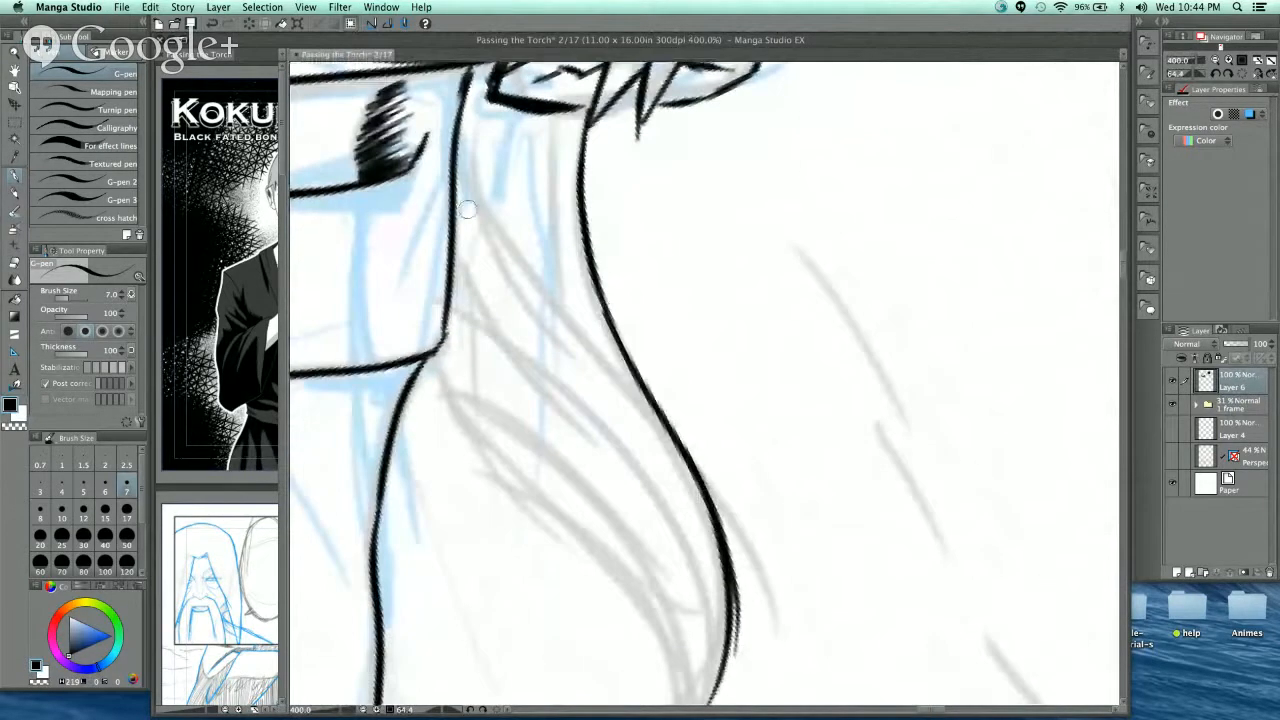
- Ink the long inner strand lines of the hair lock, sweeping from behind the neck toward its tip
{"action": "left_click_drag", "start_coordinate": [488, 110], "coordinate": [610, 348]}
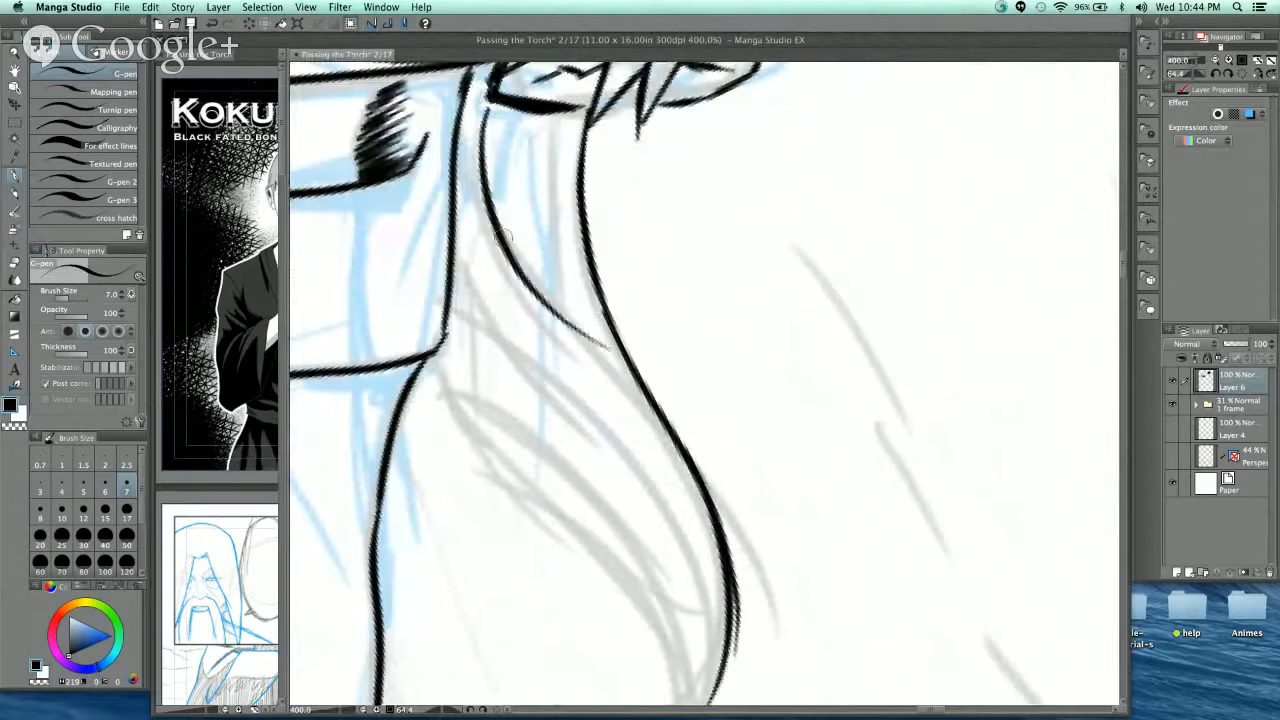
{"action": "mouse_move", "coordinate": [494, 226]}
{"action": "left_mouse_down"}
{"action": "mouse_move", "coordinate": [518, 282]}
{"action": "mouse_move", "coordinate": [705, 500]}
{"action": "left_mouse_up"}
{"action": "mouse_move", "coordinate": [466, 106]}
{"action": "left_mouse_down"}
{"action": "mouse_move", "coordinate": [468, 150]}
{"action": "mouse_move", "coordinate": [668, 545]}
{"action": "left_mouse_up"}
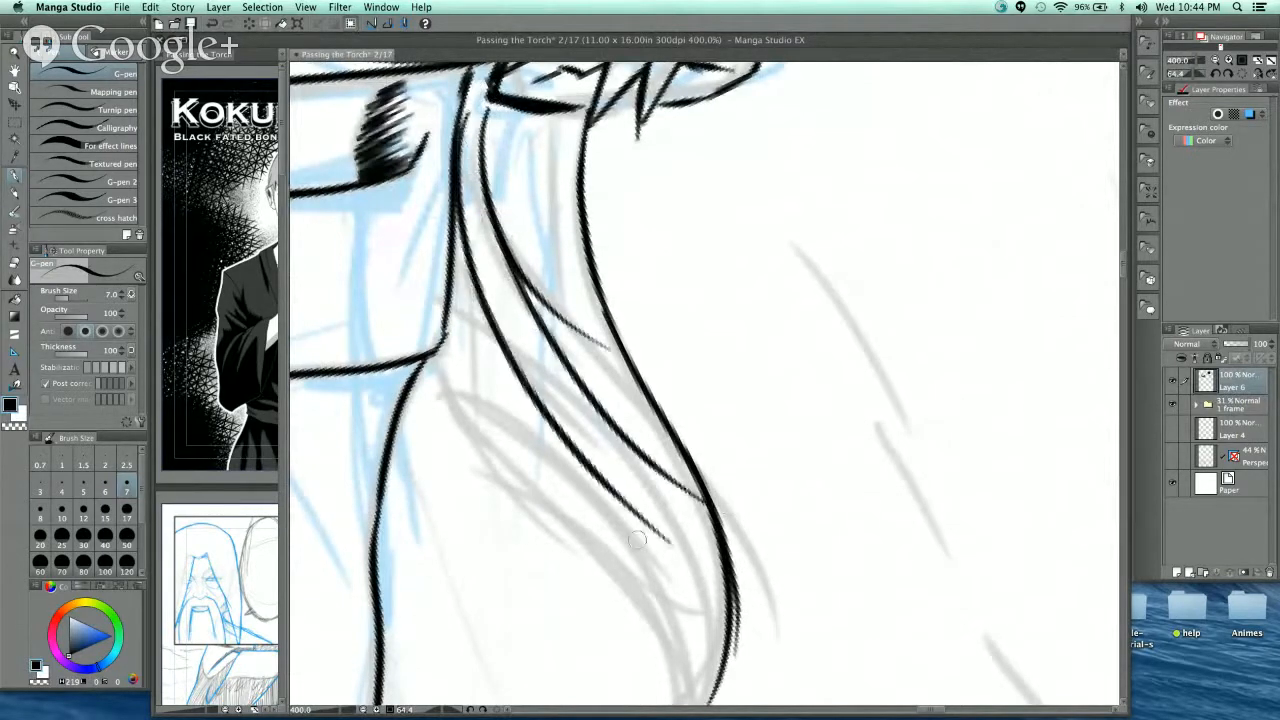
{"action": "mouse_move", "coordinate": [462, 245]}
{"action": "left_mouse_down"}
{"action": "mouse_move", "coordinate": [478, 380]}
{"action": "mouse_move", "coordinate": [690, 600]}
{"action": "left_mouse_up"}
{"action": "mouse_move", "coordinate": [447, 362]}
{"action": "left_mouse_down"}
{"action": "mouse_move", "coordinate": [685, 675]}
{"action": "mouse_move", "coordinate": [650, 480]}
{"action": "mouse_move", "coordinate": [632, 578]}
{"action": "mouse_move", "coordinate": [656, 406]}
{"action": "mouse_move", "coordinate": [644, 556]}
{"action": "left_mouse_up"}
{"action": "key", "text": "super+z"}
{"action": "key", "text": "super+z"}
- Ink the short strand lines converging at the hair lock's tip, redoing the lower curve until it follows the sketch
{"action": "mouse_move", "coordinate": [594, 370]}
{"action": "left_mouse_down"}
{"action": "mouse_move", "coordinate": [625, 391]}
{"action": "mouse_move", "coordinate": [636, 560]}
{"action": "left_mouse_up"}
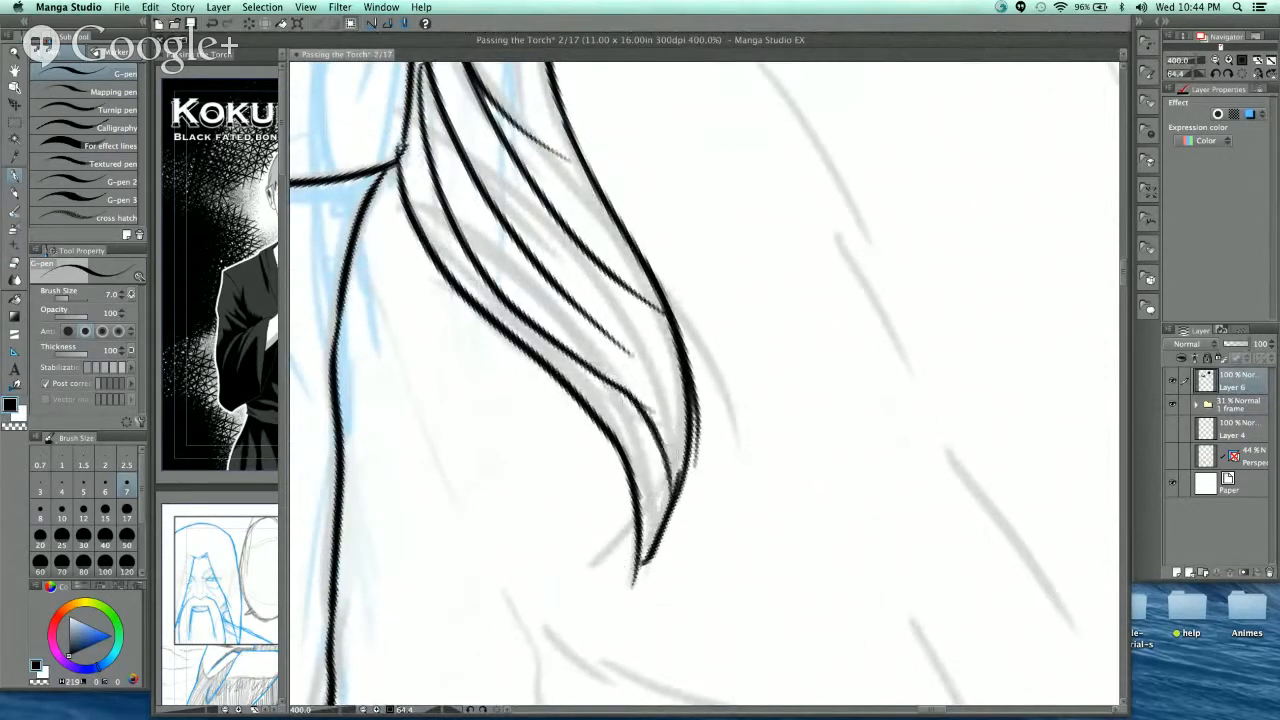
{"action": "key", "text": "super+z"}
{"action": "mouse_move", "coordinate": [598, 371]}
{"action": "left_mouse_down"}
{"action": "mouse_move", "coordinate": [658, 500]}
{"action": "mouse_move", "coordinate": [644, 552]}
{"action": "left_mouse_up"}
{"action": "key", "text": "super+z"}
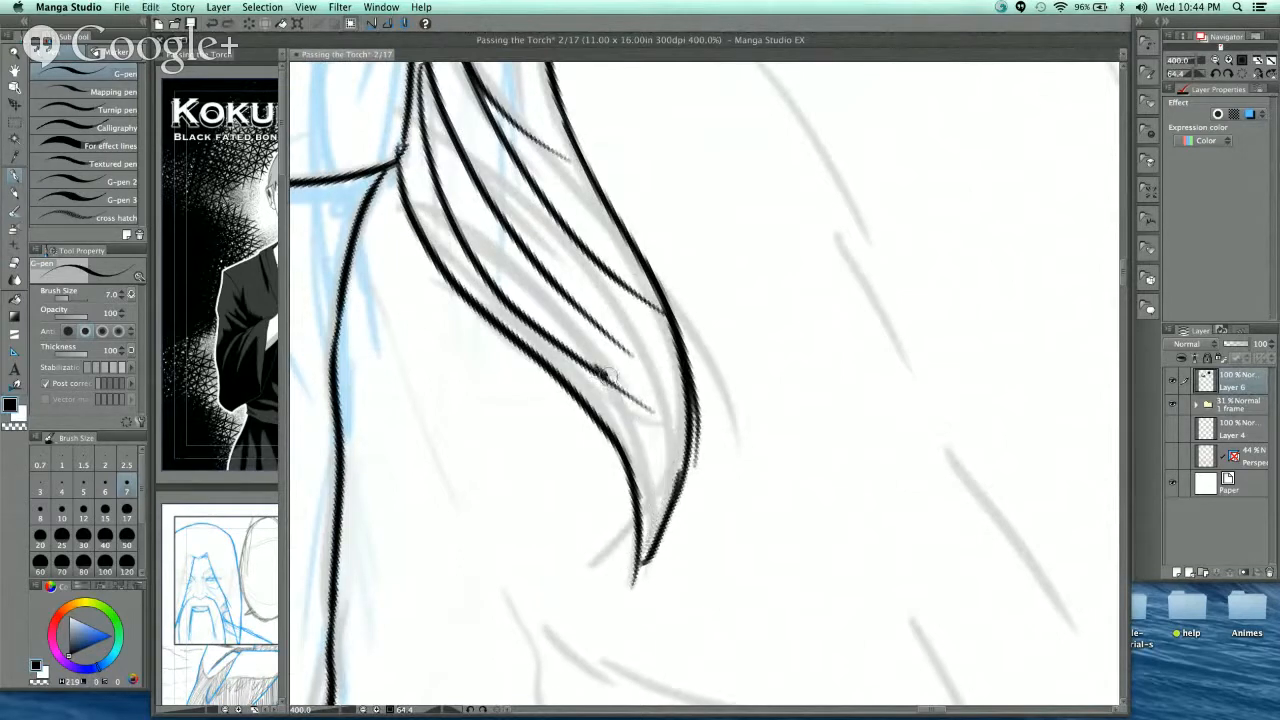
{"action": "left_click_drag", "start_coordinate": [598, 368], "coordinate": [650, 530]}
{"action": "key", "text": "super+z"}
{"action": "mouse_move", "coordinate": [590, 370]}
{"action": "left_mouse_down"}
{"action": "mouse_move", "coordinate": [648, 540]}
{"action": "mouse_move", "coordinate": [636, 478]}
{"action": "left_mouse_up"}
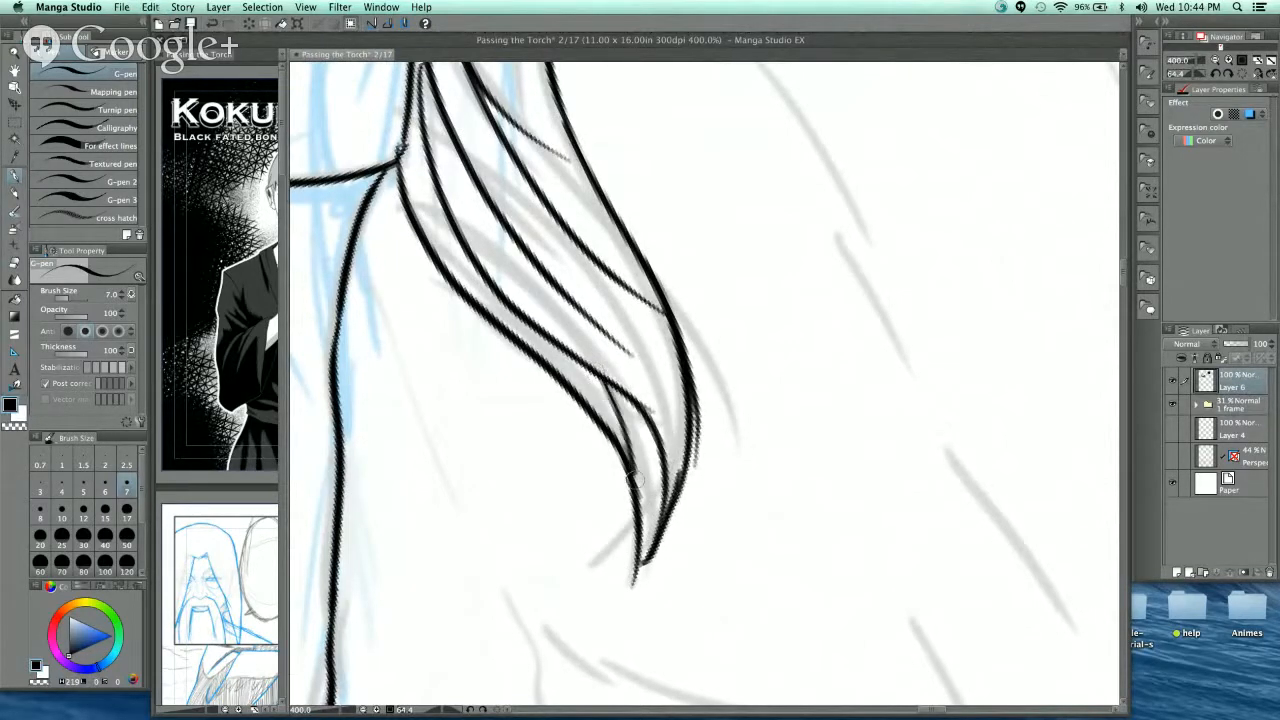
{"action": "left_click_drag", "start_coordinate": [624, 348], "coordinate": [684, 456]}
- Ink a thin stray strand branching off the outer edge of the hair lock near its tip, redoing its inner line
{"action": "mouse_move", "coordinate": [654, 384]}
{"action": "left_mouse_down"}
{"action": "mouse_move", "coordinate": [690, 409]}
{"action": "mouse_move", "coordinate": [555, 430]}
{"action": "left_mouse_up"}
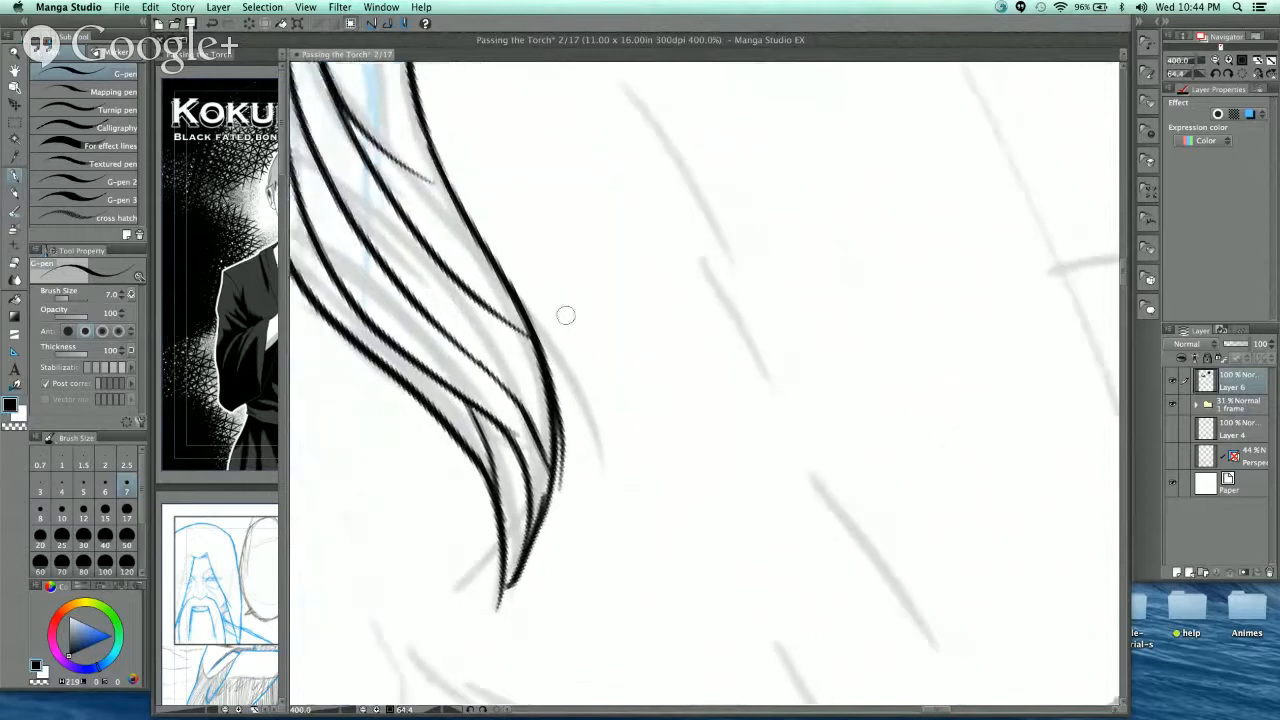
{"action": "left_click_drag", "start_coordinate": [478, 226], "coordinate": [616, 496]}
{"action": "left_click_drag", "start_coordinate": [556, 386], "coordinate": [608, 505]}
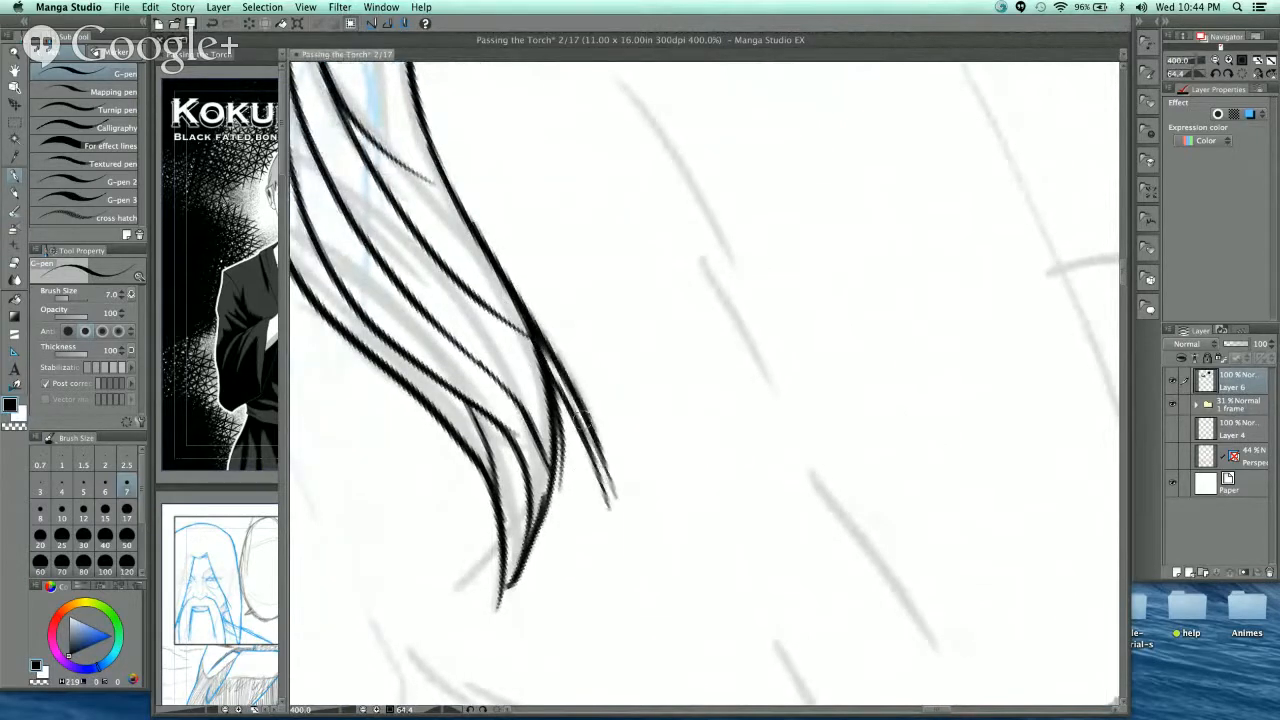
{"action": "key", "text": "super+z"}
{"action": "mouse_move", "coordinate": [570, 425]}
{"action": "left_mouse_down"}
{"action": "mouse_move", "coordinate": [622, 502]}
{"action": "mouse_move", "coordinate": [628, 538]}
{"action": "left_mouse_up"}
- Add a strand line below the ear and thicken the lines where the hair lock meets the neck and collar
{"action": "scroll", "coordinate": [628, 538], "scroll_direction": "up", "scroll_amount": 10}
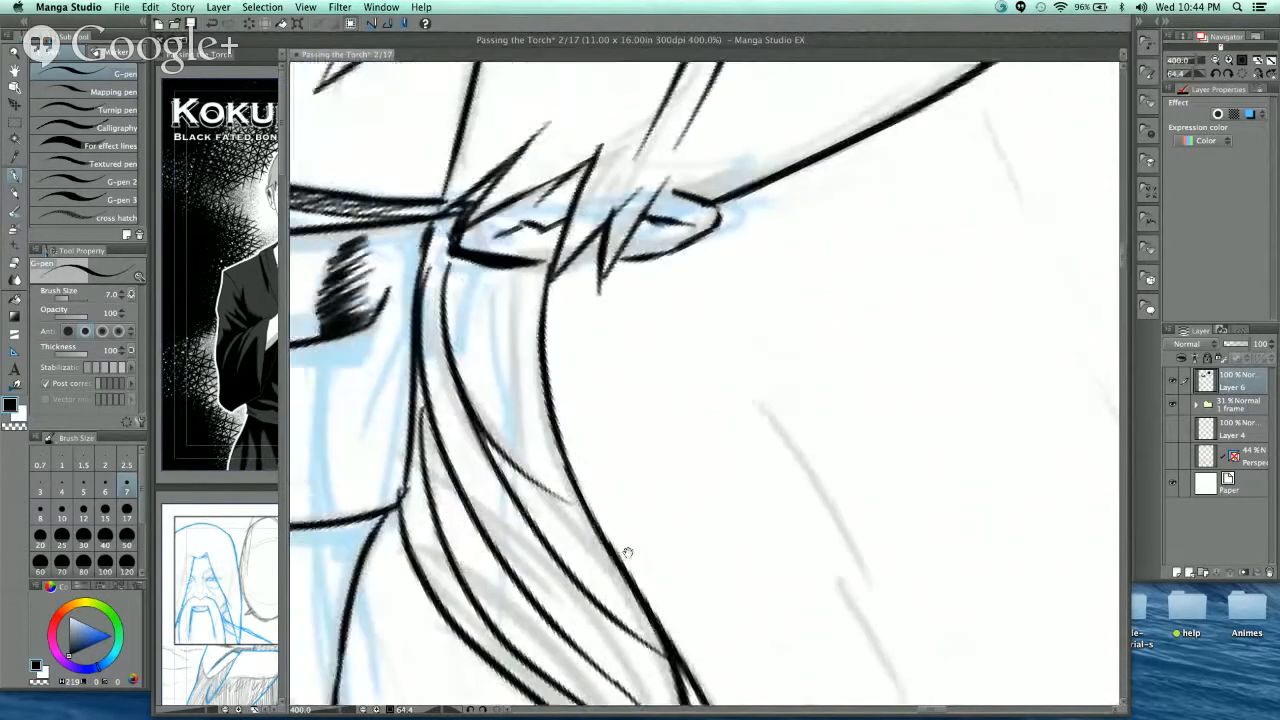
{"action": "left_click_drag", "start_coordinate": [518, 310], "coordinate": [534, 482]}
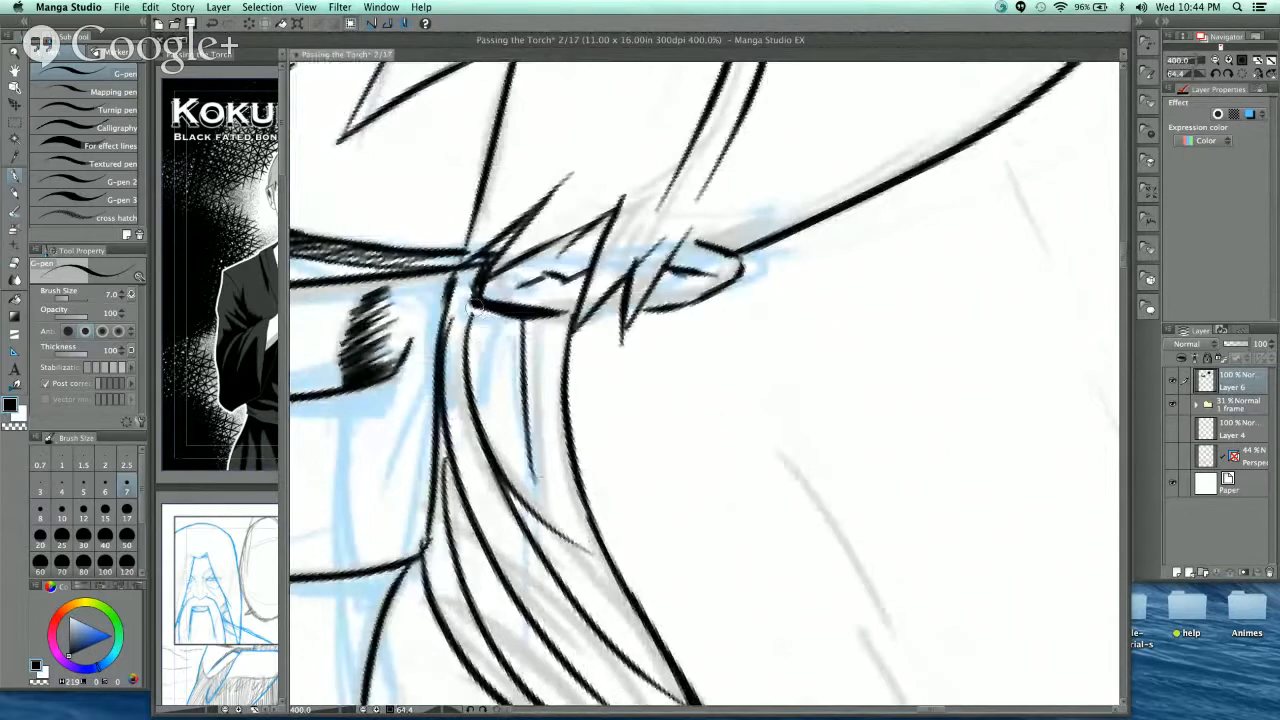
{"action": "mouse_move", "coordinate": [476, 300]}
{"action": "left_mouse_down"}
{"action": "mouse_move", "coordinate": [448, 360]}
{"action": "mouse_move", "coordinate": [442, 345]}
{"action": "left_mouse_up"}
{"action": "mouse_move", "coordinate": [458, 425]}
{"action": "left_mouse_down"}
{"action": "mouse_move", "coordinate": [470, 514]}
{"action": "mouse_move", "coordinate": [434, 562]}
{"action": "left_mouse_up"}
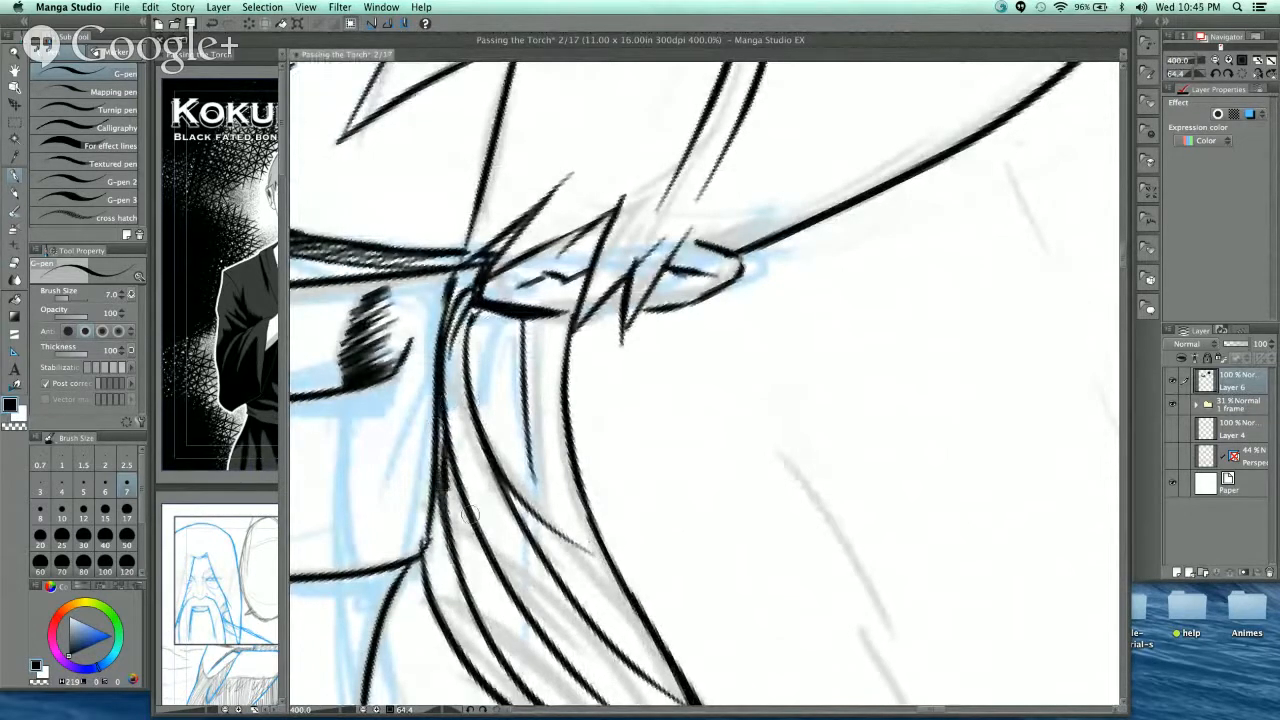
{"action": "left_click_drag", "start_coordinate": [444, 502], "coordinate": [418, 560]}
{"action": "left_click_drag", "start_coordinate": [430, 368], "coordinate": [410, 555]}
- Ink the curved earlobe between the side hair lock and the face opposite the ponytail, with short lines inside it
{"action": "scroll", "coordinate": [714, 434], "scroll_direction": "down", "scroll_amount": 5}
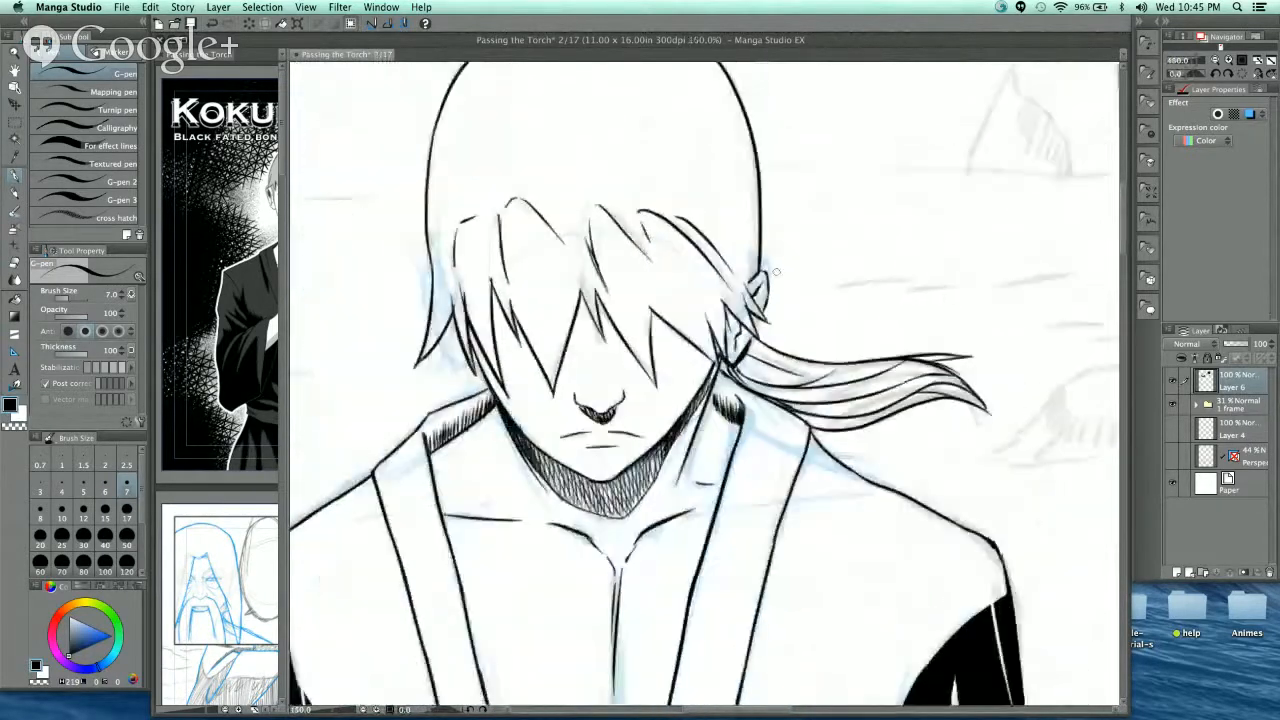
{"action": "mouse_move", "coordinate": [792, 270]}
{"action": "left_mouse_down"}
{"action": "mouse_move", "coordinate": [792, 252]}
{"action": "mouse_move", "coordinate": [813, 267]}
{"action": "left_mouse_up"}
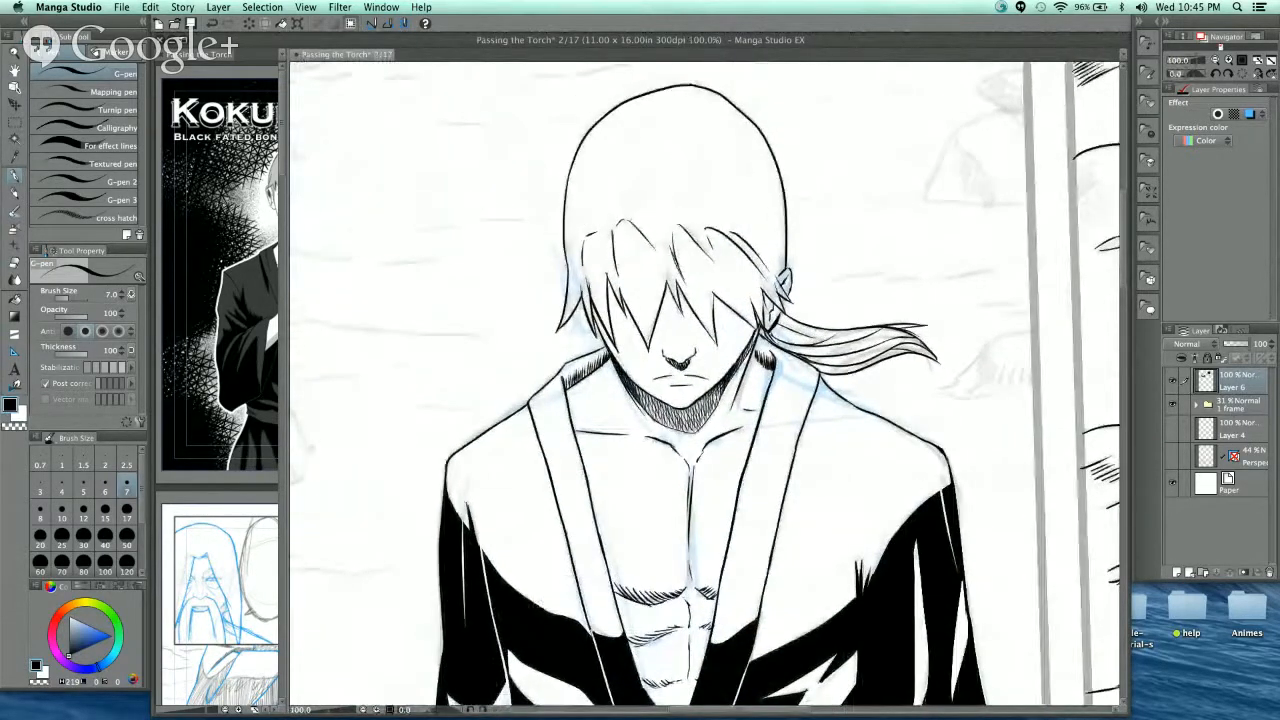
{"action": "scroll", "coordinate": [602, 329], "scroll_direction": "up", "scroll_amount": 7}
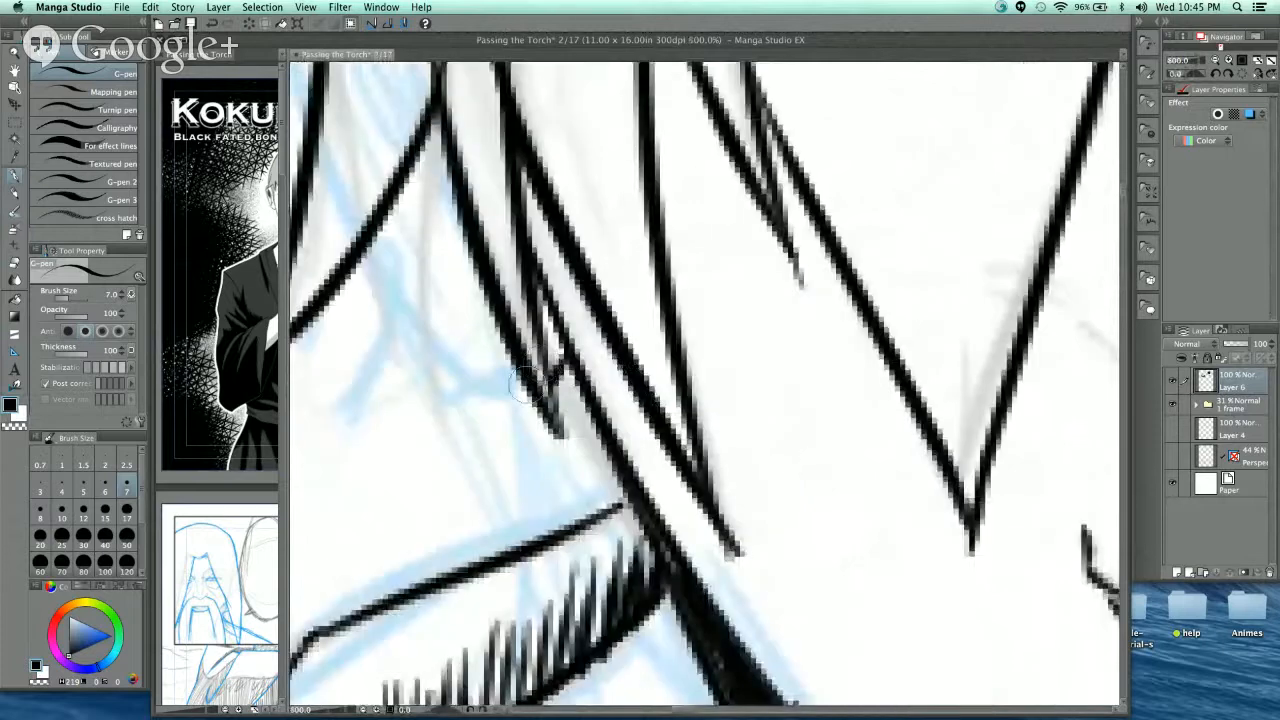
{"action": "mouse_move", "coordinate": [536, 388]}
{"action": "left_mouse_down"}
{"action": "mouse_move", "coordinate": [506, 392]}
{"action": "mouse_move", "coordinate": [482, 372]}
{"action": "left_mouse_up"}
{"action": "left_click_drag", "start_coordinate": [374, 240], "coordinate": [525, 392]}
{"action": "left_click_drag", "start_coordinate": [466, 254], "coordinate": [466, 322]}
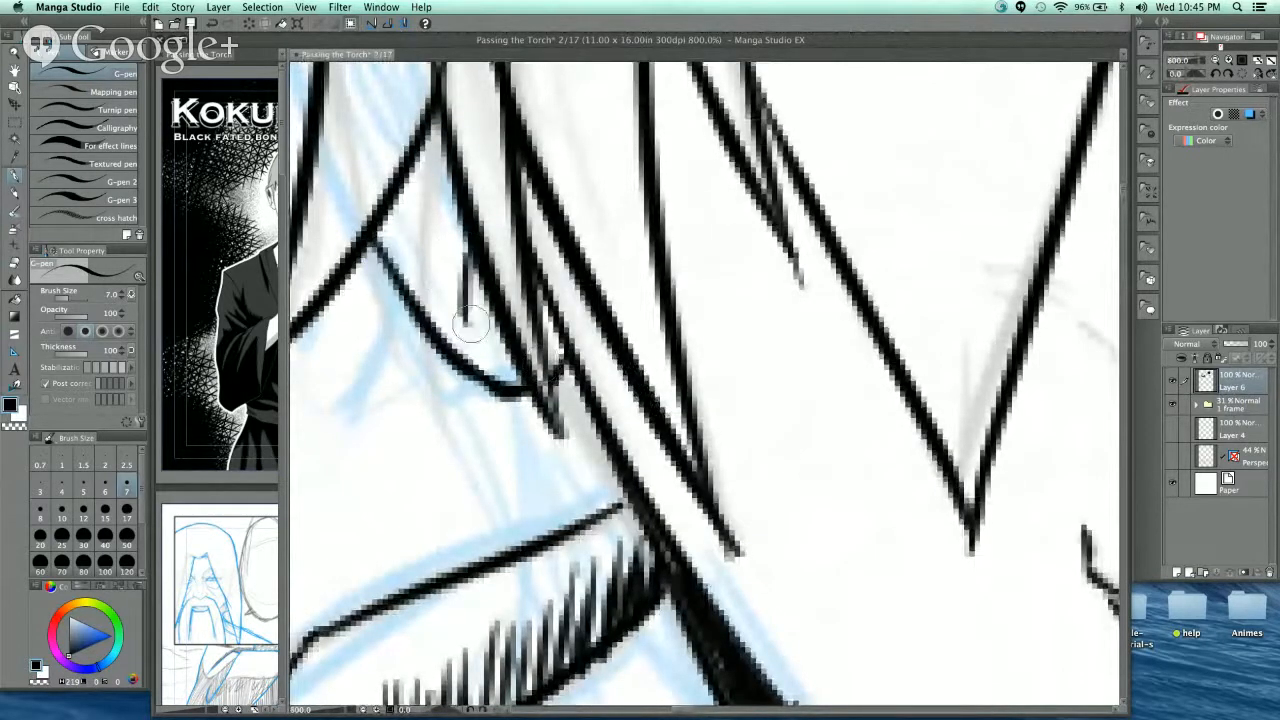
{"action": "left_click_drag", "start_coordinate": [421, 153], "coordinate": [462, 245]}
{"action": "left_click_drag", "start_coordinate": [403, 182], "coordinate": [420, 278]}
- Hatch a row of short shading strokes on the shoulder beneath the ponytail, where it meets the collar
{"action": "scroll", "coordinate": [428, 224], "scroll_direction": "down", "scroll_amount": 6}
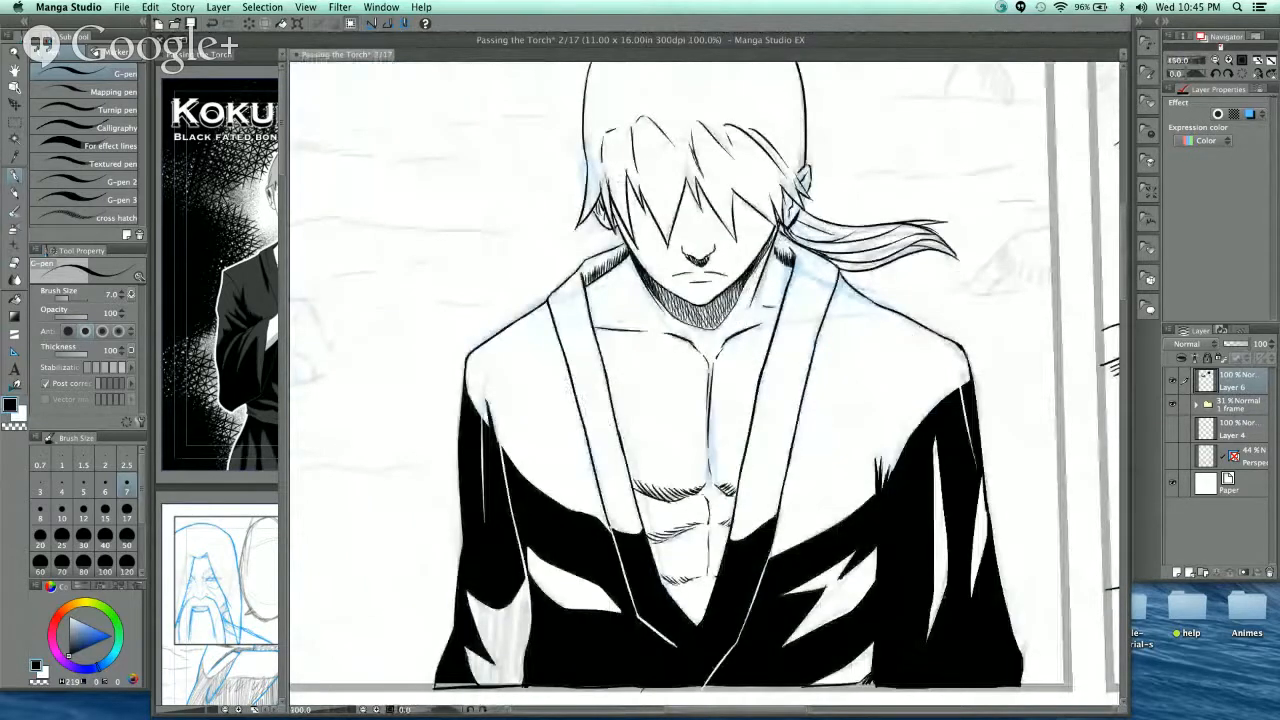
{"action": "scroll", "coordinate": [754, 378], "scroll_direction": "down", "scroll_amount": 3}
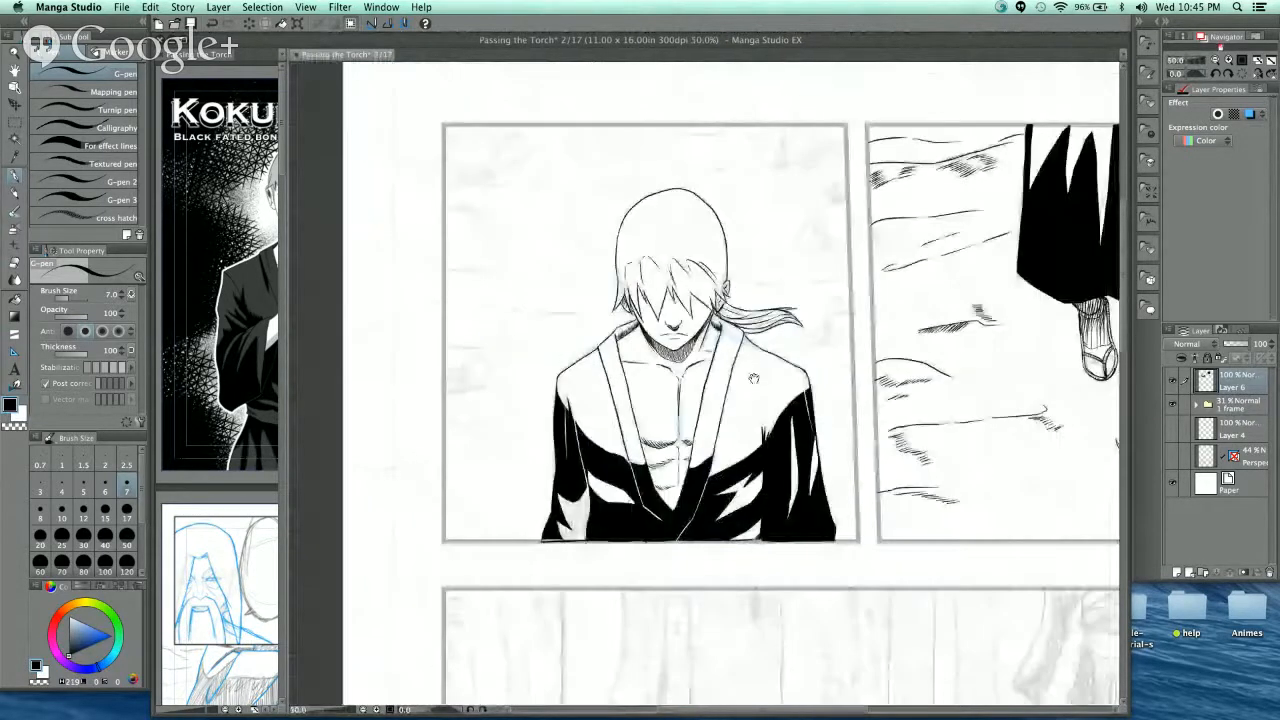
{"action": "scroll", "coordinate": [754, 378], "scroll_direction": "up", "scroll_amount": 5}
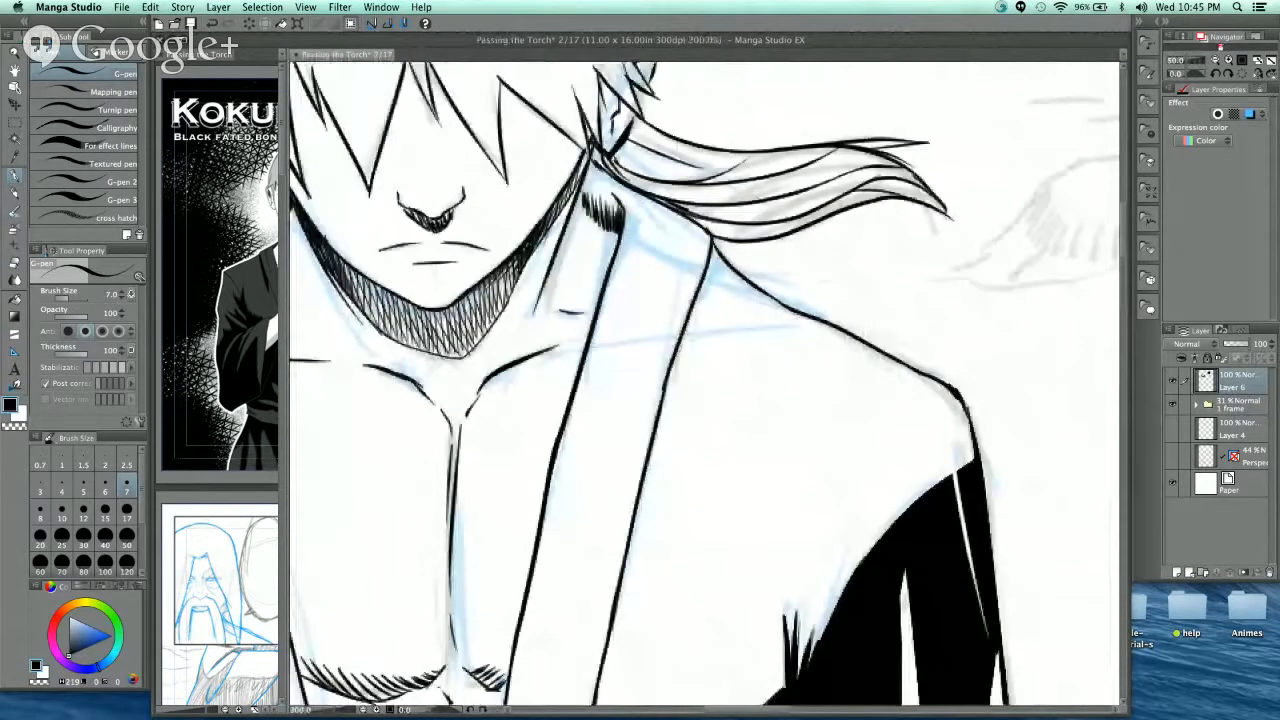
{"action": "scroll", "coordinate": [580, 211], "scroll_direction": "up", "scroll_amount": 4}
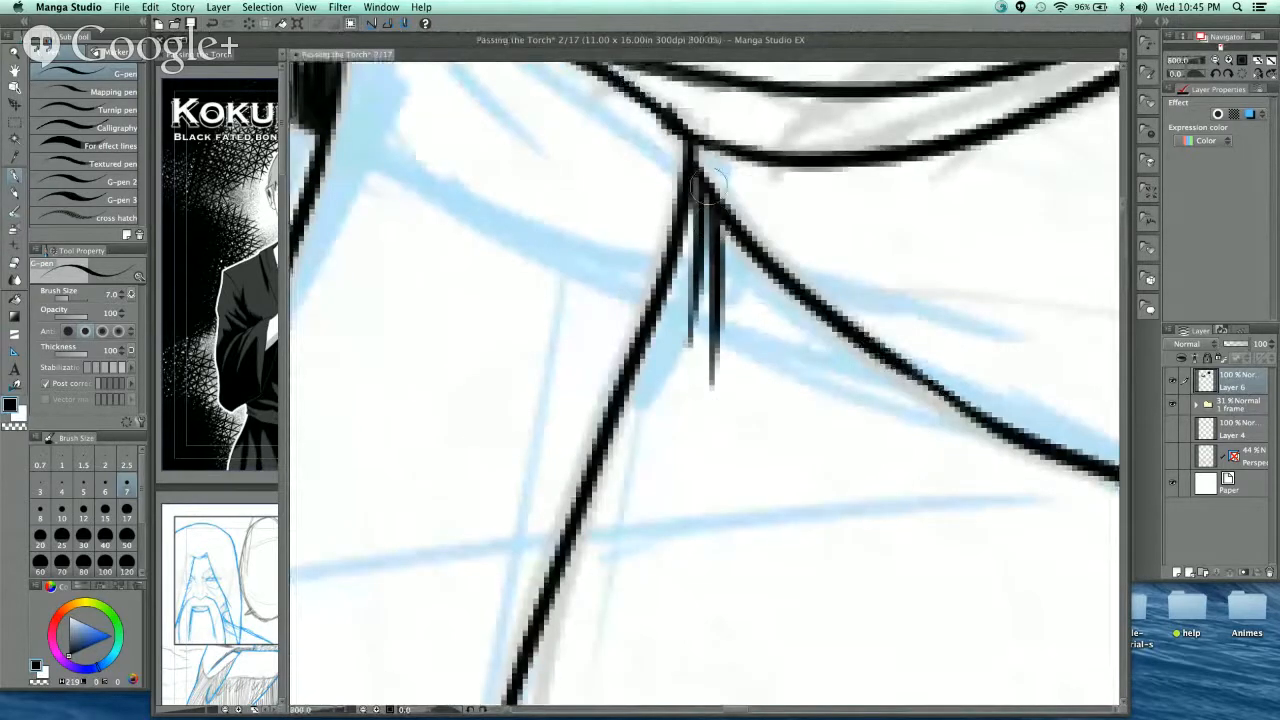
{"action": "left_click_drag", "start_coordinate": [718, 200], "coordinate": [758, 415]}
{"action": "left_click_drag", "start_coordinate": [745, 256], "coordinate": [783, 415]}
{"action": "left_click_drag", "start_coordinate": [778, 268], "coordinate": [808, 424]}
{"action": "left_click_drag", "start_coordinate": [804, 296], "coordinate": [836, 434]}
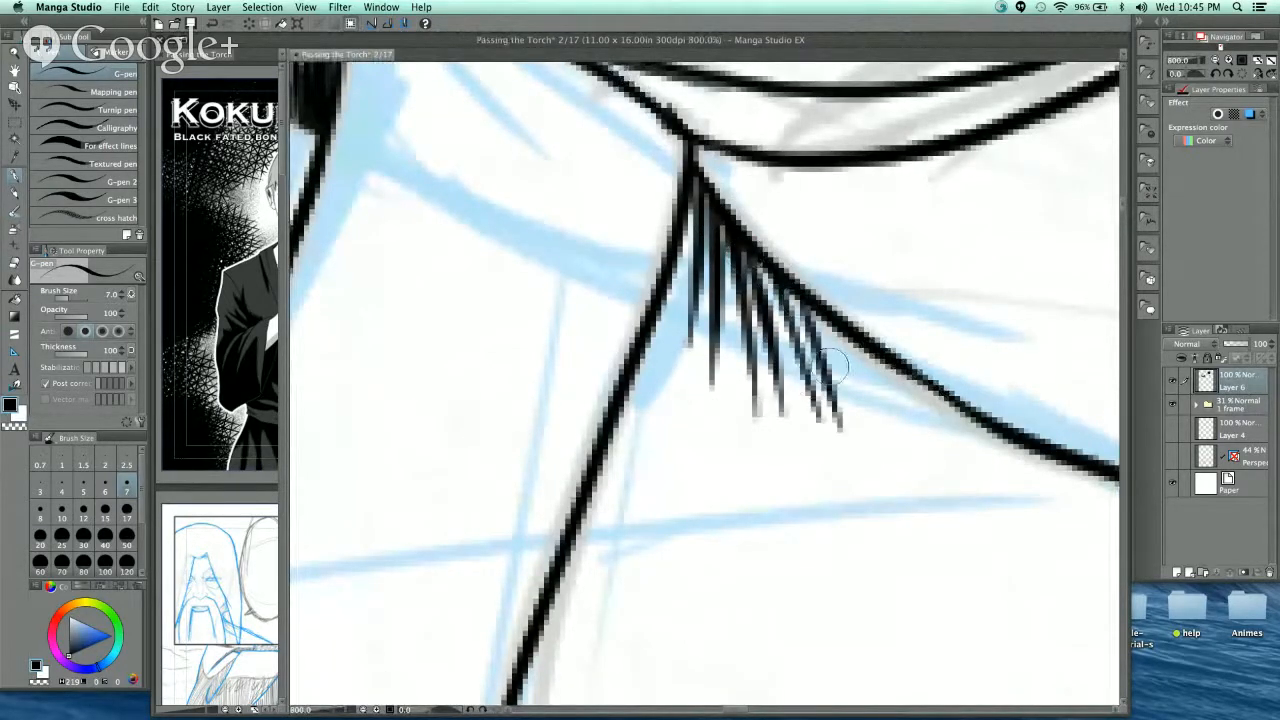
{"action": "left_click_drag", "start_coordinate": [832, 320], "coordinate": [866, 440]}
- Hatch short shading strokes along the outer edge of the collar on the shoulder opposite the ponytail
{"action": "scroll", "coordinate": [922, 366], "scroll_direction": "down", "scroll_amount": 4}
{"action": "left_click_drag", "start_coordinate": [775, 380], "coordinate": [998, 399]}
{"action": "scroll", "coordinate": [618, 322], "scroll_direction": "up", "scroll_amount": 1}
{"action": "mouse_move", "coordinate": [620, 324]}
{"action": "left_mouse_down"}
{"action": "mouse_move", "coordinate": [618, 357]}
{"action": "mouse_move", "coordinate": [643, 396]}
{"action": "left_mouse_up"}
{"action": "left_click_drag", "start_coordinate": [628, 350], "coordinate": [652, 440]}
{"action": "left_click_drag", "start_coordinate": [638, 388], "coordinate": [674, 486]}
{"action": "left_click_drag", "start_coordinate": [640, 386], "coordinate": [660, 444]}
- Examine the black-filled robe, its white folds and the sleeves up close and in the whole panel
{"action": "scroll", "coordinate": [788, 425], "scroll_direction": "down", "scroll_amount": 5}
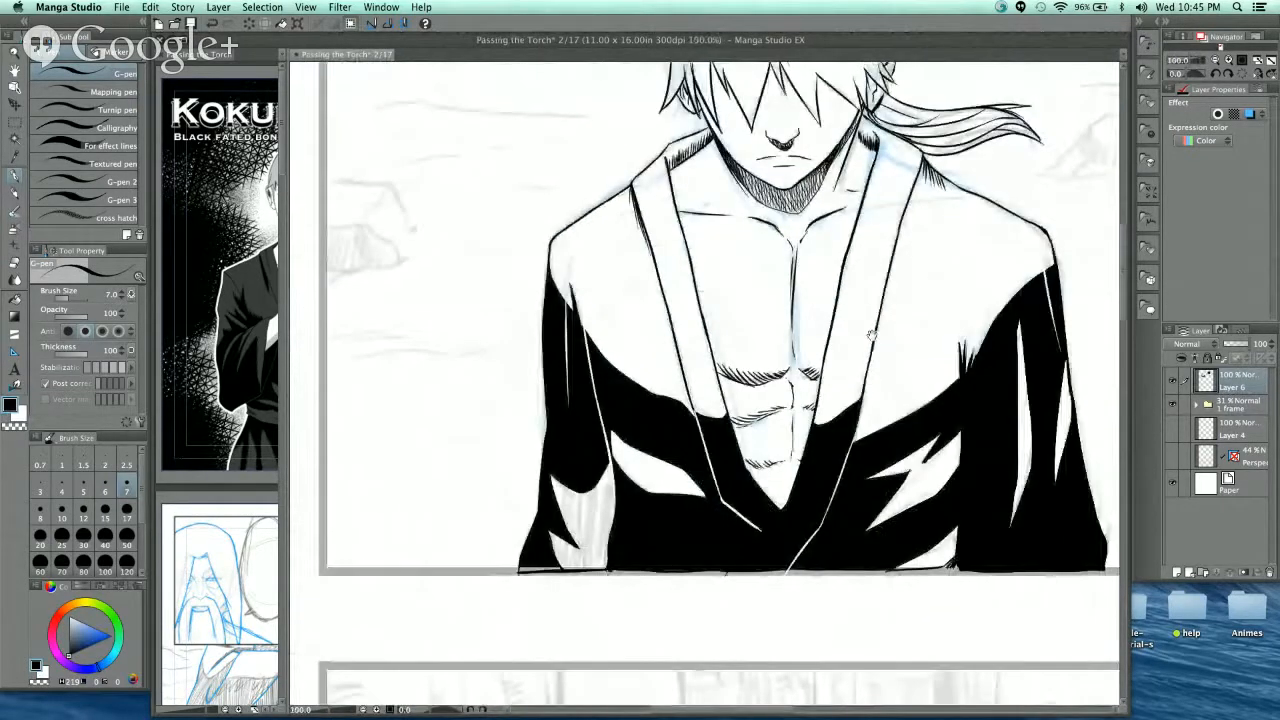
{"action": "left_click_drag", "start_coordinate": [946, 344], "coordinate": [797, 271]}
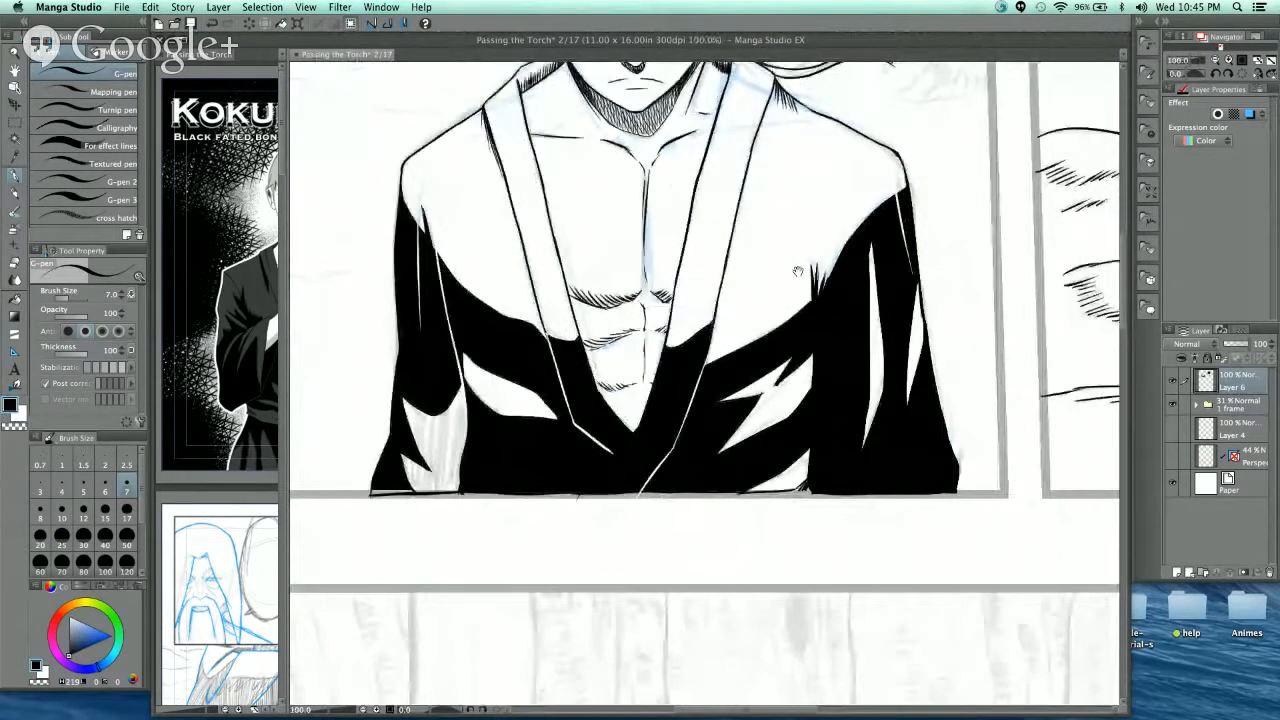
{"action": "scroll", "coordinate": [797, 271], "scroll_direction": "up", "scroll_amount": 5}
{"action": "left_click_drag", "start_coordinate": [888, 379], "coordinate": [790, 386]}
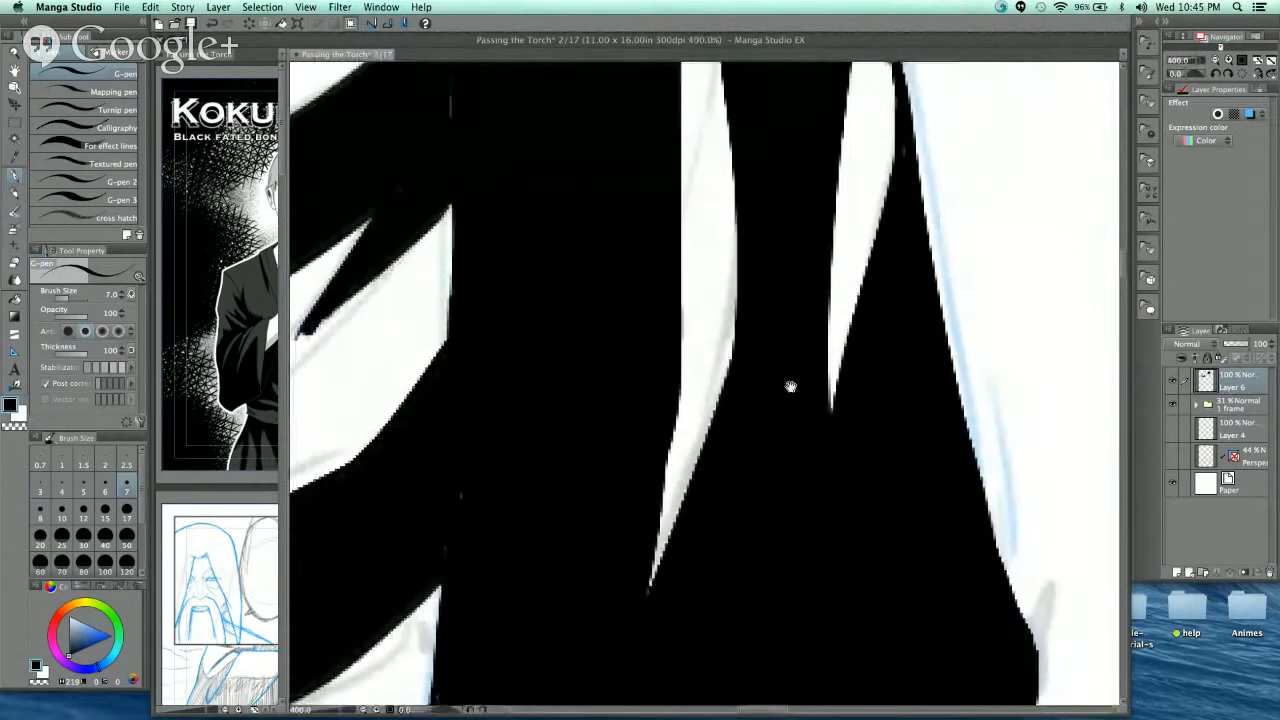
{"action": "scroll", "coordinate": [790, 386], "scroll_direction": "down", "scroll_amount": 4}
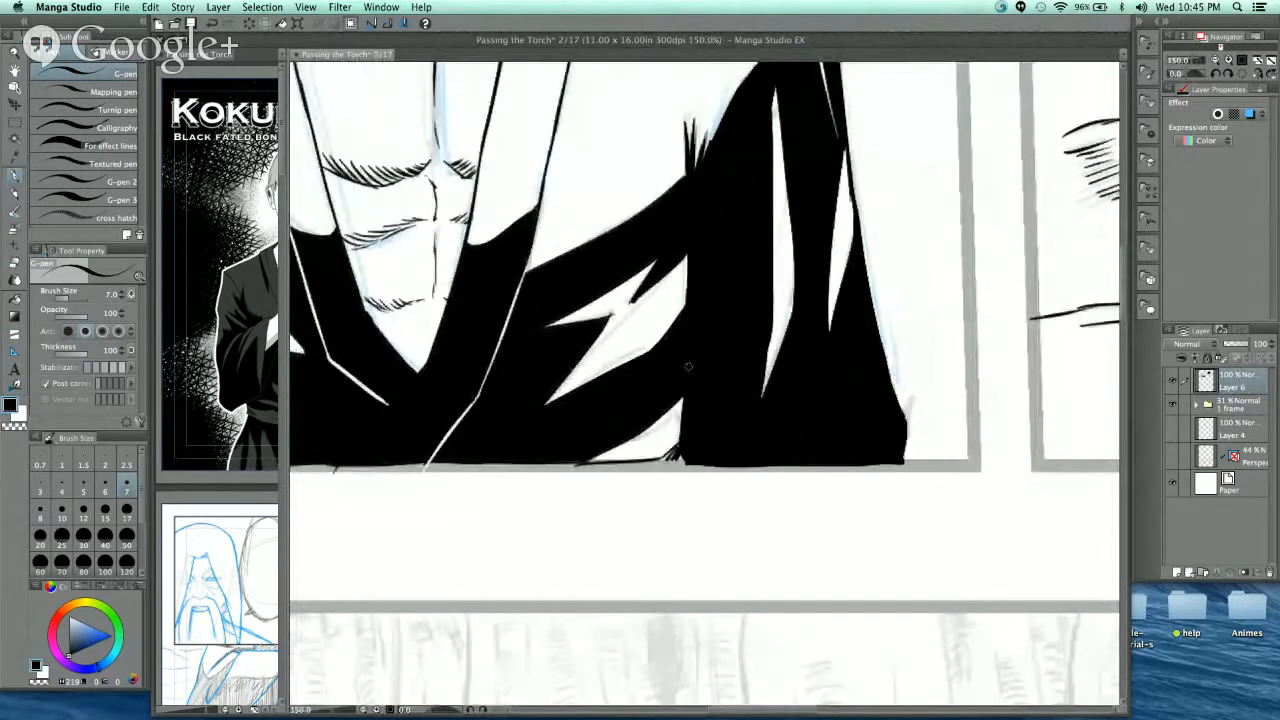
{"action": "left_click_drag", "start_coordinate": [820, 332], "coordinate": [790, 456]}
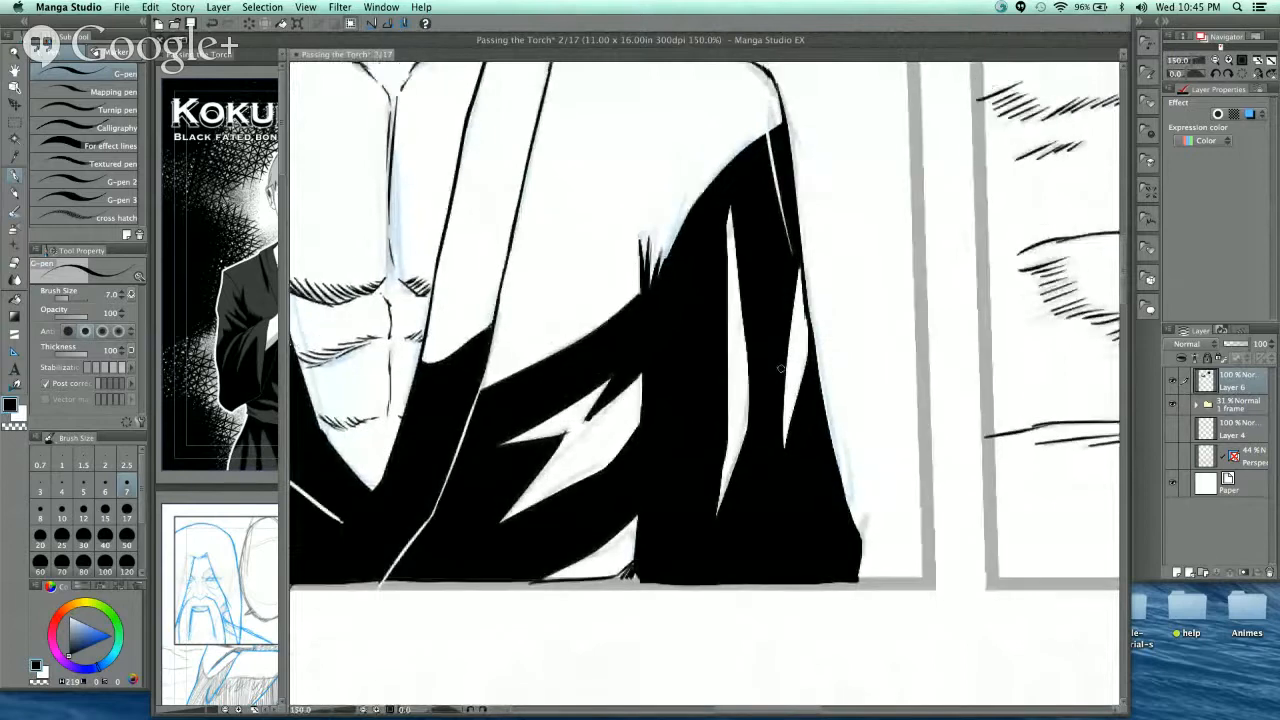
{"action": "scroll", "coordinate": [780, 368], "scroll_direction": "down", "scroll_amount": 2}
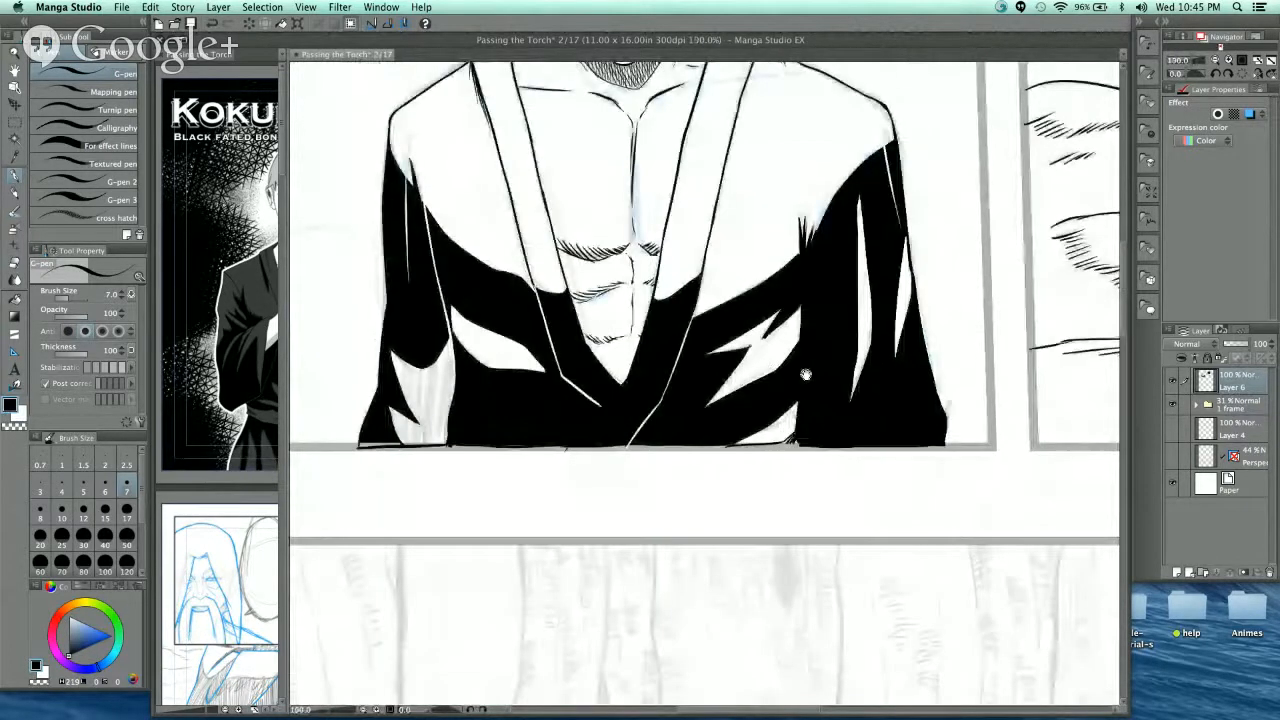
{"action": "left_click_drag", "start_coordinate": [806, 374], "coordinate": [813, 440]}
{"action": "scroll", "coordinate": [811, 432], "scroll_direction": "up", "scroll_amount": 2}
{"action": "scroll", "coordinate": [807, 420], "scroll_direction": "up", "scroll_amount": 1}
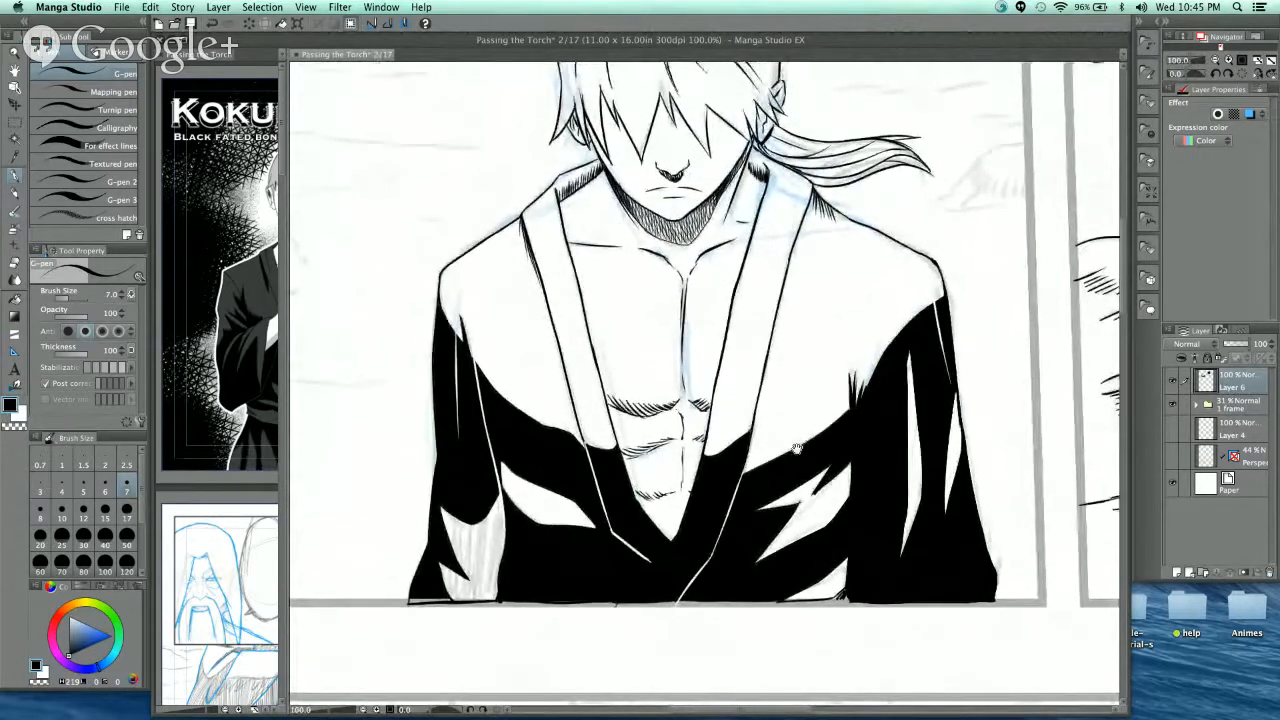
- Lower the opacity of the frame folder to 18% and check the inked figure against the fainter sketch
{"action": "left_click", "coordinate": [1241, 404]}
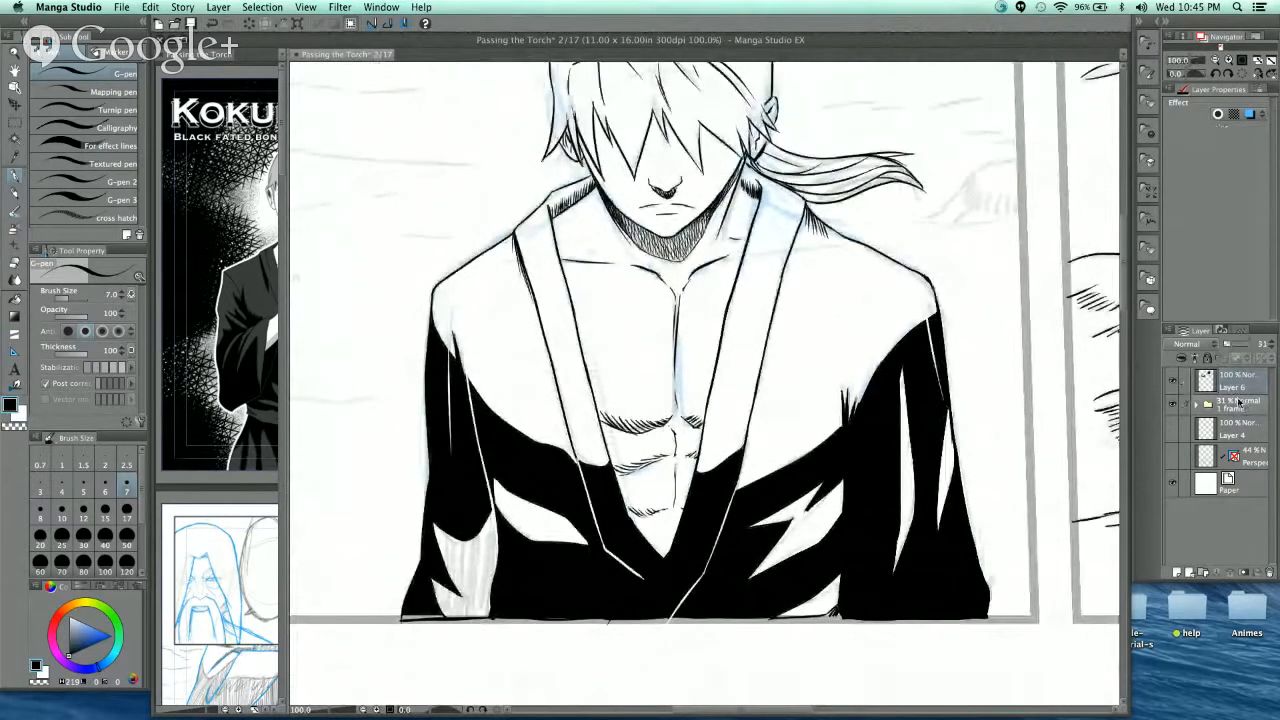
{"action": "left_click_drag", "start_coordinate": [1240, 345], "coordinate": [1228, 346]}
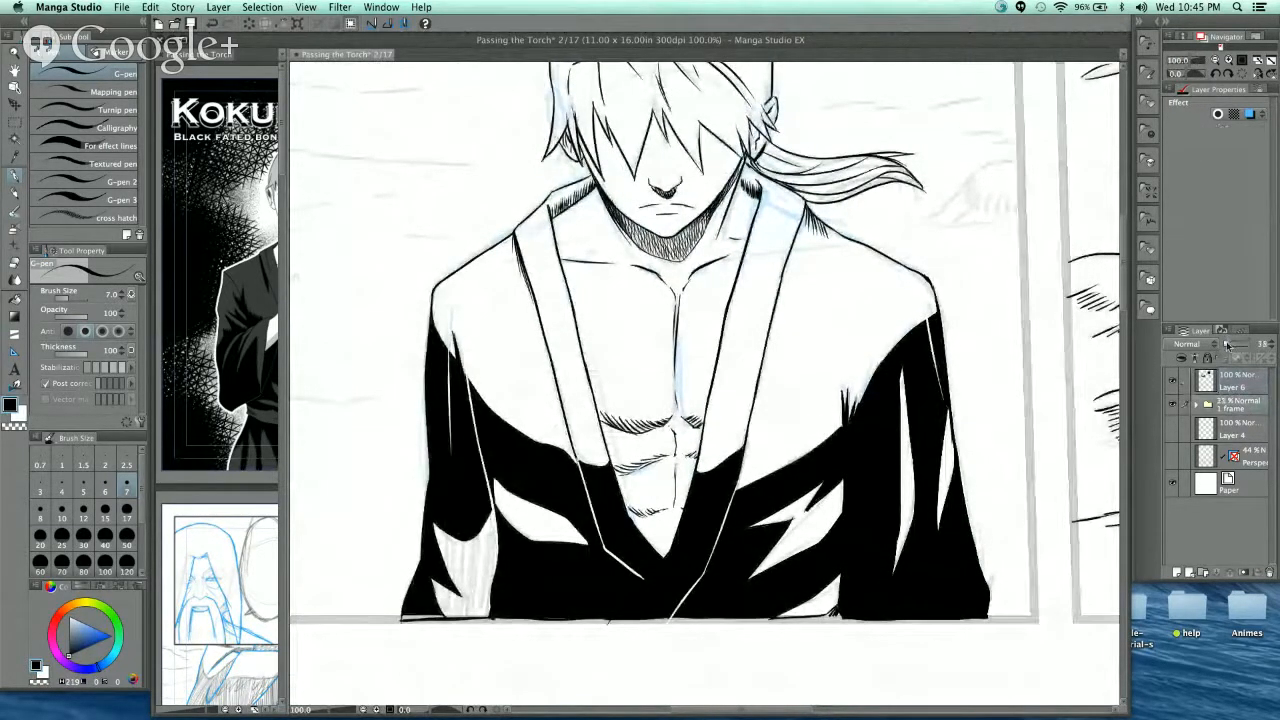
{"action": "scroll", "coordinate": [795, 284], "scroll_direction": "left", "scroll_amount": 1}
{"action": "scroll", "coordinate": [795, 284], "scroll_direction": "down", "scroll_amount": 2}
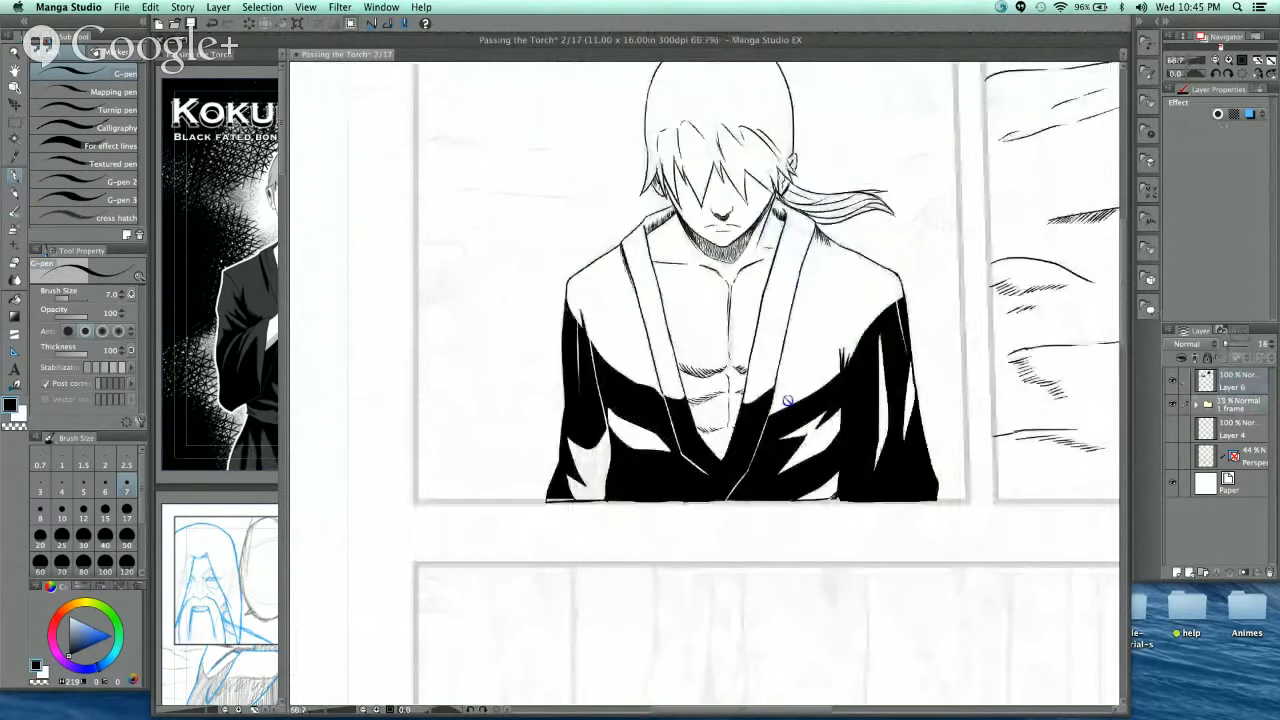
{"action": "scroll", "coordinate": [788, 400], "scroll_direction": "up", "scroll_amount": 4}
{"action": "scroll", "coordinate": [766, 412], "scroll_direction": "down", "scroll_amount": 1}
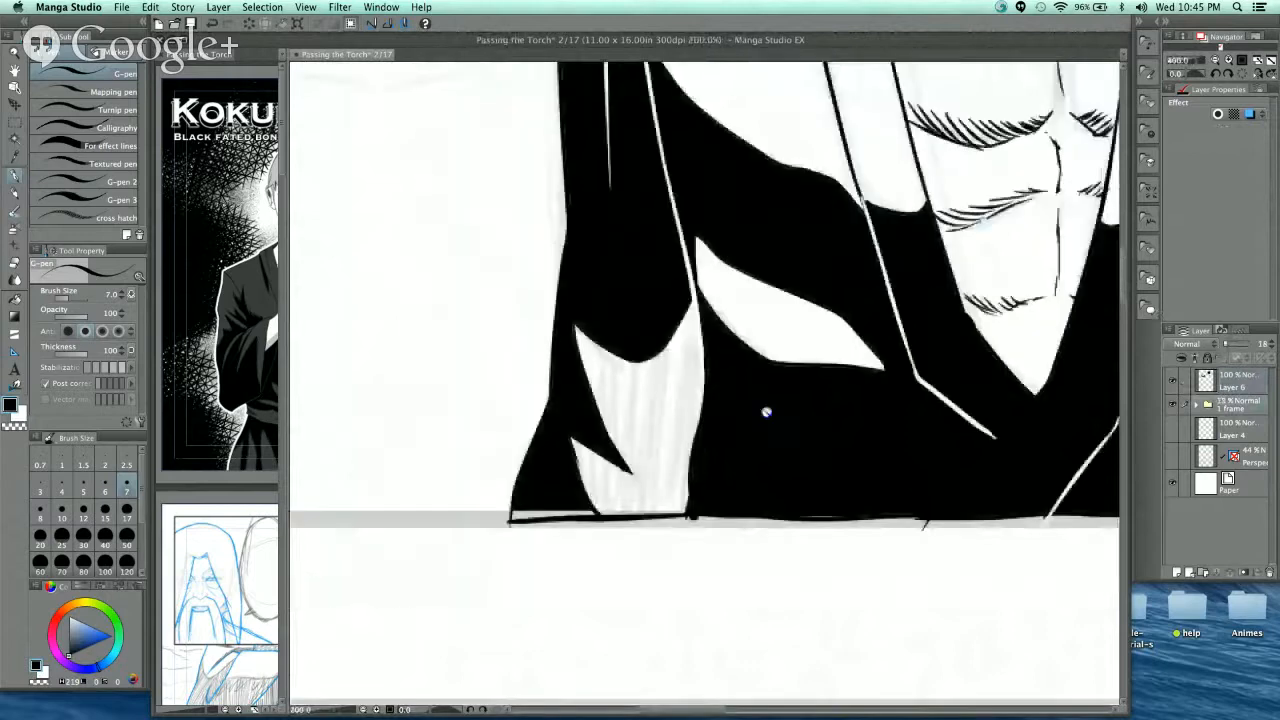
{"action": "scroll", "coordinate": [766, 412], "scroll_direction": "down", "scroll_amount": 2}
{"action": "scroll", "coordinate": [862, 402], "scroll_direction": "down", "scroll_amount": 1}
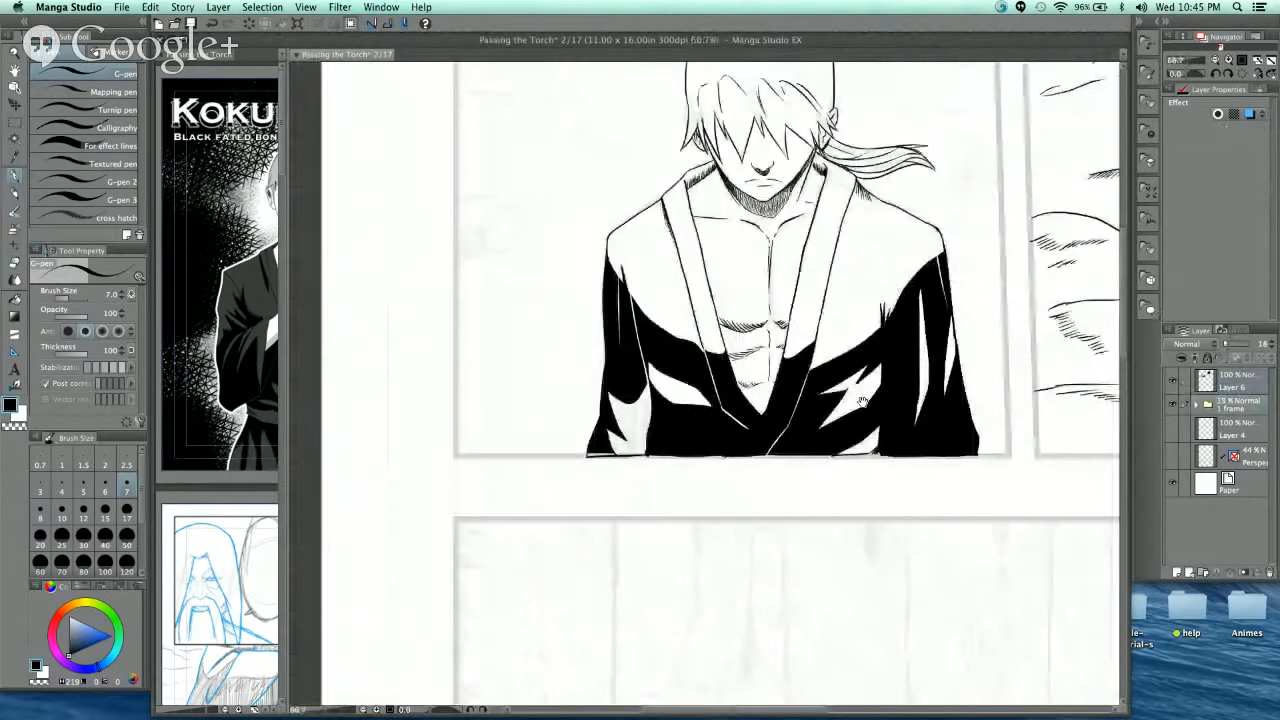
- On Layer 6, ink the sloping outline of the background rock beside the ponytail and darken the shading under its peak
{"action": "scroll", "coordinate": [862, 402], "scroll_direction": "up", "scroll_amount": 5}
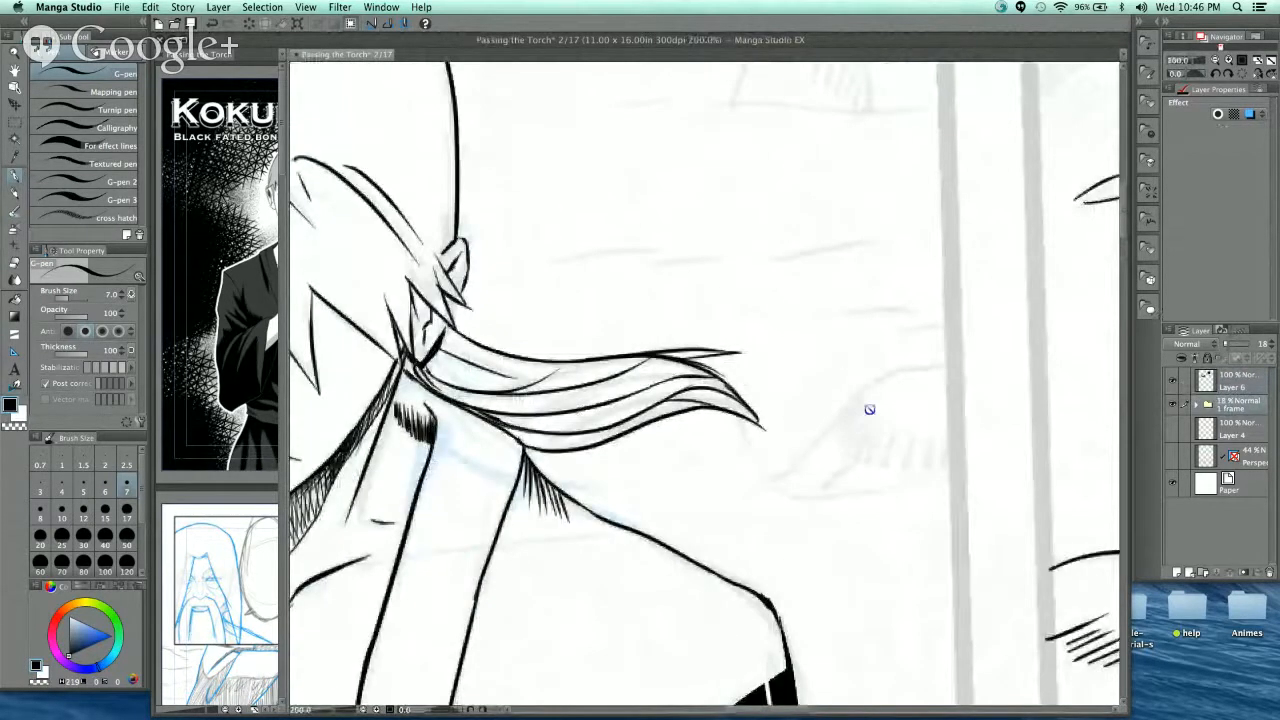
{"action": "left_click", "coordinate": [1241, 387]}
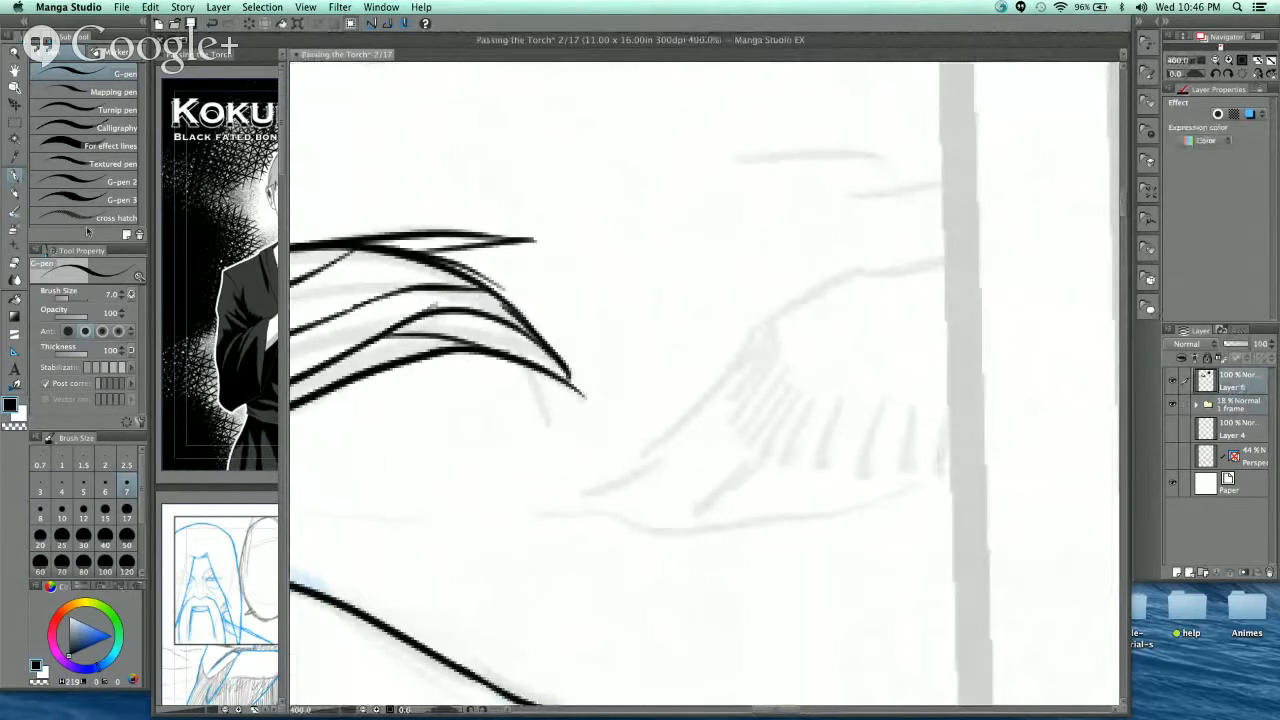
{"action": "mouse_move", "coordinate": [586, 493]}
{"action": "left_mouse_down"}
{"action": "mouse_move", "coordinate": [678, 437]}
{"action": "mouse_move", "coordinate": [690, 403]}
{"action": "left_mouse_up"}
{"action": "mouse_move", "coordinate": [643, 458]}
{"action": "left_mouse_down"}
{"action": "mouse_move", "coordinate": [800, 298]}
{"action": "mouse_move", "coordinate": [848, 272]}
{"action": "mouse_move", "coordinate": [940, 268]}
{"action": "left_mouse_up"}
{"action": "left_click_drag", "start_coordinate": [724, 390], "coordinate": [780, 322]}
{"action": "mouse_move", "coordinate": [728, 386]}
{"action": "left_mouse_down"}
{"action": "mouse_move", "coordinate": [772, 326]}
{"action": "mouse_move", "coordinate": [768, 350]}
{"action": "left_mouse_up"}
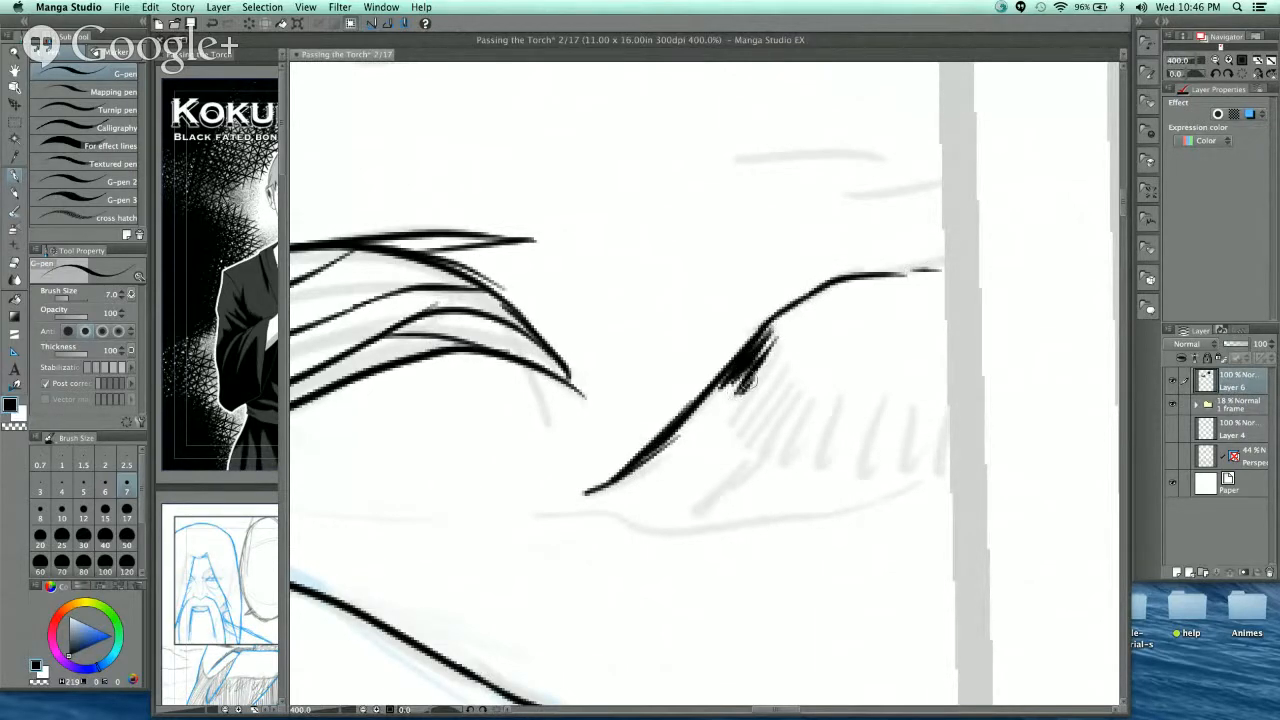
{"action": "left_click_drag", "start_coordinate": [740, 410], "coordinate": [790, 350]}
- Reduce the G-pen to size 5 and hatch short slanted strokes below the dark shading under the rock's peak
{"action": "key", "text": "bracketleft"}
{"action": "left_click_drag", "start_coordinate": [742, 438], "coordinate": [794, 390]}
{"action": "left_click_drag", "start_coordinate": [776, 458], "coordinate": [812, 400]}
{"action": "mouse_move", "coordinate": [798, 462]}
{"action": "left_mouse_down"}
{"action": "mouse_move", "coordinate": [820, 390]}
{"action": "mouse_move", "coordinate": [836, 404]}
{"action": "left_mouse_up"}
{"action": "left_click_drag", "start_coordinate": [828, 462], "coordinate": [858, 404]}
{"action": "left_click_drag", "start_coordinate": [852, 462], "coordinate": [867, 408]}
{"action": "left_click_drag", "start_coordinate": [867, 468], "coordinate": [875, 416]}
{"action": "left_click_drag", "start_coordinate": [885, 466], "coordinate": [910, 398]}
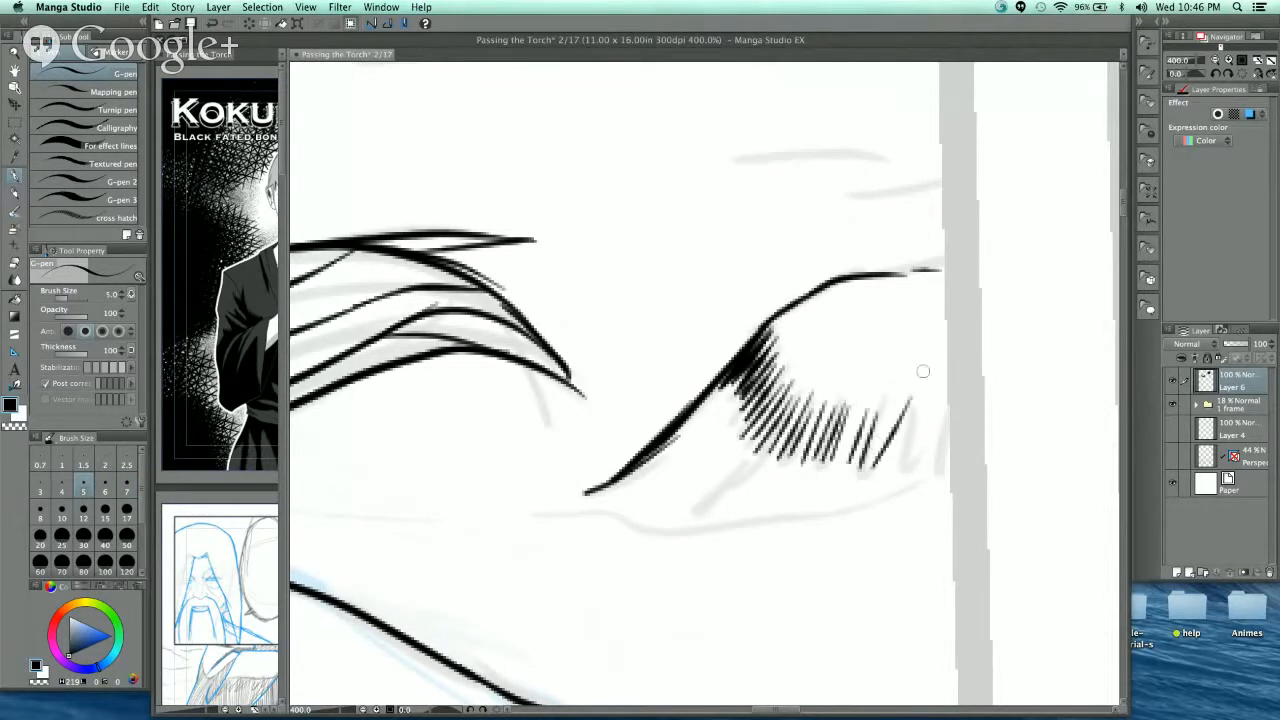
- Hatch long diagonal strokes across the rock's lower face out to the panel border
{"action": "mouse_move", "coordinate": [752, 464]}
{"action": "left_mouse_down"}
{"action": "mouse_move", "coordinate": [695, 526]}
{"action": "mouse_move", "coordinate": [852, 406]}
{"action": "left_mouse_up"}
{"action": "mouse_move", "coordinate": [706, 514]}
{"action": "left_mouse_down"}
{"action": "mouse_move", "coordinate": [856, 408]}
{"action": "mouse_move", "coordinate": [866, 420]}
{"action": "left_mouse_up"}
{"action": "mouse_move", "coordinate": [744, 519]}
{"action": "left_mouse_down"}
{"action": "mouse_move", "coordinate": [878, 416]}
{"action": "mouse_move", "coordinate": [914, 410]}
{"action": "left_mouse_up"}
{"action": "left_click_drag", "start_coordinate": [744, 532], "coordinate": [920, 418]}
{"action": "mouse_move", "coordinate": [792, 524]}
{"action": "left_mouse_down"}
{"action": "mouse_move", "coordinate": [940, 412]}
{"action": "mouse_move", "coordinate": [962, 410]}
{"action": "left_mouse_up"}
{"action": "left_click_drag", "start_coordinate": [836, 510], "coordinate": [958, 428]}
{"action": "left_click_drag", "start_coordinate": [864, 508], "coordinate": [982, 422]}
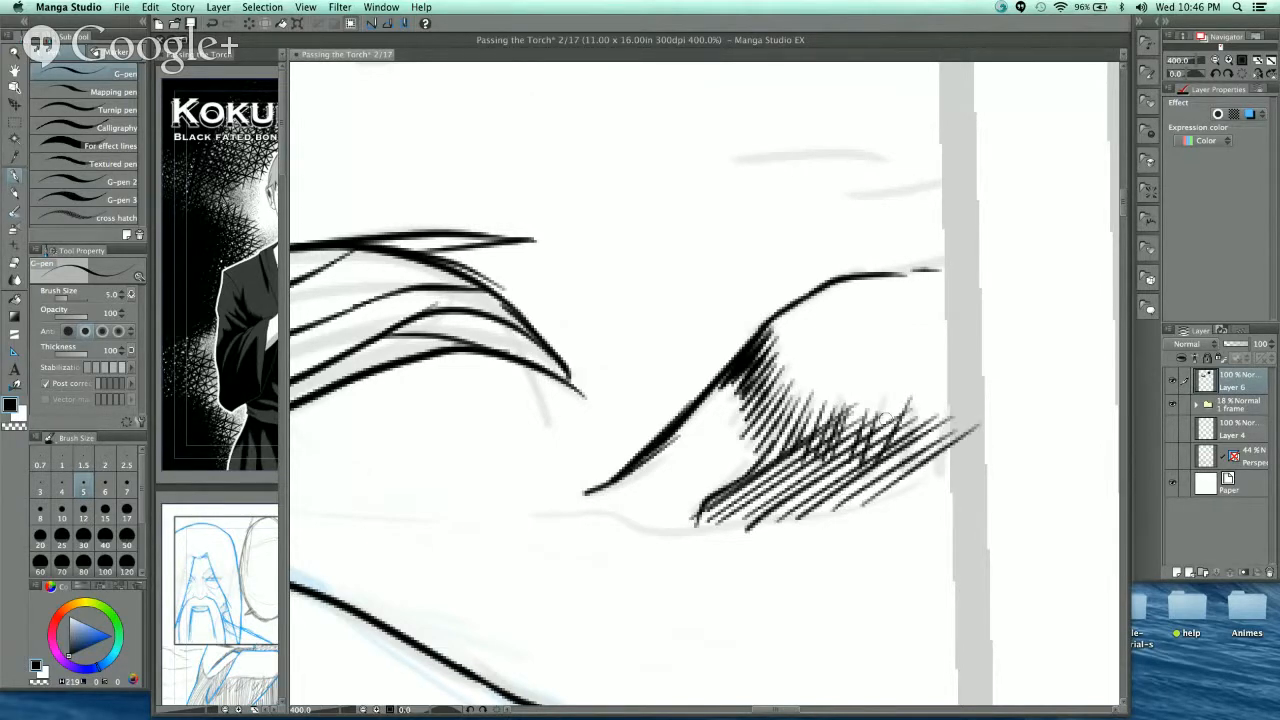
- Ink the upper and bottom edges of the rock's hatched face and reinforce its inner corner
{"action": "left_click_drag", "start_coordinate": [846, 409], "coordinate": [951, 402]}
{"action": "left_click_drag", "start_coordinate": [822, 410], "coordinate": [866, 404]}
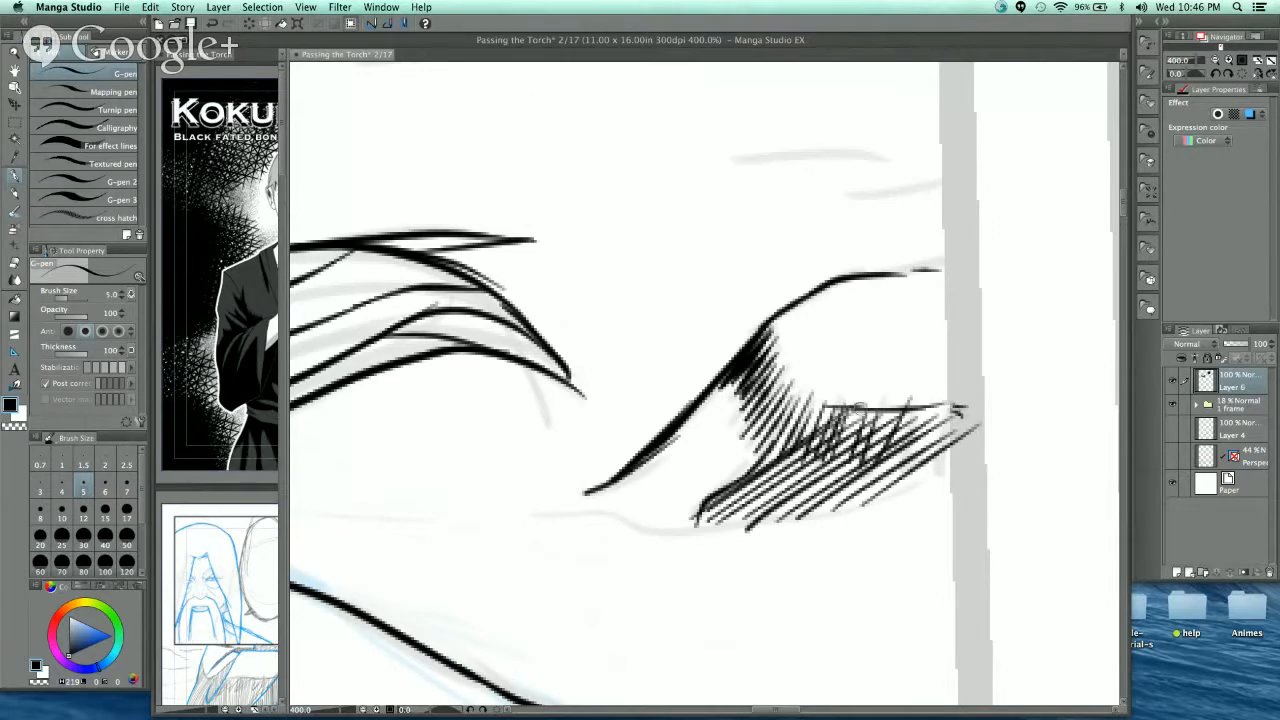
{"action": "left_click_drag", "start_coordinate": [756, 472], "coordinate": [838, 390]}
{"action": "left_click_drag", "start_coordinate": [700, 524], "coordinate": [924, 476]}
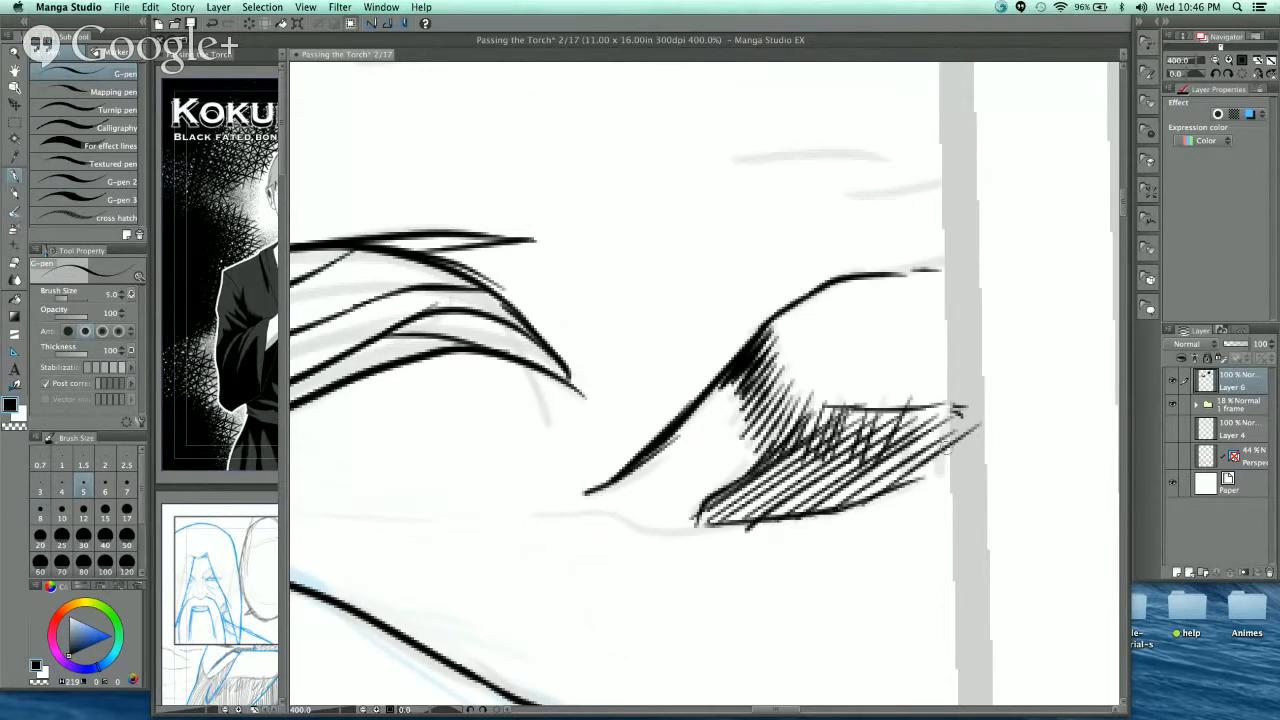
{"action": "mouse_move", "coordinate": [700, 500]}
{"action": "left_mouse_down"}
{"action": "mouse_move", "coordinate": [890, 416]}
{"action": "mouse_move", "coordinate": [768, 433]}
{"action": "left_mouse_up"}
- Ink the broken, gently sloping ground lines above the ponytail with the pen at size 6
{"action": "left_click_drag", "start_coordinate": [386, 424], "coordinate": [678, 445]}
{"action": "mouse_move", "coordinate": [886, 391]}
{"action": "left_mouse_down"}
{"action": "mouse_move", "coordinate": [705, 510]}
{"action": "mouse_move", "coordinate": [605, 660]}
{"action": "left_mouse_up"}
{"action": "left_click_drag", "start_coordinate": [678, 367], "coordinate": [858, 360]}
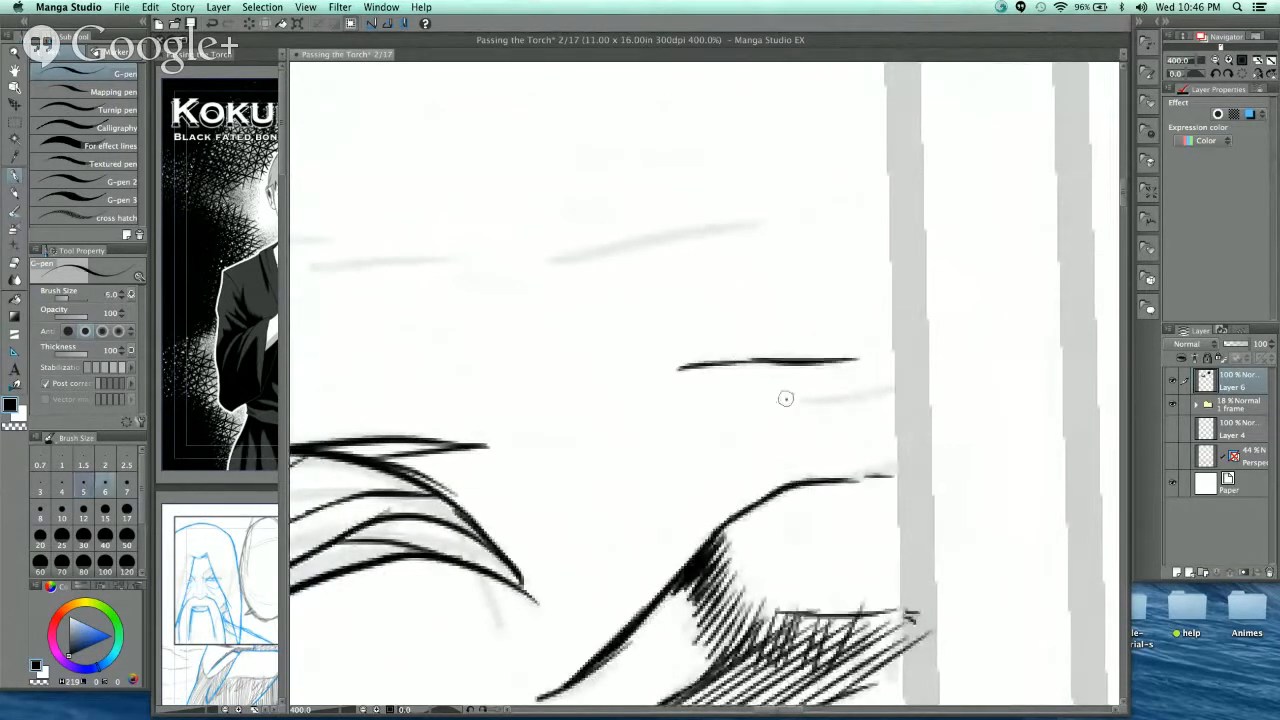
{"action": "left_click_drag", "start_coordinate": [780, 404], "coordinate": [894, 380]}
{"action": "left_click_drag", "start_coordinate": [610, 364], "coordinate": [862, 497]}
{"action": "left_click_drag", "start_coordinate": [830, 392], "coordinate": [1060, 348]}
{"action": "mouse_move", "coordinate": [731, 426]}
{"action": "left_mouse_down"}
{"action": "mouse_move", "coordinate": [783, 400]}
{"action": "mouse_move", "coordinate": [968, 378]}
{"action": "left_mouse_up"}
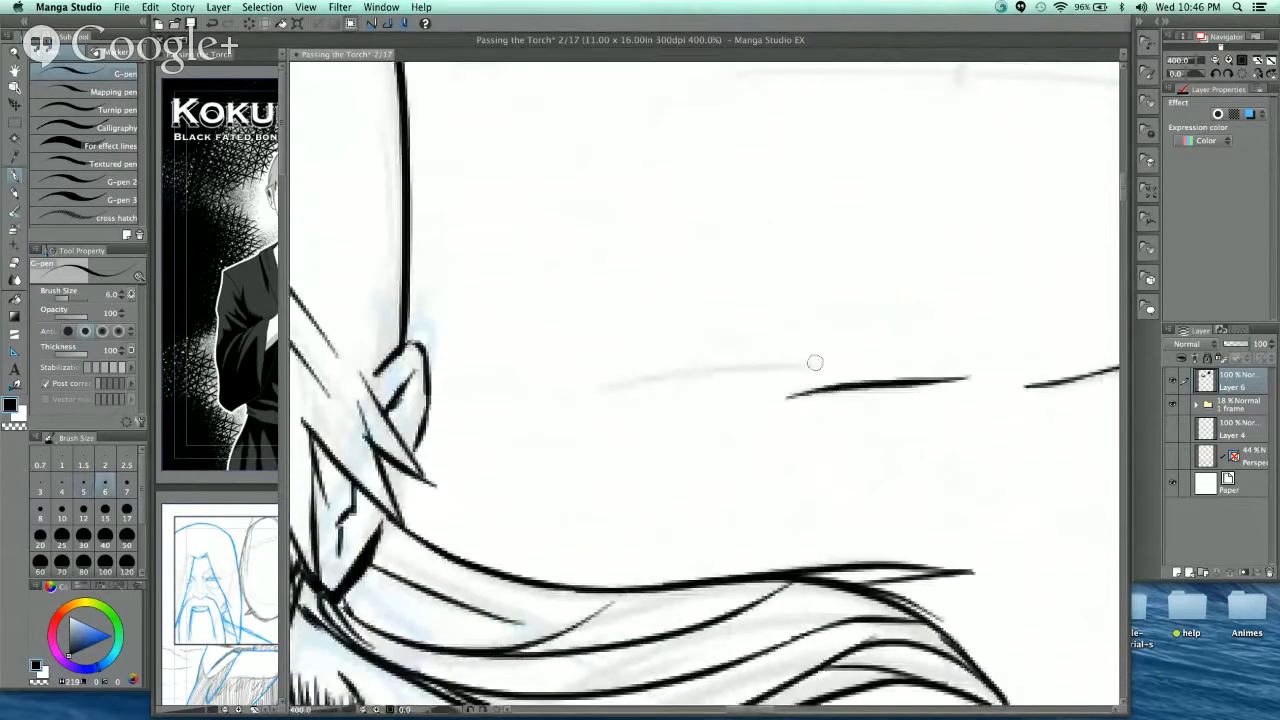
{"action": "left_click_drag", "start_coordinate": [605, 384], "coordinate": [830, 367]}
{"action": "left_click_drag", "start_coordinate": [932, 361], "coordinate": [762, 411]}
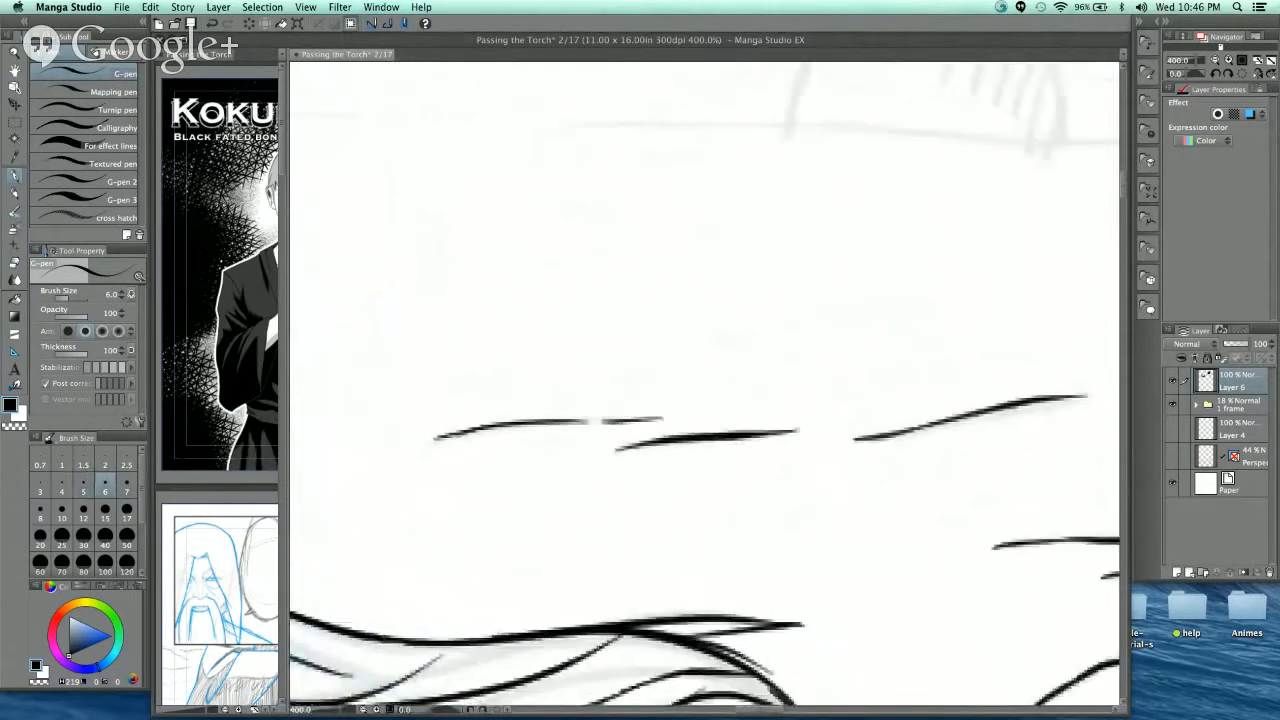
- Ink the outline and inner ridge of the tall rock higher up beside the head, and start shading under the ridge
{"action": "scroll", "coordinate": [917, 487], "scroll_direction": "down", "scroll_amount": 5}
{"action": "left_click_drag", "start_coordinate": [917, 487], "coordinate": [931, 501]}
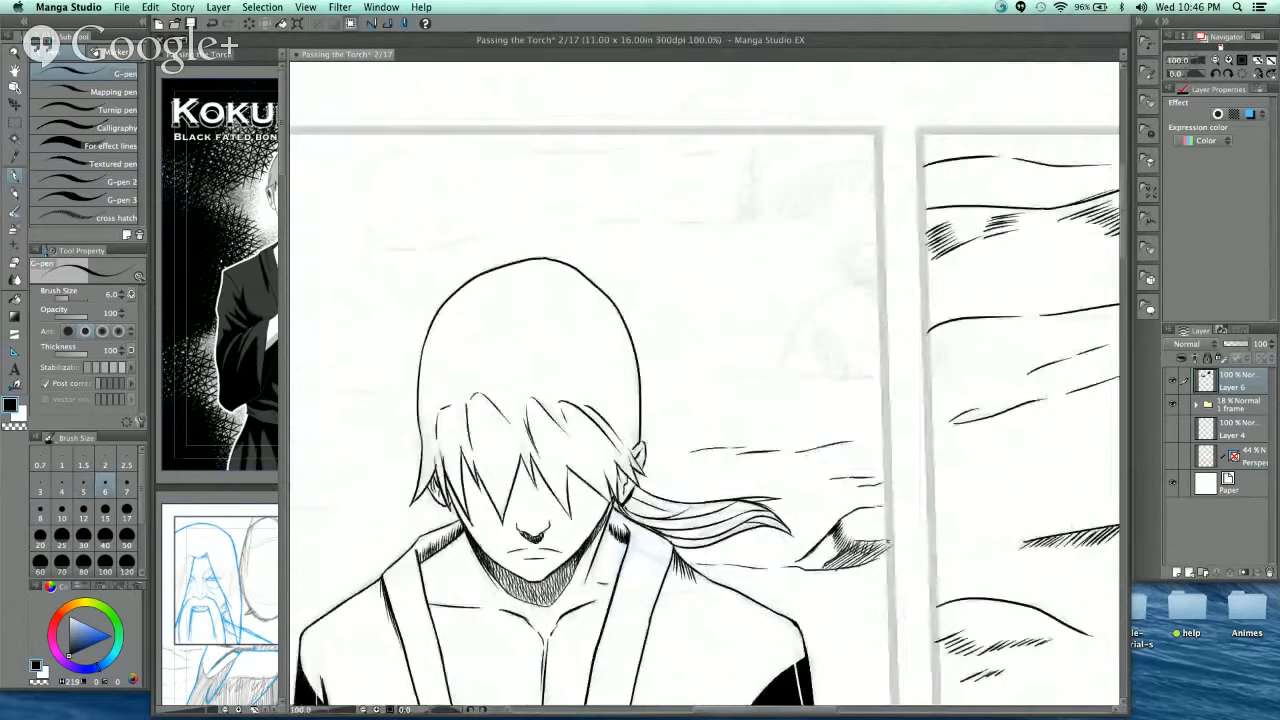
{"action": "scroll", "coordinate": [845, 386], "scroll_direction": "up", "scroll_amount": 2}
{"action": "scroll", "coordinate": [845, 386], "scroll_direction": "up", "scroll_amount": 3}
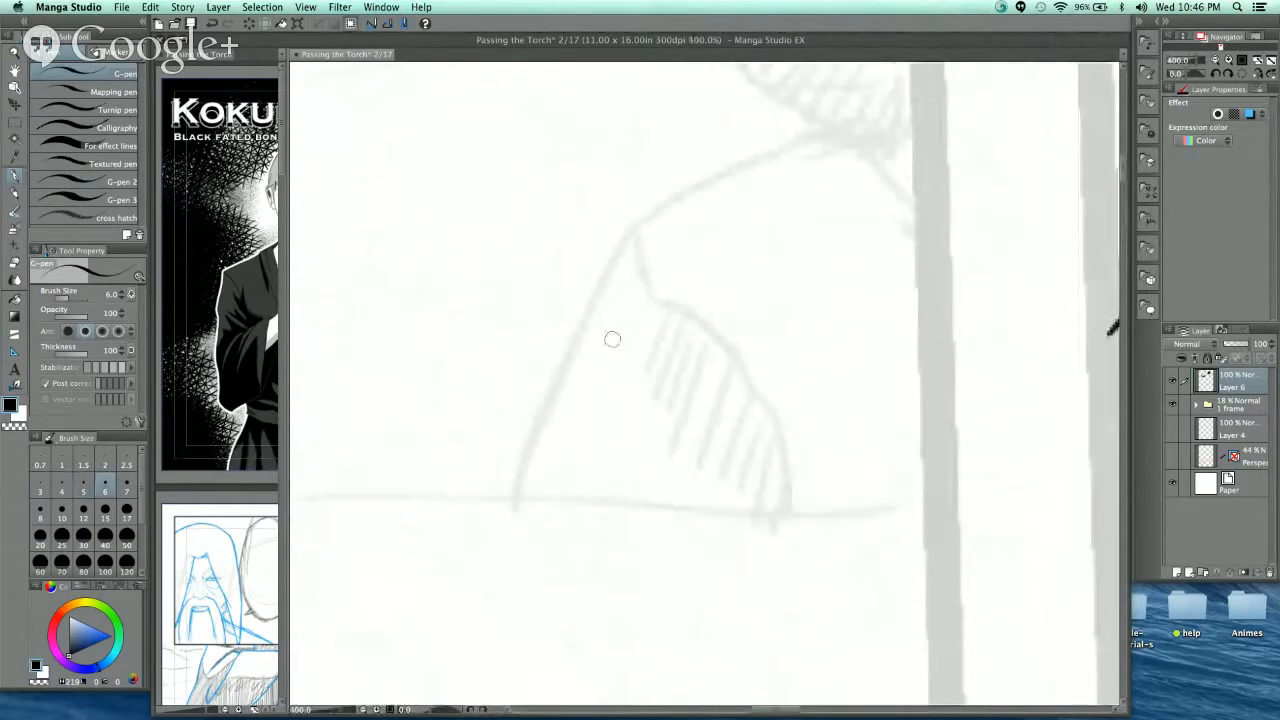
{"action": "mouse_move", "coordinate": [517, 500]}
{"action": "left_mouse_down"}
{"action": "mouse_move", "coordinate": [634, 224]}
{"action": "mouse_move", "coordinate": [808, 129]}
{"action": "left_mouse_up"}
{"action": "mouse_move", "coordinate": [635, 228]}
{"action": "left_mouse_down"}
{"action": "mouse_move", "coordinate": [648, 294]}
{"action": "mouse_move", "coordinate": [716, 340]}
{"action": "mouse_move", "coordinate": [798, 497]}
{"action": "left_mouse_up"}
{"action": "left_click_drag", "start_coordinate": [668, 304], "coordinate": [642, 391]}
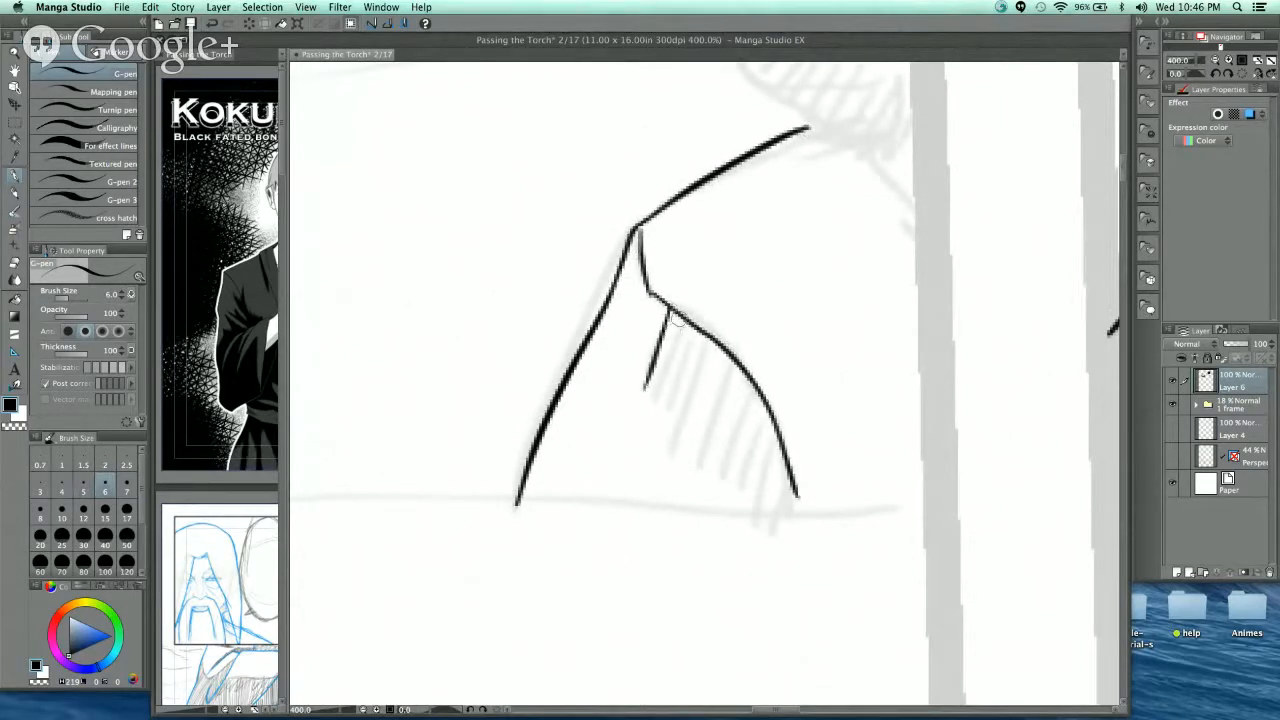
- Hatch the tall rock's shaded side beneath the ridge and add a facet line along its outer slope
{"action": "mouse_move", "coordinate": [674, 318]}
{"action": "left_mouse_down"}
{"action": "mouse_move", "coordinate": [656, 400]}
{"action": "mouse_move", "coordinate": [679, 436]}
{"action": "left_mouse_up"}
{"action": "mouse_move", "coordinate": [704, 338]}
{"action": "left_mouse_down"}
{"action": "mouse_move", "coordinate": [690, 440]}
{"action": "mouse_move", "coordinate": [702, 456]}
{"action": "left_mouse_up"}
{"action": "left_click_drag", "start_coordinate": [731, 356], "coordinate": [716, 478]}
{"action": "left_click_drag", "start_coordinate": [760, 398], "coordinate": [752, 488]}
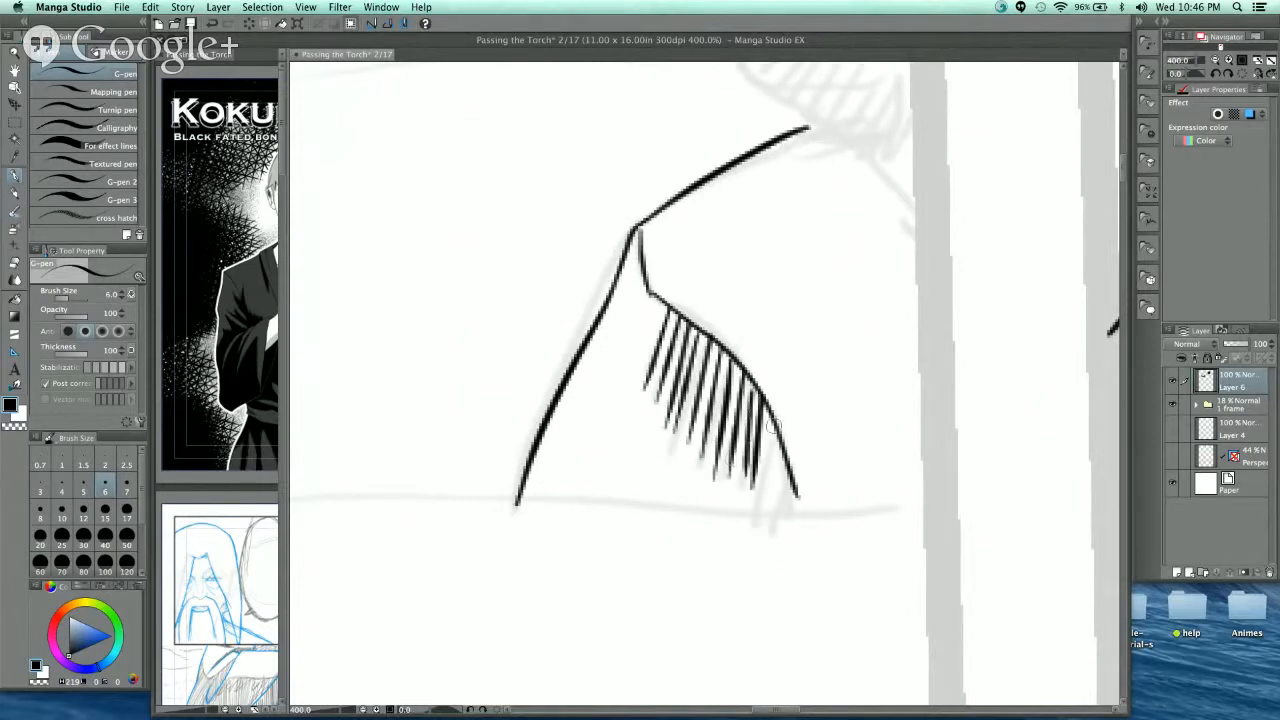
{"action": "left_click_drag", "start_coordinate": [772, 430], "coordinate": [768, 500]}
{"action": "left_click_drag", "start_coordinate": [782, 465], "coordinate": [780, 510]}
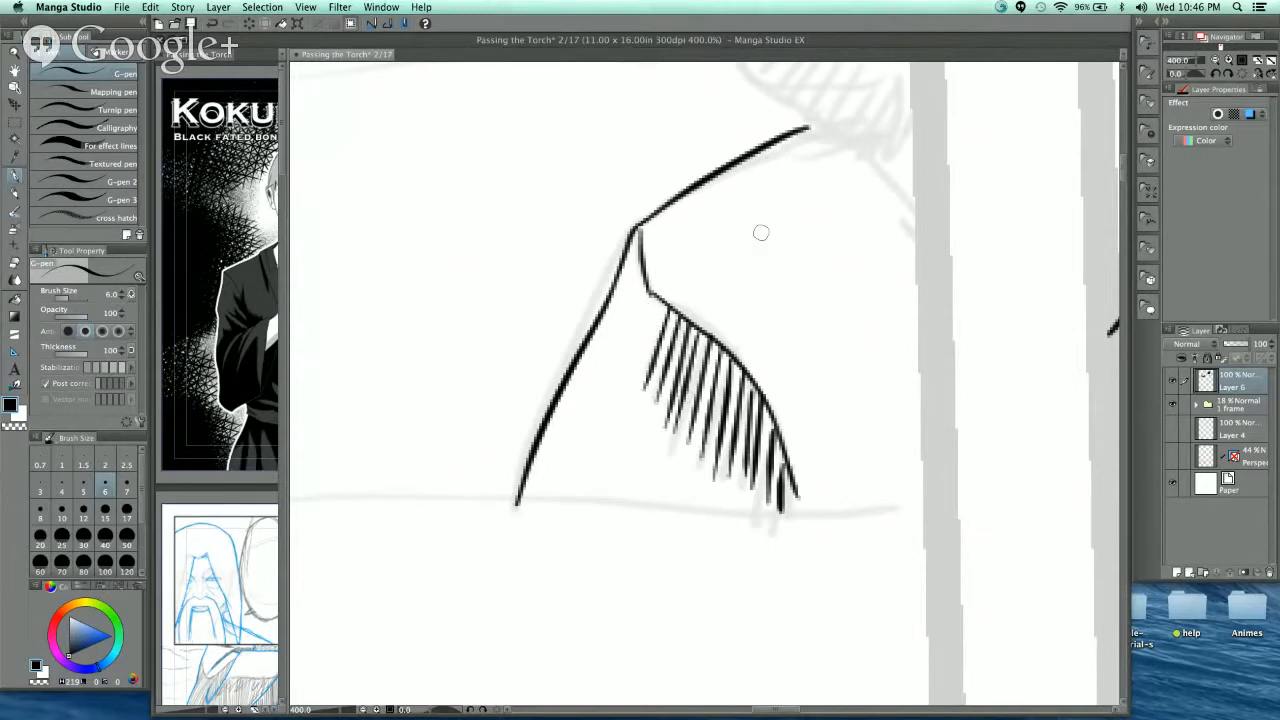
{"action": "left_click_drag", "start_coordinate": [645, 296], "coordinate": [536, 446]}
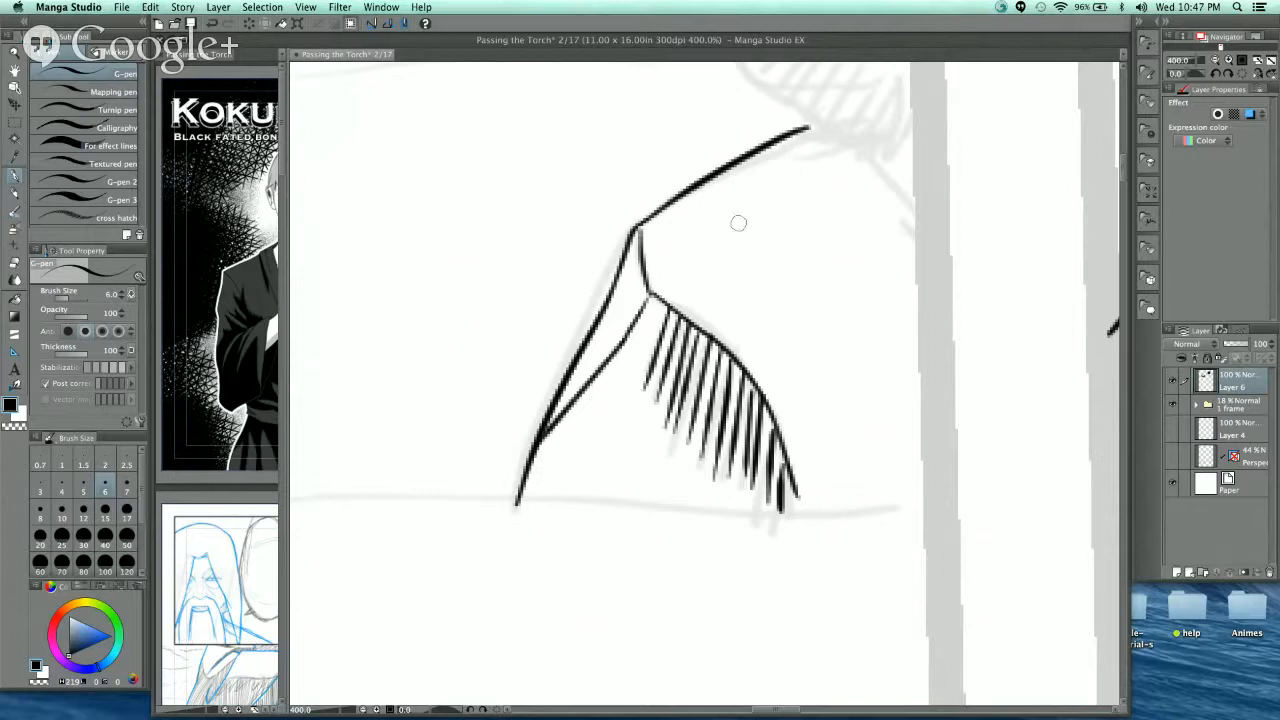
- Extend the tall rock's top edge to the panel border and outline the small rock resting above it
{"action": "scroll", "coordinate": [738, 223], "scroll_direction": "up", "scroll_amount": 5}
{"action": "mouse_move", "coordinate": [662, 424]}
{"action": "left_mouse_down"}
{"action": "mouse_move", "coordinate": [706, 410]}
{"action": "mouse_move", "coordinate": [792, 420]}
{"action": "mouse_move", "coordinate": [770, 470]}
{"action": "mouse_move", "coordinate": [790, 505]}
{"action": "mouse_move", "coordinate": [600, 343]}
{"action": "mouse_move", "coordinate": [608, 320]}
{"action": "mouse_move", "coordinate": [691, 277]}
{"action": "mouse_move", "coordinate": [705, 310]}
{"action": "mouse_move", "coordinate": [782, 348]}
{"action": "left_mouse_up"}
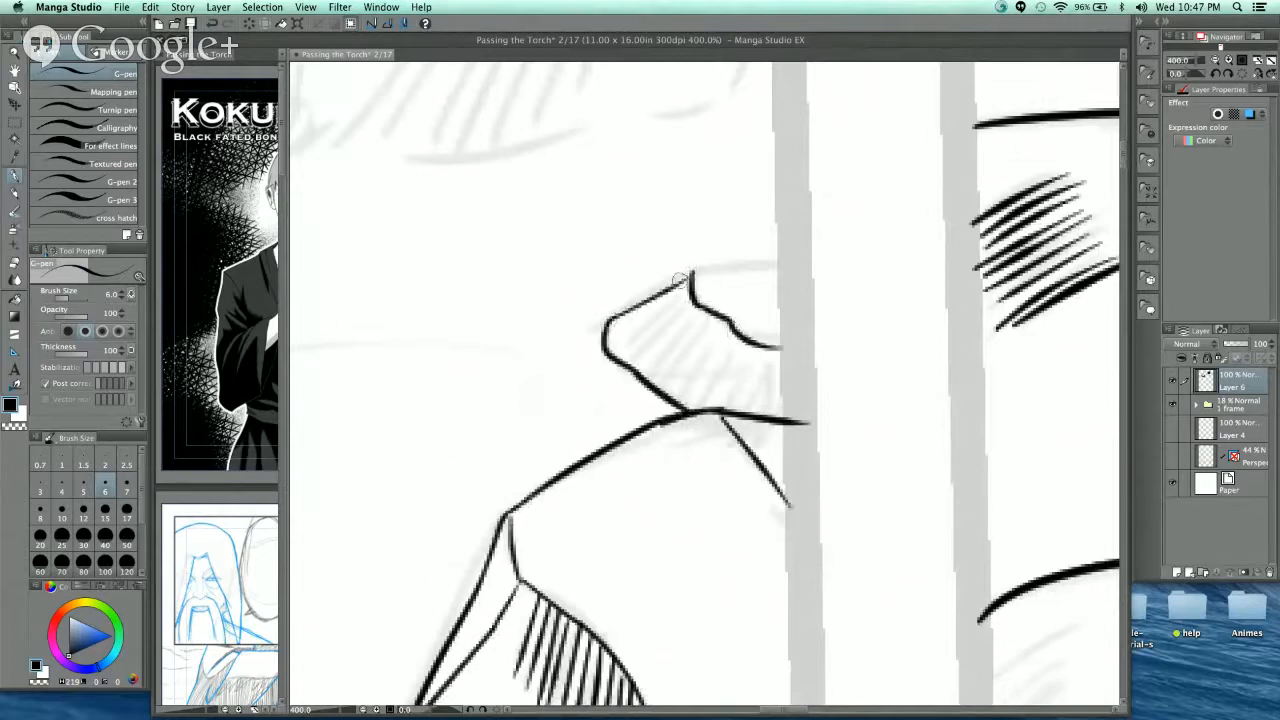
{"action": "left_click_drag", "start_coordinate": [688, 284], "coordinate": [792, 268]}
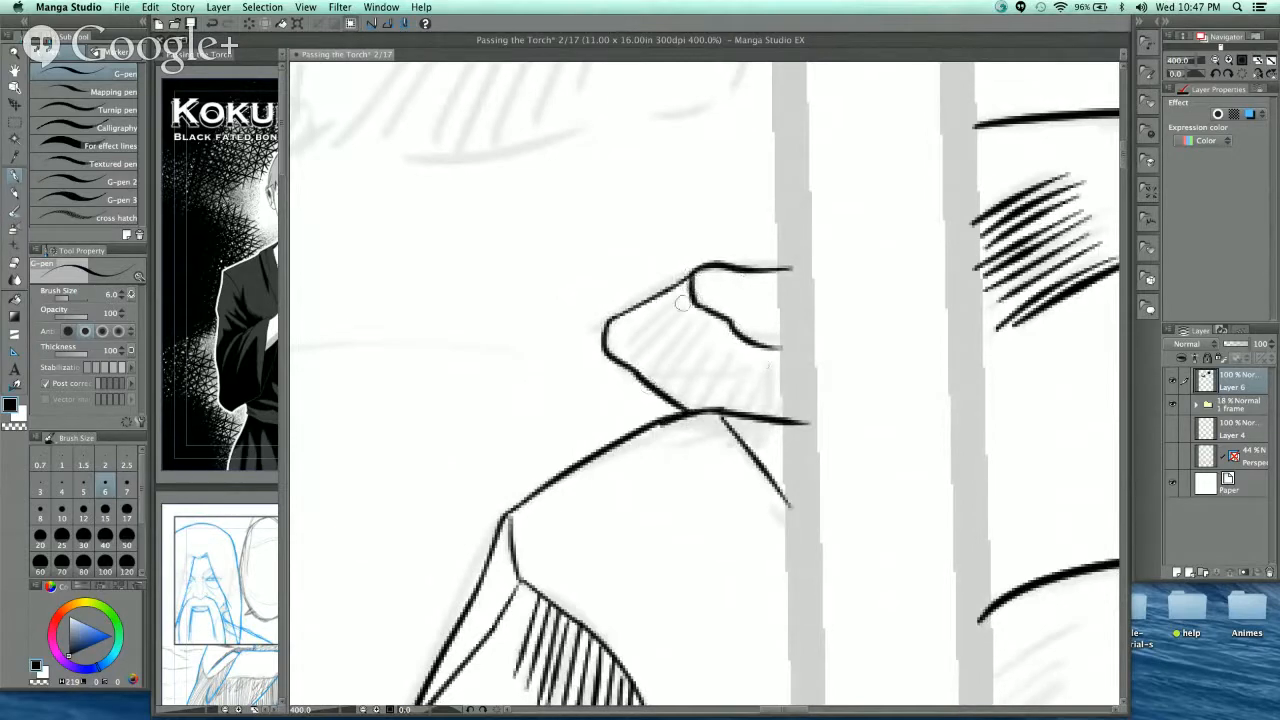
- Hatch the shaded underside of the small rock with dense diagonal strokes
{"action": "mouse_move", "coordinate": [700, 300]}
{"action": "left_mouse_down"}
{"action": "mouse_move", "coordinate": [655, 345]}
{"action": "mouse_move", "coordinate": [676, 380]}
{"action": "left_mouse_up"}
{"action": "mouse_move", "coordinate": [732, 330]}
{"action": "left_mouse_down"}
{"action": "mouse_move", "coordinate": [682, 395]}
{"action": "mouse_move", "coordinate": [725, 405]}
{"action": "left_mouse_up"}
{"action": "left_click_drag", "start_coordinate": [766, 352], "coordinate": [740, 415]}
{"action": "mouse_move", "coordinate": [785, 378]}
{"action": "left_mouse_down"}
{"action": "mouse_move", "coordinate": [770, 418]}
{"action": "mouse_move", "coordinate": [800, 531]}
{"action": "left_mouse_up"}
{"action": "left_click_drag", "start_coordinate": [757, 389], "coordinate": [805, 426]}
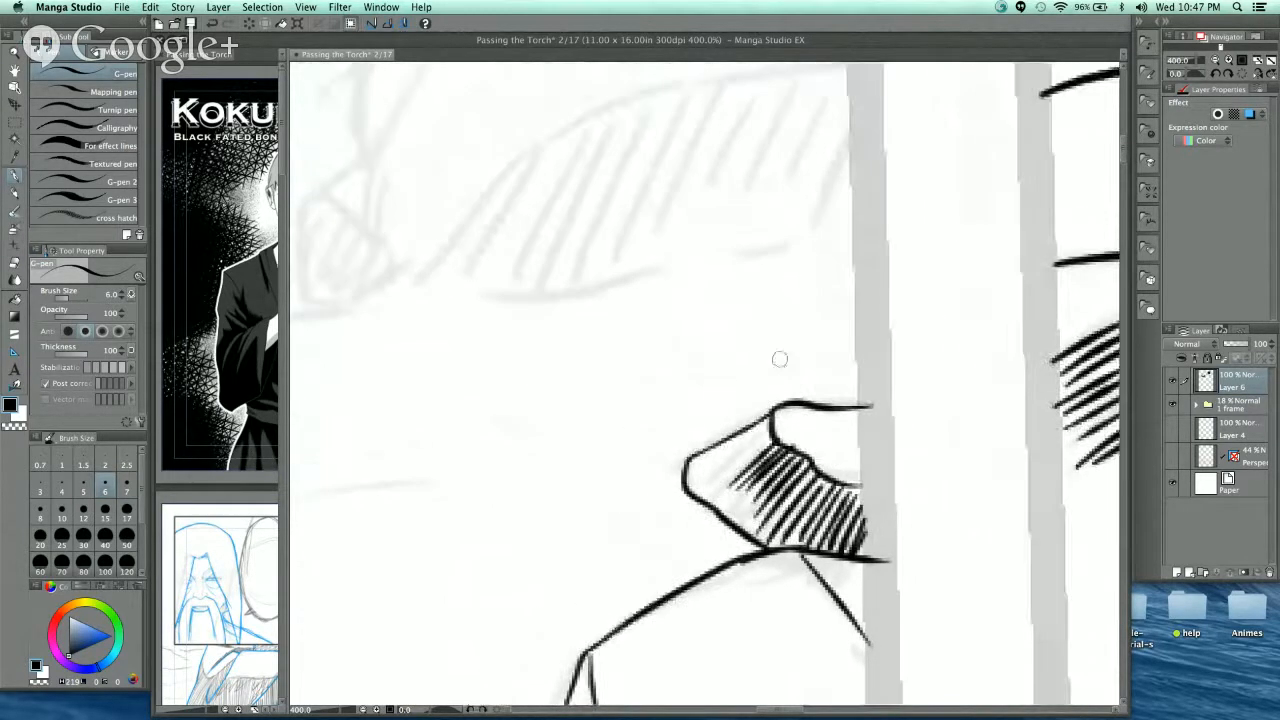
- Ink the ground line from the tall rock's base towards the head and the broken ground line above it
{"action": "scroll", "coordinate": [783, 430], "scroll_direction": "down", "scroll_amount": 5}
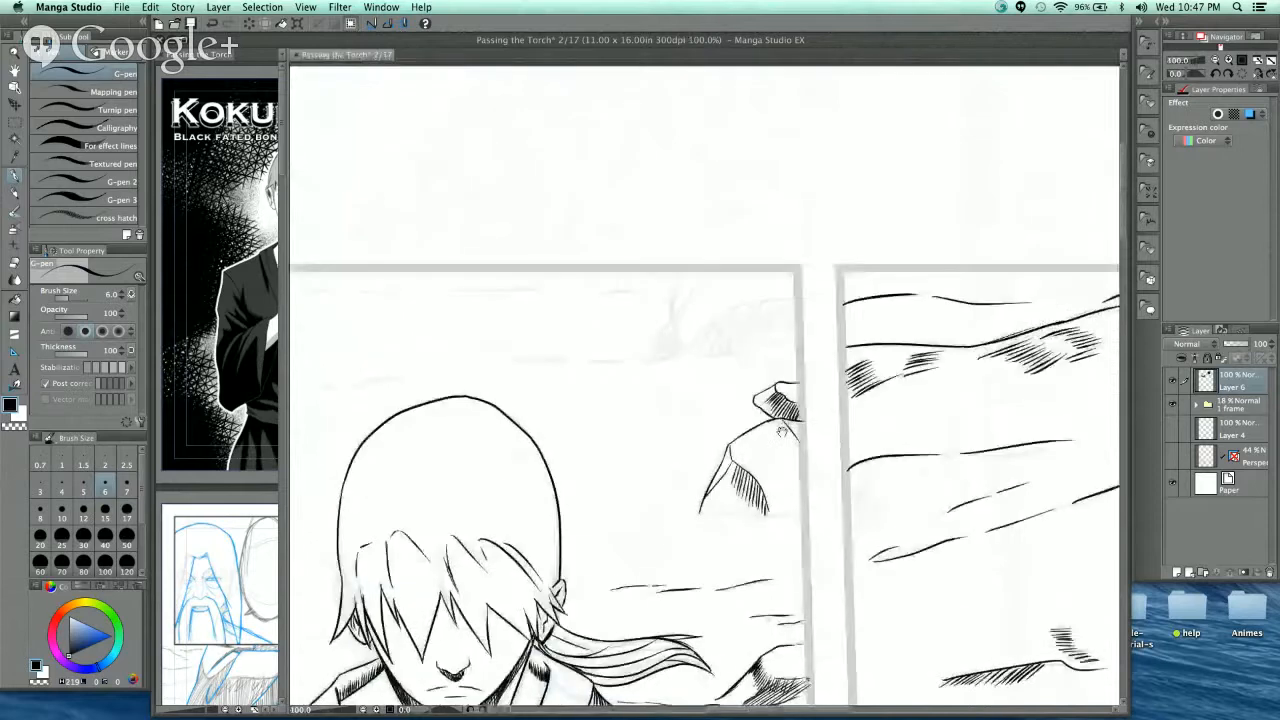
{"action": "scroll", "coordinate": [783, 430], "scroll_direction": "up", "scroll_amount": 5}
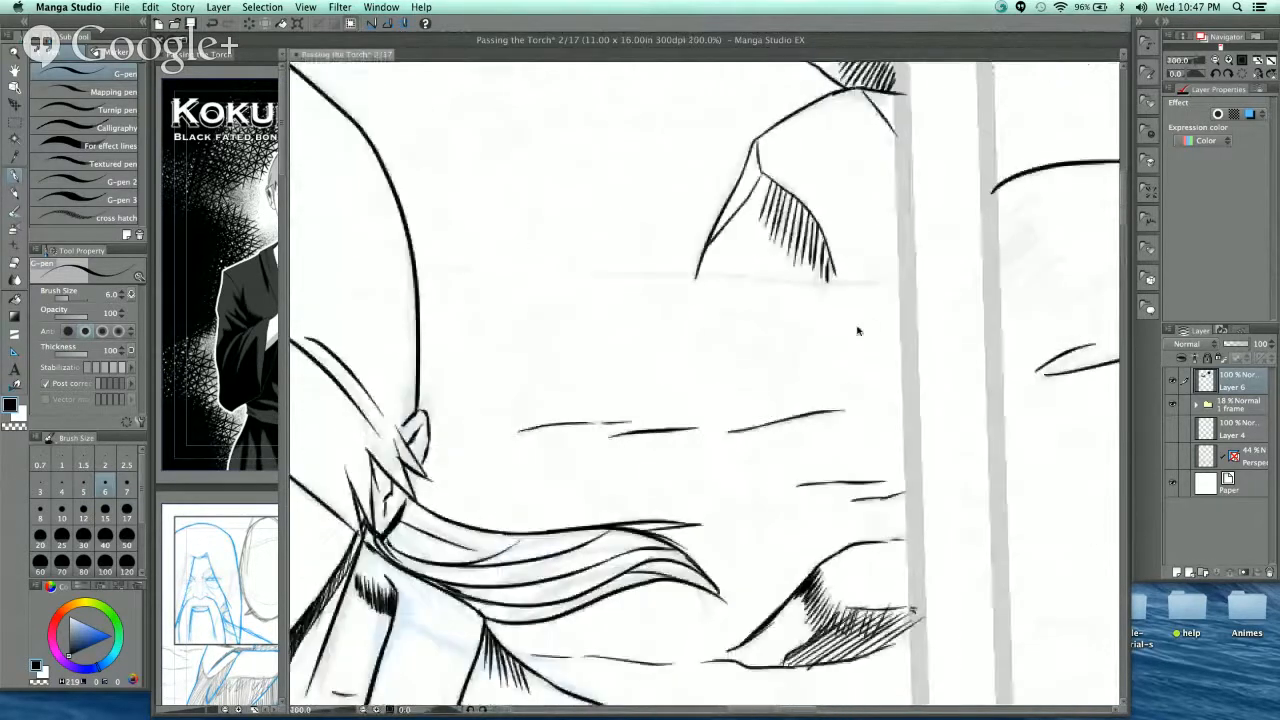
{"action": "mouse_move", "coordinate": [1080, 336]}
{"action": "left_mouse_down"}
{"action": "mouse_move", "coordinate": [914, 349]}
{"action": "mouse_move", "coordinate": [662, 341]}
{"action": "left_mouse_up"}
{"action": "mouse_move", "coordinate": [739, 325]}
{"action": "left_mouse_down"}
{"action": "mouse_move", "coordinate": [999, 305]}
{"action": "mouse_move", "coordinate": [733, 308]}
{"action": "left_mouse_up"}
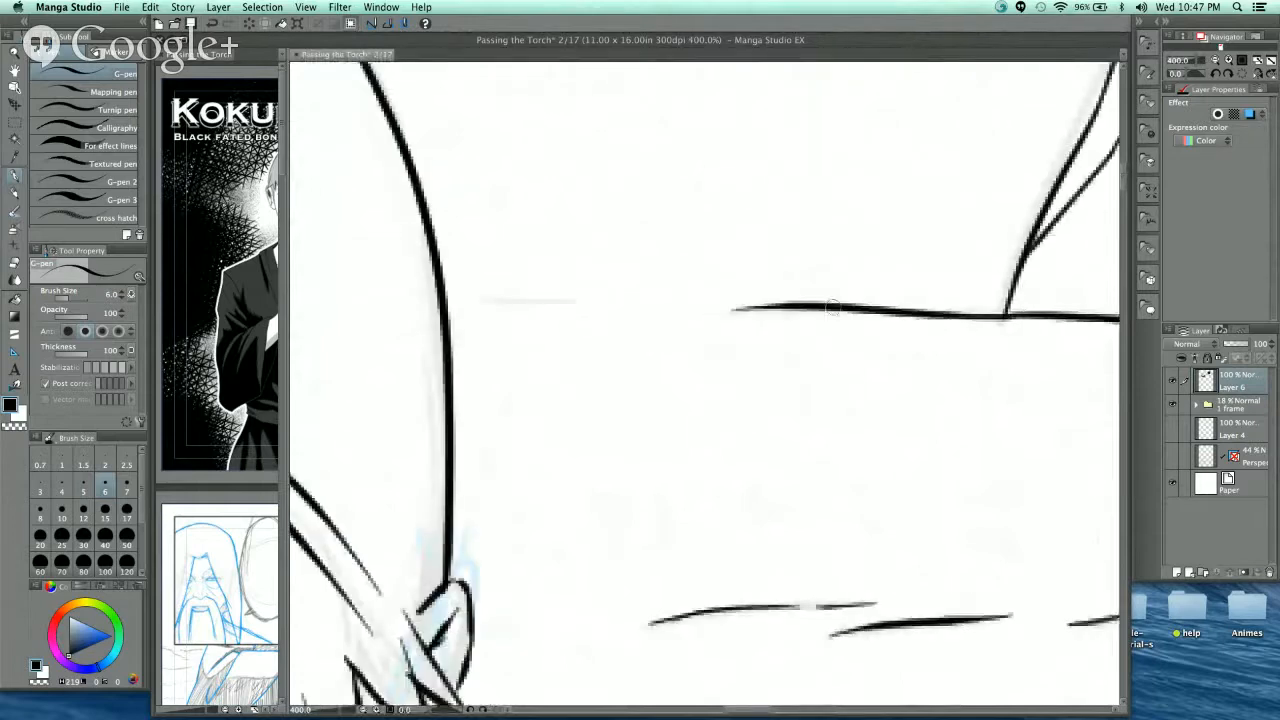
{"action": "left_click_drag", "start_coordinate": [463, 301], "coordinate": [629, 302]}
{"action": "mouse_move", "coordinate": [620, 411]}
{"action": "left_mouse_down"}
{"action": "mouse_move", "coordinate": [571, 440]}
{"action": "mouse_move", "coordinate": [480, 580]}
{"action": "left_mouse_up"}
{"action": "left_click_drag", "start_coordinate": [806, 305], "coordinate": [723, 451]}
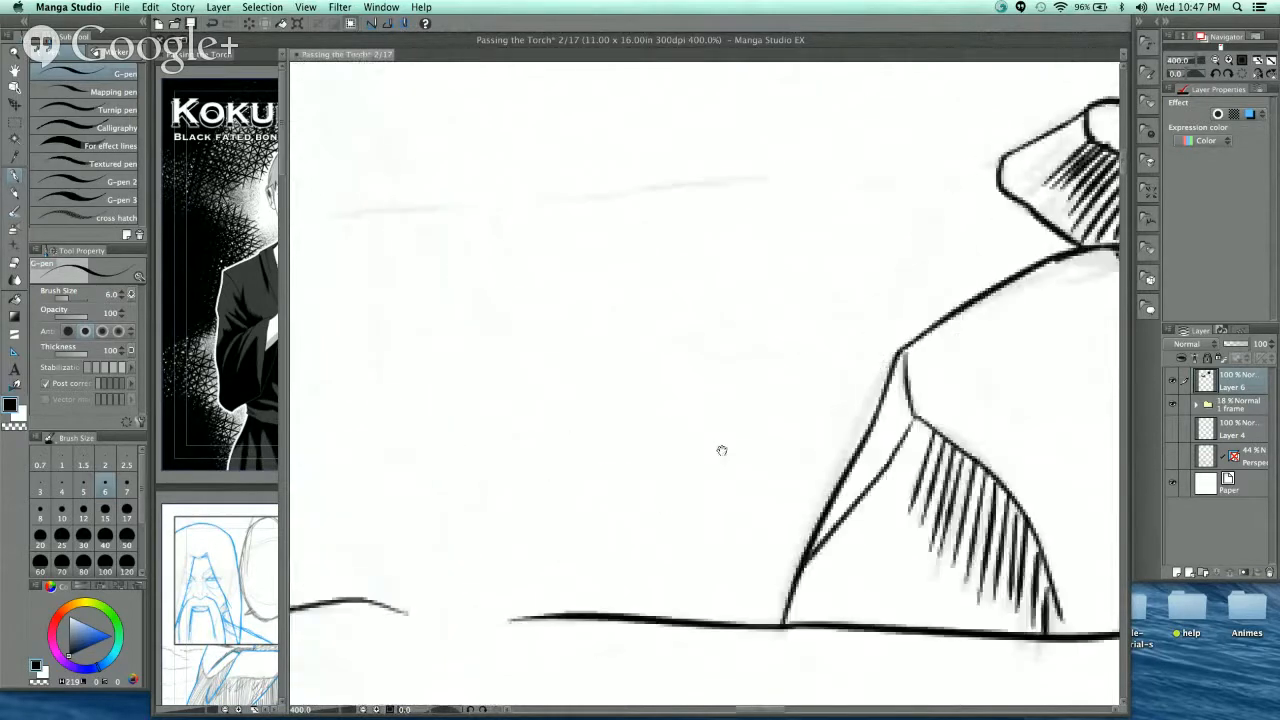
{"action": "mouse_move", "coordinate": [813, 358]}
{"action": "left_mouse_down"}
{"action": "mouse_move", "coordinate": [692, 521]}
{"action": "mouse_move", "coordinate": [760, 449]}
{"action": "mouse_move", "coordinate": [885, 400]}
{"action": "left_mouse_up"}
{"action": "mouse_move", "coordinate": [497, 351]}
{"action": "left_mouse_down"}
{"action": "mouse_move", "coordinate": [719, 326]}
{"action": "mouse_move", "coordinate": [1057, 323]}
{"action": "left_mouse_up"}
{"action": "left_click_drag", "start_coordinate": [942, 423], "coordinate": [714, 486]}
{"action": "left_click_drag", "start_coordinate": [951, 335], "coordinate": [780, 549]}
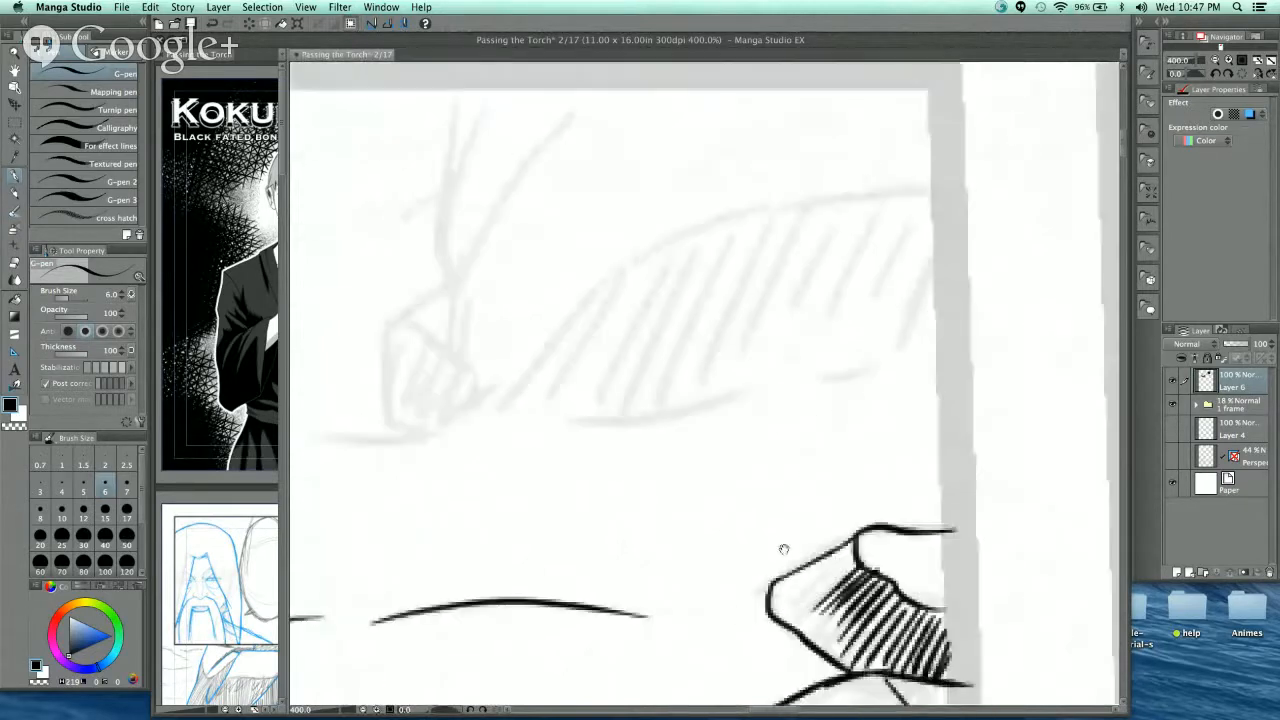
{"action": "mouse_move", "coordinate": [594, 422]}
{"action": "left_mouse_down"}
{"action": "mouse_move", "coordinate": [892, 360]}
{"action": "mouse_move", "coordinate": [925, 302]}
{"action": "left_mouse_up"}
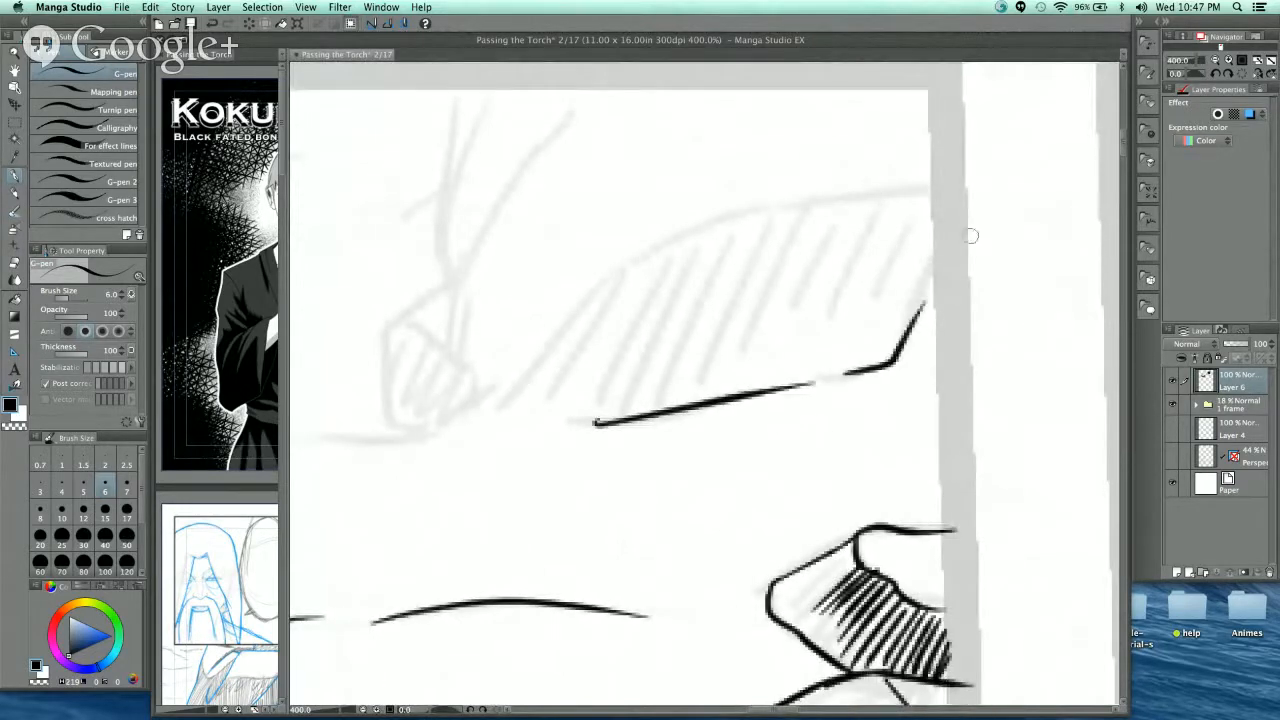
{"action": "key", "text": "super+z"}
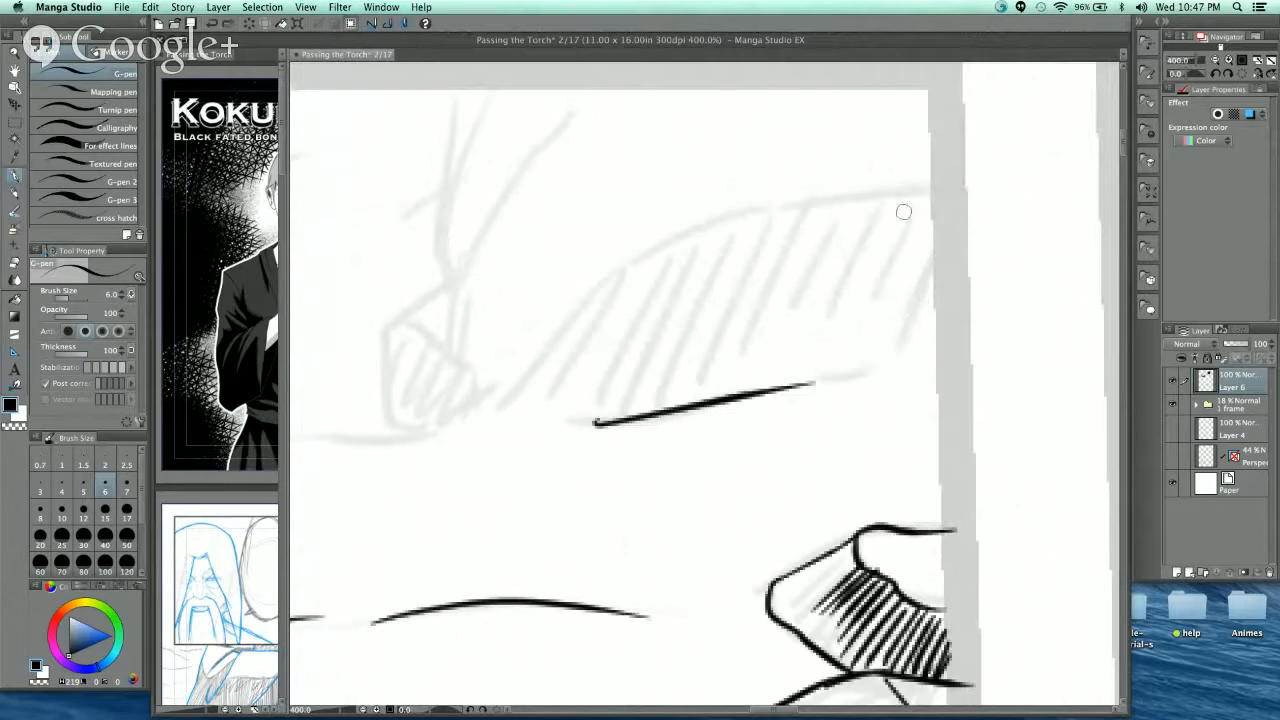
{"action": "key", "text": "super+z"}
- Outline the long rock face and adjoining small block in the panel's upper corner, with the curved edge rising above them
{"action": "mouse_move", "coordinate": [575, 421]}
{"action": "left_mouse_down"}
{"action": "mouse_move", "coordinate": [632, 420]}
{"action": "mouse_move", "coordinate": [800, 377]}
{"action": "left_mouse_up"}
{"action": "mouse_move", "coordinate": [843, 373]}
{"action": "left_mouse_down"}
{"action": "mouse_move", "coordinate": [912, 330]}
{"action": "mouse_move", "coordinate": [948, 226]}
{"action": "mouse_move", "coordinate": [664, 243]}
{"action": "mouse_move", "coordinate": [532, 374]}
{"action": "mouse_move", "coordinate": [580, 420]}
{"action": "left_mouse_up"}
{"action": "left_click_drag", "start_coordinate": [398, 320], "coordinate": [497, 372]}
{"action": "mouse_move", "coordinate": [393, 322]}
{"action": "left_mouse_down"}
{"action": "mouse_move", "coordinate": [477, 370]}
{"action": "mouse_move", "coordinate": [381, 369]}
{"action": "mouse_move", "coordinate": [388, 420]}
{"action": "mouse_move", "coordinate": [438, 435]}
{"action": "mouse_move", "coordinate": [500, 410]}
{"action": "left_mouse_up"}
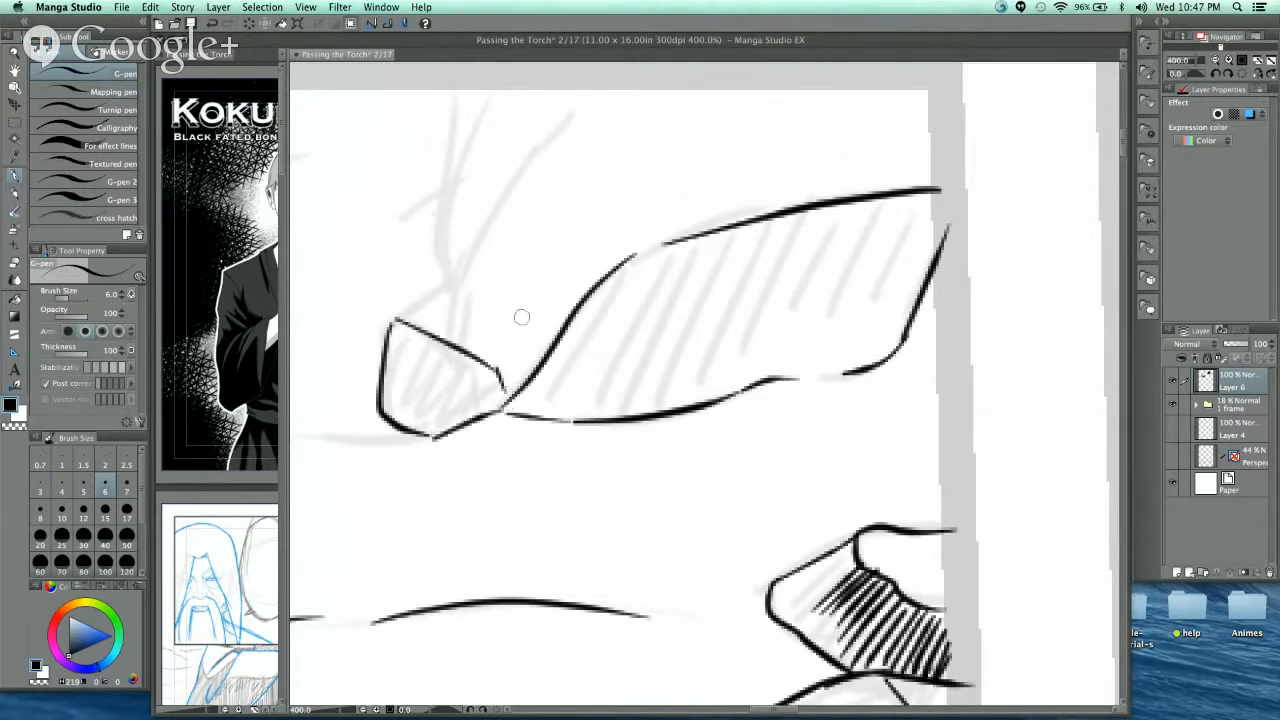
{"action": "left_click_drag", "start_coordinate": [521, 317], "coordinate": [516, 439]}
{"action": "mouse_move", "coordinate": [381, 439]}
{"action": "left_mouse_down"}
{"action": "mouse_move", "coordinate": [434, 300]}
{"action": "mouse_move", "coordinate": [501, 196]}
{"action": "left_mouse_up"}
{"action": "left_click_drag", "start_coordinate": [652, 288], "coordinate": [646, 149]}
- Hatch the long rock face from end to end with closely spaced, slanted parallel strokes
{"action": "left_click_drag", "start_coordinate": [528, 350], "coordinate": [505, 395]}
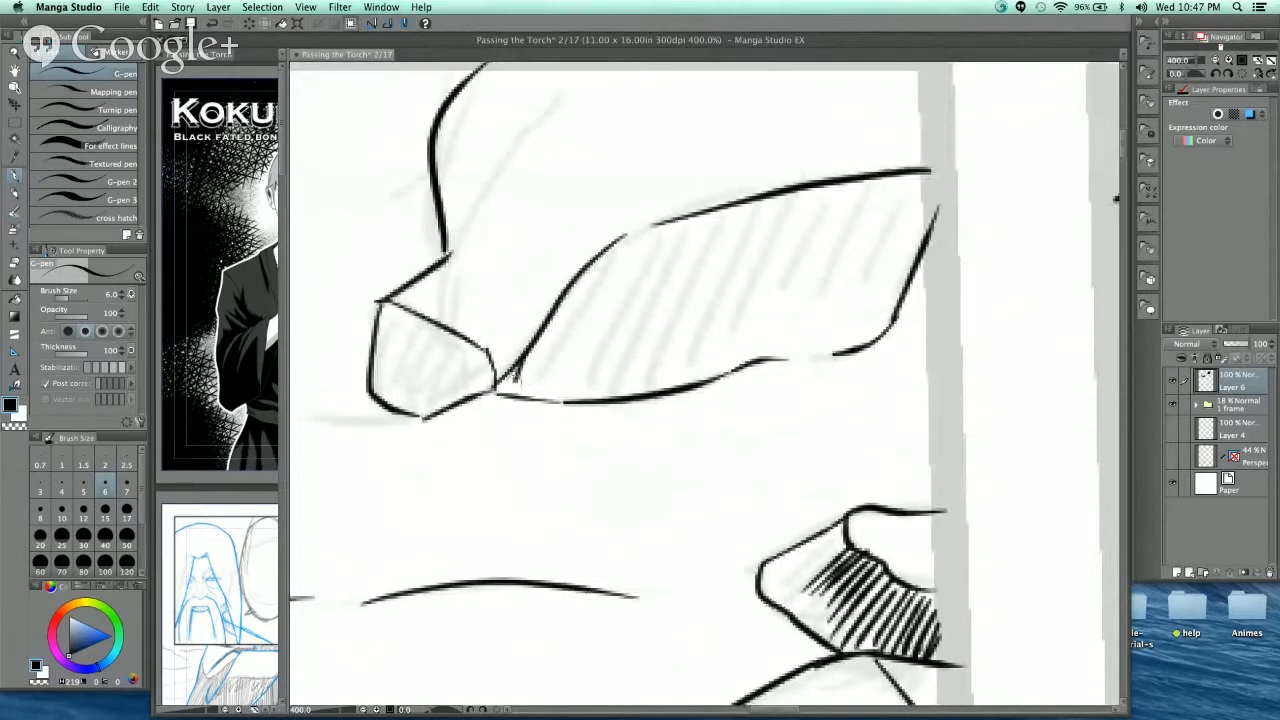
{"action": "left_click_drag", "start_coordinate": [555, 315], "coordinate": [520, 396]}
{"action": "mouse_move", "coordinate": [588, 265]}
{"action": "left_mouse_down"}
{"action": "mouse_move", "coordinate": [540, 398]}
{"action": "mouse_move", "coordinate": [565, 400]}
{"action": "left_mouse_up"}
{"action": "mouse_move", "coordinate": [620, 240]}
{"action": "left_mouse_down"}
{"action": "mouse_move", "coordinate": [584, 400]}
{"action": "mouse_move", "coordinate": [599, 399]}
{"action": "left_mouse_up"}
{"action": "mouse_move", "coordinate": [658, 228]}
{"action": "left_mouse_down"}
{"action": "mouse_move", "coordinate": [620, 393]}
{"action": "mouse_move", "coordinate": [642, 388]}
{"action": "left_mouse_up"}
{"action": "mouse_move", "coordinate": [698, 218]}
{"action": "left_mouse_down"}
{"action": "mouse_move", "coordinate": [662, 383]}
{"action": "mouse_move", "coordinate": [684, 378]}
{"action": "left_mouse_up"}
{"action": "left_click_drag", "start_coordinate": [740, 208], "coordinate": [702, 372]}
{"action": "left_click_drag", "start_coordinate": [762, 205], "coordinate": [710, 378]}
{"action": "left_click_drag", "start_coordinate": [790, 194], "coordinate": [740, 366]}
{"action": "mouse_move", "coordinate": [826, 186]}
{"action": "left_mouse_down"}
{"action": "mouse_move", "coordinate": [762, 374]}
{"action": "mouse_move", "coordinate": [788, 367]}
{"action": "left_mouse_up"}
{"action": "left_click_drag", "start_coordinate": [866, 187], "coordinate": [814, 351]}
{"action": "left_click_drag", "start_coordinate": [888, 178], "coordinate": [830, 352]}
{"action": "left_click_drag", "start_coordinate": [906, 181], "coordinate": [848, 354]}
{"action": "left_click_drag", "start_coordinate": [926, 173], "coordinate": [866, 336]}
{"action": "left_click_drag", "start_coordinate": [931, 198], "coordinate": [880, 340]}
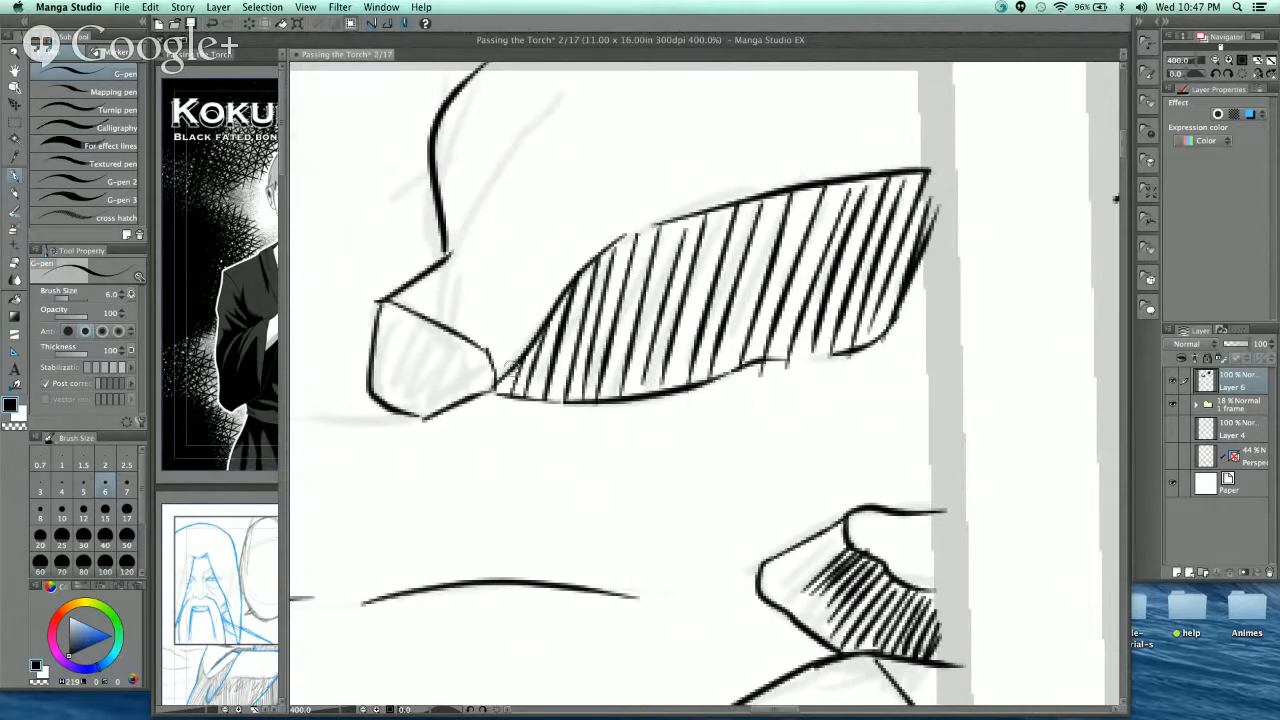
{"action": "left_click_drag", "start_coordinate": [512, 364], "coordinate": [496, 398]}
- Fill the small block beside the long rock face with dense slanted hatching
{"action": "left_click_drag", "start_coordinate": [384, 302], "coordinate": [370, 338]}
{"action": "left_click_drag", "start_coordinate": [394, 304], "coordinate": [370, 362]}
{"action": "left_click_drag", "start_coordinate": [408, 310], "coordinate": [374, 384]}
{"action": "left_click_drag", "start_coordinate": [420, 318], "coordinate": [386, 400]}
{"action": "left_click_drag", "start_coordinate": [432, 326], "coordinate": [400, 406]}
{"action": "left_click_drag", "start_coordinate": [442, 332], "coordinate": [414, 410]}
{"action": "left_click_drag", "start_coordinate": [454, 340], "coordinate": [428, 412]}
{"action": "left_click_drag", "start_coordinate": [470, 348], "coordinate": [446, 410]}
{"action": "left_click_drag", "start_coordinate": [486, 358], "coordinate": [464, 398]}
{"action": "left_click_drag", "start_coordinate": [490, 368], "coordinate": [476, 400]}
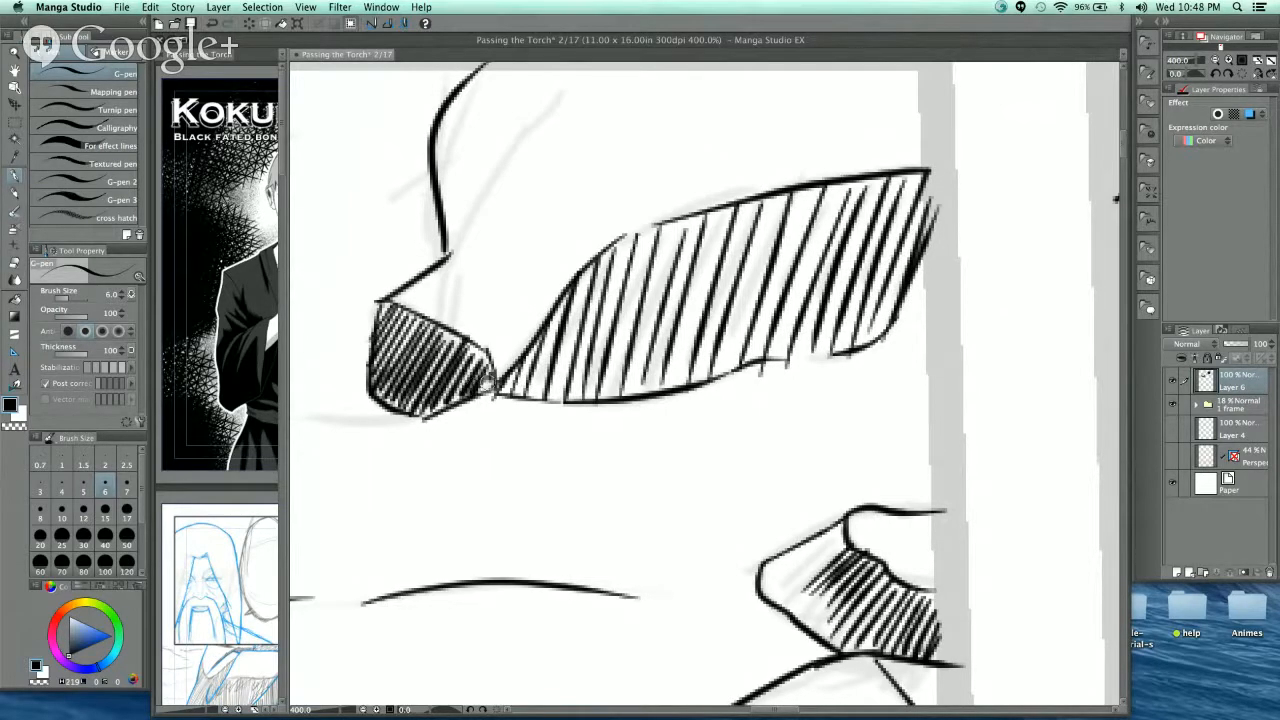
- Examine the inked rocks and ground lines up close and in the context of the whole panel
{"action": "key", "text": "super+minus"}
{"action": "key", "text": "super+minus"}
{"action": "key", "text": "super+minus"}
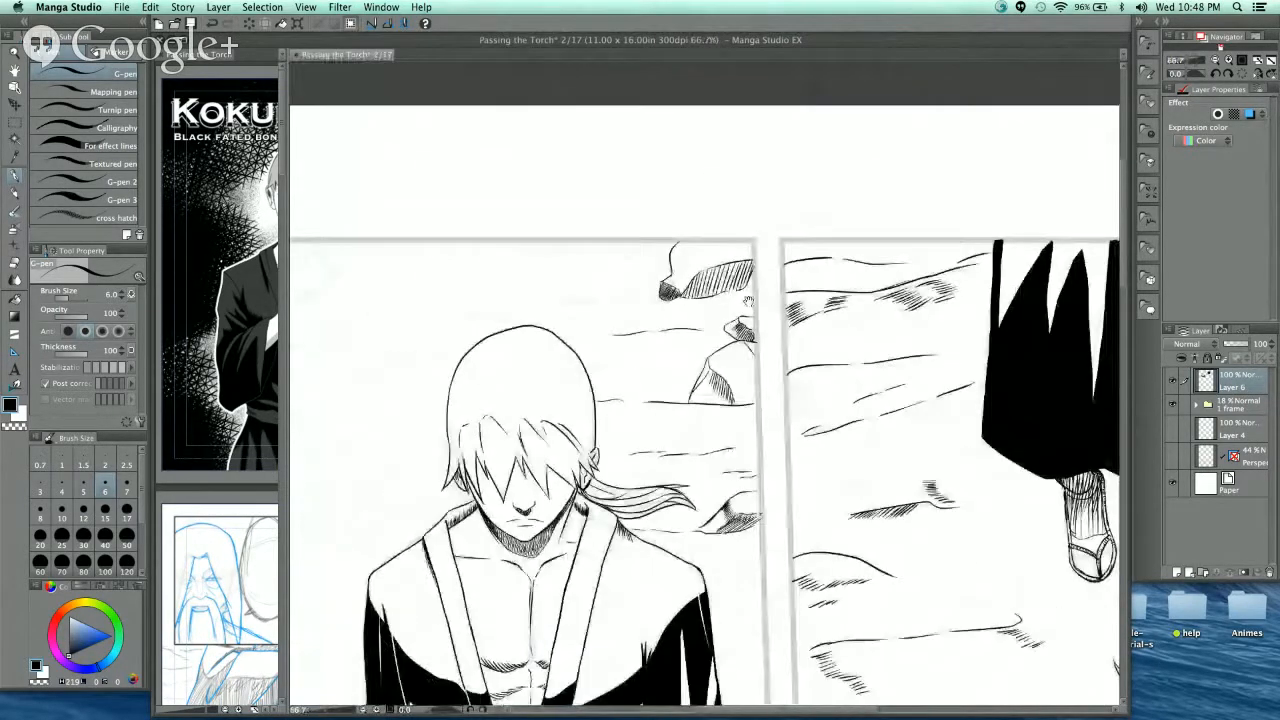
{"action": "left_click_drag", "start_coordinate": [749, 301], "coordinate": [743, 259]}
{"action": "key", "text": "super+plus"}
{"action": "key", "text": "super+plus"}
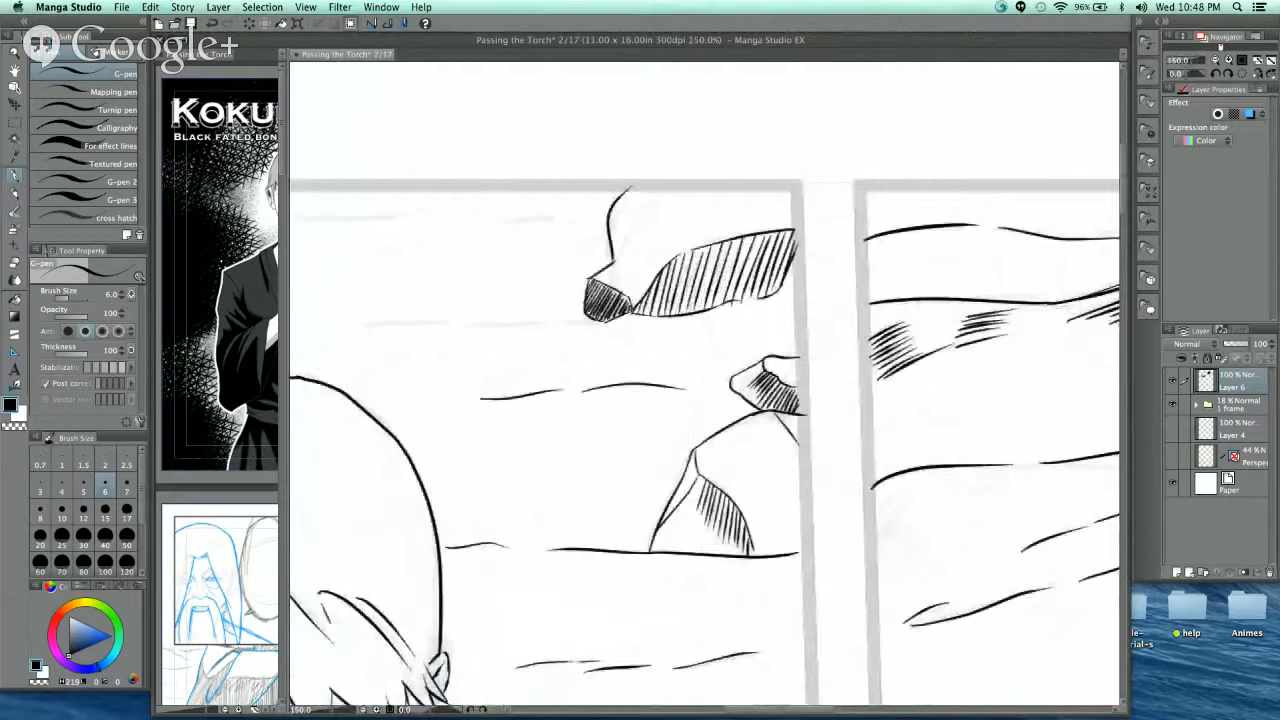
{"action": "key", "text": "super+plus"}
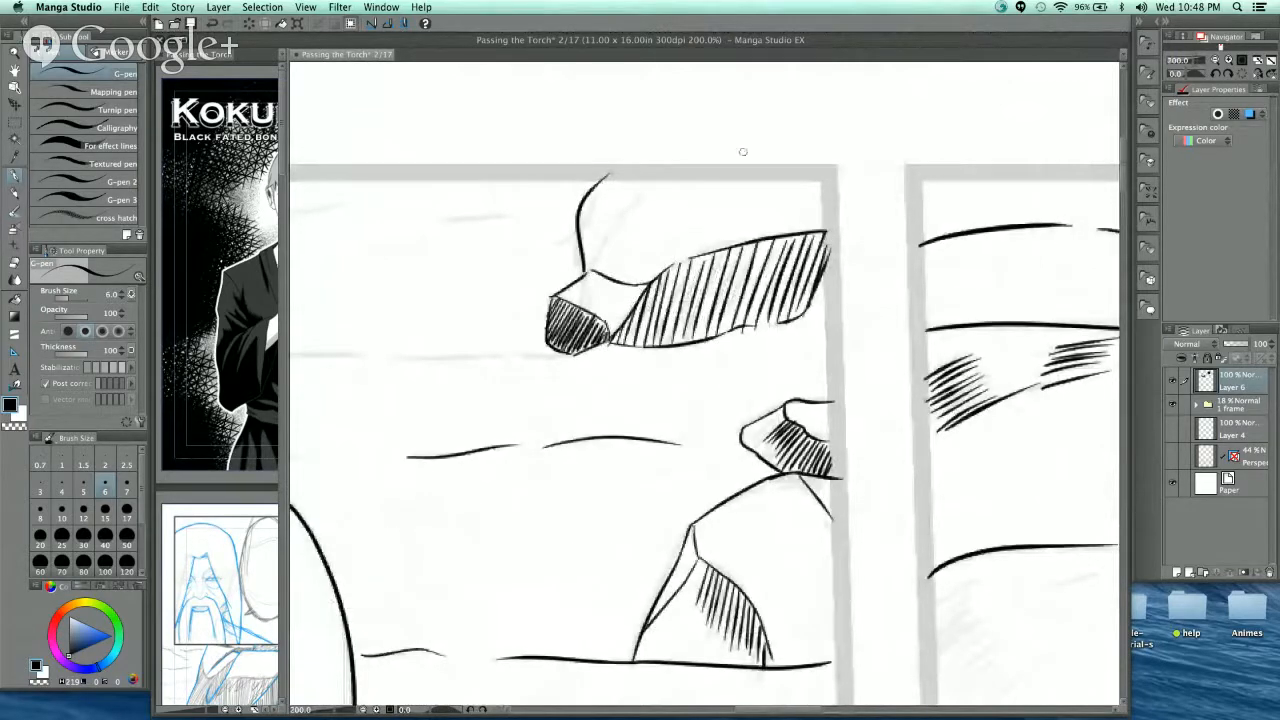
{"action": "key", "text": "super+minus"}
{"action": "key", "text": "super+minus"}
{"action": "key", "text": "super+minus"}
{"action": "key", "text": "super+minus"}
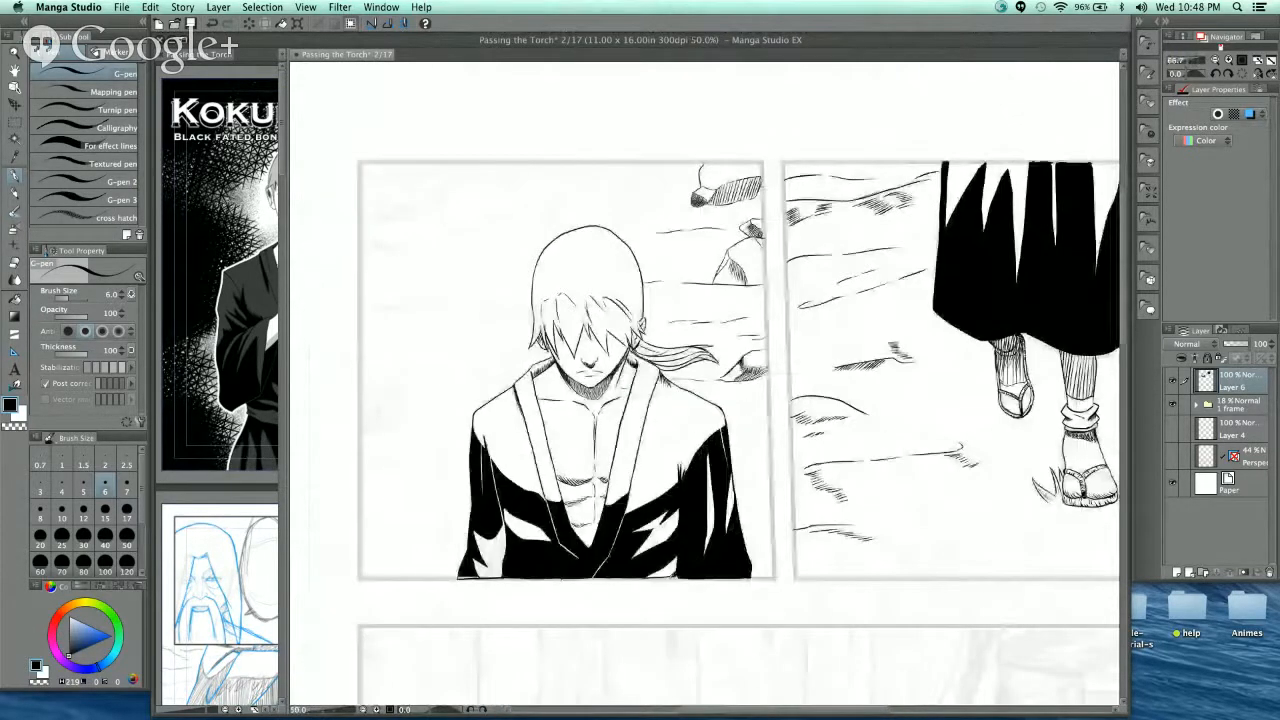
- Ink the angular front facet of the rock at the panel border on the figure's side opposite the ponytail
{"action": "key", "text": "super+plus"}
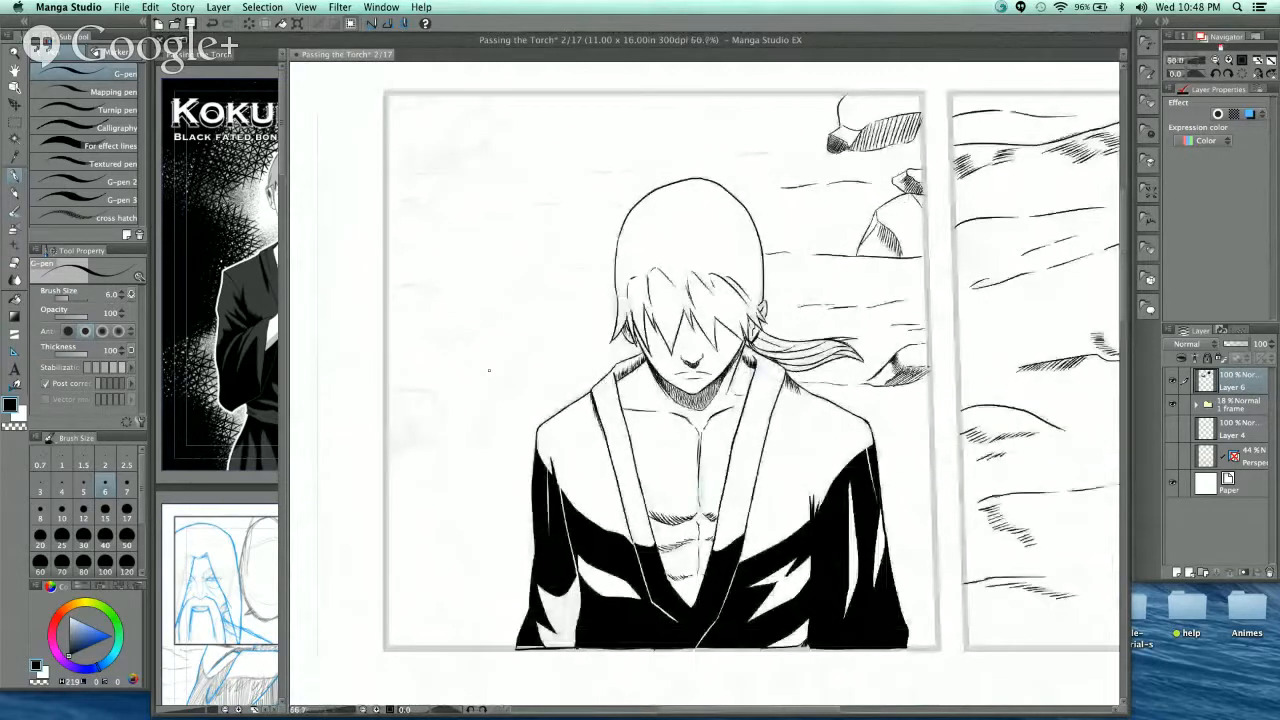
{"action": "key", "text": "super+plus"}
{"action": "key", "text": "super+plus"}
{"action": "key", "text": "super+plus"}
{"action": "key", "text": "super+plus"}
{"action": "key", "text": "super+plus"}
{"action": "left_click_drag", "start_coordinate": [516, 242], "coordinate": [657, 378]}
{"action": "mouse_move", "coordinate": [677, 194]}
{"action": "left_mouse_down"}
{"action": "mouse_move", "coordinate": [704, 264]}
{"action": "mouse_move", "coordinate": [666, 408]}
{"action": "left_mouse_up"}
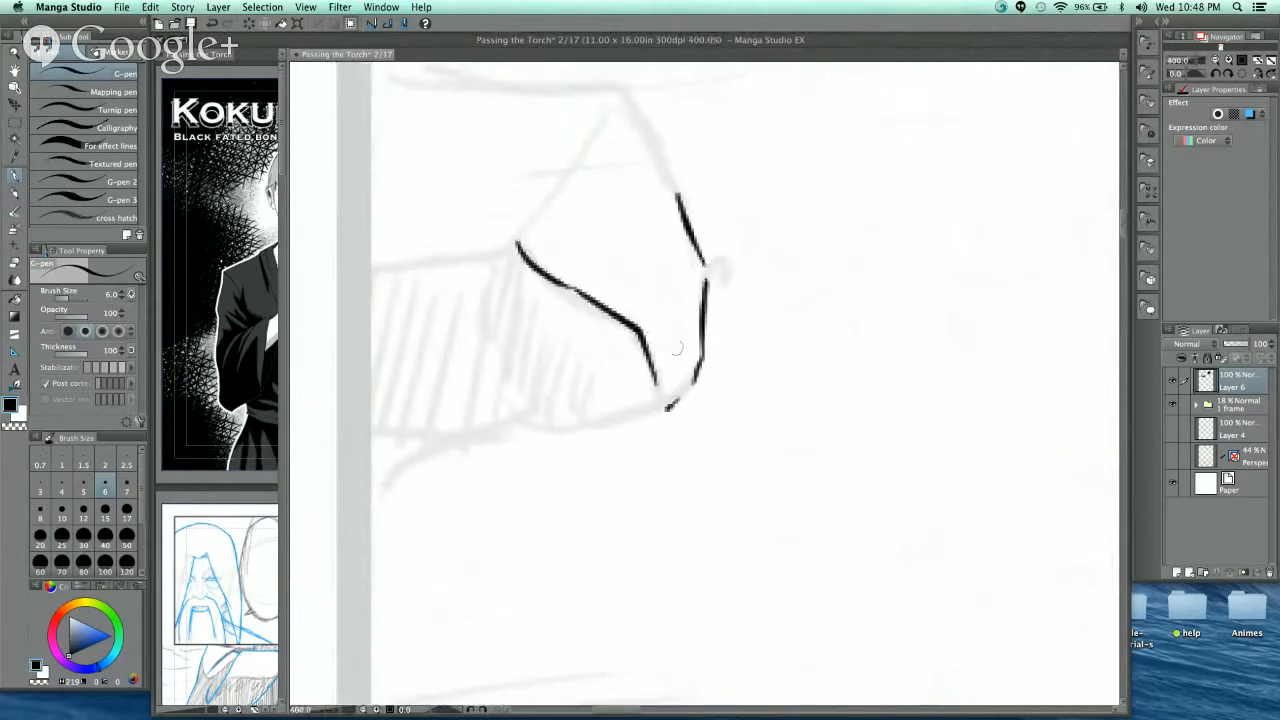
{"action": "scroll", "coordinate": [652, 370], "scroll_direction": "left", "scroll_amount": 2}
{"action": "left_click_drag", "start_coordinate": [560, 246], "coordinate": [675, 110]}
{"action": "mouse_move", "coordinate": [688, 108]}
{"action": "left_mouse_down"}
{"action": "mouse_move", "coordinate": [735, 198]}
{"action": "mouse_move", "coordinate": [732, 228]}
{"action": "mouse_move", "coordinate": [793, 334]}
{"action": "left_mouse_up"}
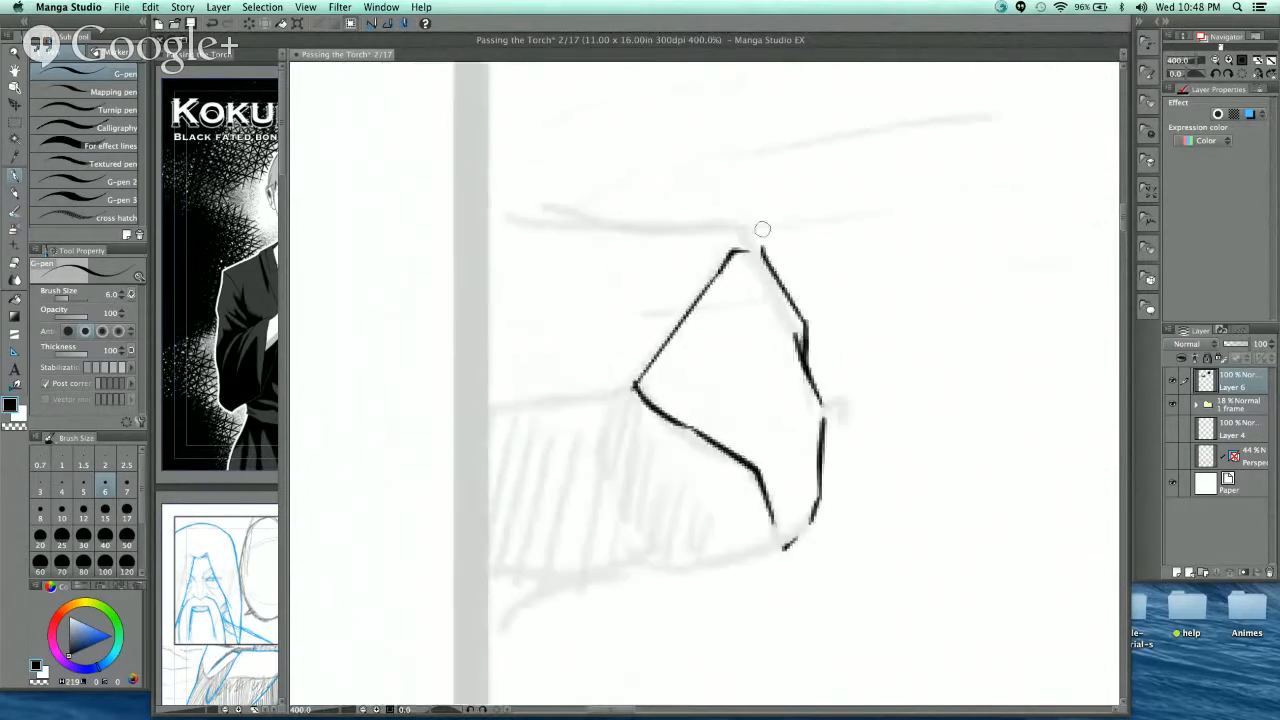
- Ink the rock's top edge and the upper edge of its shaded side out to the panel border
{"action": "mouse_move", "coordinate": [762, 252]}
{"action": "left_mouse_down"}
{"action": "mouse_move", "coordinate": [746, 232]}
{"action": "mouse_move", "coordinate": [481, 220]}
{"action": "left_mouse_up"}
{"action": "mouse_move", "coordinate": [584, 294]}
{"action": "left_mouse_down"}
{"action": "mouse_move", "coordinate": [660, 169]}
{"action": "mouse_move", "coordinate": [692, 148]}
{"action": "left_mouse_up"}
{"action": "left_click_drag", "start_coordinate": [588, 267], "coordinate": [741, 237]}
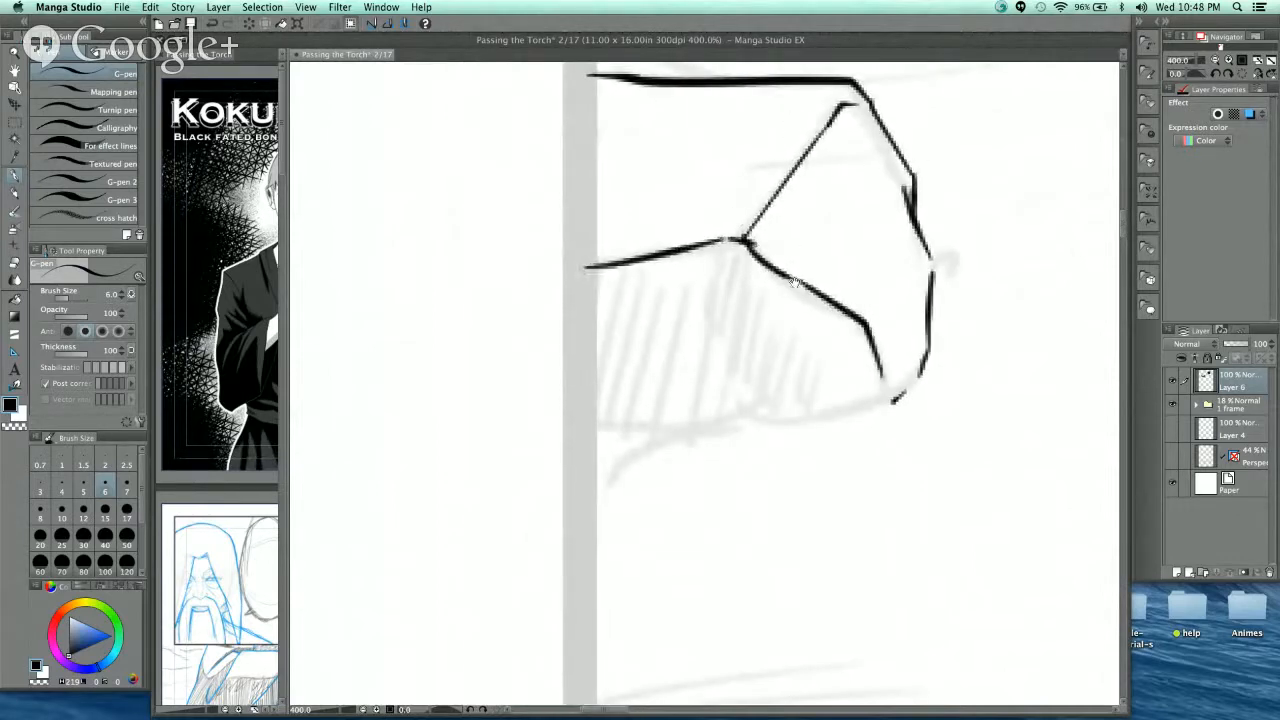
- Redo the upper edge of the rock's shaded side, then ink its inner dividing crack and the underside out to the panel border
{"action": "left_click_drag", "start_coordinate": [804, 281], "coordinate": [779, 241]}
{"action": "key", "text": "super+z"}
{"action": "left_click_drag", "start_coordinate": [566, 221], "coordinate": [722, 198]}
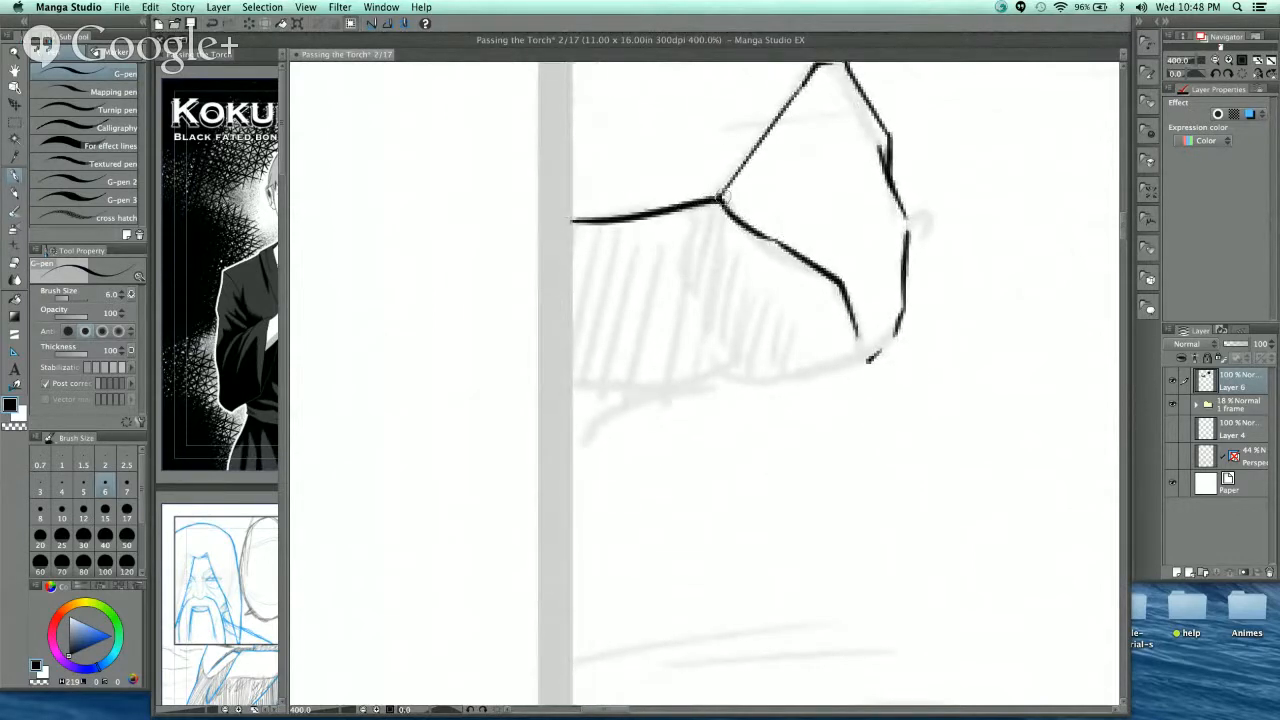
{"action": "left_click_drag", "start_coordinate": [779, 244], "coordinate": [751, 181]}
{"action": "mouse_move", "coordinate": [664, 150]}
{"action": "left_mouse_down"}
{"action": "mouse_move", "coordinate": [654, 209]}
{"action": "mouse_move", "coordinate": [688, 308]}
{"action": "left_mouse_up"}
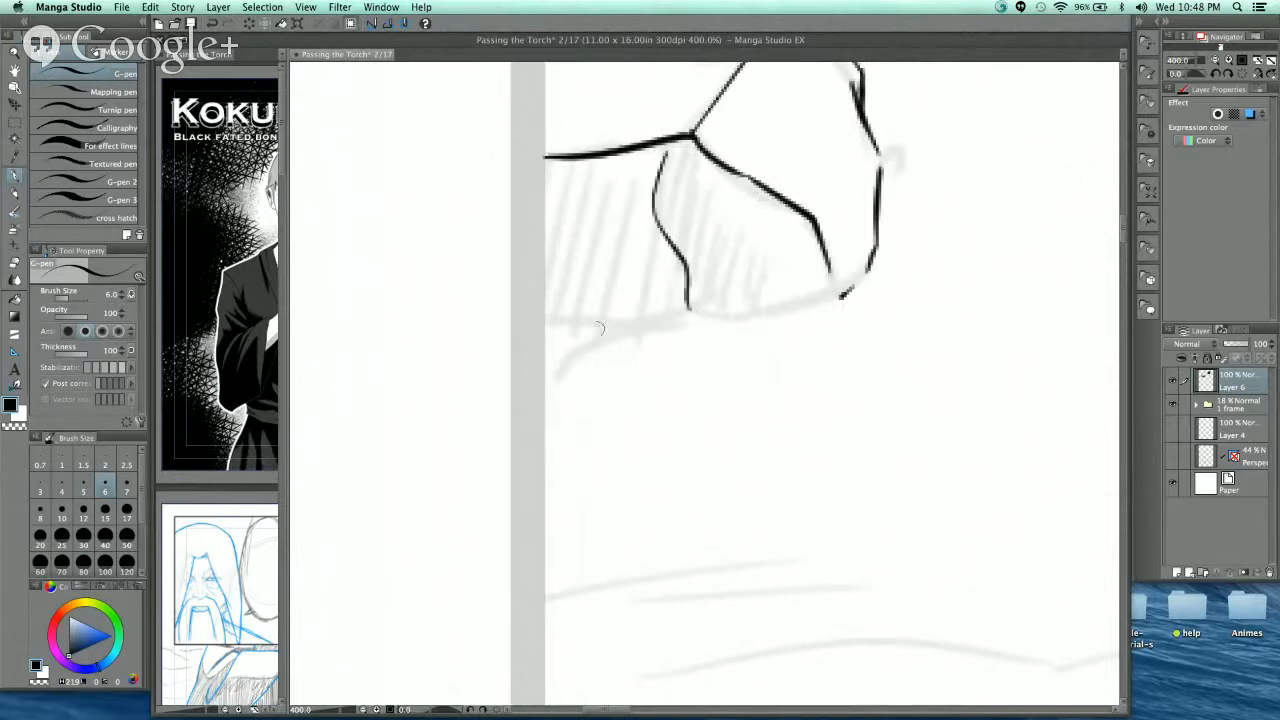
{"action": "mouse_move", "coordinate": [548, 336]}
{"action": "left_mouse_down"}
{"action": "mouse_move", "coordinate": [710, 312]}
{"action": "mouse_move", "coordinate": [770, 318]}
{"action": "mouse_move", "coordinate": [836, 290]}
{"action": "left_mouse_up"}
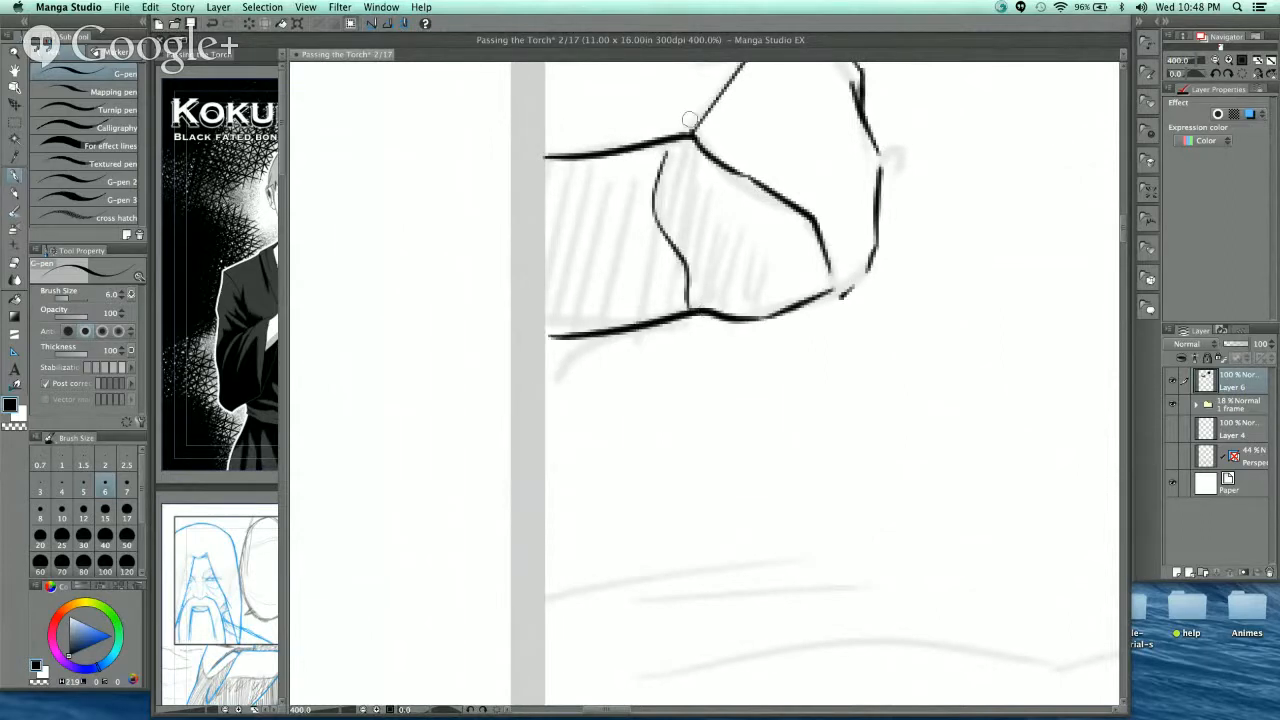
- With brush size 3, hatch the shaded side with slanted lines from the panel border to just past the dividing crack
{"action": "left_click", "coordinate": [40, 483]}
{"action": "left_click_drag", "start_coordinate": [558, 158], "coordinate": [540, 232]}
{"action": "left_click_drag", "start_coordinate": [564, 158], "coordinate": [552, 250]}
{"action": "mouse_move", "coordinate": [576, 158]}
{"action": "left_mouse_down"}
{"action": "mouse_move", "coordinate": [548, 298]}
{"action": "mouse_move", "coordinate": [566, 334]}
{"action": "left_mouse_up"}
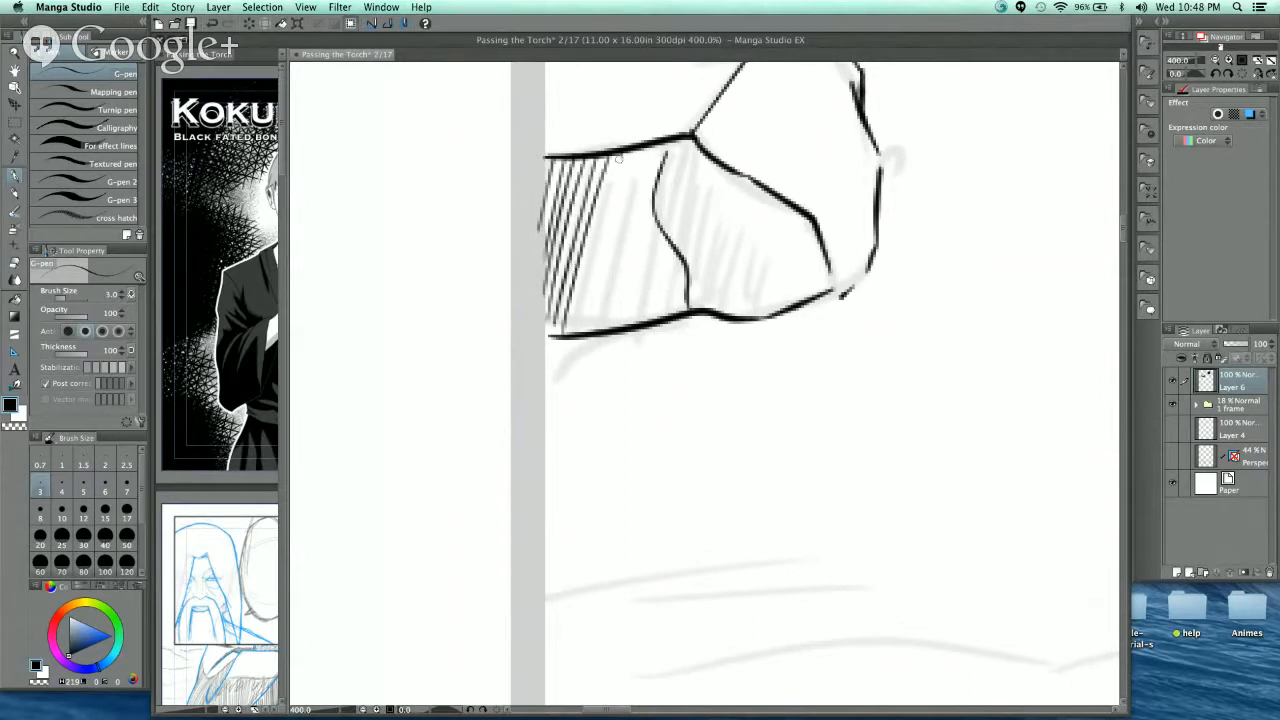
{"action": "mouse_move", "coordinate": [620, 156]}
{"action": "left_mouse_down"}
{"action": "mouse_move", "coordinate": [576, 334]}
{"action": "mouse_move", "coordinate": [586, 330]}
{"action": "left_mouse_up"}
{"action": "mouse_move", "coordinate": [650, 148]}
{"action": "left_mouse_down"}
{"action": "mouse_move", "coordinate": [596, 330]}
{"action": "mouse_move", "coordinate": [628, 326]}
{"action": "left_mouse_up"}
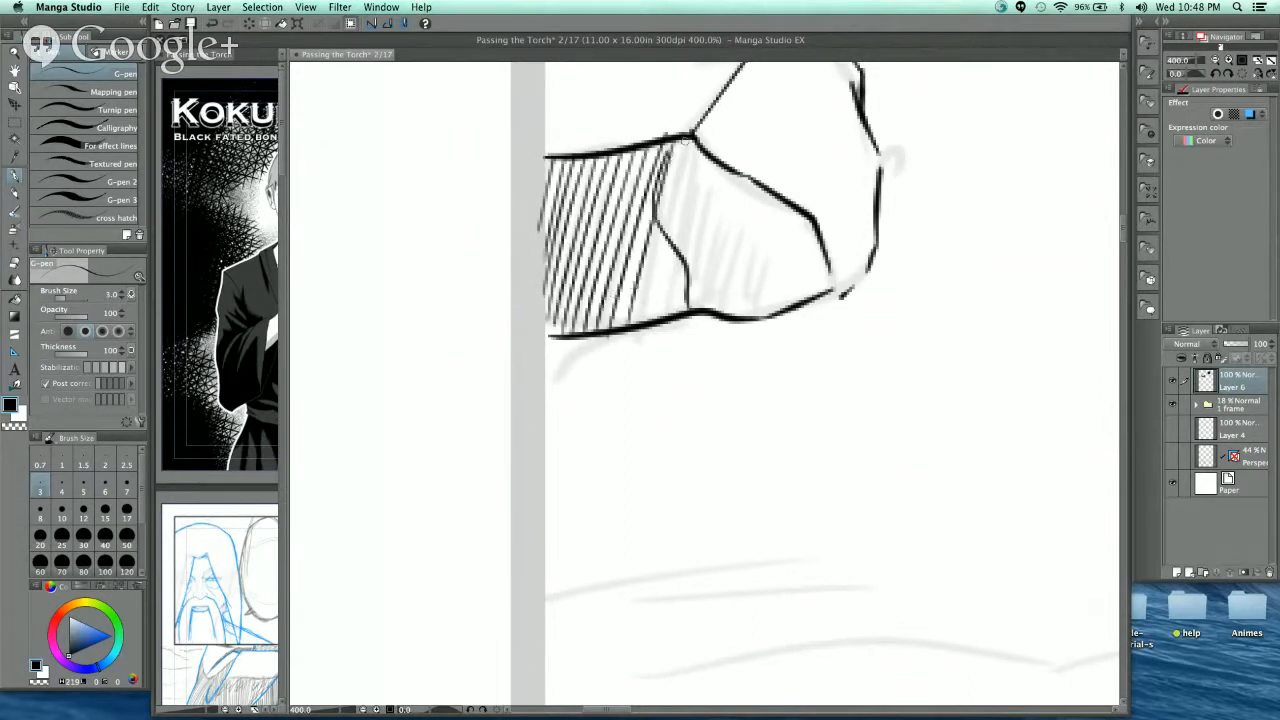
{"action": "mouse_move", "coordinate": [690, 138]}
{"action": "left_mouse_down"}
{"action": "mouse_move", "coordinate": [640, 322]}
{"action": "mouse_move", "coordinate": [654, 320]}
{"action": "left_mouse_up"}
{"action": "mouse_move", "coordinate": [704, 158]}
{"action": "left_mouse_down"}
{"action": "mouse_move", "coordinate": [662, 330]}
{"action": "mouse_move", "coordinate": [674, 316]}
{"action": "left_mouse_up"}
{"action": "left_click_drag", "start_coordinate": [714, 178], "coordinate": [688, 314]}
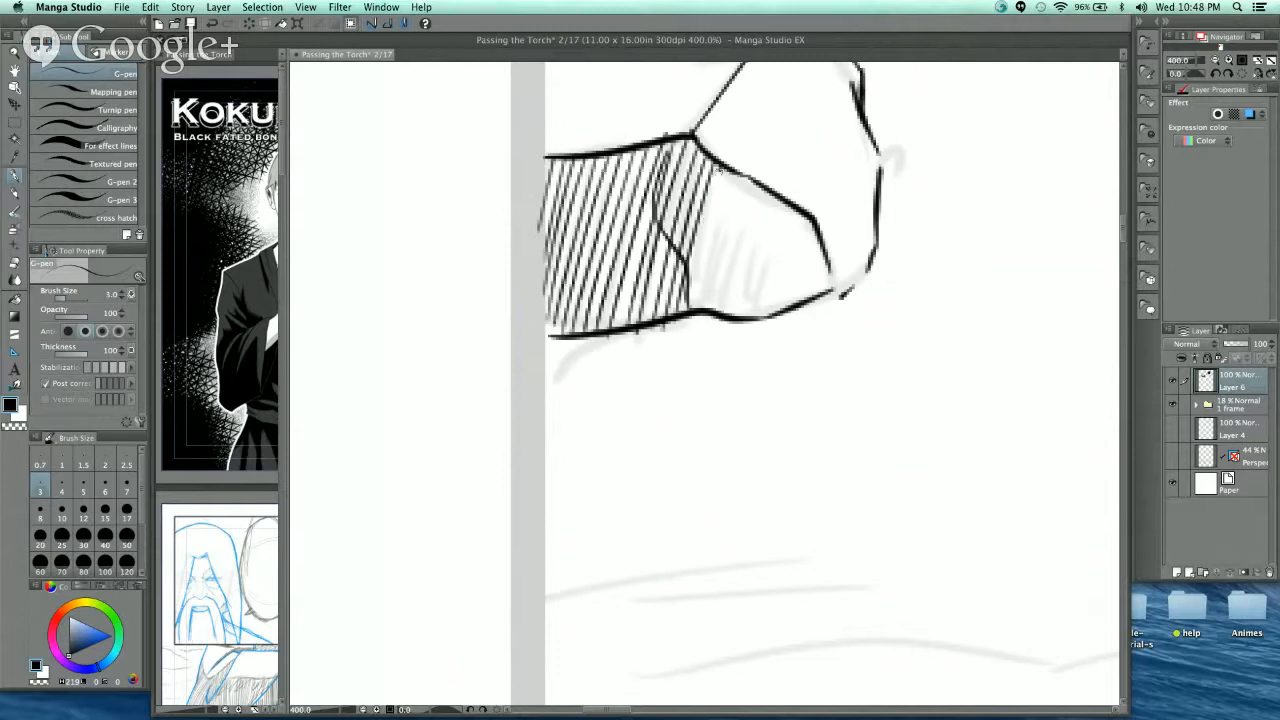
- Continue the slanted hatching across the rest of the rock's shaded side to its pointed front end
{"action": "mouse_move", "coordinate": [722, 168]}
{"action": "left_mouse_down"}
{"action": "mouse_move", "coordinate": [688, 310]}
{"action": "mouse_move", "coordinate": [704, 306]}
{"action": "left_mouse_up"}
{"action": "mouse_move", "coordinate": [732, 166]}
{"action": "left_mouse_down"}
{"action": "mouse_move", "coordinate": [696, 306]}
{"action": "mouse_move", "coordinate": [712, 310]}
{"action": "left_mouse_up"}
{"action": "mouse_move", "coordinate": [764, 184]}
{"action": "left_mouse_down"}
{"action": "mouse_move", "coordinate": [726, 314]}
{"action": "mouse_move", "coordinate": [744, 316]}
{"action": "left_mouse_up"}
{"action": "left_click_drag", "start_coordinate": [792, 200], "coordinate": [762, 312]}
{"action": "left_click_drag", "start_coordinate": [804, 208], "coordinate": [778, 306]}
{"action": "left_click_drag", "start_coordinate": [816, 224], "coordinate": [798, 302]}
{"action": "left_click_drag", "start_coordinate": [826, 262], "coordinate": [808, 298]}
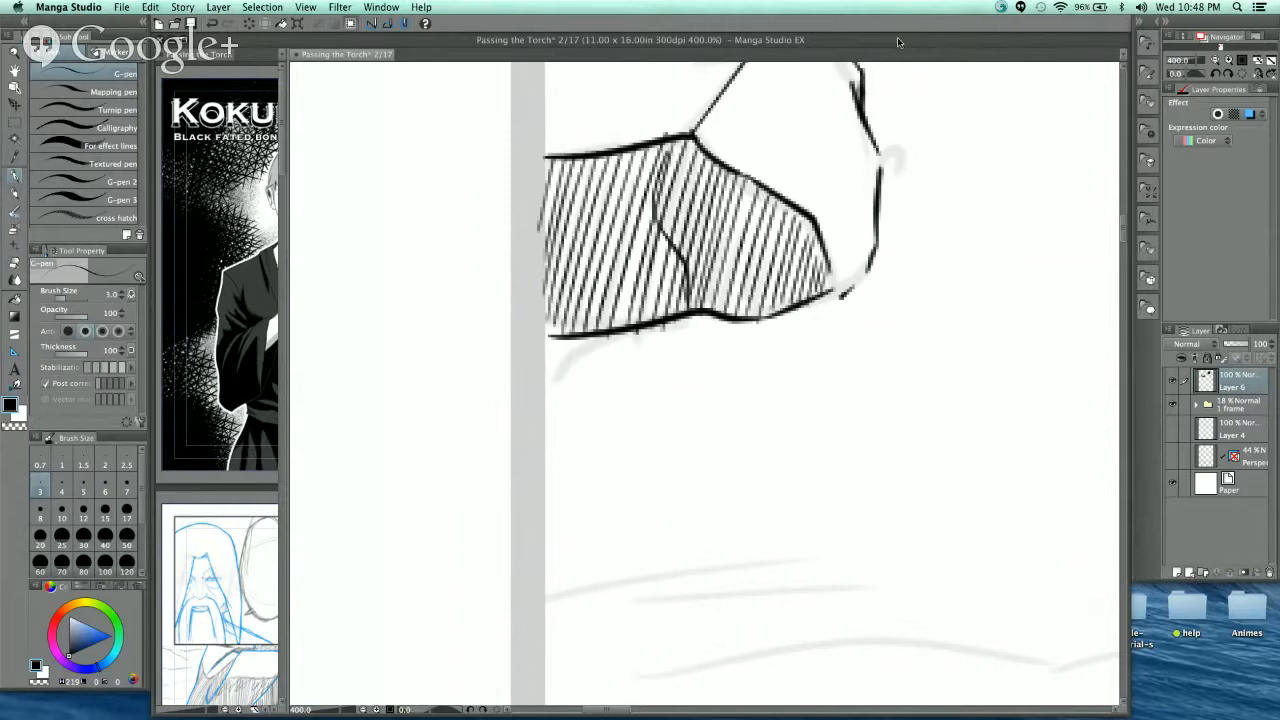
- Darken the rock's whole shaded side with a second, more slanted layer of hatching
{"action": "scroll", "coordinate": [865, 104], "scroll_direction": "down", "scroll_amount": 4}
{"action": "left_click_drag", "start_coordinate": [880, 175], "coordinate": [820, 225]}
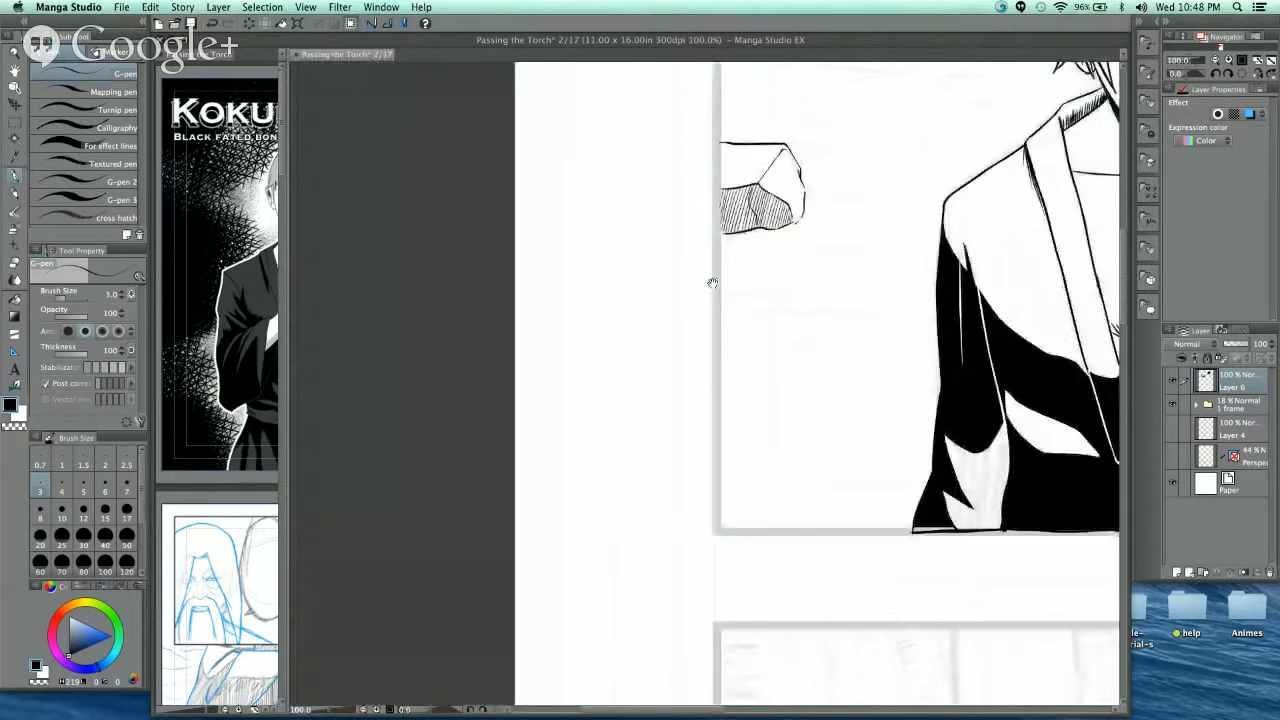
{"action": "left_click_drag", "start_coordinate": [712, 283], "coordinate": [618, 296]}
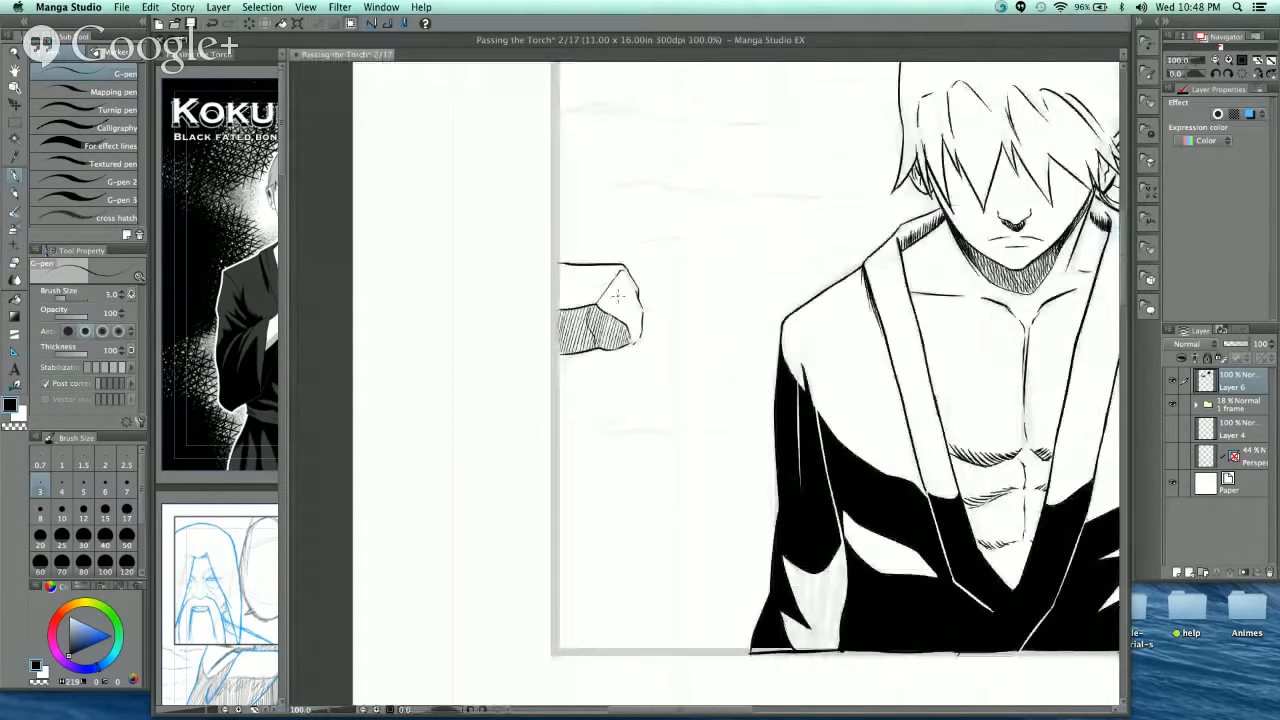
{"action": "scroll", "coordinate": [617, 295], "scroll_direction": "up", "scroll_amount": 4}
{"action": "left_click_drag", "start_coordinate": [683, 243], "coordinate": [745, 182]}
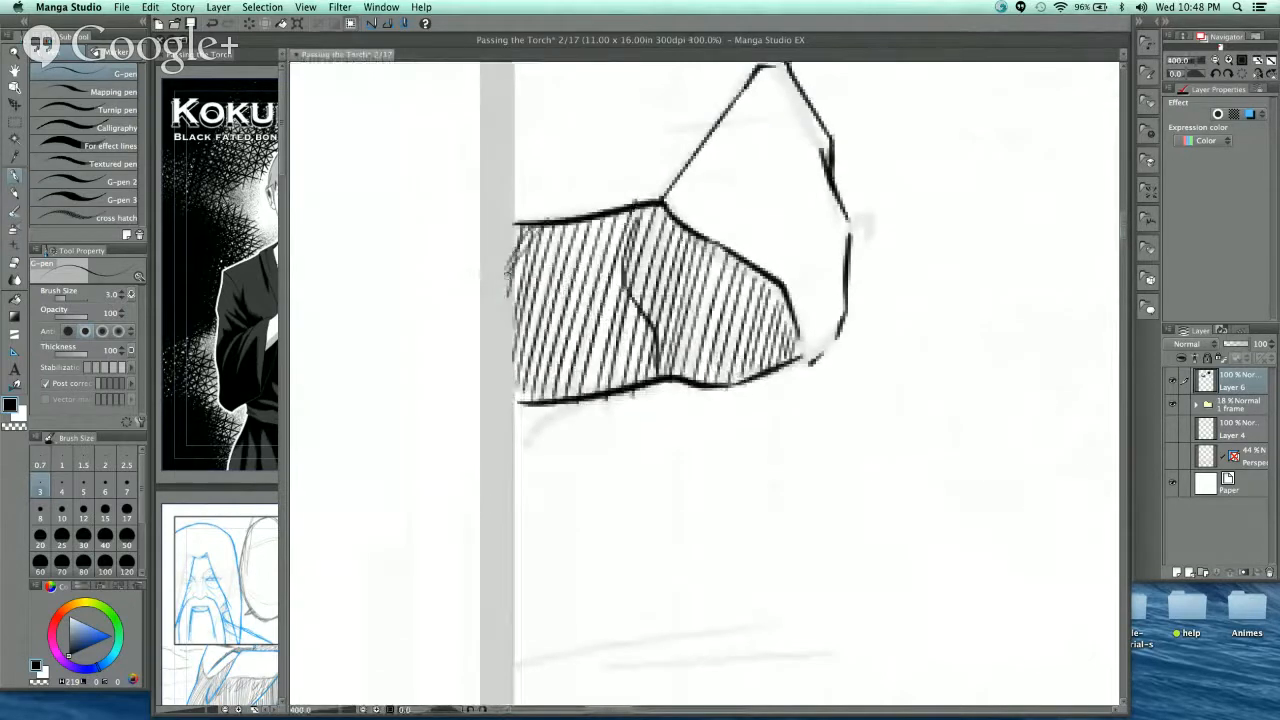
{"action": "mouse_move", "coordinate": [514, 330]}
{"action": "left_mouse_down"}
{"action": "mouse_move", "coordinate": [558, 222]}
{"action": "mouse_move", "coordinate": [592, 222]}
{"action": "left_mouse_up"}
{"action": "mouse_move", "coordinate": [510, 386]}
{"action": "left_mouse_down"}
{"action": "mouse_move", "coordinate": [610, 216]}
{"action": "mouse_move", "coordinate": [656, 206]}
{"action": "left_mouse_up"}
{"action": "mouse_move", "coordinate": [562, 394]}
{"action": "left_mouse_down"}
{"action": "mouse_move", "coordinate": [660, 210]}
{"action": "mouse_move", "coordinate": [674, 216]}
{"action": "left_mouse_up"}
{"action": "mouse_move", "coordinate": [614, 388]}
{"action": "left_mouse_down"}
{"action": "mouse_move", "coordinate": [674, 214]}
{"action": "mouse_move", "coordinate": [678, 240]}
{"action": "left_mouse_up"}
{"action": "mouse_move", "coordinate": [624, 386]}
{"action": "left_mouse_down"}
{"action": "mouse_move", "coordinate": [692, 226]}
{"action": "mouse_move", "coordinate": [718, 252]}
{"action": "left_mouse_up"}
{"action": "mouse_move", "coordinate": [666, 376]}
{"action": "left_mouse_down"}
{"action": "mouse_move", "coordinate": [722, 254]}
{"action": "mouse_move", "coordinate": [734, 246]}
{"action": "mouse_move", "coordinate": [752, 264]}
{"action": "left_mouse_up"}
{"action": "left_click_drag", "start_coordinate": [706, 380], "coordinate": [768, 274]}
{"action": "mouse_move", "coordinate": [746, 374]}
{"action": "left_mouse_down"}
{"action": "mouse_move", "coordinate": [780, 286]}
{"action": "mouse_move", "coordinate": [798, 318]}
{"action": "left_mouse_up"}
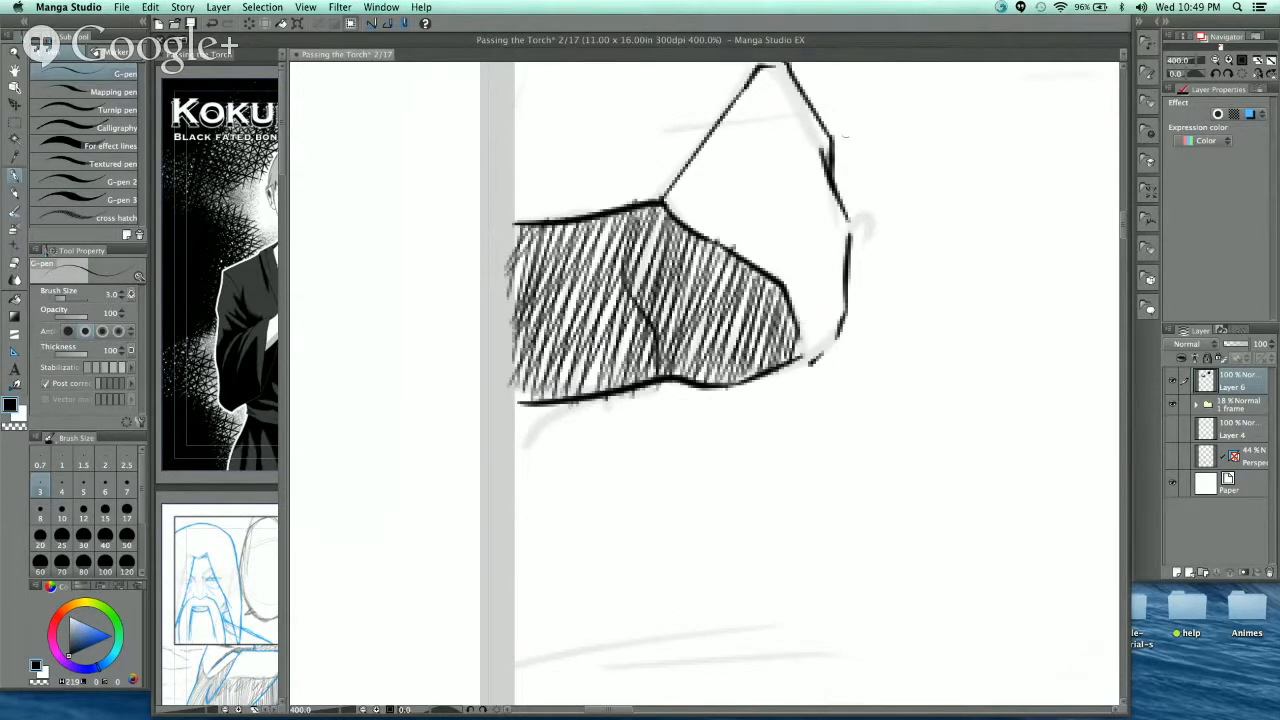
- Ink and hatch the small facet at the rock's lower front corner beside the shaded side
{"action": "key", "text": "super+minus"}
{"action": "key", "text": "super+minus"}
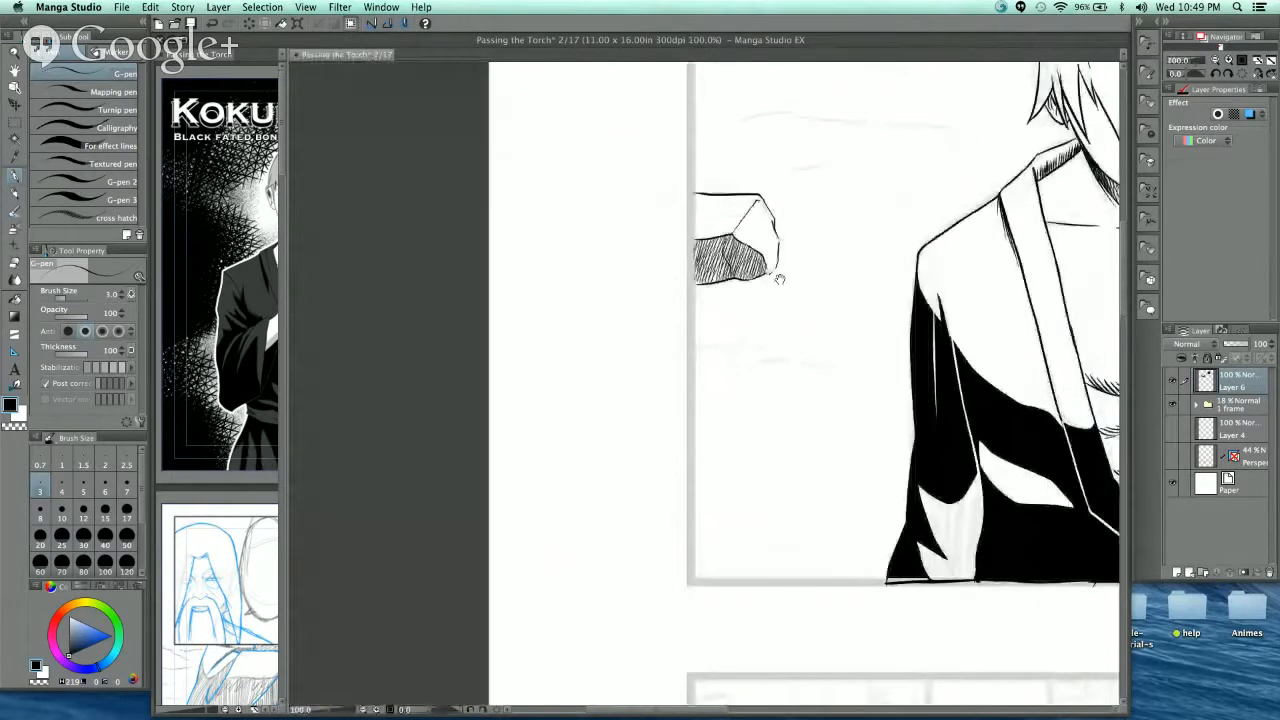
{"action": "mouse_move", "coordinate": [780, 279]}
{"action": "left_mouse_down"}
{"action": "mouse_move", "coordinate": [665, 334]}
{"action": "mouse_move", "coordinate": [702, 262]}
{"action": "left_mouse_up"}
{"action": "scroll", "coordinate": [650, 218], "scroll_direction": "up", "scroll_amount": 5}
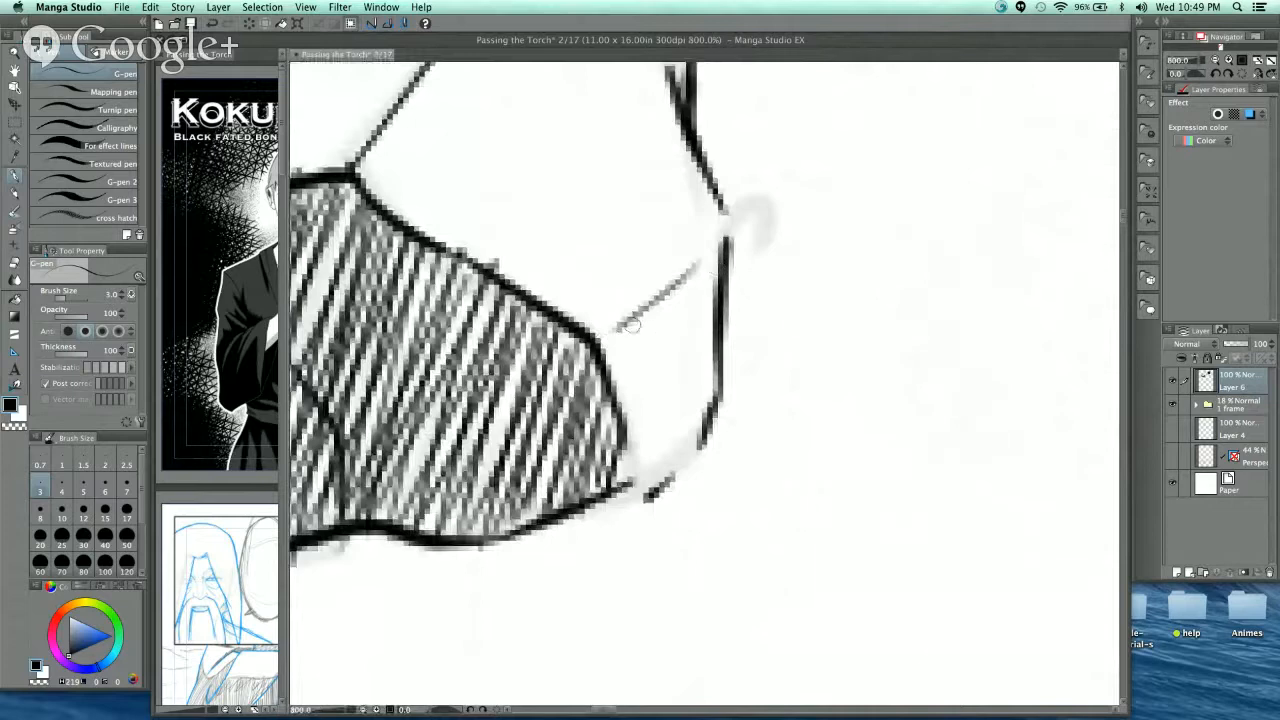
{"action": "left_click_drag", "start_coordinate": [632, 325], "coordinate": [612, 425]}
{"action": "left_click_drag", "start_coordinate": [655, 298], "coordinate": [618, 490]}
{"action": "left_click_drag", "start_coordinate": [685, 280], "coordinate": [632, 495]}
{"action": "mouse_move", "coordinate": [712, 256]}
{"action": "left_mouse_down"}
{"action": "mouse_move", "coordinate": [660, 487]}
{"action": "mouse_move", "coordinate": [676, 484]}
{"action": "left_mouse_up"}
{"action": "left_click_drag", "start_coordinate": [724, 332], "coordinate": [703, 440]}
{"action": "scroll", "coordinate": [690, 256], "scroll_direction": "down", "scroll_amount": 5}
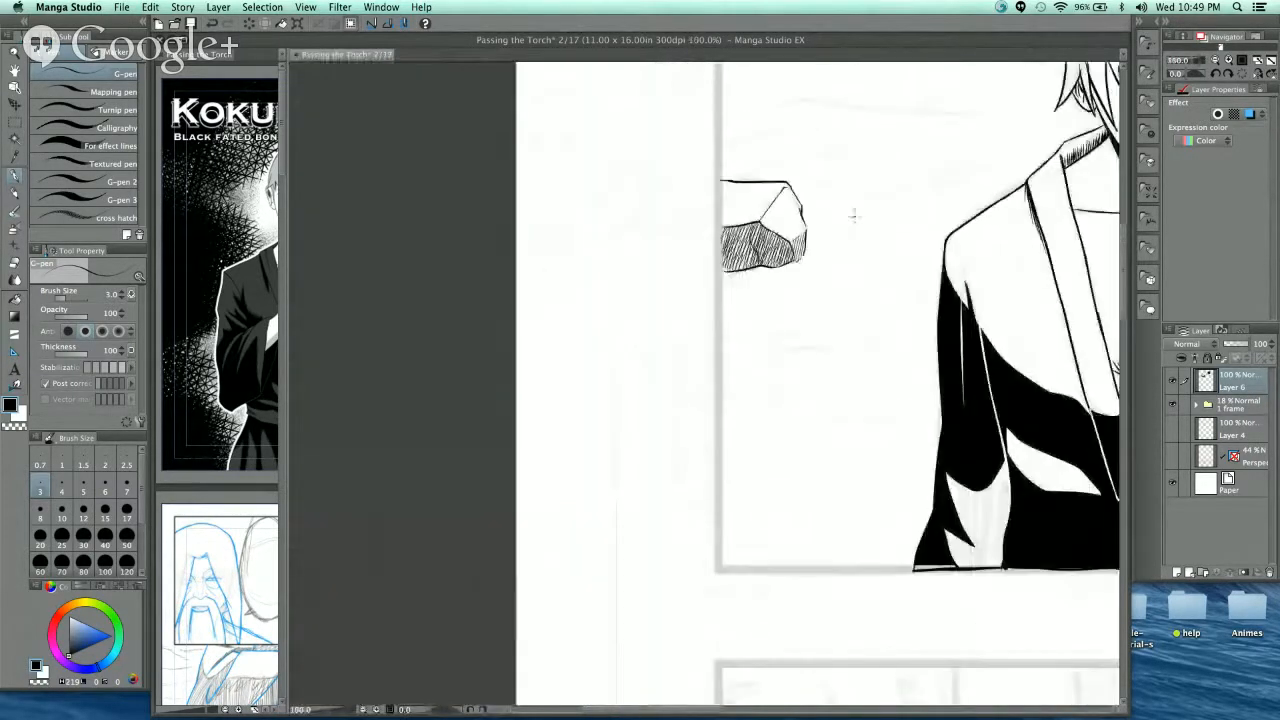
- With brush size 6, ink the curved, broken ground line below the rock toward the figure's sleeve
{"action": "scroll", "coordinate": [854, 216], "scroll_direction": "down", "scroll_amount": 1}
{"action": "left_click_drag", "start_coordinate": [997, 221], "coordinate": [740, 278]}
{"action": "left_click_drag", "start_coordinate": [1013, 264], "coordinate": [1004, 349]}
{"action": "key", "text": "super+plus"}
{"action": "key", "text": "super+plus"}
{"action": "left_click_drag", "start_coordinate": [457, 519], "coordinate": [693, 411]}
{"action": "key", "text": "super+plus"}
{"action": "key", "text": "bracketright"}
{"action": "key", "text": "bracketright"}
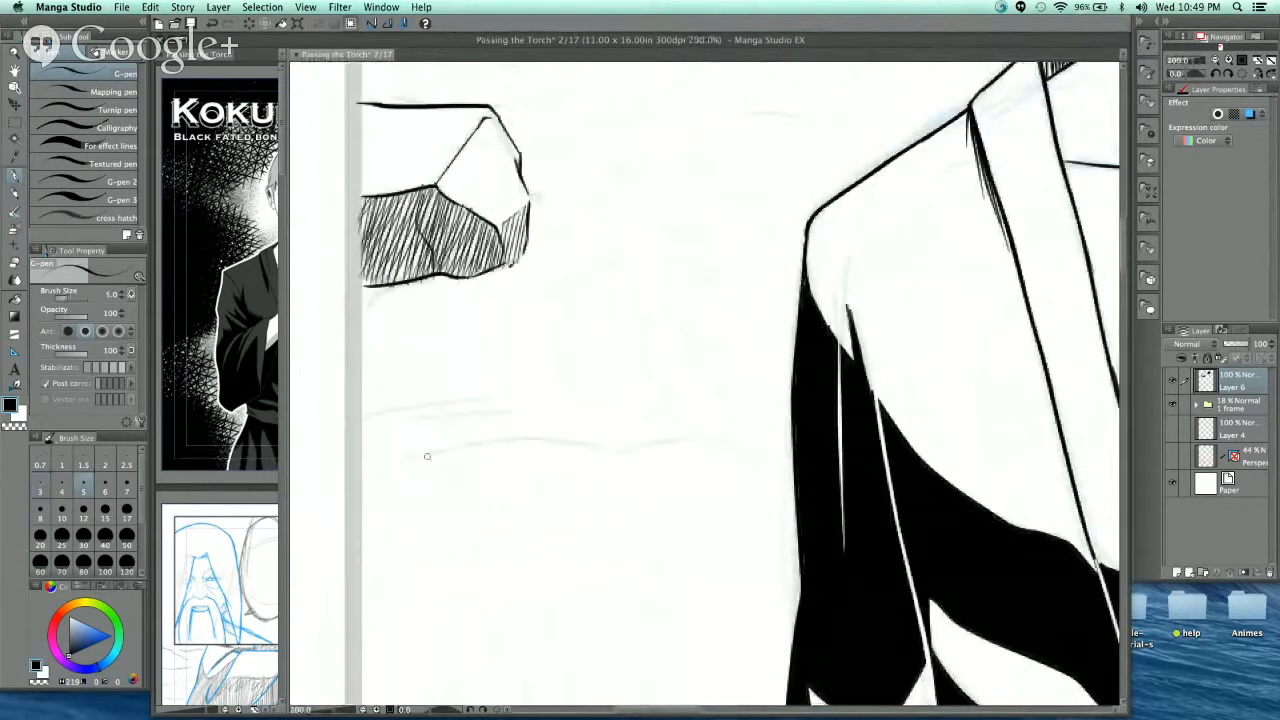
{"action": "left_click_drag", "start_coordinate": [421, 455], "coordinate": [545, 436]}
{"action": "key", "text": "bracketright"}
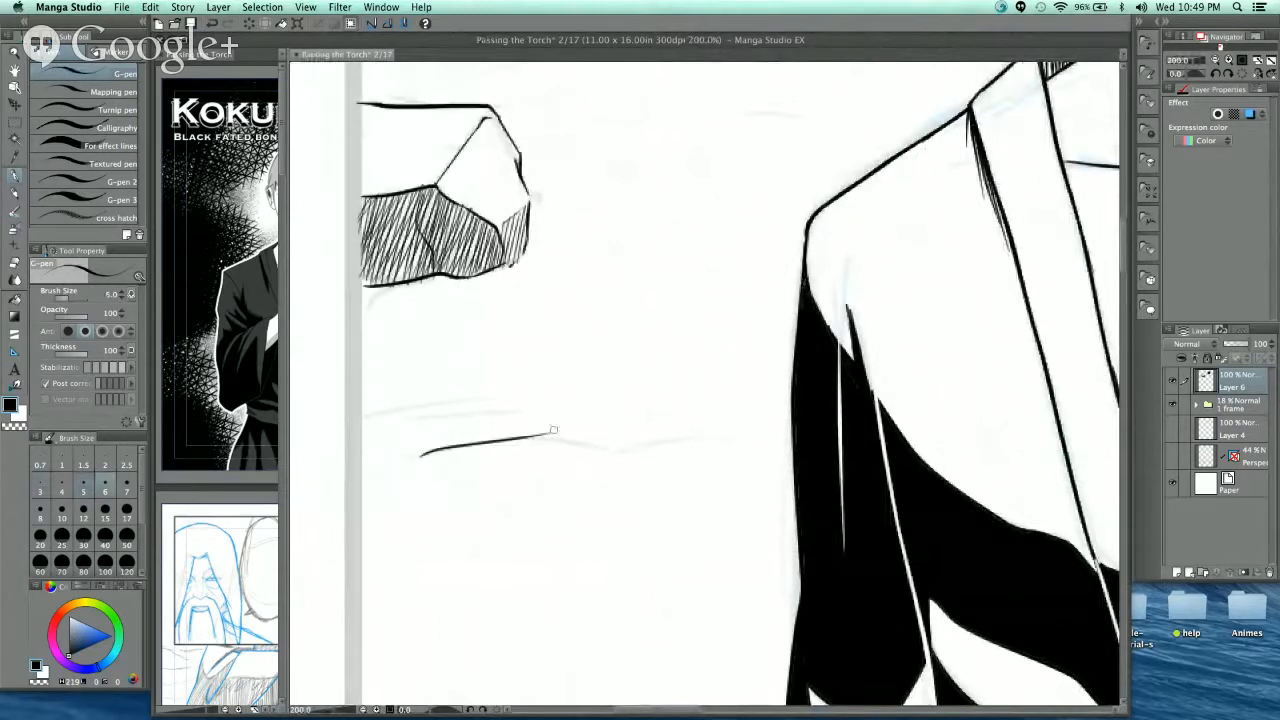
{"action": "key", "text": "super+z"}
{"action": "left_click_drag", "start_coordinate": [427, 453], "coordinate": [726, 437]}
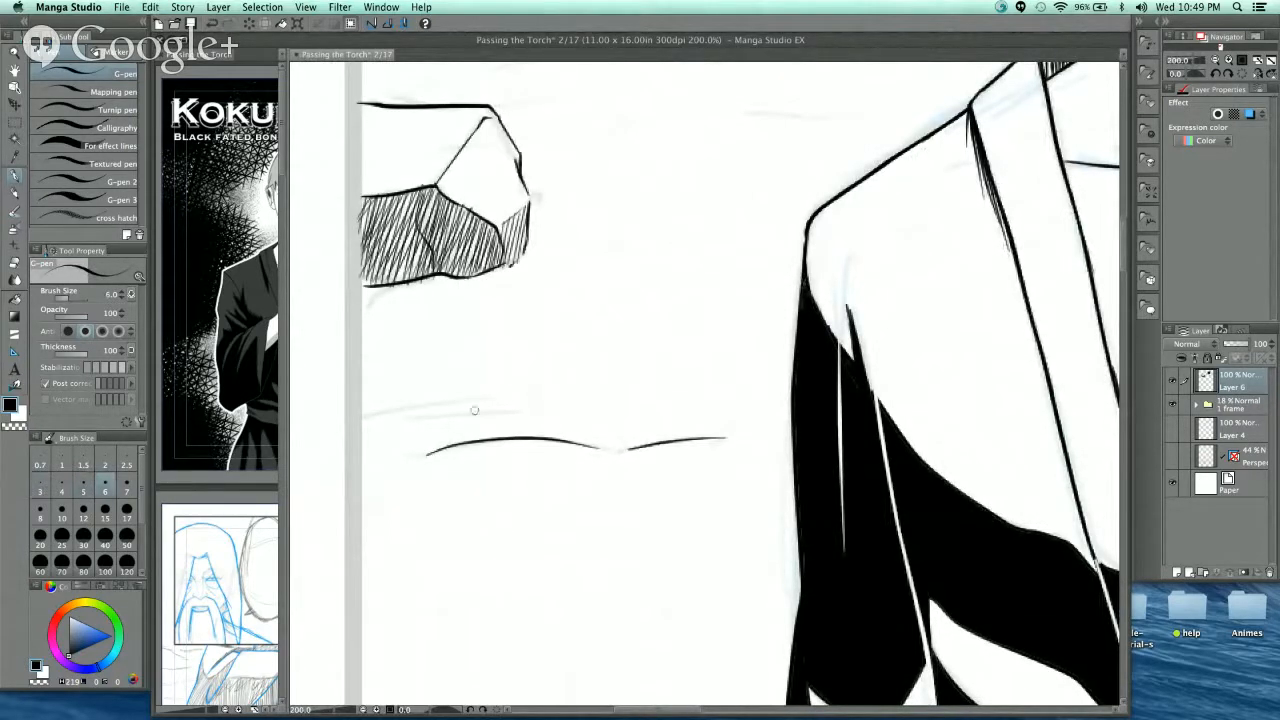
- Ink the broken ground lines between the rock's underside and the curved line, including the one rising toward the shoulder
{"action": "left_click_drag", "start_coordinate": [414, 417], "coordinate": [497, 409]}
{"action": "left_click_drag", "start_coordinate": [604, 397], "coordinate": [733, 398]}
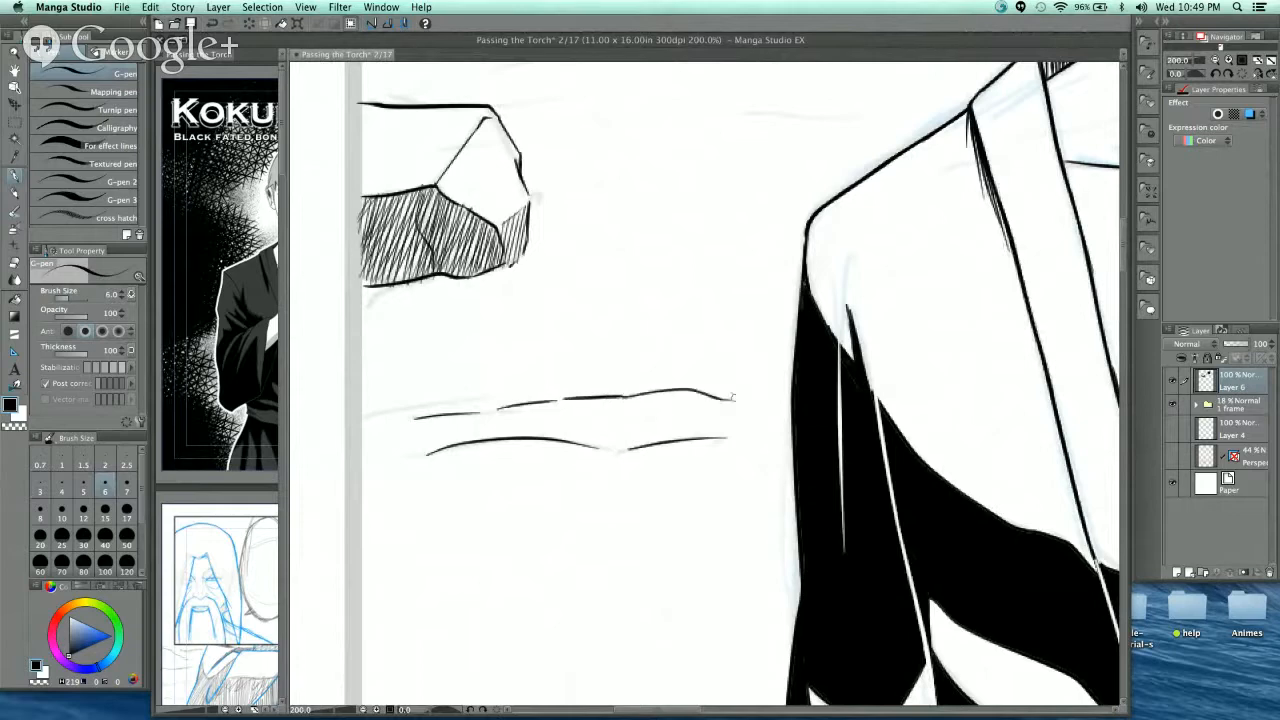
{"action": "left_click_drag", "start_coordinate": [518, 349], "coordinate": [645, 360]}
{"action": "scroll", "coordinate": [714, 277], "scroll_direction": "up", "scroll_amount": 5}
{"action": "scroll", "coordinate": [714, 277], "scroll_direction": "right", "scroll_amount": 2}
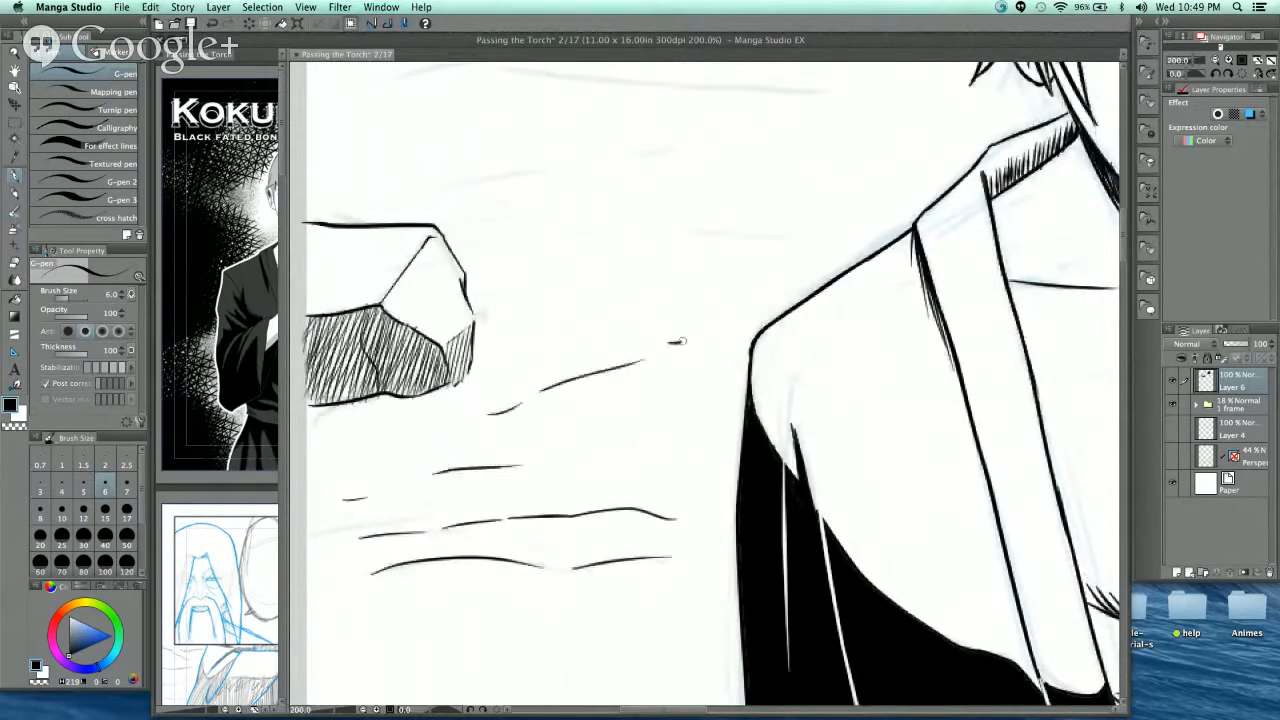
- Ink the broken ground lines between the rock's top and the figure's shoulder, plus the row just above the rock
{"action": "left_click_drag", "start_coordinate": [668, 234], "coordinate": [790, 237]}
{"action": "scroll", "coordinate": [769, 341], "scroll_direction": "up", "scroll_amount": 4}
{"action": "scroll", "coordinate": [769, 341], "scroll_direction": "left", "scroll_amount": 9}
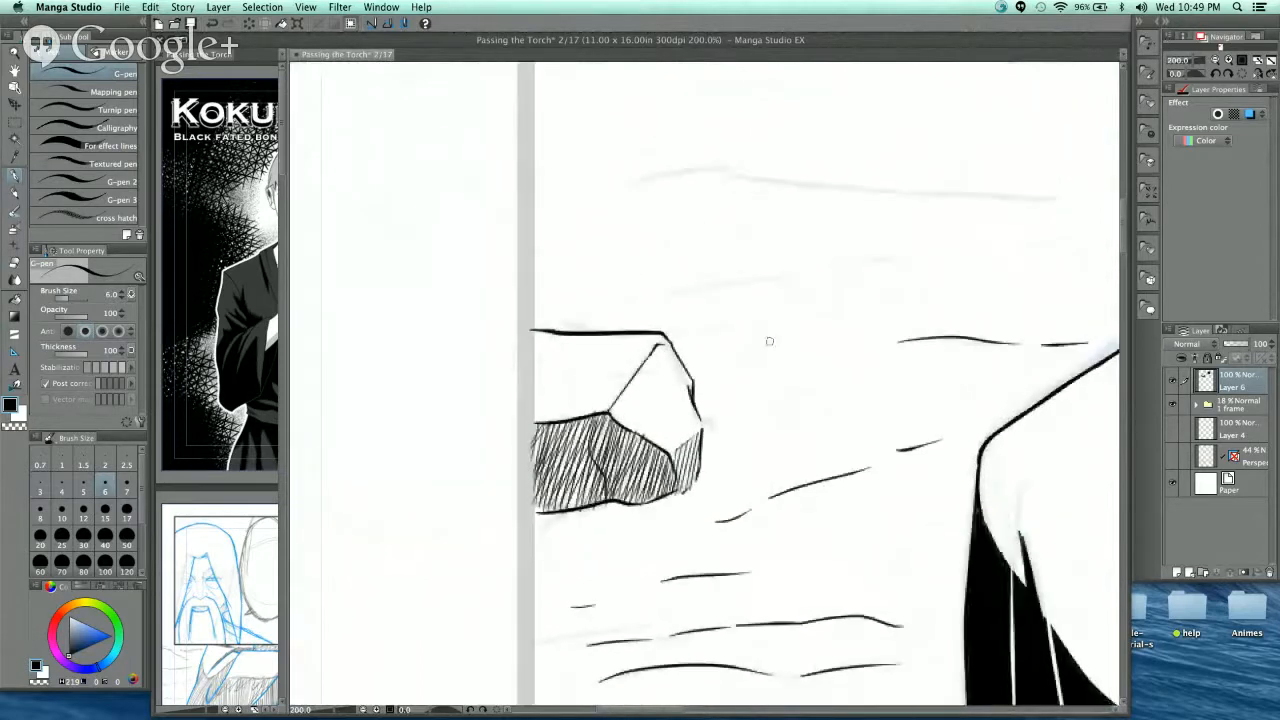
{"action": "left_click_drag", "start_coordinate": [740, 349], "coordinate": [864, 344]}
{"action": "scroll", "coordinate": [837, 380], "scroll_direction": "right", "scroll_amount": 2}
{"action": "scroll", "coordinate": [837, 380], "scroll_direction": "up", "scroll_amount": 1}
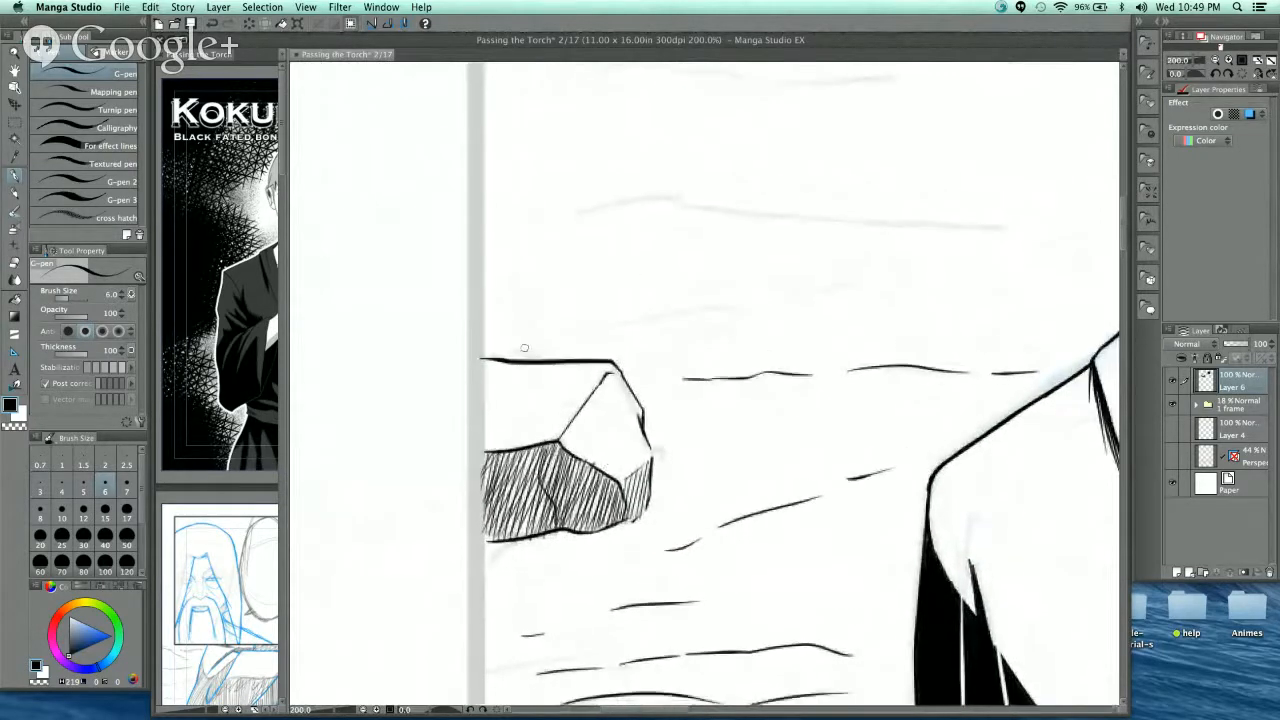
{"action": "left_click_drag", "start_coordinate": [547, 352], "coordinate": [640, 331]}
{"action": "left_click_drag", "start_coordinate": [781, 313], "coordinate": [886, 309]}
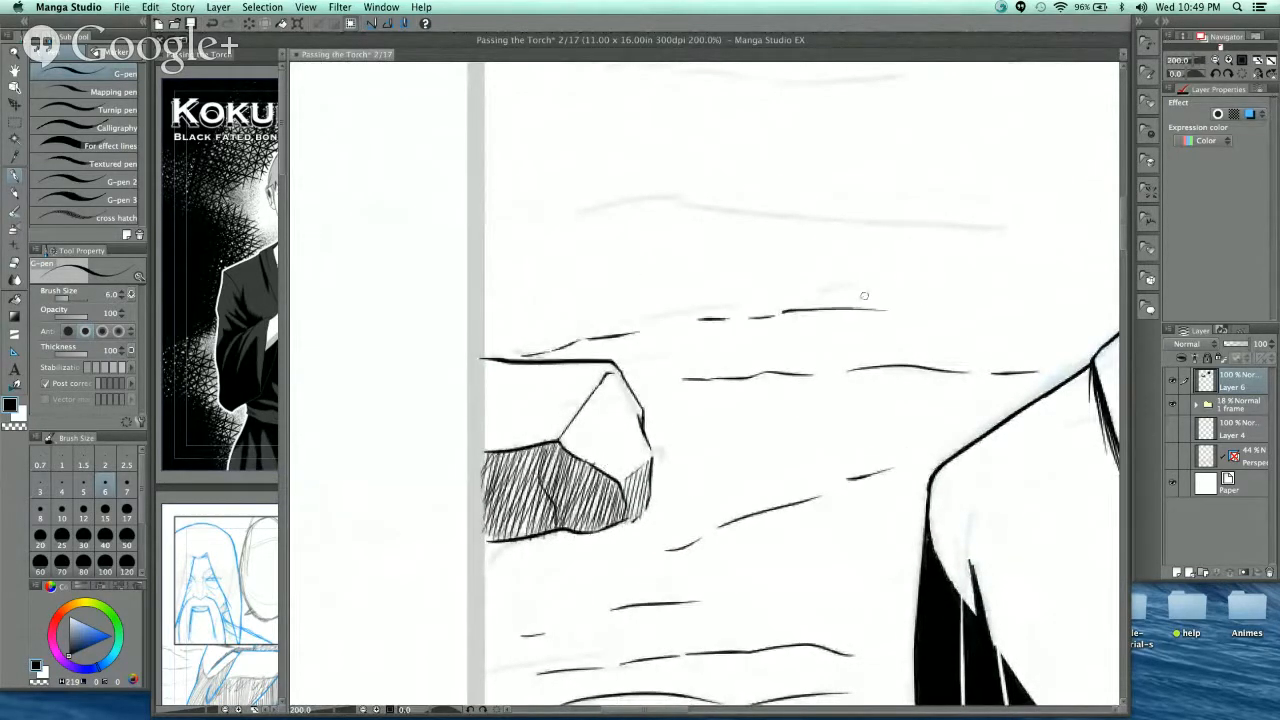
- Ink the long wavy ground line above the rock and the slanted hatch strokes of the ridge above it
{"action": "scroll", "coordinate": [929, 314], "scroll_direction": "up", "scroll_amount": 2}
{"action": "scroll", "coordinate": [929, 314], "scroll_direction": "right", "scroll_amount": 1}
{"action": "left_click_drag", "start_coordinate": [575, 271], "coordinate": [999, 290]}
{"action": "scroll", "coordinate": [996, 320], "scroll_direction": "up", "scroll_amount": 4}
{"action": "scroll", "coordinate": [996, 347], "scroll_direction": "left", "scroll_amount": 2}
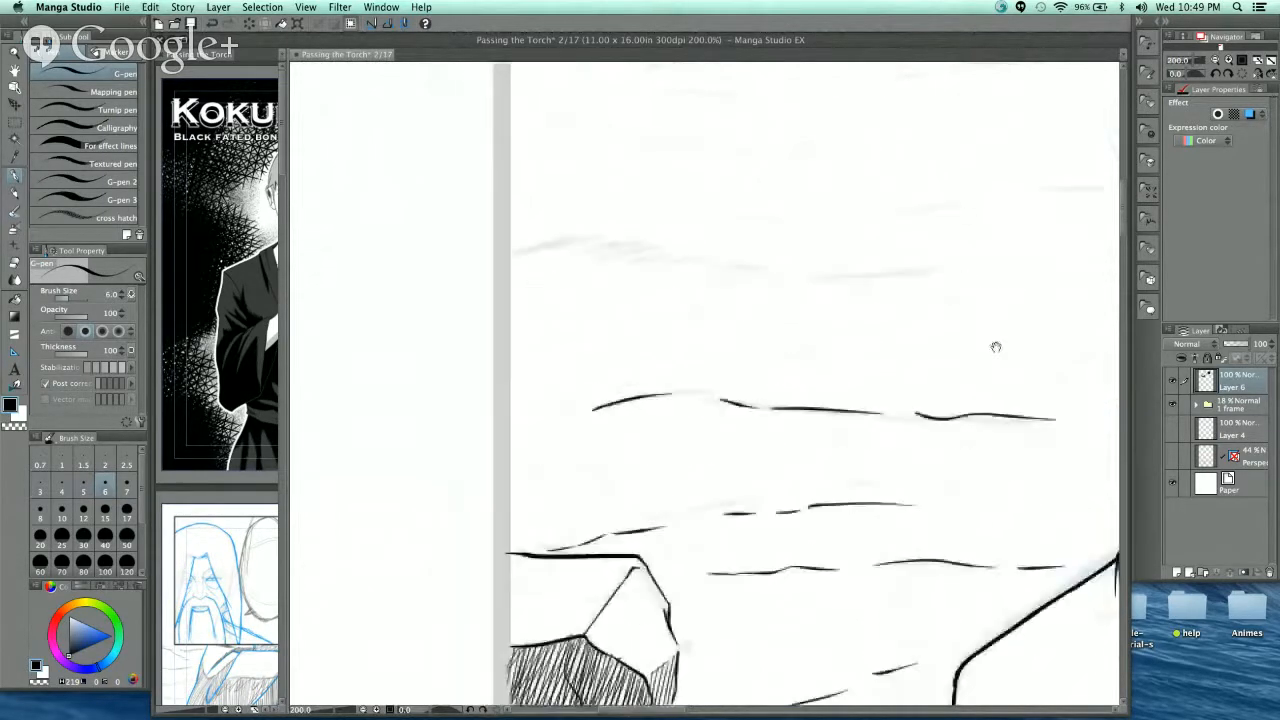
{"action": "left_click_drag", "start_coordinate": [533, 241], "coordinate": [759, 275]}
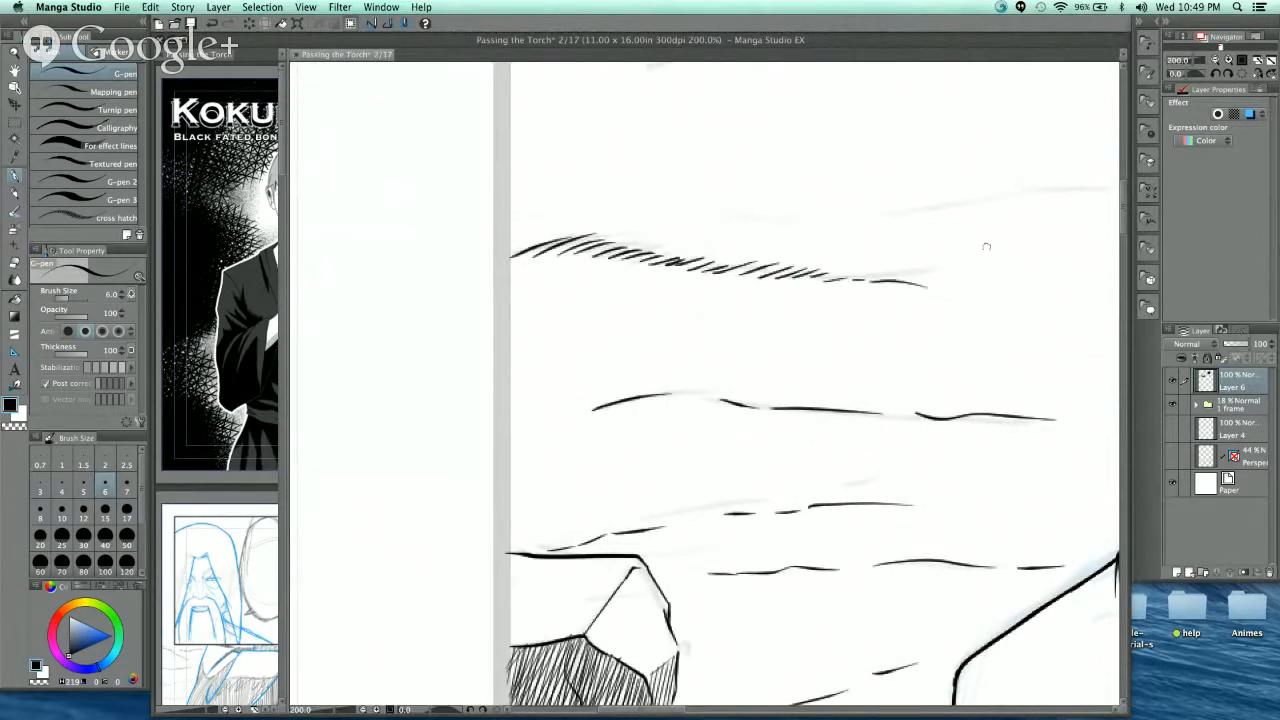
- Ink the broken ground line leading toward the side of the hair and hatch beneath its raised end
{"action": "left_click_drag", "start_coordinate": [986, 247], "coordinate": [819, 338]}
{"action": "left_click_drag", "start_coordinate": [449, 358], "coordinate": [718, 333]}
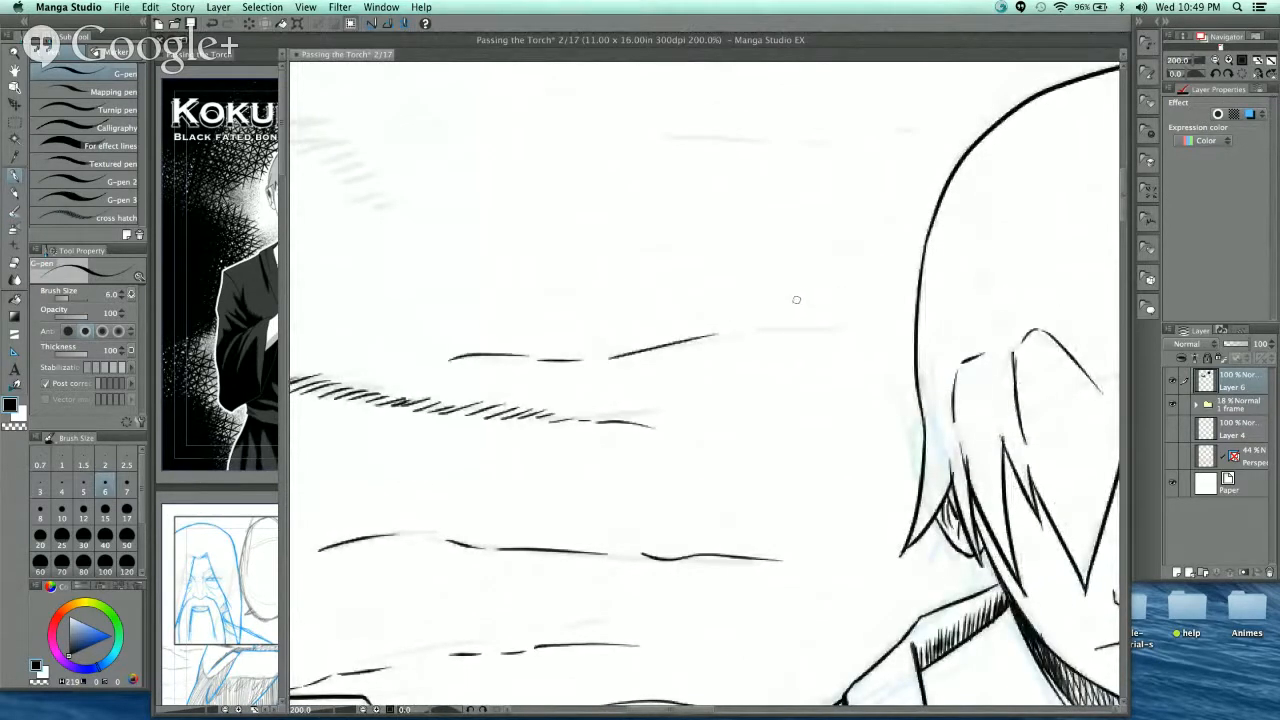
{"action": "mouse_move", "coordinate": [712, 344]}
{"action": "left_mouse_down"}
{"action": "mouse_move", "coordinate": [774, 328]}
{"action": "mouse_move", "coordinate": [858, 345]}
{"action": "left_mouse_up"}
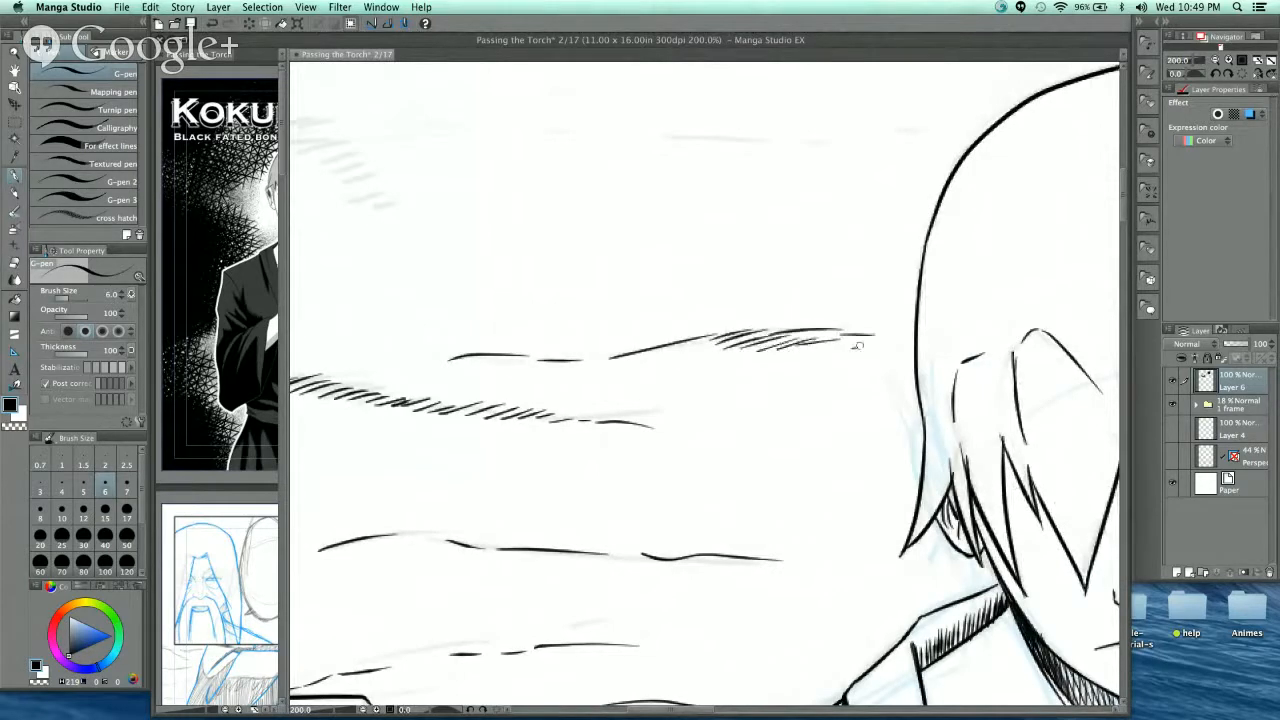
- Ink the next ridge up at the panel border with short slanted hatch strokes along both of its branches
{"action": "mouse_move", "coordinate": [649, 390]}
{"action": "left_mouse_down"}
{"action": "mouse_move", "coordinate": [729, 469]}
{"action": "mouse_move", "coordinate": [928, 560]}
{"action": "left_mouse_up"}
{"action": "mouse_move", "coordinate": [522, 316]}
{"action": "left_mouse_down"}
{"action": "mouse_move", "coordinate": [600, 304]}
{"action": "mouse_move", "coordinate": [565, 313]}
{"action": "mouse_move", "coordinate": [704, 372]}
{"action": "left_mouse_up"}
{"action": "mouse_move", "coordinate": [661, 299]}
{"action": "left_mouse_down"}
{"action": "mouse_move", "coordinate": [637, 362]}
{"action": "mouse_move", "coordinate": [700, 366]}
{"action": "left_mouse_up"}
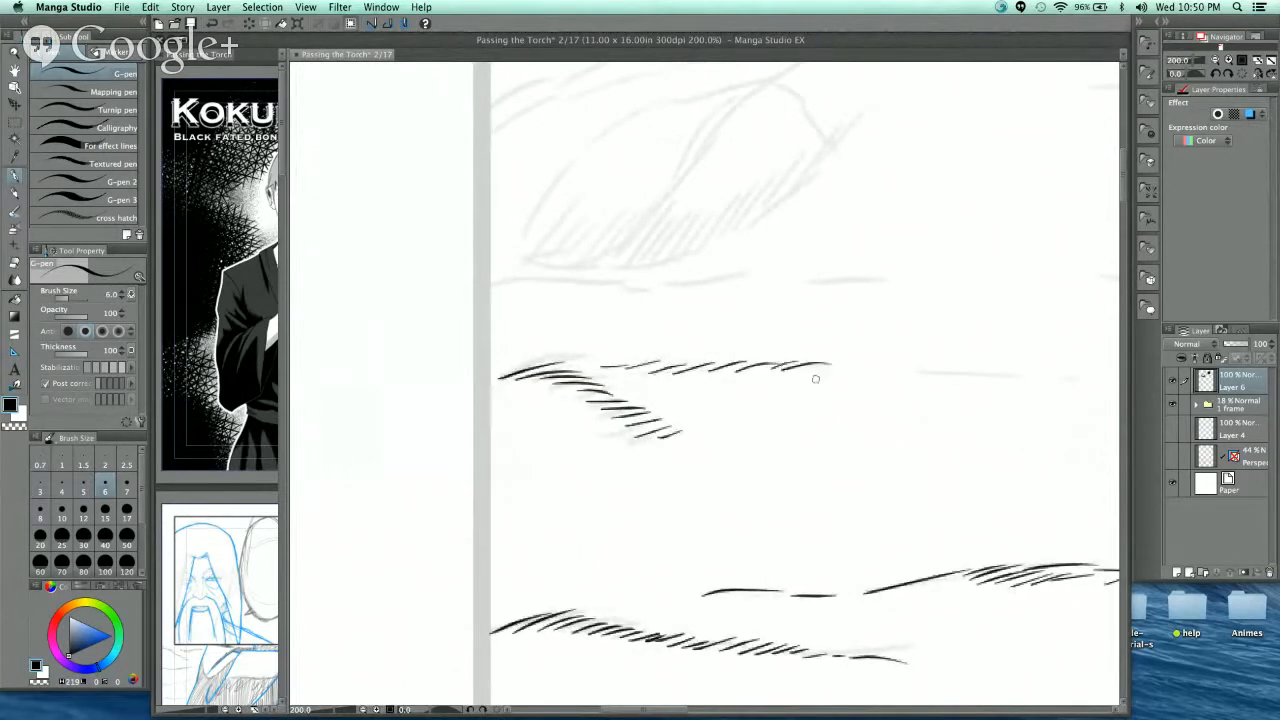
- Ink the broken ground lines above the hatched ridge, from the panel border to the crown of the head
{"action": "mouse_move", "coordinate": [850, 372]}
{"action": "left_mouse_down"}
{"action": "mouse_move", "coordinate": [906, 371]}
{"action": "mouse_move", "coordinate": [857, 429]}
{"action": "mouse_move", "coordinate": [845, 520]}
{"action": "left_mouse_up"}
{"action": "left_click_drag", "start_coordinate": [424, 395], "coordinate": [826, 390]}
{"action": "left_click_drag", "start_coordinate": [966, 363], "coordinate": [766, 377]}
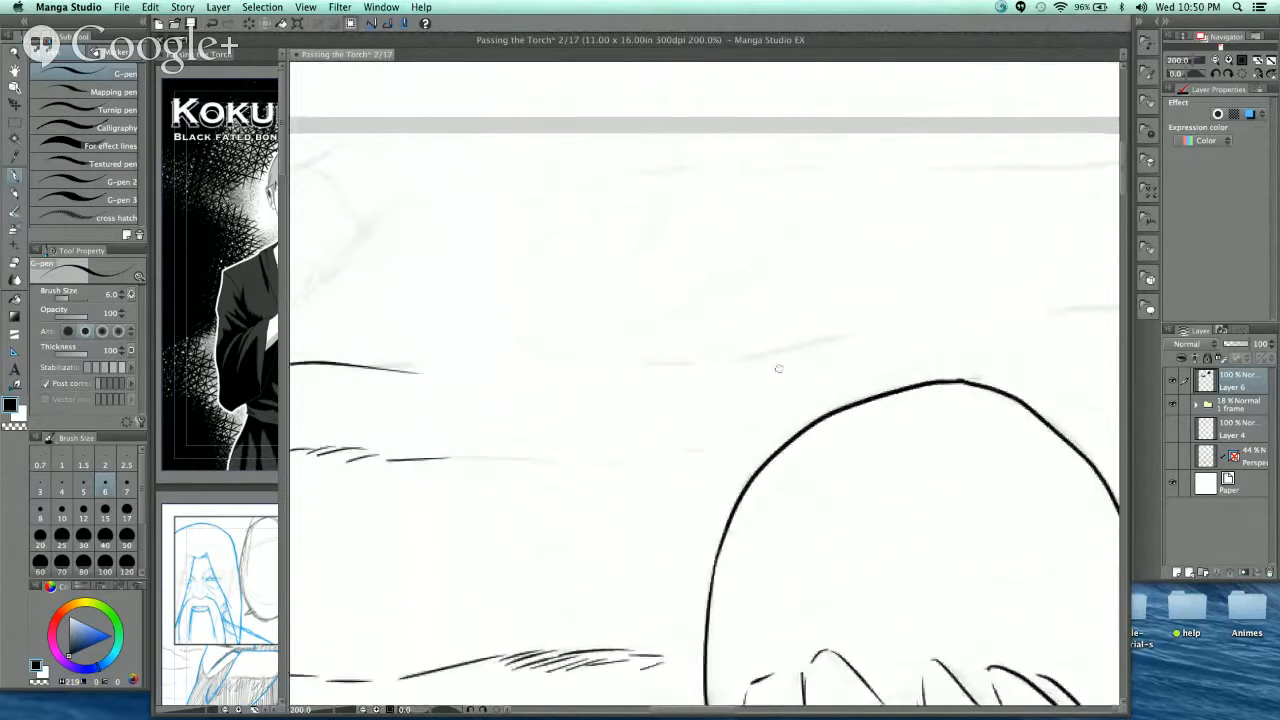
{"action": "left_click_drag", "start_coordinate": [630, 367], "coordinate": [852, 336]}
{"action": "left_click_drag", "start_coordinate": [507, 462], "coordinate": [752, 440]}
- Ink the broken ground line running above the head, just below the panel's upper border
{"action": "scroll", "coordinate": [834, 374], "scroll_direction": "up", "scroll_amount": 3}
{"action": "left_click_drag", "start_coordinate": [550, 315], "coordinate": [677, 302]}
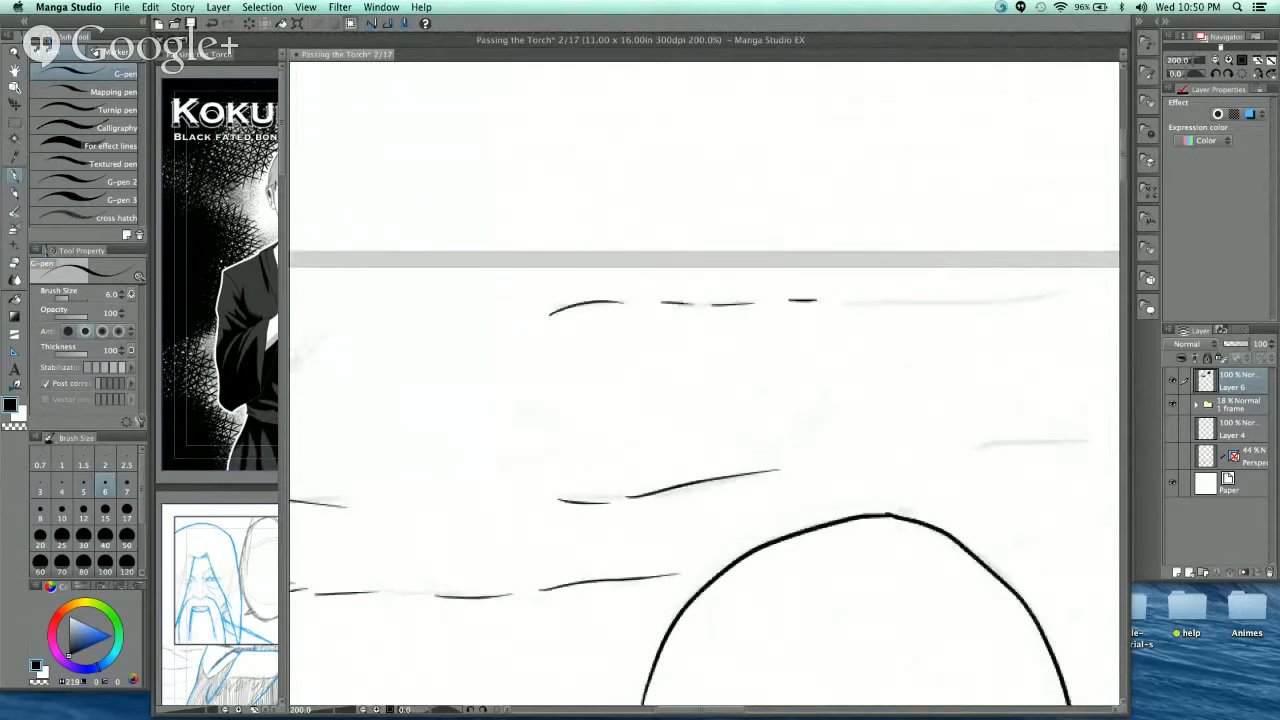
{"action": "mouse_move", "coordinate": [815, 329]}
{"action": "left_mouse_down"}
{"action": "mouse_move", "coordinate": [591, 298]}
{"action": "mouse_move", "coordinate": [932, 240]}
{"action": "left_mouse_up"}
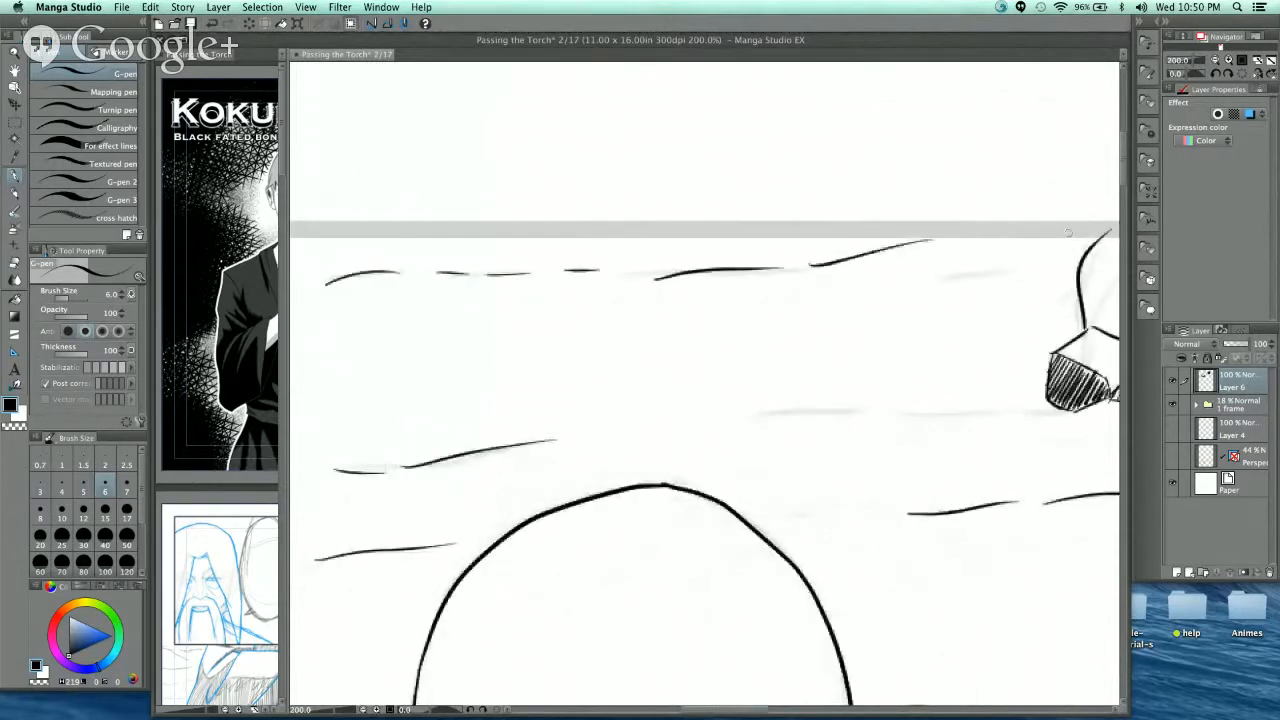
- Ink the remaining short ground lines between the crown of the head and the rocks on the ponytail side
{"action": "scroll", "coordinate": [953, 235], "scroll_direction": "down", "scroll_amount": 3}
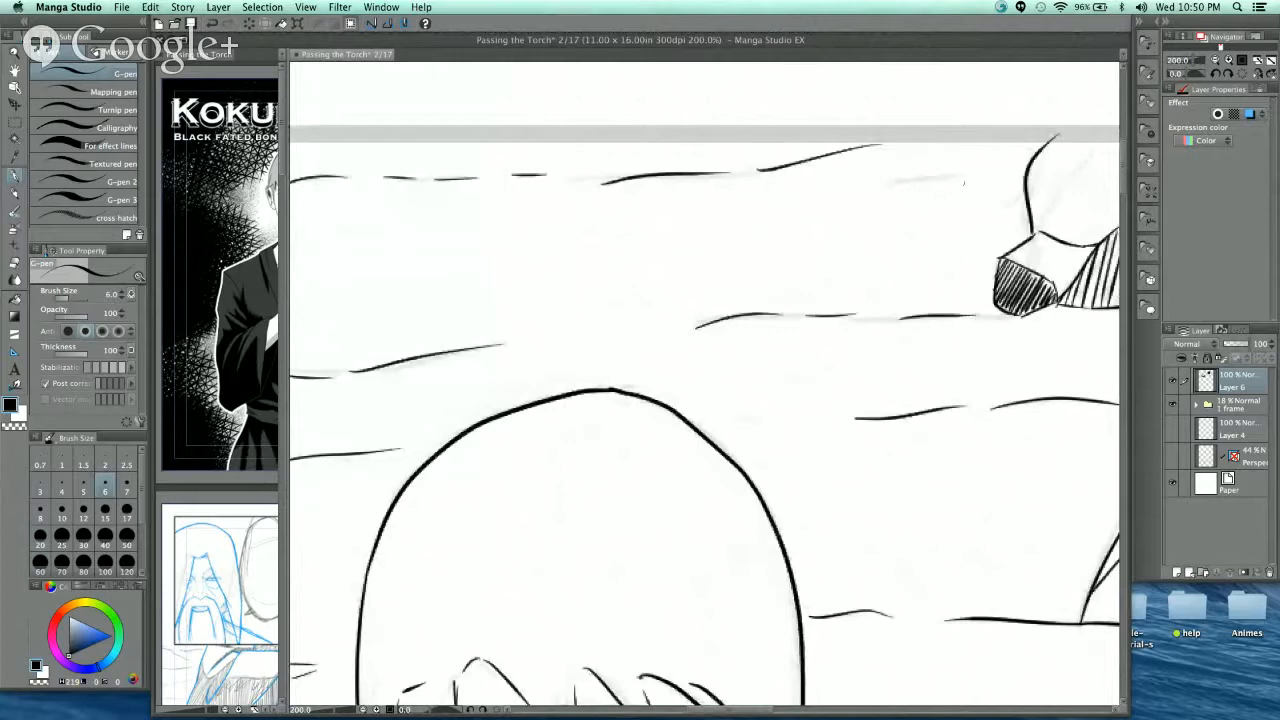
{"action": "scroll", "coordinate": [851, 286], "scroll_direction": "down", "scroll_amount": 3}
{"action": "scroll", "coordinate": [851, 286], "scroll_direction": "right", "scroll_amount": 2}
{"action": "left_click_drag", "start_coordinate": [664, 329], "coordinate": [688, 335]}
{"action": "left_click_drag", "start_coordinate": [694, 337], "coordinate": [724, 342]}
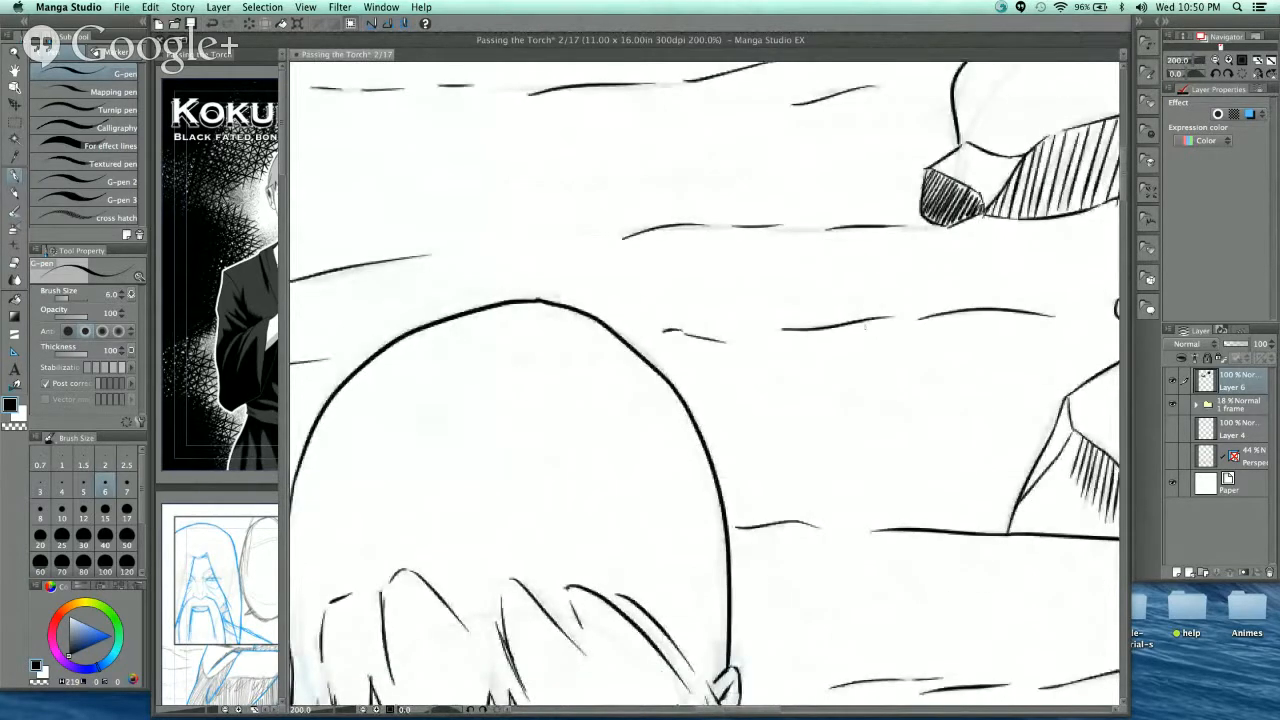
- Ink the broken ground lines in the panel's lower corner, between the border and the figure's sleeve, below the hatched rock
{"action": "scroll", "coordinate": [886, 320], "scroll_direction": "down", "scroll_amount": 1}
{"action": "scroll", "coordinate": [886, 320], "scroll_direction": "down", "scroll_amount": 3}
{"action": "scroll", "coordinate": [872, 361], "scroll_direction": "down", "scroll_amount": 5}
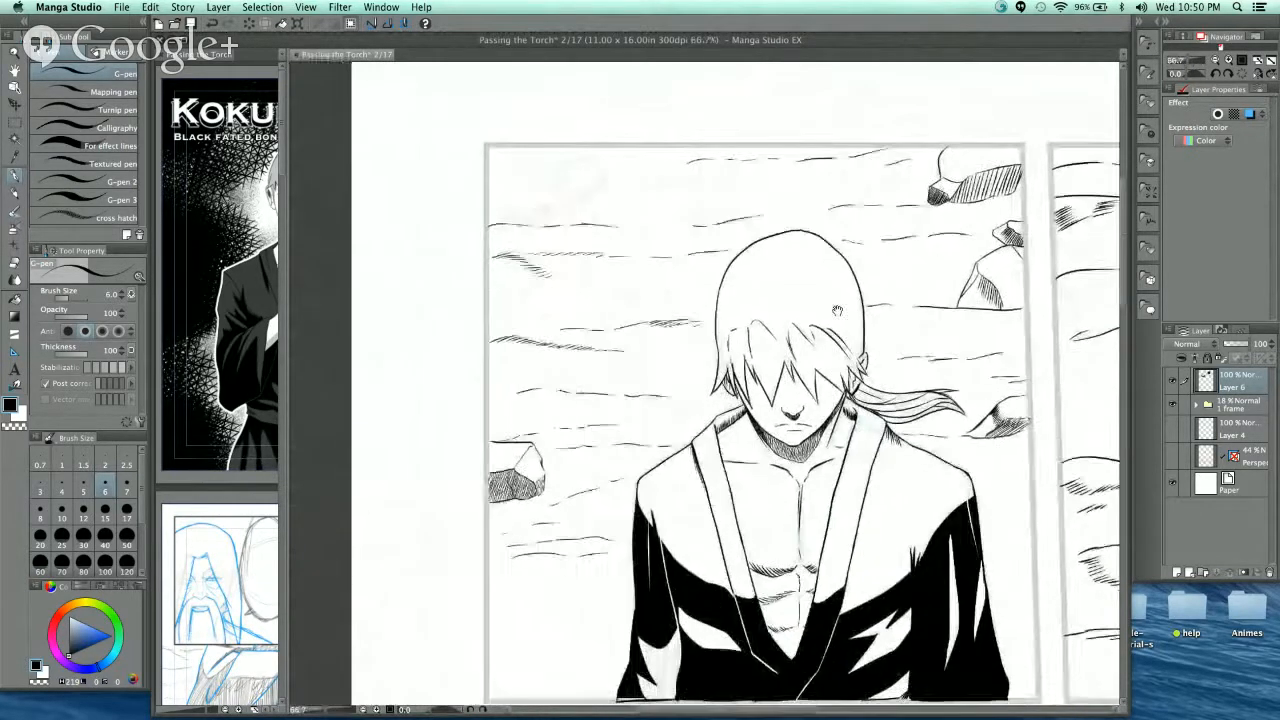
{"action": "left_click_drag", "start_coordinate": [1006, 325], "coordinate": [961, 262]}
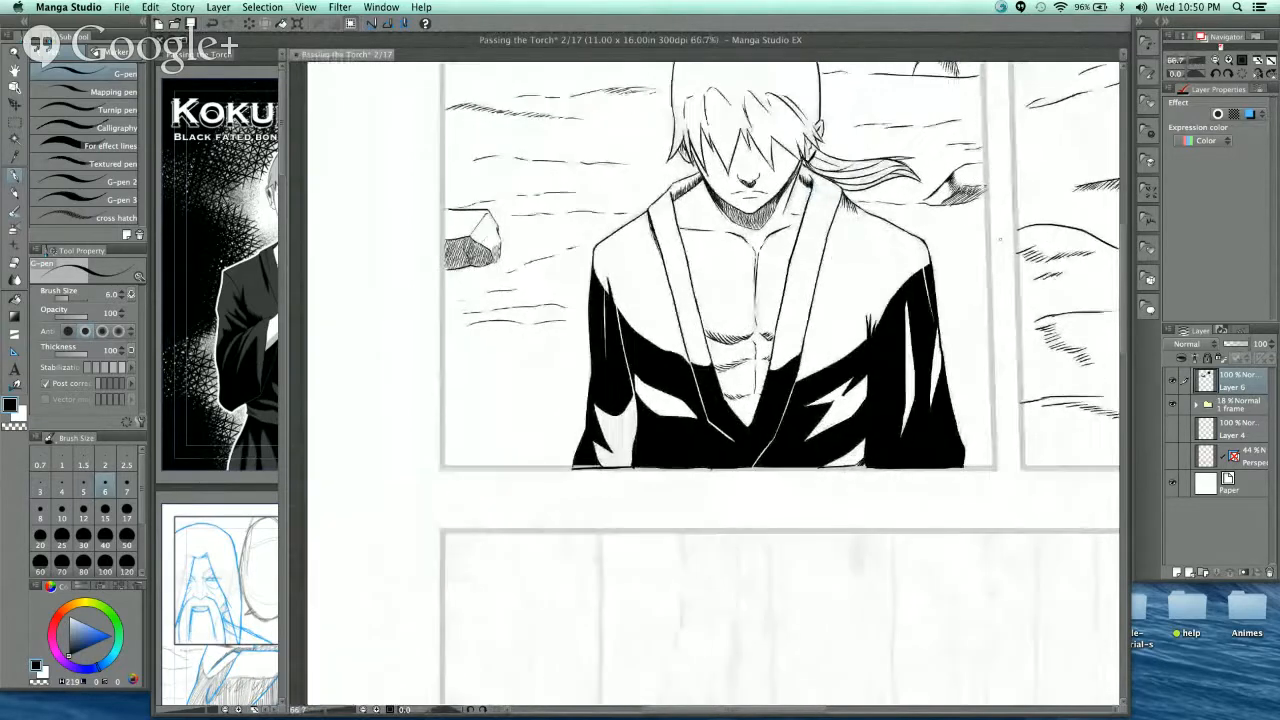
{"action": "scroll", "coordinate": [885, 232], "scroll_direction": "up", "scroll_amount": 1}
{"action": "scroll", "coordinate": [462, 410], "scroll_direction": "up", "scroll_amount": 1}
{"action": "left_click_drag", "start_coordinate": [471, 466], "coordinate": [890, 393]}
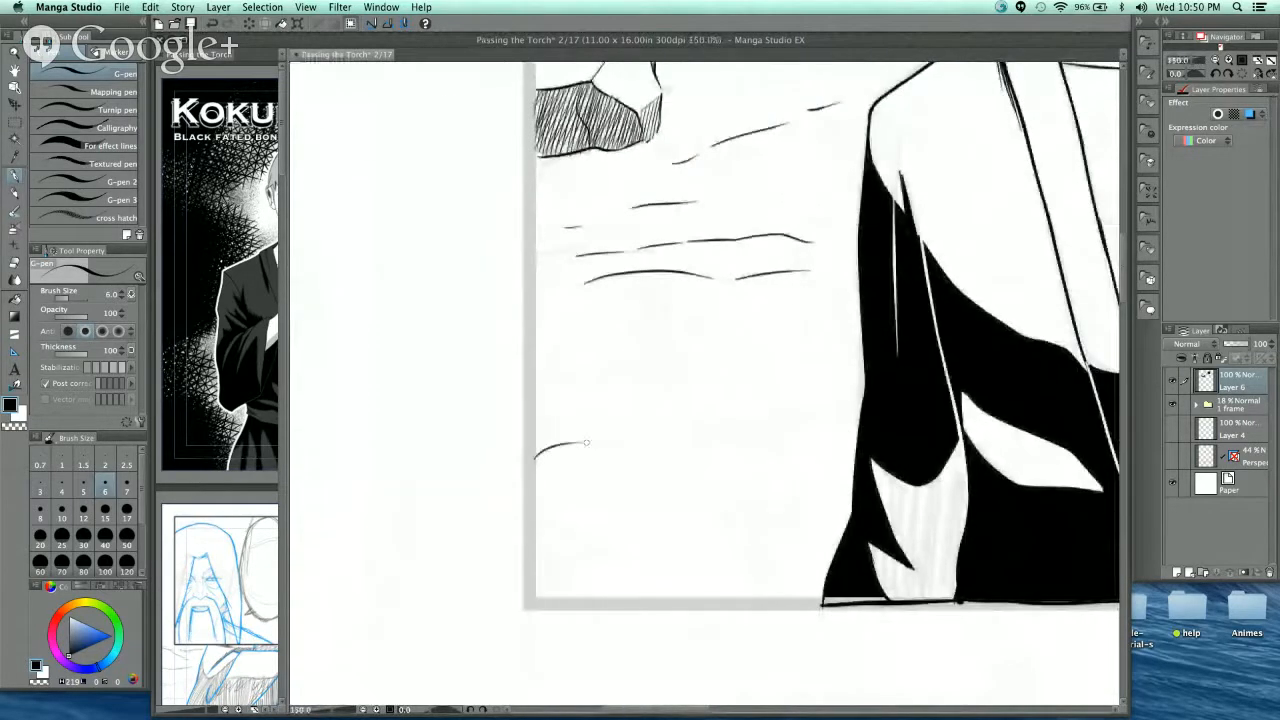
{"action": "left_click_drag", "start_coordinate": [663, 427], "coordinate": [737, 407]}
{"action": "left_click_drag", "start_coordinate": [628, 481], "coordinate": [693, 494]}
{"action": "left_click_drag", "start_coordinate": [728, 497], "coordinate": [838, 512]}
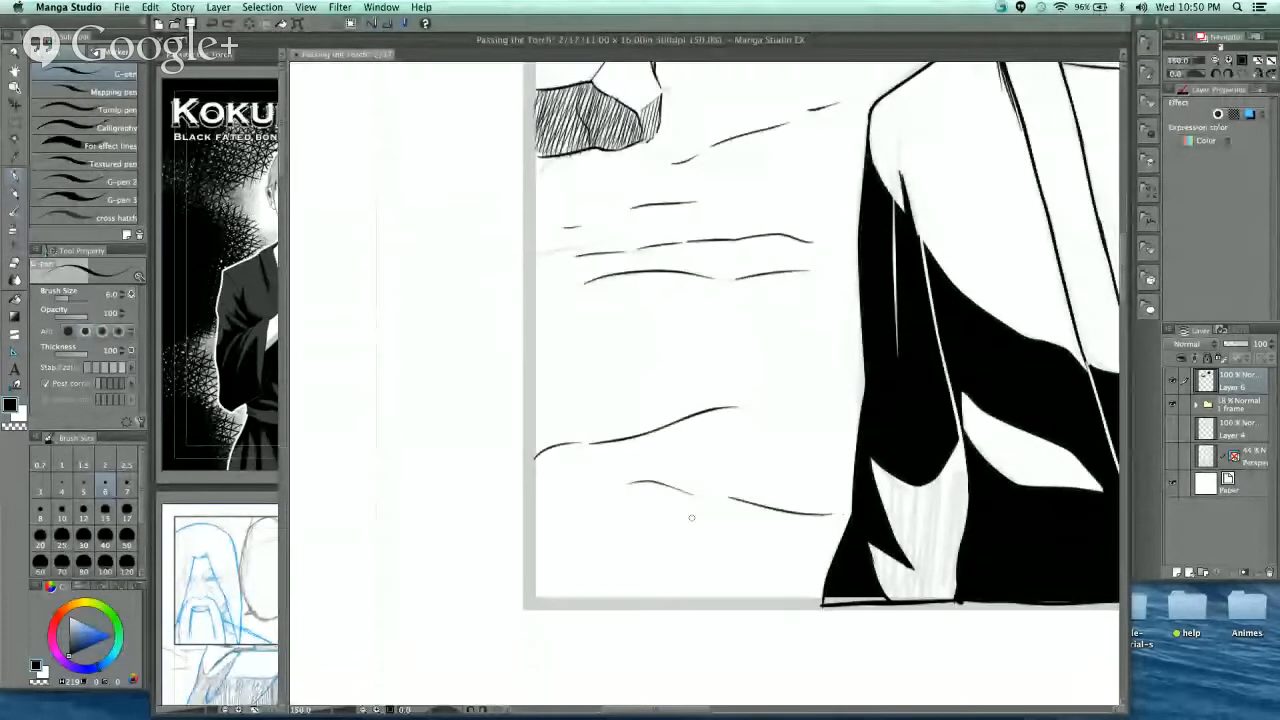
{"action": "left_click_drag", "start_coordinate": [576, 550], "coordinate": [768, 552]}
{"action": "left_click_drag", "start_coordinate": [533, 411], "coordinate": [642, 381]}
- Ink a short row of hatch strokes beside the ridge line and a small grass tuft next to the sleeve
{"action": "left_click_drag", "start_coordinate": [901, 342], "coordinate": [626, 283]}
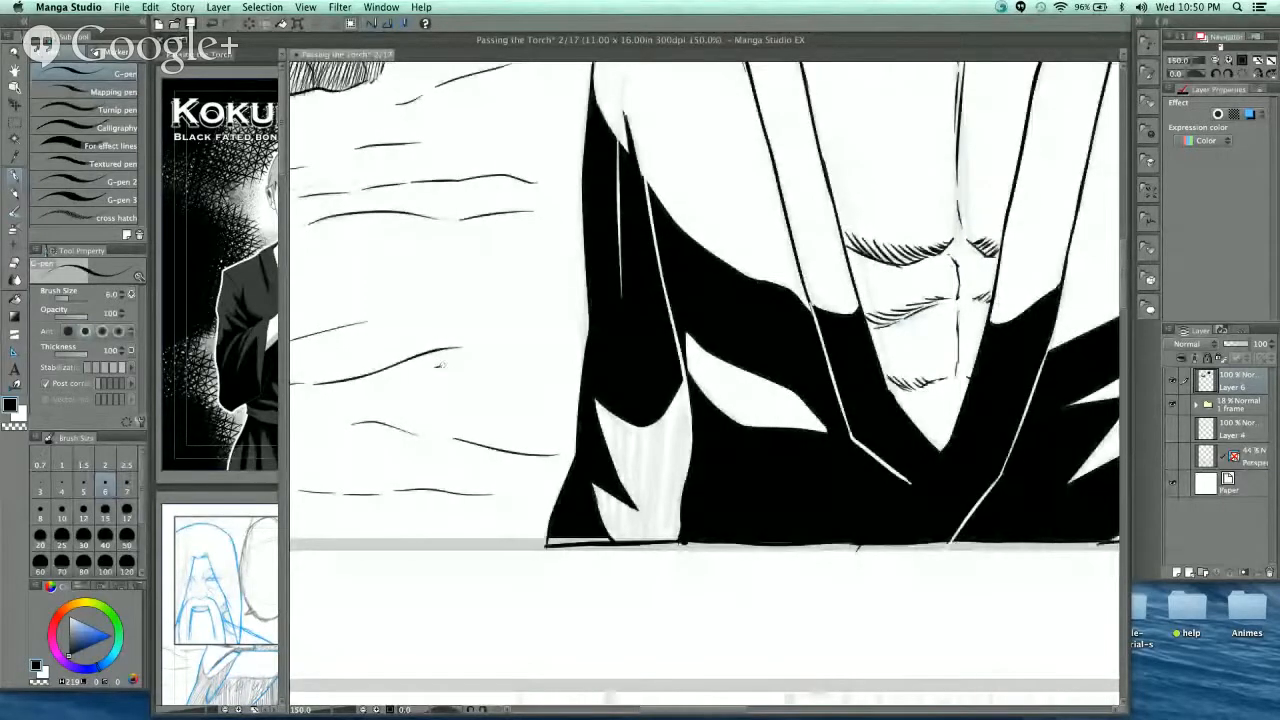
{"action": "left_click_drag", "start_coordinate": [438, 367], "coordinate": [527, 362]}
{"action": "mouse_move", "coordinate": [532, 315]}
{"action": "left_mouse_down"}
{"action": "mouse_move", "coordinate": [519, 388]}
{"action": "mouse_move", "coordinate": [511, 349]}
{"action": "mouse_move", "coordinate": [549, 397]}
{"action": "left_mouse_up"}
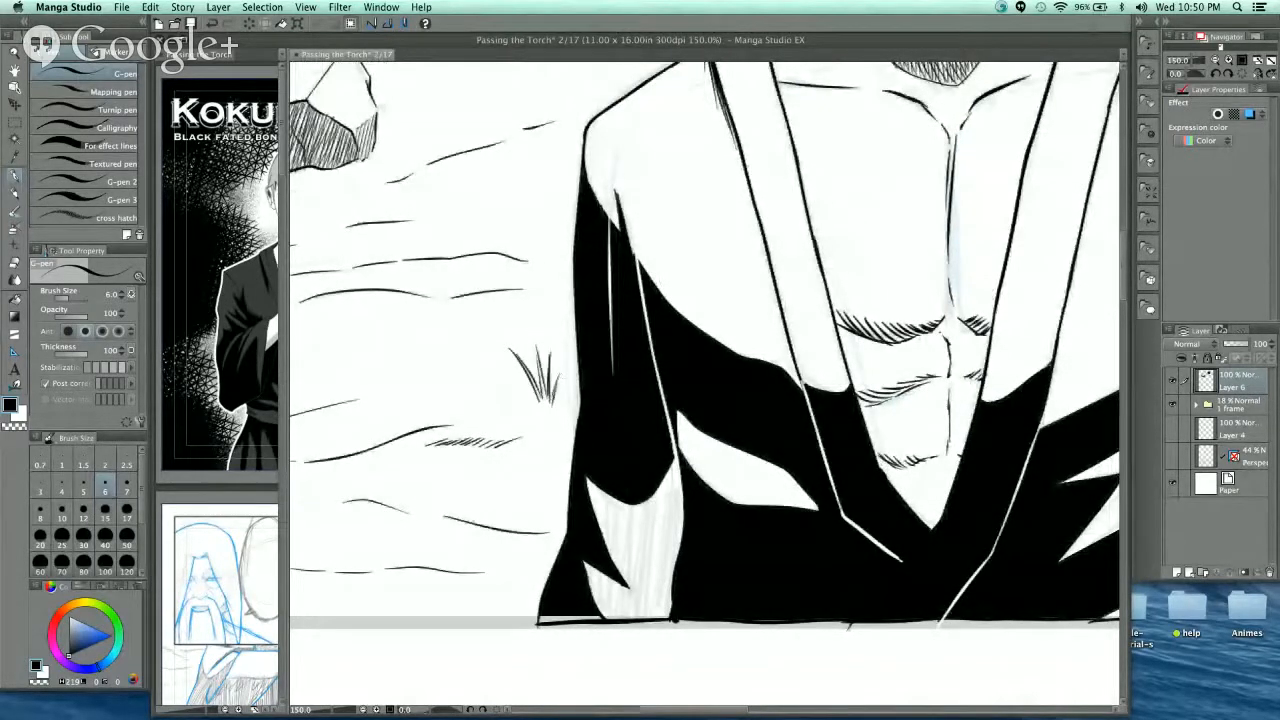
- Ink a grass tuft beside the figure's other sleeve, on the ponytail side near the panel border
{"action": "key", "text": "ctrl+minus"}
{"action": "key", "text": "ctrl+minus"}
{"action": "mouse_move", "coordinate": [936, 240]}
{"action": "left_mouse_down"}
{"action": "mouse_move", "coordinate": [796, 280]}
{"action": "mouse_move", "coordinate": [800, 366]}
{"action": "left_mouse_up"}
{"action": "key", "text": "ctrl+plus"}
{"action": "key", "text": "ctrl+plus"}
{"action": "left_click_drag", "start_coordinate": [792, 284], "coordinate": [799, 343]}
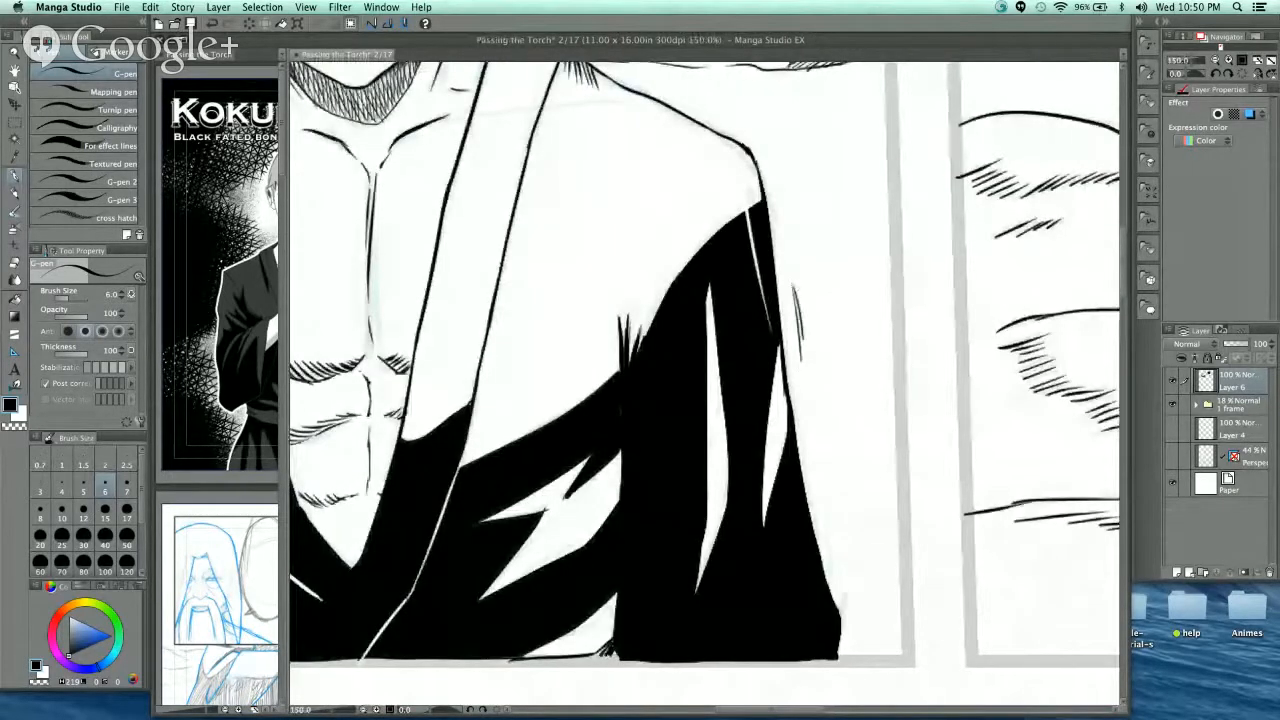
{"action": "left_click_drag", "start_coordinate": [832, 285], "coordinate": [820, 354]}
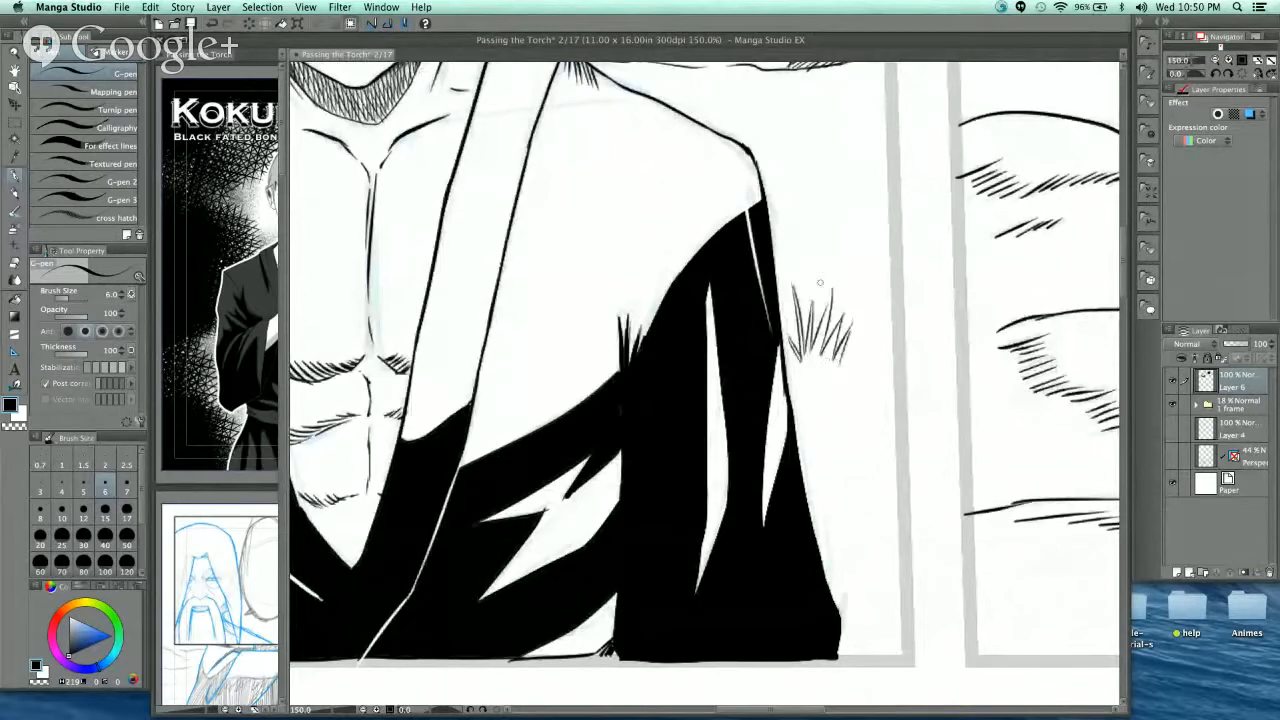
- Check the figure panel up close and as a whole, including the grass tufts beside both sleeves
{"action": "key", "text": "ctrl+minus"}
{"action": "key", "text": "ctrl+minus"}
{"action": "key", "text": "ctrl+minus"}
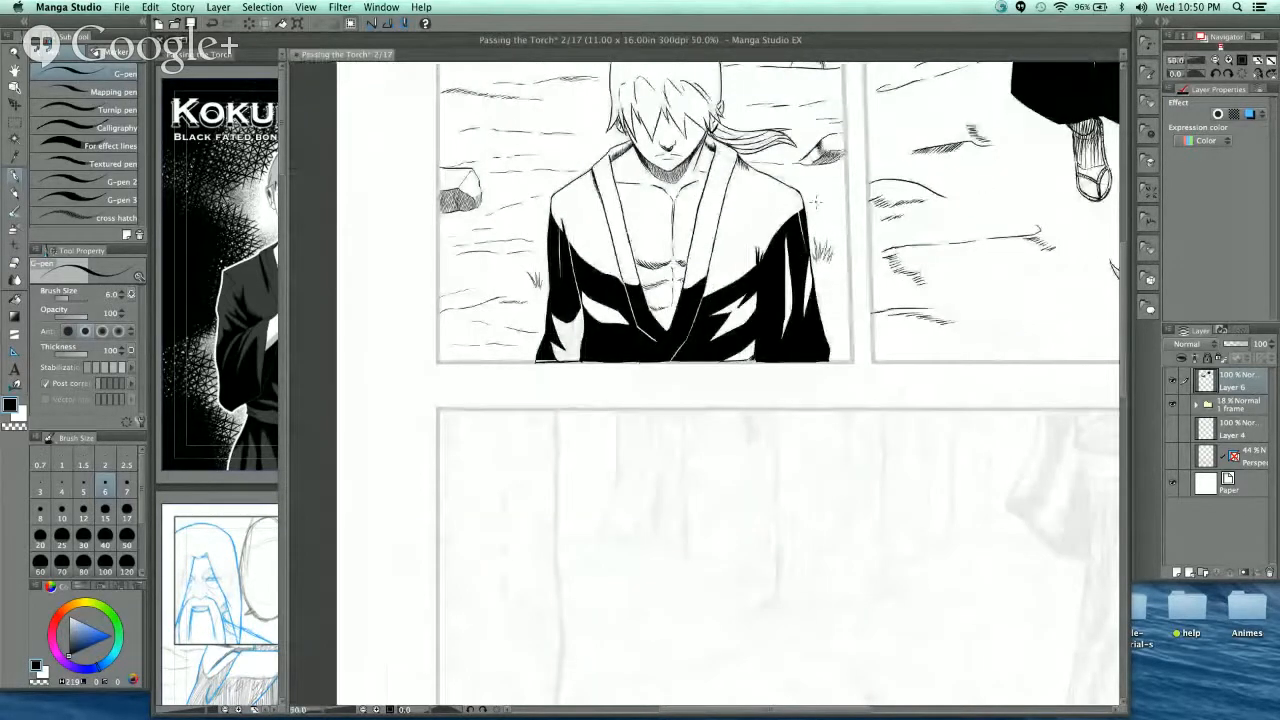
{"action": "key", "text": "ctrl+plus"}
{"action": "key", "text": "ctrl+plus"}
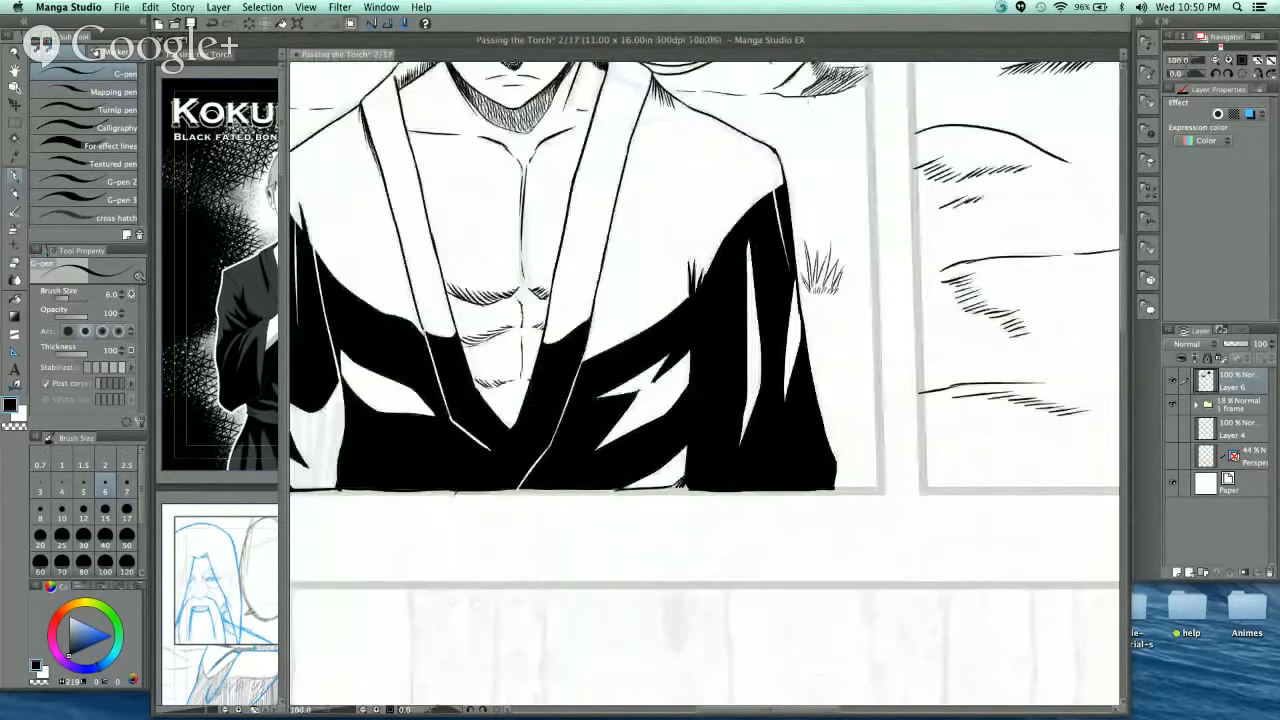
{"action": "left_click_drag", "start_coordinate": [484, 315], "coordinate": [823, 361]}
{"action": "left_click_drag", "start_coordinate": [590, 390], "coordinate": [711, 455]}
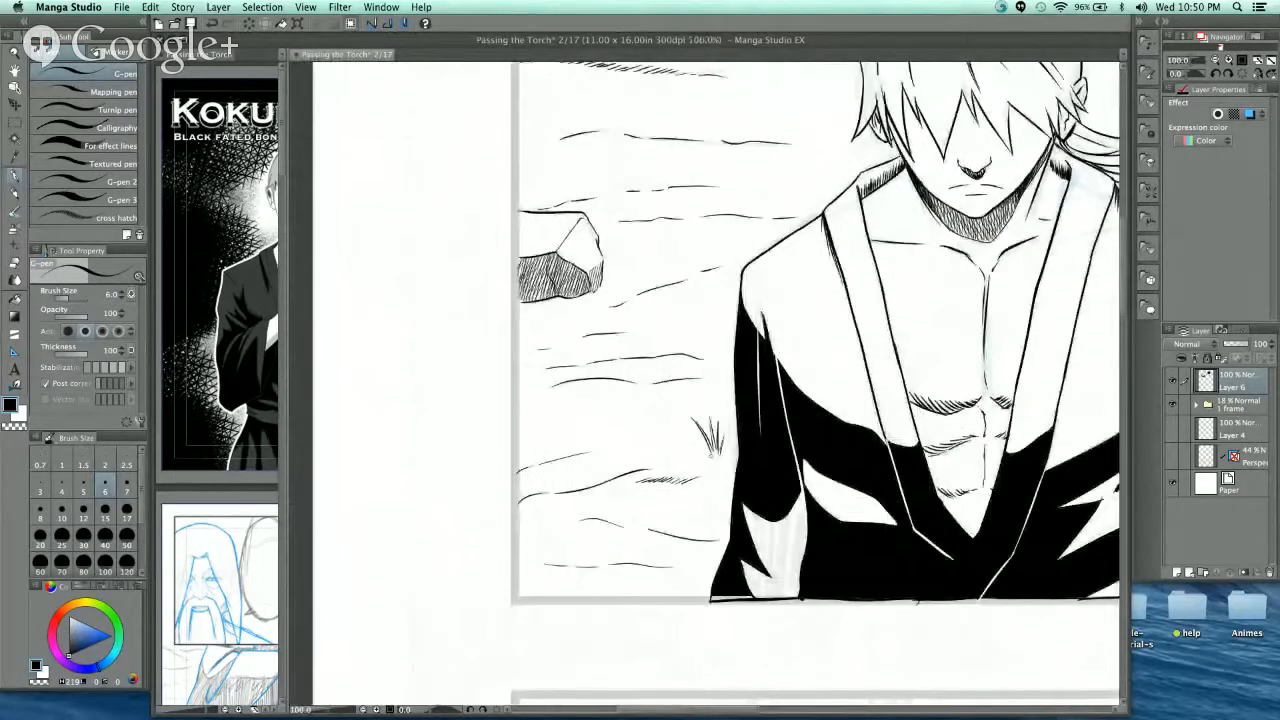
{"action": "key", "text": "ctrl+minus"}
{"action": "key", "text": "ctrl+minus"}
{"action": "key", "text": "ctrl+minus"}
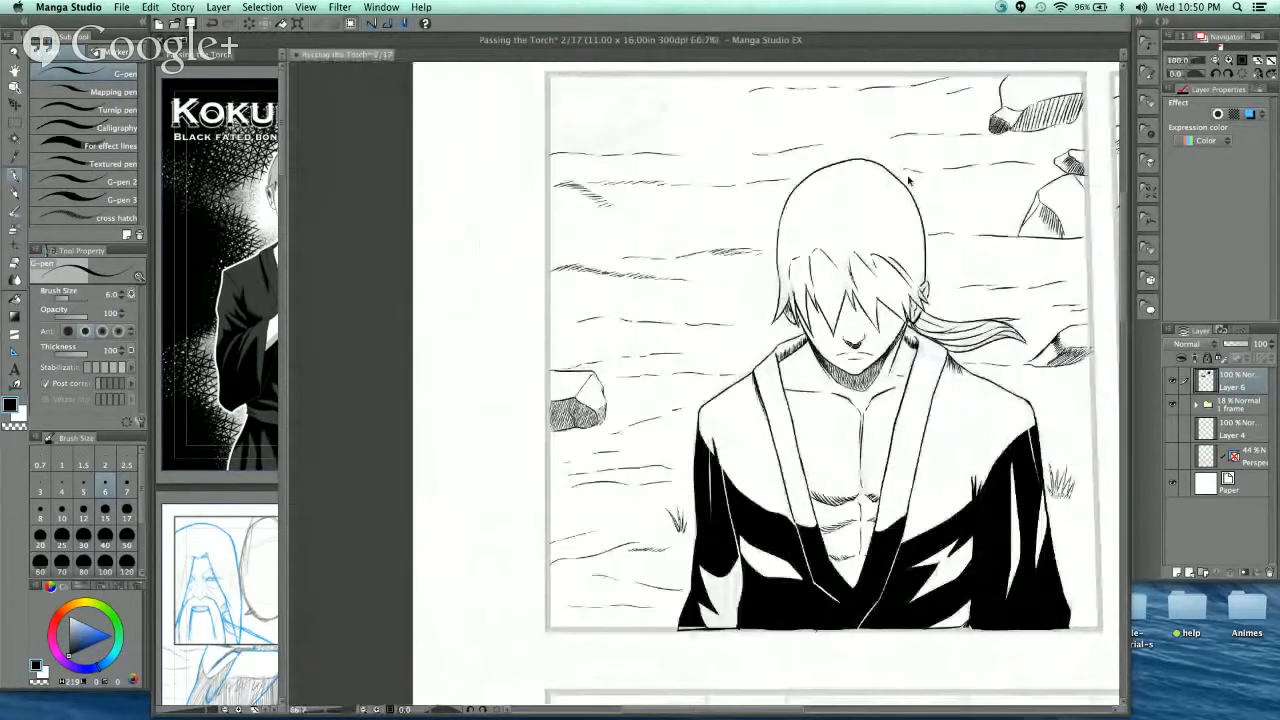
- Ink the outline of the sketched rock in the panel's empty upper corner, above the hatched ridges
{"action": "key", "text": "ctrl+plus"}
{"action": "key", "text": "ctrl+plus"}
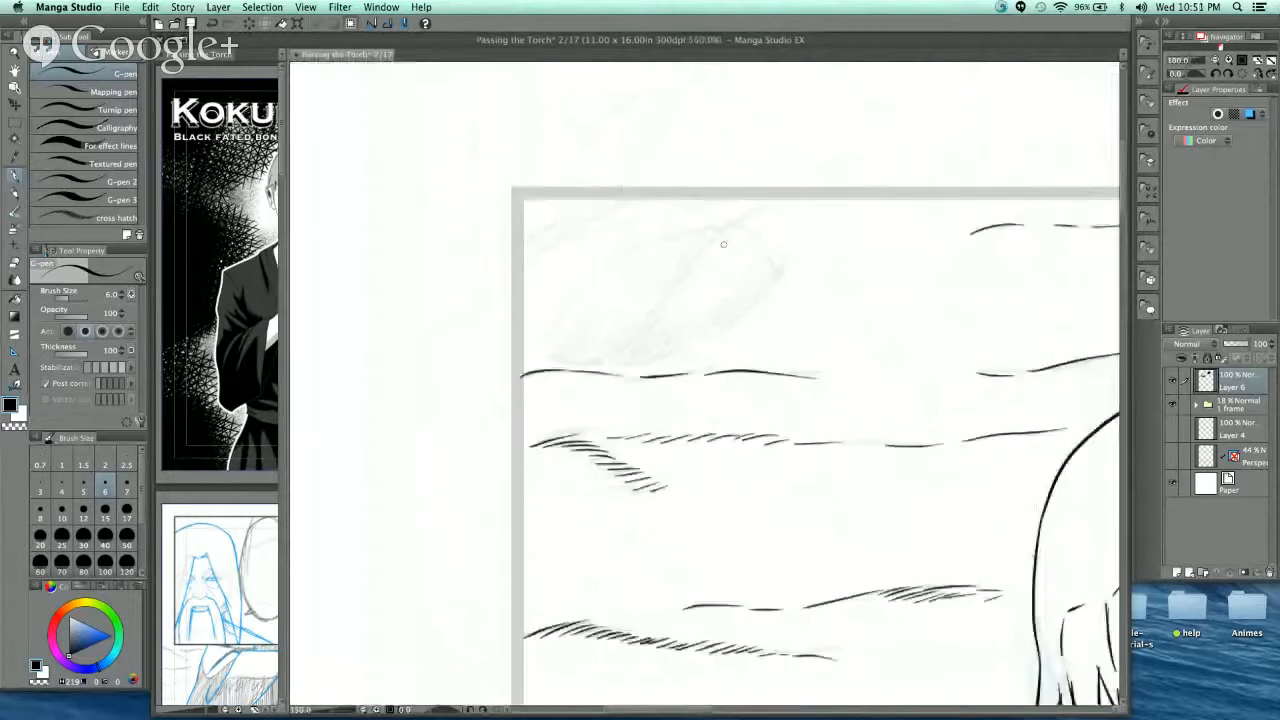
{"action": "key", "text": "ctrl+plus"}
{"action": "key", "text": "ctrl+plus"}
{"action": "key", "text": "ctrl+plus"}
{"action": "mouse_move", "coordinate": [377, 430]}
{"action": "left_mouse_down"}
{"action": "mouse_move", "coordinate": [585, 456]}
{"action": "mouse_move", "coordinate": [823, 419]}
{"action": "mouse_move", "coordinate": [914, 358]}
{"action": "mouse_move", "coordinate": [1003, 263]}
{"action": "mouse_move", "coordinate": [941, 206]}
{"action": "mouse_move", "coordinate": [891, 102]}
{"action": "mouse_move", "coordinate": [852, 84]}
{"action": "mouse_move", "coordinate": [665, 131]}
{"action": "mouse_move", "coordinate": [593, 153]}
{"action": "mouse_move", "coordinate": [476, 246]}
{"action": "mouse_move", "coordinate": [389, 421]}
{"action": "left_mouse_up"}
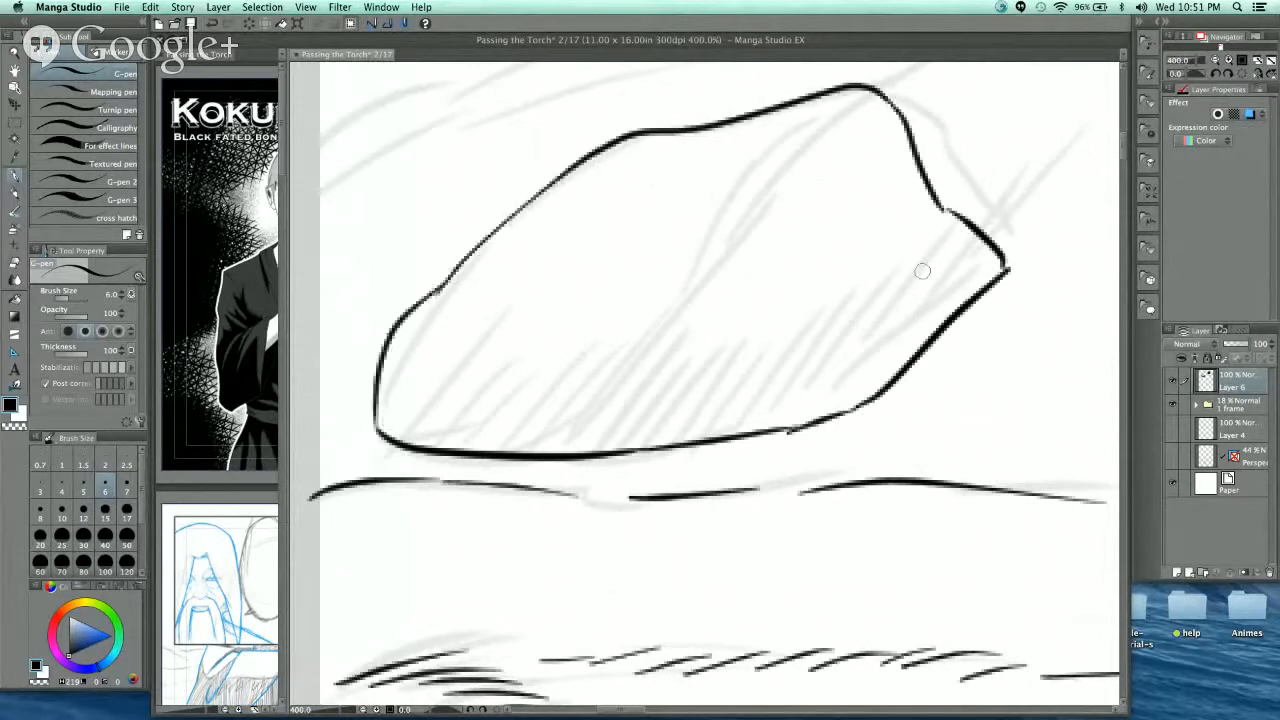
- Start hatching the rounded border-side end of the rock at brush size 6 and undo the last two strokes
{"action": "left_click_drag", "start_coordinate": [922, 271], "coordinate": [834, 320]}
{"action": "left_click_drag", "start_coordinate": [455, 424], "coordinate": [580, 349]}
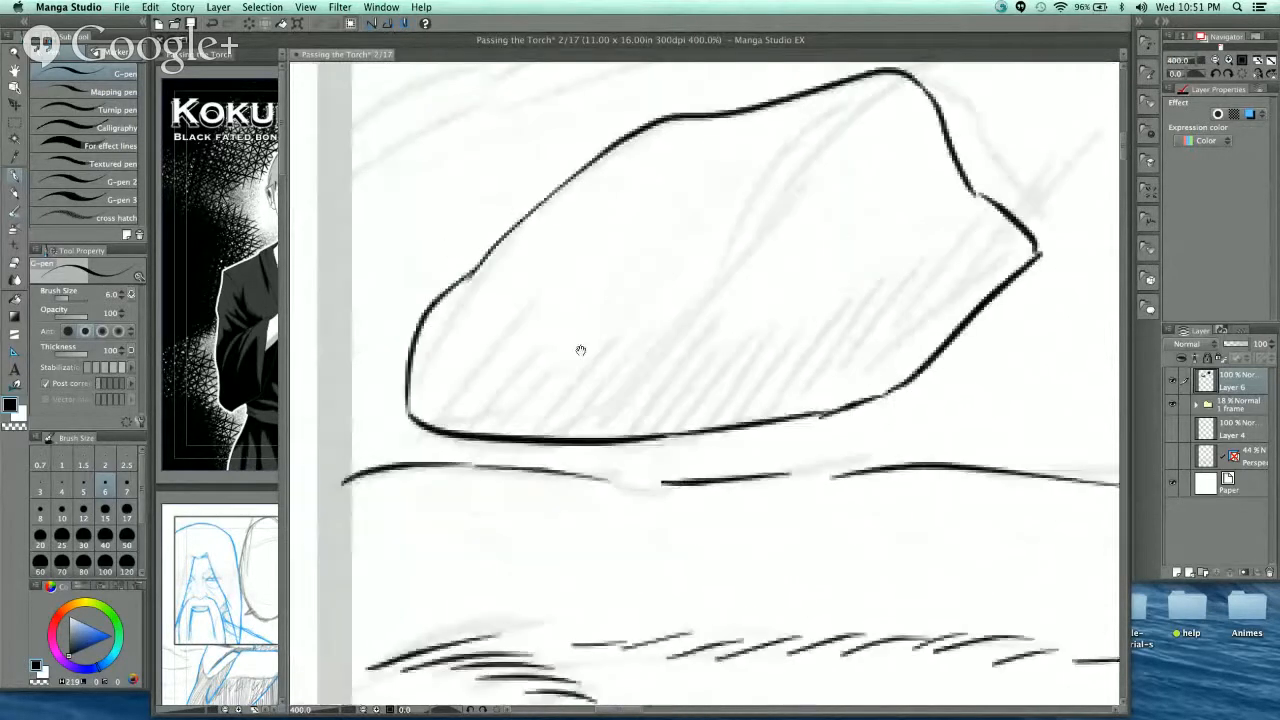
{"action": "left_click_drag", "start_coordinate": [449, 300], "coordinate": [420, 405]}
{"action": "left_click_drag", "start_coordinate": [456, 298], "coordinate": [426, 410]}
{"action": "left_click_drag", "start_coordinate": [466, 296], "coordinate": [432, 412]}
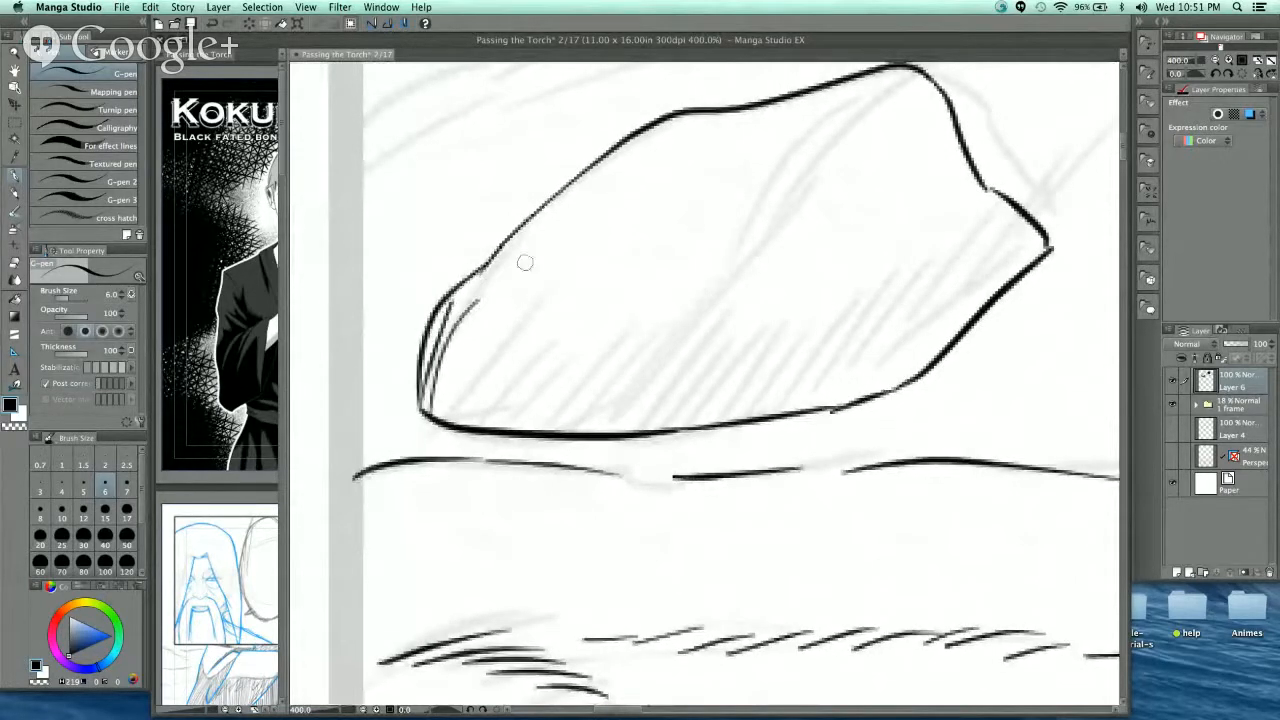
{"action": "key", "text": "super+z"}
{"action": "key", "text": "super+z"}
- Set the brush size to 4 and hatch the rock's lower half and its notched, pointed end with slanted parallel strokes
{"action": "key", "text": "bracketleft"}
{"action": "key", "text": "bracketleft"}
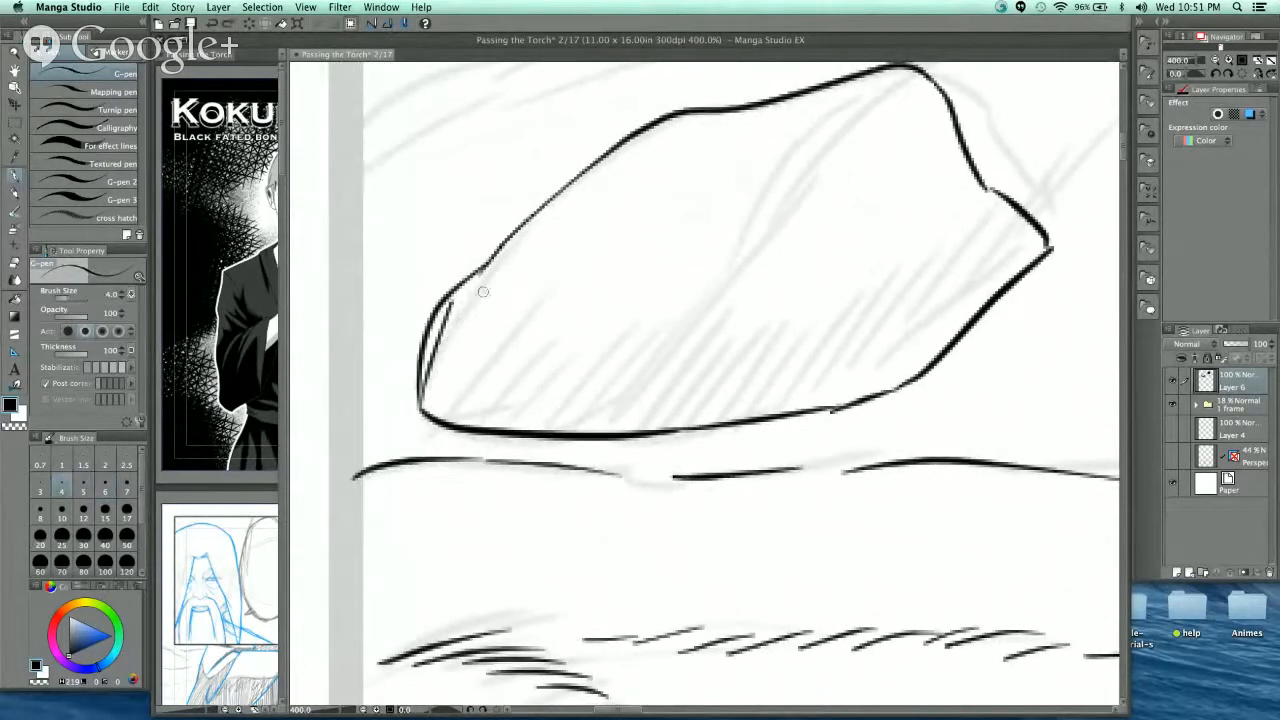
{"action": "left_click_drag", "start_coordinate": [470, 296], "coordinate": [438, 390]}
{"action": "left_click_drag", "start_coordinate": [488, 292], "coordinate": [450, 415]}
{"action": "mouse_move", "coordinate": [515, 286]}
{"action": "left_mouse_down"}
{"action": "mouse_move", "coordinate": [470, 345]}
{"action": "mouse_move", "coordinate": [466, 420]}
{"action": "left_mouse_up"}
{"action": "mouse_move", "coordinate": [538, 278]}
{"action": "left_mouse_down"}
{"action": "mouse_move", "coordinate": [520, 336]}
{"action": "mouse_move", "coordinate": [559, 290]}
{"action": "mouse_move", "coordinate": [520, 425]}
{"action": "left_mouse_up"}
{"action": "mouse_move", "coordinate": [580, 276]}
{"action": "left_mouse_down"}
{"action": "mouse_move", "coordinate": [535, 428]}
{"action": "mouse_move", "coordinate": [548, 430]}
{"action": "left_mouse_up"}
{"action": "mouse_move", "coordinate": [610, 272]}
{"action": "left_mouse_down"}
{"action": "mouse_move", "coordinate": [562, 430]}
{"action": "mouse_move", "coordinate": [580, 420]}
{"action": "left_mouse_up"}
{"action": "mouse_move", "coordinate": [640, 270]}
{"action": "left_mouse_down"}
{"action": "mouse_move", "coordinate": [600, 400]}
{"action": "mouse_move", "coordinate": [604, 372]}
{"action": "mouse_move", "coordinate": [615, 428]}
{"action": "left_mouse_up"}
{"action": "mouse_move", "coordinate": [680, 270]}
{"action": "left_mouse_down"}
{"action": "mouse_move", "coordinate": [632, 430]}
{"action": "mouse_move", "coordinate": [645, 425]}
{"action": "left_mouse_up"}
{"action": "mouse_move", "coordinate": [700, 278]}
{"action": "left_mouse_down"}
{"action": "mouse_move", "coordinate": [675, 386]}
{"action": "mouse_move", "coordinate": [675, 420]}
{"action": "left_mouse_up"}
{"action": "mouse_move", "coordinate": [730, 268]}
{"action": "left_mouse_down"}
{"action": "mouse_move", "coordinate": [690, 424]}
{"action": "mouse_move", "coordinate": [705, 425]}
{"action": "left_mouse_up"}
{"action": "mouse_move", "coordinate": [765, 272]}
{"action": "left_mouse_down"}
{"action": "mouse_move", "coordinate": [725, 410]}
{"action": "mouse_move", "coordinate": [735, 415]}
{"action": "left_mouse_up"}
{"action": "mouse_move", "coordinate": [790, 272]}
{"action": "left_mouse_down"}
{"action": "mouse_move", "coordinate": [750, 416]}
{"action": "mouse_move", "coordinate": [765, 415]}
{"action": "left_mouse_up"}
{"action": "mouse_move", "coordinate": [815, 274]}
{"action": "left_mouse_down"}
{"action": "mouse_move", "coordinate": [780, 384]}
{"action": "mouse_move", "coordinate": [790, 414]}
{"action": "left_mouse_up"}
{"action": "mouse_move", "coordinate": [845, 270]}
{"action": "left_mouse_down"}
{"action": "mouse_move", "coordinate": [805, 418]}
{"action": "mouse_move", "coordinate": [825, 405]}
{"action": "left_mouse_up"}
{"action": "left_click_drag", "start_coordinate": [877, 266], "coordinate": [850, 405]}
{"action": "mouse_move", "coordinate": [903, 264]}
{"action": "left_mouse_down"}
{"action": "mouse_move", "coordinate": [865, 400]}
{"action": "mouse_move", "coordinate": [880, 395]}
{"action": "left_mouse_up"}
{"action": "mouse_move", "coordinate": [928, 255]}
{"action": "left_mouse_down"}
{"action": "mouse_move", "coordinate": [895, 388]}
{"action": "mouse_move", "coordinate": [930, 360]}
{"action": "left_mouse_up"}
{"action": "left_click_drag", "start_coordinate": [962, 248], "coordinate": [950, 335]}
{"action": "mouse_move", "coordinate": [982, 238]}
{"action": "left_mouse_down"}
{"action": "mouse_move", "coordinate": [962, 328]}
{"action": "mouse_move", "coordinate": [975, 298]}
{"action": "left_mouse_up"}
{"action": "mouse_move", "coordinate": [1005, 235]}
{"action": "left_mouse_down"}
{"action": "mouse_move", "coordinate": [985, 292]}
{"action": "mouse_move", "coordinate": [996, 285]}
{"action": "left_mouse_up"}
{"action": "left_click_drag", "start_coordinate": [1021, 232], "coordinate": [1008, 272]}
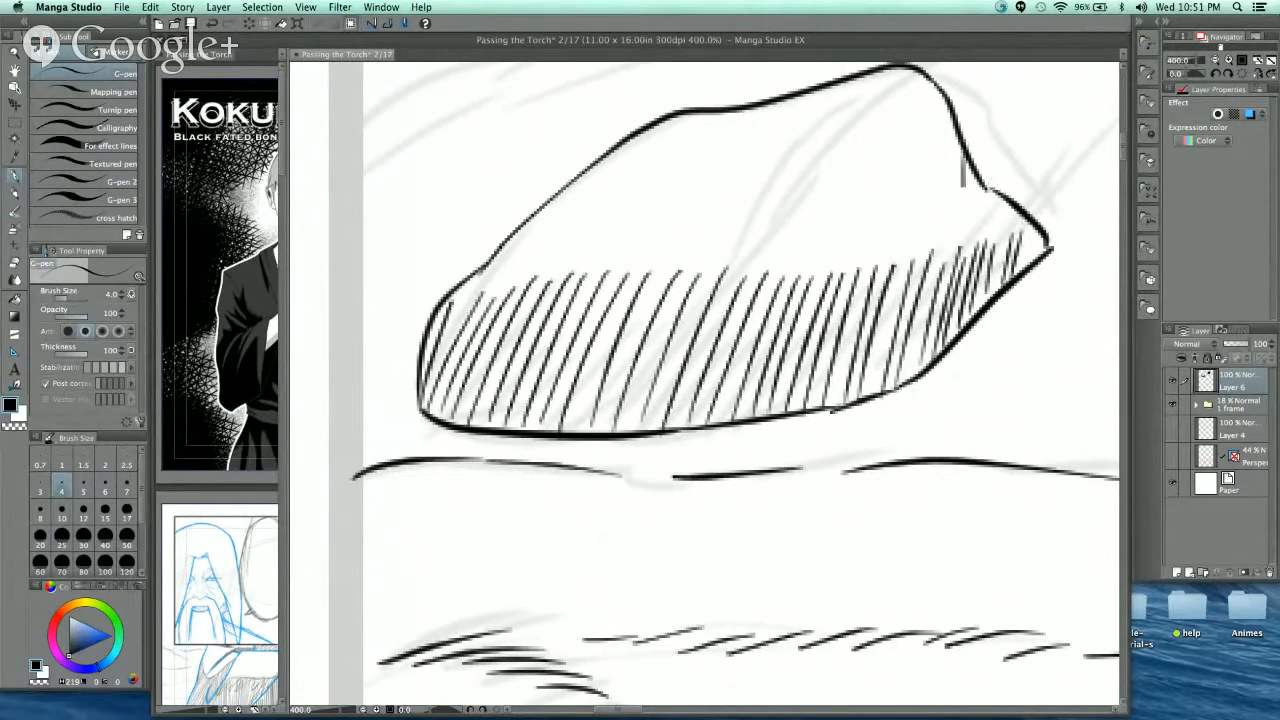
{"action": "left_click_drag", "start_coordinate": [966, 162], "coordinate": [962, 238]}
{"action": "left_click_drag", "start_coordinate": [976, 180], "coordinate": [972, 252]}
{"action": "left_click_drag", "start_coordinate": [1002, 200], "coordinate": [990, 262]}
- Ink the two broken, rising ground lines above the rock, from the side border towards the panel's upper border
{"action": "scroll", "coordinate": [867, 150], "scroll_direction": "down", "scroll_amount": 4}
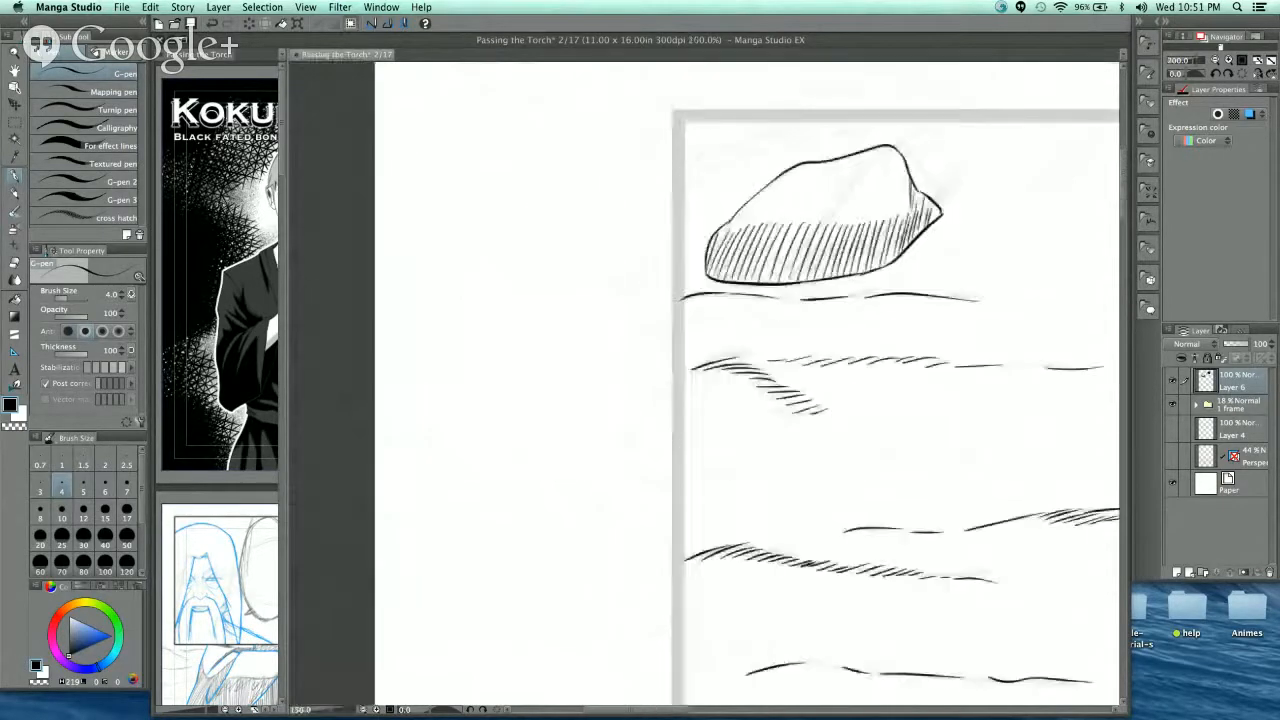
{"action": "left_click_drag", "start_coordinate": [850, 300], "coordinate": [620, 446]}
{"action": "scroll", "coordinate": [580, 350], "scroll_direction": "up", "scroll_amount": 1}
{"action": "scroll", "coordinate": [523, 349], "scroll_direction": "up", "scroll_amount": 5}
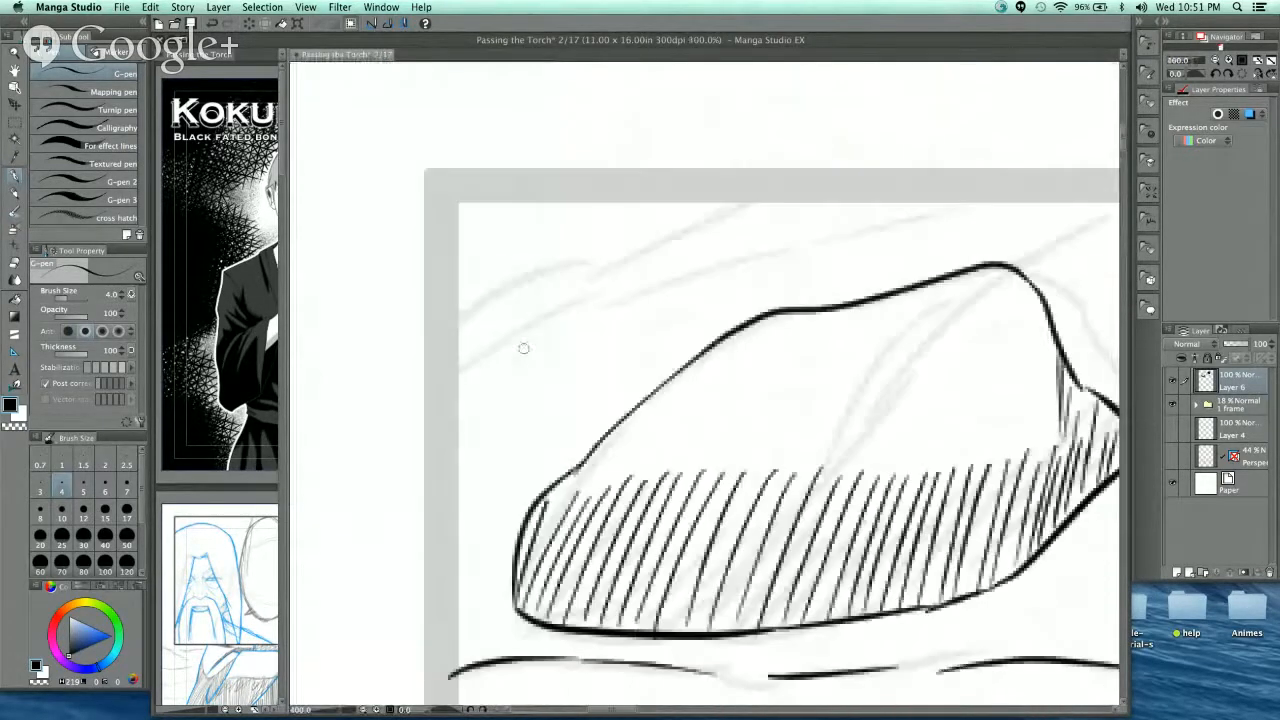
{"action": "mouse_move", "coordinate": [392, 390]}
{"action": "left_mouse_down"}
{"action": "mouse_move", "coordinate": [574, 297]}
{"action": "mouse_move", "coordinate": [897, 210]}
{"action": "left_mouse_up"}
{"action": "scroll", "coordinate": [897, 210], "scroll_direction": "up", "scroll_amount": 3}
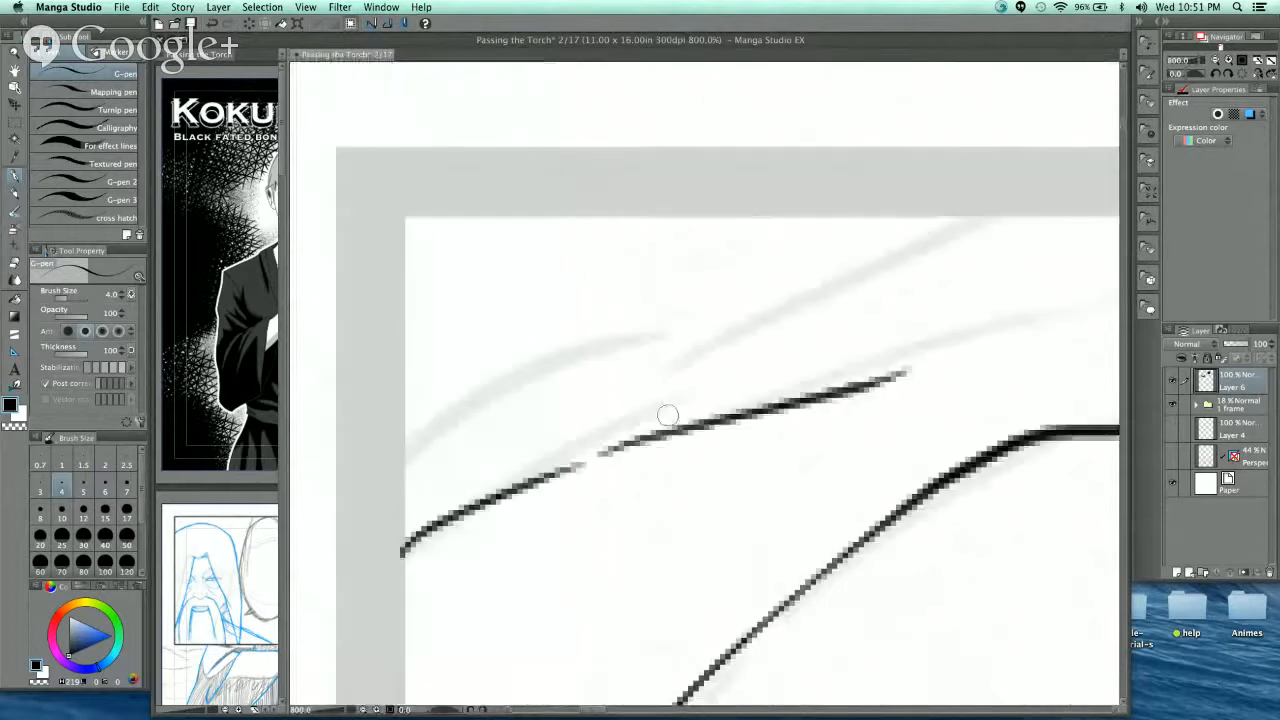
{"action": "mouse_move", "coordinate": [396, 452]}
{"action": "left_mouse_down"}
{"action": "mouse_move", "coordinate": [520, 383]}
{"action": "mouse_move", "coordinate": [713, 332]}
{"action": "left_mouse_up"}
{"action": "left_click_drag", "start_coordinate": [785, 292], "coordinate": [966, 230]}
{"action": "scroll", "coordinate": [987, 220], "scroll_direction": "down", "scroll_amount": 4}
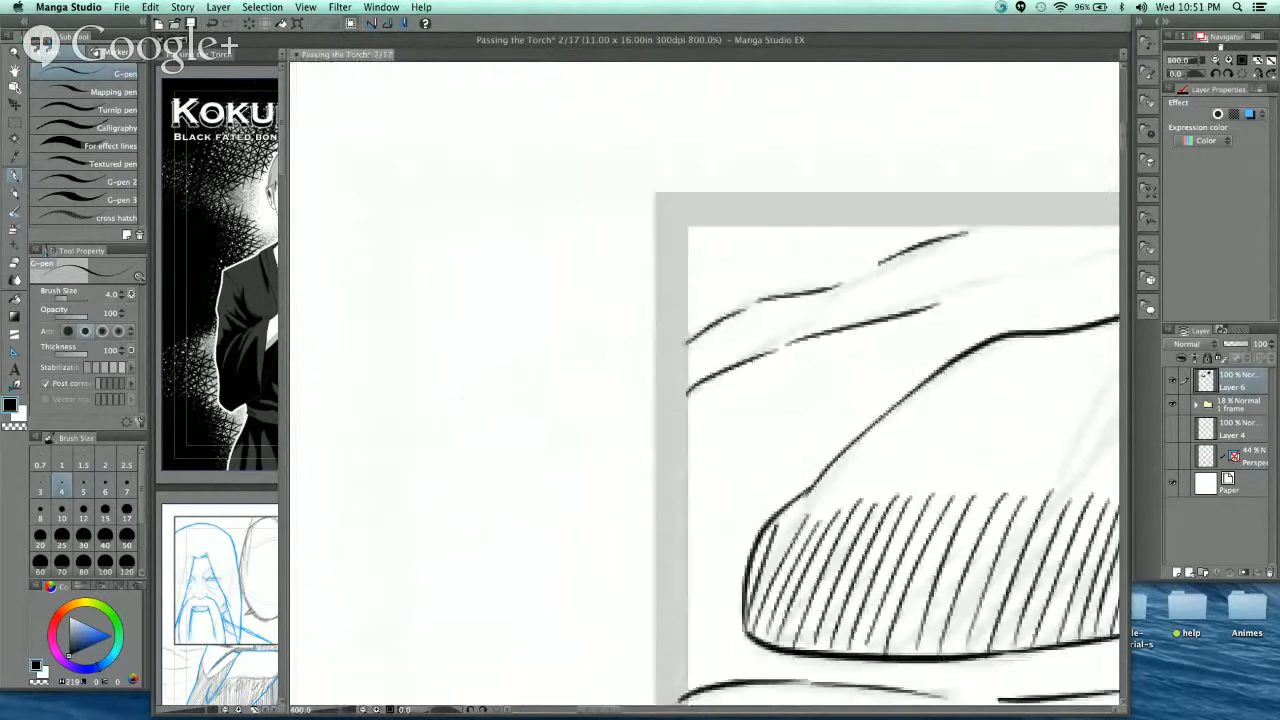
{"action": "scroll", "coordinate": [1068, 259], "scroll_direction": "right", "scroll_amount": 5}
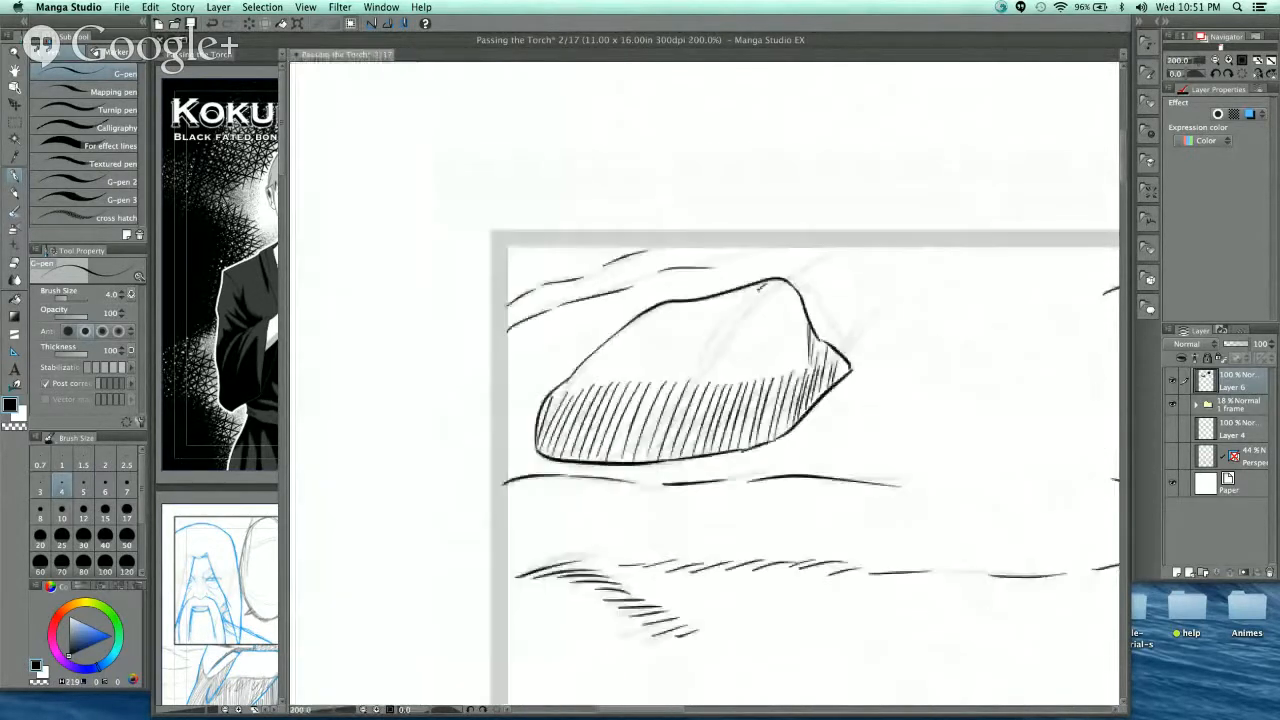
- Ink the crease inside the rock, running from its peak down towards the hatched area
{"action": "left_click_drag", "start_coordinate": [764, 288], "coordinate": [692, 372]}
{"action": "left_click_drag", "start_coordinate": [877, 243], "coordinate": [712, 208]}
{"action": "scroll", "coordinate": [958, 250], "scroll_direction": "down", "scroll_amount": 3}
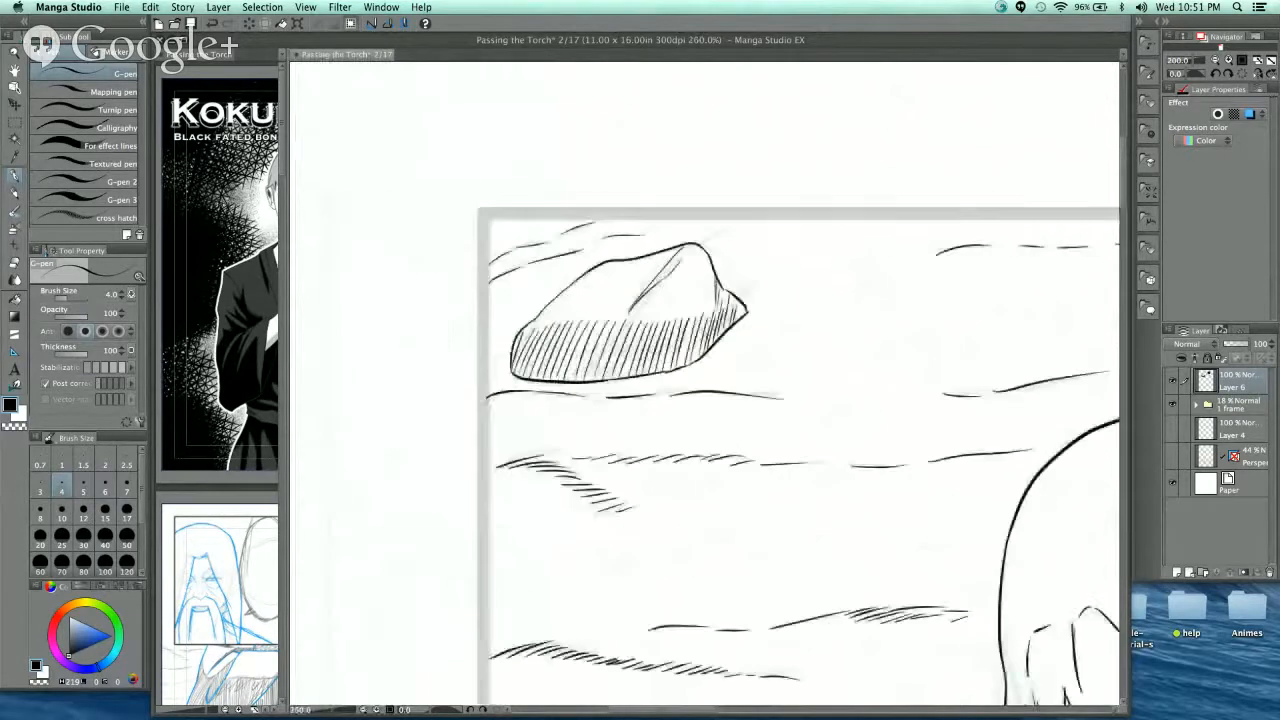
- Review the inked upper panels at full-page view, briefly hiding and restoring the frame folder
{"action": "left_click_drag", "start_coordinate": [958, 250], "coordinate": [666, 204]}
{"action": "left_click_drag", "start_coordinate": [1041, 351], "coordinate": [528, 118]}
{"action": "scroll", "coordinate": [528, 118], "scroll_direction": "down", "scroll_amount": 1}
{"action": "left_click_drag", "start_coordinate": [1115, 355], "coordinate": [831, 344]}
{"action": "scroll", "coordinate": [850, 287], "scroll_direction": "down", "scroll_amount": 1}
{"action": "left_click_drag", "start_coordinate": [765, 369], "coordinate": [857, 355]}
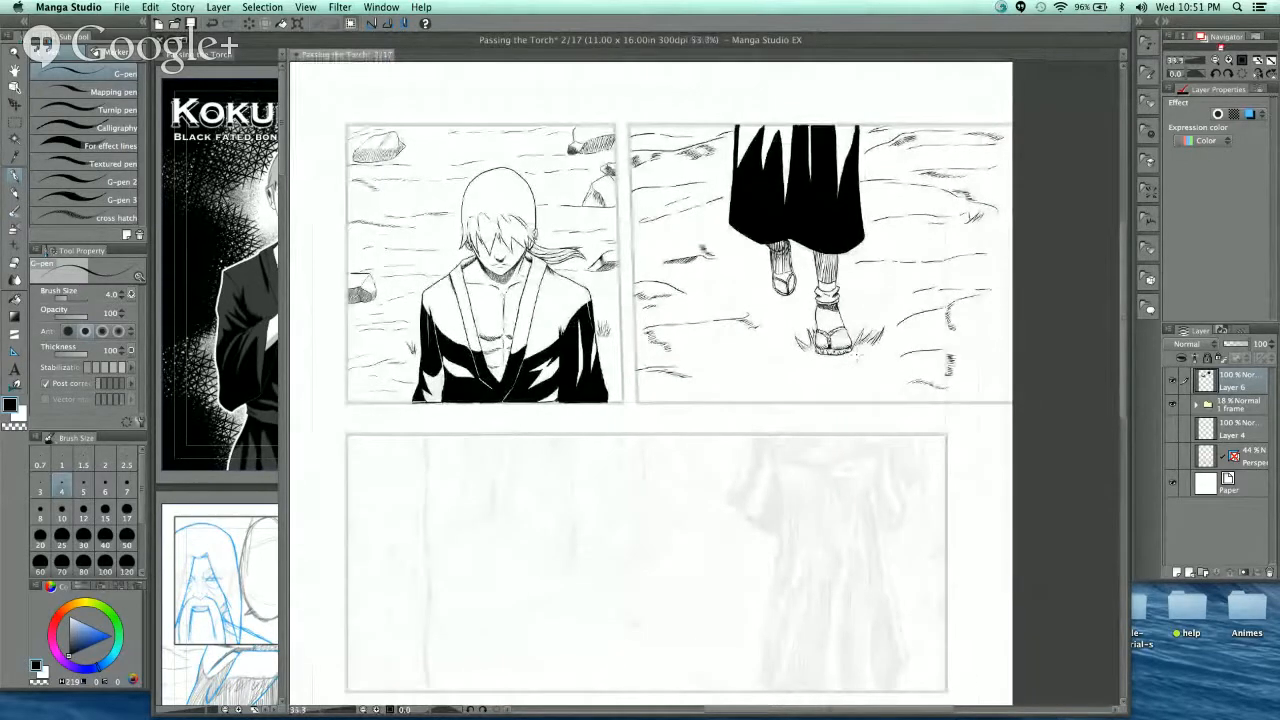
{"action": "left_click", "coordinate": [1172, 405]}
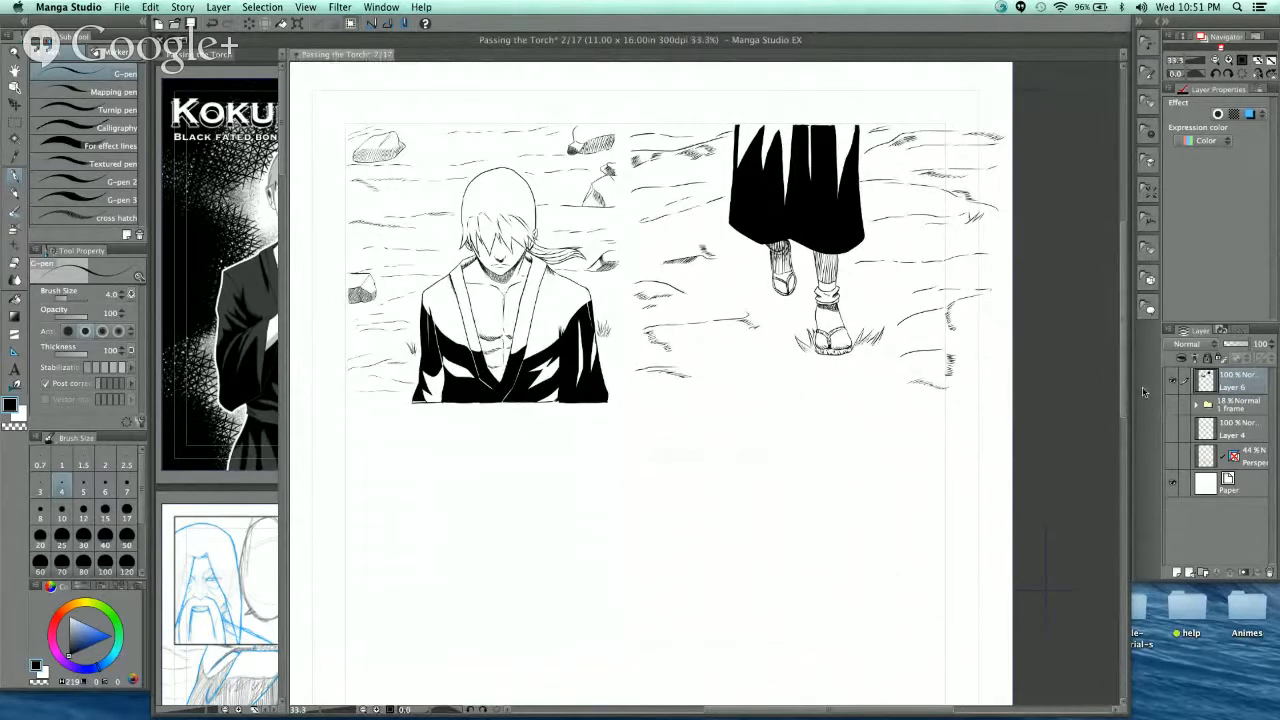
{"action": "left_click", "coordinate": [1174, 404]}
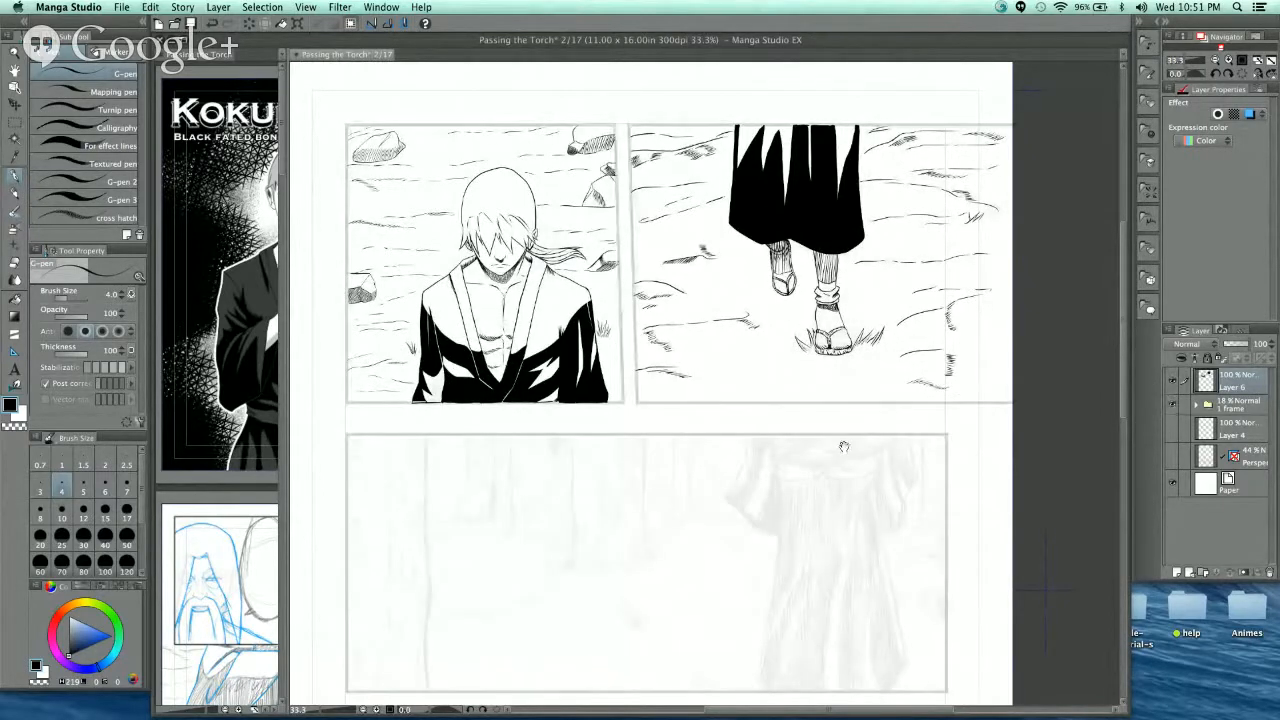
{"action": "scroll", "coordinate": [843, 446], "scroll_direction": "down", "scroll_amount": 5}
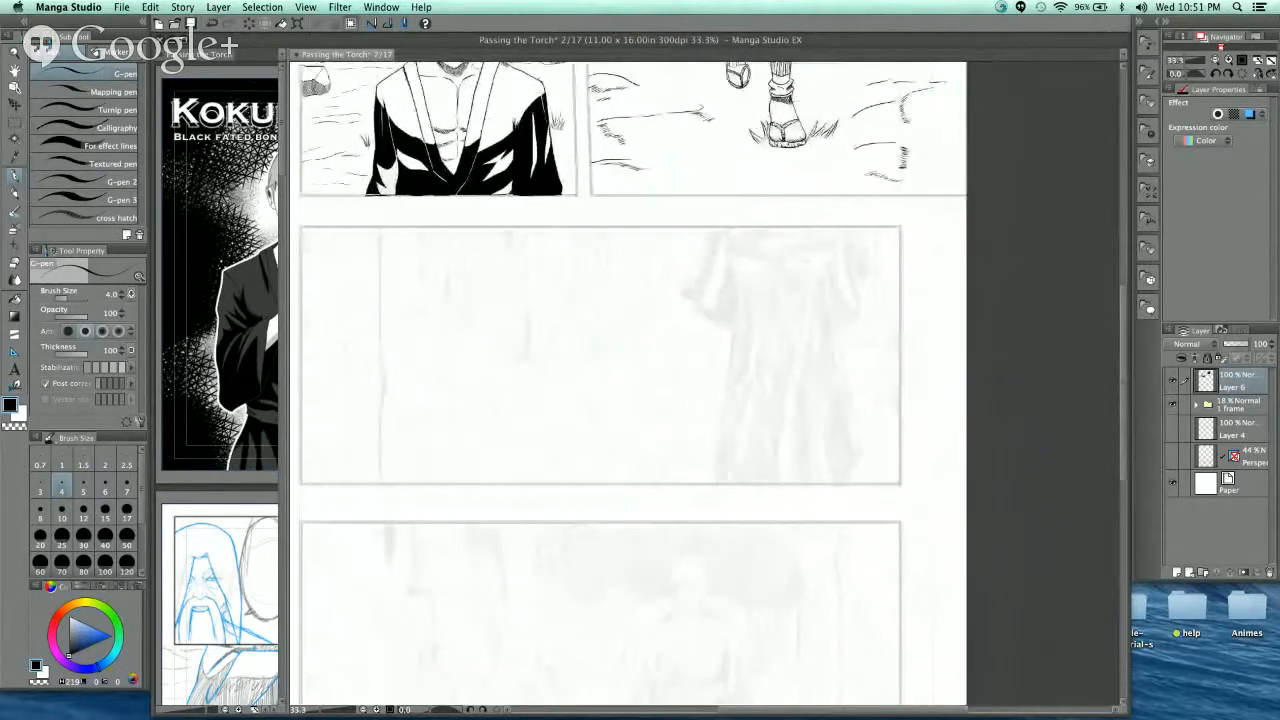
- Set the G-pen brush size to 8 and ink the robe's right outline down to its bottom corner in the middle panel
{"action": "scroll", "coordinate": [845, 343], "scroll_direction": "up", "scroll_amount": 1}
{"action": "scroll", "coordinate": [845, 342], "scroll_direction": "up", "scroll_amount": 4}
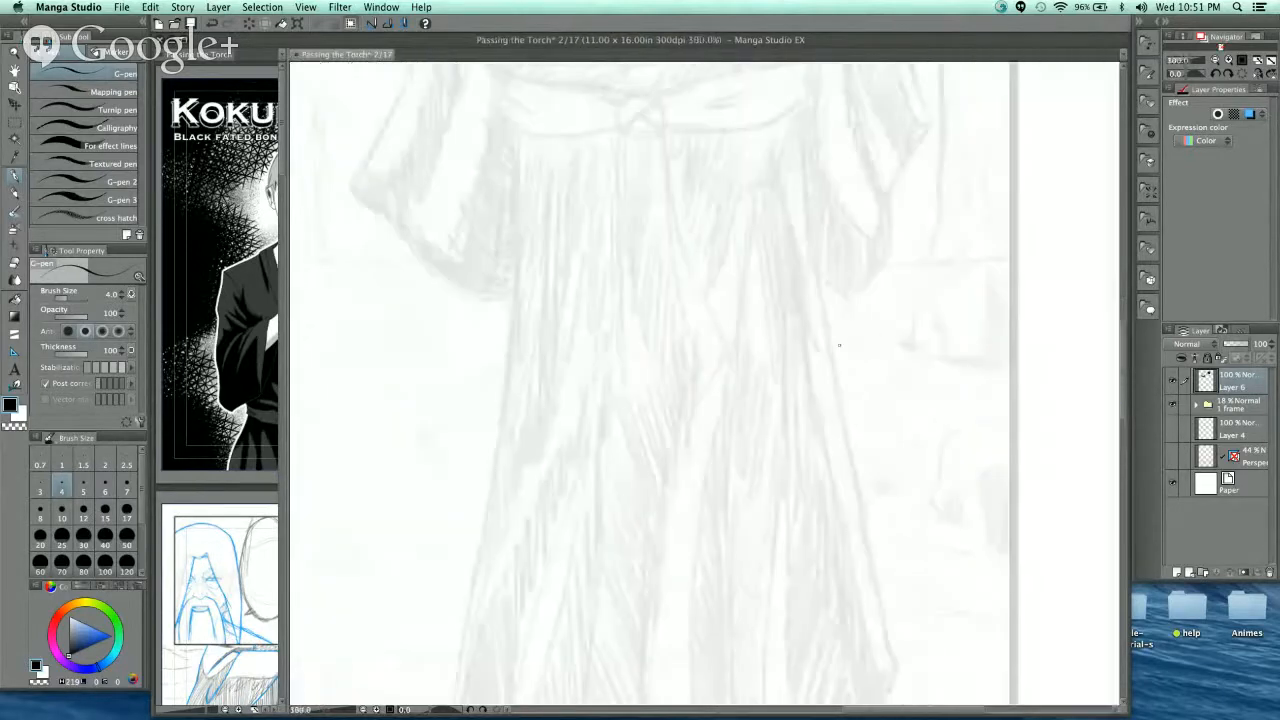
{"action": "scroll", "coordinate": [834, 360], "scroll_direction": "down", "scroll_amount": 3}
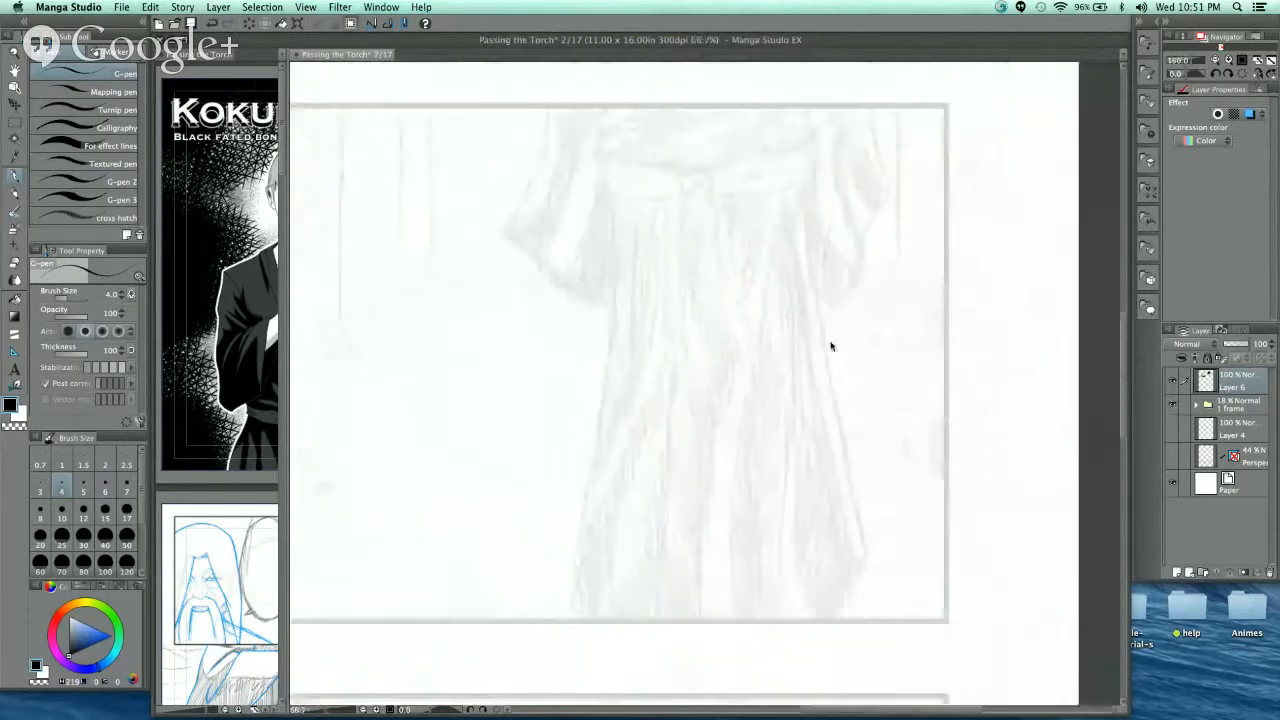
{"action": "scroll", "coordinate": [830, 365], "scroll_direction": "down", "scroll_amount": 1}
{"action": "key", "text": "bracketright"}
{"action": "key", "text": "bracketright"}
{"action": "key", "text": "bracketright"}
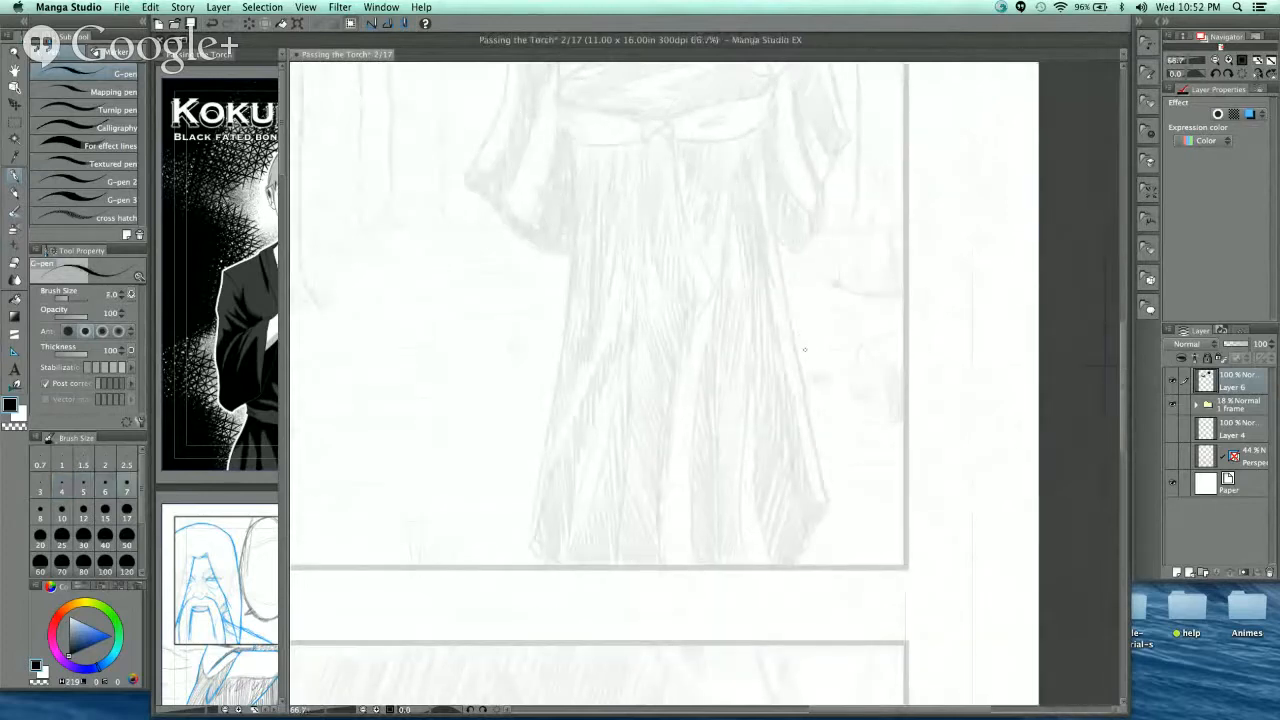
{"action": "scroll", "coordinate": [829, 385], "scroll_direction": "up", "scroll_amount": 3}
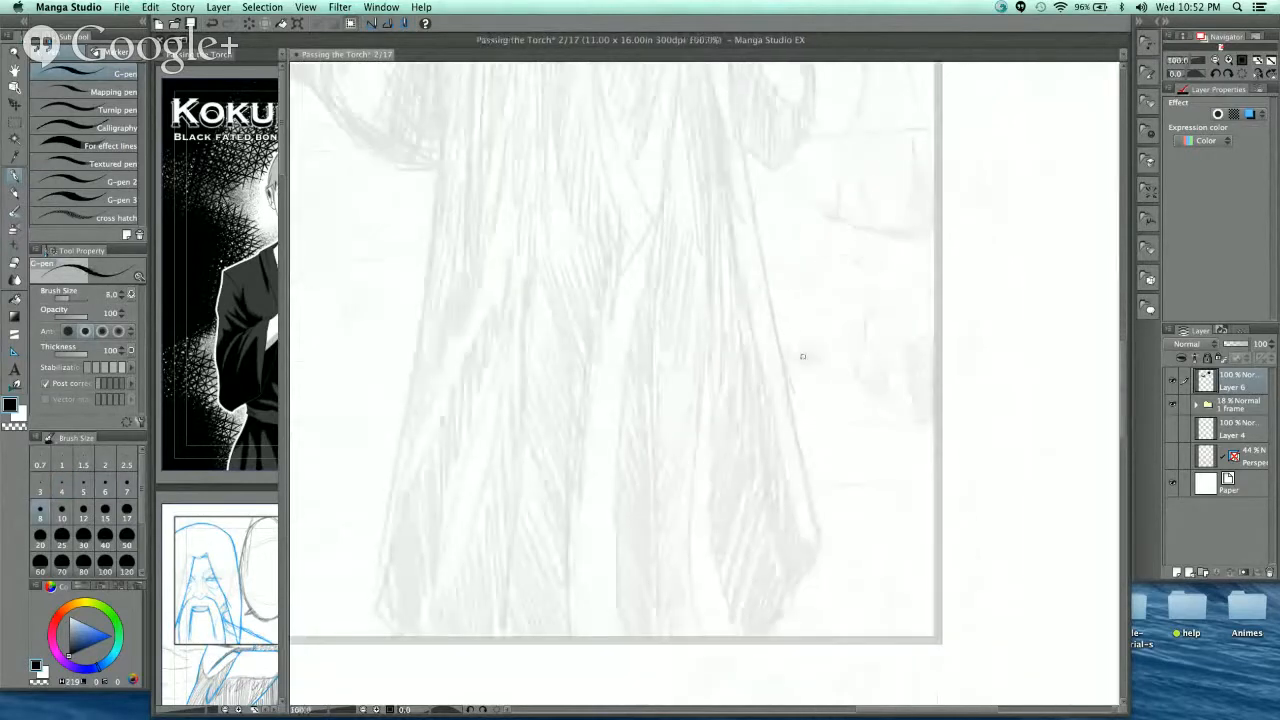
{"action": "left_click_drag", "start_coordinate": [782, 364], "coordinate": [798, 462]}
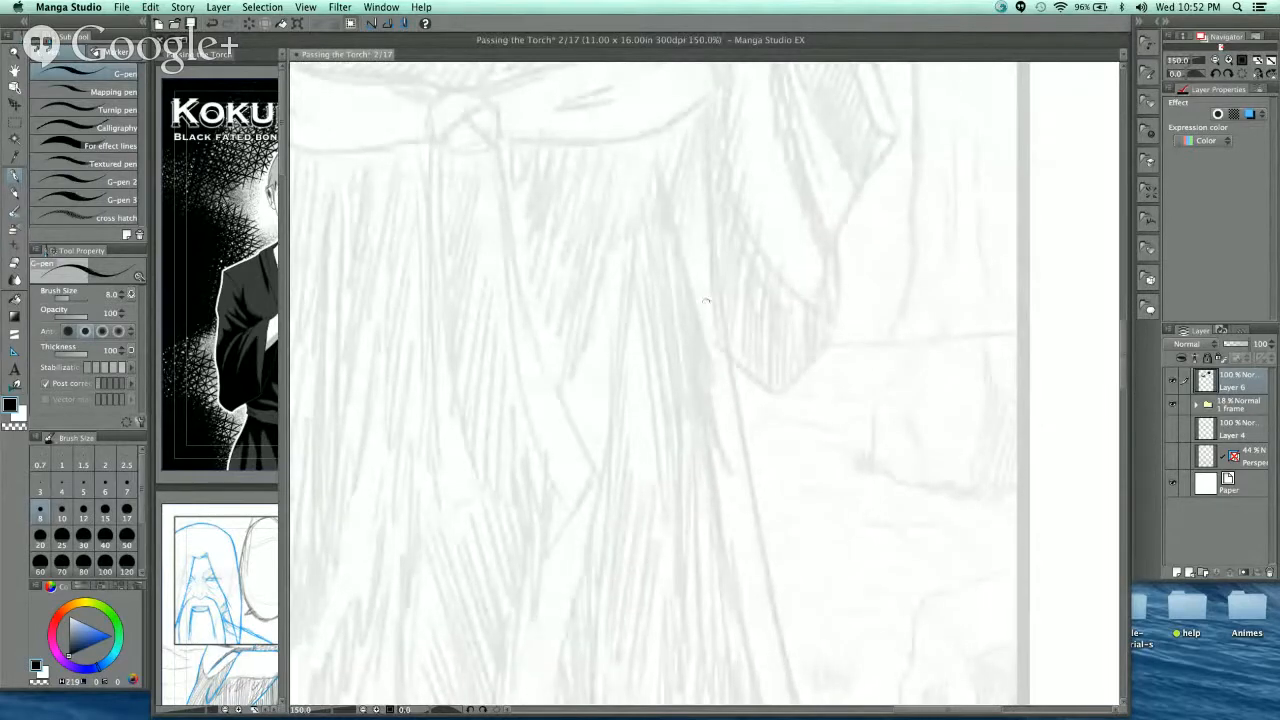
{"action": "mouse_move", "coordinate": [702, 111]}
{"action": "left_mouse_down"}
{"action": "mouse_move", "coordinate": [743, 428]}
{"action": "mouse_move", "coordinate": [743, 380]}
{"action": "mouse_move", "coordinate": [679, 138]}
{"action": "mouse_move", "coordinate": [718, 390]}
{"action": "left_mouse_up"}
{"action": "left_click_drag", "start_coordinate": [734, 456], "coordinate": [675, 239]}
{"action": "mouse_move", "coordinate": [643, 82]}
{"action": "left_mouse_down"}
{"action": "mouse_move", "coordinate": [734, 523]}
{"action": "mouse_move", "coordinate": [737, 418]}
{"action": "mouse_move", "coordinate": [598, 548]}
{"action": "left_mouse_up"}
{"action": "mouse_move", "coordinate": [624, 457]}
{"action": "left_mouse_down"}
{"action": "mouse_move", "coordinate": [697, 479]}
{"action": "mouse_move", "coordinate": [651, 538]}
{"action": "left_mouse_up"}
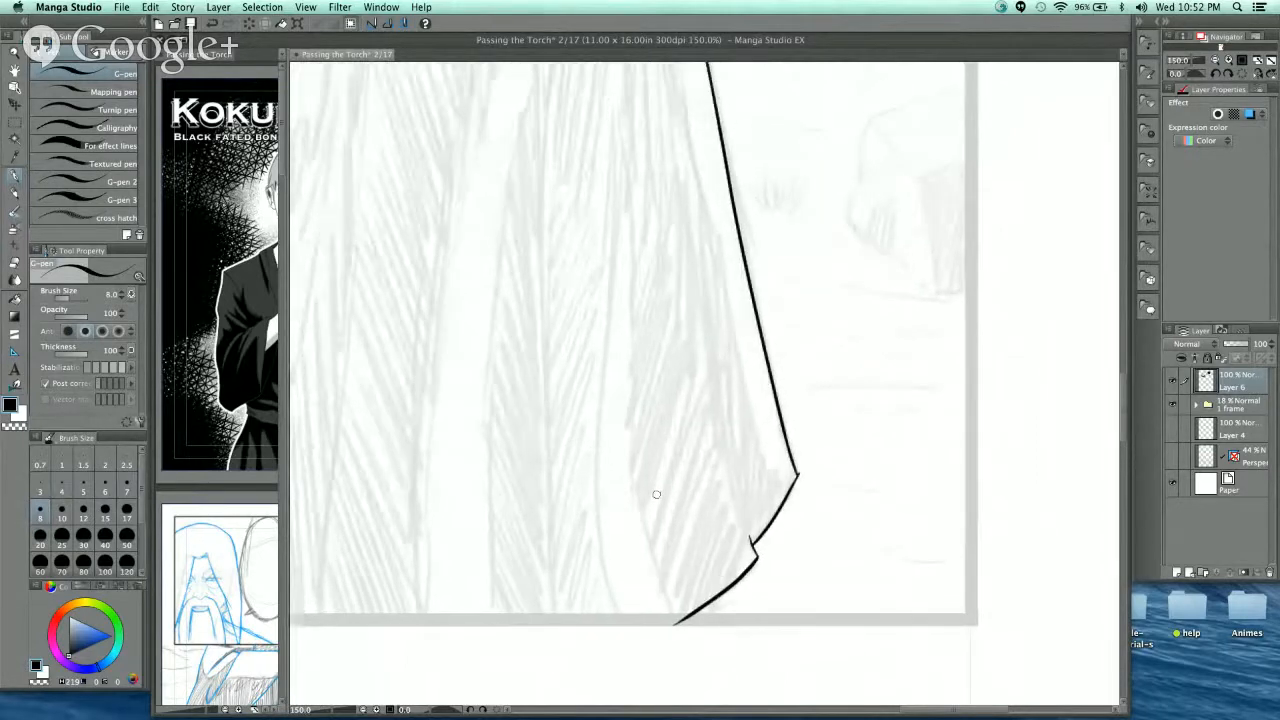
- Ink the robe's hem along the panel's lower border and around its lower-left corner
{"action": "mouse_move", "coordinate": [723, 502]}
{"action": "left_mouse_down"}
{"action": "mouse_move", "coordinate": [800, 357]}
{"action": "mouse_move", "coordinate": [835, 323]}
{"action": "left_mouse_up"}
{"action": "left_click_drag", "start_coordinate": [793, 441], "coordinate": [534, 441]}
{"action": "left_click_drag", "start_coordinate": [598, 410], "coordinate": [902, 397]}
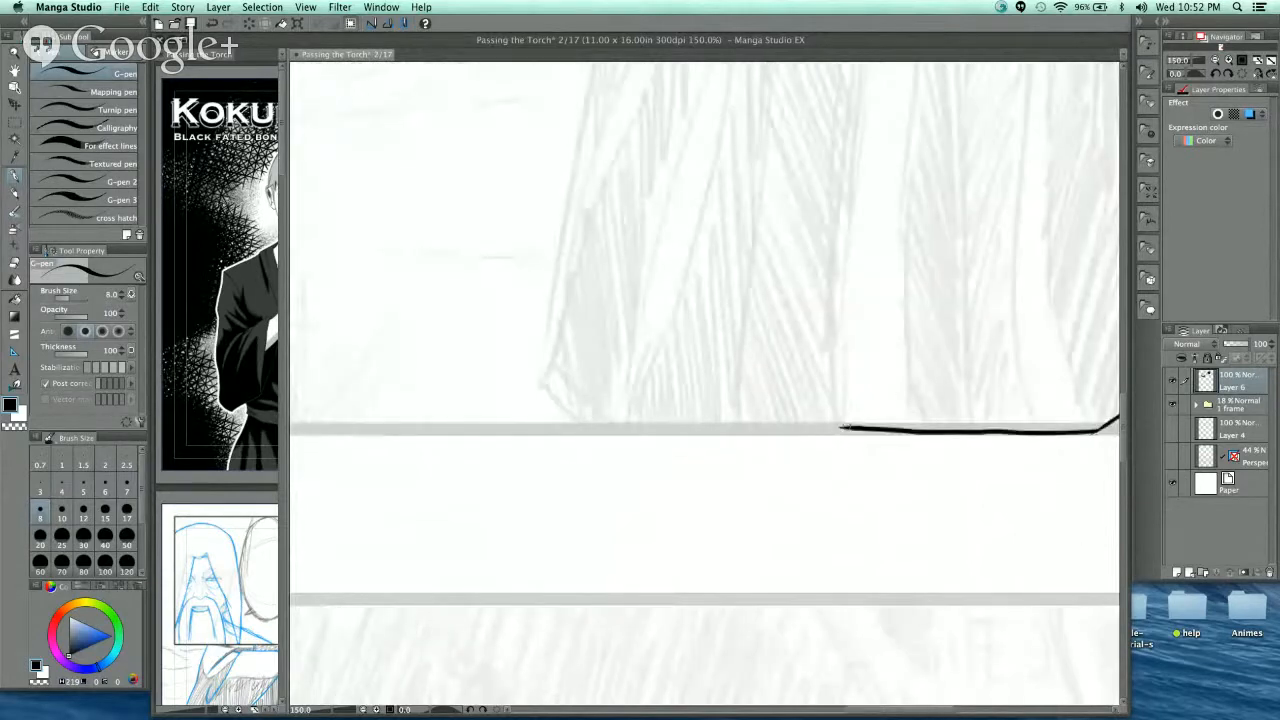
{"action": "mouse_move", "coordinate": [841, 427]}
{"action": "left_mouse_down"}
{"action": "mouse_move", "coordinate": [591, 424]}
{"action": "mouse_move", "coordinate": [564, 404]}
{"action": "left_mouse_up"}
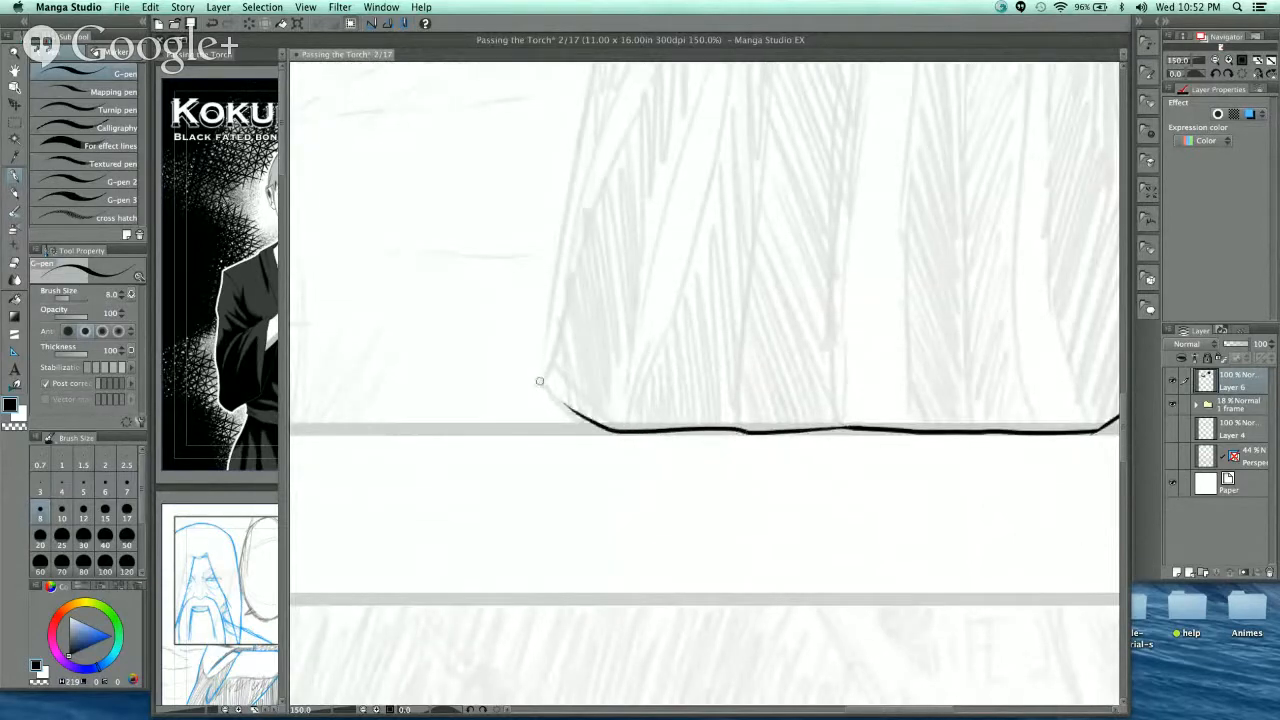
{"action": "scroll", "coordinate": [580, 385], "scroll_direction": "up", "scroll_amount": 5}
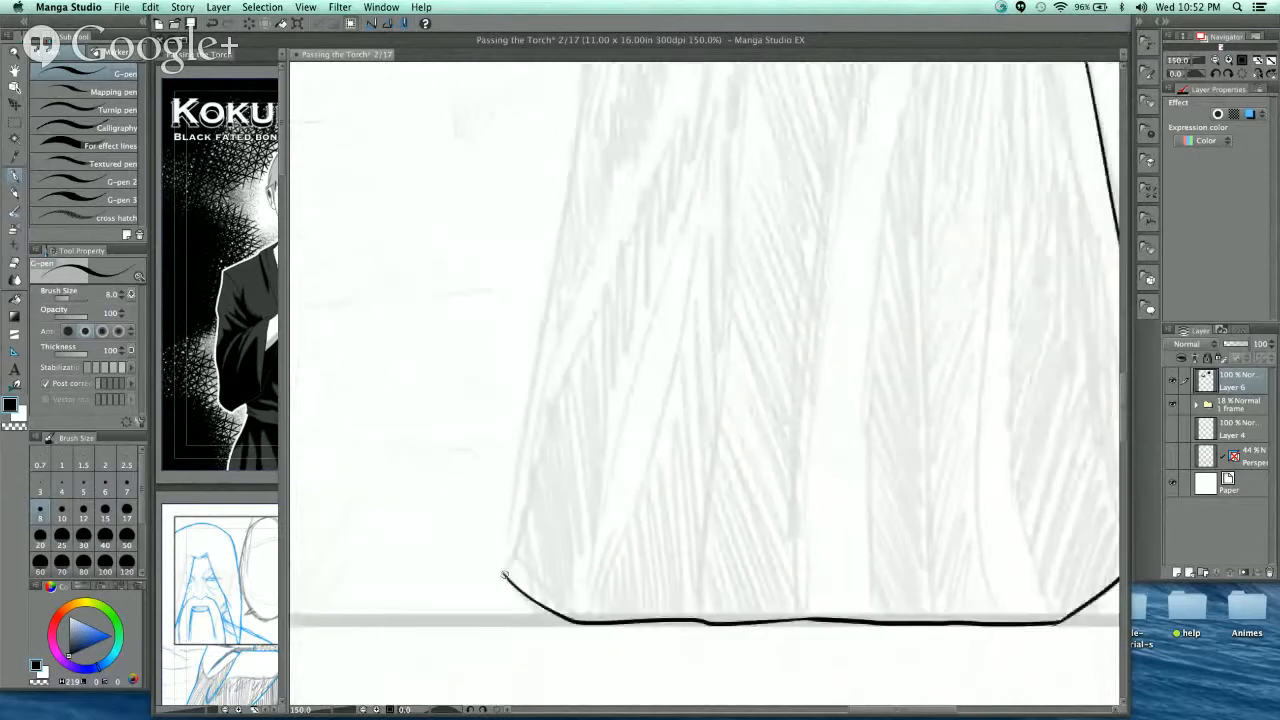
{"action": "scroll", "coordinate": [513, 503], "scroll_direction": "up", "scroll_amount": 3}
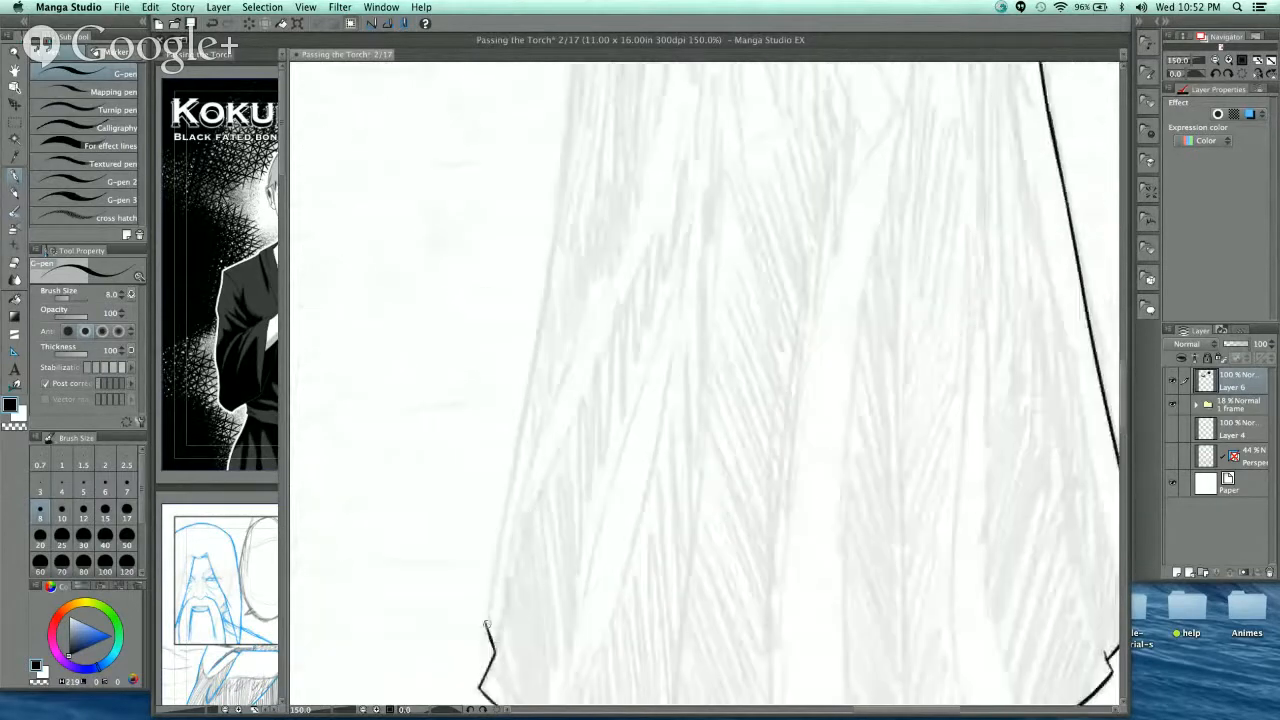
- Ink the robe's left outline from the hem up to the waist, redoing the uneven stroke
{"action": "scroll", "coordinate": [571, 251], "scroll_direction": "up", "scroll_amount": 4}
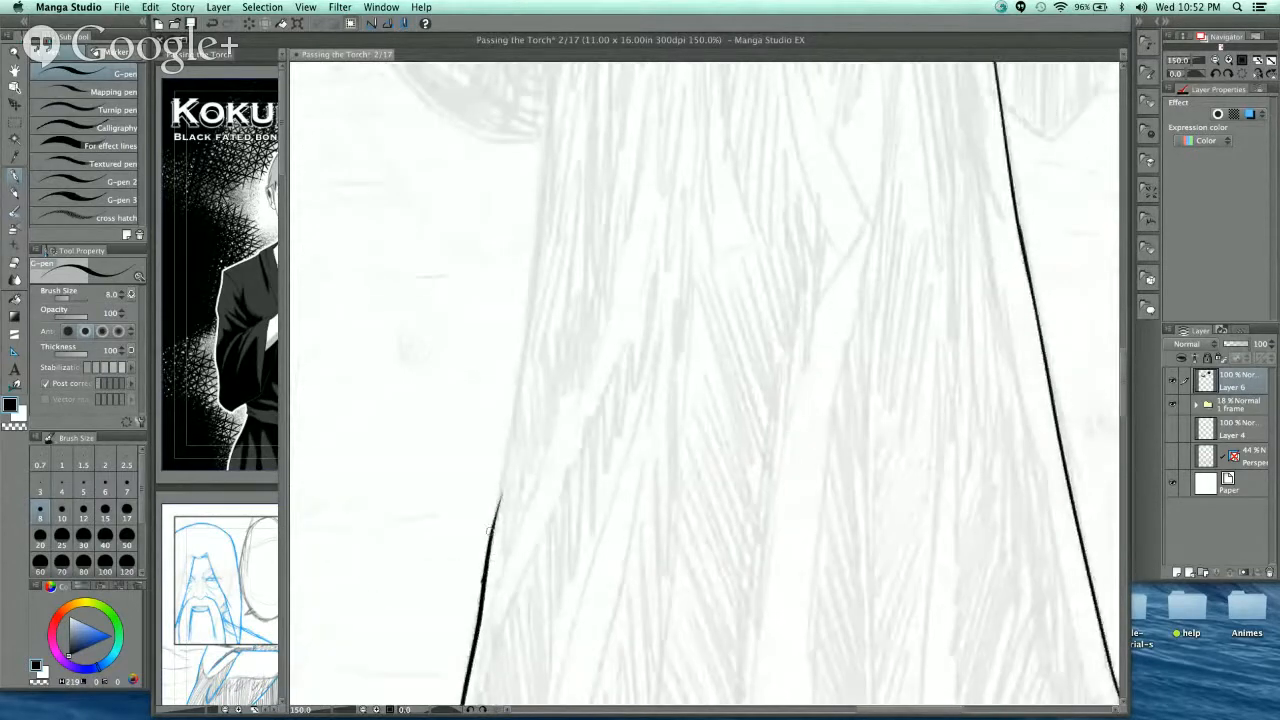
{"action": "left_click_drag", "start_coordinate": [486, 584], "coordinate": [505, 457]}
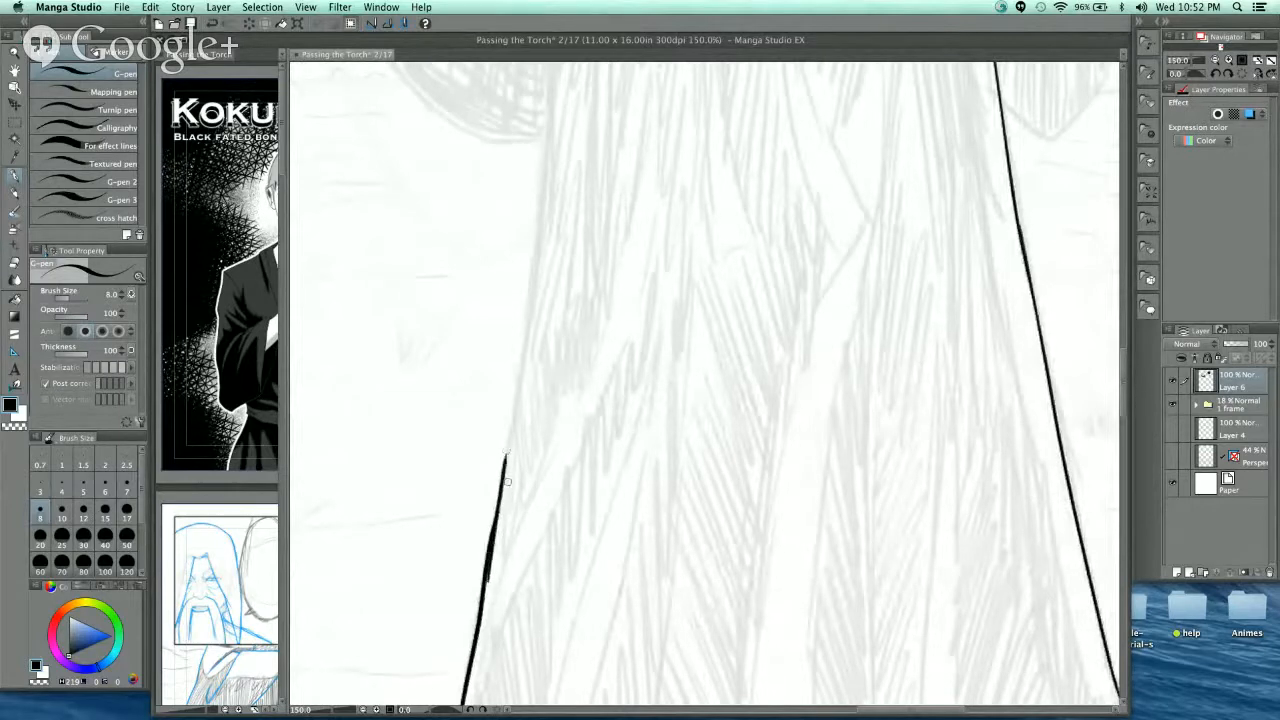
{"action": "key", "text": "super+z"}
{"action": "left_click_drag", "start_coordinate": [487, 566], "coordinate": [540, 212]}
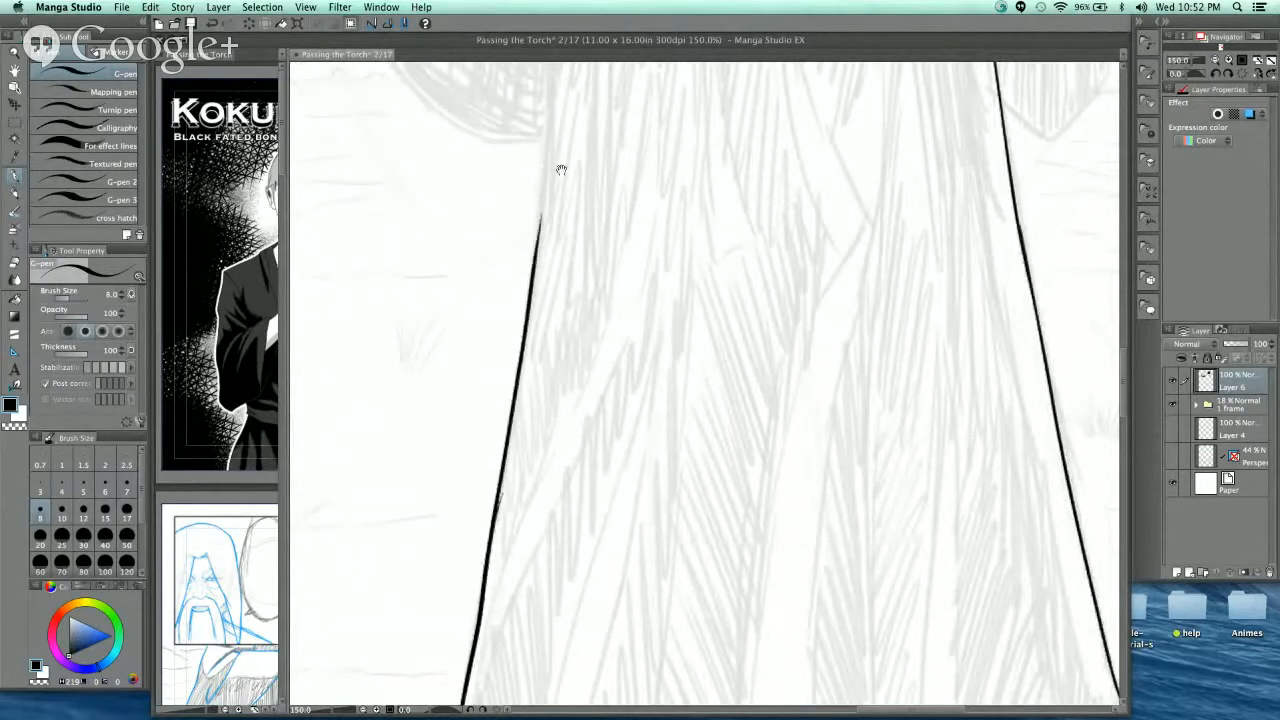
{"action": "left_click_drag", "start_coordinate": [560, 166], "coordinate": [542, 439]}
{"action": "mouse_move", "coordinate": [511, 515]}
{"action": "left_mouse_down"}
{"action": "mouse_move", "coordinate": [535, 245]}
{"action": "mouse_move", "coordinate": [524, 121]}
{"action": "left_mouse_up"}
{"action": "left_click_drag", "start_coordinate": [561, 233], "coordinate": [559, 384]}
- Ink the belt's left end with a bunched contour and short tapering fold lines, thickening the outer edge
{"action": "left_click_drag", "start_coordinate": [899, 353], "coordinate": [829, 403]}
{"action": "left_click", "coordinate": [549, 367], "text": "super"}
{"action": "scroll", "coordinate": [463, 305], "scroll_direction": "up", "scroll_amount": 3}
{"action": "left_click_drag", "start_coordinate": [463, 305], "coordinate": [572, 374]}
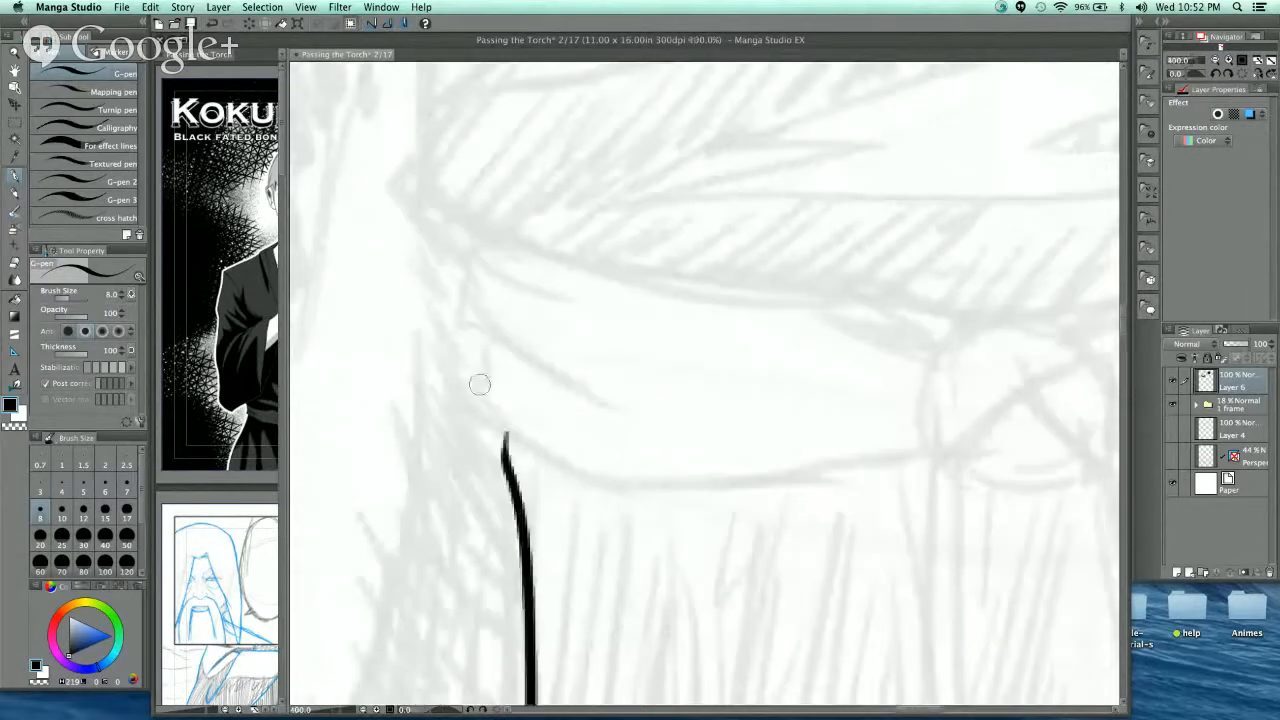
{"action": "mouse_move", "coordinate": [466, 380]}
{"action": "left_mouse_down"}
{"action": "mouse_move", "coordinate": [583, 477]}
{"action": "mouse_move", "coordinate": [480, 363]}
{"action": "mouse_move", "coordinate": [468, 326]}
{"action": "mouse_move", "coordinate": [553, 376]}
{"action": "left_mouse_up"}
{"action": "mouse_move", "coordinate": [468, 340]}
{"action": "left_mouse_down"}
{"action": "mouse_move", "coordinate": [458, 250]}
{"action": "mouse_move", "coordinate": [532, 338]}
{"action": "left_mouse_up"}
{"action": "mouse_move", "coordinate": [460, 248]}
{"action": "left_mouse_down"}
{"action": "mouse_move", "coordinate": [510, 291]}
{"action": "mouse_move", "coordinate": [489, 259]}
{"action": "left_mouse_up"}
{"action": "scroll", "coordinate": [494, 262], "scroll_direction": "up", "scroll_amount": 2}
{"action": "scroll", "coordinate": [494, 262], "scroll_direction": "left", "scroll_amount": 2}
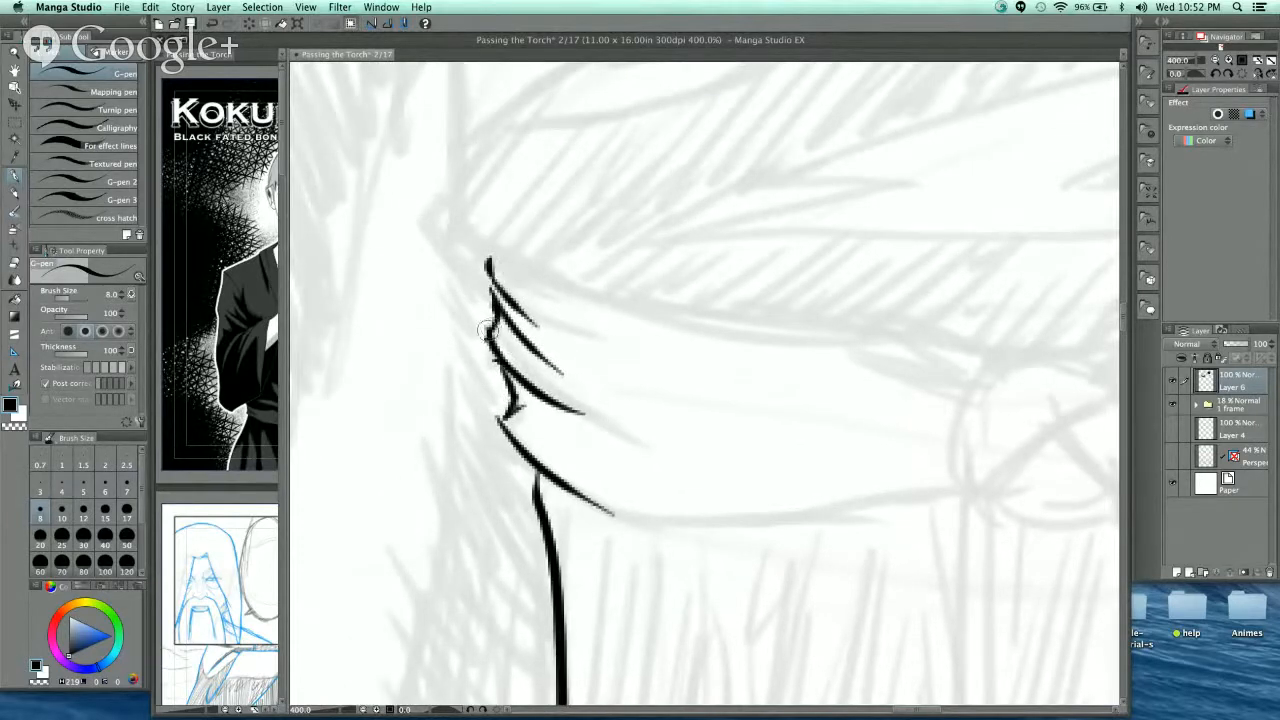
{"action": "mouse_move", "coordinate": [489, 332]}
{"action": "left_mouse_down"}
{"action": "mouse_move", "coordinate": [520, 382]}
{"action": "mouse_move", "coordinate": [500, 426]}
{"action": "mouse_move", "coordinate": [543, 452]}
{"action": "left_mouse_up"}
- Ink the wavy contour of the belt's right end and join it to the robe's right outline
{"action": "scroll", "coordinate": [606, 381], "scroll_direction": "down", "scroll_amount": 4}
{"action": "left_click_drag", "start_coordinate": [720, 400], "coordinate": [660, 306]}
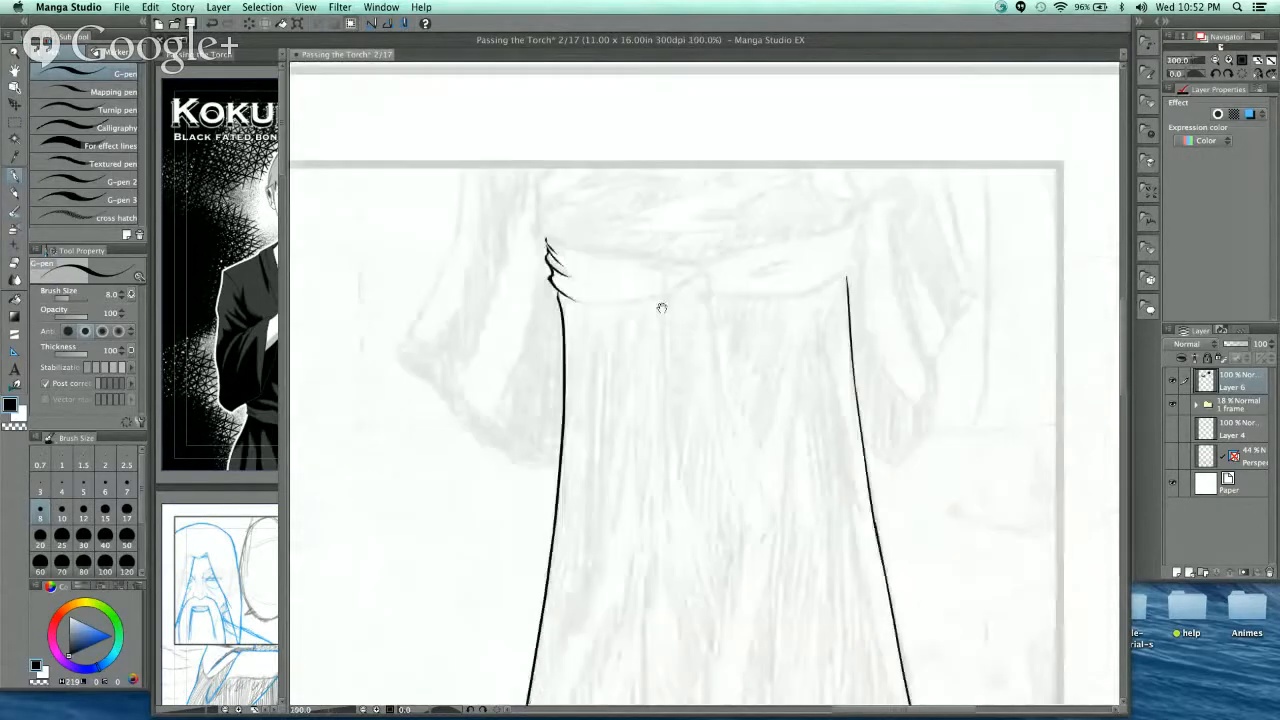
{"action": "scroll", "coordinate": [556, 295], "scroll_direction": "up", "scroll_amount": 2}
{"action": "scroll", "coordinate": [557, 298], "scroll_direction": "up", "scroll_amount": 2}
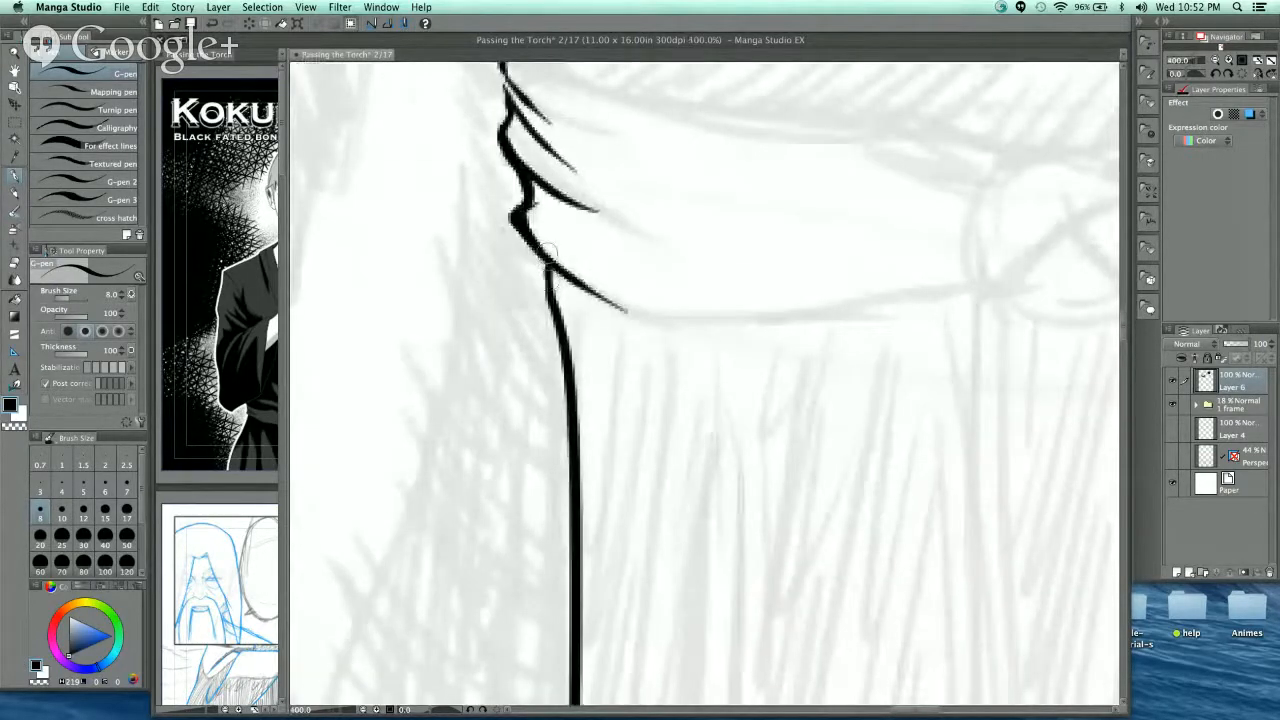
{"action": "scroll", "coordinate": [563, 246], "scroll_direction": "down", "scroll_amount": 2}
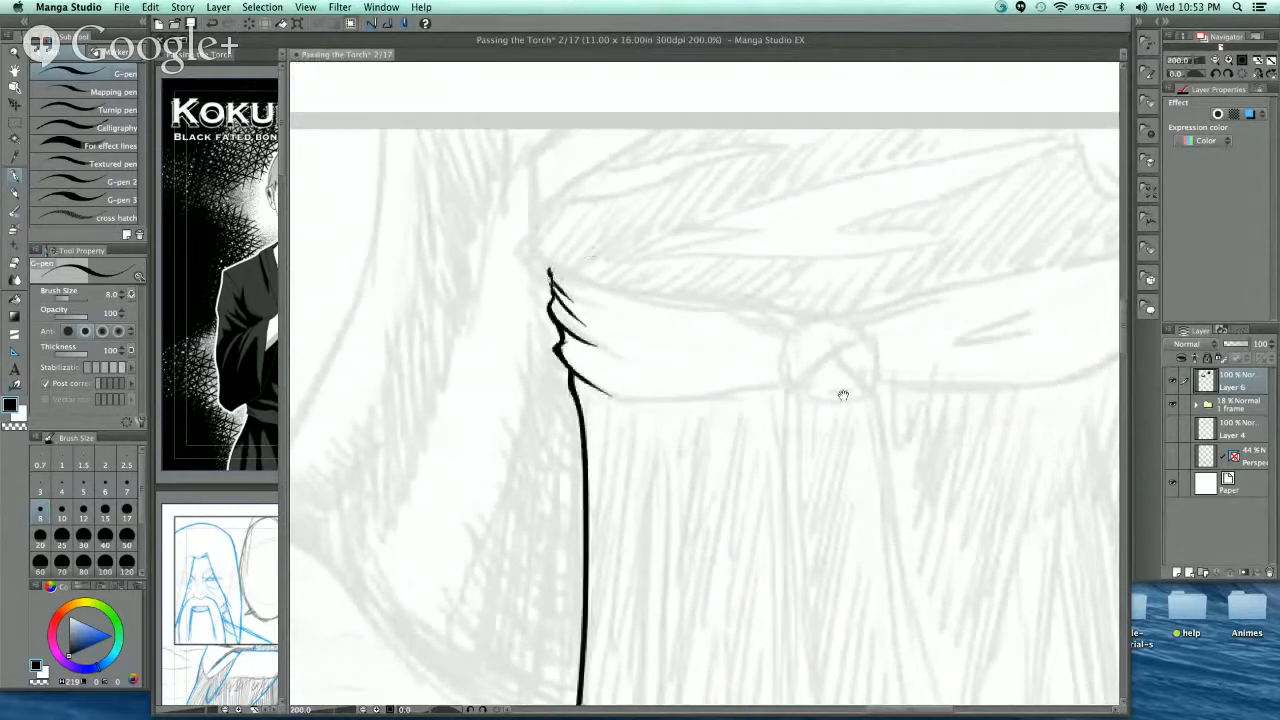
{"action": "left_click_drag", "start_coordinate": [993, 349], "coordinate": [706, 294]}
{"action": "left_click_drag", "start_coordinate": [857, 298], "coordinate": [791, 279]}
{"action": "scroll", "coordinate": [800, 279], "scroll_direction": "up", "scroll_amount": 2}
{"action": "left_click_drag", "start_coordinate": [802, 399], "coordinate": [782, 329]}
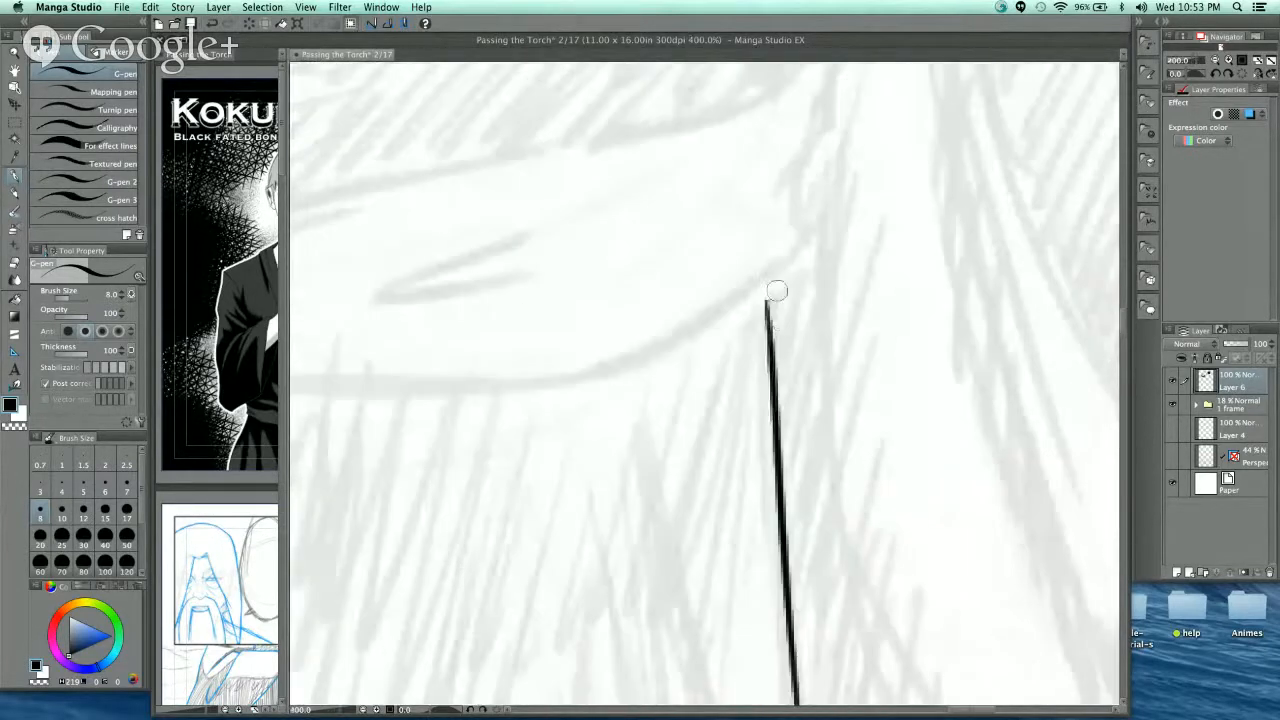
{"action": "left_click_drag", "start_coordinate": [780, 263], "coordinate": [769, 310]}
{"action": "left_click_drag", "start_coordinate": [780, 264], "coordinate": [768, 312]}
{"action": "mouse_move", "coordinate": [778, 238]}
{"action": "left_mouse_down"}
{"action": "mouse_move", "coordinate": [776, 359]}
{"action": "mouse_move", "coordinate": [828, 140]}
{"action": "mouse_move", "coordinate": [817, 127]}
{"action": "left_mouse_up"}
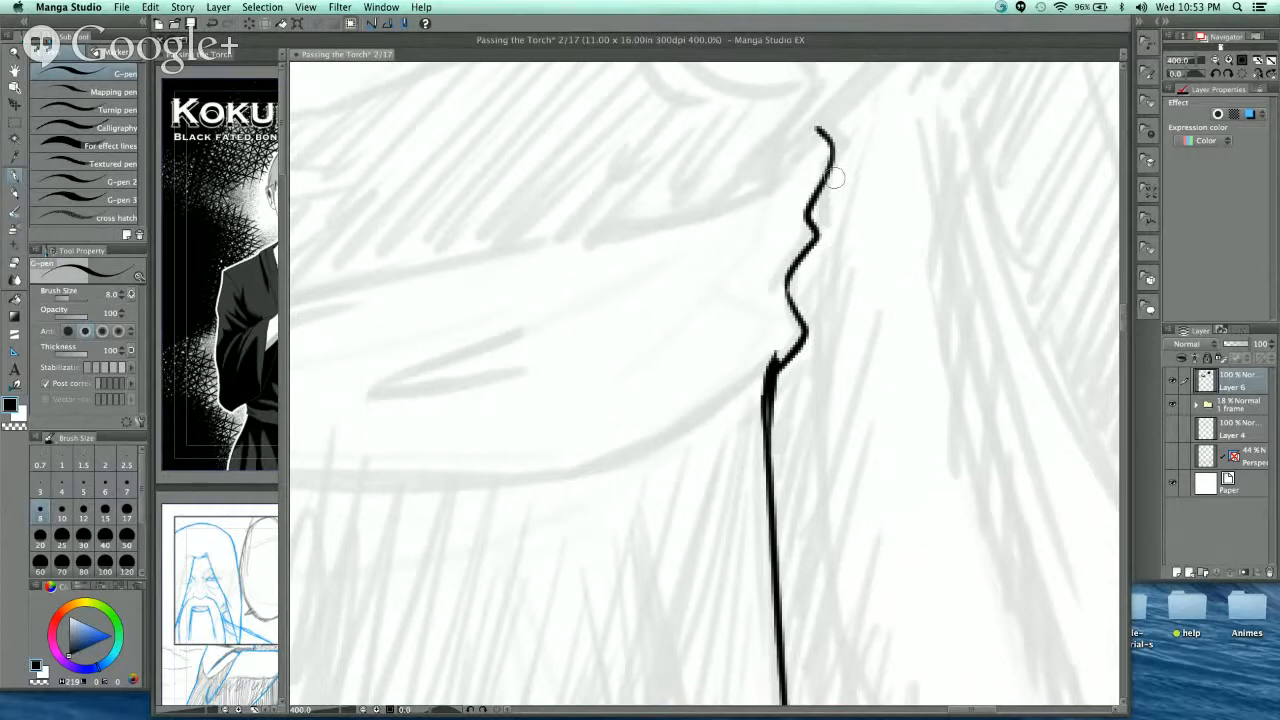
- Thicken the wavy contour at the belt's right end with repeated strokes for varied line weight
{"action": "left_click_drag", "start_coordinate": [828, 144], "coordinate": [804, 214]}
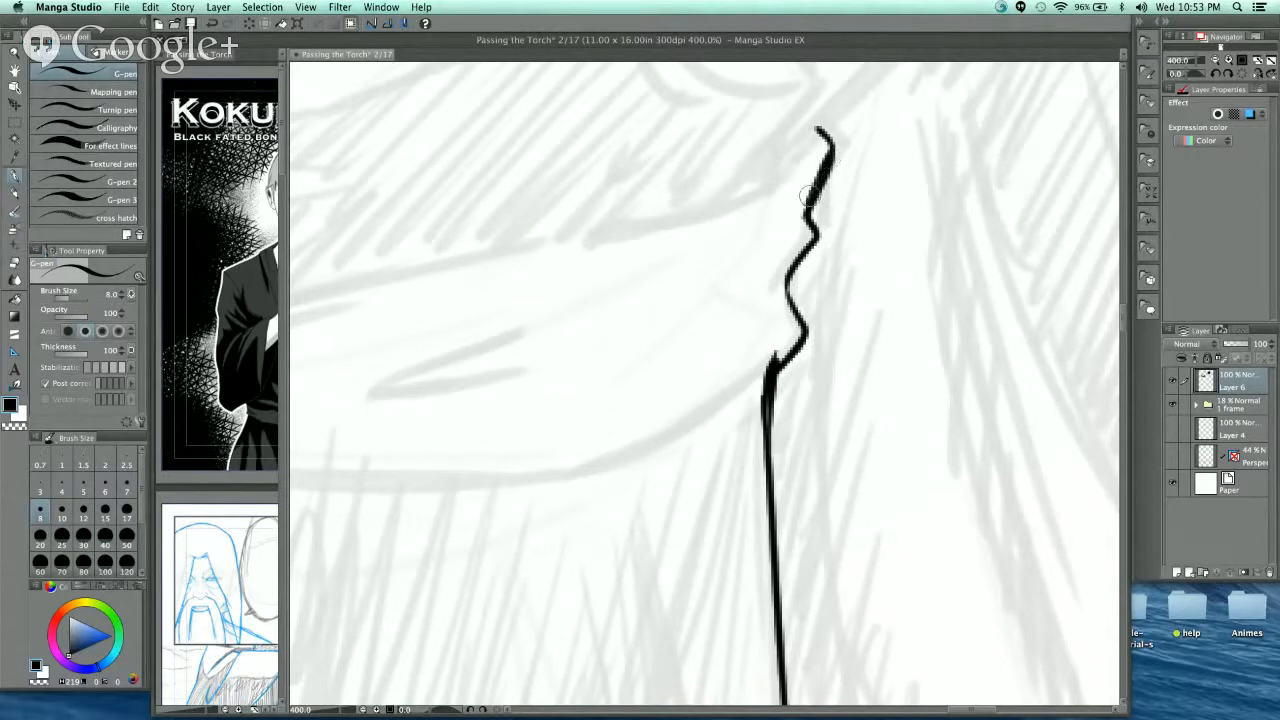
{"action": "left_click_drag", "start_coordinate": [830, 140], "coordinate": [800, 208]}
{"action": "mouse_move", "coordinate": [826, 148]}
{"action": "left_mouse_down"}
{"action": "mouse_move", "coordinate": [814, 124]}
{"action": "mouse_move", "coordinate": [803, 213]}
{"action": "mouse_move", "coordinate": [818, 240]}
{"action": "mouse_move", "coordinate": [792, 287]}
{"action": "left_mouse_up"}
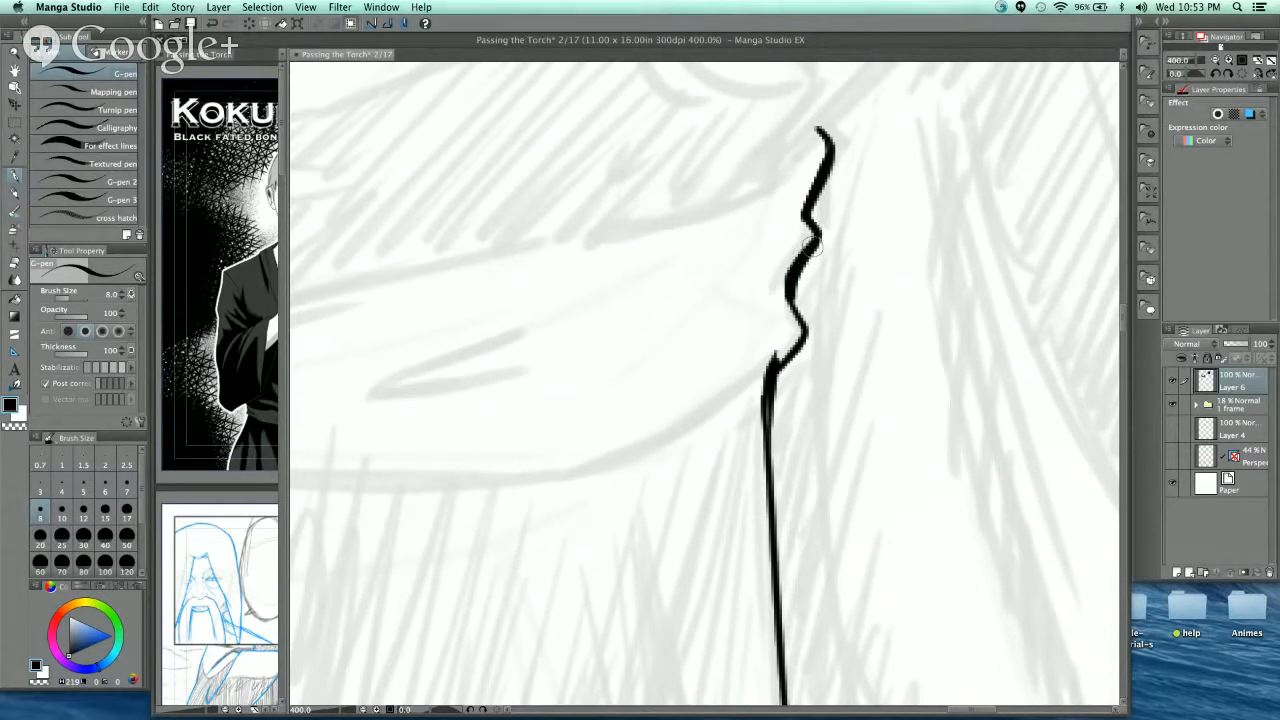
{"action": "mouse_move", "coordinate": [814, 245]}
{"action": "left_mouse_down"}
{"action": "mouse_move", "coordinate": [790, 275]}
{"action": "mouse_move", "coordinate": [806, 336]}
{"action": "mouse_move", "coordinate": [784, 362]}
{"action": "left_mouse_up"}
- Ink the belt's lower edge from its right end to the central knot
{"action": "scroll", "coordinate": [839, 187], "scroll_direction": "down", "scroll_amount": 2}
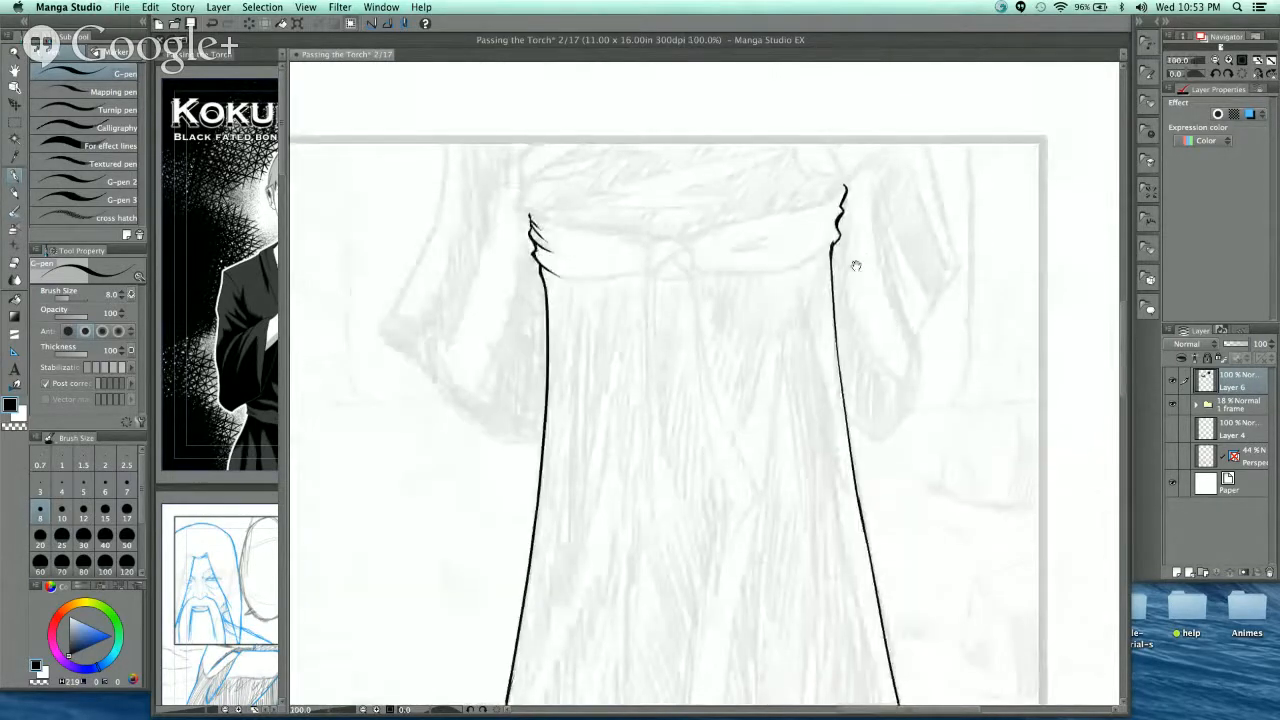
{"action": "key", "text": "super+plus"}
{"action": "key", "text": "super+plus"}
{"action": "key", "text": "super+plus"}
{"action": "key", "text": "super+plus"}
{"action": "key", "text": "super+plus"}
{"action": "key", "text": "super+plus"}
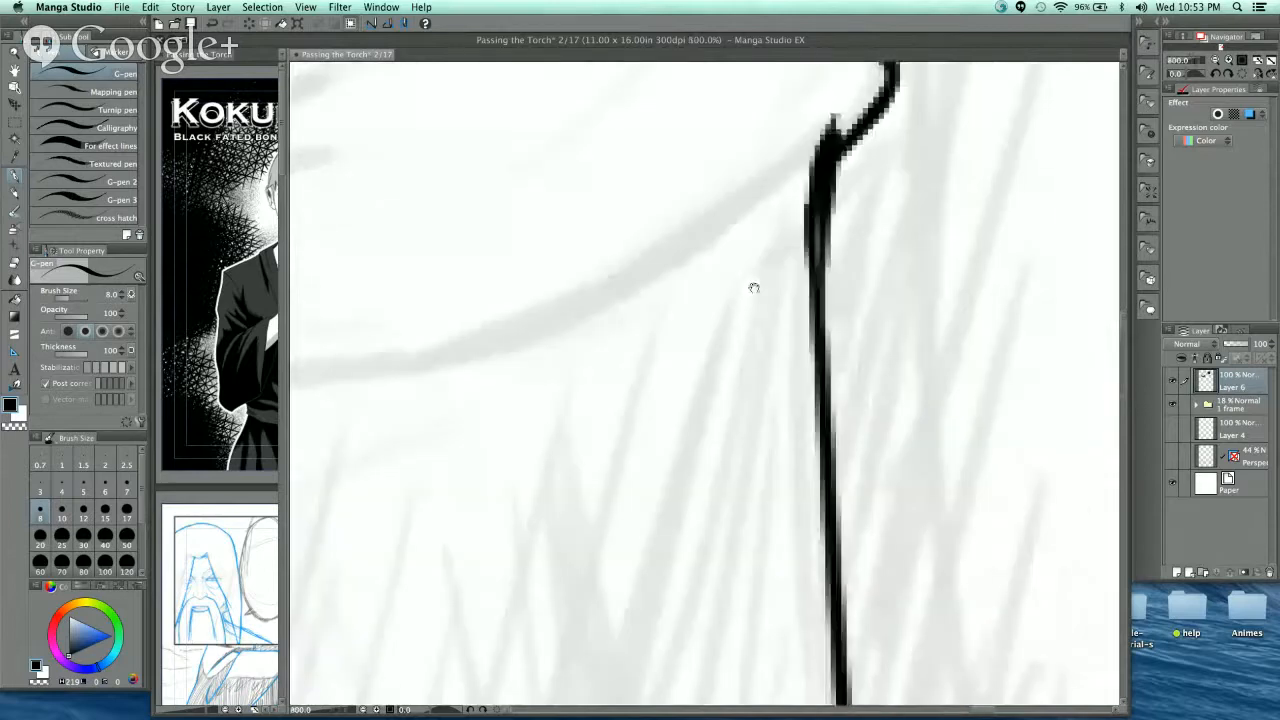
{"action": "left_click", "coordinate": [497, 710]}
{"action": "mouse_move", "coordinate": [985, 176]}
{"action": "left_mouse_down"}
{"action": "mouse_move", "coordinate": [1100, 141]}
{"action": "mouse_move", "coordinate": [1005, 220]}
{"action": "mouse_move", "coordinate": [908, 266]}
{"action": "mouse_move", "coordinate": [558, 277]}
{"action": "left_mouse_up"}
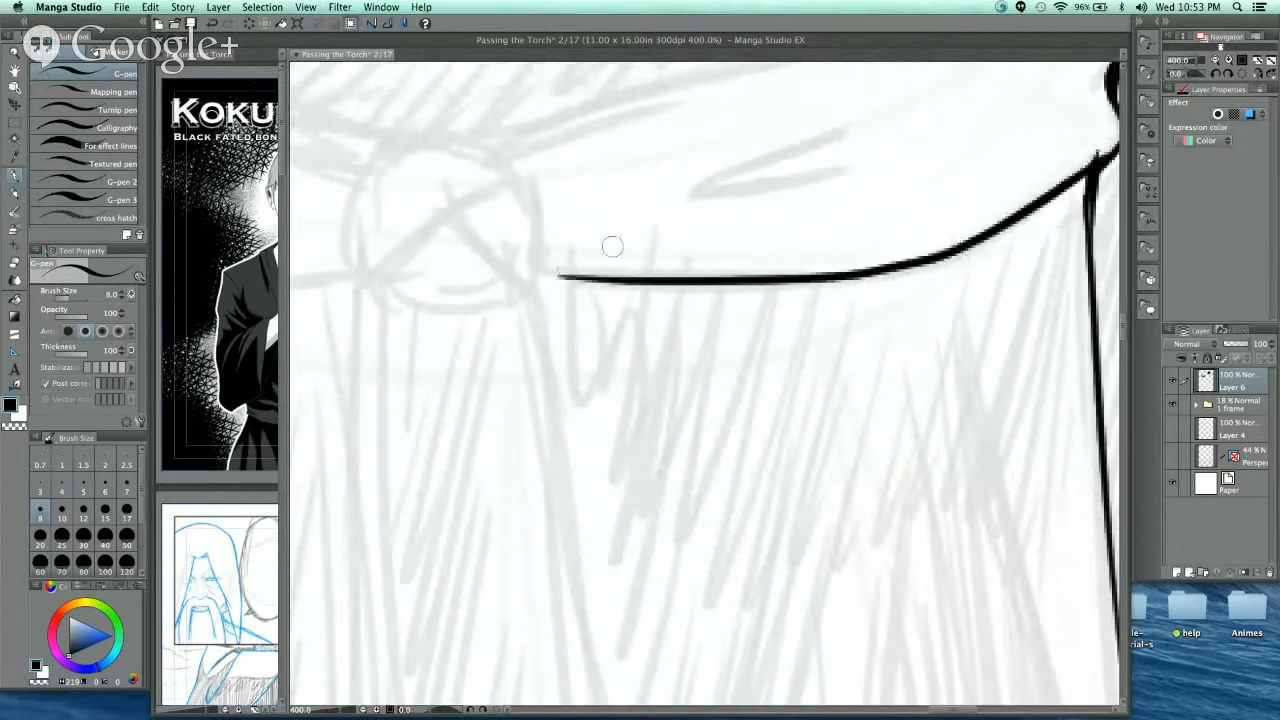
{"action": "left_click_drag", "start_coordinate": [720, 258], "coordinate": [772, 364]}
{"action": "left_click_drag", "start_coordinate": [590, 382], "coordinate": [638, 388]}
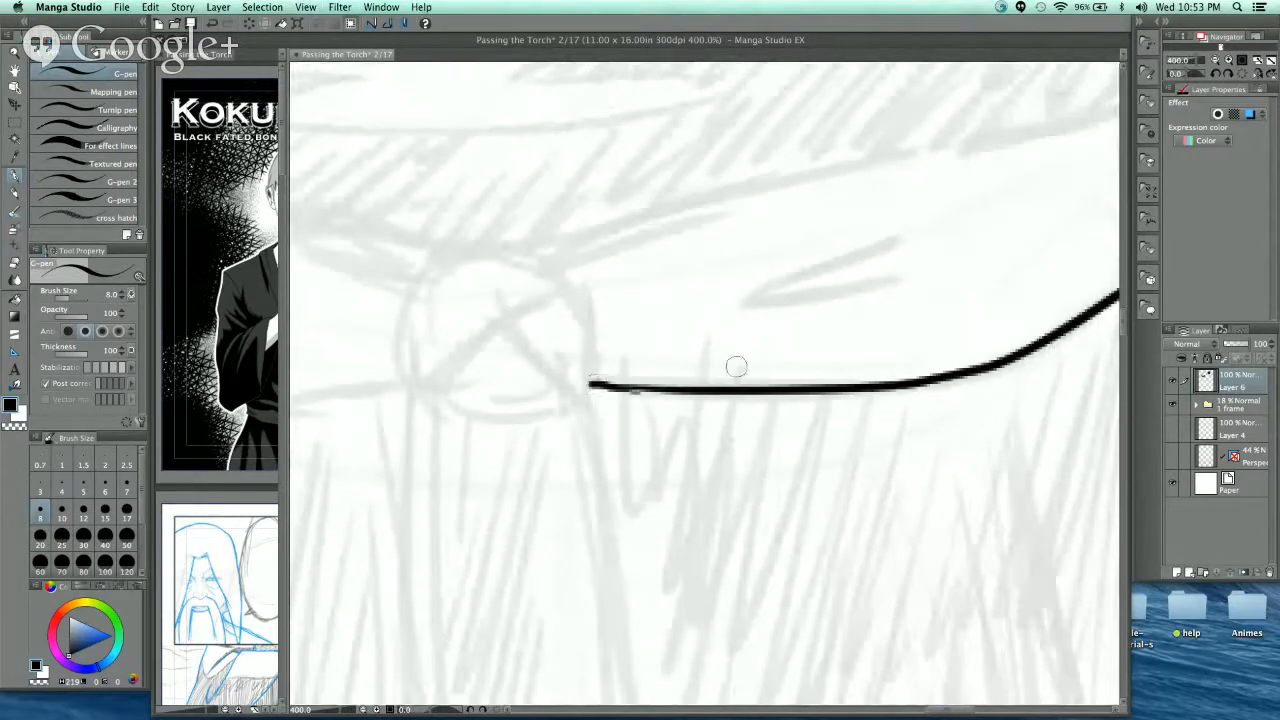
{"action": "left_click_drag", "start_coordinate": [805, 375], "coordinate": [657, 418]}
- Ink a long tapering fold on the belt's right half and fill it with diagonal hatching
{"action": "left_click_drag", "start_coordinate": [615, 325], "coordinate": [1025, 206]}
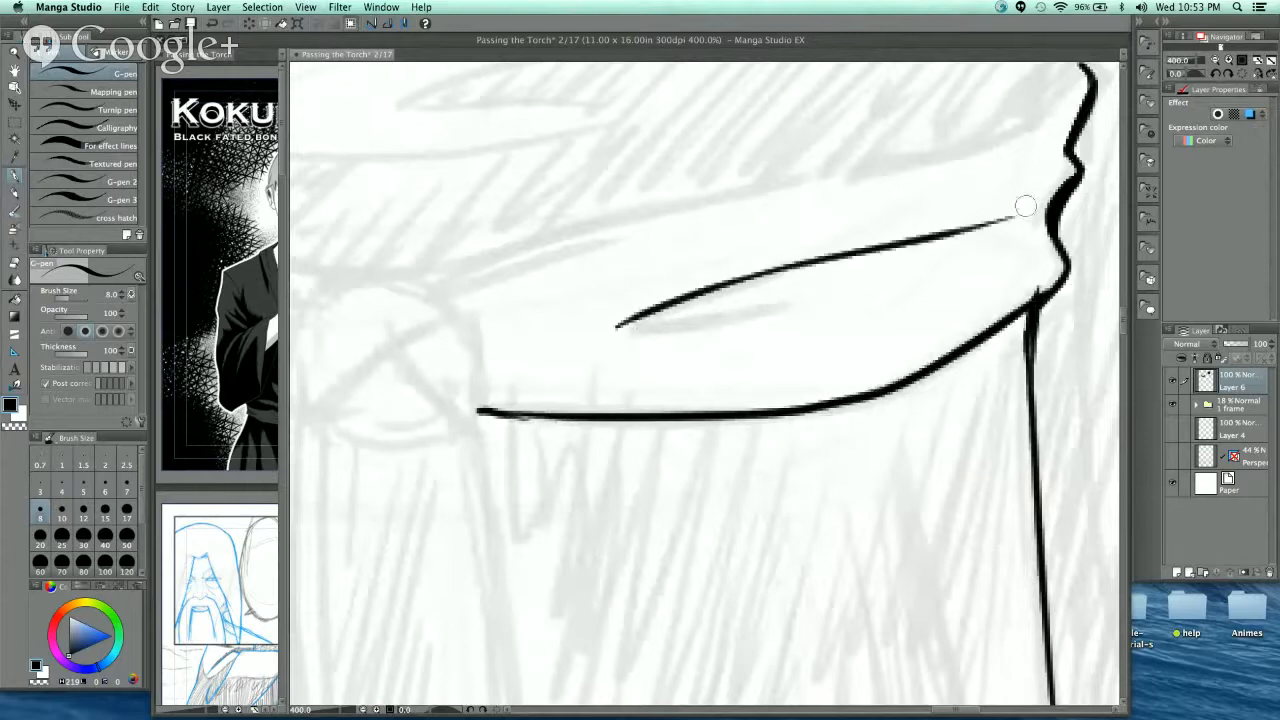
{"action": "left_click_drag", "start_coordinate": [675, 320], "coordinate": [1016, 250]}
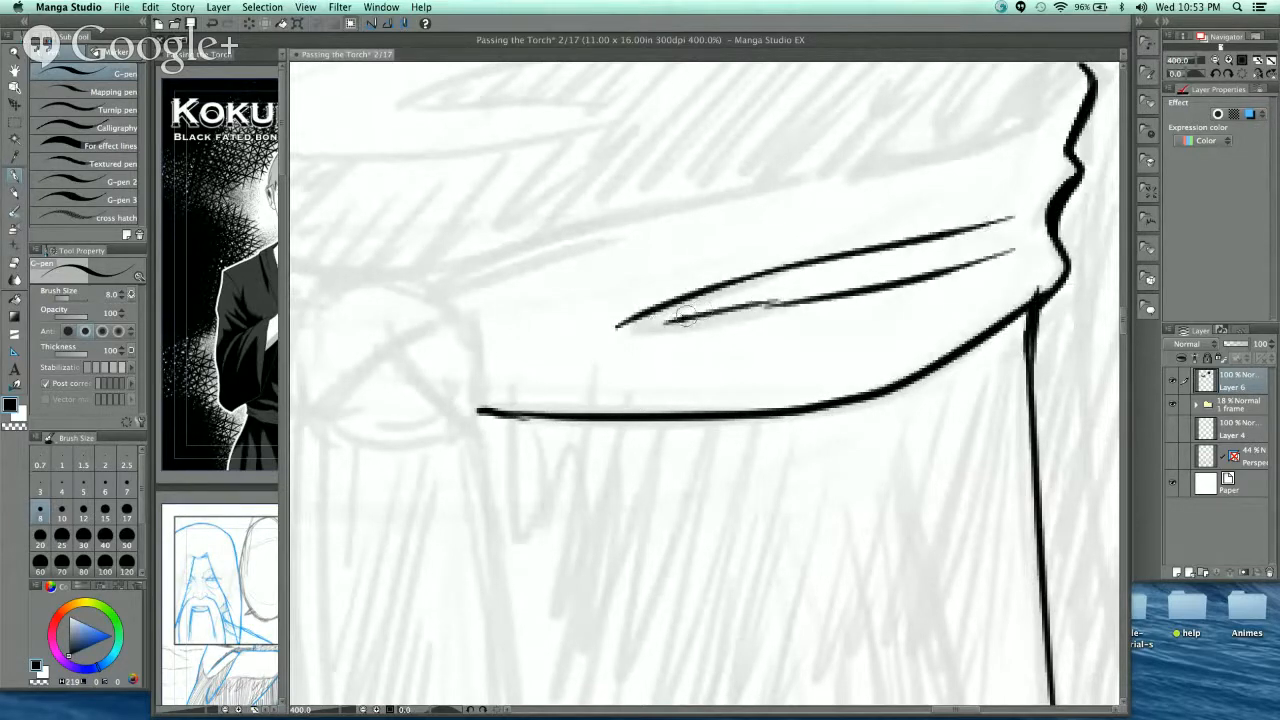
{"action": "mouse_move", "coordinate": [692, 318]}
{"action": "left_mouse_down"}
{"action": "mouse_move", "coordinate": [735, 288]}
{"action": "mouse_move", "coordinate": [850, 262]}
{"action": "left_mouse_up"}
{"action": "left_click_drag", "start_coordinate": [812, 304], "coordinate": [915, 240]}
{"action": "mouse_move", "coordinate": [865, 290]}
{"action": "left_mouse_down"}
{"action": "mouse_move", "coordinate": [972, 220]}
{"action": "mouse_move", "coordinate": [898, 280]}
{"action": "mouse_move", "coordinate": [985, 226]}
{"action": "left_mouse_up"}
{"action": "left_click_drag", "start_coordinate": [940, 270], "coordinate": [995, 230]}
{"action": "mouse_move", "coordinate": [958, 262]}
{"action": "left_mouse_down"}
{"action": "mouse_move", "coordinate": [1012, 226]}
{"action": "mouse_move", "coordinate": [1110, 210]}
{"action": "left_mouse_up"}
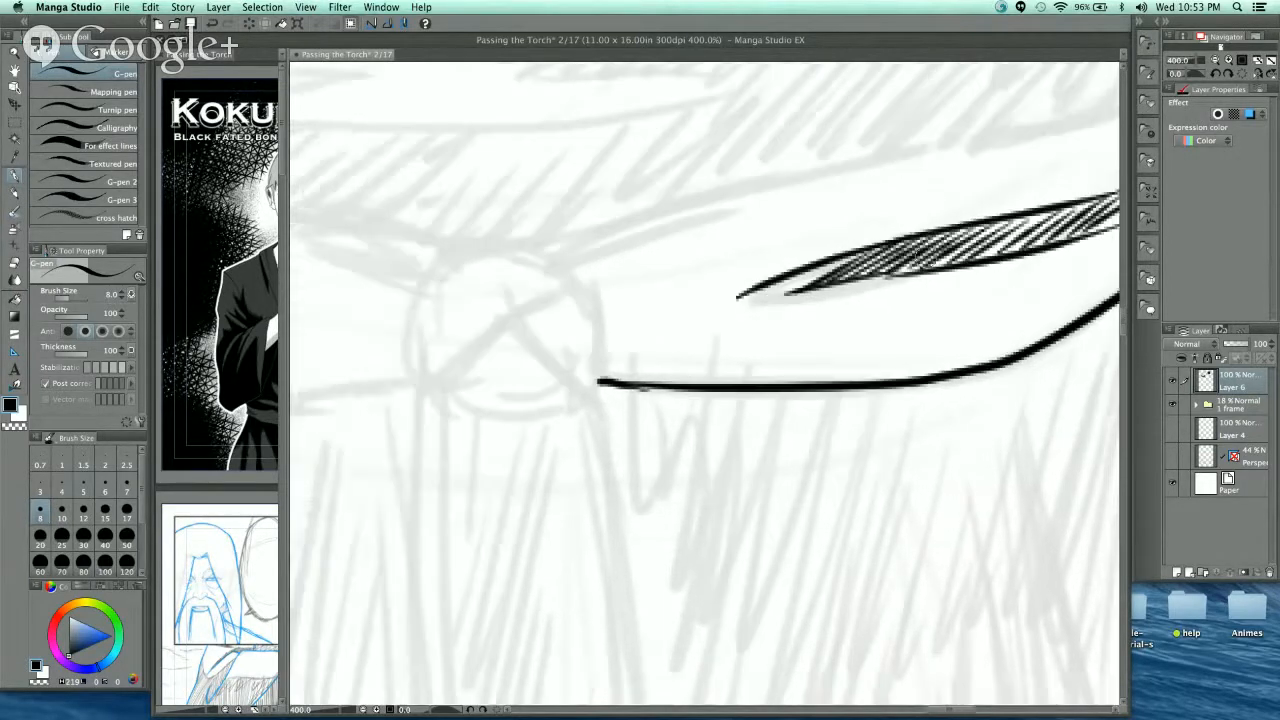
- Add a small crease below the hatched fold and ink the belt's upper edge from the knot to its right end
{"action": "left_click_drag", "start_coordinate": [795, 330], "coordinate": [997, 336]}
{"action": "mouse_move", "coordinate": [544, 256]}
{"action": "left_mouse_down"}
{"action": "mouse_move", "coordinate": [417, 369]}
{"action": "mouse_move", "coordinate": [502, 343]}
{"action": "left_mouse_up"}
{"action": "mouse_move", "coordinate": [420, 370]}
{"action": "left_mouse_down"}
{"action": "mouse_move", "coordinate": [880, 258]}
{"action": "mouse_move", "coordinate": [1012, 215]}
{"action": "mouse_move", "coordinate": [1068, 172]}
{"action": "left_mouse_up"}
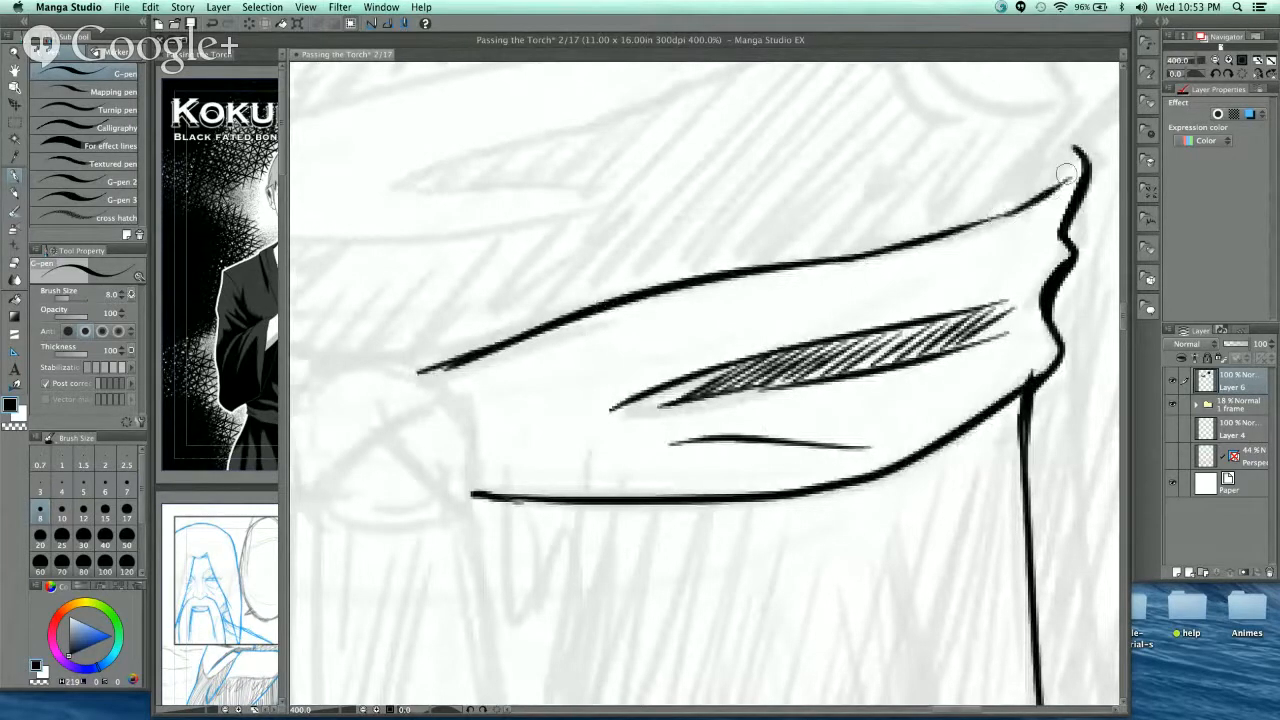
- Ink the top of the belt knot's rounded outline, its crossing folds and its right edge
{"action": "left_click_drag", "start_coordinate": [524, 364], "coordinate": [776, 266]}
{"action": "mouse_move", "coordinate": [681, 281]}
{"action": "left_mouse_down"}
{"action": "mouse_move", "coordinate": [548, 270]}
{"action": "mouse_move", "coordinate": [533, 322]}
{"action": "left_mouse_up"}
{"action": "mouse_move", "coordinate": [535, 336]}
{"action": "left_mouse_down"}
{"action": "mouse_move", "coordinate": [532, 386]}
{"action": "mouse_move", "coordinate": [695, 305]}
{"action": "left_mouse_up"}
{"action": "left_click_drag", "start_coordinate": [626, 338], "coordinate": [728, 418]}
{"action": "left_click_drag", "start_coordinate": [706, 293], "coordinate": [728, 368]}
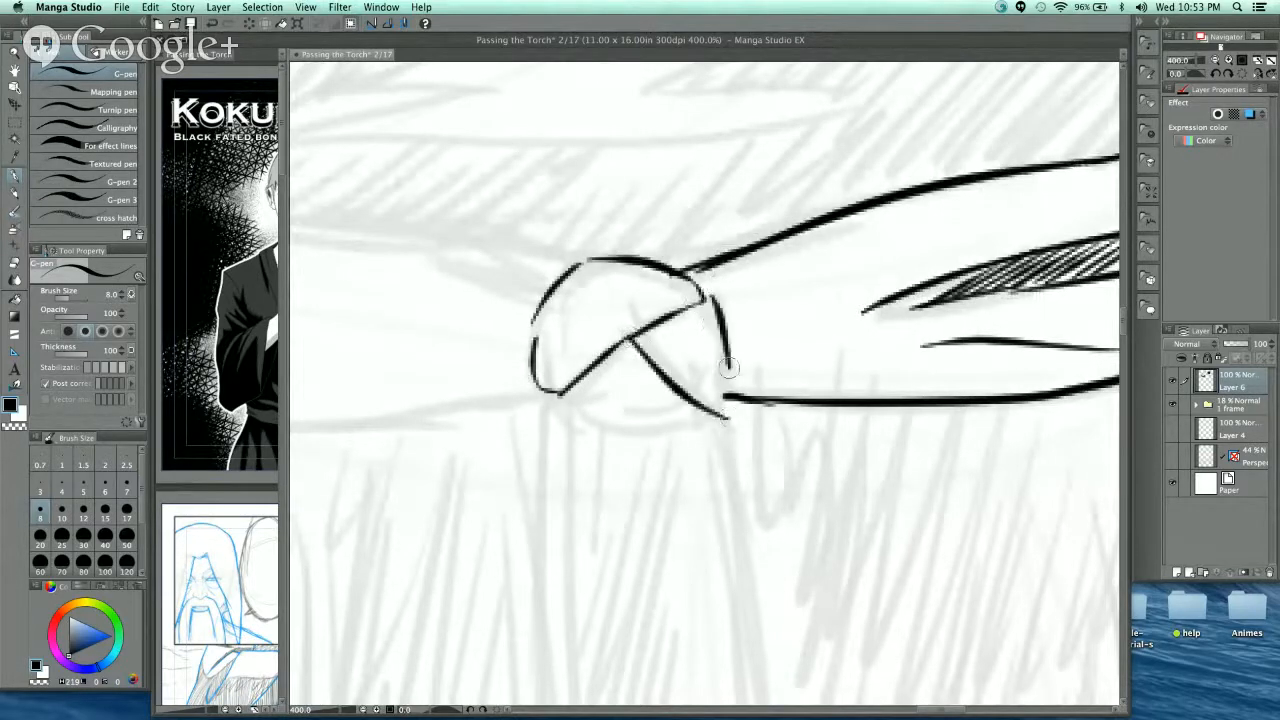
{"action": "key", "text": "super+z"}
{"action": "mouse_move", "coordinate": [702, 294]}
{"action": "left_mouse_down"}
{"action": "mouse_move", "coordinate": [723, 357]}
{"action": "mouse_move", "coordinate": [728, 416]}
{"action": "left_mouse_up"}
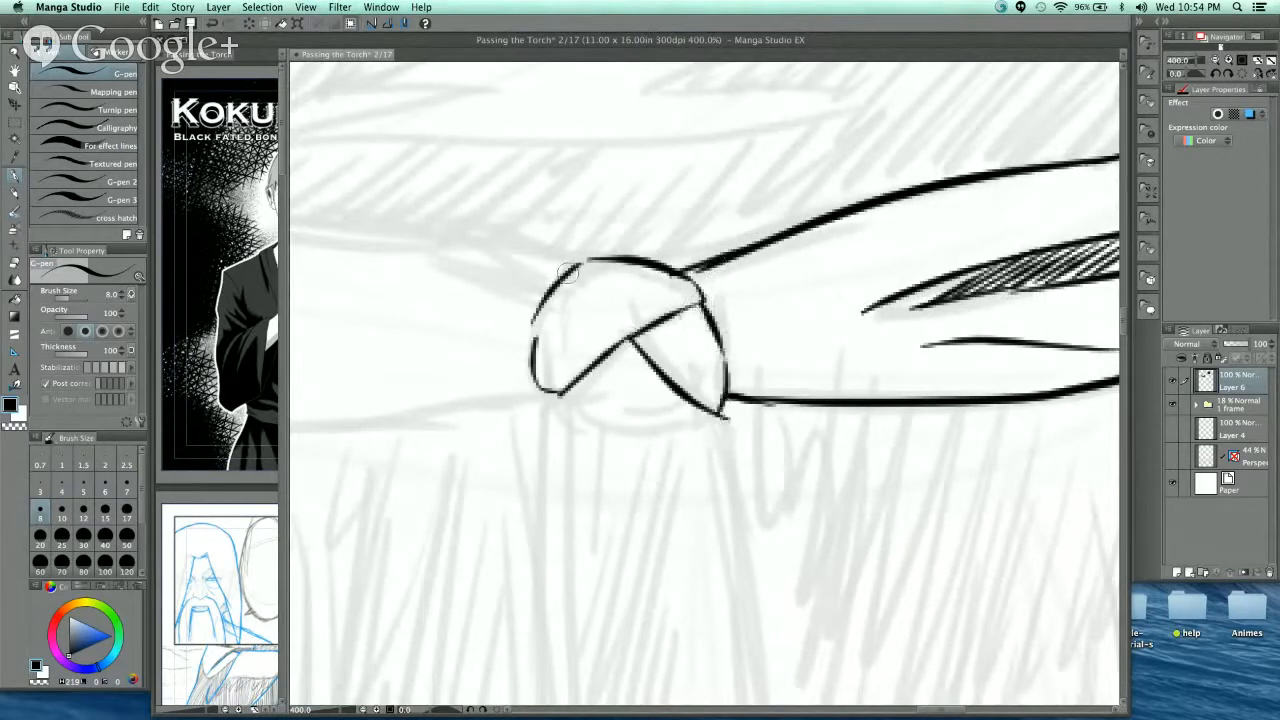
- Close the knot's outline with strokes along its left side and a curved bottom edge
{"action": "mouse_move", "coordinate": [592, 258]}
{"action": "left_mouse_down"}
{"action": "mouse_move", "coordinate": [556, 300]}
{"action": "mouse_move", "coordinate": [538, 372]}
{"action": "left_mouse_up"}
{"action": "scroll", "coordinate": [563, 263], "scroll_direction": "down", "scroll_amount": 5}
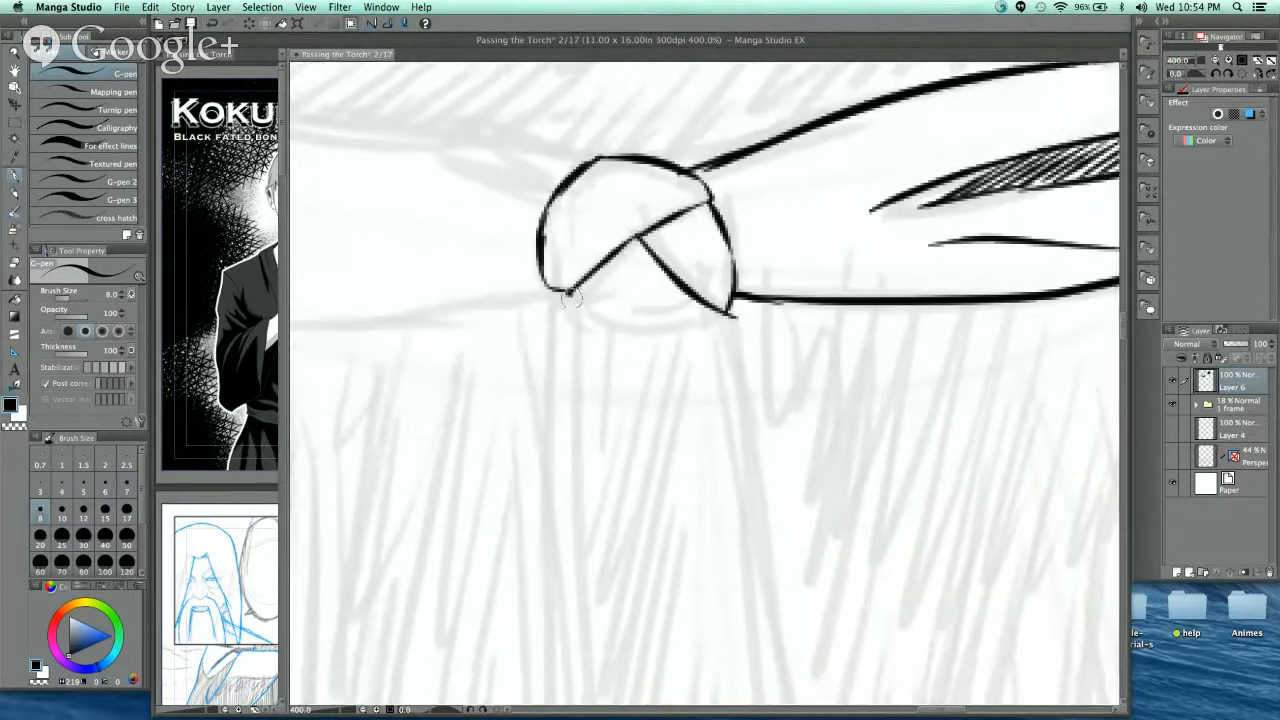
{"action": "left_click_drag", "start_coordinate": [565, 290], "coordinate": [625, 337]}
{"action": "left_click_drag", "start_coordinate": [712, 309], "coordinate": [634, 337]}
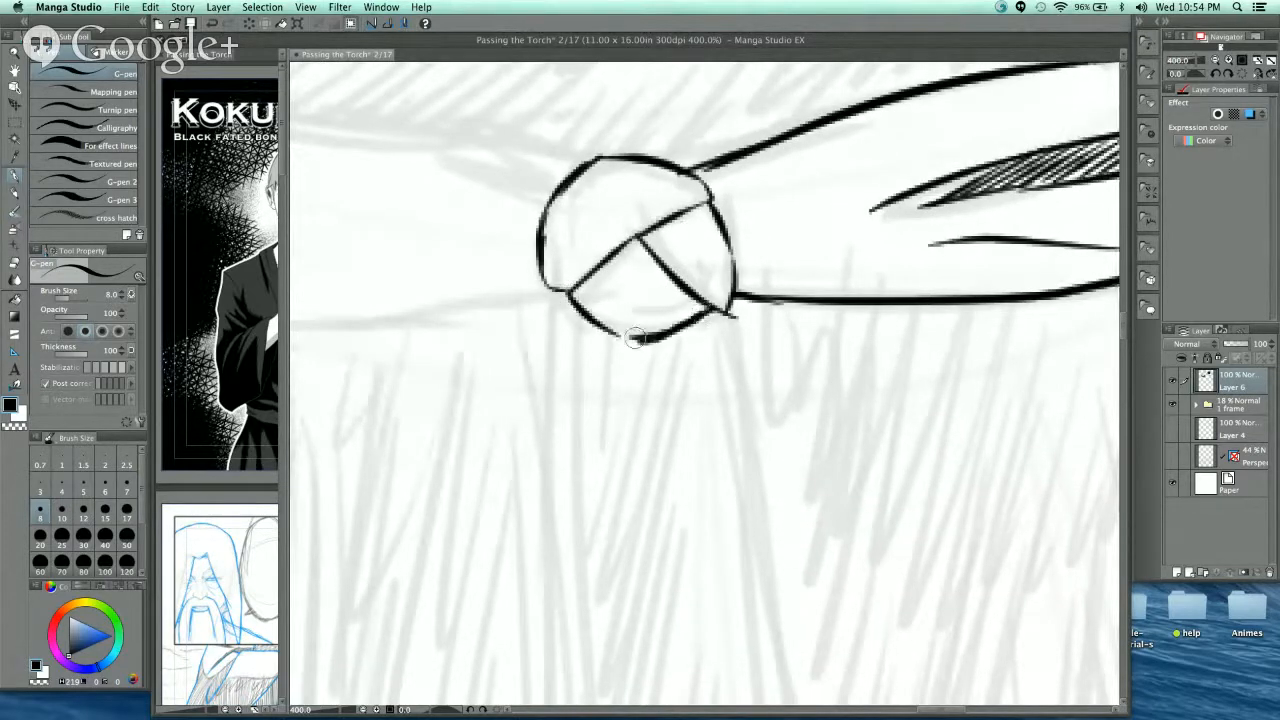
- Add short hatching strokes along the knot's crossing folds and lower-left edge to suggest shadow
{"action": "mouse_move", "coordinate": [698, 282]}
{"action": "left_mouse_down"}
{"action": "mouse_move", "coordinate": [746, 351]}
{"action": "mouse_move", "coordinate": [753, 393]}
{"action": "left_mouse_up"}
{"action": "key", "text": "super+plus"}
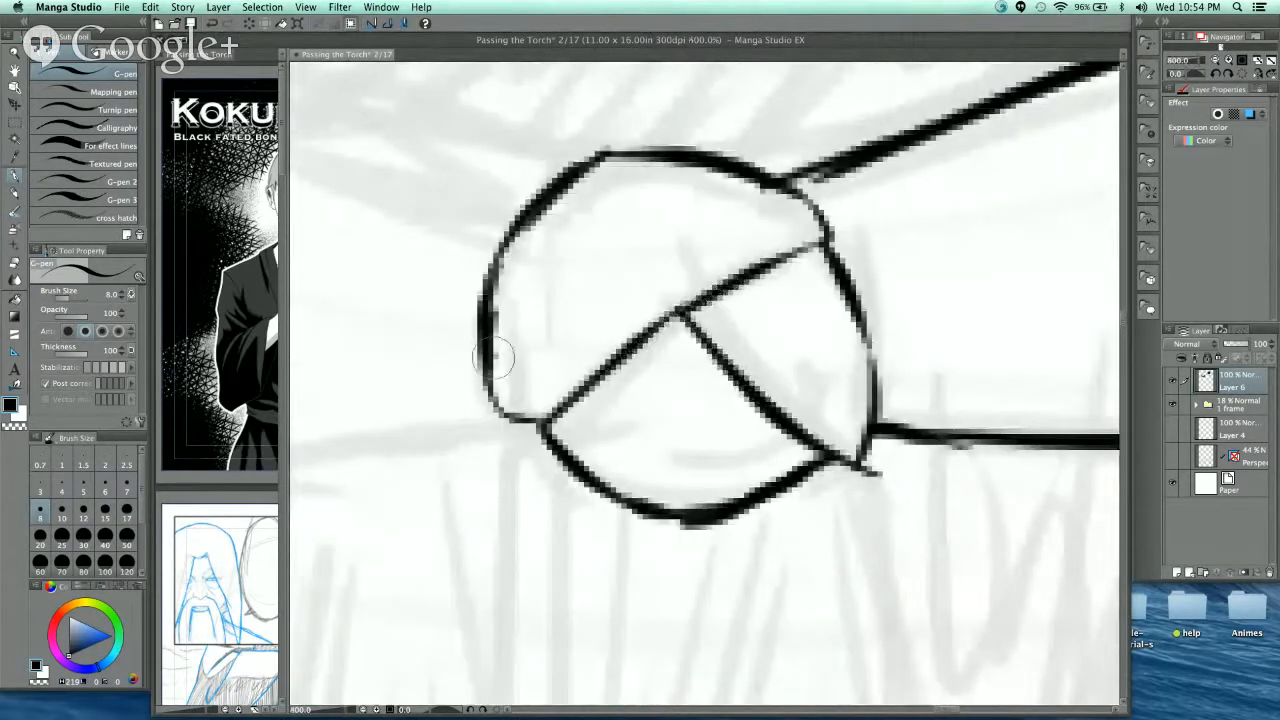
{"action": "left_click_drag", "start_coordinate": [490, 362], "coordinate": [543, 420]}
{"action": "mouse_move", "coordinate": [503, 358]}
{"action": "left_mouse_down"}
{"action": "mouse_move", "coordinate": [550, 398]}
{"action": "mouse_move", "coordinate": [534, 368]}
{"action": "mouse_move", "coordinate": [566, 383]}
{"action": "mouse_move", "coordinate": [586, 368]}
{"action": "mouse_move", "coordinate": [574, 348]}
{"action": "mouse_move", "coordinate": [610, 338]}
{"action": "left_mouse_up"}
{"action": "left_click_drag", "start_coordinate": [585, 338], "coordinate": [640, 327]}
{"action": "mouse_move", "coordinate": [606, 321]}
{"action": "left_mouse_down"}
{"action": "mouse_move", "coordinate": [677, 306]}
{"action": "mouse_move", "coordinate": [718, 343]}
{"action": "mouse_move", "coordinate": [743, 333]}
{"action": "mouse_move", "coordinate": [758, 376]}
{"action": "mouse_move", "coordinate": [779, 378]}
{"action": "mouse_move", "coordinate": [853, 432]}
{"action": "left_mouse_up"}
{"action": "left_click_drag", "start_coordinate": [565, 420], "coordinate": [640, 495]}
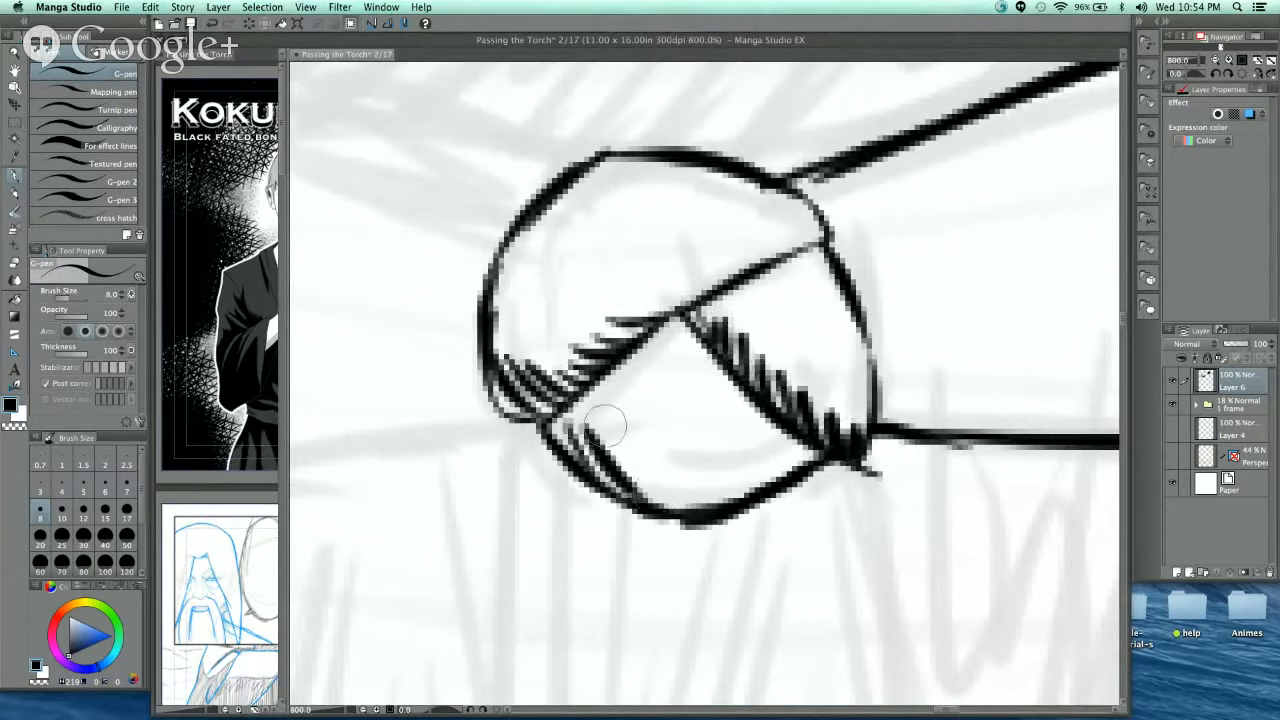
- Extend the hatching along the knot's lower wrap and add small crease marks on its upper and right parts
{"action": "left_click_drag", "start_coordinate": [605, 440], "coordinate": [650, 500]}
{"action": "left_click_drag", "start_coordinate": [650, 458], "coordinate": [718, 500]}
{"action": "left_click_drag", "start_coordinate": [688, 448], "coordinate": [765, 492]}
{"action": "mouse_move", "coordinate": [505, 245]}
{"action": "left_mouse_down"}
{"action": "mouse_move", "coordinate": [575, 205]}
{"action": "mouse_move", "coordinate": [705, 238]}
{"action": "left_mouse_up"}
{"action": "left_click_drag", "start_coordinate": [605, 158], "coordinate": [725, 168]}
- Ink tapering fold lines fanning out from the knot into the belt's right half
{"action": "scroll", "coordinate": [893, 118], "scroll_direction": "down", "scroll_amount": 4}
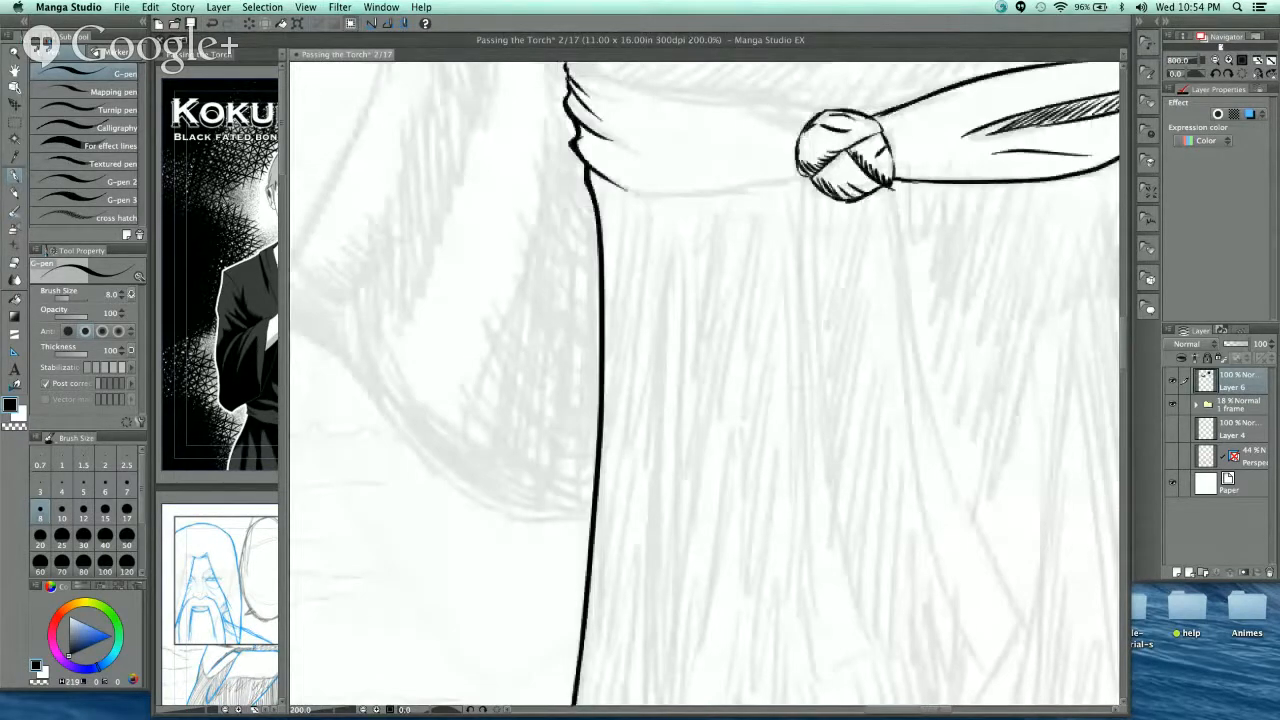
{"action": "left_click_drag", "start_coordinate": [1035, 407], "coordinate": [760, 487]}
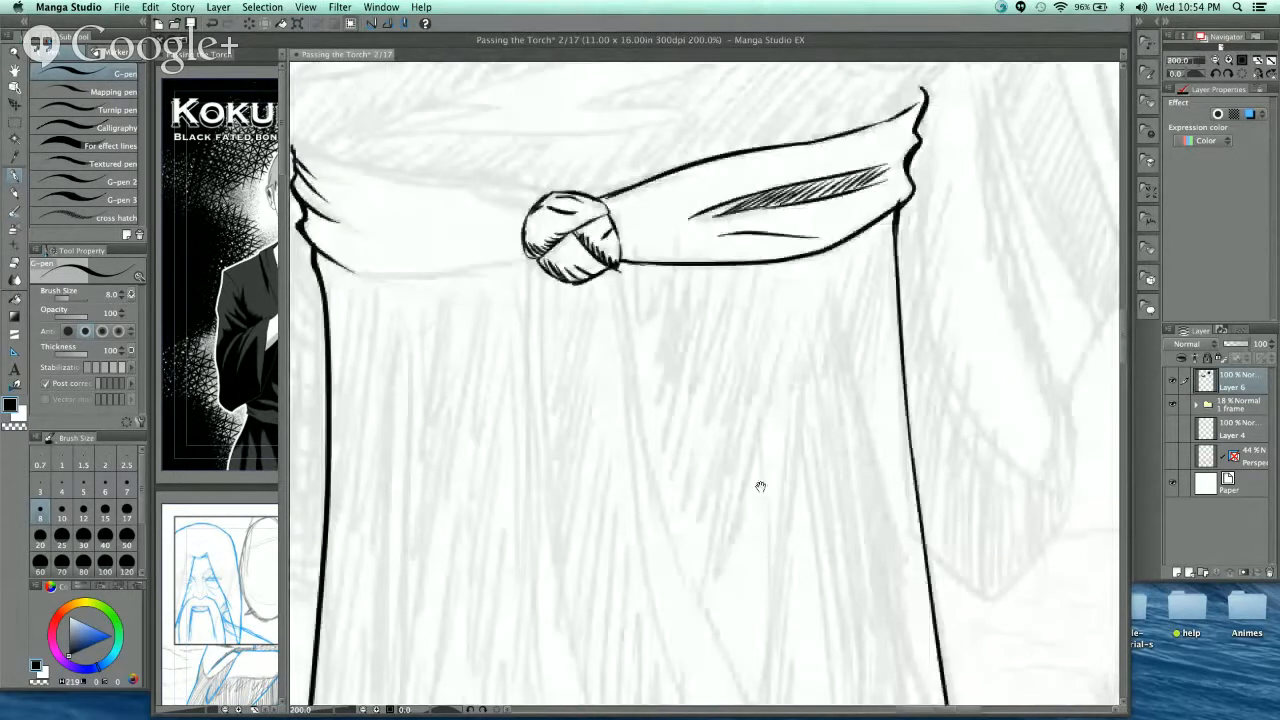
{"action": "scroll", "coordinate": [810, 289], "scroll_direction": "down", "scroll_amount": 2}
{"action": "left_click_drag", "start_coordinate": [818, 391], "coordinate": [839, 441]}
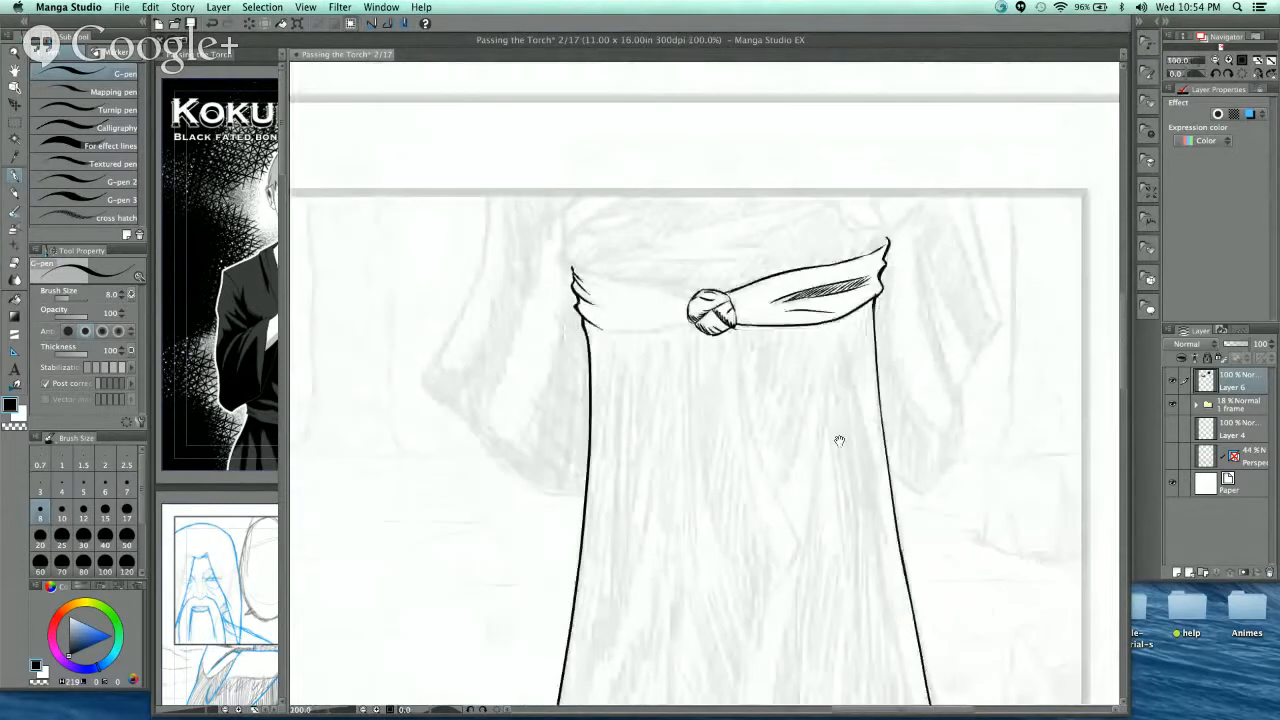
{"action": "scroll", "coordinate": [733, 386], "scroll_direction": "up", "scroll_amount": 5}
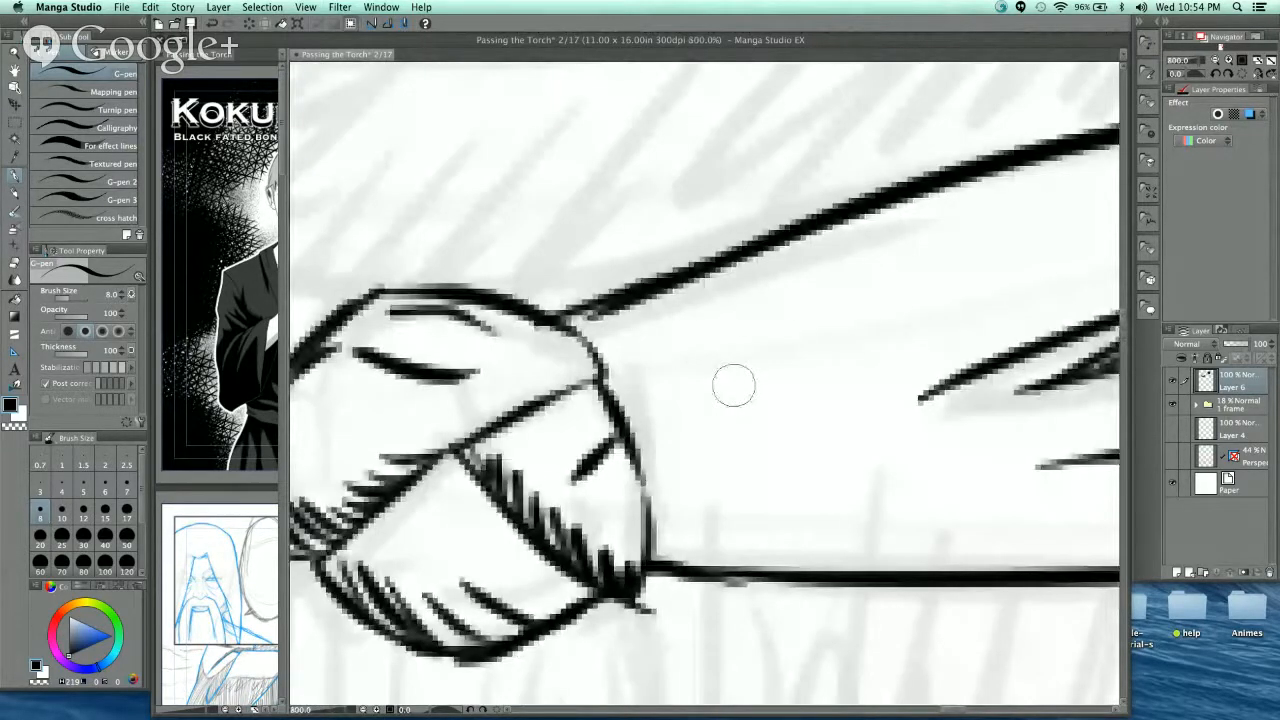
{"action": "mouse_move", "coordinate": [618, 398]}
{"action": "left_mouse_down"}
{"action": "mouse_move", "coordinate": [912, 297]}
{"action": "mouse_move", "coordinate": [906, 416]}
{"action": "left_mouse_up"}
{"action": "left_click_drag", "start_coordinate": [640, 452], "coordinate": [938, 494]}
{"action": "mouse_move", "coordinate": [648, 480]}
{"action": "left_mouse_down"}
{"action": "mouse_move", "coordinate": [792, 532]}
{"action": "mouse_move", "coordinate": [936, 540]}
{"action": "left_mouse_up"}
- Hatch the wedge between the two upper fold lines just right of the knot
{"action": "scroll", "coordinate": [900, 300], "scroll_direction": "down", "scroll_amount": 5}
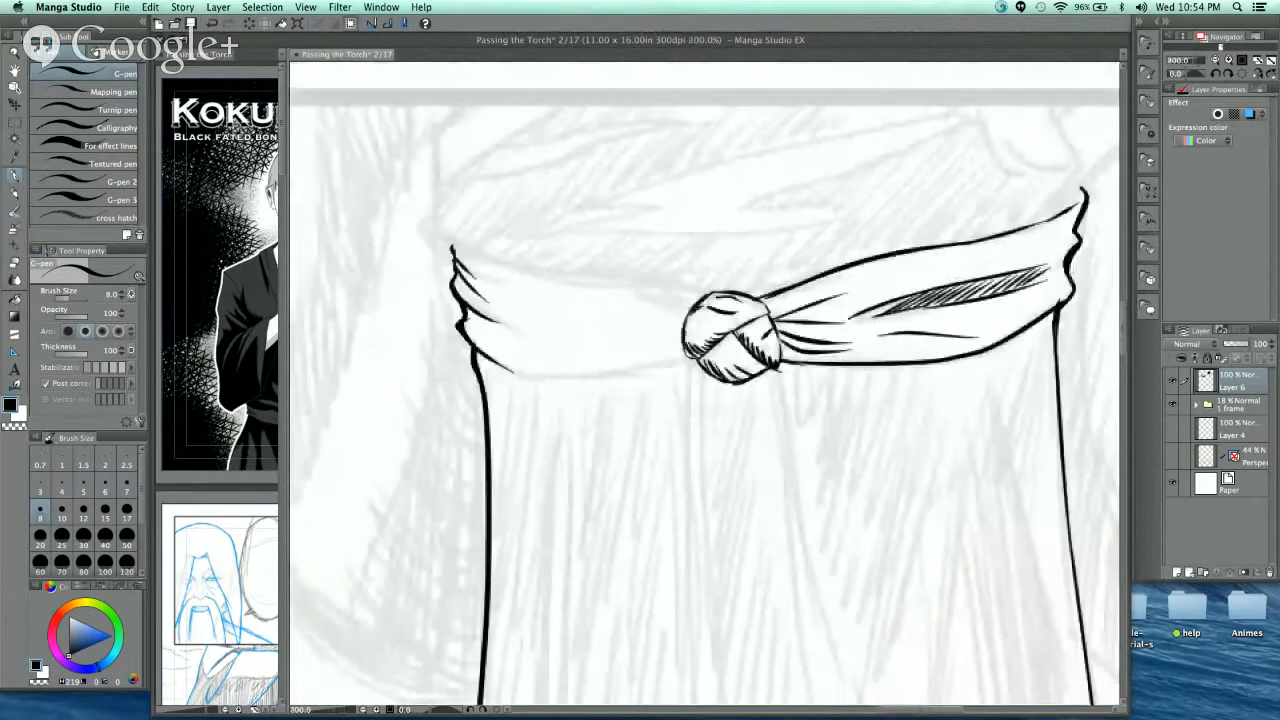
{"action": "scroll", "coordinate": [906, 403], "scroll_direction": "down", "scroll_amount": 1}
{"action": "scroll", "coordinate": [881, 304], "scroll_direction": "up", "scroll_amount": 4}
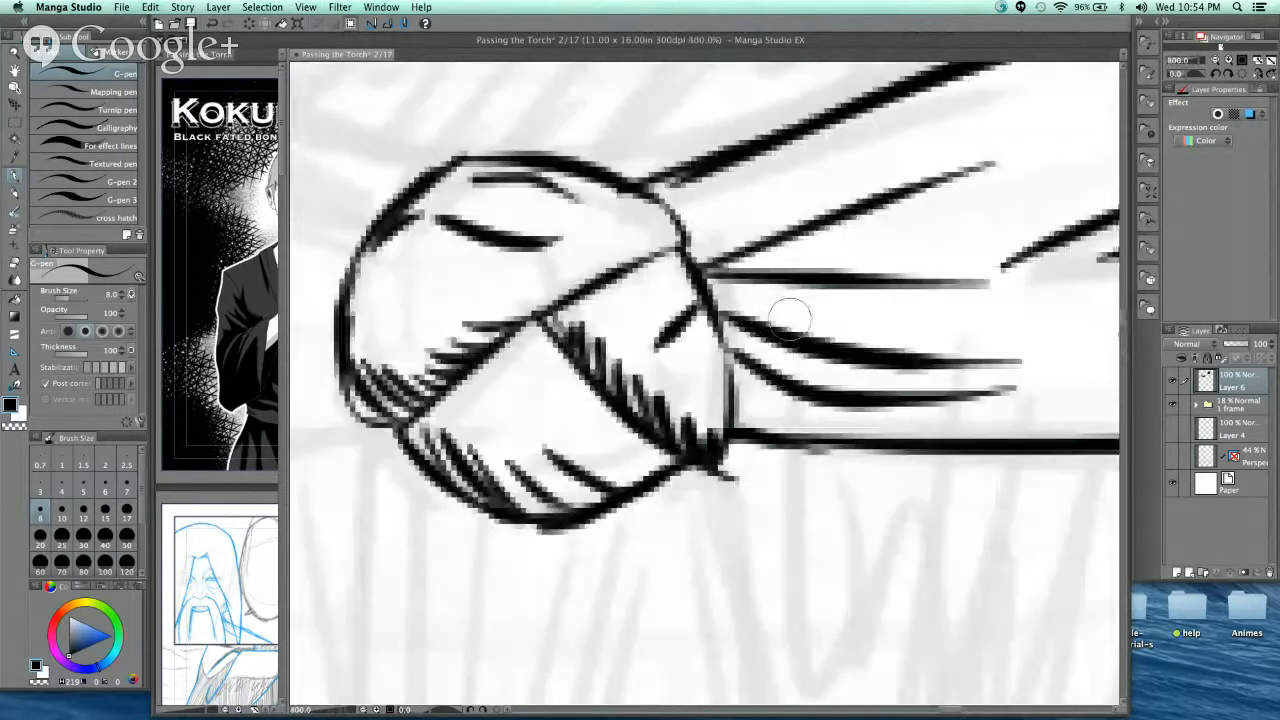
{"action": "mouse_move", "coordinate": [746, 250]}
{"action": "left_mouse_down"}
{"action": "mouse_move", "coordinate": [776, 237]}
{"action": "mouse_move", "coordinate": [775, 268]}
{"action": "left_mouse_up"}
{"action": "mouse_move", "coordinate": [810, 228]}
{"action": "left_mouse_down"}
{"action": "mouse_move", "coordinate": [792, 268]}
{"action": "mouse_move", "coordinate": [812, 268]}
{"action": "left_mouse_up"}
{"action": "mouse_move", "coordinate": [856, 212]}
{"action": "left_mouse_down"}
{"action": "mouse_move", "coordinate": [832, 270]}
{"action": "mouse_move", "coordinate": [854, 270]}
{"action": "left_mouse_up"}
{"action": "left_click_drag", "start_coordinate": [916, 192], "coordinate": [887, 264]}
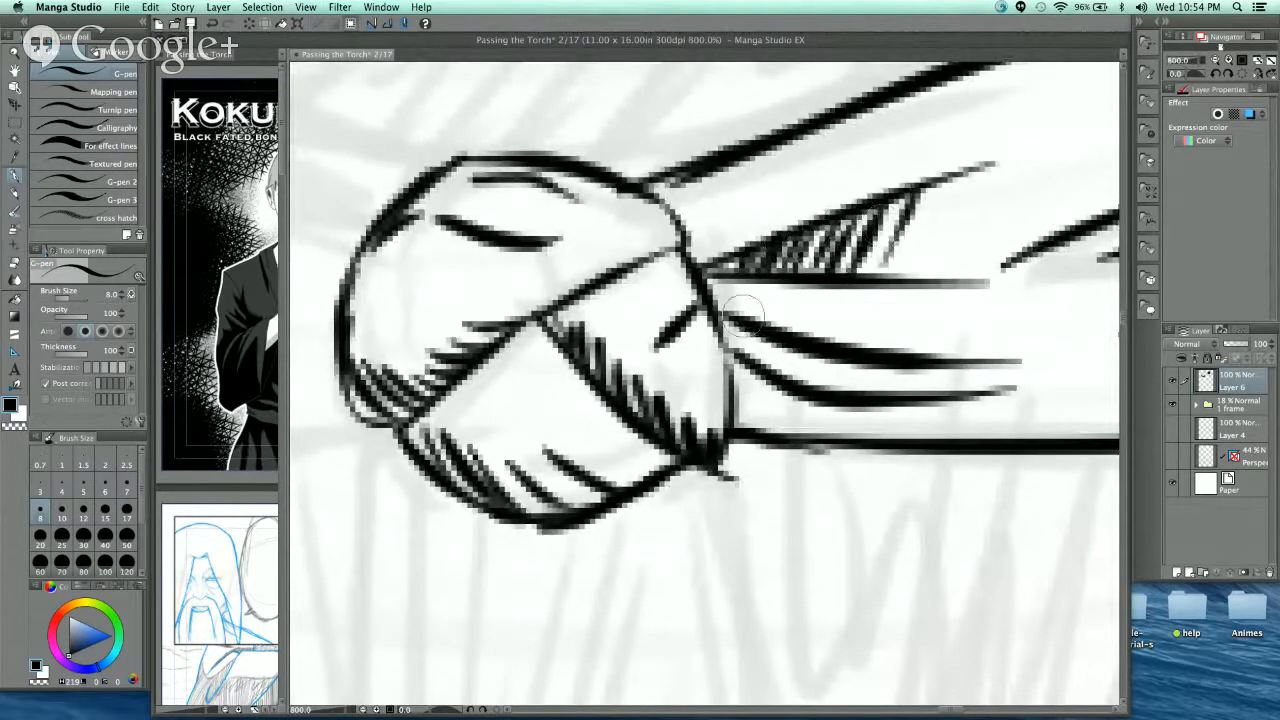
- Hatch the narrow gap between the two lower fold lines right of the knot
{"action": "left_click_drag", "start_coordinate": [728, 316], "coordinate": [735, 352]}
{"action": "left_click_drag", "start_coordinate": [746, 322], "coordinate": [753, 378]}
{"action": "mouse_move", "coordinate": [768, 334]}
{"action": "left_mouse_down"}
{"action": "mouse_move", "coordinate": [763, 388]}
{"action": "mouse_move", "coordinate": [777, 390]}
{"action": "left_mouse_up"}
{"action": "mouse_move", "coordinate": [798, 342]}
{"action": "left_mouse_down"}
{"action": "mouse_move", "coordinate": [792, 394]}
{"action": "mouse_move", "coordinate": [806, 394]}
{"action": "left_mouse_up"}
{"action": "left_click_drag", "start_coordinate": [832, 350], "coordinate": [832, 392]}
{"action": "left_click_drag", "start_coordinate": [862, 352], "coordinate": [854, 396]}
{"action": "mouse_move", "coordinate": [886, 354]}
{"action": "left_mouse_down"}
{"action": "mouse_move", "coordinate": [876, 398]}
{"action": "mouse_move", "coordinate": [902, 398]}
{"action": "left_mouse_up"}
{"action": "mouse_move", "coordinate": [942, 360]}
{"action": "left_mouse_down"}
{"action": "mouse_move", "coordinate": [932, 394]}
{"action": "mouse_move", "coordinate": [726, 376]}
{"action": "left_mouse_up"}
- Ink the lower and upper edges of the belt's left half between the knot and its left end
{"action": "scroll", "coordinate": [1005, 258], "scroll_direction": "down", "scroll_amount": 2}
{"action": "scroll", "coordinate": [946, 344], "scroll_direction": "down", "scroll_amount": 2}
{"action": "left_click_drag", "start_coordinate": [823, 371], "coordinate": [728, 388]}
{"action": "scroll", "coordinate": [479, 325], "scroll_direction": "up", "scroll_amount": 4}
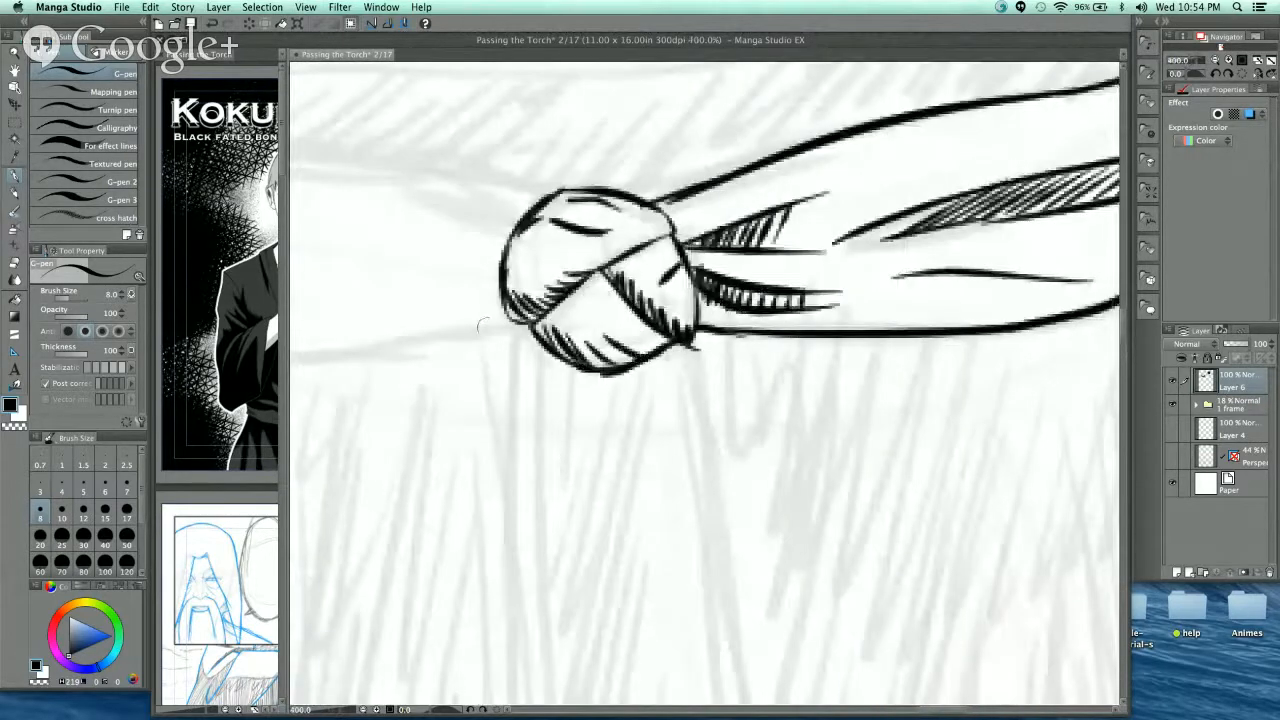
{"action": "mouse_move", "coordinate": [479, 325]}
{"action": "left_mouse_down"}
{"action": "mouse_move", "coordinate": [774, 335]}
{"action": "mouse_move", "coordinate": [557, 366]}
{"action": "mouse_move", "coordinate": [440, 360]}
{"action": "left_mouse_up"}
{"action": "left_click_drag", "start_coordinate": [551, 294], "coordinate": [589, 346]}
{"action": "mouse_move", "coordinate": [395, 152]}
{"action": "left_mouse_down"}
{"action": "mouse_move", "coordinate": [468, 186]}
{"action": "mouse_move", "coordinate": [876, 250]}
{"action": "left_mouse_up"}
{"action": "key", "text": "super+minus"}
{"action": "key", "text": "super+minus"}
{"action": "key", "text": "super+minus"}
{"action": "key", "text": "super+minus"}
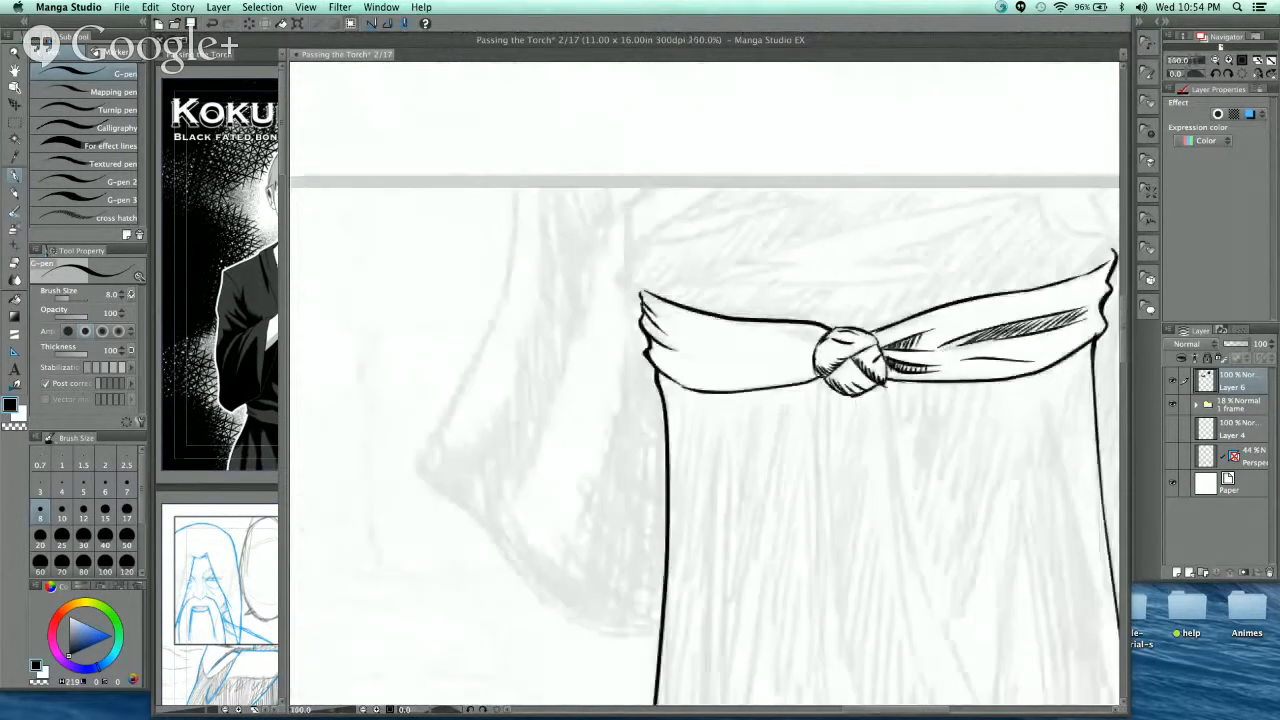
{"action": "left_click_drag", "start_coordinate": [840, 362], "coordinate": [701, 356]}
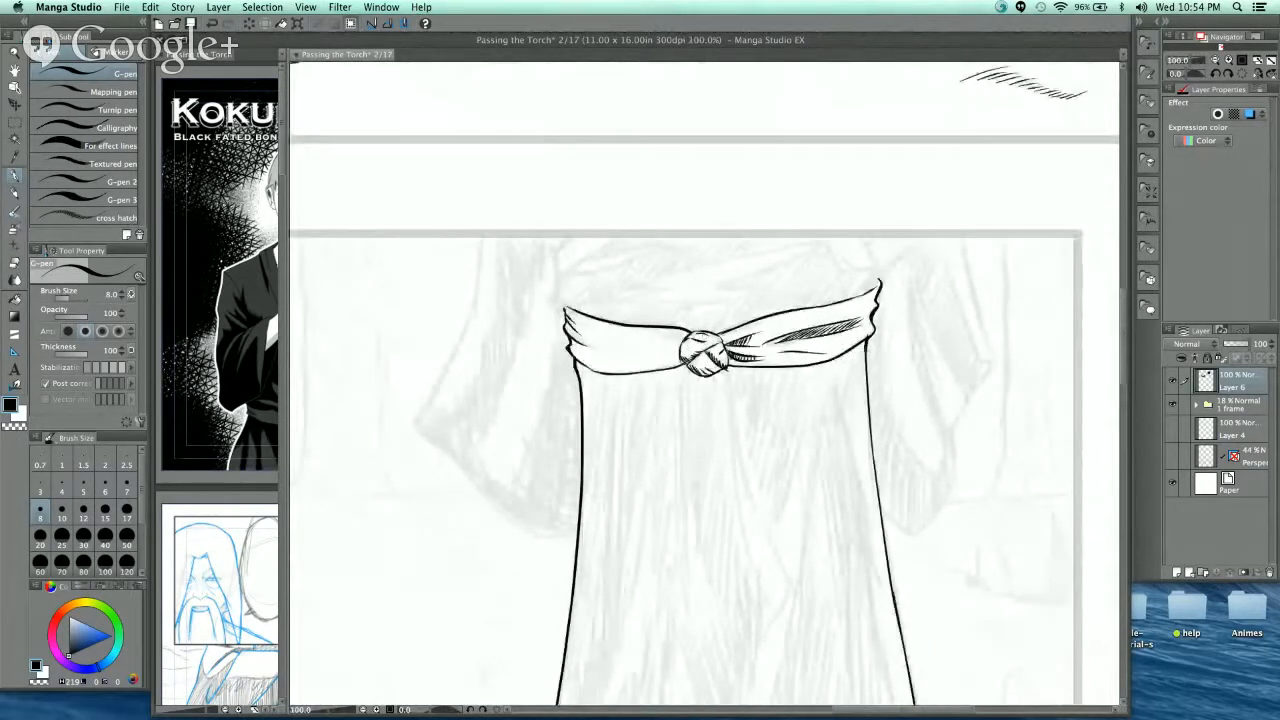
- Ink four tapering fold lines fanning left from the knot and shade beside and between them with short hatching
{"action": "key", "text": "super+plus"}
{"action": "key", "text": "super+plus"}
{"action": "key", "text": "super+plus"}
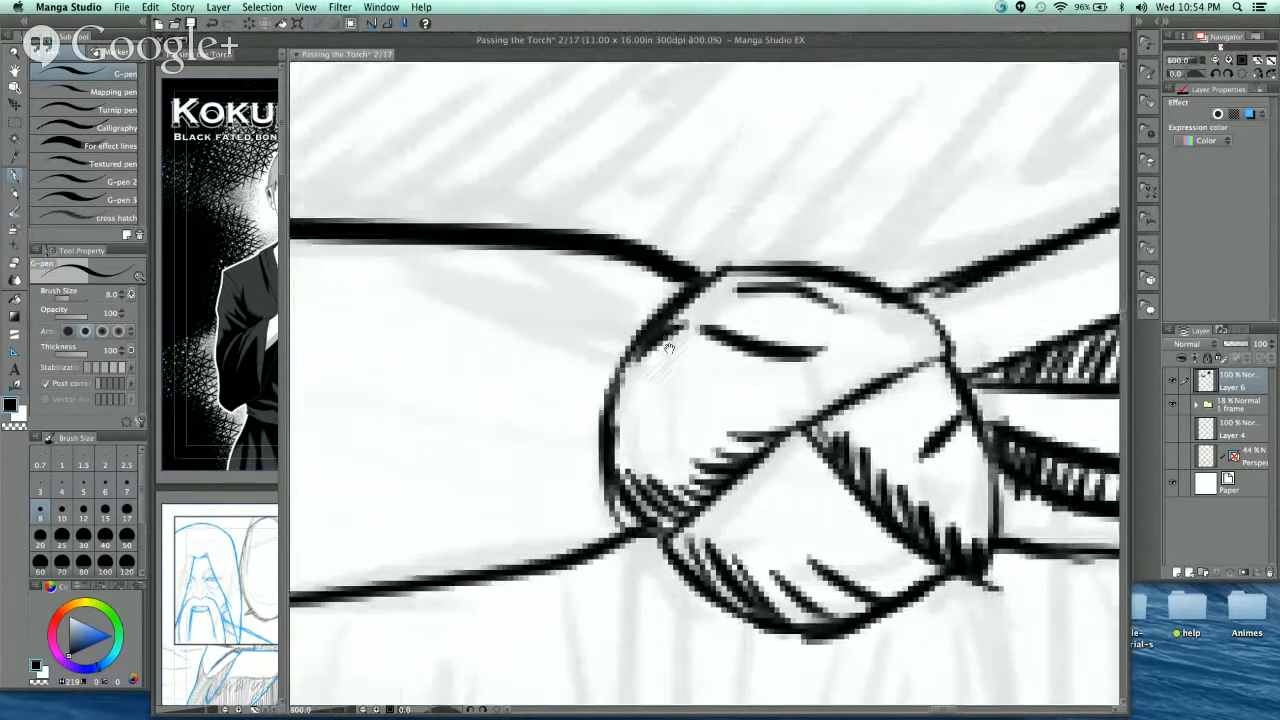
{"action": "mouse_move", "coordinate": [669, 348]}
{"action": "left_mouse_down"}
{"action": "mouse_move", "coordinate": [954, 268]}
{"action": "mouse_move", "coordinate": [542, 266]}
{"action": "left_mouse_up"}
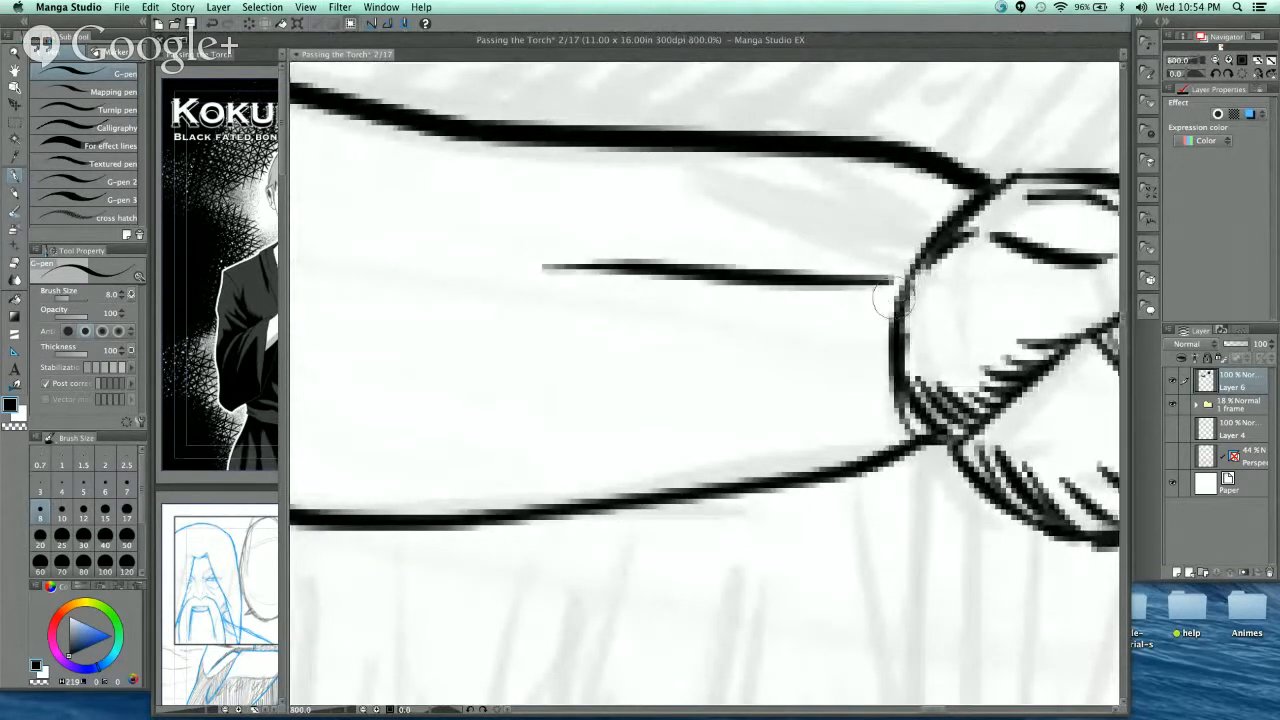
{"action": "left_click_drag", "start_coordinate": [903, 285], "coordinate": [412, 415]}
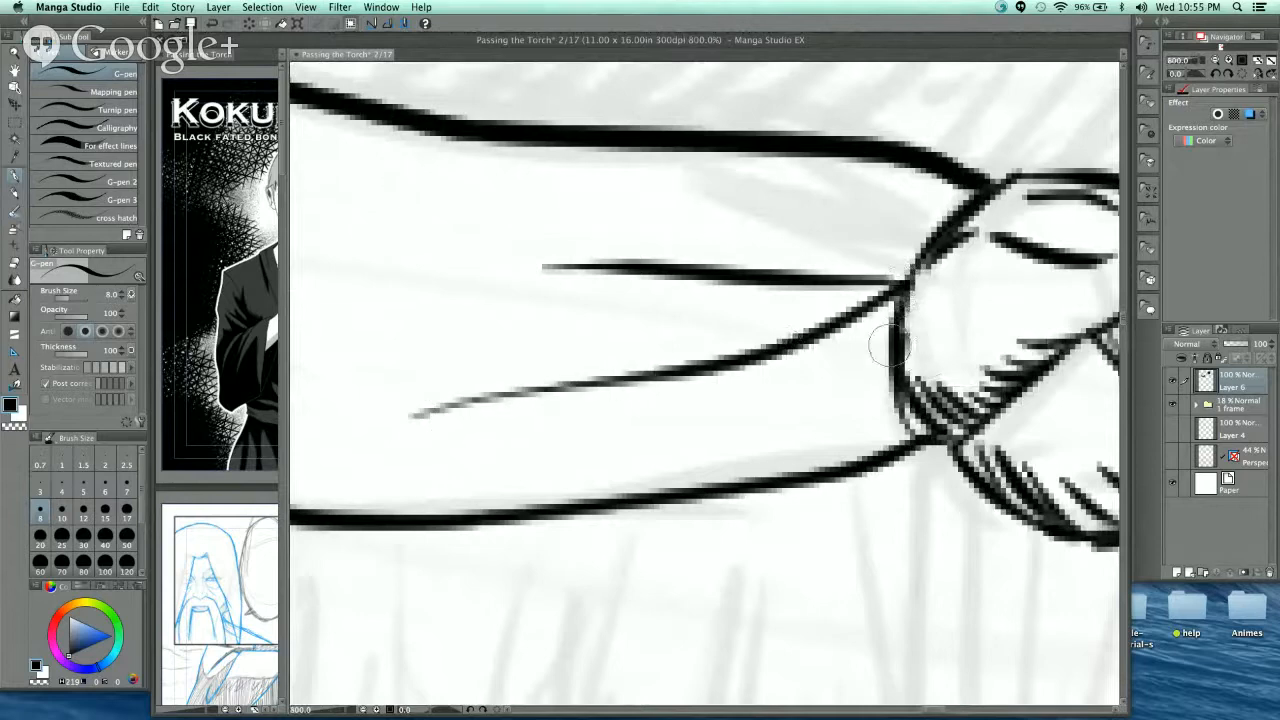
{"action": "left_click_drag", "start_coordinate": [887, 345], "coordinate": [612, 478]}
{"action": "left_click_drag", "start_coordinate": [886, 250], "coordinate": [612, 198]}
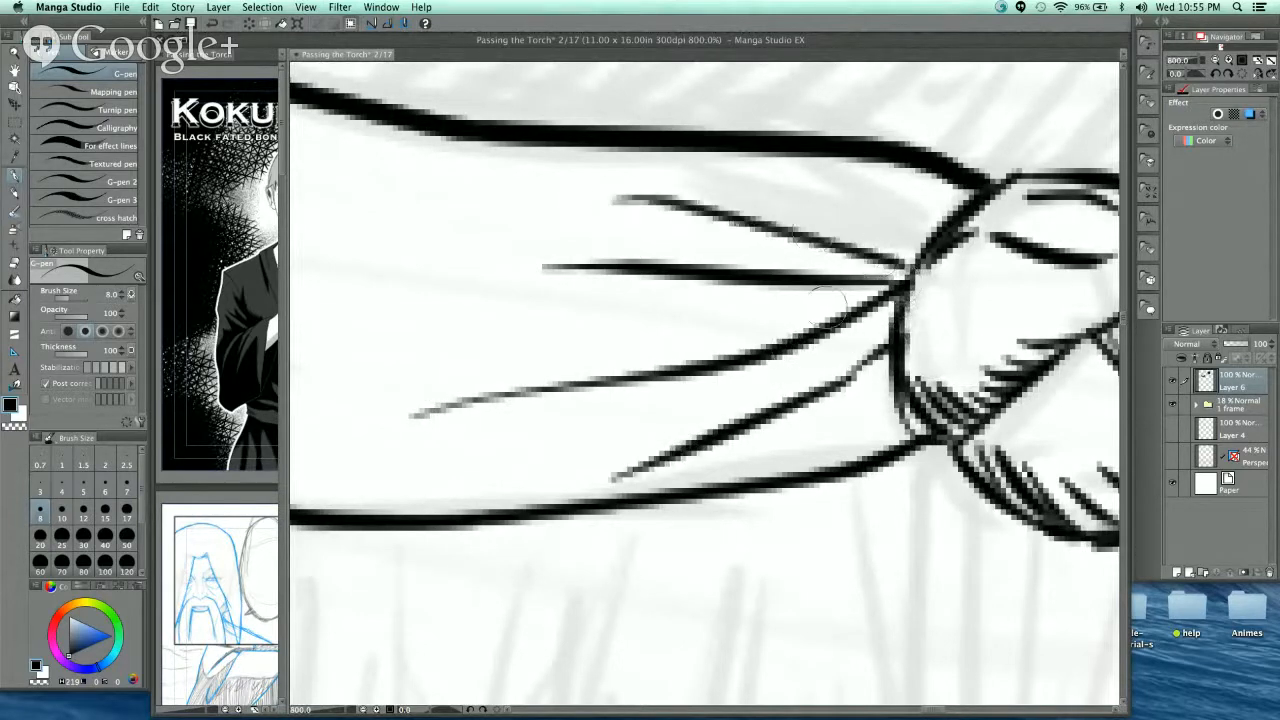
{"action": "mouse_move", "coordinate": [853, 290]}
{"action": "left_mouse_down"}
{"action": "mouse_move", "coordinate": [805, 310]}
{"action": "mouse_move", "coordinate": [770, 300]}
{"action": "mouse_move", "coordinate": [697, 350]}
{"action": "mouse_move", "coordinate": [662, 356]}
{"action": "mouse_move", "coordinate": [900, 420]}
{"action": "mouse_move", "coordinate": [852, 366]}
{"action": "mouse_move", "coordinate": [843, 390]}
{"action": "mouse_move", "coordinate": [808, 382]}
{"action": "mouse_move", "coordinate": [730, 455]}
{"action": "left_mouse_up"}
{"action": "left_click_drag", "start_coordinate": [905, 268], "coordinate": [846, 200]}
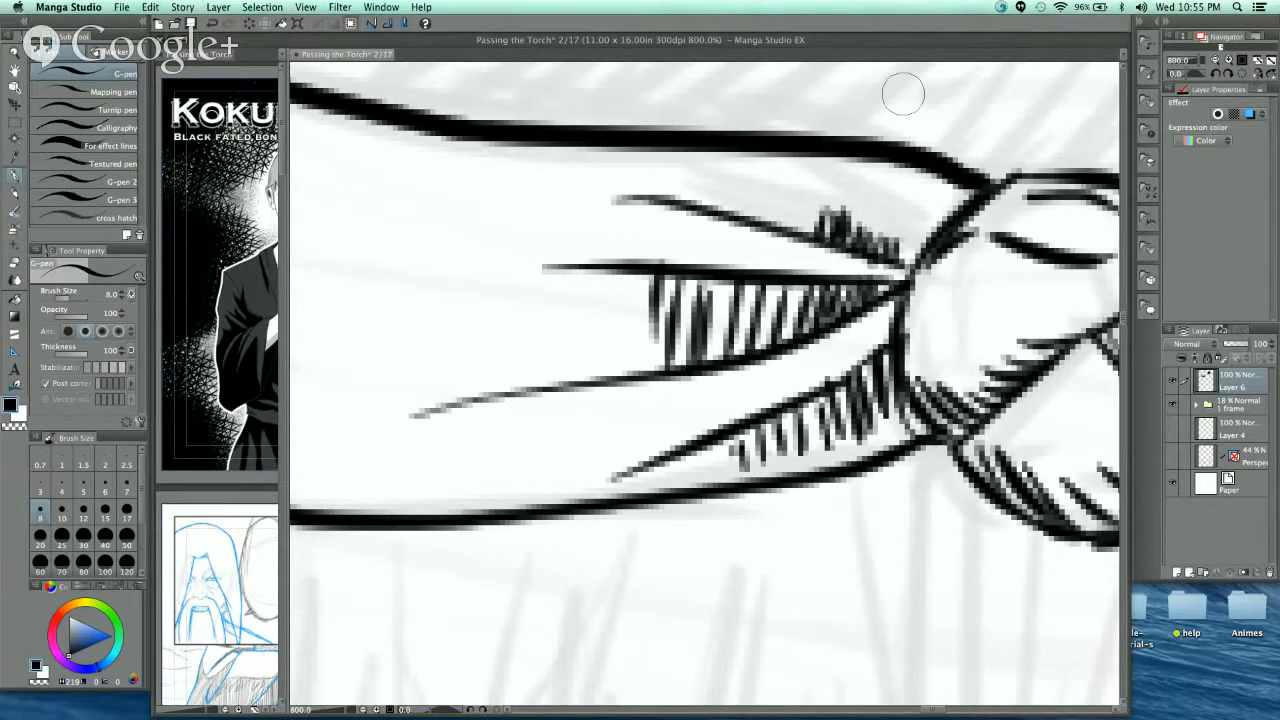
- Ink the left hanging tie below the knot with two long edges and an angled, slightly curved end
{"action": "scroll", "coordinate": [940, 205], "scroll_direction": "down", "scroll_amount": 8}
{"action": "left_click_drag", "start_coordinate": [943, 207], "coordinate": [680, 186]}
{"action": "scroll", "coordinate": [672, 295], "scroll_direction": "up", "scroll_amount": 2}
{"action": "left_click_drag", "start_coordinate": [672, 295], "coordinate": [699, 387]}
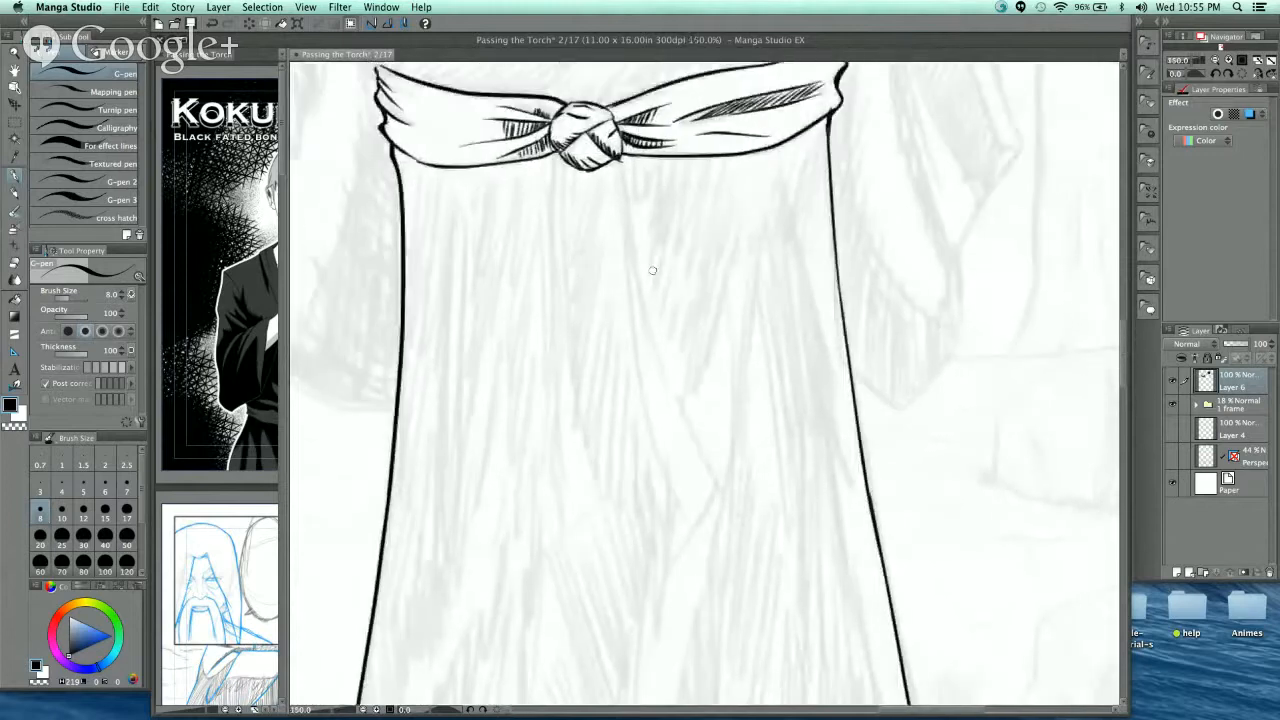
{"action": "left_click_drag", "start_coordinate": [565, 165], "coordinate": [602, 519]}
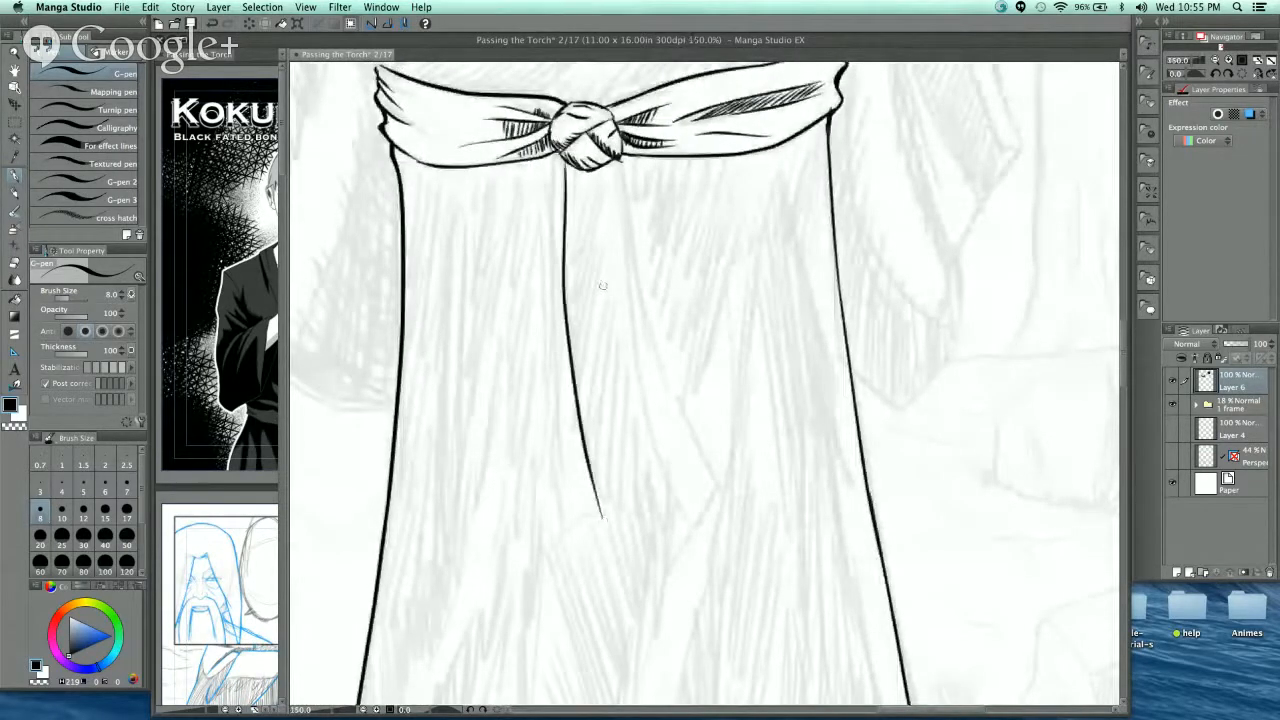
{"action": "scroll", "coordinate": [602, 286], "scroll_direction": "up", "scroll_amount": 1}
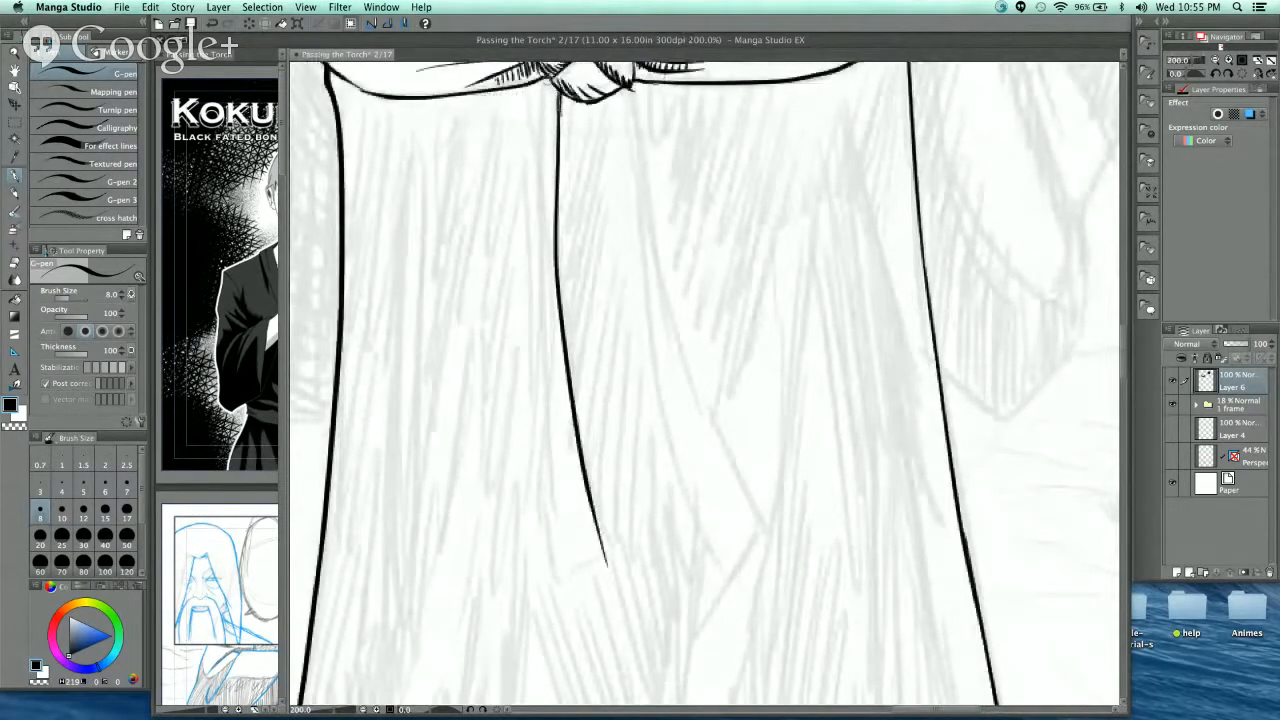
{"action": "left_click_drag", "start_coordinate": [550, 85], "coordinate": [541, 568]}
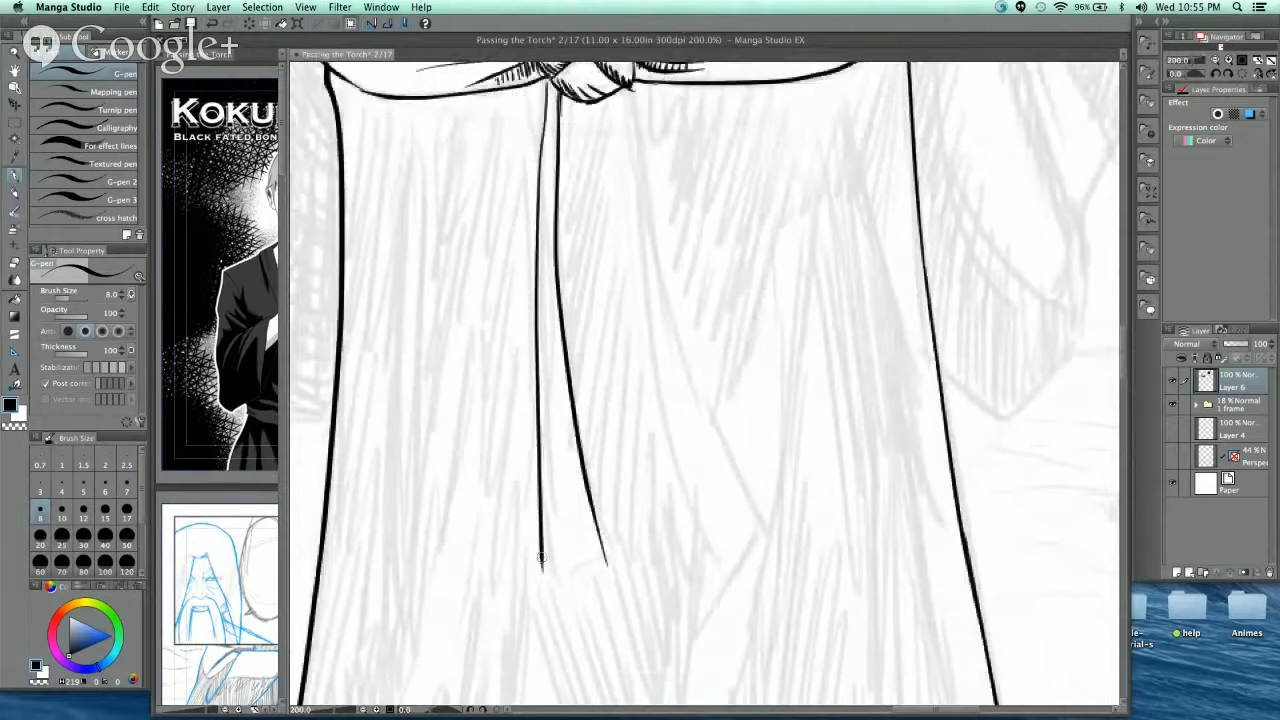
{"action": "scroll", "coordinate": [612, 498], "scroll_direction": "up", "scroll_amount": 4}
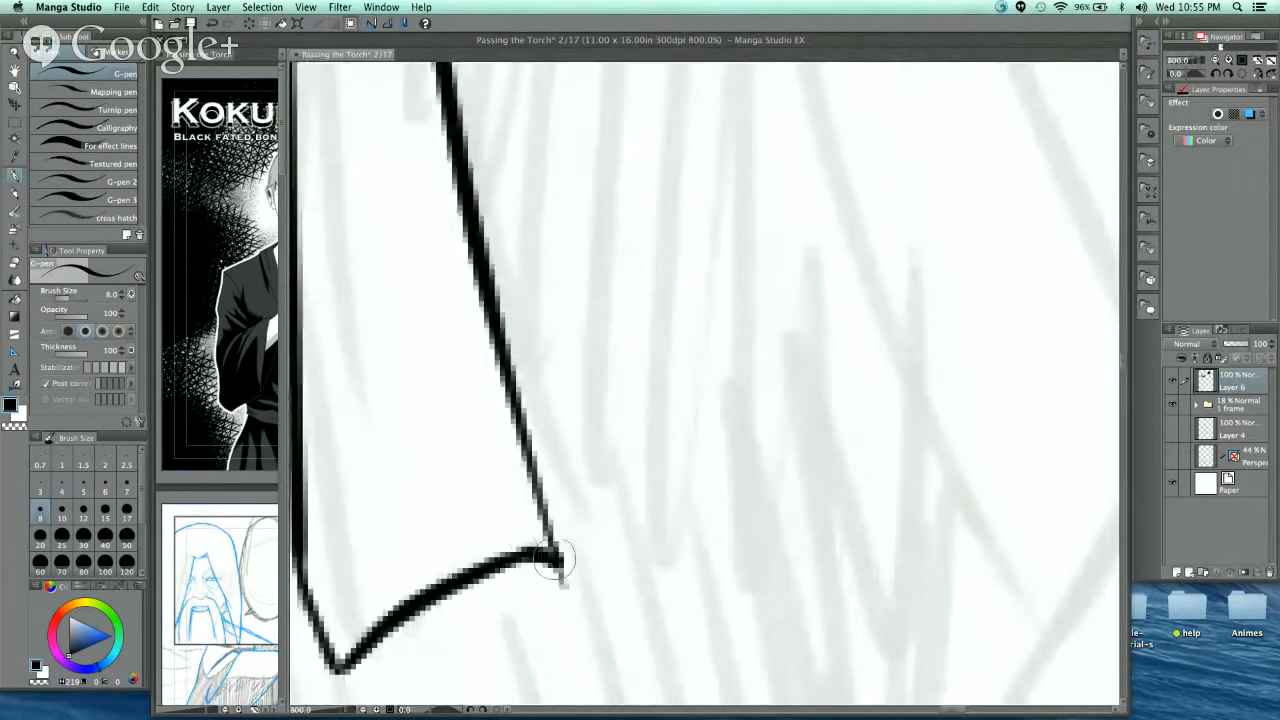
{"action": "scroll", "coordinate": [600, 445], "scroll_direction": "down", "scroll_amount": 2}
{"action": "scroll", "coordinate": [620, 440], "scroll_direction": "down", "scroll_amount": 2}
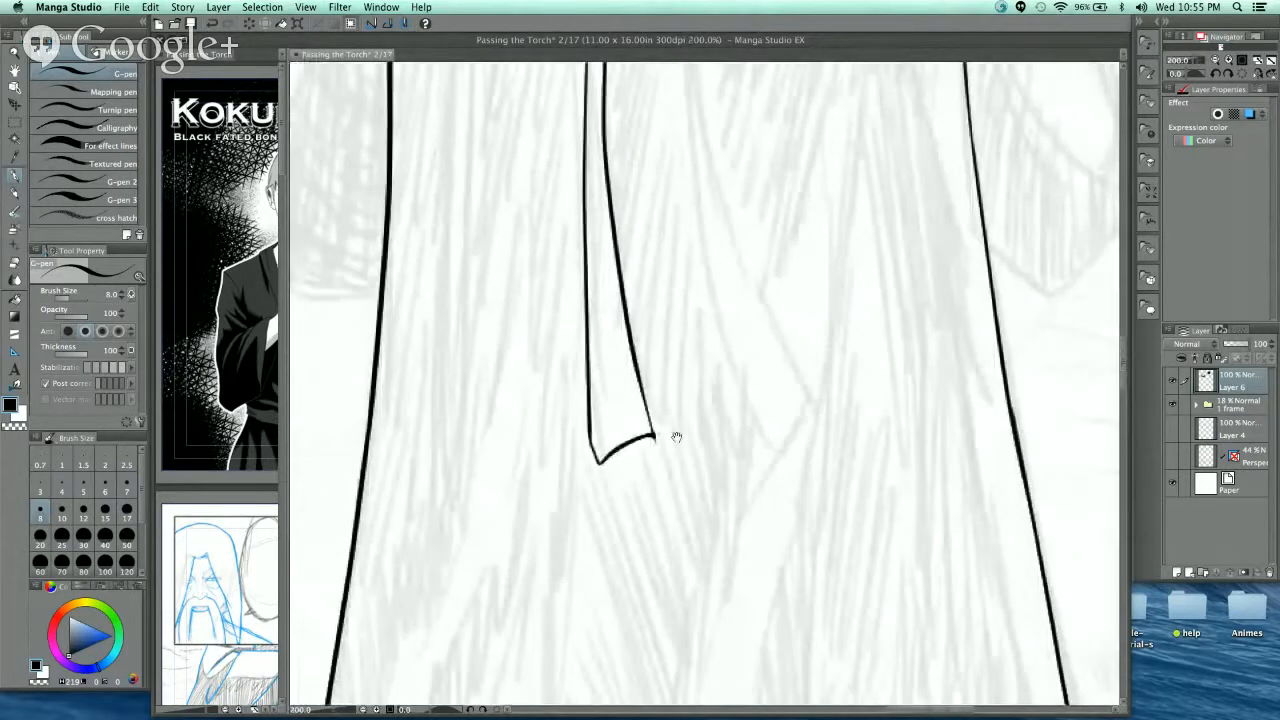
{"action": "scroll", "coordinate": [660, 432], "scroll_direction": "up", "scroll_amount": 1}
{"action": "left_click_drag", "start_coordinate": [636, 421], "coordinate": [536, 606]}
{"action": "mouse_move", "coordinate": [452, 106]}
{"action": "left_mouse_down"}
{"action": "mouse_move", "coordinate": [482, 378]}
{"action": "mouse_move", "coordinate": [545, 592]}
{"action": "left_mouse_up"}
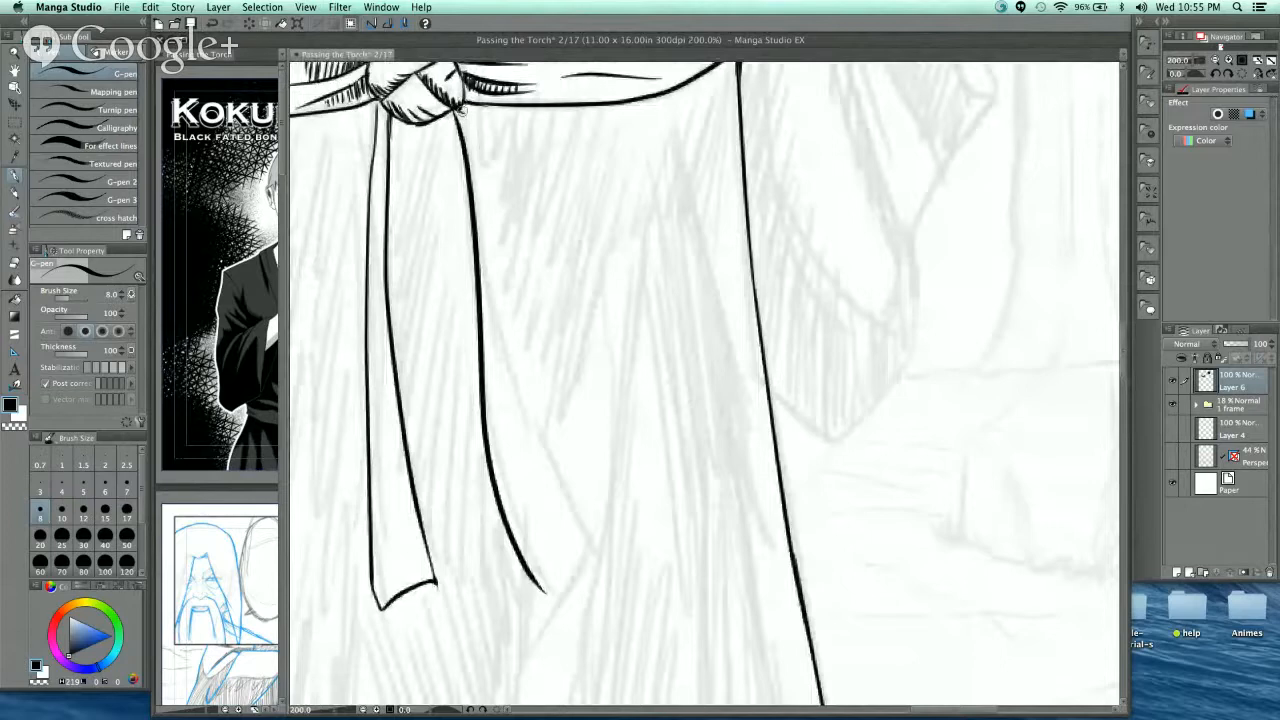
{"action": "key", "text": "super+z"}
{"action": "mouse_move", "coordinate": [456, 108]}
{"action": "left_mouse_down"}
{"action": "mouse_move", "coordinate": [486, 358]}
{"action": "mouse_move", "coordinate": [547, 590]}
{"action": "left_mouse_up"}
{"action": "key", "text": "super+z"}
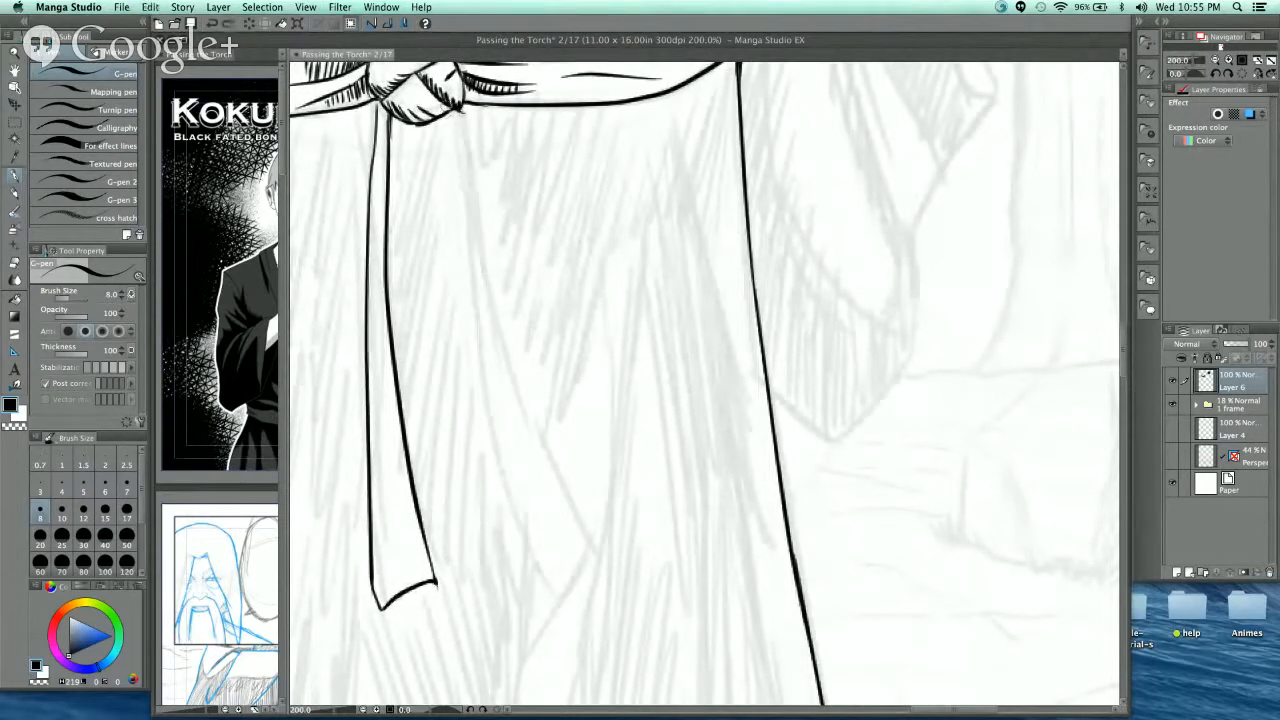
- Ink the right hanging tie with two long curved edges flaring from the knot, closed by a slanted end
{"action": "mouse_move", "coordinate": [452, 106]}
{"action": "left_mouse_down"}
{"action": "mouse_move", "coordinate": [516, 506]}
{"action": "mouse_move", "coordinate": [562, 578]}
{"action": "left_mouse_up"}
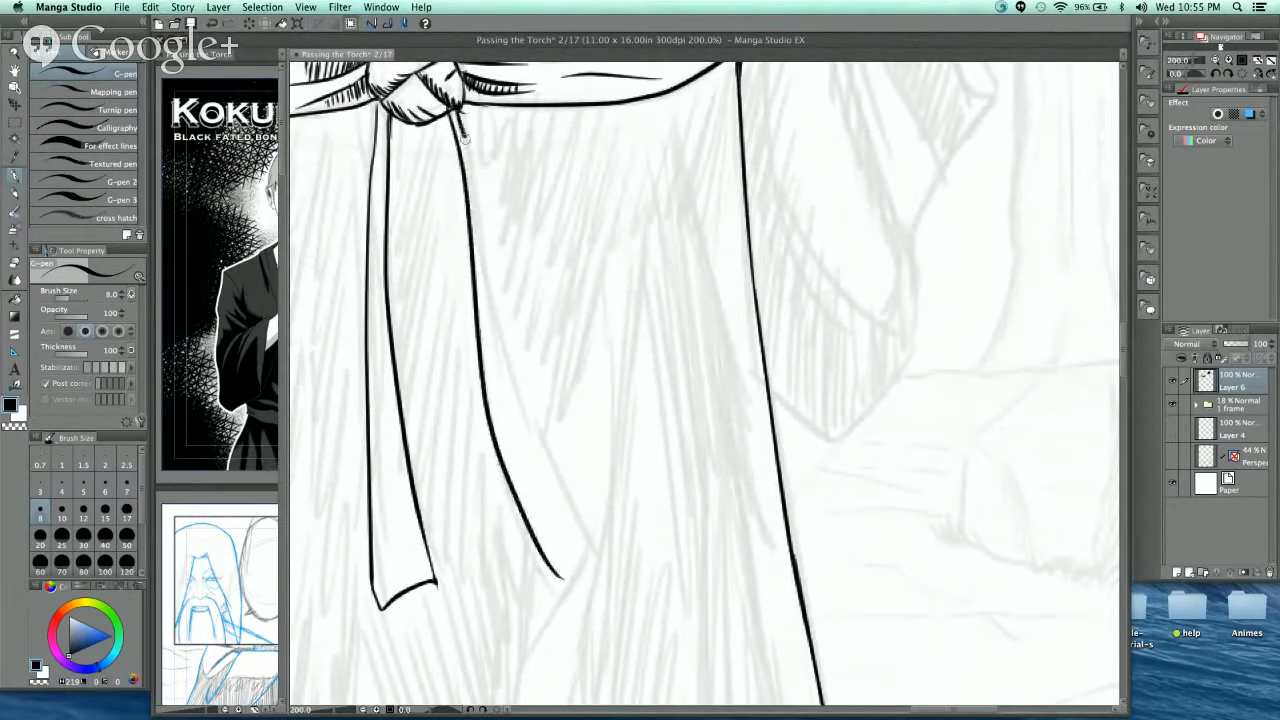
{"action": "mouse_move", "coordinate": [465, 138]}
{"action": "left_mouse_down"}
{"action": "mouse_move", "coordinate": [530, 418]}
{"action": "mouse_move", "coordinate": [584, 533]}
{"action": "left_mouse_up"}
{"action": "left_click", "coordinate": [615, 575], "text": "super"}
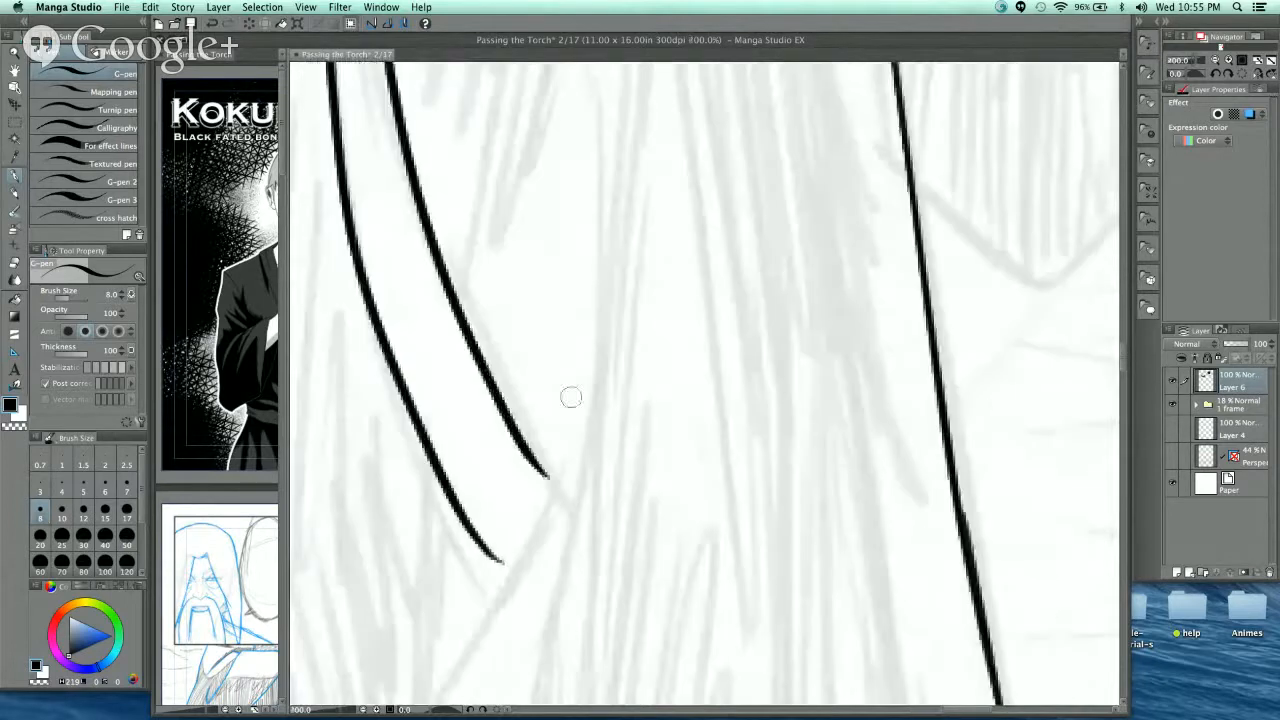
{"action": "left_click", "coordinate": [553, 491], "text": "super"}
{"action": "left_click_drag", "start_coordinate": [449, 627], "coordinate": [550, 464]}
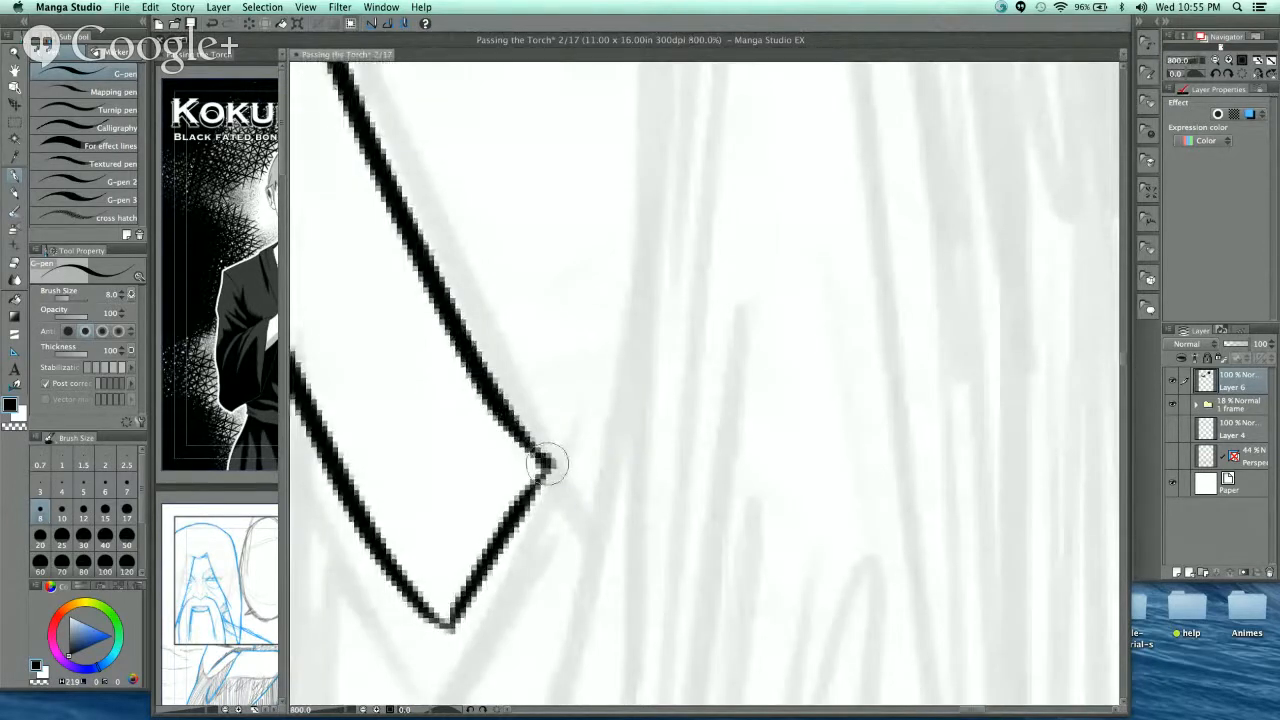
- Hatch the narrow top of the right hanging tie where it emerges from beneath the knot
{"action": "left_click", "coordinate": [578, 356], "text": "alt"}
{"action": "left_click", "coordinate": [570, 360], "text": "alt"}
{"action": "left_click", "coordinate": [562, 362], "text": "alt"}
{"action": "left_click", "coordinate": [545, 337], "text": "alt"}
{"action": "left_click_drag", "start_coordinate": [527, 238], "coordinate": [600, 418]}
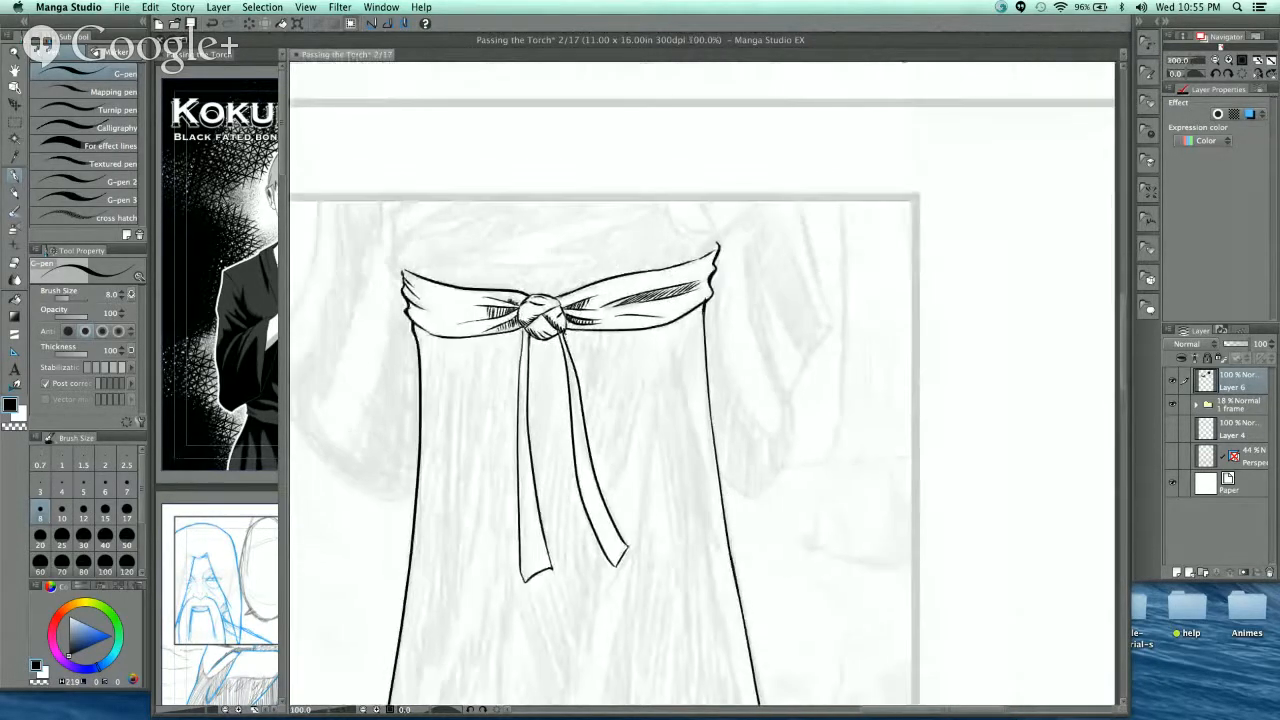
{"action": "left_click", "coordinate": [552, 312], "text": "super"}
{"action": "left_click", "coordinate": [576, 364], "text": "super"}
{"action": "left_click", "coordinate": [581, 333], "text": "super"}
{"action": "left_click", "coordinate": [581, 333], "text": "super"}
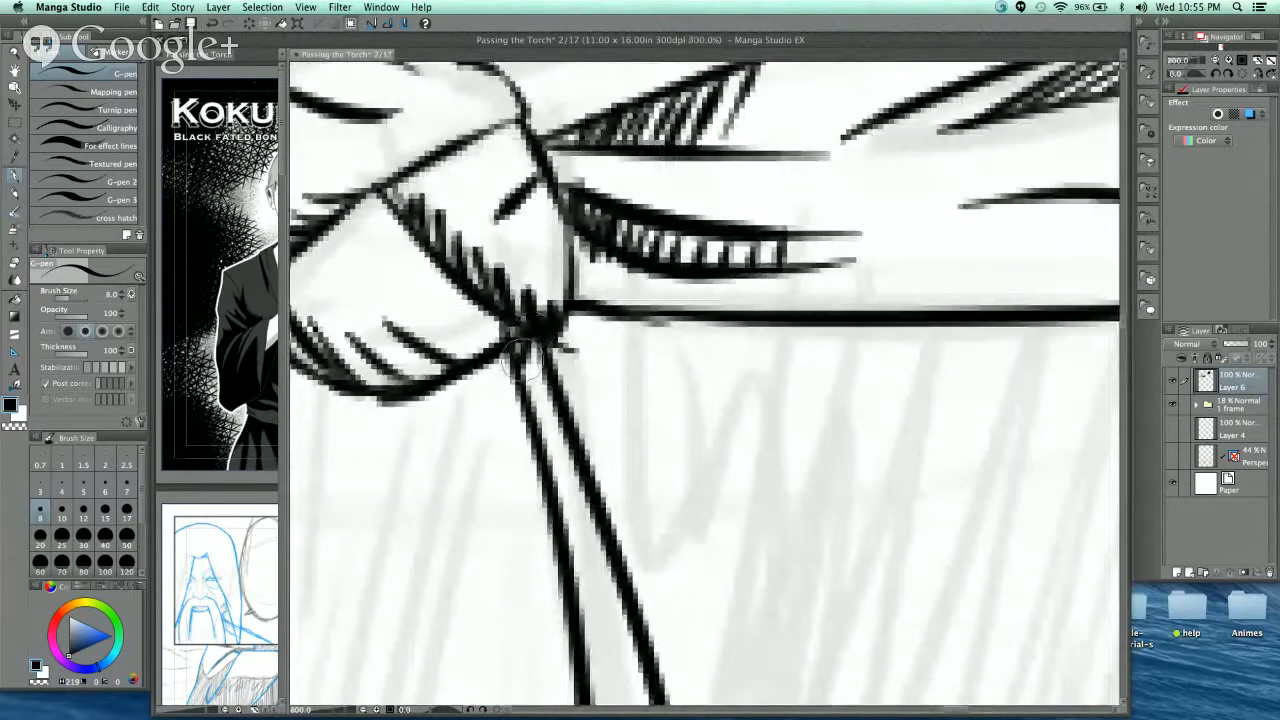
{"action": "mouse_move", "coordinate": [525, 350]}
{"action": "left_mouse_down"}
{"action": "mouse_move", "coordinate": [595, 512]}
{"action": "mouse_move", "coordinate": [583, 588]}
{"action": "left_mouse_up"}
{"action": "left_click_drag", "start_coordinate": [580, 500], "coordinate": [588, 354]}
{"action": "left_click", "coordinate": [604, 382], "text": "alt"}
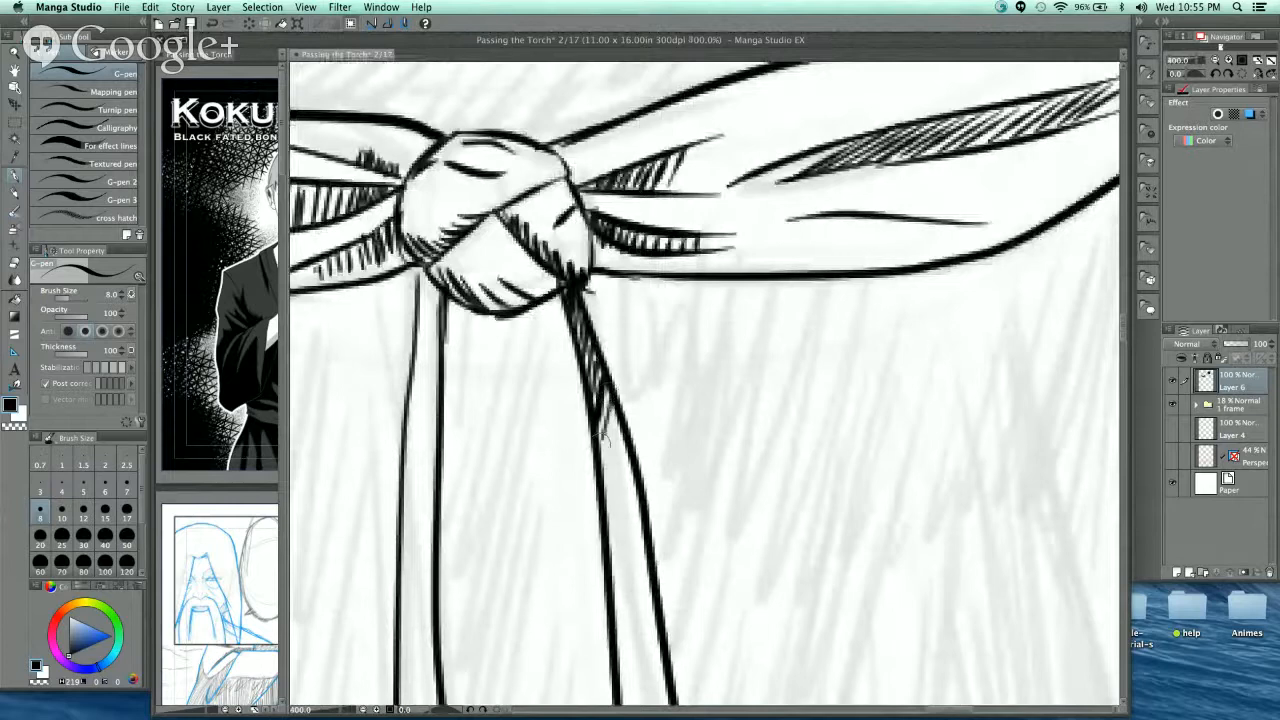
- Extend the hatching down the right hanging tie's narrow top and hatch the top of the left tie below the knot
{"action": "left_click_drag", "start_coordinate": [618, 396], "coordinate": [594, 462]}
{"action": "left_click_drag", "start_coordinate": [617, 406], "coordinate": [603, 470]}
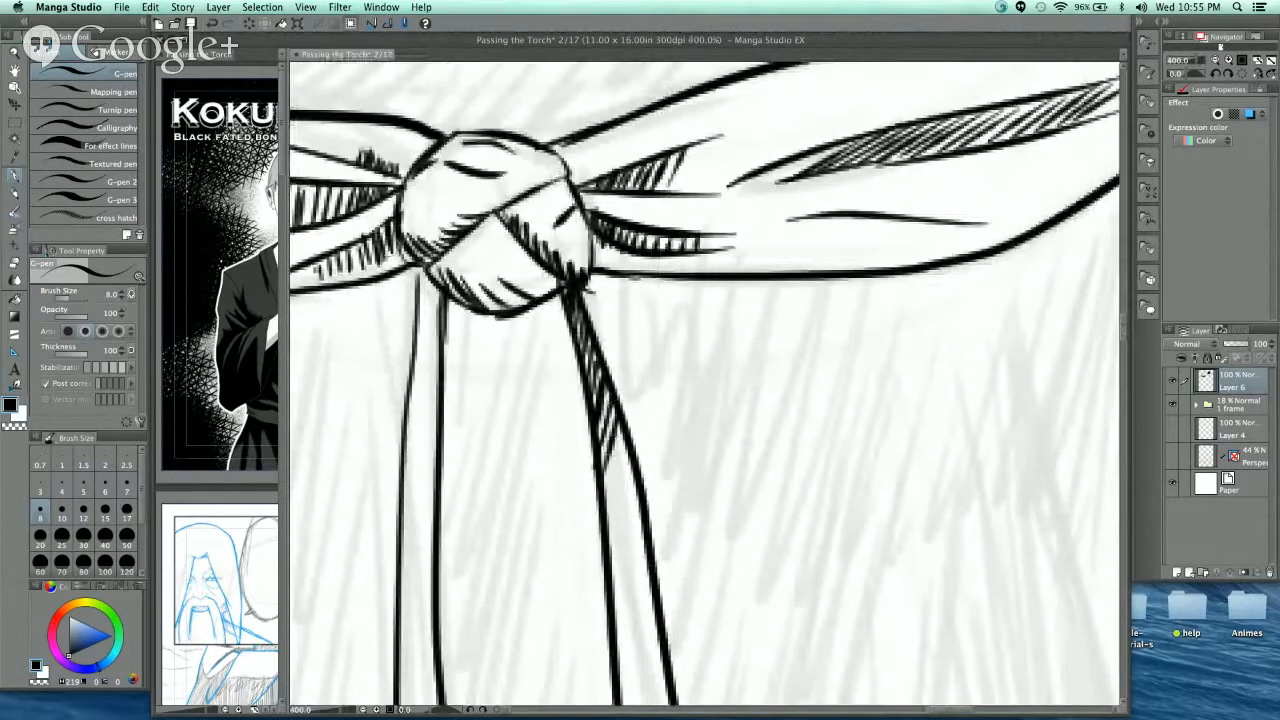
{"action": "mouse_move", "coordinate": [417, 274]}
{"action": "left_mouse_down"}
{"action": "mouse_move", "coordinate": [432, 310]}
{"action": "mouse_move", "coordinate": [418, 494]}
{"action": "mouse_move", "coordinate": [432, 305]}
{"action": "mouse_move", "coordinate": [446, 424]}
{"action": "left_mouse_up"}
- Ink a thin tapering crease line down the inside of each hanging tie, starting just below the hatched tops
{"action": "key", "text": "super+minus"}
{"action": "key", "text": "super+minus"}
{"action": "key", "text": "super+minus"}
{"action": "key", "text": "super+minus"}
{"action": "mouse_move", "coordinate": [632, 413]}
{"action": "left_mouse_down"}
{"action": "mouse_move", "coordinate": [653, 316]}
{"action": "mouse_move", "coordinate": [650, 244]}
{"action": "left_mouse_up"}
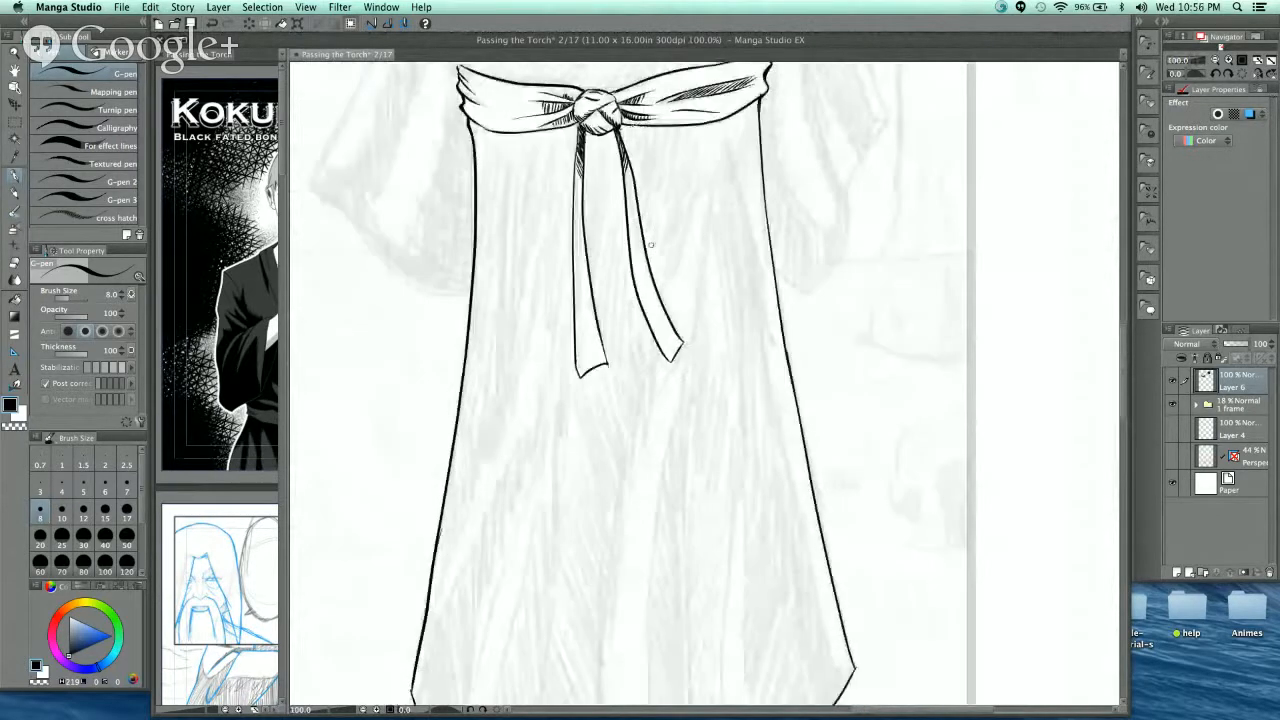
{"action": "key", "text": "super+plus"}
{"action": "key", "text": "super+plus"}
{"action": "key", "text": "super+plus"}
{"action": "key", "text": "super+plus"}
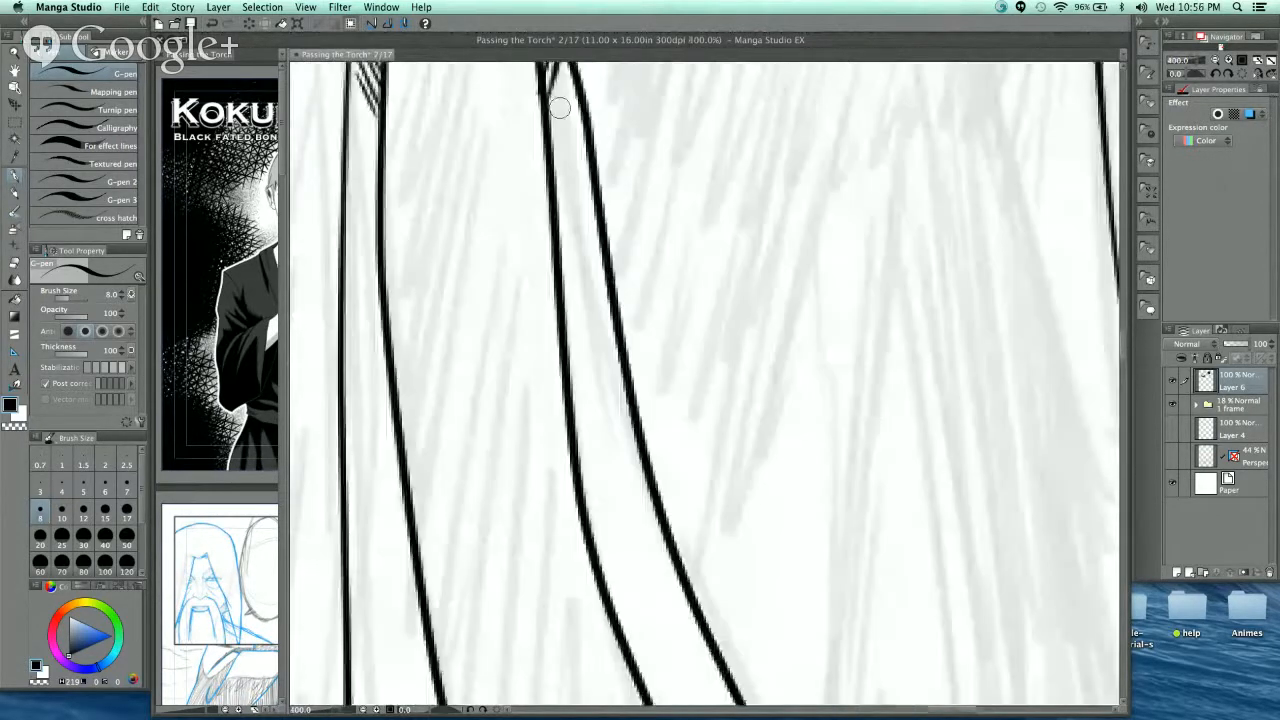
{"action": "left_click_drag", "start_coordinate": [559, 107], "coordinate": [570, 290]}
{"action": "key", "text": "super+z"}
{"action": "left_click_drag", "start_coordinate": [559, 88], "coordinate": [582, 285]}
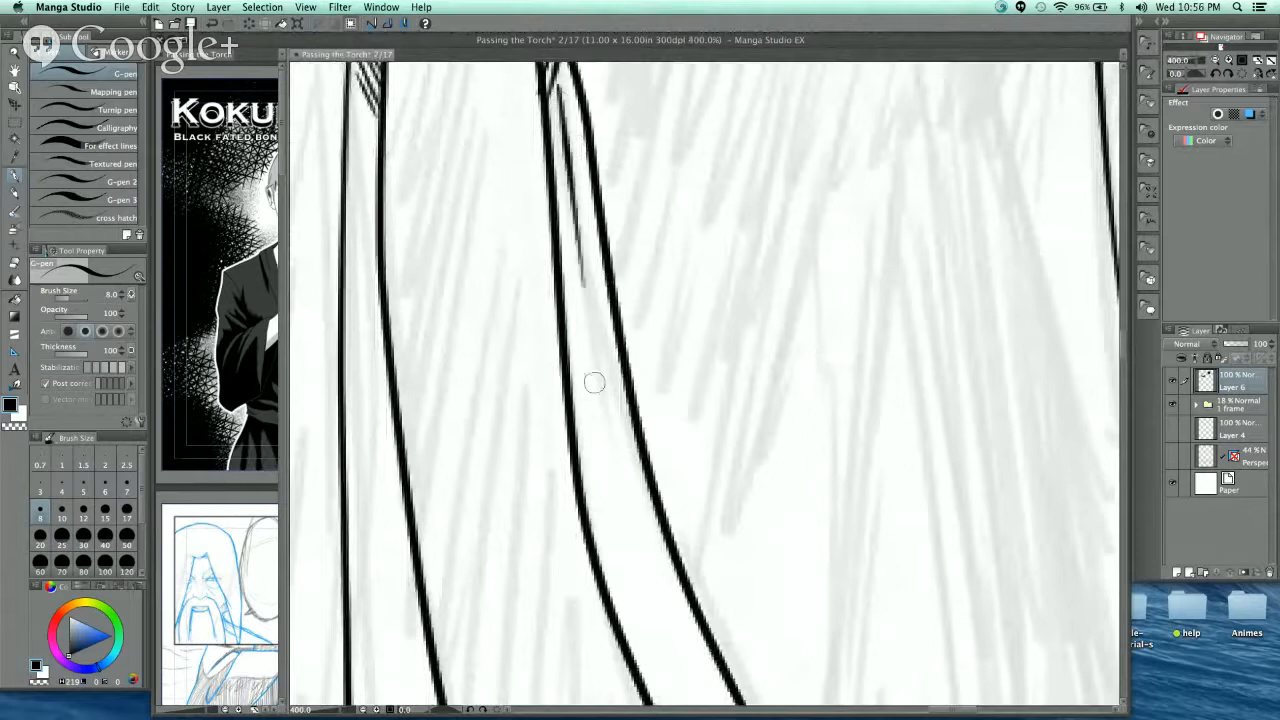
{"action": "left_click_drag", "start_coordinate": [357, 72], "coordinate": [360, 248]}
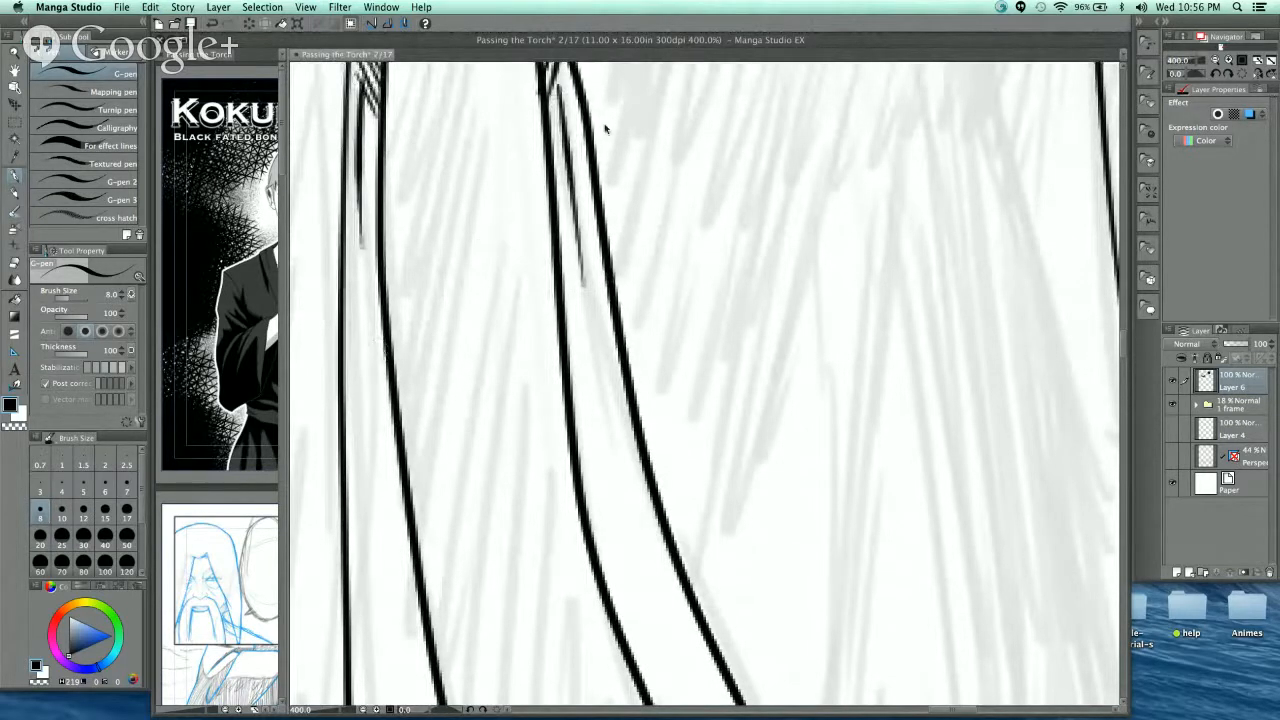
- Ink a tall pointed fold on the skirt's lower right with two curved lines widening down to the hem
{"action": "scroll", "coordinate": [605, 129], "scroll_direction": "down", "scroll_amount": 4}
{"action": "left_click_drag", "start_coordinate": [664, 220], "coordinate": [701, 153]}
{"action": "scroll", "coordinate": [697, 243], "scroll_direction": "down", "scroll_amount": 1}
{"action": "mouse_move", "coordinate": [713, 328]}
{"action": "left_mouse_down"}
{"action": "mouse_move", "coordinate": [710, 273]}
{"action": "mouse_move", "coordinate": [703, 369]}
{"action": "mouse_move", "coordinate": [670, 398]}
{"action": "left_mouse_up"}
{"action": "scroll", "coordinate": [709, 273], "scroll_direction": "up", "scroll_amount": 1}
{"action": "mouse_move", "coordinate": [699, 311]}
{"action": "left_mouse_down"}
{"action": "mouse_move", "coordinate": [652, 444]}
{"action": "mouse_move", "coordinate": [646, 139]}
{"action": "mouse_move", "coordinate": [633, 494]}
{"action": "left_mouse_up"}
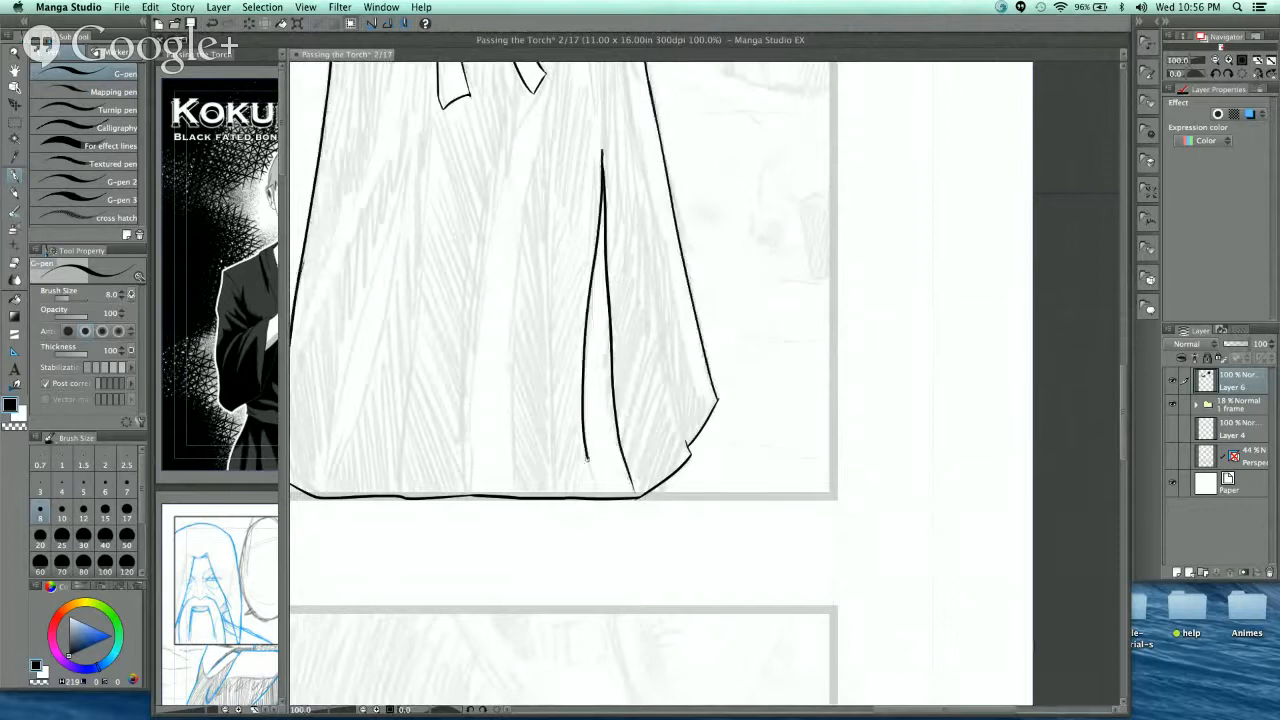
{"action": "scroll", "coordinate": [601, 358], "scroll_direction": "up", "scroll_amount": 3}
{"action": "scroll", "coordinate": [601, 358], "scroll_direction": "left", "scroll_amount": 2}
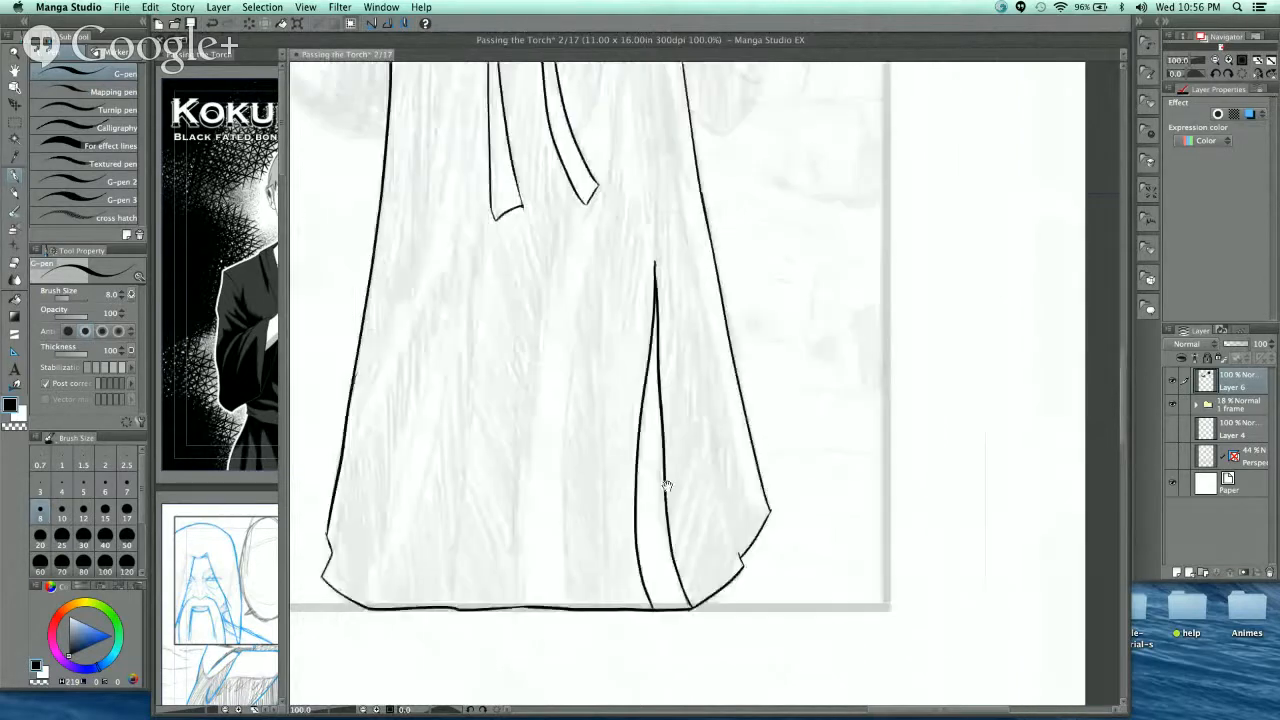
{"action": "scroll", "coordinate": [617, 300], "scroll_direction": "down", "scroll_amount": 3}
{"action": "scroll", "coordinate": [651, 249], "scroll_direction": "left", "scroll_amount": 1}
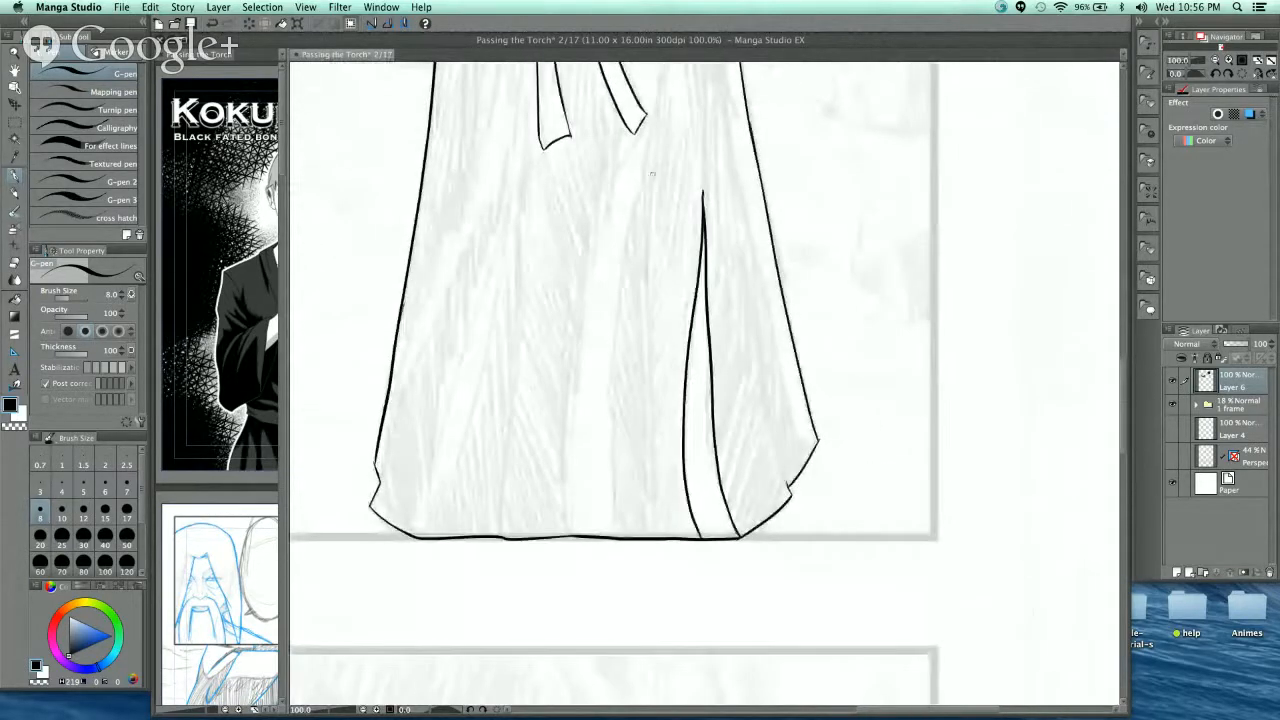
- Ink a long central fold with two curved lines running from a point beside the right tie, behind its end, to the hem
{"action": "left_click_drag", "start_coordinate": [642, 187], "coordinate": [611, 413]}
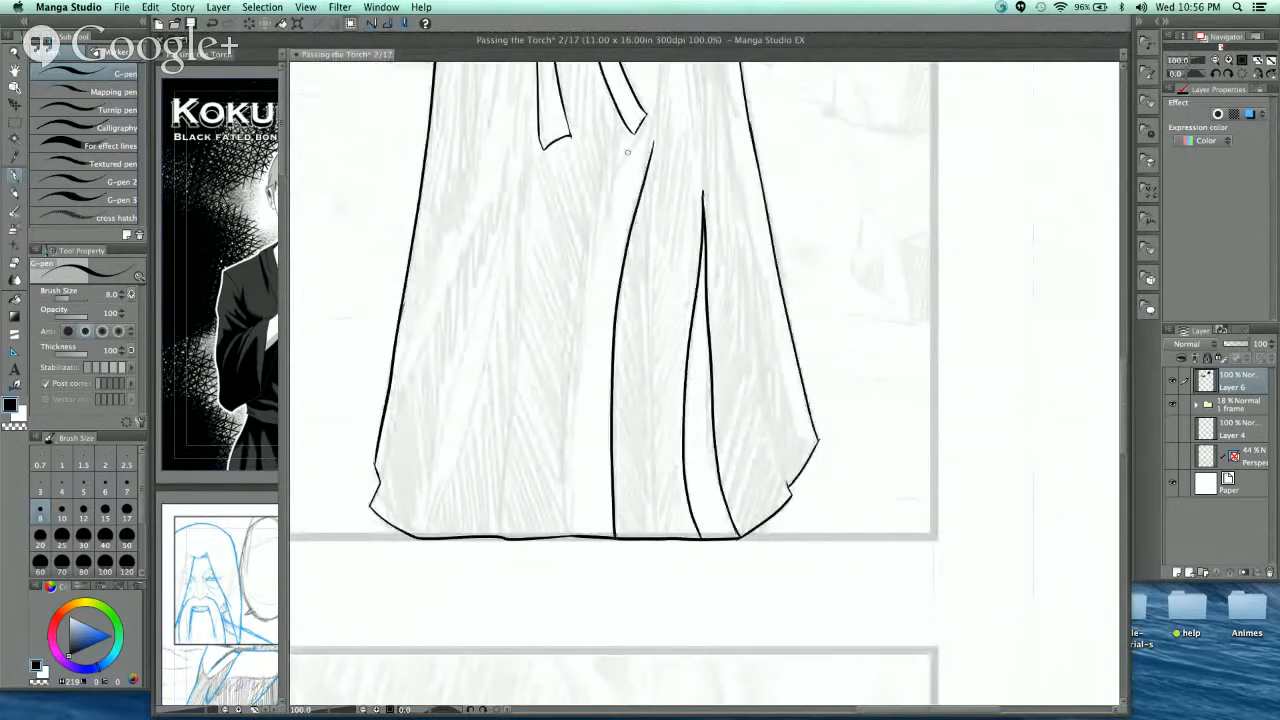
{"action": "mouse_move", "coordinate": [618, 127]}
{"action": "left_mouse_down"}
{"action": "mouse_move", "coordinate": [575, 366]}
{"action": "mouse_move", "coordinate": [570, 520]}
{"action": "left_mouse_up"}
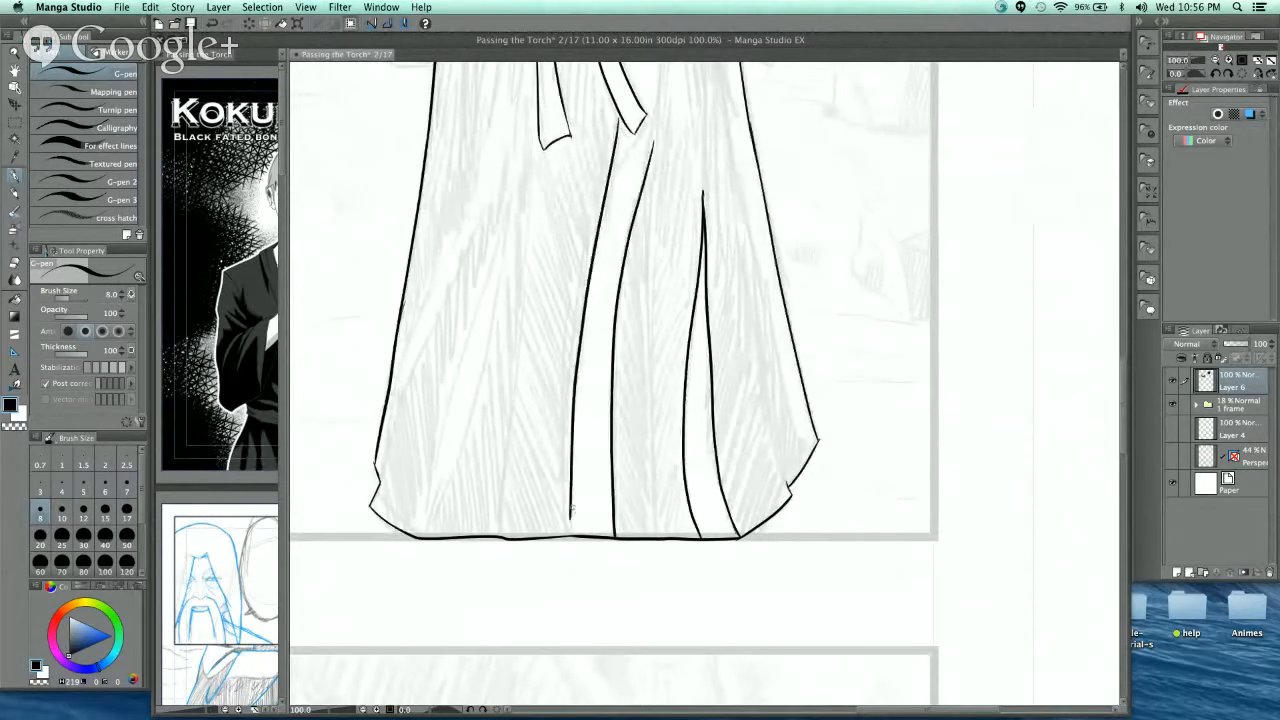
{"action": "scroll", "coordinate": [649, 221], "scroll_direction": "up", "scroll_amount": 8}
{"action": "scroll", "coordinate": [631, 300], "scroll_direction": "right", "scroll_amount": 1}
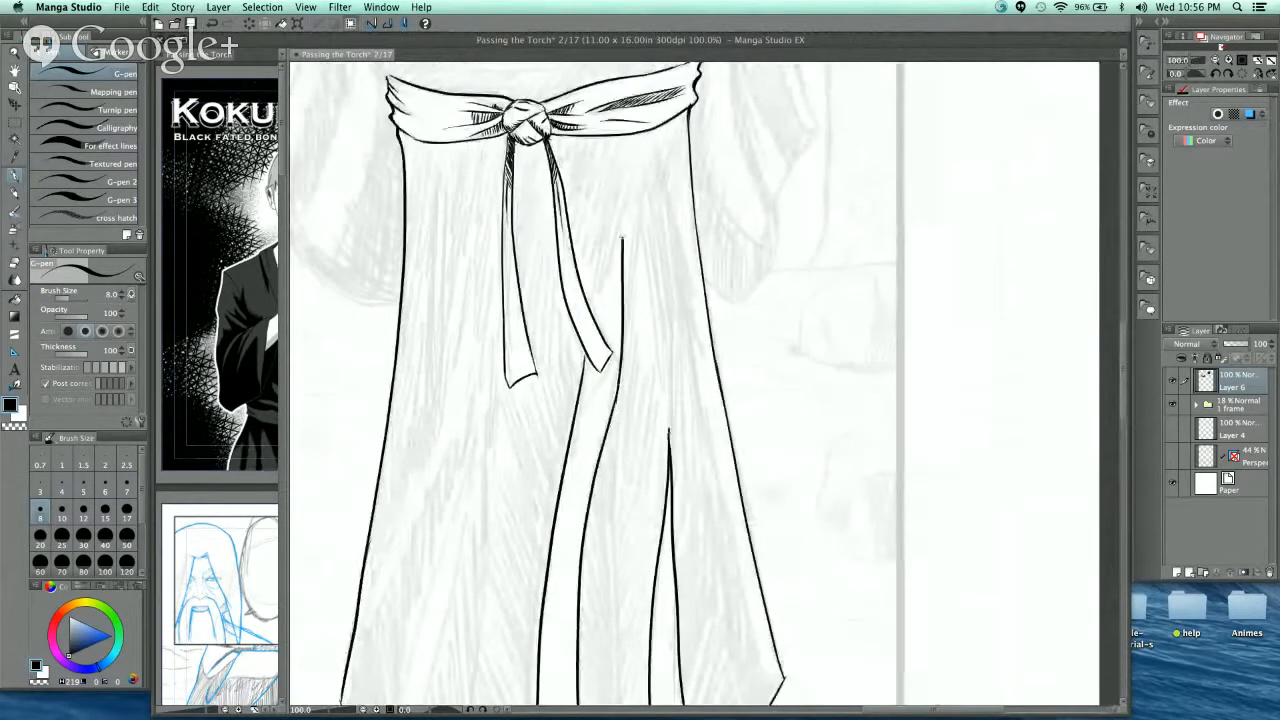
{"action": "scroll", "coordinate": [651, 218], "scroll_direction": "down", "scroll_amount": 3}
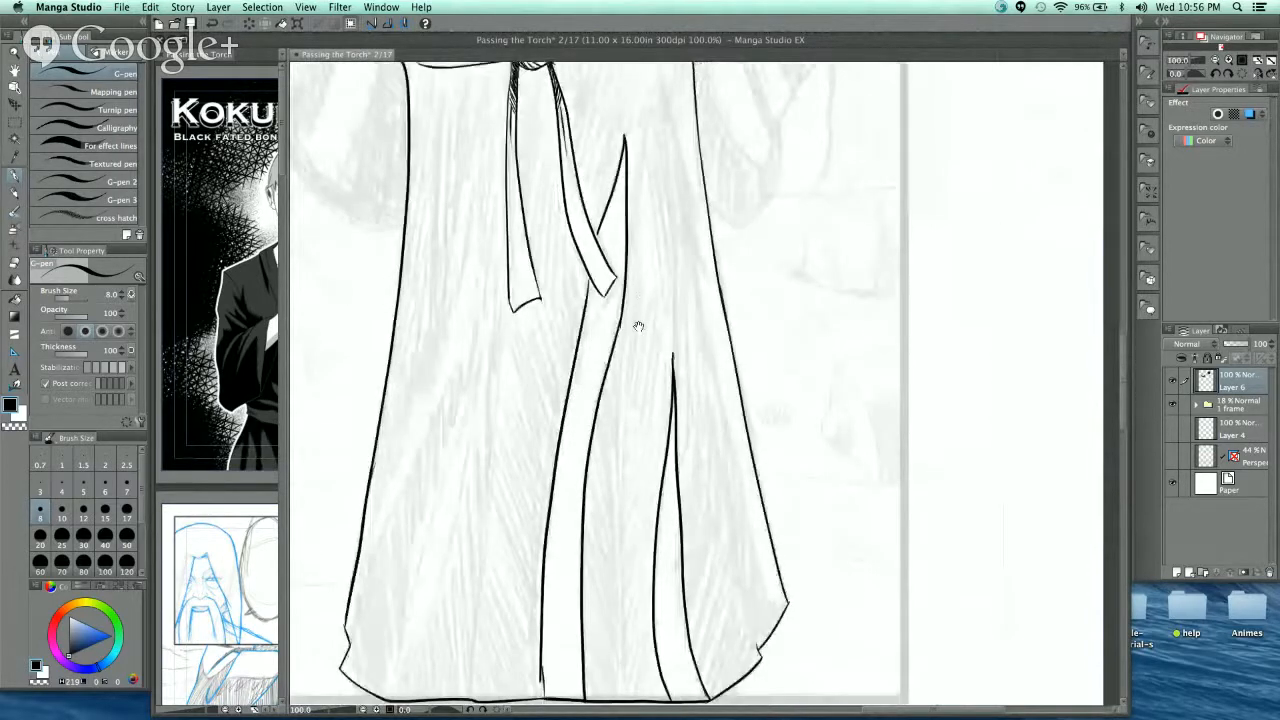
{"action": "scroll", "coordinate": [638, 326], "scroll_direction": "down", "scroll_amount": 9}
{"action": "scroll", "coordinate": [591, 323], "scroll_direction": "up", "scroll_amount": 7}
{"action": "scroll", "coordinate": [506, 335], "scroll_direction": "left", "scroll_amount": 1}
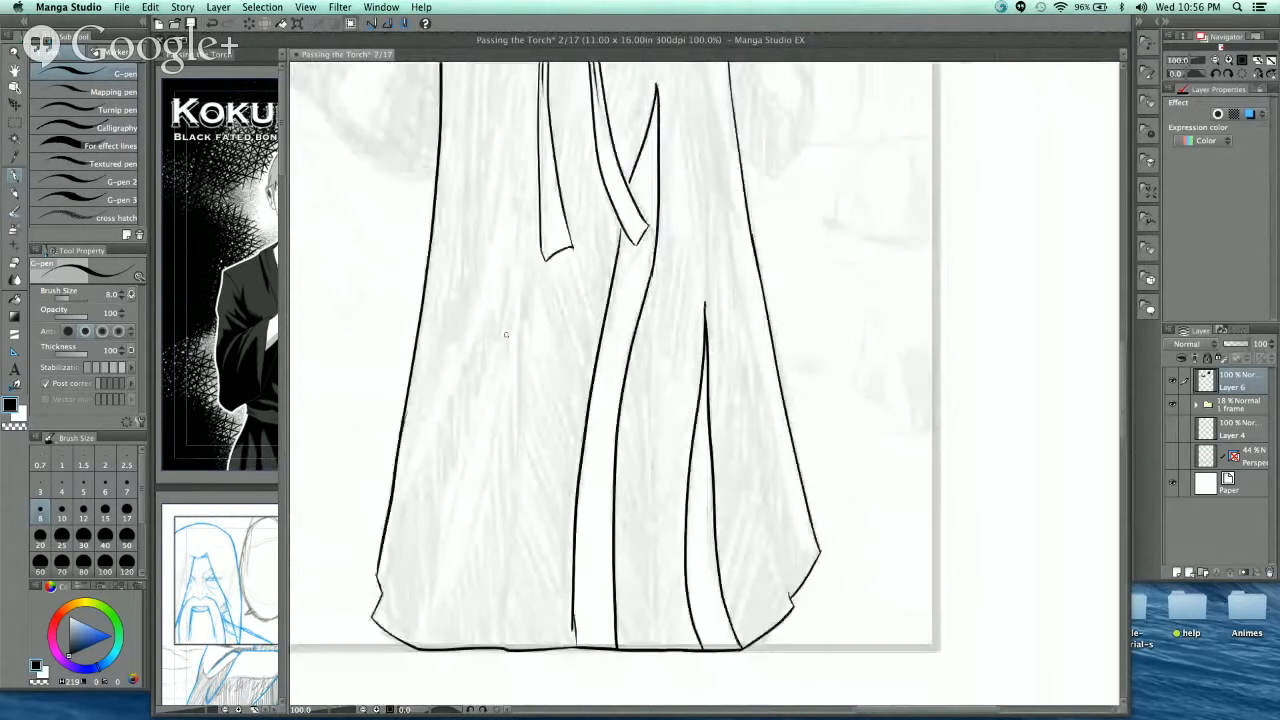
- Ink a tapering fold on the skirt's lower left with two lines curving from a shared point to the hem corner
{"action": "scroll", "coordinate": [506, 335], "scroll_direction": "down", "scroll_amount": 4}
{"action": "scroll", "coordinate": [506, 335], "scroll_direction": "left", "scroll_amount": 1}
{"action": "left_click_drag", "start_coordinate": [527, 200], "coordinate": [437, 557]}
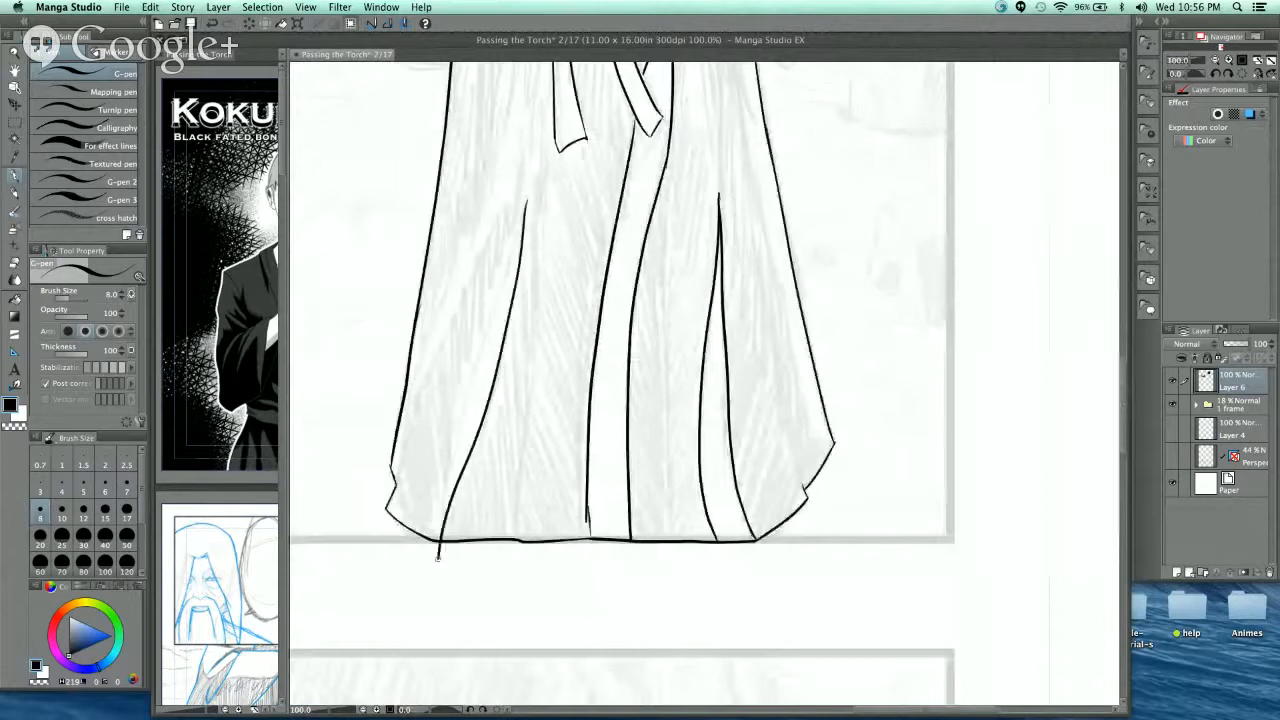
{"action": "key", "text": "super+z"}
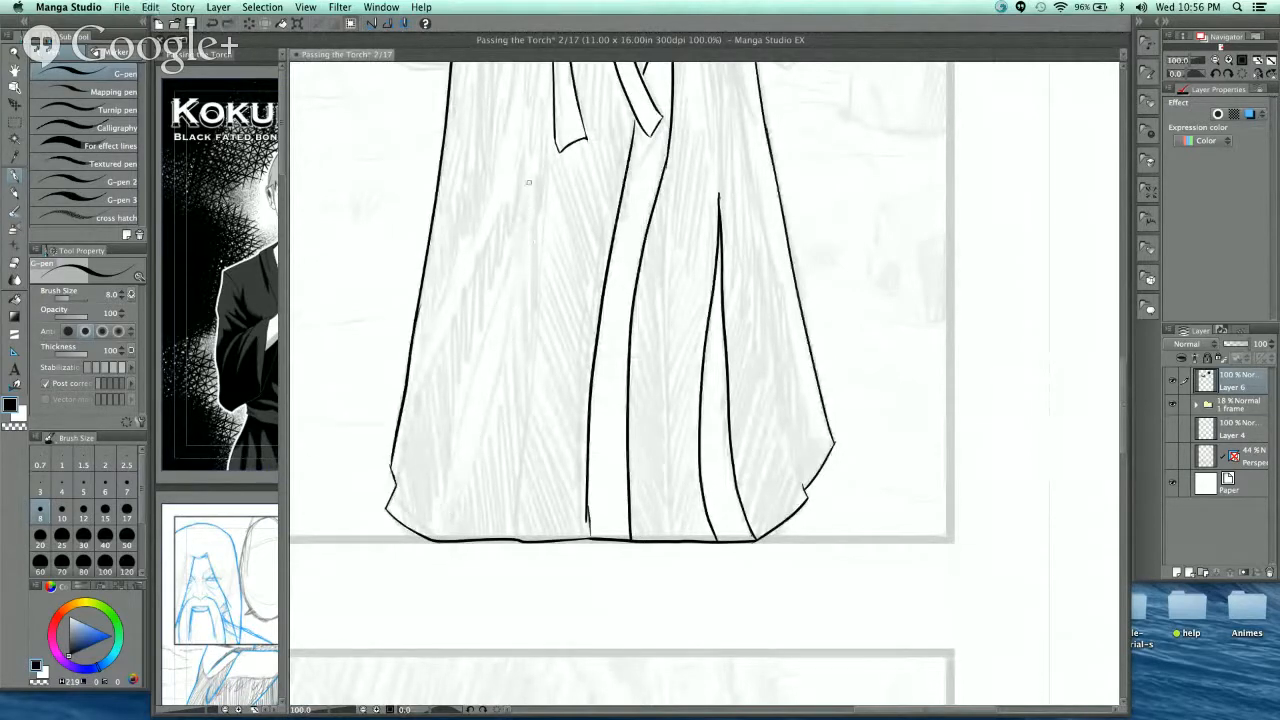
{"action": "left_click_drag", "start_coordinate": [528, 190], "coordinate": [492, 402]}
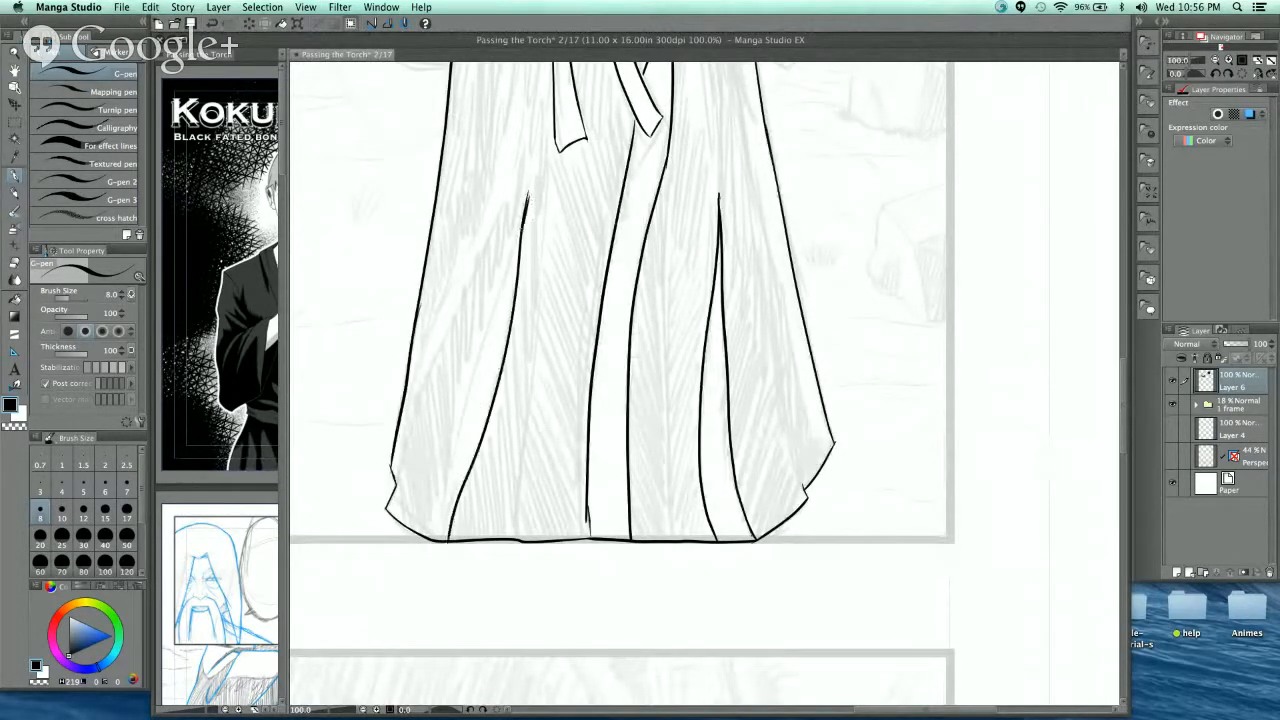
{"action": "left_click_drag", "start_coordinate": [522, 226], "coordinate": [444, 479]}
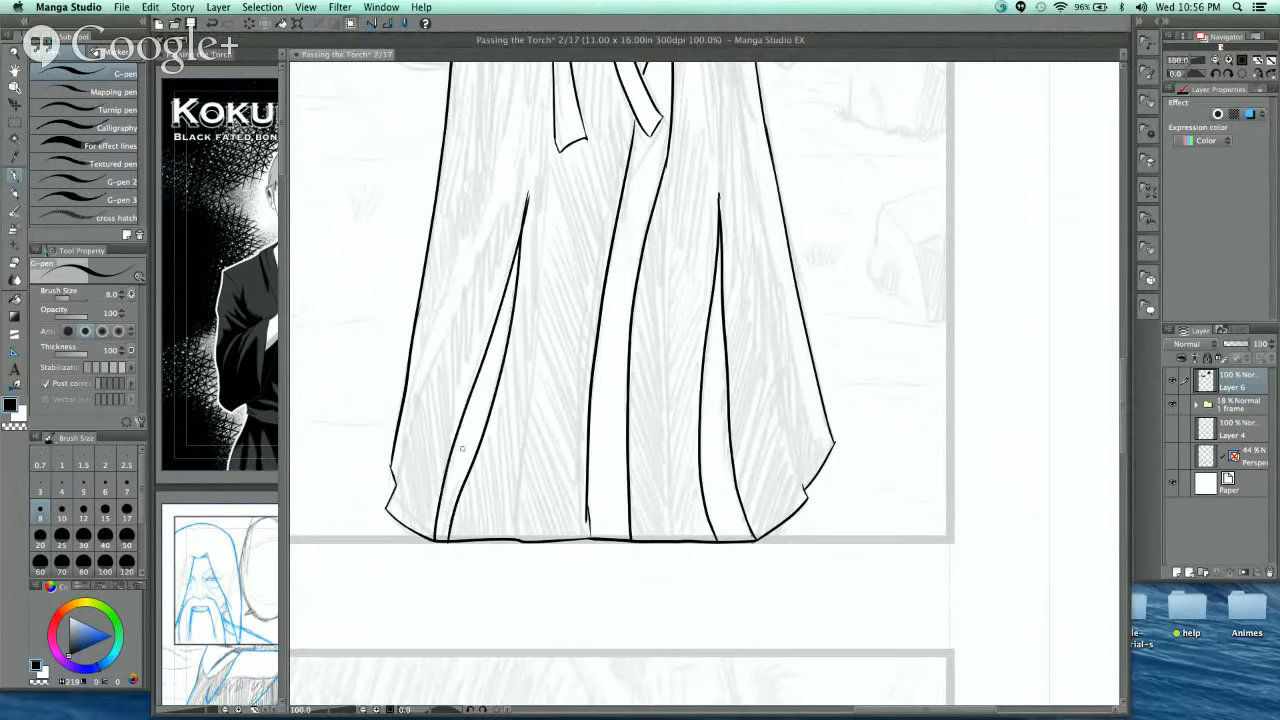
- Ink a longer, slender fold above the lower-left one, with two curved lines sweeping down to the robe's left edge
{"action": "scroll", "coordinate": [532, 186], "scroll_direction": "up", "scroll_amount": 2}
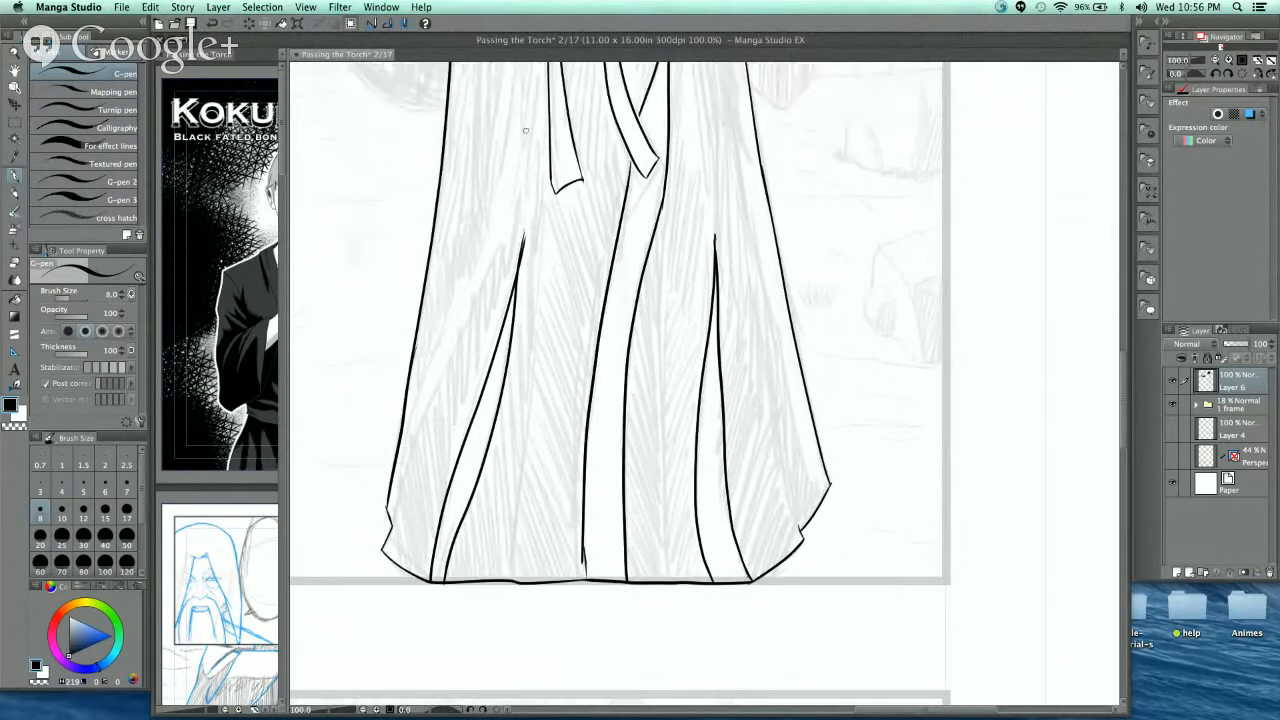
{"action": "left_click_drag", "start_coordinate": [458, 338], "coordinate": [390, 508]}
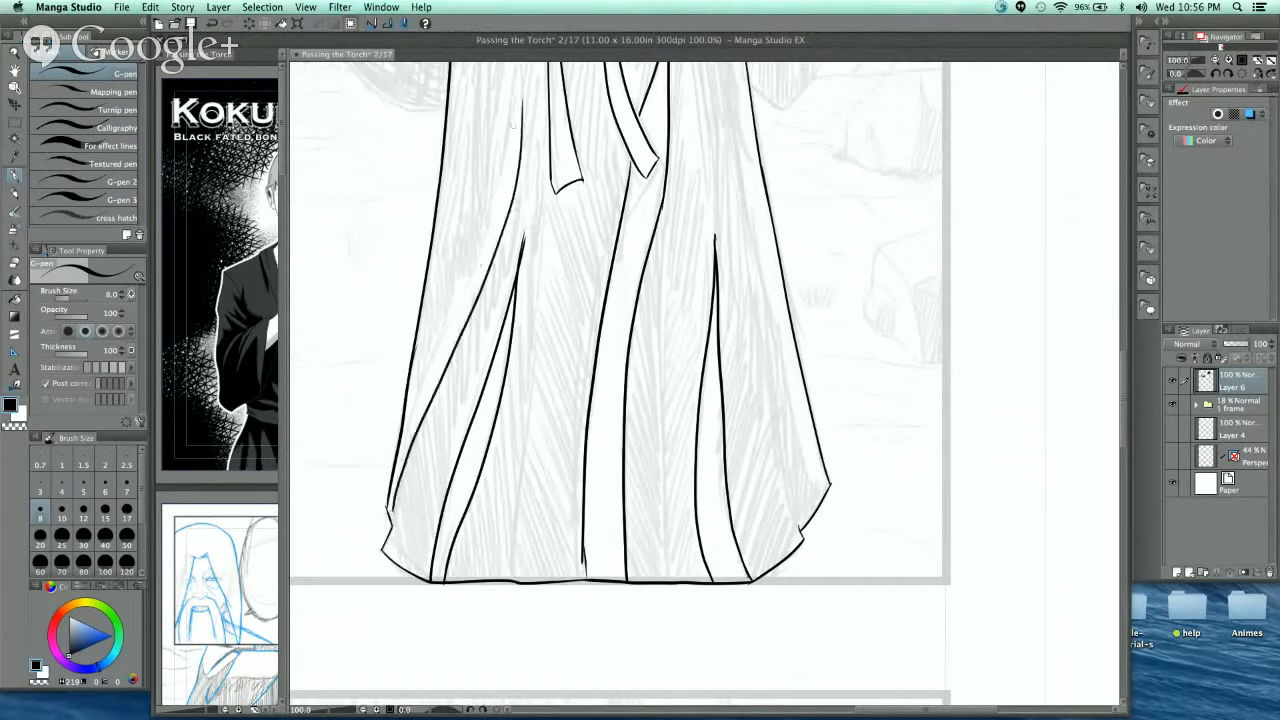
{"action": "left_click_drag", "start_coordinate": [496, 212], "coordinate": [398, 452]}
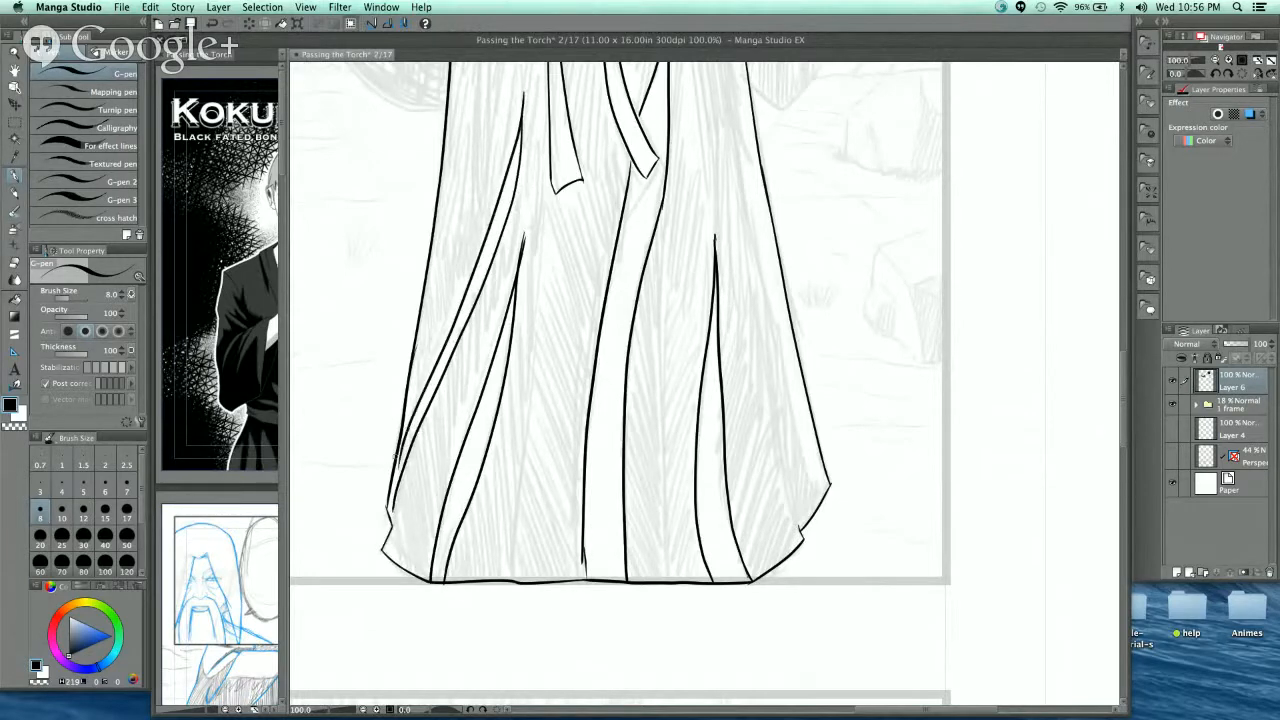
- Redo the slender fold's lower tip and fill the narrow gap between it and the robe's left edge with black
{"action": "scroll", "coordinate": [399, 508], "scroll_direction": "up", "scroll_amount": 2}
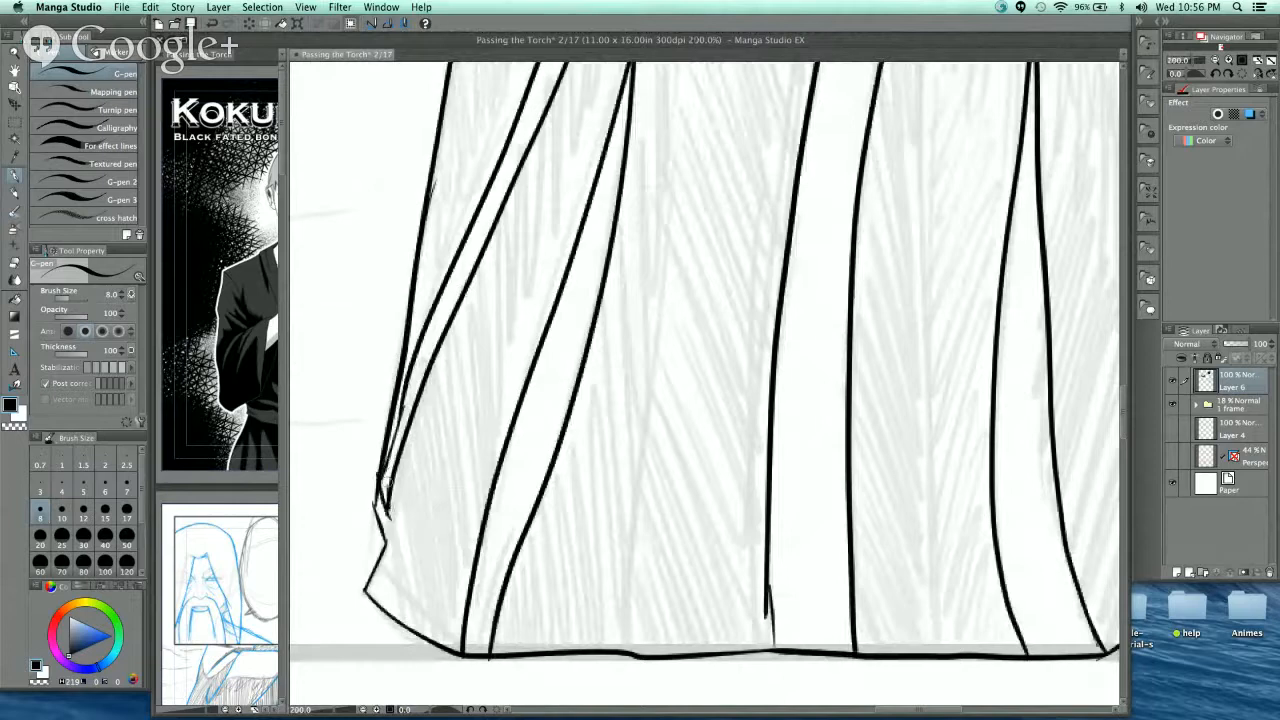
{"action": "key", "text": "super+z"}
{"action": "left_click_drag", "start_coordinate": [382, 474], "coordinate": [387, 514]}
{"action": "key", "text": "super+z"}
{"action": "mouse_move", "coordinate": [387, 461]}
{"action": "left_mouse_down"}
{"action": "mouse_move", "coordinate": [402, 383]}
{"action": "mouse_move", "coordinate": [391, 432]}
{"action": "left_mouse_up"}
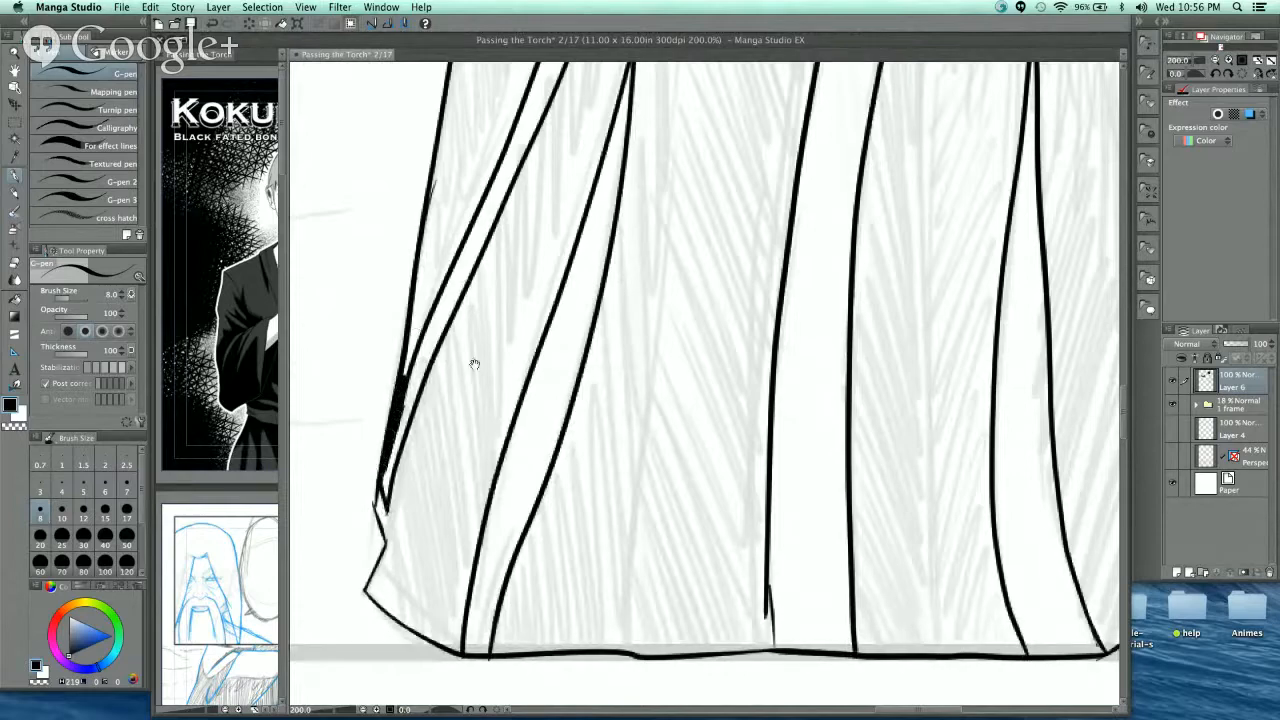
- Try inking a fold line from beneath the belt's right side down to the robe's right edge
{"action": "left_click_drag", "start_coordinate": [475, 364], "coordinate": [455, 459]}
{"action": "scroll", "coordinate": [521, 306], "scroll_direction": "down", "scroll_amount": 2}
{"action": "left_click_drag", "start_coordinate": [522, 280], "coordinate": [462, 465]}
{"action": "left_click_drag", "start_coordinate": [632, 218], "coordinate": [580, 323]}
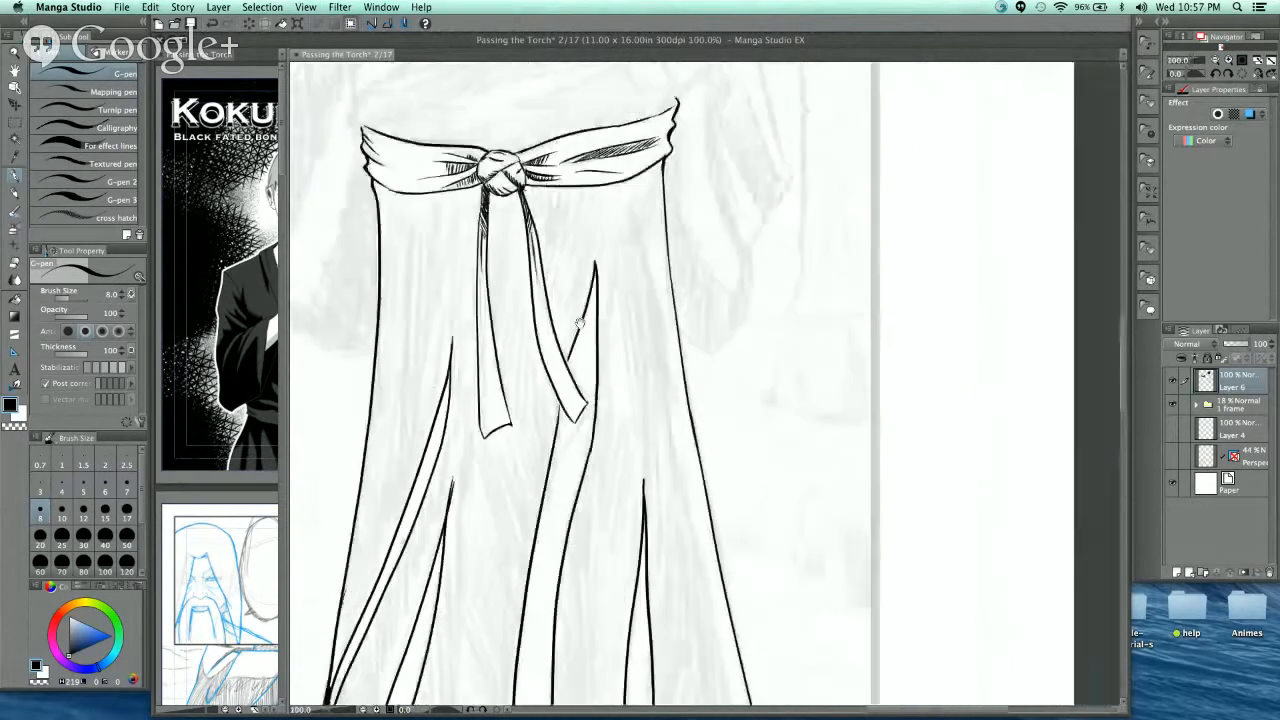
{"action": "key", "text": "super+minus"}
{"action": "key", "text": "super+minus"}
{"action": "left_click_drag", "start_coordinate": [655, 345], "coordinate": [649, 378]}
{"action": "key", "text": "super+plus"}
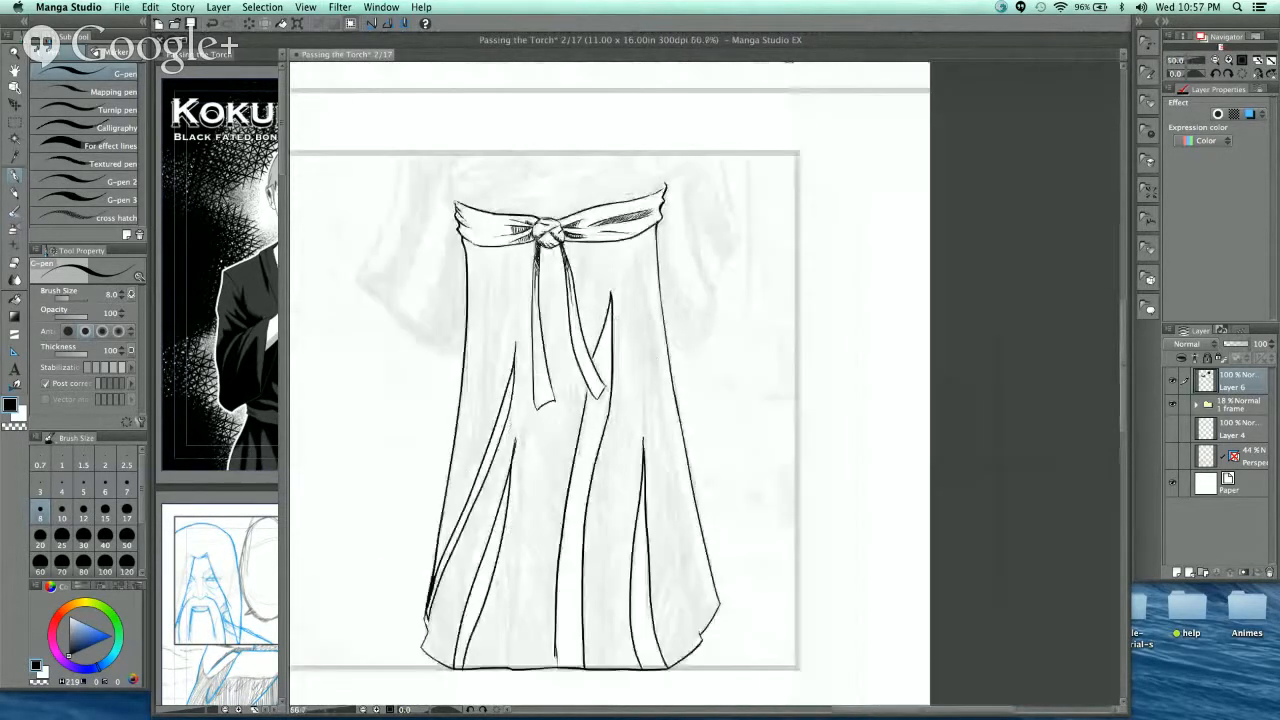
{"action": "key", "text": "super+plus"}
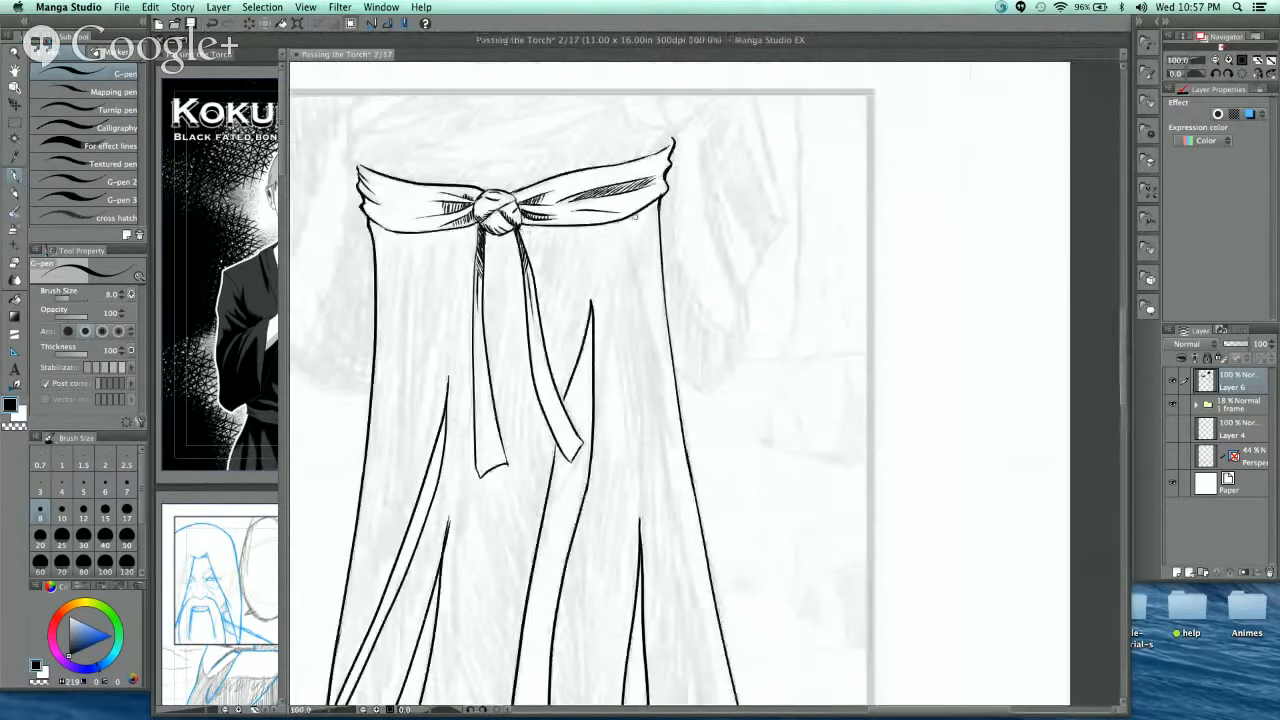
{"action": "left_click_drag", "start_coordinate": [634, 218], "coordinate": [683, 428]}
{"action": "key", "text": "super+z"}
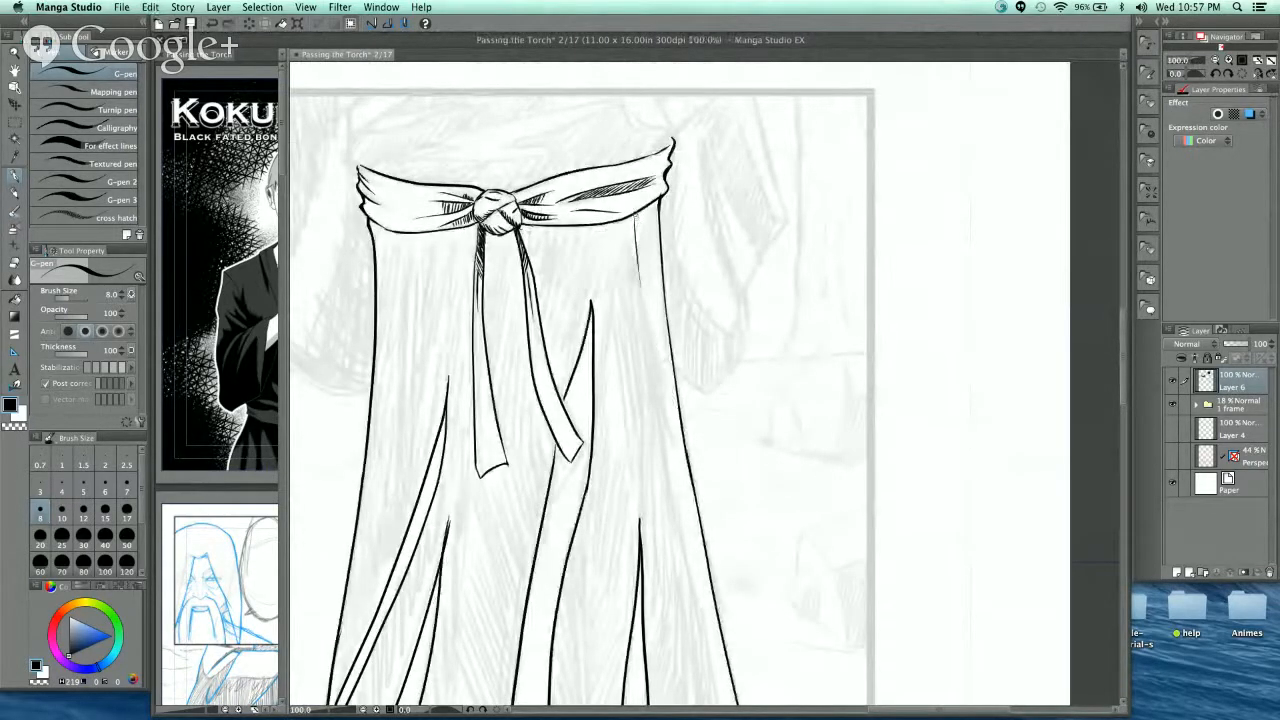
{"action": "mouse_move", "coordinate": [634, 210]}
{"action": "left_mouse_down"}
{"action": "mouse_move", "coordinate": [640, 285]}
{"action": "mouse_move", "coordinate": [686, 428]}
{"action": "left_mouse_up"}
{"action": "left_click_drag", "start_coordinate": [704, 497], "coordinate": [641, 238]}
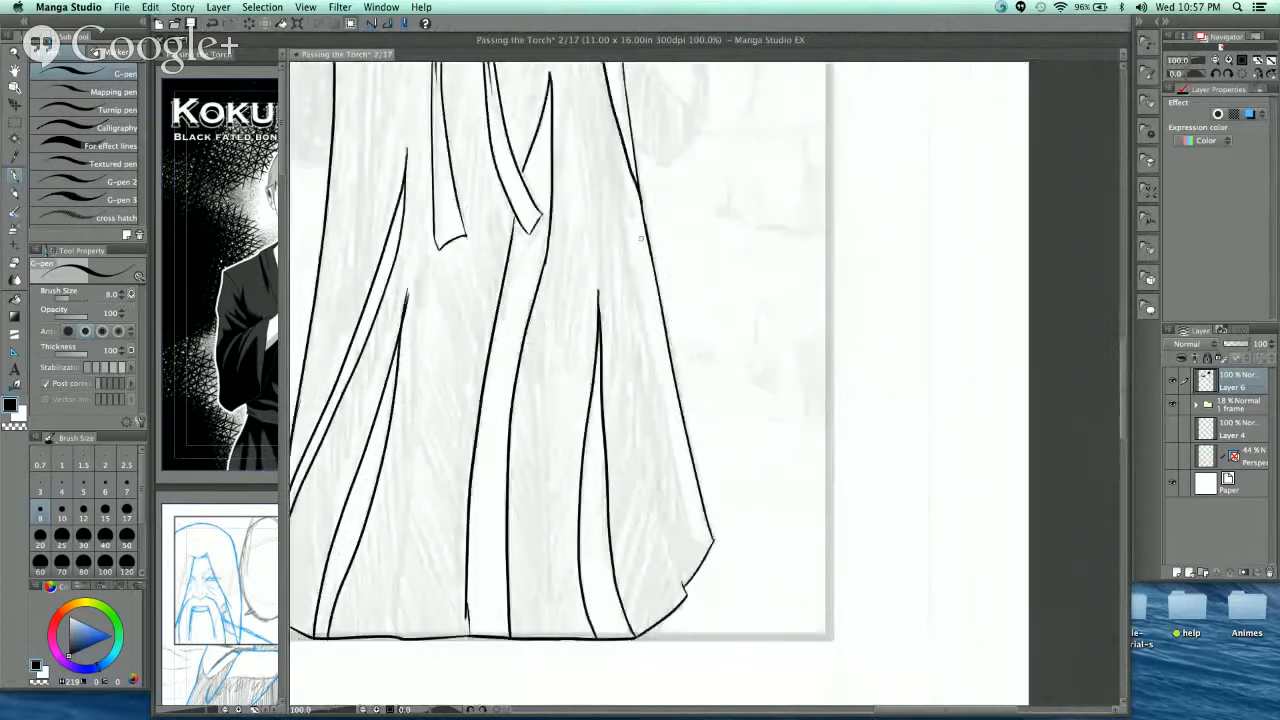
- Try inking a long fold line just inside the robe's right edge, running down to the hem corner
{"action": "left_click_drag", "start_coordinate": [622, 146], "coordinate": [668, 425]}
{"action": "key", "text": "super+z"}
{"action": "left_click_drag", "start_coordinate": [631, 267], "coordinate": [671, 442]}
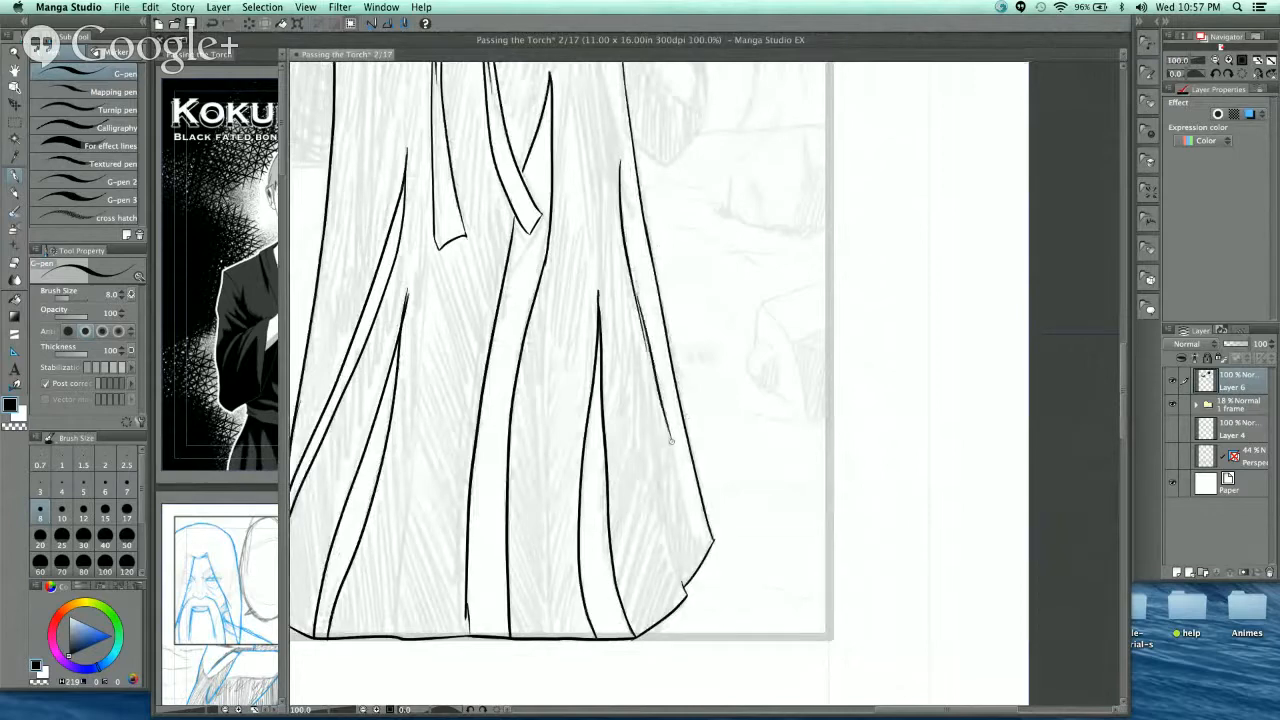
{"action": "left_click_drag", "start_coordinate": [661, 398], "coordinate": [698, 539]}
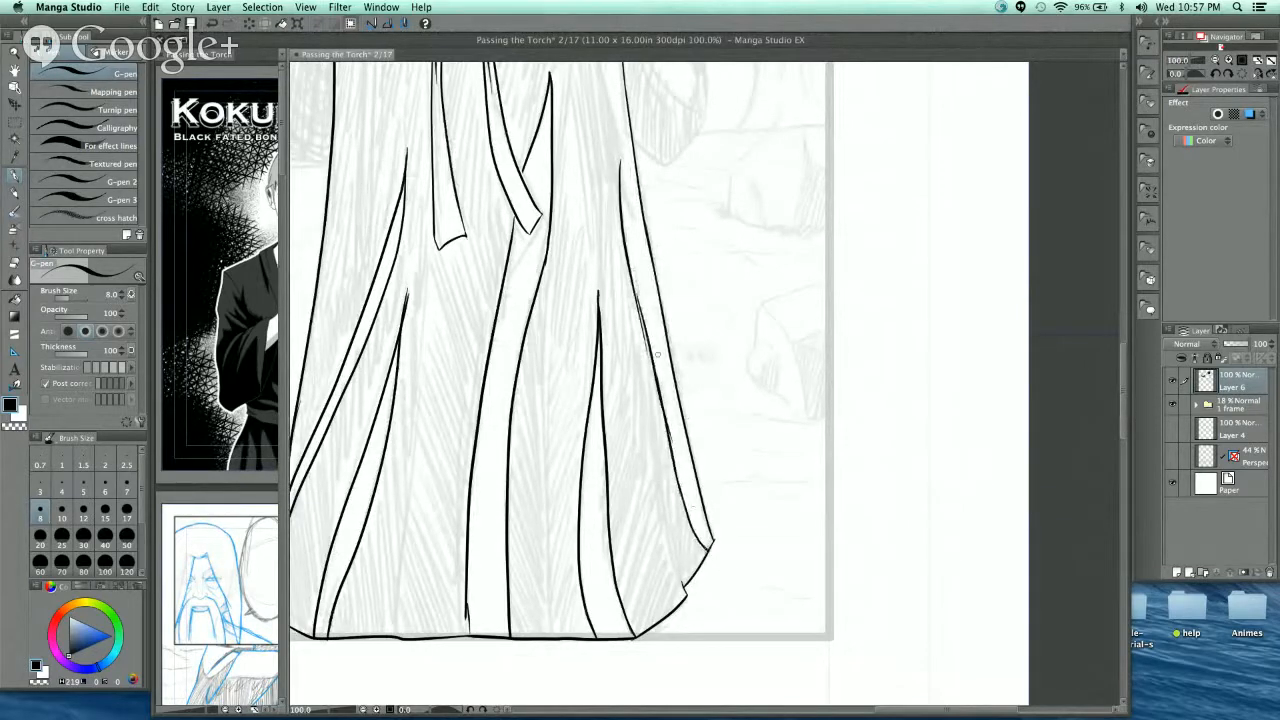
{"action": "left_click_drag", "start_coordinate": [658, 354], "coordinate": [704, 567]}
- Strengthen the upper end of the right-edge fold line beneath the belt, and undo the right-edge fold strokes
{"action": "left_click_drag", "start_coordinate": [666, 416], "coordinate": [646, 260]}
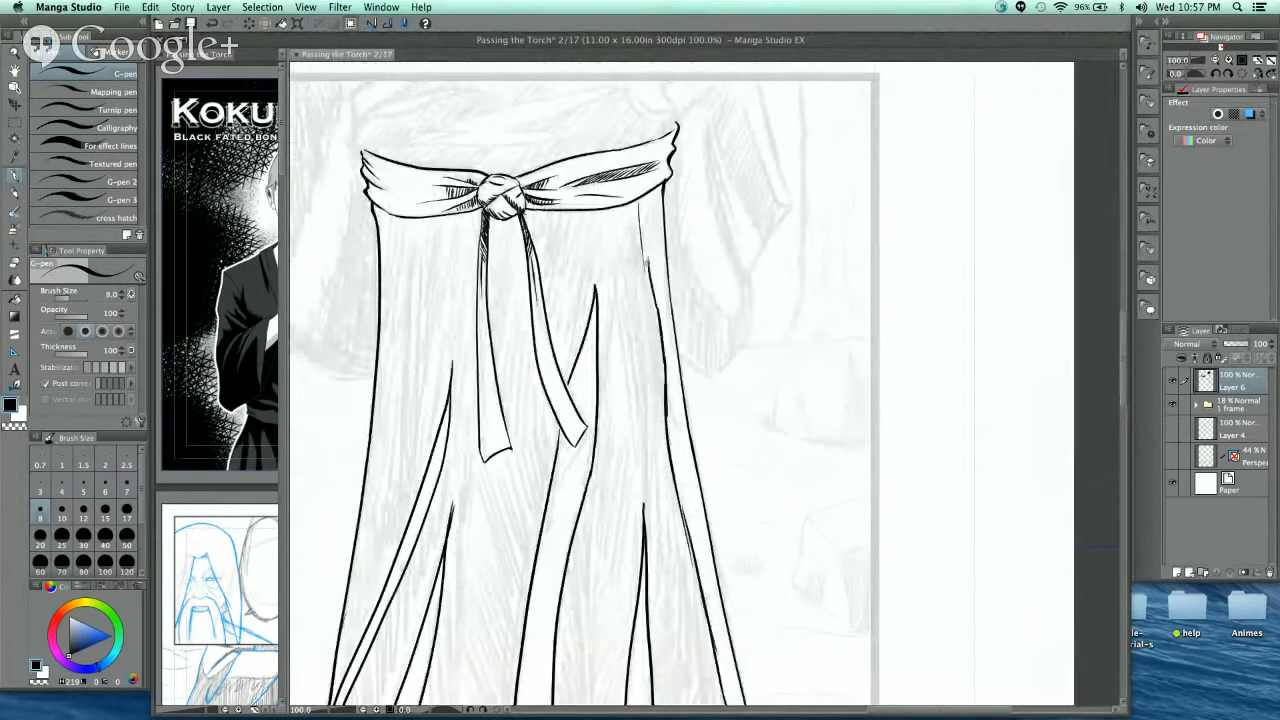
{"action": "left_click_drag", "start_coordinate": [643, 200], "coordinate": [653, 309]}
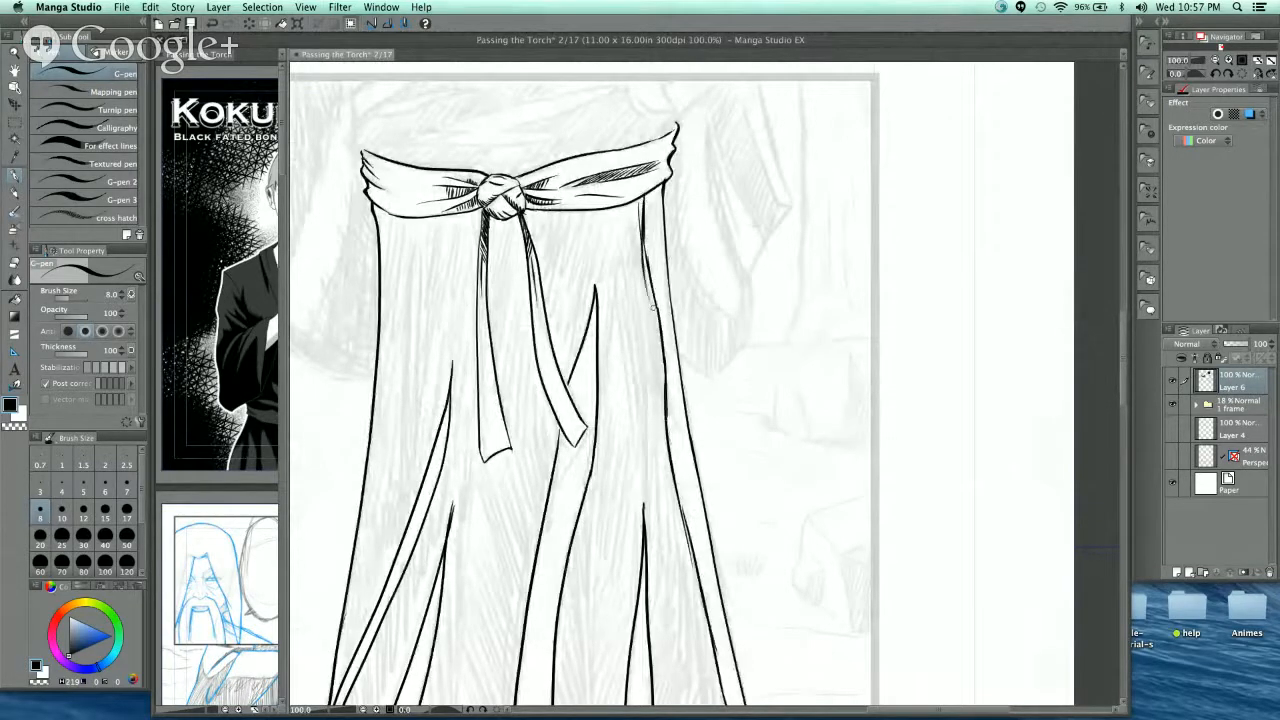
{"action": "key", "text": "super+z"}
{"action": "left_click_drag", "start_coordinate": [642, 194], "coordinate": [654, 310]}
{"action": "key", "text": "super+minus"}
{"action": "key", "text": "super+minus"}
{"action": "key", "text": "super+minus"}
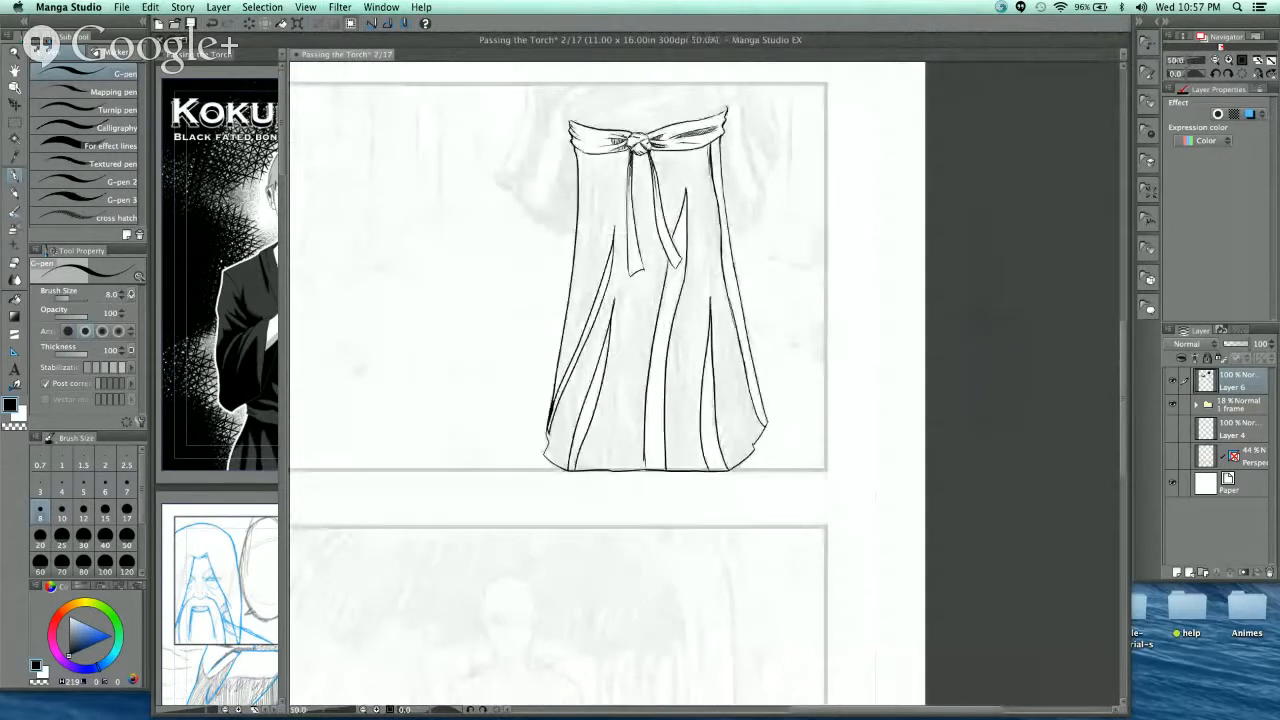
{"action": "scroll", "coordinate": [608, 383], "scroll_direction": "up", "scroll_amount": 2}
{"action": "left_click_drag", "start_coordinate": [761, 339], "coordinate": [755, 337]}
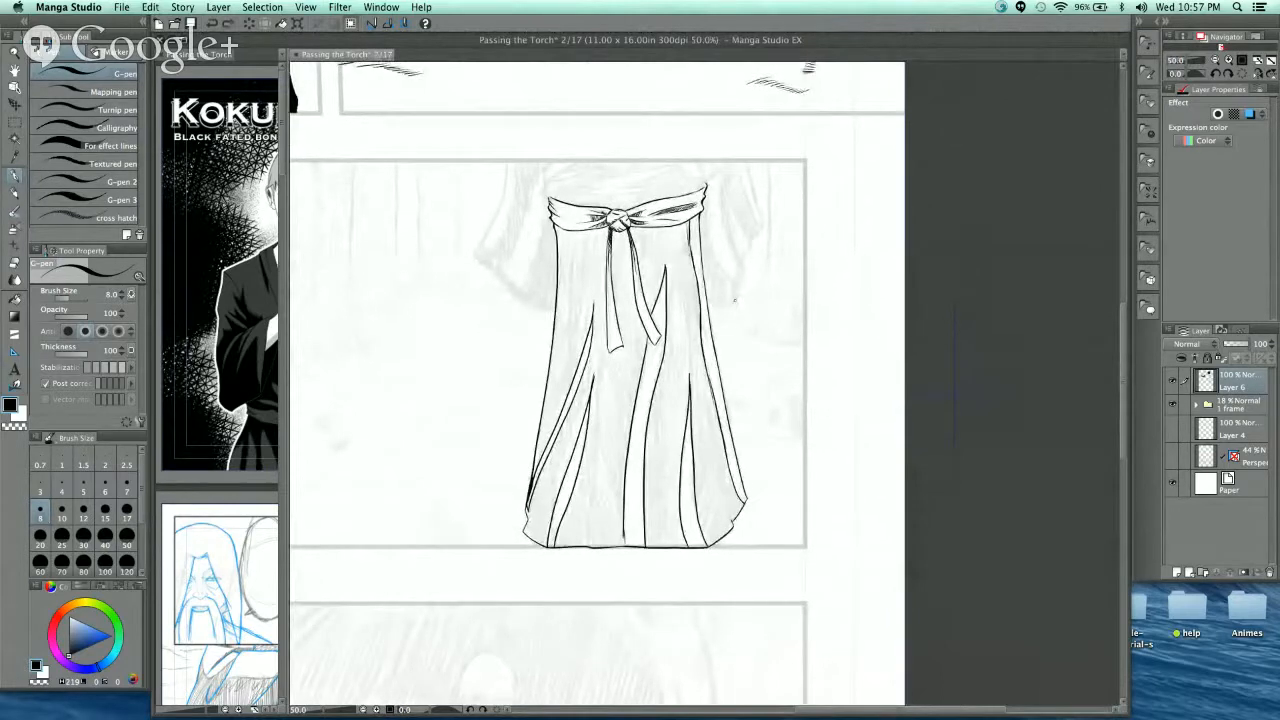
{"action": "key", "text": "super+z"}
{"action": "key", "text": "super+z"}
{"action": "key", "text": "super+z"}
{"action": "key", "text": "super+z"}
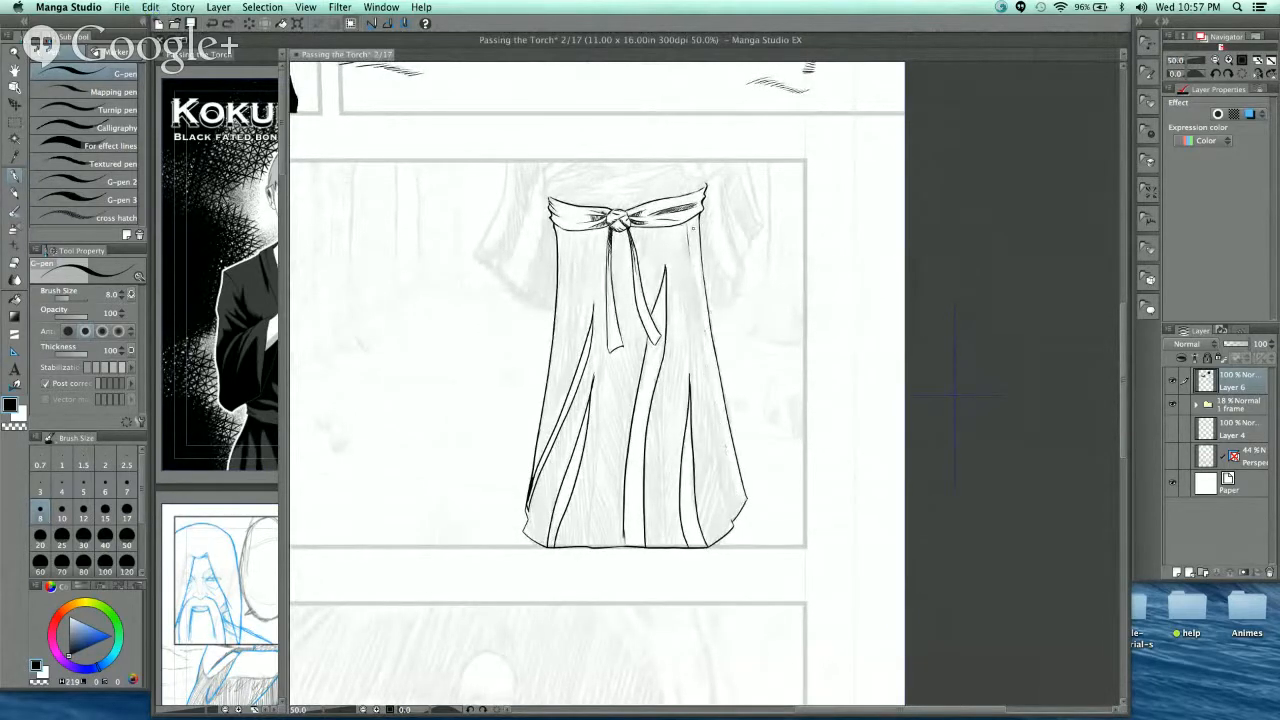
{"action": "scroll", "coordinate": [692, 228], "scroll_direction": "up", "scroll_amount": 3}
{"action": "left_click_drag", "start_coordinate": [667, 208], "coordinate": [715, 352]}
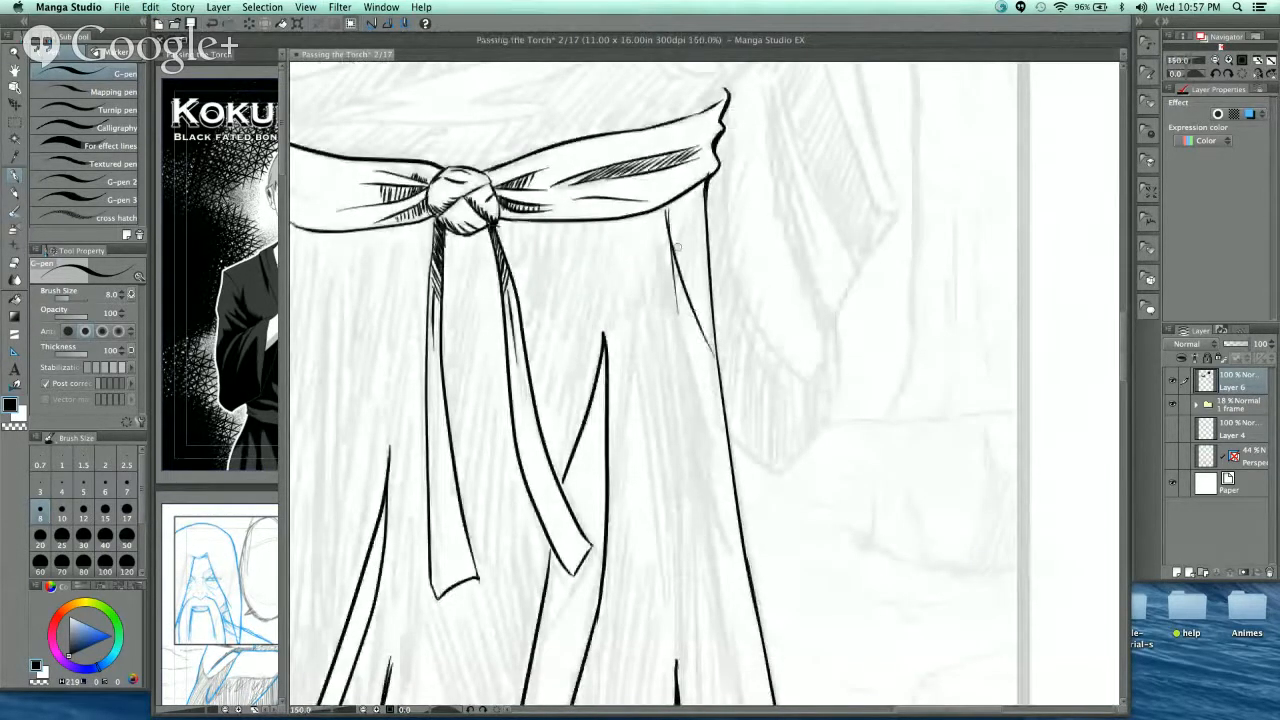
{"action": "key", "text": "super+z"}
{"action": "key", "text": "super+z"}
- Ink three narrow V-shaped folds hanging from the belt's lower edge, one near the right edge and one on each side of the ties
{"action": "left_click_drag", "start_coordinate": [672, 213], "coordinate": [674, 356]}
{"action": "left_click_drag", "start_coordinate": [674, 356], "coordinate": [692, 188]}
{"action": "left_click_drag", "start_coordinate": [676, 239], "coordinate": [816, 180]}
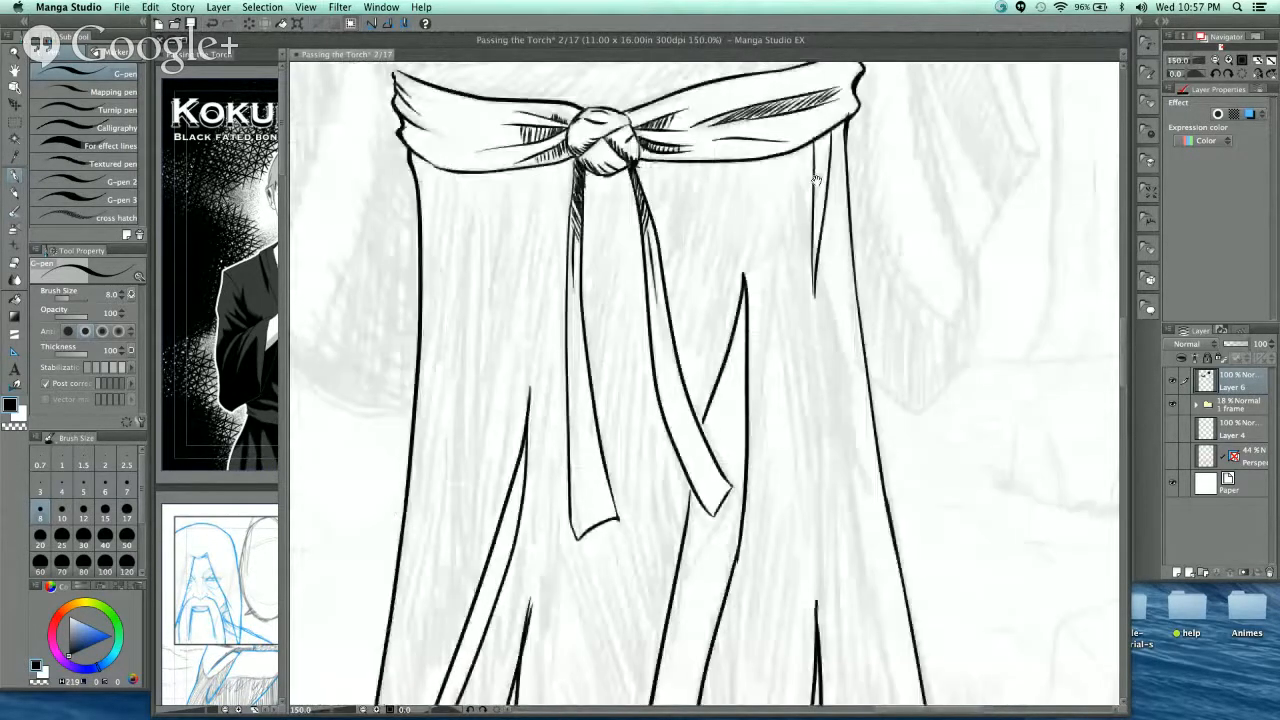
{"action": "left_click_drag", "start_coordinate": [698, 163], "coordinate": [688, 300]}
{"action": "left_click_drag", "start_coordinate": [688, 300], "coordinate": [714, 168]}
{"action": "left_click_drag", "start_coordinate": [752, 248], "coordinate": [822, 328]}
{"action": "mouse_move", "coordinate": [559, 265]}
{"action": "left_mouse_down"}
{"action": "mouse_move", "coordinate": [592, 399]}
{"action": "mouse_move", "coordinate": [570, 253]}
{"action": "left_mouse_up"}
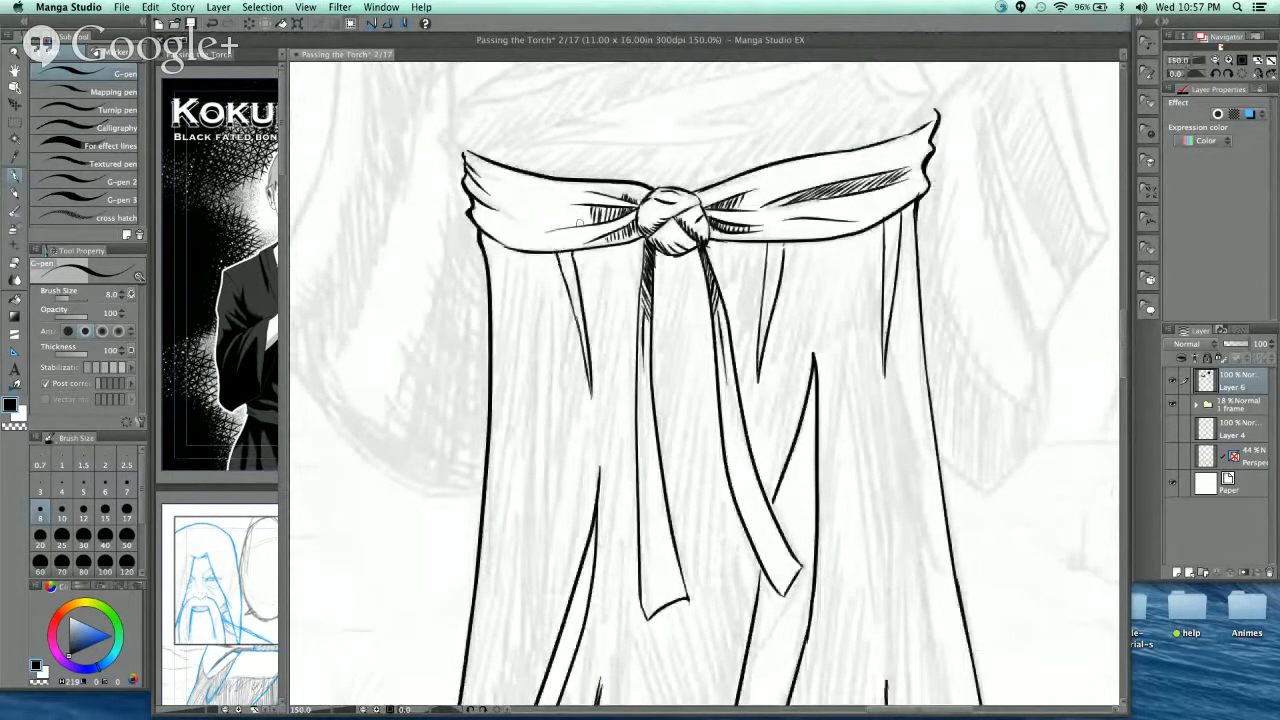
- Ink the right sleeve's outline from the robe's right edge around the pointed lower tip and outer corner up to the panel's top border
{"action": "scroll", "coordinate": [760, 215], "scroll_direction": "down", "scroll_amount": 1}
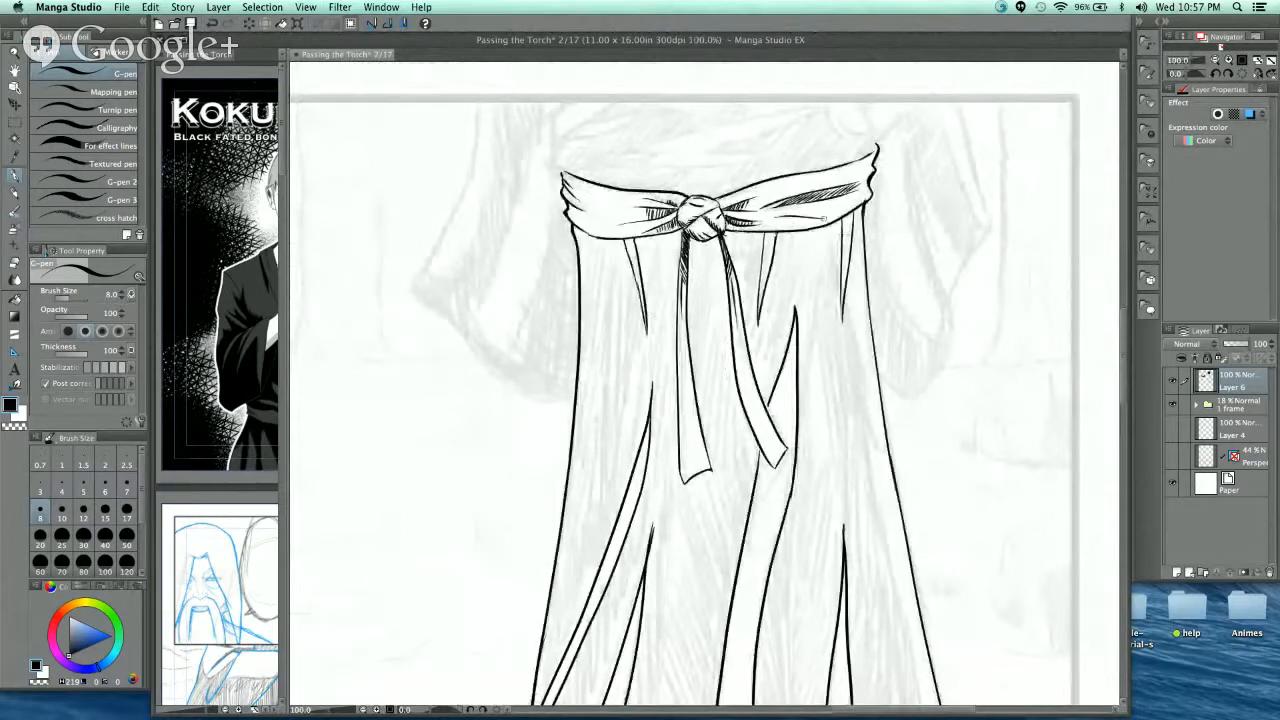
{"action": "scroll", "coordinate": [773, 227], "scroll_direction": "up", "scroll_amount": 2}
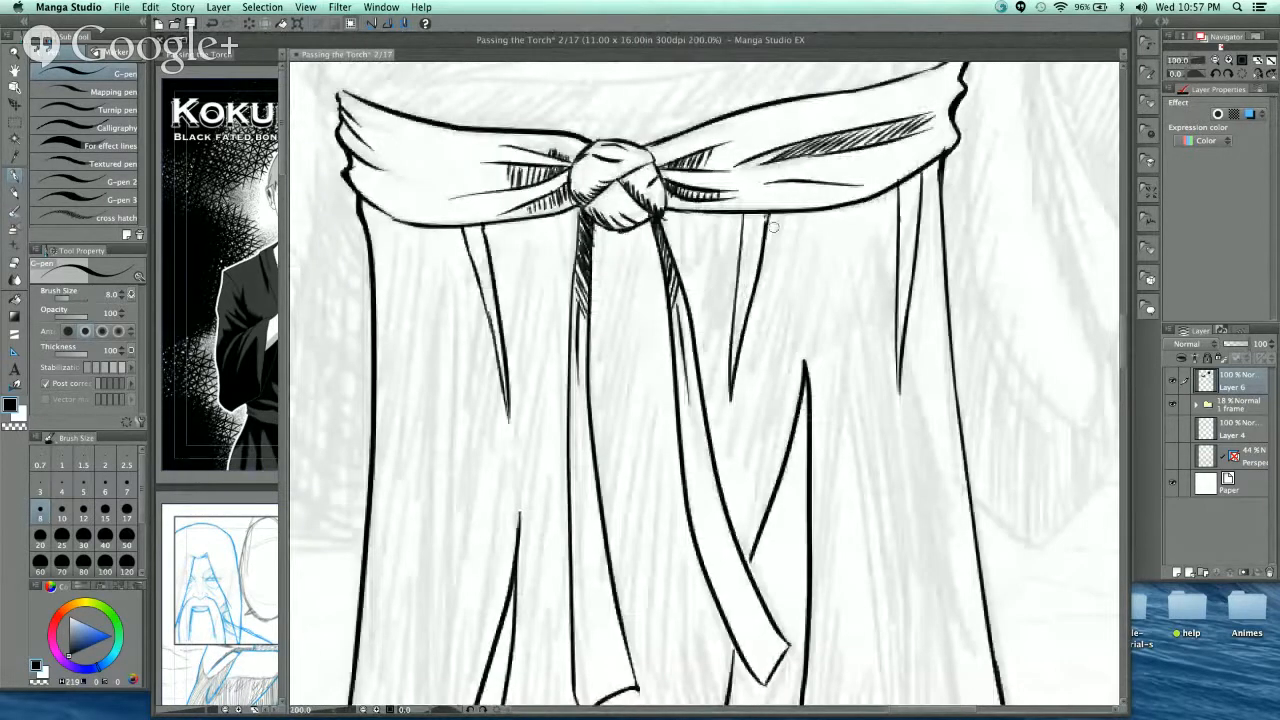
{"action": "scroll", "coordinate": [773, 227], "scroll_direction": "down", "scroll_amount": 3}
{"action": "scroll", "coordinate": [807, 297], "scroll_direction": "down", "scroll_amount": 1}
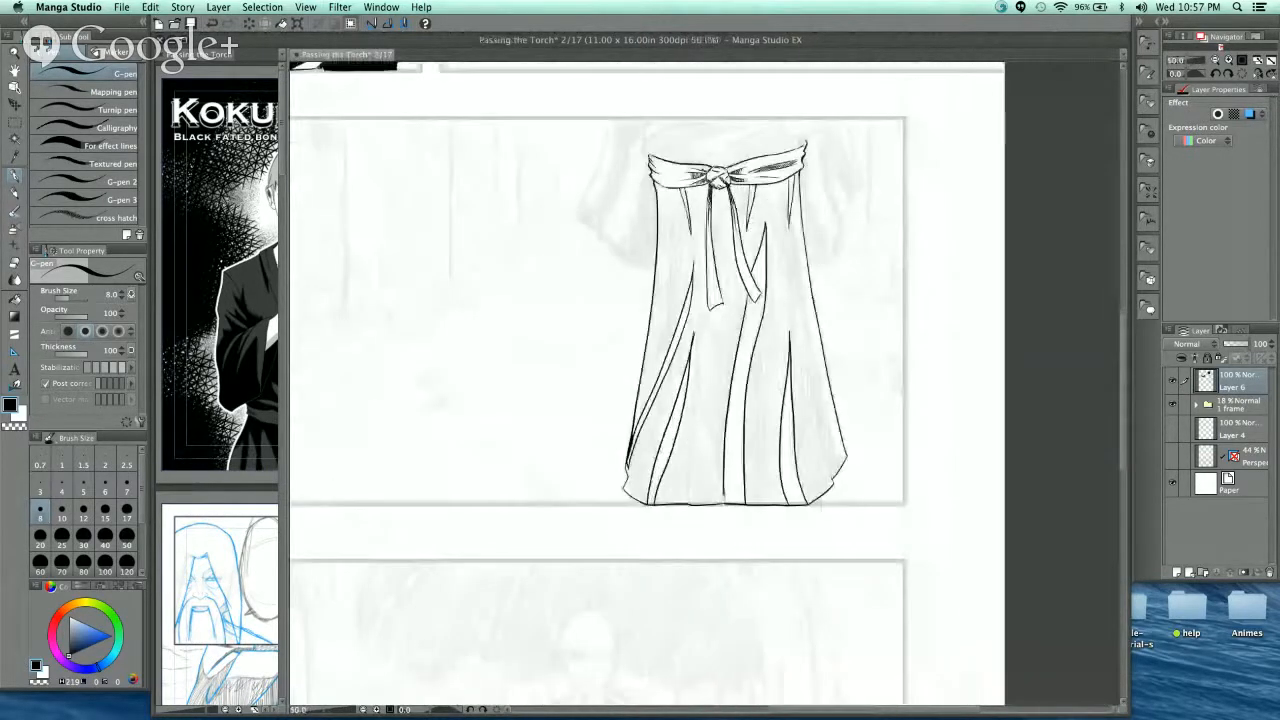
{"action": "scroll", "coordinate": [879, 299], "scroll_direction": "up", "scroll_amount": 7}
{"action": "left_click_drag", "start_coordinate": [879, 300], "coordinate": [701, 330]}
{"action": "mouse_move", "coordinate": [568, 358]}
{"action": "left_mouse_down"}
{"action": "mouse_move", "coordinate": [619, 398]}
{"action": "mouse_move", "coordinate": [666, 346]}
{"action": "mouse_move", "coordinate": [676, 257]}
{"action": "mouse_move", "coordinate": [643, 440]}
{"action": "mouse_move", "coordinate": [697, 337]}
{"action": "left_mouse_up"}
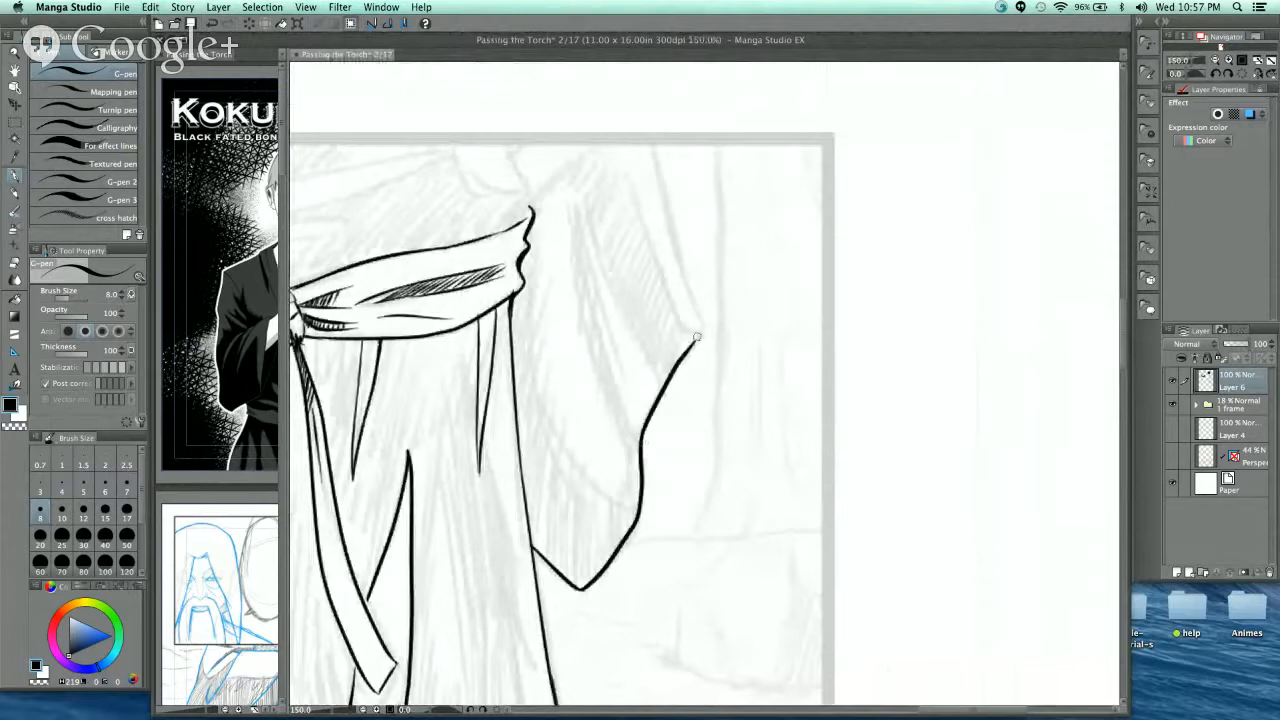
{"action": "left_click_drag", "start_coordinate": [678, 226], "coordinate": [651, 358]}
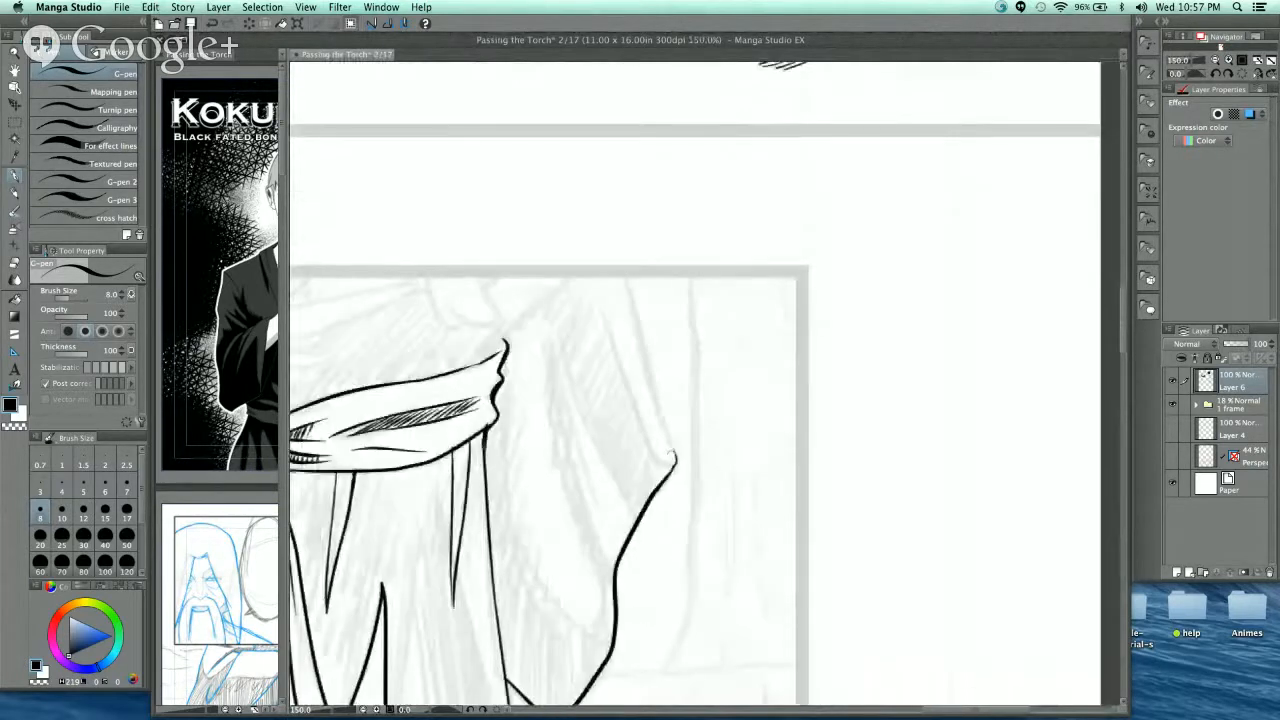
{"action": "mouse_move", "coordinate": [676, 460]}
{"action": "left_mouse_down"}
{"action": "mouse_move", "coordinate": [623, 281]}
{"action": "mouse_move", "coordinate": [731, 294]}
{"action": "mouse_move", "coordinate": [721, 310]}
{"action": "mouse_move", "coordinate": [806, 192]}
{"action": "left_mouse_up"}
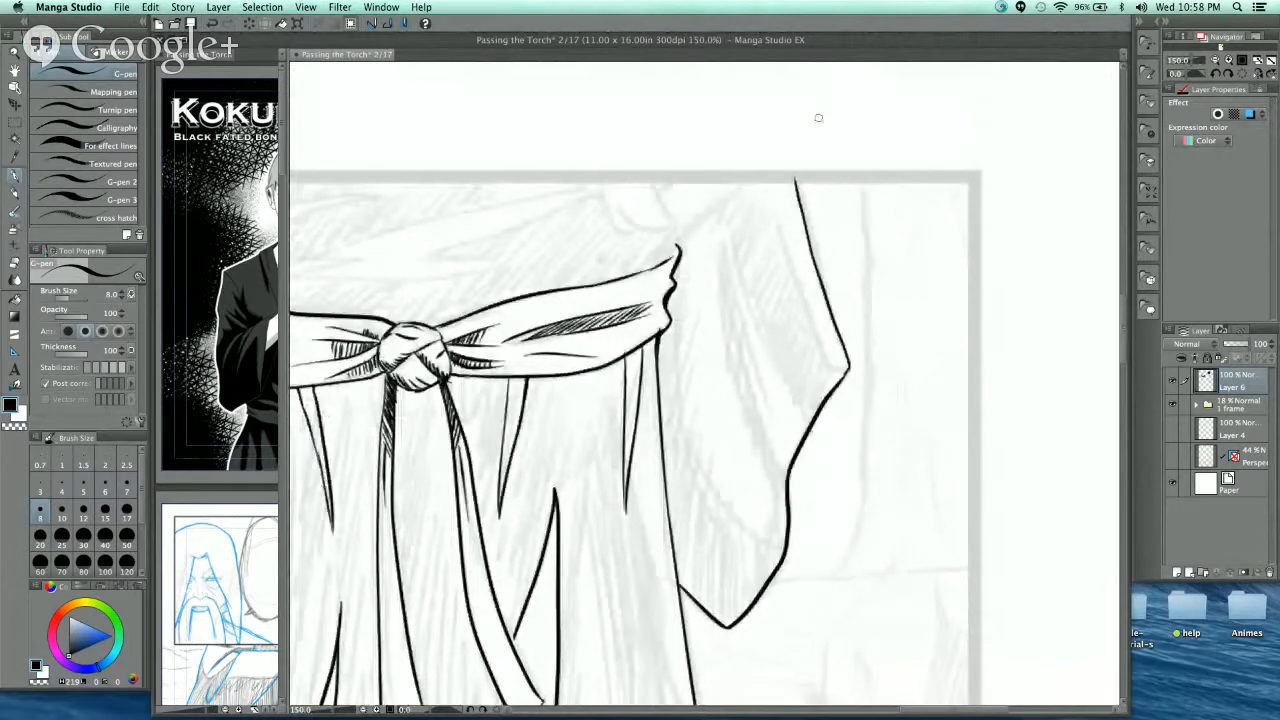
- Ink the sleeve's wavy inner edge from the belt's upper right tip diagonally up to the panel's top border
{"action": "scroll", "coordinate": [660, 201], "scroll_direction": "up", "scroll_amount": 3}
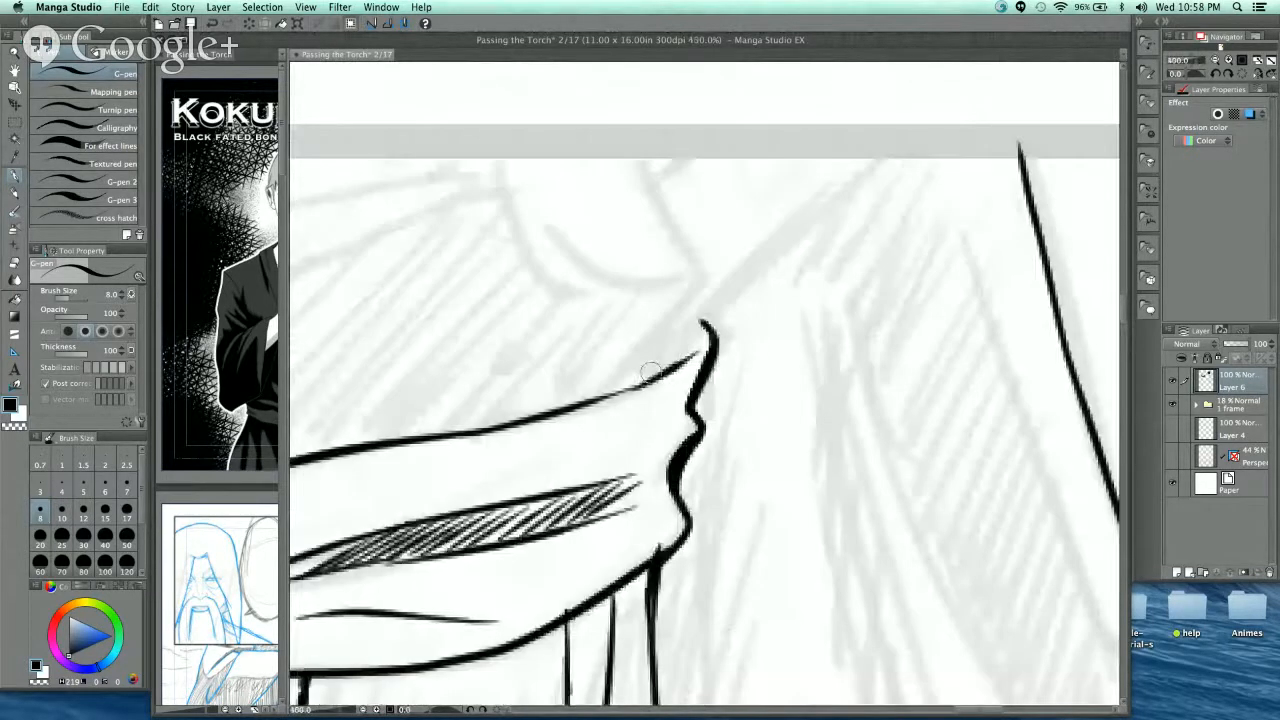
{"action": "mouse_move", "coordinate": [652, 372]}
{"action": "left_mouse_down"}
{"action": "mouse_move", "coordinate": [870, 162]}
{"action": "mouse_move", "coordinate": [783, 229]}
{"action": "left_mouse_up"}
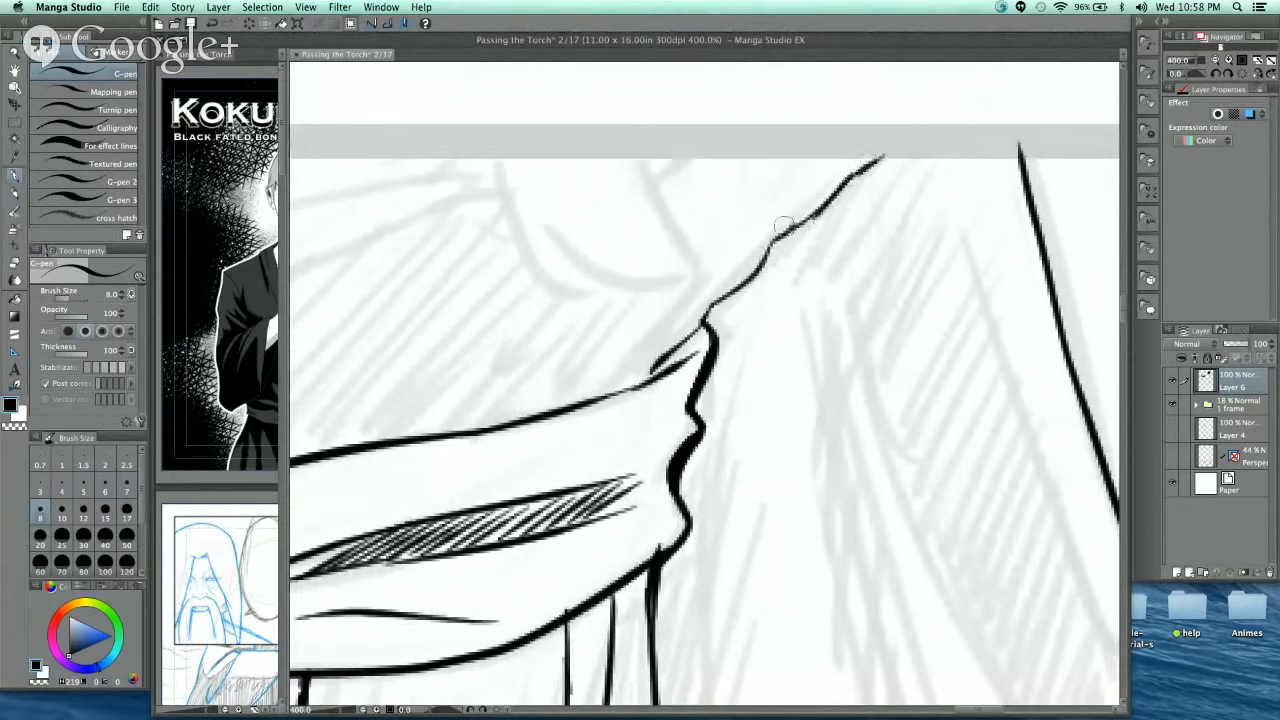
{"action": "scroll", "coordinate": [855, 167], "scroll_direction": "down", "scroll_amount": 3}
{"action": "left_click_drag", "start_coordinate": [862, 155], "coordinate": [802, 333]}
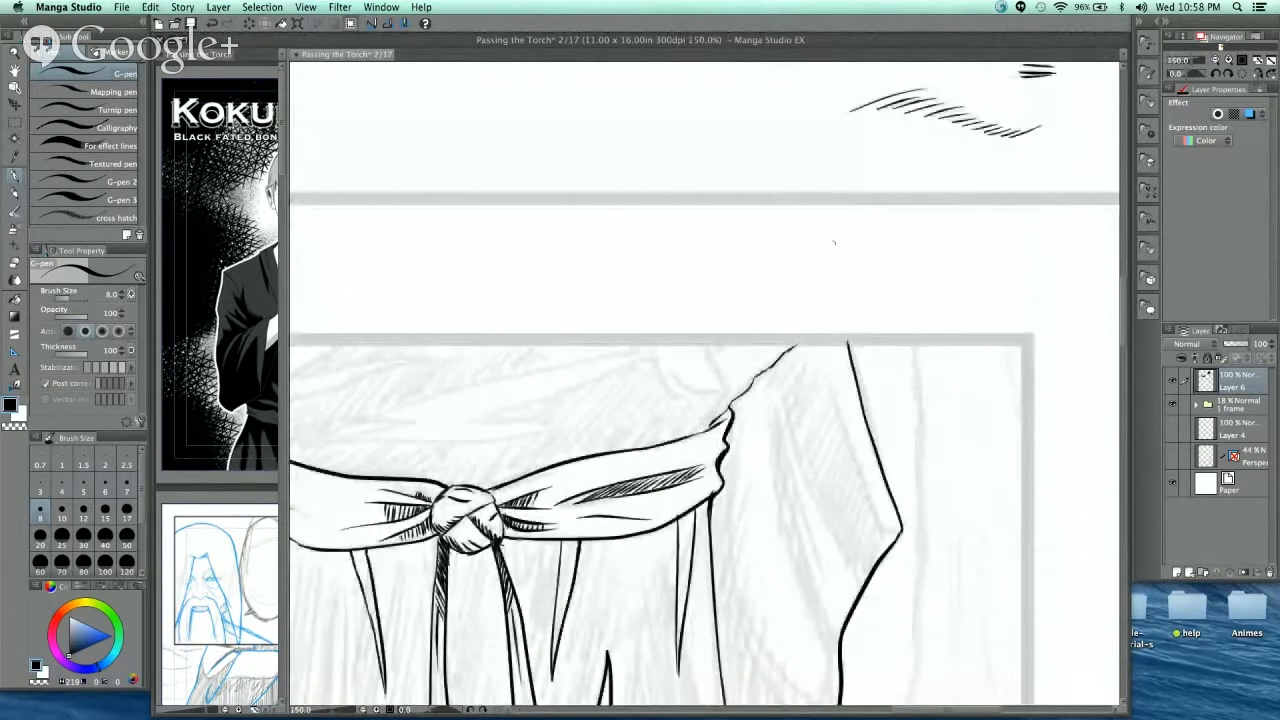
{"action": "mouse_move", "coordinate": [831, 231]}
{"action": "left_mouse_down"}
{"action": "mouse_move", "coordinate": [844, 282]}
{"action": "mouse_move", "coordinate": [863, 243]}
{"action": "mouse_move", "coordinate": [907, 270]}
{"action": "mouse_move", "coordinate": [903, 310]}
{"action": "mouse_move", "coordinate": [889, 231]}
{"action": "mouse_move", "coordinate": [940, 233]}
{"action": "mouse_move", "coordinate": [998, 292]}
{"action": "mouse_move", "coordinate": [1051, 295]}
{"action": "mouse_move", "coordinate": [1068, 277]}
{"action": "mouse_move", "coordinate": [1067, 289]}
{"action": "mouse_move", "coordinate": [699, 299]}
{"action": "mouse_move", "coordinate": [641, 259]}
{"action": "mouse_move", "coordinate": [664, 301]}
{"action": "mouse_move", "coordinate": [605, 267]}
{"action": "mouse_move", "coordinate": [585, 300]}
{"action": "mouse_move", "coordinate": [547, 272]}
{"action": "mouse_move", "coordinate": [479, 258]}
{"action": "mouse_move", "coordinate": [414, 277]}
{"action": "mouse_move", "coordinate": [391, 268]}
{"action": "mouse_move", "coordinate": [374, 294]}
{"action": "mouse_move", "coordinate": [493, 323]}
{"action": "mouse_move", "coordinate": [576, 313]}
{"action": "left_mouse_up"}
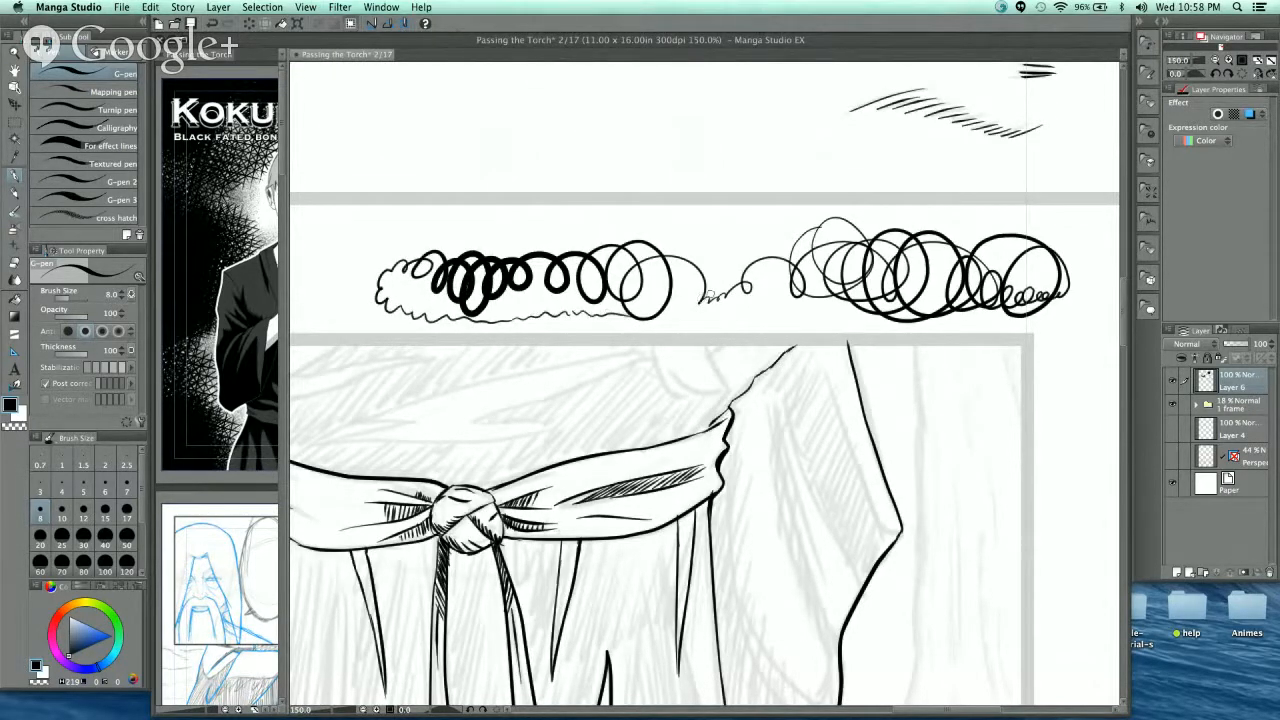
{"action": "key", "text": "ctrl+z"}
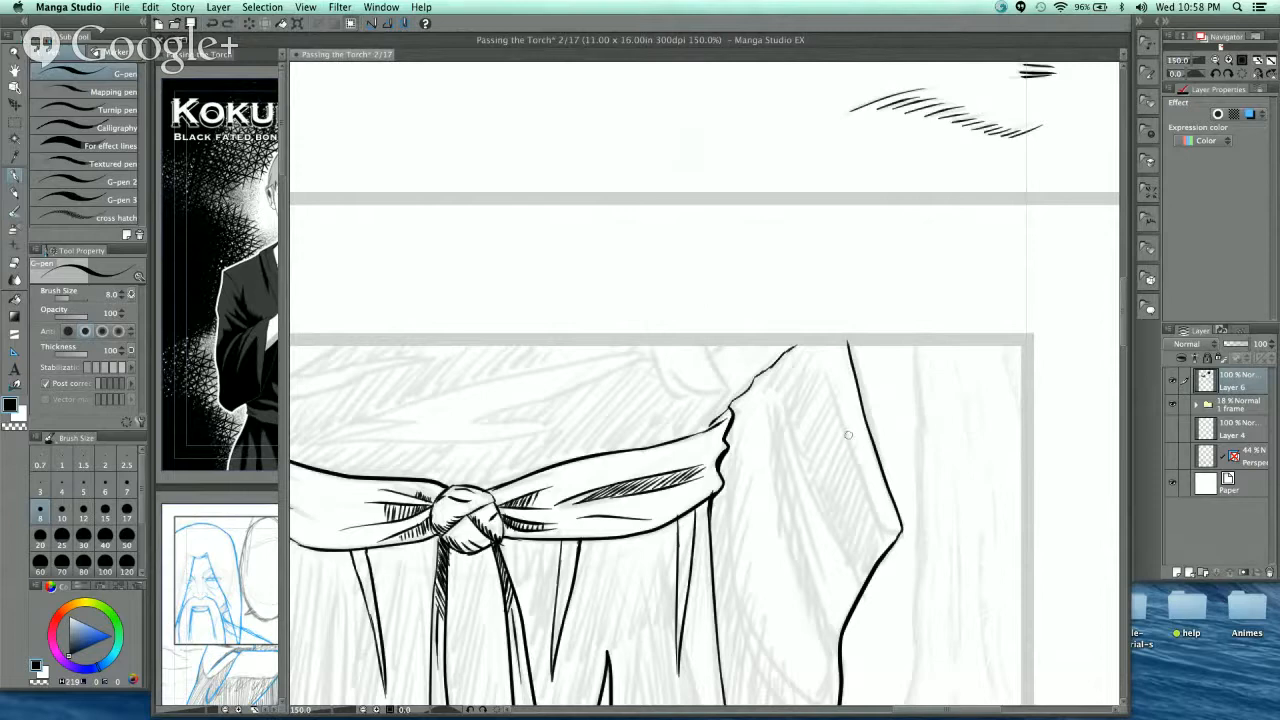
- Ink the crossing fold lines in the small area between the sleeve's inner edge and the panel's top border, above the belt's right tip
{"action": "left_click_drag", "start_coordinate": [850, 449], "coordinate": [756, 406]}
{"action": "key", "text": "super+plus"}
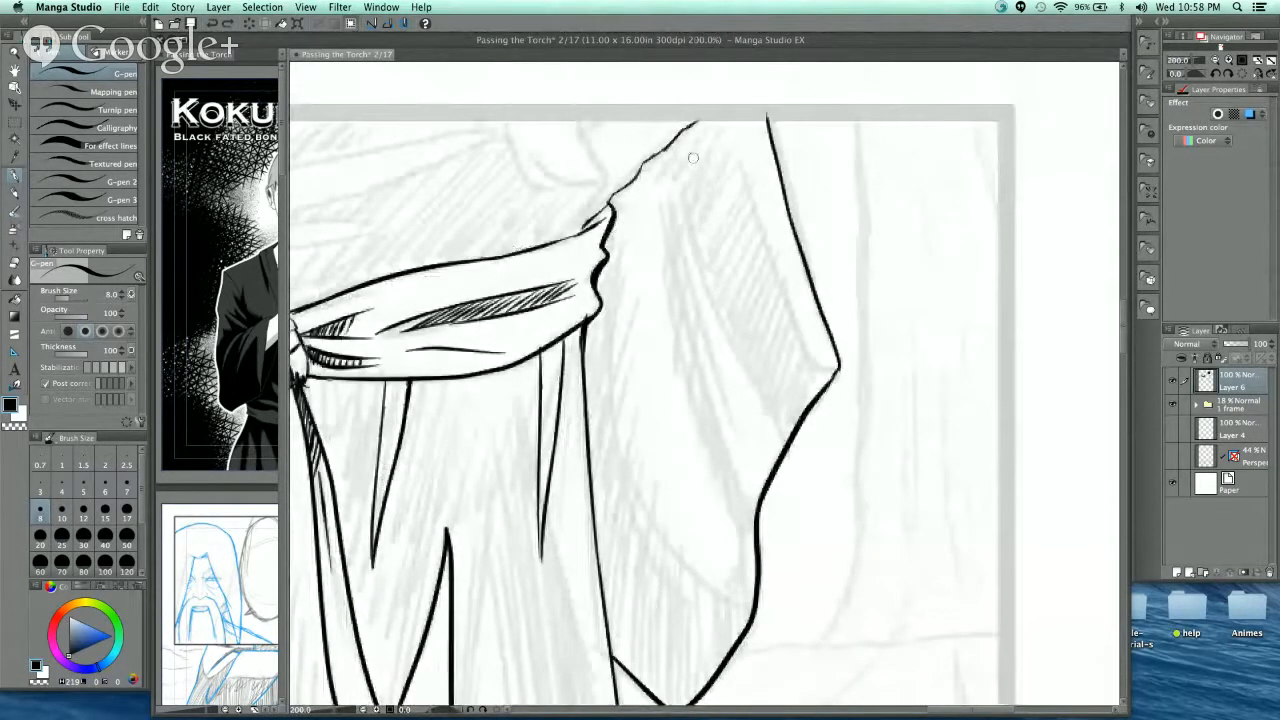
{"action": "left_click_drag", "start_coordinate": [693, 158], "coordinate": [757, 387]}
{"action": "key", "text": "super+plus"}
{"action": "left_click_drag", "start_coordinate": [582, 345], "coordinate": [616, 317]}
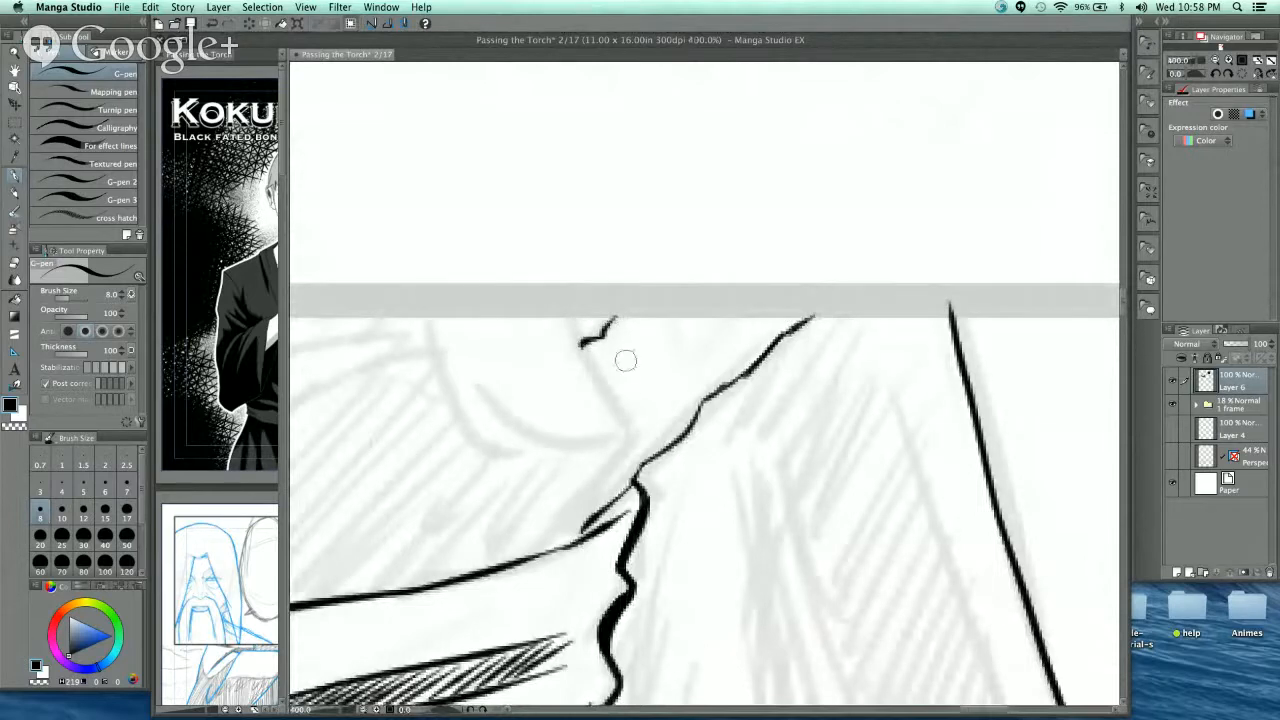
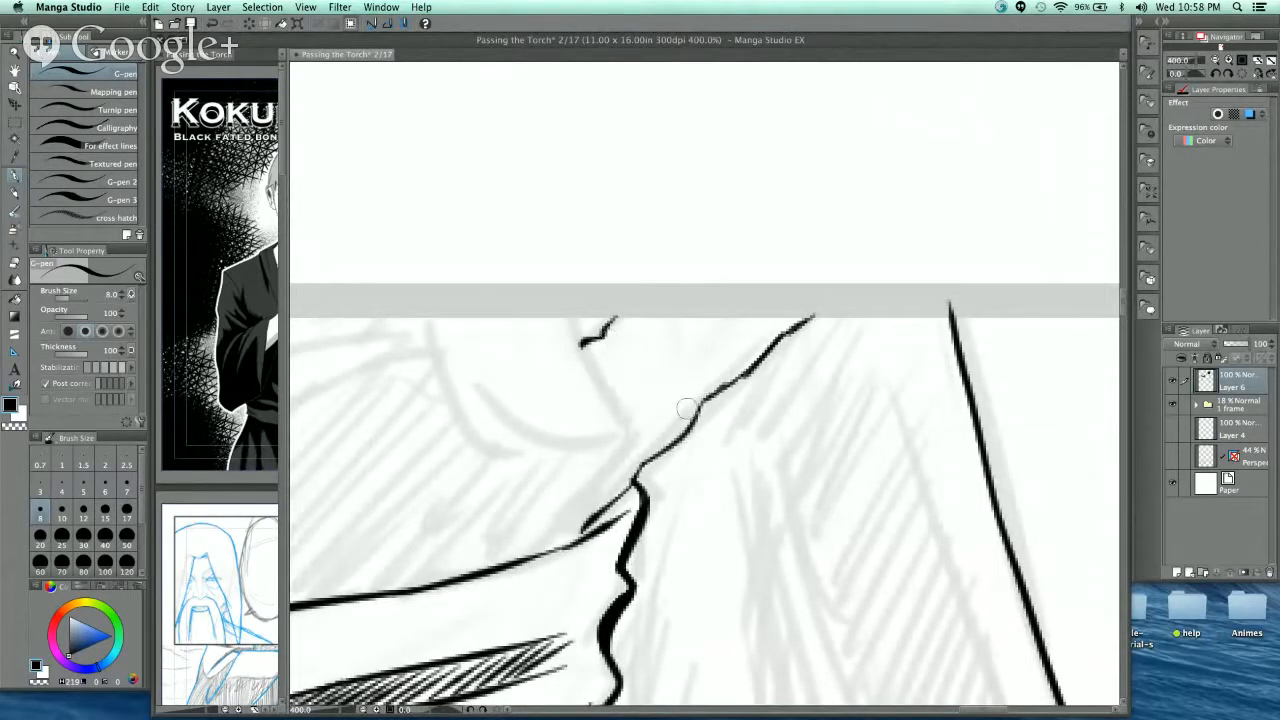
{"action": "left_click_drag", "start_coordinate": [645, 456], "coordinate": [619, 352]}
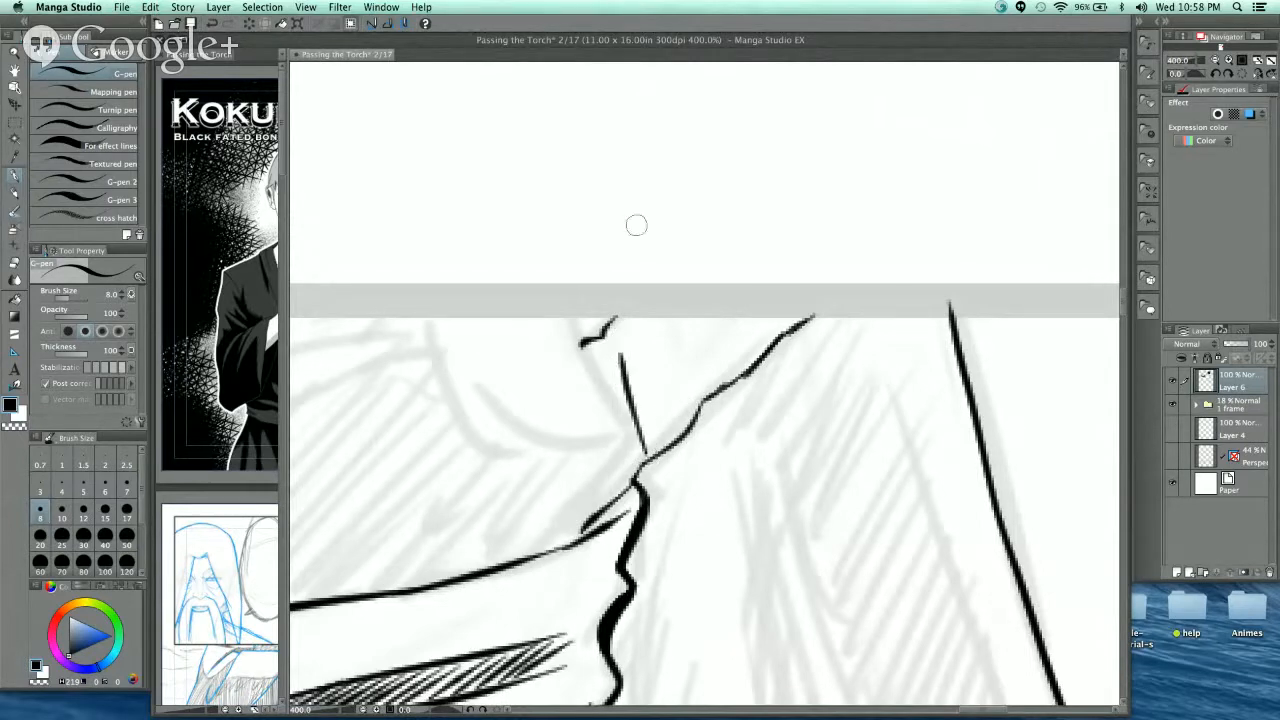
{"action": "key", "text": "super+z"}
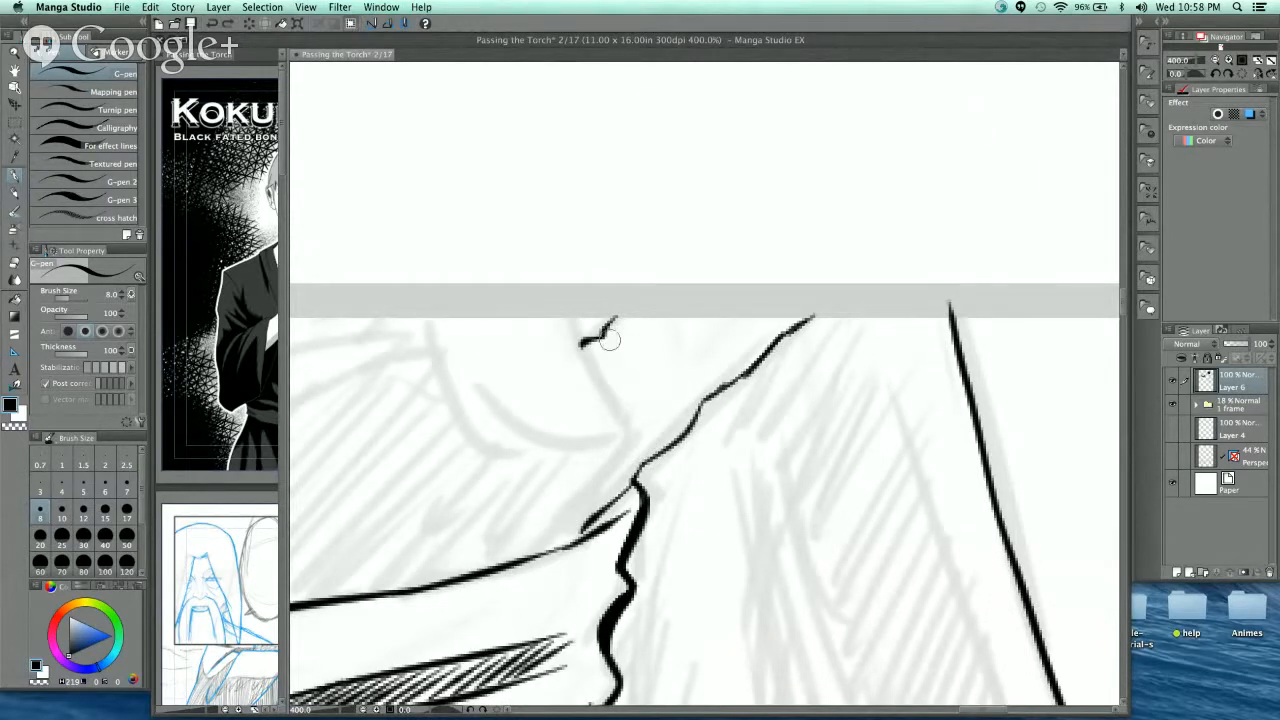
{"action": "left_click_drag", "start_coordinate": [630, 313], "coordinate": [648, 455]}
{"action": "mouse_move", "coordinate": [582, 352]}
{"action": "left_mouse_down"}
{"action": "mouse_move", "coordinate": [719, 401]}
{"action": "mouse_move", "coordinate": [636, 384]}
{"action": "left_mouse_up"}
{"action": "mouse_move", "coordinate": [686, 422]}
{"action": "left_mouse_down"}
{"action": "mouse_move", "coordinate": [623, 360]}
{"action": "mouse_move", "coordinate": [633, 366]}
{"action": "mouse_move", "coordinate": [604, 334]}
{"action": "left_mouse_up"}
{"action": "left_click_drag", "start_coordinate": [708, 396], "coordinate": [699, 315]}
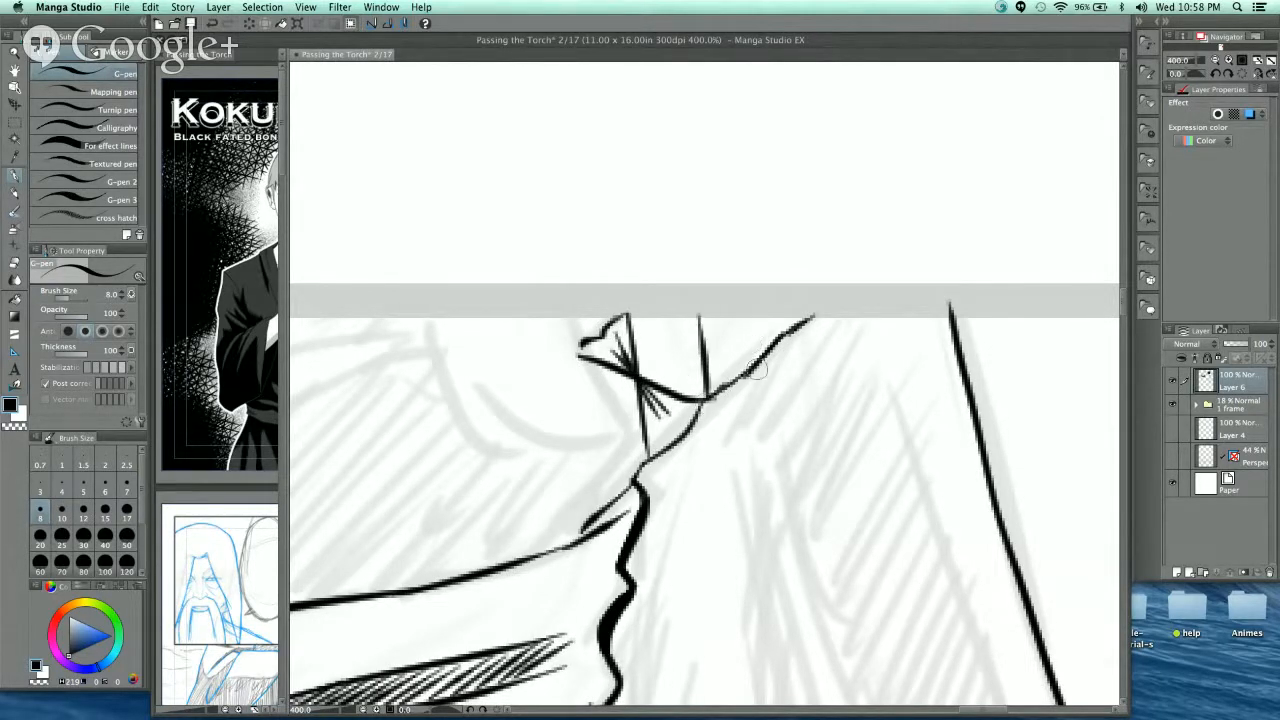
- Add more crossing lines beneath the panel border and short hatch strokes along the sleeve's inner edge
{"action": "mouse_move", "coordinate": [766, 346]}
{"action": "left_mouse_down"}
{"action": "mouse_move", "coordinate": [635, 322]}
{"action": "mouse_move", "coordinate": [689, 306]}
{"action": "mouse_move", "coordinate": [714, 352]}
{"action": "mouse_move", "coordinate": [703, 332]}
{"action": "mouse_move", "coordinate": [748, 367]}
{"action": "mouse_move", "coordinate": [678, 323]}
{"action": "left_mouse_up"}
{"action": "left_click_drag", "start_coordinate": [702, 335], "coordinate": [688, 316]}
{"action": "left_click_drag", "start_coordinate": [712, 395], "coordinate": [726, 382]}
{"action": "mouse_move", "coordinate": [716, 393]}
{"action": "left_mouse_down"}
{"action": "mouse_move", "coordinate": [796, 322]}
{"action": "mouse_move", "coordinate": [773, 346]}
{"action": "mouse_move", "coordinate": [765, 318]}
{"action": "mouse_move", "coordinate": [796, 320]}
{"action": "left_mouse_up"}
{"action": "left_click_drag", "start_coordinate": [650, 460], "coordinate": [662, 442]}
{"action": "left_click_drag", "start_coordinate": [656, 456], "coordinate": [678, 432]}
{"action": "mouse_move", "coordinate": [672, 442]}
{"action": "left_mouse_down"}
{"action": "mouse_move", "coordinate": [686, 420]}
{"action": "mouse_move", "coordinate": [644, 458]}
{"action": "left_mouse_up"}
- Ink a thick, tapering left edge on the crosshatched detail, running from the panel border down to the belt's right tip
{"action": "mouse_move", "coordinate": [596, 514]}
{"action": "left_mouse_down"}
{"action": "mouse_move", "coordinate": [646, 459]}
{"action": "mouse_move", "coordinate": [569, 309]}
{"action": "mouse_move", "coordinate": [606, 386]}
{"action": "left_mouse_up"}
{"action": "left_click_drag", "start_coordinate": [626, 424], "coordinate": [591, 360]}
{"action": "left_click_drag", "start_coordinate": [567, 312], "coordinate": [641, 452]}
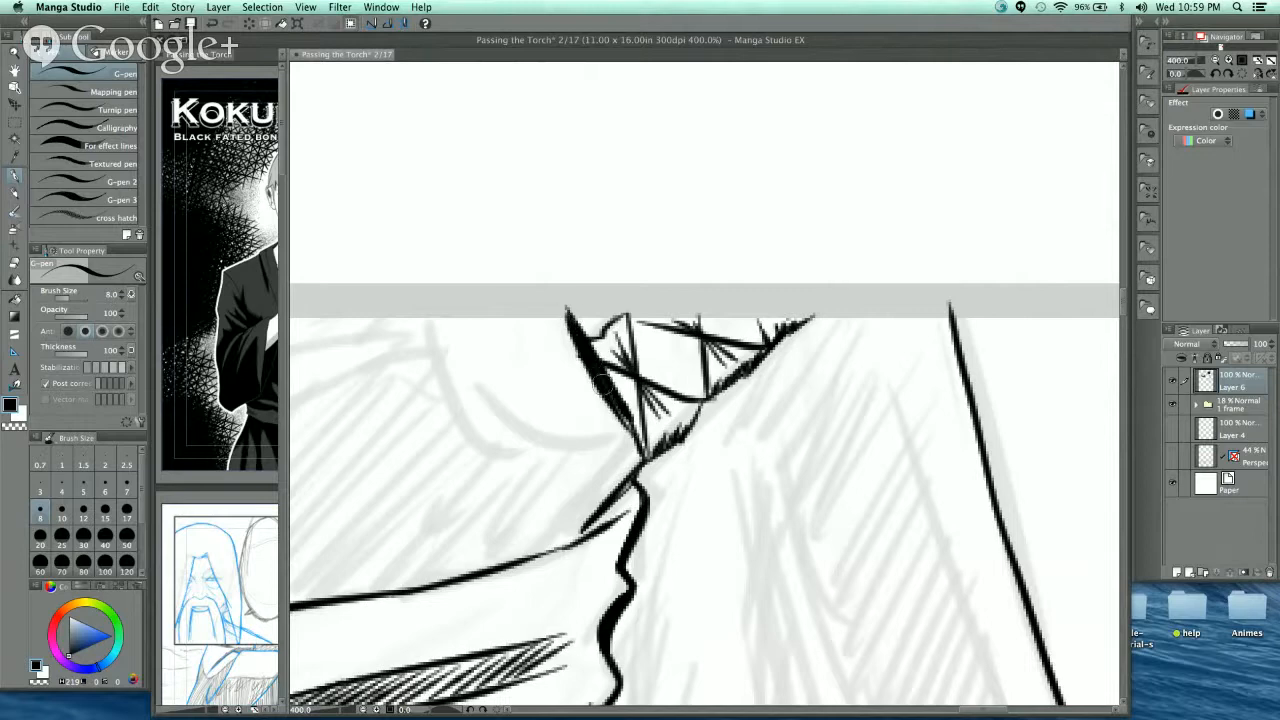
{"action": "left_click_drag", "start_coordinate": [611, 408], "coordinate": [631, 452]}
{"action": "left_click_drag", "start_coordinate": [699, 490], "coordinate": [849, 322]}
{"action": "mouse_move", "coordinate": [760, 222]}
{"action": "left_mouse_down"}
{"action": "mouse_move", "coordinate": [798, 298]}
{"action": "mouse_move", "coordinate": [730, 366]}
{"action": "mouse_move", "coordinate": [782, 332]}
{"action": "left_mouse_up"}
{"action": "left_click_drag", "start_coordinate": [816, 250], "coordinate": [904, 238]}
- Ink a curved line from the panel's top border around to the thick edge above the belt's right tip
{"action": "scroll", "coordinate": [841, 170], "scroll_direction": "down", "scroll_amount": 2}
{"action": "left_click_drag", "start_coordinate": [841, 264], "coordinate": [896, 301]}
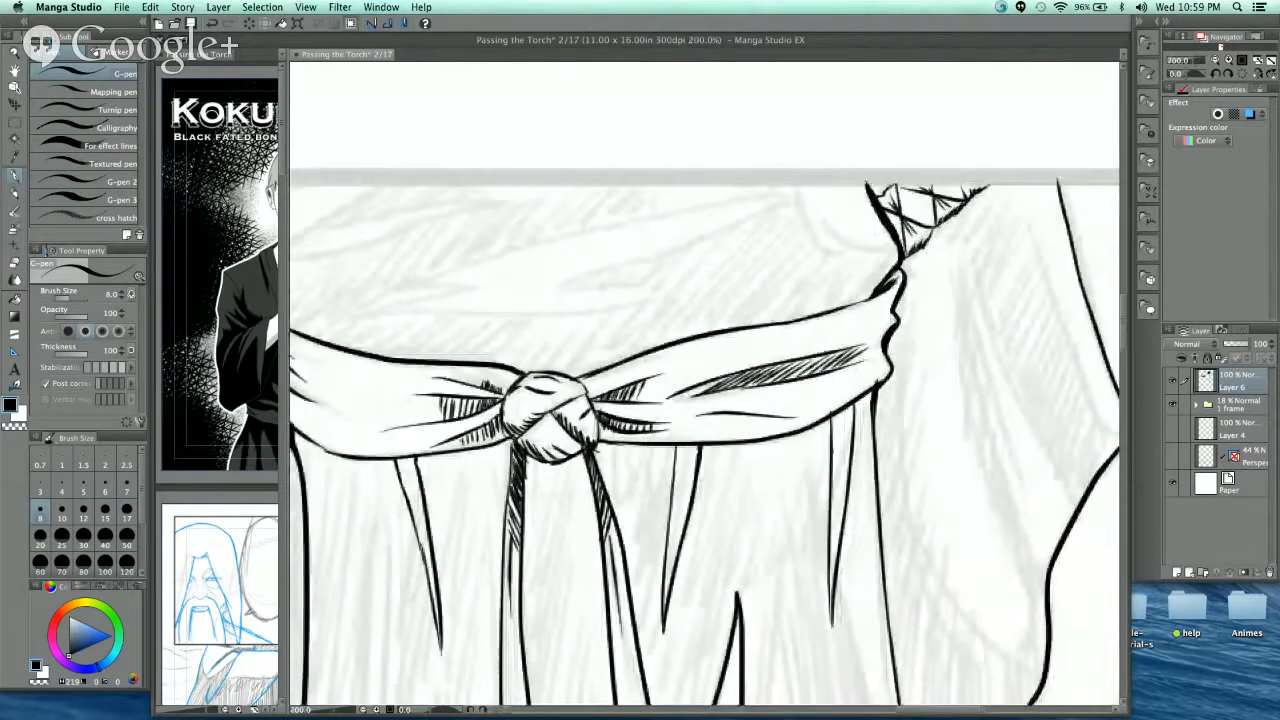
{"action": "scroll", "coordinate": [872, 222], "scroll_direction": "up", "scroll_amount": 2}
{"action": "mouse_move", "coordinate": [752, 140]}
{"action": "left_mouse_down"}
{"action": "mouse_move", "coordinate": [816, 260]}
{"action": "mouse_move", "coordinate": [962, 282]}
{"action": "left_mouse_up"}
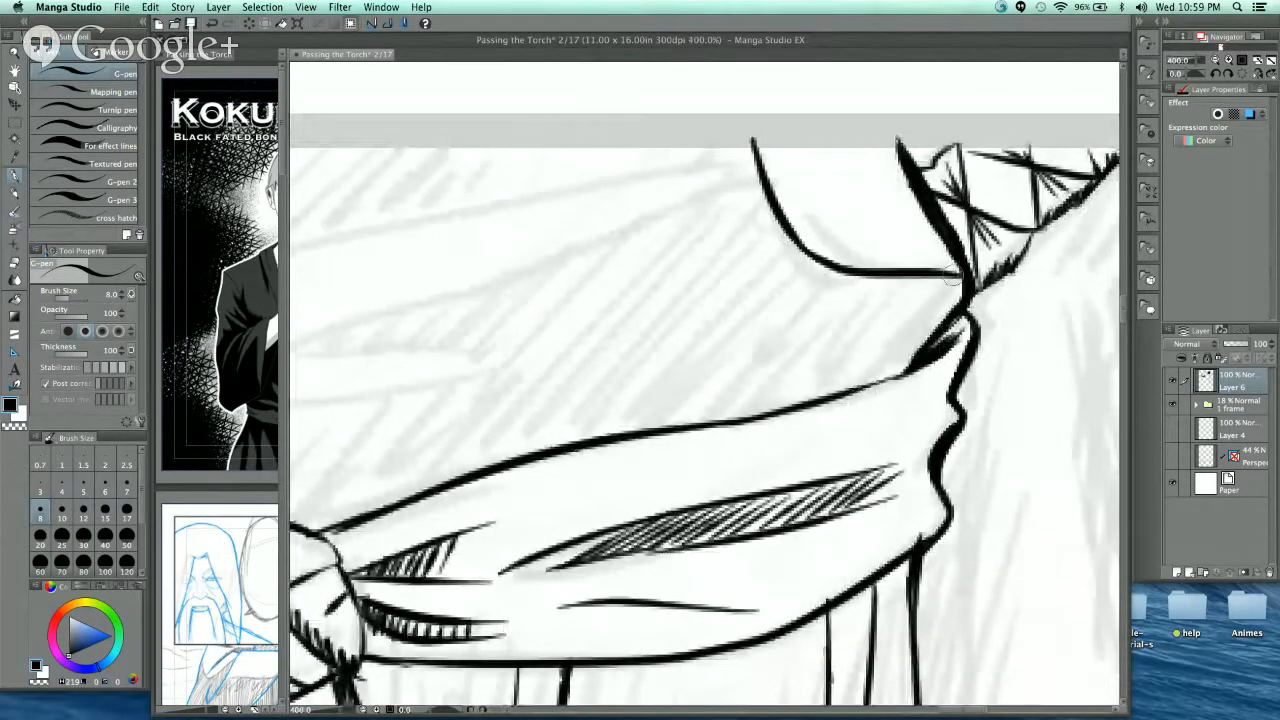
- Ink the long jagged fold shape across the torso above the belt, redoing its upper line and adding the zigzag tips and lower edge
{"action": "left_click_drag", "start_coordinate": [776, 203], "coordinate": [1000, 214]}
{"action": "left_click_drag", "start_coordinate": [958, 172], "coordinate": [530, 338]}
{"action": "mouse_move", "coordinate": [940, 182]}
{"action": "left_mouse_down"}
{"action": "mouse_move", "coordinate": [978, 150]}
{"action": "mouse_move", "coordinate": [386, 303]}
{"action": "left_mouse_up"}
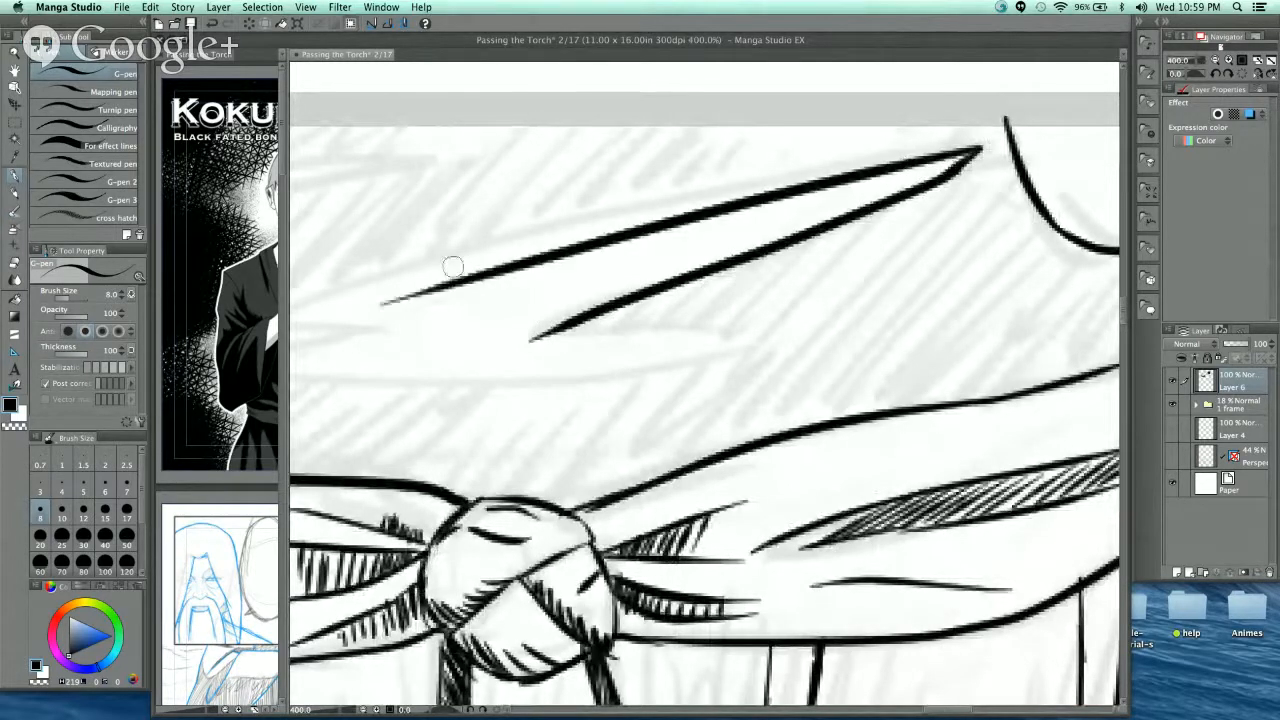
{"action": "left_click_drag", "start_coordinate": [652, 270], "coordinate": [938, 208]}
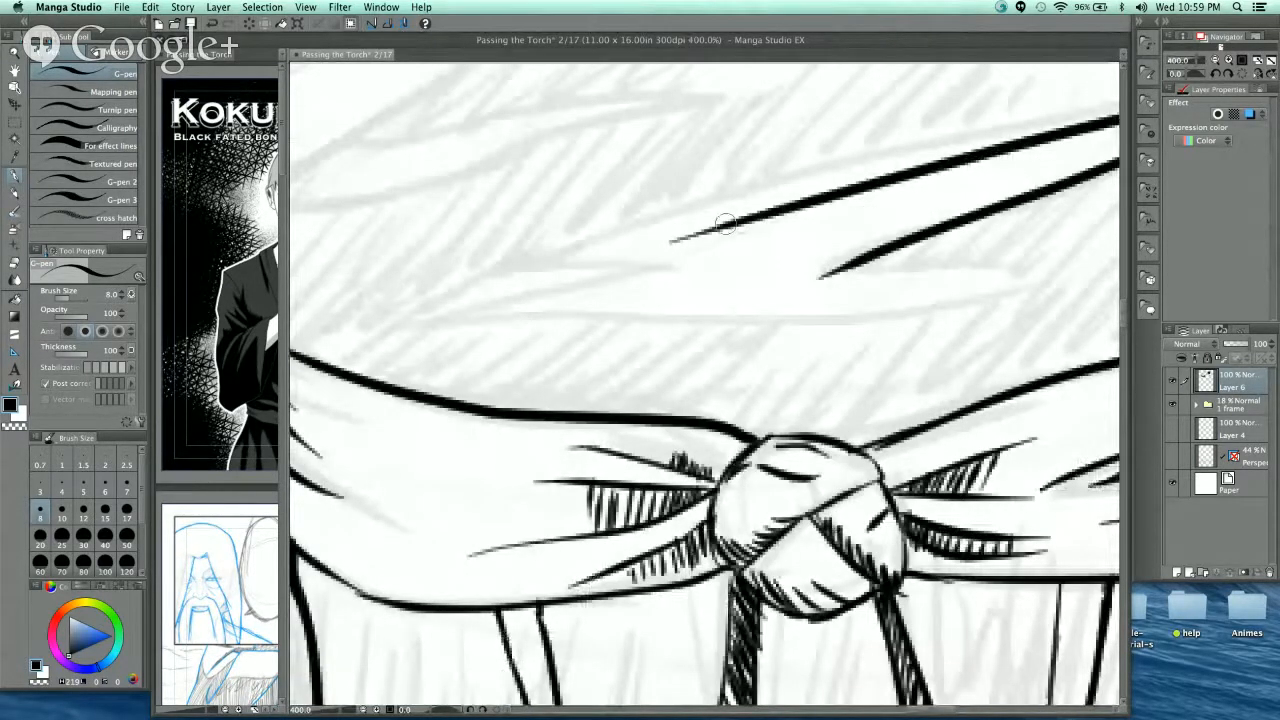
{"action": "left_click_drag", "start_coordinate": [1025, 194], "coordinate": [877, 248]}
{"action": "key", "text": "super+z"}
{"action": "key", "text": "super+minus"}
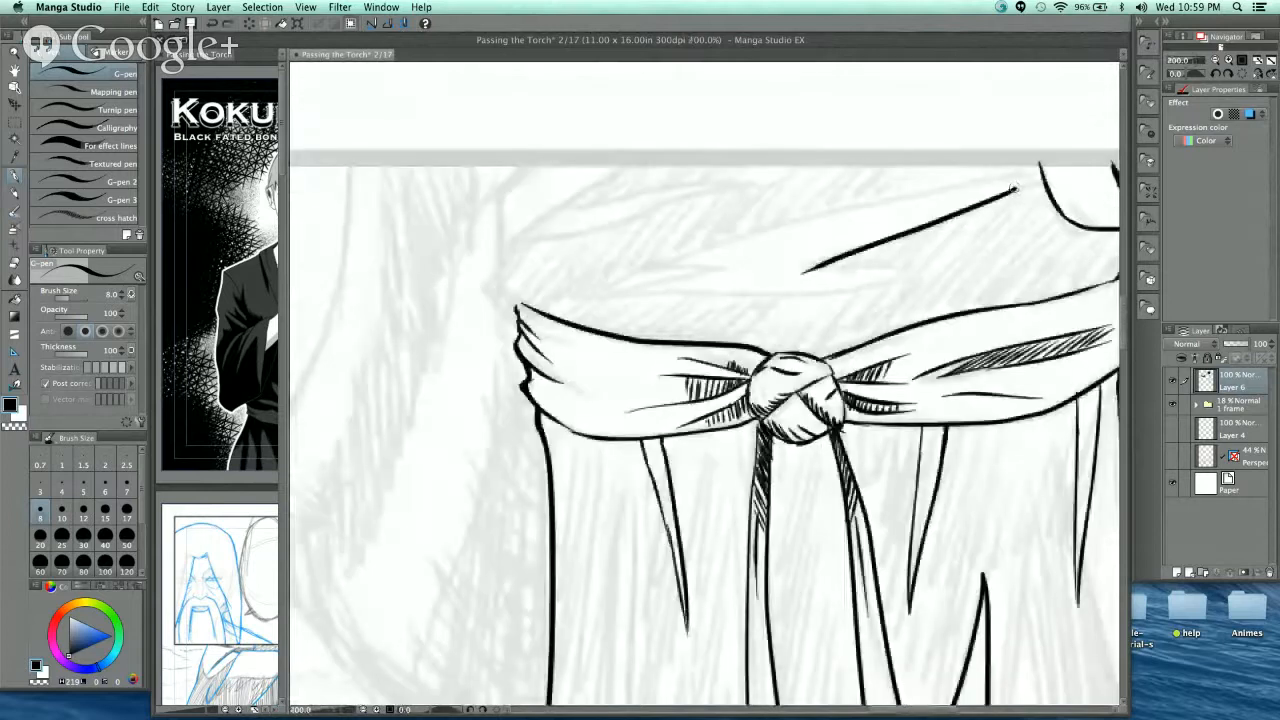
{"action": "left_click_drag", "start_coordinate": [1025, 179], "coordinate": [618, 268]}
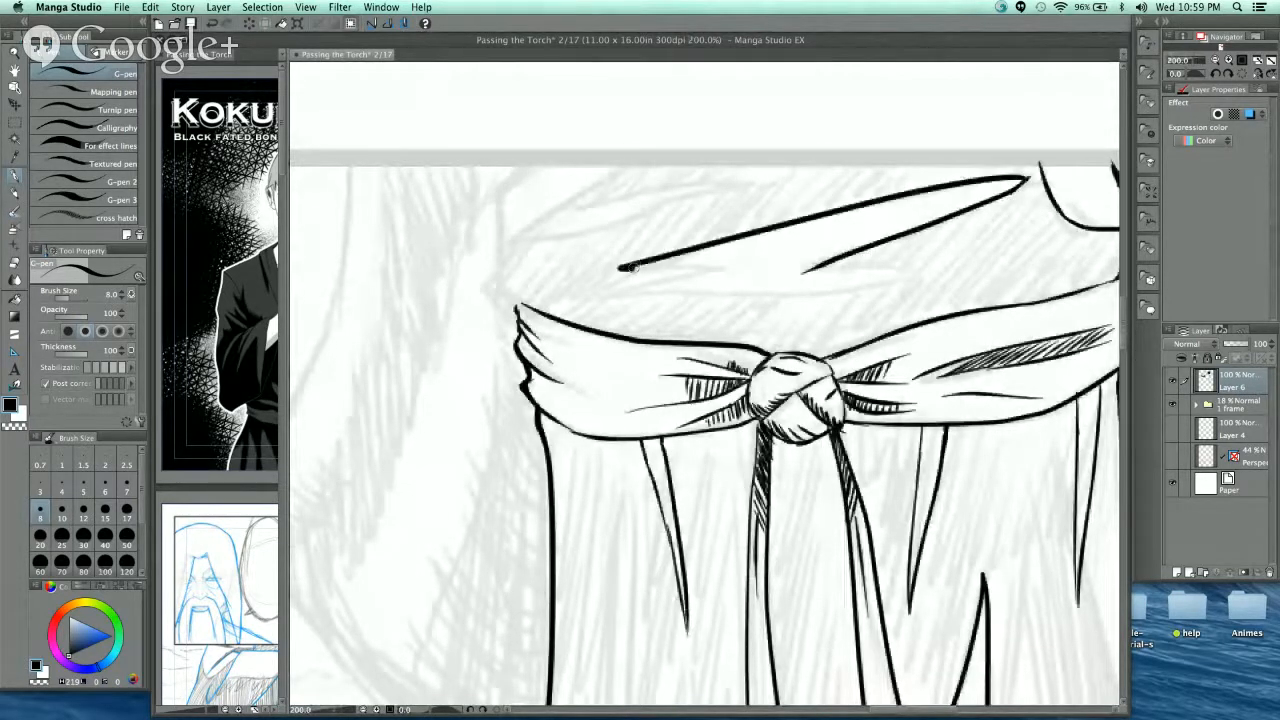
{"action": "mouse_move", "coordinate": [725, 265]}
{"action": "left_mouse_down"}
{"action": "mouse_move", "coordinate": [597, 298]}
{"action": "mouse_move", "coordinate": [884, 278]}
{"action": "mouse_move", "coordinate": [830, 267]}
{"action": "left_mouse_up"}
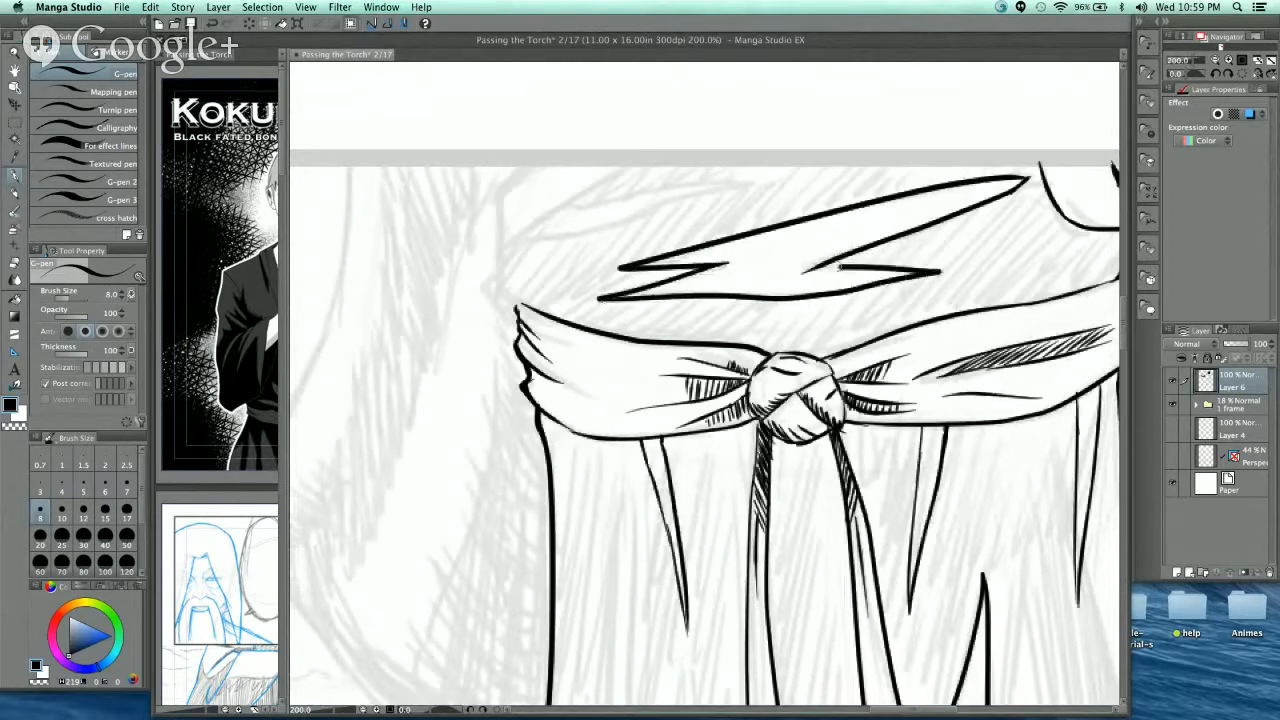
- Ink a smaller pointed fold on the torso's left side, above the long jagged fold
{"action": "scroll", "coordinate": [908, 265], "scroll_direction": "up", "scroll_amount": 3}
{"action": "scroll", "coordinate": [908, 265], "scroll_direction": "left", "scroll_amount": 2}
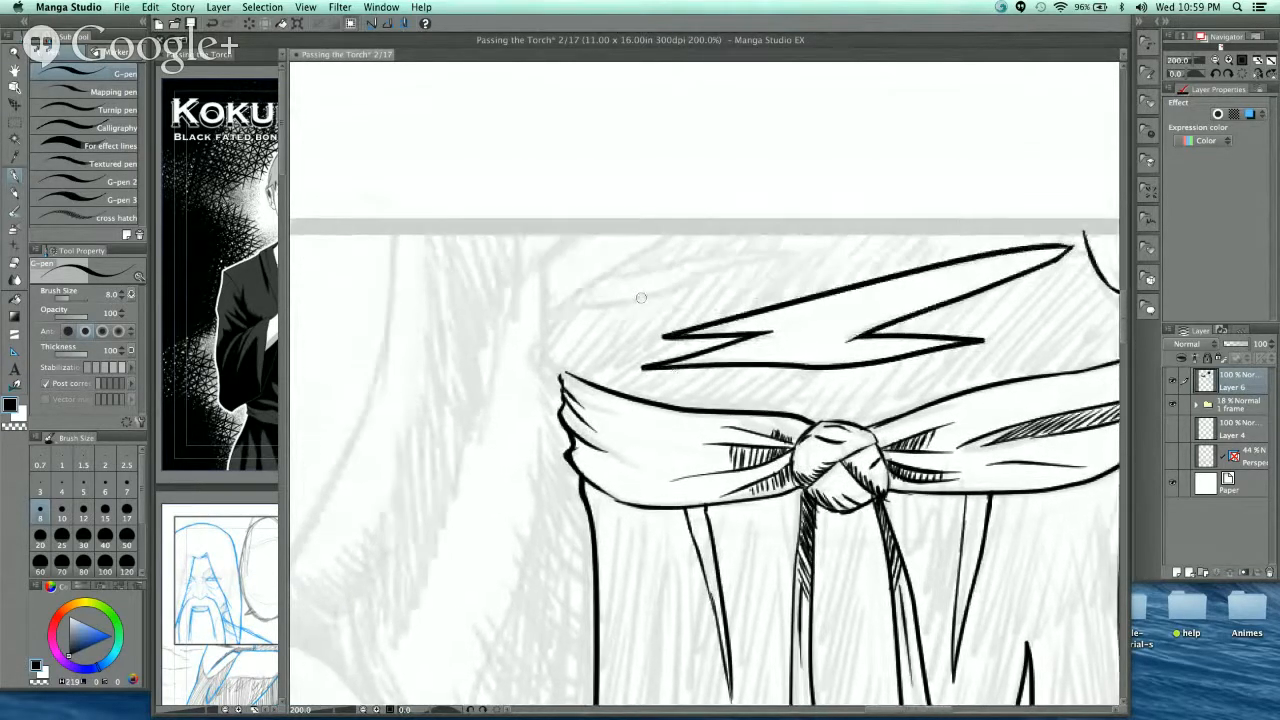
{"action": "mouse_move", "coordinate": [567, 307]}
{"action": "left_mouse_down"}
{"action": "mouse_move", "coordinate": [793, 254]}
{"action": "mouse_move", "coordinate": [595, 272]}
{"action": "left_mouse_up"}
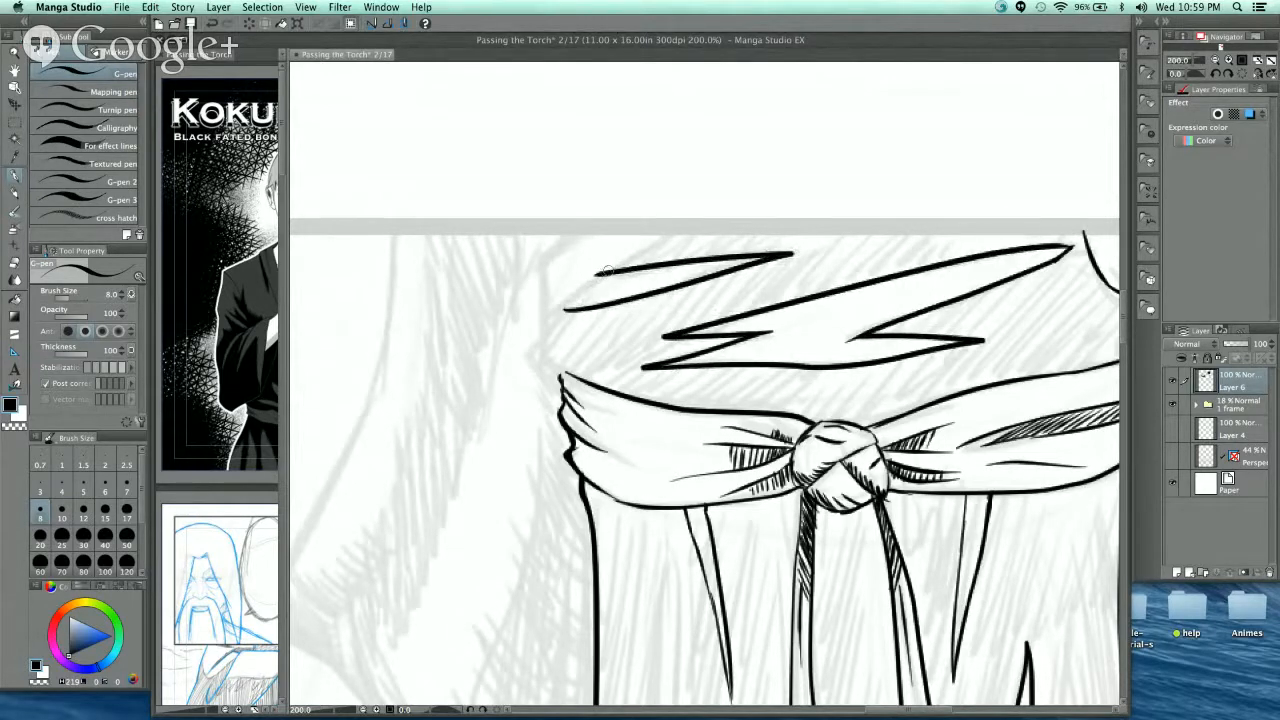
- Ink the torso's left edge from the panel's top border down to the belt, and join the small pointed fold to it
{"action": "left_click_drag", "start_coordinate": [698, 226], "coordinate": [657, 298]}
{"action": "mouse_move", "coordinate": [529, 348]}
{"action": "left_mouse_down"}
{"action": "mouse_move", "coordinate": [507, 356]}
{"action": "mouse_move", "coordinate": [577, 311]}
{"action": "mouse_move", "coordinate": [506, 358]}
{"action": "left_mouse_up"}
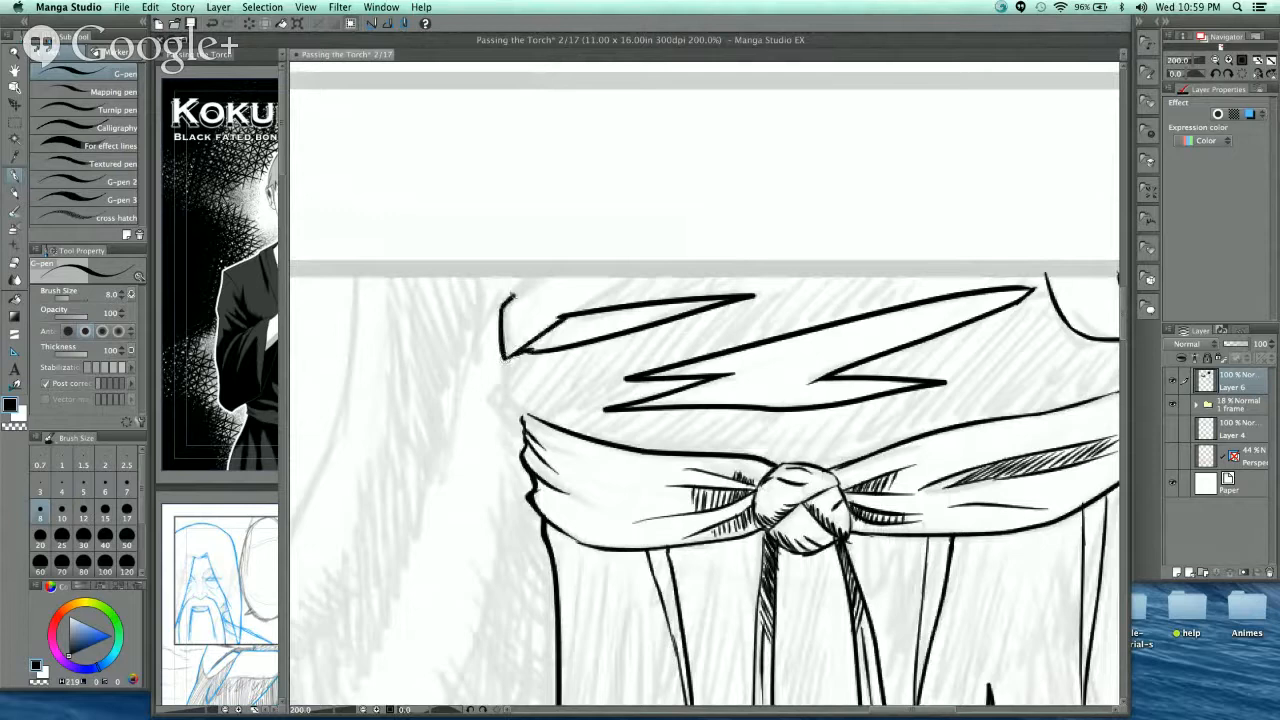
{"action": "left_click_drag", "start_coordinate": [502, 298], "coordinate": [546, 270]}
{"action": "mouse_move", "coordinate": [545, 335]}
{"action": "left_mouse_down"}
{"action": "mouse_move", "coordinate": [652, 272]}
{"action": "mouse_move", "coordinate": [561, 241]}
{"action": "mouse_move", "coordinate": [510, 306]}
{"action": "left_mouse_up"}
{"action": "left_click", "coordinate": [541, 324], "text": "super"}
{"action": "left_click_drag", "start_coordinate": [510, 306], "coordinate": [584, 358]}
{"action": "key", "text": "super+minus"}
{"action": "key", "text": "super+minus"}
{"action": "key", "text": "super+minus"}
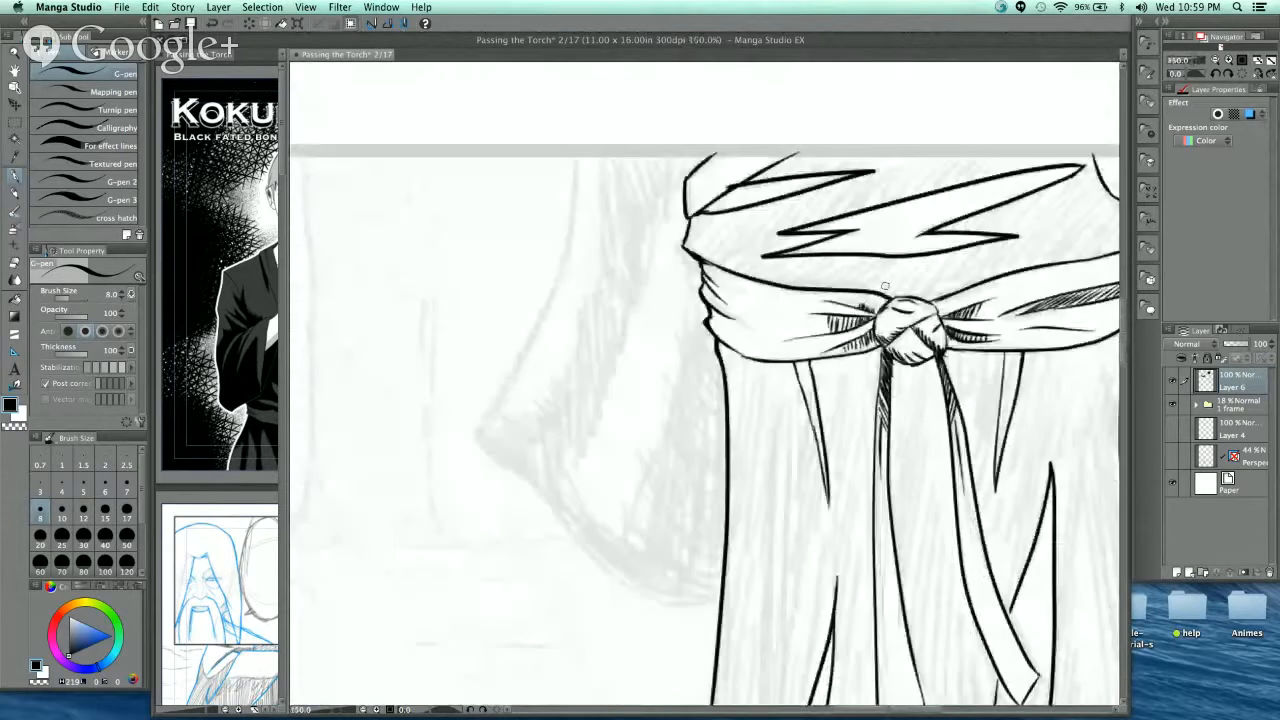
{"action": "scroll", "coordinate": [885, 287], "scroll_direction": "right", "scroll_amount": 5}
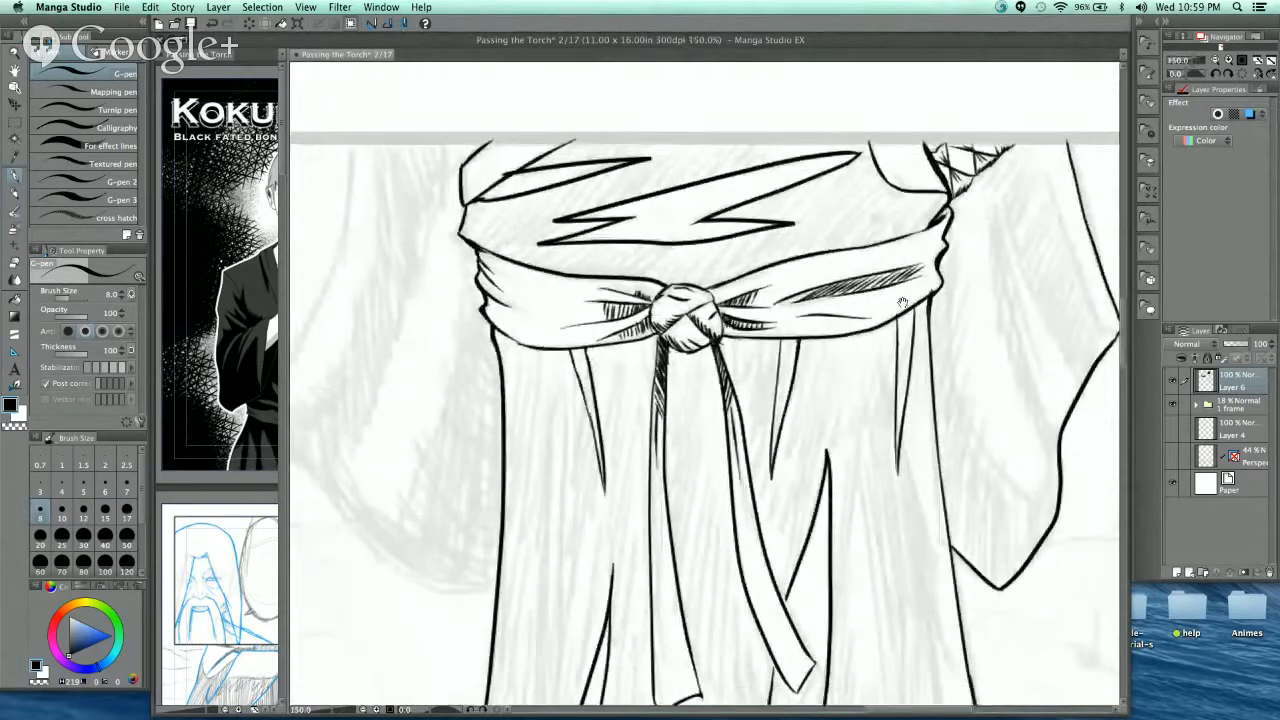
{"action": "key", "text": "super+plus"}
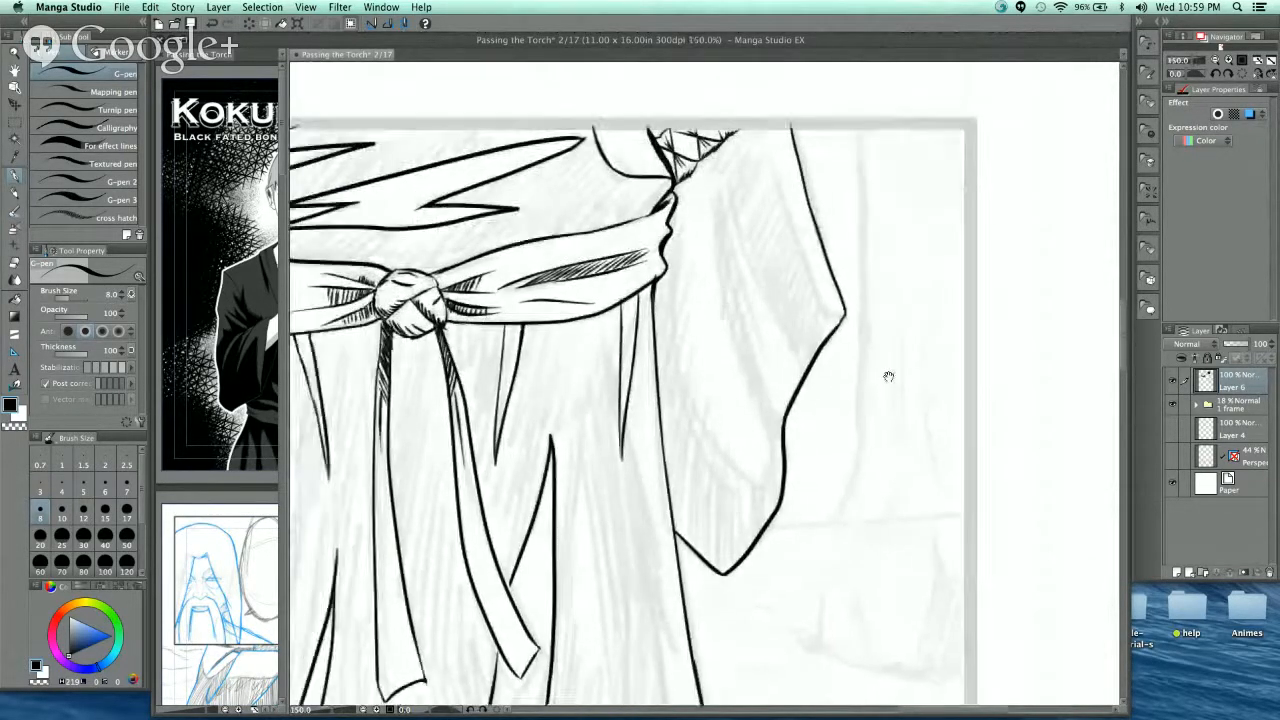
{"action": "left_click_drag", "start_coordinate": [889, 371], "coordinate": [698, 380]}
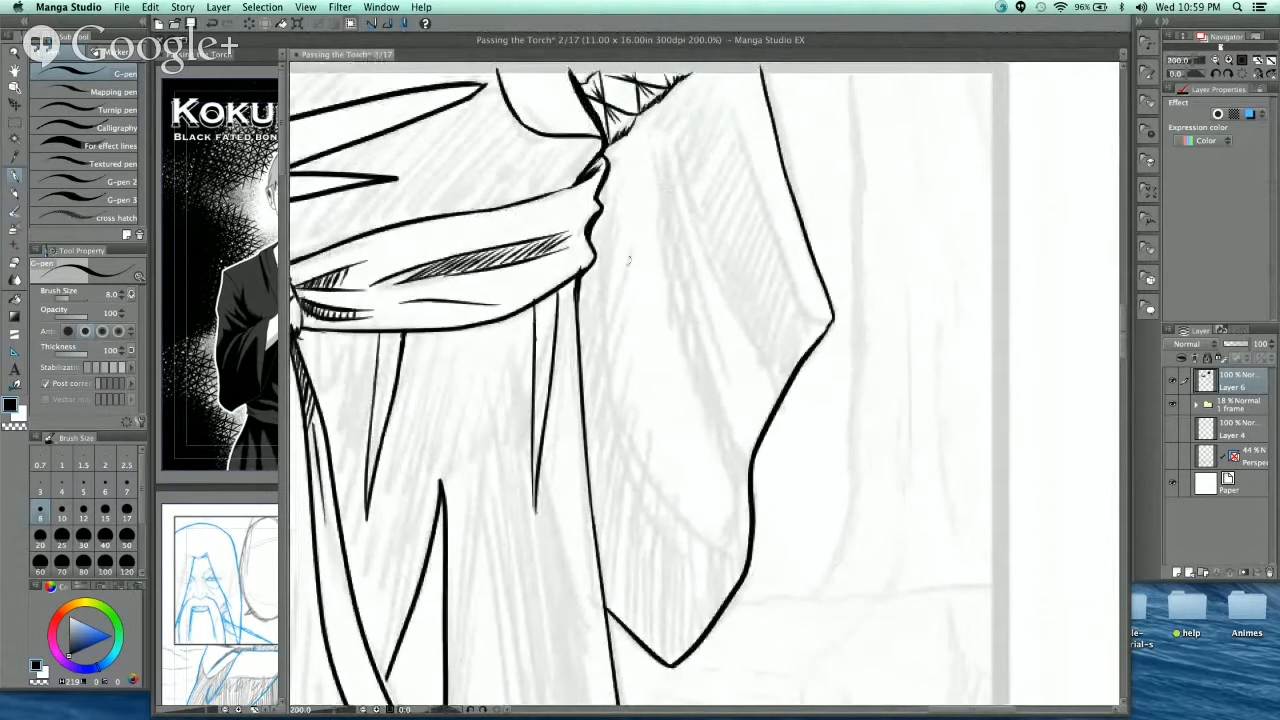
- Ink the fold shapes inside the hanging sleeve beside the belt, including the rounded inner fold, the narrow pointed folds and the outer edge band
{"action": "mouse_move", "coordinate": [617, 159]}
{"action": "left_mouse_down"}
{"action": "mouse_move", "coordinate": [606, 212]}
{"action": "mouse_move", "coordinate": [632, 458]}
{"action": "left_mouse_up"}
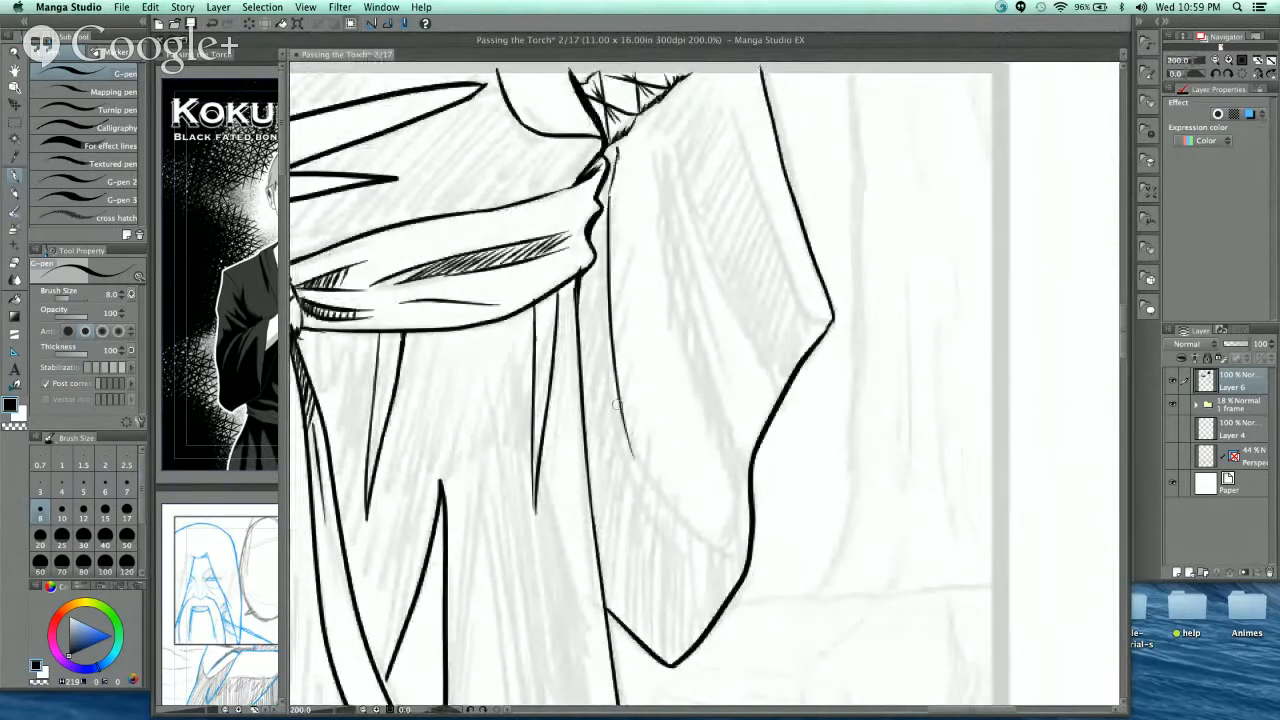
{"action": "mouse_move", "coordinate": [617, 405]}
{"action": "left_mouse_down"}
{"action": "mouse_move", "coordinate": [730, 548]}
{"action": "mouse_move", "coordinate": [738, 462]}
{"action": "mouse_move", "coordinate": [660, 158]}
{"action": "mouse_move", "coordinate": [757, 442]}
{"action": "left_mouse_up"}
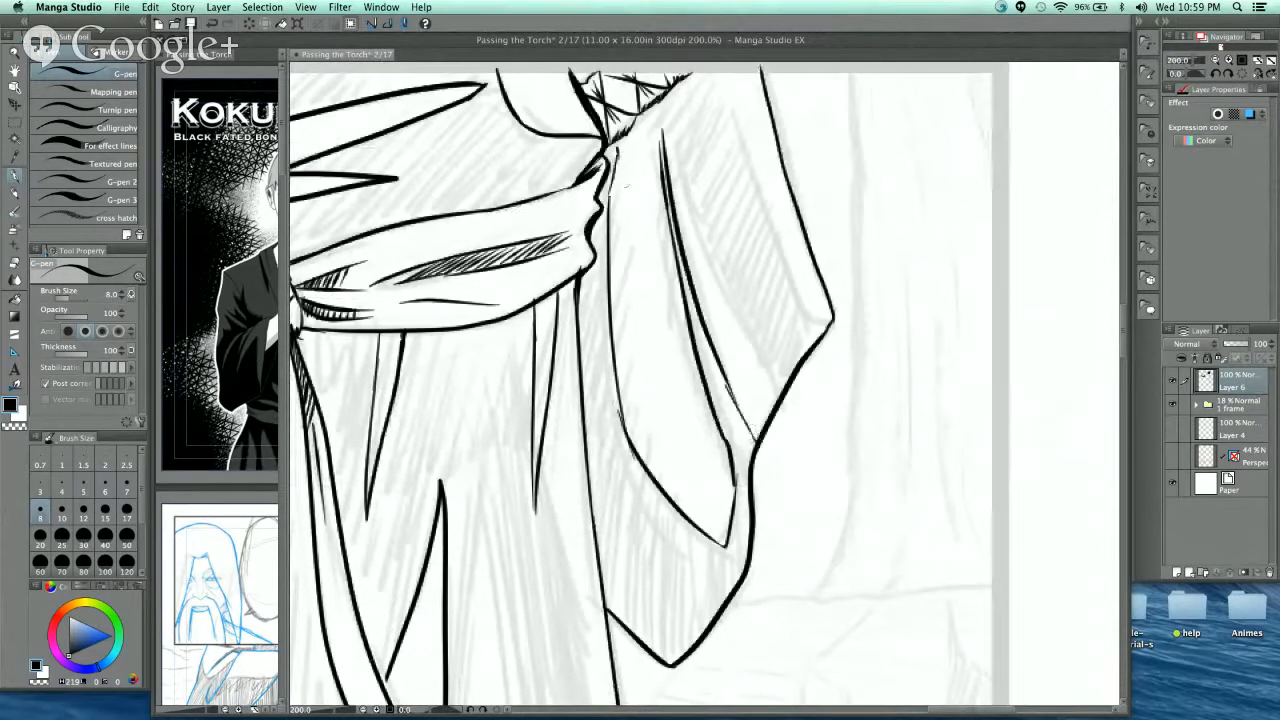
{"action": "mouse_move", "coordinate": [610, 138]}
{"action": "left_mouse_down"}
{"action": "mouse_move", "coordinate": [616, 164]}
{"action": "mouse_move", "coordinate": [670, 210]}
{"action": "mouse_move", "coordinate": [776, 445]}
{"action": "mouse_move", "coordinate": [808, 398]}
{"action": "mouse_move", "coordinate": [726, 128]}
{"action": "left_mouse_up"}
- Extend the sleeve's narrow pointed fold to the outer edge, round off its upper tip and connect that tip to the cuff
{"action": "scroll", "coordinate": [718, 142], "scroll_direction": "up", "scroll_amount": 3}
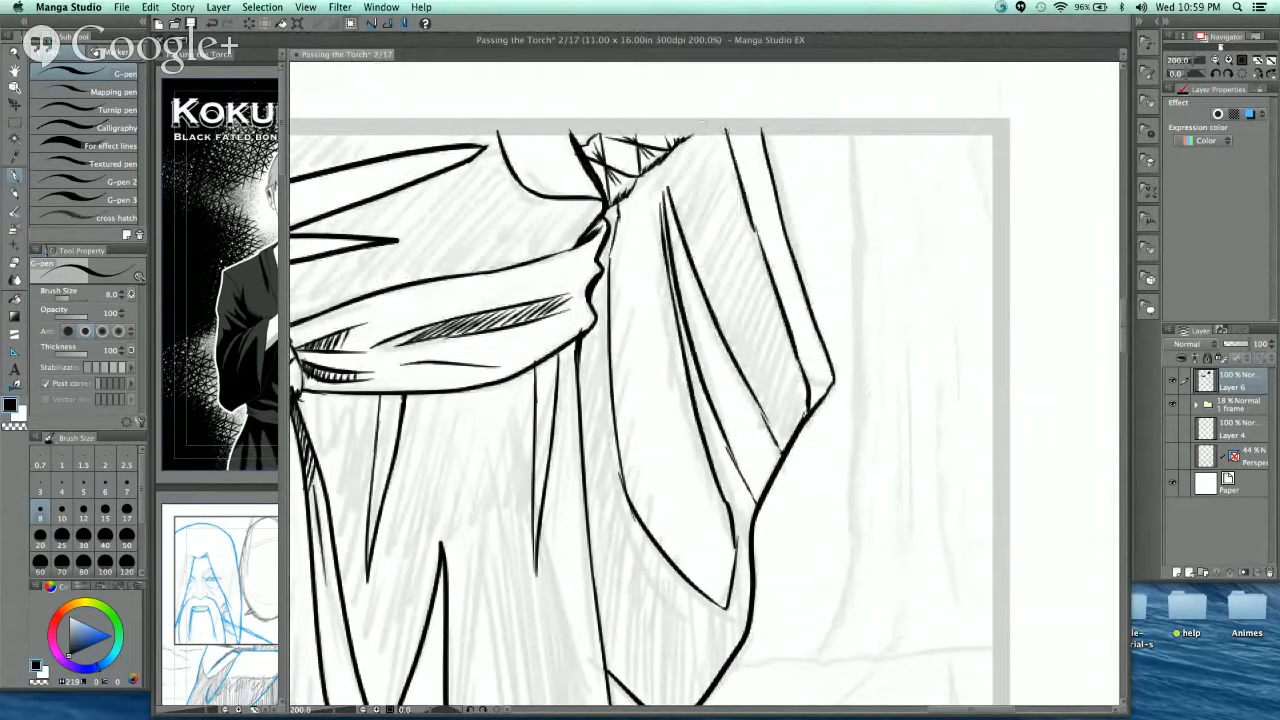
{"action": "left_click_drag", "start_coordinate": [756, 404], "coordinate": [784, 452]}
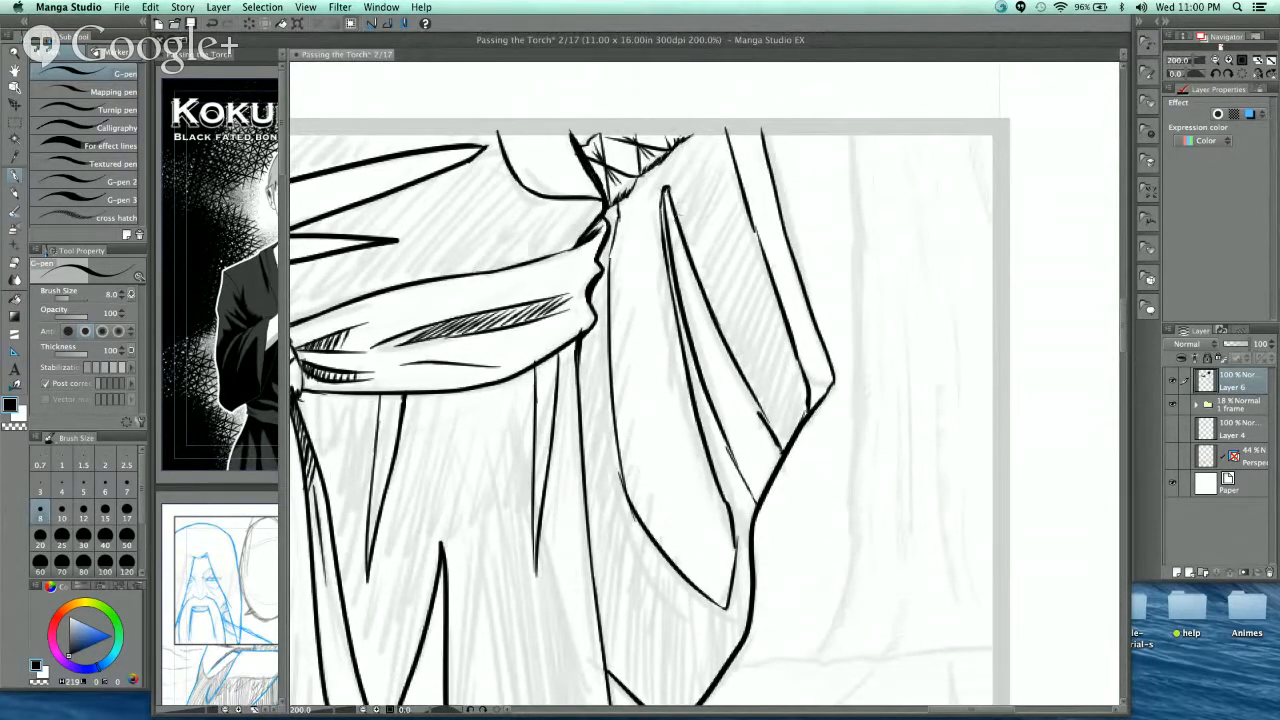
{"action": "scroll", "coordinate": [691, 252], "scroll_direction": "up", "scroll_amount": 2}
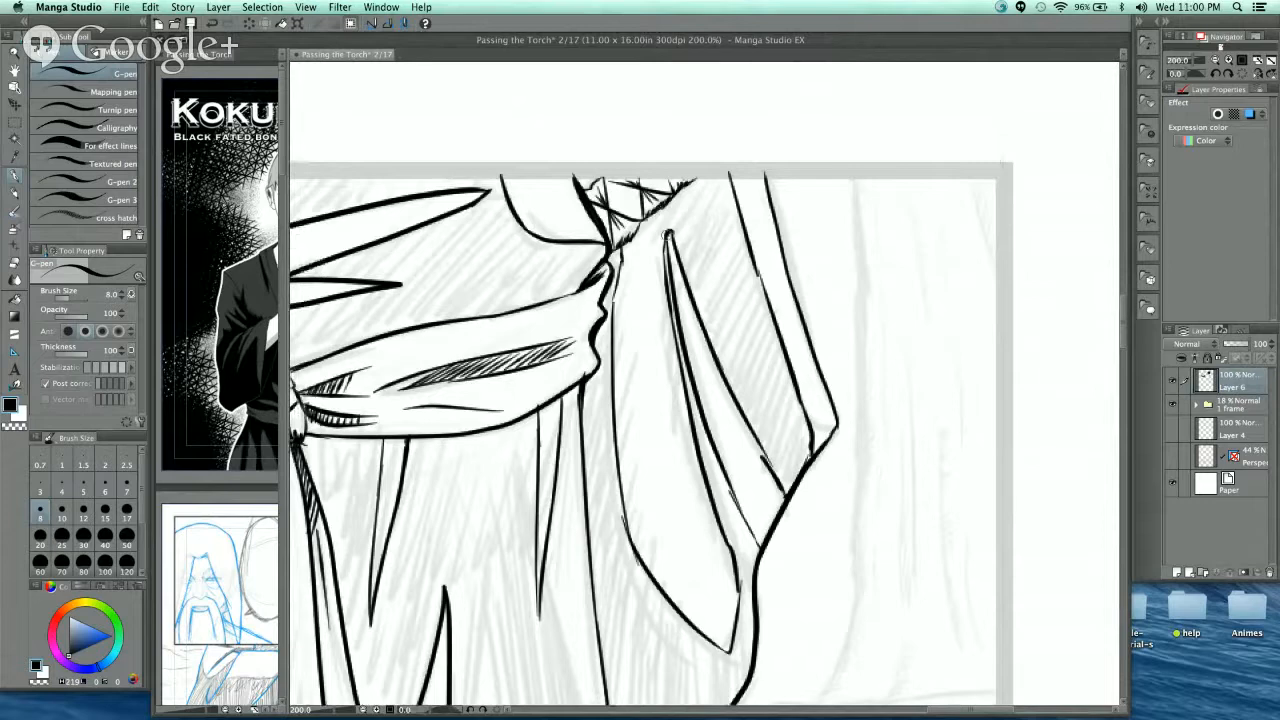
{"action": "left_click_drag", "start_coordinate": [665, 235], "coordinate": [653, 227]}
- Try to fill the sleeve's upper shadow area with black on the current layer, and undo the fill
{"action": "left_click", "coordinate": [16, 298]}
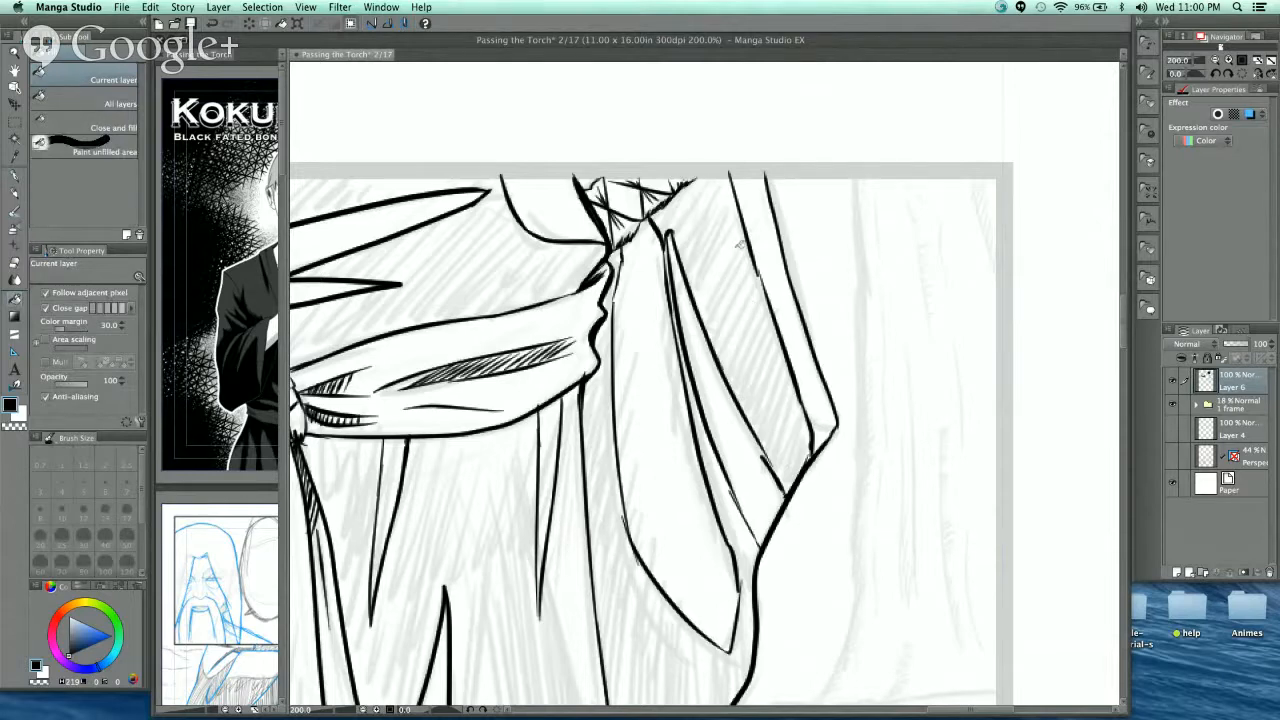
{"action": "left_click", "coordinate": [746, 97]}
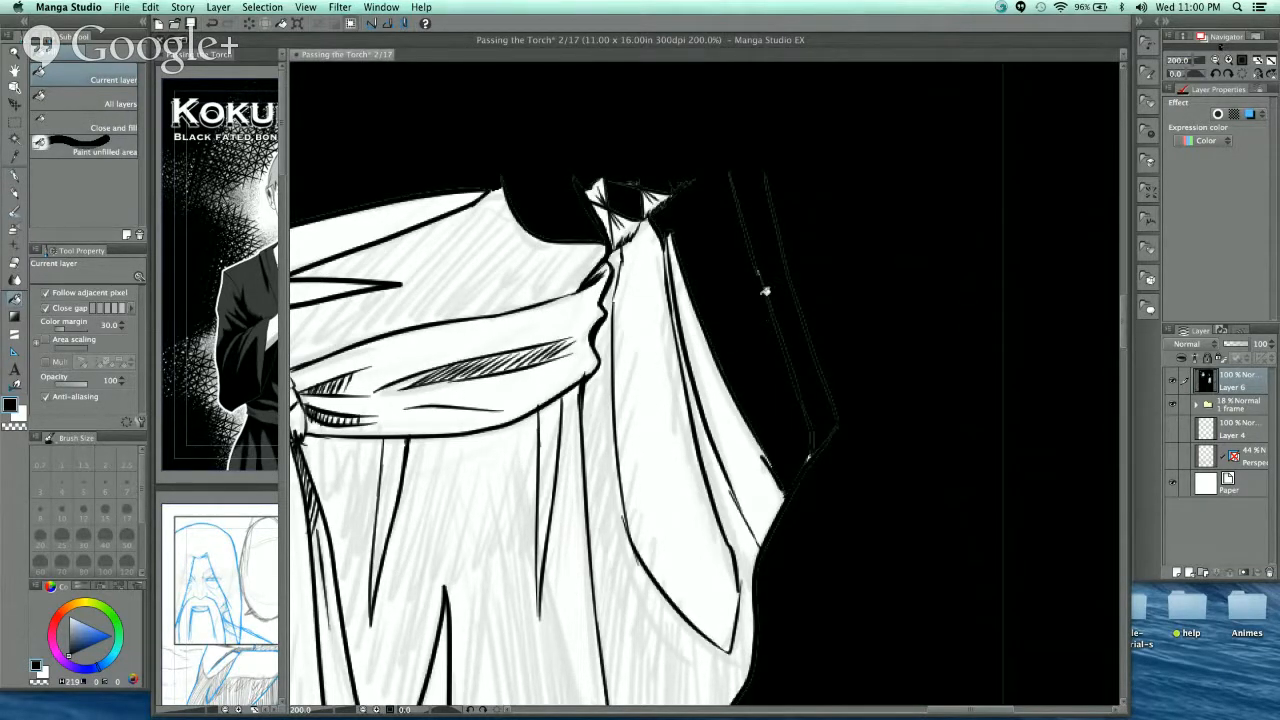
{"action": "key", "text": "super+z"}
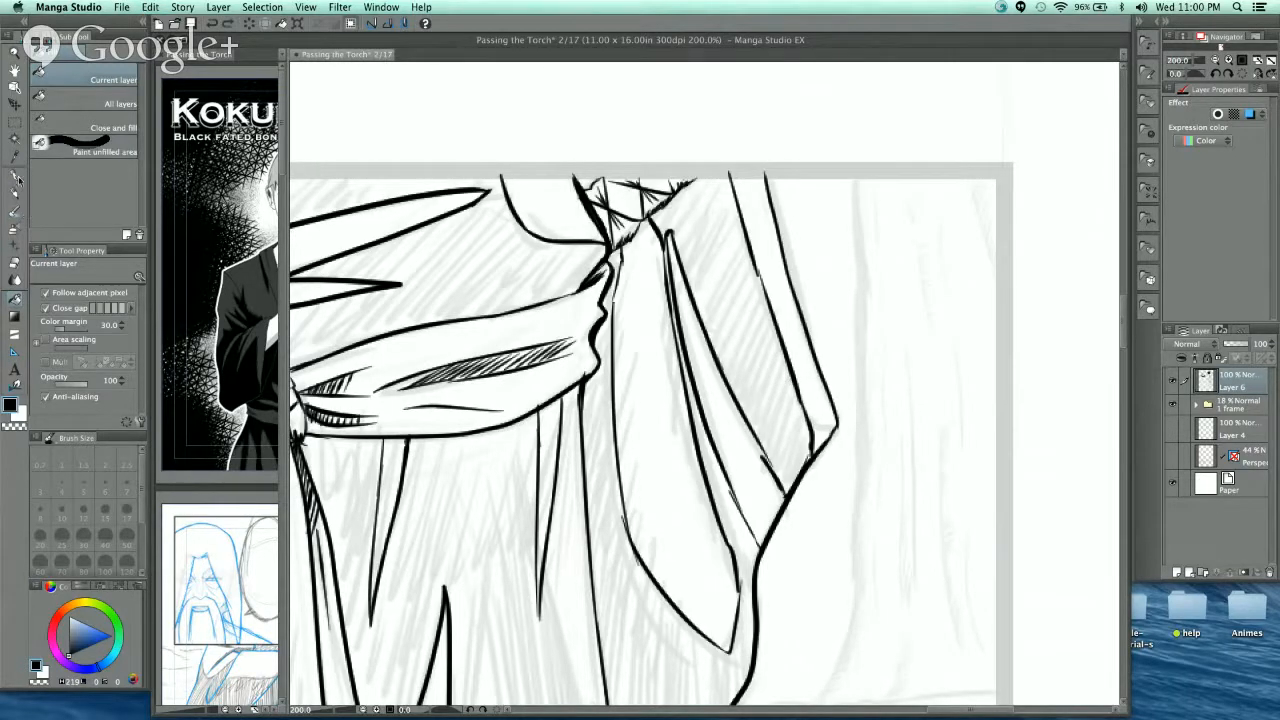
- Ink a closing line along the panel's top border from the sleeve's outer band to the cuff
{"action": "left_click", "coordinate": [16, 177]}
{"action": "scroll", "coordinate": [727, 165], "scroll_direction": "up", "scroll_amount": 2}
{"action": "key", "text": "space"}
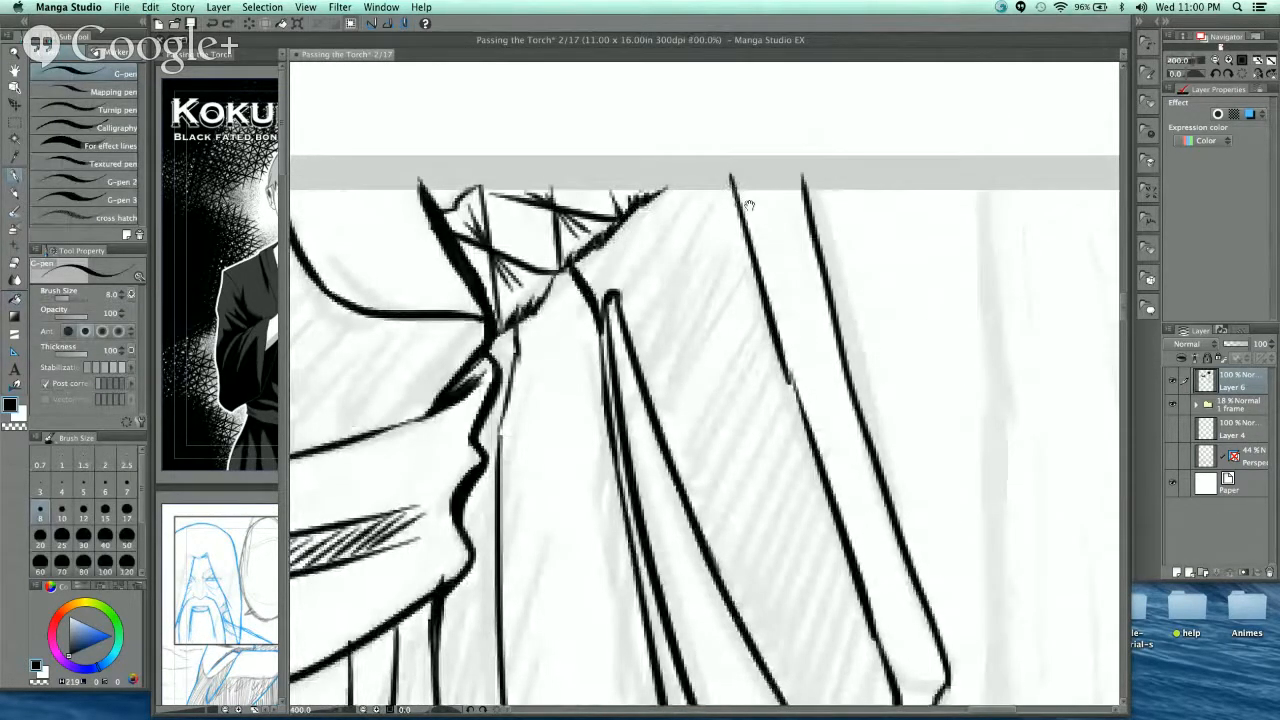
{"action": "mouse_move", "coordinate": [749, 205]}
{"action": "left_mouse_down"}
{"action": "mouse_move", "coordinate": [767, 169]}
{"action": "mouse_move", "coordinate": [664, 169]}
{"action": "left_mouse_up"}
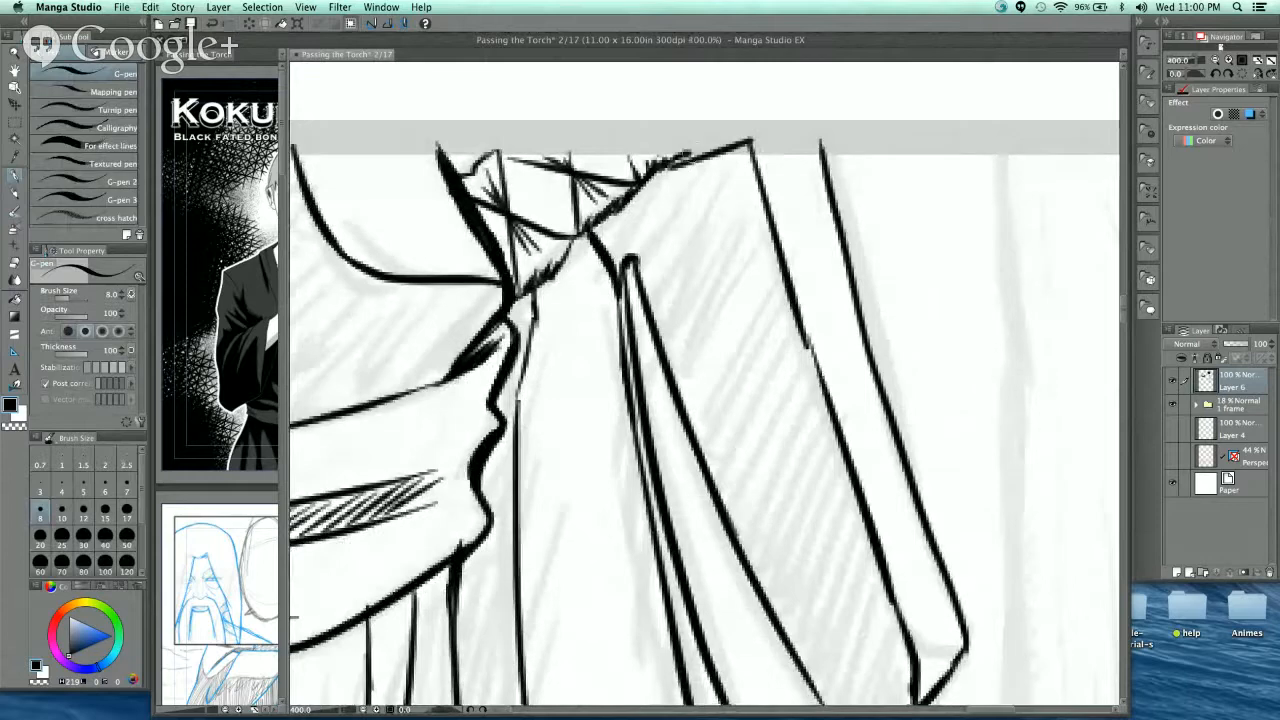
{"action": "left_click_drag", "start_coordinate": [752, 140], "coordinate": [668, 165]}
- Fill the sleeve's lower and inner shadow and its upper shadow band with solid black
{"action": "key", "text": "super+minus"}
{"action": "key", "text": "super+minus"}
{"action": "key", "text": "super+minus"}
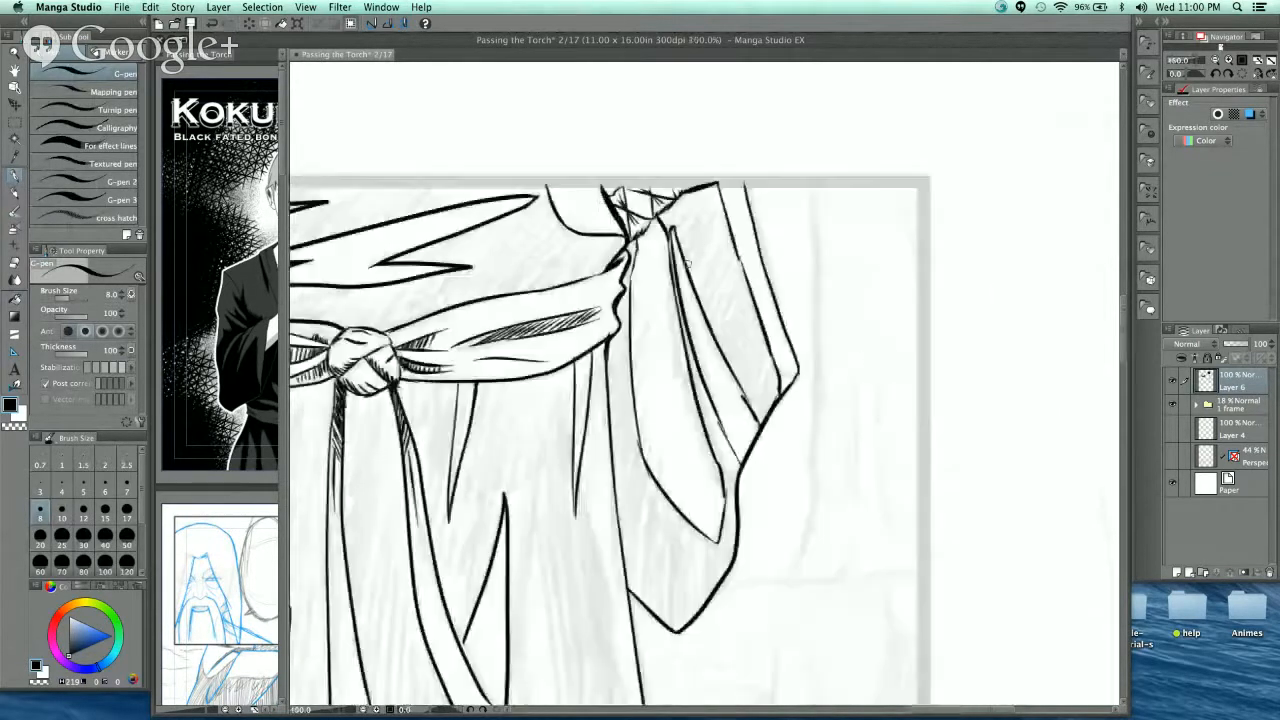
{"action": "scroll", "coordinate": [687, 263], "scroll_direction": "down", "scroll_amount": 3}
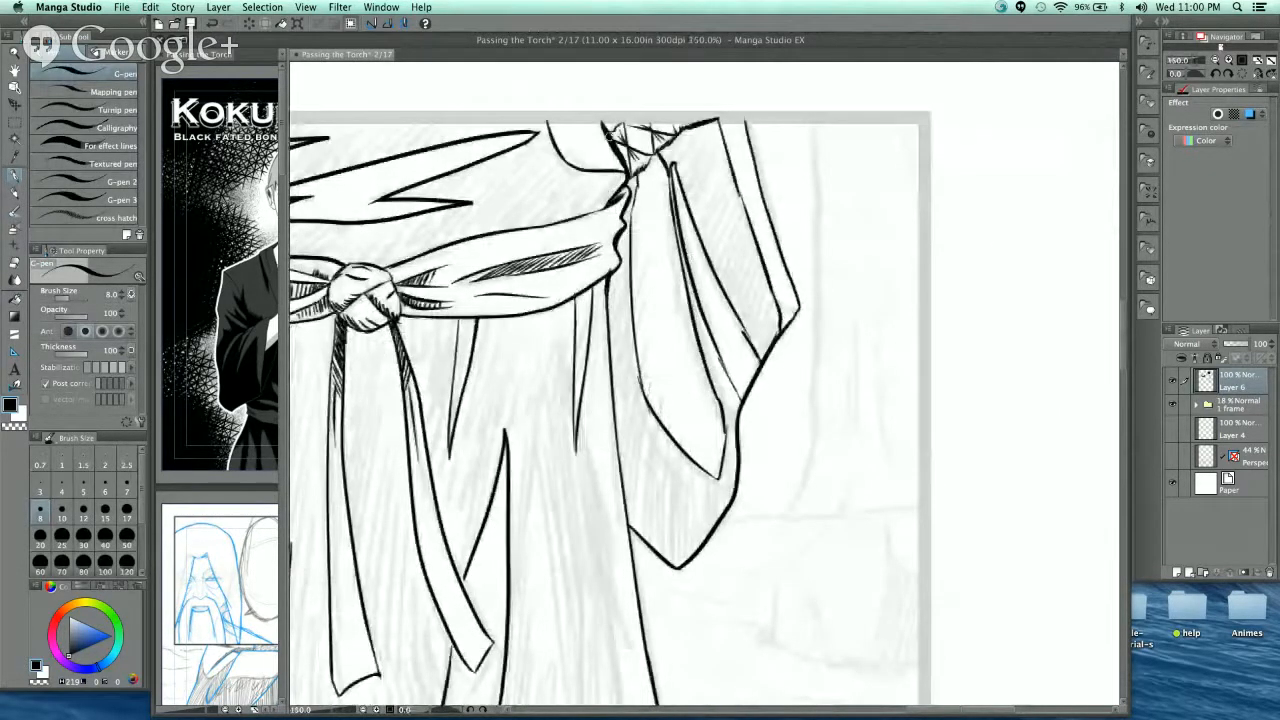
{"action": "key", "text": "super+plus"}
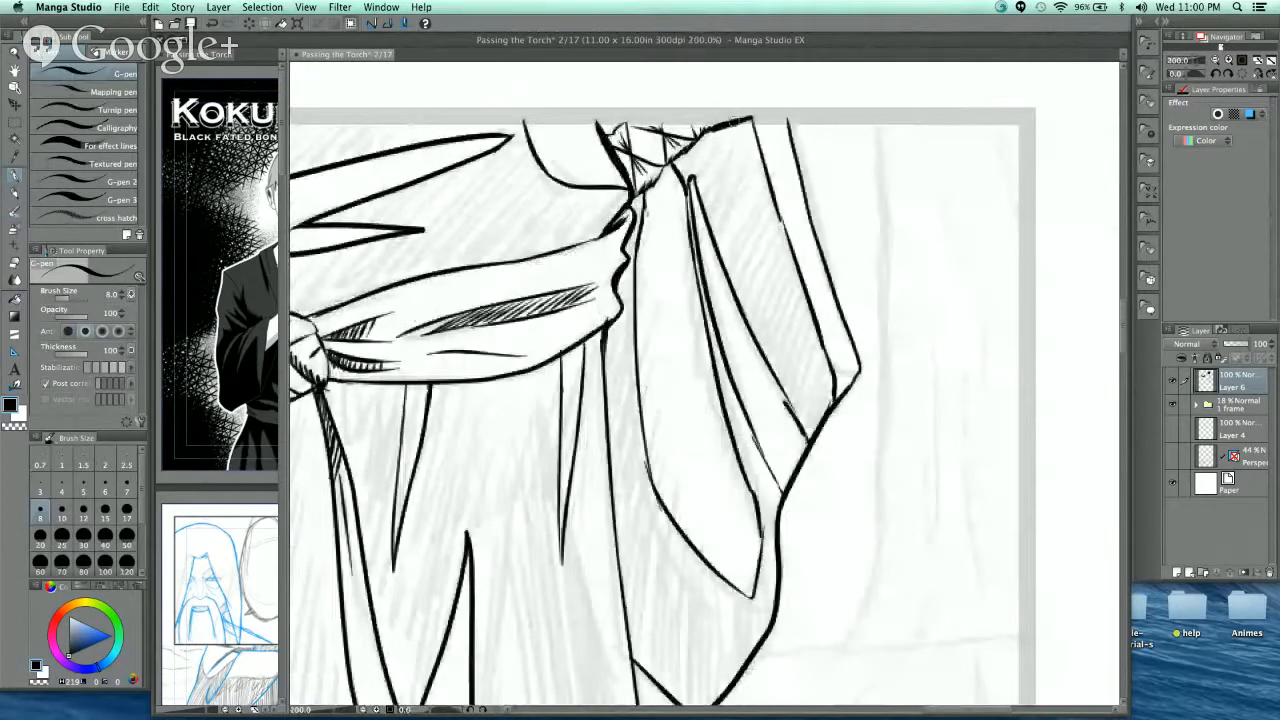
{"action": "scroll", "coordinate": [660, 380], "scroll_direction": "down", "scroll_amount": 8}
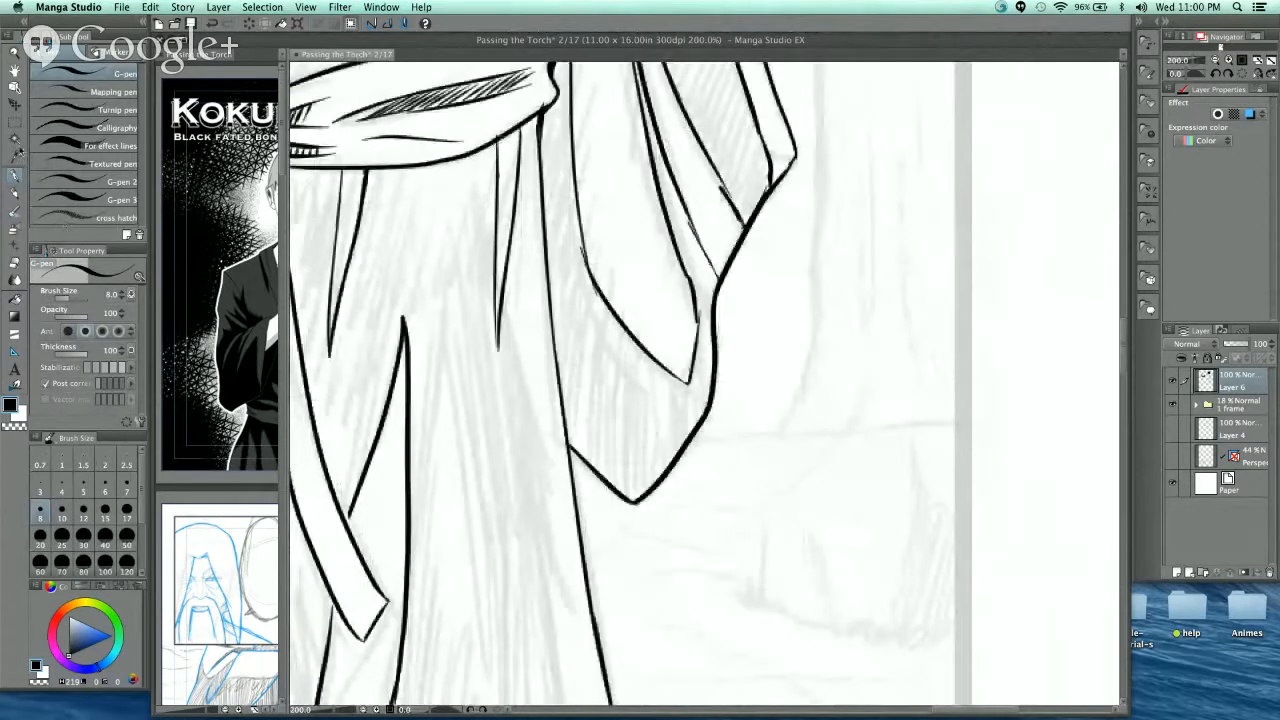
{"action": "left_click", "coordinate": [17, 278]}
{"action": "left_click", "coordinate": [640, 397]}
{"action": "left_click_drag", "start_coordinate": [685, 303], "coordinate": [641, 416]}
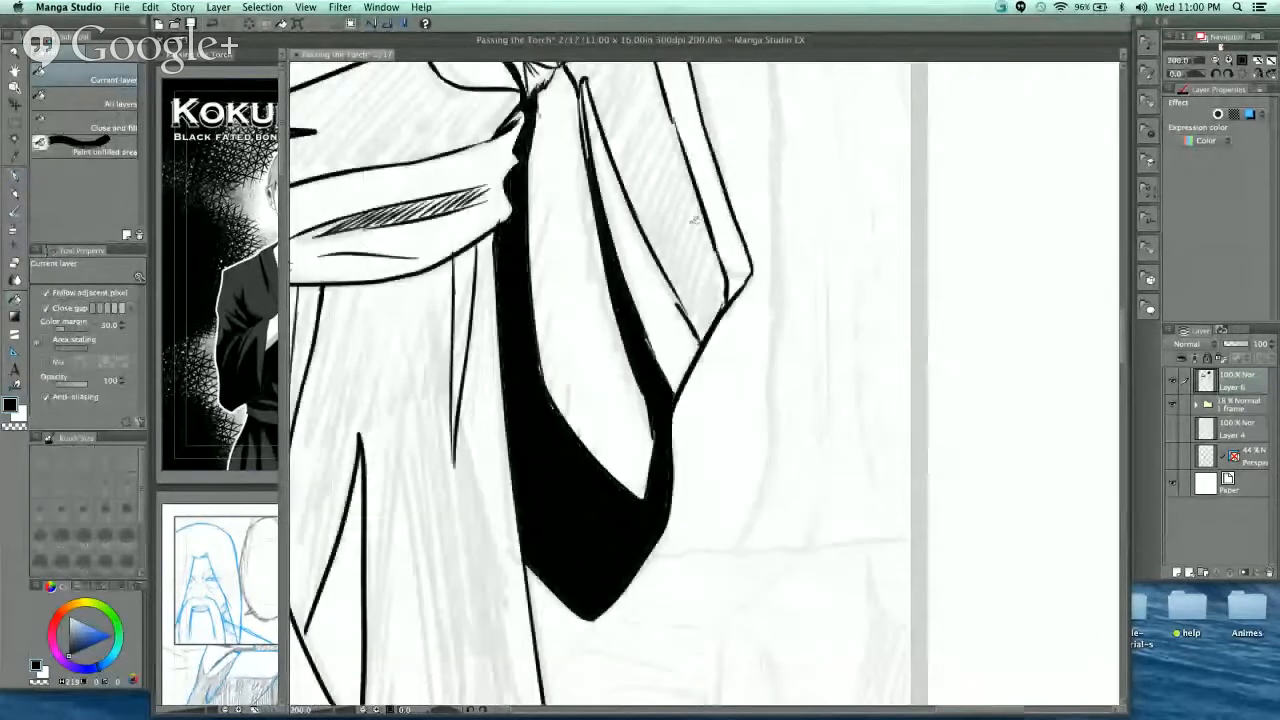
{"action": "left_click", "coordinate": [677, 206]}
{"action": "left_click_drag", "start_coordinate": [672, 210], "coordinate": [652, 275]}
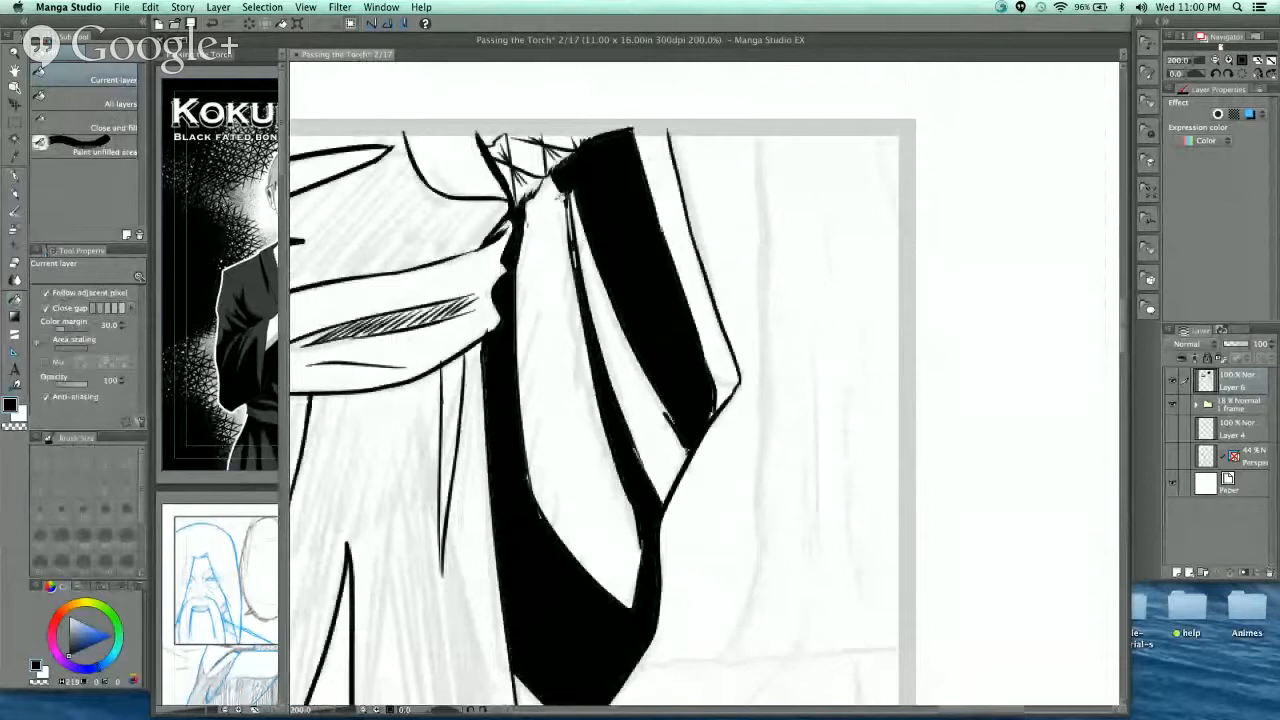
- Cover the white gaps at the fold tip under the cuff and along the upper edge of the sleeve's black band with the pen
{"action": "key", "text": "p"}
{"action": "mouse_move", "coordinate": [580, 274]}
{"action": "left_mouse_down"}
{"action": "mouse_move", "coordinate": [568, 198]}
{"action": "mouse_move", "coordinate": [574, 250]}
{"action": "left_mouse_up"}
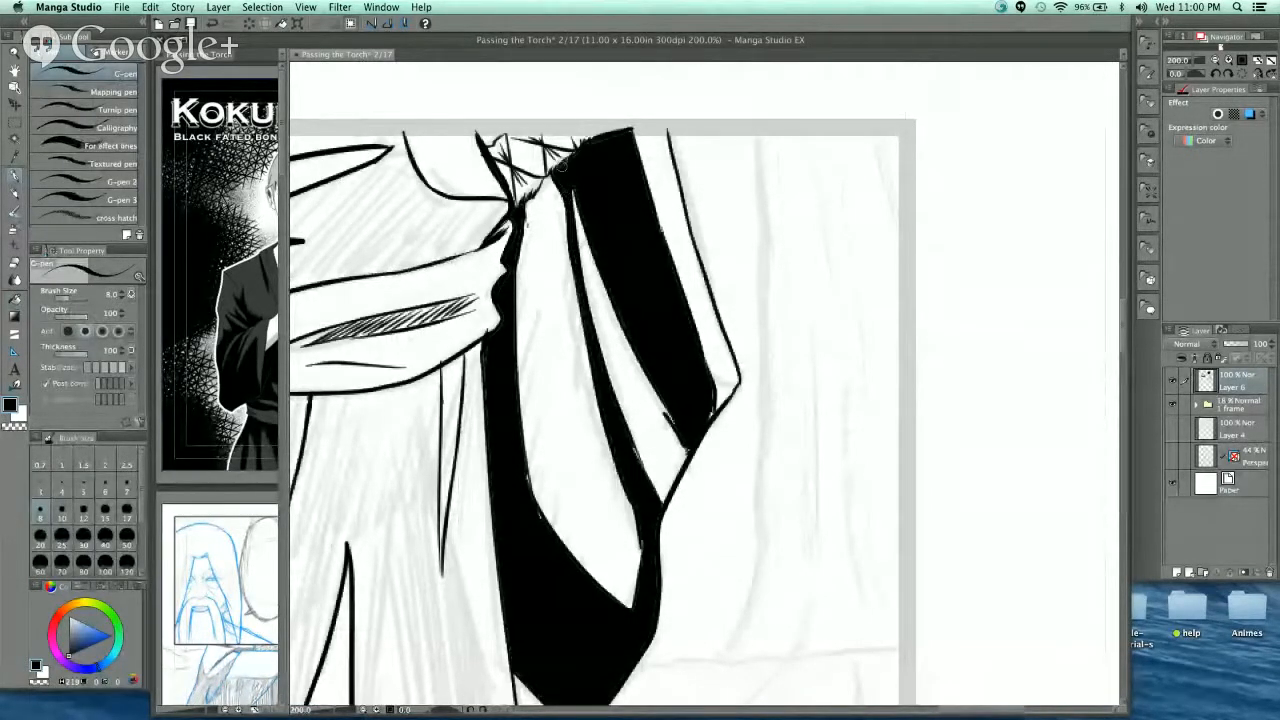
{"action": "left_click_drag", "start_coordinate": [562, 166], "coordinate": [626, 128]}
- Clean up the ragged black edges around the sleeve's lower fold tips and rounded inner fold with the pen
{"action": "scroll", "coordinate": [724, 317], "scroll_direction": "down", "scroll_amount": 3}
{"action": "scroll", "coordinate": [724, 317], "scroll_direction": "right", "scroll_amount": 1}
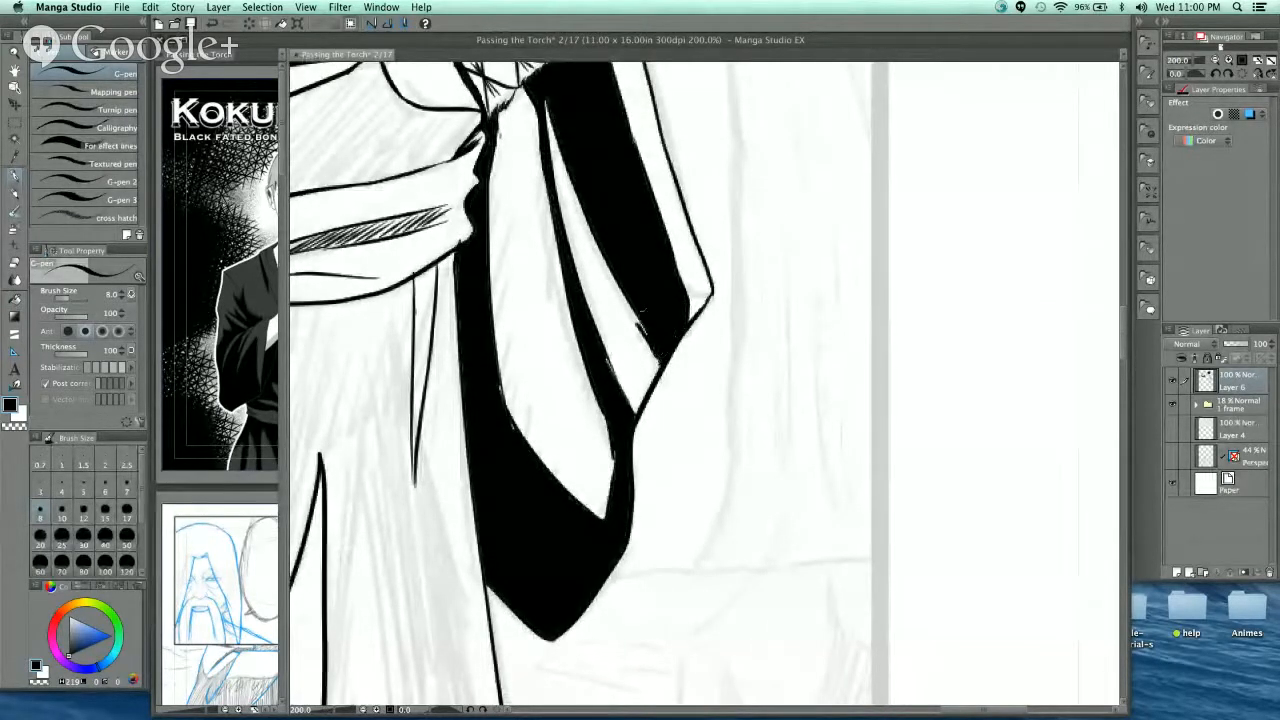
{"action": "left_click_drag", "start_coordinate": [662, 362], "coordinate": [618, 274]}
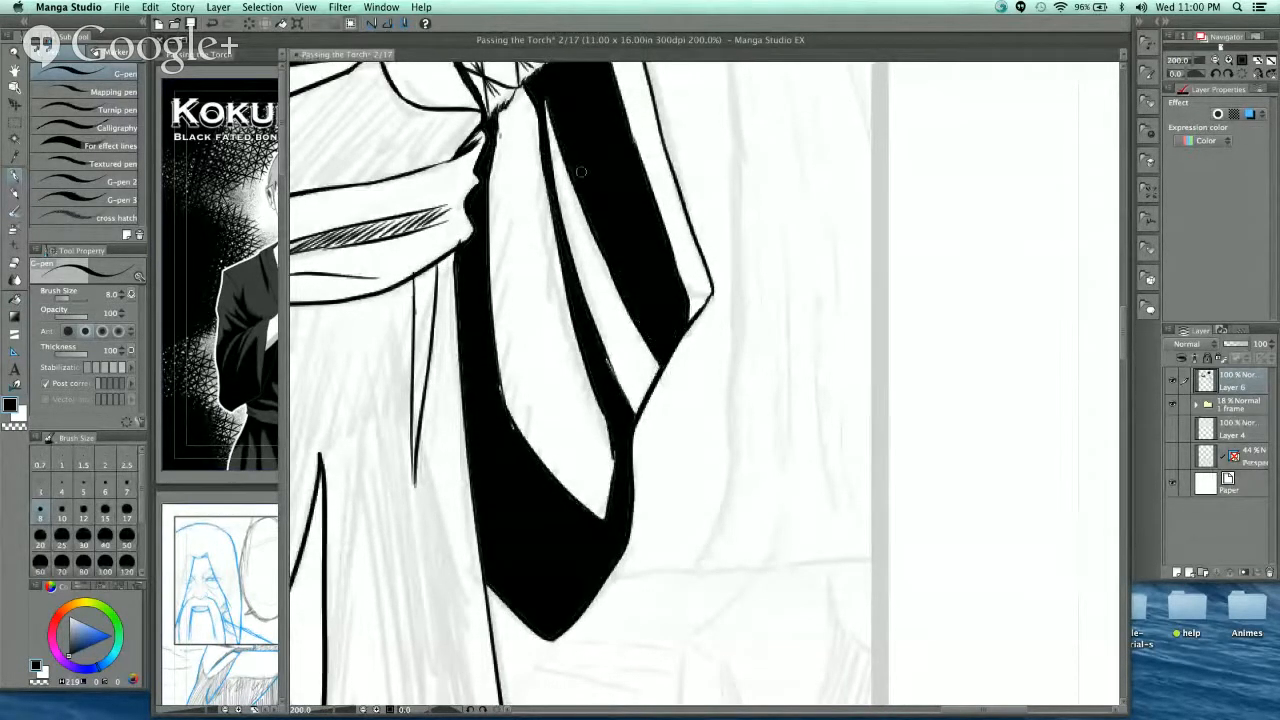
{"action": "left_click_drag", "start_coordinate": [627, 432], "coordinate": [612, 480]}
{"action": "left_click_drag", "start_coordinate": [496, 385], "coordinate": [547, 467]}
- Ink closing lines along the panel's top border across the torso and across the neighbouring curved section up to the cuff
{"action": "scroll", "coordinate": [684, 168], "scroll_direction": "down", "scroll_amount": 3}
{"action": "left_click_drag", "start_coordinate": [714, 405], "coordinate": [737, 397]}
{"action": "left_click_drag", "start_coordinate": [526, 272], "coordinate": [668, 352]}
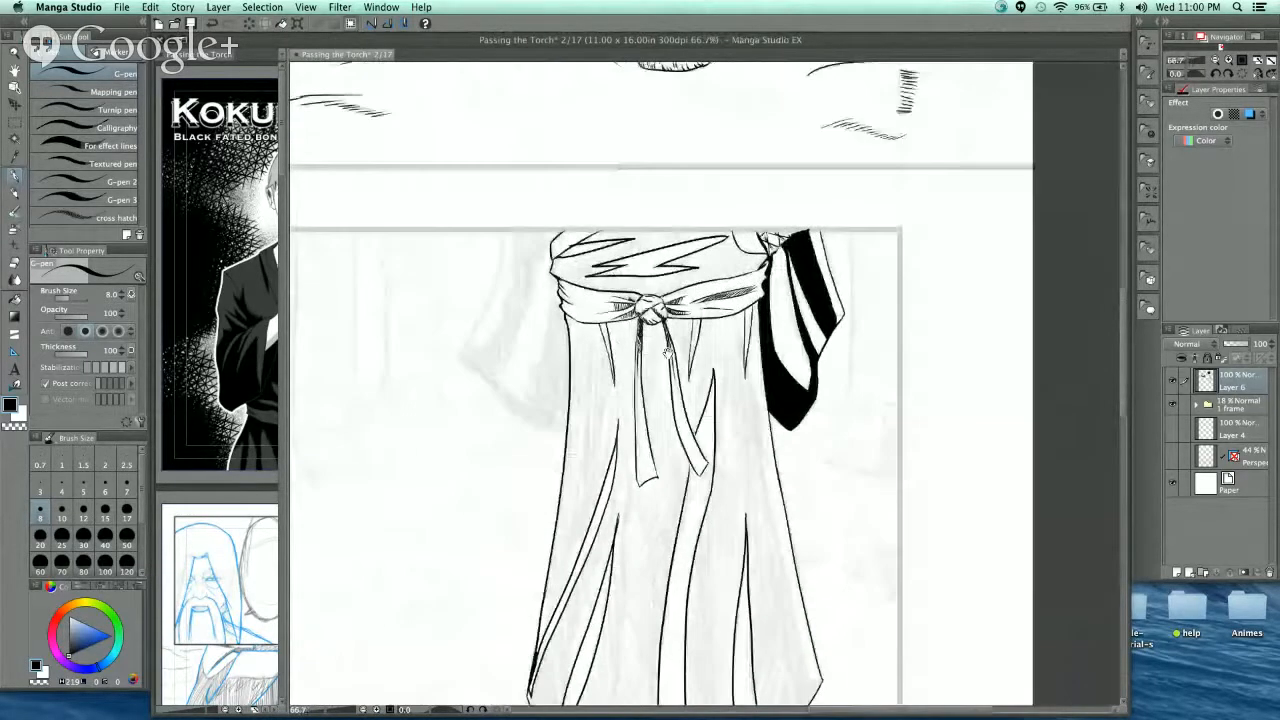
{"action": "scroll", "coordinate": [667, 352], "scroll_direction": "up", "scroll_amount": 4}
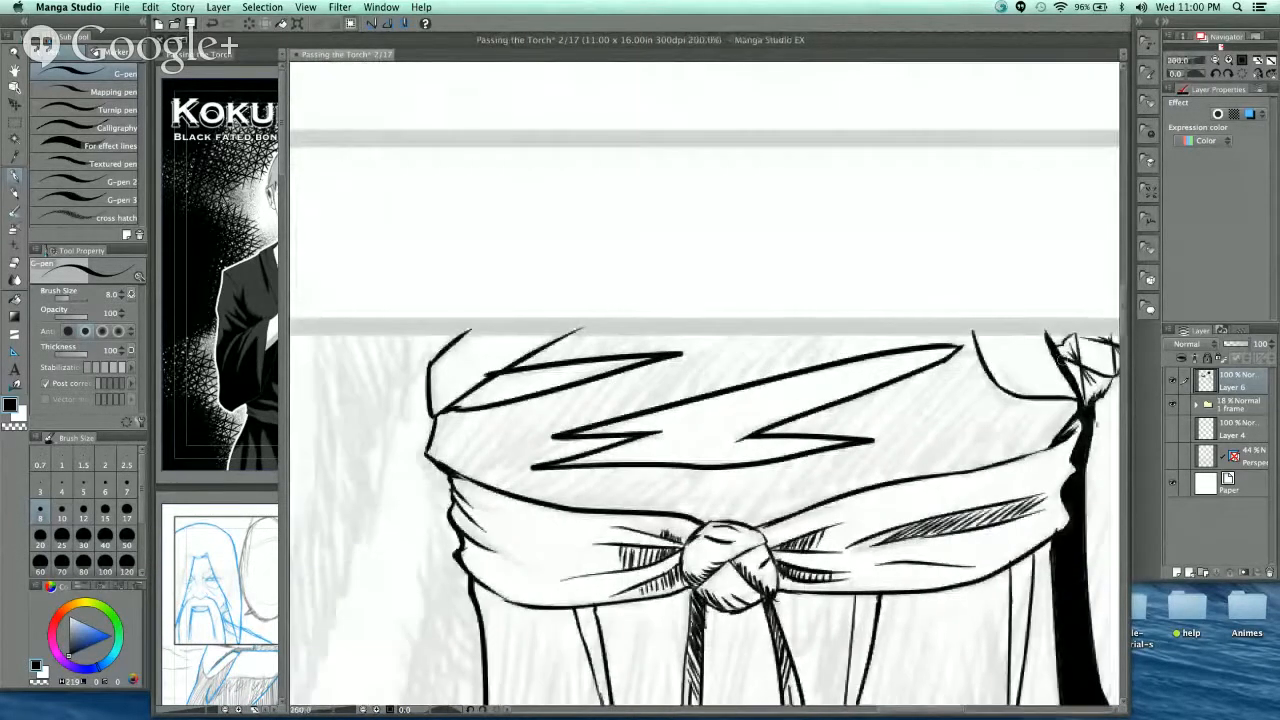
{"action": "left_click_drag", "start_coordinate": [575, 328], "coordinate": [975, 327]}
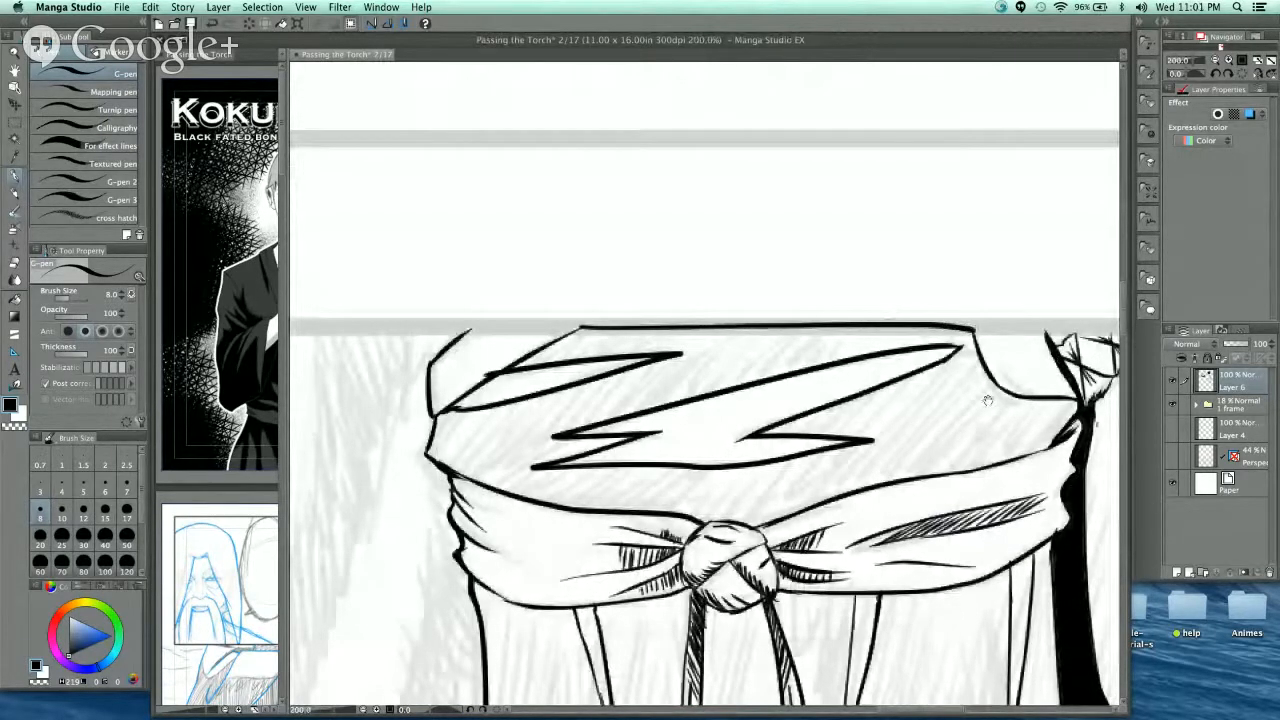
{"action": "left_click_drag", "start_coordinate": [988, 400], "coordinate": [908, 300]}
{"action": "left_click_drag", "start_coordinate": [895, 231], "coordinate": [968, 235]}
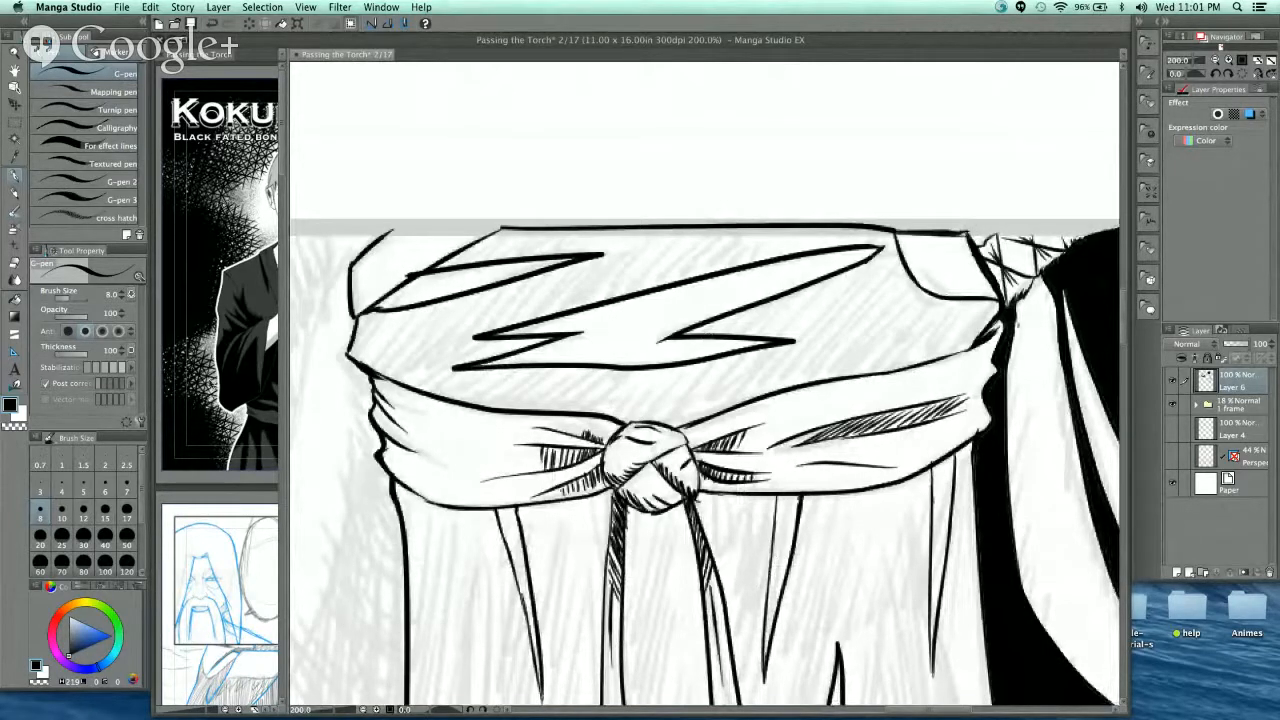
- Fill the torso around the white jagged and pointed folds with solid black
{"action": "key", "text": "g"}
{"action": "left_click", "coordinate": [887, 364]}
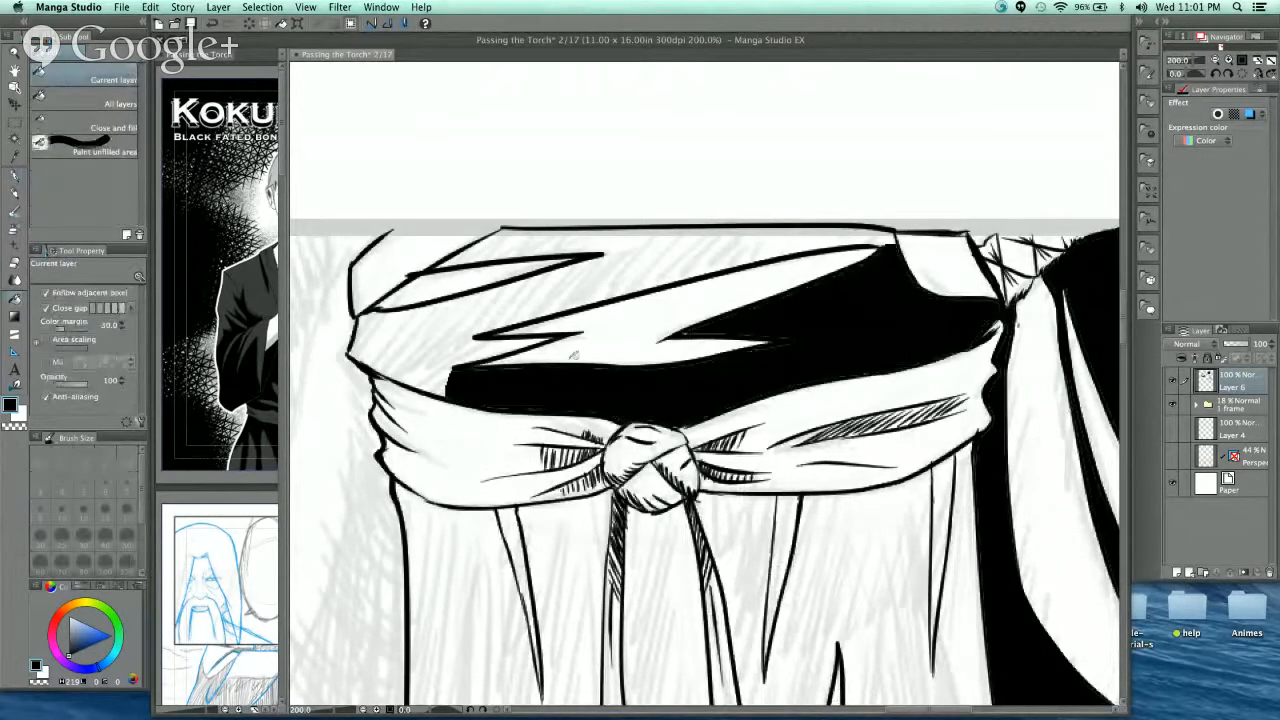
{"action": "left_click", "coordinate": [424, 356]}
- Set the fill tool's color margin to 23 and touch up the lower edge of the torso's jagged white fold with the pen
{"action": "left_click", "coordinate": [21, 175]}
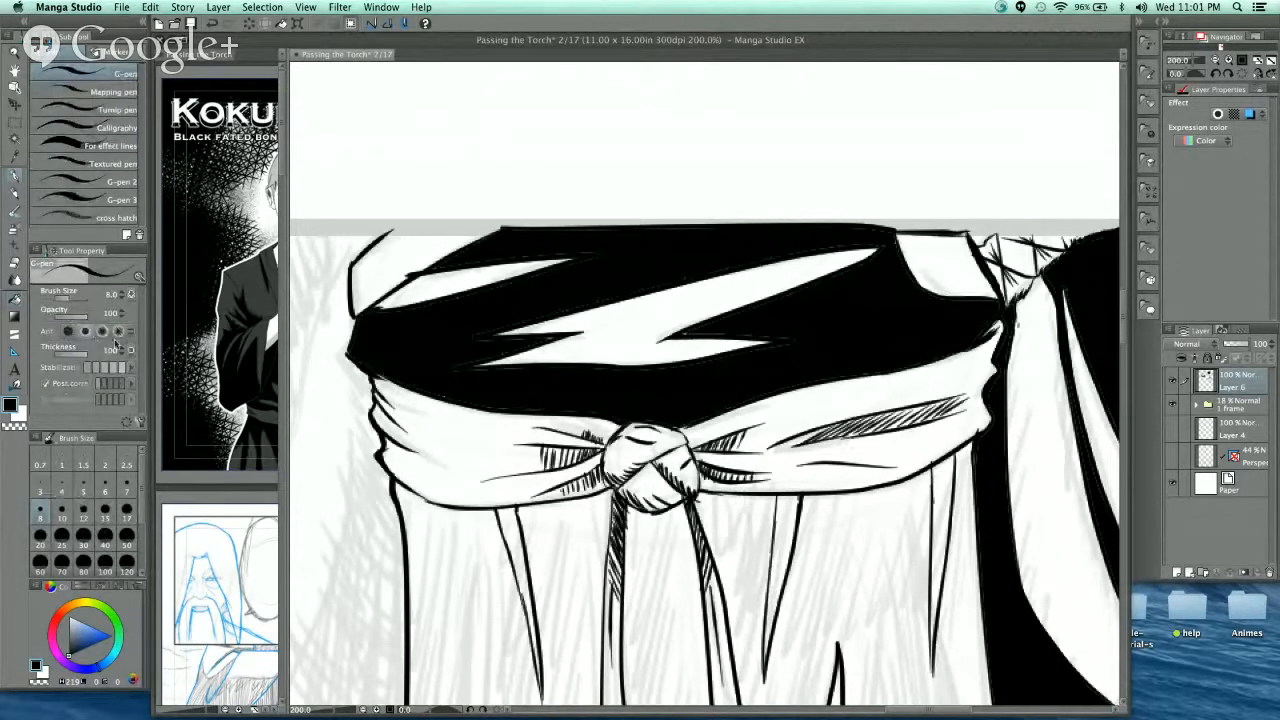
{"action": "left_click", "coordinate": [18, 286]}
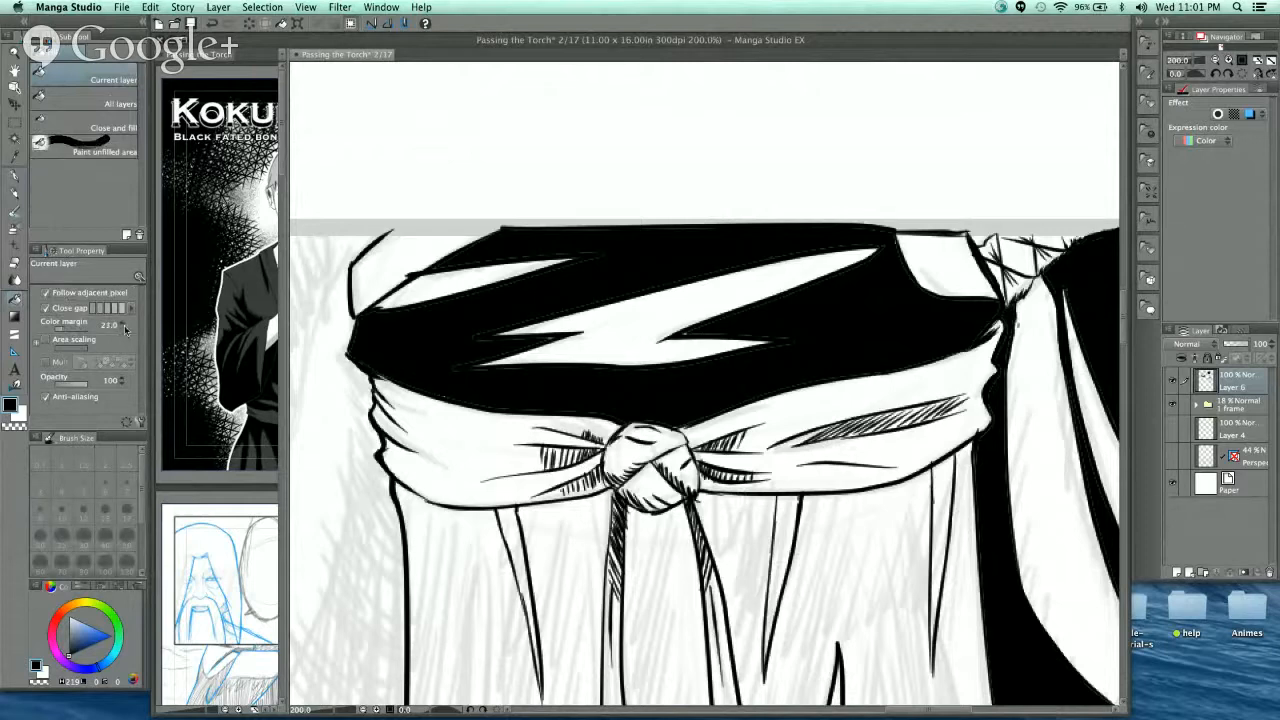
{"action": "left_click", "coordinate": [16, 177]}
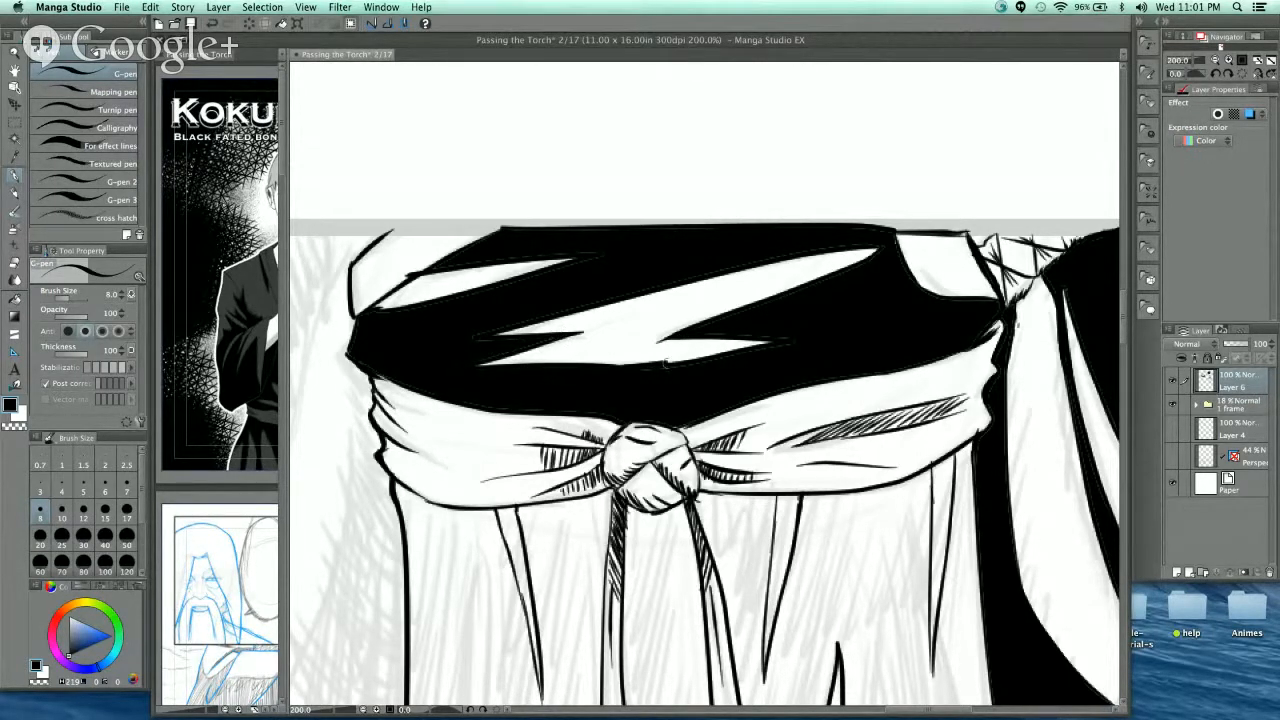
{"action": "left_click_drag", "start_coordinate": [722, 354], "coordinate": [793, 336]}
- Fill the right part of the skirt with solid black, keeping its long folds white
{"action": "scroll", "coordinate": [850, 268], "scroll_direction": "down", "scroll_amount": 3}
{"action": "left_click_drag", "start_coordinate": [928, 354], "coordinate": [914, 254]}
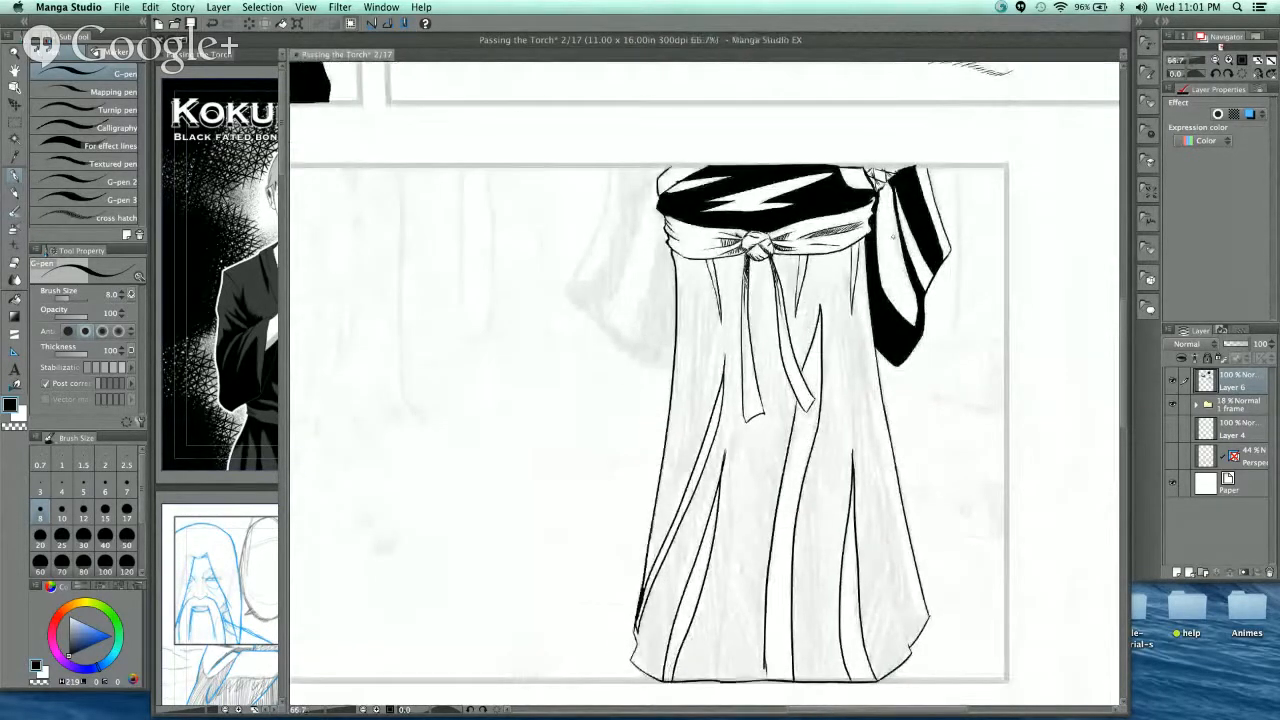
{"action": "scroll", "coordinate": [862, 255], "scroll_direction": "up", "scroll_amount": 2}
{"action": "scroll", "coordinate": [862, 255], "scroll_direction": "down", "scroll_amount": 2}
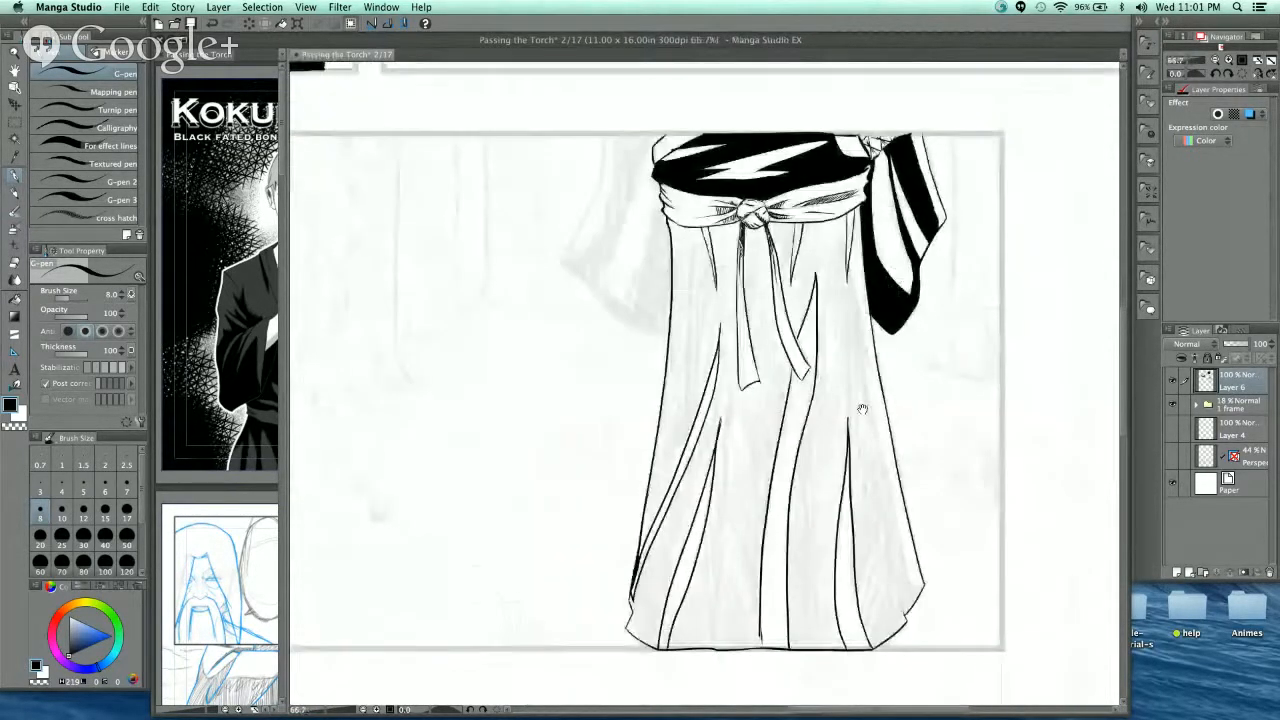
{"action": "left_click_drag", "start_coordinate": [860, 401], "coordinate": [784, 375]}
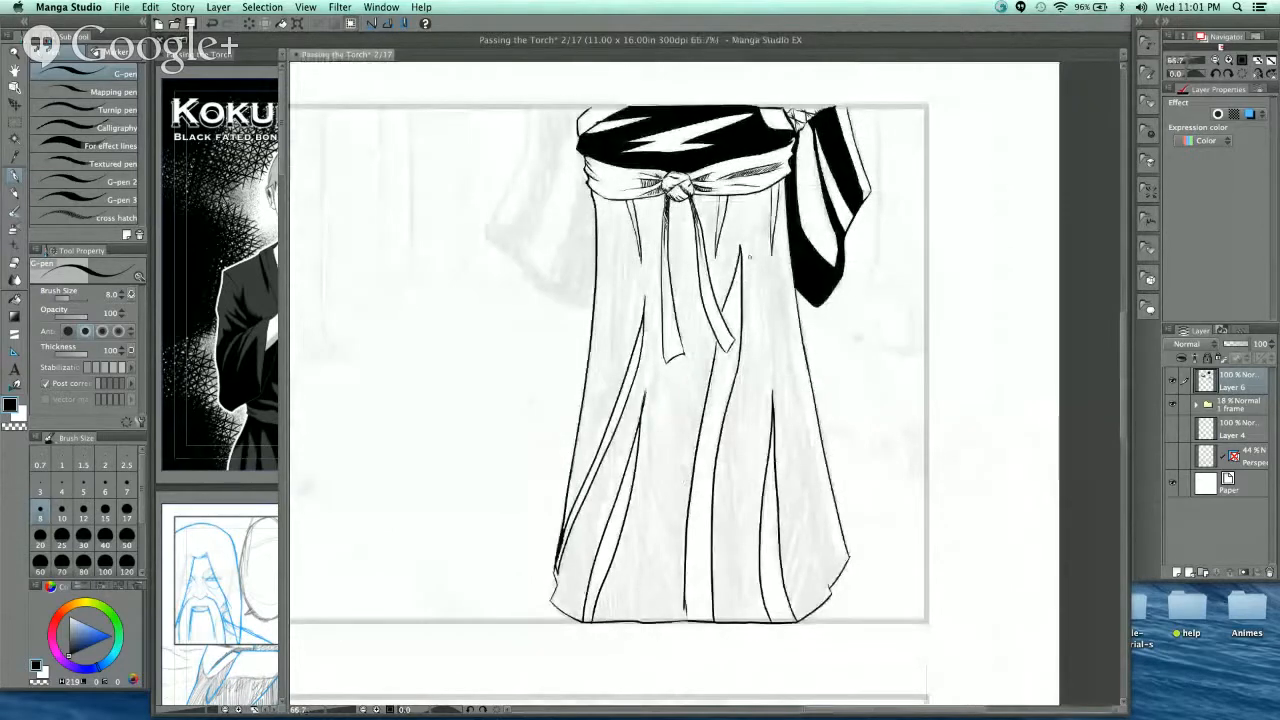
{"action": "key", "text": "g"}
{"action": "left_click", "coordinate": [795, 395]}
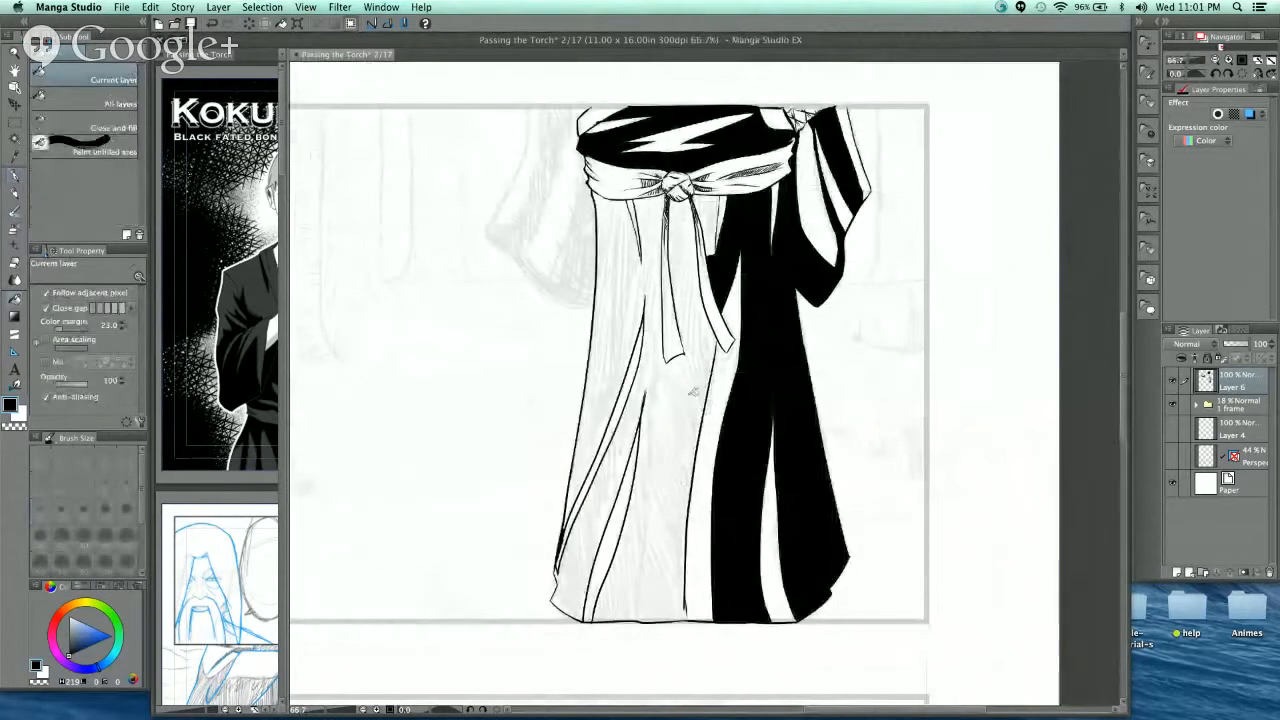
- Try to fill the left part of the skirt with black twice, undoing the fill each time
{"action": "left_click", "coordinate": [692, 392]}
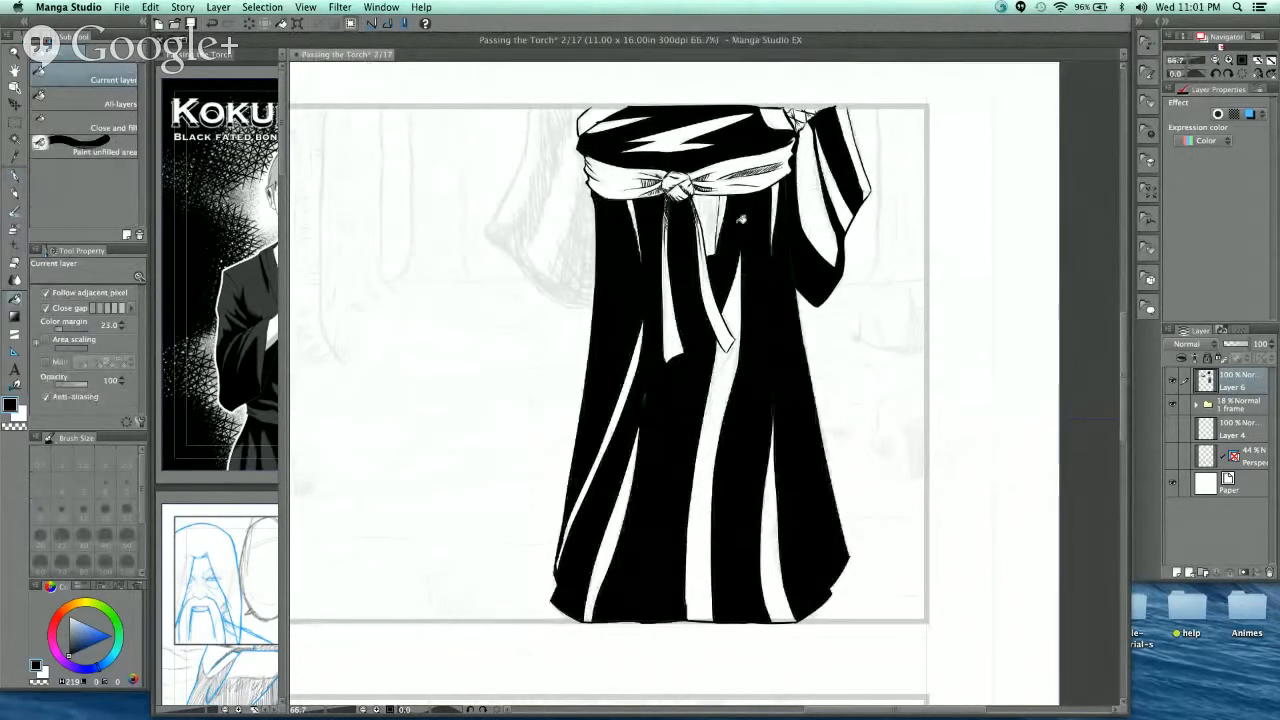
{"action": "key", "text": "super+z"}
{"action": "left_click", "coordinate": [680, 406]}
{"action": "key", "text": "super+z"}
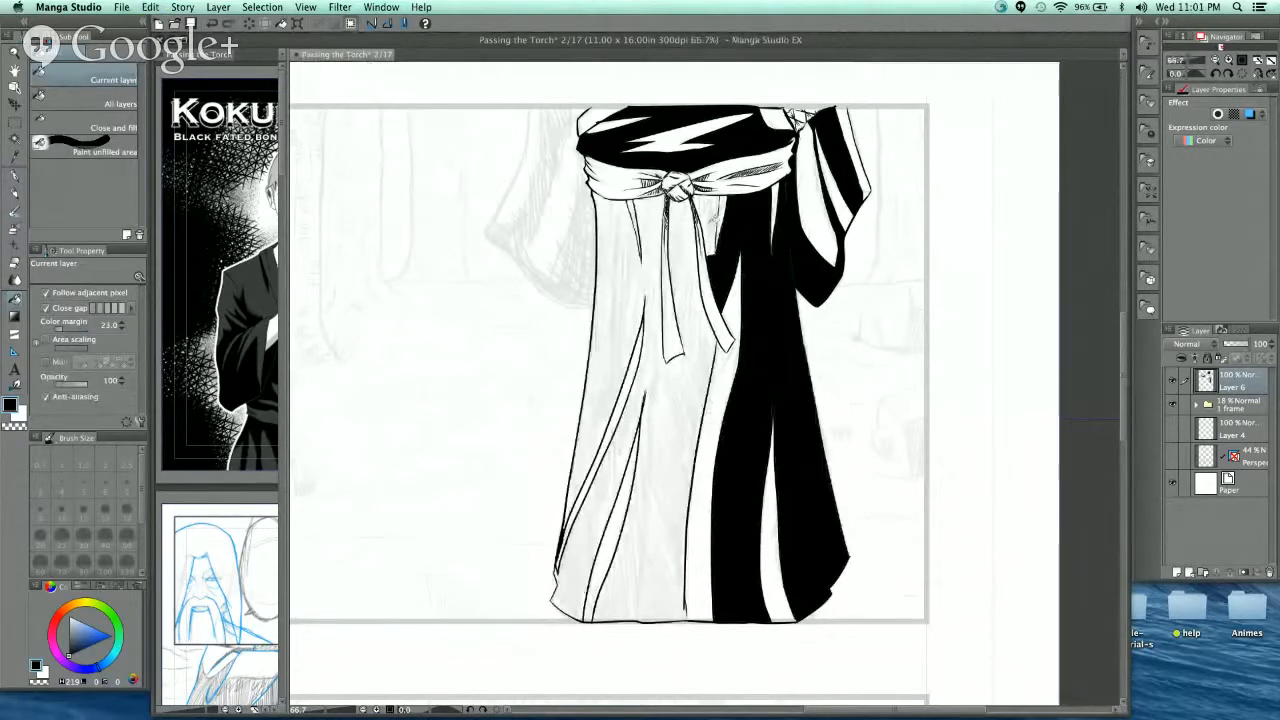
- Fill the gap beside the right sash tail and the left part of the skirt with black, and return to the G-pen
{"action": "left_click", "coordinate": [743, 213]}
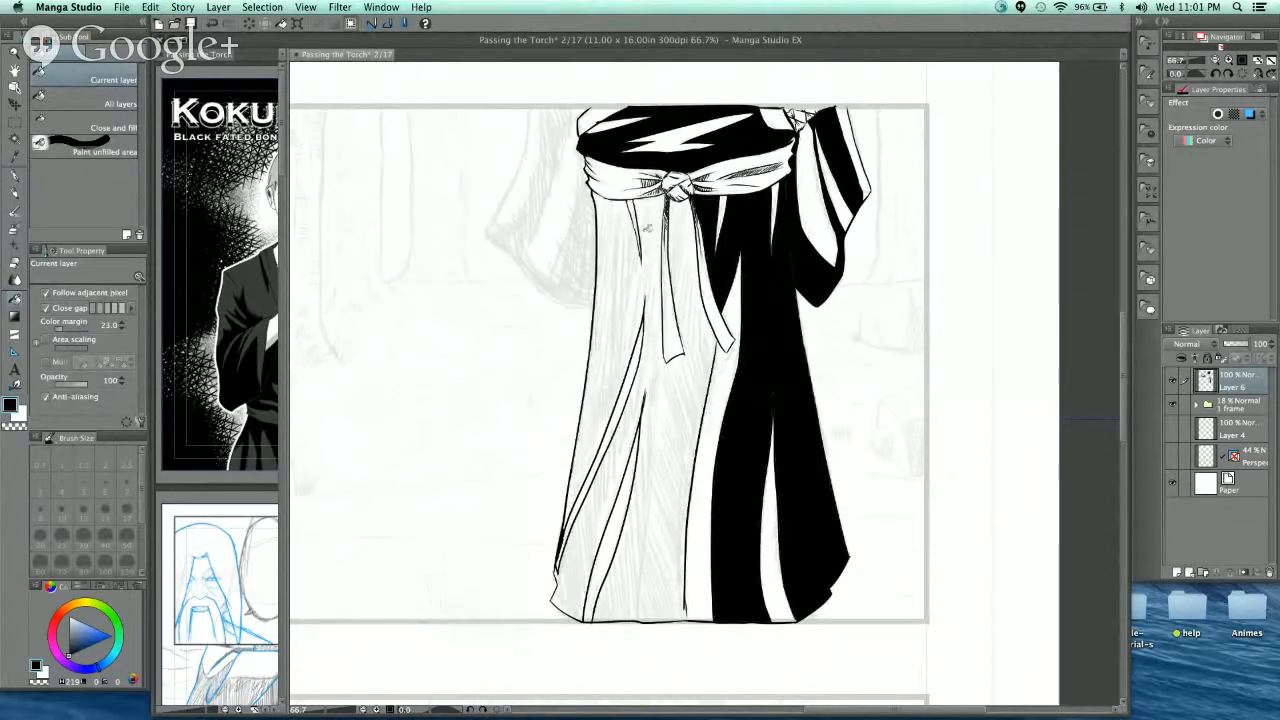
{"action": "left_click", "coordinate": [650, 226]}
{"action": "mouse_move", "coordinate": [662, 361]}
{"action": "left_mouse_down"}
{"action": "mouse_move", "coordinate": [614, 296]}
{"action": "mouse_move", "coordinate": [640, 223]}
{"action": "left_mouse_up"}
{"action": "scroll", "coordinate": [650, 300], "scroll_direction": "up", "scroll_amount": 2}
{"action": "key", "text": "p"}
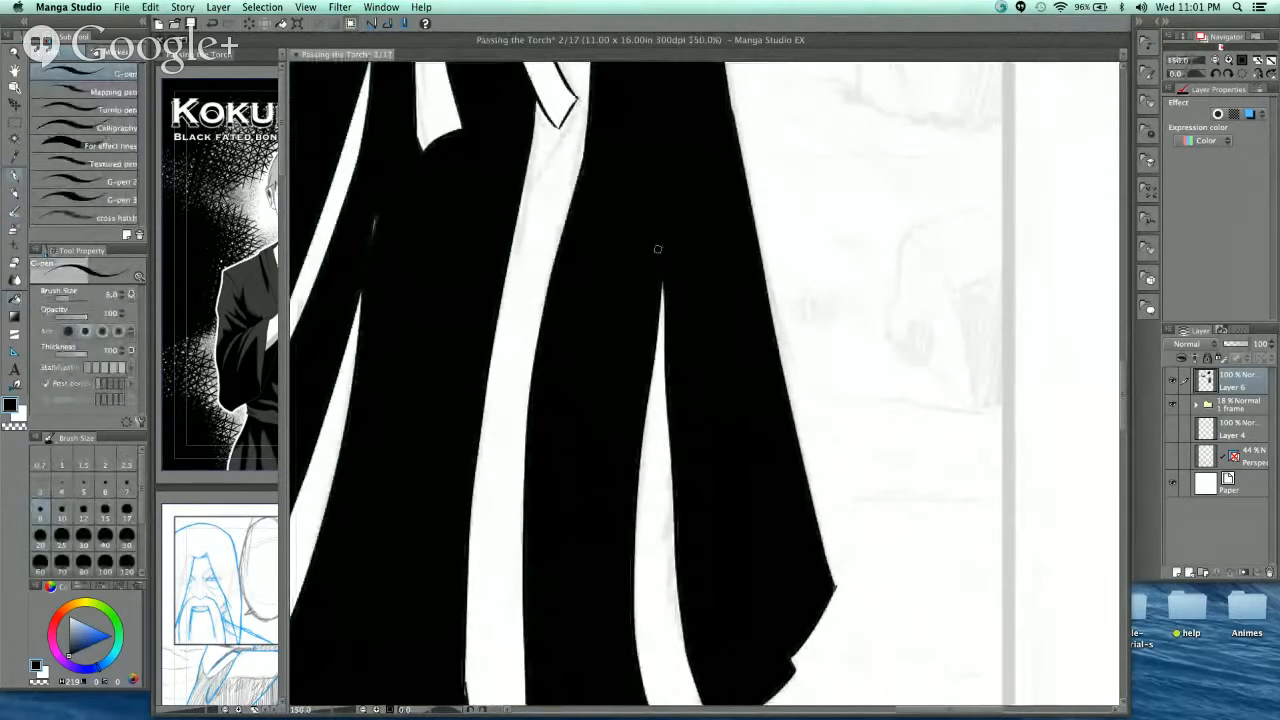
- Touch up the black around the narrow tip of the short white fold on the skirt's left side
{"action": "left_click_drag", "start_coordinate": [606, 286], "coordinate": [821, 326]}
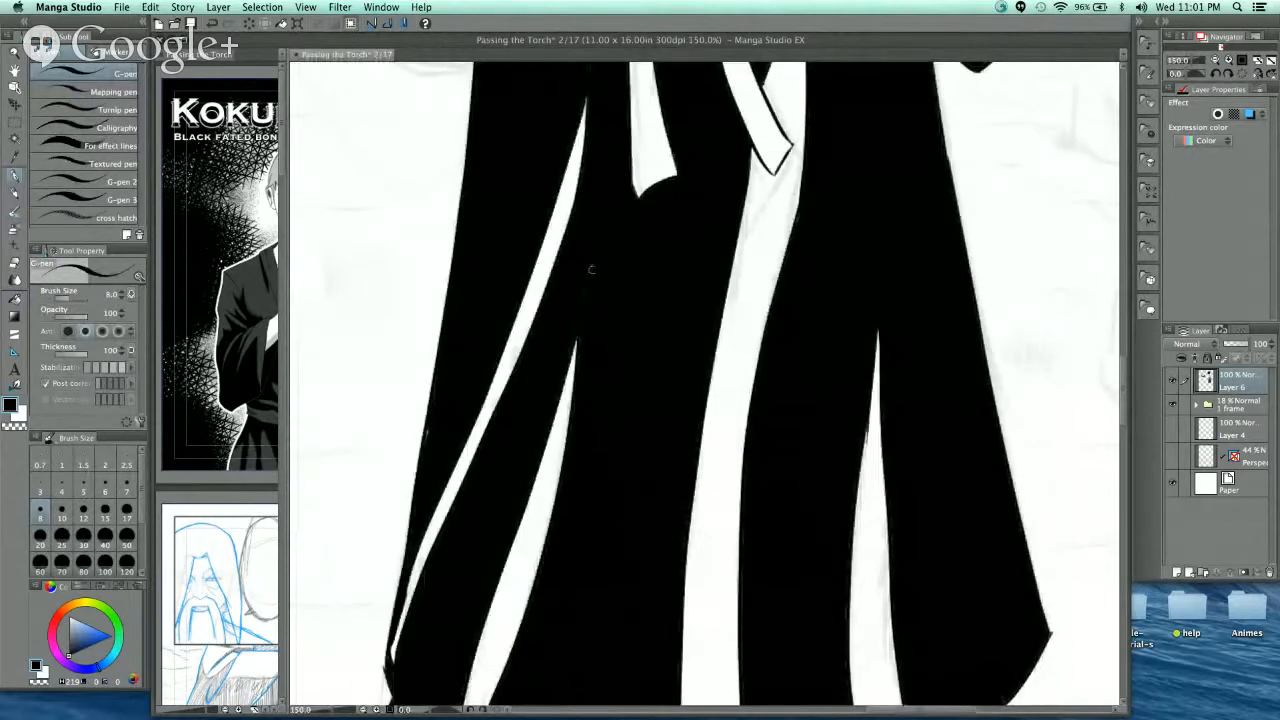
{"action": "left_click_drag", "start_coordinate": [572, 372], "coordinate": [580, 336]}
{"action": "left_click_drag", "start_coordinate": [427, 412], "coordinate": [540, 340]}
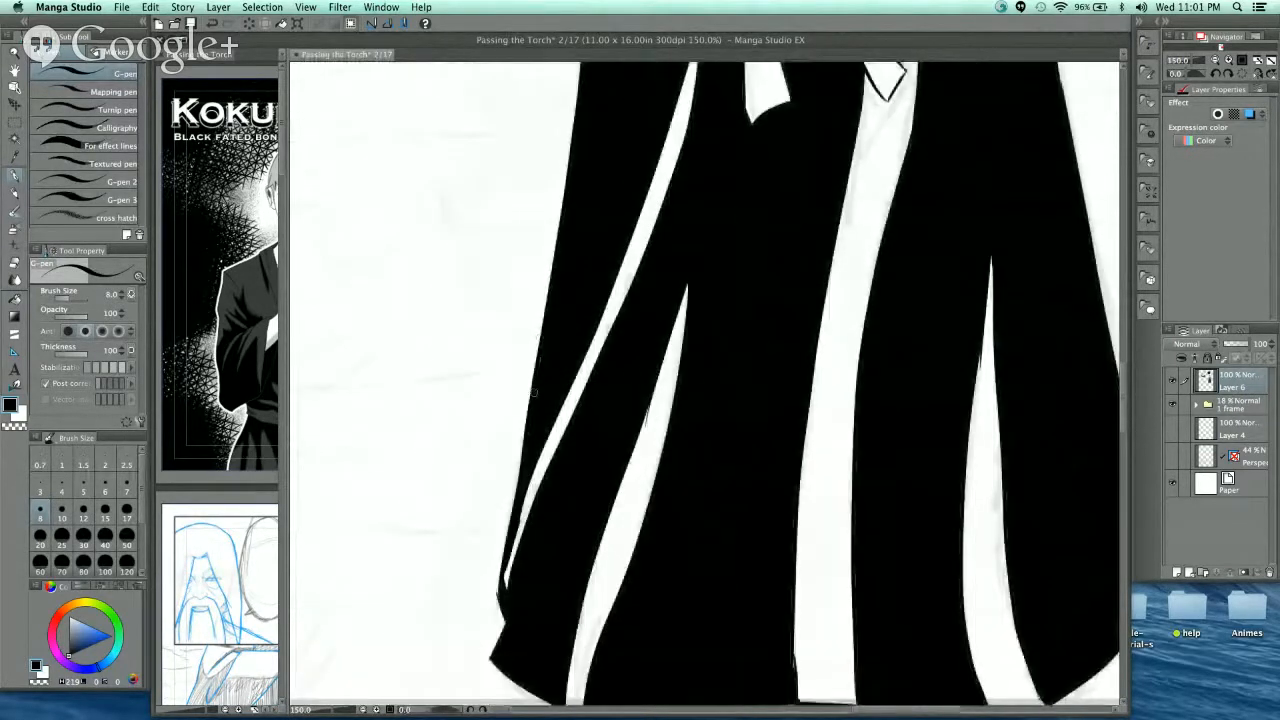
{"action": "scroll", "coordinate": [580, 366], "scroll_direction": "up", "scroll_amount": 10}
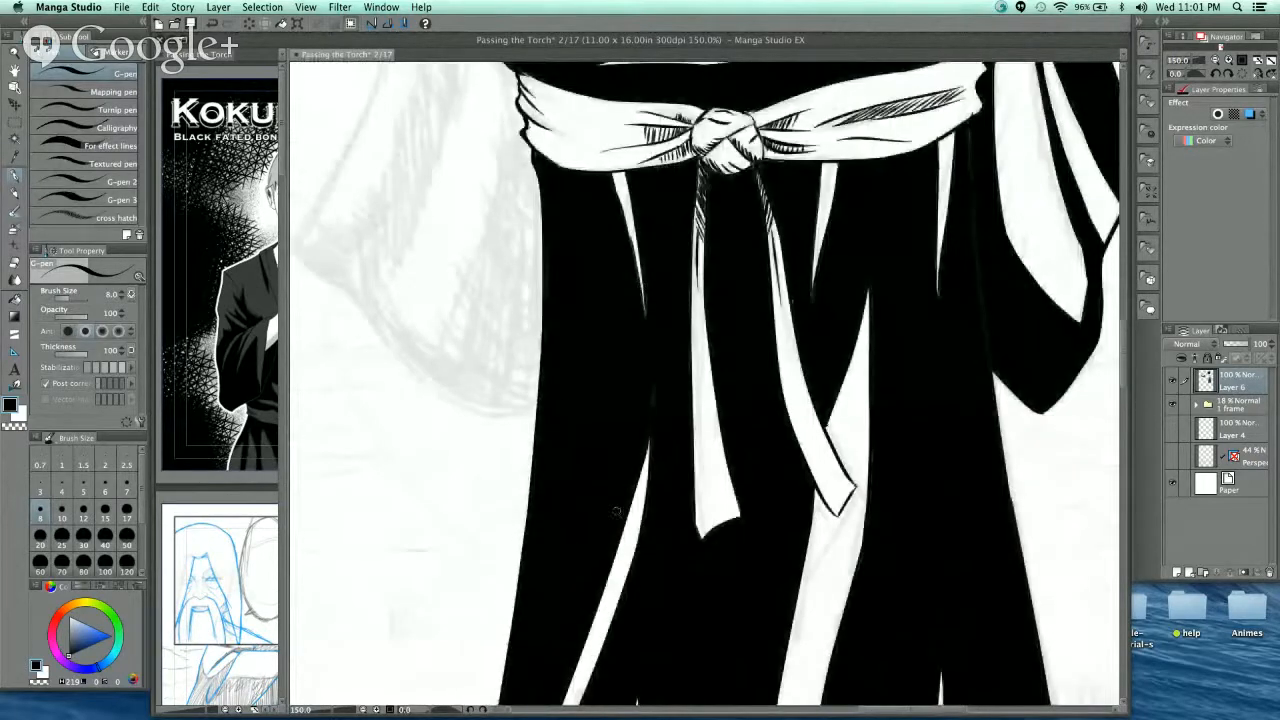
{"action": "left_click_drag", "start_coordinate": [645, 318], "coordinate": [642, 298]}
- Examine the blackened skirt, waist sash and right sleeve at several magnifications
{"action": "key", "text": "super+minus"}
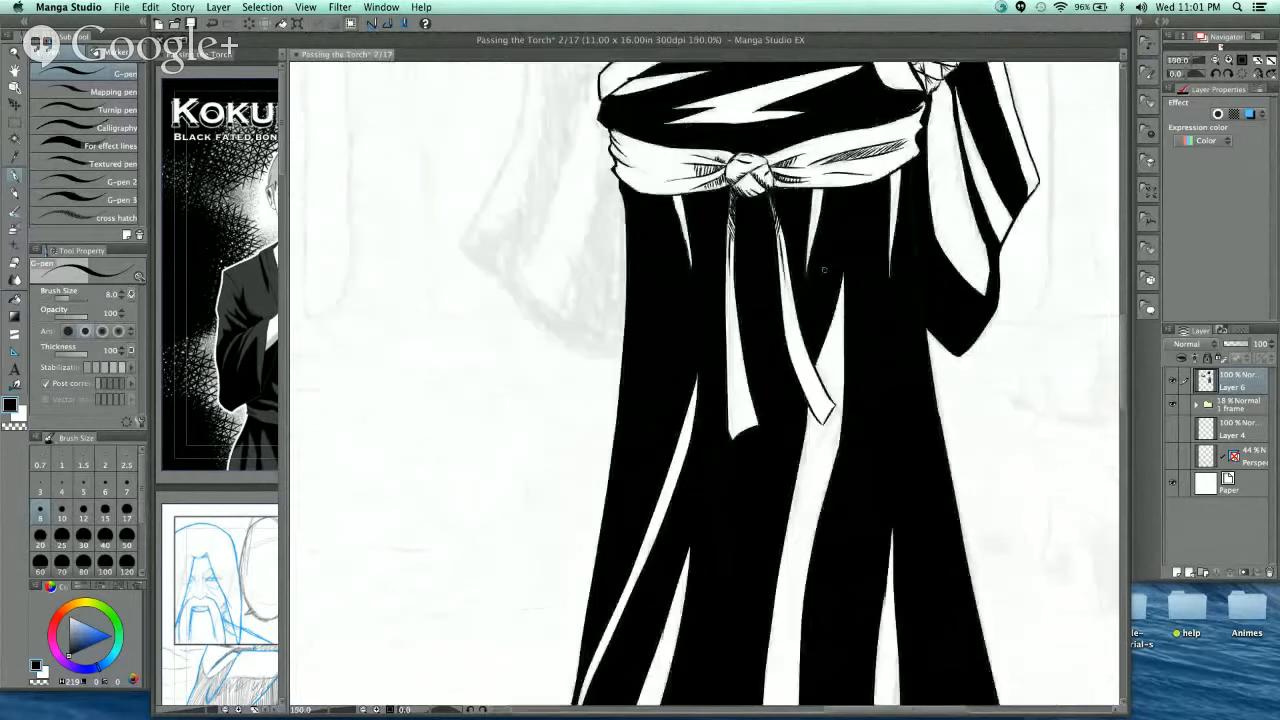
{"action": "key", "text": "super+plus"}
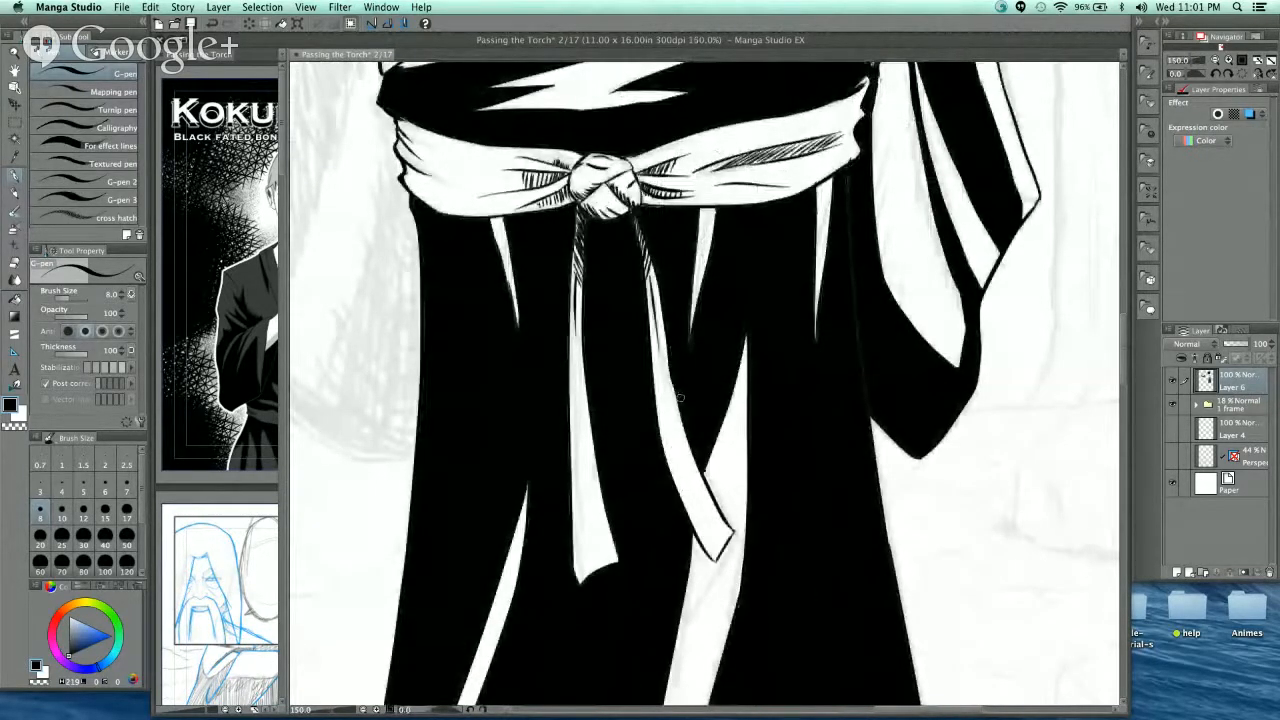
{"action": "key", "text": "super+plus"}
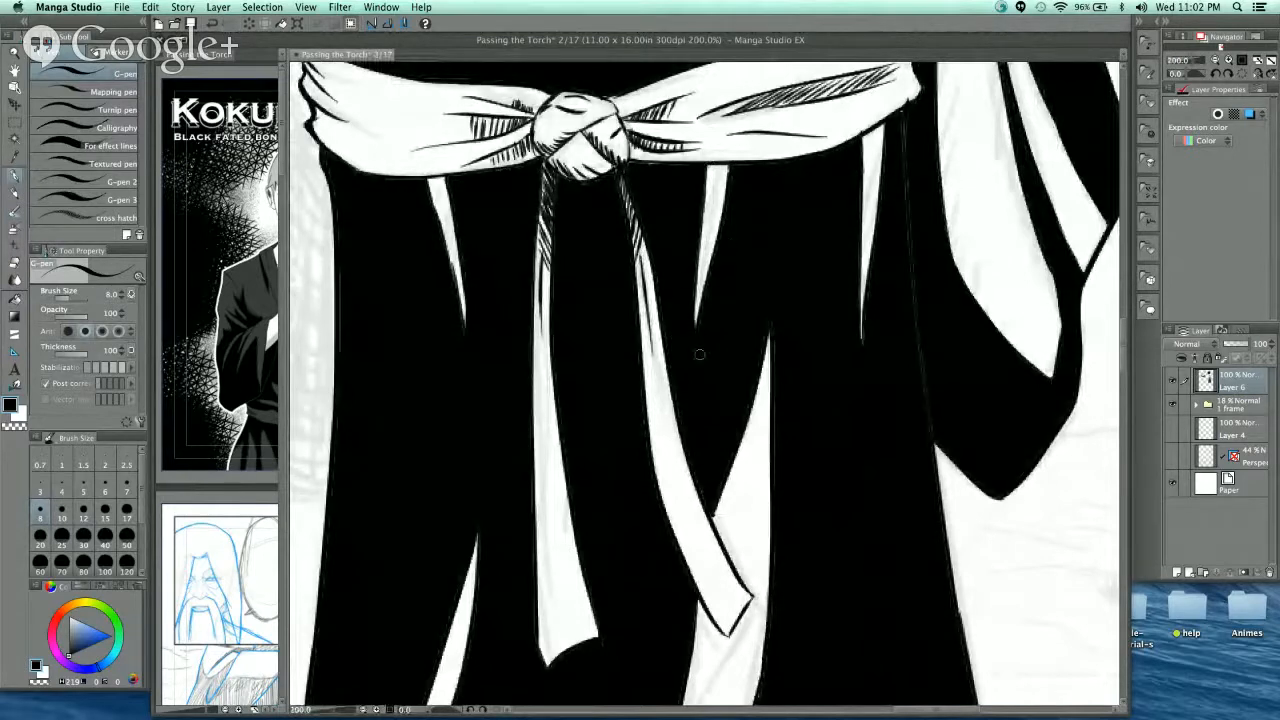
{"action": "key", "text": "super+minus"}
{"action": "key", "text": "super+minus"}
{"action": "key", "text": "super+minus"}
{"action": "key", "text": "super+minus"}
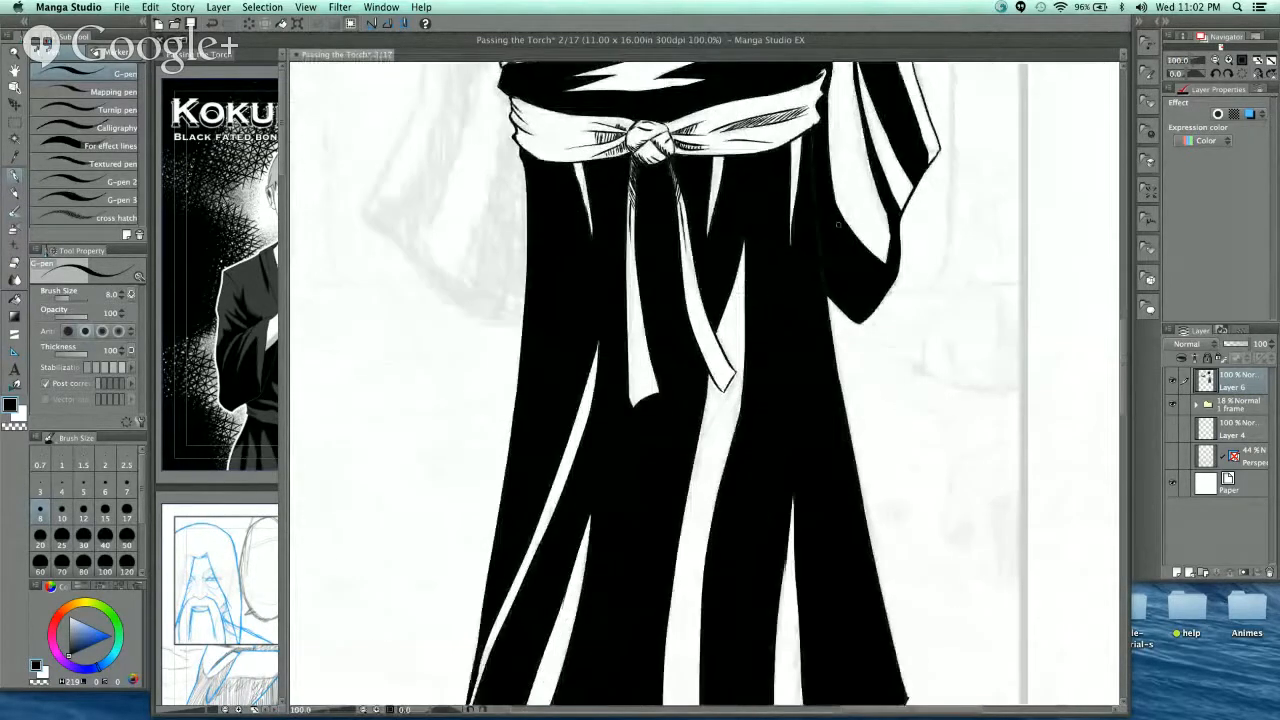
{"action": "key", "text": "super+plus"}
{"action": "key", "text": "super+plus"}
{"action": "key", "text": "super+plus"}
{"action": "key", "text": "super+plus"}
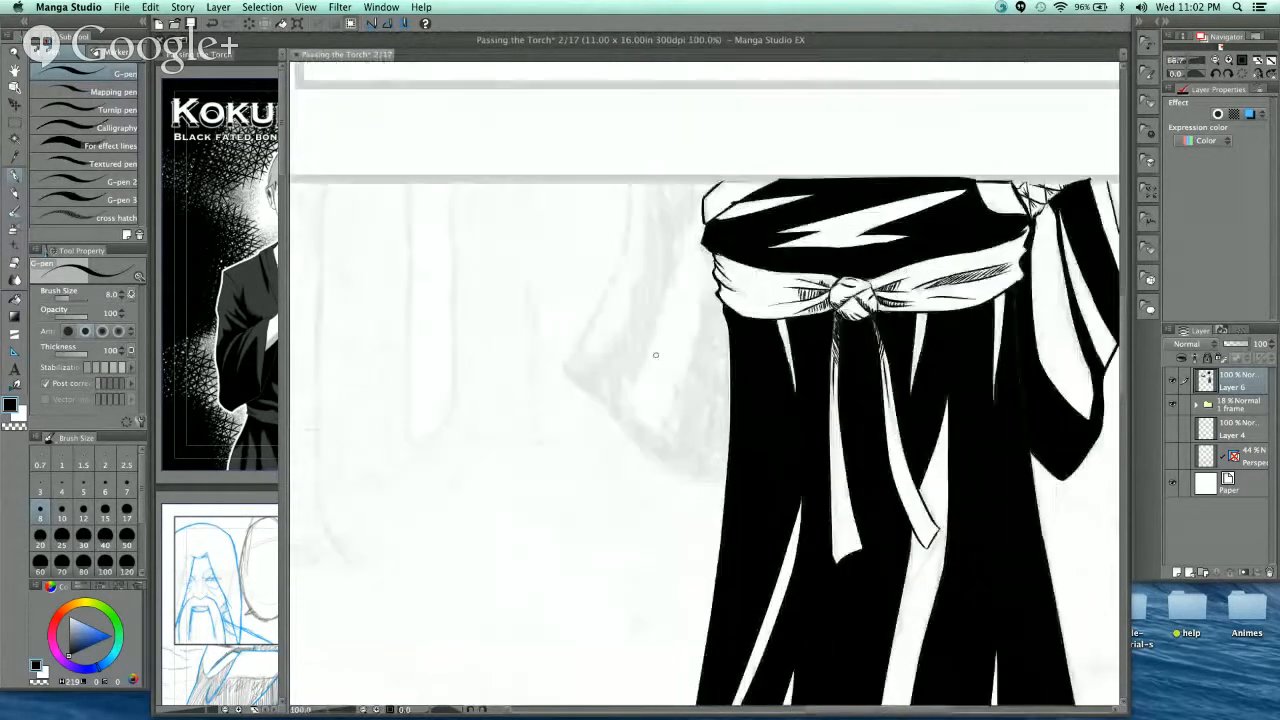
- Ink the left sleeve's outer contour down to the skirt, hatch its pointed corner and start the first inner fold line
{"action": "key", "text": "super+minus"}
{"action": "left_click_drag", "start_coordinate": [541, 294], "coordinate": [724, 421]}
{"action": "mouse_move", "coordinate": [541, 294]}
{"action": "left_mouse_down"}
{"action": "mouse_move", "coordinate": [485, 246]}
{"action": "mouse_move", "coordinate": [543, 376]}
{"action": "mouse_move", "coordinate": [636, 104]}
{"action": "left_mouse_up"}
{"action": "scroll", "coordinate": [630, 110], "scroll_direction": "down", "scroll_amount": 2}
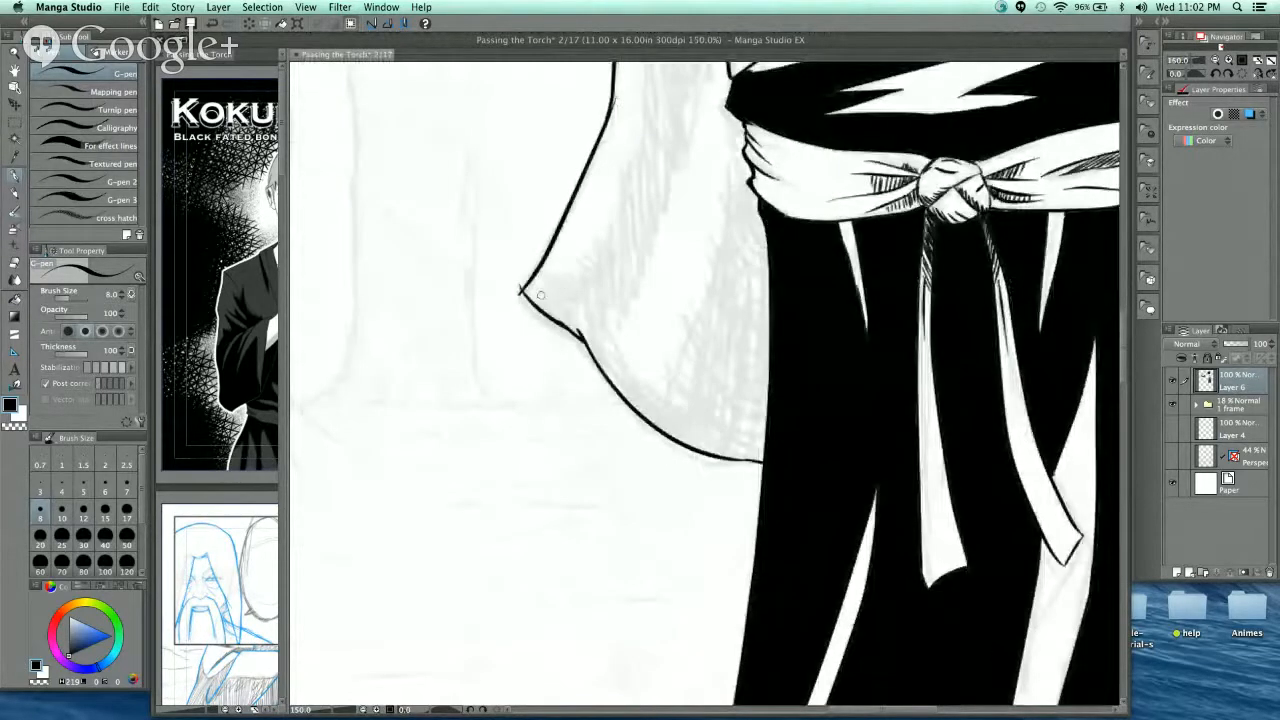
{"action": "mouse_move", "coordinate": [540, 295]}
{"action": "left_mouse_down"}
{"action": "mouse_move", "coordinate": [582, 327]}
{"action": "mouse_move", "coordinate": [546, 297]}
{"action": "mouse_move", "coordinate": [582, 306]}
{"action": "mouse_move", "coordinate": [642, 152]}
{"action": "left_mouse_up"}
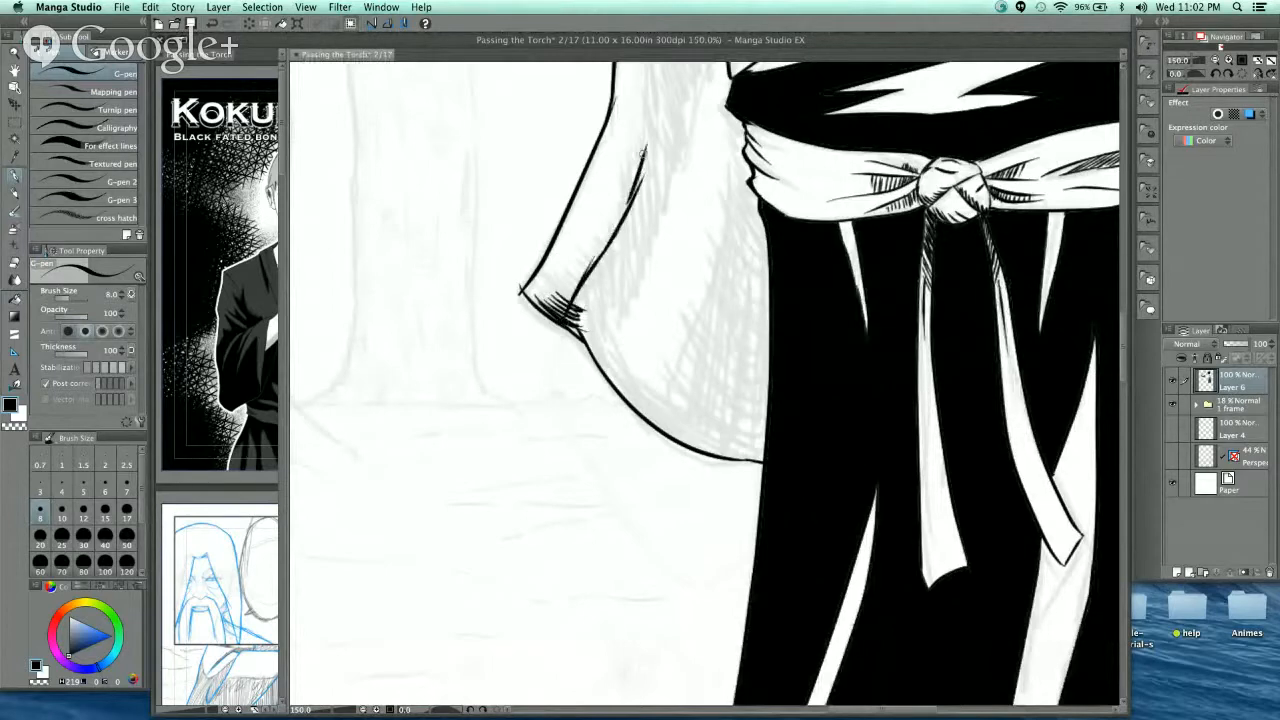
- Ink the left sleeve's remaining fold lines up to the panel border and fill the shadows between them with black
{"action": "scroll", "coordinate": [685, 160], "scroll_direction": "up", "scroll_amount": 3}
{"action": "mouse_move", "coordinate": [606, 230]}
{"action": "left_mouse_down"}
{"action": "mouse_move", "coordinate": [610, 155]}
{"action": "mouse_move", "coordinate": [585, 144]}
{"action": "mouse_move", "coordinate": [671, 147]}
{"action": "mouse_move", "coordinate": [569, 482]}
{"action": "mouse_move", "coordinate": [629, 538]}
{"action": "mouse_move", "coordinate": [666, 424]}
{"action": "mouse_move", "coordinate": [681, 237]}
{"action": "left_mouse_up"}
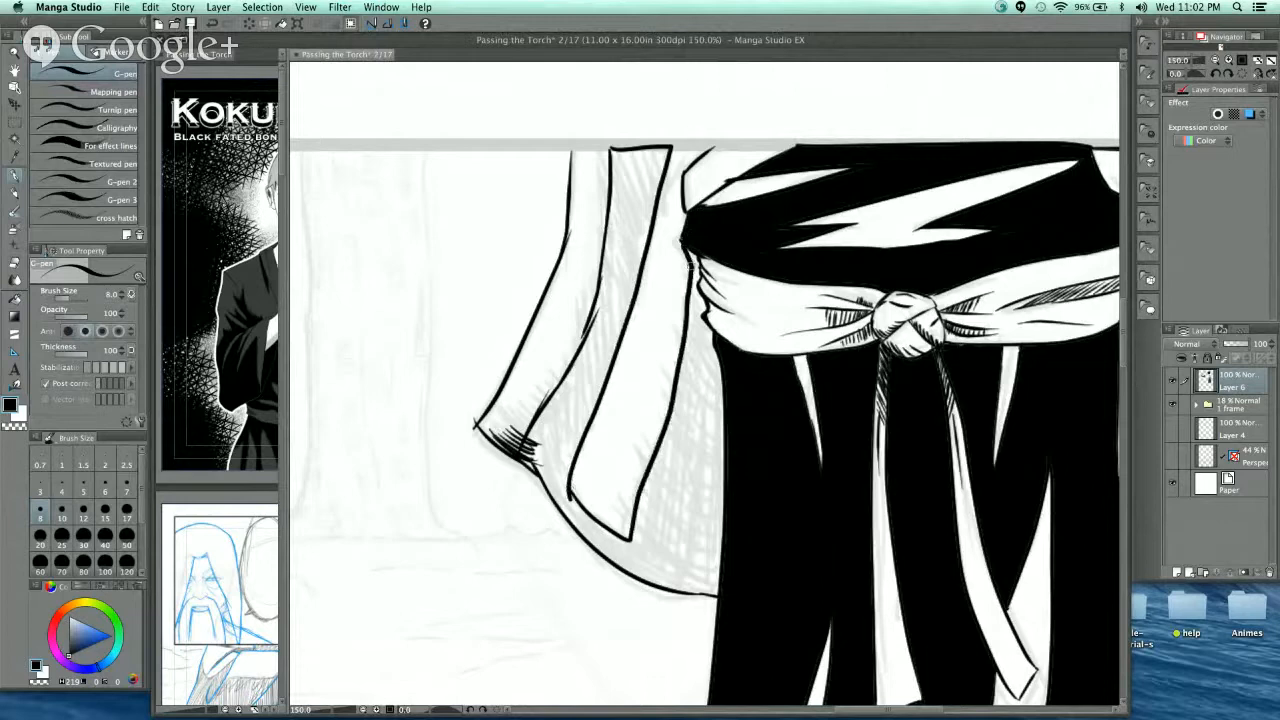
{"action": "left_click_drag", "start_coordinate": [685, 456], "coordinate": [687, 419]}
{"action": "left_click", "coordinate": [17, 299]}
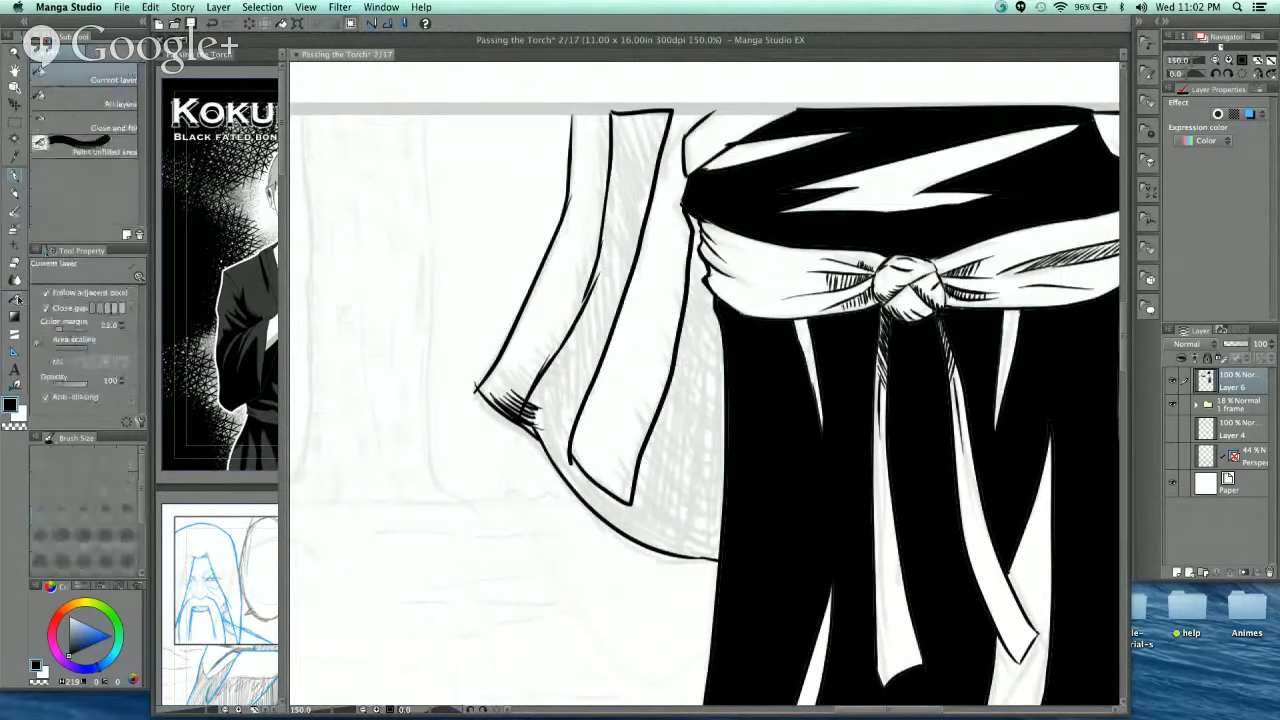
{"action": "left_click", "coordinate": [582, 440]}
{"action": "left_click", "coordinate": [569, 413]}
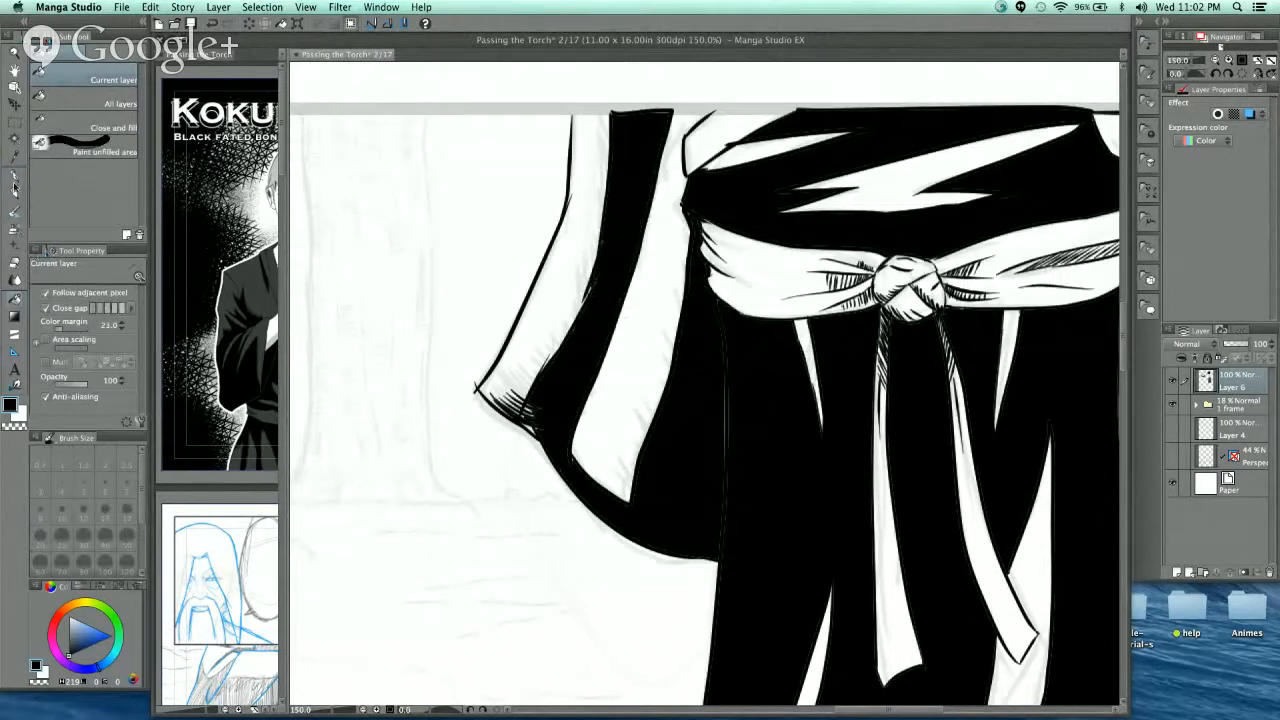
- Return to the G-pen and hatch short strokes along the lower outer edge of the left sleeve's black shadow
{"action": "left_click", "coordinate": [14, 175]}
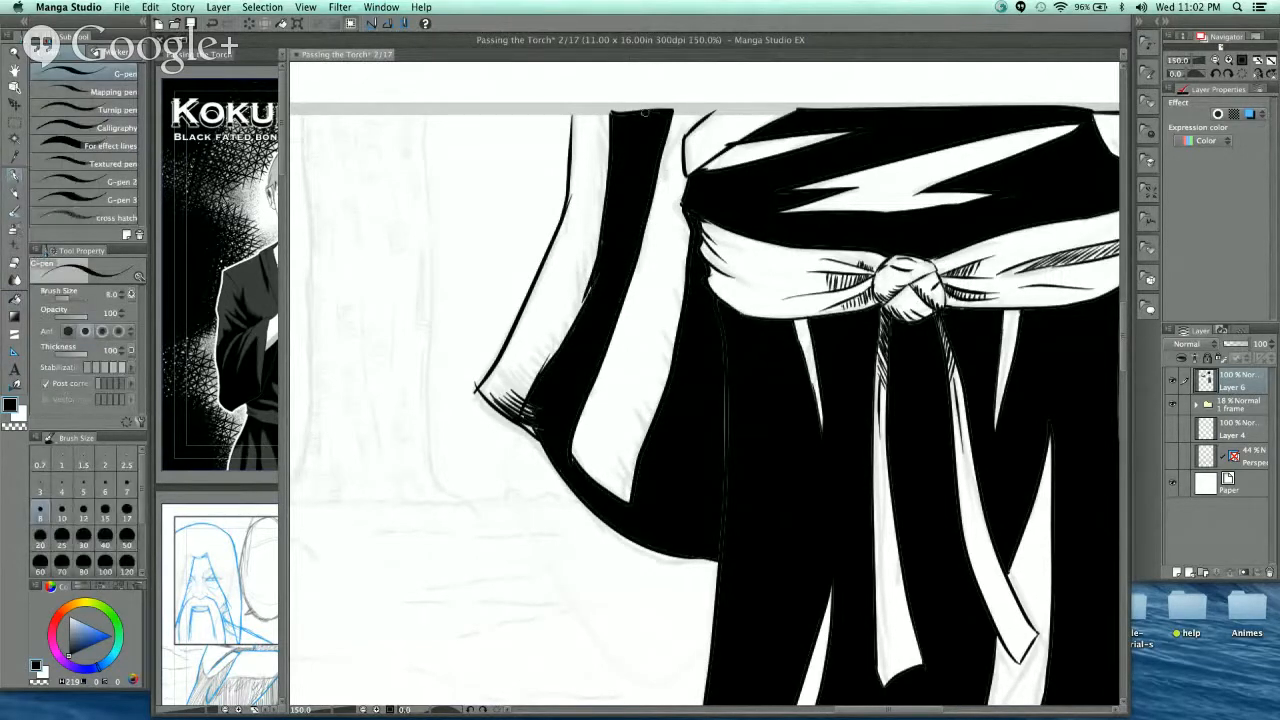
{"action": "left_click_drag", "start_coordinate": [584, 292], "coordinate": [565, 344]}
{"action": "mouse_move", "coordinate": [546, 371]}
{"action": "left_mouse_down"}
{"action": "mouse_move", "coordinate": [528, 396]}
{"action": "mouse_move", "coordinate": [562, 336]}
{"action": "left_mouse_up"}
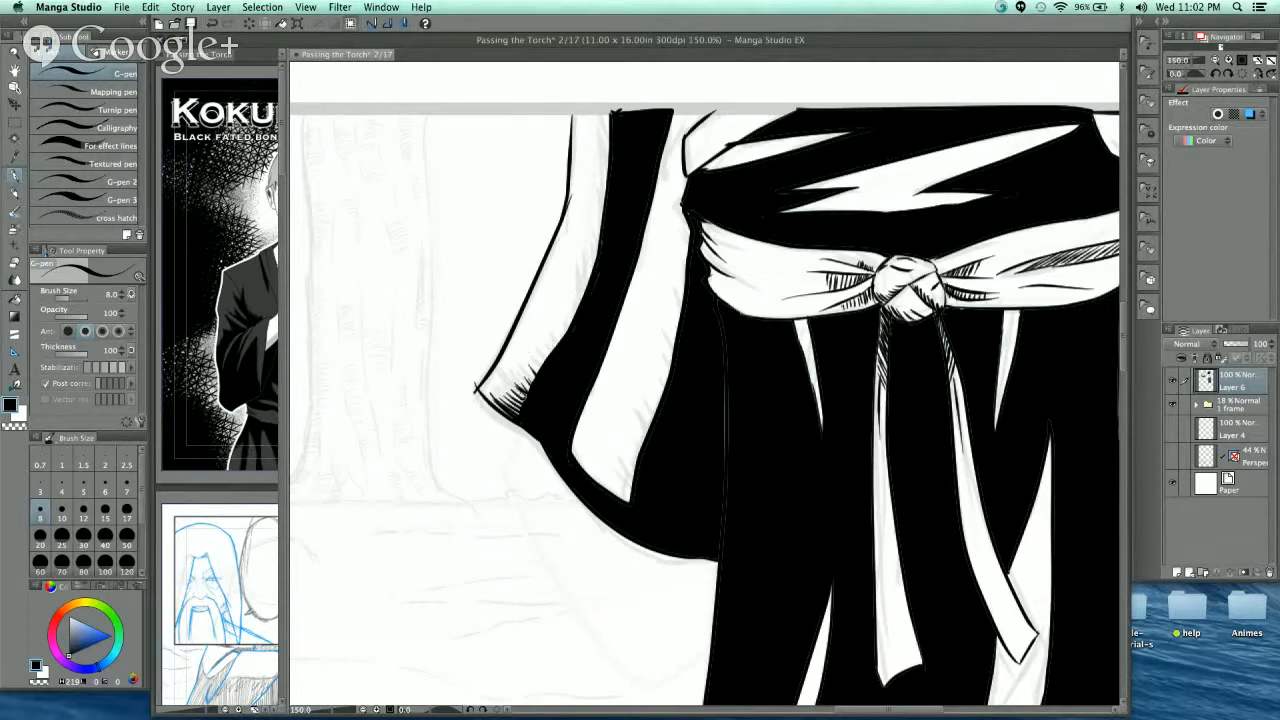
{"action": "left_click_drag", "start_coordinate": [522, 394], "coordinate": [538, 372]}
{"action": "key", "text": "super+z"}
{"action": "scroll", "coordinate": [549, 361], "scroll_direction": "up", "scroll_amount": 3}
{"action": "mouse_move", "coordinate": [545, 388]}
{"action": "left_mouse_down"}
{"action": "mouse_move", "coordinate": [542, 318]}
{"action": "mouse_move", "coordinate": [563, 331]}
{"action": "mouse_move", "coordinate": [537, 408]}
{"action": "mouse_move", "coordinate": [506, 352]}
{"action": "left_mouse_up"}
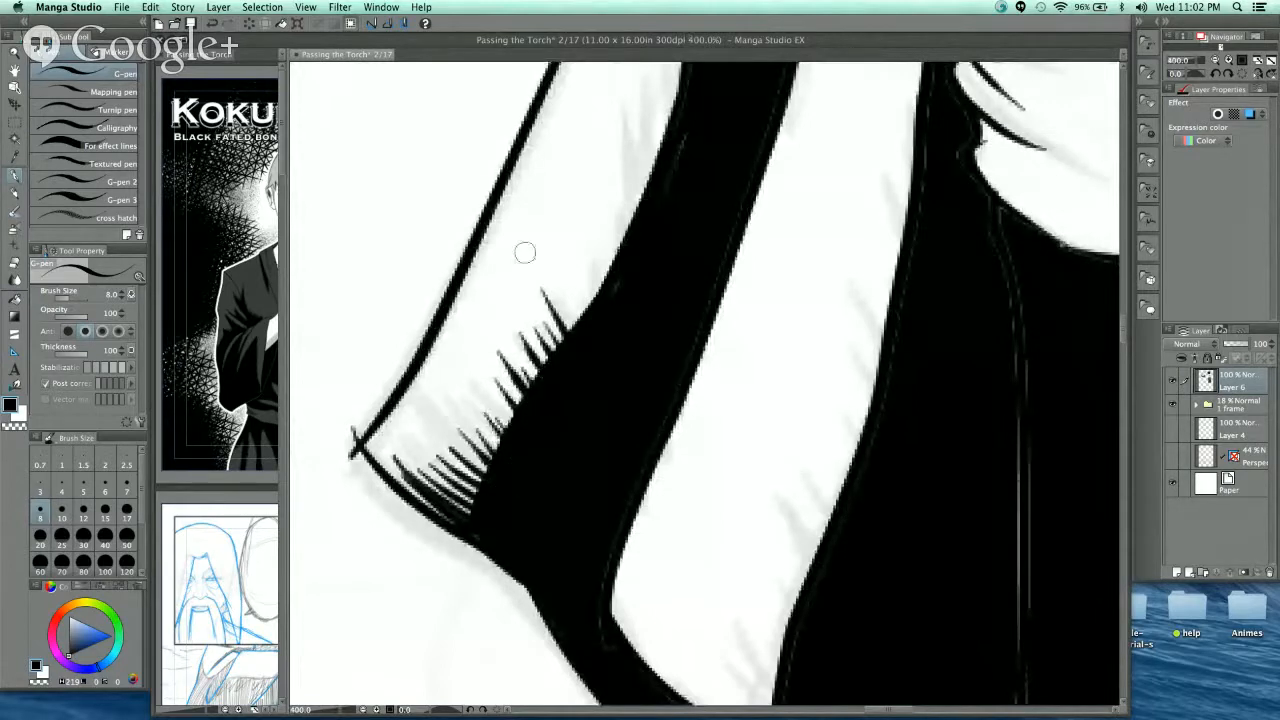
- Feather the outer edge of the left sleeve's black shadow with short tapered strokes up to the panel border
{"action": "mouse_move", "coordinate": [592, 342]}
{"action": "left_mouse_down"}
{"action": "mouse_move", "coordinate": [569, 285]}
{"action": "mouse_move", "coordinate": [611, 305]}
{"action": "mouse_move", "coordinate": [596, 230]}
{"action": "left_mouse_up"}
{"action": "left_click_drag", "start_coordinate": [618, 240], "coordinate": [607, 204]}
{"action": "left_click_drag", "start_coordinate": [632, 222], "coordinate": [625, 178]}
{"action": "left_click_drag", "start_coordinate": [646, 196], "coordinate": [632, 165]}
{"action": "left_click_drag", "start_coordinate": [657, 120], "coordinate": [598, 322]}
{"action": "mouse_move", "coordinate": [592, 378]}
{"action": "left_mouse_down"}
{"action": "mouse_move", "coordinate": [573, 328]}
{"action": "mouse_move", "coordinate": [603, 378]}
{"action": "mouse_move", "coordinate": [592, 304]}
{"action": "left_mouse_up"}
{"action": "left_click_drag", "start_coordinate": [611, 316], "coordinate": [602, 260]}
{"action": "mouse_move", "coordinate": [622, 284]}
{"action": "left_mouse_down"}
{"action": "mouse_move", "coordinate": [606, 246]}
{"action": "mouse_move", "coordinate": [615, 233]}
{"action": "left_mouse_up"}
{"action": "mouse_move", "coordinate": [630, 250]}
{"action": "left_mouse_down"}
{"action": "mouse_move", "coordinate": [621, 210]}
{"action": "mouse_move", "coordinate": [650, 367]}
{"action": "mouse_move", "coordinate": [607, 285]}
{"action": "left_mouse_up"}
{"action": "left_click_drag", "start_coordinate": [636, 329], "coordinate": [616, 248]}
{"action": "left_click_drag", "start_coordinate": [640, 294], "coordinate": [624, 236]}
{"action": "mouse_move", "coordinate": [642, 258]}
{"action": "left_mouse_down"}
{"action": "mouse_move", "coordinate": [629, 208]}
{"action": "mouse_move", "coordinate": [640, 160]}
{"action": "left_mouse_up"}
{"action": "mouse_move", "coordinate": [652, 214]}
{"action": "left_mouse_down"}
{"action": "mouse_move", "coordinate": [648, 318]}
{"action": "mouse_move", "coordinate": [618, 262]}
{"action": "left_mouse_up"}
{"action": "left_click_drag", "start_coordinate": [634, 290], "coordinate": [612, 212]}
{"action": "left_click_drag", "start_coordinate": [634, 240], "coordinate": [620, 164]}
{"action": "key", "text": "super+minus"}
{"action": "key", "text": "super+minus"}
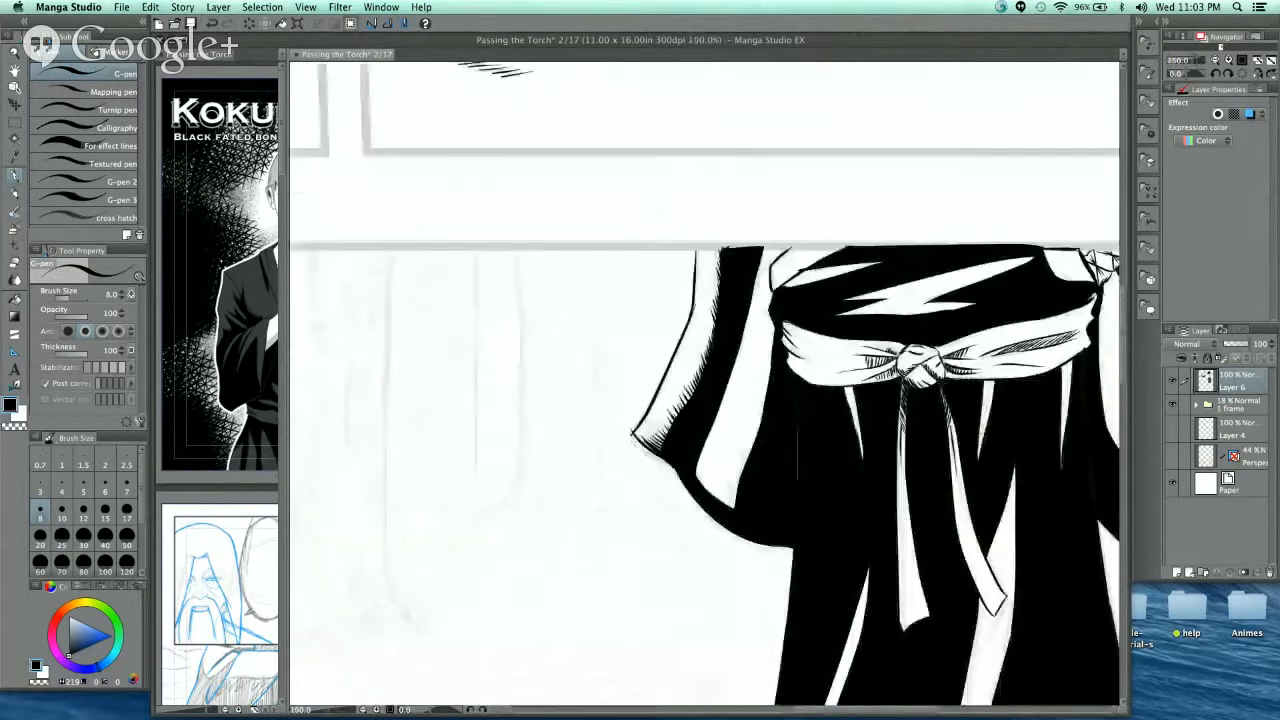
- Thicken the hatching near the left sleeve's pointed corner with additional short strokes along the shadow edge
{"action": "mouse_move", "coordinate": [803, 494]}
{"action": "left_mouse_down"}
{"action": "mouse_move", "coordinate": [686, 360]}
{"action": "mouse_move", "coordinate": [614, 388]}
{"action": "left_mouse_up"}
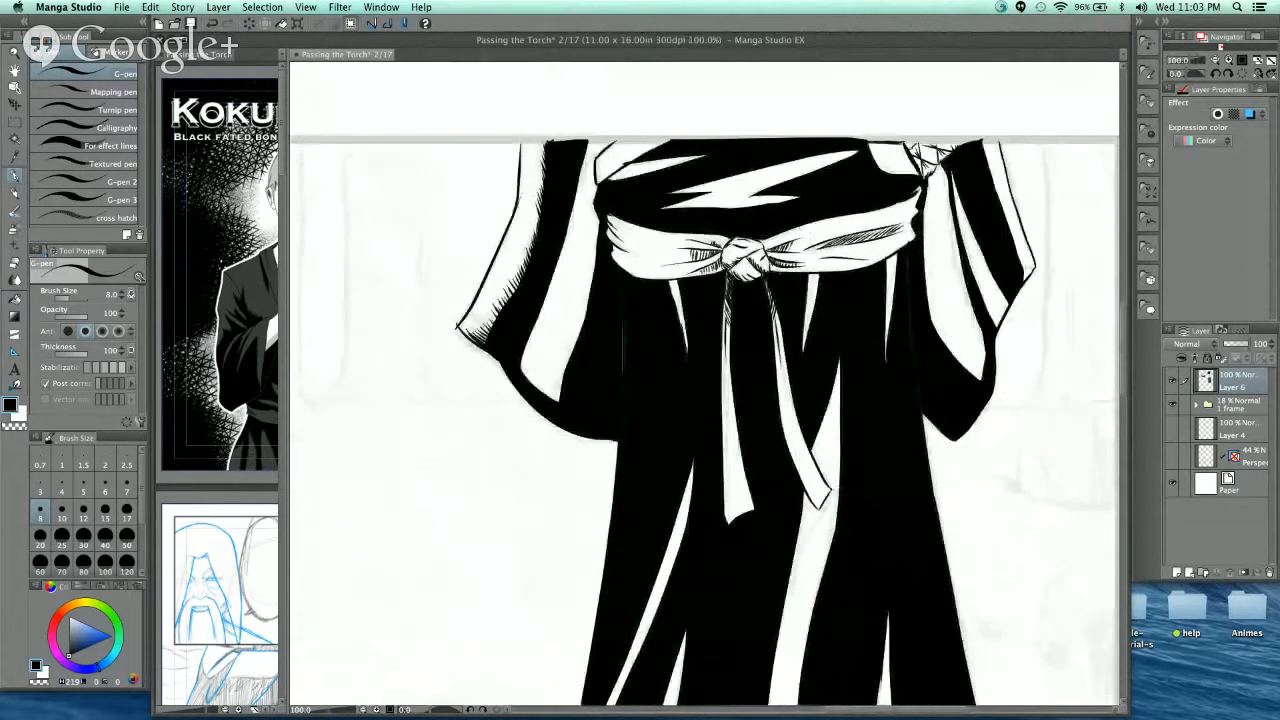
{"action": "key", "text": "super+plus"}
{"action": "key", "text": "super+plus"}
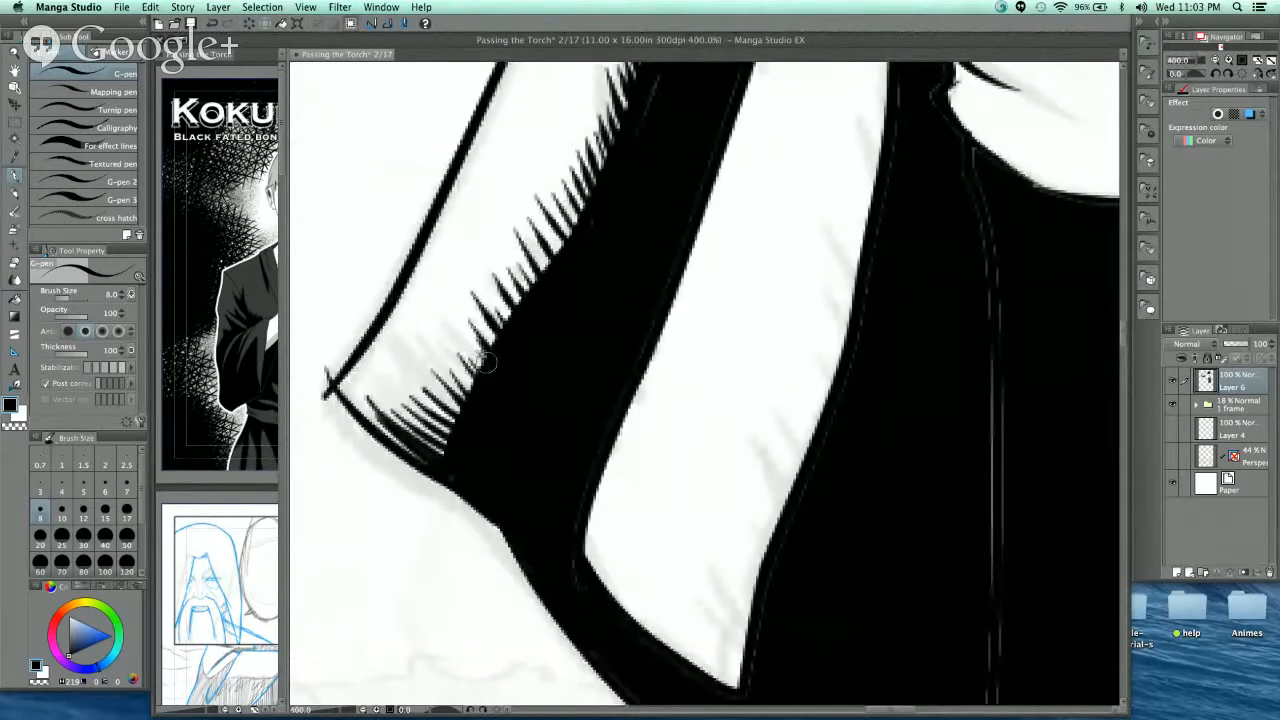
{"action": "mouse_move", "coordinate": [484, 366]}
{"action": "left_mouse_down"}
{"action": "mouse_move", "coordinate": [466, 338]}
{"action": "mouse_move", "coordinate": [456, 344]}
{"action": "left_mouse_up"}
{"action": "mouse_move", "coordinate": [472, 388]}
{"action": "left_mouse_down"}
{"action": "mouse_move", "coordinate": [452, 356]}
{"action": "mouse_move", "coordinate": [448, 368]}
{"action": "left_mouse_up"}
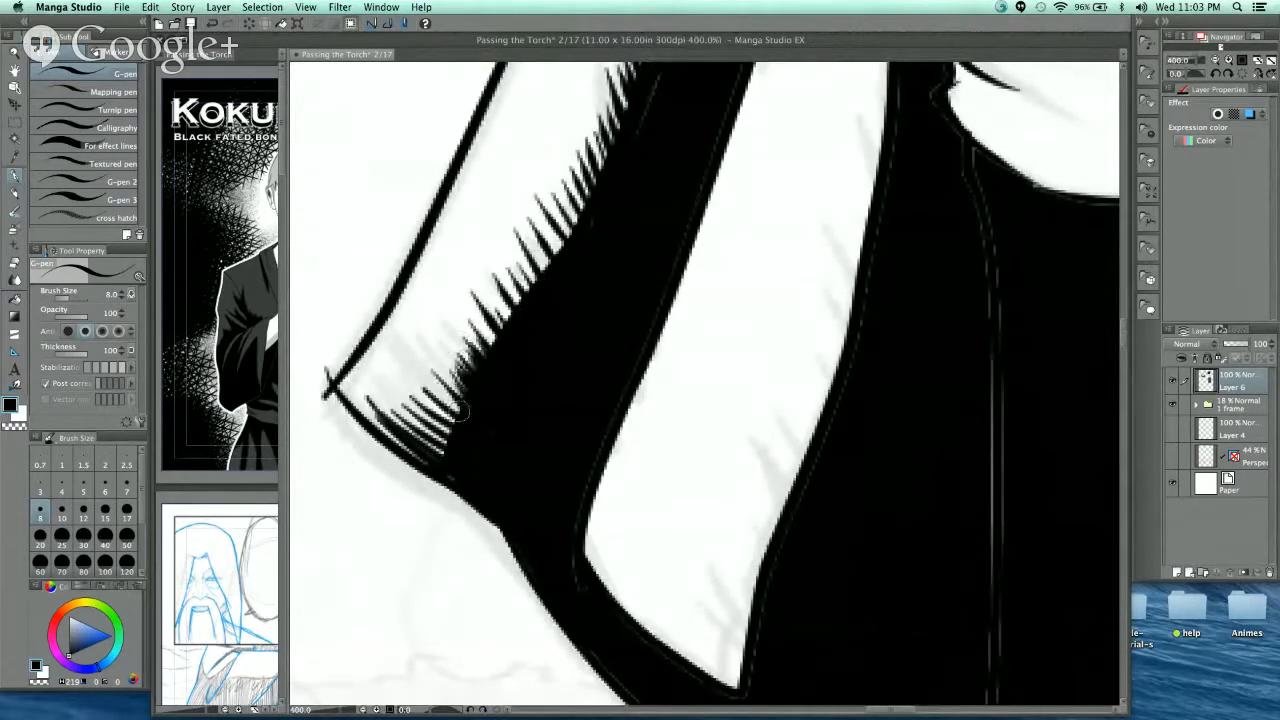
{"action": "left_click_drag", "start_coordinate": [461, 412], "coordinate": [440, 384]}
{"action": "left_click_drag", "start_coordinate": [462, 424], "coordinate": [420, 384]}
{"action": "left_click_drag", "start_coordinate": [454, 434], "coordinate": [402, 394]}
{"action": "left_click_drag", "start_coordinate": [442, 440], "coordinate": [404, 404]}
{"action": "mouse_move", "coordinate": [448, 458]}
{"action": "left_mouse_down"}
{"action": "mouse_move", "coordinate": [384, 404]}
{"action": "mouse_move", "coordinate": [390, 420]}
{"action": "left_mouse_up"}
{"action": "key", "text": "super+minus"}
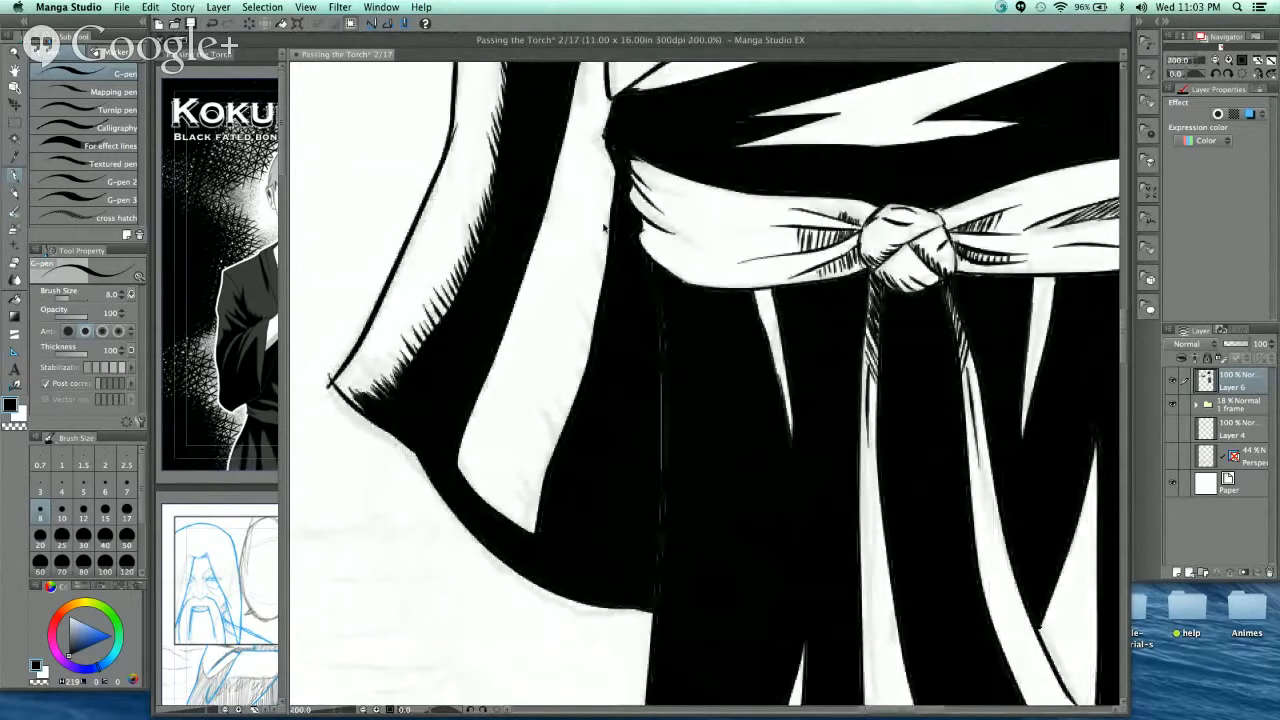
- Reduce the brush size to 2 and add fine hatch strokes midway along the left sleeve's feathered shadow edge
{"action": "key", "text": "super+minus"}
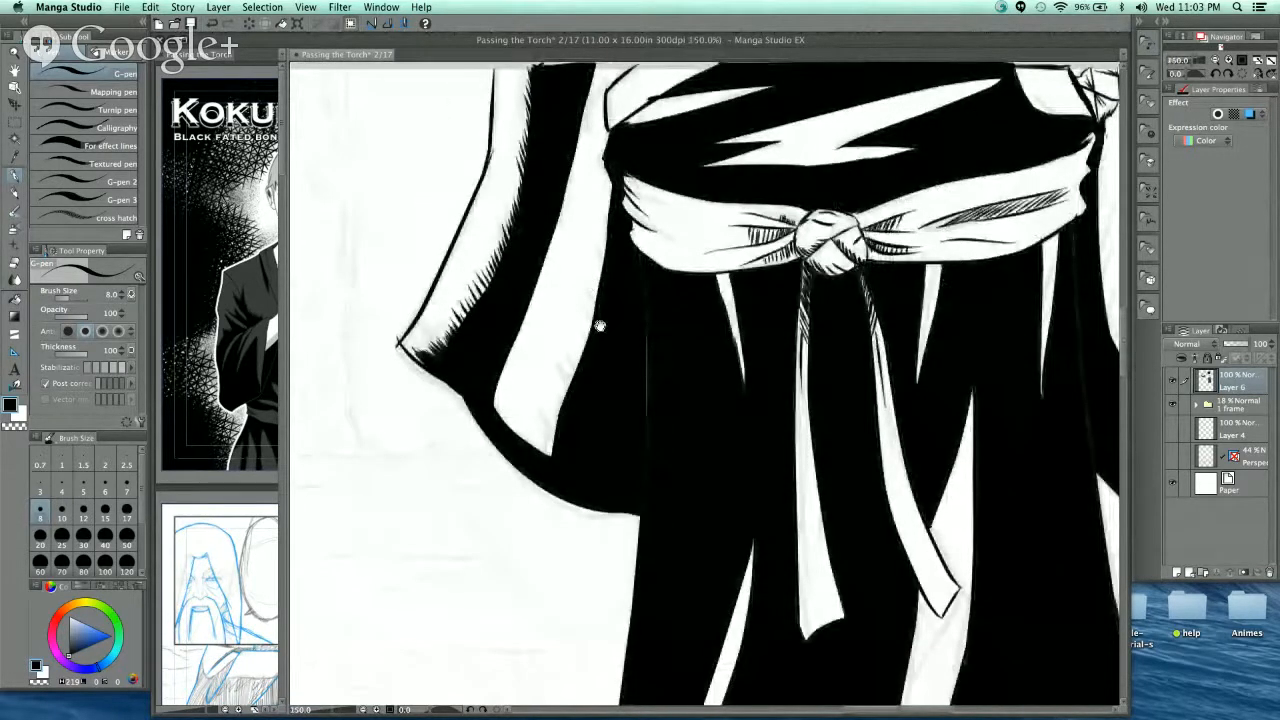
{"action": "key", "text": "super+minus"}
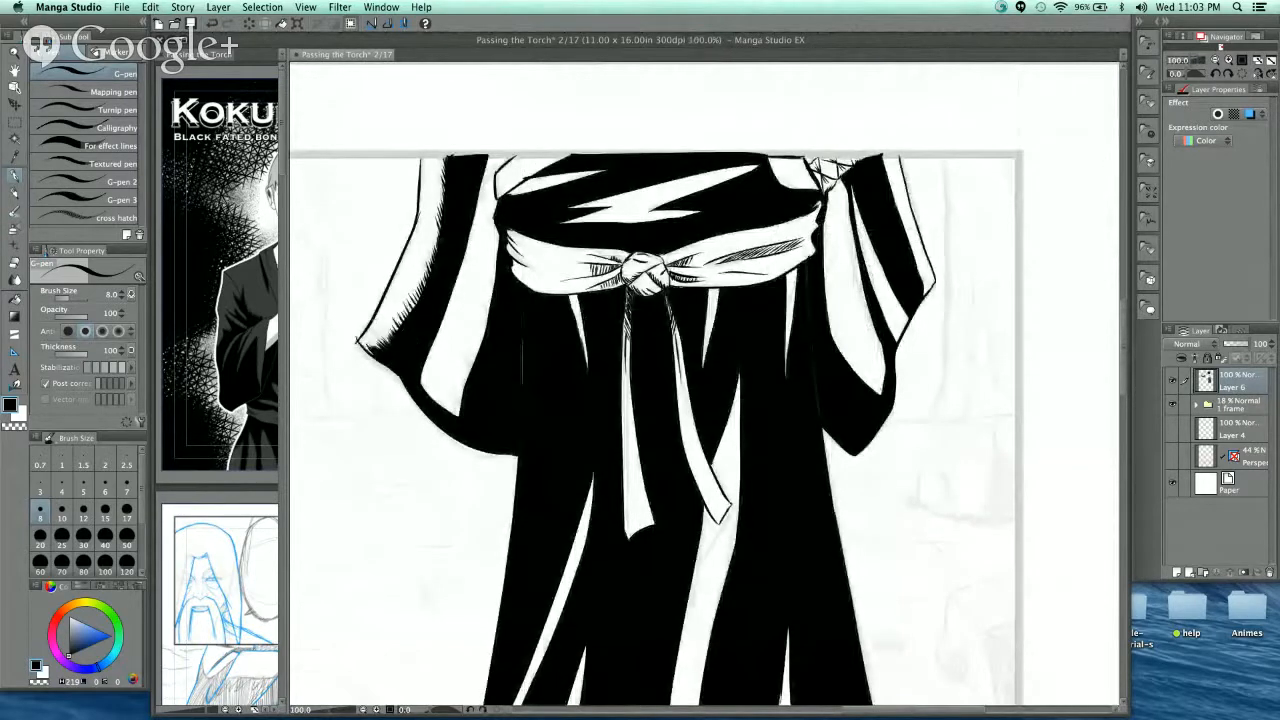
{"action": "key", "text": "super+plus"}
{"action": "key", "text": "super+plus"}
{"action": "key", "text": "super+plus"}
{"action": "key", "text": "super+plus"}
{"action": "left_click", "coordinate": [61, 516]}
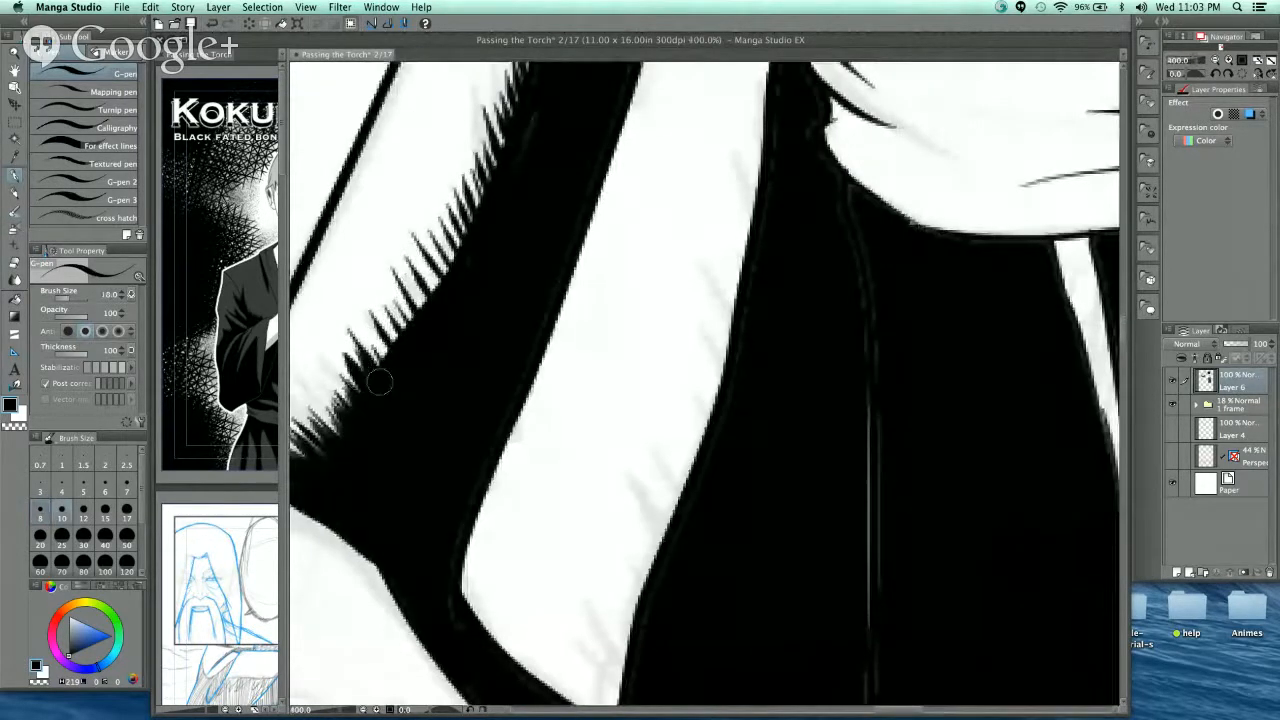
{"action": "key", "text": "bracketleft"}
{"action": "key", "text": "bracketleft"}
{"action": "key", "text": "bracketleft"}
{"action": "key", "text": "bracketleft"}
{"action": "key", "text": "bracketleft"}
{"action": "key", "text": "bracketleft"}
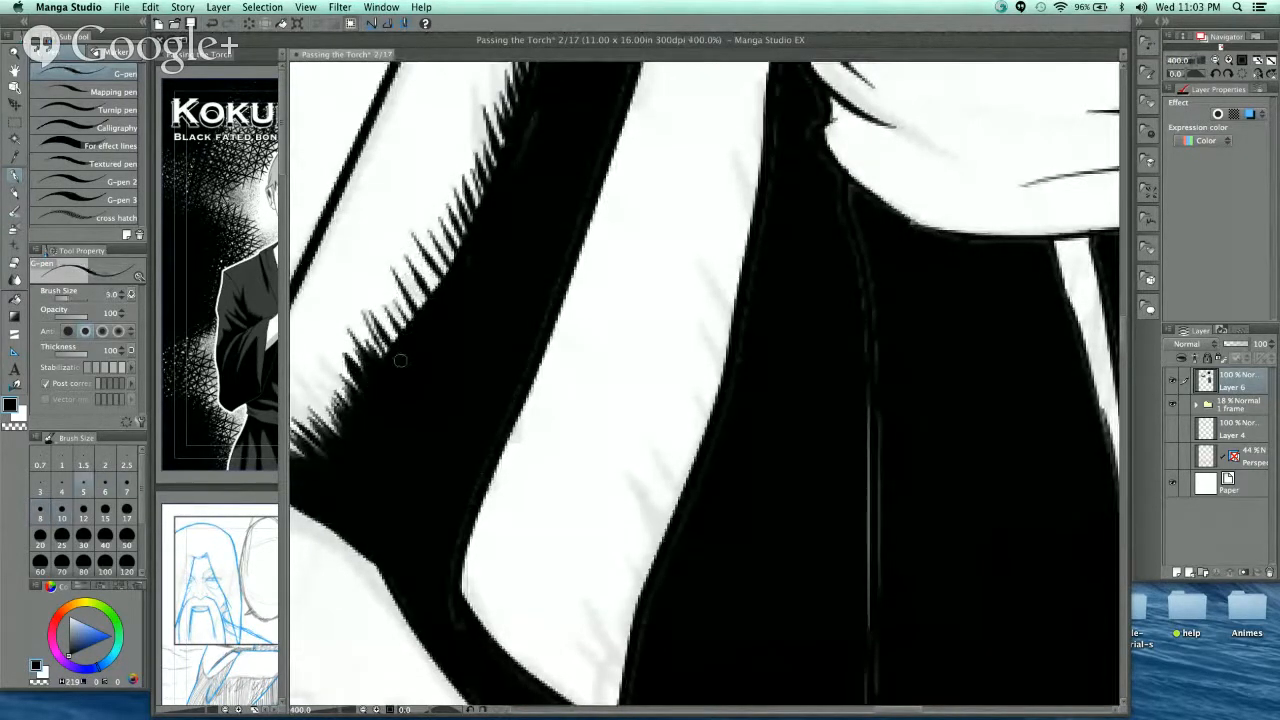
{"action": "mouse_move", "coordinate": [400, 360]}
{"action": "left_mouse_down"}
{"action": "mouse_move", "coordinate": [392, 302]}
{"action": "mouse_move", "coordinate": [412, 278]}
{"action": "left_mouse_up"}
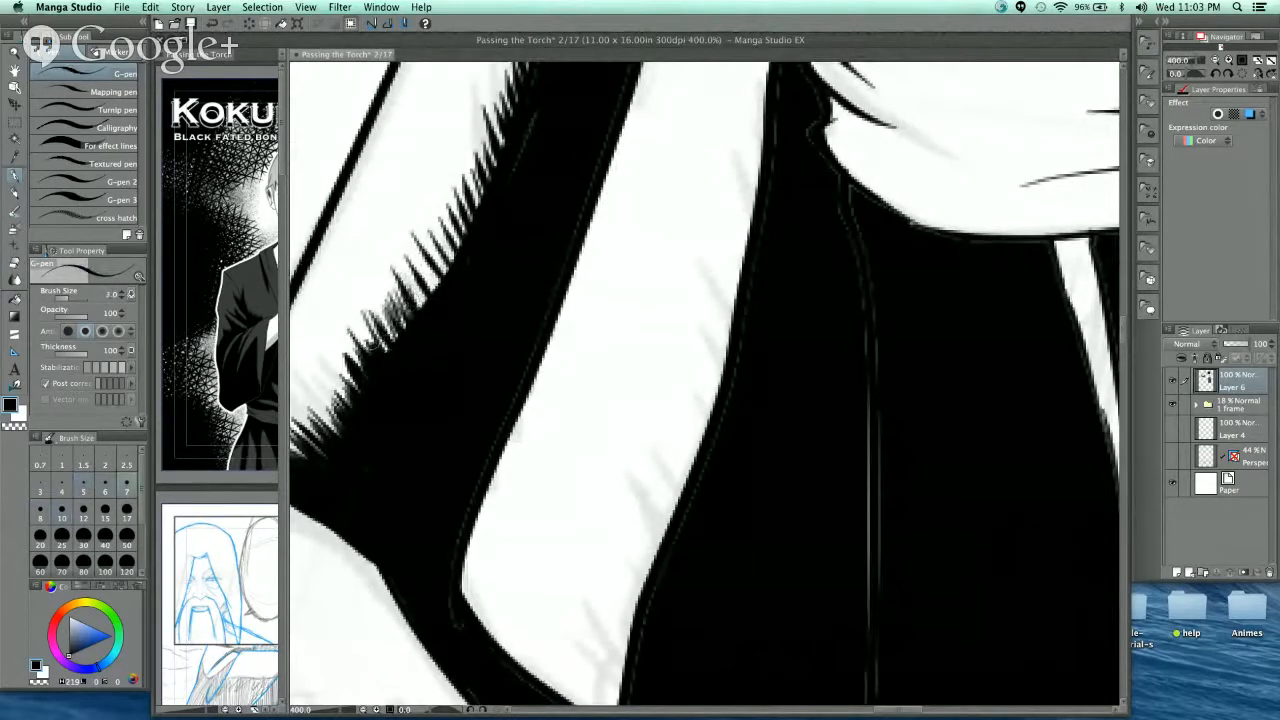
- Set the brush size to 7 and fill out the feathered strokes along the left sleeve's outer shadow edge
{"action": "key", "text": "bracketright"}
{"action": "key", "text": "bracketright"}
{"action": "key", "text": "bracketright"}
{"action": "mouse_move", "coordinate": [372, 350]}
{"action": "left_mouse_down"}
{"action": "mouse_move", "coordinate": [398, 340]}
{"action": "mouse_move", "coordinate": [450, 249]}
{"action": "left_mouse_up"}
{"action": "left_click_drag", "start_coordinate": [497, 226], "coordinate": [487, 347]}
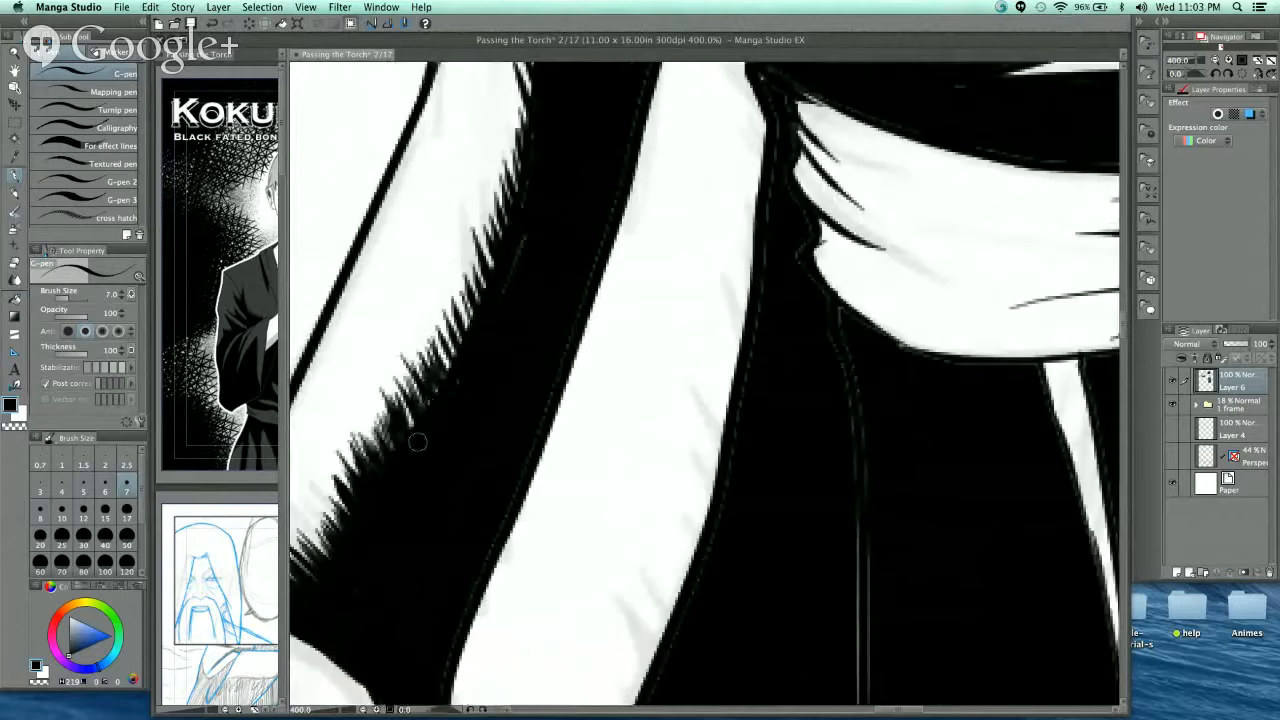
{"action": "left_click_drag", "start_coordinate": [410, 428], "coordinate": [391, 393]}
{"action": "mouse_move", "coordinate": [456, 358]}
{"action": "left_mouse_down"}
{"action": "mouse_move", "coordinate": [431, 326]}
{"action": "mouse_move", "coordinate": [453, 367]}
{"action": "mouse_move", "coordinate": [506, 174]}
{"action": "left_mouse_up"}
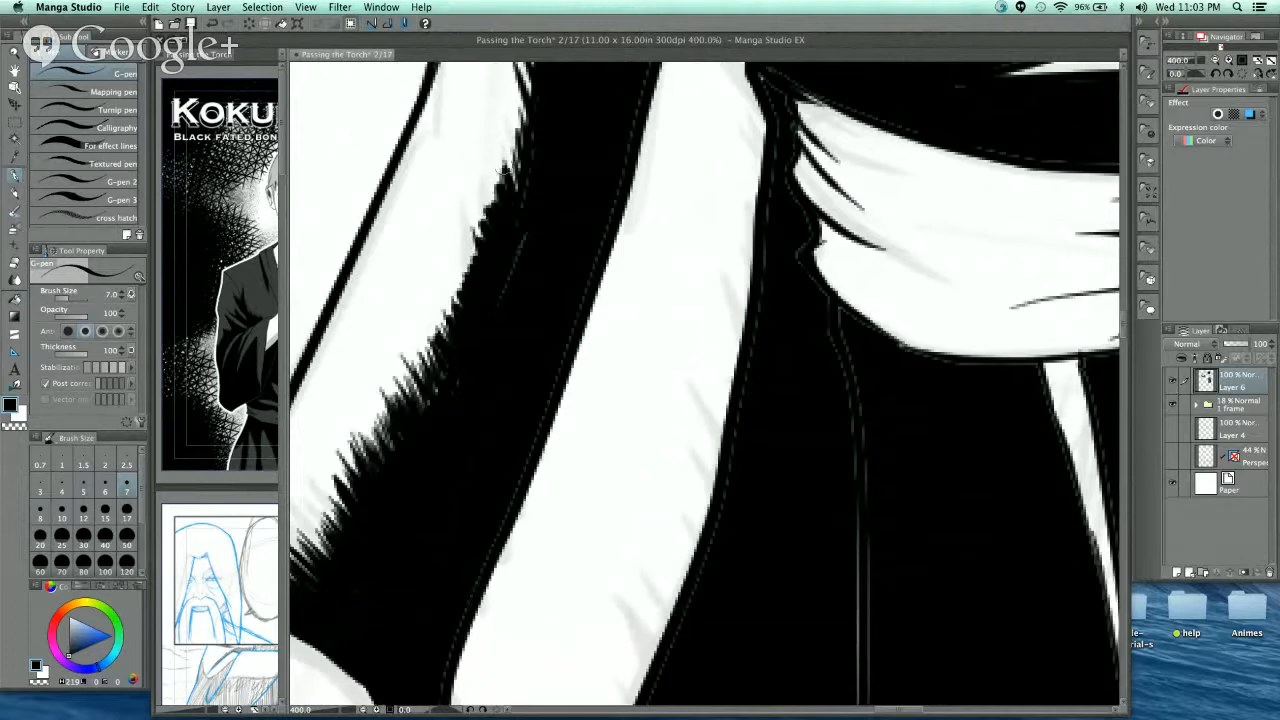
{"action": "left_click_drag", "start_coordinate": [547, 135], "coordinate": [483, 331]}
{"action": "mouse_move", "coordinate": [460, 394]}
{"action": "left_mouse_down"}
{"action": "mouse_move", "coordinate": [441, 352]}
{"action": "mouse_move", "coordinate": [452, 250]}
{"action": "mouse_move", "coordinate": [441, 216]}
{"action": "left_mouse_up"}
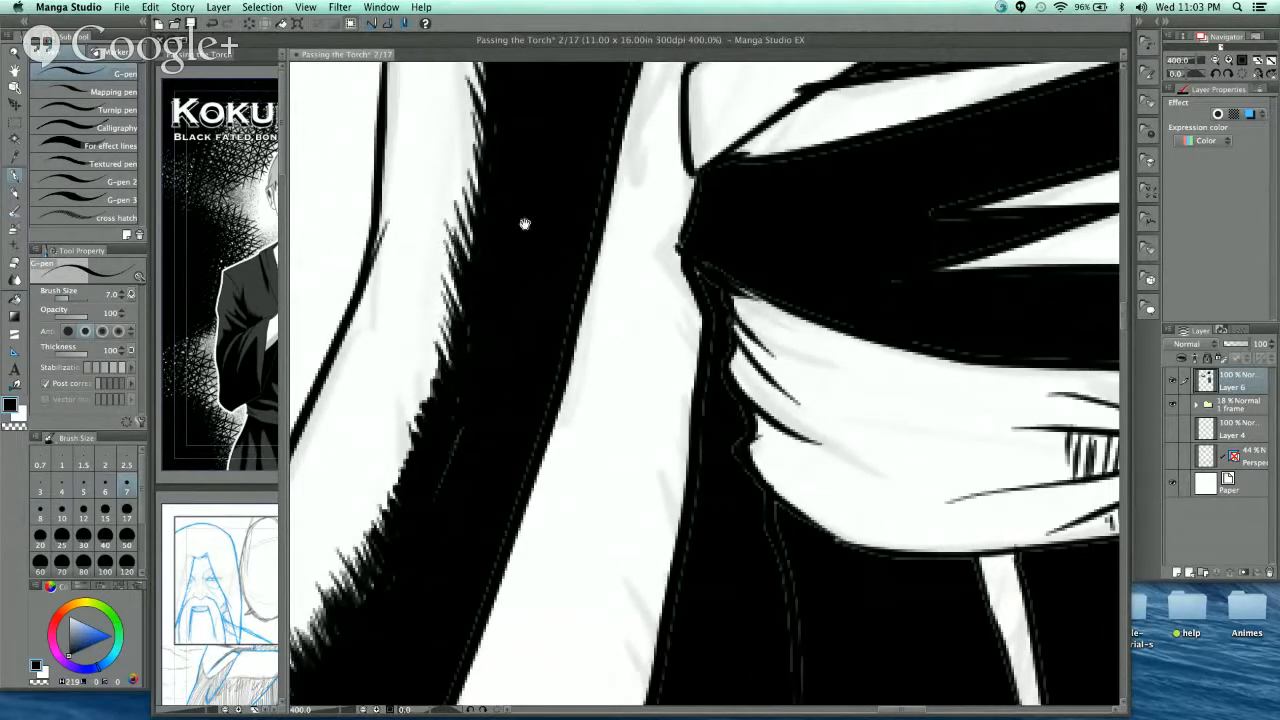
{"action": "mouse_move", "coordinate": [524, 224]}
{"action": "left_mouse_down"}
{"action": "mouse_move", "coordinate": [492, 367]}
{"action": "mouse_move", "coordinate": [511, 253]}
{"action": "mouse_move", "coordinate": [514, 122]}
{"action": "left_mouse_up"}
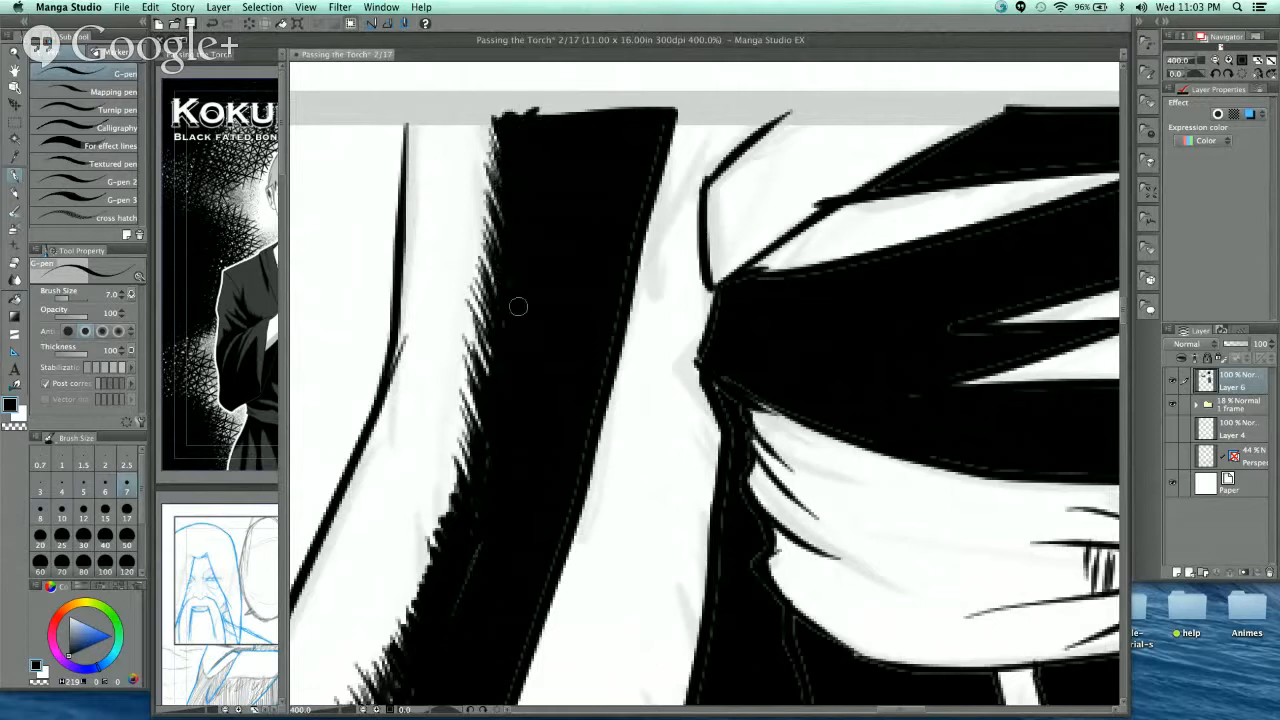
{"action": "left_click_drag", "start_coordinate": [528, 420], "coordinate": [538, 182]}
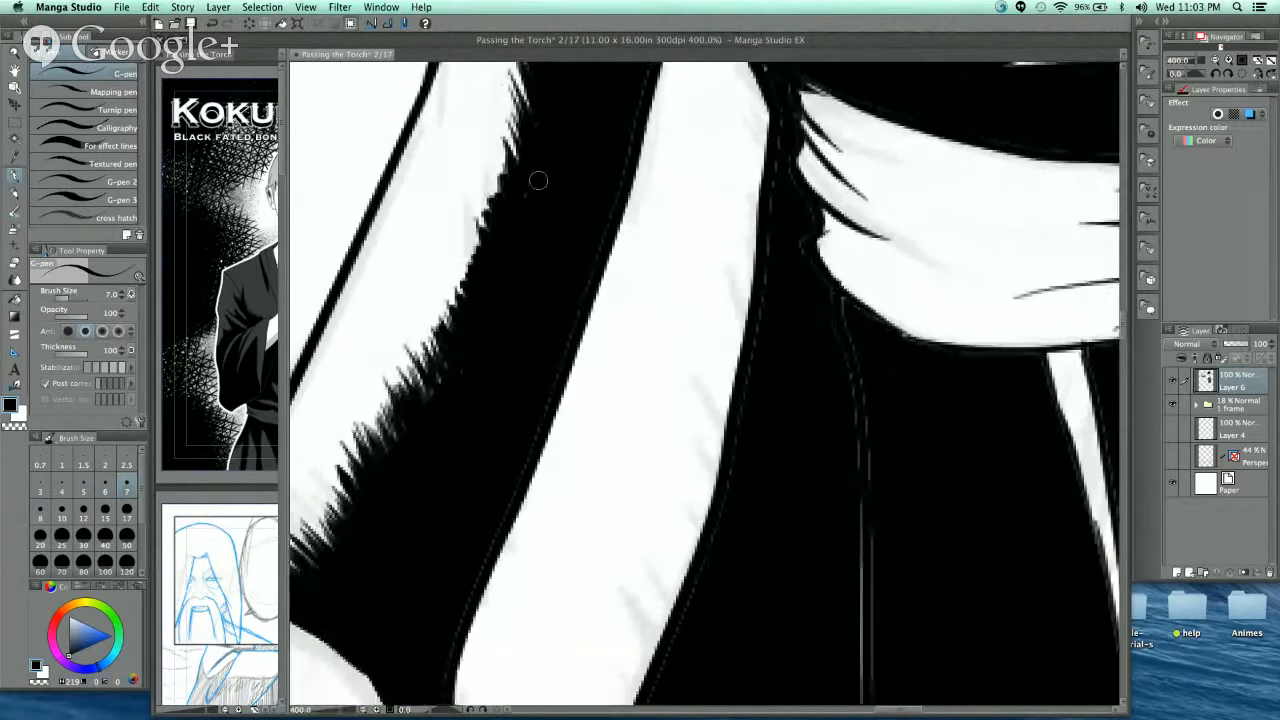
- Hatch the bottom corner and lower right edge of the left sleeve's inner white fold with short strokes
{"action": "scroll", "coordinate": [660, 460], "scroll_direction": "down", "scroll_amount": 2}
{"action": "left_click_drag", "start_coordinate": [660, 460], "coordinate": [505, 298]}
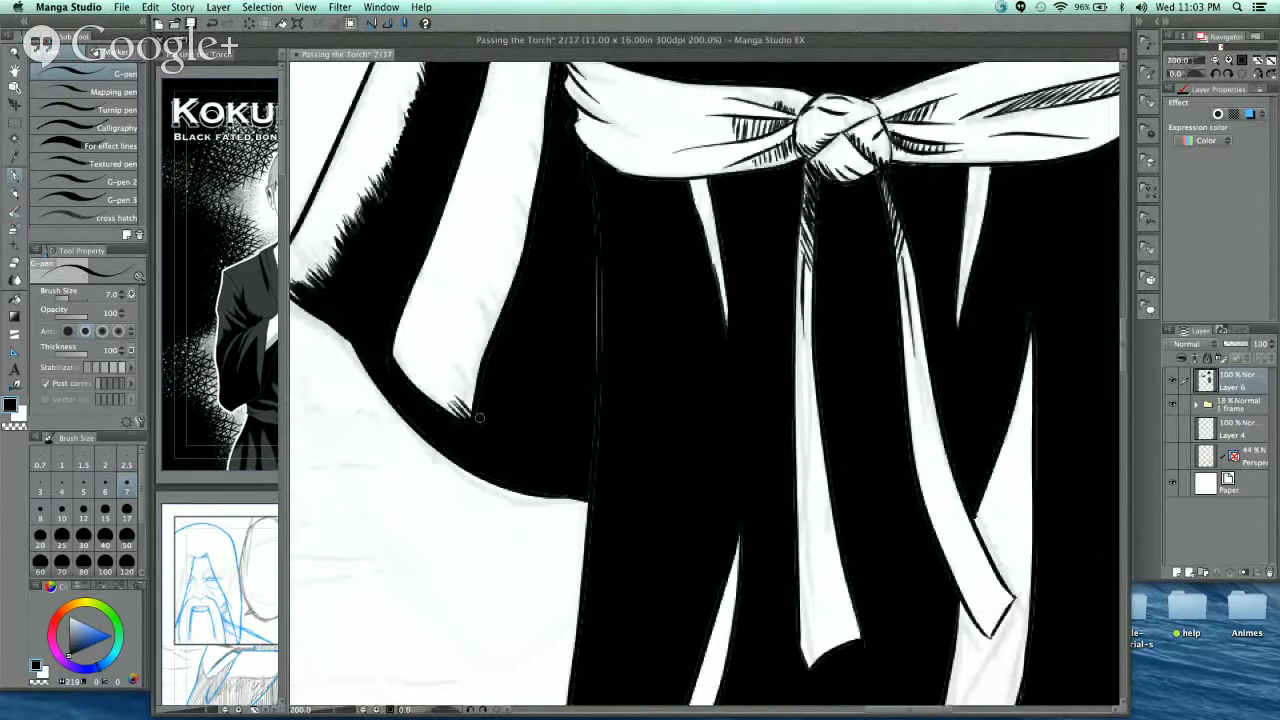
{"action": "left_click_drag", "start_coordinate": [481, 408], "coordinate": [484, 392]}
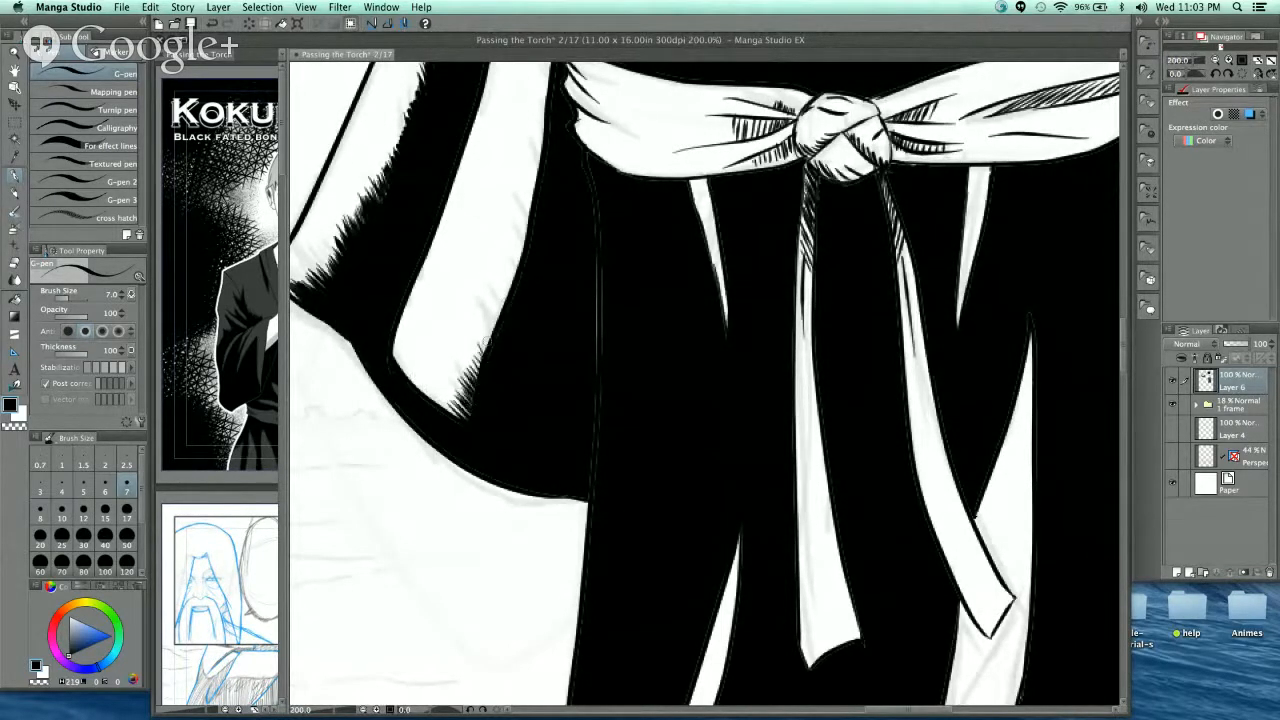
- Try extending the feathered strokes up the lower right edge of the left sleeve's inner white fold
{"action": "scroll", "coordinate": [486, 400], "scroll_direction": "up", "scroll_amount": 4}
{"action": "mouse_move", "coordinate": [491, 451]}
{"action": "left_mouse_down"}
{"action": "mouse_move", "coordinate": [418, 369]}
{"action": "mouse_move", "coordinate": [481, 453]}
{"action": "mouse_move", "coordinate": [463, 475]}
{"action": "mouse_move", "coordinate": [386, 413]}
{"action": "mouse_move", "coordinate": [436, 500]}
{"action": "mouse_move", "coordinate": [436, 520]}
{"action": "mouse_move", "coordinate": [370, 481]}
{"action": "mouse_move", "coordinate": [401, 531]}
{"action": "left_mouse_up"}
{"action": "mouse_move", "coordinate": [490, 395]}
{"action": "left_mouse_down"}
{"action": "mouse_move", "coordinate": [464, 376]}
{"action": "mouse_move", "coordinate": [429, 303]}
{"action": "mouse_move", "coordinate": [506, 384]}
{"action": "mouse_move", "coordinate": [470, 293]}
{"action": "left_mouse_up"}
{"action": "mouse_move", "coordinate": [505, 334]}
{"action": "left_mouse_down"}
{"action": "mouse_move", "coordinate": [464, 268]}
{"action": "mouse_move", "coordinate": [473, 247]}
{"action": "left_mouse_up"}
{"action": "left_click_drag", "start_coordinate": [524, 298], "coordinate": [486, 200]}
{"action": "left_click_drag", "start_coordinate": [530, 270], "coordinate": [492, 200]}
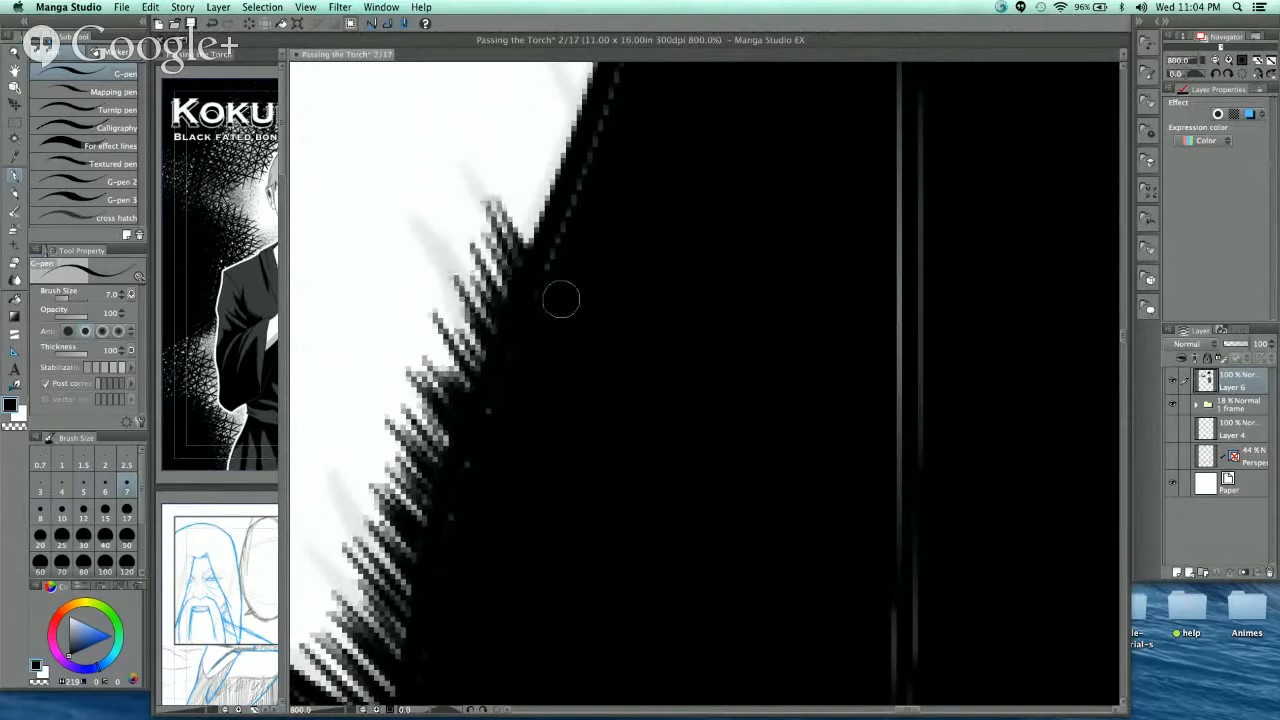
{"action": "left_click_drag", "start_coordinate": [540, 245], "coordinate": [500, 174]}
{"action": "left_click_drag", "start_coordinate": [548, 238], "coordinate": [514, 162]}
{"action": "left_click_drag", "start_coordinate": [552, 210], "coordinate": [525, 154]}
{"action": "left_click_drag", "start_coordinate": [568, 190], "coordinate": [539, 131]}
- Try adding short slanted strokes along the lower-middle stretch of the inner white fold's right edge on the left sleeve
{"action": "key", "text": "space"}
{"action": "left_click_drag", "start_coordinate": [617, 183], "coordinate": [533, 394]}
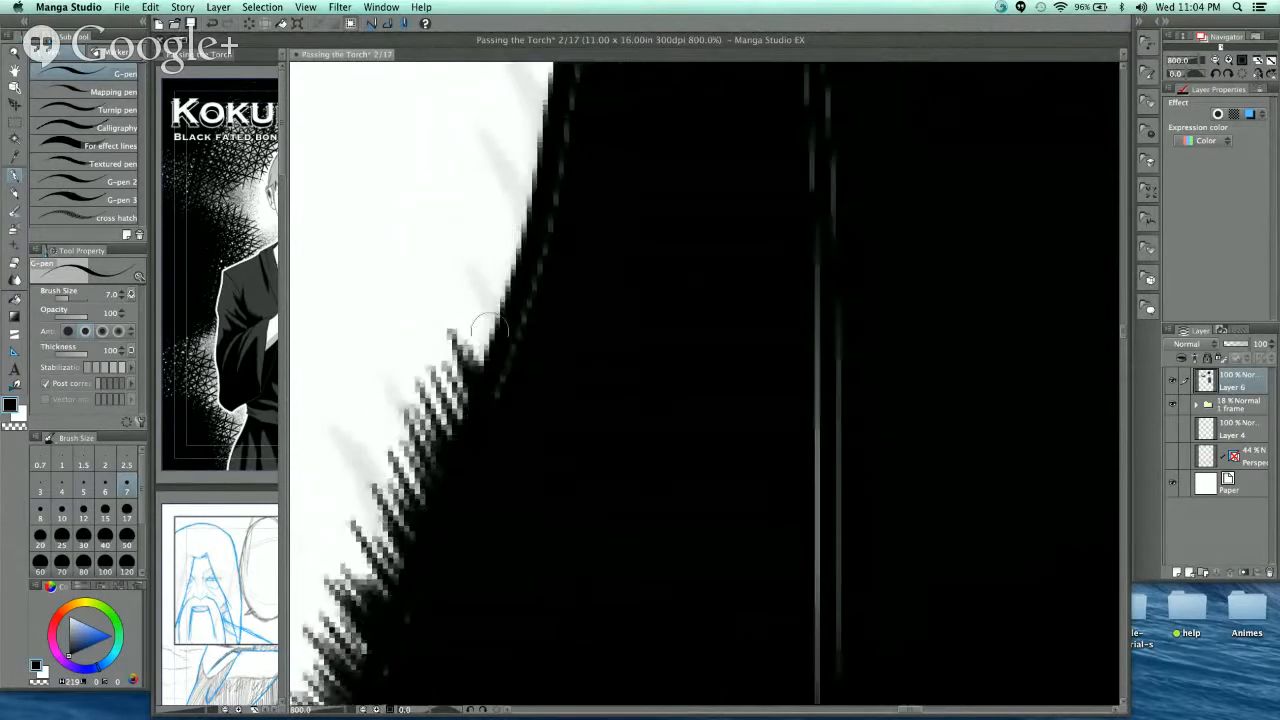
{"action": "mouse_move", "coordinate": [498, 352]}
{"action": "left_mouse_down"}
{"action": "mouse_move", "coordinate": [449, 270]}
{"action": "mouse_move", "coordinate": [455, 245]}
{"action": "left_mouse_up"}
{"action": "mouse_move", "coordinate": [525, 318]}
{"action": "left_mouse_down"}
{"action": "mouse_move", "coordinate": [465, 208]}
{"action": "mouse_move", "coordinate": [468, 180]}
{"action": "left_mouse_up"}
{"action": "left_click_drag", "start_coordinate": [545, 262], "coordinate": [490, 155]}
{"action": "mouse_move", "coordinate": [552, 300]}
{"action": "left_mouse_down"}
{"action": "mouse_move", "coordinate": [520, 220]}
{"action": "mouse_move", "coordinate": [508, 122]}
{"action": "left_mouse_up"}
{"action": "left_click_drag", "start_coordinate": [557, 196], "coordinate": [516, 130]}
{"action": "left_click_drag", "start_coordinate": [484, 372], "coordinate": [436, 306]}
- Try feathering the middle of the inner white fold's right edge, just below the level of the sash
{"action": "key", "text": "space"}
{"action": "left_click_drag", "start_coordinate": [593, 247], "coordinate": [463, 506]}
{"action": "left_click_drag", "start_coordinate": [468, 443], "coordinate": [400, 368]}
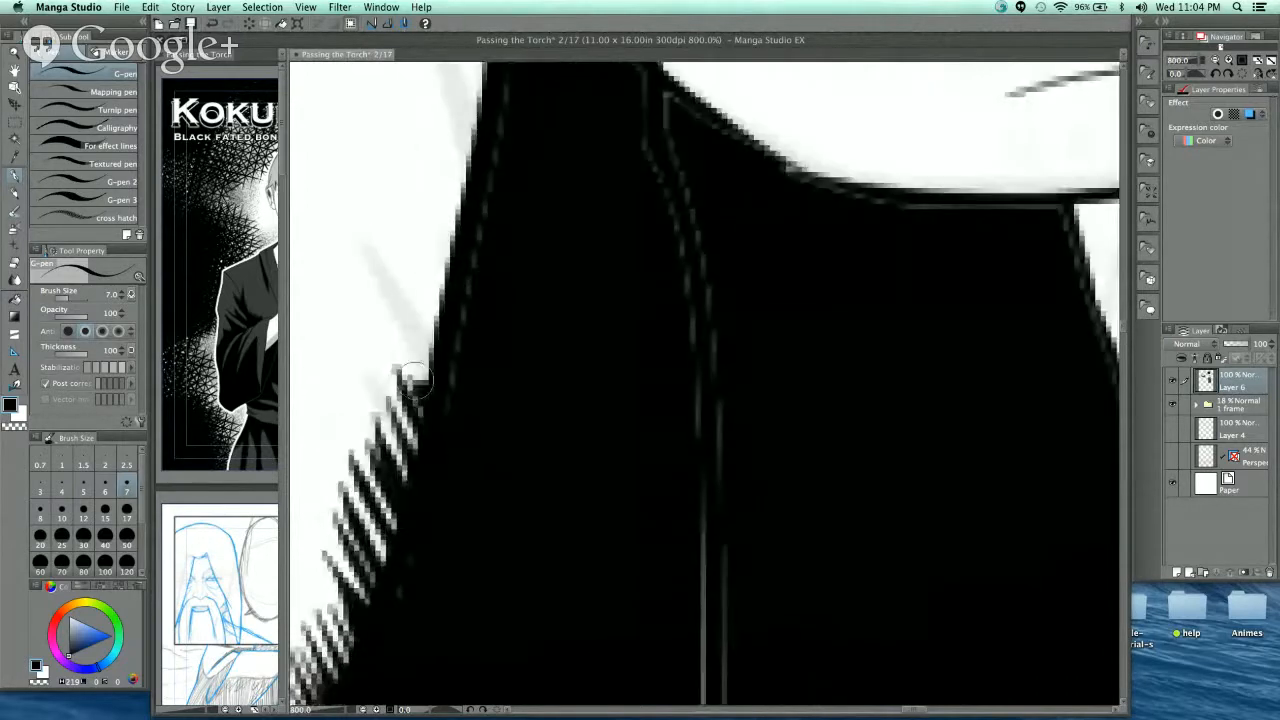
{"action": "left_click_drag", "start_coordinate": [434, 410], "coordinate": [388, 332]}
{"action": "left_click_drag", "start_coordinate": [484, 450], "coordinate": [383, 293]}
{"action": "left_click_drag", "start_coordinate": [470, 380], "coordinate": [400, 270]}
{"action": "left_click_drag", "start_coordinate": [470, 335], "coordinate": [372, 172]}
{"action": "left_click_drag", "start_coordinate": [478, 290], "coordinate": [396, 176]}
{"action": "left_click_drag", "start_coordinate": [480, 252], "coordinate": [402, 122]}
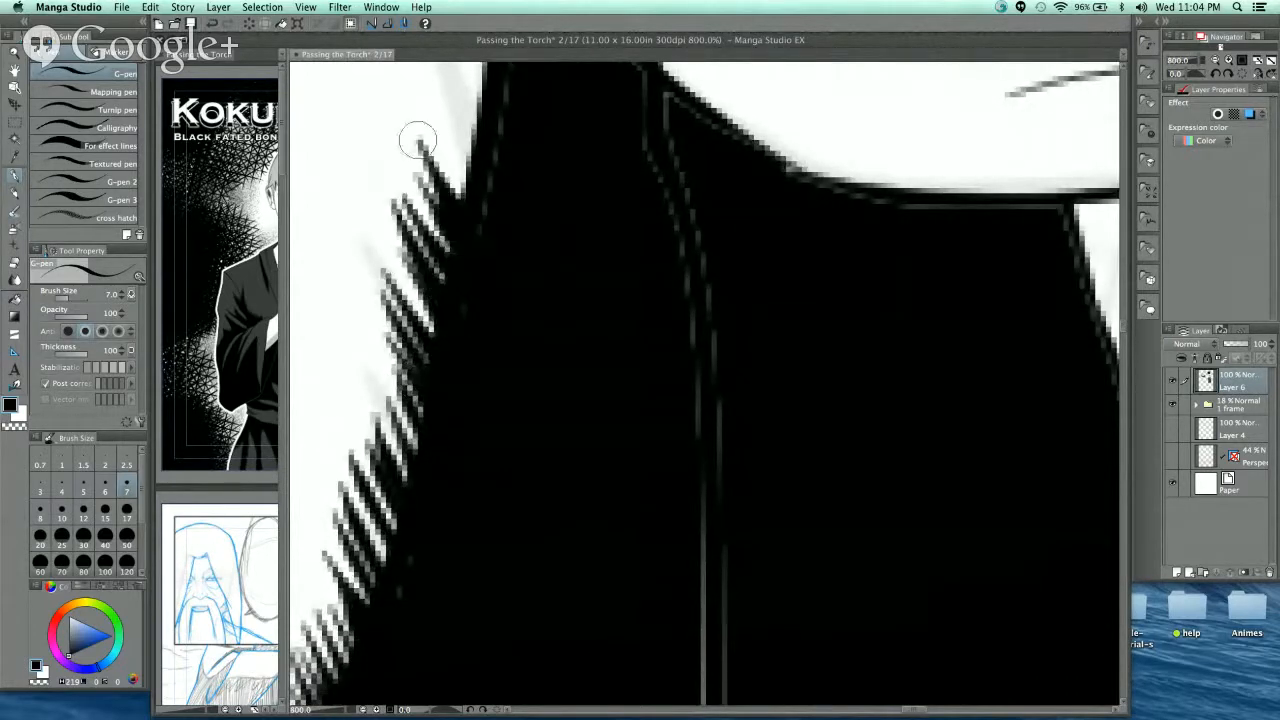
{"action": "left_click_drag", "start_coordinate": [466, 200], "coordinate": [420, 120]}
- Try feathering the inner white fold's right edge alongside the lower part of the sash with dense short strokes
{"action": "key", "text": "space"}
{"action": "left_click_drag", "start_coordinate": [535, 111], "coordinate": [499, 363]}
{"action": "left_click_drag", "start_coordinate": [462, 448], "coordinate": [398, 368]}
{"action": "left_click_drag", "start_coordinate": [443, 429], "coordinate": [390, 320]}
{"action": "mouse_move", "coordinate": [446, 374]}
{"action": "left_mouse_down"}
{"action": "mouse_move", "coordinate": [400, 295]}
{"action": "mouse_move", "coordinate": [402, 262]}
{"action": "left_mouse_up"}
{"action": "left_click_drag", "start_coordinate": [462, 340], "coordinate": [414, 228]}
{"action": "left_click_drag", "start_coordinate": [463, 293], "coordinate": [418, 198]}
{"action": "left_click_drag", "start_coordinate": [478, 280], "coordinate": [428, 176]}
{"action": "left_click_drag", "start_coordinate": [472, 244], "coordinate": [436, 130]}
- Try finishing the feathering at the upper end of the inner white fold, beside the sash's left end
{"action": "key", "text": "space"}
{"action": "mouse_move", "coordinate": [503, 183]}
{"action": "left_mouse_down"}
{"action": "mouse_move", "coordinate": [547, 355]}
{"action": "mouse_move", "coordinate": [472, 269]}
{"action": "left_mouse_up"}
{"action": "left_click_drag", "start_coordinate": [508, 308], "coordinate": [477, 238]}
{"action": "mouse_move", "coordinate": [520, 285]}
{"action": "left_mouse_down"}
{"action": "mouse_move", "coordinate": [488, 184]}
{"action": "mouse_move", "coordinate": [497, 98]}
{"action": "left_mouse_up"}
{"action": "key", "text": "space"}
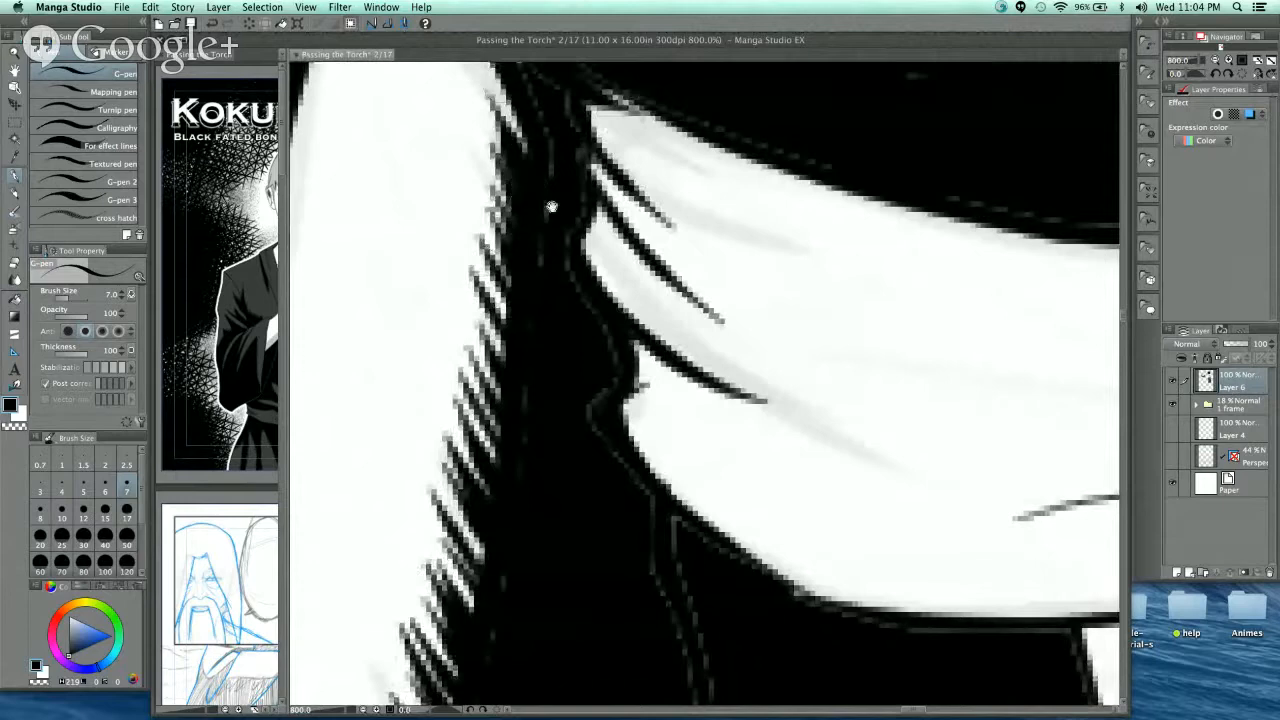
{"action": "mouse_move", "coordinate": [549, 205]}
{"action": "left_mouse_down"}
{"action": "mouse_move", "coordinate": [584, 430]}
{"action": "mouse_move", "coordinate": [492, 260]}
{"action": "left_mouse_up"}
{"action": "left_click_drag", "start_coordinate": [562, 335], "coordinate": [496, 240]}
{"action": "left_click_drag", "start_coordinate": [553, 312], "coordinate": [496, 196]}
{"action": "mouse_move", "coordinate": [546, 280]}
{"action": "left_mouse_down"}
{"action": "mouse_move", "coordinate": [497, 174]}
{"action": "mouse_move", "coordinate": [568, 302]}
{"action": "mouse_move", "coordinate": [509, 195]}
{"action": "left_mouse_up"}
{"action": "key", "text": "space"}
{"action": "left_click_drag", "start_coordinate": [552, 258], "coordinate": [511, 188]}
{"action": "left_click_drag", "start_coordinate": [555, 245], "coordinate": [531, 164]}
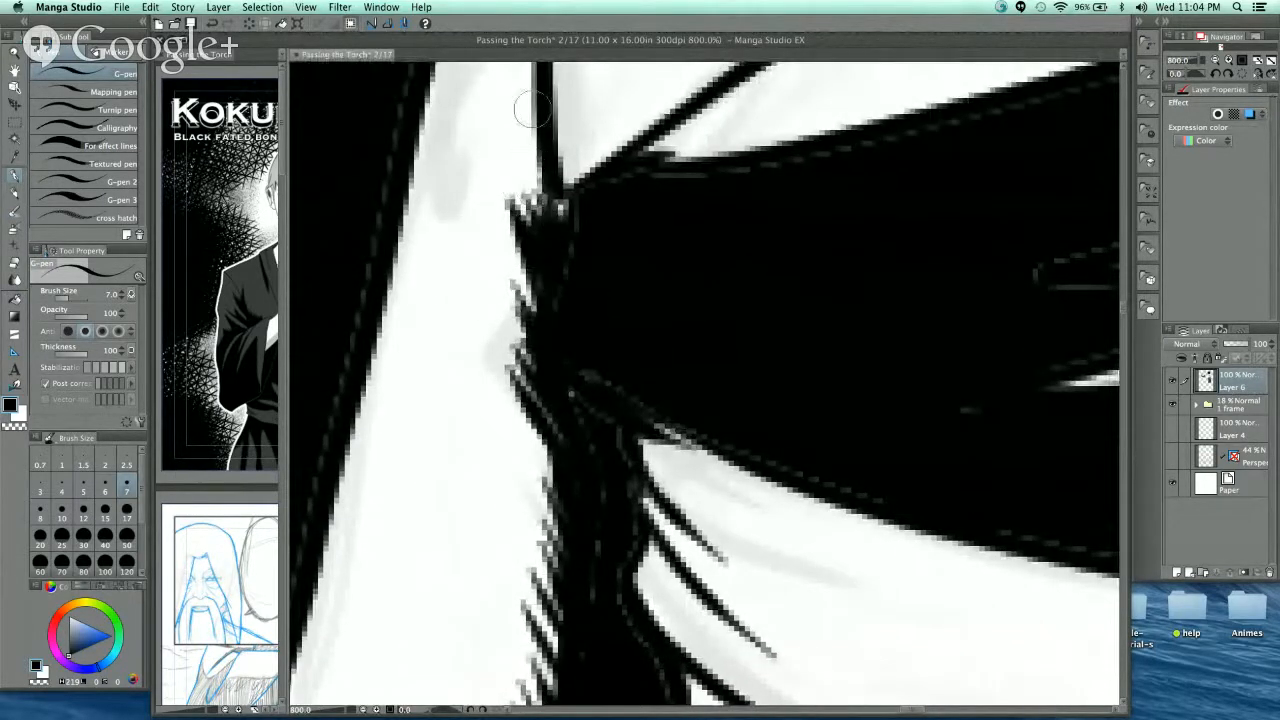
- Examine the robed figure at reduced zoom against the rest of the page to judge the sleeve feathering
{"action": "key", "text": "super+minus"}
{"action": "key", "text": "super+minus"}
{"action": "key", "text": "super+minus"}
{"action": "key", "text": "super+minus"}
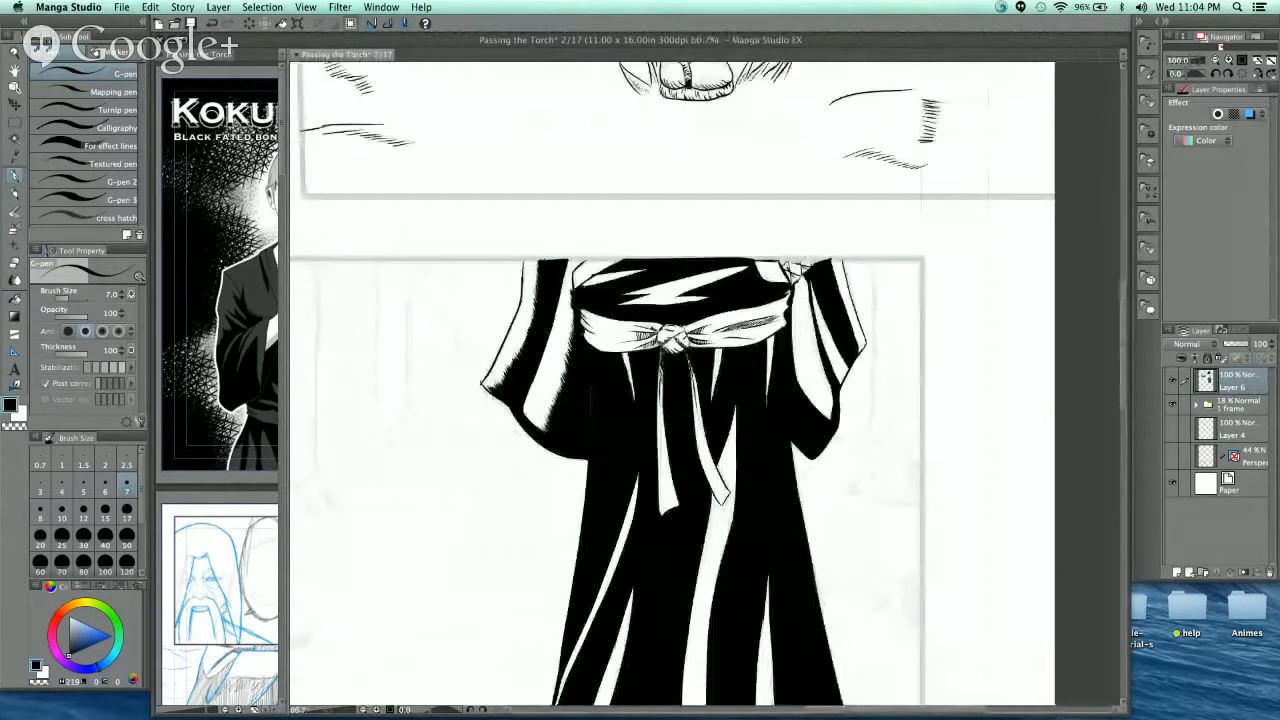
{"action": "key", "text": "space"}
{"action": "left_click_drag", "start_coordinate": [933, 274], "coordinate": [897, 152]}
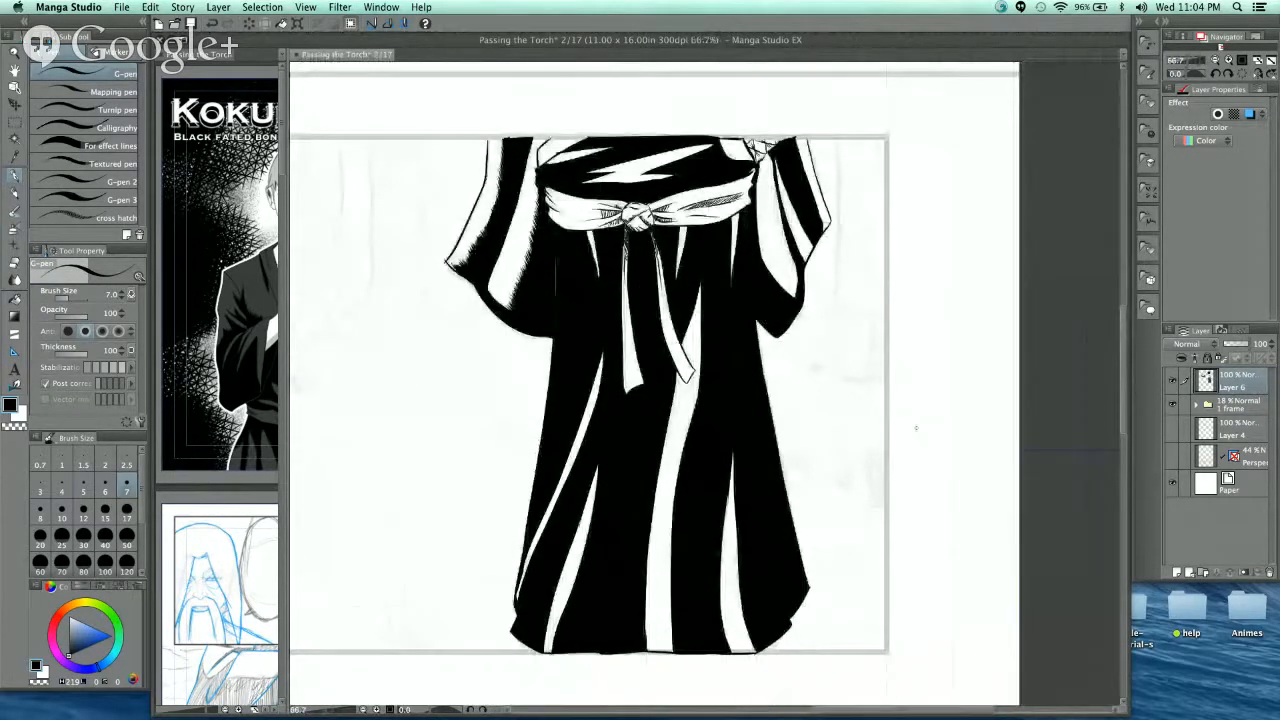
{"action": "left_click_drag", "start_coordinate": [835, 305], "coordinate": [860, 380]}
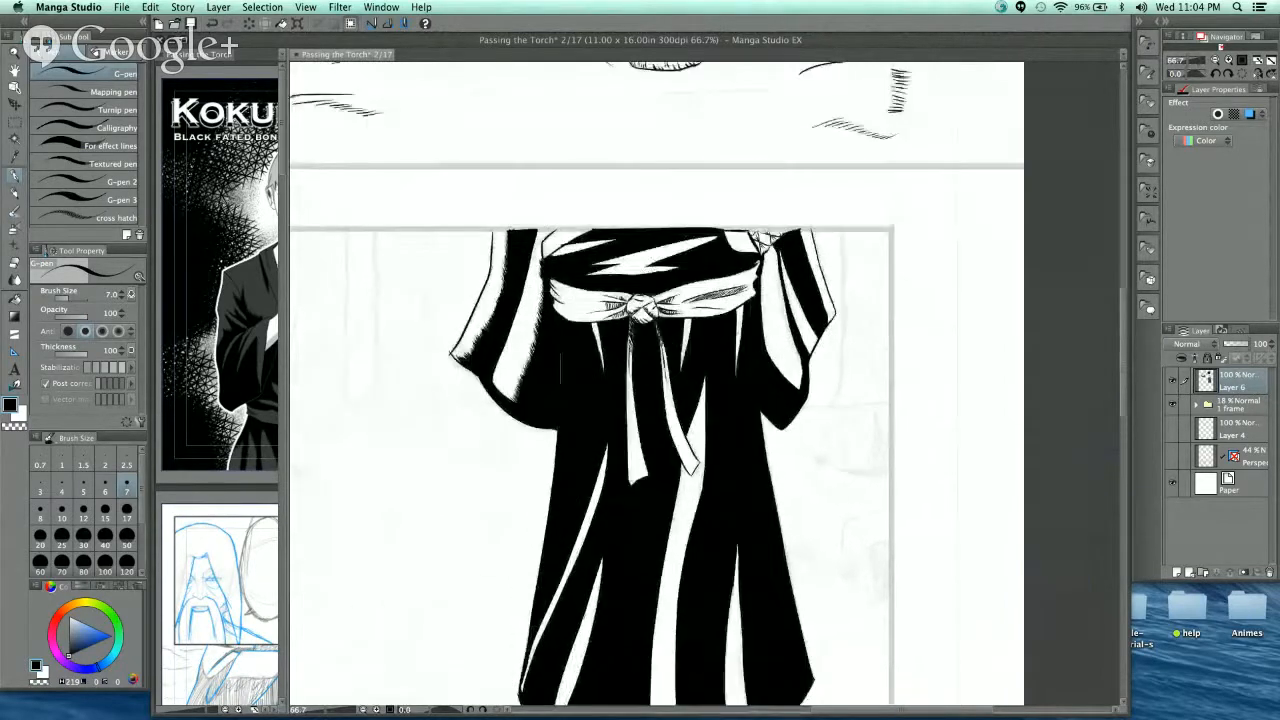
{"action": "key", "text": "super+minus"}
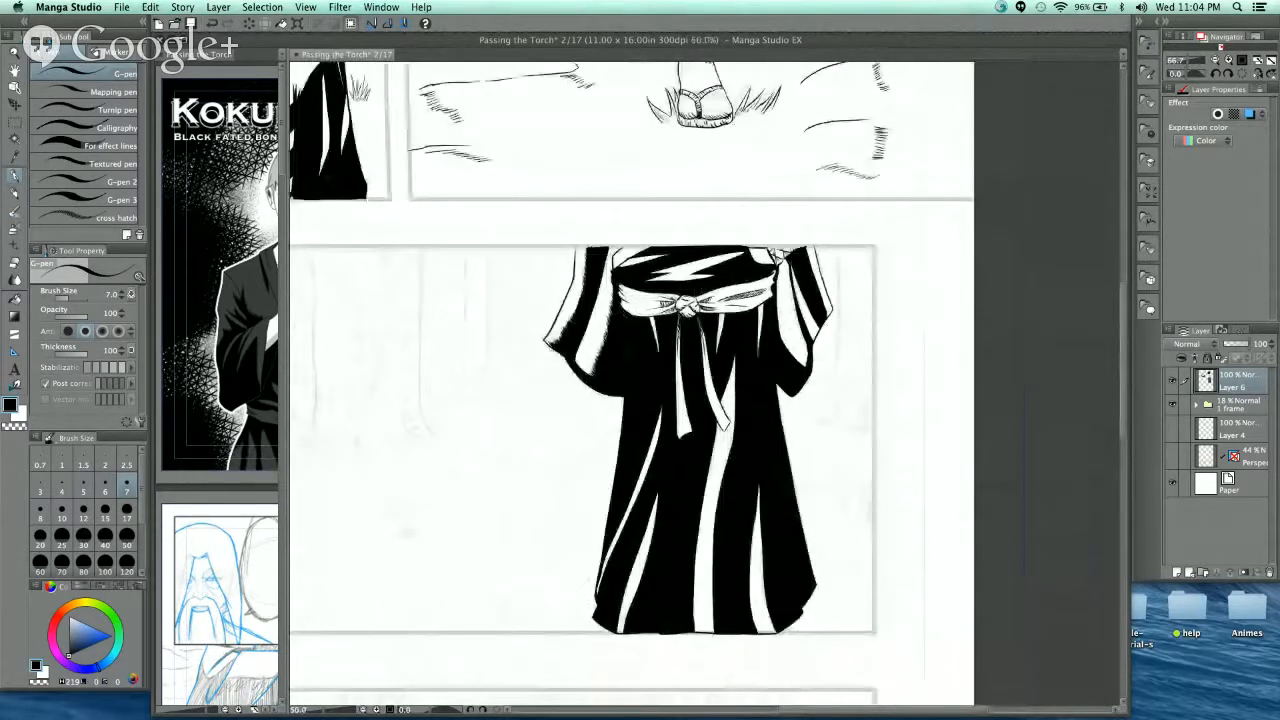
{"action": "key", "text": "super+minus"}
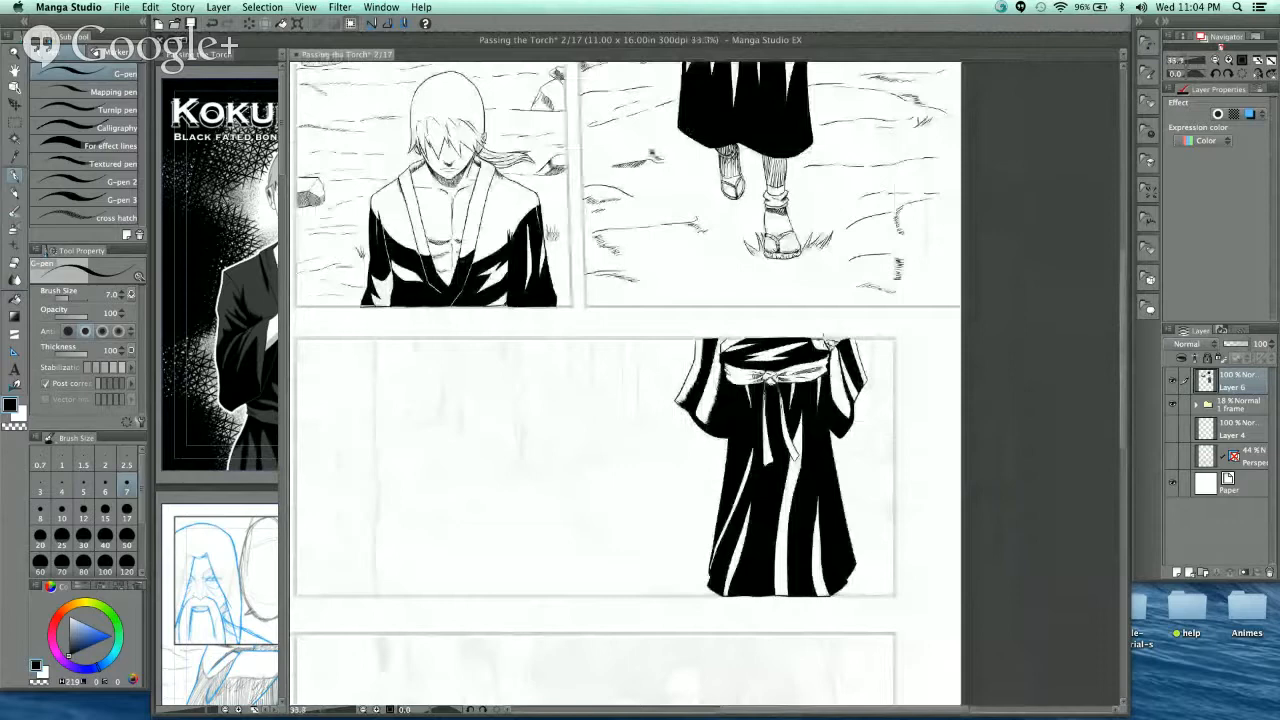
{"action": "key", "text": "super+plus"}
{"action": "key", "text": "super+plus"}
{"action": "key", "text": "super+plus"}
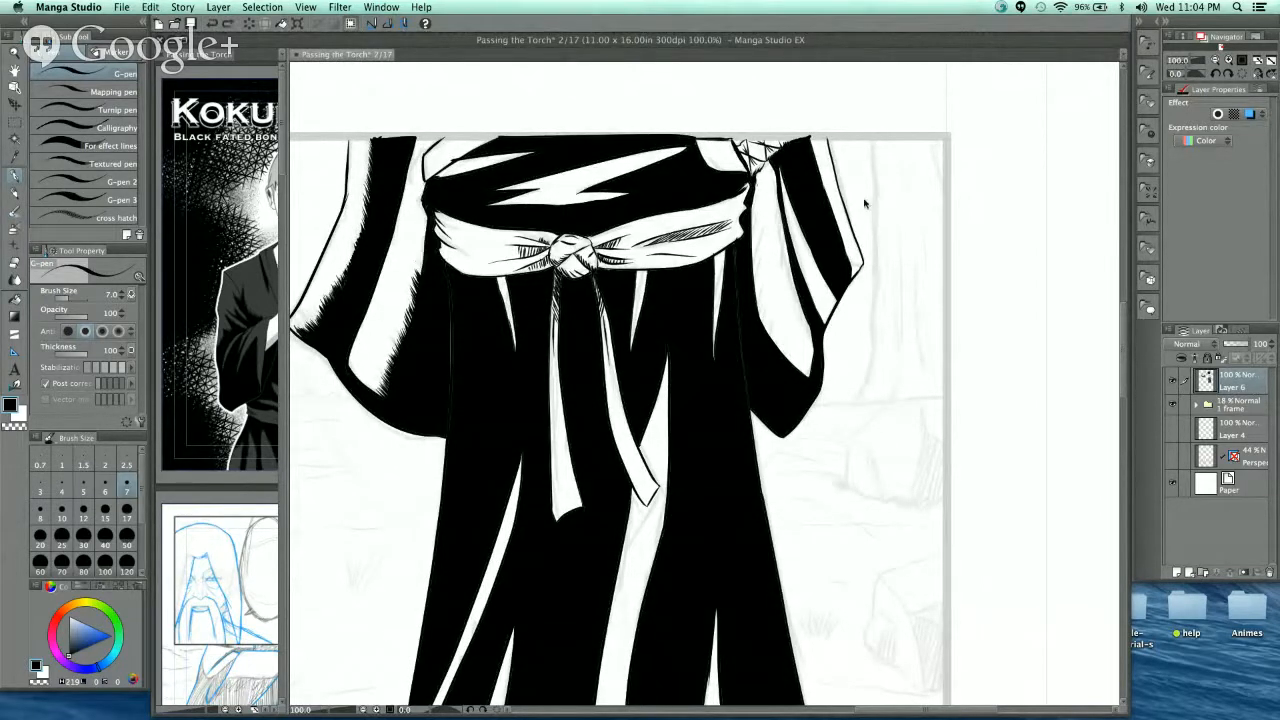
- Undo the feathering along the left sleeve's inner white fold and outer shadow edge
{"action": "key", "text": "super+z"}
{"action": "key", "text": "super+z"}
{"action": "key", "text": "super+z"}
{"action": "key", "text": "super+z"}
{"action": "key", "text": "super+z"}
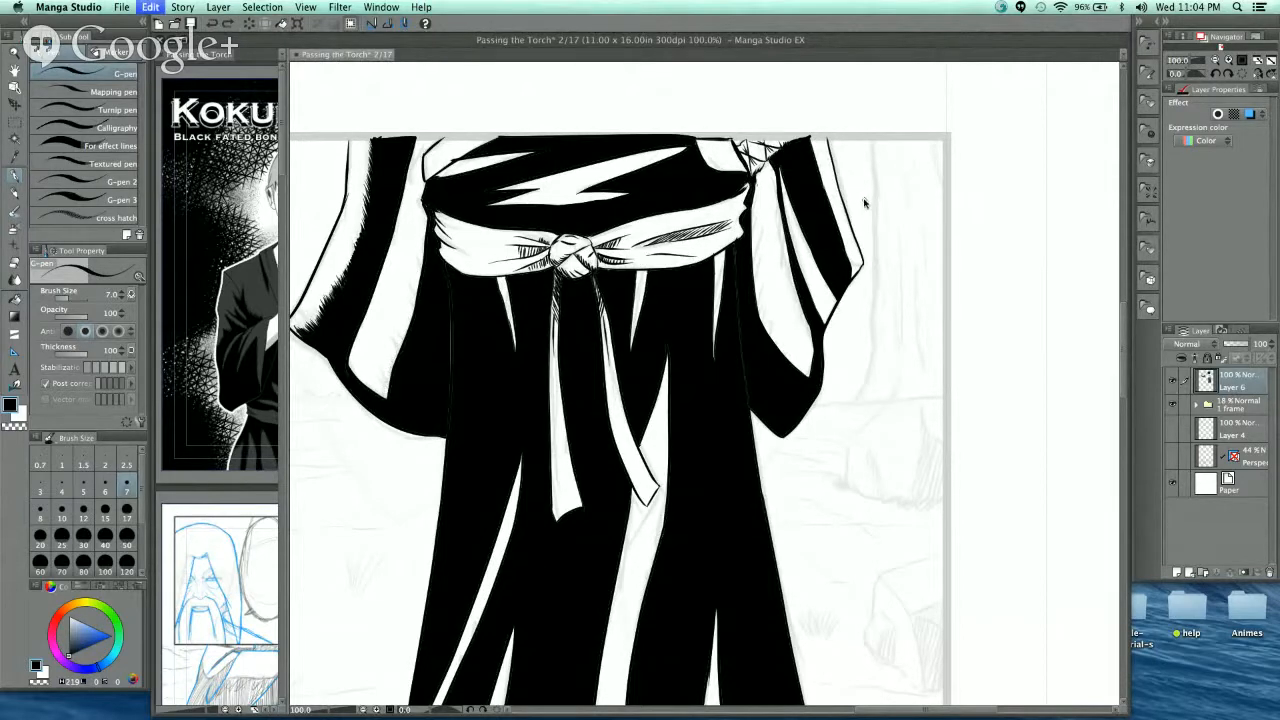
{"action": "key", "text": "super+z"}
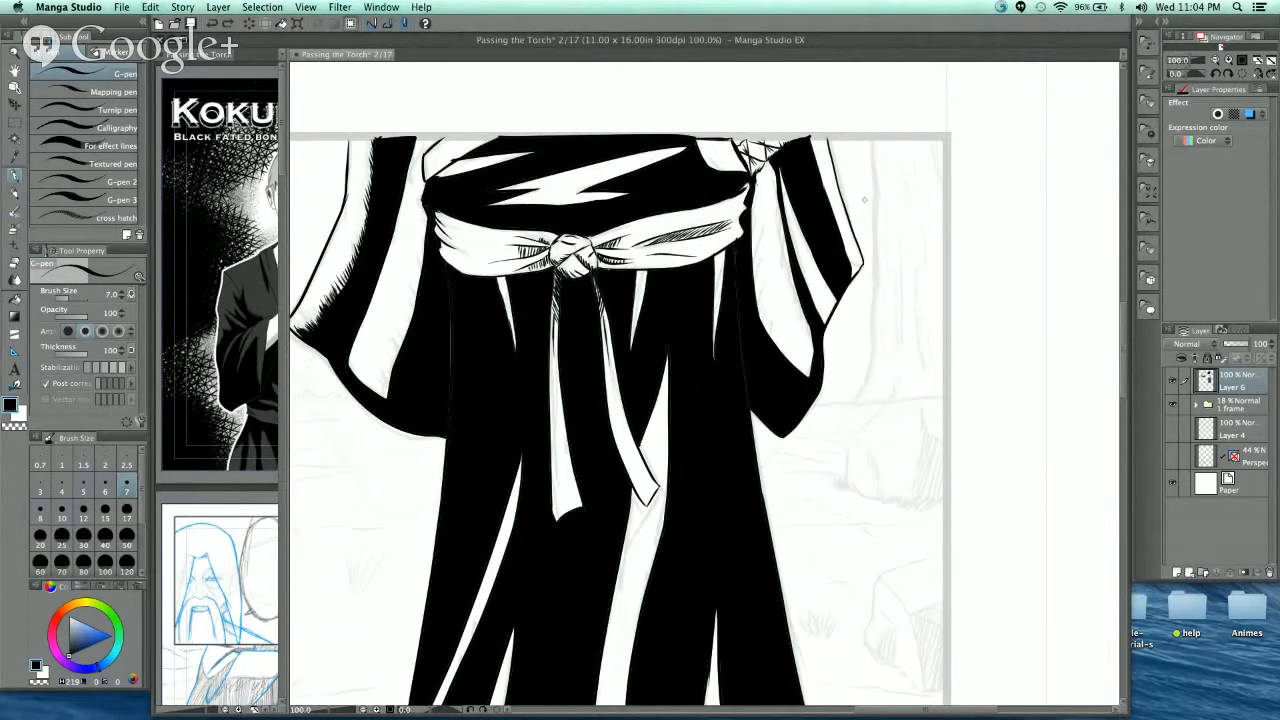
{"action": "key", "text": "super+z"}
{"action": "key", "text": "super+z"}
{"action": "key", "text": "super+z"}
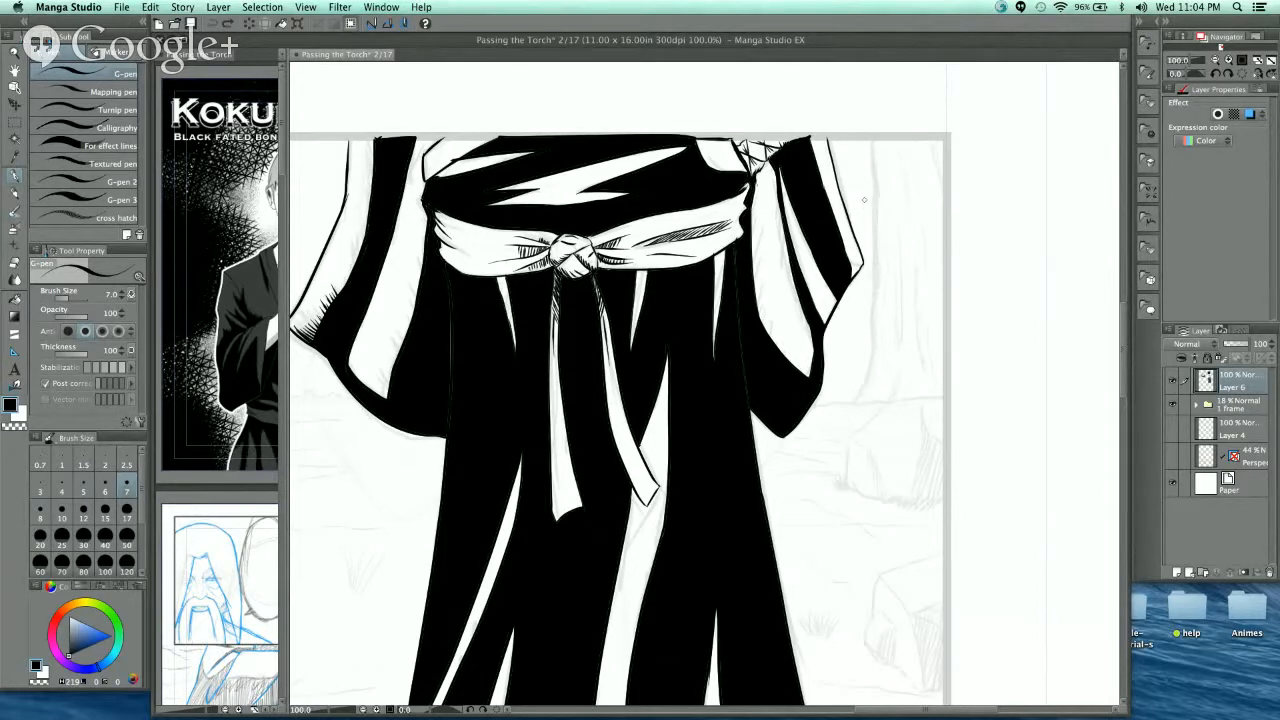
- Undo the remaining hatching at the left sleeve's pointed corner and re-ink the hem line below that corner
{"action": "key", "text": "super+plus"}
{"action": "key", "text": "super+plus"}
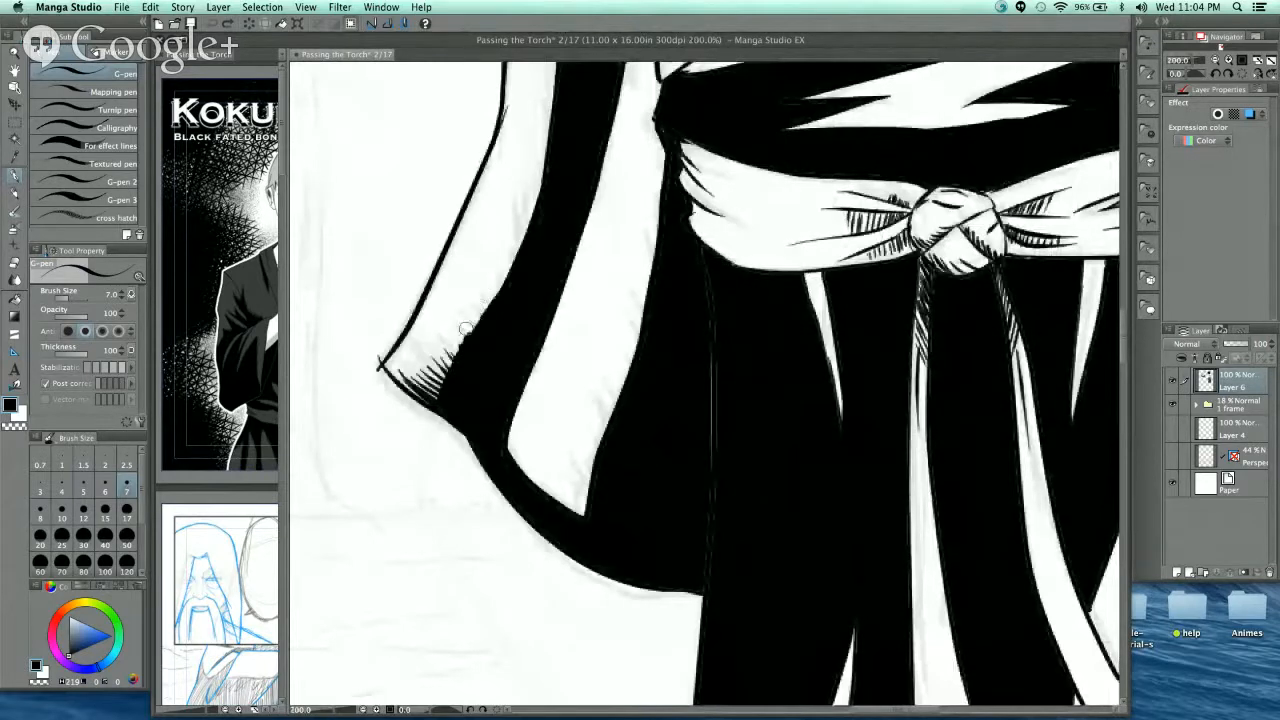
{"action": "key", "text": "super+z"}
{"action": "key", "text": "super+z"}
{"action": "key", "text": "super+z"}
{"action": "key", "text": "super+z"}
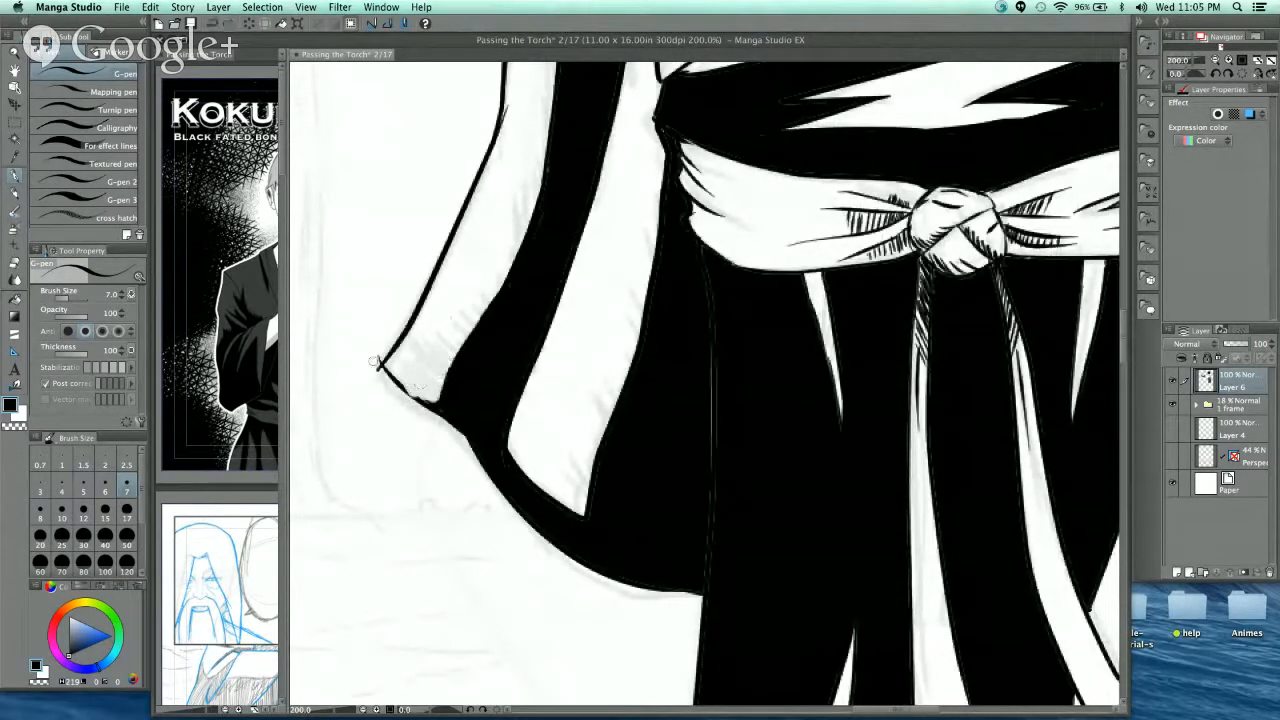
{"action": "left_click_drag", "start_coordinate": [378, 366], "coordinate": [454, 423]}
{"action": "key", "text": "super+minus"}
{"action": "left_click_drag", "start_coordinate": [627, 294], "coordinate": [573, 257]}
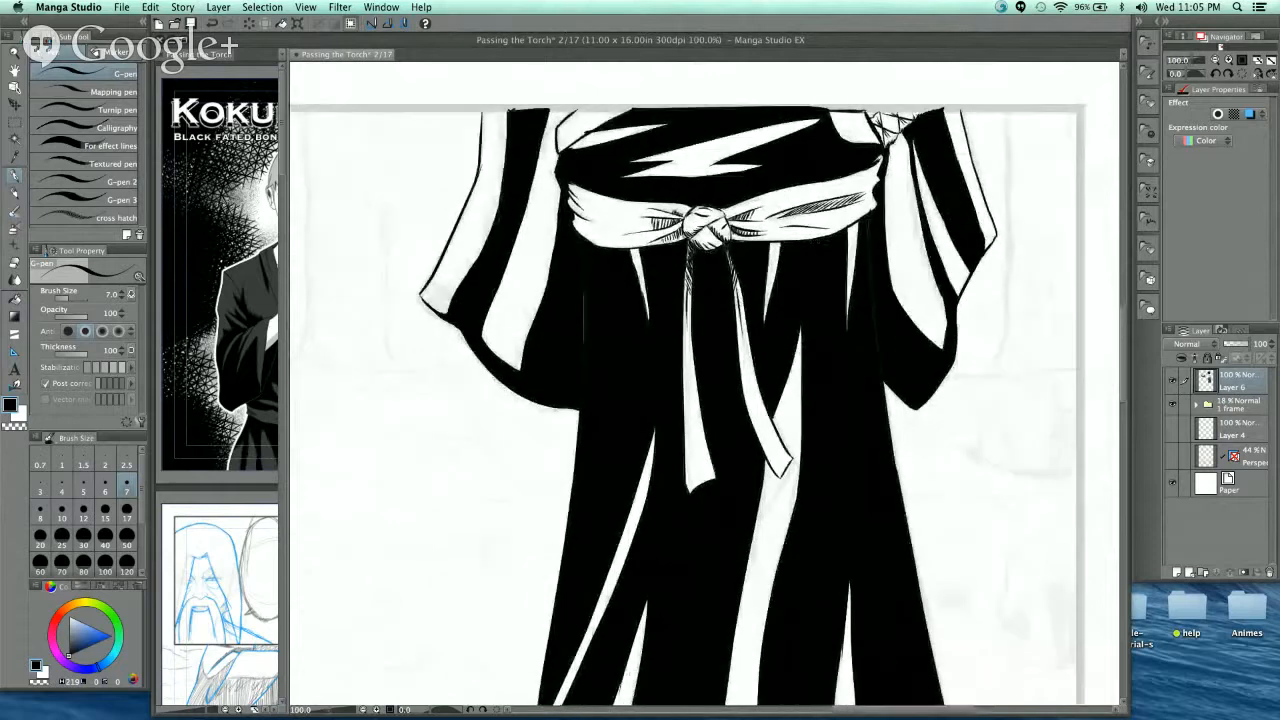
- Set the brush size to 5 and outline the pointed rocks between the robe and the panel's right border
{"action": "key", "text": "super+minus"}
{"action": "key", "text": "super+minus"}
{"action": "left_click_drag", "start_coordinate": [919, 312], "coordinate": [789, 251]}
{"action": "key", "text": "super+plus"}
{"action": "key", "text": "super+plus"}
{"action": "key", "text": "super+plus"}
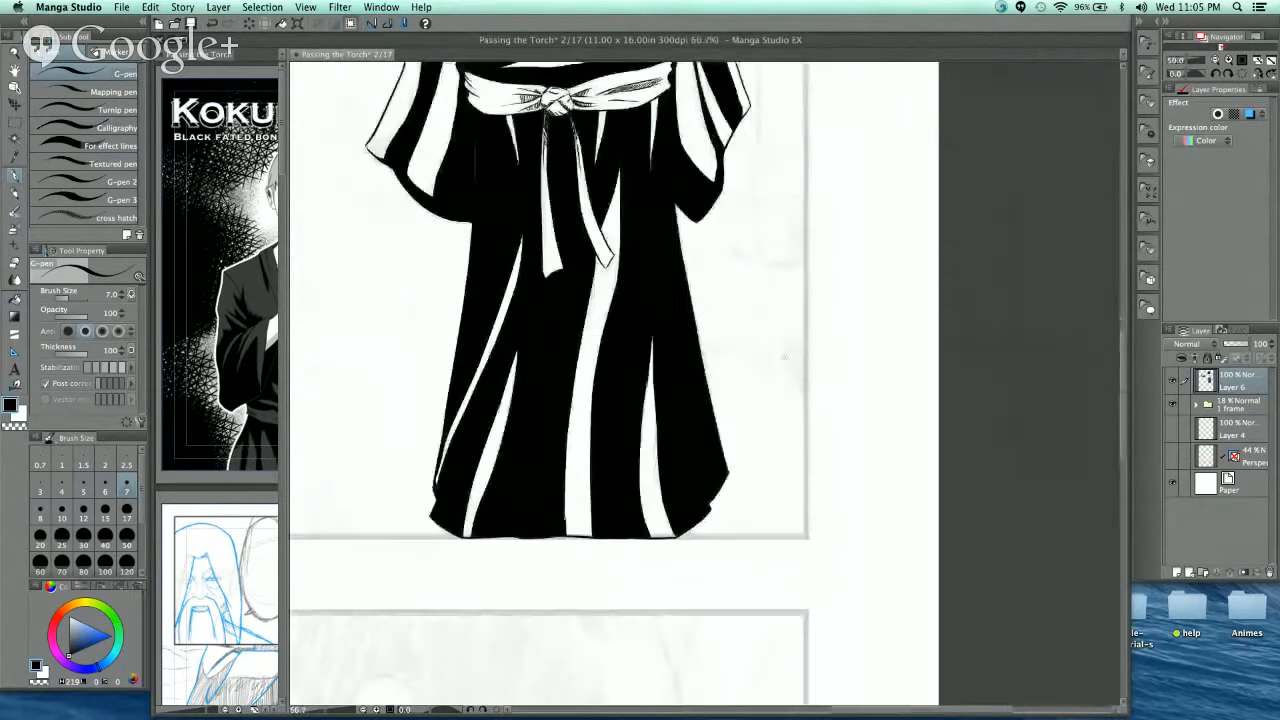
{"action": "left_click_drag", "start_coordinate": [749, 336], "coordinate": [653, 347]}
{"action": "key", "text": "super+plus"}
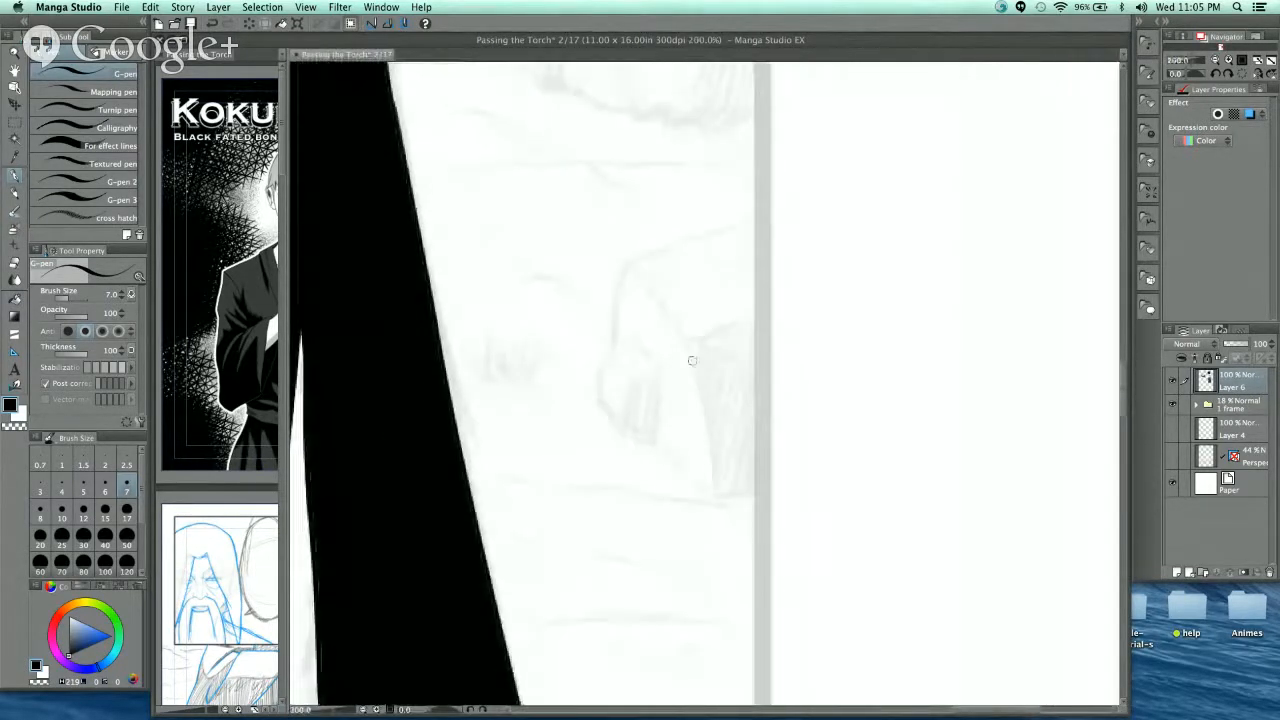
{"action": "key", "text": "bracketleft"}
{"action": "key", "text": "bracketleft"}
{"action": "mouse_move", "coordinate": [718, 420]}
{"action": "left_mouse_down"}
{"action": "mouse_move", "coordinate": [680, 357]}
{"action": "mouse_move", "coordinate": [703, 441]}
{"action": "left_mouse_up"}
{"action": "key", "text": "super+plus"}
{"action": "key", "text": "super+plus"}
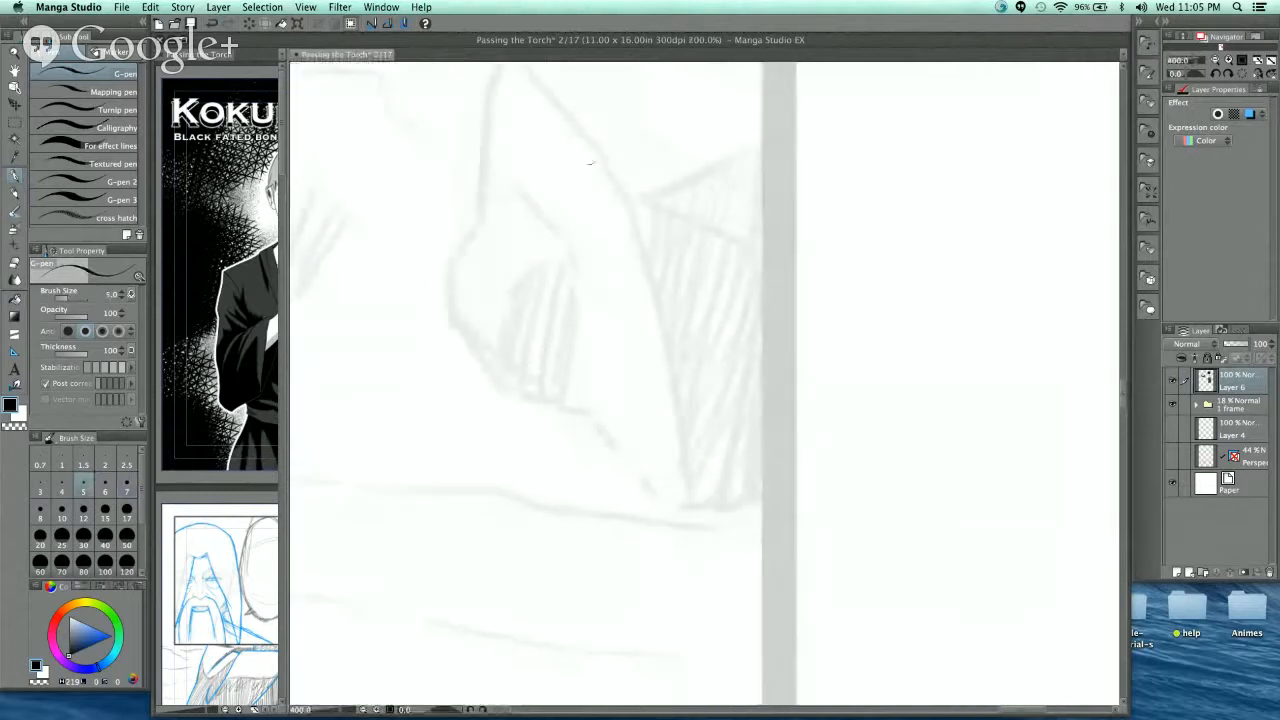
{"action": "mouse_move", "coordinate": [538, 72]}
{"action": "left_mouse_down"}
{"action": "mouse_move", "coordinate": [652, 292]}
{"action": "mouse_move", "coordinate": [685, 494]}
{"action": "left_mouse_up"}
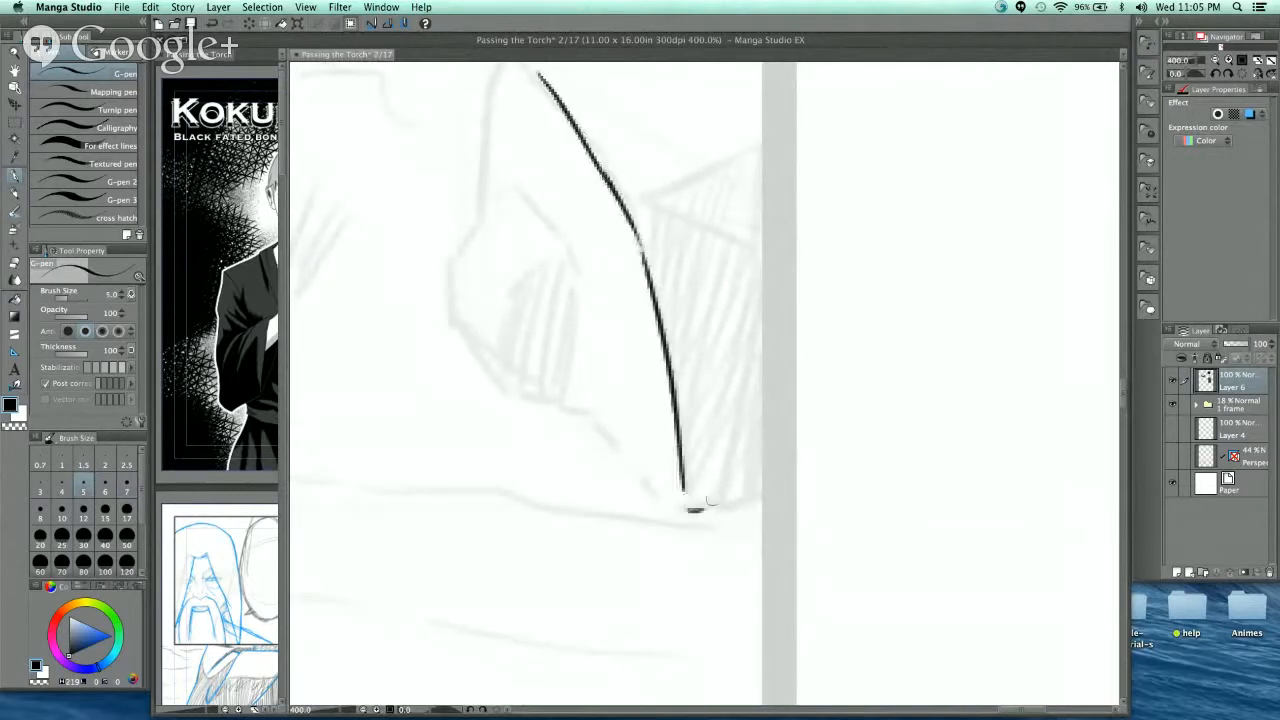
{"action": "left_click_drag", "start_coordinate": [711, 377], "coordinate": [743, 537]}
{"action": "mouse_move", "coordinate": [662, 364]}
{"action": "left_mouse_down"}
{"action": "mouse_move", "coordinate": [790, 410]}
{"action": "mouse_move", "coordinate": [806, 307]}
{"action": "mouse_move", "coordinate": [864, 267]}
{"action": "left_mouse_up"}
{"action": "mouse_move", "coordinate": [700, 216]}
{"action": "left_mouse_down"}
{"action": "mouse_move", "coordinate": [668, 186]}
{"action": "mouse_move", "coordinate": [594, 398]}
{"action": "mouse_move", "coordinate": [600, 488]}
{"action": "mouse_move", "coordinate": [643, 538]}
{"action": "mouse_move", "coordinate": [728, 412]}
{"action": "mouse_move", "coordinate": [662, 322]}
{"action": "left_mouse_up"}
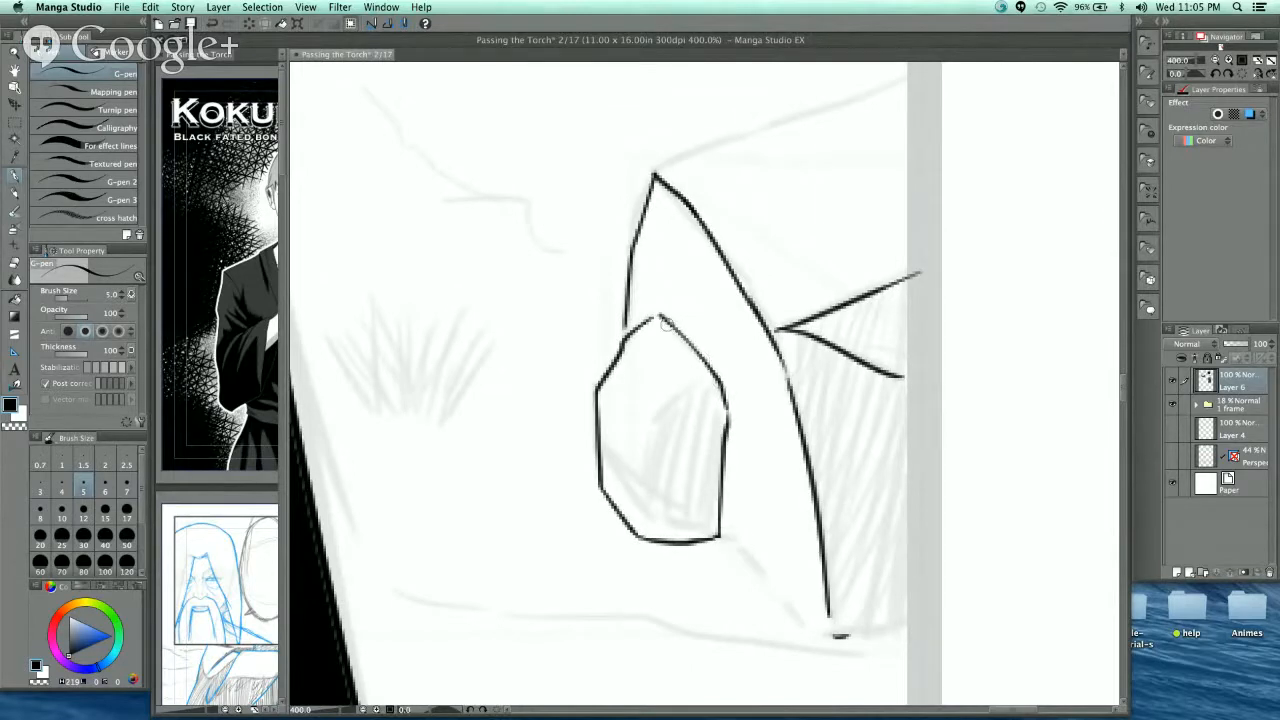
- Outline and hatch the small front rock's shaded face, and add vertical shadow strokes on the taller rock beside it
{"action": "left_click_drag", "start_coordinate": [700, 376], "coordinate": [657, 428]}
{"action": "left_click_drag", "start_coordinate": [645, 462], "coordinate": [645, 538]}
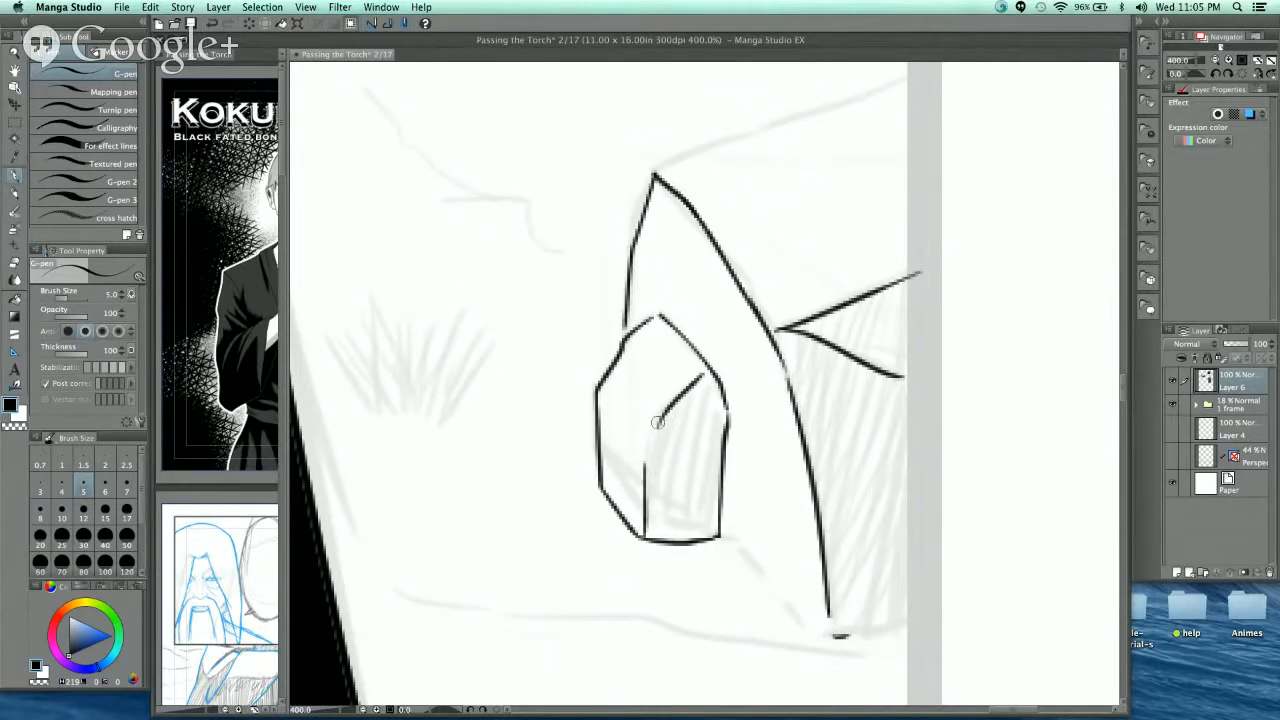
{"action": "left_click_drag", "start_coordinate": [657, 422], "coordinate": [656, 538]}
{"action": "mouse_move", "coordinate": [684, 390]}
{"action": "left_mouse_down"}
{"action": "mouse_move", "coordinate": [668, 495]}
{"action": "mouse_move", "coordinate": [684, 540]}
{"action": "left_mouse_up"}
{"action": "left_click_drag", "start_coordinate": [708, 372], "coordinate": [702, 544]}
{"action": "left_click_drag", "start_coordinate": [722, 400], "coordinate": [716, 544]}
{"action": "mouse_move", "coordinate": [732, 416]}
{"action": "left_mouse_down"}
{"action": "mouse_move", "coordinate": [720, 522]}
{"action": "mouse_move", "coordinate": [748, 578]}
{"action": "left_mouse_up"}
{"action": "mouse_move", "coordinate": [760, 452]}
{"action": "left_mouse_down"}
{"action": "mouse_move", "coordinate": [762, 597]}
{"action": "mouse_move", "coordinate": [786, 608]}
{"action": "left_mouse_up"}
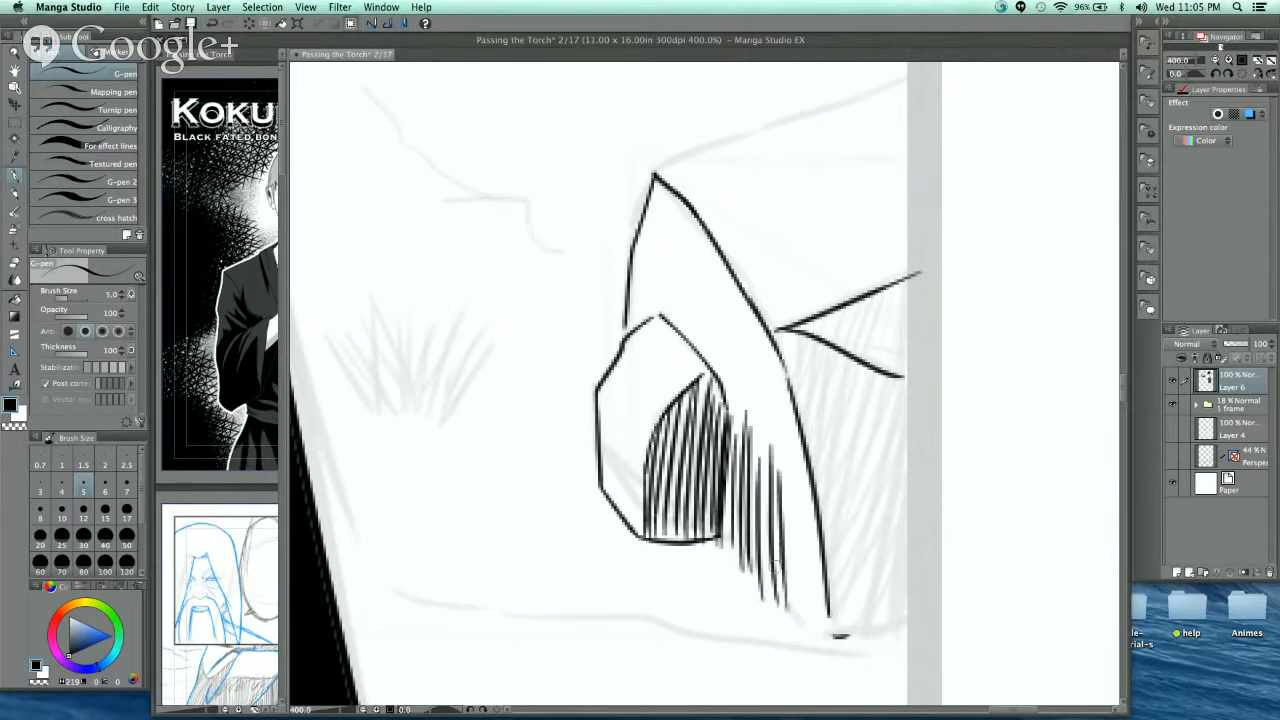
- Ink a thick, uneven base line under the two front rocks and extend it to the panel border
{"action": "left_click_drag", "start_coordinate": [718, 540], "coordinate": [830, 635]}
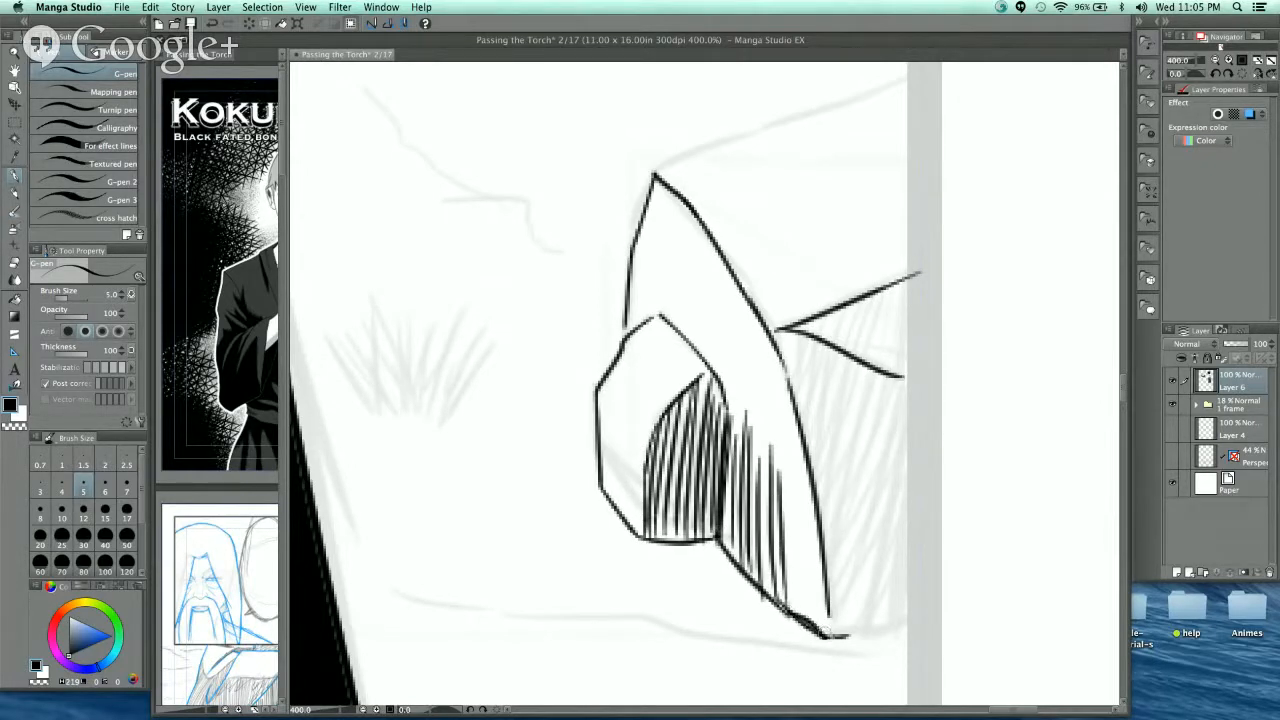
{"action": "left_click_drag", "start_coordinate": [718, 536], "coordinate": [830, 632]}
{"action": "left_click_drag", "start_coordinate": [720, 538], "coordinate": [665, 544]}
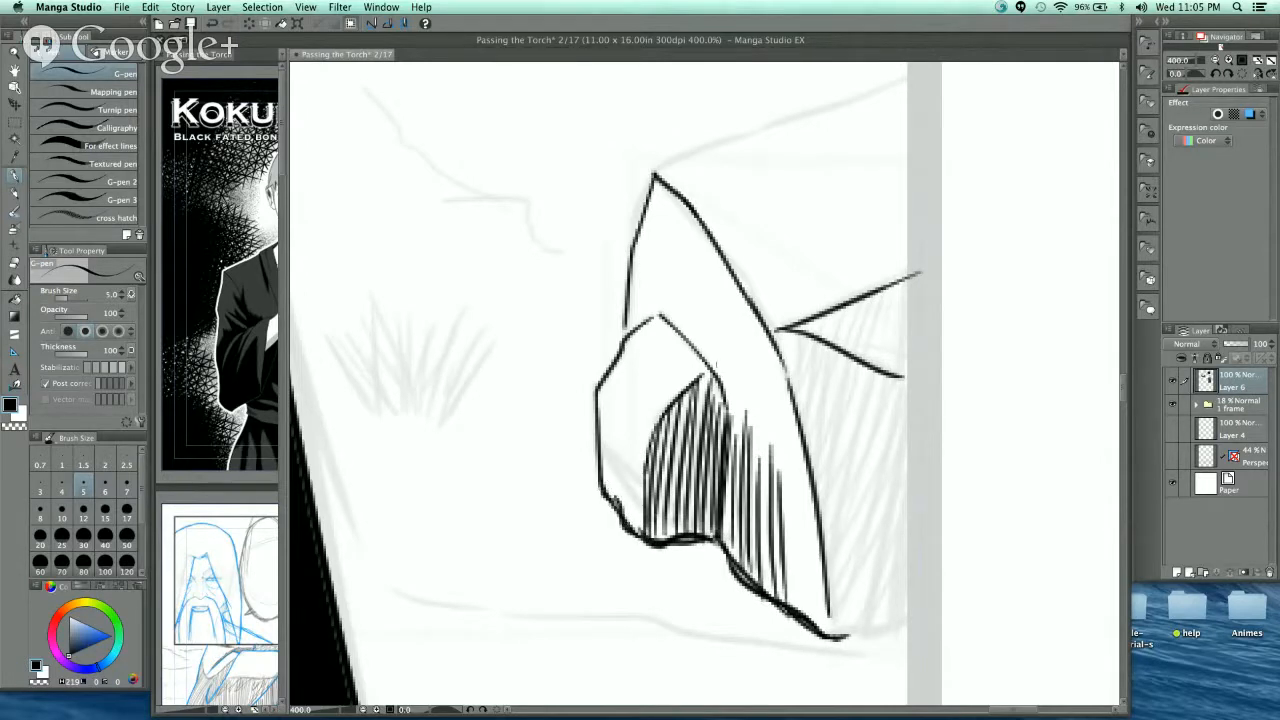
{"action": "left_click_drag", "start_coordinate": [836, 496], "coordinate": [729, 499]}
{"action": "left_click_drag", "start_coordinate": [728, 639], "coordinate": [794, 626]}
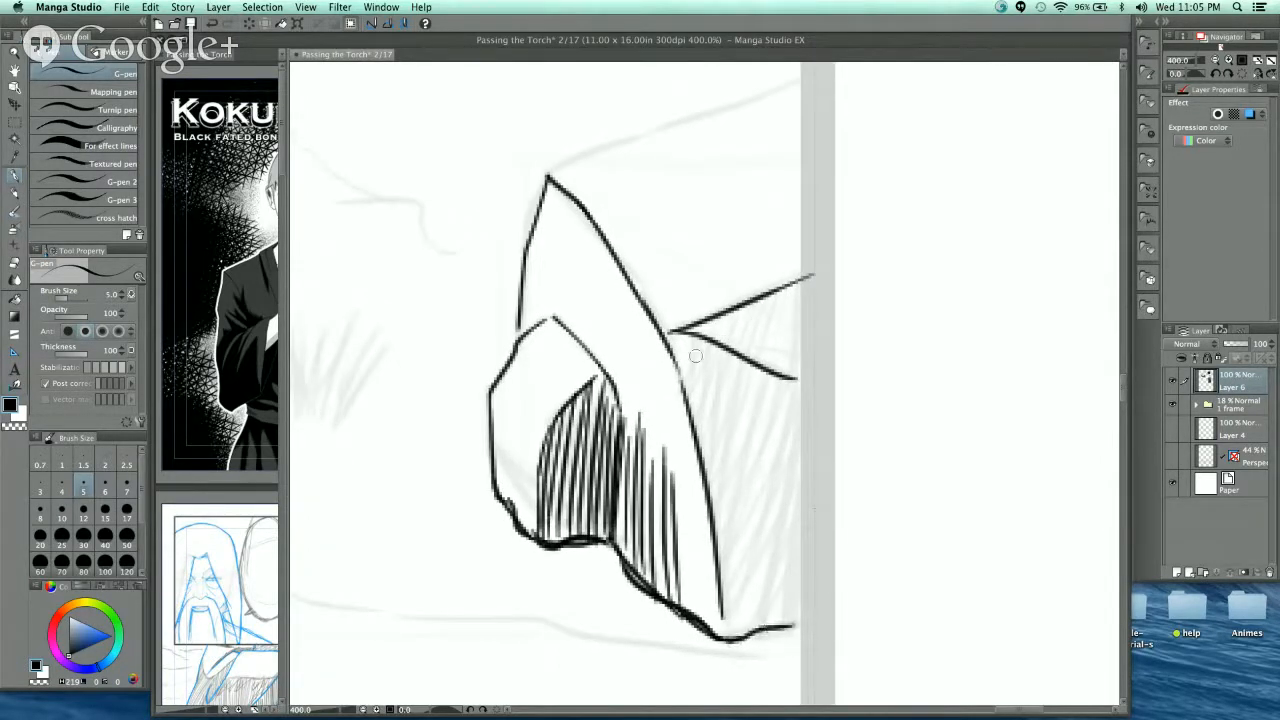
- Hatch the shaded face of the rear rock beside the panel border with long, near-vertical strokes
{"action": "left_click_drag", "start_coordinate": [676, 334], "coordinate": [710, 458]}
{"action": "left_click_drag", "start_coordinate": [714, 350], "coordinate": [716, 550]}
{"action": "left_click_drag", "start_coordinate": [750, 364], "coordinate": [731, 616]}
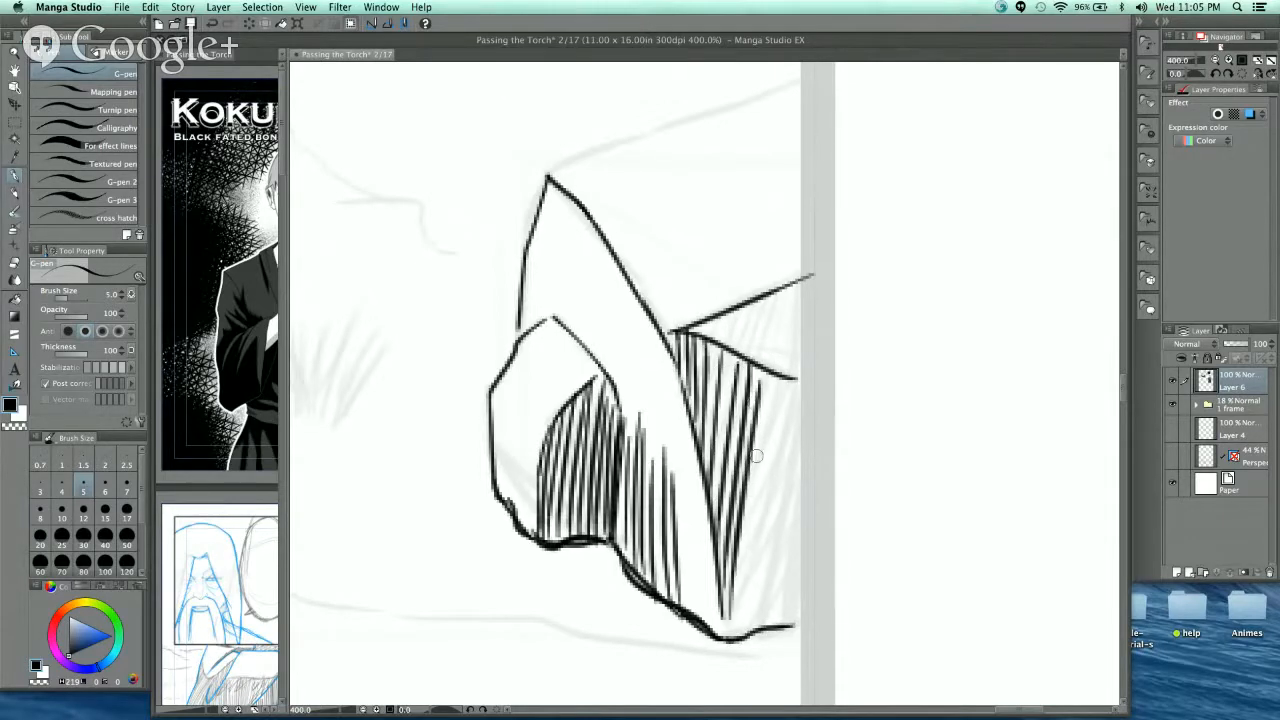
{"action": "left_click_drag", "start_coordinate": [776, 383], "coordinate": [740, 632]}
{"action": "left_click_drag", "start_coordinate": [792, 383], "coordinate": [760, 624]}
{"action": "left_click_drag", "start_coordinate": [798, 382], "coordinate": [772, 626]}
{"action": "left_click_drag", "start_coordinate": [806, 448], "coordinate": [792, 626]}
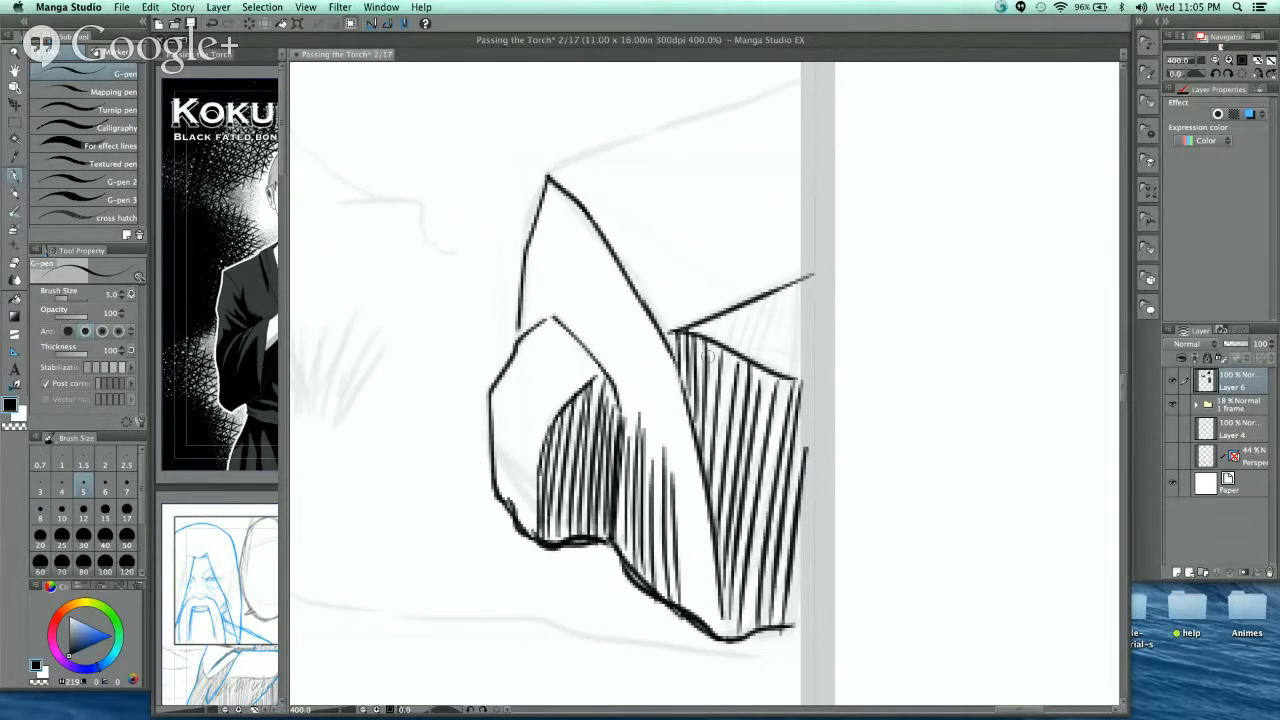
- Darken the rear rock's shaded face with a second layer of slanted hatching
{"action": "left_click_drag", "start_coordinate": [674, 334], "coordinate": [712, 410]}
{"action": "left_click_drag", "start_coordinate": [704, 350], "coordinate": [744, 474]}
{"action": "mouse_move", "coordinate": [714, 366]}
{"action": "left_mouse_down"}
{"action": "mouse_move", "coordinate": [752, 490]}
{"action": "mouse_move", "coordinate": [762, 426]}
{"action": "left_mouse_up"}
{"action": "left_click_drag", "start_coordinate": [722, 406], "coordinate": [754, 506]}
{"action": "left_click_drag", "start_coordinate": [762, 390], "coordinate": [738, 478]}
{"action": "mouse_move", "coordinate": [782, 384]}
{"action": "left_mouse_down"}
{"action": "mouse_move", "coordinate": [722, 528]}
{"action": "mouse_move", "coordinate": [728, 558]}
{"action": "left_mouse_up"}
{"action": "left_click_drag", "start_coordinate": [798, 392], "coordinate": [730, 580]}
{"action": "left_click_drag", "start_coordinate": [800, 408], "coordinate": [748, 614]}
{"action": "left_click_drag", "start_coordinate": [799, 473], "coordinate": [760, 636]}
{"action": "left_click_drag", "start_coordinate": [806, 476], "coordinate": [766, 618]}
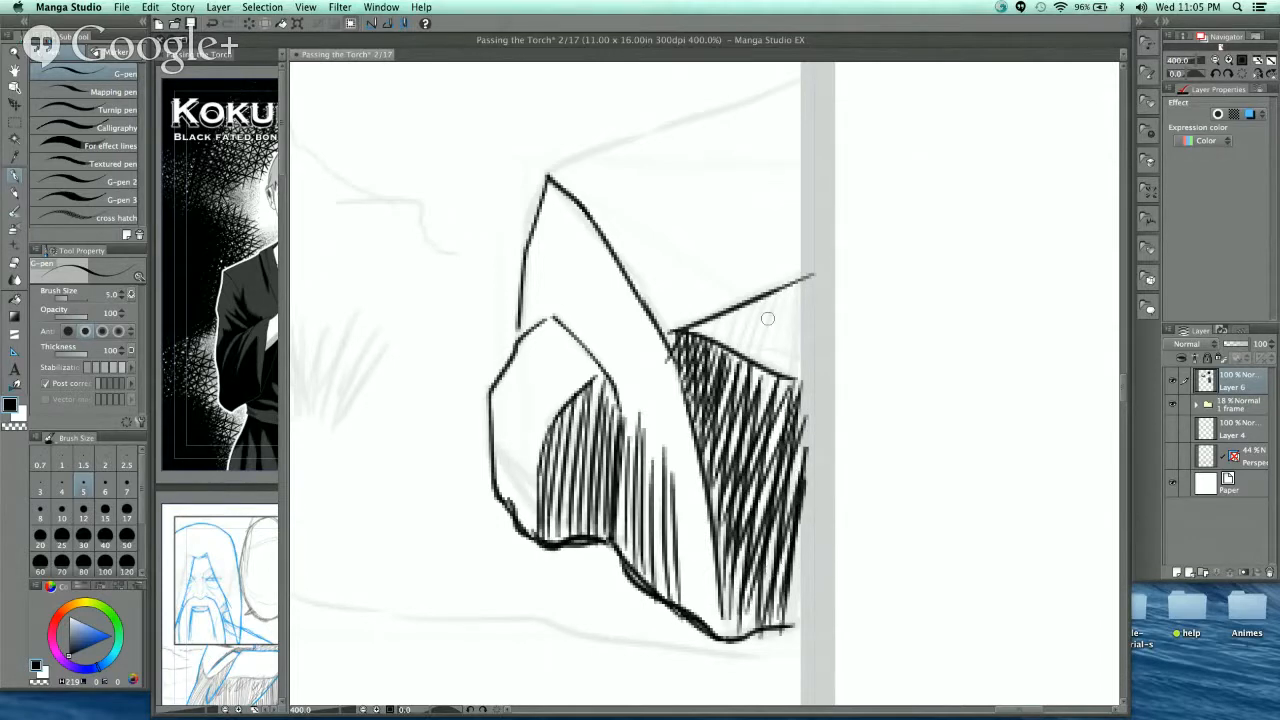
- Hatch the triangular upper face of the rear rock with fine diagonal strokes up to the panel border
{"action": "left_click_drag", "start_coordinate": [792, 330], "coordinate": [707, 395]}
{"action": "left_click", "coordinate": [711, 348], "text": "super"}
{"action": "key", "text": "super+z"}
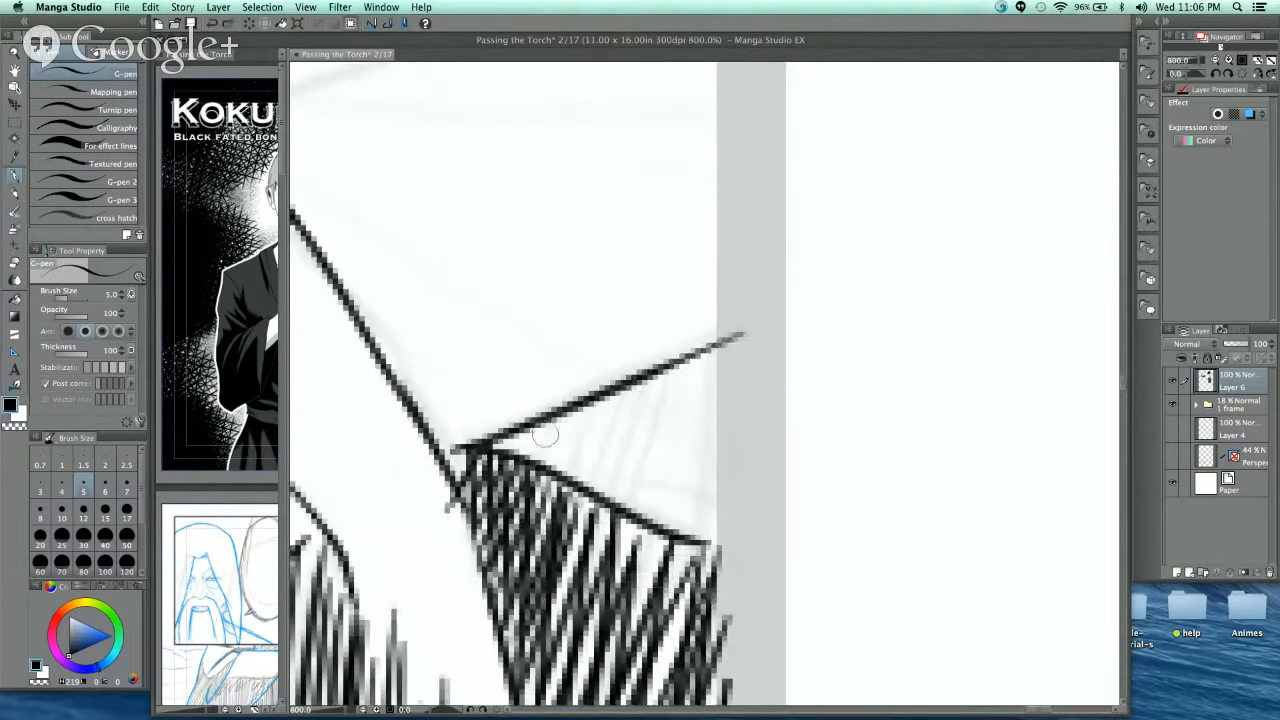
{"action": "left_click_drag", "start_coordinate": [506, 447], "coordinate": [593, 398]}
{"action": "left_click_drag", "start_coordinate": [543, 459], "coordinate": [670, 380]}
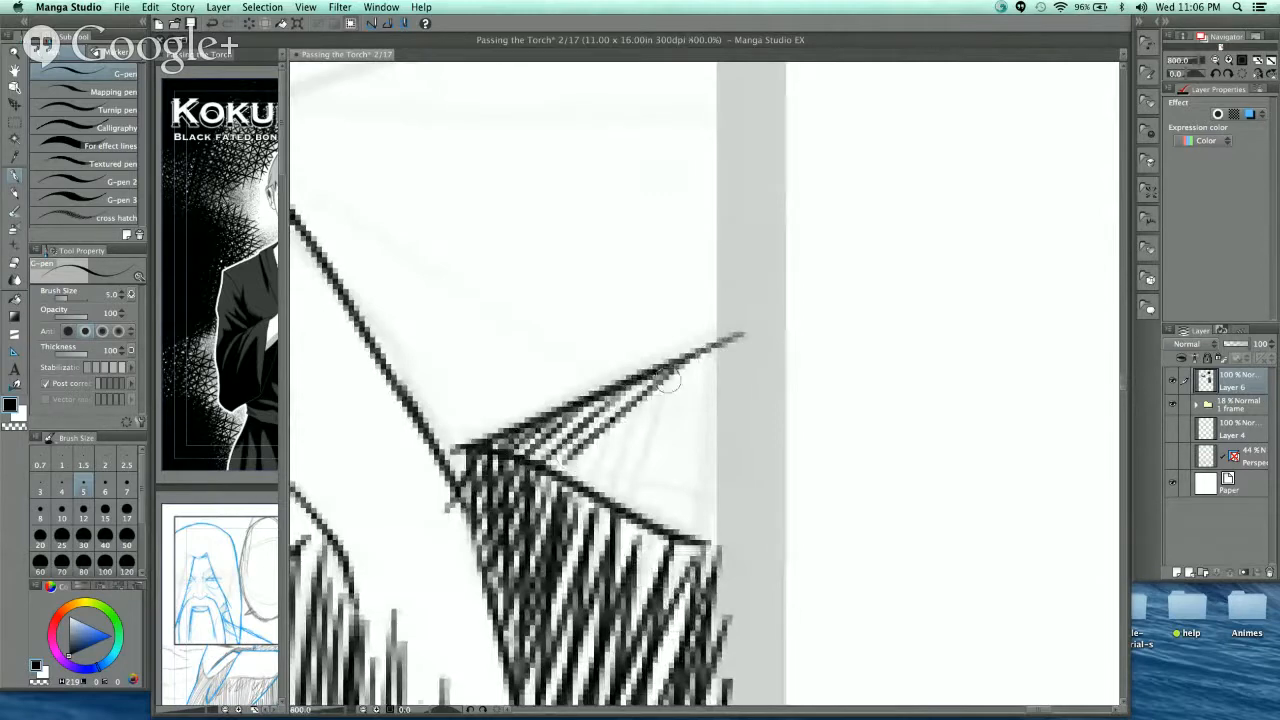
{"action": "left_click_drag", "start_coordinate": [586, 472], "coordinate": [726, 346]}
{"action": "left_click_drag", "start_coordinate": [626, 514], "coordinate": [724, 388]}
{"action": "left_click_drag", "start_coordinate": [648, 522], "coordinate": [722, 406]}
{"action": "left_click_drag", "start_coordinate": [658, 544], "coordinate": [726, 450]}
{"action": "left_click_drag", "start_coordinate": [686, 534], "coordinate": [730, 458]}
- Ink the curved left edge and upper slope of the next rock higher up along the panel border
{"action": "left_click", "coordinate": [726, 293], "text": "alt"}
{"action": "left_click", "coordinate": [724, 293], "text": "alt"}
{"action": "left_click", "coordinate": [721, 338], "text": "alt"}
{"action": "left_click_drag", "start_coordinate": [692, 279], "coordinate": [697, 417]}
{"action": "left_click", "coordinate": [697, 417], "text": "ctrl"}
{"action": "left_click", "coordinate": [709, 354], "text": "ctrl"}
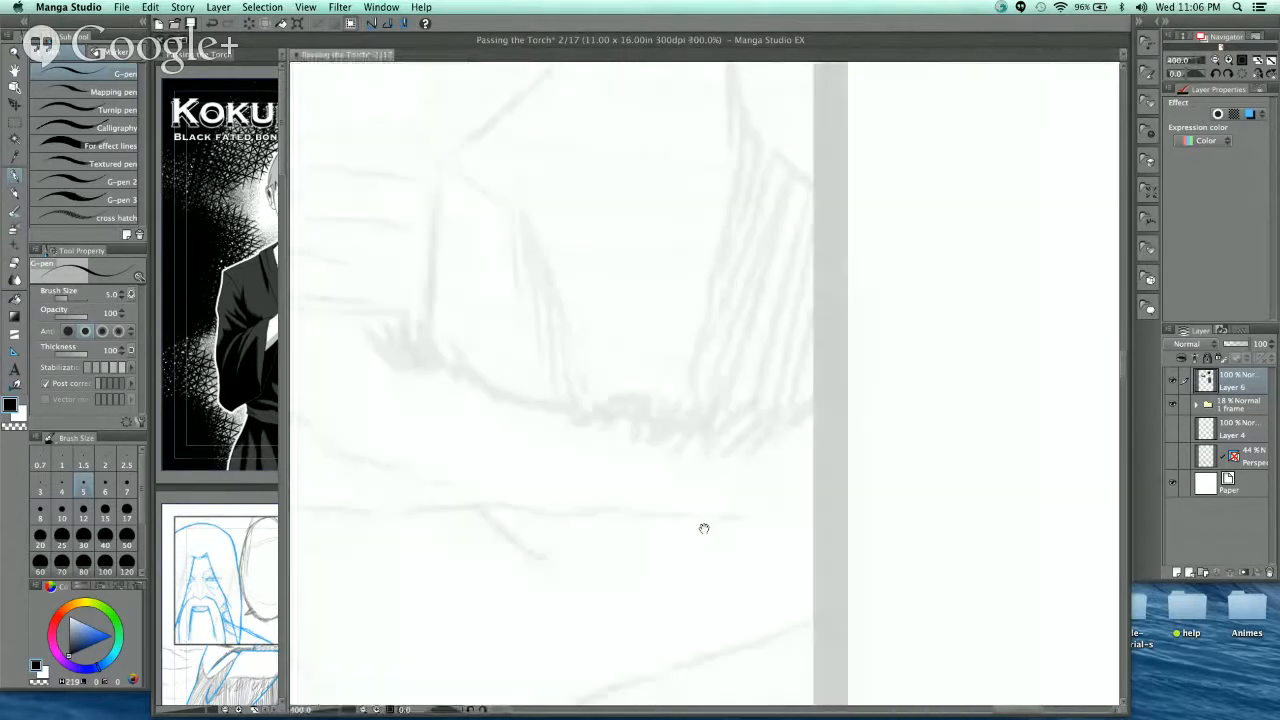
{"action": "mouse_move", "coordinate": [700, 526]}
{"action": "left_mouse_down"}
{"action": "mouse_move", "coordinate": [688, 499]}
{"action": "mouse_move", "coordinate": [671, 524]}
{"action": "left_mouse_up"}
{"action": "mouse_move", "coordinate": [685, 205]}
{"action": "left_mouse_down"}
{"action": "mouse_move", "coordinate": [691, 280]}
{"action": "mouse_move", "coordinate": [655, 612]}
{"action": "left_mouse_up"}
{"action": "left_click_drag", "start_coordinate": [690, 233], "coordinate": [787, 383]}
{"action": "left_click_drag", "start_coordinate": [645, 213], "coordinate": [680, 346]}
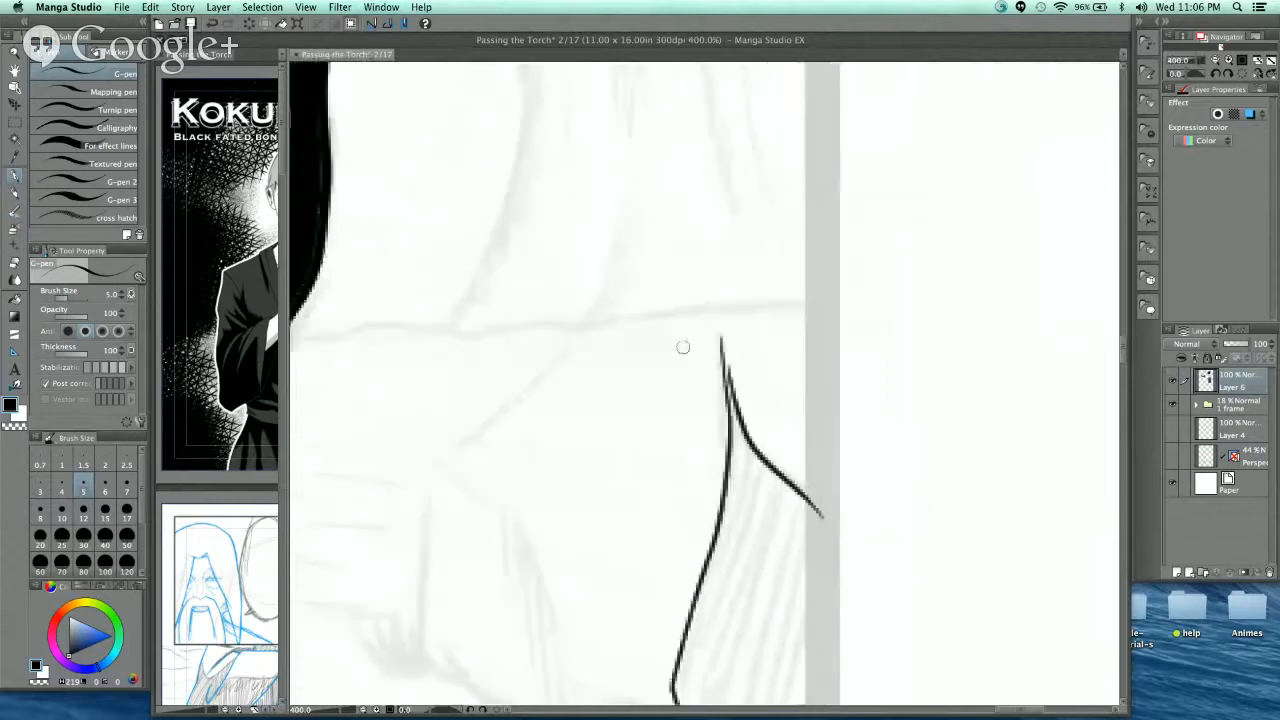
- Ink the faceted top and straight left edge of the large rock, adding grass tufts along its base
{"action": "mouse_move", "coordinate": [543, 370]}
{"action": "left_mouse_down"}
{"action": "mouse_move", "coordinate": [688, 340]}
{"action": "mouse_move", "coordinate": [823, 410]}
{"action": "mouse_move", "coordinate": [927, 203]}
{"action": "left_mouse_up"}
{"action": "mouse_move", "coordinate": [709, 186]}
{"action": "left_mouse_down"}
{"action": "mouse_move", "coordinate": [597, 283]}
{"action": "mouse_move", "coordinate": [603, 490]}
{"action": "mouse_move", "coordinate": [576, 441]}
{"action": "left_mouse_up"}
{"action": "mouse_move", "coordinate": [600, 492]}
{"action": "left_mouse_down"}
{"action": "mouse_move", "coordinate": [576, 436]}
{"action": "mouse_move", "coordinate": [516, 444]}
{"action": "mouse_move", "coordinate": [566, 502]}
{"action": "left_mouse_up"}
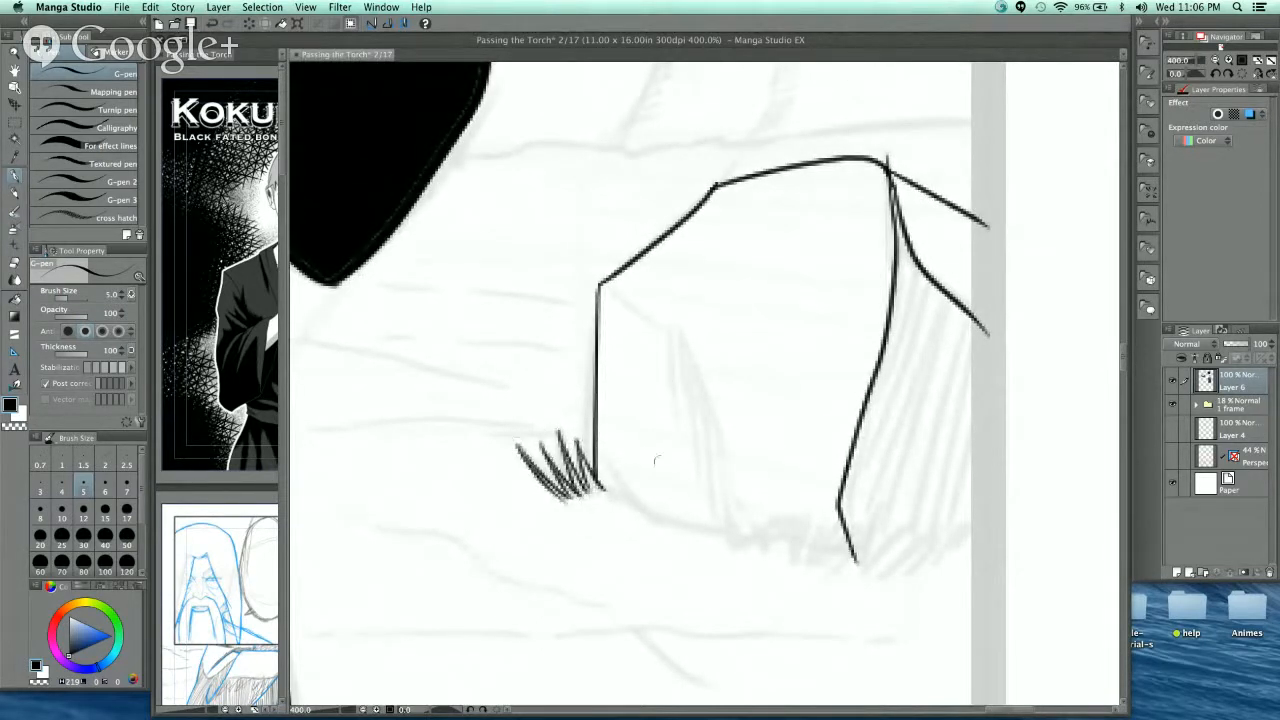
{"action": "left_click_drag", "start_coordinate": [735, 459], "coordinate": [711, 309]}
{"action": "mouse_move", "coordinate": [711, 408]}
{"action": "left_mouse_down"}
{"action": "mouse_move", "coordinate": [681, 308]}
{"action": "mouse_move", "coordinate": [721, 395]}
{"action": "mouse_move", "coordinate": [742, 300]}
{"action": "mouse_move", "coordinate": [780, 362]}
{"action": "mouse_move", "coordinate": [775, 414]}
{"action": "mouse_move", "coordinate": [806, 386]}
{"action": "left_mouse_up"}
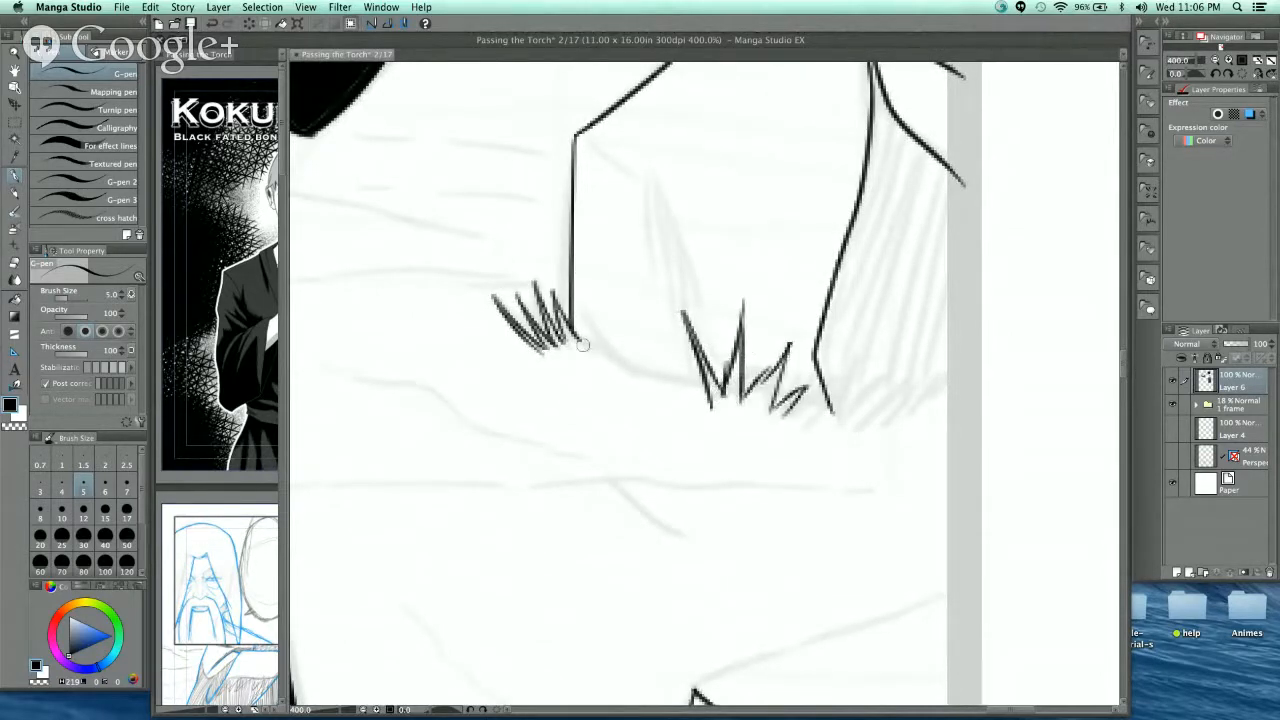
- Ink a curling leafy sprout beside the rock's left edge and another rising along its right face near the panel border
{"action": "mouse_move", "coordinate": [566, 300]}
{"action": "left_mouse_down"}
{"action": "mouse_move", "coordinate": [521, 160]}
{"action": "mouse_move", "coordinate": [569, 298]}
{"action": "left_mouse_up"}
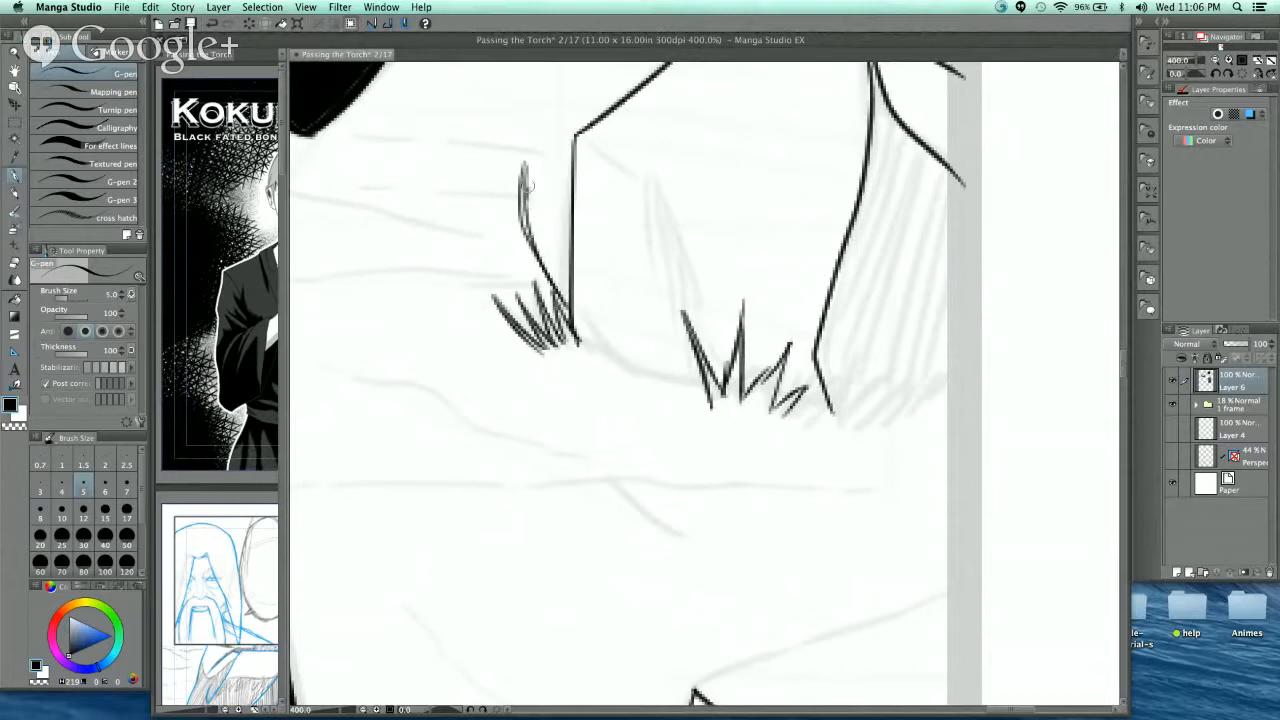
{"action": "mouse_move", "coordinate": [524, 186]}
{"action": "left_mouse_down"}
{"action": "mouse_move", "coordinate": [555, 119]}
{"action": "mouse_move", "coordinate": [526, 156]}
{"action": "left_mouse_up"}
{"action": "scroll", "coordinate": [946, 107], "scroll_direction": "down", "scroll_amount": 2}
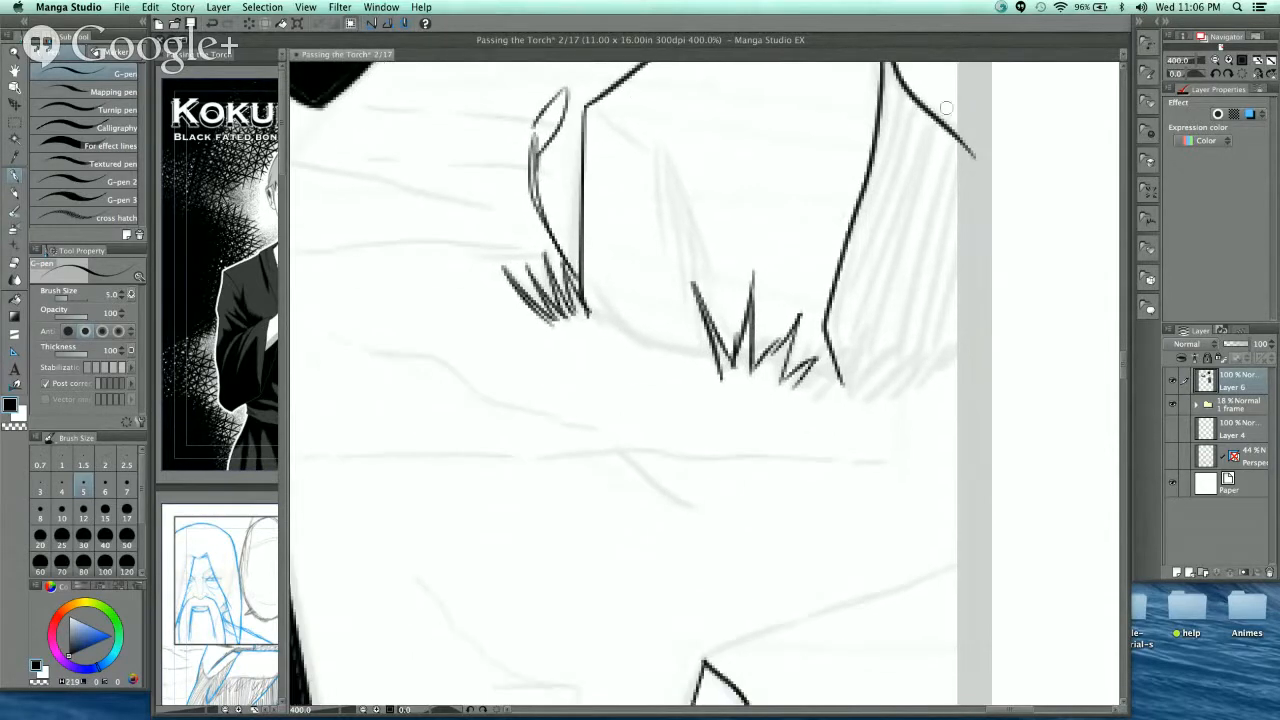
{"action": "left_click_drag", "start_coordinate": [832, 384], "coordinate": [922, 232]}
{"action": "left_click_drag", "start_coordinate": [938, 222], "coordinate": [950, 184]}
{"action": "mouse_move", "coordinate": [836, 388]}
{"action": "left_mouse_down"}
{"action": "mouse_move", "coordinate": [929, 206]}
{"action": "mouse_move", "coordinate": [914, 180]}
{"action": "mouse_move", "coordinate": [922, 238]}
{"action": "mouse_move", "coordinate": [955, 174]}
{"action": "mouse_move", "coordinate": [920, 282]}
{"action": "left_mouse_up"}
{"action": "scroll", "coordinate": [920, 282], "scroll_direction": "down", "scroll_amount": 1}
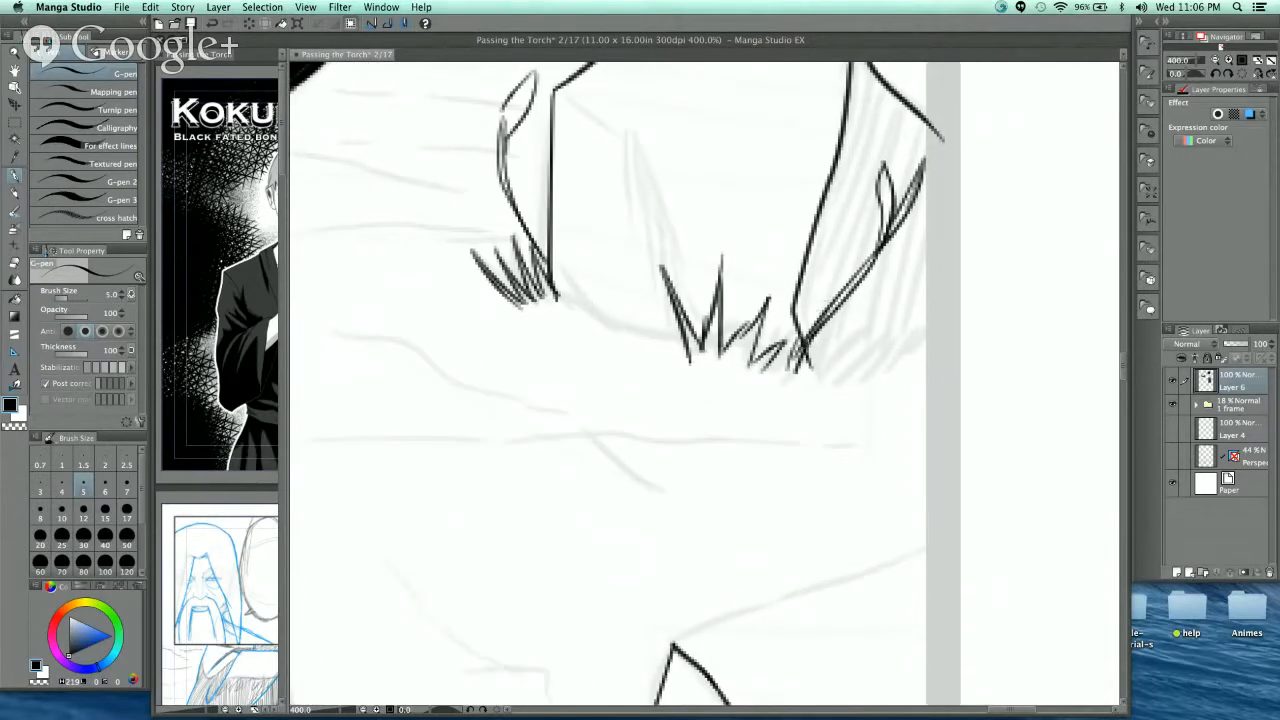
- Ink the curved lower edge and inner boundary of the rock's left shaded face, undoing the trial hatch stroke
{"action": "scroll", "coordinate": [792, 362], "scroll_direction": "up", "scroll_amount": 2}
{"action": "left_click_drag", "start_coordinate": [578, 342], "coordinate": [700, 424]}
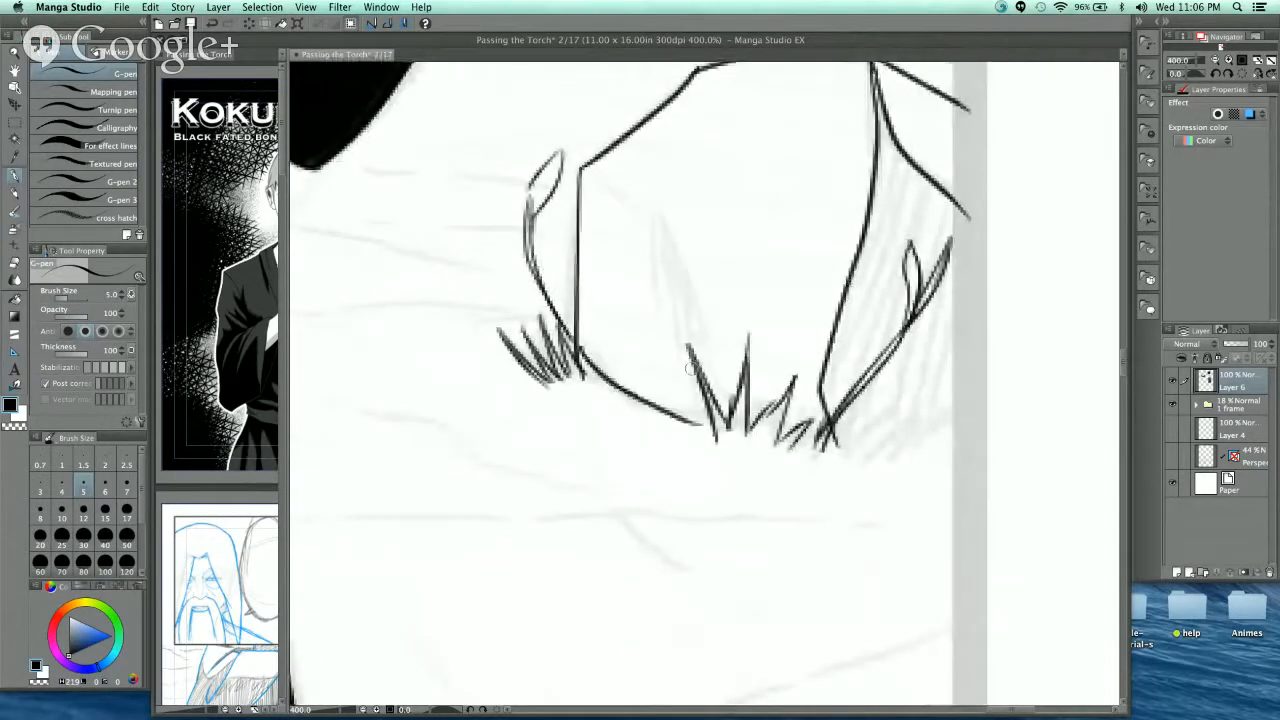
{"action": "mouse_move", "coordinate": [700, 332]}
{"action": "left_mouse_down"}
{"action": "mouse_move", "coordinate": [653, 214]}
{"action": "mouse_move", "coordinate": [583, 164]}
{"action": "mouse_move", "coordinate": [600, 358]}
{"action": "left_mouse_up"}
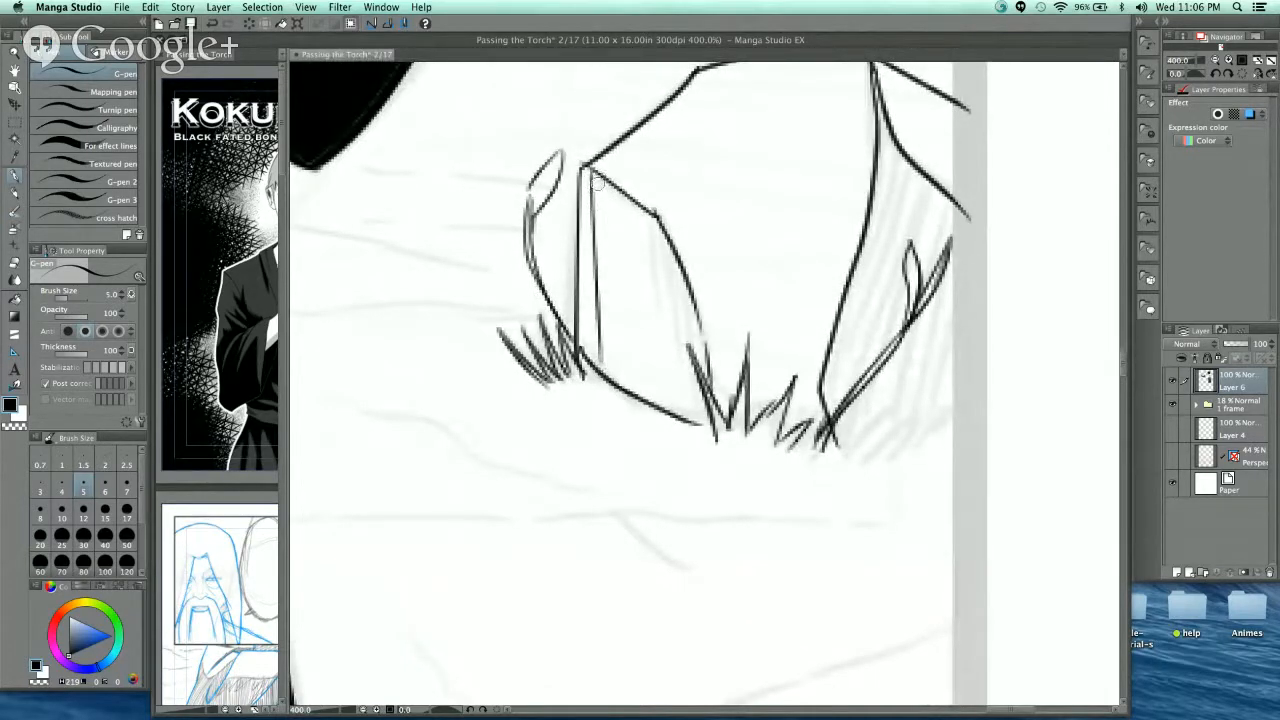
{"action": "key", "text": "super+z"}
- Reduce the brush size to 4 and hatch the rock's left shaded face with near-vertical strokes
{"action": "key", "text": "bracketleft"}
{"action": "mouse_move", "coordinate": [590, 172]}
{"action": "left_mouse_down"}
{"action": "mouse_move", "coordinate": [596, 368]}
{"action": "mouse_move", "coordinate": [604, 360]}
{"action": "left_mouse_up"}
{"action": "mouse_move", "coordinate": [614, 195]}
{"action": "left_mouse_down"}
{"action": "mouse_move", "coordinate": [616, 380]}
{"action": "mouse_move", "coordinate": [629, 298]}
{"action": "left_mouse_up"}
{"action": "left_click_drag", "start_coordinate": [626, 234], "coordinate": [638, 394]}
{"action": "mouse_move", "coordinate": [630, 214]}
{"action": "left_mouse_down"}
{"action": "mouse_move", "coordinate": [648, 406]}
{"action": "mouse_move", "coordinate": [654, 300]}
{"action": "left_mouse_up"}
{"action": "mouse_move", "coordinate": [644, 236]}
{"action": "left_mouse_down"}
{"action": "mouse_move", "coordinate": [666, 406]}
{"action": "mouse_move", "coordinate": [666, 324]}
{"action": "left_mouse_up"}
{"action": "left_click_drag", "start_coordinate": [654, 256], "coordinate": [690, 438]}
{"action": "left_click_drag", "start_coordinate": [666, 264], "coordinate": [694, 420]}
{"action": "left_click_drag", "start_coordinate": [682, 278], "coordinate": [702, 394]}
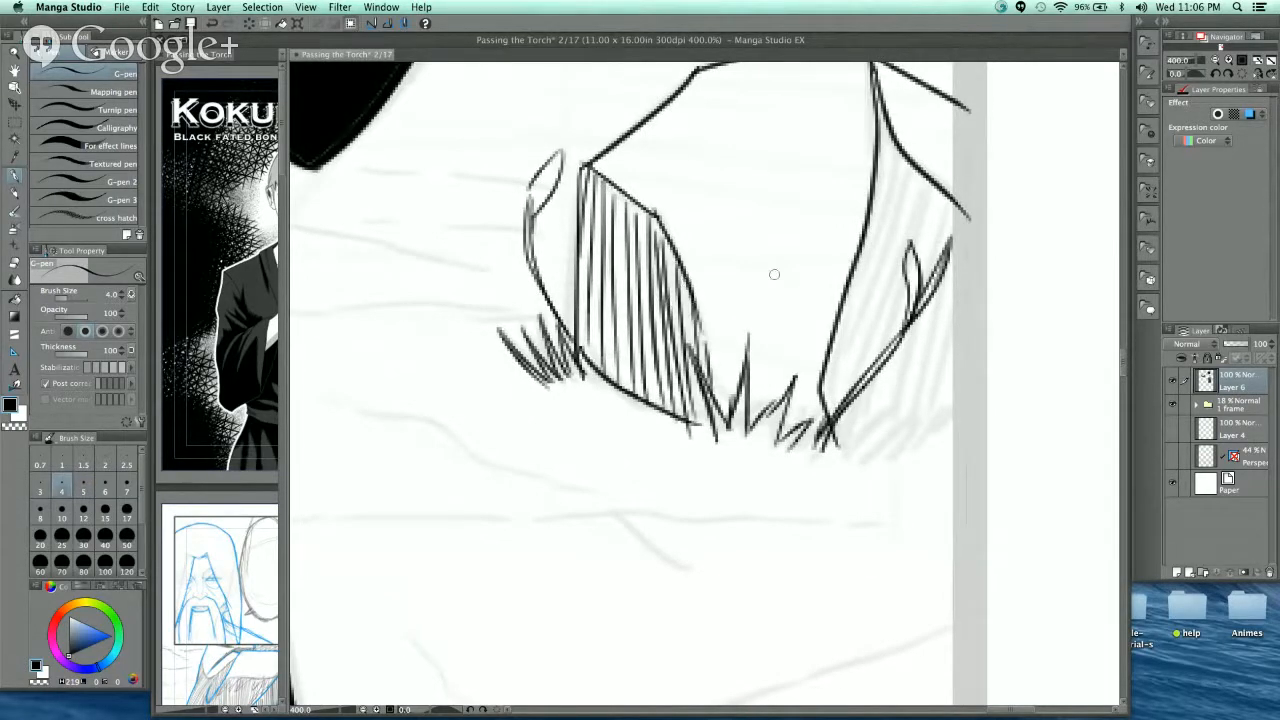
- Hatch the rock's right face with slanted strokes around the sprout, out to the panel border
{"action": "left_click_drag", "start_coordinate": [851, 345], "coordinate": [791, 383]}
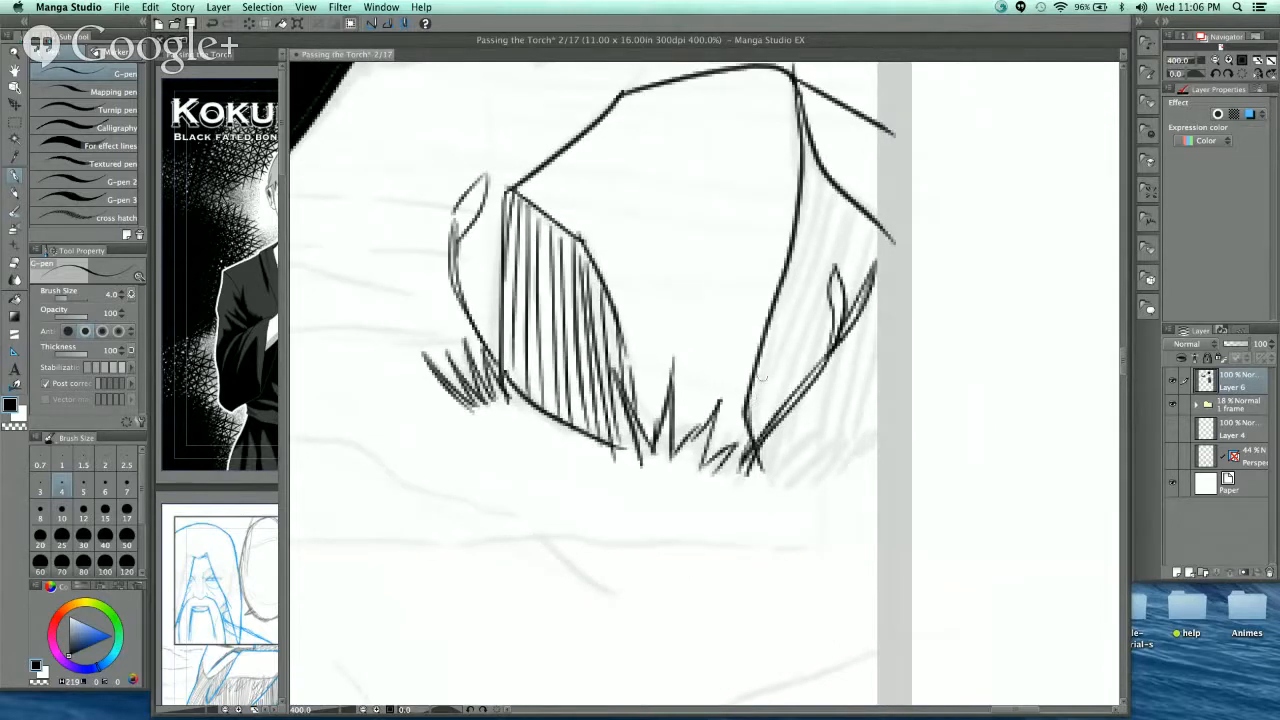
{"action": "left_click_drag", "start_coordinate": [808, 134], "coordinate": [800, 160]}
{"action": "left_click_drag", "start_coordinate": [814, 150], "coordinate": [796, 246]}
{"action": "left_click_drag", "start_coordinate": [824, 178], "coordinate": [785, 302]}
{"action": "left_click_drag", "start_coordinate": [832, 186], "coordinate": [770, 334]}
{"action": "mouse_move", "coordinate": [832, 214]}
{"action": "left_mouse_down"}
{"action": "mouse_move", "coordinate": [760, 368]}
{"action": "mouse_move", "coordinate": [754, 426]}
{"action": "left_mouse_up"}
{"action": "left_click_drag", "start_coordinate": [826, 302], "coordinate": [756, 438]}
{"action": "left_click_drag", "start_coordinate": [830, 326], "coordinate": [782, 424]}
{"action": "left_click_drag", "start_coordinate": [874, 218], "coordinate": [770, 460]}
{"action": "mouse_move", "coordinate": [878, 344]}
{"action": "left_mouse_down"}
{"action": "mouse_move", "coordinate": [794, 454]}
{"action": "mouse_move", "coordinate": [810, 452]}
{"action": "left_mouse_up"}
{"action": "left_click_drag", "start_coordinate": [880, 362], "coordinate": [826, 462]}
{"action": "scroll", "coordinate": [855, 345], "scroll_direction": "down", "scroll_amount": 3}
- Ink short grass blades along the base of the hatched right face
{"action": "left_click_drag", "start_coordinate": [794, 368], "coordinate": [766, 402]}
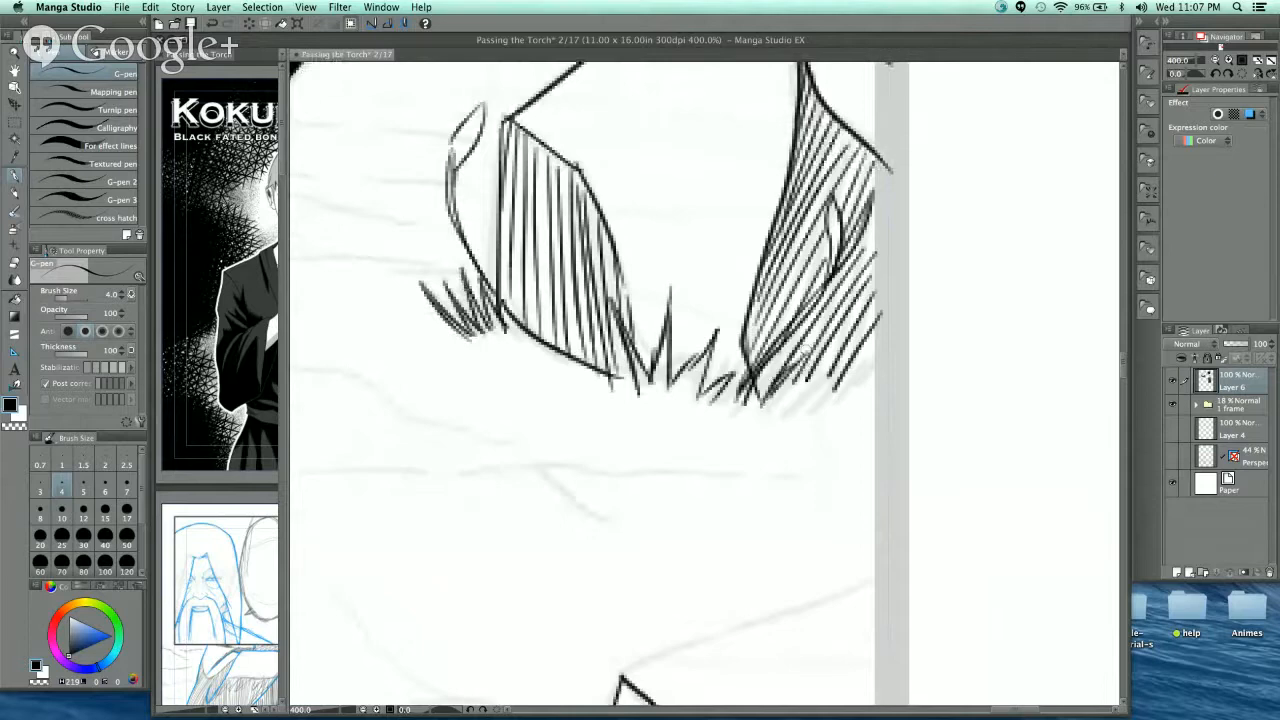
{"action": "left_click_drag", "start_coordinate": [810, 348], "coordinate": [784, 400]}
{"action": "mouse_move", "coordinate": [784, 398]}
{"action": "left_mouse_down"}
{"action": "mouse_move", "coordinate": [808, 386]}
{"action": "mouse_move", "coordinate": [800, 404]}
{"action": "left_mouse_up"}
{"action": "left_click_drag", "start_coordinate": [846, 362], "coordinate": [822, 402]}
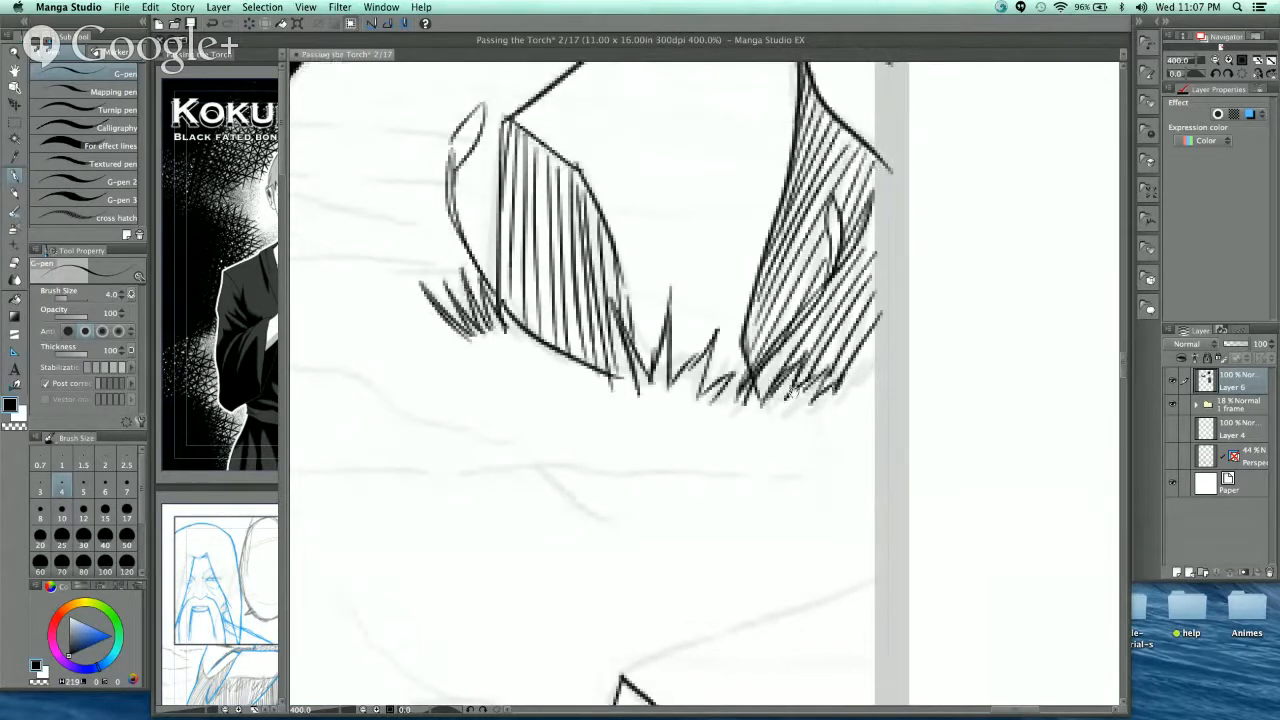
- Ink the broken horizontal ground line below the rock and the wavy contour line descending beneath it
{"action": "scroll", "coordinate": [817, 420], "scroll_direction": "down", "scroll_amount": 5}
{"action": "scroll", "coordinate": [900, 360], "scroll_direction": "left", "scroll_amount": 9}
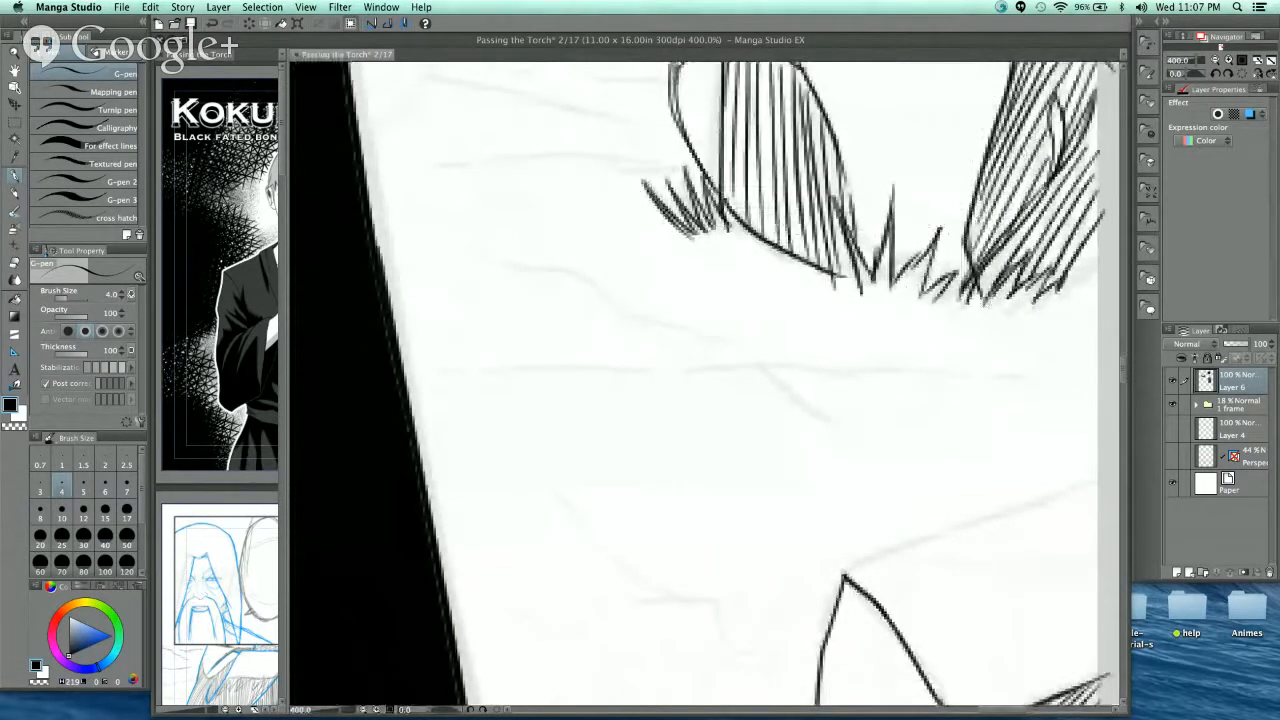
{"action": "left_click_drag", "start_coordinate": [442, 366], "coordinate": [962, 372]}
{"action": "left_click_drag", "start_coordinate": [986, 375], "coordinate": [1076, 374]}
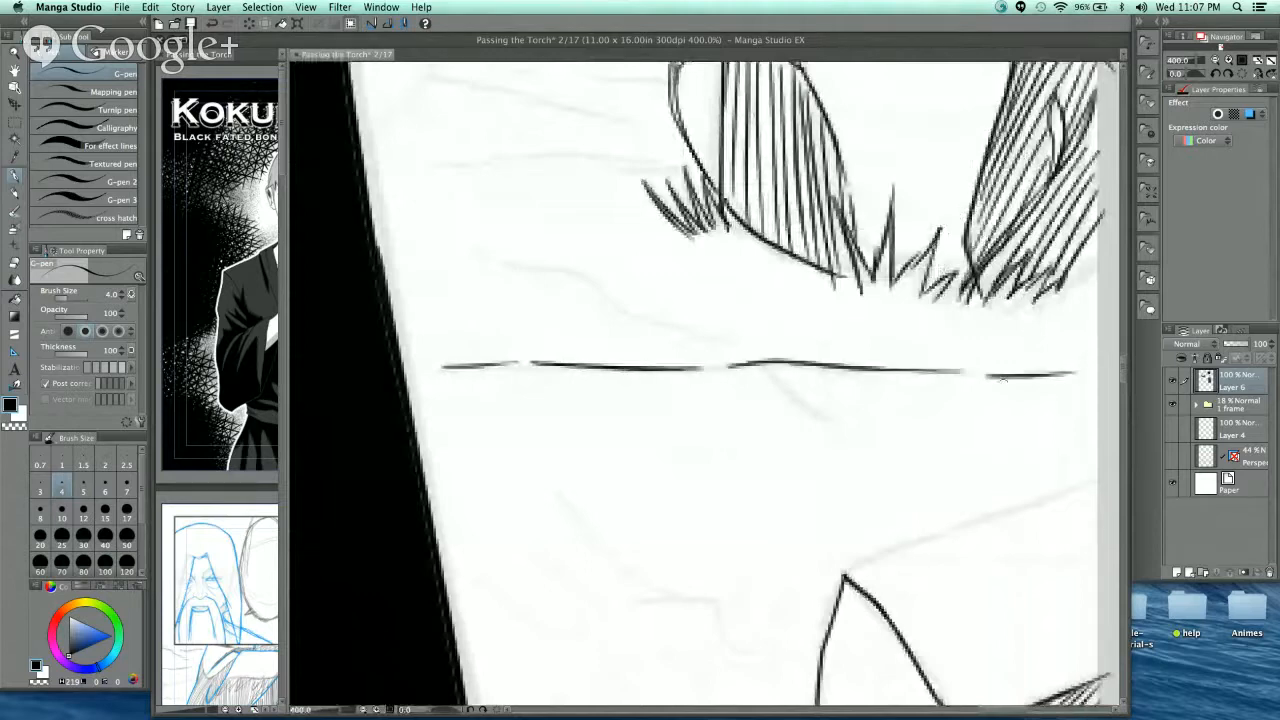
{"action": "scroll", "coordinate": [1003, 378], "scroll_direction": "down", "scroll_amount": 10}
{"action": "scroll", "coordinate": [1003, 378], "scroll_direction": "left", "scroll_amount": 2}
{"action": "mouse_move", "coordinate": [598, 275]}
{"action": "left_mouse_down"}
{"action": "mouse_move", "coordinate": [690, 365]}
{"action": "mouse_move", "coordinate": [785, 406]}
{"action": "mouse_move", "coordinate": [813, 440]}
{"action": "left_mouse_up"}
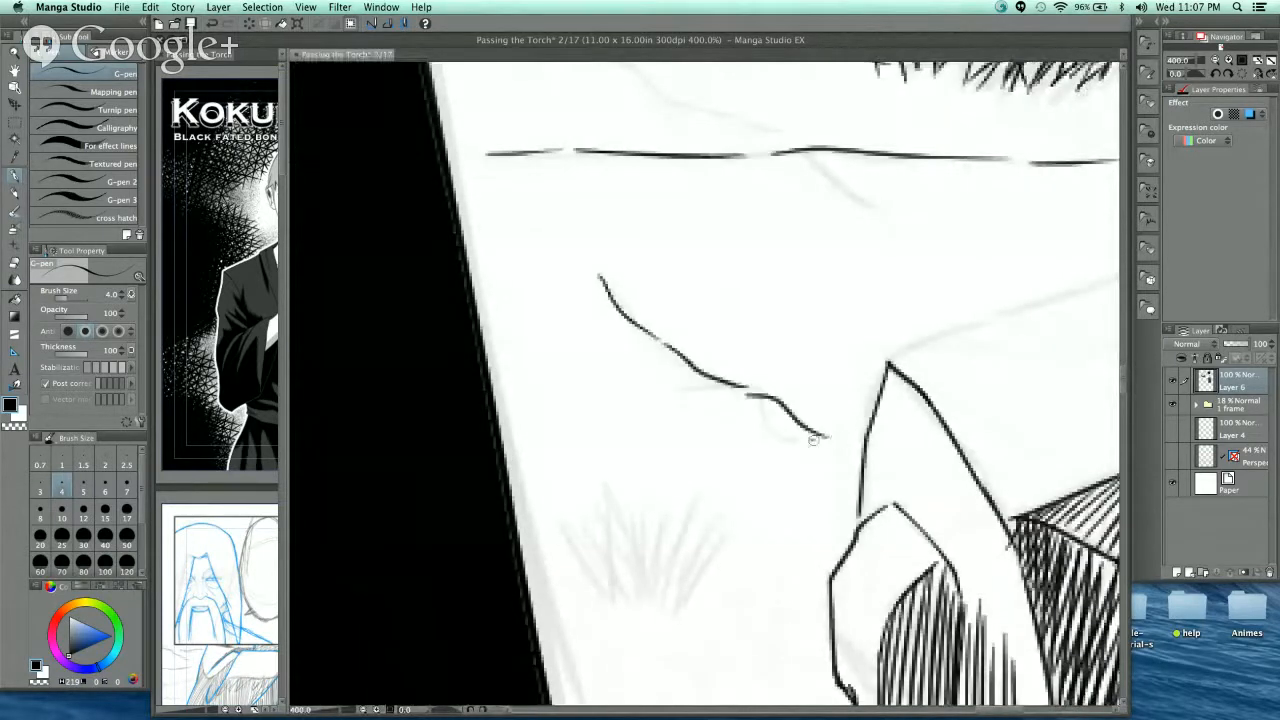
- Ink a fan-shaped grass tuft on the ground between the black robe and the lower rocks
{"action": "scroll", "coordinate": [769, 506], "scroll_direction": "down", "scroll_amount": 10}
{"action": "scroll", "coordinate": [769, 506], "scroll_direction": "left", "scroll_amount": 2}
{"action": "mouse_move", "coordinate": [592, 308]}
{"action": "left_mouse_down"}
{"action": "mouse_move", "coordinate": [650, 395]}
{"action": "mouse_move", "coordinate": [652, 375]}
{"action": "left_mouse_up"}
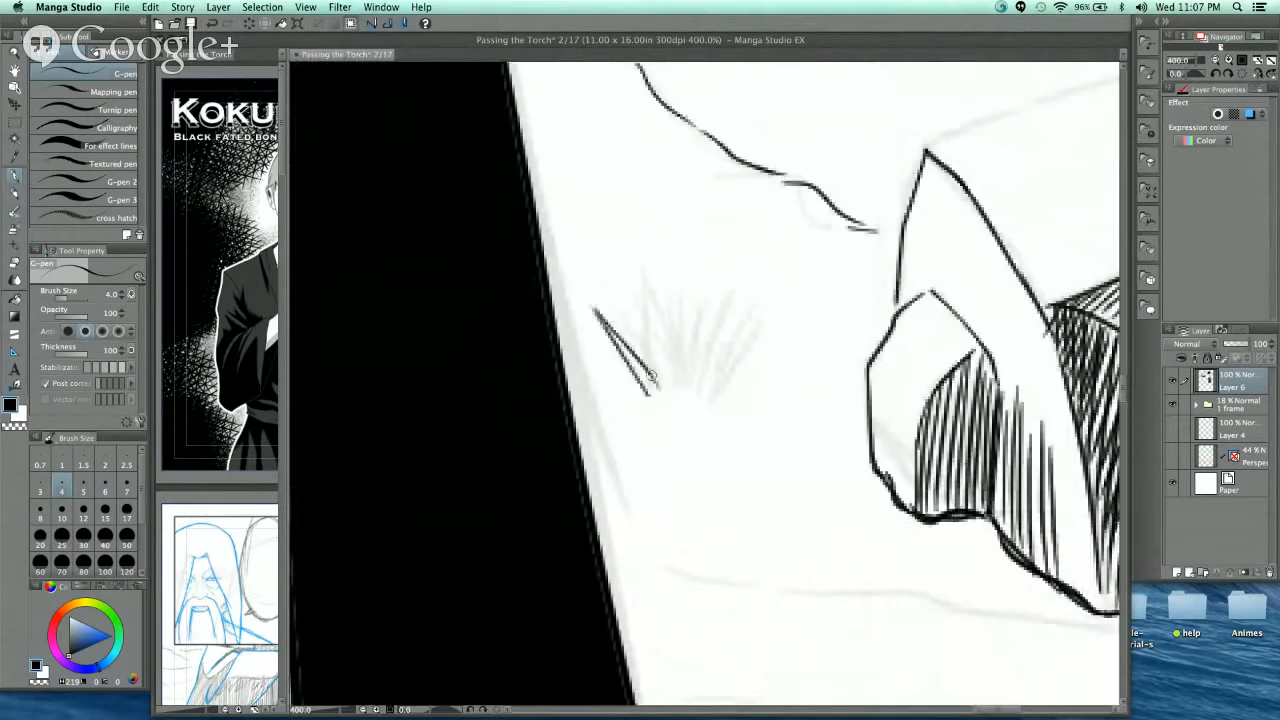
{"action": "left_click_drag", "start_coordinate": [642, 310], "coordinate": [656, 388]}
{"action": "left_click_drag", "start_coordinate": [638, 268], "coordinate": [660, 384]}
{"action": "left_click_drag", "start_coordinate": [670, 300], "coordinate": [682, 385]}
{"action": "left_click_drag", "start_coordinate": [692, 330], "coordinate": [682, 386]}
{"action": "left_click_drag", "start_coordinate": [730, 275], "coordinate": [688, 385]}
{"action": "left_click_drag", "start_coordinate": [726, 290], "coordinate": [708, 365]}
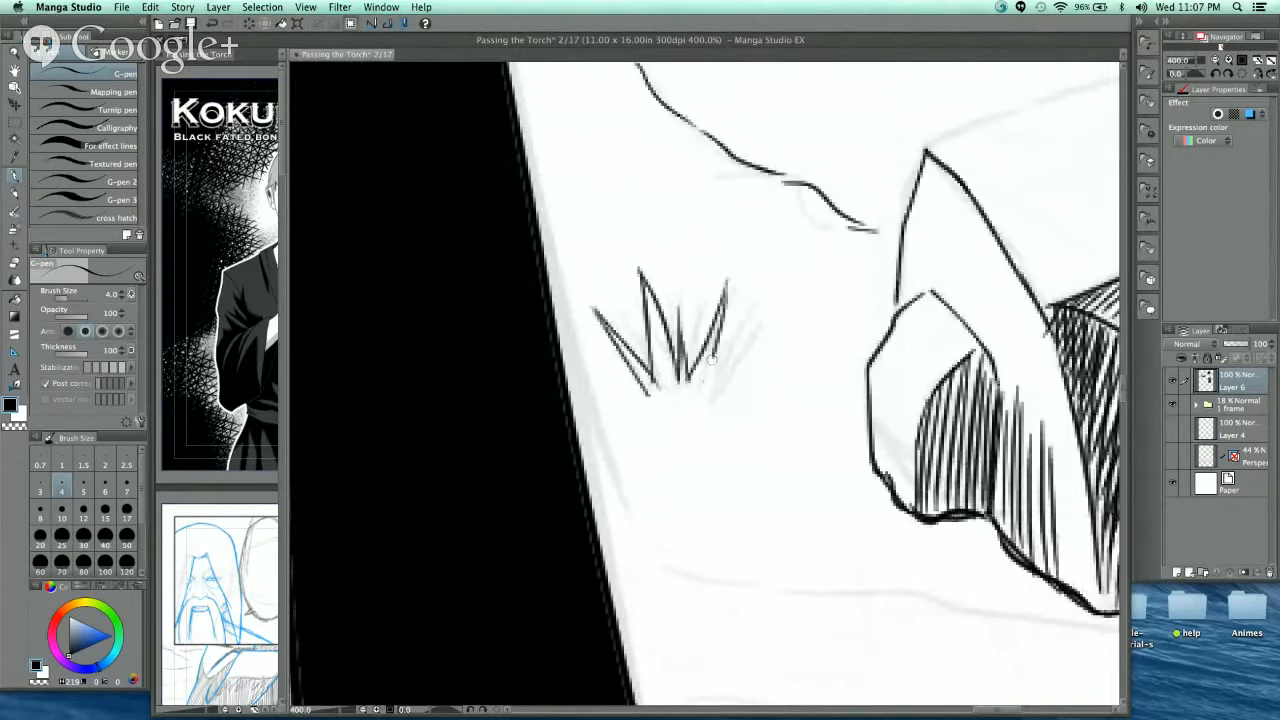
{"action": "mouse_move", "coordinate": [750, 325]}
{"action": "left_mouse_down"}
{"action": "mouse_move", "coordinate": [712, 385]}
{"action": "mouse_move", "coordinate": [732, 392]}
{"action": "left_mouse_up"}
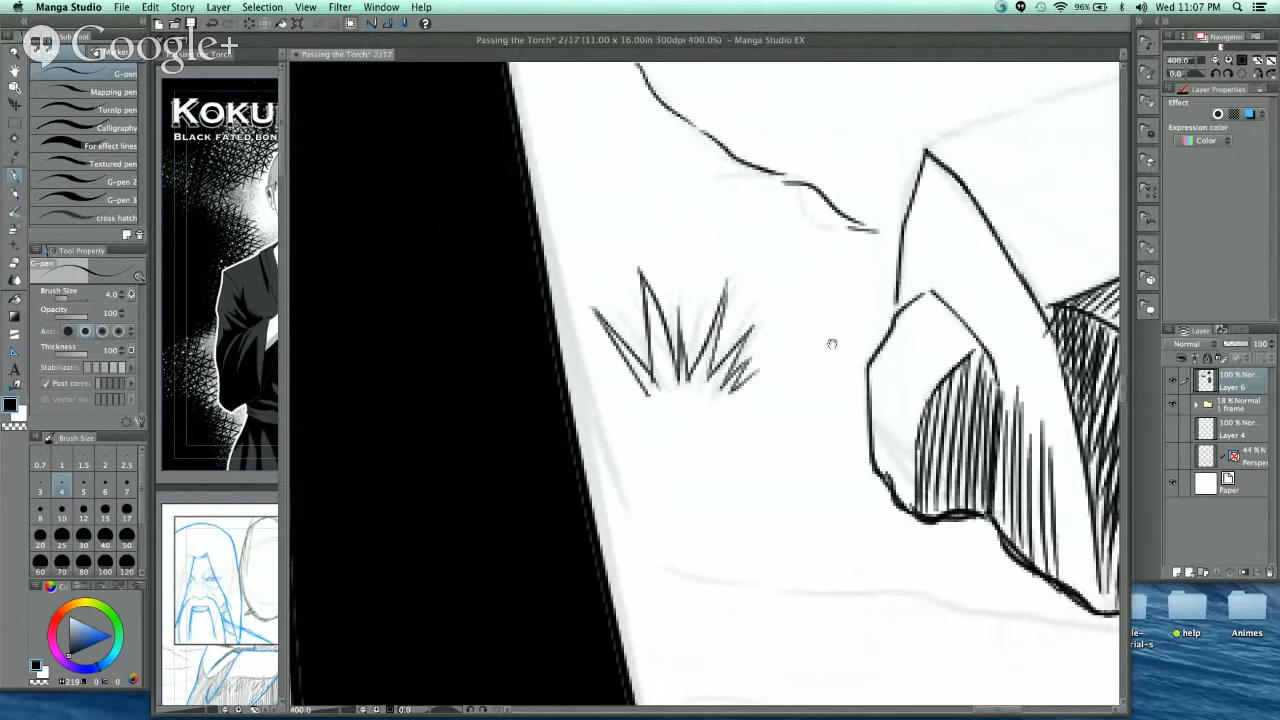
- Ink the broken ground contour lines between the robed figure and the large rock
{"action": "scroll", "coordinate": [831, 344], "scroll_direction": "up", "scroll_amount": 15}
{"action": "scroll", "coordinate": [831, 344], "scroll_direction": "right", "scroll_amount": 9}
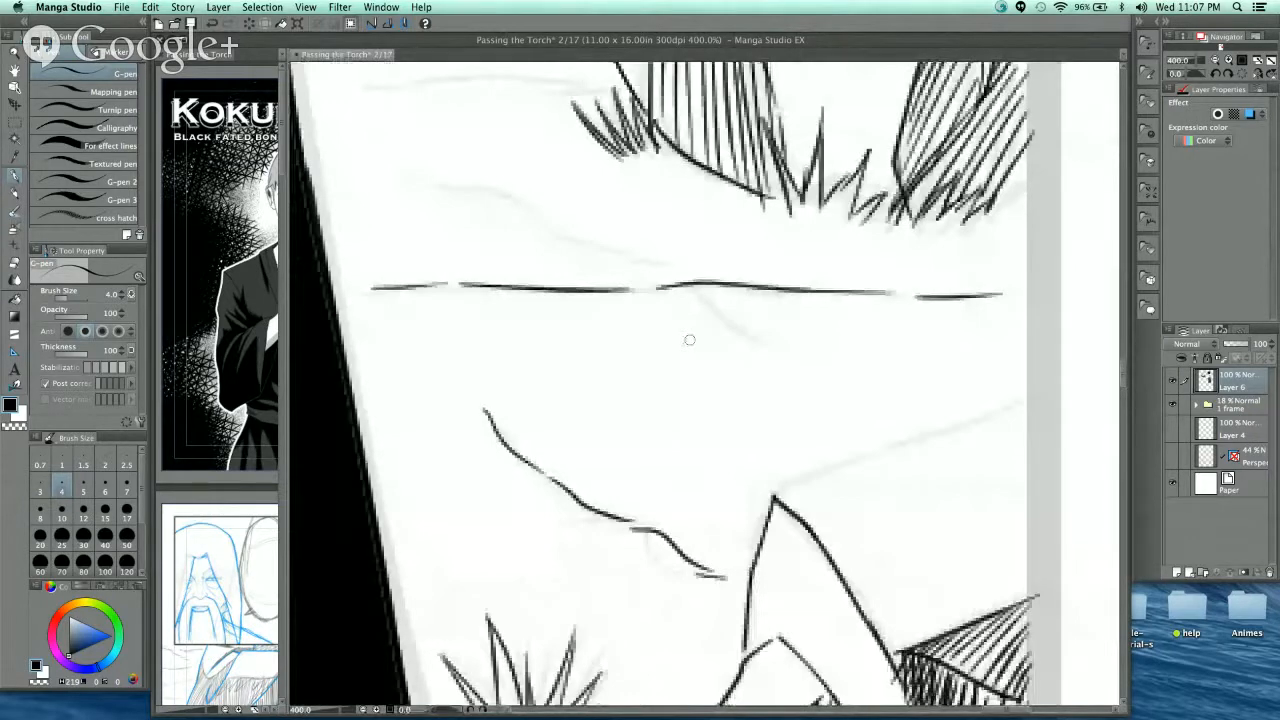
{"action": "left_click_drag", "start_coordinate": [590, 203], "coordinate": [865, 513]}
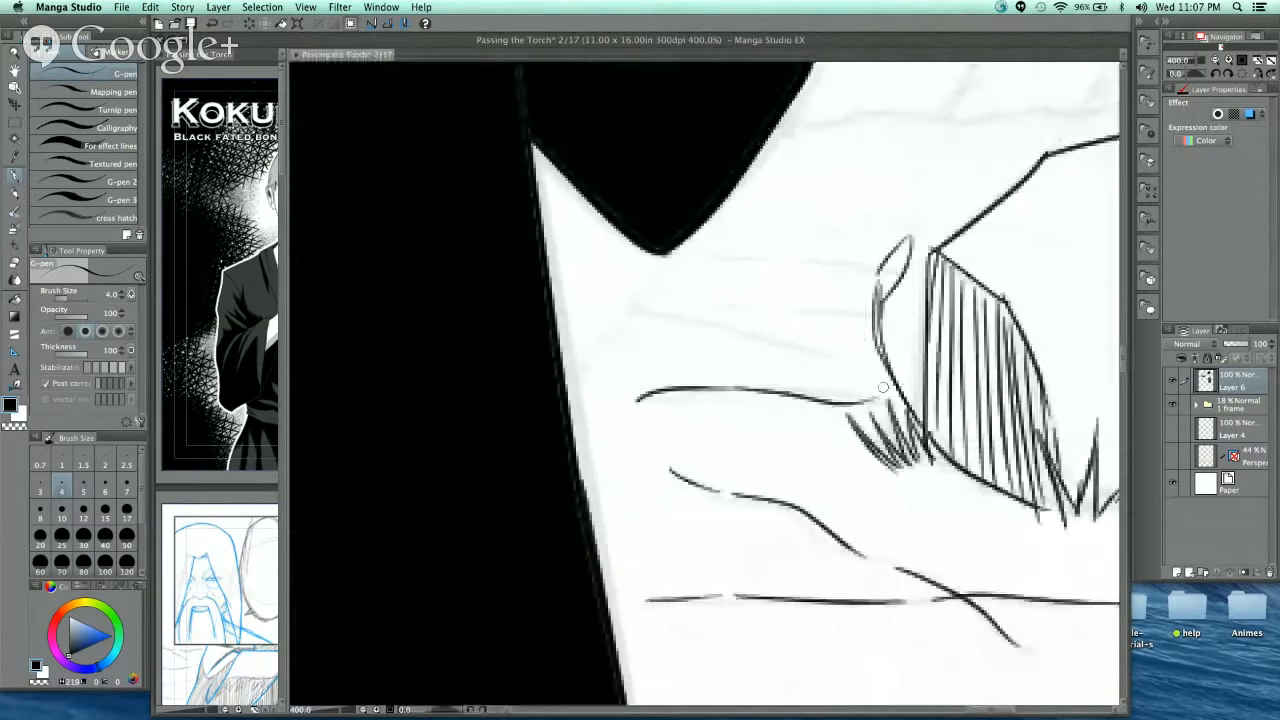
{"action": "left_click_drag", "start_coordinate": [645, 312], "coordinate": [725, 337]}
{"action": "left_click_drag", "start_coordinate": [752, 342], "coordinate": [838, 355]}
{"action": "left_click_drag", "start_coordinate": [702, 310], "coordinate": [758, 314]}
{"action": "left_click_drag", "start_coordinate": [708, 258], "coordinate": [822, 264]}
{"action": "left_click_drag", "start_coordinate": [840, 266], "coordinate": [880, 274]}
- Ink the broken ground line behind the large rock and the dark root crevice rising from it
{"action": "left_click_drag", "start_coordinate": [806, 337], "coordinate": [613, 530]}
{"action": "left_click_drag", "start_coordinate": [736, 292], "coordinate": [679, 369]}
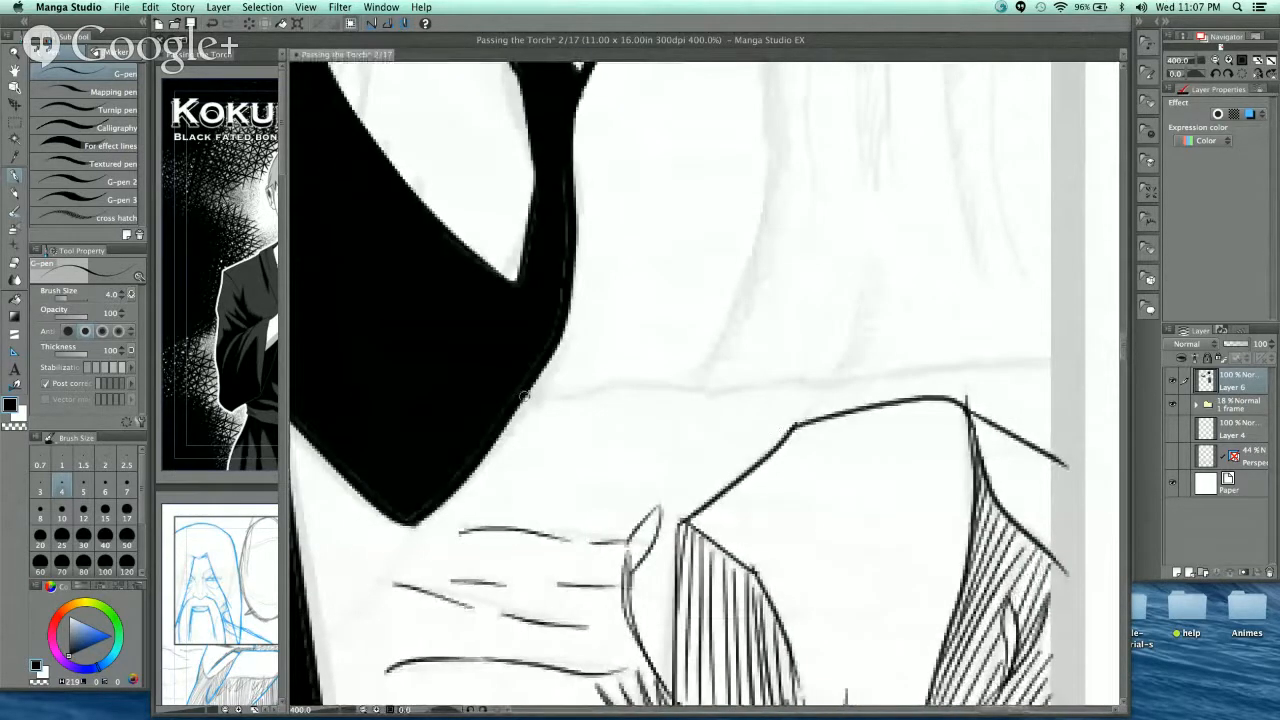
{"action": "left_click_drag", "start_coordinate": [524, 397], "coordinate": [698, 386]}
{"action": "left_click_drag", "start_coordinate": [704, 388], "coordinate": [780, 391]}
{"action": "mouse_move", "coordinate": [820, 383]}
{"action": "left_mouse_down"}
{"action": "mouse_move", "coordinate": [1008, 362]}
{"action": "mouse_move", "coordinate": [681, 397]}
{"action": "mouse_move", "coordinate": [731, 376]}
{"action": "mouse_move", "coordinate": [774, 384]}
{"action": "left_mouse_up"}
{"action": "left_click_drag", "start_coordinate": [743, 418], "coordinate": [850, 470]}
{"action": "mouse_move", "coordinate": [654, 450]}
{"action": "left_mouse_down"}
{"action": "mouse_move", "coordinate": [696, 325]}
{"action": "mouse_move", "coordinate": [658, 448]}
{"action": "left_mouse_up"}
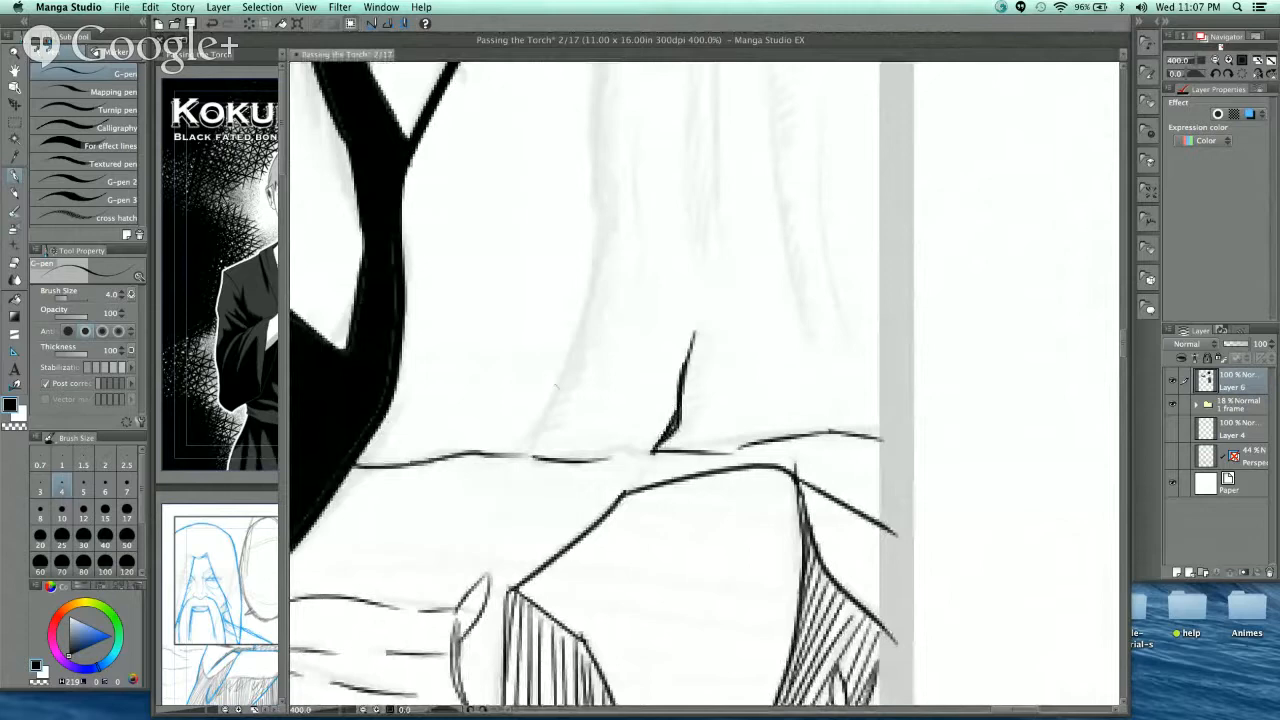
- Raise the brush size to 5 and ink the tree trunk's left edge from its flared base up to the panel top
{"action": "key", "text": "]"}
{"action": "left_click_drag", "start_coordinate": [606, 253], "coordinate": [548, 341]}
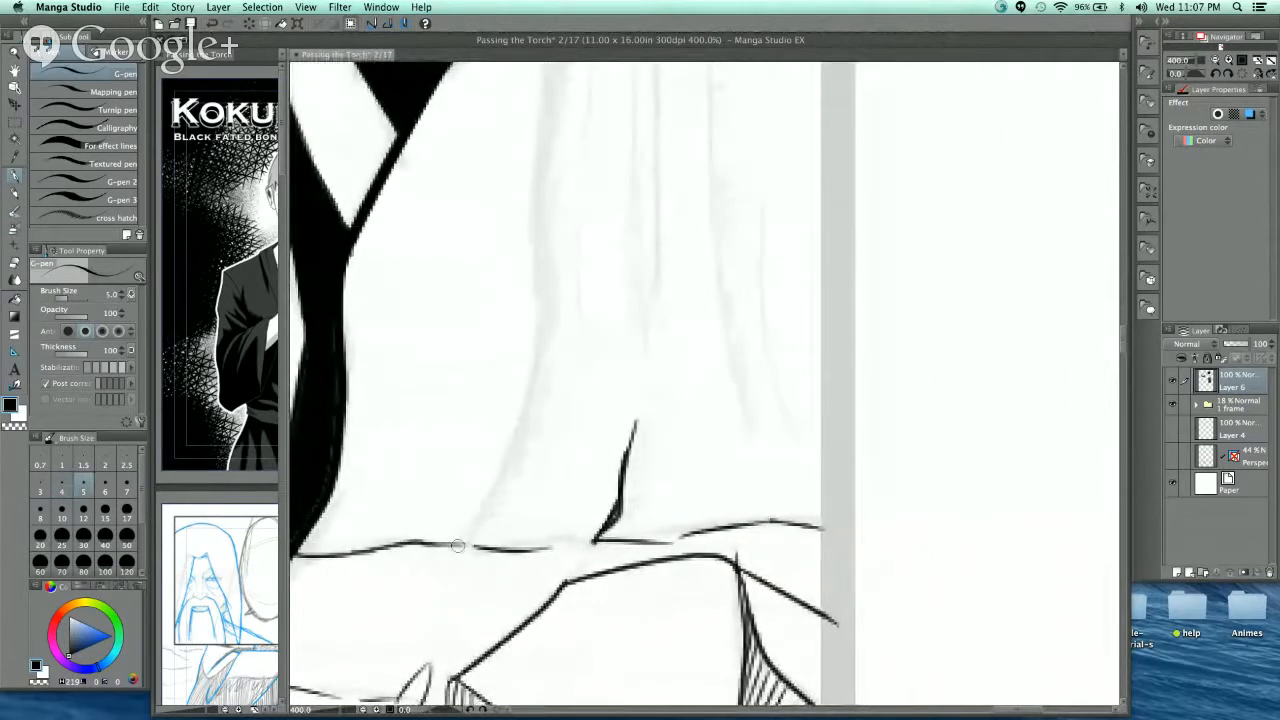
{"action": "left_click_drag", "start_coordinate": [569, 206], "coordinate": [510, 378]}
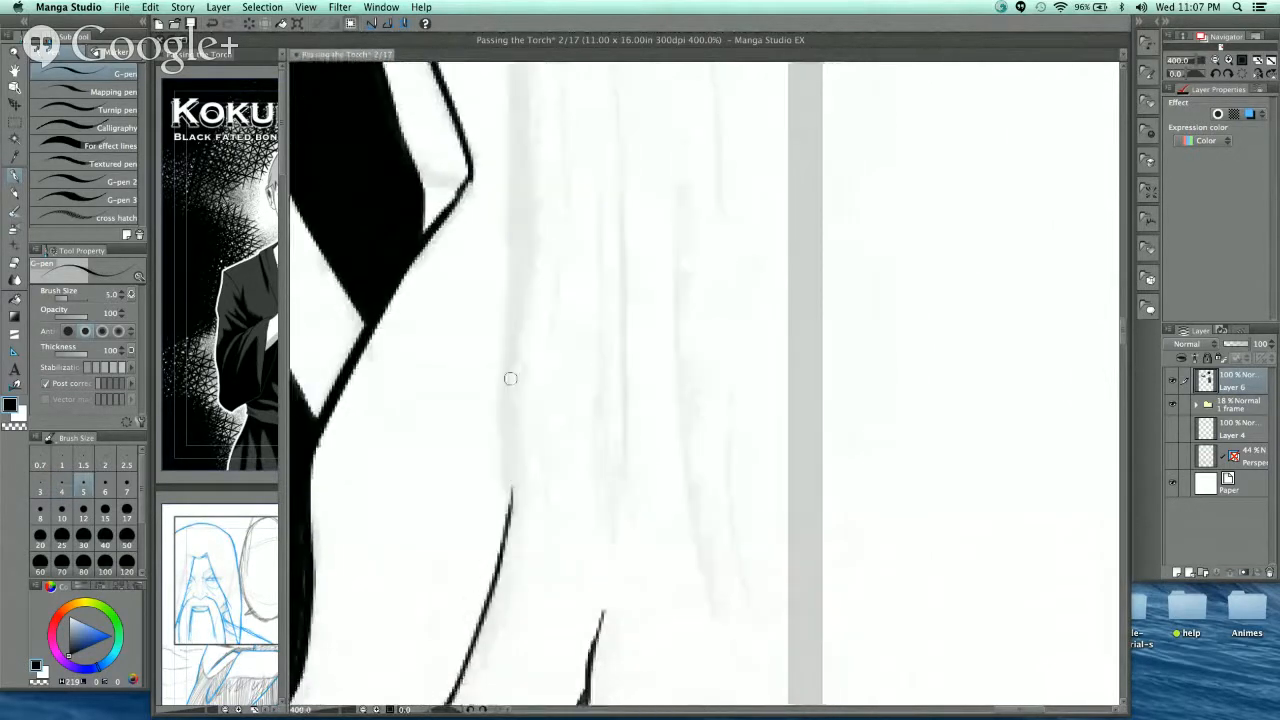
{"action": "mouse_move", "coordinate": [505, 508]}
{"action": "left_mouse_down"}
{"action": "mouse_move", "coordinate": [512, 252]}
{"action": "mouse_move", "coordinate": [508, 372]}
{"action": "left_mouse_up"}
{"action": "mouse_move", "coordinate": [506, 432]}
{"action": "left_mouse_down"}
{"action": "mouse_move", "coordinate": [516, 173]}
{"action": "mouse_move", "coordinate": [516, 445]}
{"action": "left_mouse_up"}
{"action": "left_click_drag", "start_coordinate": [508, 498], "coordinate": [511, 72]}
- Ink long, broken vertical bark lines down the length of the tree trunk
{"action": "left_click_drag", "start_coordinate": [762, 297], "coordinate": [702, 342]}
{"action": "left_click_drag", "start_coordinate": [537, 140], "coordinate": [607, 465]}
{"action": "left_click_drag", "start_coordinate": [483, 157], "coordinate": [498, 660]}
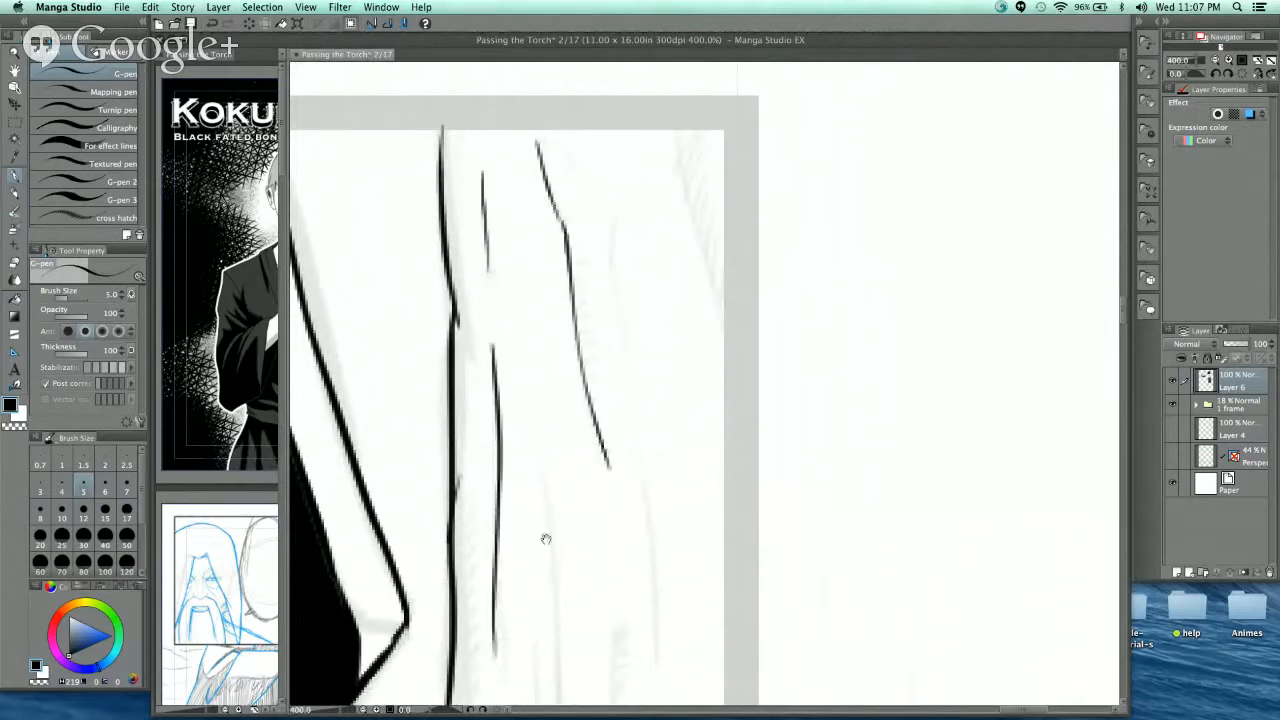
{"action": "left_click_drag", "start_coordinate": [543, 534], "coordinate": [495, 240]}
{"action": "left_click_drag", "start_coordinate": [490, 150], "coordinate": [505, 305]}
{"action": "mouse_move", "coordinate": [508, 372]}
{"action": "left_mouse_down"}
{"action": "mouse_move", "coordinate": [510, 645]}
{"action": "mouse_move", "coordinate": [485, 121]}
{"action": "left_mouse_up"}
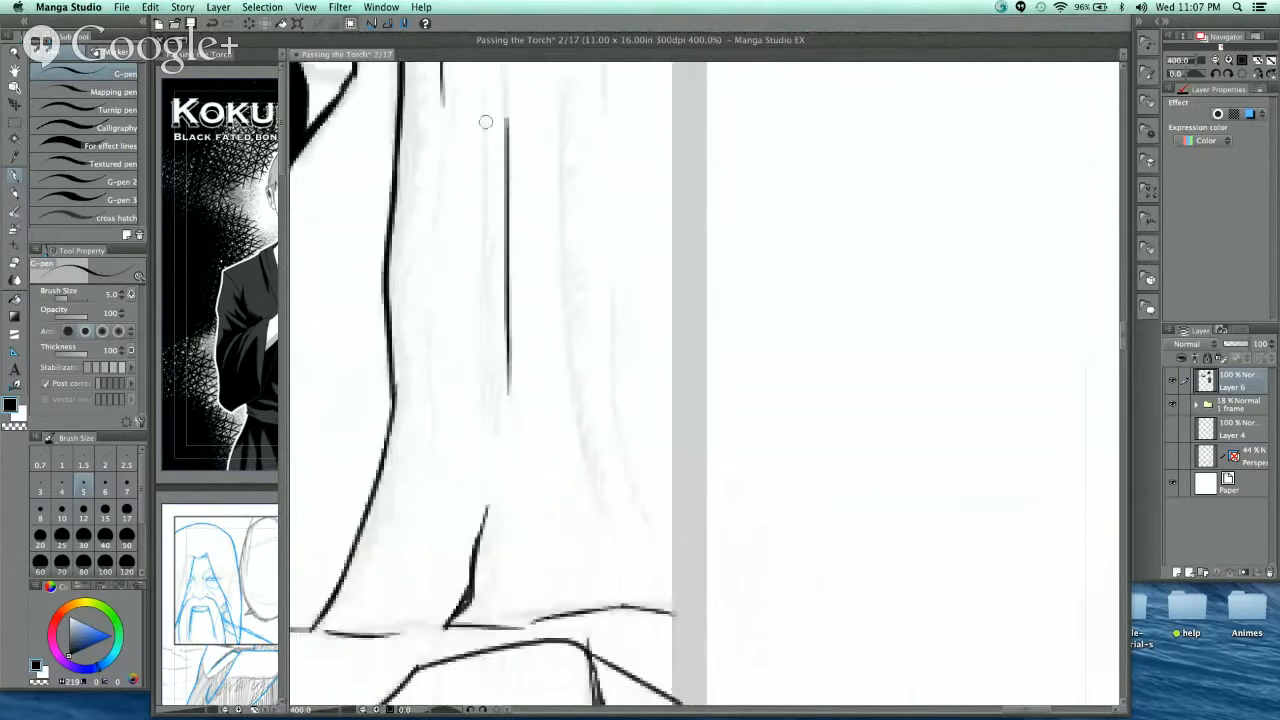
{"action": "left_click_drag", "start_coordinate": [478, 74], "coordinate": [484, 318]}
{"action": "left_click_drag", "start_coordinate": [436, 118], "coordinate": [430, 484]}
{"action": "scroll", "coordinate": [544, 239], "scroll_direction": "up", "scroll_amount": 3}
{"action": "mouse_move", "coordinate": [542, 192]}
{"action": "left_mouse_down"}
{"action": "mouse_move", "coordinate": [538, 394]}
{"action": "mouse_move", "coordinate": [576, 648]}
{"action": "left_mouse_up"}
{"action": "scroll", "coordinate": [560, 220], "scroll_direction": "down", "scroll_amount": 3}
- Add short curved hatch marks along the right and central bark lines of the lower trunk
{"action": "mouse_move", "coordinate": [540, 102]}
{"action": "left_mouse_down"}
{"action": "mouse_move", "coordinate": [514, 172]}
{"action": "mouse_move", "coordinate": [551, 181]}
{"action": "mouse_move", "coordinate": [520, 208]}
{"action": "left_mouse_up"}
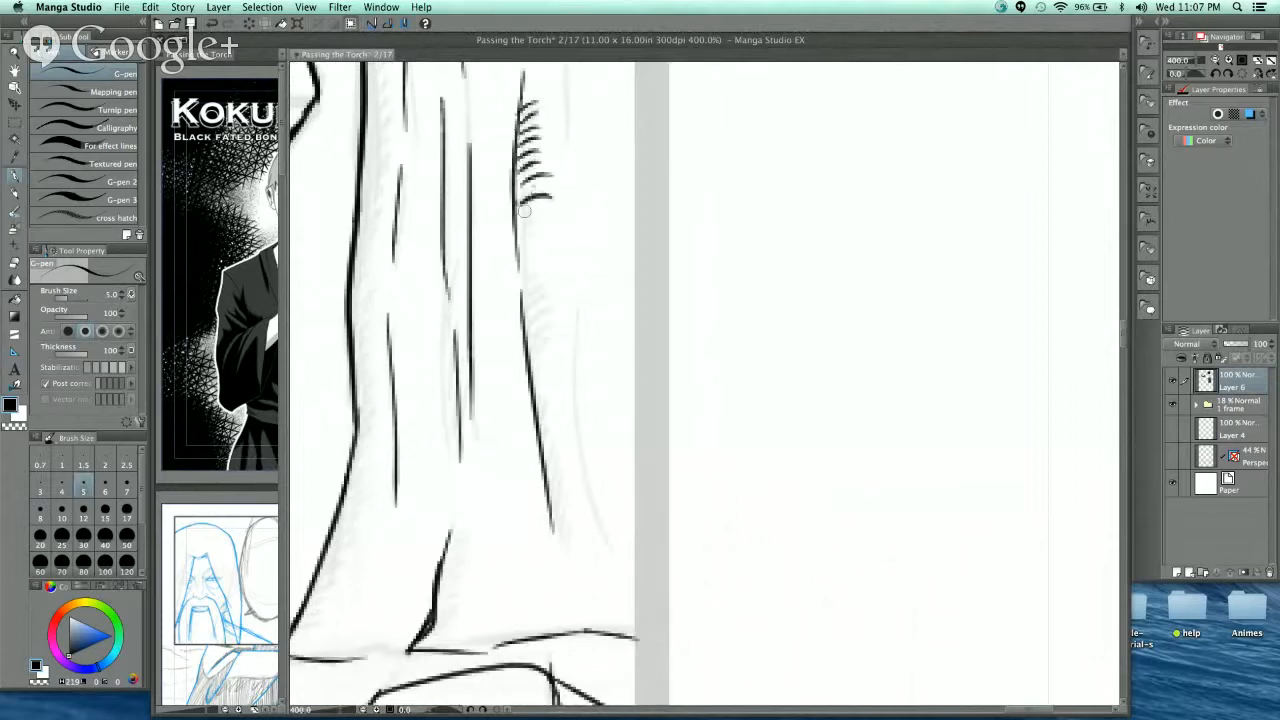
{"action": "left_click_drag", "start_coordinate": [524, 298], "coordinate": [546, 294]}
{"action": "mouse_move", "coordinate": [527, 310]}
{"action": "left_mouse_down"}
{"action": "mouse_move", "coordinate": [550, 306]}
{"action": "mouse_move", "coordinate": [552, 319]}
{"action": "left_mouse_up"}
{"action": "left_click_drag", "start_coordinate": [536, 345], "coordinate": [560, 341]}
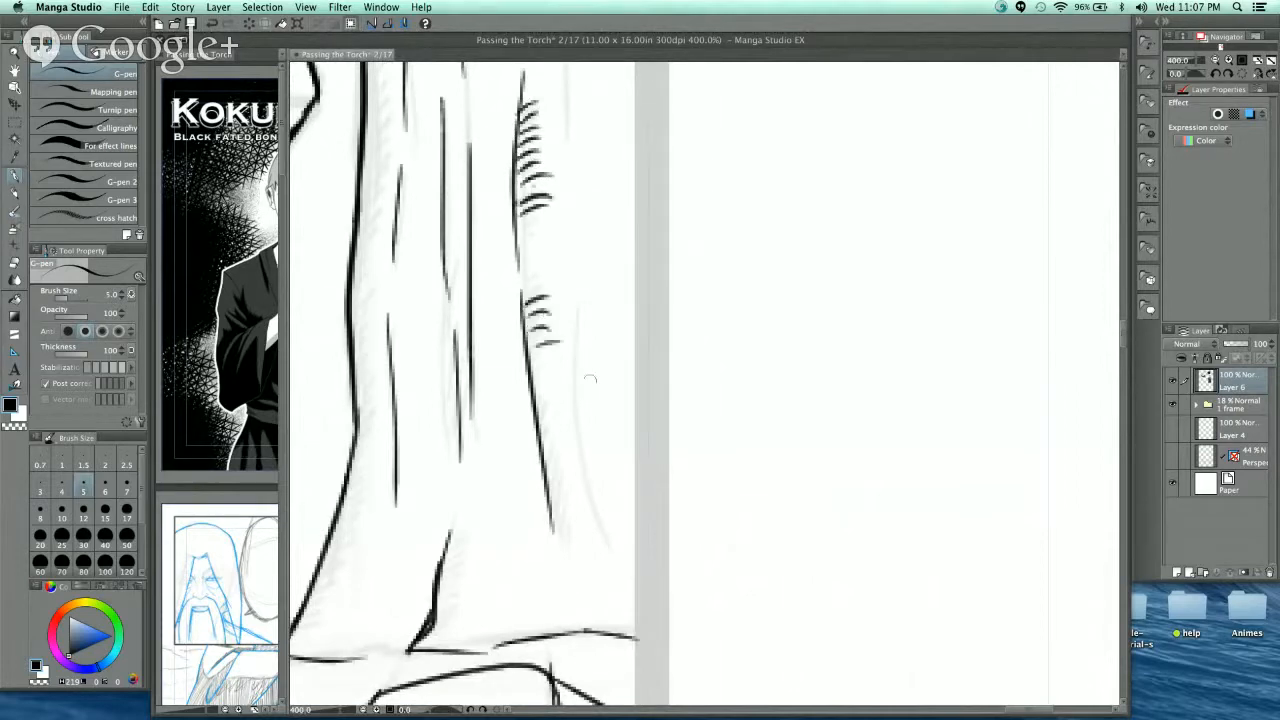
{"action": "mouse_move", "coordinate": [534, 394]}
{"action": "left_mouse_down"}
{"action": "mouse_move", "coordinate": [560, 388]}
{"action": "mouse_move", "coordinate": [566, 413]}
{"action": "left_mouse_up"}
{"action": "mouse_move", "coordinate": [545, 431]}
{"action": "left_mouse_down"}
{"action": "mouse_move", "coordinate": [571, 432]}
{"action": "mouse_move", "coordinate": [568, 445]}
{"action": "left_mouse_up"}
{"action": "mouse_move", "coordinate": [550, 462]}
{"action": "left_mouse_down"}
{"action": "mouse_move", "coordinate": [574, 465]}
{"action": "mouse_move", "coordinate": [574, 479]}
{"action": "left_mouse_up"}
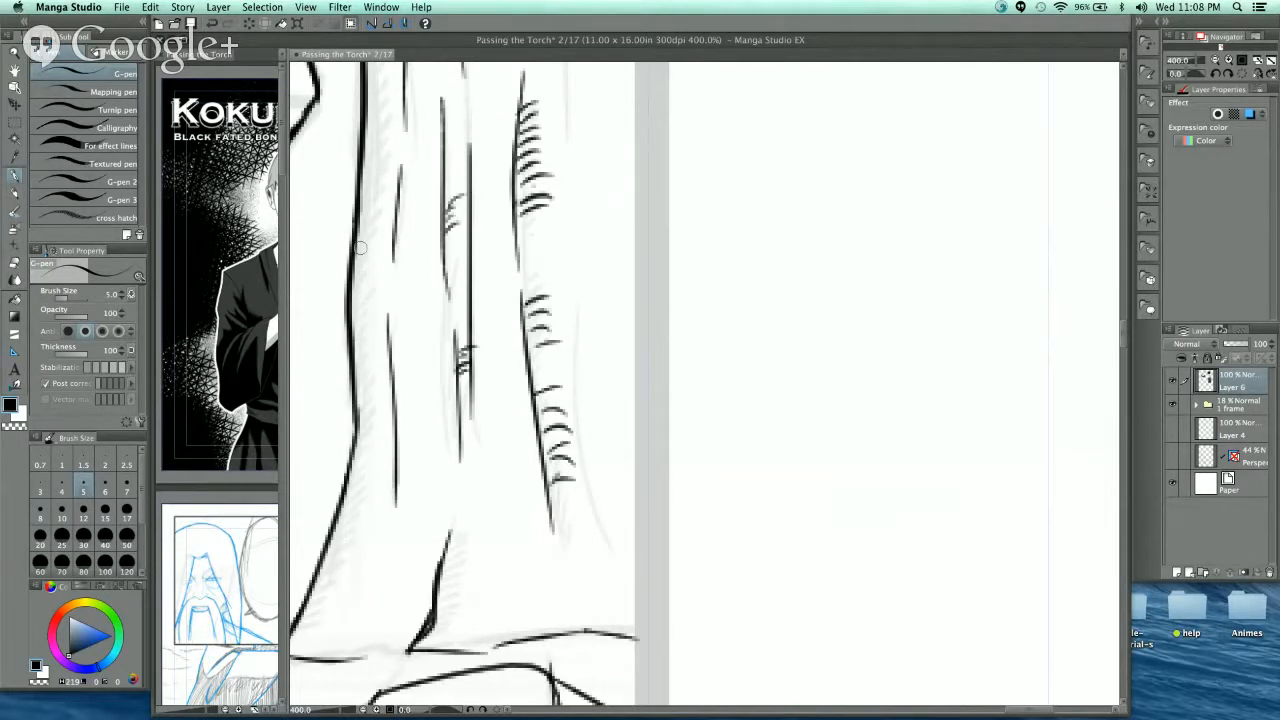
- Ink additional broken bark lines along the right side of the trunk near the panel border
{"action": "left_click_drag", "start_coordinate": [573, 326], "coordinate": [610, 548]}
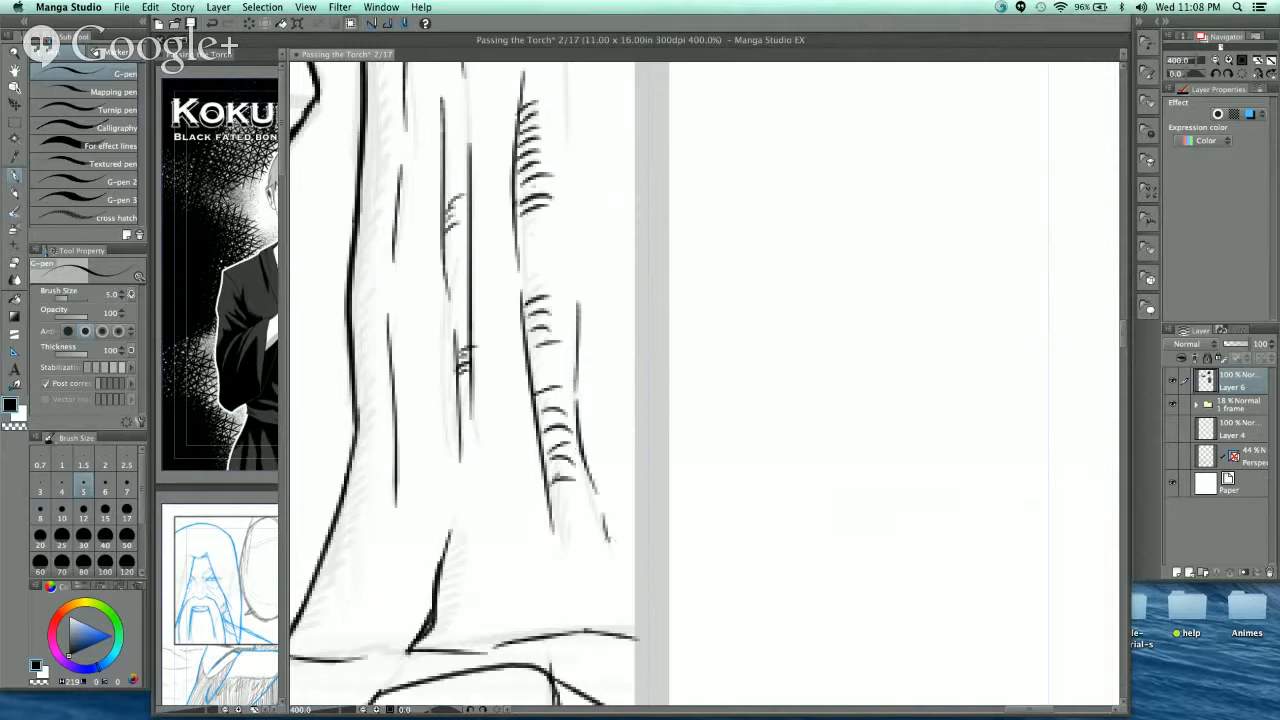
{"action": "scroll", "coordinate": [586, 406], "scroll_direction": "up", "scroll_amount": 5}
{"action": "left_click_drag", "start_coordinate": [555, 226], "coordinate": [583, 365]}
- Hatch the upper trunk's long bark line with curved marks and add short bark lines up to the panel's top edge
{"action": "scroll", "coordinate": [574, 208], "scroll_direction": "up", "scroll_amount": 4}
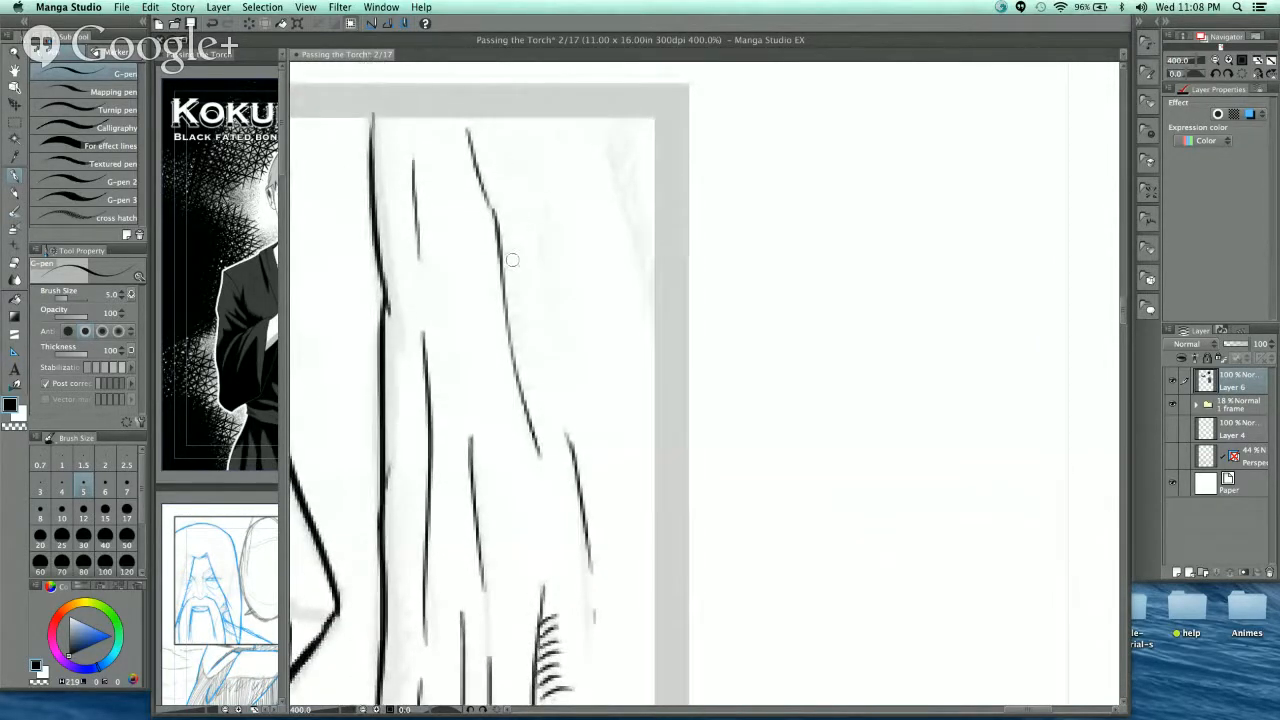
{"action": "mouse_move", "coordinate": [496, 256]}
{"action": "left_mouse_down"}
{"action": "mouse_move", "coordinate": [524, 244]}
{"action": "mouse_move", "coordinate": [526, 278]}
{"action": "left_mouse_up"}
{"action": "mouse_move", "coordinate": [516, 296]}
{"action": "left_mouse_down"}
{"action": "mouse_move", "coordinate": [534, 288]}
{"action": "mouse_move", "coordinate": [547, 363]}
{"action": "left_mouse_up"}
{"action": "left_click_drag", "start_coordinate": [543, 195], "coordinate": [562, 358]}
{"action": "left_click_drag", "start_coordinate": [493, 120], "coordinate": [533, 182]}
{"action": "left_click_drag", "start_coordinate": [545, 127], "coordinate": [567, 207]}
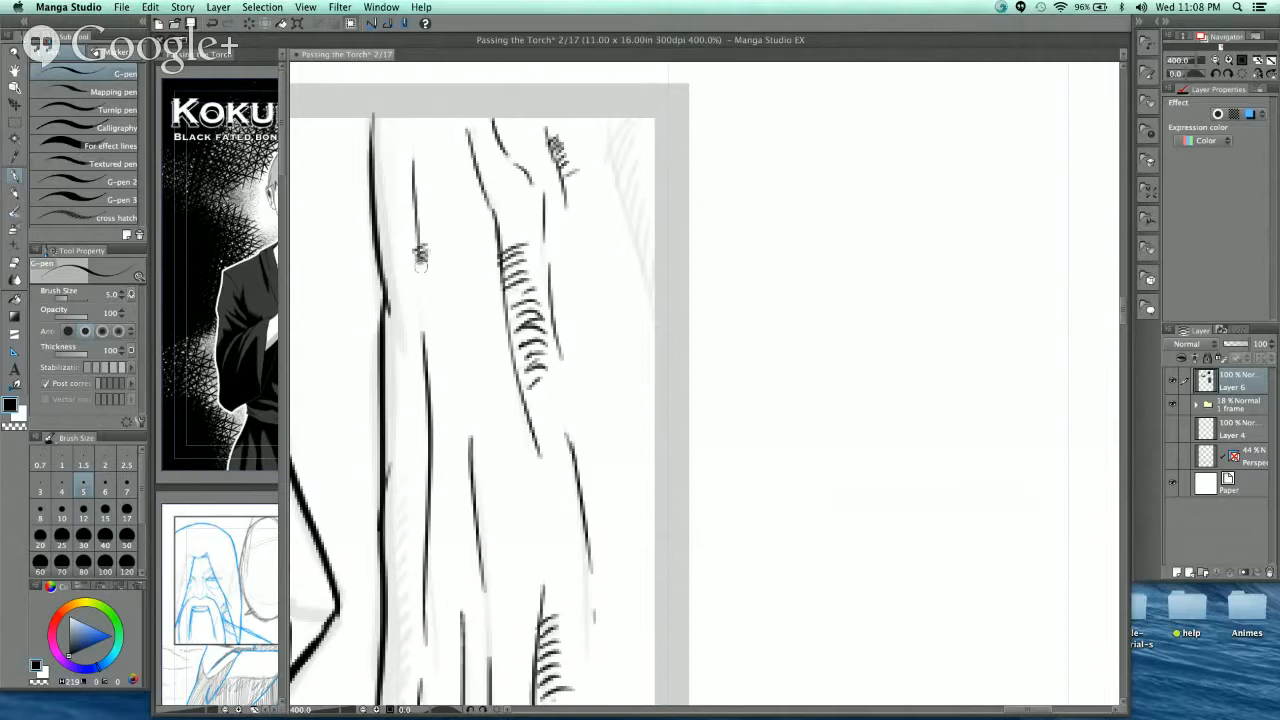
- Ink the slanted bark ridge in the panel's upper right corner and hatch it with short curved strokes
{"action": "left_click_drag", "start_coordinate": [604, 118], "coordinate": [656, 286]}
{"action": "left_click_drag", "start_coordinate": [618, 188], "coordinate": [652, 292]}
{"action": "mouse_move", "coordinate": [608, 158]}
{"action": "left_mouse_down"}
{"action": "mouse_move", "coordinate": [645, 133]}
{"action": "mouse_move", "coordinate": [610, 162]}
{"action": "left_mouse_up"}
{"action": "left_click_drag", "start_coordinate": [646, 142], "coordinate": [618, 178]}
{"action": "left_click_drag", "start_coordinate": [650, 160], "coordinate": [622, 196]}
{"action": "mouse_move", "coordinate": [656, 178]}
{"action": "left_mouse_down"}
{"action": "mouse_move", "coordinate": [626, 204]}
{"action": "mouse_move", "coordinate": [632, 214]}
{"action": "left_mouse_up"}
{"action": "left_click_drag", "start_coordinate": [660, 204], "coordinate": [636, 230]}
{"action": "left_click_drag", "start_coordinate": [662, 220], "coordinate": [644, 248]}
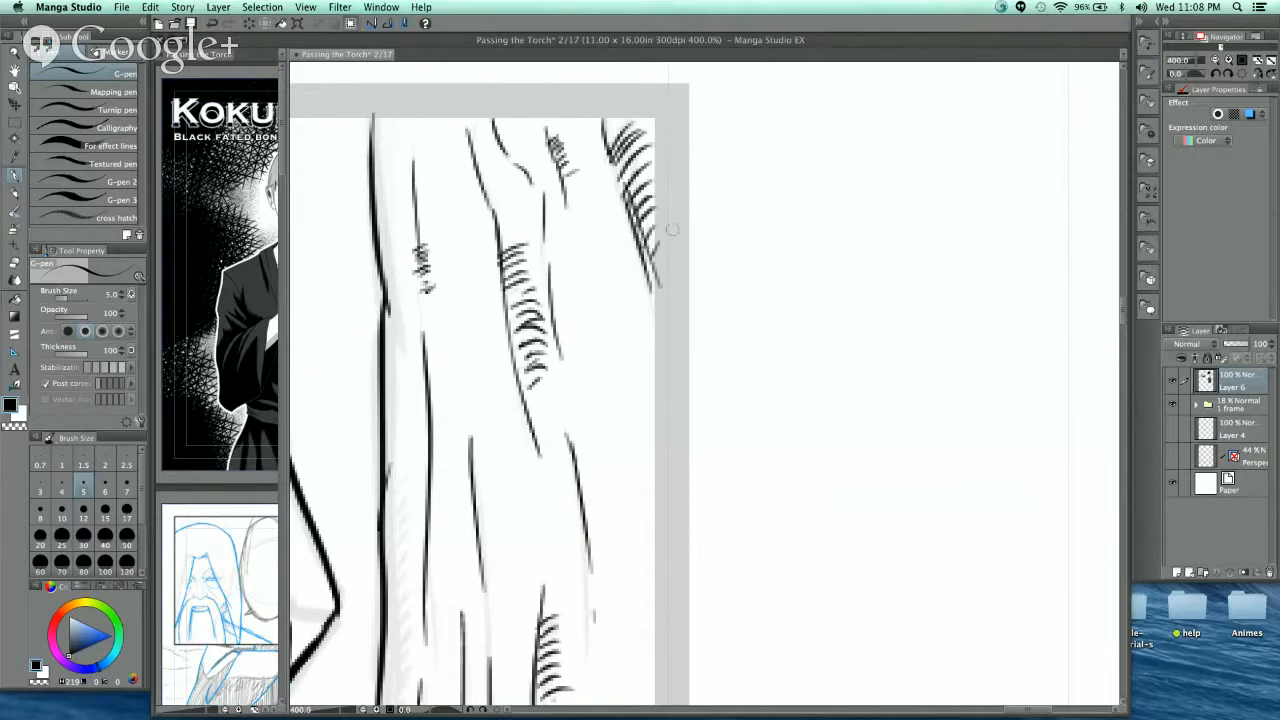
- Add short hatch marks along the inside of the trunk's left edge
{"action": "mouse_move", "coordinate": [620, 372]}
{"action": "left_mouse_down"}
{"action": "mouse_move", "coordinate": [686, 263]}
{"action": "mouse_move", "coordinate": [727, 103]}
{"action": "left_mouse_up"}
{"action": "left_click_drag", "start_coordinate": [492, 220], "coordinate": [505, 212]}
{"action": "mouse_move", "coordinate": [493, 232]}
{"action": "left_mouse_down"}
{"action": "mouse_move", "coordinate": [506, 219]}
{"action": "mouse_move", "coordinate": [506, 232]}
{"action": "left_mouse_up"}
{"action": "mouse_move", "coordinate": [494, 262]}
{"action": "left_mouse_down"}
{"action": "mouse_move", "coordinate": [507, 248]}
{"action": "mouse_move", "coordinate": [508, 262]}
{"action": "left_mouse_up"}
{"action": "mouse_move", "coordinate": [494, 290]}
{"action": "left_mouse_down"}
{"action": "mouse_move", "coordinate": [508, 276]}
{"action": "mouse_move", "coordinate": [509, 290]}
{"action": "left_mouse_up"}
{"action": "mouse_move", "coordinate": [496, 322]}
{"action": "left_mouse_down"}
{"action": "mouse_move", "coordinate": [509, 308]}
{"action": "mouse_move", "coordinate": [510, 320]}
{"action": "left_mouse_up"}
{"action": "left_click_drag", "start_coordinate": [498, 344], "coordinate": [509, 337]}
{"action": "scroll", "coordinate": [507, 320], "scroll_direction": "down", "scroll_amount": 5}
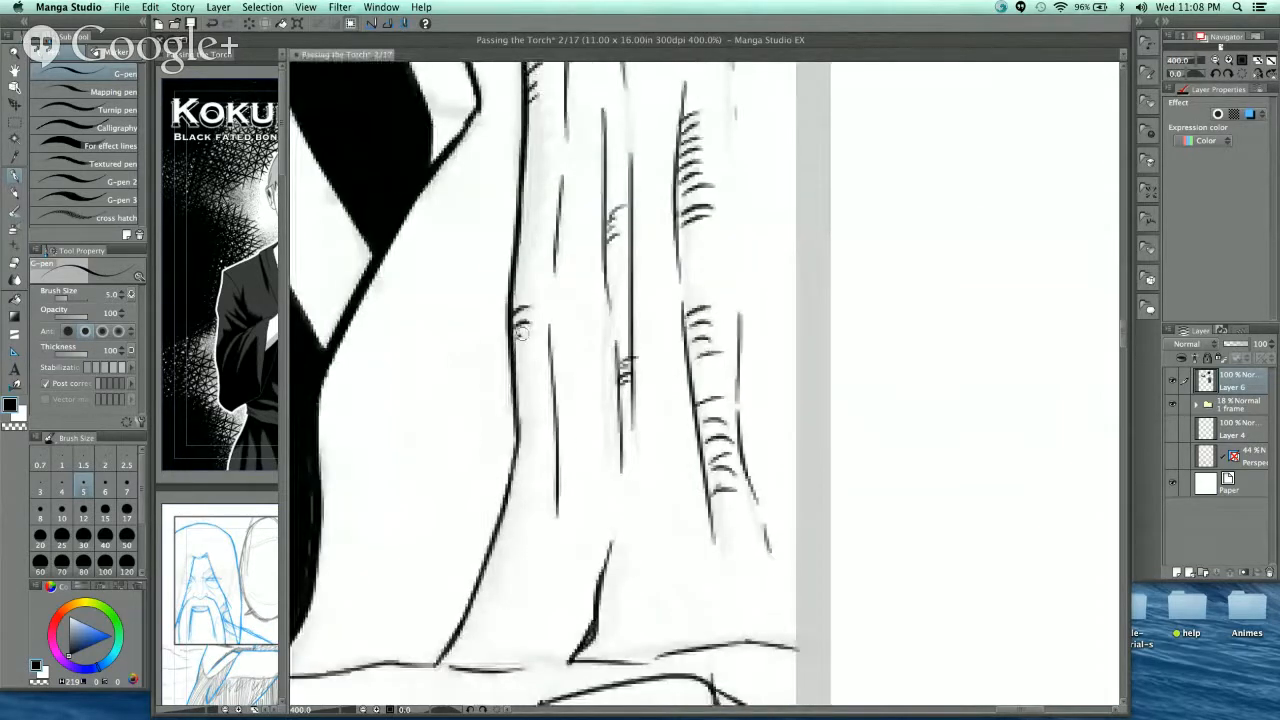
- Hatch the flared left base of the trunk and the area beside the root crevice with curved strokes
{"action": "scroll", "coordinate": [507, 320], "scroll_direction": "down", "scroll_amount": 5}
{"action": "left_click_drag", "start_coordinate": [482, 380], "coordinate": [530, 362]}
{"action": "mouse_move", "coordinate": [486, 392]}
{"action": "left_mouse_down"}
{"action": "mouse_move", "coordinate": [542, 384]}
{"action": "mouse_move", "coordinate": [522, 378]}
{"action": "mouse_move", "coordinate": [528, 390]}
{"action": "left_mouse_up"}
{"action": "mouse_move", "coordinate": [470, 418]}
{"action": "left_mouse_down"}
{"action": "mouse_move", "coordinate": [516, 402]}
{"action": "mouse_move", "coordinate": [522, 414]}
{"action": "left_mouse_up"}
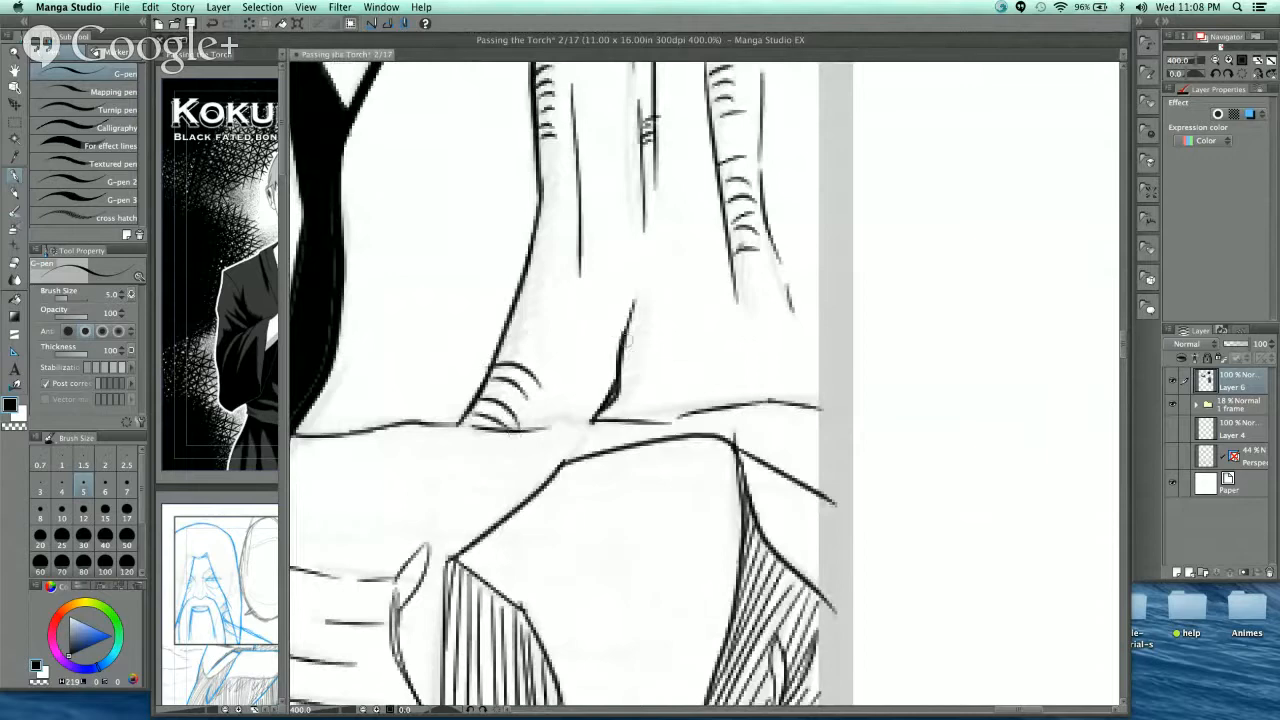
{"action": "left_click_drag", "start_coordinate": [622, 348], "coordinate": [662, 338]}
{"action": "mouse_move", "coordinate": [622, 360]}
{"action": "left_mouse_down"}
{"action": "mouse_move", "coordinate": [664, 352]}
{"action": "mouse_move", "coordinate": [662, 390]}
{"action": "left_mouse_up"}
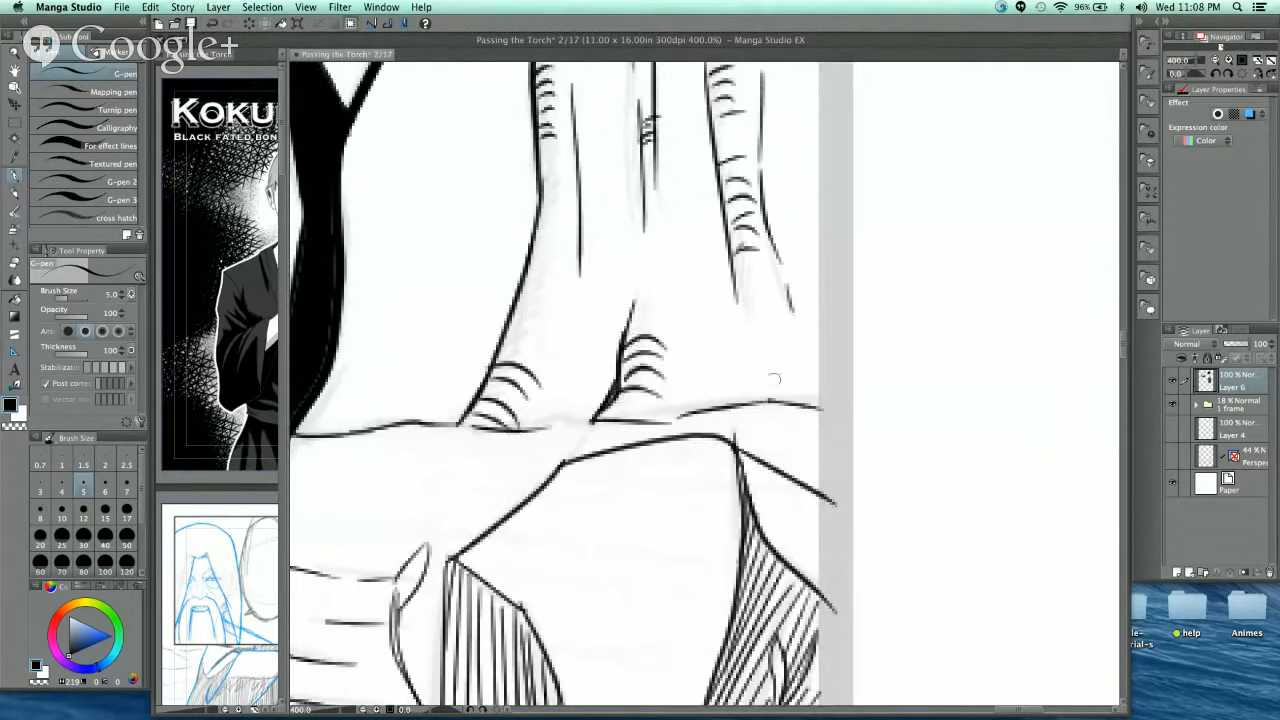
- Hatch the tree's root beside the panel's right border with short curved strokes
{"action": "left_click_drag", "start_coordinate": [770, 382], "coordinate": [802, 372]}
{"action": "mouse_move", "coordinate": [770, 370]}
{"action": "left_mouse_down"}
{"action": "mouse_move", "coordinate": [804, 360]}
{"action": "mouse_move", "coordinate": [803, 320]}
{"action": "left_mouse_up"}
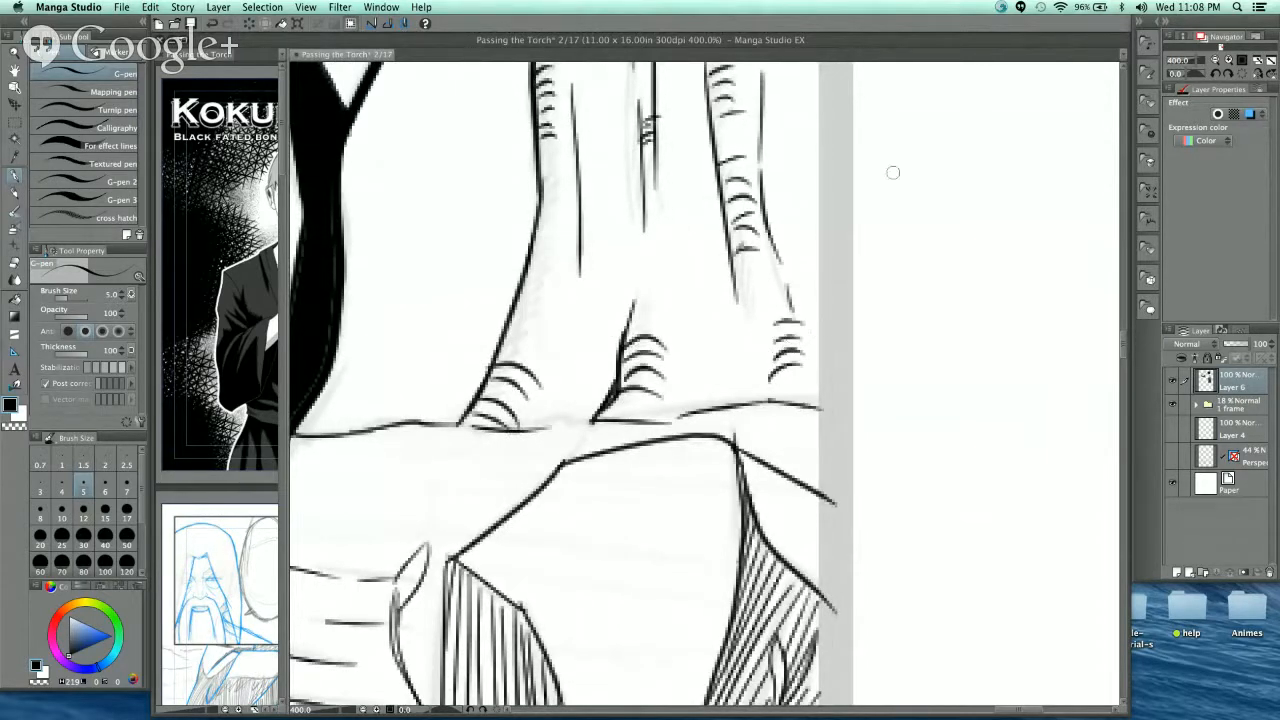
{"action": "scroll", "coordinate": [761, 369], "scroll_direction": "down", "scroll_amount": 5}
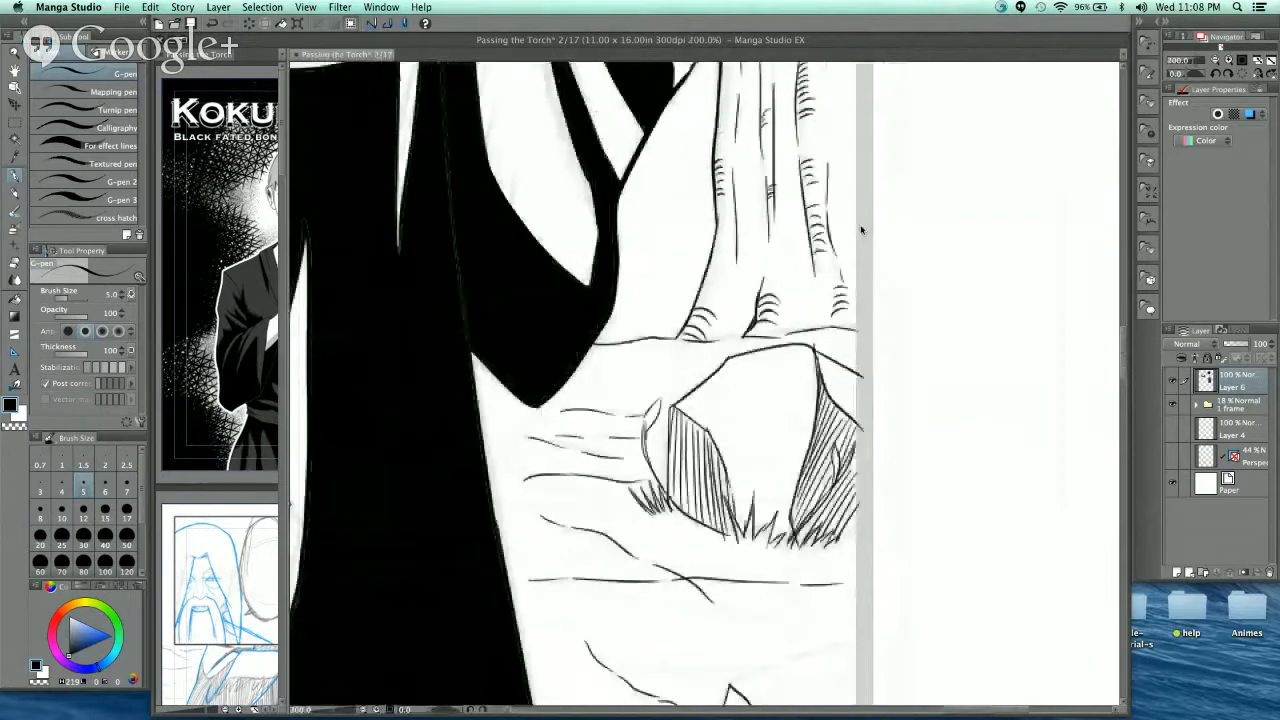
{"action": "left_click_drag", "start_coordinate": [822, 407], "coordinate": [824, 416]}
- Ink broken, slightly wavy ground lines between the robe's hem and the panel's right border
{"action": "scroll", "coordinate": [822, 334], "scroll_direction": "down", "scroll_amount": 1}
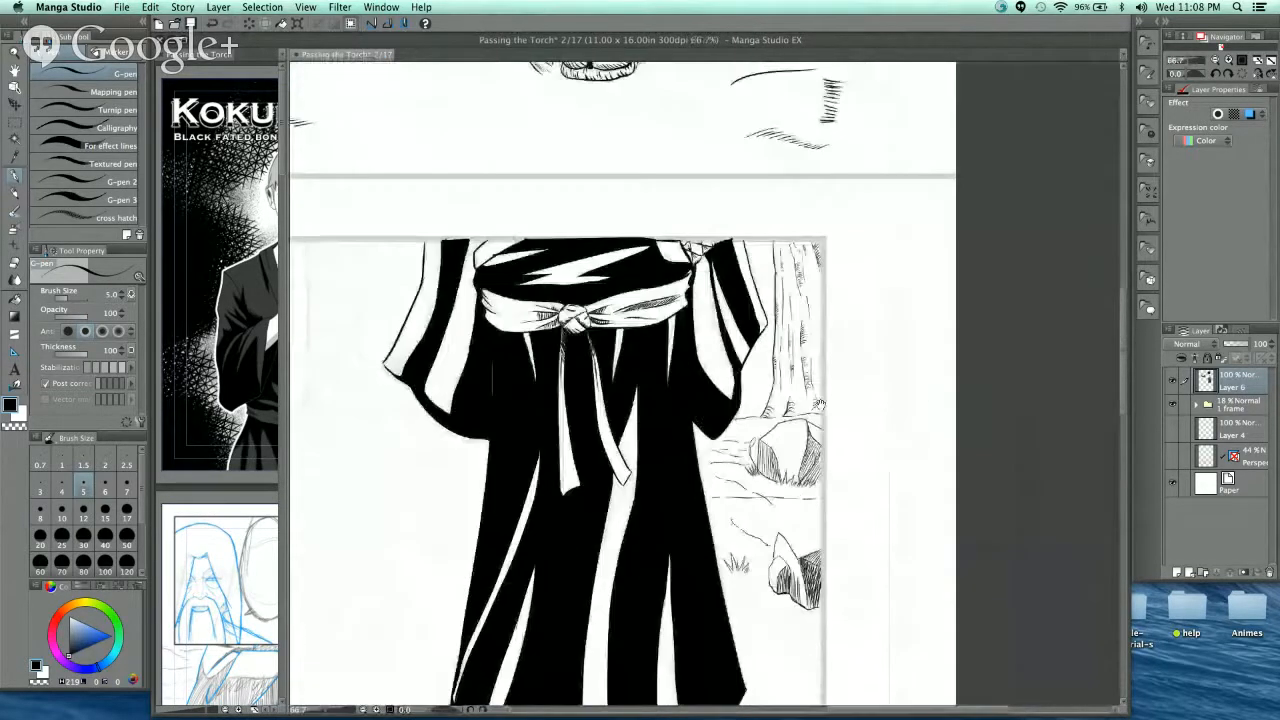
{"action": "left_click_drag", "start_coordinate": [847, 371], "coordinate": [860, 261]}
{"action": "left_click_drag", "start_coordinate": [783, 386], "coordinate": [868, 285]}
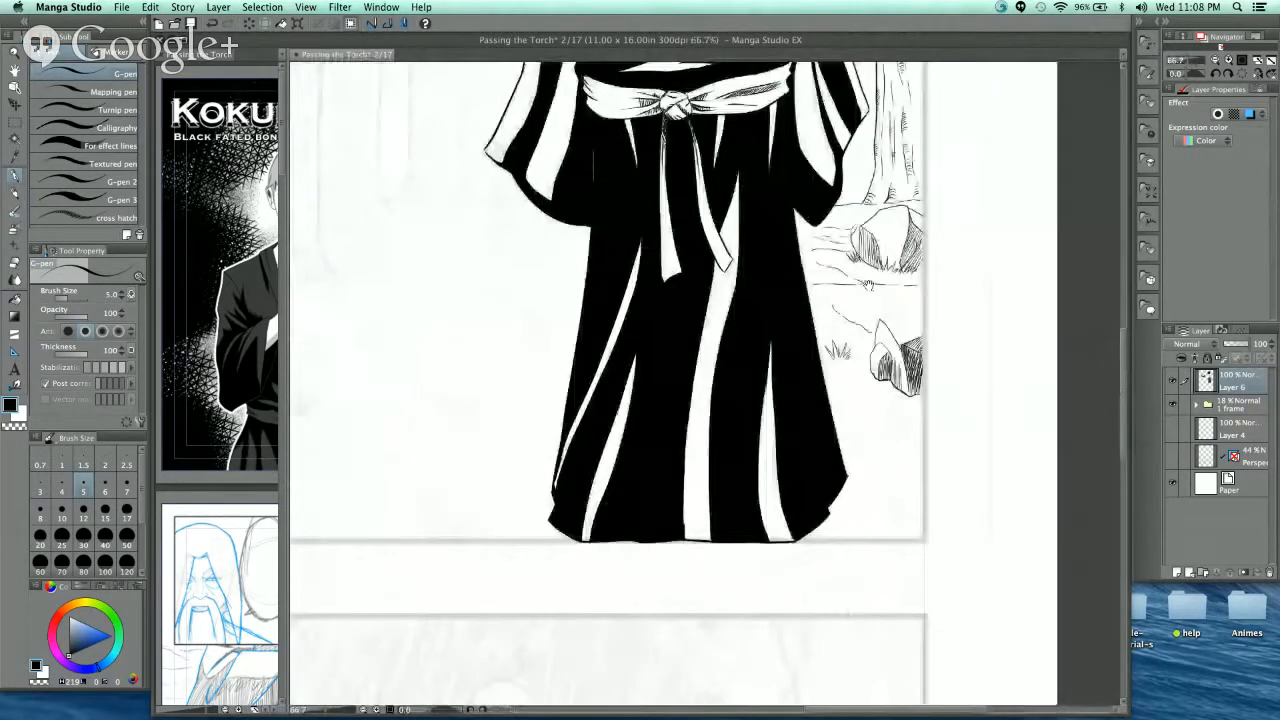
{"action": "scroll", "coordinate": [903, 420], "scroll_direction": "up", "scroll_amount": 1}
{"action": "scroll", "coordinate": [903, 420], "scroll_direction": "up", "scroll_amount": 1}
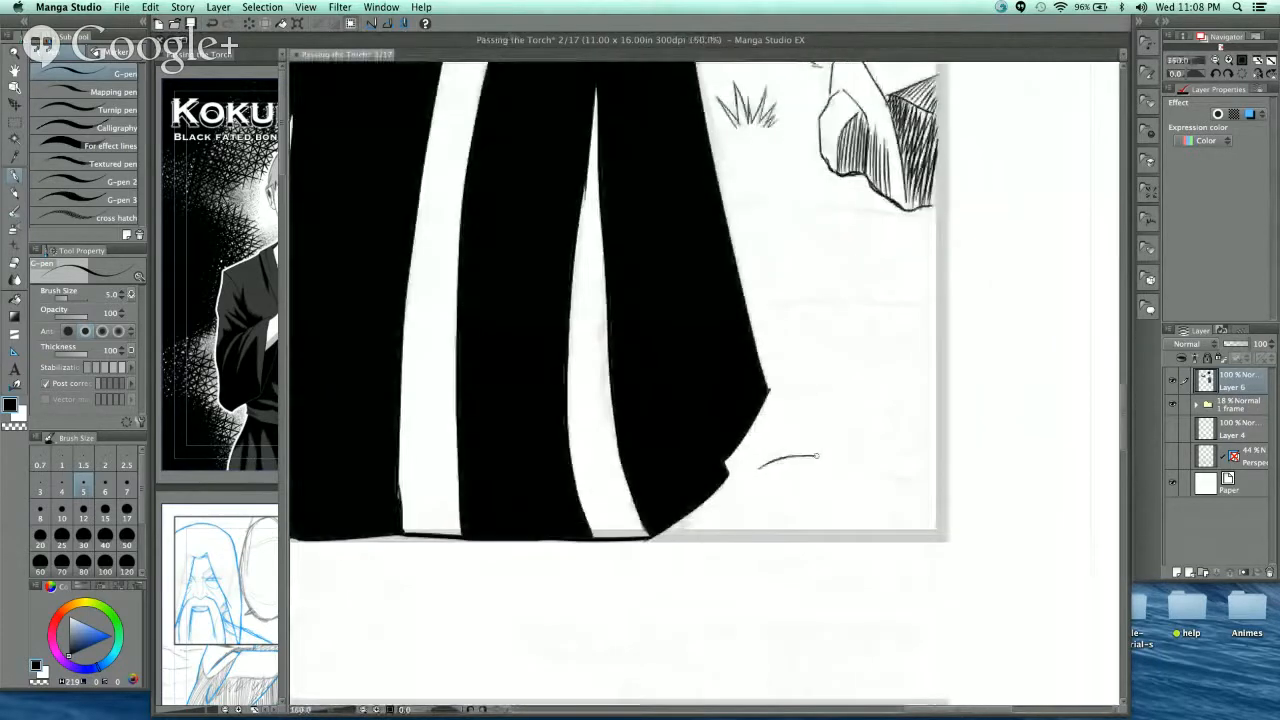
{"action": "left_click_drag", "start_coordinate": [817, 456], "coordinate": [862, 462]}
{"action": "left_click_drag", "start_coordinate": [872, 466], "coordinate": [916, 469]}
{"action": "left_click_drag", "start_coordinate": [760, 304], "coordinate": [905, 302]}
{"action": "left_click_drag", "start_coordinate": [826, 322], "coordinate": [906, 319]}
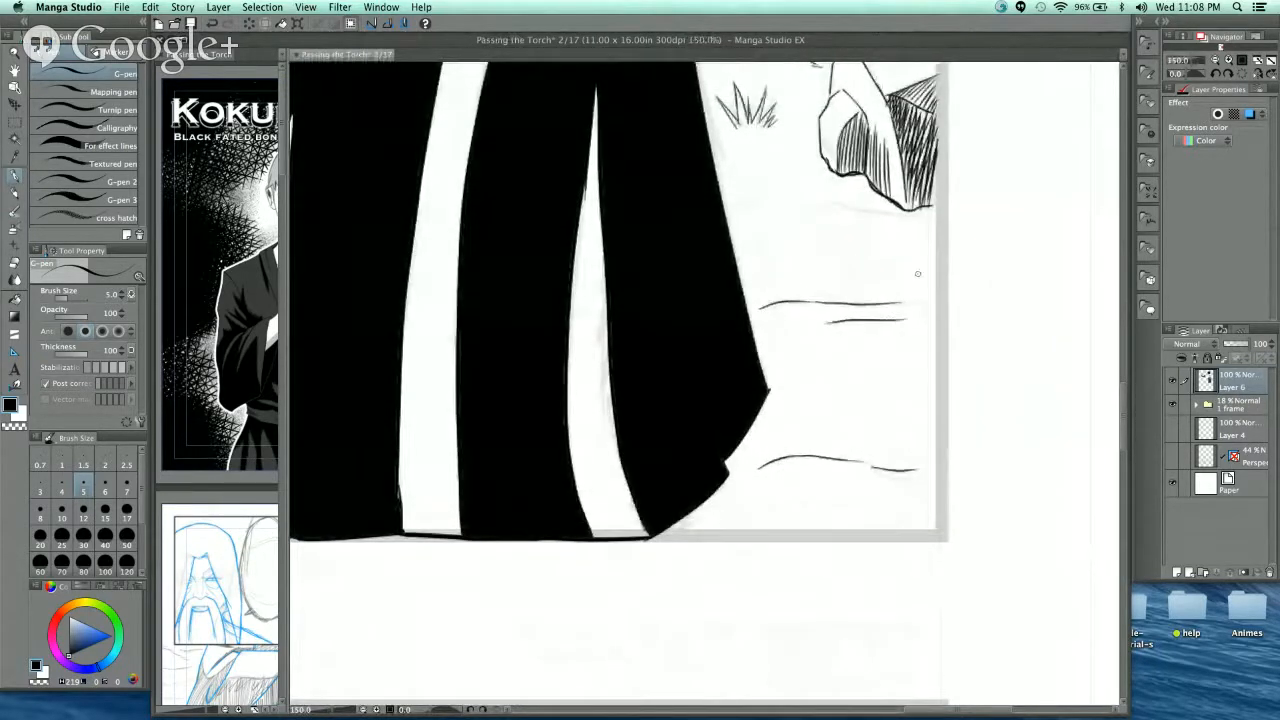
- Ink two more broken ground lines below the small rock, between the robe and the right border
{"action": "scroll", "coordinate": [917, 273], "scroll_direction": "up", "scroll_amount": 3}
{"action": "left_click_drag", "start_coordinate": [720, 370], "coordinate": [815, 380]}
{"action": "left_click_drag", "start_coordinate": [848, 382], "coordinate": [1066, 410]}
{"action": "left_click_drag", "start_coordinate": [1021, 355], "coordinate": [866, 460]}
{"action": "left_click_drag", "start_coordinate": [541, 343], "coordinate": [666, 347]}
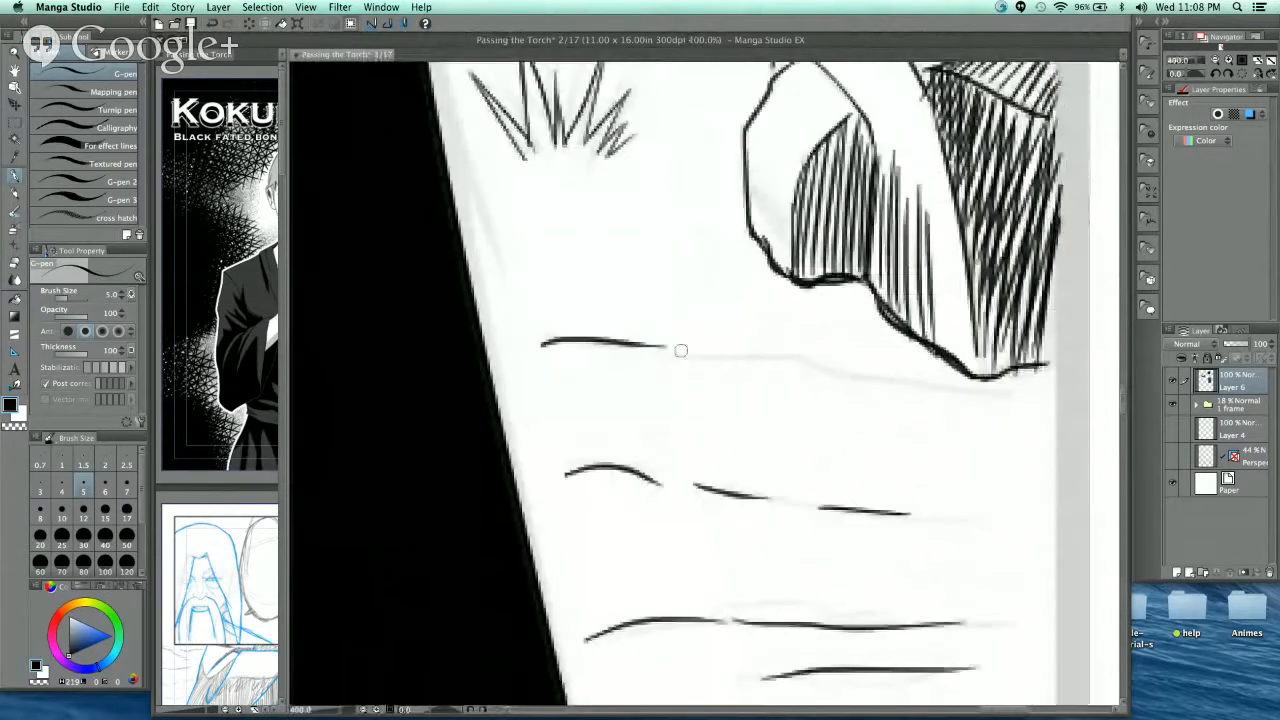
{"action": "scroll", "coordinate": [681, 350], "scroll_direction": "down", "scroll_amount": 6}
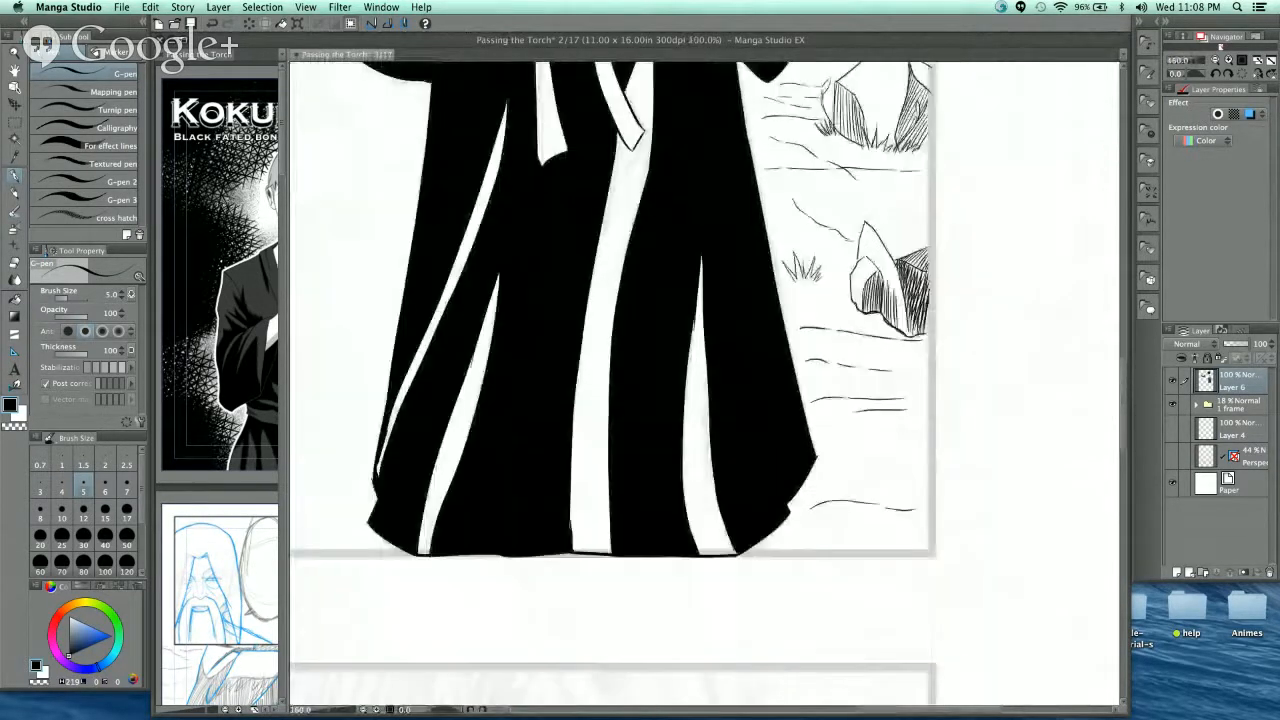
- Ink a tuft of pointed grass blades on the panel's bottom edge, on the ground left of the robe
{"action": "scroll", "coordinate": [839, 384], "scroll_direction": "up", "scroll_amount": 4}
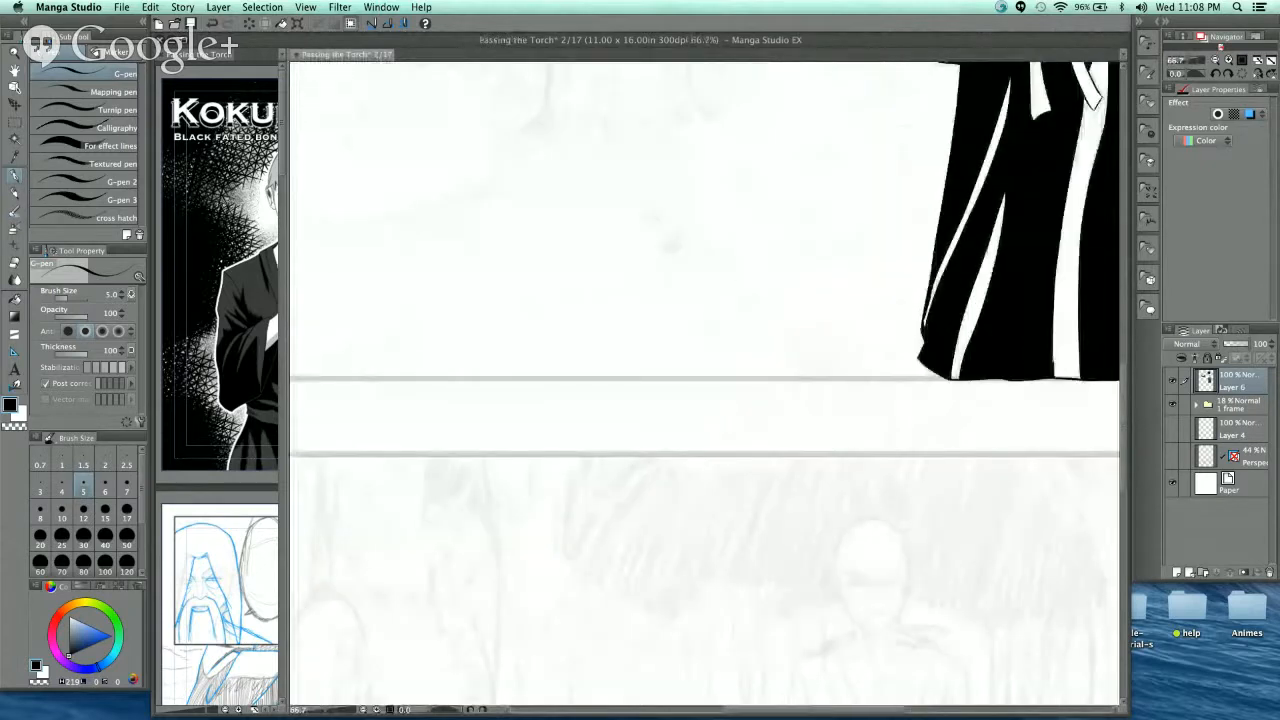
{"action": "left_click_drag", "start_coordinate": [550, 347], "coordinate": [510, 253]}
{"action": "mouse_move", "coordinate": [512, 255]}
{"action": "left_mouse_down"}
{"action": "mouse_move", "coordinate": [585, 367]}
{"action": "mouse_move", "coordinate": [553, 238]}
{"action": "left_mouse_up"}
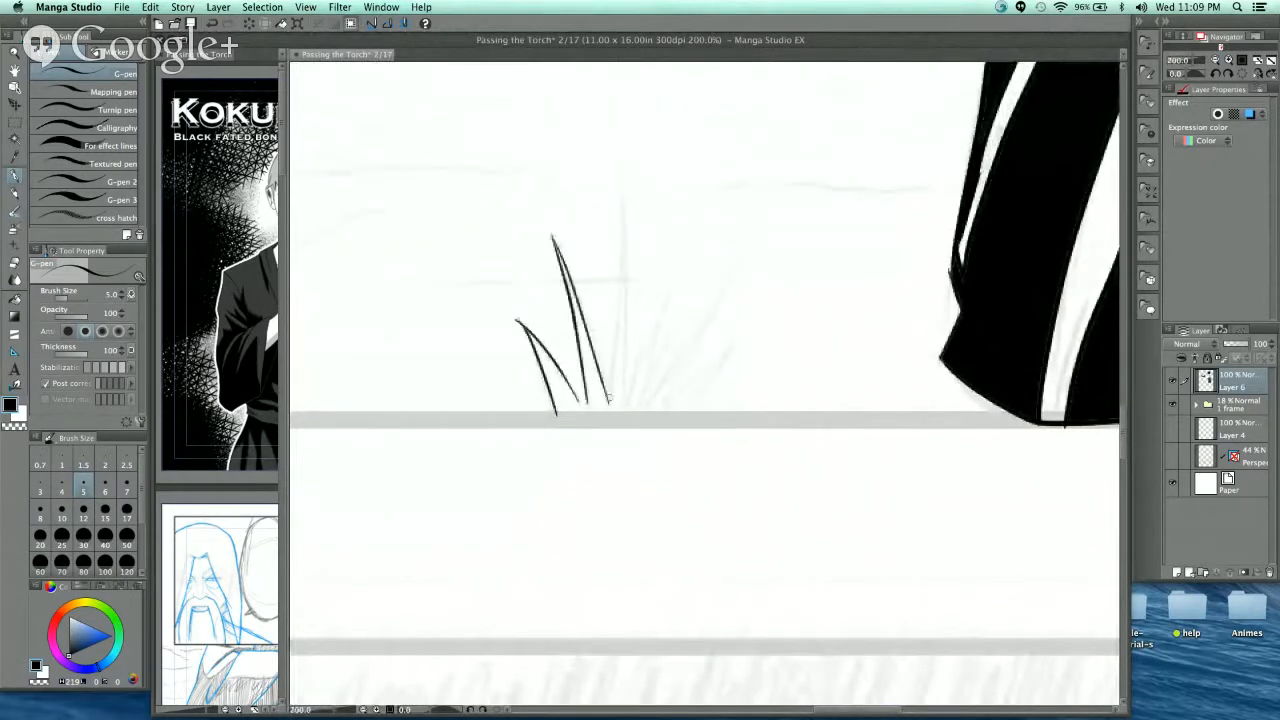
{"action": "mouse_move", "coordinate": [607, 403]}
{"action": "left_mouse_down"}
{"action": "mouse_move", "coordinate": [627, 396]}
{"action": "mouse_move", "coordinate": [645, 311]}
{"action": "left_mouse_up"}
{"action": "mouse_move", "coordinate": [650, 401]}
{"action": "left_mouse_down"}
{"action": "mouse_move", "coordinate": [683, 231]}
{"action": "mouse_move", "coordinate": [680, 341]}
{"action": "mouse_move", "coordinate": [745, 250]}
{"action": "left_mouse_up"}
{"action": "mouse_move", "coordinate": [736, 262]}
{"action": "left_mouse_down"}
{"action": "mouse_move", "coordinate": [671, 403]}
{"action": "mouse_move", "coordinate": [760, 316]}
{"action": "left_mouse_up"}
{"action": "left_click_drag", "start_coordinate": [750, 330], "coordinate": [689, 403]}
- Ink broken and slanted ground lines to the left of the foreground grass tuft
{"action": "mouse_move", "coordinate": [758, 387]}
{"action": "left_mouse_down"}
{"action": "mouse_move", "coordinate": [723, 406]}
{"action": "mouse_move", "coordinate": [882, 451]}
{"action": "left_mouse_up"}
{"action": "left_click_drag", "start_coordinate": [724, 480], "coordinate": [970, 484]}
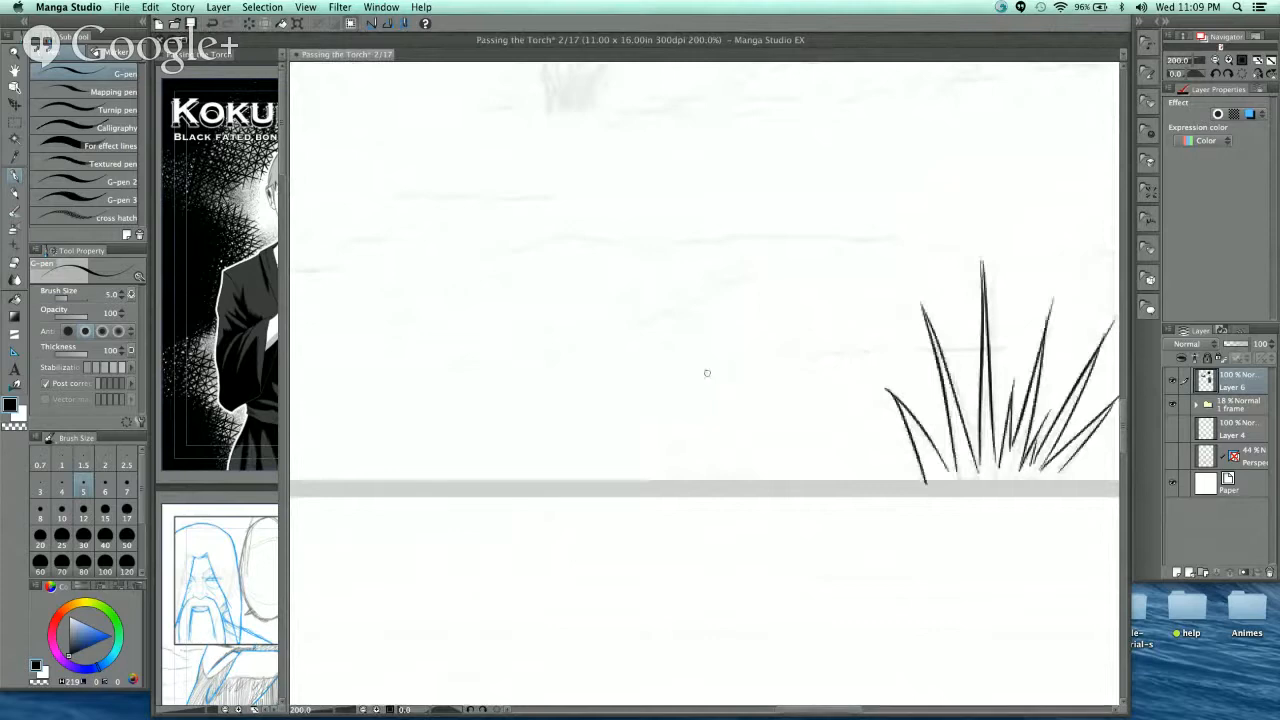
{"action": "left_click_drag", "start_coordinate": [701, 376], "coordinate": [872, 355]}
{"action": "left_click_drag", "start_coordinate": [750, 380], "coordinate": [833, 501]}
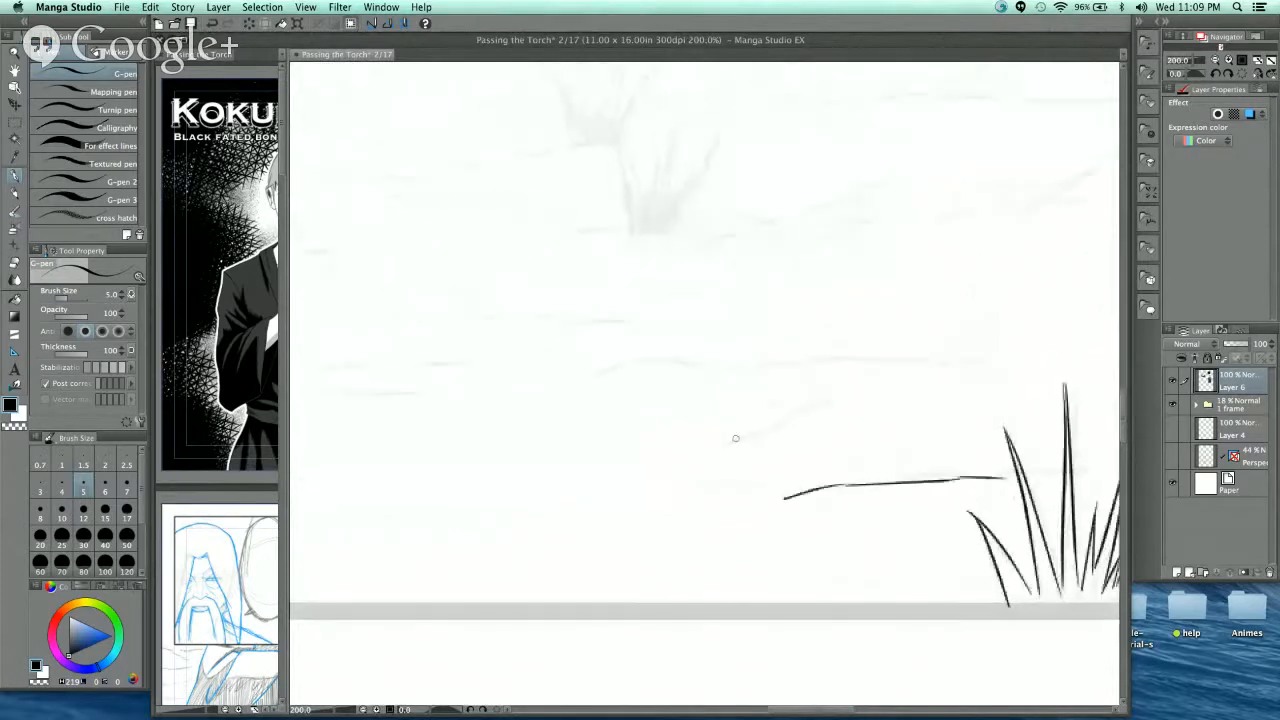
{"action": "left_click_drag", "start_coordinate": [713, 454], "coordinate": [879, 389]}
{"action": "left_click_drag", "start_coordinate": [602, 376], "coordinate": [690, 362]}
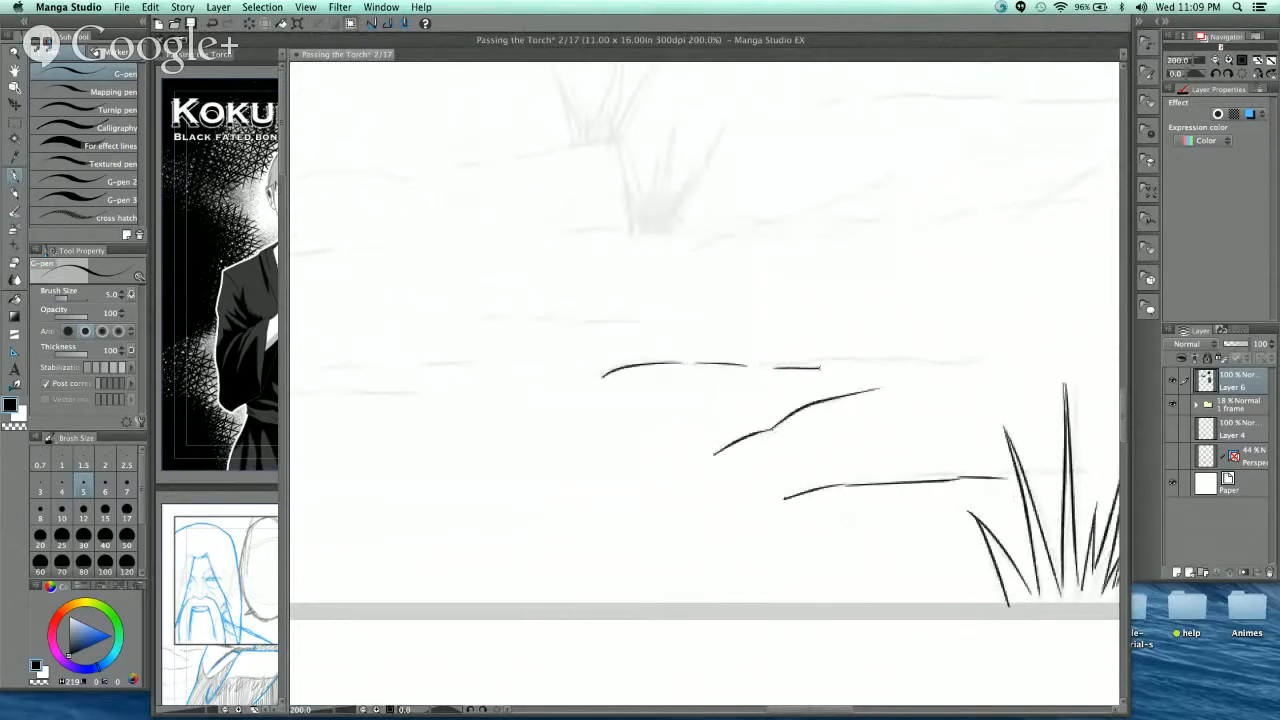
{"action": "left_click_drag", "start_coordinate": [820, 368], "coordinate": [942, 363]}
- Ink a broken ground line between the foreground grass tuft and the robe's hem
{"action": "left_click_drag", "start_coordinate": [889, 382], "coordinate": [527, 364]}
{"action": "left_click_drag", "start_coordinate": [933, 394], "coordinate": [884, 382]}
{"action": "left_click_drag", "start_coordinate": [756, 356], "coordinate": [811, 347]}
{"action": "left_click_drag", "start_coordinate": [823, 350], "coordinate": [986, 357]}
- Ink crossing ground lines above the foreground grass tuft and add short slanted hatching under the right one
{"action": "left_click_drag", "start_coordinate": [925, 517], "coordinate": [945, 699]}
{"action": "mouse_move", "coordinate": [602, 396]}
{"action": "left_mouse_down"}
{"action": "mouse_move", "coordinate": [768, 287]}
{"action": "mouse_move", "coordinate": [815, 272]}
{"action": "left_mouse_up"}
{"action": "left_click_drag", "start_coordinate": [565, 372], "coordinate": [957, 341]}
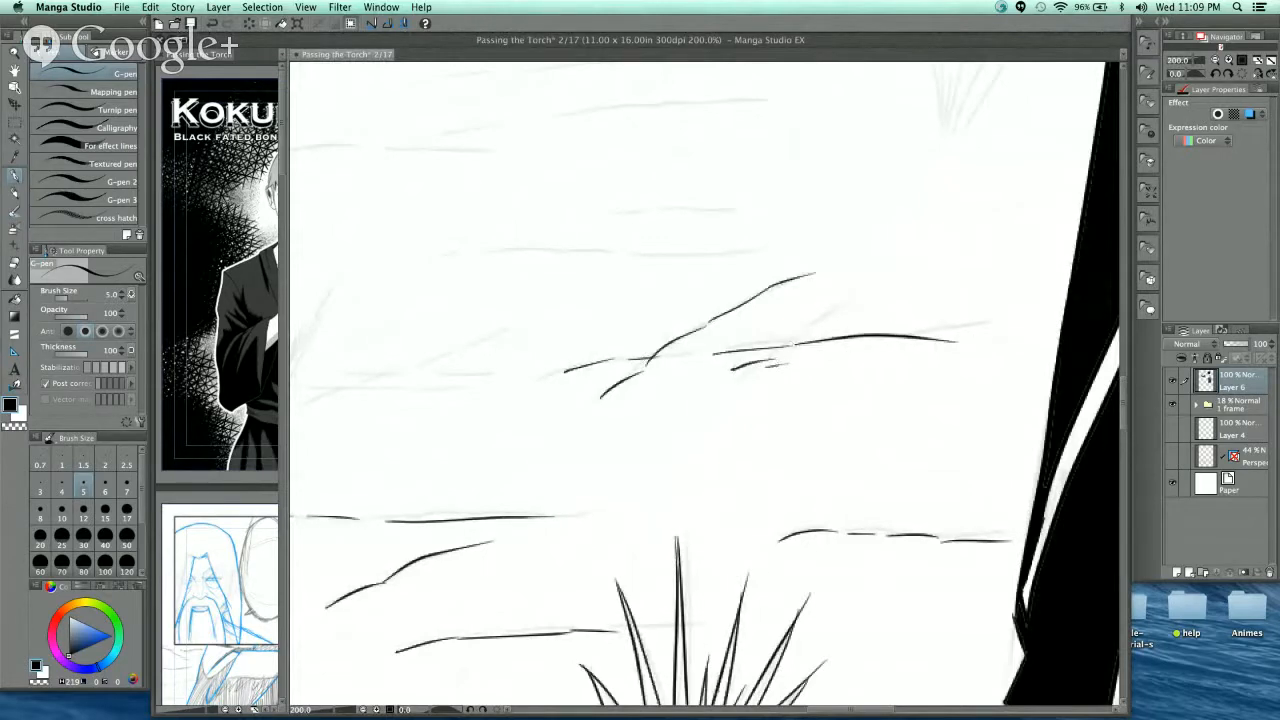
{"action": "left_click_drag", "start_coordinate": [786, 383], "coordinate": [888, 401]}
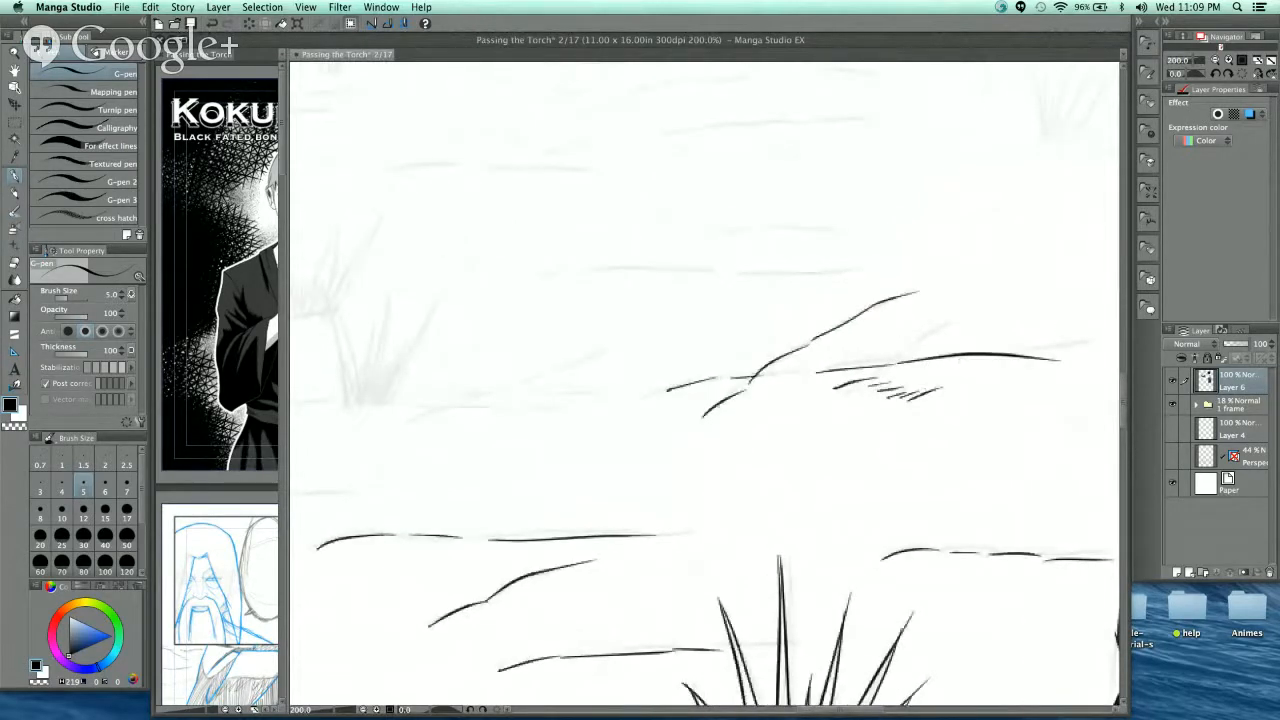
- Ink a long broken ground line above the crossing lines and slanted ridge lines to their left
{"action": "left_click_drag", "start_coordinate": [794, 254], "coordinate": [889, 271]}
{"action": "left_click_drag", "start_coordinate": [648, 290], "coordinate": [940, 290]}
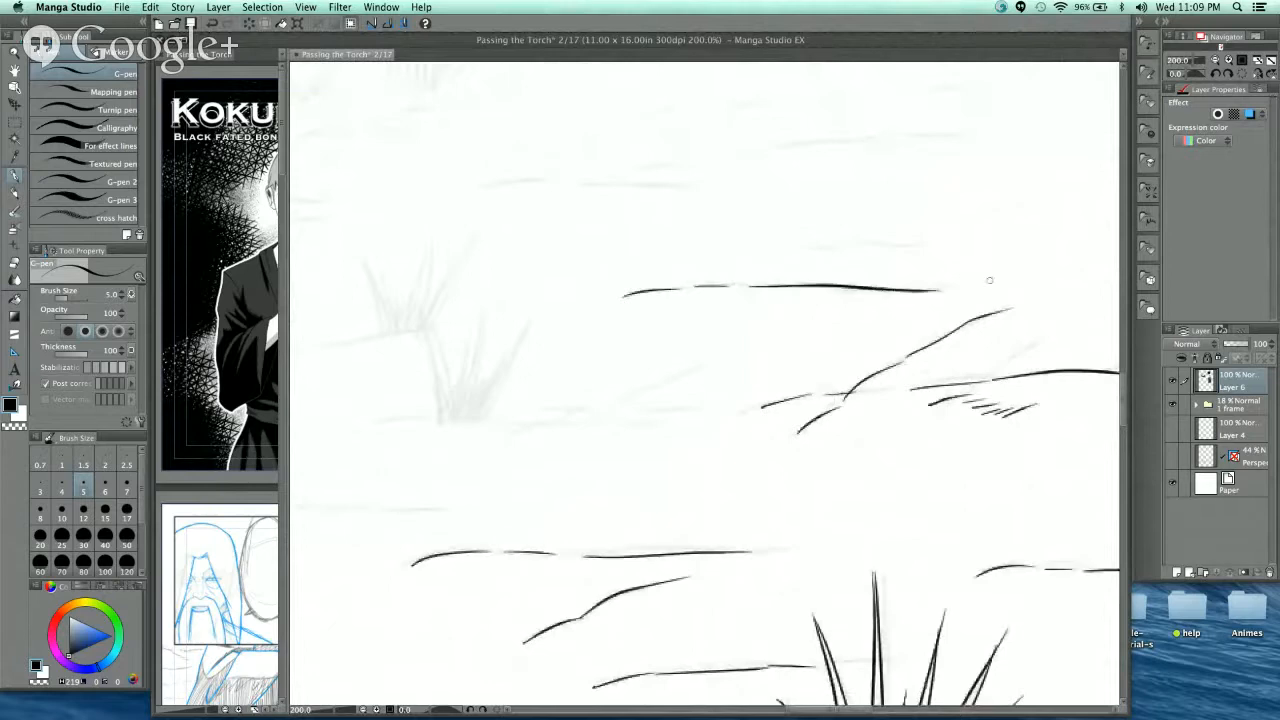
{"action": "left_click_drag", "start_coordinate": [706, 360], "coordinate": [505, 442]}
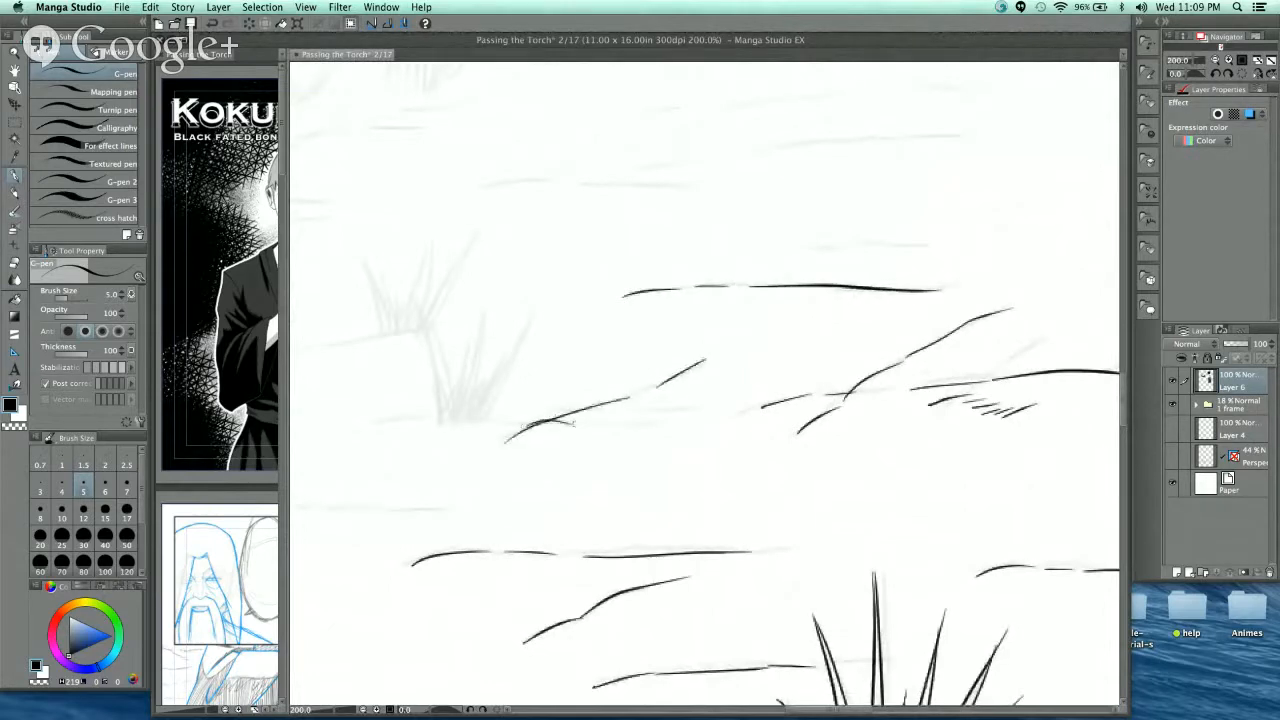
{"action": "left_click_drag", "start_coordinate": [566, 414], "coordinate": [680, 413]}
- Ink the sketched grass tuft left of the slanted ridge, with a short ground line at its base
{"action": "left_click_drag", "start_coordinate": [389, 407], "coordinate": [657, 391]}
{"action": "key", "text": "super+plus"}
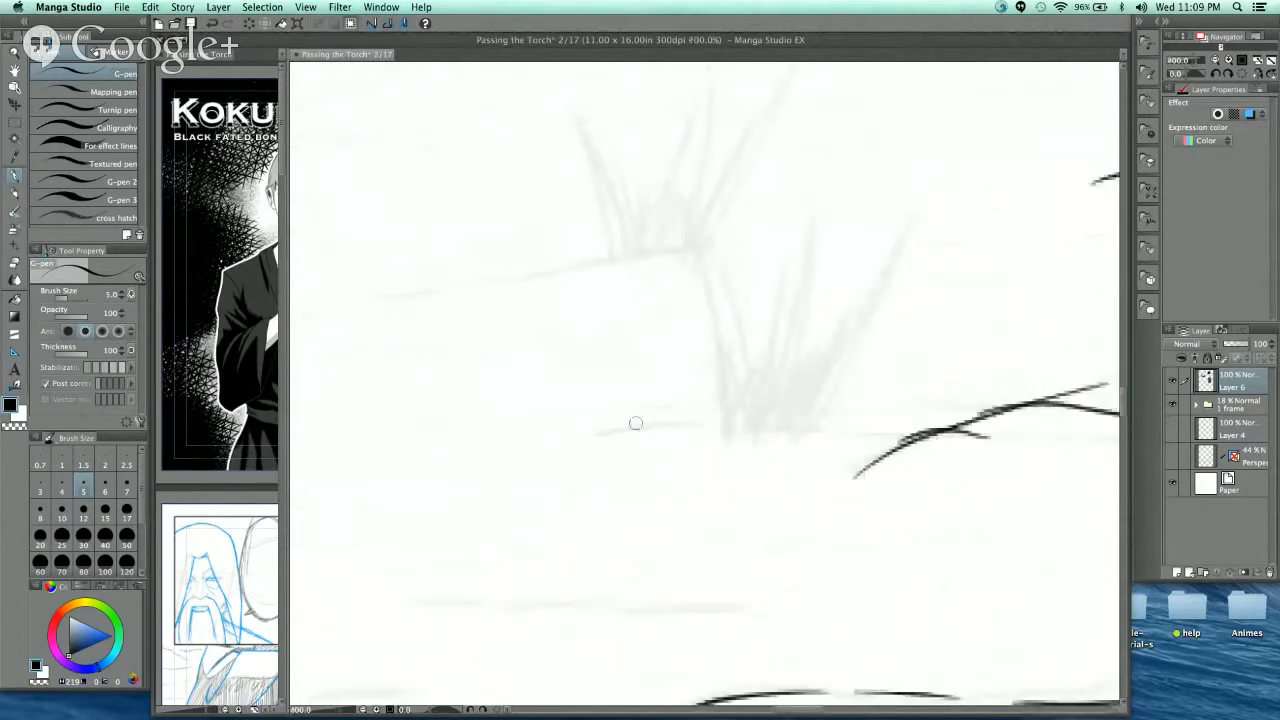
{"action": "left_click_drag", "start_coordinate": [600, 433], "coordinate": [674, 425]}
{"action": "mouse_move", "coordinate": [682, 427]}
{"action": "left_mouse_down"}
{"action": "mouse_move", "coordinate": [735, 420]}
{"action": "mouse_move", "coordinate": [676, 197]}
{"action": "left_mouse_up"}
{"action": "mouse_move", "coordinate": [676, 197]}
{"action": "left_mouse_down"}
{"action": "mouse_move", "coordinate": [760, 424]}
{"action": "mouse_move", "coordinate": [744, 280]}
{"action": "left_mouse_up"}
{"action": "mouse_move", "coordinate": [744, 280]}
{"action": "left_mouse_down"}
{"action": "mouse_move", "coordinate": [768, 430]}
{"action": "mouse_move", "coordinate": [785, 218]}
{"action": "mouse_move", "coordinate": [792, 432]}
{"action": "left_mouse_up"}
{"action": "mouse_move", "coordinate": [792, 432]}
{"action": "left_mouse_down"}
{"action": "mouse_move", "coordinate": [820, 270]}
{"action": "mouse_move", "coordinate": [813, 404]}
{"action": "mouse_move", "coordinate": [909, 210]}
{"action": "left_mouse_up"}
{"action": "mouse_move", "coordinate": [909, 210]}
{"action": "left_mouse_down"}
{"action": "mouse_move", "coordinate": [808, 436]}
{"action": "mouse_move", "coordinate": [864, 374]}
{"action": "left_mouse_up"}
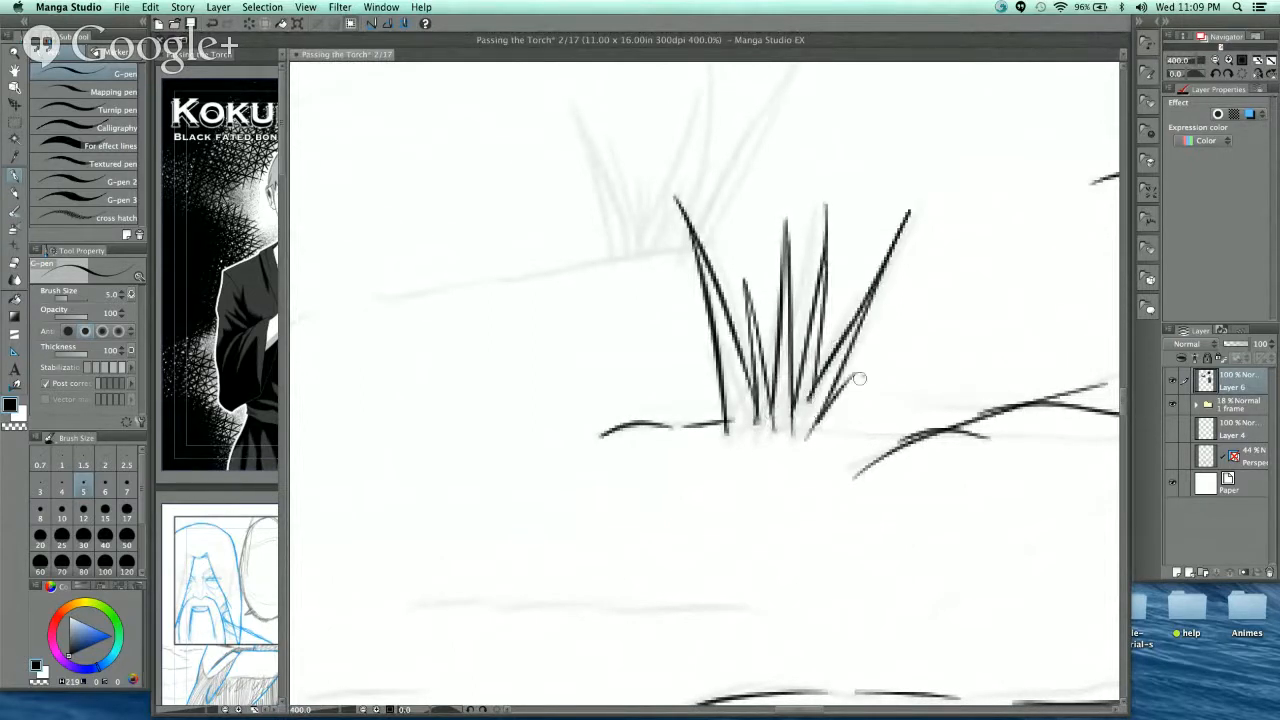
{"action": "left_click_drag", "start_coordinate": [808, 440], "coordinate": [862, 372]}
- Ink a second grass tuft just above and to the left of the midground tuft
{"action": "scroll", "coordinate": [634, 220], "scroll_direction": "up", "scroll_amount": 5}
{"action": "scroll", "coordinate": [634, 220], "scroll_direction": "left", "scroll_amount": 2}
{"action": "left_click_drag", "start_coordinate": [685, 448], "coordinate": [628, 265]}
{"action": "mouse_move", "coordinate": [628, 265]}
{"action": "left_mouse_down"}
{"action": "mouse_move", "coordinate": [700, 435]}
{"action": "mouse_move", "coordinate": [675, 320]}
{"action": "left_mouse_up"}
{"action": "mouse_move", "coordinate": [675, 320]}
{"action": "left_mouse_down"}
{"action": "mouse_move", "coordinate": [712, 418]}
{"action": "mouse_move", "coordinate": [713, 342]}
{"action": "left_mouse_up"}
{"action": "mouse_move", "coordinate": [718, 420]}
{"action": "left_mouse_down"}
{"action": "mouse_move", "coordinate": [759, 240]}
{"action": "mouse_move", "coordinate": [764, 398]}
{"action": "mouse_move", "coordinate": [778, 340]}
{"action": "left_mouse_up"}
{"action": "left_click_drag", "start_coordinate": [772, 407], "coordinate": [857, 246]}
{"action": "left_click_drag", "start_coordinate": [843, 278], "coordinate": [790, 418]}
- Ink the broken ground lines running left from the two midground grass tufts
{"action": "scroll", "coordinate": [863, 334], "scroll_direction": "down", "scroll_amount": 4}
{"action": "scroll", "coordinate": [863, 334], "scroll_direction": "left", "scroll_amount": 5}
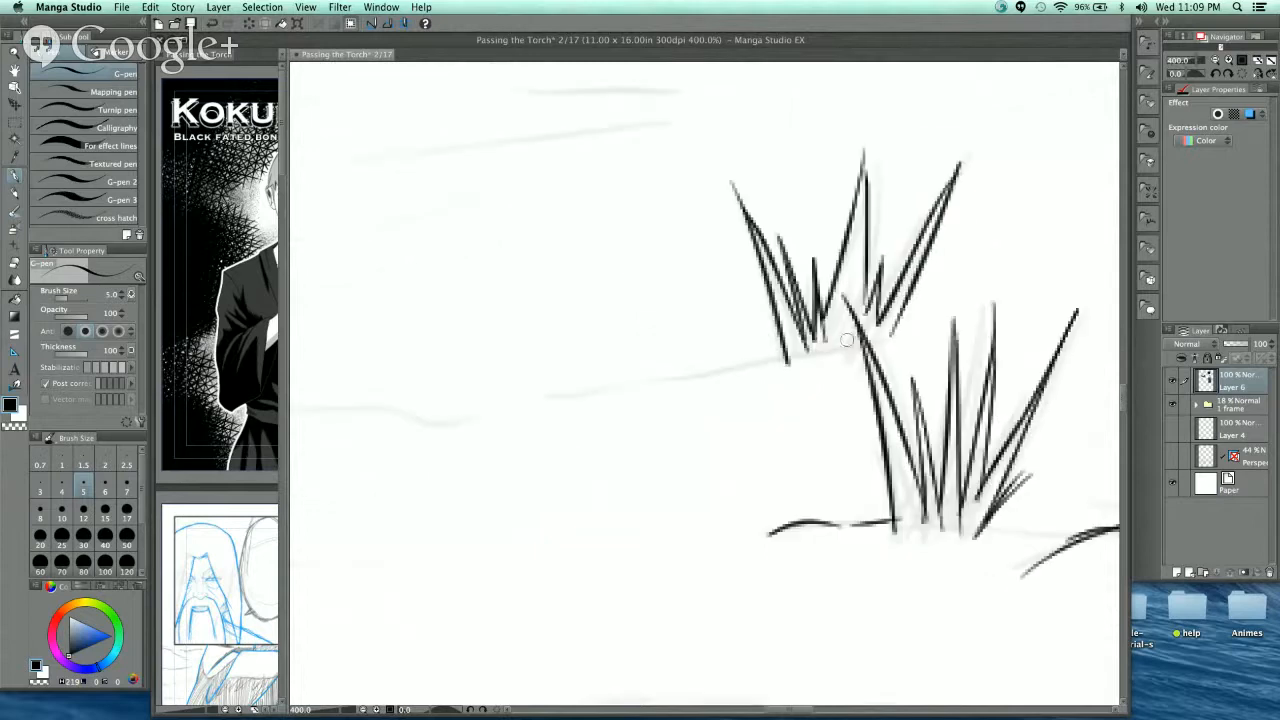
{"action": "left_click_drag", "start_coordinate": [760, 364], "coordinate": [543, 391]}
{"action": "scroll", "coordinate": [851, 351], "scroll_direction": "left", "scroll_amount": 5}
{"action": "scroll", "coordinate": [851, 351], "scroll_direction": "down", "scroll_amount": 1}
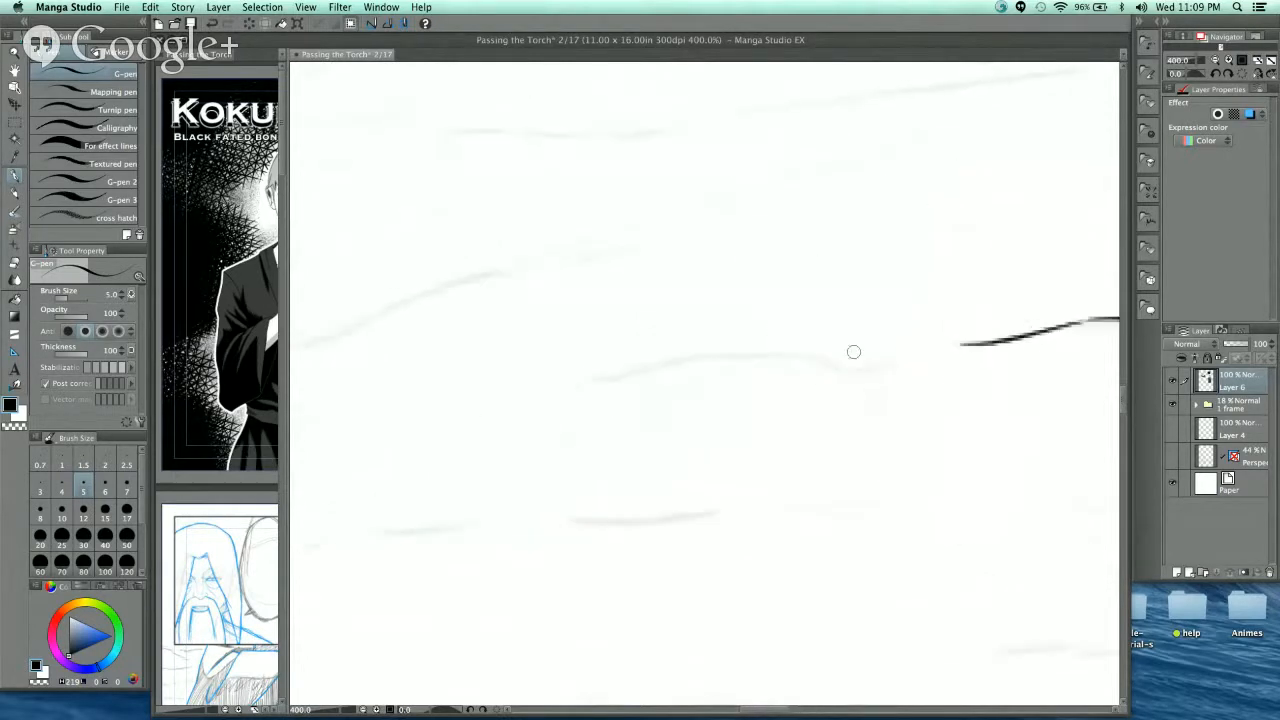
{"action": "mouse_move", "coordinate": [868, 360]}
{"action": "left_mouse_down"}
{"action": "mouse_move", "coordinate": [772, 353]}
{"action": "mouse_move", "coordinate": [575, 384]}
{"action": "mouse_move", "coordinate": [940, 365]}
{"action": "left_mouse_up"}
{"action": "scroll", "coordinate": [850, 365], "scroll_direction": "down", "scroll_amount": 2}
{"action": "scroll", "coordinate": [883, 372], "scroll_direction": "left", "scroll_amount": 3}
- Ink the lower ground lines with slanted hatching beneath them, and add a small hatched mound above
{"action": "scroll", "coordinate": [883, 372], "scroll_direction": "down", "scroll_amount": 2}
{"action": "scroll", "coordinate": [925, 395], "scroll_direction": "down", "scroll_amount": 2}
{"action": "scroll", "coordinate": [925, 395], "scroll_direction": "right", "scroll_amount": 2}
{"action": "left_click_drag", "start_coordinate": [712, 390], "coordinate": [728, 390]}
{"action": "left_click_drag", "start_coordinate": [748, 391], "coordinate": [893, 389]}
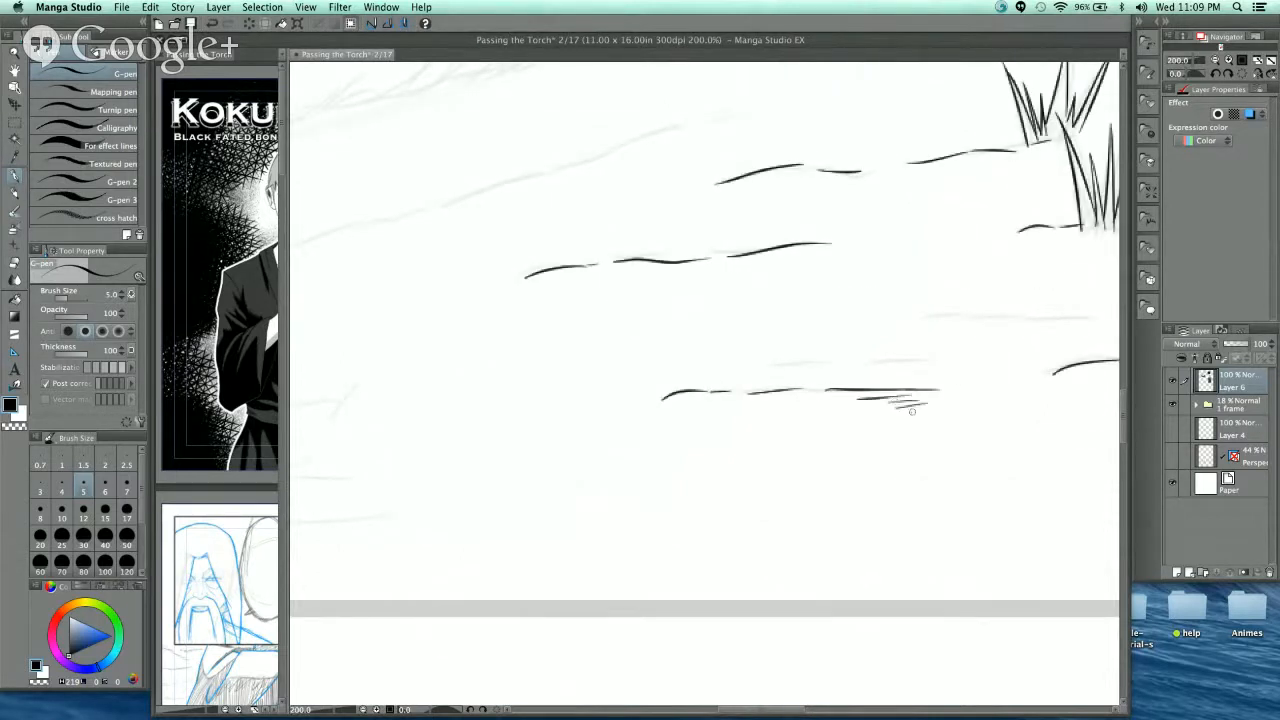
{"action": "left_click_drag", "start_coordinate": [948, 424], "coordinate": [977, 419]}
{"action": "left_click_drag", "start_coordinate": [764, 362], "coordinate": [828, 358]}
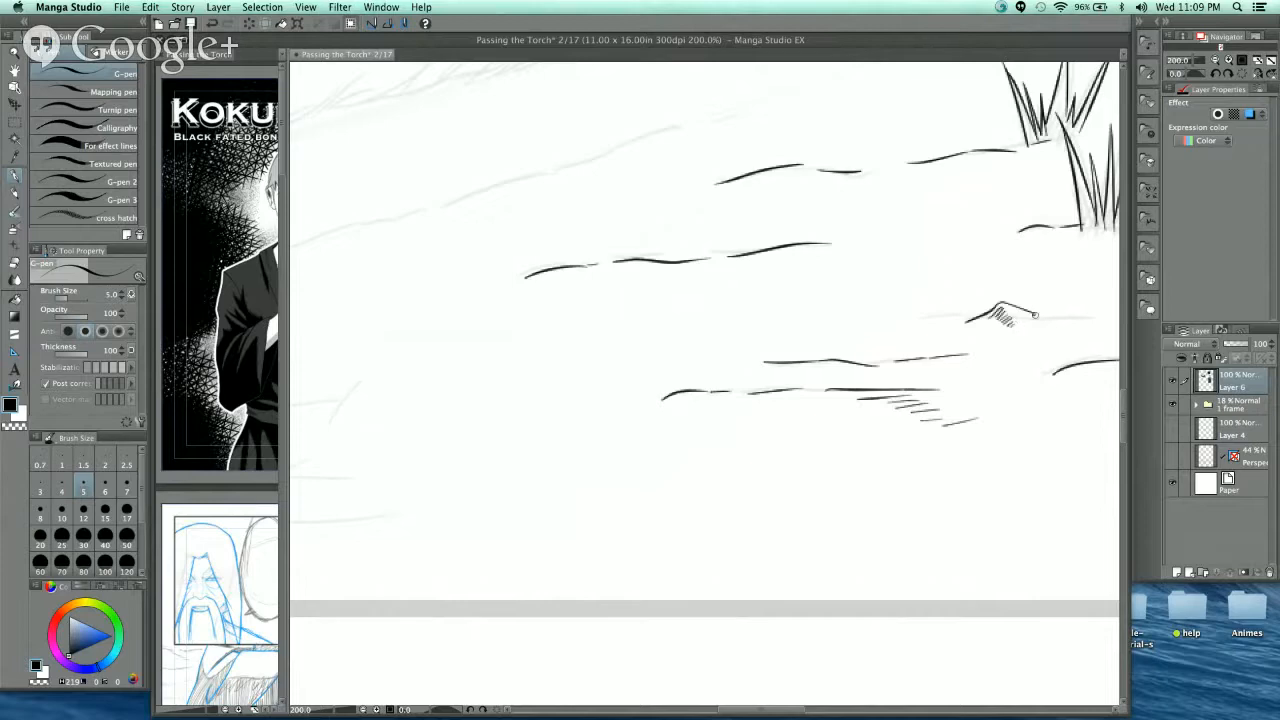
{"action": "left_click_drag", "start_coordinate": [984, 357], "coordinate": [851, 369]}
- Review the inked ground lines and grass tufts to the left of the robe
{"action": "scroll", "coordinate": [851, 369], "scroll_direction": "down", "scroll_amount": 1}
{"action": "left_click_drag", "start_coordinate": [986, 444], "coordinate": [923, 494]}
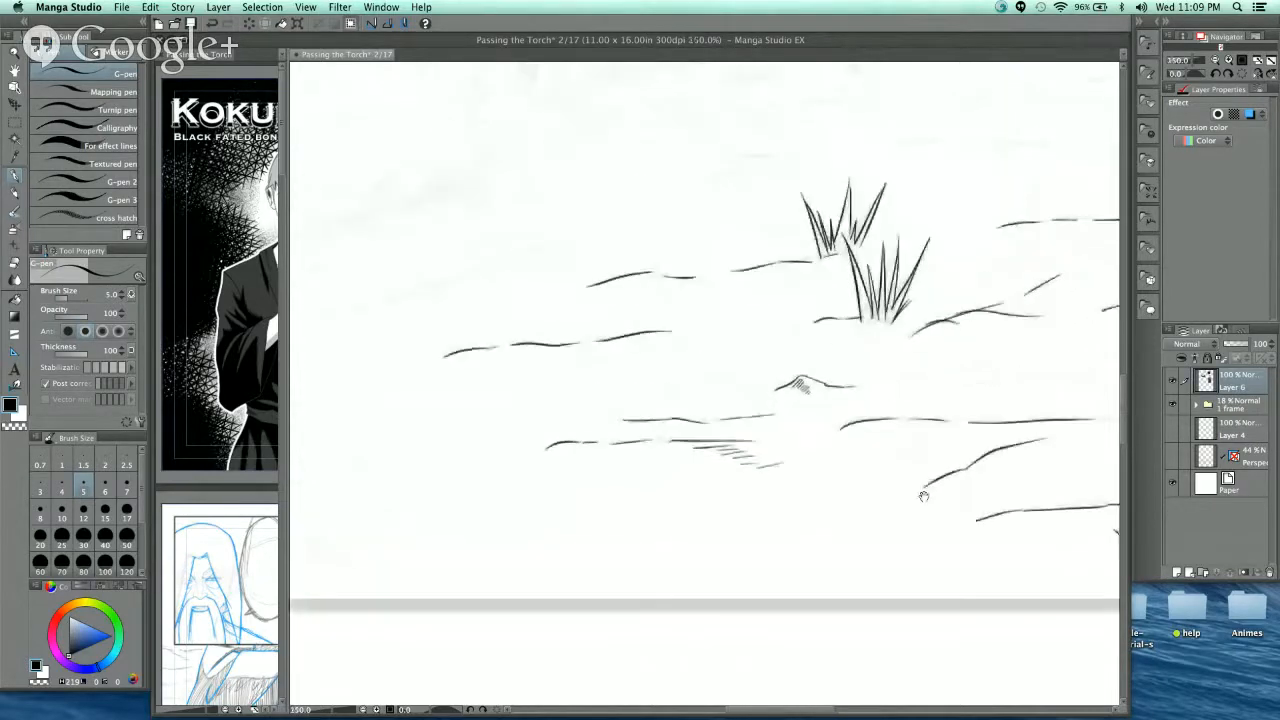
{"action": "left_click_drag", "start_coordinate": [671, 472], "coordinate": [939, 440]}
{"action": "left_click_drag", "start_coordinate": [769, 466], "coordinate": [860, 405]}
{"action": "left_click_drag", "start_coordinate": [1050, 411], "coordinate": [774, 434]}
{"action": "left_click_drag", "start_coordinate": [968, 432], "coordinate": [760, 423]}
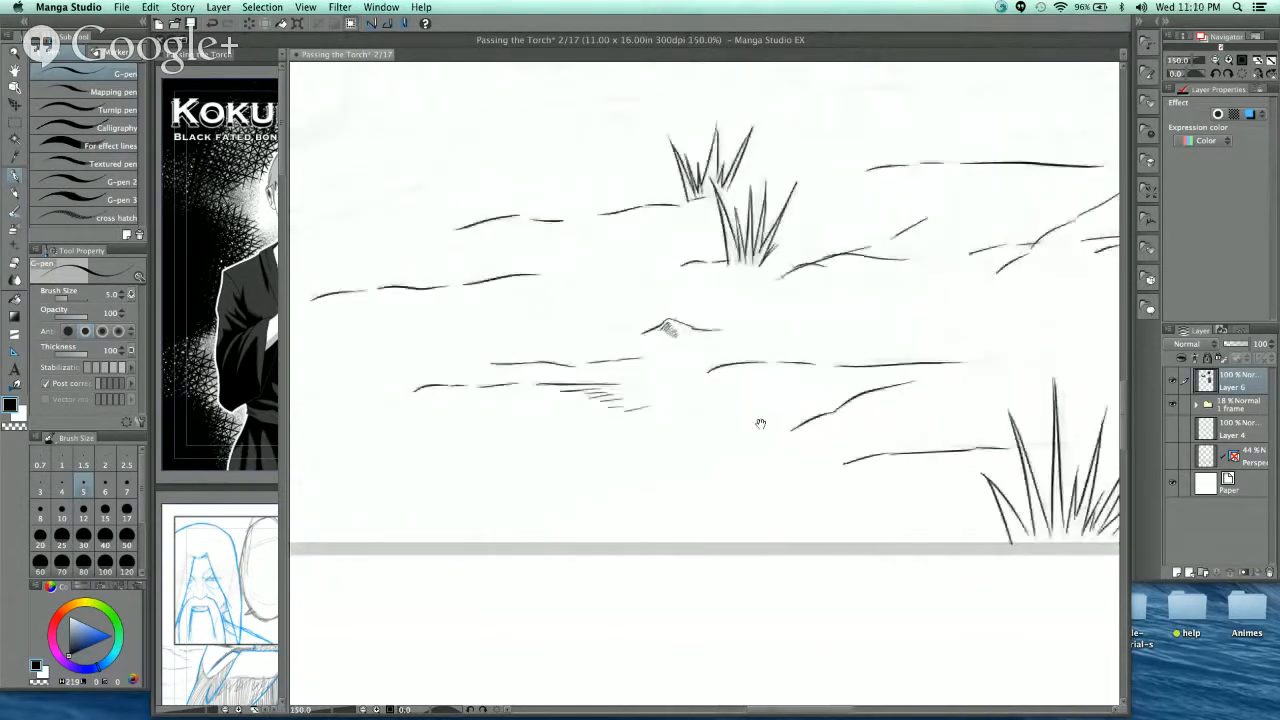
{"action": "scroll", "coordinate": [884, 395], "scroll_direction": "down", "scroll_amount": 1}
{"action": "mouse_move", "coordinate": [963, 428]}
{"action": "left_mouse_down"}
{"action": "mouse_move", "coordinate": [819, 393]}
{"action": "mouse_move", "coordinate": [869, 386]}
{"action": "left_mouse_up"}
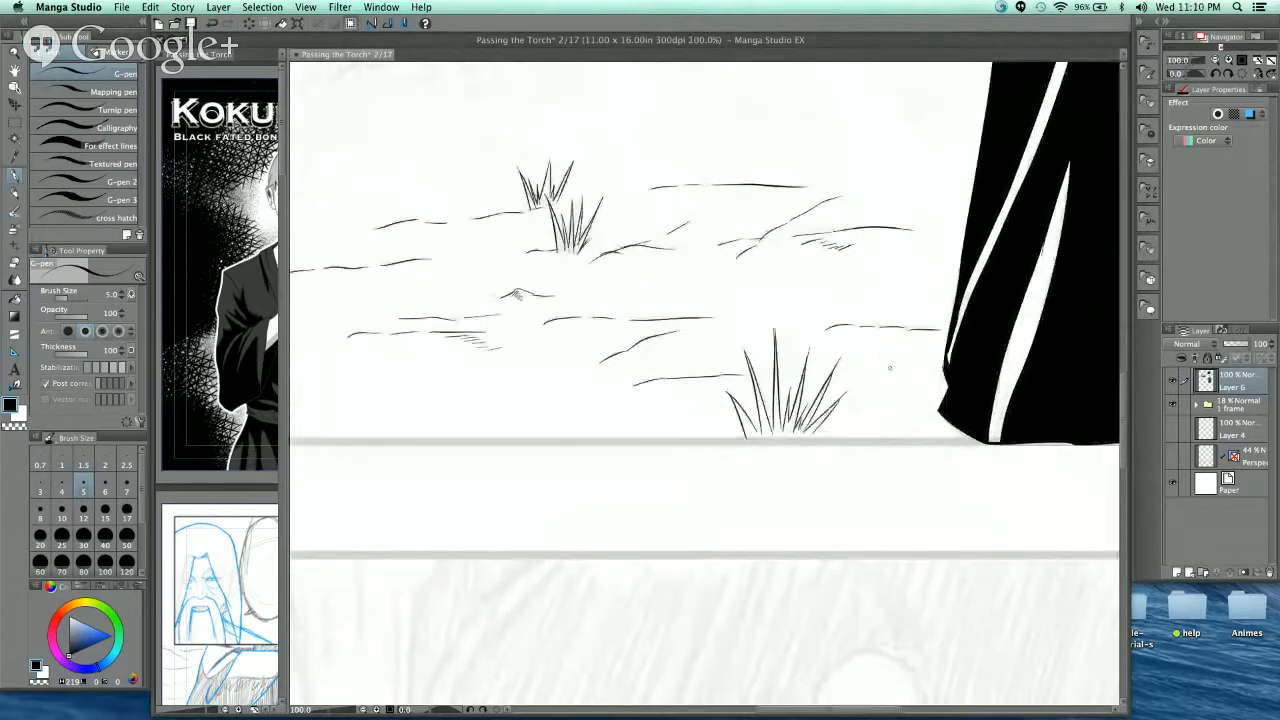
- Ink wavy ground lines right of the sketched left tree's base, crossed by a rising slanted line
{"action": "left_click_drag", "start_coordinate": [641, 400], "coordinate": [925, 408]}
{"action": "left_click_drag", "start_coordinate": [630, 414], "coordinate": [806, 420]}
{"action": "scroll", "coordinate": [837, 383], "scroll_direction": "up", "scroll_amount": 1}
{"action": "left_click_drag", "start_coordinate": [594, 357], "coordinate": [796, 434]}
{"action": "left_click_drag", "start_coordinate": [512, 432], "coordinate": [676, 374]}
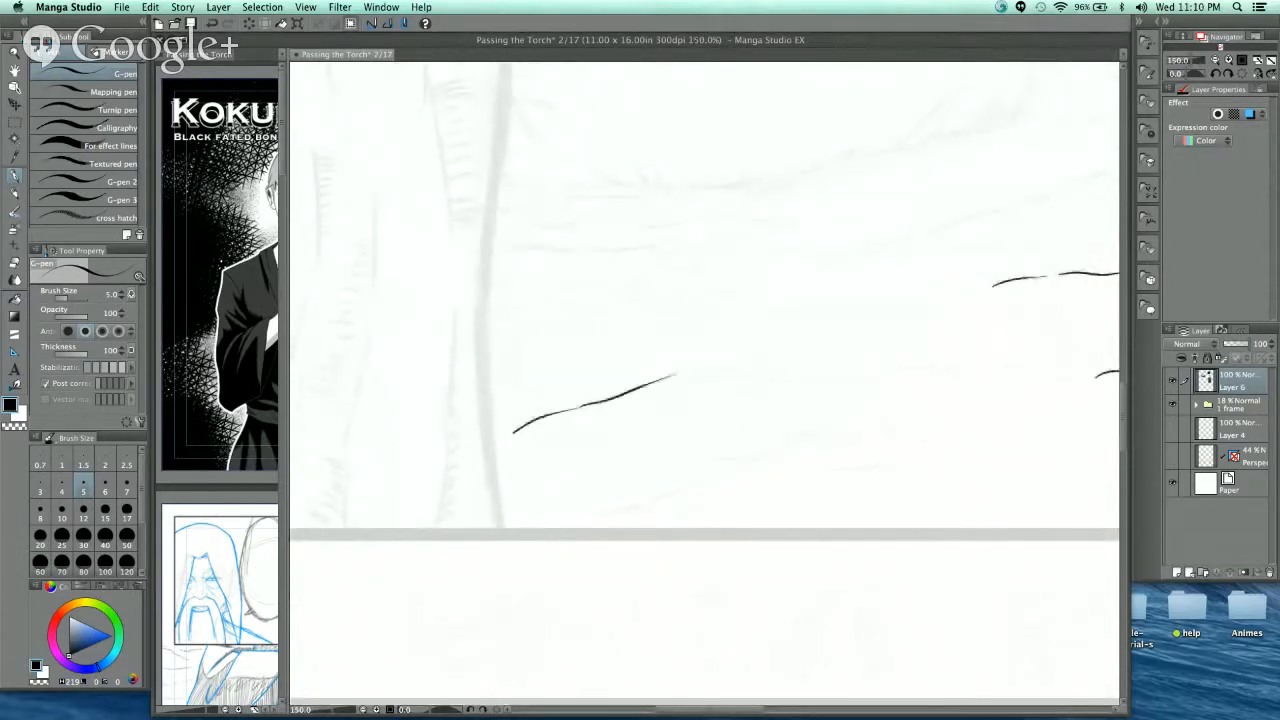
{"action": "left_click_drag", "start_coordinate": [753, 375], "coordinate": [918, 377]}
{"action": "left_click_drag", "start_coordinate": [636, 420], "coordinate": [875, 434]}
{"action": "left_click_drag", "start_coordinate": [692, 464], "coordinate": [908, 458]}
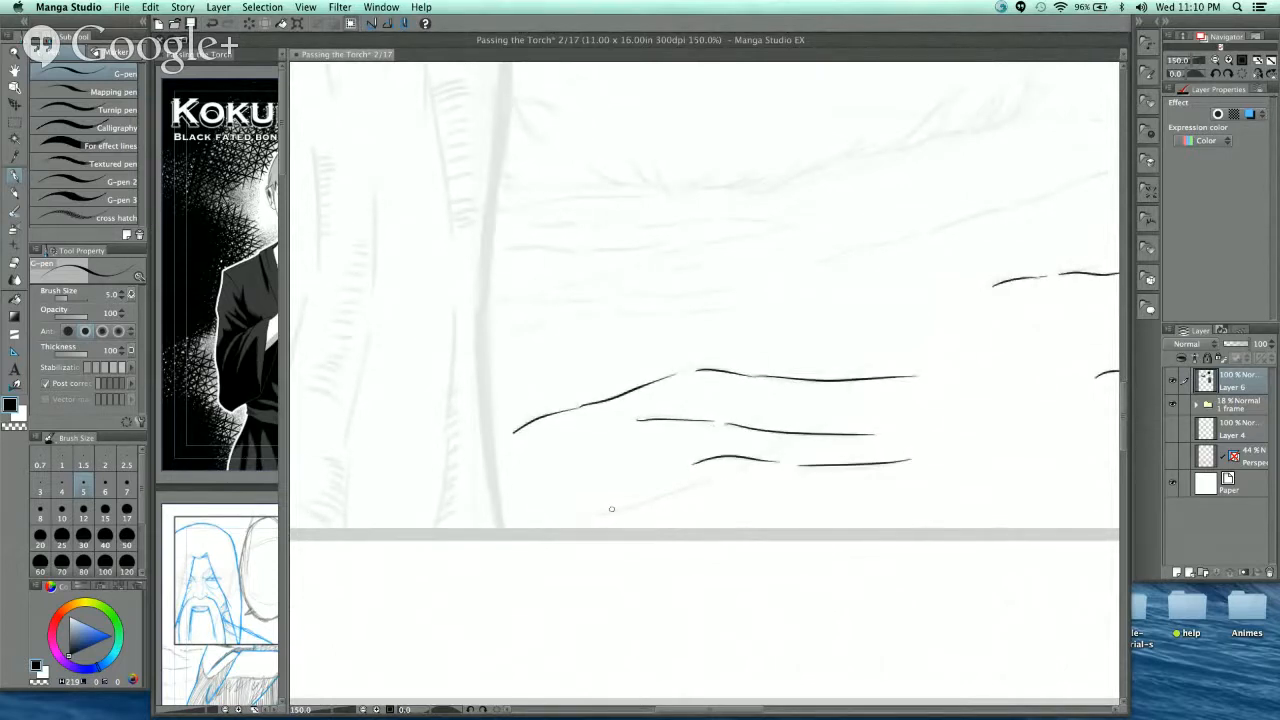
{"action": "left_click_drag", "start_coordinate": [601, 517], "coordinate": [758, 469]}
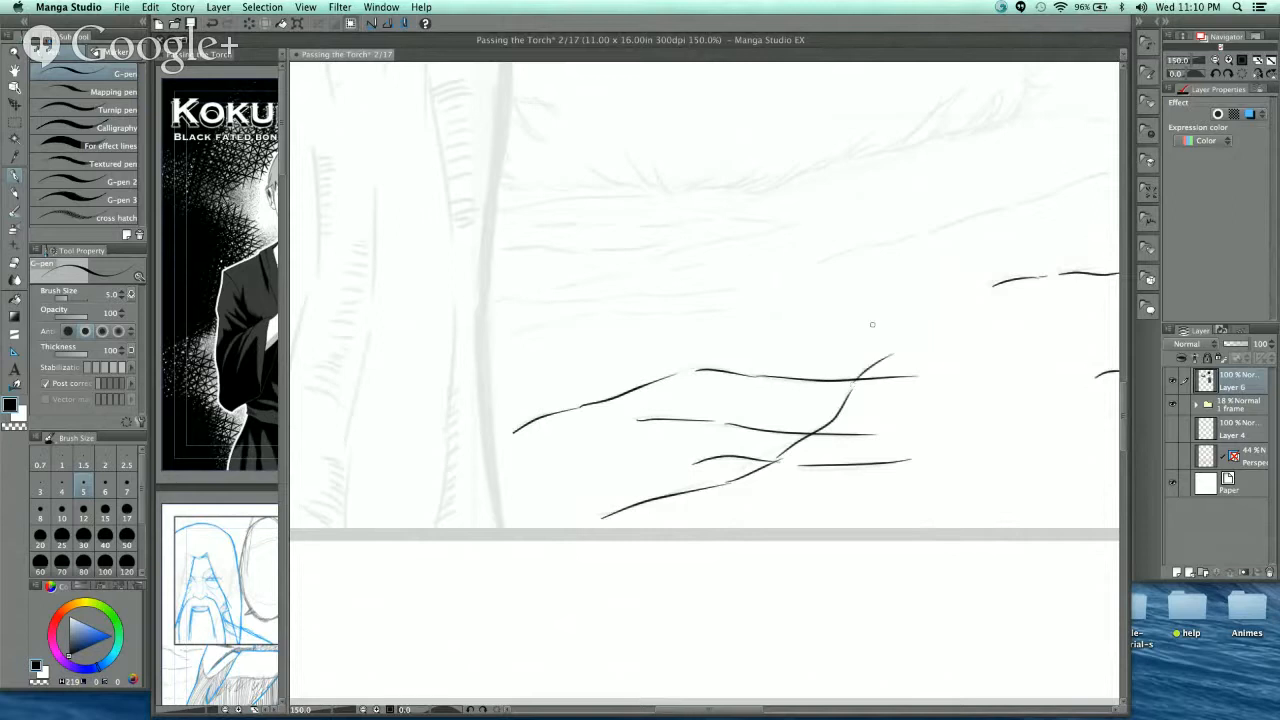
- Ink the higher set of broken ground lines beside the sketched left trunk, below the distant grass
{"action": "left_click_drag", "start_coordinate": [872, 324], "coordinate": [959, 466]}
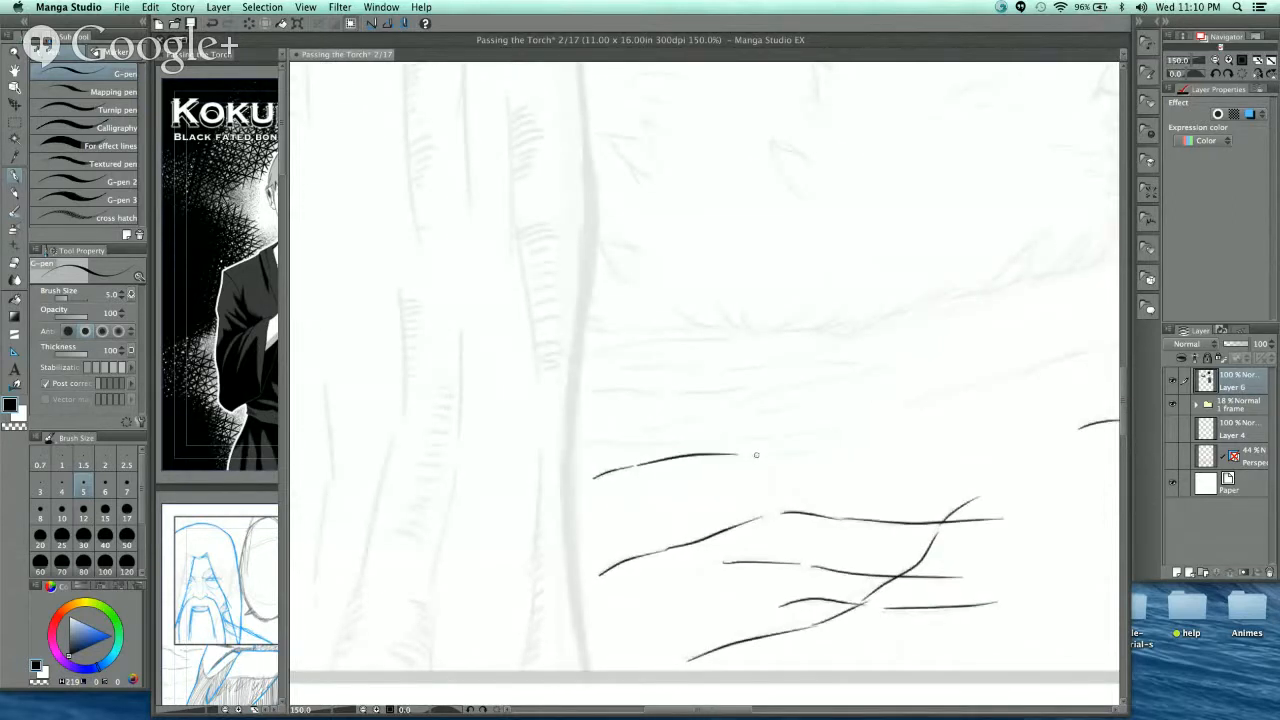
{"action": "left_click_drag", "start_coordinate": [756, 455], "coordinate": [859, 452]}
{"action": "left_click_drag", "start_coordinate": [748, 438], "coordinate": [854, 427]}
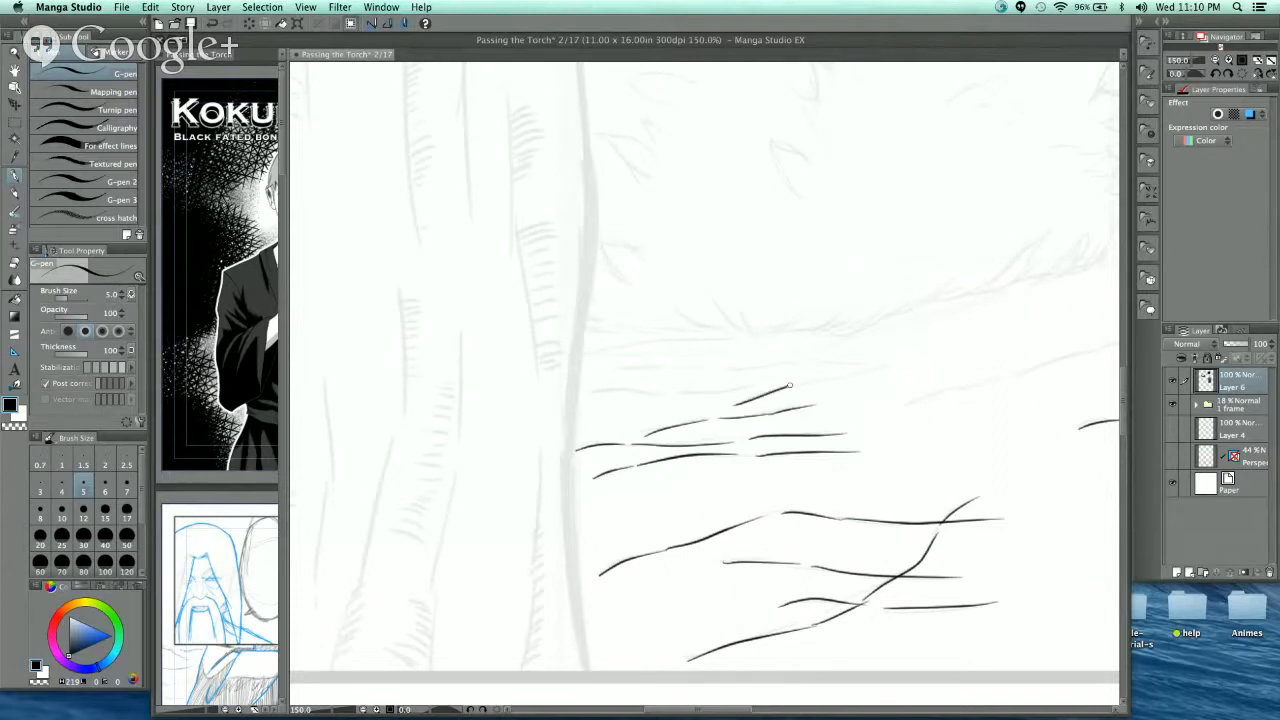
{"action": "left_click_drag", "start_coordinate": [789, 384], "coordinate": [888, 360]}
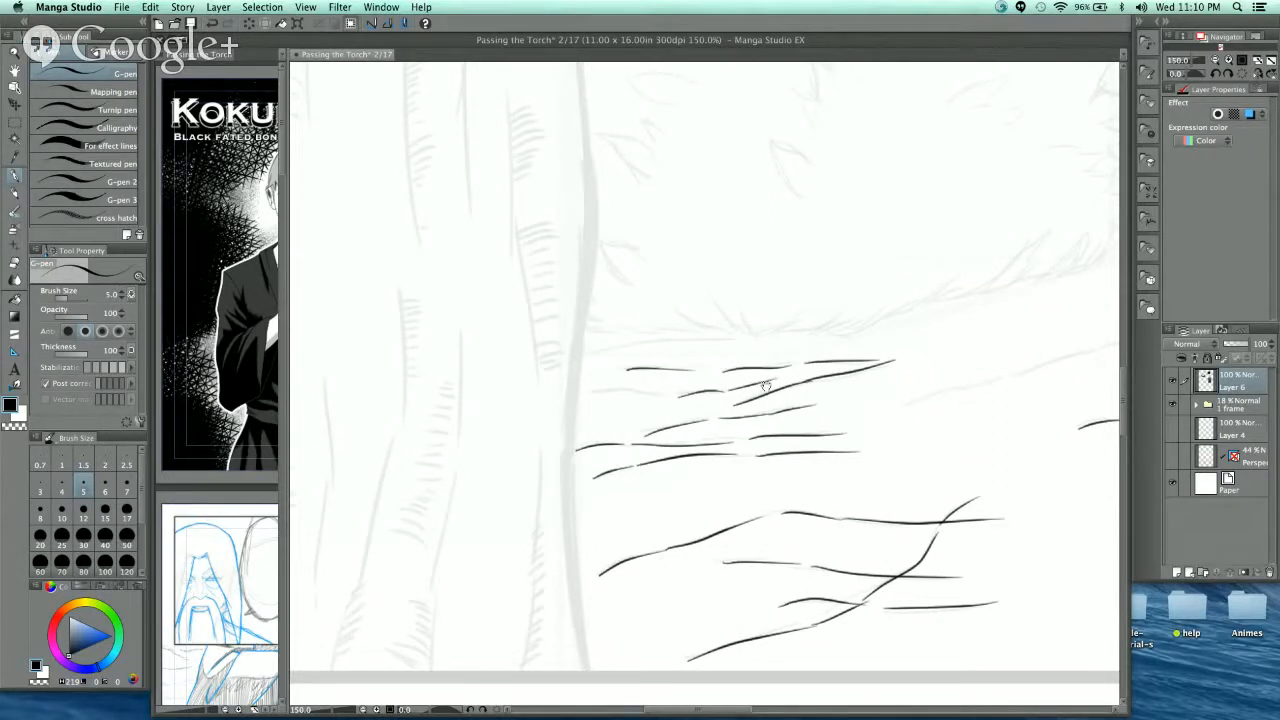
{"action": "left_click_drag", "start_coordinate": [766, 386], "coordinate": [865, 383]}
{"action": "scroll", "coordinate": [829, 354], "scroll_direction": "up", "scroll_amount": 3}
{"action": "scroll", "coordinate": [657, 437], "scroll_direction": "up", "scroll_amount": 2}
{"action": "mouse_move", "coordinate": [330, 481]}
{"action": "left_mouse_down"}
{"action": "mouse_move", "coordinate": [416, 474]}
{"action": "mouse_move", "coordinate": [630, 505]}
{"action": "left_mouse_up"}
{"action": "left_click_drag", "start_coordinate": [381, 470], "coordinate": [648, 450]}
{"action": "left_click_drag", "start_coordinate": [537, 469], "coordinate": [705, 440]}
{"action": "scroll", "coordinate": [916, 368], "scroll_direction": "down", "scroll_amount": 4}
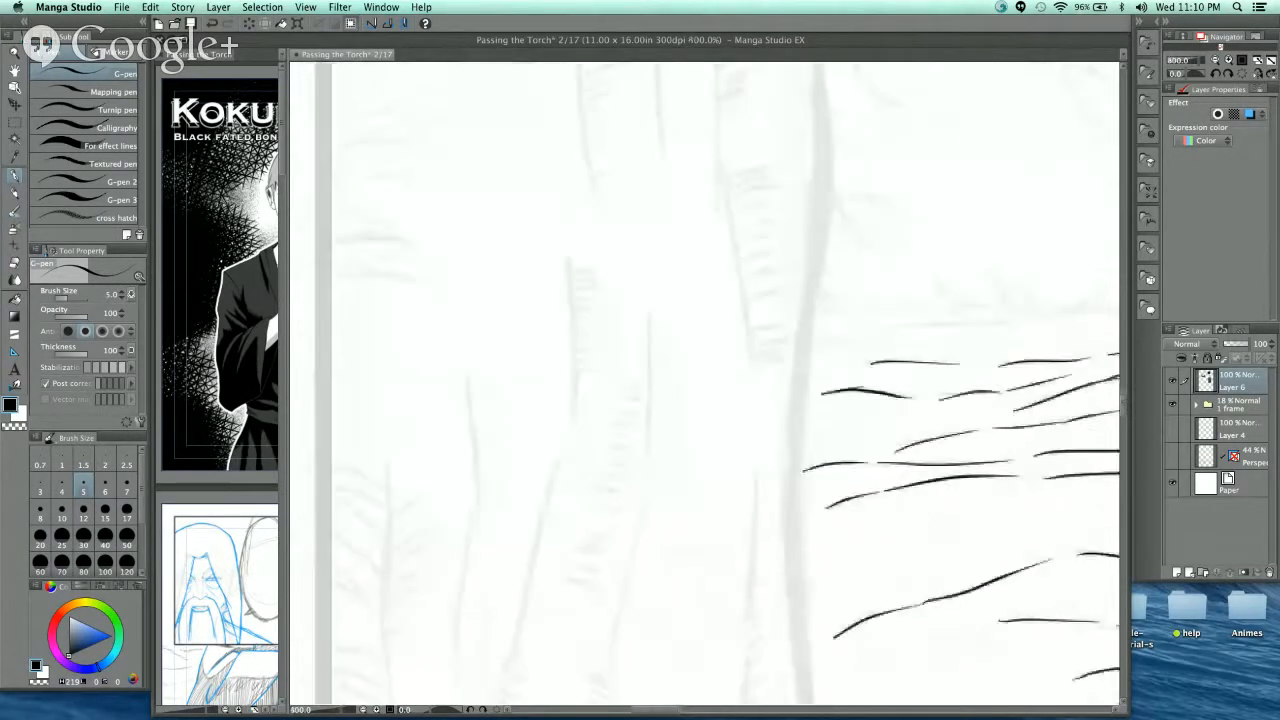
- Ink the long rising ground line in the gap right of the left tree's ground lines, following the faint sketch in broken strokes
{"action": "left_click_drag", "start_coordinate": [988, 404], "coordinate": [364, 505]}
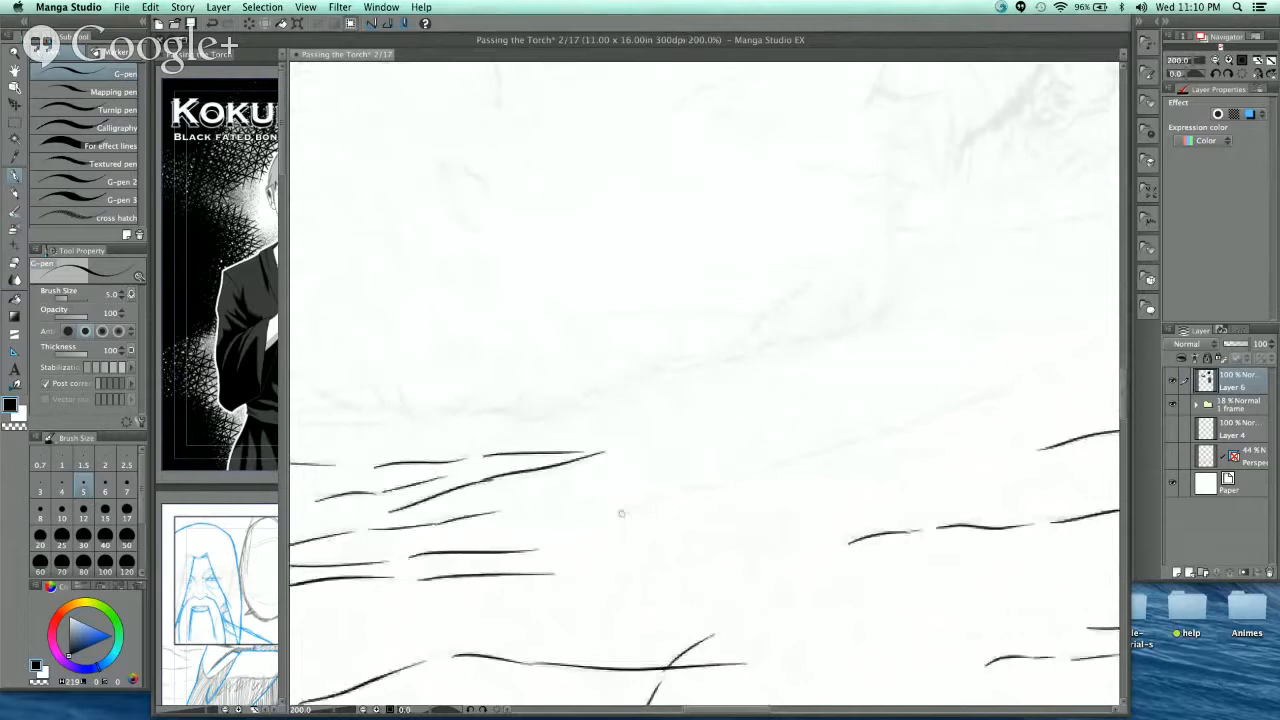
{"action": "left_click_drag", "start_coordinate": [621, 513], "coordinate": [784, 464]}
{"action": "mouse_move", "coordinate": [892, 432]}
{"action": "left_mouse_down"}
{"action": "mouse_move", "coordinate": [823, 446]}
{"action": "mouse_move", "coordinate": [782, 413]}
{"action": "mouse_move", "coordinate": [767, 471]}
{"action": "left_mouse_up"}
{"action": "scroll", "coordinate": [815, 400], "scroll_direction": "up", "scroll_amount": 2}
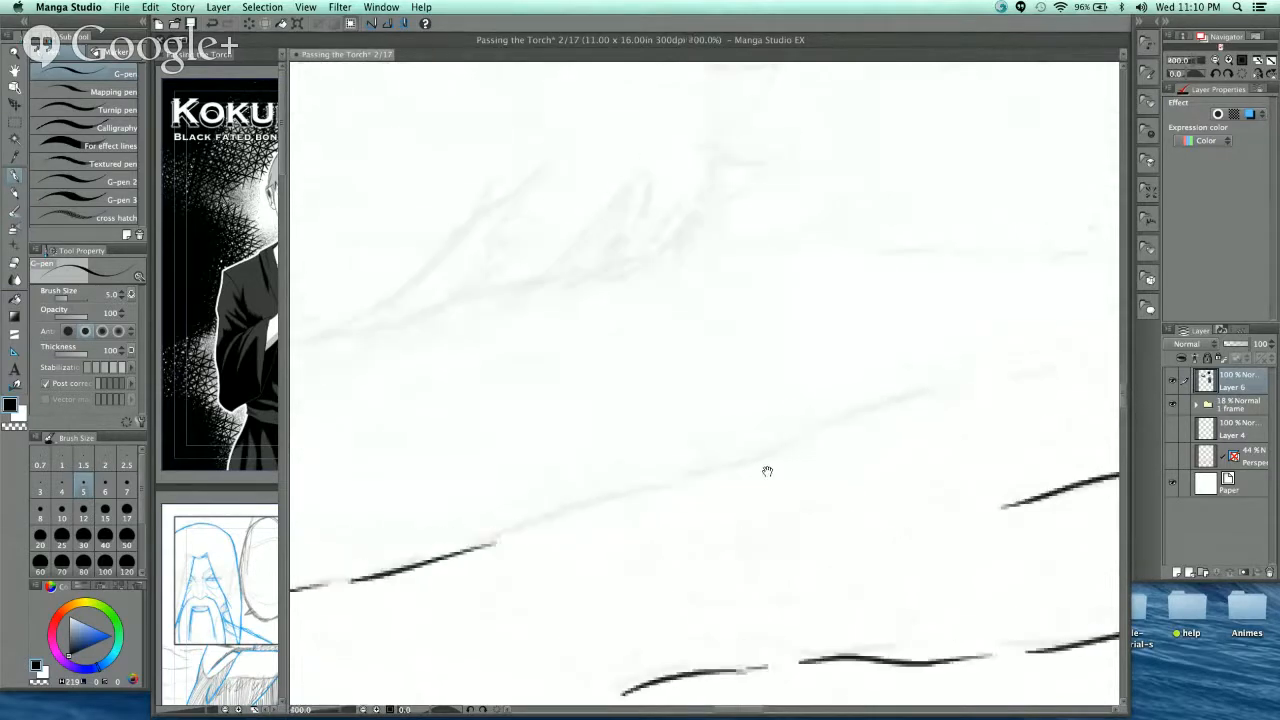
{"action": "mouse_move", "coordinate": [497, 543]}
{"action": "left_mouse_down"}
{"action": "mouse_move", "coordinate": [558, 512]}
{"action": "mouse_move", "coordinate": [690, 482]}
{"action": "left_mouse_up"}
{"action": "mouse_move", "coordinate": [780, 474]}
{"action": "left_mouse_down"}
{"action": "mouse_move", "coordinate": [549, 510]}
{"action": "mouse_move", "coordinate": [784, 428]}
{"action": "mouse_move", "coordinate": [849, 446]}
{"action": "mouse_move", "coordinate": [725, 486]}
{"action": "left_mouse_up"}
{"action": "mouse_move", "coordinate": [730, 451]}
{"action": "left_mouse_down"}
{"action": "mouse_move", "coordinate": [784, 433]}
{"action": "mouse_move", "coordinate": [888, 530]}
{"action": "left_mouse_up"}
- Ink a broken, nearly level line above the rising ground line, and two more ground strokes farther right
{"action": "left_click_drag", "start_coordinate": [636, 418], "coordinate": [862, 413]}
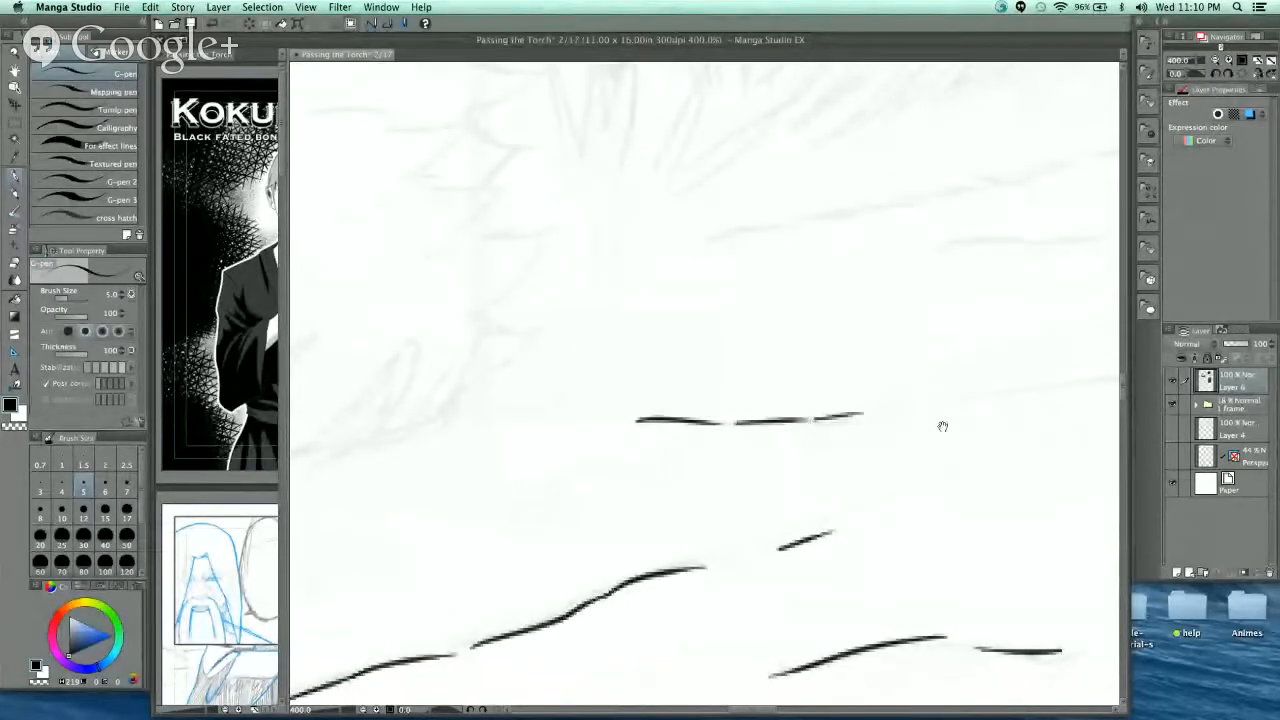
{"action": "mouse_move", "coordinate": [942, 426]}
{"action": "left_mouse_down"}
{"action": "mouse_move", "coordinate": [619, 472]}
{"action": "mouse_move", "coordinate": [713, 434]}
{"action": "mouse_move", "coordinate": [845, 423]}
{"action": "left_mouse_up"}
{"action": "left_click_drag", "start_coordinate": [852, 420], "coordinate": [980, 409]}
{"action": "left_click_drag", "start_coordinate": [768, 387], "coordinate": [972, 382]}
{"action": "left_click_drag", "start_coordinate": [780, 342], "coordinate": [897, 485]}
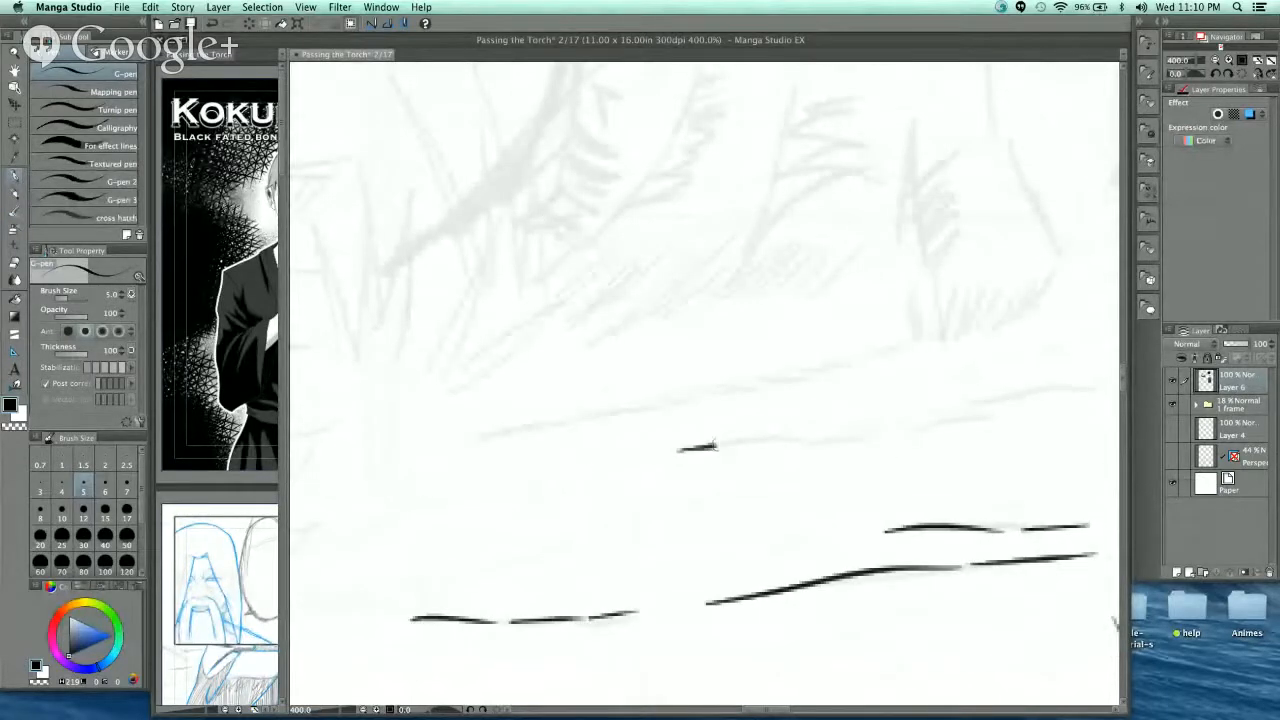
- Ink the higher ground line beneath the sketched distant grass, thickening its right part and adding short strokes alongside
{"action": "left_click_drag", "start_coordinate": [716, 445], "coordinate": [854, 440]}
{"action": "left_click_drag", "start_coordinate": [998, 411], "coordinate": [747, 426]}
{"action": "mouse_move", "coordinate": [672, 441]}
{"action": "left_mouse_down"}
{"action": "mouse_move", "coordinate": [900, 398]}
{"action": "mouse_move", "coordinate": [687, 440]}
{"action": "mouse_move", "coordinate": [842, 412]}
{"action": "left_mouse_up"}
{"action": "left_click_drag", "start_coordinate": [632, 424], "coordinate": [812, 420]}
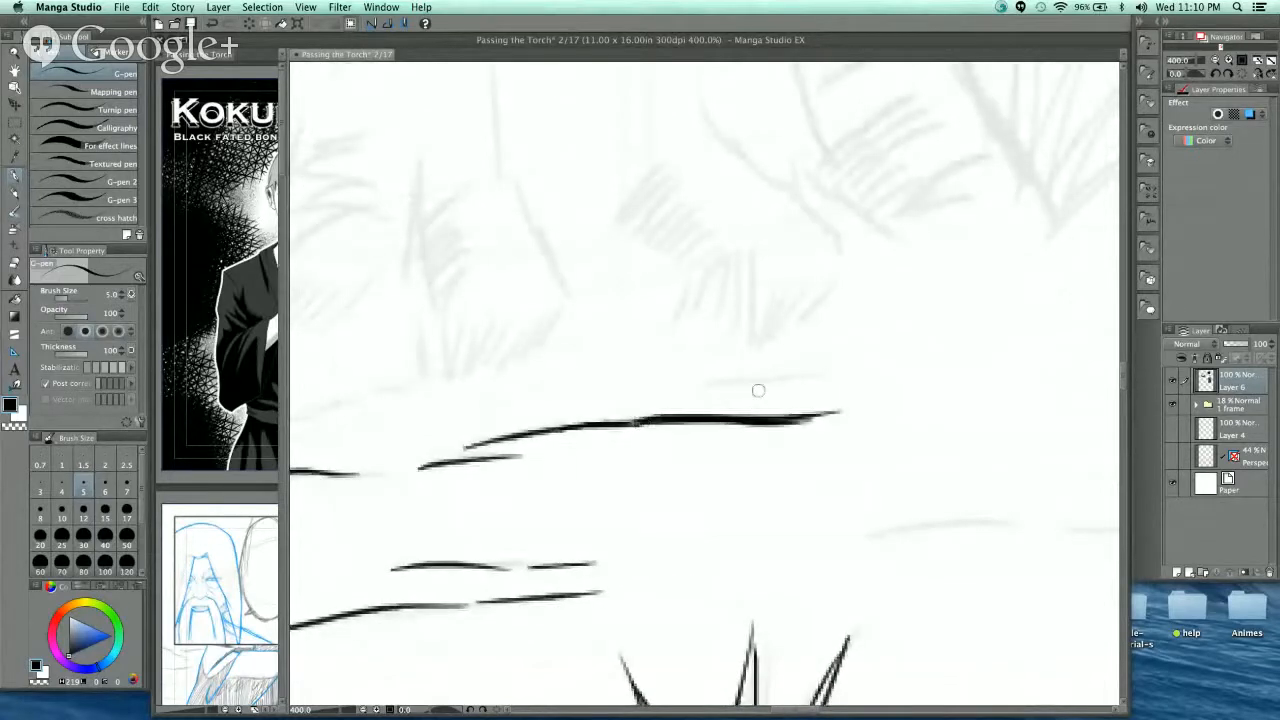
{"action": "mouse_move", "coordinate": [711, 390]}
{"action": "left_mouse_down"}
{"action": "mouse_move", "coordinate": [813, 382]}
{"action": "mouse_move", "coordinate": [655, 364]}
{"action": "left_mouse_up"}
- Ink two wavy ground strokes right of the spiky grass tuft, with a short slanted stroke and a longer line above them
{"action": "mouse_move", "coordinate": [670, 497]}
{"action": "left_mouse_down"}
{"action": "mouse_move", "coordinate": [851, 480]}
{"action": "mouse_move", "coordinate": [686, 394]}
{"action": "mouse_move", "coordinate": [895, 401]}
{"action": "left_mouse_up"}
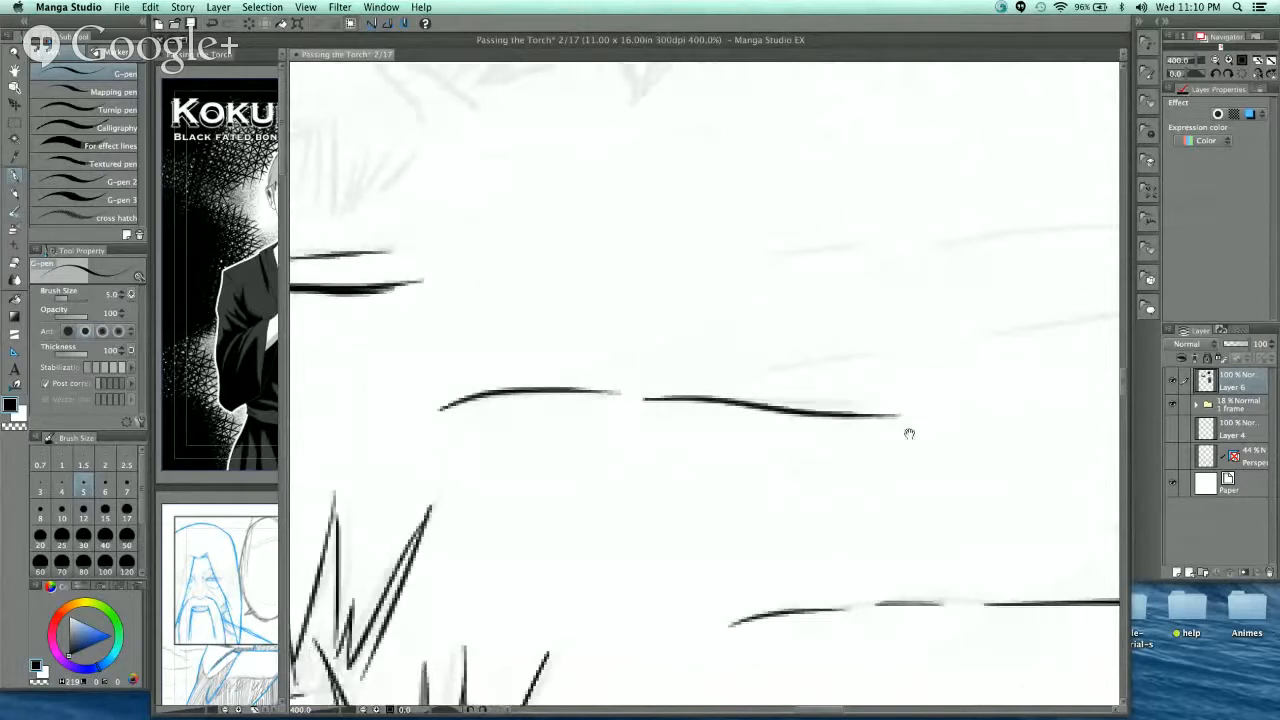
{"action": "left_click_drag", "start_coordinate": [990, 408], "coordinate": [820, 443]}
{"action": "left_click_drag", "start_coordinate": [589, 405], "coordinate": [719, 388]}
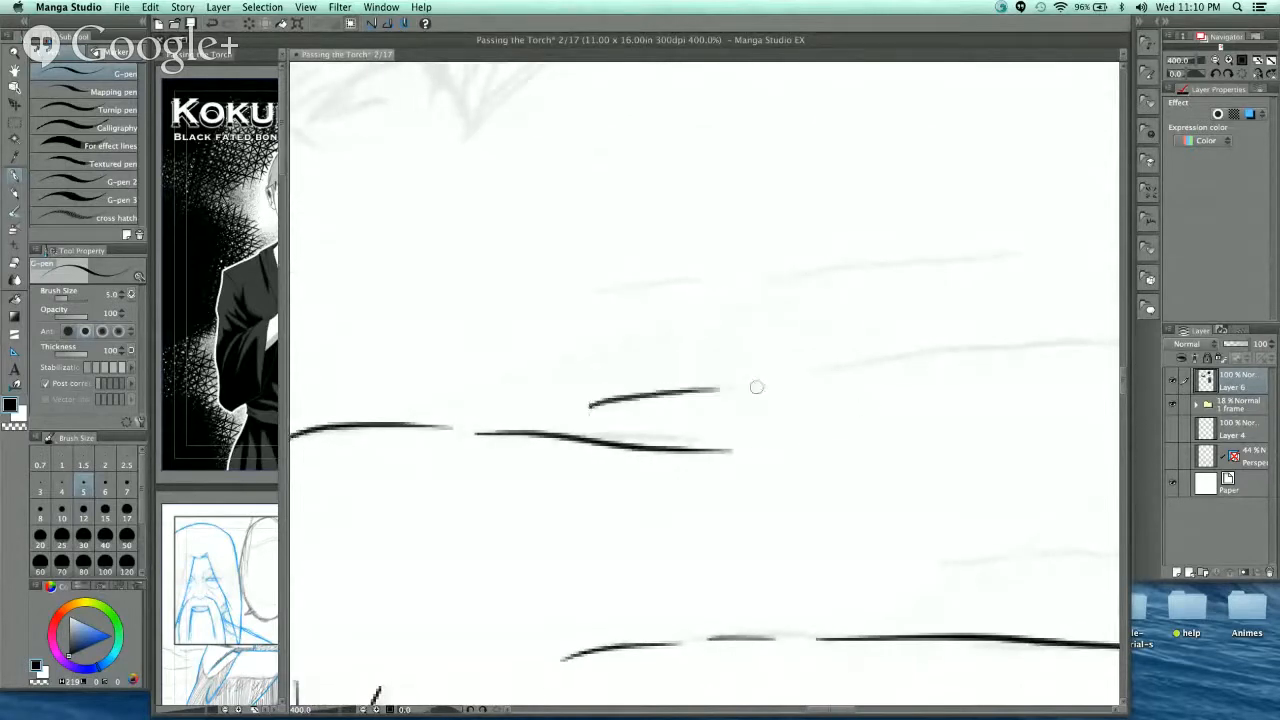
{"action": "mouse_move", "coordinate": [813, 382]}
{"action": "left_mouse_down"}
{"action": "mouse_move", "coordinate": [663, 426]}
{"action": "mouse_move", "coordinate": [866, 400]}
{"action": "left_mouse_up"}
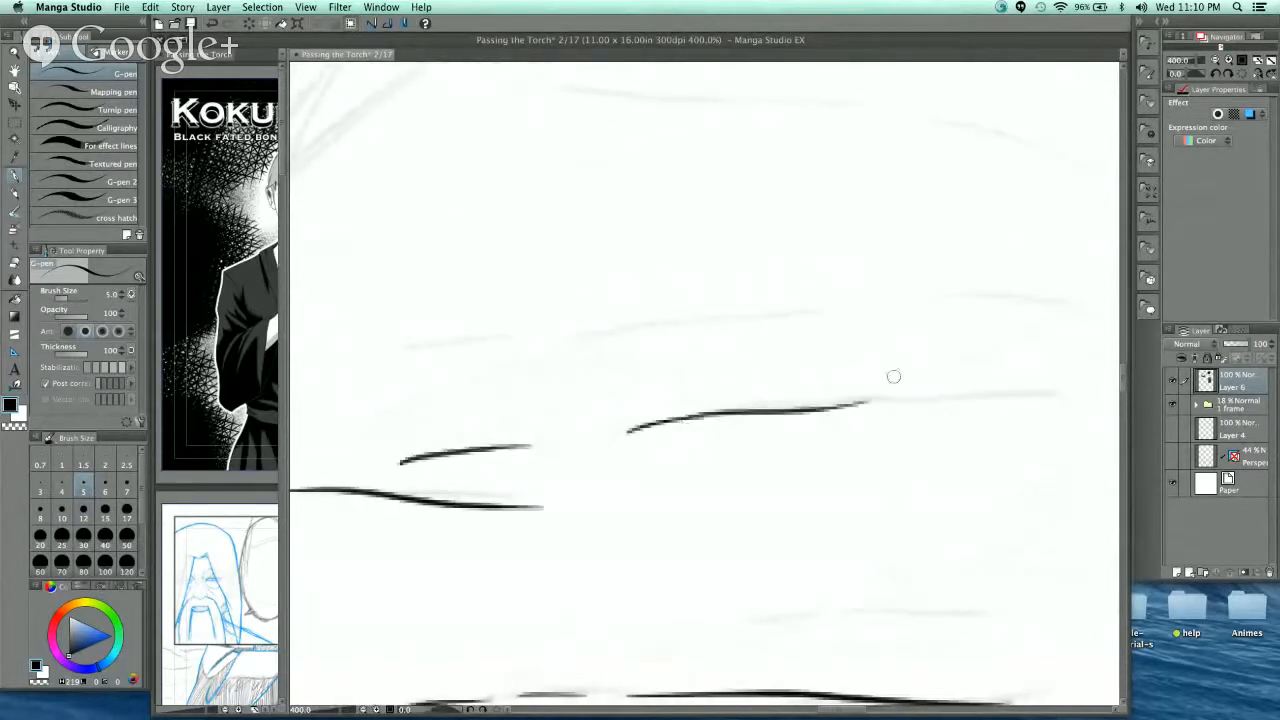
{"action": "left_click_drag", "start_coordinate": [833, 442], "coordinate": [916, 487]}
- Extend the pair of broken ground lines rightward and ink the shorter broken lines below, above the hatched mound
{"action": "mouse_move", "coordinate": [478, 390]}
{"action": "left_mouse_down"}
{"action": "mouse_move", "coordinate": [918, 351]}
{"action": "mouse_move", "coordinate": [586, 365]}
{"action": "mouse_move", "coordinate": [746, 329]}
{"action": "mouse_move", "coordinate": [851, 333]}
{"action": "left_mouse_up"}
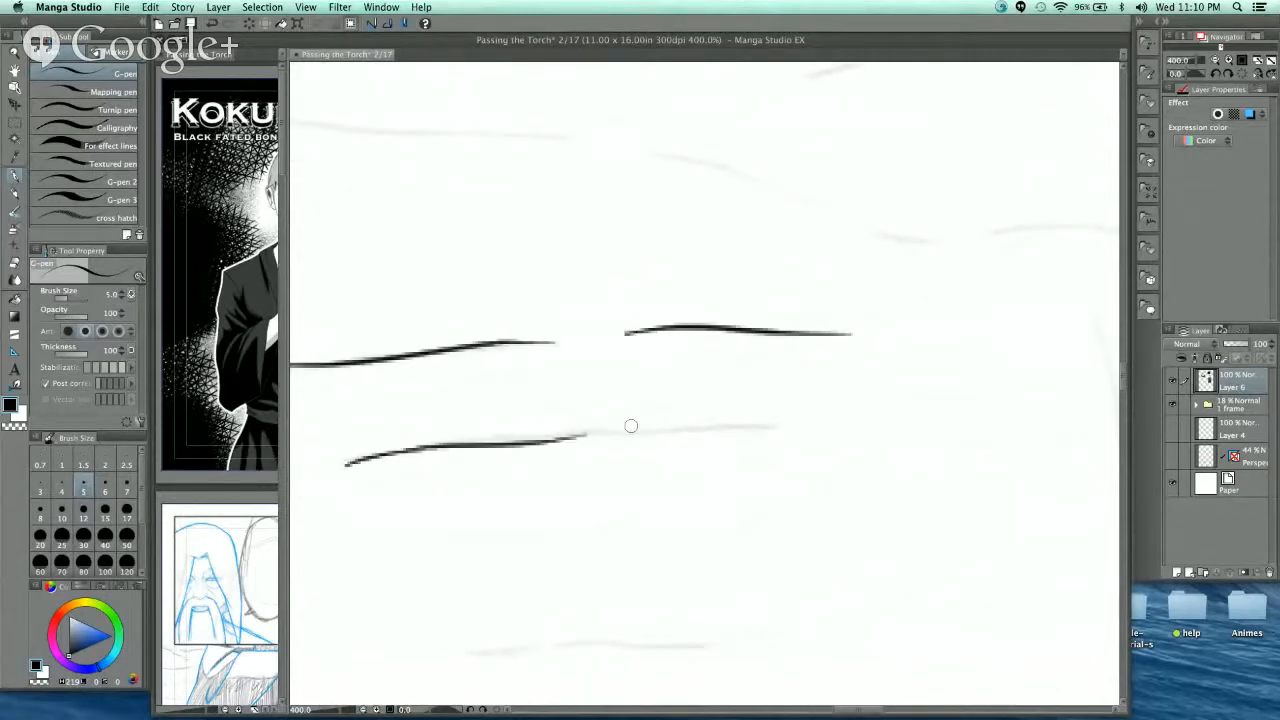
{"action": "left_click_drag", "start_coordinate": [628, 428], "coordinate": [795, 427]}
{"action": "left_click_drag", "start_coordinate": [900, 399], "coordinate": [743, 324]}
{"action": "left_click_drag", "start_coordinate": [624, 467], "coordinate": [949, 331]}
{"action": "left_click_drag", "start_coordinate": [637, 440], "coordinate": [937, 435]}
- Ink the sketched grass tuft beside the black robe with pointed, fanned-out blades
{"action": "left_click_drag", "start_coordinate": [1066, 423], "coordinate": [766, 337]}
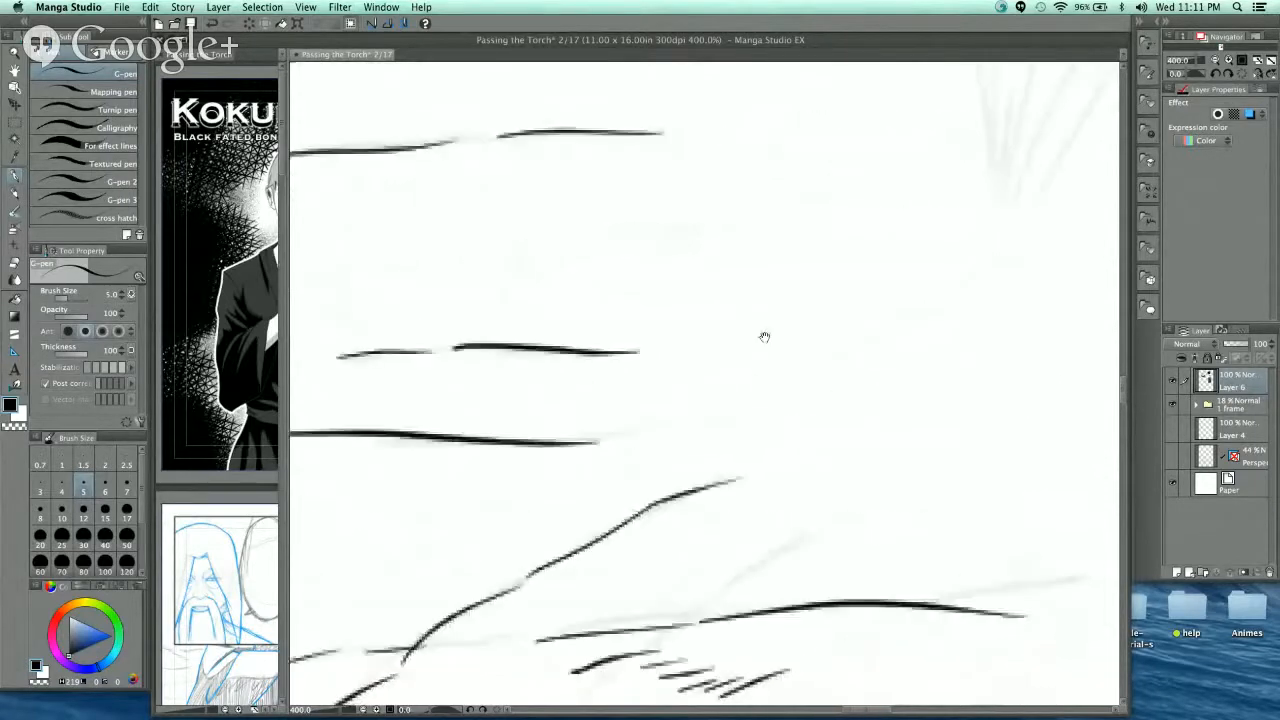
{"action": "mouse_move", "coordinate": [1100, 299]}
{"action": "left_mouse_down"}
{"action": "mouse_move", "coordinate": [834, 420]}
{"action": "mouse_move", "coordinate": [744, 487]}
{"action": "left_mouse_up"}
{"action": "mouse_move", "coordinate": [590, 176]}
{"action": "left_mouse_down"}
{"action": "mouse_move", "coordinate": [627, 354]}
{"action": "mouse_move", "coordinate": [641, 300]}
{"action": "mouse_move", "coordinate": [649, 343]}
{"action": "mouse_move", "coordinate": [660, 188]}
{"action": "left_mouse_up"}
{"action": "mouse_move", "coordinate": [665, 345]}
{"action": "left_mouse_down"}
{"action": "mouse_move", "coordinate": [702, 168]}
{"action": "mouse_move", "coordinate": [678, 388]}
{"action": "mouse_move", "coordinate": [760, 226]}
{"action": "left_mouse_up"}
{"action": "left_click_drag", "start_coordinate": [789, 184], "coordinate": [710, 390]}
{"action": "left_click_drag", "start_coordinate": [781, 272], "coordinate": [712, 394]}
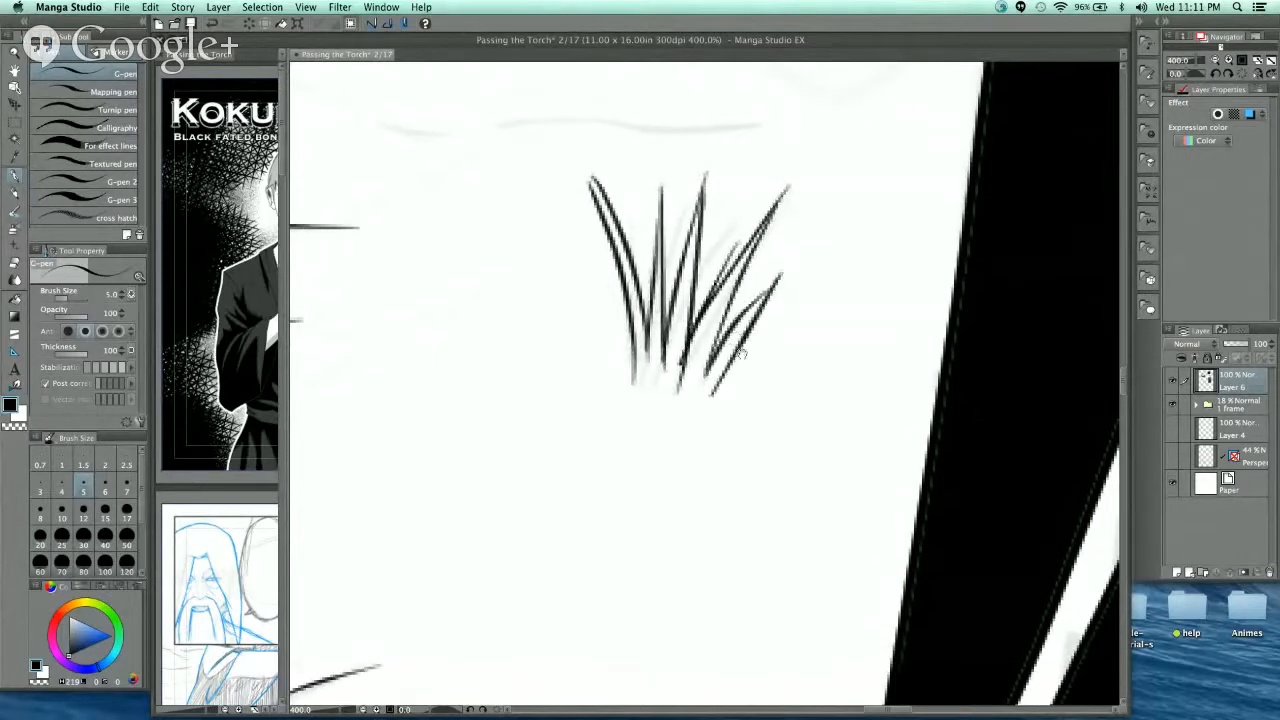
- Ink the wavy ground line above the new grass tuft, a descending stroke on its left, and a rising line above
{"action": "left_click_drag", "start_coordinate": [829, 178], "coordinate": [946, 411]}
{"action": "mouse_move", "coordinate": [502, 352]}
{"action": "left_mouse_down"}
{"action": "mouse_move", "coordinate": [595, 360]}
{"action": "mouse_move", "coordinate": [789, 334]}
{"action": "mouse_move", "coordinate": [915, 348]}
{"action": "left_mouse_up"}
{"action": "left_click_drag", "start_coordinate": [702, 314], "coordinate": [1008, 393]}
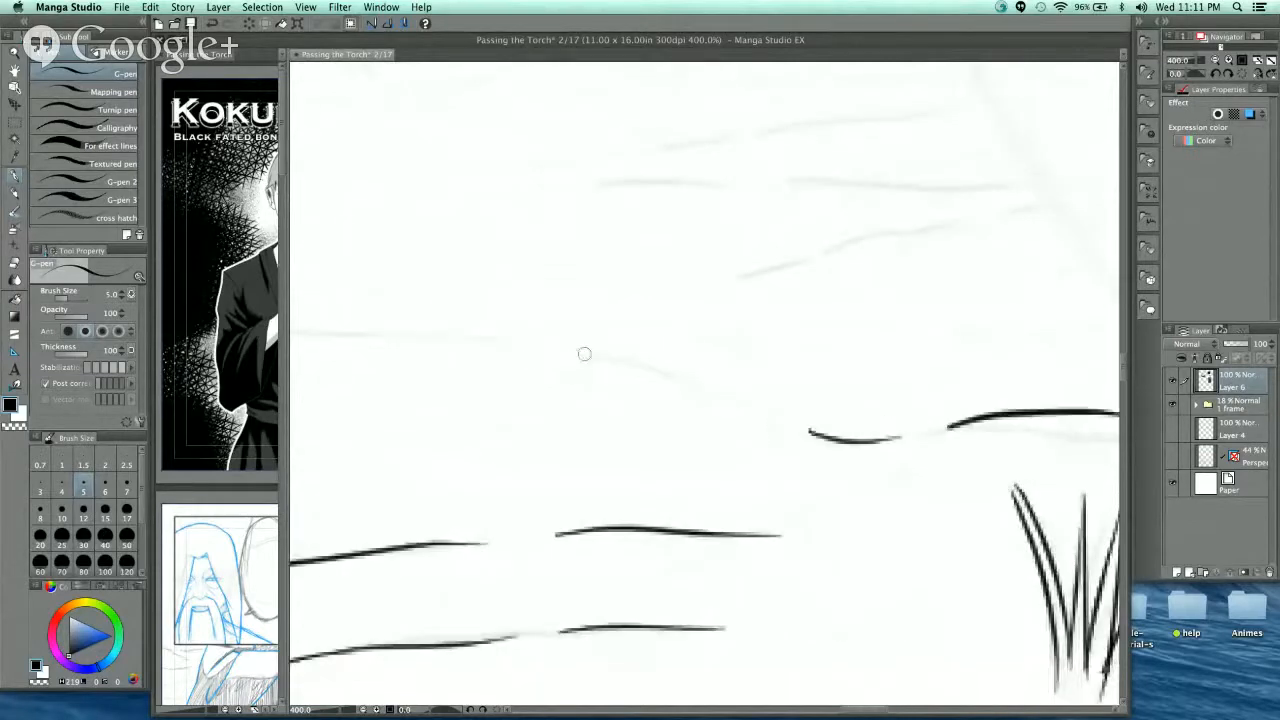
{"action": "left_click_drag", "start_coordinate": [568, 355], "coordinate": [765, 411]}
{"action": "mouse_move", "coordinate": [691, 289]}
{"action": "left_mouse_down"}
{"action": "mouse_move", "coordinate": [831, 246]}
{"action": "mouse_move", "coordinate": [1040, 207]}
{"action": "left_mouse_up"}
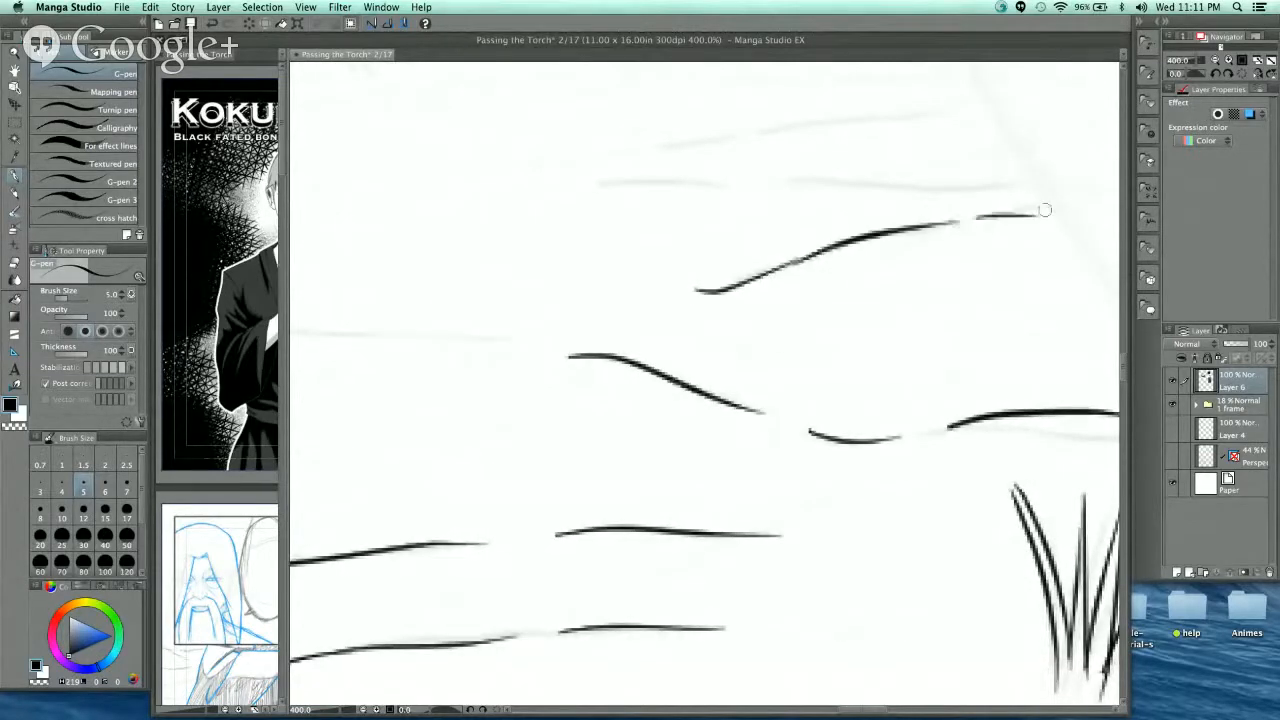
- Ink a short arc and a straight stroke above the rising ground line, with a broken, gently rising line above them
{"action": "left_click_drag", "start_coordinate": [852, 184], "coordinate": [884, 319]}
{"action": "left_click_drag", "start_coordinate": [612, 321], "coordinate": [750, 320]}
{"action": "left_click_drag", "start_coordinate": [822, 316], "coordinate": [1022, 320]}
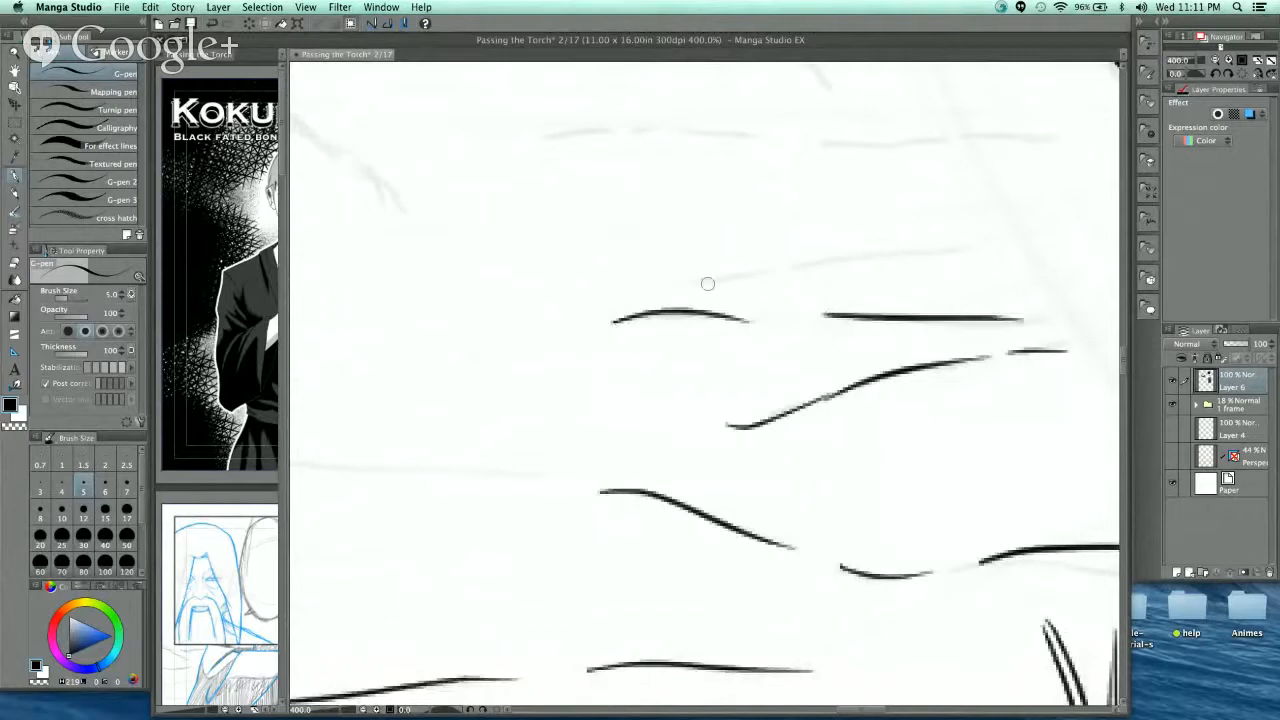
{"action": "left_click_drag", "start_coordinate": [684, 283], "coordinate": [750, 271]}
{"action": "left_click_drag", "start_coordinate": [764, 265], "coordinate": [985, 251]}
- Ink the next higher broken ground line, just below the sketched horizon at the tree bases
{"action": "mouse_move", "coordinate": [609, 140]}
{"action": "left_mouse_down"}
{"action": "mouse_move", "coordinate": [640, 289]}
{"action": "mouse_move", "coordinate": [613, 280]}
{"action": "mouse_move", "coordinate": [670, 283]}
{"action": "left_mouse_up"}
{"action": "left_click_drag", "start_coordinate": [680, 282], "coordinate": [998, 300]}
{"action": "mouse_move", "coordinate": [937, 349]}
{"action": "left_mouse_down"}
{"action": "mouse_move", "coordinate": [937, 406]}
{"action": "mouse_move", "coordinate": [866, 469]}
{"action": "left_mouse_up"}
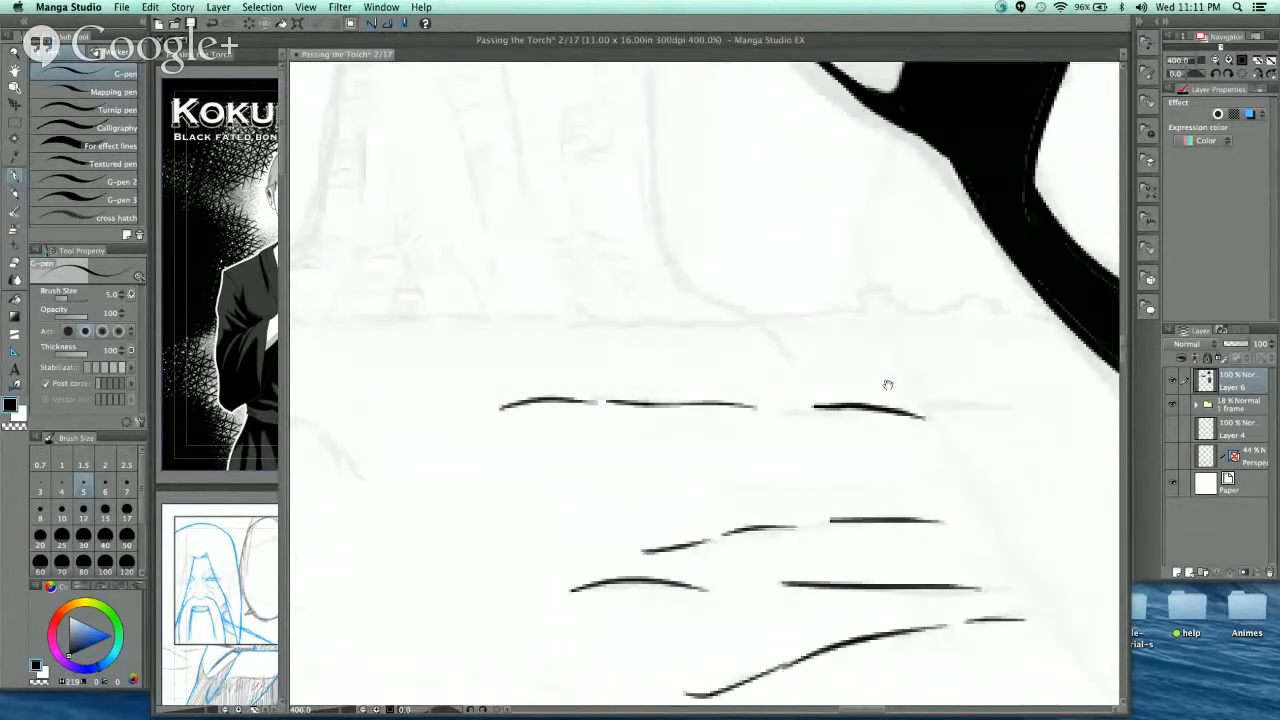
- Extend the upper ground line to the robe's edge and ink the bumpy horizon line between the robe and the sketched tree
{"action": "left_click_drag", "start_coordinate": [886, 383], "coordinate": [557, 312]}
{"action": "left_click_drag", "start_coordinate": [729, 346], "coordinate": [793, 451]}
{"action": "left_click_drag", "start_coordinate": [586, 348], "coordinate": [775, 340]}
{"action": "left_click_drag", "start_coordinate": [692, 440], "coordinate": [886, 459]}
{"action": "left_click_drag", "start_coordinate": [766, 428], "coordinate": [955, 428]}
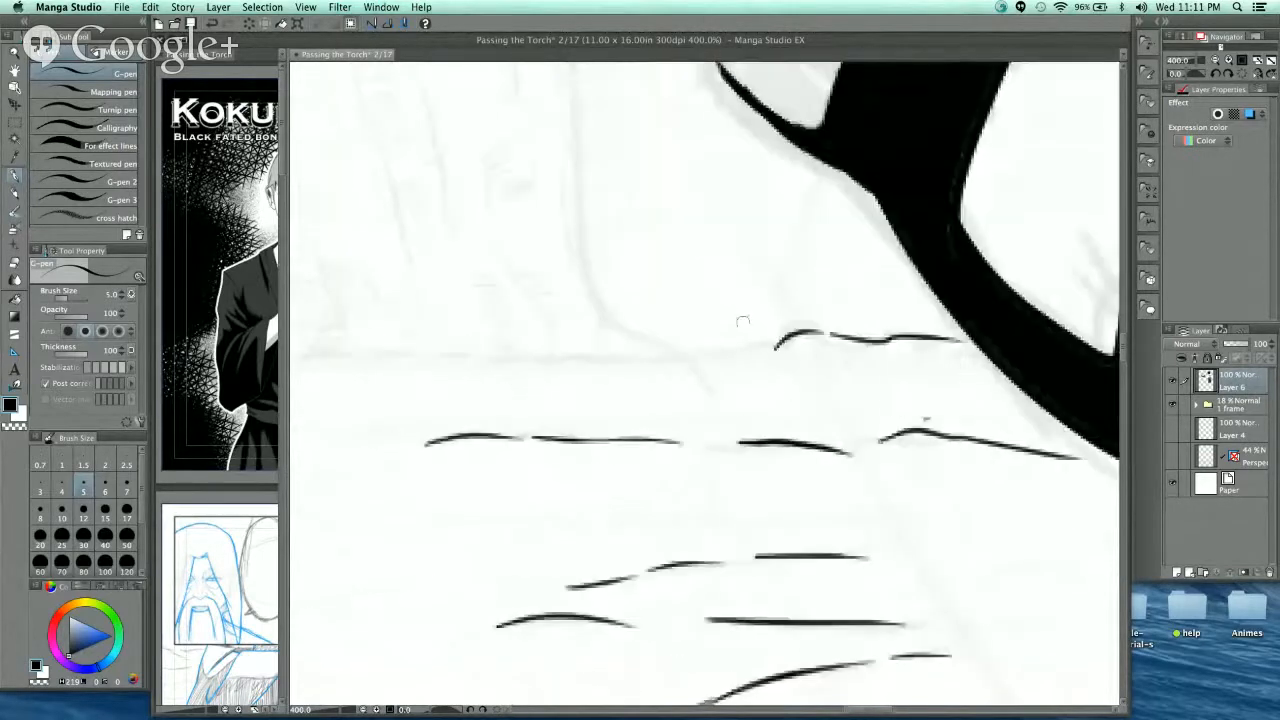
{"action": "mouse_move", "coordinate": [778, 346]}
{"action": "left_mouse_down"}
{"action": "mouse_move", "coordinate": [693, 354]}
{"action": "mouse_move", "coordinate": [814, 371]}
{"action": "mouse_move", "coordinate": [849, 423]}
{"action": "mouse_move", "coordinate": [777, 392]}
{"action": "left_mouse_up"}
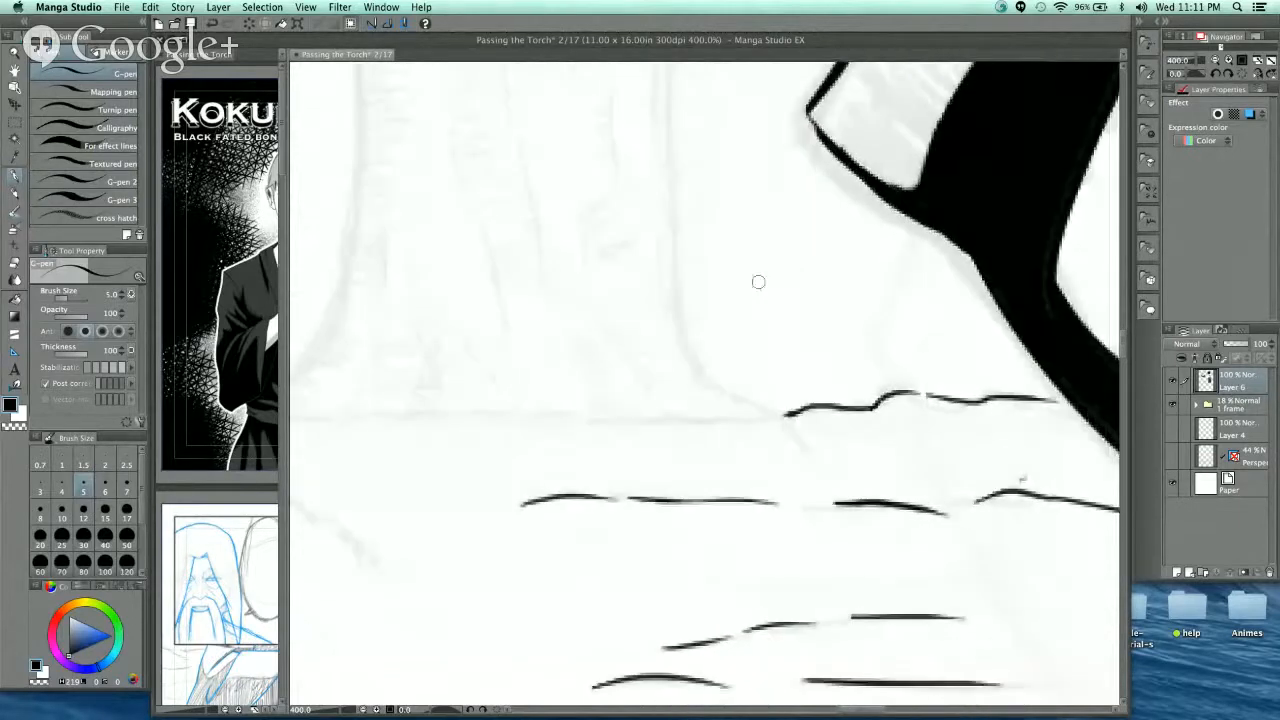
- Ink the broken horizon line along the base of the wide sketched tree trunk, with a small grass spike near its right root
{"action": "left_click_drag", "start_coordinate": [807, 340], "coordinate": [748, 302]}
{"action": "key", "text": "super+minus"}
{"action": "key", "text": "super+minus"}
{"action": "mouse_move", "coordinate": [749, 429]}
{"action": "left_mouse_down"}
{"action": "mouse_move", "coordinate": [661, 504]}
{"action": "mouse_move", "coordinate": [971, 406]}
{"action": "mouse_move", "coordinate": [1045, 418]}
{"action": "mouse_move", "coordinate": [955, 400]}
{"action": "mouse_move", "coordinate": [910, 418]}
{"action": "mouse_move", "coordinate": [482, 412]}
{"action": "left_mouse_up"}
{"action": "key", "text": "super+plus"}
{"action": "key", "text": "super+plus"}
{"action": "left_click_drag", "start_coordinate": [631, 420], "coordinate": [650, 424]}
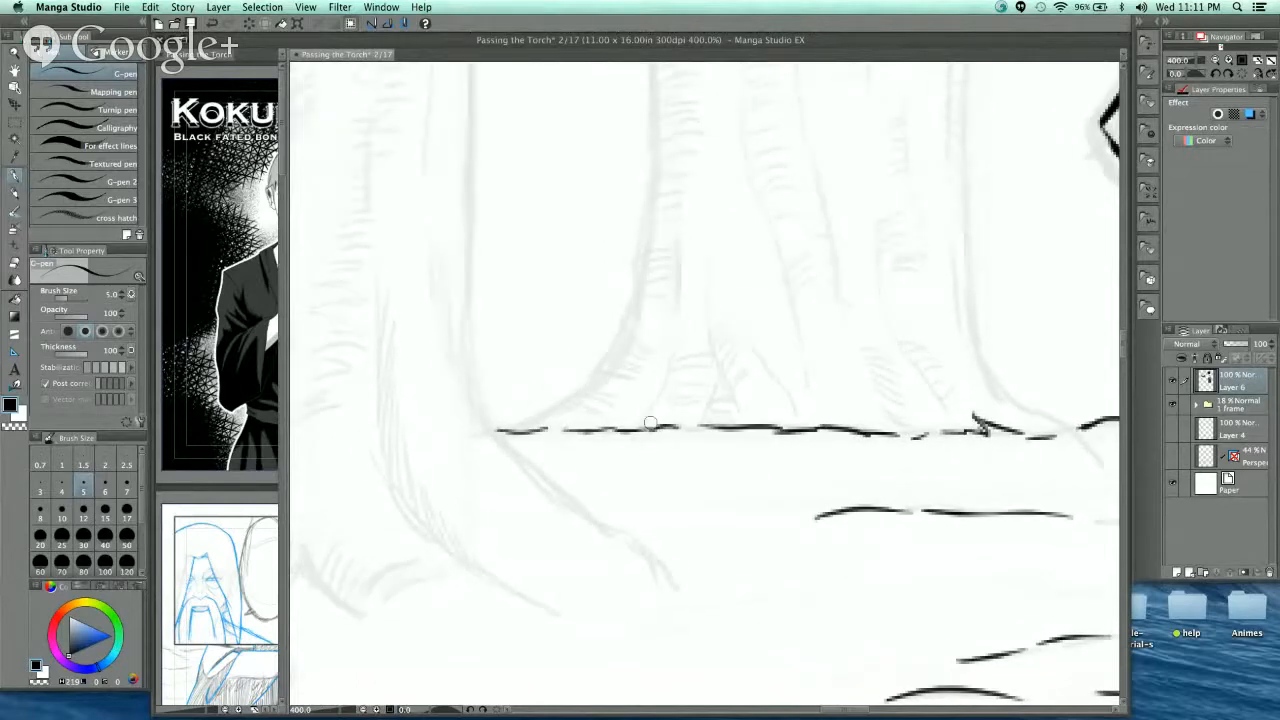
- Ink the left contour of the wide tree trunk, curving up from its root on the horizon line
{"action": "mouse_move", "coordinate": [775, 334]}
{"action": "left_mouse_down"}
{"action": "mouse_move", "coordinate": [751, 434]}
{"action": "mouse_move", "coordinate": [786, 457]}
{"action": "mouse_move", "coordinate": [794, 523]}
{"action": "left_mouse_up"}
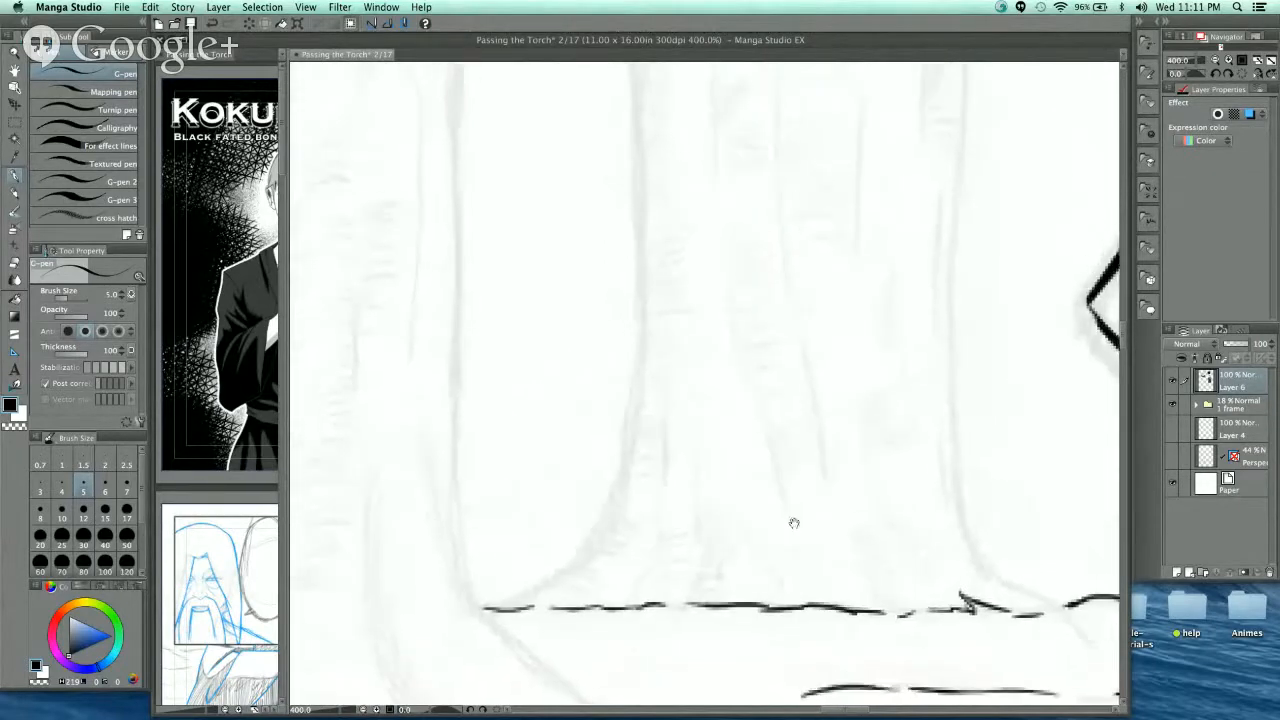
{"action": "mouse_move", "coordinate": [510, 605]}
{"action": "left_mouse_down"}
{"action": "mouse_move", "coordinate": [592, 553]}
{"action": "mouse_move", "coordinate": [622, 474]}
{"action": "left_mouse_up"}
{"action": "mouse_move", "coordinate": [594, 552]}
{"action": "left_mouse_down"}
{"action": "mouse_move", "coordinate": [621, 474]}
{"action": "mouse_move", "coordinate": [631, 377]}
{"action": "left_mouse_up"}
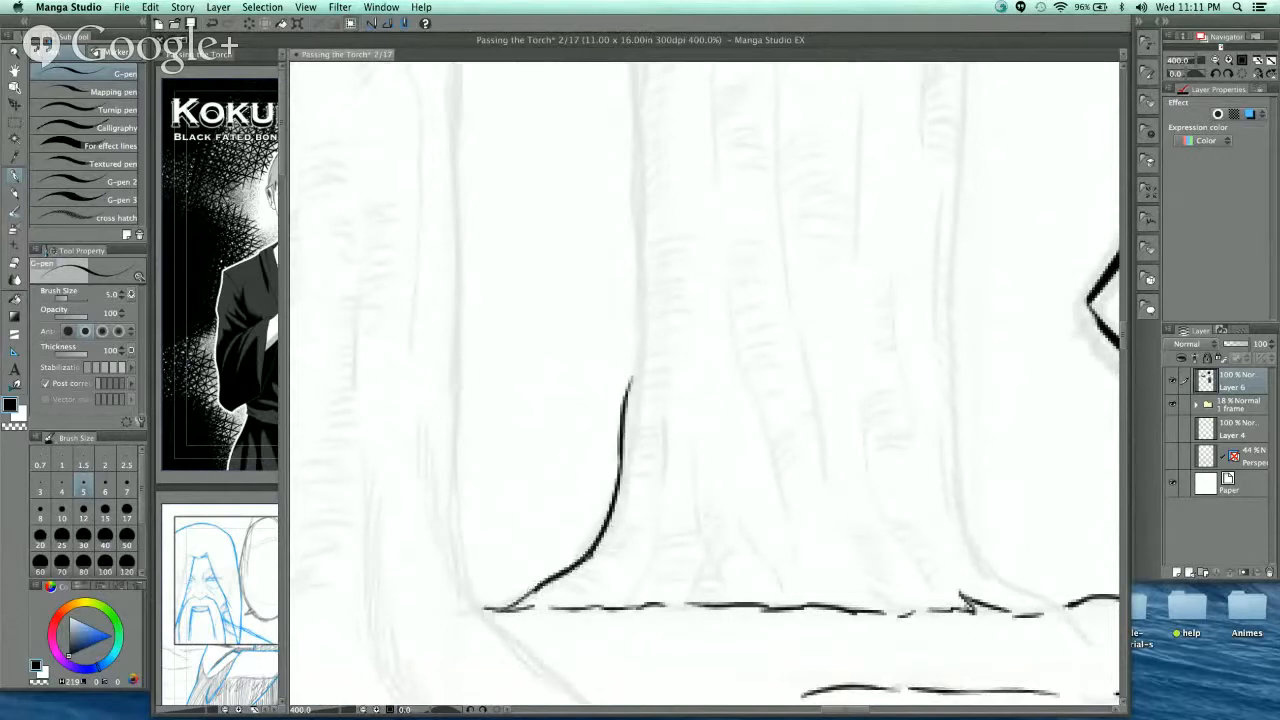
- Ink the left edge of the tree trunk over the sketch, from above the flared base up to the panel border
{"action": "left_click_drag", "start_coordinate": [681, 256], "coordinate": [598, 472]}
{"action": "left_click_drag", "start_coordinate": [535, 636], "coordinate": [550, 462]}
{"action": "mouse_move", "coordinate": [552, 554]}
{"action": "left_mouse_down"}
{"action": "mouse_move", "coordinate": [551, 265]}
{"action": "mouse_move", "coordinate": [549, 491]}
{"action": "mouse_move", "coordinate": [549, 386]}
{"action": "left_mouse_up"}
{"action": "left_click_drag", "start_coordinate": [549, 320], "coordinate": [549, 471]}
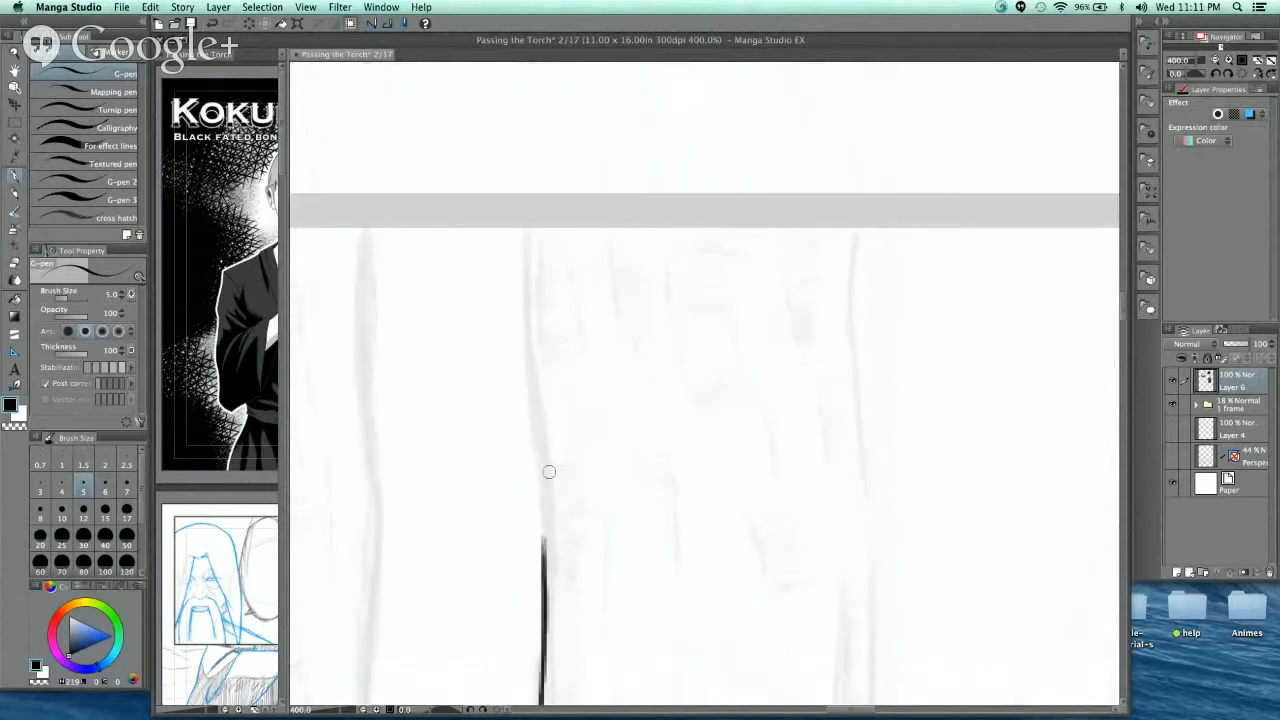
{"action": "left_click_drag", "start_coordinate": [537, 571], "coordinate": [520, 194]}
{"action": "mouse_move", "coordinate": [571, 367]}
{"action": "left_mouse_down"}
{"action": "mouse_move", "coordinate": [551, 303]}
{"action": "mouse_move", "coordinate": [566, 255]}
{"action": "left_mouse_up"}
{"action": "left_click_drag", "start_coordinate": [562, 454], "coordinate": [527, 346]}
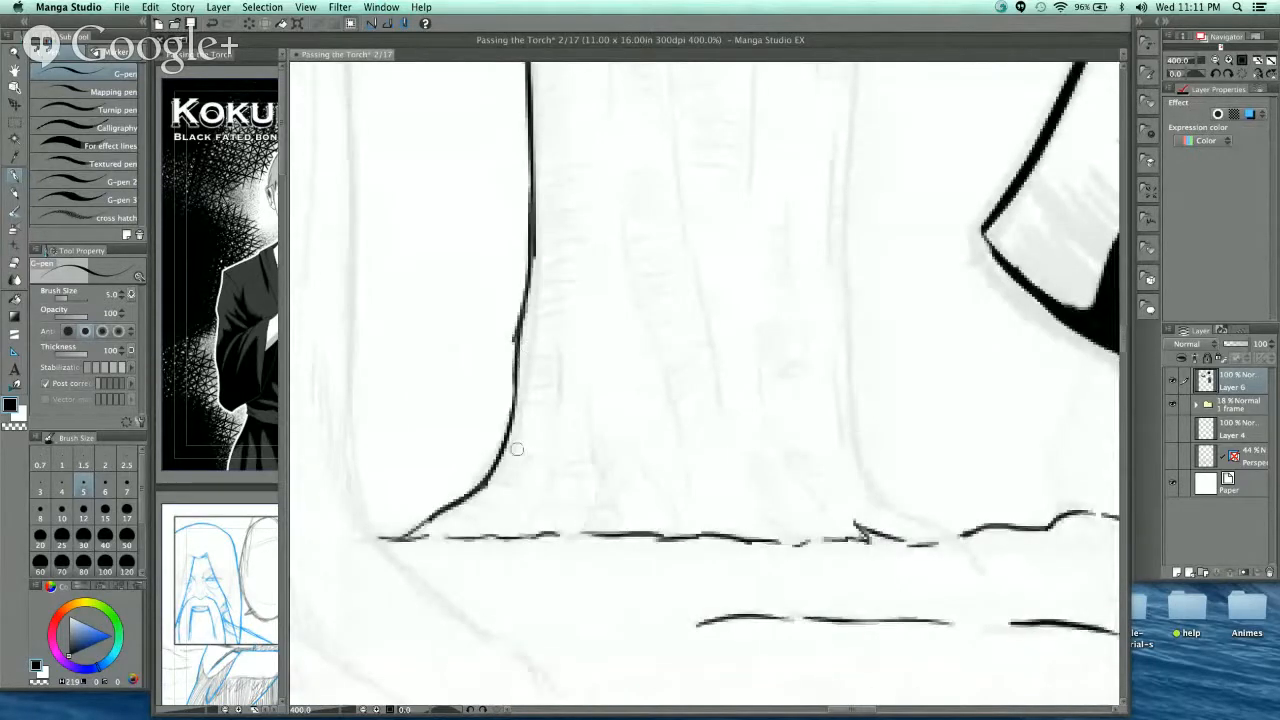
- Hatch short bark strokes along the inside of the trunk's flared left base
{"action": "left_click_drag", "start_coordinate": [517, 449], "coordinate": [527, 405]}
{"action": "left_click", "coordinate": [530, 406], "text": "super"}
{"action": "left_click_drag", "start_coordinate": [623, 399], "coordinate": [690, 347]}
{"action": "mouse_move", "coordinate": [456, 445]}
{"action": "left_mouse_down"}
{"action": "mouse_move", "coordinate": [530, 456]}
{"action": "mouse_move", "coordinate": [566, 442]}
{"action": "left_mouse_up"}
{"action": "left_click_drag", "start_coordinate": [506, 406], "coordinate": [580, 414]}
{"action": "mouse_move", "coordinate": [545, 377]}
{"action": "left_mouse_down"}
{"action": "mouse_move", "coordinate": [600, 384]}
{"action": "mouse_move", "coordinate": [612, 355]}
{"action": "left_mouse_up"}
{"action": "left_click_drag", "start_coordinate": [568, 333], "coordinate": [632, 339]}
- Add a cluster of curved bark strokes on the trunk's left edge just above the flare
{"action": "left_click_drag", "start_coordinate": [719, 273], "coordinate": [694, 463]}
{"action": "left_click_drag", "start_coordinate": [568, 428], "coordinate": [646, 413]}
{"action": "mouse_move", "coordinate": [580, 400]}
{"action": "left_mouse_down"}
{"action": "mouse_move", "coordinate": [639, 389]}
{"action": "mouse_move", "coordinate": [644, 362]}
{"action": "left_mouse_up"}
{"action": "left_click_drag", "start_coordinate": [576, 352], "coordinate": [640, 330]}
{"action": "mouse_move", "coordinate": [575, 324]}
{"action": "left_mouse_down"}
{"action": "mouse_move", "coordinate": [630, 318]}
{"action": "mouse_move", "coordinate": [626, 302]}
{"action": "left_mouse_up"}
{"action": "left_click_drag", "start_coordinate": [570, 294], "coordinate": [626, 284]}
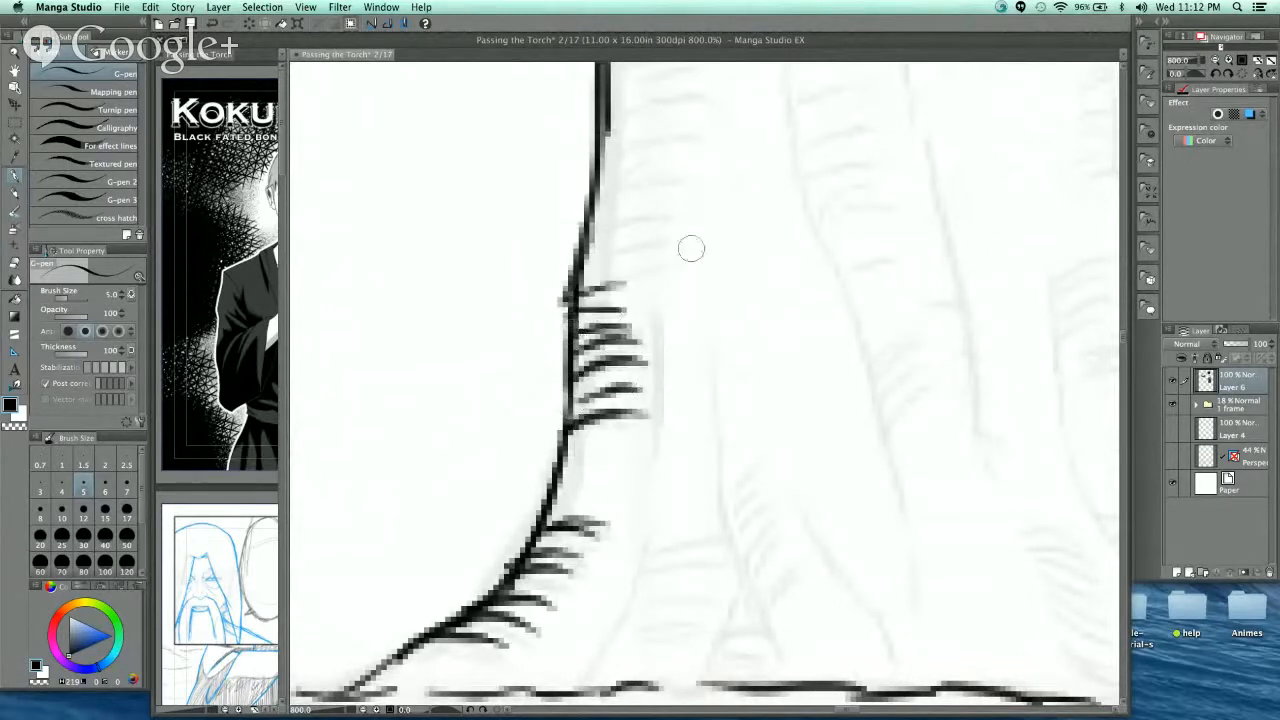
- Continue the curved bark strokes farther up the lower left edge of the trunk
{"action": "mouse_move", "coordinate": [689, 249]}
{"action": "left_mouse_down"}
{"action": "mouse_move", "coordinate": [654, 391]}
{"action": "mouse_move", "coordinate": [584, 385]}
{"action": "mouse_move", "coordinate": [652, 358]}
{"action": "left_mouse_up"}
{"action": "mouse_move", "coordinate": [616, 370]}
{"action": "left_mouse_down"}
{"action": "mouse_move", "coordinate": [690, 340]}
{"action": "mouse_move", "coordinate": [686, 308]}
{"action": "left_mouse_up"}
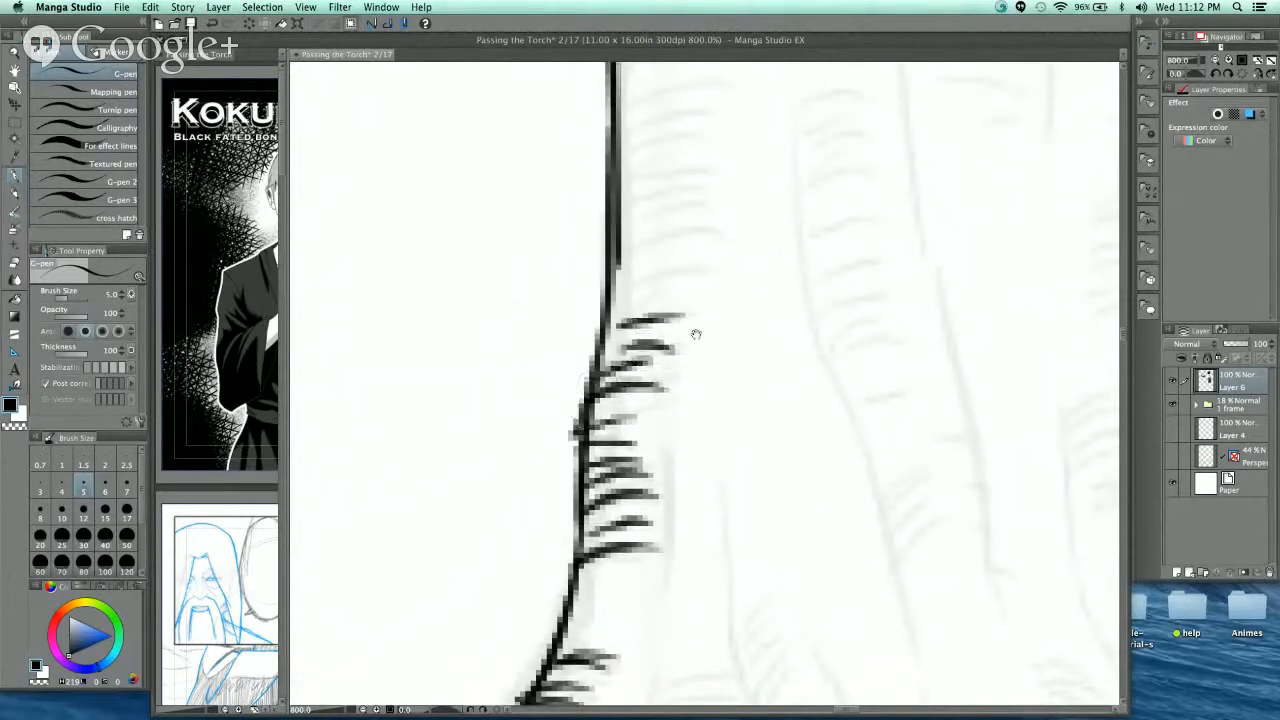
{"action": "mouse_move", "coordinate": [657, 238]}
{"action": "left_mouse_down"}
{"action": "mouse_move", "coordinate": [694, 343]}
{"action": "mouse_move", "coordinate": [662, 372]}
{"action": "mouse_move", "coordinate": [745, 322]}
{"action": "left_mouse_up"}
{"action": "mouse_move", "coordinate": [676, 315]}
{"action": "left_mouse_down"}
{"action": "mouse_move", "coordinate": [745, 302]}
{"action": "mouse_move", "coordinate": [750, 285]}
{"action": "left_mouse_up"}
{"action": "mouse_move", "coordinate": [678, 280]}
{"action": "left_mouse_down"}
{"action": "mouse_move", "coordinate": [752, 265]}
{"action": "mouse_move", "coordinate": [755, 232]}
{"action": "left_mouse_up"}
- Hatch dense short slanted strokes along the middle of the trunk's left edge and undo the last stroke
{"action": "left_click_drag", "start_coordinate": [778, 180], "coordinate": [758, 375]}
{"action": "left_click_drag", "start_coordinate": [648, 360], "coordinate": [686, 304]}
{"action": "left_click_drag", "start_coordinate": [646, 334], "coordinate": [710, 278]}
{"action": "mouse_move", "coordinate": [652, 302]}
{"action": "left_mouse_down"}
{"action": "mouse_move", "coordinate": [710, 262]}
{"action": "mouse_move", "coordinate": [696, 250]}
{"action": "left_mouse_up"}
{"action": "mouse_move", "coordinate": [664, 258]}
{"action": "left_mouse_down"}
{"action": "mouse_move", "coordinate": [700, 236]}
{"action": "mouse_move", "coordinate": [690, 174]}
{"action": "mouse_move", "coordinate": [669, 251]}
{"action": "left_mouse_up"}
{"action": "left_click_drag", "start_coordinate": [630, 334], "coordinate": [656, 300]}
{"action": "left_click_drag", "start_coordinate": [640, 304], "coordinate": [658, 266]}
{"action": "mouse_move", "coordinate": [640, 282]}
{"action": "left_mouse_down"}
{"action": "mouse_move", "coordinate": [658, 250]}
{"action": "mouse_move", "coordinate": [654, 164]}
{"action": "left_mouse_up"}
{"action": "mouse_move", "coordinate": [848, 159]}
{"action": "left_mouse_down"}
{"action": "mouse_move", "coordinate": [671, 197]}
{"action": "mouse_move", "coordinate": [755, 118]}
{"action": "left_mouse_up"}
{"action": "key", "text": "ctrl+z"}
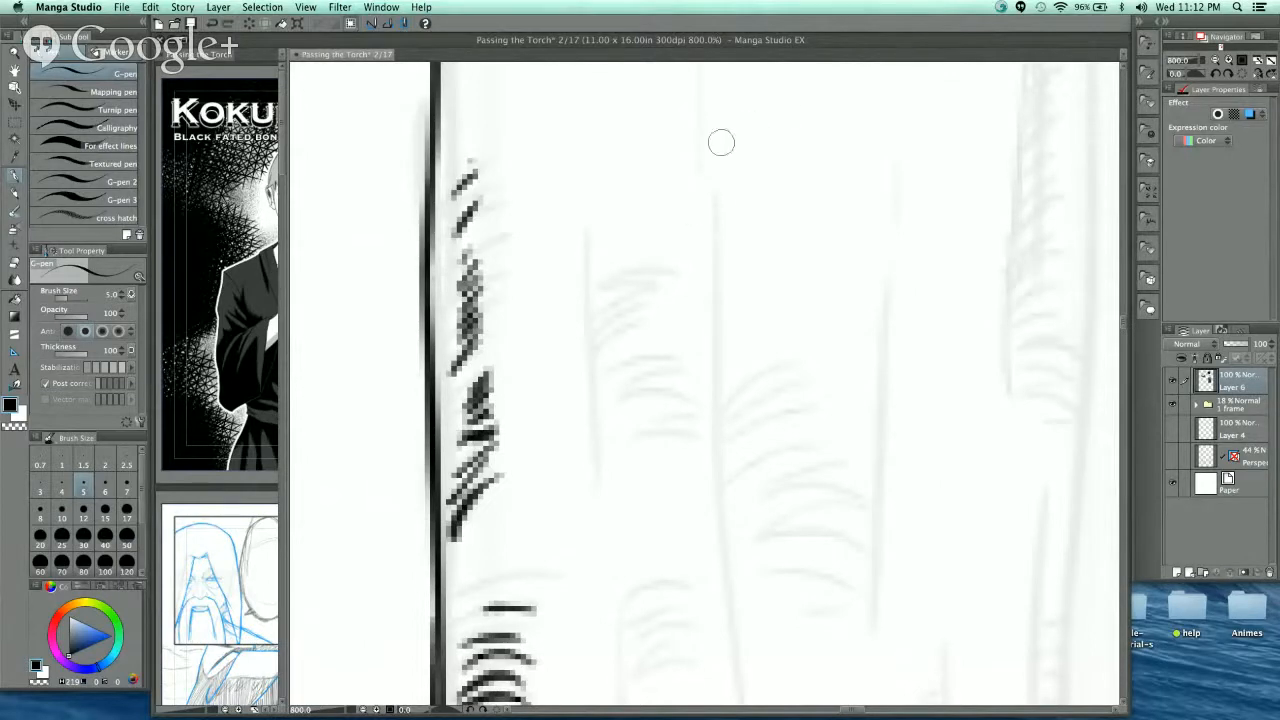
- Ink the long vertical bark lines inside the left half of the trunk, running down toward the roots
{"action": "scroll", "coordinate": [724, 160], "scroll_direction": "down", "scroll_amount": 3}
{"action": "left_click_drag", "start_coordinate": [636, 102], "coordinate": [640, 398]}
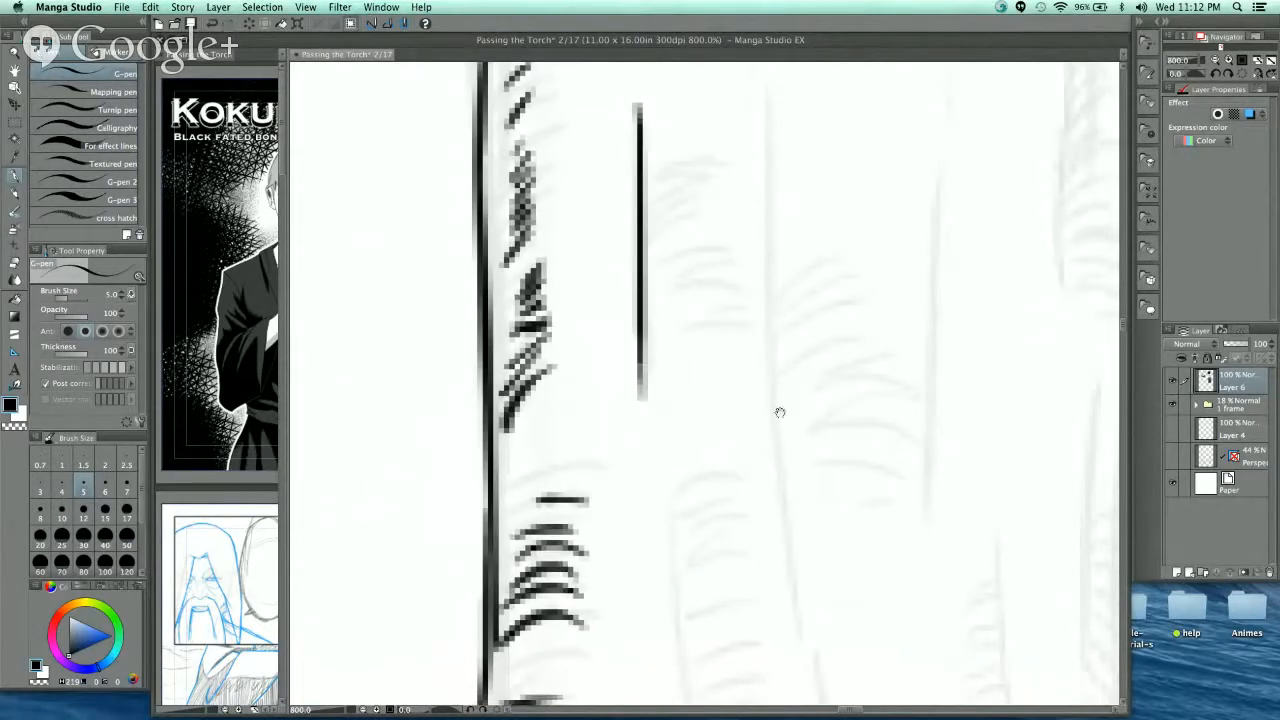
{"action": "scroll", "coordinate": [780, 412], "scroll_direction": "down", "scroll_amount": 2}
{"action": "scroll", "coordinate": [711, 389], "scroll_direction": "down", "scroll_amount": 3}
{"action": "left_click_drag", "start_coordinate": [620, 170], "coordinate": [690, 462]}
{"action": "left_click_drag", "start_coordinate": [587, 357], "coordinate": [596, 447]}
{"action": "left_click_drag", "start_coordinate": [601, 458], "coordinate": [621, 505]}
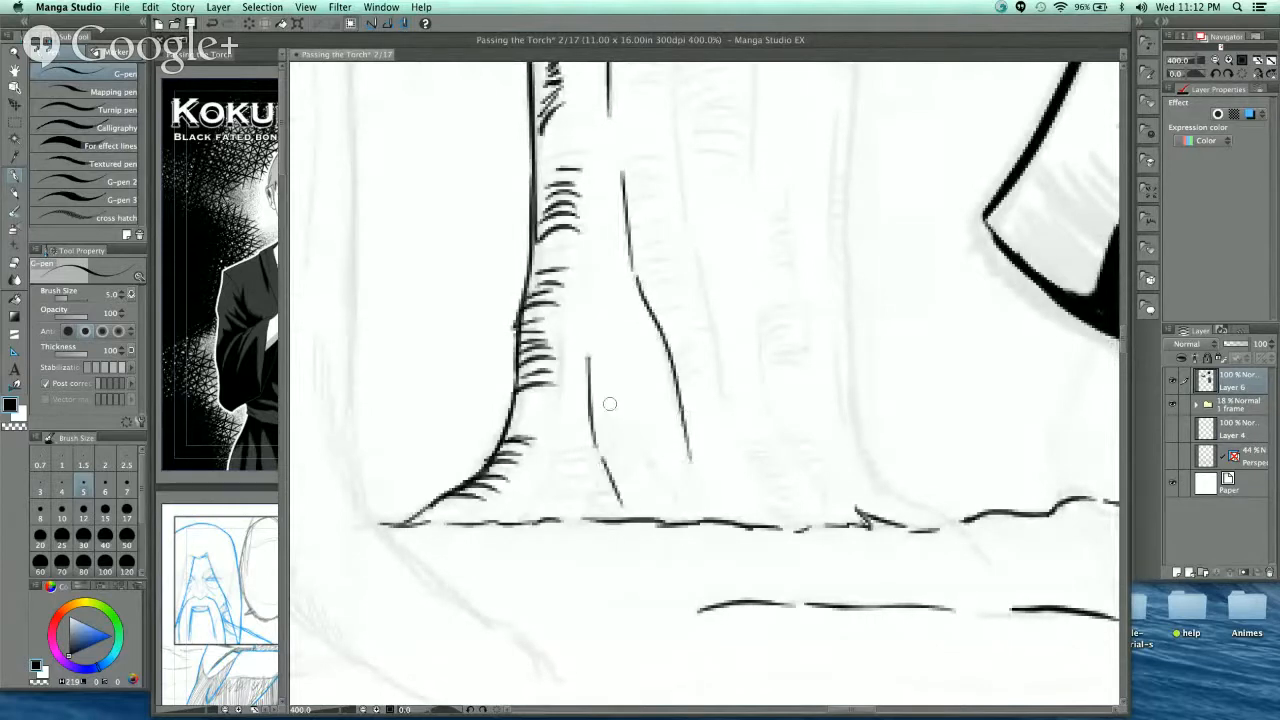
- Ink the small roots along the trunk's base and fill them with short curved hatching
{"action": "left_click_drag", "start_coordinate": [617, 418], "coordinate": [682, 516]}
{"action": "left_click_drag", "start_coordinate": [596, 495], "coordinate": [584, 516]}
{"action": "mouse_move", "coordinate": [556, 450]}
{"action": "left_mouse_down"}
{"action": "mouse_move", "coordinate": [541, 501]}
{"action": "mouse_move", "coordinate": [589, 499]}
{"action": "mouse_move", "coordinate": [591, 479]}
{"action": "mouse_move", "coordinate": [600, 496]}
{"action": "mouse_move", "coordinate": [578, 510]}
{"action": "left_mouse_up"}
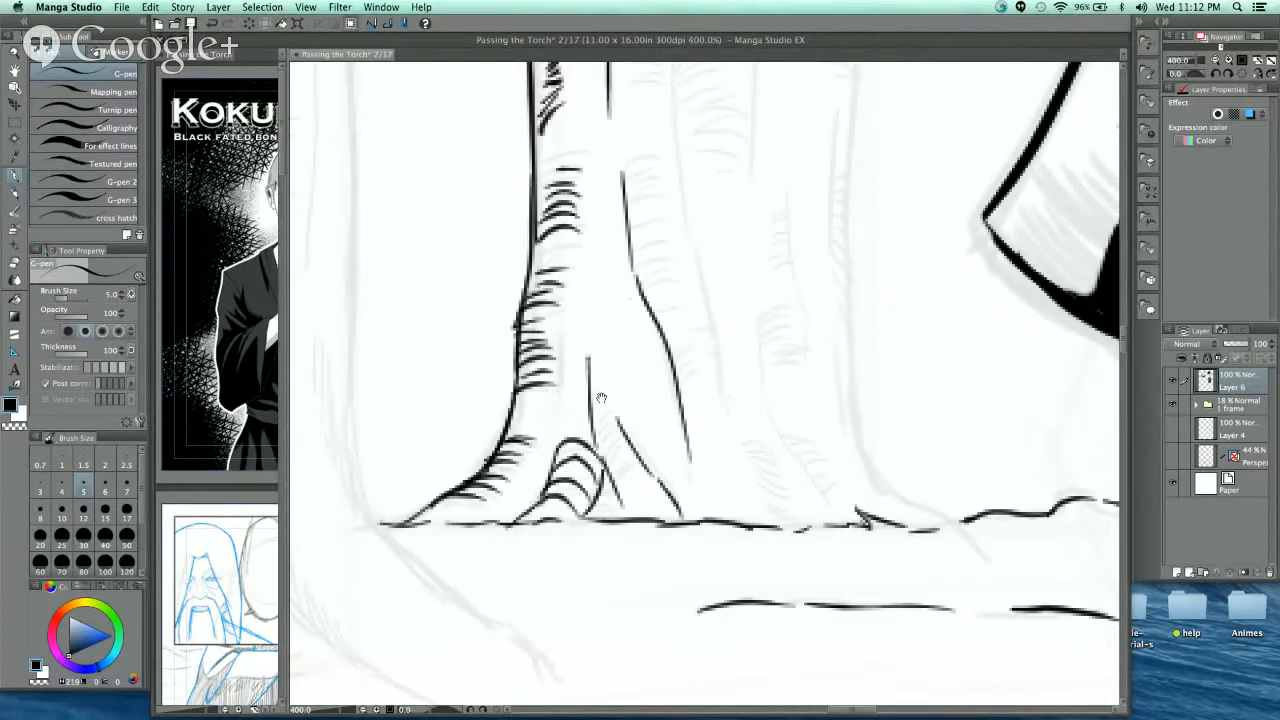
{"action": "left_click_drag", "start_coordinate": [580, 384], "coordinate": [488, 398]}
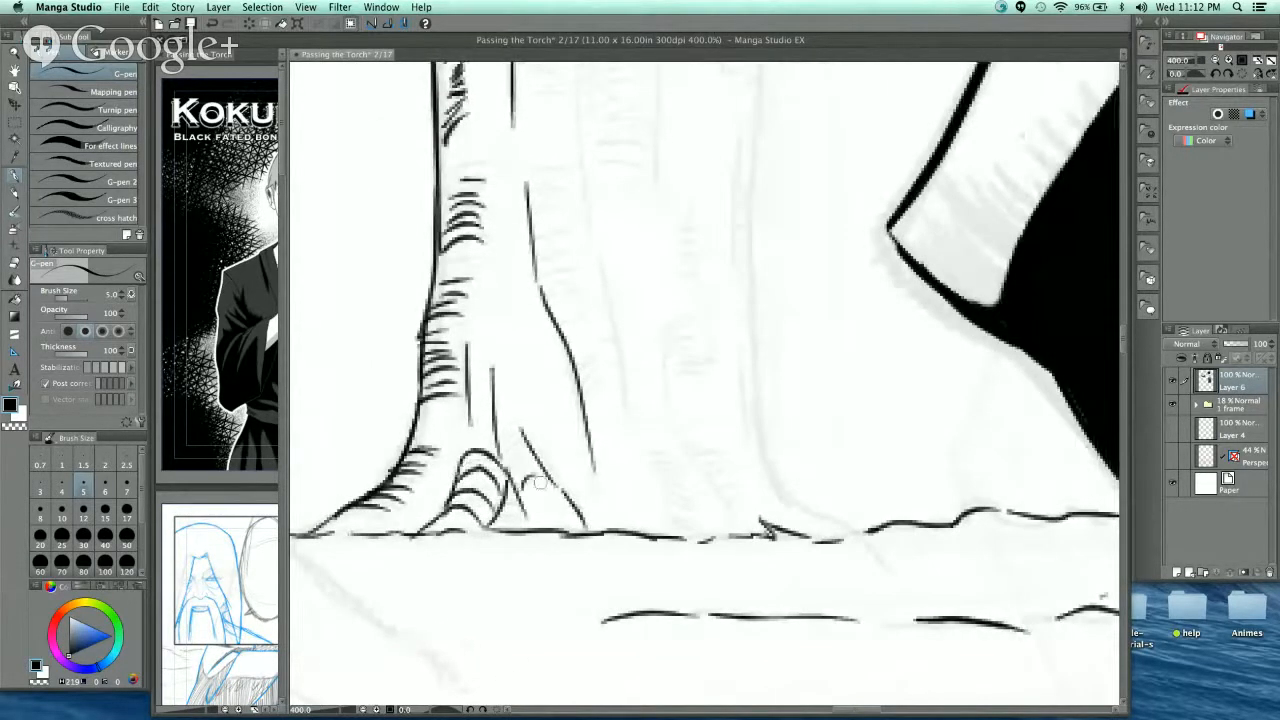
{"action": "left_click_drag", "start_coordinate": [513, 450], "coordinate": [537, 451]}
{"action": "left_click_drag", "start_coordinate": [510, 436], "coordinate": [532, 441]}
{"action": "mouse_move", "coordinate": [665, 439]}
{"action": "left_mouse_down"}
{"action": "mouse_move", "coordinate": [617, 443]}
{"action": "mouse_move", "coordinate": [579, 351]}
{"action": "mouse_move", "coordinate": [602, 442]}
{"action": "mouse_move", "coordinate": [606, 425]}
{"action": "left_mouse_up"}
{"action": "left_click_drag", "start_coordinate": [591, 345], "coordinate": [658, 447]}
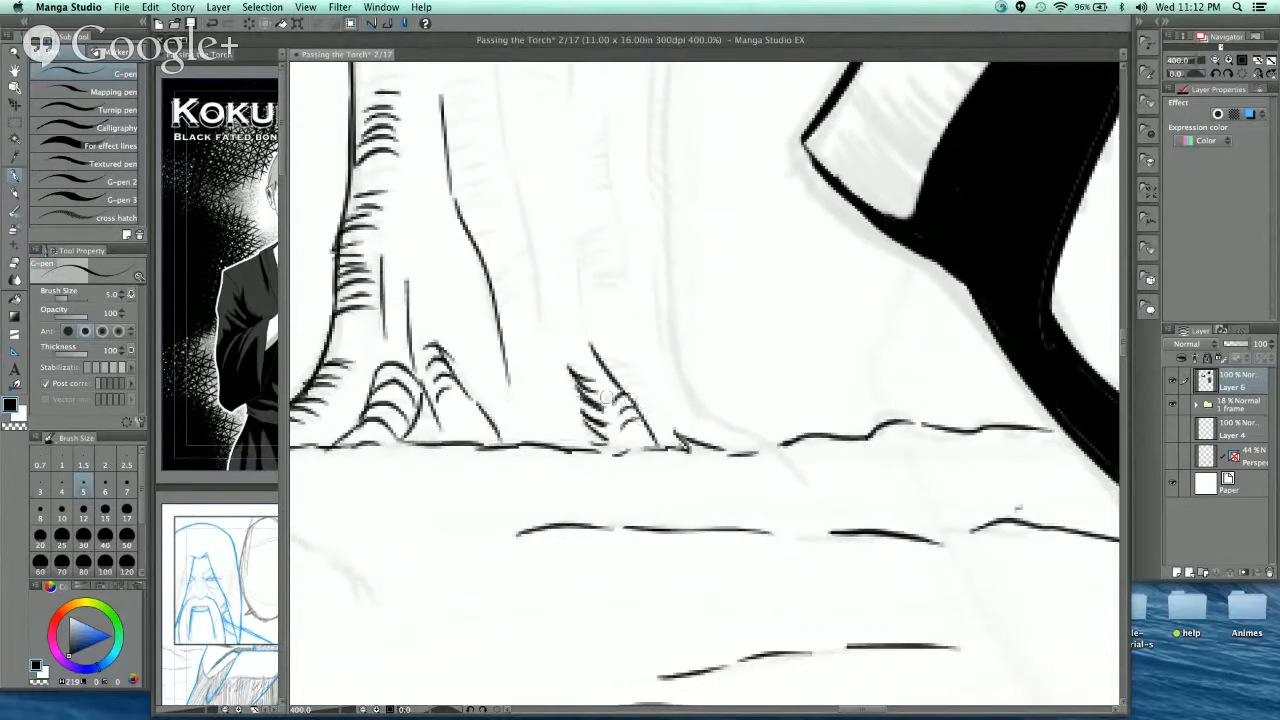
- Ink the trunk's right edge from the flared root at the ground up to the panel border
{"action": "mouse_move", "coordinate": [601, 393]}
{"action": "left_mouse_down"}
{"action": "mouse_move", "coordinate": [615, 413]}
{"action": "mouse_move", "coordinate": [542, 507]}
{"action": "left_mouse_up"}
{"action": "left_click_drag", "start_coordinate": [588, 436], "coordinate": [690, 516]}
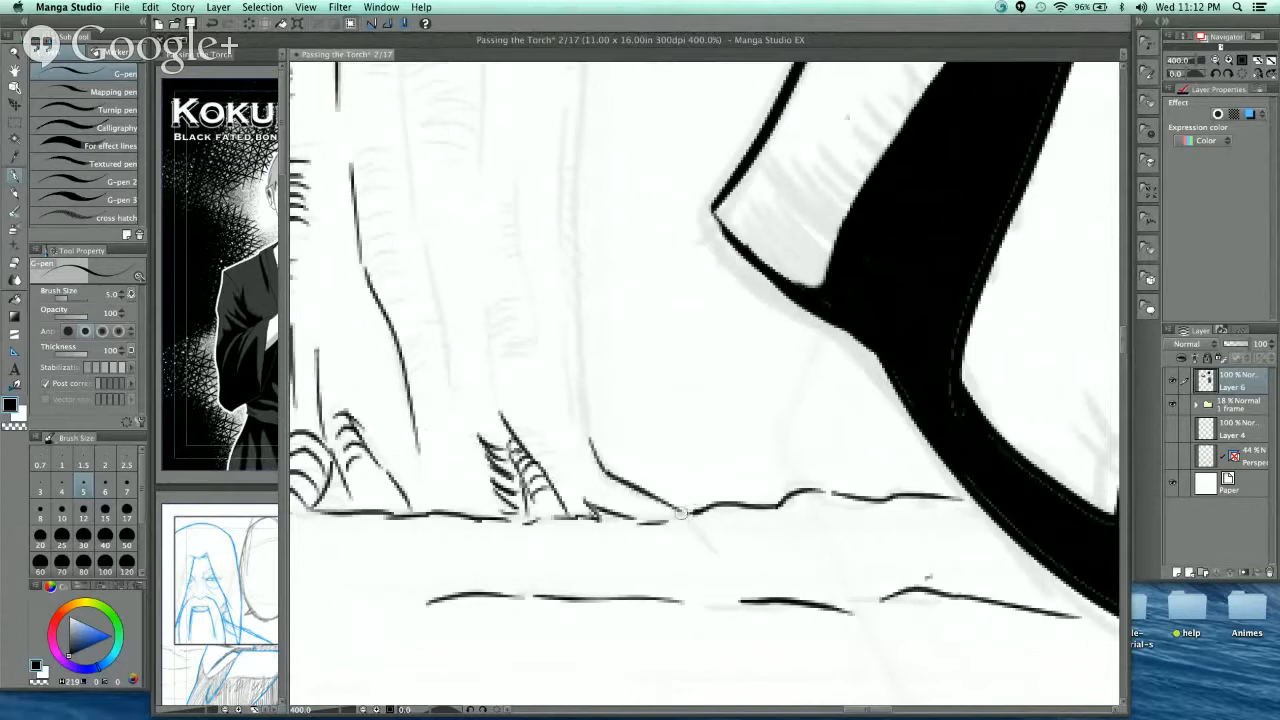
{"action": "mouse_move", "coordinate": [607, 497]}
{"action": "left_mouse_down"}
{"action": "mouse_move", "coordinate": [632, 511]}
{"action": "mouse_move", "coordinate": [590, 432]}
{"action": "mouse_move", "coordinate": [580, 262]}
{"action": "left_mouse_up"}
{"action": "mouse_move", "coordinate": [586, 191]}
{"action": "left_mouse_down"}
{"action": "mouse_move", "coordinate": [583, 545]}
{"action": "mouse_move", "coordinate": [591, 229]}
{"action": "left_mouse_up"}
{"action": "left_click_drag", "start_coordinate": [610, 80], "coordinate": [614, 343]}
{"action": "mouse_move", "coordinate": [592, 552]}
{"action": "left_mouse_down"}
{"action": "mouse_move", "coordinate": [586, 177]}
{"action": "mouse_move", "coordinate": [591, 465]}
{"action": "mouse_move", "coordinate": [586, 214]}
{"action": "left_mouse_up"}
{"action": "left_click_drag", "start_coordinate": [543, 329], "coordinate": [554, 211]}
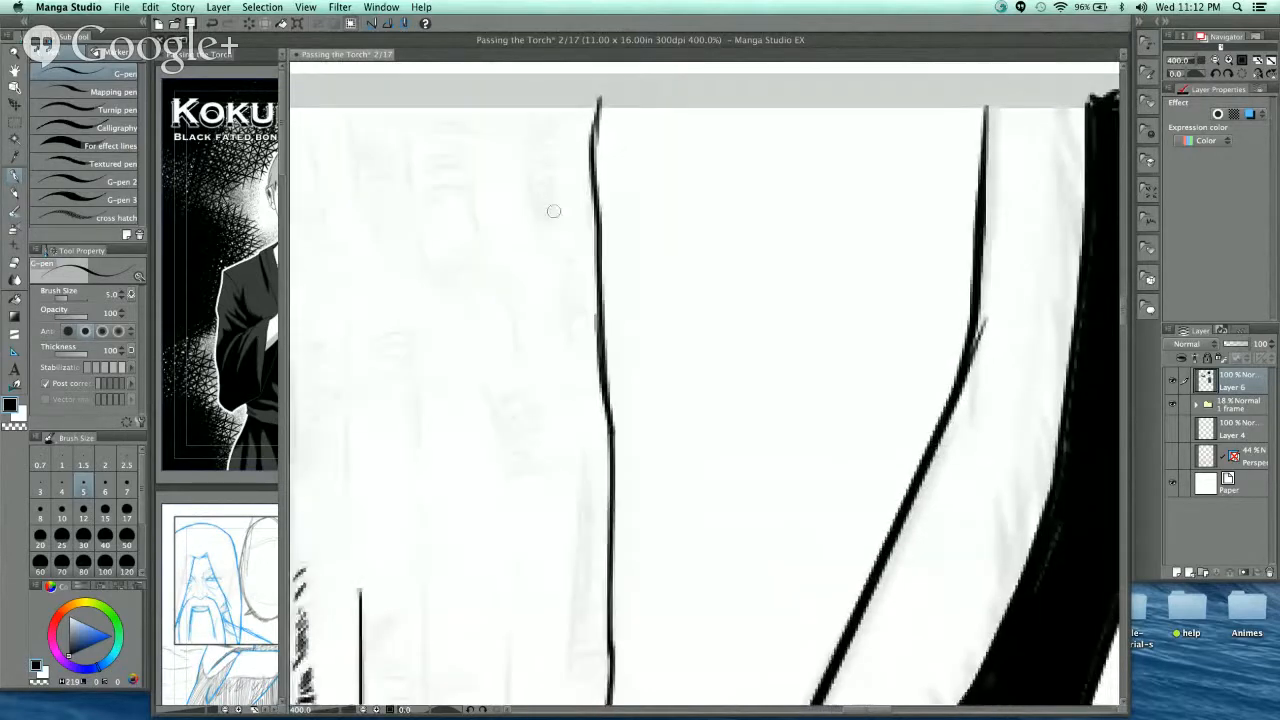
- Ink a short bark line beside the trunk's upper right edge, redrawing it once, and hatch along it with small curves
{"action": "left_click_drag", "start_coordinate": [527, 112], "coordinate": [546, 280]}
{"action": "key", "text": "super+z"}
{"action": "left_click_drag", "start_coordinate": [524, 108], "coordinate": [548, 245]}
{"action": "left_click_drag", "start_coordinate": [531, 132], "coordinate": [561, 126]}
{"action": "left_click_drag", "start_coordinate": [532, 142], "coordinate": [562, 136]}
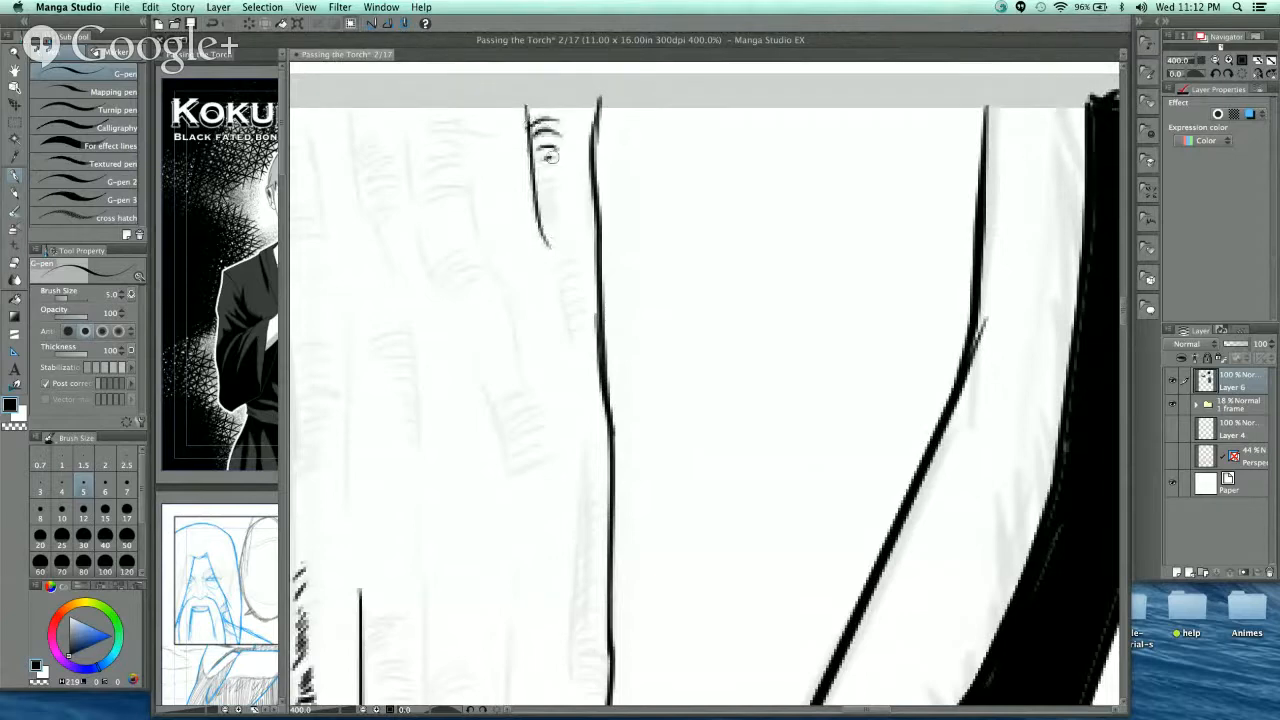
{"action": "left_click_drag", "start_coordinate": [537, 184], "coordinate": [564, 178]}
{"action": "left_click_drag", "start_coordinate": [541, 198], "coordinate": [566, 192]}
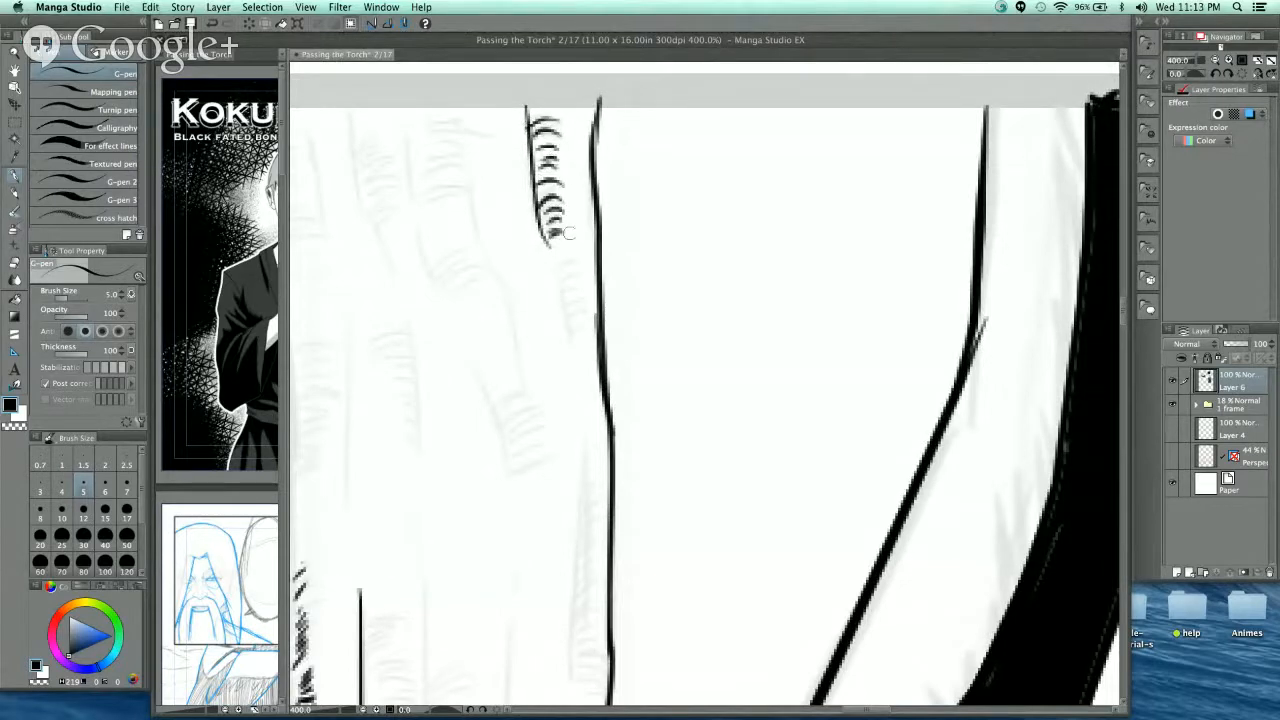
- Add a small column of curved bark strokes just below the hatched line near the trunk's upper right edge
{"action": "scroll", "coordinate": [567, 233], "scroll_direction": "down", "scroll_amount": 5}
{"action": "left_click_drag", "start_coordinate": [589, 142], "coordinate": [607, 136]}
{"action": "mouse_move", "coordinate": [590, 150]}
{"action": "left_mouse_down"}
{"action": "mouse_move", "coordinate": [608, 144]}
{"action": "mouse_move", "coordinate": [610, 166]}
{"action": "left_mouse_up"}
{"action": "left_click_drag", "start_coordinate": [594, 182], "coordinate": [637, 167]}
- Ink a vertical bark line beside the middle of the trunk's right edge and fill the gap with curved strokes
{"action": "left_click_drag", "start_coordinate": [624, 289], "coordinate": [616, 548]}
{"action": "mouse_move", "coordinate": [619, 336]}
{"action": "left_mouse_down"}
{"action": "mouse_move", "coordinate": [636, 328]}
{"action": "mouse_move", "coordinate": [638, 346]}
{"action": "left_mouse_up"}
{"action": "mouse_move", "coordinate": [621, 370]}
{"action": "left_mouse_down"}
{"action": "mouse_move", "coordinate": [639, 362]}
{"action": "mouse_move", "coordinate": [640, 380]}
{"action": "left_mouse_up"}
{"action": "left_click_drag", "start_coordinate": [619, 452], "coordinate": [637, 444]}
{"action": "left_click_drag", "start_coordinate": [619, 484], "coordinate": [637, 476]}
{"action": "left_click_drag", "start_coordinate": [617, 525], "coordinate": [640, 506]}
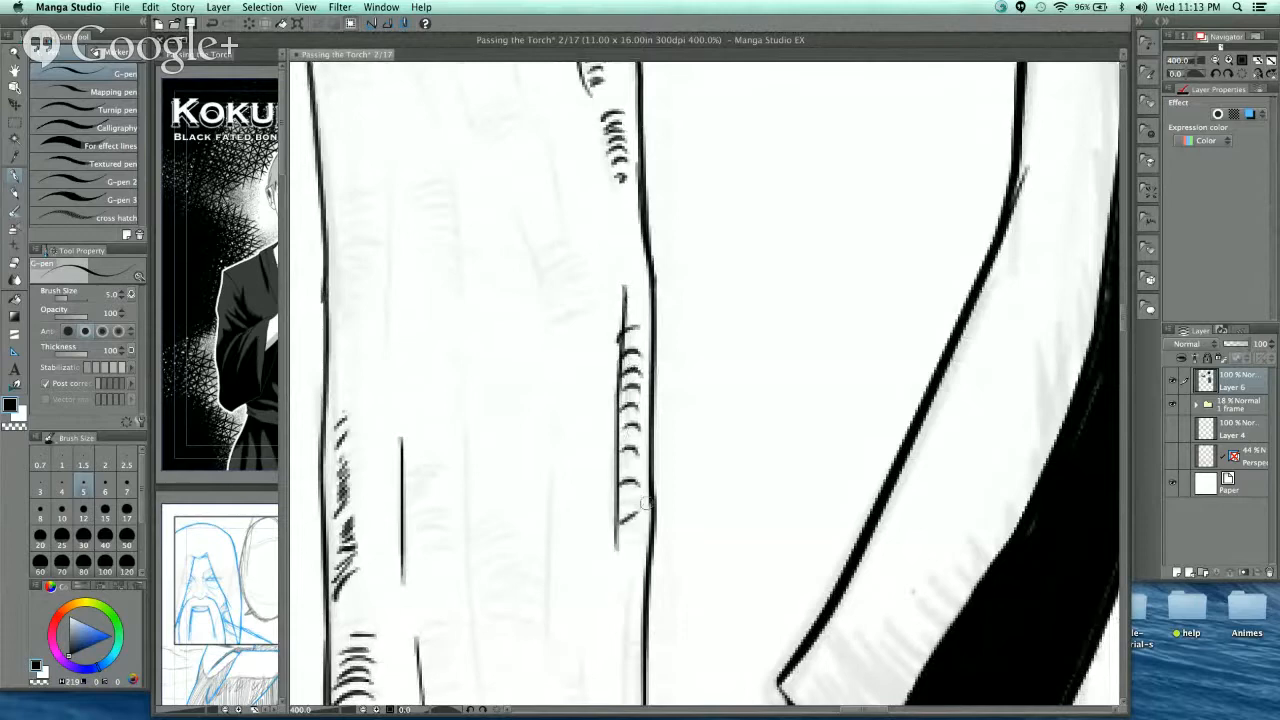
- Ink the slanting bark contour lines through the center of the upper trunk
{"action": "left_click_drag", "start_coordinate": [620, 352], "coordinate": [608, 506]}
{"action": "left_click_drag", "start_coordinate": [521, 362], "coordinate": [565, 487]}
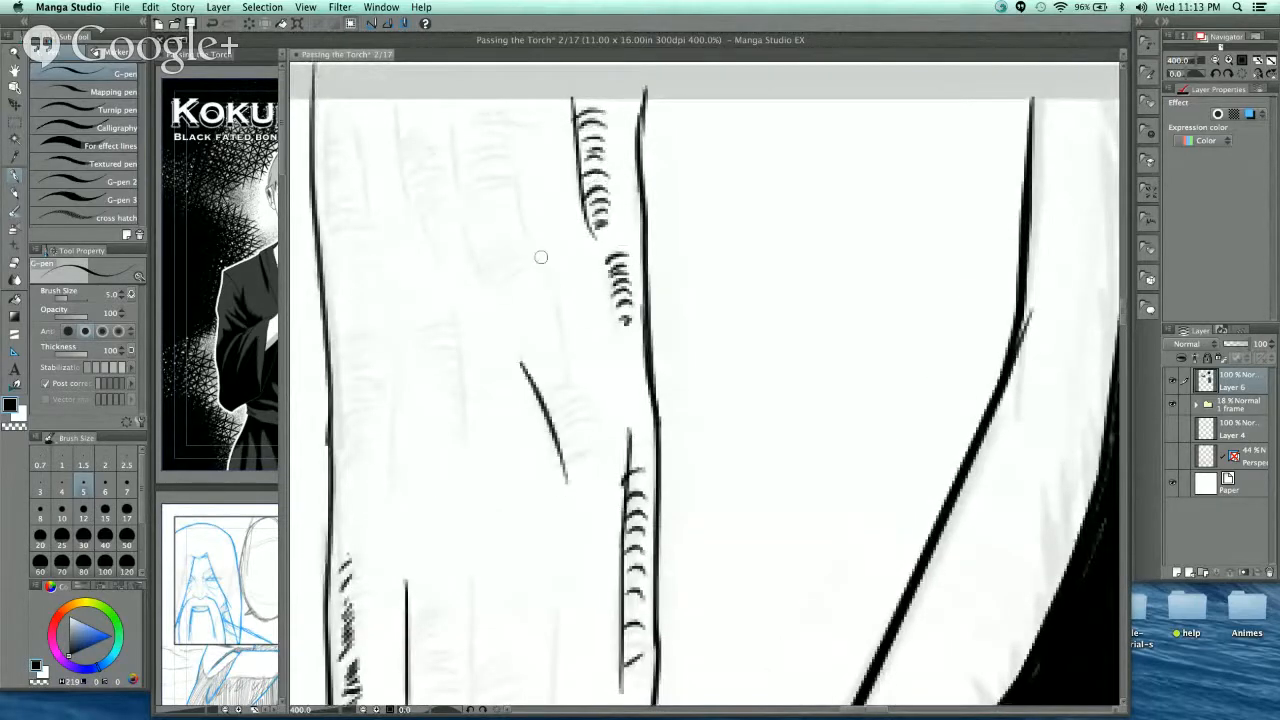
{"action": "left_click_drag", "start_coordinate": [540, 257], "coordinate": [572, 358]}
{"action": "left_click_drag", "start_coordinate": [574, 364], "coordinate": [597, 444]}
{"action": "mouse_move", "coordinate": [549, 251]}
{"action": "left_mouse_down"}
{"action": "mouse_move", "coordinate": [590, 433]}
{"action": "mouse_move", "coordinate": [550, 298]}
{"action": "mouse_move", "coordinate": [495, 366]}
{"action": "mouse_move", "coordinate": [522, 465]}
{"action": "left_mouse_up"}
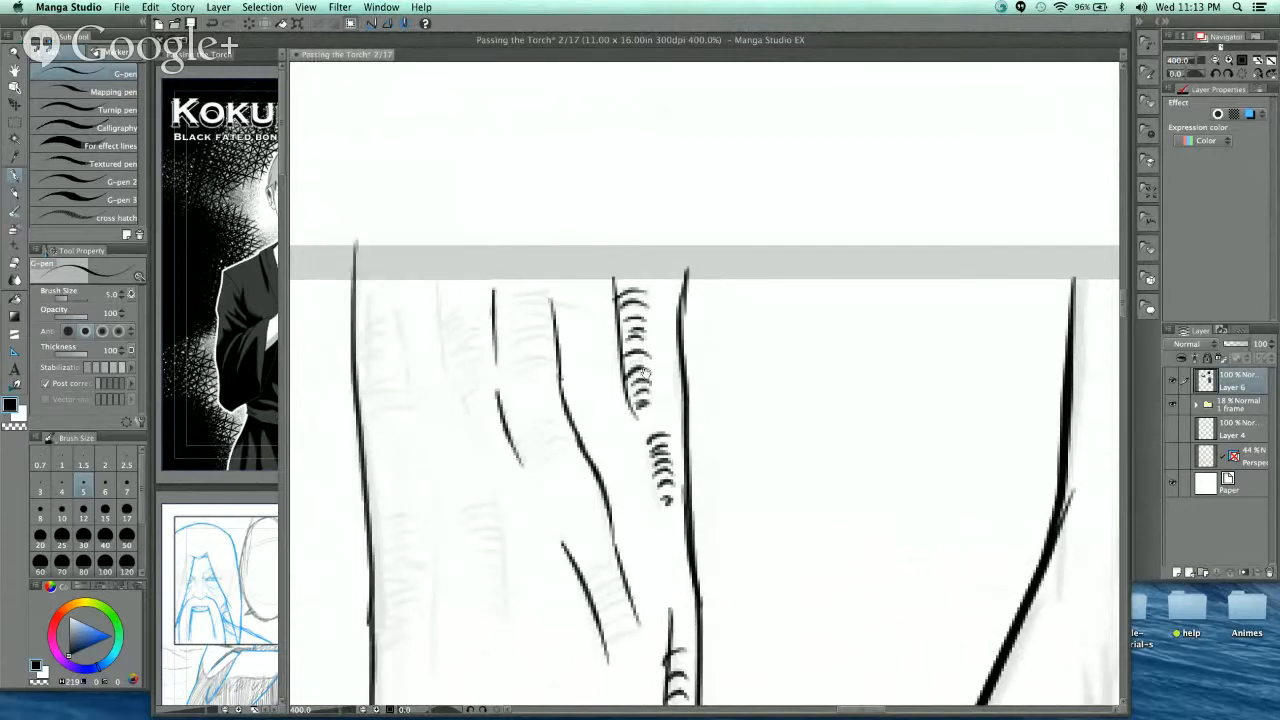
- Hatch the bands between the slanting bark lines in the upper center of the trunk
{"action": "left_click_drag", "start_coordinate": [645, 373], "coordinate": [767, 273]}
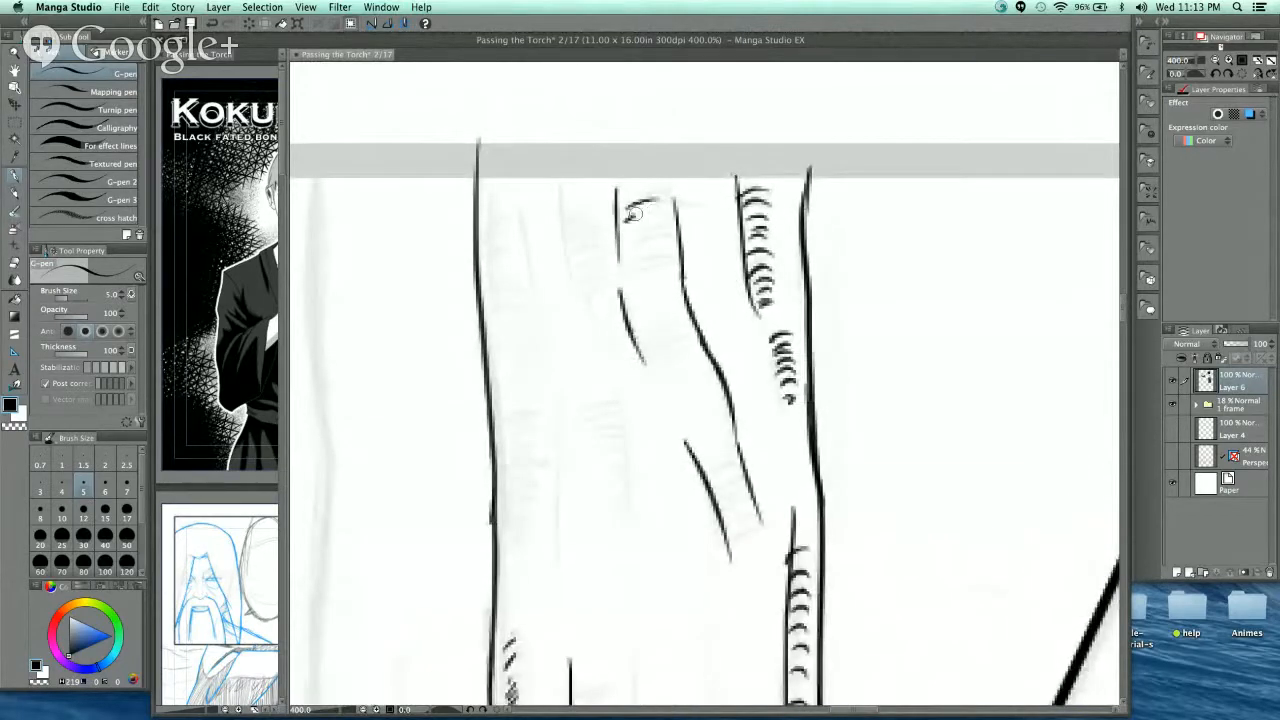
{"action": "mouse_move", "coordinate": [632, 213]}
{"action": "left_mouse_down"}
{"action": "mouse_move", "coordinate": [662, 208]}
{"action": "mouse_move", "coordinate": [676, 222]}
{"action": "left_mouse_up"}
{"action": "left_click_drag", "start_coordinate": [628, 258], "coordinate": [668, 238]}
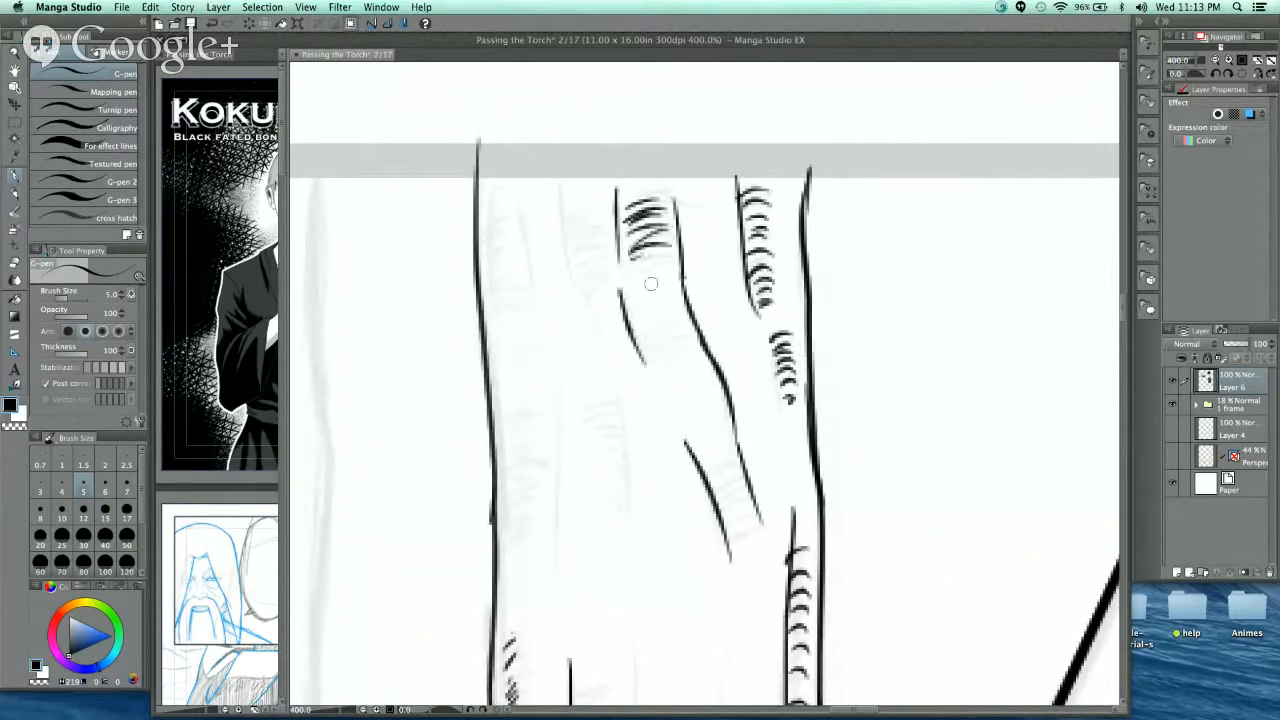
{"action": "mouse_move", "coordinate": [622, 297]}
{"action": "left_mouse_down"}
{"action": "mouse_move", "coordinate": [658, 275]}
{"action": "mouse_move", "coordinate": [636, 334]}
{"action": "mouse_move", "coordinate": [657, 371]}
{"action": "left_mouse_up"}
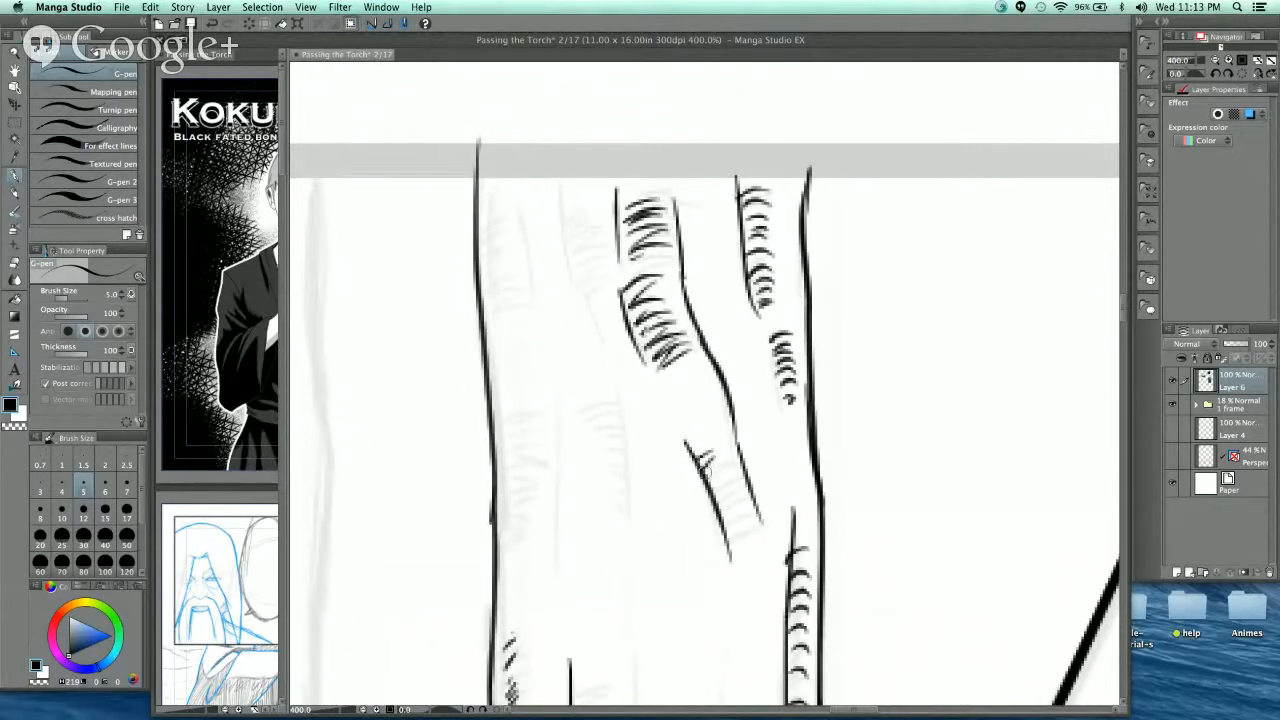
{"action": "left_click_drag", "start_coordinate": [726, 458], "coordinate": [702, 480]}
{"action": "left_click_drag", "start_coordinate": [744, 468], "coordinate": [721, 485]}
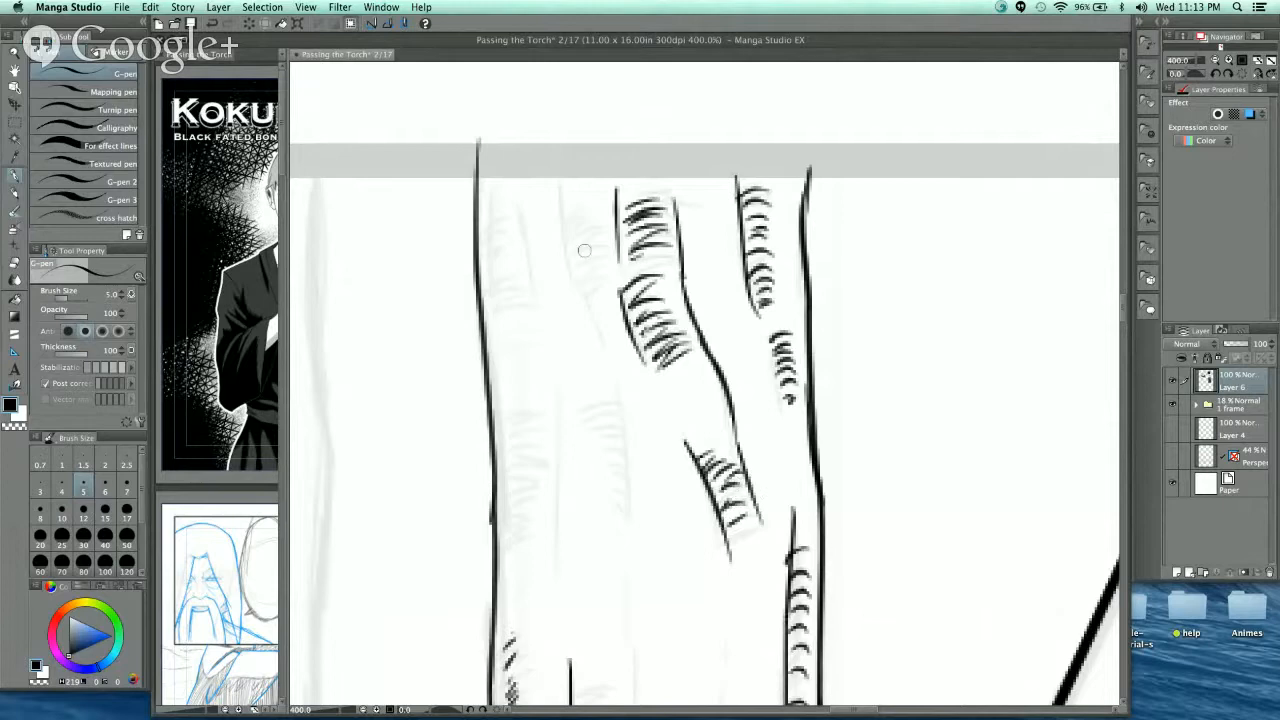
- Ink a slanting bark line left of the hatched central band near the panel border and hatch beside it
{"action": "mouse_move", "coordinate": [560, 172]}
{"action": "left_mouse_down"}
{"action": "mouse_move", "coordinate": [568, 250]}
{"action": "mouse_move", "coordinate": [612, 374]}
{"action": "left_mouse_up"}
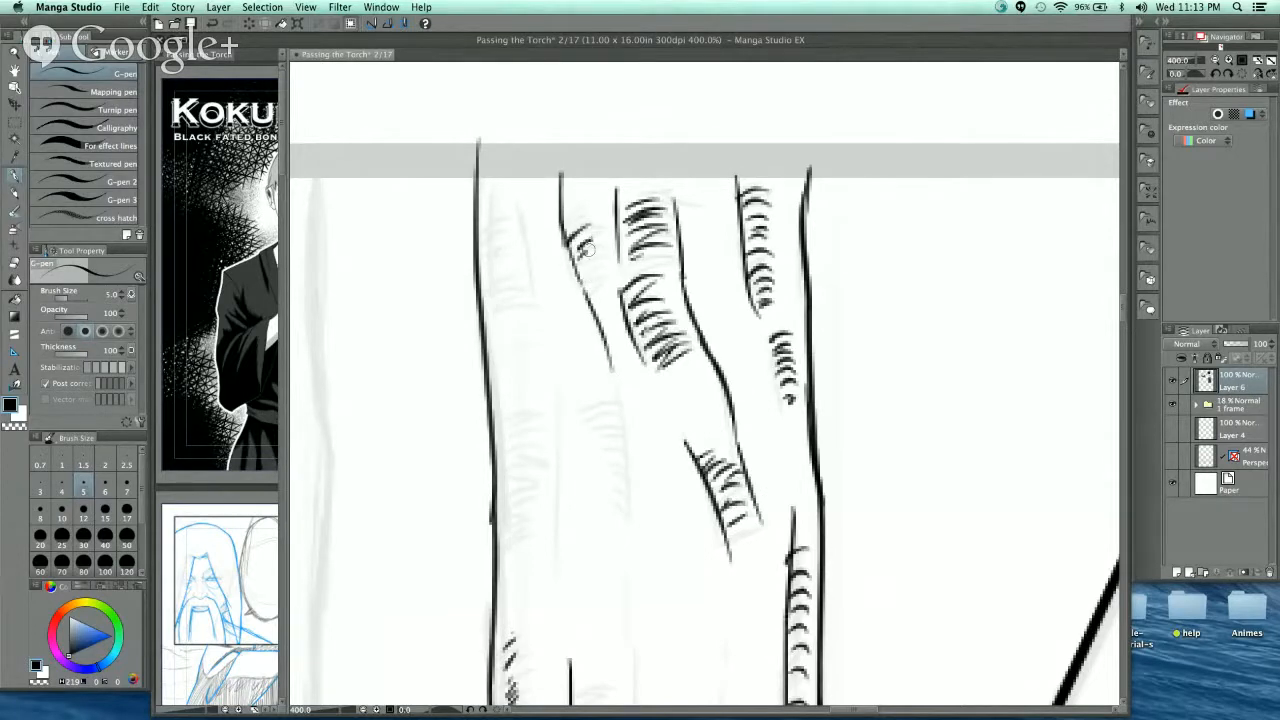
{"action": "left_click_drag", "start_coordinate": [600, 244], "coordinate": [580, 262]}
{"action": "left_click_drag", "start_coordinate": [614, 262], "coordinate": [592, 280]}
- Ink two bark lines near the trunk's upper left edge and hatch the strip between them
{"action": "left_click_drag", "start_coordinate": [517, 180], "coordinate": [552, 410]}
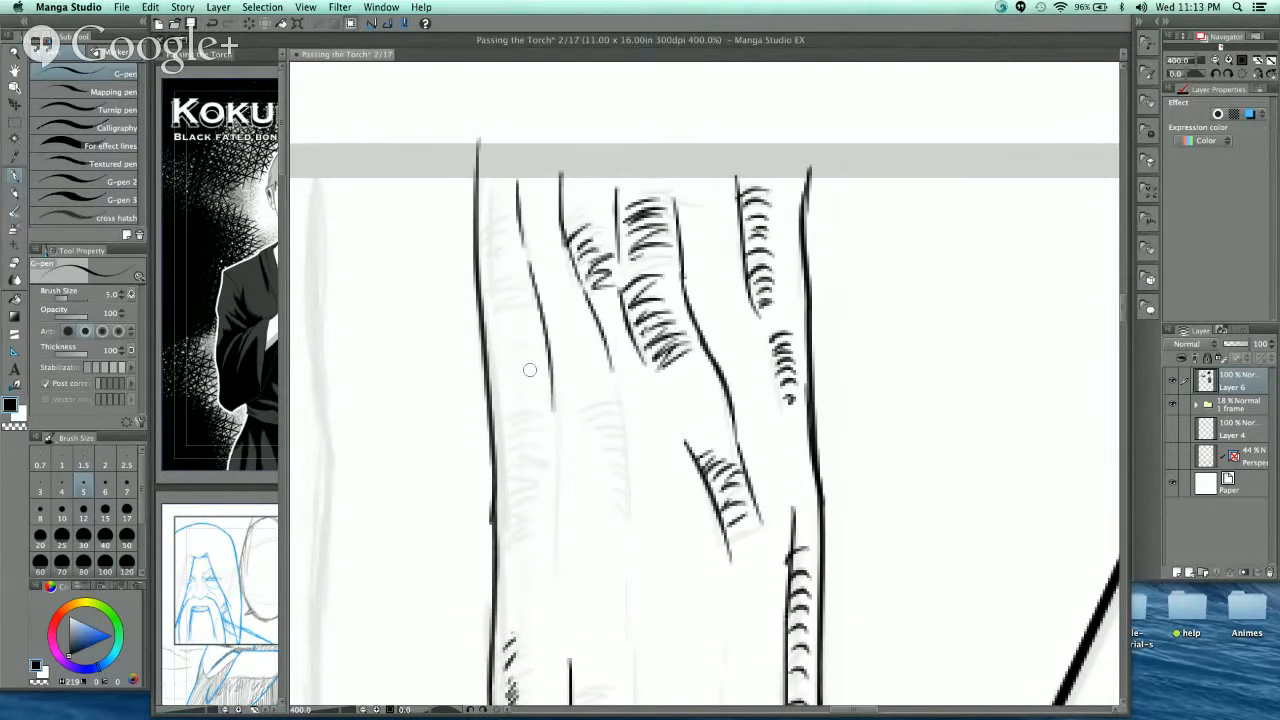
{"action": "left_click_drag", "start_coordinate": [492, 212], "coordinate": [527, 402]}
{"action": "left_click_drag", "start_coordinate": [512, 260], "coordinate": [492, 272]}
{"action": "left_click_drag", "start_coordinate": [513, 275], "coordinate": [494, 288]}
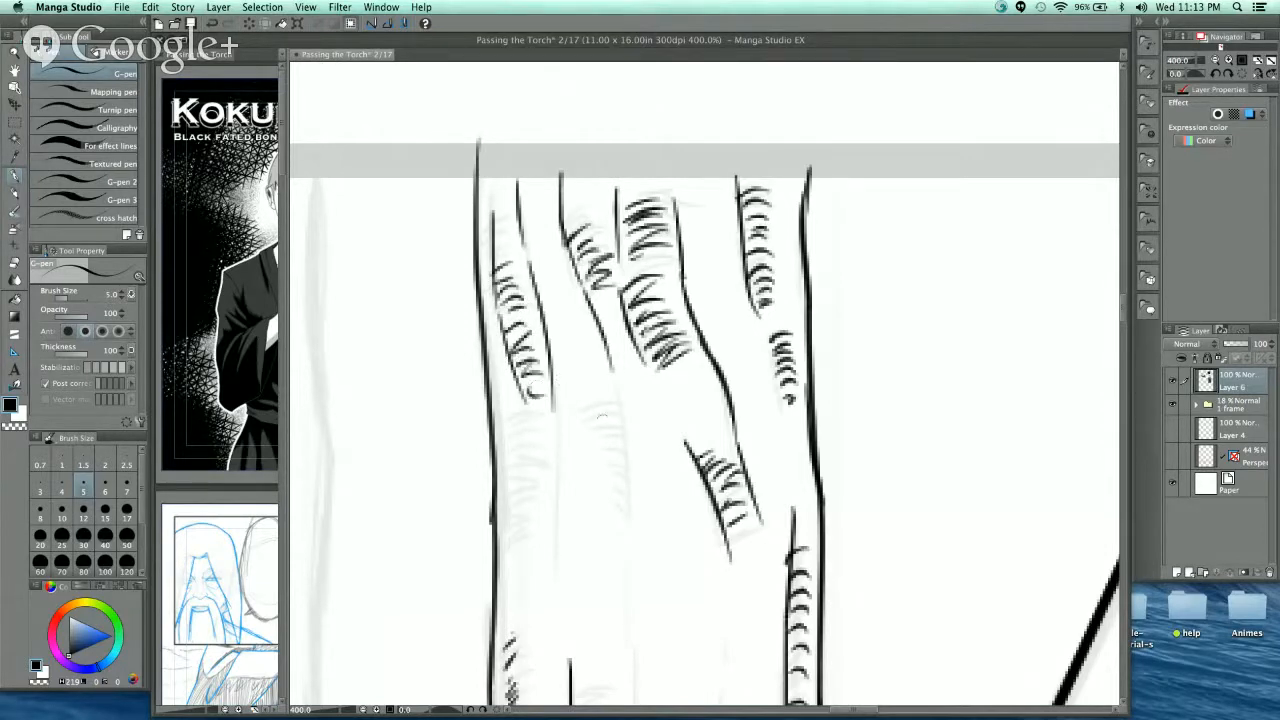
- Hatch two bark patches below the upper left strips and ink vertical lines beside them
{"action": "scroll", "coordinate": [704, 384], "scroll_direction": "down", "scroll_amount": 5}
{"action": "mouse_move", "coordinate": [472, 202]}
{"action": "left_mouse_down"}
{"action": "mouse_move", "coordinate": [509, 206]}
{"action": "mouse_move", "coordinate": [480, 230]}
{"action": "mouse_move", "coordinate": [512, 233]}
{"action": "mouse_move", "coordinate": [494, 239]}
{"action": "mouse_move", "coordinate": [484, 278]}
{"action": "mouse_move", "coordinate": [487, 295]}
{"action": "mouse_move", "coordinate": [516, 304]}
{"action": "left_mouse_up"}
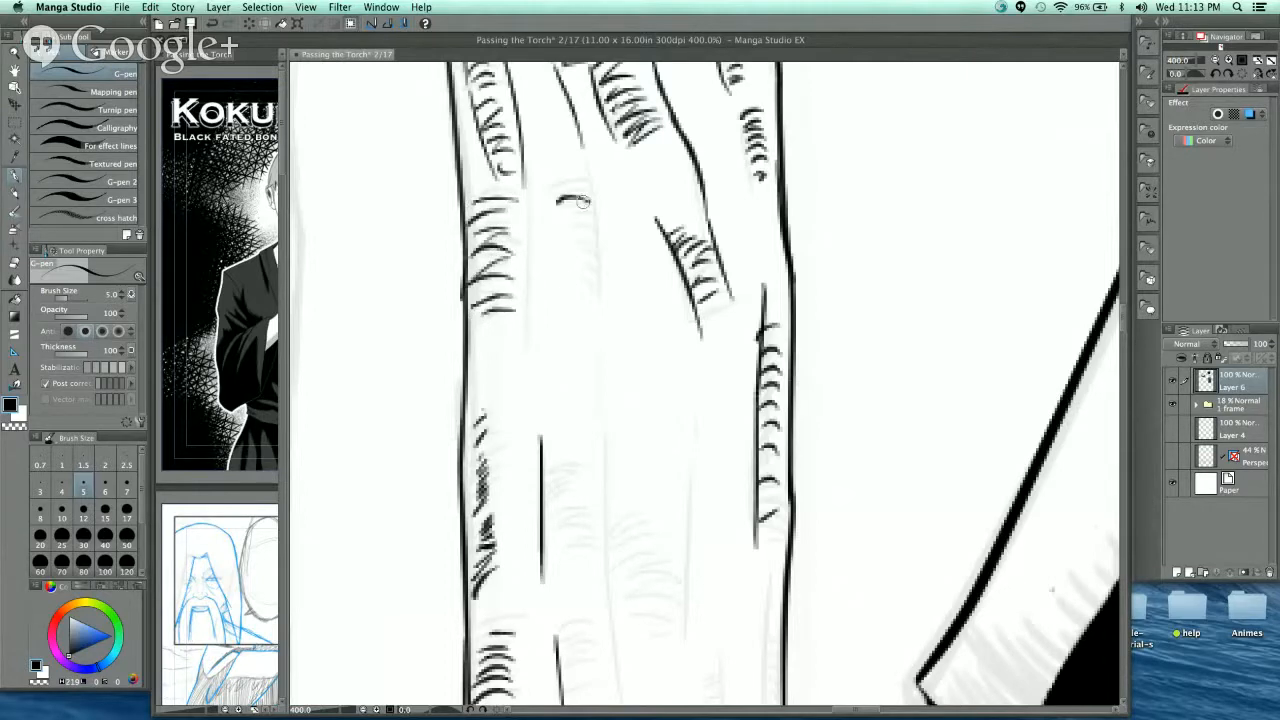
{"action": "mouse_move", "coordinate": [583, 201]}
{"action": "left_mouse_down"}
{"action": "mouse_move", "coordinate": [598, 243]}
{"action": "mouse_move", "coordinate": [554, 262]}
{"action": "mouse_move", "coordinate": [596, 265]}
{"action": "mouse_move", "coordinate": [555, 281]}
{"action": "mouse_move", "coordinate": [552, 301]}
{"action": "mouse_move", "coordinate": [592, 313]}
{"action": "mouse_move", "coordinate": [558, 328]}
{"action": "mouse_move", "coordinate": [598, 334]}
{"action": "left_mouse_up"}
{"action": "left_click_drag", "start_coordinate": [596, 165], "coordinate": [602, 390]}
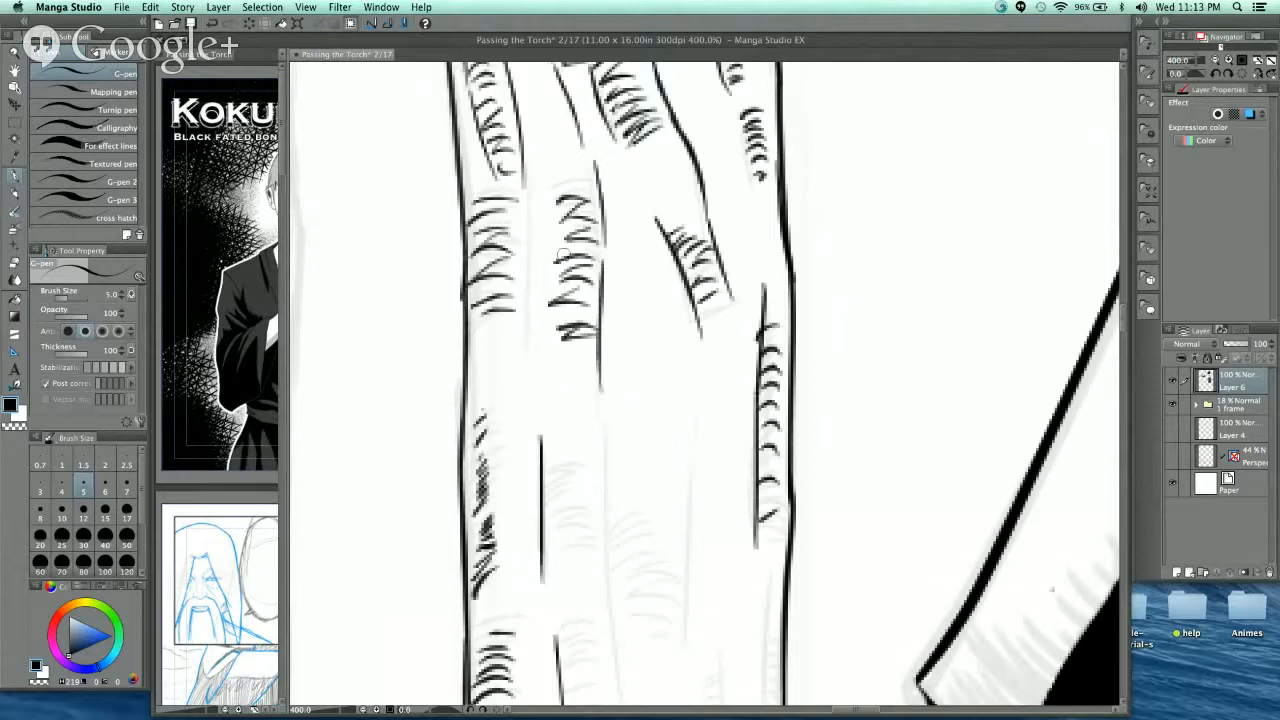
{"action": "left_click_drag", "start_coordinate": [531, 183], "coordinate": [530, 388]}
- Ink a long bark line down the middle of the trunk and hatch the band to its left with curved strokes
{"action": "scroll", "coordinate": [573, 412], "scroll_direction": "down", "scroll_amount": 3}
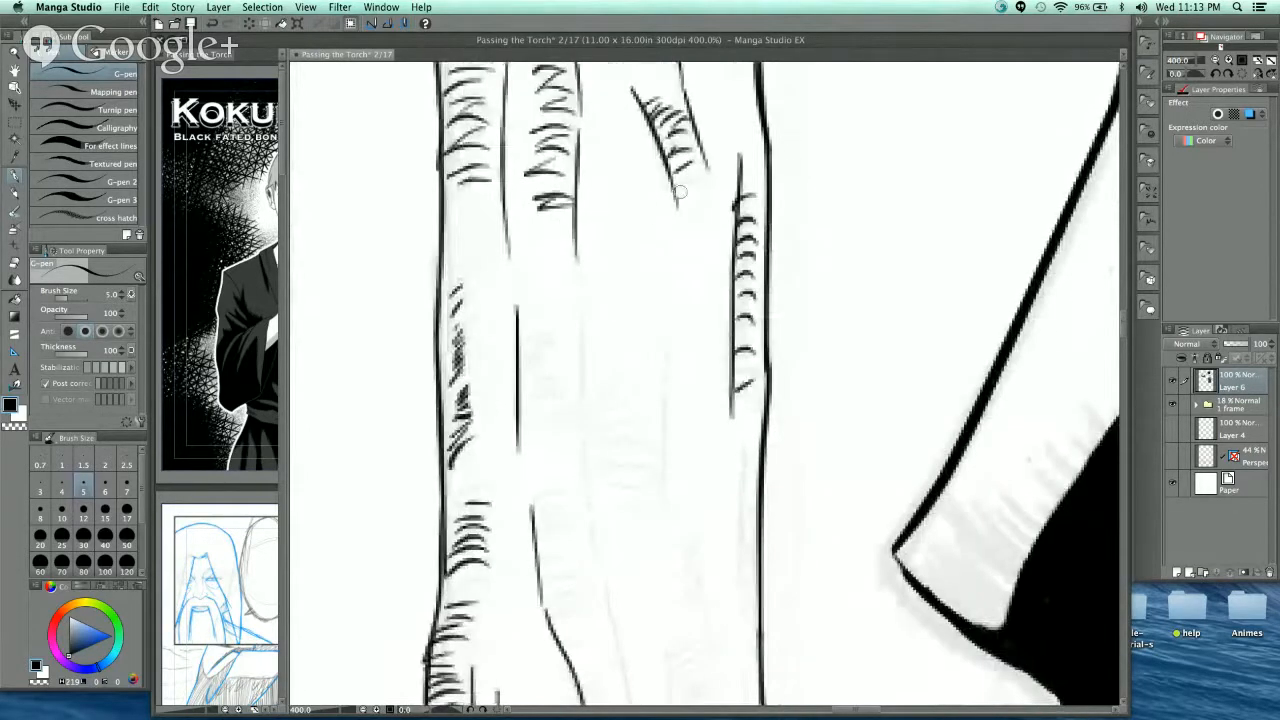
{"action": "left_click_drag", "start_coordinate": [579, 291], "coordinate": [602, 592]}
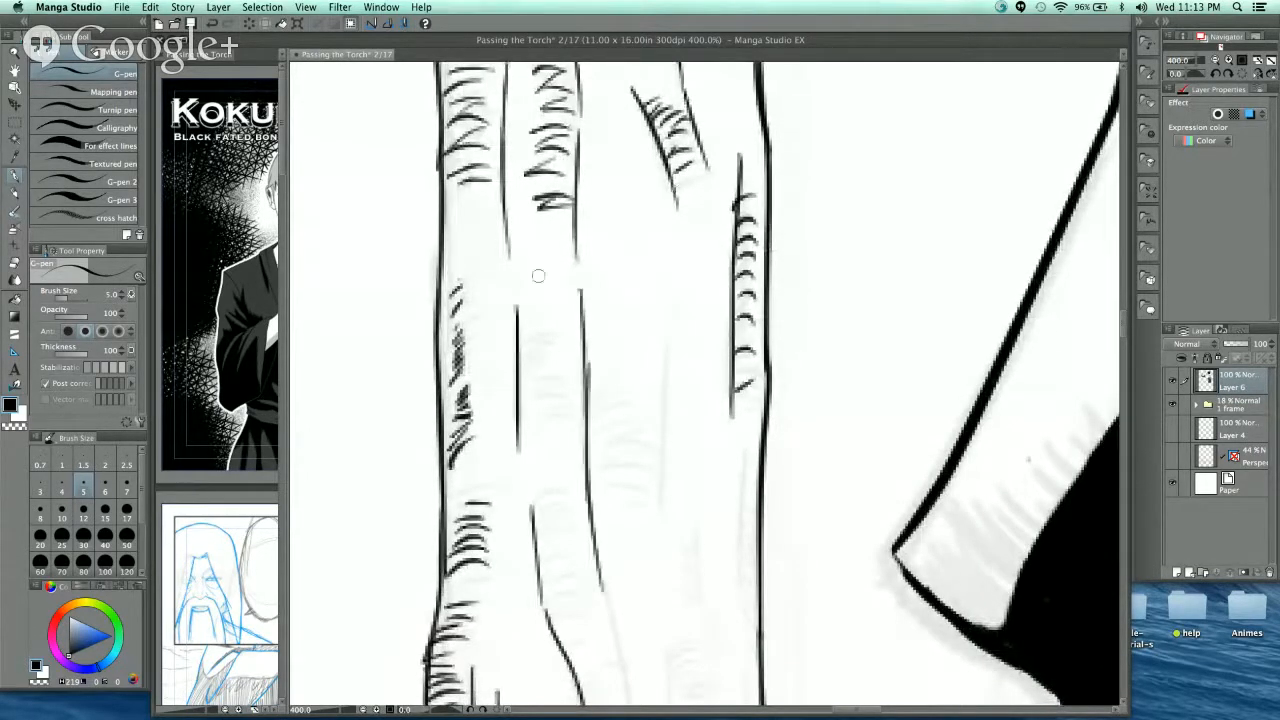
{"action": "mouse_move", "coordinate": [530, 348]}
{"action": "left_mouse_down"}
{"action": "mouse_move", "coordinate": [571, 376]}
{"action": "mouse_move", "coordinate": [559, 375]}
{"action": "mouse_move", "coordinate": [574, 412]}
{"action": "mouse_move", "coordinate": [557, 401]}
{"action": "mouse_move", "coordinate": [543, 413]}
{"action": "mouse_move", "coordinate": [576, 462]}
{"action": "left_mouse_up"}
{"action": "mouse_move", "coordinate": [538, 458]}
{"action": "left_mouse_down"}
{"action": "mouse_move", "coordinate": [583, 483]}
{"action": "mouse_move", "coordinate": [547, 491]}
{"action": "mouse_move", "coordinate": [536, 530]}
{"action": "mouse_move", "coordinate": [580, 508]}
{"action": "left_mouse_up"}
{"action": "mouse_move", "coordinate": [538, 526]}
{"action": "left_mouse_down"}
{"action": "mouse_move", "coordinate": [543, 555]}
{"action": "mouse_move", "coordinate": [595, 548]}
{"action": "left_mouse_up"}
{"action": "mouse_move", "coordinate": [546, 574]}
{"action": "left_mouse_down"}
{"action": "mouse_move", "coordinate": [570, 558]}
{"action": "mouse_move", "coordinate": [590, 570]}
{"action": "left_mouse_up"}
{"action": "mouse_move", "coordinate": [554, 596]}
{"action": "left_mouse_down"}
{"action": "mouse_move", "coordinate": [588, 572]}
{"action": "mouse_move", "coordinate": [603, 587]}
{"action": "mouse_move", "coordinate": [614, 402]}
{"action": "left_mouse_up"}
- Extend the central hatched band down toward the roots and close its right side with a slanting line
{"action": "mouse_move", "coordinate": [572, 462]}
{"action": "left_mouse_down"}
{"action": "mouse_move", "coordinate": [606, 469]}
{"action": "mouse_move", "coordinate": [579, 482]}
{"action": "mouse_move", "coordinate": [622, 494]}
{"action": "mouse_move", "coordinate": [586, 503]}
{"action": "mouse_move", "coordinate": [623, 530]}
{"action": "left_mouse_up"}
{"action": "left_click_drag", "start_coordinate": [604, 542], "coordinate": [627, 544]}
{"action": "left_click_drag", "start_coordinate": [609, 555], "coordinate": [629, 558]}
{"action": "left_click_drag", "start_coordinate": [612, 432], "coordinate": [643, 592]}
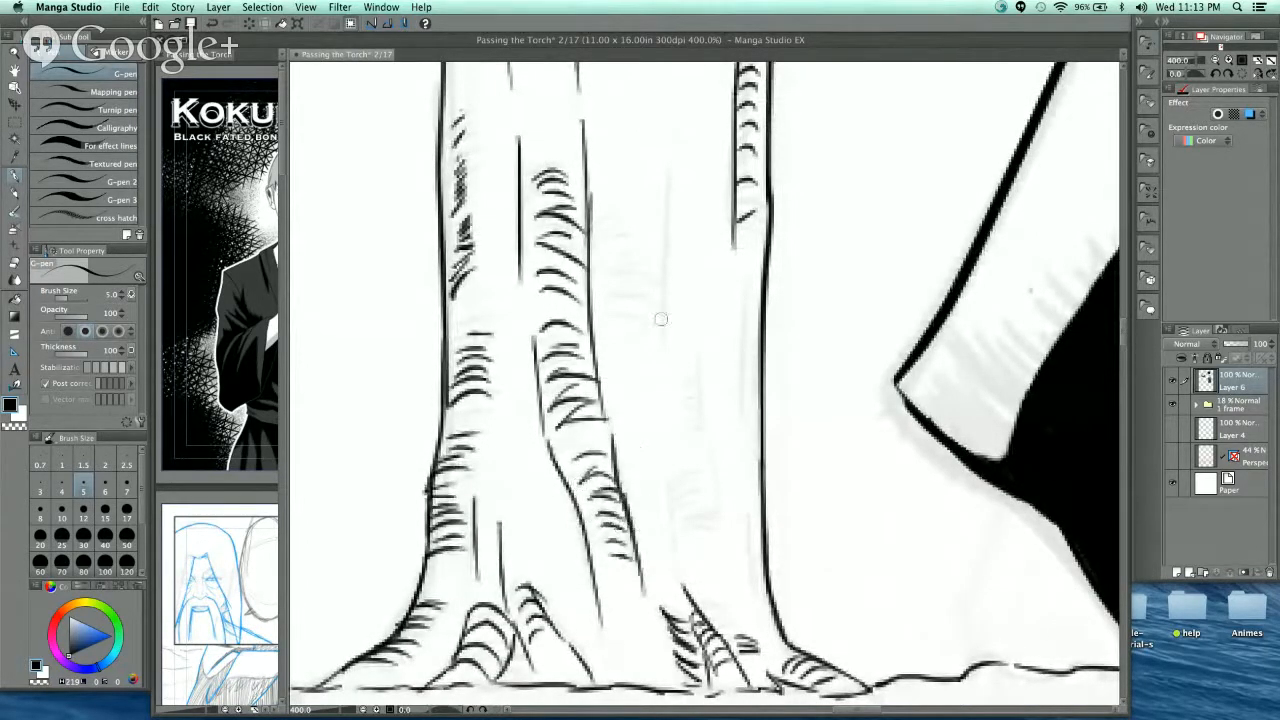
- Hatch a separate patch of curved bark strokes right of the long central line
{"action": "left_click_drag", "start_coordinate": [694, 426], "coordinate": [672, 506]}
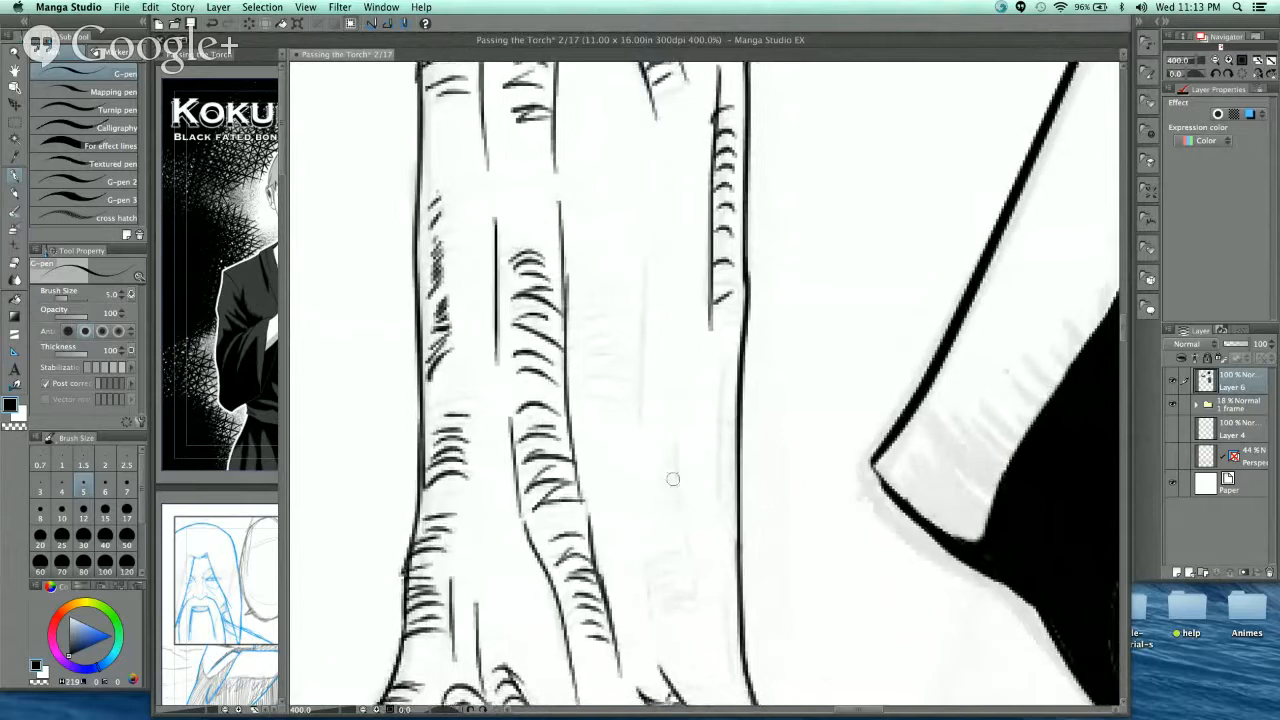
{"action": "mouse_move", "coordinate": [684, 368]}
{"action": "left_mouse_down"}
{"action": "mouse_move", "coordinate": [727, 376]}
{"action": "mouse_move", "coordinate": [630, 362]}
{"action": "mouse_move", "coordinate": [620, 426]}
{"action": "left_mouse_up"}
{"action": "mouse_move", "coordinate": [660, 428]}
{"action": "left_mouse_down"}
{"action": "mouse_move", "coordinate": [624, 440]}
{"action": "mouse_move", "coordinate": [626, 452]}
{"action": "left_mouse_up"}
{"action": "mouse_move", "coordinate": [662, 452]}
{"action": "left_mouse_down"}
{"action": "mouse_move", "coordinate": [633, 465]}
{"action": "mouse_move", "coordinate": [626, 492]}
{"action": "left_mouse_up"}
{"action": "mouse_move", "coordinate": [626, 492]}
{"action": "left_mouse_down"}
{"action": "mouse_move", "coordinate": [675, 492]}
{"action": "mouse_move", "coordinate": [724, 338]}
{"action": "mouse_move", "coordinate": [696, 357]}
{"action": "left_mouse_up"}
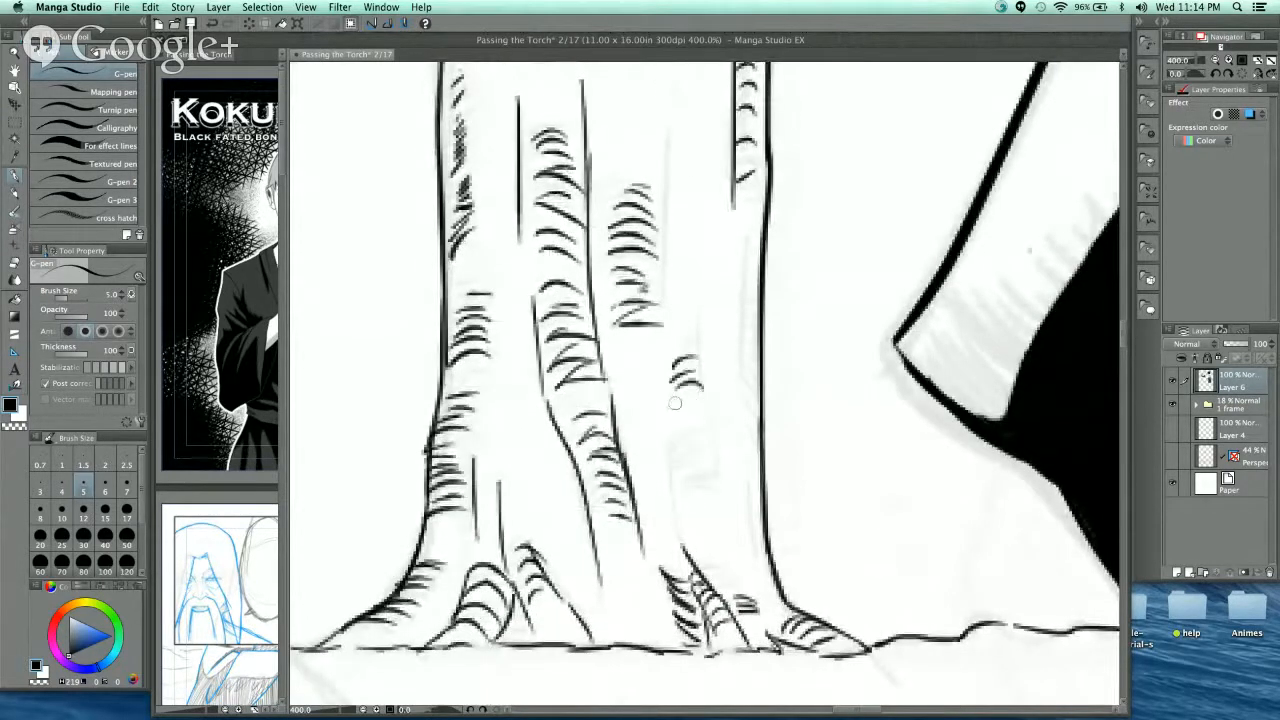
- Hatch a column of curved strokes down to the right-hand root and ink bark lines along its sides
{"action": "left_click_drag", "start_coordinate": [697, 419], "coordinate": [702, 423]}
{"action": "mouse_move", "coordinate": [672, 440]}
{"action": "left_mouse_down"}
{"action": "mouse_move", "coordinate": [702, 434]}
{"action": "mouse_move", "coordinate": [724, 524]}
{"action": "left_mouse_up"}
{"action": "left_click_drag", "start_coordinate": [702, 556], "coordinate": [730, 550]}
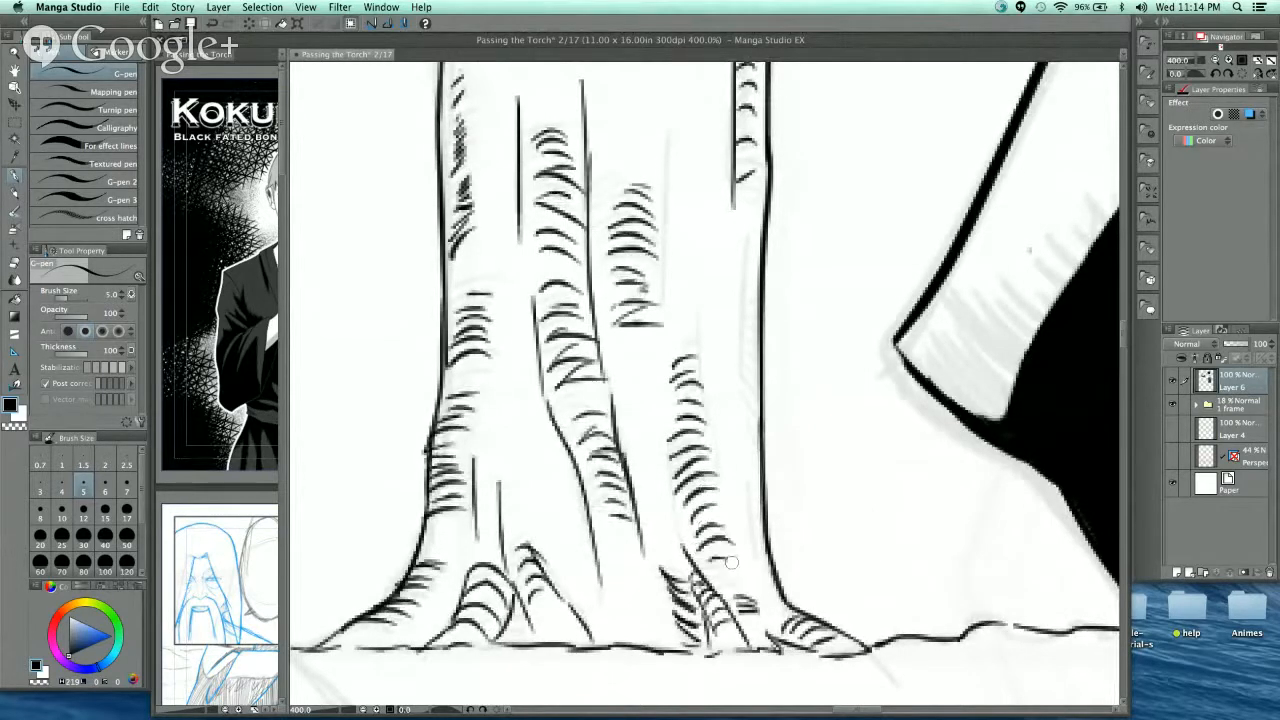
{"action": "left_click_drag", "start_coordinate": [698, 338], "coordinate": [732, 565]}
{"action": "mouse_move", "coordinate": [664, 422]}
{"action": "left_mouse_down"}
{"action": "mouse_move", "coordinate": [686, 545]}
{"action": "mouse_move", "coordinate": [704, 562]}
{"action": "mouse_move", "coordinate": [671, 716]}
{"action": "left_mouse_up"}
- Ink a short vertical line inside the trunk's lower right edge and fill the gap with small curved strokes
{"action": "left_click_drag", "start_coordinate": [706, 474], "coordinate": [708, 592]}
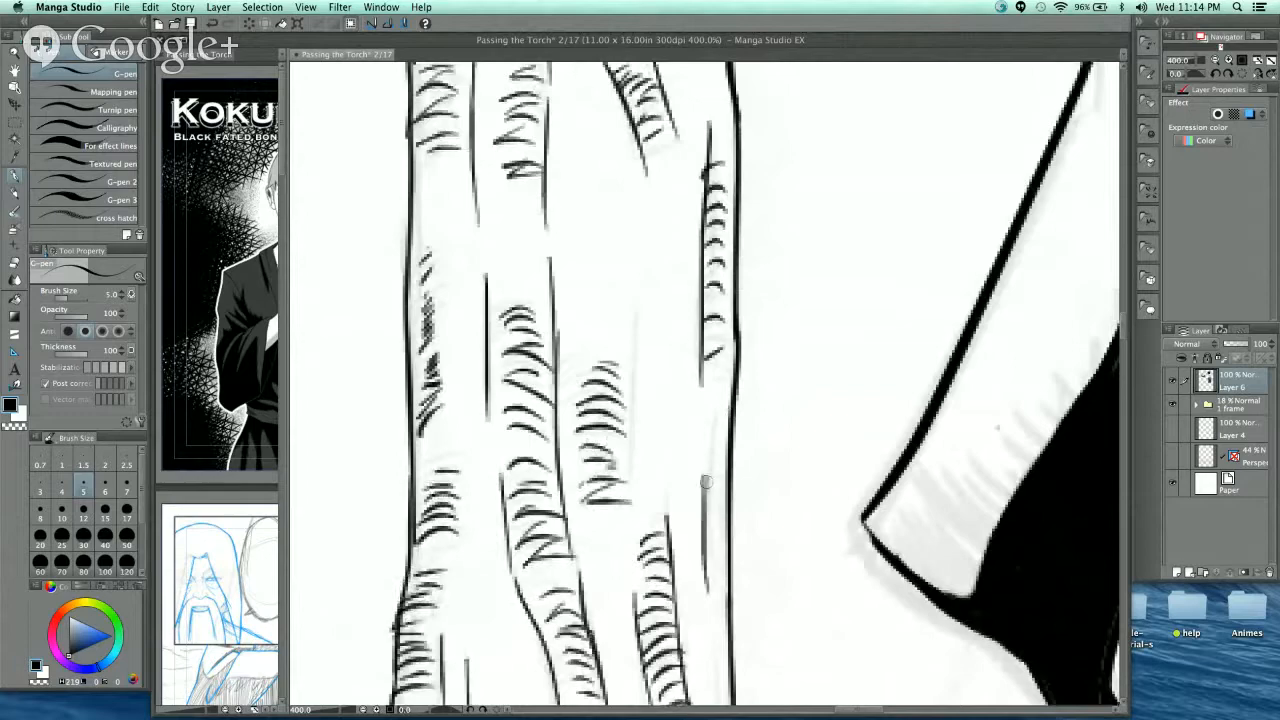
{"action": "left_click_drag", "start_coordinate": [708, 530], "coordinate": [726, 518]}
{"action": "left_click_drag", "start_coordinate": [708, 546], "coordinate": [726, 534]}
{"action": "mouse_move", "coordinate": [710, 562]}
{"action": "left_mouse_down"}
{"action": "mouse_move", "coordinate": [726, 552]}
{"action": "mouse_move", "coordinate": [726, 568]}
{"action": "left_mouse_up"}
{"action": "left_click_drag", "start_coordinate": [708, 590], "coordinate": [728, 580]}
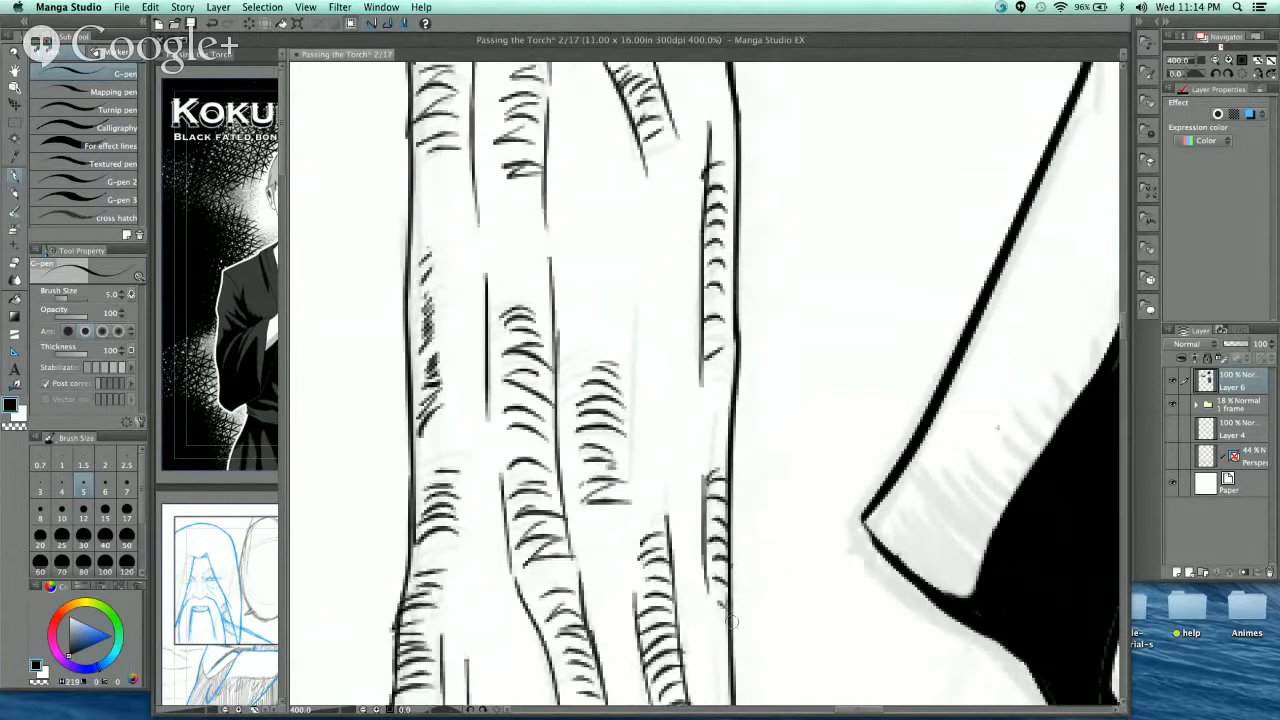
{"action": "left_click_drag", "start_coordinate": [739, 265], "coordinate": [723, 429]}
{"action": "left_click_drag", "start_coordinate": [723, 343], "coordinate": [737, 523]}
{"action": "left_click_drag", "start_coordinate": [737, 396], "coordinate": [737, 483]}
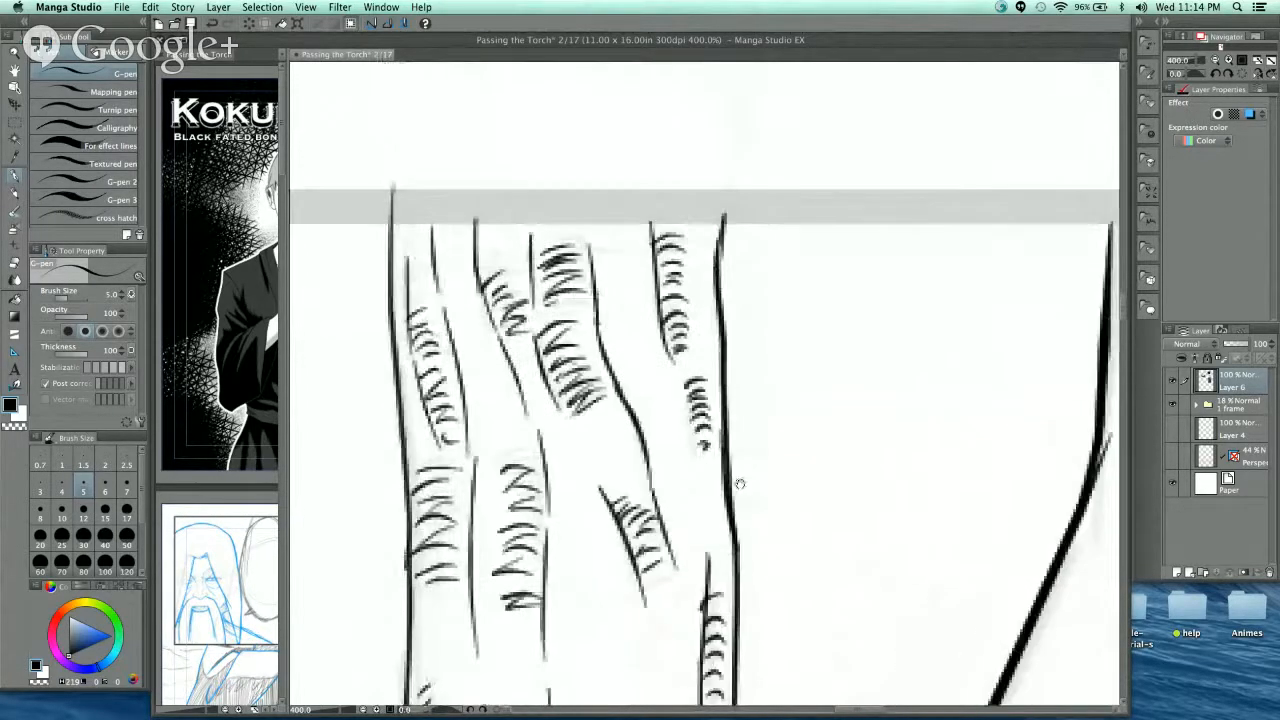
- Ink the right edge of the second trunk from the panel border down into its sloping outer root
{"action": "left_click_drag", "start_coordinate": [757, 424], "coordinate": [757, 389]}
{"action": "scroll", "coordinate": [757, 389], "scroll_direction": "down", "scroll_amount": 3}
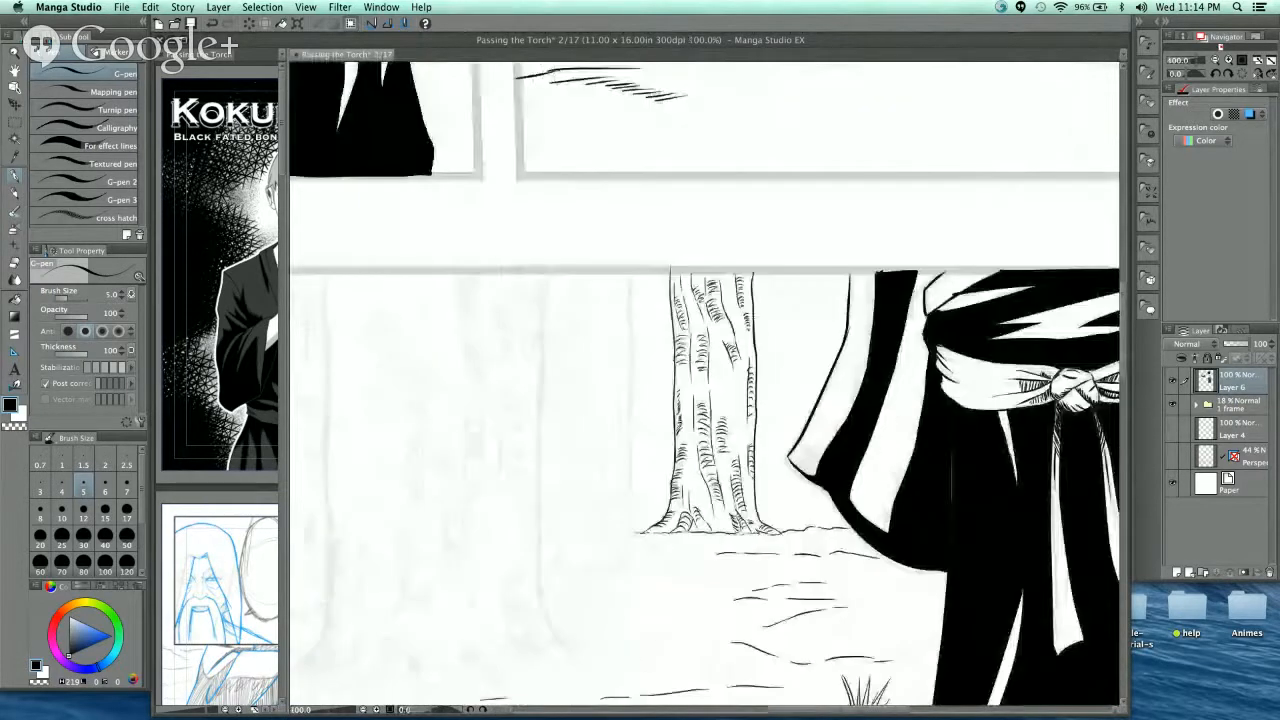
{"action": "left_click", "coordinate": [753, 535], "text": "super"}
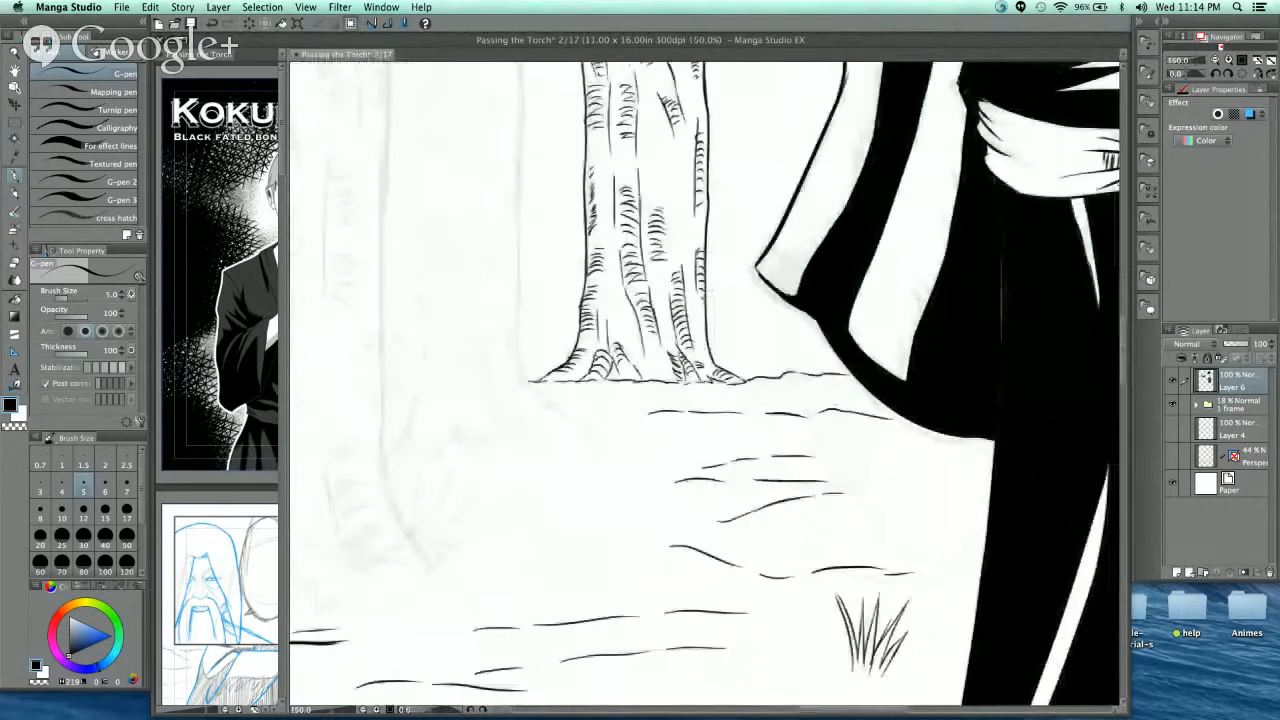
{"action": "left_click", "coordinate": [589, 126], "text": "super"}
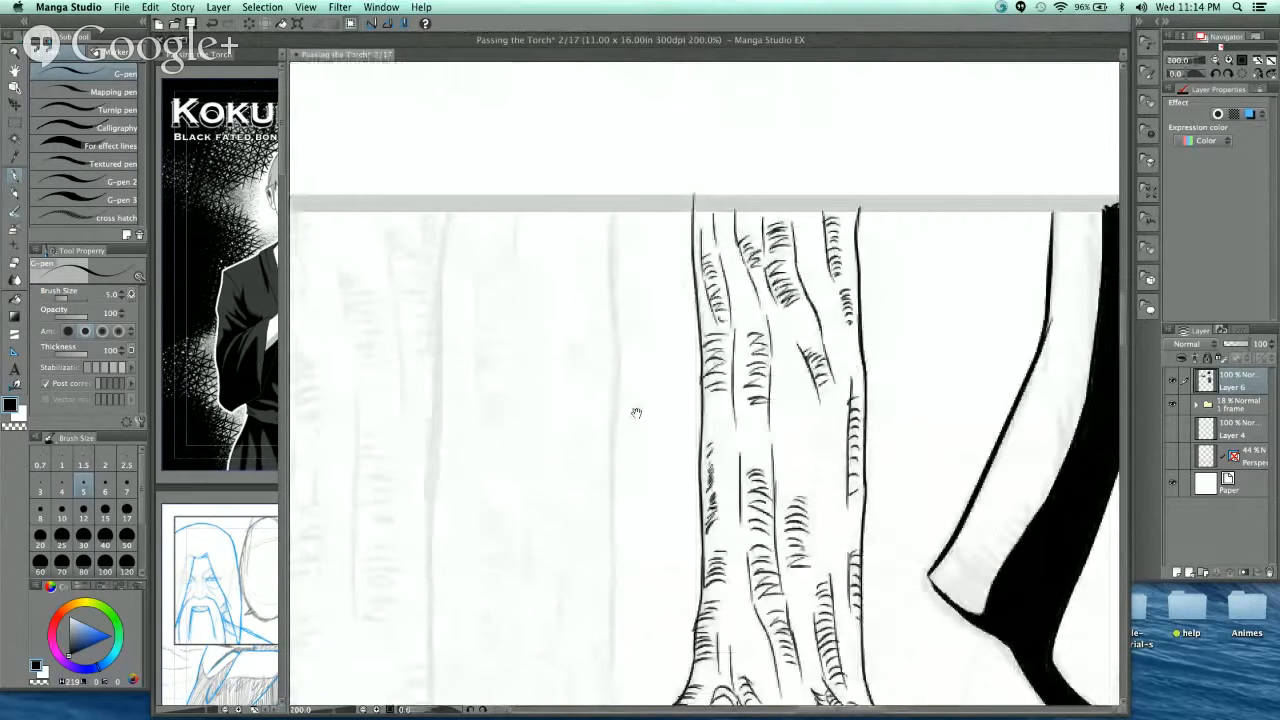
{"action": "left_click_drag", "start_coordinate": [636, 413], "coordinate": [648, 240]}
{"action": "mouse_move", "coordinate": [631, 178]}
{"action": "left_mouse_down"}
{"action": "mouse_move", "coordinate": [630, 548]}
{"action": "mouse_move", "coordinate": [642, 399]}
{"action": "left_mouse_up"}
{"action": "key", "text": "super+plus"}
{"action": "key", "text": "super+plus"}
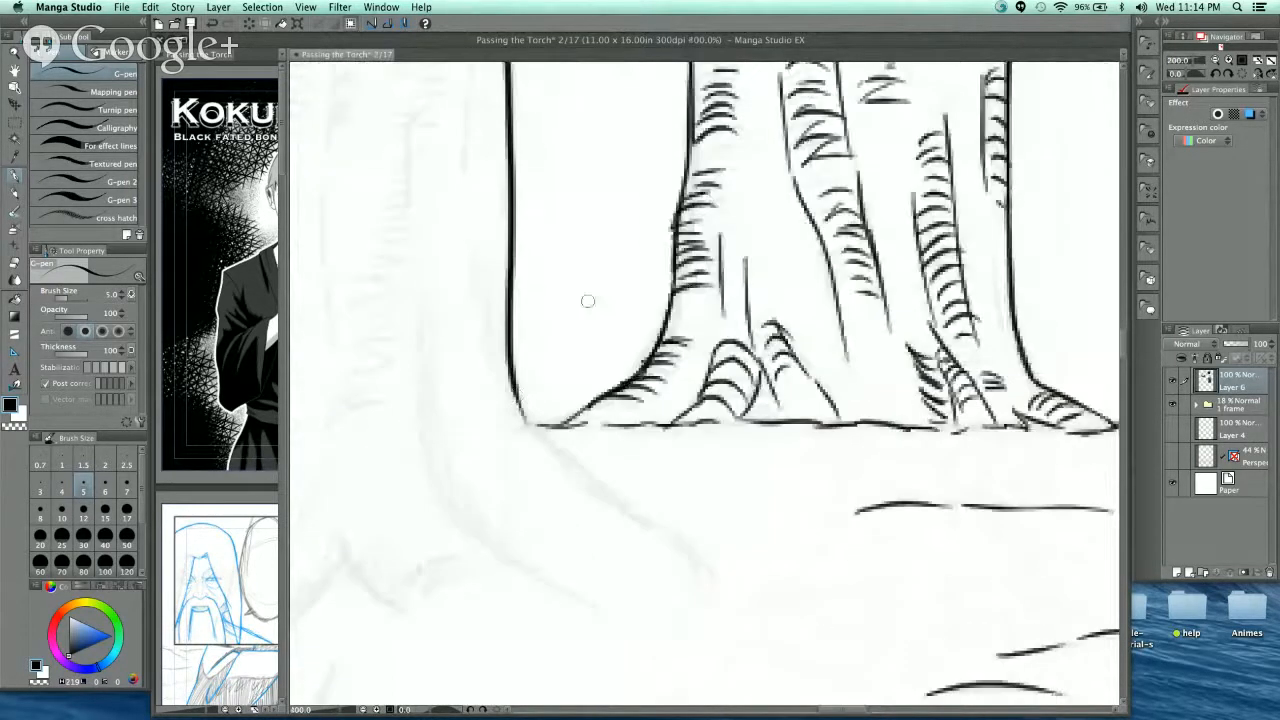
{"action": "mouse_move", "coordinate": [519, 408]}
{"action": "left_mouse_down"}
{"action": "mouse_move", "coordinate": [591, 495]}
{"action": "mouse_move", "coordinate": [716, 582]}
{"action": "left_mouse_up"}
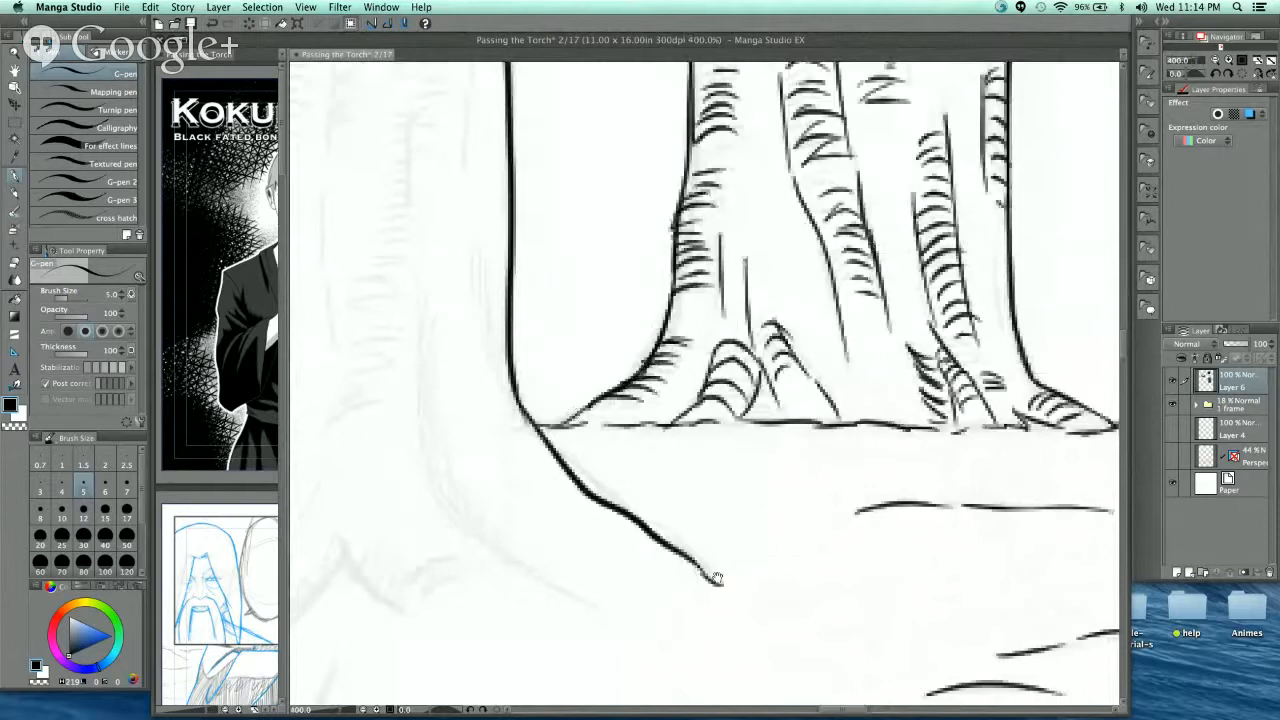
- Ink the inner curve of the second trunk's right root and hatch along it with short upright strokes
{"action": "scroll", "coordinate": [584, 436], "scroll_direction": "left", "scroll_amount": 5}
{"action": "mouse_move", "coordinate": [596, 432]}
{"action": "left_mouse_down"}
{"action": "mouse_move", "coordinate": [630, 529]}
{"action": "mouse_move", "coordinate": [624, 512]}
{"action": "mouse_move", "coordinate": [787, 616]}
{"action": "left_mouse_up"}
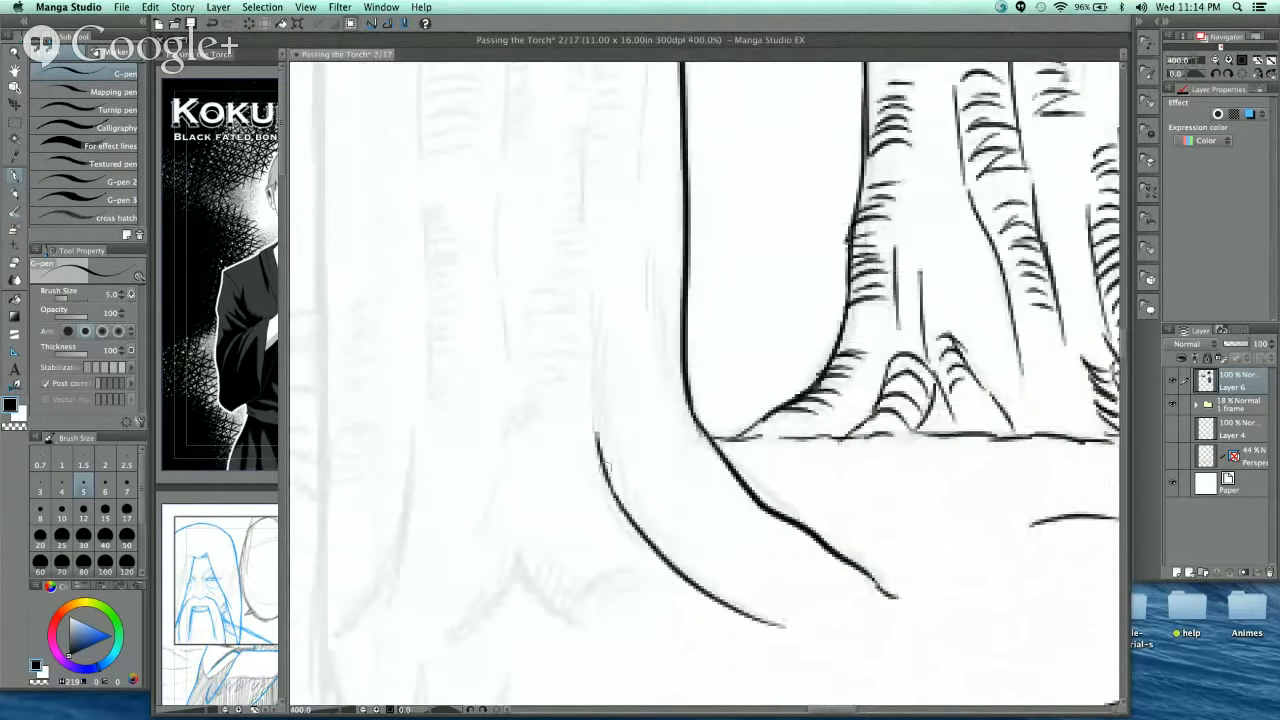
{"action": "mouse_move", "coordinate": [606, 477]}
{"action": "left_mouse_down"}
{"action": "mouse_move", "coordinate": [609, 386]}
{"action": "mouse_move", "coordinate": [609, 430]}
{"action": "left_mouse_up"}
{"action": "mouse_move", "coordinate": [618, 497]}
{"action": "left_mouse_down"}
{"action": "mouse_move", "coordinate": [615, 443]}
{"action": "mouse_move", "coordinate": [622, 457]}
{"action": "left_mouse_up"}
{"action": "mouse_move", "coordinate": [632, 517]}
{"action": "left_mouse_down"}
{"action": "mouse_move", "coordinate": [630, 473]}
{"action": "mouse_move", "coordinate": [636, 484]}
{"action": "left_mouse_up"}
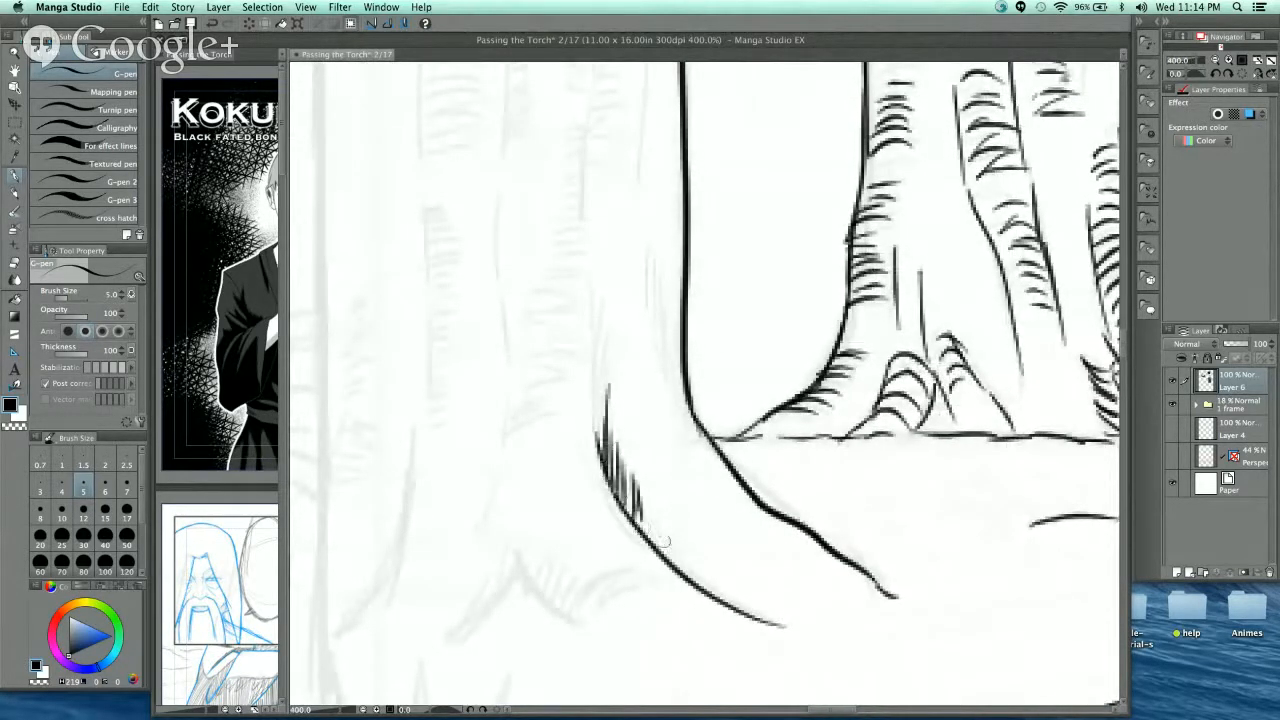
{"action": "left_click_drag", "start_coordinate": [662, 545], "coordinate": [656, 508]}
{"action": "left_click_drag", "start_coordinate": [684, 578], "coordinate": [674, 536]}
{"action": "left_click_drag", "start_coordinate": [714, 604], "coordinate": [700, 562]}
- Ink the fork between the second trunk's front roots and hatch its right side with curved strokes
{"action": "mouse_move", "coordinate": [515, 543]}
{"action": "left_mouse_down"}
{"action": "mouse_move", "coordinate": [563, 627]}
{"action": "mouse_move", "coordinate": [588, 636]}
{"action": "left_mouse_up"}
{"action": "mouse_move", "coordinate": [534, 583]}
{"action": "left_mouse_down"}
{"action": "mouse_move", "coordinate": [556, 546]}
{"action": "mouse_move", "coordinate": [569, 556]}
{"action": "left_mouse_up"}
{"action": "mouse_move", "coordinate": [551, 603]}
{"action": "left_mouse_down"}
{"action": "mouse_move", "coordinate": [586, 558]}
{"action": "mouse_move", "coordinate": [614, 563]}
{"action": "left_mouse_up"}
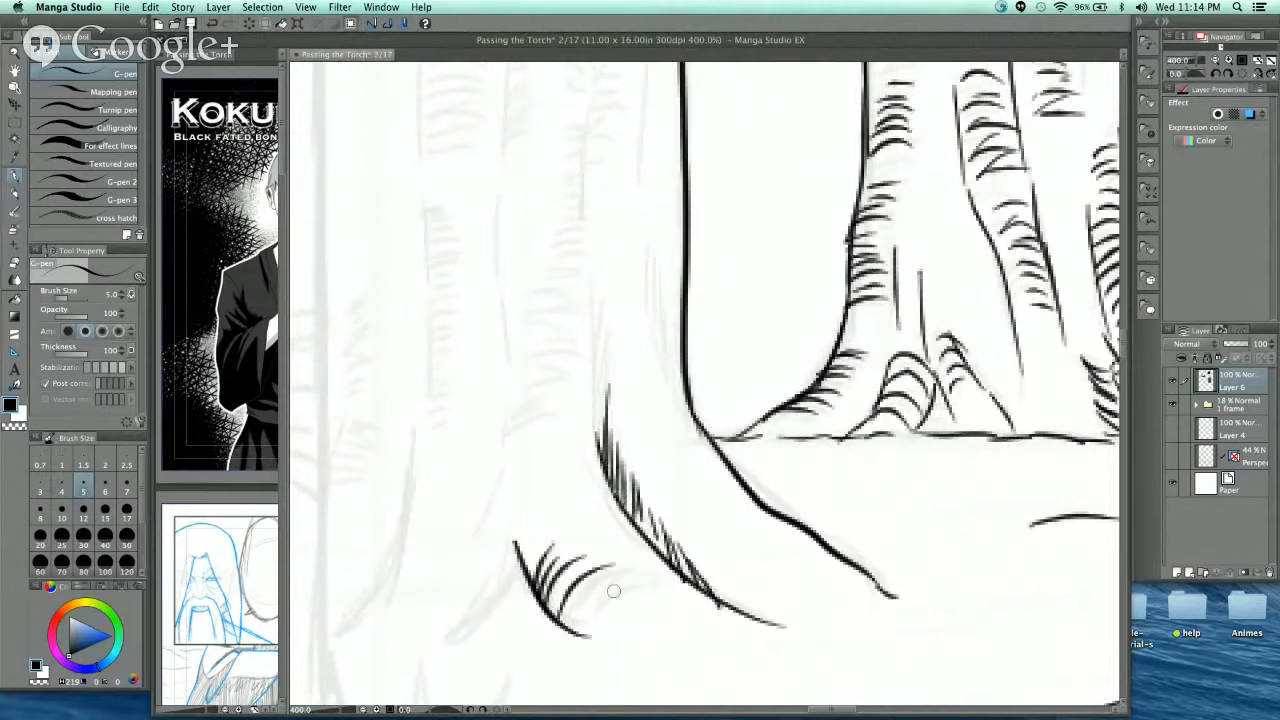
{"action": "left_click_drag", "start_coordinate": [570, 614], "coordinate": [745, 574]}
{"action": "mouse_move", "coordinate": [690, 505]}
{"action": "left_mouse_down"}
{"action": "mouse_move", "coordinate": [679, 564]}
{"action": "mouse_move", "coordinate": [578, 628]}
{"action": "left_mouse_up"}
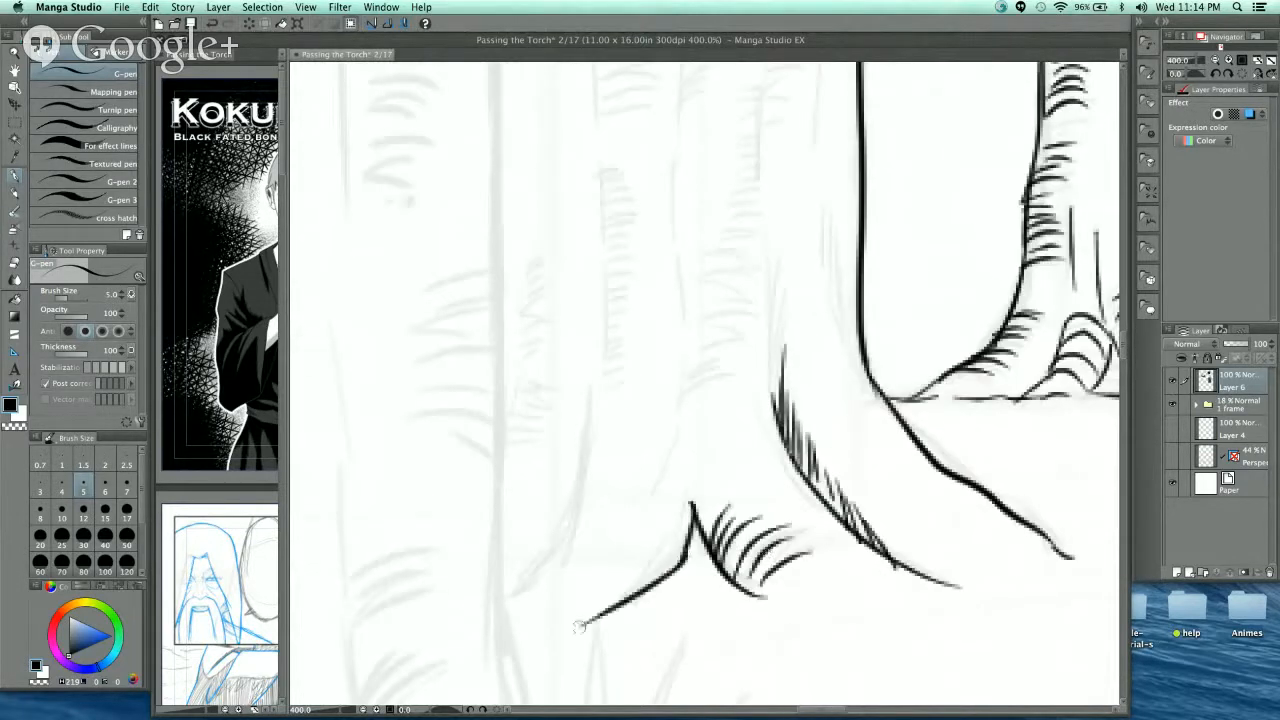
{"action": "left_click_drag", "start_coordinate": [657, 569], "coordinate": [769, 579]}
- Ink the left root edge of the second trunk and hatch it with short slanting strokes
{"action": "mouse_move", "coordinate": [698, 444]}
{"action": "left_mouse_down"}
{"action": "mouse_move", "coordinate": [672, 542]}
{"action": "mouse_move", "coordinate": [608, 615]}
{"action": "left_mouse_up"}
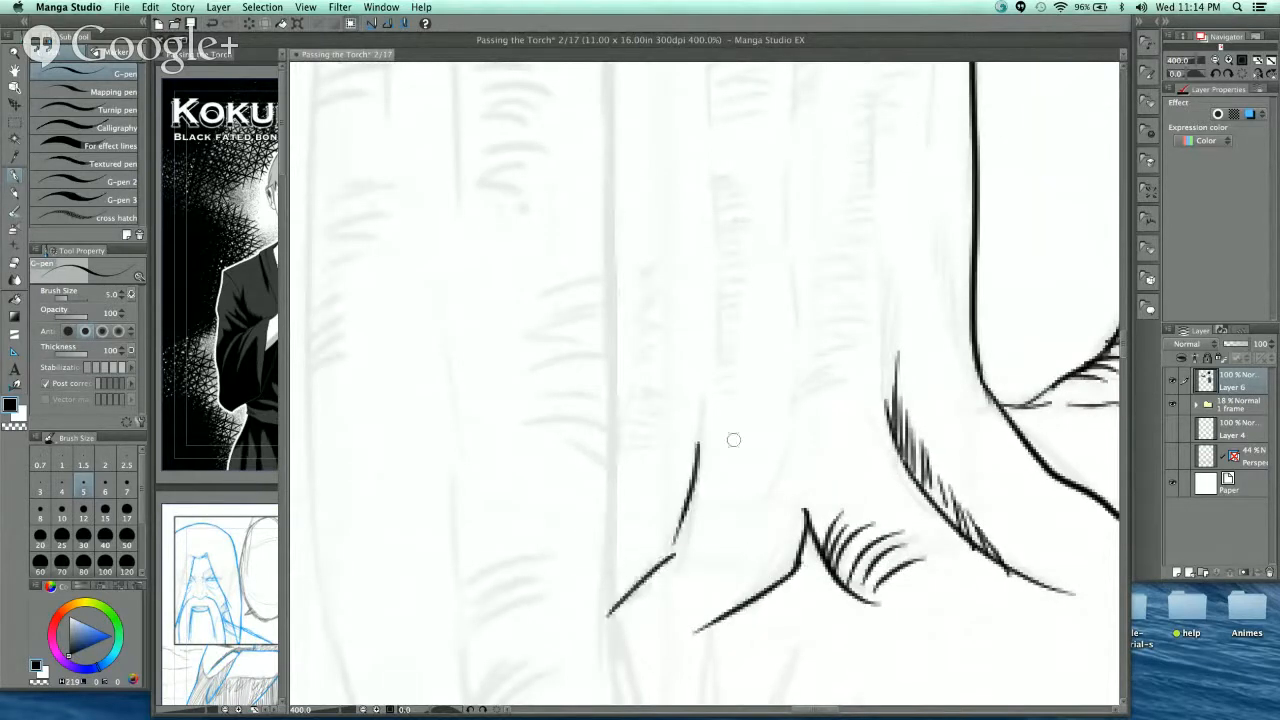
{"action": "left_click_drag", "start_coordinate": [737, 298], "coordinate": [659, 469]}
{"action": "left_click_drag", "start_coordinate": [614, 640], "coordinate": [640, 481]}
{"action": "left_click_drag", "start_coordinate": [601, 572], "coordinate": [632, 534]}
{"action": "left_click_drag", "start_coordinate": [611, 552], "coordinate": [646, 500]}
{"action": "left_click_drag", "start_coordinate": [627, 508], "coordinate": [652, 485]}
- Hatch a narrow column of short slanting strokes above the second trunk's left root
{"action": "left_click_drag", "start_coordinate": [606, 315], "coordinate": [611, 458]}
{"action": "mouse_move", "coordinate": [577, 527]}
{"action": "left_mouse_down"}
{"action": "mouse_move", "coordinate": [557, 590]}
{"action": "mouse_move", "coordinate": [600, 500]}
{"action": "mouse_move", "coordinate": [590, 443]}
{"action": "mouse_move", "coordinate": [603, 428]}
{"action": "left_mouse_up"}
{"action": "left_click_drag", "start_coordinate": [576, 536], "coordinate": [598, 544]}
{"action": "mouse_move", "coordinate": [566, 570]}
{"action": "left_mouse_down"}
{"action": "mouse_move", "coordinate": [597, 555]}
{"action": "mouse_move", "coordinate": [595, 566]}
{"action": "left_mouse_up"}
{"action": "left_click_drag", "start_coordinate": [560, 594], "coordinate": [590, 576]}
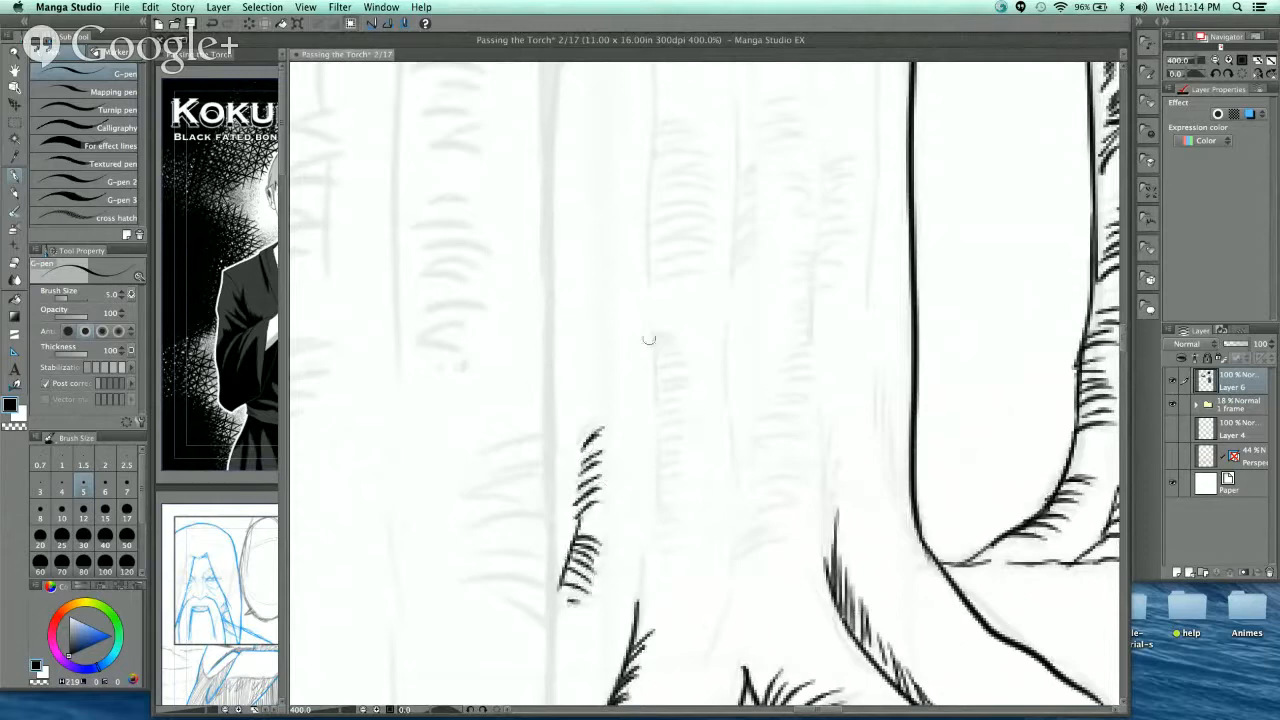
- Ink a long vertical bark line on the second trunk's lower left and hatch curved strokes along its right side
{"action": "mouse_move", "coordinate": [650, 330]}
{"action": "left_mouse_down"}
{"action": "mouse_move", "coordinate": [653, 575]}
{"action": "mouse_move", "coordinate": [680, 500]}
{"action": "left_mouse_up"}
{"action": "left_click_drag", "start_coordinate": [660, 505], "coordinate": [676, 482]}
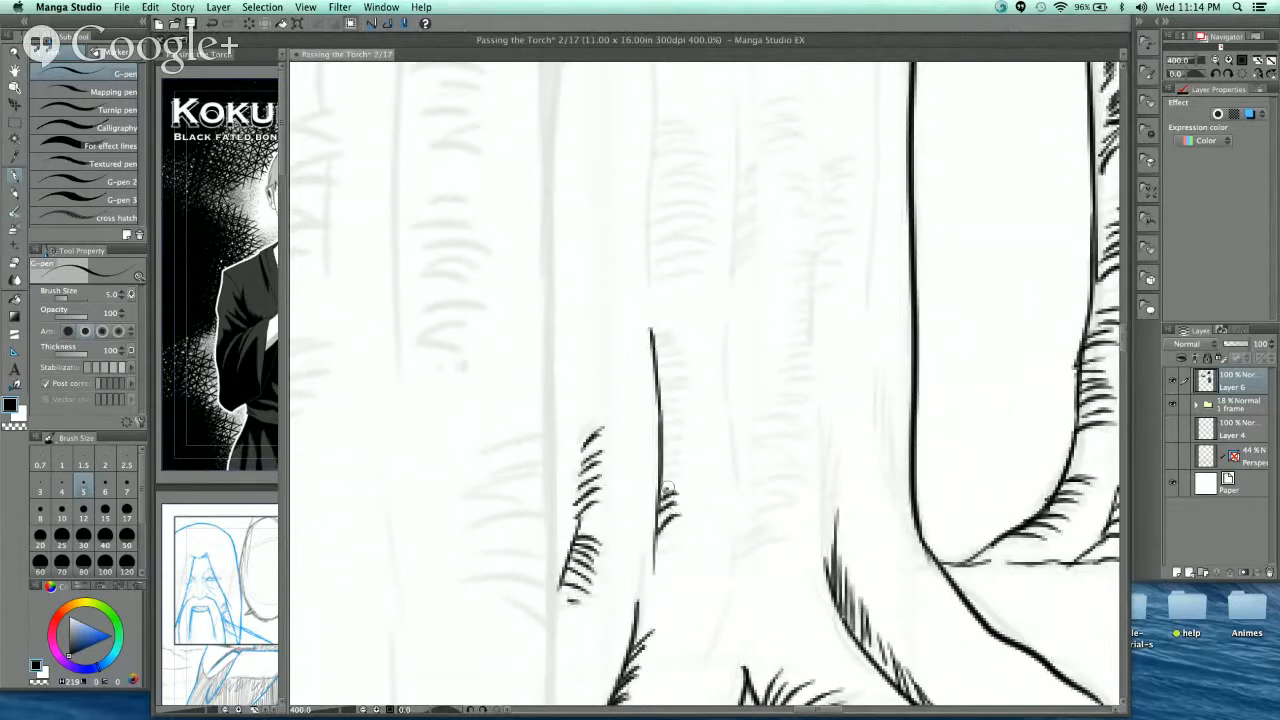
{"action": "mouse_move", "coordinate": [651, 333]}
{"action": "left_mouse_down"}
{"action": "mouse_move", "coordinate": [684, 338]}
{"action": "mouse_move", "coordinate": [687, 358]}
{"action": "left_mouse_up"}
{"action": "mouse_move", "coordinate": [656, 362]}
{"action": "left_mouse_down"}
{"action": "mouse_move", "coordinate": [685, 368]}
{"action": "mouse_move", "coordinate": [688, 384]}
{"action": "left_mouse_up"}
{"action": "left_click_drag", "start_coordinate": [659, 390], "coordinate": [692, 410]}
{"action": "left_click_drag", "start_coordinate": [660, 414], "coordinate": [695, 434]}
{"action": "left_click_drag", "start_coordinate": [662, 438], "coordinate": [698, 455]}
{"action": "left_click_drag", "start_coordinate": [664, 458], "coordinate": [692, 462]}
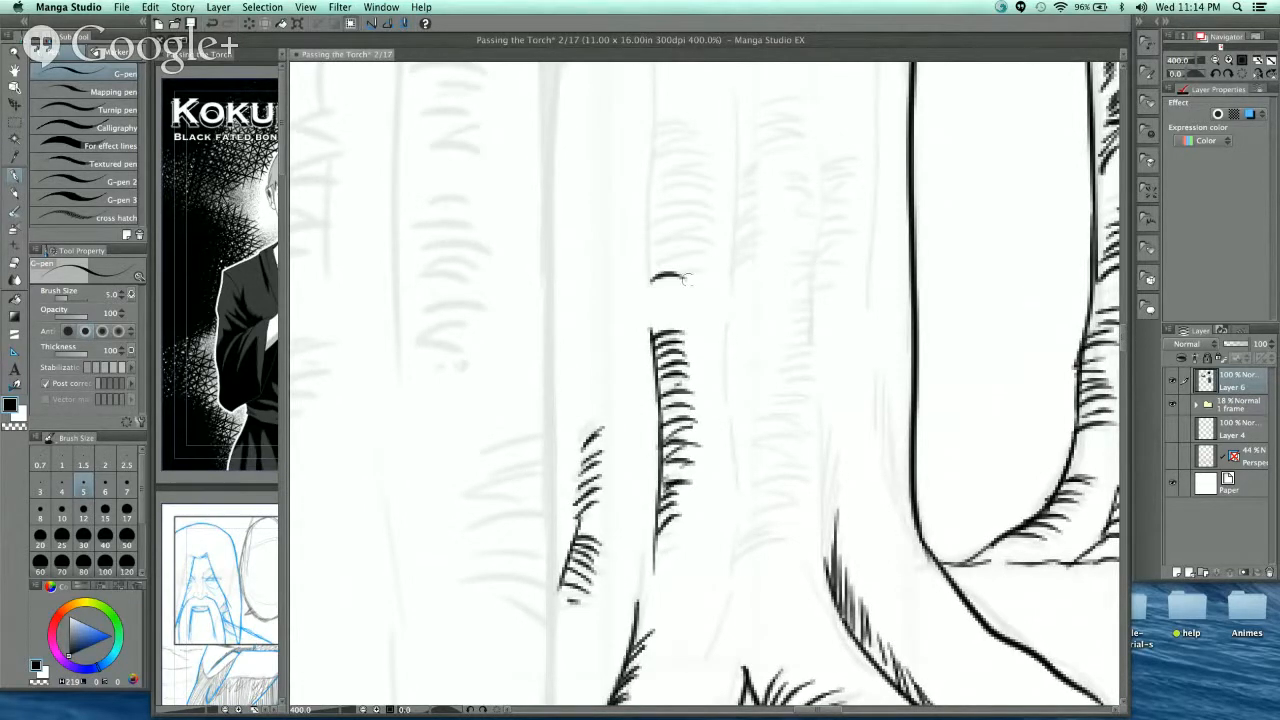
- Continue the left bark band upward with a dense patch of curved strokes at mid-height of the second trunk
{"action": "left_click_drag", "start_coordinate": [652, 276], "coordinate": [682, 264]}
{"action": "left_click_drag", "start_coordinate": [695, 191], "coordinate": [697, 357]}
{"action": "left_click_drag", "start_coordinate": [654, 426], "coordinate": [708, 396]}
{"action": "mouse_move", "coordinate": [658, 388]}
{"action": "left_mouse_down"}
{"action": "mouse_move", "coordinate": [710, 383]}
{"action": "mouse_move", "coordinate": [706, 372]}
{"action": "left_mouse_up"}
{"action": "mouse_move", "coordinate": [655, 368]}
{"action": "left_mouse_down"}
{"action": "mouse_move", "coordinate": [708, 360]}
{"action": "mouse_move", "coordinate": [706, 346]}
{"action": "left_mouse_up"}
{"action": "mouse_move", "coordinate": [654, 346]}
{"action": "left_mouse_down"}
{"action": "mouse_move", "coordinate": [710, 336]}
{"action": "mouse_move", "coordinate": [710, 322]}
{"action": "left_mouse_up"}
{"action": "mouse_move", "coordinate": [656, 322]}
{"action": "left_mouse_down"}
{"action": "mouse_move", "coordinate": [710, 312]}
{"action": "mouse_move", "coordinate": [706, 302]}
{"action": "left_mouse_up"}
{"action": "mouse_move", "coordinate": [657, 302]}
{"action": "left_mouse_down"}
{"action": "mouse_move", "coordinate": [704, 287]}
{"action": "mouse_move", "coordinate": [692, 432]}
{"action": "mouse_move", "coordinate": [680, 389]}
{"action": "left_mouse_up"}
{"action": "left_click_drag", "start_coordinate": [662, 380], "coordinate": [682, 377]}
{"action": "left_click_drag", "start_coordinate": [660, 367], "coordinate": [680, 363]}
- Hatch another patch of curved bark strokes higher up the second trunk's left band
{"action": "left_click_drag", "start_coordinate": [706, 241], "coordinate": [699, 281]}
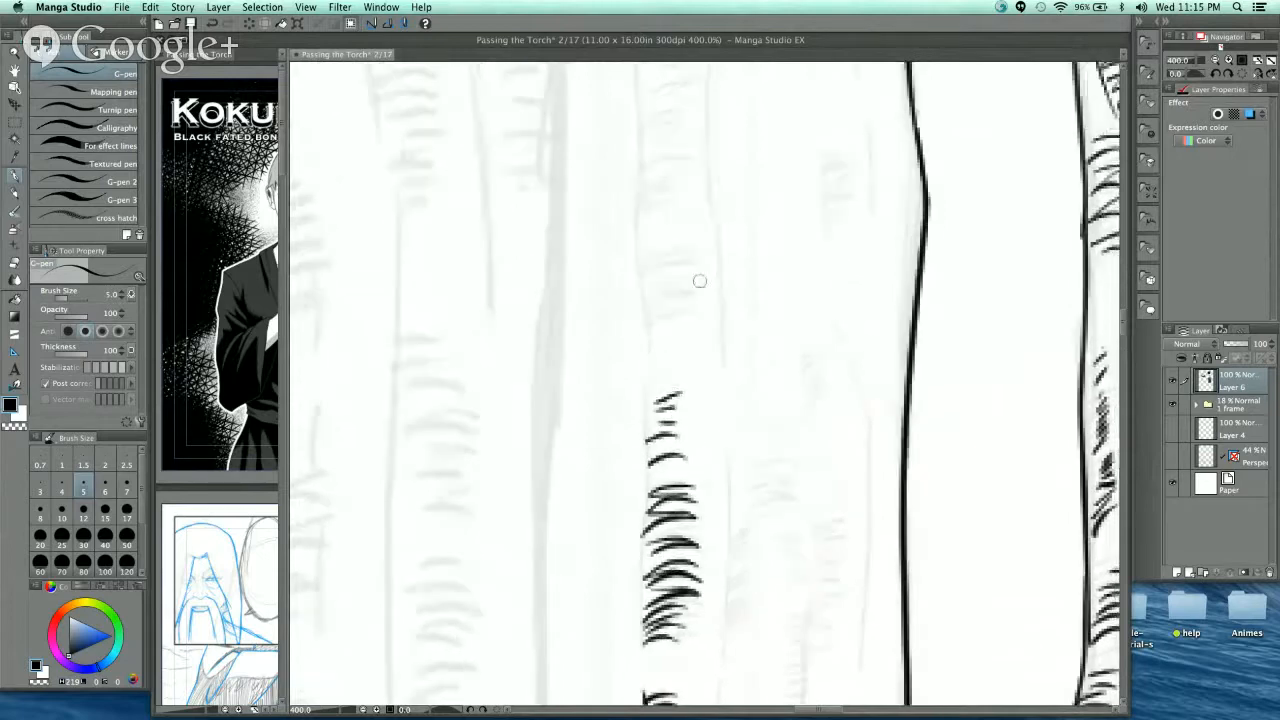
{"action": "left_click_drag", "start_coordinate": [644, 330], "coordinate": [708, 314]}
{"action": "left_click_drag", "start_coordinate": [642, 320], "coordinate": [702, 294]}
{"action": "left_click_drag", "start_coordinate": [634, 302], "coordinate": [698, 272]}
{"action": "left_click_drag", "start_coordinate": [632, 282], "coordinate": [694, 260]}
{"action": "left_click_drag", "start_coordinate": [634, 270], "coordinate": [698, 254]}
- Hatch the uppermost patch of the second trunk's left bark band and frame the band with vertical lines
{"action": "left_click_drag", "start_coordinate": [686, 327], "coordinate": [662, 479]}
{"action": "left_click_drag", "start_coordinate": [613, 400], "coordinate": [655, 392]}
{"action": "mouse_move", "coordinate": [612, 392]}
{"action": "left_mouse_down"}
{"action": "mouse_move", "coordinate": [656, 377]}
{"action": "mouse_move", "coordinate": [656, 356]}
{"action": "left_mouse_up"}
{"action": "left_click_drag", "start_coordinate": [618, 356], "coordinate": [658, 330]}
{"action": "mouse_move", "coordinate": [608, 330]}
{"action": "left_mouse_down"}
{"action": "mouse_move", "coordinate": [660, 324]}
{"action": "mouse_move", "coordinate": [612, 440]}
{"action": "mouse_move", "coordinate": [624, 484]}
{"action": "mouse_move", "coordinate": [640, 468]}
{"action": "mouse_move", "coordinate": [618, 414]}
{"action": "mouse_move", "coordinate": [658, 402]}
{"action": "left_mouse_up"}
{"action": "mouse_move", "coordinate": [620, 408]}
{"action": "left_mouse_down"}
{"action": "mouse_move", "coordinate": [658, 390]}
{"action": "mouse_move", "coordinate": [650, 356]}
{"action": "left_mouse_up"}
{"action": "left_click_drag", "start_coordinate": [612, 348], "coordinate": [652, 328]}
{"action": "left_click_drag", "start_coordinate": [608, 324], "coordinate": [660, 306]}
{"action": "left_click_drag", "start_coordinate": [618, 246], "coordinate": [620, 448]}
{"action": "left_click_drag", "start_coordinate": [676, 241], "coordinate": [684, 495]}
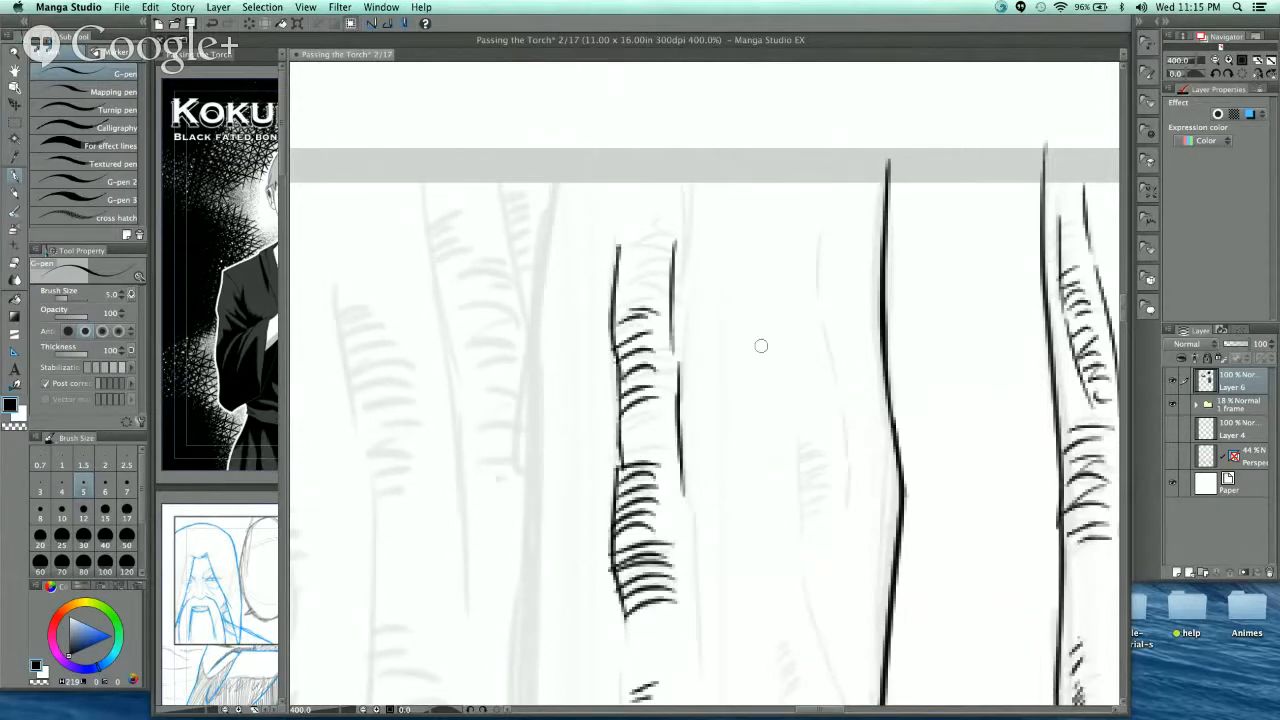
- Hatch a central column of curved strokes down the second trunk's lower half and ink bark lines along its left side
{"action": "scroll", "coordinate": [764, 375], "scroll_direction": "down", "scroll_amount": 3}
{"action": "left_click_drag", "start_coordinate": [780, 520], "coordinate": [762, 331]}
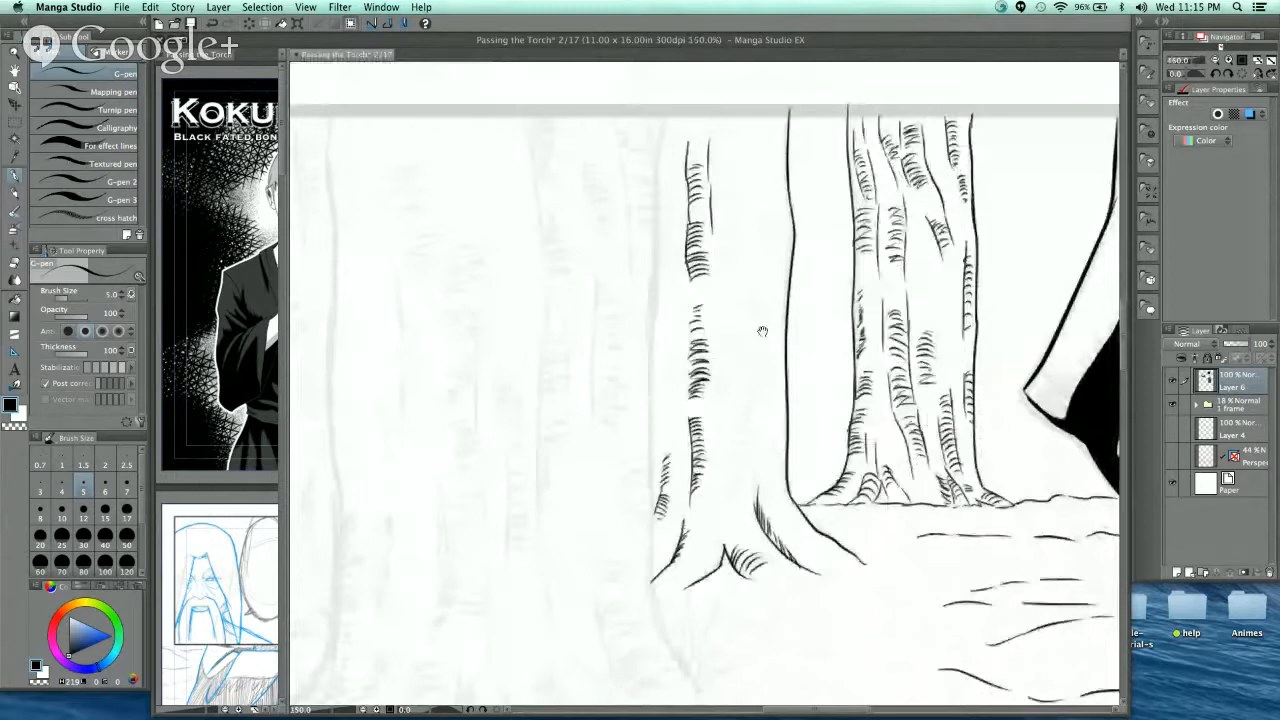
{"action": "scroll", "coordinate": [762, 331], "scroll_direction": "up", "scroll_amount": 3}
{"action": "mouse_move", "coordinate": [690, 292]}
{"action": "left_mouse_down"}
{"action": "mouse_move", "coordinate": [748, 280]}
{"action": "mouse_move", "coordinate": [752, 298]}
{"action": "left_mouse_up"}
{"action": "mouse_move", "coordinate": [692, 328]}
{"action": "left_mouse_down"}
{"action": "mouse_move", "coordinate": [756, 345]}
{"action": "mouse_move", "coordinate": [756, 412]}
{"action": "mouse_move", "coordinate": [735, 290]}
{"action": "mouse_move", "coordinate": [758, 360]}
{"action": "left_mouse_up"}
{"action": "mouse_move", "coordinate": [705, 365]}
{"action": "left_mouse_down"}
{"action": "mouse_move", "coordinate": [760, 385]}
{"action": "mouse_move", "coordinate": [760, 440]}
{"action": "left_mouse_up"}
{"action": "mouse_move", "coordinate": [706, 444]}
{"action": "left_mouse_down"}
{"action": "mouse_move", "coordinate": [762, 458]}
{"action": "mouse_move", "coordinate": [766, 485]}
{"action": "left_mouse_up"}
{"action": "mouse_move", "coordinate": [726, 485]}
{"action": "left_mouse_down"}
{"action": "mouse_move", "coordinate": [768, 500]}
{"action": "mouse_move", "coordinate": [769, 536]}
{"action": "left_mouse_up"}
{"action": "left_click_drag", "start_coordinate": [689, 519], "coordinate": [715, 510]}
{"action": "left_click_drag", "start_coordinate": [659, 623], "coordinate": [682, 416]}
- Ink a vertical bark line right of the central column and hatch short curved strokes beside it
{"action": "scroll", "coordinate": [788, 262], "scroll_direction": "up", "scroll_amount": 5}
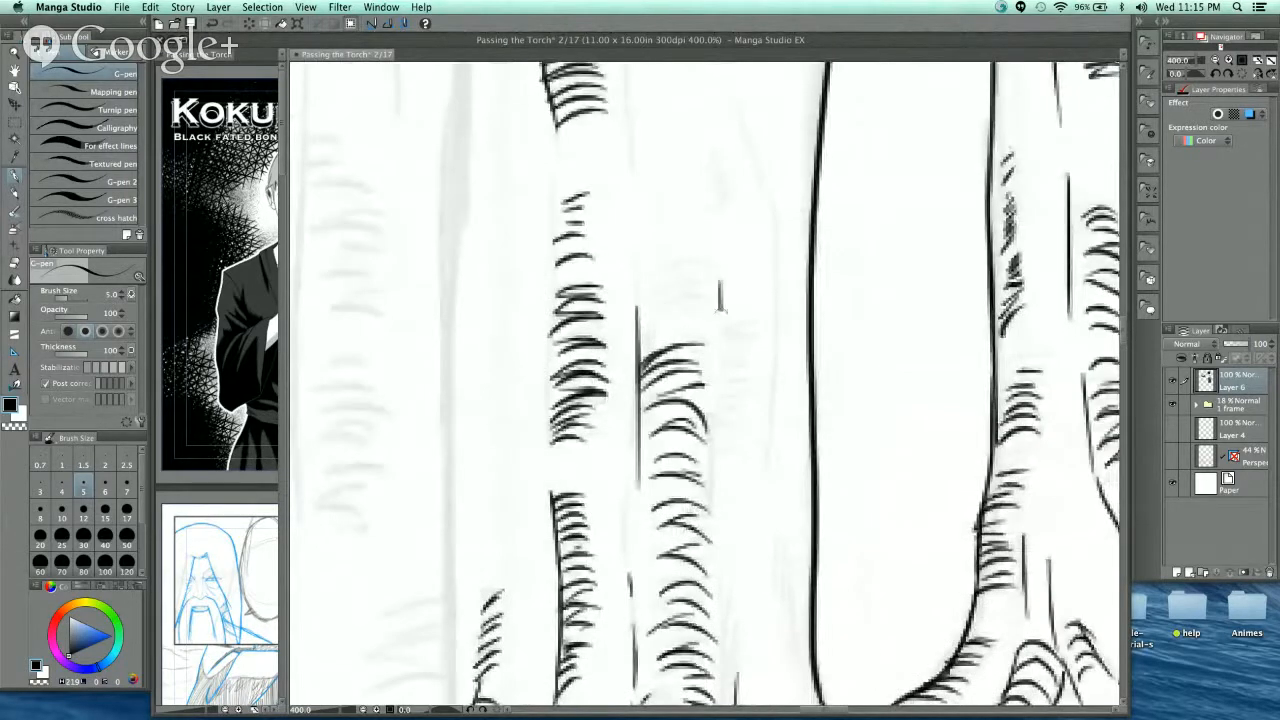
{"action": "left_click_drag", "start_coordinate": [721, 312], "coordinate": [717, 498]}
{"action": "mouse_move", "coordinate": [740, 328]}
{"action": "left_mouse_down"}
{"action": "mouse_move", "coordinate": [760, 355]}
{"action": "mouse_move", "coordinate": [755, 425]}
{"action": "left_mouse_up"}
{"action": "scroll", "coordinate": [801, 389], "scroll_direction": "down", "scroll_amount": 2}
{"action": "scroll", "coordinate": [770, 376], "scroll_direction": "right", "scroll_amount": 2}
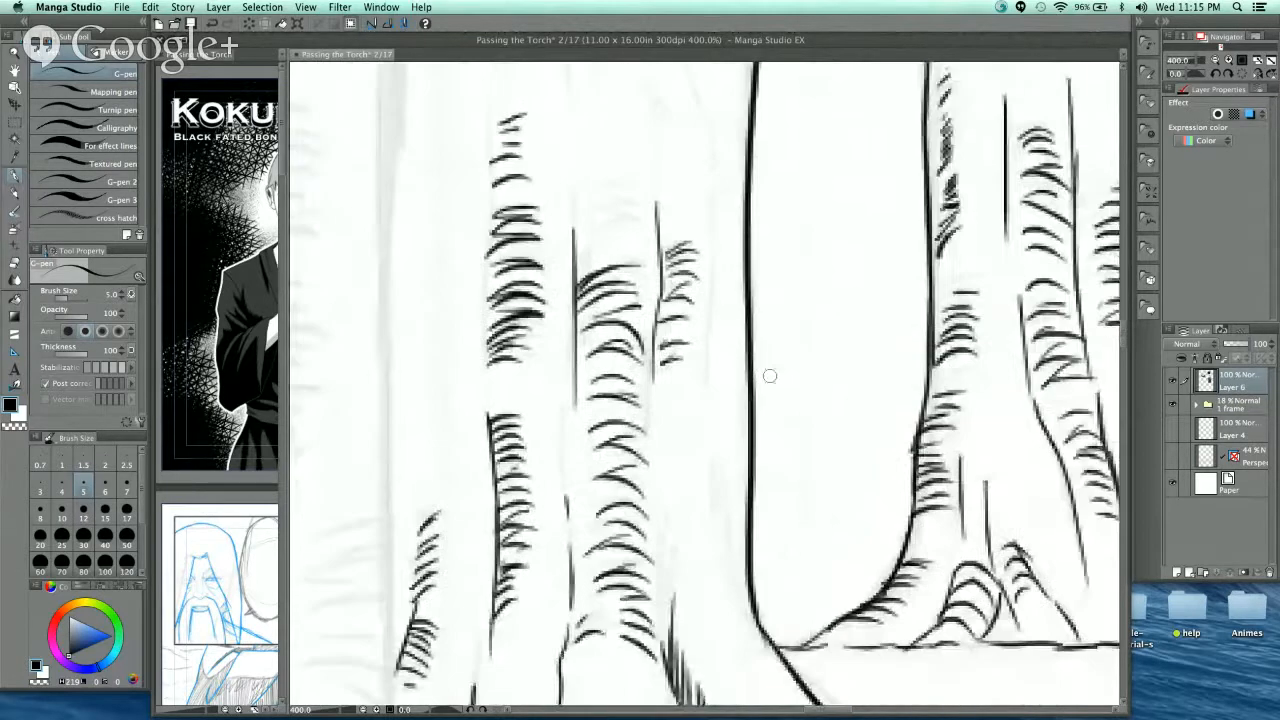
- Ink bark lines along the second trunk's lower right edge and hatch the area above the right root
{"action": "left_click_drag", "start_coordinate": [718, 195], "coordinate": [712, 408]}
{"action": "left_click_drag", "start_coordinate": [707, 426], "coordinate": [746, 640]}
{"action": "left_click_drag", "start_coordinate": [718, 530], "coordinate": [738, 605]}
{"action": "left_click_drag", "start_coordinate": [672, 540], "coordinate": [662, 598]}
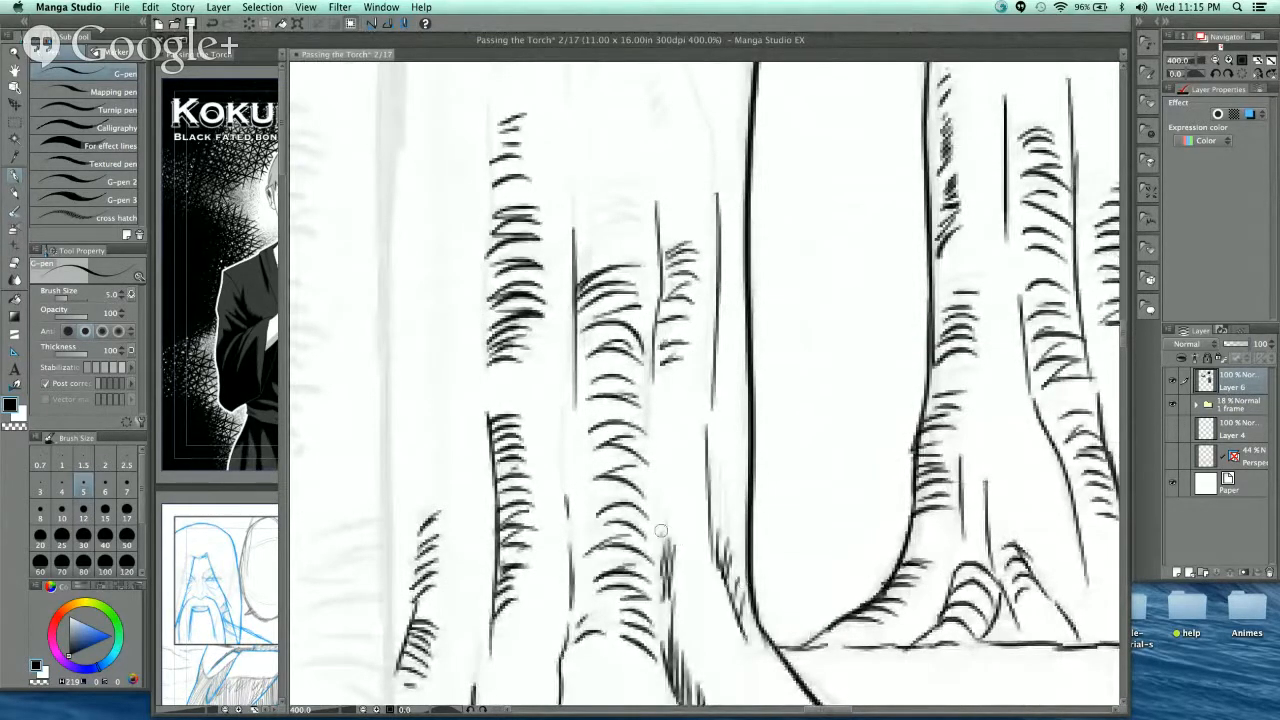
{"action": "left_click_drag", "start_coordinate": [678, 478], "coordinate": [661, 532]}
{"action": "mouse_move", "coordinate": [724, 606]}
{"action": "left_mouse_down"}
{"action": "mouse_move", "coordinate": [705, 424]}
{"action": "mouse_move", "coordinate": [676, 502]}
{"action": "mouse_move", "coordinate": [701, 560]}
{"action": "left_mouse_up"}
{"action": "left_click_drag", "start_coordinate": [704, 505], "coordinate": [724, 584]}
{"action": "left_click_drag", "start_coordinate": [728, 546], "coordinate": [750, 606]}
- Extend the bark lines up the second trunk's right side toward the panel border with several broken strokes
{"action": "left_click_drag", "start_coordinate": [652, 100], "coordinate": [712, 542]}
{"action": "left_click_drag", "start_coordinate": [757, 456], "coordinate": [721, 258]}
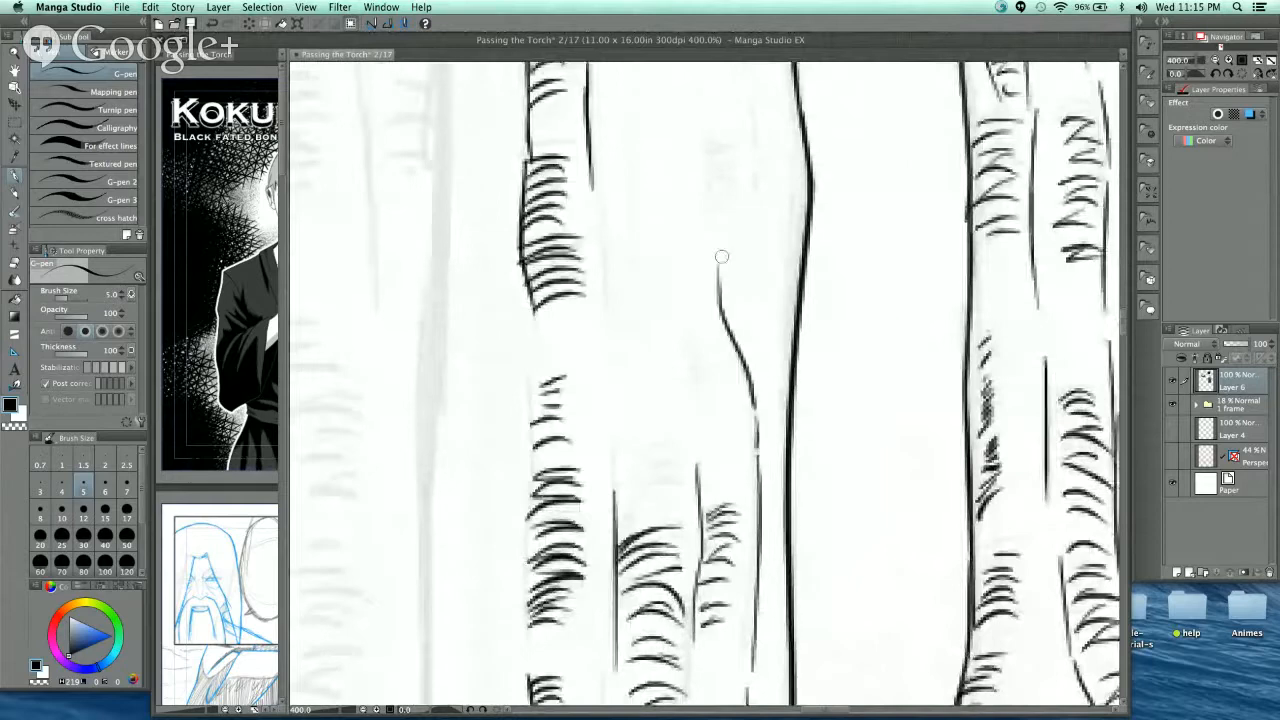
{"action": "scroll", "coordinate": [729, 300], "scroll_direction": "up", "scroll_amount": 5}
{"action": "left_click_drag", "start_coordinate": [727, 204], "coordinate": [764, 451]}
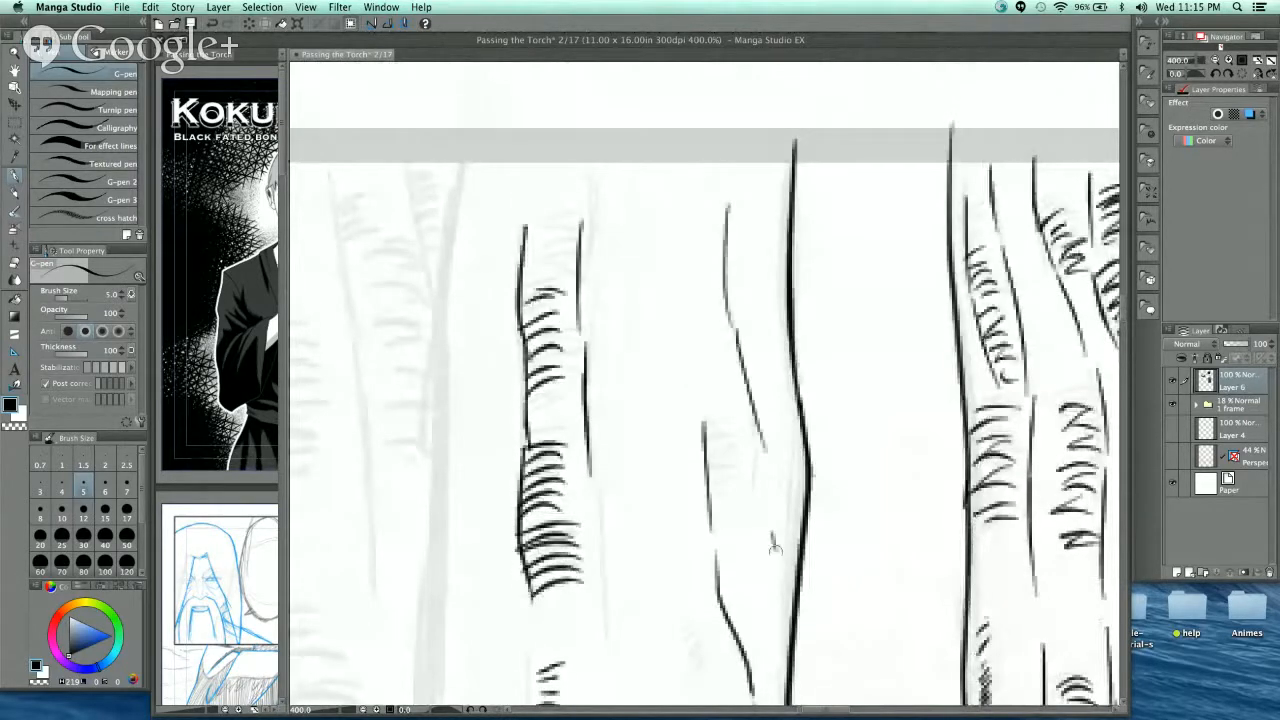
{"action": "left_click_drag", "start_coordinate": [755, 400], "coordinate": [768, 534]}
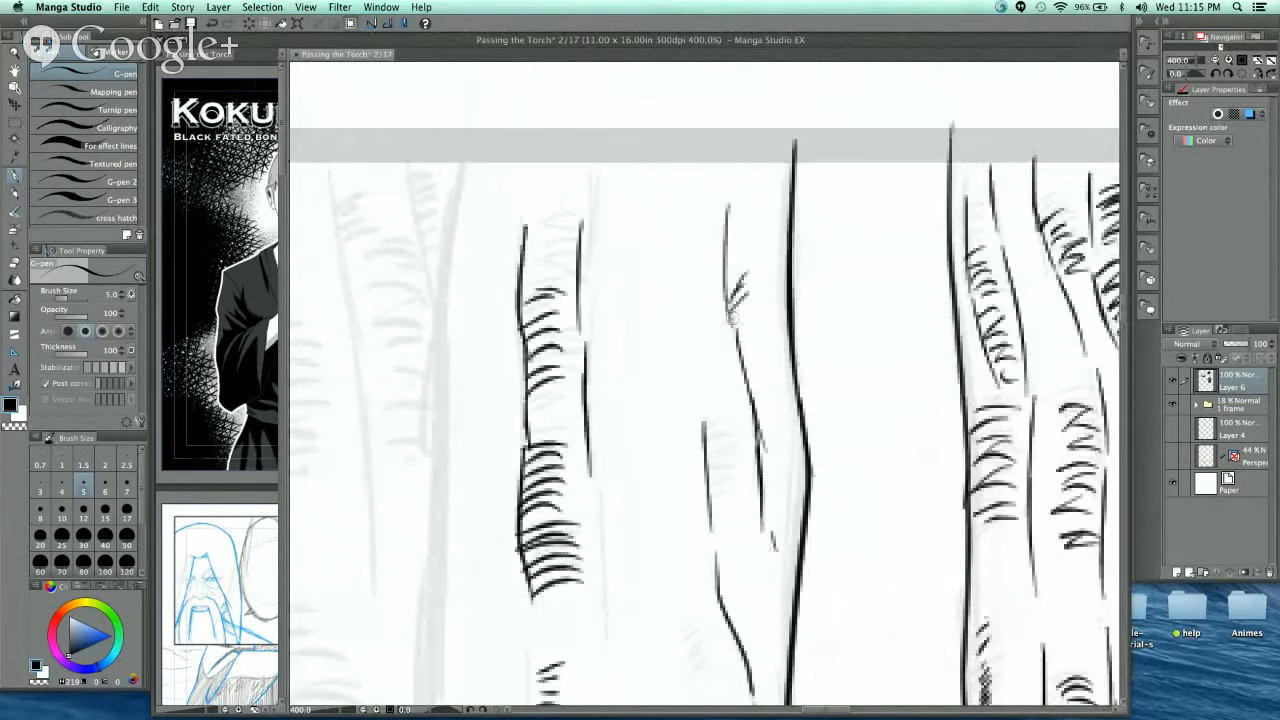
- Hatch the upper right bark band of the second trunk with short curved strokes
{"action": "left_click_drag", "start_coordinate": [728, 300], "coordinate": [748, 312]}
{"action": "left_click_drag", "start_coordinate": [732, 318], "coordinate": [766, 344]}
{"action": "left_click_drag", "start_coordinate": [744, 350], "coordinate": [772, 364]}
{"action": "left_click_drag", "start_coordinate": [726, 272], "coordinate": [752, 262]}
{"action": "mouse_move", "coordinate": [730, 258]}
{"action": "left_mouse_down"}
{"action": "mouse_move", "coordinate": [768, 248]}
{"action": "mouse_move", "coordinate": [774, 220]}
{"action": "left_mouse_up"}
{"action": "mouse_move", "coordinate": [730, 224]}
{"action": "left_mouse_down"}
{"action": "mouse_move", "coordinate": [772, 214]}
{"action": "mouse_move", "coordinate": [780, 198]}
{"action": "left_mouse_up"}
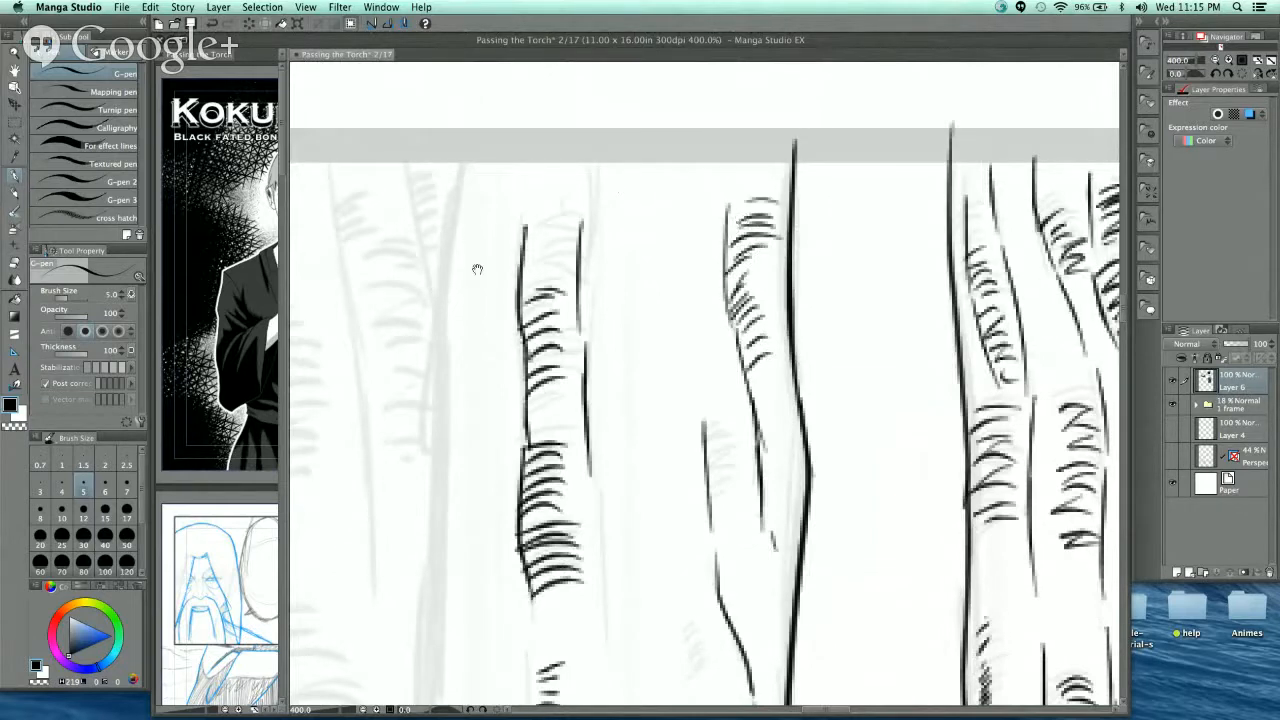
- Ink the upper part of the next foreground trunk's right edge, left of the second trunk
{"action": "left_click_drag", "start_coordinate": [477, 270], "coordinate": [659, 202]}
{"action": "mouse_move", "coordinate": [640, 100]}
{"action": "left_mouse_down"}
{"action": "mouse_move", "coordinate": [633, 356]}
{"action": "mouse_move", "coordinate": [660, 323]}
{"action": "mouse_move", "coordinate": [671, 332]}
{"action": "left_mouse_up"}
{"action": "key", "text": "super+minus"}
{"action": "key", "text": "super+minus"}
{"action": "key", "text": "super+minus"}
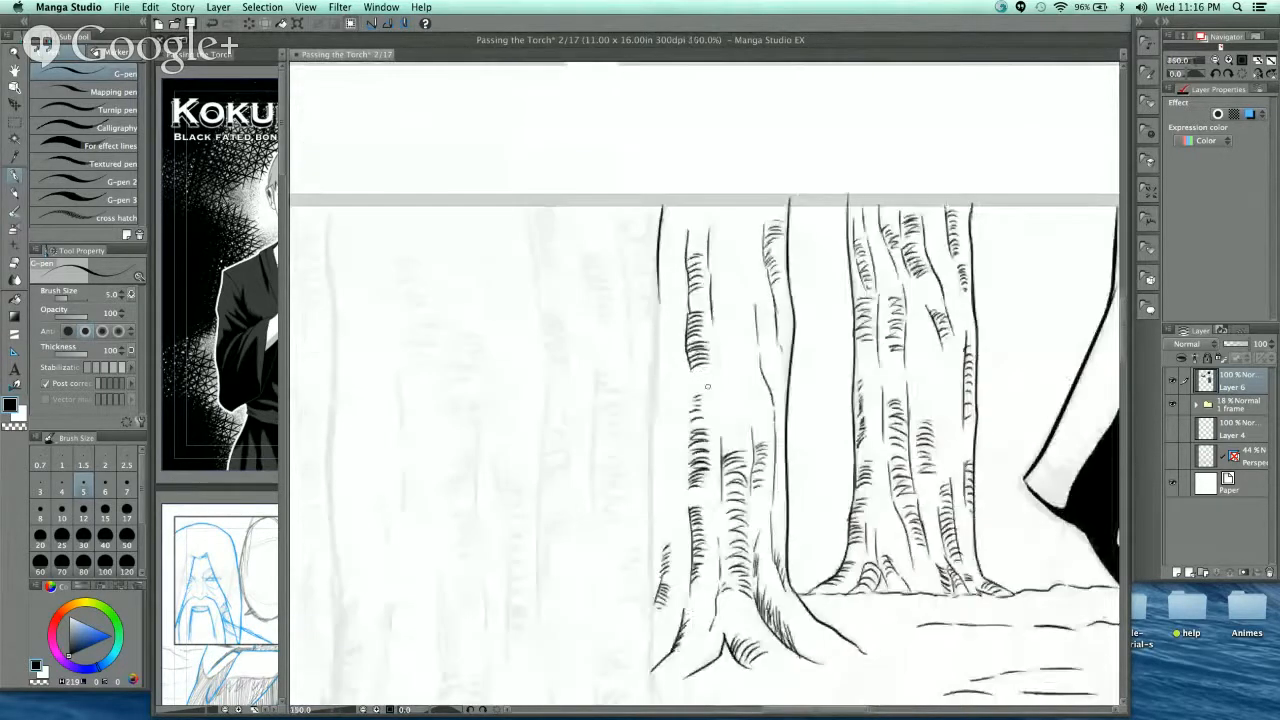
{"action": "left_click_drag", "start_coordinate": [724, 414], "coordinate": [807, 309]}
{"action": "key", "text": "super+minus"}
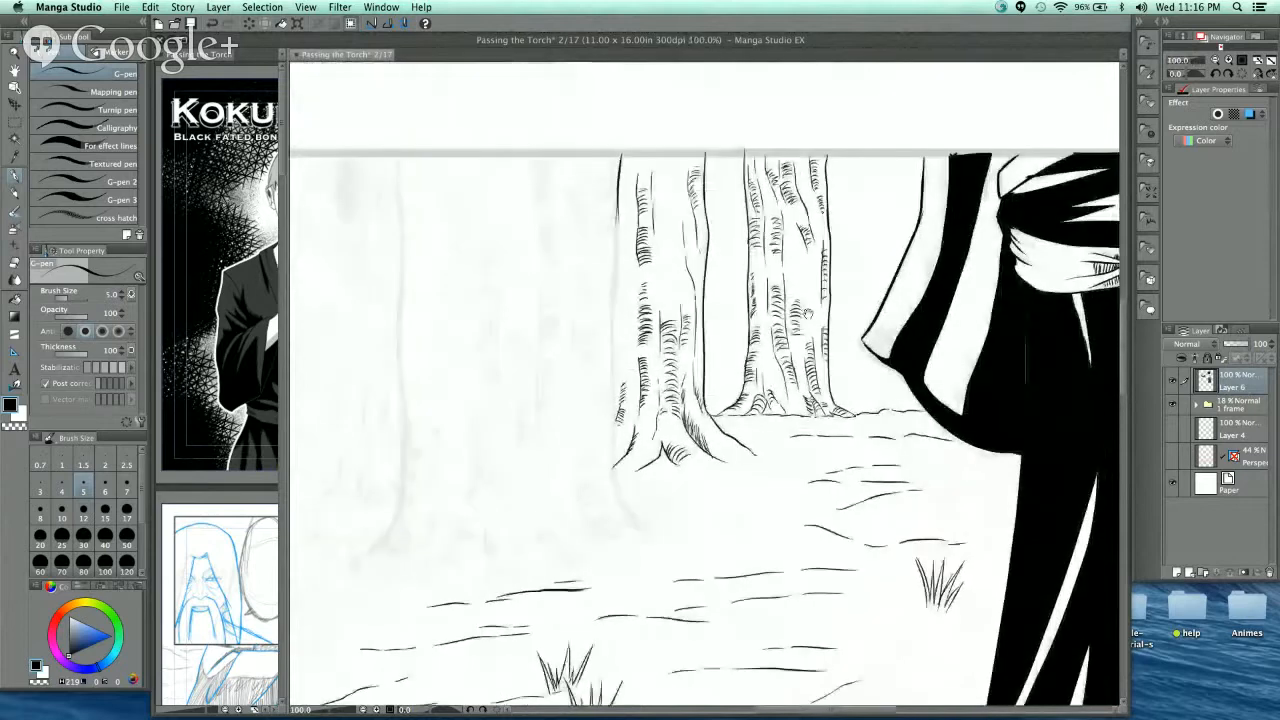
{"action": "key", "text": "super+plus"}
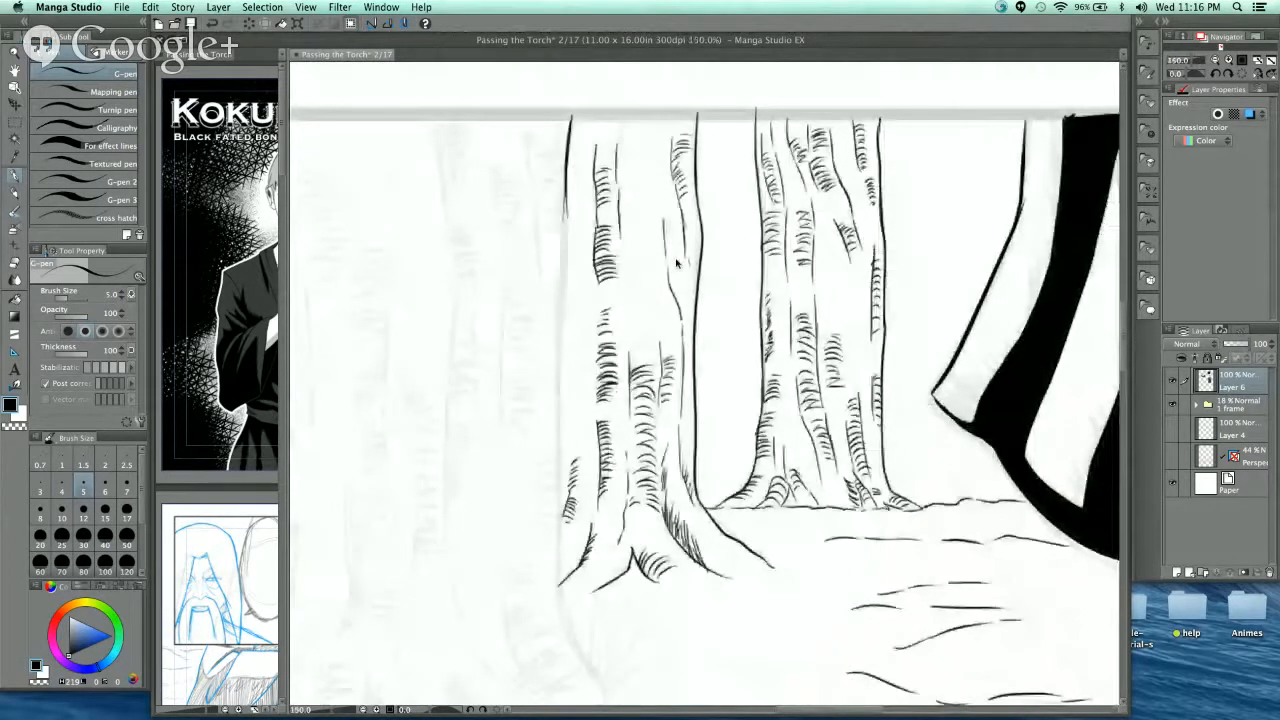
- Thicken the foreground trunk's right edge and extend it down into its sloping root
{"action": "left_click_drag", "start_coordinate": [676, 263], "coordinate": [771, 444]}
{"action": "key", "text": "super+plus"}
{"action": "key", "text": "super+plus"}
{"action": "key", "text": "super+plus"}
{"action": "left_click_drag", "start_coordinate": [600, 186], "coordinate": [583, 503]}
{"action": "left_click_drag", "start_coordinate": [589, 338], "coordinate": [577, 550]}
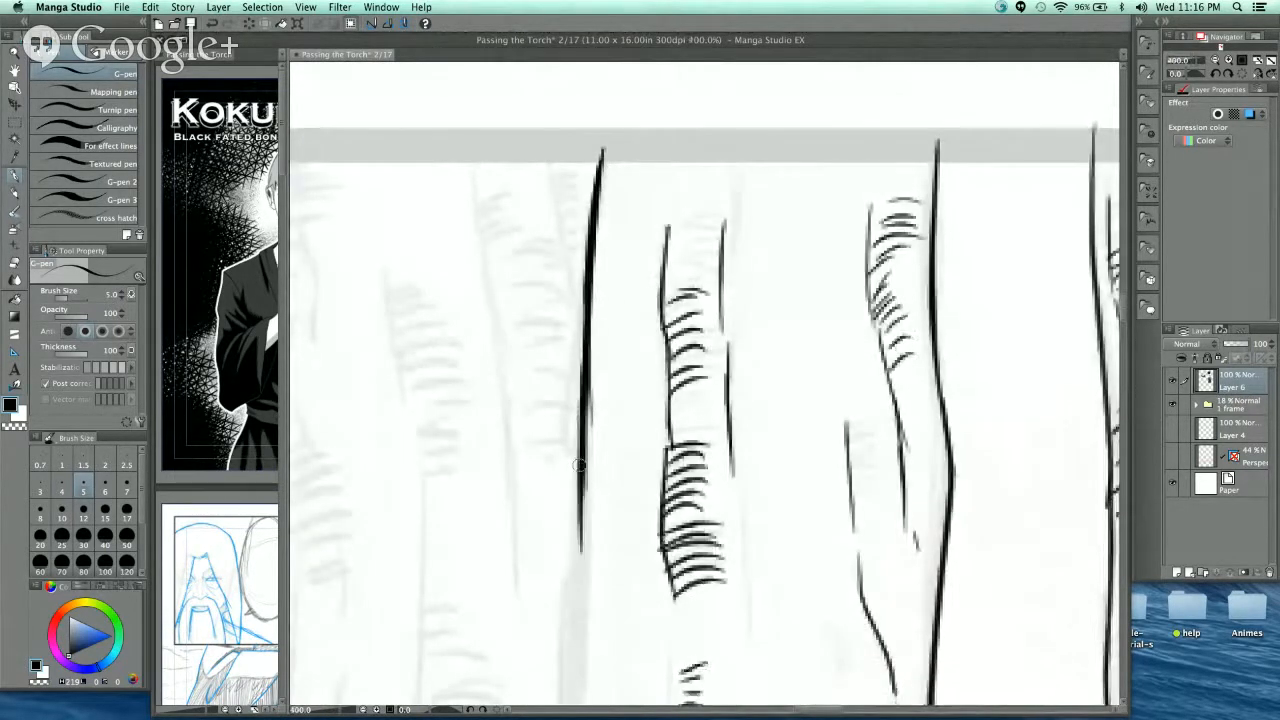
{"action": "mouse_move", "coordinate": [586, 382]}
{"action": "left_mouse_down"}
{"action": "mouse_move", "coordinate": [572, 587]}
{"action": "mouse_move", "coordinate": [589, 466]}
{"action": "mouse_move", "coordinate": [582, 200]}
{"action": "left_mouse_up"}
{"action": "mouse_move", "coordinate": [580, 86]}
{"action": "left_mouse_down"}
{"action": "mouse_move", "coordinate": [553, 529]}
{"action": "mouse_move", "coordinate": [541, 229]}
{"action": "left_mouse_up"}
{"action": "mouse_move", "coordinate": [546, 90]}
{"action": "left_mouse_down"}
{"action": "mouse_move", "coordinate": [546, 617]}
{"action": "mouse_move", "coordinate": [551, 260]}
{"action": "left_mouse_up"}
{"action": "mouse_move", "coordinate": [556, 154]}
{"action": "left_mouse_down"}
{"action": "mouse_move", "coordinate": [562, 284]}
{"action": "mouse_move", "coordinate": [612, 532]}
{"action": "mouse_move", "coordinate": [690, 662]}
{"action": "left_mouse_up"}
- Hatch curved bark strokes down the foreground trunk's lower right side, beginning above the root
{"action": "left_click_drag", "start_coordinate": [428, 349], "coordinate": [538, 324]}
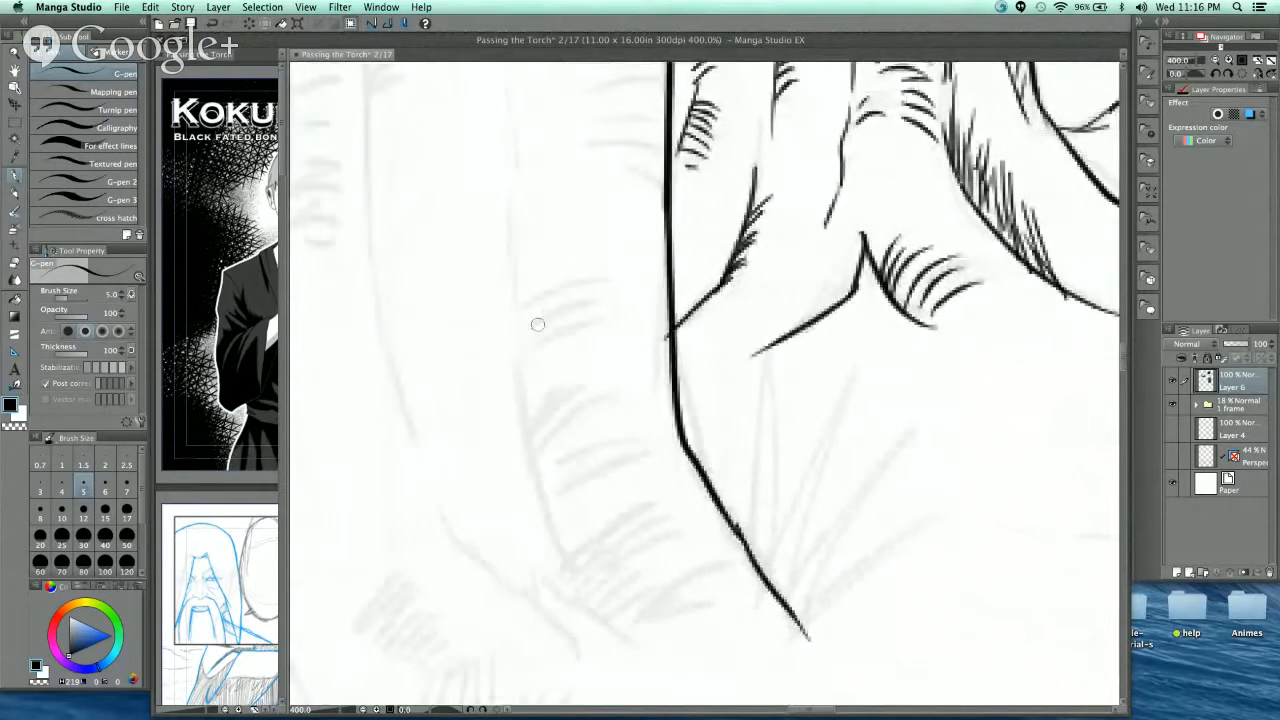
{"action": "mouse_move", "coordinate": [532, 459]}
{"action": "left_mouse_down"}
{"action": "mouse_move", "coordinate": [603, 387]}
{"action": "mouse_move", "coordinate": [593, 374]}
{"action": "left_mouse_up"}
{"action": "mouse_move", "coordinate": [528, 427]}
{"action": "left_mouse_down"}
{"action": "mouse_move", "coordinate": [587, 365]}
{"action": "mouse_move", "coordinate": [595, 321]}
{"action": "left_mouse_up"}
{"action": "left_click_drag", "start_coordinate": [522, 336], "coordinate": [597, 283]}
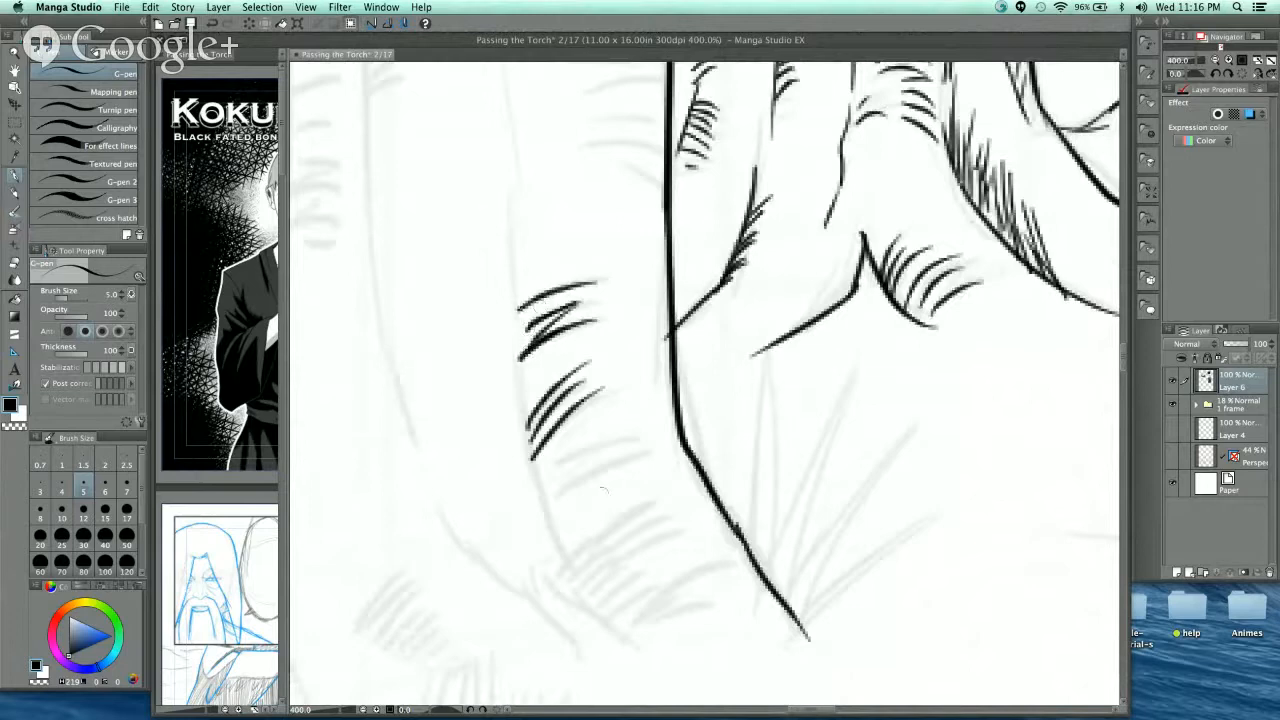
{"action": "left_click_drag", "start_coordinate": [540, 470], "coordinate": [612, 440]}
{"action": "mouse_move", "coordinate": [546, 482]}
{"action": "left_mouse_down"}
{"action": "mouse_move", "coordinate": [622, 448]}
{"action": "mouse_move", "coordinate": [668, 452]}
{"action": "left_mouse_up"}
{"action": "left_click_drag", "start_coordinate": [556, 520], "coordinate": [646, 470]}
{"action": "left_click_drag", "start_coordinate": [554, 544], "coordinate": [660, 490]}
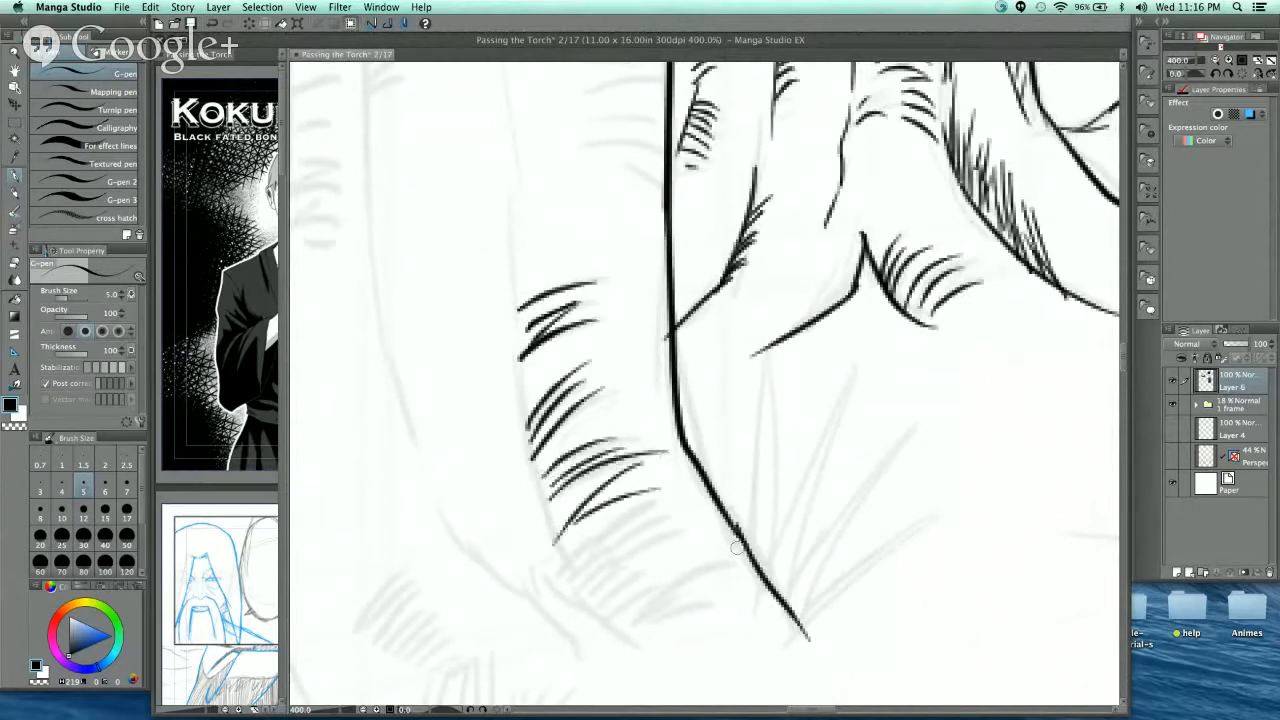
- Continue the curved hatching down over the foreground trunk's right root and thicken its left side with short strokes
{"action": "left_click_drag", "start_coordinate": [564, 562], "coordinate": [706, 512]}
{"action": "mouse_move", "coordinate": [594, 590]}
{"action": "left_mouse_down"}
{"action": "mouse_move", "coordinate": [630, 548]}
{"action": "mouse_move", "coordinate": [704, 540]}
{"action": "left_mouse_up"}
{"action": "mouse_move", "coordinate": [620, 594]}
{"action": "left_mouse_down"}
{"action": "mouse_move", "coordinate": [666, 552]}
{"action": "mouse_move", "coordinate": [704, 556]}
{"action": "left_mouse_up"}
{"action": "left_click_drag", "start_coordinate": [622, 624], "coordinate": [700, 582]}
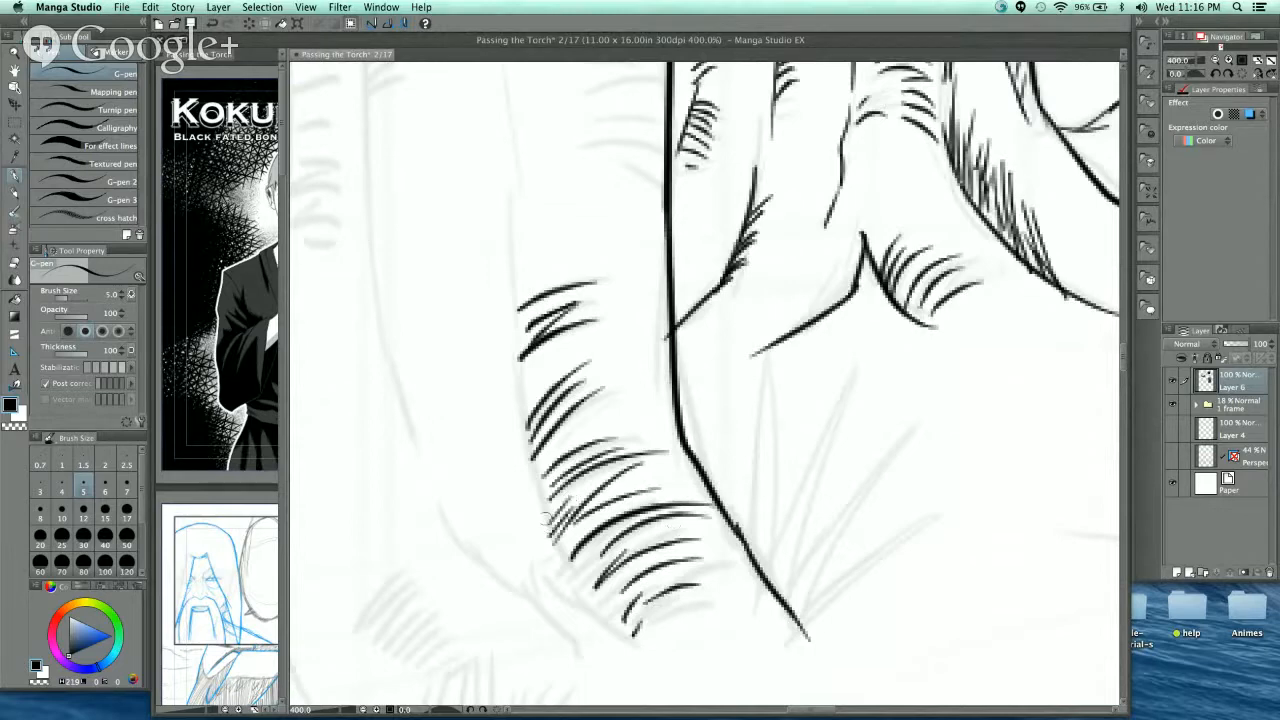
{"action": "left_click_drag", "start_coordinate": [544, 522], "coordinate": [566, 486]}
{"action": "left_click_drag", "start_coordinate": [540, 498], "coordinate": [564, 464]}
- Ink a short forked root line at the lower left of the foreground root's hatching
{"action": "scroll", "coordinate": [672, 348], "scroll_direction": "down", "scroll_amount": 4}
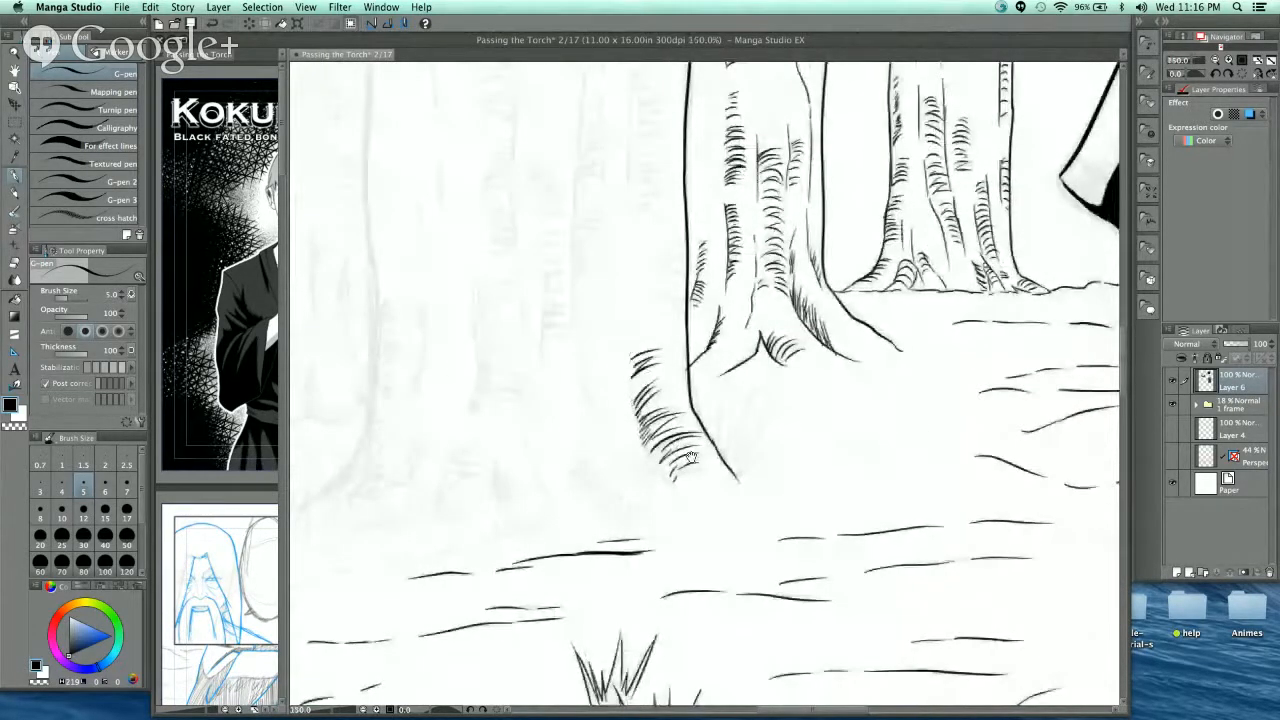
{"action": "scroll", "coordinate": [690, 458], "scroll_direction": "up", "scroll_amount": 4}
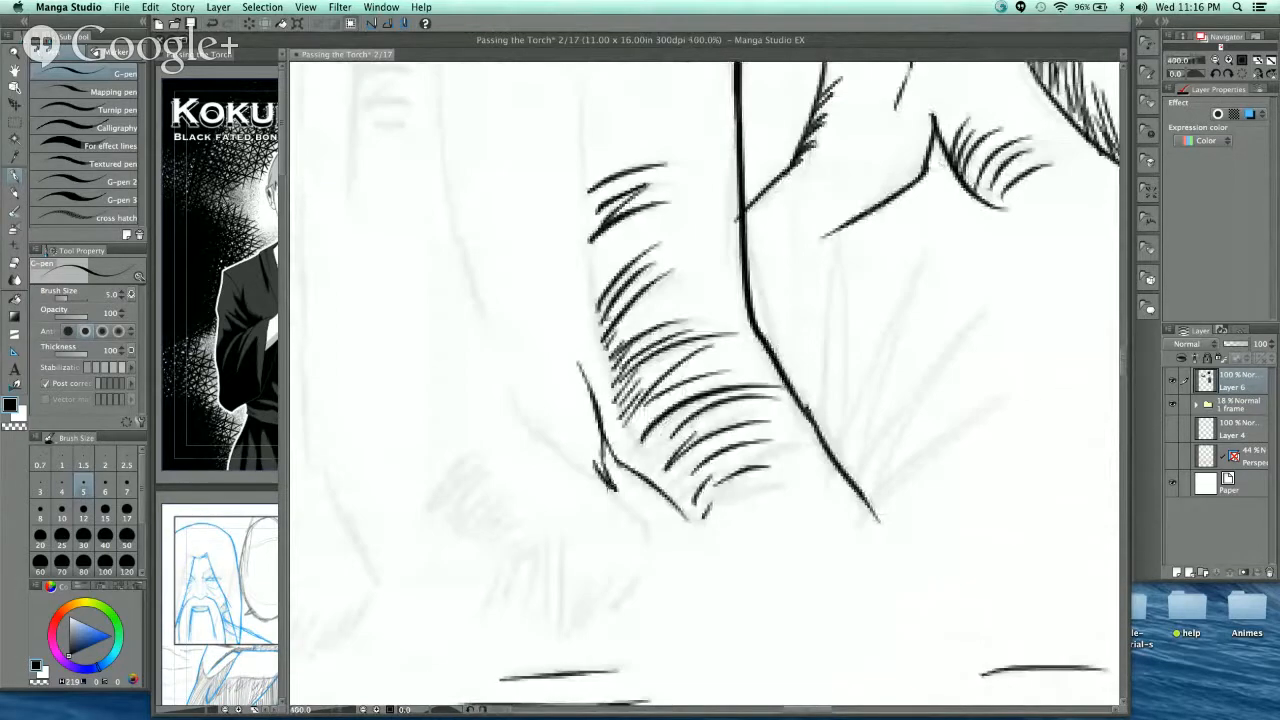
{"action": "scroll", "coordinate": [640, 400], "scroll_direction": "down", "scroll_amount": 2}
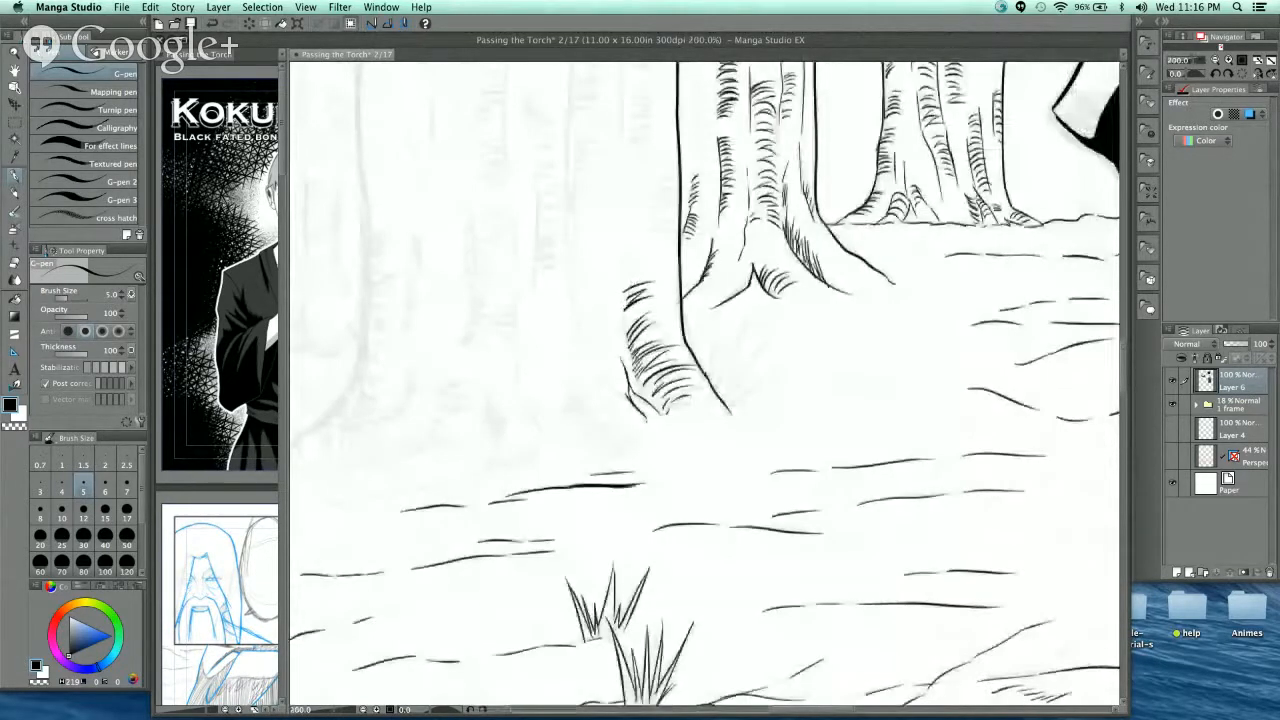
{"action": "scroll", "coordinate": [797, 521], "scroll_direction": "down", "scroll_amount": 3}
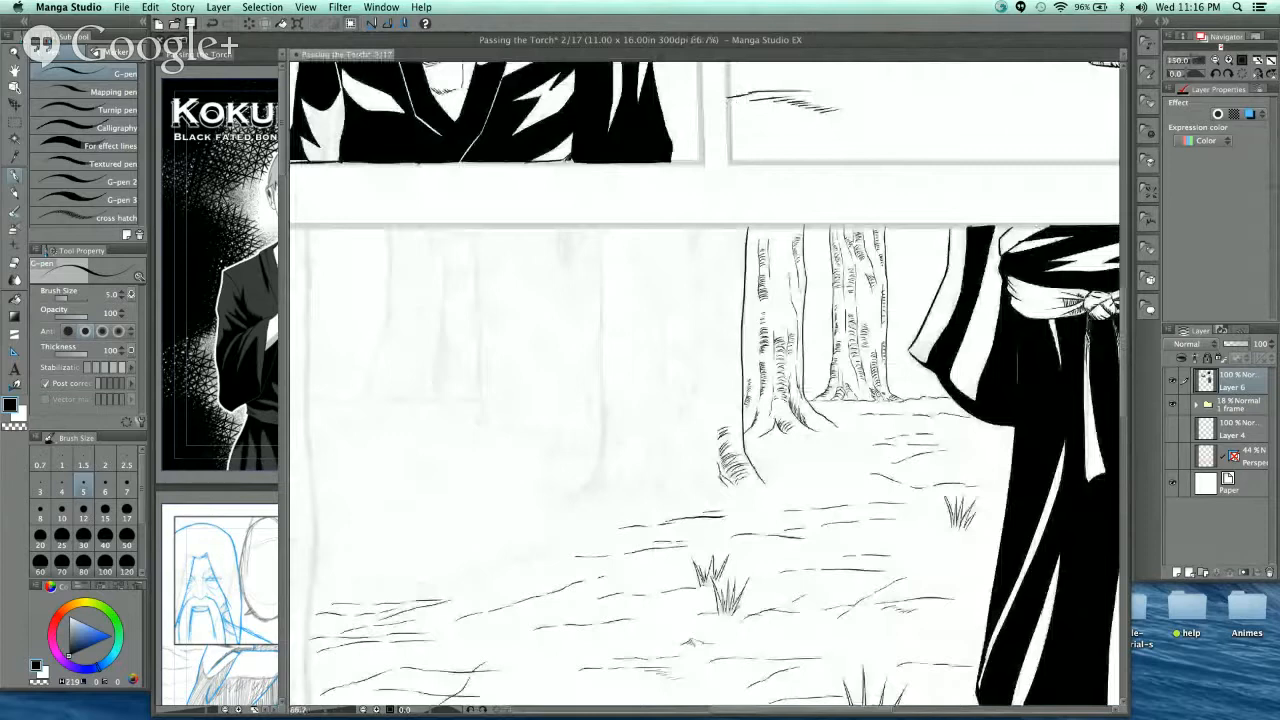
- Ink the foreground trunk's left edge from the panel's upper border down into a root flaring outward
{"action": "scroll", "coordinate": [635, 224], "scroll_direction": "up", "scroll_amount": 1}
{"action": "left_click_drag", "start_coordinate": [632, 190], "coordinate": [637, 478]}
{"action": "scroll", "coordinate": [649, 414], "scroll_direction": "down", "scroll_amount": 3}
{"action": "scroll", "coordinate": [654, 311], "scroll_direction": "up", "scroll_amount": 1}
{"action": "mouse_move", "coordinate": [641, 325]}
{"action": "left_mouse_down"}
{"action": "mouse_move", "coordinate": [632, 432]}
{"action": "mouse_move", "coordinate": [564, 506]}
{"action": "left_mouse_up"}
{"action": "scroll", "coordinate": [936, 346], "scroll_direction": "up", "scroll_amount": 1}
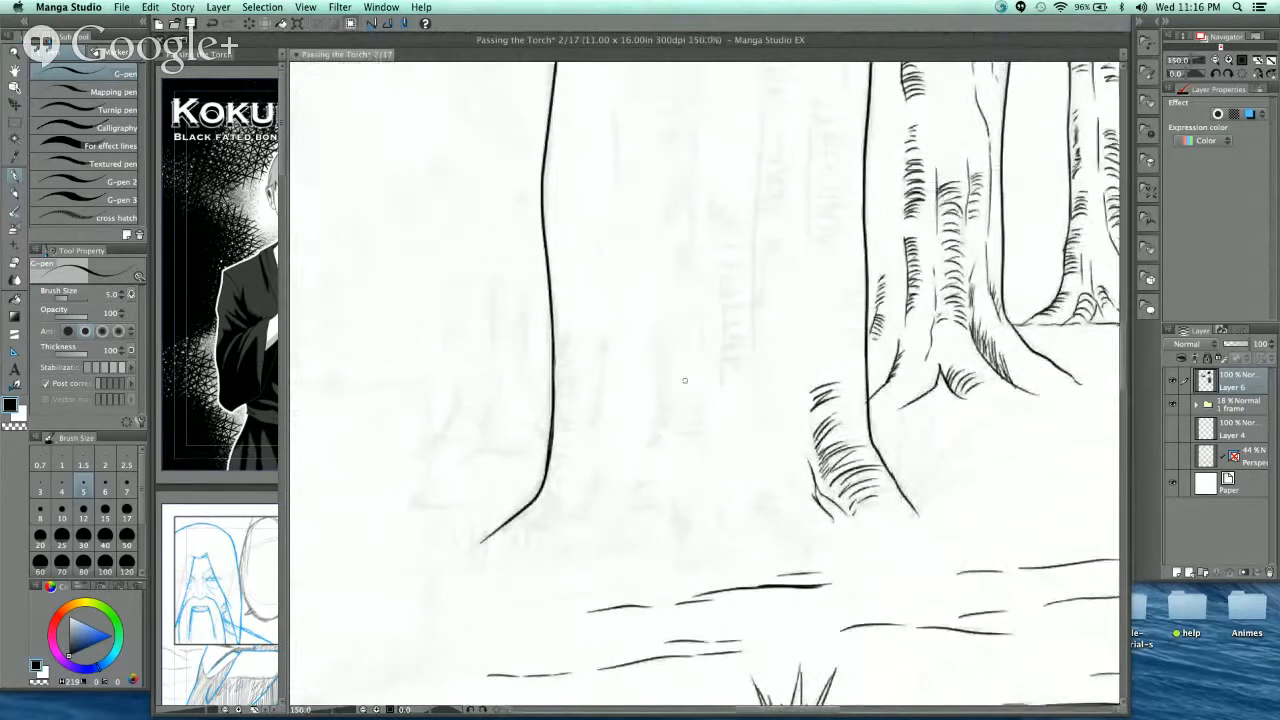
- Ink an inner root line and broken vertical bark lines up the left side of the foreground trunk
{"action": "mouse_move", "coordinate": [524, 558]}
{"action": "left_mouse_down"}
{"action": "mouse_move", "coordinate": [598, 461]}
{"action": "mouse_move", "coordinate": [562, 519]}
{"action": "left_mouse_up"}
{"action": "left_click_drag", "start_coordinate": [476, 638], "coordinate": [514, 594]}
{"action": "mouse_move", "coordinate": [555, 517]}
{"action": "left_mouse_down"}
{"action": "mouse_move", "coordinate": [530, 588]}
{"action": "mouse_move", "coordinate": [514, 548]}
{"action": "mouse_move", "coordinate": [508, 330]}
{"action": "left_mouse_up"}
{"action": "mouse_move", "coordinate": [603, 414]}
{"action": "left_mouse_down"}
{"action": "mouse_move", "coordinate": [568, 474]}
{"action": "mouse_move", "coordinate": [583, 560]}
{"action": "left_mouse_up"}
{"action": "key", "text": "super+z"}
{"action": "mouse_move", "coordinate": [483, 409]}
{"action": "left_mouse_down"}
{"action": "mouse_move", "coordinate": [498, 519]}
{"action": "mouse_move", "coordinate": [489, 670]}
{"action": "left_mouse_up"}
{"action": "left_click_drag", "start_coordinate": [521, 510], "coordinate": [518, 490]}
{"action": "mouse_move", "coordinate": [518, 490]}
{"action": "left_mouse_down"}
{"action": "mouse_move", "coordinate": [522, 375]}
{"action": "mouse_move", "coordinate": [495, 515]}
{"action": "left_mouse_up"}
{"action": "mouse_move", "coordinate": [519, 244]}
{"action": "left_mouse_down"}
{"action": "mouse_move", "coordinate": [502, 434]}
{"action": "mouse_move", "coordinate": [495, 288]}
{"action": "left_mouse_up"}
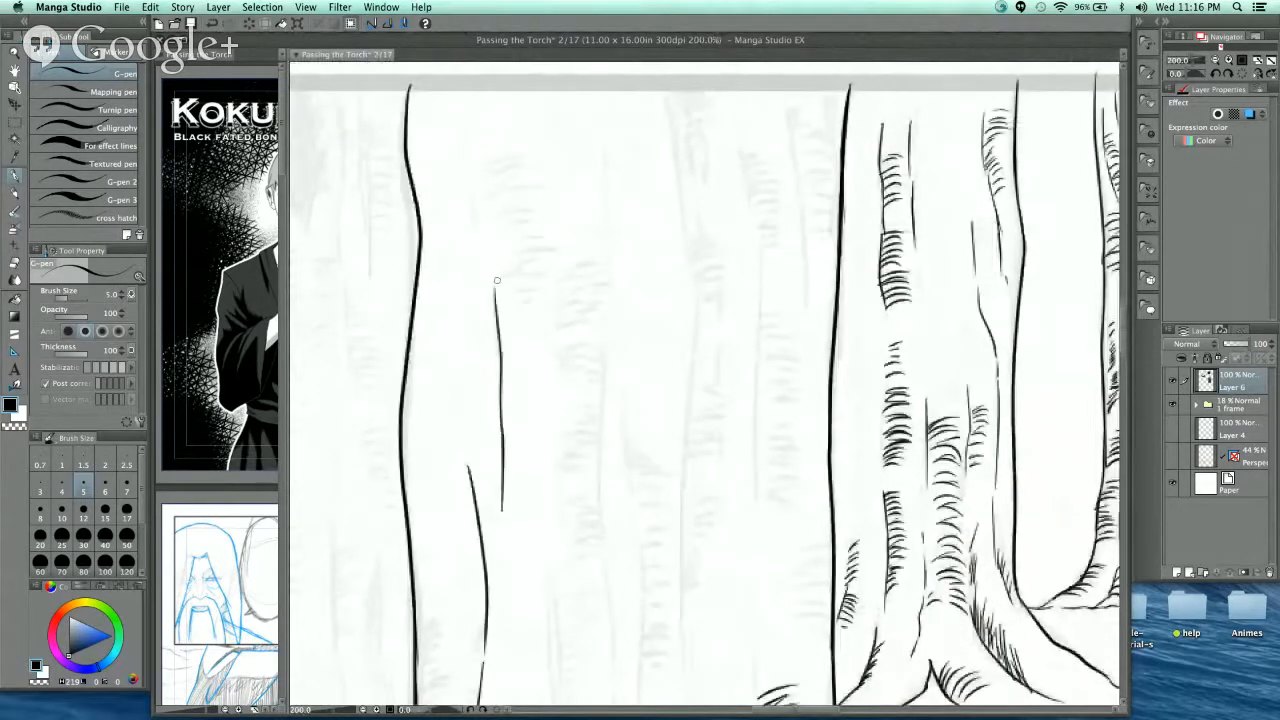
{"action": "left_click_drag", "start_coordinate": [485, 212], "coordinate": [495, 392]}
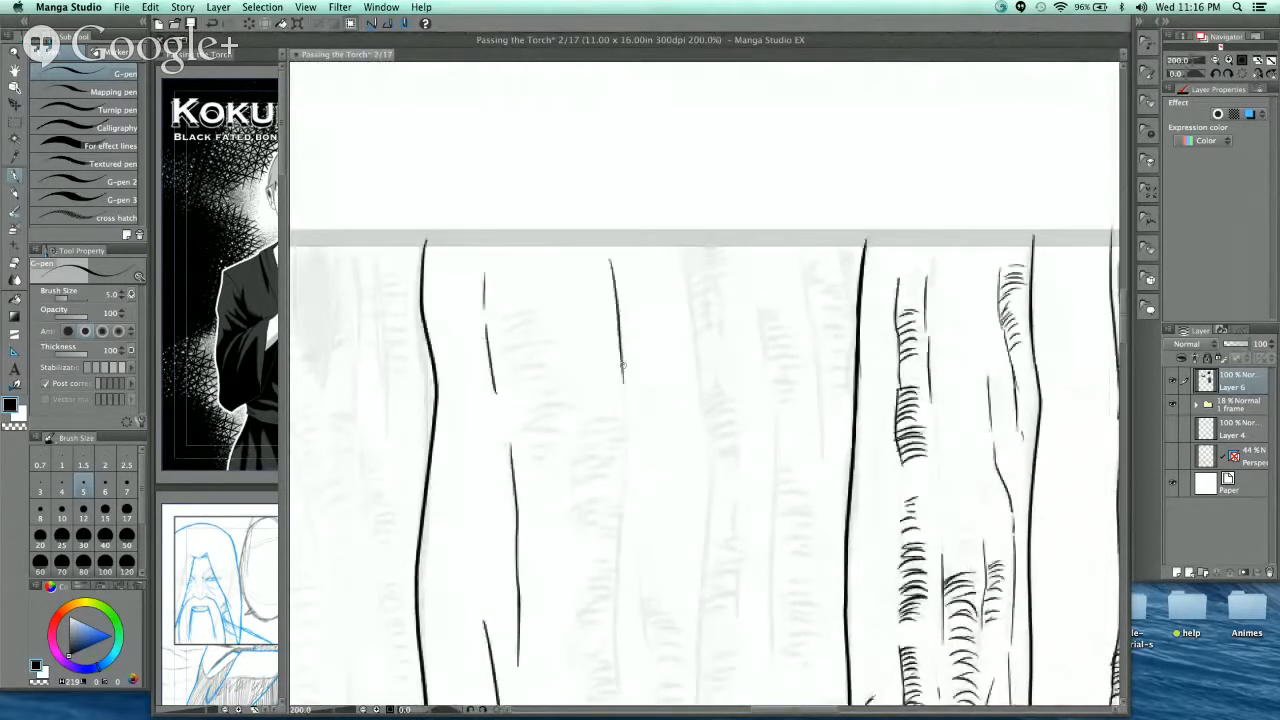
{"action": "left_click_drag", "start_coordinate": [622, 368], "coordinate": [630, 550]}
{"action": "left_click_drag", "start_coordinate": [641, 467], "coordinate": [643, 277]}
{"action": "key", "text": "ctrl+z"}
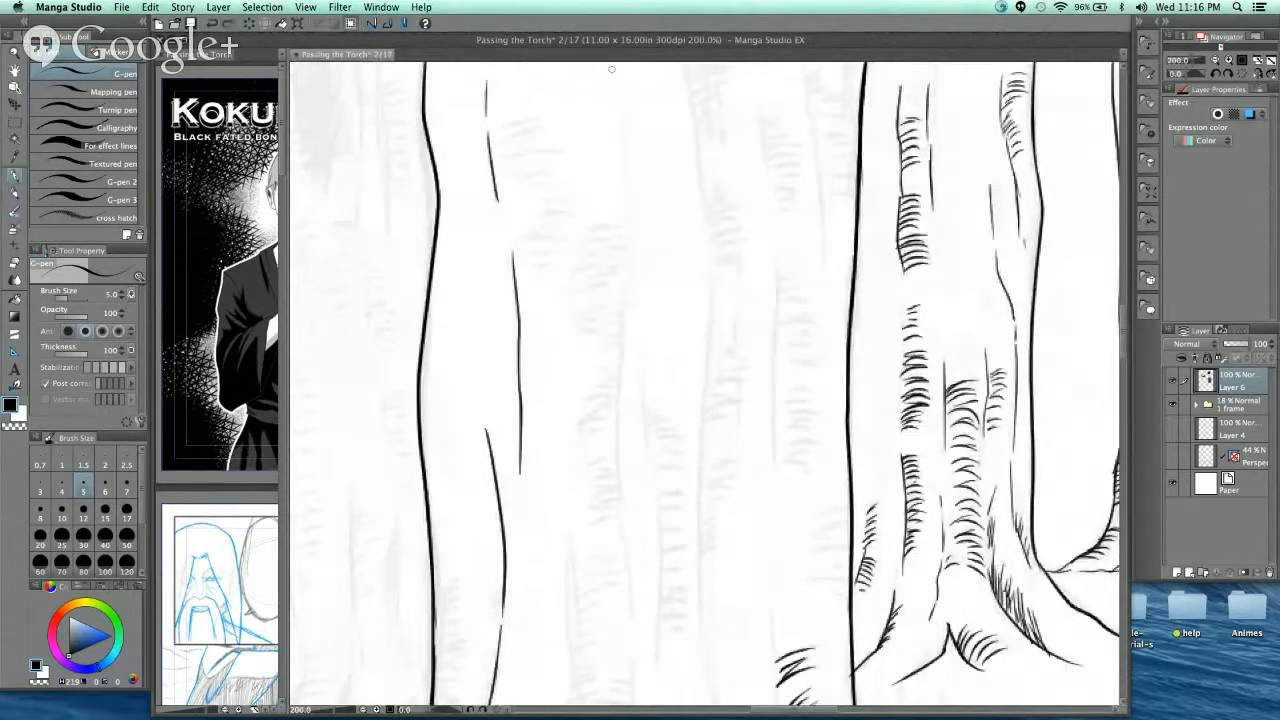
- Ink a long bark line down the middle of the foreground trunk and a shorter one beside its lower half
{"action": "left_click_drag", "start_coordinate": [611, 69], "coordinate": [620, 488]}
{"action": "left_click_drag", "start_coordinate": [633, 478], "coordinate": [601, 240]}
{"action": "left_click_drag", "start_coordinate": [598, 338], "coordinate": [613, 513]}
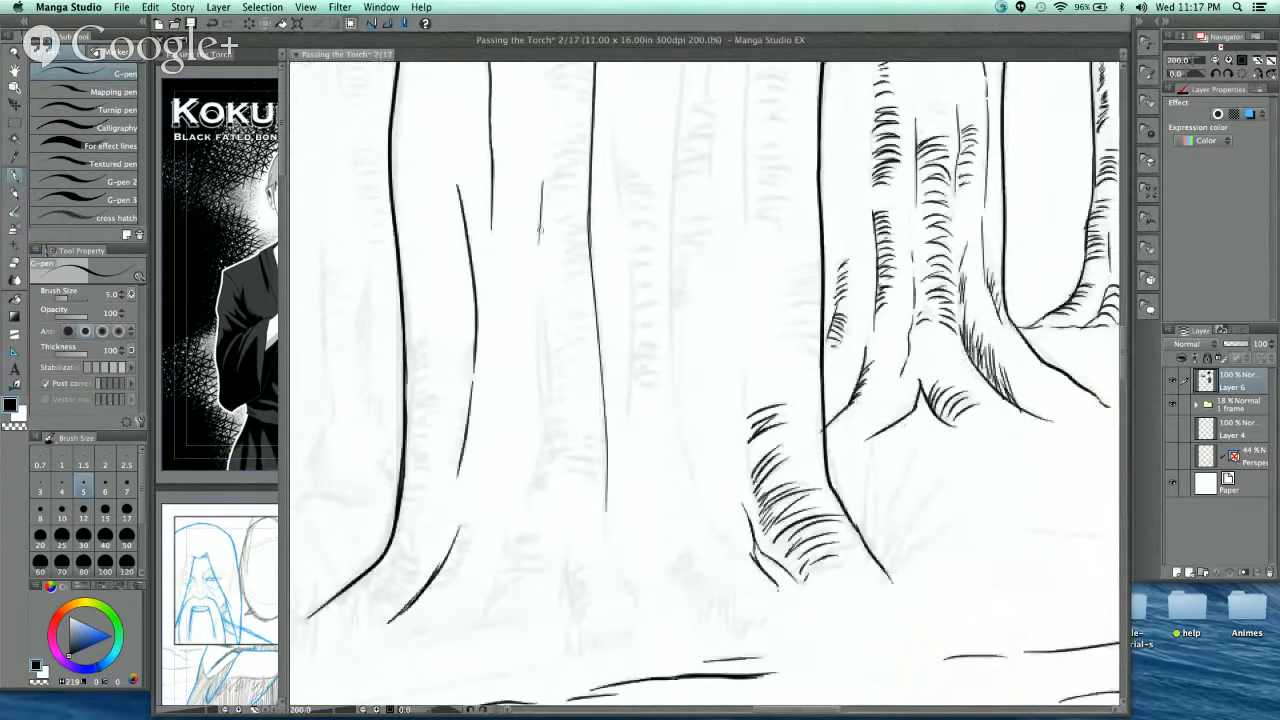
{"action": "left_click_drag", "start_coordinate": [542, 180], "coordinate": [538, 500]}
{"action": "left_click_drag", "start_coordinate": [523, 576], "coordinate": [543, 486]}
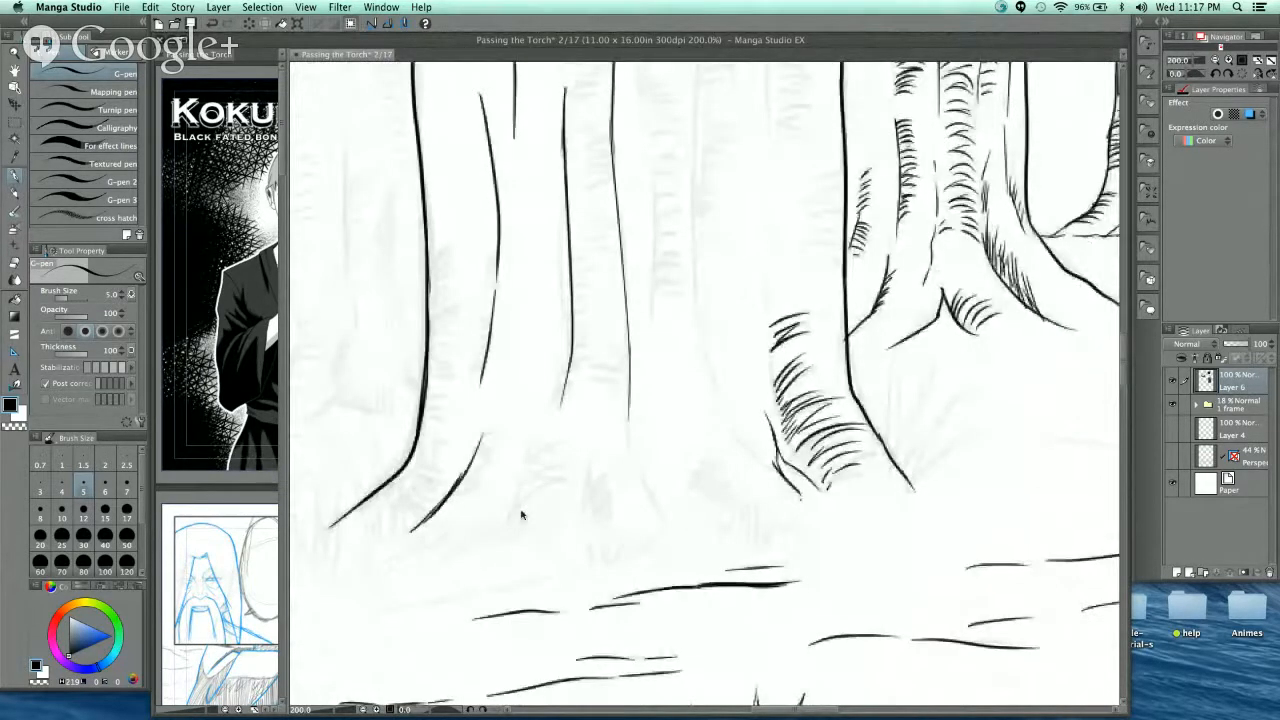
- Hatch the small root ridge at the foreground trunk's base with curved strokes, beside the inner left root line
{"action": "left_click", "coordinate": [519, 509], "text": "super"}
{"action": "mouse_move", "coordinate": [538, 367]}
{"action": "left_mouse_down"}
{"action": "mouse_move", "coordinate": [498, 542]}
{"action": "mouse_move", "coordinate": [616, 442]}
{"action": "left_mouse_up"}
{"action": "left_click_drag", "start_coordinate": [543, 439], "coordinate": [619, 426]}
{"action": "left_click_drag", "start_coordinate": [545, 423], "coordinate": [608, 409]}
{"action": "mouse_move", "coordinate": [546, 405]}
{"action": "left_mouse_down"}
{"action": "mouse_move", "coordinate": [610, 389]}
{"action": "mouse_move", "coordinate": [578, 372]}
{"action": "mouse_move", "coordinate": [574, 386]}
{"action": "left_mouse_up"}
{"action": "left_click_drag", "start_coordinate": [687, 357], "coordinate": [673, 367]}
- Hatch and outline the narrow middle root, and extend the long central bark line down into a root edge
{"action": "left_click_drag", "start_coordinate": [648, 487], "coordinate": [702, 430]}
{"action": "mouse_move", "coordinate": [650, 497]}
{"action": "left_mouse_down"}
{"action": "mouse_move", "coordinate": [694, 451]}
{"action": "mouse_move", "coordinate": [695, 464]}
{"action": "left_mouse_up"}
{"action": "mouse_move", "coordinate": [653, 519]}
{"action": "left_mouse_down"}
{"action": "mouse_move", "coordinate": [696, 480]}
{"action": "mouse_move", "coordinate": [692, 496]}
{"action": "left_mouse_up"}
{"action": "left_click_drag", "start_coordinate": [658, 554], "coordinate": [688, 518]}
{"action": "left_click_drag", "start_coordinate": [662, 563], "coordinate": [669, 552]}
{"action": "left_click_drag", "start_coordinate": [648, 410], "coordinate": [634, 574]}
{"action": "mouse_move", "coordinate": [718, 328]}
{"action": "left_mouse_down"}
{"action": "mouse_move", "coordinate": [740, 452]}
{"action": "mouse_move", "coordinate": [805, 600]}
{"action": "left_mouse_up"}
- Hatch a small curved patch of short slanted strokes at the trunk's base, between the central and right roots
{"action": "mouse_move", "coordinate": [866, 385]}
{"action": "left_mouse_down"}
{"action": "mouse_move", "coordinate": [799, 396]}
{"action": "mouse_move", "coordinate": [678, 366]}
{"action": "left_mouse_up"}
{"action": "left_click_drag", "start_coordinate": [654, 466], "coordinate": [704, 398]}
{"action": "left_click_drag", "start_coordinate": [659, 464], "coordinate": [708, 408]}
{"action": "mouse_move", "coordinate": [666, 474]}
{"action": "left_mouse_down"}
{"action": "mouse_move", "coordinate": [714, 414]}
{"action": "mouse_move", "coordinate": [722, 424]}
{"action": "left_mouse_up"}
{"action": "mouse_move", "coordinate": [680, 480]}
{"action": "left_mouse_down"}
{"action": "mouse_move", "coordinate": [730, 432]}
{"action": "mouse_move", "coordinate": [742, 440]}
{"action": "left_mouse_up"}
{"action": "left_click_drag", "start_coordinate": [702, 490], "coordinate": [754, 458]}
{"action": "left_click_drag", "start_coordinate": [722, 494], "coordinate": [770, 464]}
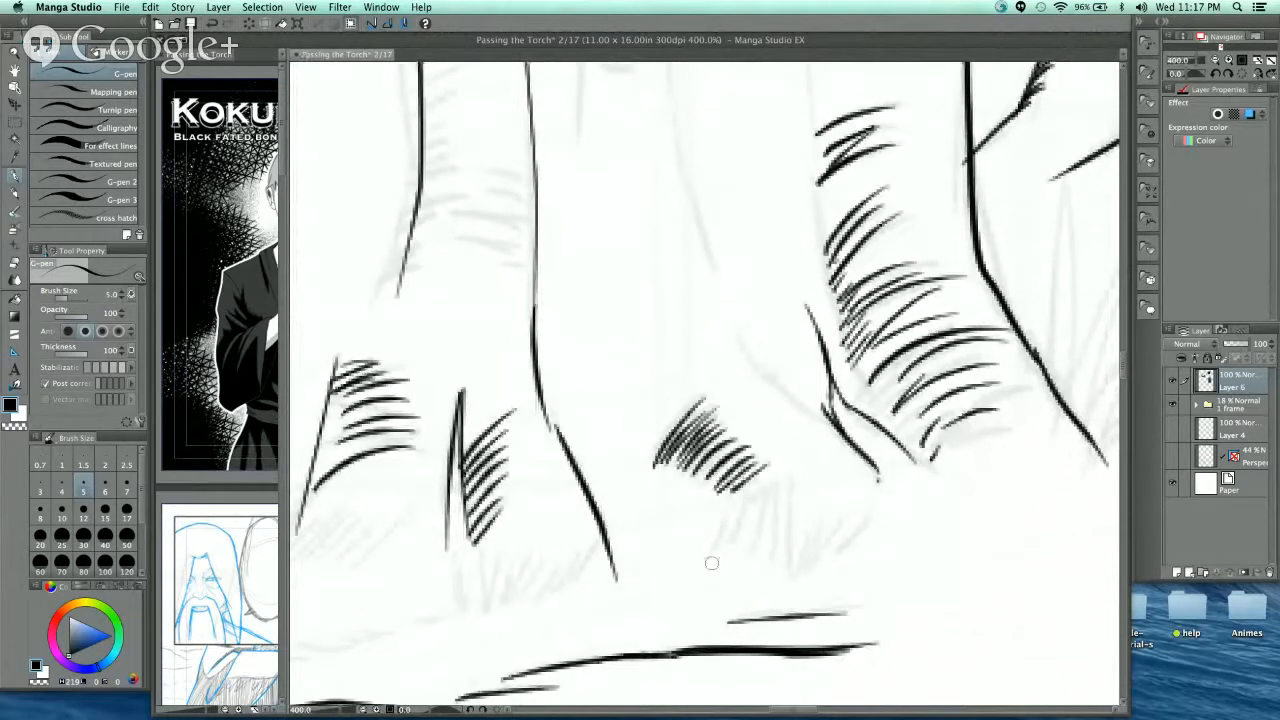
- Ink a tuft of spiky grass blades below the hatched patch beside the foreground trunk's right root
{"action": "mouse_move", "coordinate": [710, 562]}
{"action": "left_mouse_down"}
{"action": "mouse_move", "coordinate": [715, 491]}
{"action": "mouse_move", "coordinate": [728, 547]}
{"action": "mouse_move", "coordinate": [738, 496]}
{"action": "left_mouse_up"}
{"action": "left_click_drag", "start_coordinate": [740, 542], "coordinate": [762, 482]}
{"action": "left_click_drag", "start_coordinate": [756, 550], "coordinate": [786, 472]}
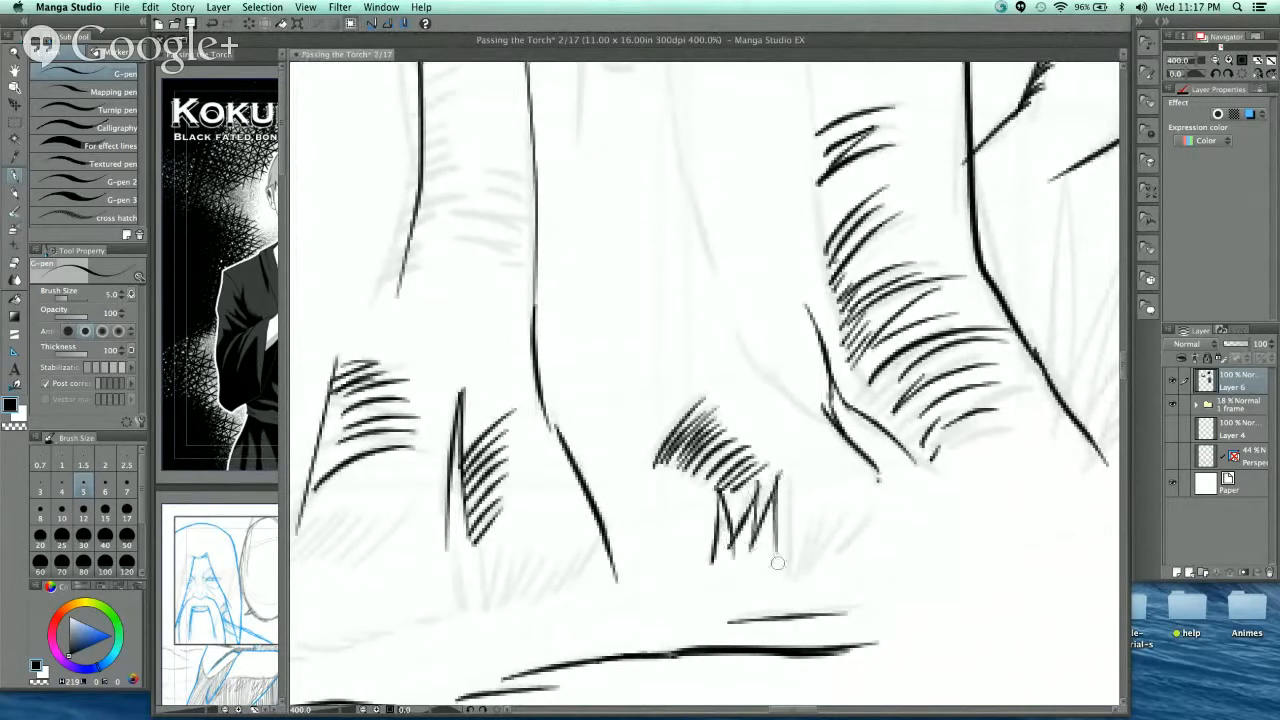
{"action": "left_click_drag", "start_coordinate": [772, 570], "coordinate": [790, 484]}
{"action": "left_click_drag", "start_coordinate": [784, 420], "coordinate": [788, 566]}
{"action": "mouse_move", "coordinate": [796, 450]}
{"action": "left_mouse_down"}
{"action": "mouse_move", "coordinate": [802, 556]}
{"action": "mouse_move", "coordinate": [814, 478]}
{"action": "left_mouse_up"}
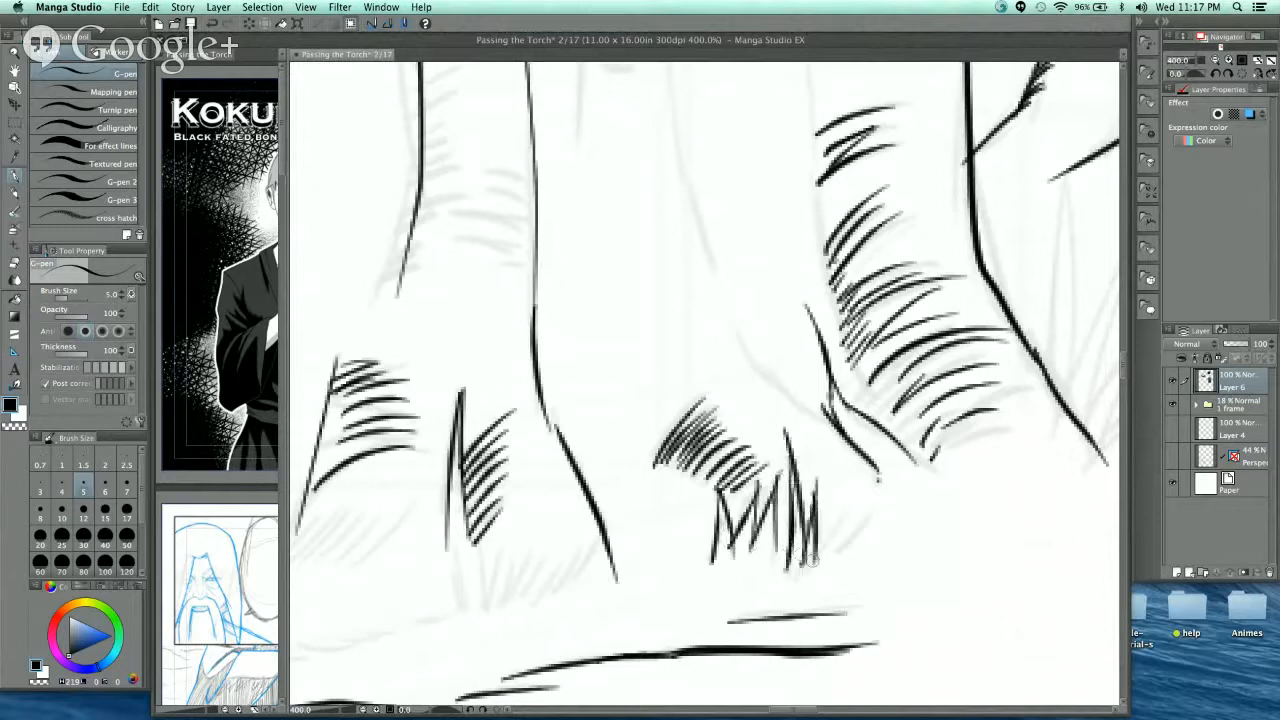
{"action": "mouse_move", "coordinate": [812, 566]}
{"action": "left_mouse_down"}
{"action": "mouse_move", "coordinate": [862, 490]}
{"action": "mouse_move", "coordinate": [880, 502]}
{"action": "left_mouse_up"}
{"action": "left_click_drag", "start_coordinate": [828, 552], "coordinate": [890, 508]}
- Ink a second tuft of slanted grass blades below the hatched middle root
{"action": "left_click_drag", "start_coordinate": [620, 515], "coordinate": [806, 392]}
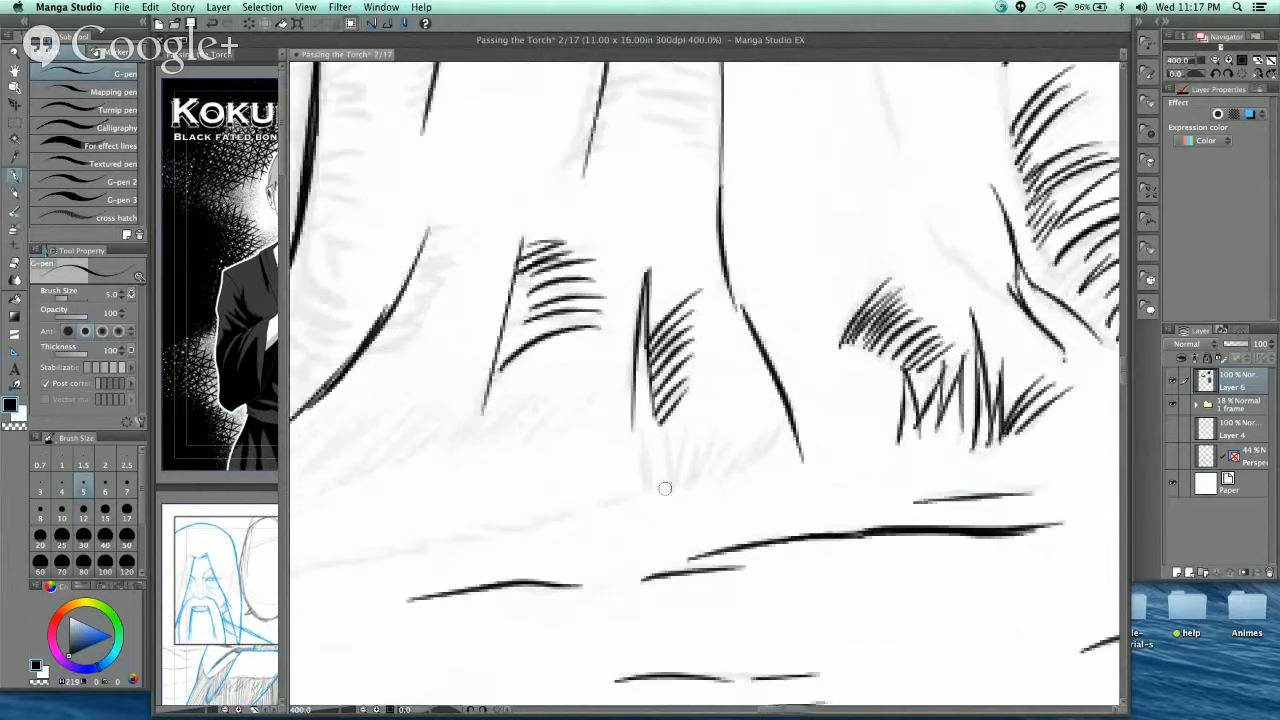
{"action": "left_click_drag", "start_coordinate": [662, 496], "coordinate": [694, 418]}
{"action": "left_click_drag", "start_coordinate": [668, 494], "coordinate": [710, 428]}
{"action": "left_click_drag", "start_coordinate": [676, 480], "coordinate": [730, 424]}
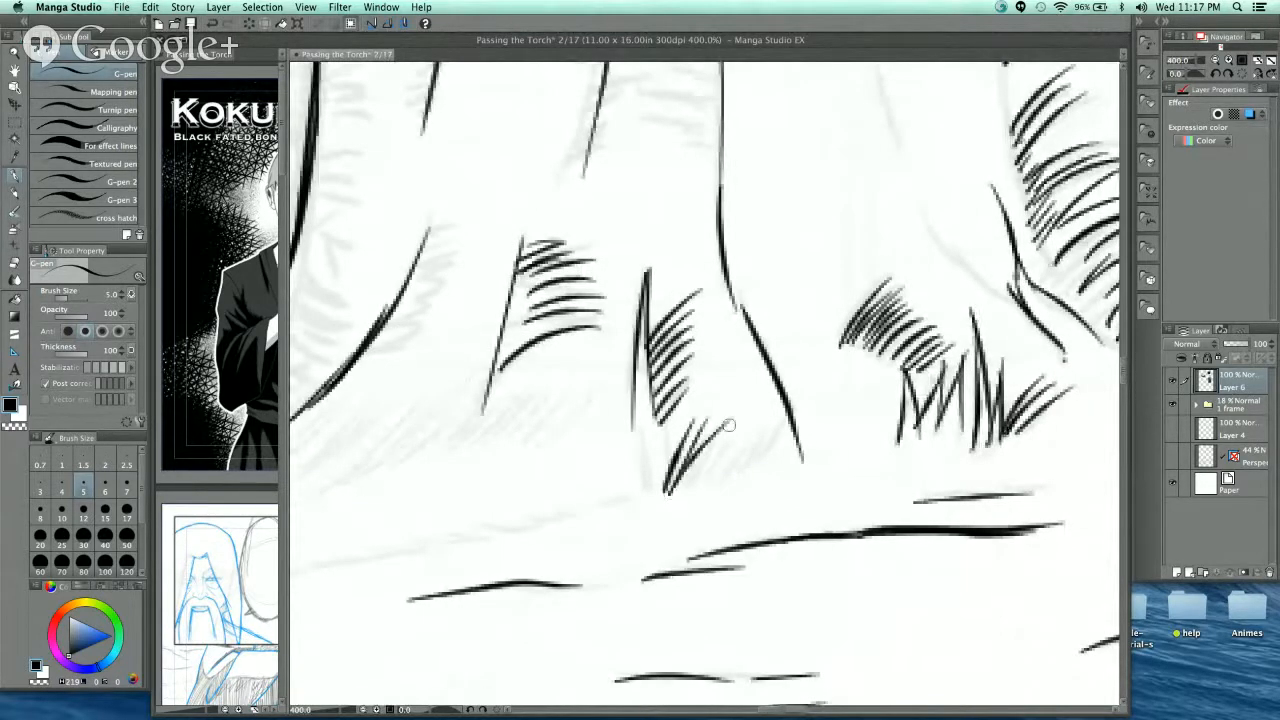
{"action": "left_click_drag", "start_coordinate": [678, 492], "coordinate": [778, 418]}
{"action": "left_click_drag", "start_coordinate": [726, 480], "coordinate": [772, 444]}
{"action": "left_click_drag", "start_coordinate": [652, 494], "coordinate": [710, 390]}
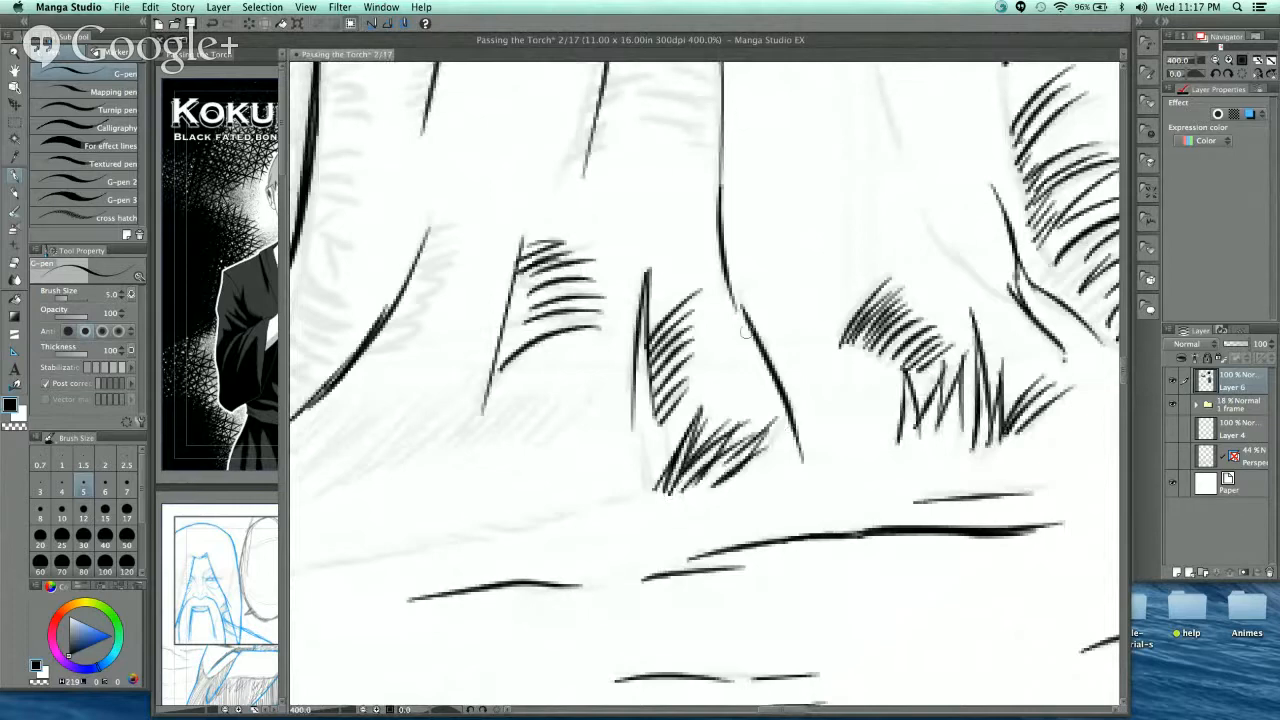
- Hatch curved strokes from both sides across the lower end of the bark strip between the two central lines
{"action": "mouse_move", "coordinate": [778, 233]}
{"action": "left_mouse_down"}
{"action": "mouse_move", "coordinate": [770, 318]}
{"action": "mouse_move", "coordinate": [794, 420]}
{"action": "left_mouse_up"}
{"action": "scroll", "coordinate": [768, 238], "scroll_direction": "down", "scroll_amount": 1}
{"action": "scroll", "coordinate": [800, 278], "scroll_direction": "up", "scroll_amount": 1}
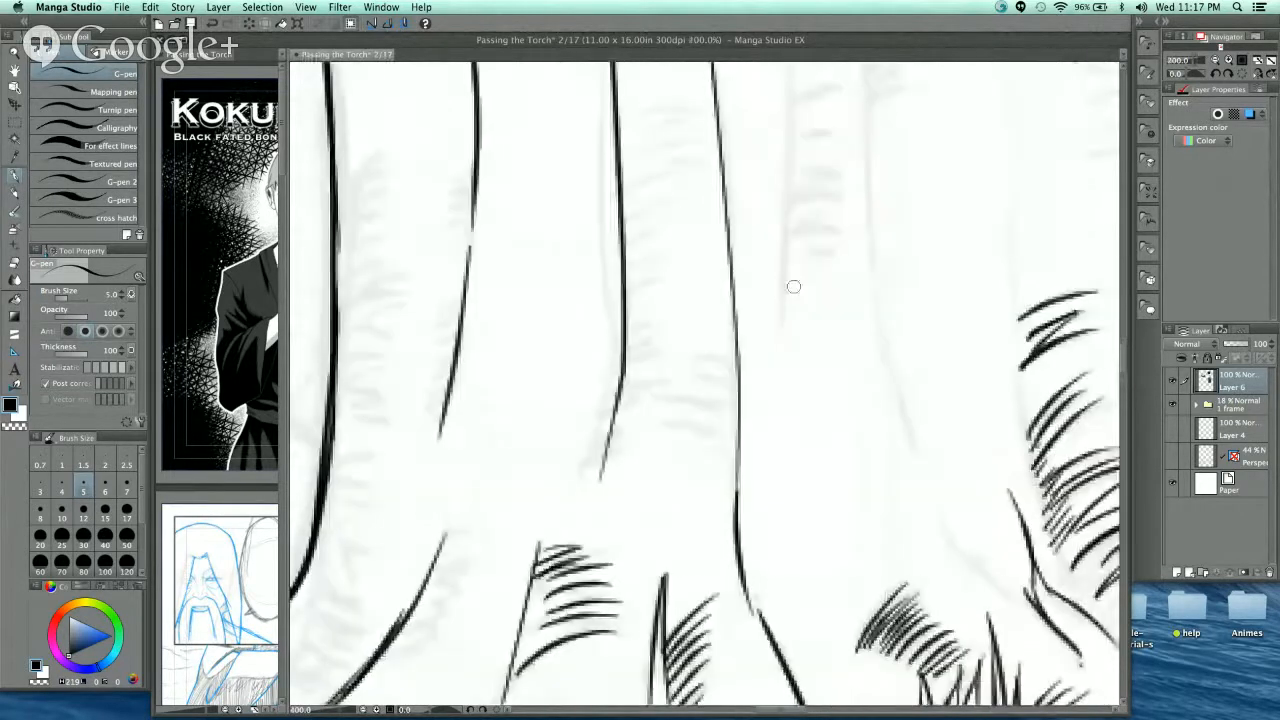
{"action": "scroll", "coordinate": [733, 387], "scroll_direction": "up", "scroll_amount": 1}
{"action": "left_click_drag", "start_coordinate": [584, 417], "coordinate": [740, 450]}
{"action": "left_click_drag", "start_coordinate": [590, 456], "coordinate": [730, 488]}
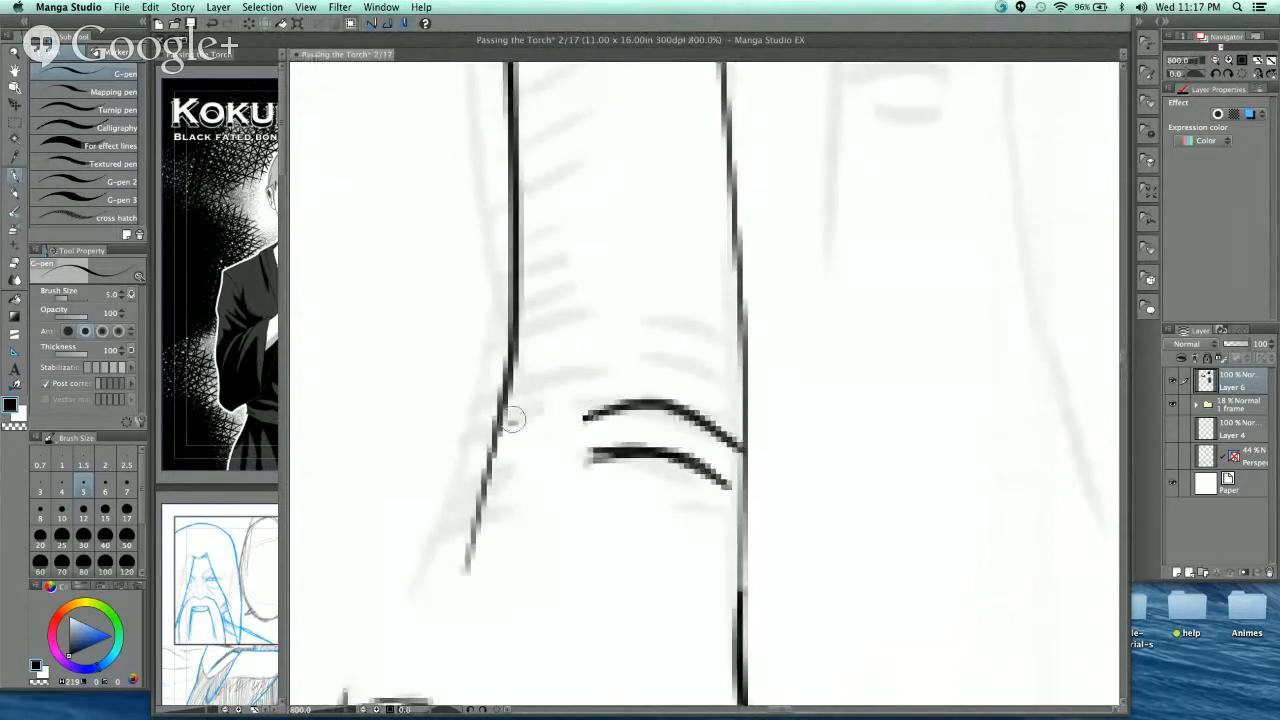
{"action": "left_click_drag", "start_coordinate": [506, 422], "coordinate": [600, 378]}
{"action": "left_click_drag", "start_coordinate": [520, 386], "coordinate": [618, 374]}
{"action": "left_click_drag", "start_coordinate": [516, 378], "coordinate": [650, 338]}
{"action": "left_click_drag", "start_coordinate": [514, 345], "coordinate": [626, 303]}
{"action": "left_click_drag", "start_coordinate": [532, 296], "coordinate": [646, 260]}
{"action": "mouse_move", "coordinate": [712, 300]}
{"action": "left_mouse_down"}
{"action": "mouse_move", "coordinate": [704, 330]}
{"action": "mouse_move", "coordinate": [742, 352]}
{"action": "mouse_move", "coordinate": [654, 289]}
{"action": "left_mouse_up"}
{"action": "left_click_drag", "start_coordinate": [654, 288], "coordinate": [738, 304]}
{"action": "left_click_drag", "start_coordinate": [682, 265], "coordinate": [730, 284]}
- Continue the short slanted hatching upward along the left side of the central bark strip
{"action": "left_click_drag", "start_coordinate": [669, 253], "coordinate": [712, 460]}
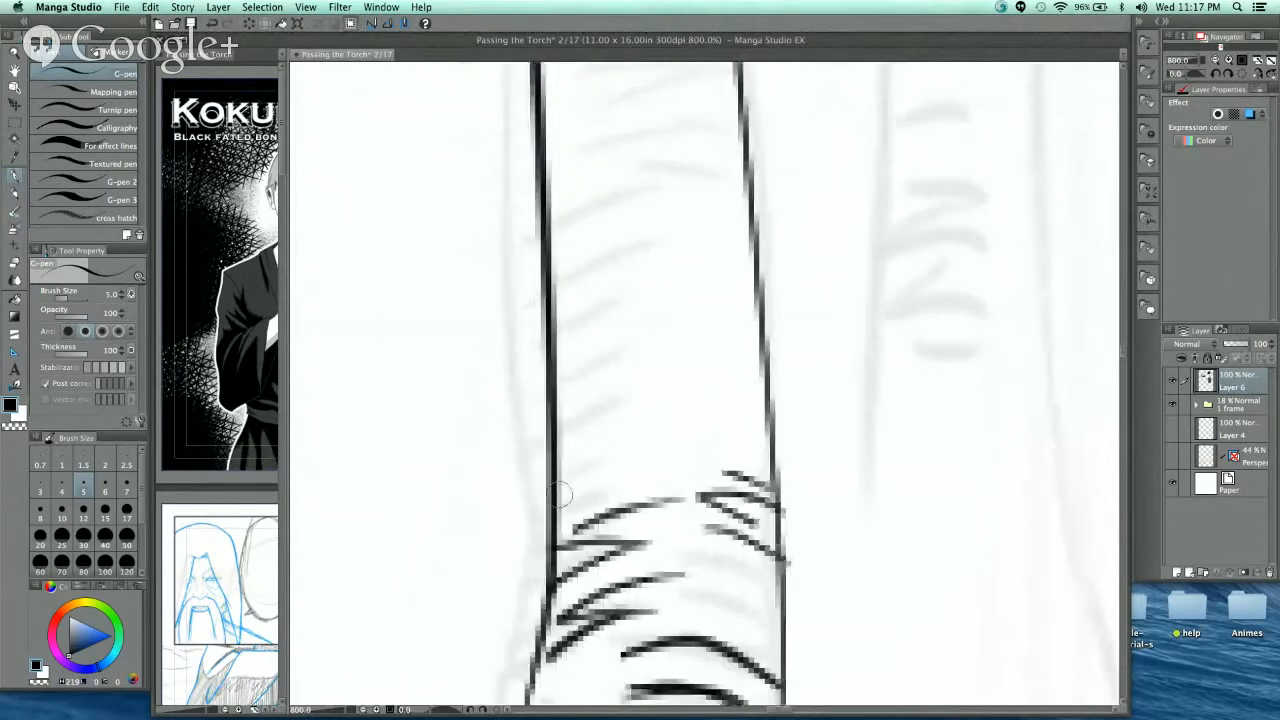
{"action": "left_click_drag", "start_coordinate": [560, 492], "coordinate": [652, 439]}
{"action": "left_click_drag", "start_coordinate": [566, 449], "coordinate": [646, 409]}
{"action": "left_click_drag", "start_coordinate": [561, 420], "coordinate": [655, 382]}
{"action": "mouse_move", "coordinate": [565, 389]}
{"action": "left_mouse_down"}
{"action": "mouse_move", "coordinate": [664, 354]}
{"action": "mouse_move", "coordinate": [566, 356]}
{"action": "left_mouse_up"}
{"action": "left_click_drag", "start_coordinate": [566, 352], "coordinate": [655, 315]}
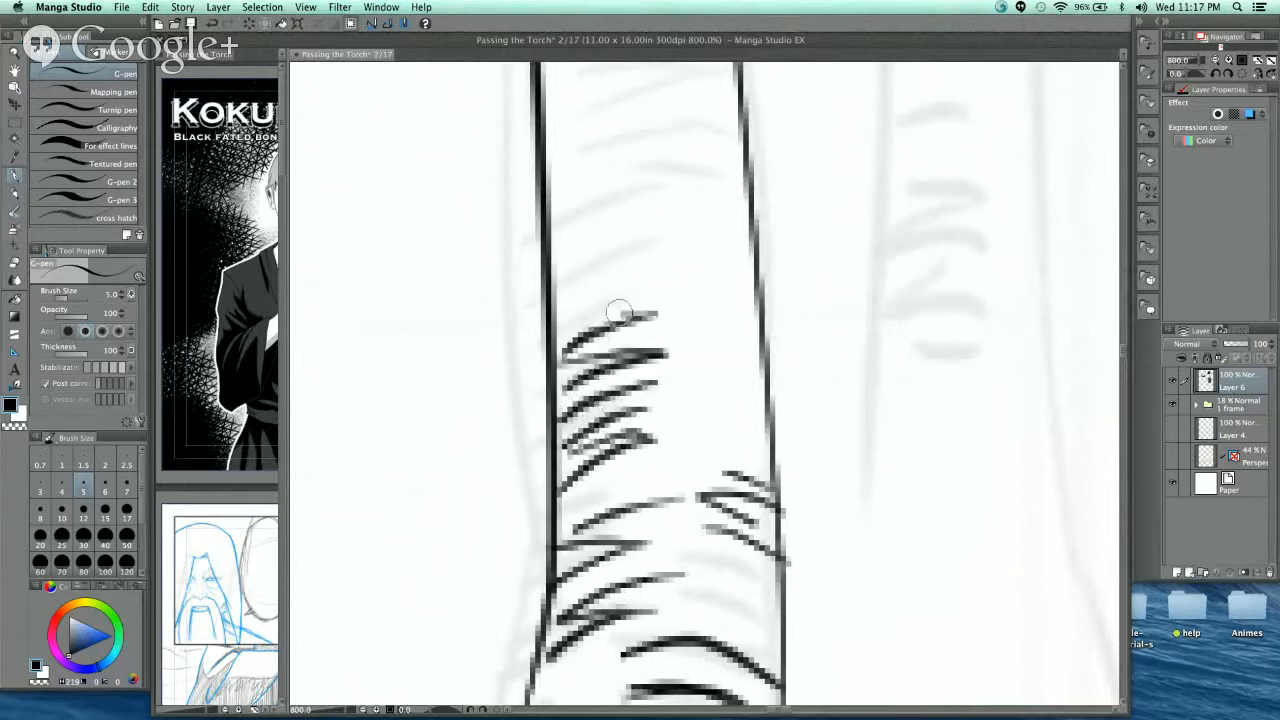
{"action": "left_click_drag", "start_coordinate": [558, 330], "coordinate": [634, 288]}
{"action": "left_click_drag", "start_coordinate": [548, 312], "coordinate": [656, 252]}
{"action": "left_click_drag", "start_coordinate": [558, 278], "coordinate": [662, 224]}
{"action": "left_click_drag", "start_coordinate": [552, 252], "coordinate": [632, 210]}
{"action": "left_click_drag", "start_coordinate": [542, 236], "coordinate": [654, 188]}
{"action": "left_click_drag", "start_coordinate": [542, 212], "coordinate": [650, 166]}
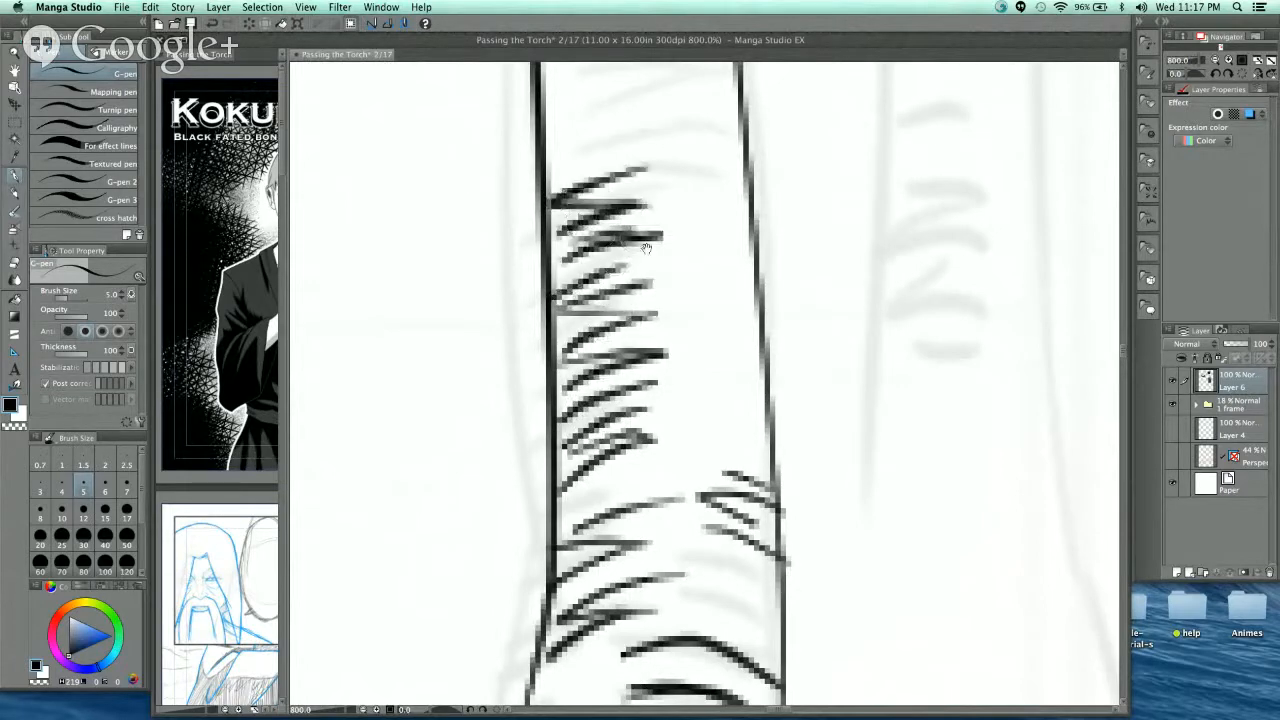
- Add short arcs atop the strip's left-side hatching and wider crossing strokes reaching its right line
{"action": "left_click_drag", "start_coordinate": [646, 248], "coordinate": [653, 507]}
{"action": "left_click_drag", "start_coordinate": [568, 416], "coordinate": [662, 410]}
{"action": "left_click_drag", "start_coordinate": [556, 390], "coordinate": [636, 376]}
{"action": "mouse_move", "coordinate": [556, 356]}
{"action": "left_mouse_down"}
{"action": "mouse_move", "coordinate": [652, 338]}
{"action": "mouse_move", "coordinate": [556, 329]}
{"action": "left_mouse_up"}
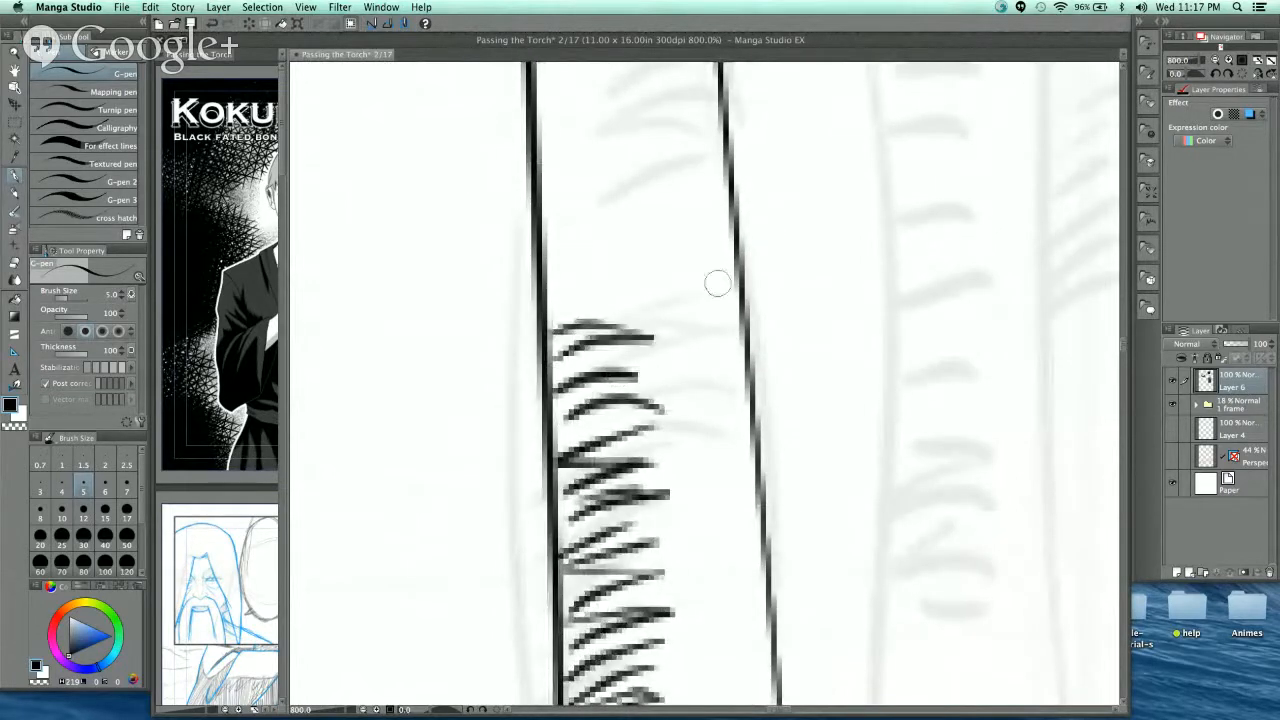
{"action": "left_click_drag", "start_coordinate": [600, 293], "coordinate": [742, 269]}
{"action": "left_click_drag", "start_coordinate": [565, 250], "coordinate": [710, 210]}
{"action": "left_click_drag", "start_coordinate": [584, 191], "coordinate": [725, 167]}
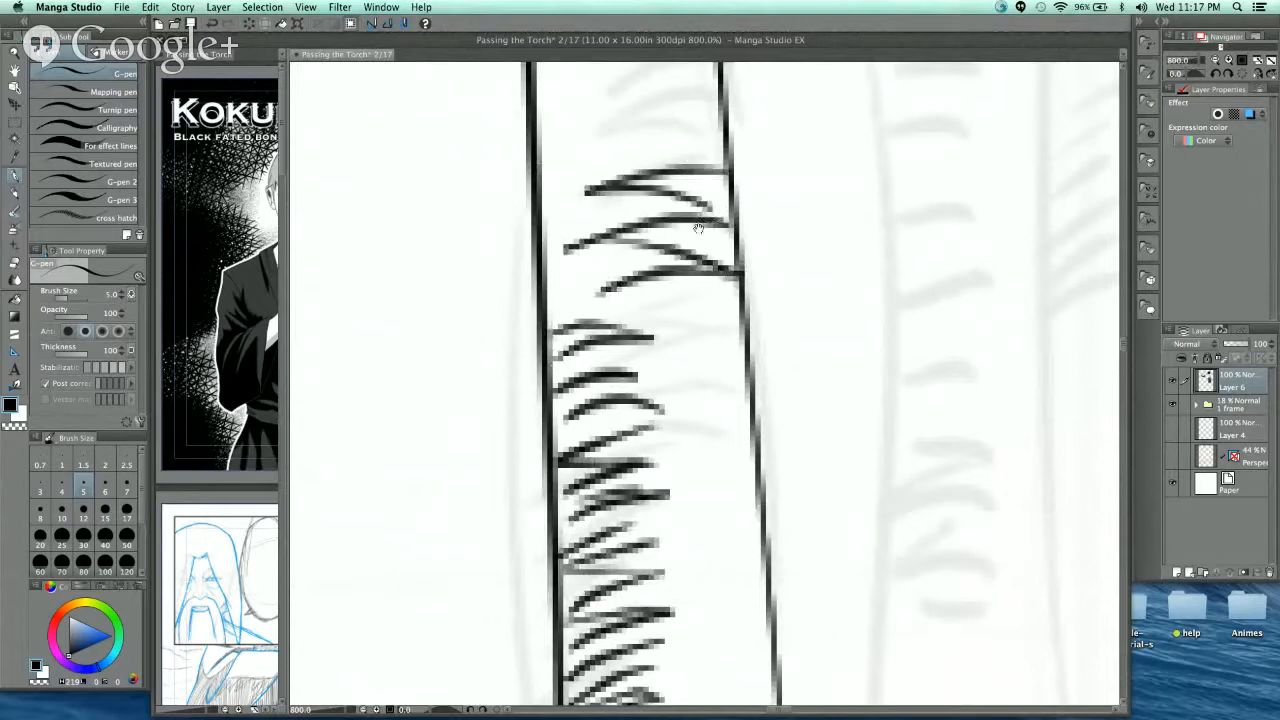
- Hatch short arched strokes upward along the right side of the central bark strip
{"action": "left_click_drag", "start_coordinate": [698, 228], "coordinate": [678, 498]}
{"action": "left_click_drag", "start_coordinate": [587, 396], "coordinate": [690, 382]}
{"action": "left_click_drag", "start_coordinate": [585, 353], "coordinate": [692, 345]}
{"action": "left_click_drag", "start_coordinate": [592, 318], "coordinate": [695, 312]}
{"action": "mouse_move", "coordinate": [580, 287]}
{"action": "left_mouse_down"}
{"action": "mouse_move", "coordinate": [680, 275]}
{"action": "mouse_move", "coordinate": [590, 233]}
{"action": "left_mouse_up"}
- Hatch the upper end of the central bark strip with curved strokes extending above its shorter left line
{"action": "mouse_move", "coordinate": [540, 242]}
{"action": "left_mouse_down"}
{"action": "mouse_move", "coordinate": [657, 225]}
{"action": "mouse_move", "coordinate": [673, 373]}
{"action": "left_mouse_up"}
{"action": "left_click_drag", "start_coordinate": [539, 316], "coordinate": [654, 266]}
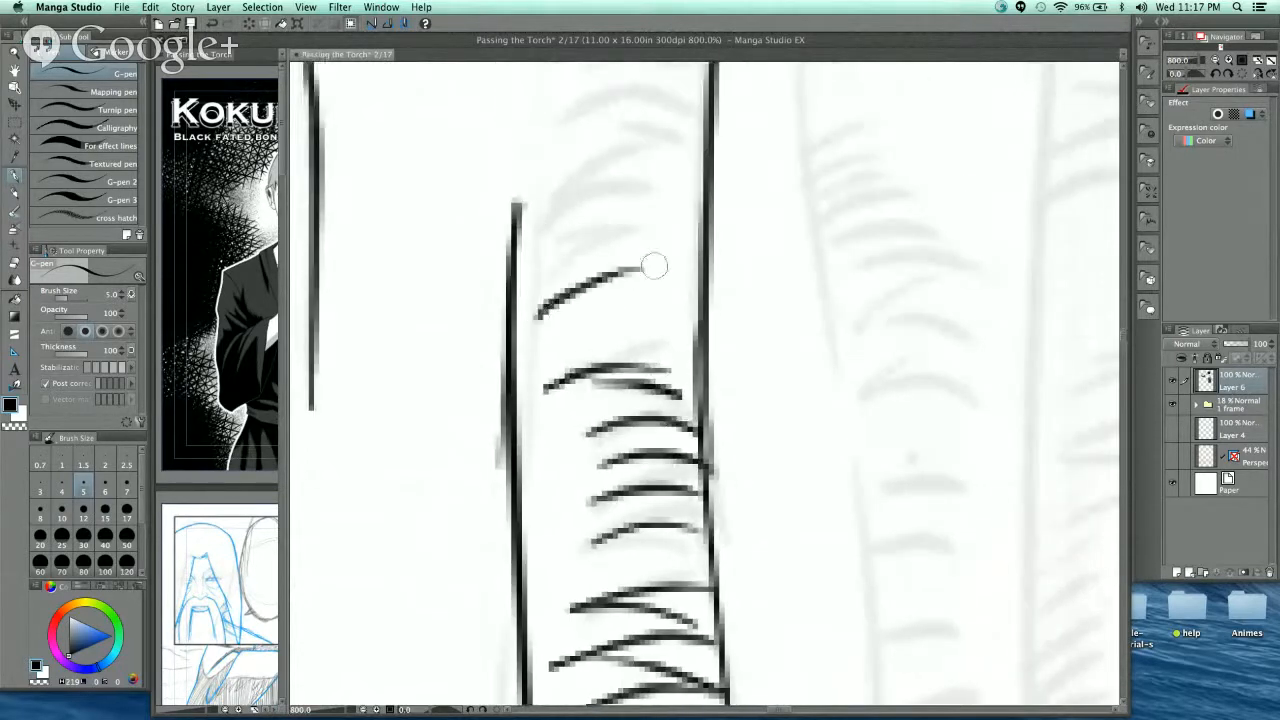
{"action": "left_click_drag", "start_coordinate": [542, 268], "coordinate": [640, 244]}
{"action": "left_click_drag", "start_coordinate": [540, 248], "coordinate": [658, 215]}
{"action": "left_click_drag", "start_coordinate": [540, 222], "coordinate": [656, 205]}
{"action": "left_click_drag", "start_coordinate": [545, 215], "coordinate": [665, 150]}
{"action": "left_click_drag", "start_coordinate": [550, 140], "coordinate": [662, 130]}
{"action": "left_click_drag", "start_coordinate": [565, 105], "coordinate": [655, 95]}
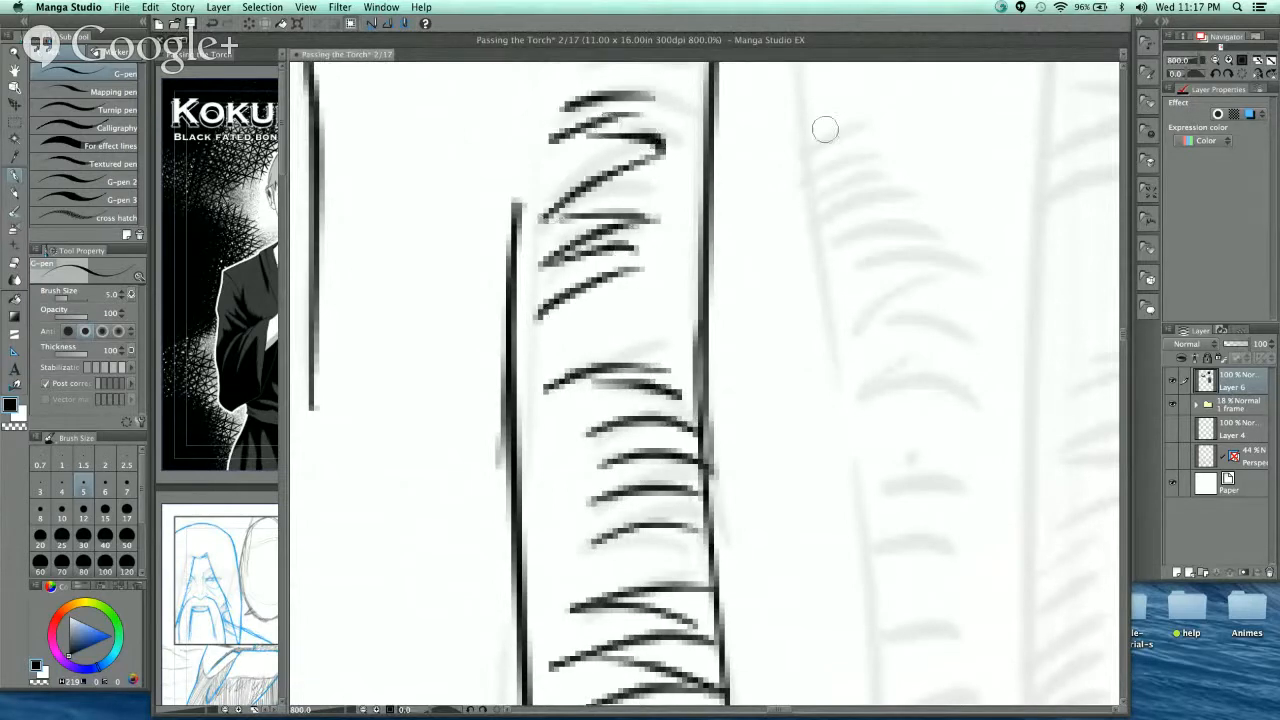
- Hatch a fan of slanted bark strokes inward from the middle tree's left edge, about halfway up the trunk
{"action": "scroll", "coordinate": [895, 327], "scroll_direction": "down", "scroll_amount": 8}
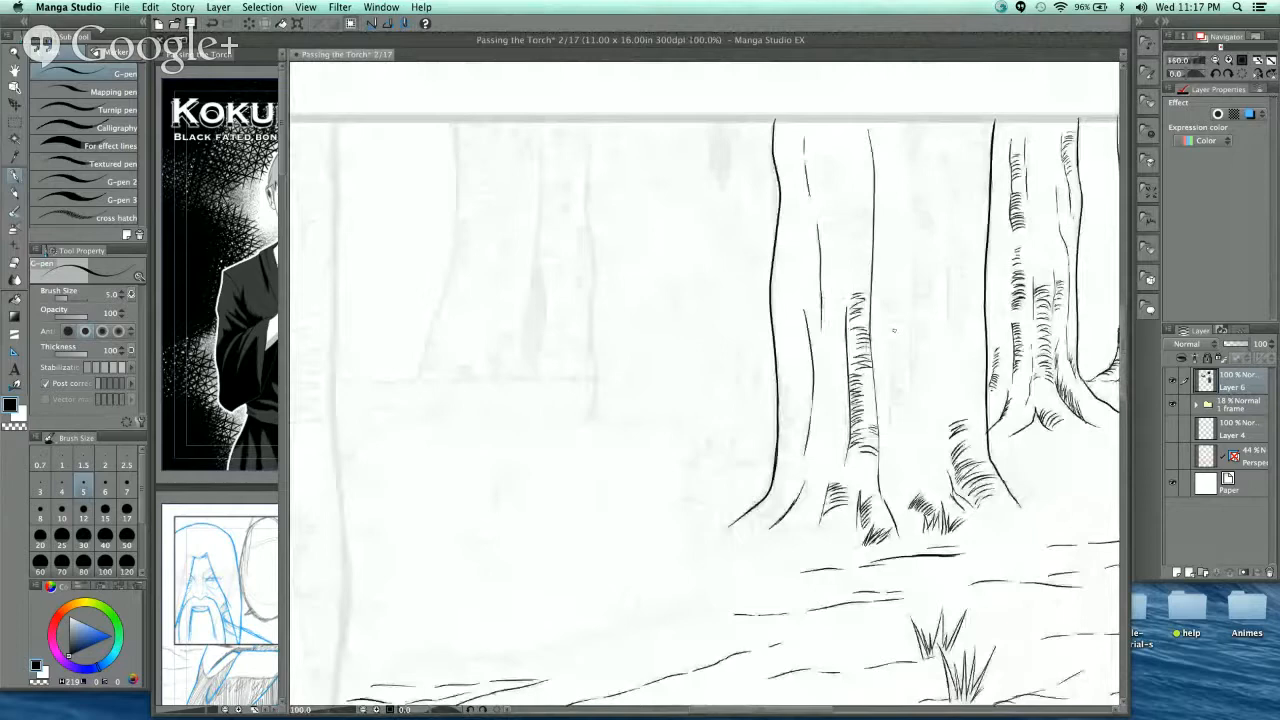
{"action": "scroll", "coordinate": [894, 330], "scroll_direction": "down", "scroll_amount": 2}
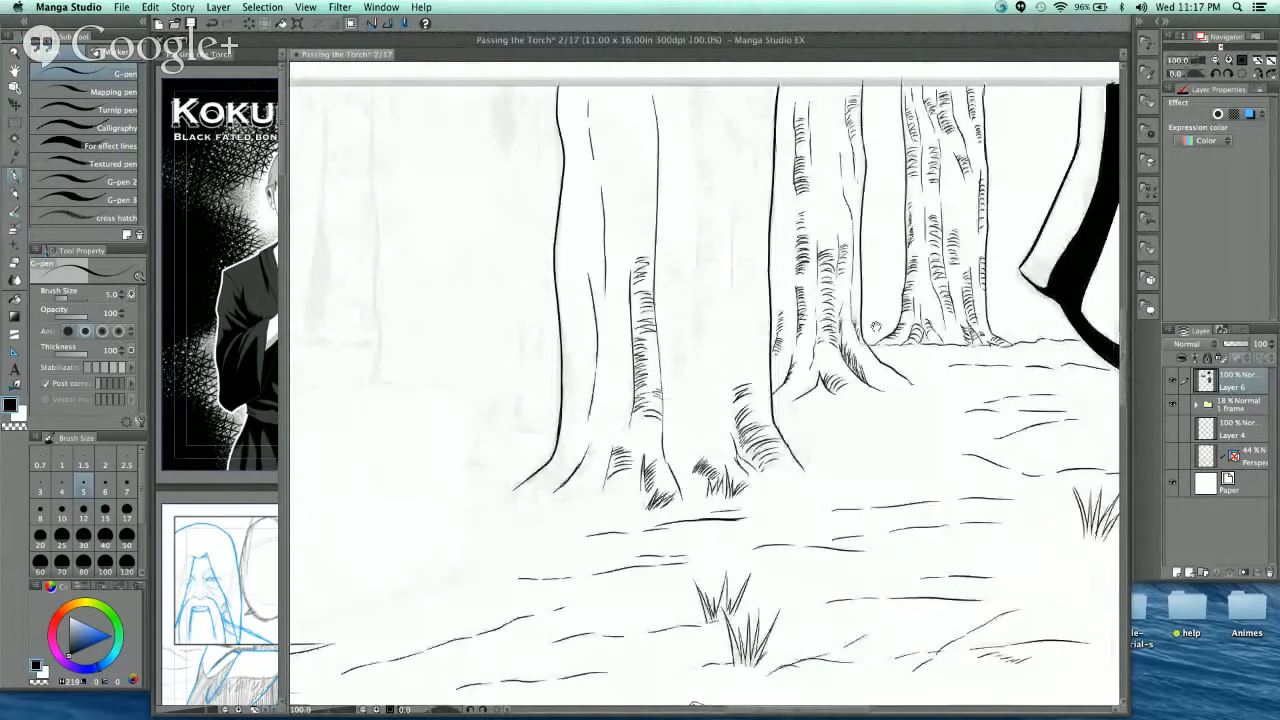
{"action": "scroll", "coordinate": [814, 201], "scroll_direction": "up", "scroll_amount": 4}
{"action": "left_click_drag", "start_coordinate": [639, 219], "coordinate": [697, 179]}
{"action": "mouse_move", "coordinate": [640, 227]}
{"action": "left_mouse_down"}
{"action": "mouse_move", "coordinate": [686, 202]}
{"action": "mouse_move", "coordinate": [686, 214]}
{"action": "left_mouse_up"}
{"action": "left_click_drag", "start_coordinate": [639, 247], "coordinate": [690, 226]}
{"action": "left_click_drag", "start_coordinate": [637, 293], "coordinate": [681, 243]}
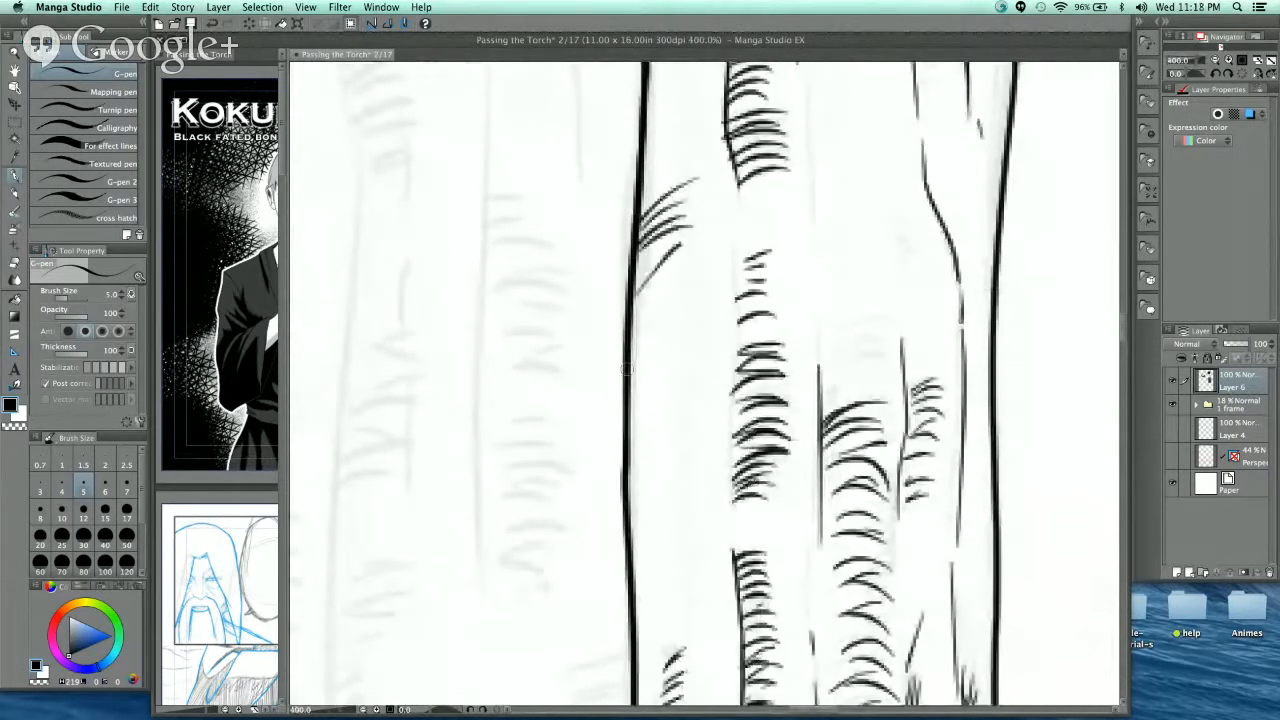
- Add widely spaced curved bark strokes down the middle tree's left edge below the fan of hatching
{"action": "left_click_drag", "start_coordinate": [632, 350], "coordinate": [705, 317]}
{"action": "left_click_drag", "start_coordinate": [632, 418], "coordinate": [686, 404]}
{"action": "mouse_move", "coordinate": [636, 440]}
{"action": "left_mouse_down"}
{"action": "mouse_move", "coordinate": [714, 459]}
{"action": "mouse_move", "coordinate": [700, 449]}
{"action": "left_mouse_up"}
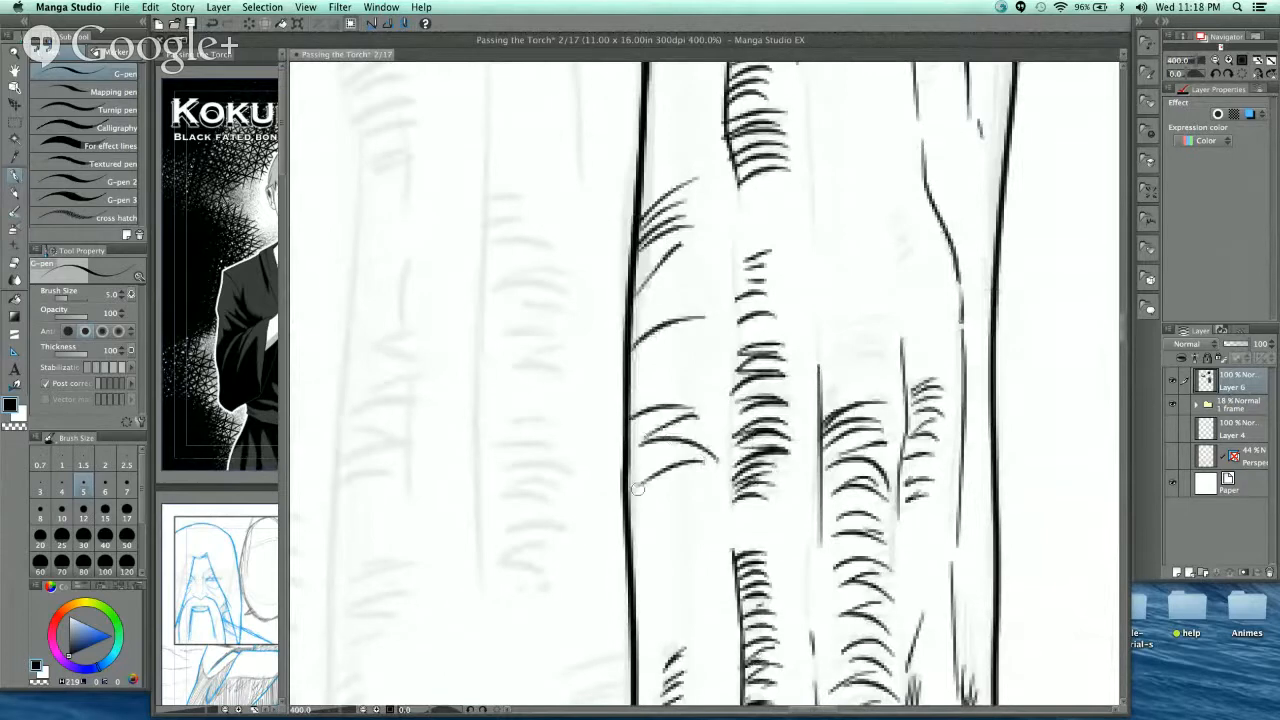
{"action": "left_click_drag", "start_coordinate": [636, 489], "coordinate": [690, 478]}
{"action": "left_click_drag", "start_coordinate": [638, 513], "coordinate": [690, 507]}
{"action": "left_click_drag", "start_coordinate": [648, 530], "coordinate": [684, 525]}
- Hatch a small bark patch on the middle tree's upper trunk, between its left edge and the hatched strip
{"action": "scroll", "coordinate": [720, 332], "scroll_direction": "up", "scroll_amount": 4}
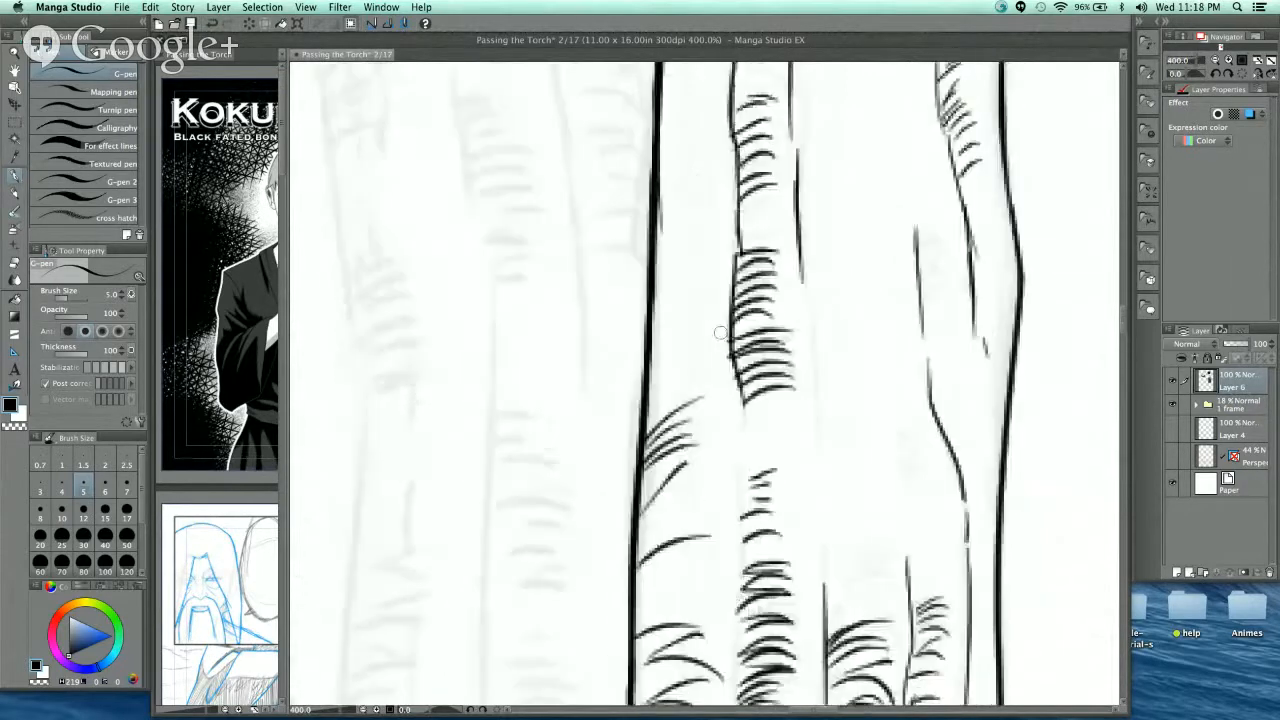
{"action": "key", "text": "super+minus"}
{"action": "key", "text": "super+minus"}
{"action": "key", "text": "super+minus"}
{"action": "left_click_drag", "start_coordinate": [730, 300], "coordinate": [730, 376]}
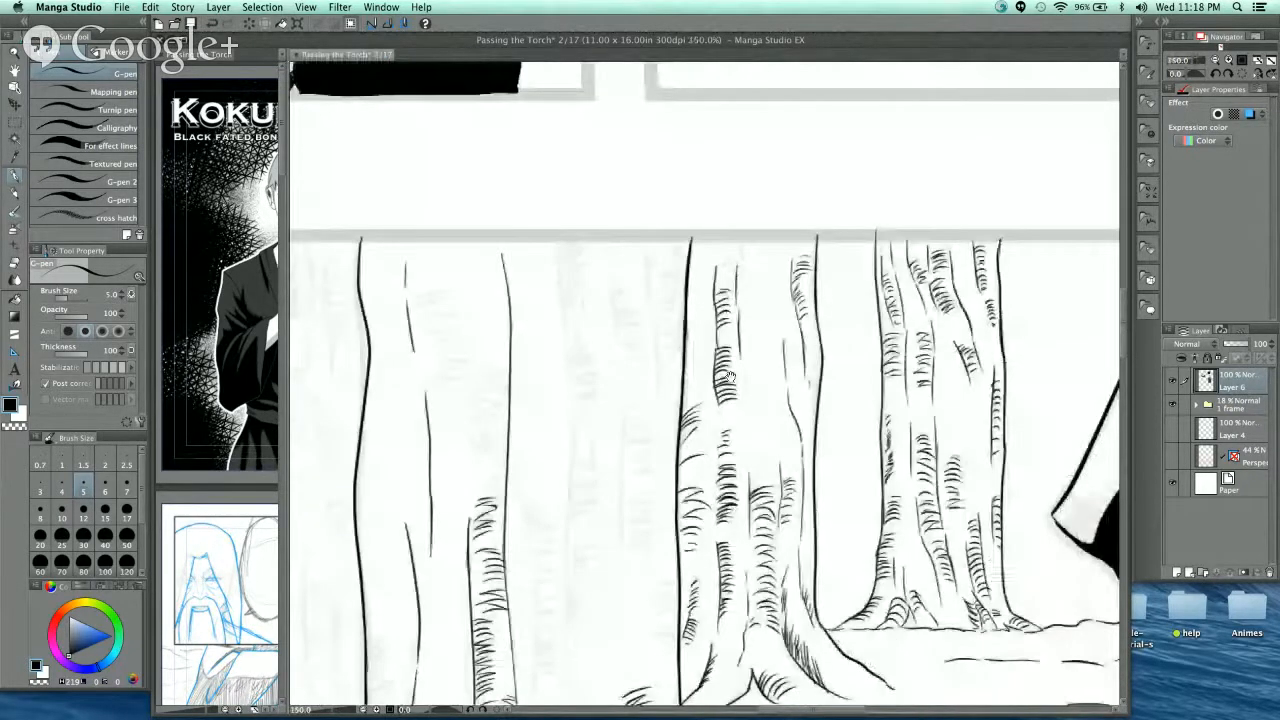
{"action": "key", "text": "super+plus"}
{"action": "key", "text": "super+plus"}
{"action": "key", "text": "super+plus"}
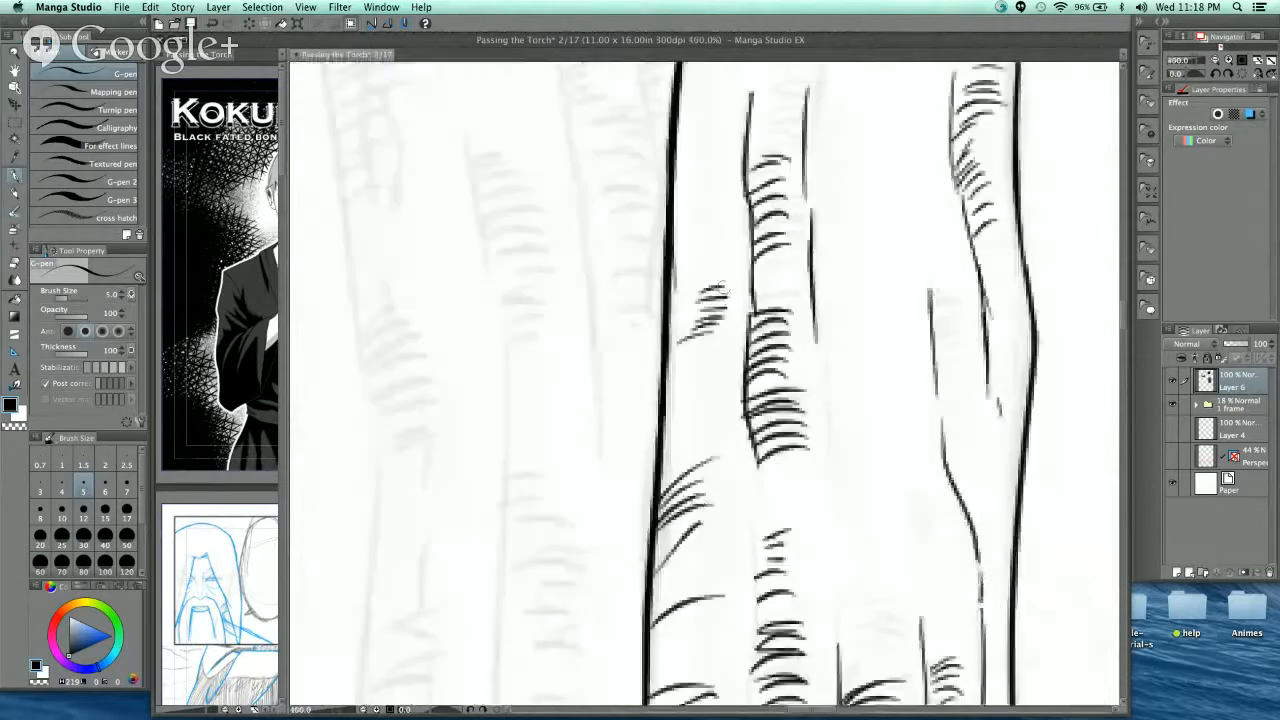
{"action": "left_click_drag", "start_coordinate": [704, 292], "coordinate": [732, 278]}
{"action": "left_click_drag", "start_coordinate": [682, 268], "coordinate": [730, 238]}
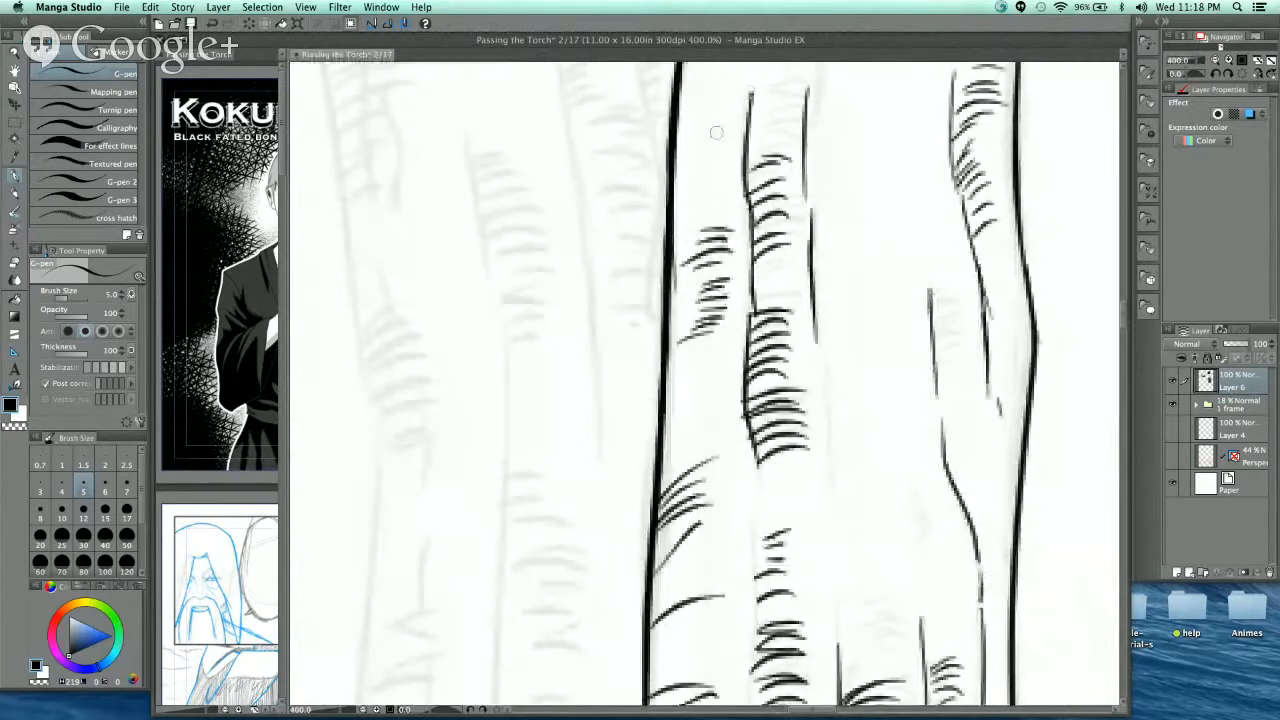
- Ink short vertical bark lines and small strokes near the upper end of the middle tree's left side
{"action": "left_click_drag", "start_coordinate": [718, 136], "coordinate": [724, 300]}
{"action": "left_click_drag", "start_coordinate": [690, 122], "coordinate": [720, 110]}
{"action": "left_click_drag", "start_coordinate": [688, 100], "coordinate": [725, 82]}
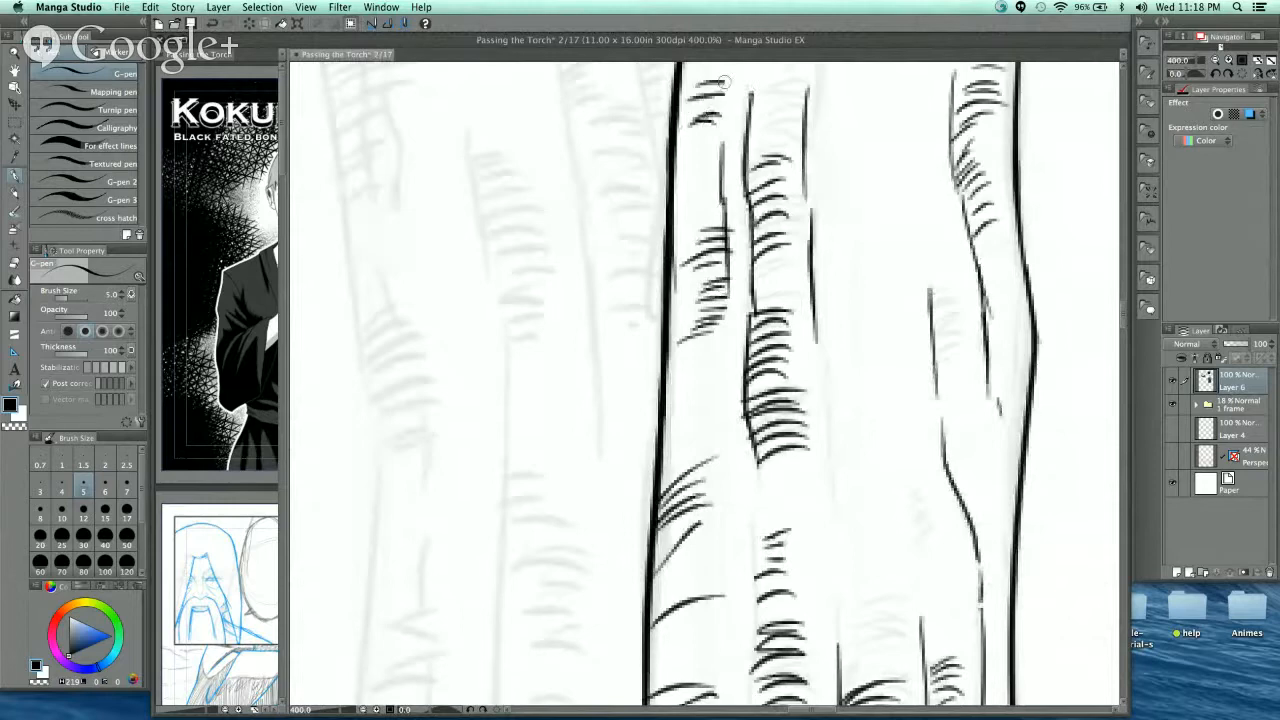
{"action": "left_click_drag", "start_coordinate": [727, 128], "coordinate": [698, 276]}
{"action": "left_click_drag", "start_coordinate": [666, 196], "coordinate": [661, 288]}
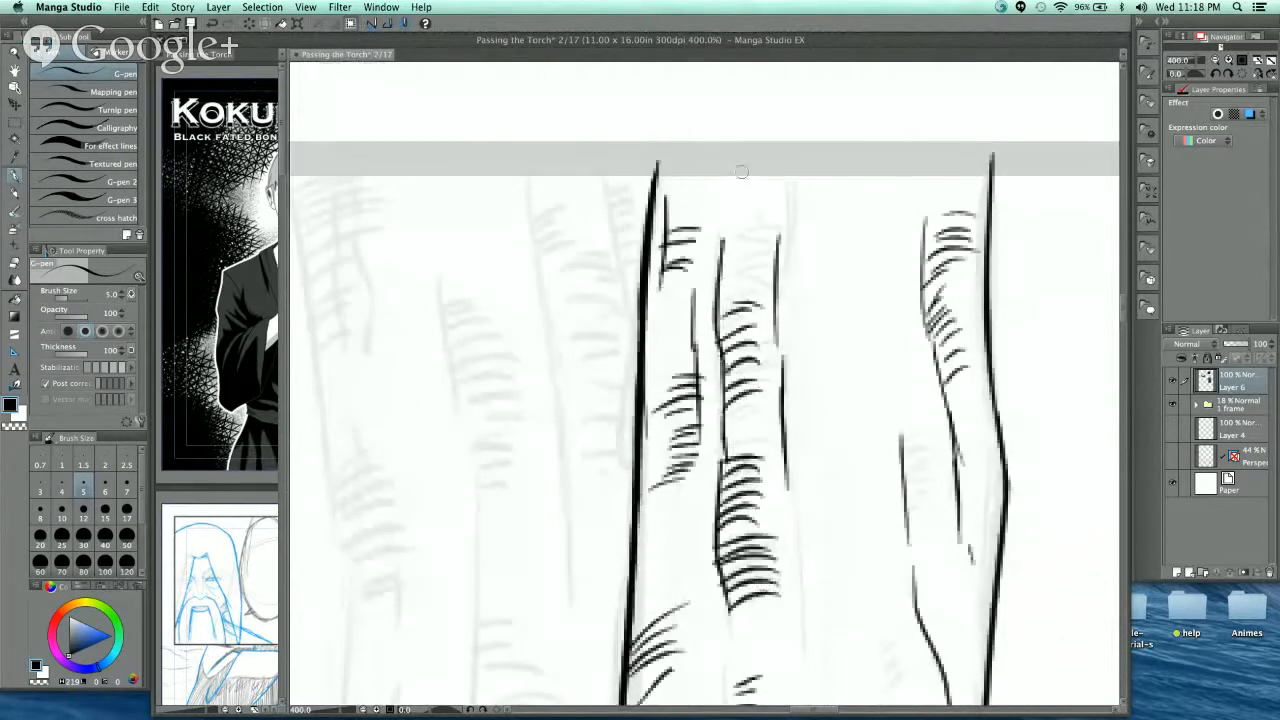
- Ink a curved bark line right of the foreground trunk's central line and fill the gap with diagonal hatching
{"action": "scroll", "coordinate": [741, 190], "scroll_direction": "down", "scroll_amount": 3}
{"action": "left_click_drag", "start_coordinate": [747, 344], "coordinate": [786, 127]}
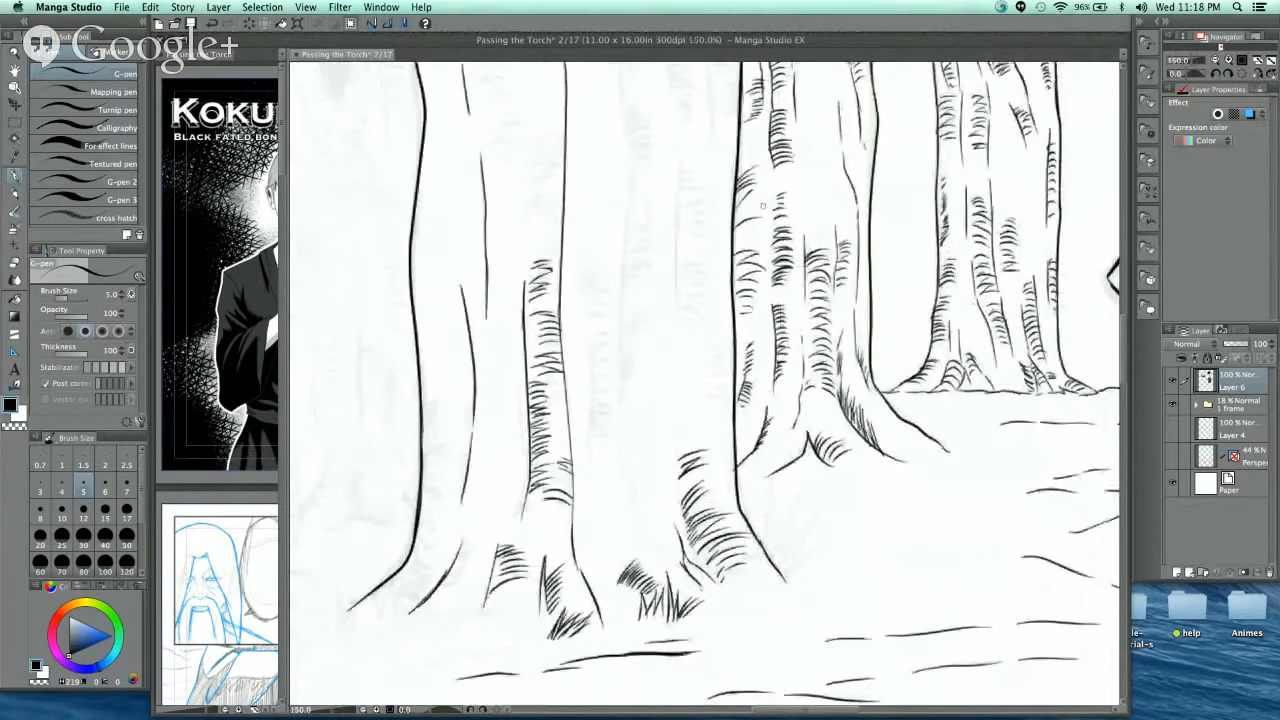
{"action": "mouse_move", "coordinate": [762, 210]}
{"action": "left_mouse_down"}
{"action": "mouse_move", "coordinate": [760, 302]}
{"action": "mouse_move", "coordinate": [776, 283]}
{"action": "left_mouse_up"}
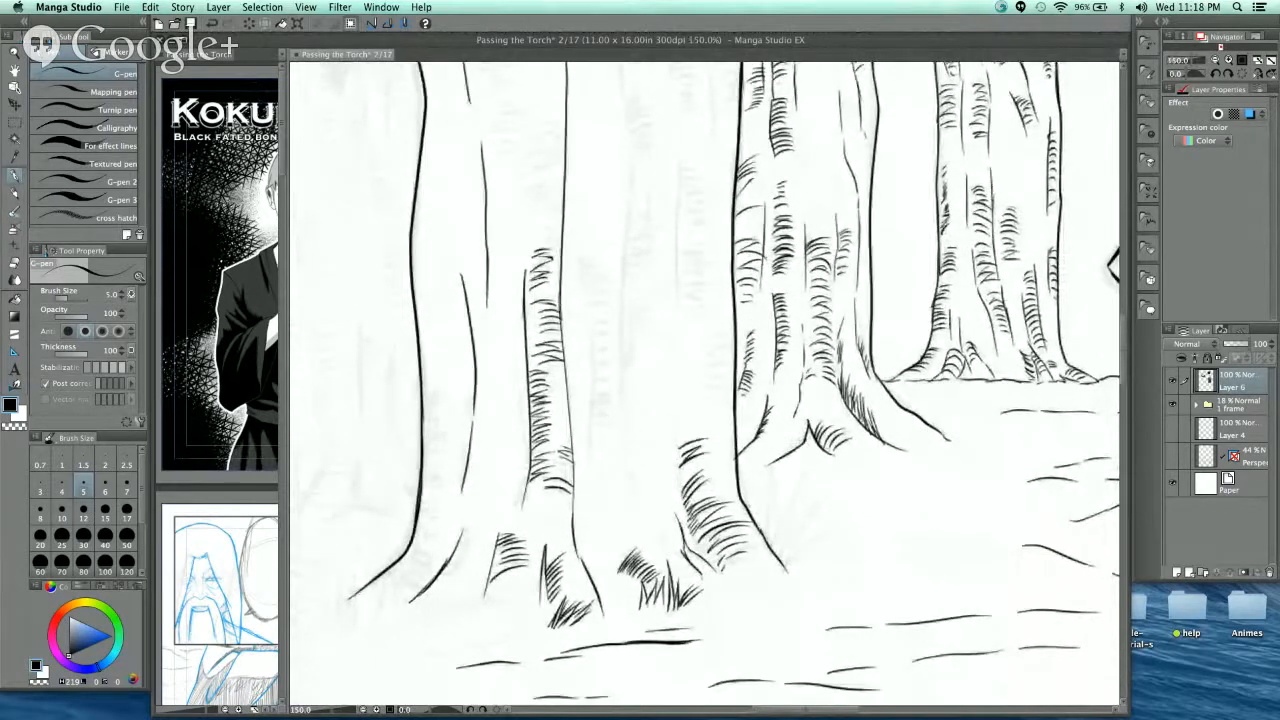
{"action": "scroll", "coordinate": [546, 261], "scroll_direction": "up", "scroll_amount": 1}
{"action": "left_click_drag", "start_coordinate": [544, 238], "coordinate": [563, 508]}
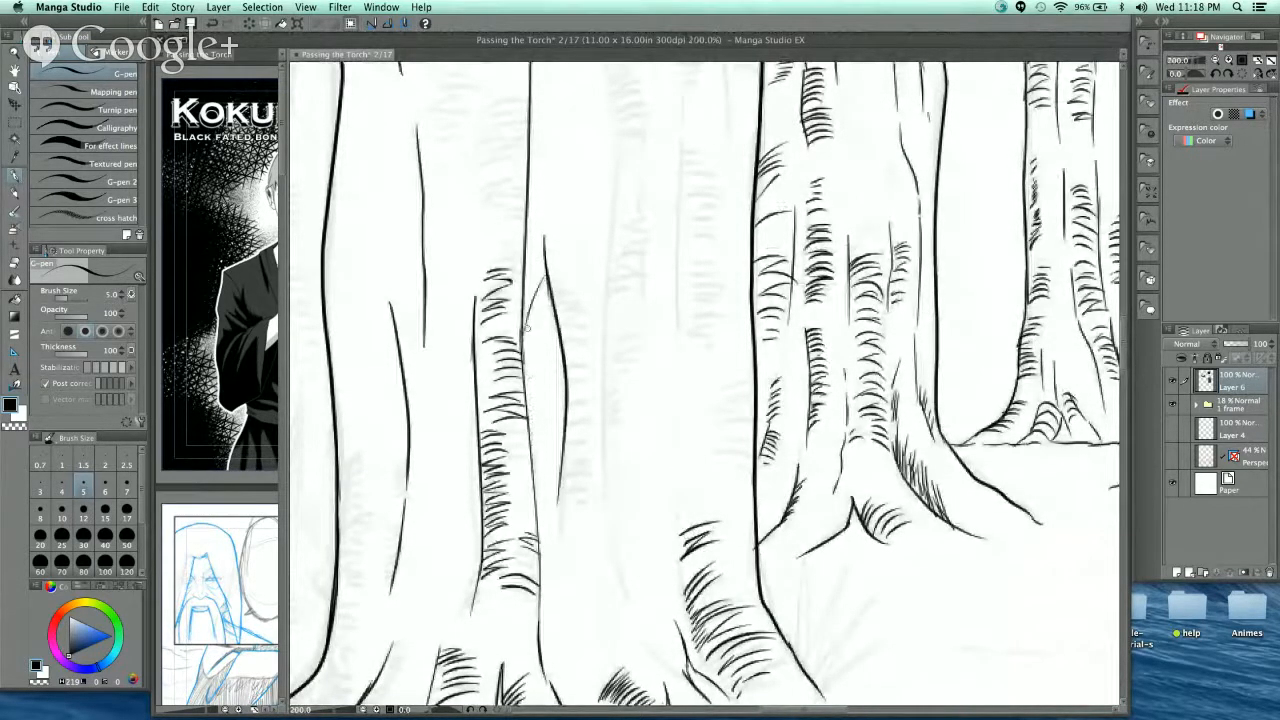
{"action": "left_click_drag", "start_coordinate": [549, 311], "coordinate": [530, 405]}
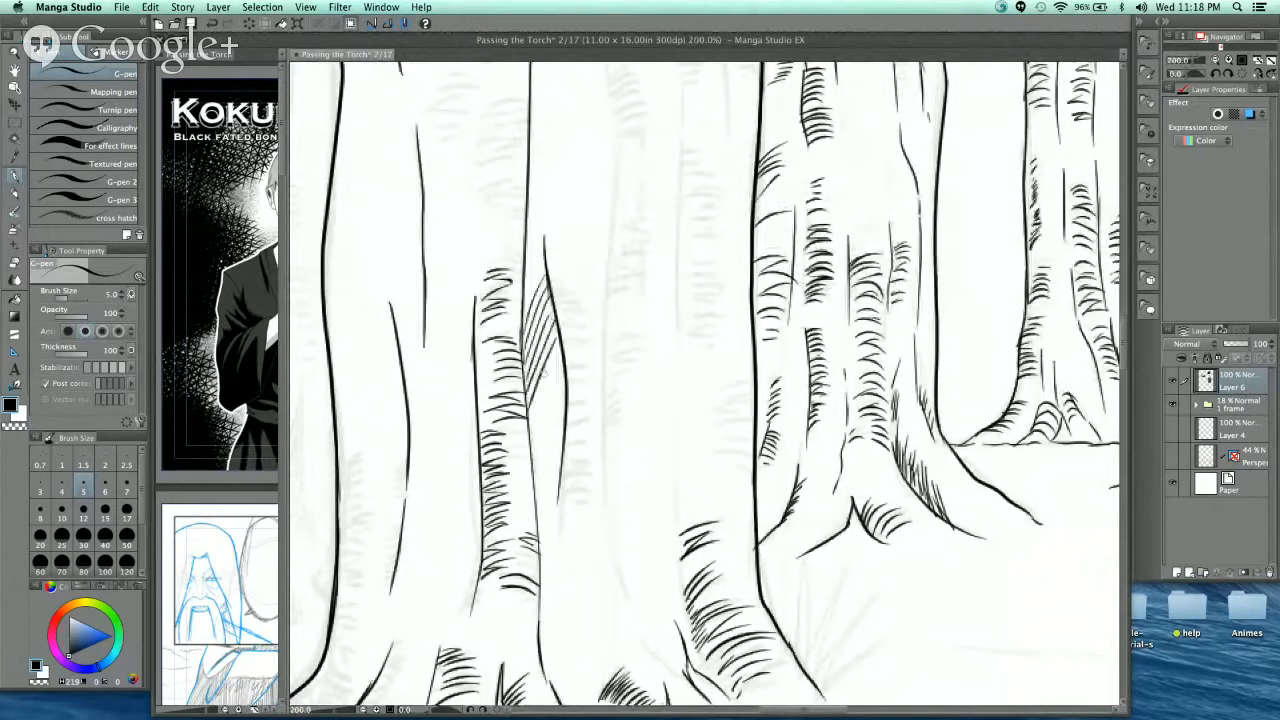
- Extend the diagonal hatching to the lower tip of the gap beside the foreground trunk's central line
{"action": "left_click_drag", "start_coordinate": [561, 355], "coordinate": [532, 428]}
{"action": "mouse_move", "coordinate": [566, 375]}
{"action": "left_mouse_down"}
{"action": "mouse_move", "coordinate": [538, 440]}
{"action": "mouse_move", "coordinate": [538, 486]}
{"action": "left_mouse_up"}
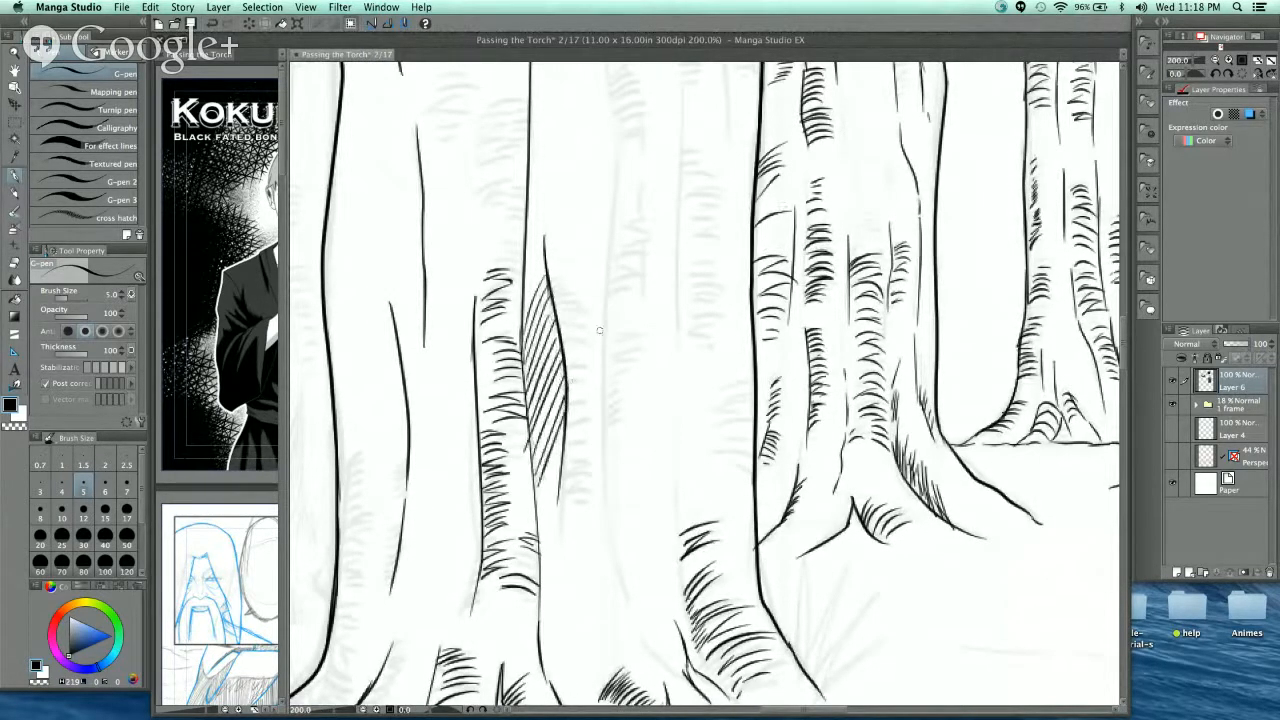
{"action": "left_click_drag", "start_coordinate": [569, 421], "coordinate": [525, 405]}
- Ink short curved bark strokes outward from the upper right side of the hatched gap on the foreground trunk
{"action": "left_click", "coordinate": [524, 257], "text": "super"}
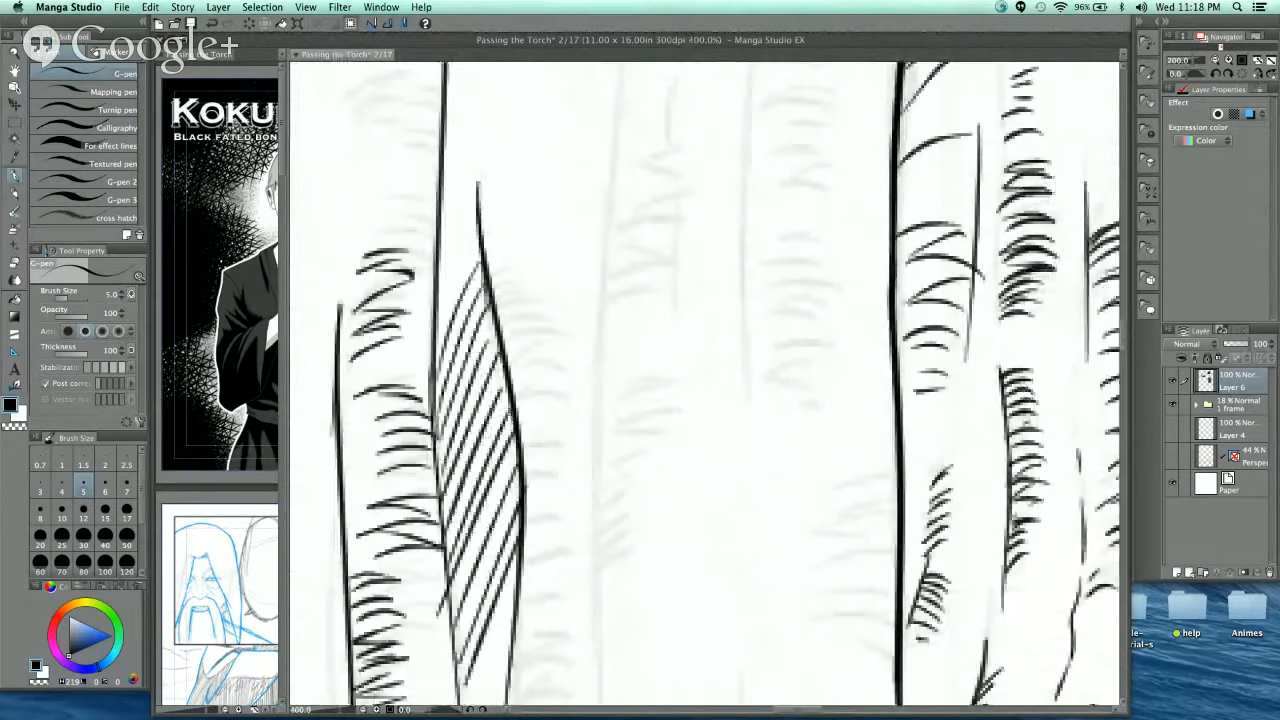
{"action": "left_click_drag", "start_coordinate": [492, 282], "coordinate": [540, 268]}
{"action": "left_click_drag", "start_coordinate": [500, 320], "coordinate": [558, 306]}
{"action": "left_click_drag", "start_coordinate": [506, 352], "coordinate": [578, 350]}
{"action": "left_click_drag", "start_coordinate": [520, 388], "coordinate": [574, 368]}
{"action": "left_click_drag", "start_coordinate": [526, 400], "coordinate": [560, 388]}
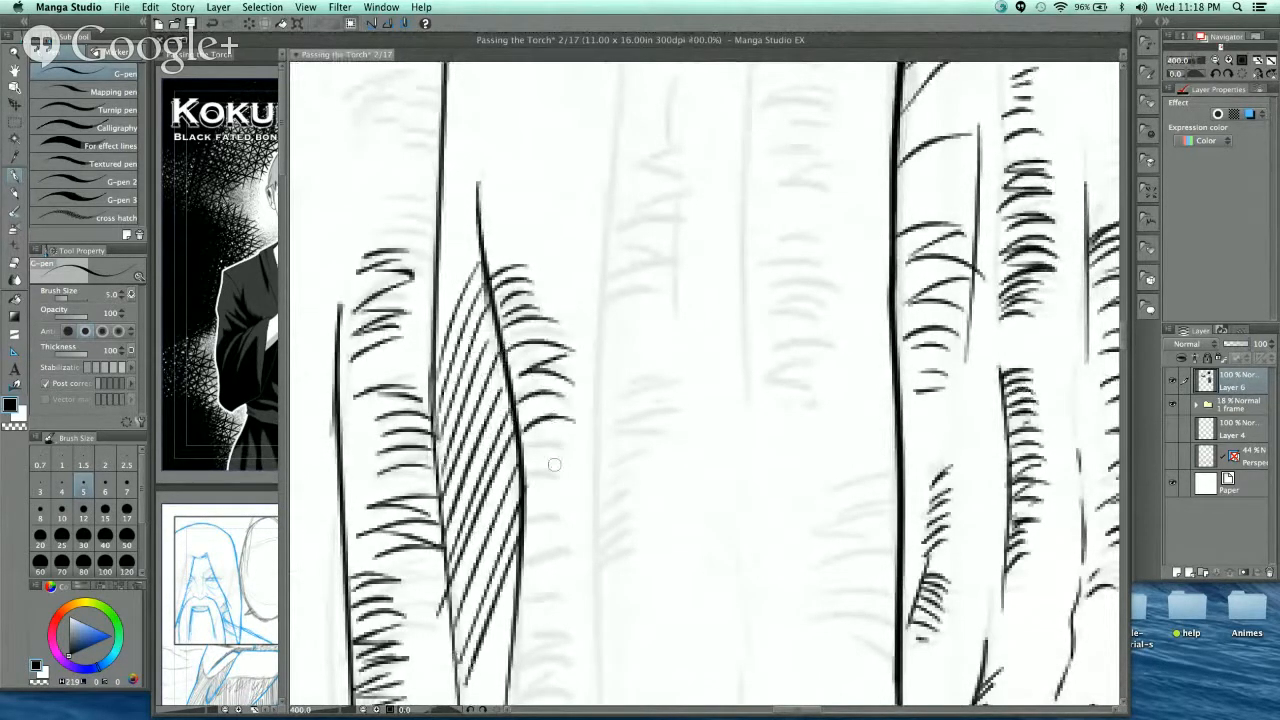
- Continue the curved bark strokes down the right side of the hatched gap to its lower end
{"action": "mouse_move", "coordinate": [554, 464]}
{"action": "left_mouse_down"}
{"action": "mouse_move", "coordinate": [571, 329]}
{"action": "mouse_move", "coordinate": [549, 280]}
{"action": "mouse_move", "coordinate": [592, 262]}
{"action": "left_mouse_up"}
{"action": "left_click_drag", "start_coordinate": [552, 290], "coordinate": [600, 292]}
{"action": "left_click_drag", "start_coordinate": [556, 310], "coordinate": [605, 332]}
{"action": "mouse_move", "coordinate": [560, 360]}
{"action": "left_mouse_down"}
{"action": "mouse_move", "coordinate": [568, 381]}
{"action": "mouse_move", "coordinate": [548, 391]}
{"action": "left_mouse_up"}
{"action": "left_click_drag", "start_coordinate": [590, 404], "coordinate": [555, 405]}
{"action": "left_click_drag", "start_coordinate": [588, 414], "coordinate": [547, 425]}
{"action": "mouse_move", "coordinate": [604, 448]}
{"action": "left_mouse_down"}
{"action": "mouse_move", "coordinate": [565, 434]}
{"action": "mouse_move", "coordinate": [569, 456]}
{"action": "left_mouse_up"}
{"action": "left_click_drag", "start_coordinate": [596, 476], "coordinate": [532, 485]}
{"action": "mouse_move", "coordinate": [600, 486]}
{"action": "left_mouse_down"}
{"action": "mouse_move", "coordinate": [540, 498]}
{"action": "mouse_move", "coordinate": [548, 505]}
{"action": "left_mouse_up"}
{"action": "left_click_drag", "start_coordinate": [604, 512], "coordinate": [534, 522]}
{"action": "left_click_drag", "start_coordinate": [602, 522], "coordinate": [538, 534]}
- Ink two vertical bark lines right of the hatched strip and fill their overlap with short curved and zigzag strokes
{"action": "scroll", "coordinate": [622, 274], "scroll_direction": "down", "scroll_amount": 3}
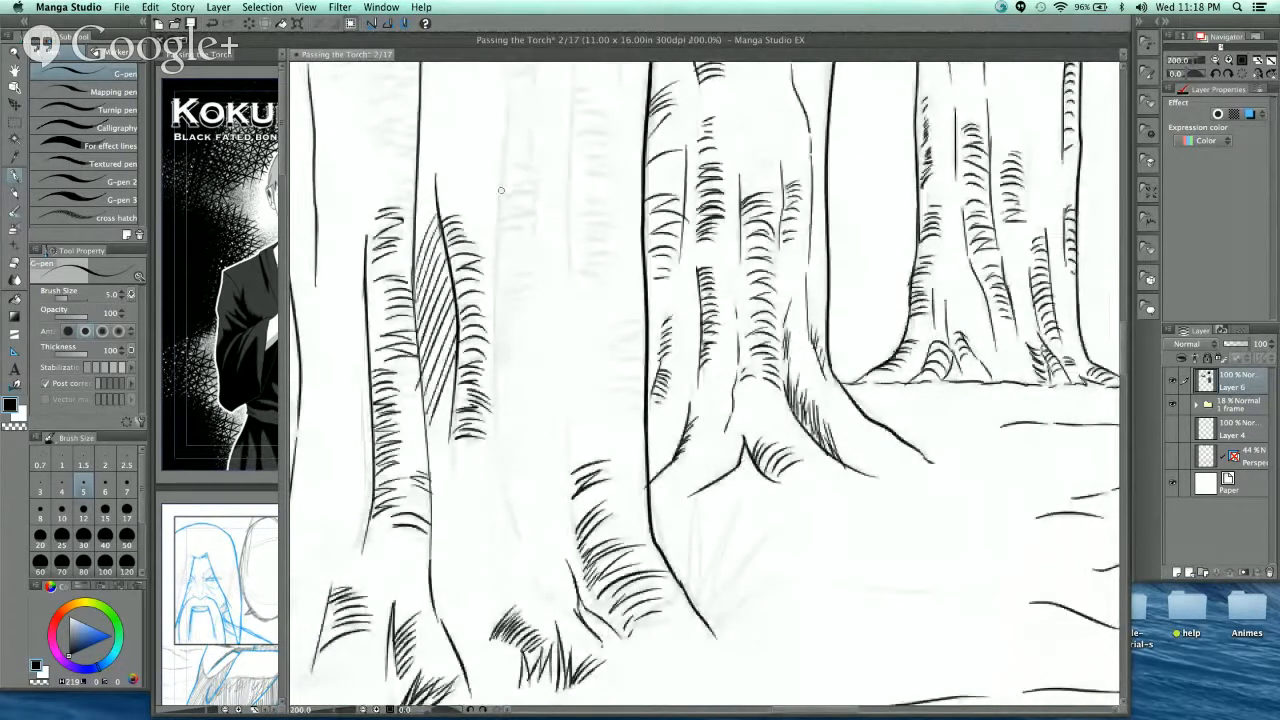
{"action": "left_click_drag", "start_coordinate": [501, 190], "coordinate": [538, 389]}
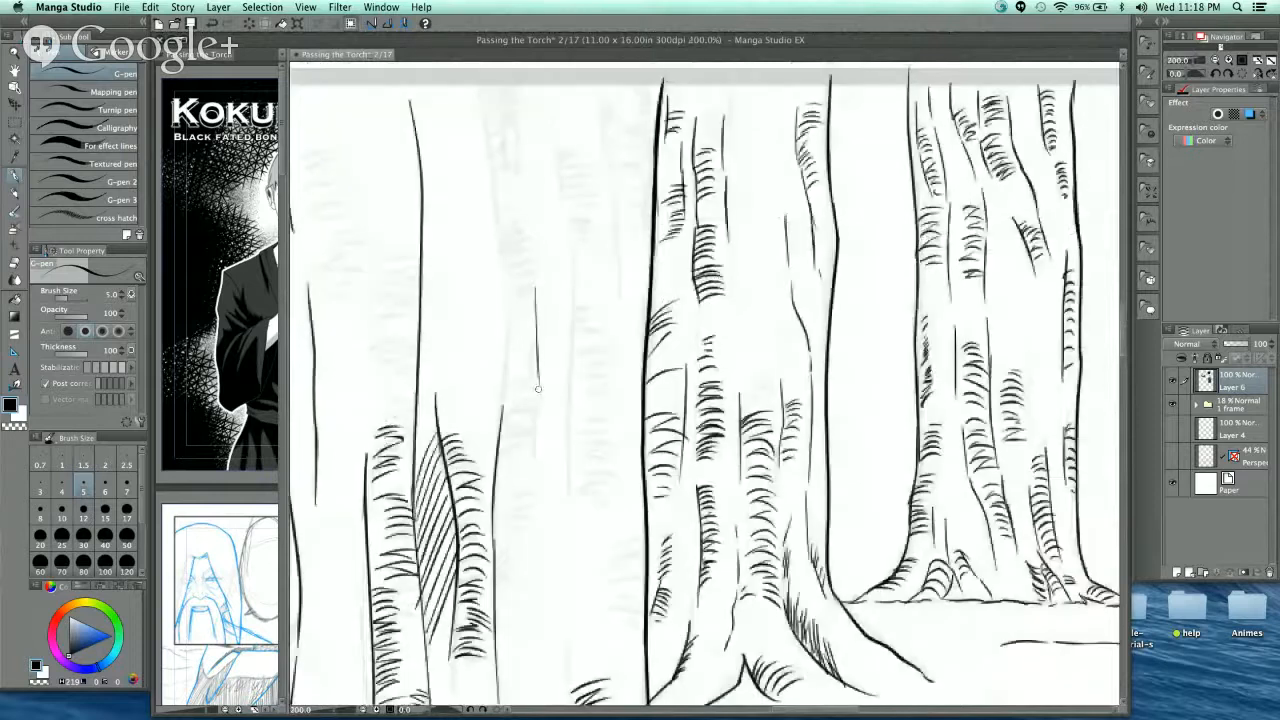
{"action": "scroll", "coordinate": [538, 389], "scroll_direction": "up", "scroll_amount": 4}
{"action": "mouse_move", "coordinate": [612, 320]}
{"action": "left_mouse_down"}
{"action": "mouse_move", "coordinate": [804, 137]}
{"action": "mouse_move", "coordinate": [695, 296]}
{"action": "left_mouse_up"}
{"action": "key", "text": "super+z"}
{"action": "mouse_move", "coordinate": [600, 324]}
{"action": "left_mouse_down"}
{"action": "mouse_move", "coordinate": [697, 318]}
{"action": "mouse_move", "coordinate": [620, 338]}
{"action": "left_mouse_up"}
{"action": "left_click_drag", "start_coordinate": [610, 341], "coordinate": [690, 359]}
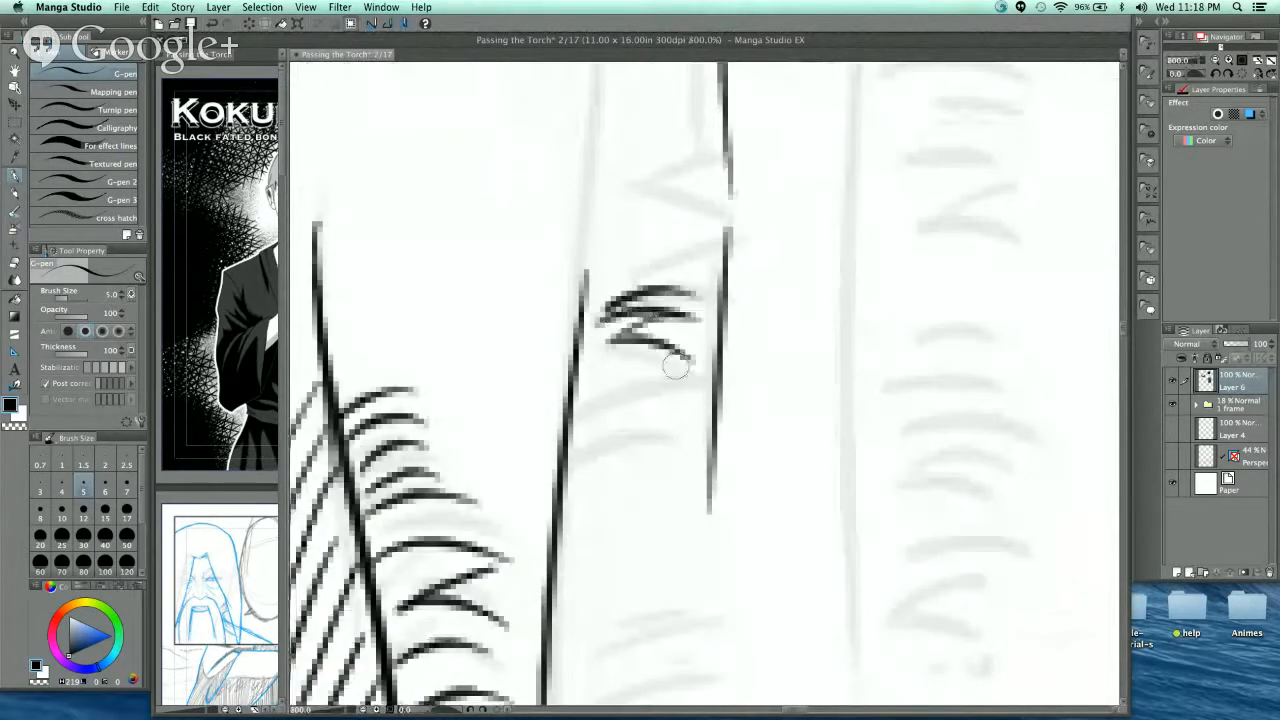
{"action": "left_click_drag", "start_coordinate": [601, 376], "coordinate": [687, 378]}
{"action": "mouse_move", "coordinate": [600, 416]}
{"action": "left_mouse_down"}
{"action": "mouse_move", "coordinate": [686, 412]}
{"action": "mouse_move", "coordinate": [602, 440]}
{"action": "left_mouse_up"}
{"action": "left_click_drag", "start_coordinate": [602, 440], "coordinate": [686, 450]}
{"action": "left_click_drag", "start_coordinate": [604, 477], "coordinate": [674, 453]}
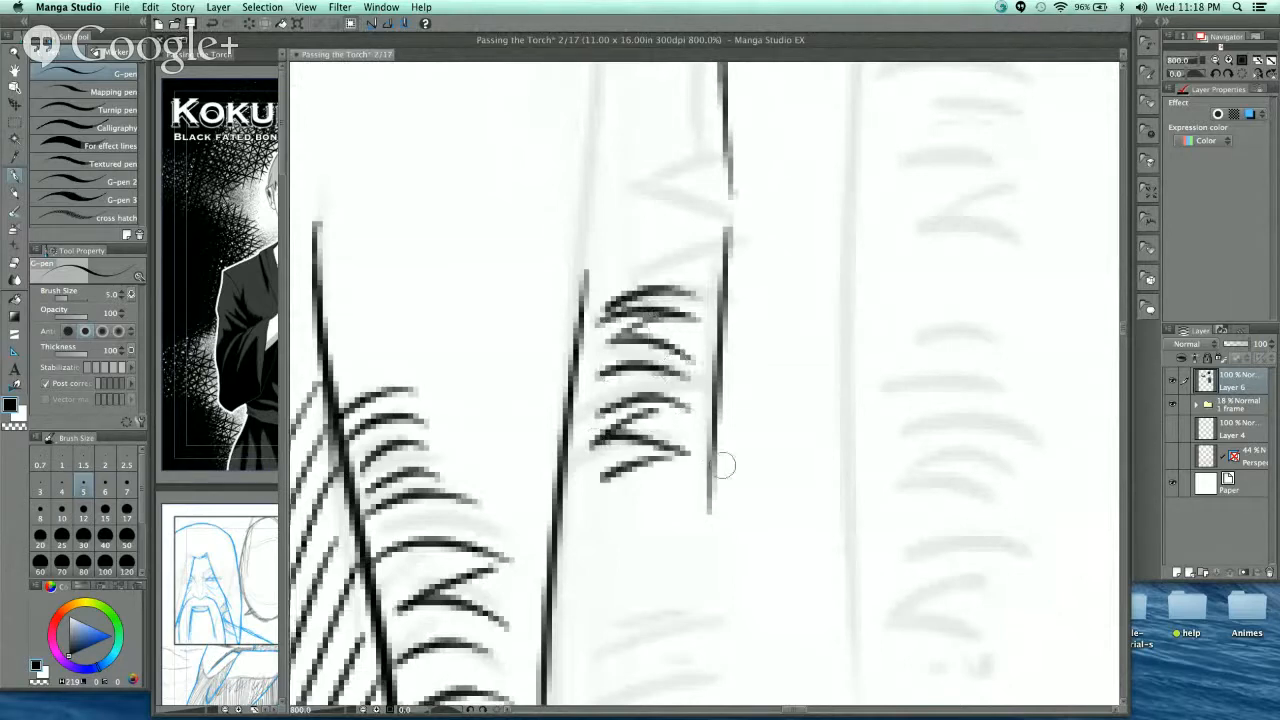
- Add a second cluster of curved strokes lower down, along the right side of the new long bark line
{"action": "scroll", "coordinate": [709, 457], "scroll_direction": "down", "scroll_amount": 2}
{"action": "left_click_drag", "start_coordinate": [670, 368], "coordinate": [744, 350]}
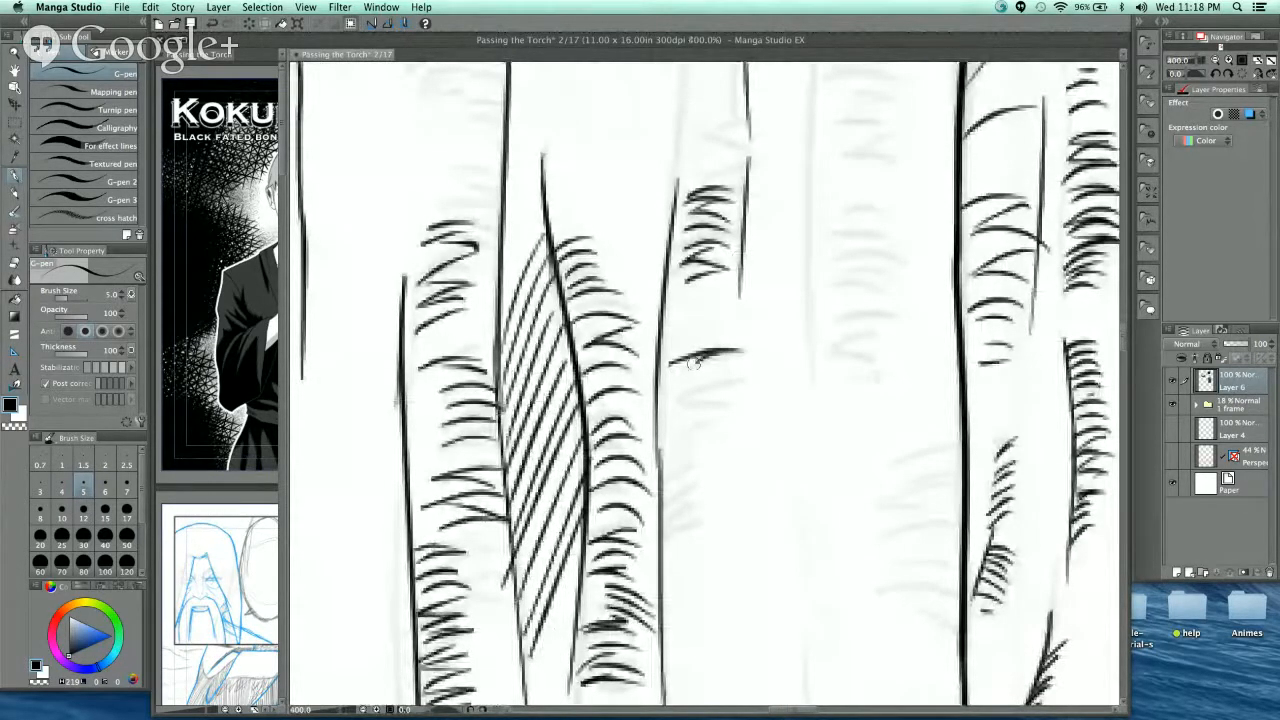
{"action": "left_click_drag", "start_coordinate": [670, 378], "coordinate": [740, 370]}
{"action": "left_click_drag", "start_coordinate": [672, 391], "coordinate": [738, 384]}
{"action": "left_click_drag", "start_coordinate": [670, 404], "coordinate": [735, 398]}
{"action": "left_click_drag", "start_coordinate": [668, 417], "coordinate": [730, 410]}
{"action": "left_click_drag", "start_coordinate": [668, 430], "coordinate": [725, 424]}
{"action": "left_click_drag", "start_coordinate": [670, 443], "coordinate": [718, 438]}
{"action": "left_click_drag", "start_coordinate": [670, 458], "coordinate": [709, 467]}
- Ink the long bark line down into the root and add a vertical line above the hatching at the trunk's right base
{"action": "mouse_move", "coordinate": [777, 495]}
{"action": "left_mouse_down"}
{"action": "mouse_move", "coordinate": [746, 203]}
{"action": "mouse_move", "coordinate": [771, 530]}
{"action": "mouse_move", "coordinate": [603, 359]}
{"action": "left_mouse_up"}
{"action": "left_click_drag", "start_coordinate": [574, 262], "coordinate": [628, 450]}
{"action": "left_click_drag", "start_coordinate": [638, 476], "coordinate": [784, 600]}
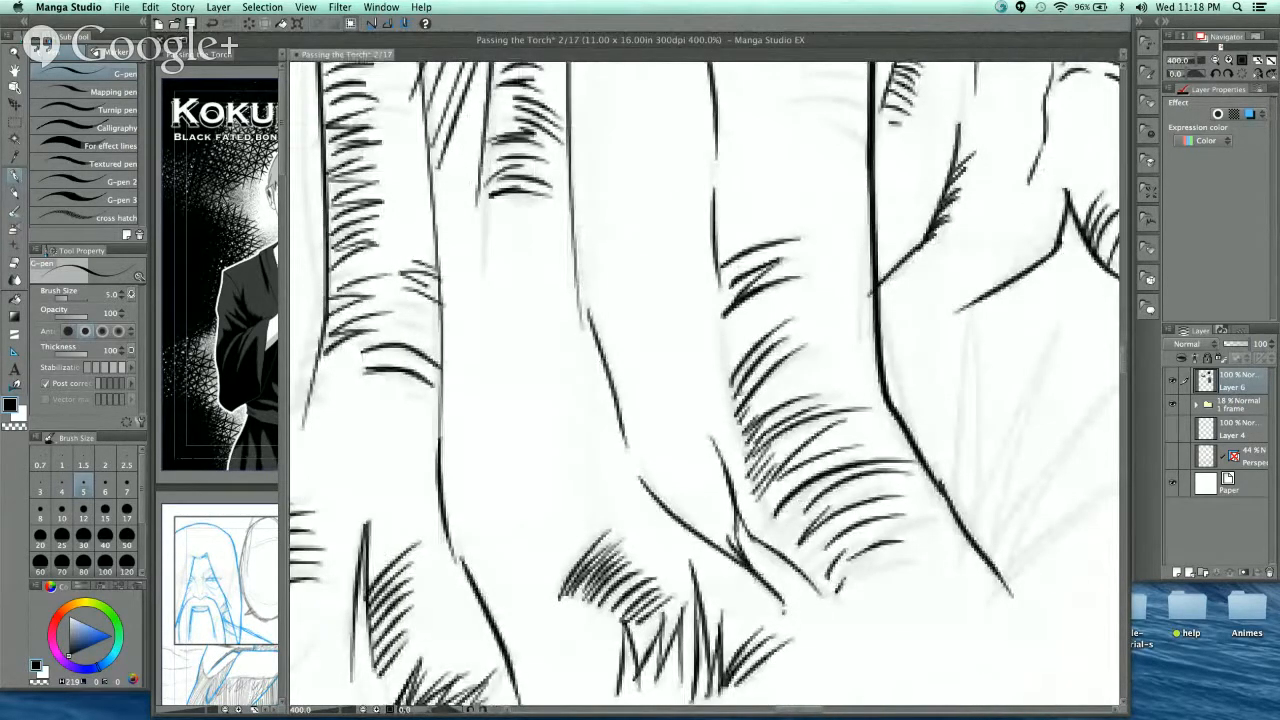
{"action": "scroll", "coordinate": [652, 535], "scroll_direction": "down", "scroll_amount": 2}
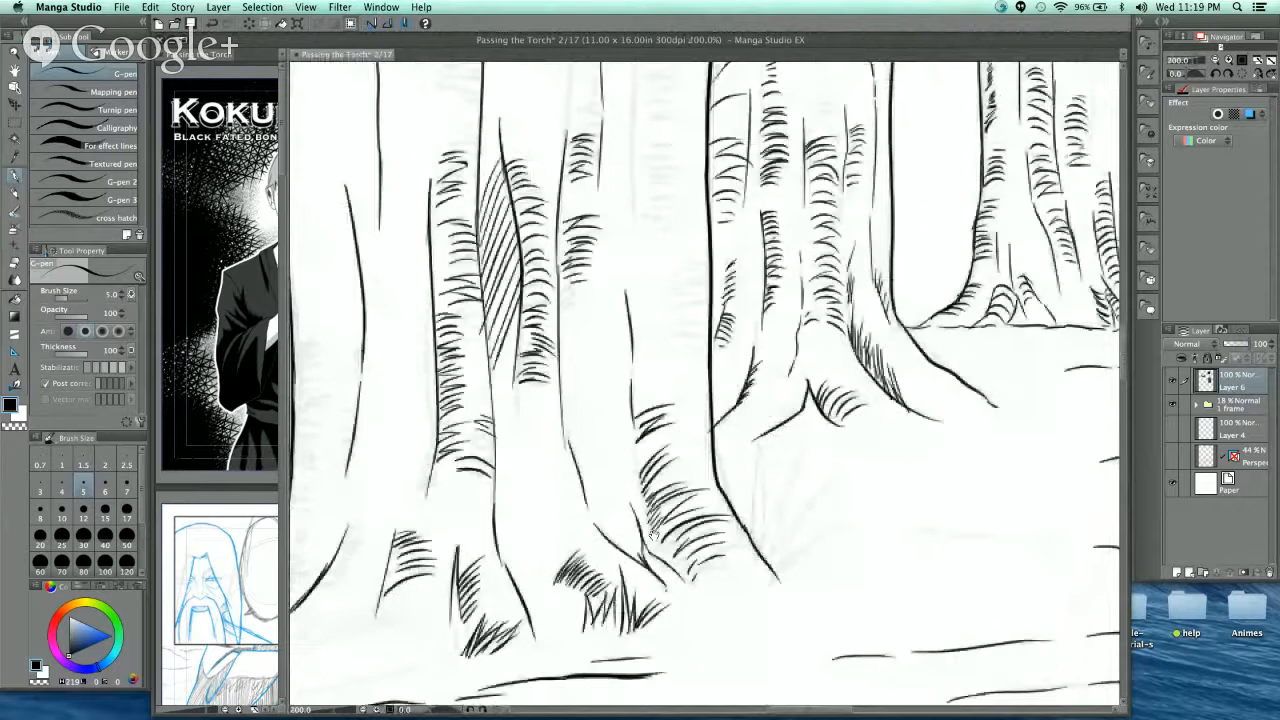
- Ink widely spaced curved bark strokes inward from the foreground trunk's right outline, above the hatched root
{"action": "scroll", "coordinate": [652, 535], "scroll_direction": "up", "scroll_amount": 2}
{"action": "left_click_drag", "start_coordinate": [754, 360], "coordinate": [852, 430]}
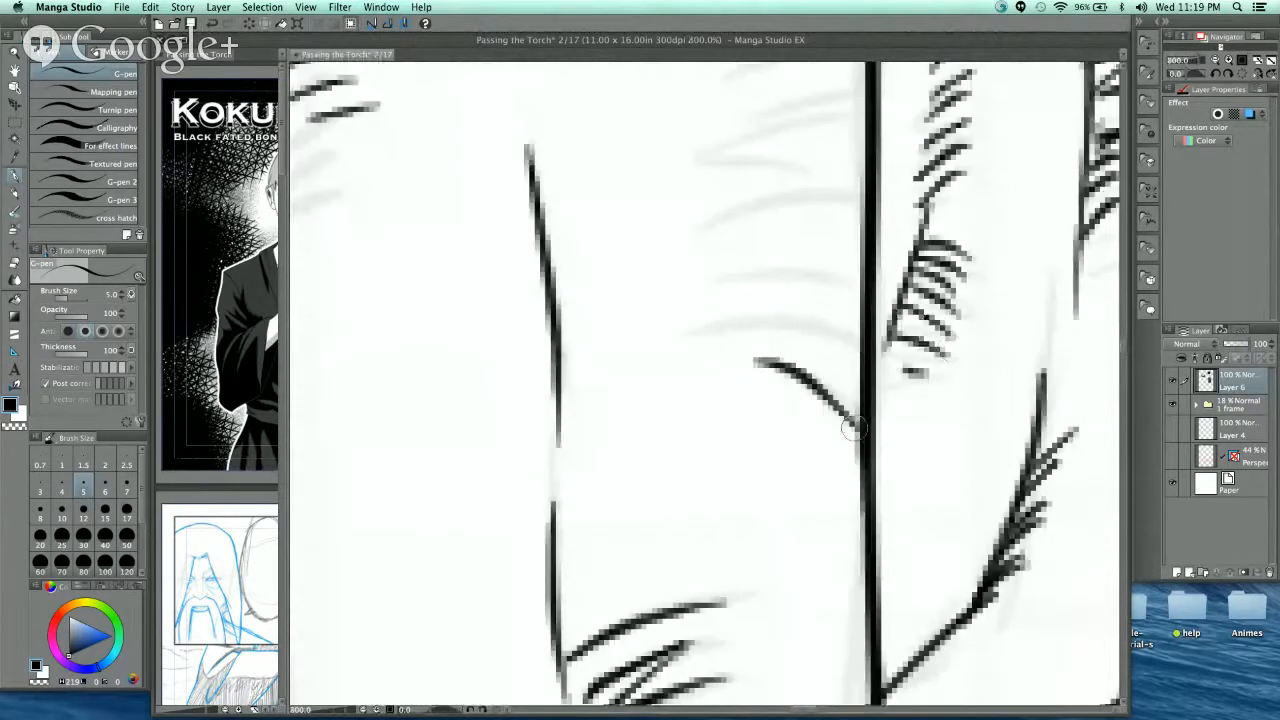
{"action": "left_click_drag", "start_coordinate": [696, 342], "coordinate": [862, 350]}
{"action": "left_click_drag", "start_coordinate": [710, 293], "coordinate": [866, 290]}
{"action": "left_click_drag", "start_coordinate": [708, 228], "coordinate": [862, 198]}
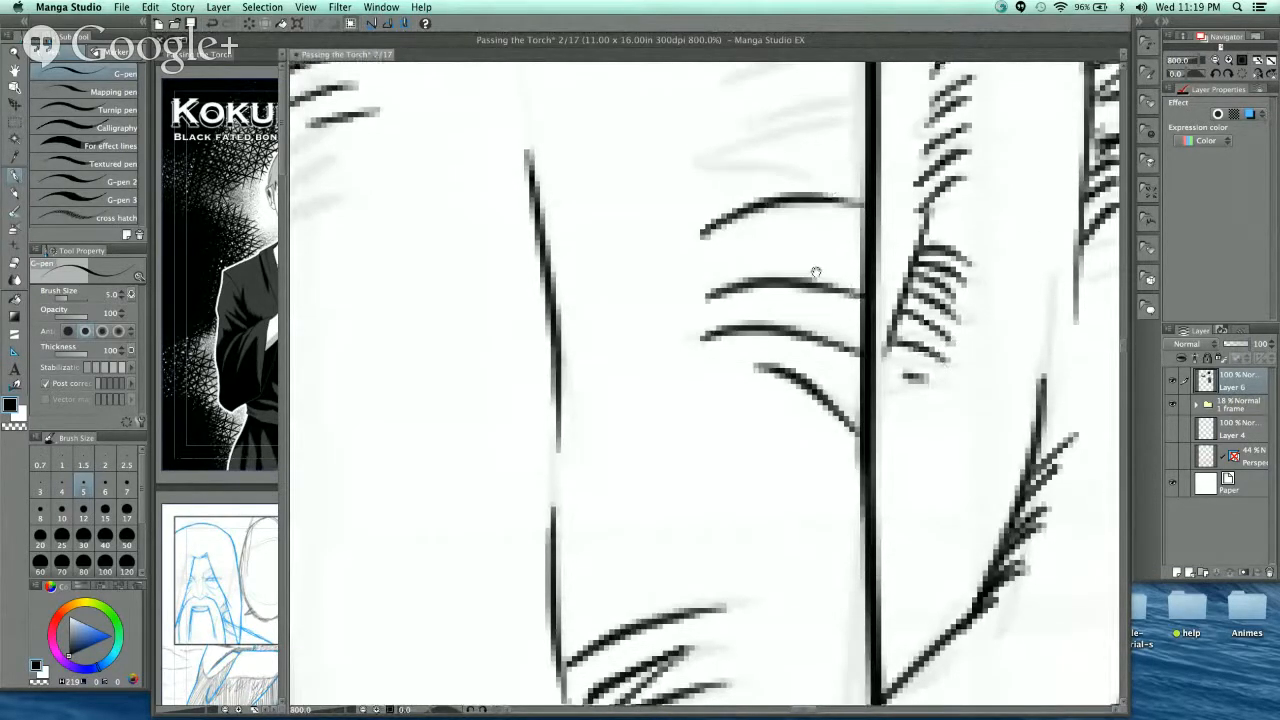
{"action": "left_click_drag", "start_coordinate": [794, 167], "coordinate": [767, 402]}
{"action": "left_click_drag", "start_coordinate": [684, 400], "coordinate": [846, 373]}
{"action": "left_click_drag", "start_coordinate": [710, 371], "coordinate": [846, 342]}
{"action": "left_click_drag", "start_coordinate": [731, 338], "coordinate": [848, 318]}
{"action": "left_click_drag", "start_coordinate": [731, 298], "coordinate": [857, 282]}
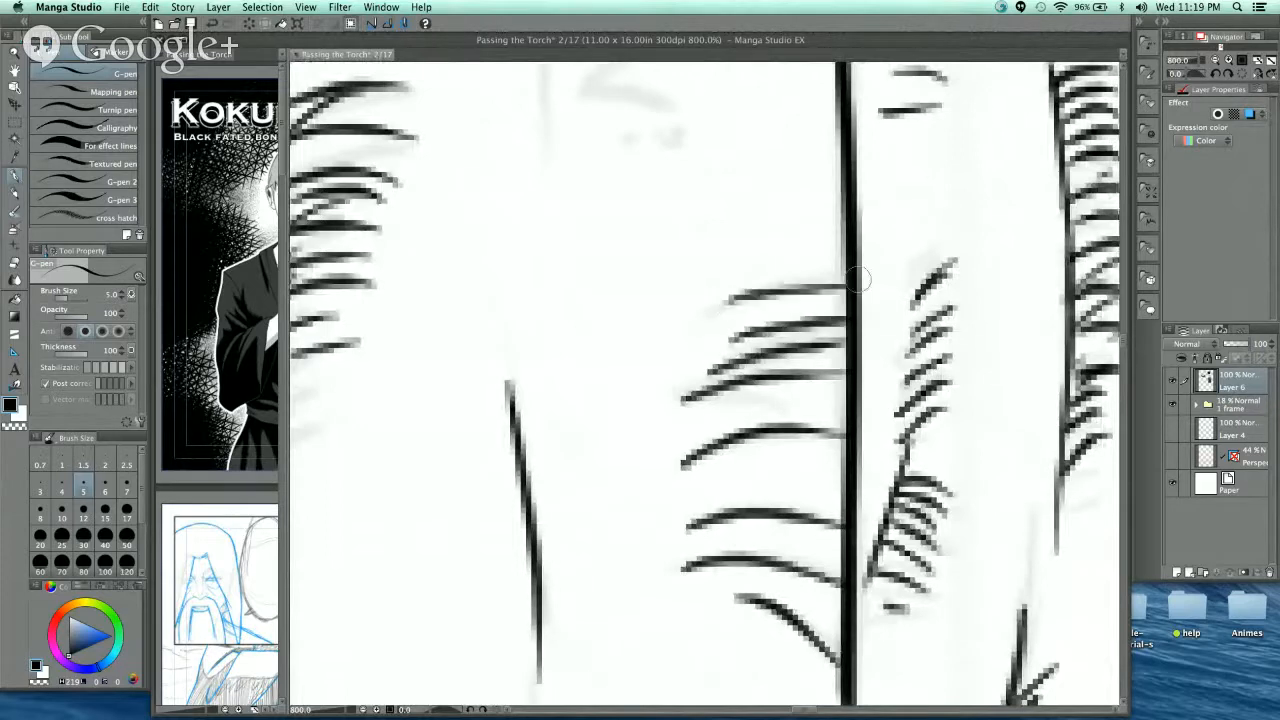
- Add small clusters of bark strokes midway up the foreground trunk, just inside its right outline
{"action": "left_click_drag", "start_coordinate": [783, 240], "coordinate": [842, 605]}
{"action": "mouse_move", "coordinate": [628, 368]}
{"action": "left_mouse_down"}
{"action": "mouse_move", "coordinate": [694, 363]}
{"action": "mouse_move", "coordinate": [752, 378]}
{"action": "mouse_move", "coordinate": [735, 327]}
{"action": "left_mouse_up"}
{"action": "mouse_move", "coordinate": [747, 308]}
{"action": "left_mouse_down"}
{"action": "mouse_move", "coordinate": [720, 294]}
{"action": "mouse_move", "coordinate": [639, 308]}
{"action": "left_mouse_up"}
{"action": "left_click_drag", "start_coordinate": [628, 247], "coordinate": [727, 235]}
{"action": "left_click_drag", "start_coordinate": [655, 217], "coordinate": [746, 206]}
- Ink a taller cluster of curved and zigzag bark strokes higher up, just inside the foreground trunk's right outline
{"action": "left_click_drag", "start_coordinate": [780, 165], "coordinate": [770, 364]}
{"action": "mouse_move", "coordinate": [647, 390]}
{"action": "left_mouse_down"}
{"action": "mouse_move", "coordinate": [683, 372]}
{"action": "mouse_move", "coordinate": [757, 378]}
{"action": "left_mouse_up"}
{"action": "mouse_move", "coordinate": [620, 346]}
{"action": "left_mouse_down"}
{"action": "mouse_move", "coordinate": [757, 280]}
{"action": "mouse_move", "coordinate": [760, 482]}
{"action": "left_mouse_up"}
{"action": "left_click_drag", "start_coordinate": [661, 394], "coordinate": [771, 389]}
{"action": "mouse_move", "coordinate": [756, 369]}
{"action": "left_mouse_down"}
{"action": "mouse_move", "coordinate": [738, 362]}
{"action": "mouse_move", "coordinate": [753, 330]}
{"action": "left_mouse_up"}
{"action": "left_click_drag", "start_coordinate": [640, 326], "coordinate": [773, 311]}
{"action": "mouse_move", "coordinate": [748, 300]}
{"action": "left_mouse_down"}
{"action": "mouse_move", "coordinate": [676, 272]}
{"action": "mouse_move", "coordinate": [766, 259]}
{"action": "left_mouse_up"}
{"action": "left_click_drag", "start_coordinate": [663, 234], "coordinate": [766, 259]}
{"action": "left_click_drag", "start_coordinate": [764, 178], "coordinate": [806, 369]}
{"action": "left_click_drag", "start_coordinate": [686, 398], "coordinate": [806, 384]}
{"action": "left_click_drag", "start_coordinate": [679, 343], "coordinate": [785, 346]}
{"action": "left_click_drag", "start_coordinate": [659, 327], "coordinate": [762, 325]}
{"action": "left_click_drag", "start_coordinate": [650, 296], "coordinate": [739, 278]}
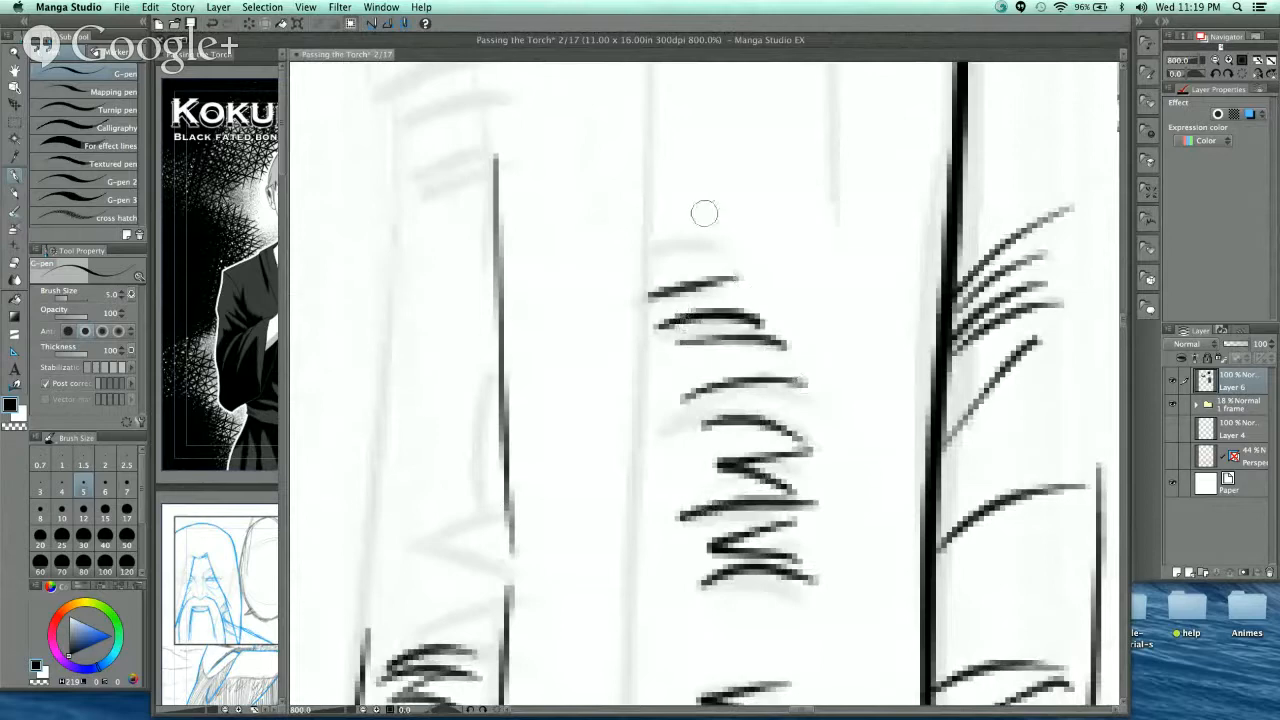
{"action": "left_click_drag", "start_coordinate": [746, 351], "coordinate": [736, 217]}
{"action": "left_click", "coordinate": [738, 228], "text": "alt"}
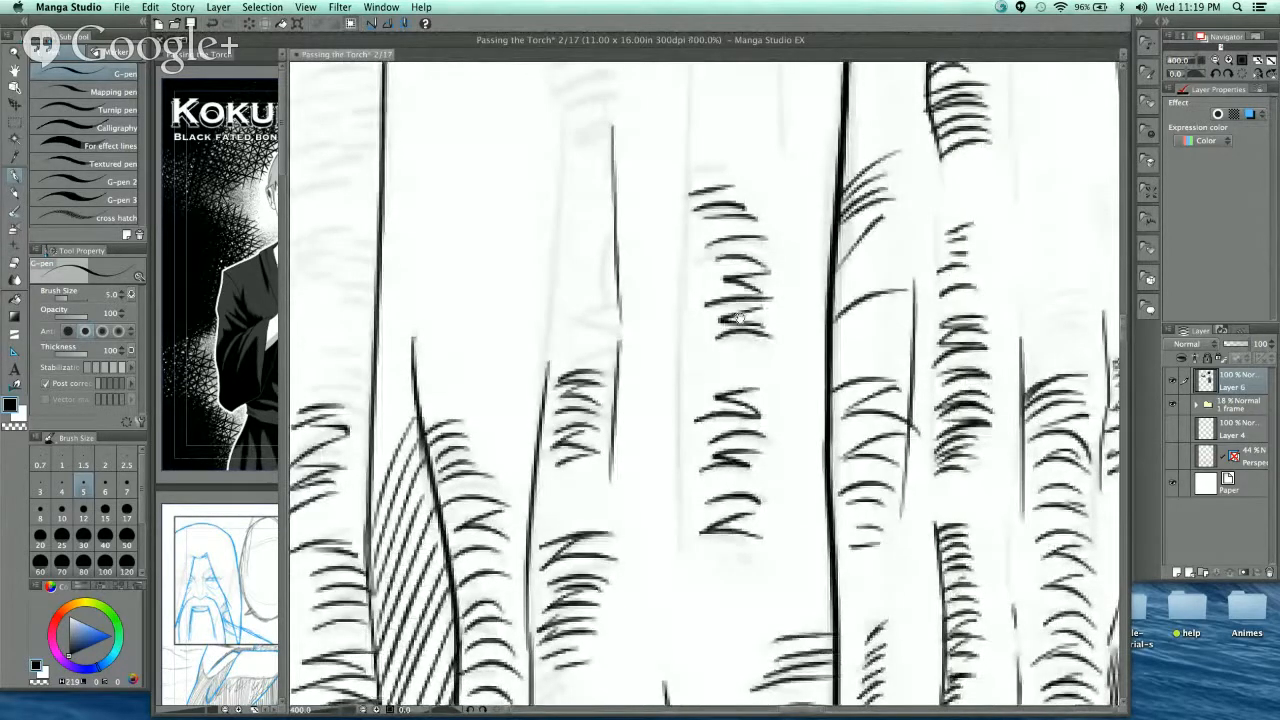
- Ink long vertical bark lines left of the stroke clusters and up to the panel border near the trunk's right outline
{"action": "left_click_drag", "start_coordinate": [740, 319], "coordinate": [702, 606]}
{"action": "left_click_drag", "start_coordinate": [645, 700], "coordinate": [644, 266]}
{"action": "left_click_drag", "start_coordinate": [614, 167], "coordinate": [631, 271]}
{"action": "left_click_drag", "start_coordinate": [725, 405], "coordinate": [586, 484]}
{"action": "left_click_drag", "start_coordinate": [560, 84], "coordinate": [599, 520]}
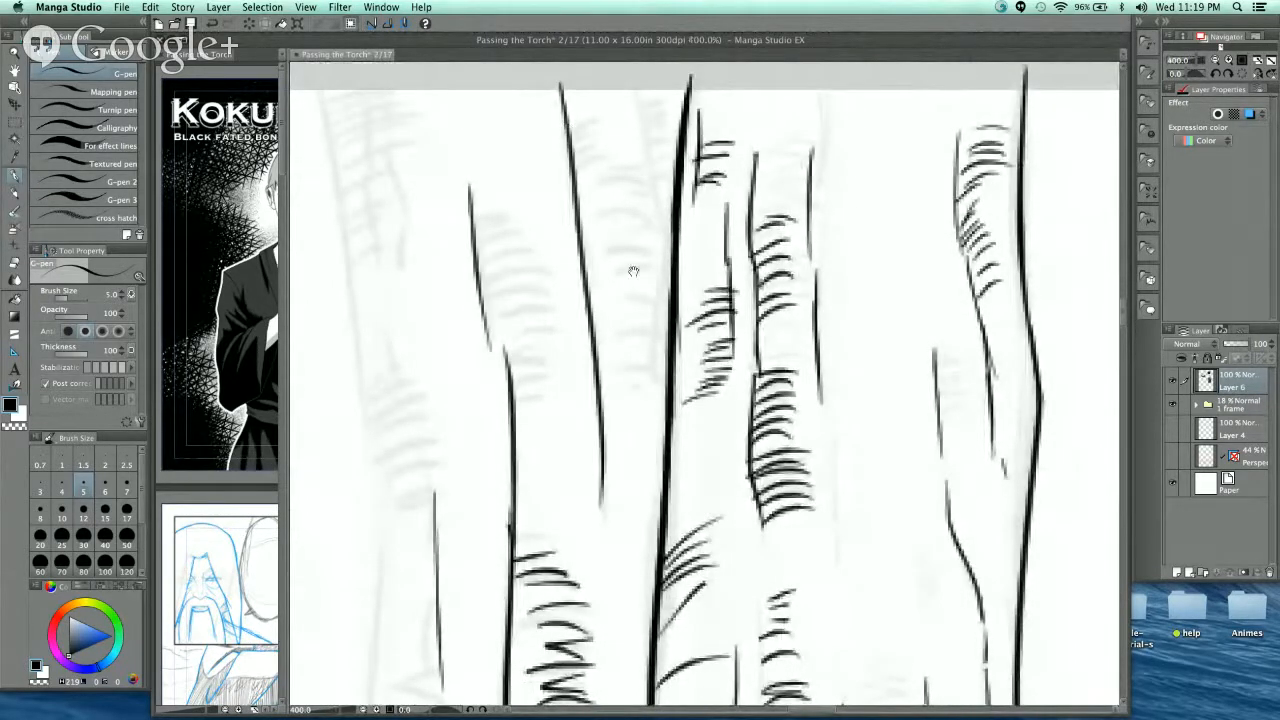
{"action": "left_click_drag", "start_coordinate": [633, 271], "coordinate": [580, 358]}
{"action": "left_click_drag", "start_coordinate": [580, 163], "coordinate": [612, 326]}
{"action": "left_click_drag", "start_coordinate": [626, 385], "coordinate": [622, 359]}
- Hatch short slanted bark strokes off the upper end of the long bark line near the trunk's right outline
{"action": "scroll", "coordinate": [578, 138], "scroll_direction": "up", "scroll_amount": 2}
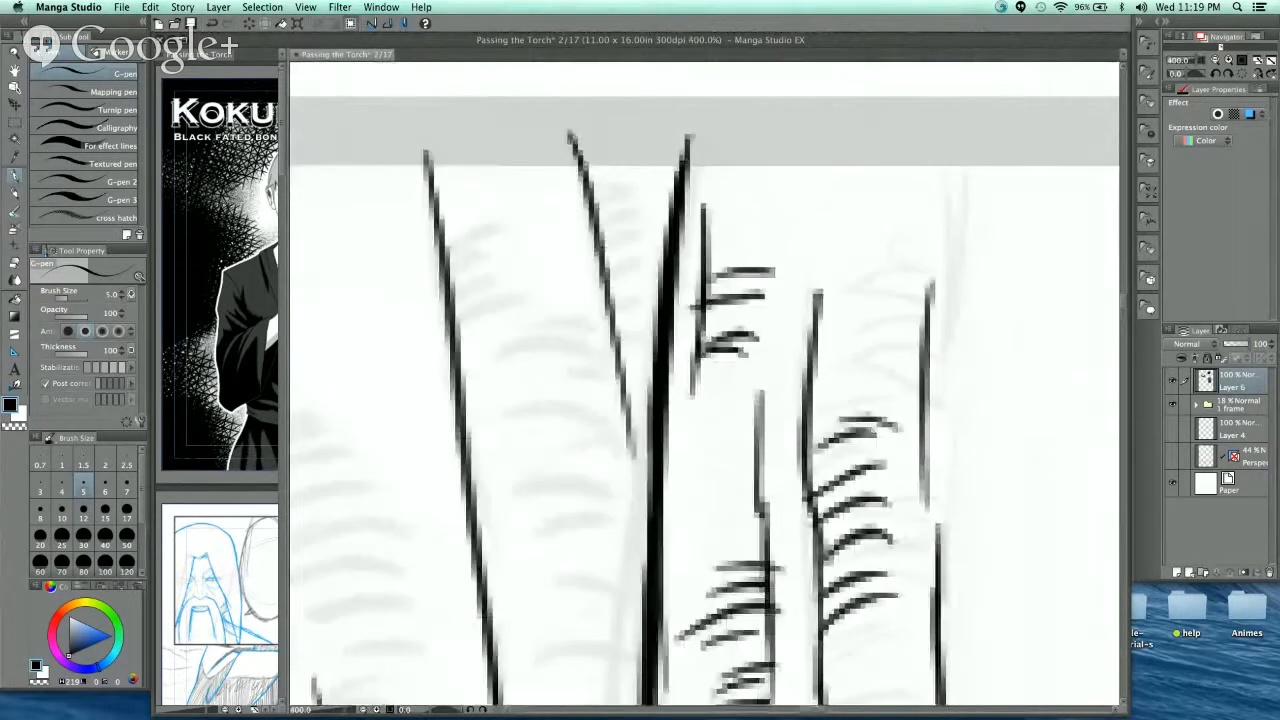
{"action": "scroll", "coordinate": [547, 194], "scroll_direction": "up", "scroll_amount": 1}
{"action": "left_click_drag", "start_coordinate": [345, 308], "coordinate": [474, 230]}
{"action": "left_click_drag", "start_coordinate": [364, 336], "coordinate": [460, 295]}
{"action": "left_click_drag", "start_coordinate": [510, 392], "coordinate": [728, 226]}
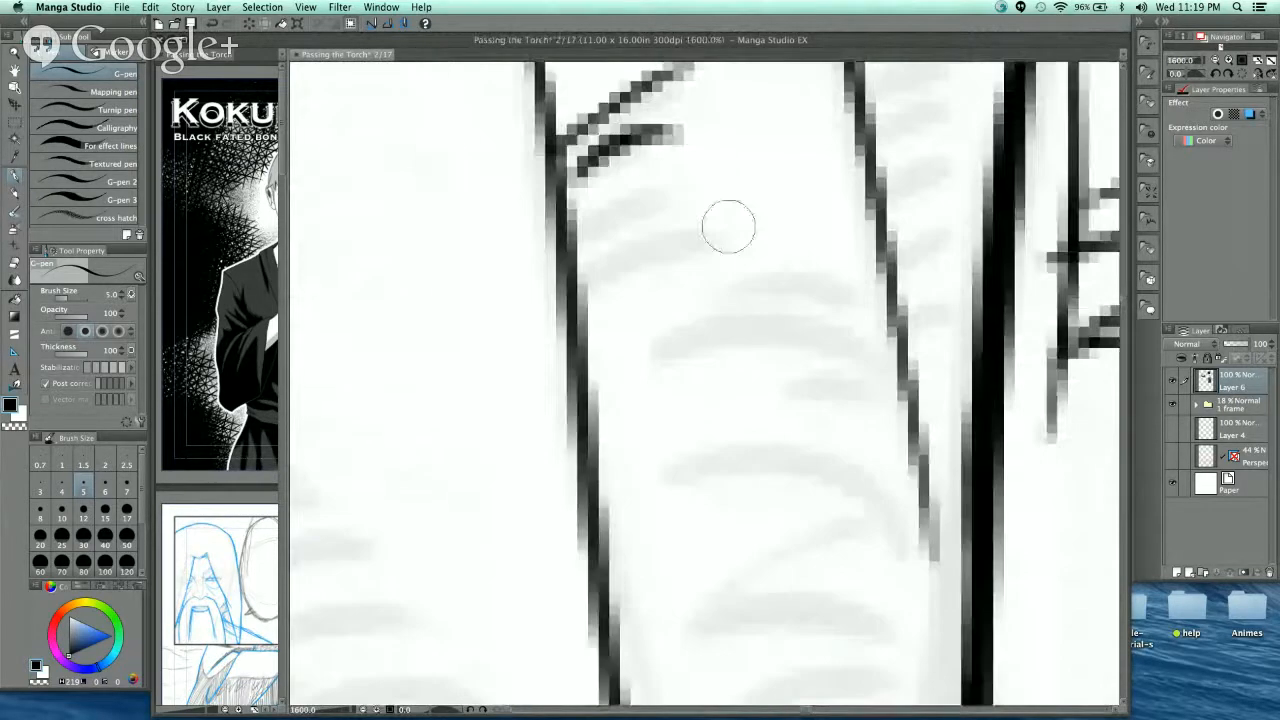
{"action": "left_click_drag", "start_coordinate": [579, 232], "coordinate": [697, 189]}
{"action": "left_click_drag", "start_coordinate": [588, 266], "coordinate": [737, 245]}
{"action": "mouse_move", "coordinate": [600, 321]}
{"action": "left_mouse_down"}
{"action": "mouse_move", "coordinate": [768, 279]}
{"action": "mouse_move", "coordinate": [624, 365]}
{"action": "left_mouse_up"}
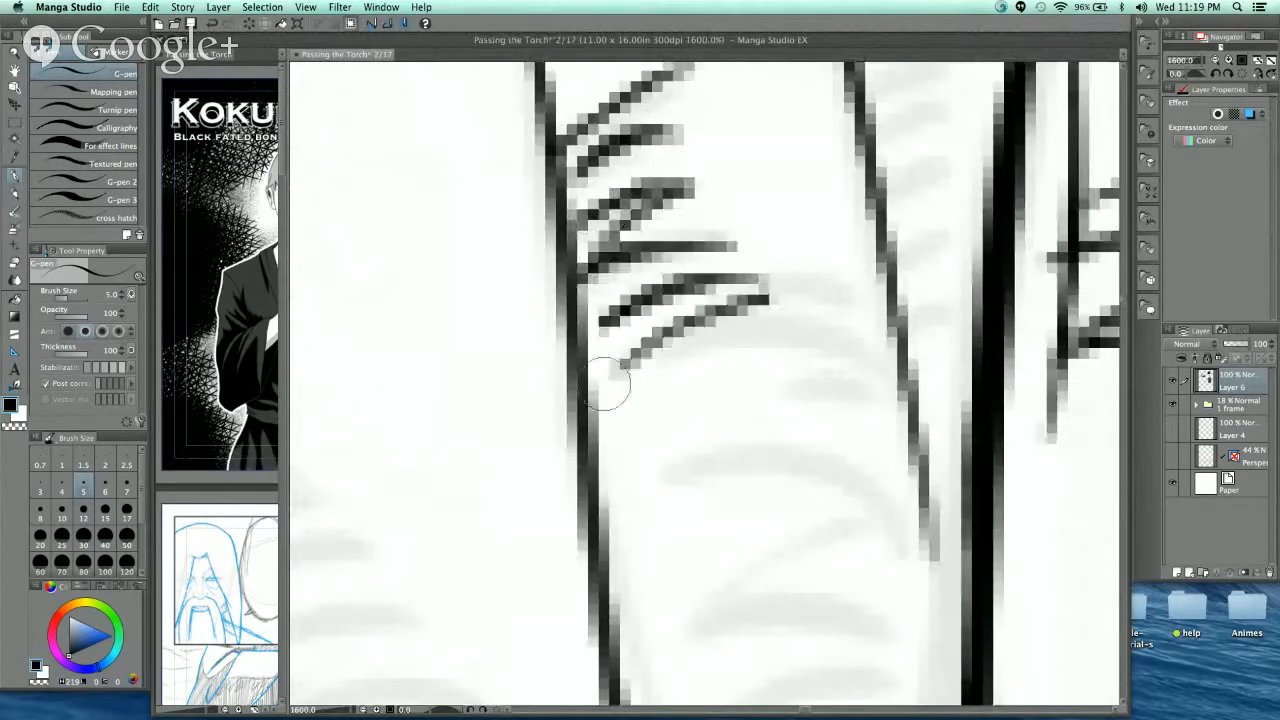
- Fill the band between the long bark line and the trunk's right outline with curved strokes, denser at the middle
{"action": "mouse_move", "coordinate": [780, 460]}
{"action": "left_mouse_down"}
{"action": "mouse_move", "coordinate": [751, 414]}
{"action": "mouse_move", "coordinate": [766, 266]}
{"action": "left_mouse_up"}
{"action": "left_click_drag", "start_coordinate": [677, 318], "coordinate": [885, 305]}
{"action": "left_click_drag", "start_coordinate": [680, 376], "coordinate": [906, 360]}
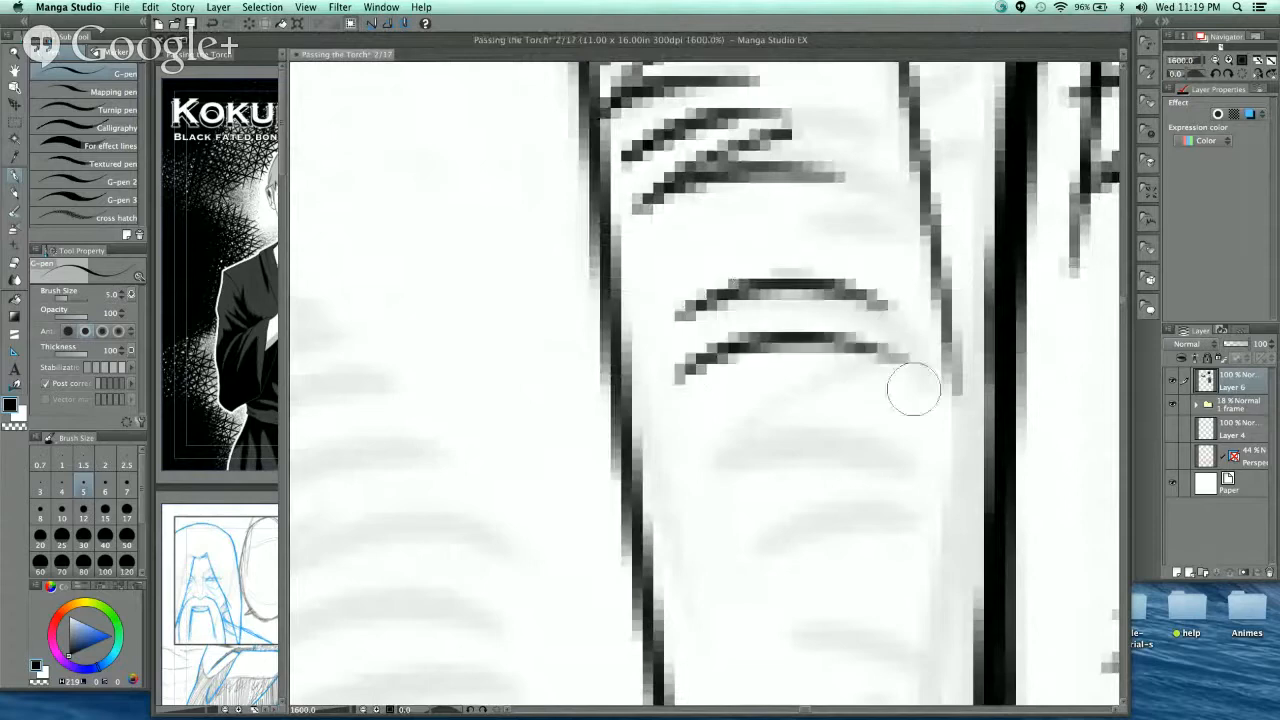
{"action": "mouse_move", "coordinate": [640, 420]}
{"action": "left_mouse_down"}
{"action": "mouse_move", "coordinate": [943, 465]}
{"action": "mouse_move", "coordinate": [857, 266]}
{"action": "left_mouse_up"}
{"action": "left_click_drag", "start_coordinate": [590, 305], "coordinate": [786, 277]}
{"action": "mouse_move", "coordinate": [622, 335]}
{"action": "left_mouse_down"}
{"action": "mouse_move", "coordinate": [727, 315]}
{"action": "mouse_move", "coordinate": [829, 366]}
{"action": "left_mouse_up"}
{"action": "left_click_drag", "start_coordinate": [640, 380], "coordinate": [757, 400]}
{"action": "left_click_drag", "start_coordinate": [630, 440], "coordinate": [857, 443]}
{"action": "left_click_drag", "start_coordinate": [645, 500], "coordinate": [800, 495]}
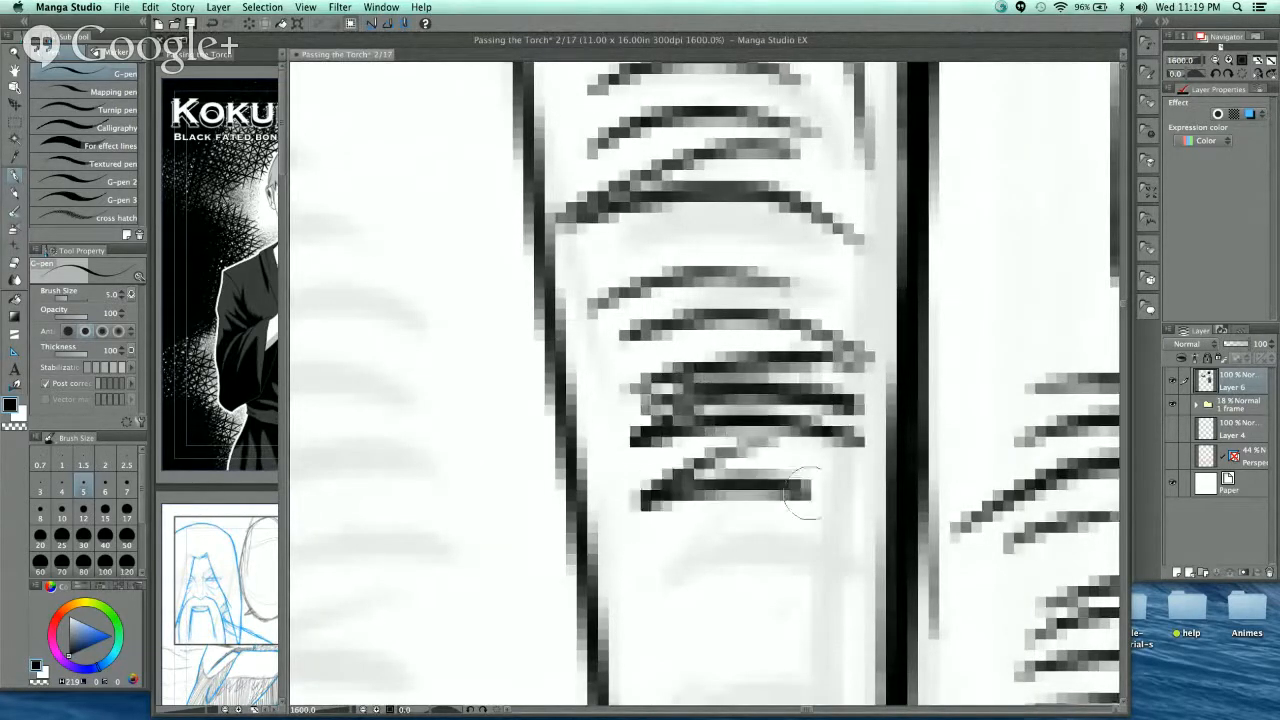
- Finish the lower end of the band beside the trunk's right outline with evenly spaced arched strokes
{"action": "left_click_drag", "start_coordinate": [751, 564], "coordinate": [686, 334]}
{"action": "left_click_drag", "start_coordinate": [603, 402], "coordinate": [820, 375]}
{"action": "left_click_drag", "start_coordinate": [610, 440], "coordinate": [812, 418]}
{"action": "left_click_drag", "start_coordinate": [617, 488], "coordinate": [807, 493]}
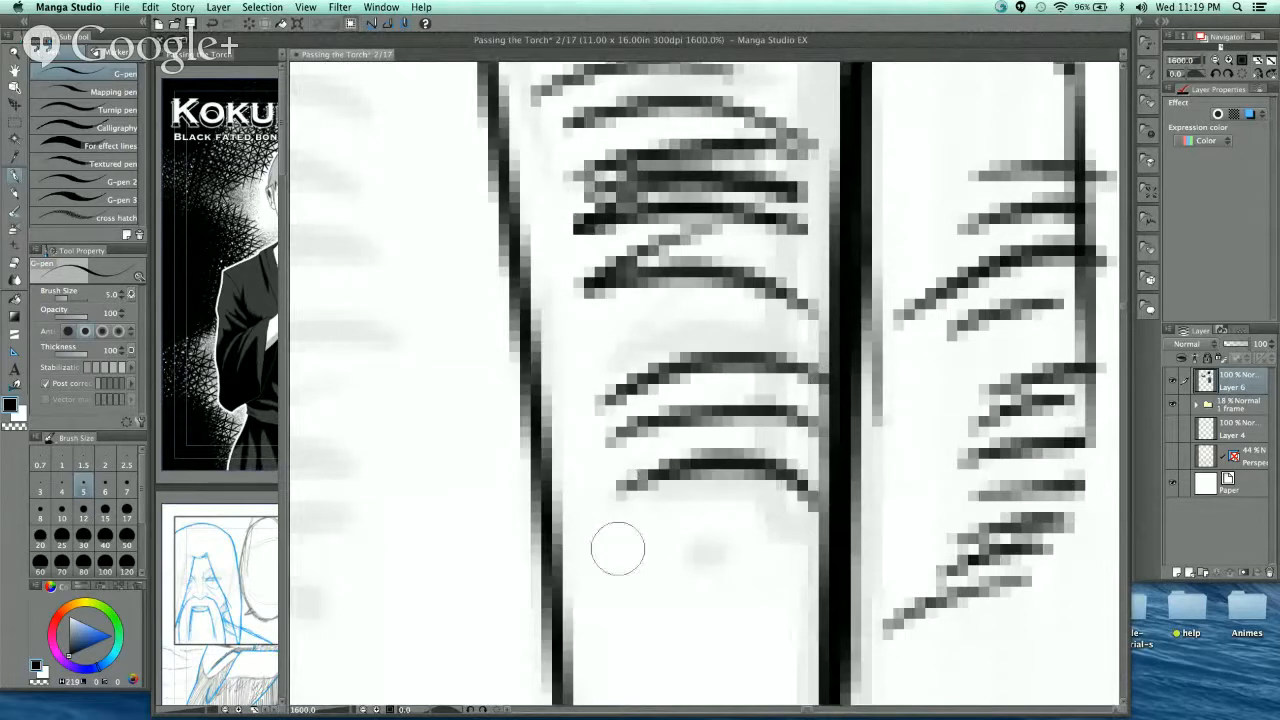
{"action": "left_click_drag", "start_coordinate": [620, 548], "coordinate": [812, 558]}
{"action": "mouse_move", "coordinate": [575, 628]}
{"action": "left_mouse_down"}
{"action": "mouse_move", "coordinate": [677, 591]}
{"action": "mouse_move", "coordinate": [817, 617]}
{"action": "left_mouse_up"}
{"action": "scroll", "coordinate": [815, 350], "scroll_direction": "down", "scroll_amount": 4}
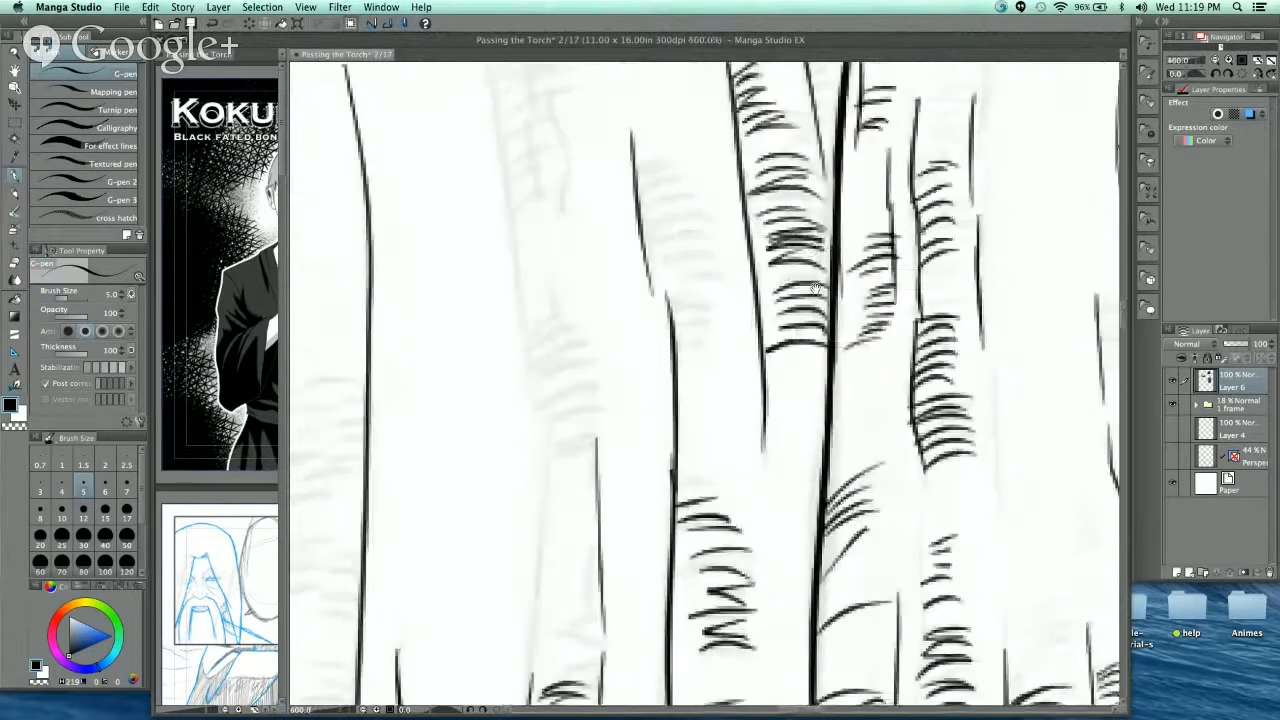
- Ink a long bending bark line from the panel border down the middle of the foreground trunk's upper part
{"action": "left_click_drag", "start_coordinate": [816, 289], "coordinate": [754, 222]}
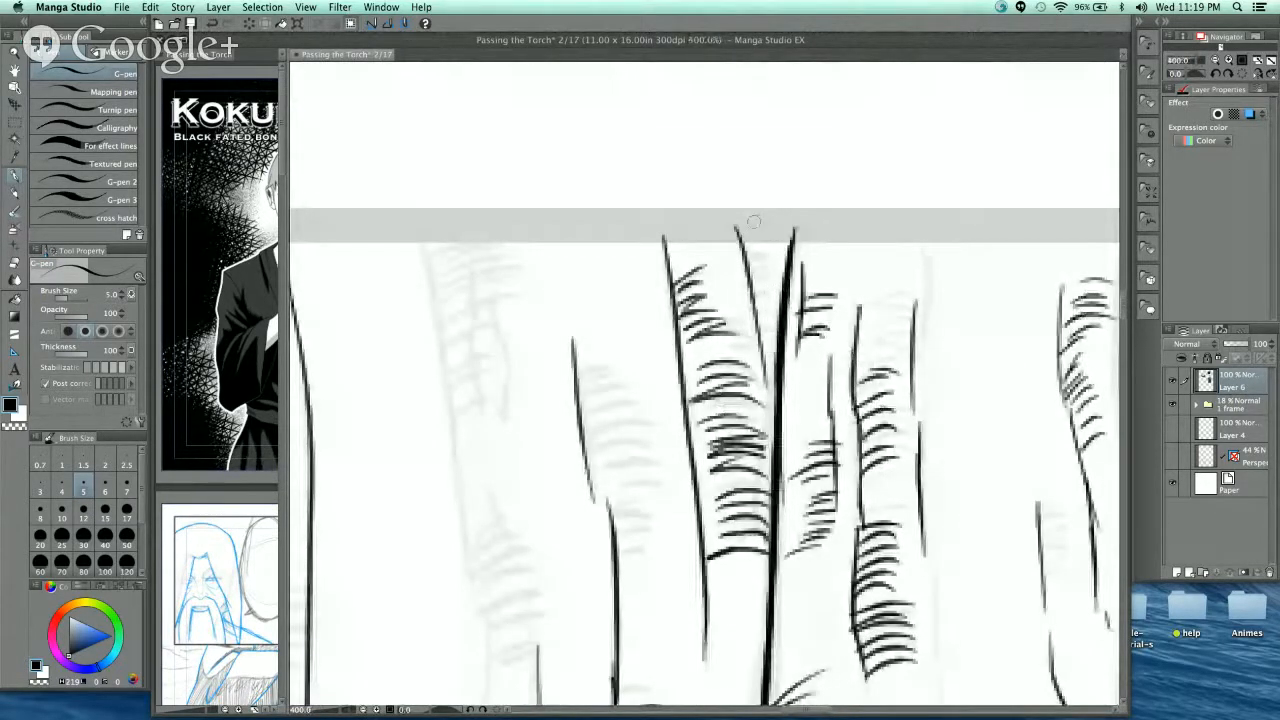
{"action": "left_click_drag", "start_coordinate": [489, 416], "coordinate": [584, 291]}
{"action": "left_click_drag", "start_coordinate": [522, 122], "coordinate": [582, 534]}
{"action": "mouse_move", "coordinate": [594, 507]}
{"action": "left_mouse_down"}
{"action": "mouse_move", "coordinate": [582, 335]}
{"action": "mouse_move", "coordinate": [574, 664]}
{"action": "left_mouse_up"}
- Hatch a small fan of slanted strokes at the bend of the new middle bark line
{"action": "left_click_drag", "start_coordinate": [558, 430], "coordinate": [600, 390]}
{"action": "left_click_drag", "start_coordinate": [563, 420], "coordinate": [613, 408]}
{"action": "left_click_drag", "start_coordinate": [563, 452], "coordinate": [618, 432]}
{"action": "left_click_drag", "start_coordinate": [567, 470], "coordinate": [608, 450]}
- Hatch dense slanted strokes at the middle bark line's upper end and spread curved strokes to its right
{"action": "mouse_move", "coordinate": [538, 240]}
{"action": "left_mouse_down"}
{"action": "mouse_move", "coordinate": [580, 220]}
{"action": "mouse_move", "coordinate": [576, 172]}
{"action": "left_mouse_up"}
{"action": "left_click_drag", "start_coordinate": [531, 182], "coordinate": [580, 156]}
{"action": "mouse_move", "coordinate": [534, 168]}
{"action": "left_mouse_down"}
{"action": "mouse_move", "coordinate": [582, 143]}
{"action": "mouse_move", "coordinate": [572, 138]}
{"action": "left_mouse_up"}
{"action": "left_click_drag", "start_coordinate": [528, 146], "coordinate": [596, 96]}
{"action": "mouse_move", "coordinate": [562, 178]}
{"action": "left_mouse_down"}
{"action": "mouse_move", "coordinate": [628, 166]}
{"action": "mouse_move", "coordinate": [628, 180]}
{"action": "left_mouse_up"}
{"action": "left_click_drag", "start_coordinate": [578, 200], "coordinate": [654, 212]}
{"action": "mouse_move", "coordinate": [594, 242]}
{"action": "left_mouse_down"}
{"action": "mouse_move", "coordinate": [662, 226]}
{"action": "mouse_move", "coordinate": [658, 240]}
{"action": "left_mouse_up"}
{"action": "left_click_drag", "start_coordinate": [614, 260], "coordinate": [646, 256]}
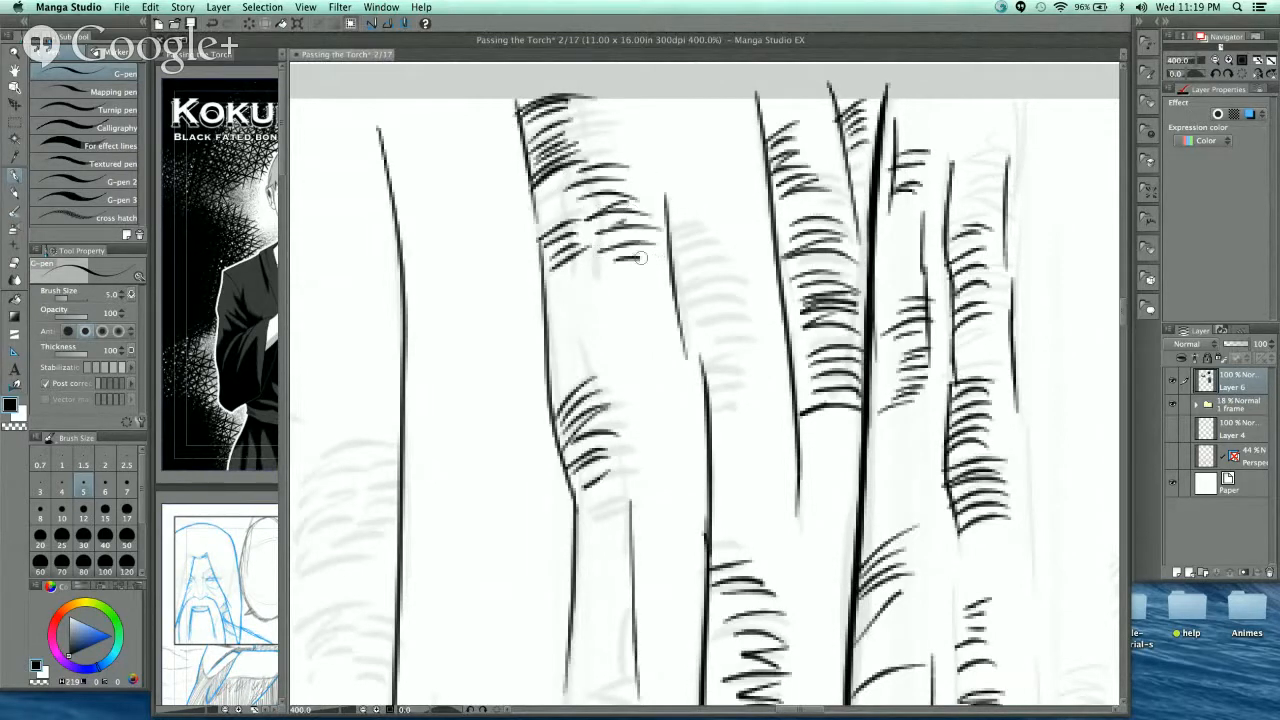
- Ink curved bark strokes down the right side of the short bark line on the foreground trunk's upper part
{"action": "scroll", "coordinate": [744, 268], "scroll_direction": "down", "scroll_amount": 3}
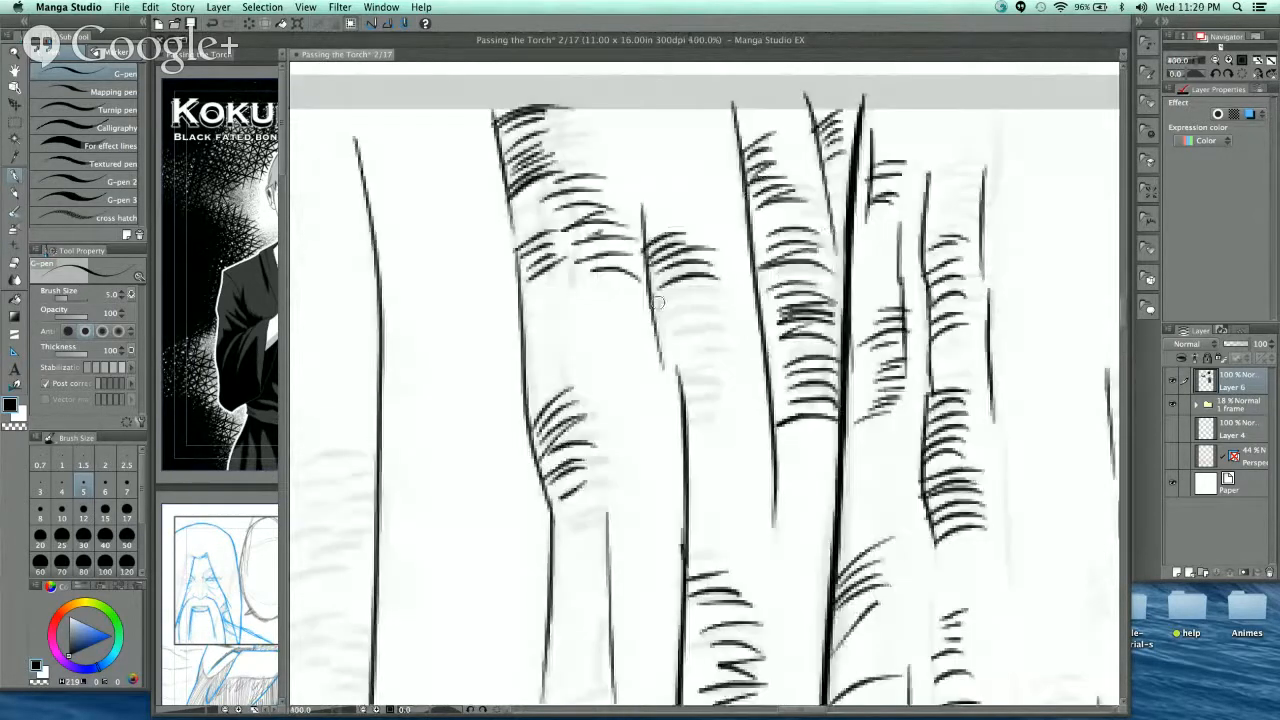
{"action": "left_click_drag", "start_coordinate": [653, 306], "coordinate": [714, 294]}
{"action": "mouse_move", "coordinate": [655, 318]}
{"action": "left_mouse_down"}
{"action": "mouse_move", "coordinate": [736, 303]}
{"action": "mouse_move", "coordinate": [717, 318]}
{"action": "mouse_move", "coordinate": [736, 334]}
{"action": "left_mouse_up"}
{"action": "left_click_drag", "start_coordinate": [662, 355], "coordinate": [736, 344]}
{"action": "mouse_move", "coordinate": [672, 372]}
{"action": "left_mouse_down"}
{"action": "mouse_move", "coordinate": [740, 358]}
{"action": "mouse_move", "coordinate": [742, 370]}
{"action": "left_mouse_up"}
{"action": "left_click_drag", "start_coordinate": [688, 398], "coordinate": [728, 390]}
- Ink arched bark strokes against the left side of the foreground trunk's central line, redoing the first stroke
{"action": "scroll", "coordinate": [760, 378], "scroll_direction": "down", "scroll_amount": 5}
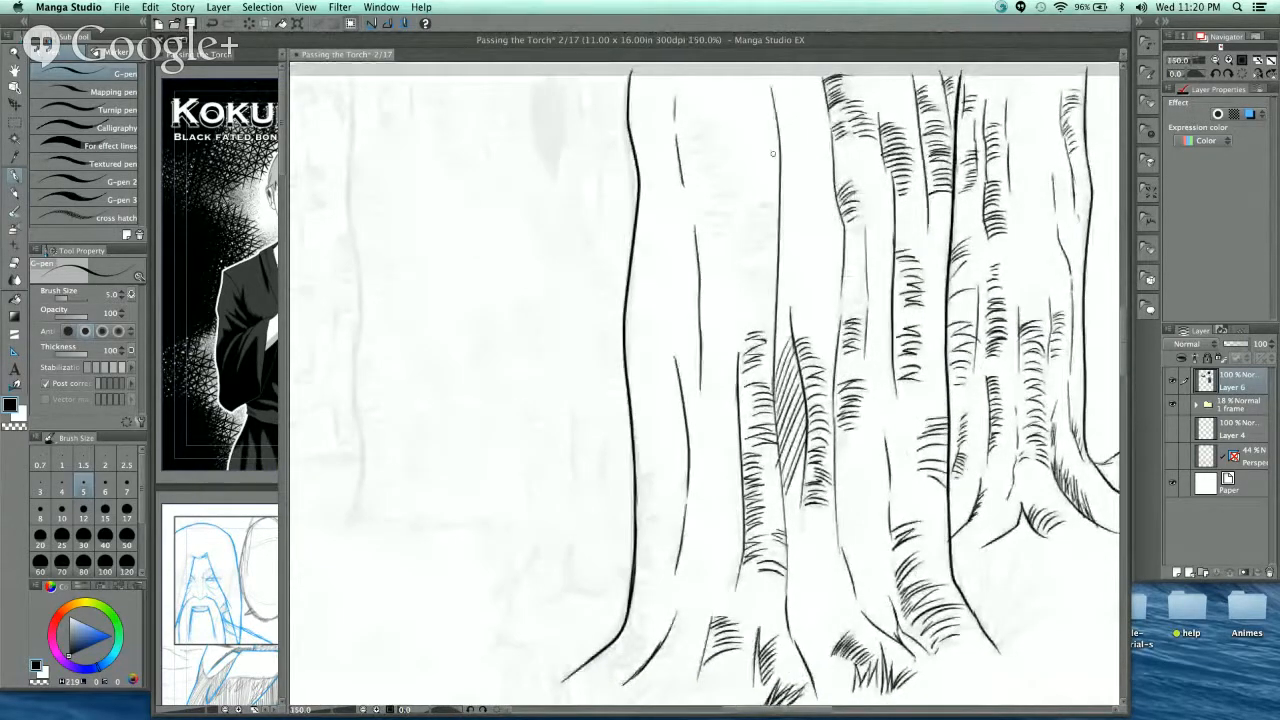
{"action": "scroll", "coordinate": [773, 153], "scroll_direction": "up", "scroll_amount": 2}
{"action": "left_click_drag", "start_coordinate": [702, 253], "coordinate": [795, 208]}
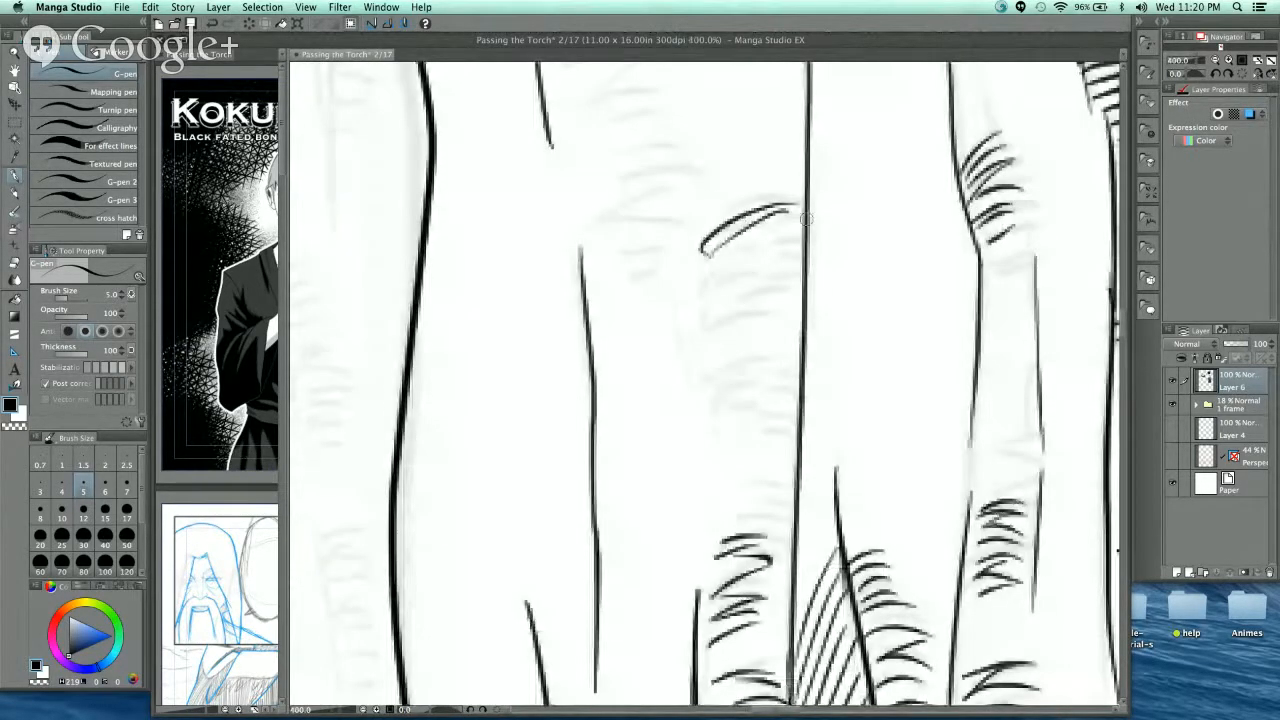
{"action": "key", "text": "super+z"}
{"action": "mouse_move", "coordinate": [712, 223]}
{"action": "left_mouse_down"}
{"action": "mouse_move", "coordinate": [786, 198]}
{"action": "mouse_move", "coordinate": [797, 229]}
{"action": "left_mouse_up"}
{"action": "left_click_drag", "start_coordinate": [714, 251], "coordinate": [800, 246]}
{"action": "left_click_drag", "start_coordinate": [710, 274], "coordinate": [804, 256]}
{"action": "mouse_move", "coordinate": [698, 298]}
{"action": "left_mouse_down"}
{"action": "mouse_move", "coordinate": [748, 276]}
{"action": "mouse_move", "coordinate": [805, 289]}
{"action": "left_mouse_up"}
{"action": "left_click_drag", "start_coordinate": [685, 320], "coordinate": [722, 303]}
{"action": "left_click_drag", "start_coordinate": [703, 336], "coordinate": [800, 330]}
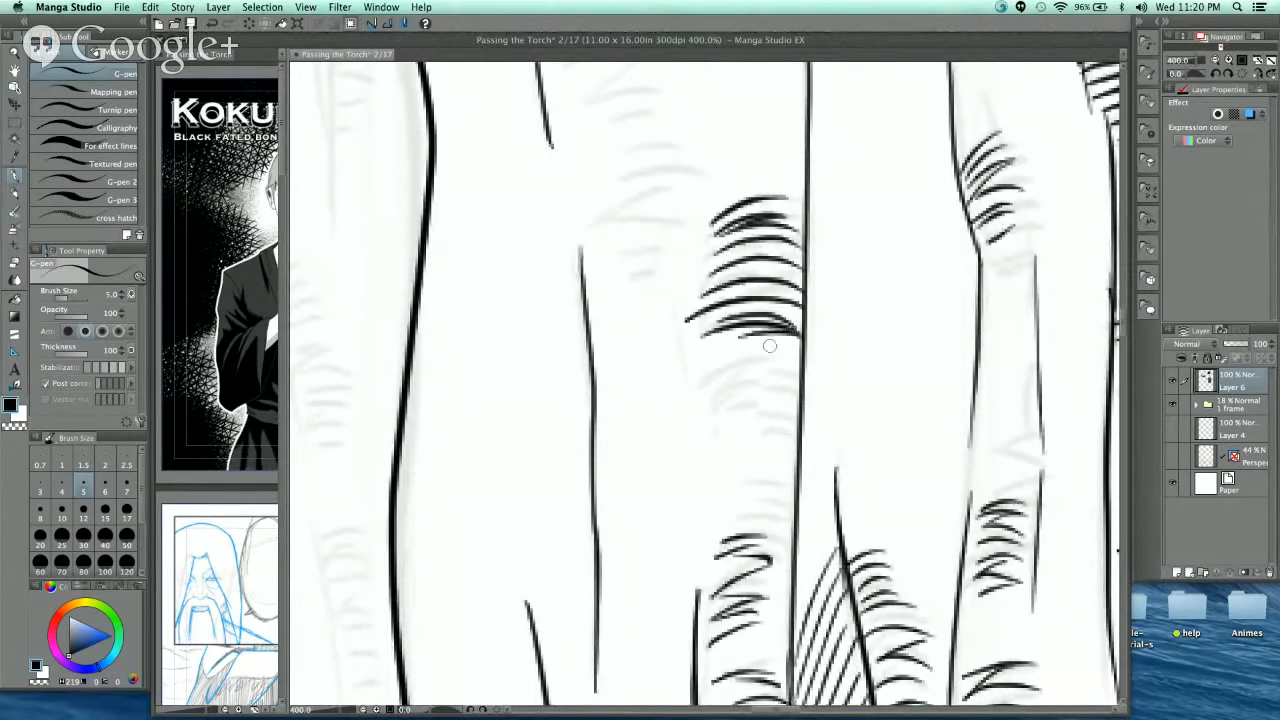
- Continue the dense arched strokes down the central line's left side to the existing bark texture below
{"action": "left_click_drag", "start_coordinate": [722, 362], "coordinate": [804, 367]}
{"action": "mouse_move", "coordinate": [707, 383]}
{"action": "left_mouse_down"}
{"action": "mouse_move", "coordinate": [781, 394]}
{"action": "mouse_move", "coordinate": [744, 384]}
{"action": "mouse_move", "coordinate": [795, 408]}
{"action": "left_mouse_up"}
{"action": "mouse_move", "coordinate": [731, 409]}
{"action": "left_mouse_down"}
{"action": "mouse_move", "coordinate": [795, 420]}
{"action": "mouse_move", "coordinate": [790, 450]}
{"action": "left_mouse_up"}
{"action": "left_click_drag", "start_coordinate": [750, 458], "coordinate": [790, 462]}
{"action": "left_click_drag", "start_coordinate": [714, 490], "coordinate": [754, 475]}
{"action": "mouse_move", "coordinate": [716, 489]}
{"action": "left_mouse_down"}
{"action": "mouse_move", "coordinate": [787, 485]}
{"action": "mouse_move", "coordinate": [786, 507]}
{"action": "left_mouse_up"}
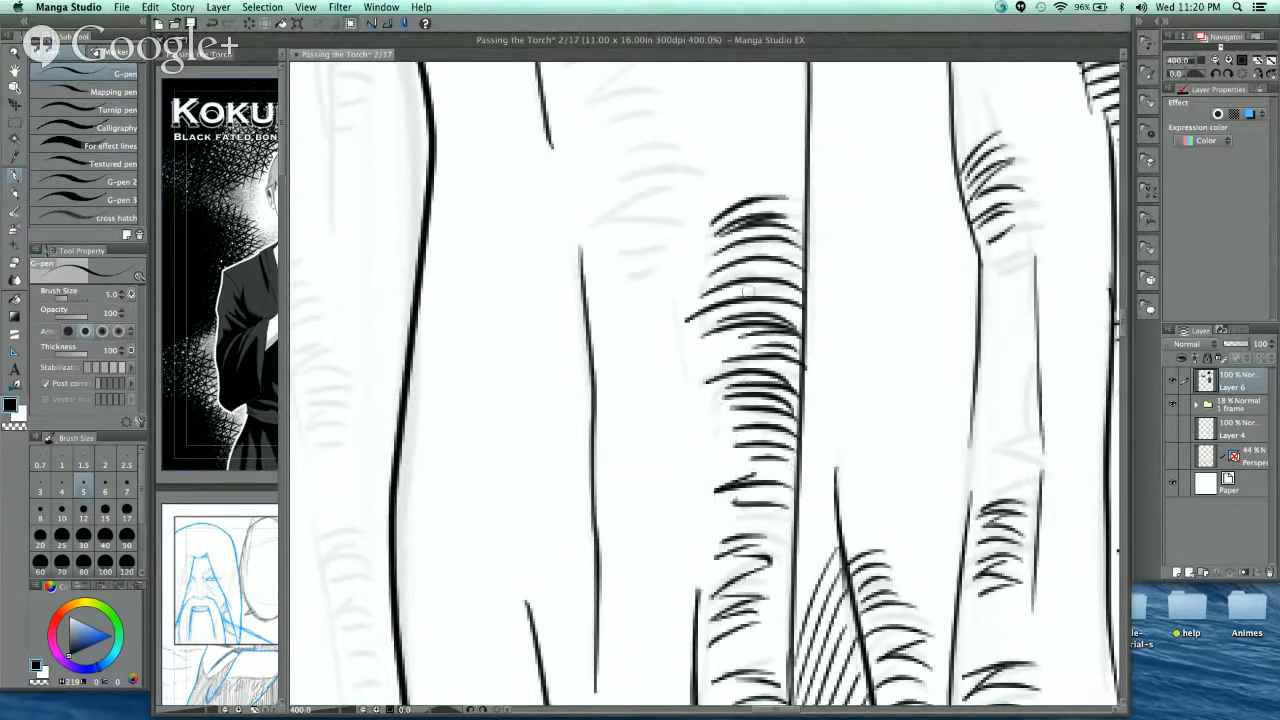
- Ink sparse curved strokes up and left of the dense column beside the central line, undoing the last two
{"action": "left_click_drag", "start_coordinate": [731, 218], "coordinate": [766, 343]}
{"action": "mouse_move", "coordinate": [654, 382]}
{"action": "left_mouse_down"}
{"action": "mouse_move", "coordinate": [708, 364]}
{"action": "mouse_move", "coordinate": [714, 381]}
{"action": "left_mouse_up"}
{"action": "mouse_move", "coordinate": [630, 349]}
{"action": "left_mouse_down"}
{"action": "mouse_move", "coordinate": [695, 325]}
{"action": "mouse_move", "coordinate": [712, 336]}
{"action": "left_mouse_up"}
{"action": "mouse_move", "coordinate": [659, 300]}
{"action": "left_mouse_down"}
{"action": "mouse_move", "coordinate": [714, 290]}
{"action": "mouse_move", "coordinate": [692, 283]}
{"action": "left_mouse_up"}
{"action": "left_click_drag", "start_coordinate": [655, 280], "coordinate": [712, 260]}
{"action": "mouse_move", "coordinate": [650, 256]}
{"action": "left_mouse_down"}
{"action": "mouse_move", "coordinate": [698, 257]}
{"action": "mouse_move", "coordinate": [709, 363]}
{"action": "left_mouse_up"}
{"action": "key", "text": "super+z"}
{"action": "key", "text": "super+z"}
- Add curved and zigzag strokes up toward the panel border between the left bark lines and the central line
{"action": "mouse_move", "coordinate": [629, 428]}
{"action": "left_mouse_down"}
{"action": "mouse_move", "coordinate": [710, 413]}
{"action": "mouse_move", "coordinate": [735, 451]}
{"action": "left_mouse_up"}
{"action": "mouse_move", "coordinate": [622, 398]}
{"action": "left_mouse_down"}
{"action": "mouse_move", "coordinate": [698, 362]}
{"action": "mouse_move", "coordinate": [690, 350]}
{"action": "left_mouse_up"}
{"action": "left_click_drag", "start_coordinate": [606, 366], "coordinate": [706, 330]}
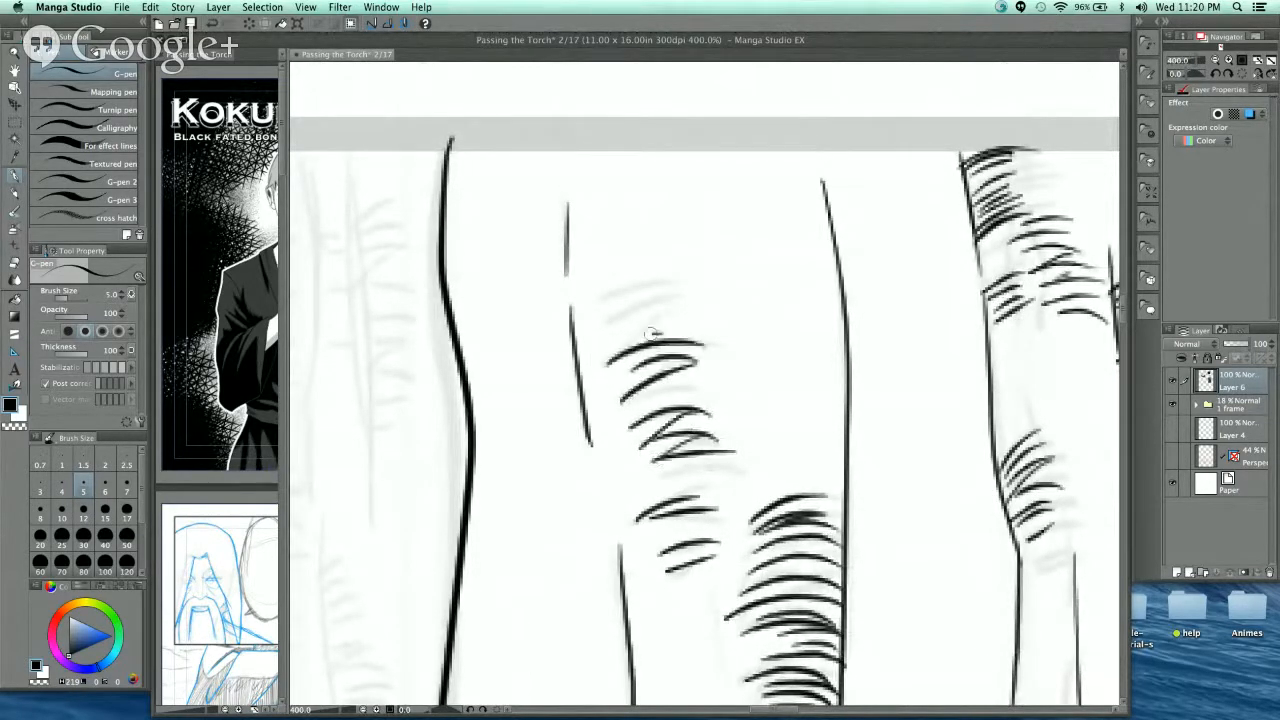
{"action": "left_click_drag", "start_coordinate": [608, 340], "coordinate": [684, 292]}
{"action": "mouse_move", "coordinate": [600, 302]}
{"action": "left_mouse_down"}
{"action": "mouse_move", "coordinate": [694, 272]}
{"action": "mouse_move", "coordinate": [688, 254]}
{"action": "left_mouse_up"}
{"action": "mouse_move", "coordinate": [606, 262]}
{"action": "left_mouse_down"}
{"action": "mouse_move", "coordinate": [690, 232]}
{"action": "mouse_move", "coordinate": [678, 214]}
{"action": "left_mouse_up"}
{"action": "scroll", "coordinate": [860, 200], "scroll_direction": "down", "scroll_amount": 5}
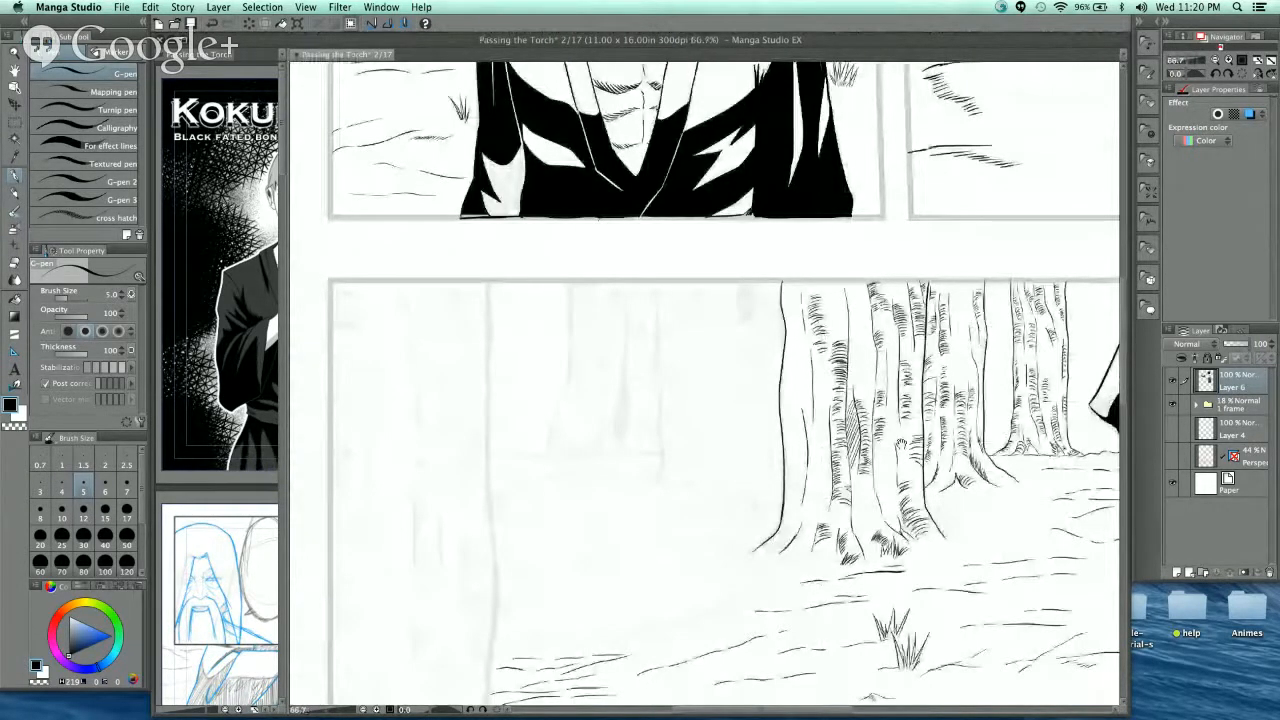
{"action": "left_click_drag", "start_coordinate": [900, 445], "coordinate": [845, 390]}
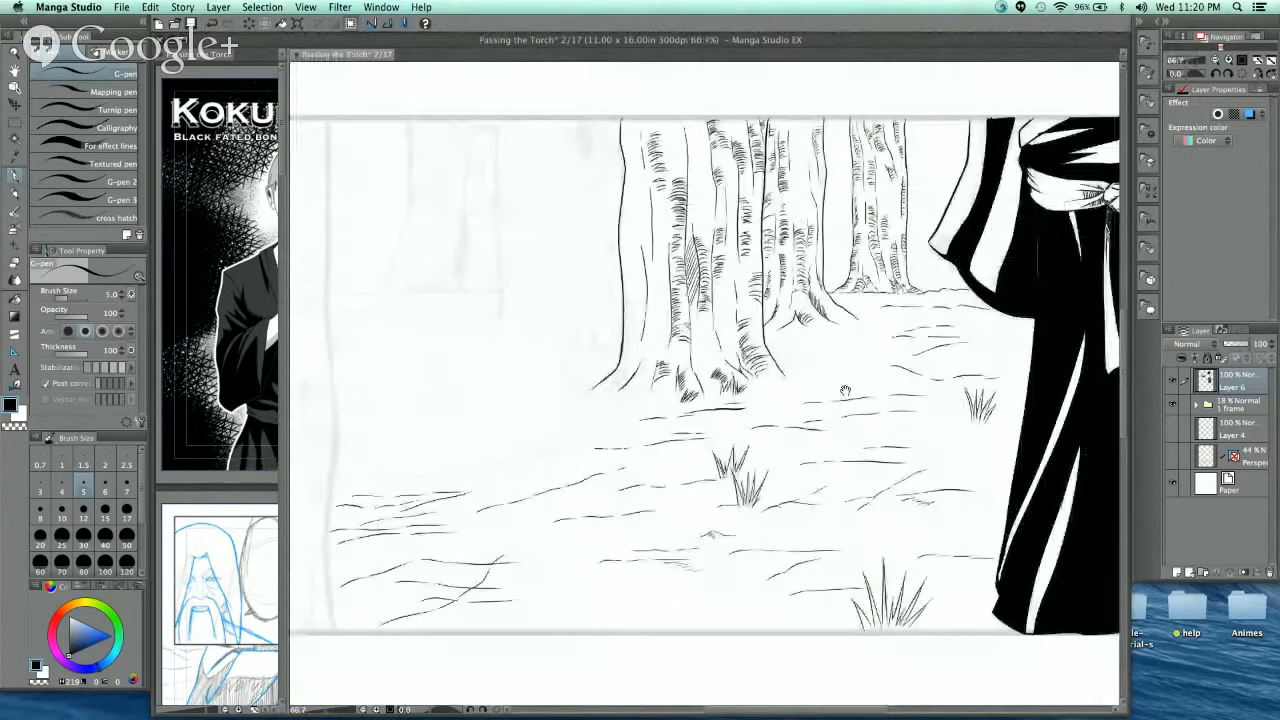
- Ink the lower part of the bush's right edge as a jagged zigzag line, left of the foreground trunk's root
{"action": "scroll", "coordinate": [845, 391], "scroll_direction": "down", "scroll_amount": 1}
{"action": "left_click_drag", "start_coordinate": [1050, 375], "coordinate": [872, 368]}
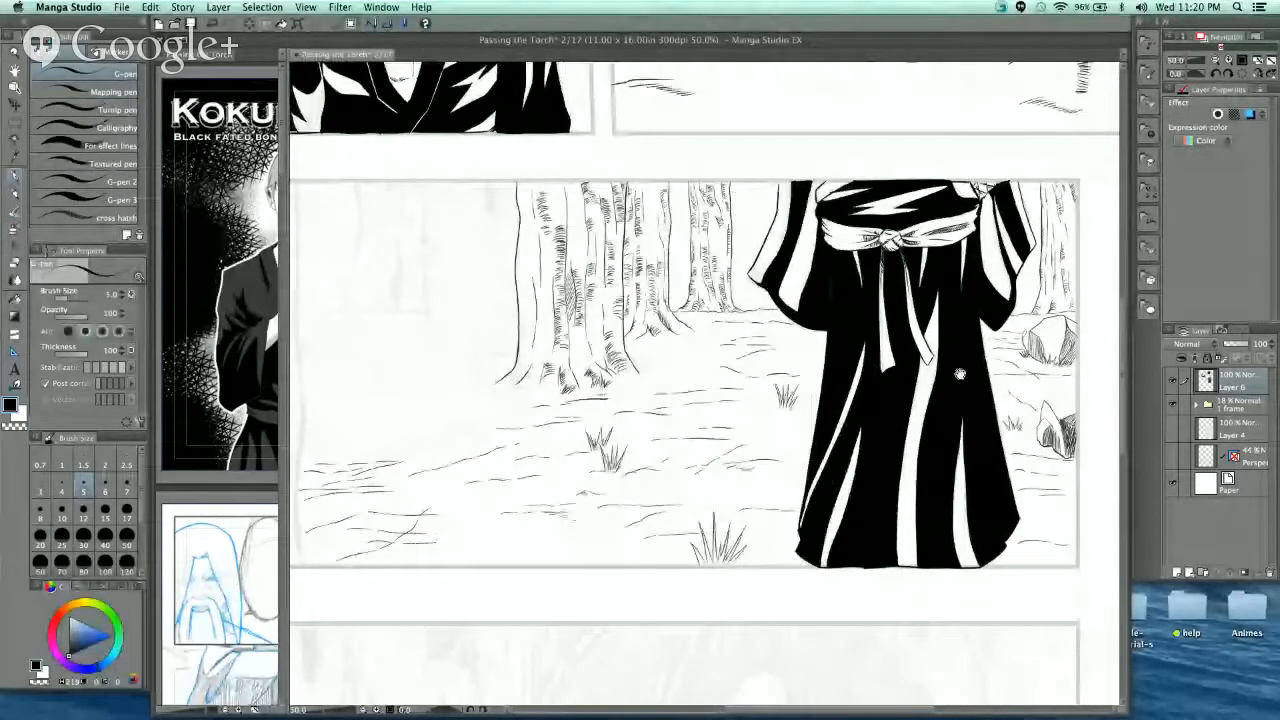
{"action": "scroll", "coordinate": [601, 470], "scroll_direction": "up", "scroll_amount": 4}
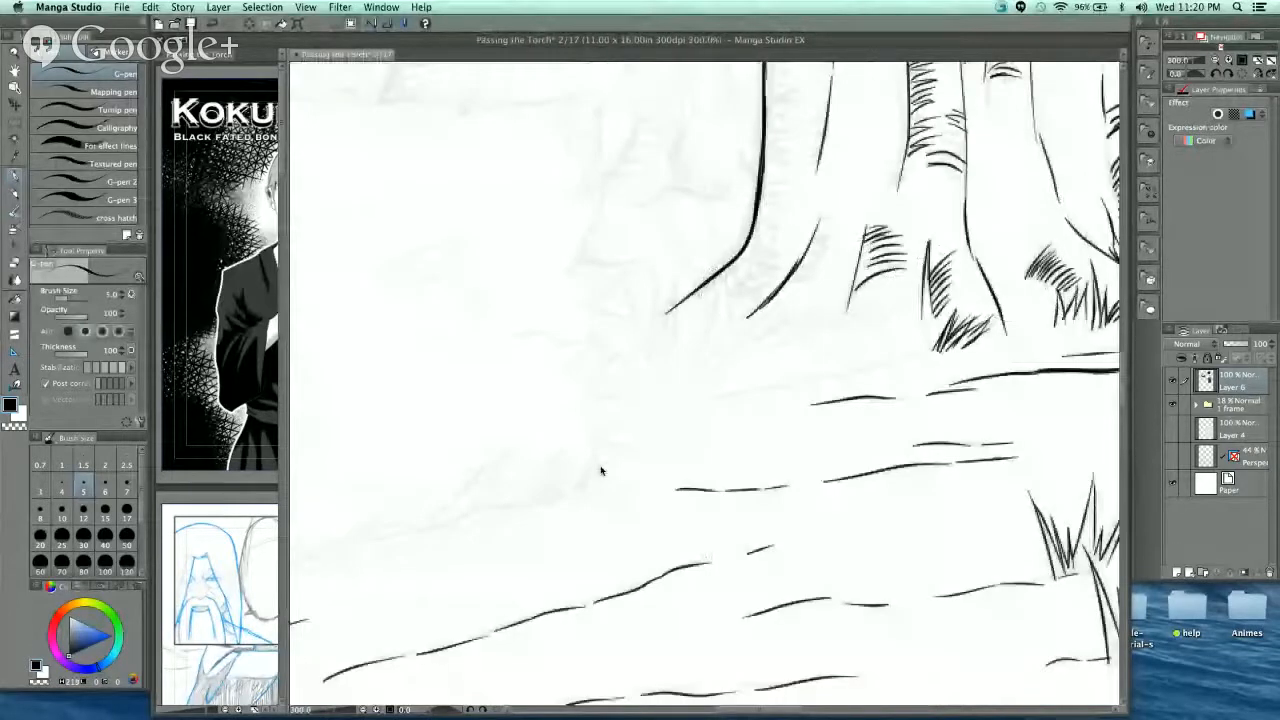
{"action": "scroll", "coordinate": [601, 470], "scroll_direction": "up", "scroll_amount": 2}
{"action": "mouse_move", "coordinate": [625, 487]}
{"action": "left_mouse_down"}
{"action": "mouse_move", "coordinate": [665, 388]}
{"action": "mouse_move", "coordinate": [755, 295]}
{"action": "mouse_move", "coordinate": [640, 318]}
{"action": "mouse_move", "coordinate": [663, 255]}
{"action": "left_mouse_up"}
{"action": "scroll", "coordinate": [694, 352], "scroll_direction": "up", "scroll_amount": 3}
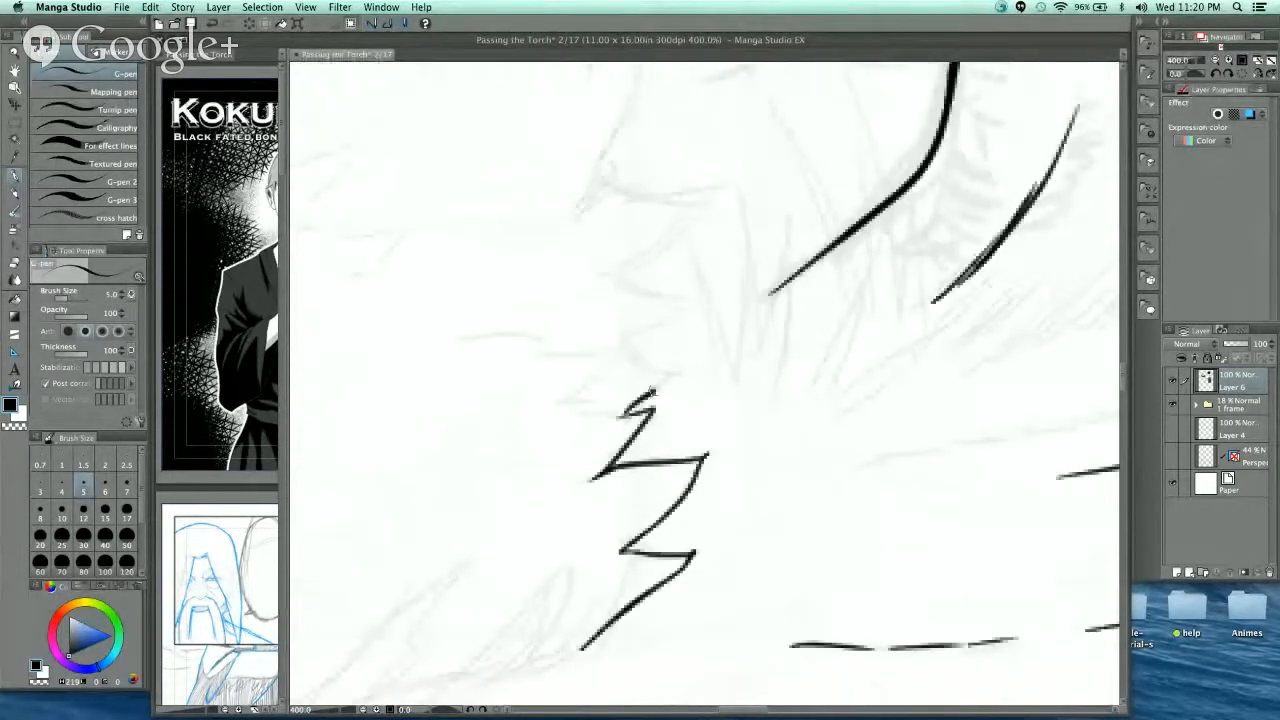
{"action": "mouse_move", "coordinate": [652, 392]}
{"action": "left_mouse_down"}
{"action": "mouse_move", "coordinate": [620, 338]}
{"action": "mouse_move", "coordinate": [682, 293]}
{"action": "mouse_move", "coordinate": [603, 280]}
{"action": "mouse_move", "coordinate": [718, 188]}
{"action": "left_mouse_up"}
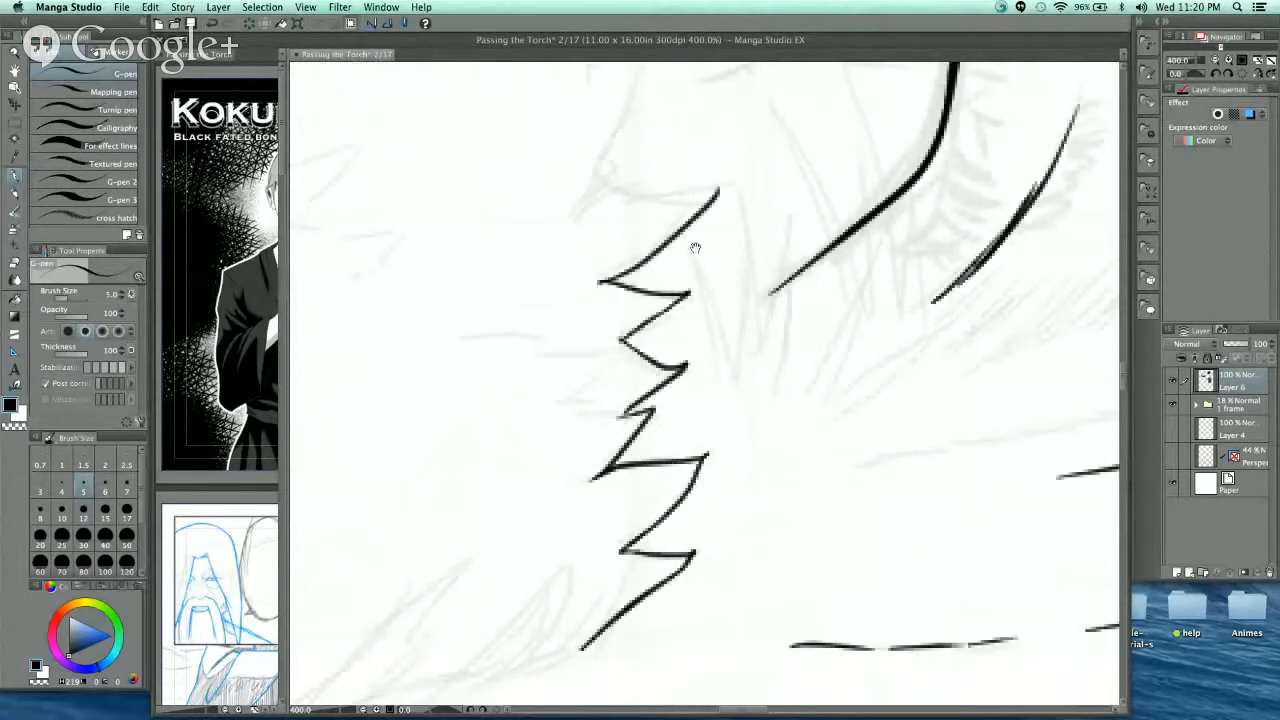
- Continue the bush's jagged outline up its right side, around the upper corner and onto the top edge
{"action": "left_click_drag", "start_coordinate": [695, 248], "coordinate": [800, 448]}
{"action": "left_click_drag", "start_coordinate": [749, 320], "coordinate": [704, 418]}
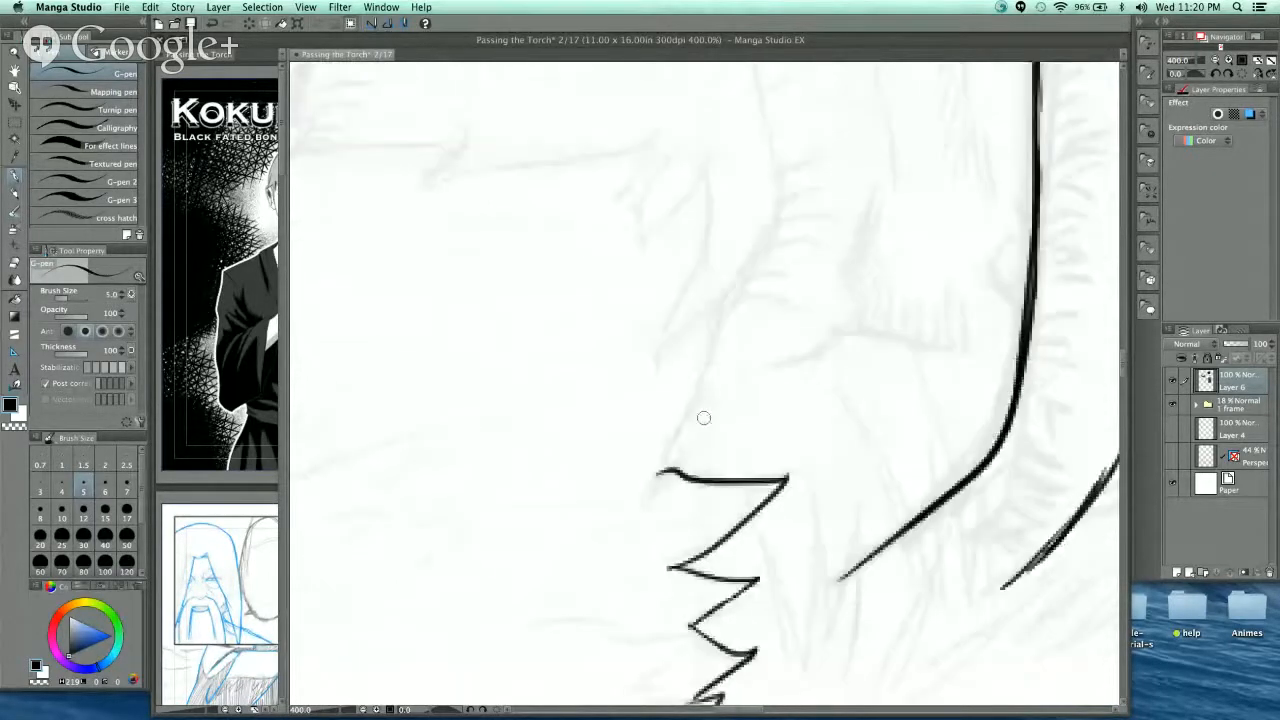
{"action": "mouse_move", "coordinate": [658, 470]}
{"action": "left_mouse_down"}
{"action": "mouse_move", "coordinate": [726, 300]}
{"action": "mouse_move", "coordinate": [680, 335]}
{"action": "mouse_move", "coordinate": [700, 165]}
{"action": "mouse_move", "coordinate": [646, 248]}
{"action": "mouse_move", "coordinate": [698, 344]}
{"action": "mouse_move", "coordinate": [705, 258]}
{"action": "mouse_move", "coordinate": [543, 286]}
{"action": "mouse_move", "coordinate": [483, 322]}
{"action": "left_mouse_up"}
{"action": "left_click_drag", "start_coordinate": [606, 338], "coordinate": [758, 335]}
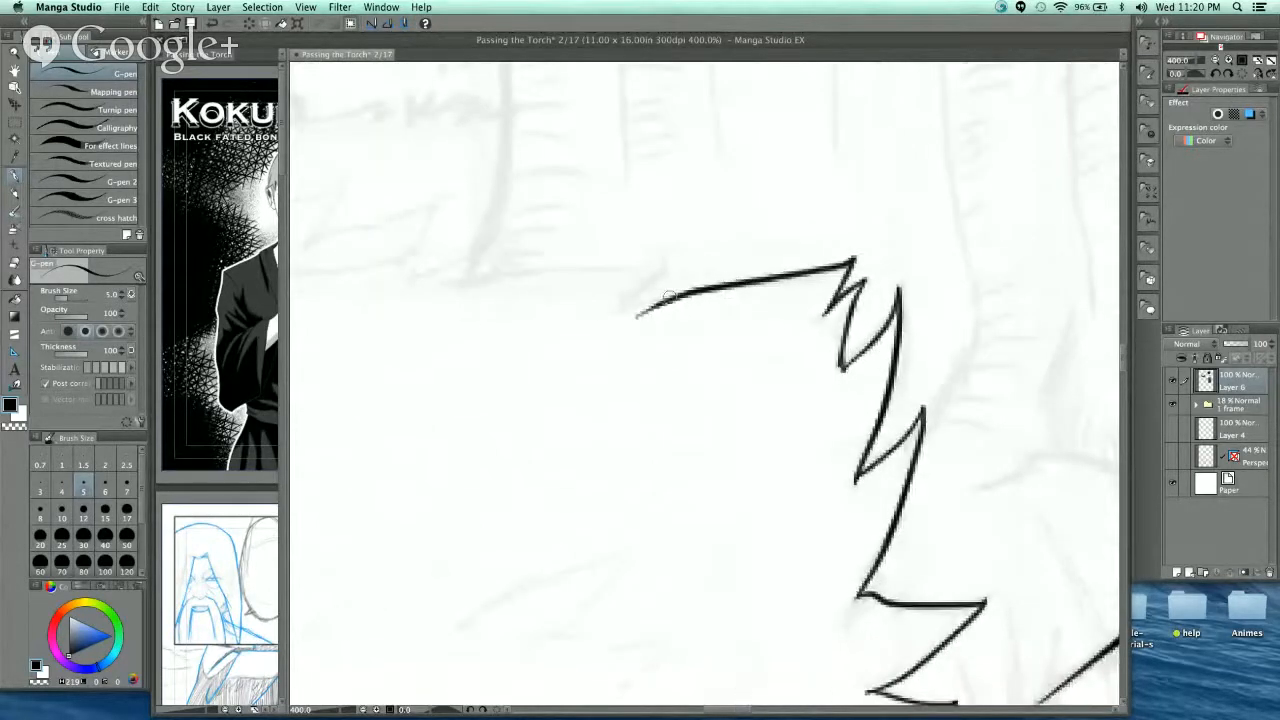
{"action": "mouse_move", "coordinate": [640, 312]}
{"action": "left_mouse_down"}
{"action": "mouse_move", "coordinate": [675, 236]}
{"action": "mouse_move", "coordinate": [450, 290]}
{"action": "left_mouse_up"}
{"action": "scroll", "coordinate": [1031, 270], "scroll_direction": "down", "scroll_amount": 3}
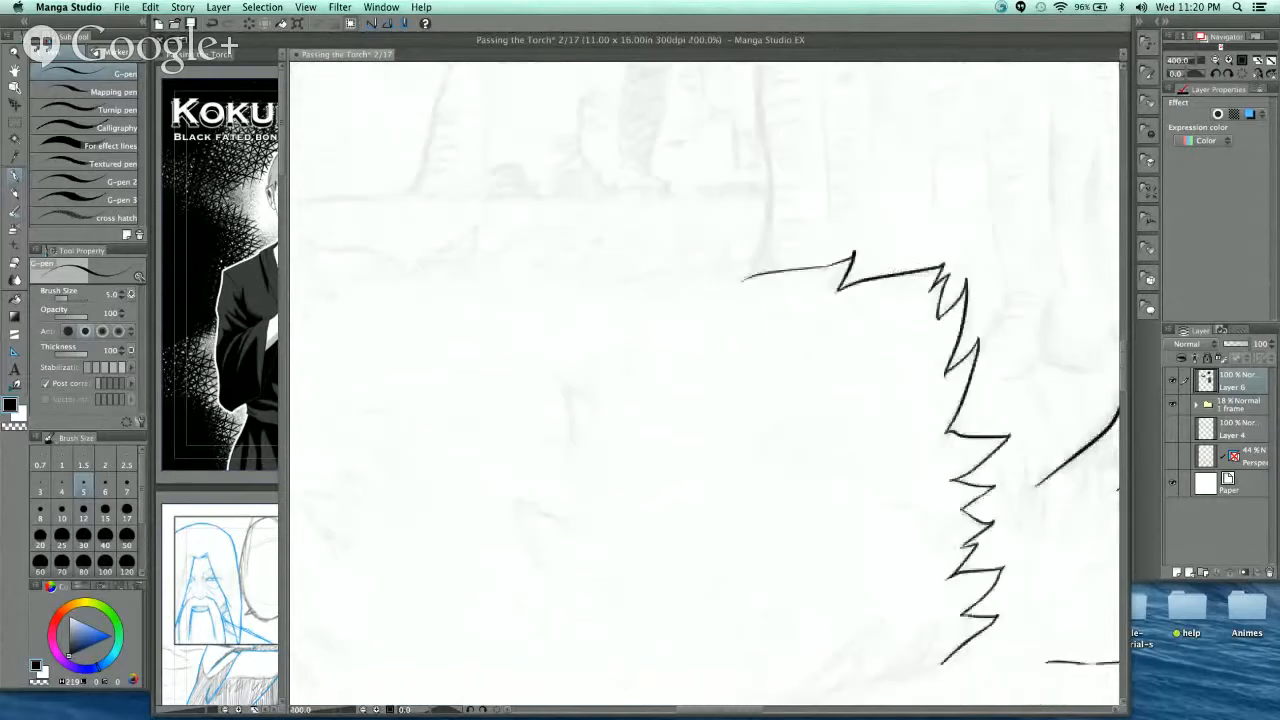
- Extend the bush's top edge to the left with pointed leaf tips, undoing and redrawing one stroke
{"action": "left_click_drag", "start_coordinate": [834, 346], "coordinate": [860, 283]}
{"action": "scroll", "coordinate": [871, 80], "scroll_direction": "up", "scroll_amount": 1}
{"action": "scroll", "coordinate": [786, 240], "scroll_direction": "up", "scroll_amount": 2}
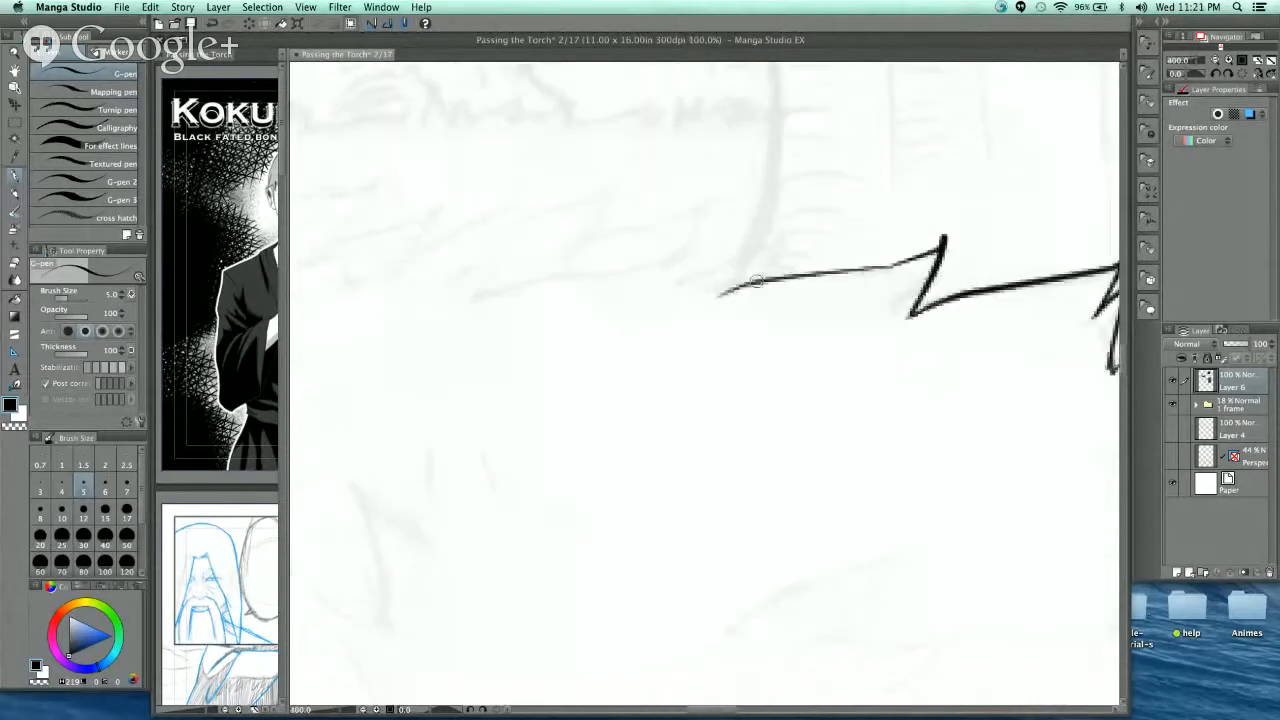
{"action": "left_click_drag", "start_coordinate": [724, 296], "coordinate": [793, 227]}
{"action": "key", "text": "super+z"}
{"action": "mouse_move", "coordinate": [720, 296]}
{"action": "left_mouse_down"}
{"action": "mouse_move", "coordinate": [787, 234]}
{"action": "mouse_move", "coordinate": [684, 281]}
{"action": "mouse_move", "coordinate": [690, 246]}
{"action": "mouse_move", "coordinate": [670, 261]}
{"action": "mouse_move", "coordinate": [707, 200]}
{"action": "mouse_move", "coordinate": [558, 257]}
{"action": "left_mouse_up"}
{"action": "left_click_drag", "start_coordinate": [720, 232], "coordinate": [753, 232]}
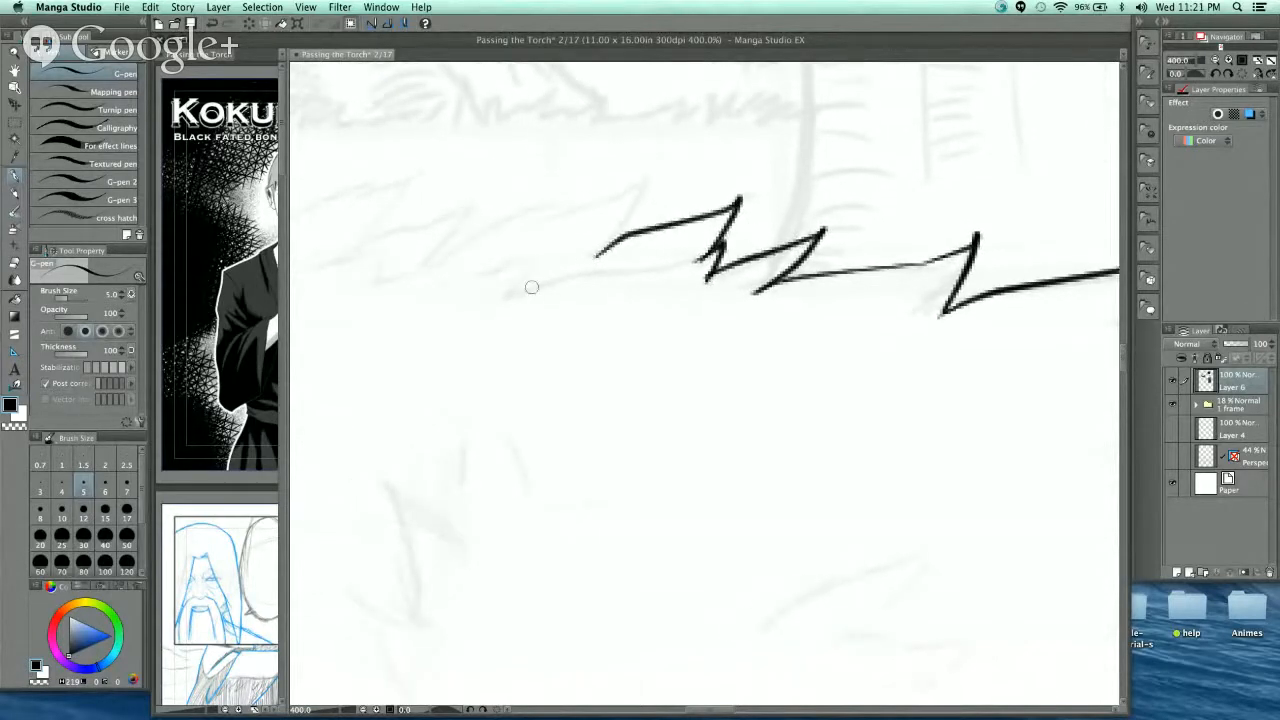
- Continue the spiky leaf outline along the left half of the bush's top edge, with a few doubled tips
{"action": "mouse_move", "coordinate": [486, 277]}
{"action": "left_mouse_down"}
{"action": "mouse_move", "coordinate": [500, 292]}
{"action": "mouse_move", "coordinate": [692, 261]}
{"action": "left_mouse_up"}
{"action": "mouse_move", "coordinate": [597, 253]}
{"action": "left_mouse_down"}
{"action": "mouse_move", "coordinate": [637, 188]}
{"action": "mouse_move", "coordinate": [522, 226]}
{"action": "mouse_move", "coordinate": [553, 201]}
{"action": "left_mouse_up"}
{"action": "left_click_drag", "start_coordinate": [553, 201], "coordinate": [430, 271]}
{"action": "mouse_move", "coordinate": [462, 241]}
{"action": "left_mouse_down"}
{"action": "mouse_move", "coordinate": [710, 246]}
{"action": "mouse_move", "coordinate": [709, 224]}
{"action": "mouse_move", "coordinate": [566, 270]}
{"action": "mouse_move", "coordinate": [627, 227]}
{"action": "mouse_move", "coordinate": [615, 194]}
{"action": "mouse_move", "coordinate": [554, 209]}
{"action": "mouse_move", "coordinate": [448, 274]}
{"action": "left_mouse_up"}
{"action": "left_click_drag", "start_coordinate": [556, 268], "coordinate": [739, 230]}
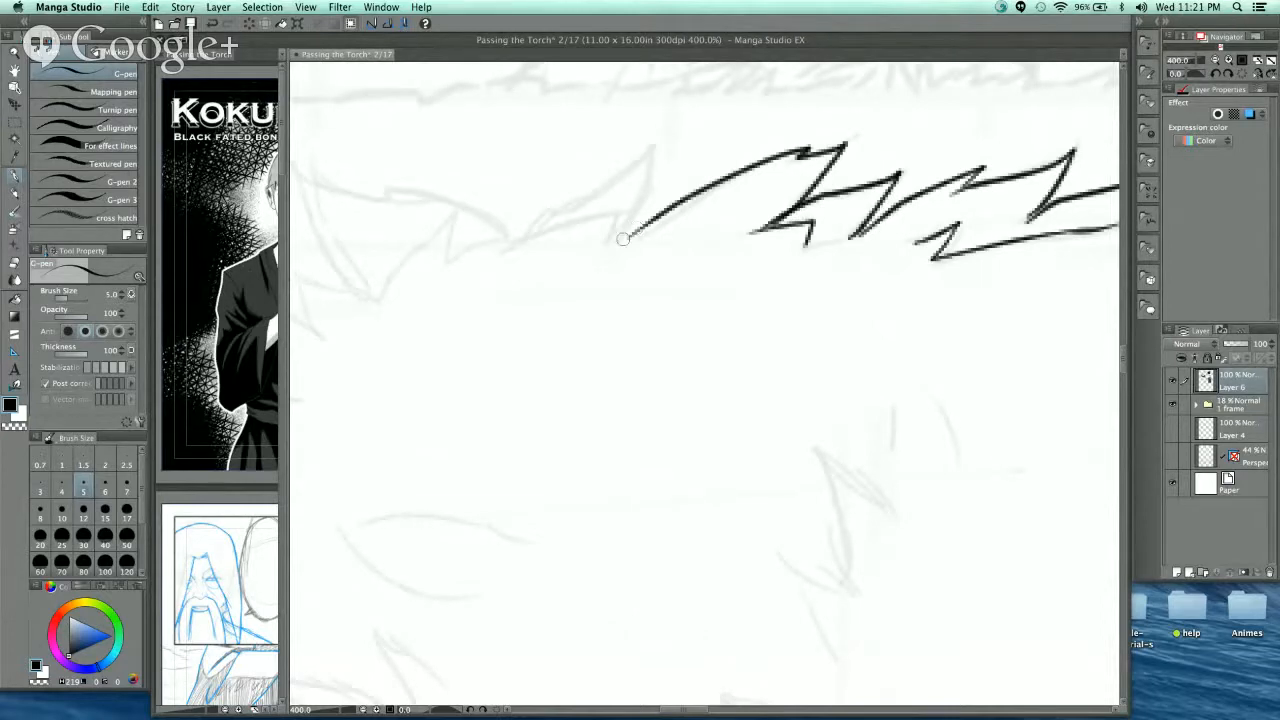
{"action": "mouse_move", "coordinate": [622, 238]}
{"action": "left_mouse_down"}
{"action": "mouse_move", "coordinate": [654, 147]}
{"action": "mouse_move", "coordinate": [537, 225]}
{"action": "left_mouse_up"}
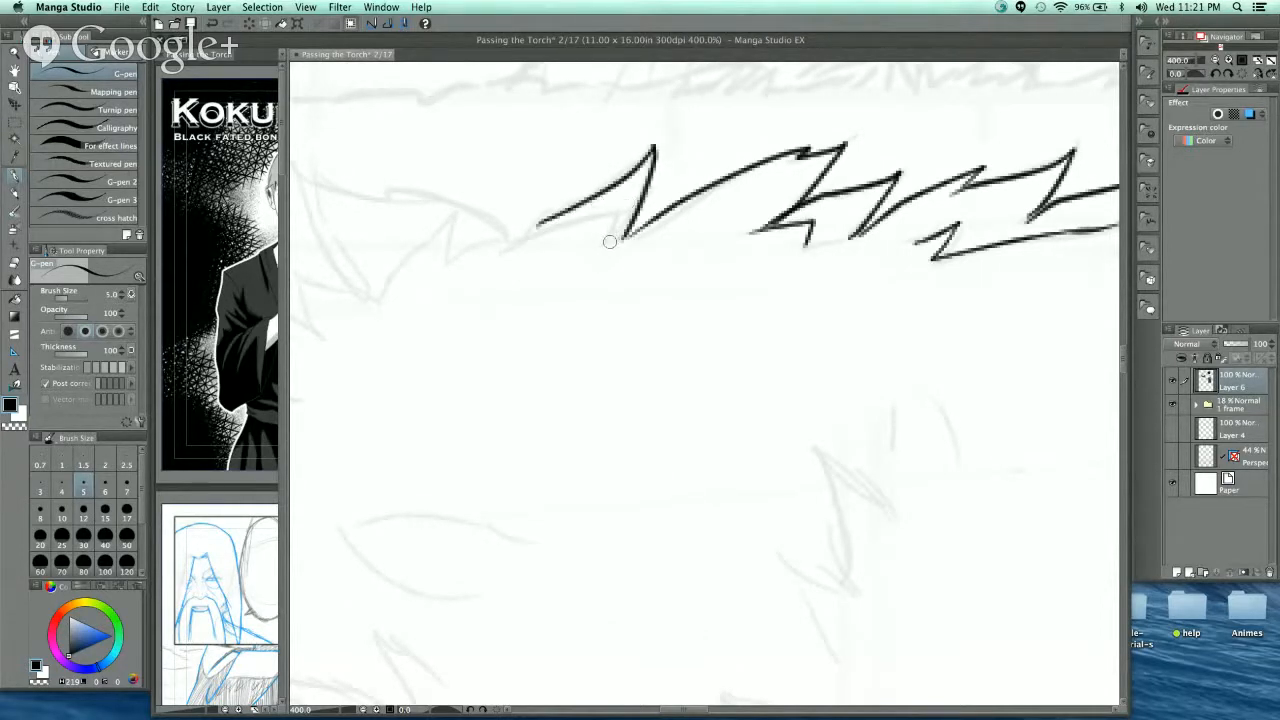
{"action": "mouse_move", "coordinate": [614, 215]}
{"action": "left_mouse_down"}
{"action": "mouse_move", "coordinate": [505, 252]}
{"action": "mouse_move", "coordinate": [698, 222]}
{"action": "left_mouse_up"}
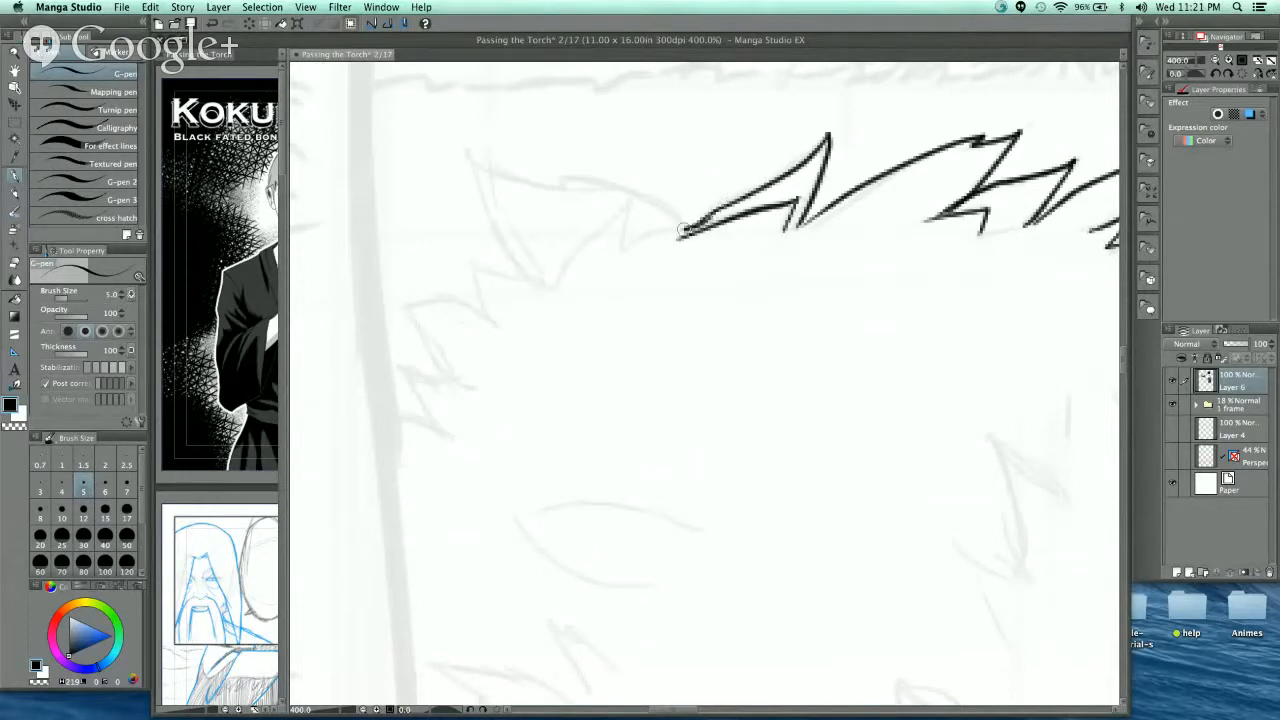
- Ink the large pointed leaf at the bush's upper-left corner and carry the jagged outline down the left edge
{"action": "mouse_move", "coordinate": [681, 229]}
{"action": "left_mouse_down"}
{"action": "mouse_move", "coordinate": [626, 252]}
{"action": "mouse_move", "coordinate": [627, 215]}
{"action": "mouse_move", "coordinate": [652, 201]}
{"action": "mouse_move", "coordinate": [533, 185]}
{"action": "mouse_move", "coordinate": [464, 149]}
{"action": "mouse_move", "coordinate": [507, 246]}
{"action": "mouse_move", "coordinate": [550, 283]}
{"action": "left_mouse_up"}
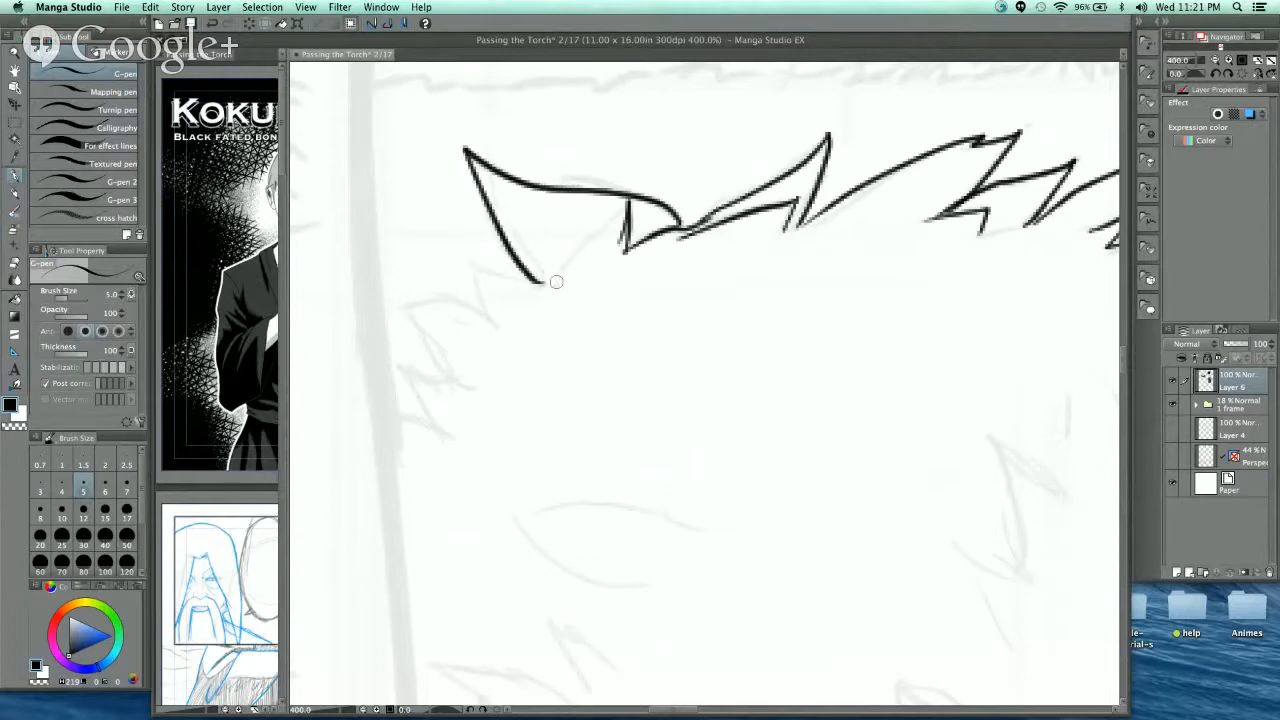
{"action": "mouse_move", "coordinate": [624, 200]}
{"action": "left_mouse_down"}
{"action": "mouse_move", "coordinate": [556, 285]}
{"action": "mouse_move", "coordinate": [472, 255]}
{"action": "mouse_move", "coordinate": [500, 324]}
{"action": "mouse_move", "coordinate": [521, 212]}
{"action": "left_mouse_up"}
{"action": "mouse_move", "coordinate": [518, 212]}
{"action": "left_mouse_down"}
{"action": "mouse_move", "coordinate": [470, 188]}
{"action": "mouse_move", "coordinate": [428, 200]}
{"action": "mouse_move", "coordinate": [478, 270]}
{"action": "mouse_move", "coordinate": [422, 256]}
{"action": "mouse_move", "coordinate": [468, 322]}
{"action": "left_mouse_up"}
{"action": "left_click_drag", "start_coordinate": [468, 322], "coordinate": [416, 298]}
- Ink open pointed leaf shapes inside the bush along its left side
{"action": "left_click_drag", "start_coordinate": [549, 371], "coordinate": [479, 175]}
{"action": "mouse_move", "coordinate": [644, 216]}
{"action": "left_mouse_down"}
{"action": "mouse_move", "coordinate": [449, 203]}
{"action": "mouse_move", "coordinate": [586, 289]}
{"action": "mouse_move", "coordinate": [674, 217]}
{"action": "left_mouse_up"}
{"action": "mouse_move", "coordinate": [626, 292]}
{"action": "left_mouse_down"}
{"action": "mouse_move", "coordinate": [558, 233]}
{"action": "mouse_move", "coordinate": [613, 326]}
{"action": "mouse_move", "coordinate": [443, 272]}
{"action": "mouse_move", "coordinate": [608, 400]}
{"action": "left_mouse_up"}
{"action": "left_click_drag", "start_coordinate": [680, 323], "coordinate": [571, 226]}
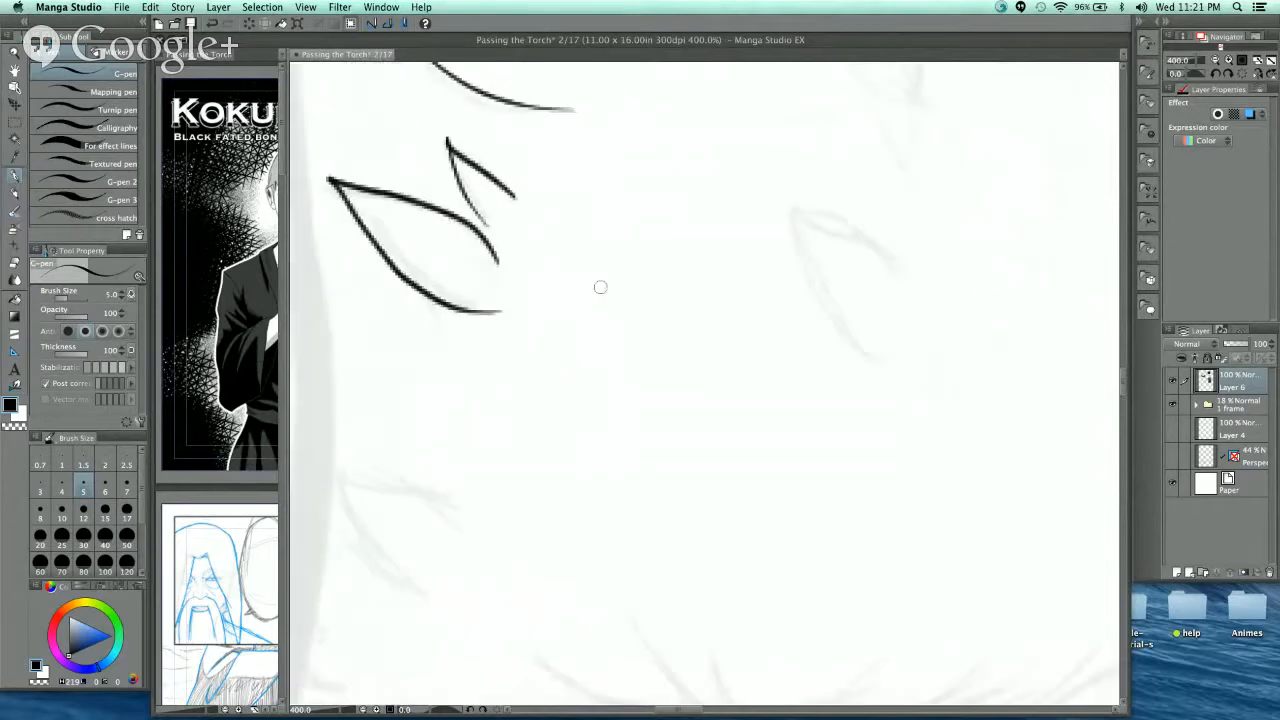
- Ink a single open leaf of two curved strokes near the middle of the bush
{"action": "key", "text": "super+minus"}
{"action": "mouse_move", "coordinate": [894, 278]}
{"action": "left_mouse_down"}
{"action": "mouse_move", "coordinate": [686, 268]}
{"action": "mouse_move", "coordinate": [686, 363]}
{"action": "left_mouse_up"}
{"action": "key", "text": "super+plus"}
{"action": "key", "text": "super+plus"}
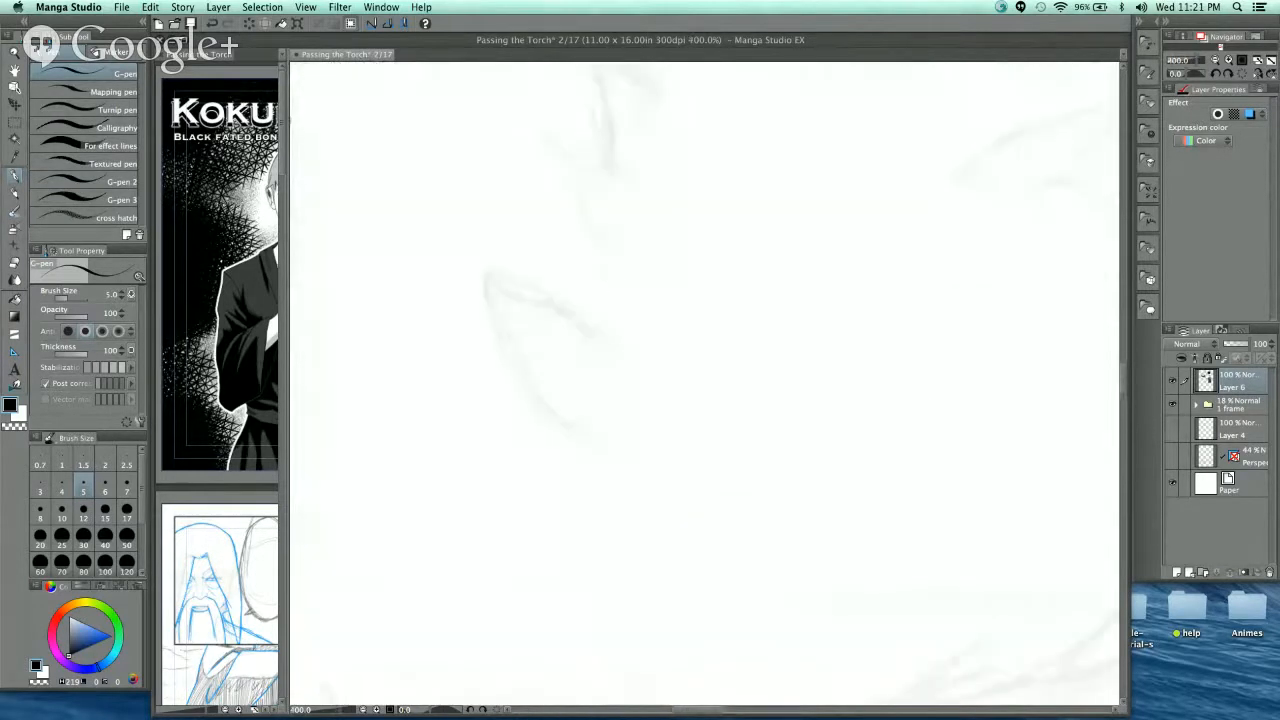
{"action": "left_click_drag", "start_coordinate": [624, 328], "coordinate": [754, 278]}
{"action": "mouse_move", "coordinate": [722, 320]}
{"action": "left_mouse_down"}
{"action": "mouse_move", "coordinate": [486, 171]}
{"action": "mouse_move", "coordinate": [671, 457]}
{"action": "left_mouse_up"}
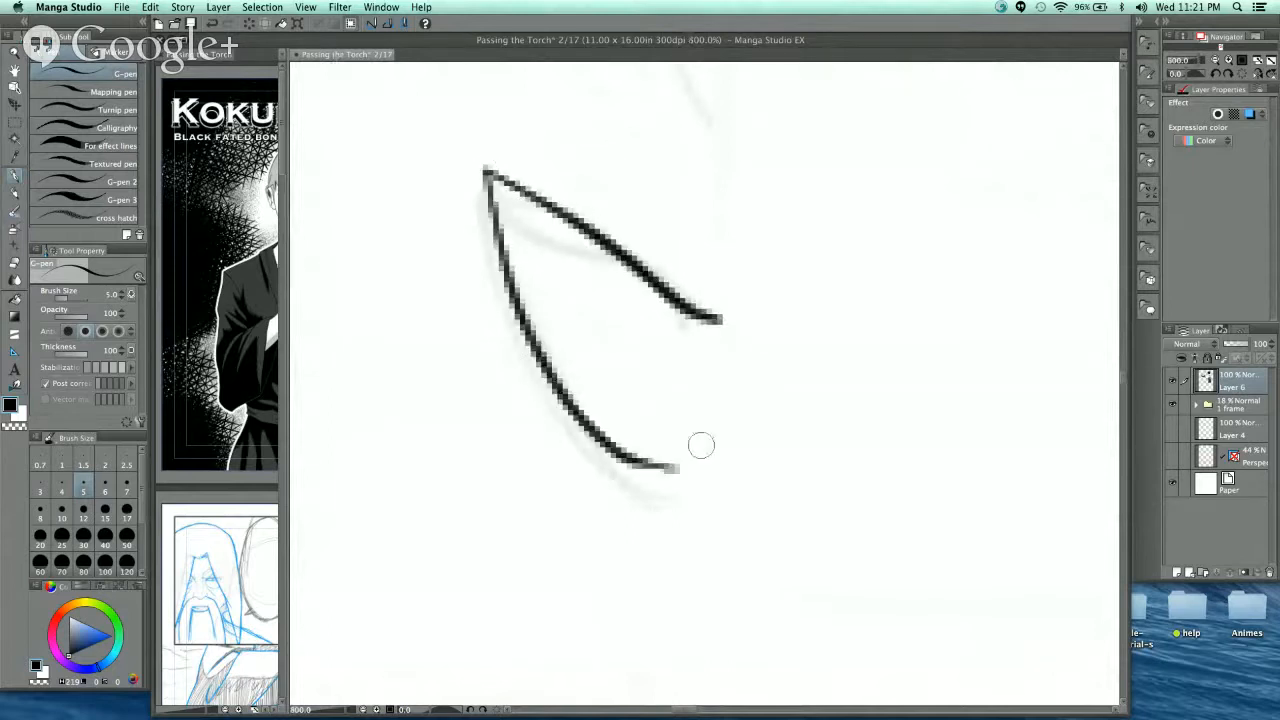
- Ink a rising cluster of pointed leaves above the single leaf in the middle of the bush
{"action": "scroll", "coordinate": [700, 449], "scroll_direction": "up", "scroll_amount": 5}
{"action": "left_click_drag", "start_coordinate": [648, 364], "coordinate": [487, 166]}
{"action": "left_click_drag", "start_coordinate": [487, 166], "coordinate": [688, 226]}
{"action": "scroll", "coordinate": [688, 318], "scroll_direction": "up", "scroll_amount": 5}
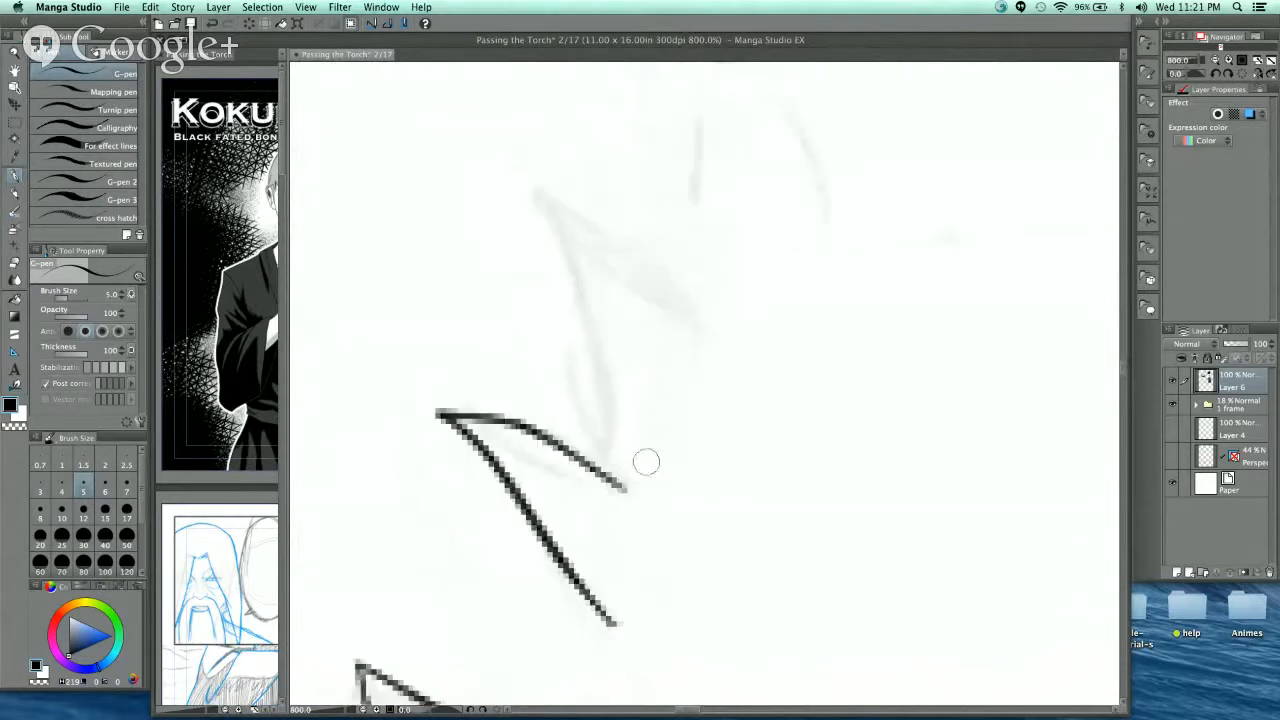
{"action": "mouse_move", "coordinate": [617, 447]}
{"action": "left_mouse_down"}
{"action": "mouse_move", "coordinate": [525, 178]}
{"action": "mouse_move", "coordinate": [690, 350]}
{"action": "mouse_move", "coordinate": [557, 323]}
{"action": "mouse_move", "coordinate": [610, 466]}
{"action": "left_mouse_up"}
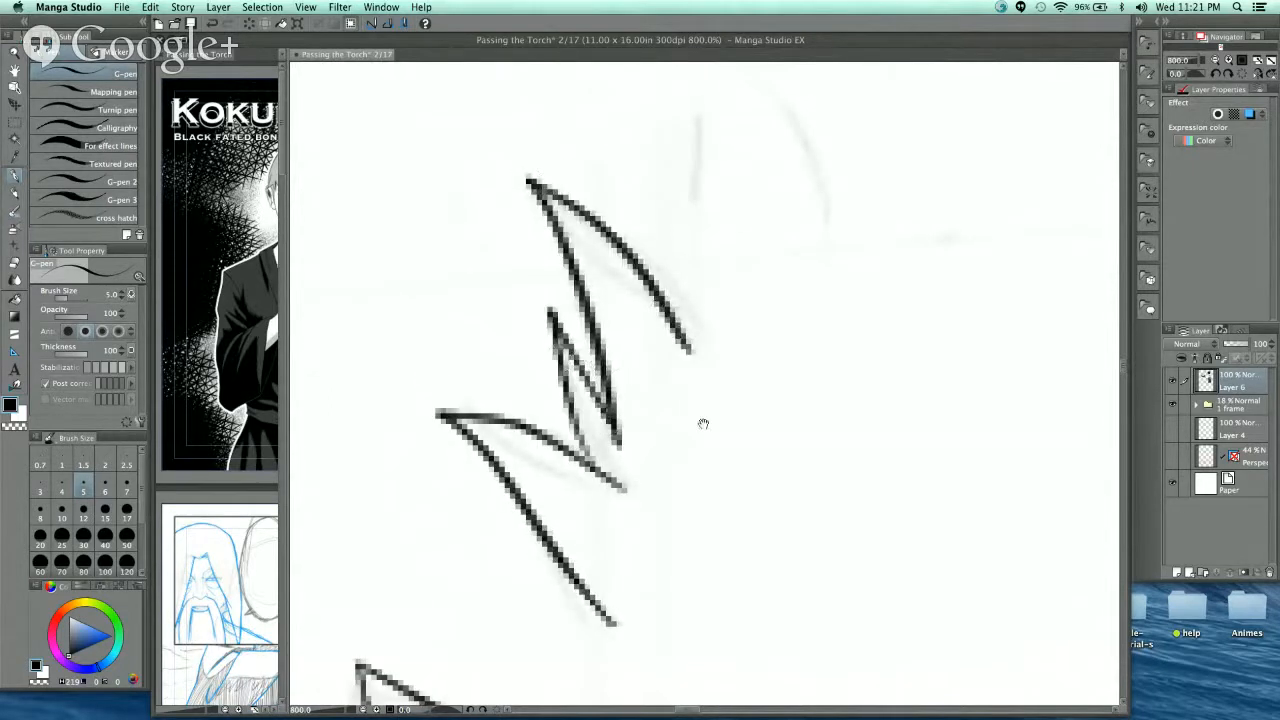
{"action": "scroll", "coordinate": [700, 423], "scroll_direction": "up", "scroll_amount": 5}
{"action": "mouse_move", "coordinate": [540, 395]}
{"action": "left_mouse_down"}
{"action": "mouse_move", "coordinate": [532, 117]}
{"action": "mouse_move", "coordinate": [706, 425]}
{"action": "left_mouse_up"}
{"action": "left_click_drag", "start_coordinate": [750, 355], "coordinate": [582, 297]}
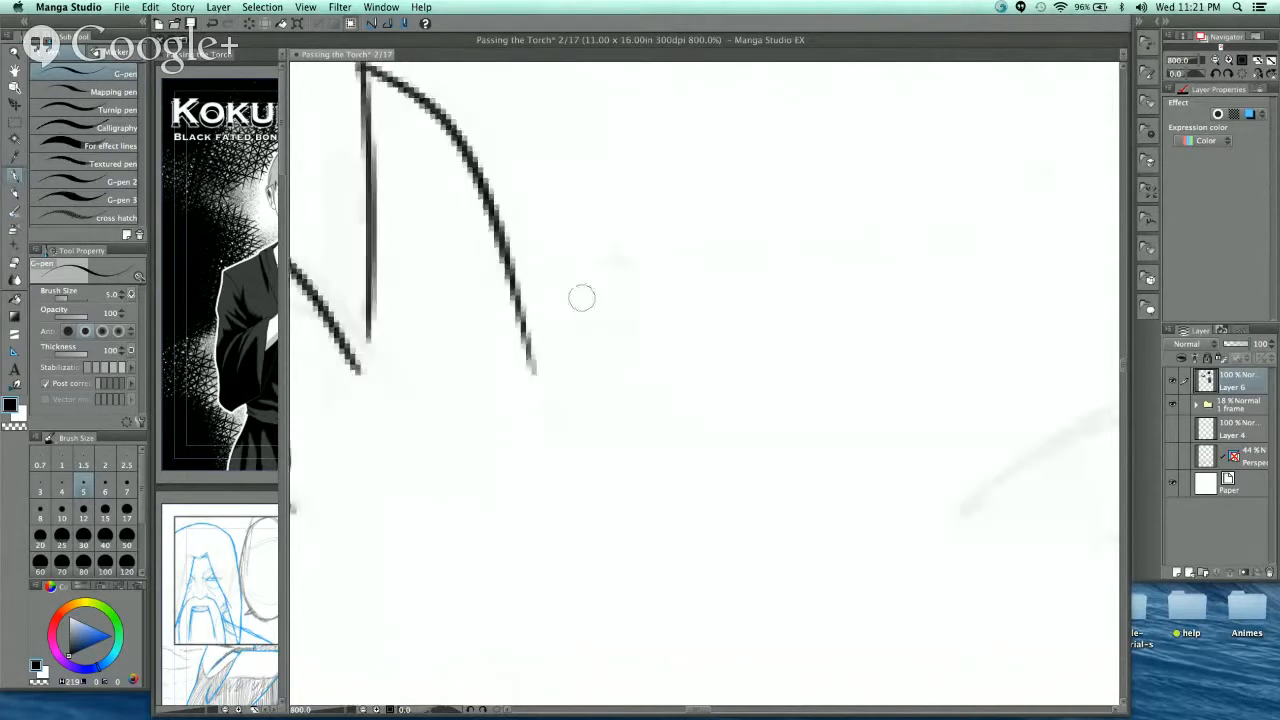
- Ink a zigzag leaf mark in the bush's right half and short leaf strokes beside its jagged right edge
{"action": "key", "text": "super+minus"}
{"action": "mouse_move", "coordinate": [739, 342]}
{"action": "left_mouse_down"}
{"action": "mouse_move", "coordinate": [625, 307]}
{"action": "mouse_move", "coordinate": [334, 311]}
{"action": "left_mouse_up"}
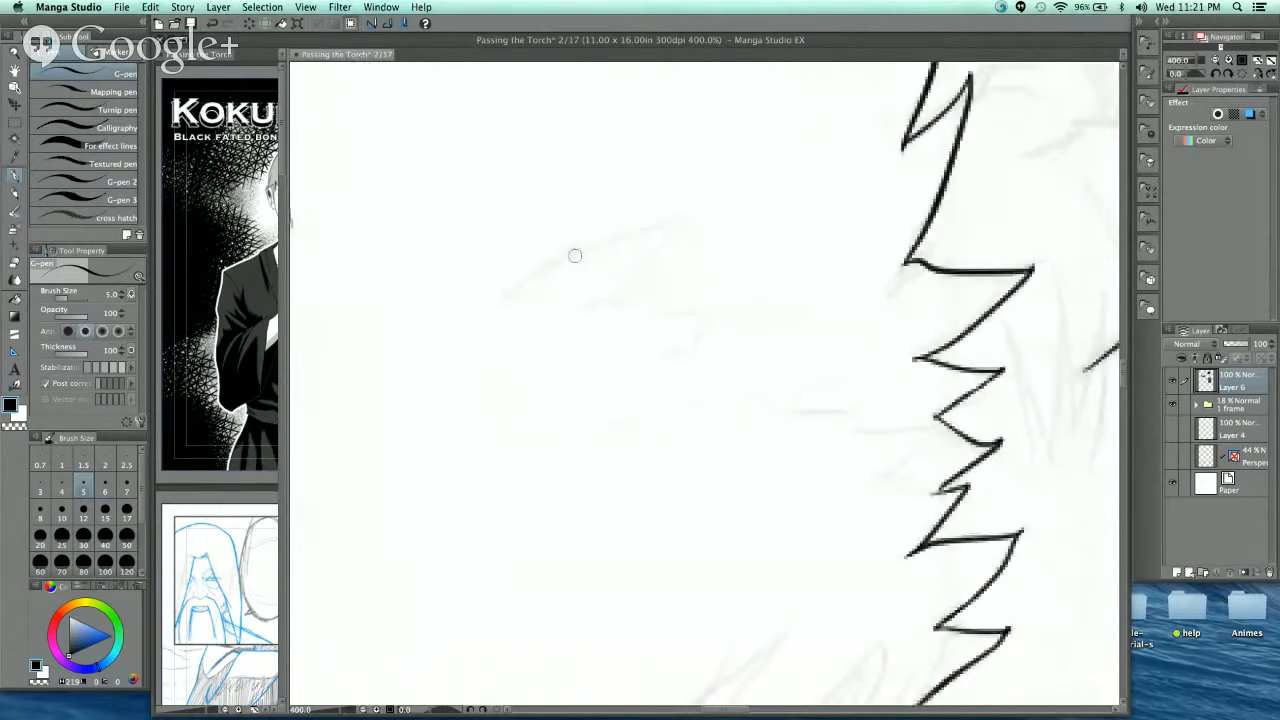
{"action": "mouse_move", "coordinate": [507, 293]}
{"action": "left_mouse_down"}
{"action": "mouse_move", "coordinate": [687, 210]}
{"action": "mouse_move", "coordinate": [586, 296]}
{"action": "mouse_move", "coordinate": [656, 313]}
{"action": "mouse_move", "coordinate": [662, 355]}
{"action": "left_mouse_up"}
{"action": "scroll", "coordinate": [706, 251], "scroll_direction": "down", "scroll_amount": 3}
{"action": "scroll", "coordinate": [706, 251], "scroll_direction": "right", "scroll_amount": 3}
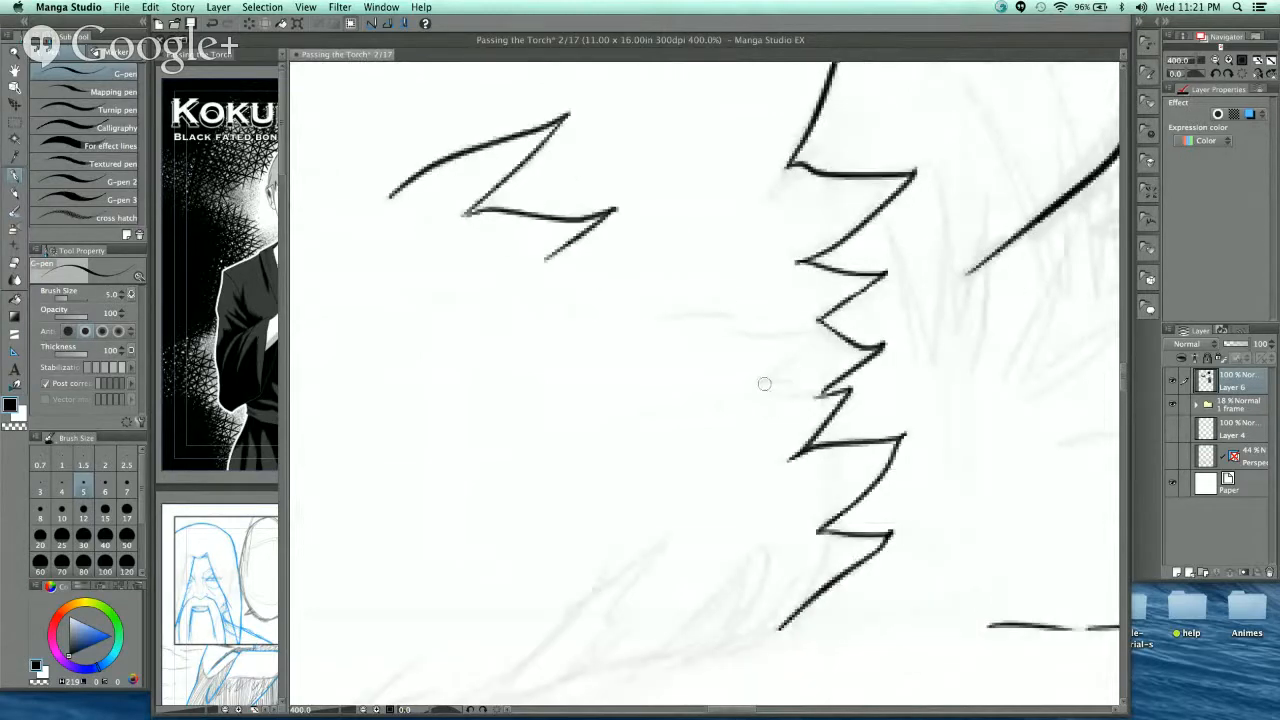
{"action": "mouse_move", "coordinate": [764, 383]}
{"action": "left_mouse_down"}
{"action": "mouse_move", "coordinate": [824, 324]}
{"action": "mouse_move", "coordinate": [735, 330]}
{"action": "mouse_move", "coordinate": [662, 315]}
{"action": "mouse_move", "coordinate": [748, 312]}
{"action": "left_mouse_up"}
{"action": "scroll", "coordinate": [662, 315], "scroll_direction": "down", "scroll_amount": 3}
{"action": "scroll", "coordinate": [662, 315], "scroll_direction": "right", "scroll_amount": 3}
- Ink slanted grass blades along the right end of the bush's bottom edge
{"action": "scroll", "coordinate": [725, 337], "scroll_direction": "down", "scroll_amount": 4}
{"action": "scroll", "coordinate": [725, 337], "scroll_direction": "left", "scroll_amount": 3}
{"action": "mouse_move", "coordinate": [670, 448]}
{"action": "left_mouse_down"}
{"action": "mouse_move", "coordinate": [762, 350]}
{"action": "mouse_move", "coordinate": [781, 393]}
{"action": "left_mouse_up"}
{"action": "mouse_move", "coordinate": [642, 452]}
{"action": "left_mouse_down"}
{"action": "mouse_move", "coordinate": [720, 354]}
{"action": "mouse_move", "coordinate": [722, 378]}
{"action": "mouse_move", "coordinate": [809, 398]}
{"action": "mouse_move", "coordinate": [758, 377]}
{"action": "mouse_move", "coordinate": [843, 346]}
{"action": "mouse_move", "coordinate": [742, 422]}
{"action": "left_mouse_up"}
{"action": "left_click_drag", "start_coordinate": [676, 437], "coordinate": [790, 410]}
{"action": "left_click_drag", "start_coordinate": [712, 432], "coordinate": [856, 354]}
{"action": "left_click_drag", "start_coordinate": [782, 426], "coordinate": [860, 376]}
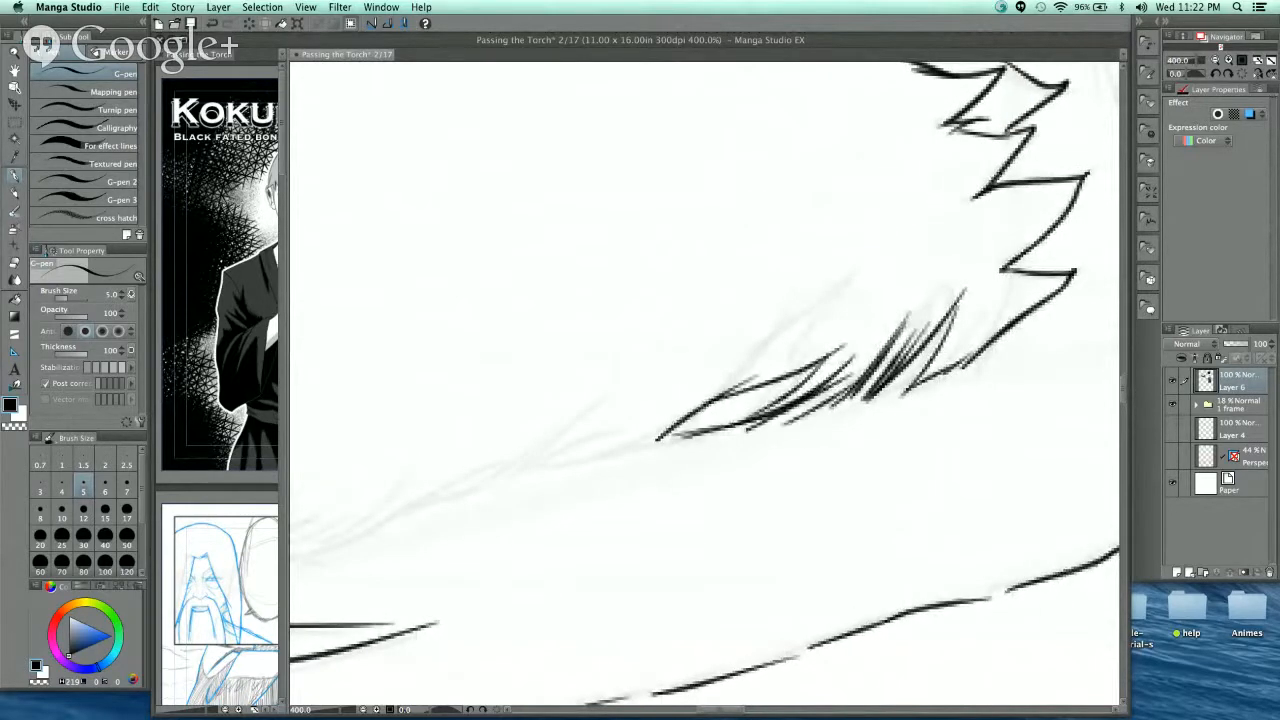
- Continue the bottom edge to the left with dense, right-leaning grass blades over the sketch
{"action": "left_click_drag", "start_coordinate": [598, 452], "coordinate": [710, 380]}
{"action": "left_click_drag", "start_coordinate": [578, 464], "coordinate": [702, 398]}
{"action": "left_click_drag", "start_coordinate": [540, 474], "coordinate": [670, 370]}
{"action": "left_click_drag", "start_coordinate": [512, 480], "coordinate": [643, 351]}
{"action": "left_click_drag", "start_coordinate": [467, 496], "coordinate": [563, 383]}
{"action": "left_click_drag", "start_coordinate": [506, 479], "coordinate": [567, 386]}
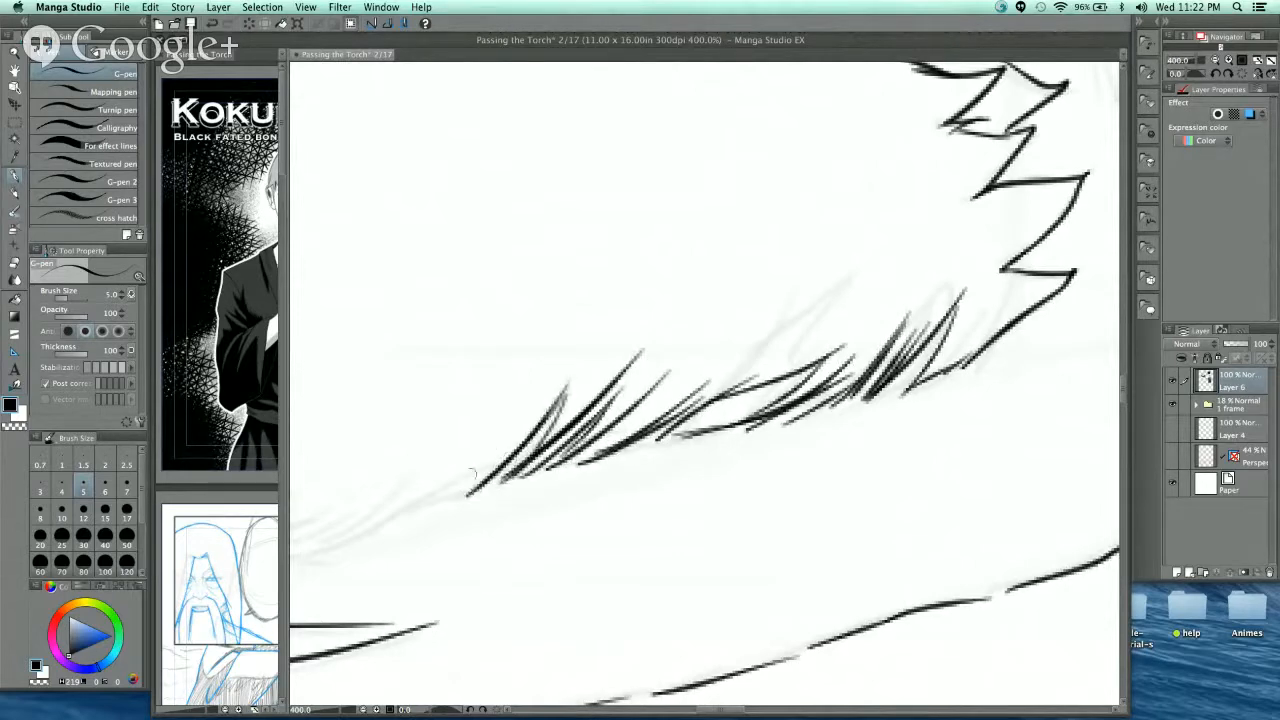
- Add overlapping right-leaning grass blades along the bush's bottom edge toward its middle
{"action": "left_click_drag", "start_coordinate": [442, 483], "coordinate": [647, 409]}
{"action": "left_click_drag", "start_coordinate": [558, 464], "coordinate": [686, 348]}
{"action": "mouse_move", "coordinate": [610, 432]}
{"action": "left_mouse_down"}
{"action": "mouse_move", "coordinate": [710, 326]}
{"action": "mouse_move", "coordinate": [700, 374]}
{"action": "left_mouse_up"}
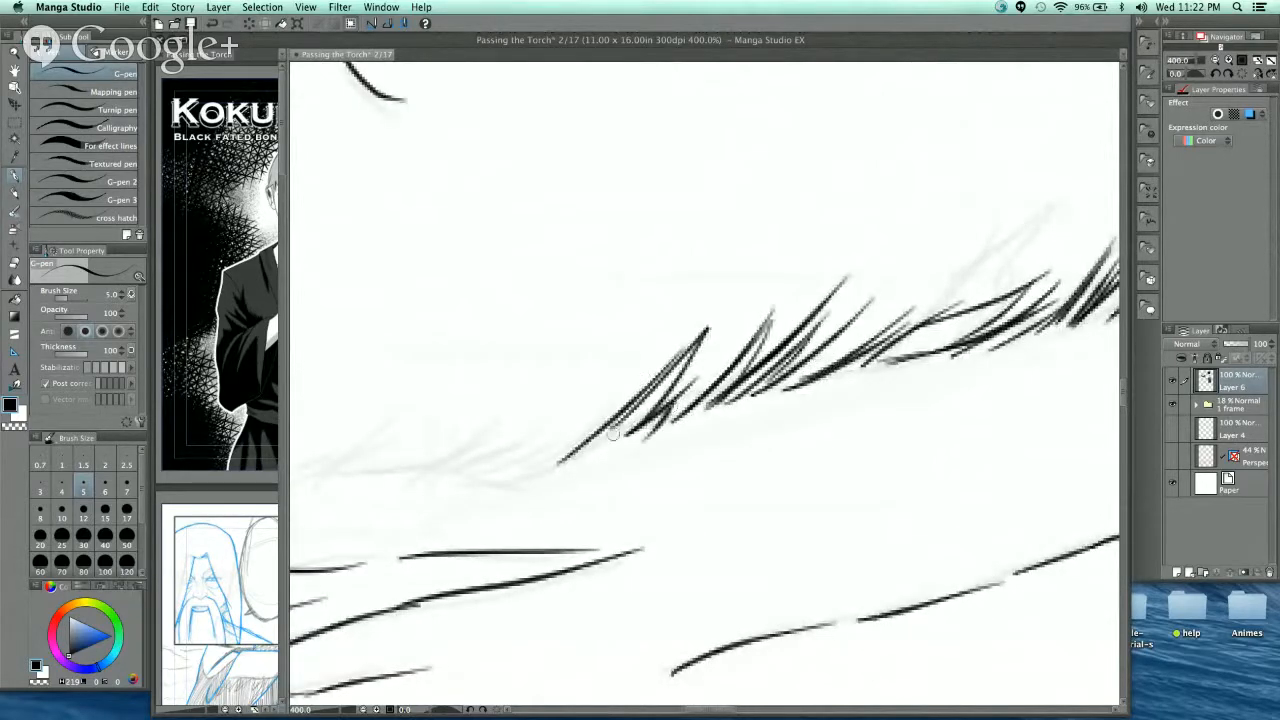
{"action": "mouse_move", "coordinate": [494, 484]}
{"action": "left_mouse_down"}
{"action": "mouse_move", "coordinate": [636, 344]}
{"action": "mouse_move", "coordinate": [606, 418]}
{"action": "left_mouse_up"}
{"action": "left_click_drag", "start_coordinate": [562, 462], "coordinate": [630, 410]}
{"action": "left_click_drag", "start_coordinate": [600, 400], "coordinate": [850, 376]}
{"action": "mouse_move", "coordinate": [614, 448]}
{"action": "left_mouse_down"}
{"action": "mouse_move", "coordinate": [697, 427]}
{"action": "mouse_move", "coordinate": [780, 380]}
{"action": "left_mouse_up"}
{"action": "left_click_drag", "start_coordinate": [680, 464], "coordinate": [782, 384]}
{"action": "left_click_drag", "start_coordinate": [730, 460], "coordinate": [788, 416]}
- Ink left-leaning grass blades on the bottom edge just left of where the blades change direction
{"action": "mouse_move", "coordinate": [570, 462]}
{"action": "left_mouse_down"}
{"action": "mouse_move", "coordinate": [692, 376]}
{"action": "mouse_move", "coordinate": [600, 396]}
{"action": "left_mouse_up"}
{"action": "mouse_move", "coordinate": [546, 462]}
{"action": "left_mouse_down"}
{"action": "mouse_move", "coordinate": [608, 370]}
{"action": "mouse_move", "coordinate": [478, 386]}
{"action": "left_mouse_up"}
{"action": "left_click_drag", "start_coordinate": [504, 448], "coordinate": [468, 372]}
{"action": "left_click_drag", "start_coordinate": [532, 462], "coordinate": [418, 382]}
{"action": "left_click_drag", "start_coordinate": [486, 450], "coordinate": [380, 404]}
{"action": "mouse_move", "coordinate": [380, 404]}
{"action": "left_mouse_down"}
{"action": "mouse_move", "coordinate": [486, 460]}
{"action": "mouse_move", "coordinate": [640, 492]}
{"action": "mouse_move", "coordinate": [511, 436]}
{"action": "left_mouse_up"}
{"action": "mouse_move", "coordinate": [511, 436]}
{"action": "left_mouse_down"}
{"action": "mouse_move", "coordinate": [622, 506]}
{"action": "mouse_move", "coordinate": [443, 478]}
{"action": "left_mouse_up"}
- Finish the bush's bottom edge with short left-leaning blades up to the large sketched trunk at the left
{"action": "left_click_drag", "start_coordinate": [524, 480], "coordinate": [658, 473]}
{"action": "mouse_move", "coordinate": [688, 490]}
{"action": "left_mouse_down"}
{"action": "mouse_move", "coordinate": [514, 420]}
{"action": "mouse_move", "coordinate": [586, 487]}
{"action": "mouse_move", "coordinate": [480, 392]}
{"action": "left_mouse_up"}
{"action": "left_click_drag", "start_coordinate": [535, 485], "coordinate": [445, 392]}
{"action": "mouse_move", "coordinate": [478, 458]}
{"action": "left_mouse_down"}
{"action": "mouse_move", "coordinate": [418, 382]}
{"action": "mouse_move", "coordinate": [428, 440]}
{"action": "mouse_move", "coordinate": [418, 420]}
{"action": "left_mouse_up"}
{"action": "left_click_drag", "start_coordinate": [440, 452], "coordinate": [409, 411]}
{"action": "left_click_drag", "start_coordinate": [580, 412], "coordinate": [625, 481]}
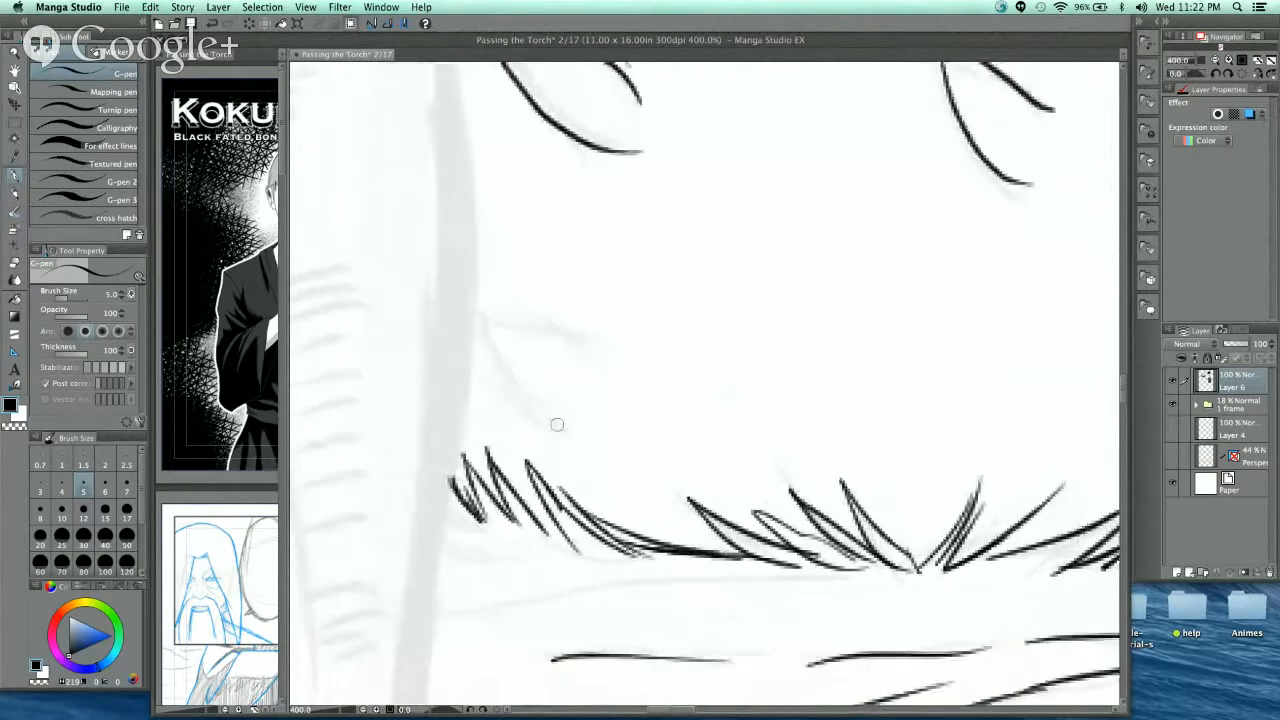
- Ink a group of pointed leaves inside the bush's lower-left corner, above the grass blades
{"action": "left_click_drag", "start_coordinate": [566, 443], "coordinate": [477, 316]}
{"action": "left_click_drag", "start_coordinate": [616, 398], "coordinate": [477, 316]}
{"action": "mouse_move", "coordinate": [612, 394]}
{"action": "left_mouse_down"}
{"action": "mouse_move", "coordinate": [525, 297]}
{"action": "mouse_move", "coordinate": [690, 400]}
{"action": "mouse_move", "coordinate": [655, 340]}
{"action": "mouse_move", "coordinate": [697, 385]}
{"action": "mouse_move", "coordinate": [706, 437]}
{"action": "left_mouse_up"}
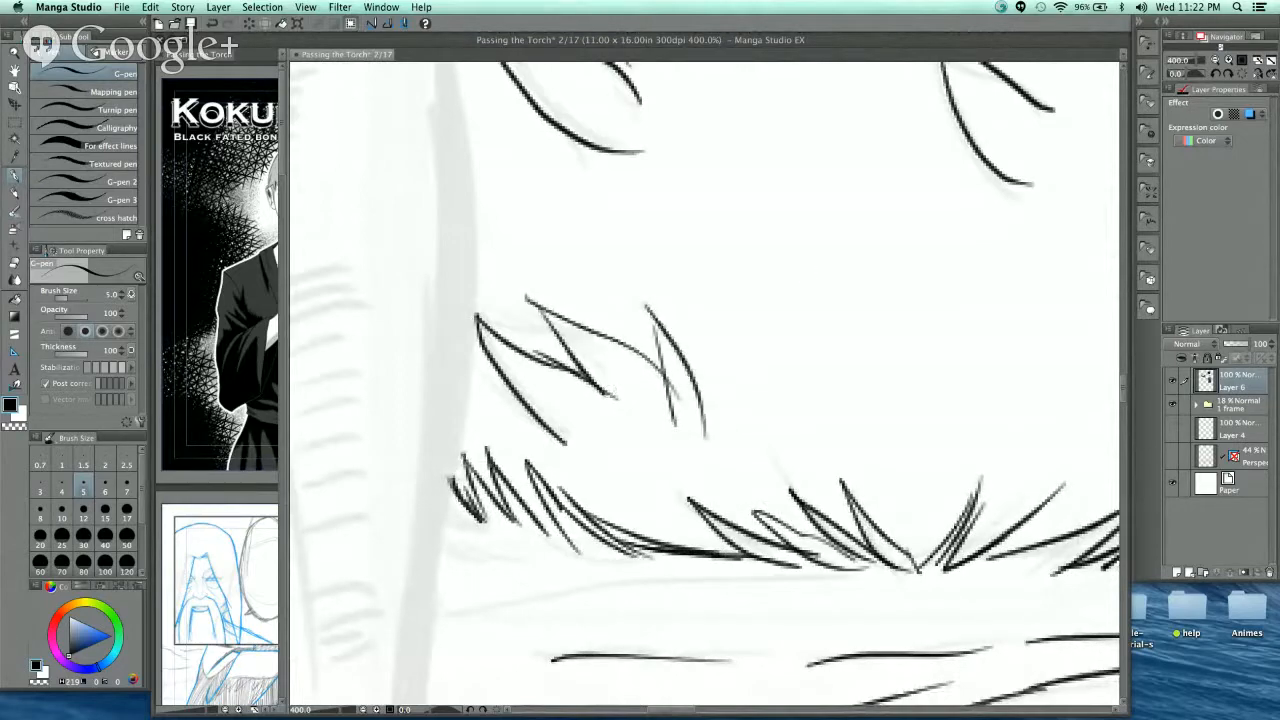
- Ink the right outline of the background trunk behind the bush, from the panel border down to the leaves
{"action": "scroll", "coordinate": [838, 320], "scroll_direction": "down", "scroll_amount": 3}
{"action": "mouse_move", "coordinate": [933, 350]}
{"action": "left_mouse_down"}
{"action": "mouse_move", "coordinate": [753, 365]}
{"action": "mouse_move", "coordinate": [498, 469]}
{"action": "left_mouse_up"}
{"action": "scroll", "coordinate": [863, 290], "scroll_direction": "down", "scroll_amount": 3}
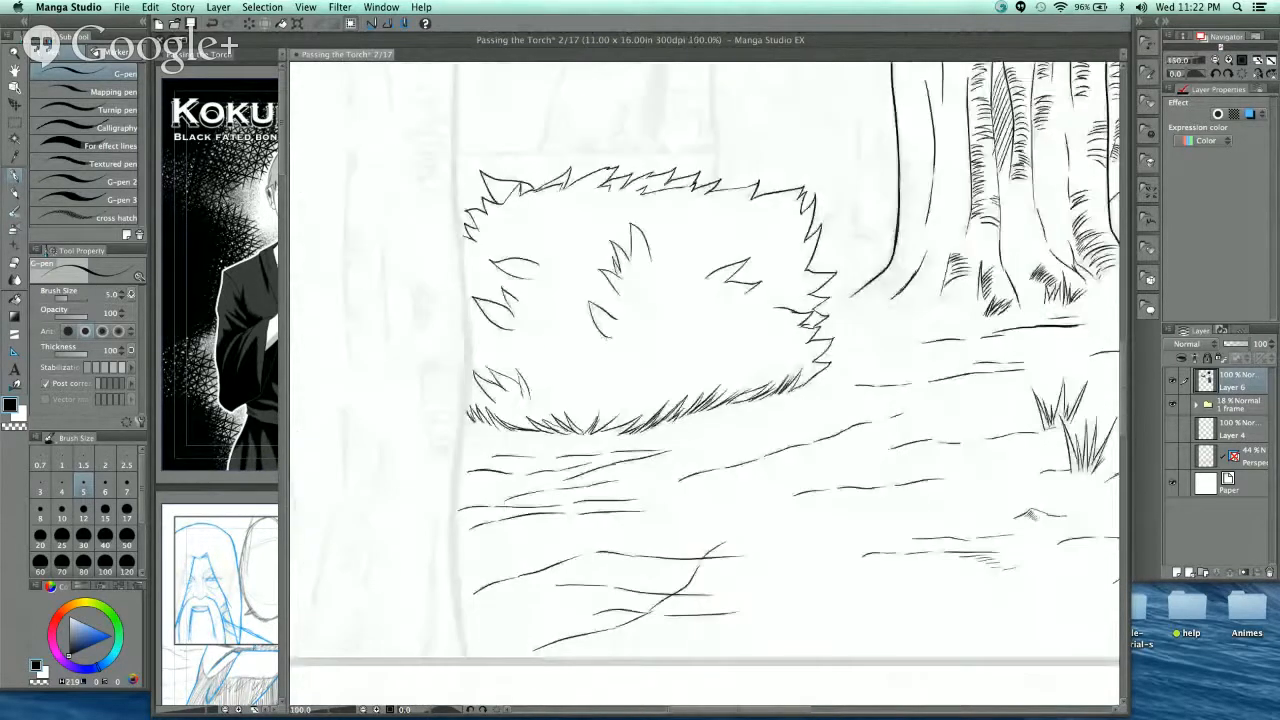
{"action": "left_click_drag", "start_coordinate": [983, 402], "coordinate": [848, 592]}
{"action": "scroll", "coordinate": [699, 318], "scroll_direction": "up", "scroll_amount": 2}
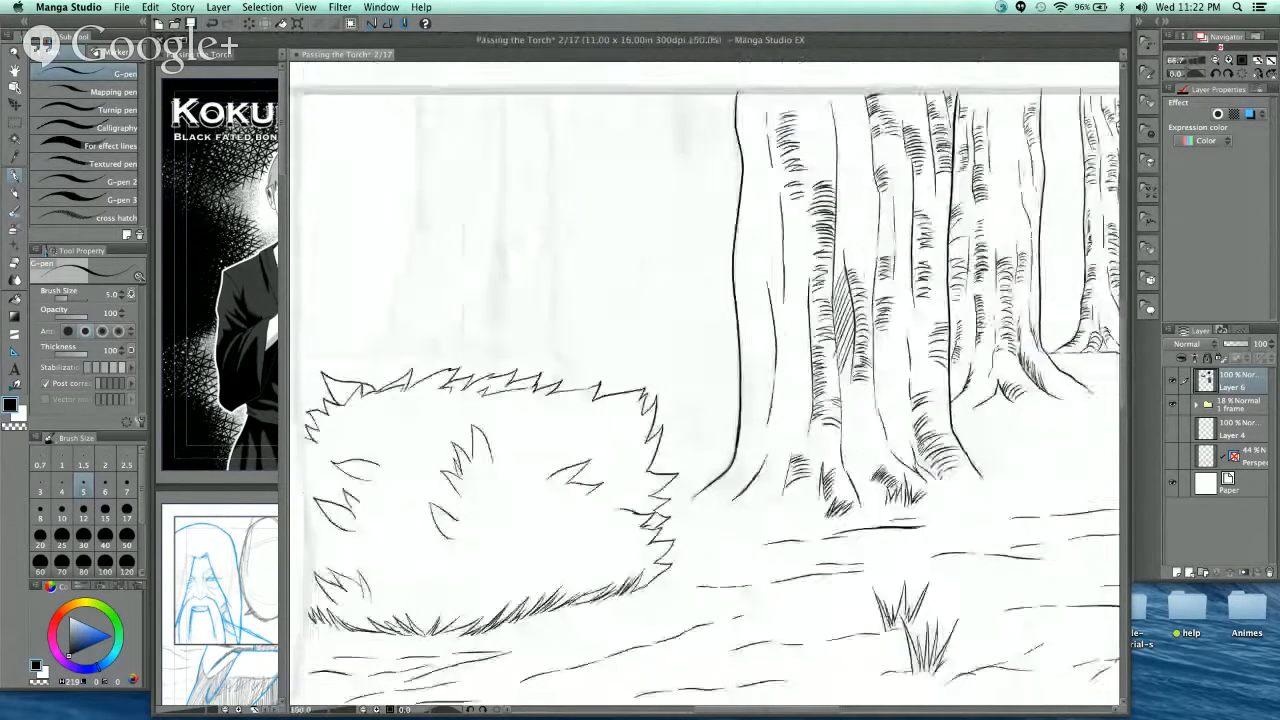
{"action": "scroll", "coordinate": [691, 358], "scroll_direction": "up", "scroll_amount": 1}
{"action": "left_click_drag", "start_coordinate": [691, 358], "coordinate": [676, 443]}
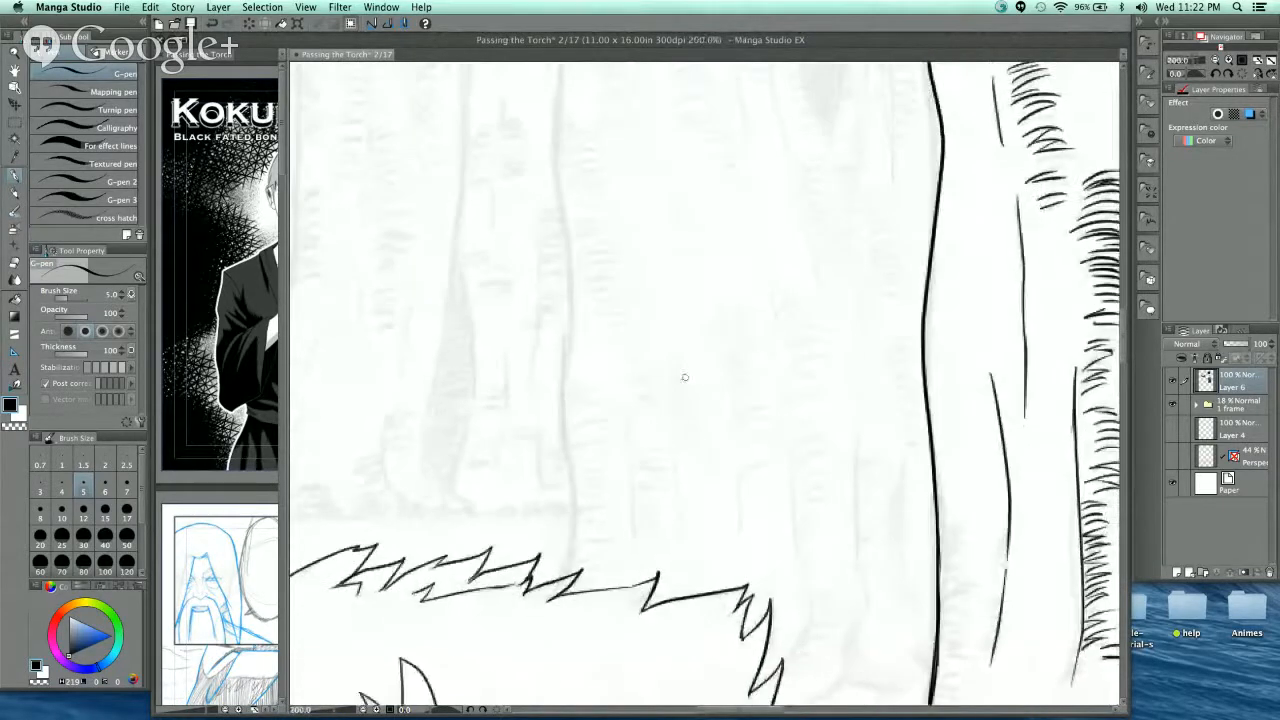
{"action": "scroll", "coordinate": [665, 358], "scroll_direction": "down", "scroll_amount": 2}
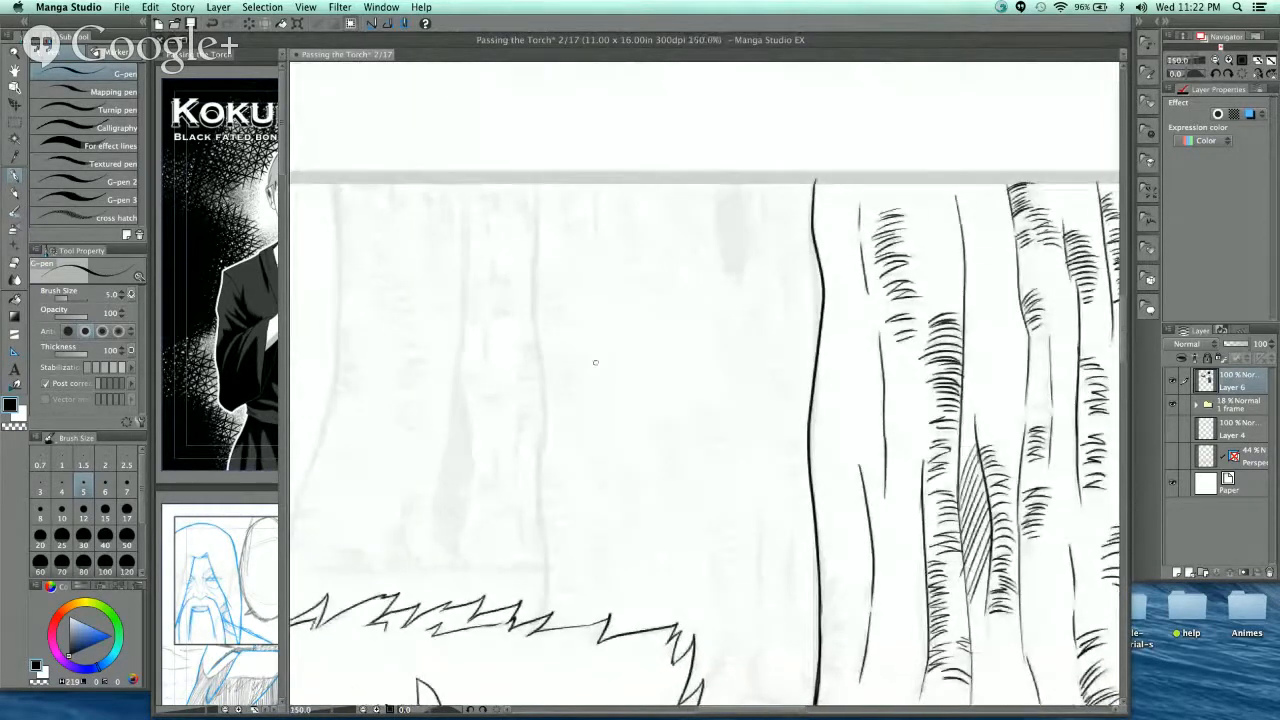
{"action": "scroll", "coordinate": [620, 494], "scroll_direction": "up", "scroll_amount": 2}
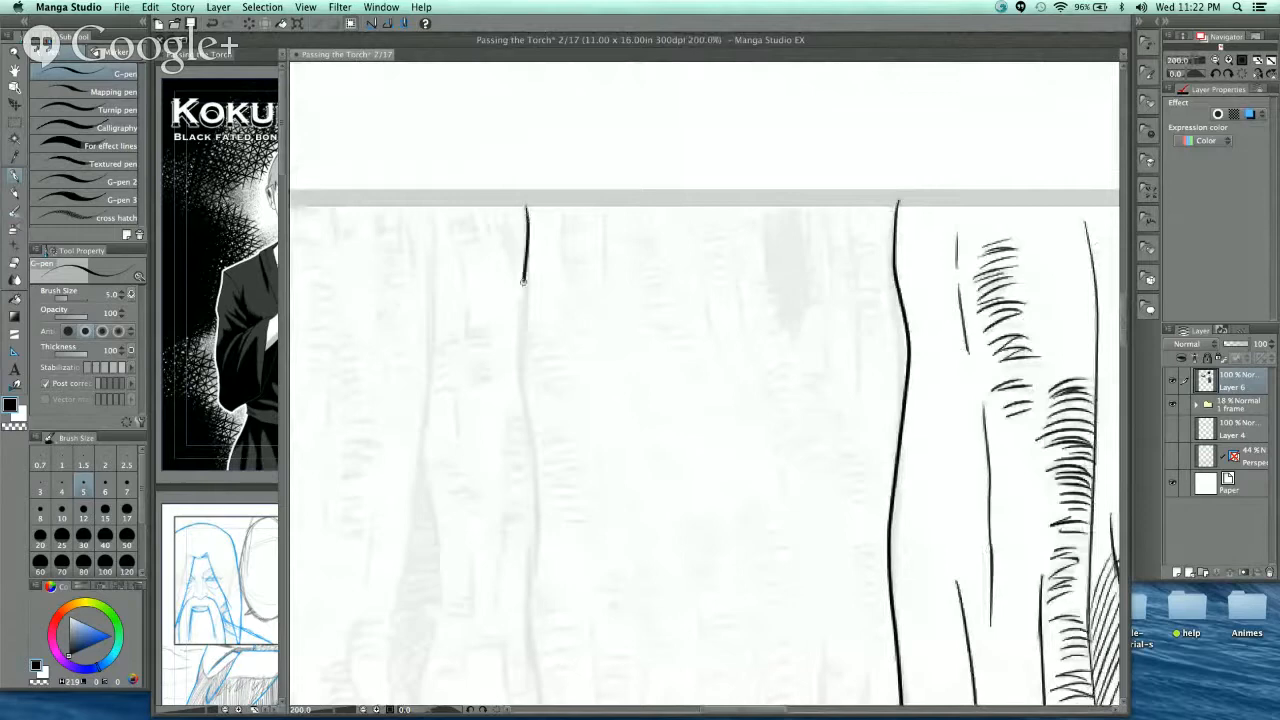
{"action": "mouse_move", "coordinate": [522, 282]}
{"action": "left_mouse_down"}
{"action": "mouse_move", "coordinate": [537, 510]}
{"action": "mouse_move", "coordinate": [560, 289]}
{"action": "mouse_move", "coordinate": [528, 215]}
{"action": "mouse_move", "coordinate": [521, 393]}
{"action": "left_mouse_up"}
{"action": "left_click_drag", "start_coordinate": [531, 473], "coordinate": [533, 505]}
- Ink the left outline of the same background trunk, flaring outward at its base
{"action": "mouse_move", "coordinate": [731, 366]}
{"action": "left_mouse_down"}
{"action": "mouse_move", "coordinate": [580, 500]}
{"action": "mouse_move", "coordinate": [586, 566]}
{"action": "left_mouse_up"}
{"action": "left_click_drag", "start_coordinate": [467, 263], "coordinate": [784, 183]}
{"action": "left_click_drag", "start_coordinate": [497, 150], "coordinate": [481, 414]}
{"action": "left_click_drag", "start_coordinate": [441, 525], "coordinate": [411, 603]}
{"action": "left_click_drag", "start_coordinate": [505, 566], "coordinate": [600, 506]}
- Ink the trunk's inner bark line and outline the narrow almond-shaped hollow at its lower end
{"action": "key", "text": "super+minus"}
{"action": "left_click_drag", "start_coordinate": [835, 374], "coordinate": [603, 297]}
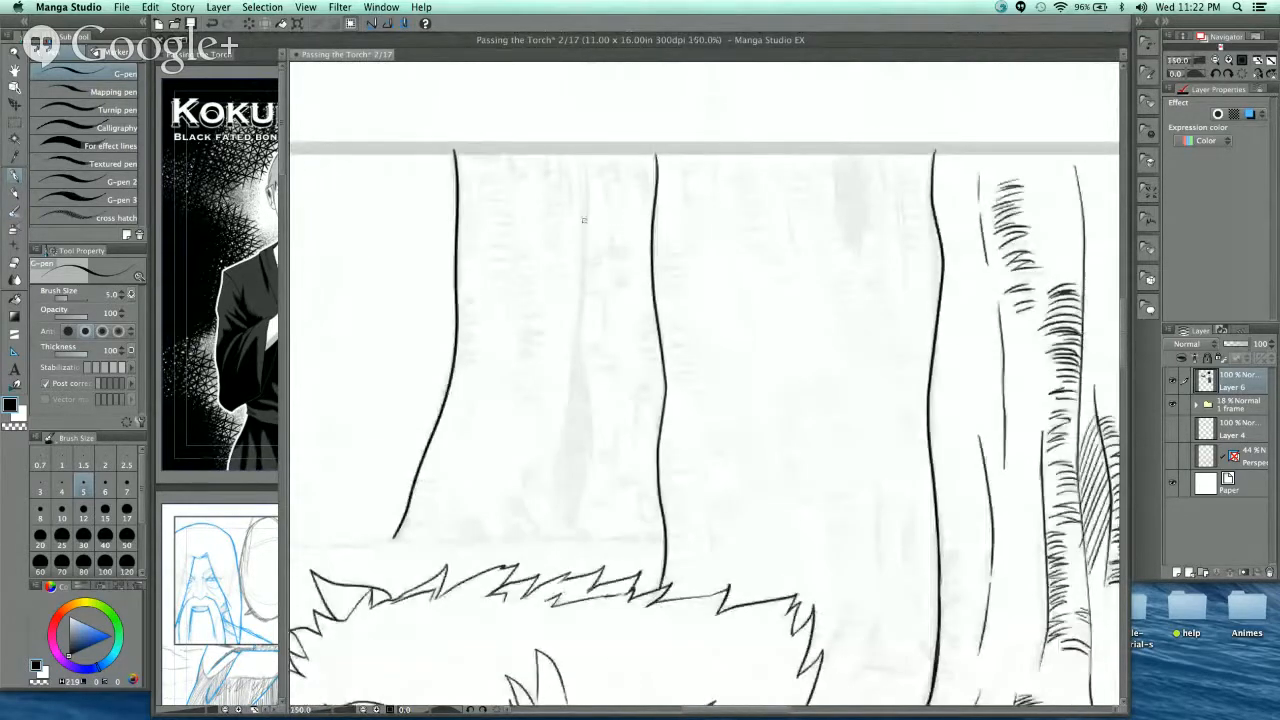
{"action": "mouse_move", "coordinate": [586, 253]}
{"action": "left_mouse_down"}
{"action": "mouse_move", "coordinate": [558, 460]}
{"action": "mouse_move", "coordinate": [578, 527]}
{"action": "left_mouse_up"}
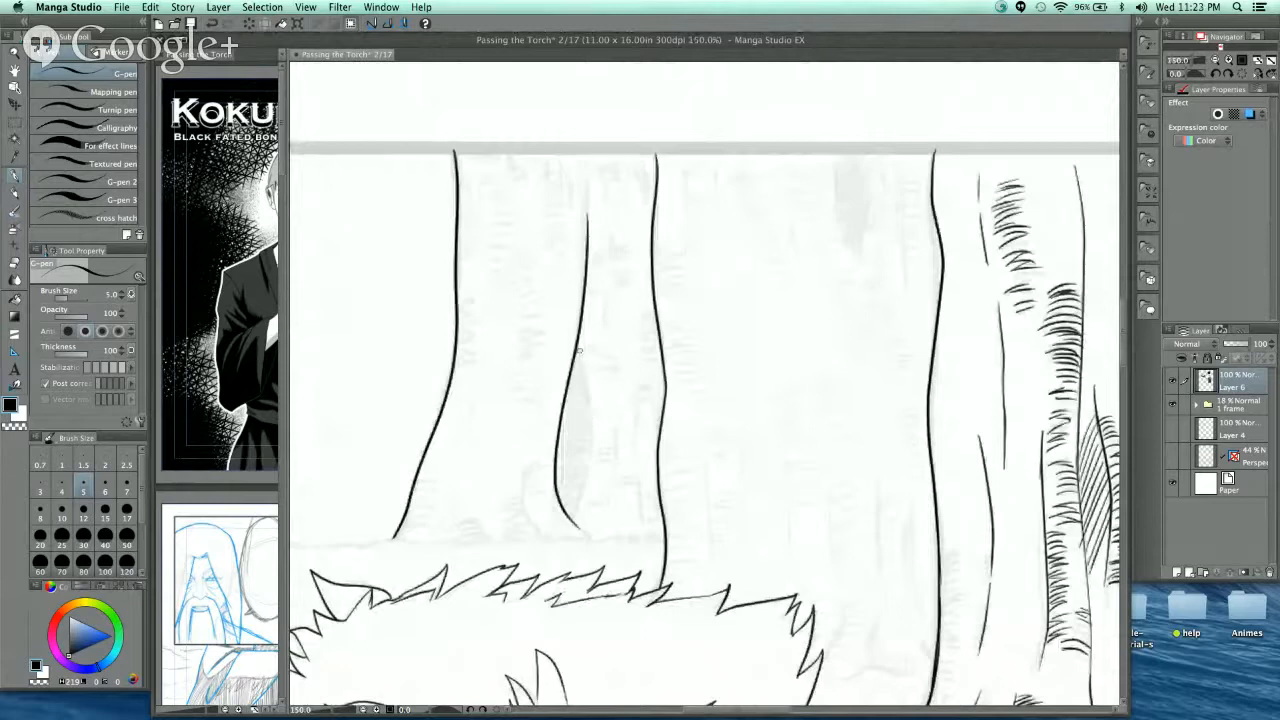
{"action": "left_click_drag", "start_coordinate": [578, 349], "coordinate": [592, 430]}
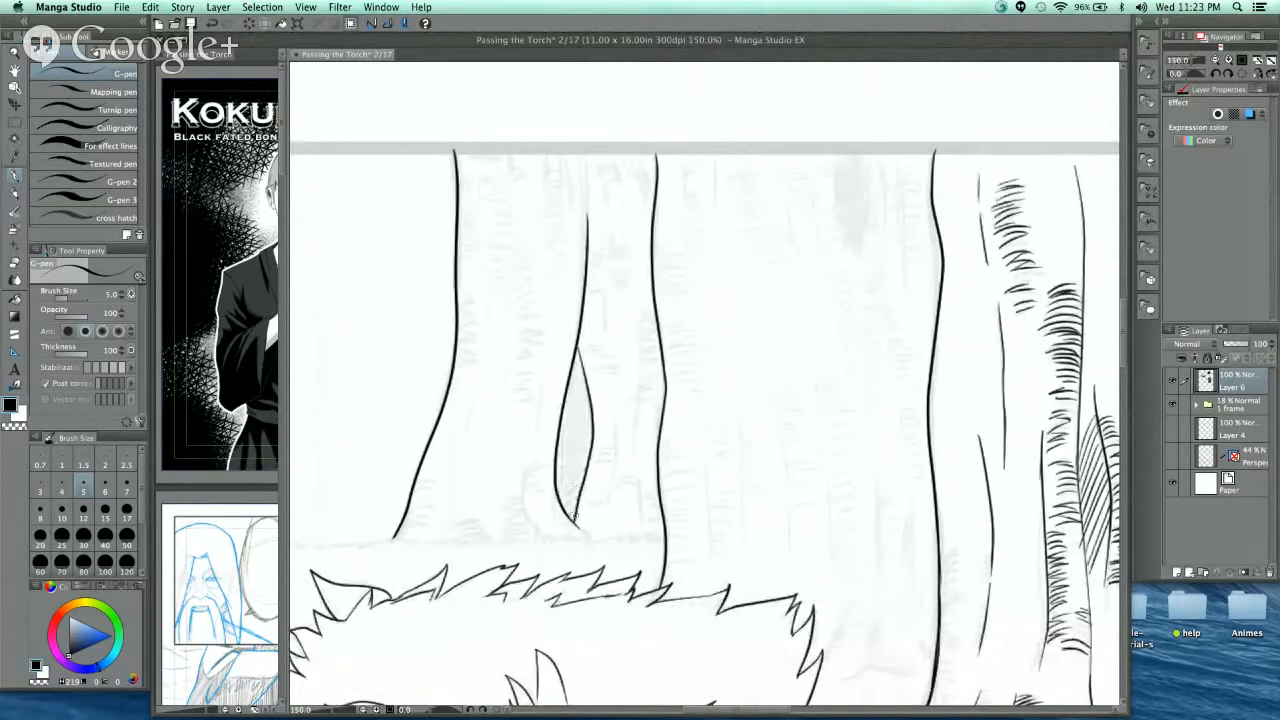
{"action": "scroll", "coordinate": [574, 517], "scroll_direction": "up", "scroll_amount": 2}
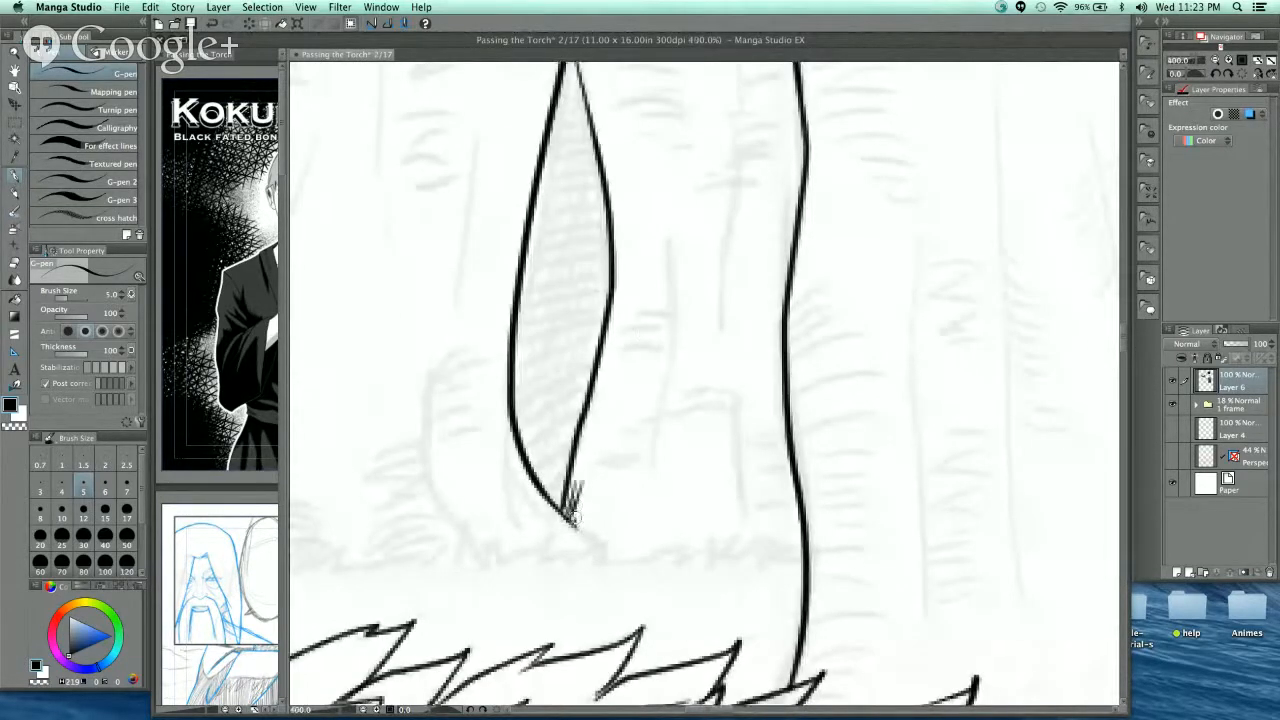
- Ink the foreground trunk's edge beside the bush from the panel's top border to its bottom border, thickening it with brush size 7
{"action": "scroll", "coordinate": [654, 417], "scroll_direction": "down", "scroll_amount": 2}
{"action": "scroll", "coordinate": [652, 376], "scroll_direction": "down", "scroll_amount": 4}
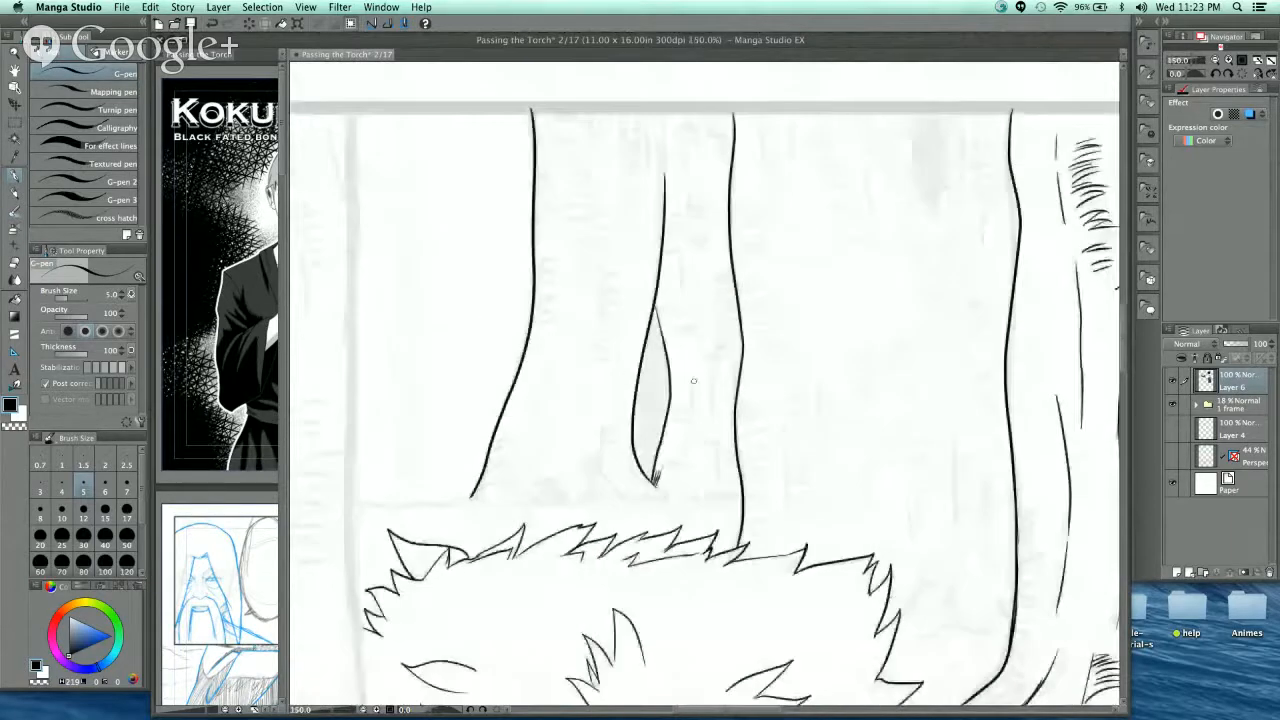
{"action": "scroll", "coordinate": [762, 263], "scroll_direction": "up", "scroll_amount": 2}
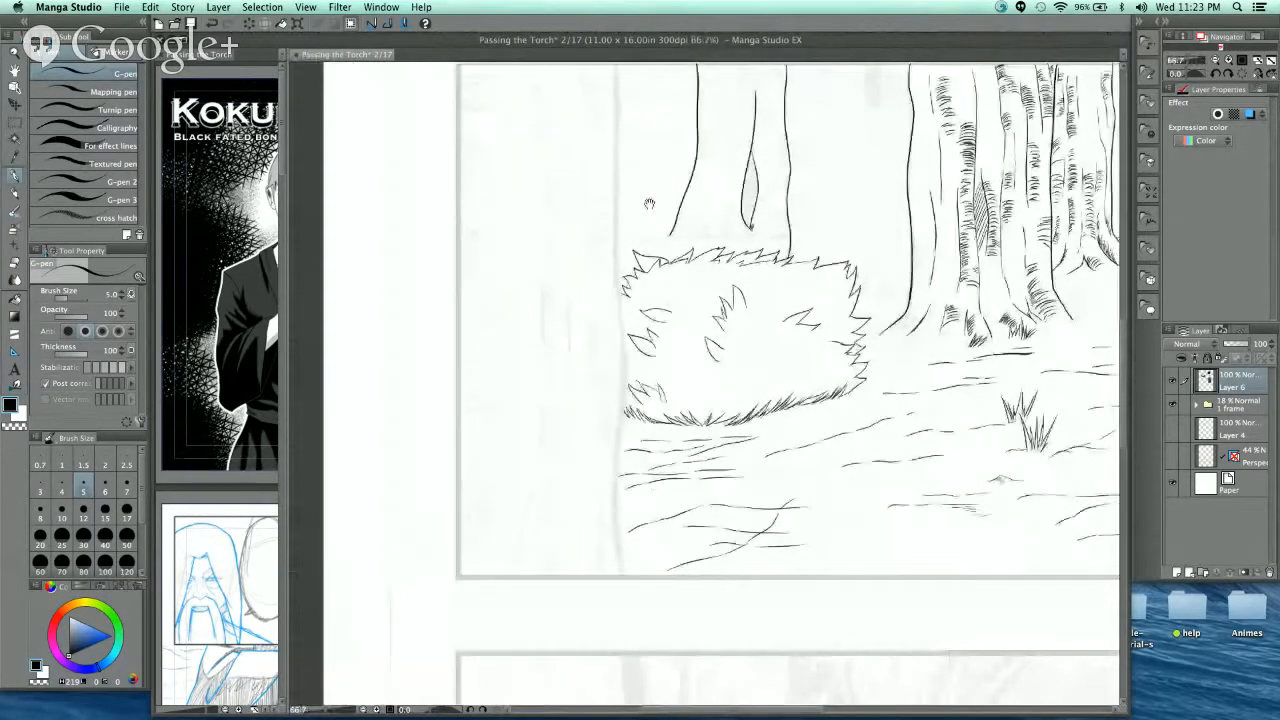
{"action": "scroll", "coordinate": [540, 98], "scroll_direction": "right", "scroll_amount": 2}
{"action": "scroll", "coordinate": [540, 98], "scroll_direction": "up", "scroll_amount": 1}
{"action": "left_click_drag", "start_coordinate": [538, 172], "coordinate": [537, 268]}
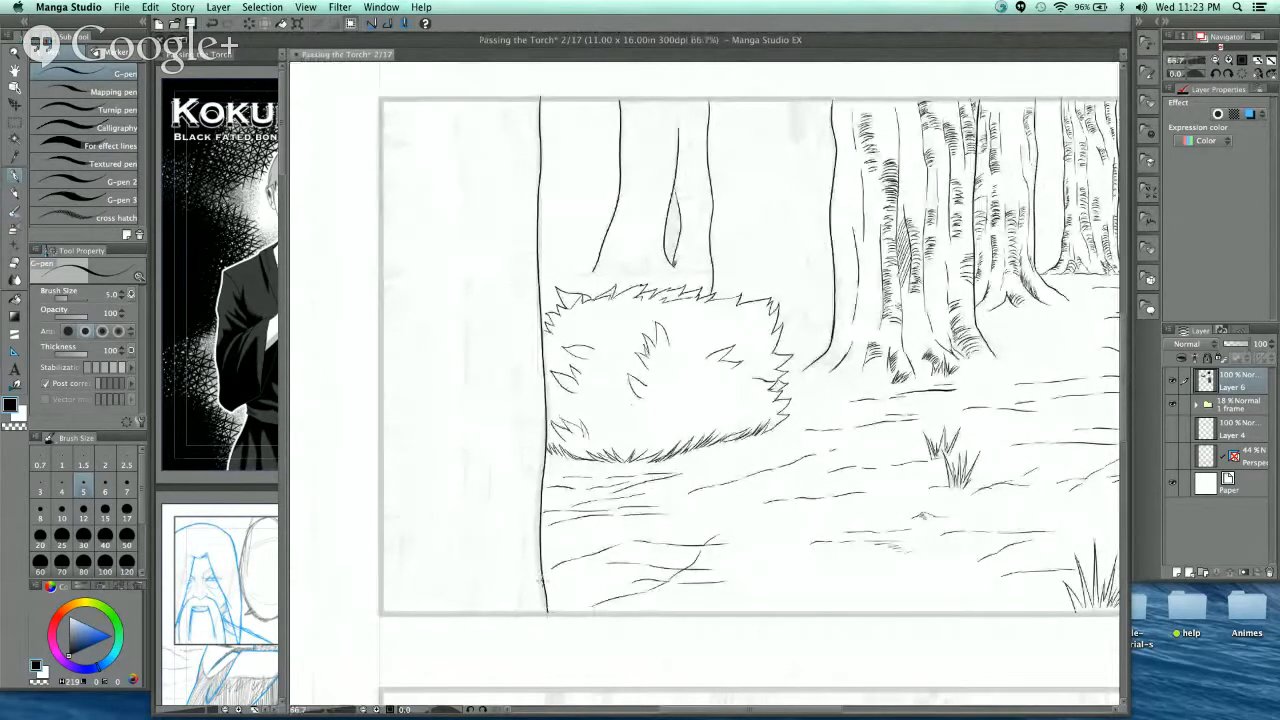
{"action": "key", "text": "bracketleft"}
{"action": "key", "text": "bracketleft"}
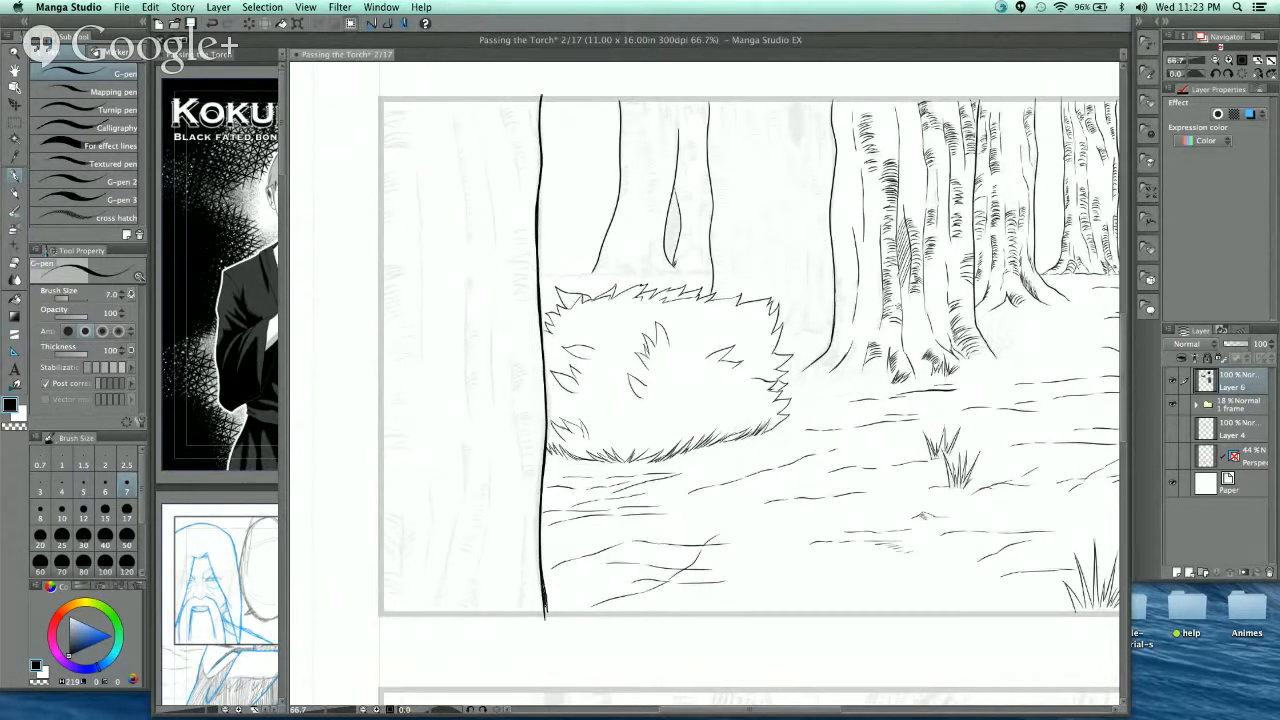
{"action": "scroll", "coordinate": [704, 409], "scroll_direction": "right", "scroll_amount": 5}
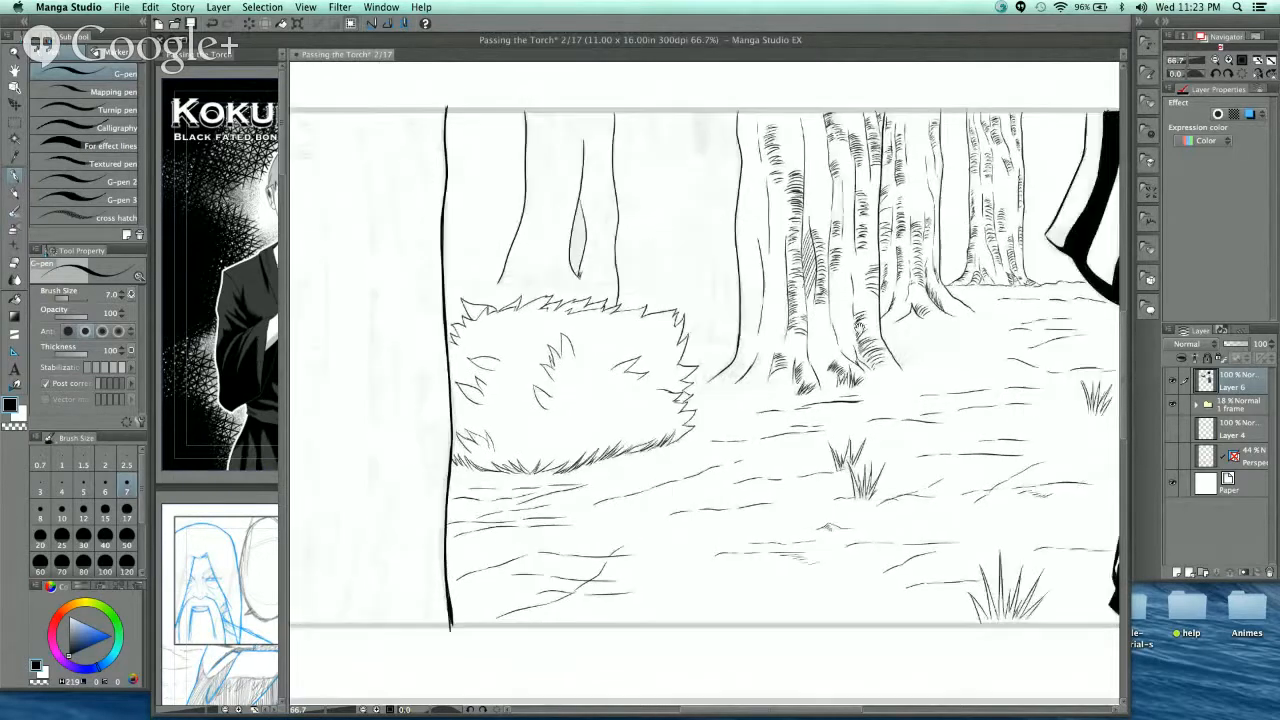
{"action": "scroll", "coordinate": [704, 385], "scroll_direction": "left", "scroll_amount": 4}
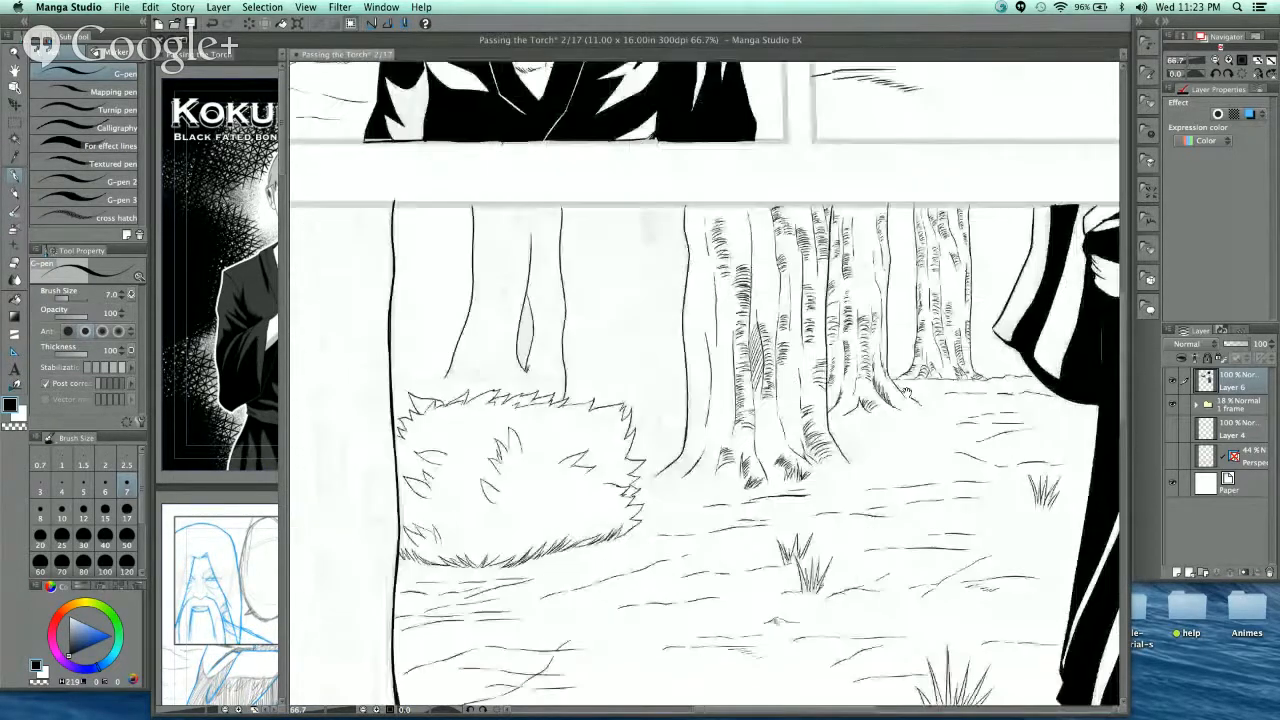
- With brush size 5, ink short bark lines and a pointed hollow with hatched edges near the top of the unfinished middle trunk
{"action": "scroll", "coordinate": [704, 385], "scroll_direction": "up", "scroll_amount": 3}
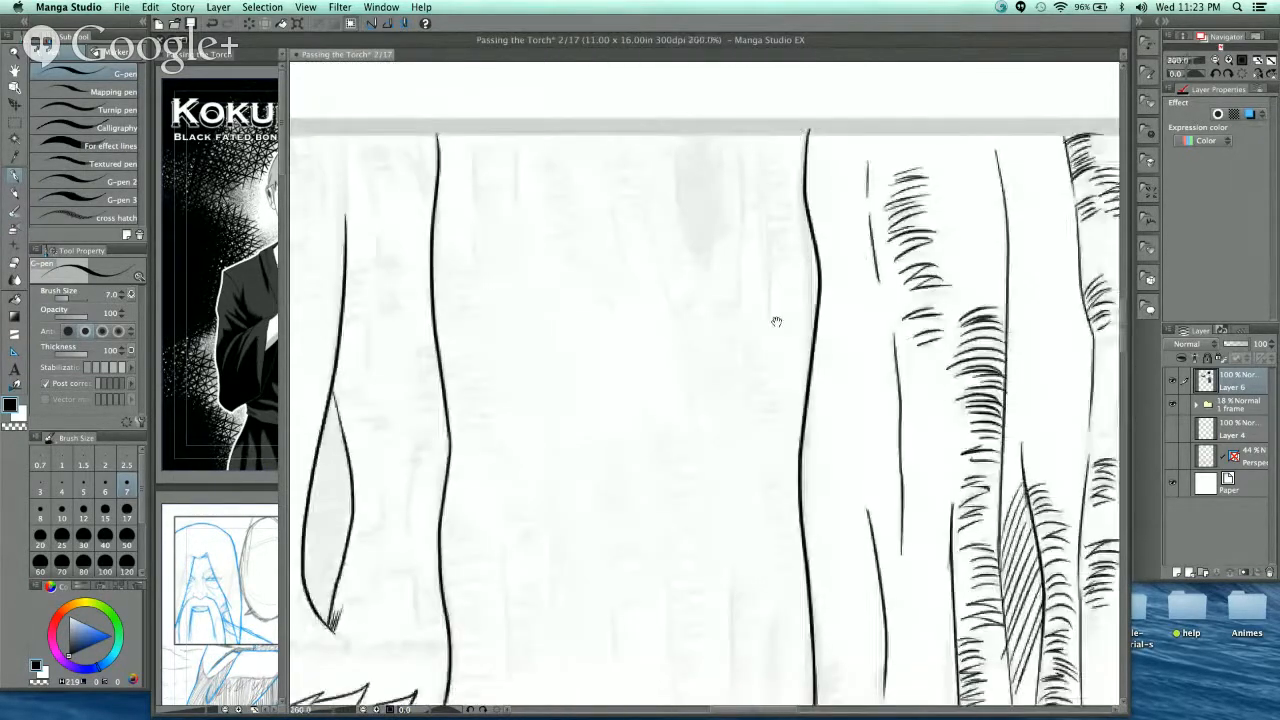
{"action": "left_click_drag", "start_coordinate": [776, 322], "coordinate": [723, 296]}
{"action": "key", "text": "bracketleft"}
{"action": "key", "text": "bracketleft"}
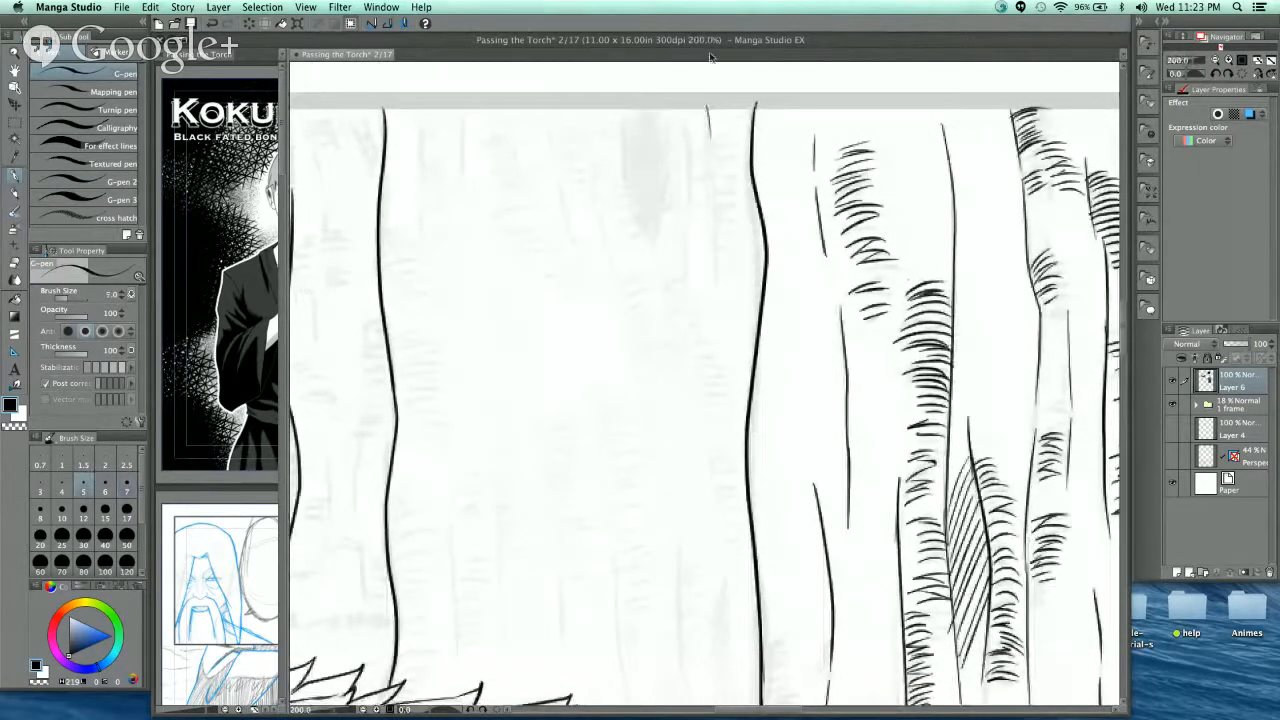
{"action": "left_click_drag", "start_coordinate": [721, 163], "coordinate": [715, 268]}
{"action": "left_click_drag", "start_coordinate": [703, 124], "coordinate": [716, 254]}
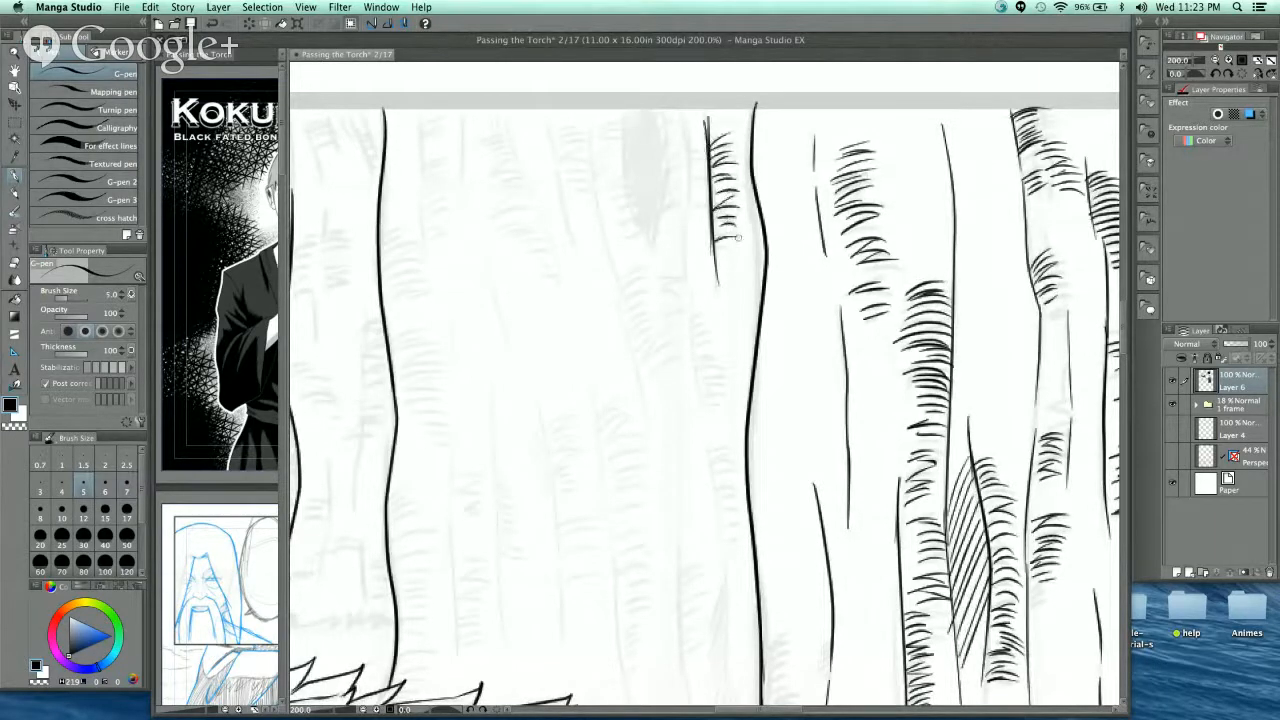
{"action": "left_click_drag", "start_coordinate": [684, 112], "coordinate": [688, 270]}
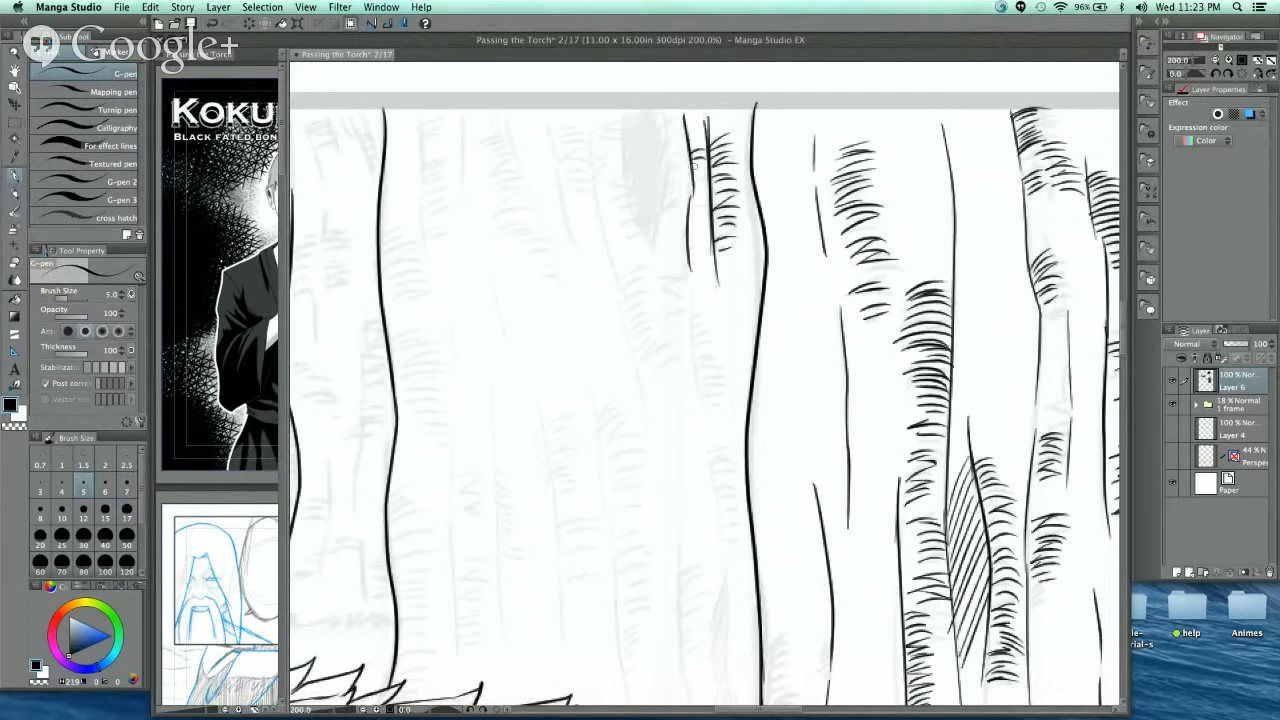
{"action": "left_click_drag", "start_coordinate": [663, 115], "coordinate": [658, 212]}
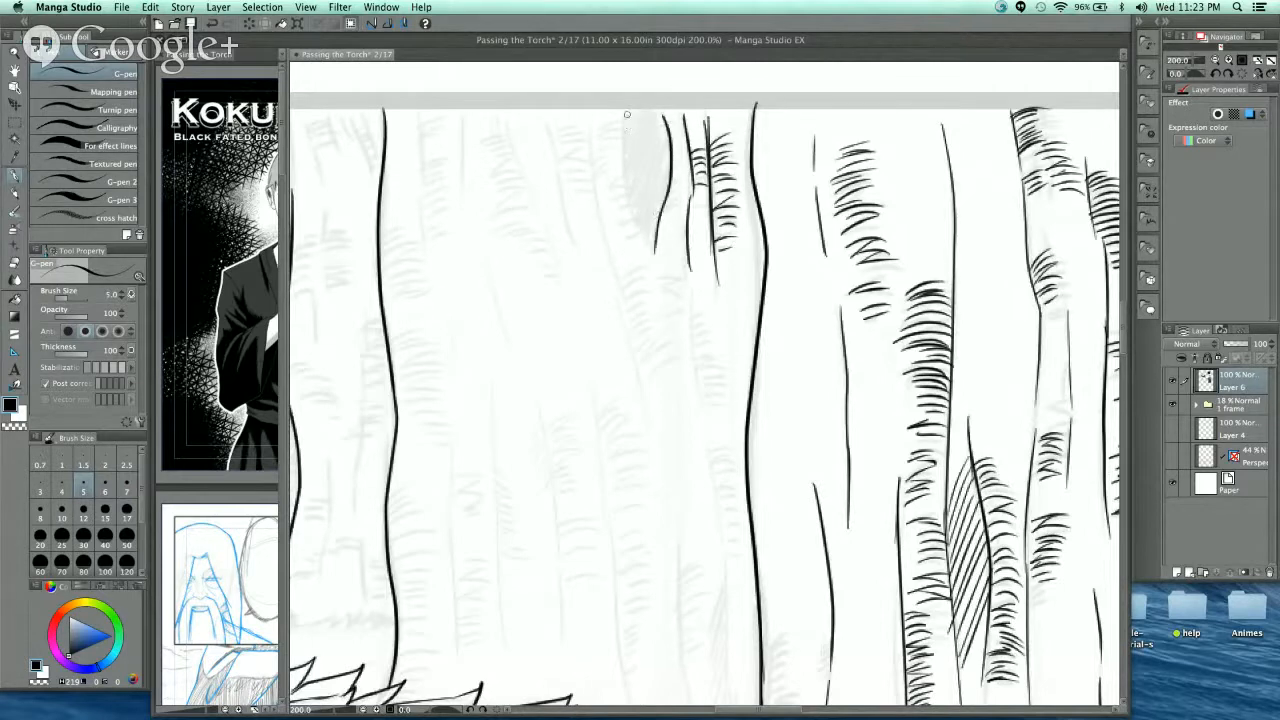
{"action": "left_click_drag", "start_coordinate": [627, 114], "coordinate": [655, 245]}
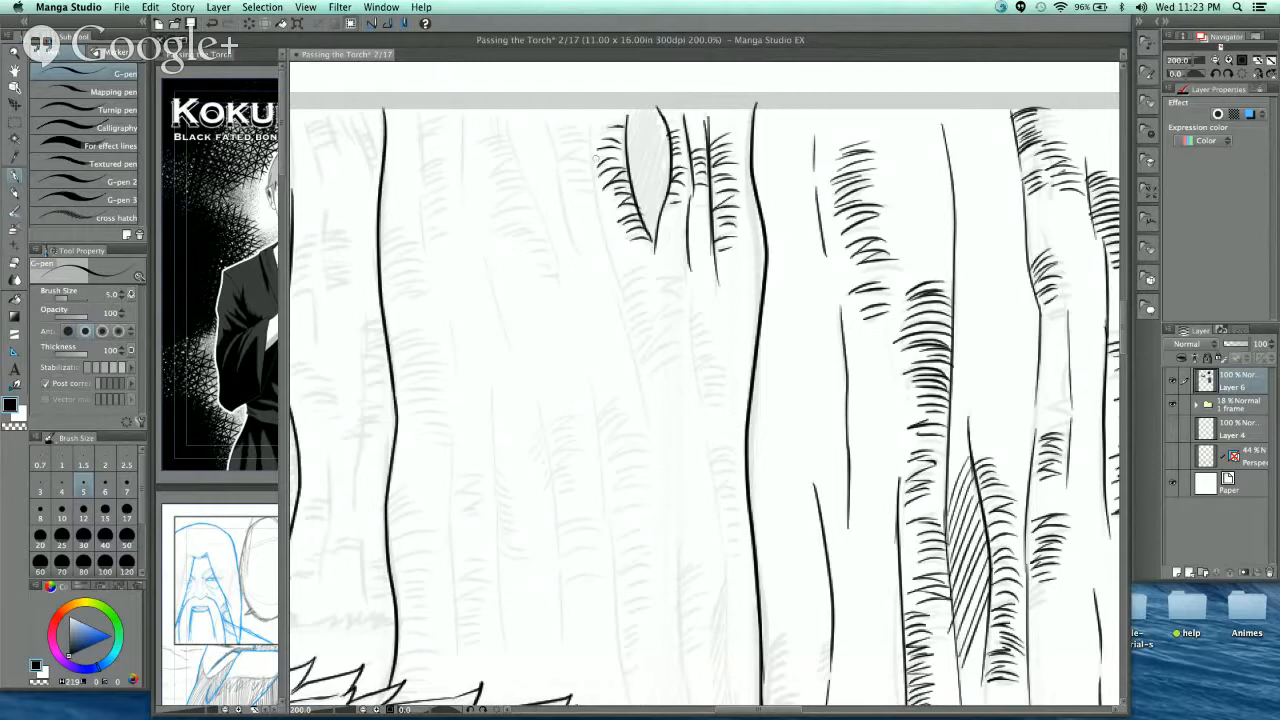
- Ink bark lines slanting down below the pointed hollow and hatch along them with short curved strokes
{"action": "left_click_drag", "start_coordinate": [600, 214], "coordinate": [652, 388]}
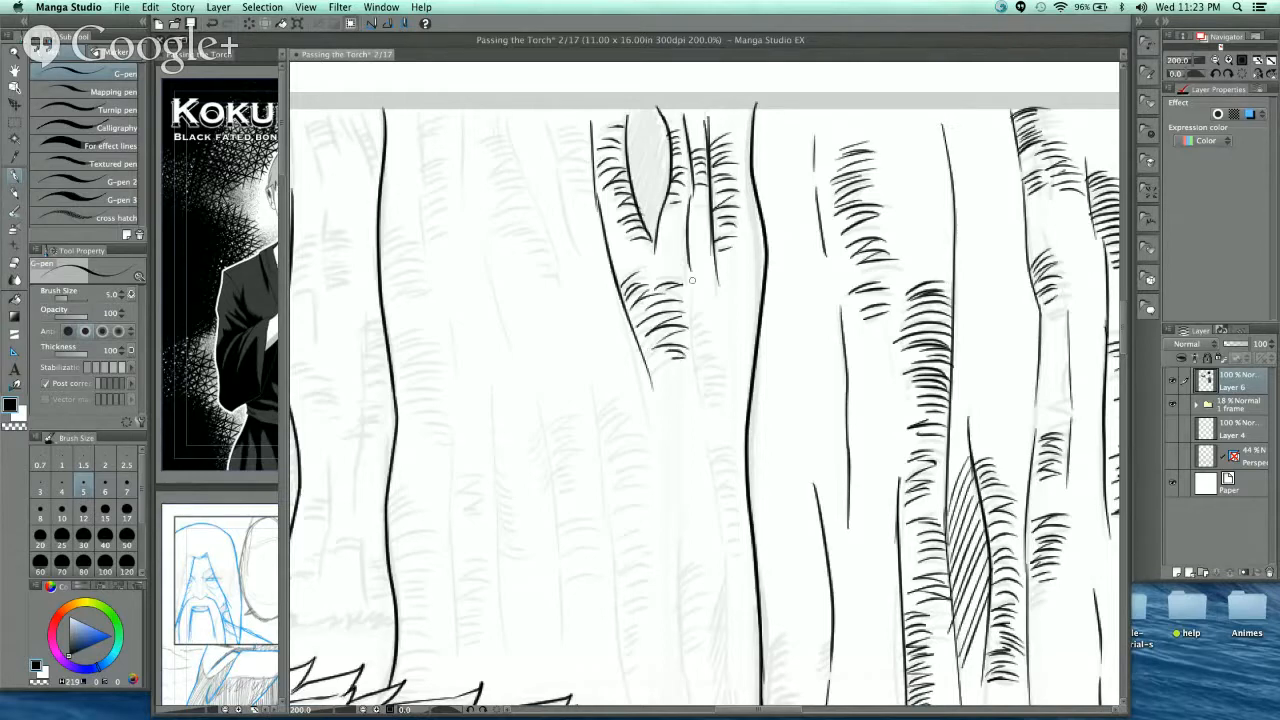
{"action": "left_click_drag", "start_coordinate": [691, 280], "coordinate": [693, 372]}
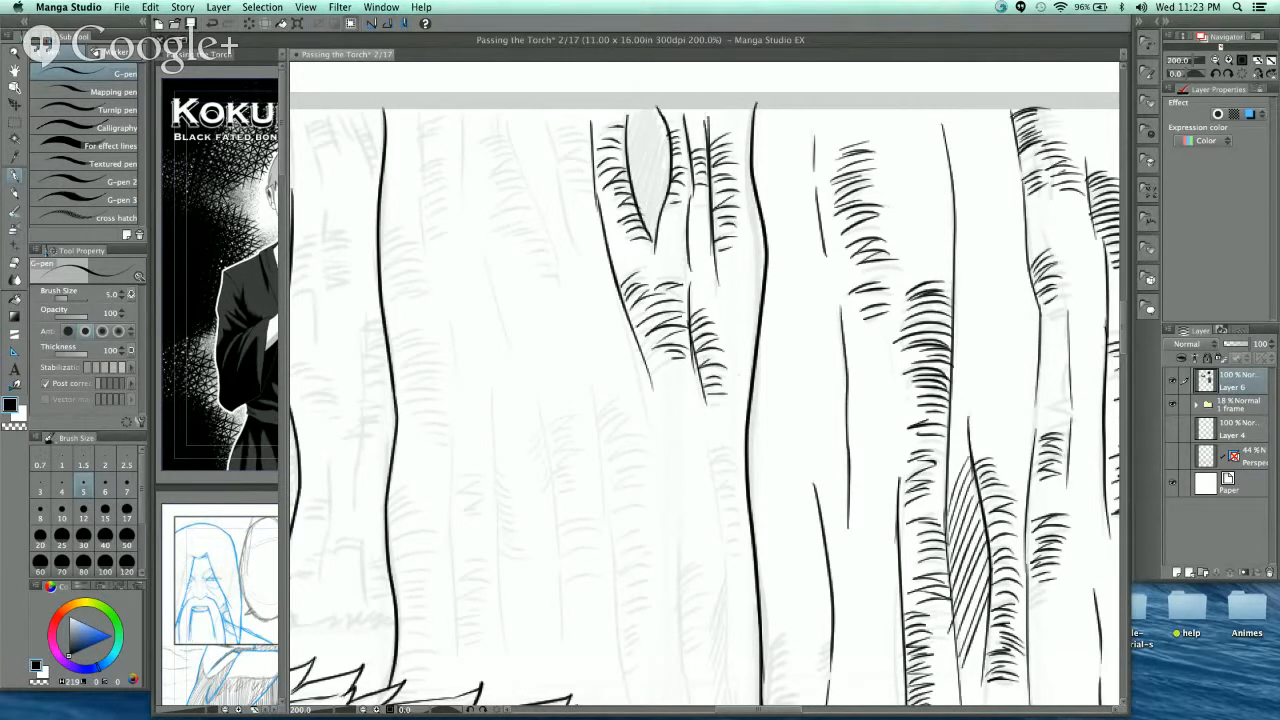
{"action": "mouse_move", "coordinate": [734, 411]}
{"action": "left_mouse_down"}
{"action": "mouse_move", "coordinate": [699, 246]}
{"action": "mouse_move", "coordinate": [692, 410]}
{"action": "left_mouse_up"}
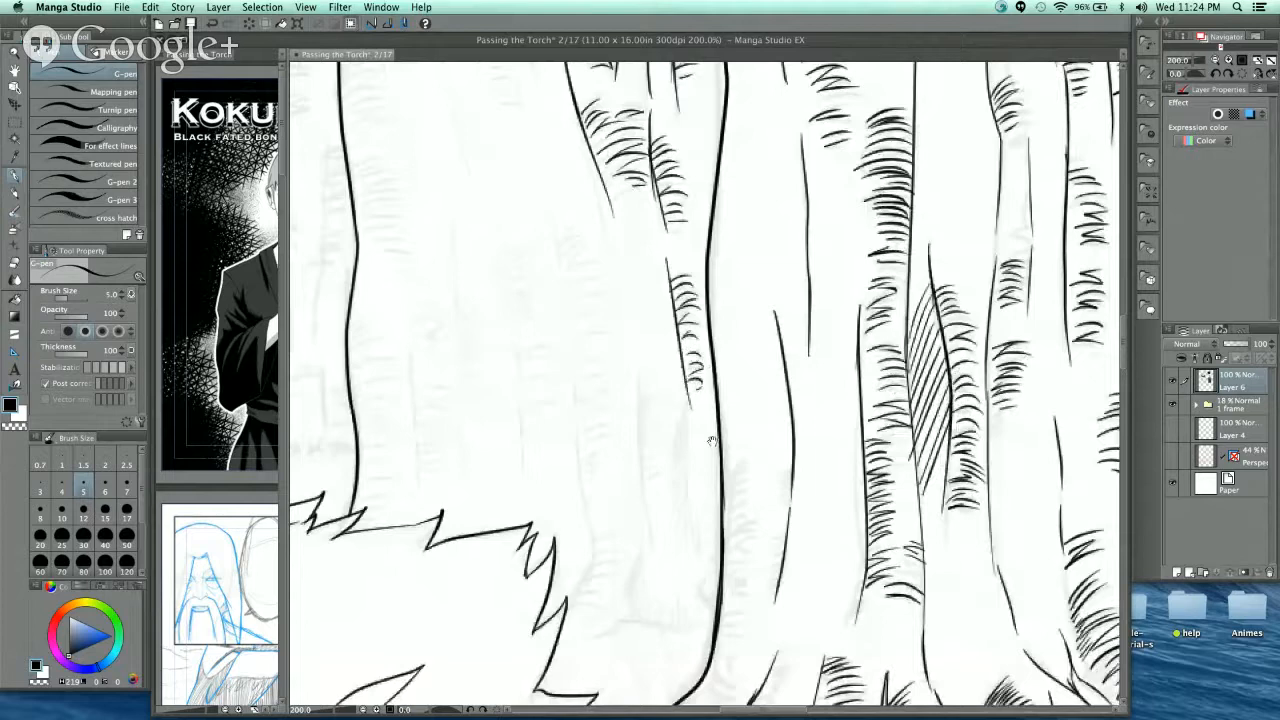
- Ink two vertical bark lines on the middle trunk's lower part and hatch along the longer one with short curved strokes
{"action": "left_click_drag", "start_coordinate": [711, 441], "coordinate": [676, 276]}
{"action": "left_click_drag", "start_coordinate": [620, 217], "coordinate": [627, 410]}
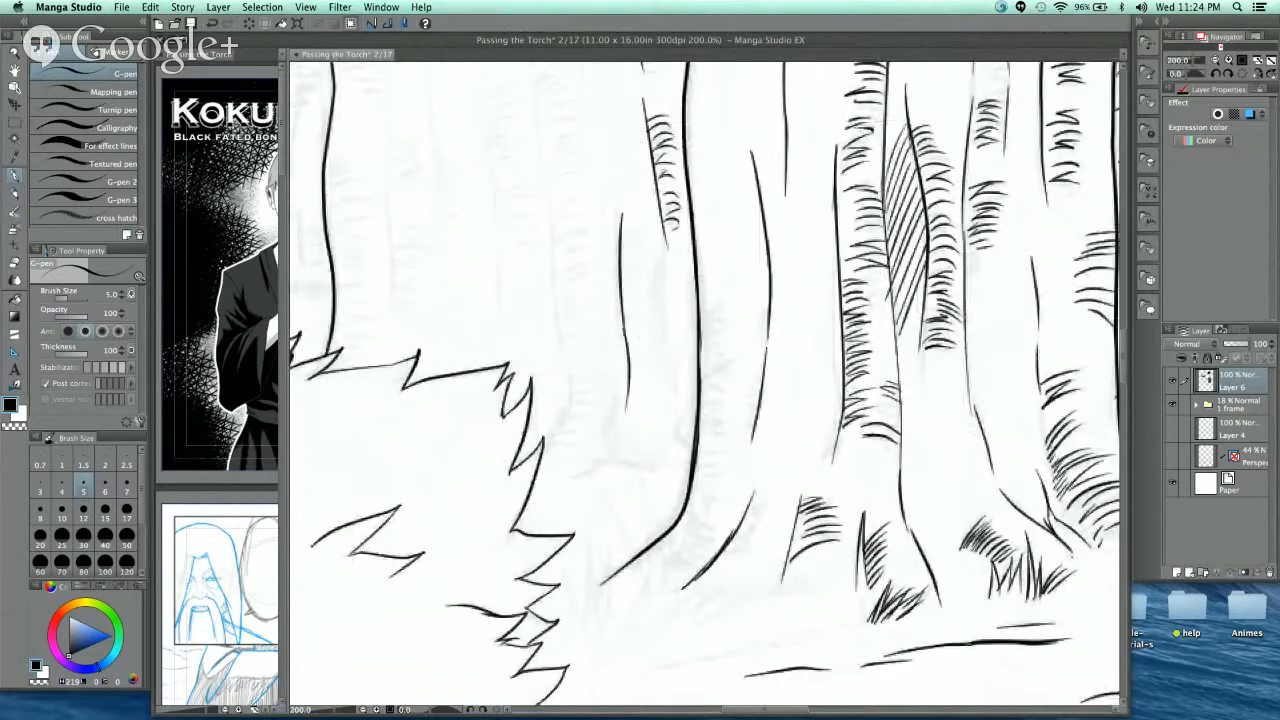
{"action": "left_click_drag", "start_coordinate": [663, 245], "coordinate": [670, 372]}
{"action": "scroll", "coordinate": [648, 306], "scroll_direction": "up", "scroll_amount": 1}
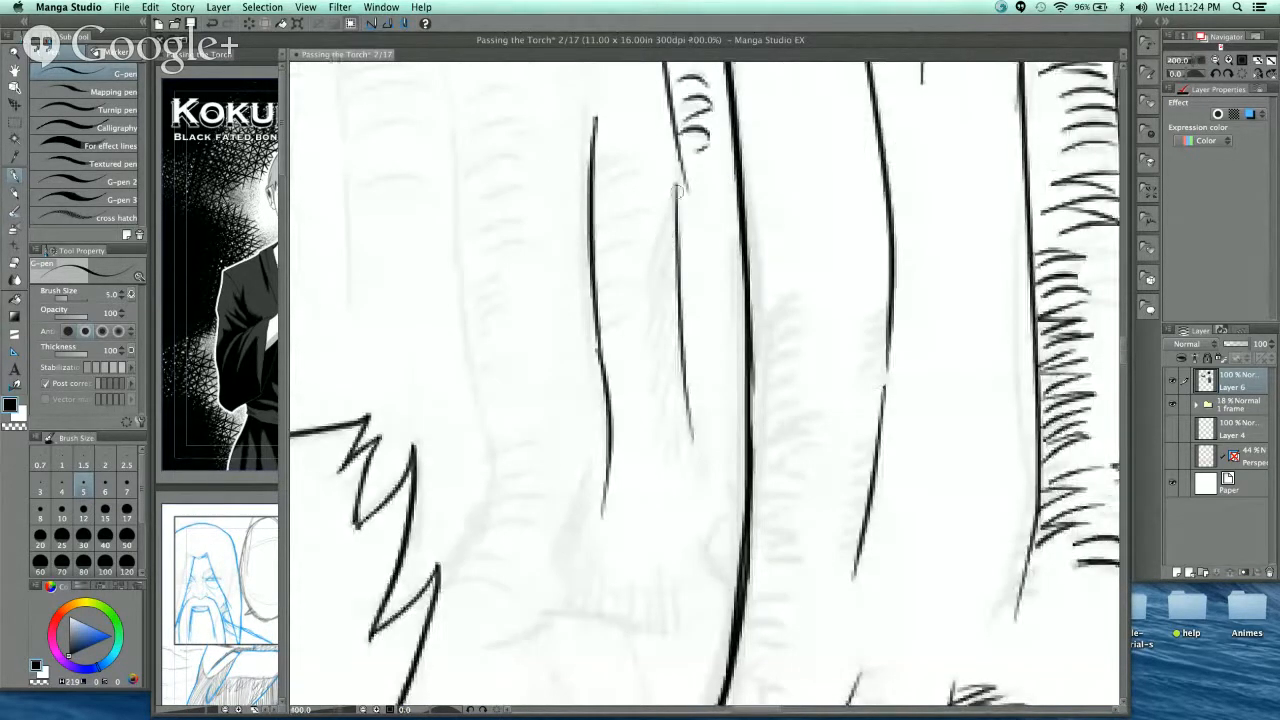
{"action": "left_click_drag", "start_coordinate": [597, 180], "coordinate": [645, 165]}
{"action": "mouse_move", "coordinate": [597, 195]}
{"action": "left_mouse_down"}
{"action": "mouse_move", "coordinate": [655, 180]}
{"action": "mouse_move", "coordinate": [660, 195]}
{"action": "left_mouse_up"}
{"action": "mouse_move", "coordinate": [598, 222]}
{"action": "left_mouse_down"}
{"action": "mouse_move", "coordinate": [662, 208]}
{"action": "mouse_move", "coordinate": [662, 220]}
{"action": "left_mouse_up"}
{"action": "left_click_drag", "start_coordinate": [596, 248], "coordinate": [676, 239]}
{"action": "left_click_drag", "start_coordinate": [603, 275], "coordinate": [643, 264]}
{"action": "left_click_drag", "start_coordinate": [598, 300], "coordinate": [652, 282]}
{"action": "mouse_move", "coordinate": [598, 320]}
{"action": "left_mouse_down"}
{"action": "mouse_move", "coordinate": [654, 300]}
{"action": "mouse_move", "coordinate": [652, 314]}
{"action": "left_mouse_up"}
{"action": "left_click_drag", "start_coordinate": [600, 352], "coordinate": [652, 338]}
{"action": "left_click_drag", "start_coordinate": [602, 360], "coordinate": [668, 348]}
{"action": "left_click_drag", "start_coordinate": [604, 382], "coordinate": [650, 360]}
{"action": "mouse_move", "coordinate": [612, 398]}
{"action": "left_mouse_down"}
{"action": "mouse_move", "coordinate": [642, 366]}
{"action": "mouse_move", "coordinate": [652, 388]}
{"action": "left_mouse_up"}
{"action": "left_click_drag", "start_coordinate": [610, 442], "coordinate": [660, 428]}
{"action": "mouse_move", "coordinate": [612, 464]}
{"action": "left_mouse_down"}
{"action": "mouse_move", "coordinate": [690, 400]}
{"action": "mouse_move", "coordinate": [672, 430]}
{"action": "left_mouse_up"}
- Ink a curved line across the middle trunk's base and fill above it with dense, short tapering strokes
{"action": "scroll", "coordinate": [578, 383], "scroll_direction": "down", "scroll_amount": 5}
{"action": "left_click_drag", "start_coordinate": [566, 402], "coordinate": [738, 410]}
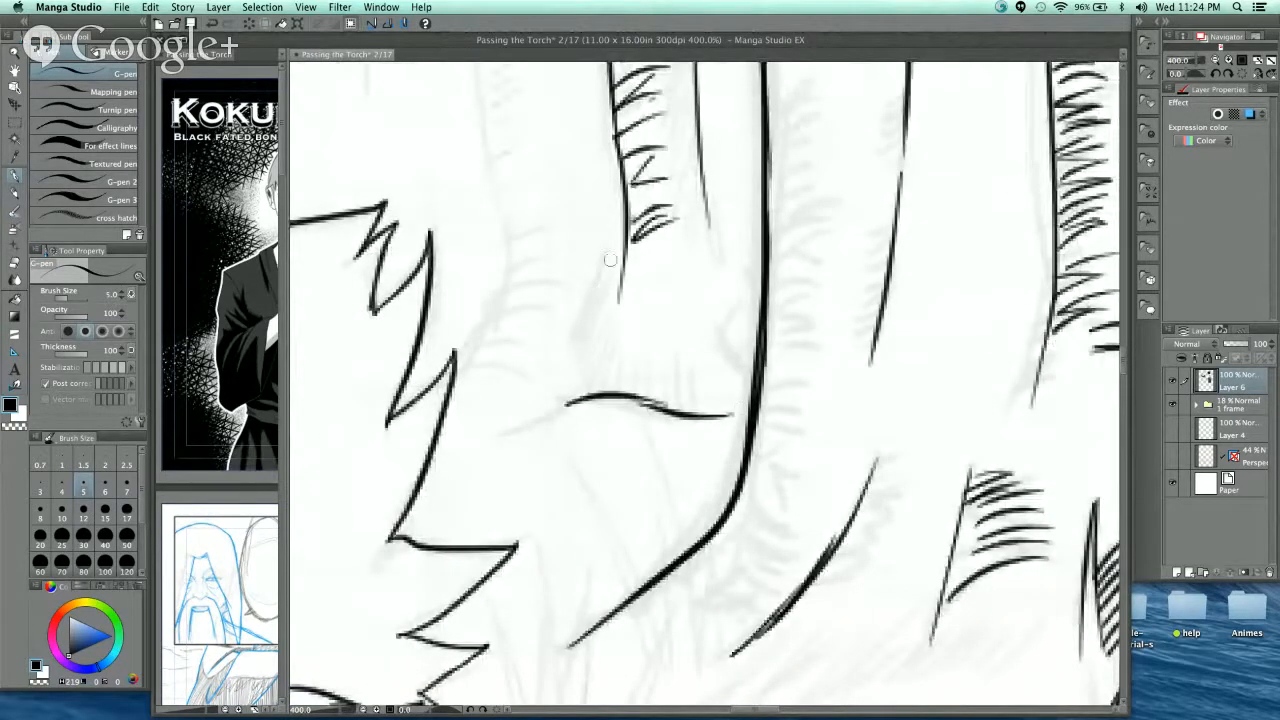
{"action": "left_click_drag", "start_coordinate": [610, 258], "coordinate": [582, 316]}
{"action": "left_click_drag", "start_coordinate": [610, 266], "coordinate": [566, 372]}
{"action": "left_click_drag", "start_coordinate": [604, 290], "coordinate": [588, 330]}
{"action": "mouse_move", "coordinate": [612, 298]}
{"action": "left_mouse_down"}
{"action": "mouse_move", "coordinate": [572, 378]}
{"action": "mouse_move", "coordinate": [586, 386]}
{"action": "left_mouse_up"}
{"action": "left_click_drag", "start_coordinate": [616, 316], "coordinate": [588, 384]}
{"action": "left_click_drag", "start_coordinate": [624, 342], "coordinate": [598, 392]}
{"action": "left_click_drag", "start_coordinate": [606, 352], "coordinate": [630, 394]}
{"action": "left_click_drag", "start_coordinate": [633, 358], "coordinate": [653, 402]}
{"action": "left_click_drag", "start_coordinate": [654, 376], "coordinate": [670, 406]}
{"action": "mouse_move", "coordinate": [672, 384]}
{"action": "left_mouse_down"}
{"action": "mouse_move", "coordinate": [692, 412]}
{"action": "mouse_move", "coordinate": [720, 416]}
{"action": "left_mouse_up"}
- Ink a long bark line left of the hatched one, running down the middle trunk and bending toward the bush's leaves
{"action": "left_click_drag", "start_coordinate": [656, 342], "coordinate": [794, 390]}
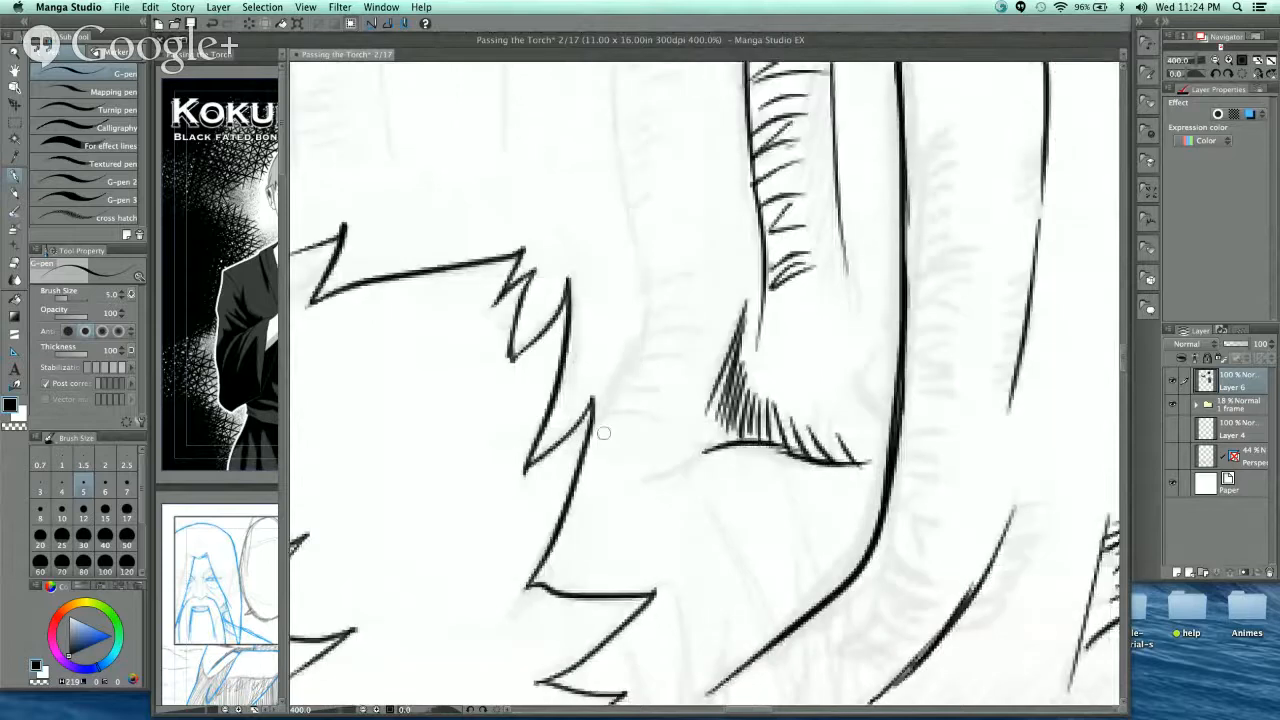
{"action": "mouse_move", "coordinate": [602, 436]}
{"action": "left_mouse_down"}
{"action": "mouse_move", "coordinate": [642, 343]}
{"action": "mouse_move", "coordinate": [637, 250]}
{"action": "left_mouse_up"}
{"action": "left_click_drag", "start_coordinate": [646, 146], "coordinate": [664, 350]}
{"action": "left_click_drag", "start_coordinate": [655, 458], "coordinate": [626, 314]}
{"action": "mouse_move", "coordinate": [626, 278]}
{"action": "left_mouse_down"}
{"action": "mouse_move", "coordinate": [625, 165]}
{"action": "mouse_move", "coordinate": [629, 274]}
{"action": "left_mouse_up"}
{"action": "left_click_drag", "start_coordinate": [634, 220], "coordinate": [621, 343]}
{"action": "mouse_move", "coordinate": [620, 460]}
{"action": "left_mouse_down"}
{"action": "mouse_move", "coordinate": [613, 322]}
{"action": "mouse_move", "coordinate": [610, 352]}
{"action": "mouse_move", "coordinate": [651, 257]}
{"action": "left_mouse_up"}
{"action": "left_click_drag", "start_coordinate": [634, 65], "coordinate": [626, 269]}
{"action": "key", "text": "super+minus"}
{"action": "mouse_move", "coordinate": [624, 378]}
{"action": "left_mouse_down"}
{"action": "mouse_move", "coordinate": [618, 433]}
{"action": "mouse_move", "coordinate": [594, 250]}
{"action": "mouse_move", "coordinate": [636, 280]}
{"action": "left_mouse_up"}
- Hatch along the inner side of the long bark line with short curved strokes from its upper end to its base
{"action": "left_click_drag", "start_coordinate": [608, 302], "coordinate": [638, 292]}
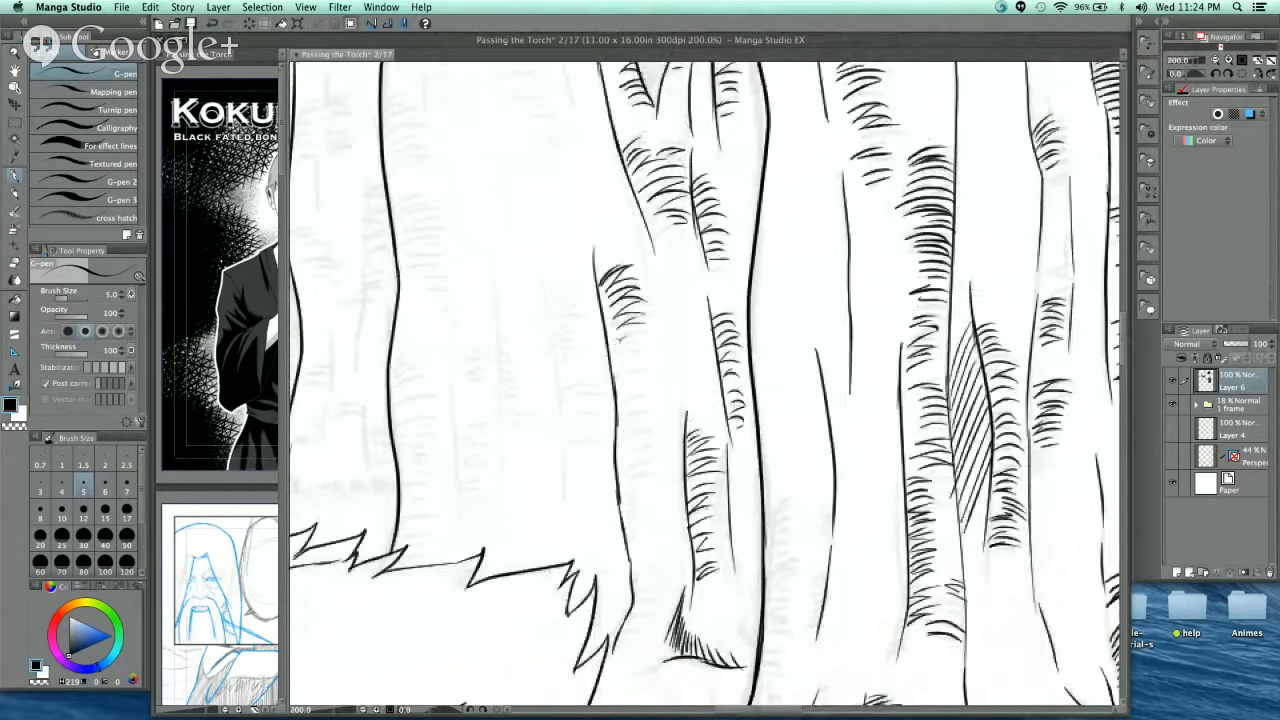
{"action": "mouse_move", "coordinate": [615, 346]}
{"action": "left_mouse_down"}
{"action": "mouse_move", "coordinate": [649, 337]}
{"action": "mouse_move", "coordinate": [625, 273]}
{"action": "left_mouse_up"}
{"action": "key", "text": "super+plus"}
{"action": "mouse_move", "coordinate": [585, 348]}
{"action": "left_mouse_down"}
{"action": "mouse_move", "coordinate": [587, 378]}
{"action": "mouse_move", "coordinate": [644, 364]}
{"action": "left_mouse_up"}
{"action": "mouse_move", "coordinate": [586, 392]}
{"action": "left_mouse_down"}
{"action": "mouse_move", "coordinate": [656, 380]}
{"action": "mouse_move", "coordinate": [662, 402]}
{"action": "left_mouse_up"}
{"action": "left_click_drag", "start_coordinate": [589, 428], "coordinate": [650, 418]}
{"action": "mouse_move", "coordinate": [591, 443]}
{"action": "left_mouse_down"}
{"action": "mouse_move", "coordinate": [645, 436]}
{"action": "mouse_move", "coordinate": [640, 450]}
{"action": "left_mouse_up"}
{"action": "mouse_move", "coordinate": [595, 470]}
{"action": "left_mouse_down"}
{"action": "mouse_move", "coordinate": [645, 462]}
{"action": "mouse_move", "coordinate": [650, 478]}
{"action": "mouse_move", "coordinate": [691, 266]}
{"action": "left_mouse_up"}
{"action": "left_click_drag", "start_coordinate": [606, 312], "coordinate": [672, 304]}
{"action": "mouse_move", "coordinate": [606, 336]}
{"action": "left_mouse_down"}
{"action": "mouse_move", "coordinate": [662, 322]}
{"action": "mouse_move", "coordinate": [600, 366]}
{"action": "left_mouse_up"}
{"action": "left_click_drag", "start_coordinate": [608, 360], "coordinate": [672, 350]}
{"action": "mouse_move", "coordinate": [645, 358]}
{"action": "left_mouse_down"}
{"action": "mouse_move", "coordinate": [606, 393]}
{"action": "mouse_move", "coordinate": [660, 379]}
{"action": "left_mouse_up"}
{"action": "mouse_move", "coordinate": [654, 384]}
{"action": "left_mouse_down"}
{"action": "mouse_move", "coordinate": [614, 414]}
{"action": "mouse_move", "coordinate": [657, 404]}
{"action": "left_mouse_up"}
{"action": "mouse_move", "coordinate": [613, 443]}
{"action": "left_mouse_down"}
{"action": "mouse_move", "coordinate": [657, 427]}
{"action": "mouse_move", "coordinate": [668, 450]}
{"action": "left_mouse_up"}
{"action": "left_click_drag", "start_coordinate": [659, 403], "coordinate": [664, 249]}
{"action": "mouse_move", "coordinate": [622, 340]}
{"action": "left_mouse_down"}
{"action": "mouse_move", "coordinate": [674, 328]}
{"action": "mouse_move", "coordinate": [623, 361]}
{"action": "left_mouse_up"}
{"action": "left_click_drag", "start_coordinate": [624, 358], "coordinate": [671, 358]}
{"action": "left_click_drag", "start_coordinate": [632, 385], "coordinate": [669, 388]}
{"action": "left_click_drag", "start_coordinate": [628, 427], "coordinate": [687, 420]}
{"action": "left_click_drag", "start_coordinate": [632, 452], "coordinate": [696, 441]}
{"action": "mouse_move", "coordinate": [630, 468]}
{"action": "left_mouse_down"}
{"action": "mouse_move", "coordinate": [648, 465]}
{"action": "mouse_move", "coordinate": [645, 484]}
{"action": "left_mouse_up"}
{"action": "mouse_move", "coordinate": [676, 470]}
{"action": "left_mouse_down"}
{"action": "mouse_move", "coordinate": [614, 506]}
{"action": "mouse_move", "coordinate": [684, 492]}
{"action": "left_mouse_up"}
{"action": "mouse_move", "coordinate": [676, 508]}
{"action": "left_mouse_down"}
{"action": "mouse_move", "coordinate": [620, 532]}
{"action": "mouse_move", "coordinate": [660, 522]}
{"action": "left_mouse_up"}
{"action": "mouse_move", "coordinate": [656, 530]}
{"action": "left_mouse_down"}
{"action": "mouse_move", "coordinate": [622, 562]}
{"action": "mouse_move", "coordinate": [644, 568]}
{"action": "left_mouse_up"}
{"action": "left_click_drag", "start_coordinate": [624, 550], "coordinate": [654, 572]}
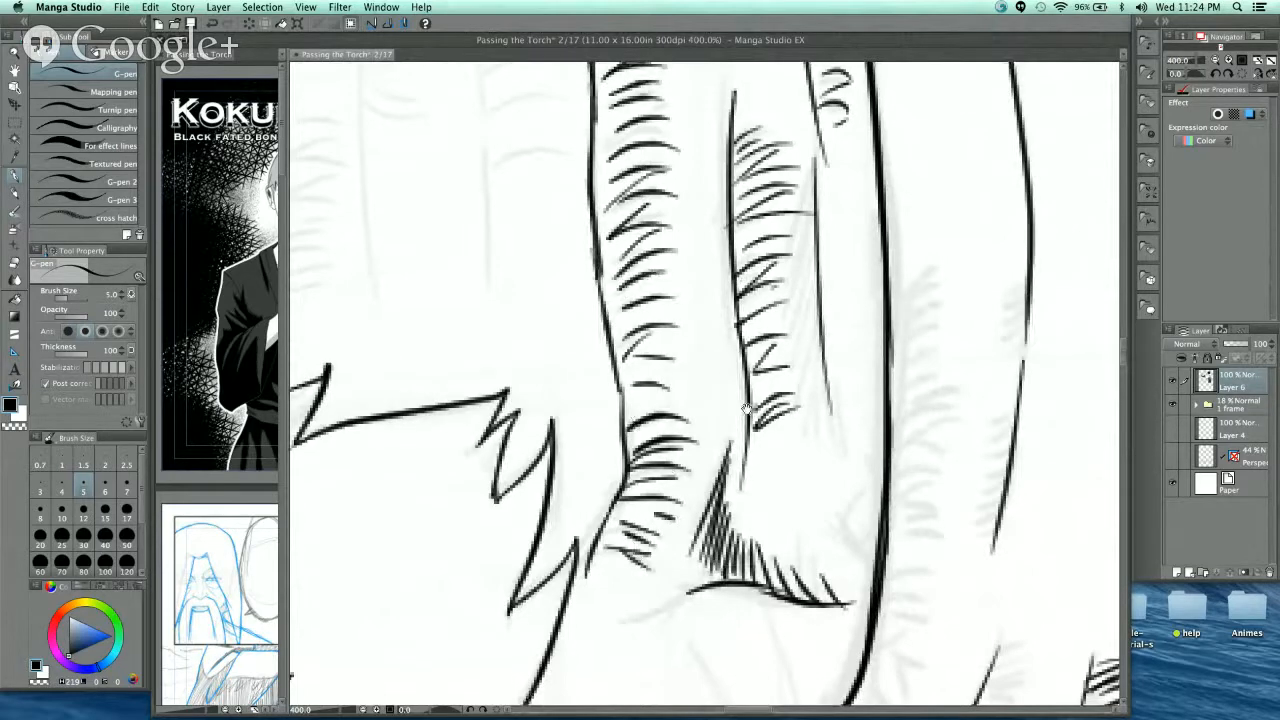
- Ink a small knot at the middle trunk's lower right edge and another bark line left of the long hatched one
{"action": "left_click_drag", "start_coordinate": [746, 408], "coordinate": [729, 349]}
{"action": "mouse_move", "coordinate": [830, 446]}
{"action": "left_mouse_down"}
{"action": "mouse_move", "coordinate": [849, 498]}
{"action": "mouse_move", "coordinate": [857, 447]}
{"action": "left_mouse_up"}
{"action": "scroll", "coordinate": [928, 240], "scroll_direction": "down", "scroll_amount": 3}
{"action": "left_click_drag", "start_coordinate": [879, 265], "coordinate": [849, 423]}
{"action": "scroll", "coordinate": [722, 254], "scroll_direction": "up", "scroll_amount": 1}
{"action": "left_click_drag", "start_coordinate": [688, 182], "coordinate": [709, 287]}
{"action": "left_click_drag", "start_coordinate": [697, 228], "coordinate": [716, 444]}
- Hatch two clusters of short curved strokes along the inner side of the new bark line
{"action": "scroll", "coordinate": [702, 226], "scroll_direction": "up", "scroll_amount": 2}
{"action": "mouse_move", "coordinate": [672, 338]}
{"action": "left_mouse_down"}
{"action": "mouse_move", "coordinate": [739, 317]}
{"action": "mouse_move", "coordinate": [742, 362]}
{"action": "left_mouse_up"}
{"action": "mouse_move", "coordinate": [703, 386]}
{"action": "left_mouse_down"}
{"action": "mouse_move", "coordinate": [742, 378]}
{"action": "mouse_move", "coordinate": [738, 413]}
{"action": "left_mouse_up"}
{"action": "mouse_move", "coordinate": [705, 433]}
{"action": "left_mouse_down"}
{"action": "mouse_move", "coordinate": [741, 428]}
{"action": "mouse_move", "coordinate": [742, 441]}
{"action": "left_mouse_up"}
{"action": "left_click_drag", "start_coordinate": [702, 465], "coordinate": [746, 460]}
{"action": "scroll", "coordinate": [710, 460], "scroll_direction": "down", "scroll_amount": 5}
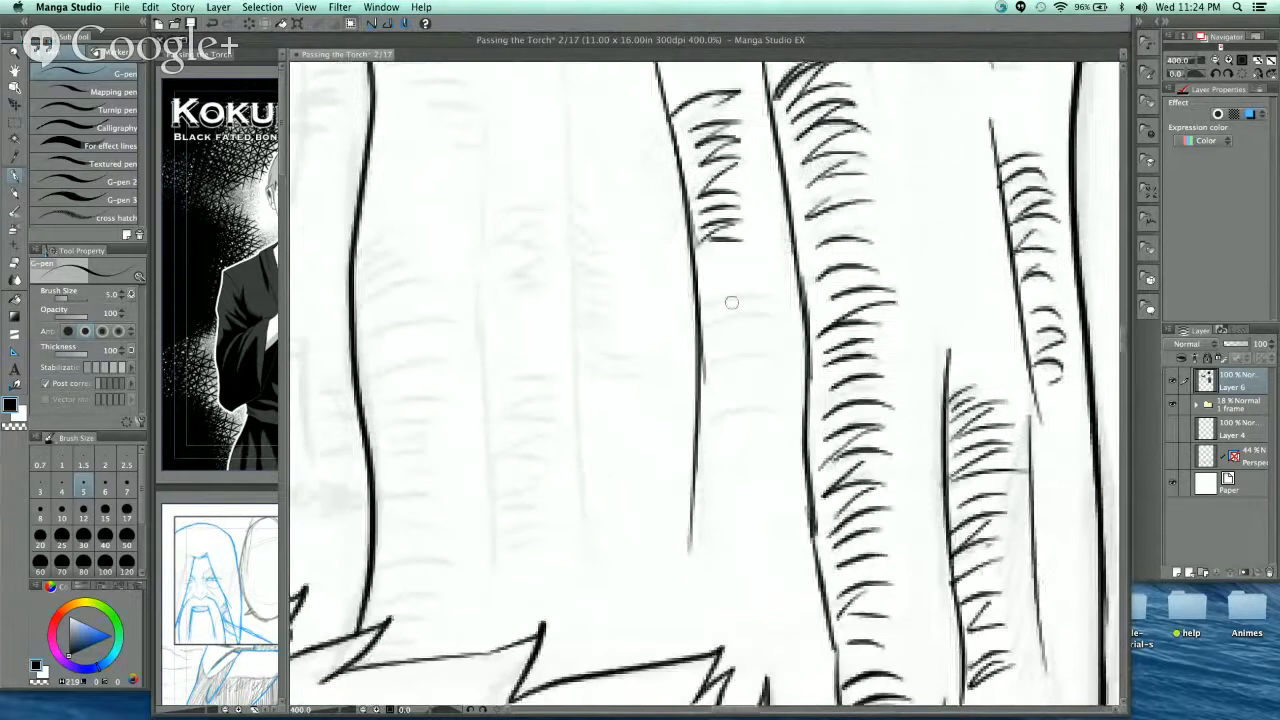
{"action": "mouse_move", "coordinate": [704, 320]}
{"action": "left_mouse_down"}
{"action": "mouse_move", "coordinate": [758, 297]}
{"action": "mouse_move", "coordinate": [778, 310]}
{"action": "left_mouse_up"}
{"action": "left_click_drag", "start_coordinate": [712, 348], "coordinate": [772, 322]}
{"action": "mouse_move", "coordinate": [708, 370]}
{"action": "left_mouse_down"}
{"action": "mouse_move", "coordinate": [778, 352]}
{"action": "mouse_move", "coordinate": [764, 366]}
{"action": "left_mouse_up"}
{"action": "mouse_move", "coordinate": [736, 404]}
{"action": "left_mouse_down"}
{"action": "mouse_move", "coordinate": [784, 372]}
{"action": "mouse_move", "coordinate": [792, 402]}
{"action": "left_mouse_up"}
- Ink another vertical bark line further left and hatch its middle section with short strokes slanting downward
{"action": "scroll", "coordinate": [737, 436], "scroll_direction": "up", "scroll_amount": 3}
{"action": "left_click_drag", "start_coordinate": [576, 162], "coordinate": [606, 688]}
{"action": "left_click_drag", "start_coordinate": [588, 346], "coordinate": [616, 372]}
{"action": "mouse_move", "coordinate": [590, 362]}
{"action": "left_mouse_down"}
{"action": "mouse_move", "coordinate": [616, 388]}
{"action": "mouse_move", "coordinate": [620, 430]}
{"action": "left_mouse_up"}
{"action": "left_click_drag", "start_coordinate": [588, 426], "coordinate": [636, 478]}
{"action": "mouse_move", "coordinate": [590, 470]}
{"action": "left_mouse_down"}
{"action": "mouse_move", "coordinate": [638, 496]}
{"action": "mouse_move", "coordinate": [636, 510]}
{"action": "left_mouse_up"}
{"action": "left_click_drag", "start_coordinate": [598, 498], "coordinate": [646, 536]}
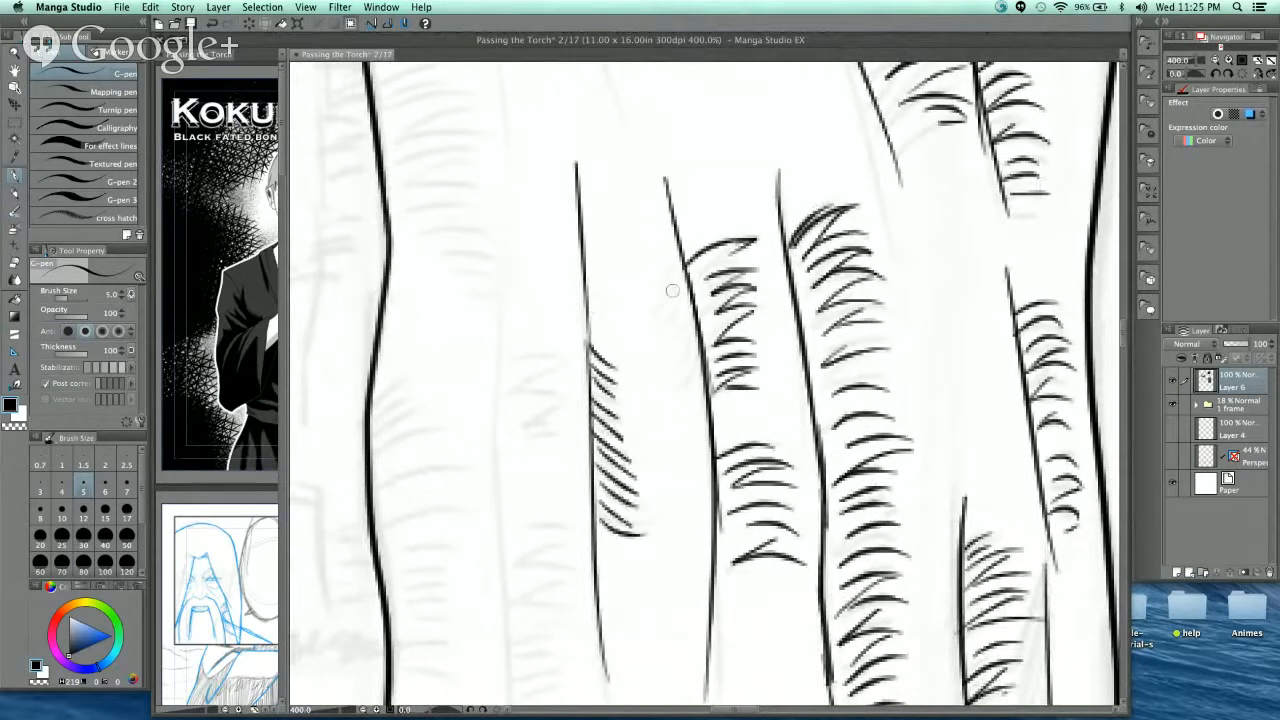
- Add tapering strokes fanning down and left from the outer side of the neighbouring bark line
{"action": "mouse_move", "coordinate": [684, 256]}
{"action": "left_mouse_down"}
{"action": "mouse_move", "coordinate": [644, 310]}
{"action": "mouse_move", "coordinate": [648, 330]}
{"action": "left_mouse_up"}
{"action": "left_click_drag", "start_coordinate": [690, 282], "coordinate": [658, 350]}
{"action": "mouse_move", "coordinate": [694, 304]}
{"action": "left_mouse_down"}
{"action": "mouse_move", "coordinate": [670, 378]}
{"action": "mouse_move", "coordinate": [676, 404]}
{"action": "left_mouse_up"}
{"action": "mouse_move", "coordinate": [710, 364]}
{"action": "left_mouse_down"}
{"action": "mouse_move", "coordinate": [692, 432]}
{"action": "mouse_move", "coordinate": [707, 462]}
{"action": "left_mouse_up"}
- Ink the leftmost vertical bark line above the bush and hatch curved stroke clusters between it and the next line
{"action": "mouse_move", "coordinate": [716, 472]}
{"action": "left_mouse_down"}
{"action": "mouse_move", "coordinate": [695, 550]}
{"action": "mouse_move", "coordinate": [840, 329]}
{"action": "left_mouse_up"}
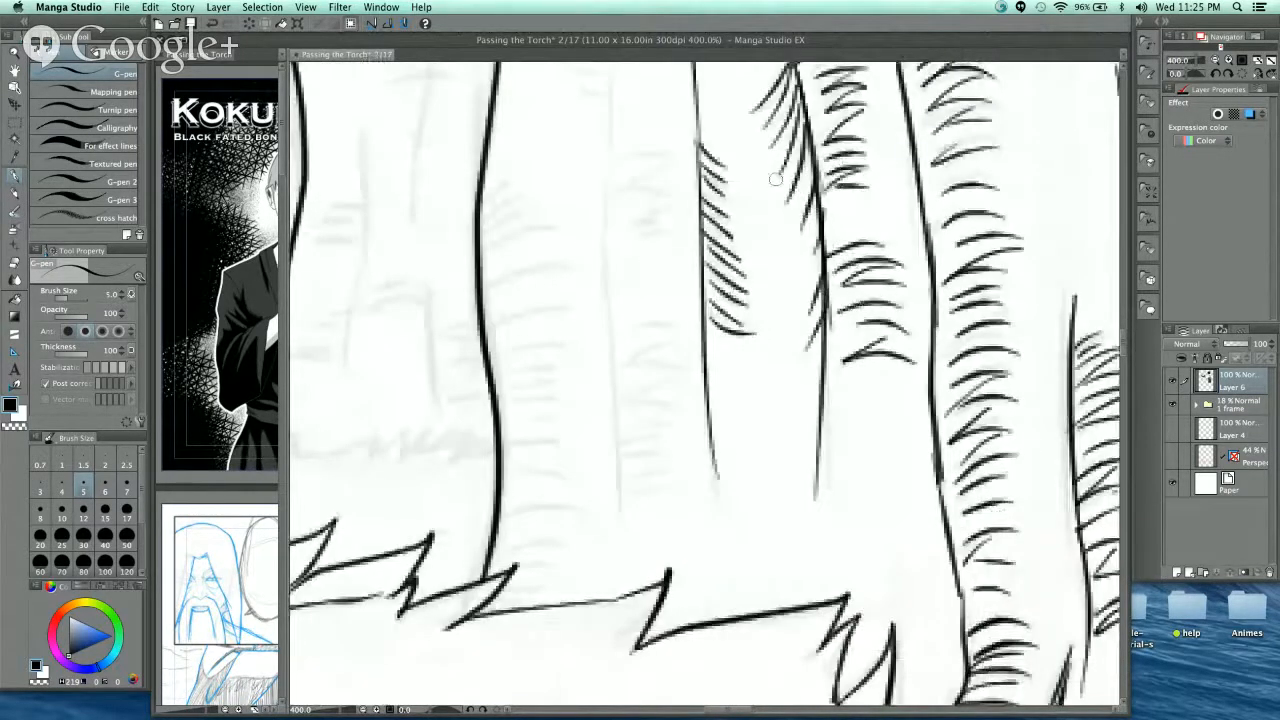
{"action": "mouse_move", "coordinate": [610, 163]}
{"action": "left_mouse_down"}
{"action": "mouse_move", "coordinate": [679, 154]}
{"action": "mouse_move", "coordinate": [620, 175]}
{"action": "left_mouse_up"}
{"action": "left_click_drag", "start_coordinate": [620, 175], "coordinate": [676, 172]}
{"action": "mouse_move", "coordinate": [615, 193]}
{"action": "left_mouse_down"}
{"action": "mouse_move", "coordinate": [676, 195]}
{"action": "mouse_move", "coordinate": [614, 227]}
{"action": "left_mouse_up"}
{"action": "left_click_drag", "start_coordinate": [614, 227], "coordinate": [668, 239]}
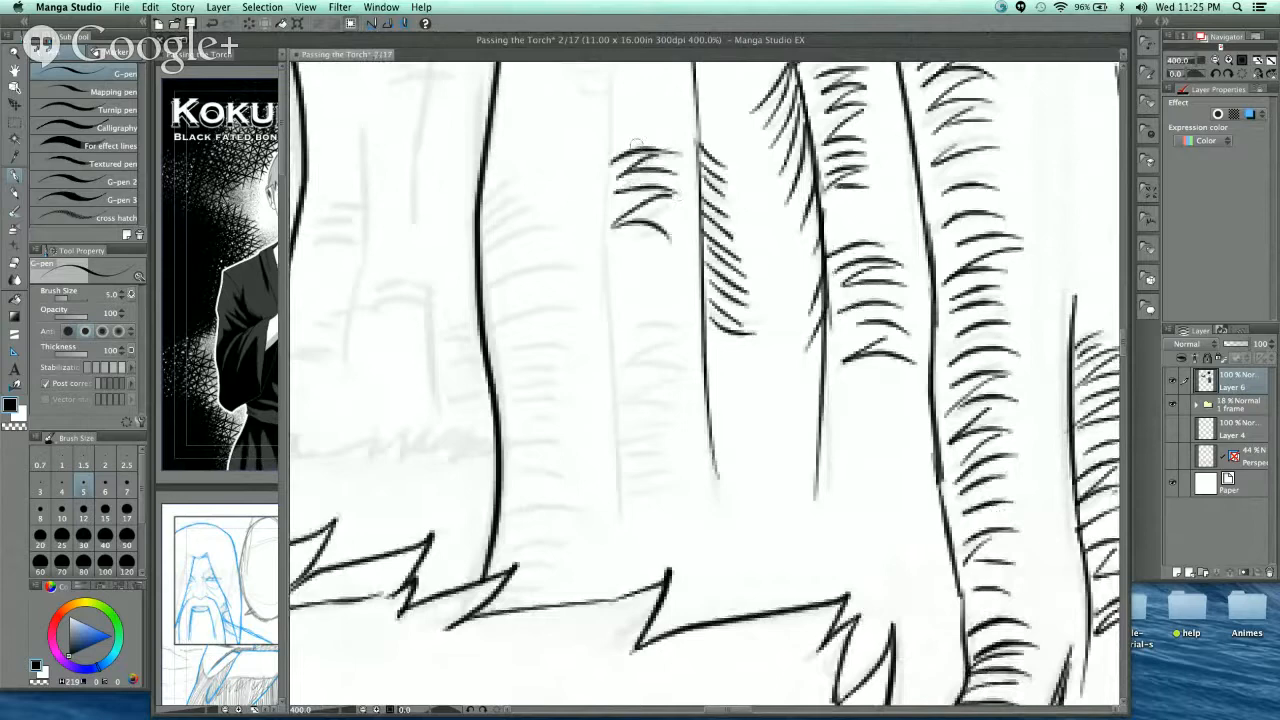
{"action": "left_click_drag", "start_coordinate": [611, 128], "coordinate": [619, 500]}
{"action": "left_click_drag", "start_coordinate": [628, 345], "coordinate": [684, 334]}
{"action": "left_click_drag", "start_coordinate": [620, 374], "coordinate": [688, 366]}
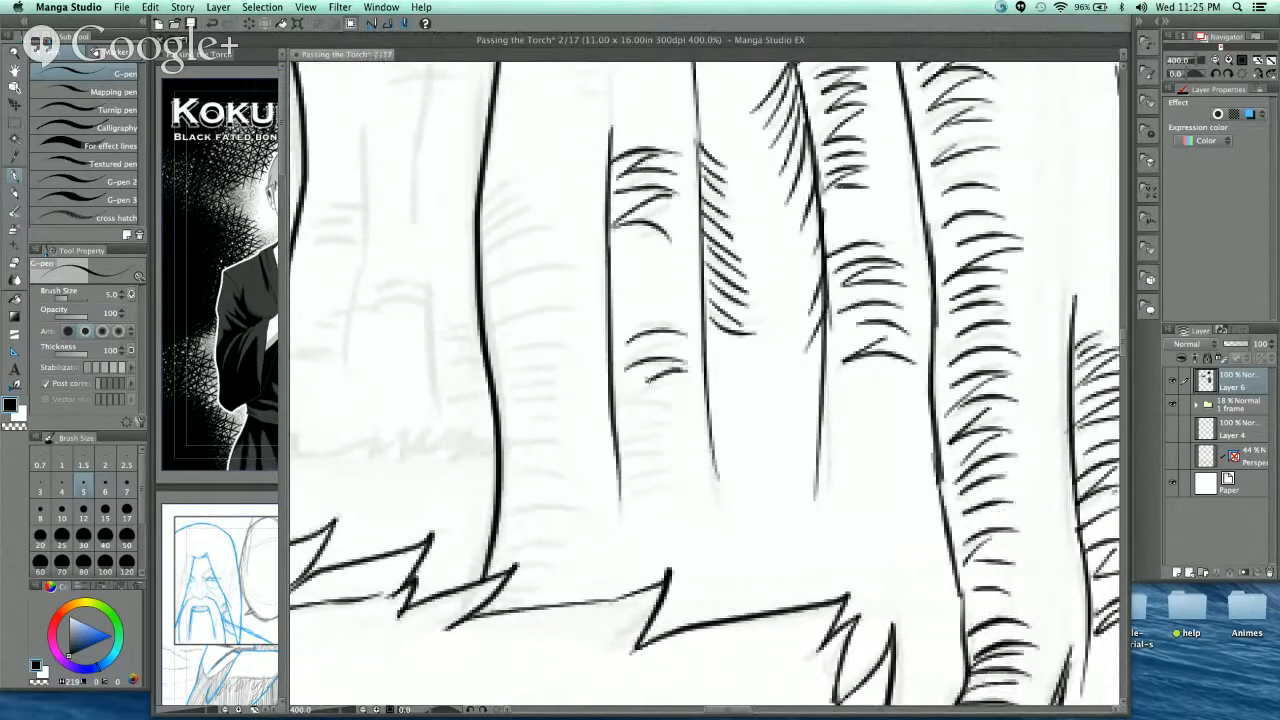
{"action": "left_click_drag", "start_coordinate": [614, 404], "coordinate": [692, 406]}
{"action": "mouse_move", "coordinate": [624, 442]}
{"action": "left_mouse_down"}
{"action": "mouse_move", "coordinate": [676, 424]}
{"action": "mouse_move", "coordinate": [714, 466]}
{"action": "left_mouse_up"}
{"action": "left_click_drag", "start_coordinate": [640, 488], "coordinate": [692, 478]}
{"action": "left_click_drag", "start_coordinate": [650, 516], "coordinate": [680, 512]}
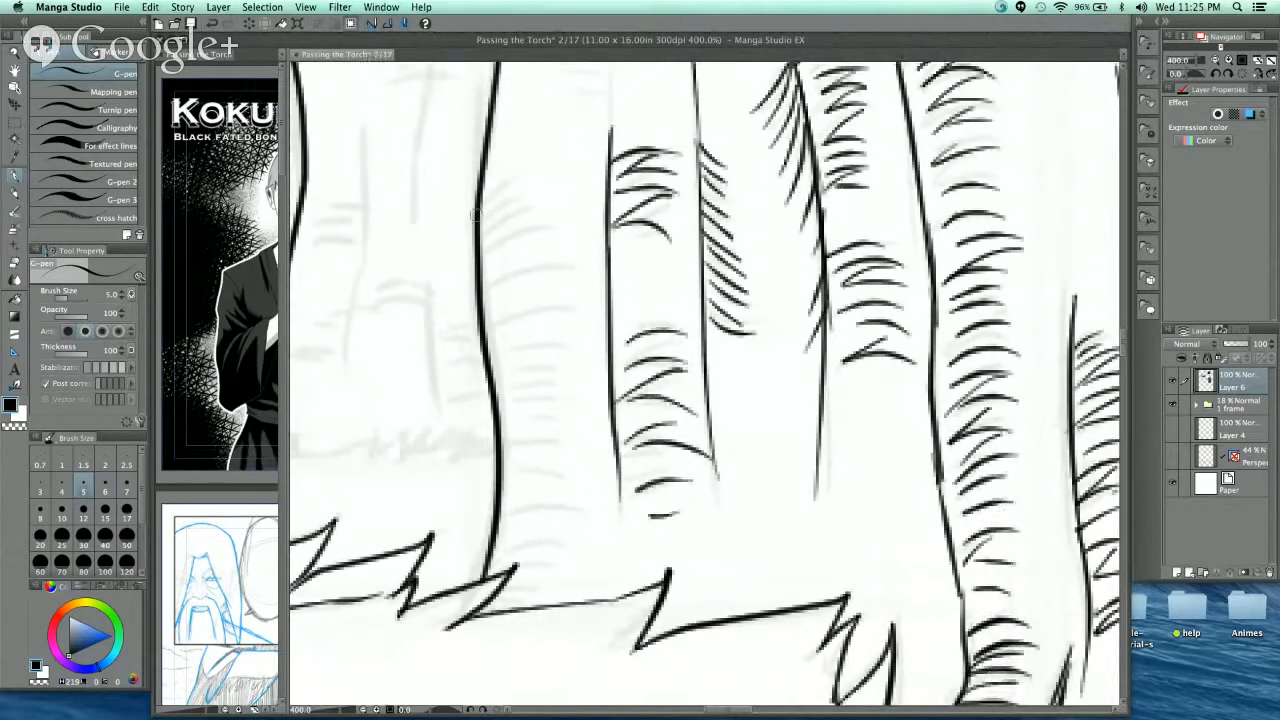
- Hatch three clusters of curved strokes along the right side of the outline above the bush, down to the leaves
{"action": "left_click_drag", "start_coordinate": [480, 200], "coordinate": [552, 172]}
{"action": "mouse_move", "coordinate": [482, 214]}
{"action": "left_mouse_down"}
{"action": "mouse_move", "coordinate": [545, 190]}
{"action": "mouse_move", "coordinate": [538, 205]}
{"action": "left_mouse_up"}
{"action": "left_click_drag", "start_coordinate": [483, 243], "coordinate": [538, 222]}
{"action": "left_click_drag", "start_coordinate": [478, 258], "coordinate": [533, 236]}
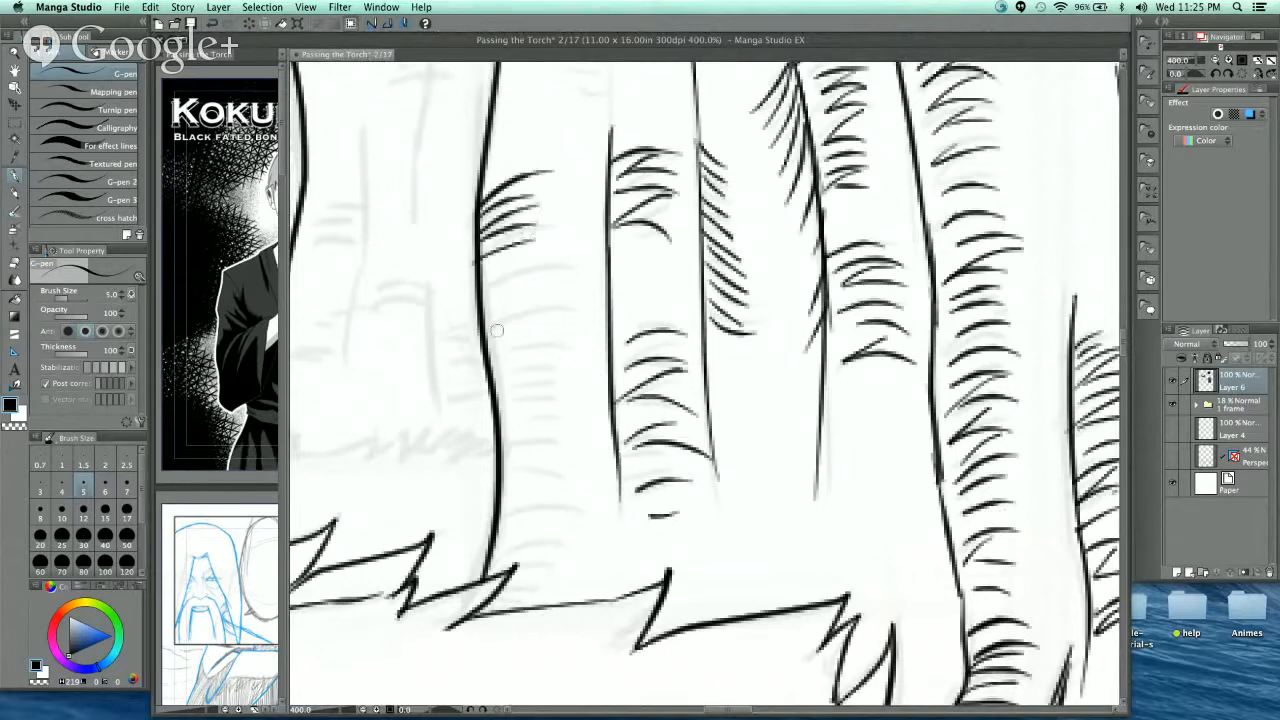
{"action": "mouse_move", "coordinate": [483, 355]}
{"action": "left_mouse_down"}
{"action": "mouse_move", "coordinate": [574, 323]}
{"action": "mouse_move", "coordinate": [562, 342]}
{"action": "left_mouse_up"}
{"action": "mouse_move", "coordinate": [495, 373]}
{"action": "left_mouse_down"}
{"action": "mouse_move", "coordinate": [559, 355]}
{"action": "mouse_move", "coordinate": [551, 369]}
{"action": "left_mouse_up"}
{"action": "mouse_move", "coordinate": [501, 394]}
{"action": "left_mouse_down"}
{"action": "mouse_move", "coordinate": [548, 384]}
{"action": "mouse_move", "coordinate": [556, 402]}
{"action": "left_mouse_up"}
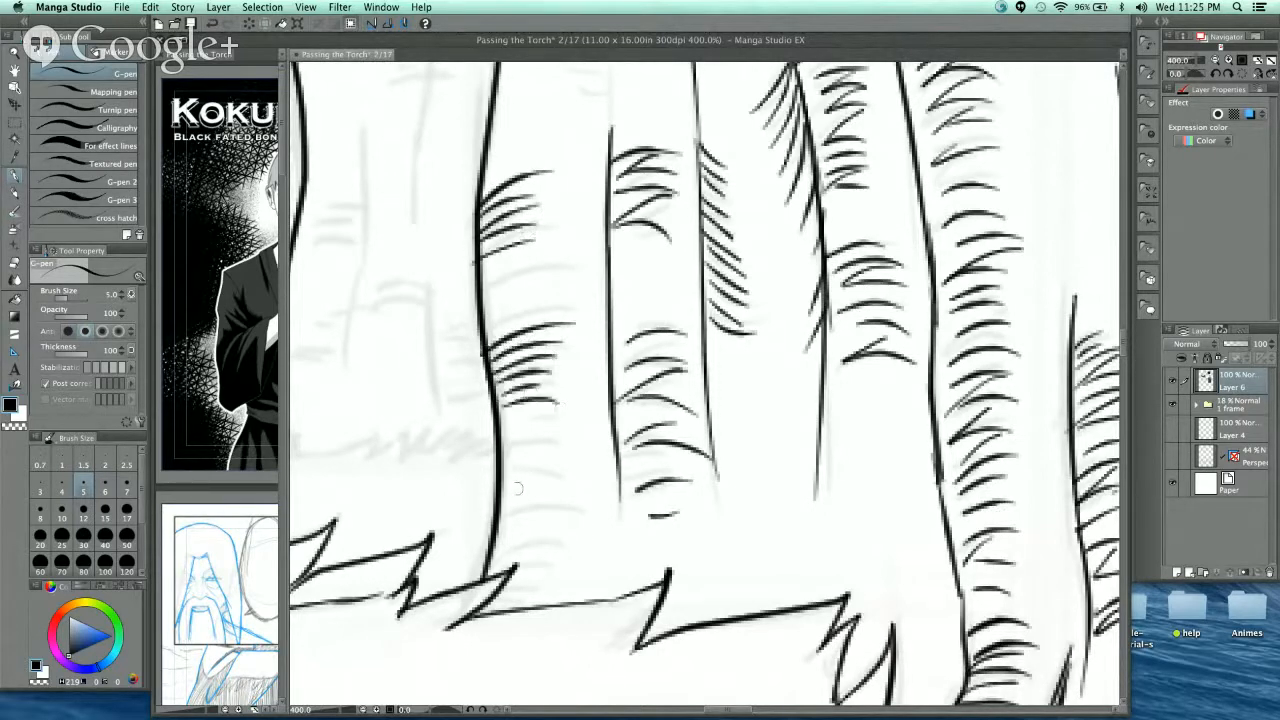
{"action": "mouse_move", "coordinate": [490, 490]}
{"action": "left_mouse_down"}
{"action": "mouse_move", "coordinate": [598, 482]}
{"action": "mouse_move", "coordinate": [580, 508]}
{"action": "left_mouse_up"}
{"action": "left_click_drag", "start_coordinate": [498, 518], "coordinate": [560, 524]}
{"action": "left_click_drag", "start_coordinate": [490, 545], "coordinate": [553, 542]}
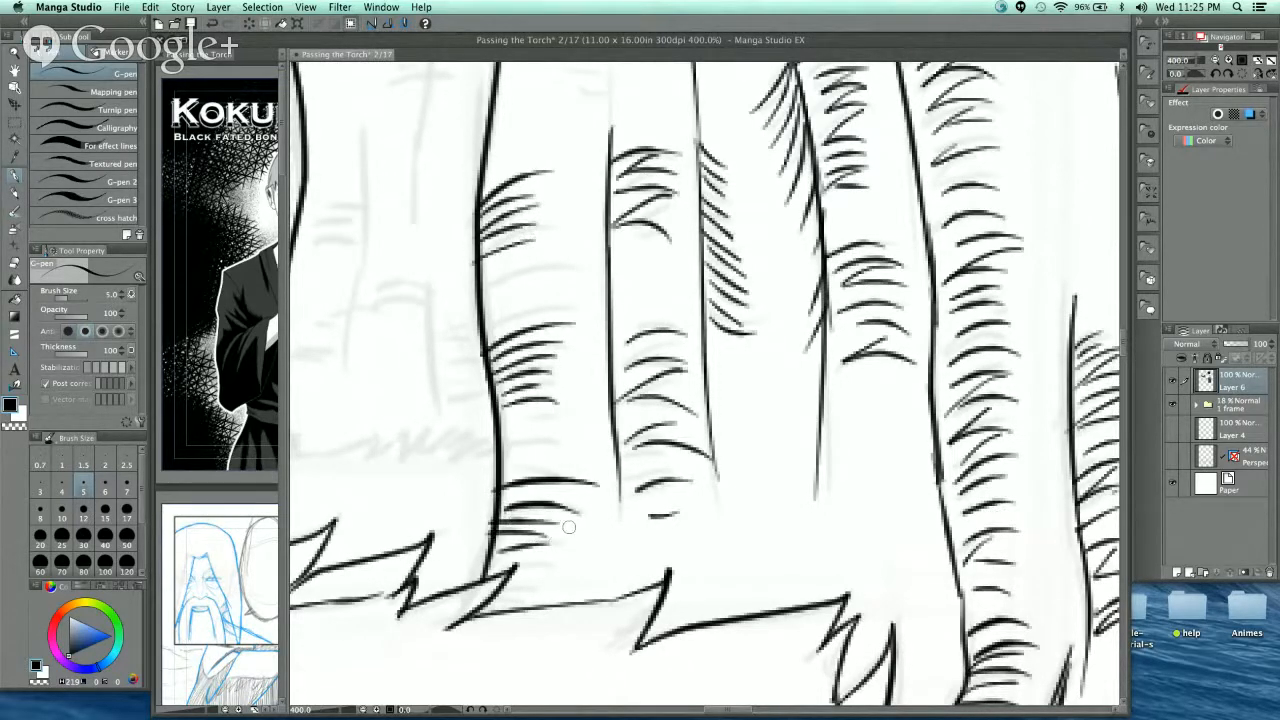
- Add a small cluster of nearly horizontal bark strokes beside the same outline, above the three hatched clusters
{"action": "scroll", "coordinate": [570, 530], "scroll_direction": "down", "scroll_amount": 3}
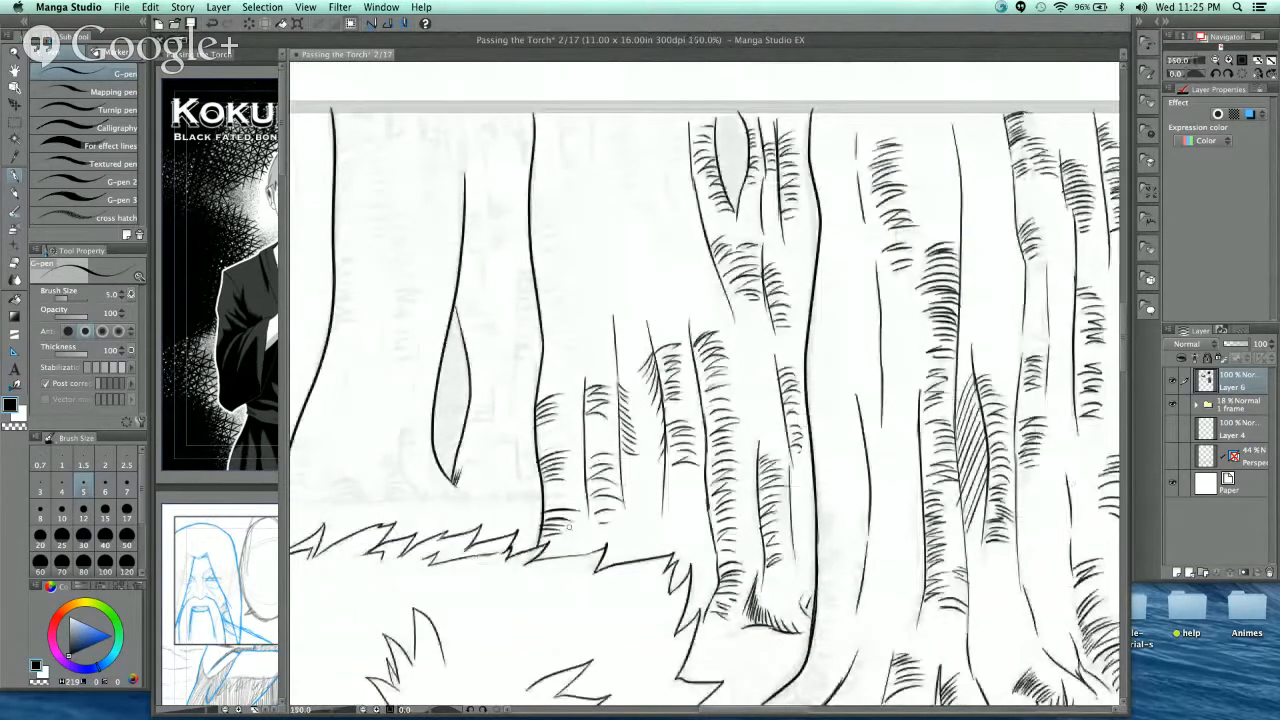
{"action": "left_click_drag", "start_coordinate": [632, 323], "coordinate": [650, 435]}
{"action": "scroll", "coordinate": [678, 408], "scroll_direction": "up", "scroll_amount": 4}
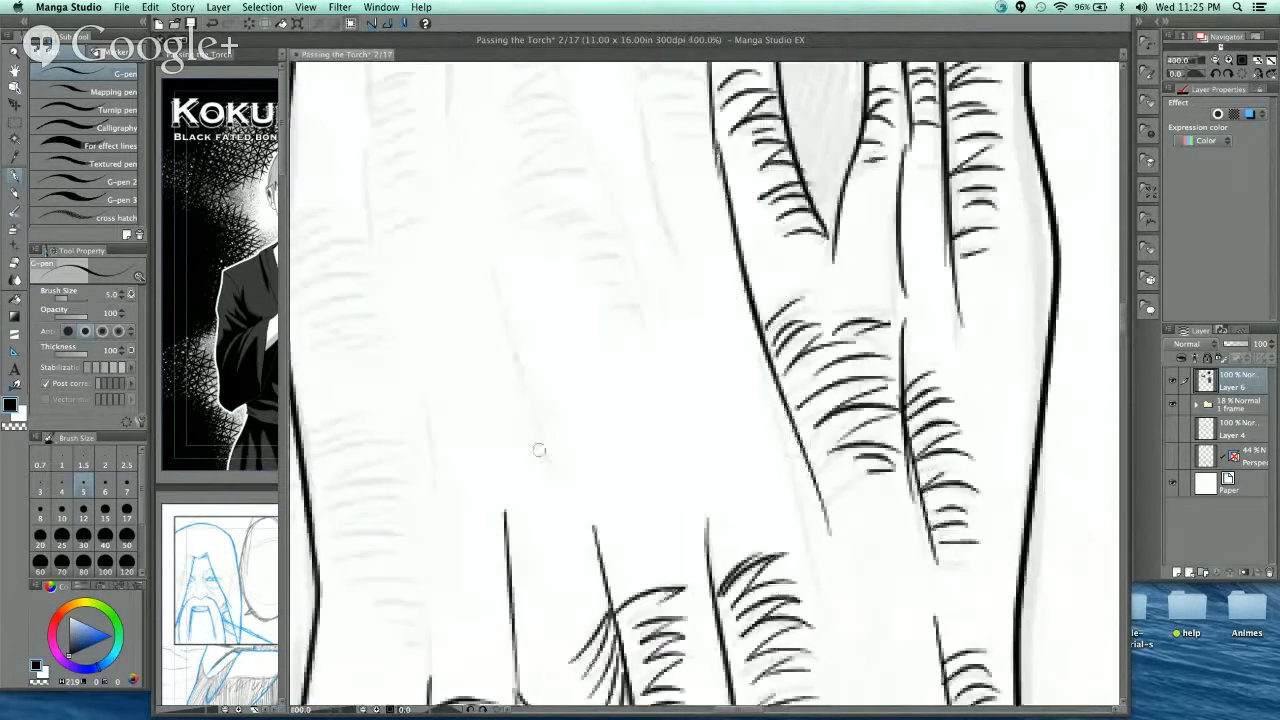
{"action": "mouse_move", "coordinate": [535, 449]}
{"action": "left_mouse_down"}
{"action": "mouse_move", "coordinate": [543, 406]}
{"action": "mouse_move", "coordinate": [674, 303]}
{"action": "left_mouse_up"}
{"action": "mouse_move", "coordinate": [482, 438]}
{"action": "left_mouse_down"}
{"action": "mouse_move", "coordinate": [564, 432]}
{"action": "mouse_move", "coordinate": [561, 447]}
{"action": "left_mouse_up"}
{"action": "left_click_drag", "start_coordinate": [490, 462], "coordinate": [567, 474]}
{"action": "left_click_drag", "start_coordinate": [463, 366], "coordinate": [540, 358]}
{"action": "left_click_drag", "start_coordinate": [462, 356], "coordinate": [534, 326]}
{"action": "mouse_move", "coordinate": [464, 326]}
{"action": "left_mouse_down"}
{"action": "mouse_move", "coordinate": [522, 318]}
{"action": "mouse_move", "coordinate": [528, 300]}
{"action": "left_mouse_up"}
{"action": "key", "text": "super+z"}
{"action": "key", "text": "super+z"}
{"action": "key", "text": "super+z"}
{"action": "key", "text": "super+z"}
- Hatch two small clusters of curved bark strokes along the inner side of the trunk's left outline, above the previous horizontal cluster
{"action": "mouse_move", "coordinate": [452, 312]}
{"action": "left_mouse_down"}
{"action": "mouse_move", "coordinate": [538, 298]}
{"action": "mouse_move", "coordinate": [534, 312]}
{"action": "left_mouse_up"}
{"action": "left_click_drag", "start_coordinate": [458, 338], "coordinate": [540, 326]}
{"action": "mouse_move", "coordinate": [460, 352]}
{"action": "left_mouse_down"}
{"action": "mouse_move", "coordinate": [542, 340]}
{"action": "mouse_move", "coordinate": [524, 358]}
{"action": "left_mouse_up"}
{"action": "left_click_drag", "start_coordinate": [468, 398], "coordinate": [542, 352]}
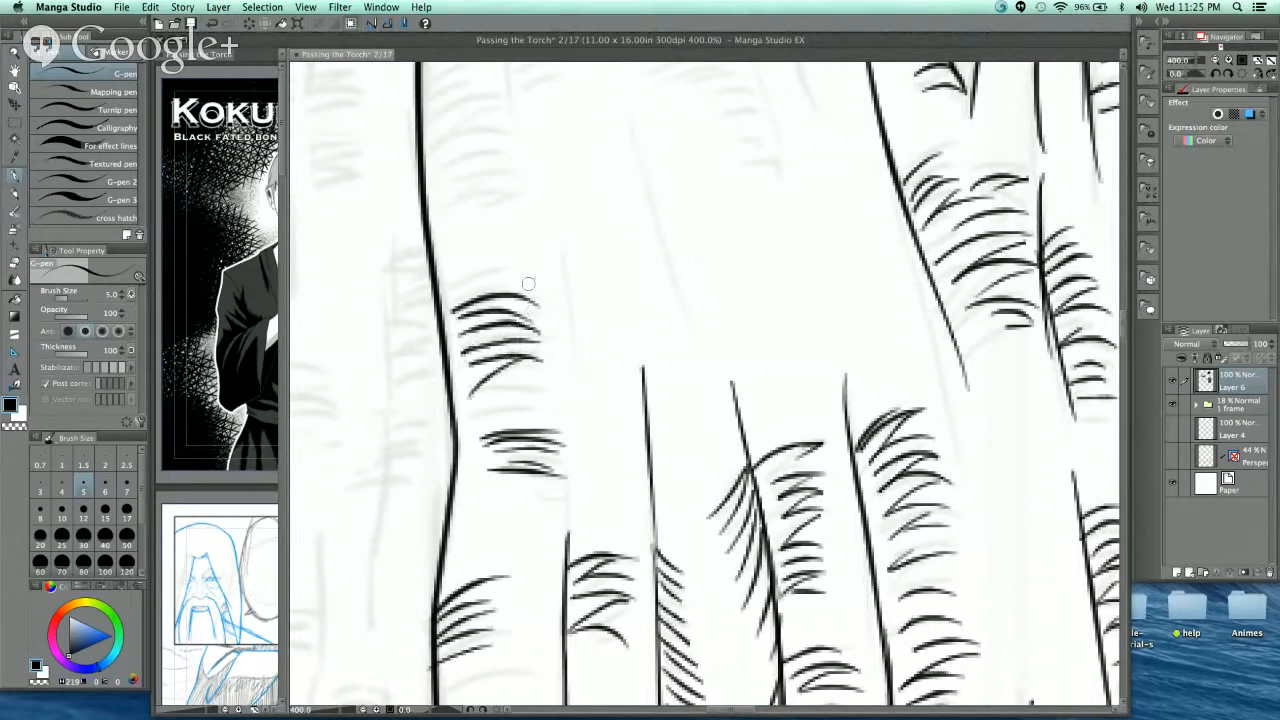
{"action": "scroll", "coordinate": [528, 300], "scroll_direction": "up", "scroll_amount": 3}
{"action": "mouse_move", "coordinate": [428, 398]}
{"action": "left_mouse_down"}
{"action": "mouse_move", "coordinate": [503, 370]}
{"action": "mouse_move", "coordinate": [511, 351]}
{"action": "left_mouse_up"}
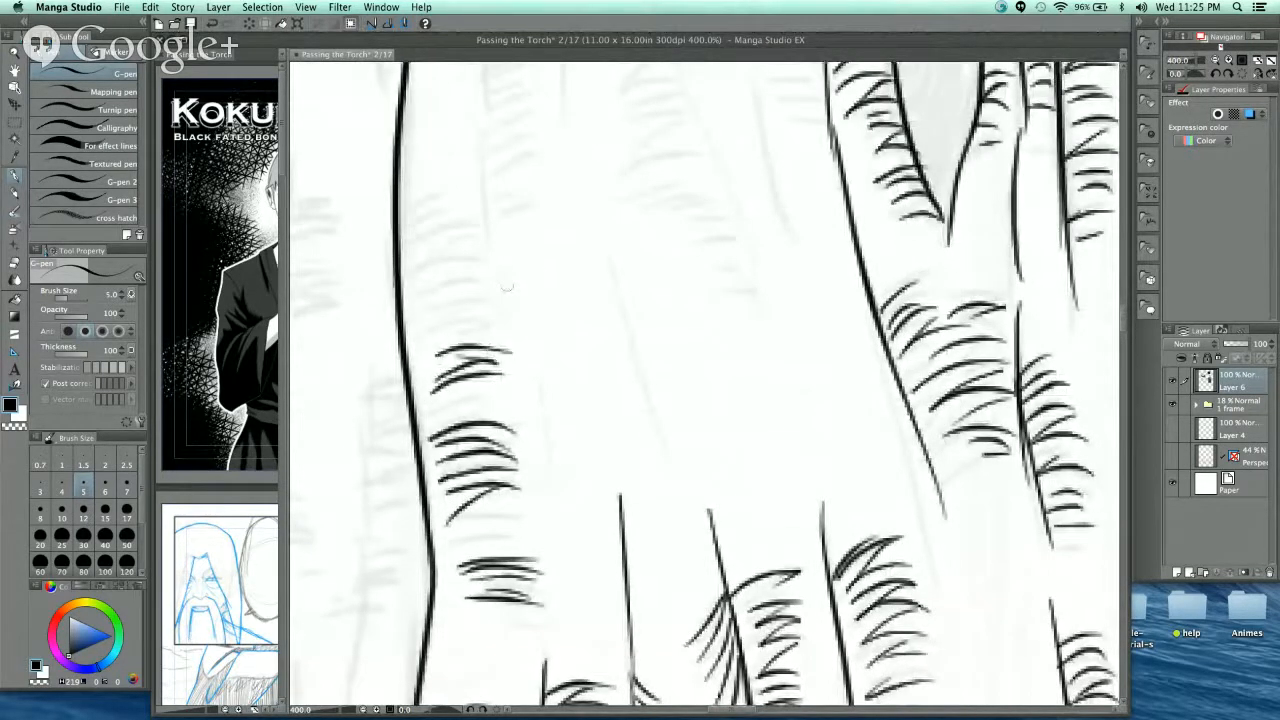
- Extend the bark texture up the trunk's left outline with a denser cluster of curved strokes
{"action": "left_click_drag", "start_coordinate": [492, 302], "coordinate": [521, 363]}
{"action": "mouse_move", "coordinate": [451, 388]}
{"action": "left_mouse_down"}
{"action": "mouse_move", "coordinate": [530, 363]}
{"action": "mouse_move", "coordinate": [456, 359]}
{"action": "mouse_move", "coordinate": [512, 342]}
{"action": "left_mouse_up"}
{"action": "mouse_move", "coordinate": [453, 349]}
{"action": "left_mouse_down"}
{"action": "mouse_move", "coordinate": [516, 330]}
{"action": "mouse_move", "coordinate": [505, 300]}
{"action": "left_mouse_up"}
{"action": "mouse_move", "coordinate": [441, 306]}
{"action": "left_mouse_down"}
{"action": "mouse_move", "coordinate": [499, 290]}
{"action": "mouse_move", "coordinate": [522, 346]}
{"action": "left_mouse_up"}
{"action": "left_click_drag", "start_coordinate": [435, 382], "coordinate": [492, 346]}
{"action": "left_click_drag", "start_coordinate": [428, 366], "coordinate": [490, 338]}
- Ink a vertical bark line down from the panel's upper border beside the left outline and hatch curved strokes along its upper right side
{"action": "left_click_drag", "start_coordinate": [501, 133], "coordinate": [527, 440]}
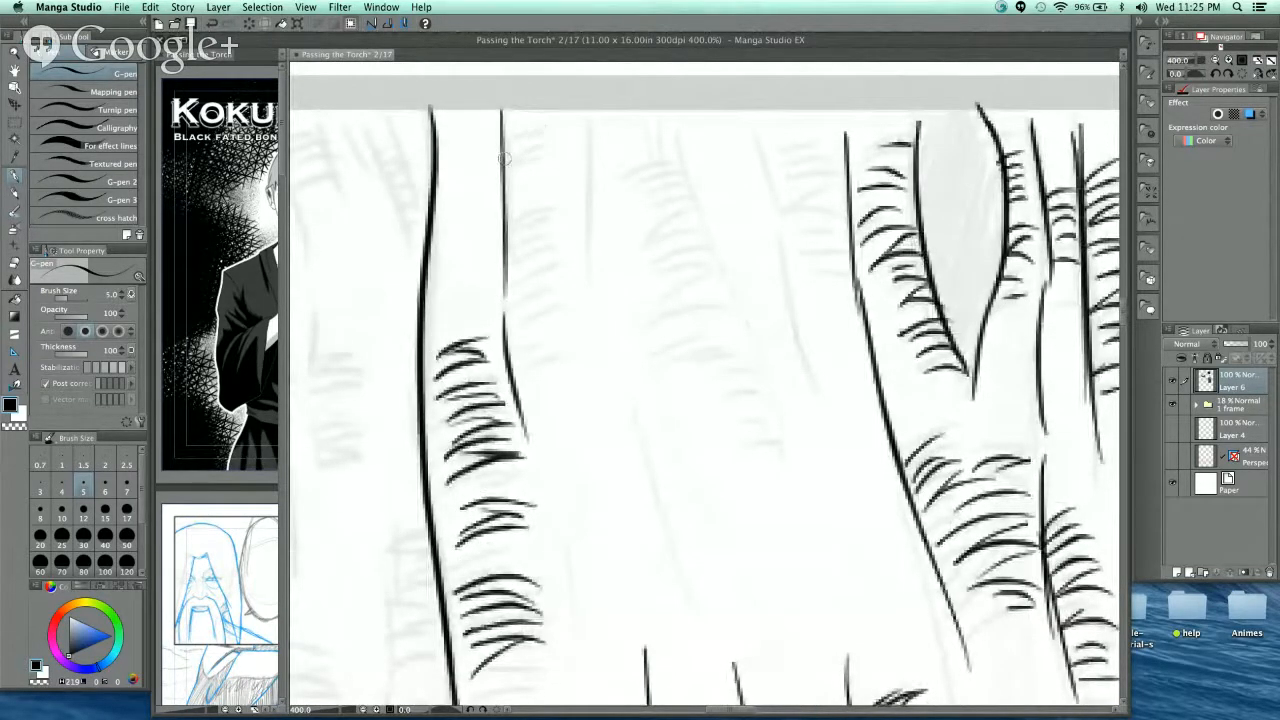
{"action": "left_click_drag", "start_coordinate": [500, 156], "coordinate": [550, 137]}
{"action": "mouse_move", "coordinate": [516, 155]}
{"action": "left_mouse_down"}
{"action": "mouse_move", "coordinate": [563, 151]}
{"action": "mouse_move", "coordinate": [570, 168]}
{"action": "left_mouse_up"}
{"action": "mouse_move", "coordinate": [506, 198]}
{"action": "left_mouse_down"}
{"action": "mouse_move", "coordinate": [556, 170]}
{"action": "mouse_move", "coordinate": [568, 196]}
{"action": "left_mouse_up"}
{"action": "left_click_drag", "start_coordinate": [502, 227], "coordinate": [574, 204]}
{"action": "mouse_move", "coordinate": [505, 250]}
{"action": "left_mouse_down"}
{"action": "mouse_move", "coordinate": [544, 222]}
{"action": "mouse_move", "coordinate": [572, 222]}
{"action": "left_mouse_up"}
{"action": "left_click_drag", "start_coordinate": [505, 274], "coordinate": [563, 236]}
- Ink a second vertical bark line farther right and hatch curved strokes beside the lower half of the first line
{"action": "left_click_drag", "start_coordinate": [586, 115], "coordinate": [601, 418]}
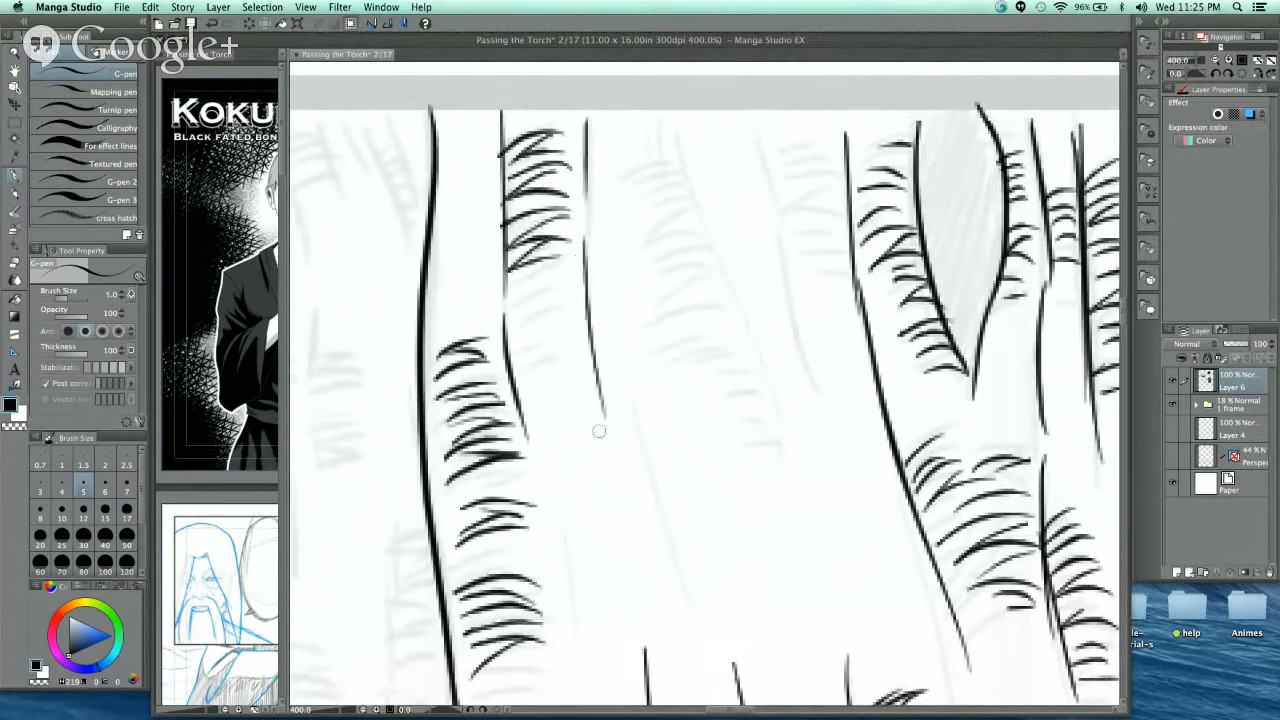
{"action": "left_click_drag", "start_coordinate": [508, 316], "coordinate": [566, 296]}
{"action": "left_click_drag", "start_coordinate": [510, 338], "coordinate": [570, 314]}
{"action": "left_click_drag", "start_coordinate": [506, 362], "coordinate": [568, 338]}
{"action": "left_click_drag", "start_coordinate": [512, 386], "coordinate": [564, 360]}
{"action": "left_click_drag", "start_coordinate": [522, 400], "coordinate": [548, 380]}
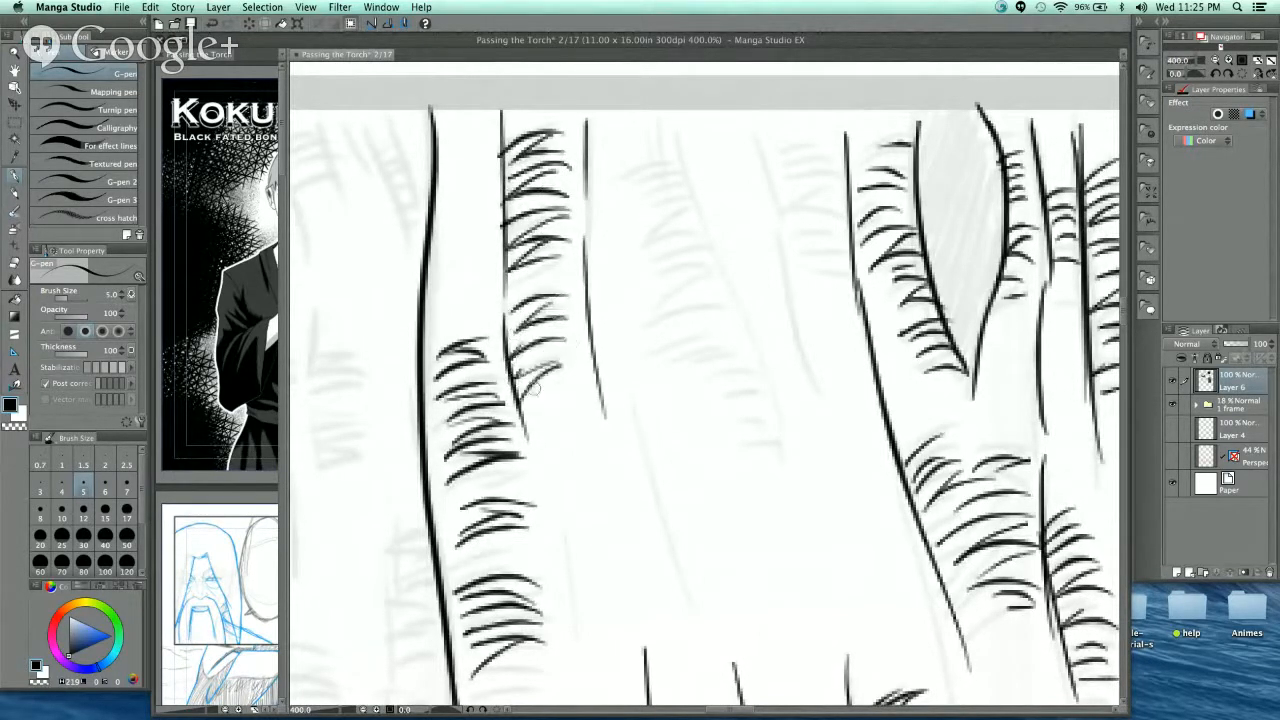
{"action": "left_click_drag", "start_coordinate": [656, 383], "coordinate": [456, 290]}
{"action": "mouse_move", "coordinate": [519, 148]}
{"action": "left_mouse_down"}
{"action": "mouse_move", "coordinate": [443, 157]}
{"action": "mouse_move", "coordinate": [556, 518]}
{"action": "left_mouse_up"}
{"action": "scroll", "coordinate": [471, 222], "scroll_direction": "up", "scroll_amount": 1}
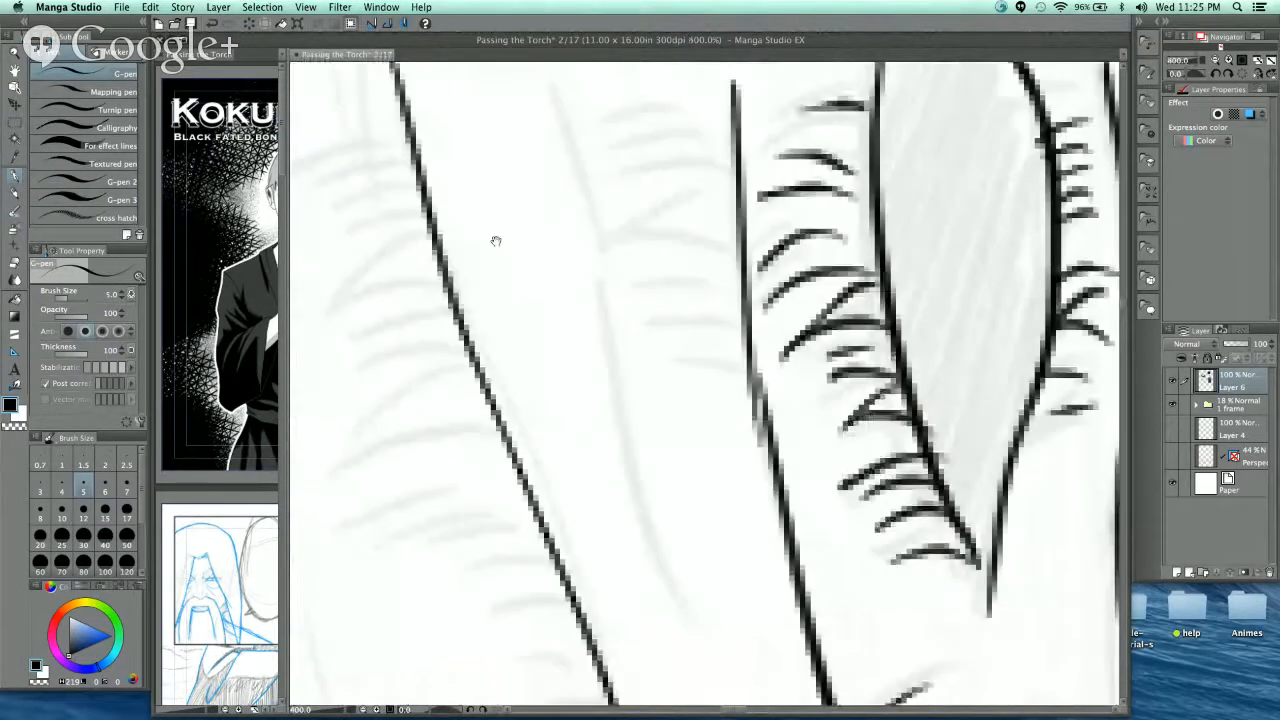
{"action": "left_click_drag", "start_coordinate": [496, 241], "coordinate": [564, 187]}
{"action": "key", "text": "super+z"}
{"action": "left_click_drag", "start_coordinate": [606, 266], "coordinate": [614, 297]}
{"action": "scroll", "coordinate": [581, 235], "scroll_direction": "down", "scroll_amount": 1}
{"action": "left_click_drag", "start_coordinate": [581, 235], "coordinate": [563, 201]}
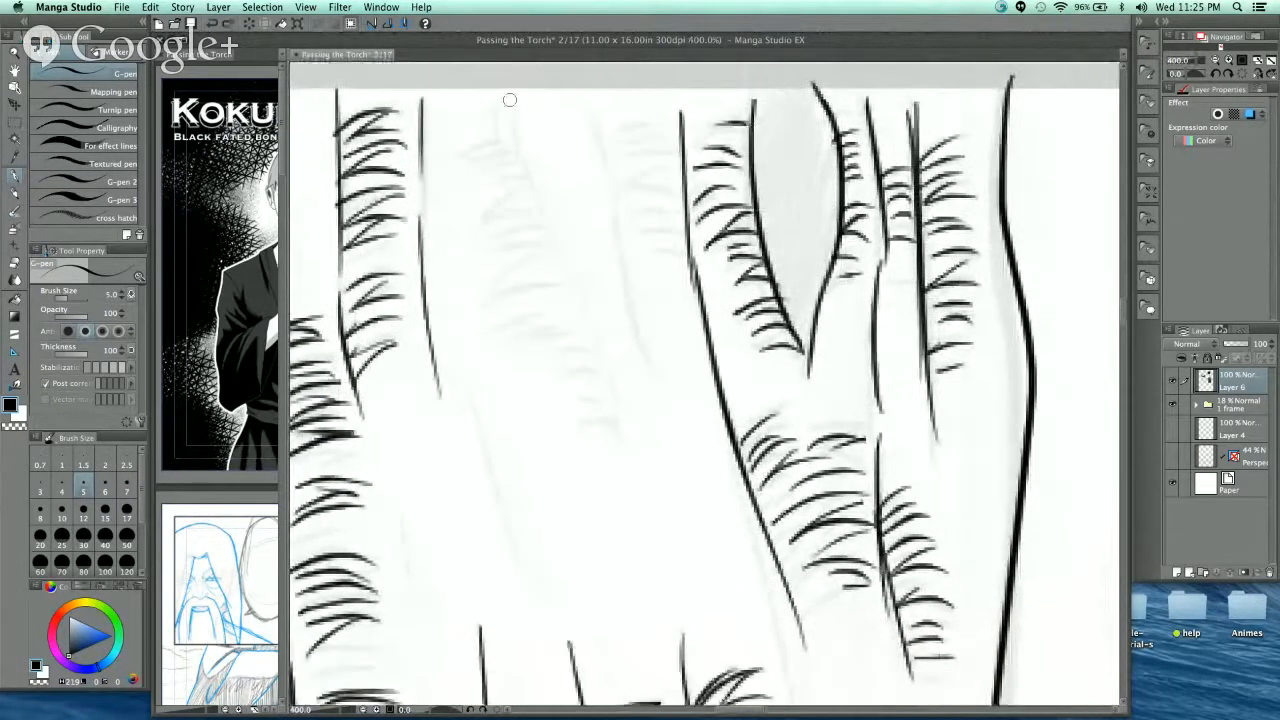
- Ink a slanted bark line from the panel's upper border down the middle of the trunk and hatch clusters along its upper left side
{"action": "mouse_move", "coordinate": [512, 100]}
{"action": "left_mouse_down"}
{"action": "mouse_move", "coordinate": [580, 294]}
{"action": "mouse_move", "coordinate": [616, 462]}
{"action": "left_mouse_up"}
{"action": "left_click_drag", "start_coordinate": [454, 158], "coordinate": [518, 143]}
{"action": "left_click_drag", "start_coordinate": [458, 162], "coordinate": [524, 146]}
{"action": "left_click_drag", "start_coordinate": [466, 164], "coordinate": [526, 158]}
{"action": "left_click_drag", "start_coordinate": [484, 184], "coordinate": [532, 170]}
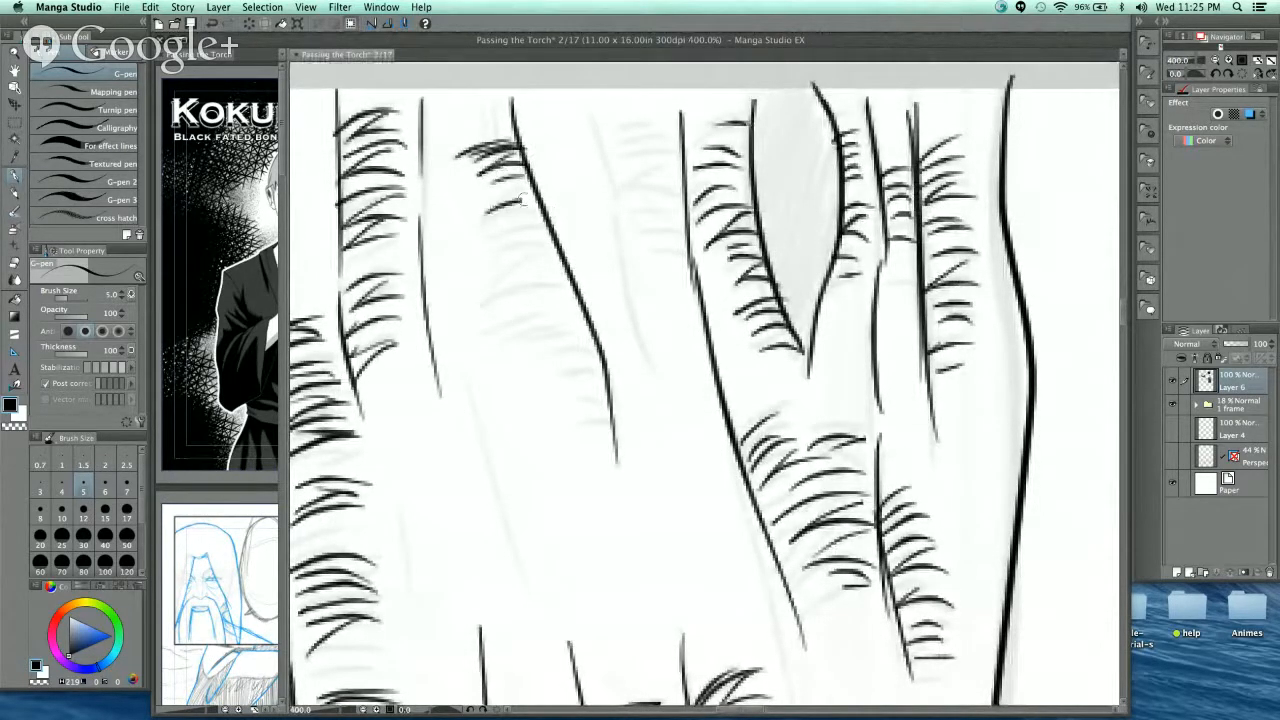
{"action": "left_click_drag", "start_coordinate": [487, 214], "coordinate": [536, 200]}
{"action": "left_click_drag", "start_coordinate": [489, 225], "coordinate": [543, 210]}
{"action": "mouse_move", "coordinate": [488, 258]}
{"action": "left_mouse_down"}
{"action": "mouse_move", "coordinate": [556, 243]}
{"action": "mouse_move", "coordinate": [556, 256]}
{"action": "left_mouse_up"}
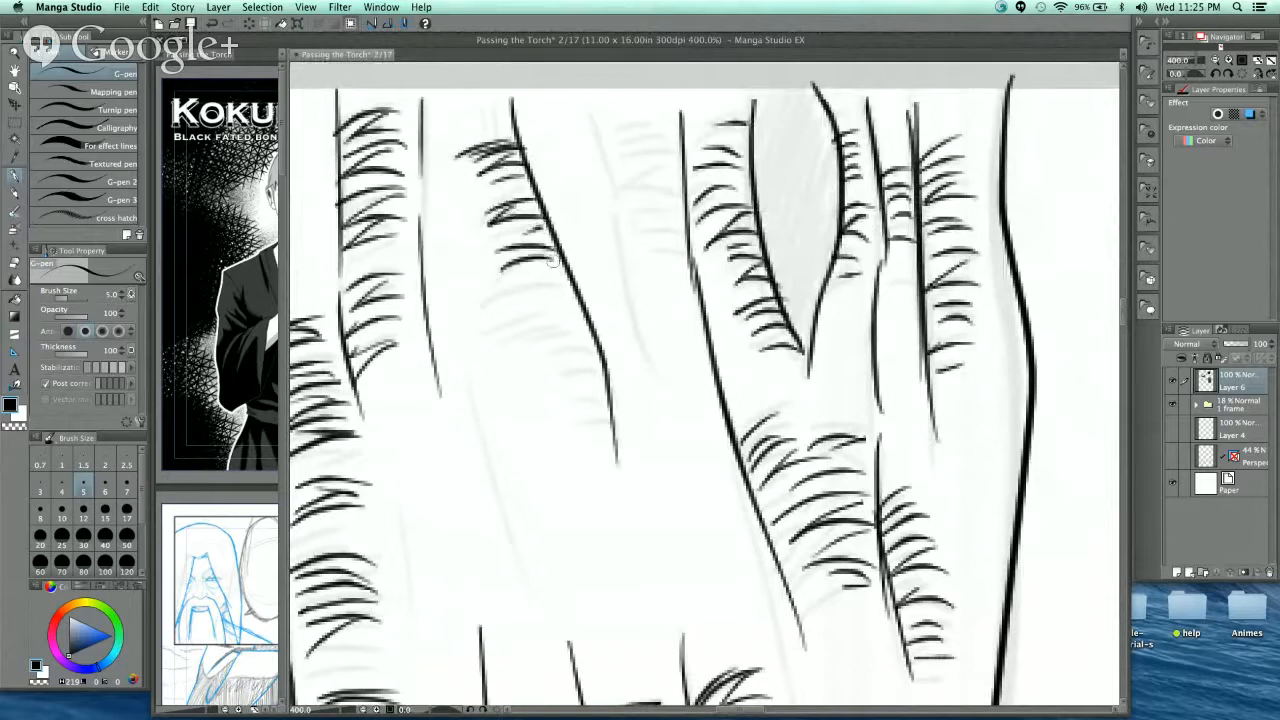
- Hatch tightly spaced curved strokes down the left side of the slanted bark line's lower half, shortening toward its tip
{"action": "mouse_move", "coordinate": [492, 292]}
{"action": "left_mouse_down"}
{"action": "mouse_move", "coordinate": [558, 268]}
{"action": "mouse_move", "coordinate": [562, 284]}
{"action": "left_mouse_up"}
{"action": "left_click_drag", "start_coordinate": [506, 318], "coordinate": [584, 302]}
{"action": "left_click_drag", "start_coordinate": [526, 332], "coordinate": [590, 318]}
{"action": "mouse_move", "coordinate": [546, 344]}
{"action": "left_mouse_down"}
{"action": "mouse_move", "coordinate": [598, 326]}
{"action": "mouse_move", "coordinate": [604, 338]}
{"action": "left_mouse_up"}
{"action": "left_click_drag", "start_coordinate": [568, 362], "coordinate": [606, 352]}
{"action": "mouse_move", "coordinate": [578, 376]}
{"action": "left_mouse_down"}
{"action": "mouse_move", "coordinate": [610, 366]}
{"action": "mouse_move", "coordinate": [612, 392]}
{"action": "left_mouse_up"}
{"action": "left_click_drag", "start_coordinate": [594, 416], "coordinate": [616, 408]}
{"action": "left_click_drag", "start_coordinate": [606, 432], "coordinate": [620, 422]}
- Ink another slanted bark line between the middle line and the hollow's bark, and hatch dense strokes along its right side
{"action": "scroll", "coordinate": [693, 303], "scroll_direction": "up", "scroll_amount": 3}
{"action": "left_click_drag", "start_coordinate": [543, 165], "coordinate": [628, 450]}
{"action": "mouse_move", "coordinate": [566, 210]}
{"action": "left_mouse_down"}
{"action": "mouse_move", "coordinate": [620, 190]}
{"action": "mouse_move", "coordinate": [608, 200]}
{"action": "mouse_move", "coordinate": [630, 246]}
{"action": "left_mouse_up"}
{"action": "mouse_move", "coordinate": [584, 284]}
{"action": "left_mouse_down"}
{"action": "mouse_move", "coordinate": [616, 268]}
{"action": "mouse_move", "coordinate": [612, 284]}
{"action": "left_mouse_up"}
{"action": "left_click_drag", "start_coordinate": [586, 306], "coordinate": [610, 302]}
{"action": "mouse_move", "coordinate": [592, 330]}
{"action": "left_mouse_down"}
{"action": "mouse_move", "coordinate": [608, 312]}
{"action": "mouse_move", "coordinate": [630, 332]}
{"action": "left_mouse_up"}
{"action": "left_click_drag", "start_coordinate": [594, 358], "coordinate": [632, 342]}
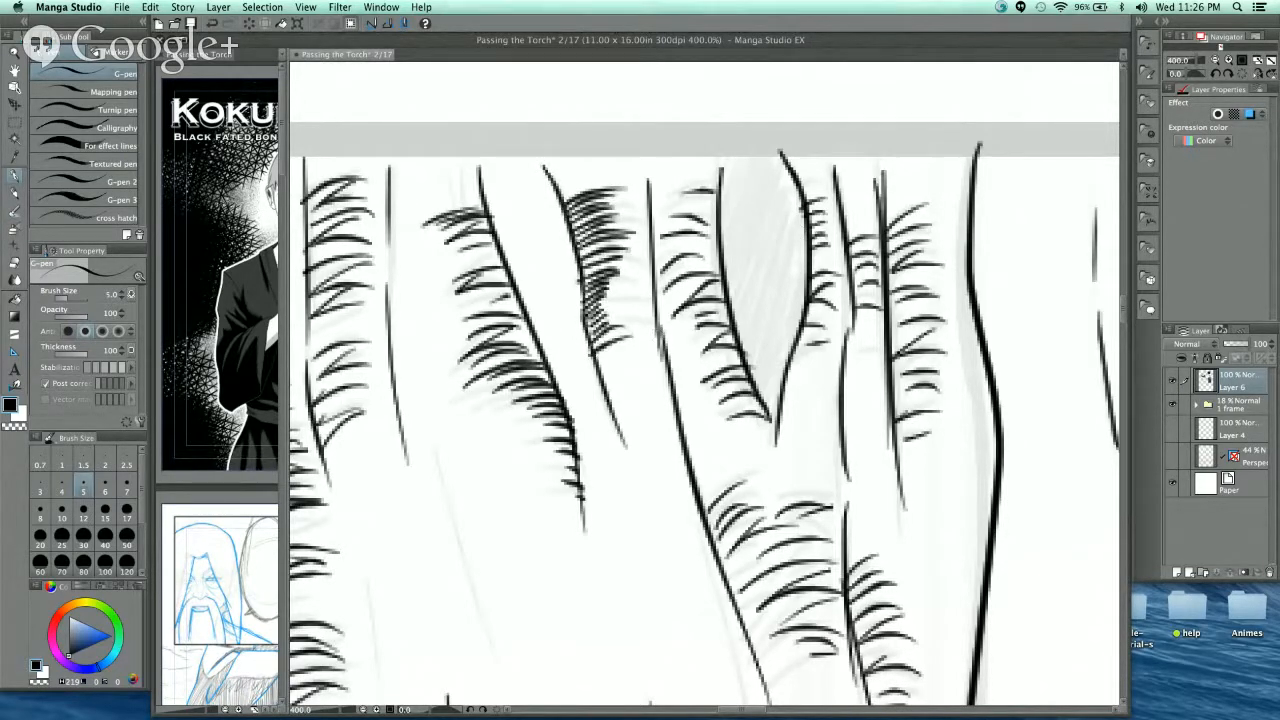
- Hatch the pointed hollow at the panel's upper border with close diagonal strokes, working down toward its tip
{"action": "scroll", "coordinate": [757, 288], "scroll_direction": "down", "scroll_amount": 2}
{"action": "left_click_drag", "start_coordinate": [788, 380], "coordinate": [765, 404]}
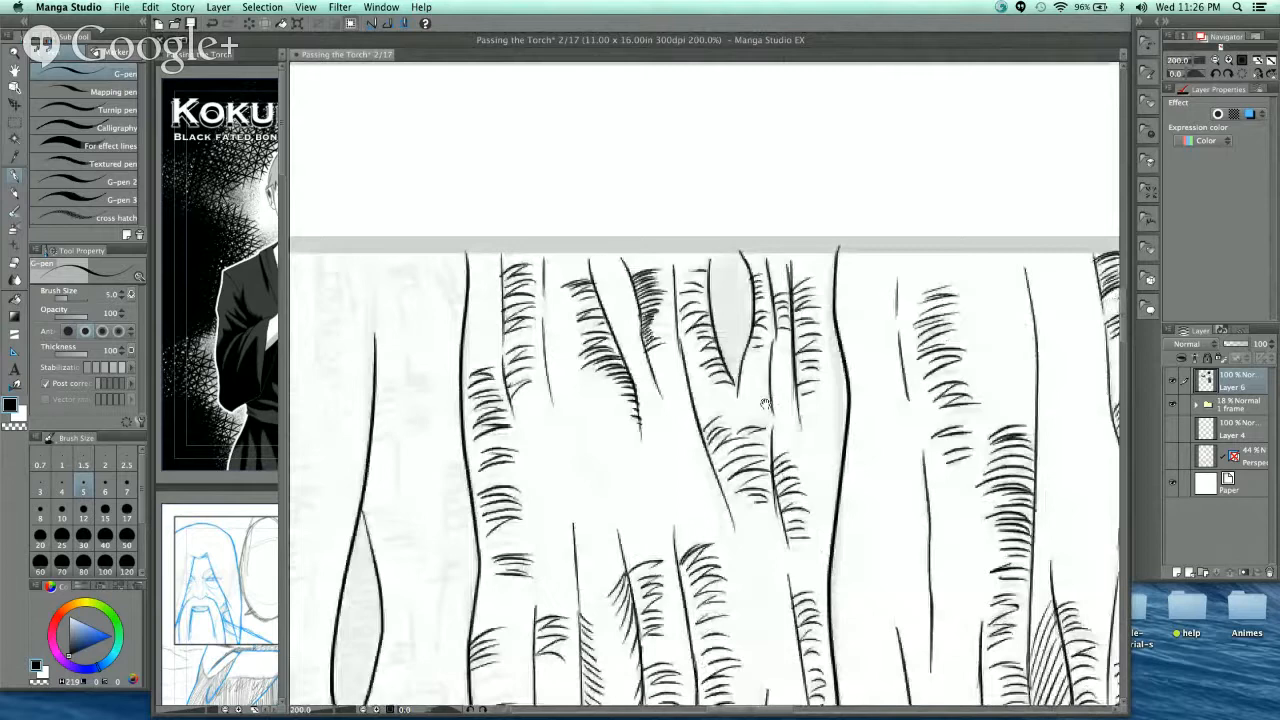
{"action": "scroll", "coordinate": [719, 250], "scroll_direction": "up", "scroll_amount": 4}
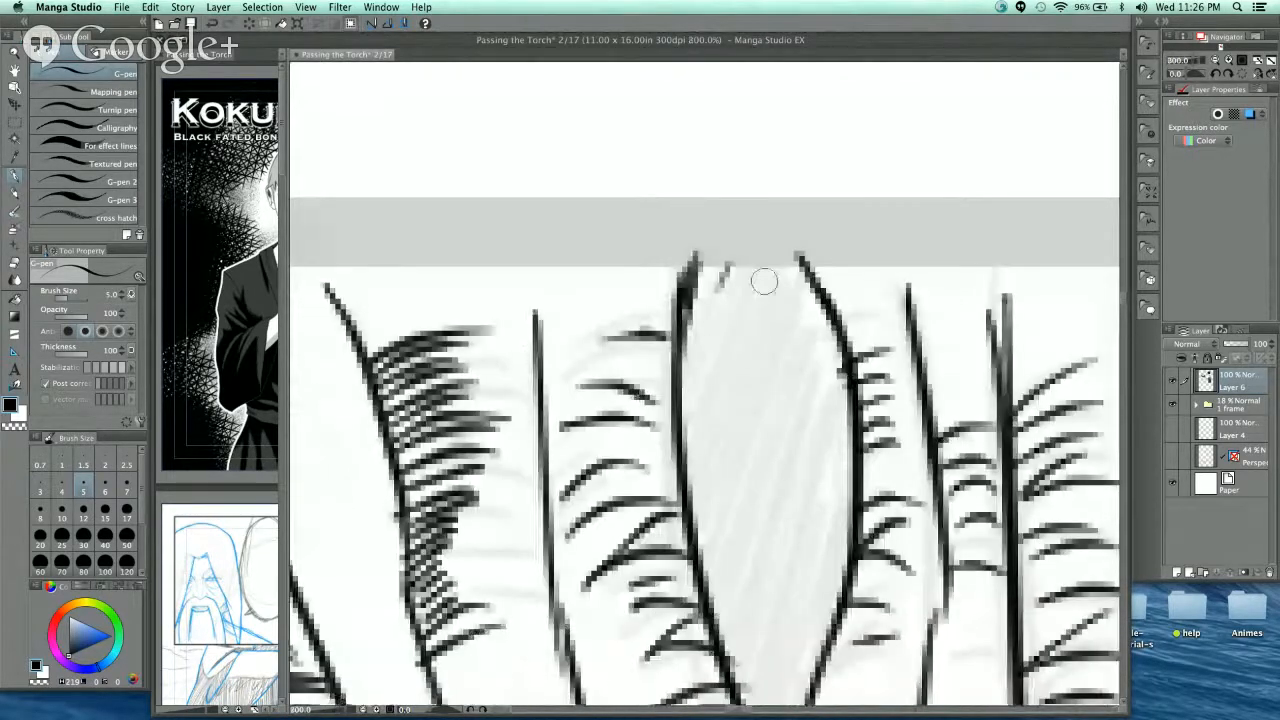
{"action": "scroll", "coordinate": [755, 290], "scroll_direction": "down", "scroll_amount": 2}
{"action": "left_click_drag", "start_coordinate": [732, 275], "coordinate": [722, 316]}
{"action": "mouse_move", "coordinate": [742, 276]}
{"action": "left_mouse_down"}
{"action": "mouse_move", "coordinate": [720, 370]}
{"action": "mouse_move", "coordinate": [730, 362]}
{"action": "left_mouse_up"}
{"action": "left_click_drag", "start_coordinate": [784, 278], "coordinate": [728, 400]}
{"action": "mouse_move", "coordinate": [790, 296]}
{"action": "left_mouse_down"}
{"action": "mouse_move", "coordinate": [730, 430]}
{"action": "mouse_move", "coordinate": [758, 360]}
{"action": "left_mouse_up"}
{"action": "left_click_drag", "start_coordinate": [784, 324], "coordinate": [736, 446]}
{"action": "left_click_drag", "start_coordinate": [802, 304], "coordinate": [738, 458]}
{"action": "left_click_drag", "start_coordinate": [768, 408], "coordinate": [742, 470]}
{"action": "left_click_drag", "start_coordinate": [804, 344], "coordinate": [748, 476]}
{"action": "left_click_drag", "start_coordinate": [804, 352], "coordinate": [762, 474]}
{"action": "left_click_drag", "start_coordinate": [806, 384], "coordinate": [752, 510]}
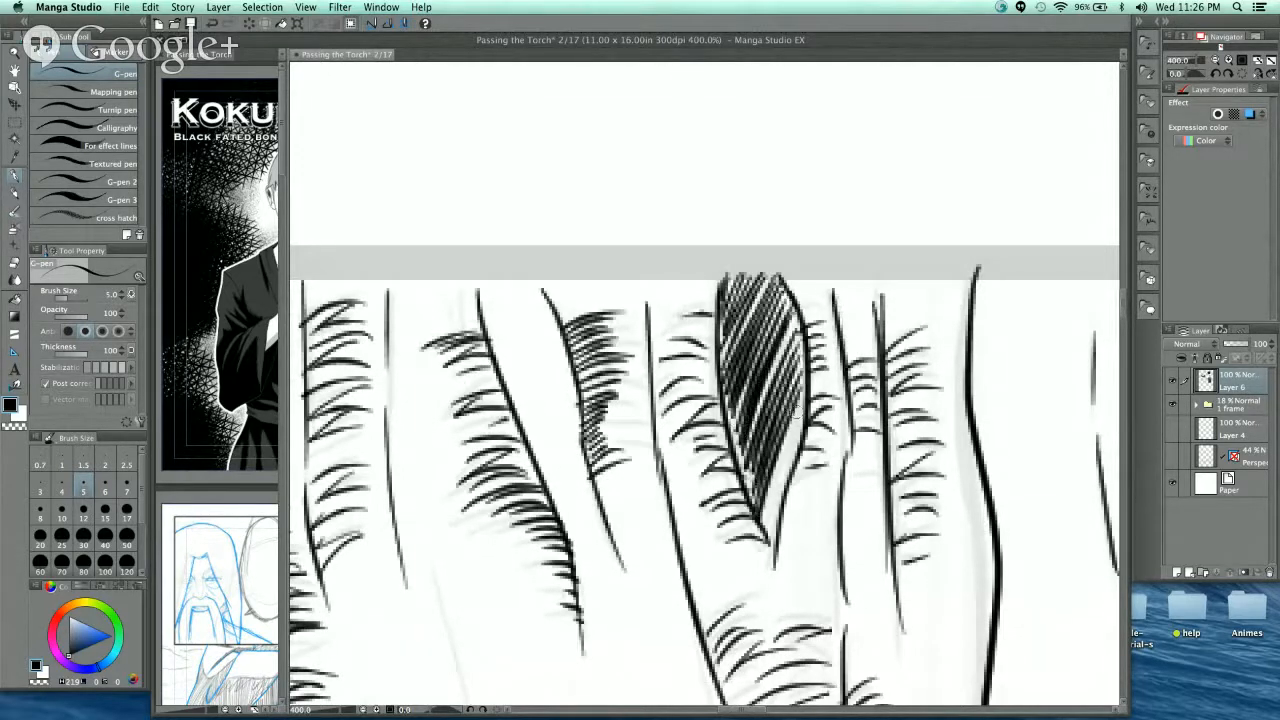
- Hatch the hollow's lower tip and darken its left edge and upper part with a second layer of strokes
{"action": "left_click_drag", "start_coordinate": [804, 424], "coordinate": [766, 542]}
{"action": "left_click_drag", "start_coordinate": [792, 484], "coordinate": [768, 536]}
{"action": "left_click_drag", "start_coordinate": [718, 348], "coordinate": [762, 524]}
{"action": "mouse_move", "coordinate": [724, 388]}
{"action": "left_mouse_down"}
{"action": "mouse_move", "coordinate": [766, 522]}
{"action": "mouse_move", "coordinate": [764, 508]}
{"action": "left_mouse_up"}
{"action": "left_click_drag", "start_coordinate": [718, 322], "coordinate": [734, 406]}
{"action": "mouse_move", "coordinate": [748, 272]}
{"action": "left_mouse_down"}
{"action": "mouse_move", "coordinate": [722, 322]}
{"action": "mouse_move", "coordinate": [724, 352]}
{"action": "left_mouse_up"}
{"action": "mouse_move", "coordinate": [772, 274]}
{"action": "left_mouse_down"}
{"action": "mouse_move", "coordinate": [724, 370]}
{"action": "mouse_move", "coordinate": [734, 358]}
{"action": "left_mouse_up"}
{"action": "mouse_move", "coordinate": [782, 300]}
{"action": "left_mouse_down"}
{"action": "mouse_move", "coordinate": [730, 380]}
{"action": "mouse_move", "coordinate": [740, 398]}
{"action": "left_mouse_up"}
{"action": "mouse_move", "coordinate": [788, 314]}
{"action": "left_mouse_down"}
{"action": "mouse_move", "coordinate": [742, 416]}
{"action": "mouse_move", "coordinate": [746, 446]}
{"action": "left_mouse_up"}
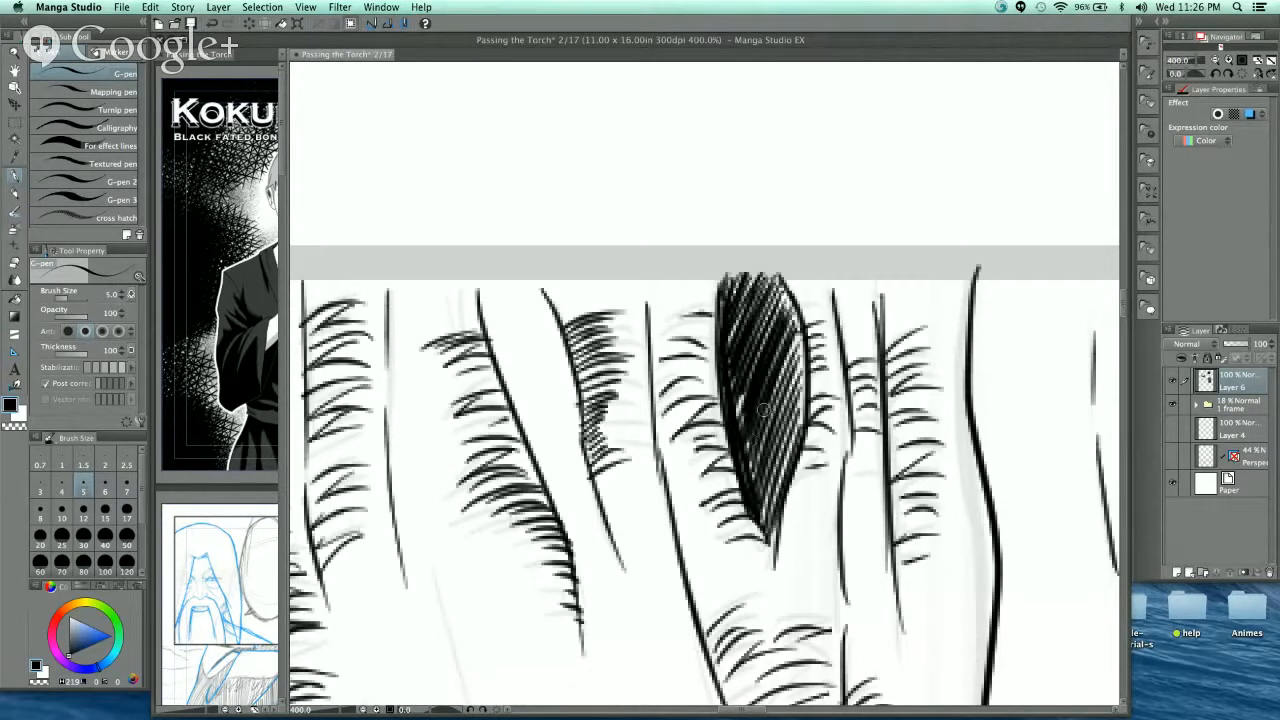
- Fill the remaining gaps along the hollow's right side and lower tip until it is nearly solid black
{"action": "left_click_drag", "start_coordinate": [804, 338], "coordinate": [756, 446]}
{"action": "mouse_move", "coordinate": [806, 354]}
{"action": "left_mouse_down"}
{"action": "mouse_move", "coordinate": [756, 470]}
{"action": "mouse_move", "coordinate": [758, 518]}
{"action": "left_mouse_up"}
{"action": "left_click_drag", "start_coordinate": [806, 406], "coordinate": [766, 504]}
{"action": "left_click_drag", "start_coordinate": [802, 432], "coordinate": [768, 526]}
{"action": "left_click_drag", "start_coordinate": [800, 454], "coordinate": [770, 534]}
{"action": "mouse_move", "coordinate": [744, 396]}
{"action": "left_mouse_down"}
{"action": "mouse_move", "coordinate": [752, 500]}
{"action": "mouse_move", "coordinate": [752, 478]}
{"action": "left_mouse_up"}
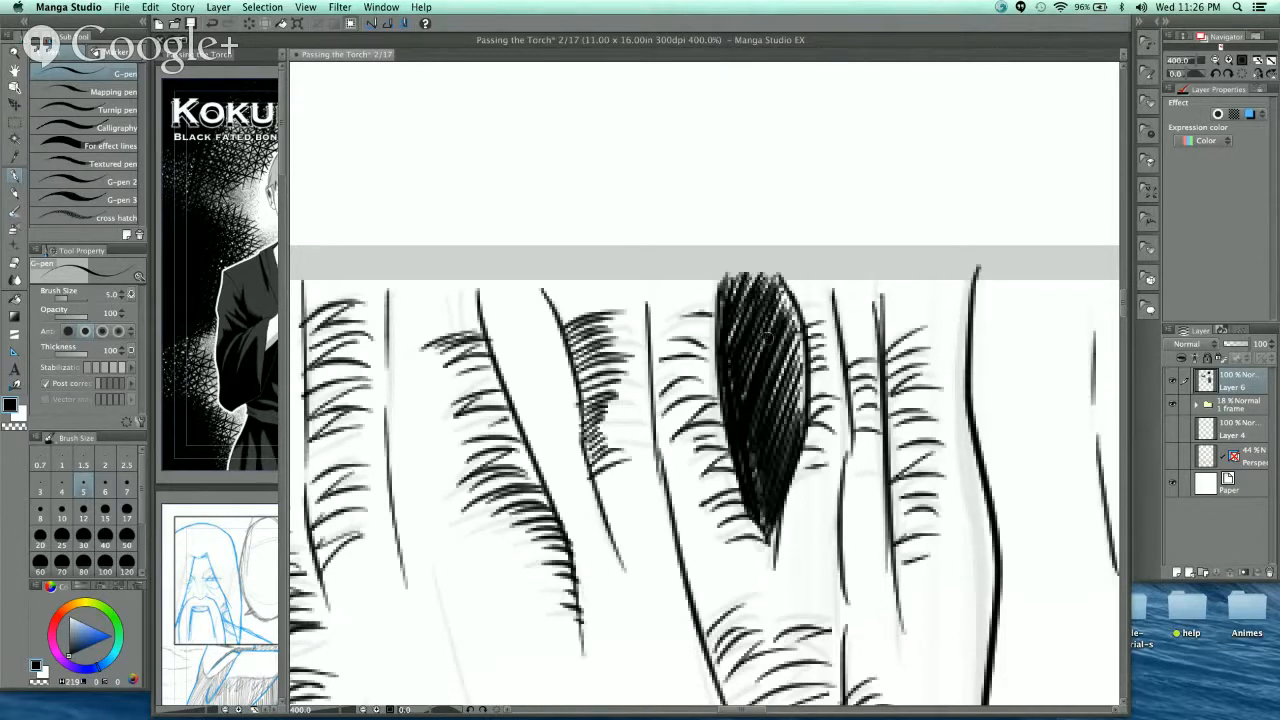
{"action": "left_click_drag", "start_coordinate": [790, 290], "coordinate": [760, 344]}
{"action": "mouse_move", "coordinate": [796, 304]}
{"action": "left_mouse_down"}
{"action": "mouse_move", "coordinate": [770, 356]}
{"action": "mouse_move", "coordinate": [782, 412]}
{"action": "left_mouse_up"}
{"action": "left_click_drag", "start_coordinate": [814, 360], "coordinate": [792, 430]}
- Hatch the upper half of the leaf-shaped hollow in the trunk above the bush with long diagonal strokes
{"action": "key", "text": "ctrl+minus"}
{"action": "key", "text": "ctrl+minus"}
{"action": "key", "text": "ctrl+minus"}
{"action": "key", "text": "ctrl+minus"}
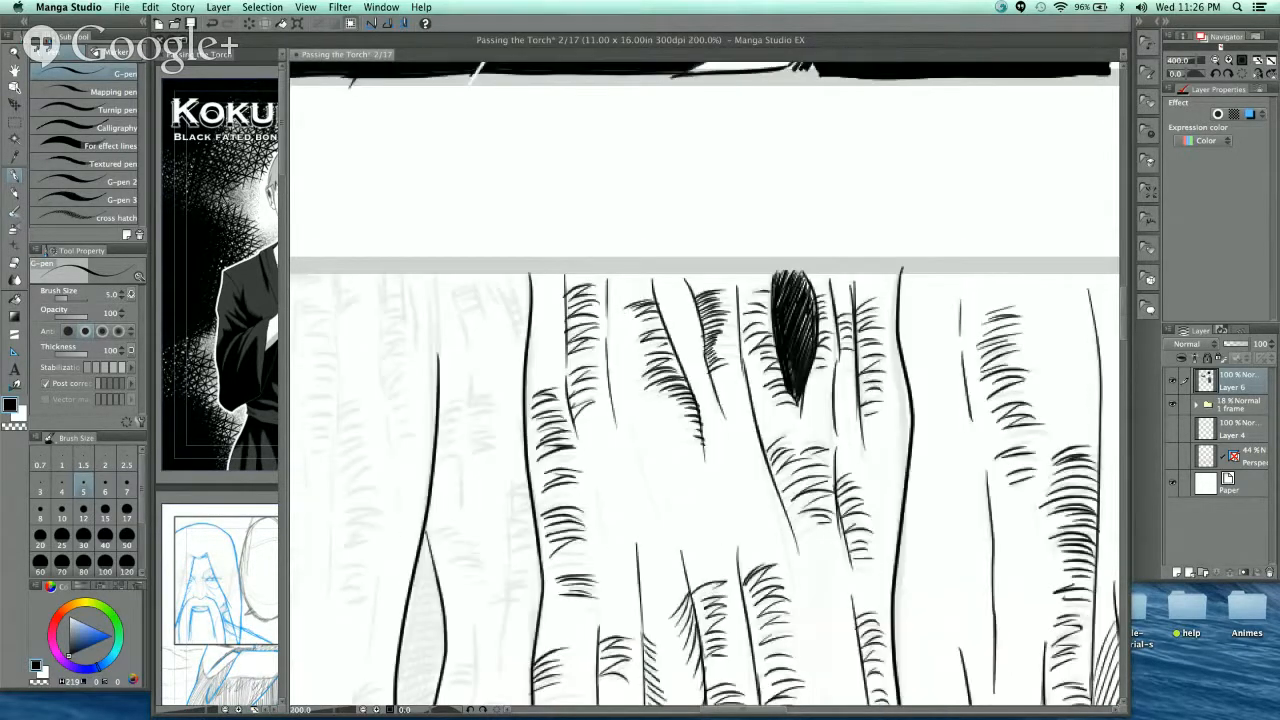
{"action": "mouse_move", "coordinate": [926, 359]}
{"action": "left_mouse_down"}
{"action": "mouse_move", "coordinate": [906, 321]}
{"action": "mouse_move", "coordinate": [860, 317]}
{"action": "left_mouse_up"}
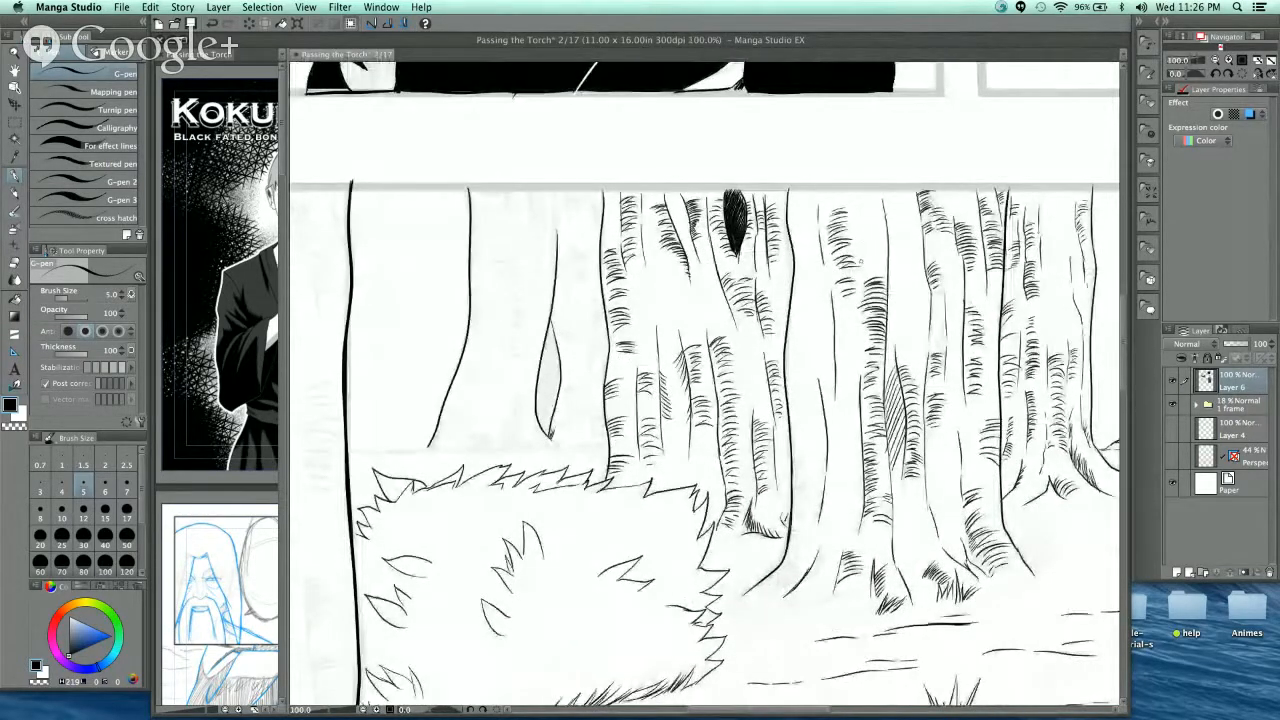
{"action": "left_click_drag", "start_coordinate": [854, 339], "coordinate": [852, 347]}
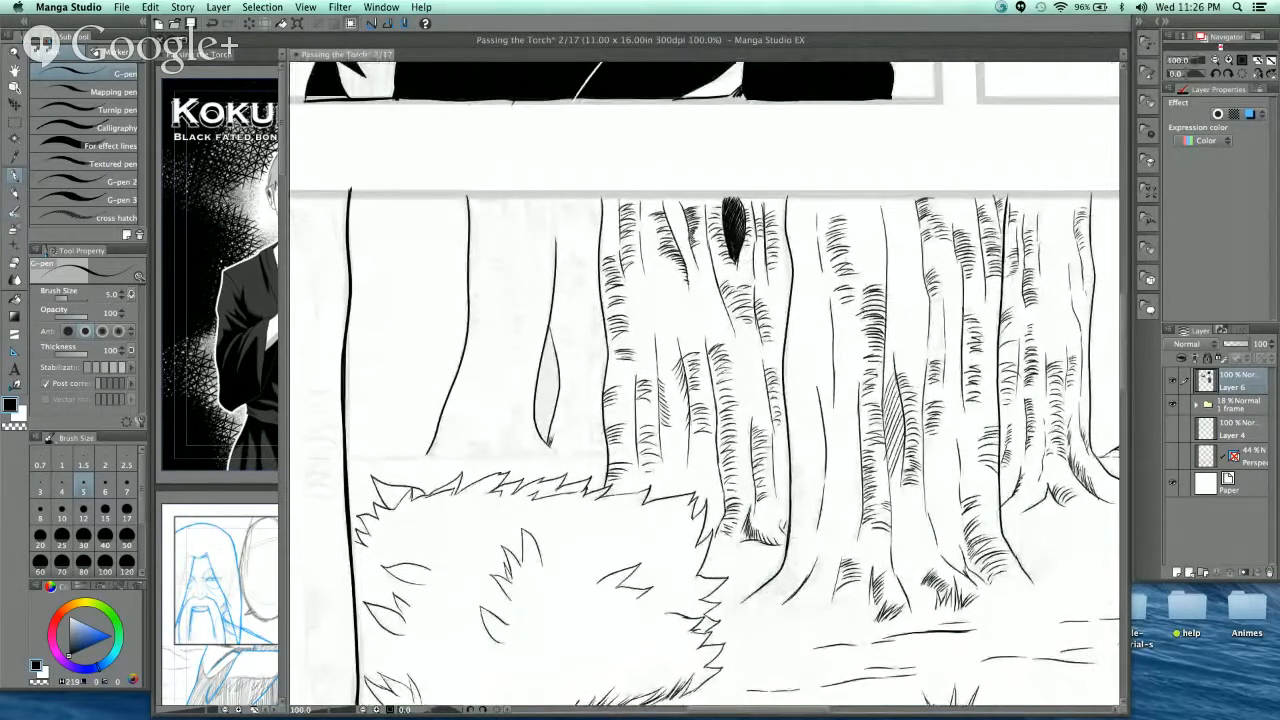
{"action": "key", "text": "ctrl+plus"}
{"action": "key", "text": "ctrl+plus"}
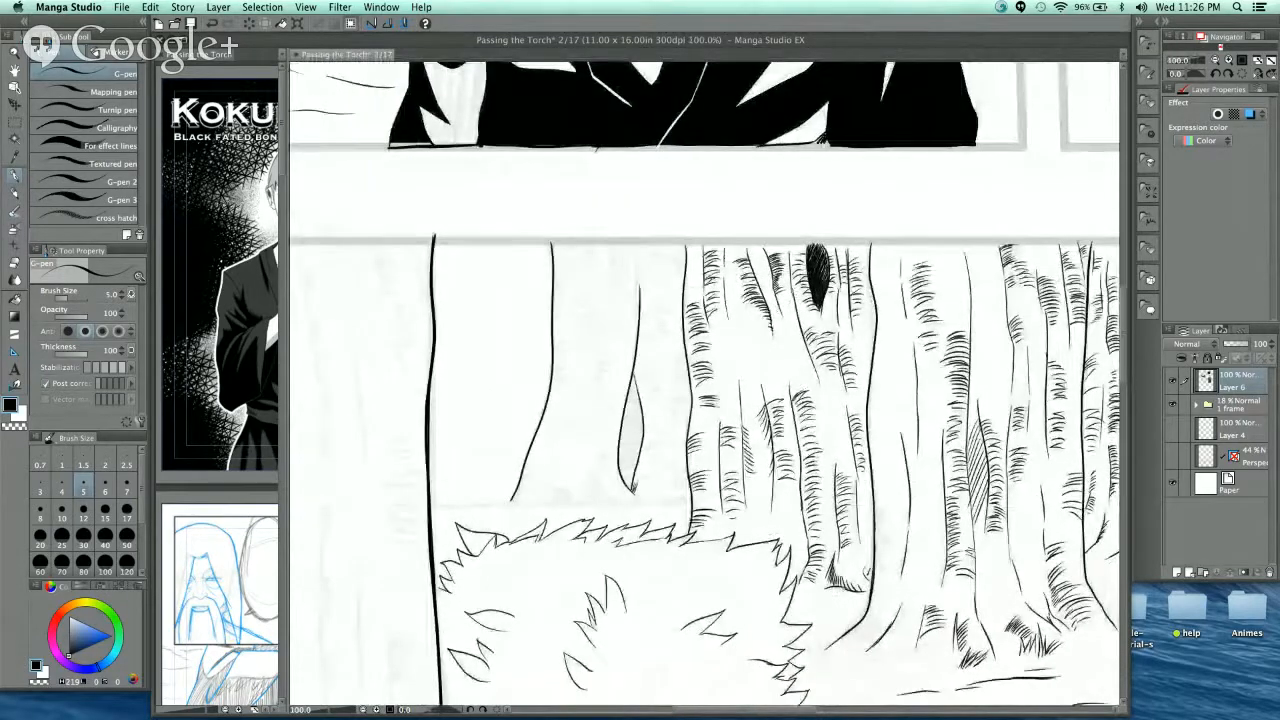
{"action": "key", "text": "ctrl+plus"}
{"action": "key", "text": "ctrl+plus"}
{"action": "left_click_drag", "start_coordinate": [712, 228], "coordinate": [680, 350]}
{"action": "left_click_drag", "start_coordinate": [720, 256], "coordinate": [668, 385]}
{"action": "left_click_drag", "start_coordinate": [724, 270], "coordinate": [666, 415]}
{"action": "left_click_drag", "start_coordinate": [728, 290], "coordinate": [670, 440]}
{"action": "left_click_drag", "start_coordinate": [726, 320], "coordinate": [666, 470]}
{"action": "left_click_drag", "start_coordinate": [730, 326], "coordinate": [662, 498]}
{"action": "left_click_drag", "start_coordinate": [734, 346], "coordinate": [664, 508]}
{"action": "left_click_drag", "start_coordinate": [736, 368], "coordinate": [656, 556]}
{"action": "left_click_drag", "start_coordinate": [738, 388], "coordinate": [660, 566]}
- Set the brush size to 7 and darken the left side of the leaf-shaped hollow with overlapping diagonal strokes
{"action": "key", "text": "bracketright"}
{"action": "key", "text": "bracketright"}
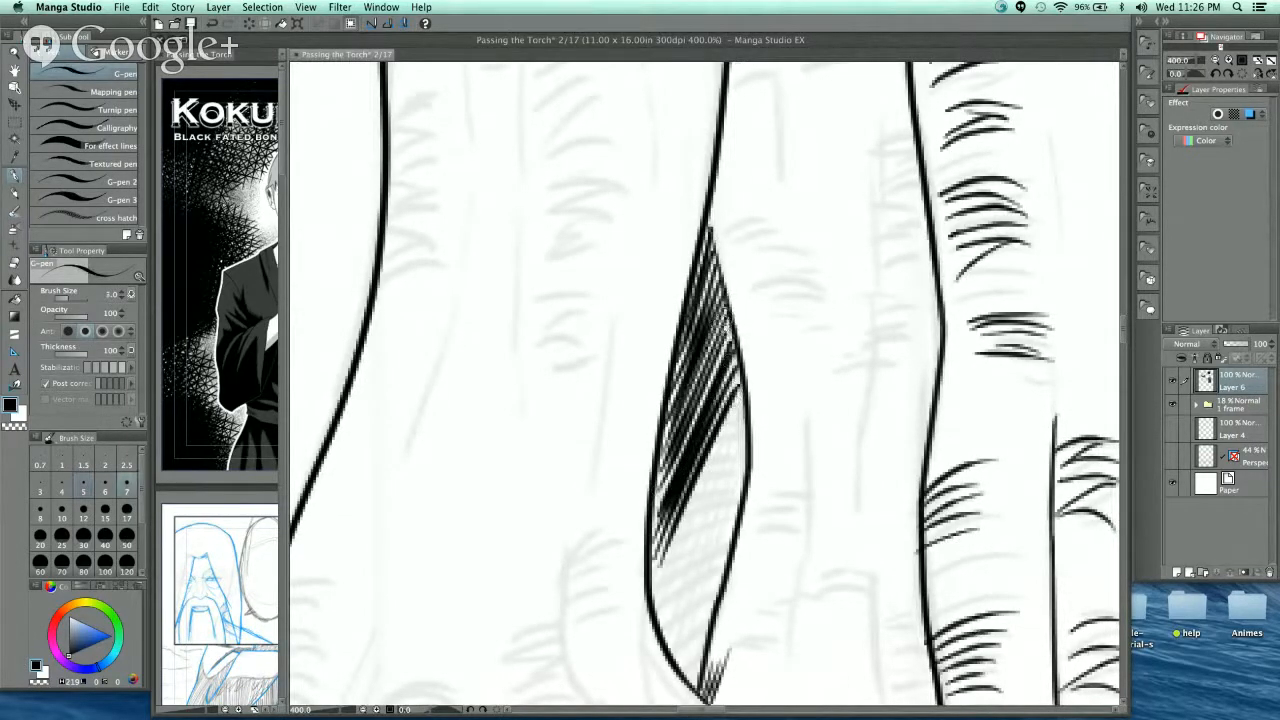
{"action": "left_click_drag", "start_coordinate": [710, 372], "coordinate": [658, 476]}
{"action": "left_click_drag", "start_coordinate": [728, 352], "coordinate": [662, 486]}
{"action": "left_click_drag", "start_coordinate": [704, 334], "coordinate": [668, 394]}
{"action": "mouse_move", "coordinate": [700, 340]}
{"action": "left_mouse_down"}
{"action": "mouse_move", "coordinate": [650, 476]}
{"action": "mouse_move", "coordinate": [654, 514]}
{"action": "left_mouse_up"}
{"action": "left_click_drag", "start_coordinate": [686, 394], "coordinate": [650, 570]}
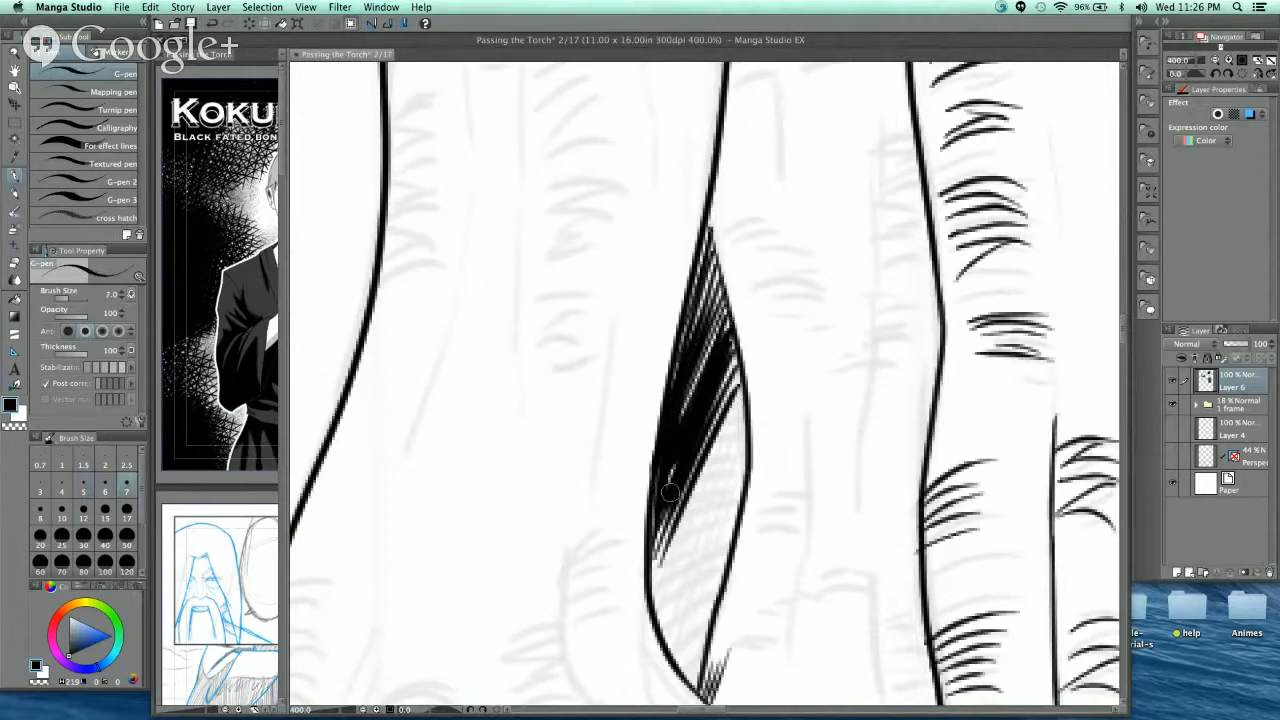
- Continue the thick diagonal hatching down to the lower end of the leaf-shaped hollow
{"action": "left_click_drag", "start_coordinate": [732, 362], "coordinate": [662, 500]}
{"action": "mouse_move", "coordinate": [722, 388]}
{"action": "left_mouse_down"}
{"action": "mouse_move", "coordinate": [652, 574]}
{"action": "mouse_move", "coordinate": [662, 560]}
{"action": "left_mouse_up"}
{"action": "left_click_drag", "start_coordinate": [740, 404], "coordinate": [660, 592]}
{"action": "left_click_drag", "start_coordinate": [742, 440], "coordinate": [669, 628]}
{"action": "left_click_drag", "start_coordinate": [742, 462], "coordinate": [679, 647]}
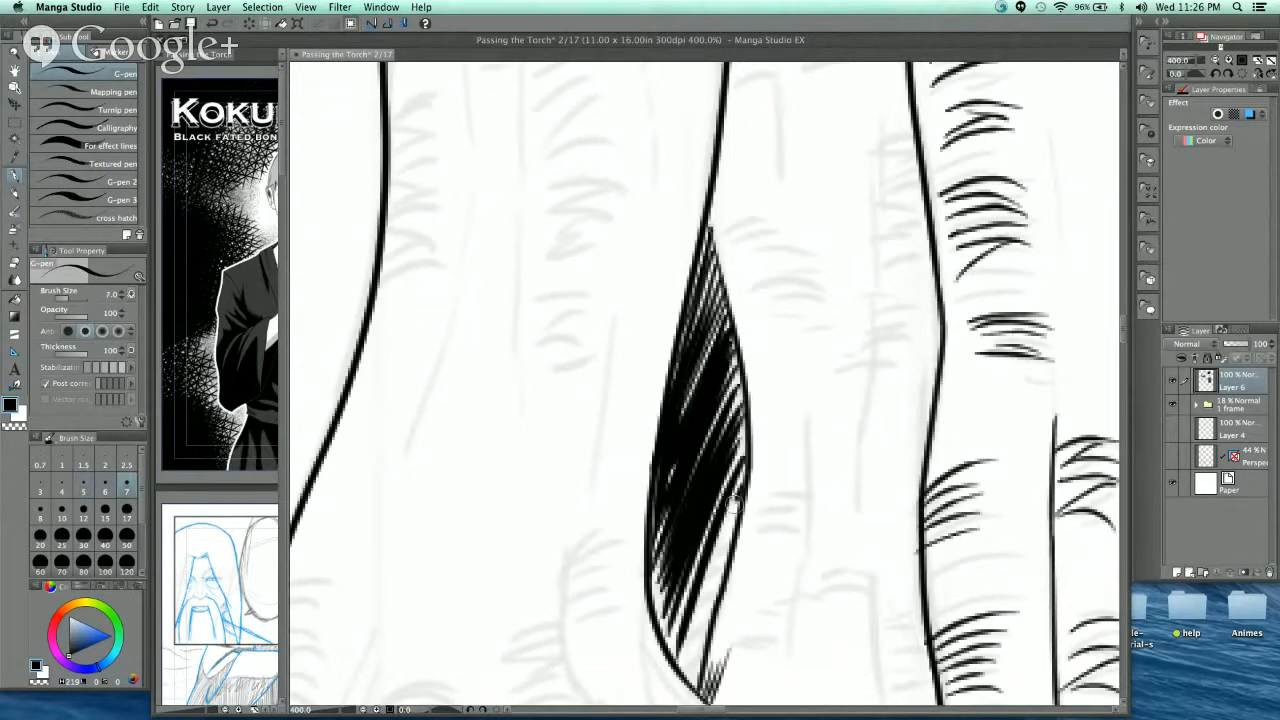
{"action": "left_click_drag", "start_coordinate": [740, 490], "coordinate": [690, 662]}
{"action": "left_click_drag", "start_coordinate": [737, 518], "coordinate": [698, 690]}
- Fill the remaining gaps in the leaf-shaped hollow and thicken its upper tip and right edge
{"action": "left_click_drag", "start_coordinate": [712, 578], "coordinate": [750, 423]}
{"action": "mouse_move", "coordinate": [706, 370]}
{"action": "left_mouse_down"}
{"action": "mouse_move", "coordinate": [692, 412]}
{"action": "mouse_move", "coordinate": [722, 518]}
{"action": "left_mouse_up"}
{"action": "mouse_move", "coordinate": [688, 408]}
{"action": "left_mouse_down"}
{"action": "mouse_move", "coordinate": [708, 494]}
{"action": "mouse_move", "coordinate": [740, 540]}
{"action": "mouse_move", "coordinate": [732, 442]}
{"action": "left_mouse_up"}
{"action": "left_click_drag", "start_coordinate": [718, 508], "coordinate": [742, 436]}
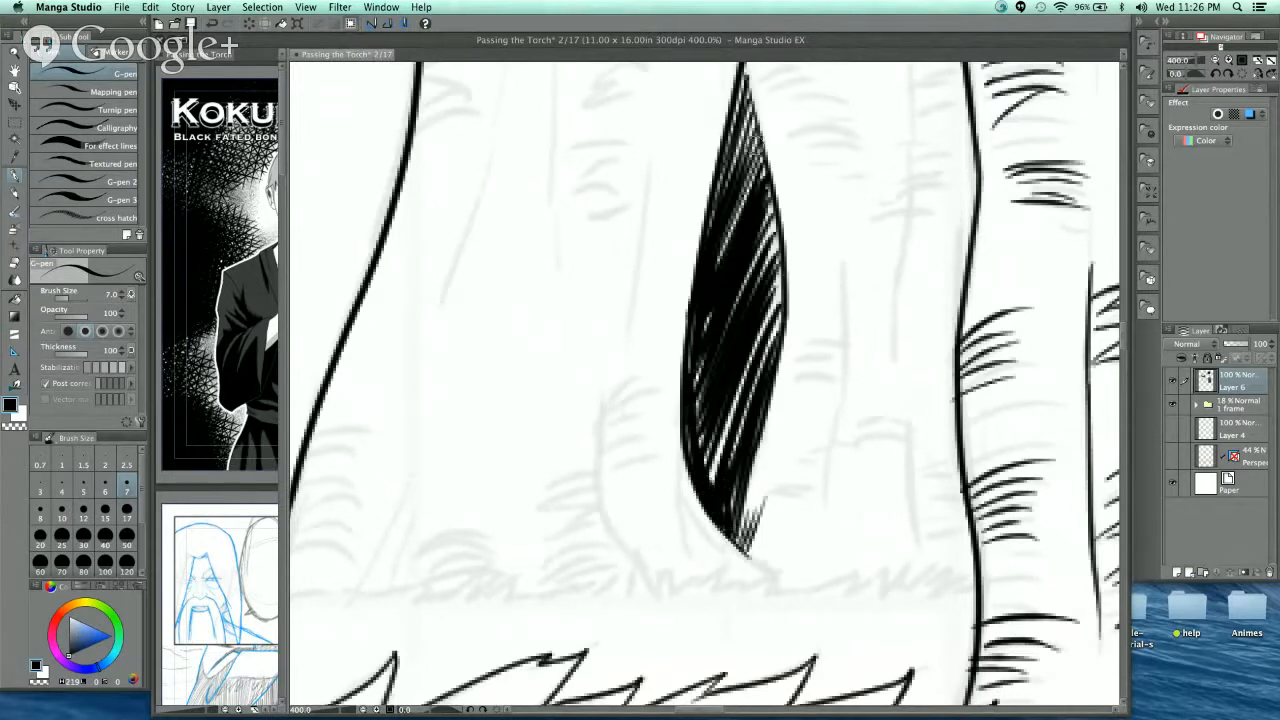
{"action": "mouse_move", "coordinate": [750, 140]}
{"action": "left_mouse_down"}
{"action": "mouse_move", "coordinate": [776, 360]}
{"action": "mouse_move", "coordinate": [772, 182]}
{"action": "left_mouse_up"}
{"action": "left_click_drag", "start_coordinate": [742, 76], "coordinate": [768, 174]}
{"action": "mouse_move", "coordinate": [775, 99]}
{"action": "left_mouse_down"}
{"action": "mouse_move", "coordinate": [773, 227]}
{"action": "mouse_move", "coordinate": [738, 294]}
{"action": "left_mouse_up"}
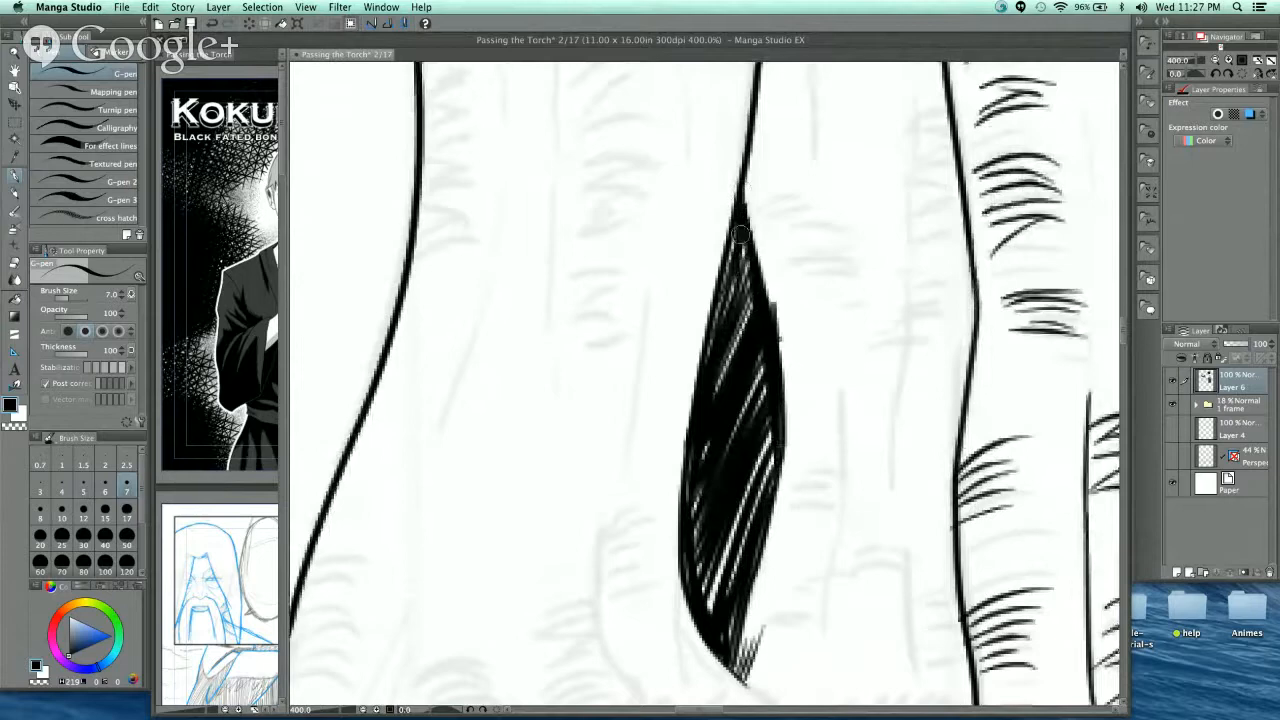
{"action": "left_click_drag", "start_coordinate": [746, 188], "coordinate": [734, 320]}
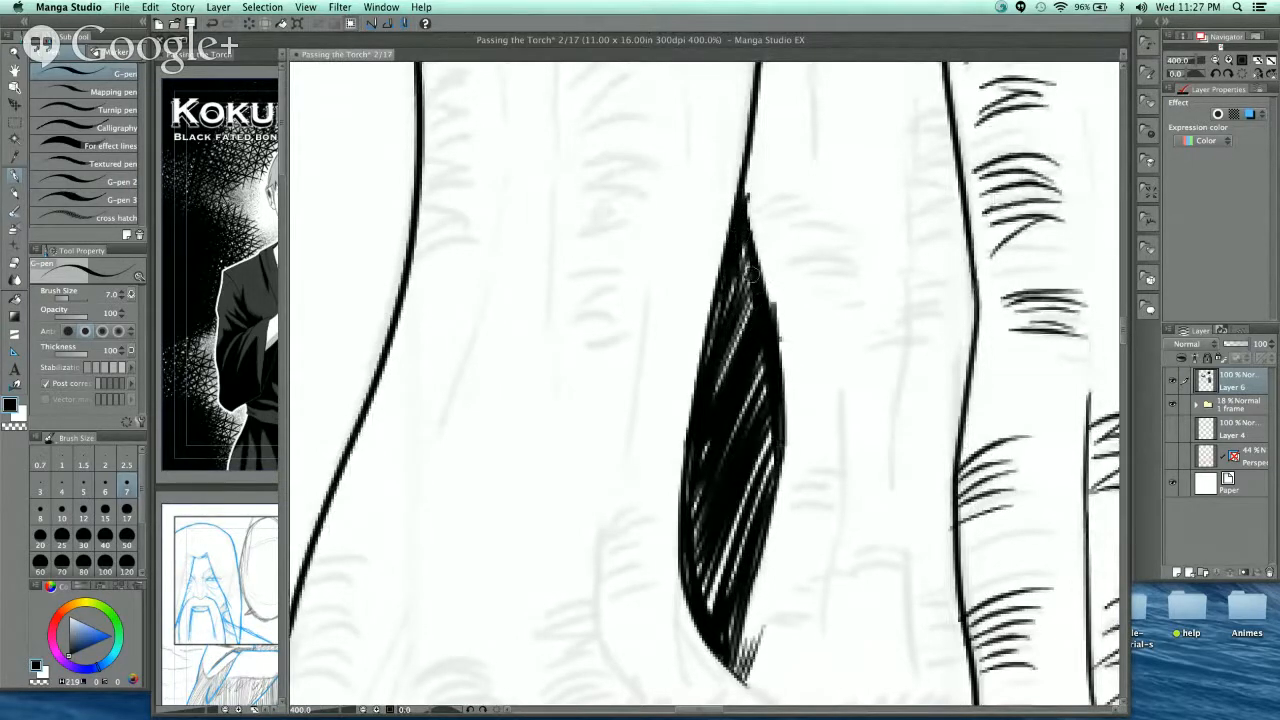
- Set the brush size to 4 and add short strokes along the hollow's upper right edge with a curved bark cluster beside it
{"action": "key", "text": "bracketleft"}
{"action": "key", "text": "bracketleft"}
{"action": "key", "text": "bracketleft"}
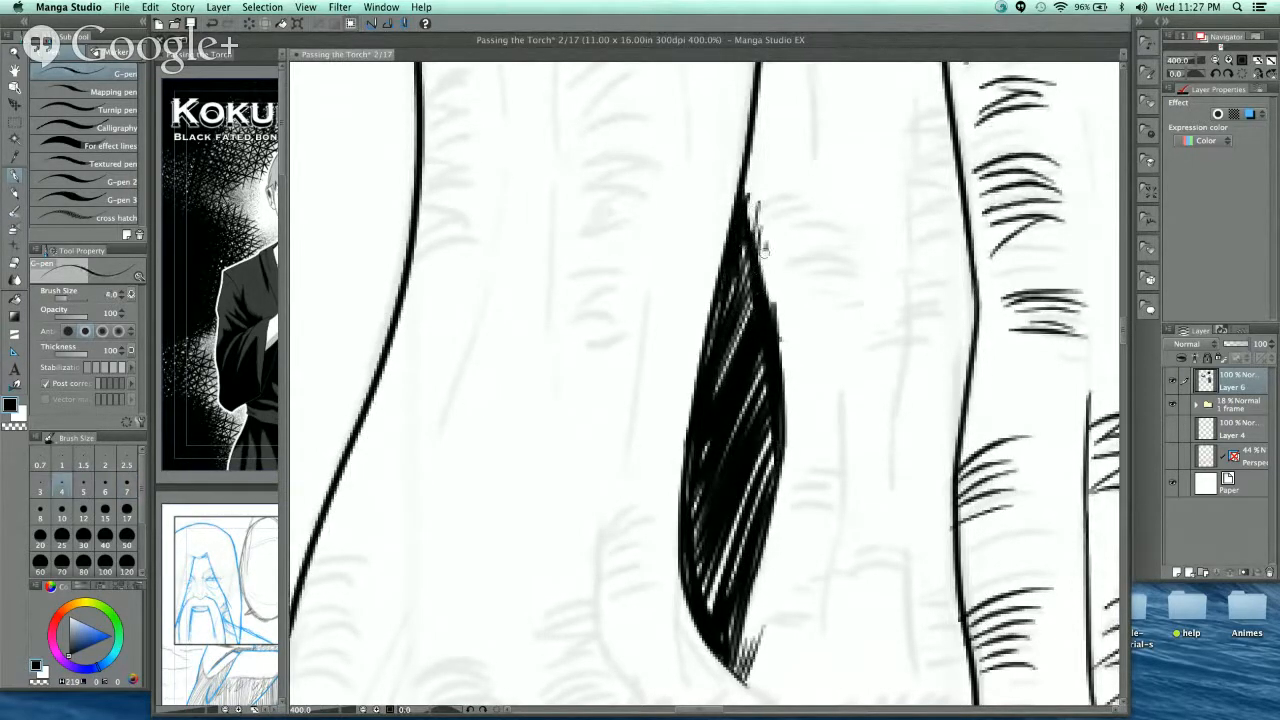
{"action": "left_click_drag", "start_coordinate": [763, 249], "coordinate": [773, 338]}
{"action": "left_click_drag", "start_coordinate": [762, 228], "coordinate": [838, 228]}
{"action": "left_click_drag", "start_coordinate": [796, 254], "coordinate": [848, 244]}
- Ink two short vertical bark lines right of the hollow's lower half and add small clusters of strokes beside them
{"action": "scroll", "coordinate": [846, 328], "scroll_direction": "down", "scroll_amount": 5}
{"action": "left_click_drag", "start_coordinate": [788, 343], "coordinate": [834, 346]}
{"action": "left_click_drag", "start_coordinate": [785, 360], "coordinate": [826, 354]}
{"action": "left_click_drag", "start_coordinate": [786, 368], "coordinate": [820, 362]}
{"action": "mouse_move", "coordinate": [830, 270]}
{"action": "left_mouse_down"}
{"action": "mouse_move", "coordinate": [806, 514]}
{"action": "mouse_move", "coordinate": [804, 474]}
{"action": "left_mouse_up"}
{"action": "left_click_drag", "start_coordinate": [780, 464], "coordinate": [798, 460]}
{"action": "mouse_move", "coordinate": [862, 416]}
{"action": "left_mouse_down"}
{"action": "mouse_move", "coordinate": [780, 338]}
{"action": "mouse_move", "coordinate": [813, 347]}
{"action": "left_mouse_up"}
{"action": "left_click_drag", "start_coordinate": [757, 368], "coordinate": [808, 365]}
{"action": "left_click_drag", "start_coordinate": [817, 336], "coordinate": [829, 476]}
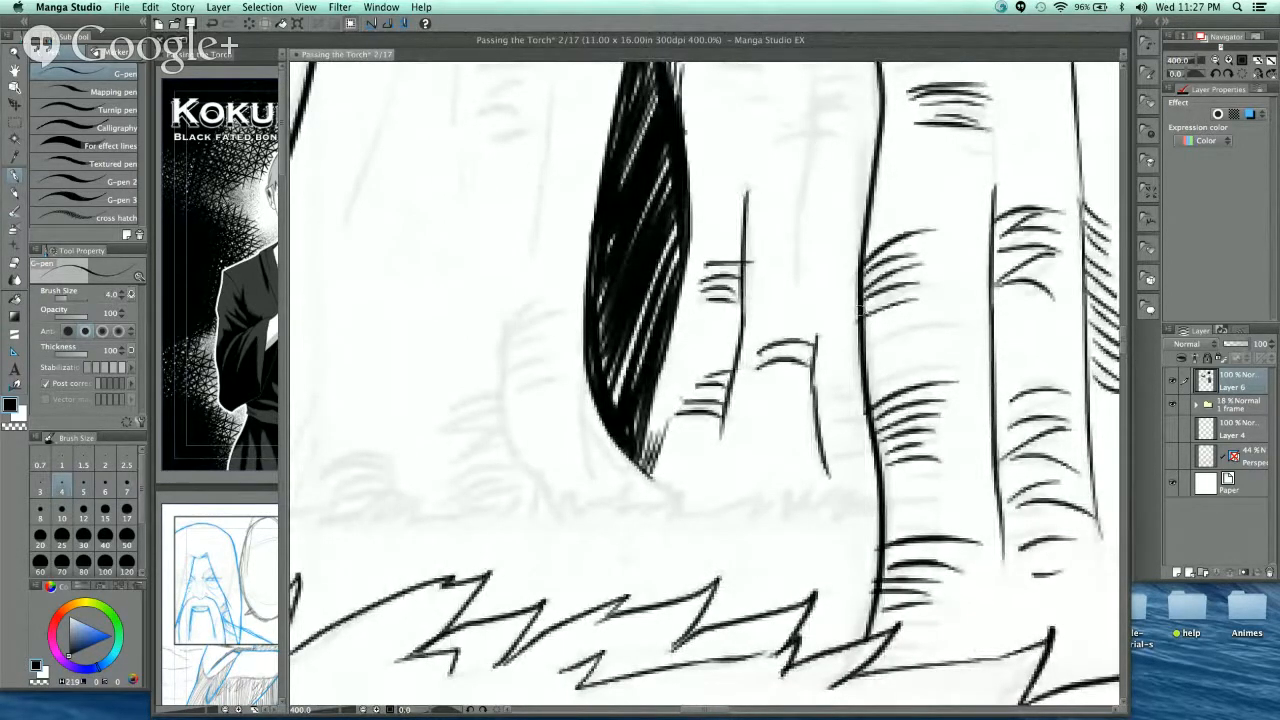
- Ink a longer vertical bark line between the hollow and the neighbouring trunk's outline, with short curved strokes crossing its middle
{"action": "mouse_move", "coordinate": [860, 310]}
{"action": "left_mouse_down"}
{"action": "mouse_move", "coordinate": [831, 470]}
{"action": "mouse_move", "coordinate": [776, 368]}
{"action": "mouse_move", "coordinate": [789, 222]}
{"action": "mouse_move", "coordinate": [778, 397]}
{"action": "left_mouse_up"}
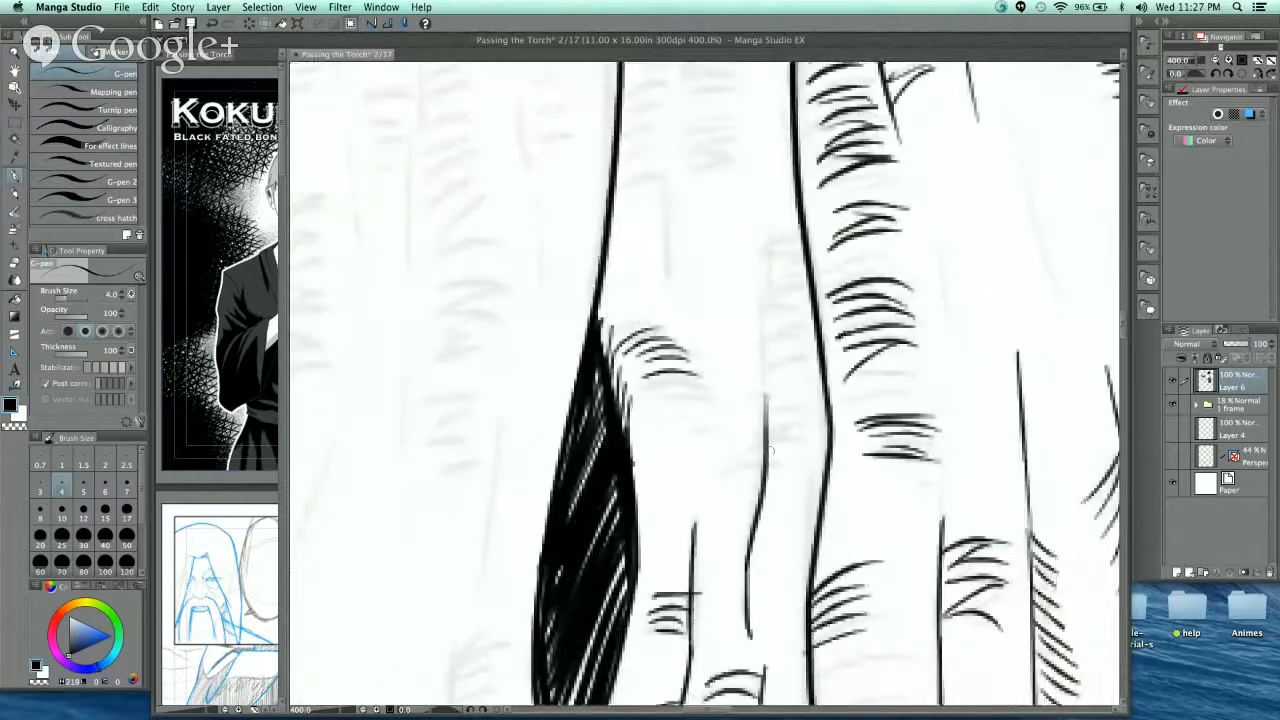
{"action": "mouse_move", "coordinate": [766, 452]}
{"action": "left_mouse_down"}
{"action": "mouse_move", "coordinate": [769, 217]}
{"action": "mouse_move", "coordinate": [779, 455]}
{"action": "mouse_move", "coordinate": [743, 455]}
{"action": "mouse_move", "coordinate": [788, 428]}
{"action": "left_mouse_up"}
{"action": "left_click_drag", "start_coordinate": [746, 430], "coordinate": [788, 418]}
{"action": "left_click_drag", "start_coordinate": [748, 418], "coordinate": [788, 406]}
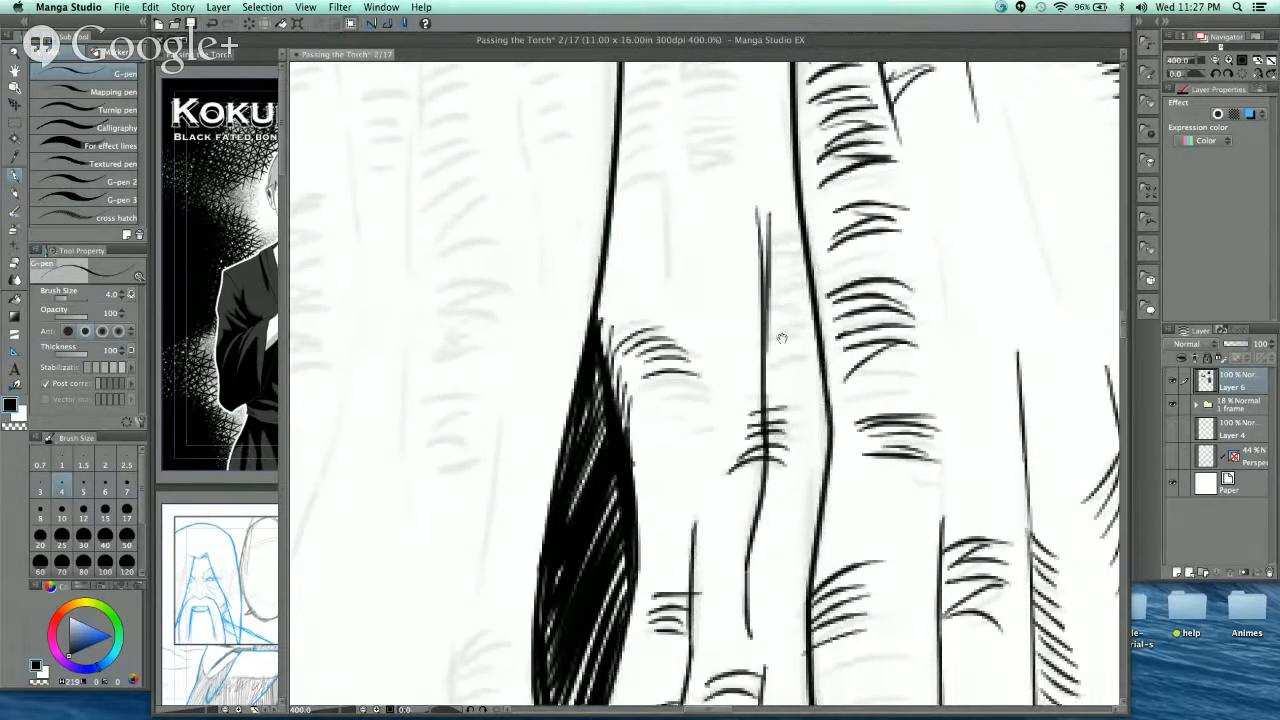
- Ink short bark strokes between the long vertical bark line and the neighbouring trunk's outline
{"action": "mouse_move", "coordinate": [782, 338]}
{"action": "left_mouse_down"}
{"action": "mouse_move", "coordinate": [762, 376]}
{"action": "mouse_move", "coordinate": [790, 394]}
{"action": "left_mouse_up"}
{"action": "mouse_move", "coordinate": [748, 386]}
{"action": "left_mouse_down"}
{"action": "mouse_move", "coordinate": [788, 397]}
{"action": "mouse_move", "coordinate": [778, 340]}
{"action": "left_mouse_up"}
{"action": "left_click_drag", "start_coordinate": [752, 345], "coordinate": [782, 299]}
{"action": "mouse_move", "coordinate": [753, 287]}
{"action": "left_mouse_down"}
{"action": "mouse_move", "coordinate": [784, 270]}
{"action": "mouse_move", "coordinate": [791, 424]}
{"action": "left_mouse_up"}
- Ink a cluster of short curved bark strokes against the trunk outline above the leaf-shaped hollow
{"action": "left_click_drag", "start_coordinate": [641, 317], "coordinate": [684, 302]}
{"action": "left_click_drag", "start_coordinate": [642, 326], "coordinate": [682, 318]}
{"action": "left_click_drag", "start_coordinate": [642, 344], "coordinate": [680, 338]}
{"action": "mouse_move", "coordinate": [641, 368]}
{"action": "left_mouse_down"}
{"action": "mouse_move", "coordinate": [680, 350]}
{"action": "mouse_move", "coordinate": [678, 364]}
{"action": "left_mouse_up"}
{"action": "left_click_drag", "start_coordinate": [634, 392], "coordinate": [678, 378]}
{"action": "left_click_drag", "start_coordinate": [636, 409], "coordinate": [674, 392]}
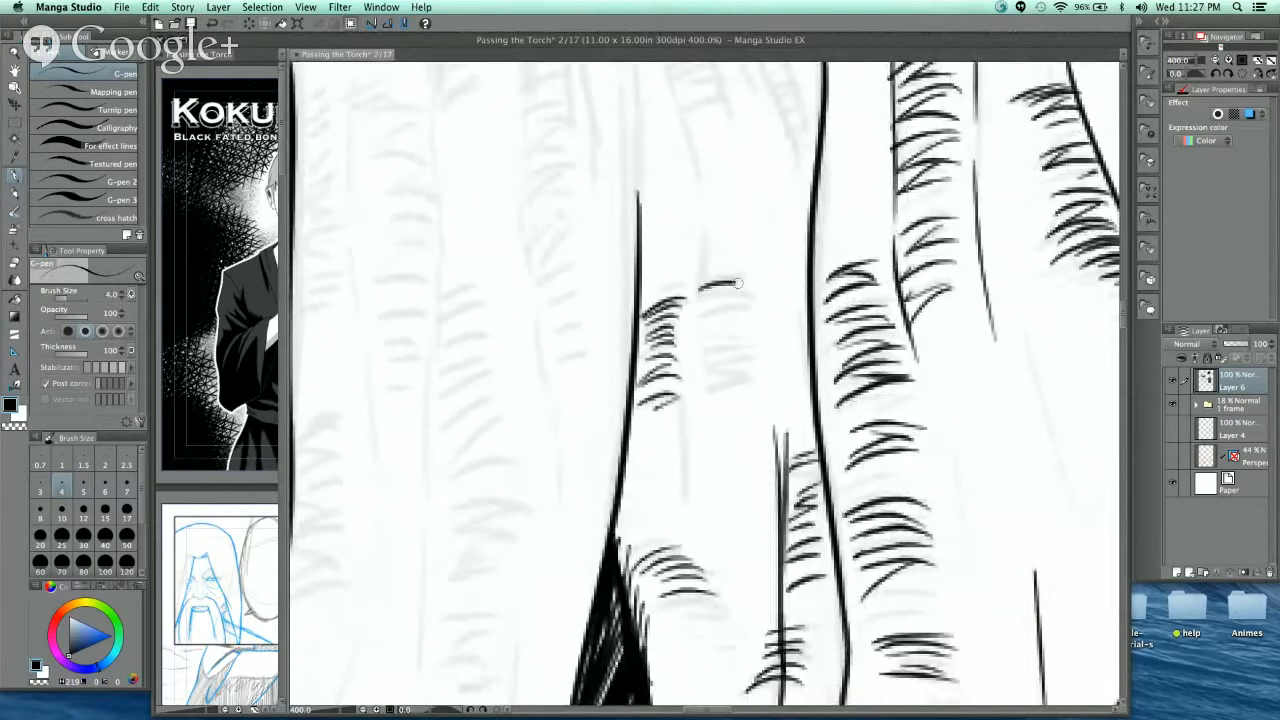
- Ink a second cluster of short curved strokes beside the first, with a thin vertical bark line between the two
{"action": "left_click_drag", "start_coordinate": [738, 283], "coordinate": [746, 286]}
{"action": "mouse_move", "coordinate": [702, 300]}
{"action": "left_mouse_down"}
{"action": "mouse_move", "coordinate": [748, 292]}
{"action": "mouse_move", "coordinate": [750, 304]}
{"action": "left_mouse_up"}
{"action": "mouse_move", "coordinate": [706, 326]}
{"action": "left_mouse_down"}
{"action": "mouse_move", "coordinate": [750, 318]}
{"action": "mouse_move", "coordinate": [750, 332]}
{"action": "left_mouse_up"}
{"action": "left_click_drag", "start_coordinate": [712, 352], "coordinate": [752, 346]}
{"action": "left_click_drag", "start_coordinate": [714, 386], "coordinate": [742, 374]}
{"action": "left_click_drag", "start_coordinate": [716, 392], "coordinate": [744, 382]}
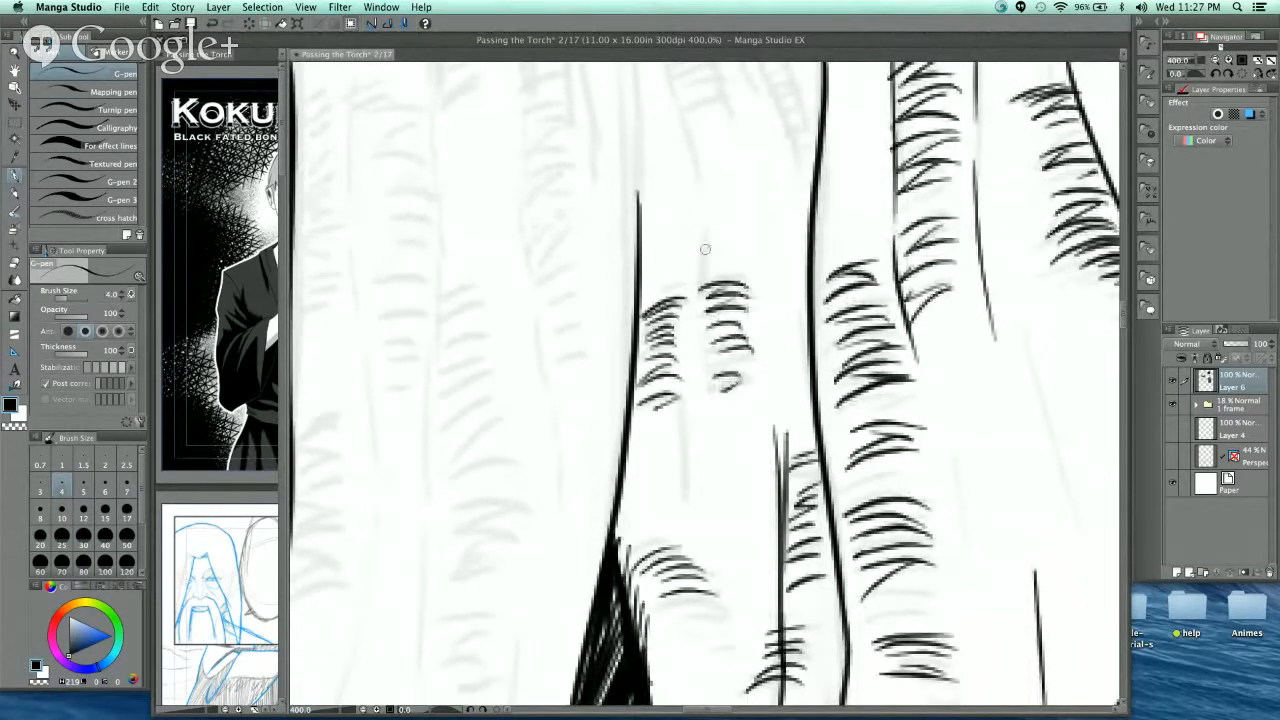
- Ink slanting bark lines below the panel's top border above the hollow, with curved strokes filling the gap between the first two
{"action": "scroll", "coordinate": [734, 191], "scroll_direction": "up", "scroll_amount": 5}
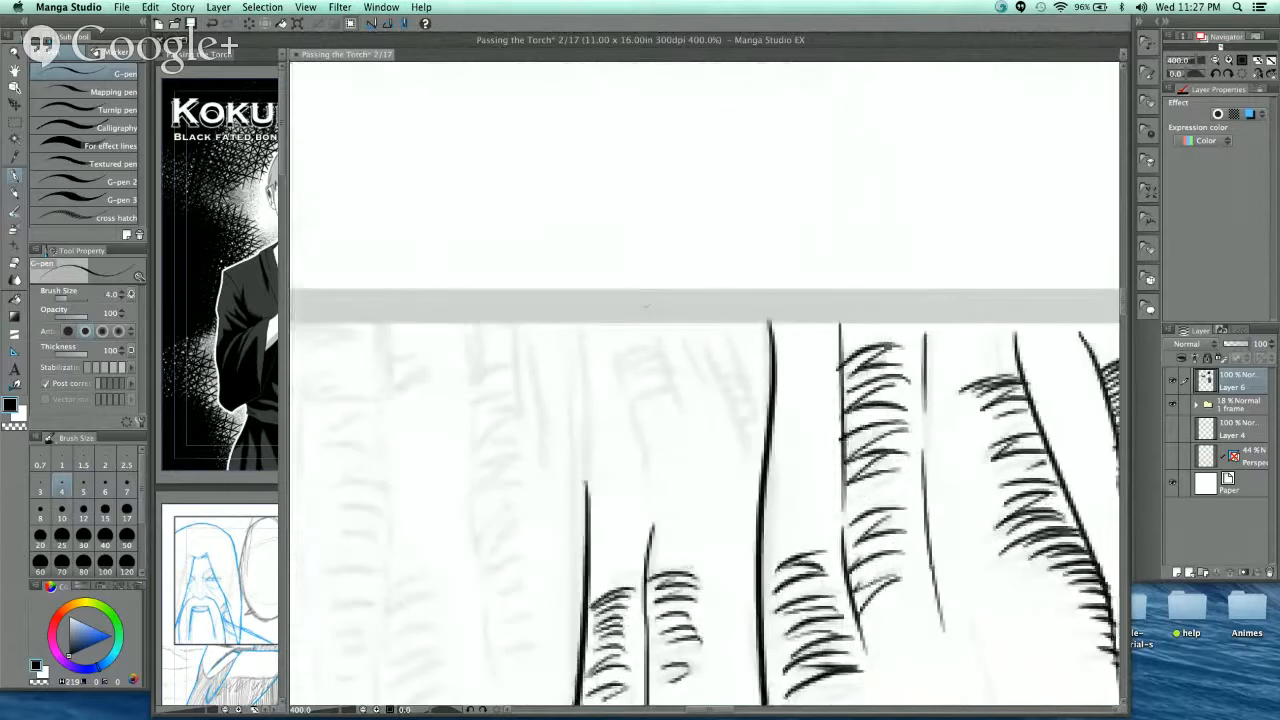
{"action": "mouse_move", "coordinate": [612, 338]}
{"action": "left_mouse_down"}
{"action": "mouse_move", "coordinate": [652, 505]}
{"action": "mouse_move", "coordinate": [660, 348]}
{"action": "left_mouse_up"}
{"action": "left_click_drag", "start_coordinate": [616, 358], "coordinate": [664, 364]}
{"action": "left_click_drag", "start_coordinate": [620, 374], "coordinate": [668, 380]}
{"action": "left_click_drag", "start_coordinate": [626, 390], "coordinate": [676, 390]}
{"action": "left_click_drag", "start_coordinate": [657, 344], "coordinate": [697, 432]}
{"action": "left_click_drag", "start_coordinate": [680, 333], "coordinate": [724, 415]}
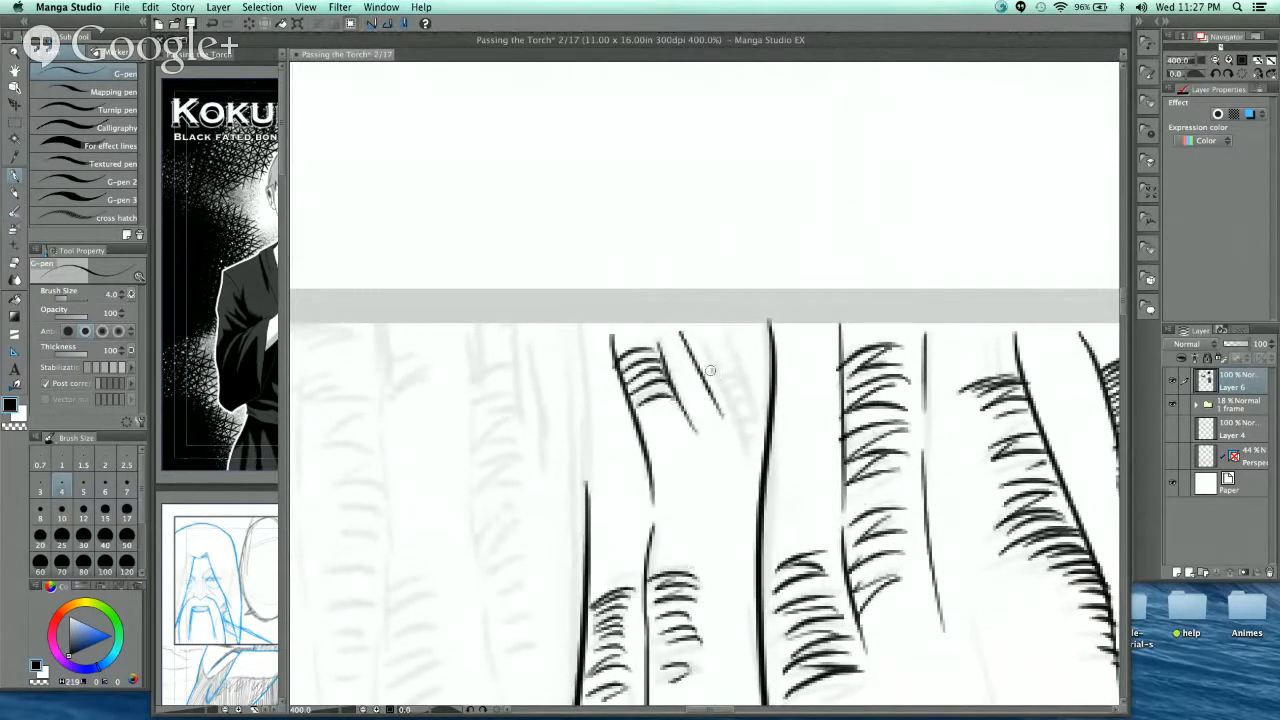
- Ink a slanting column of short curved strokes against the neighbouring trunk's outline below the panel's top border
{"action": "left_click_drag", "start_coordinate": [710, 370], "coordinate": [746, 366]}
{"action": "left_click_drag", "start_coordinate": [720, 386], "coordinate": [754, 384]}
{"action": "left_click_drag", "start_coordinate": [730, 402], "coordinate": [762, 404]}
{"action": "mouse_move", "coordinate": [740, 422]}
{"action": "left_mouse_down"}
{"action": "mouse_move", "coordinate": [764, 414]}
{"action": "mouse_move", "coordinate": [766, 426]}
{"action": "left_mouse_up"}
{"action": "left_click_drag", "start_coordinate": [750, 440], "coordinate": [766, 436]}
{"action": "left_click_drag", "start_coordinate": [726, 322], "coordinate": [762, 440]}
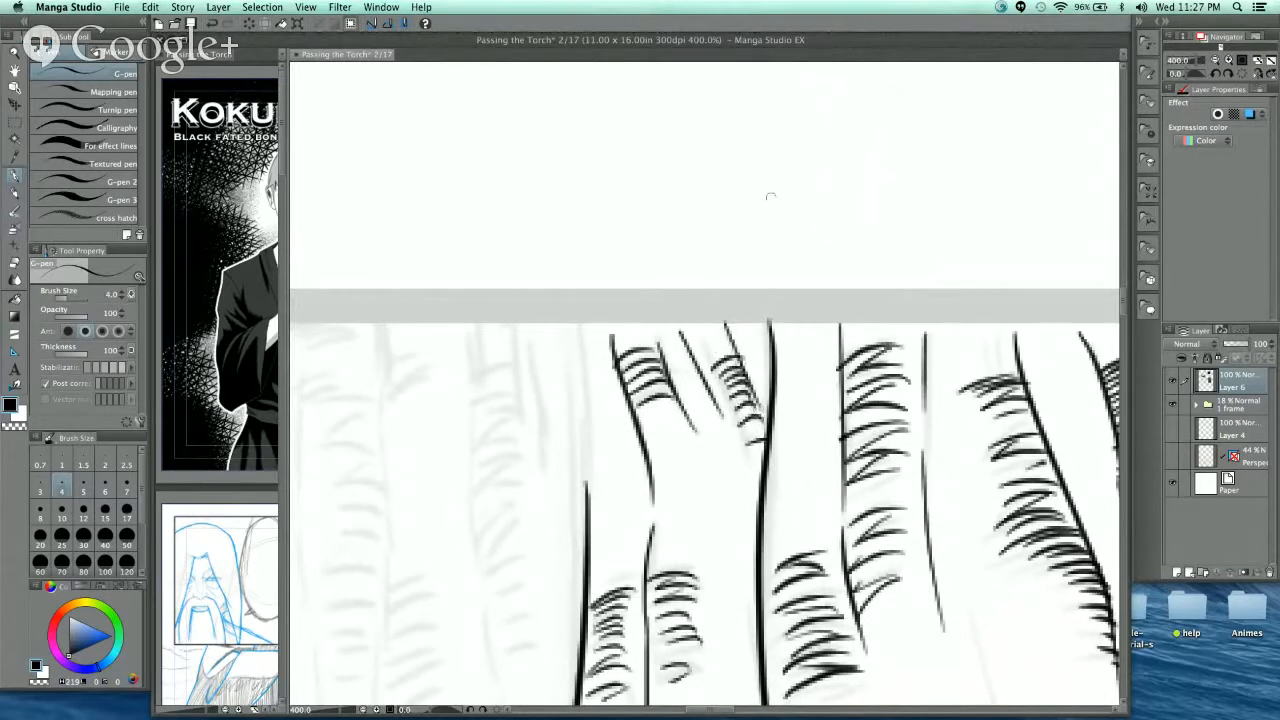
{"action": "key", "text": "super+z"}
- Ink a vertical bark line from the panel's top border, left of the slanting lines, with curved strokes down its right side
{"action": "left_click_drag", "start_coordinate": [797, 329], "coordinate": [937, 112]}
{"action": "key", "text": "super+minus"}
{"action": "key", "text": "super+plus"}
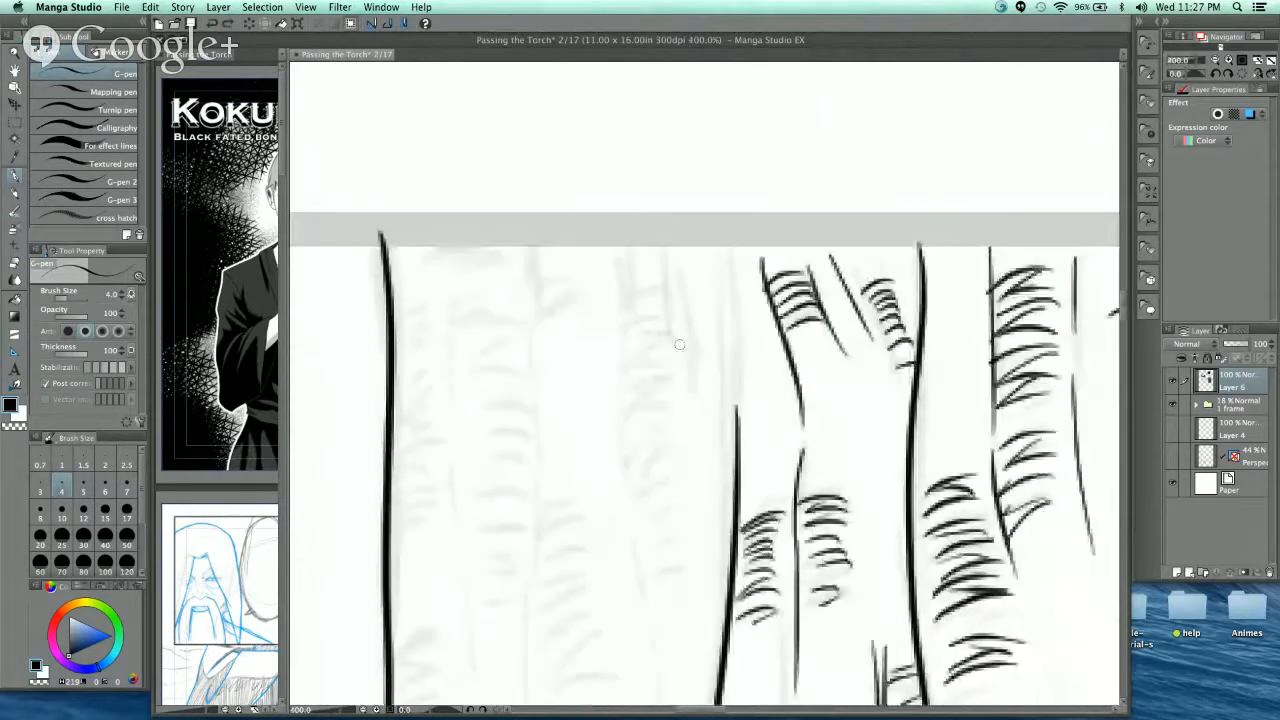
{"action": "left_click_drag", "start_coordinate": [621, 251], "coordinate": [635, 519]}
{"action": "left_click_drag", "start_coordinate": [624, 313], "coordinate": [650, 299]}
{"action": "mouse_move", "coordinate": [625, 322]}
{"action": "left_mouse_down"}
{"action": "mouse_move", "coordinate": [656, 310]}
{"action": "mouse_move", "coordinate": [656, 334]}
{"action": "left_mouse_up"}
{"action": "mouse_move", "coordinate": [623, 355]}
{"action": "left_mouse_down"}
{"action": "mouse_move", "coordinate": [661, 351]}
{"action": "mouse_move", "coordinate": [666, 440]}
{"action": "left_mouse_up"}
{"action": "left_click_drag", "start_coordinate": [625, 470], "coordinate": [656, 456]}
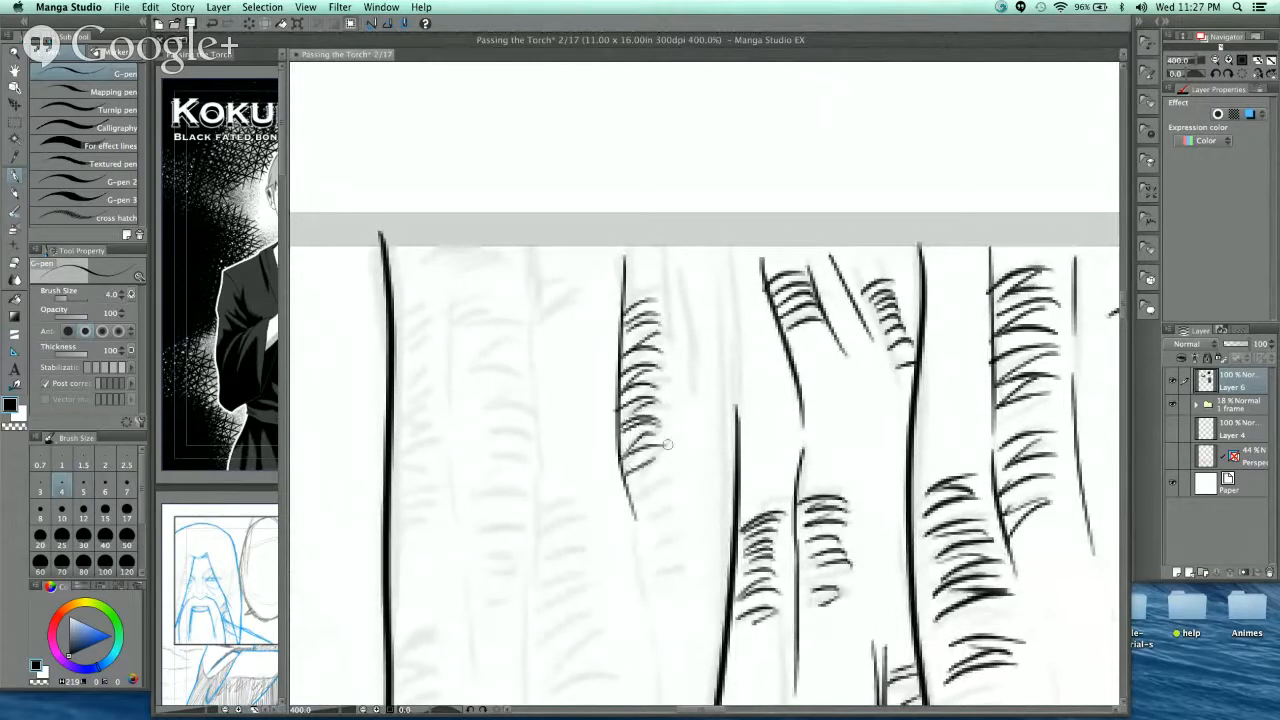
- Close the curved strokes with a second vertical line on their right and extend the bark strip's left line downward
{"action": "left_click_drag", "start_coordinate": [657, 261], "coordinate": [702, 576]}
{"action": "scroll", "coordinate": [700, 570], "scroll_direction": "down", "scroll_amount": 5}
{"action": "mouse_move", "coordinate": [612, 268]}
{"action": "left_mouse_down"}
{"action": "mouse_move", "coordinate": [640, 483]}
{"action": "mouse_move", "coordinate": [658, 253]}
{"action": "left_mouse_up"}
{"action": "scroll", "coordinate": [636, 301], "scroll_direction": "up", "scroll_amount": 2}
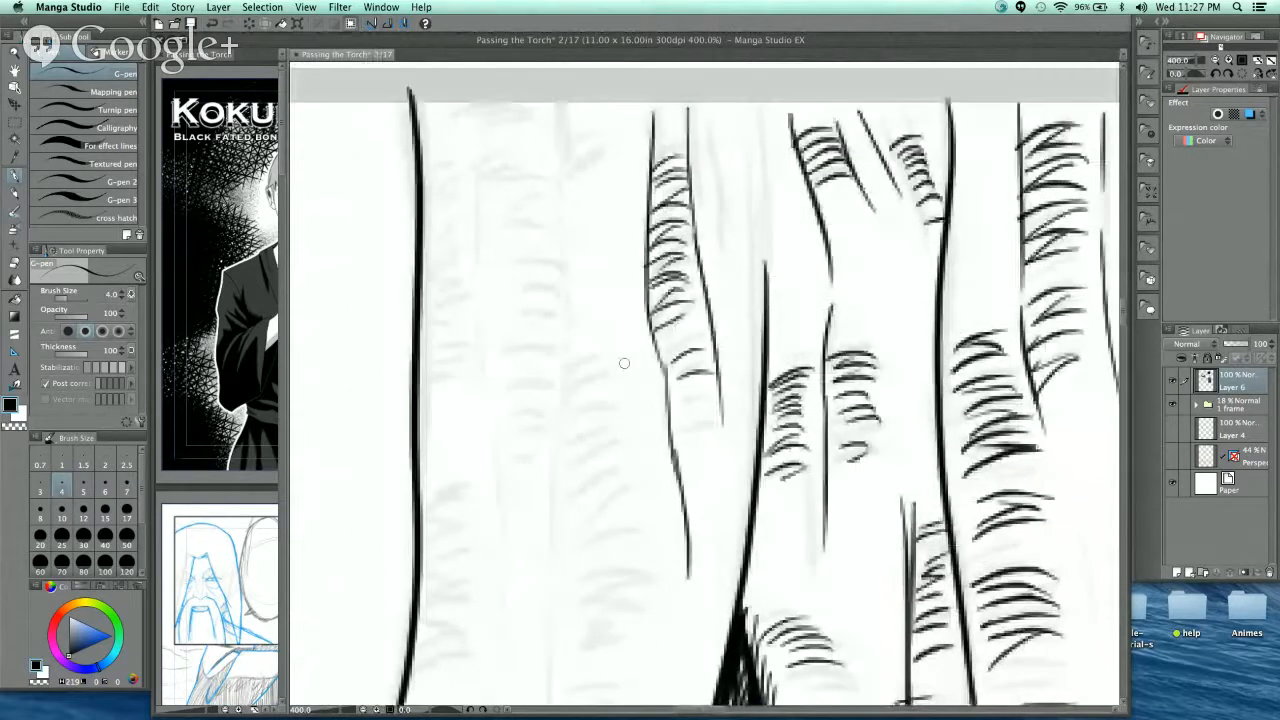
- Ink a long vertical bark line left of the hollow and add a column of curved strokes down its right side
{"action": "key", "text": "super+minus"}
{"action": "mouse_move", "coordinate": [624, 363]}
{"action": "left_mouse_down"}
{"action": "mouse_move", "coordinate": [616, 161]}
{"action": "mouse_move", "coordinate": [611, 383]}
{"action": "left_mouse_up"}
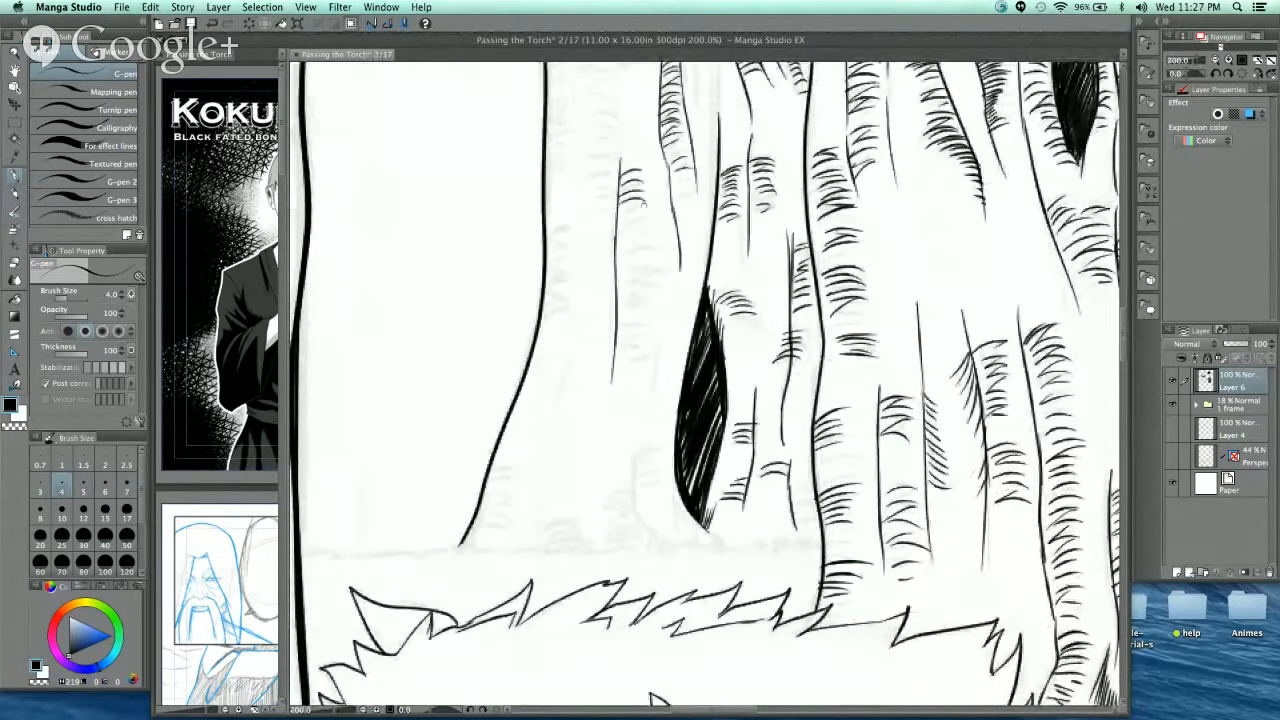
{"action": "left_click_drag", "start_coordinate": [622, 212], "coordinate": [648, 204]}
{"action": "left_click_drag", "start_coordinate": [625, 222], "coordinate": [650, 214]}
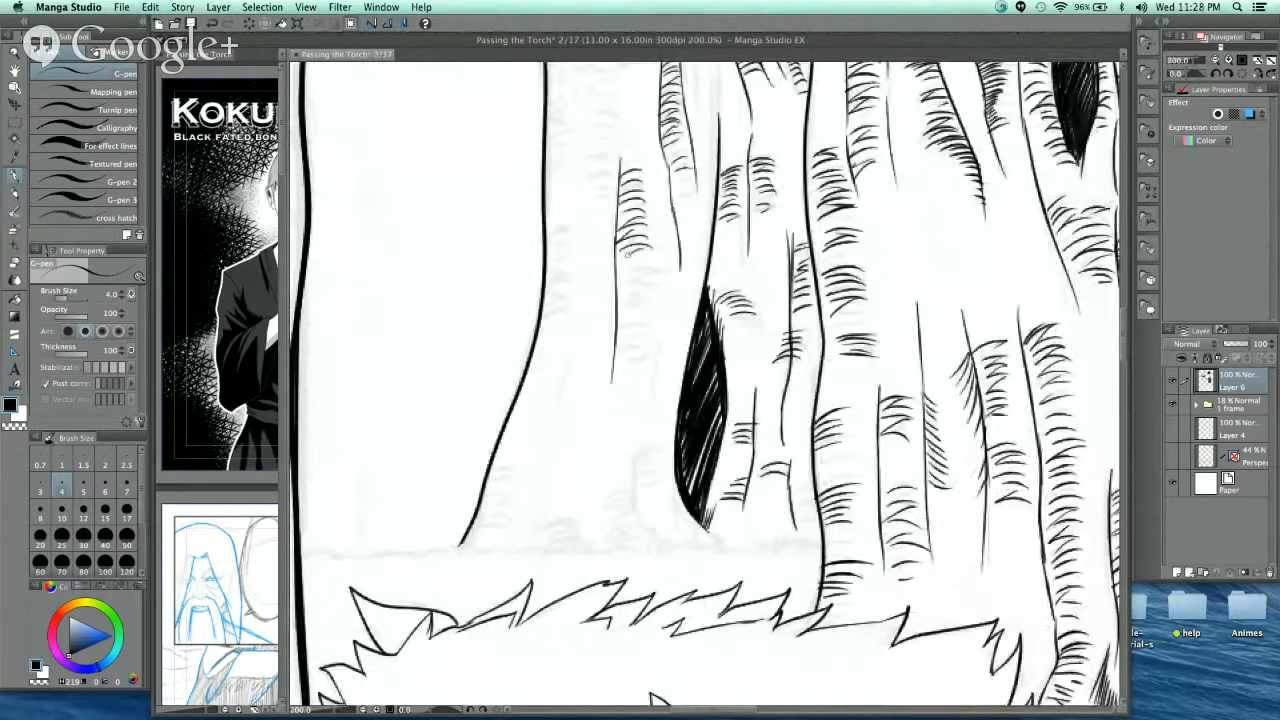
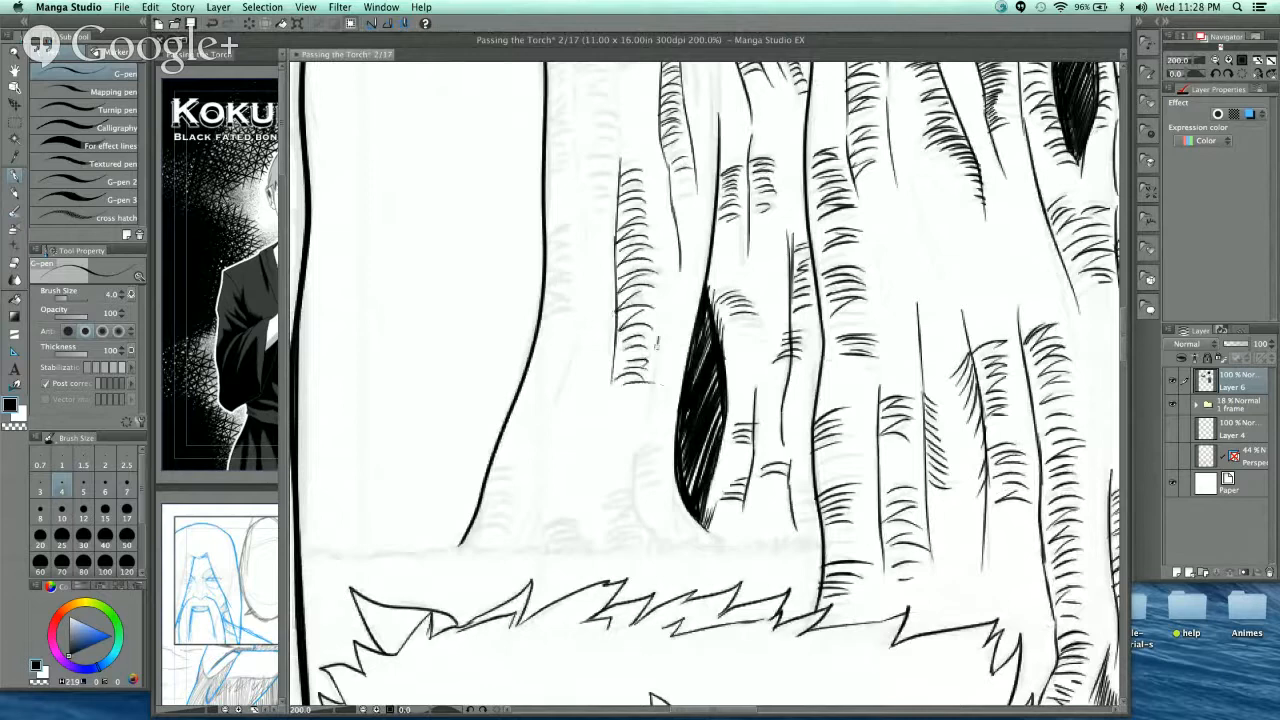
- Ink a vertical line and a curved root line left of the hollow's lower half, adding short strokes inside the curve
{"action": "left_click_drag", "start_coordinate": [659, 338], "coordinate": [650, 446]}
{"action": "left_click_drag", "start_coordinate": [668, 458], "coordinate": [670, 339]}
{"action": "key", "text": "super+plus"}
{"action": "left_click_drag", "start_coordinate": [626, 423], "coordinate": [645, 632]}
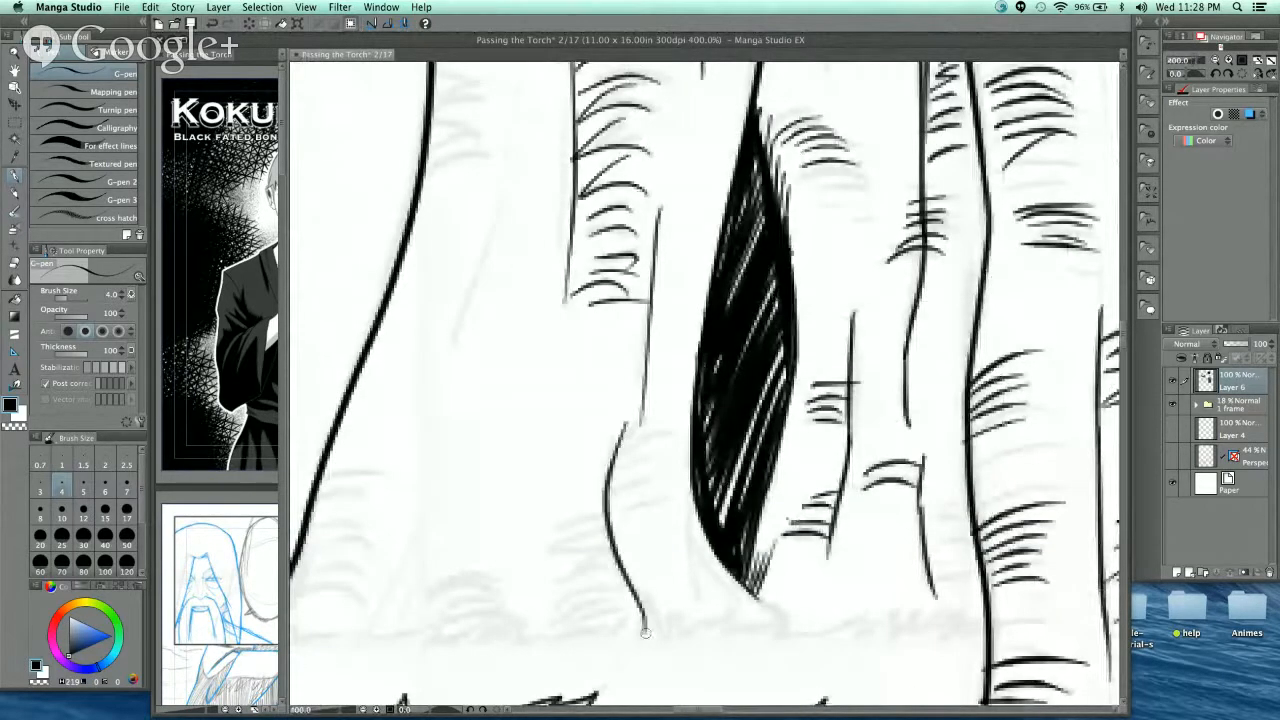
{"action": "left_click_drag", "start_coordinate": [614, 508], "coordinate": [660, 497]}
{"action": "mouse_move", "coordinate": [606, 494]}
{"action": "left_mouse_down"}
{"action": "mouse_move", "coordinate": [652, 479]}
{"action": "mouse_move", "coordinate": [642, 460]}
{"action": "left_mouse_up"}
{"action": "left_click_drag", "start_coordinate": [612, 466], "coordinate": [636, 452]}
- Fill the area left of the curved root line with stacked horizontal strokes crossed by vertical lines
{"action": "left_click_drag", "start_coordinate": [643, 500], "coordinate": [779, 400]}
{"action": "left_click_drag", "start_coordinate": [687, 444], "coordinate": [745, 430]}
{"action": "mouse_move", "coordinate": [697, 454]}
{"action": "left_mouse_down"}
{"action": "mouse_move", "coordinate": [745, 439]}
{"action": "mouse_move", "coordinate": [750, 462]}
{"action": "left_mouse_up"}
{"action": "left_click_drag", "start_coordinate": [698, 482], "coordinate": [759, 482]}
{"action": "mouse_move", "coordinate": [699, 500]}
{"action": "left_mouse_down"}
{"action": "mouse_move", "coordinate": [765, 494]}
{"action": "mouse_move", "coordinate": [762, 509]}
{"action": "left_mouse_up"}
{"action": "left_click_drag", "start_coordinate": [694, 529], "coordinate": [776, 530]}
{"action": "mouse_move", "coordinate": [700, 417]}
{"action": "left_mouse_down"}
{"action": "mouse_move", "coordinate": [716, 530]}
{"action": "mouse_move", "coordinate": [730, 530]}
{"action": "left_mouse_up"}
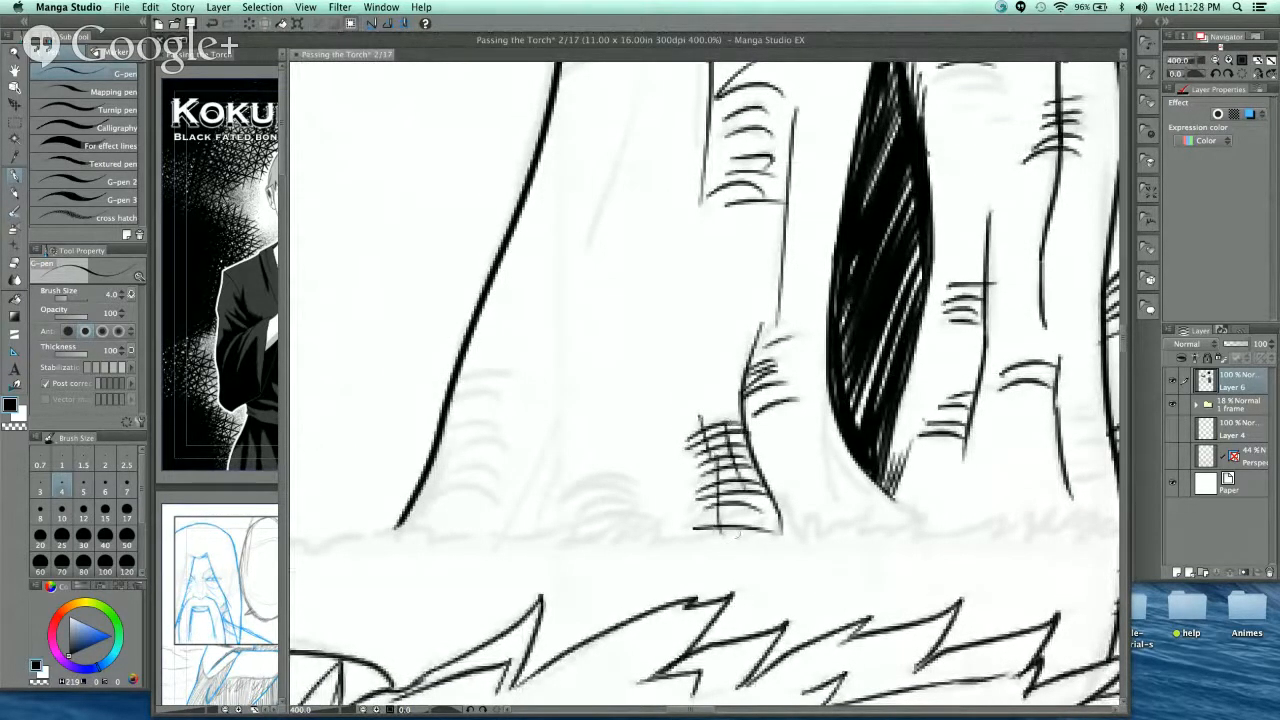
- Ink a small block of curved strokes with slanted side lines at the trunk's base, left of the cross-hatched patch
{"action": "left_click_drag", "start_coordinate": [679, 440], "coordinate": [799, 422]}
{"action": "left_click_drag", "start_coordinate": [680, 476], "coordinate": [750, 468]}
{"action": "mouse_move", "coordinate": [684, 491]}
{"action": "left_mouse_down"}
{"action": "mouse_move", "coordinate": [744, 478]}
{"action": "mouse_move", "coordinate": [758, 524]}
{"action": "mouse_move", "coordinate": [734, 429]}
{"action": "left_mouse_up"}
{"action": "left_click_drag", "start_coordinate": [682, 463], "coordinate": [692, 521]}
{"action": "mouse_move", "coordinate": [536, 480]}
{"action": "left_mouse_down"}
{"action": "mouse_move", "coordinate": [606, 462]}
{"action": "mouse_move", "coordinate": [604, 446]}
{"action": "left_mouse_up"}
{"action": "mouse_move", "coordinate": [548, 460]}
{"action": "left_mouse_down"}
{"action": "mouse_move", "coordinate": [606, 428]}
{"action": "mouse_move", "coordinate": [606, 402]}
{"action": "left_mouse_up"}
{"action": "left_click_drag", "start_coordinate": [560, 414], "coordinate": [614, 384]}
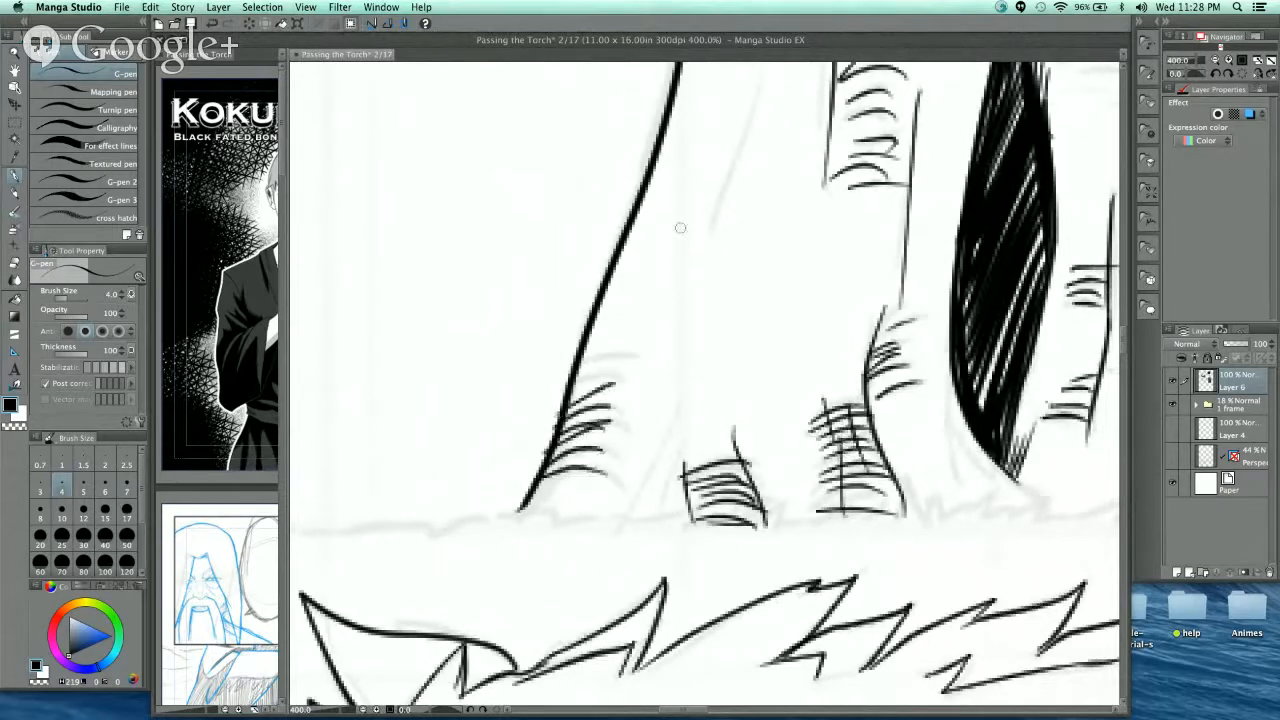
{"action": "key", "text": "super+z"}
{"action": "key", "text": "super+z"}
{"action": "key", "text": "super+z"}
{"action": "key", "text": "super+z"}
{"action": "key", "text": "super+z"}
{"action": "key", "text": "super+z"}
- Set the brush size to 5 and ink curved bark strokes up the base of the hollow tree's left outline
{"action": "left_click", "coordinate": [83, 484]}
{"action": "mouse_move", "coordinate": [534, 484]}
{"action": "left_mouse_down"}
{"action": "mouse_move", "coordinate": [598, 456]}
{"action": "mouse_move", "coordinate": [610, 426]}
{"action": "left_mouse_up"}
{"action": "mouse_move", "coordinate": [558, 426]}
{"action": "left_mouse_down"}
{"action": "mouse_move", "coordinate": [612, 411]}
{"action": "mouse_move", "coordinate": [618, 383]}
{"action": "left_mouse_up"}
{"action": "mouse_move", "coordinate": [570, 386]}
{"action": "left_mouse_down"}
{"action": "mouse_move", "coordinate": [622, 371]}
{"action": "mouse_move", "coordinate": [646, 322]}
{"action": "left_mouse_up"}
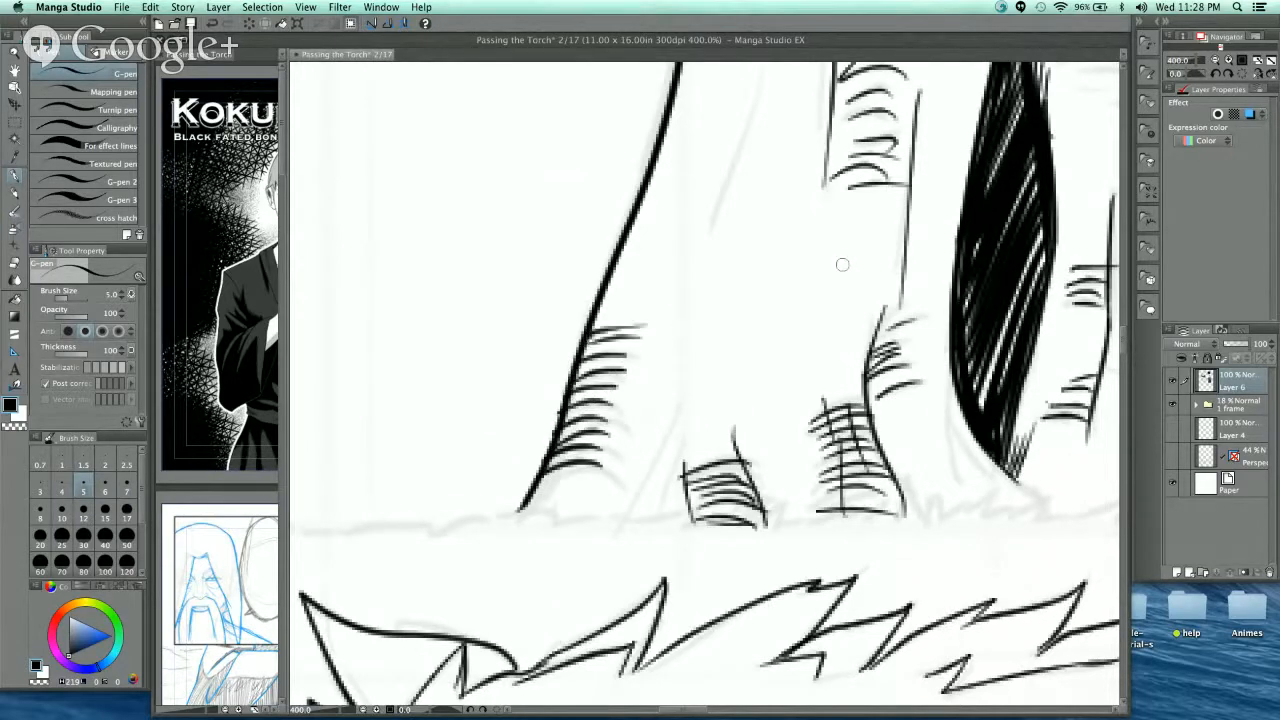
- Ink a broken vertical bark line just inside the upper part of the hollow tree's left outline
{"action": "scroll", "coordinate": [840, 265], "scroll_direction": "down", "scroll_amount": 2}
{"action": "scroll", "coordinate": [824, 273], "scroll_direction": "down", "scroll_amount": 1}
{"action": "left_click_drag", "start_coordinate": [864, 274], "coordinate": [764, 494]}
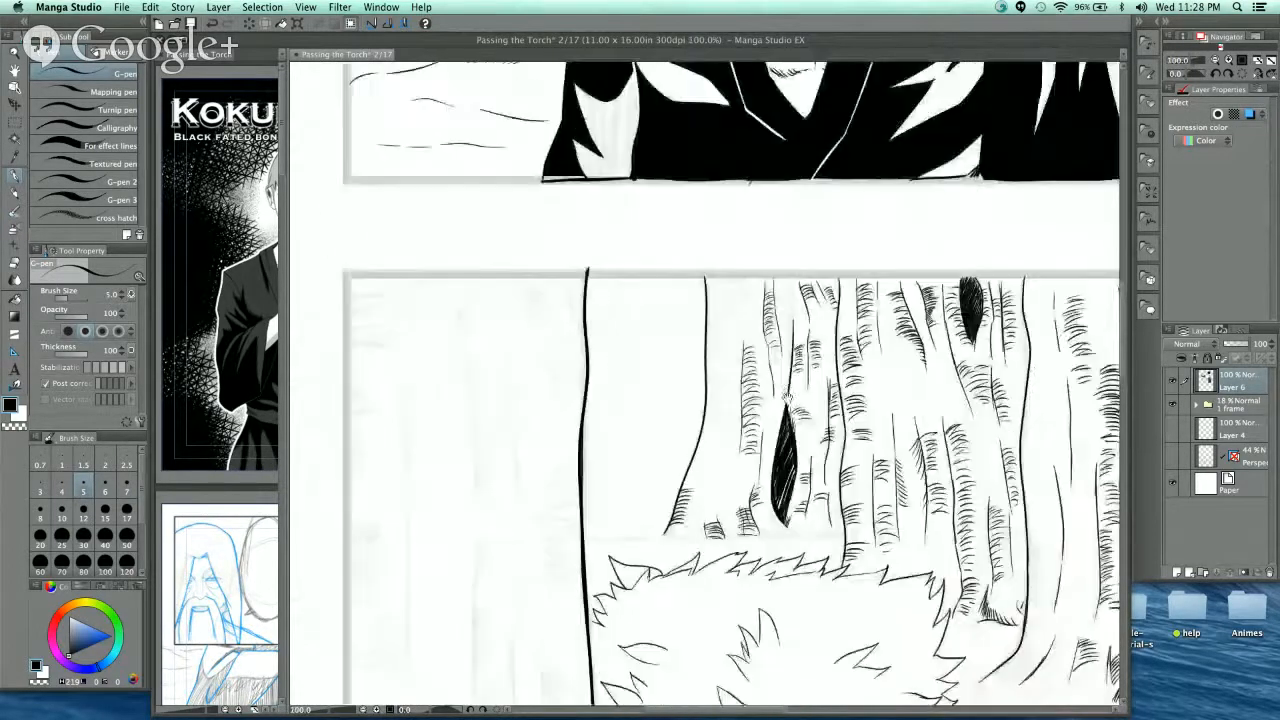
{"action": "scroll", "coordinate": [730, 300], "scroll_direction": "up", "scroll_amount": 2}
{"action": "scroll", "coordinate": [766, 351], "scroll_direction": "up", "scroll_amount": 2}
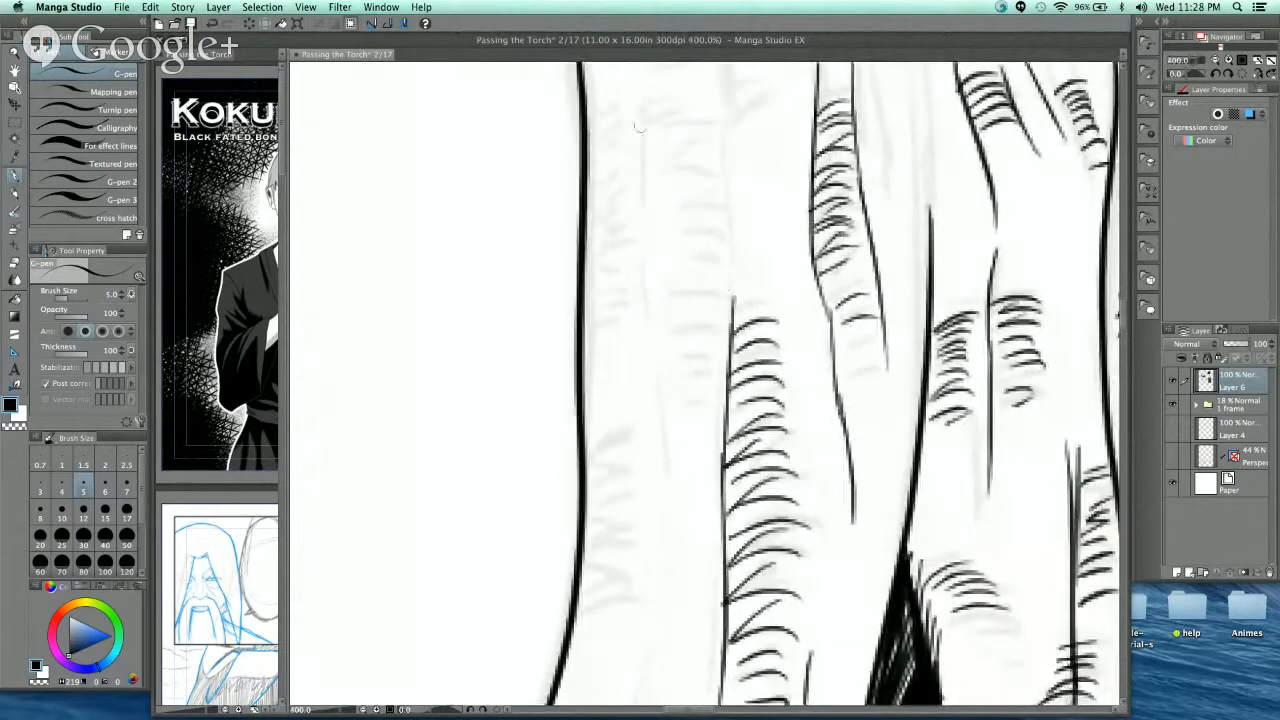
{"action": "left_click_drag", "start_coordinate": [642, 92], "coordinate": [672, 497]}
- Ink a cluster of curved bark strokes against the left outline, beside the lower end of the broken vertical line
{"action": "mouse_move", "coordinate": [636, 434]}
{"action": "left_mouse_down"}
{"action": "mouse_move", "coordinate": [592, 452]}
{"action": "mouse_move", "coordinate": [628, 462]}
{"action": "left_mouse_up"}
{"action": "mouse_move", "coordinate": [586, 480]}
{"action": "left_mouse_down"}
{"action": "mouse_move", "coordinate": [630, 473]}
{"action": "mouse_move", "coordinate": [637, 507]}
{"action": "left_mouse_up"}
{"action": "left_click_drag", "start_coordinate": [586, 515], "coordinate": [632, 520]}
{"action": "left_click_drag", "start_coordinate": [590, 528], "coordinate": [645, 540]}
{"action": "mouse_move", "coordinate": [586, 552]}
{"action": "left_mouse_down"}
{"action": "mouse_move", "coordinate": [638, 550]}
{"action": "mouse_move", "coordinate": [630, 562]}
{"action": "left_mouse_up"}
{"action": "mouse_move", "coordinate": [586, 576]}
{"action": "left_mouse_down"}
{"action": "mouse_move", "coordinate": [628, 574]}
{"action": "mouse_move", "coordinate": [628, 586]}
{"action": "left_mouse_up"}
{"action": "left_click_drag", "start_coordinate": [586, 598], "coordinate": [620, 596]}
{"action": "left_click_drag", "start_coordinate": [584, 608], "coordinate": [606, 606]}
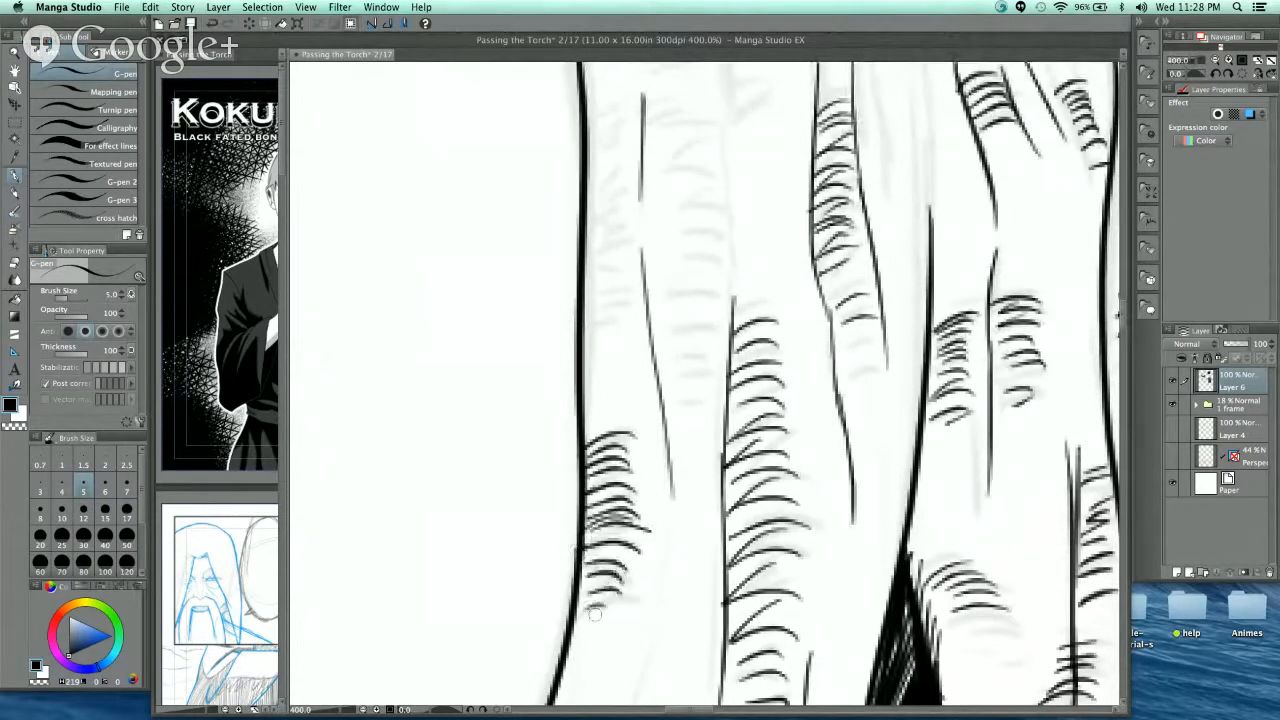
- Ink short bark strokes along the upper left outline, working up to just below the panel's top border
{"action": "scroll", "coordinate": [735, 405], "scroll_direction": "up", "scroll_amount": 3}
{"action": "left_click_drag", "start_coordinate": [585, 454], "coordinate": [618, 442]}
{"action": "left_click_drag", "start_coordinate": [585, 446], "coordinate": [614, 424]}
{"action": "left_click_drag", "start_coordinate": [585, 430], "coordinate": [610, 398]}
{"action": "left_click_drag", "start_coordinate": [585, 398], "coordinate": [616, 360]}
{"action": "left_click_drag", "start_coordinate": [585, 366], "coordinate": [620, 334]}
{"action": "left_click_drag", "start_coordinate": [585, 342], "coordinate": [630, 312]}
{"action": "mouse_move", "coordinate": [587, 318]}
{"action": "left_mouse_down"}
{"action": "mouse_move", "coordinate": [628, 296]}
{"action": "mouse_move", "coordinate": [620, 288]}
{"action": "left_mouse_up"}
{"action": "mouse_move", "coordinate": [592, 296]}
{"action": "left_mouse_down"}
{"action": "mouse_move", "coordinate": [624, 280]}
{"action": "mouse_move", "coordinate": [626, 262]}
{"action": "left_mouse_up"}
{"action": "left_click_drag", "start_coordinate": [586, 268], "coordinate": [626, 242]}
{"action": "mouse_move", "coordinate": [584, 248]}
{"action": "left_mouse_down"}
{"action": "mouse_move", "coordinate": [620, 234]}
{"action": "mouse_move", "coordinate": [618, 214]}
{"action": "left_mouse_up"}
- Ink a column of wide curved bark strokes to the right of the broken vertical line near the trunk's top
{"action": "mouse_move", "coordinate": [584, 216]}
{"action": "left_mouse_down"}
{"action": "mouse_move", "coordinate": [626, 202]}
{"action": "mouse_move", "coordinate": [722, 226]}
{"action": "left_mouse_up"}
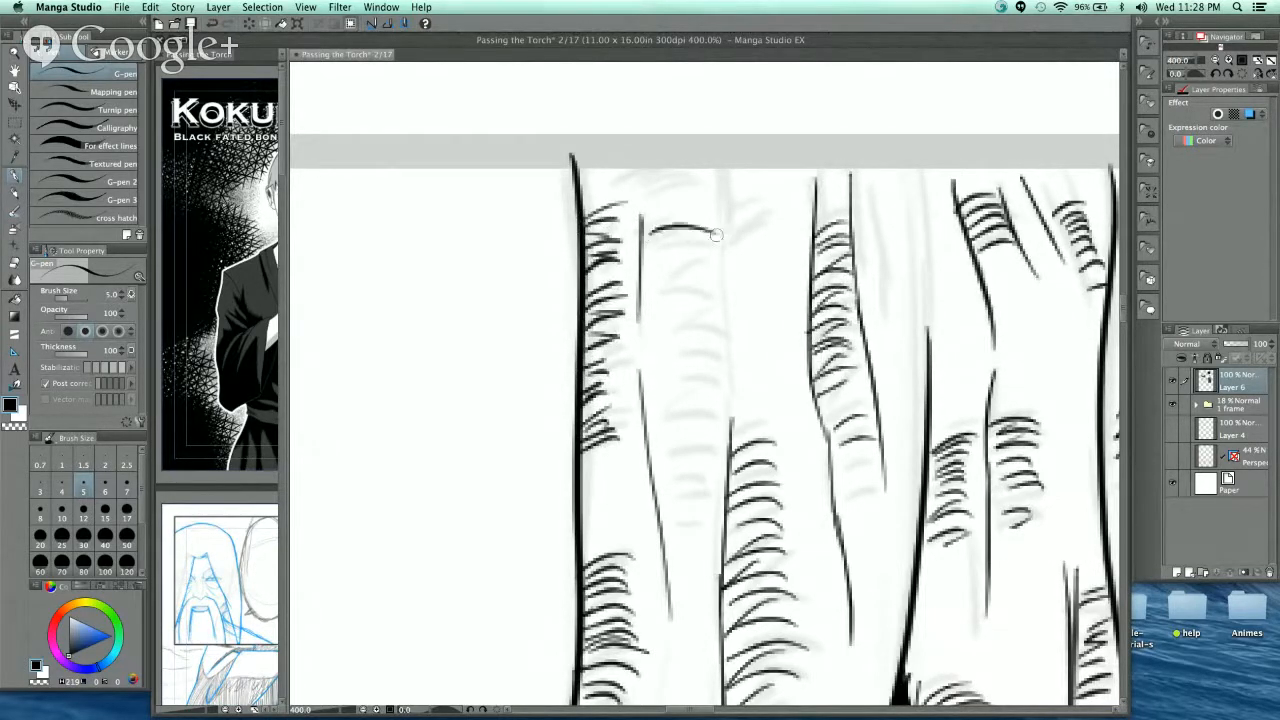
{"action": "left_click_drag", "start_coordinate": [652, 246], "coordinate": [720, 236]}
{"action": "mouse_move", "coordinate": [652, 256]}
{"action": "left_mouse_down"}
{"action": "mouse_move", "coordinate": [724, 244]}
{"action": "mouse_move", "coordinate": [722, 256]}
{"action": "left_mouse_up"}
{"action": "mouse_move", "coordinate": [650, 276]}
{"action": "left_mouse_down"}
{"action": "mouse_move", "coordinate": [724, 266]}
{"action": "mouse_move", "coordinate": [726, 278]}
{"action": "left_mouse_up"}
{"action": "left_click_drag", "start_coordinate": [652, 296], "coordinate": [726, 298]}
{"action": "mouse_move", "coordinate": [656, 316]}
{"action": "left_mouse_down"}
{"action": "mouse_move", "coordinate": [728, 306]}
{"action": "mouse_move", "coordinate": [726, 318]}
{"action": "left_mouse_up"}
{"action": "left_click_drag", "start_coordinate": [654, 336], "coordinate": [728, 340]}
{"action": "left_click_drag", "start_coordinate": [668, 356], "coordinate": [730, 350]}
- Continue the column of curved bark strokes downward beside the lower half of the broken vertical line
{"action": "scroll", "coordinate": [693, 298], "scroll_direction": "down", "scroll_amount": 3}
{"action": "left_click_drag", "start_coordinate": [690, 304], "coordinate": [740, 296]}
{"action": "mouse_move", "coordinate": [692, 314]}
{"action": "left_mouse_down"}
{"action": "mouse_move", "coordinate": [742, 306]}
{"action": "mouse_move", "coordinate": [736, 318]}
{"action": "left_mouse_up"}
{"action": "left_click_drag", "start_coordinate": [694, 338], "coordinate": [740, 340]}
{"action": "mouse_move", "coordinate": [676, 362]}
{"action": "left_mouse_down"}
{"action": "mouse_move", "coordinate": [738, 352]}
{"action": "mouse_move", "coordinate": [734, 366]}
{"action": "left_mouse_up"}
{"action": "left_click_drag", "start_coordinate": [674, 390], "coordinate": [733, 385]}
{"action": "left_click_drag", "start_coordinate": [680, 400], "coordinate": [731, 399]}
{"action": "left_click_drag", "start_coordinate": [686, 418], "coordinate": [729, 415]}
{"action": "left_click_drag", "start_coordinate": [691, 433], "coordinate": [721, 428]}
- Ink a short vertical line at the trunk's top and add curved stroke clusters between it and the bark strip on its right
{"action": "left_click_drag", "start_coordinate": [725, 332], "coordinate": [714, 526]}
{"action": "left_click_drag", "start_coordinate": [725, 262], "coordinate": [730, 362]}
{"action": "mouse_move", "coordinate": [652, 291]}
{"action": "left_mouse_down"}
{"action": "mouse_move", "coordinate": [700, 281]}
{"action": "mouse_move", "coordinate": [656, 272]}
{"action": "left_mouse_up"}
{"action": "mouse_move", "coordinate": [728, 301]}
{"action": "left_mouse_down"}
{"action": "mouse_move", "coordinate": [782, 290]}
{"action": "mouse_move", "coordinate": [774, 332]}
{"action": "left_mouse_up"}
{"action": "mouse_move", "coordinate": [738, 336]}
{"action": "left_mouse_down"}
{"action": "mouse_move", "coordinate": [798, 350]}
{"action": "mouse_move", "coordinate": [776, 362]}
{"action": "left_mouse_up"}
{"action": "mouse_move", "coordinate": [762, 352]}
{"action": "left_mouse_down"}
{"action": "mouse_move", "coordinate": [810, 370]}
{"action": "mouse_move", "coordinate": [792, 380]}
{"action": "left_mouse_up"}
{"action": "mouse_move", "coordinate": [750, 384]}
{"action": "left_mouse_down"}
{"action": "mouse_move", "coordinate": [800, 410]}
{"action": "mouse_move", "coordinate": [785, 265]}
{"action": "mouse_move", "coordinate": [782, 306]}
{"action": "left_mouse_up"}
{"action": "left_click_drag", "start_coordinate": [758, 318], "coordinate": [788, 326]}
{"action": "mouse_move", "coordinate": [764, 338]}
{"action": "left_mouse_down"}
{"action": "mouse_move", "coordinate": [802, 346]}
{"action": "mouse_move", "coordinate": [816, 384]}
{"action": "left_mouse_up"}
{"action": "mouse_move", "coordinate": [794, 394]}
{"action": "left_mouse_down"}
{"action": "mouse_move", "coordinate": [820, 410]}
{"action": "mouse_move", "coordinate": [830, 442]}
{"action": "left_mouse_up"}
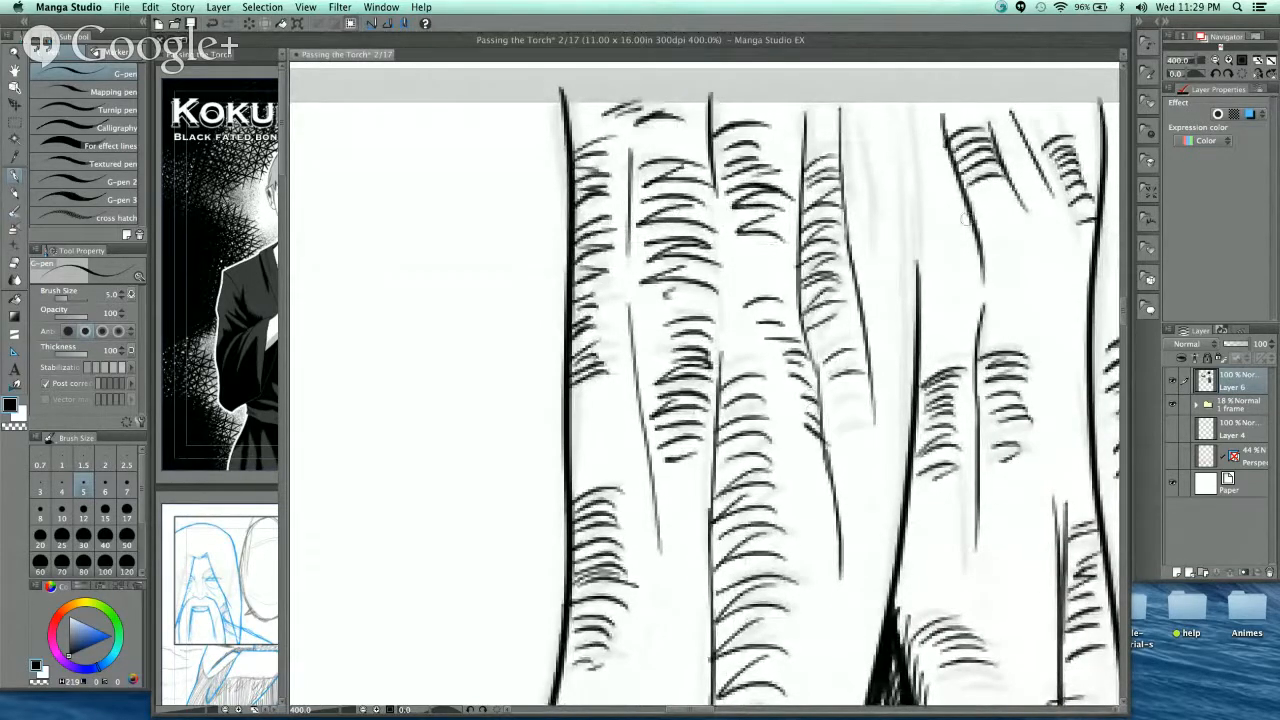
- Ink a thin slanting bark line with small side strokes in the empty lower left part of the hollow tree
{"action": "scroll", "coordinate": [966, 219], "scroll_direction": "down", "scroll_amount": 3}
{"action": "left_click_drag", "start_coordinate": [932, 362], "coordinate": [877, 212]}
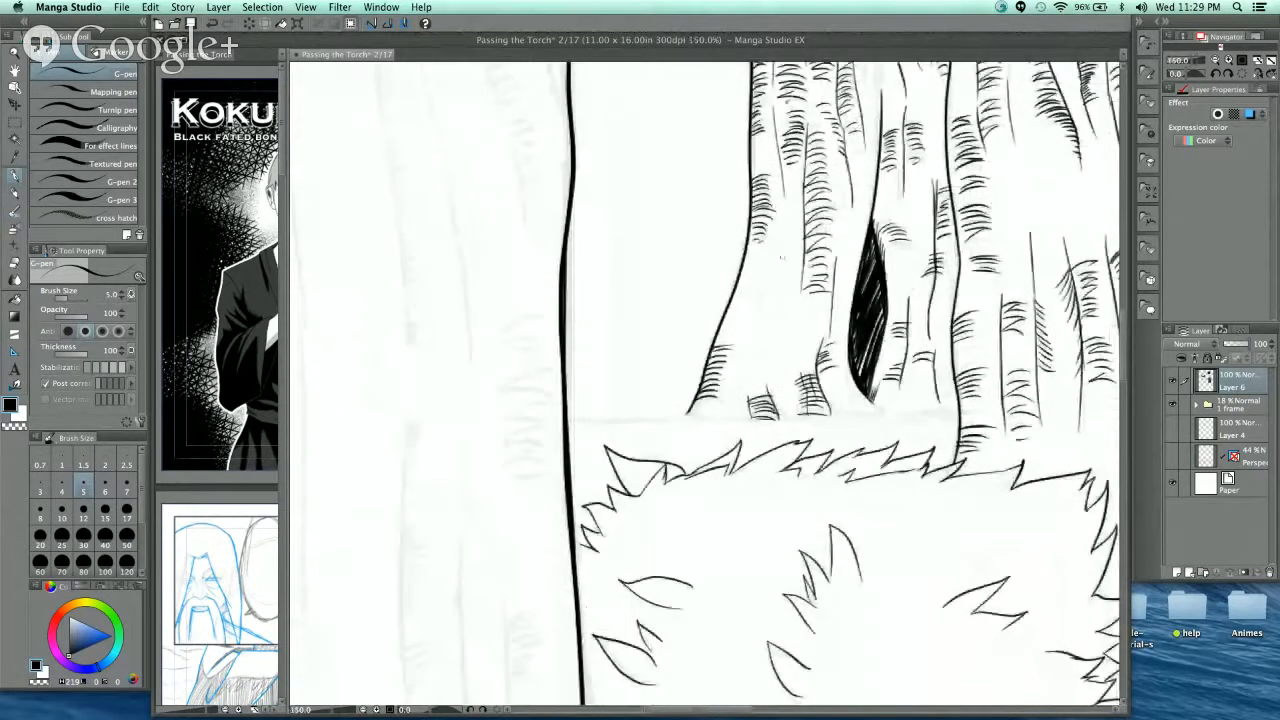
{"action": "left_click_drag", "start_coordinate": [781, 258], "coordinate": [759, 375]}
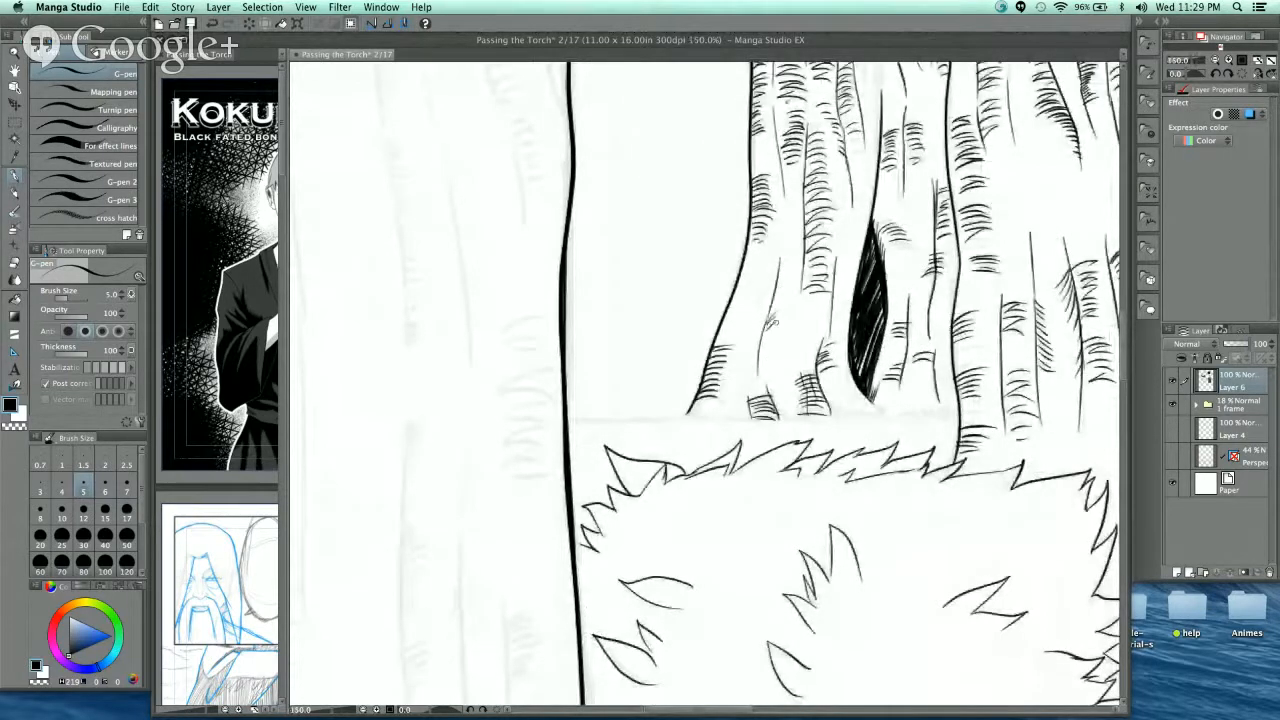
- Ink two broken bark lines down the middle of the large foreground trunk to the panel's bottom border
{"action": "scroll", "coordinate": [882, 351], "scroll_direction": "down", "scroll_amount": 1}
{"action": "left_click_drag", "start_coordinate": [882, 351], "coordinate": [894, 252]}
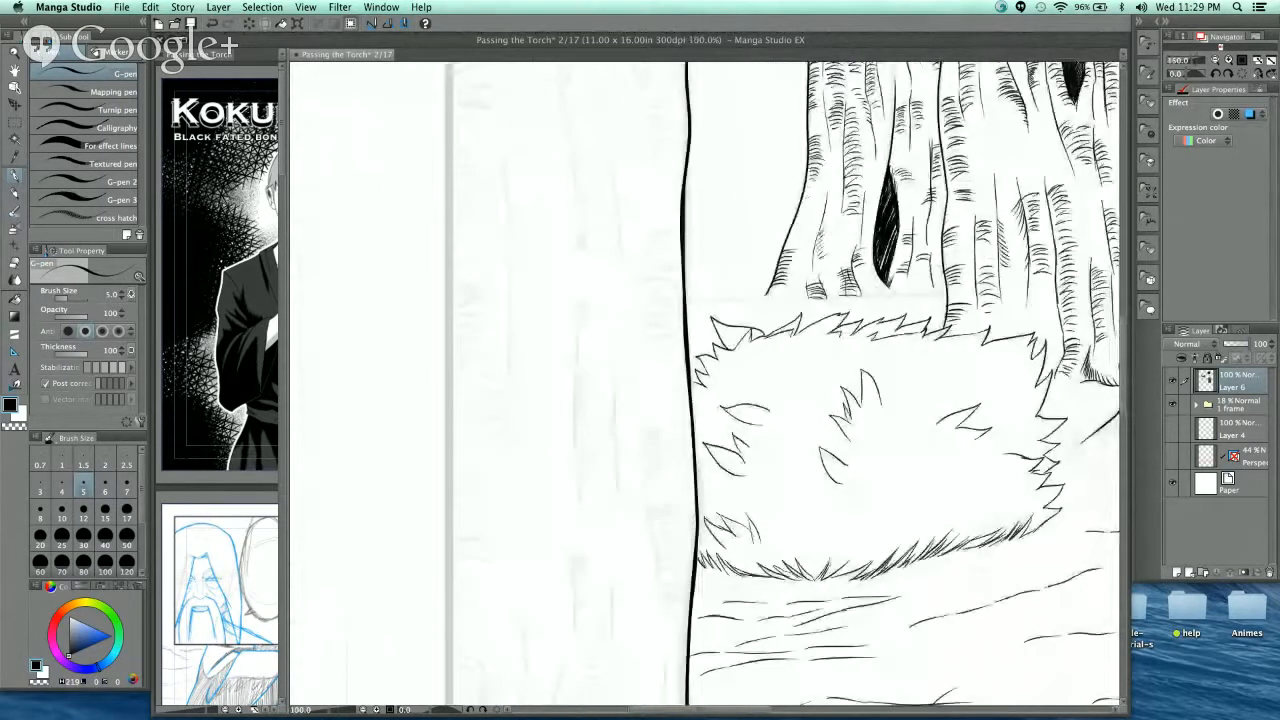
{"action": "left_click_drag", "start_coordinate": [1063, 228], "coordinate": [950, 303]}
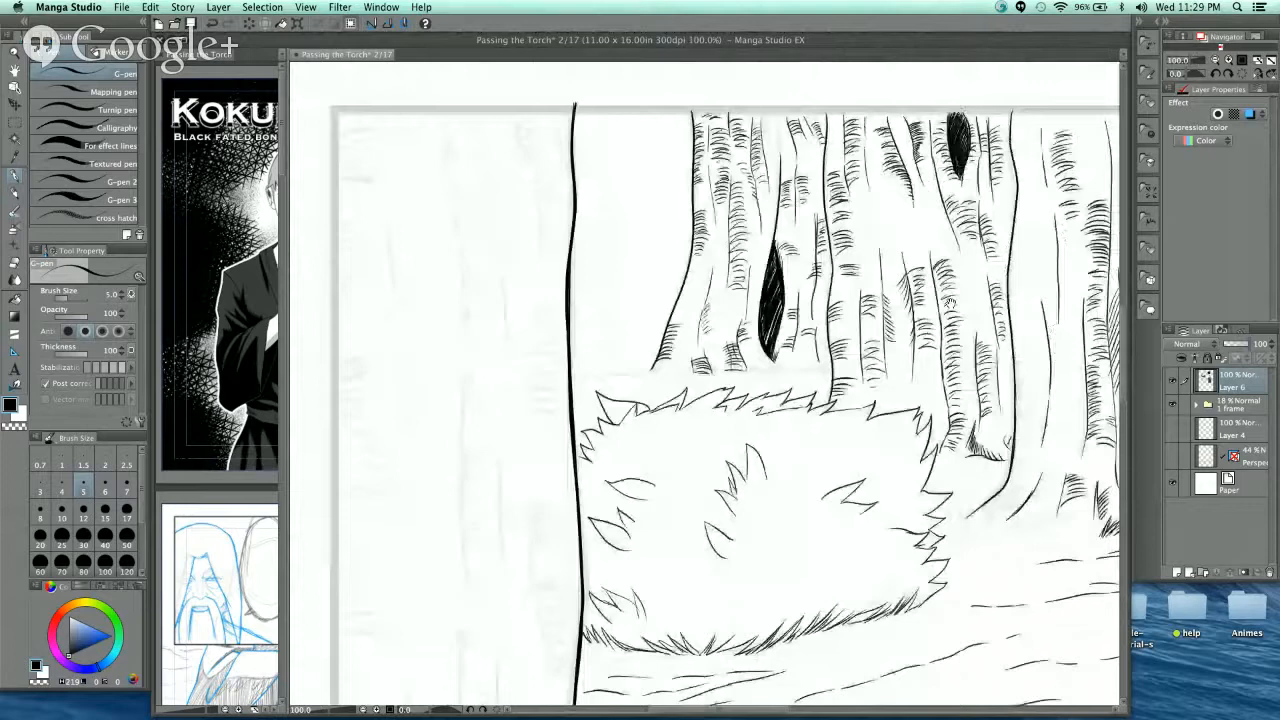
{"action": "left_click_drag", "start_coordinate": [579, 547], "coordinate": [657, 347]}
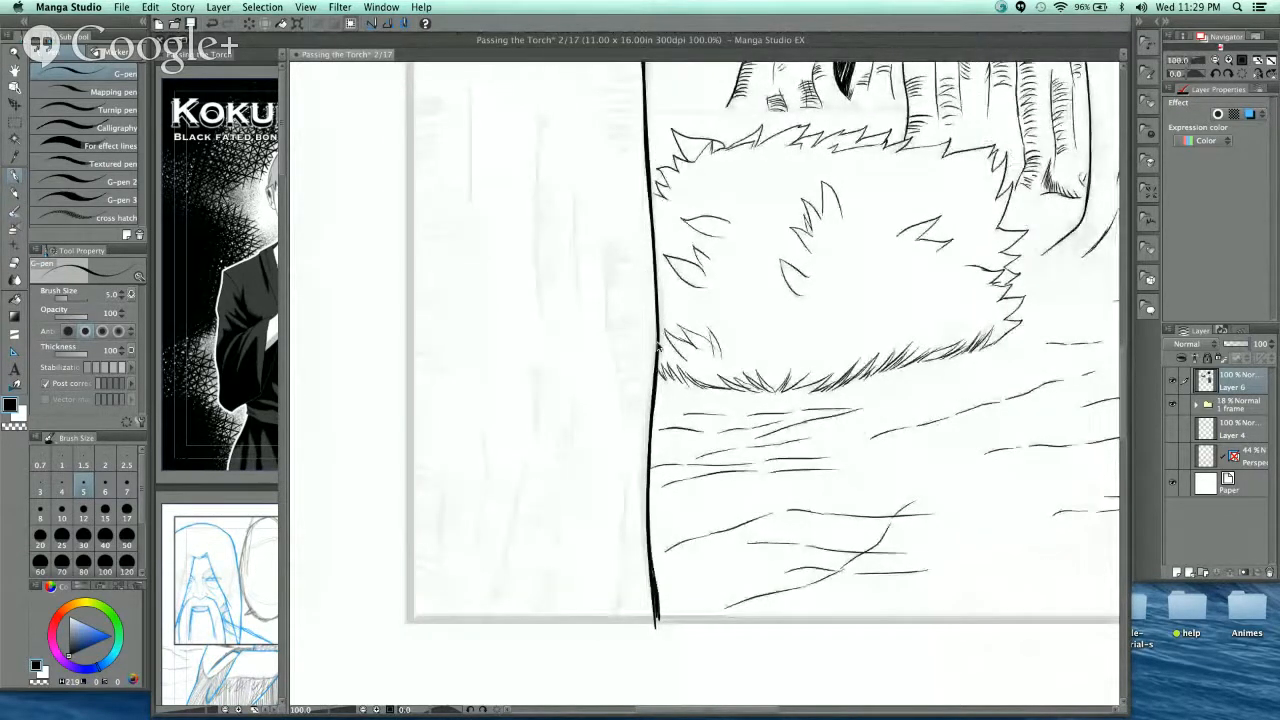
{"action": "scroll", "coordinate": [657, 347], "scroll_direction": "up", "scroll_amount": 2}
{"action": "mouse_move", "coordinate": [582, 209]}
{"action": "left_mouse_down"}
{"action": "mouse_move", "coordinate": [590, 345]}
{"action": "mouse_move", "coordinate": [527, 540]}
{"action": "left_mouse_up"}
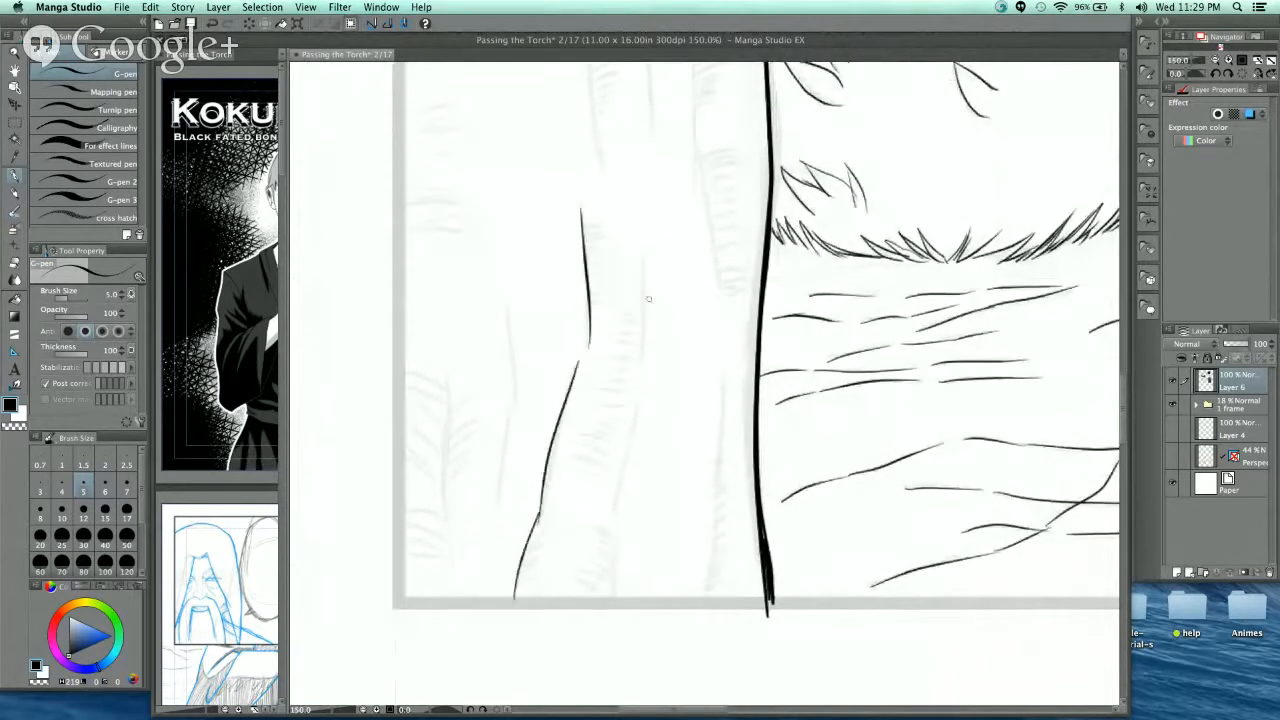
{"action": "left_click_drag", "start_coordinate": [644, 257], "coordinate": [645, 360]}
{"action": "left_click_drag", "start_coordinate": [638, 406], "coordinate": [612, 535]}
{"action": "left_click_drag", "start_coordinate": [616, 528], "coordinate": [608, 588]}
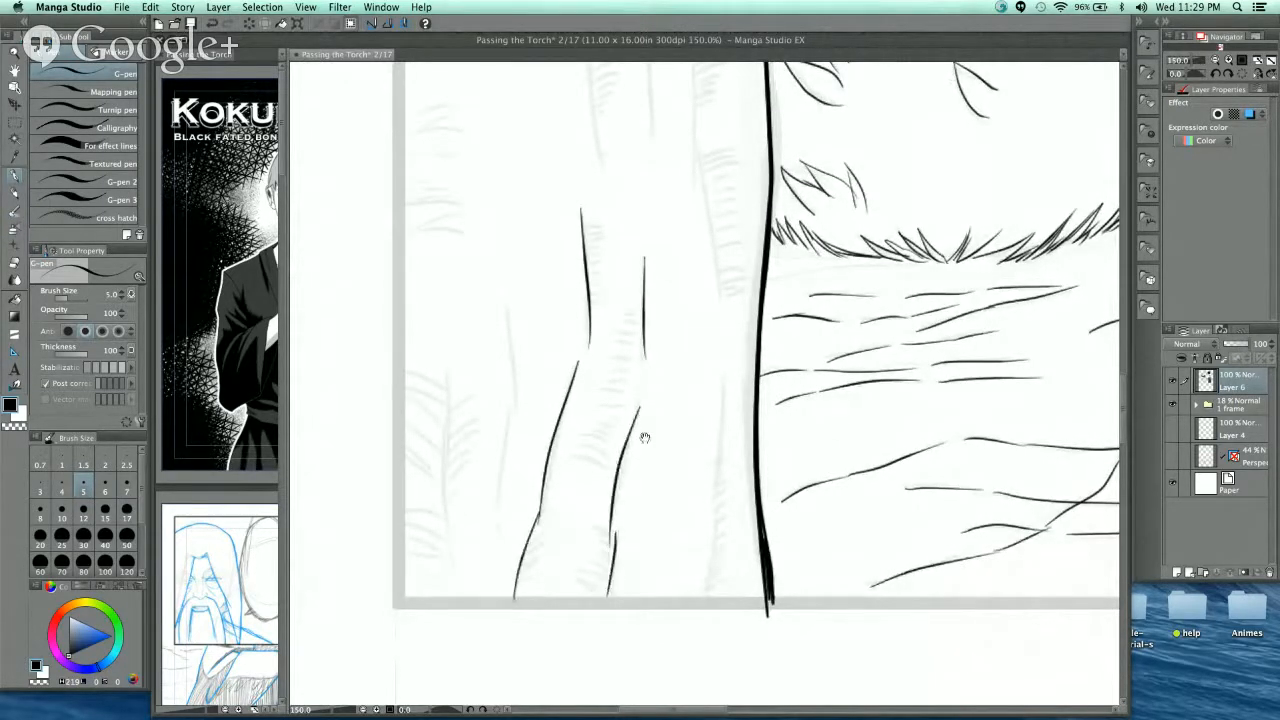
- Ink vertical bark lines just inside the foreground trunk's right outline, from its base up beside the bush
{"action": "left_click_drag", "start_coordinate": [645, 437], "coordinate": [573, 389]}
{"action": "scroll", "coordinate": [579, 344], "scroll_direction": "up", "scroll_amount": 5}
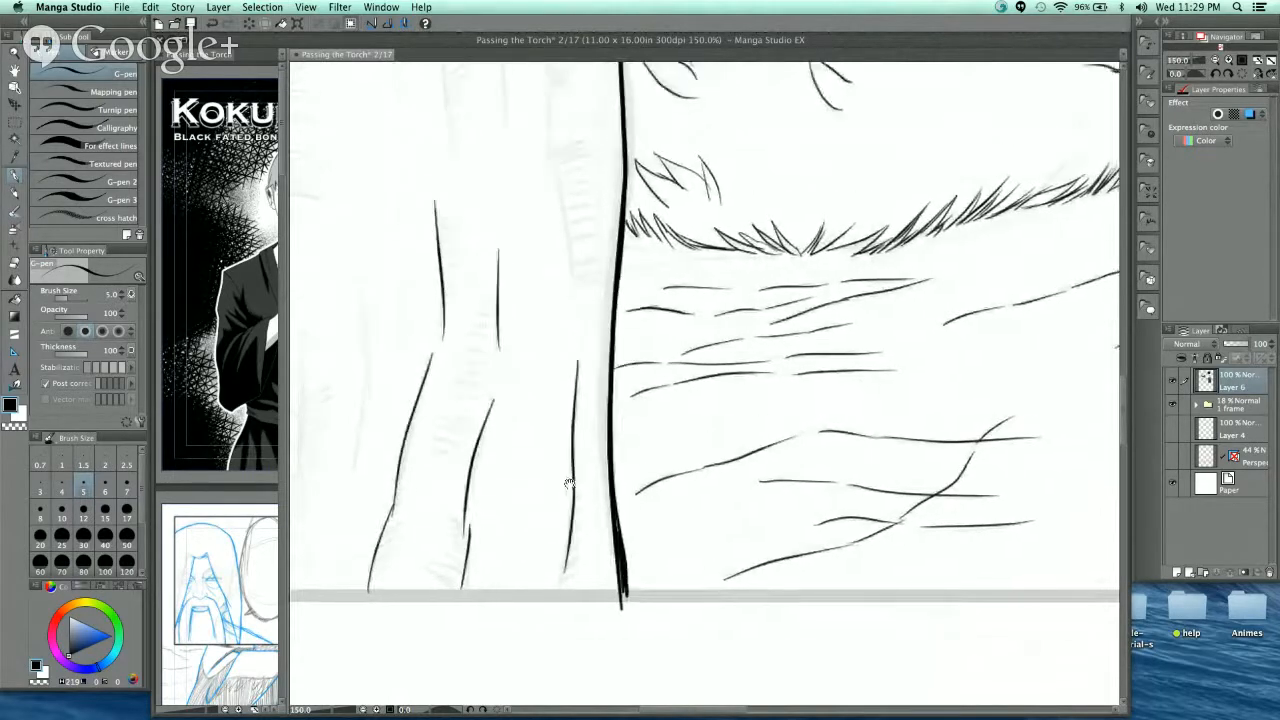
{"action": "left_click_drag", "start_coordinate": [542, 323], "coordinate": [574, 470]}
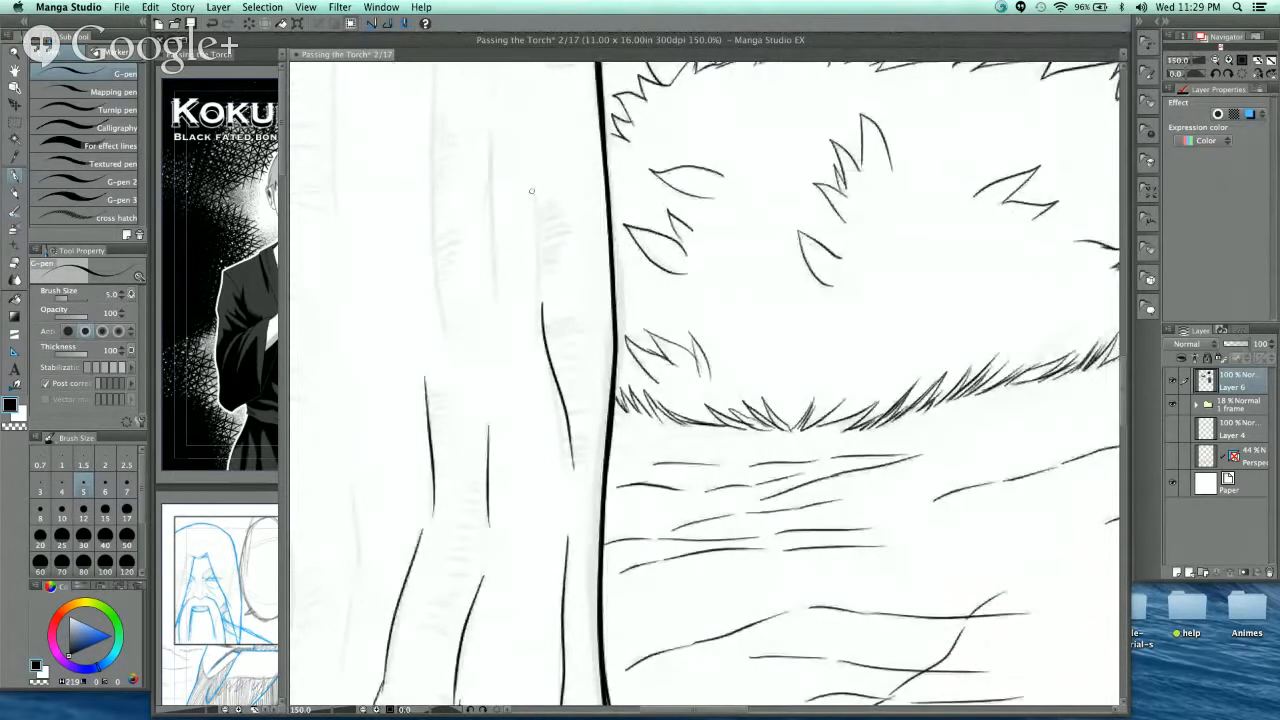
{"action": "left_click_drag", "start_coordinate": [532, 190], "coordinate": [542, 305]}
{"action": "left_click_drag", "start_coordinate": [550, 248], "coordinate": [562, 438]}
- Ink long, roughly parallel bark lines up the middle of the foreground trunk to the panel's top border
{"action": "left_click_drag", "start_coordinate": [516, 195], "coordinate": [509, 510]}
{"action": "left_click_drag", "start_coordinate": [452, 193], "coordinate": [443, 534]}
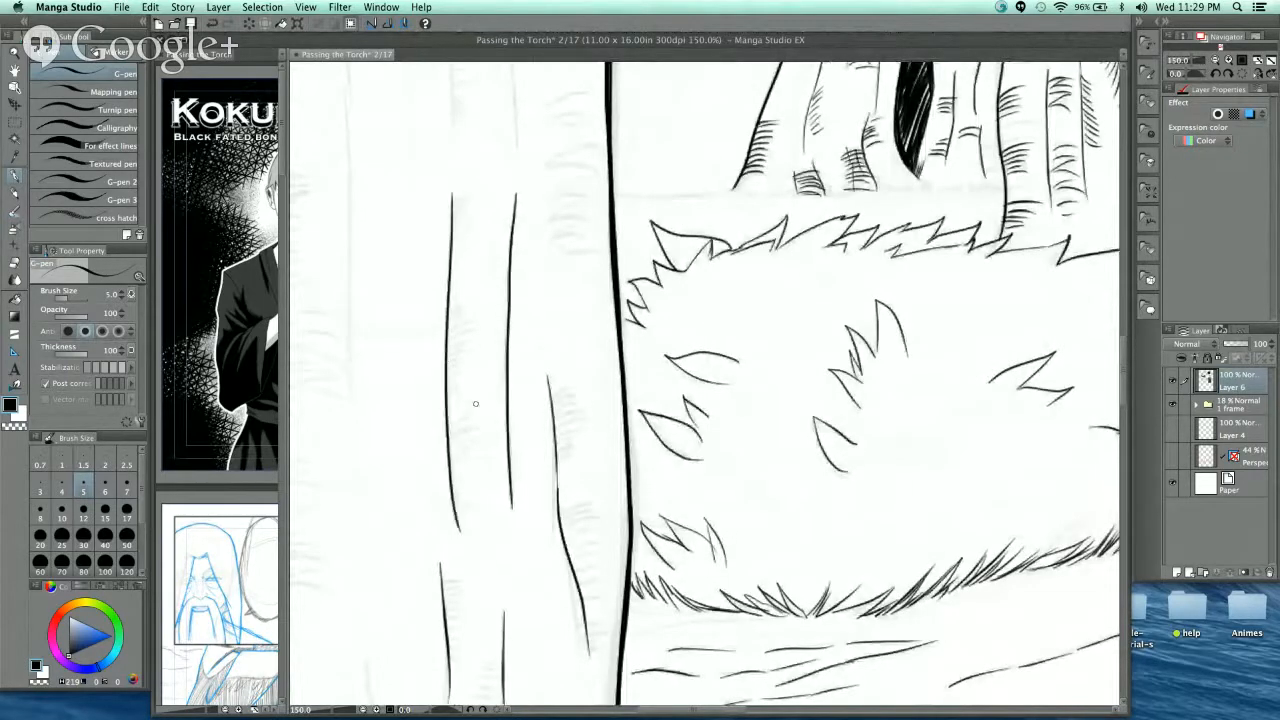
{"action": "scroll", "coordinate": [501, 229], "scroll_direction": "up", "scroll_amount": 4}
{"action": "scroll", "coordinate": [510, 230], "scroll_direction": "up", "scroll_amount": 4}
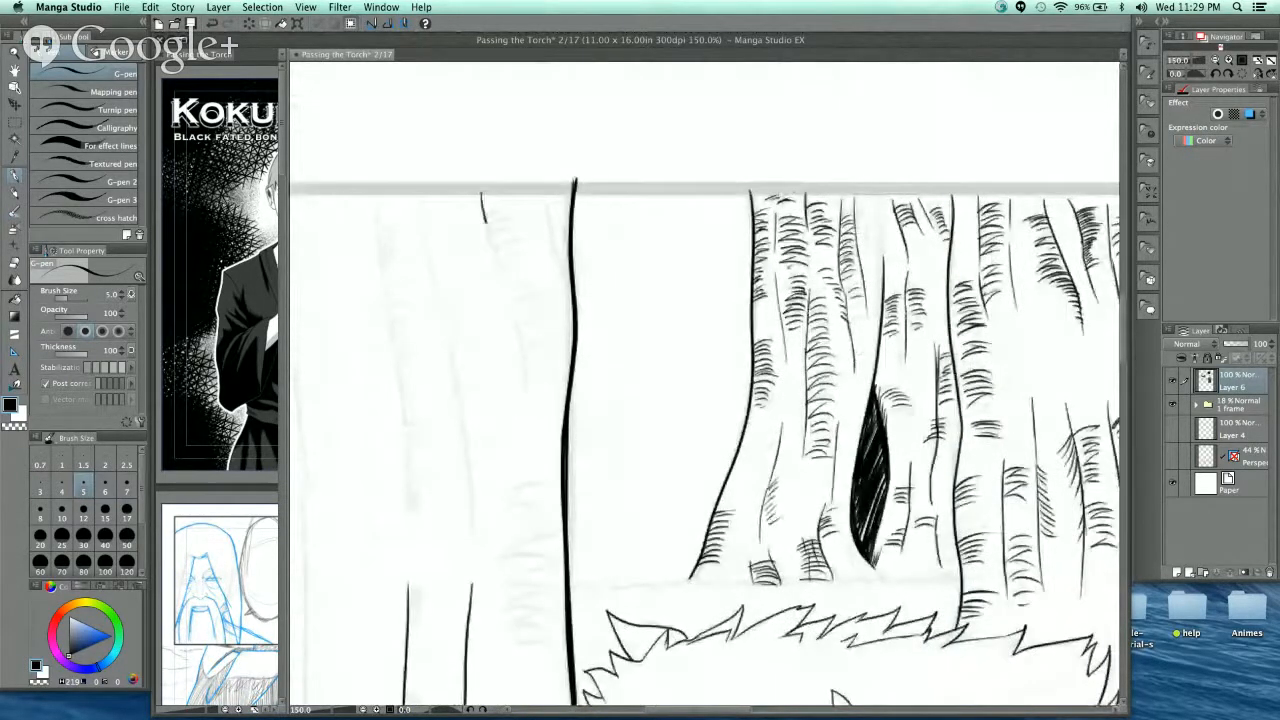
{"action": "left_click_drag", "start_coordinate": [486, 220], "coordinate": [533, 395]}
{"action": "left_click_drag", "start_coordinate": [544, 205], "coordinate": [564, 303]}
{"action": "left_click_drag", "start_coordinate": [419, 201], "coordinate": [476, 552]}
{"action": "left_click_drag", "start_coordinate": [374, 208], "coordinate": [405, 520]}
- Ink long vertical bark lines down the left part of the foreground trunk, ending near the panel's bottom border
{"action": "mouse_move", "coordinate": [485, 464]}
{"action": "left_mouse_down"}
{"action": "mouse_move", "coordinate": [643, 323]}
{"action": "mouse_move", "coordinate": [674, 331]}
{"action": "mouse_move", "coordinate": [696, 403]}
{"action": "left_mouse_up"}
{"action": "mouse_move", "coordinate": [527, 242]}
{"action": "left_mouse_down"}
{"action": "mouse_move", "coordinate": [548, 565]}
{"action": "mouse_move", "coordinate": [557, 280]}
{"action": "left_mouse_up"}
{"action": "left_click_drag", "start_coordinate": [543, 192], "coordinate": [550, 534]}
{"action": "left_click_drag", "start_coordinate": [556, 588], "coordinate": [547, 322]}
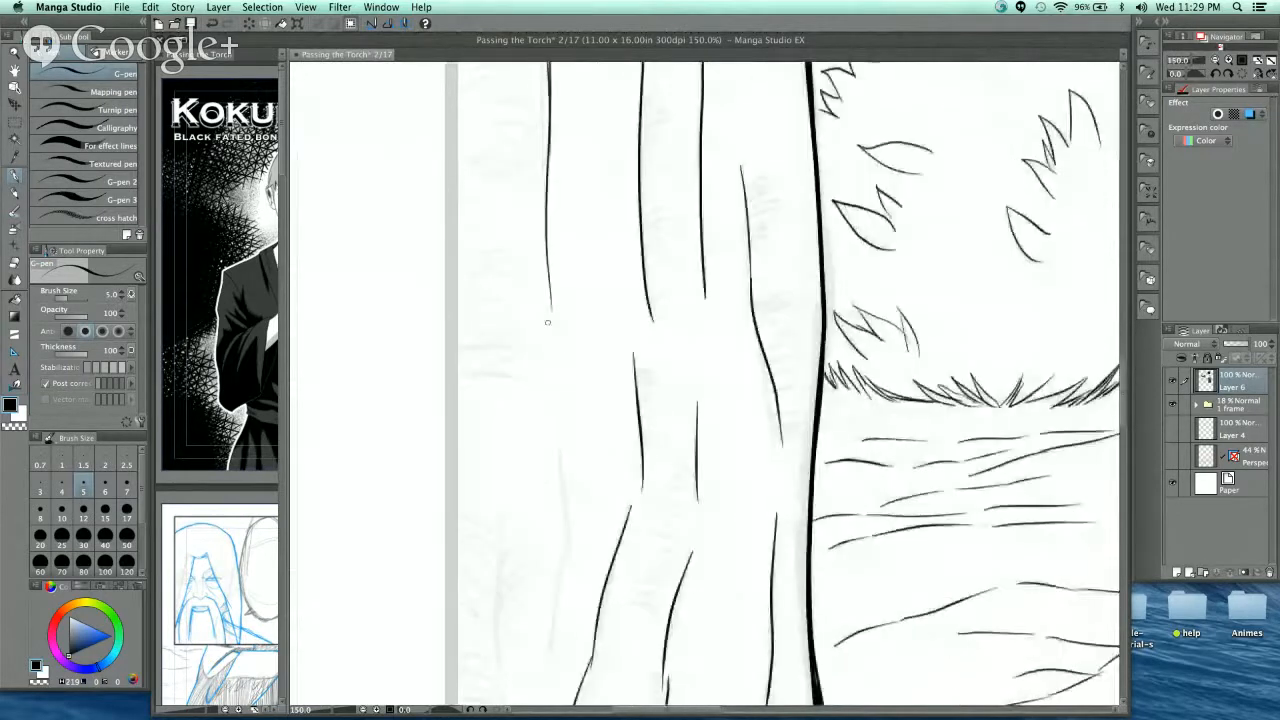
{"action": "mouse_move", "coordinate": [558, 445]}
{"action": "left_mouse_down"}
{"action": "mouse_move", "coordinate": [552, 616]}
{"action": "mouse_move", "coordinate": [590, 348]}
{"action": "mouse_move", "coordinate": [585, 442]}
{"action": "left_mouse_up"}
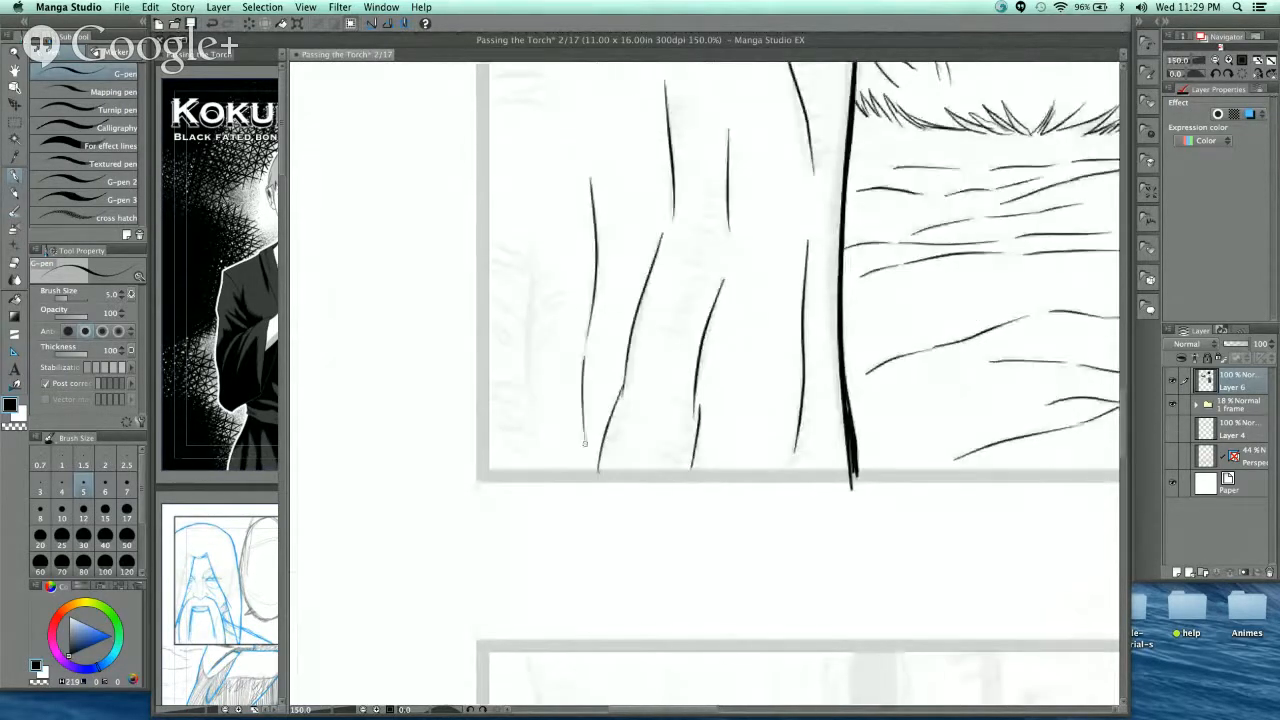
- Ink a broken vertical bark line near the trunk's left edge, then hatch beside its upper part with curved strokes at brush size 6
{"action": "left_click_drag", "start_coordinate": [527, 242], "coordinate": [533, 464]}
{"action": "left_click_drag", "start_coordinate": [545, 410], "coordinate": [545, 460]}
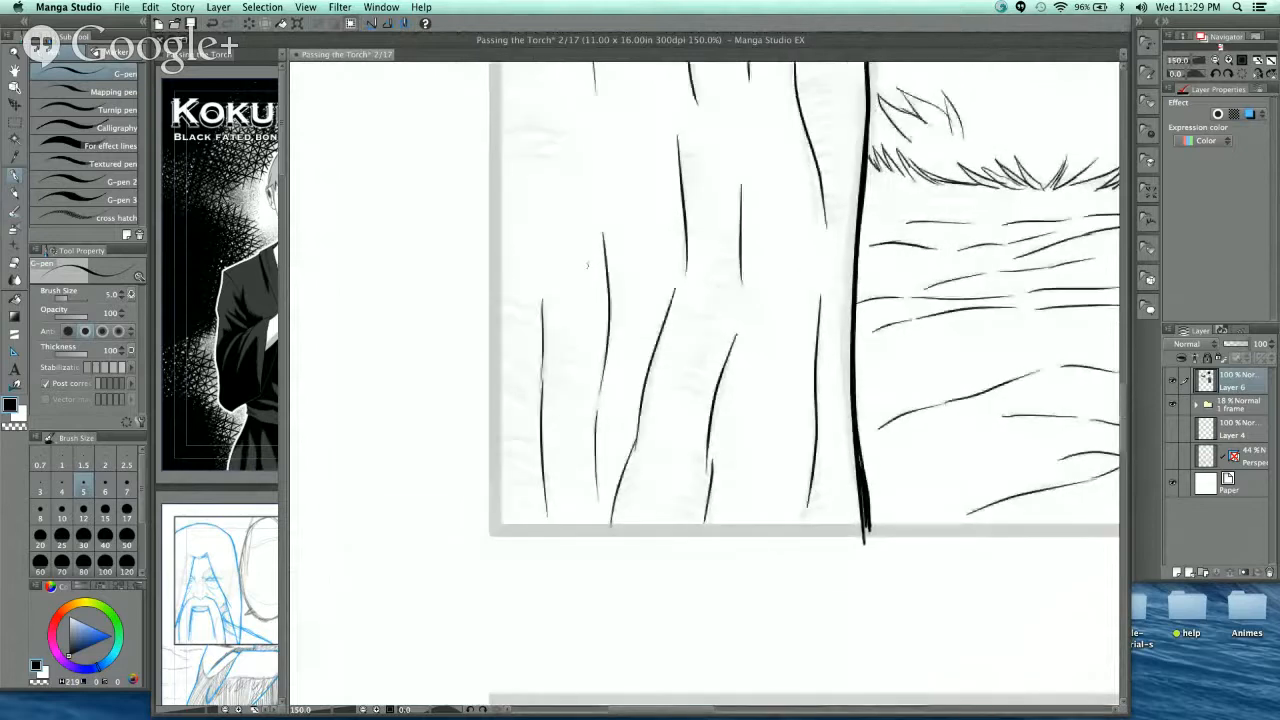
{"action": "scroll", "coordinate": [599, 273], "scroll_direction": "up", "scroll_amount": 2}
{"action": "scroll", "coordinate": [599, 273], "scroll_direction": "up", "scroll_amount": 3}
{"action": "left_click_drag", "start_coordinate": [660, 355], "coordinate": [803, 173]}
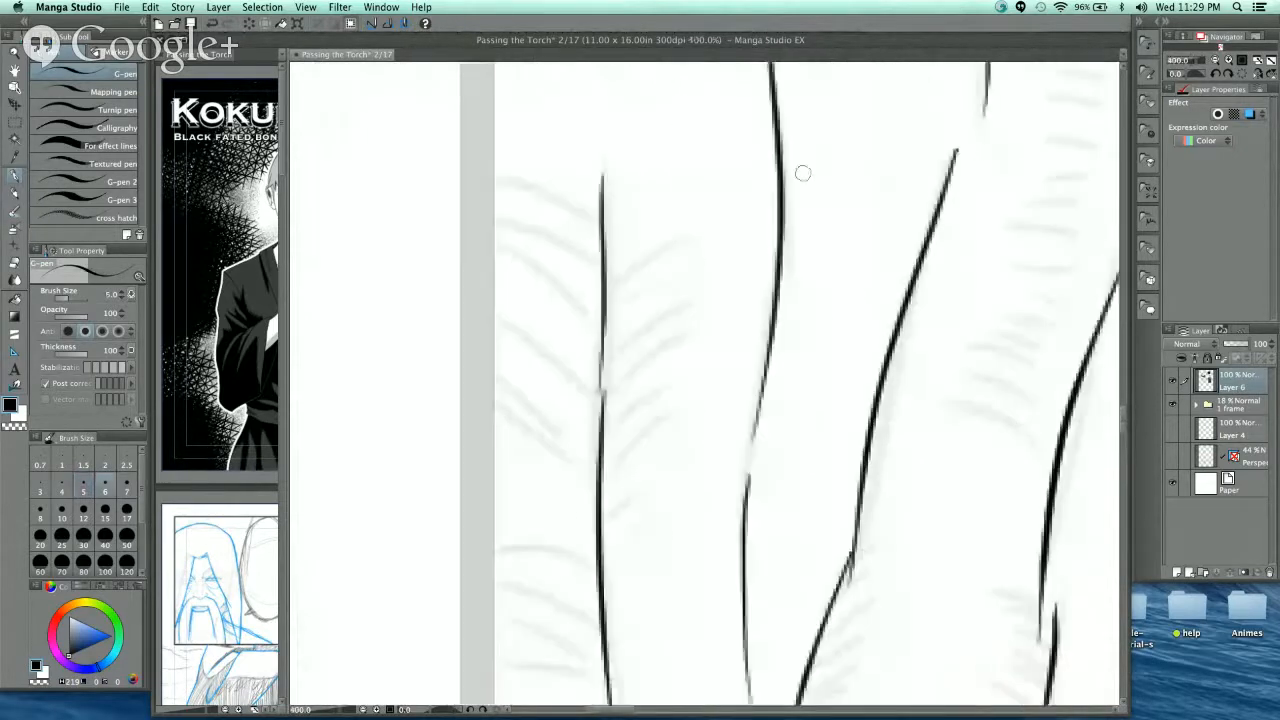
{"action": "mouse_move", "coordinate": [608, 284]}
{"action": "left_mouse_down"}
{"action": "mouse_move", "coordinate": [731, 226]}
{"action": "mouse_move", "coordinate": [728, 264]}
{"action": "left_mouse_up"}
{"action": "left_click_drag", "start_coordinate": [604, 332], "coordinate": [720, 298]}
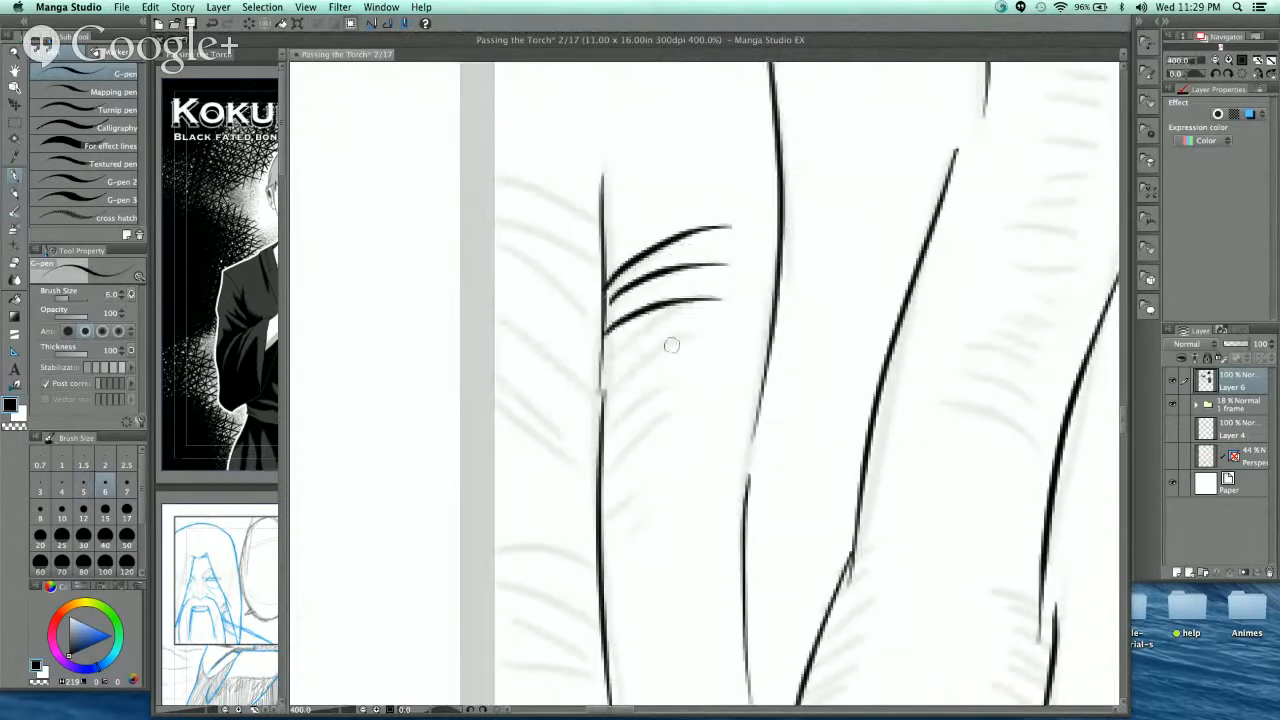
{"action": "left_click_drag", "start_coordinate": [602, 388], "coordinate": [700, 368]}
{"action": "left_click_drag", "start_coordinate": [612, 416], "coordinate": [740, 410]}
{"action": "left_click_drag", "start_coordinate": [618, 445], "coordinate": [720, 430]}
{"action": "left_click_drag", "start_coordinate": [604, 478], "coordinate": [688, 474]}
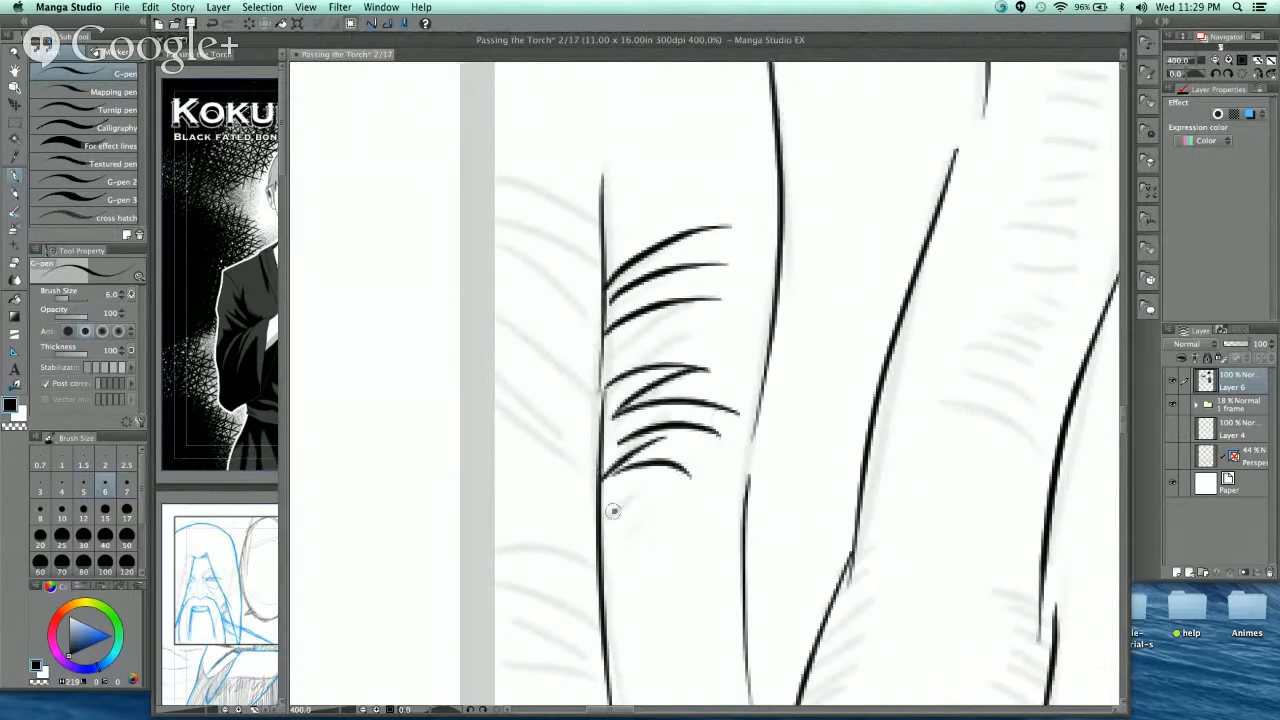
{"action": "left_click_drag", "start_coordinate": [612, 512], "coordinate": [686, 500]}
{"action": "left_click_drag", "start_coordinate": [610, 540], "coordinate": [683, 525]}
- Hatch short curved strokes beside the lower end of the leftmost bark line, near the panel's bottom border
{"action": "left_click_drag", "start_coordinate": [669, 554], "coordinate": [731, 337]}
{"action": "left_click_drag", "start_coordinate": [667, 372], "coordinate": [731, 363]}
{"action": "left_click_drag", "start_coordinate": [664, 391], "coordinate": [721, 389]}
{"action": "left_click_drag", "start_coordinate": [668, 412], "coordinate": [721, 418]}
{"action": "mouse_move", "coordinate": [680, 437]}
{"action": "left_mouse_down"}
{"action": "mouse_move", "coordinate": [720, 439]}
{"action": "mouse_move", "coordinate": [598, 670]}
{"action": "left_mouse_up"}
- Hatch curved strokes down the right side of the second bark line from the left at the trunk's base
{"action": "mouse_move", "coordinate": [765, 148]}
{"action": "left_mouse_down"}
{"action": "mouse_move", "coordinate": [812, 100]}
{"action": "mouse_move", "coordinate": [805, 128]}
{"action": "left_mouse_up"}
{"action": "left_click_drag", "start_coordinate": [769, 178], "coordinate": [832, 142]}
{"action": "mouse_move", "coordinate": [771, 192]}
{"action": "left_mouse_down"}
{"action": "mouse_move", "coordinate": [842, 156]}
{"action": "mouse_move", "coordinate": [835, 180]}
{"action": "left_mouse_up"}
{"action": "left_click_drag", "start_coordinate": [767, 230], "coordinate": [865, 208]}
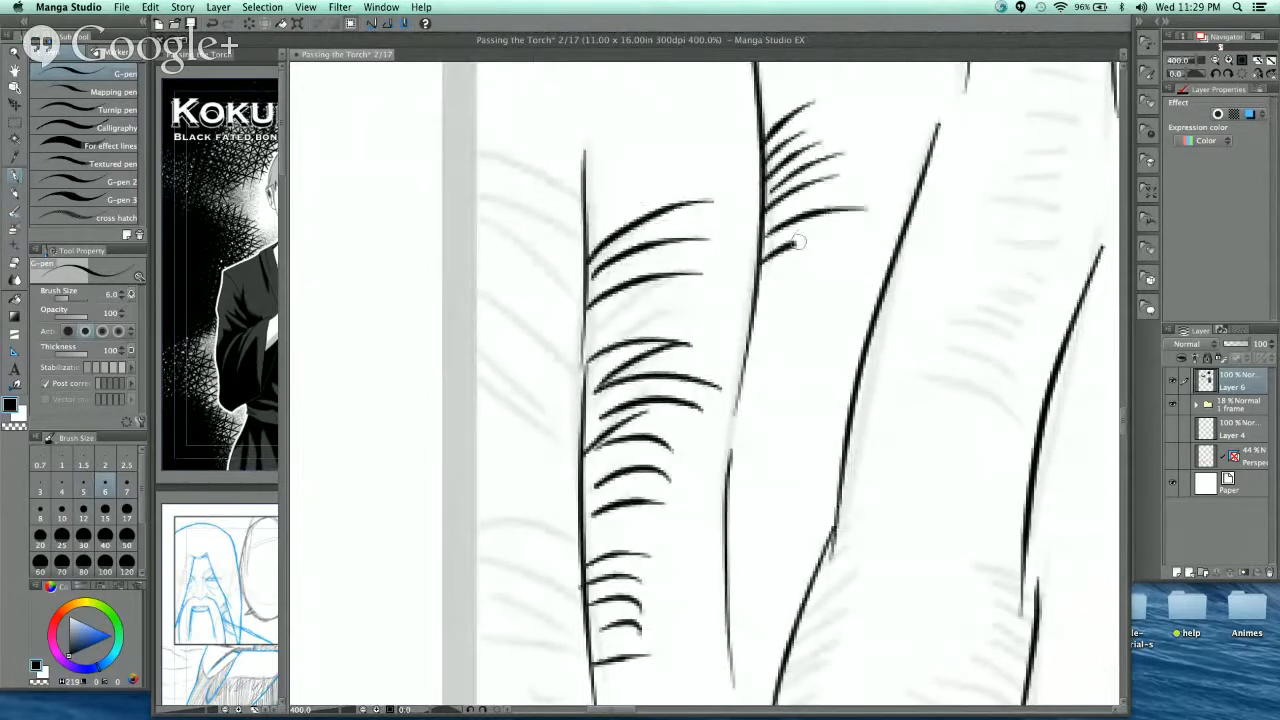
{"action": "left_click_drag", "start_coordinate": [763, 256], "coordinate": [857, 240]}
{"action": "left_click_drag", "start_coordinate": [759, 300], "coordinate": [850, 268]}
{"action": "left_click_drag", "start_coordinate": [748, 328], "coordinate": [846, 302]}
{"action": "mouse_move", "coordinate": [742, 356]}
{"action": "left_mouse_down"}
{"action": "mouse_move", "coordinate": [838, 330]}
{"action": "mouse_move", "coordinate": [828, 360]}
{"action": "left_mouse_up"}
{"action": "left_click_drag", "start_coordinate": [736, 390], "coordinate": [822, 364]}
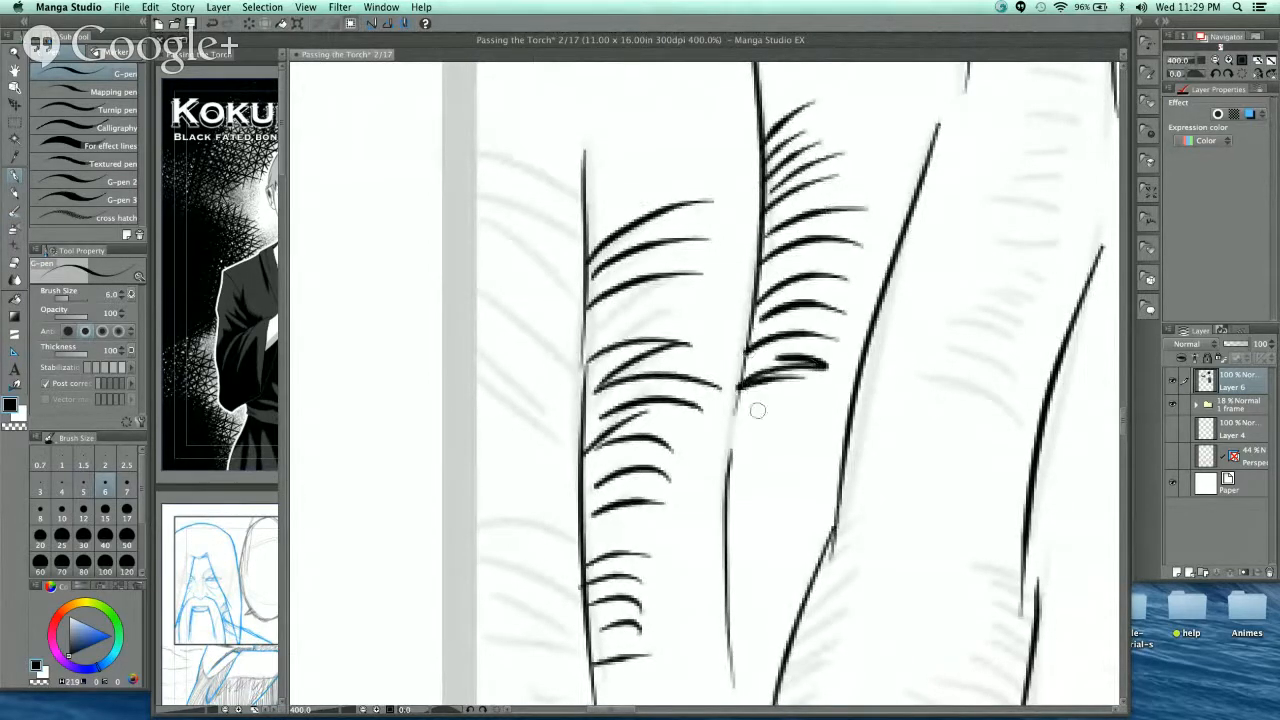
{"action": "left_click_drag", "start_coordinate": [746, 414], "coordinate": [818, 410]}
- Hatch dense slanted strokes against the right edge of the slanting root, just above the panel's bottom border
{"action": "left_click_drag", "start_coordinate": [884, 446], "coordinate": [684, 336]}
{"action": "left_click", "coordinate": [922, 254], "text": "alt"}
{"action": "mouse_move", "coordinate": [829, 403]}
{"action": "left_mouse_down"}
{"action": "mouse_move", "coordinate": [534, 420]}
{"action": "mouse_move", "coordinate": [517, 388]}
{"action": "mouse_move", "coordinate": [560, 427]}
{"action": "left_mouse_up"}
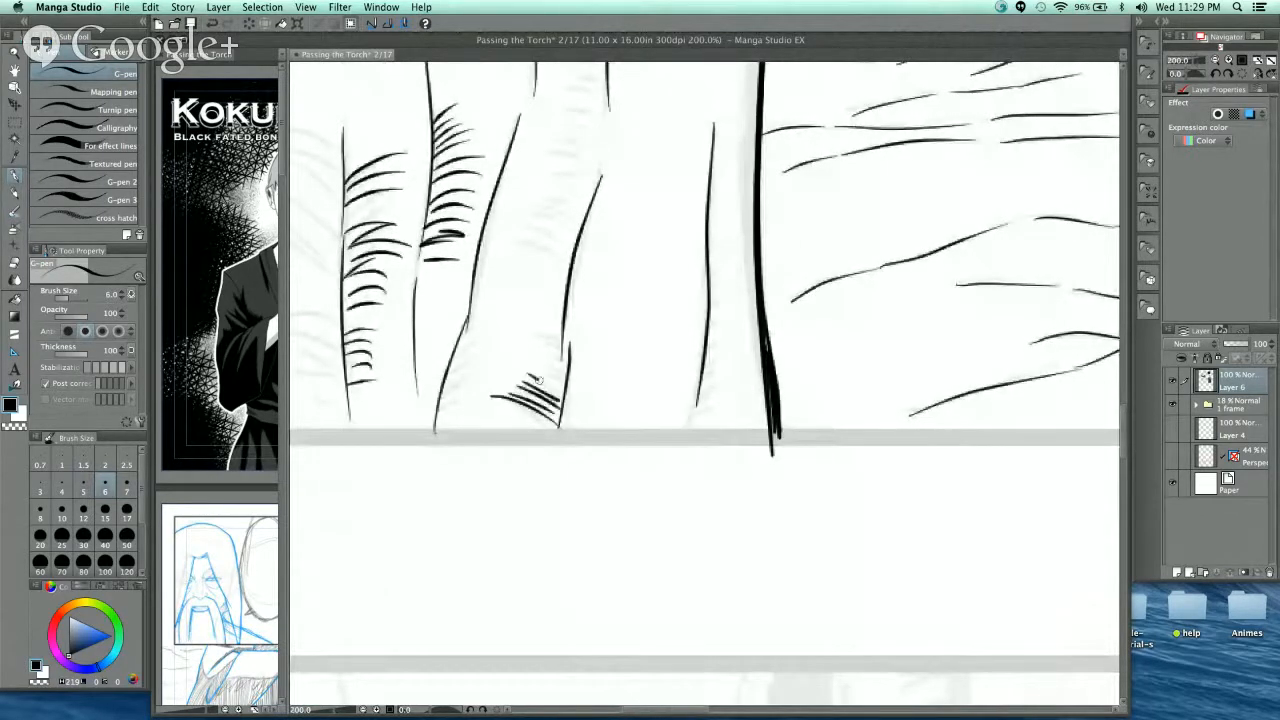
{"action": "left_click_drag", "start_coordinate": [531, 373], "coordinate": [566, 386]}
{"action": "left_click_drag", "start_coordinate": [528, 365], "coordinate": [566, 378]}
{"action": "left_click_drag", "start_coordinate": [525, 357], "coordinate": [566, 370]}
- Hatch clusters of short curved strokes up the slanting root between its two outlines, reaching the short vertical line above
{"action": "left_click_drag", "start_coordinate": [447, 380], "coordinate": [481, 346]}
{"action": "left_click_drag", "start_coordinate": [456, 364], "coordinate": [483, 340]}
{"action": "mouse_move", "coordinate": [456, 348]}
{"action": "left_mouse_down"}
{"action": "mouse_move", "coordinate": [474, 326]}
{"action": "mouse_move", "coordinate": [543, 314]}
{"action": "left_mouse_up"}
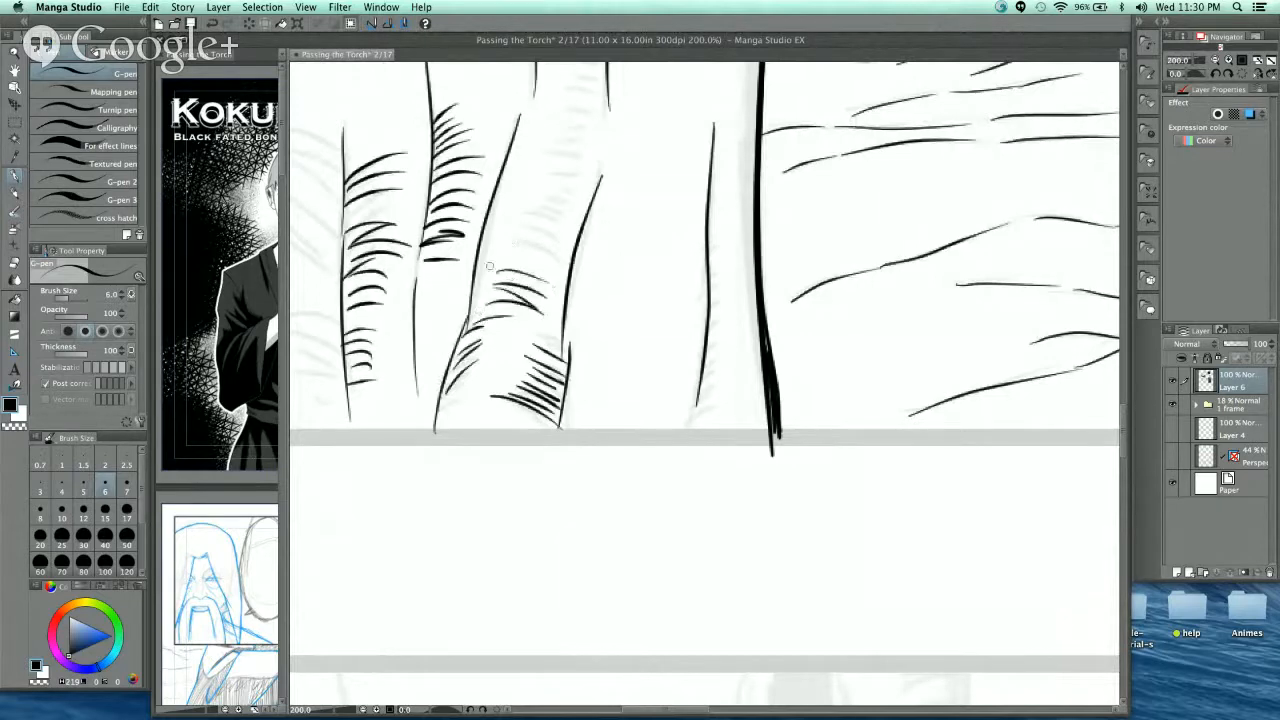
{"action": "left_click_drag", "start_coordinate": [516, 192], "coordinate": [581, 213]}
{"action": "left_click_drag", "start_coordinate": [540, 180], "coordinate": [583, 206]}
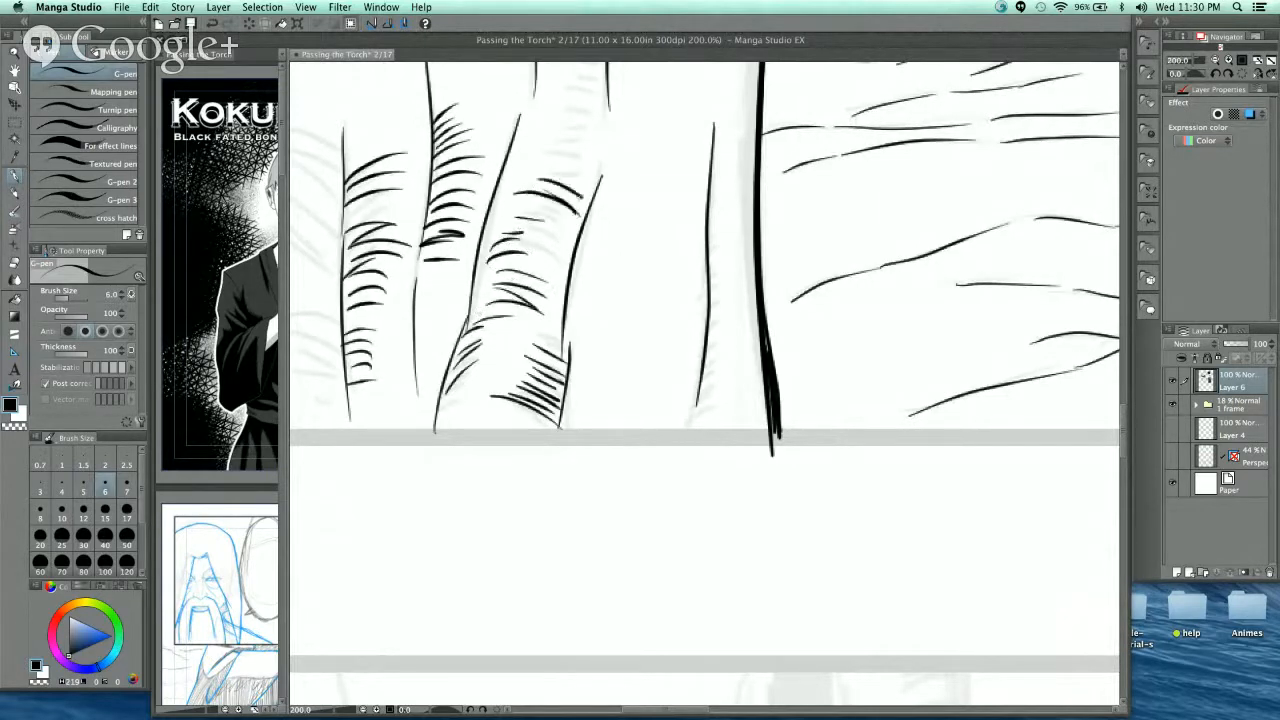
{"action": "left_click_drag", "start_coordinate": [550, 158], "coordinate": [588, 182]}
{"action": "mouse_move", "coordinate": [562, 145]}
{"action": "left_mouse_down"}
{"action": "mouse_move", "coordinate": [601, 166]}
{"action": "mouse_move", "coordinate": [530, 300]}
{"action": "left_mouse_up"}
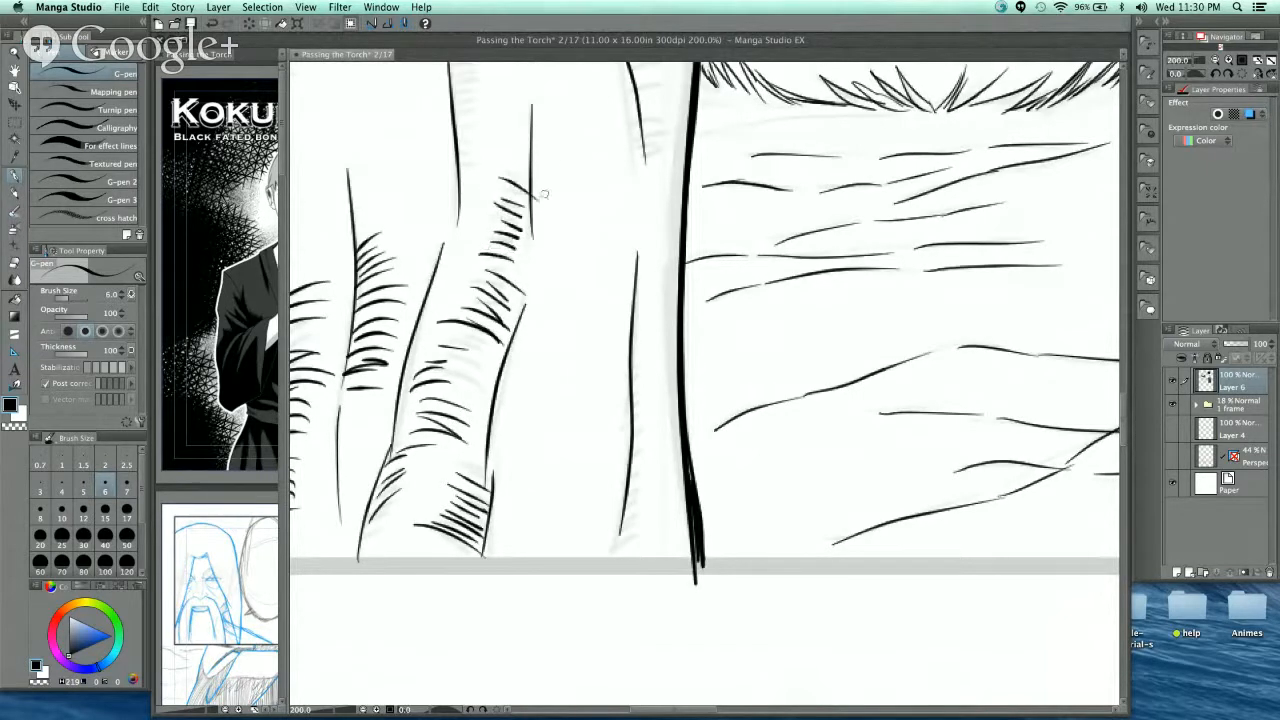
- Hatch short strokes inside the curved bark line near the foreground trunk's right outline, beside the base of the bush
{"action": "left_click_drag", "start_coordinate": [544, 193], "coordinate": [620, 480]}
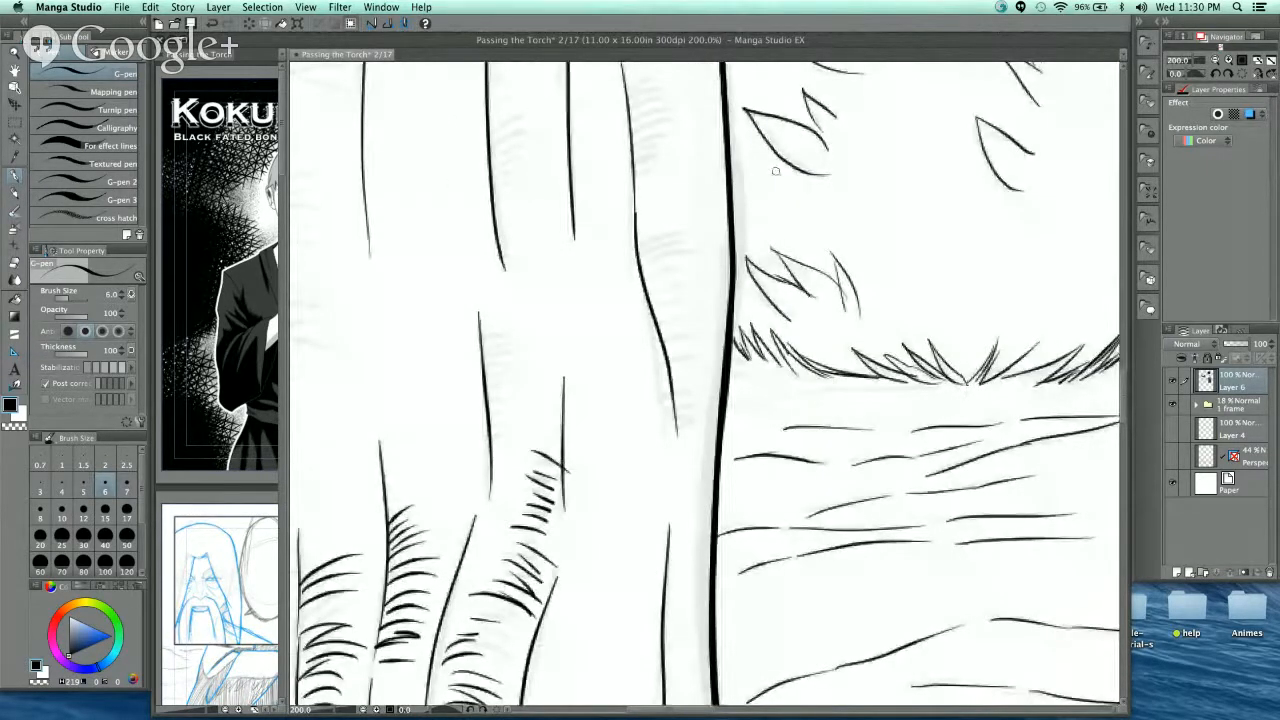
{"action": "left_click_drag", "start_coordinate": [638, 252], "coordinate": [690, 242]}
{"action": "left_click_drag", "start_coordinate": [642, 260], "coordinate": [684, 255]}
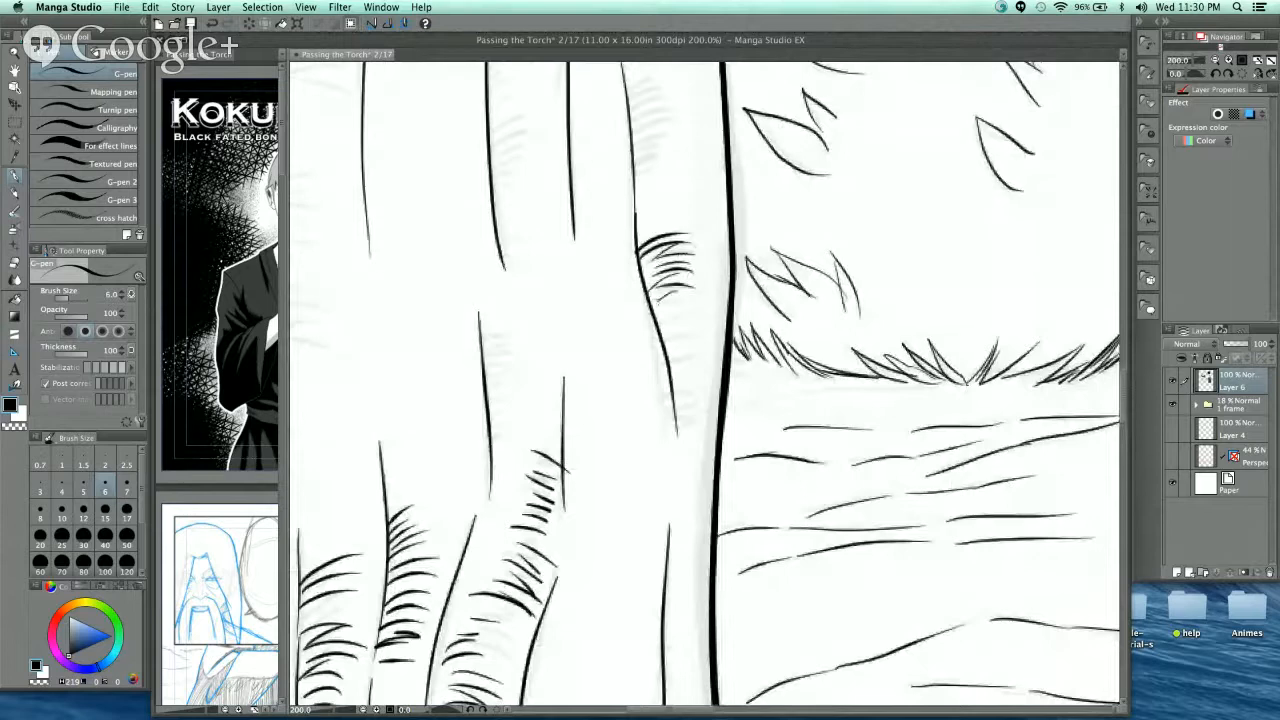
{"action": "mouse_move", "coordinate": [700, 300]}
{"action": "left_mouse_down"}
{"action": "mouse_move", "coordinate": [667, 327]}
{"action": "mouse_move", "coordinate": [692, 335]}
{"action": "mouse_move", "coordinate": [676, 368]}
{"action": "left_mouse_up"}
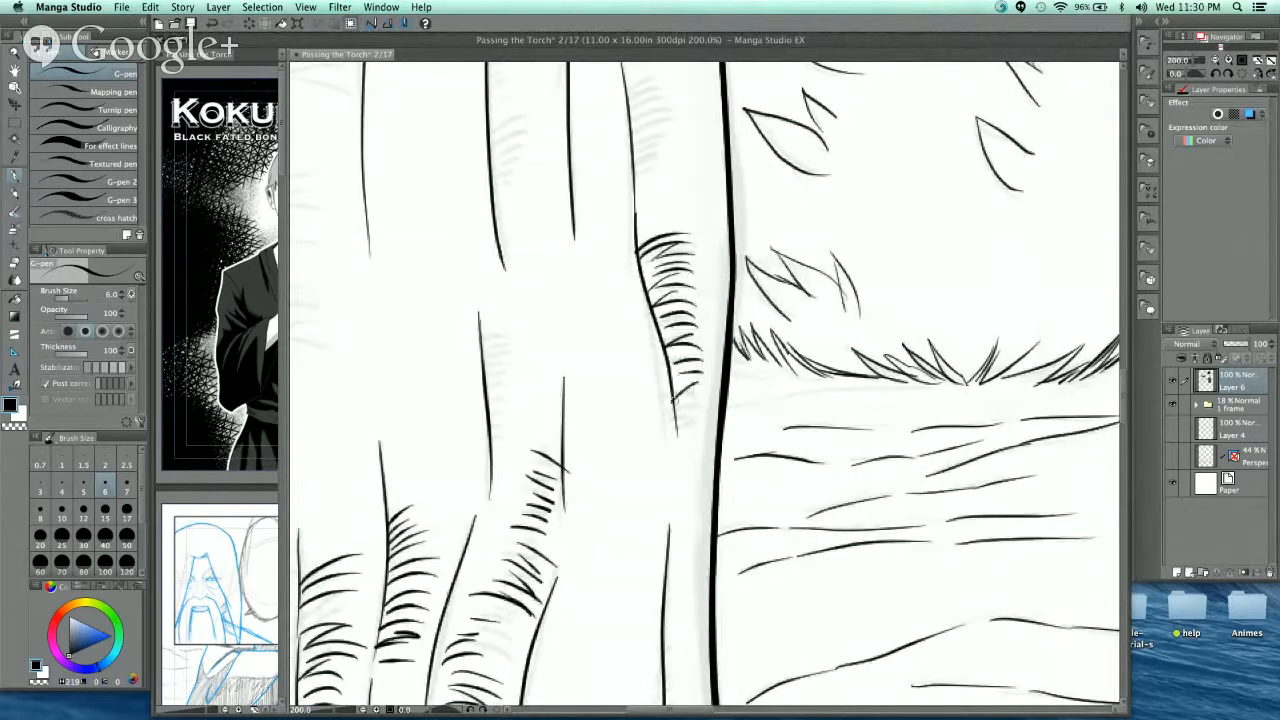
- Hatch a column of short strokes down the right side of the short bark line in the middle of the trunk
{"action": "left_click_drag", "start_coordinate": [510, 350], "coordinate": [486, 355]}
{"action": "left_click_drag", "start_coordinate": [510, 357], "coordinate": [486, 362]}
{"action": "left_click_drag", "start_coordinate": [510, 364], "coordinate": [487, 370]}
{"action": "mouse_move", "coordinate": [508, 372]}
{"action": "left_mouse_down"}
{"action": "mouse_move", "coordinate": [490, 380]}
{"action": "mouse_move", "coordinate": [488, 403]}
{"action": "left_mouse_up"}
{"action": "left_click_drag", "start_coordinate": [510, 406], "coordinate": [488, 411]}
{"action": "left_click_drag", "start_coordinate": [508, 414], "coordinate": [488, 420]}
{"action": "left_click_drag", "start_coordinate": [508, 424], "coordinate": [490, 430]}
- Hatch short strokes along the upper part of the bark line nearest the trunk's right outline, beside the bush leaves
{"action": "left_click_drag", "start_coordinate": [669, 291], "coordinate": [623, 497]}
{"action": "left_click_drag", "start_coordinate": [581, 299], "coordinate": [613, 298]}
{"action": "mouse_move", "coordinate": [585, 310]}
{"action": "left_mouse_down"}
{"action": "mouse_move", "coordinate": [621, 326]}
{"action": "mouse_move", "coordinate": [584, 347]}
{"action": "mouse_move", "coordinate": [620, 328]}
{"action": "left_mouse_up"}
{"action": "left_click_drag", "start_coordinate": [586, 346], "coordinate": [622, 338]}
{"action": "left_click_drag", "start_coordinate": [587, 358], "coordinate": [620, 348]}
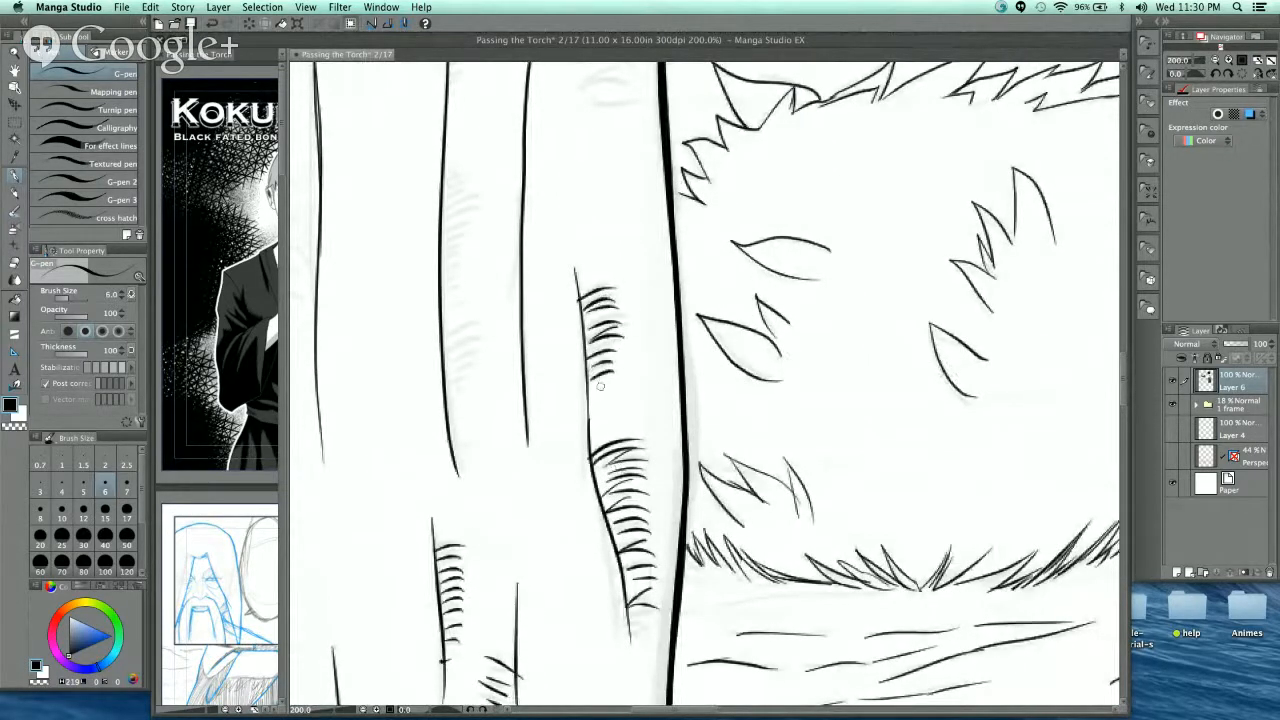
- Ink a tall cluster of curved horizontal hatches inside the trunk's right outline, just above the level of the bush
{"action": "left_click_drag", "start_coordinate": [619, 300], "coordinate": [611, 490]}
{"action": "left_click_drag", "start_coordinate": [580, 298], "coordinate": [627, 294]}
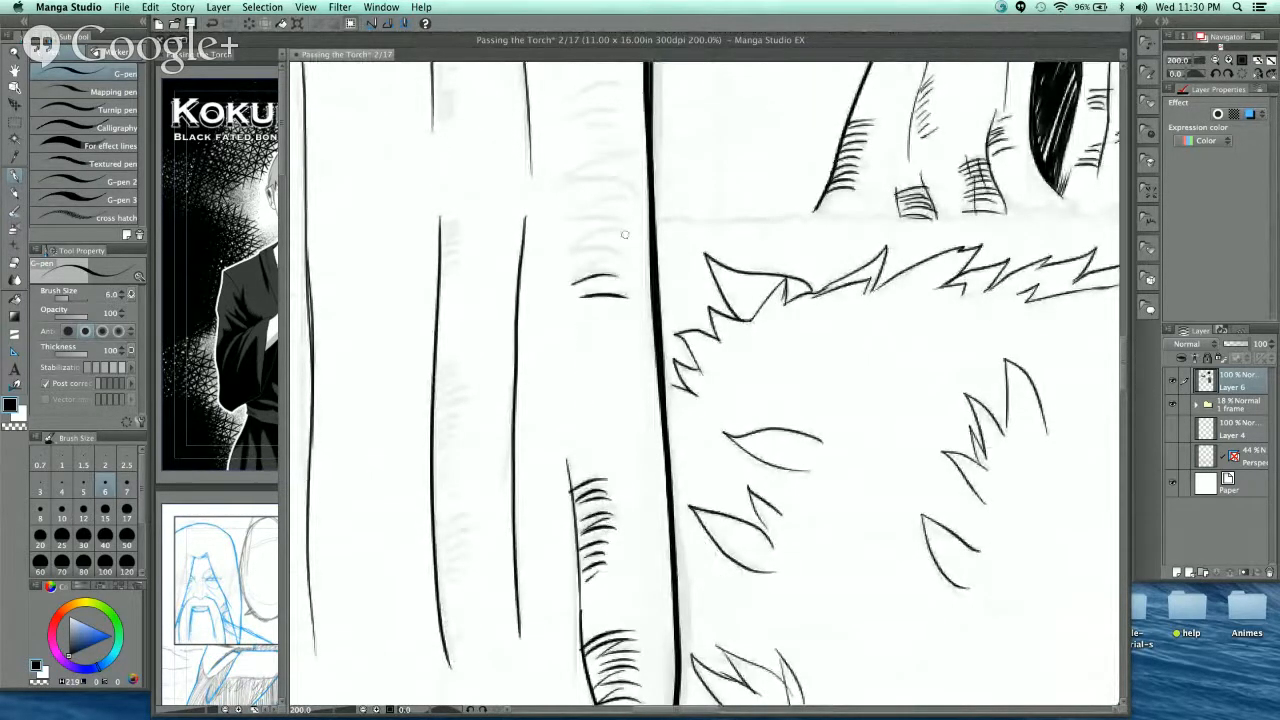
{"action": "left_click_drag", "start_coordinate": [624, 234], "coordinate": [618, 409]}
{"action": "mouse_move", "coordinate": [566, 455]}
{"action": "left_mouse_down"}
{"action": "mouse_move", "coordinate": [618, 445]}
{"action": "mouse_move", "coordinate": [617, 426]}
{"action": "left_mouse_up"}
{"action": "left_click_drag", "start_coordinate": [570, 426], "coordinate": [618, 410]}
{"action": "left_click_drag", "start_coordinate": [566, 408], "coordinate": [622, 390]}
{"action": "mouse_move", "coordinate": [620, 388]}
{"action": "left_mouse_down"}
{"action": "mouse_move", "coordinate": [623, 449]}
{"action": "mouse_move", "coordinate": [622, 433]}
{"action": "left_mouse_up"}
{"action": "left_click_drag", "start_coordinate": [566, 427], "coordinate": [631, 413]}
{"action": "left_click_drag", "start_coordinate": [565, 413], "coordinate": [638, 394]}
{"action": "mouse_move", "coordinate": [564, 402]}
{"action": "left_mouse_down"}
{"action": "mouse_move", "coordinate": [632, 390]}
{"action": "mouse_move", "coordinate": [628, 380]}
{"action": "left_mouse_up"}
{"action": "mouse_move", "coordinate": [584, 380]}
{"action": "left_mouse_down"}
{"action": "mouse_move", "coordinate": [632, 384]}
{"action": "mouse_move", "coordinate": [600, 362]}
{"action": "left_mouse_up"}
{"action": "mouse_move", "coordinate": [566, 362]}
{"action": "left_mouse_down"}
{"action": "mouse_move", "coordinate": [630, 364]}
{"action": "mouse_move", "coordinate": [630, 348]}
{"action": "left_mouse_up"}
{"action": "mouse_move", "coordinate": [560, 352]}
{"action": "left_mouse_down"}
{"action": "mouse_move", "coordinate": [624, 344]}
{"action": "mouse_move", "coordinate": [622, 330]}
{"action": "left_mouse_up"}
{"action": "left_click_drag", "start_coordinate": [584, 332], "coordinate": [630, 322]}
- Hatch a few short strokes at the upper end of the long bark line in the middle of the trunk
{"action": "left_click_drag", "start_coordinate": [640, 374], "coordinate": [800, 177]}
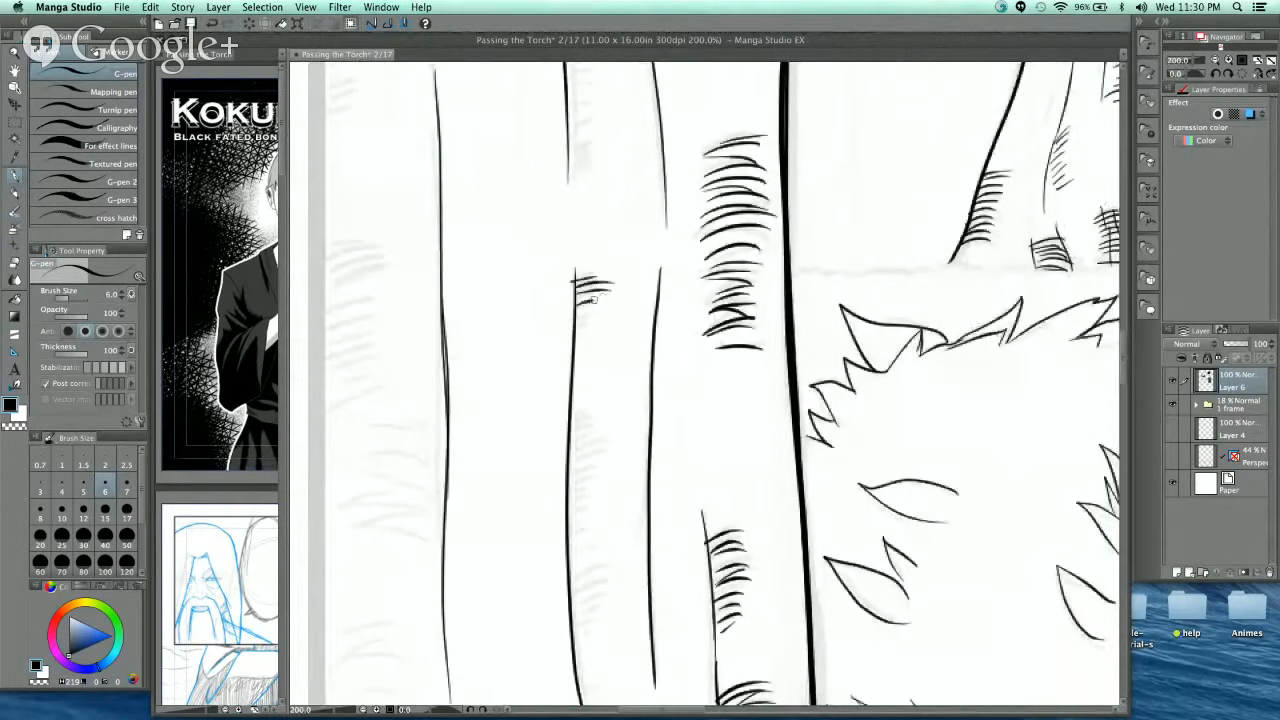
{"action": "left_click_drag", "start_coordinate": [574, 312], "coordinate": [612, 296]}
{"action": "left_click_drag", "start_coordinate": [574, 318], "coordinate": [620, 308]}
- Hatch a dense column of strokes down the middle and lower part of the trunk's long central bark line
{"action": "left_click_drag", "start_coordinate": [623, 380], "coordinate": [753, 225]}
{"action": "mouse_move", "coordinate": [700, 276]}
{"action": "left_mouse_down"}
{"action": "mouse_move", "coordinate": [740, 264]}
{"action": "mouse_move", "coordinate": [744, 282]}
{"action": "left_mouse_up"}
{"action": "left_click_drag", "start_coordinate": [698, 302], "coordinate": [748, 296]}
{"action": "left_click_drag", "start_coordinate": [698, 316], "coordinate": [748, 312]}
{"action": "left_click_drag", "start_coordinate": [698, 332], "coordinate": [744, 330]}
{"action": "mouse_move", "coordinate": [700, 348]}
{"action": "left_mouse_down"}
{"action": "mouse_move", "coordinate": [738, 338]}
{"action": "mouse_move", "coordinate": [746, 362]}
{"action": "left_mouse_up"}
{"action": "left_click_drag", "start_coordinate": [698, 380], "coordinate": [756, 376]}
{"action": "mouse_move", "coordinate": [698, 396]}
{"action": "left_mouse_down"}
{"action": "mouse_move", "coordinate": [762, 384]}
{"action": "mouse_move", "coordinate": [756, 394]}
{"action": "left_mouse_up"}
{"action": "mouse_move", "coordinate": [704, 414]}
{"action": "left_mouse_down"}
{"action": "mouse_move", "coordinate": [752, 406]}
{"action": "mouse_move", "coordinate": [730, 420]}
{"action": "mouse_move", "coordinate": [744, 432]}
{"action": "left_mouse_up"}
{"action": "left_click_drag", "start_coordinate": [704, 452], "coordinate": [740, 442]}
{"action": "mouse_move", "coordinate": [702, 464]}
{"action": "left_mouse_down"}
{"action": "mouse_move", "coordinate": [738, 452]}
{"action": "mouse_move", "coordinate": [732, 496]}
{"action": "left_mouse_up"}
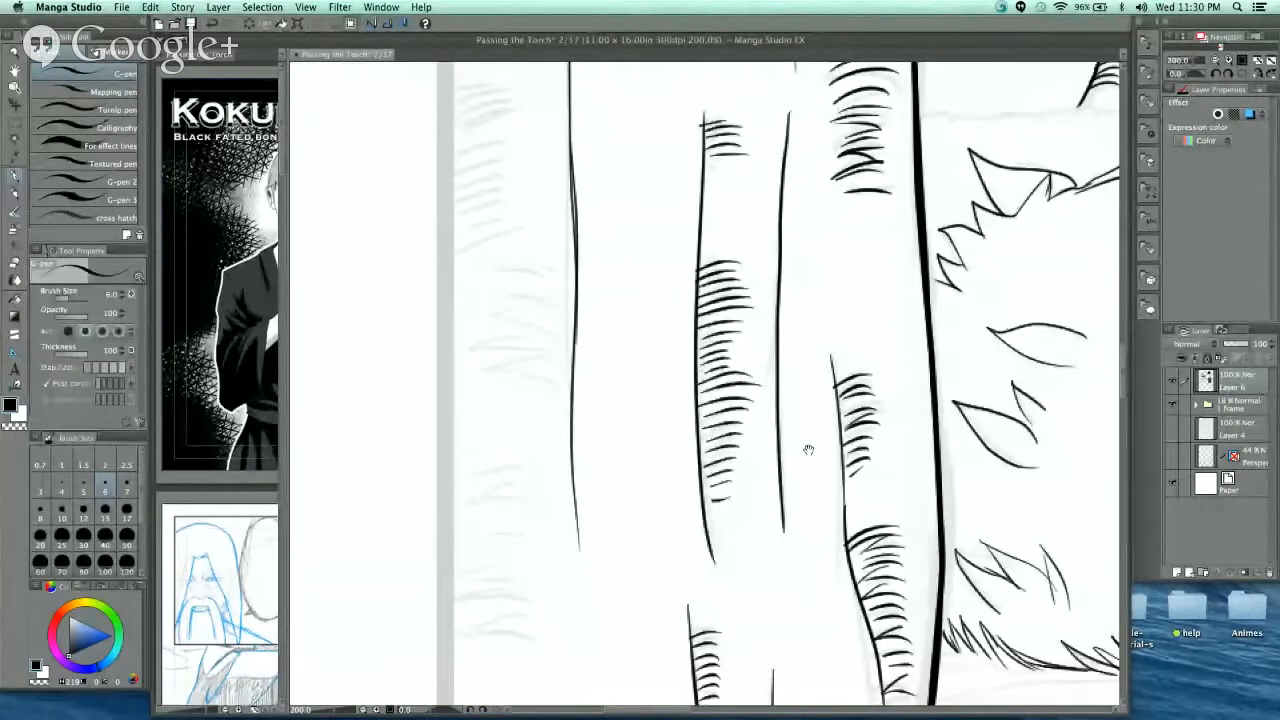
- Hatch two clusters of curved strokes against the panel's left border at the base of the foreground trunk
{"action": "mouse_move", "coordinate": [808, 450]}
{"action": "left_mouse_down"}
{"action": "mouse_move", "coordinate": [847, 250]}
{"action": "mouse_move", "coordinate": [941, 106]}
{"action": "left_mouse_up"}
{"action": "left_click_drag", "start_coordinate": [832, 323], "coordinate": [640, 300]}
{"action": "mouse_move", "coordinate": [592, 301]}
{"action": "left_mouse_down"}
{"action": "mouse_move", "coordinate": [638, 310]}
{"action": "mouse_move", "coordinate": [636, 330]}
{"action": "left_mouse_up"}
{"action": "mouse_move", "coordinate": [590, 338]}
{"action": "left_mouse_down"}
{"action": "mouse_move", "coordinate": [638, 346]}
{"action": "mouse_move", "coordinate": [638, 362]}
{"action": "left_mouse_up"}
{"action": "left_click_drag", "start_coordinate": [590, 372], "coordinate": [636, 390]}
{"action": "mouse_move", "coordinate": [594, 398]}
{"action": "left_mouse_down"}
{"action": "mouse_move", "coordinate": [634, 412]}
{"action": "mouse_move", "coordinate": [687, 317]}
{"action": "mouse_move", "coordinate": [687, 348]}
{"action": "left_mouse_up"}
{"action": "mouse_move", "coordinate": [631, 364]}
{"action": "left_mouse_down"}
{"action": "mouse_move", "coordinate": [660, 352]}
{"action": "mouse_move", "coordinate": [674, 369]}
{"action": "left_mouse_up"}
{"action": "mouse_move", "coordinate": [636, 384]}
{"action": "left_mouse_down"}
{"action": "mouse_move", "coordinate": [674, 388]}
{"action": "mouse_move", "coordinate": [656, 399]}
{"action": "mouse_move", "coordinate": [680, 404]}
{"action": "left_mouse_up"}
{"action": "left_click_drag", "start_coordinate": [636, 424], "coordinate": [680, 420]}
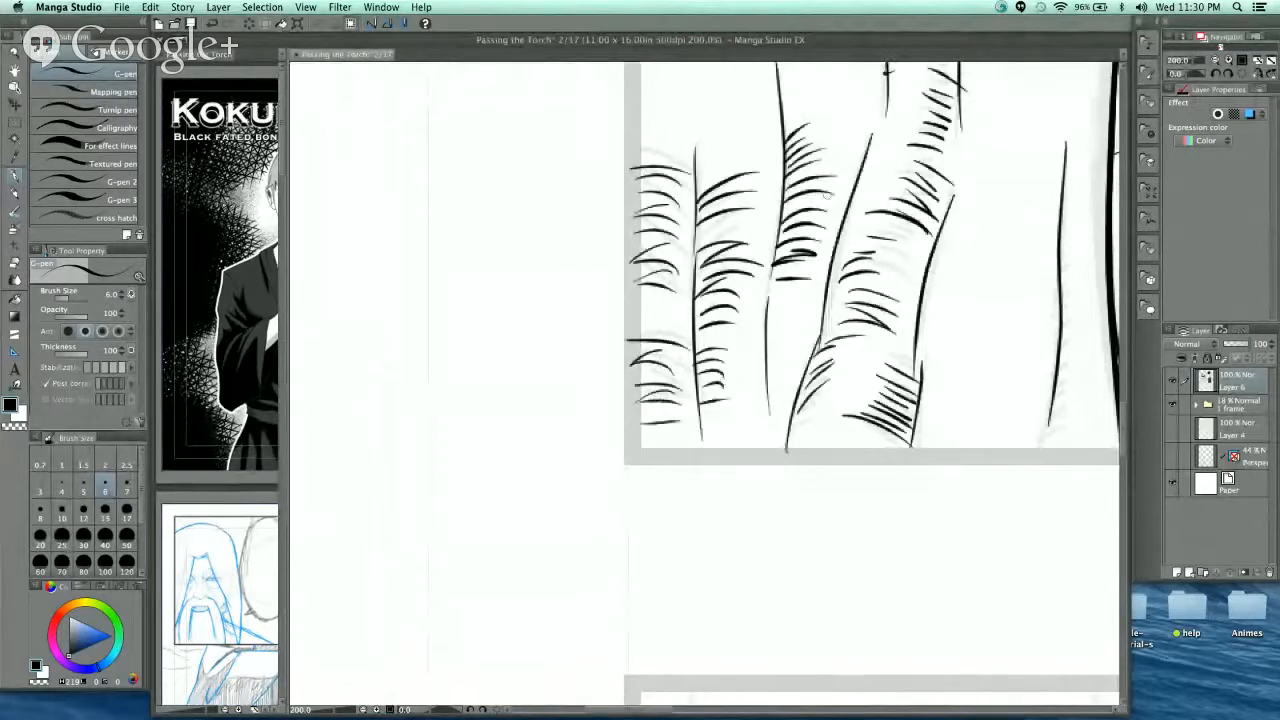
- Hatch groups of curved strokes along the panel's left border, beside the lower end of the trunk's long left bark line
{"action": "mouse_move", "coordinate": [783, 228]}
{"action": "left_mouse_down"}
{"action": "mouse_move", "coordinate": [734, 333]}
{"action": "mouse_move", "coordinate": [719, 483]}
{"action": "left_mouse_up"}
{"action": "left_click_drag", "start_coordinate": [697, 323], "coordinate": [723, 450]}
{"action": "mouse_move", "coordinate": [604, 344]}
{"action": "left_mouse_down"}
{"action": "mouse_move", "coordinate": [688, 332]}
{"action": "mouse_move", "coordinate": [613, 320]}
{"action": "mouse_move", "coordinate": [692, 296]}
{"action": "left_mouse_up"}
{"action": "mouse_move", "coordinate": [727, 256]}
{"action": "left_mouse_down"}
{"action": "mouse_move", "coordinate": [718, 394]}
{"action": "mouse_move", "coordinate": [734, 448]}
{"action": "left_mouse_up"}
{"action": "left_click_drag", "start_coordinate": [610, 367], "coordinate": [690, 362]}
{"action": "mouse_move", "coordinate": [616, 355]}
{"action": "left_mouse_down"}
{"action": "mouse_move", "coordinate": [686, 351]}
{"action": "mouse_move", "coordinate": [692, 337]}
{"action": "left_mouse_up"}
{"action": "mouse_move", "coordinate": [610, 330]}
{"action": "left_mouse_down"}
{"action": "mouse_move", "coordinate": [699, 322]}
{"action": "mouse_move", "coordinate": [696, 306]}
{"action": "left_mouse_up"}
{"action": "left_click_drag", "start_coordinate": [612, 308], "coordinate": [688, 289]}
{"action": "left_click_drag", "start_coordinate": [622, 291], "coordinate": [690, 274]}
{"action": "mouse_move", "coordinate": [606, 270]}
{"action": "left_mouse_down"}
{"action": "mouse_move", "coordinate": [688, 256]}
{"action": "mouse_move", "coordinate": [674, 252]}
{"action": "left_mouse_up"}
{"action": "left_click_drag", "start_coordinate": [604, 252], "coordinate": [692, 244]}
- Continue the left-border hatching upward with curved strokes beside the middle of the long left bark line
{"action": "left_click_drag", "start_coordinate": [721, 183], "coordinate": [723, 354]}
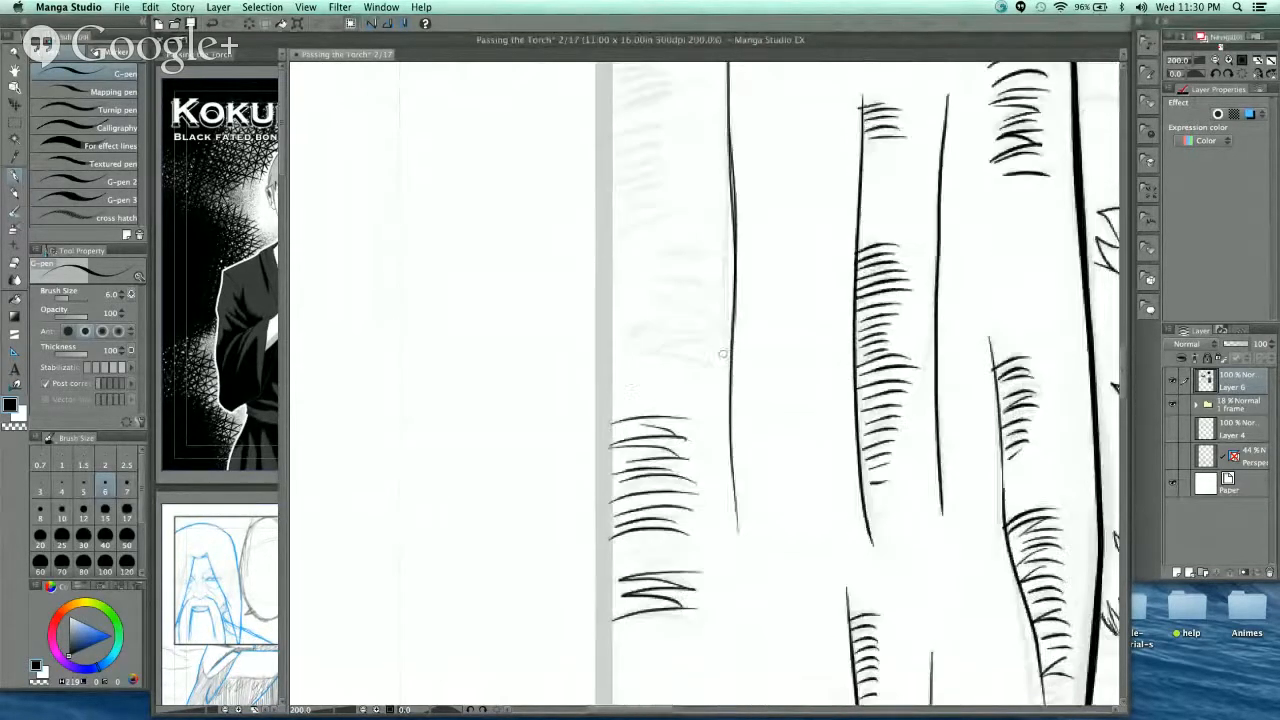
{"action": "left_click_drag", "start_coordinate": [609, 384], "coordinate": [694, 373]}
{"action": "left_click_drag", "start_coordinate": [618, 373], "coordinate": [700, 356]}
{"action": "mouse_move", "coordinate": [632, 358]}
{"action": "left_mouse_down"}
{"action": "mouse_move", "coordinate": [714, 347]}
{"action": "mouse_move", "coordinate": [710, 337]}
{"action": "left_mouse_up"}
{"action": "mouse_move", "coordinate": [643, 335]}
{"action": "left_mouse_down"}
{"action": "mouse_move", "coordinate": [716, 328]}
{"action": "mouse_move", "coordinate": [714, 310]}
{"action": "left_mouse_up"}
{"action": "left_click_drag", "start_coordinate": [631, 296], "coordinate": [712, 281]}
{"action": "mouse_move", "coordinate": [659, 272]}
{"action": "left_mouse_down"}
{"action": "mouse_move", "coordinate": [722, 279]}
{"action": "mouse_move", "coordinate": [726, 258]}
{"action": "left_mouse_up"}
{"action": "mouse_move", "coordinate": [694, 215]}
{"action": "left_mouse_down"}
{"action": "mouse_move", "coordinate": [668, 309]}
{"action": "mouse_move", "coordinate": [708, 312]}
{"action": "mouse_move", "coordinate": [694, 291]}
{"action": "left_mouse_up"}
{"action": "left_click_drag", "start_coordinate": [592, 286], "coordinate": [662, 264]}
{"action": "left_click_drag", "start_coordinate": [596, 270], "coordinate": [682, 240]}
{"action": "left_click_drag", "start_coordinate": [586, 242], "coordinate": [660, 222]}
{"action": "mouse_move", "coordinate": [612, 226]}
{"action": "left_mouse_down"}
{"action": "mouse_move", "coordinate": [688, 212]}
{"action": "mouse_move", "coordinate": [682, 202]}
{"action": "left_mouse_up"}
- Hatch further clusters of curved strokes up the left border, beside the upper part of the long left bark line
{"action": "mouse_move", "coordinate": [628, 200]}
{"action": "left_mouse_down"}
{"action": "mouse_move", "coordinate": [680, 196]}
{"action": "mouse_move", "coordinate": [658, 301]}
{"action": "left_mouse_up"}
{"action": "left_click_drag", "start_coordinate": [558, 315], "coordinate": [625, 302]}
{"action": "left_click_drag", "start_coordinate": [550, 304], "coordinate": [639, 293]}
{"action": "mouse_move", "coordinate": [566, 271]}
{"action": "left_mouse_down"}
{"action": "mouse_move", "coordinate": [629, 269]}
{"action": "mouse_move", "coordinate": [636, 246]}
{"action": "left_mouse_up"}
{"action": "left_click_drag", "start_coordinate": [572, 236], "coordinate": [668, 226]}
{"action": "left_click_drag", "start_coordinate": [580, 212], "coordinate": [660, 194]}
{"action": "mouse_move", "coordinate": [578, 184]}
{"action": "left_mouse_down"}
{"action": "mouse_move", "coordinate": [676, 178]}
{"action": "mouse_move", "coordinate": [675, 323]}
{"action": "left_mouse_up"}
{"action": "left_click_drag", "start_coordinate": [584, 302], "coordinate": [644, 274]}
{"action": "mouse_move", "coordinate": [588, 270]}
{"action": "left_mouse_down"}
{"action": "mouse_move", "coordinate": [652, 258]}
{"action": "mouse_move", "coordinate": [658, 238]}
{"action": "left_mouse_up"}
{"action": "left_click_drag", "start_coordinate": [592, 236], "coordinate": [672, 218]}
{"action": "left_click_drag", "start_coordinate": [588, 216], "coordinate": [680, 196]}
{"action": "left_click_drag", "start_coordinate": [594, 190], "coordinate": [664, 180]}
- Hatch the last cluster of curved strokes in the panel's upper-left corner, just under the top border
{"action": "mouse_move", "coordinate": [600, 176]}
{"action": "left_mouse_down"}
{"action": "mouse_move", "coordinate": [678, 152]}
{"action": "mouse_move", "coordinate": [692, 273]}
{"action": "left_mouse_up"}
{"action": "left_click_drag", "start_coordinate": [576, 232], "coordinate": [654, 218]}
{"action": "left_click_drag", "start_coordinate": [578, 216], "coordinate": [676, 186]}
{"action": "mouse_move", "coordinate": [570, 192]}
{"action": "left_mouse_down"}
{"action": "mouse_move", "coordinate": [672, 182]}
{"action": "mouse_move", "coordinate": [646, 160]}
{"action": "left_mouse_up"}
{"action": "left_click_drag", "start_coordinate": [626, 166], "coordinate": [674, 150]}
{"action": "left_click_drag", "start_coordinate": [562, 158], "coordinate": [636, 146]}
{"action": "mouse_move", "coordinate": [586, 148]}
{"action": "left_mouse_down"}
{"action": "mouse_move", "coordinate": [670, 140]}
{"action": "mouse_move", "coordinate": [568, 134]}
{"action": "left_mouse_up"}
- Hatch a column of curved strokes between the lowest right bark line and the trunk's right outline, near the bottom border
{"action": "mouse_move", "coordinate": [782, 304]}
{"action": "left_mouse_down"}
{"action": "mouse_move", "coordinate": [743, 249]}
{"action": "mouse_move", "coordinate": [740, 202]}
{"action": "left_mouse_up"}
{"action": "key", "text": "super+minus"}
{"action": "key", "text": "super+minus"}
{"action": "key", "text": "super+minus"}
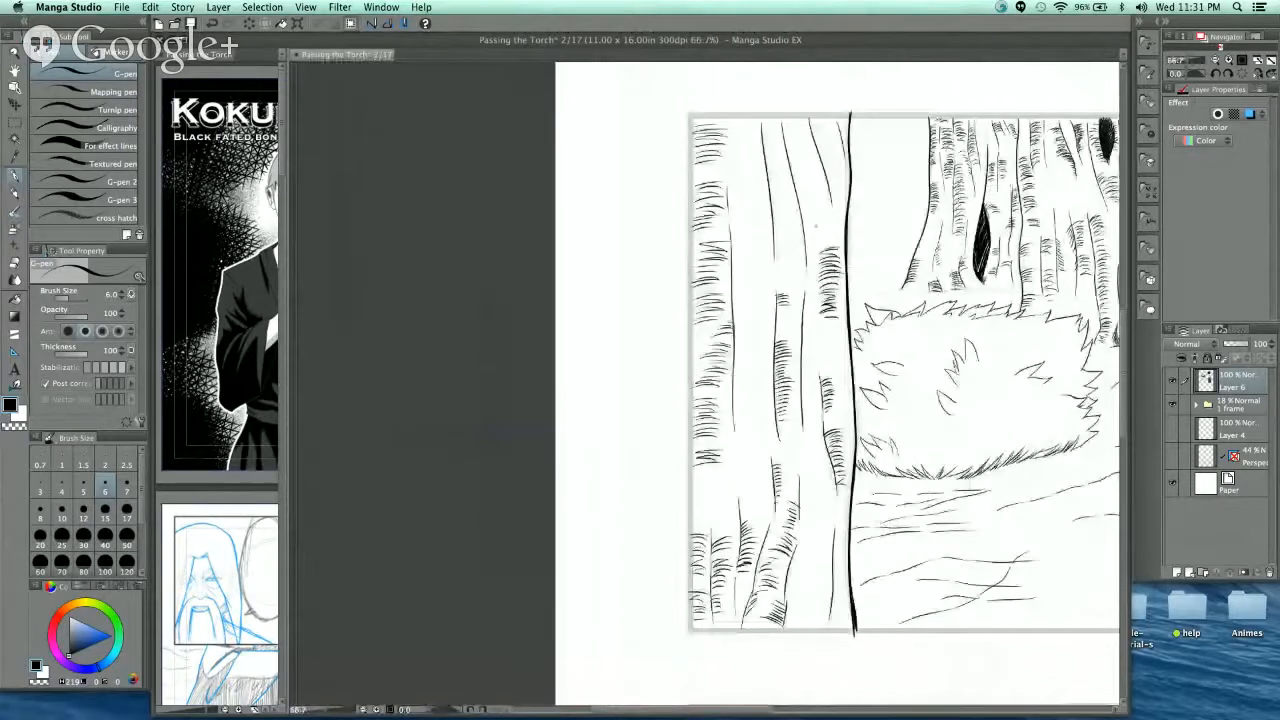
{"action": "left_click_drag", "start_coordinate": [836, 328], "coordinate": [768, 86]}
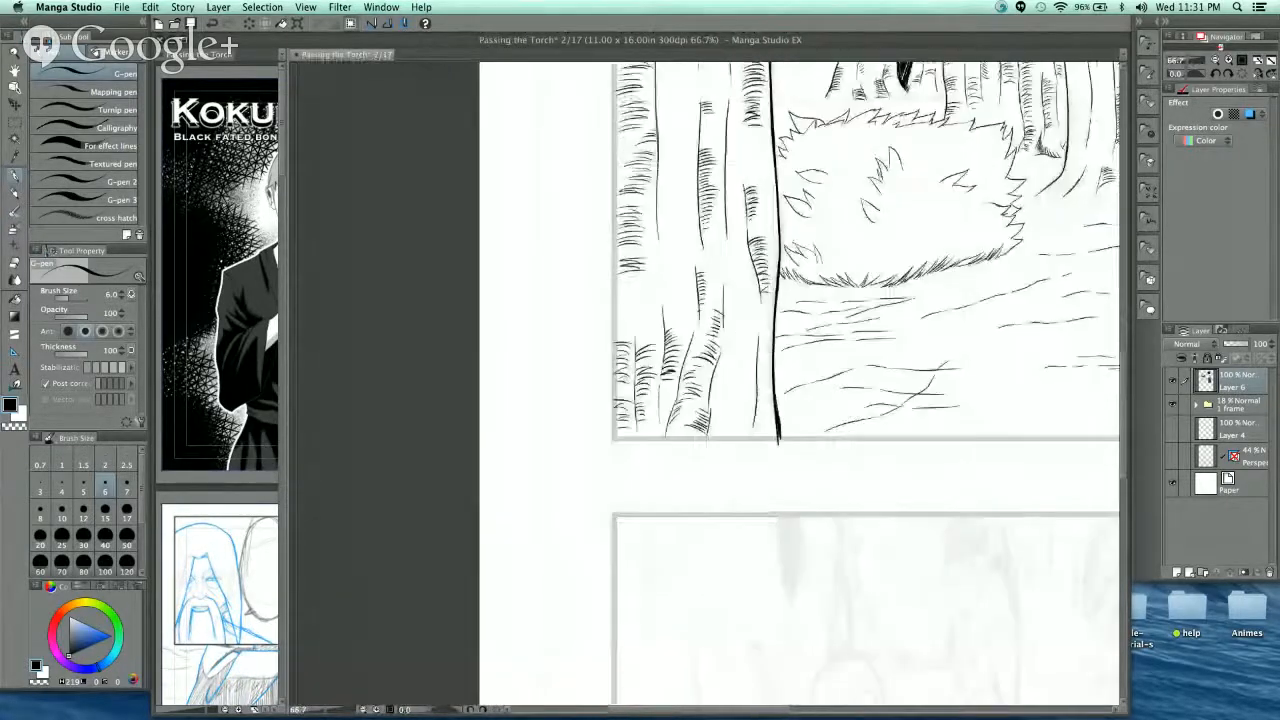
{"action": "key", "text": "super+plus"}
{"action": "key", "text": "super+plus"}
{"action": "key", "text": "super+plus"}
{"action": "left_click_drag", "start_coordinate": [706, 429], "coordinate": [739, 433]}
{"action": "left_click_drag", "start_coordinate": [714, 451], "coordinate": [742, 442]}
{"action": "left_click_drag", "start_coordinate": [716, 464], "coordinate": [756, 455]}
{"action": "left_click_drag", "start_coordinate": [713, 477], "coordinate": [754, 478]}
{"action": "left_click_drag", "start_coordinate": [706, 500], "coordinate": [748, 503]}
{"action": "left_click_drag", "start_coordinate": [702, 544], "coordinate": [749, 530]}
{"action": "left_click_drag", "start_coordinate": [705, 559], "coordinate": [744, 550]}
{"action": "left_click_drag", "start_coordinate": [698, 573], "coordinate": [742, 553]}
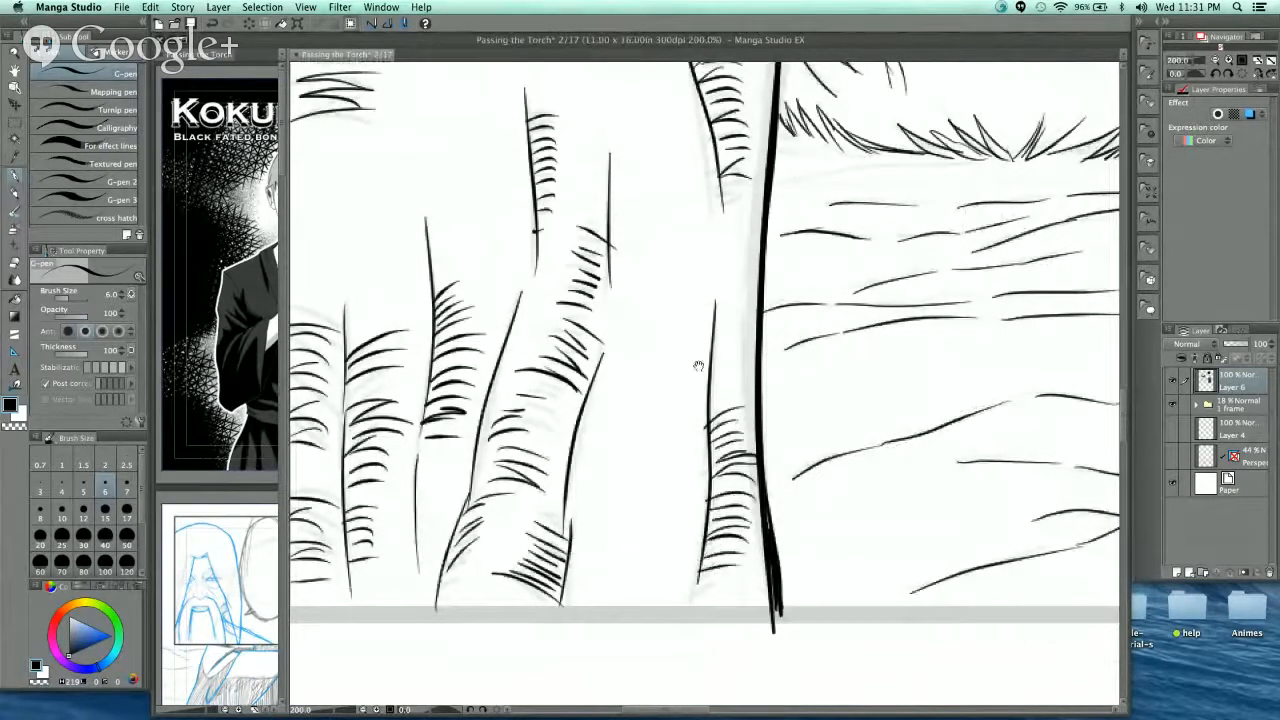
- Ink a broken, wavy bark line between the slanting root and the right bark line, and hatch short strokes along its lower end
{"action": "mouse_move", "coordinate": [698, 366]}
{"action": "left_mouse_down"}
{"action": "mouse_move", "coordinate": [698, 494]}
{"action": "mouse_move", "coordinate": [642, 649]}
{"action": "left_mouse_up"}
{"action": "left_click_drag", "start_coordinate": [653, 536], "coordinate": [695, 268]}
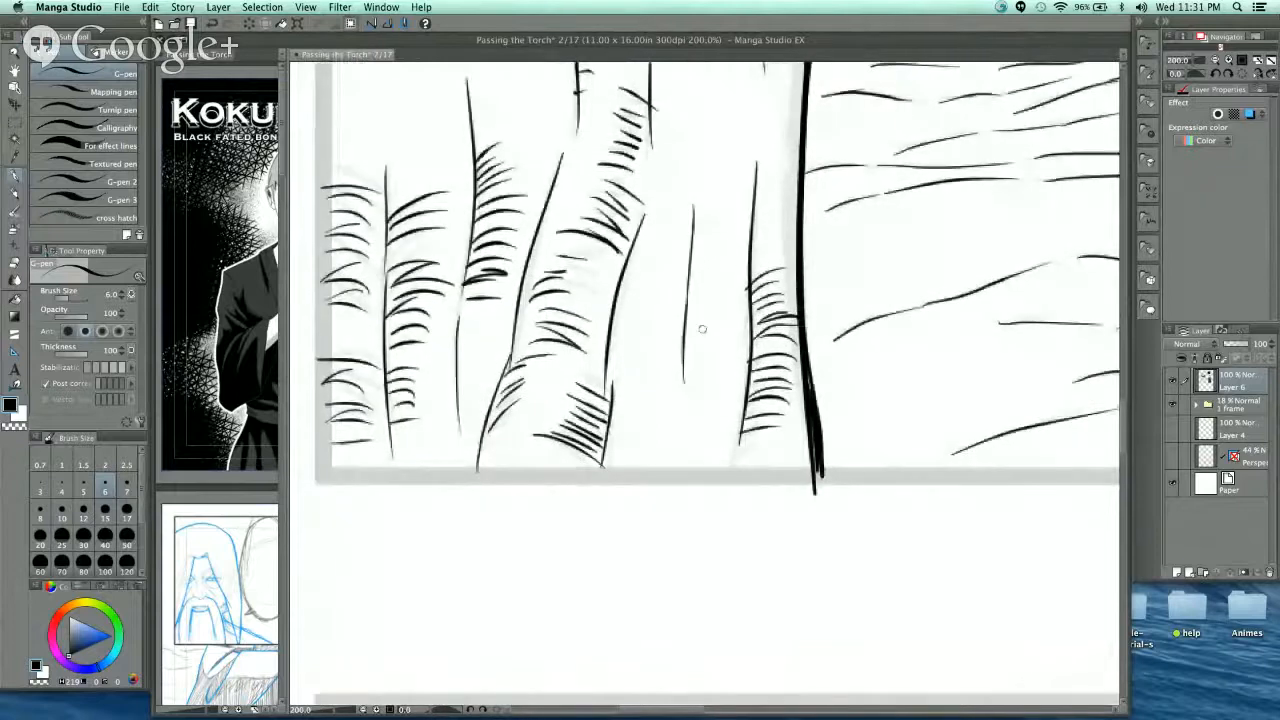
{"action": "key", "text": "super+z"}
{"action": "left_click_drag", "start_coordinate": [693, 204], "coordinate": [704, 452]}
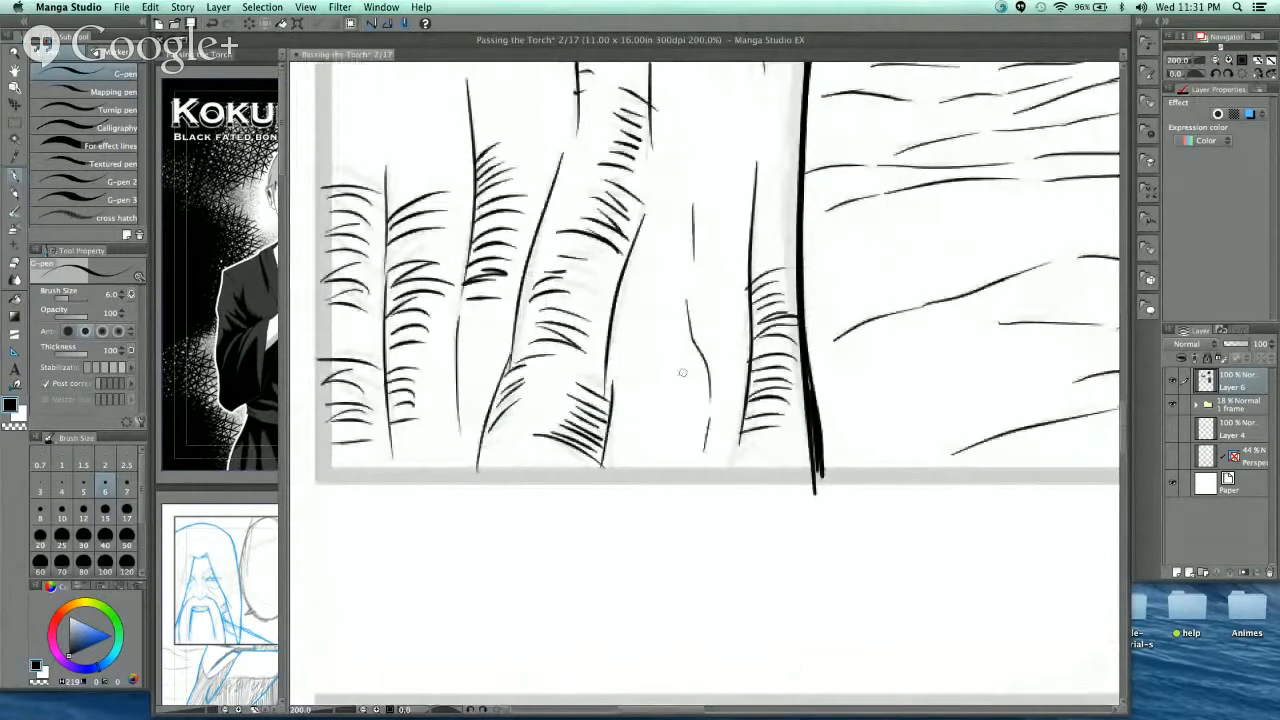
{"action": "left_click_drag", "start_coordinate": [702, 371], "coordinate": [686, 384]}
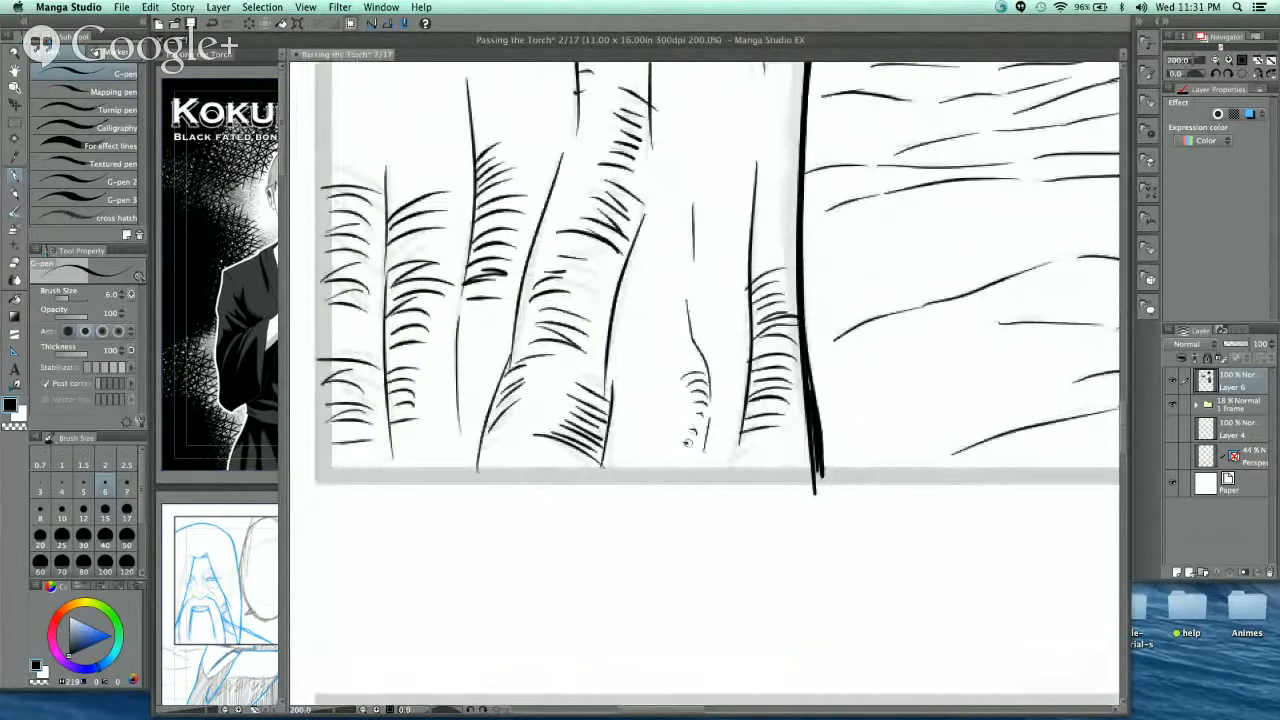
{"action": "key", "text": "super+minus"}
{"action": "key", "text": "super+minus"}
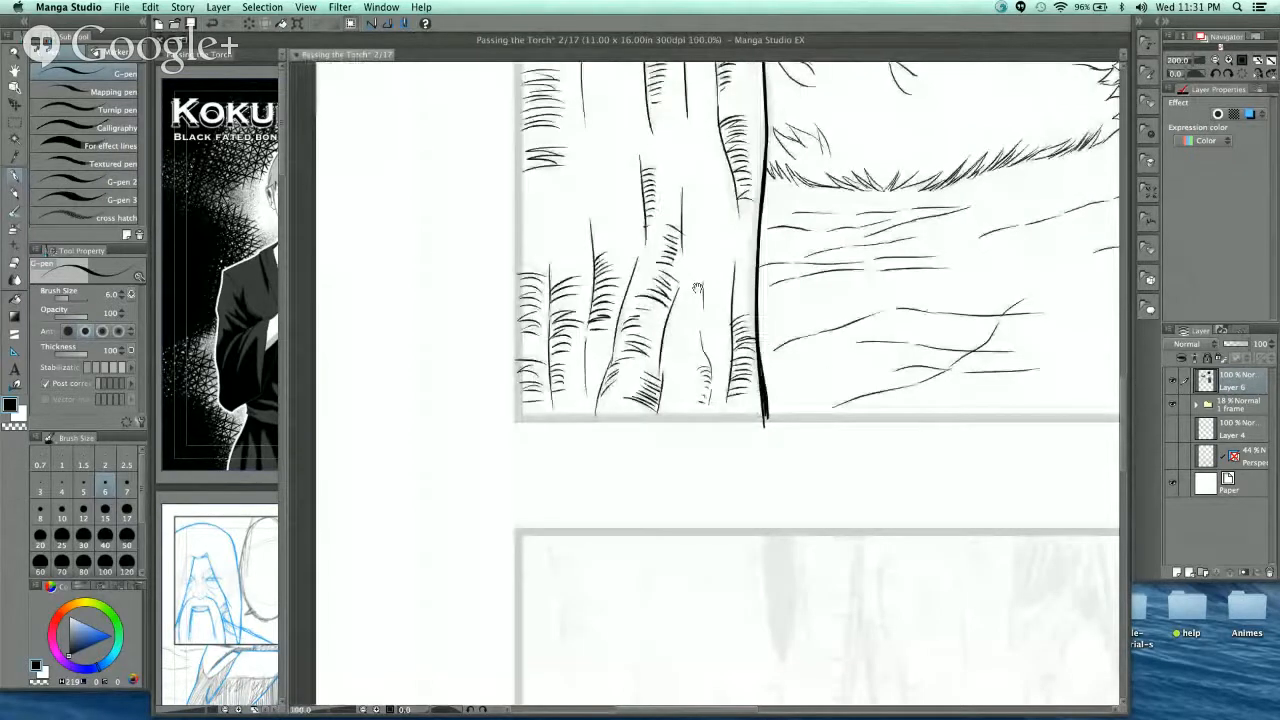
{"action": "key", "text": "super+plus"}
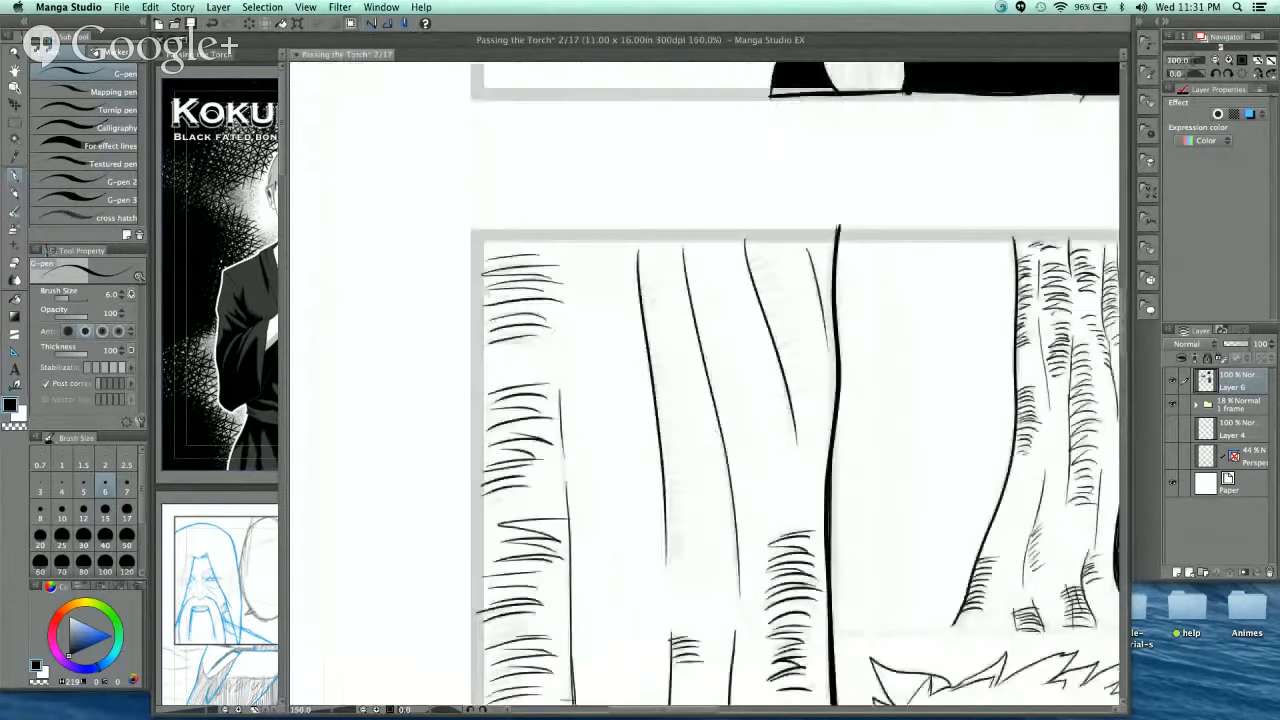
- Hatch clusters of short curved strokes along the upper part of the leftmost of the large trunk's upper bark lines
{"action": "key", "text": "super+plus"}
{"action": "left_click_drag", "start_coordinate": [625, 305], "coordinate": [657, 288]}
{"action": "left_click_drag", "start_coordinate": [625, 311], "coordinate": [650, 298]}
{"action": "mouse_move", "coordinate": [626, 318]}
{"action": "left_mouse_down"}
{"action": "mouse_move", "coordinate": [670, 305]}
{"action": "mouse_move", "coordinate": [682, 318]}
{"action": "left_mouse_up"}
{"action": "key", "text": "super+plus"}
{"action": "left_click_drag", "start_coordinate": [632, 346], "coordinate": [690, 337]}
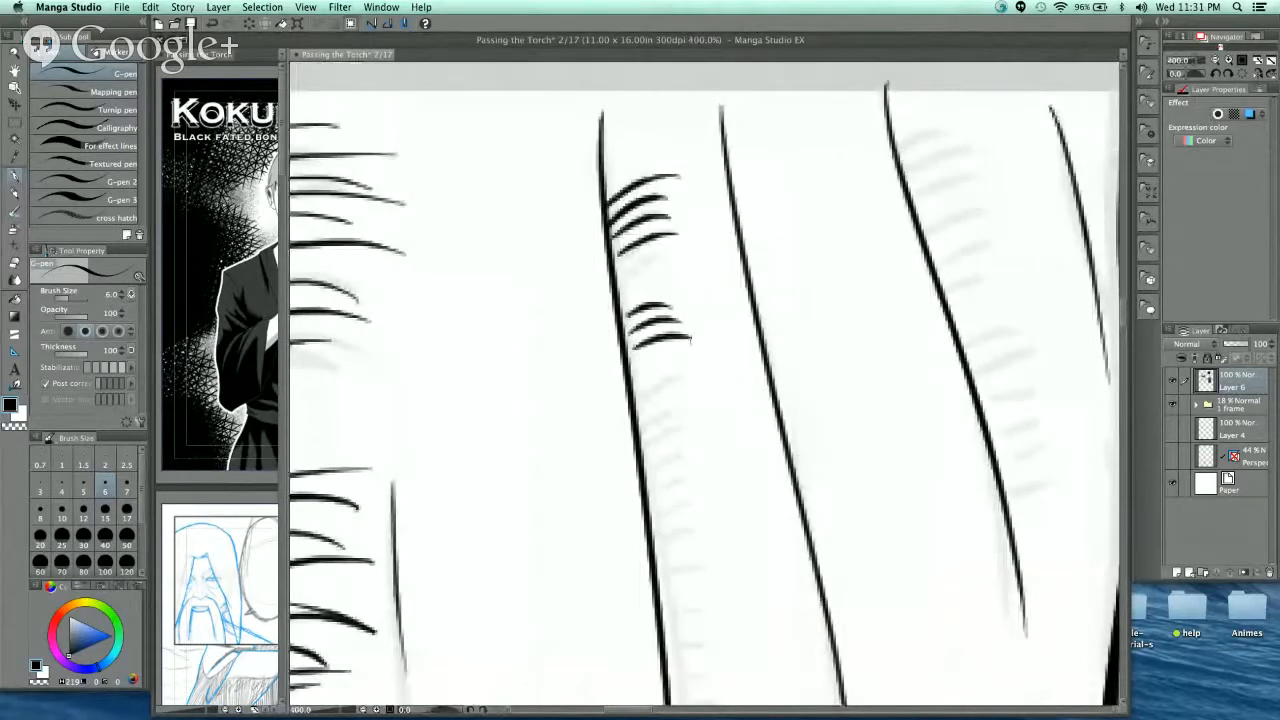
{"action": "mouse_move", "coordinate": [636, 380]}
{"action": "left_mouse_down"}
{"action": "mouse_move", "coordinate": [700, 340]}
{"action": "mouse_move", "coordinate": [696, 382]}
{"action": "left_mouse_up"}
{"action": "mouse_move", "coordinate": [642, 414]}
{"action": "left_mouse_down"}
{"action": "mouse_move", "coordinate": [700, 398]}
{"action": "mouse_move", "coordinate": [702, 420]}
{"action": "left_mouse_up"}
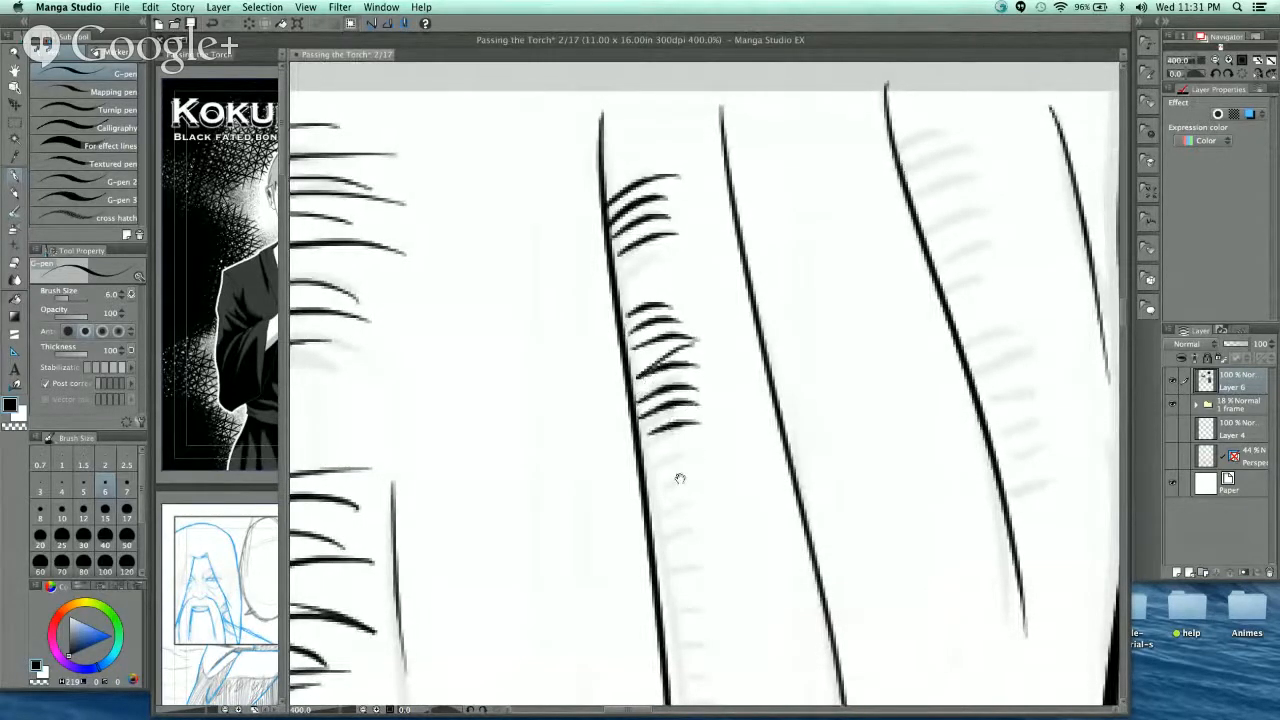
- Continue the curved hatching down that bark line to its lower end, widening the strokes toward the neighbouring line
{"action": "mouse_move", "coordinate": [680, 478]}
{"action": "left_mouse_down"}
{"action": "mouse_move", "coordinate": [700, 294]}
{"action": "mouse_move", "coordinate": [738, 310]}
{"action": "left_mouse_up"}
{"action": "mouse_move", "coordinate": [663, 340]}
{"action": "left_mouse_down"}
{"action": "mouse_move", "coordinate": [736, 328]}
{"action": "mouse_move", "coordinate": [742, 348]}
{"action": "left_mouse_up"}
{"action": "mouse_move", "coordinate": [676, 382]}
{"action": "left_mouse_down"}
{"action": "mouse_move", "coordinate": [755, 374]}
{"action": "mouse_move", "coordinate": [742, 387]}
{"action": "left_mouse_up"}
{"action": "mouse_move", "coordinate": [674, 415]}
{"action": "left_mouse_down"}
{"action": "mouse_move", "coordinate": [745, 405]}
{"action": "mouse_move", "coordinate": [752, 428]}
{"action": "left_mouse_up"}
{"action": "mouse_move", "coordinate": [681, 508]}
{"action": "left_mouse_down"}
{"action": "mouse_move", "coordinate": [703, 333]}
{"action": "mouse_move", "coordinate": [823, 338]}
{"action": "left_mouse_up"}
{"action": "left_click_drag", "start_coordinate": [698, 362], "coordinate": [834, 368]}
{"action": "left_click_drag", "start_coordinate": [722, 386], "coordinate": [822, 394]}
{"action": "mouse_move", "coordinate": [714, 424]}
{"action": "left_mouse_down"}
{"action": "mouse_move", "coordinate": [800, 401]}
{"action": "mouse_move", "coordinate": [883, 432]}
{"action": "left_mouse_up"}
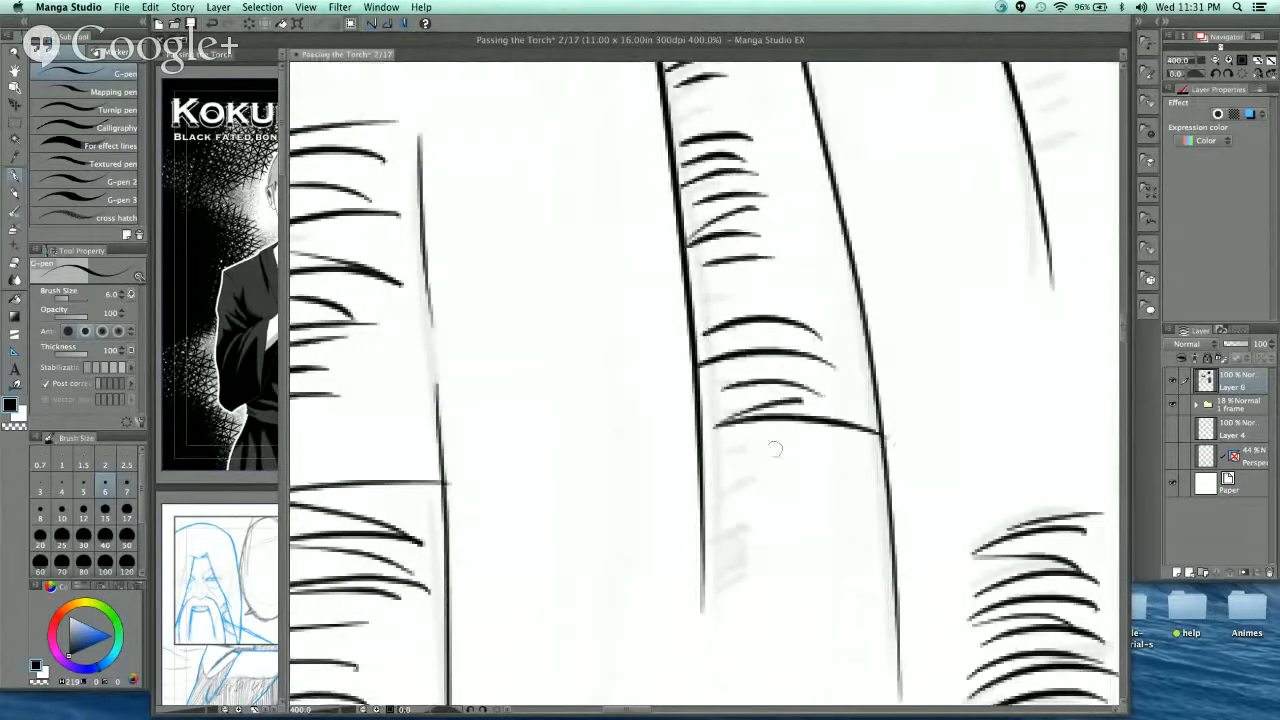
{"action": "left_click_drag", "start_coordinate": [718, 456], "coordinate": [858, 500]}
{"action": "mouse_move", "coordinate": [706, 500]}
{"action": "left_mouse_down"}
{"action": "mouse_move", "coordinate": [832, 512]}
{"action": "mouse_move", "coordinate": [868, 533]}
{"action": "left_mouse_up"}
{"action": "left_click_drag", "start_coordinate": [733, 530], "coordinate": [845, 570]}
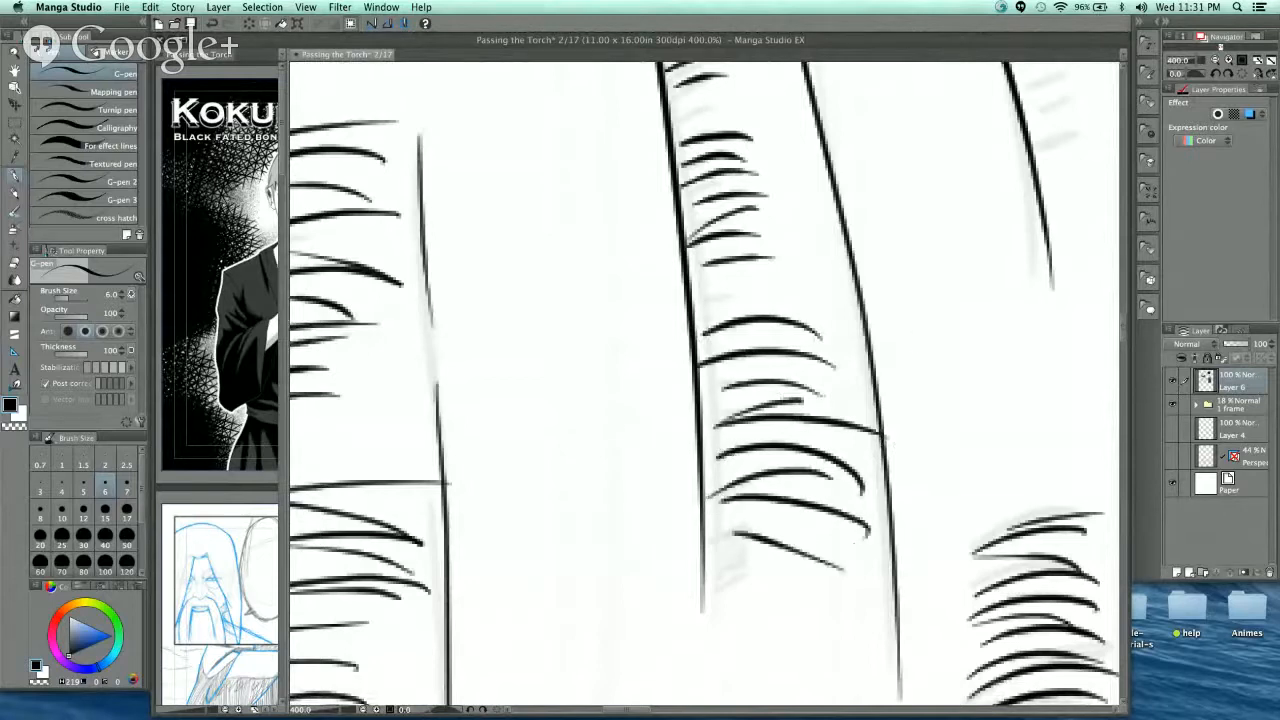
- Hatch a cluster of curved strokes at the top of the third upper bark line, just under the panel border
{"action": "scroll", "coordinate": [940, 300], "scroll_direction": "down", "scroll_amount": 3}
{"action": "left_click_drag", "start_coordinate": [940, 392], "coordinate": [780, 561]}
{"action": "scroll", "coordinate": [810, 212], "scroll_direction": "up", "scroll_amount": 3}
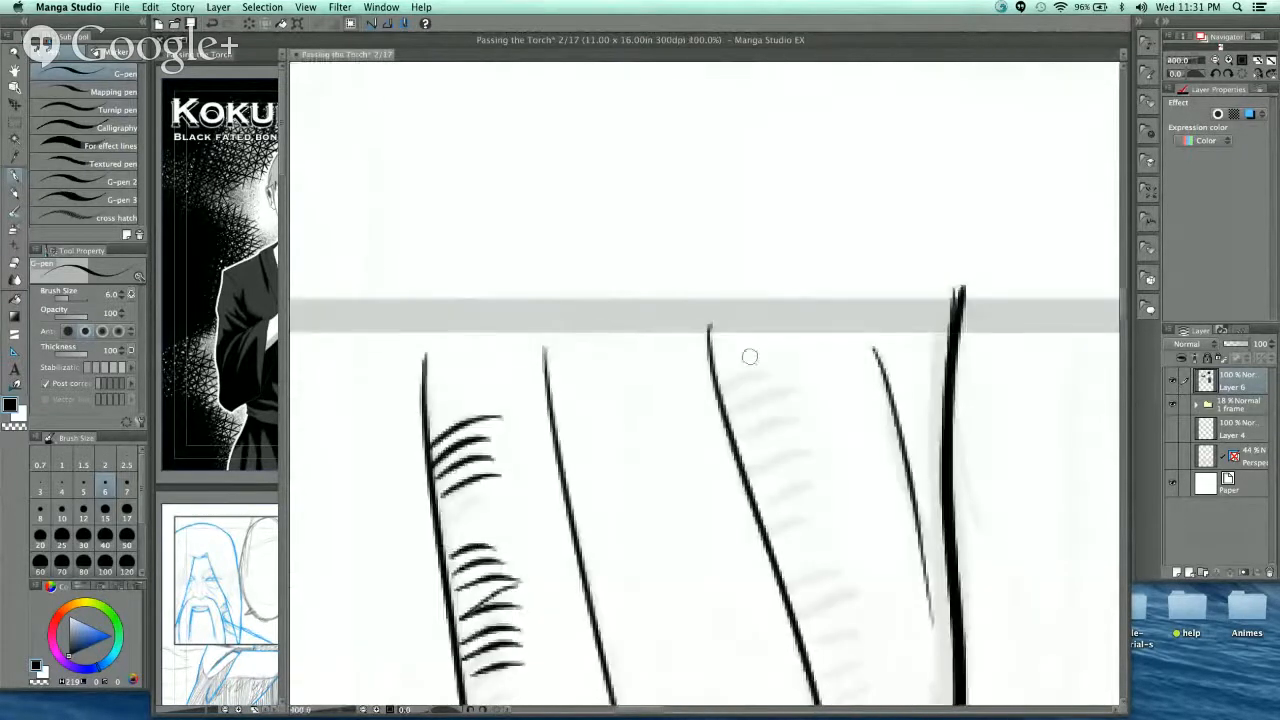
{"action": "mouse_move", "coordinate": [718, 402]}
{"action": "left_mouse_down"}
{"action": "mouse_move", "coordinate": [785, 367]}
{"action": "mouse_move", "coordinate": [800, 385]}
{"action": "left_mouse_up"}
{"action": "mouse_move", "coordinate": [724, 424]}
{"action": "left_mouse_down"}
{"action": "mouse_move", "coordinate": [815, 400]}
{"action": "mouse_move", "coordinate": [835, 412]}
{"action": "left_mouse_up"}
{"action": "left_click_drag", "start_coordinate": [738, 450], "coordinate": [850, 425]}
- Hatch further clusters of slanted strokes down the right side of the third bark line, following the rough sketch
{"action": "left_click_drag", "start_coordinate": [813, 438], "coordinate": [823, 264]}
{"action": "left_click_drag", "start_coordinate": [770, 301], "coordinate": [860, 291]}
{"action": "left_click_drag", "start_coordinate": [775, 325], "coordinate": [860, 311]}
{"action": "left_click_drag", "start_coordinate": [785, 350], "coordinate": [875, 331]}
{"action": "left_click_drag", "start_coordinate": [795, 375], "coordinate": [880, 362]}
{"action": "left_click_drag", "start_coordinate": [805, 418], "coordinate": [870, 403]}
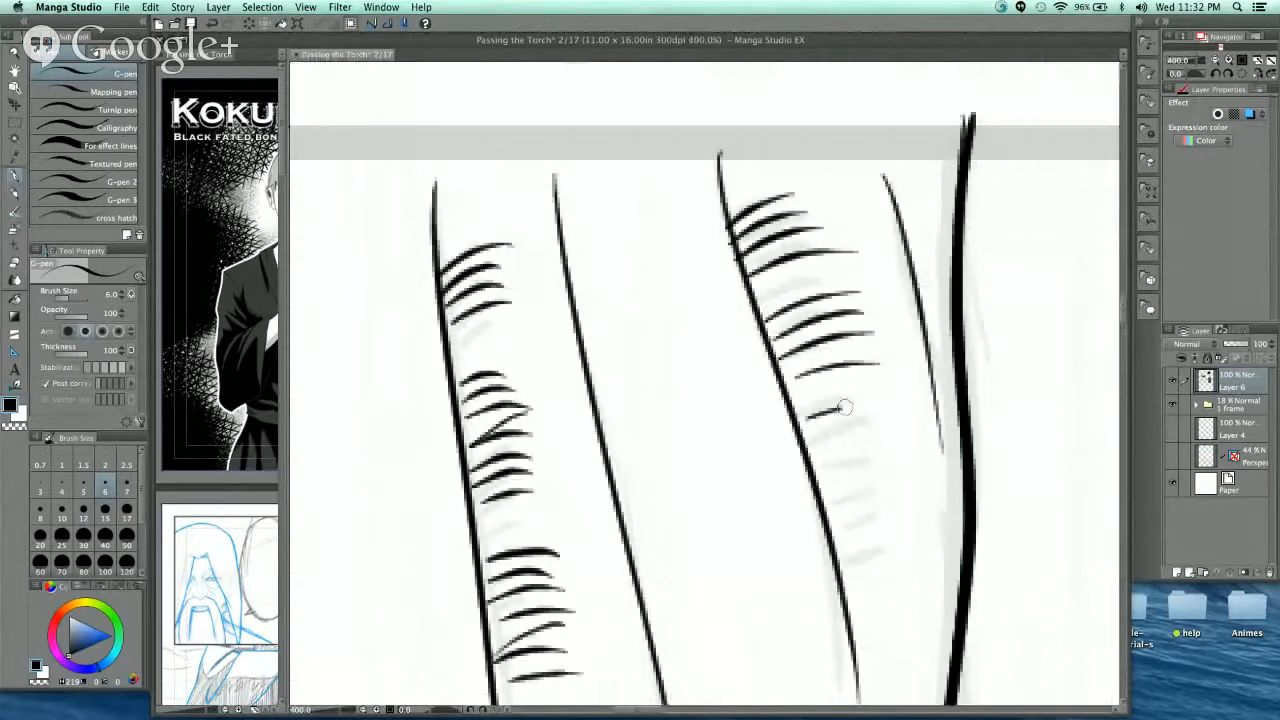
{"action": "left_click_drag", "start_coordinate": [825, 475], "coordinate": [910, 457]}
{"action": "left_click_drag", "start_coordinate": [838, 505], "coordinate": [905, 490]}
{"action": "left_click_drag", "start_coordinate": [848, 538], "coordinate": [905, 512]}
{"action": "left_click_drag", "start_coordinate": [848, 545], "coordinate": [926, 524]}
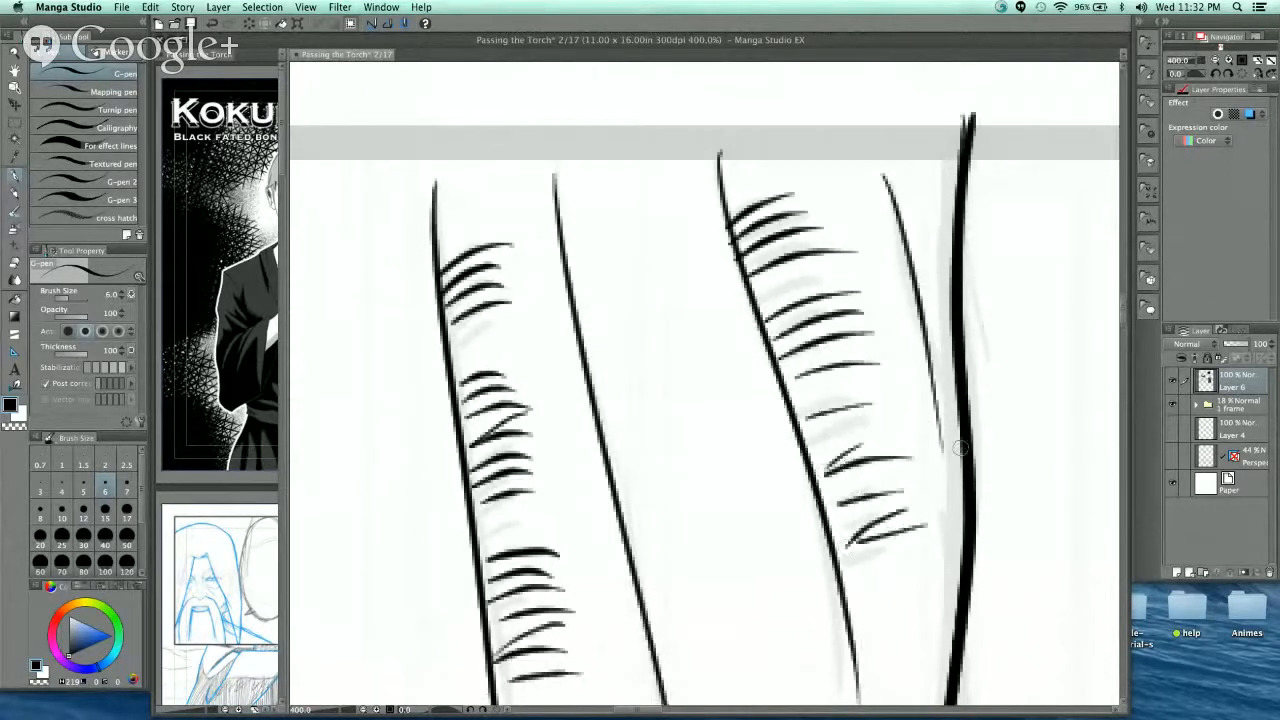
- Look over the inked forest panel, from the large foreground trunk across to the robed figure
{"action": "scroll", "coordinate": [918, 248], "scroll_direction": "down", "scroll_amount": 6}
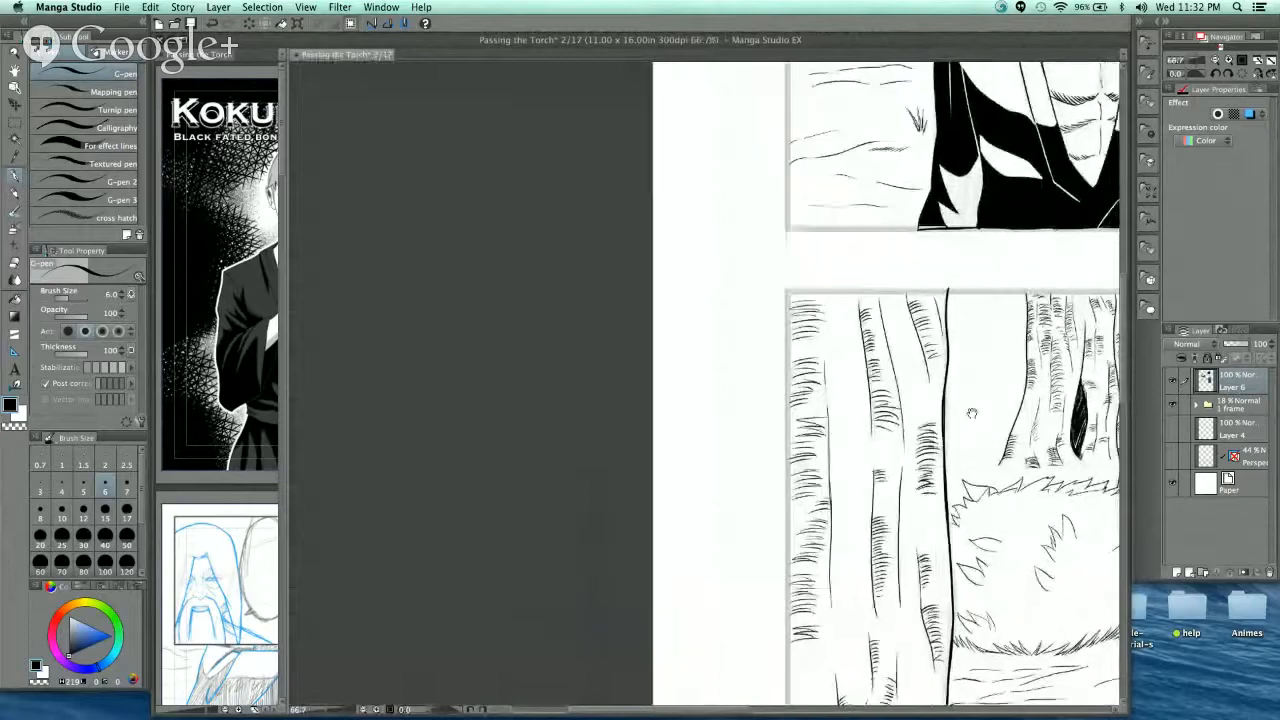
{"action": "left_click_drag", "start_coordinate": [1053, 498], "coordinate": [873, 278]}
{"action": "scroll", "coordinate": [917, 388], "scroll_direction": "down", "scroll_amount": 2}
{"action": "scroll", "coordinate": [983, 375], "scroll_direction": "down", "scroll_amount": 1}
{"action": "scroll", "coordinate": [975, 376], "scroll_direction": "right", "scroll_amount": 4}
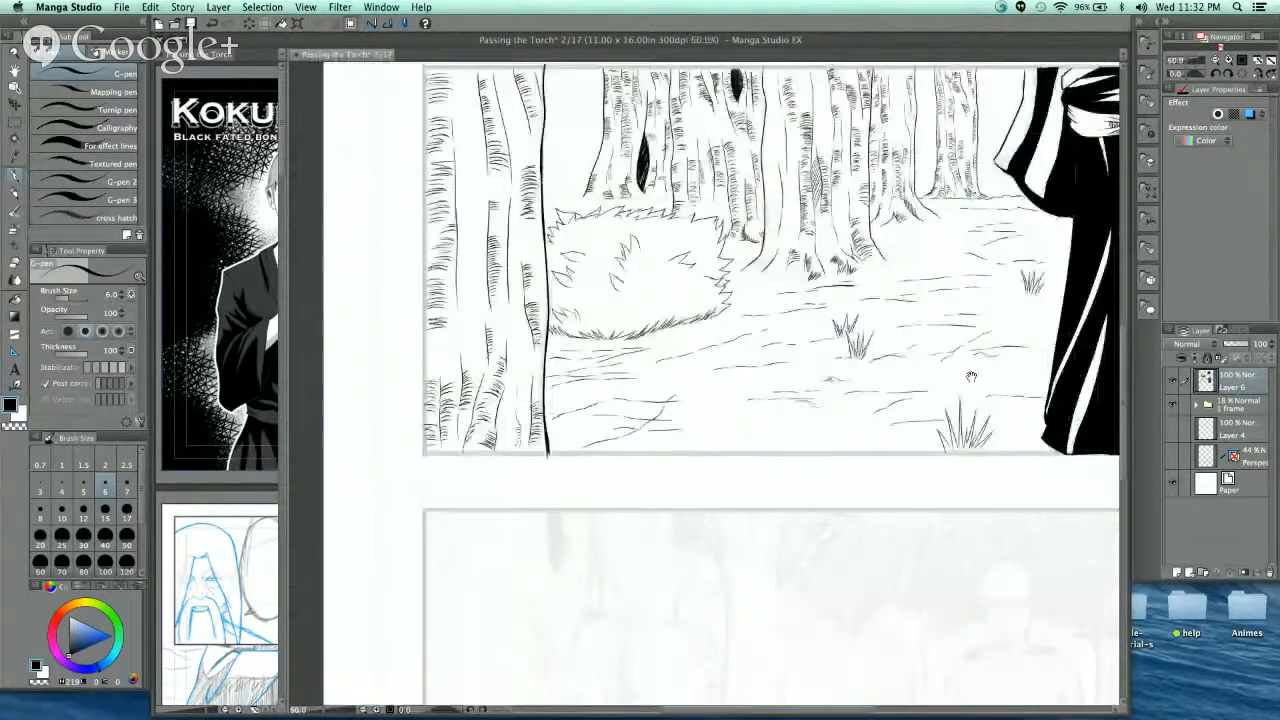
{"action": "left_click_drag", "start_coordinate": [971, 376], "coordinate": [714, 459]}
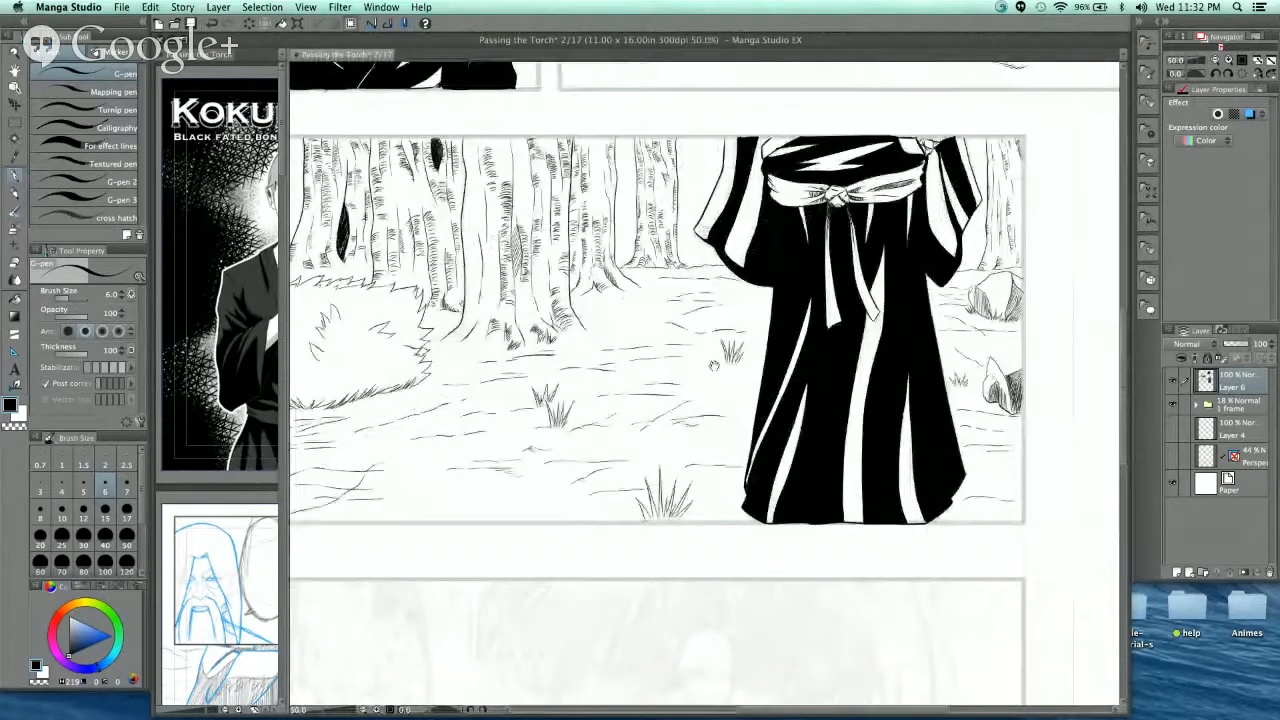
{"action": "left_click_drag", "start_coordinate": [714, 366], "coordinate": [826, 378]}
- Ink a tuft of pointed grass blades between the bush and the left root of the middle tree trunk
{"action": "scroll", "coordinate": [597, 291], "scroll_direction": "up", "scroll_amount": 2}
{"action": "scroll", "coordinate": [573, 420], "scroll_direction": "up", "scroll_amount": 2}
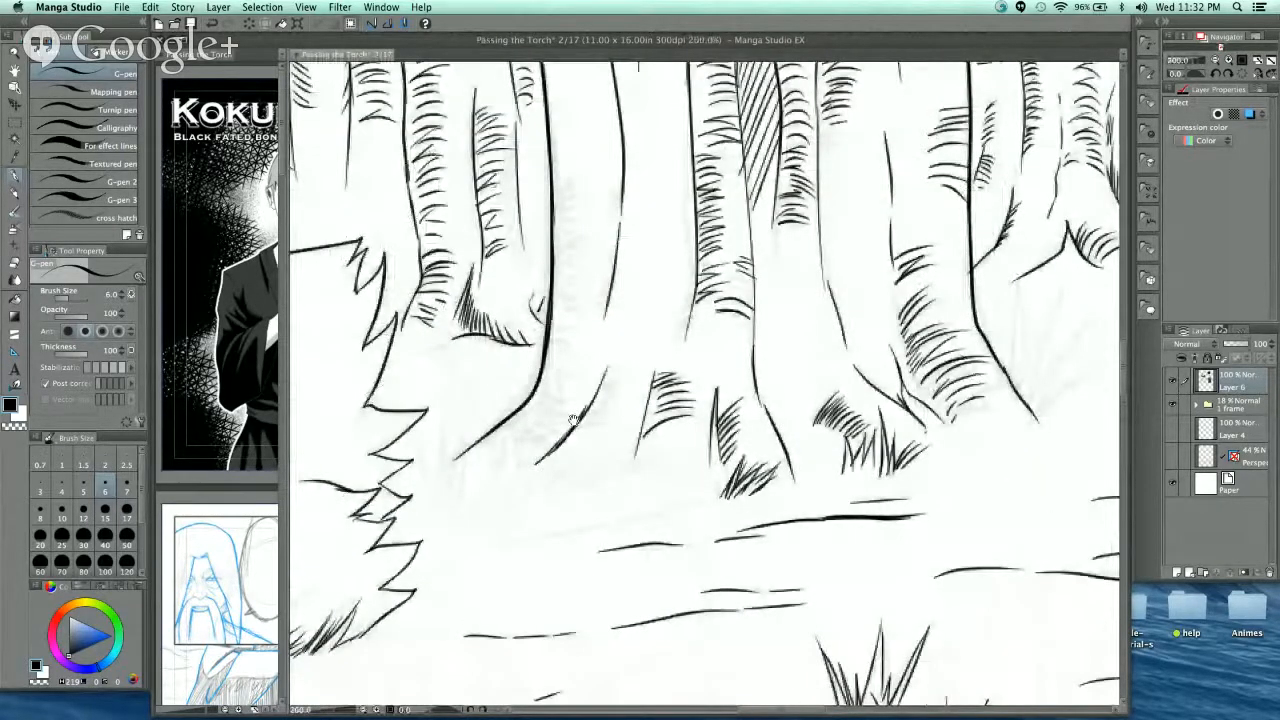
{"action": "left_click_drag", "start_coordinate": [573, 420], "coordinate": [730, 298]}
{"action": "left_click_drag", "start_coordinate": [566, 316], "coordinate": [589, 385]}
{"action": "left_click_drag", "start_coordinate": [596, 298], "coordinate": [606, 380]}
{"action": "left_click_drag", "start_coordinate": [612, 286], "coordinate": [619, 372]}
{"action": "mouse_move", "coordinate": [611, 234]}
{"action": "left_mouse_down"}
{"action": "mouse_move", "coordinate": [648, 350]}
{"action": "mouse_move", "coordinate": [635, 392]}
{"action": "left_mouse_up"}
{"action": "key", "text": "super+z"}
{"action": "left_click_drag", "start_coordinate": [660, 314], "coordinate": [635, 398]}
{"action": "left_click_drag", "start_coordinate": [694, 350], "coordinate": [642, 398]}
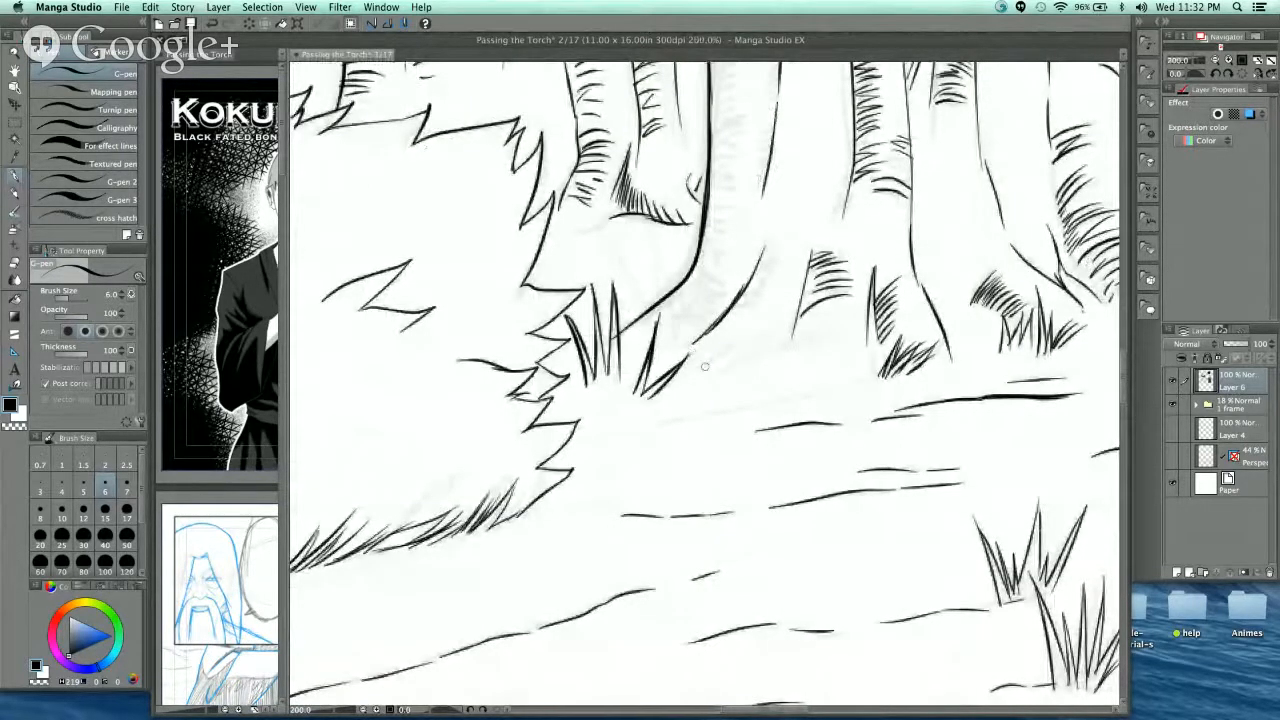
- Hatch a row of slanted strokes along the ground between the middle trunk's roots and ink a broken ground line beneath it
{"action": "left_click_drag", "start_coordinate": [741, 316], "coordinate": [699, 368]}
{"action": "mouse_move", "coordinate": [712, 366]}
{"action": "left_mouse_down"}
{"action": "mouse_move", "coordinate": [698, 378]}
{"action": "mouse_move", "coordinate": [732, 338]}
{"action": "left_mouse_up"}
{"action": "left_click_drag", "start_coordinate": [712, 372], "coordinate": [752, 336]}
{"action": "left_click_drag", "start_coordinate": [736, 366], "coordinate": [782, 334]}
{"action": "left_click_drag", "start_coordinate": [776, 358], "coordinate": [818, 330]}
{"action": "left_click_drag", "start_coordinate": [814, 354], "coordinate": [834, 328]}
{"action": "left_click_drag", "start_coordinate": [828, 352], "coordinate": [858, 320]}
{"action": "left_click_drag", "start_coordinate": [868, 272], "coordinate": [866, 330]}
{"action": "left_click_drag", "start_coordinate": [854, 350], "coordinate": [872, 318]}
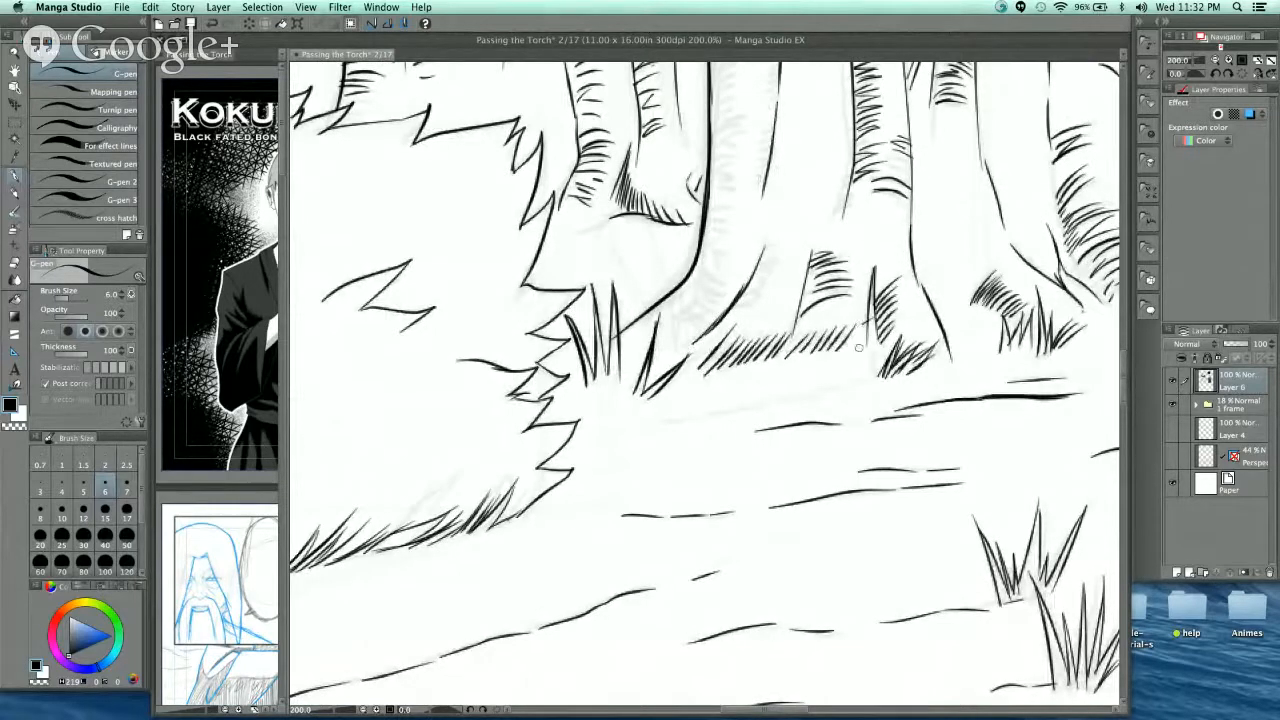
{"action": "left_click_drag", "start_coordinate": [748, 403], "coordinate": [802, 394]}
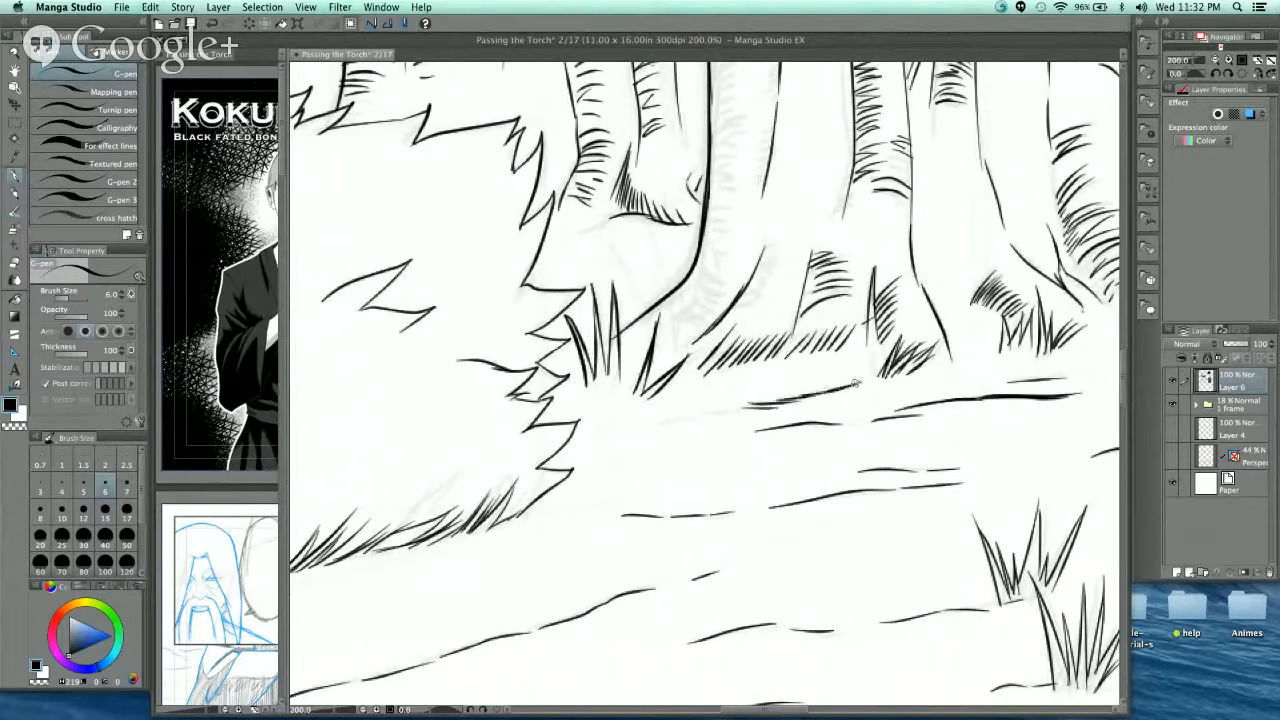
{"action": "left_click_drag", "start_coordinate": [878, 375], "coordinate": [598, 449]}
- Hatch short strokes on the middle trunk's left root and up the lower inside of its left outline
{"action": "scroll", "coordinate": [627, 361], "scroll_direction": "up", "scroll_amount": 5}
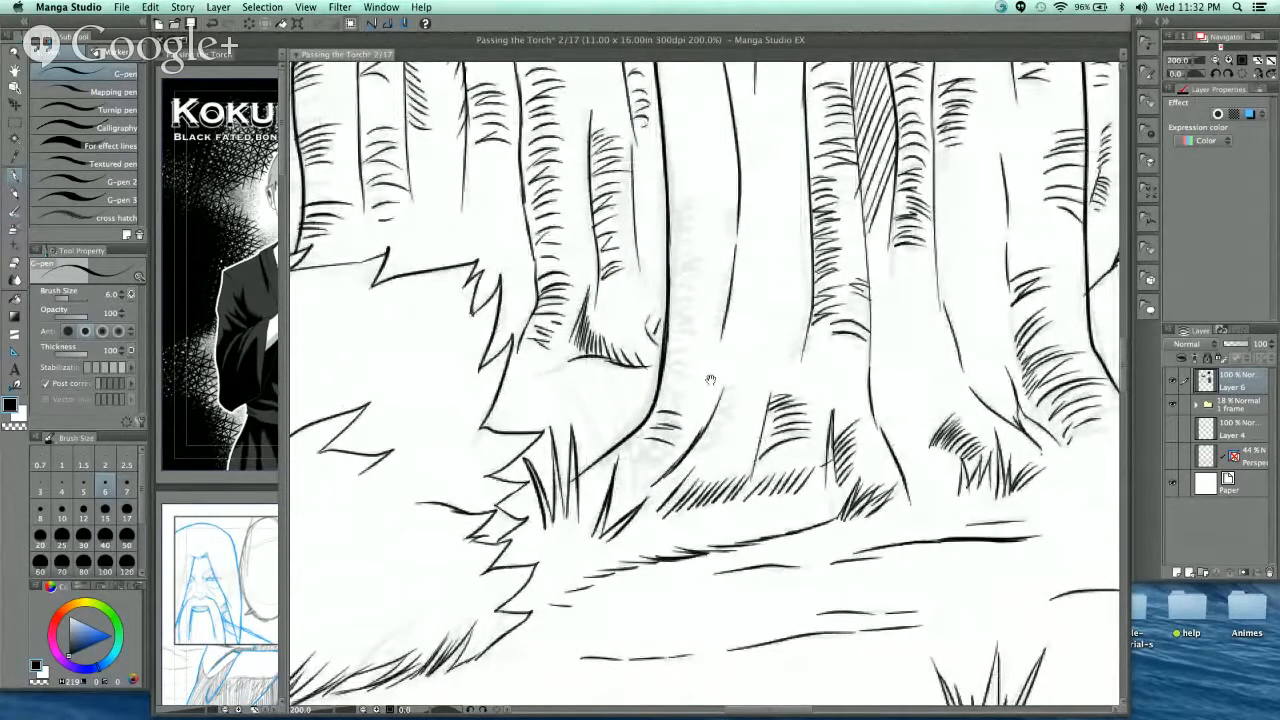
{"action": "left_click_drag", "start_coordinate": [710, 380], "coordinate": [790, 320]}
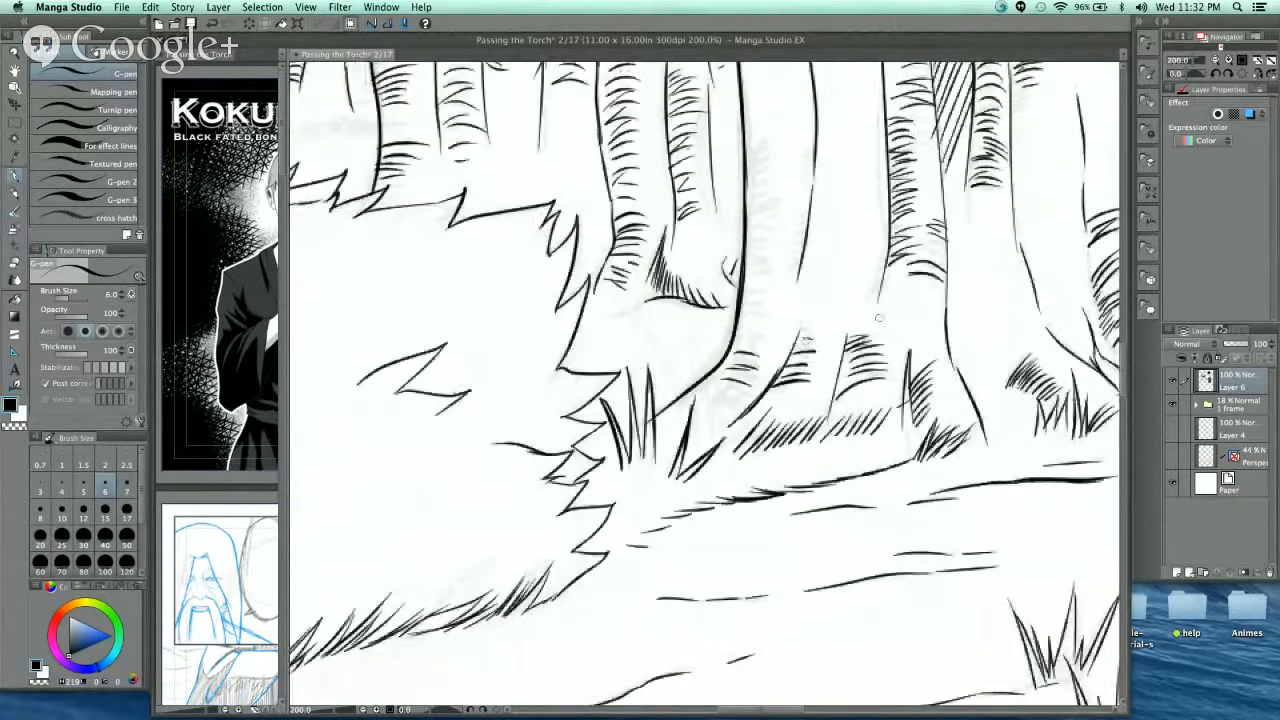
{"action": "left_click_drag", "start_coordinate": [855, 250], "coordinate": [857, 300]}
{"action": "left_click", "coordinate": [828, 320], "text": "super"}
{"action": "mouse_move", "coordinate": [657, 389]}
{"action": "left_mouse_down"}
{"action": "mouse_move", "coordinate": [709, 382]}
{"action": "mouse_move", "coordinate": [712, 355]}
{"action": "left_mouse_up"}
{"action": "mouse_move", "coordinate": [663, 347]}
{"action": "left_mouse_down"}
{"action": "mouse_move", "coordinate": [713, 342]}
{"action": "mouse_move", "coordinate": [715, 330]}
{"action": "left_mouse_up"}
{"action": "left_click_drag", "start_coordinate": [666, 322], "coordinate": [718, 322]}
{"action": "scroll", "coordinate": [690, 320], "scroll_direction": "up", "scroll_amount": 2}
{"action": "mouse_move", "coordinate": [657, 324]}
{"action": "left_mouse_down"}
{"action": "mouse_move", "coordinate": [716, 312]}
{"action": "mouse_move", "coordinate": [710, 285]}
{"action": "left_mouse_up"}
{"action": "mouse_move", "coordinate": [657, 286]}
{"action": "left_mouse_down"}
{"action": "mouse_move", "coordinate": [716, 272]}
{"action": "mouse_move", "coordinate": [712, 258]}
{"action": "left_mouse_up"}
- Continue hatching up the inside of the middle trunk's left outline, changing to wider curved strokes higher up
{"action": "scroll", "coordinate": [726, 220], "scroll_direction": "up", "scroll_amount": 3}
{"action": "left_click_drag", "start_coordinate": [640, 348], "coordinate": [698, 334]}
{"action": "mouse_move", "coordinate": [642, 334]}
{"action": "left_mouse_down"}
{"action": "mouse_move", "coordinate": [700, 320]}
{"action": "mouse_move", "coordinate": [700, 305]}
{"action": "left_mouse_up"}
{"action": "mouse_move", "coordinate": [642, 304]}
{"action": "left_mouse_down"}
{"action": "mouse_move", "coordinate": [702, 290]}
{"action": "mouse_move", "coordinate": [695, 272]}
{"action": "left_mouse_up"}
{"action": "left_click_drag", "start_coordinate": [648, 272], "coordinate": [724, 238]}
{"action": "left_click_drag", "start_coordinate": [642, 232], "coordinate": [750, 214]}
{"action": "left_click_drag", "start_coordinate": [645, 210], "coordinate": [754, 182]}
{"action": "mouse_move", "coordinate": [657, 150]}
{"action": "left_mouse_down"}
{"action": "mouse_move", "coordinate": [755, 152]}
{"action": "mouse_move", "coordinate": [716, 120]}
{"action": "left_mouse_up"}
{"action": "left_click_drag", "start_coordinate": [698, 132], "coordinate": [756, 110]}
- Hatch the uppermost wide strokes of that column and ink a long vertical bark line crossing them
{"action": "scroll", "coordinate": [740, 130], "scroll_direction": "up", "scroll_amount": 3}
{"action": "left_click_drag", "start_coordinate": [638, 254], "coordinate": [718, 220]}
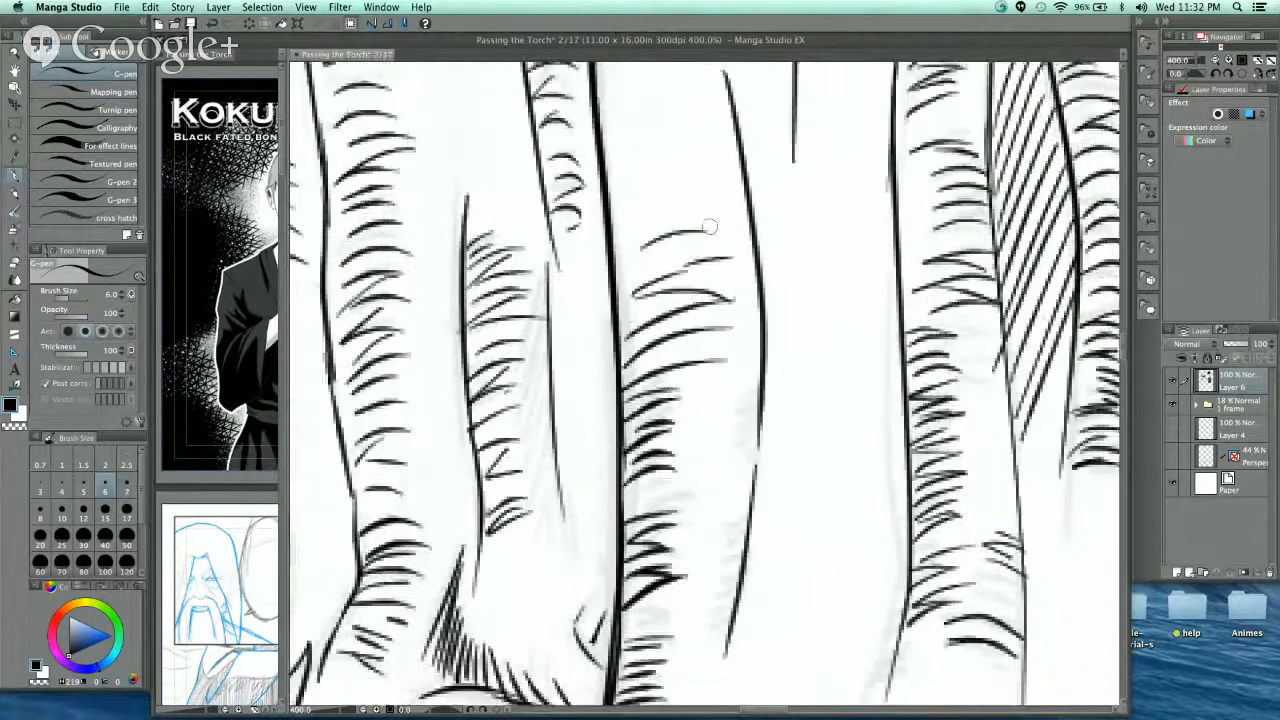
{"action": "left_click_drag", "start_coordinate": [634, 222], "coordinate": [718, 210]}
{"action": "left_click_drag", "start_coordinate": [638, 212], "coordinate": [706, 183]}
{"action": "left_click_drag", "start_coordinate": [656, 124], "coordinate": [700, 392]}
{"action": "scroll", "coordinate": [698, 209], "scroll_direction": "up", "scroll_amount": 3}
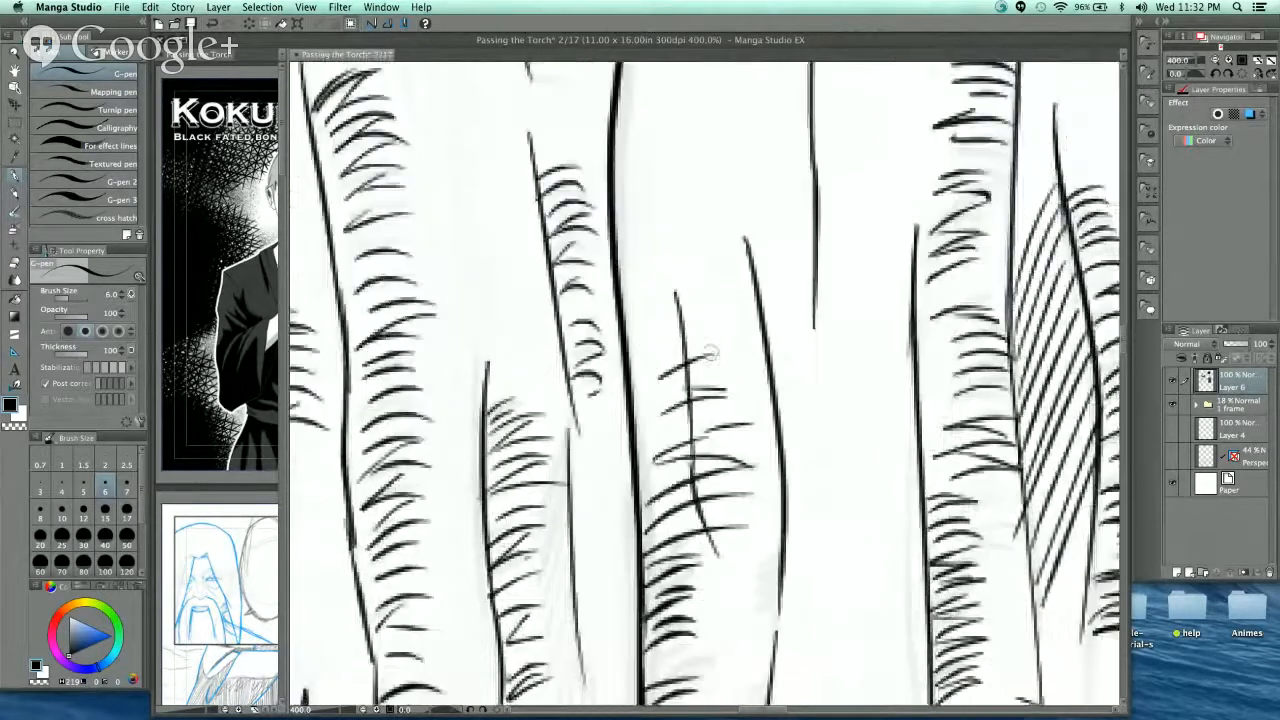
- Hatch a cluster of short curved strokes against the middle trunk's left outline, beside the top of the new bark line
{"action": "left_click_drag", "start_coordinate": [632, 322], "coordinate": [674, 302]}
{"action": "left_click_drag", "start_coordinate": [628, 312], "coordinate": [678, 286]}
{"action": "mouse_move", "coordinate": [632, 290]}
{"action": "left_mouse_down"}
{"action": "mouse_move", "coordinate": [682, 276]}
{"action": "mouse_move", "coordinate": [670, 258]}
{"action": "left_mouse_up"}
{"action": "mouse_move", "coordinate": [624, 264]}
{"action": "left_mouse_down"}
{"action": "mouse_move", "coordinate": [666, 244]}
{"action": "mouse_move", "coordinate": [662, 222]}
{"action": "left_mouse_up"}
{"action": "left_click_drag", "start_coordinate": [636, 222], "coordinate": [664, 208]}
{"action": "key", "text": "ctrl+alt+0"}
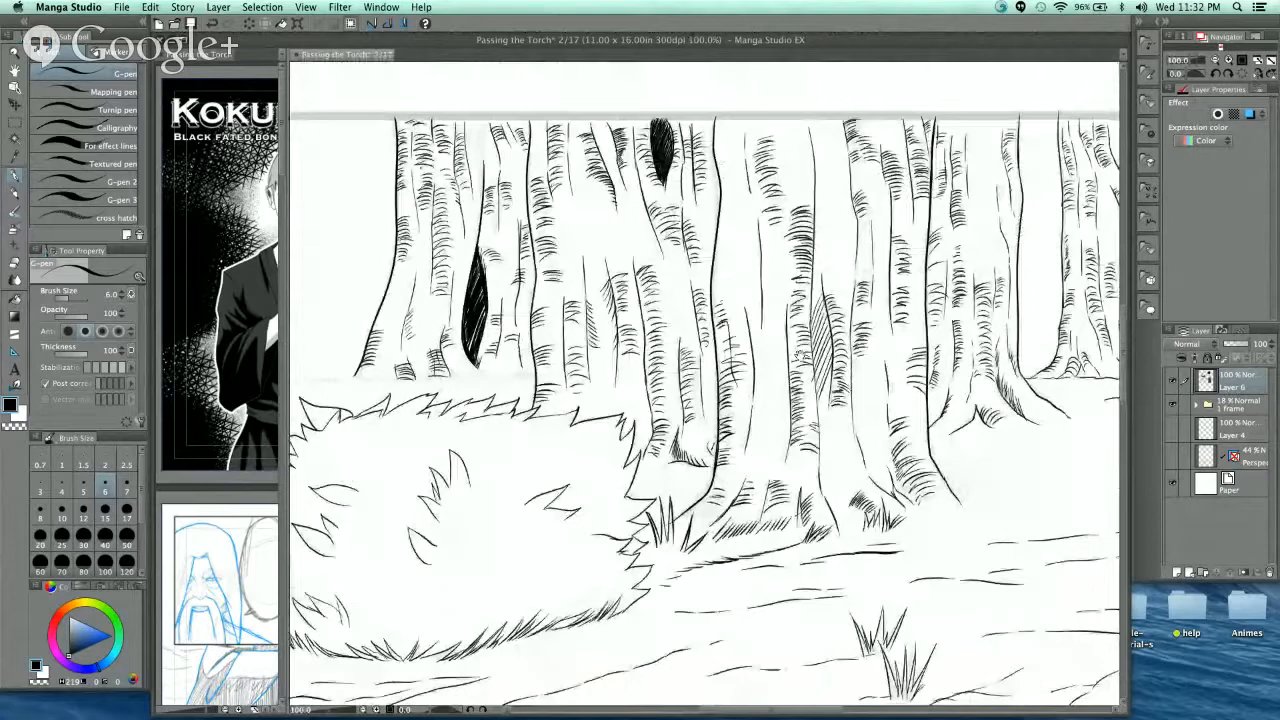
- Look over the inked trees, bush and robed figure across the whole forest panel
{"action": "scroll", "coordinate": [800, 357], "scroll_direction": "up", "scroll_amount": 3}
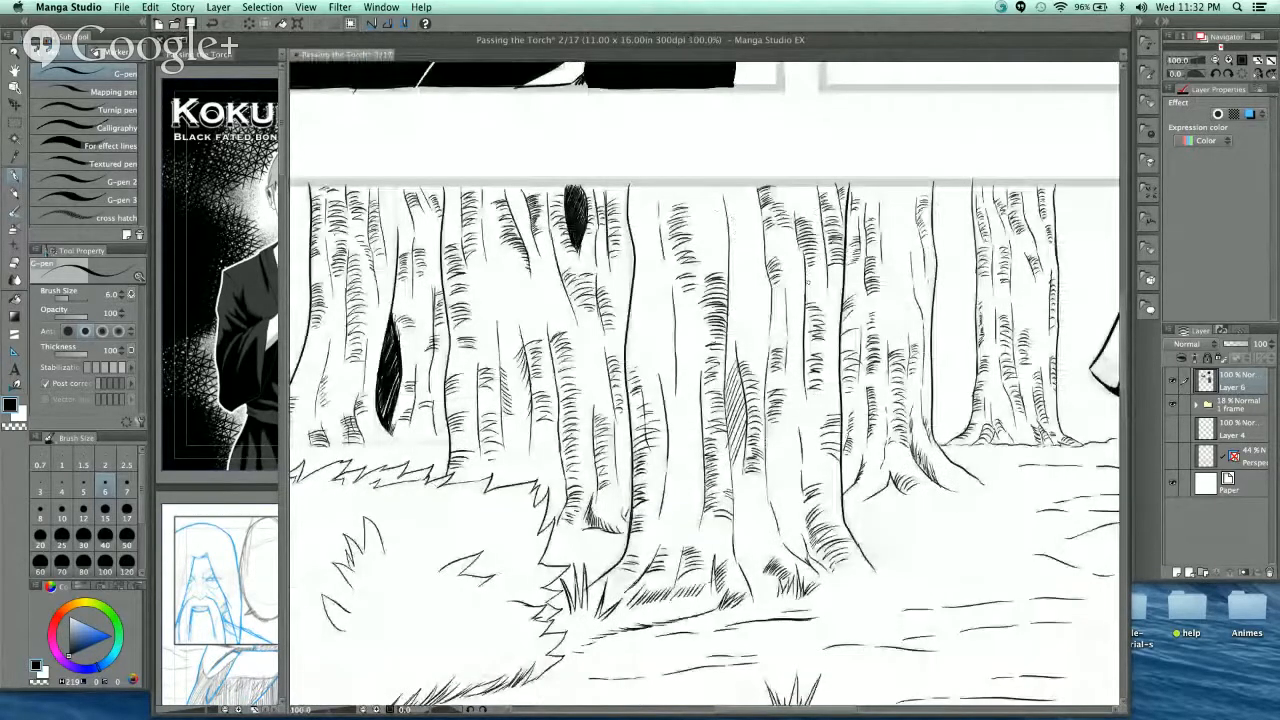
{"action": "scroll", "coordinate": [630, 225], "scroll_direction": "up", "scroll_amount": 2}
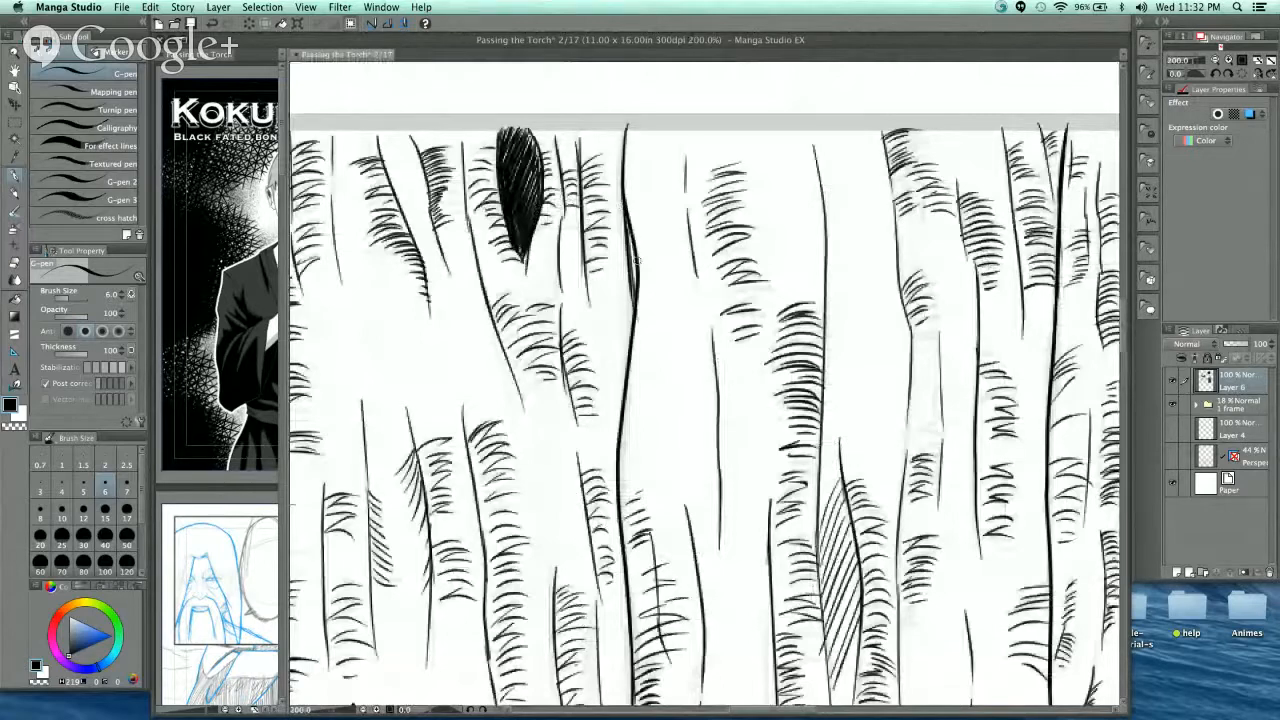
{"action": "scroll", "coordinate": [637, 260], "scroll_direction": "down", "scroll_amount": 2}
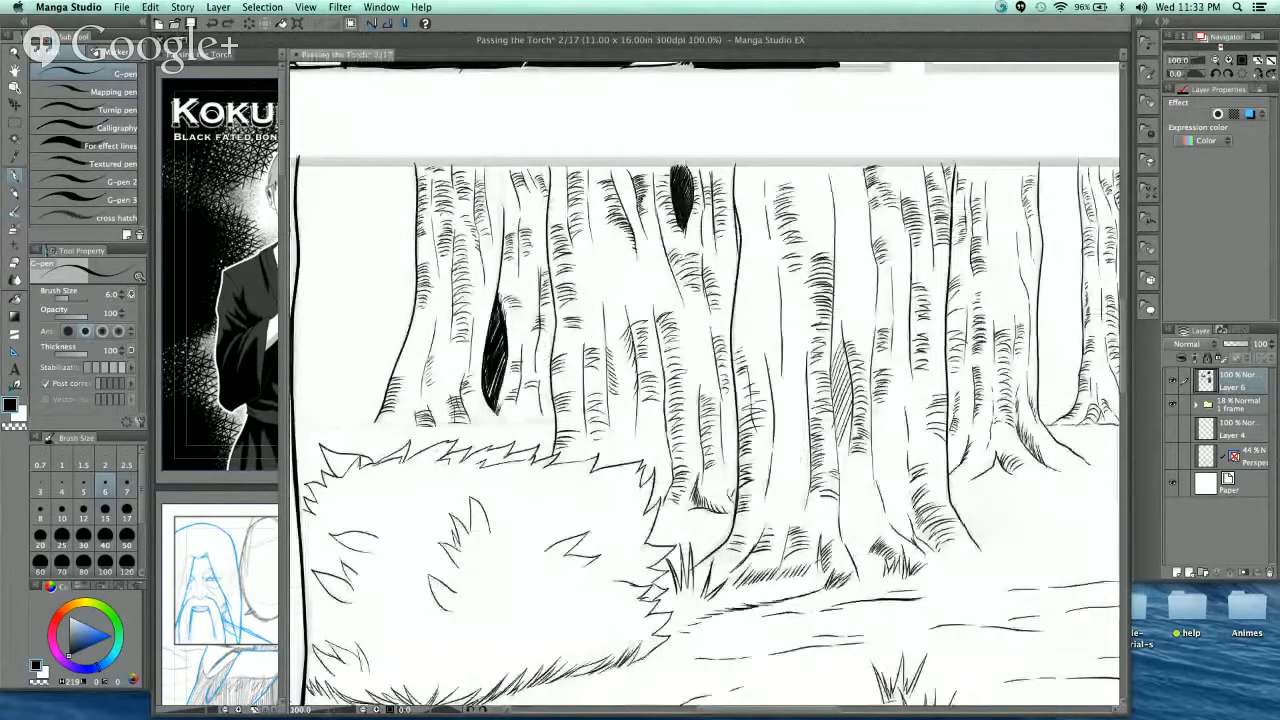
{"action": "scroll", "coordinate": [705, 385], "scroll_direction": "down", "scroll_amount": 1}
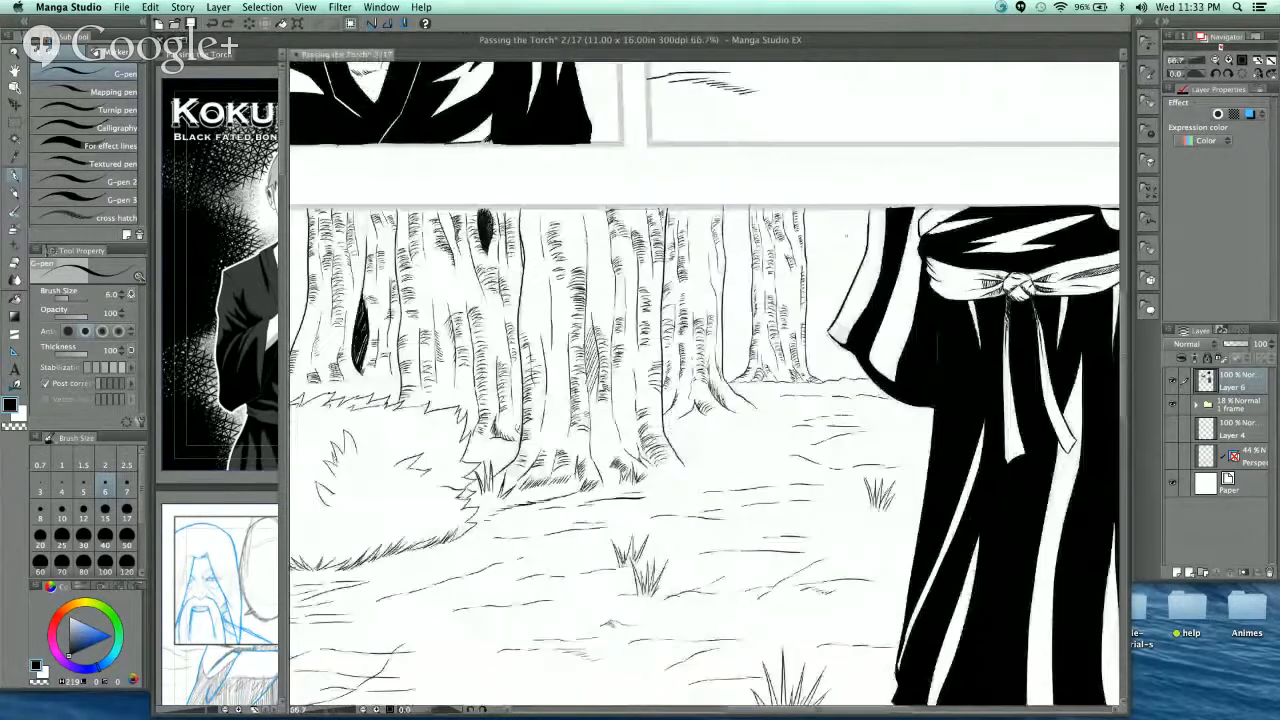
{"action": "scroll", "coordinate": [729, 266], "scroll_direction": "down", "scroll_amount": 1}
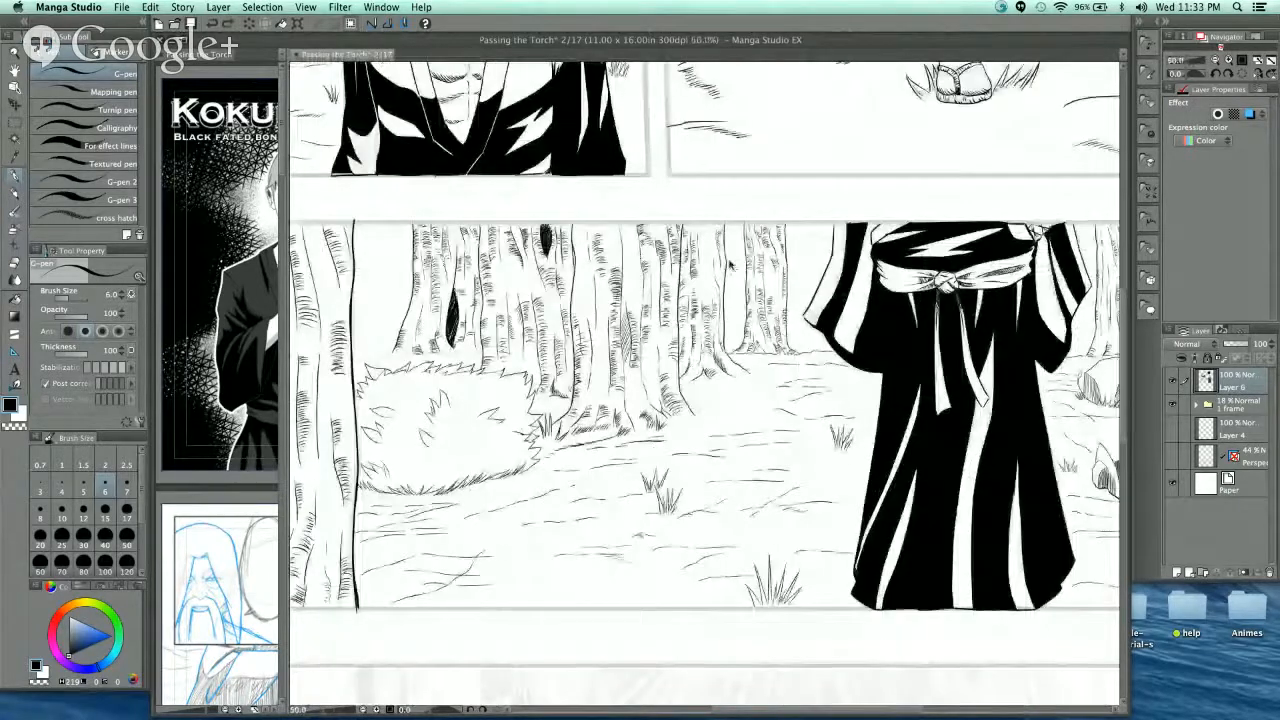
{"action": "scroll", "coordinate": [729, 266], "scroll_direction": "down", "scroll_amount": 1}
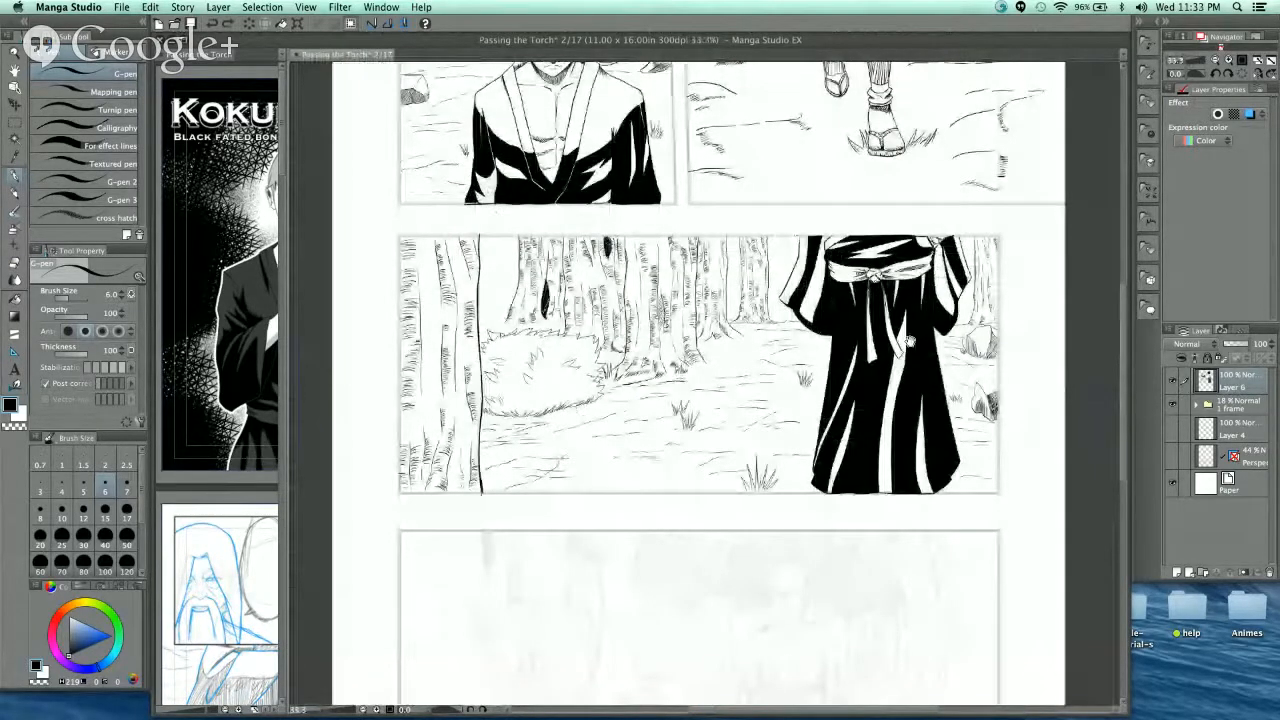
{"action": "scroll", "coordinate": [910, 342], "scroll_direction": "up", "scroll_amount": 1}
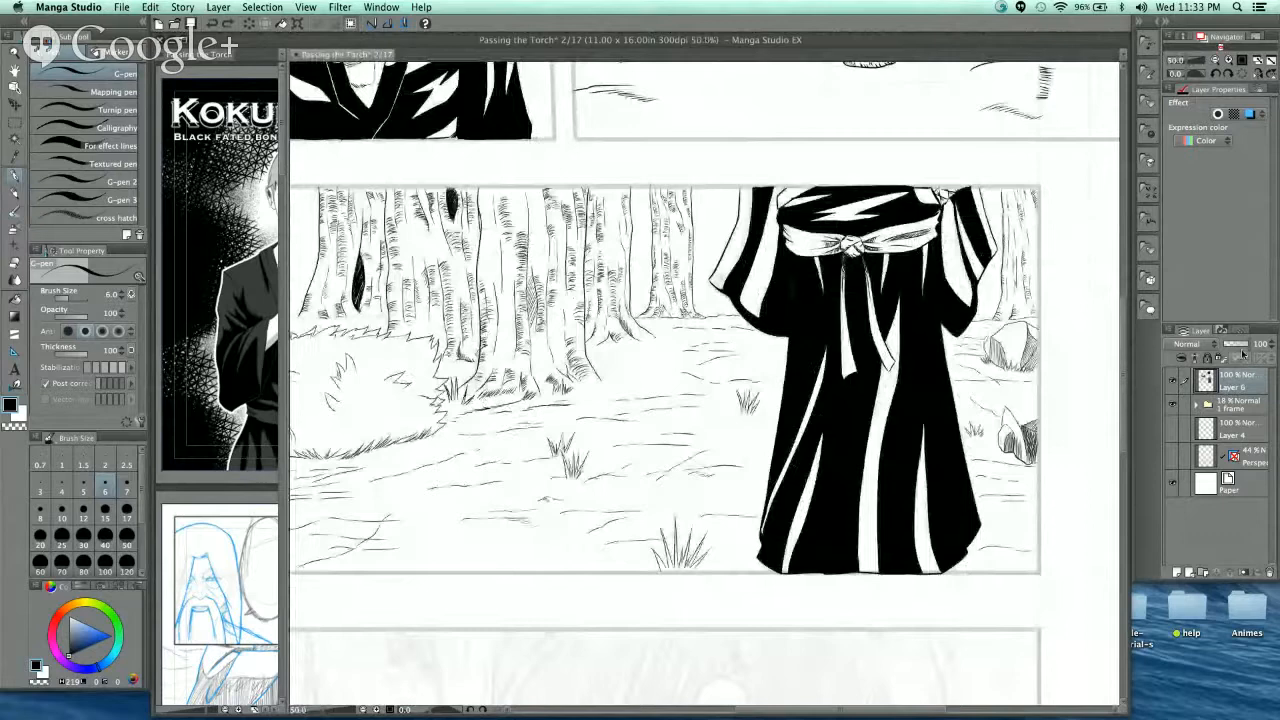
- Set the frame folder's opacity to 100 percent, expand it and hide the sketch layers inside, including Layer 1 and Layer 5
{"action": "mouse_move", "coordinate": [1242, 351]}
{"action": "left_mouse_down"}
{"action": "mouse_move", "coordinate": [1230, 346]}
{"action": "mouse_move", "coordinate": [1262, 346]}
{"action": "left_mouse_up"}
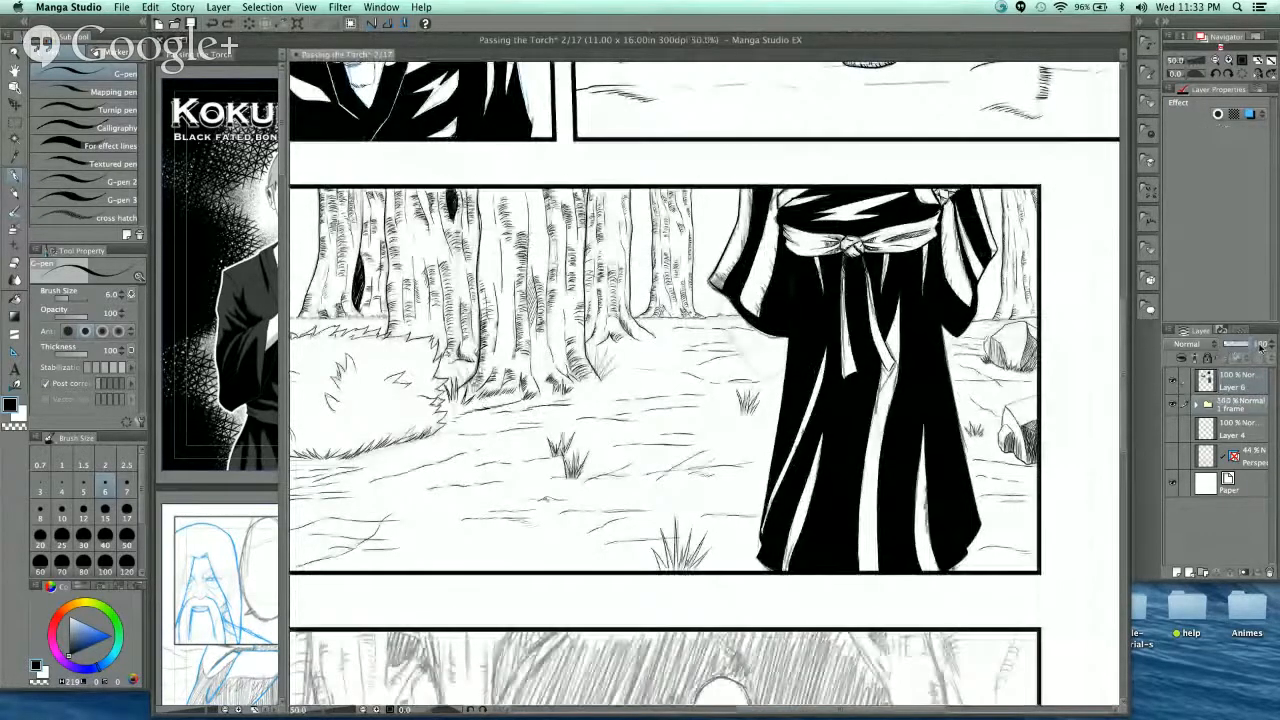
{"action": "left_click", "coordinate": [1196, 405]}
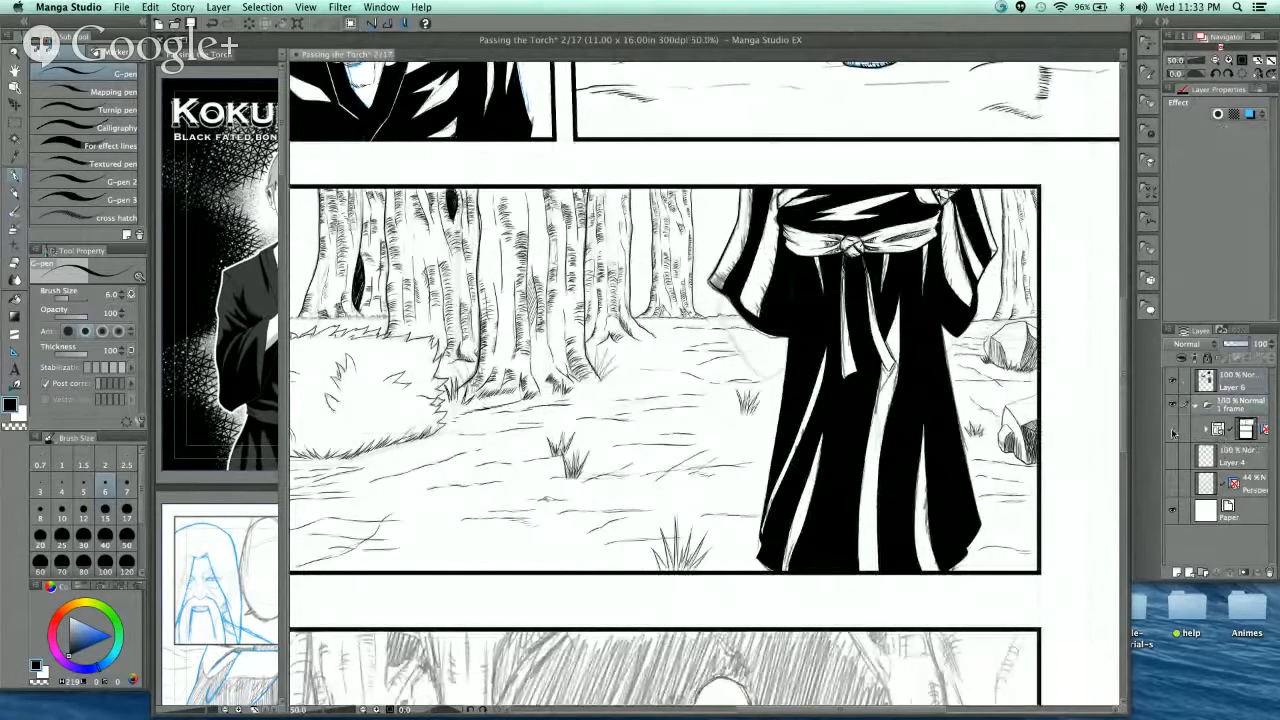
{"action": "left_click", "coordinate": [1206, 430]}
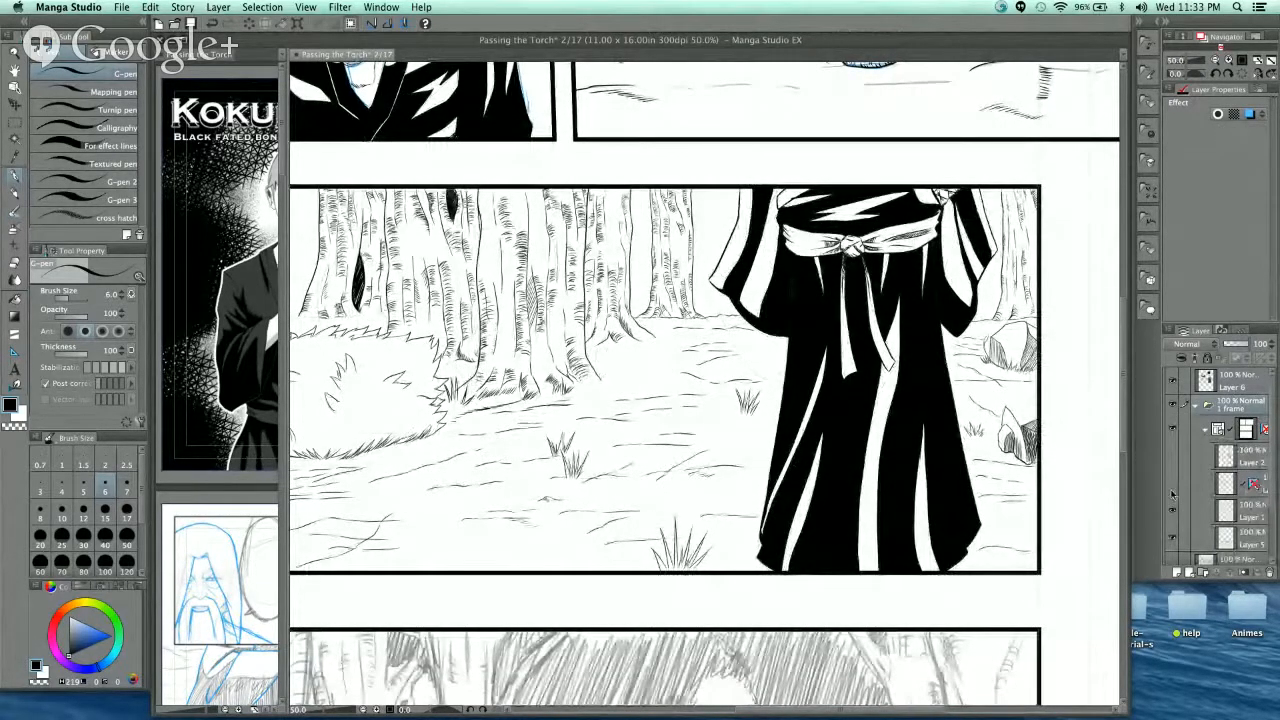
{"action": "left_click", "coordinate": [905, 480], "text": "alt"}
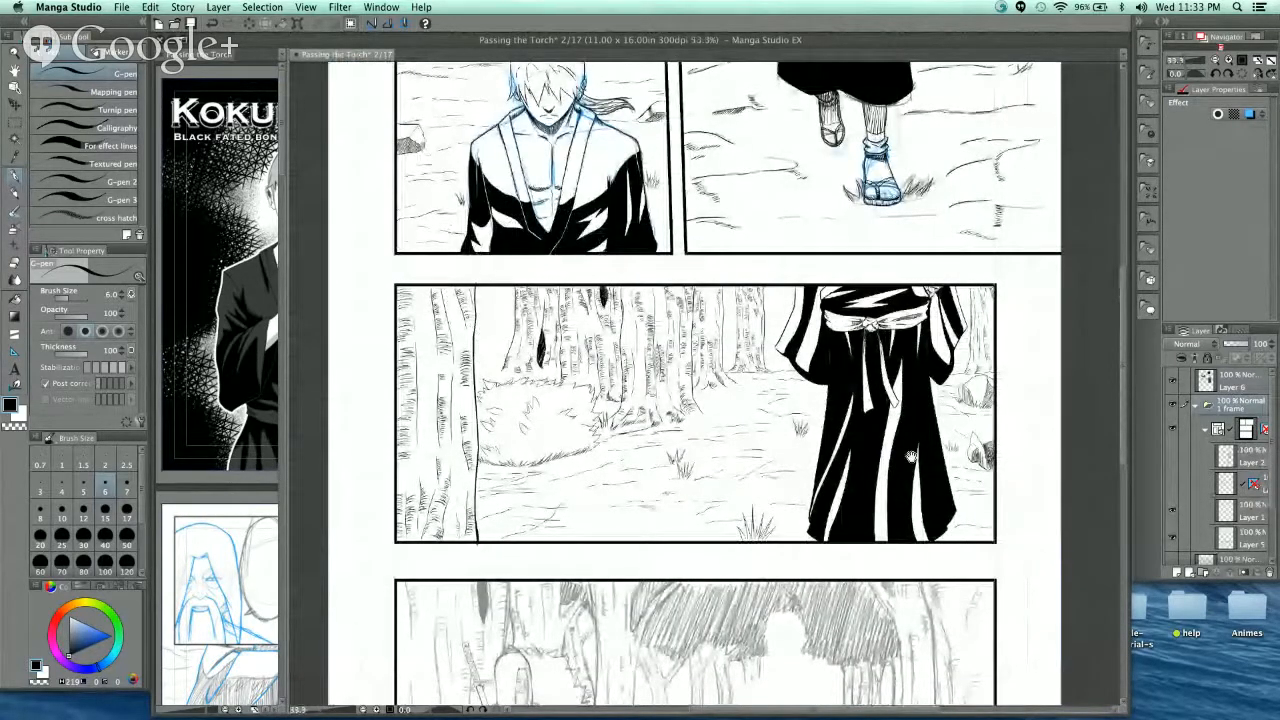
{"action": "scroll", "coordinate": [910, 457], "scroll_direction": "up", "scroll_amount": 2}
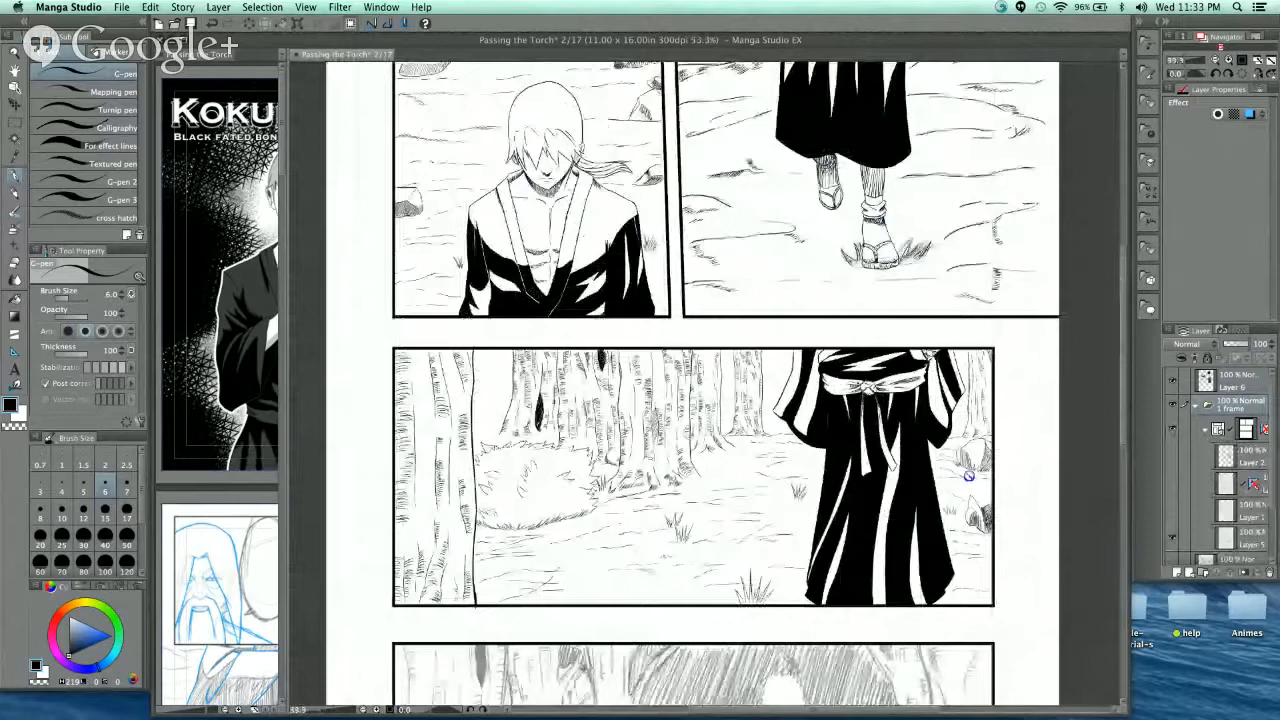
{"action": "scroll", "coordinate": [968, 476], "scroll_direction": "down", "scroll_amount": 3}
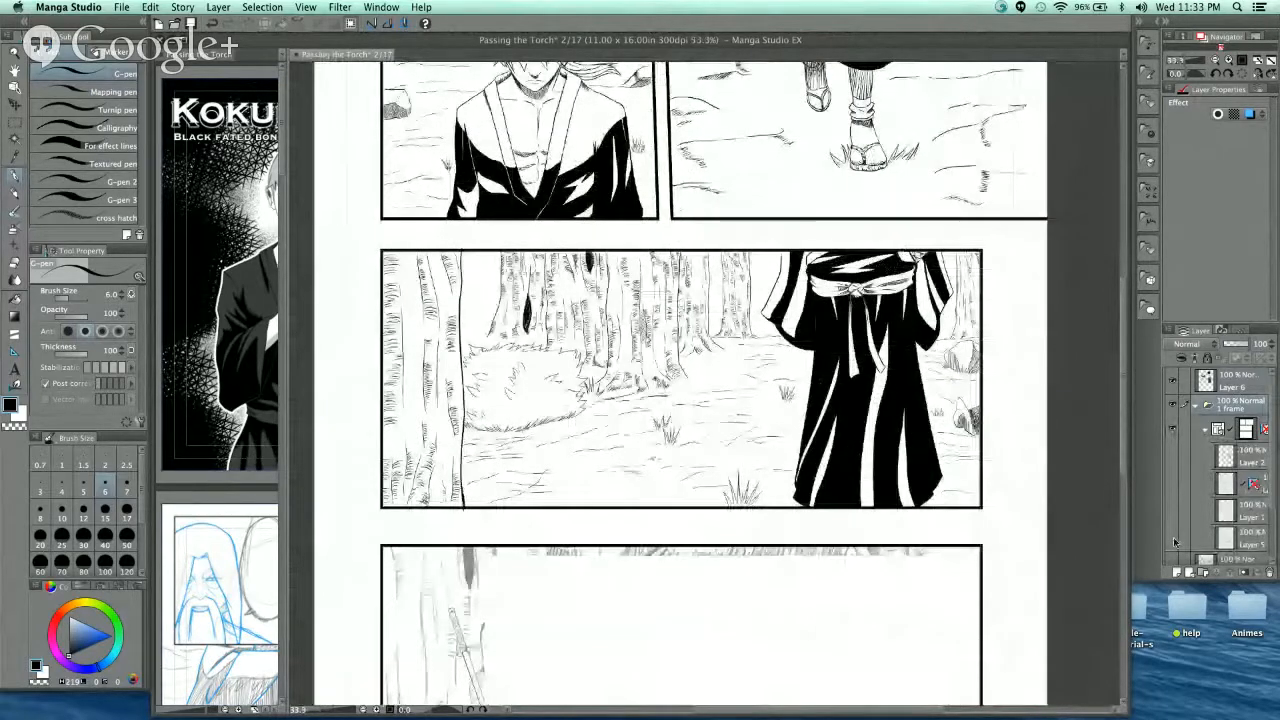
- Look over the page's inked panels without the rough sketches
{"action": "scroll", "coordinate": [972, 567], "scroll_direction": "up", "scroll_amount": 6}
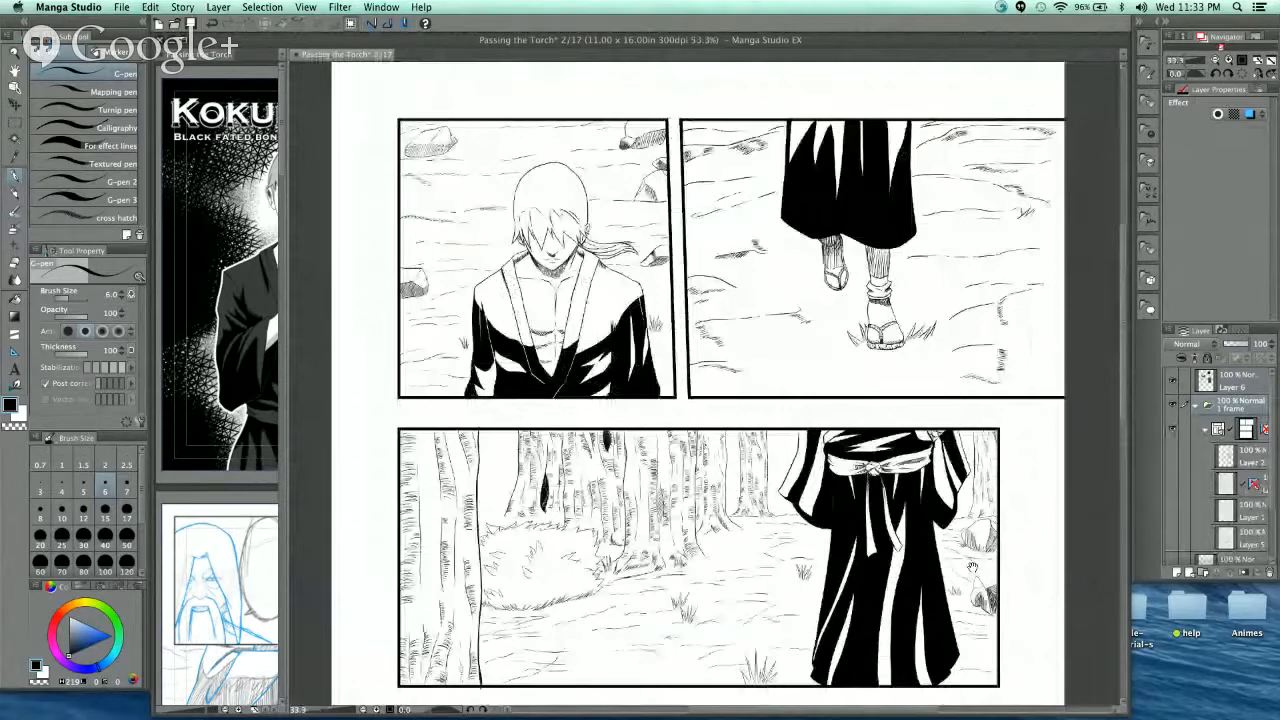
{"action": "scroll", "coordinate": [972, 567], "scroll_direction": "up", "scroll_amount": 2}
{"action": "left_click_drag", "start_coordinate": [1009, 476], "coordinate": [944, 468]}
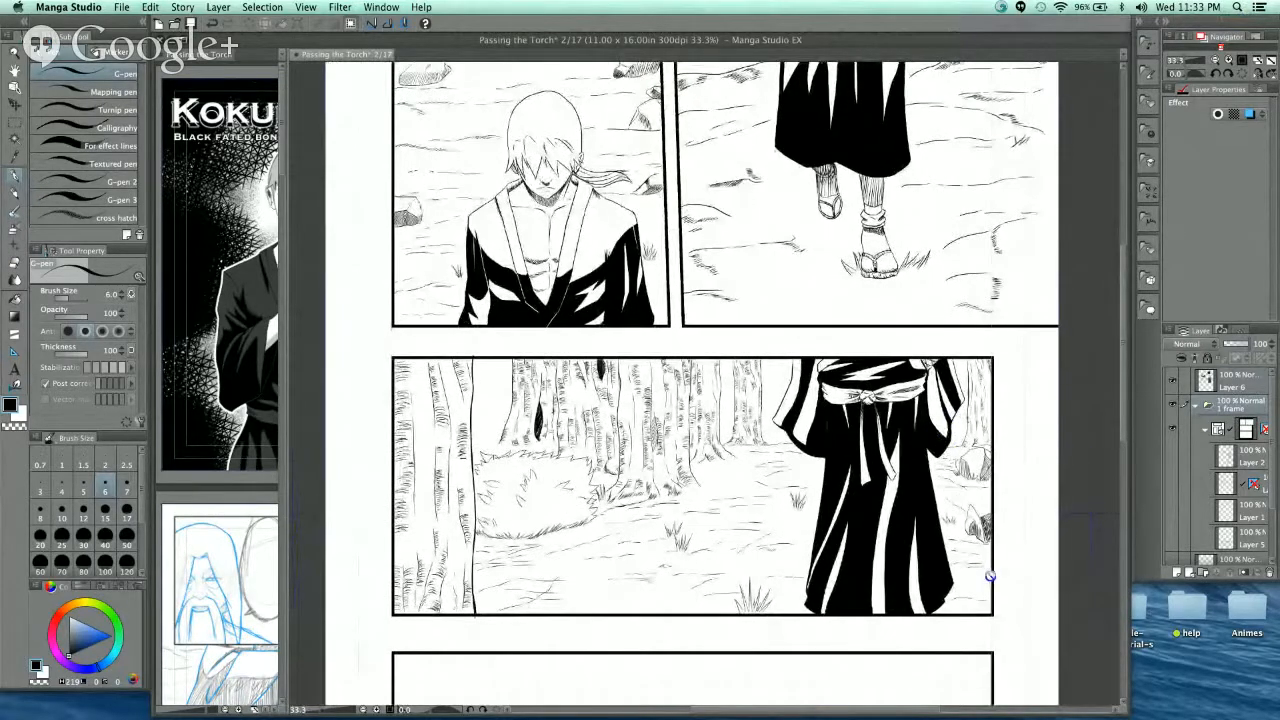